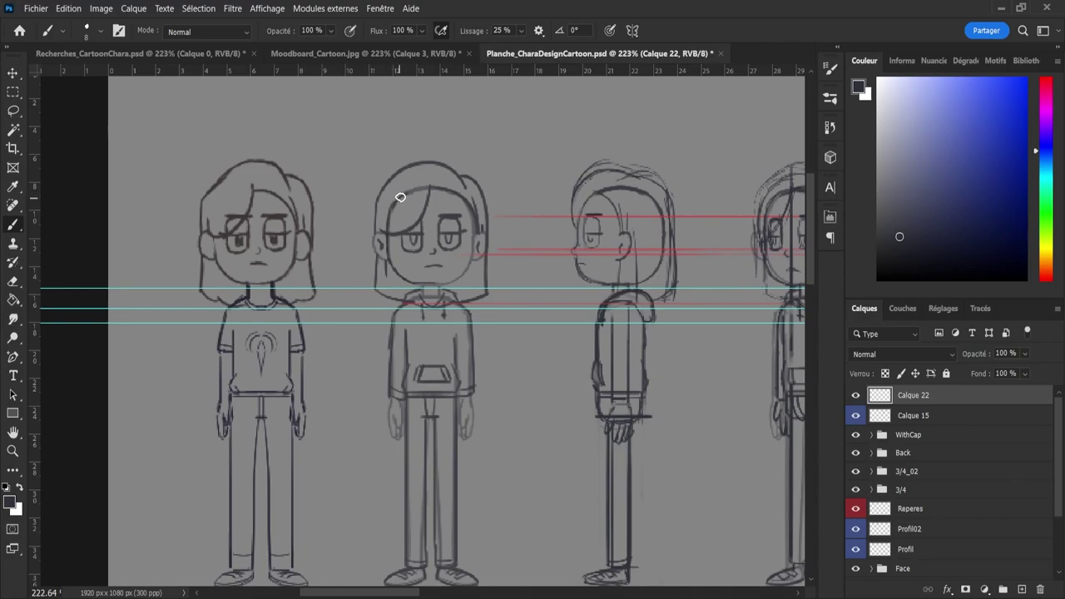
- Trace the head outline of the second front-view character on Calque 22 and move it into the empty space below the row
mouse_move(447, 191)
left_mouse_down()
mouse_move(470, 212)
mouse_move(469, 257)
left_mouse_up()
key("z")
left_click_drag(463, 208, 455, 490)
key("v")
- Enlarge the head outline proportionally and shift it closer to the page's left edge, below the first character
key("z")
left_click_drag(503, 245, 441, 283)
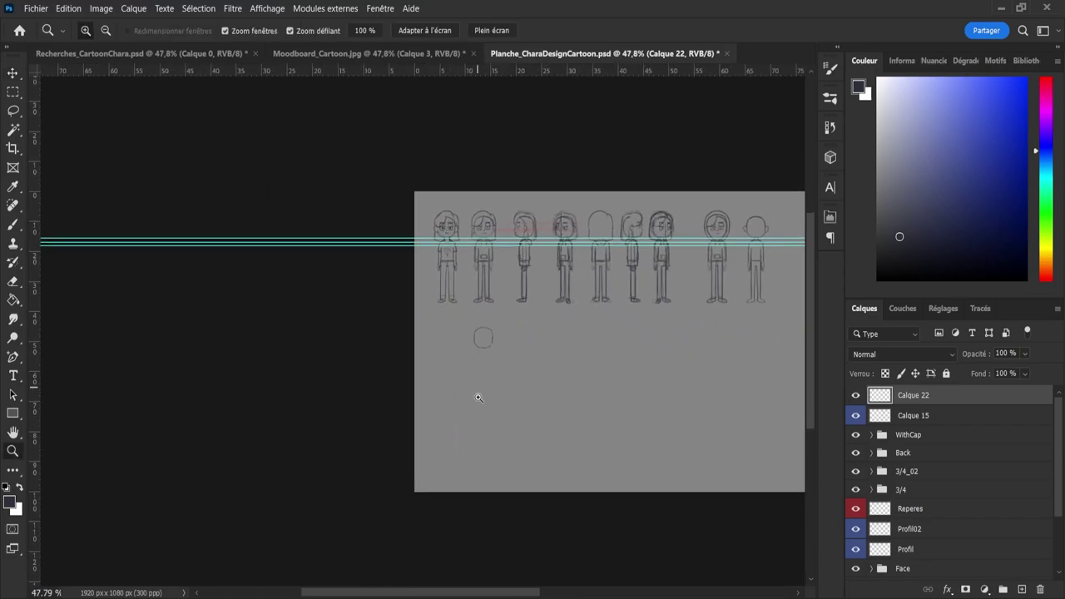
left_click_drag(474, 394, 561, 219)
key("ctrl+t")
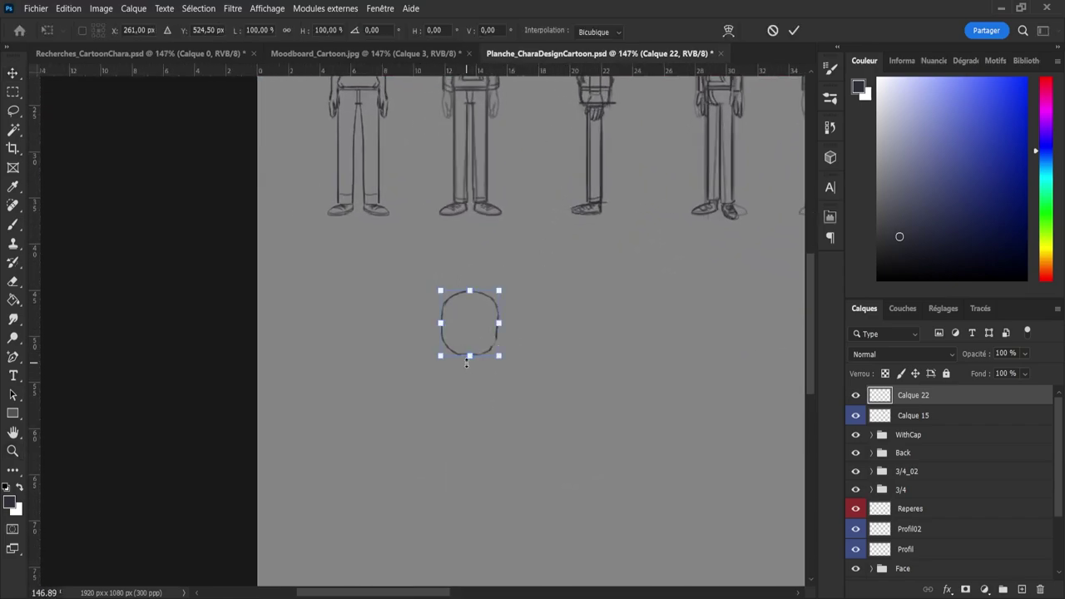
left_click_drag(469, 375, 468, 393)
left_click_drag(499, 358, 424, 360)
left_click(794, 29)
- Sketch a slightly curved vertical centre line through the head and rework the cheek and jaw contour on its right side
key("ctrl+space")
left_click_drag(564, 302, 390, 384)
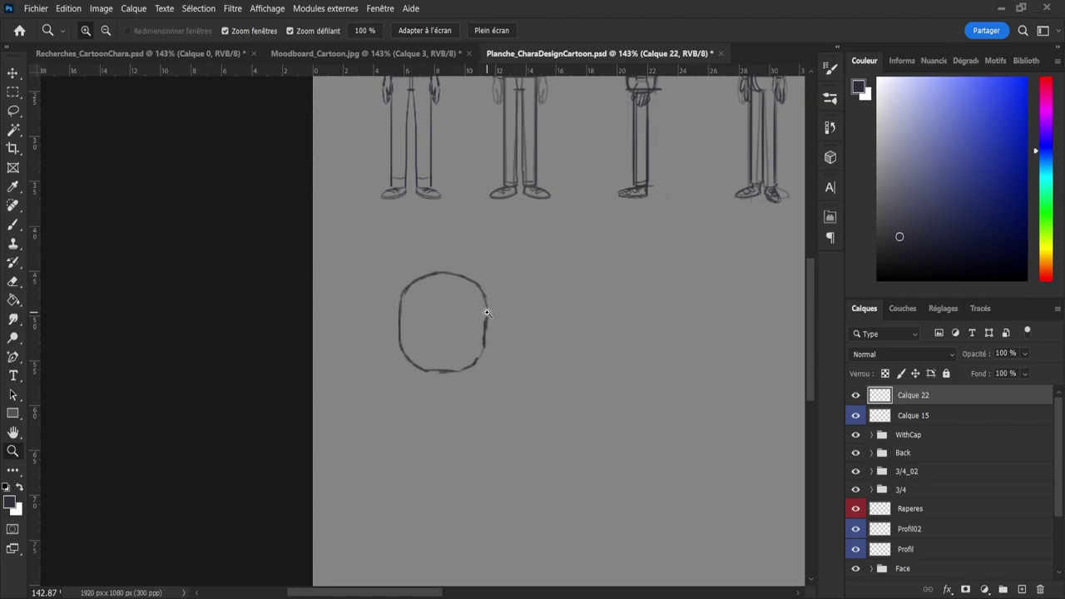
key("b")
left_click_drag(446, 300, 448, 363)
key("ctrl+z")
left_click_drag(446, 267, 441, 415)
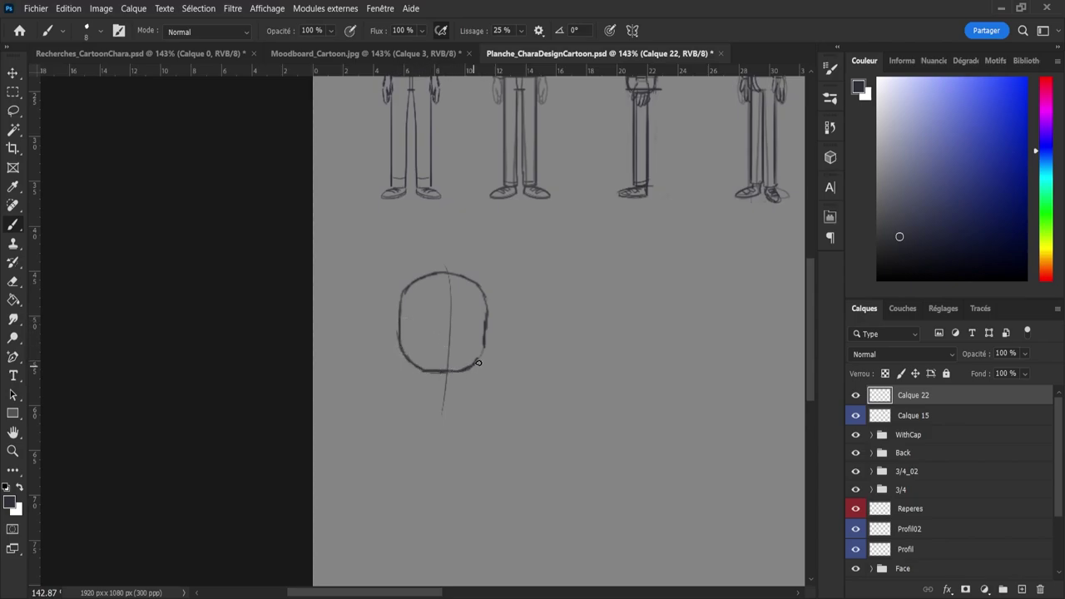
mouse_move(465, 371)
left_mouse_down()
mouse_move(485, 334)
mouse_move(488, 350)
mouse_move(486, 304)
left_mouse_up()
- Sketch the turned head's facial features: rectangular eyes with pupils, a small nose, a pouting mouth and eyebrows
mouse_move(425, 321)
left_mouse_down()
mouse_move(465, 334)
mouse_move(464, 320)
mouse_move(473, 336)
mouse_move(464, 324)
mouse_move(468, 309)
mouse_move(479, 312)
mouse_move(477, 340)
mouse_move(463, 316)
left_mouse_up()
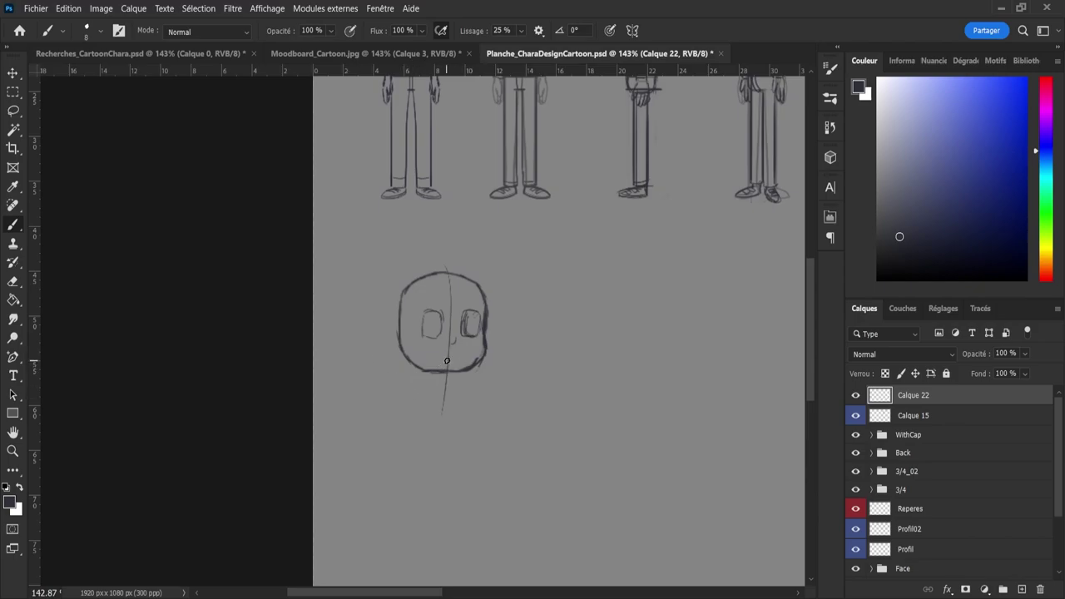
mouse_move(440, 355)
left_mouse_down()
mouse_move(463, 358)
mouse_move(456, 349)
mouse_move(455, 361)
left_mouse_up()
key("ctrl+z")
key("ctrl+z")
left_click_drag(436, 327, 434, 321)
left_click_drag(464, 305, 480, 308)
- Draw the ear on the head's left side and a curved fringe sweeping across the forehead, redoing the stroke until it fits
left_click_drag(397, 320, 400, 344)
mouse_move(398, 324)
left_mouse_down()
mouse_move(452, 285)
mouse_move(441, 312)
mouse_move(450, 285)
left_mouse_up()
key("ctrl+z")
key("ctrl+z")
left_click_drag(400, 320, 451, 285)
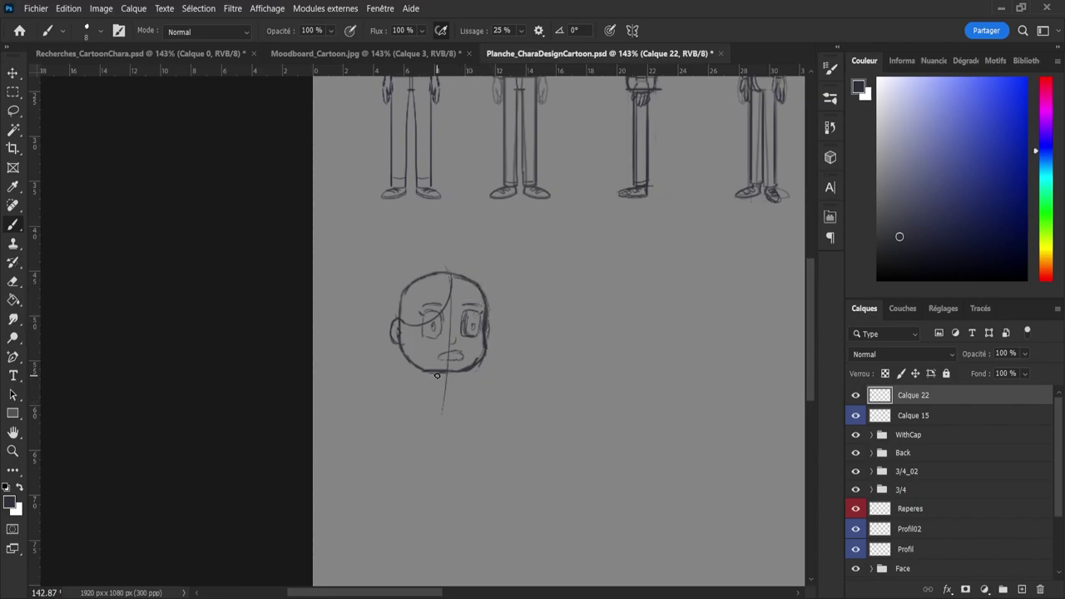
- Sketch the short neck lines under the chin and loose shoulder-length hair around the head
mouse_move(434, 372)
left_mouse_down()
mouse_move(434, 382)
mouse_move(452, 383)
left_mouse_up()
left_click_drag(416, 388, 392, 379)
mouse_move(388, 327)
left_mouse_down()
mouse_move(382, 372)
mouse_move(384, 348)
mouse_move(402, 377)
mouse_move(384, 343)
mouse_move(393, 283)
left_mouse_up()
mouse_move(382, 367)
left_mouse_down()
mouse_move(395, 273)
mouse_move(449, 254)
mouse_move(476, 286)
mouse_move(480, 263)
mouse_move(463, 262)
mouse_move(478, 269)
mouse_move(487, 314)
mouse_move(479, 270)
mouse_move(461, 262)
mouse_move(490, 291)
mouse_move(423, 257)
mouse_move(479, 270)
mouse_move(468, 265)
mouse_move(491, 306)
left_mouse_up()
mouse_move(484, 363)
left_mouse_down()
mouse_move(479, 389)
mouse_move(463, 392)
left_mouse_up()
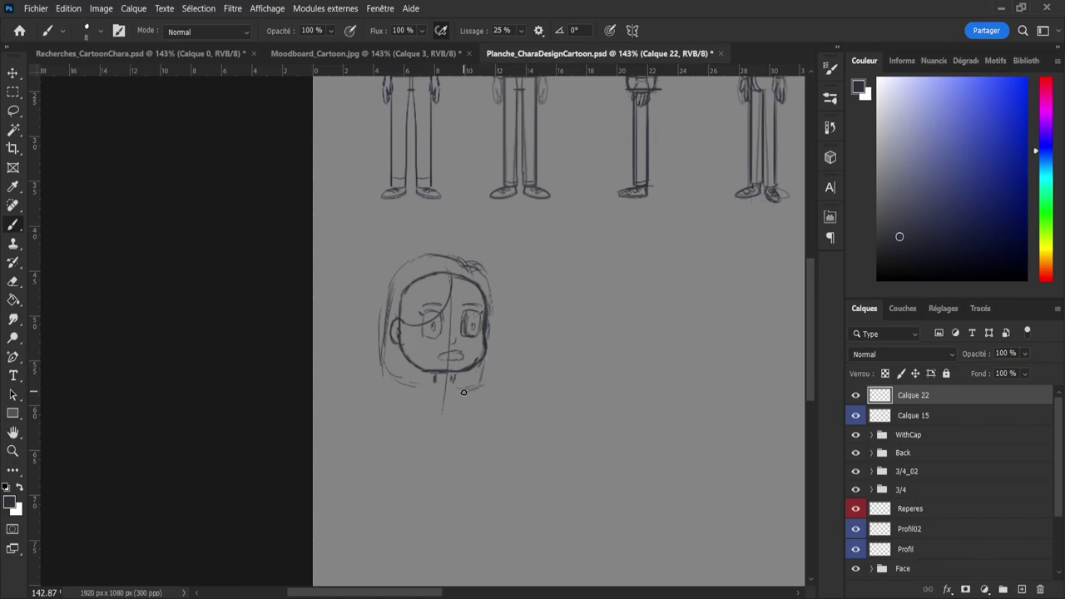
- Add a new empty layer above Calque 22
key("z")
left_click_drag(392, 327, 359, 327)
left_click_drag(443, 306, 494, 291)
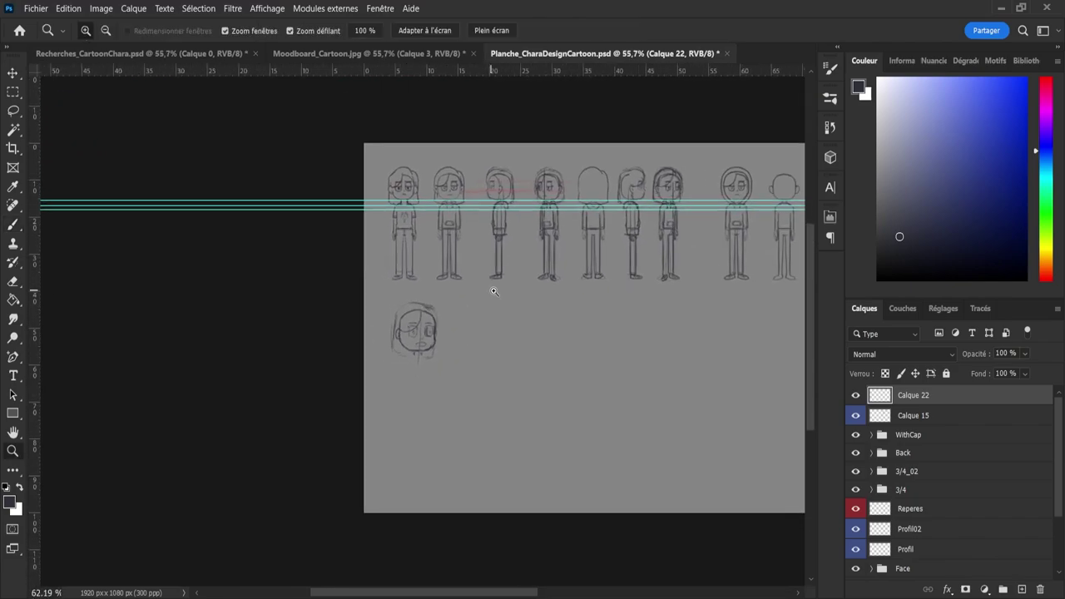
left_click(494, 291)
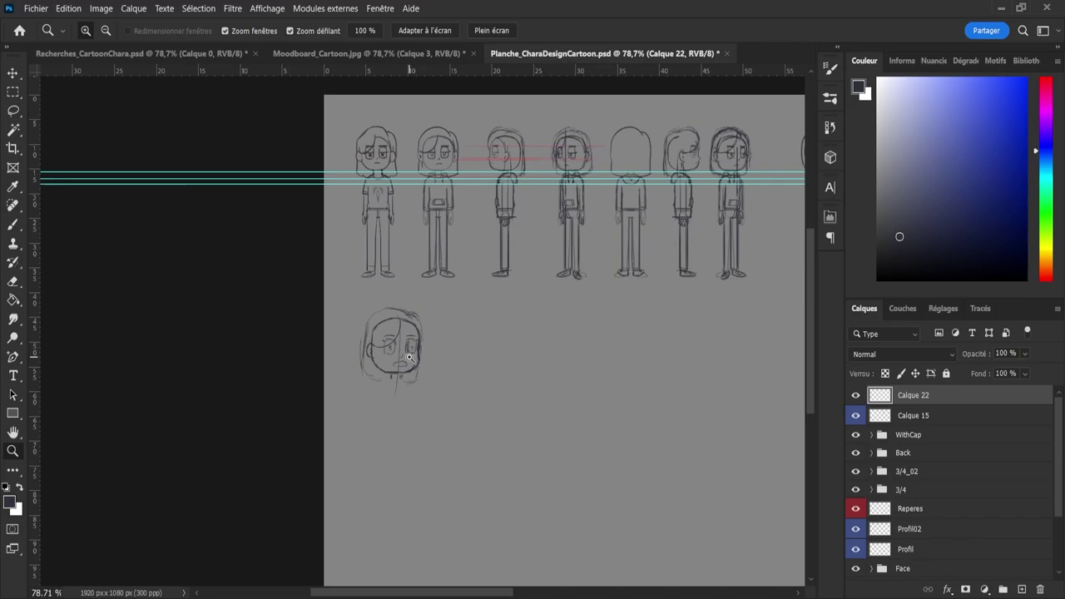
left_click(1022, 590)
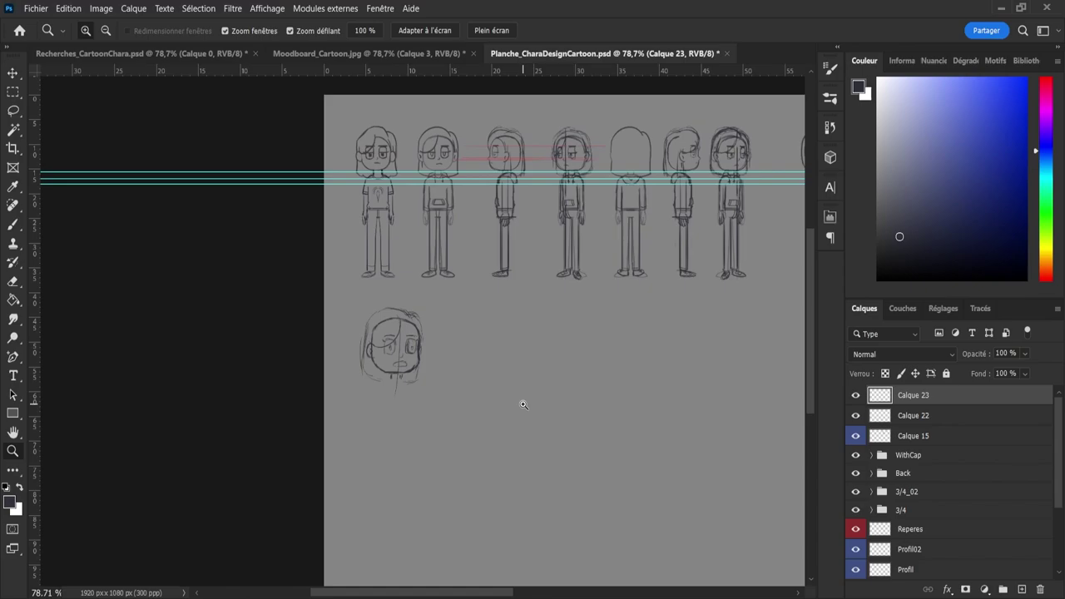
- Copy the Face group, paste it above Calque 23, and move the duplicated figure into the empty space below the row
key("b")
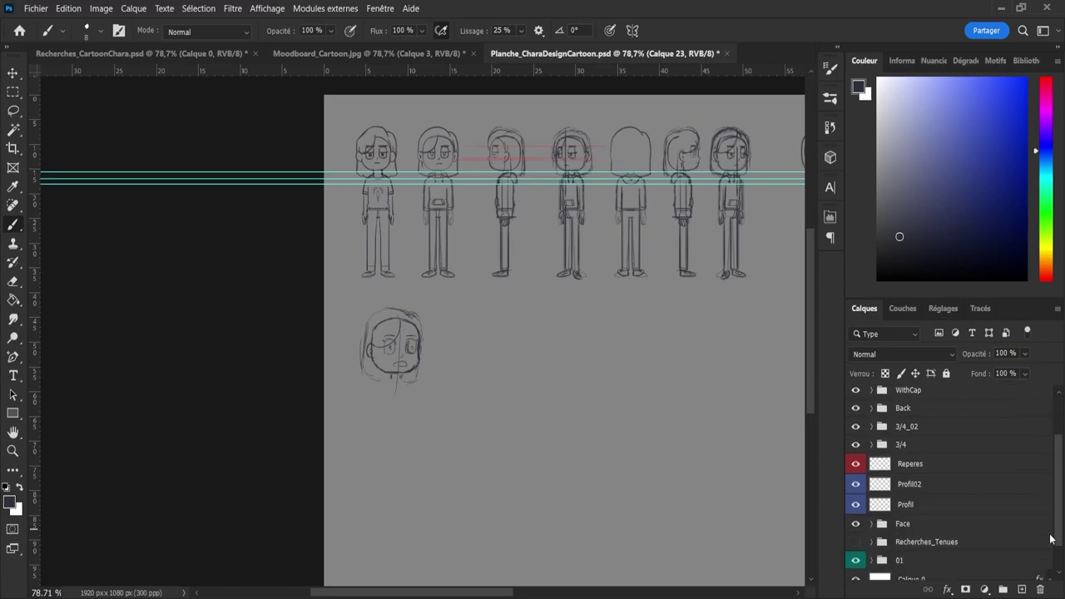
scroll(1051, 543, "down", 2)
left_click(912, 517)
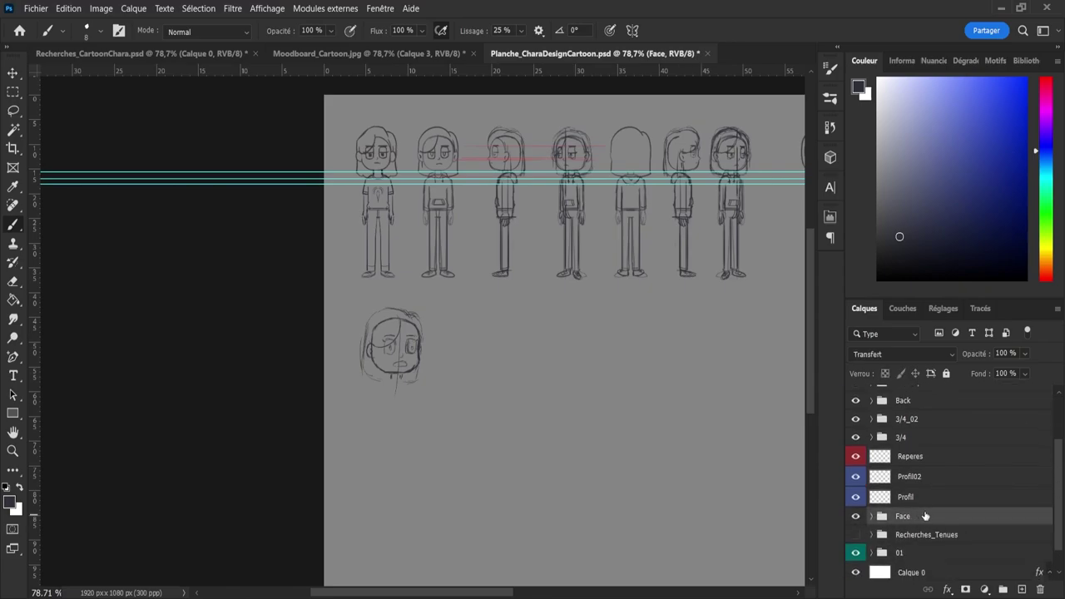
left_click_drag(1053, 509, 1055, 446)
left_click(930, 405)
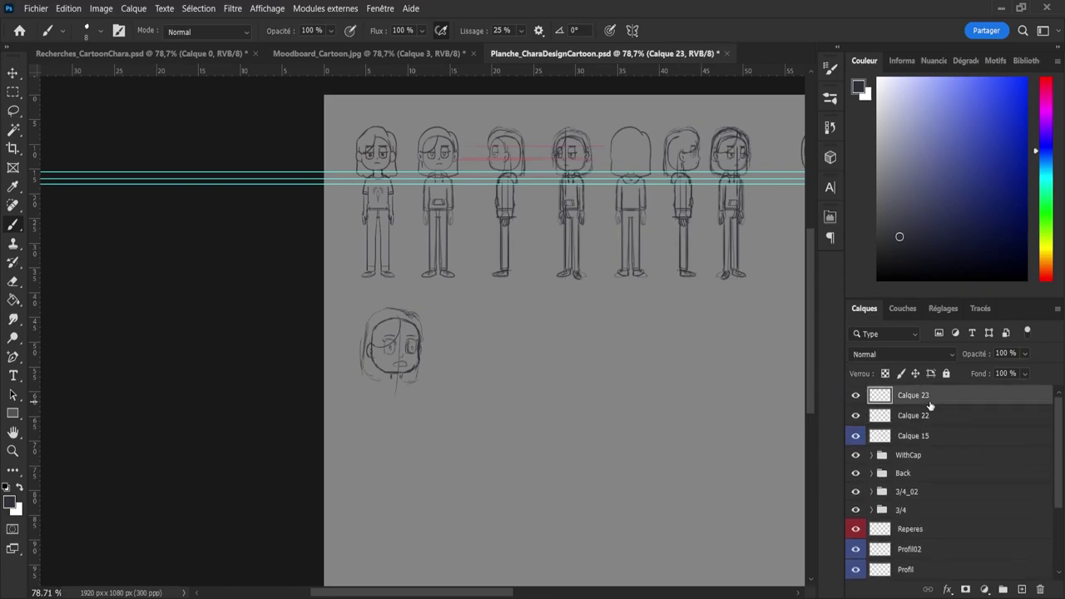
key("ctrl+v")
key("v")
left_click_drag(502, 302, 512, 445)
left_click(871, 394)
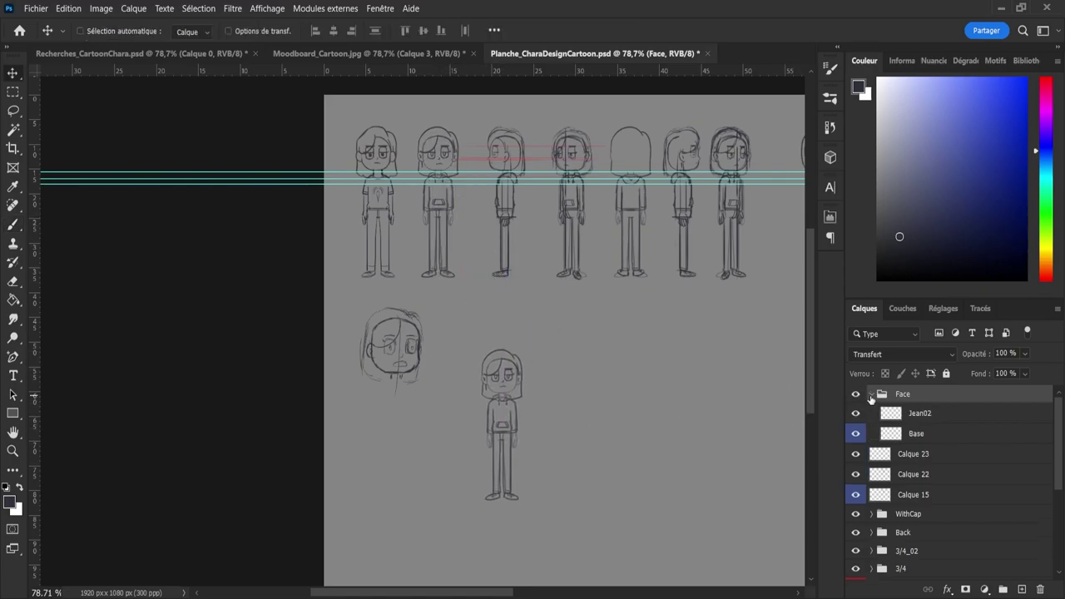
left_click(870, 394)
- Scale the duplicated Face figure proportionally to about 163% and place it just right of the head sketch
key("ctrl+t")
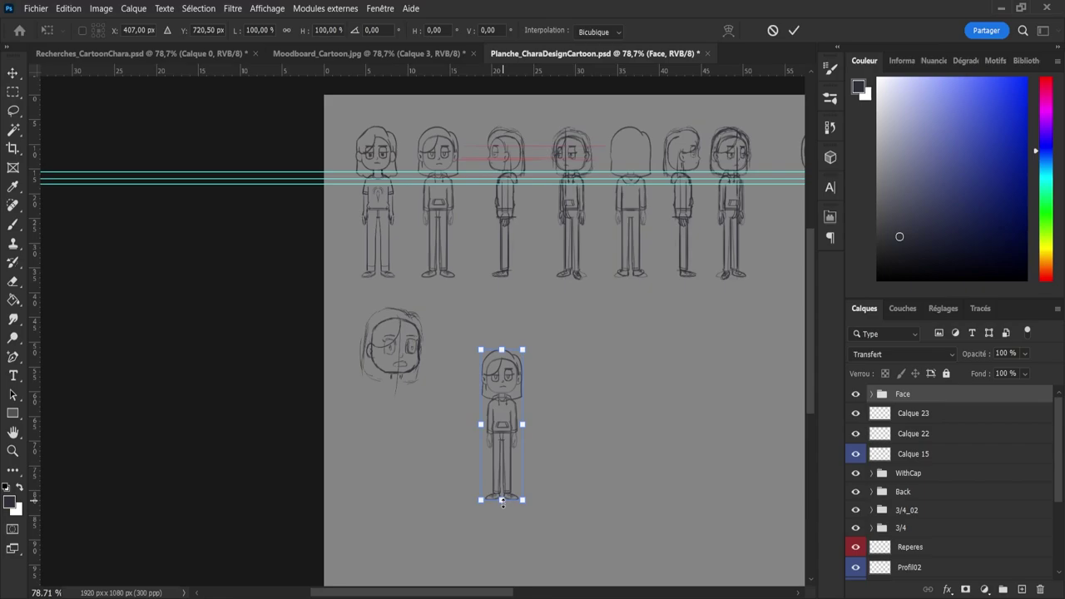
left_click_drag(502, 500, 501, 573)
mouse_move(506, 426)
left_mouse_down()
mouse_move(443, 426)
mouse_move(497, 426)
left_mouse_up()
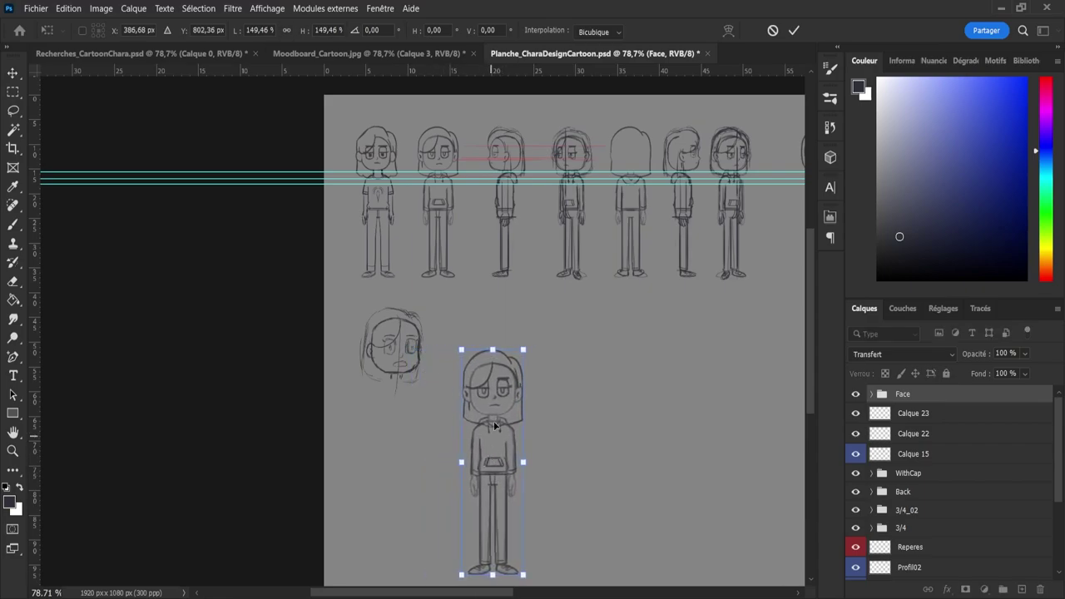
left_click_drag(493, 350, 490, 330)
left_click_drag(500, 400, 487, 400)
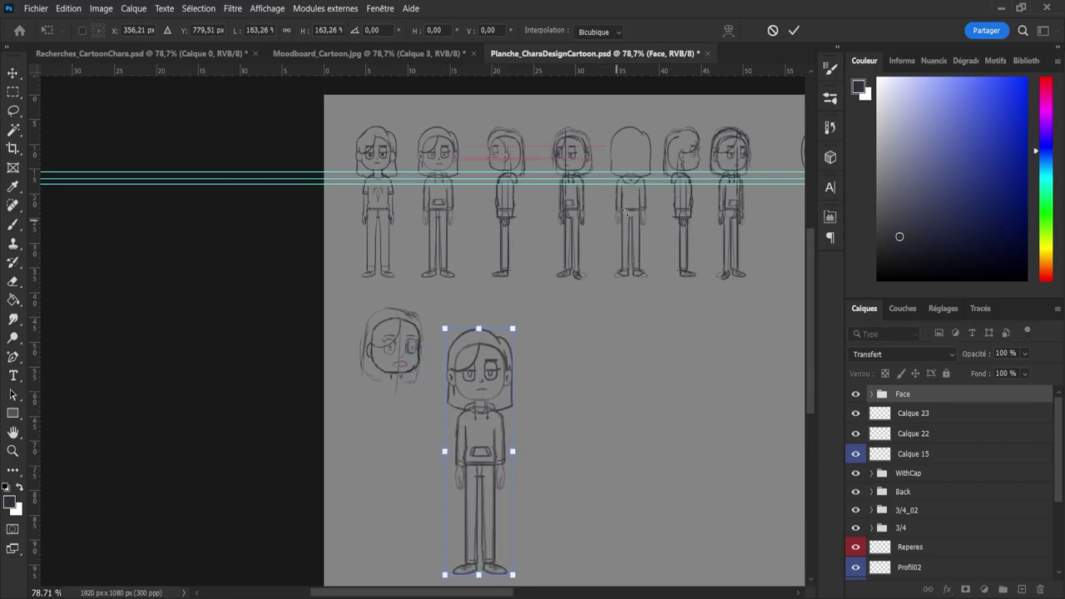
left_click(795, 30)
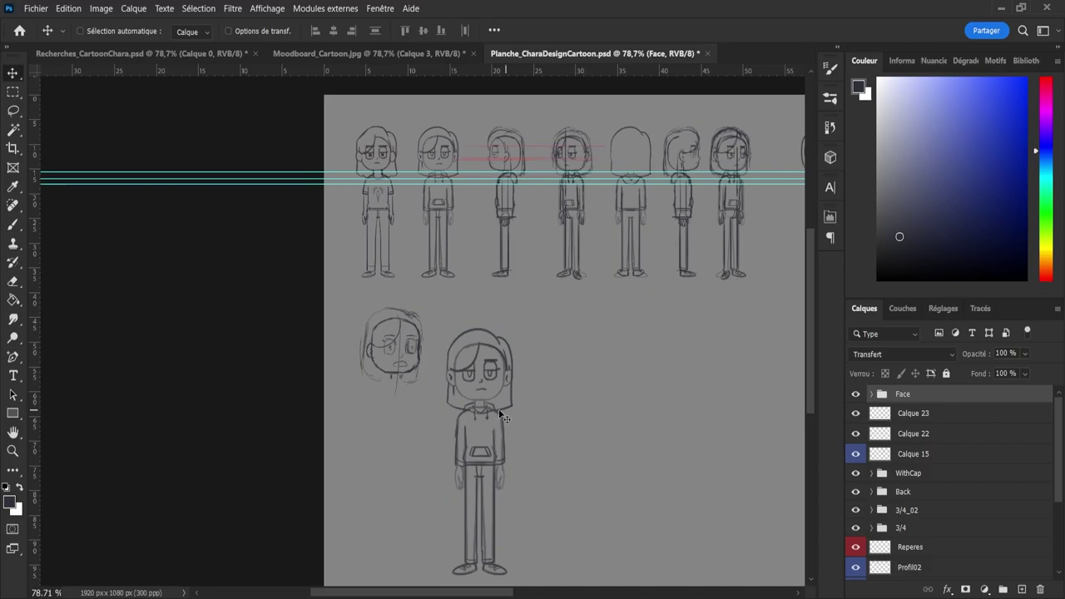
- On the copied group's Jean02 layer, erase the enlarged figure's mouth and redraw it as a slight sideways smile
left_click(871, 395)
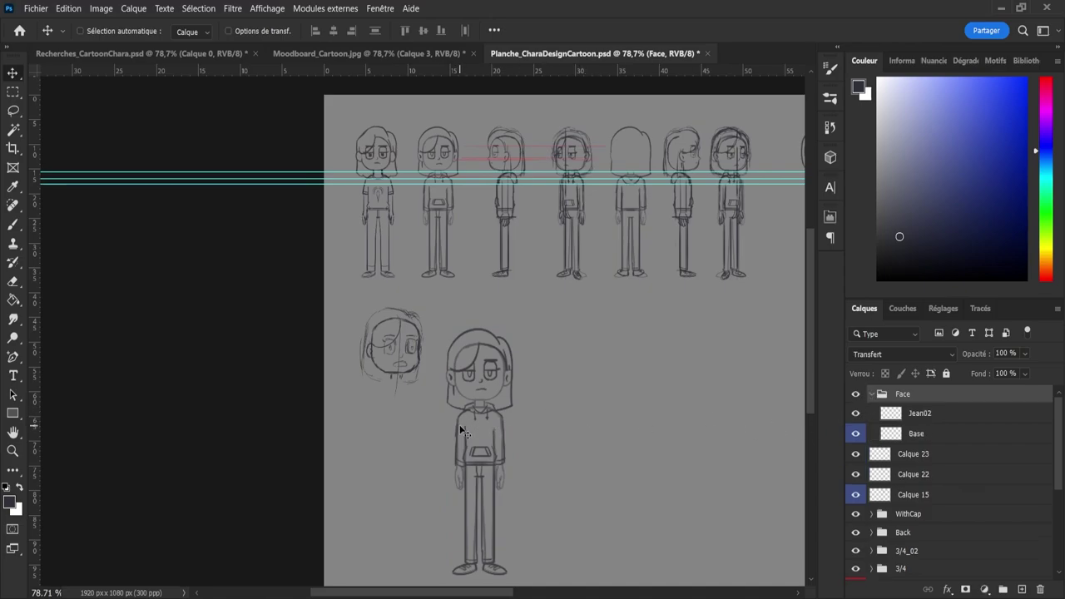
key("z")
left_click_drag(458, 428, 483, 427)
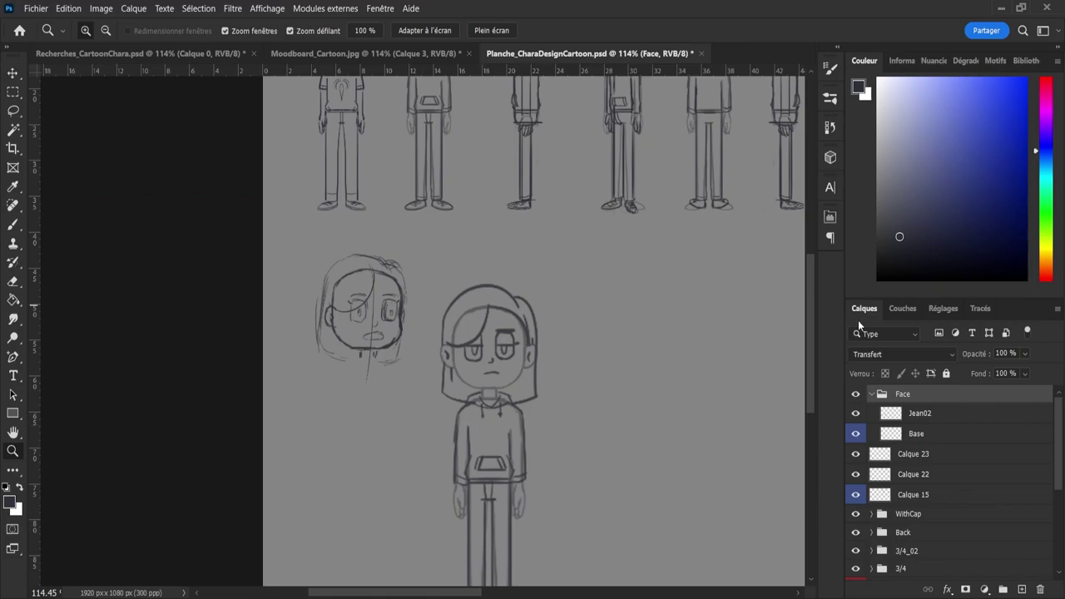
left_click(895, 418)
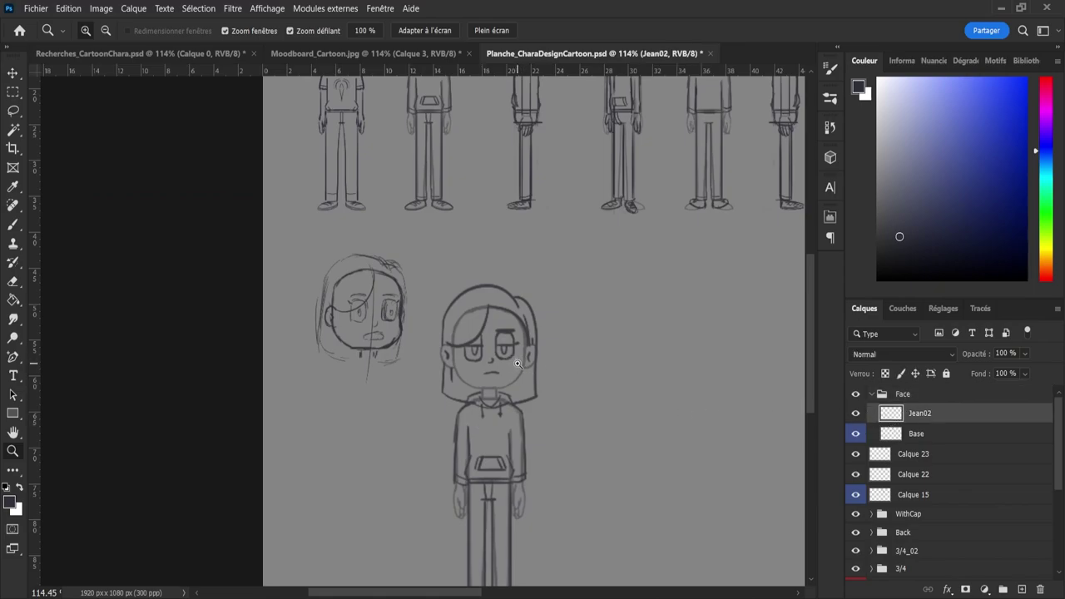
key("e")
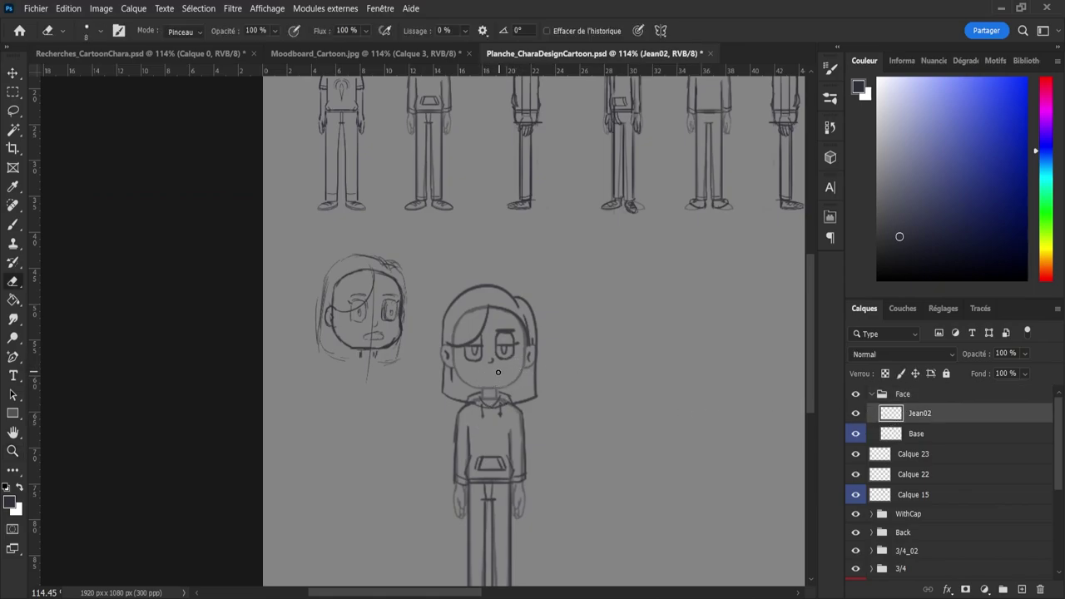
key("b")
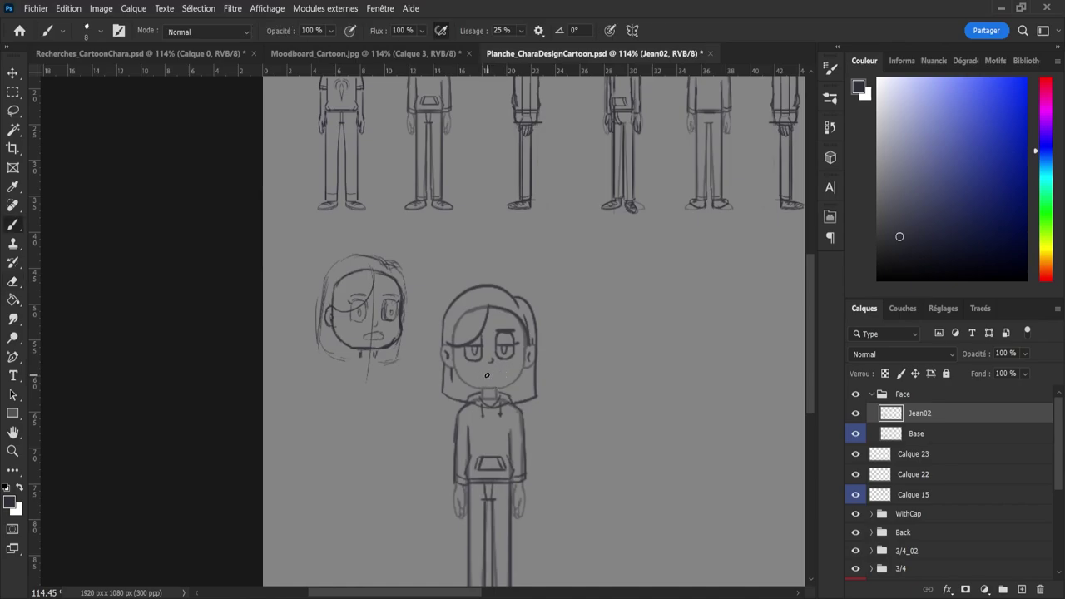
left_click_drag(499, 371, 487, 373)
key("e")
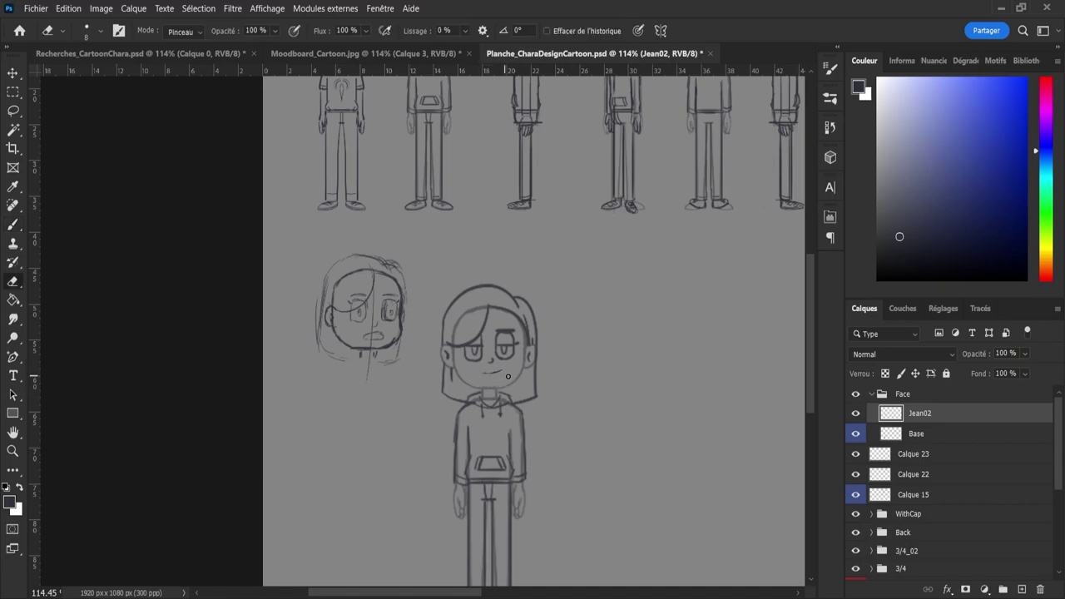
key("b")
left_click_drag(500, 371, 491, 373)
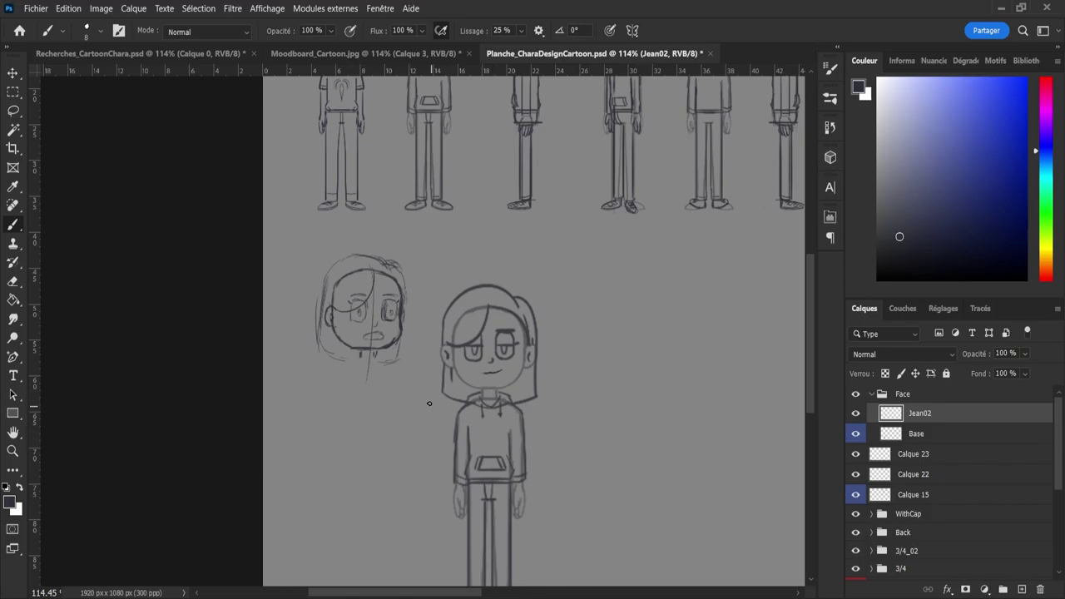
- Try redrawing the enlarged figure's mouth with a larger brush, and undo the attempt
key("z")
left_click_drag(423, 399, 385, 385)
left_click_drag(561, 402, 601, 425)
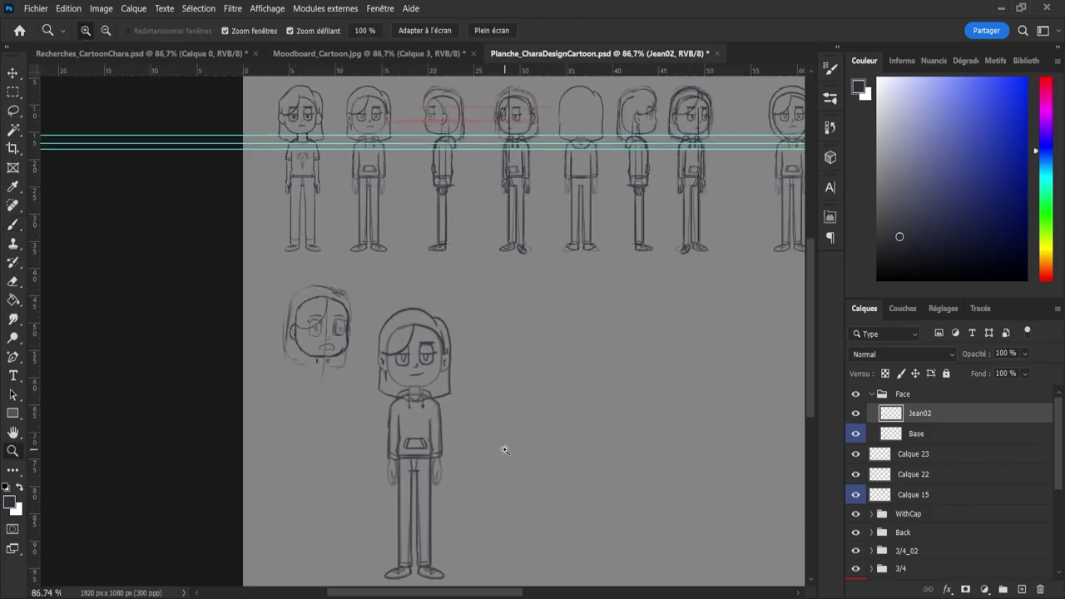
left_click_drag(400, 386, 443, 385)
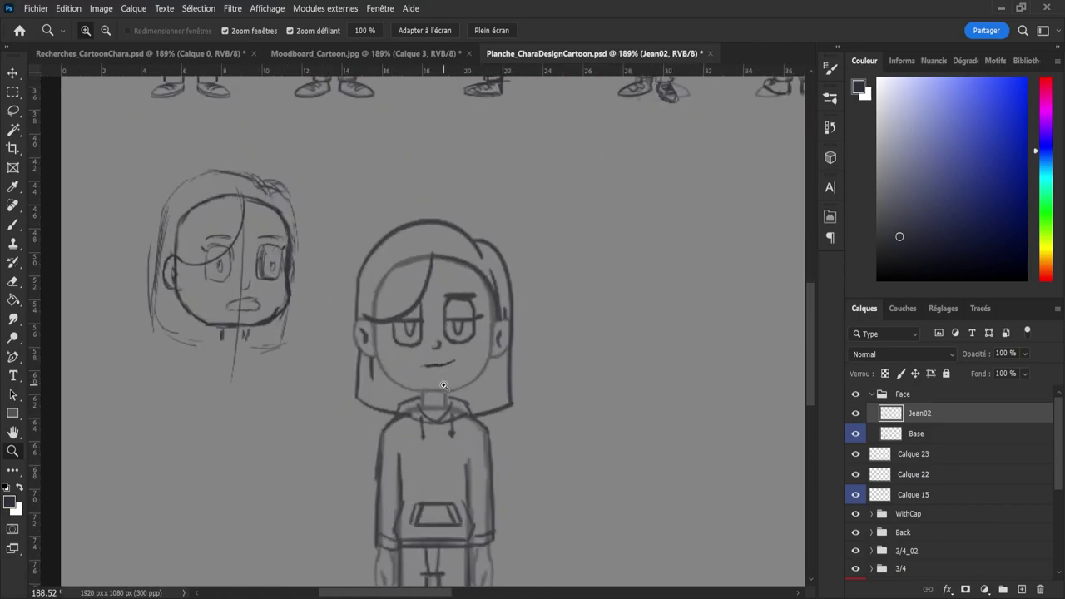
key("b")
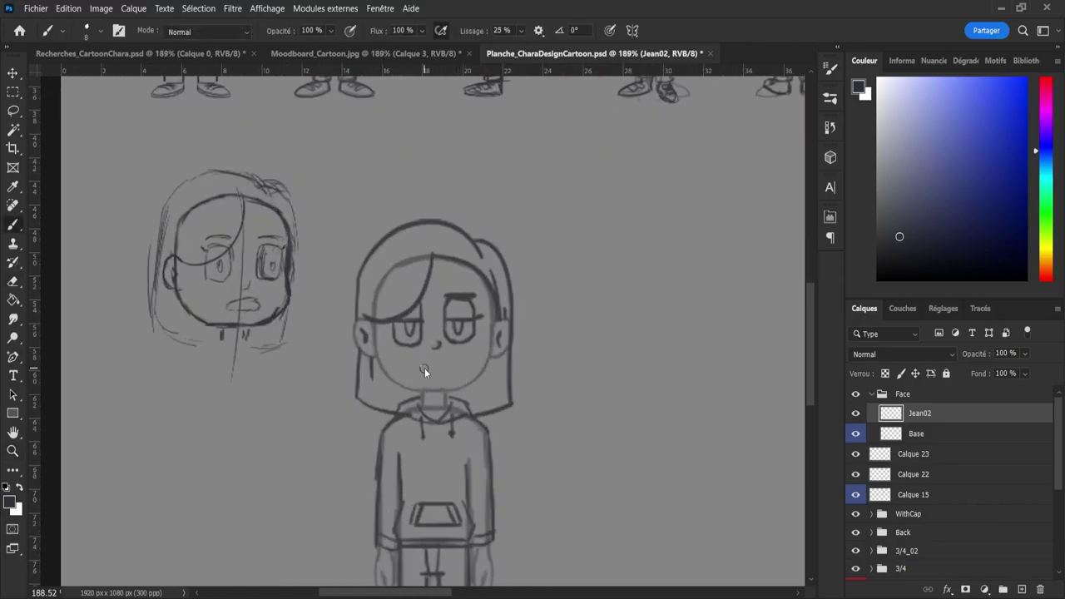
key("bracketright")
key("bracketright")
key("bracketright")
key("bracketright")
left_click_drag(426, 369, 451, 365)
key("ctrl+z")
key("ctrl+z")
key("ctrl+z")
- Copy the Base layer from the duplicated Face group, paste it above that group, and place the bare figure right of the smiling one
key("z")
scroll(437, 368, "down", 5)
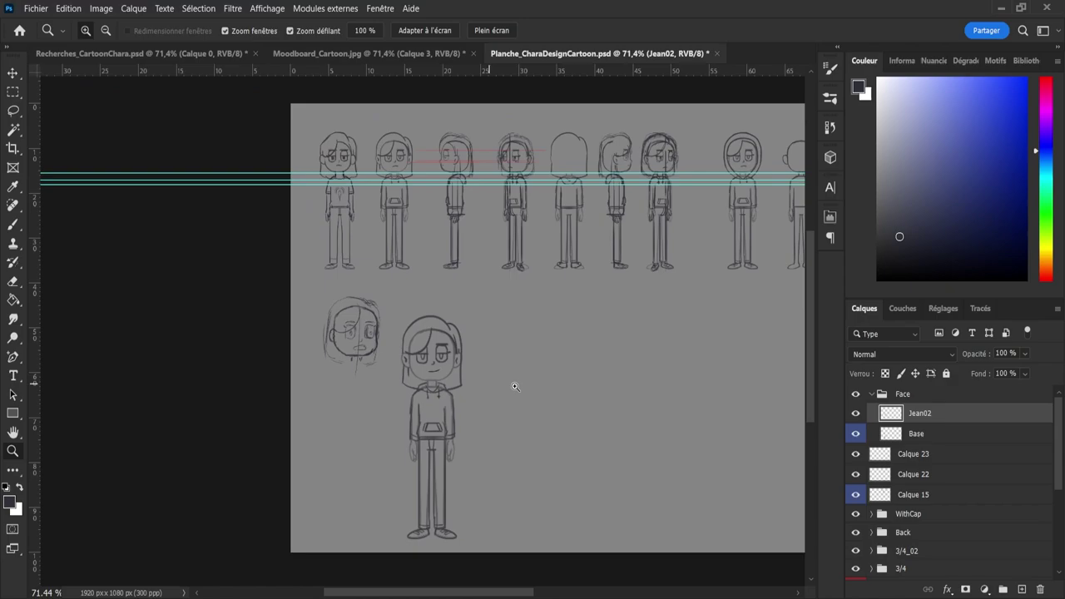
scroll(396, 370, "down", 2)
scroll(511, 405, "up", 4)
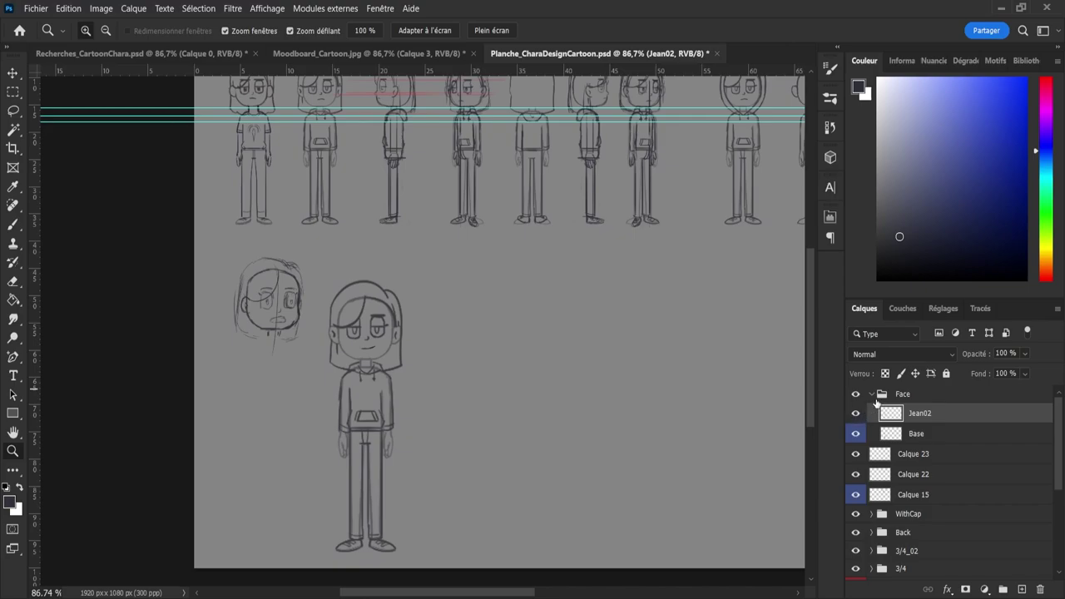
left_click(872, 394)
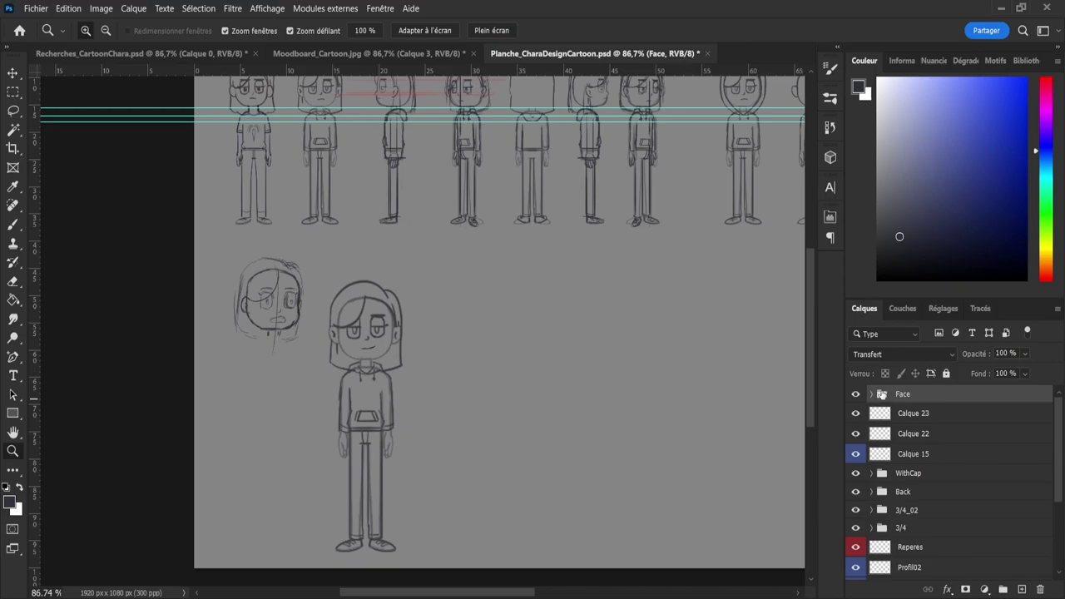
left_click(872, 394)
left_click(908, 436)
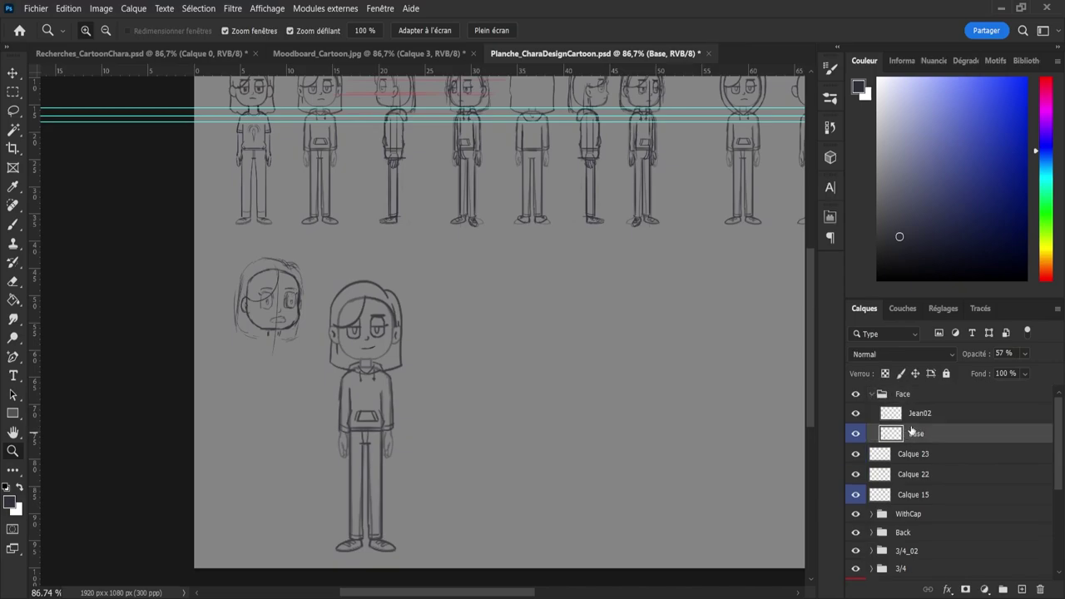
left_click(872, 395)
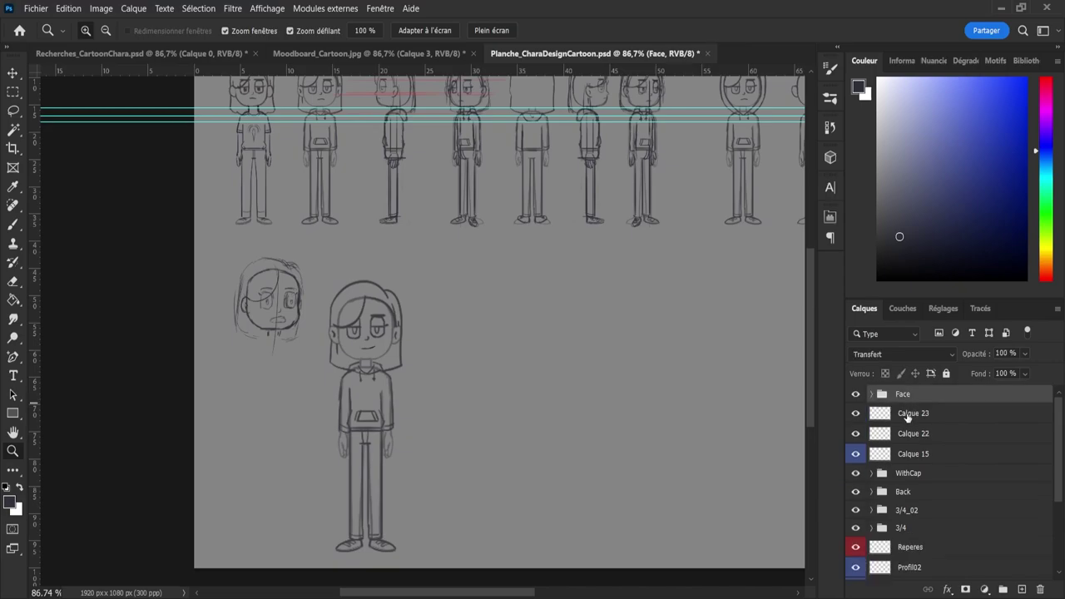
key("ctrl+v")
key("v")
left_click_drag(371, 416, 508, 409)
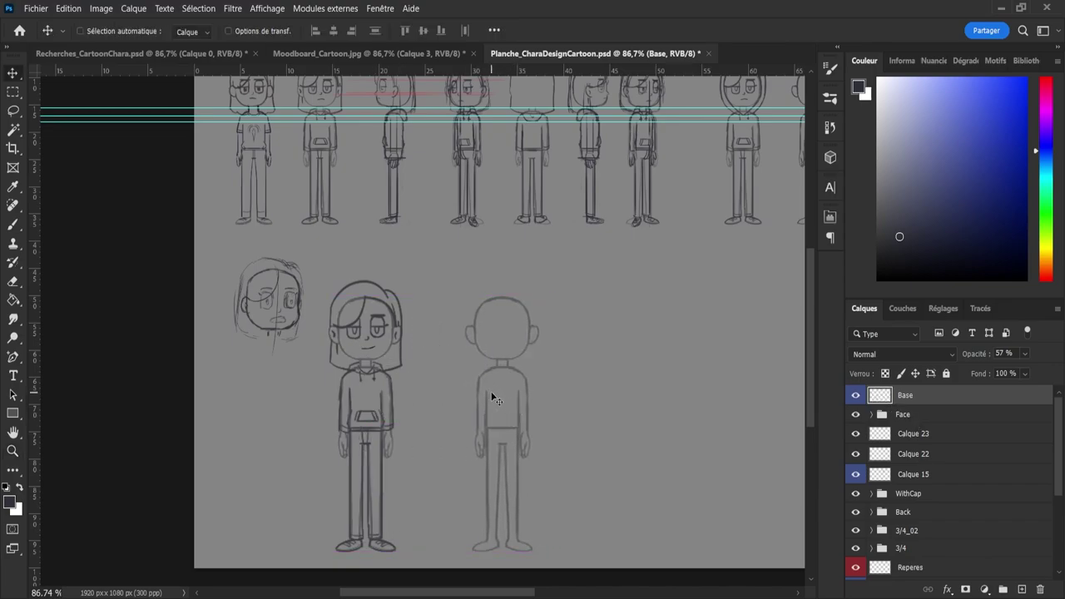
key("e")
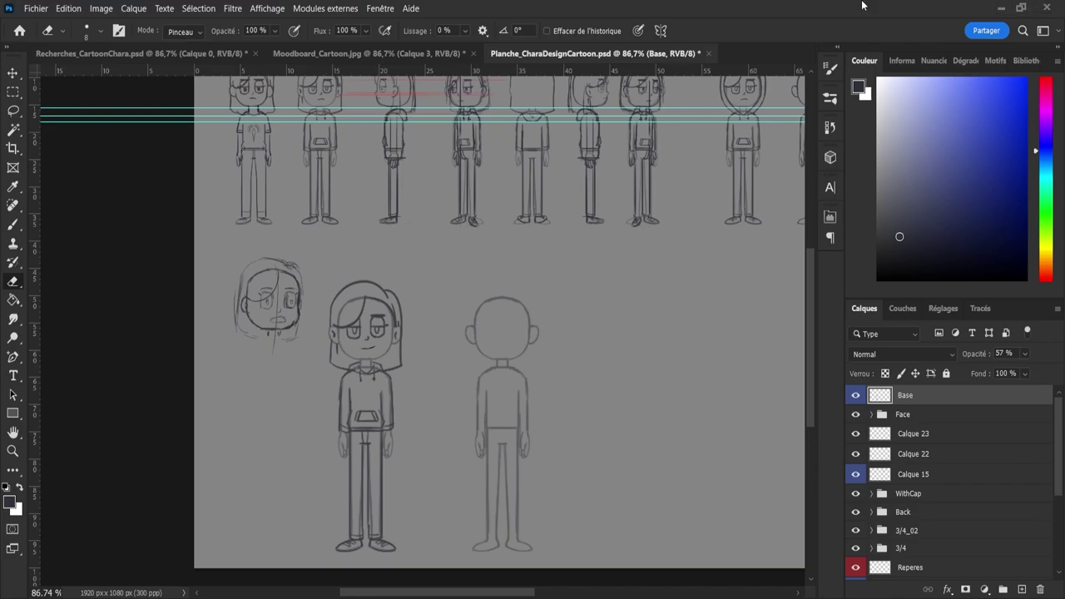
- Lasso each ear of the bare figure in turn and transform it so both ears sit closer in to the head
key("l")
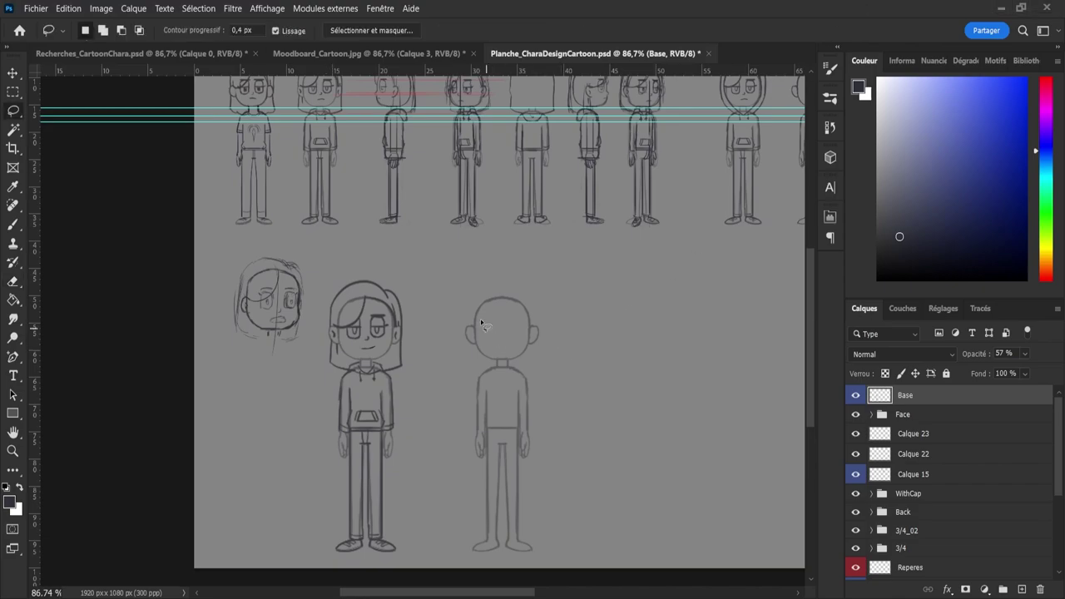
mouse_move(465, 326)
left_mouse_down()
mouse_move(474, 345)
mouse_move(457, 351)
left_mouse_up()
key("ctrl+t")
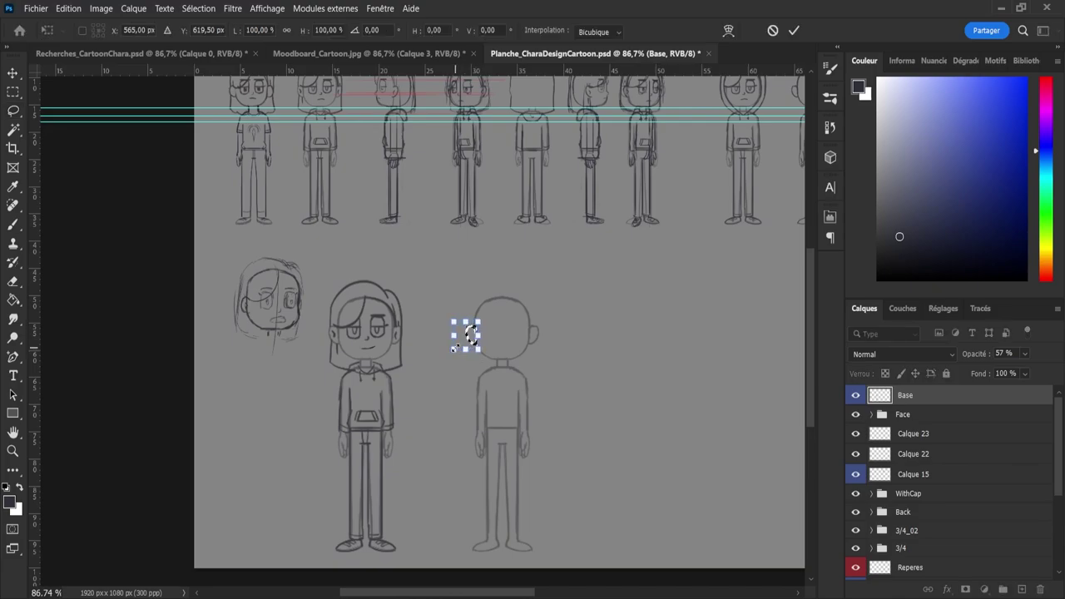
key("Return")
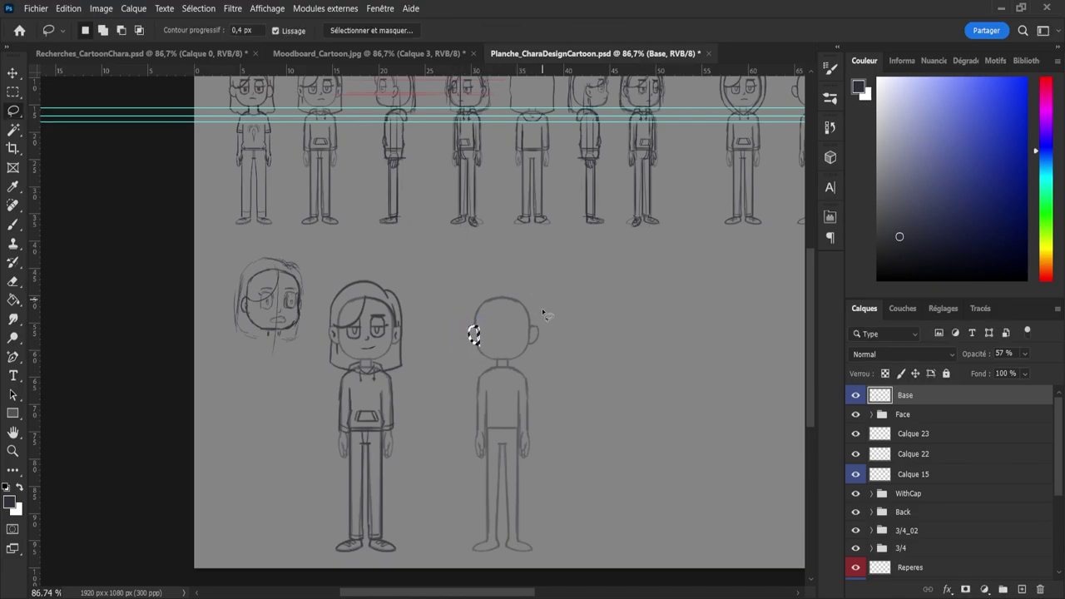
mouse_move(543, 320)
left_mouse_down()
mouse_move(545, 341)
mouse_move(533, 352)
mouse_move(541, 319)
left_mouse_up()
key("ctrl+t")
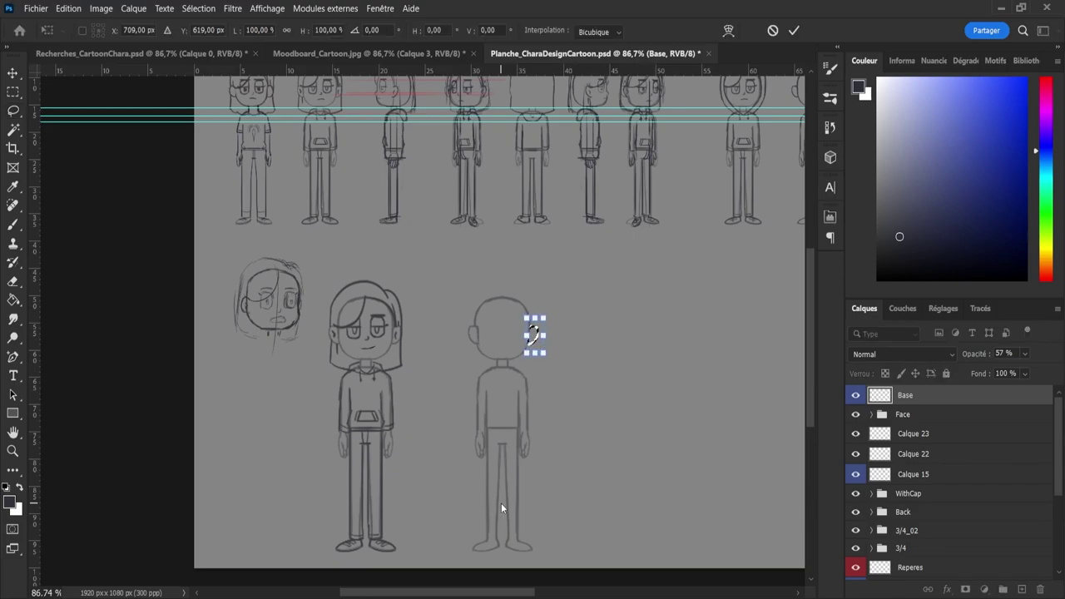
key("Left")
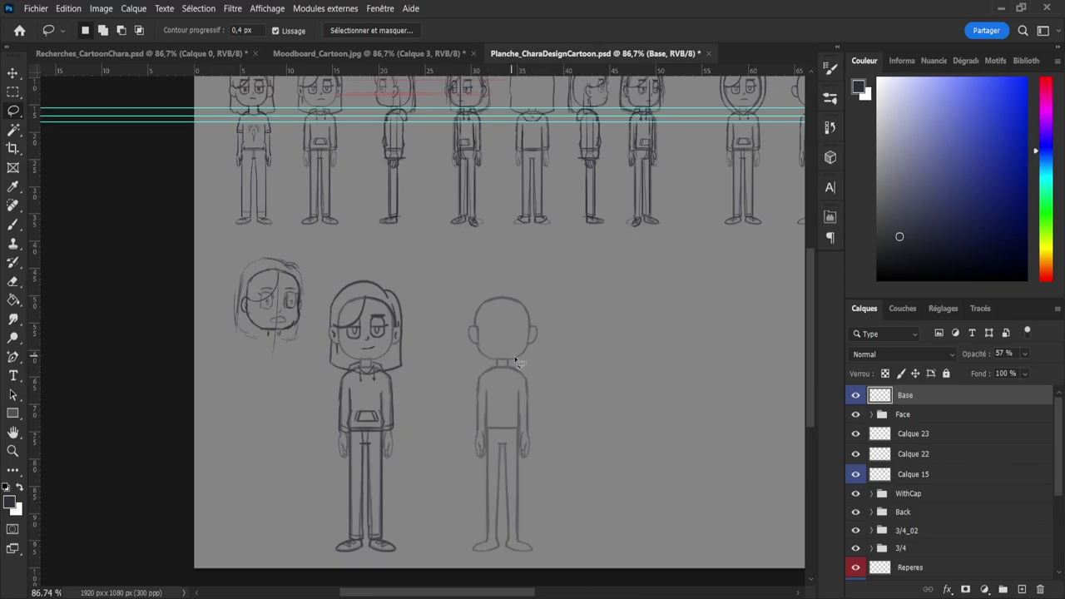
key("ctrl+t")
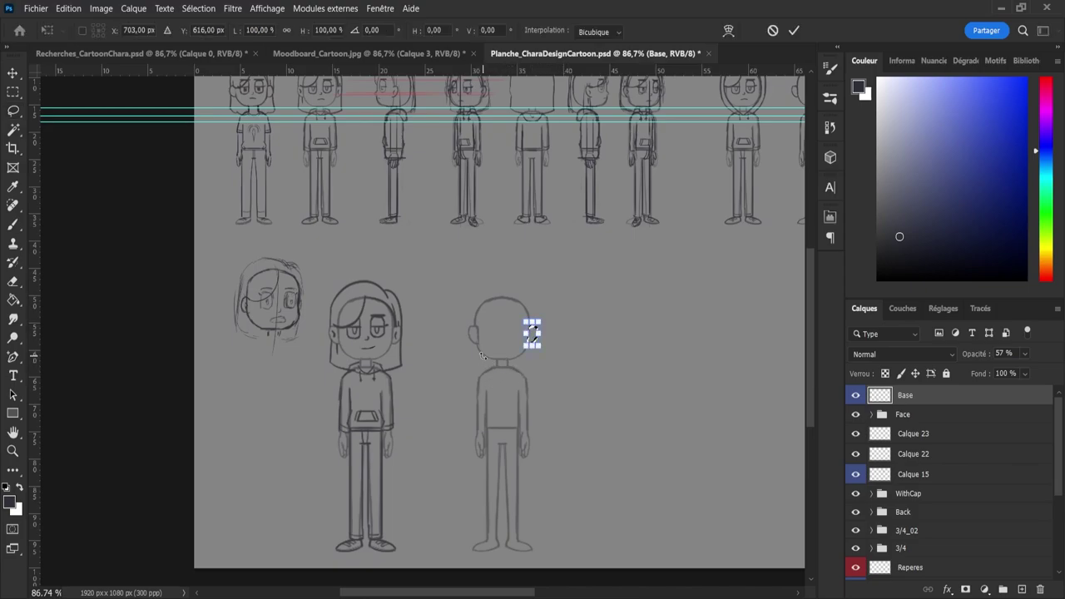
key("Return")
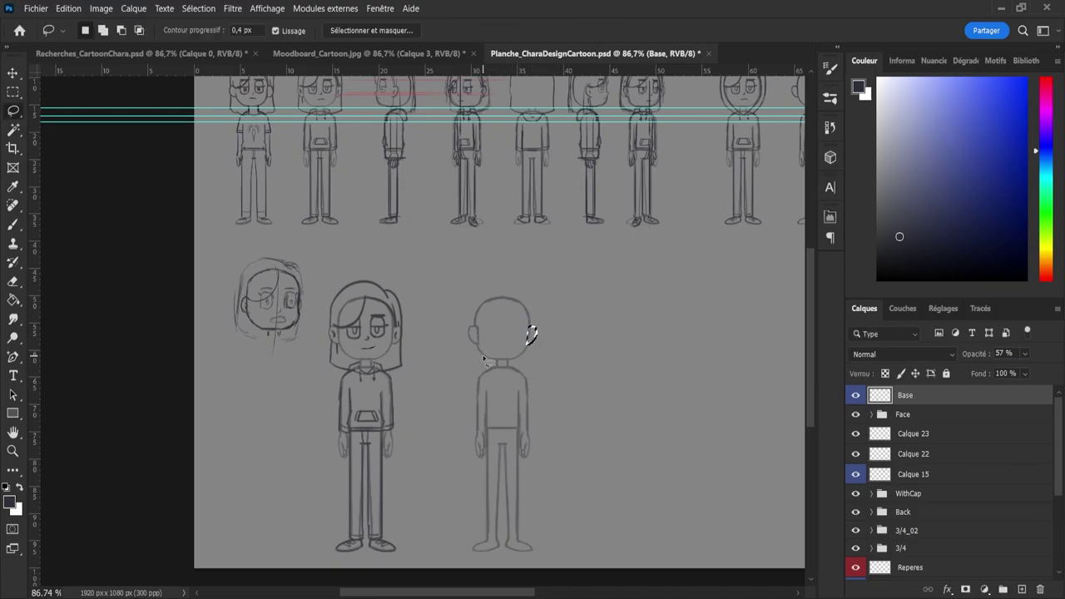
key("ctrl+d")
- Clean up the bare figure's head outline where the ears join it, erasing and redrawing the lines
key("e")
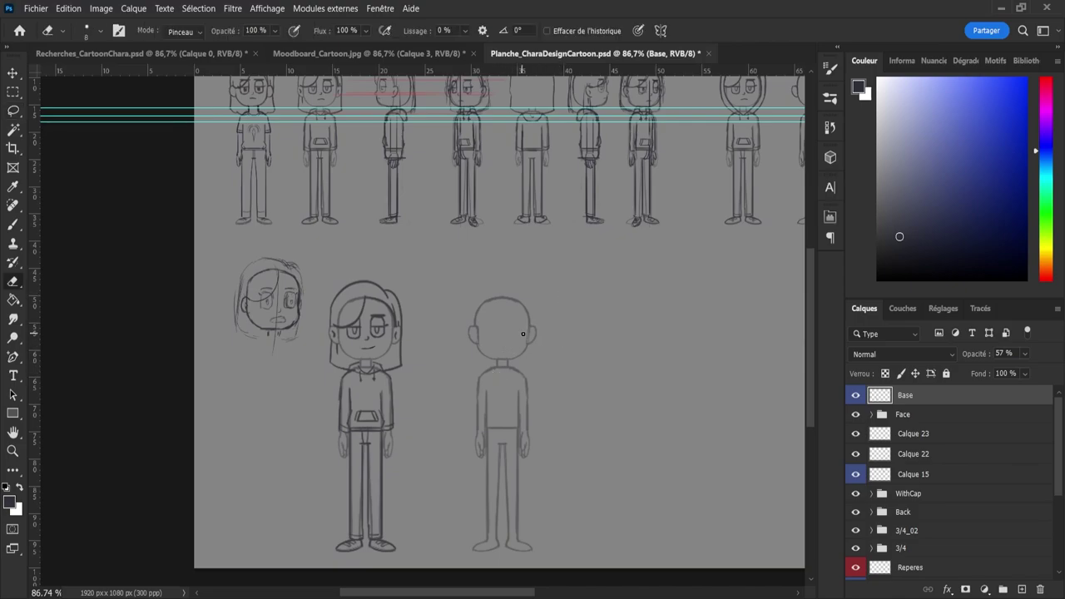
key("b")
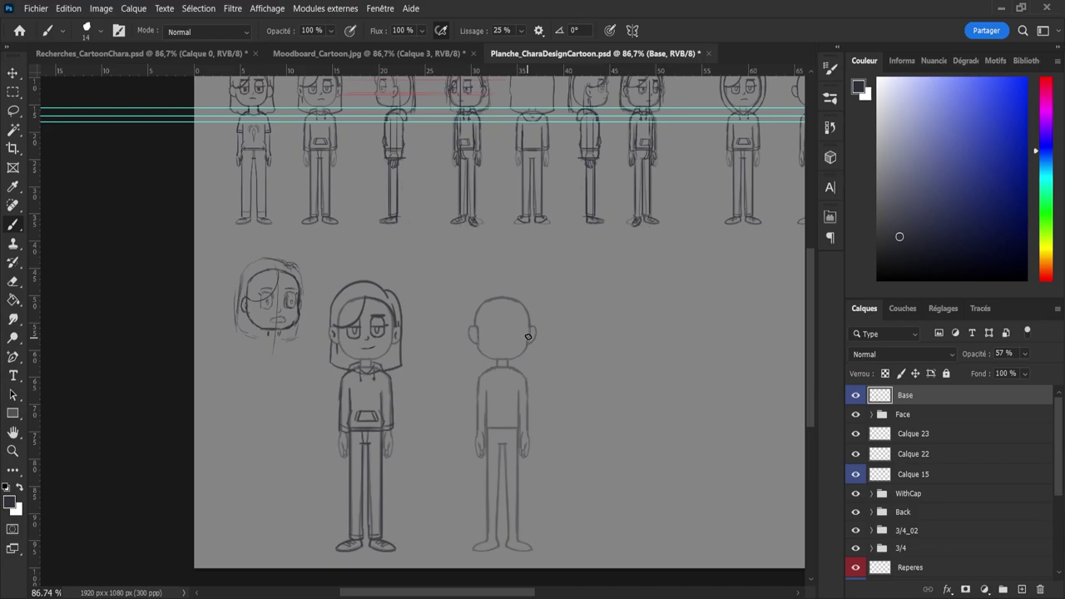
key("e")
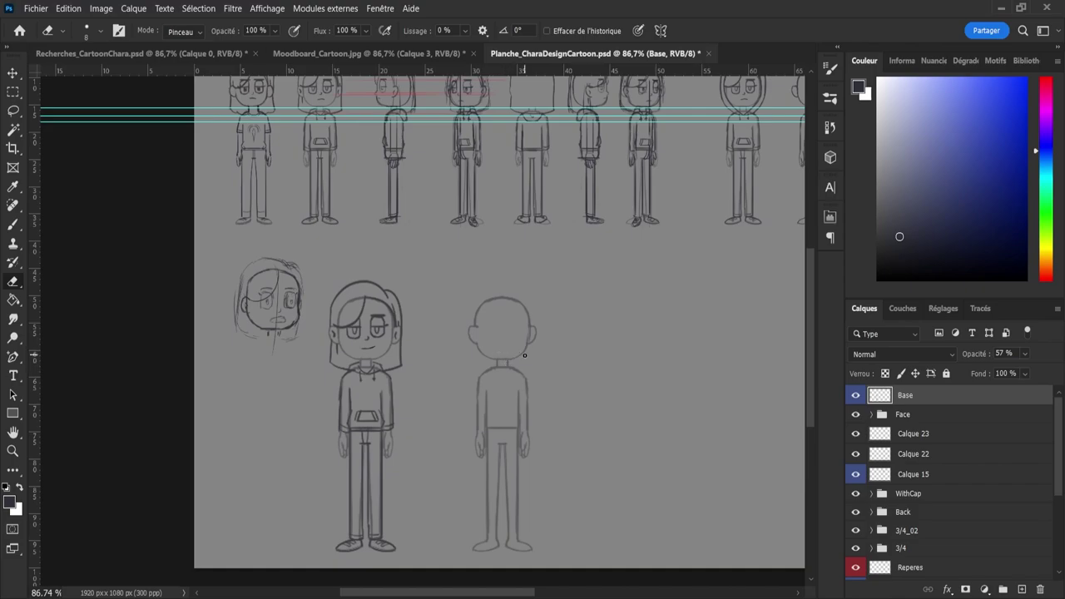
key("b")
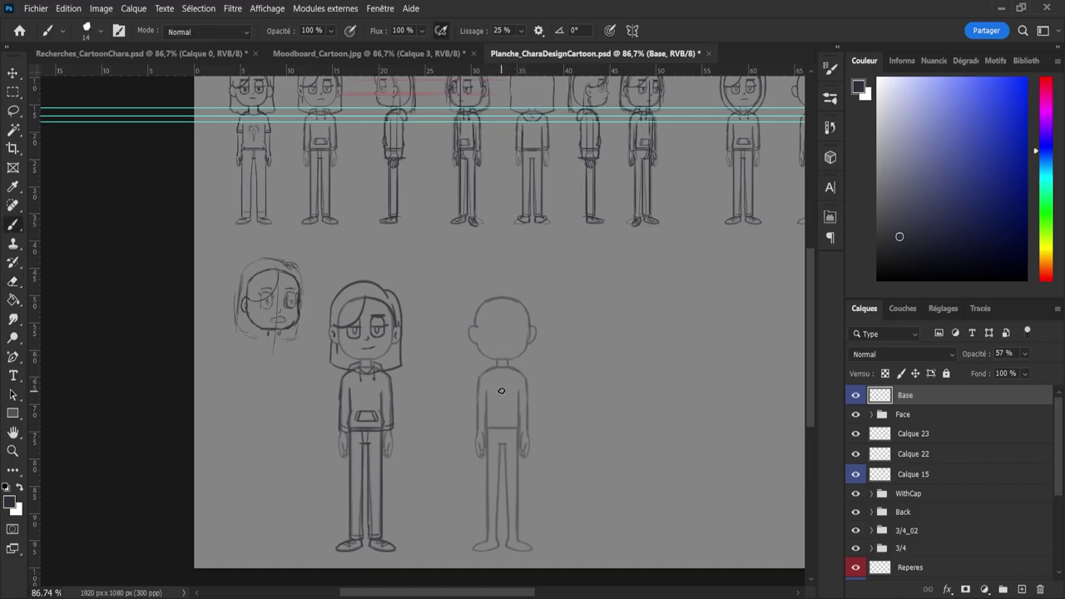
- Erase the bare figure's body below the shoulder line with the eraser enlarged to 27, keeping the head and neck
key("e")
right_click(464, 394, "alt")
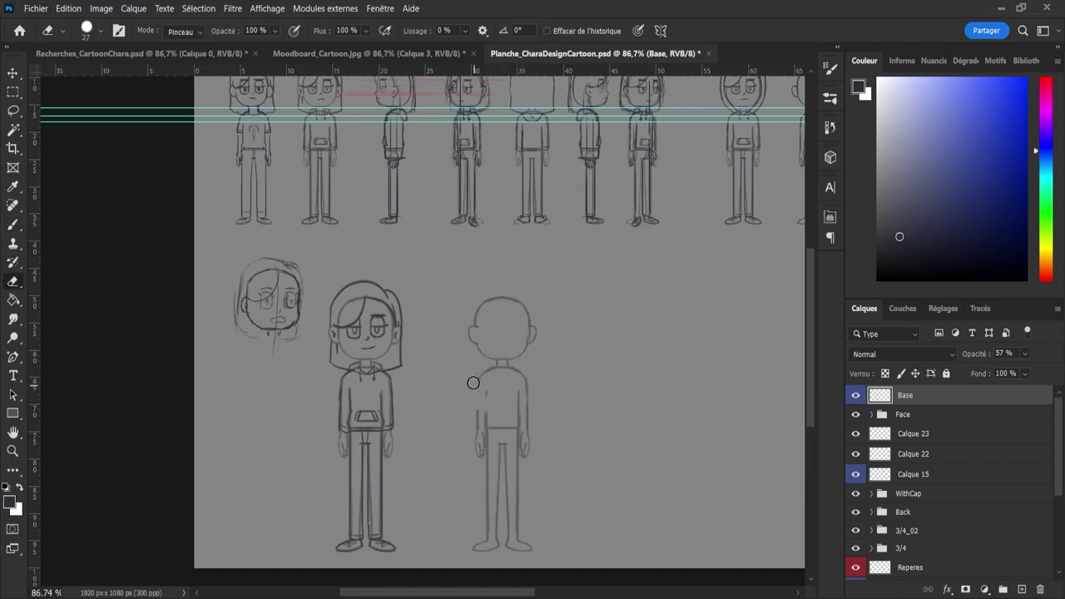
mouse_move(473, 382)
left_mouse_down()
mouse_move(494, 404)
mouse_move(475, 488)
mouse_move(487, 500)
mouse_move(495, 492)
mouse_move(486, 467)
mouse_move(473, 483)
mouse_move(506, 425)
mouse_move(527, 432)
mouse_move(534, 396)
left_mouse_up()
- Draw a slightly curved vertical construction line just right of the bare head's centre for a turned face
key("b")
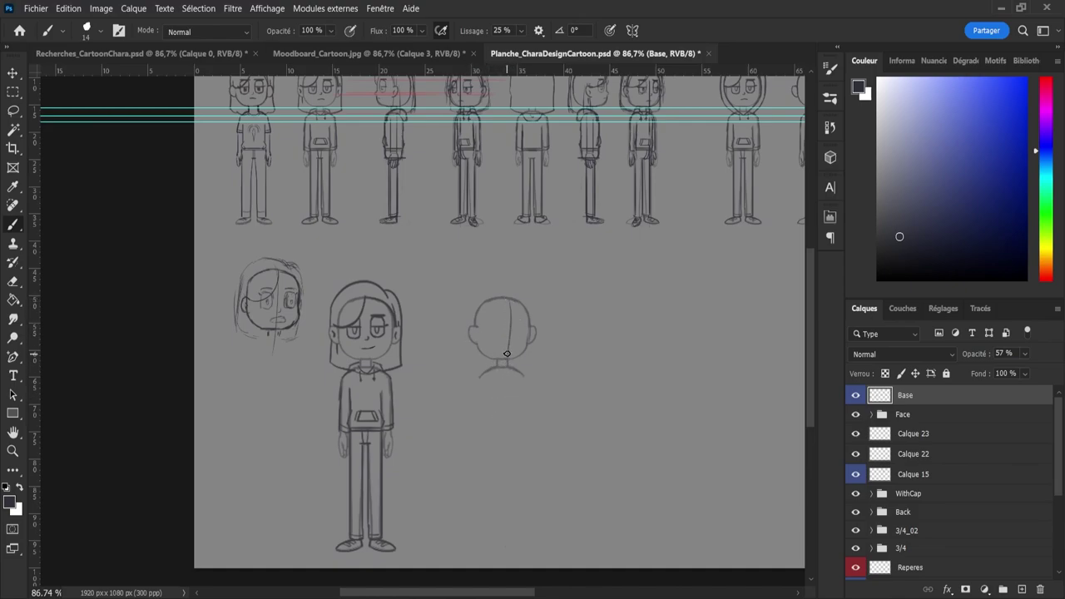
left_click_drag(508, 300, 509, 355)
key("z")
left_click(510, 352)
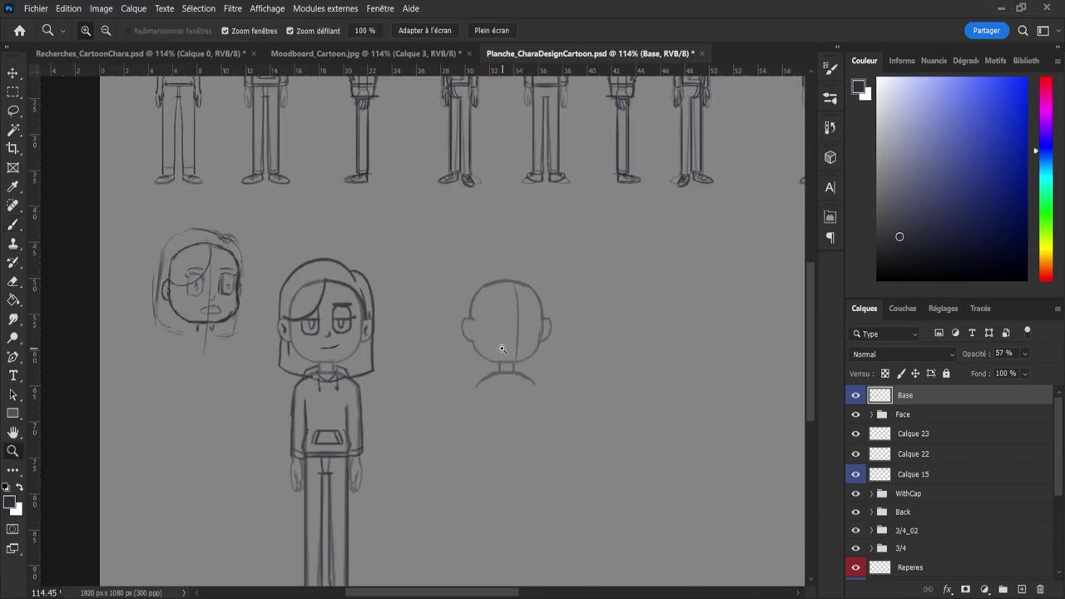
- Sketch both eyes on the bare head, adding horizontal guides at the bottom and top of the smiling figure's eyes for alignment
key("b")
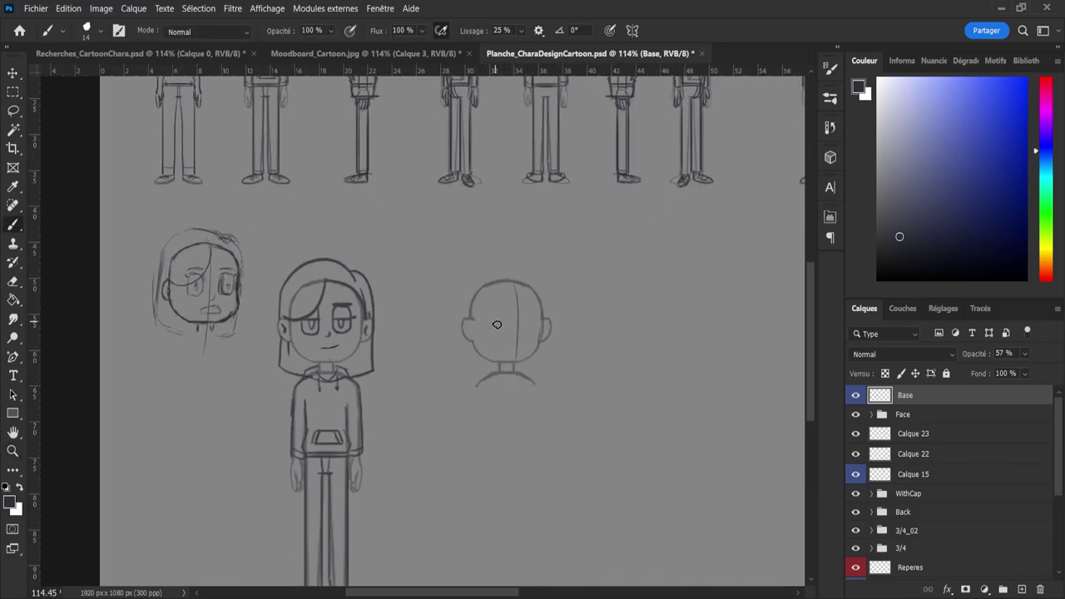
left_click_drag(495, 317, 494, 328)
mouse_move(604, 70)
left_mouse_down()
mouse_move(582, 324)
mouse_move(594, 337)
left_mouse_up()
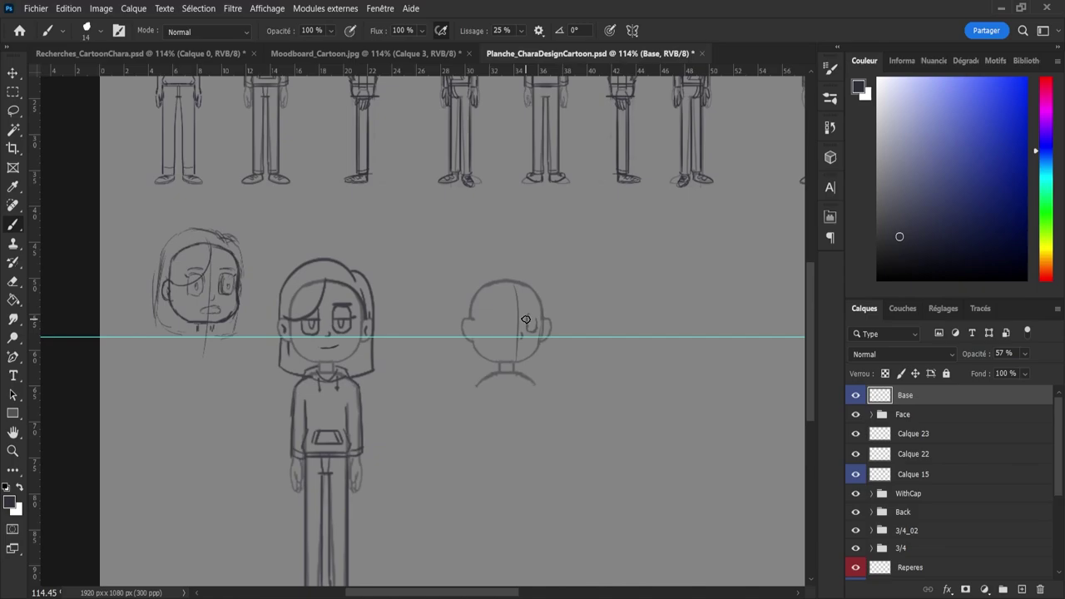
left_click_drag(526, 319, 536, 326)
left_click_drag(504, 314, 497, 333)
mouse_move(590, 66)
left_mouse_down()
mouse_move(570, 347)
mouse_move(575, 305)
left_mouse_up()
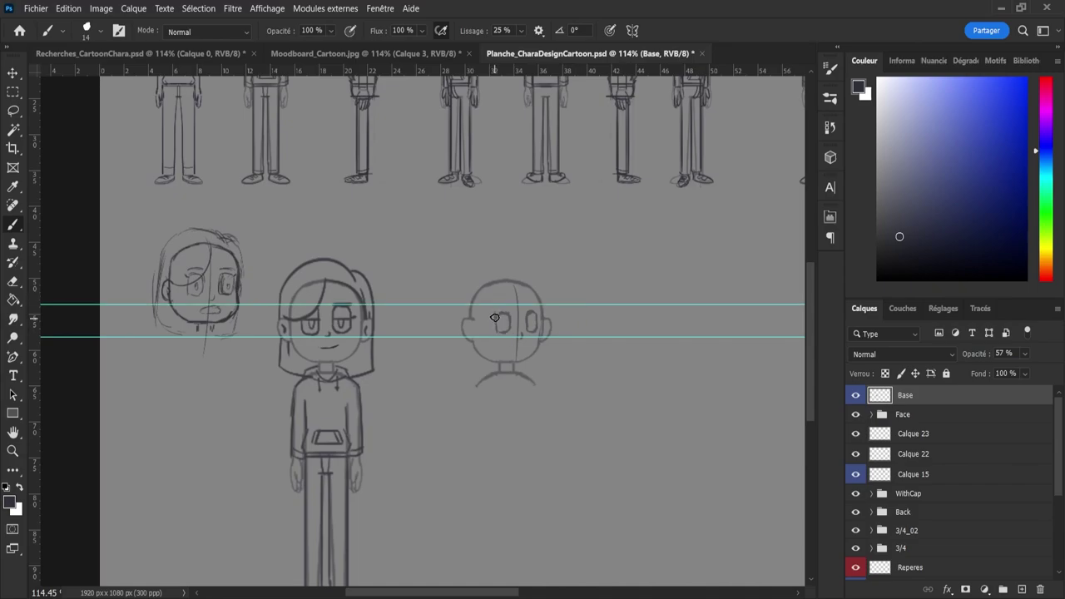
mouse_move(502, 308)
left_mouse_down()
mouse_move(508, 322)
mouse_move(495, 327)
mouse_move(507, 333)
left_mouse_up()
- Reduce the eraser to 11 and refine both eyes into clean, tall rounded rectangles
key("e")
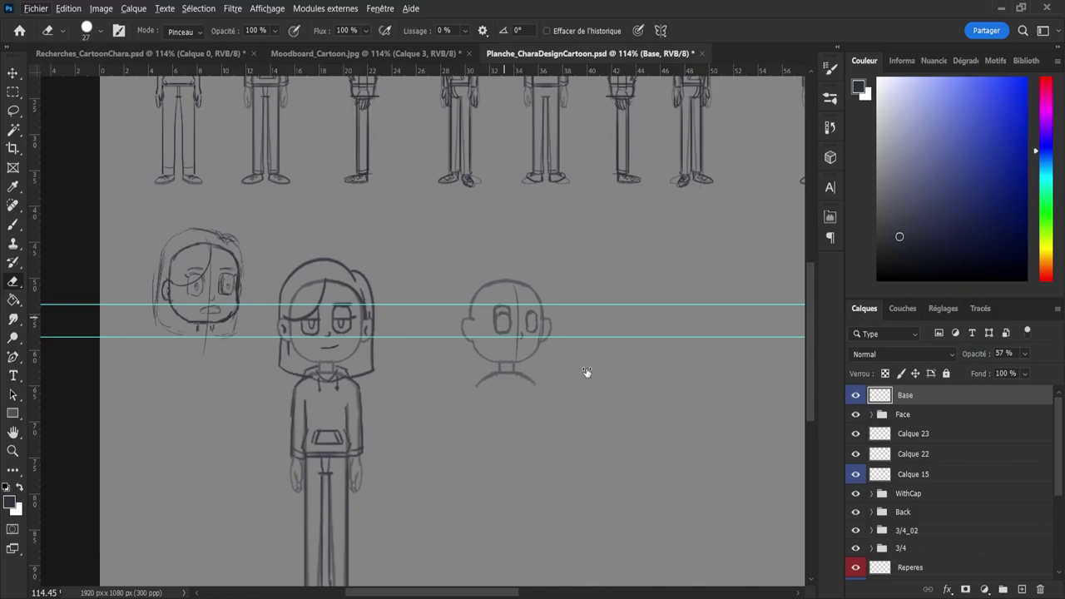
key("bracketleft")
key("bracketleft")
key("bracketleft")
key("bracketleft")
key("b")
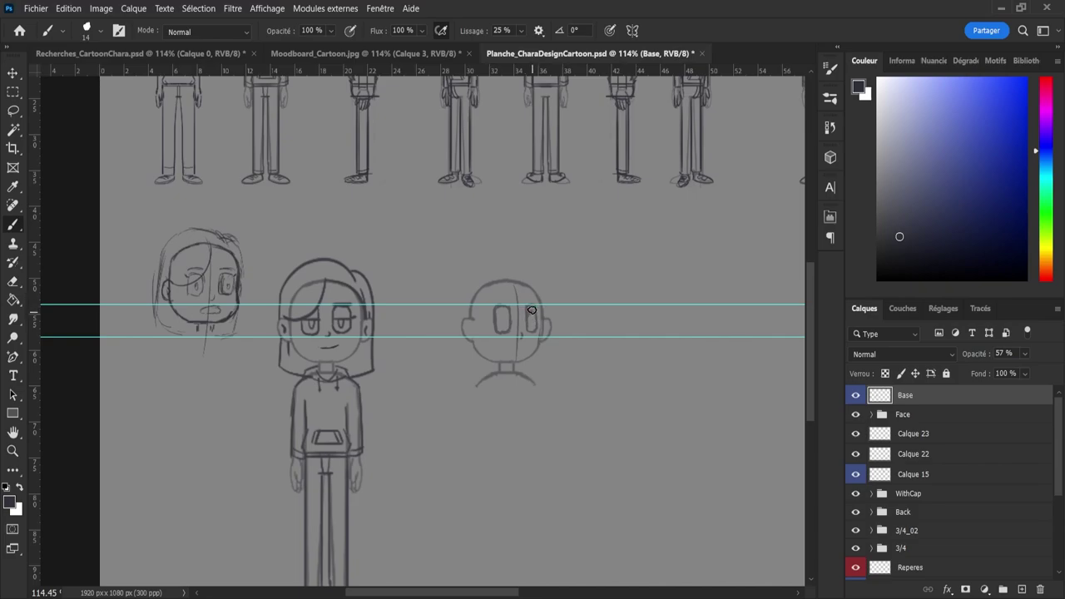
key("e")
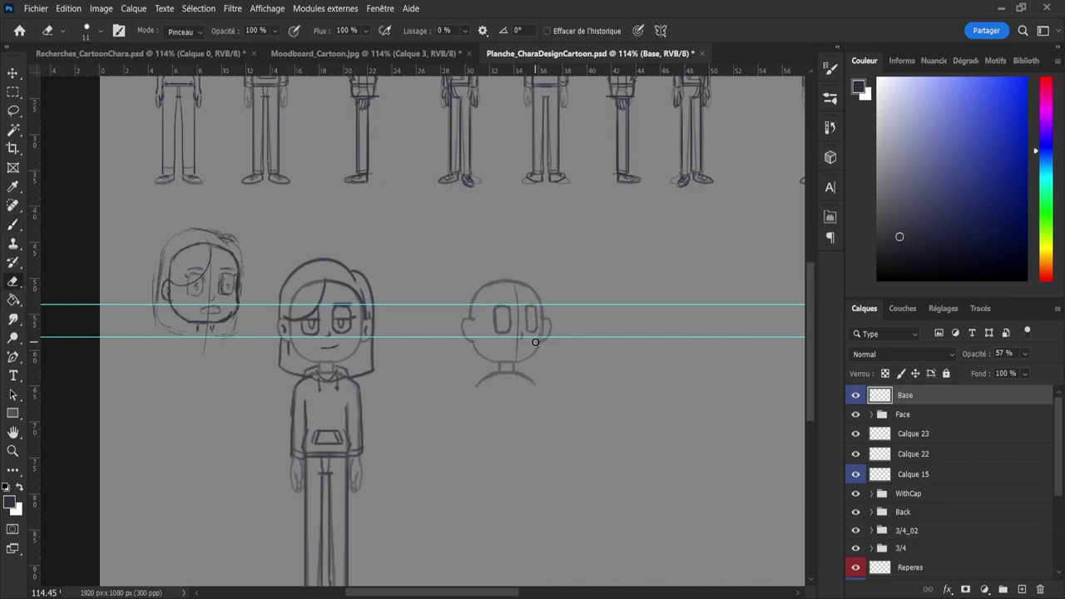
key("b")
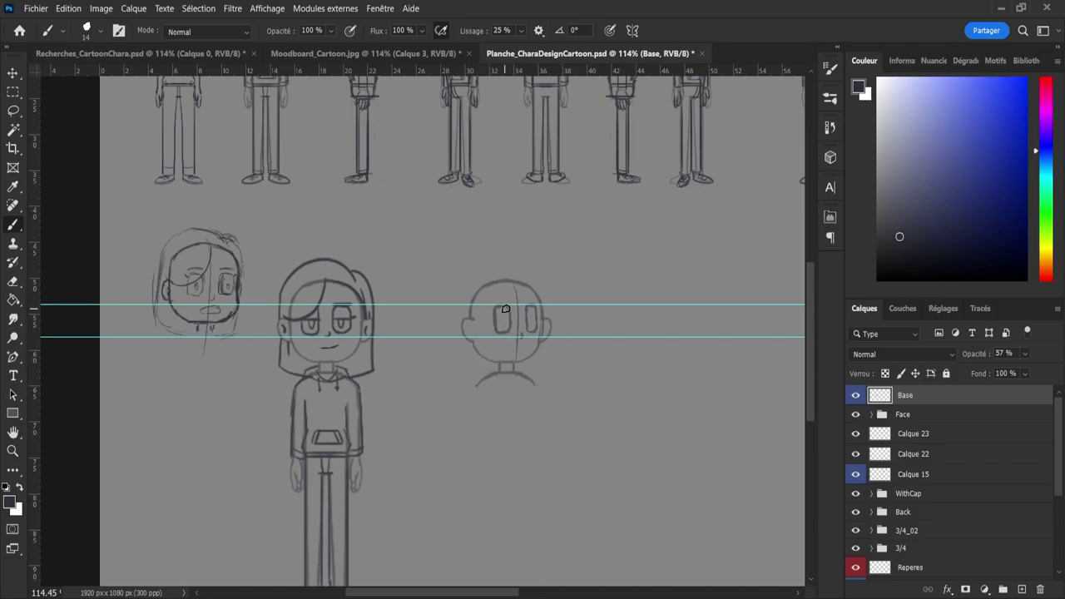
- Replace the eye tops with slanted lids and draw the pupils, frowning brows, nose and downturned mouth for an angry expression
key("e")
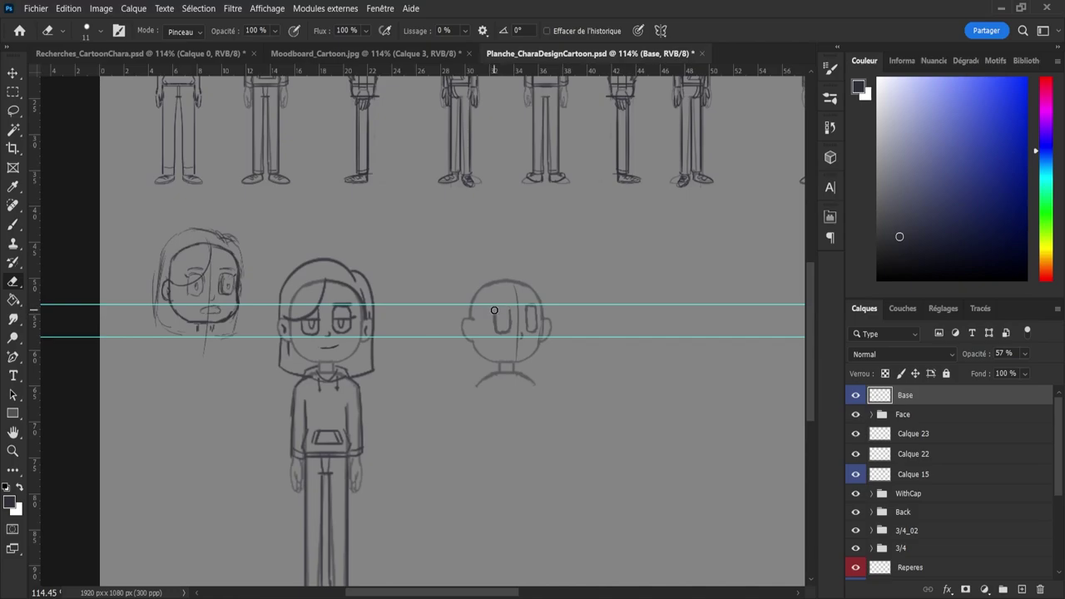
key("b")
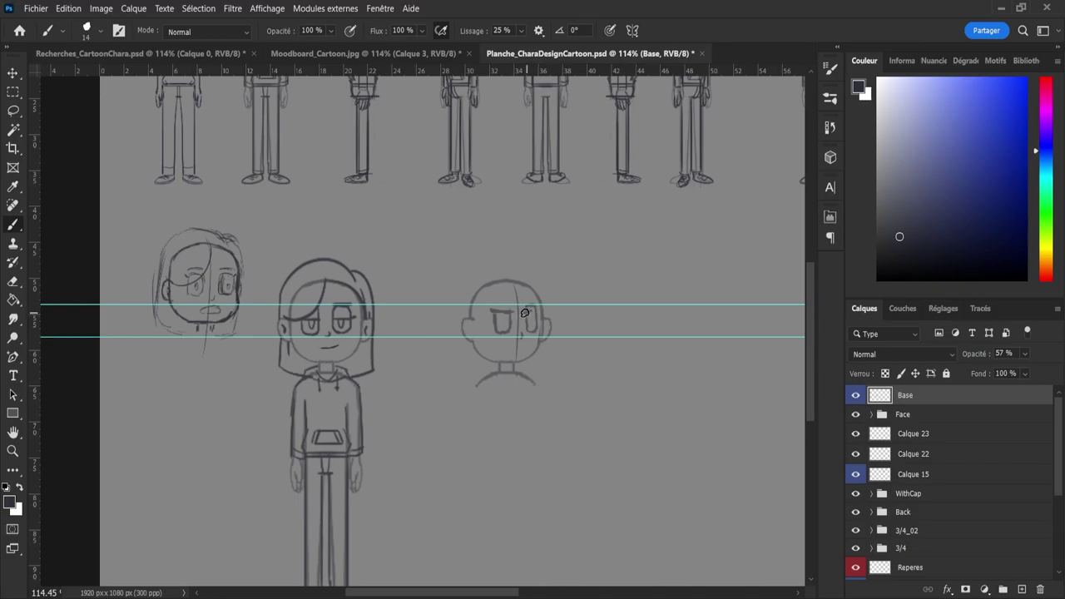
key("e")
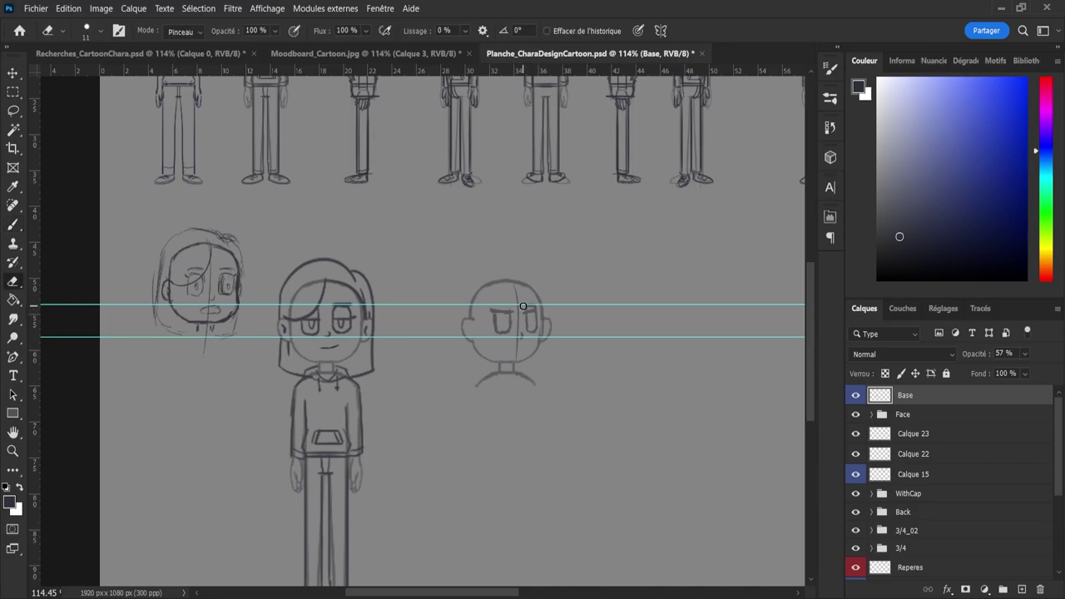
key("b")
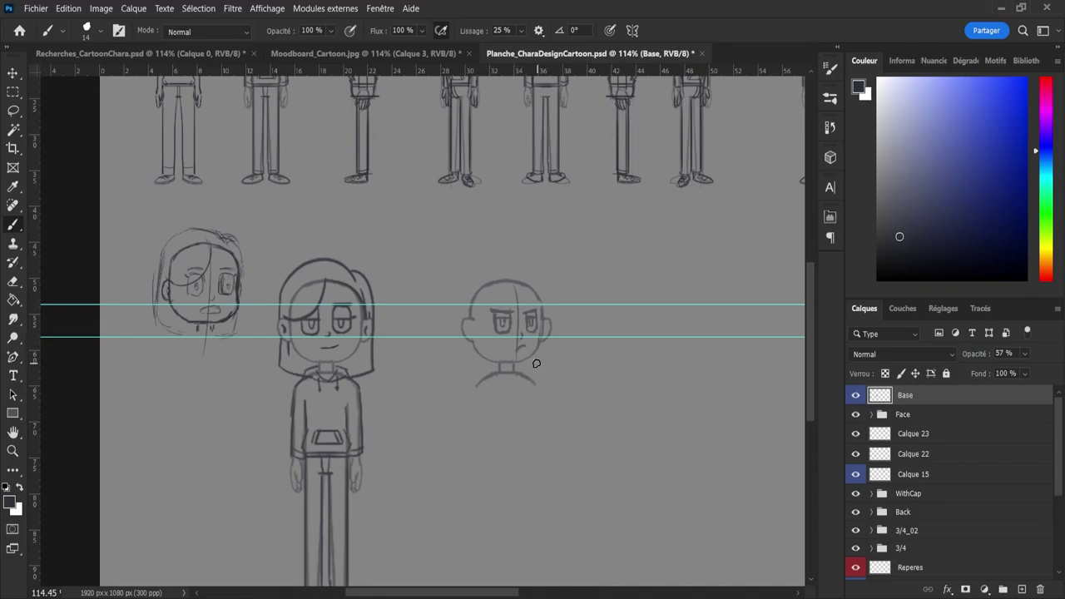
key("e")
key("b")
key("e")
key("b")
mouse_move(470, 318)
left_mouse_down()
mouse_move(513, 294)
mouse_move(515, 275)
left_mouse_up()
key("ctrl+z")
mouse_move(470, 318)
left_mouse_down()
mouse_move(501, 316)
mouse_move(515, 275)
left_mouse_up()
key("ctrl+z")
- Draw the side-swept fringe across the angry head's forehead and the hairline on the other side of the parting
mouse_move(468, 319)
left_mouse_down()
mouse_move(518, 275)
mouse_move(518, 305)
left_mouse_up()
left_click_drag(522, 285, 540, 314)
key("e")
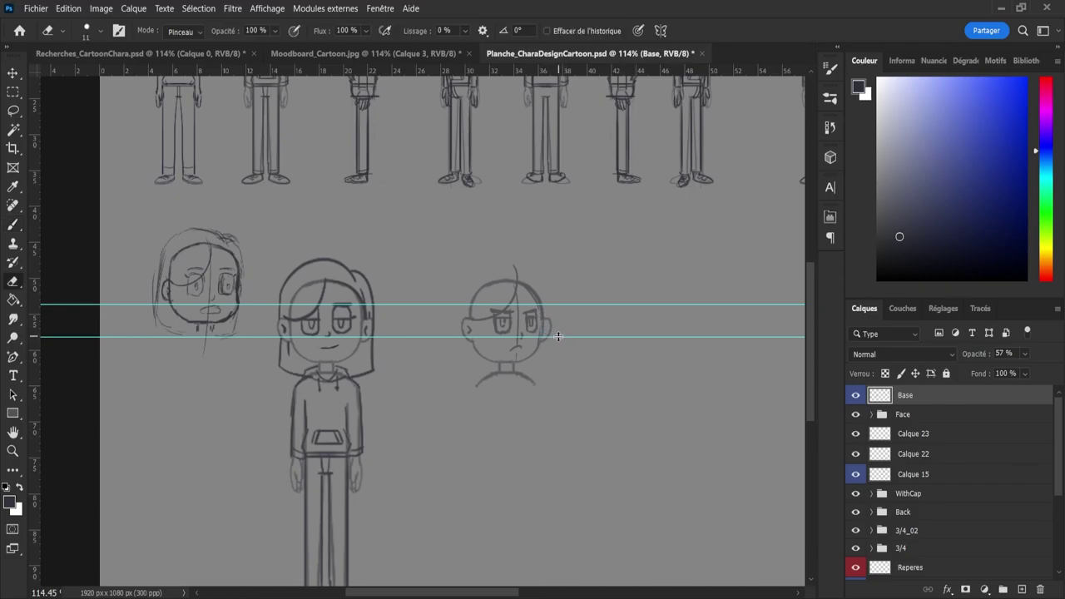
key("ctrl+z")
- Sketch the outer hair of the angry head, from the chin-length left side up and over the crown
key("b")
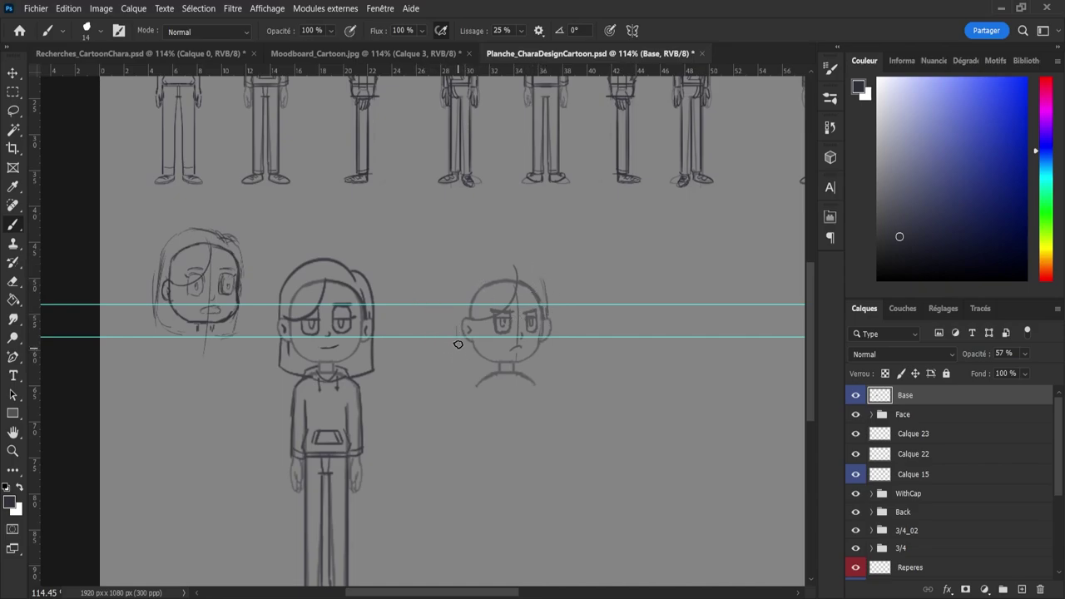
left_click_drag(457, 339, 458, 365)
left_click_drag(458, 366, 473, 371)
left_click_drag(456, 364, 462, 313)
left_click_drag(459, 320, 471, 261)
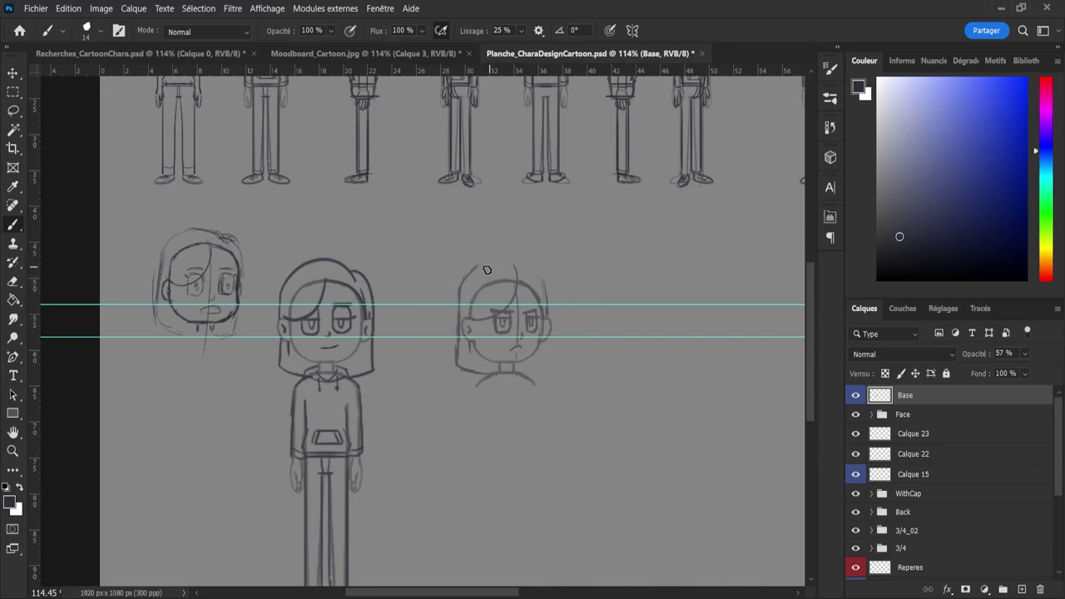
mouse_move(462, 278)
left_mouse_down()
mouse_move(486, 254)
mouse_move(489, 272)
mouse_move(521, 265)
left_mouse_up()
- Erase the lower left edge of the angry head's hair and redraw it down to chin length
key("e")
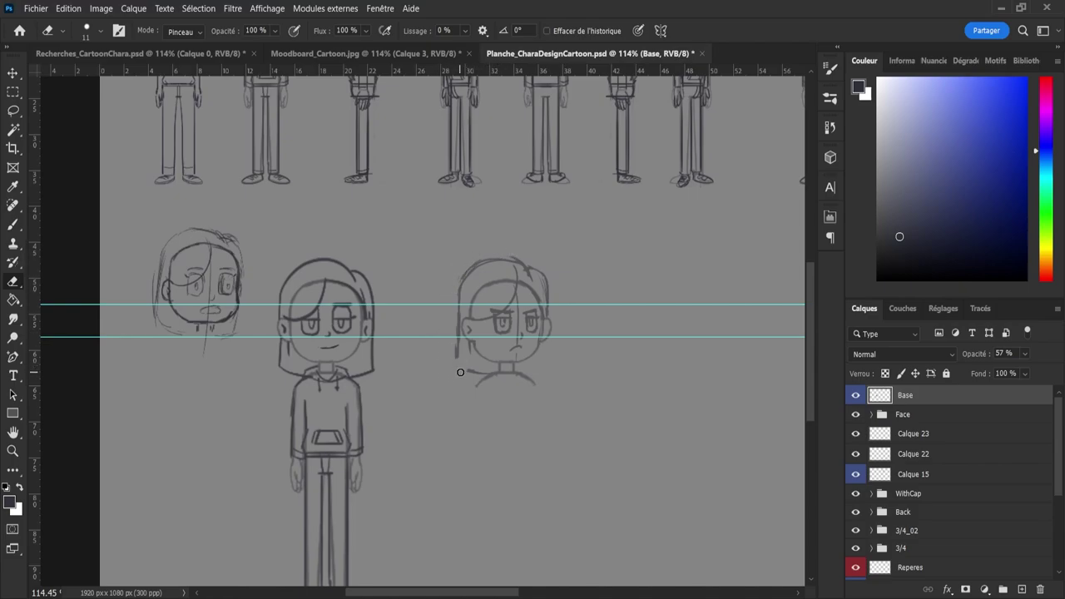
key("b")
left_click_drag(460, 336, 459, 372)
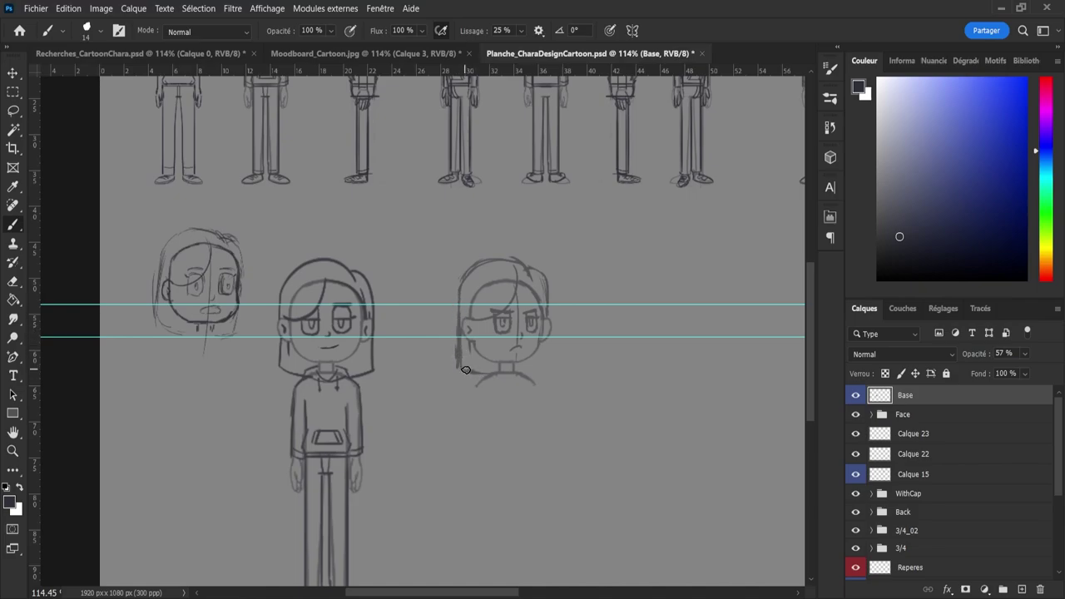
- Refine the angry head's hair by thickening the crown and right-side outline and erasing stray lines around the parting
key("e")
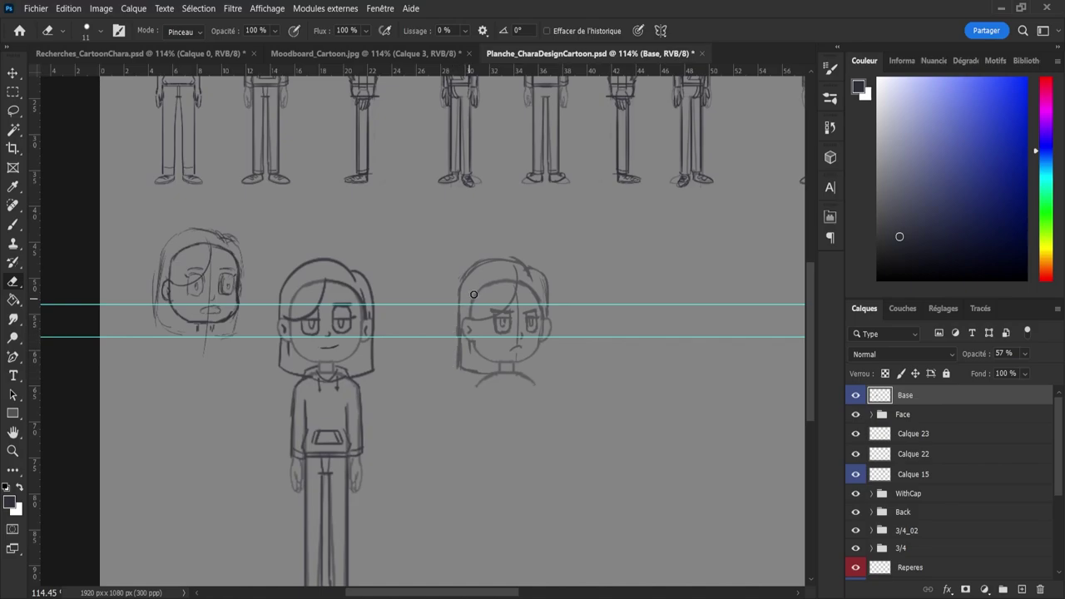
key("b")
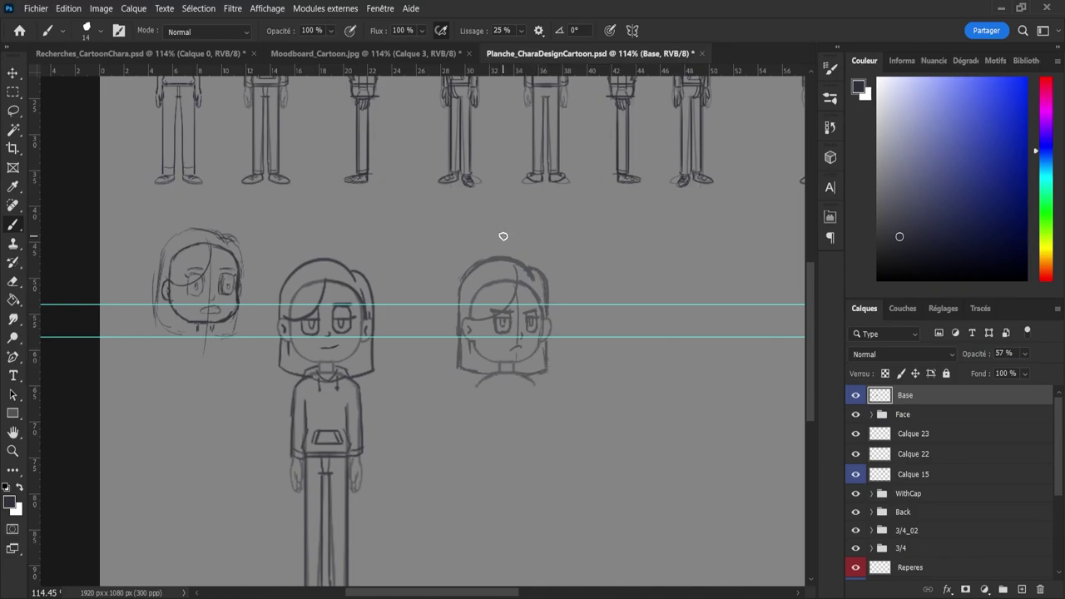
key("e")
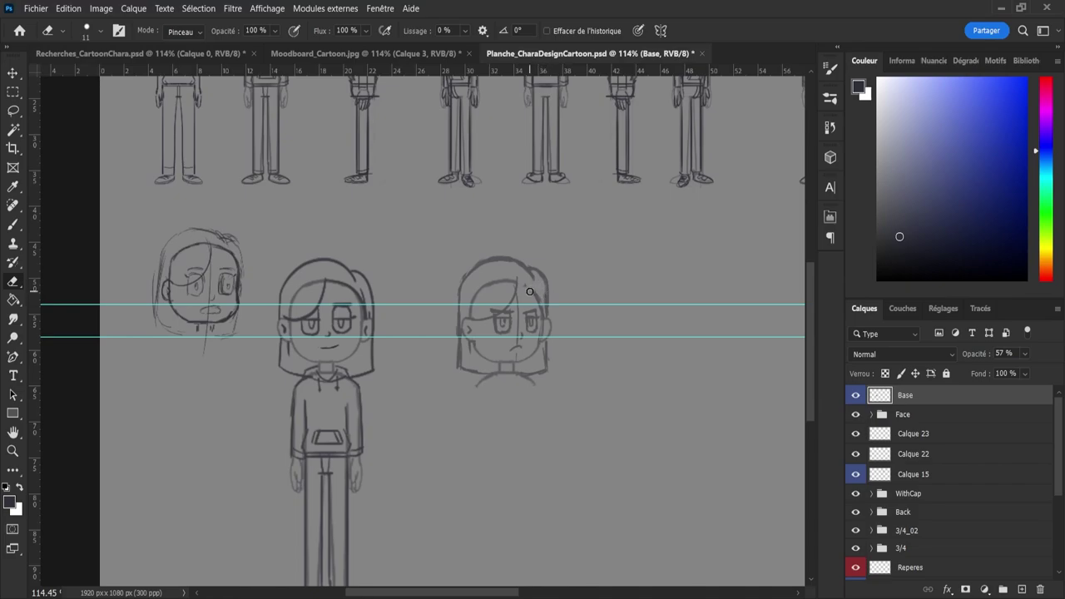
key("b")
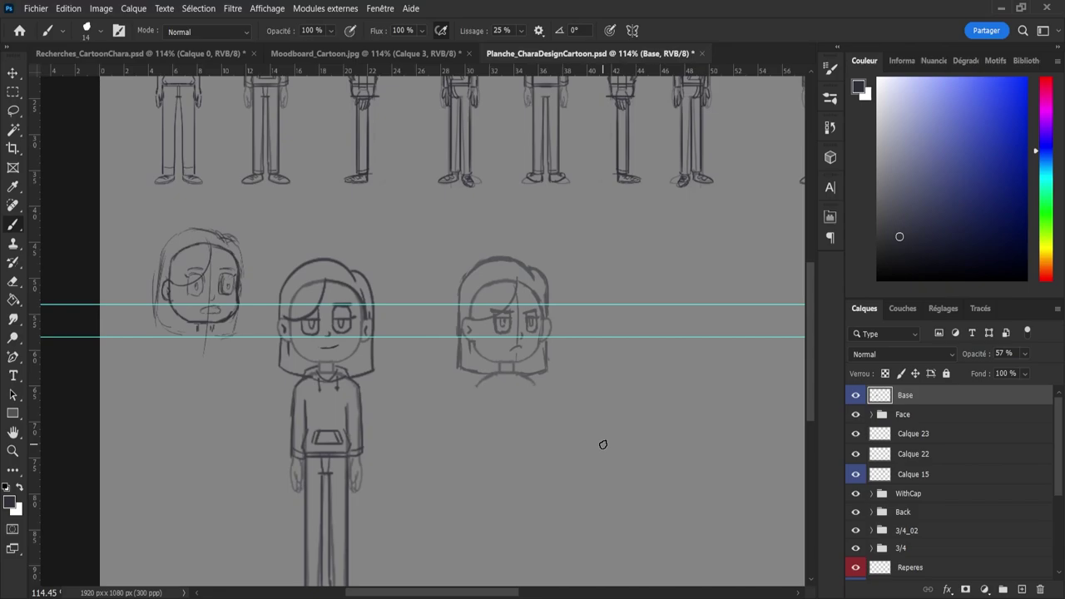
key("z")
left_click_drag(324, 128, 290, 128)
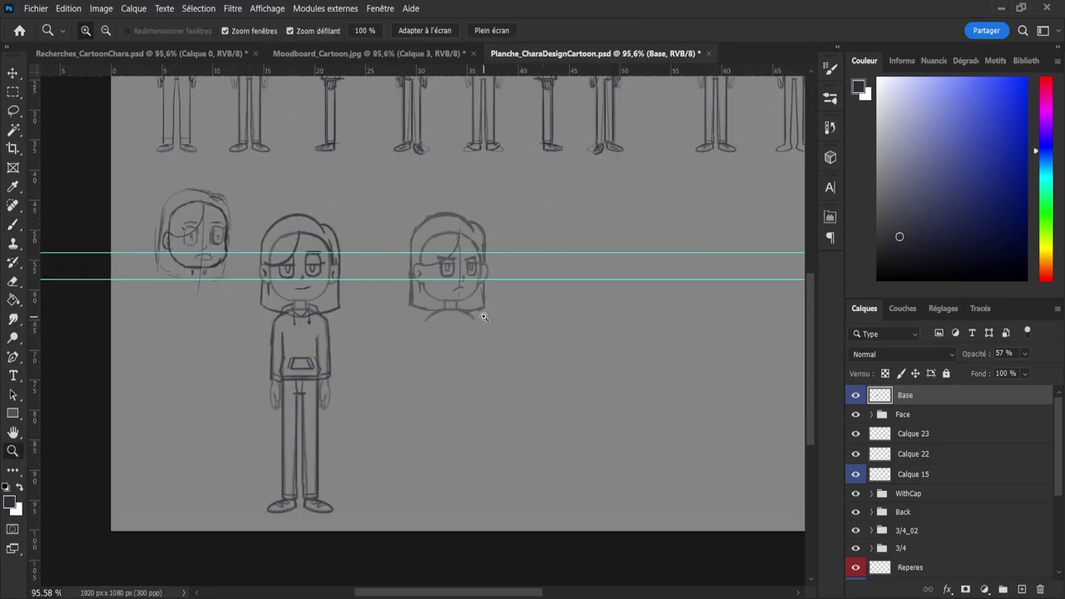
- Redraw the angry head's mouth as a small stroke on the right side of the face and clean up the neck below the chin
key("e")
key("b")
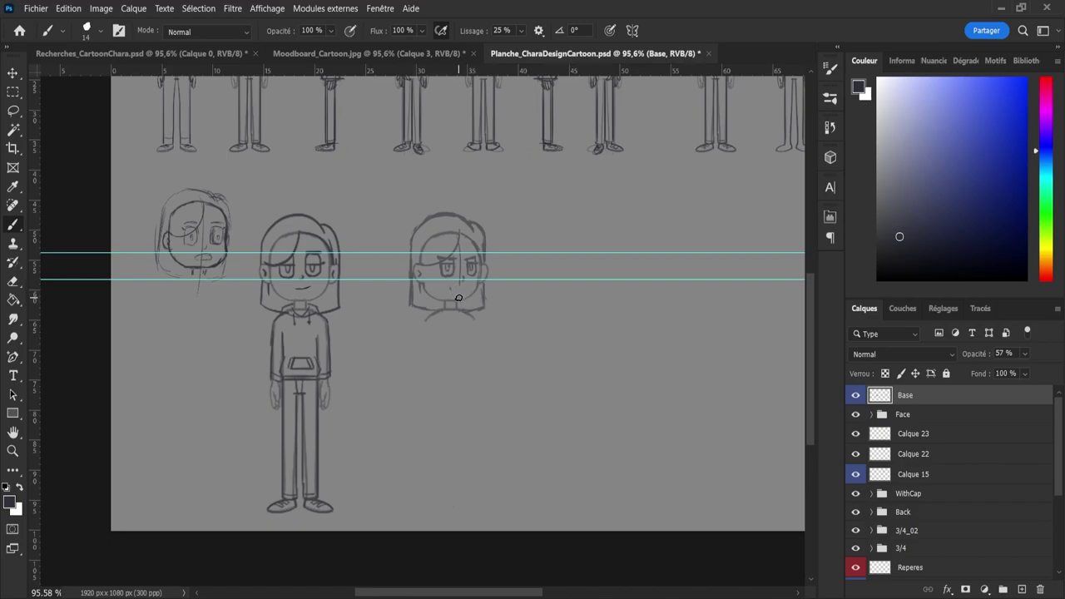
key("e")
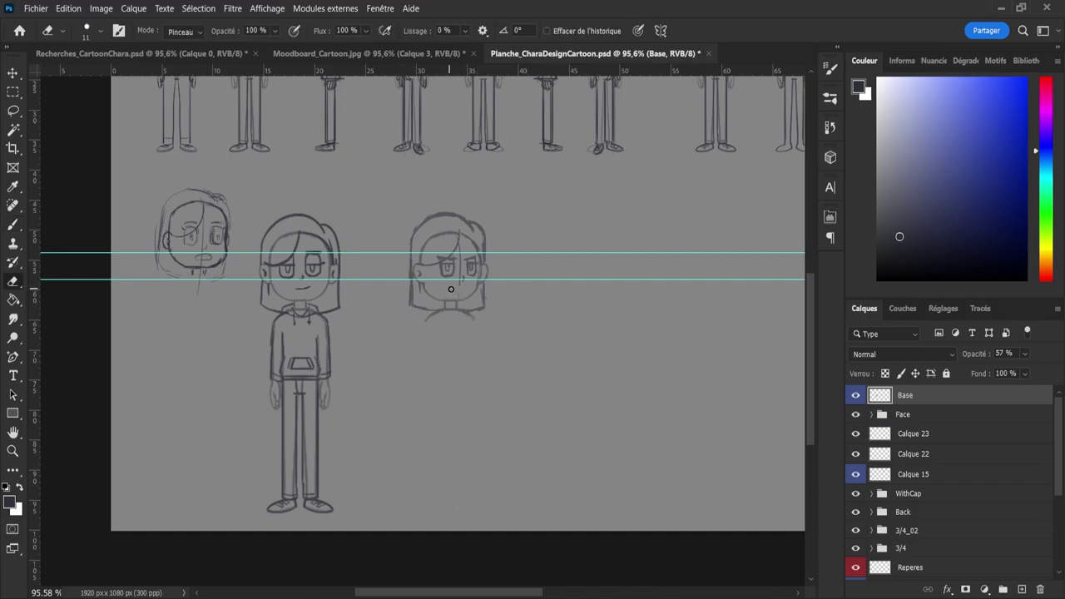
key("b")
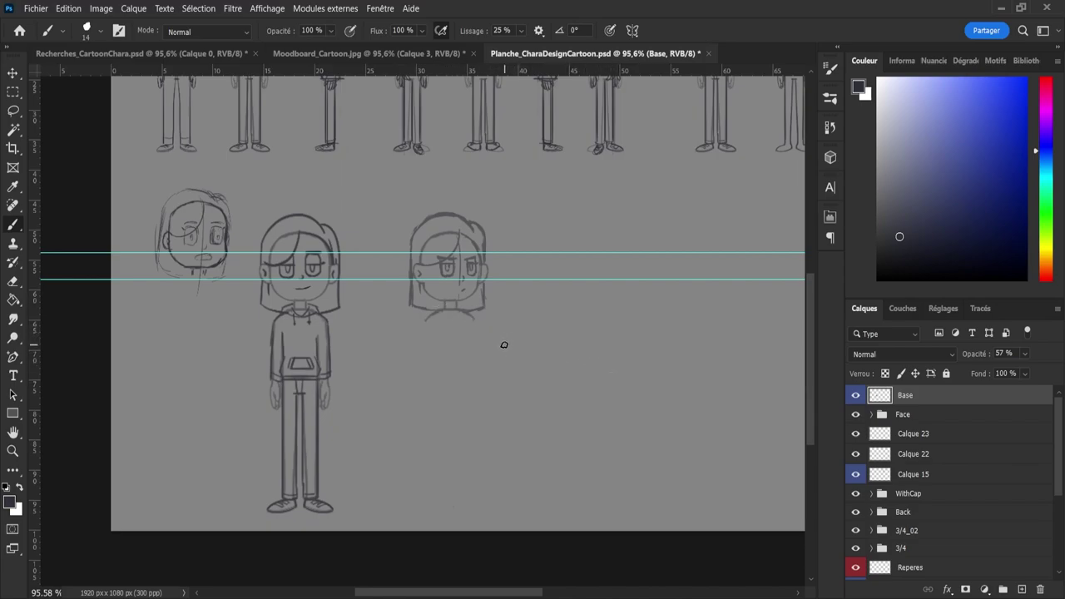
key("e")
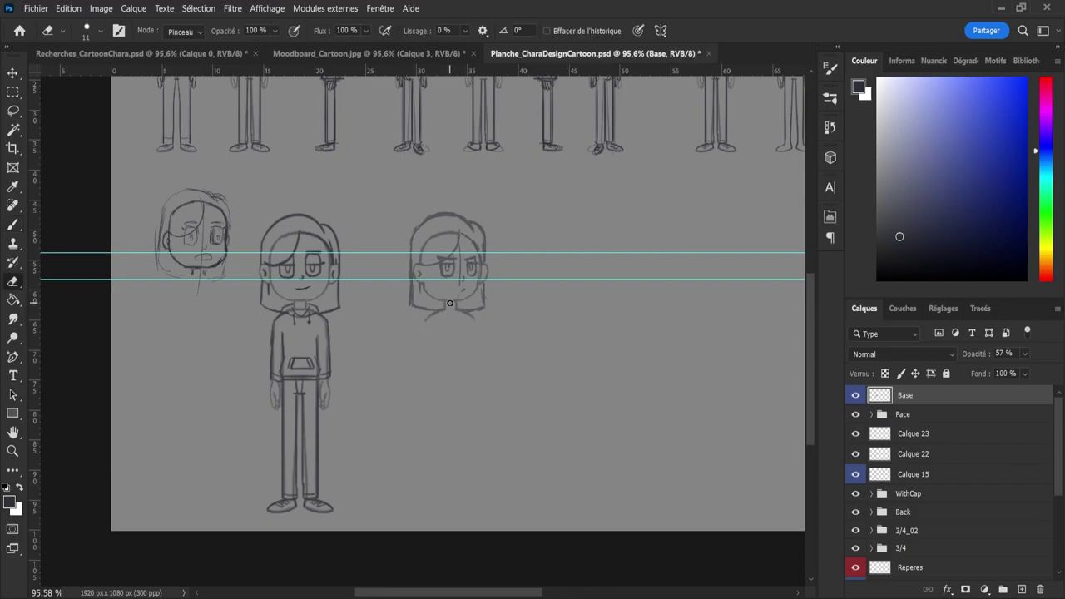
key("b")
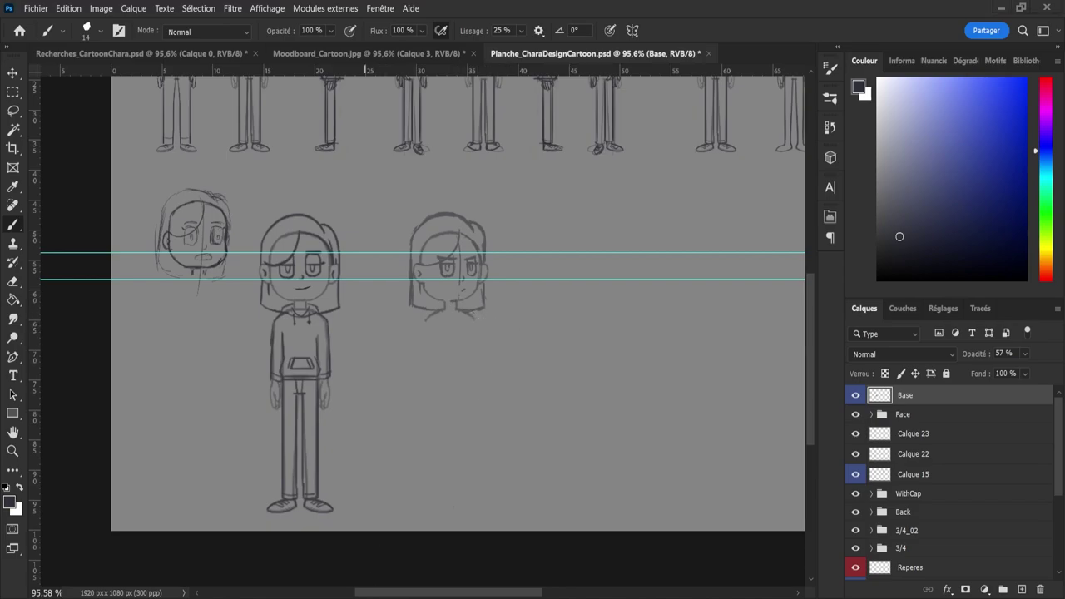
- Duplicate the angry head's Base layer, flip the copy horizontally and place it to the lower right of the original head
key("z")
left_click_drag(450, 393, 360, 381)
left_click_drag(302, 359, 360, 360)
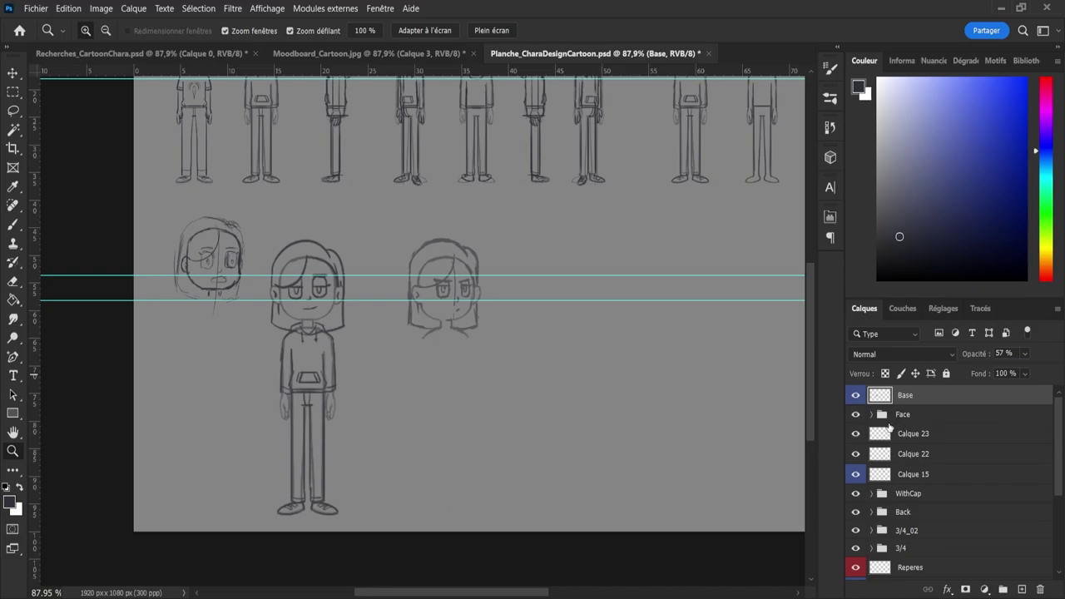
key("ctrl+j")
key("ctrl+t")
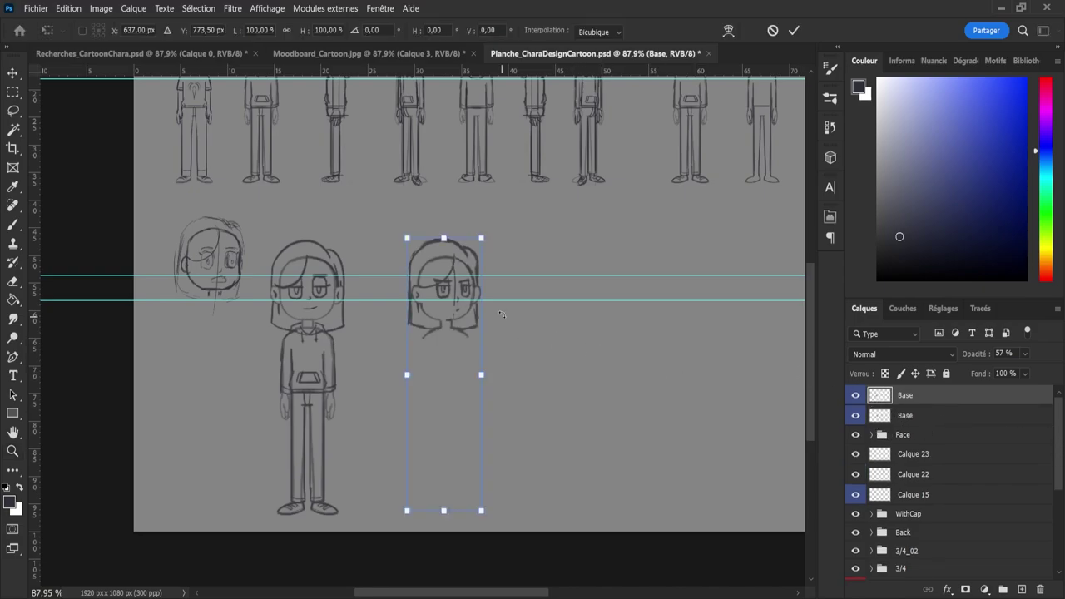
left_click(552, 586)
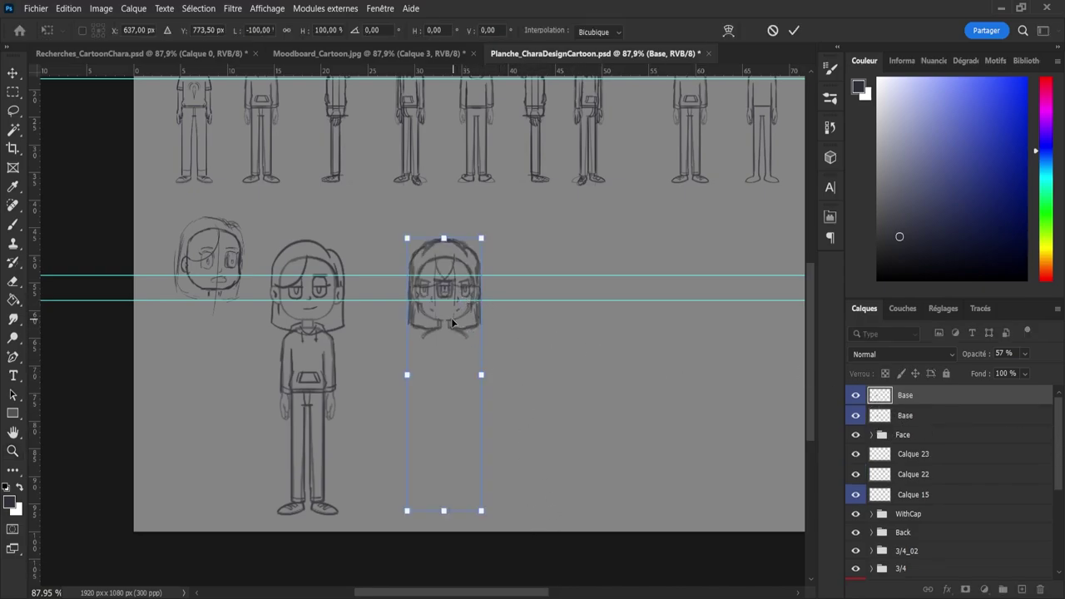
left_click_drag(452, 323, 534, 353)
key("Return")
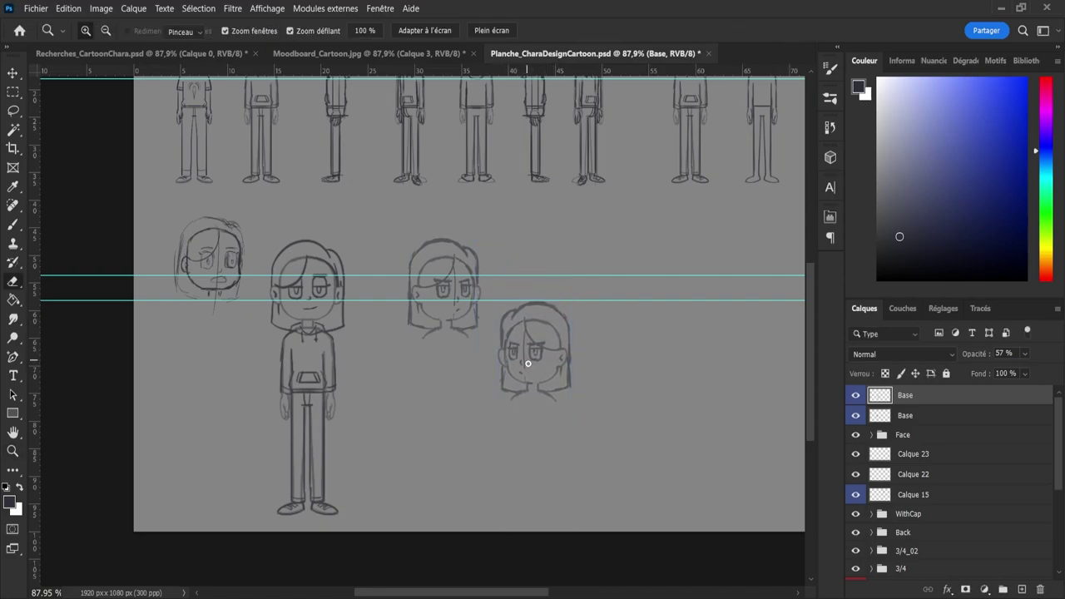
- Erase the flipped head's fringe, crown, eyebrows, mouth and upper eyes, and redraw the eyes as tall rounded shapes
key("e")
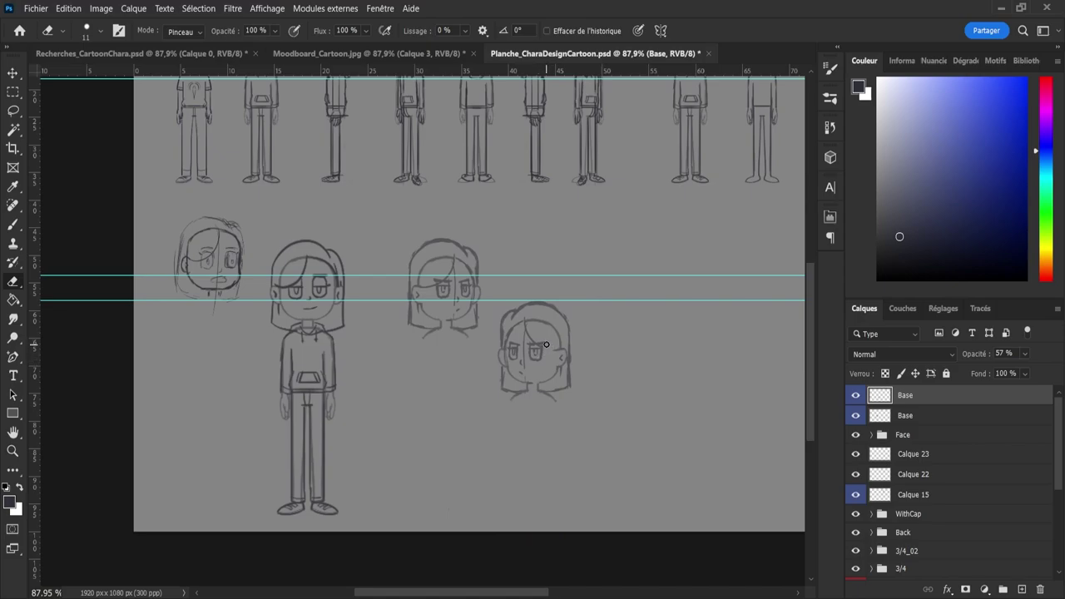
left_click_drag(547, 345, 526, 332)
left_click_drag(536, 343, 534, 344)
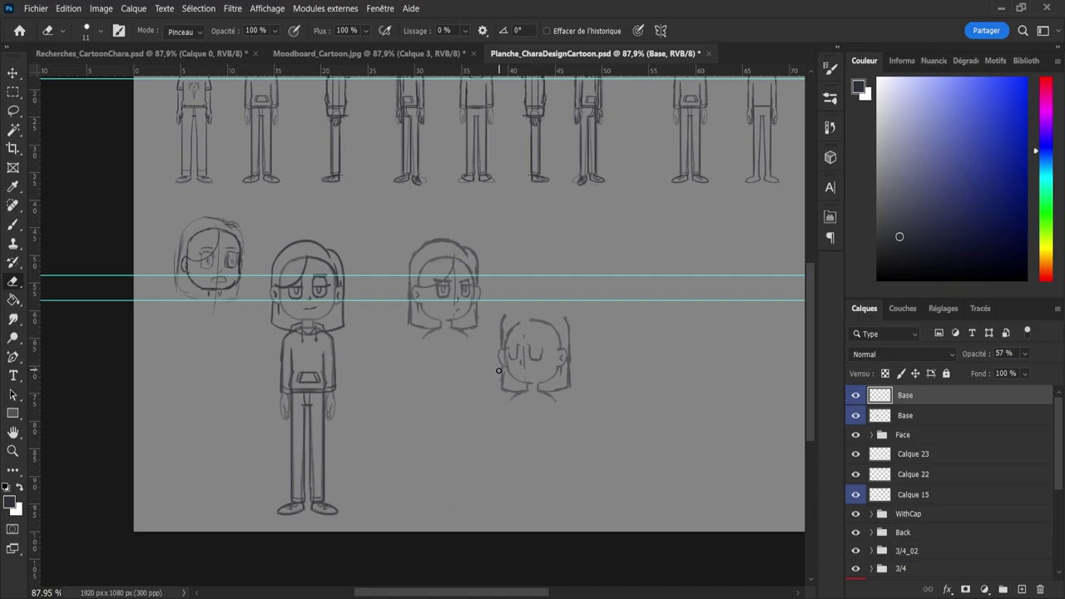
key("b")
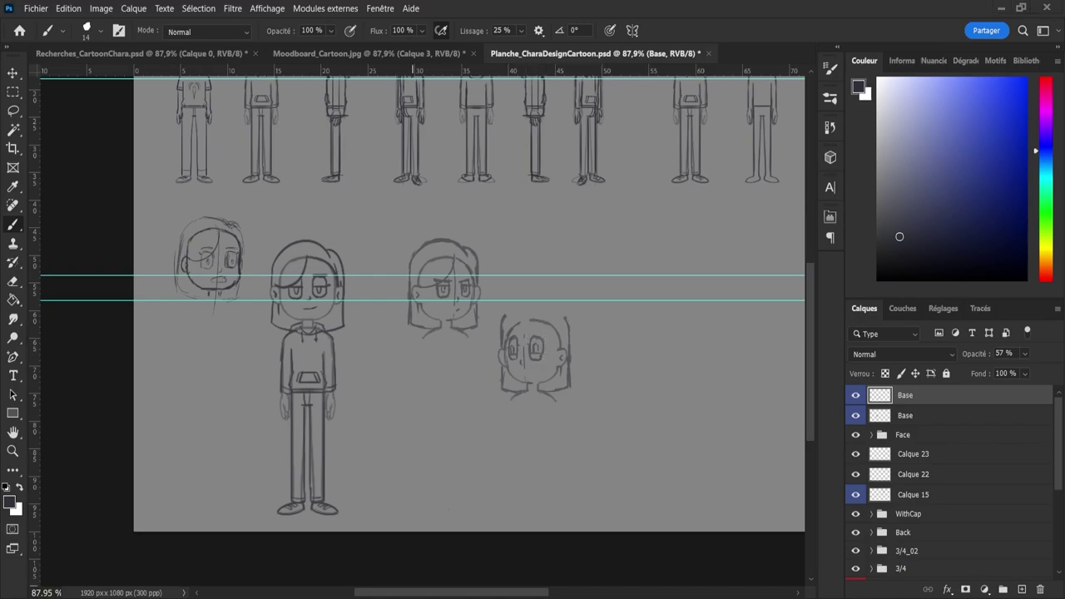
- Erase the pupils inside both eyes of the flipped head, leaving only the eye outlines
left_click_drag(413, 296, 320, 351)
key("z")
left_click_drag(443, 417, 465, 423)
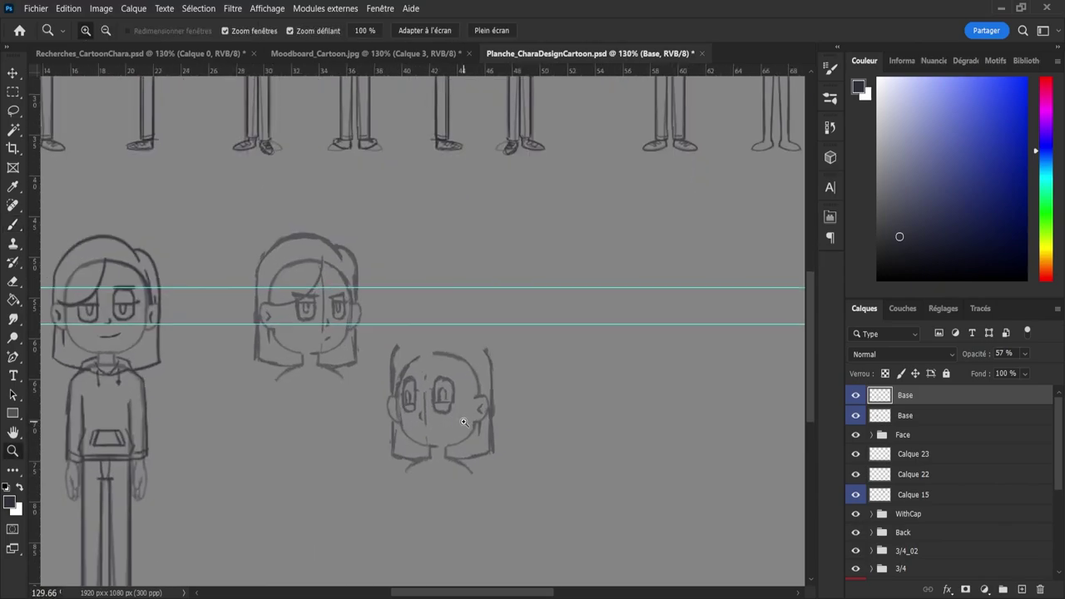
left_click_drag(374, 441, 406, 442)
left_click_drag(532, 413, 417, 463)
left_click_drag(543, 432, 574, 432)
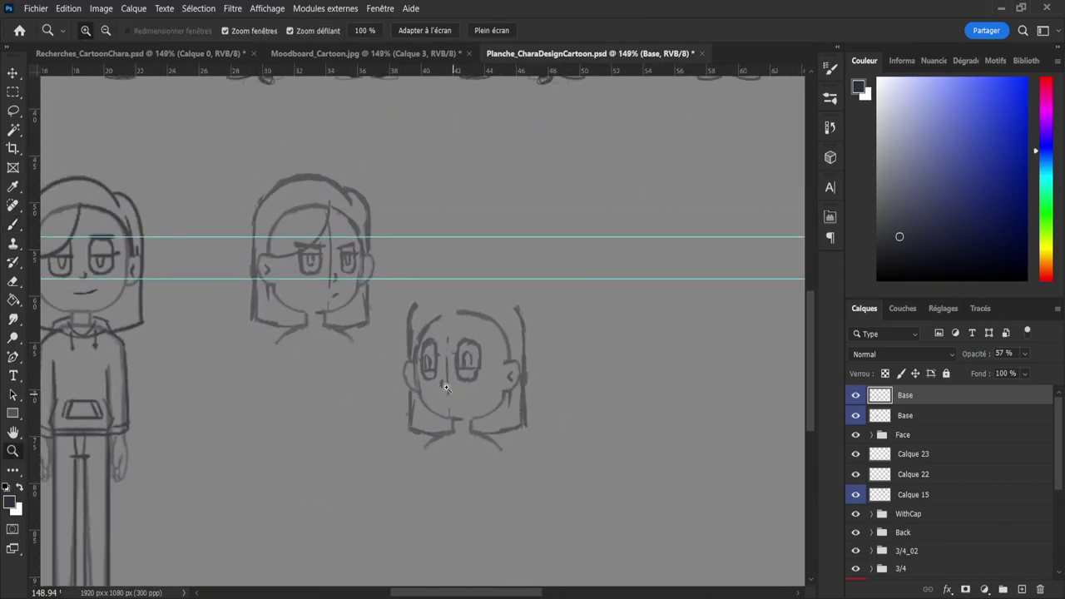
key("e")
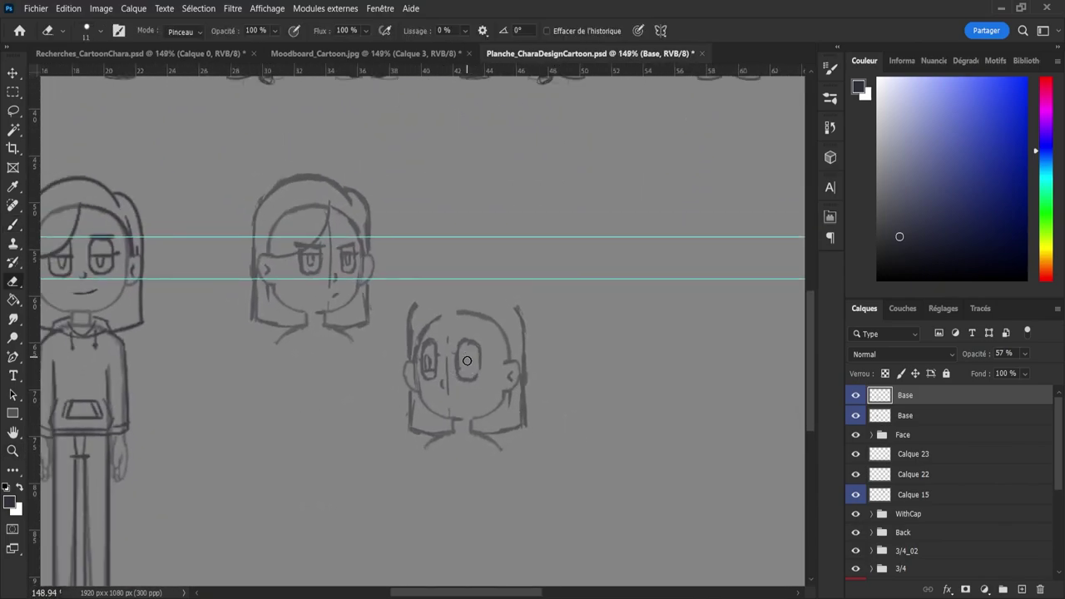
left_click(466, 371)
left_click_drag(428, 367, 430, 370)
key("b")
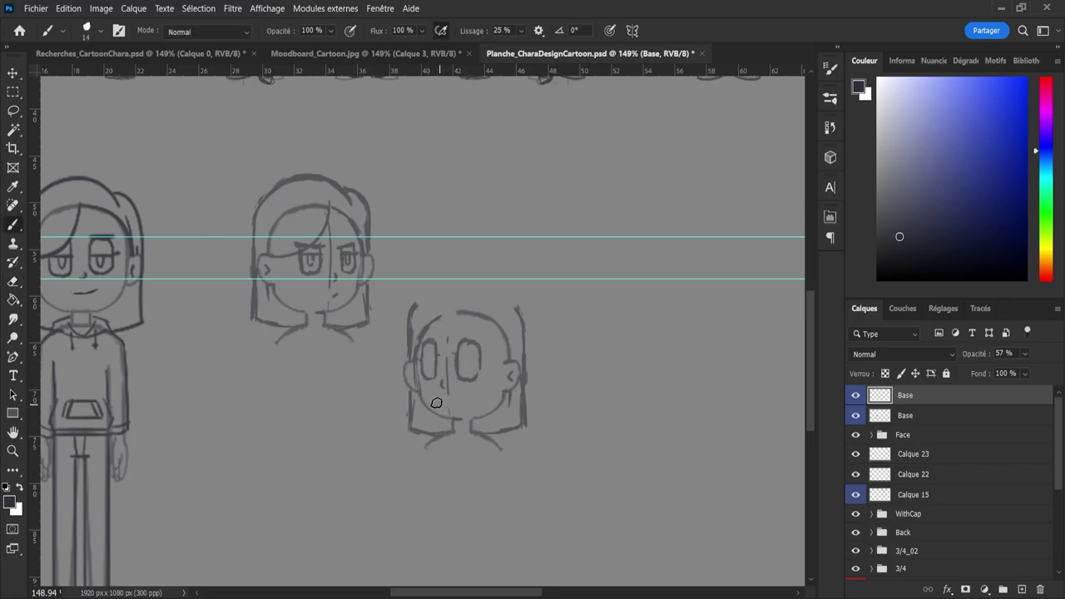
- Draw a slanted smile on the flipped head and erase part of the larger eye's lower edge
key("e")
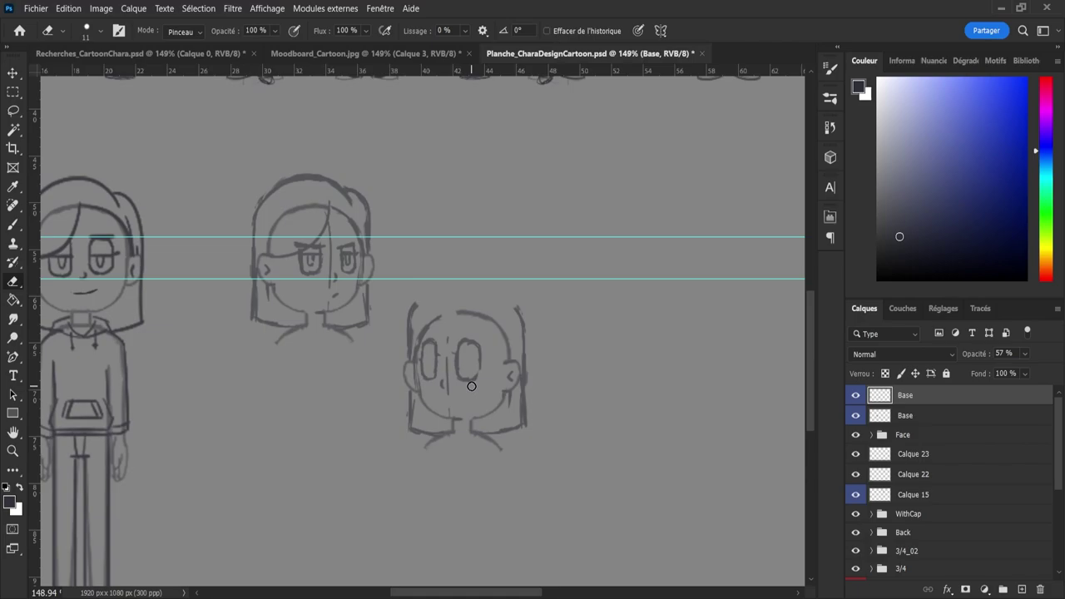
key("b")
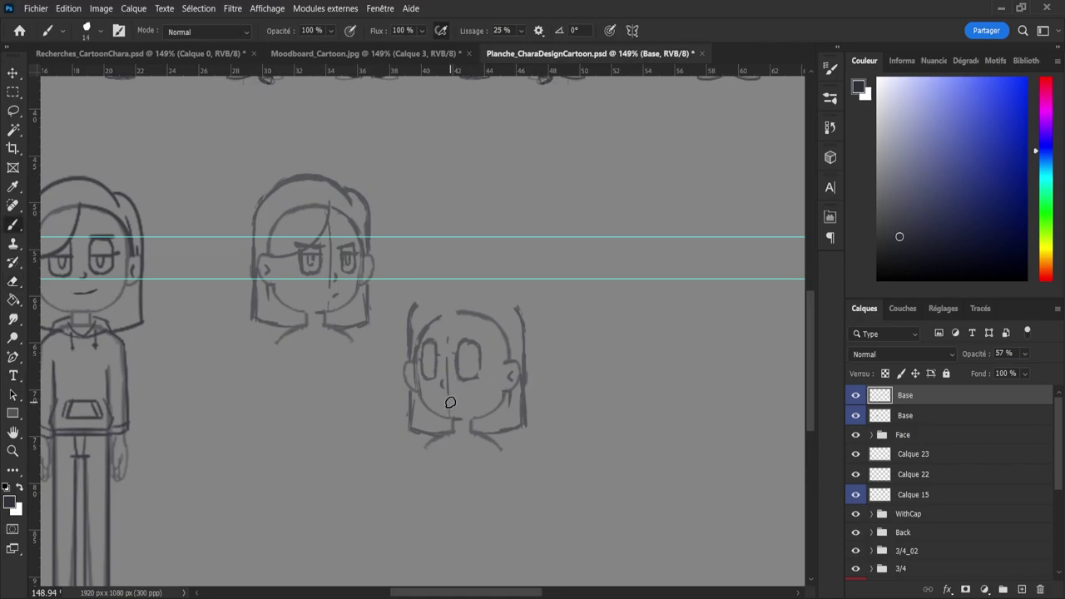
left_click_drag(450, 402, 466, 393)
key("ctrl+z")
key("e")
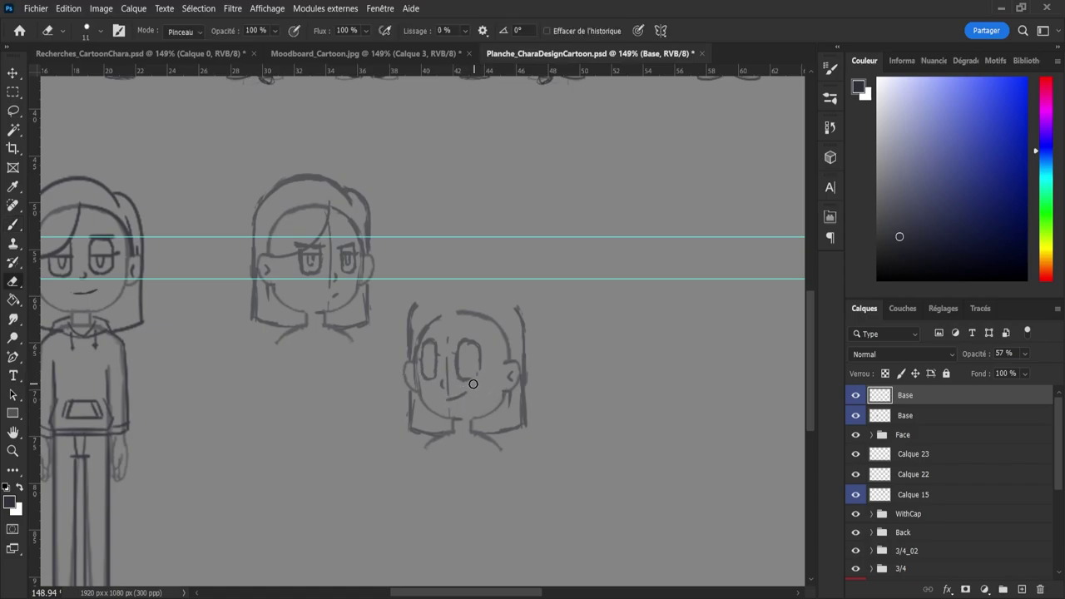
key("b")
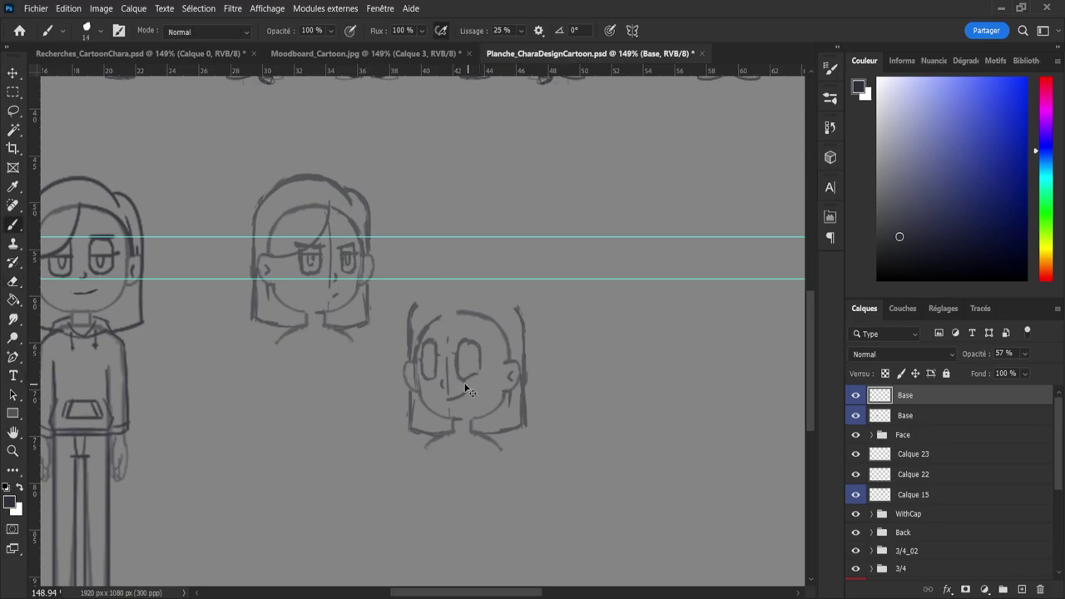
- Add a cheek line under the larger eye, half-closed eyelids with pupils, and a raised eyebrow to the smiling copied head
left_click_drag(465, 382, 490, 383)
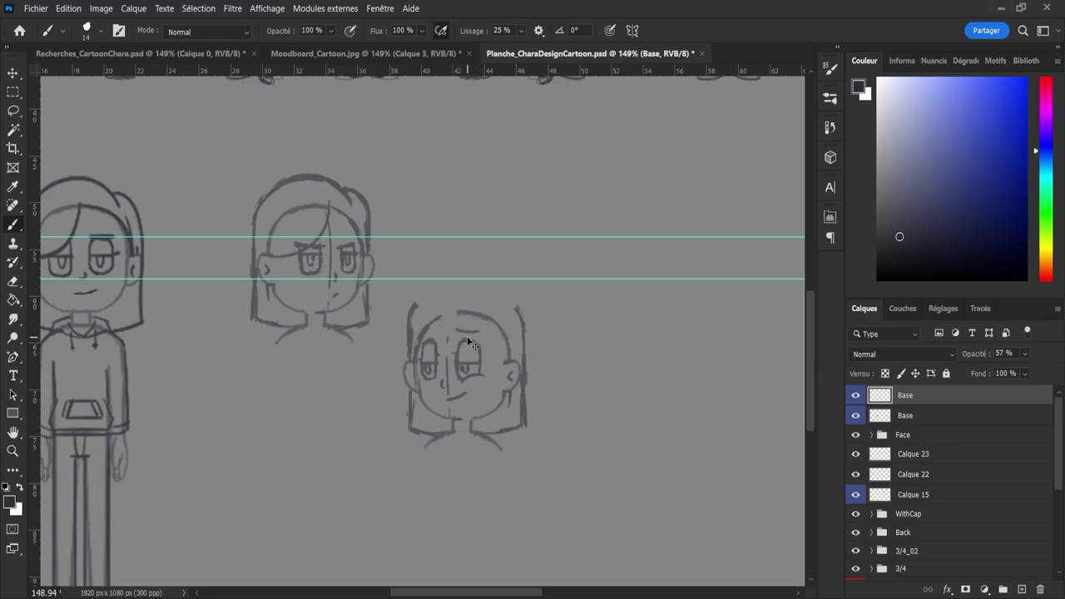
key("ctrl+z")
left_click_drag(456, 338, 479, 336)
- Draw the copied head's fringe from the parting and the outer hair over the crown and down the right side
left_click_drag(455, 301, 442, 337)
left_click_drag(417, 361, 452, 301)
key("ctrl+z")
mouse_move(417, 362)
left_mouse_down()
mouse_move(447, 290)
mouse_move(459, 346)
mouse_move(433, 309)
mouse_move(415, 312)
mouse_move(418, 302)
mouse_move(462, 288)
left_mouse_up()
key("ctrl+z")
key("ctrl+z")
left_click_drag(409, 309, 464, 286)
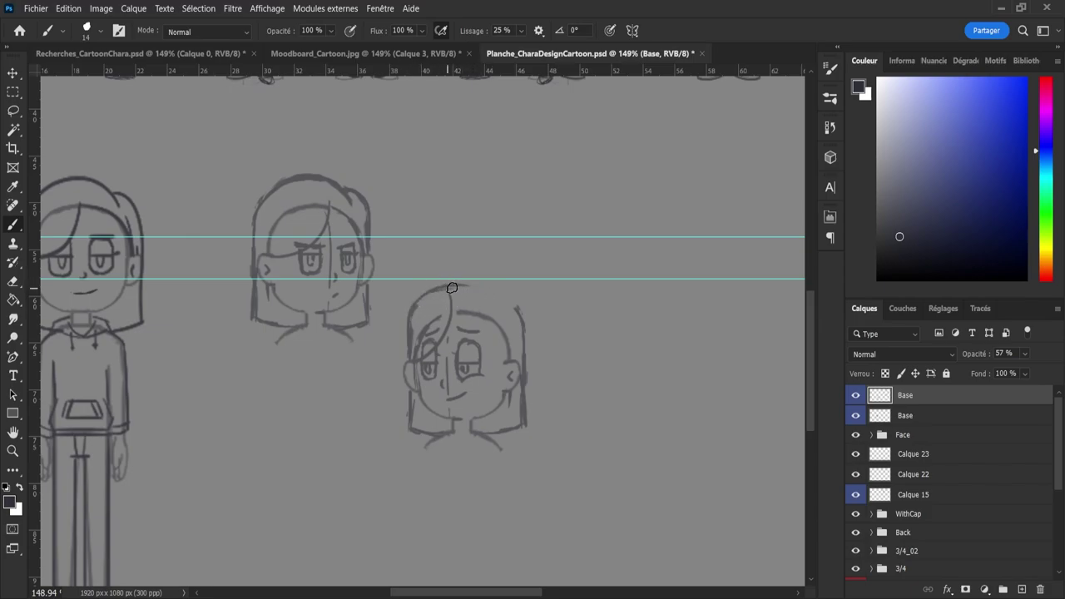
mouse_move(452, 288)
left_mouse_down()
mouse_move(475, 287)
mouse_move(490, 309)
mouse_move(507, 301)
mouse_move(527, 339)
left_mouse_up()
- Lasso the copied head's right ear, adjust it with Free Transform and deselect it
key("l")
mouse_move(506, 370)
left_mouse_down()
mouse_move(499, 362)
mouse_move(513, 357)
mouse_move(518, 392)
mouse_move(502, 398)
mouse_move(499, 370)
left_mouse_up()
key("ctrl+t")
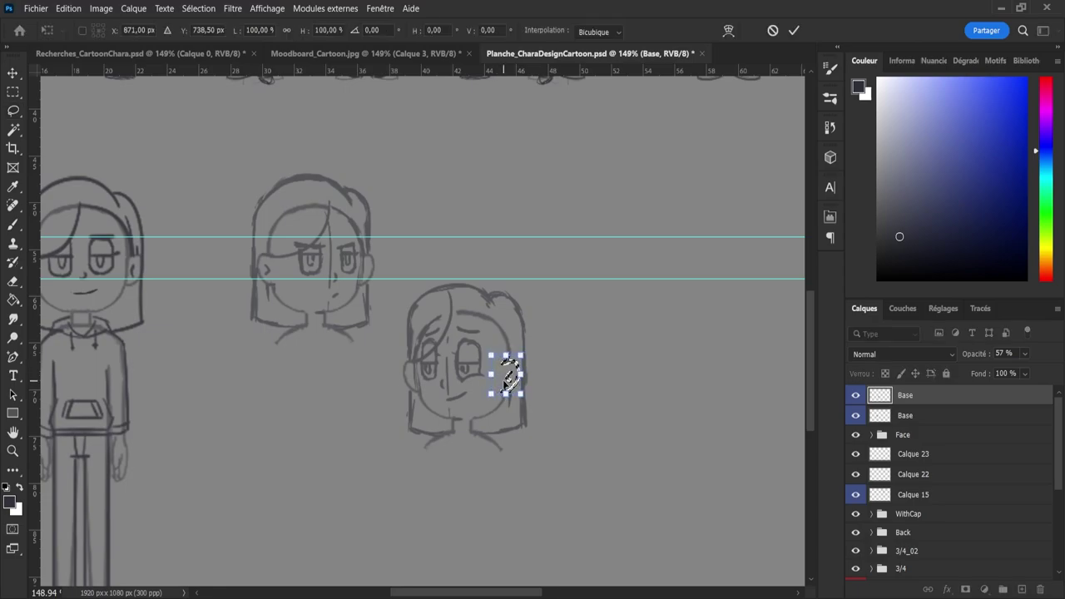
key("Return")
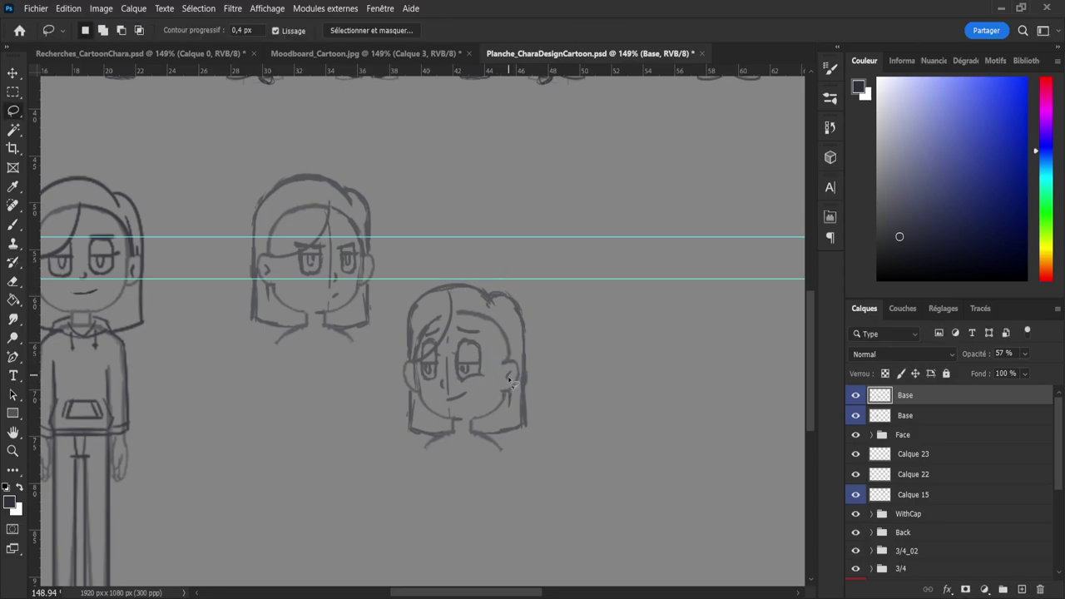
key("ctrl+d")
- Thicken the hairline from the parting down to the copied head's right ear and erase the inner hair stroke below the ear
key("b")
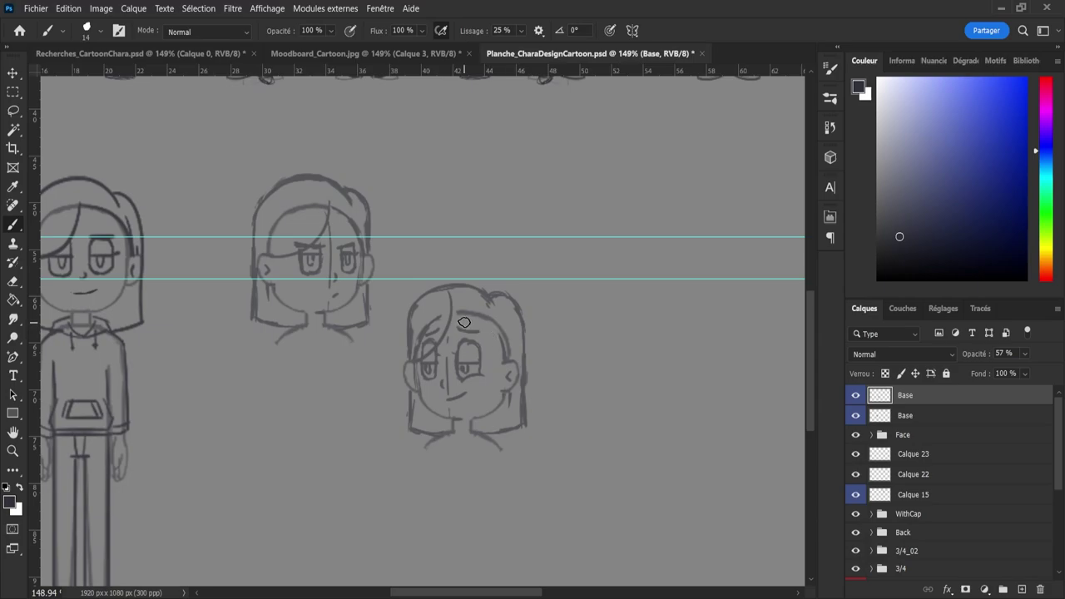
left_click_drag(450, 314, 485, 326)
left_click_drag(454, 314, 501, 344)
key("e")
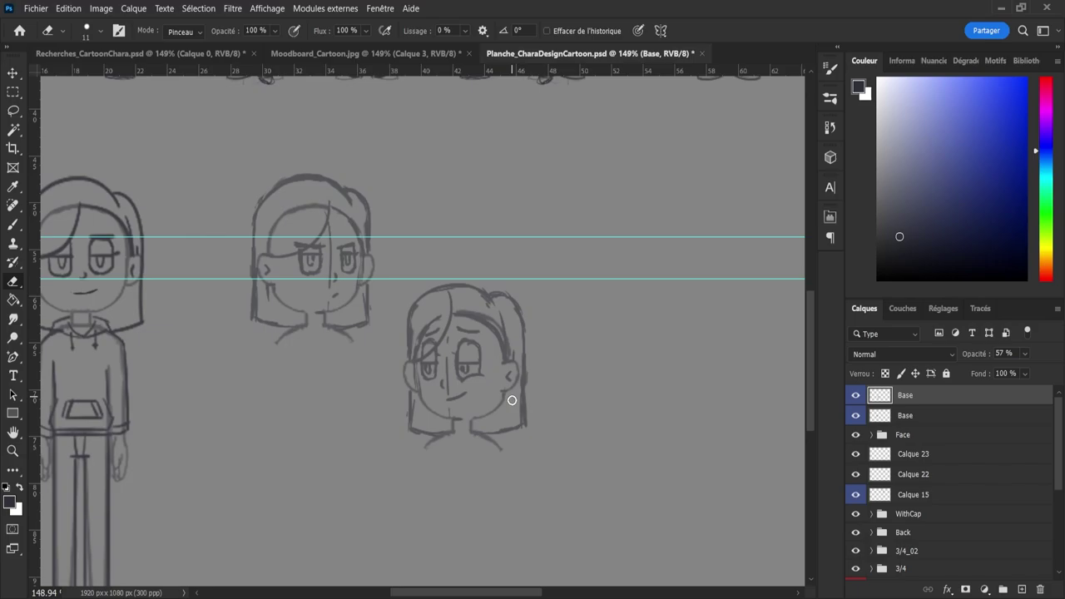
key("b")
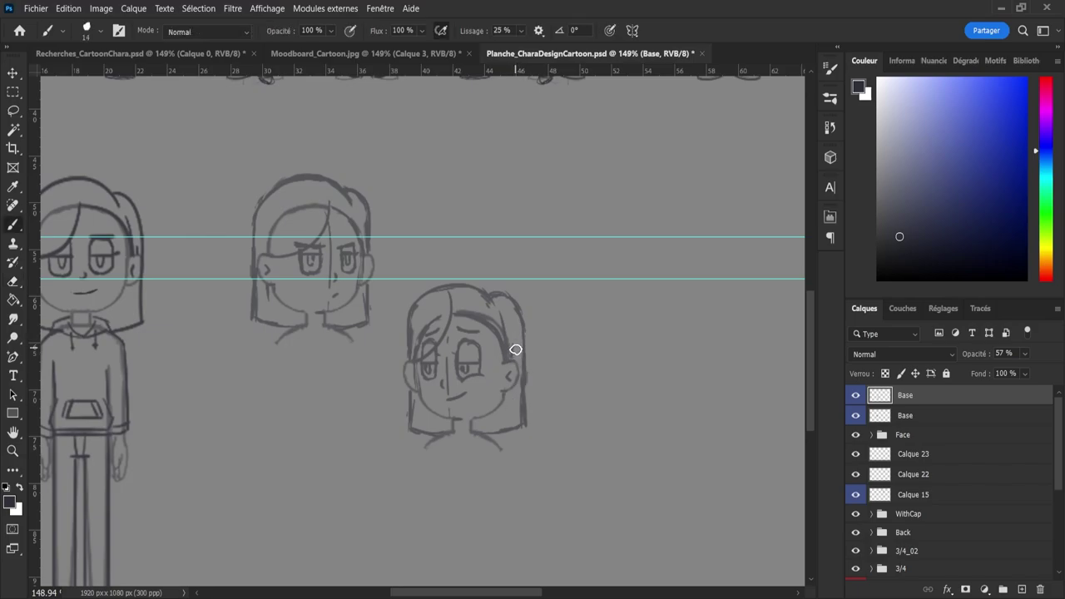
- Clean up the copied head's right hair outline and parting, and draw the collar under the chin
left_click_drag(525, 376, 527, 437)
key("ctrl+z")
key("e")
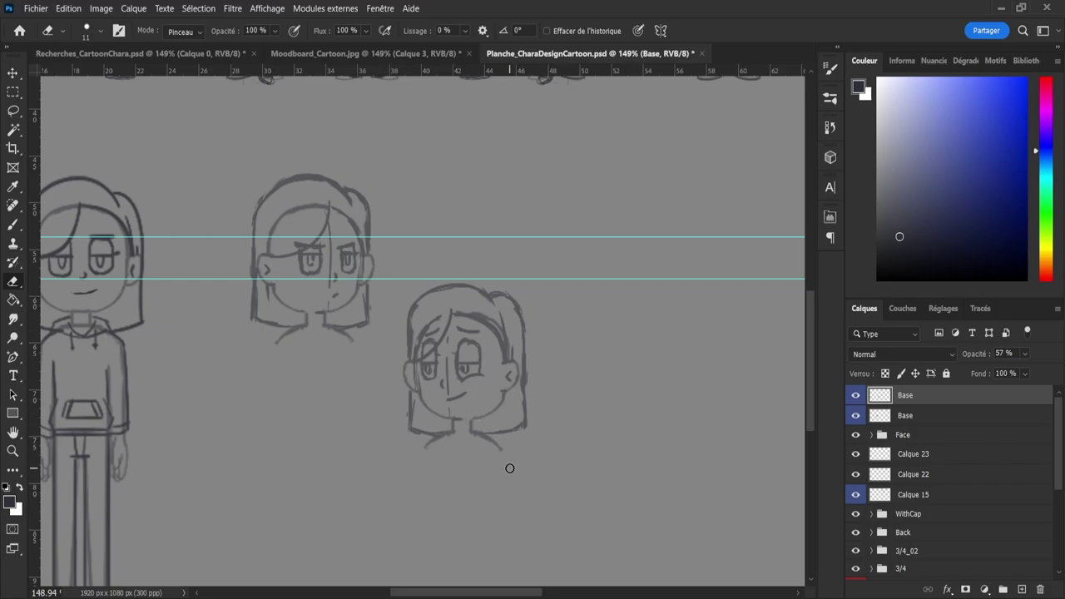
key("b")
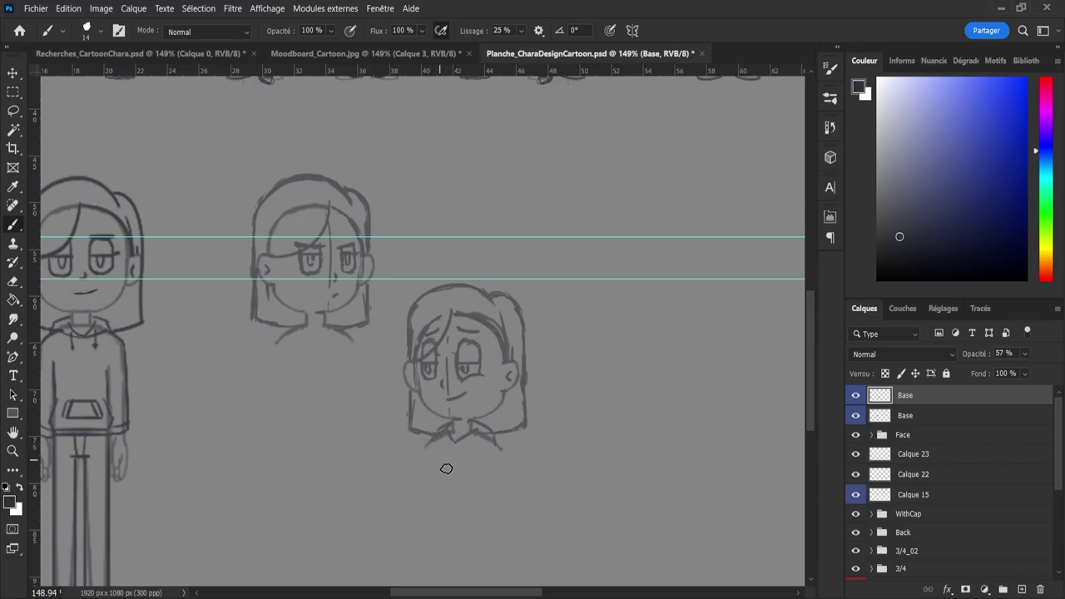
- Erase the copied head's smile and redraw it as a shorter curve rising toward the right cheek
key("z")
left_click_drag(511, 480, 500, 494)
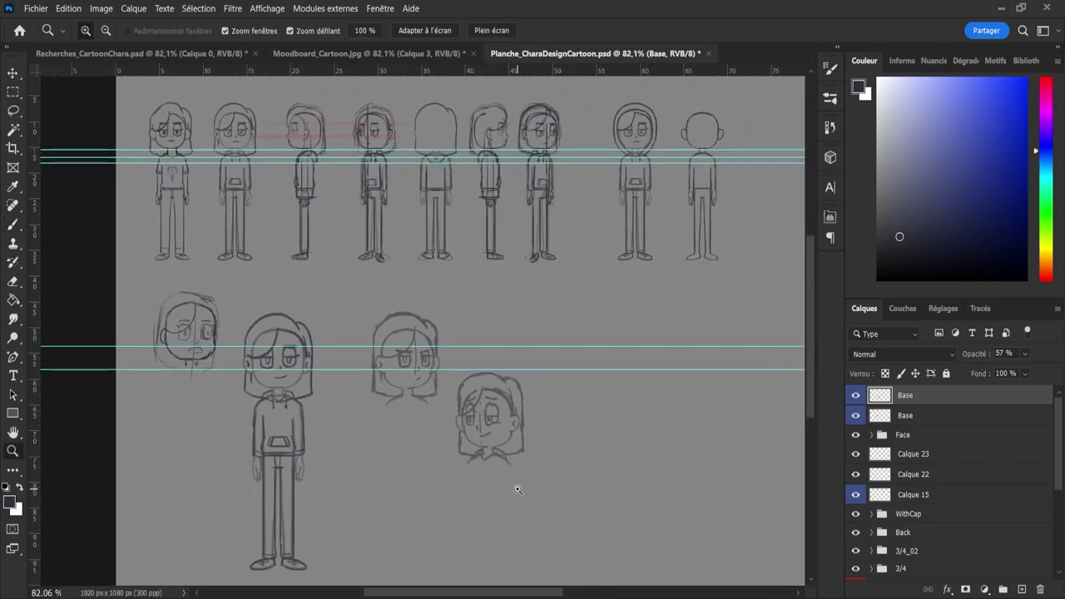
left_click_drag(504, 467, 524, 466)
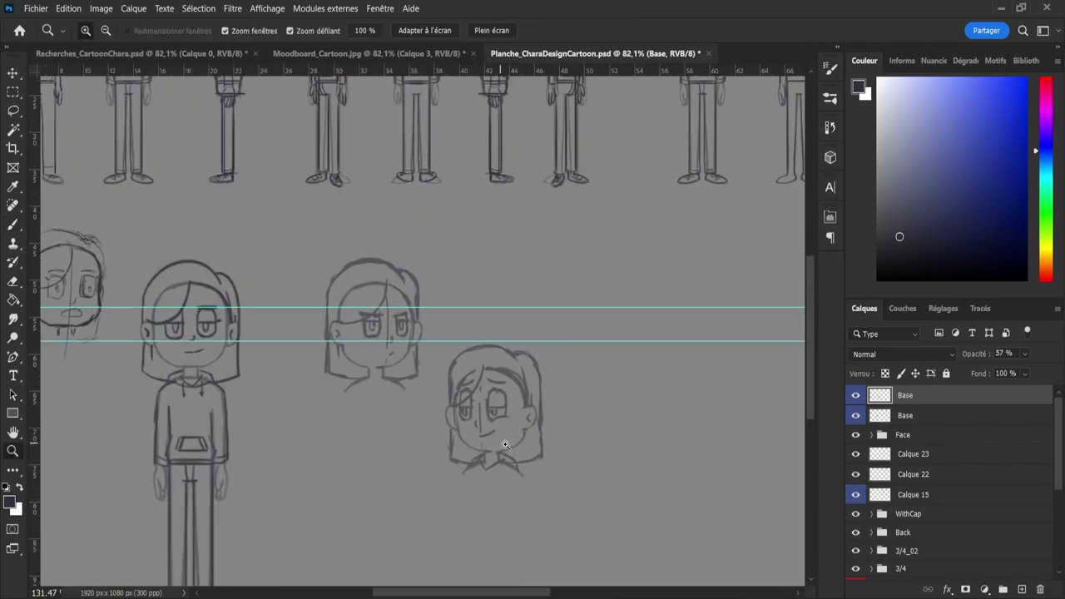
key("e")
key("b")
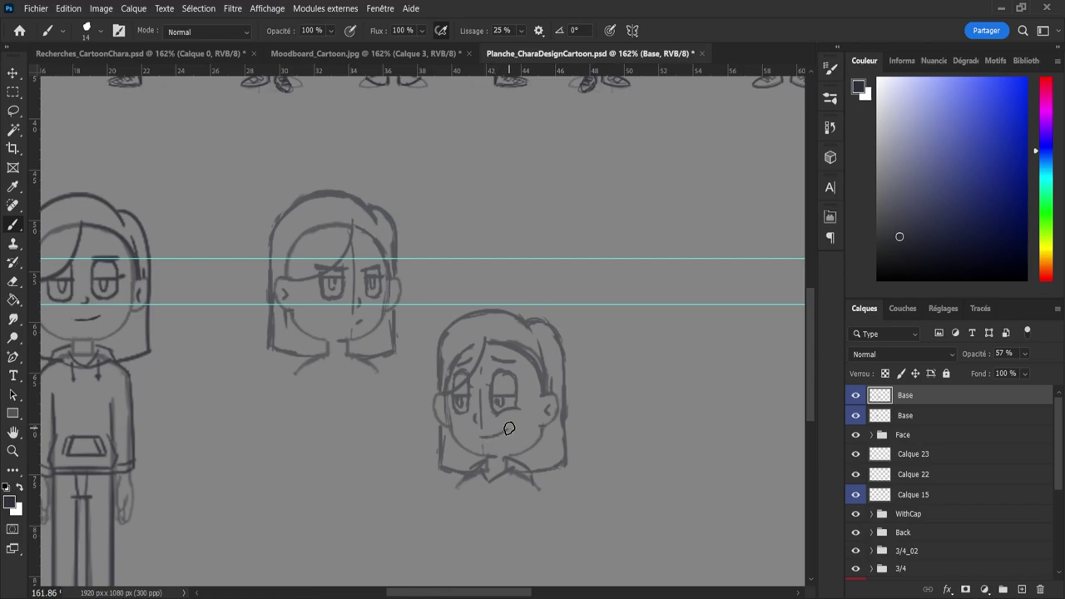
key("e")
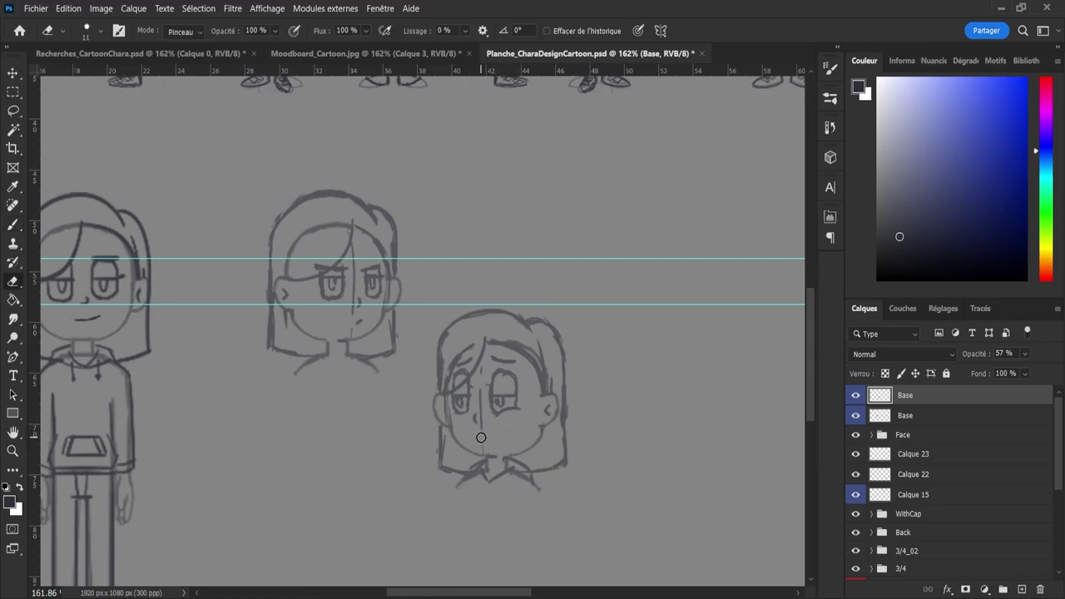
key("b")
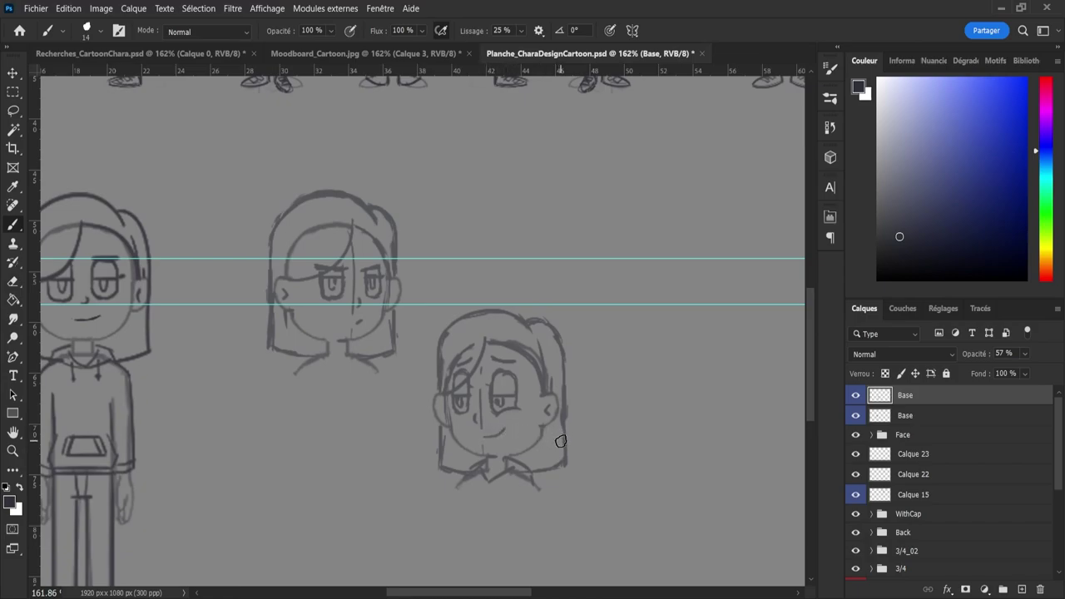
key("z")
scroll(528, 290, "down", 5)
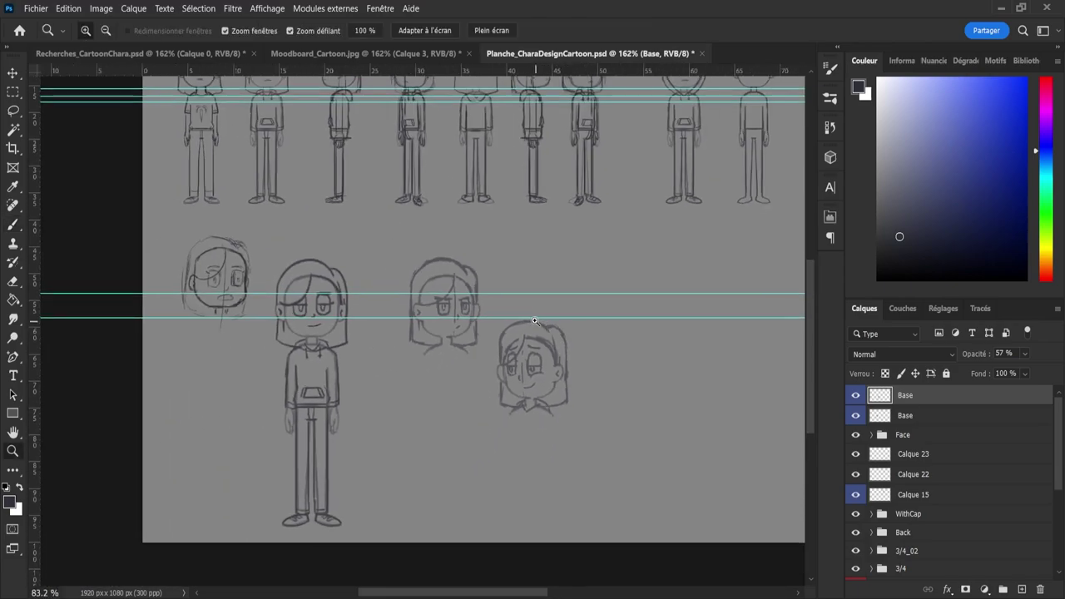
- Save the document, then lasso the flipped head's smile, rotate it -10° with Free Transform and deselect it
key("ctrl+s")
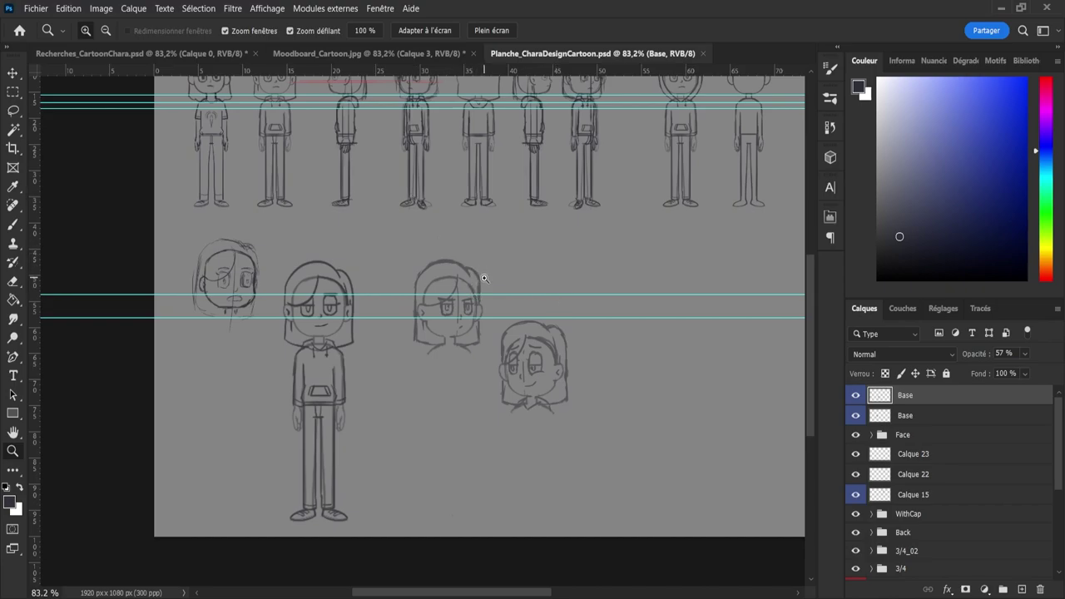
left_click_drag(486, 284, 372, 334)
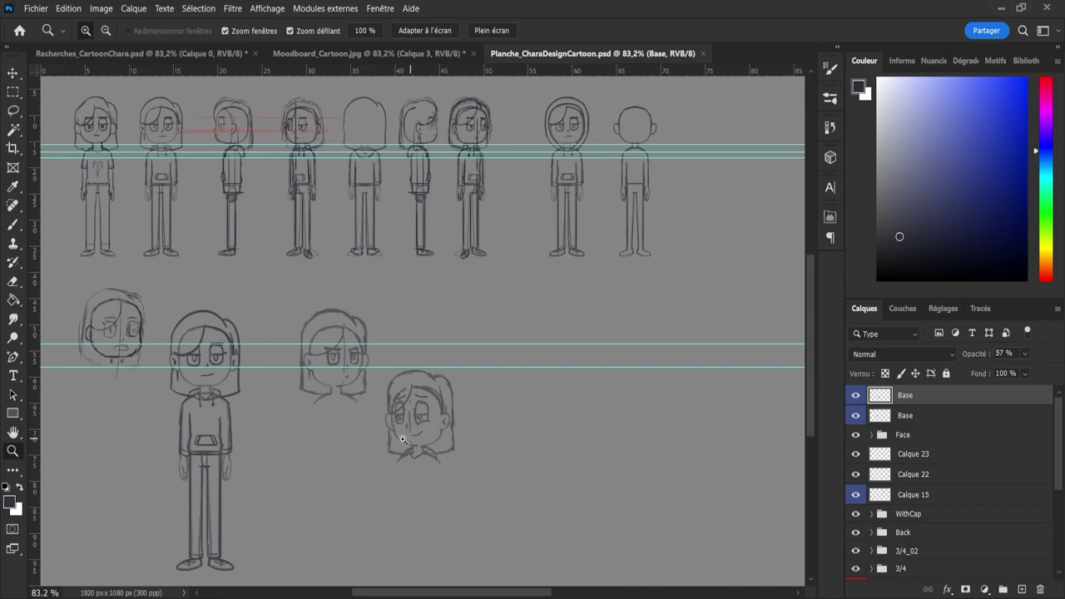
mouse_move(403, 440)
left_mouse_down()
mouse_move(466, 440)
mouse_move(484, 418)
mouse_move(505, 414)
left_mouse_up()
key("l")
key("ctrl+t")
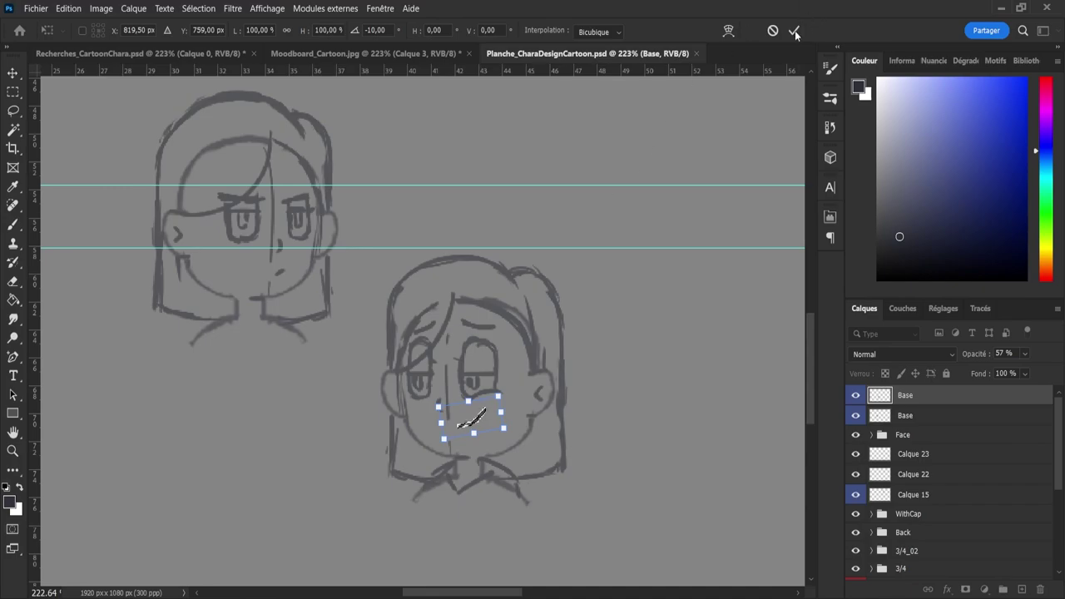
left_click(795, 32)
key("ctrl+d")
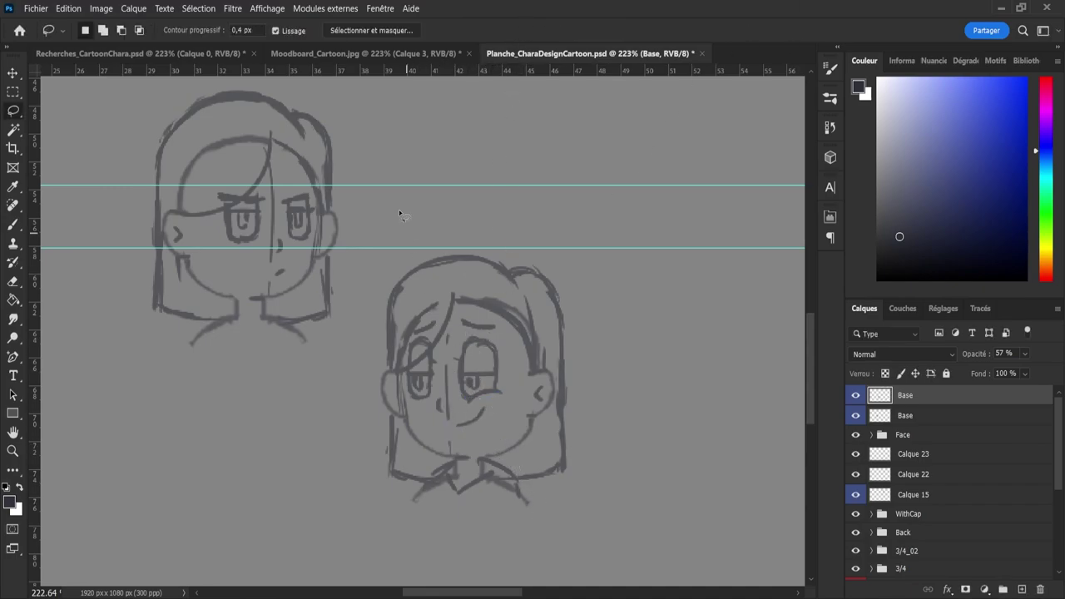
- Add a small hook to the flipped head's nose, and replace its smile with a wider upward curve
key("z")
mouse_move(426, 416)
left_mouse_down()
mouse_move(406, 438)
mouse_move(468, 413)
left_mouse_up()
key("e")
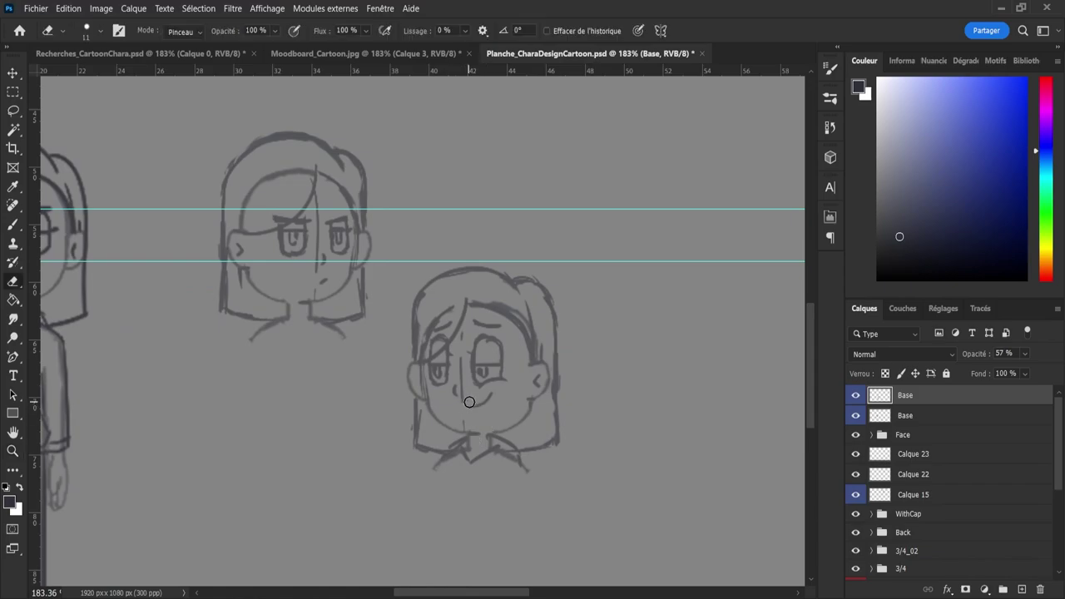
key("b")
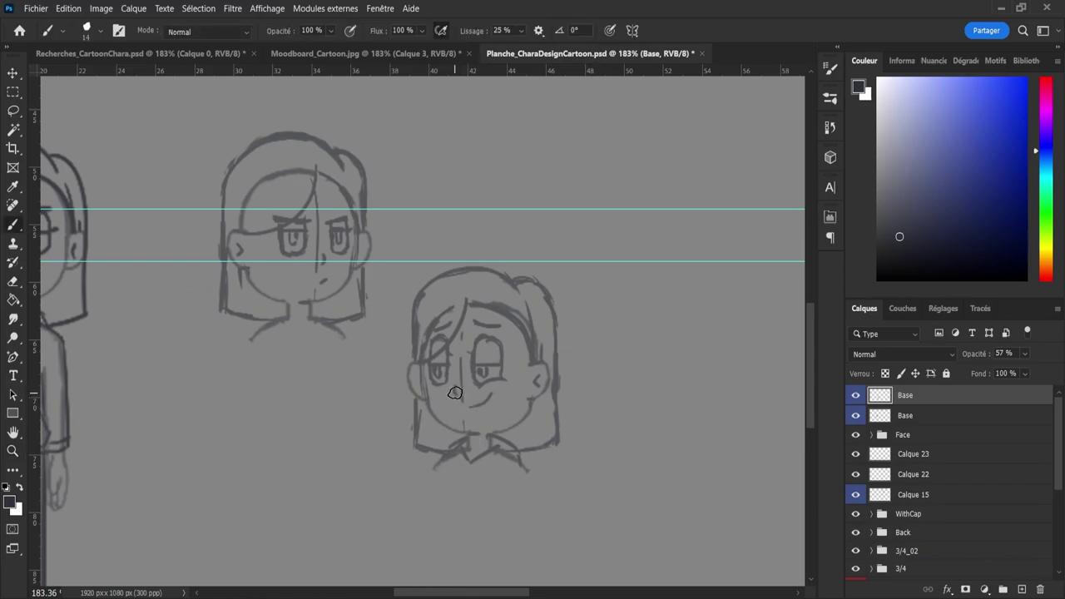
key("e")
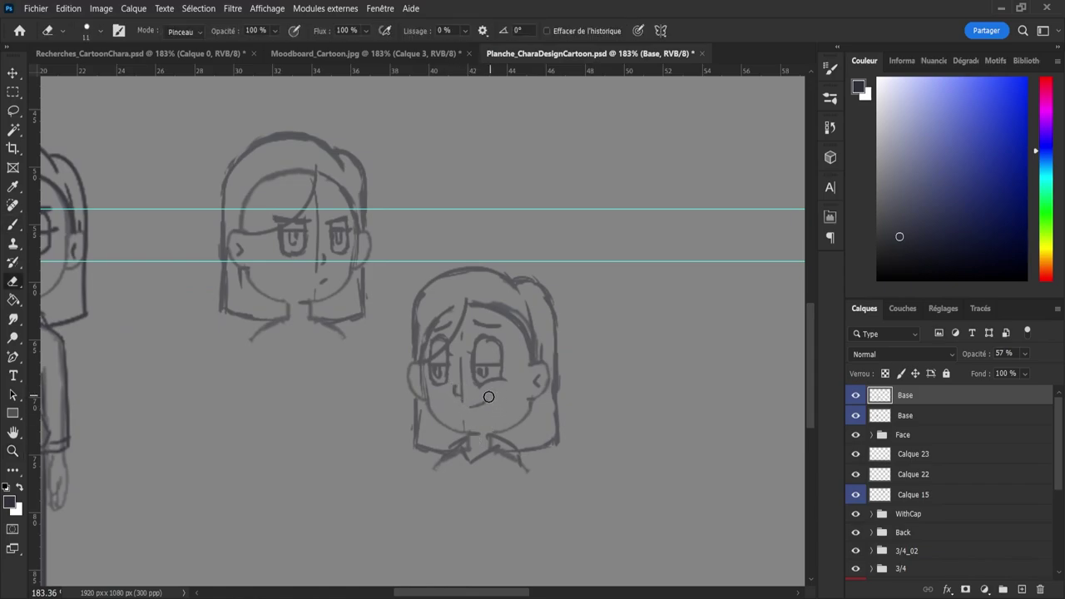
key("b")
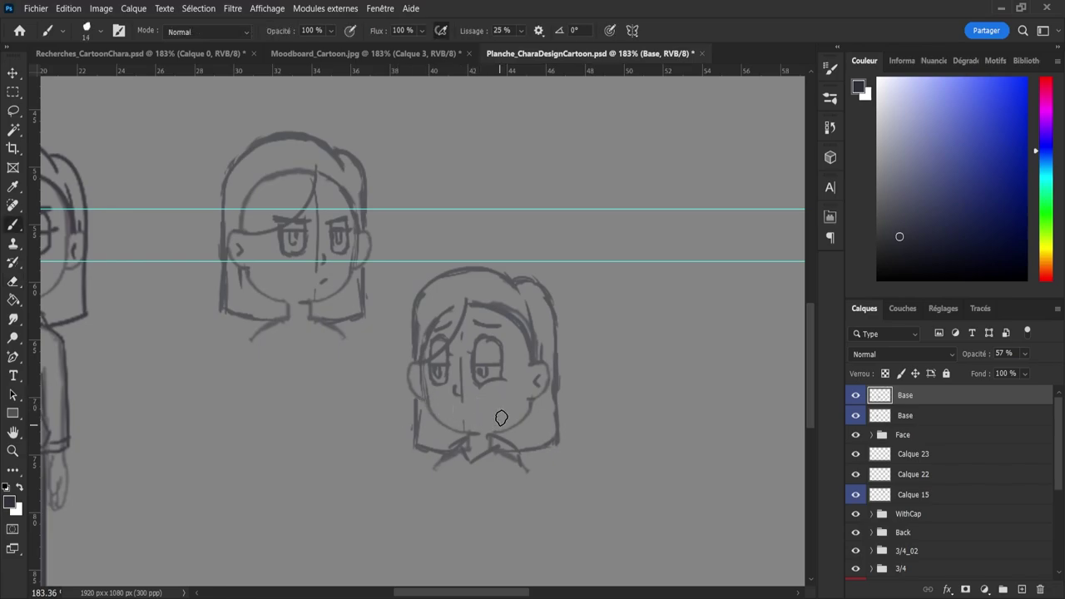
left_click_drag(456, 406, 493, 391)
key("ctrl+z")
key("z")
mouse_move(565, 461)
left_mouse_down()
mouse_move(528, 460)
mouse_move(568, 471)
mouse_move(548, 460)
left_mouse_up()
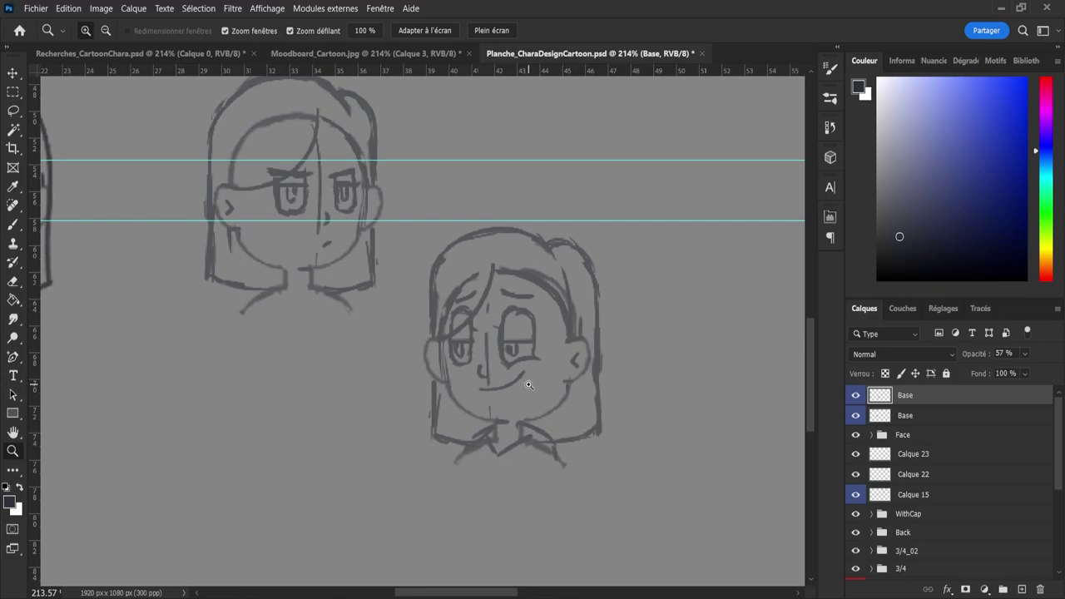
- Erase the flipped head's wide smile and try a downturned mouth in its place, undoing the strokes
key("e")
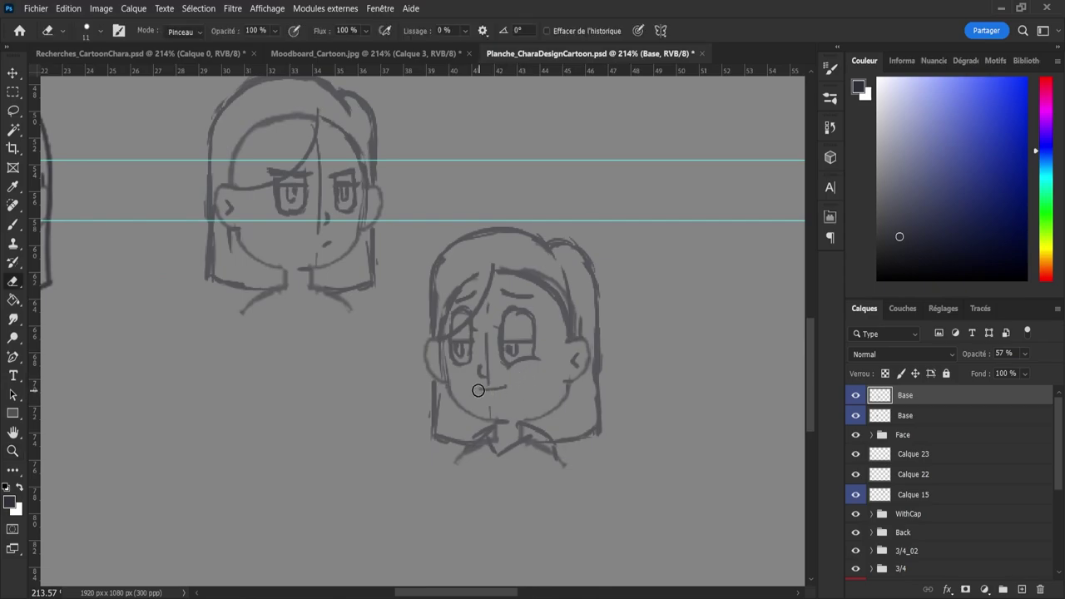
left_click_drag(478, 391, 534, 378)
key("b")
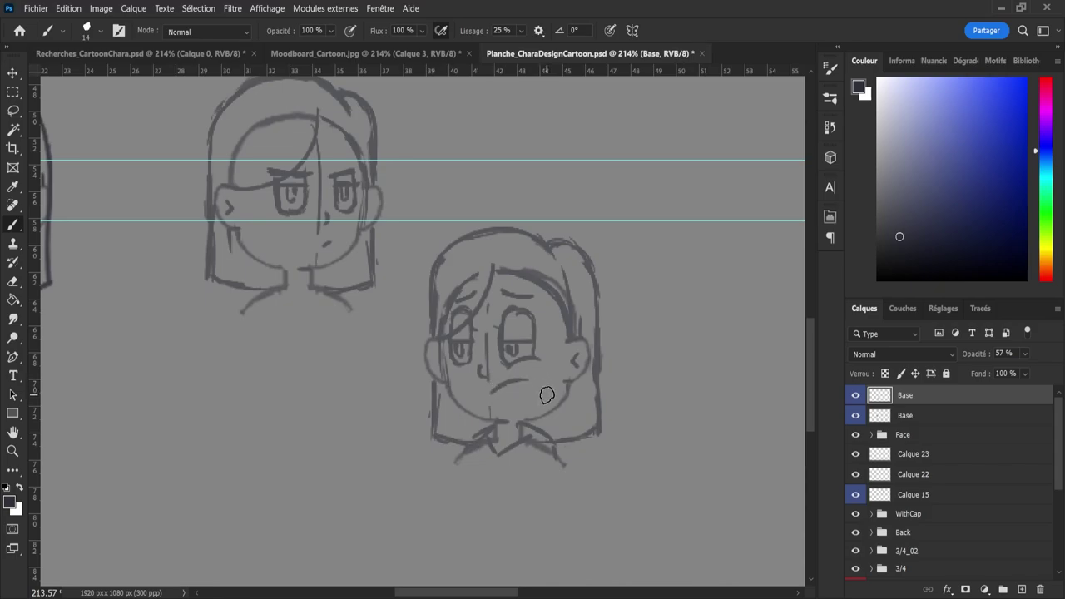
key("ctrl+z")
mouse_move(491, 393)
left_mouse_down()
mouse_move(526, 380)
mouse_move(480, 404)
mouse_move(578, 409)
mouse_move(494, 361)
mouse_move(535, 346)
mouse_move(545, 372)
mouse_move(493, 372)
left_mouse_up()
key("ctrl+z")
- Give the flipped head a soft smile rising toward the right cheek and save the document
key("z")
key("e")
key("b")
key("ctrl+z")
key("ctrl+z")
key("z")
left_click_drag(561, 398, 595, 398)
key("ctrl+s")
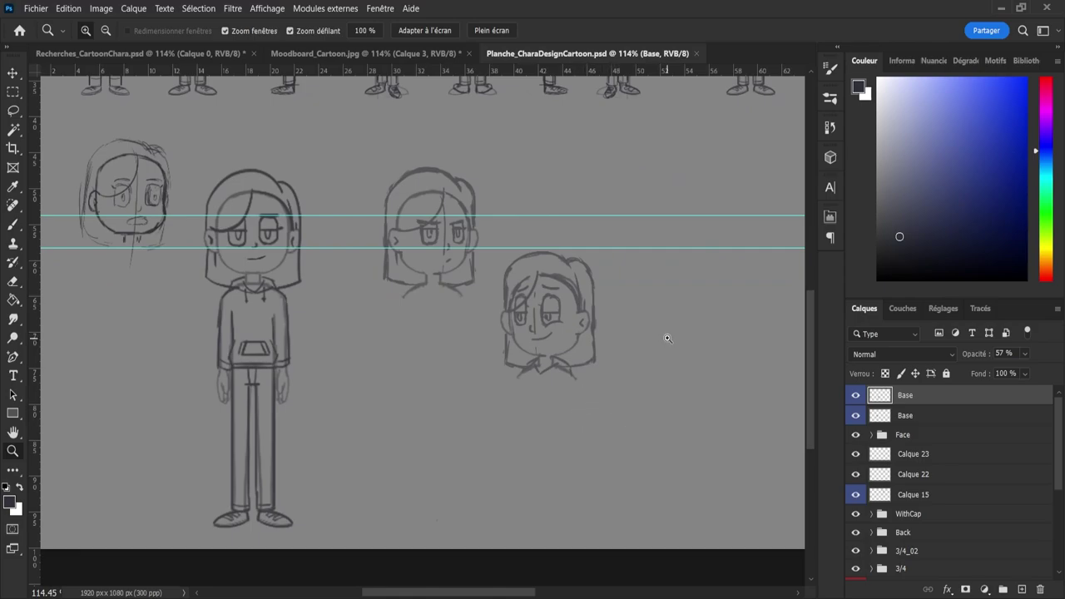
- Expand the Face group, select its Jean02 layer and toggle that layer's visibility off and back on
left_click(887, 439)
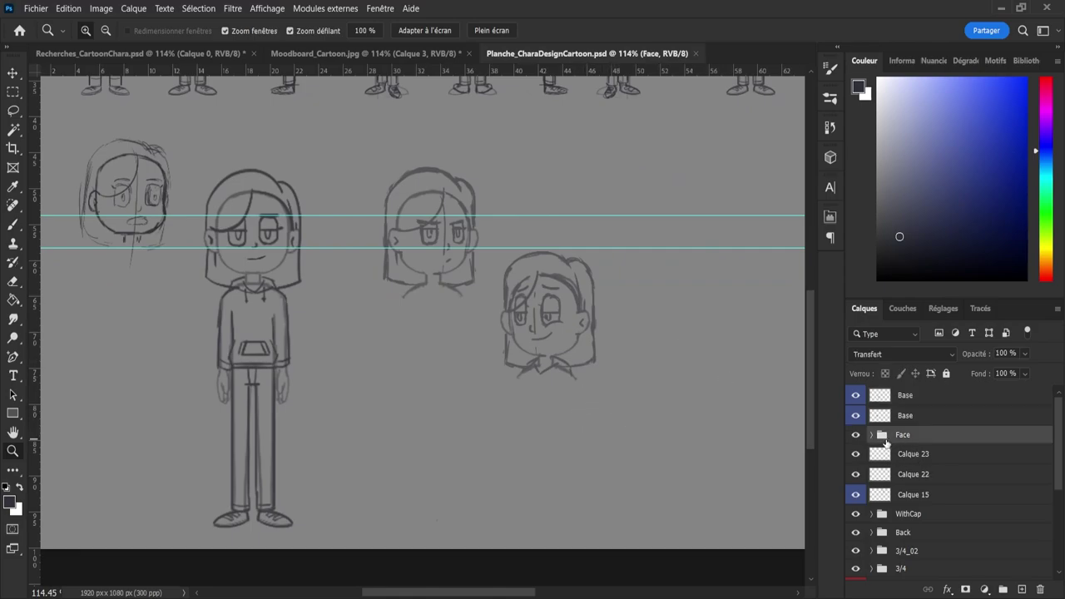
left_click(871, 435)
left_click(867, 454)
left_click(857, 455)
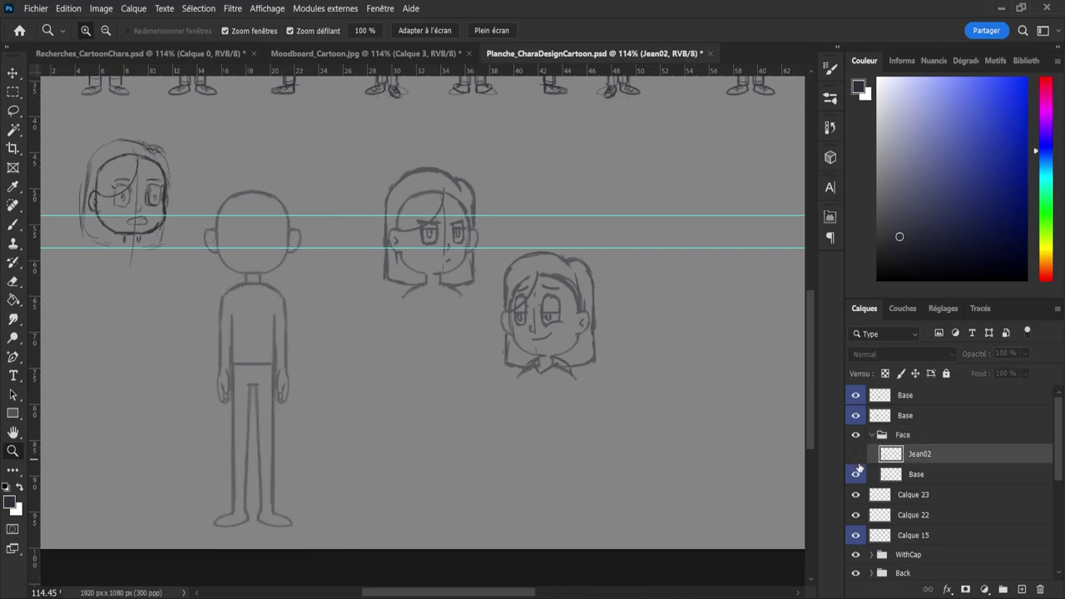
left_click(856, 454)
- Erase the standing figure's smile and replace its raised right eyebrow with a thick flat one directly above the eye
left_click_drag(704, 299, 635, 265)
mouse_move(517, 268)
left_mouse_down()
mouse_move(571, 295)
mouse_move(562, 304)
left_mouse_up()
key("e")
left_click_drag(491, 352, 524, 349)
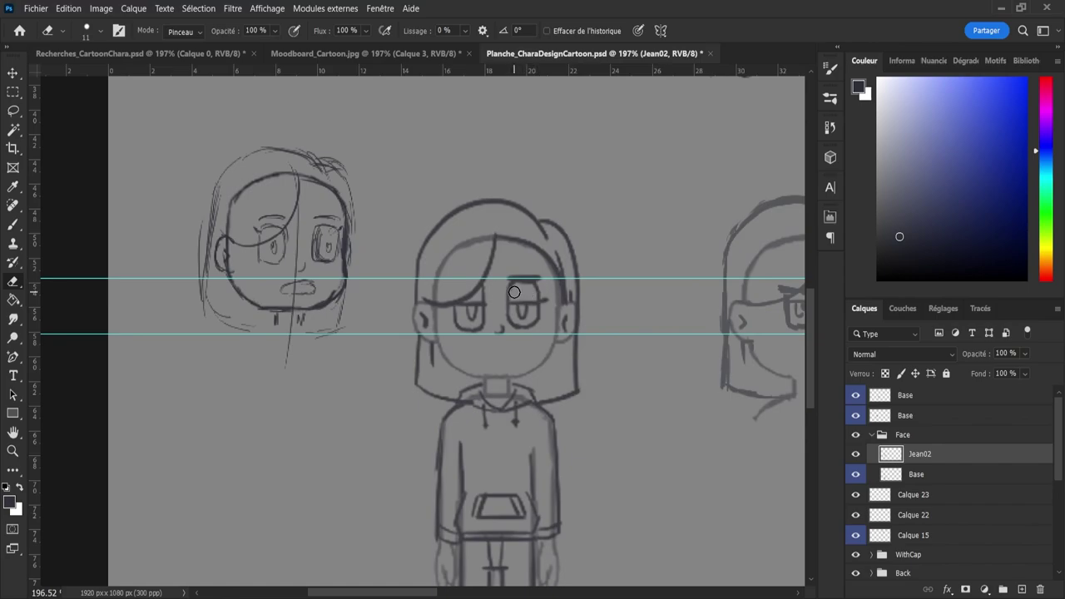
mouse_move(514, 292)
left_mouse_down()
mouse_move(527, 295)
mouse_move(541, 302)
mouse_move(513, 296)
mouse_move(508, 305)
mouse_move(530, 293)
mouse_move(505, 293)
mouse_move(540, 293)
mouse_move(504, 296)
left_mouse_up()
key("b")
key("ctrl+z")
key("ctrl+z")
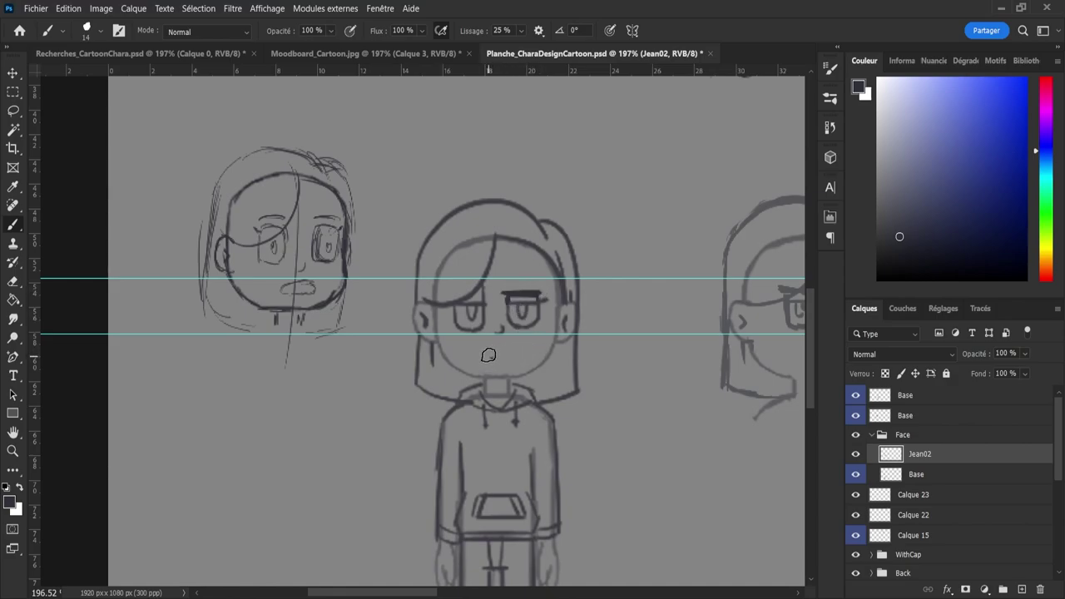
- Draw a small downturned mouth on the standing figure and a thick flat eyebrow above its left eye
left_click_drag(490, 356, 508, 356)
key("e")
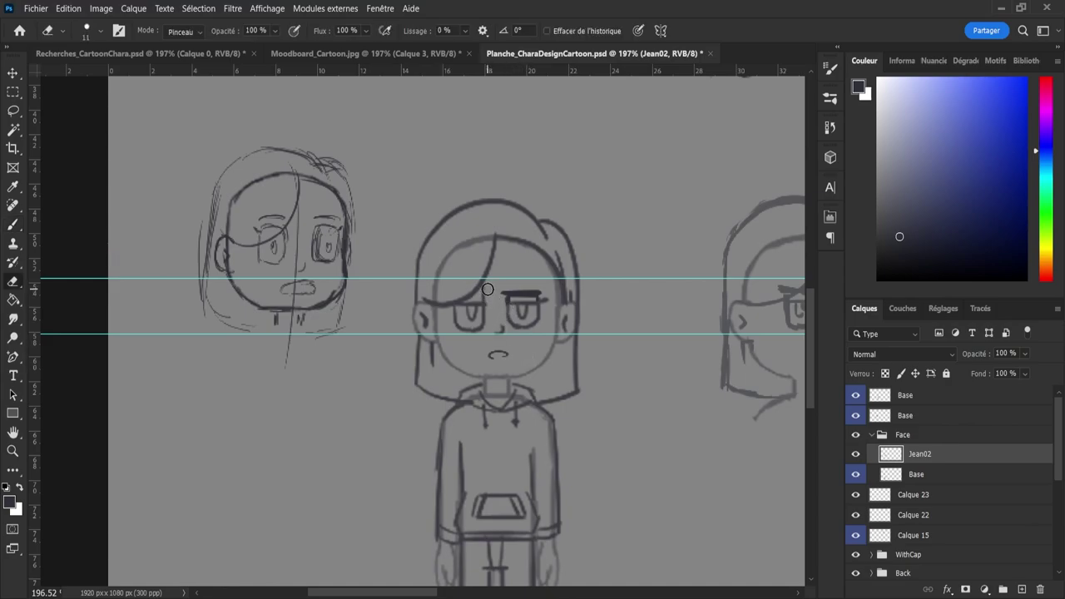
key("b")
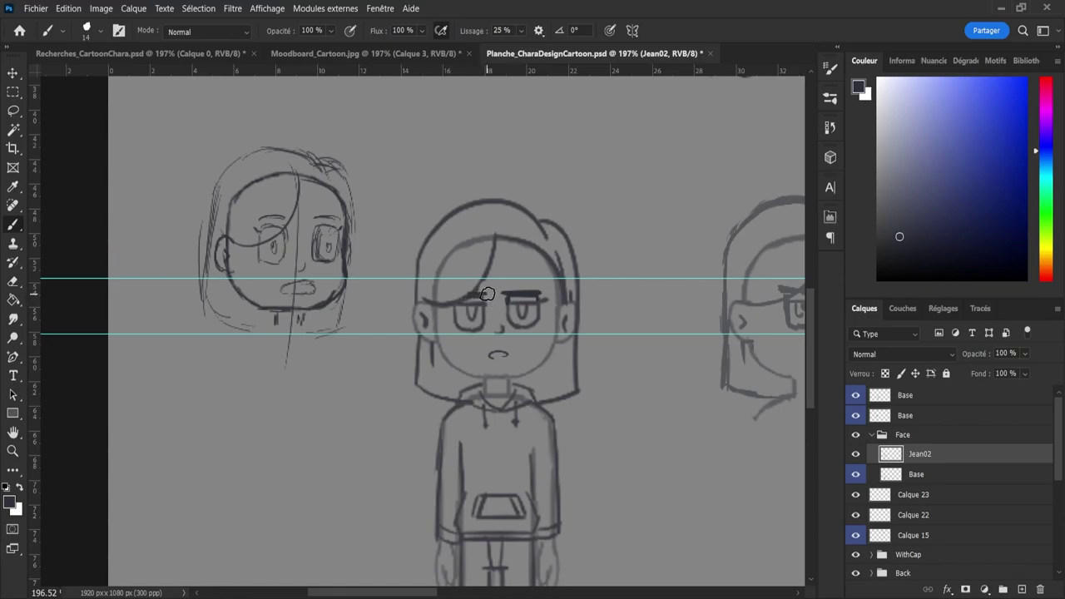
left_click_drag(471, 296, 491, 299)
key("e")
key("b")
key("e")
key("b")
- Replace the standing figure's downturned mouth with a small flat oval and save the document
key("ctrl+z")
left_click_drag(496, 353, 496, 359)
key("ctrl+z")
key("ctrl+z")
key("ctrl+z")
key("ctrl+z")
key("e")
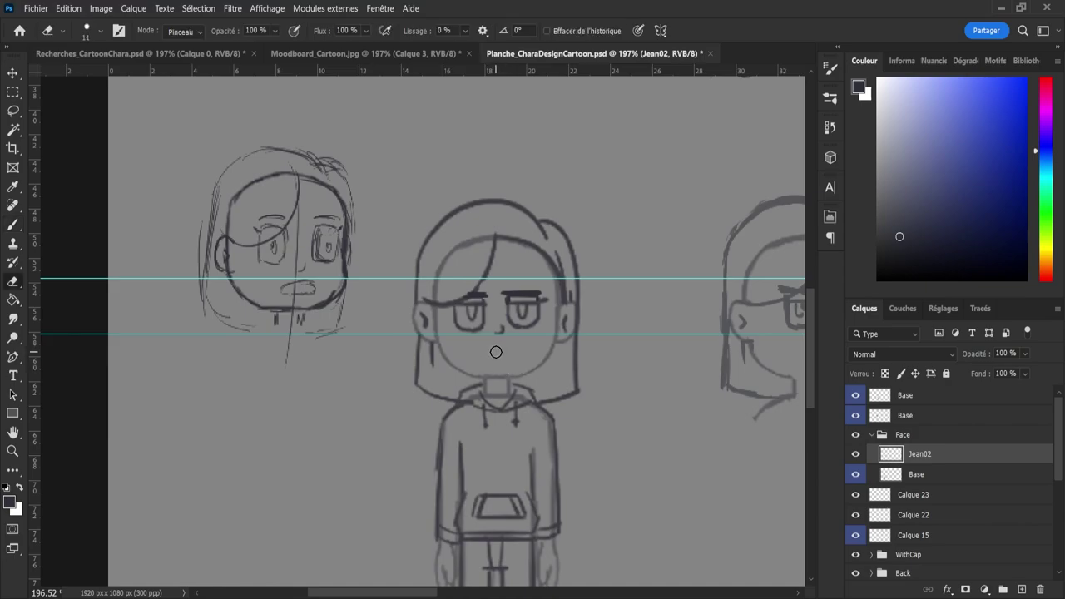
key("b")
left_click_drag(488, 348, 506, 349)
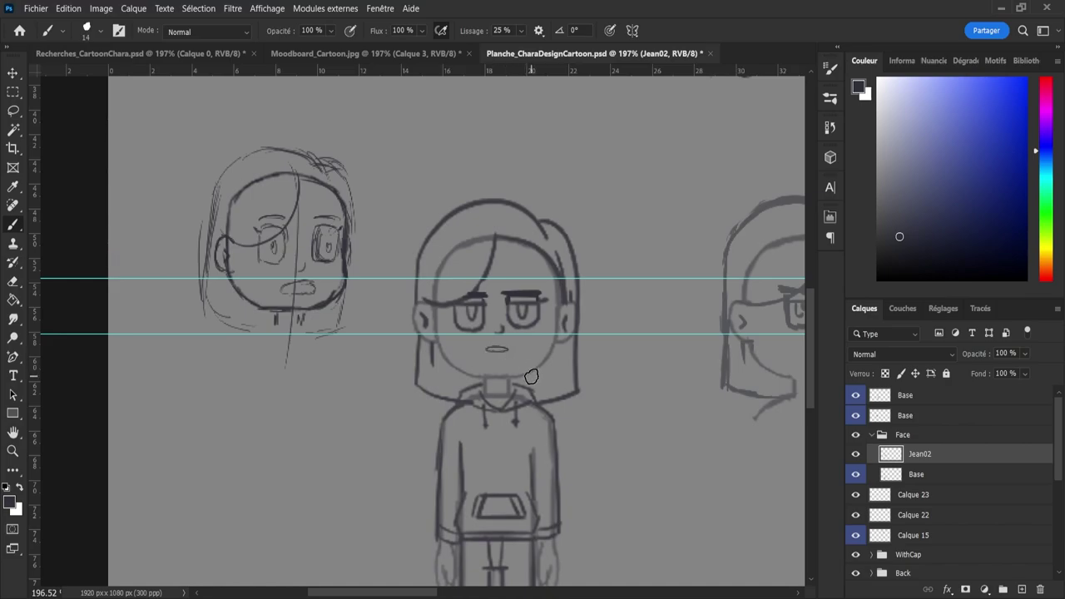
key("ctrl+s")
- Try a wider, nearly straight mouth line on the standing figure and undo the strokes
key("e")
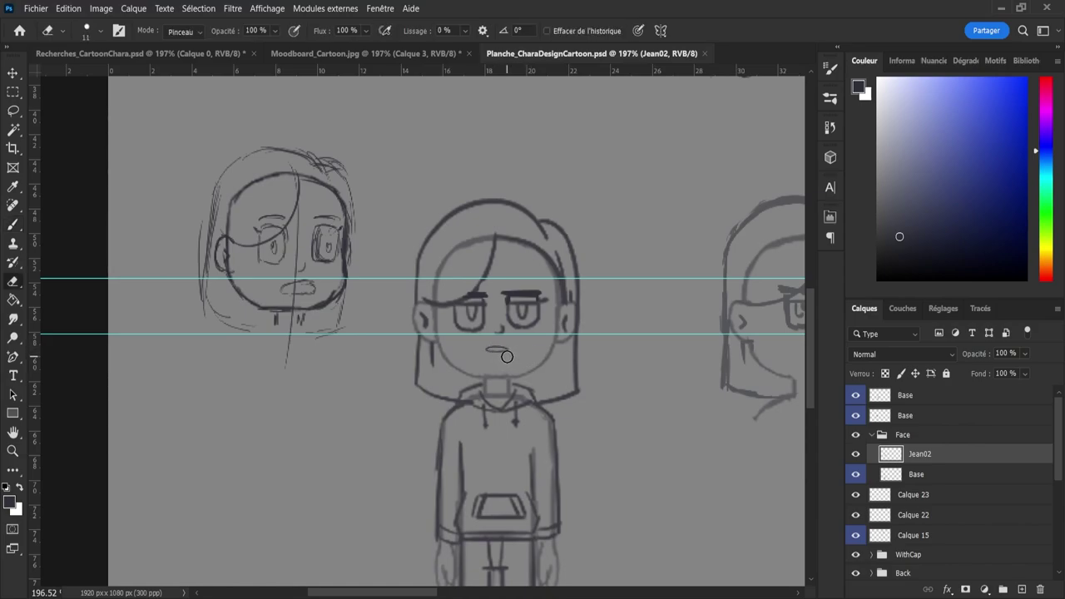
key("b")
mouse_move(484, 350)
left_mouse_down()
mouse_move(523, 352)
mouse_move(494, 344)
mouse_move(514, 349)
left_mouse_up()
key("ctrl+z")
key("ctrl+z")
key("ctrl+z")
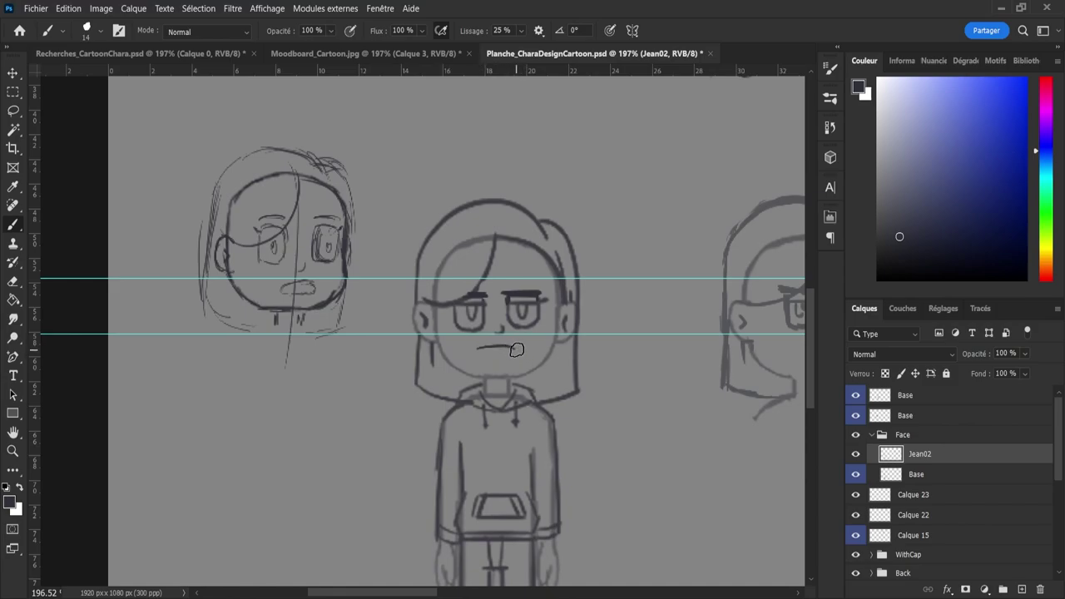
key("ctrl+z")
key("ctrl+z")
key("ctrl+z")
key("ctrl+z")
key("ctrl+z")
key("ctrl+z")
- Try several short curved mouth strokes under the standing figure's nose and undo them
left_click_drag(494, 350, 501, 350)
key("e")
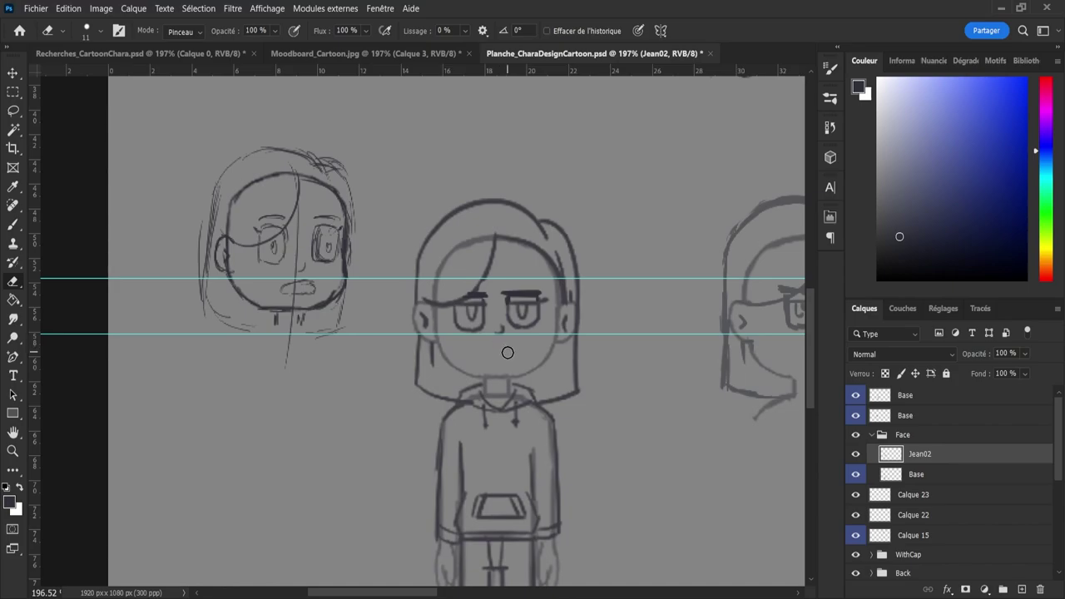
key("b")
mouse_move(483, 349)
left_mouse_down()
mouse_move(512, 344)
mouse_move(511, 355)
left_mouse_up()
key("ctrl+z")
key("ctrl+z")
key("ctrl+z")
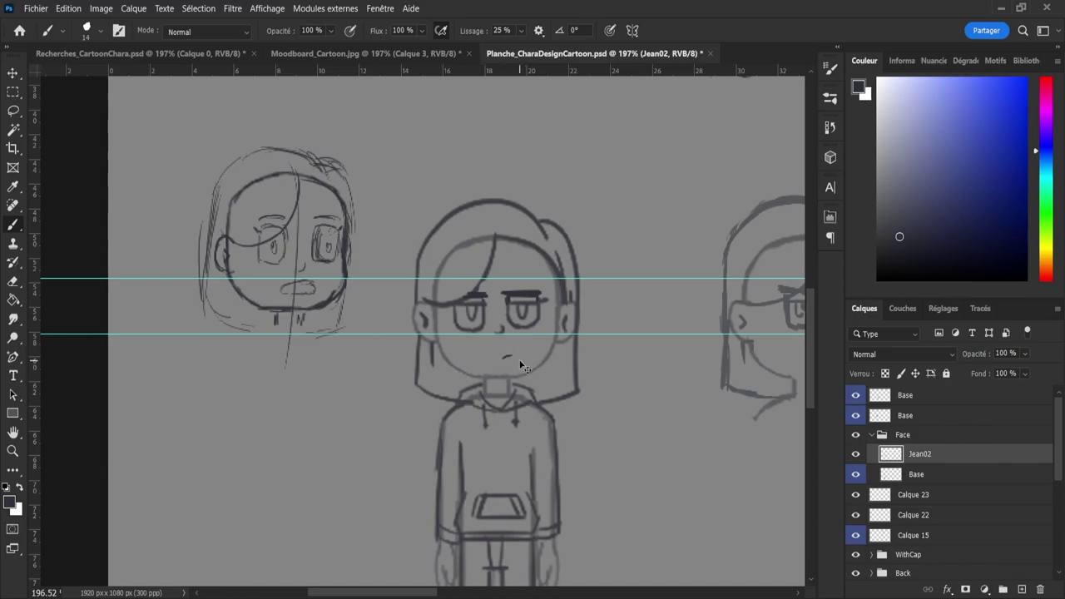
key("ctrl+z")
mouse_move(474, 357)
left_mouse_down()
mouse_move(521, 351)
mouse_move(491, 355)
left_mouse_up()
key("ctrl+z")
key("ctrl+z")
- Draw a small, slightly open oval mouth under the standing figure's nose and clean up its outline with the Eraser
left_click_drag(486, 347, 510, 351)
key("e")
mouse_move(502, 357)
left_mouse_down()
mouse_move(492, 347)
mouse_move(518, 347)
left_mouse_up()
key("b")
key("e")
key("b")
key("e")
key("b")
mouse_move(488, 349)
left_mouse_down()
mouse_move(505, 353)
mouse_move(490, 351)
left_mouse_up()
- Erase the right end of the standing figure's oval mouth, leaving its left part
key("z")
scroll(459, 334, "down", 5)
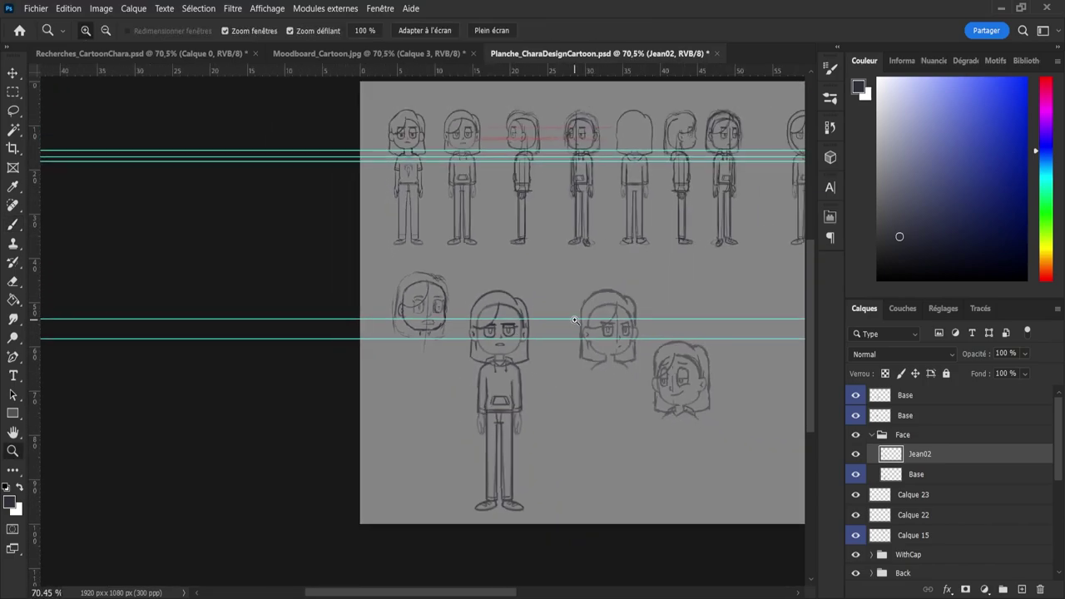
scroll(574, 320, "up", 4)
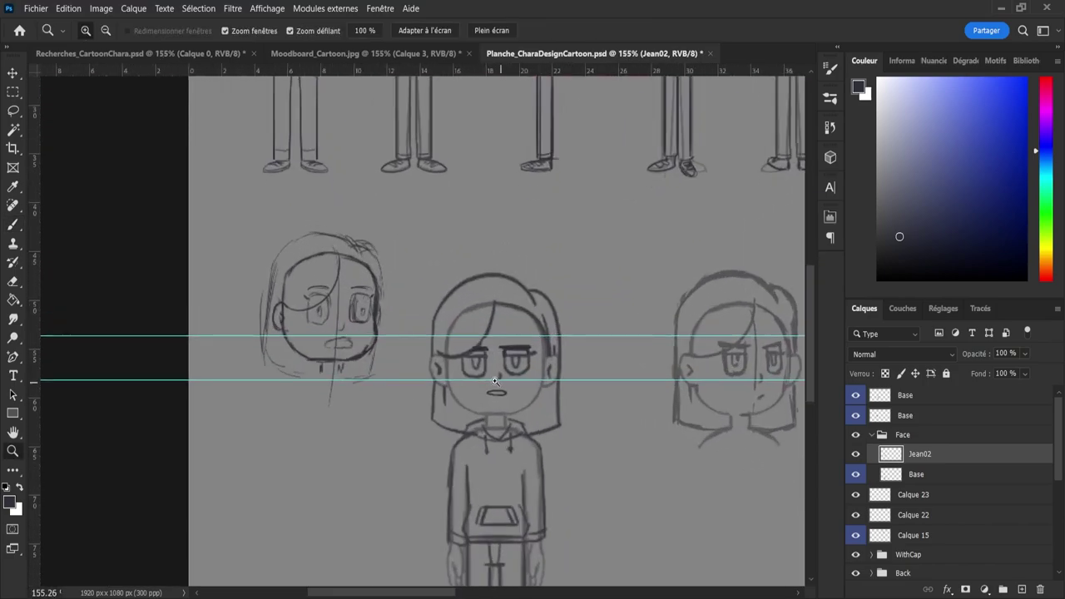
scroll(494, 381, "up", 3)
key("b")
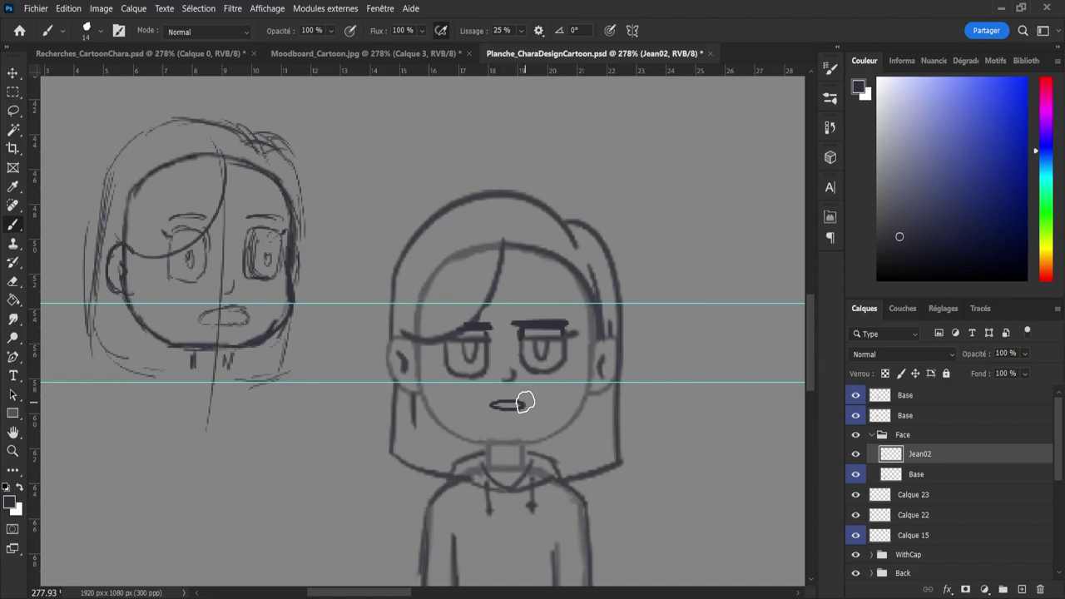
key("e")
mouse_move(502, 421)
left_mouse_down()
mouse_move(530, 400)
mouse_move(526, 411)
left_mouse_up()
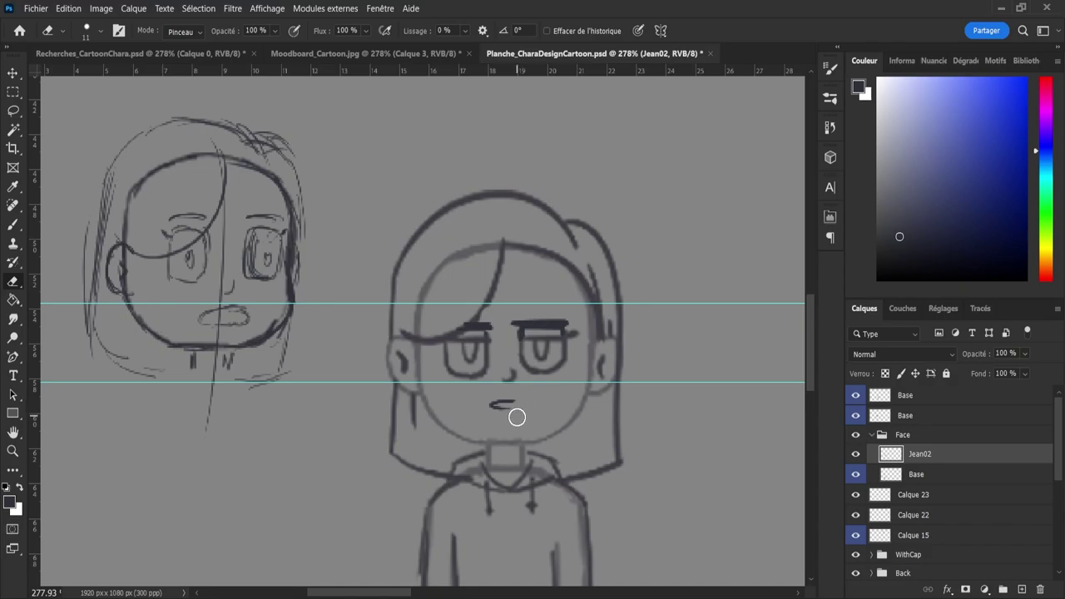
- Copy the mouth's left part to a new layer, flip it horizontally to complete the oval, and merge it with Jean02
key("l")
mouse_move(517, 412)
left_mouse_down()
mouse_move(511, 393)
mouse_move(517, 411)
left_mouse_up()
key("ctrl+j")
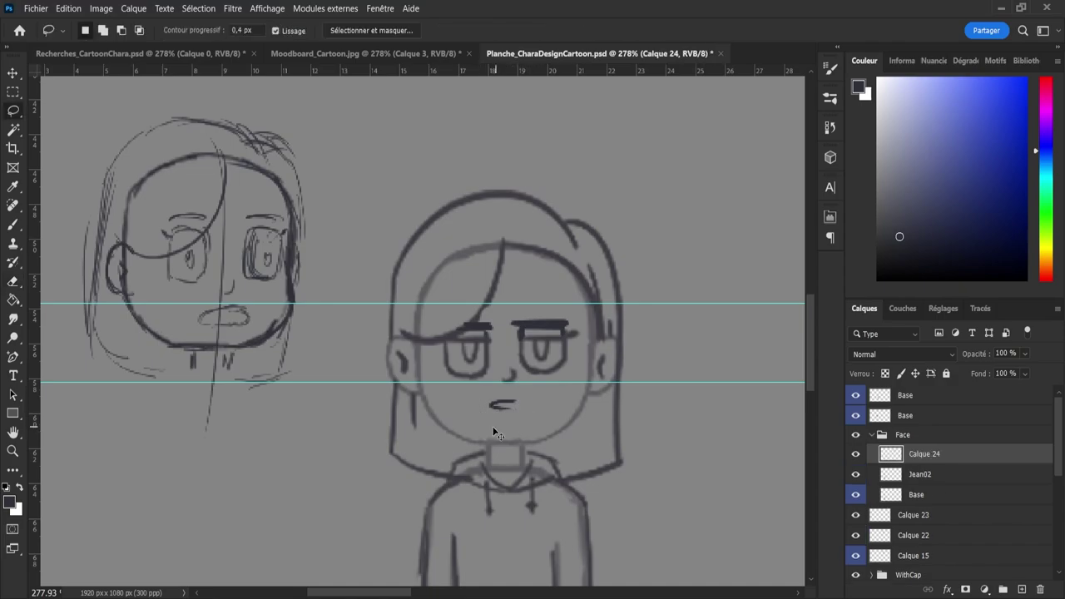
key("ctrl+t")
key("shift+h")
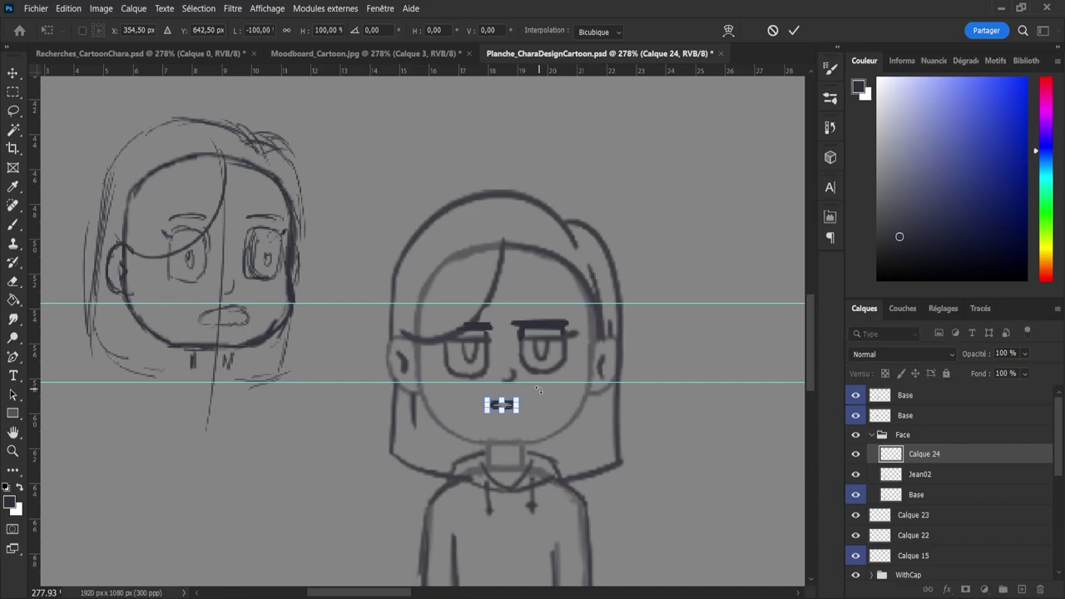
key("Return")
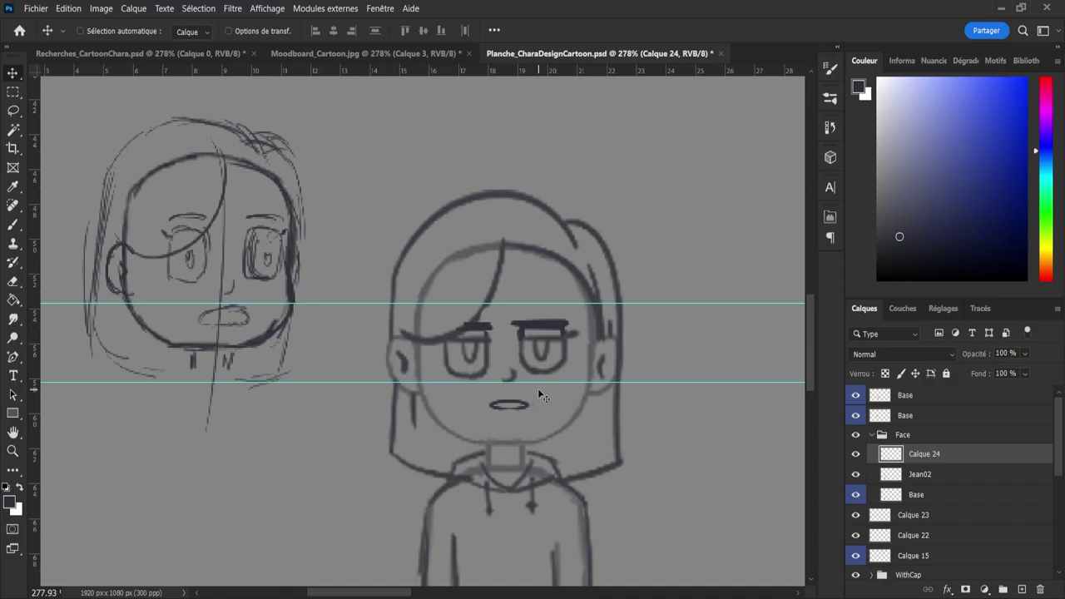
left_click(939, 477, "ctrl")
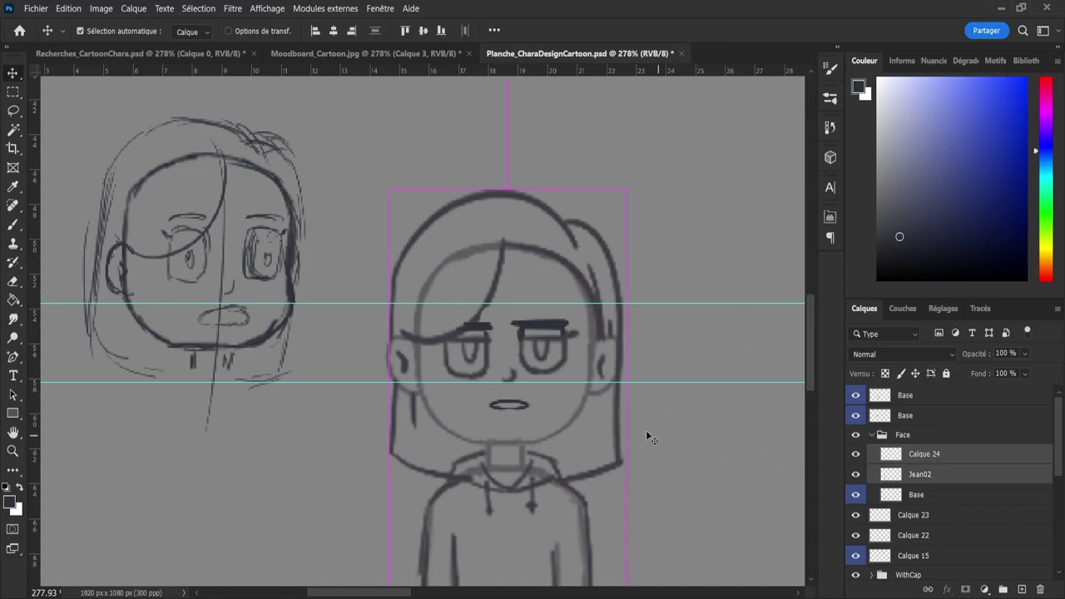
key("ctrl+e")
- Lasso the standing figure's mouth on the merged layer and shift it slightly left under the nose
key("l")
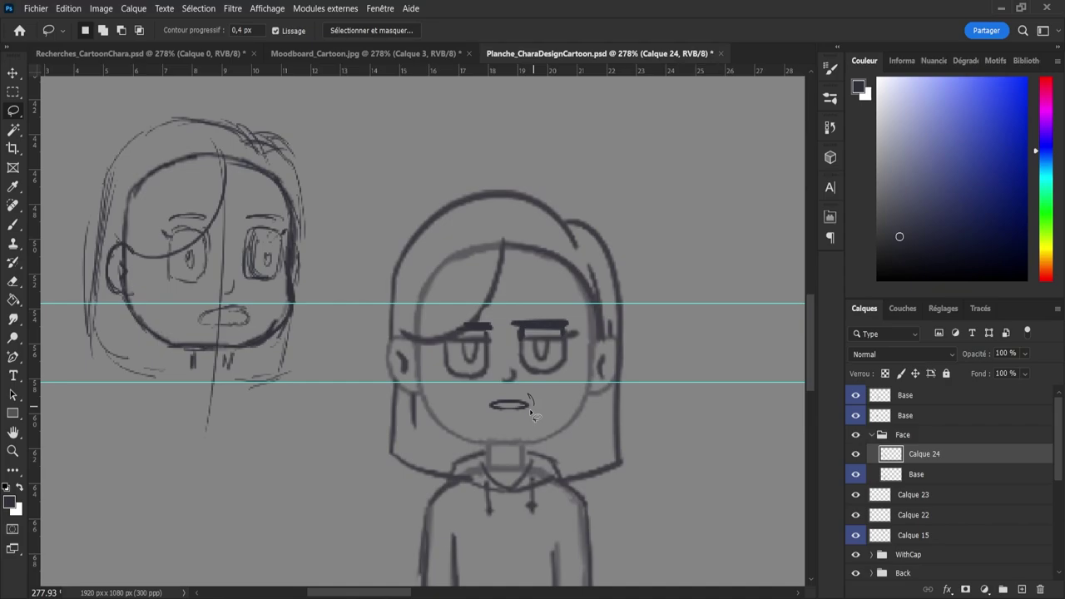
left_click_drag(538, 405, 533, 414)
key("ctrl+y")
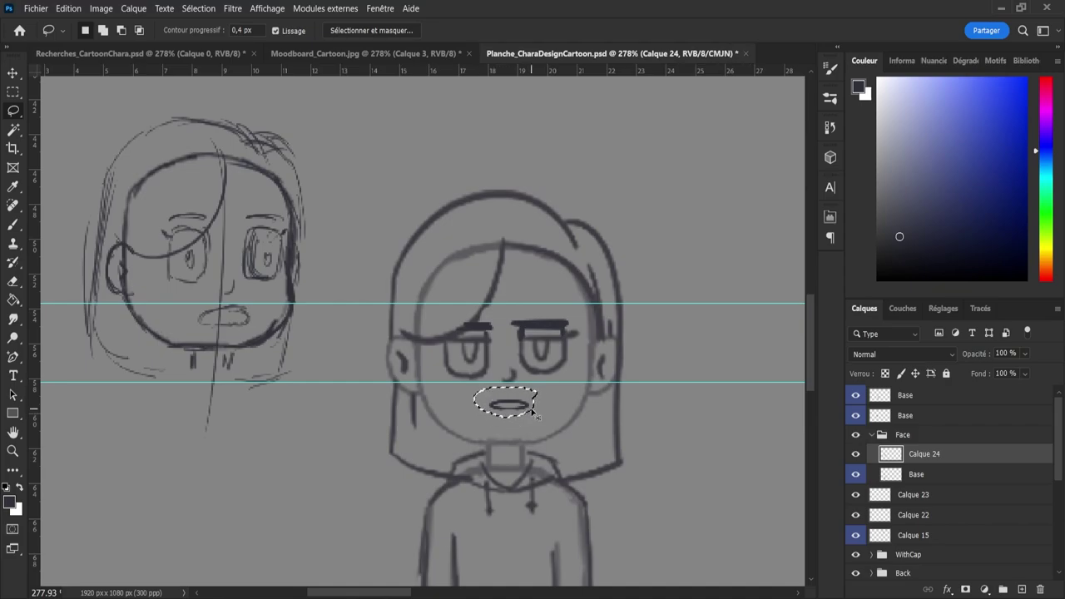
key("Left")
key("Left")
key("ctrl+z")
key("ctrl+z")
key("ctrl+z")
key("ctrl+z")
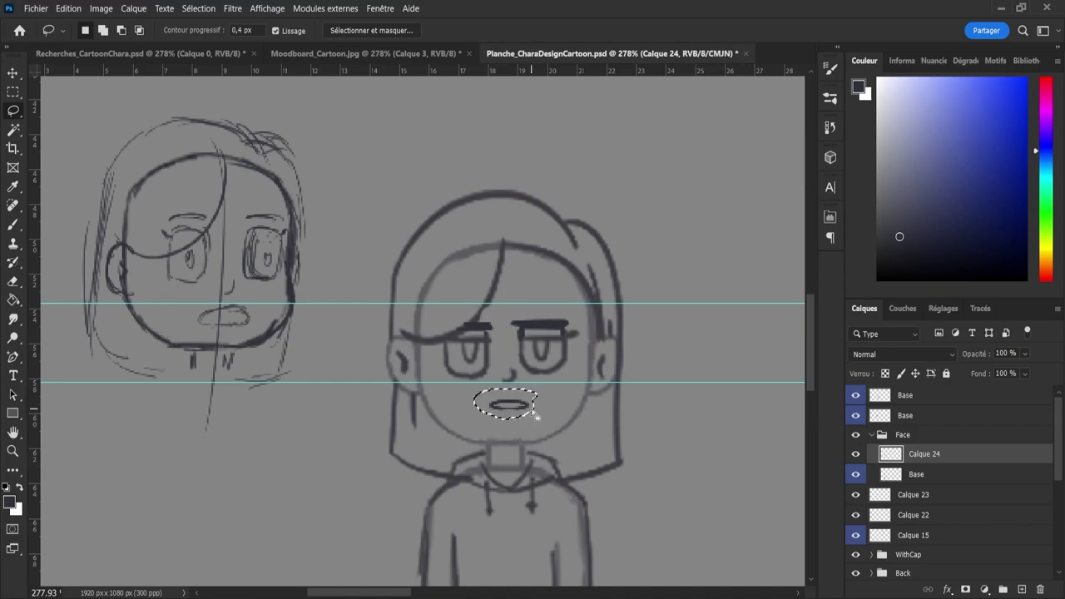
key("ctrl+t")
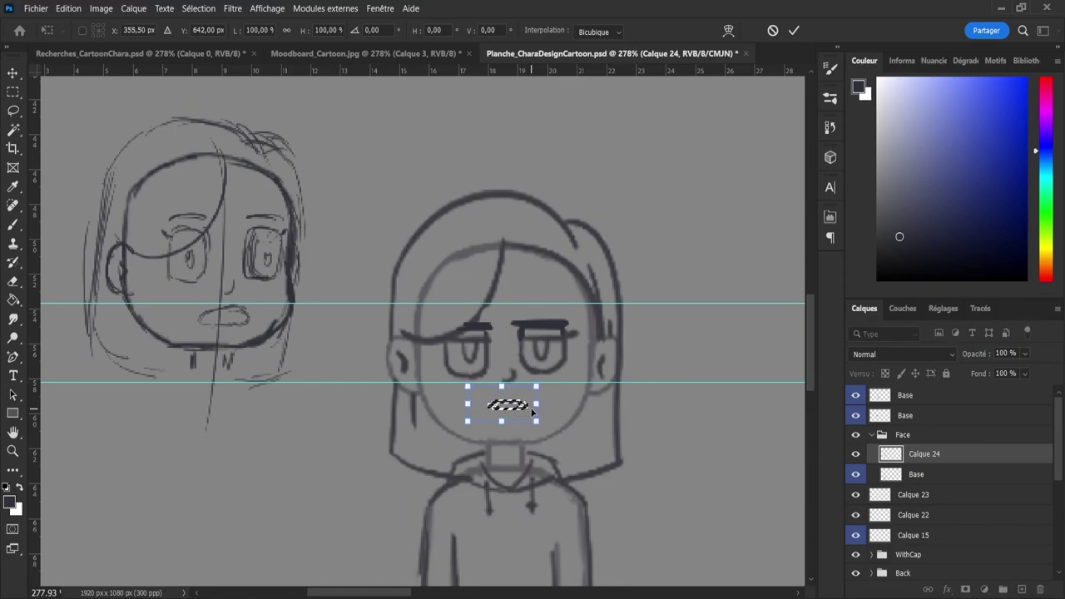
key("Return")
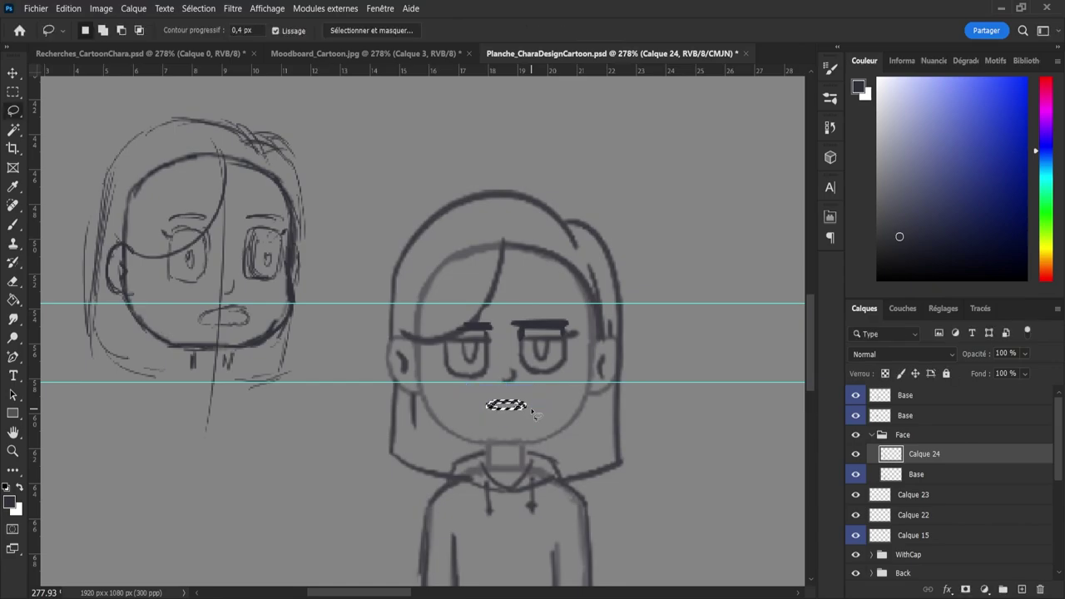
key("ctrl+d")
- Try a short horizontal brush stroke inside the standing figure's mouth and undo it
key("z")
left_click_drag(524, 295, 600, 331)
scroll(601, 331, "up", 2)
key("b")
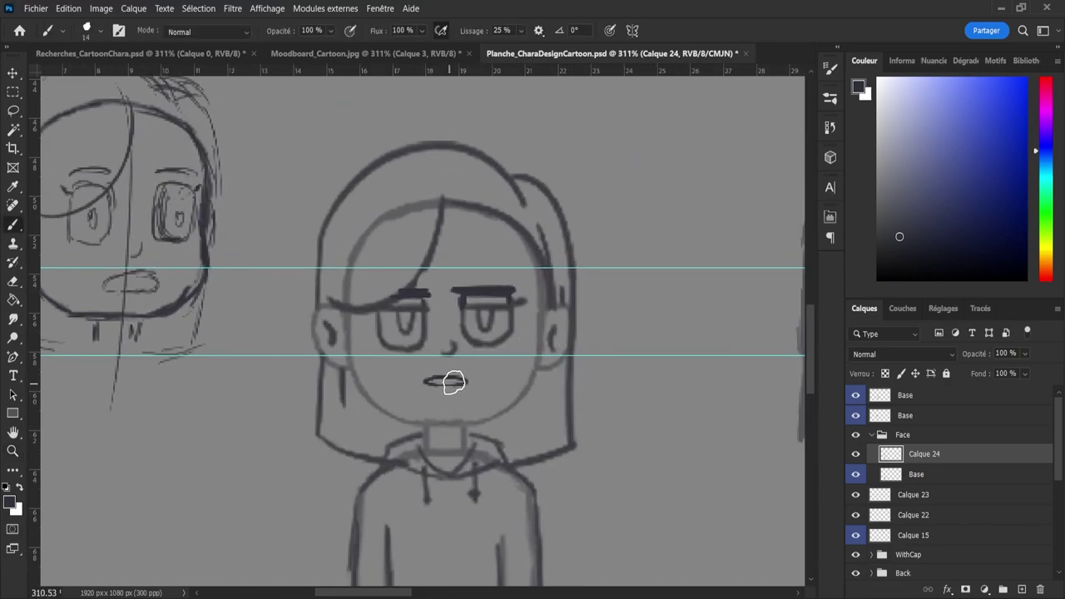
key("ctrl+z")
left_click_drag(436, 382, 452, 382)
key("ctrl+z")
key("e")
key("z")
mouse_move(447, 374)
left_mouse_down()
mouse_move(402, 372)
mouse_move(511, 389)
left_mouse_up()
key("b")
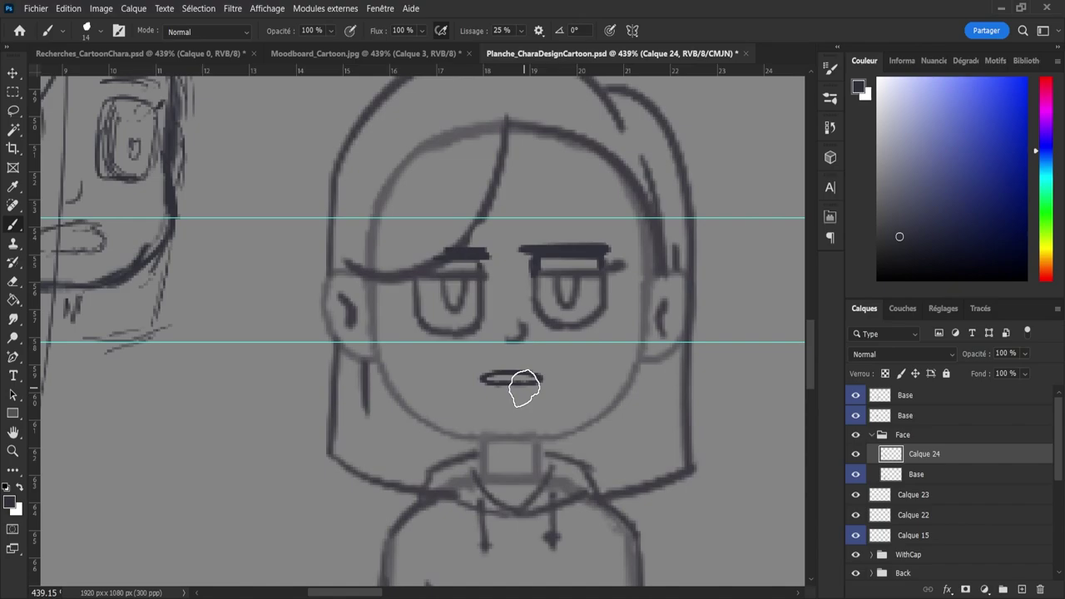
- Save the character sheet document
key("z")
left_click_drag(457, 369, 405, 364)
key("ctrl+s")
left_click_drag(431, 282, 401, 283)
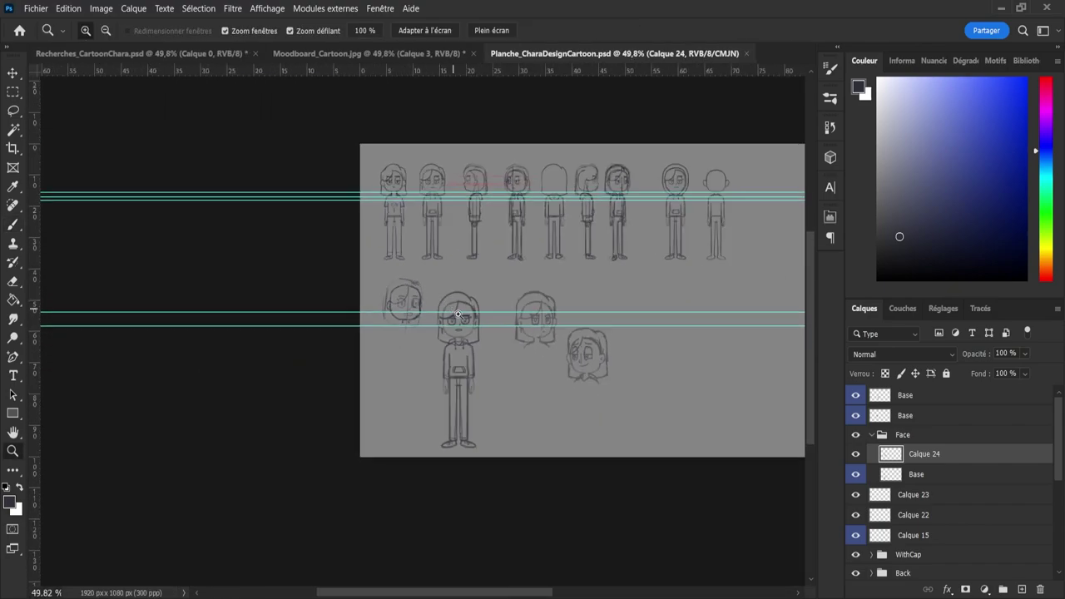
- Erase the standing figure's body below the shoulders on the Face group's Base and Calque 24 layers, leaving a bust
left_click_drag(457, 315, 461, 222)
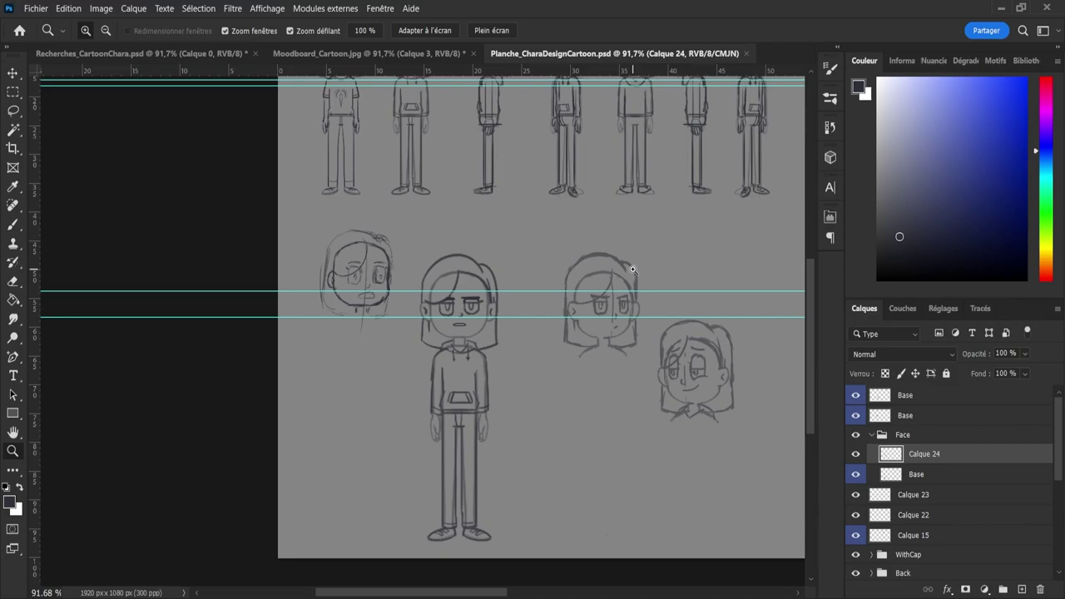
left_click(878, 472)
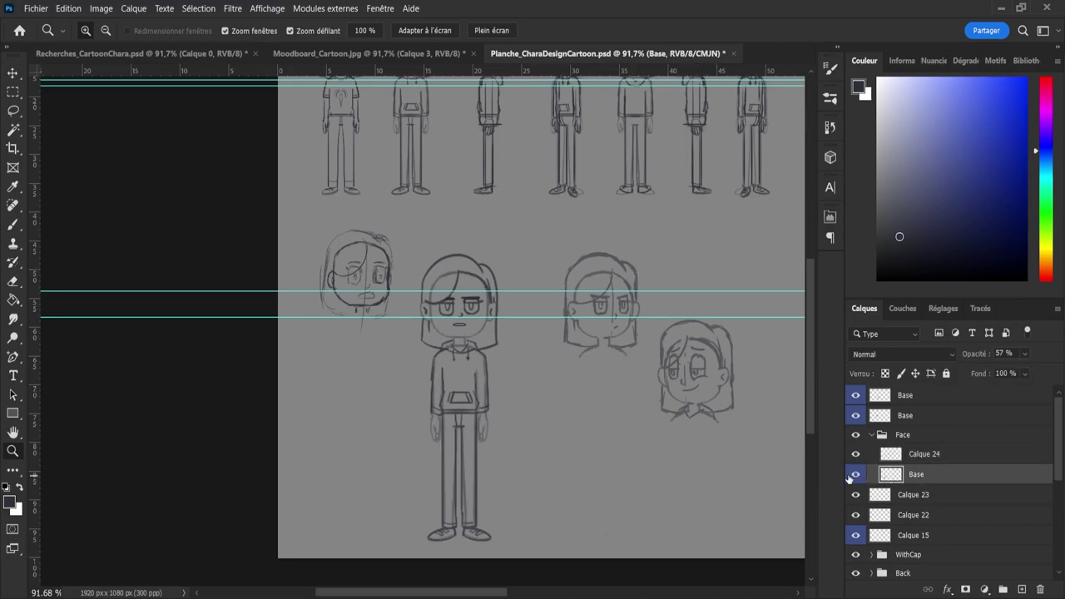
key("e")
left_click_drag(537, 366, 552, 372)
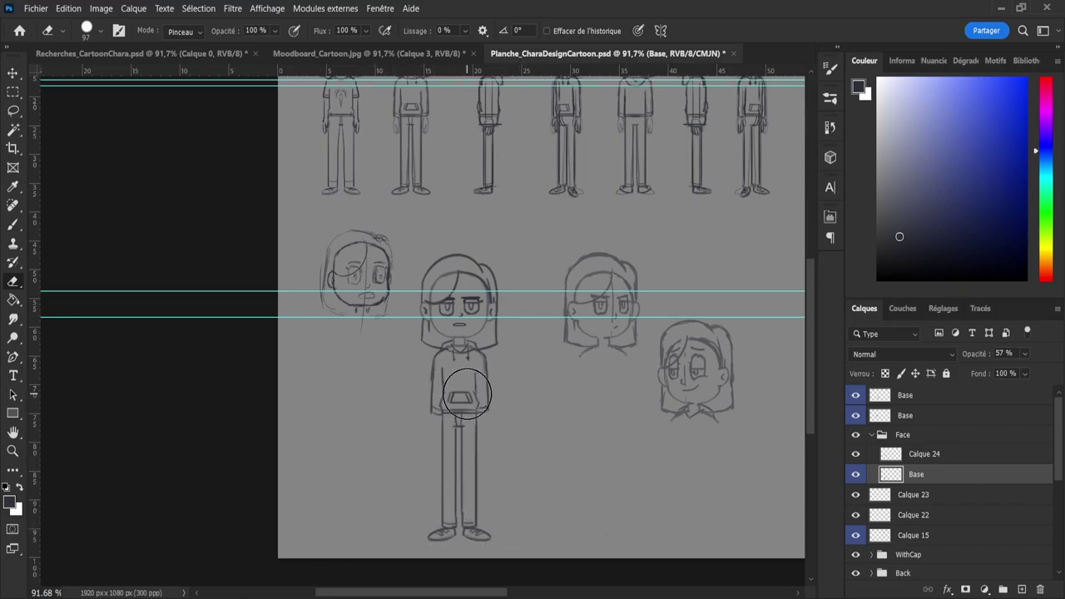
left_click(961, 459)
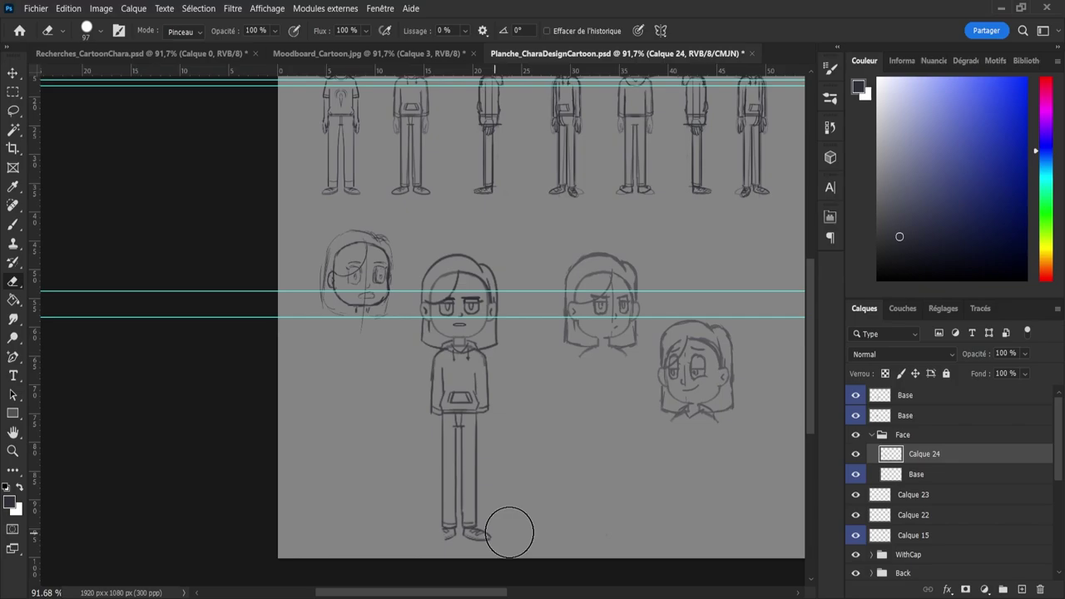
mouse_move(507, 527)
left_mouse_down()
mouse_move(421, 533)
mouse_move(388, 494)
mouse_move(401, 436)
mouse_move(491, 409)
mouse_move(419, 390)
left_mouse_up()
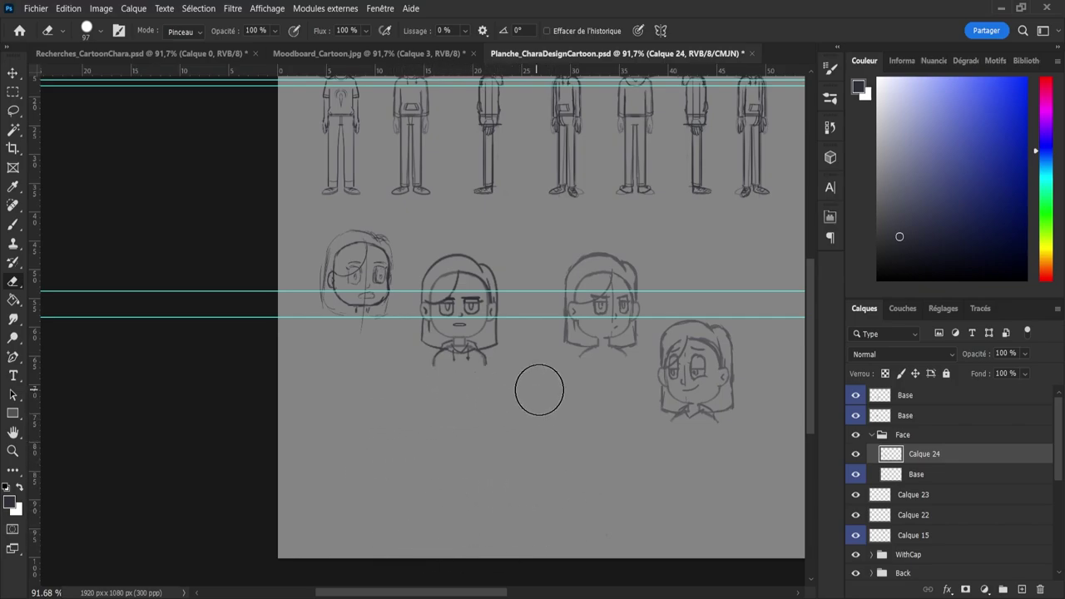
- Collapse the Face group and move its front-facing bust right and slightly down, beside the angry head
key("z")
left_click_drag(453, 451, 434, 443)
left_click_drag(604, 475, 621, 476)
left_click_drag(525, 421, 534, 421)
left_click(899, 435)
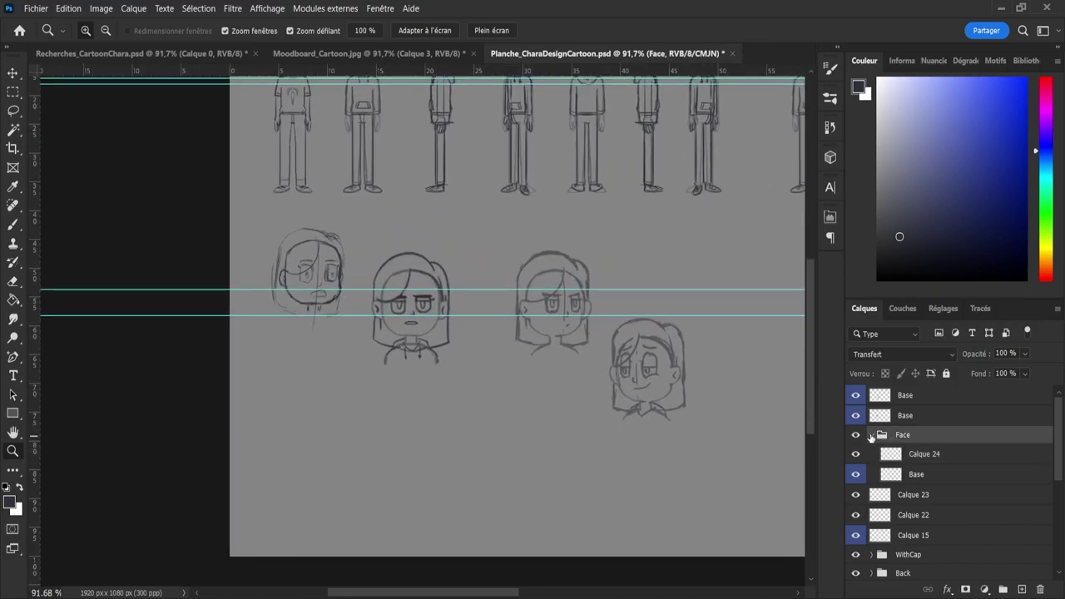
left_click(870, 435)
key("ctrl+t")
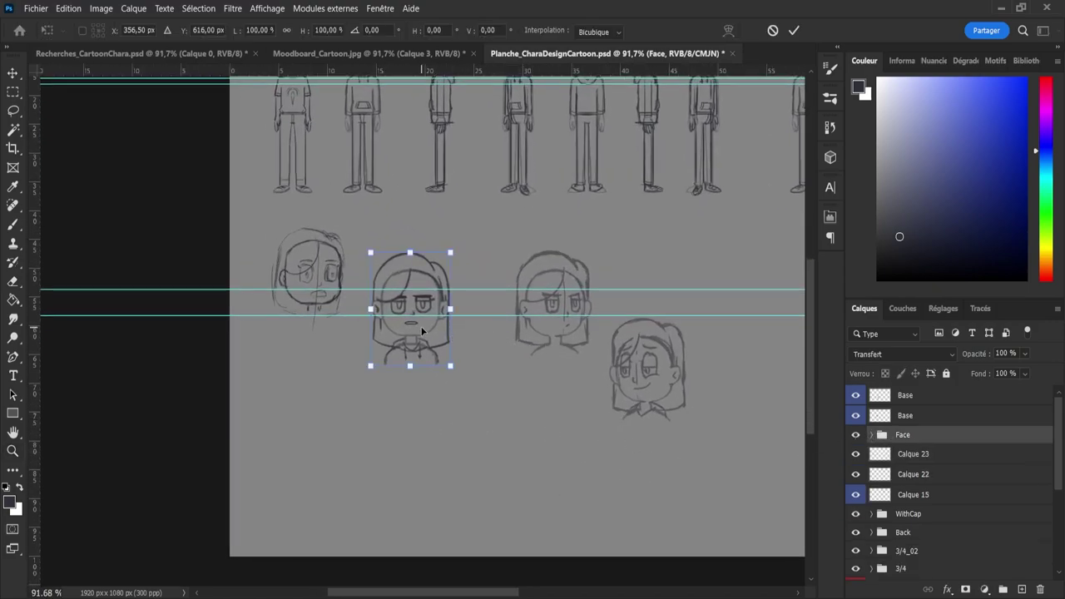
left_click_drag(407, 331, 458, 350)
left_click(794, 30)
scroll(387, 224, "down", 2)
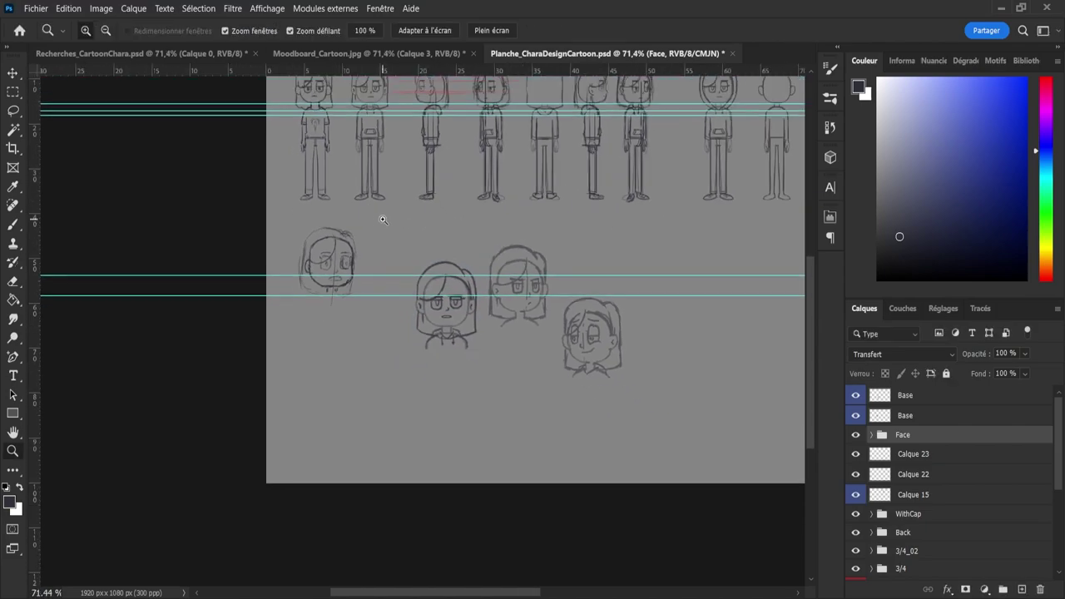
scroll(491, 343, "up", 2)
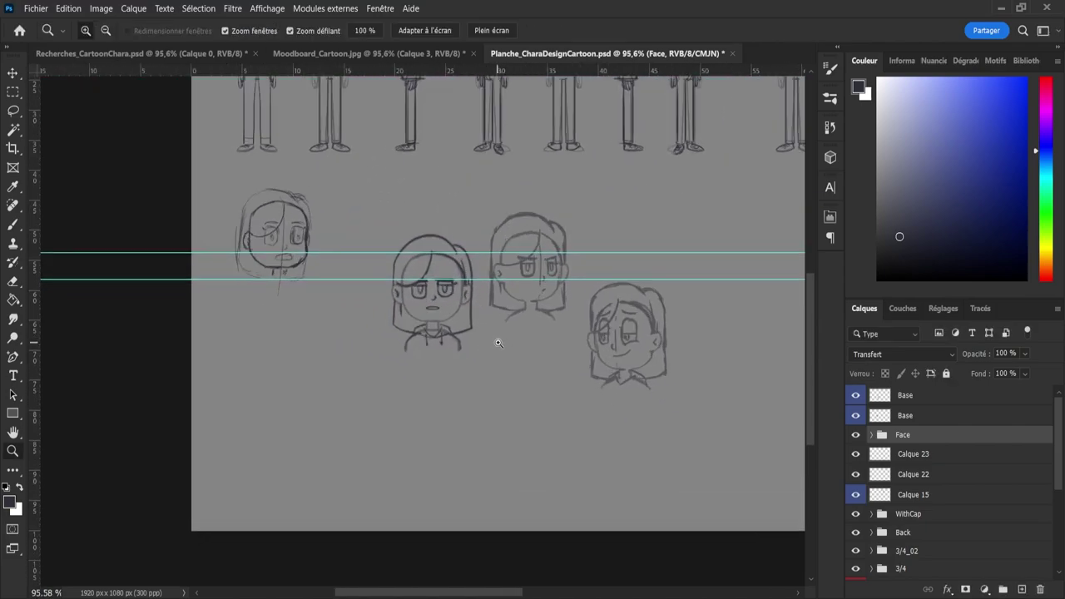
- Duplicate the angry head's Base layer, remove the lower horizontal guide crossing the heads, and place the copy below the original
left_click(913, 468)
left_click(872, 416)
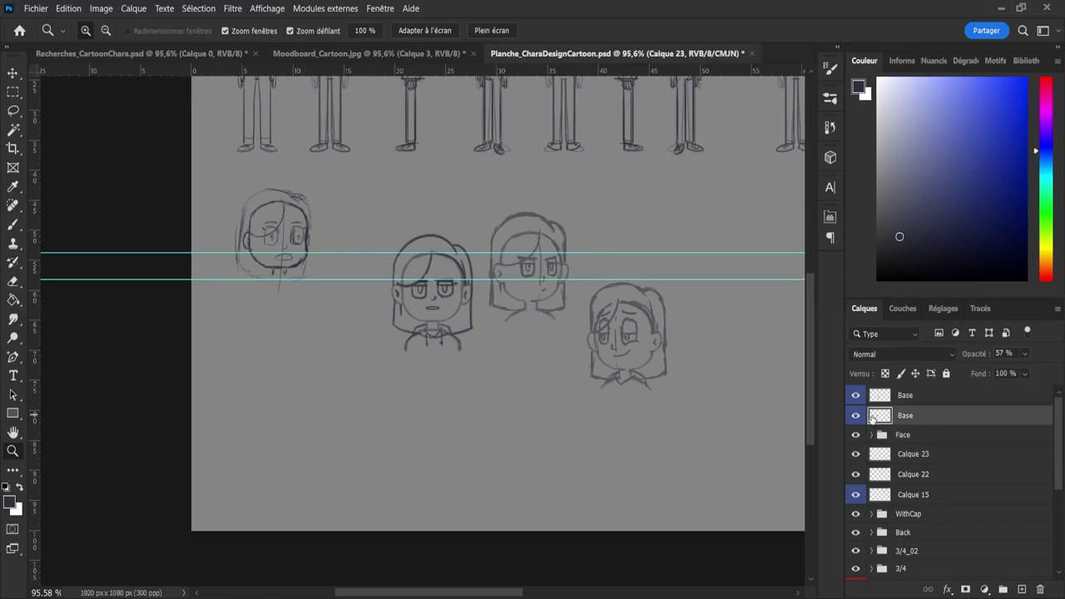
left_click(855, 417)
left_click(855, 416)
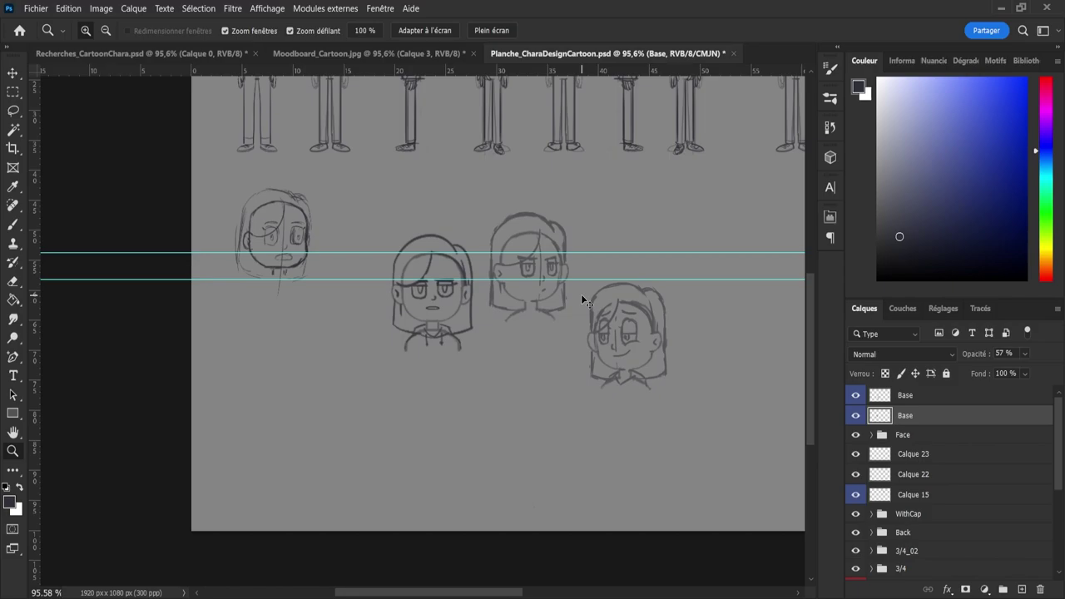
key("ctrl+j")
key("v")
left_click_drag(524, 279, 532, 42)
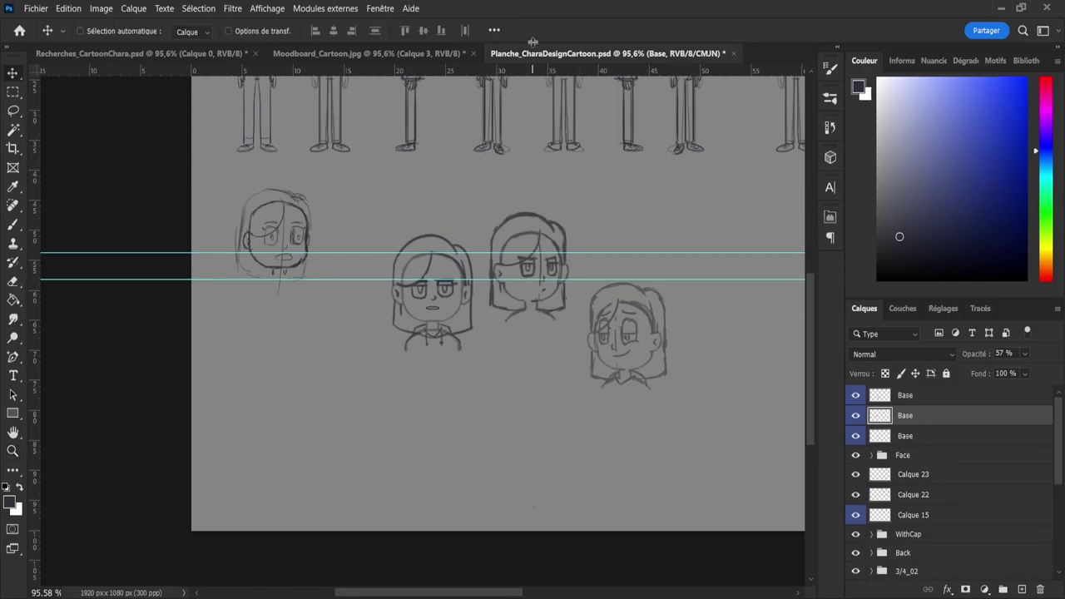
mouse_move(538, 274)
left_mouse_down()
mouse_move(537, 397)
mouse_move(524, 416)
mouse_move(518, 402)
mouse_move(510, 412)
left_mouse_up()
- Erase the copied head's facial features and fringe, and draw a curved vertical centre line near the right side of its face
key("z")
key("e")
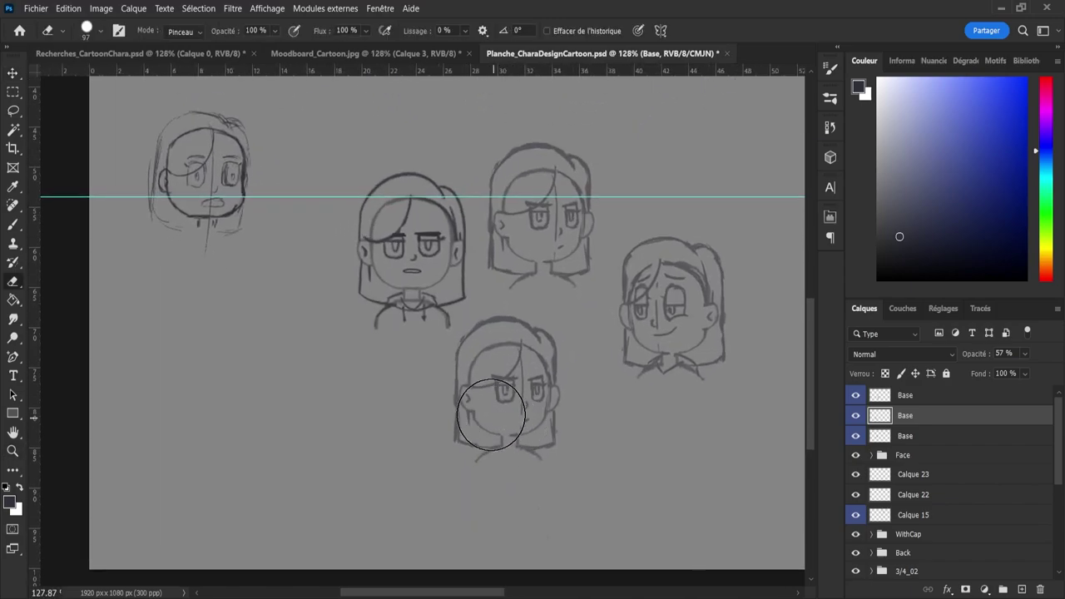
left_click(481, 408)
left_click_drag(479, 407, 469, 407)
mouse_move(475, 394)
left_mouse_down()
mouse_move(509, 399)
mouse_move(490, 377)
mouse_move(511, 354)
mouse_move(524, 387)
left_mouse_up()
key("b")
left_click_drag(530, 347, 511, 467)
key("ctrl+z")
- Erase the copied head's right-side hair and move its ear inward onto the face
key("e")
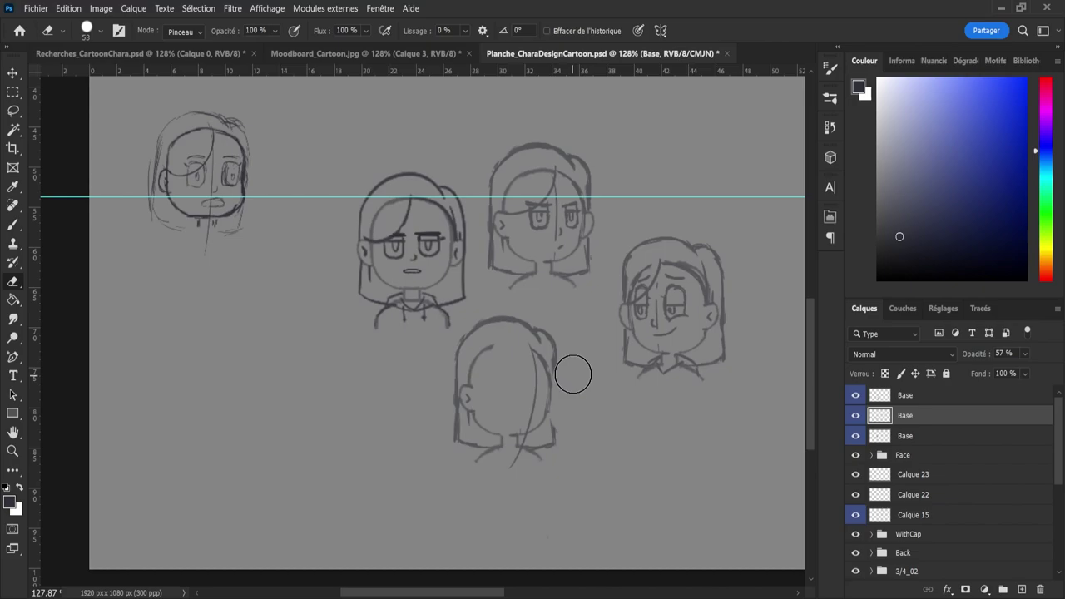
mouse_move(573, 366)
left_mouse_down()
mouse_move(566, 352)
mouse_move(566, 442)
mouse_move(565, 423)
mouse_move(495, 382)
mouse_move(467, 416)
mouse_move(460, 386)
mouse_move(482, 400)
left_mouse_up()
key("l")
key("ctrl+t")
key("Return")
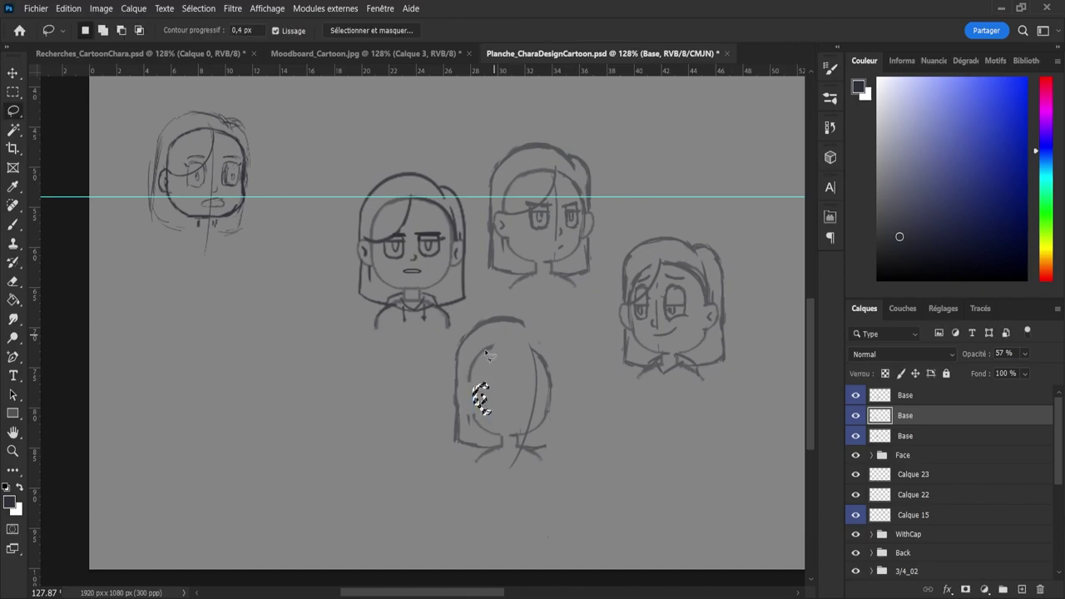
key("ctrl+d")
key("b")
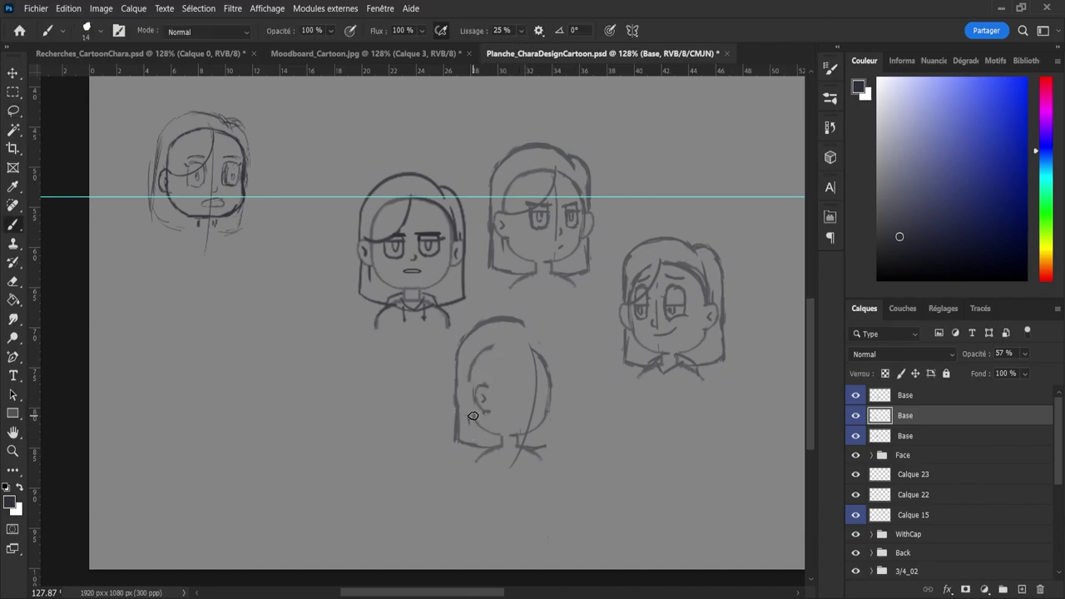
- Move the front-facing bust to the left of the unfinished head and add horizontal guides near the hair top and chin for alignment
left_click(903, 454)
key("v")
mouse_move(421, 273)
left_mouse_down()
mouse_move(388, 419)
mouse_move(391, 409)
left_mouse_up()
left_click_drag(525, 67, 527, 316)
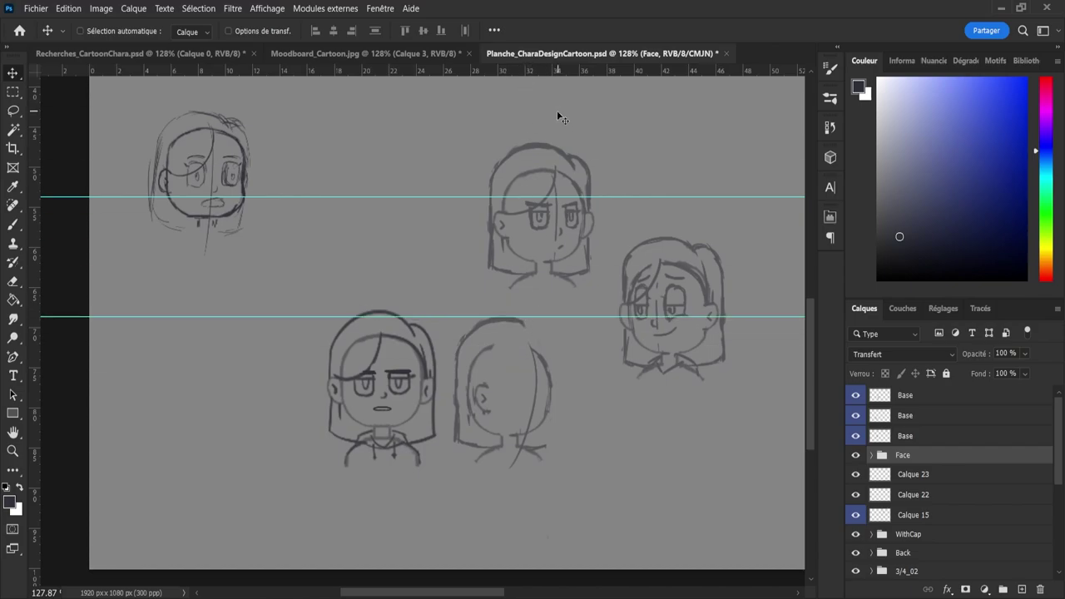
left_click_drag(559, 70, 570, 435)
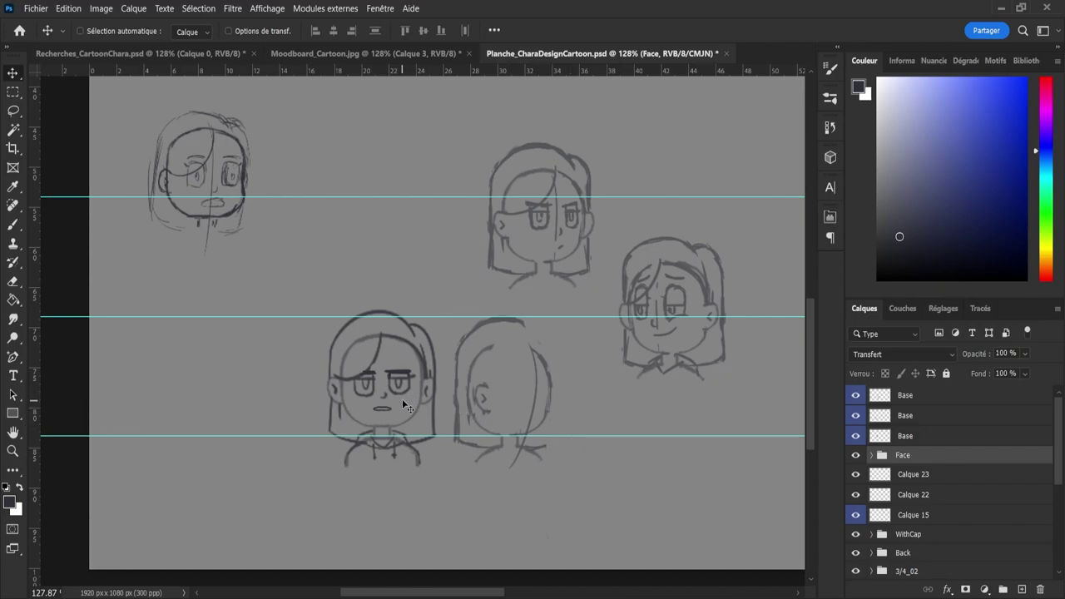
left_click_drag(404, 383, 407, 390)
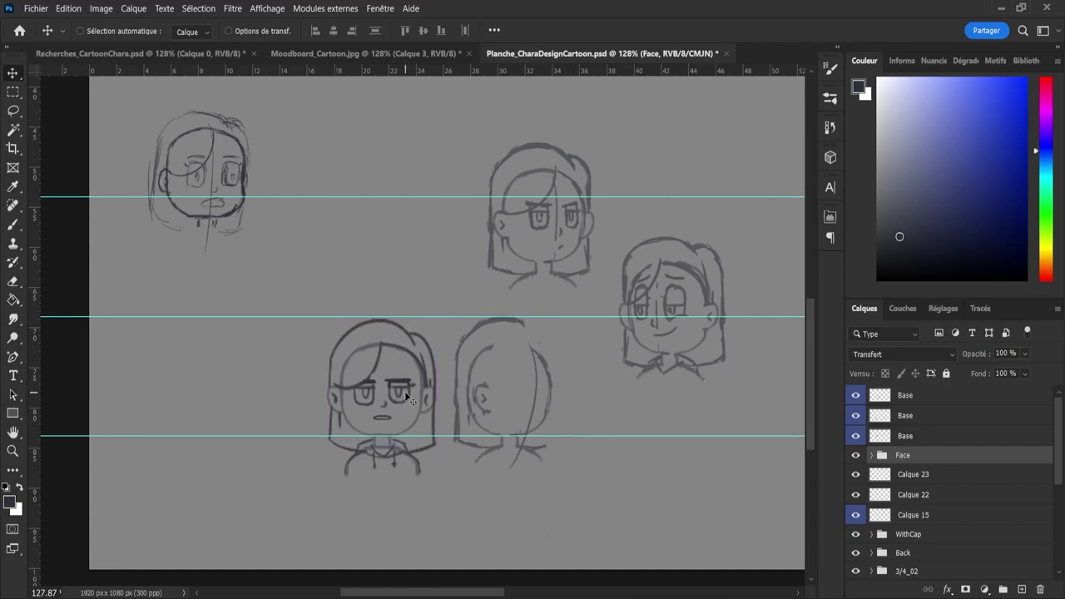
- Identify the unfinished head's Base layer by toggling layer visibility and rename it "Hmm", including the quotation marks
left_click(901, 442)
left_click(900, 398)
left_click(855, 397)
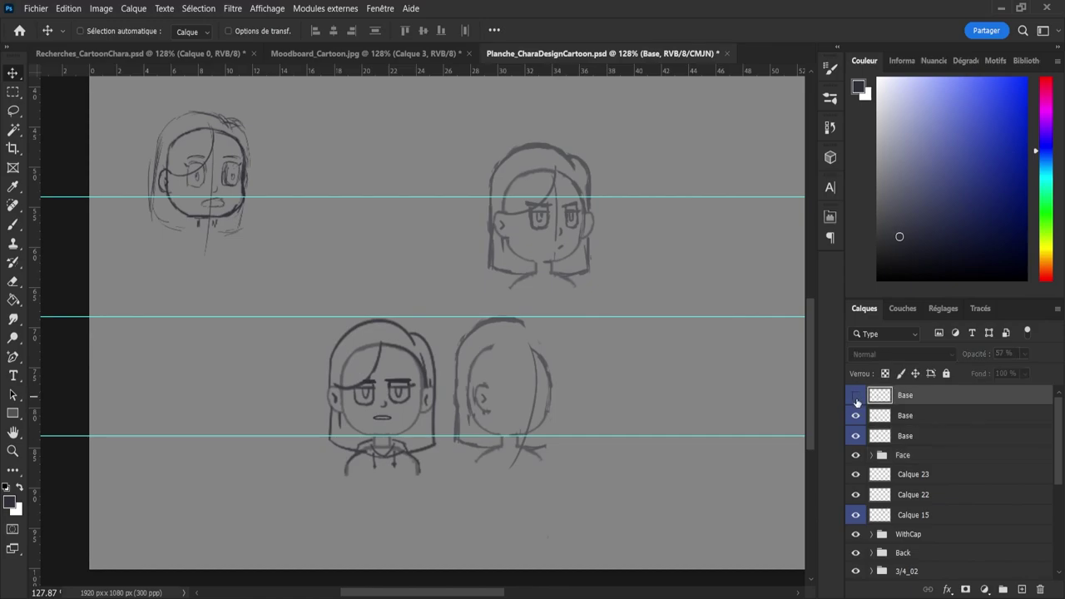
left_click(856, 396)
left_click(856, 415)
left_click(855, 415)
left_click(887, 417)
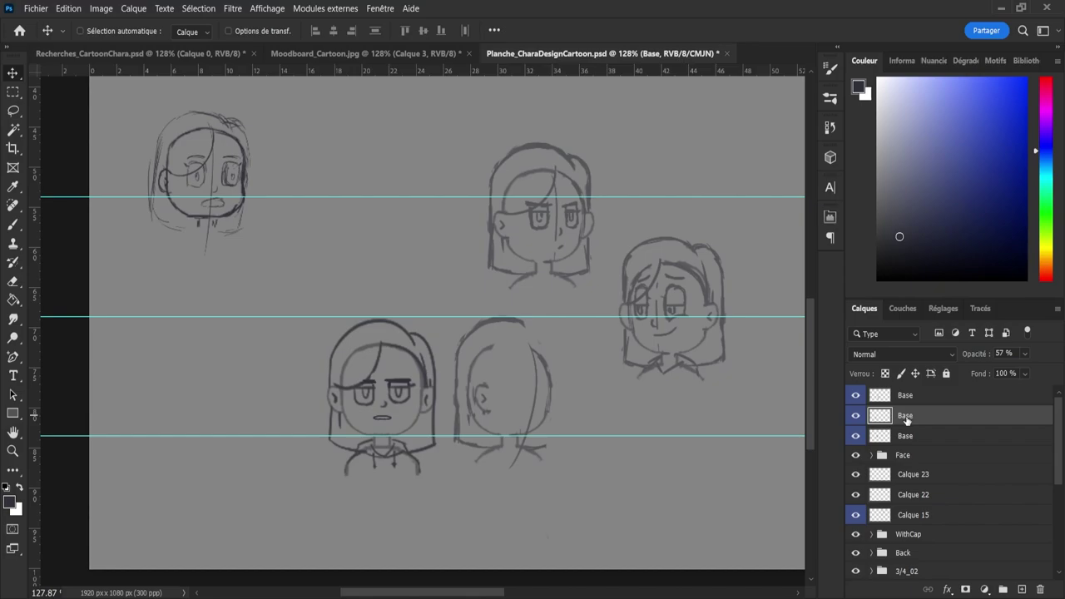
left_click(907, 440)
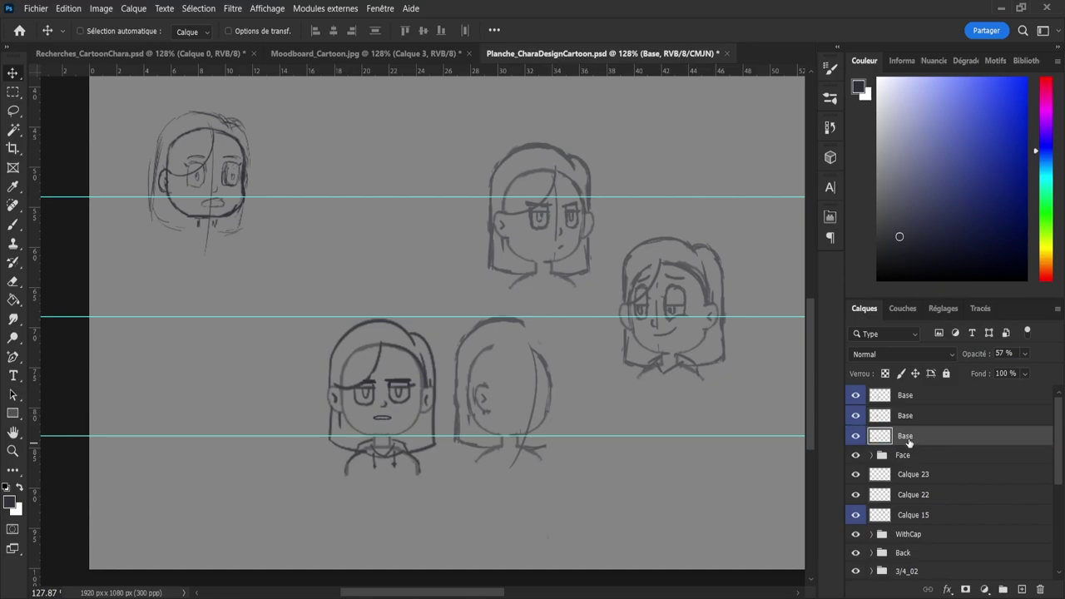
left_click(910, 418)
left_click(856, 415)
left_click(856, 415)
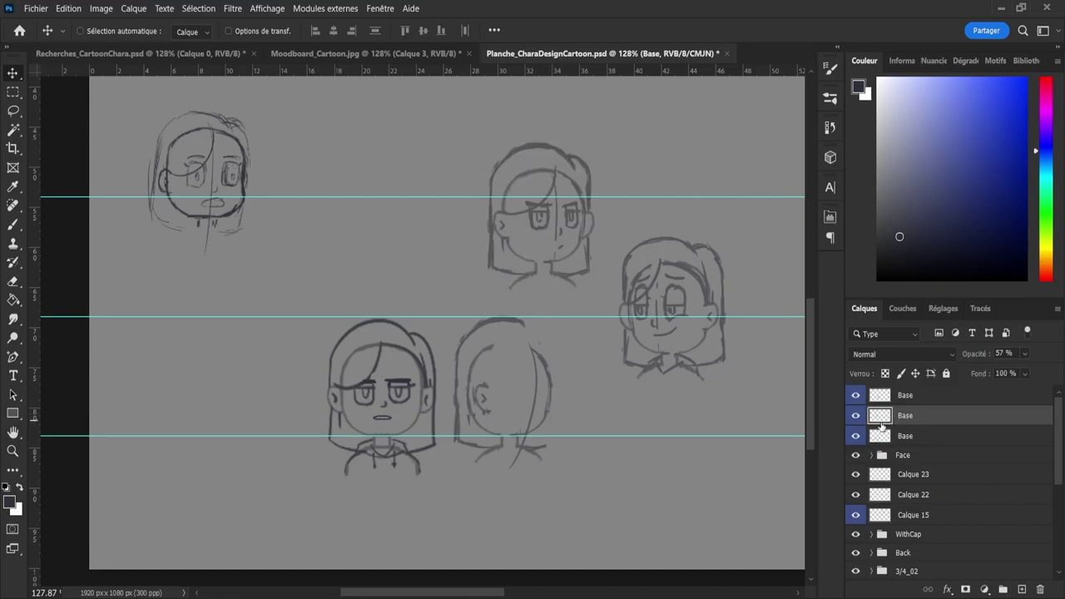
double_click(905, 416)
key("Return")
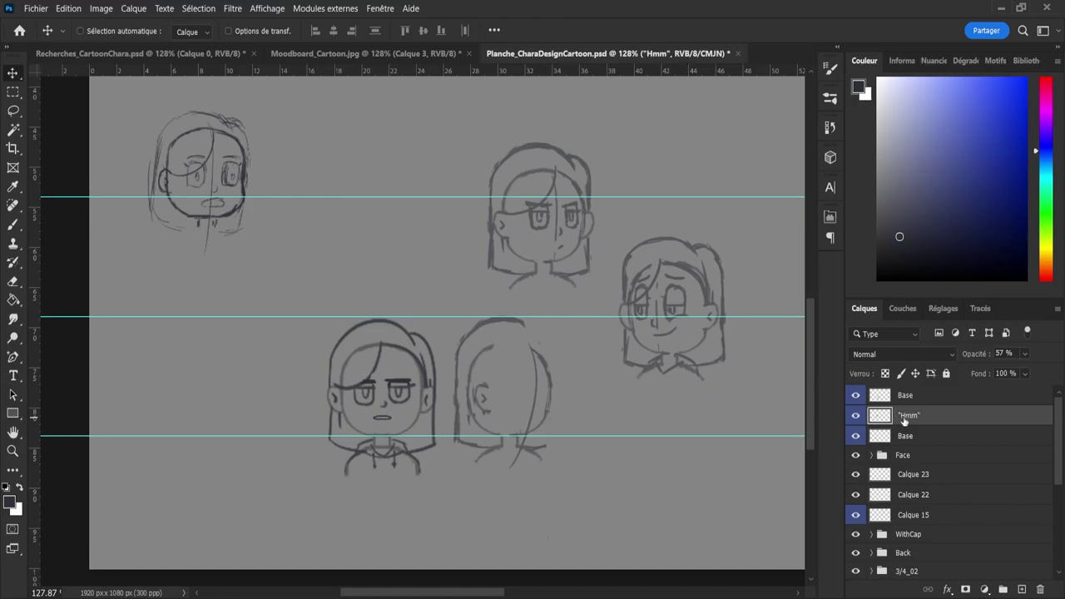
- Rename the smiling head's Base layer as Smirk and select the remaining Base layer
double_click(917, 397)
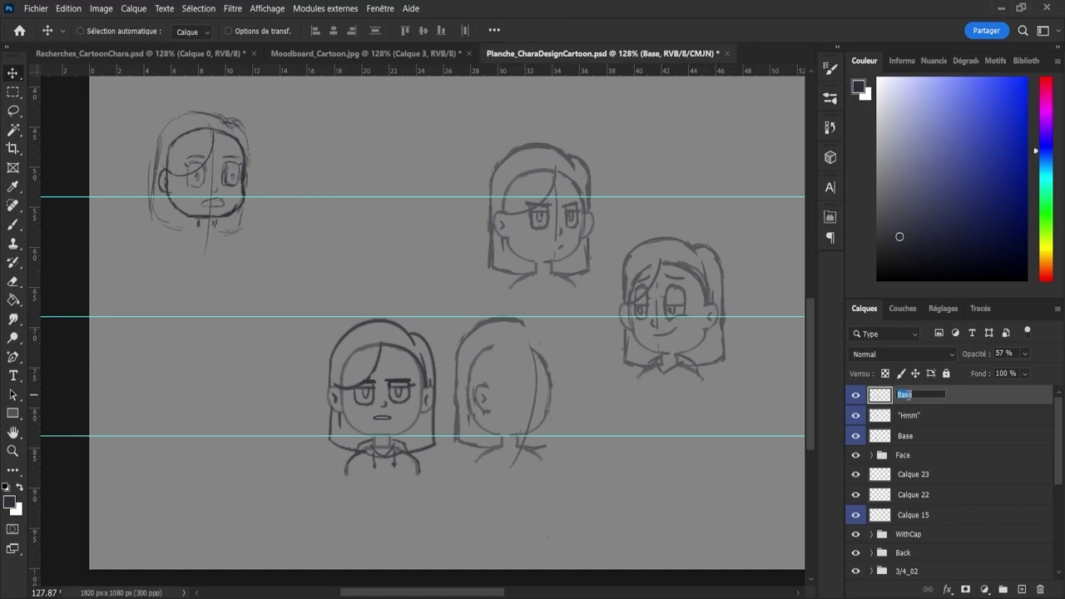
type("Smirk")
key("Return")
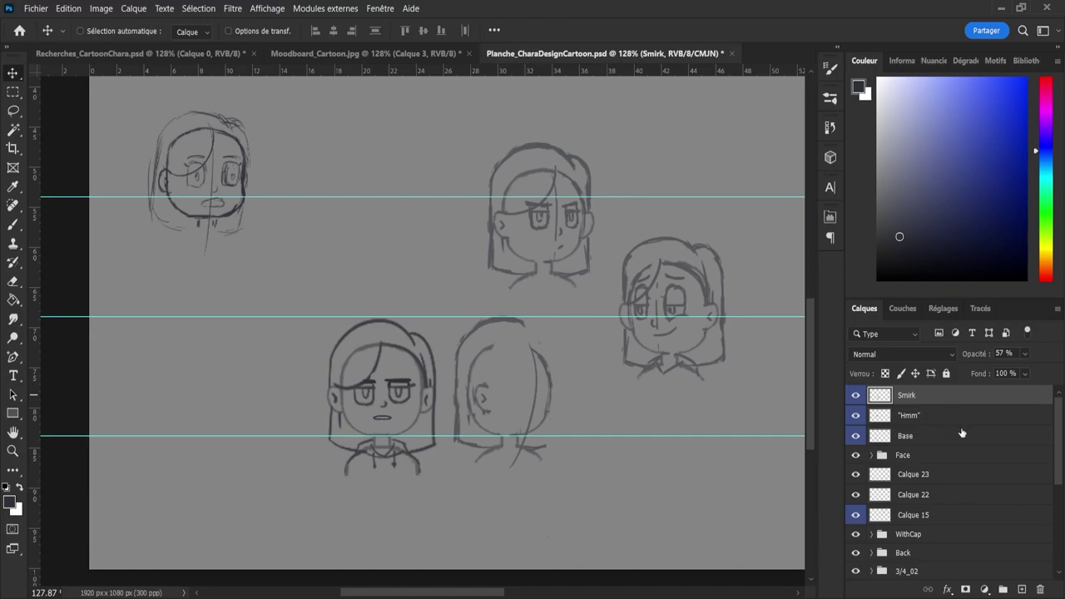
left_click(914, 437)
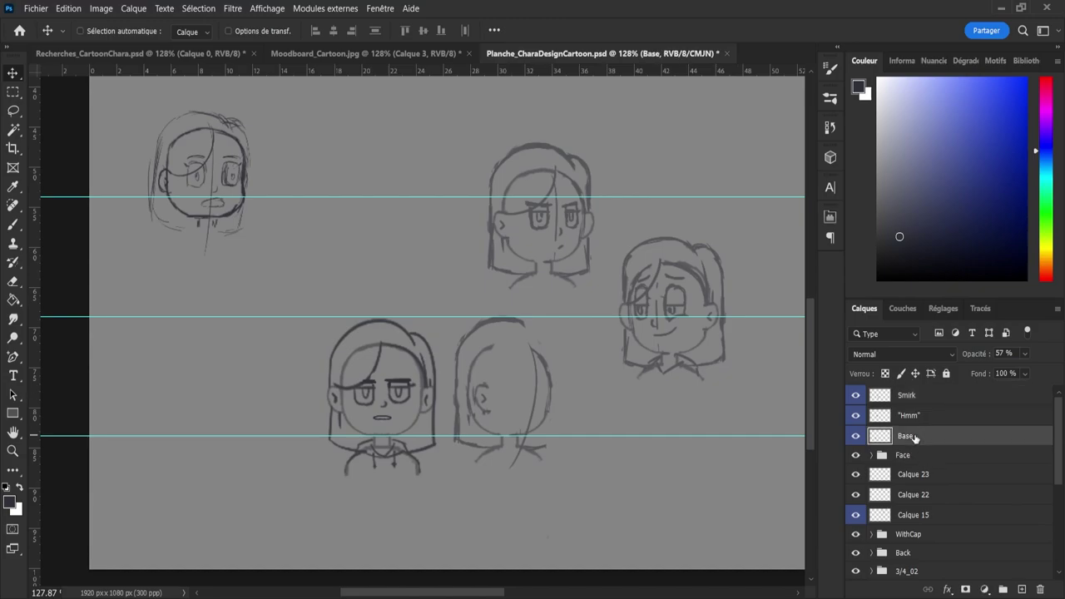
- Rename the Face layer group as Face_Huh and reselect the Base layer
key("z")
left_click_drag(539, 448, 543, 459)
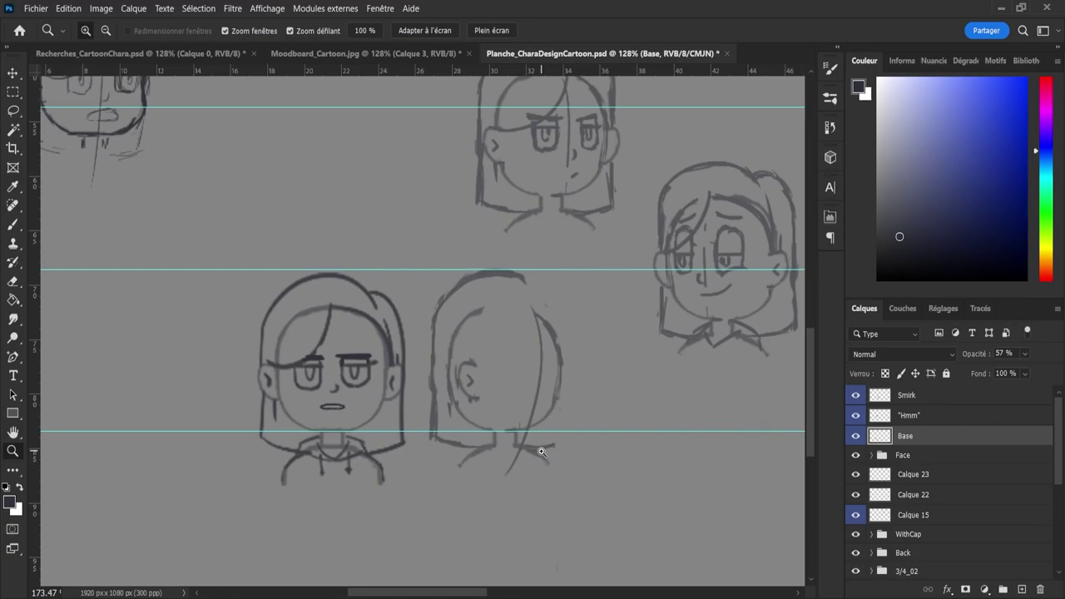
double_click(901, 456)
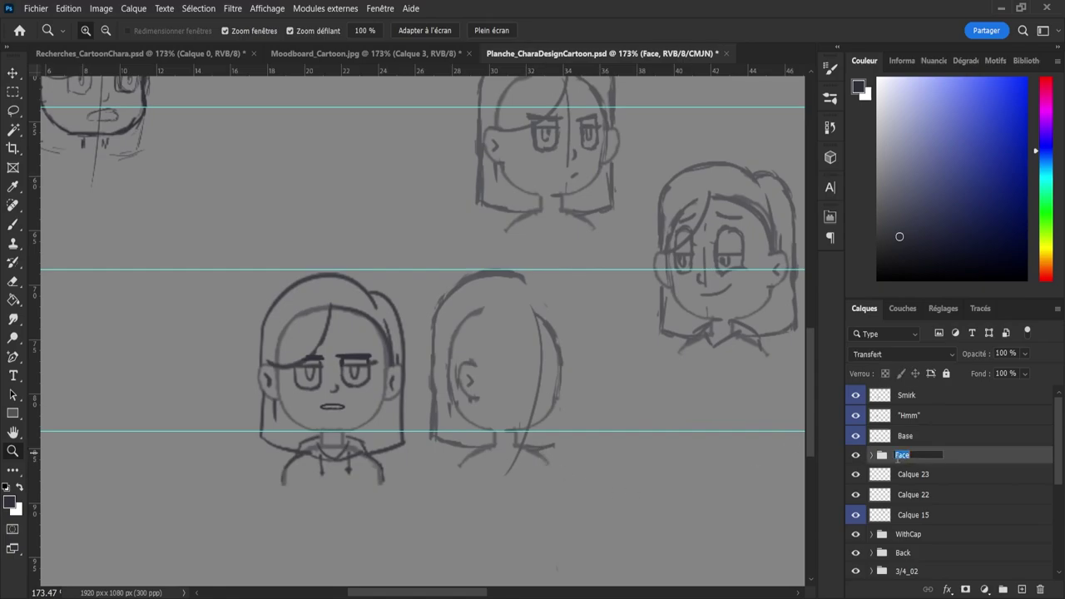
type("_Huh")
key("Return")
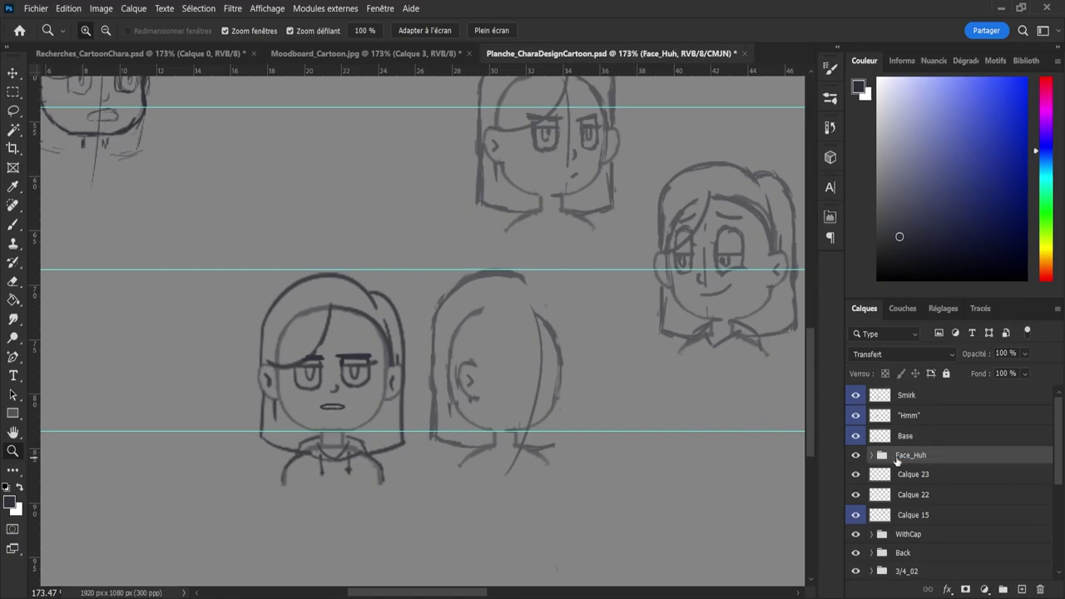
left_click(915, 435)
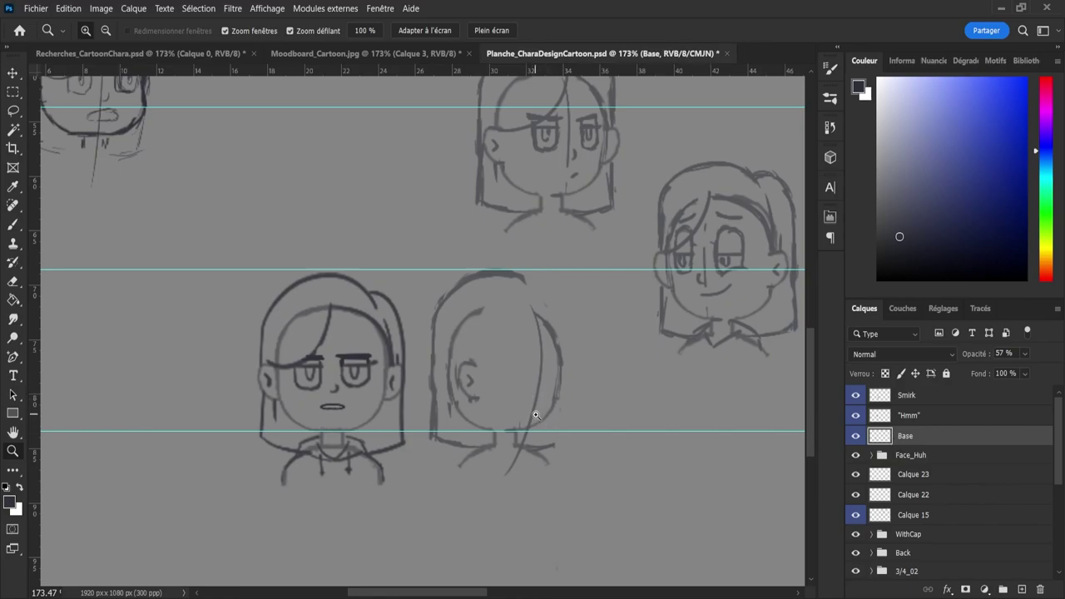
- Clean up the stray line beside the unfinished head's ear with a smaller eraser
key("b")
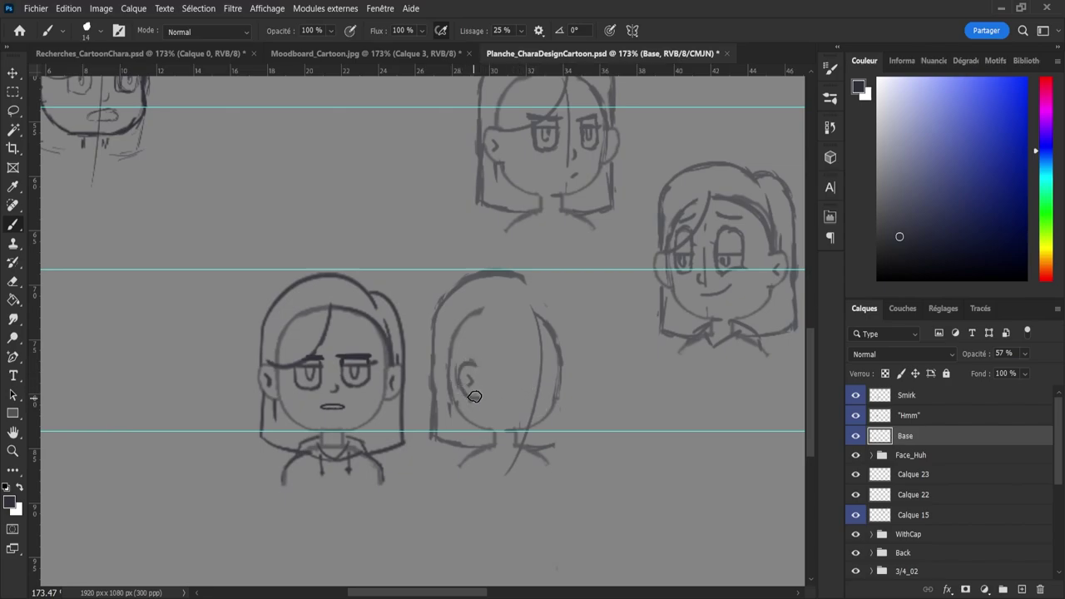
key("e")
left_click(474, 375)
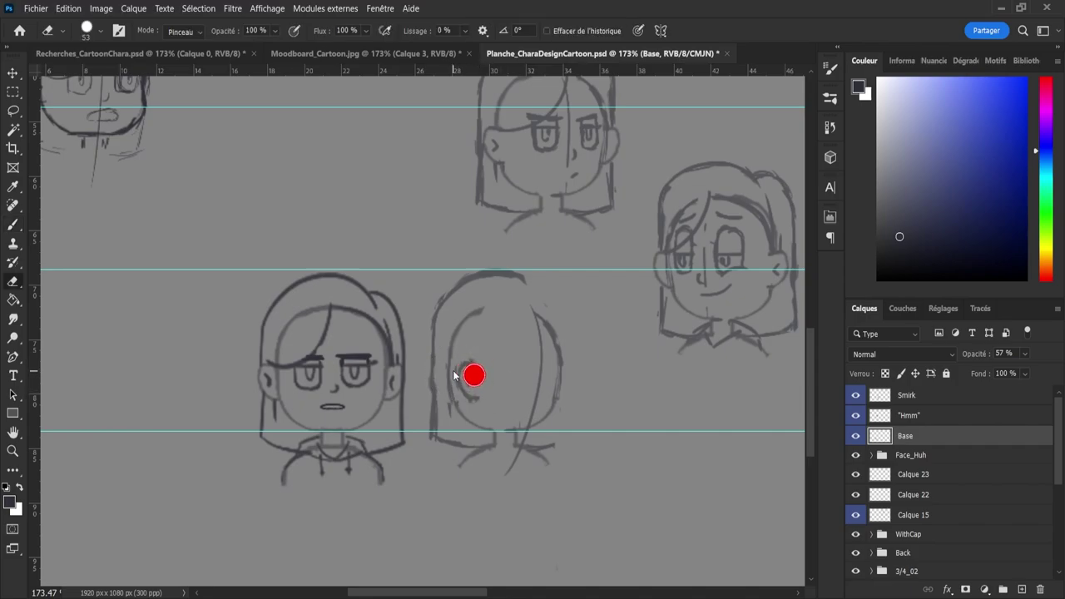
left_click_drag(454, 372, 453, 367)
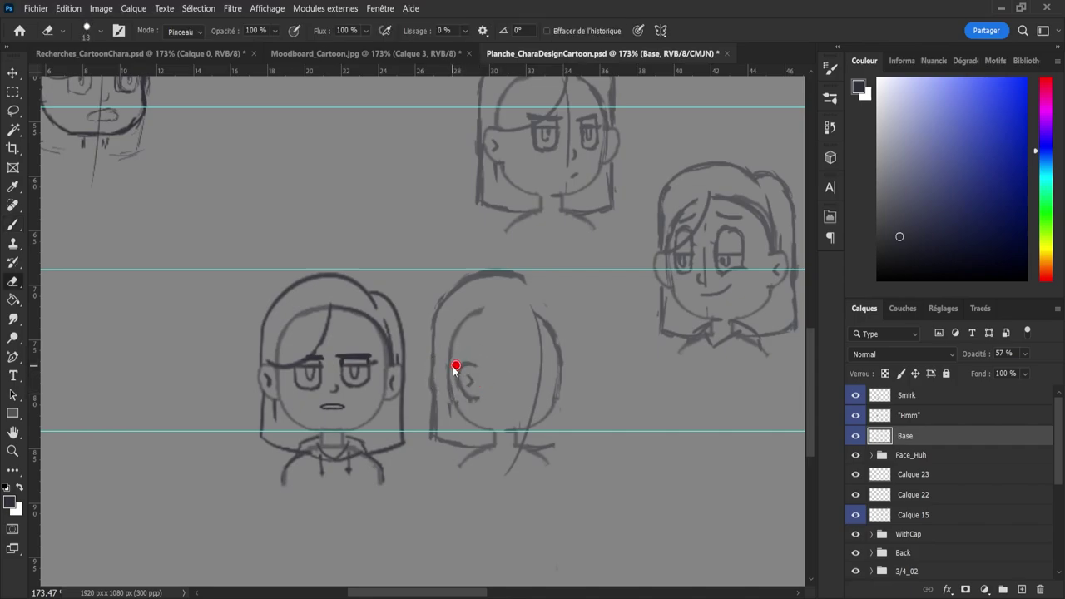
key("[")
key("b")
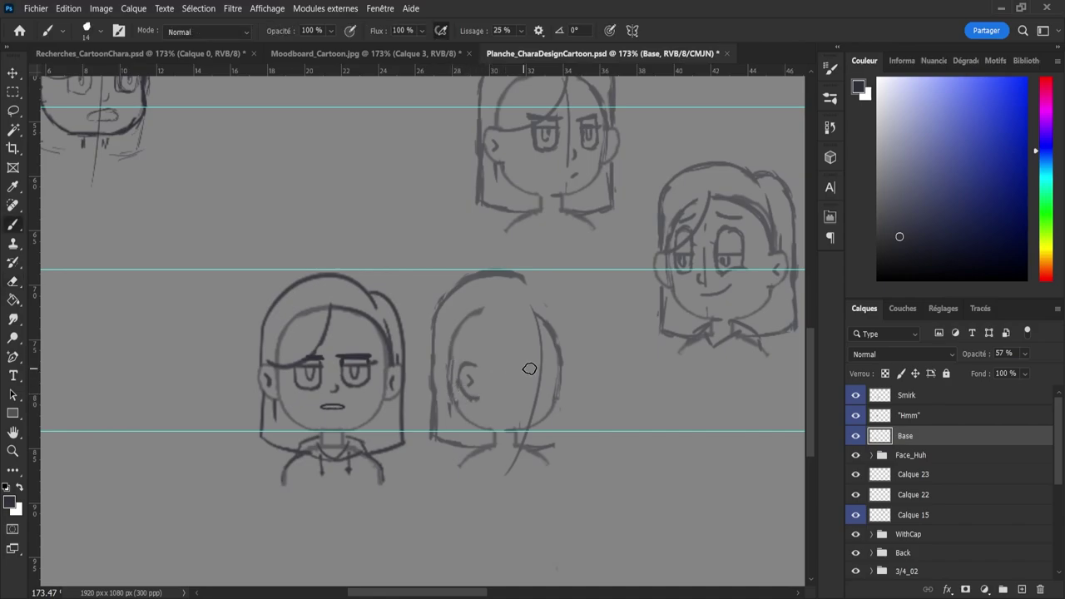
- Place a horizontal guide at the front-facing bust's nose level and sketch the unfinished head's nose against it
left_click_drag(598, 71, 614, 393)
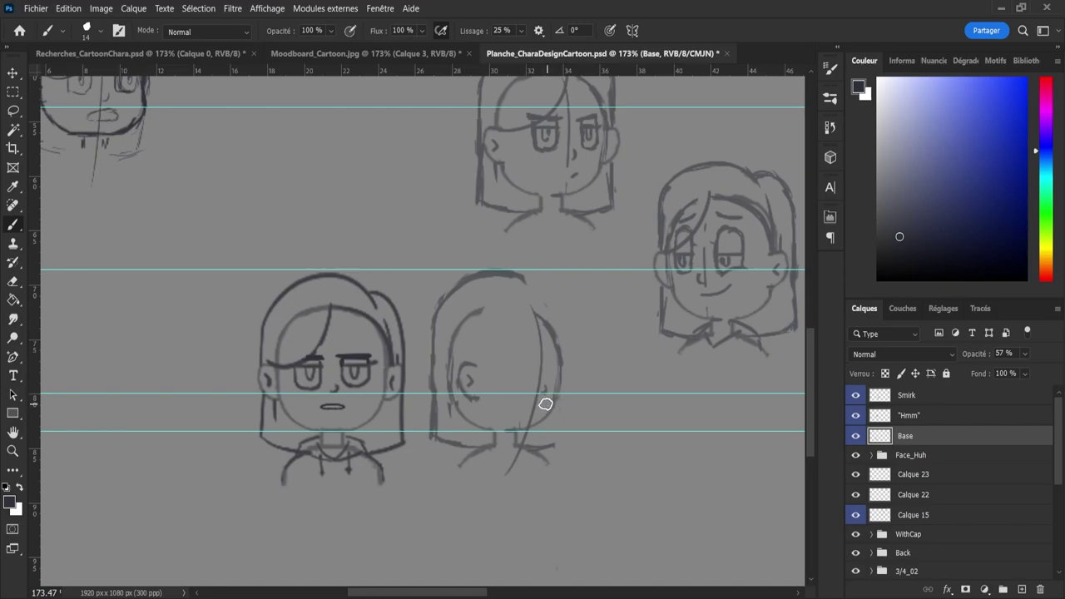
key("v")
left_click_drag(577, 392, 568, 212)
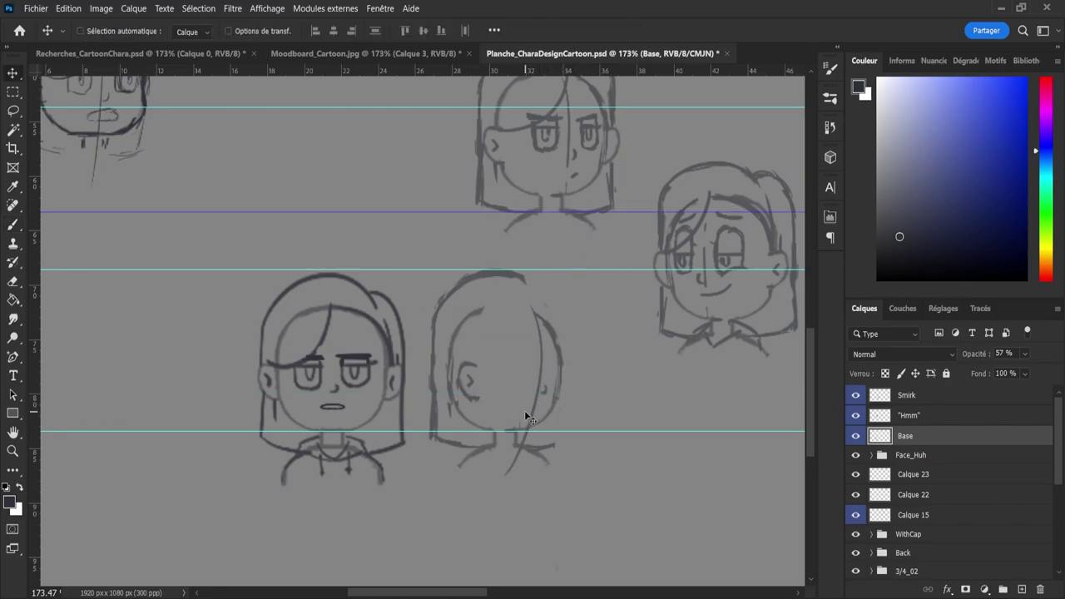
key("e")
key("b")
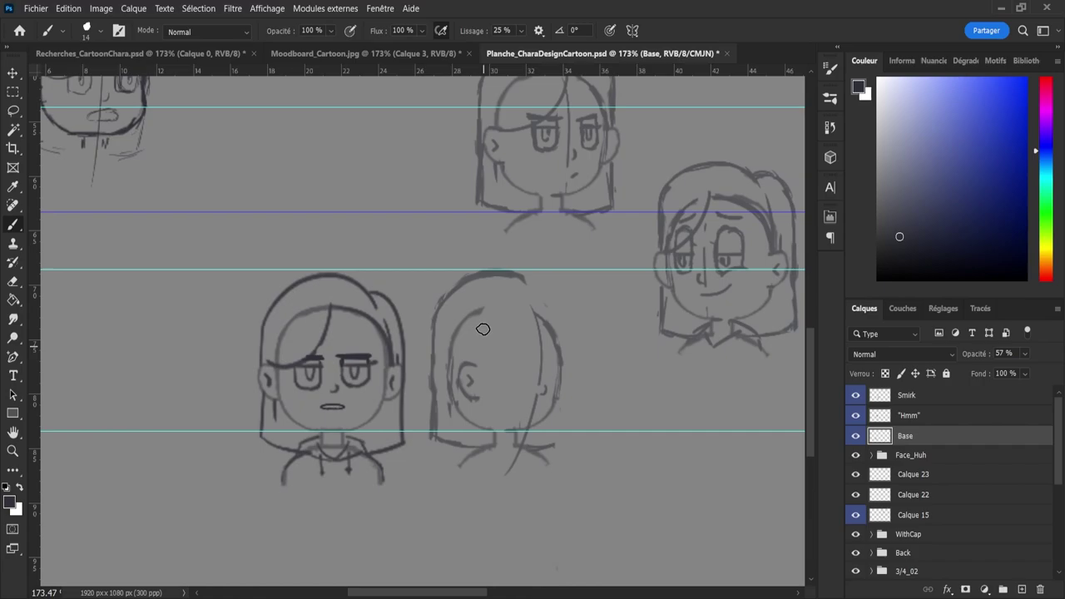
key("v")
mouse_move(556, 213)
left_mouse_down()
mouse_move(560, 391)
mouse_move(516, 388)
left_mouse_up()
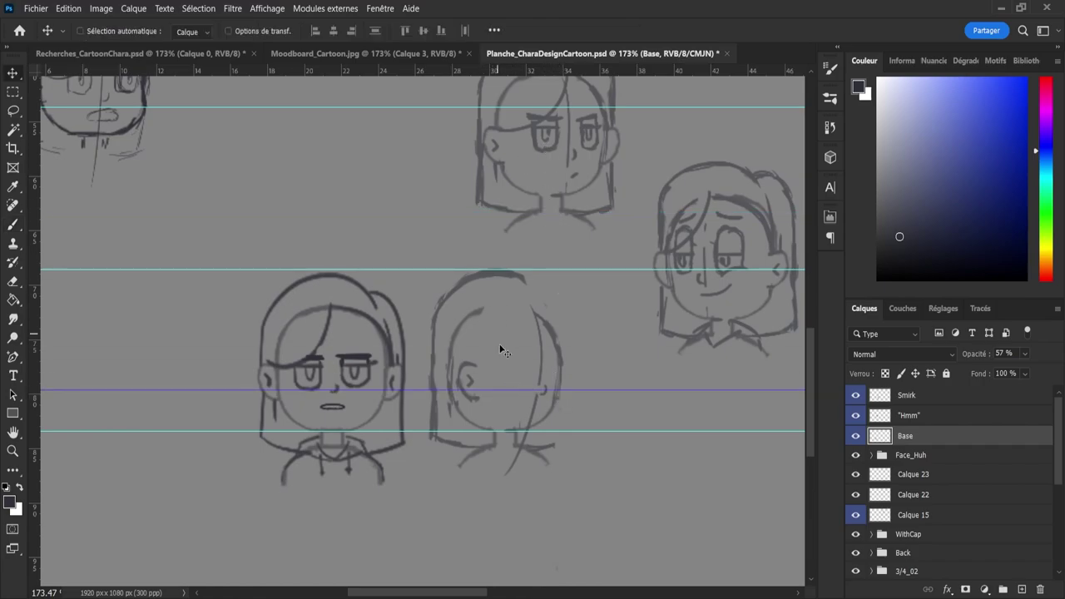
- Sketch the near eye's rounded outline on the unfinished head, adding a horizontal guide at the eye's upper edge
key("b")
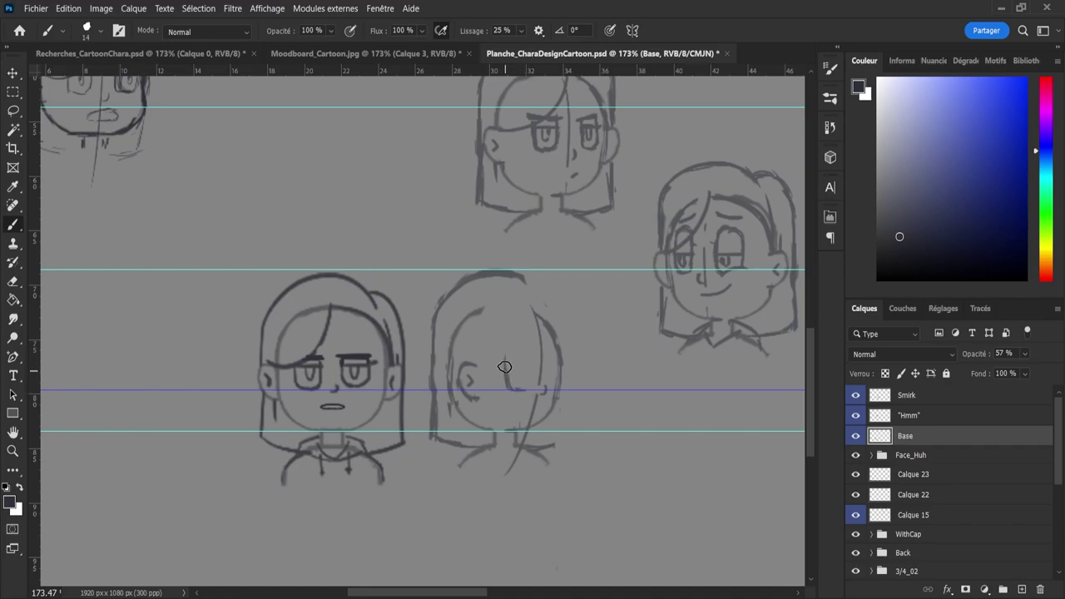
mouse_move(505, 367)
left_mouse_down()
mouse_move(505, 347)
mouse_move(522, 345)
left_mouse_up()
left_click_drag(571, 55, 578, 140)
mouse_move(568, 221)
left_mouse_down()
mouse_move(548, 54)
mouse_move(577, 350)
mouse_move(591, 340)
left_mouse_up()
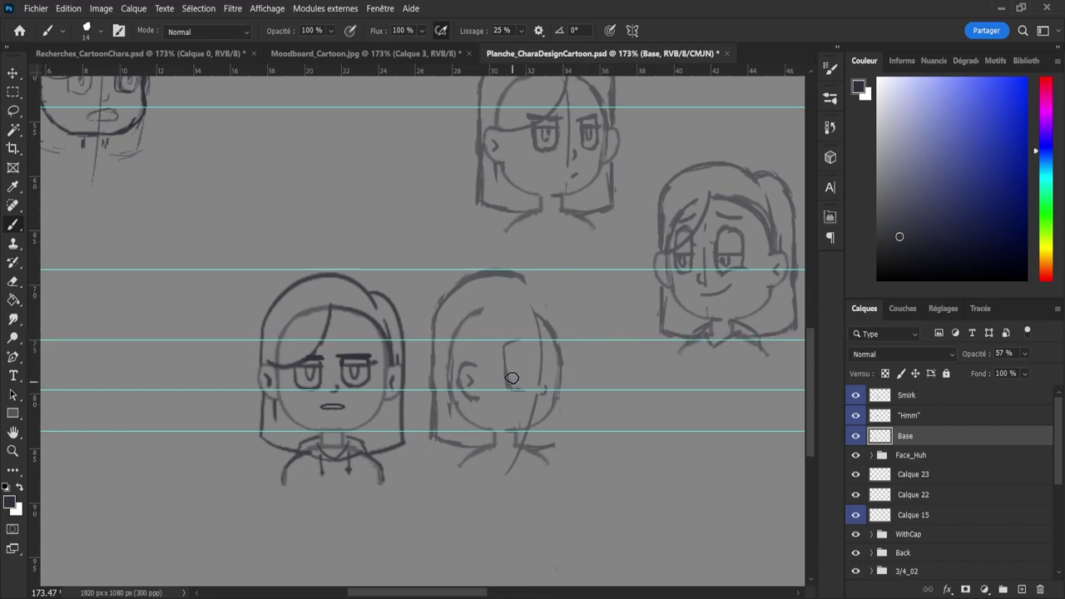
key("e")
key("b")
mouse_move(528, 364)
left_mouse_down()
mouse_move(526, 392)
mouse_move(504, 380)
mouse_move(502, 360)
mouse_move(526, 387)
left_mouse_up()
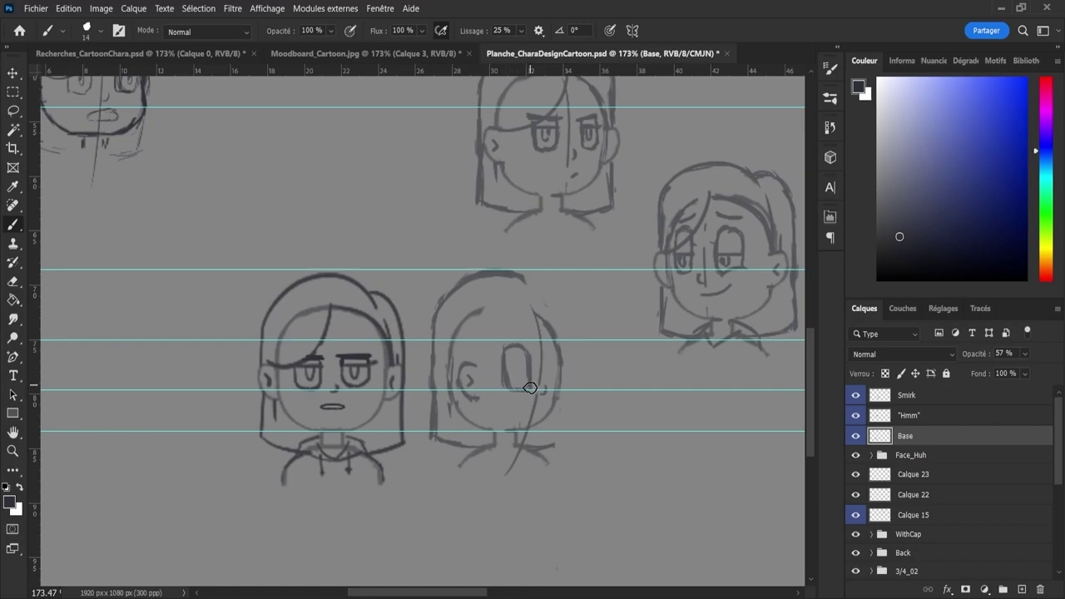
- Thin and clean the near eye's outline with the eraser and redraw its rounded upper corner
key("e")
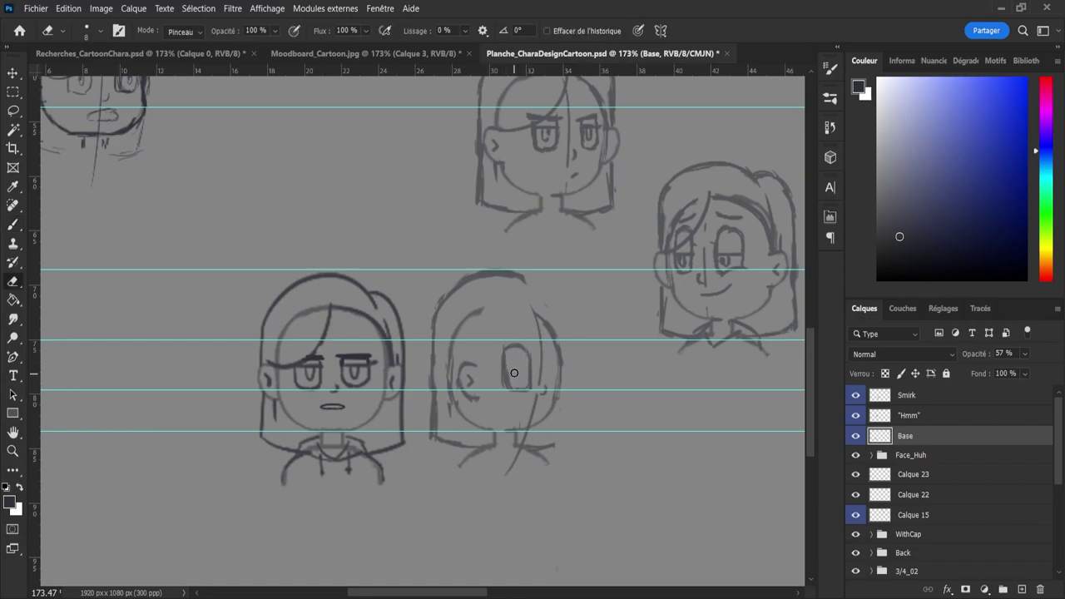
mouse_move(498, 360)
left_mouse_down()
mouse_move(501, 391)
mouse_move(523, 388)
left_mouse_up()
key("b")
key("e")
key("b")
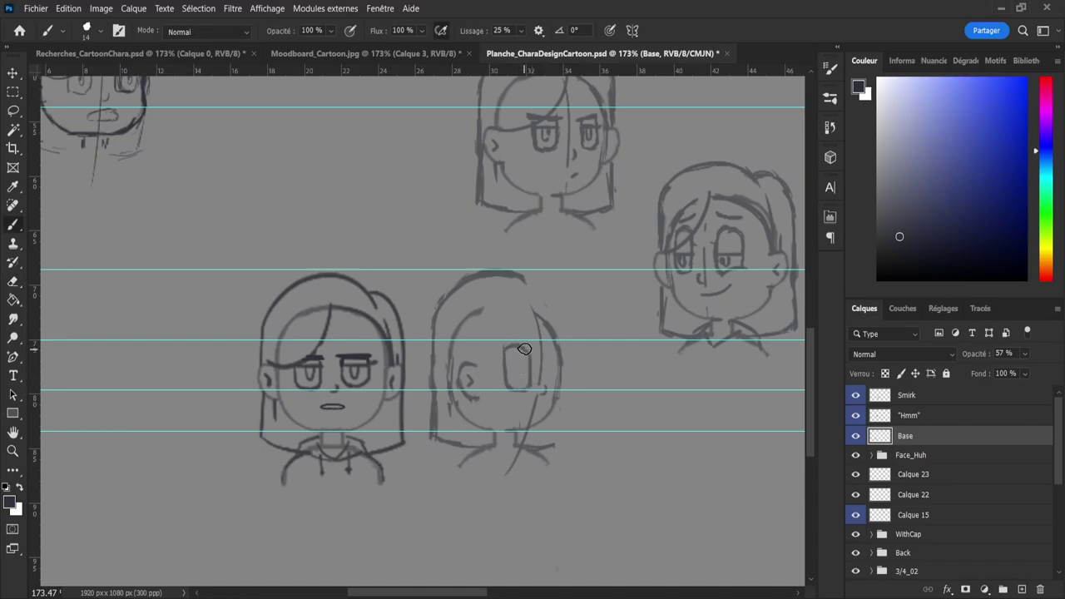
mouse_move(523, 347)
left_mouse_down()
mouse_move(502, 360)
mouse_move(507, 344)
mouse_move(526, 350)
left_mouse_up()
key("e")
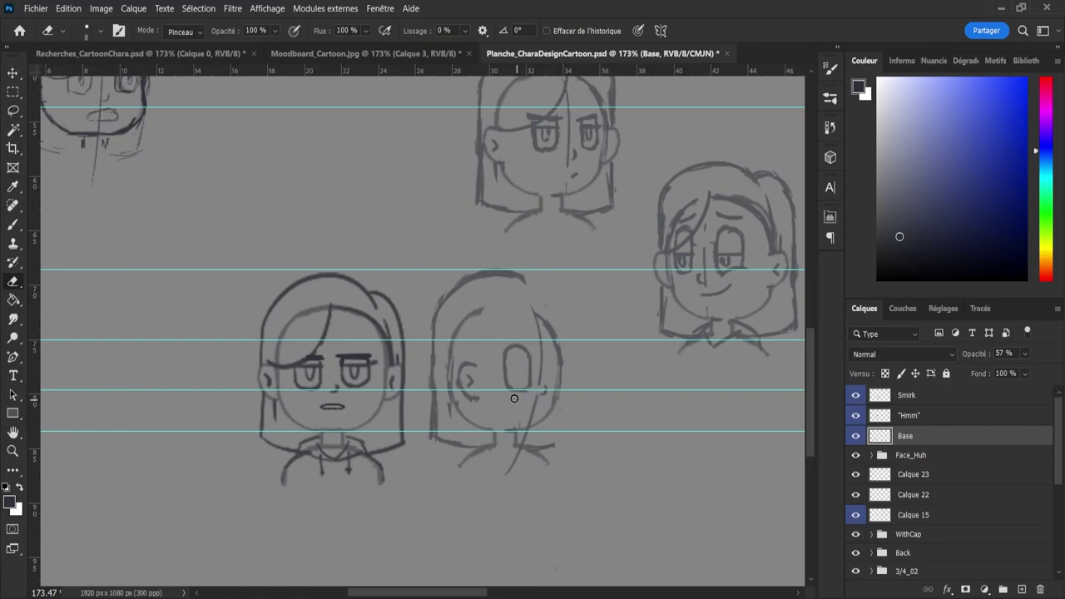
- Sketch the narrow far eye at the face's edge and a small oval mouth below the nose
key("b")
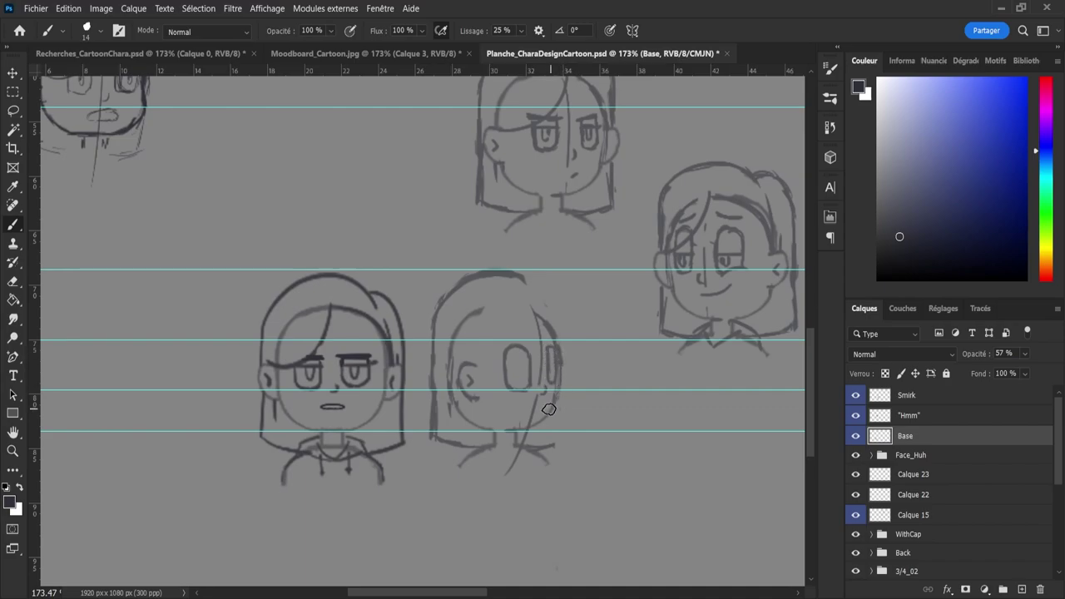
key("e")
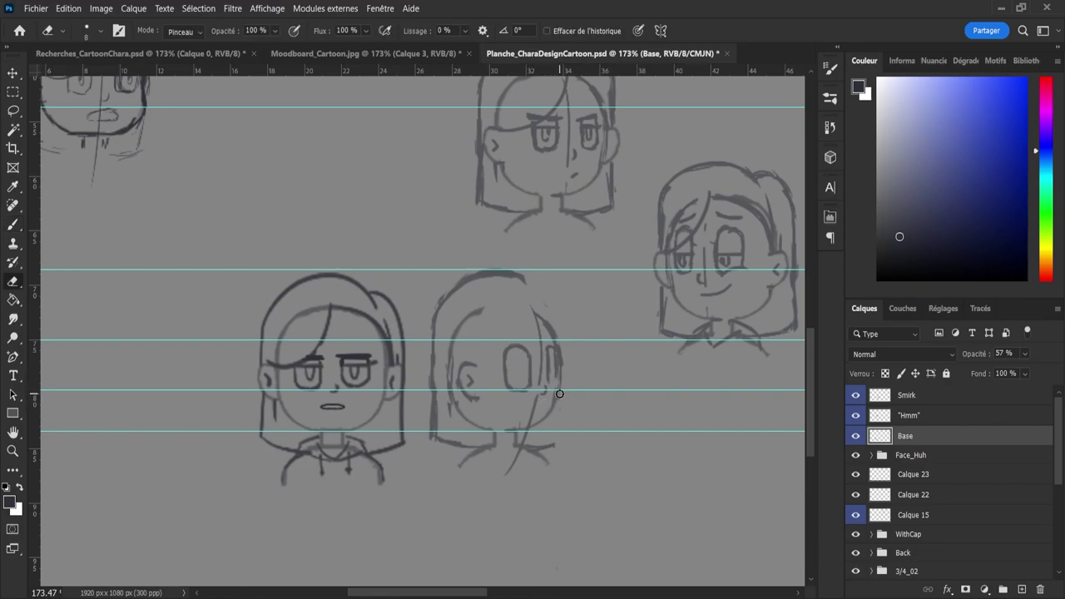
key("b")
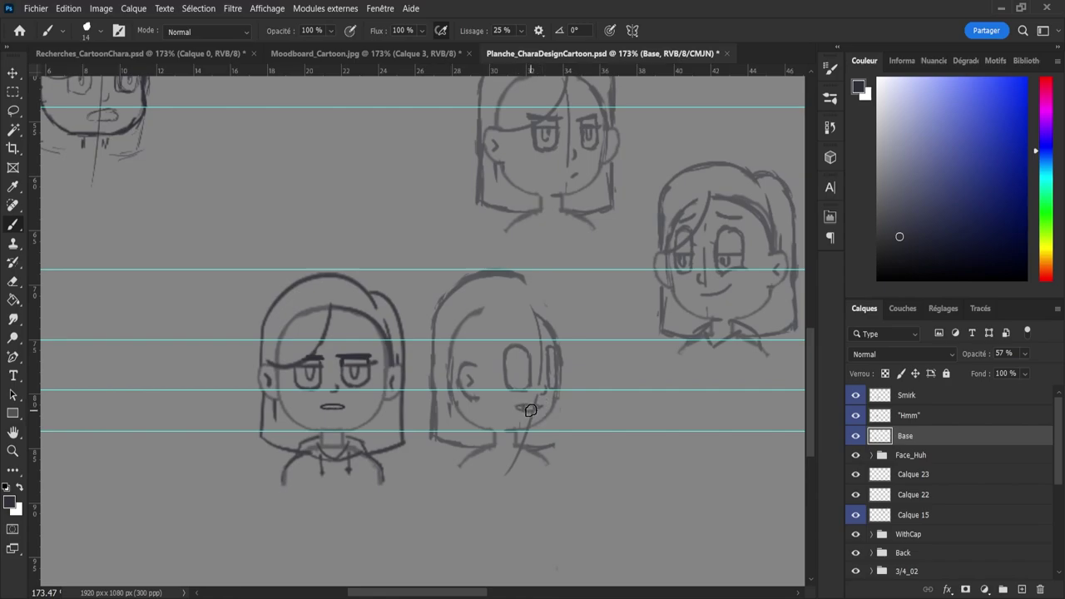
key("e")
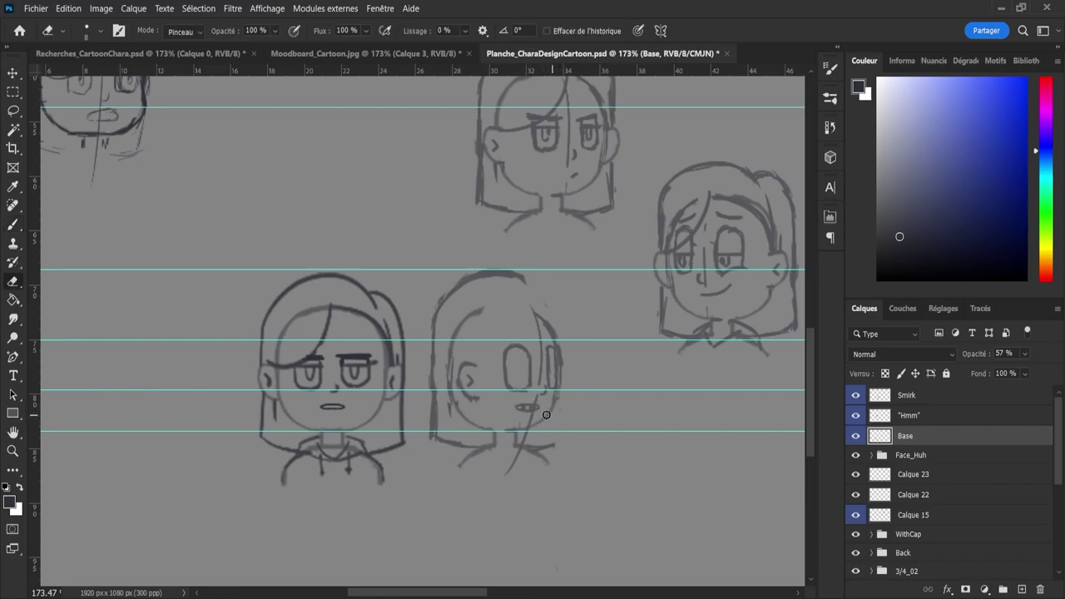
- Add eyelid lines and pupils to both eyes of the unfinished head and erase its small oval mouth
key("b")
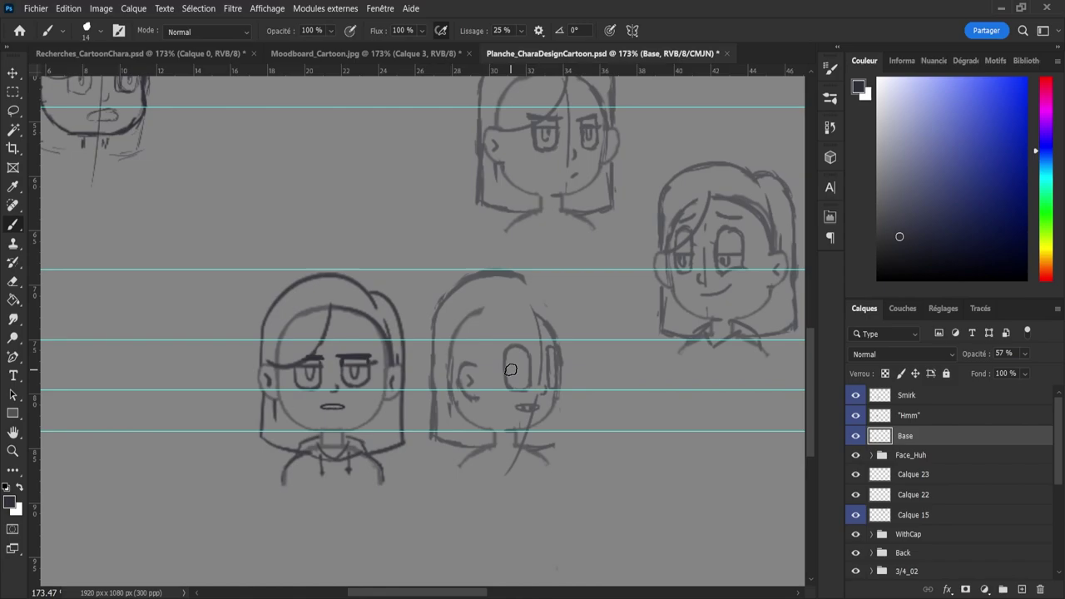
left_click_drag(508, 370, 529, 370)
key("ctrl+z")
key("e")
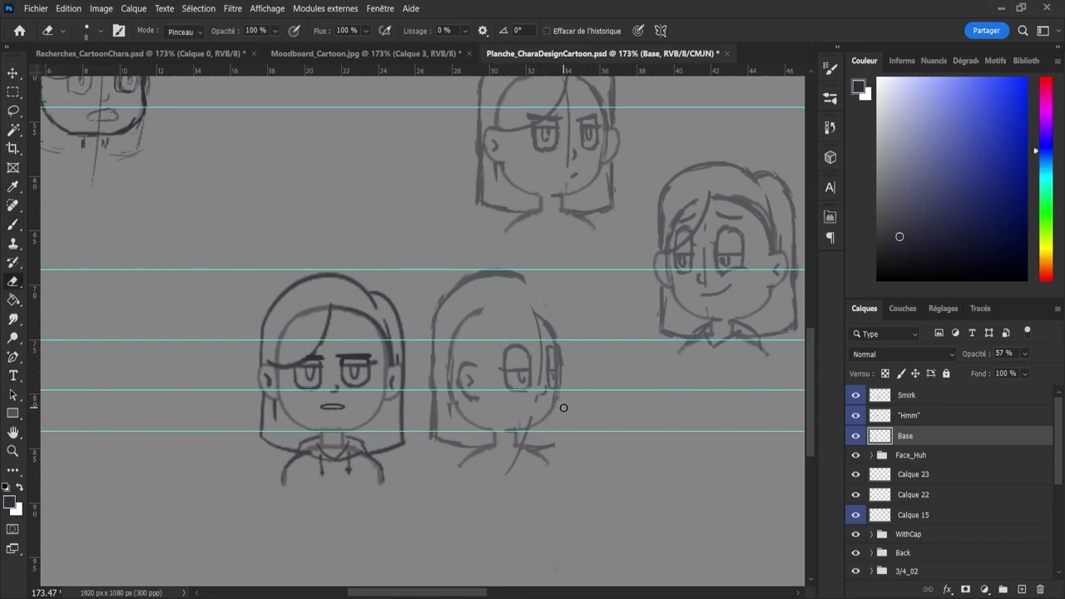
- Sketch a slanted, slightly open mouth and a curved eyebrow above the near eye on the unfinished head
key("ctrl+space")
left_click_drag(483, 392, 398, 333)
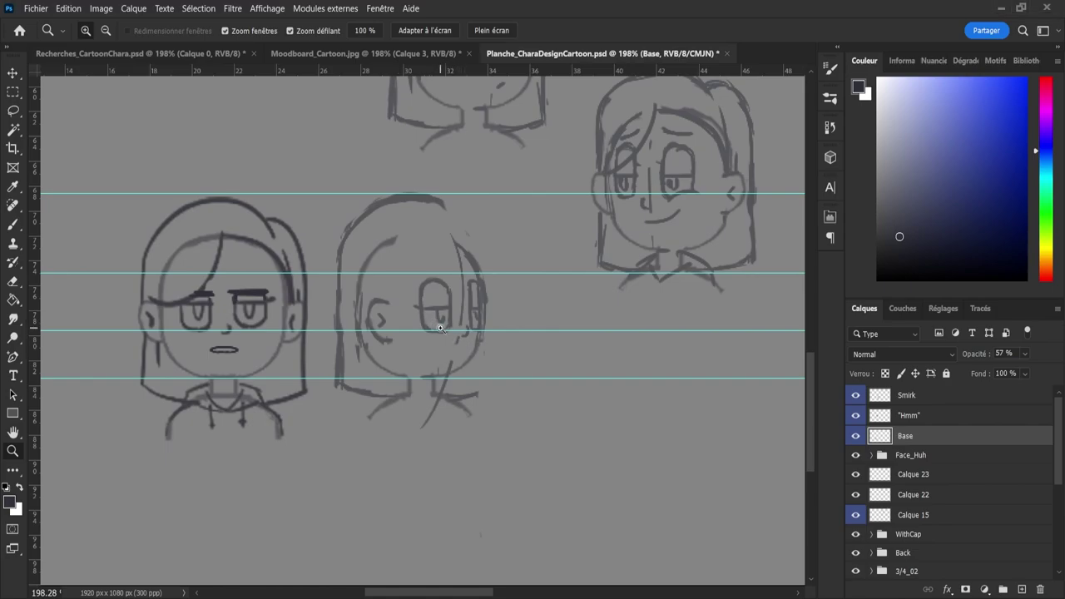
key("b")
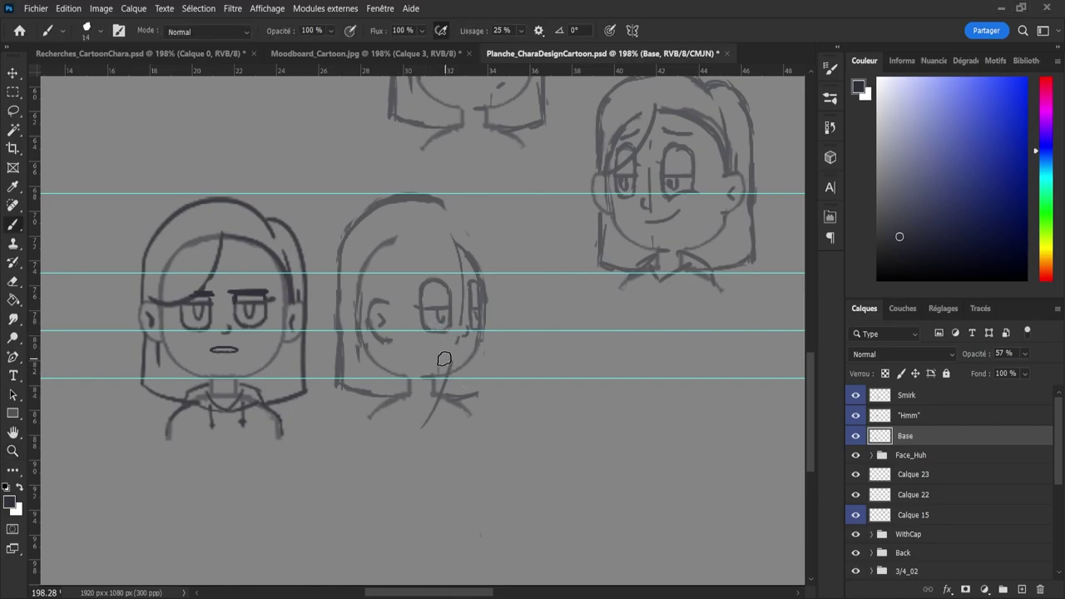
left_click_drag(434, 350, 471, 348)
key("ctrl+z")
mouse_move(432, 352)
left_mouse_down()
mouse_move(490, 355)
mouse_move(427, 357)
mouse_move(468, 348)
mouse_move(447, 358)
mouse_move(465, 349)
mouse_move(473, 360)
mouse_move(448, 356)
left_mouse_up()
key("ctrl+z")
key("ctrl+z")
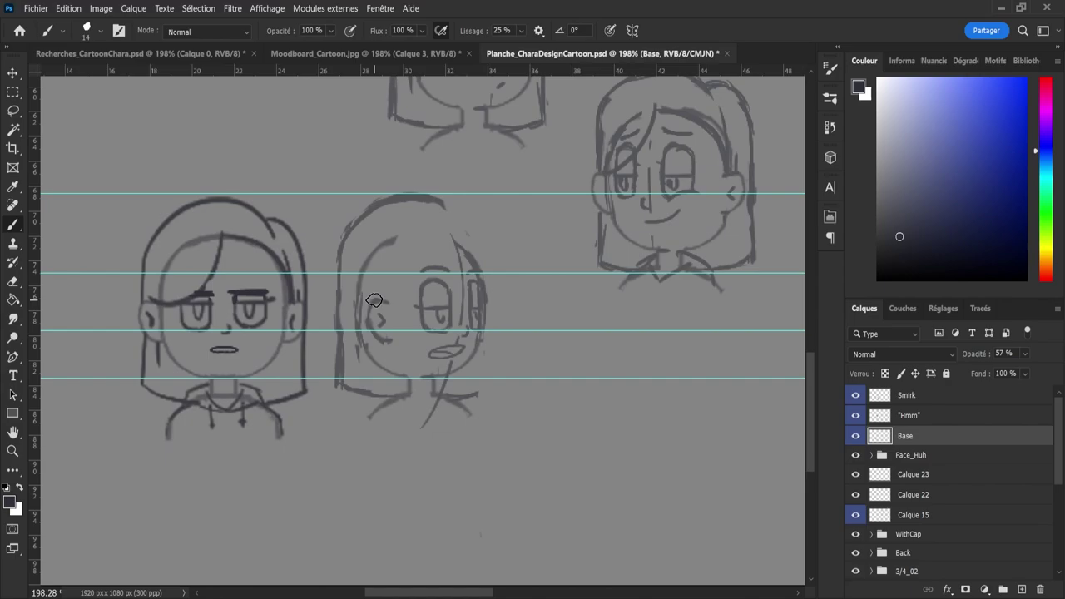
- Draw the fringe sweeping from the ear to the hair parting and outline the hair on the head's far side
left_click_drag(450, 278, 445, 232)
key("ctrl+z")
mouse_move(382, 298)
left_mouse_down()
mouse_move(423, 303)
mouse_move(454, 215)
left_mouse_up()
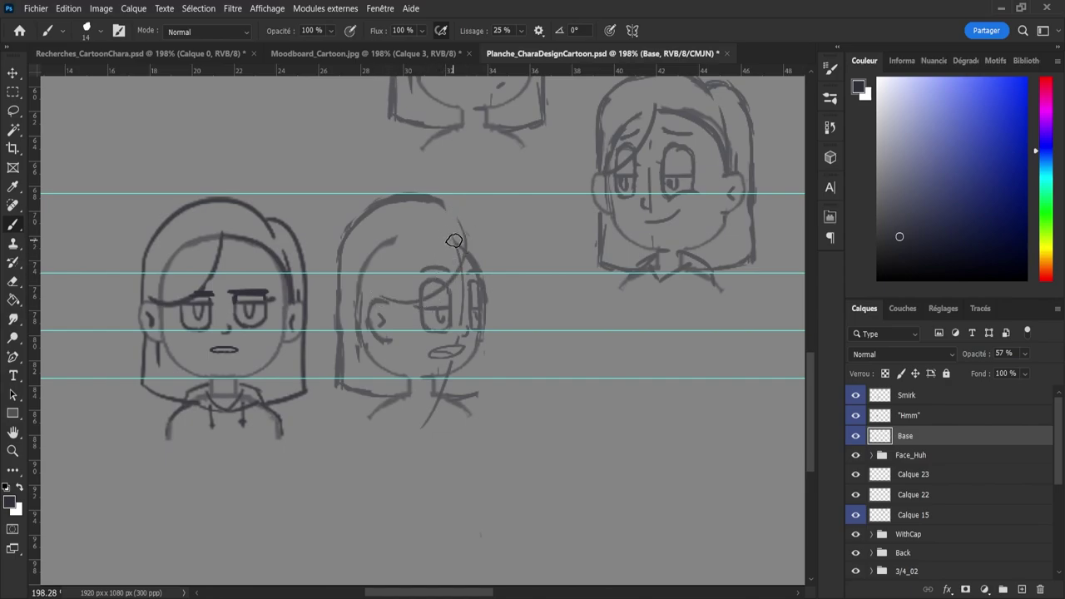
key("ctrl+z")
left_click_drag(481, 218, 487, 293)
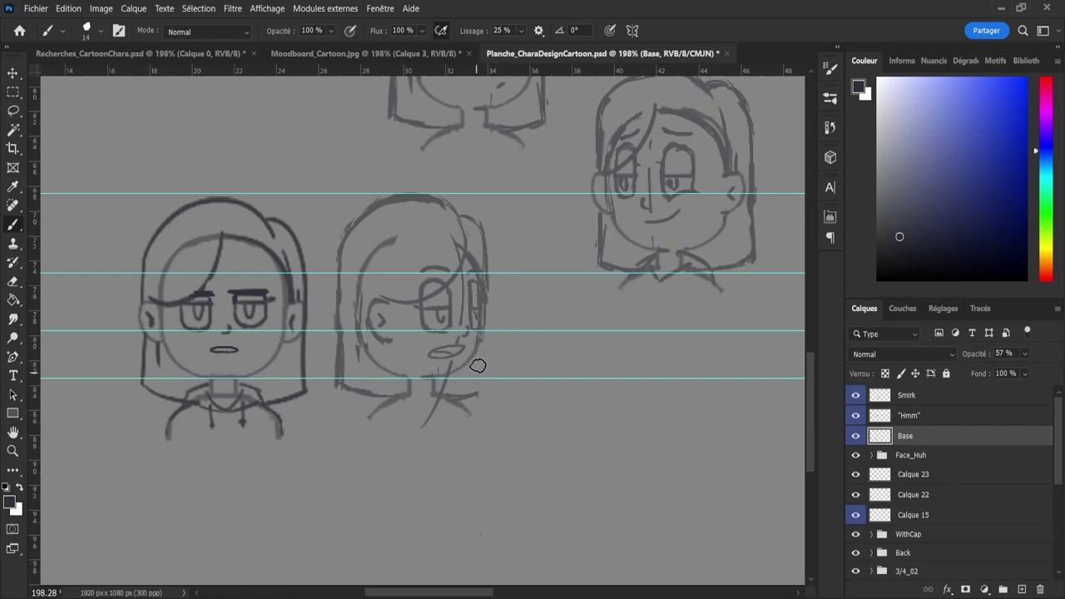
left_click_drag(481, 359, 478, 388)
- Erase the leftover face outline behind the ear and draw the hair edge falling from the ear to the hair tips
key("e")
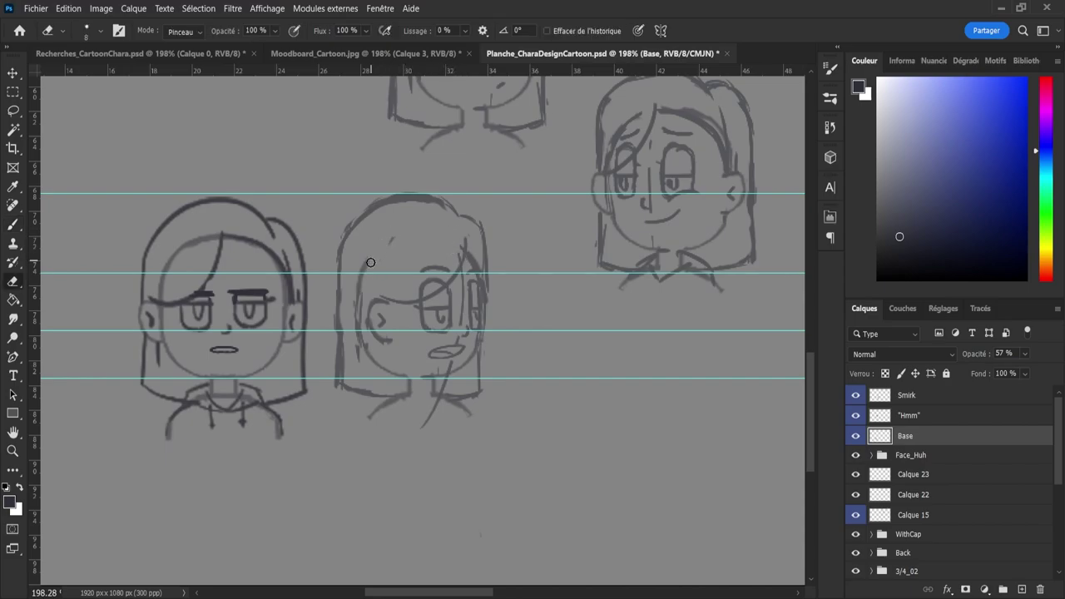
key("b")
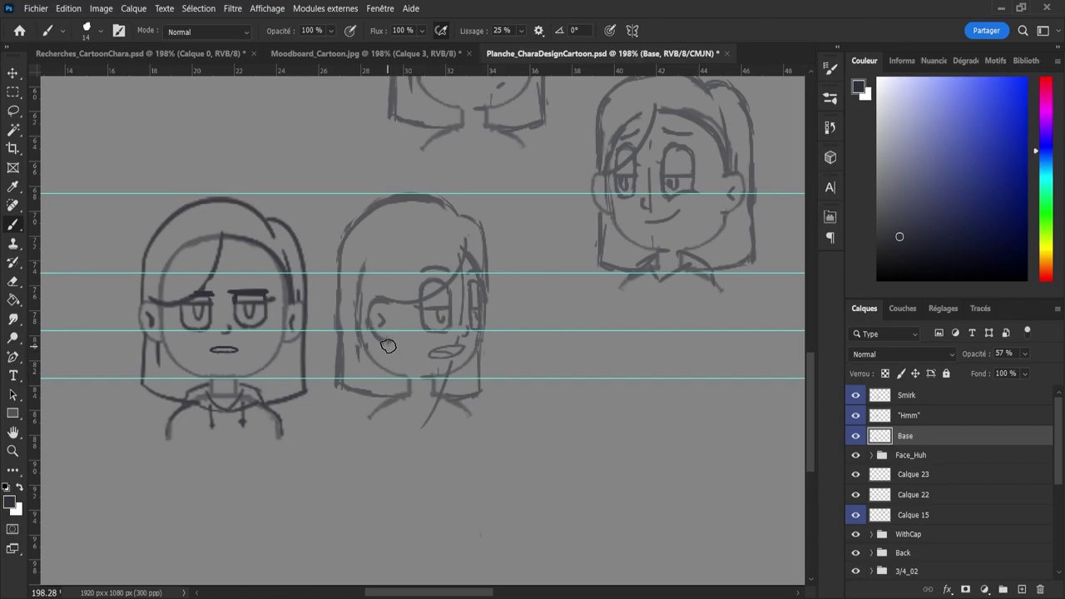
left_click_drag(389, 340, 390, 387)
key("e")
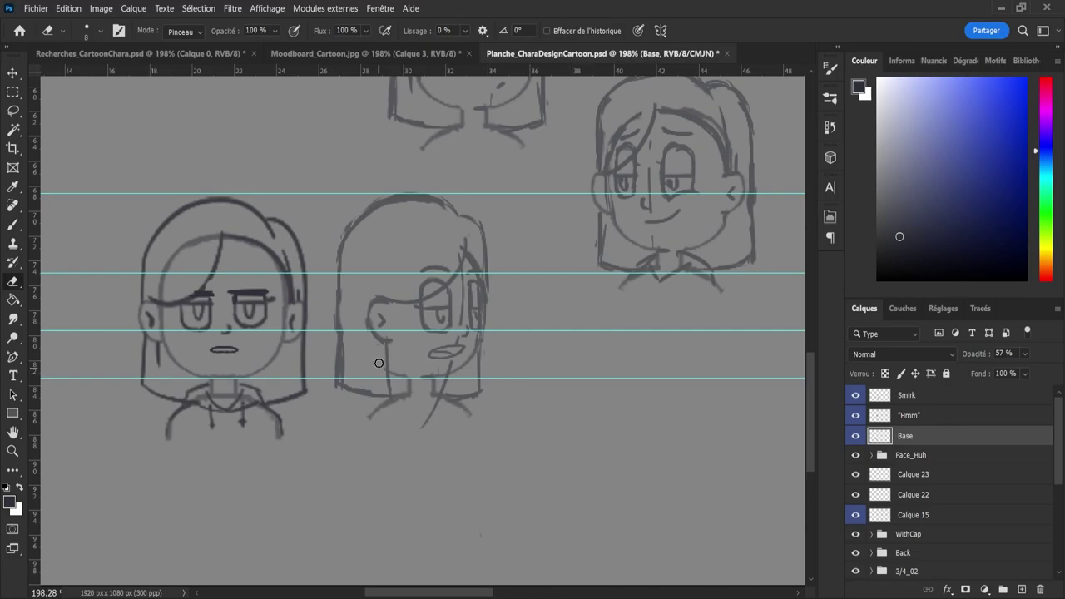
key("b")
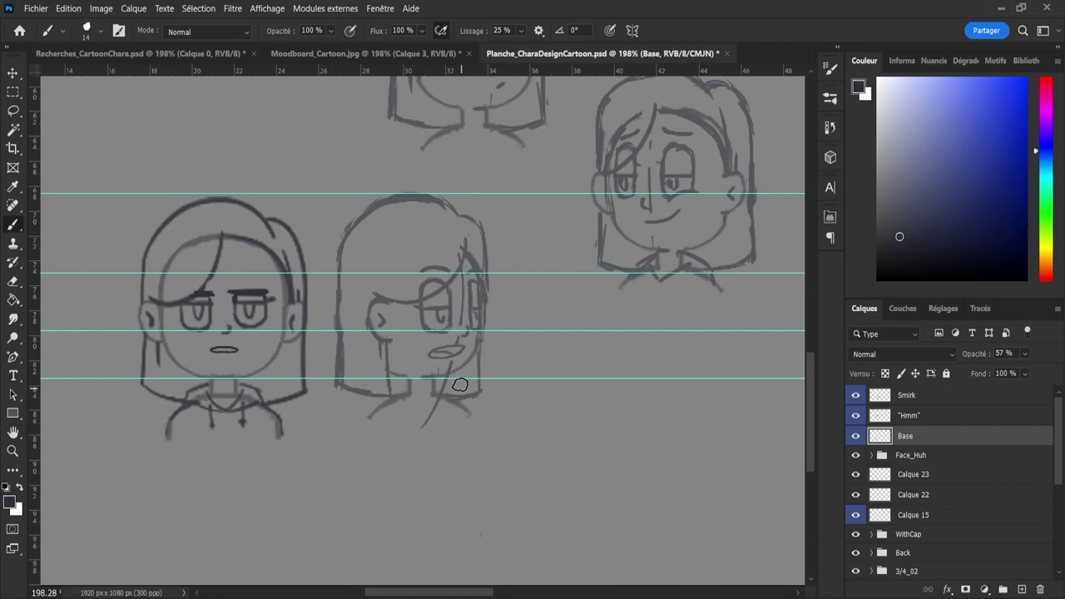
- Move the Face_Huh head group straight up, level with the frowning three-quarter head
key("z")
mouse_move(470, 398)
left_mouse_down()
mouse_move(442, 392)
mouse_move(490, 438)
mouse_move(457, 439)
left_mouse_up()
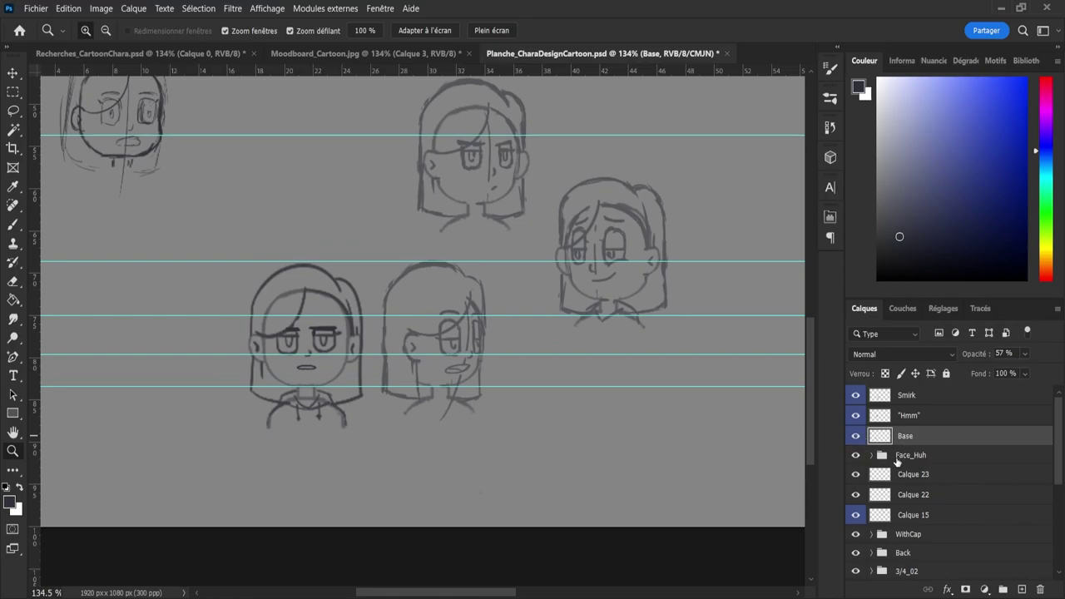
left_click(897, 460)
key("v")
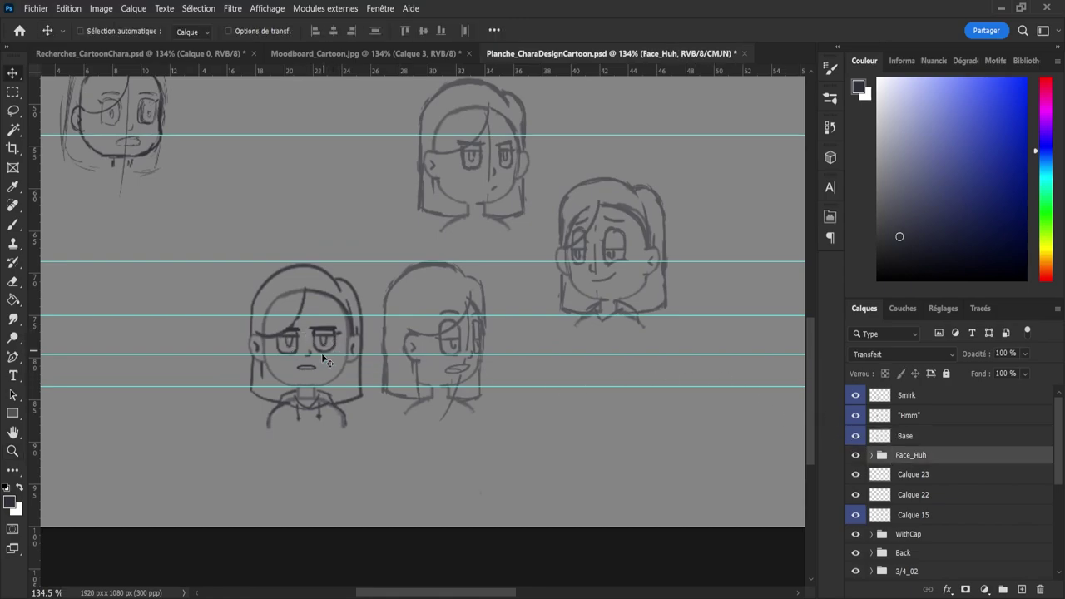
left_click_drag(337, 349, 338, 185)
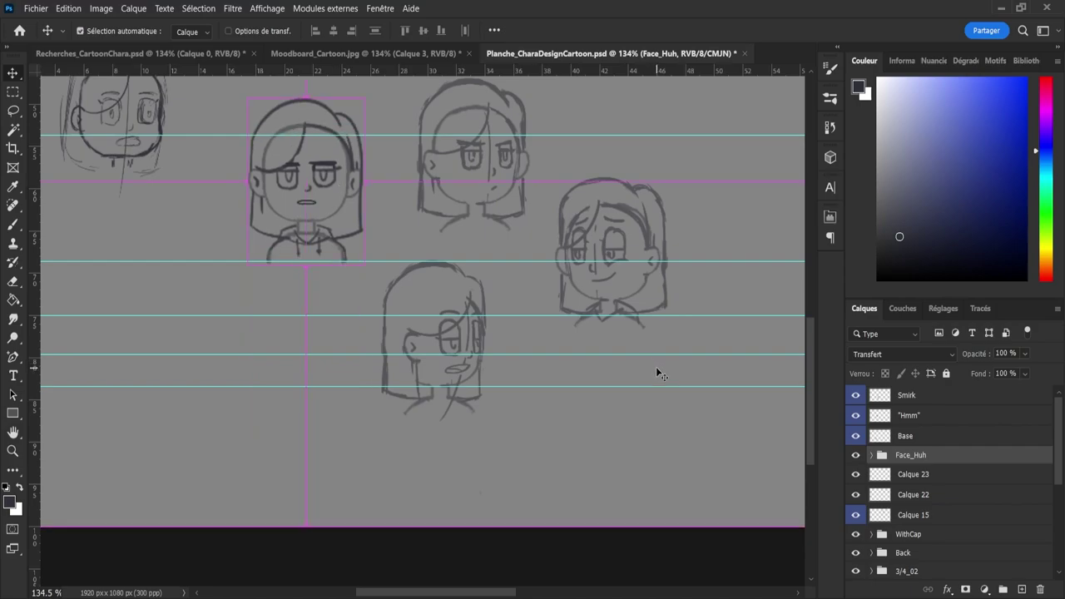
- Duplicate the Face_Huh group and place the copy directly below the original, beside the three-quarter talking head
key("ctrl+j")
key("ctrl+t")
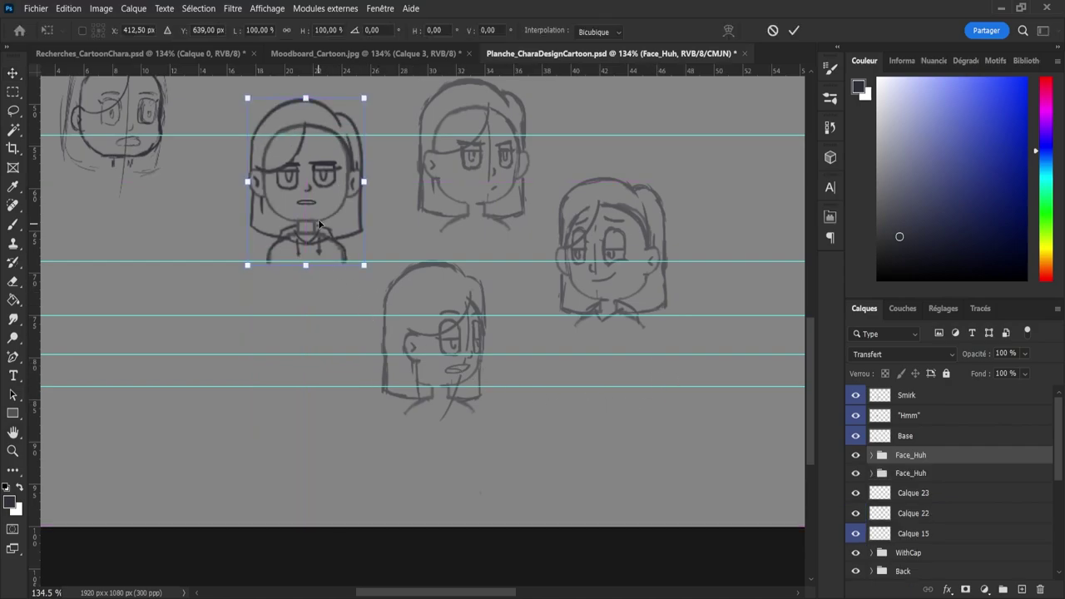
left_click_drag(318, 219, 323, 379)
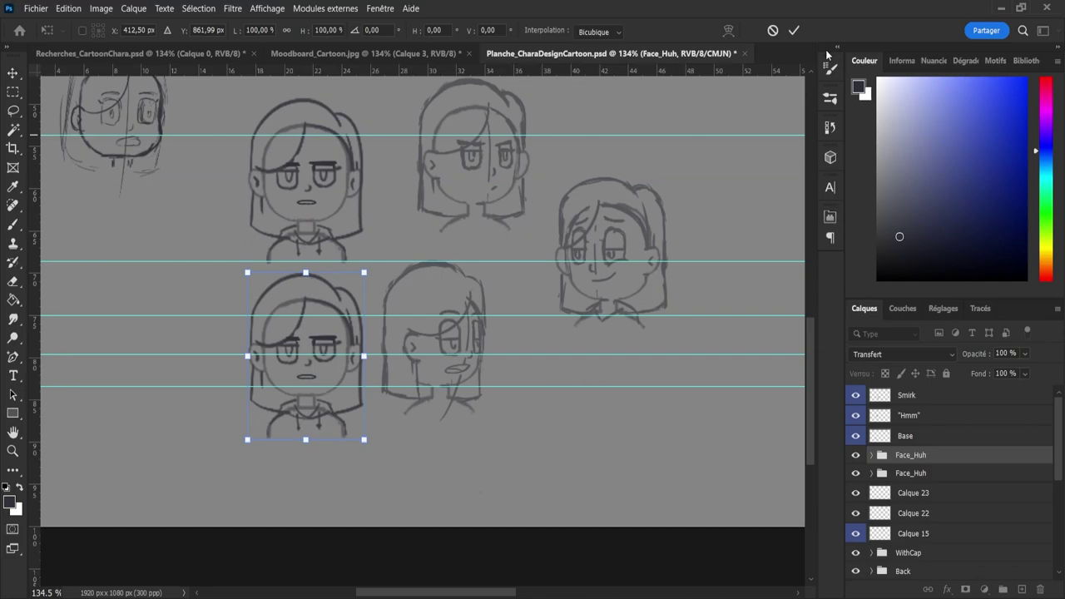
left_click(794, 30)
- Expand the copied Face_Huh group and rename the three-quarter talking head's Base layer as Talk
left_click(871, 455)
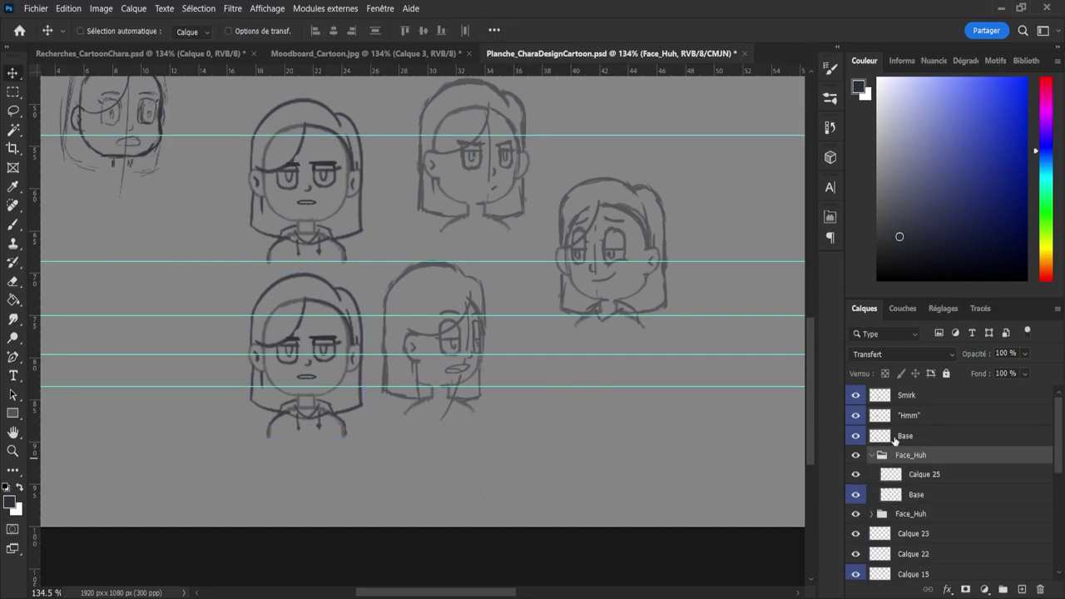
left_click(895, 441)
key("h")
key("v")
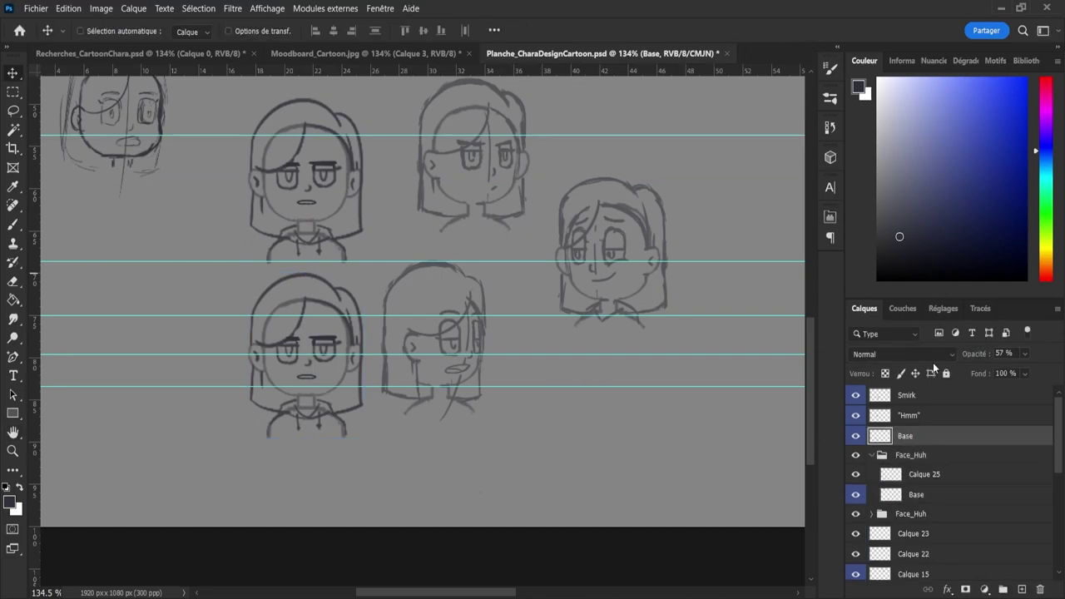
double_click(905, 437)
type("Talk")
key("Return")
- On the copied head's Calque 25 layer, erase the eyebrow of the uncovered eye and draw a tall rounded upper eye outline
left_click(919, 476)
left_click(855, 474)
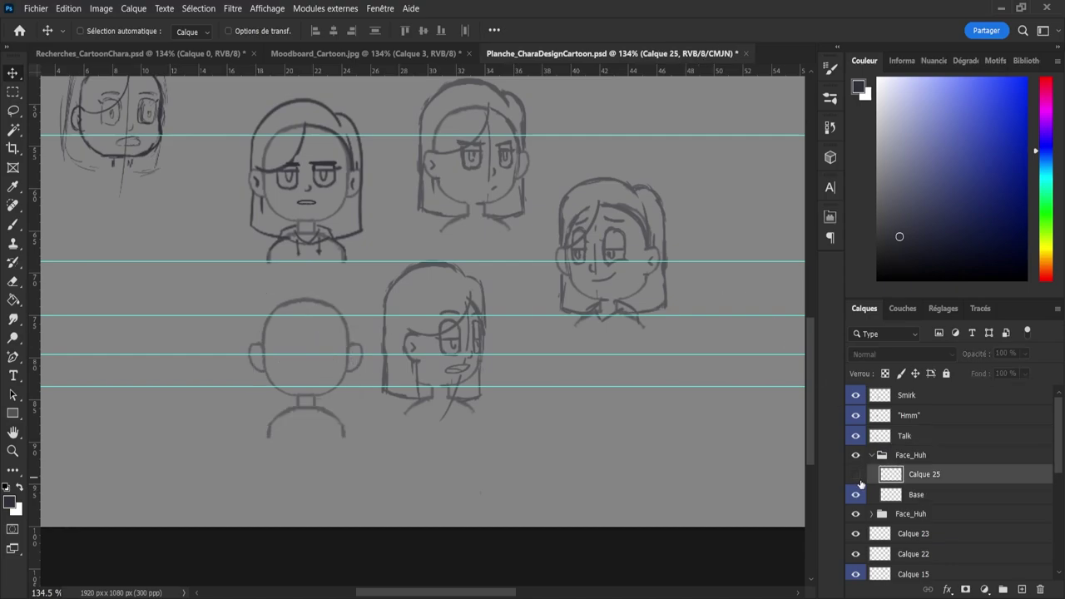
left_click(856, 475)
key("z")
left_click_drag(626, 322, 602, 318)
left_click_drag(389, 368, 428, 374)
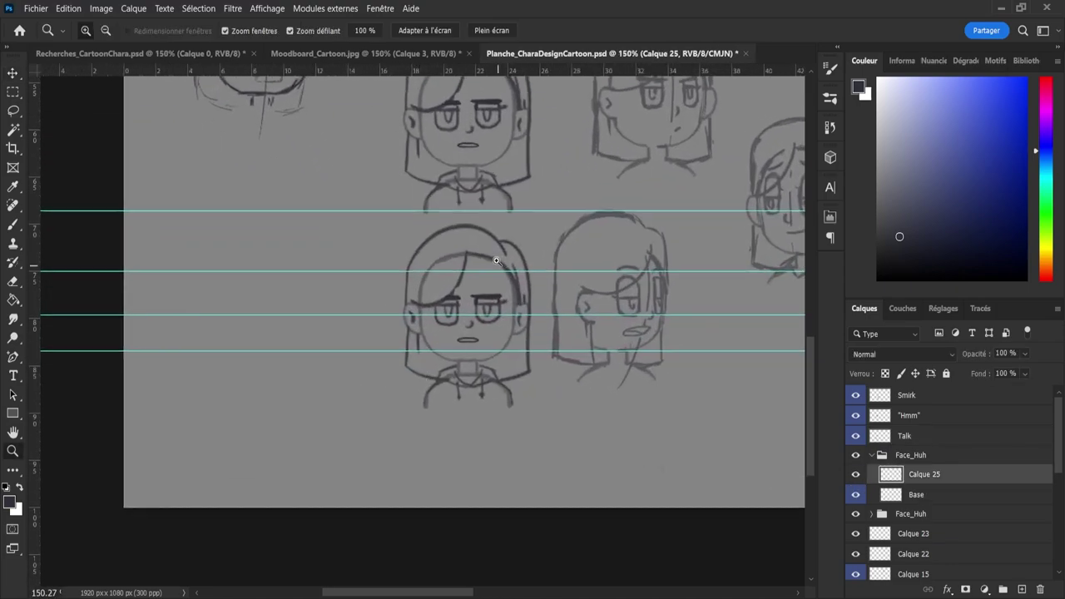
left_click_drag(498, 259, 511, 291)
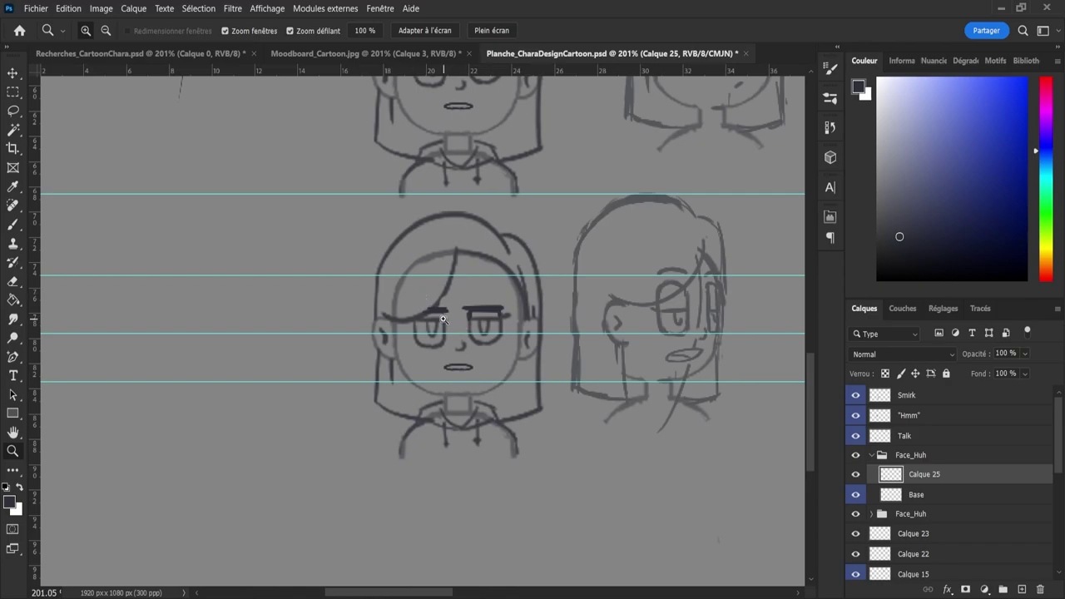
left_click_drag(471, 352, 494, 354)
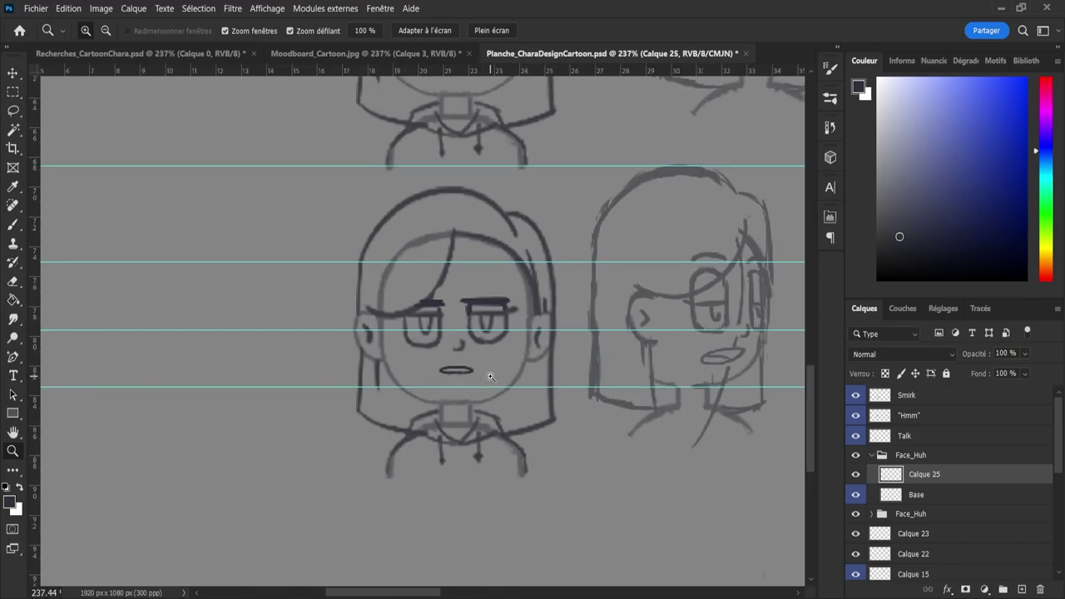
key("e")
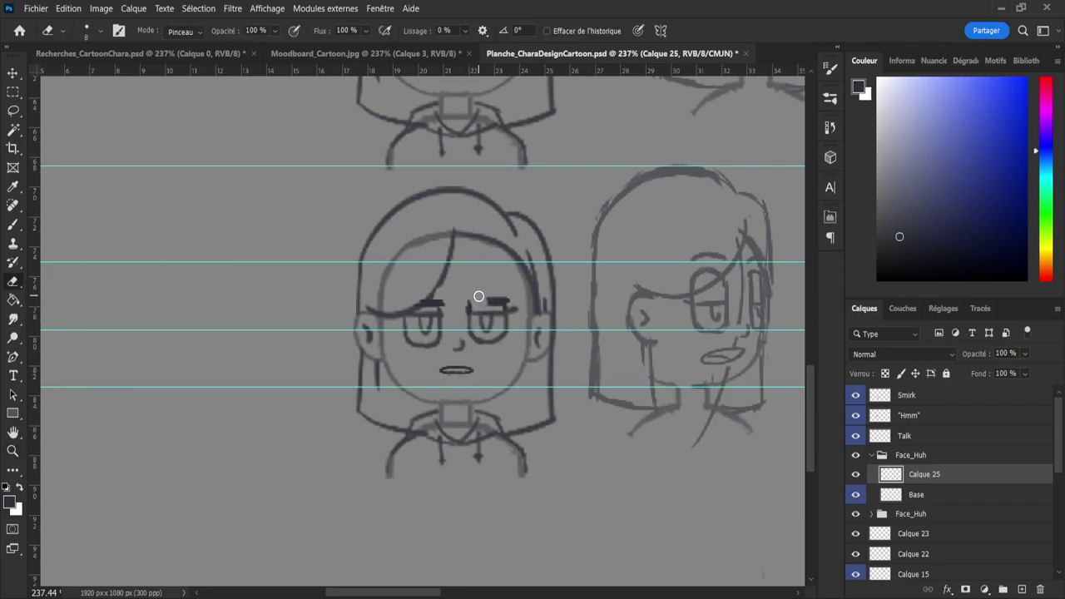
left_click_drag(478, 297, 497, 298)
key("b")
mouse_move(470, 320)
left_mouse_down()
mouse_move(469, 284)
mouse_move(468, 294)
mouse_move(494, 290)
mouse_move(489, 275)
mouse_move(496, 286)
mouse_move(481, 282)
mouse_move(506, 305)
left_mouse_up()
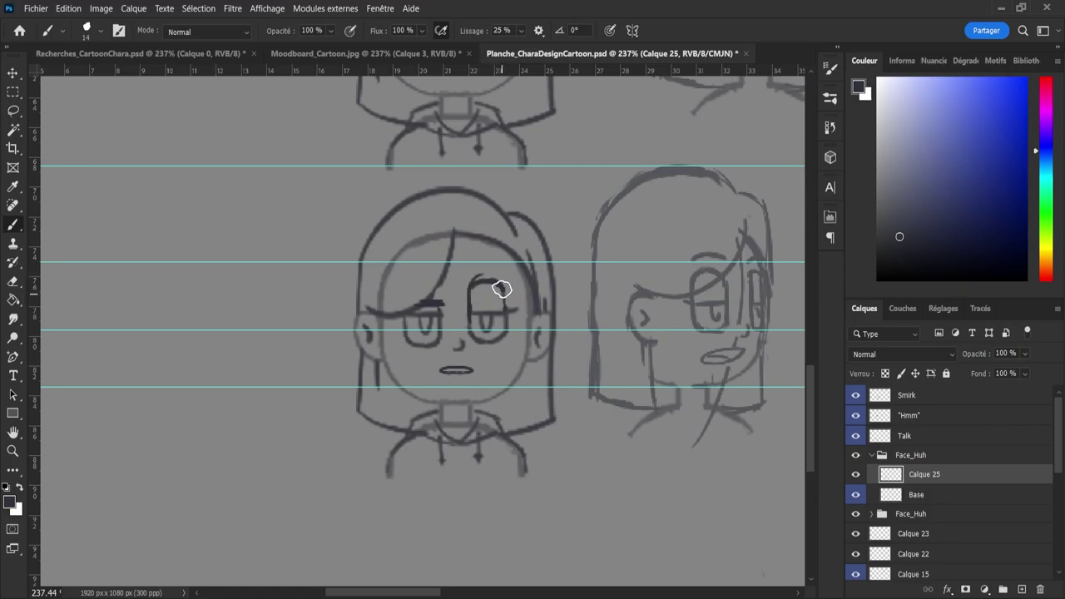
- Erase the eyebrow beside the fringe, both pupils and the mouth, and redraw the fringe line where it was erased
key("e")
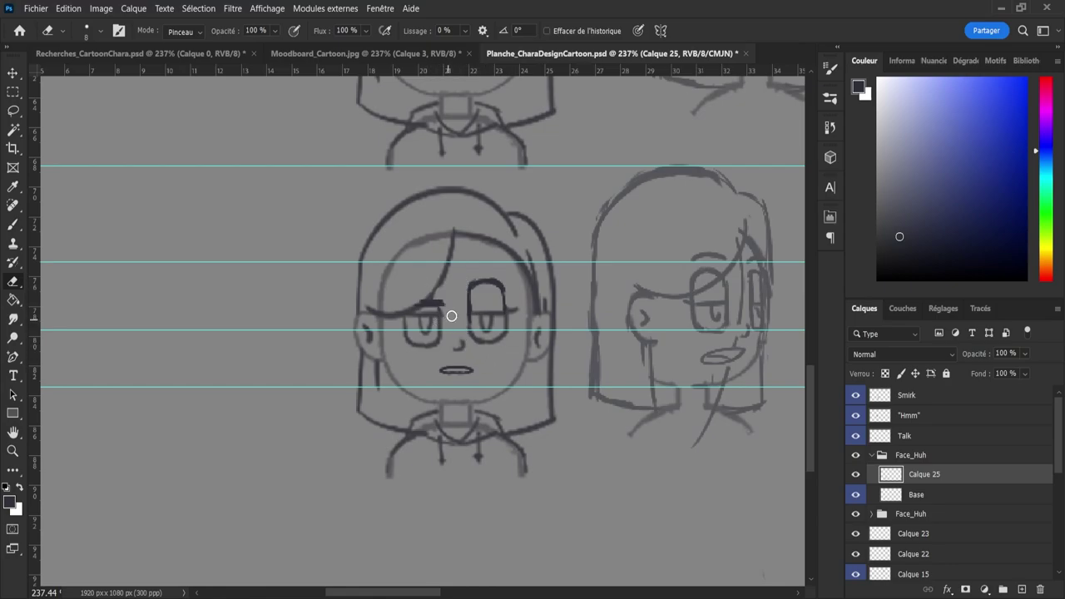
left_click_drag(428, 302, 435, 303)
key("b")
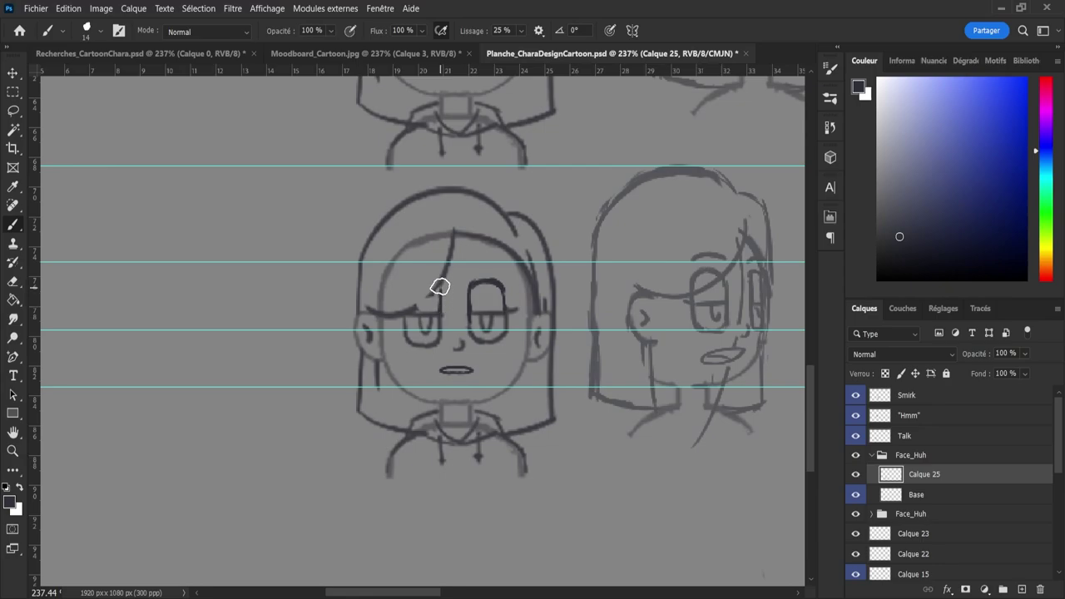
left_click_drag(436, 291, 416, 308)
key("e")
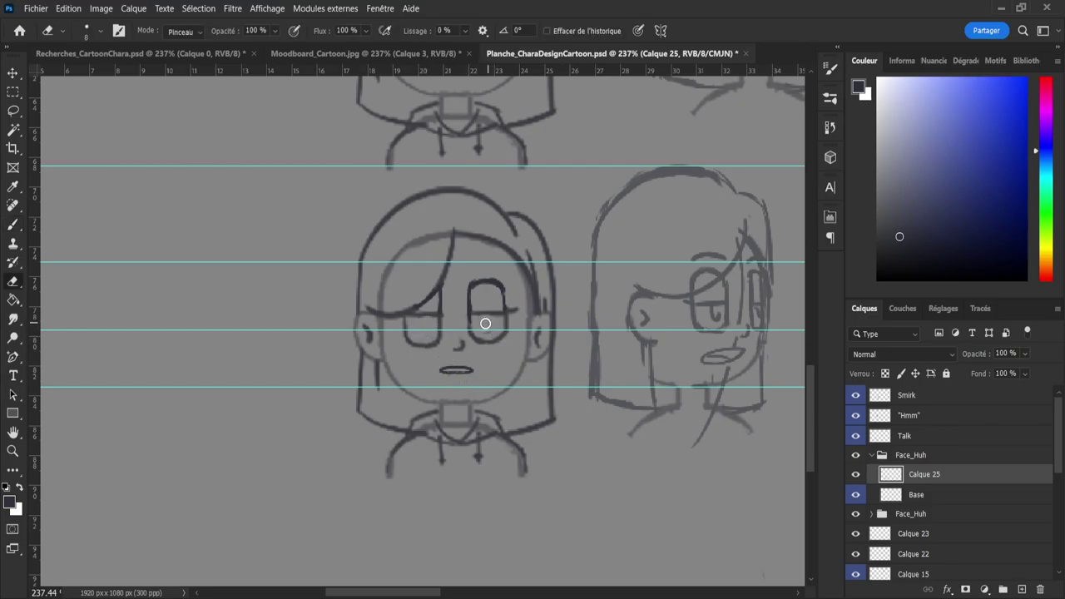
mouse_move(466, 371)
left_mouse_down()
mouse_move(438, 368)
mouse_move(458, 375)
mouse_move(435, 379)
mouse_move(478, 368)
left_mouse_up()
- Try a new small mouth lower on the copied face, then undo it
key("b")
key("ctrl+z")
key("ctrl+z")
left_click_drag(439, 374, 494, 379)
key("e")
key("b")
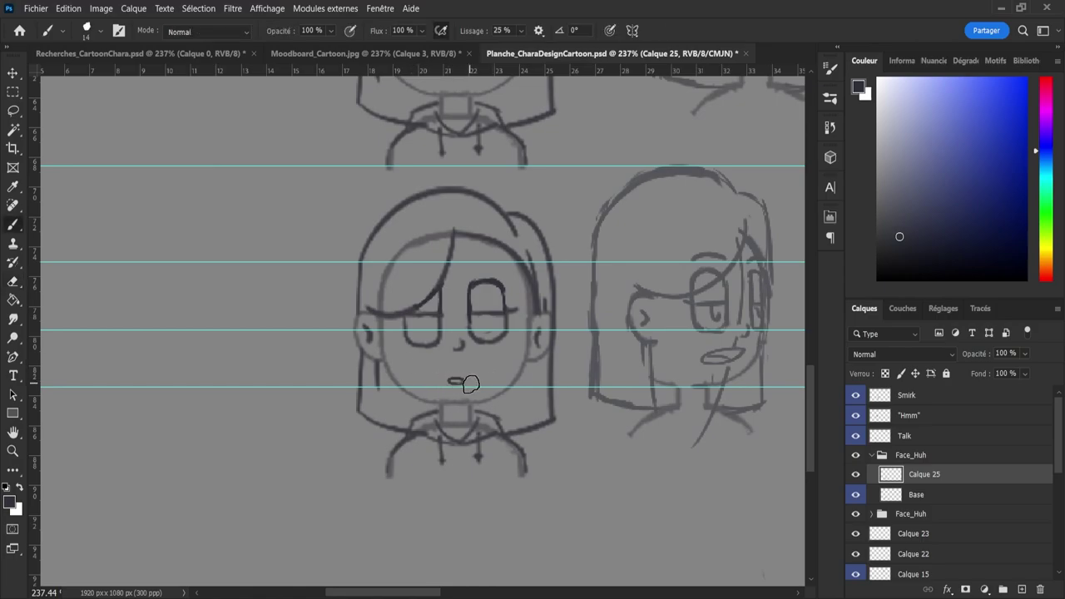
left_click_drag(455, 377, 459, 366)
key("ctrl+z")
key("l")
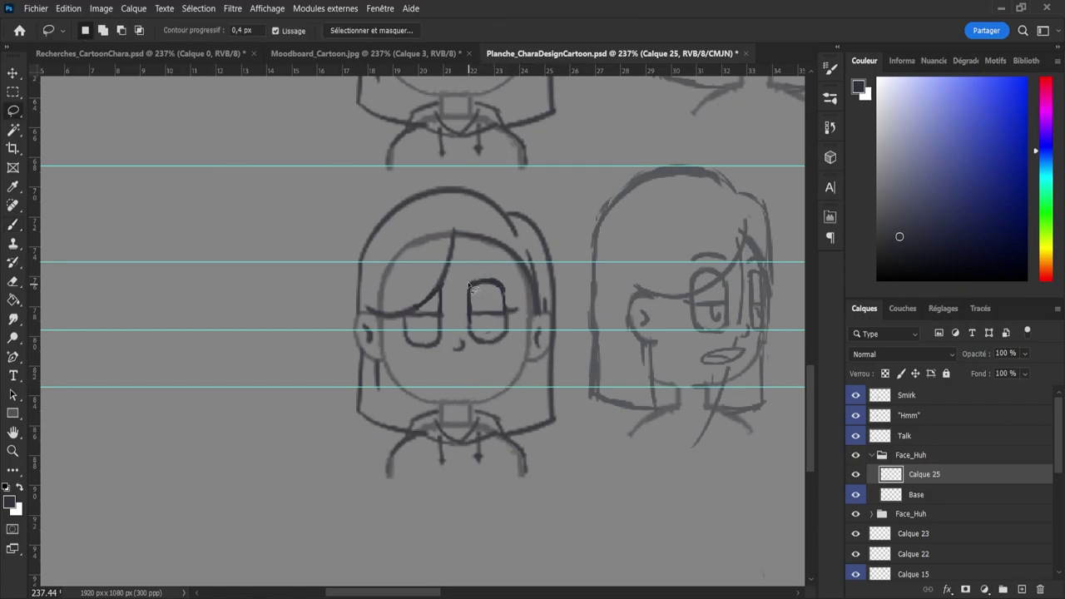
- Draw thick angry eyebrows slanting down toward the nose across both eyes of the copied head
key("e")
key("b")
mouse_move(464, 306)
left_mouse_down()
mouse_move(478, 285)
mouse_move(503, 308)
mouse_move(502, 286)
mouse_move(477, 301)
mouse_move(504, 285)
left_mouse_up()
key("ctrl+z")
key("ctrl+z")
key("ctrl+z")
key("ctrl+z")
key("ctrl+z")
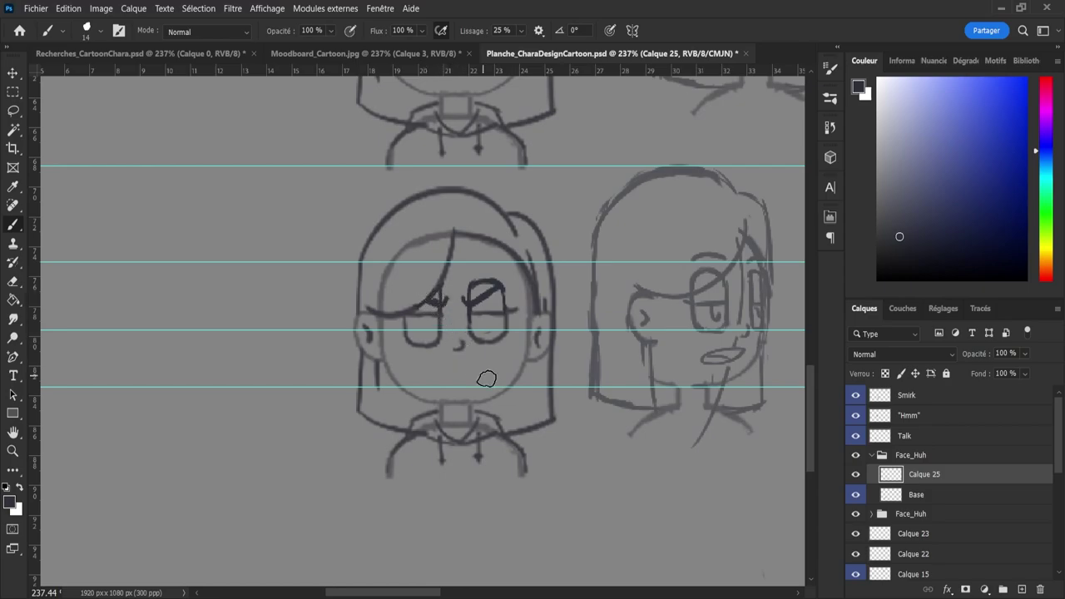
- Erase the parts of both eye outlines that stick out above the slanted eyebrows
key("e")
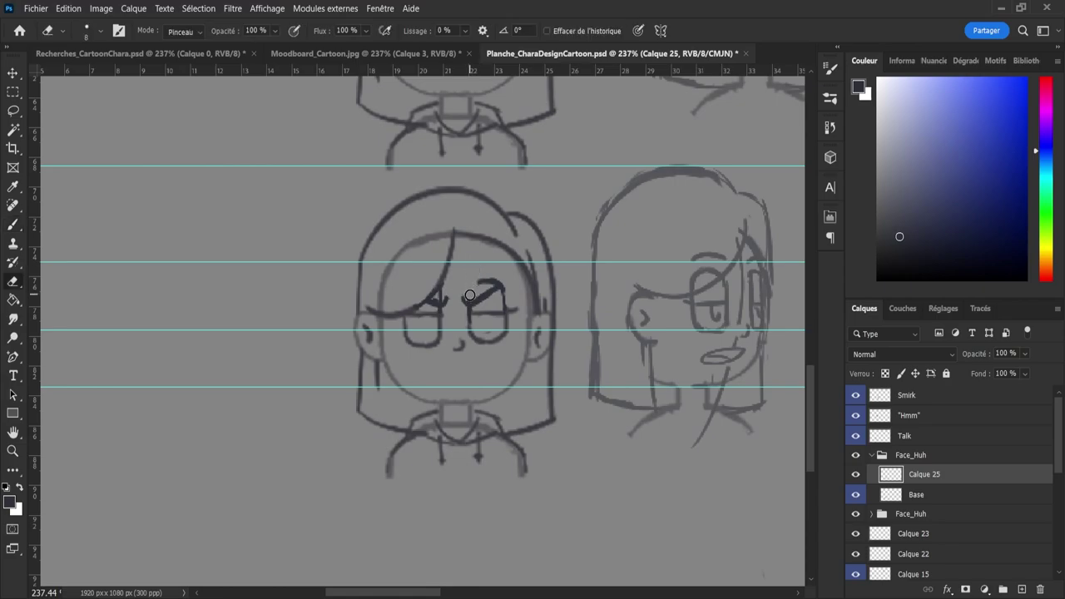
left_click_drag(470, 295, 502, 282)
key("b")
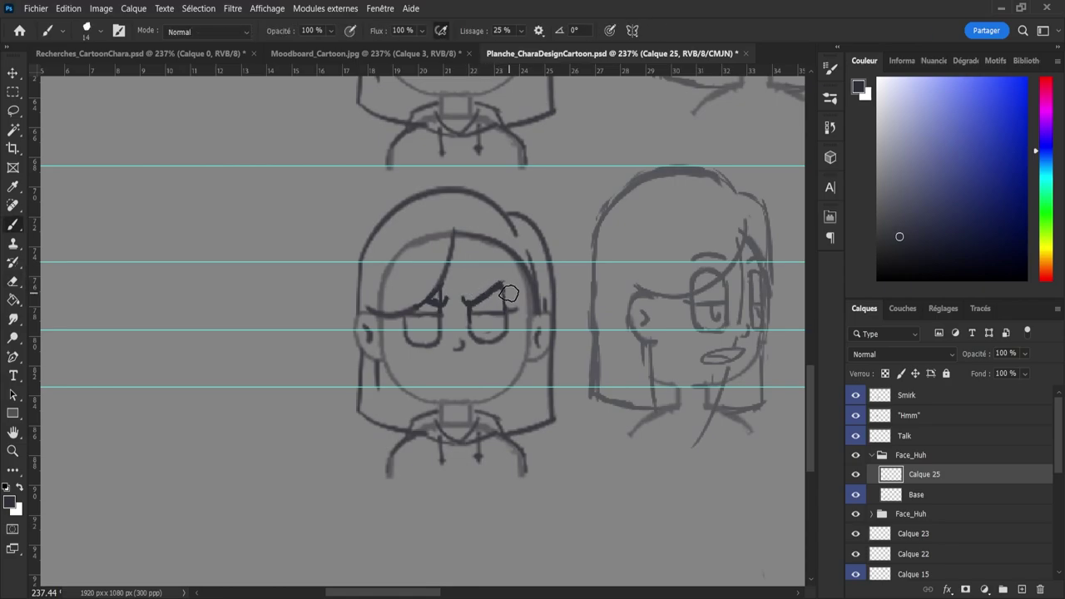
key("e")
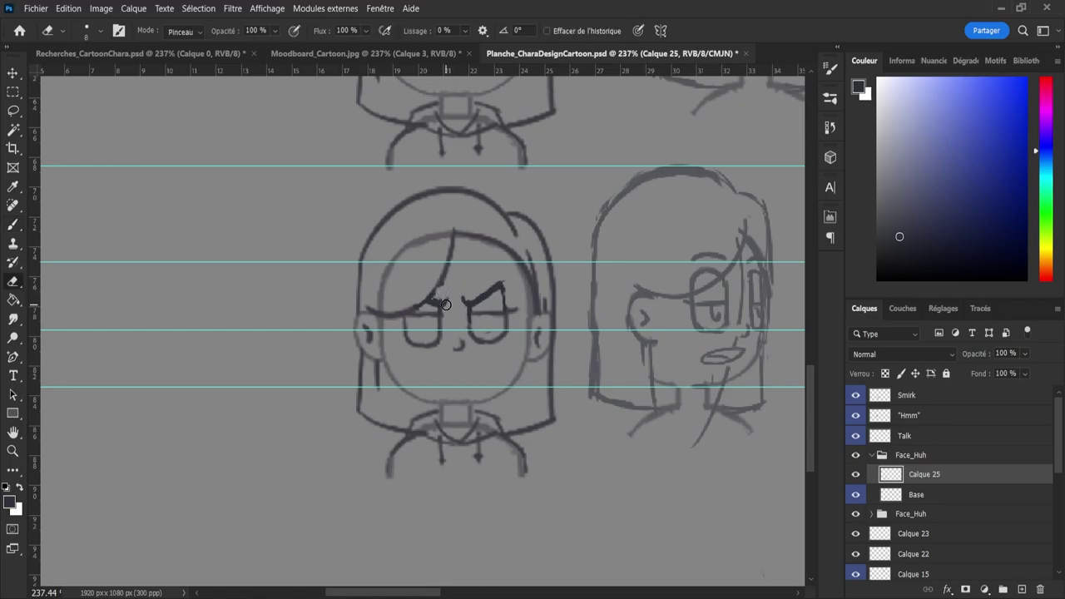
right_click(438, 296, "alt")
key("b")
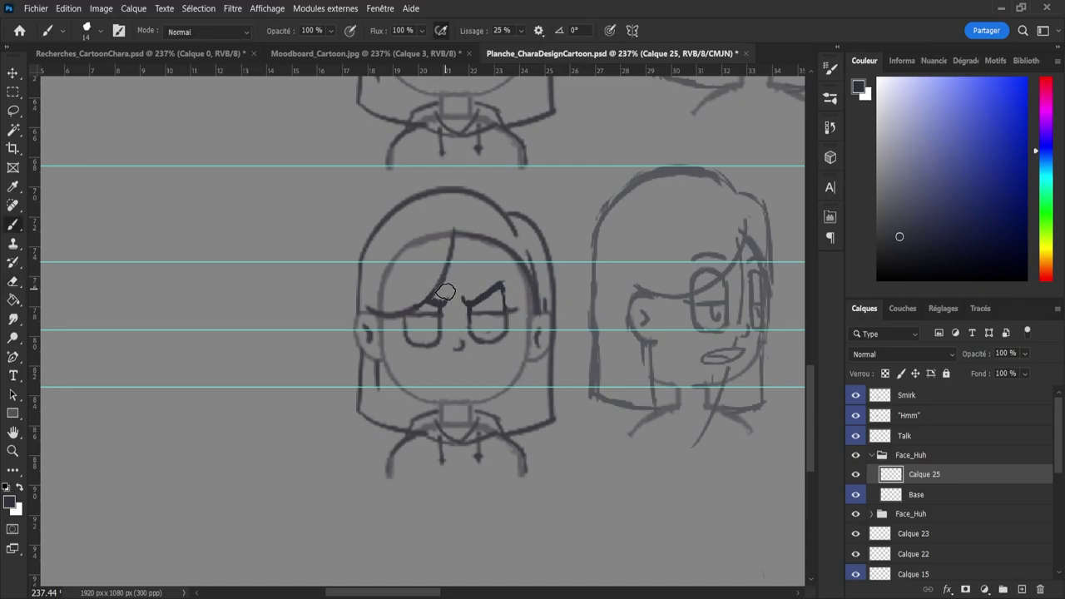
- Select the eyes, eyebrows and nose of the copied head and shift them slightly down the face
key("l")
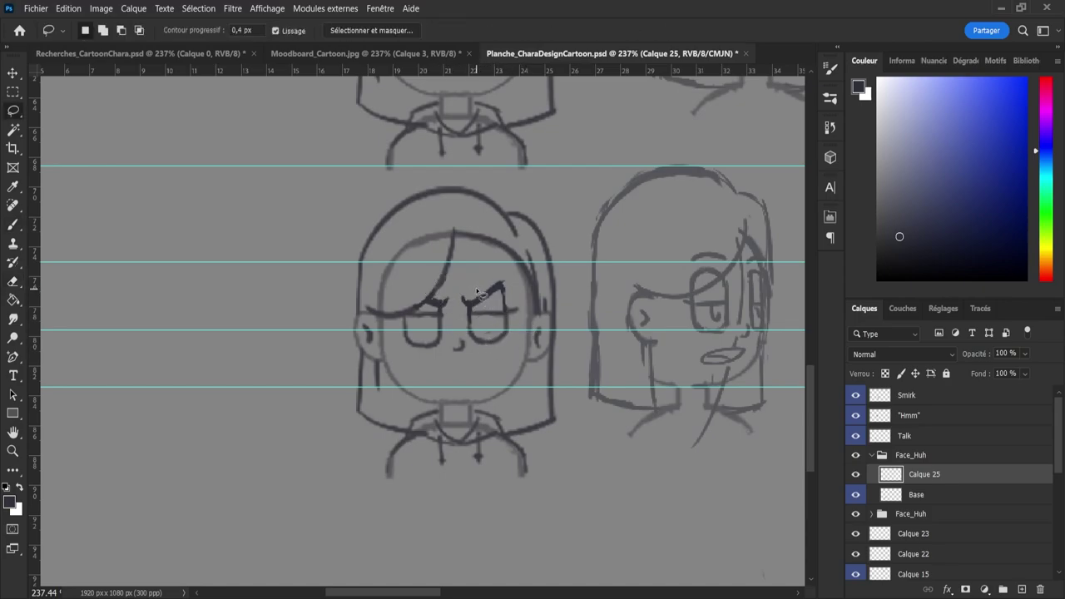
mouse_move(457, 297)
left_mouse_down()
mouse_move(513, 275)
mouse_move(522, 296)
mouse_move(520, 336)
mouse_move(480, 357)
left_mouse_up()
left_click_drag(403, 319, 459, 286)
key("ctrl+t")
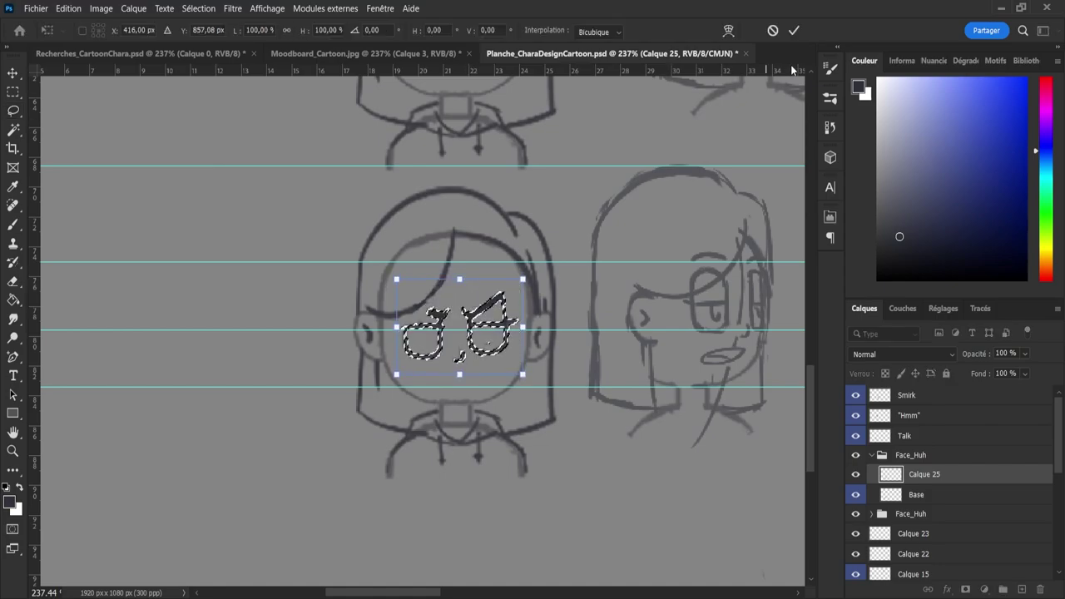
left_click(794, 30)
key("ctrl+d")
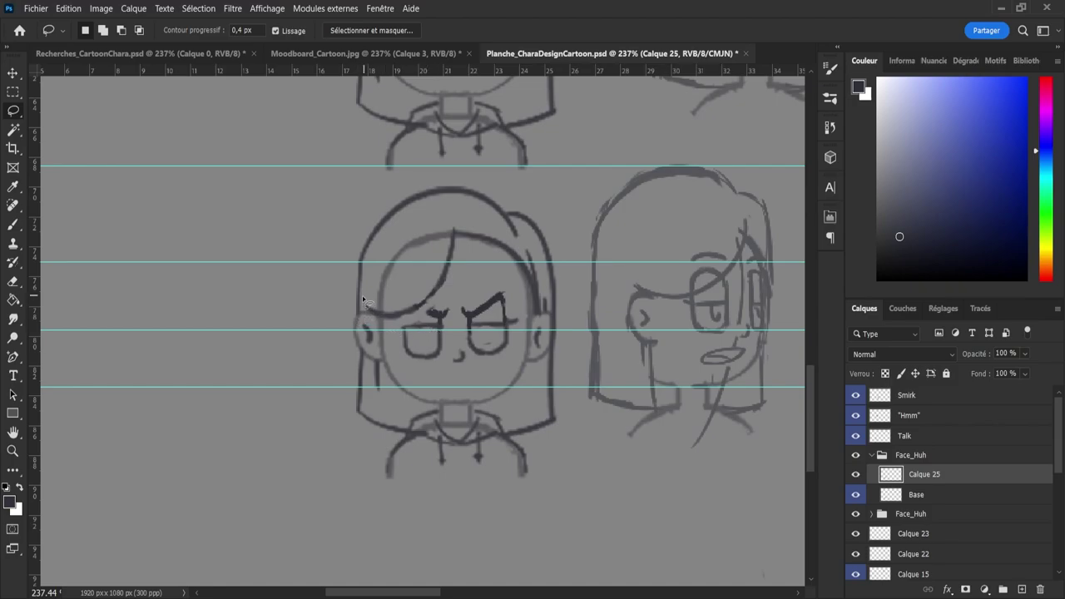
- Erase the lower fringe line and redraw it as a deeper curve sweeping from the ear over the eye to the parting
key("e")
left_click_drag(408, 314, 425, 298)
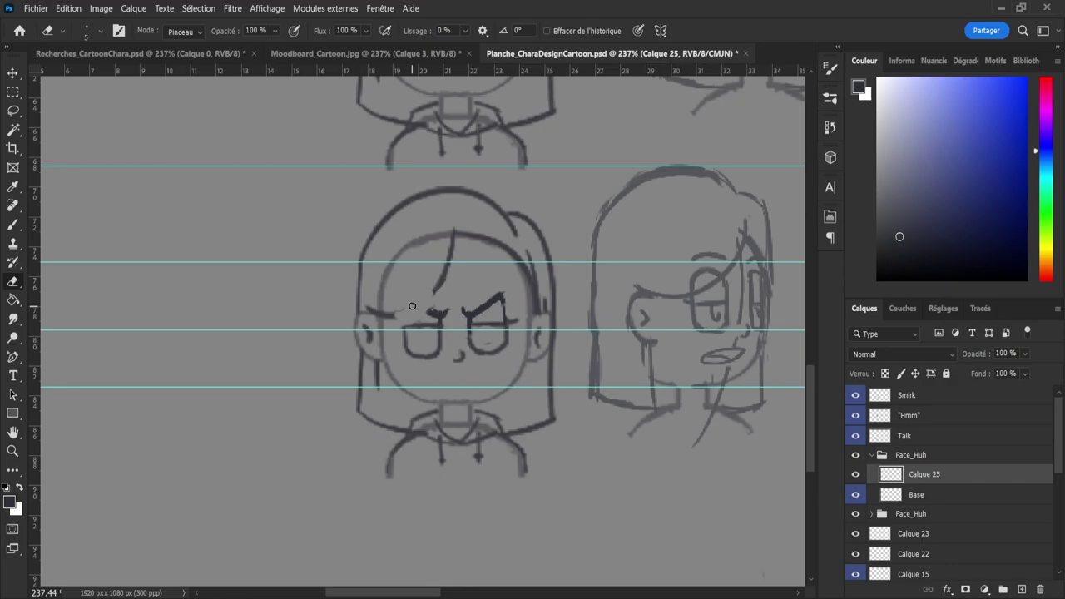
key("b")
mouse_move(401, 310)
left_mouse_down()
mouse_move(392, 317)
mouse_move(429, 324)
left_mouse_up()
key("e")
key("b")
key("ctrl+z")
mouse_move(367, 302)
left_mouse_down()
mouse_move(416, 328)
mouse_move(452, 243)
left_mouse_up()
key("ctrl+z")
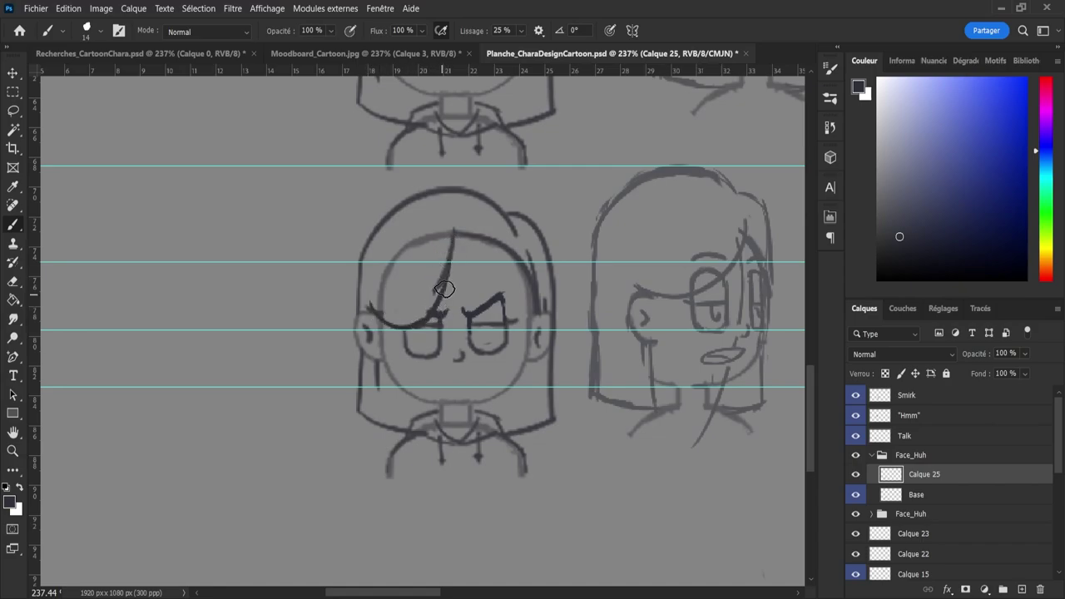
key("e")
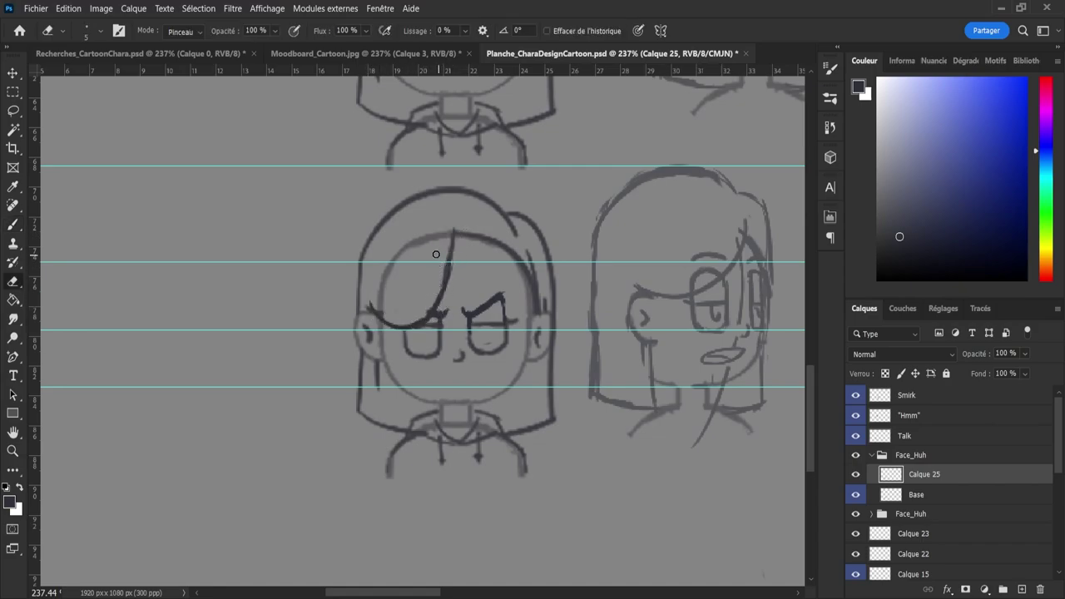
- Erase the hairline on the uncovered side of the forehead and redraw it slightly lower from the parting to the ear
key("l")
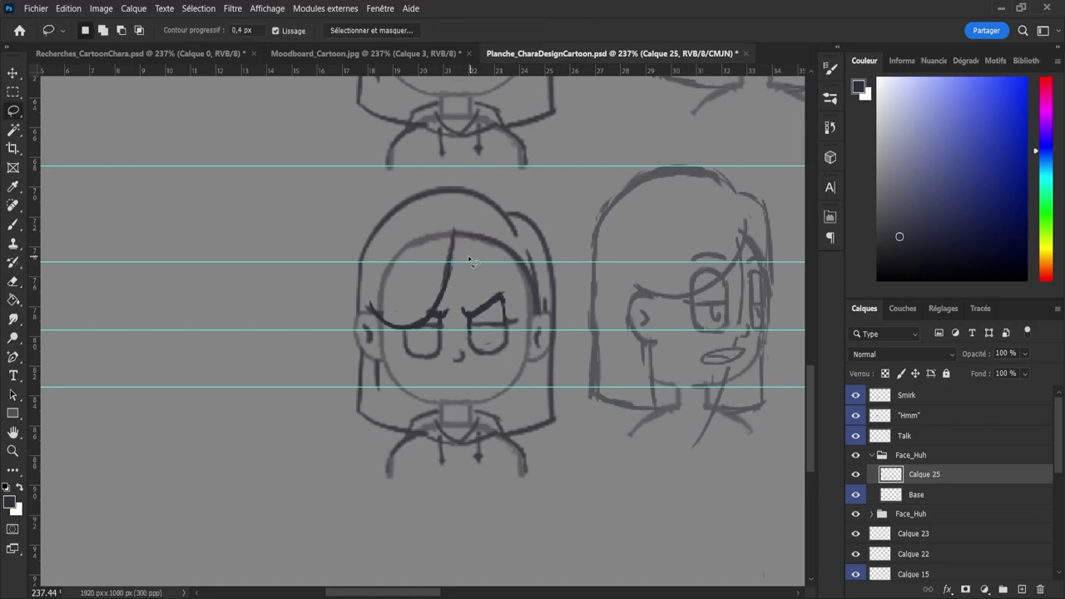
key("e")
mouse_move(463, 229)
left_mouse_down()
mouse_move(510, 251)
mouse_move(505, 271)
left_mouse_up()
key("b")
left_click_drag(453, 247, 505, 280)
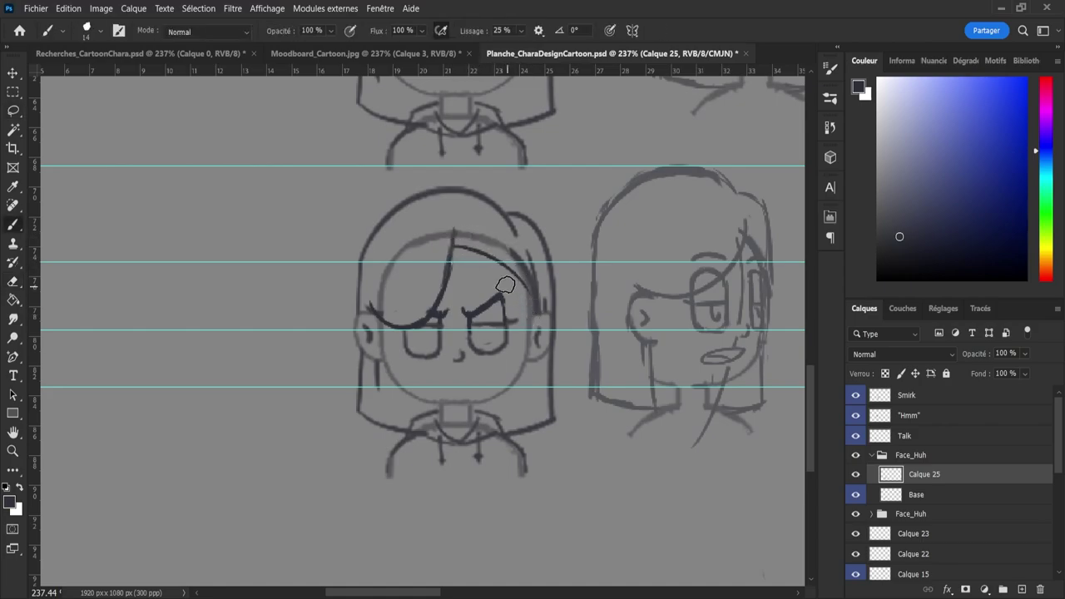
key("ctrl+z")
mouse_move(451, 243)
left_mouse_down()
mouse_move(515, 276)
mouse_move(519, 316)
left_mouse_up()
key("ctrl+z")
mouse_move(452, 244)
left_mouse_down()
mouse_move(531, 273)
mouse_move(530, 316)
left_mouse_up()
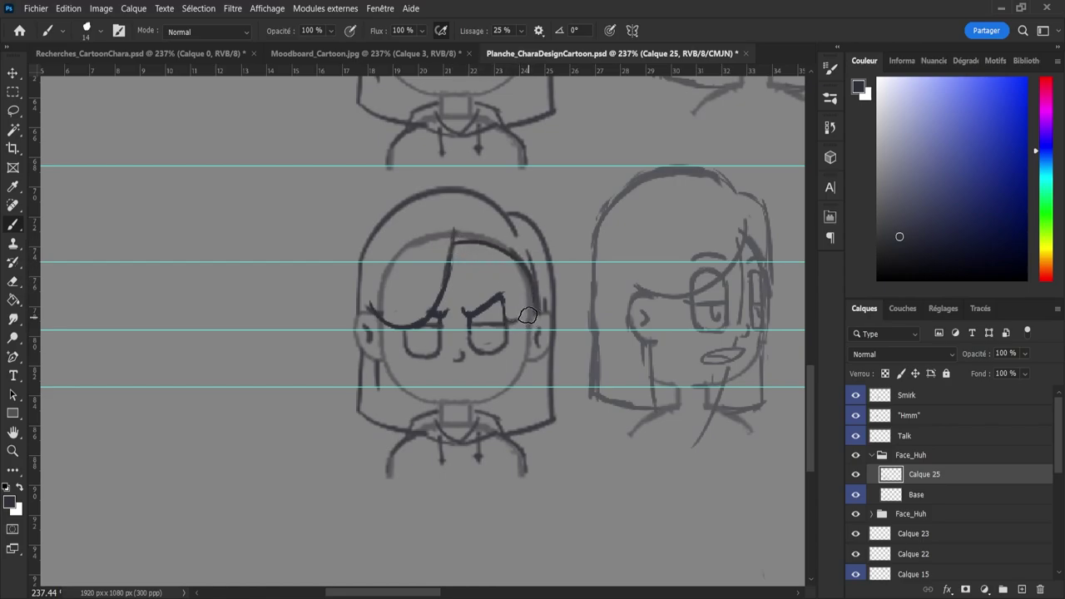
- Draw a small downturned mouth below the nose and trim the outer tip of the uncovered eye's eyebrow
key("e")
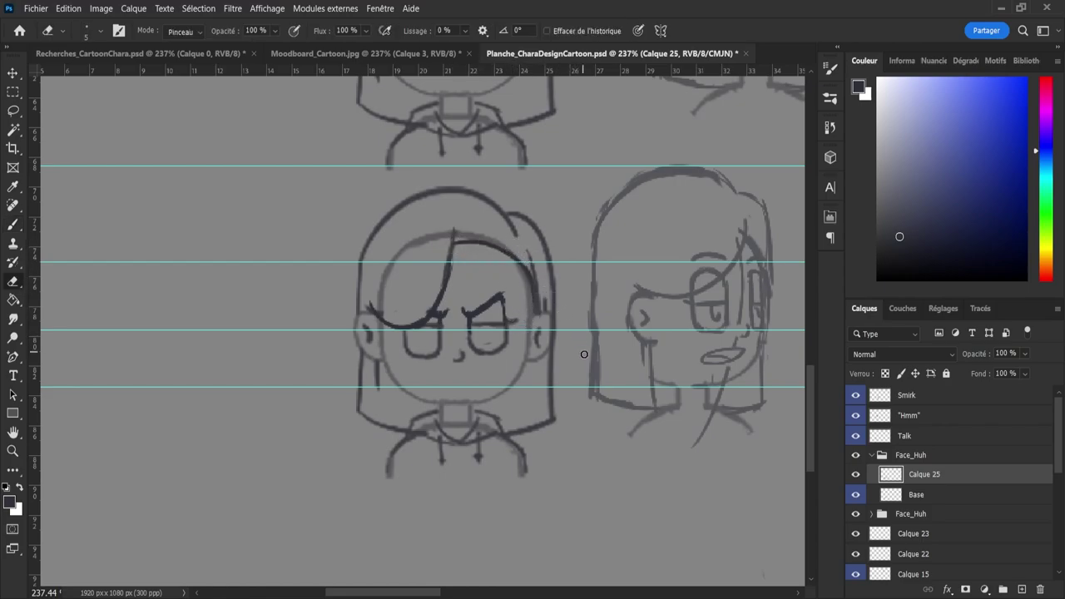
key("b")
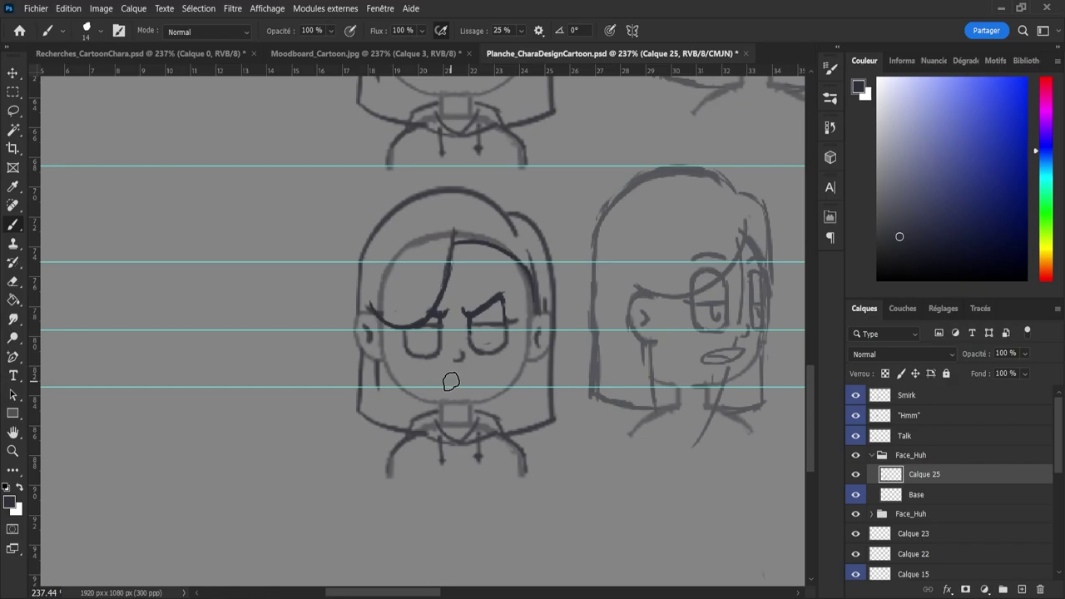
left_click_drag(441, 378, 475, 376)
key("e")
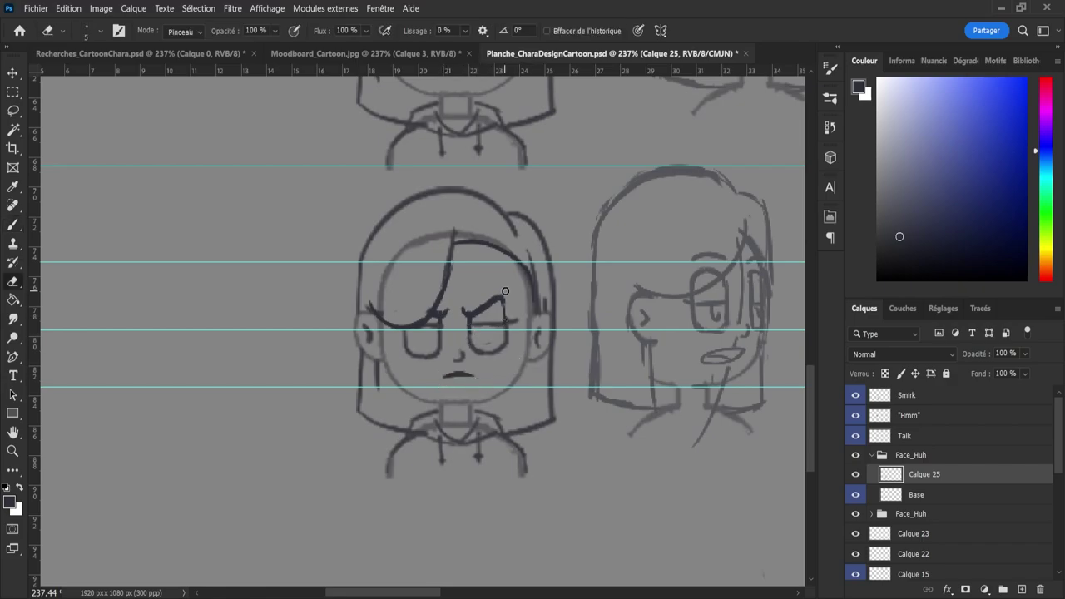
- Redraw the uncovered eye's eyebrow as a straight line slanting down toward the nose
key("b")
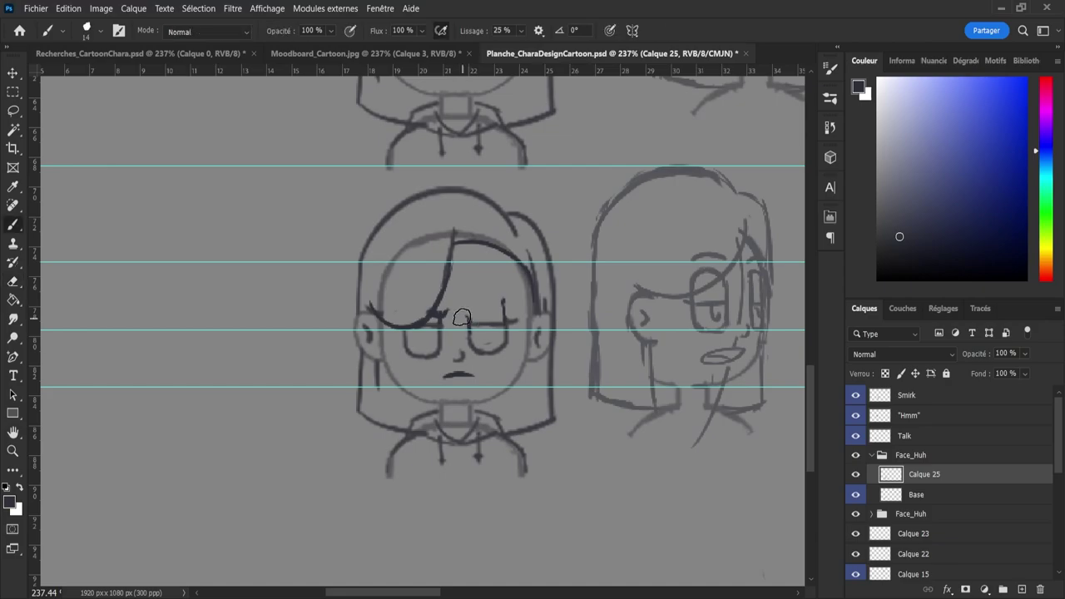
mouse_move(464, 311)
left_mouse_down()
mouse_move(486, 315)
mouse_move(510, 299)
left_mouse_up()
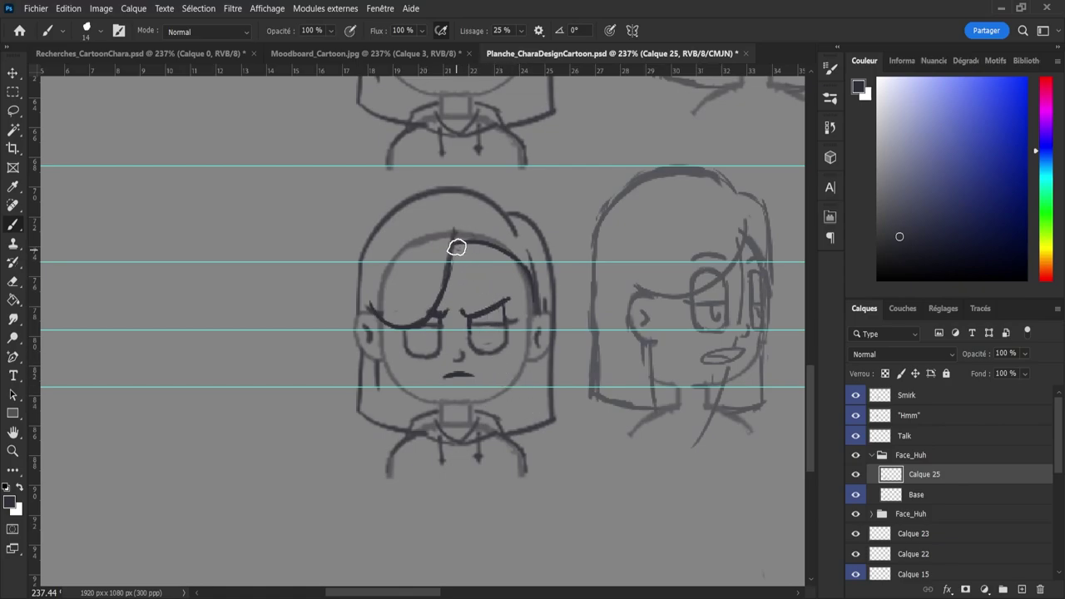
mouse_move(459, 244)
left_mouse_down()
mouse_move(508, 253)
mouse_move(526, 278)
left_mouse_up()
key("ctrl+z")
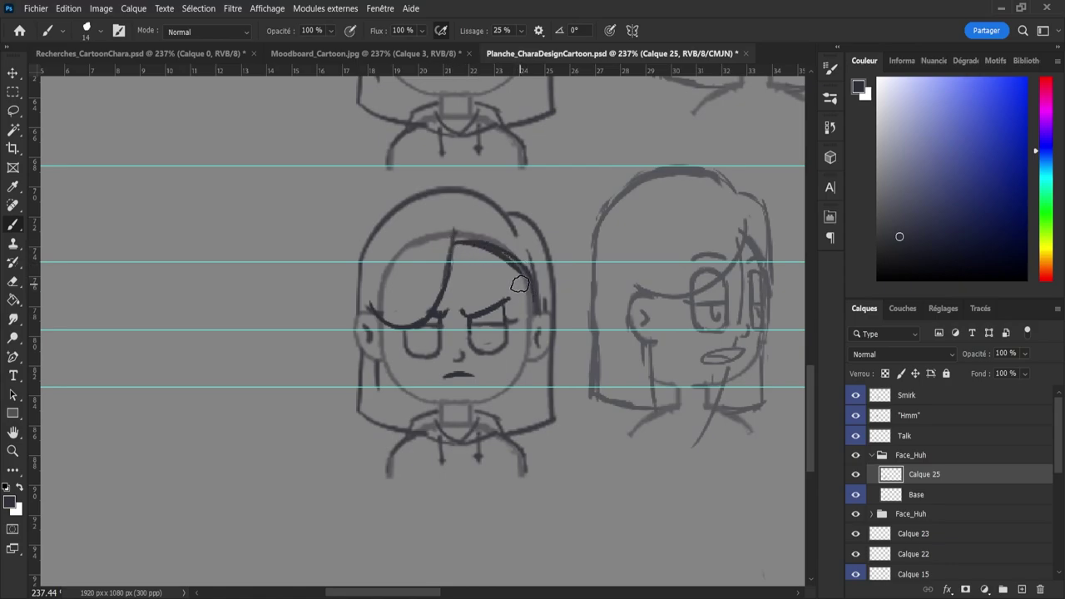
- Select the inner-ear mark on the fringe side of the angry head and nudge it vertically to refine its position
key("l")
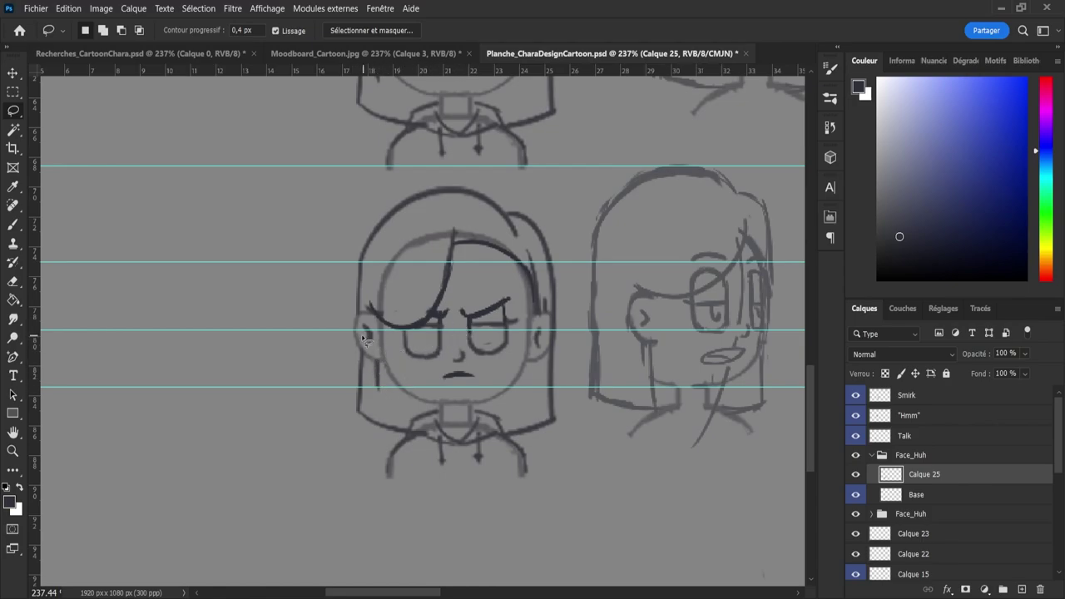
mouse_move(366, 313)
left_mouse_down()
mouse_move(390, 373)
mouse_move(353, 344)
mouse_move(352, 318)
left_mouse_up()
key("ctrl+t")
key("Up")
key("Up")
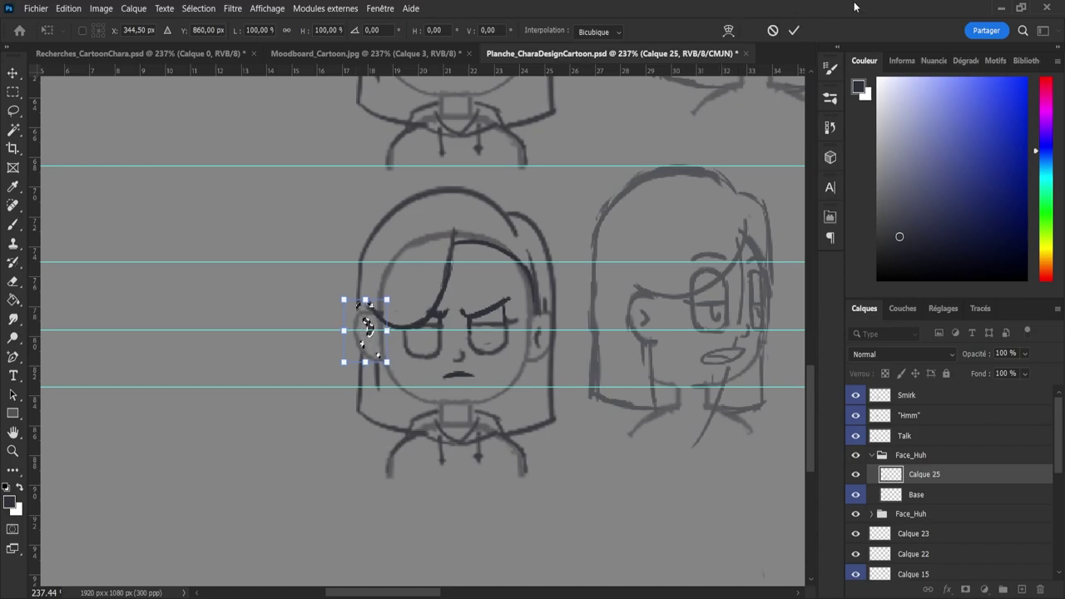
key("Down")
key("Down")
key("Down")
key("Down")
key("Down")
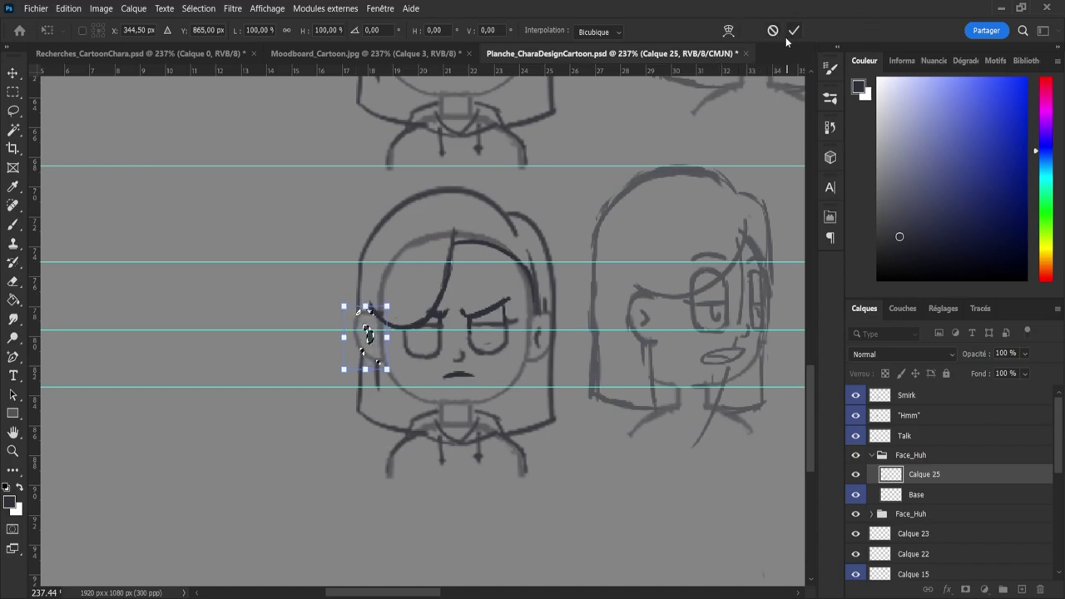
left_click(789, 33)
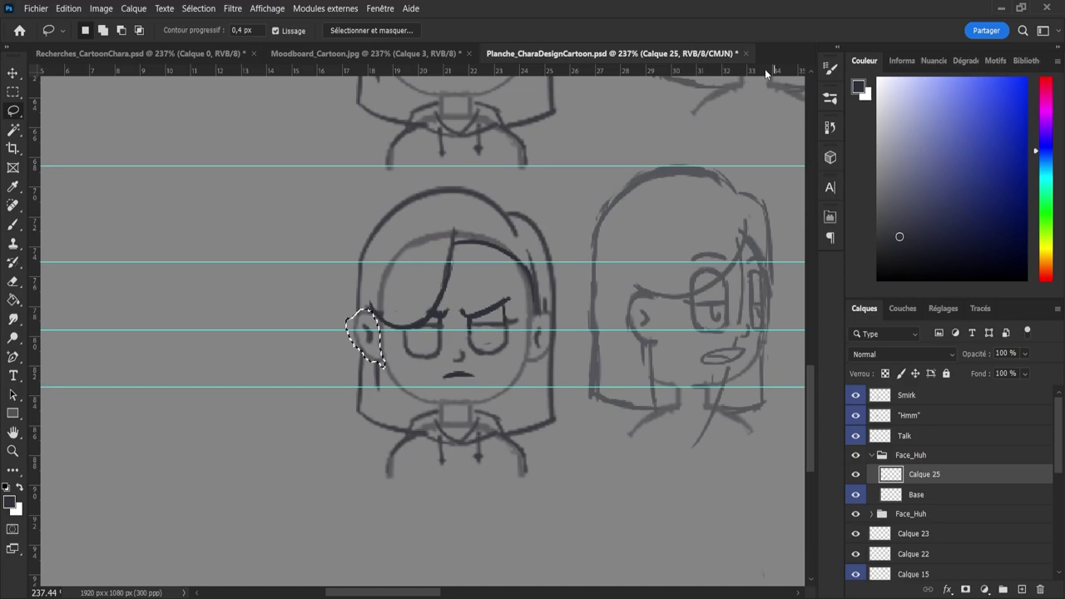
left_click(375, 282)
- Select the ear outline on the fringe side in the Base layer and nudge it slightly up
left_click(910, 496, "shift")
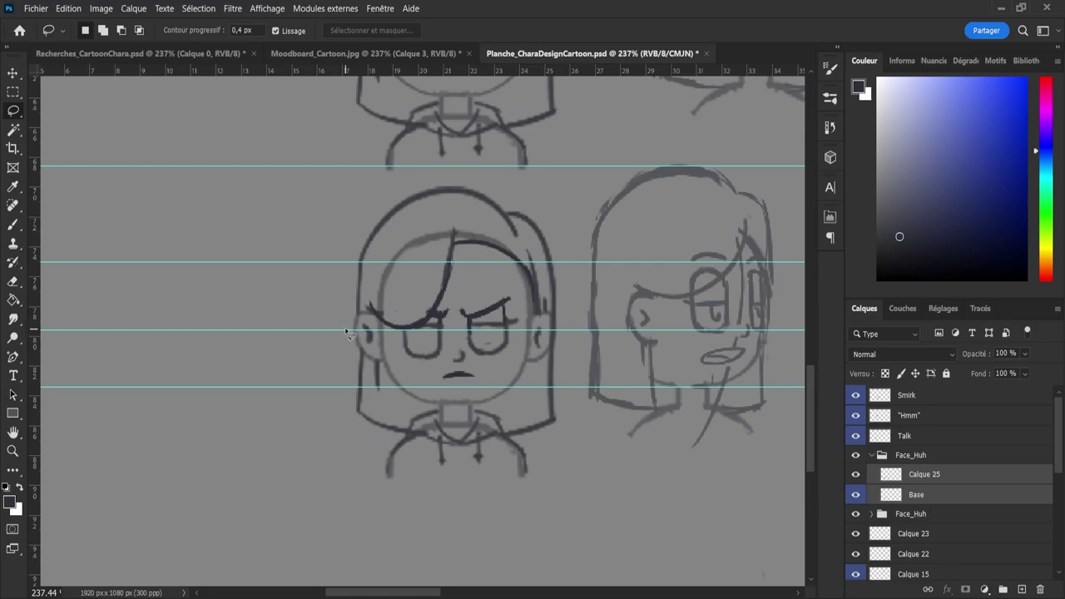
mouse_move(350, 333)
left_mouse_down()
mouse_move(357, 318)
mouse_move(381, 323)
left_mouse_up()
left_click_drag(359, 353, 353, 339)
key("ctrl+t")
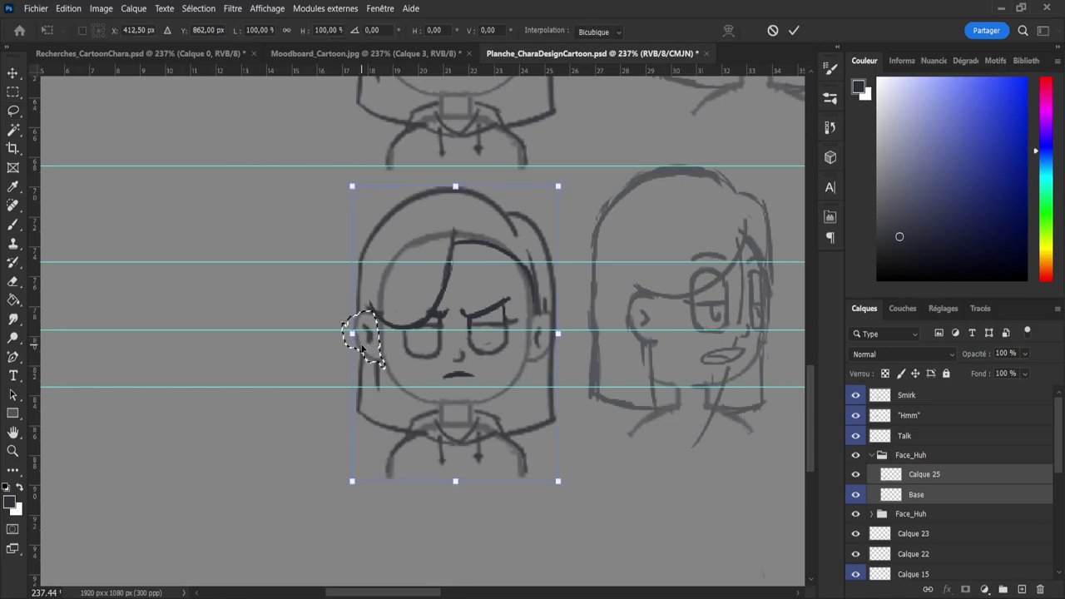
left_click(772, 31)
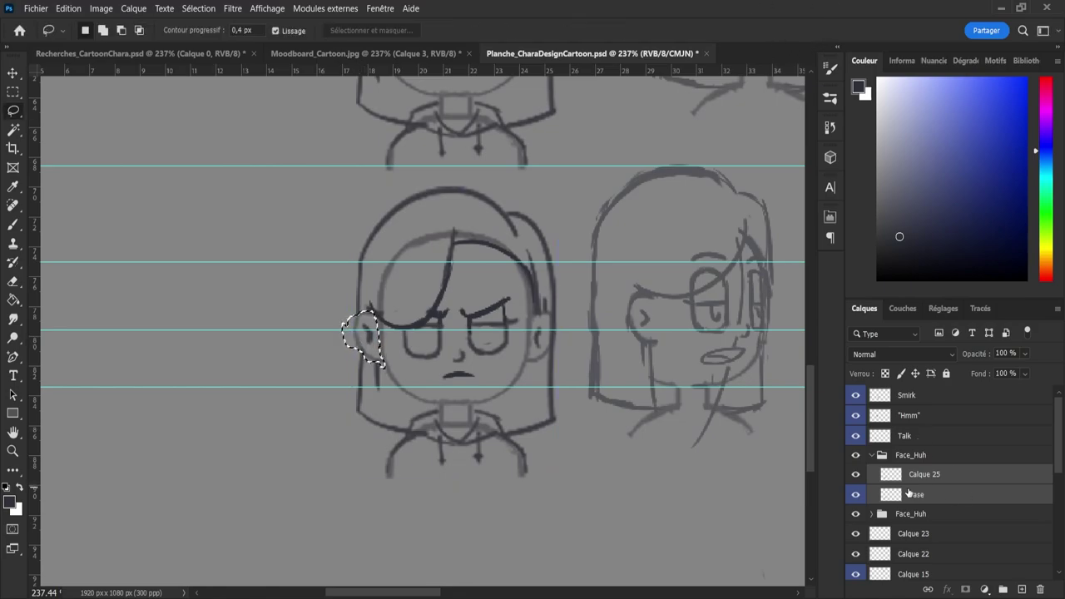
left_click(895, 501)
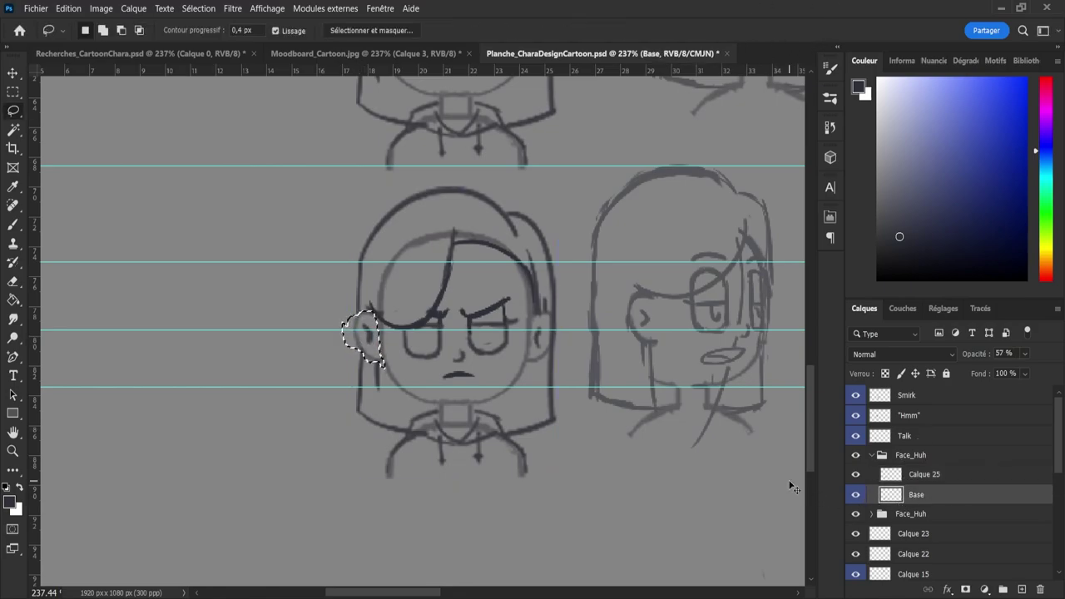
key("ctrl+t")
key("Up")
key("Up")
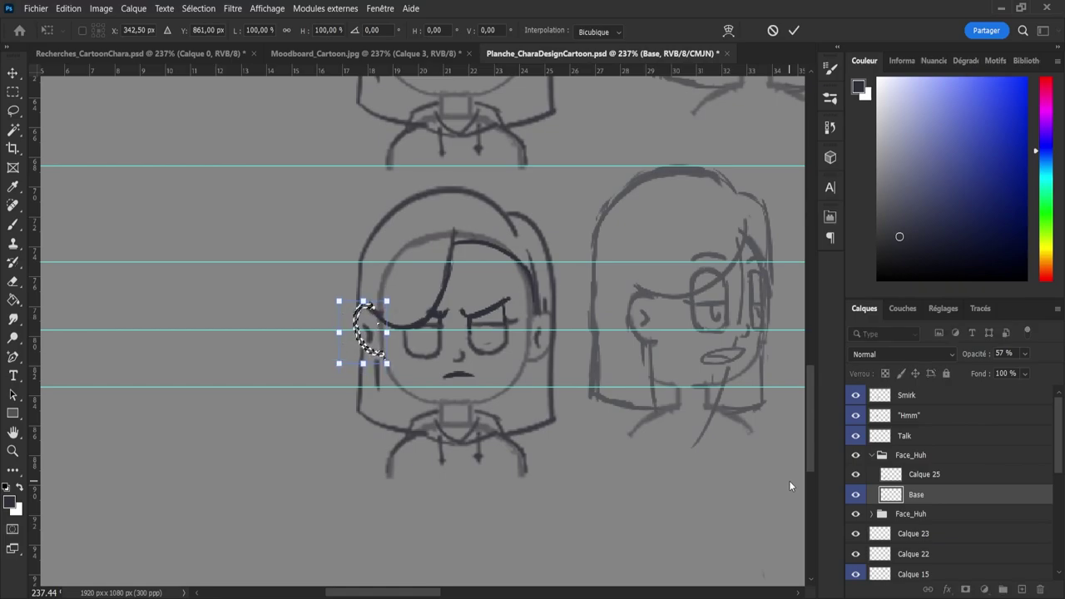
key("Return")
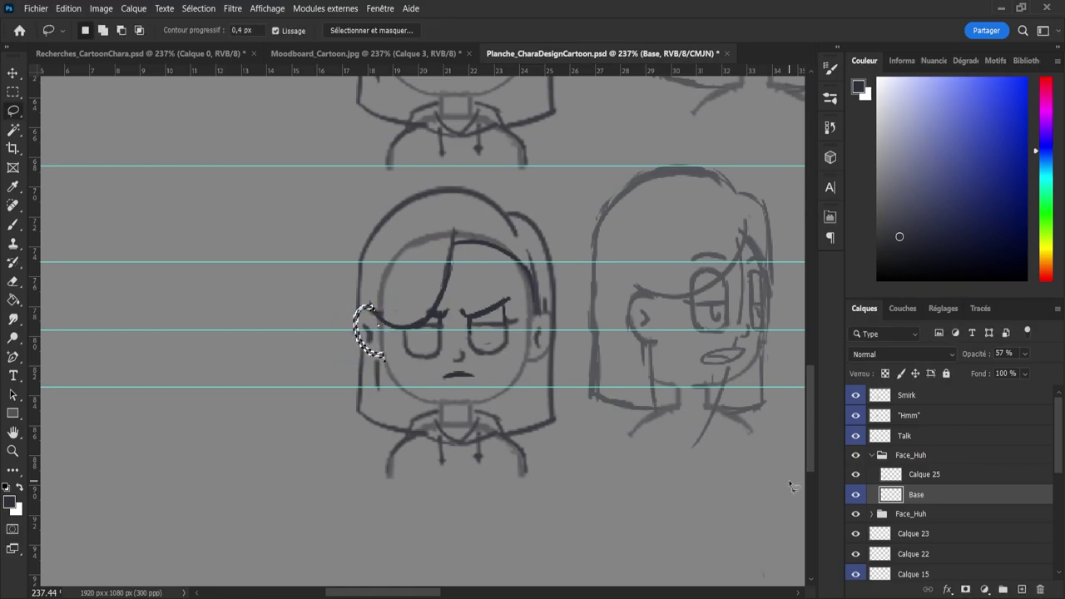
- Select the opposite ear's outline in the Base layer, nudge it slightly up and clear the selection
left_click_drag(532, 367, 550, 350)
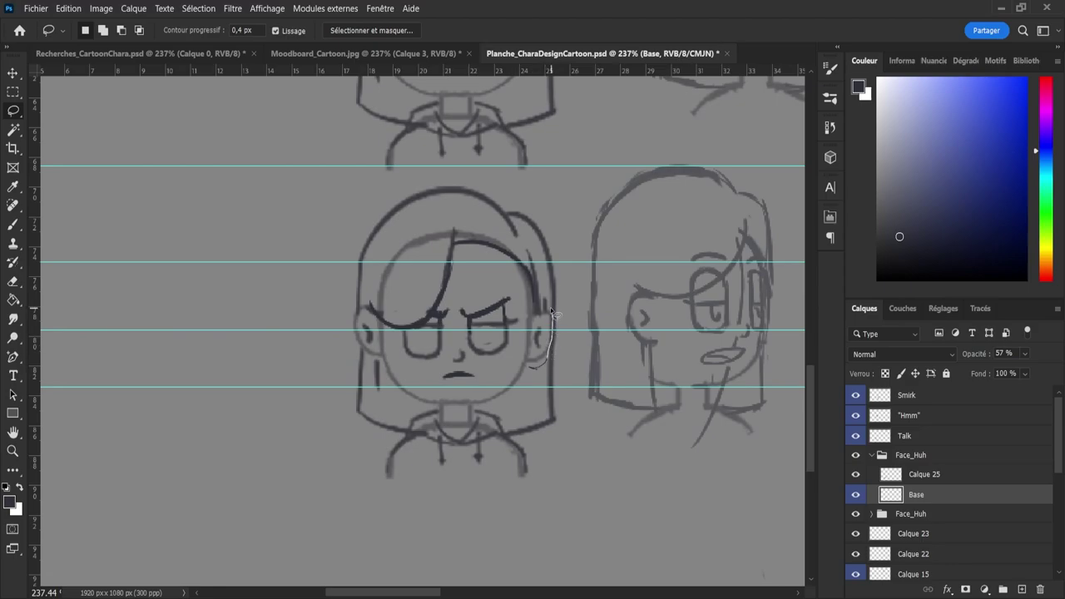
mouse_move(551, 310)
left_mouse_down()
mouse_move(540, 313)
mouse_move(533, 371)
left_mouse_up()
key("ctrl+t")
key("Up")
key("Up")
key("Up")
key("Up")
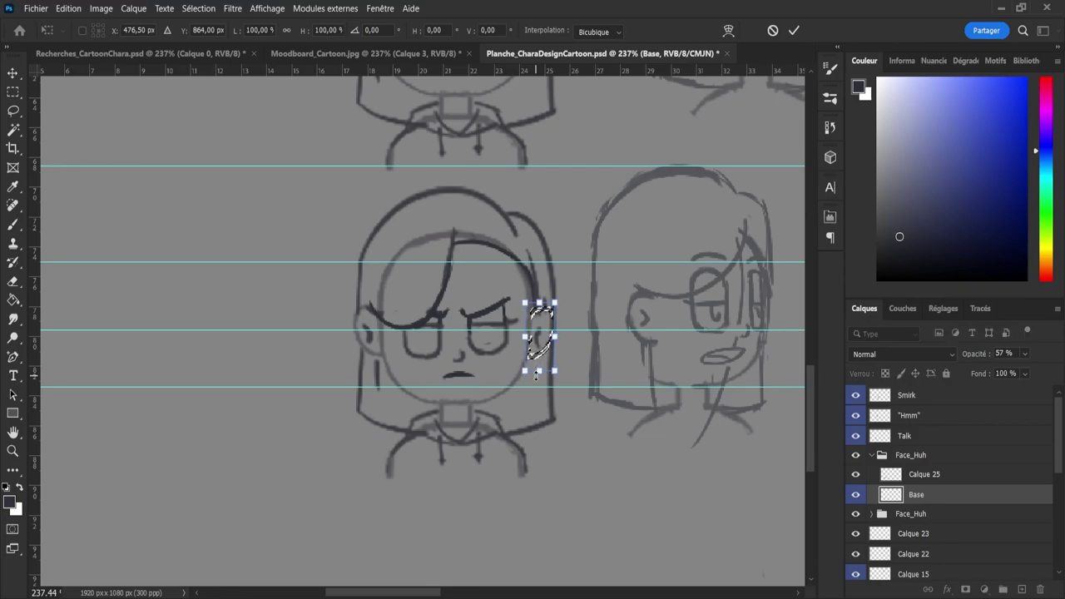
key("Return")
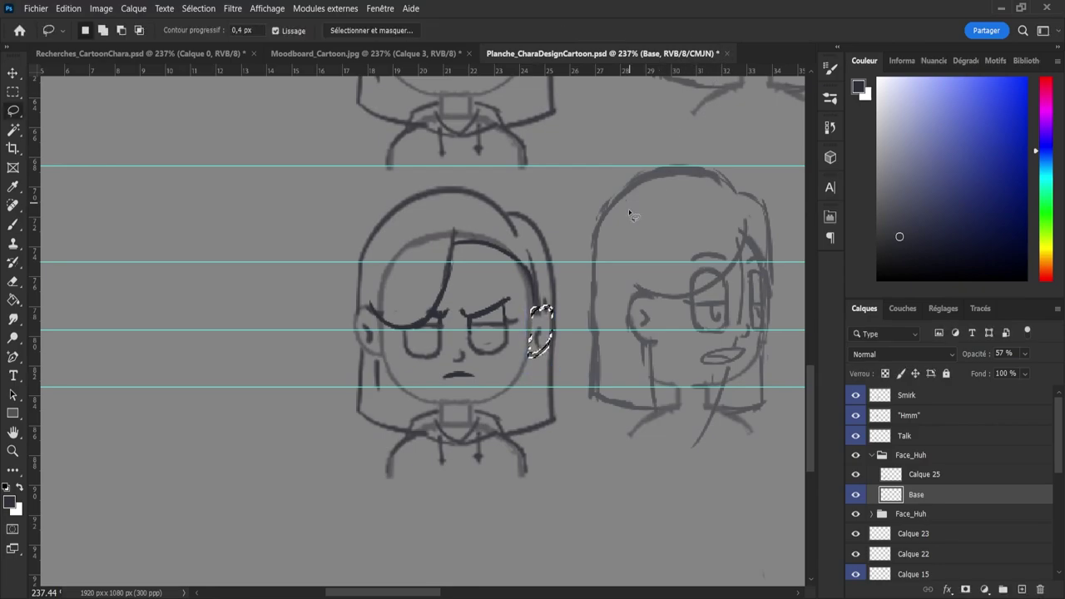
key("ctrl+d")
- On Calque 25, erase both inner-ear marks, redraw them as small angled strokes, and thin the mouth line
key("alt+bracketright")
key("e")
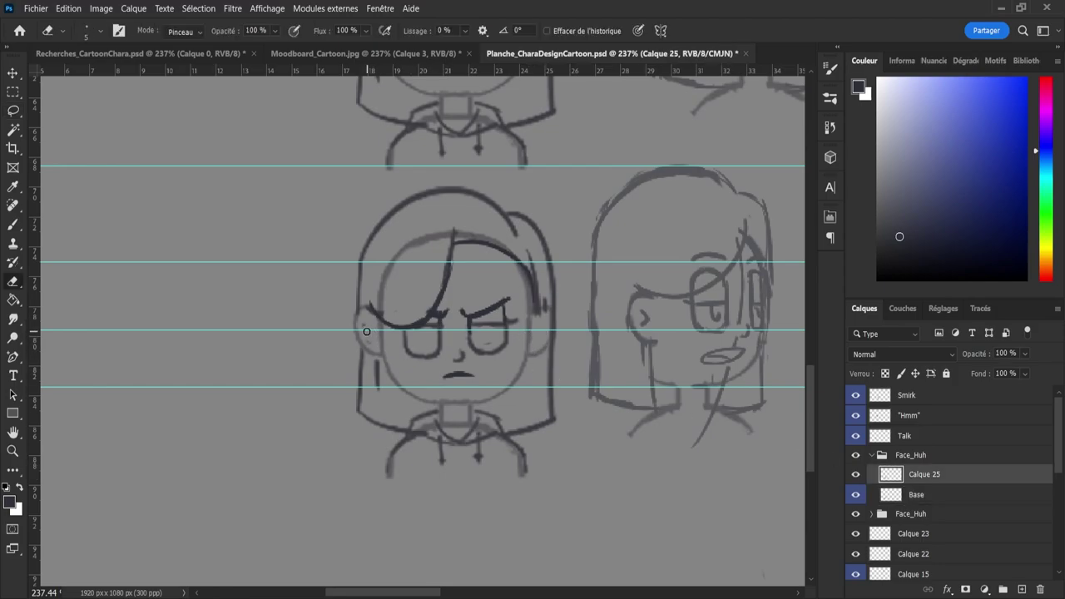
key("b")
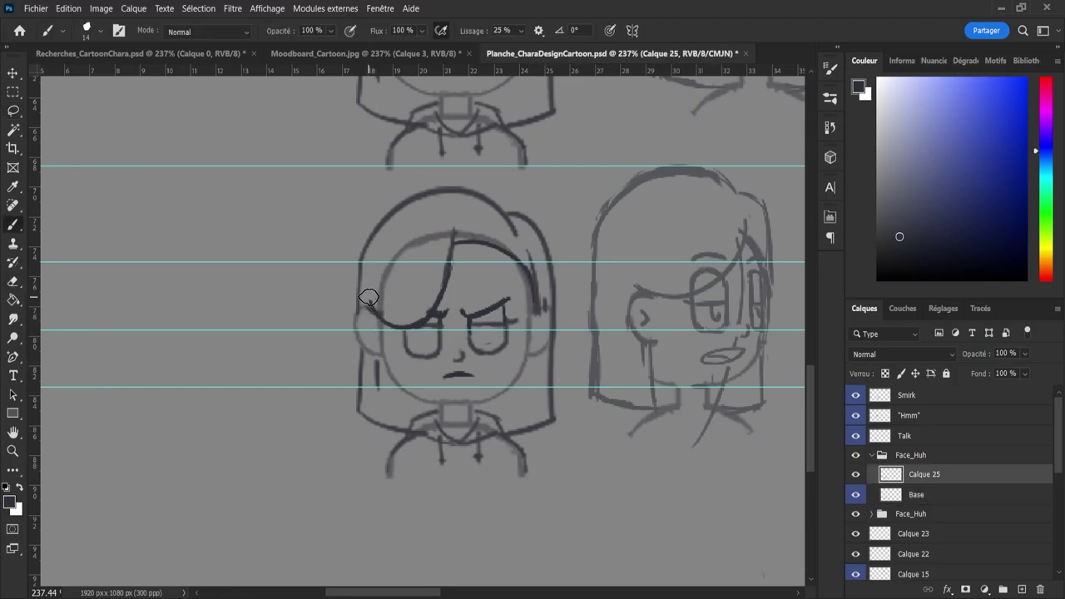
left_click_drag(371, 329, 373, 340)
key("e")
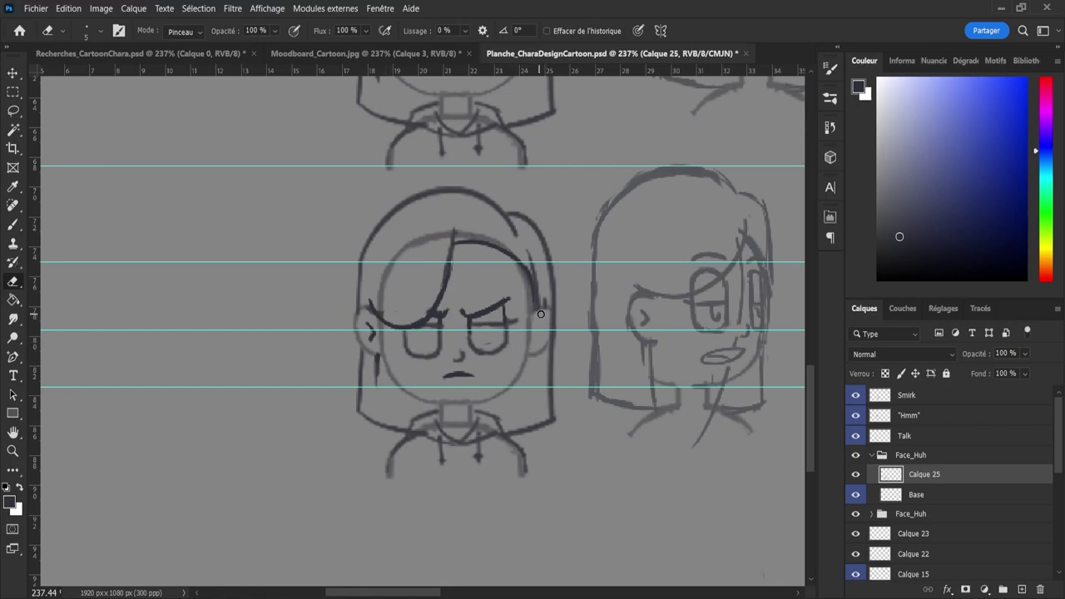
key("b")
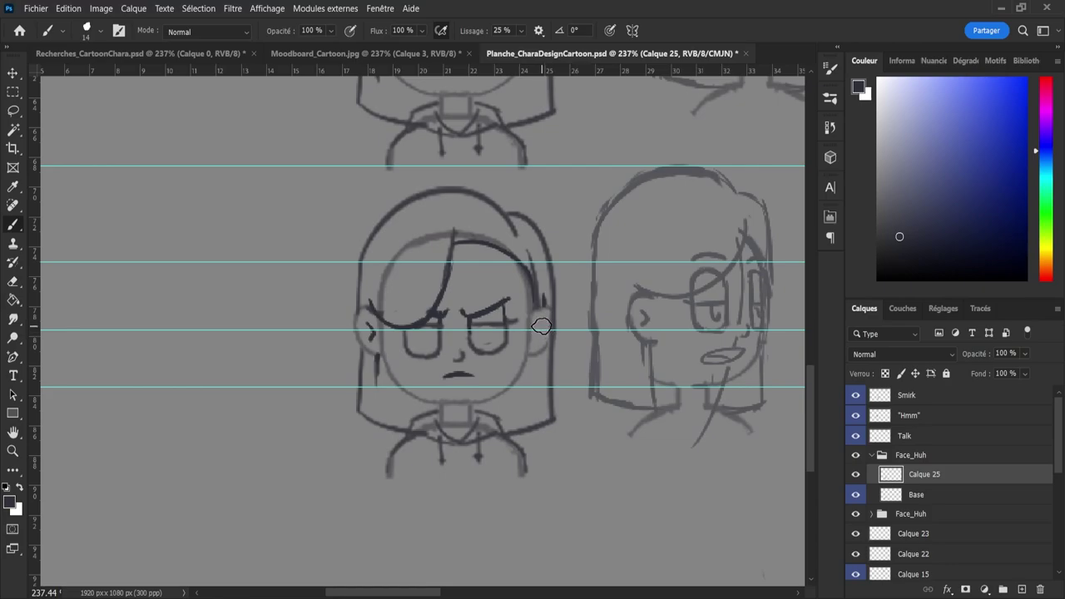
left_click_drag(539, 328, 540, 342)
key("e")
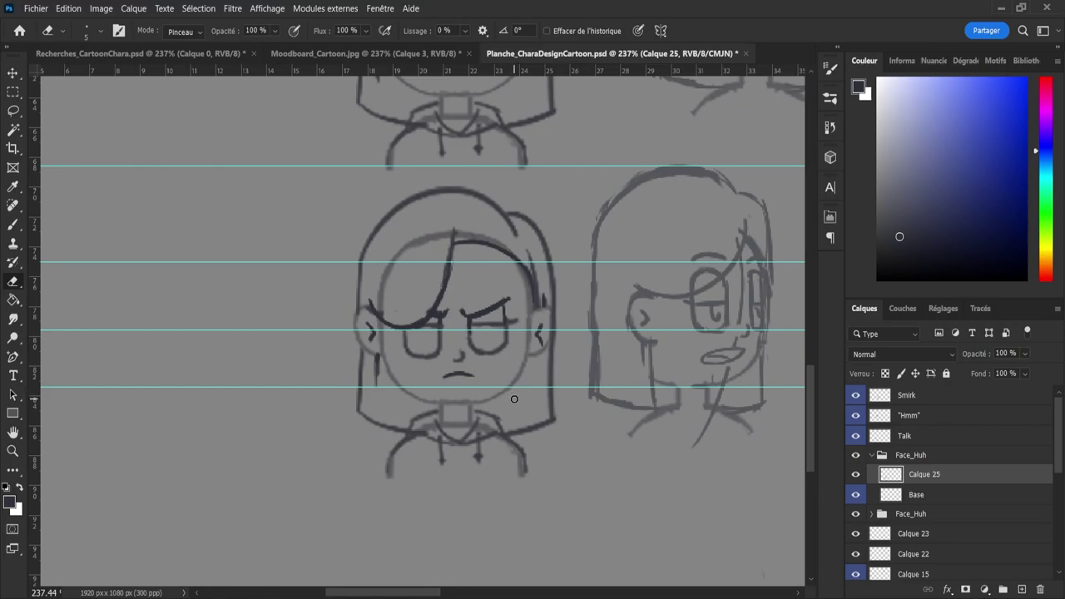
- Select the eyes, eyebrows, nose and mouth of the angry head and shift them slightly down
key("l")
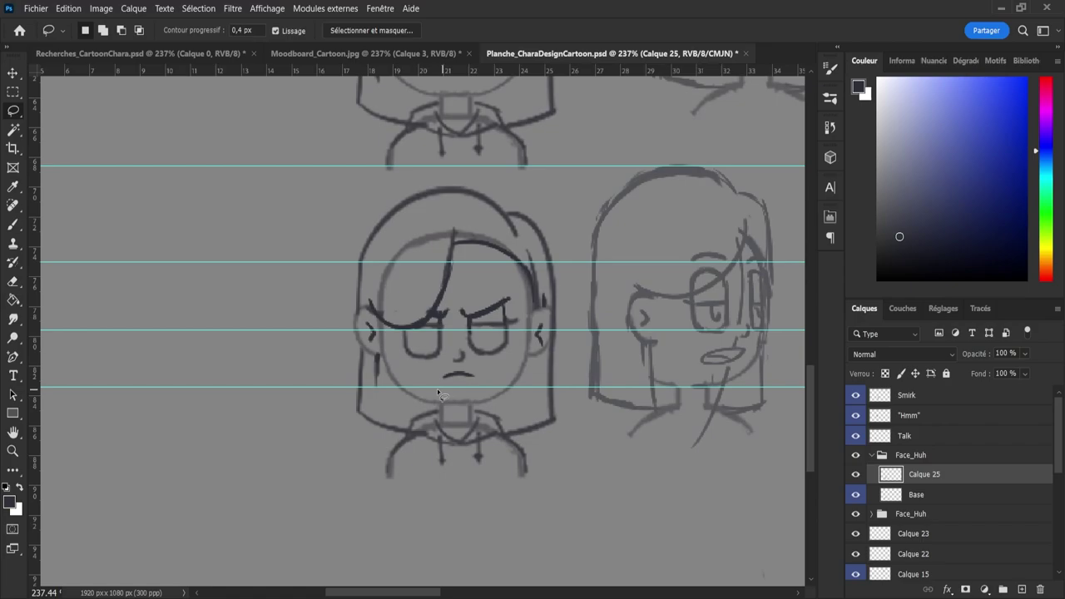
left_click_drag(401, 362, 432, 385)
mouse_move(511, 358)
left_mouse_down()
mouse_move(521, 301)
mouse_move(485, 290)
mouse_move(463, 307)
left_mouse_up()
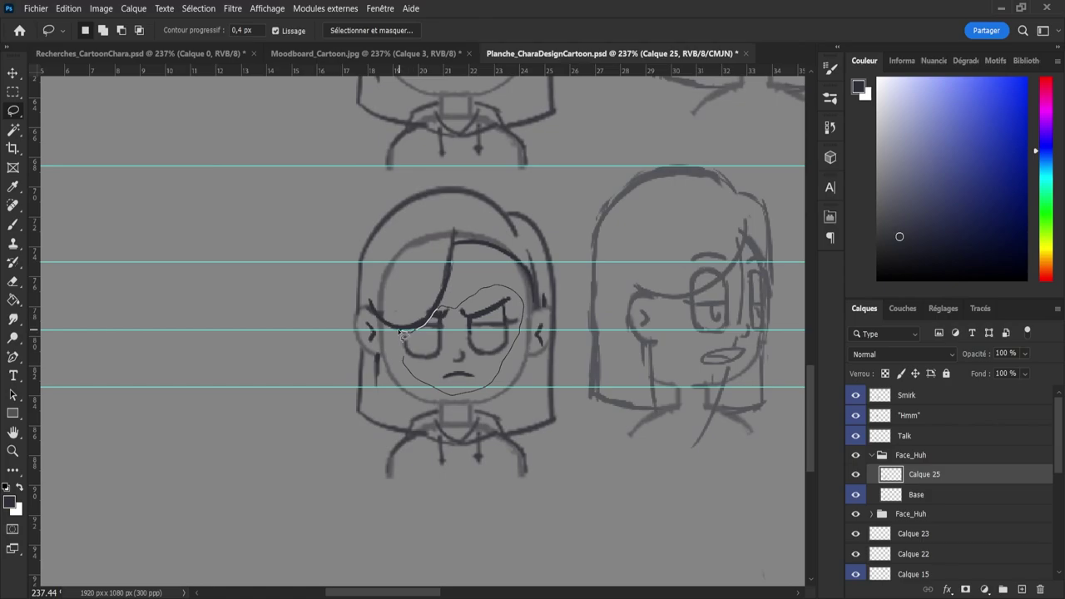
left_click_drag(402, 333, 403, 334)
key("ctrl+t")
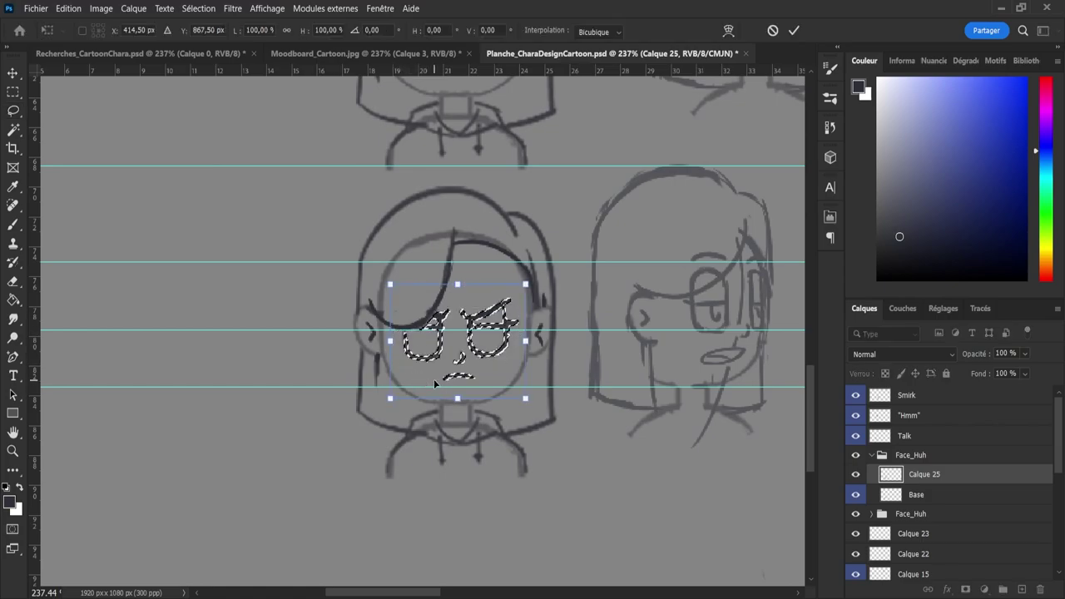
key("Return")
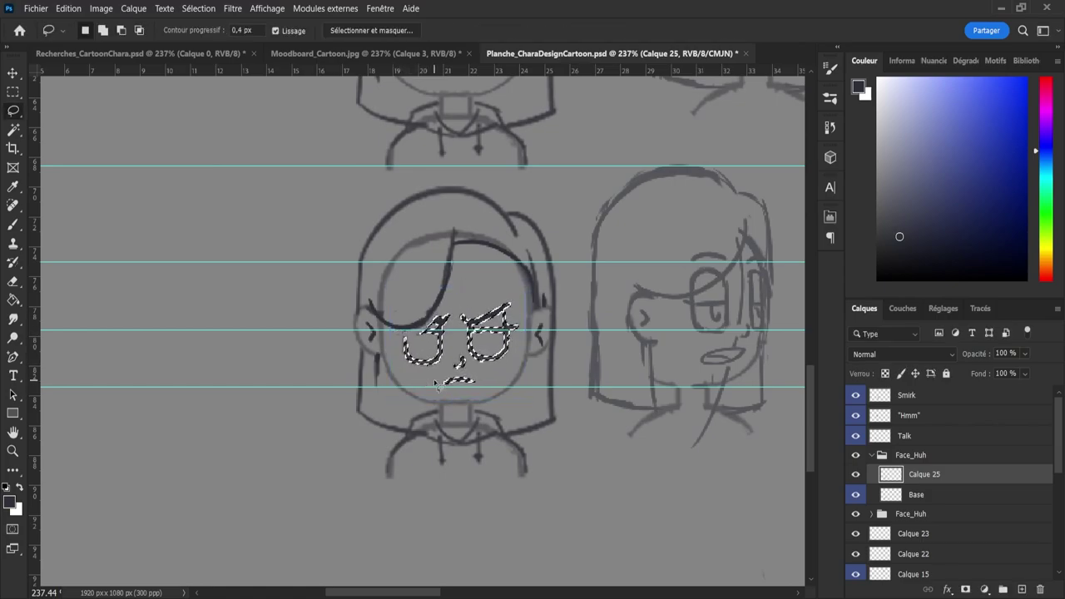
left_click(422, 355)
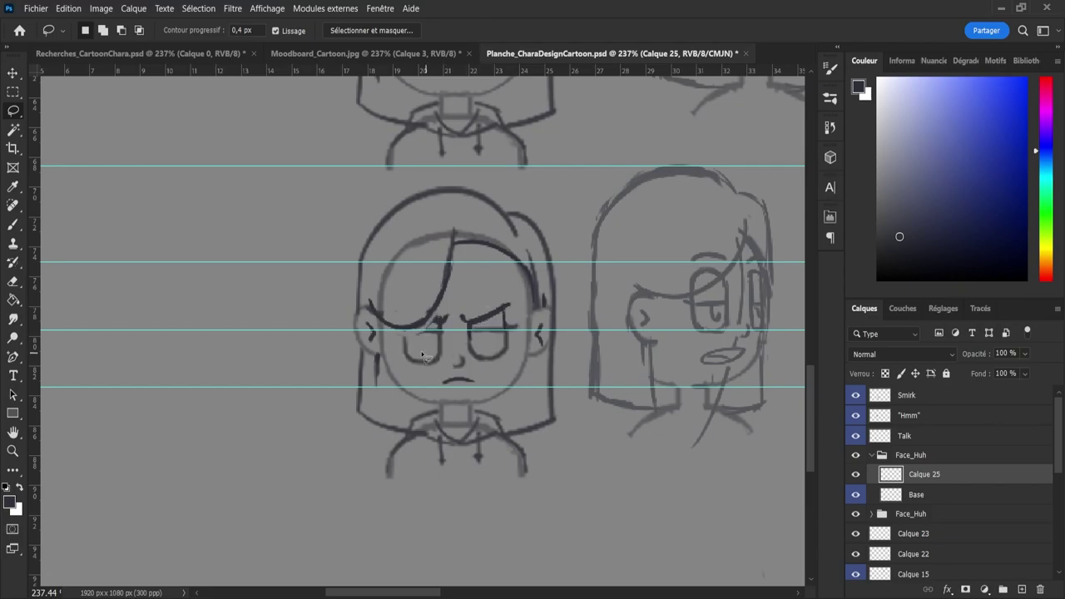
- Clean up and redraw the fringe's lower edge and the upper lid of the eye beneath it
key("e")
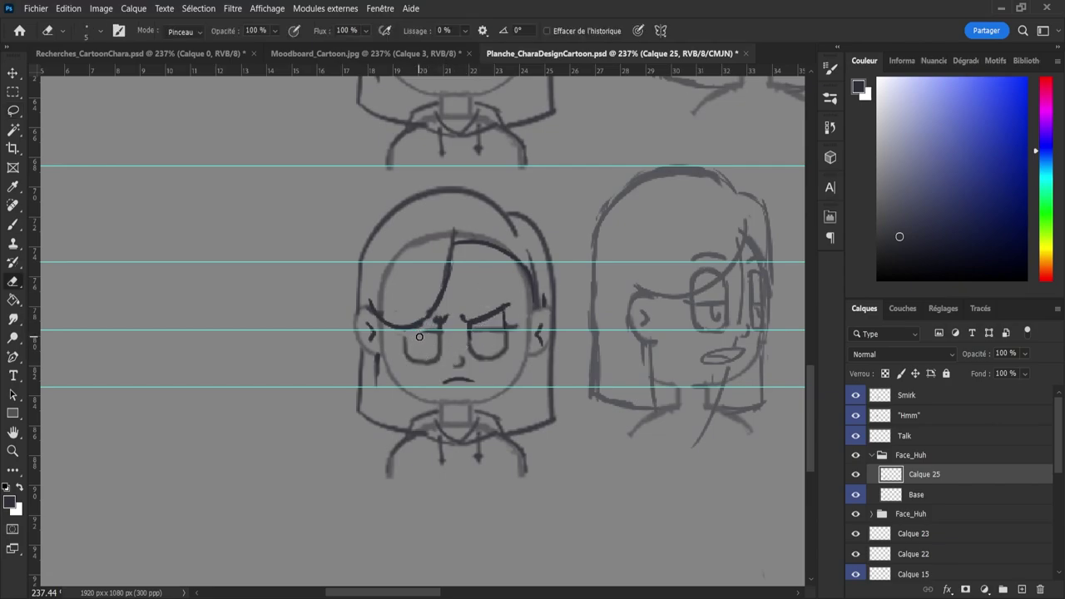
key("b")
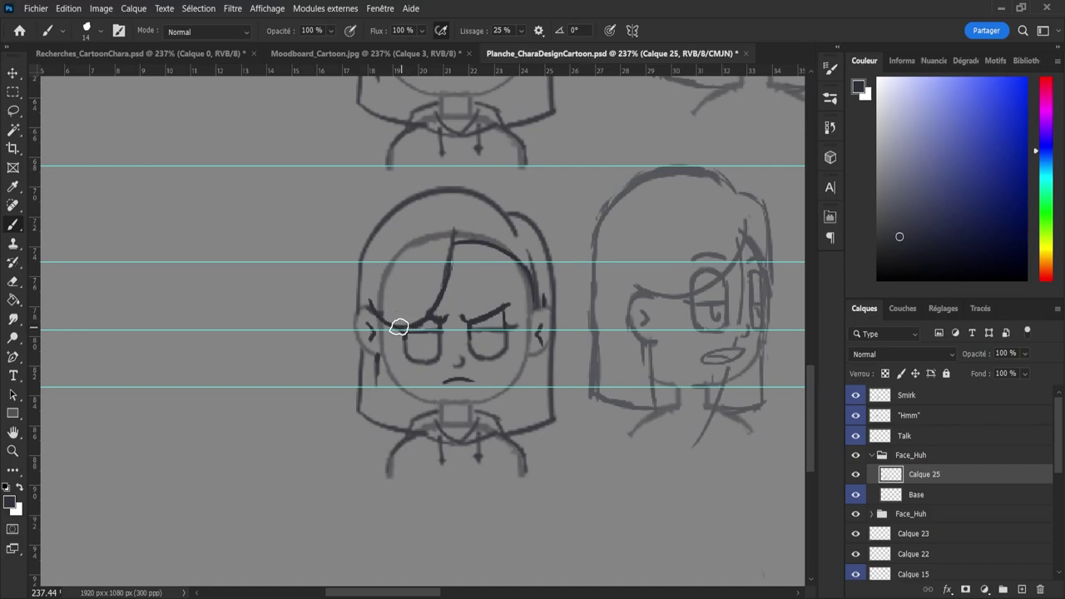
key("e")
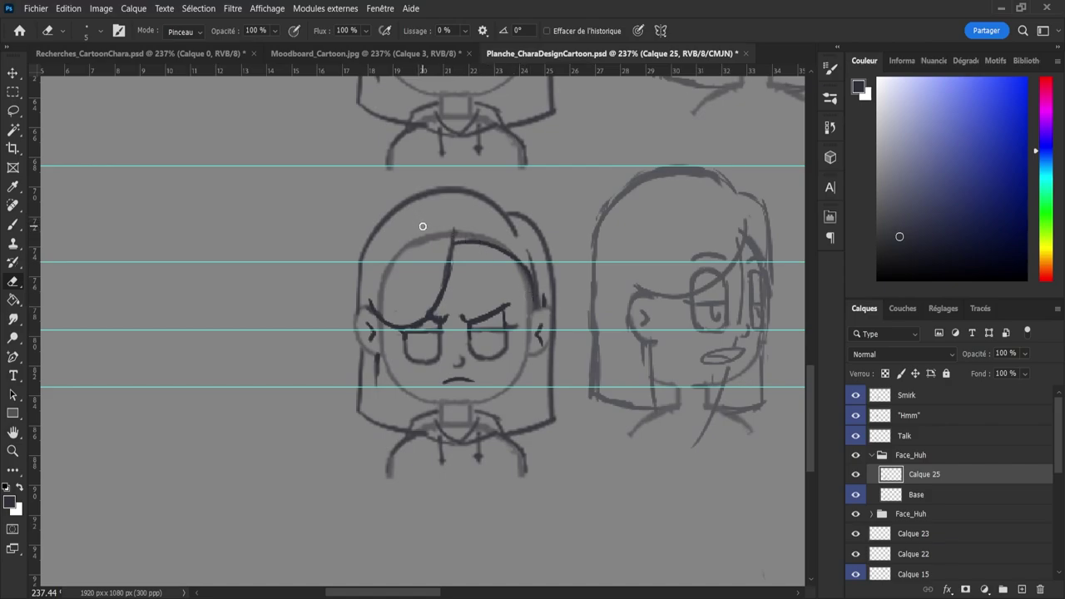
- Redraw the hairline on the uncovered side as a lower curve from parting to ear and erase the old line above it
key("b")
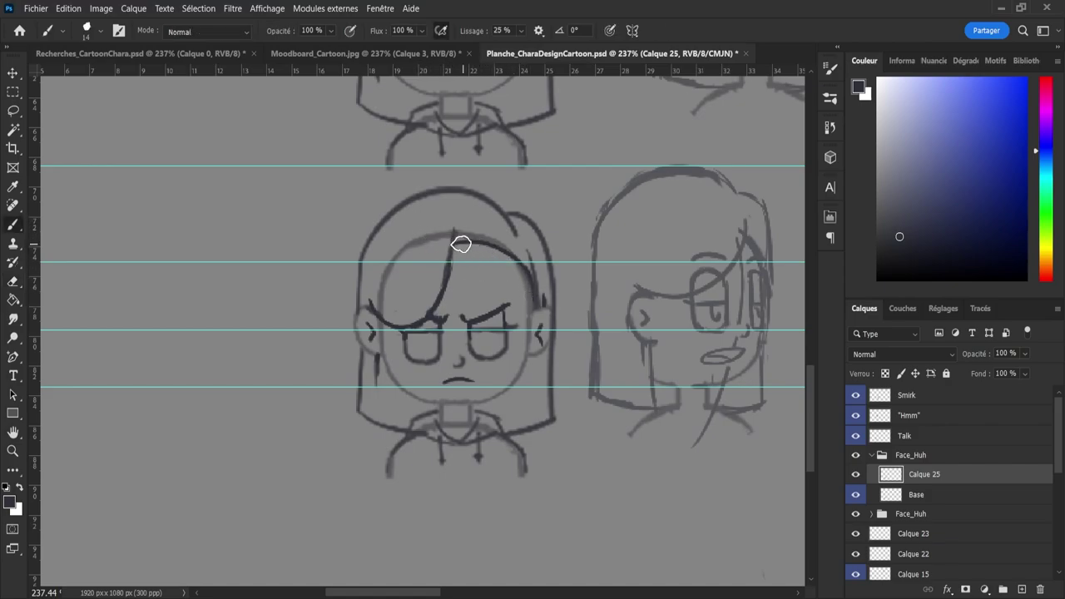
left_click_drag(504, 259, 534, 307)
key("ctrl+z")
key("ctrl+z")
left_click_drag(459, 242, 528, 294)
mouse_move(454, 242)
left_mouse_down()
mouse_move(523, 277)
mouse_move(539, 310)
left_mouse_up()
key("e")
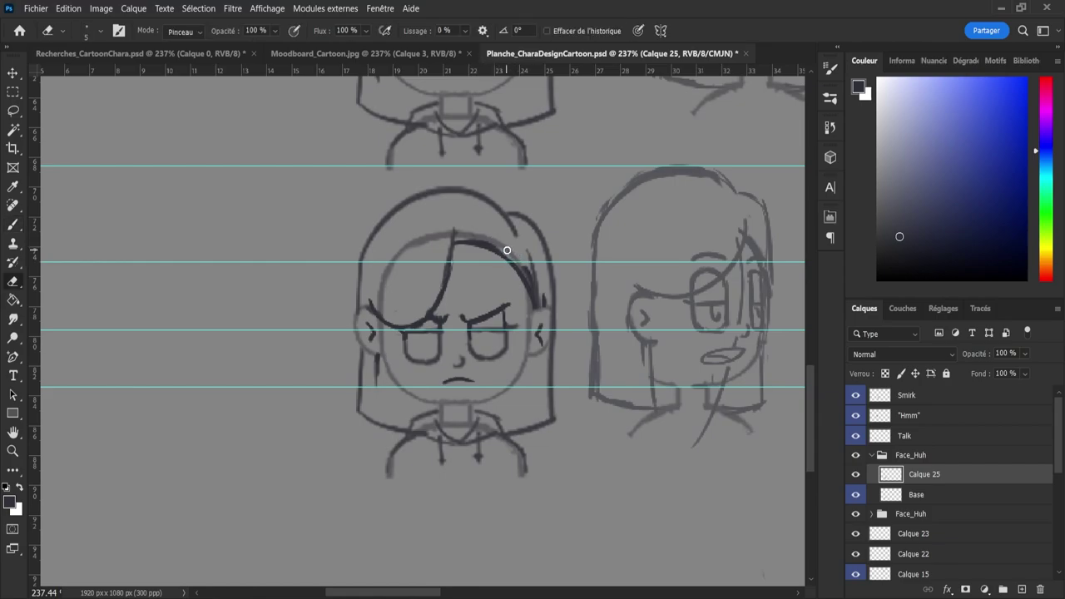
left_click_drag(499, 247, 469, 235)
key("b")
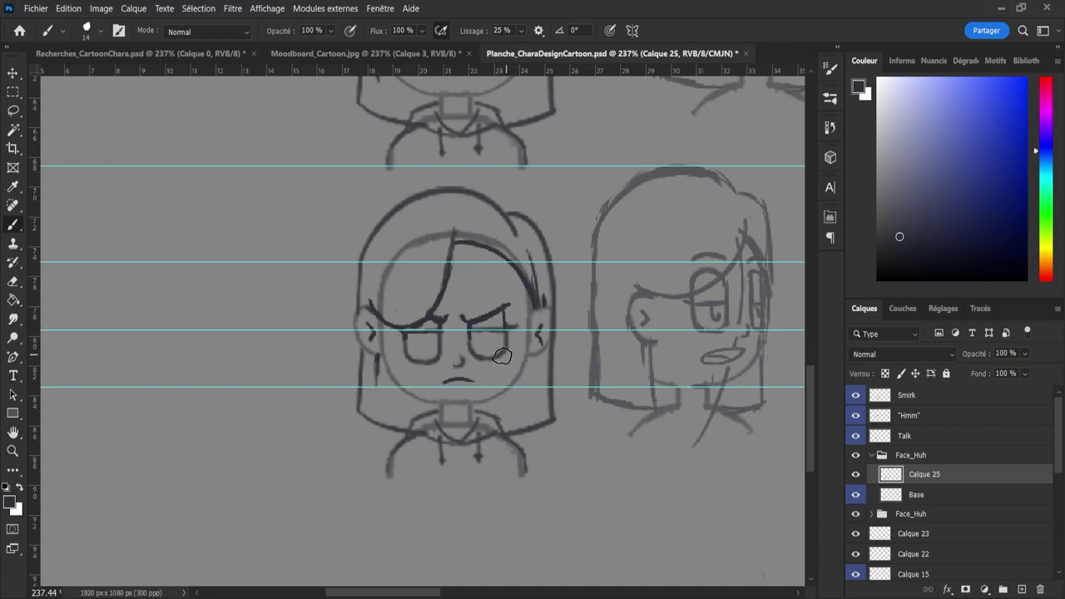
- Select the angry head's outer hair outline, leaving out the face, ears and hood, and nudge it slightly up
key("z")
left_click_drag(457, 384, 535, 389)
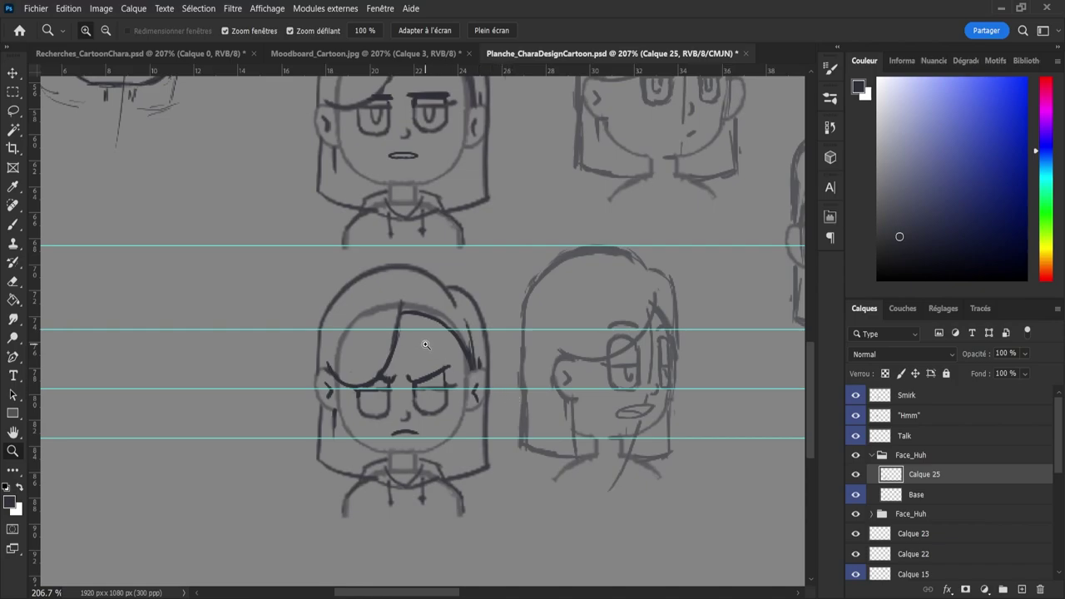
key("l")
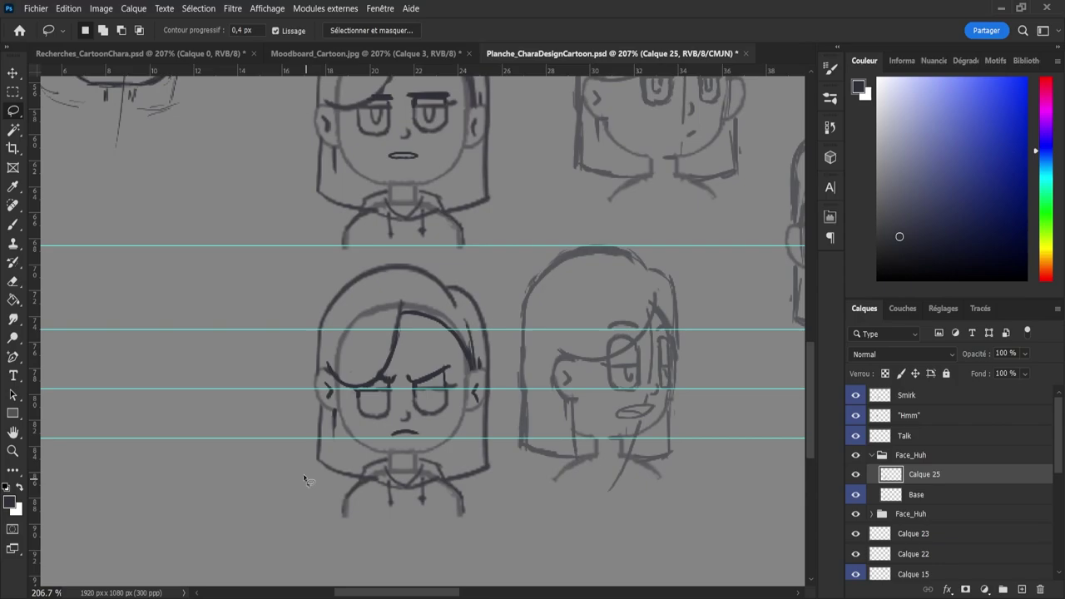
mouse_move(305, 480)
left_mouse_down()
mouse_move(302, 412)
mouse_move(321, 403)
mouse_move(384, 479)
mouse_move(292, 476)
left_mouse_up()
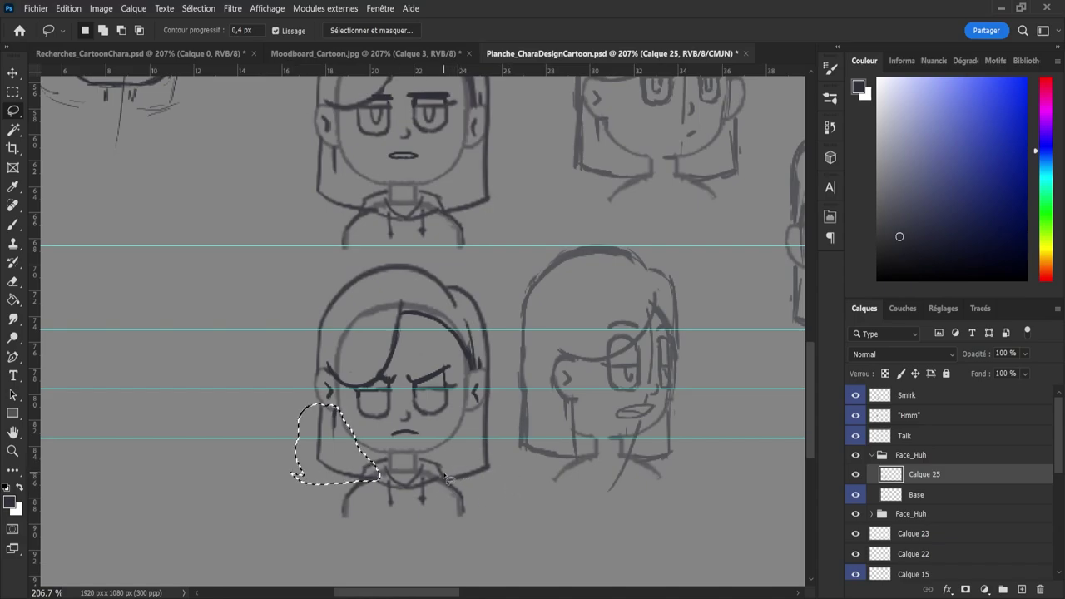
key("shift")
mouse_move(476, 463)
left_mouse_down()
mouse_move(509, 469)
mouse_move(452, 485)
mouse_move(444, 473)
mouse_move(472, 455)
mouse_move(511, 465)
mouse_move(466, 476)
mouse_move(500, 436)
mouse_move(498, 450)
mouse_move(480, 416)
mouse_move(508, 390)
mouse_move(509, 476)
left_mouse_up()
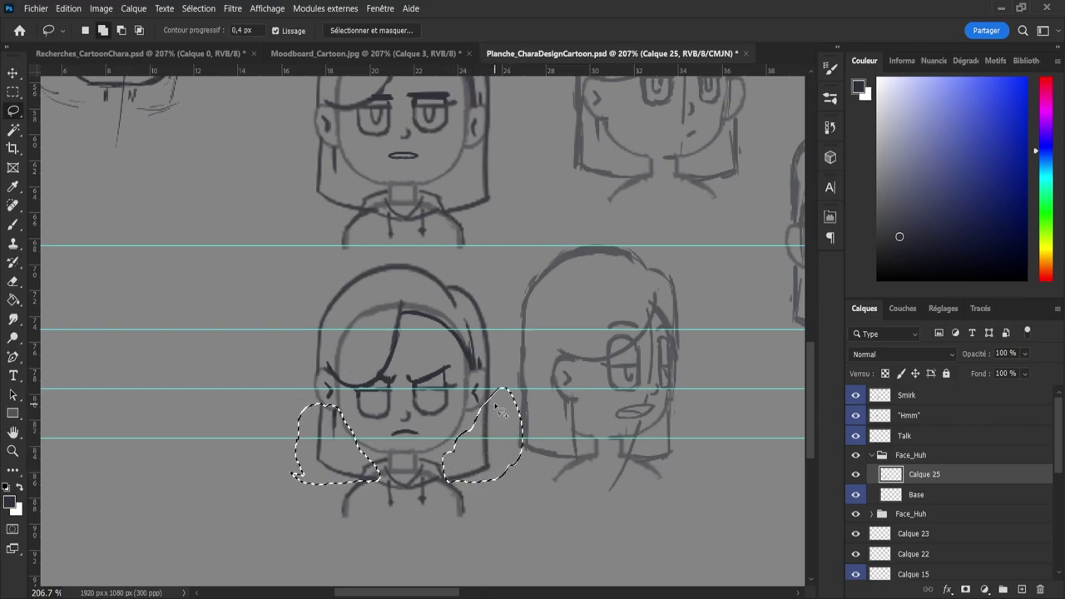
left_click_drag(500, 421, 471, 316)
mouse_move(363, 298)
left_mouse_down()
mouse_move(334, 336)
mouse_move(318, 394)
mouse_move(286, 324)
mouse_move(302, 278)
mouse_move(406, 258)
mouse_move(494, 278)
mouse_move(517, 398)
left_mouse_up()
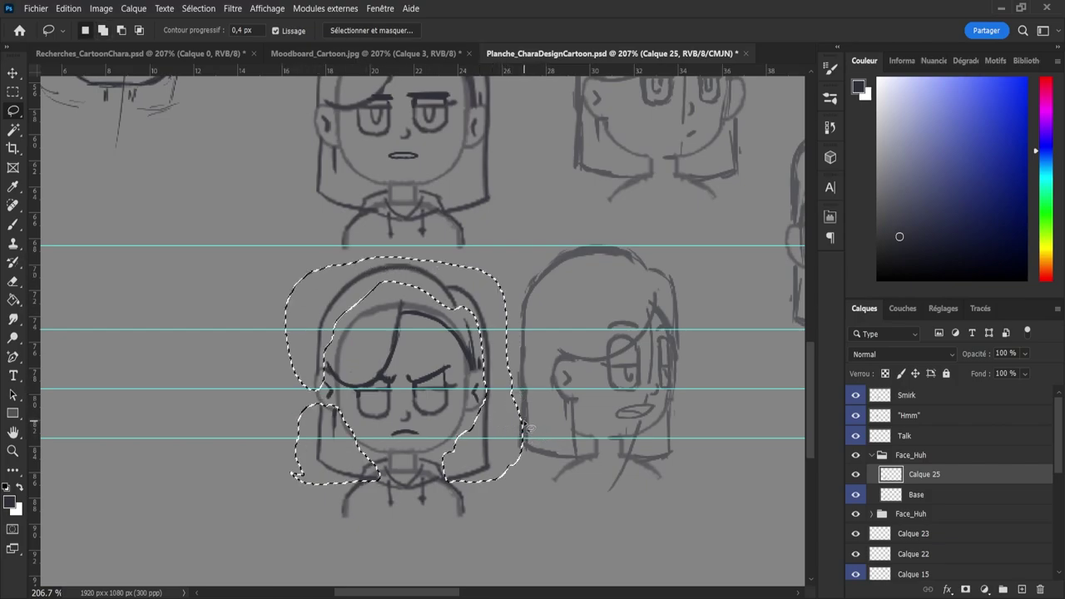
key("alt")
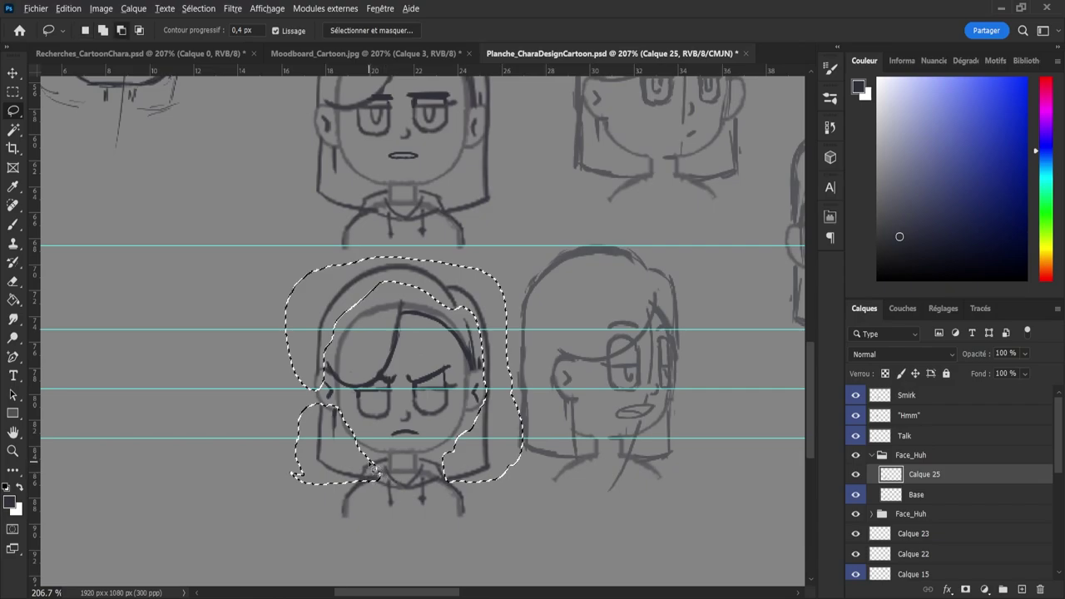
mouse_move(380, 469)
left_mouse_down()
mouse_move(359, 471)
mouse_move(384, 481)
mouse_move(376, 471)
left_mouse_up()
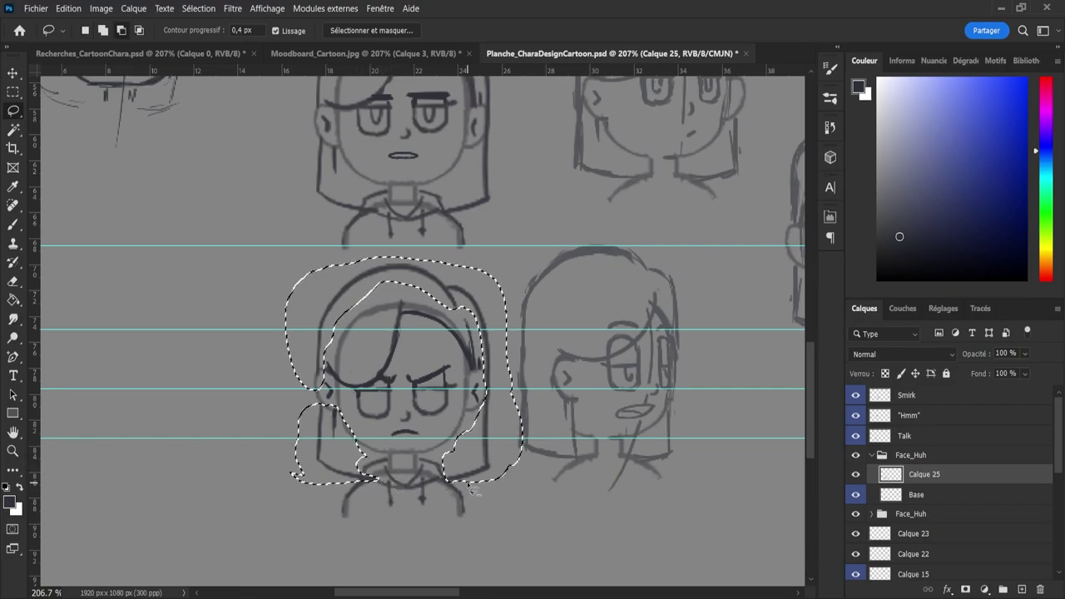
key("ctrl+t")
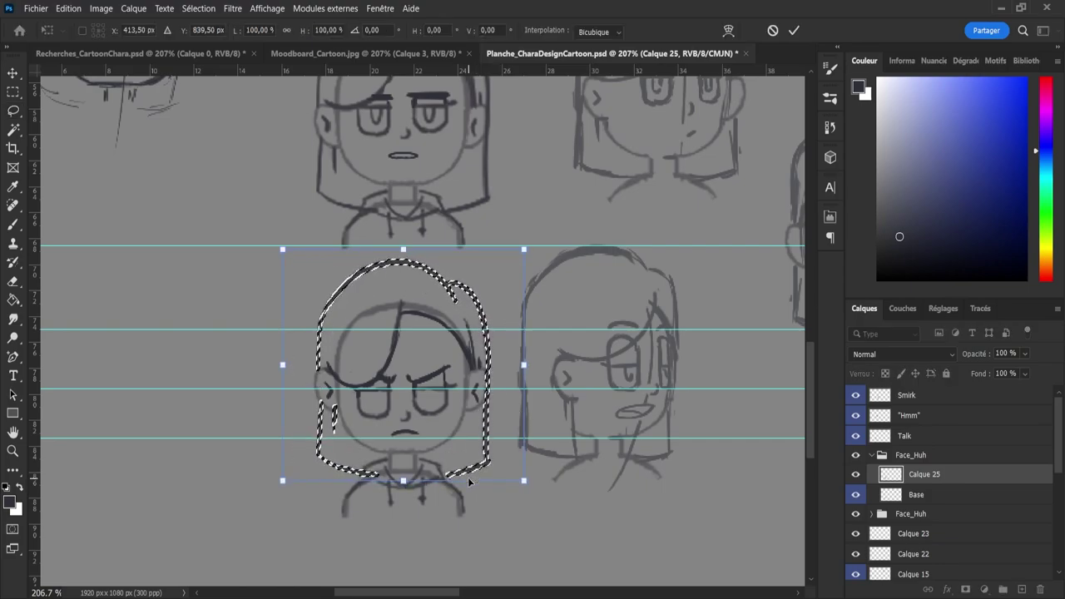
key("Up")
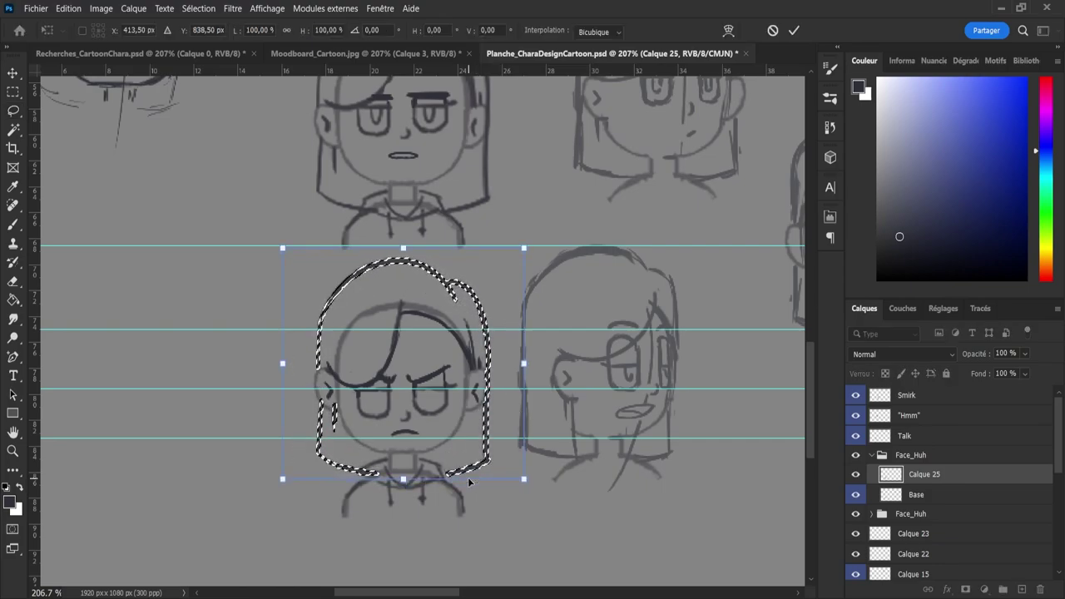
key("Up")
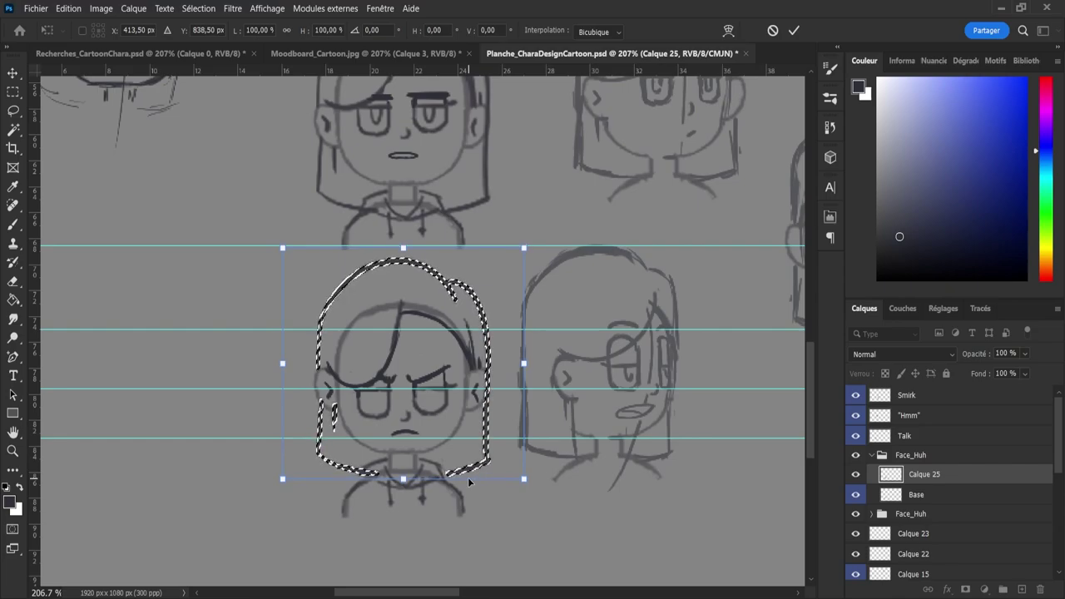
key("Return")
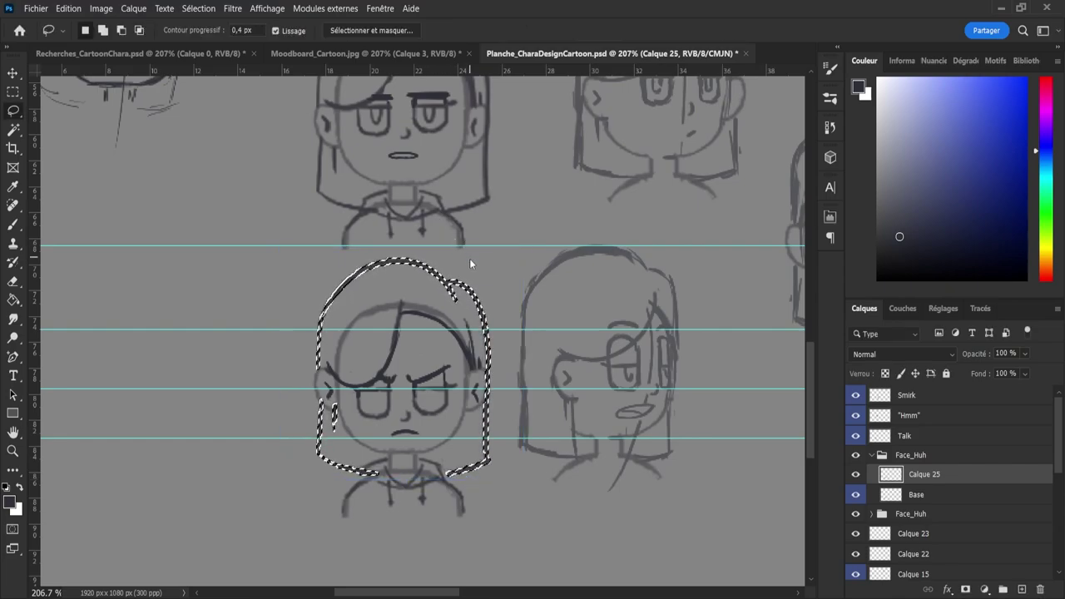
key("ctrl+d")
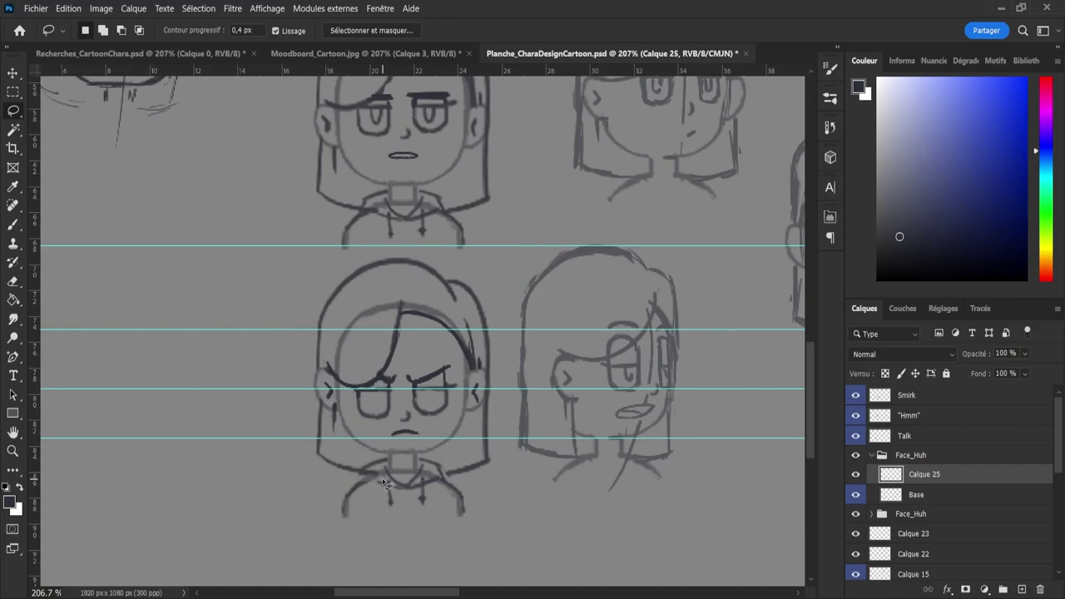
- Clean up and redraw the hood edges where the angry head's hair ends meet them, and save the document
key("e")
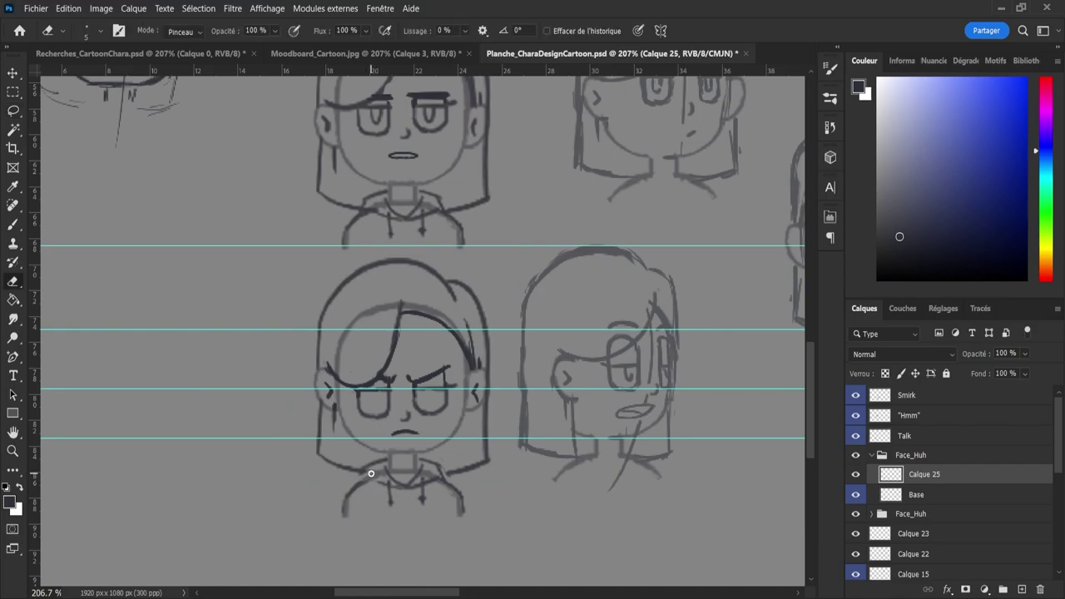
key("b")
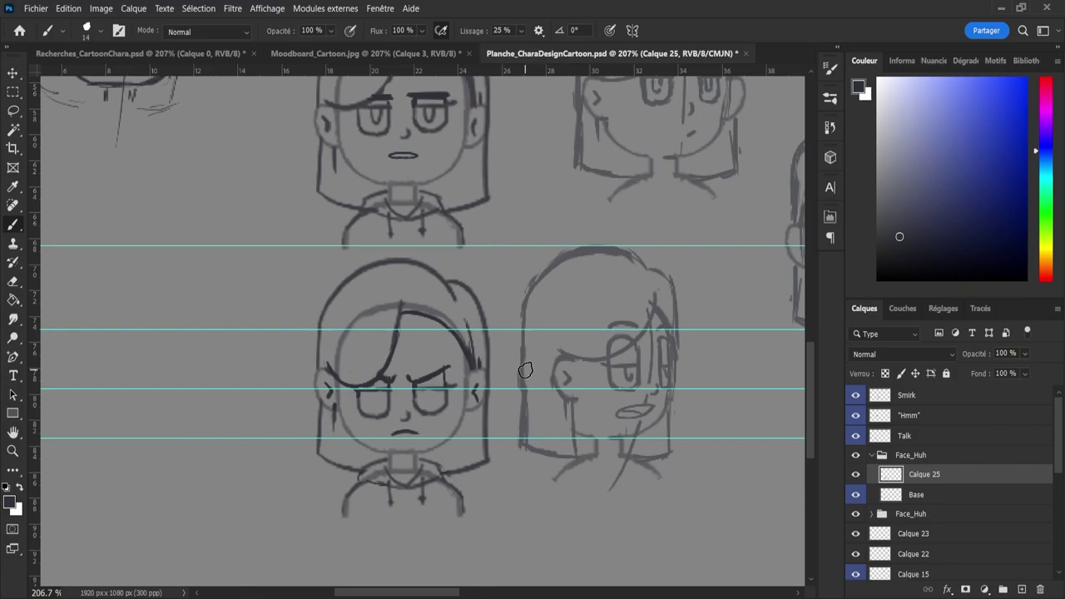
key("e")
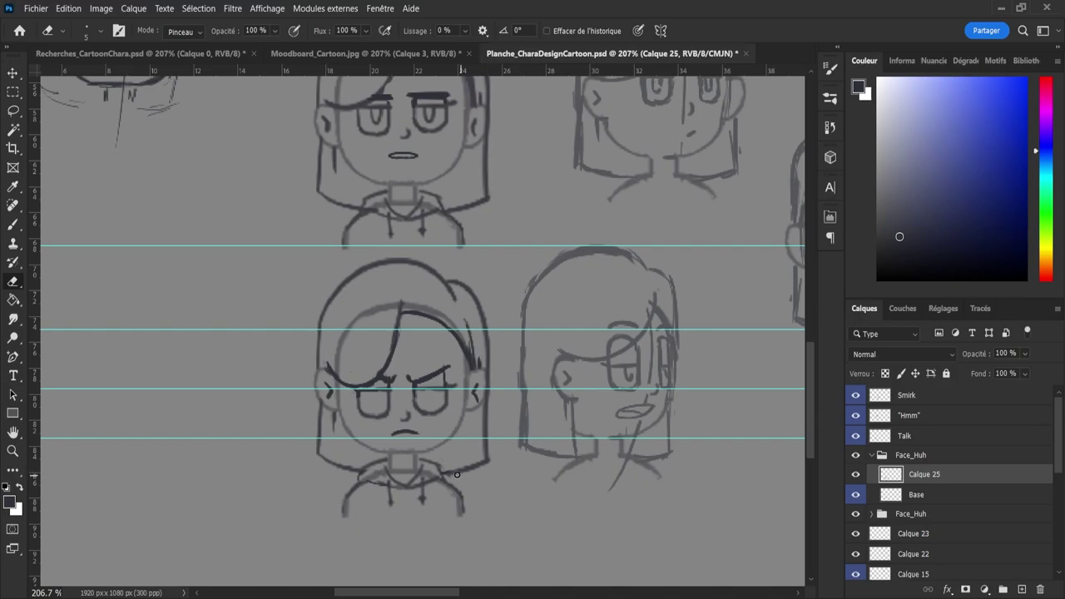
key("z")
left_click_drag(438, 484, 383, 485)
key("ctrl+s")
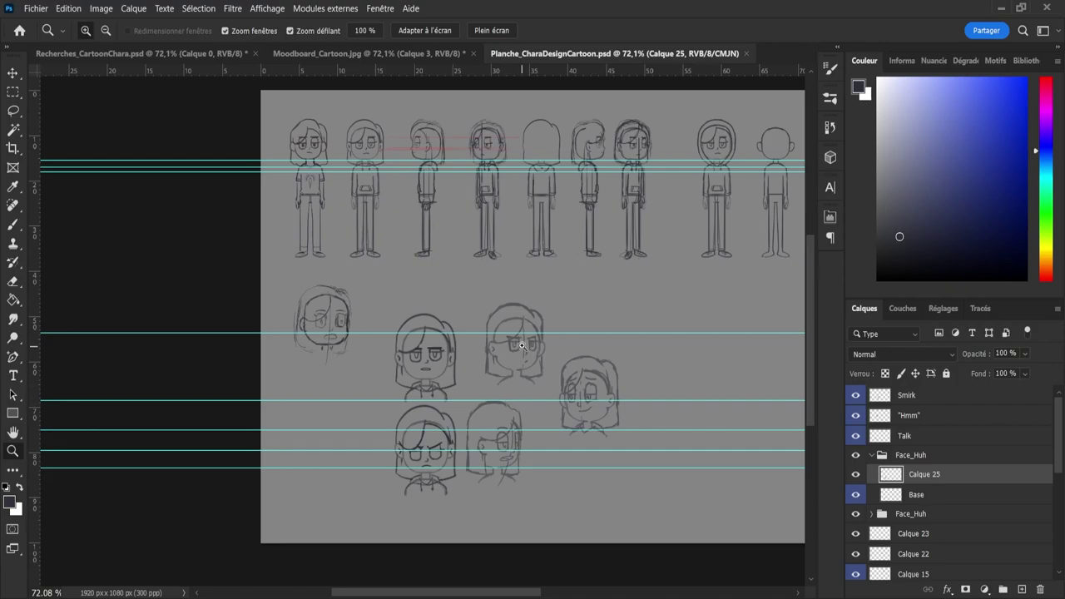
- On the "Hmm" layer, select the head's eyes, eyebrows, nose and mouth and shift them slightly down
scroll(521, 344, "up", 3)
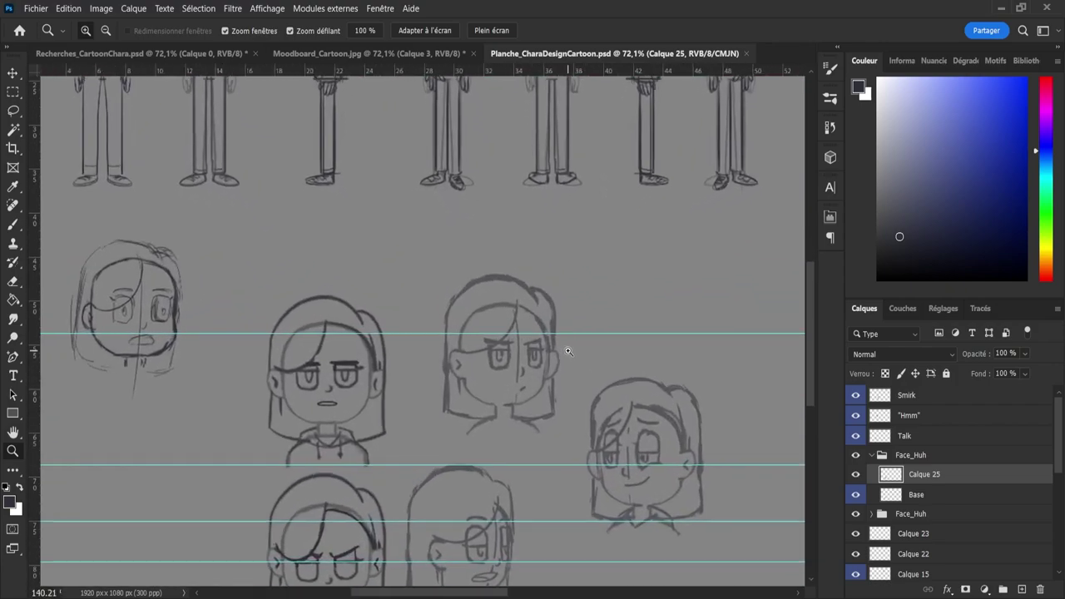
left_click(871, 455)
left_click(909, 417)
key("l")
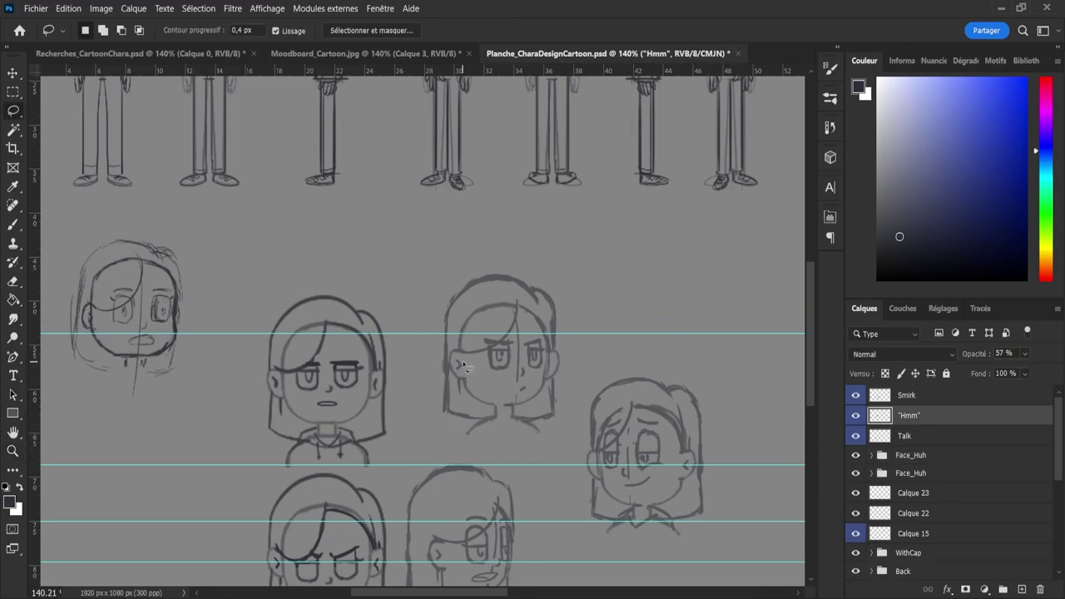
mouse_move(480, 362)
left_mouse_down()
mouse_move(510, 376)
mouse_move(516, 340)
mouse_move(490, 346)
mouse_move(475, 384)
left_mouse_up()
mouse_move(488, 333)
left_mouse_down()
mouse_move(482, 344)
mouse_move(497, 343)
mouse_move(489, 333)
left_mouse_up()
key("ctrl+t")
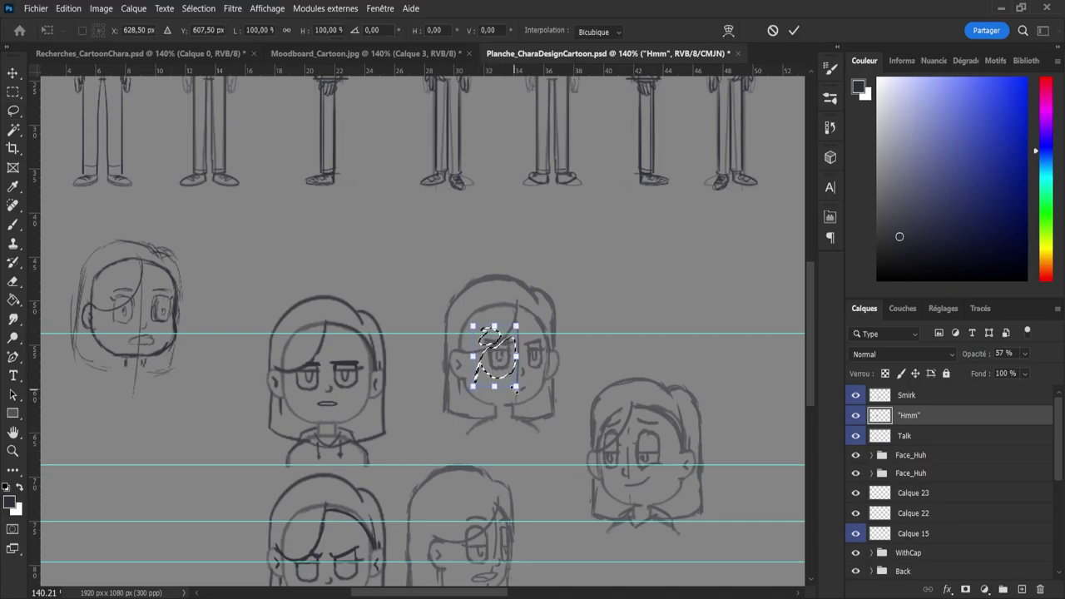
key("Escape")
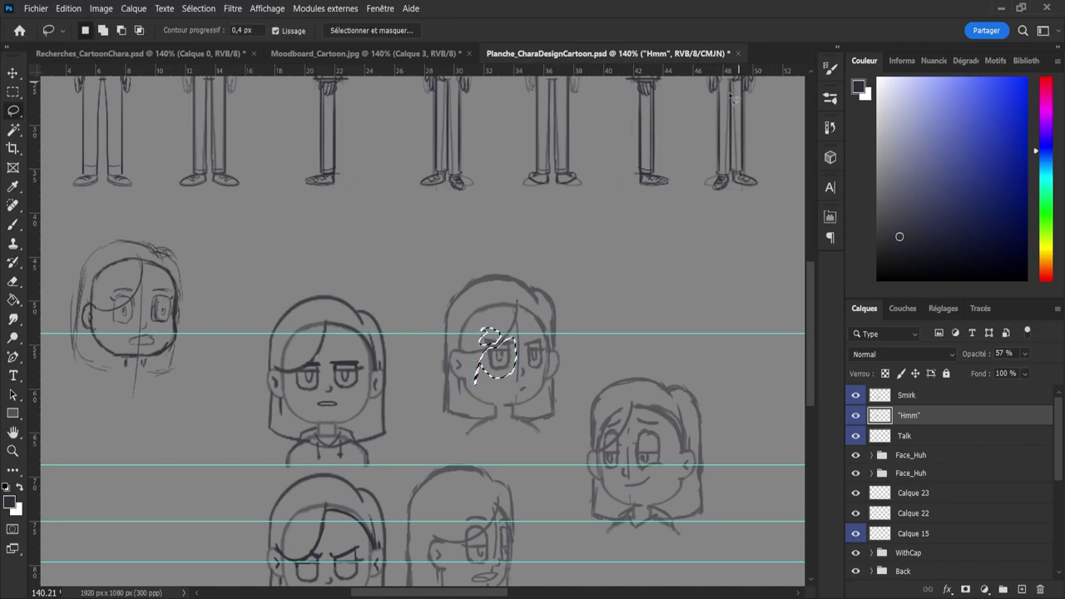
mouse_move(522, 344)
left_mouse_down()
mouse_move(549, 344)
mouse_move(546, 376)
mouse_move(523, 348)
left_mouse_up()
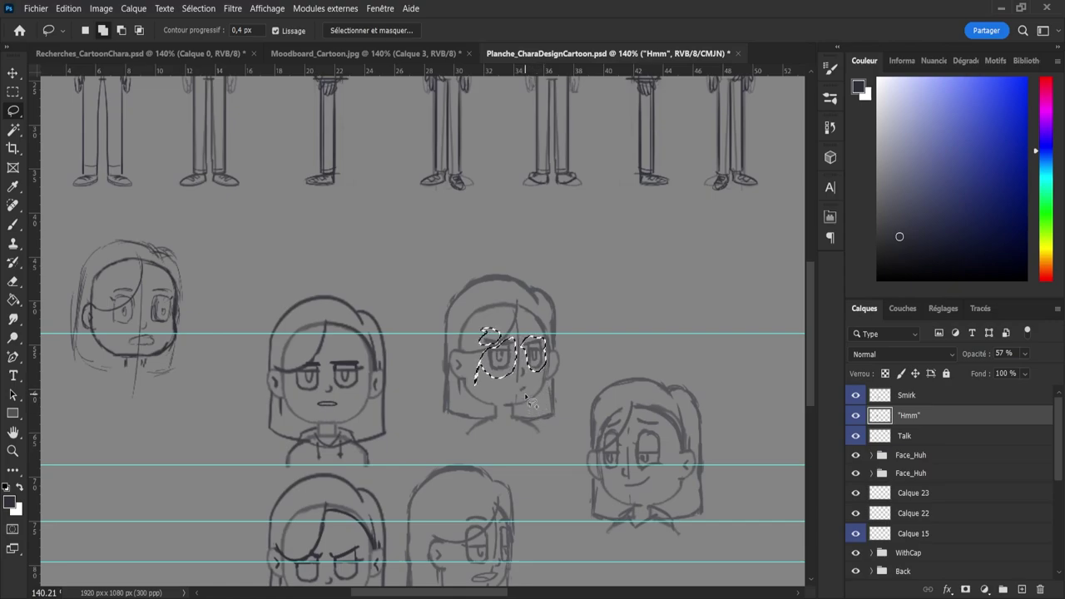
mouse_move(532, 377)
left_mouse_down()
mouse_move(521, 396)
mouse_move(533, 403)
left_mouse_up()
key("ctrl+t")
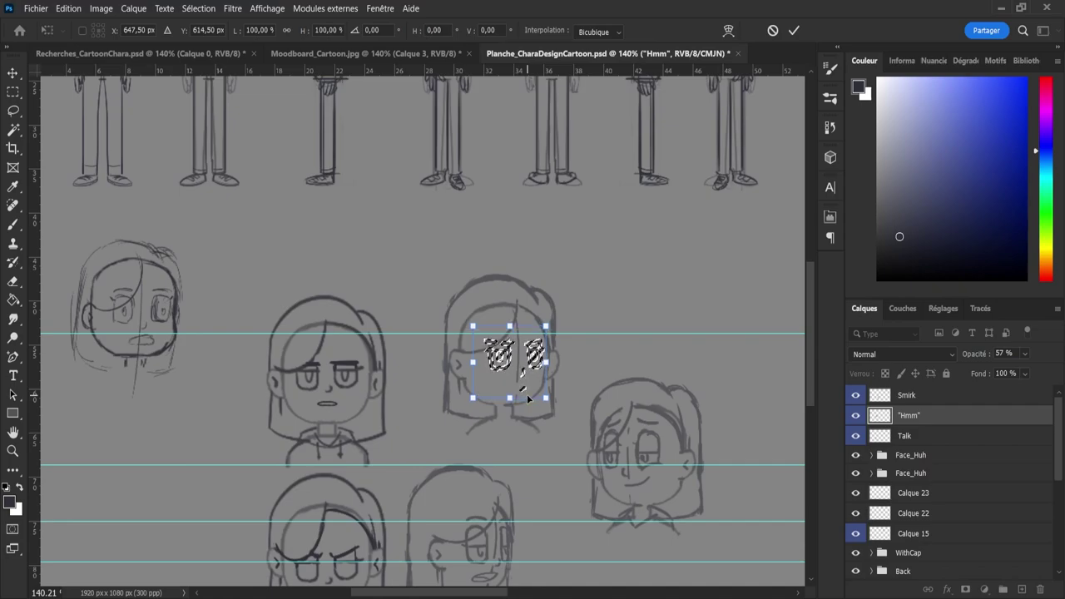
key("Return")
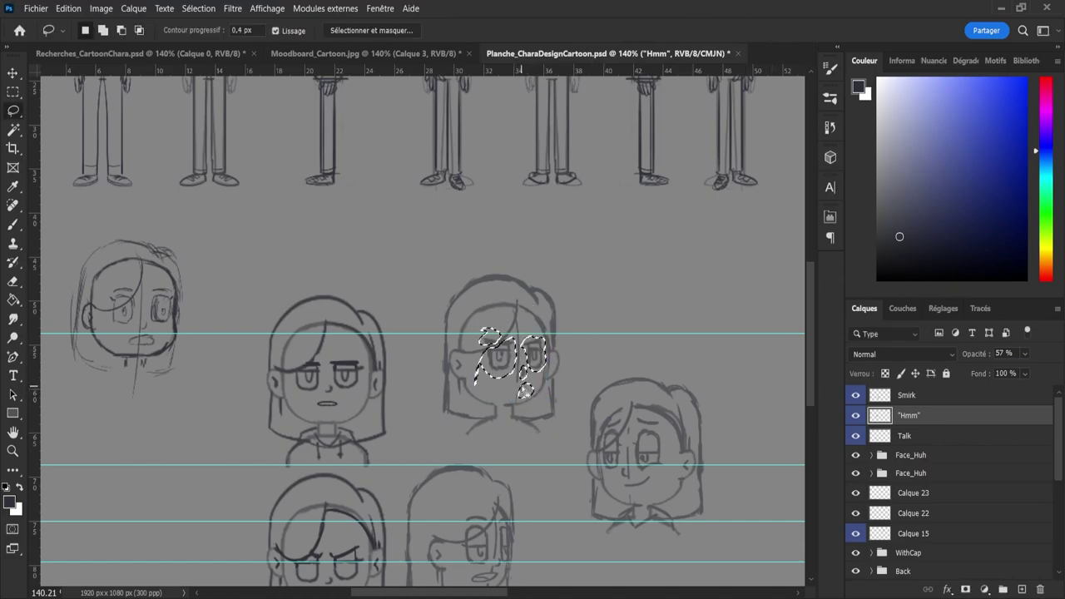
- Remove the nose and mouth from the selection and nudge the eyes and eyebrows up by one pixel
key("alt")
mouse_move(524, 390)
left_mouse_down()
mouse_move(544, 394)
mouse_move(531, 366)
mouse_move(516, 403)
mouse_move(533, 416)
mouse_move(530, 398)
left_mouse_up()
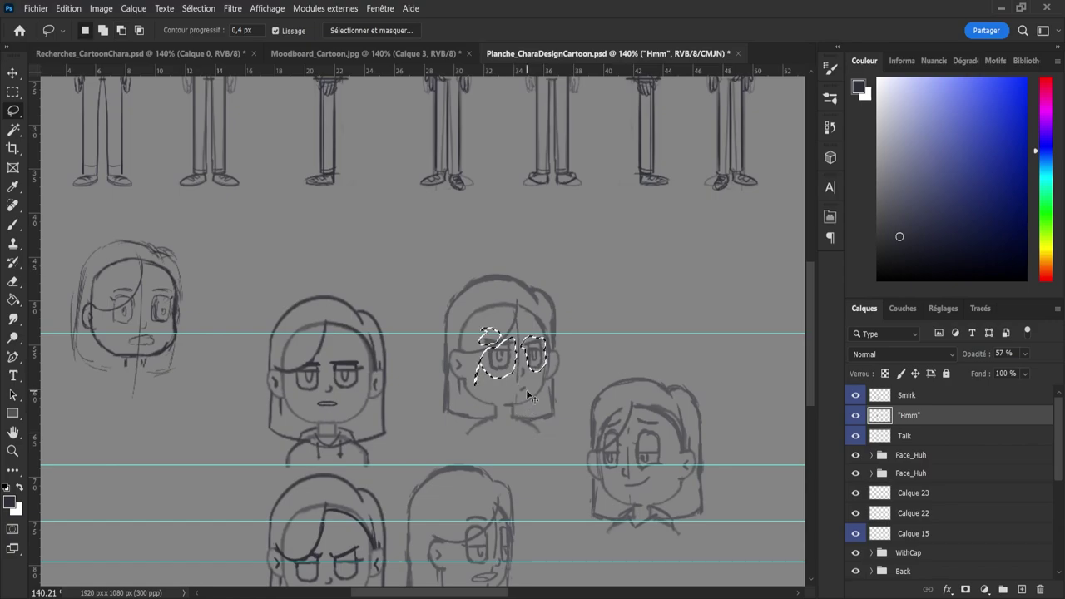
key("ctrl+t")
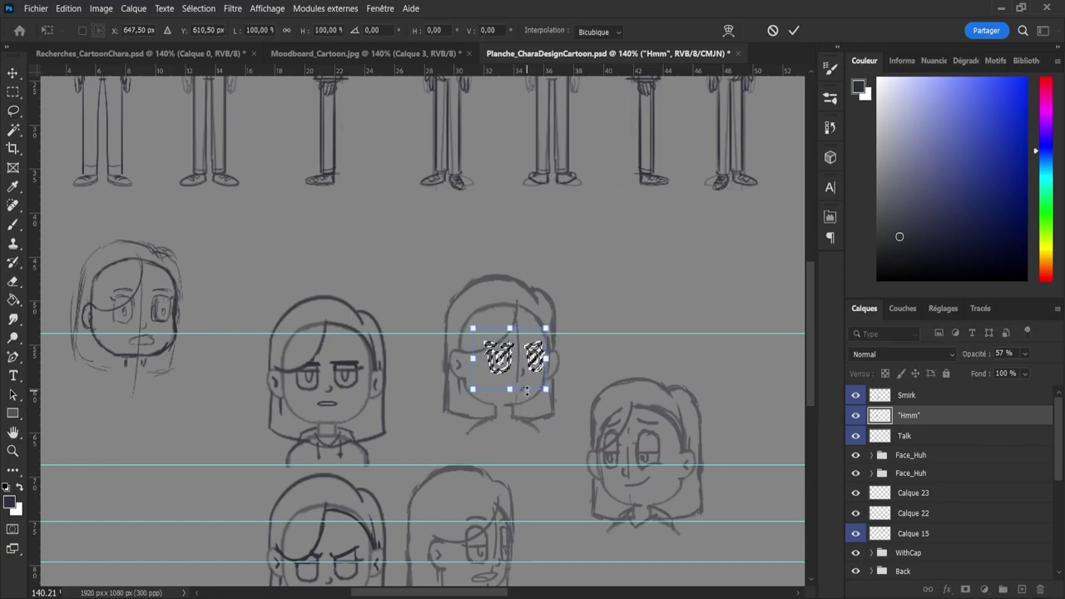
key("Up")
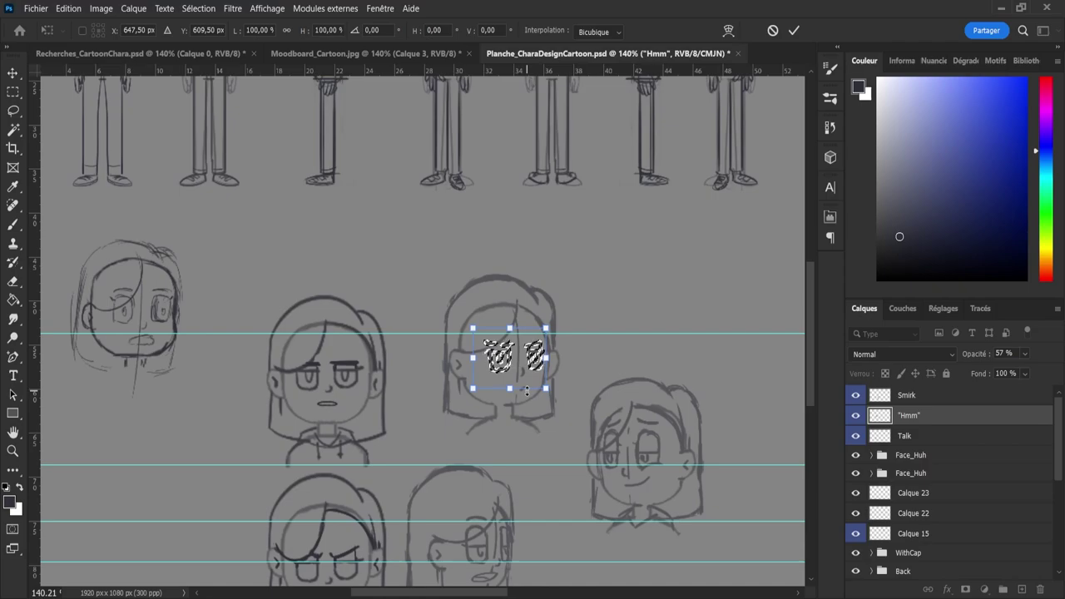
key("Return")
key("ctrl+d")
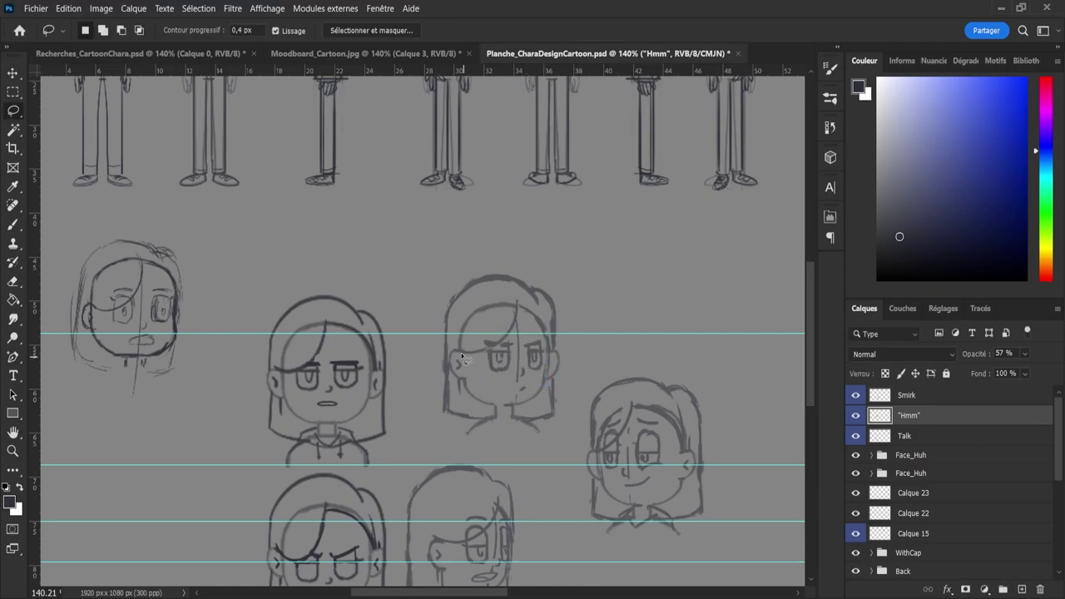
- Select and slightly reposition the "Hmm" head's fringe line, and clean up and redraw the eyebrow beneath it
mouse_move(516, 331)
left_mouse_down()
mouse_move(471, 358)
mouse_move(452, 338)
mouse_move(478, 340)
mouse_move(516, 304)
left_mouse_up()
key("ctrl+t")
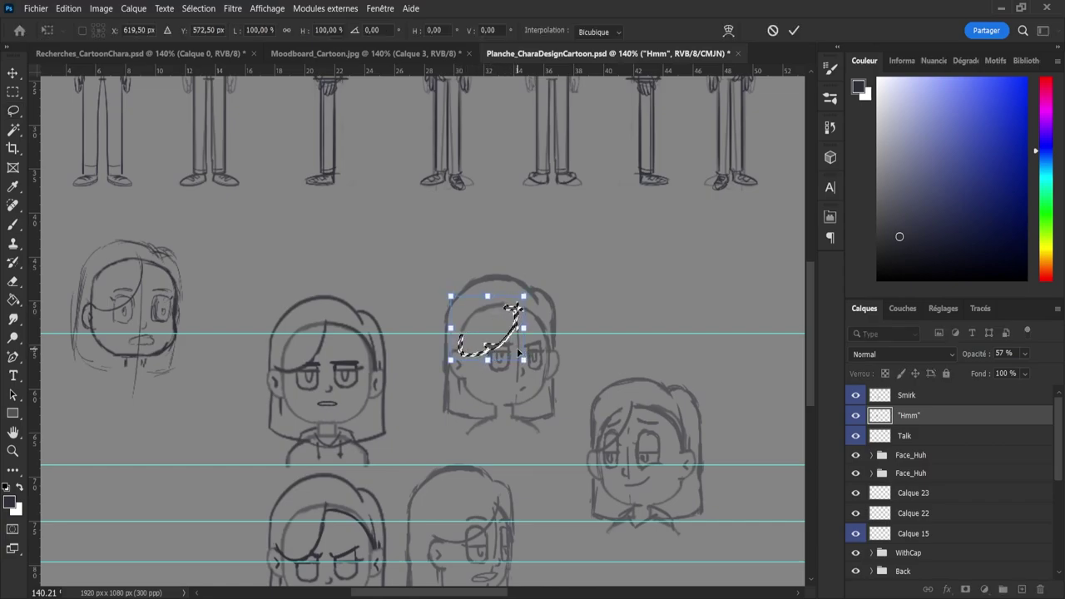
key("Return")
key("ctrl+d")
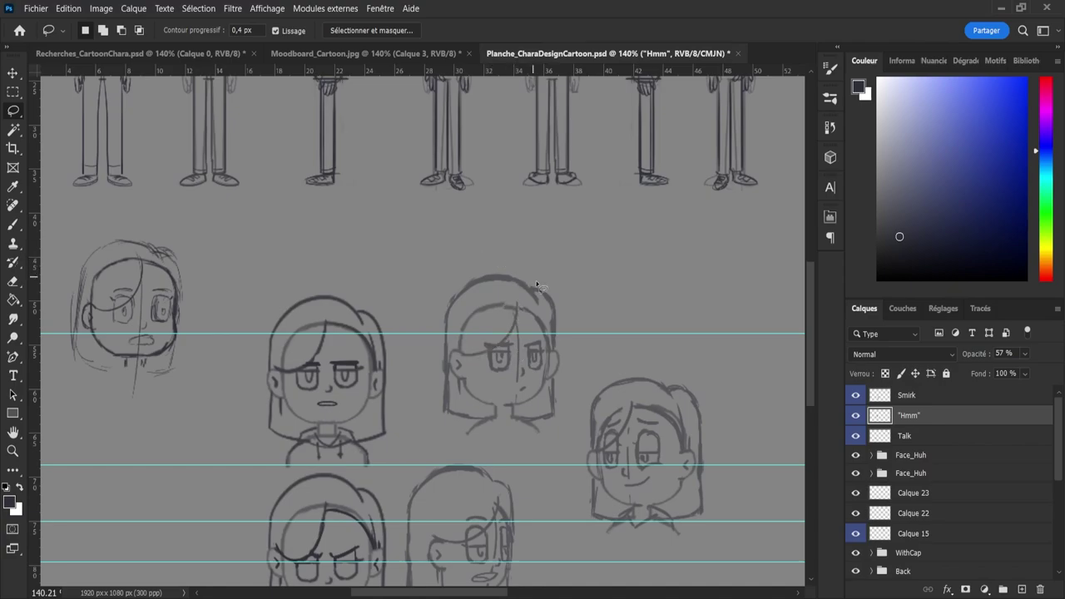
key("e")
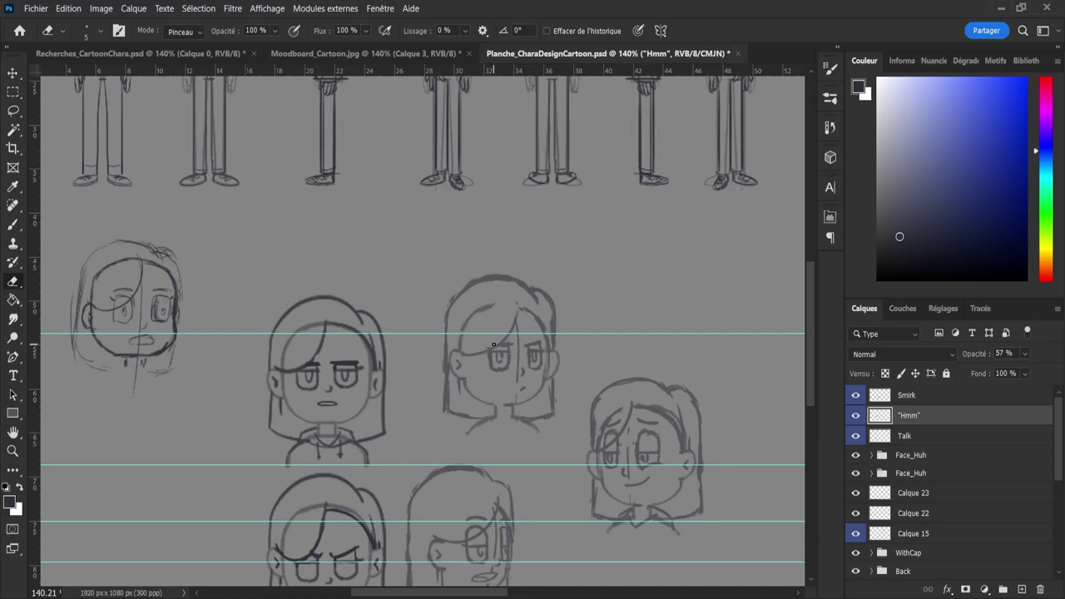
key("b")
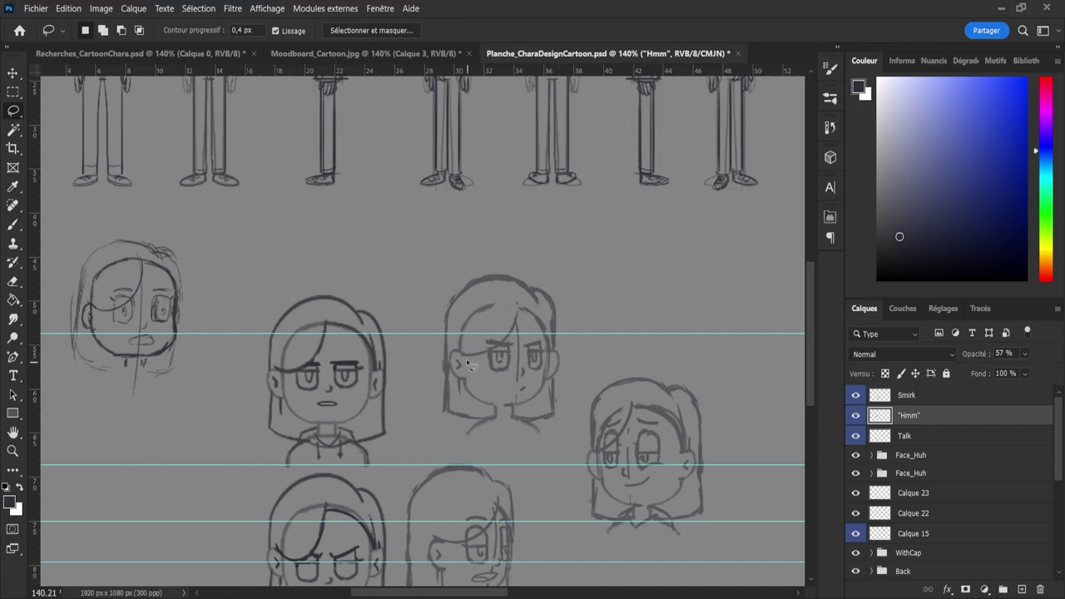
- Select the "Hmm" head's ear on the fringe side, nudge it slightly up and touch up the fringe end beside it
mouse_move(455, 349)
left_mouse_down()
mouse_move(450, 381)
mouse_move(478, 376)
left_mouse_up()
key("ctrl+t")
key("Up")
key("Up")
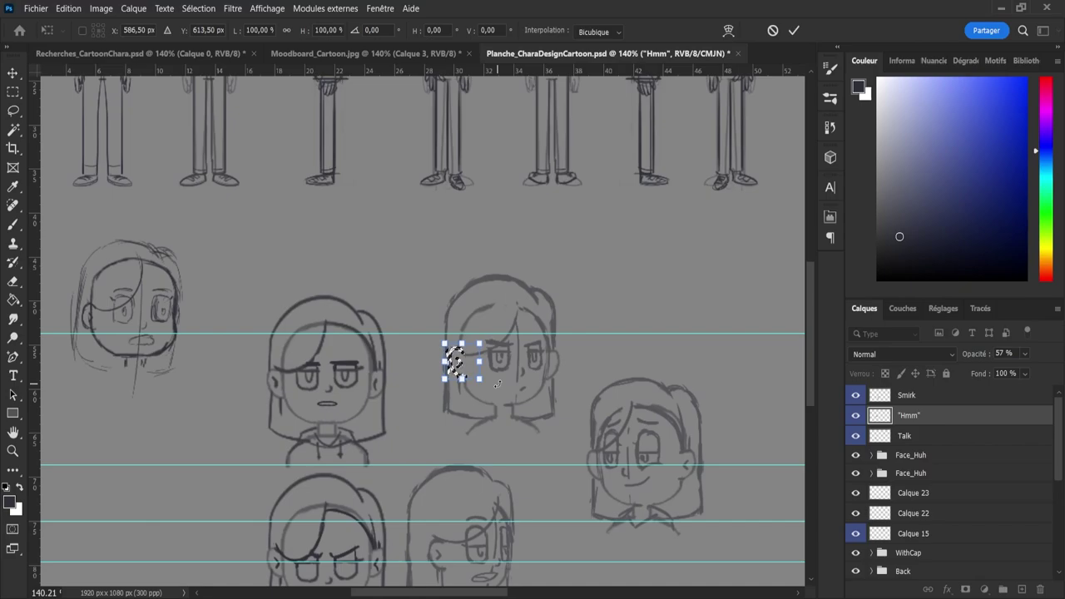
key("Return")
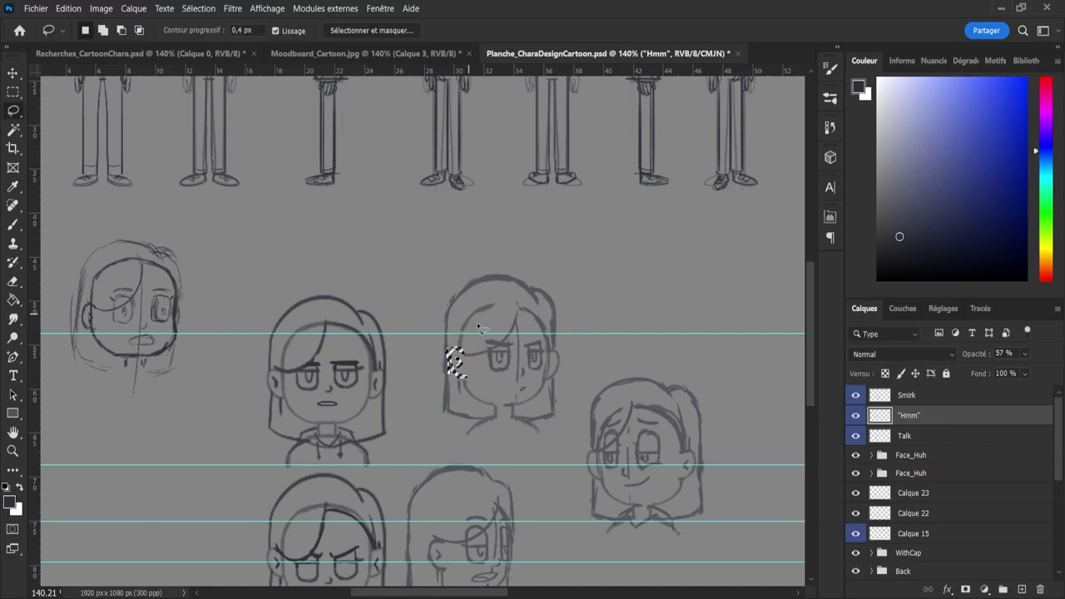
key("ctrl+d")
key("b")
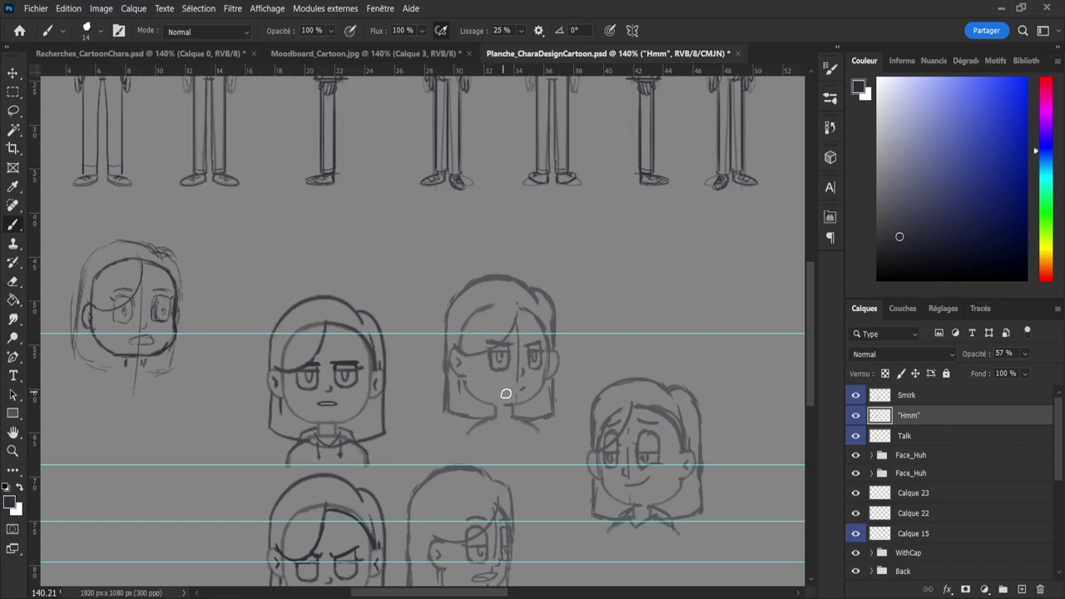
key("l")
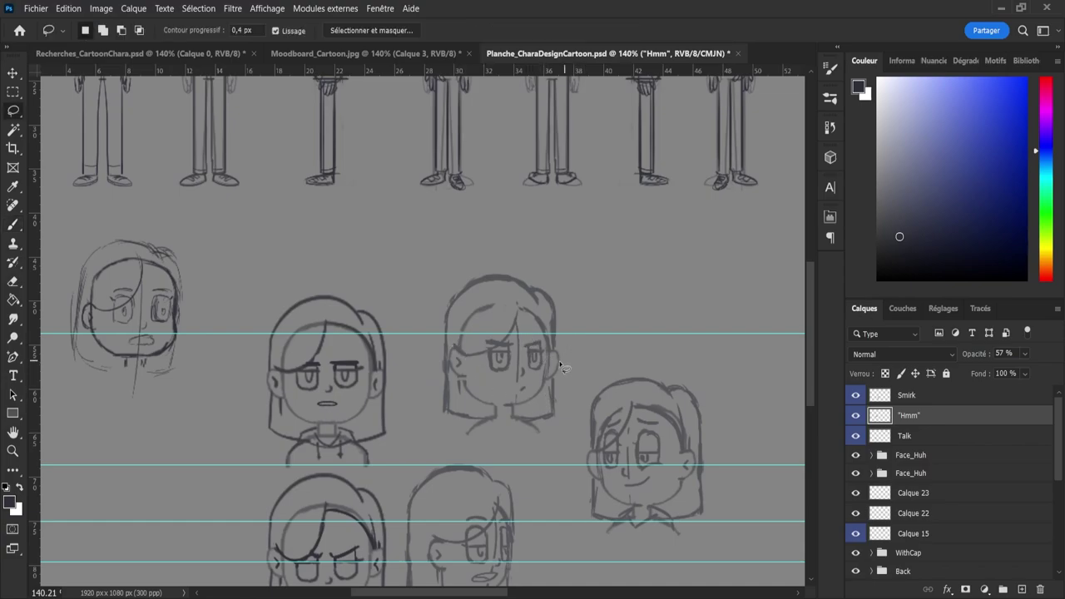
- Select the "Hmm" head's ear on the far side and nudge it up 4 px and slightly inward against the face
mouse_move(562, 351)
left_mouse_down()
mouse_move(556, 385)
mouse_move(545, 379)
mouse_move(559, 348)
left_mouse_up()
key("ctrl+t")
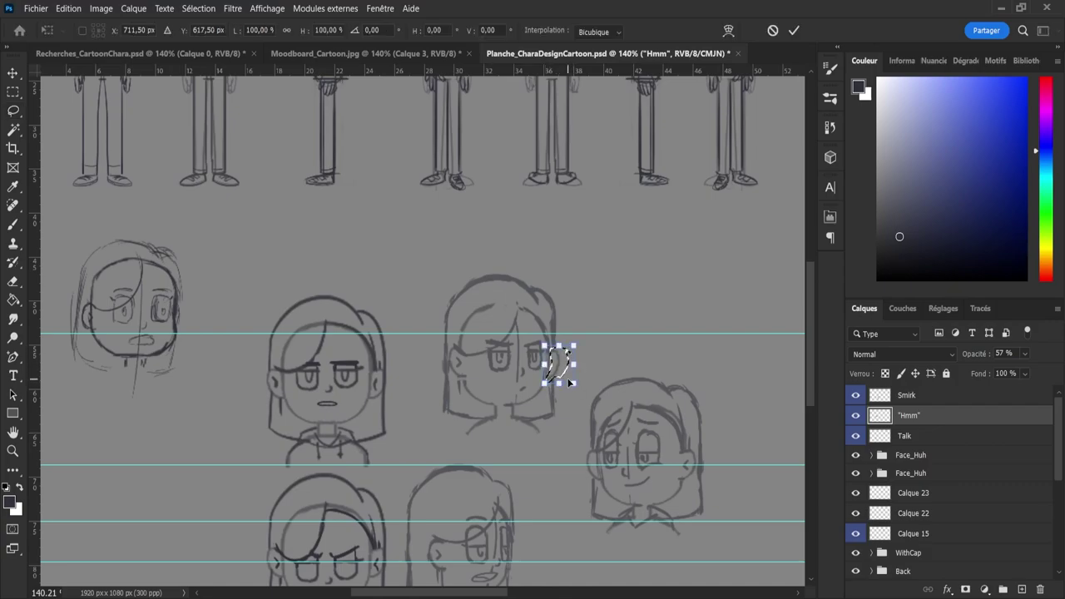
key("Up")
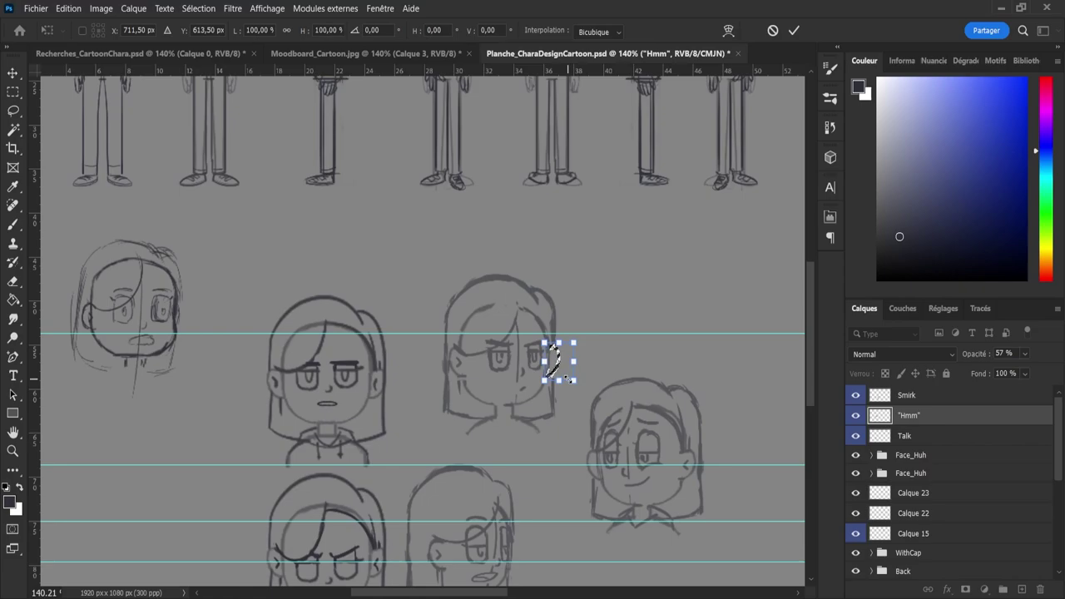
key("Left")
key("Return")
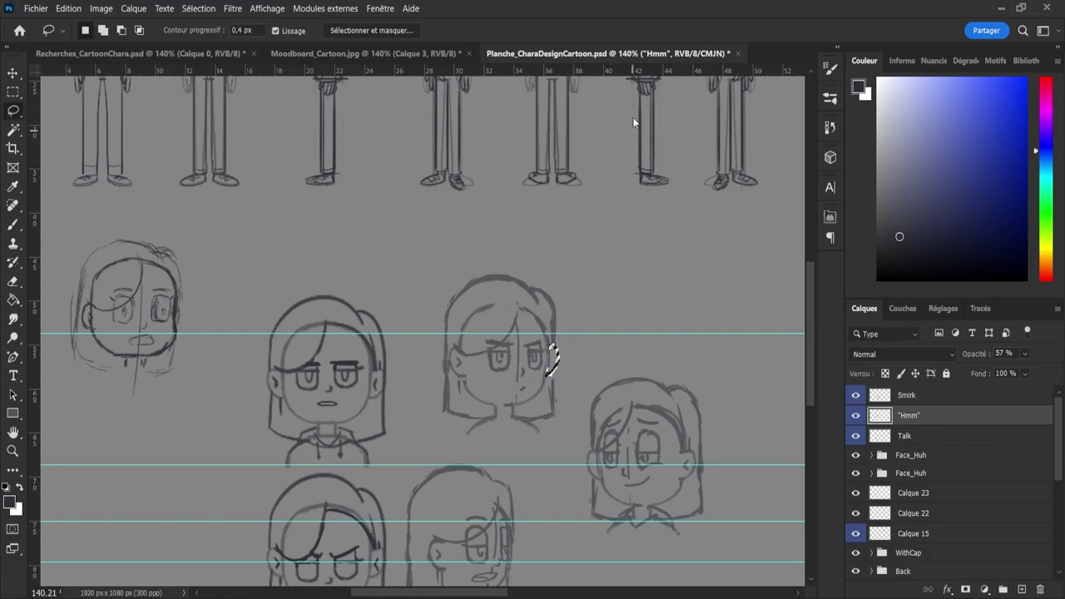
key("ctrl+d")
- Draw and refine the inner hair line running down from the "Hmm" head's fringe-side ear to the hair ends
key("b")
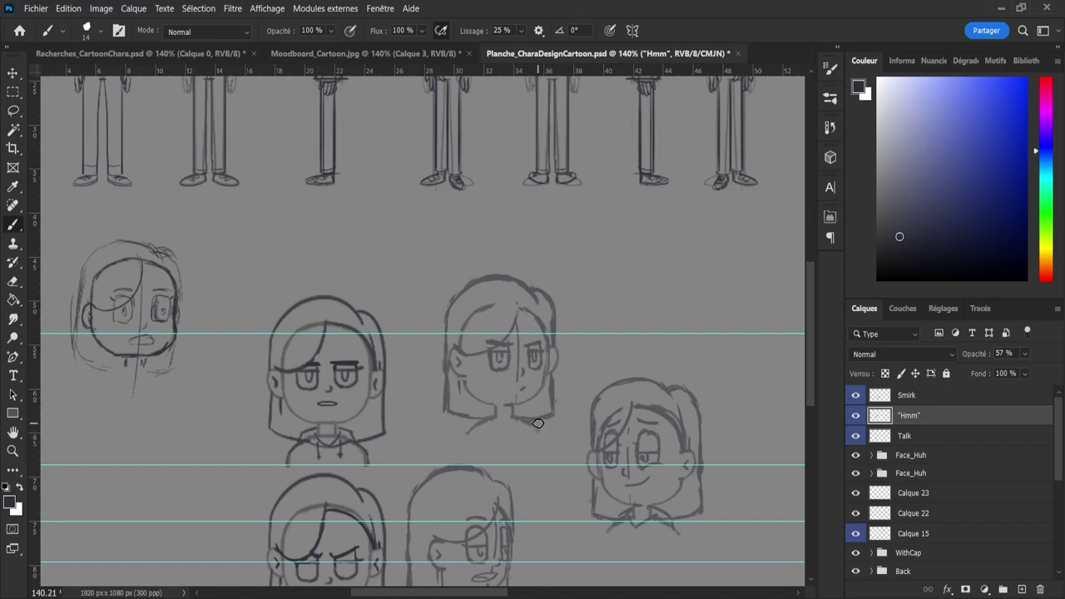
left_click_drag(464, 379, 464, 414)
key("e")
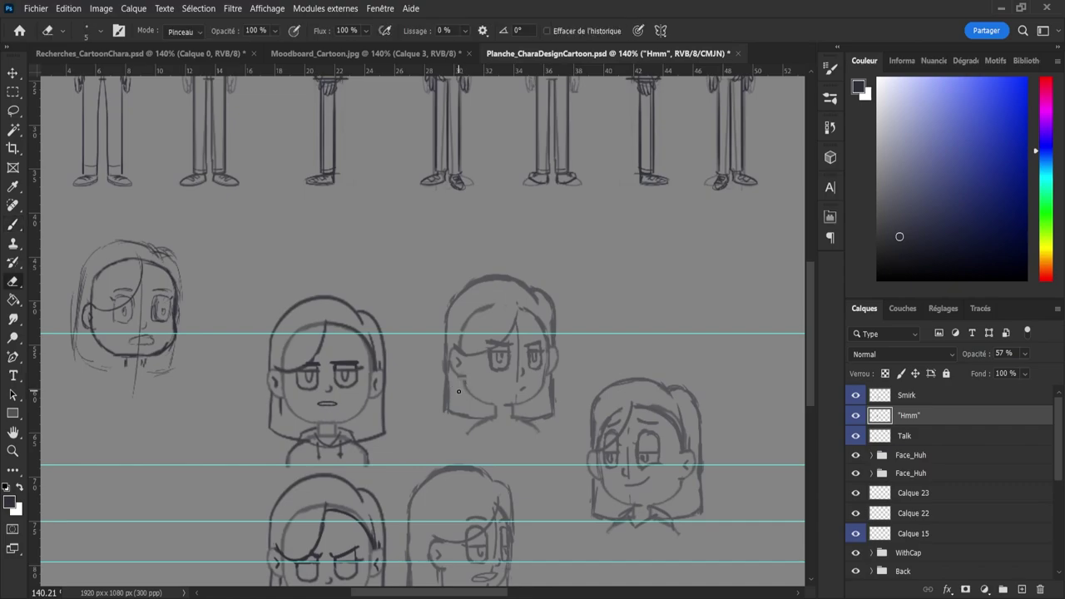
key("b")
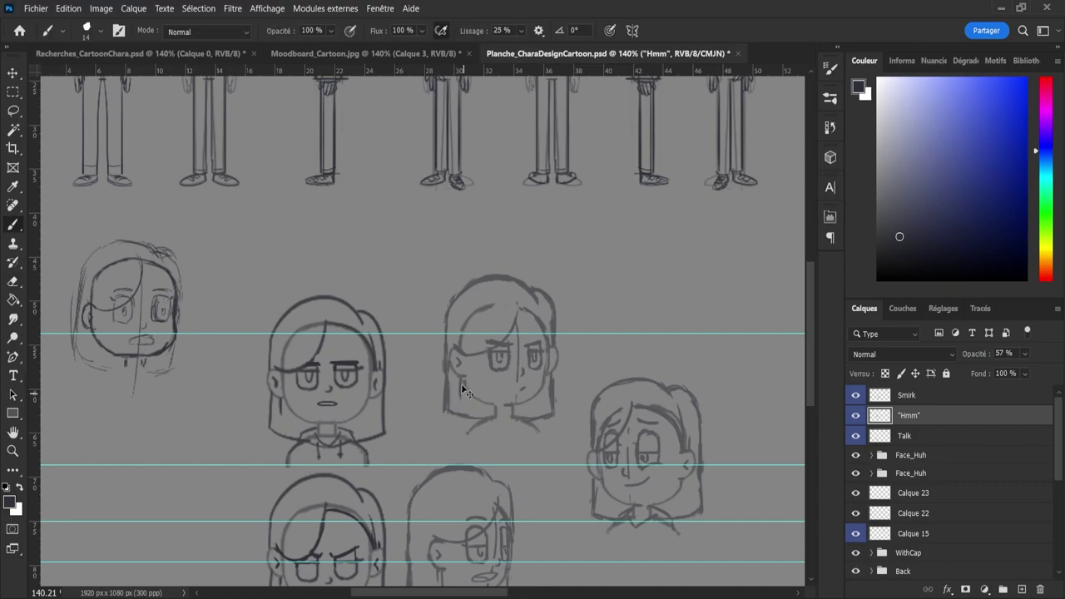
left_click_drag(462, 380, 464, 412)
- Draw the inner hair line from the Smirk head's ear down to its hair ends, redoing the first stroke
key("z")
left_click_drag(500, 423, 491, 463)
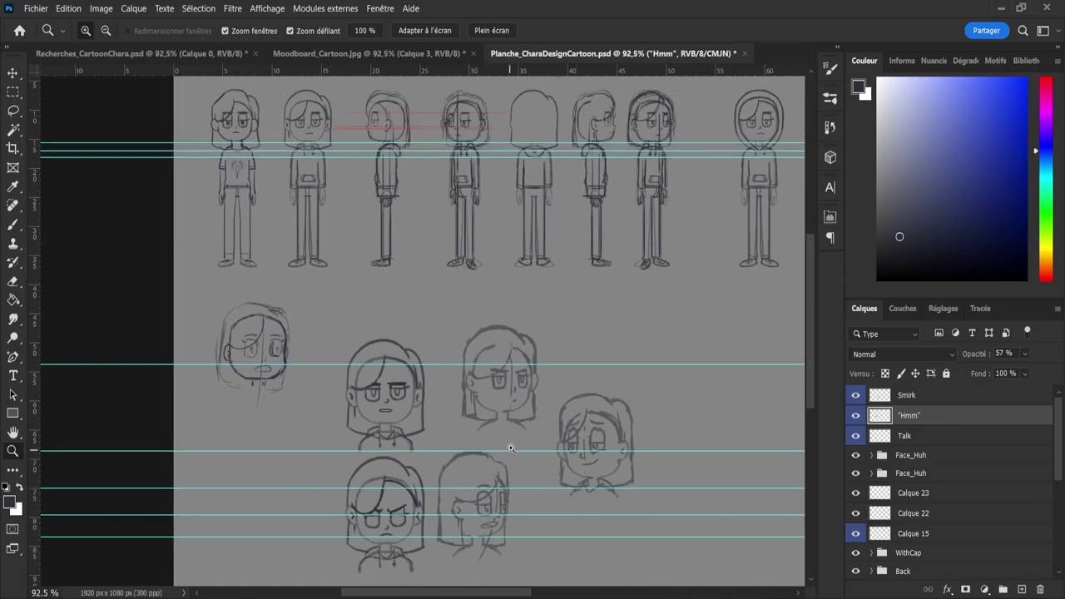
left_click_drag(629, 507, 658, 504)
key("b")
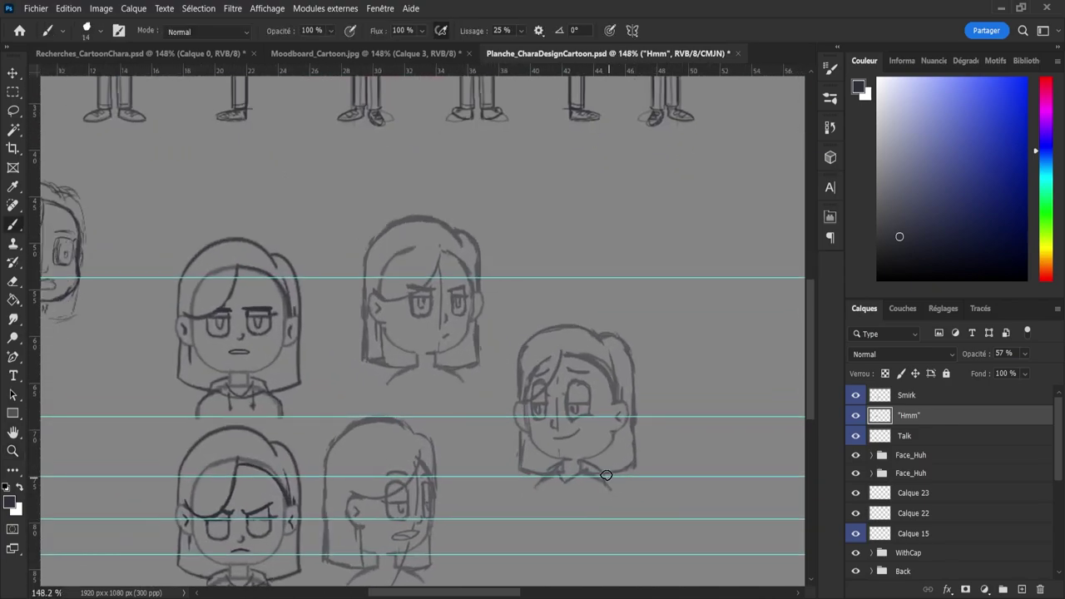
left_click_drag(621, 432, 614, 471)
key("ctrl+z")
key("ctrl+z")
mouse_move(618, 434)
left_mouse_down()
mouse_move(615, 474)
mouse_move(635, 467)
left_mouse_up()
- Check the expression heads as a group and save the character sheet
key("z")
mouse_move(634, 387)
left_mouse_down()
mouse_move(600, 387)
mouse_move(578, 440)
left_mouse_up()
left_click(578, 440)
left_click(562, 404)
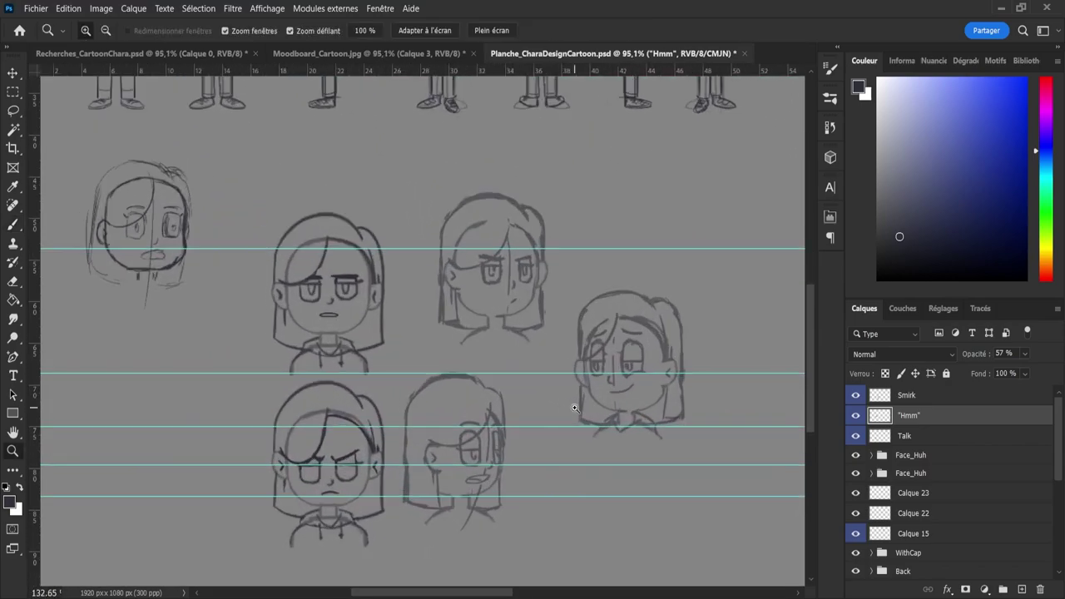
key("b")
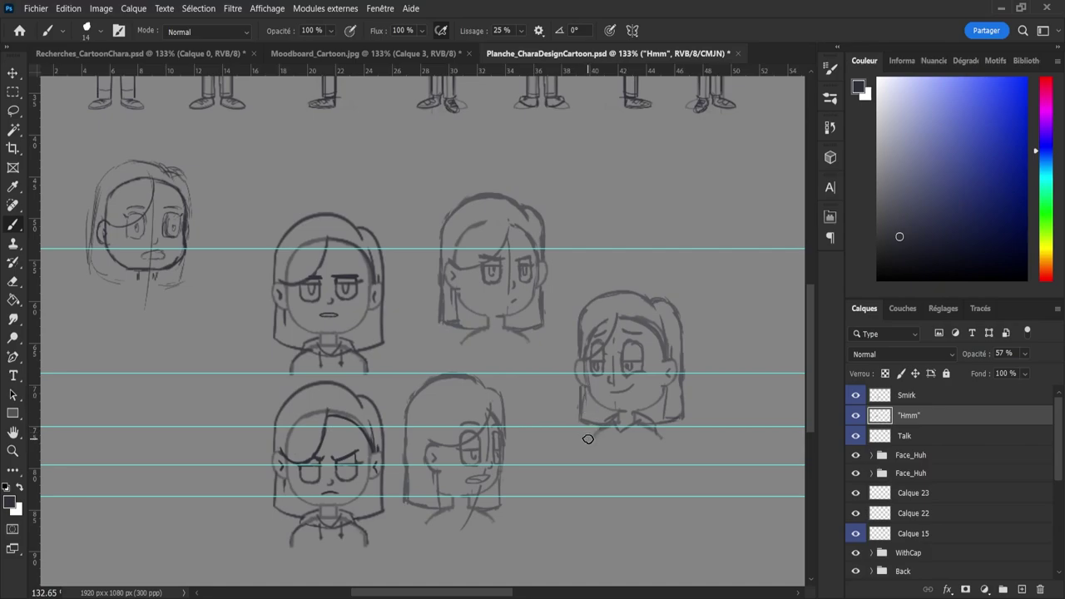
key("z")
left_click_drag(585, 458, 580, 470)
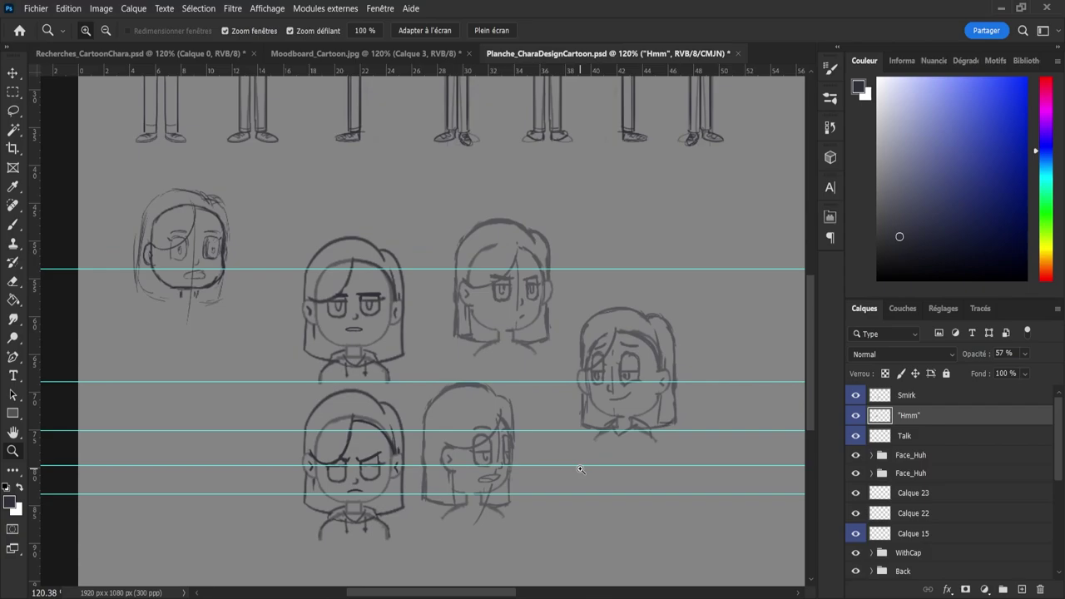
key("ctrl+s")
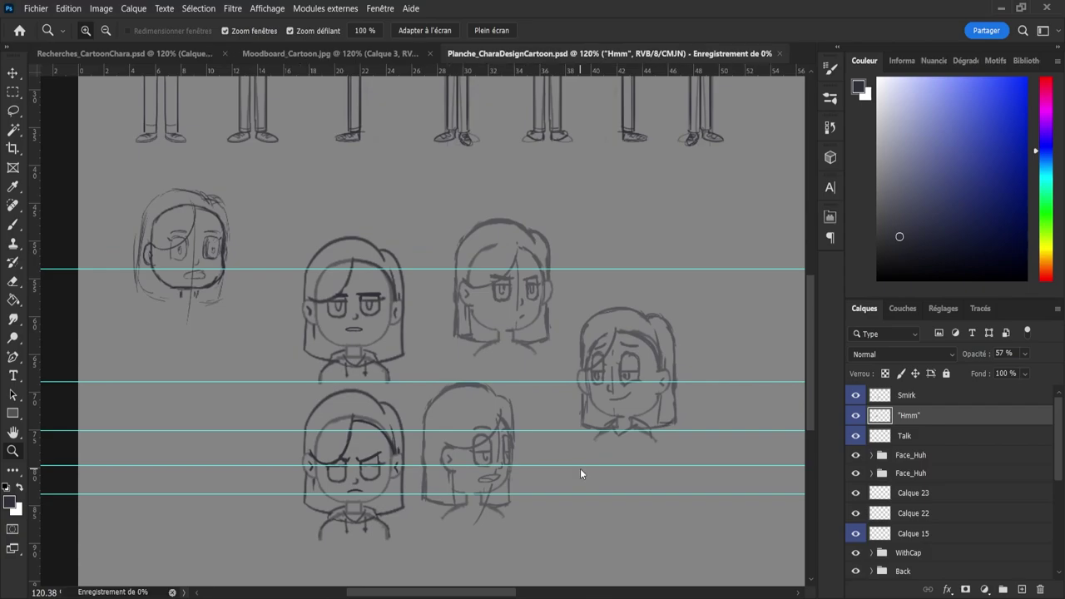
- Select the Talk layer and move its head slightly up and away from the angry head
mouse_move(607, 396)
left_mouse_down()
mouse_move(551, 396)
mouse_move(620, 389)
mouse_move(595, 387)
mouse_move(609, 384)
left_mouse_up()
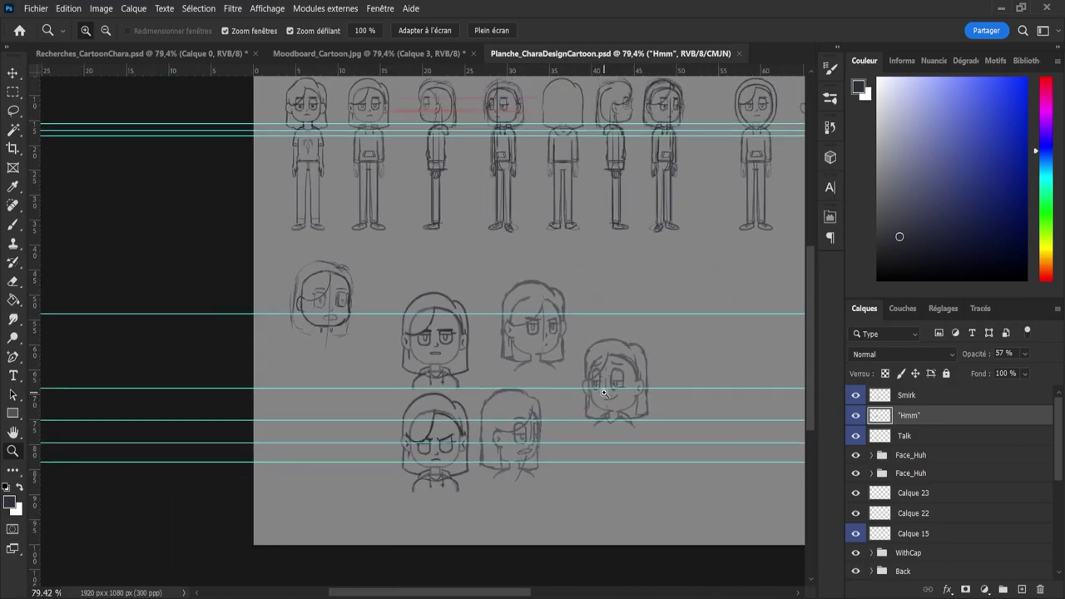
left_click_drag(596, 388, 634, 400)
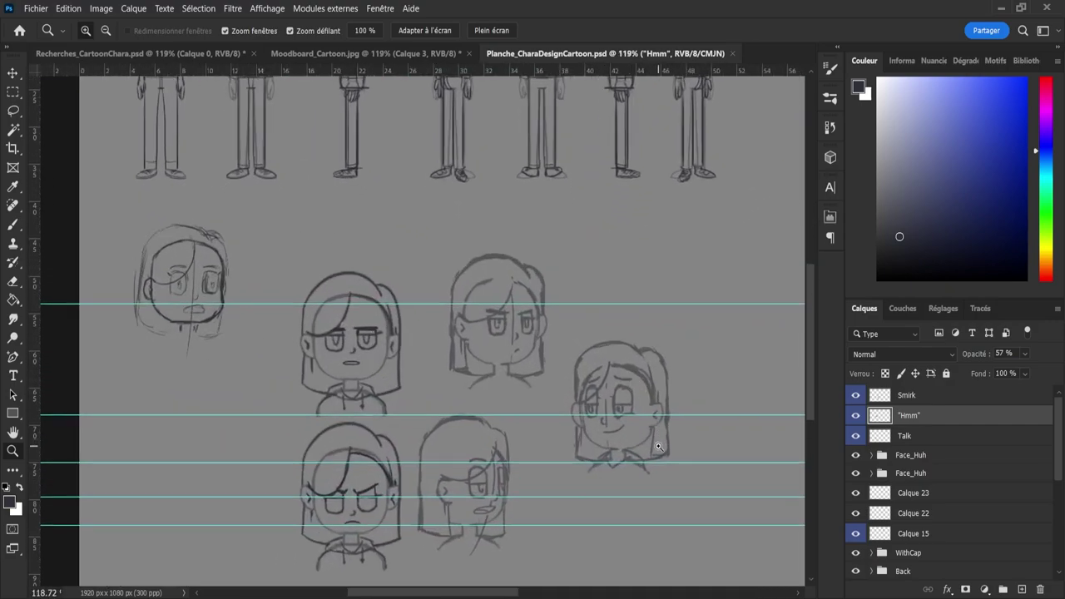
left_click(905, 438)
key("v")
mouse_move(482, 490)
left_mouse_down()
mouse_move(499, 482)
mouse_move(493, 471)
left_mouse_up()
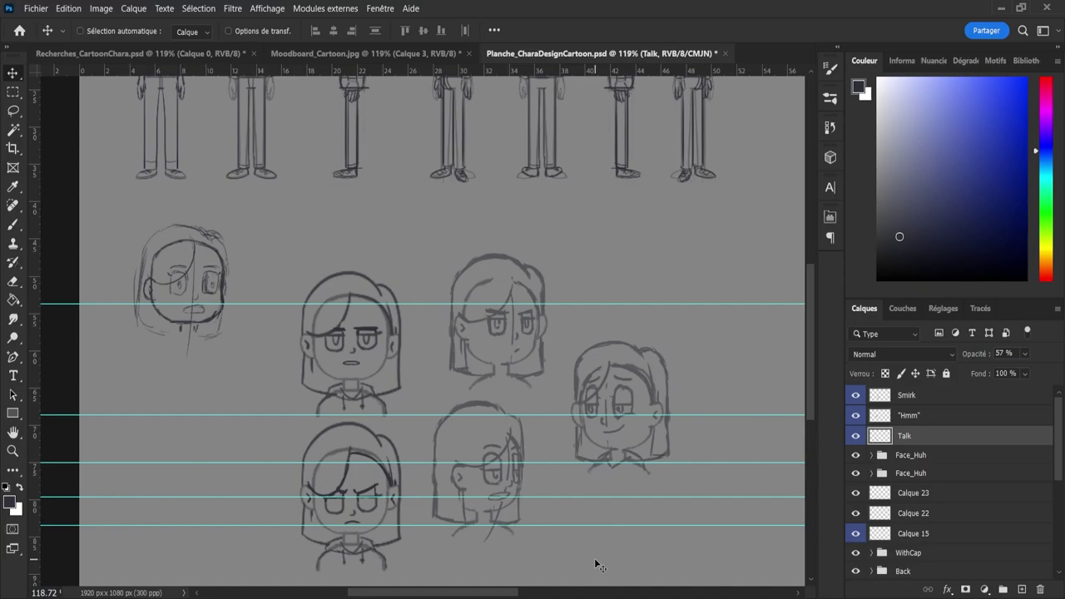
key("z")
left_click_drag(547, 457, 518, 454)
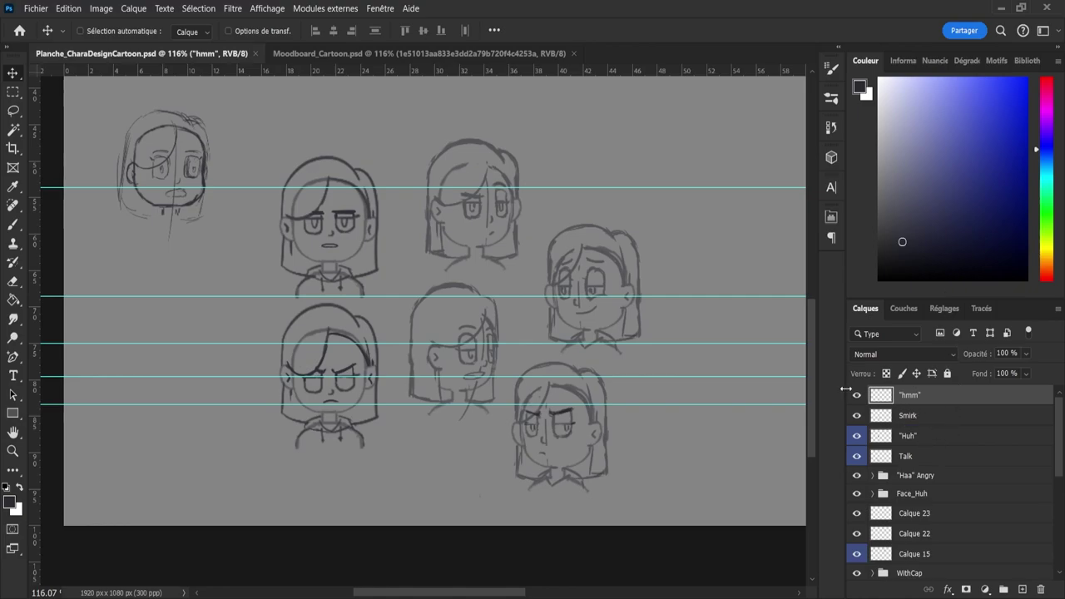
- Identify the "hmm" layer's head by toggling its visibility and move it up above the Smirk head
left_click(857, 396)
left_click(857, 396)
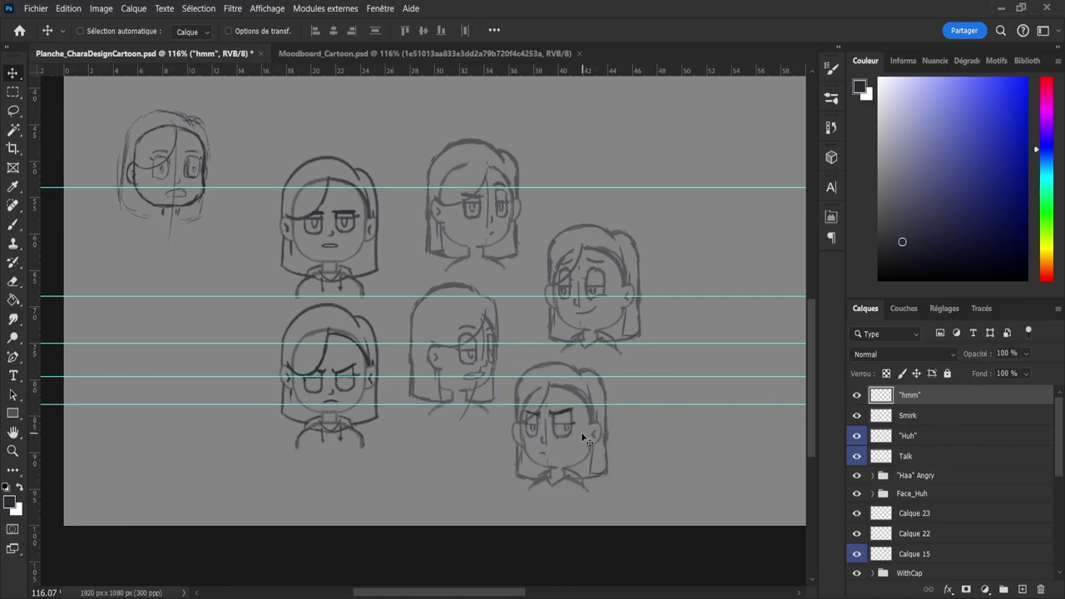
mouse_move(581, 432)
left_mouse_down()
mouse_move(668, 154)
mouse_move(620, 164)
mouse_move(606, 150)
left_mouse_up()
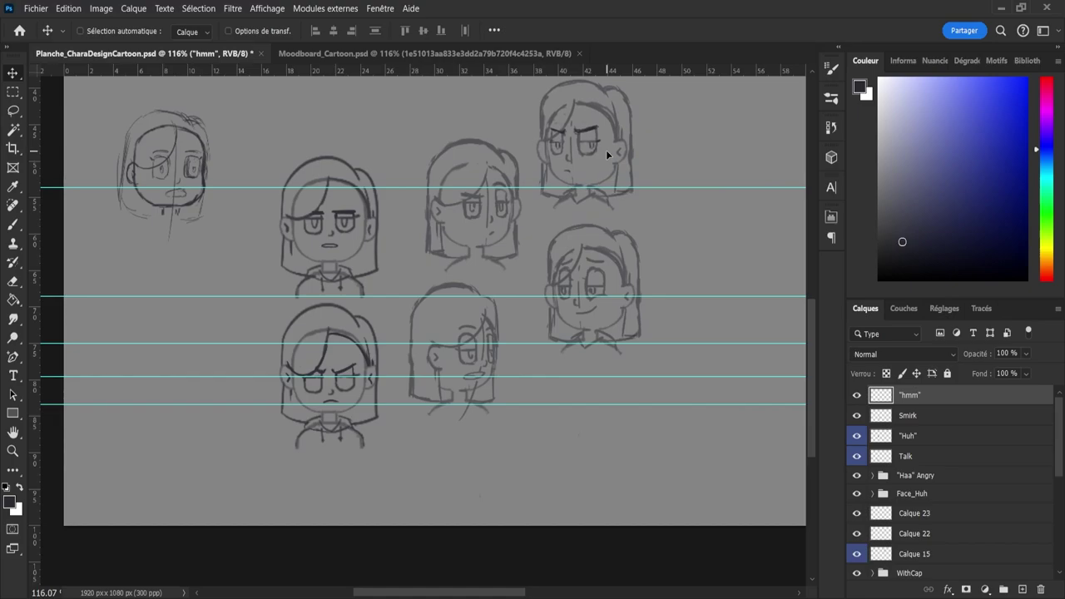
- Move the Smirk head and the Talk head further right to open space beside the front-facing heads
left_click(915, 416)
left_click_drag(577, 259, 625, 259)
left_click(901, 457)
mouse_move(509, 351)
left_mouse_down()
mouse_move(531, 344)
mouse_move(539, 354)
left_mouse_up()
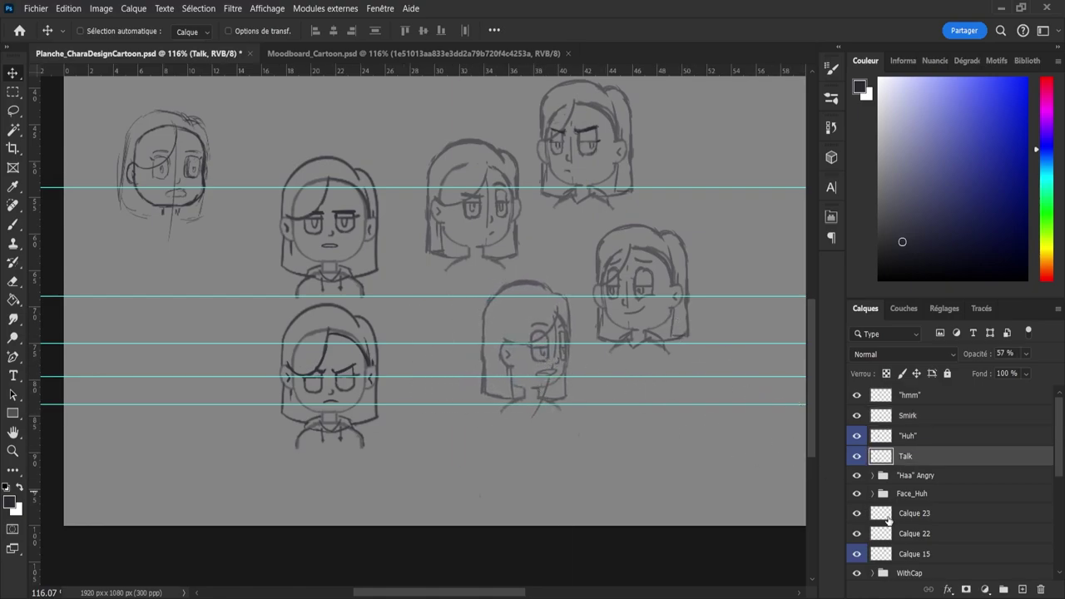
- Move the "Haa" Angry group above the Smirk head and place the "hmm" head beside the Talk head
left_click(865, 481)
left_click(860, 480)
left_click(860, 480)
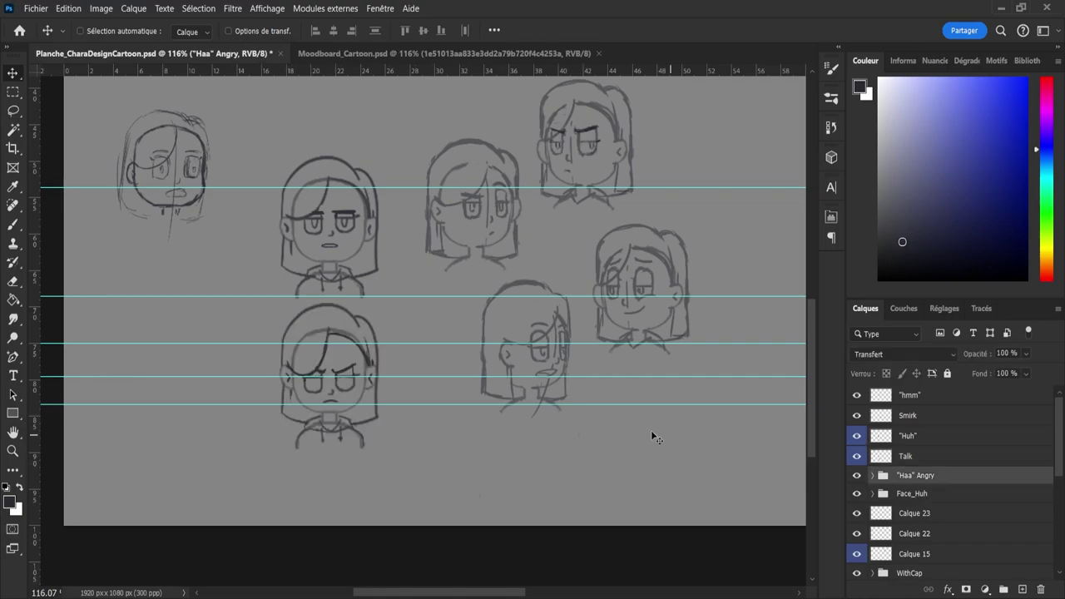
mouse_move(325, 377)
left_mouse_down()
mouse_move(374, 386)
mouse_move(418, 362)
mouse_move(621, 175)
mouse_move(594, 146)
mouse_move(416, 349)
mouse_move(395, 353)
left_mouse_up()
left_click(912, 396)
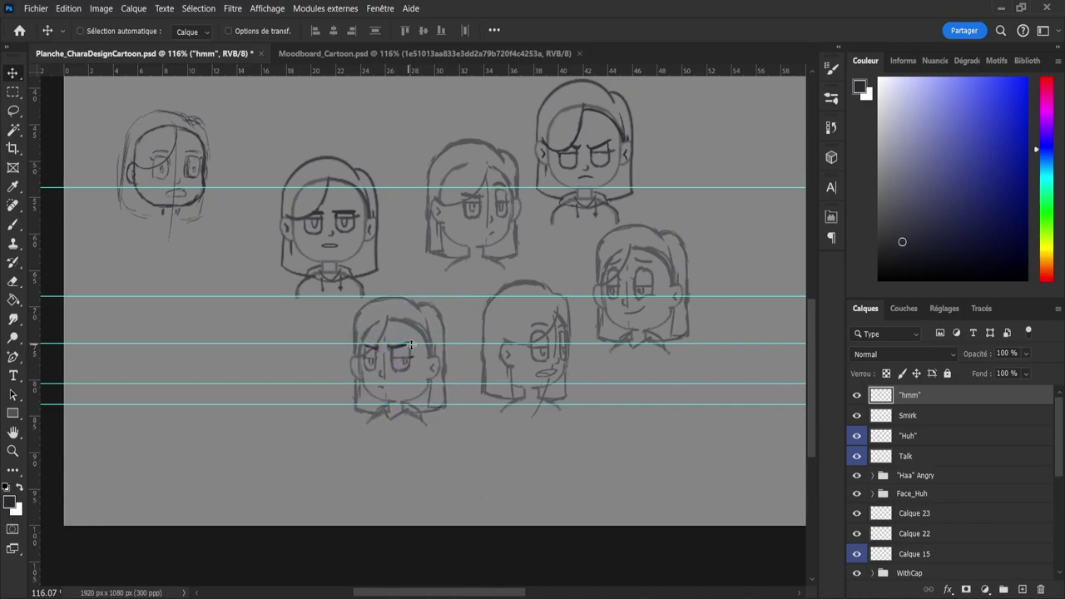
- Shift the Talk head slightly up between the "hmm" and Smirk heads
left_click(915, 462)
mouse_move(522, 375)
left_mouse_down()
mouse_move(511, 333)
mouse_move(499, 333)
left_mouse_up()
key("z")
left_click_drag(469, 356, 498, 356)
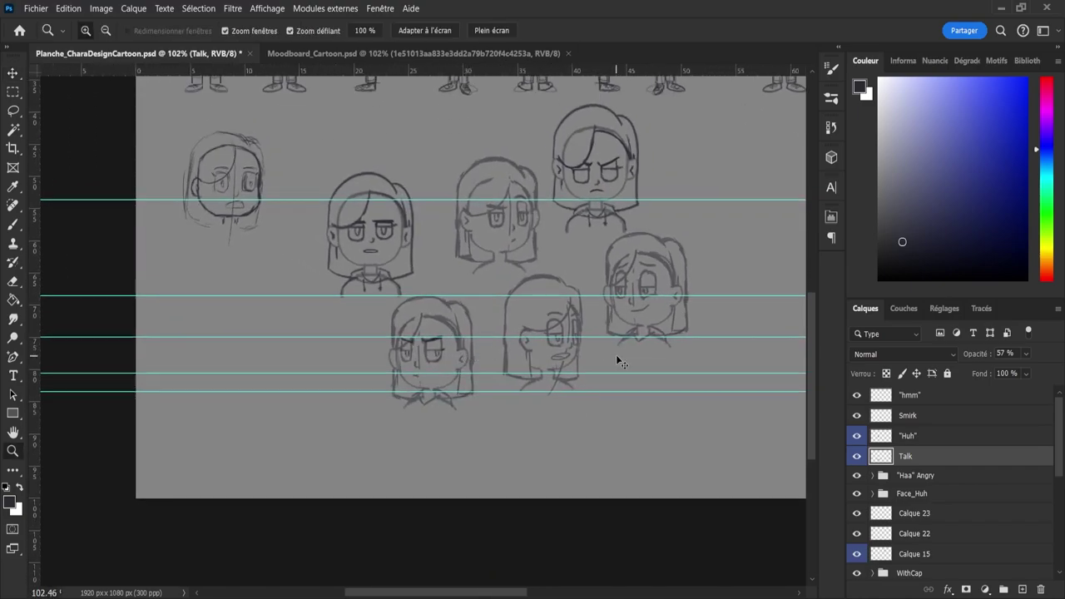
- Duplicate the Talk layer, flip the copy horizontally and place it below the Smirk head
key("ctrl+j")
key("ctrl+t")
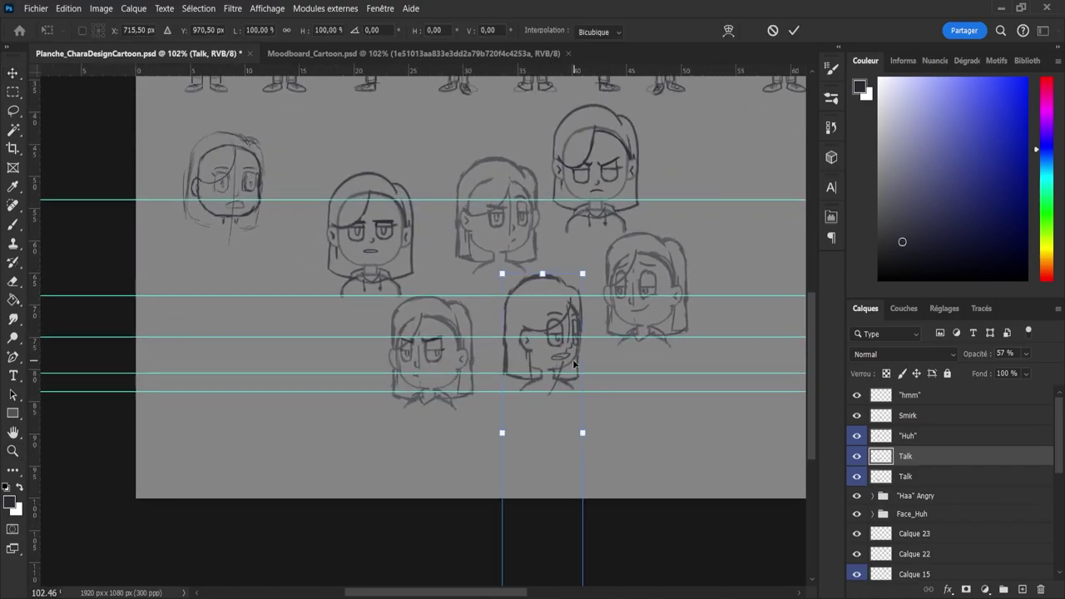
key("ctrl+shift+h")
mouse_move(546, 333)
left_mouse_down()
mouse_move(532, 419)
mouse_move(620, 431)
mouse_move(621, 421)
left_mouse_up()
left_click(792, 30)
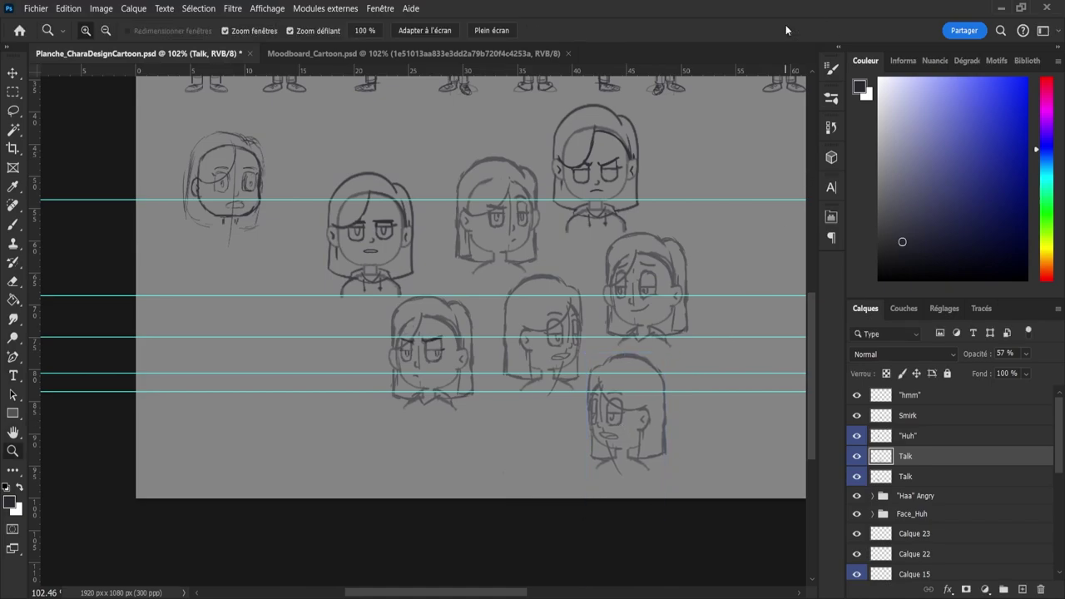
- Erase the mouth of the mirrored Talk head
left_click(654, 463)
left_click(635, 452)
key("e")
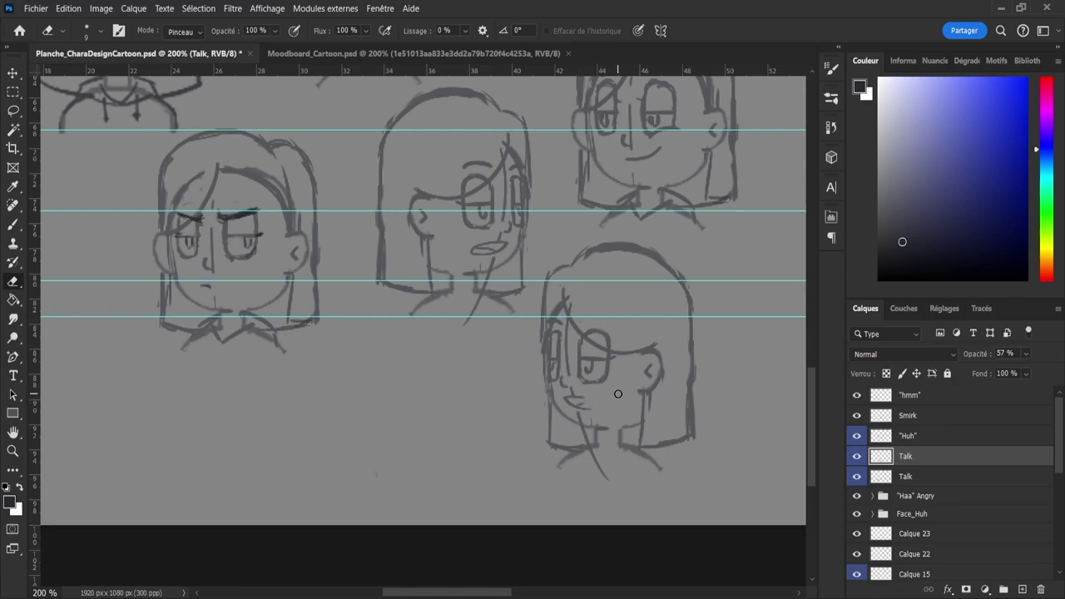
left_click_drag(588, 416, 562, 402)
- Try a small mouth and a larger oval open mouth on the mirrored Talk head, erasing each attempt
key("b")
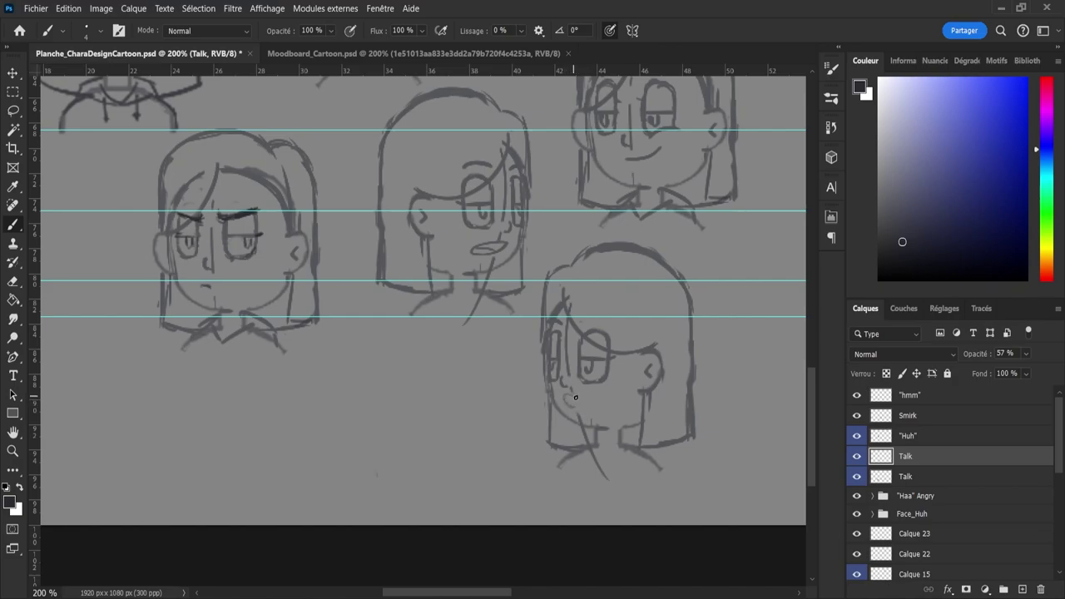
key("e")
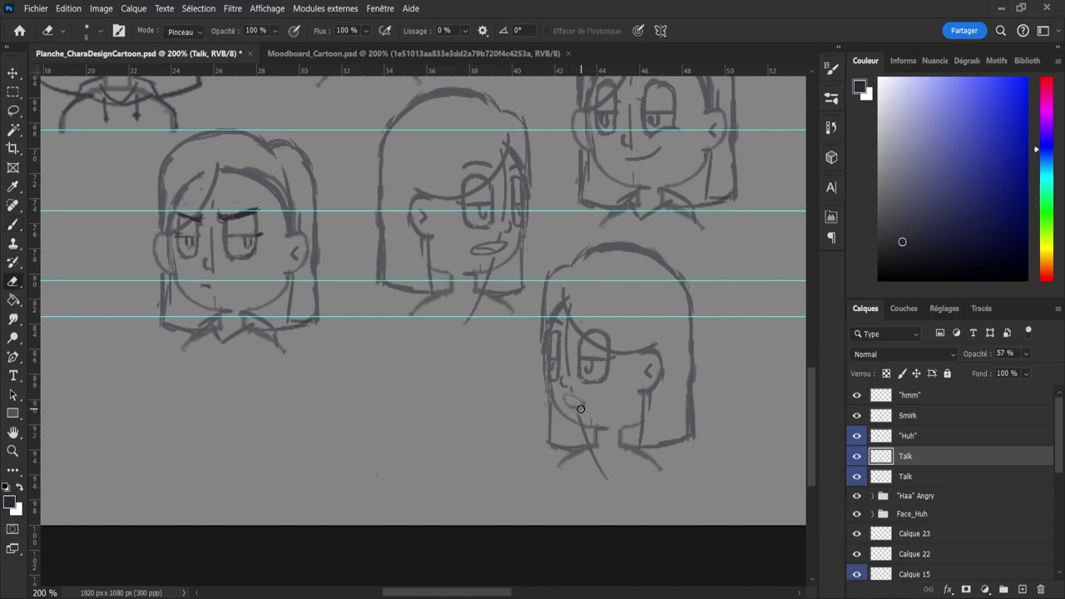
left_click_drag(585, 409, 577, 406)
key("b")
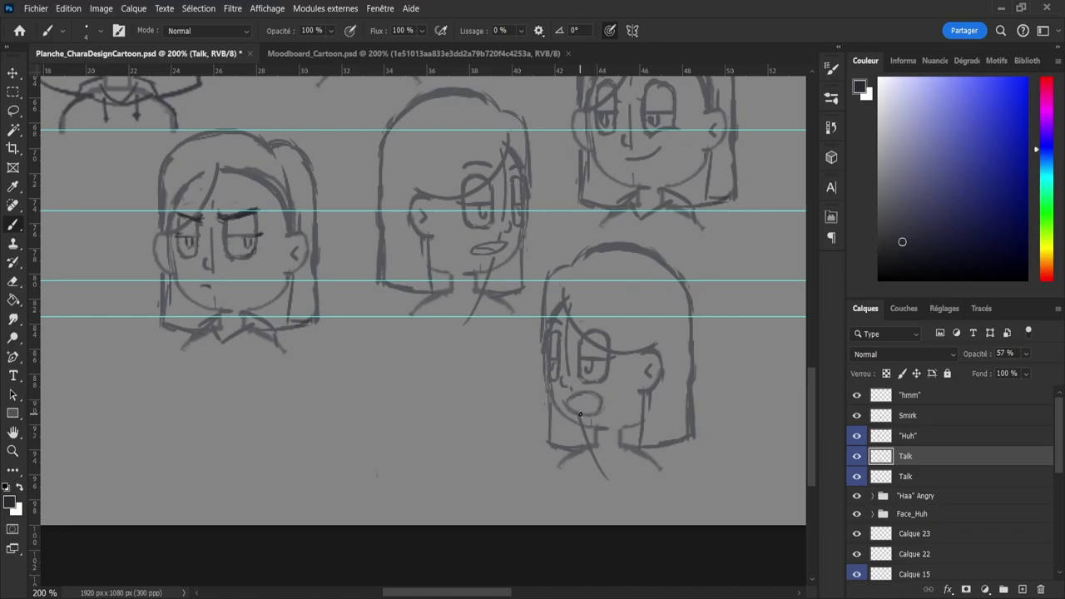
left_click_drag(578, 409, 594, 413)
key("e")
mouse_move(599, 405)
left_mouse_down()
mouse_move(570, 397)
mouse_move(589, 415)
left_mouse_up()
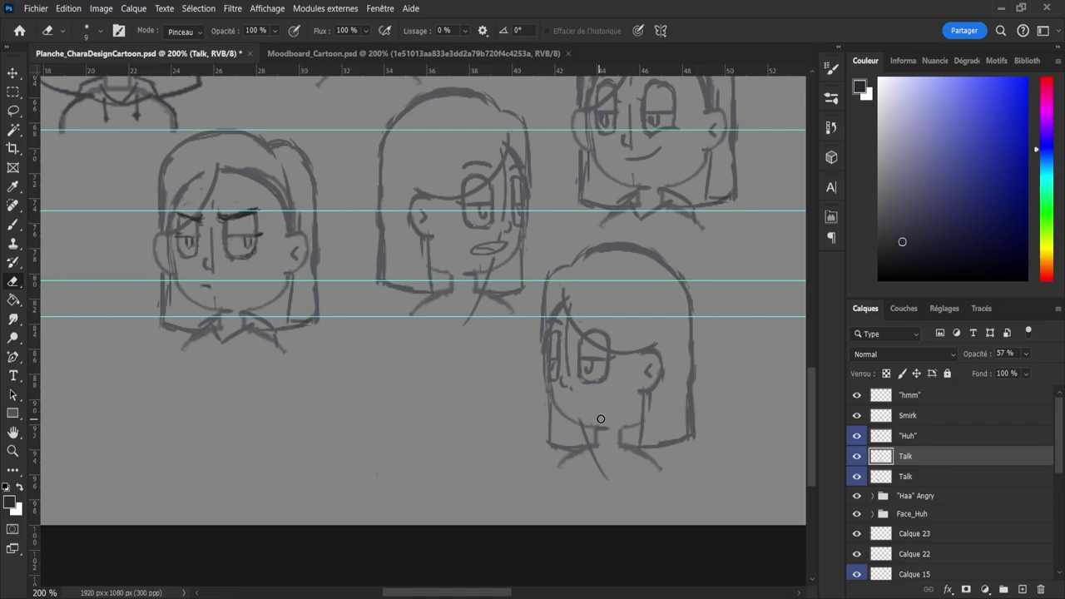
- Try new mouth strokes on the mirrored Talk head, reducing the brush size, and undo them
key("b")
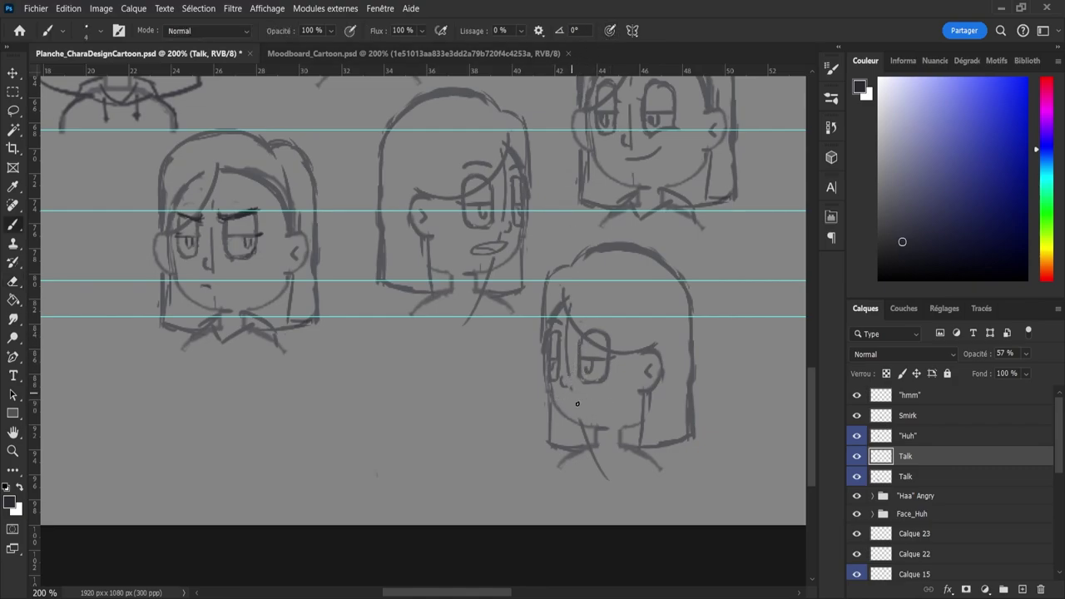
left_click_drag(578, 404, 608, 411)
key("ctrl+z")
key("bracketleft")
mouse_move(566, 400)
left_mouse_down()
mouse_move(596, 399)
mouse_move(572, 395)
mouse_move(590, 399)
mouse_move(578, 417)
mouse_move(594, 401)
mouse_move(571, 408)
mouse_move(595, 398)
left_mouse_up()
key("ctrl+z")
key("ctrl+z")
key("ctrl+z")
key("ctrl+z")
key("ctrl+z")
key("ctrl+z")
key("ctrl+z")
key("ctrl+z")
key("ctrl+z")
key("ctrl+z")
key("ctrl+z")
key("ctrl+z")
- Try a thin curved mouth line on the mirrored Talk head and erase it with a resized eraser
key("e")
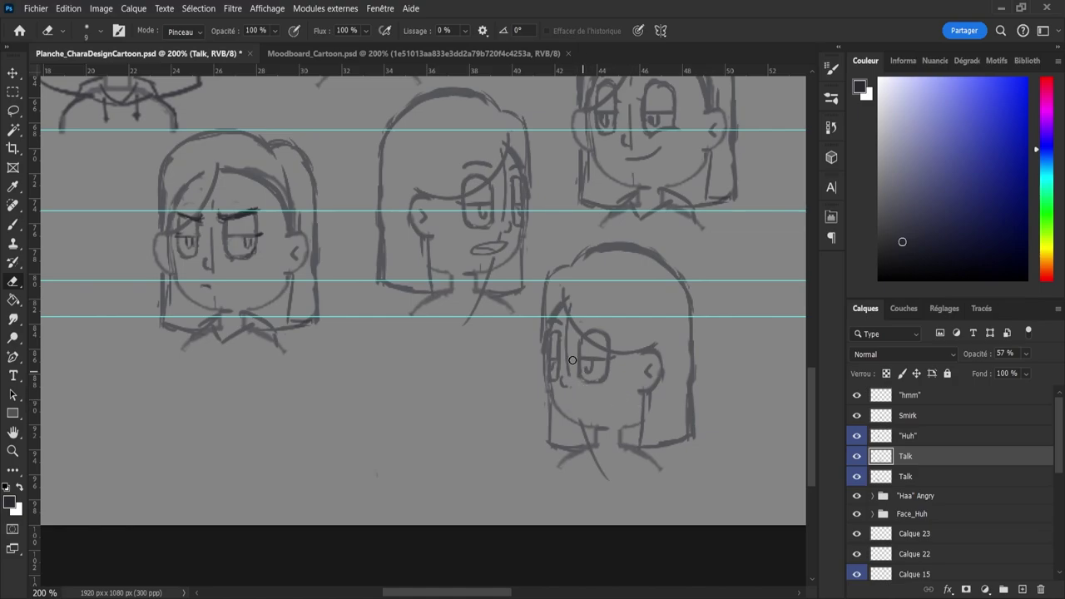
right_click(558, 324, "alt")
key("b")
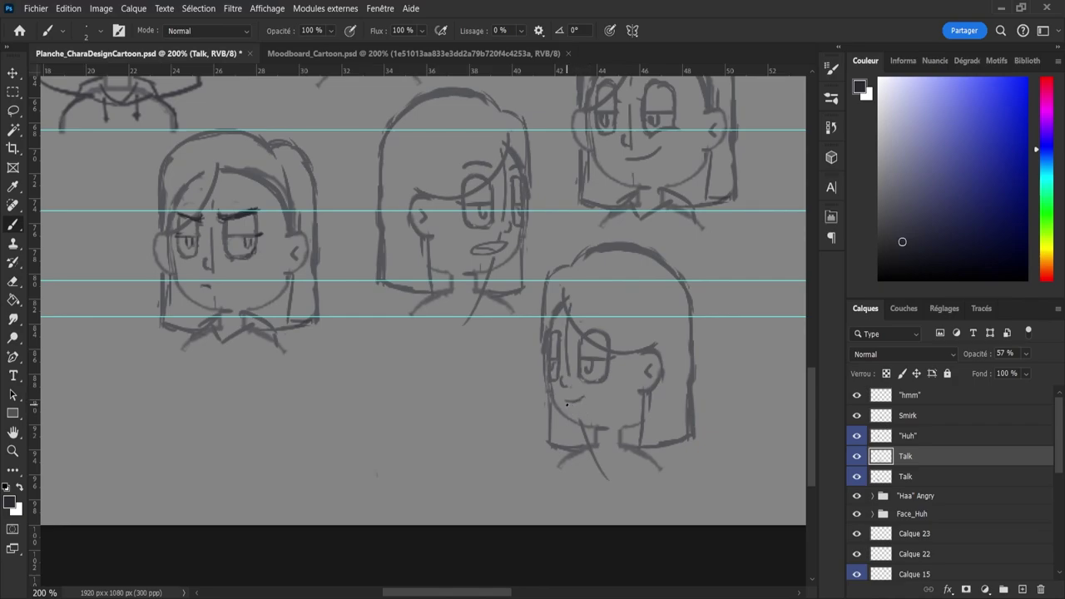
key("e")
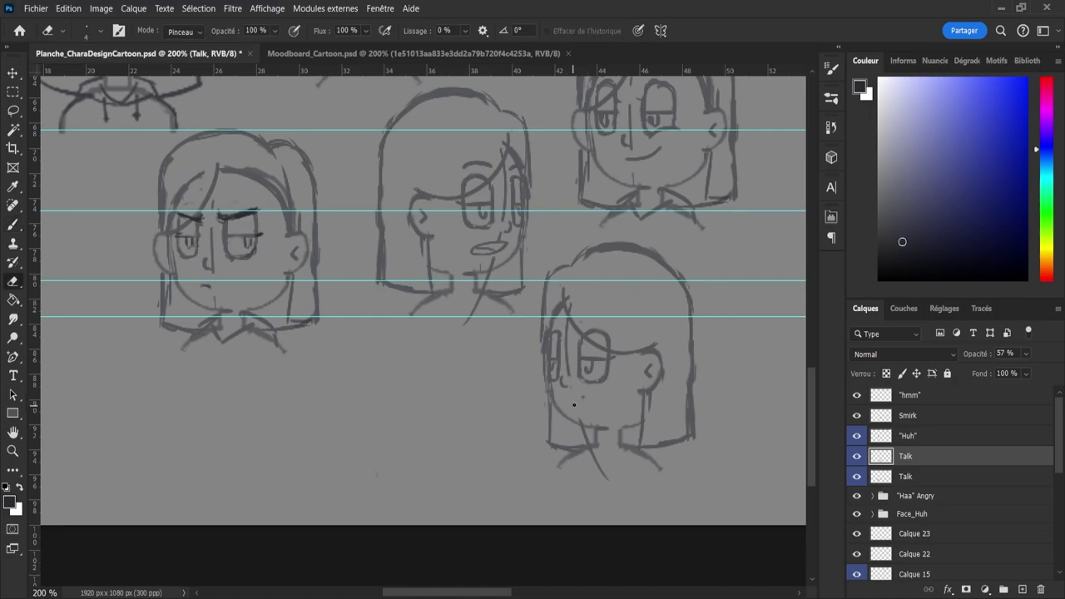
right_click(576, 407, "alt")
left_click_drag(584, 398, 573, 401)
- Try another mouth shape closer to the mirrored Talk head's cheek outline, then undo its strokes
key("b")
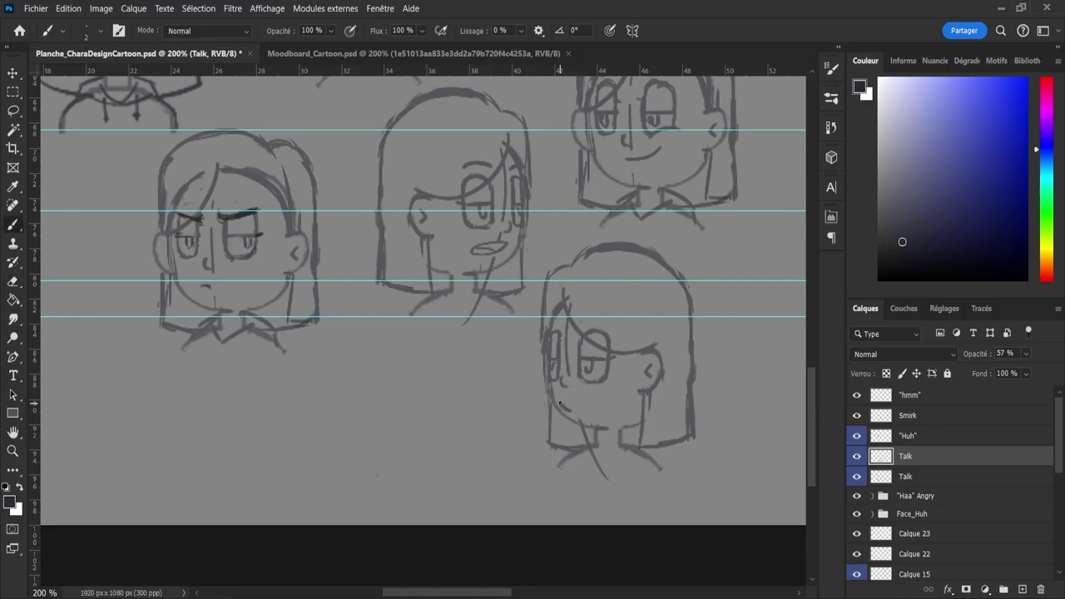
left_click_drag(559, 403, 594, 407)
key("e")
mouse_move(597, 411)
left_mouse_down()
mouse_move(563, 398)
mouse_move(601, 405)
mouse_move(563, 399)
mouse_move(592, 398)
left_mouse_up()
key("b")
key("ctrl+z")
key("ctrl+z")
key("ctrl+z")
key("ctrl+z")
key("ctrl+z")
key("ctrl+z")
- Sketch one more mouth on the mirrored Talk head, toggle the brush's size pressure and erase the sketch
left_click_drag(589, 401, 572, 404)
left_click(611, 31)
key("e")
left_click_drag(616, 406, 569, 400)
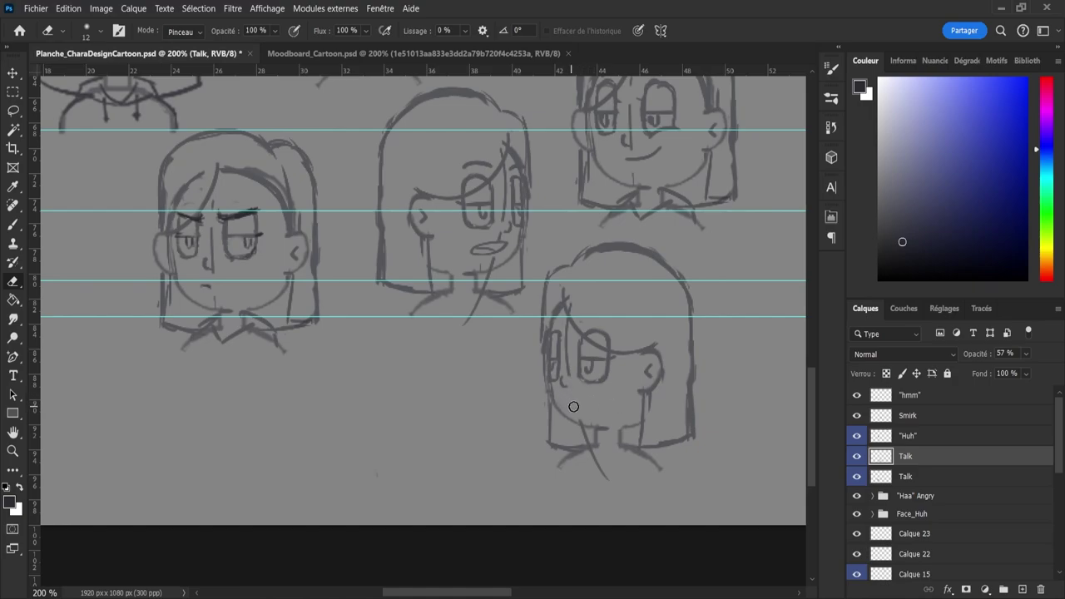
- Try a thin, nearly straight mouth line on the mirrored Talk head and remove it
key("b")
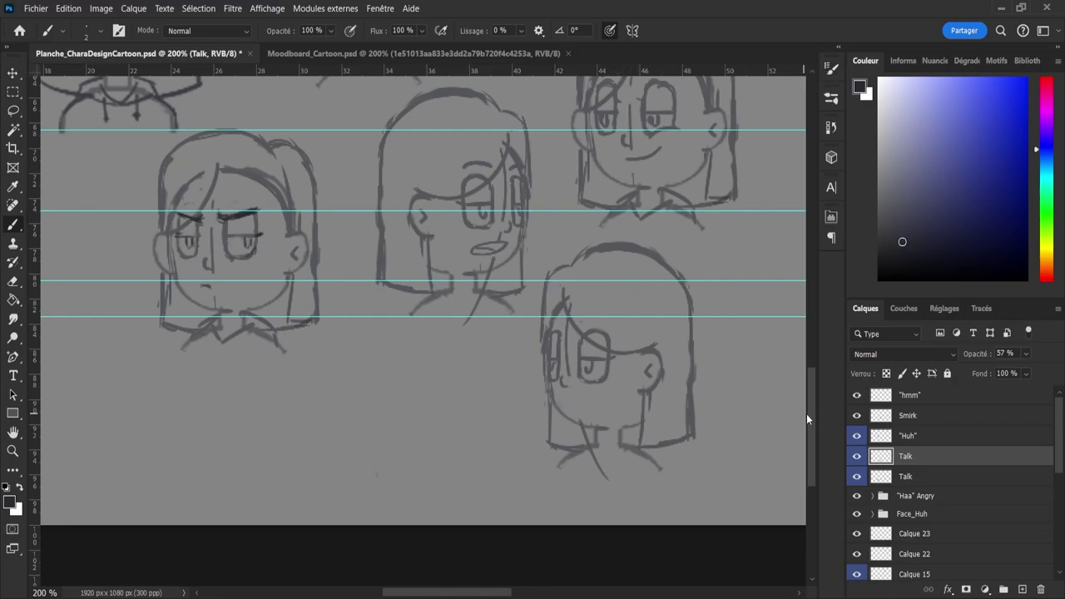
mouse_move(806, 413)
left_mouse_down()
mouse_move(820, 441)
mouse_move(813, 418)
left_mouse_up()
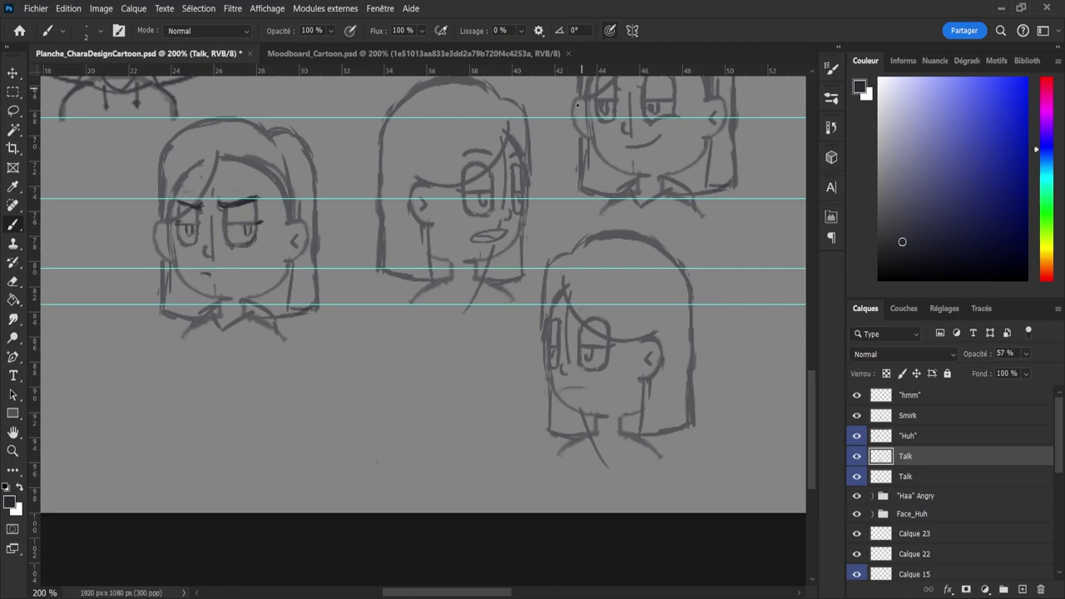
left_click_drag(558, 386, 588, 388)
key("e")
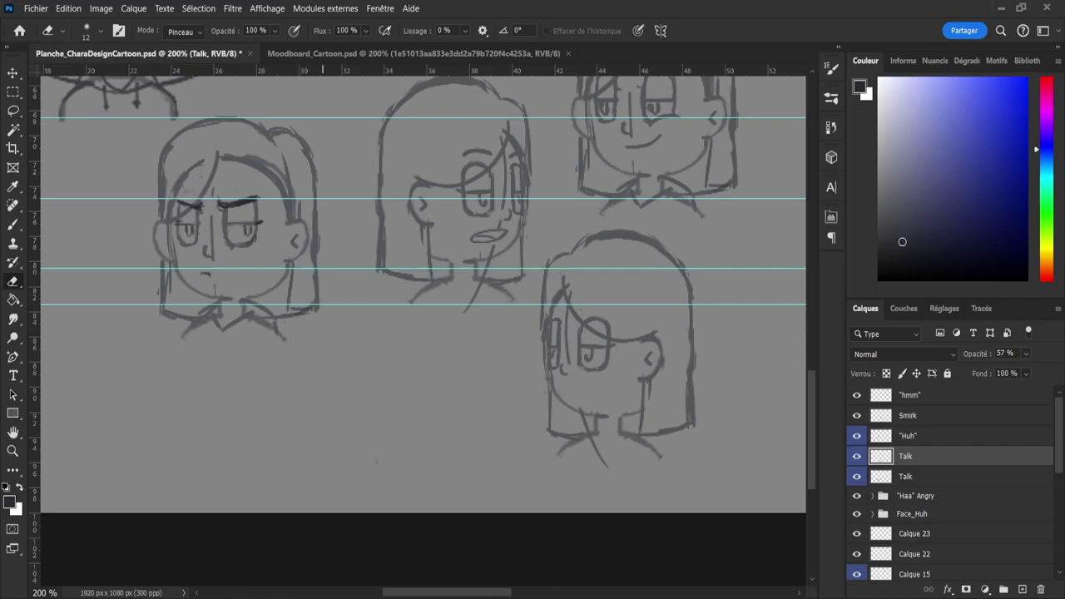
- Draw an open mouth with clenched teeth on the mirrored Talk head and check it among the other heads
key("b")
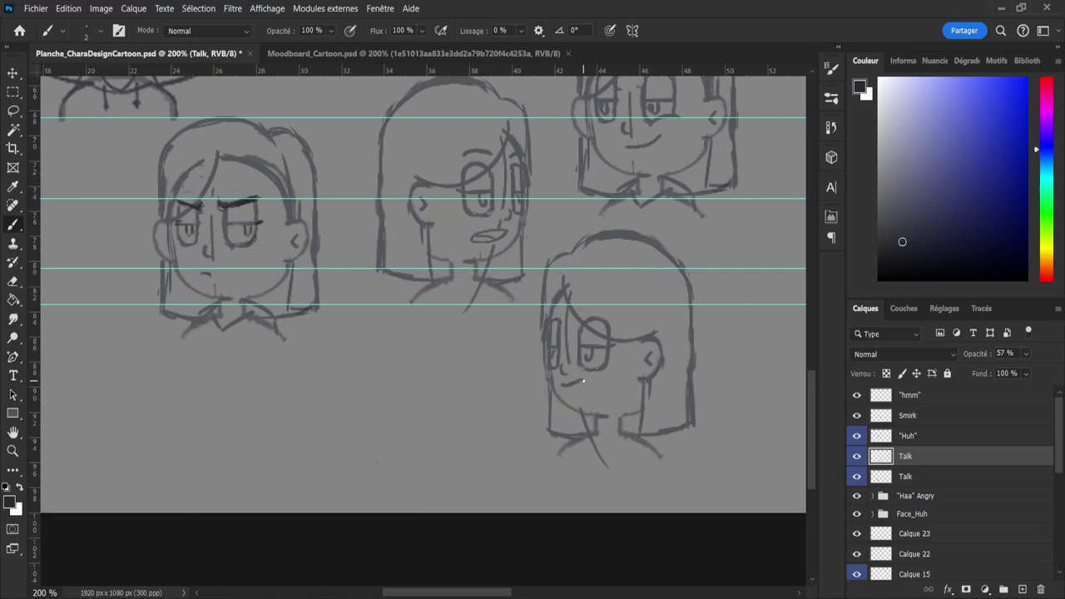
mouse_move(594, 380)
left_mouse_down()
mouse_move(584, 383)
mouse_move(591, 398)
mouse_move(578, 398)
left_mouse_up()
mouse_move(561, 396)
left_mouse_down()
mouse_move(565, 386)
mouse_move(580, 396)
left_mouse_up()
key("z")
mouse_move(597, 431)
left_mouse_down()
mouse_move(554, 409)
mouse_move(587, 409)
left_mouse_up()
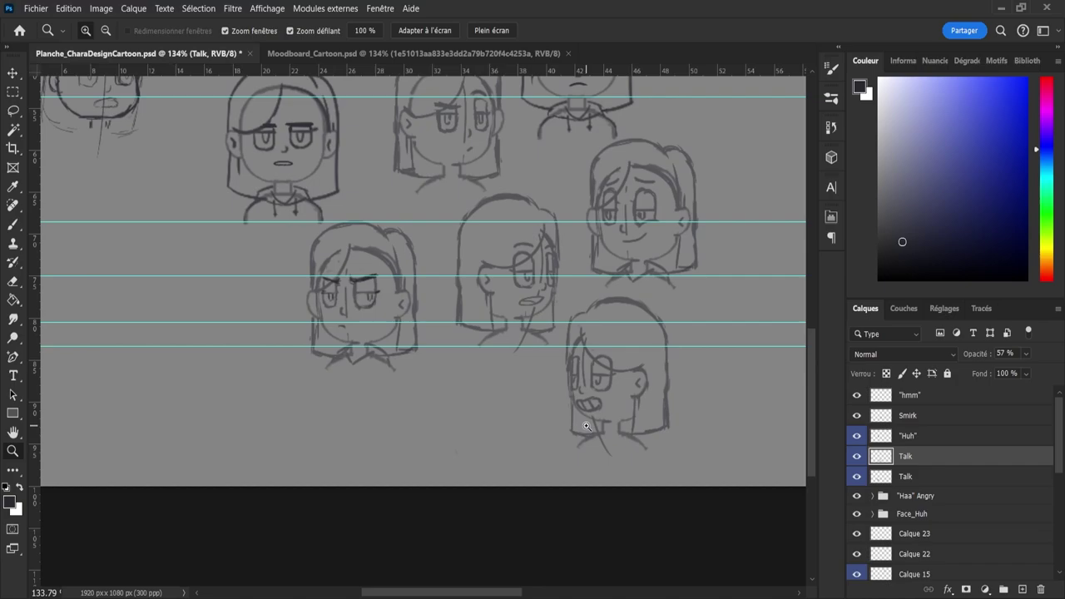
mouse_move(574, 419)
left_mouse_down()
mouse_move(519, 404)
mouse_move(579, 419)
left_mouse_up()
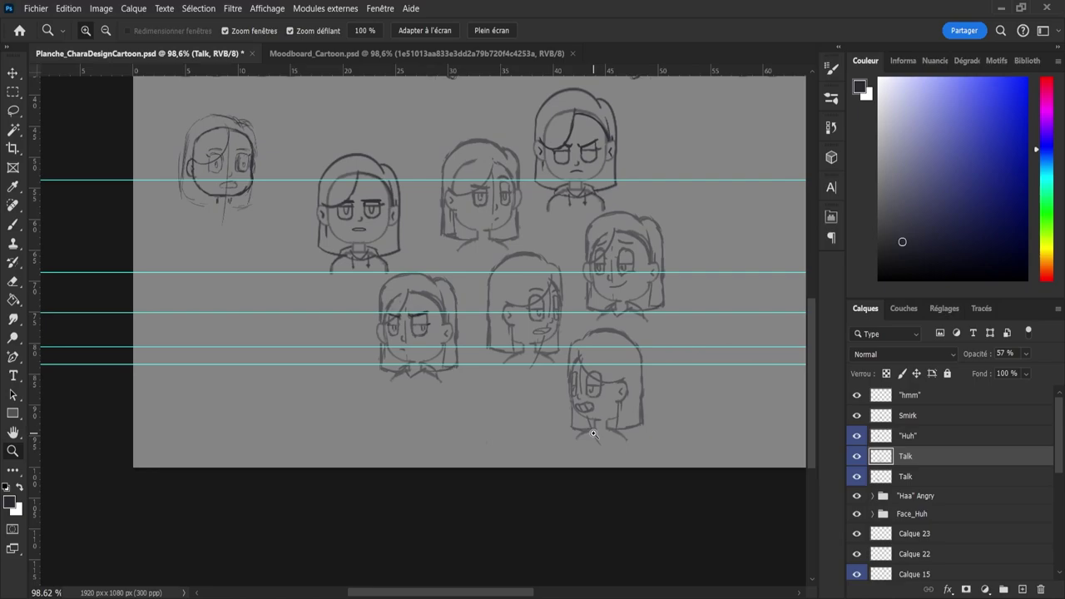
left_click_drag(599, 426, 630, 423)
- Erase the irises in the mirrored Talk head's eyes and redraw them as small ovals
key("e")
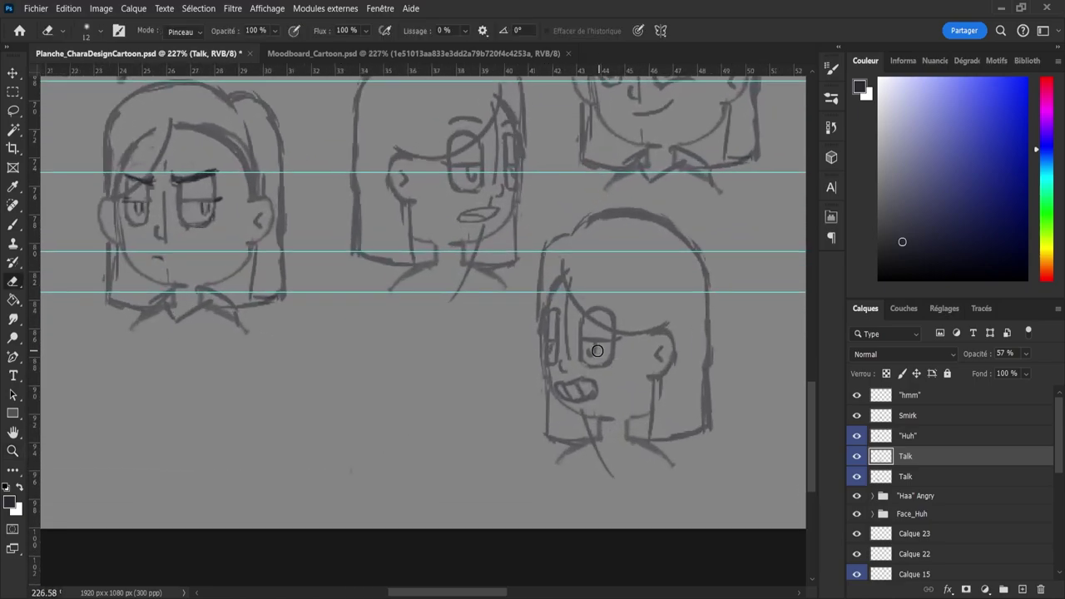
mouse_move(597, 347)
left_mouse_down()
mouse_move(605, 340)
mouse_move(592, 336)
mouse_move(614, 345)
left_mouse_up()
key("b")
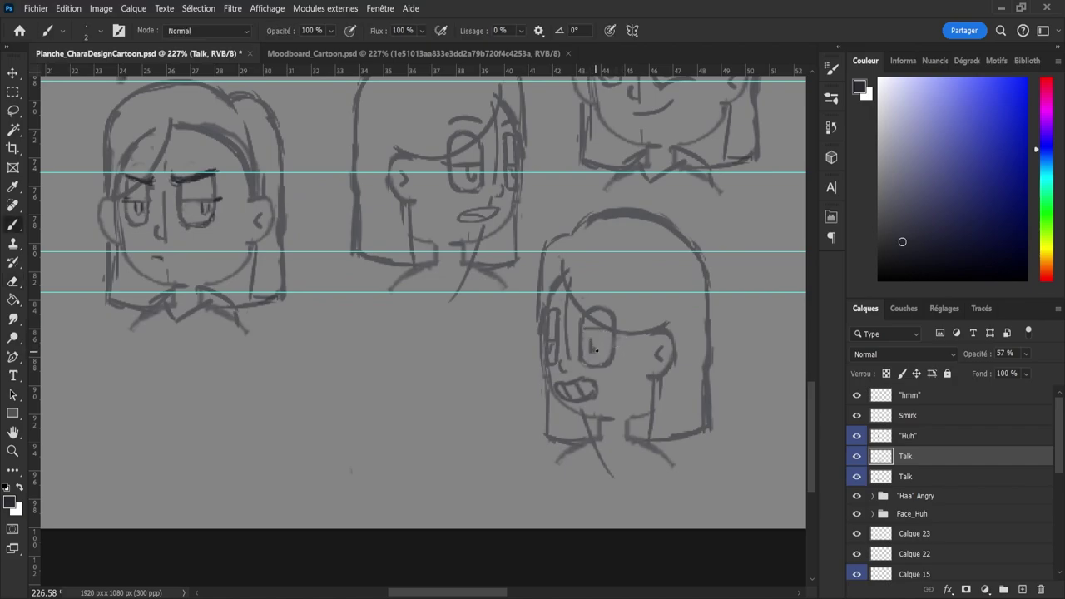
left_click_drag(597, 338, 596, 336)
key("e")
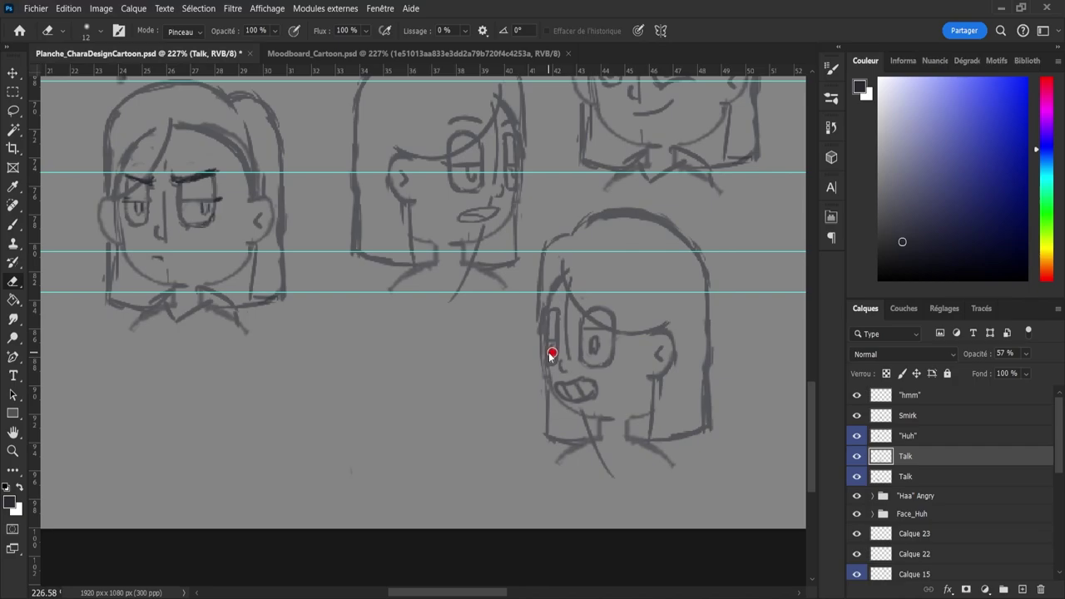
key("bracketleft")
key("bracketleft")
key("bracketleft")
key("b")
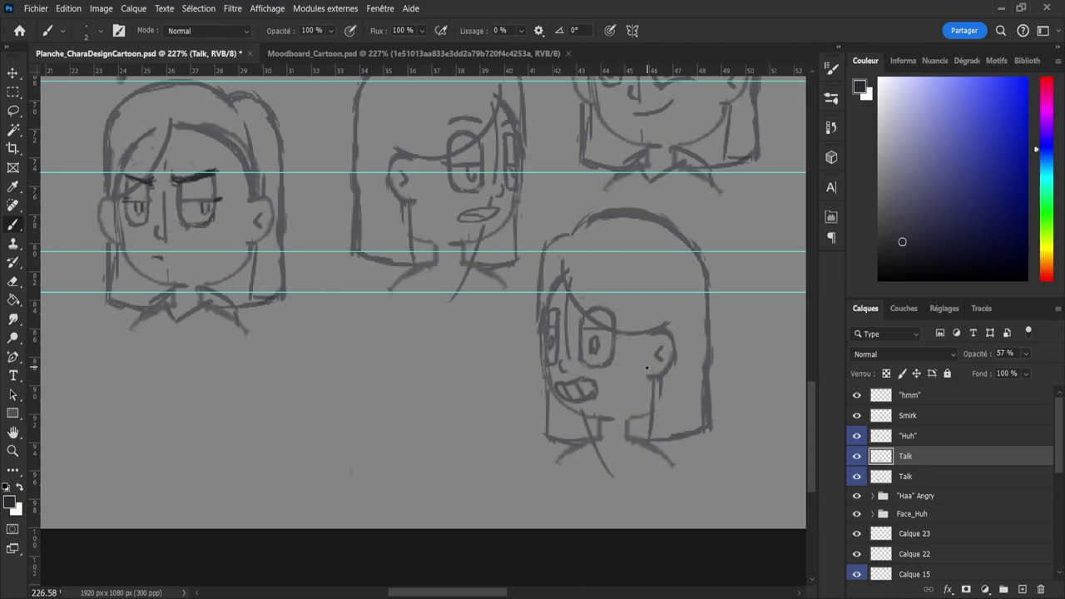
left_click_drag(585, 301, 618, 297)
key("ctrl+z")
key("ctrl+z")
- Erase the toothed mouth on the mirrored Talk head and draw a small oval mouth instead
key("e")
mouse_move(595, 391)
left_mouse_down()
mouse_move(577, 386)
mouse_move(586, 399)
mouse_move(562, 387)
mouse_move(573, 390)
left_mouse_up()
key("b")
key("ctrl+z")
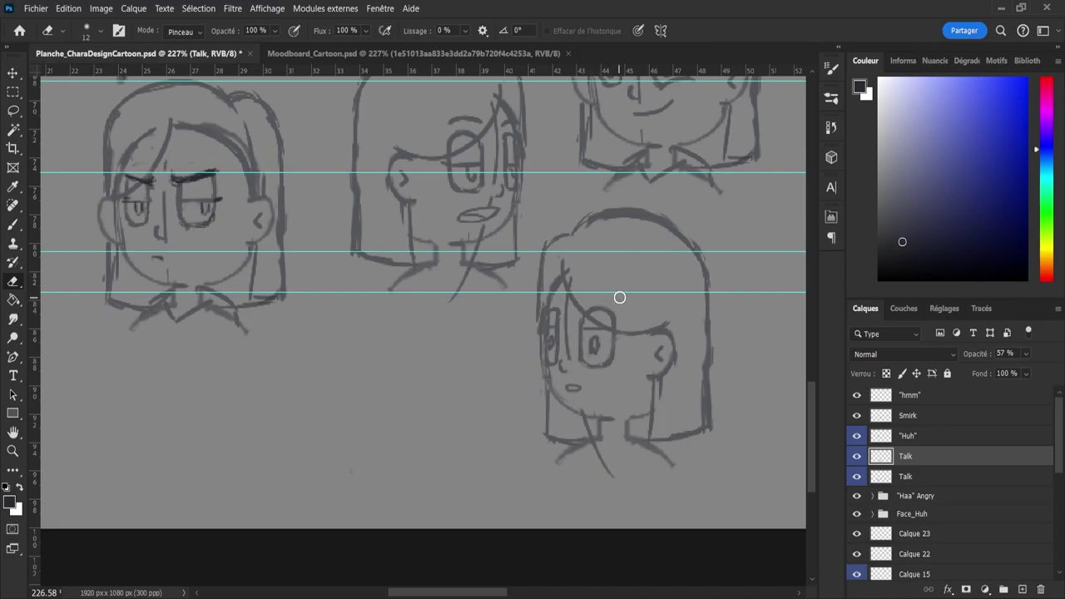
- Draw an eyebrow above the mirrored Talk head's near eye and reinforce the small oval mouth's outline
left_click_drag(581, 288, 613, 293)
key("ctrl+z")
key("ctrl+z")
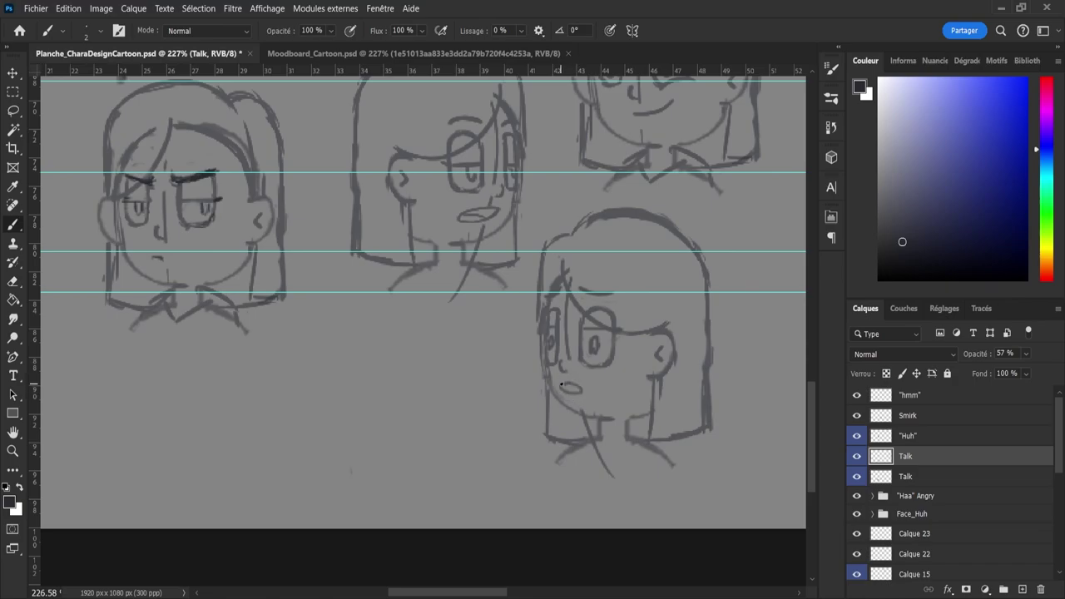
mouse_move(567, 380)
left_mouse_down()
mouse_move(581, 390)
mouse_move(564, 389)
mouse_move(580, 390)
left_mouse_up()
key("e")
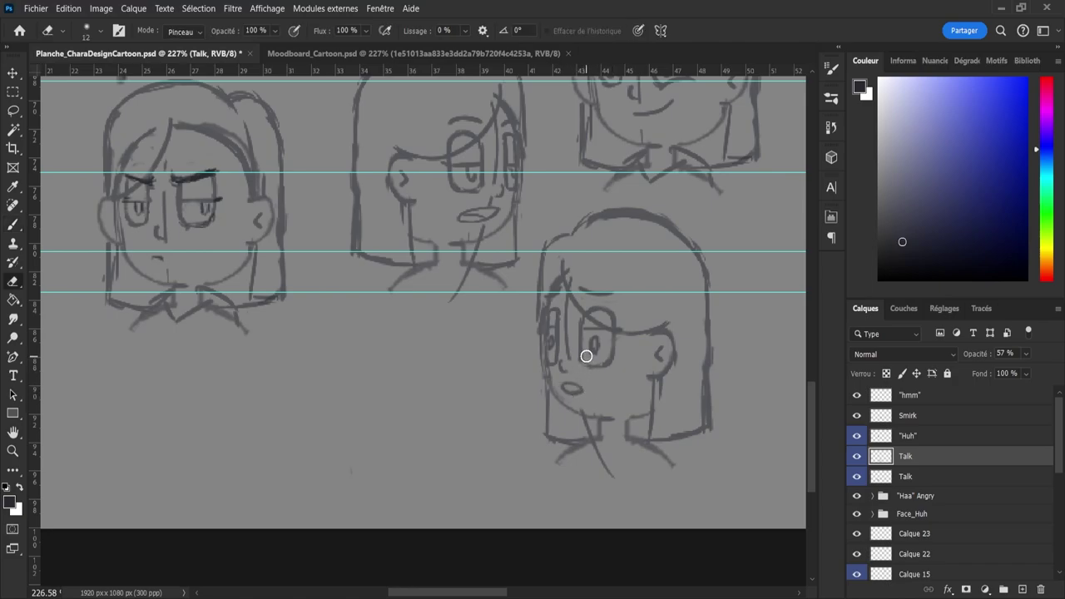
- With the eraser at size 7, remove the fringe crossing the near eye, the front crown outline and the stray strands around the ear
left_click_drag(602, 326, 597, 322)
right_click(594, 323, "alt")
mouse_move(567, 281)
left_mouse_down()
mouse_move(558, 258)
mouse_move(561, 275)
mouse_move(574, 238)
mouse_move(554, 243)
mouse_move(592, 223)
left_mouse_up()
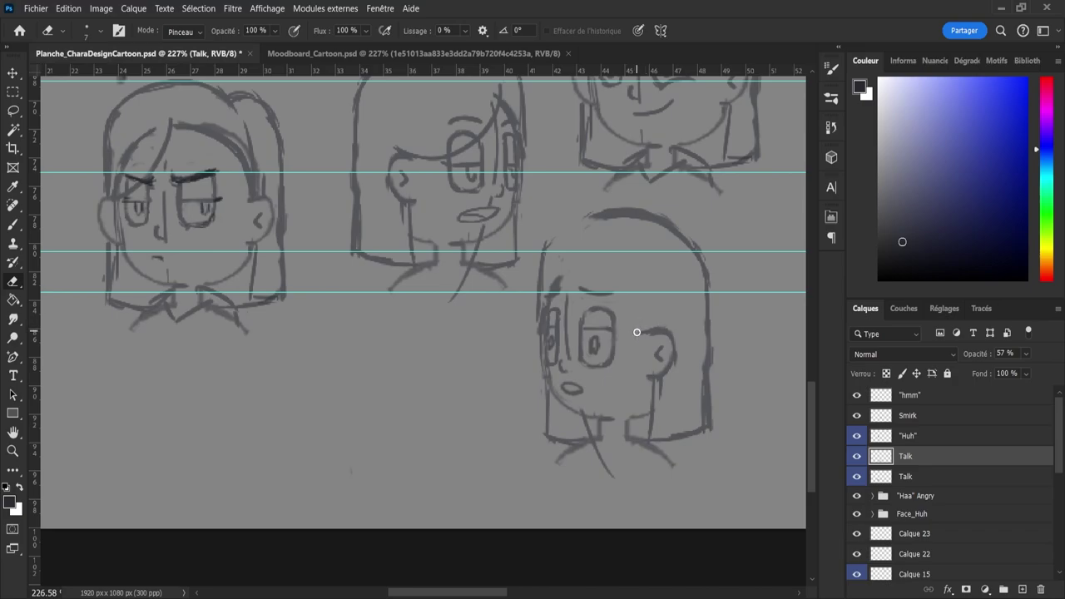
left_click_drag(637, 332, 642, 337)
left_click_drag(662, 400, 668, 377)
- Redraw the hair outline beside the far eye and the parting strand over the forehead, undoing unsatisfactory strokes
key("b")
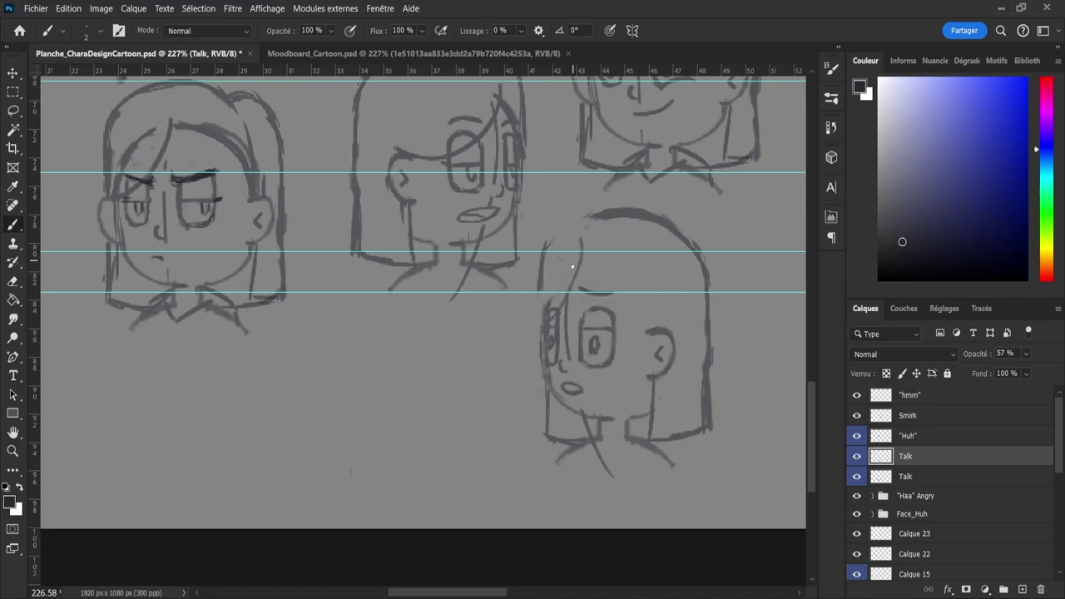
mouse_move(539, 326)
left_mouse_down()
mouse_move(536, 259)
mouse_move(540, 323)
mouse_move(536, 265)
mouse_move(549, 244)
mouse_move(541, 325)
mouse_move(540, 270)
mouse_move(575, 222)
left_mouse_up()
key("ctrl+z")
key("ctrl+z")
key("ctrl+z")
mouse_move(555, 306)
left_mouse_down()
mouse_move(574, 277)
mouse_move(551, 313)
mouse_move(585, 235)
left_mouse_up()
key("ctrl+z")
key("ctrl+z")
mouse_move(555, 308)
left_mouse_down()
mouse_move(565, 264)
mouse_move(565, 298)
mouse_move(566, 260)
mouse_move(551, 325)
left_mouse_up()
key("ctrl+z")
- Try several curved hairline strokes from the parting down to the ear, undoing each one
mouse_move(567, 264)
left_mouse_down()
mouse_move(570, 246)
mouse_move(613, 262)
mouse_move(586, 244)
mouse_move(662, 307)
left_mouse_up()
key("ctrl+z")
key("ctrl+z")
left_click_drag(570, 247, 656, 328)
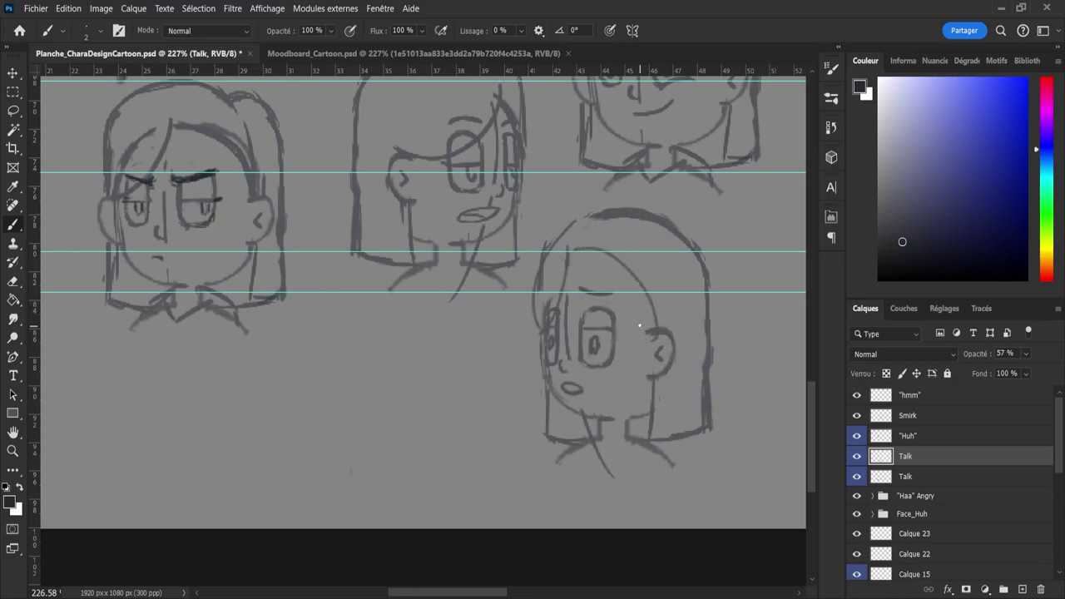
key("ctrl+z")
mouse_move(571, 247)
left_mouse_down()
mouse_move(661, 291)
mouse_move(651, 335)
left_mouse_up()
key("ctrl+z")
mouse_move(571, 248)
left_mouse_down()
mouse_move(625, 267)
mouse_move(659, 326)
left_mouse_up()
key("ctrl+z")
left_click_drag(571, 247, 642, 331)
key("ctrl+z")
left_click_drag(570, 247, 643, 330)
key("ctrl+z")
- Set the brush smoothing to 35% and draw the curved hairline from the parting down to the ear
left_click(547, 50)
mouse_move(572, 249)
left_mouse_down()
mouse_move(644, 273)
mouse_move(618, 264)
mouse_move(658, 337)
left_mouse_up()
key("ctrl+z")
key("e")
key("b")
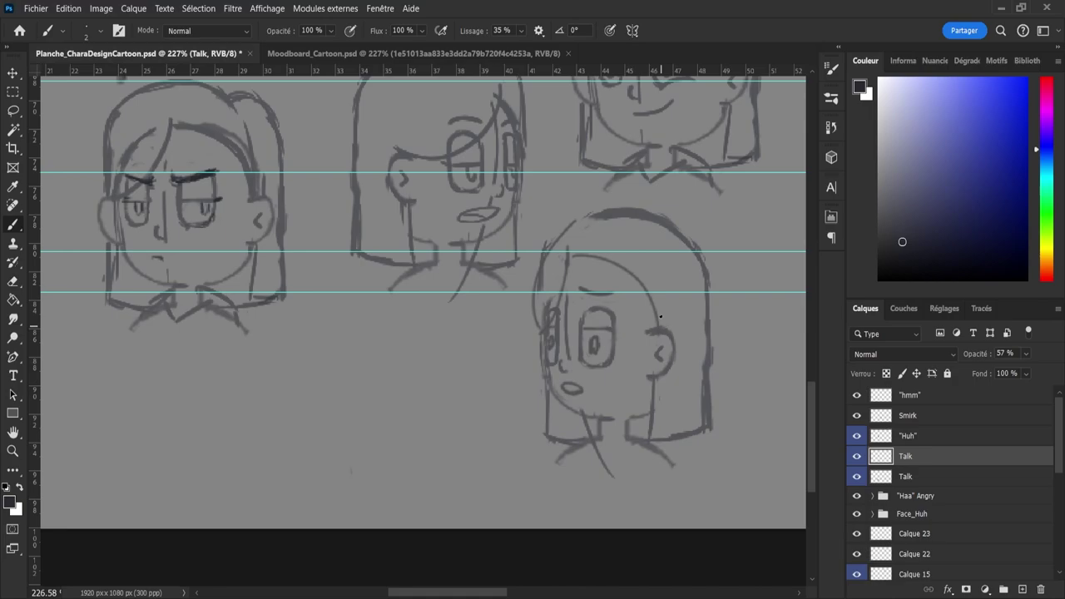
- Add a short hair strand above the ear and redraw the hair line running from the ear to the shoulder
left_click_drag(657, 278, 668, 325)
left_click_drag(664, 378, 673, 416)
key("ctrl+z")
key("alt")
left_click_drag(655, 378, 651, 431)
key("ctrl+z")
left_click_drag(653, 378, 650, 433)
- Erase the front crown outline and redraw it as one smooth curve, undoing unsatisfactory strokes
key("e")
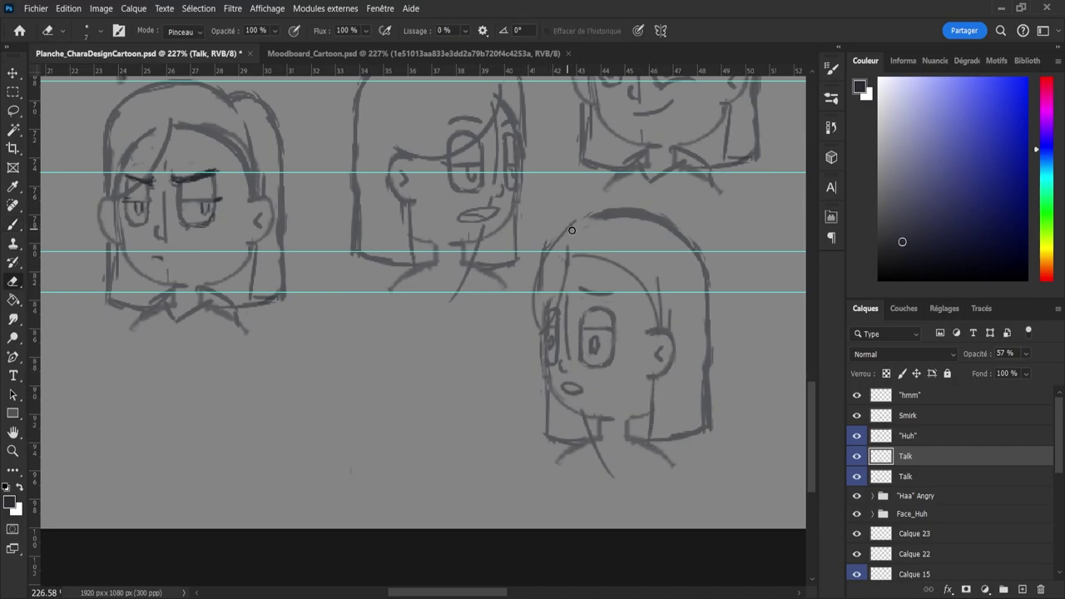
mouse_move(572, 223)
left_mouse_down()
mouse_move(546, 252)
mouse_move(546, 268)
left_mouse_up()
key("b")
mouse_move(535, 316)
left_mouse_down()
mouse_move(532, 260)
mouse_move(563, 206)
left_mouse_up()
key("ctrl+z")
mouse_move(535, 318)
left_mouse_down()
mouse_move(547, 240)
mouse_move(594, 216)
left_mouse_up()
key("ctrl+z")
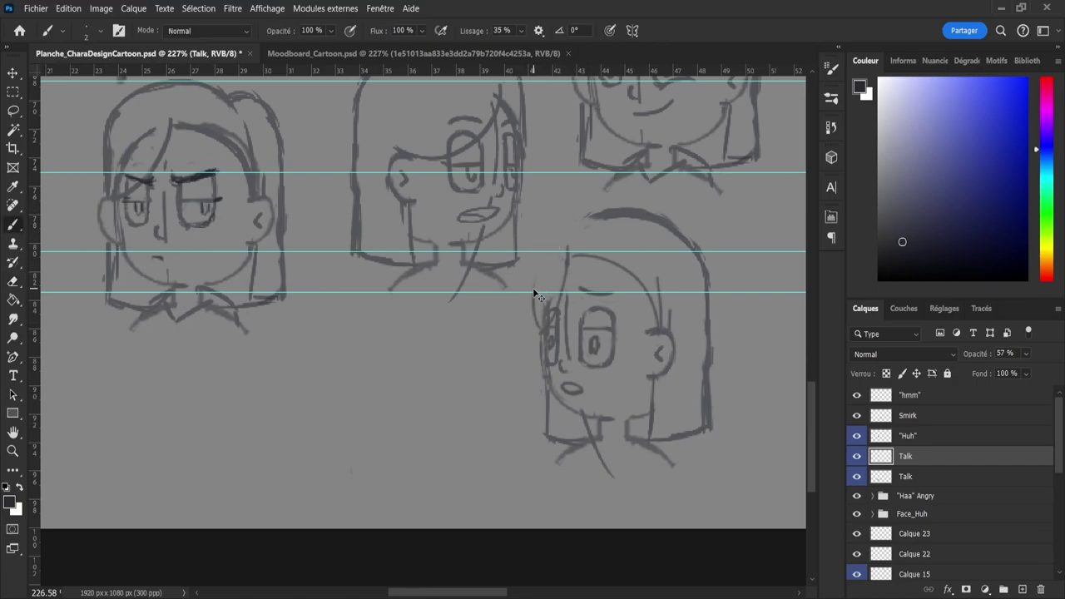
mouse_move(533, 302)
left_mouse_down()
mouse_move(536, 252)
mouse_move(559, 218)
left_mouse_up()
key("ctrl+z")
left_click_drag(532, 314, 557, 212)
key("ctrl+z")
mouse_move(533, 318)
left_mouse_down()
mouse_move(558, 218)
mouse_move(566, 228)
mouse_move(547, 256)
mouse_move(538, 249)
mouse_move(601, 205)
left_mouse_up()
key("ctrl+z")
mouse_move(535, 263)
left_mouse_down()
mouse_move(563, 227)
mouse_move(599, 213)
left_mouse_up()
- Erase a section of the crown outline toward the back of the head and redraw it down into the back hair
key("e")
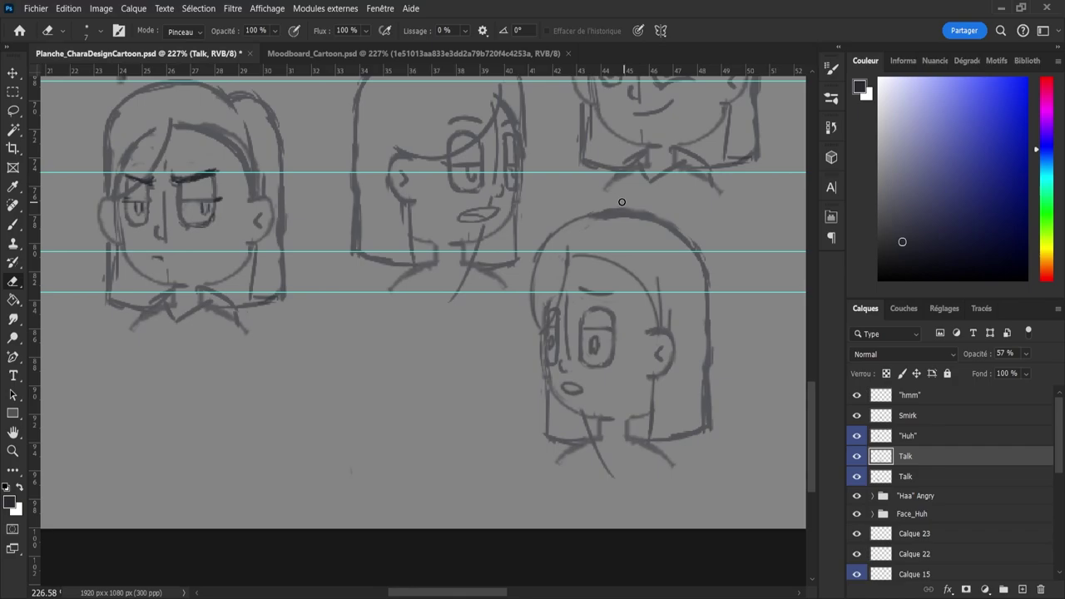
left_click_drag(669, 223, 674, 234)
key("b")
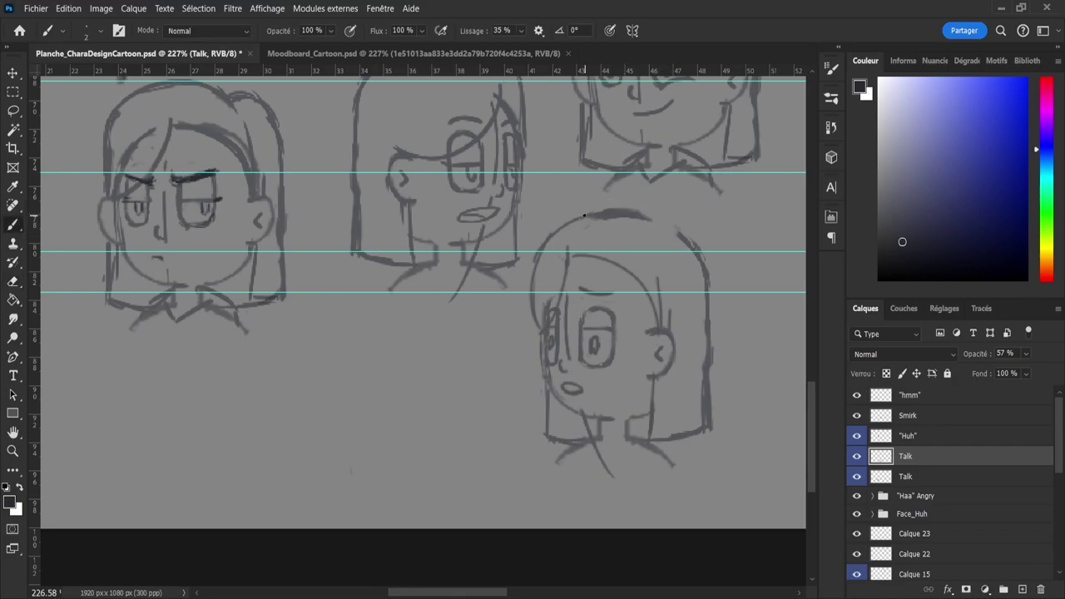
mouse_move(589, 213)
left_mouse_down()
mouse_move(683, 232)
mouse_move(664, 226)
mouse_move(673, 222)
mouse_move(704, 259)
mouse_move(702, 278)
mouse_move(693, 238)
mouse_move(712, 290)
left_mouse_up()
key("ctrl+z")
key("ctrl+z")
key("ctrl+z")
left_click_drag(695, 243, 709, 301)
- Clean up the overlapping lines at the back of the crown and thin the back hair edge
key("e")
left_click_drag(676, 237, 690, 258)
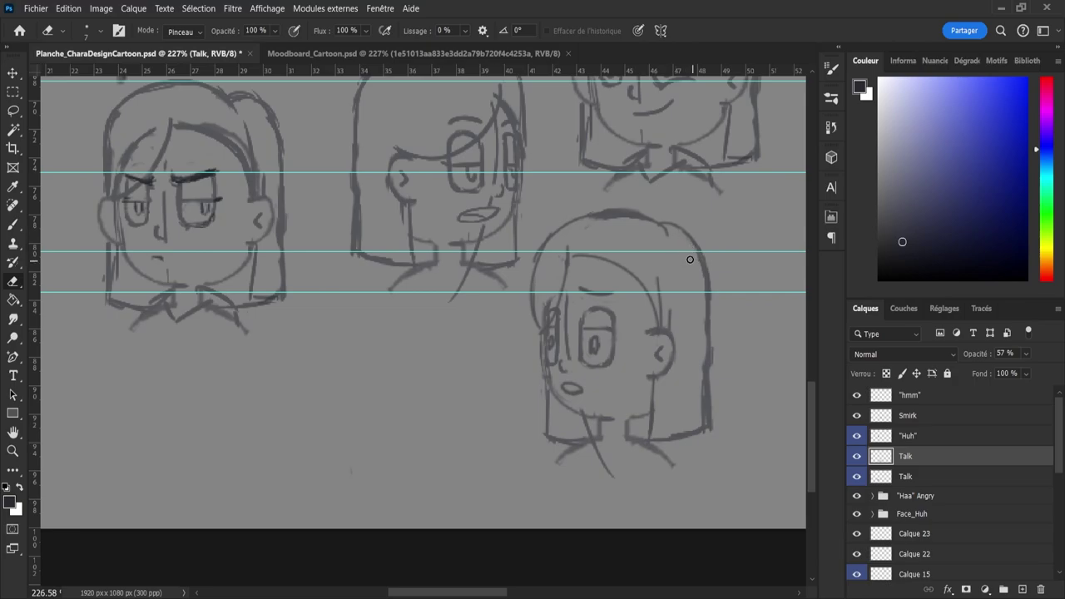
key("b")
key("e")
left_click_drag(700, 366, 702, 401)
key("b")
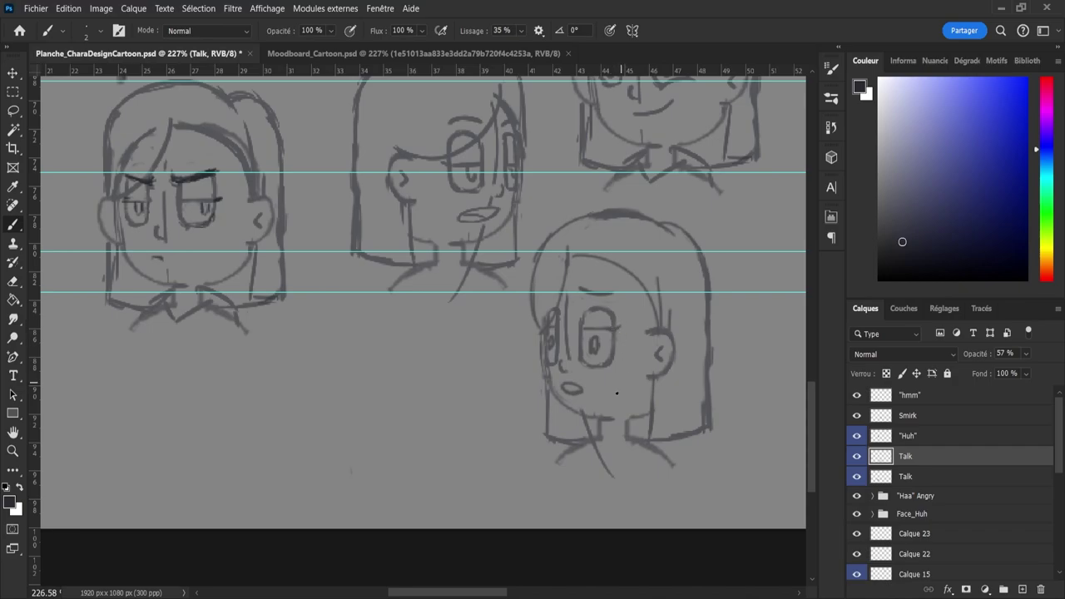
- Retouch the small oval mouth's outline with the eraser reduced to size 2, then erase the mouth
key("e")
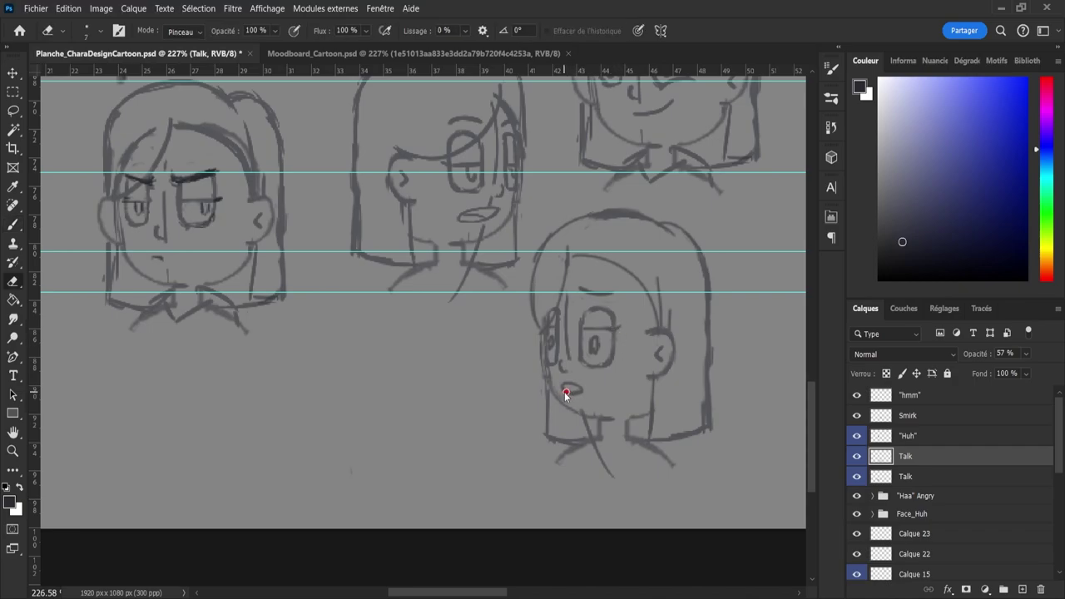
key("bracketleft")
key("bracketleft")
key("bracketleft")
key("b")
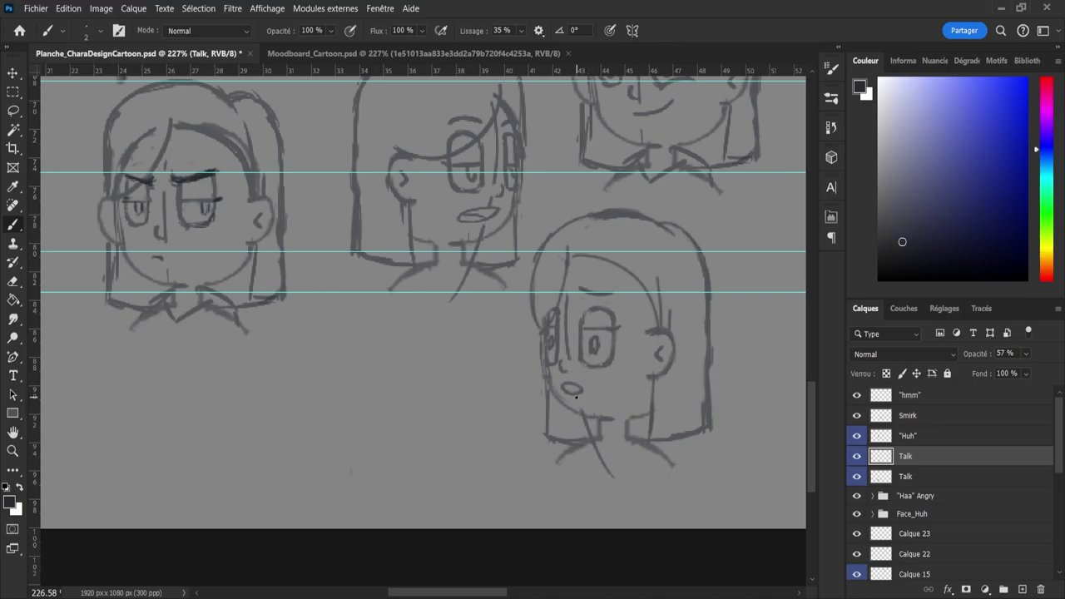
key("e")
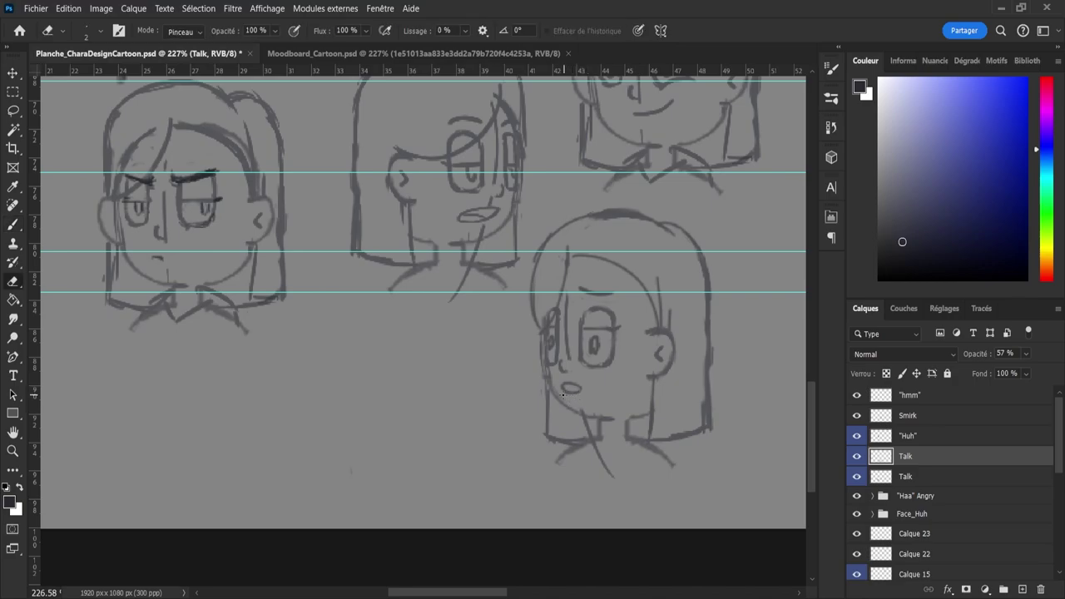
key("b")
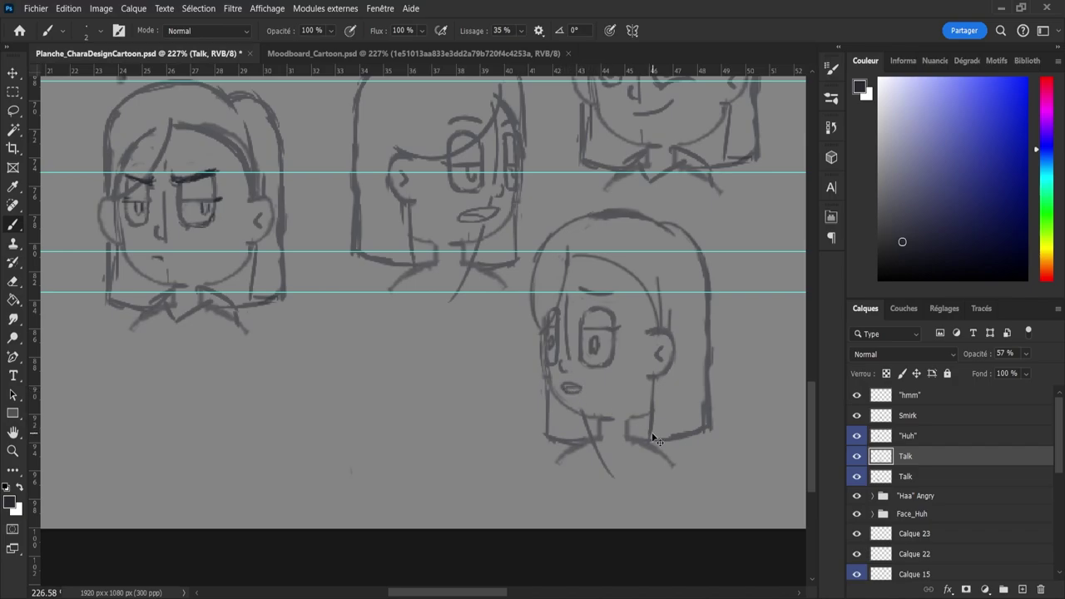
key("e")
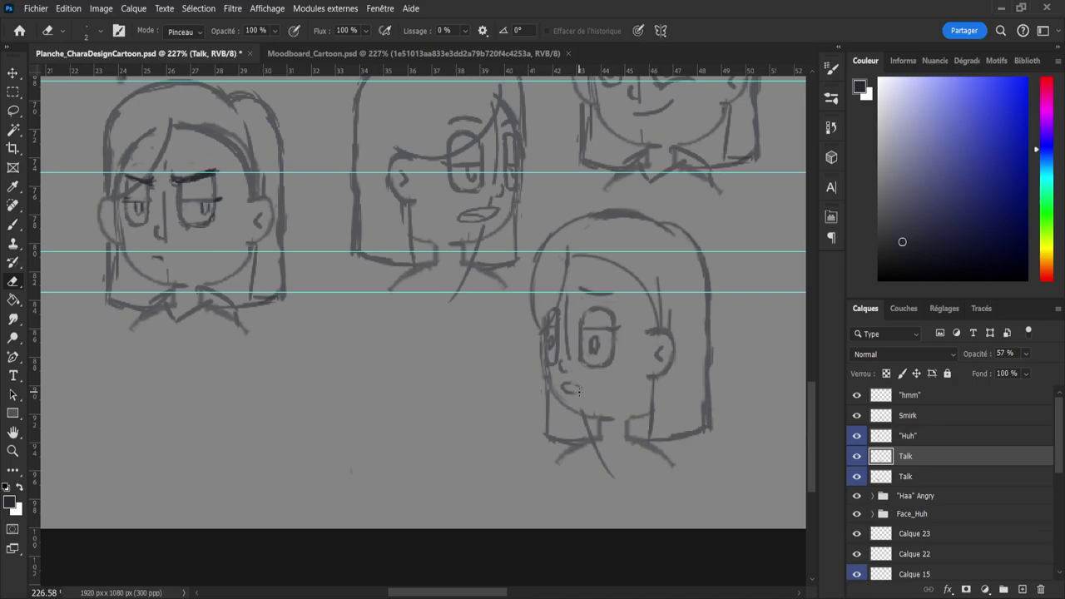
left_click_drag(574, 389, 573, 385)
- Try a wider, pointed open mouth on the mirrored Talk head, undoing the strokes that miss
key("b")
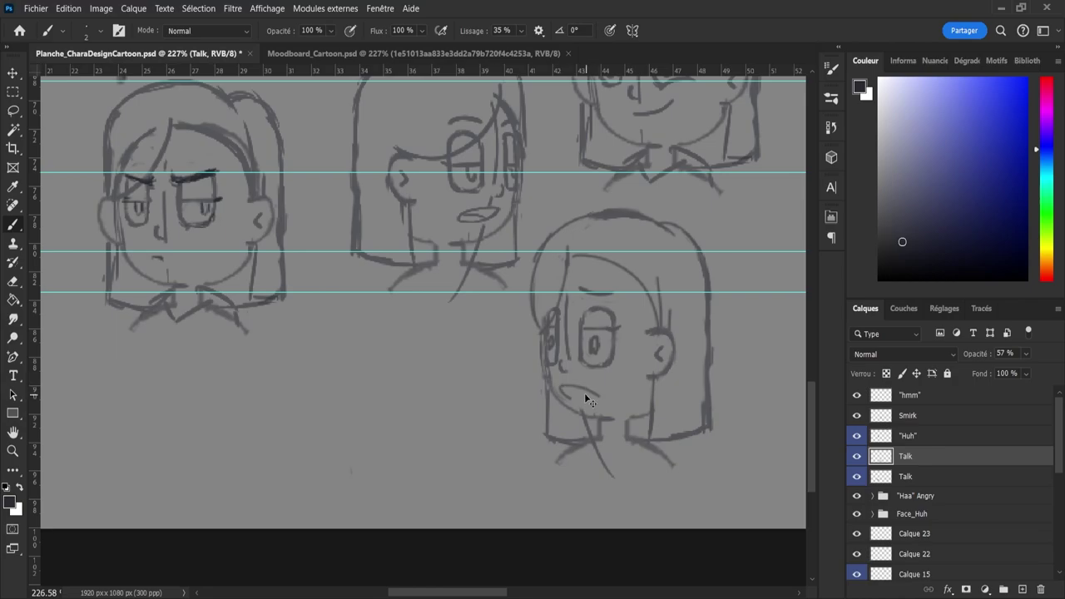
left_click_drag(559, 385, 593, 390)
key("ctrl+z")
left_click_drag(573, 398, 589, 390)
key("ctrl+z")
- Replace the wide mouth with a tilted oval open mouth, undo the extra inner stroke and check the head among the others
key("e")
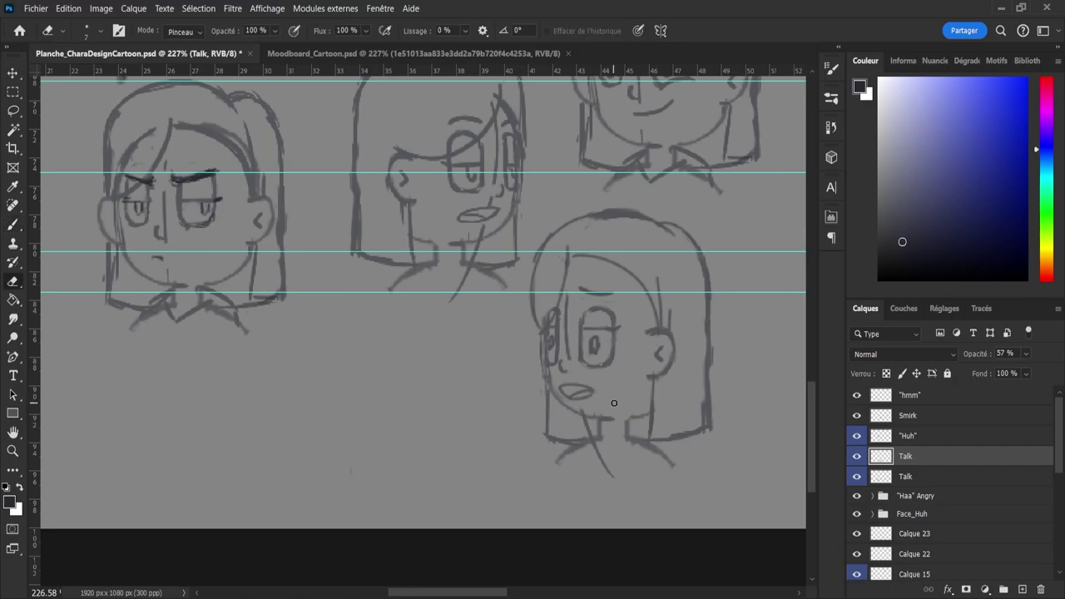
mouse_move(604, 402)
left_mouse_down()
mouse_move(562, 387)
mouse_move(574, 399)
mouse_move(565, 395)
mouse_move(574, 400)
mouse_move(564, 382)
mouse_move(584, 404)
left_mouse_up()
key("b")
key("ctrl+z")
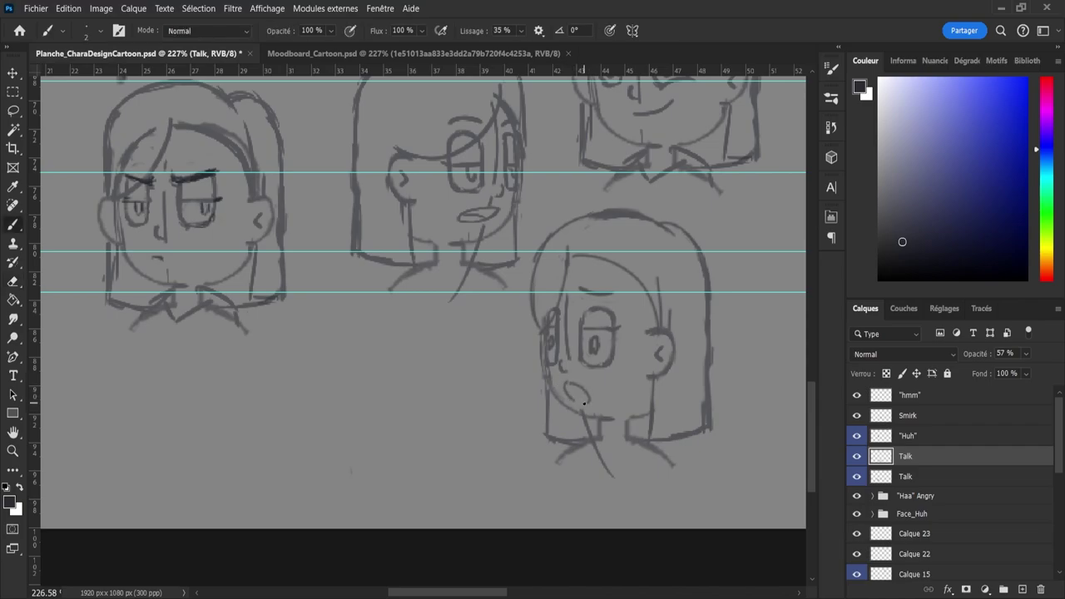
key("e")
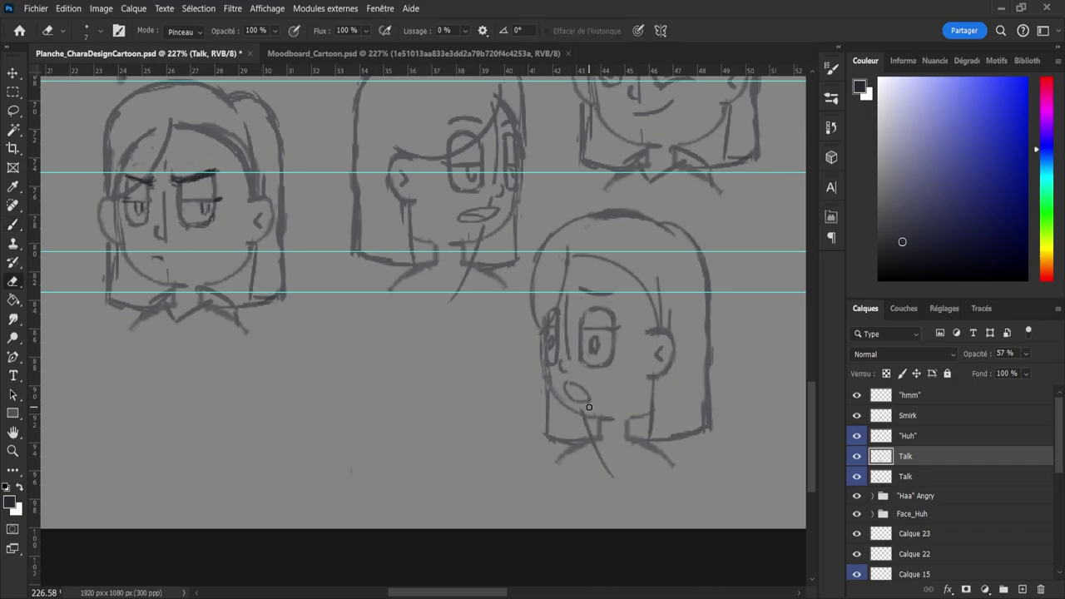
key("b")
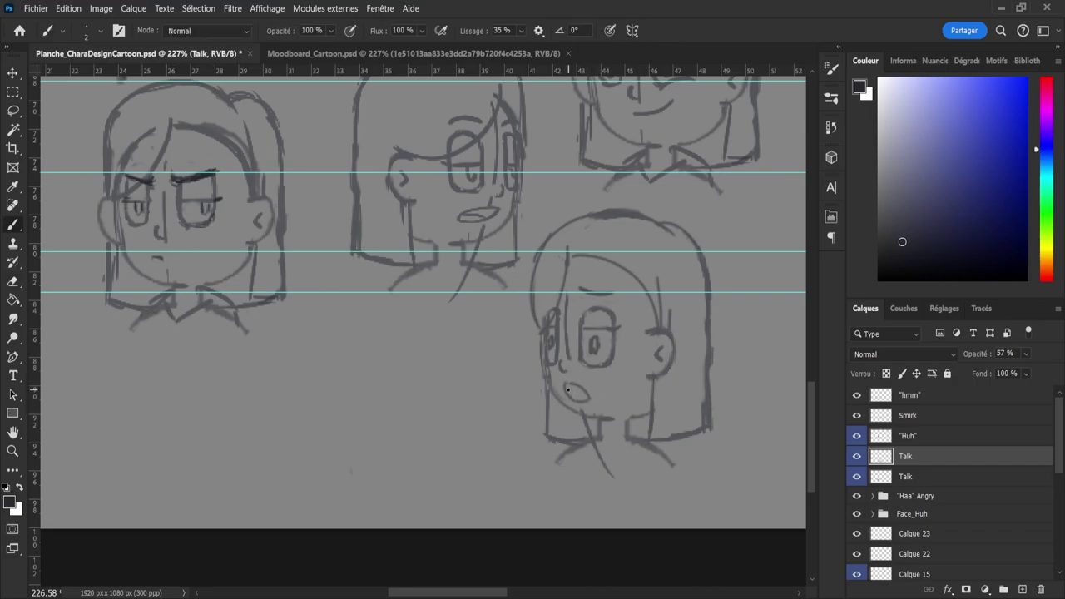
left_click_drag(567, 389, 584, 393)
key("ctrl+z")
key("z")
left_click_drag(621, 425, 597, 429)
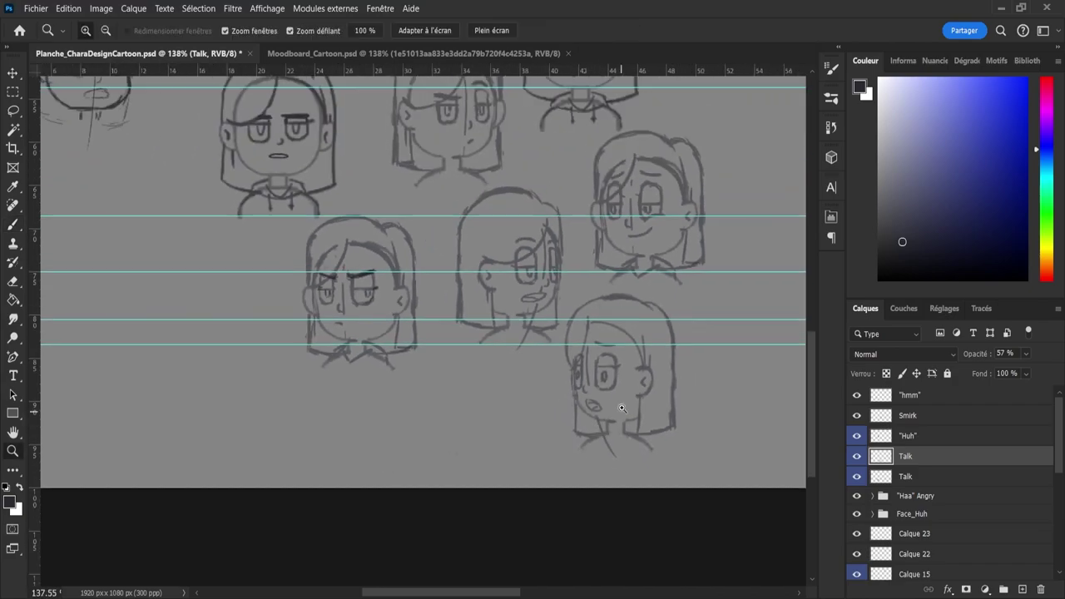
- Try adjusting the eyebrow and pupil of the lowest talking head with lasso selections and Free Transform
left_click(622, 407)
key("e")
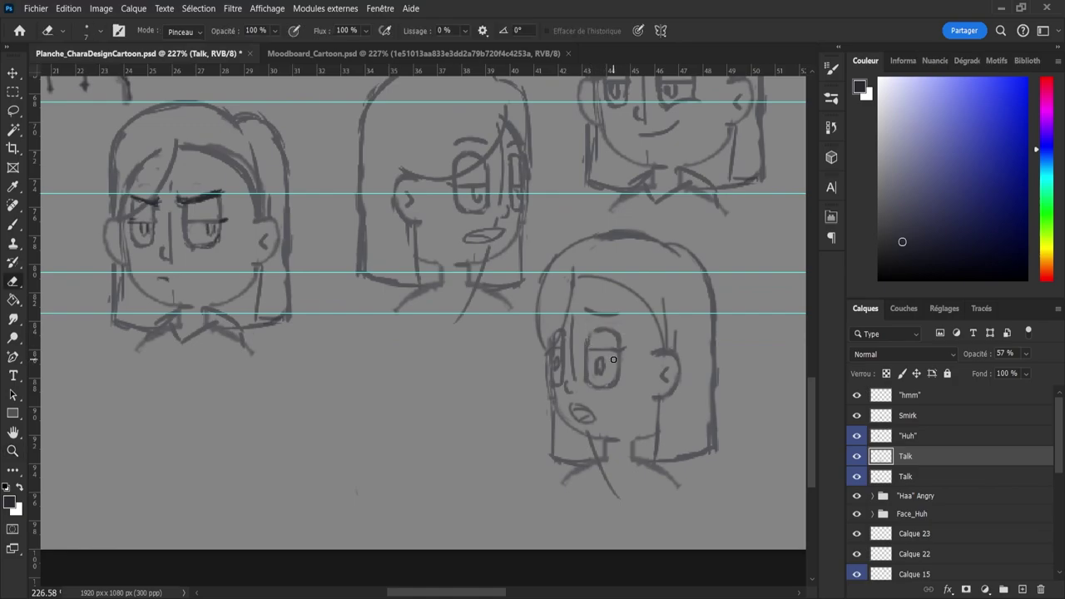
key("l")
mouse_move(590, 324)
left_mouse_down()
mouse_move(619, 305)
mouse_move(591, 324)
mouse_move(613, 315)
left_mouse_up()
key("ctrl+t")
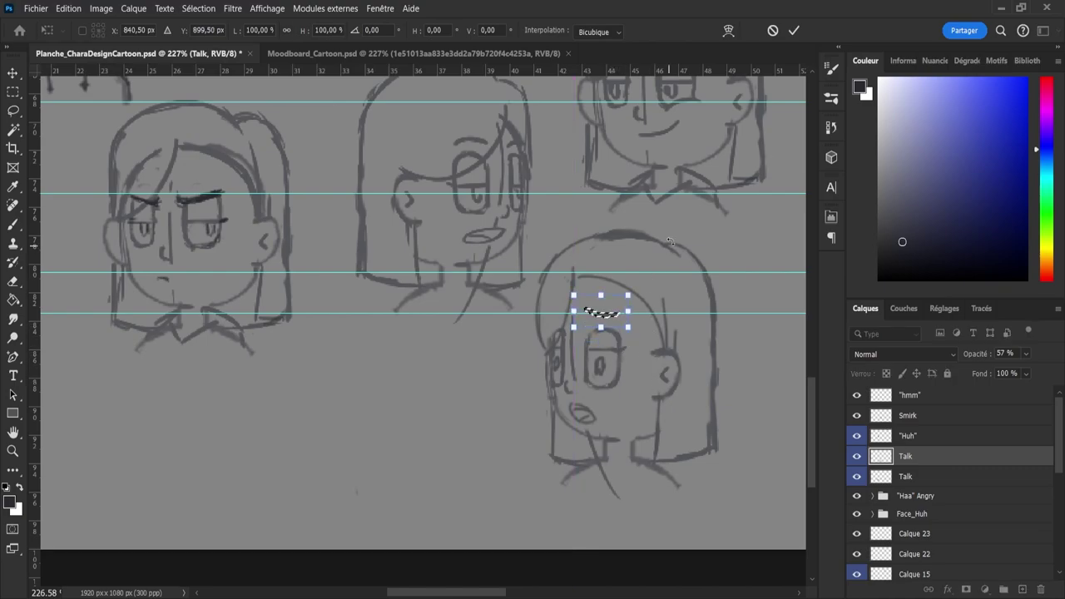
left_click(794, 30)
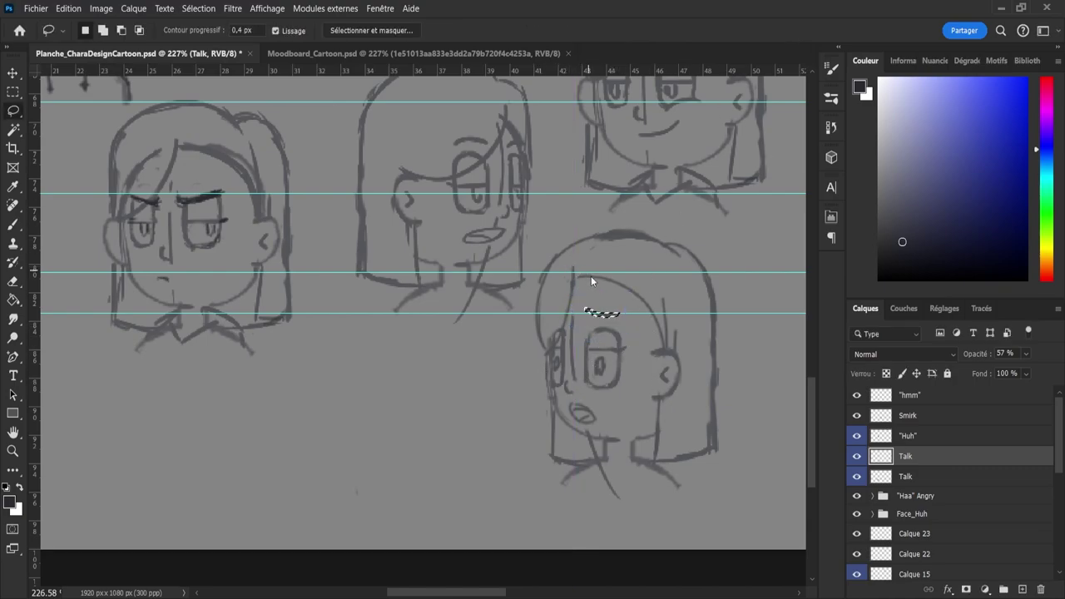
mouse_move(601, 355)
left_mouse_down()
mouse_move(600, 381)
mouse_move(608, 366)
mouse_move(603, 376)
mouse_move(599, 356)
left_mouse_up()
key("ctrl+t")
key("Return")
key("ctrl+d")
- Erase the pupils in both eyes of the lowest head and redraw them smaller with a finer brush
key("e")
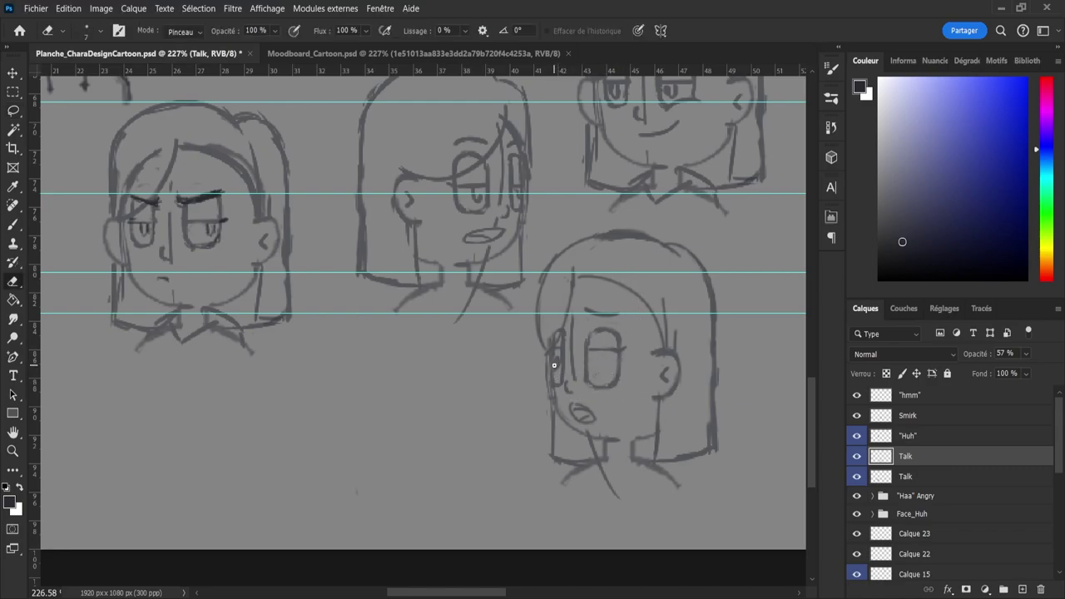
key("bracketleft")
key("bracketleft")
key("bracketleft")
key("b")
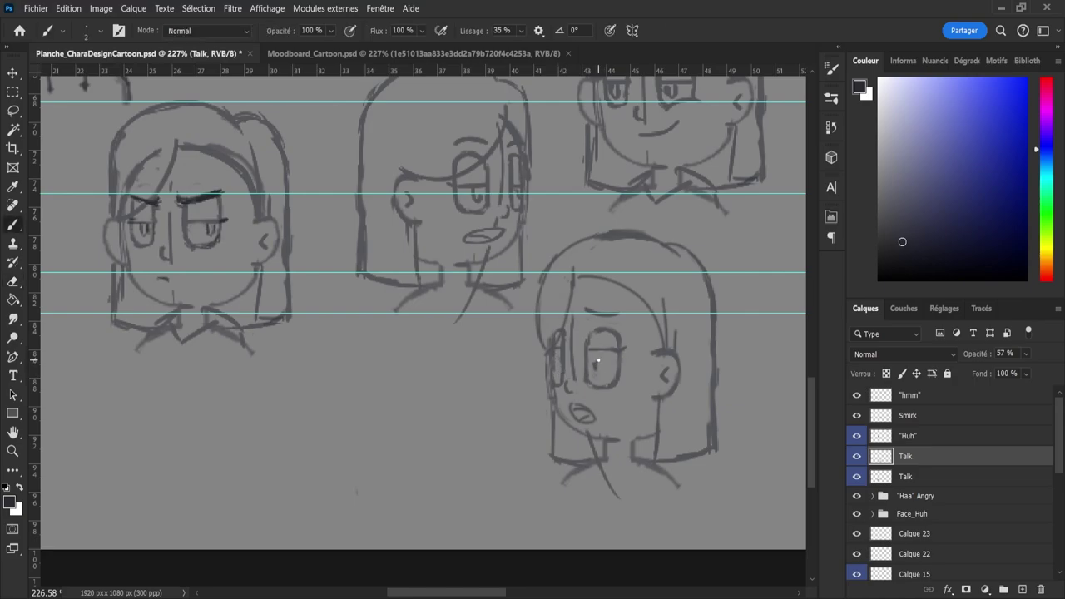
left_click_drag(600, 364, 598, 367)
key("e")
key("b")
key("e")
- Erase the lowest head's open, slanted mouth and draw a small flat oval mouth instead
left_click_drag(586, 413, 571, 410)
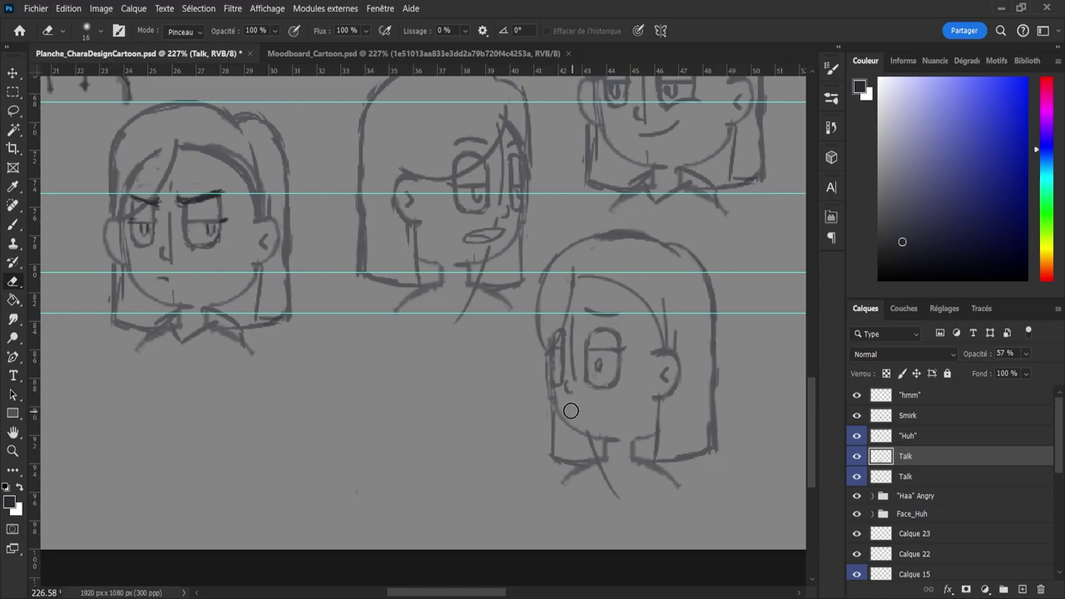
key("b")
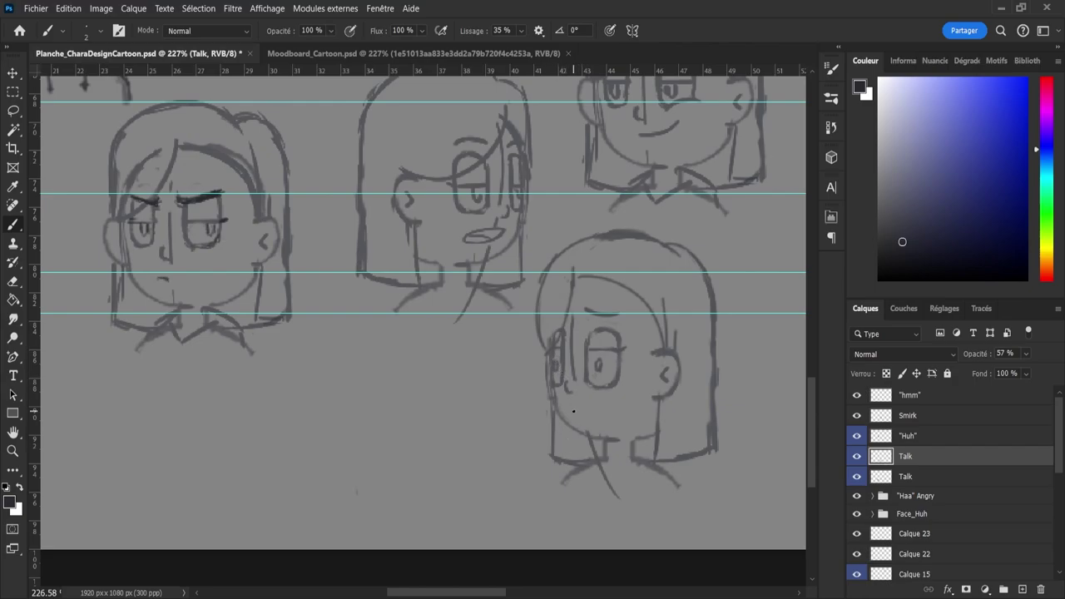
mouse_move(573, 411)
left_mouse_down()
mouse_move(597, 419)
mouse_move(590, 407)
mouse_move(569, 410)
left_mouse_up()
key("ctrl+z")
key("ctrl+z")
key("ctrl+z")
mouse_move(573, 407)
left_mouse_down()
mouse_move(586, 412)
mouse_move(571, 406)
left_mouse_up()
key("ctrl+z")
- Erase the eyebrow above the lowest head's near eye and redraw it as a thin worried brow
key("z")
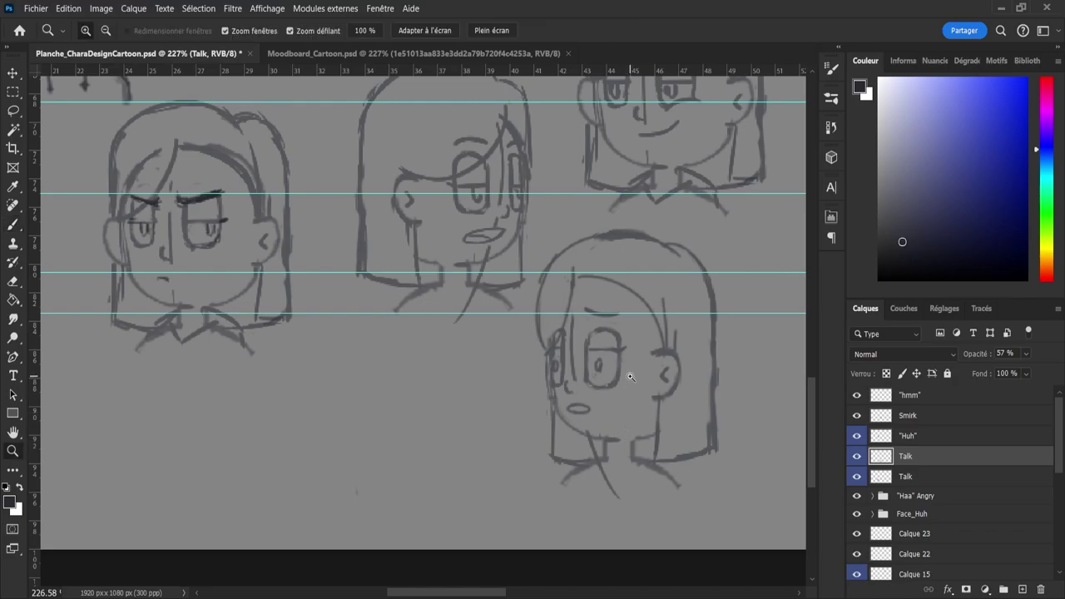
left_click_drag(630, 376, 594, 375)
left_click(639, 348)
left_click_drag(638, 348, 616, 328)
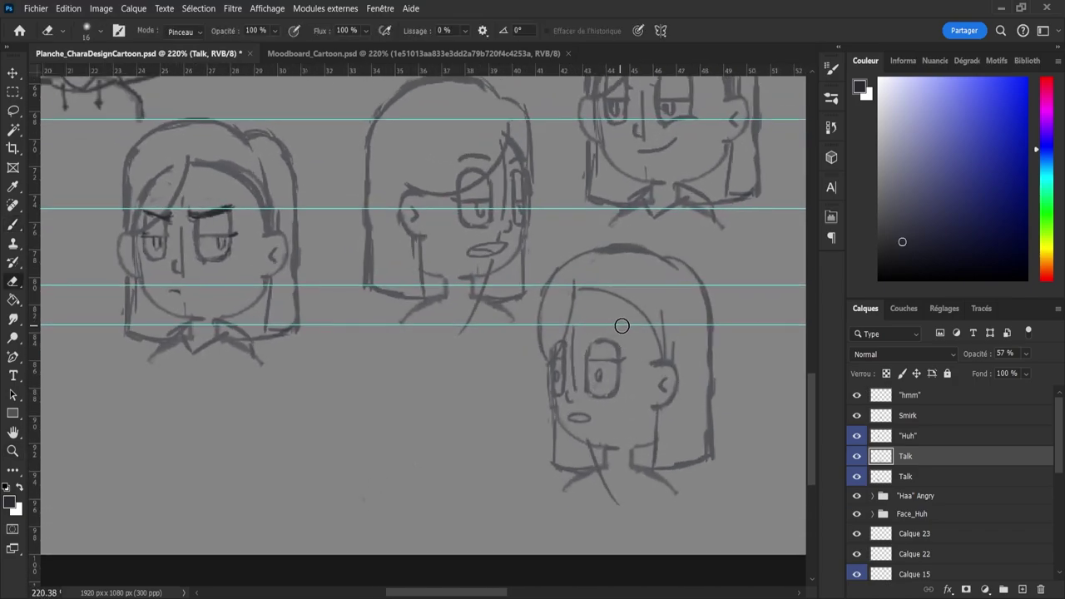
key("b")
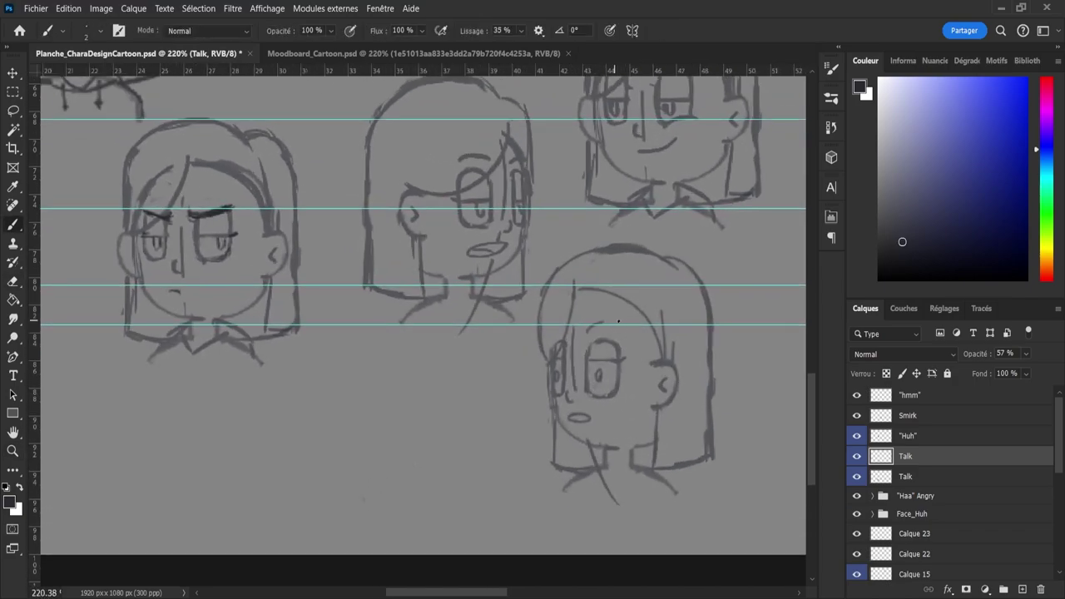
key("ctrl+z")
left_click_drag(605, 333, 619, 321)
key("ctrl+z")
key("ctrl+z")
key("ctrl+z")
key("ctrl+z")
key("ctrl+z")
left_click_drag(588, 323, 619, 326)
key("e")
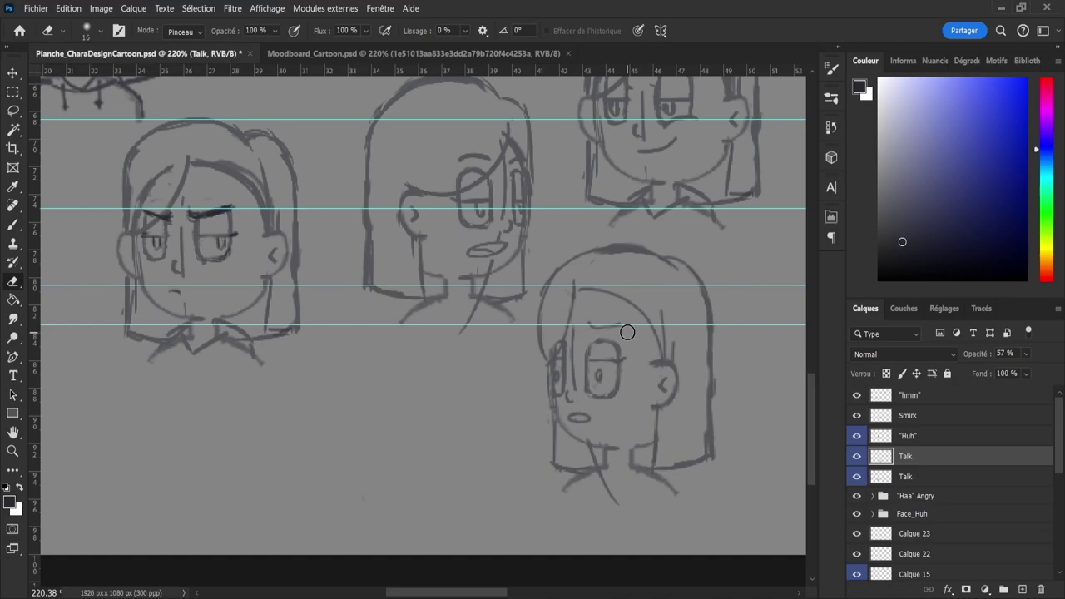
key("b")
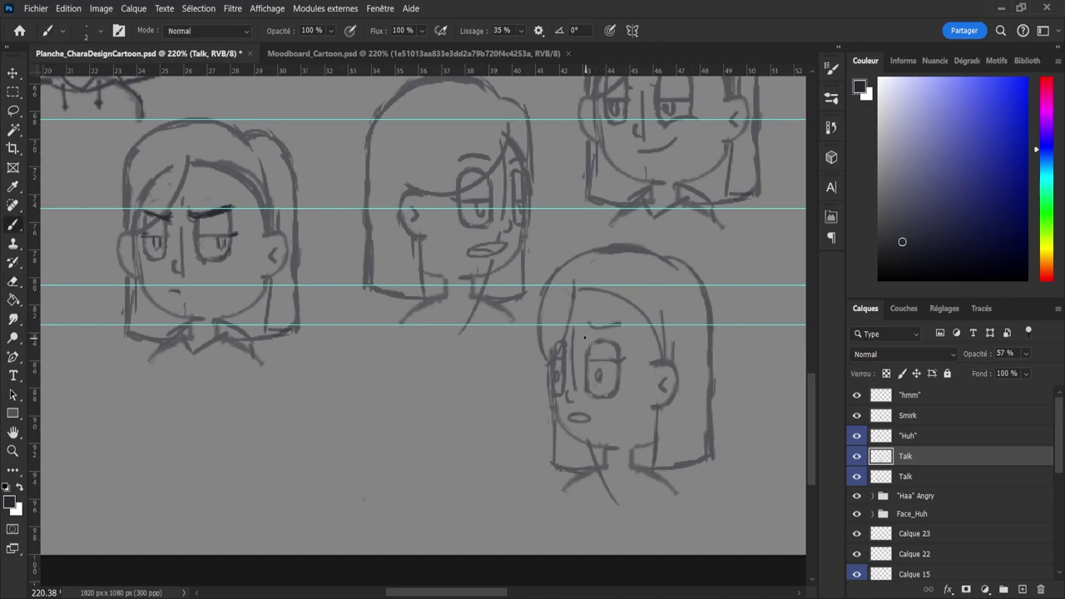
- Review the lowest head beside the other expressions and save the document
key("z")
left_click_drag(584, 299, 542, 294)
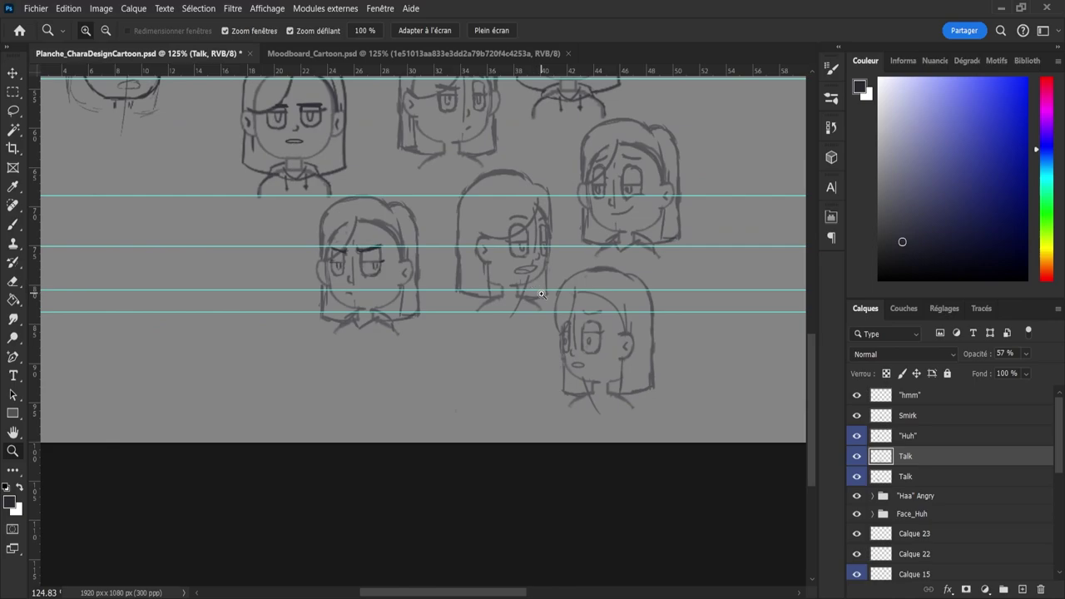
left_click_drag(564, 262, 595, 228)
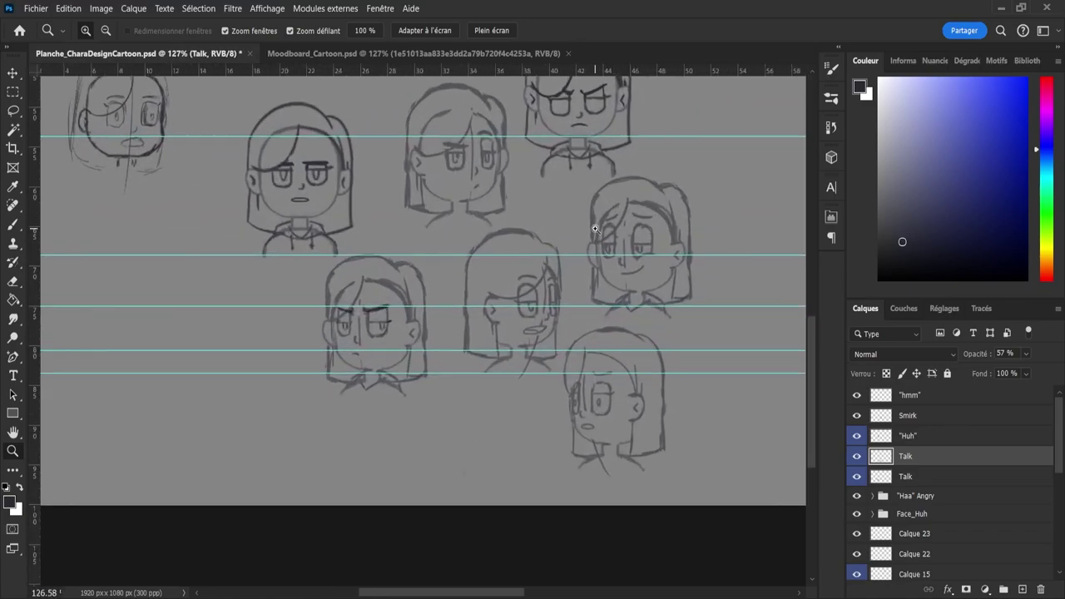
key("ctrl+s")
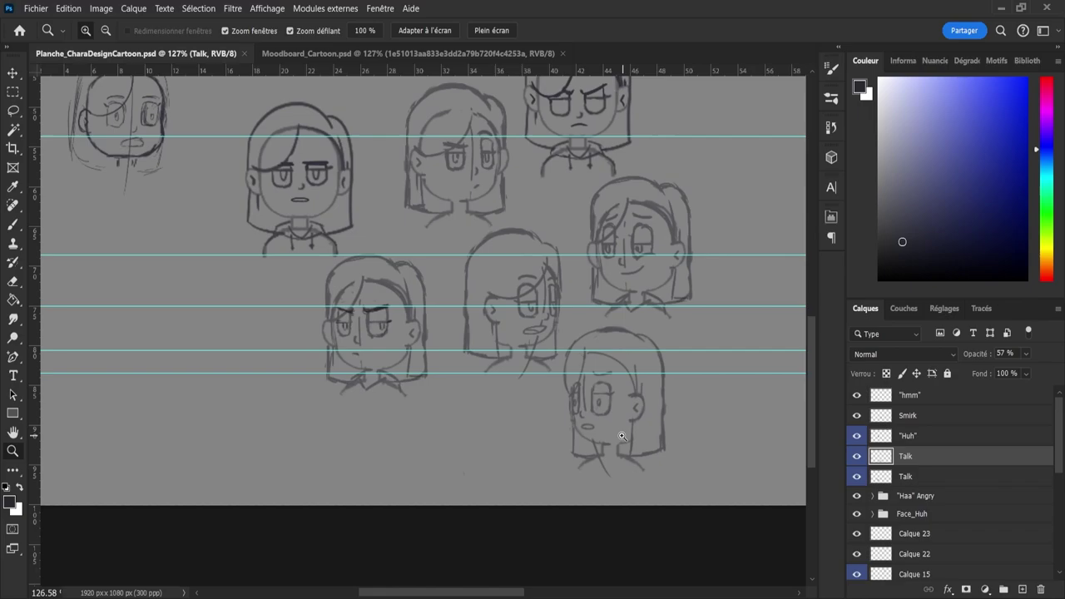
- Rename the active Talk layer to "No, it can't be..." including the quotation marks
double_click(906, 456)
type("\"No, it can't be...\"")
key("Return")
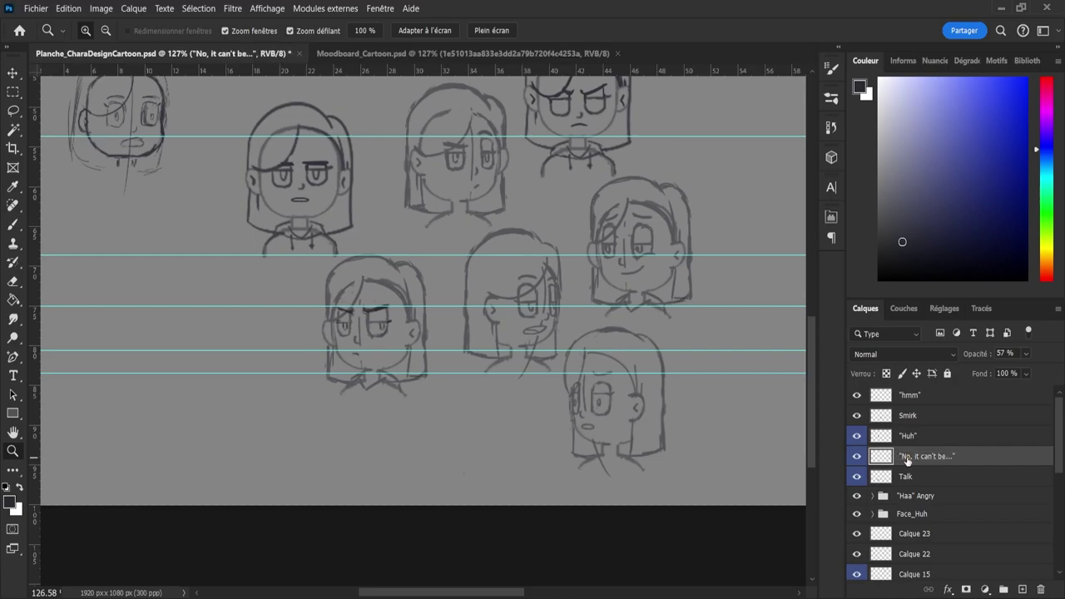
- Duplicate the "No, it can't be..." layer and move the copied head to the empty area beside the frowning ponytail head
key("ctrl+j")
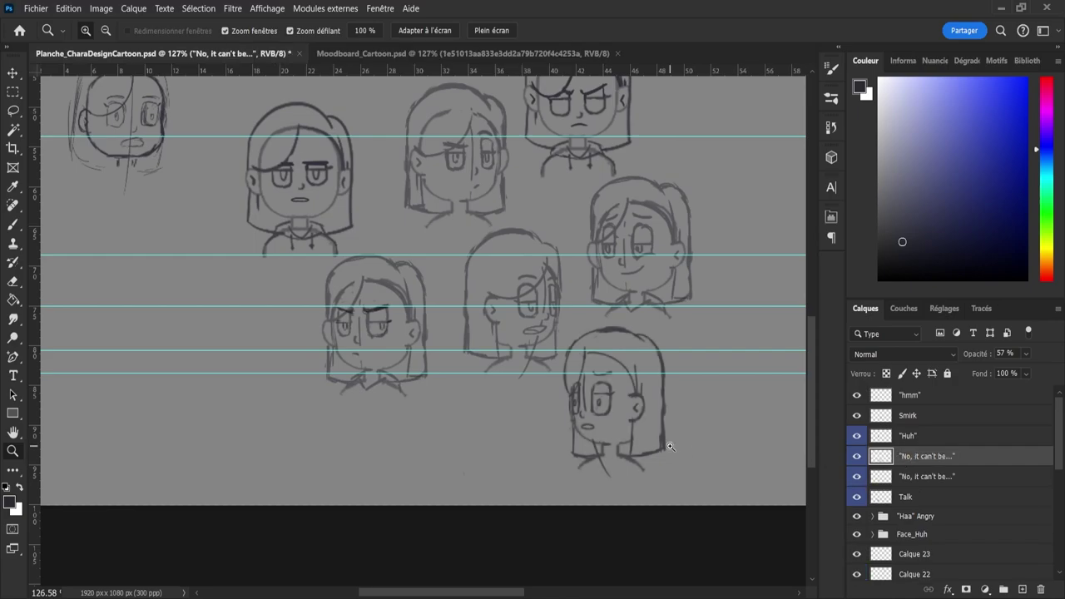
key("v")
left_click_drag(642, 380, 250, 359)
- Erase the pupils, eyebrow and mouth from the copied head
key("z")
left_click_drag(430, 402, 386, 398)
left_click_drag(264, 368, 290, 424)
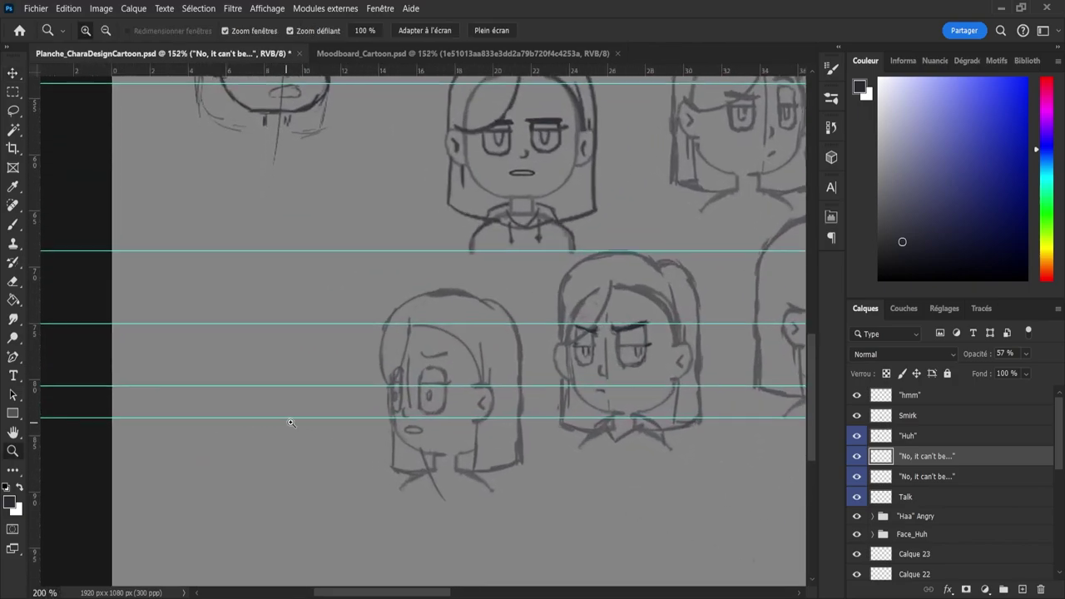
left_click_drag(316, 310, 338, 324)
left_click_drag(394, 476, 419, 464)
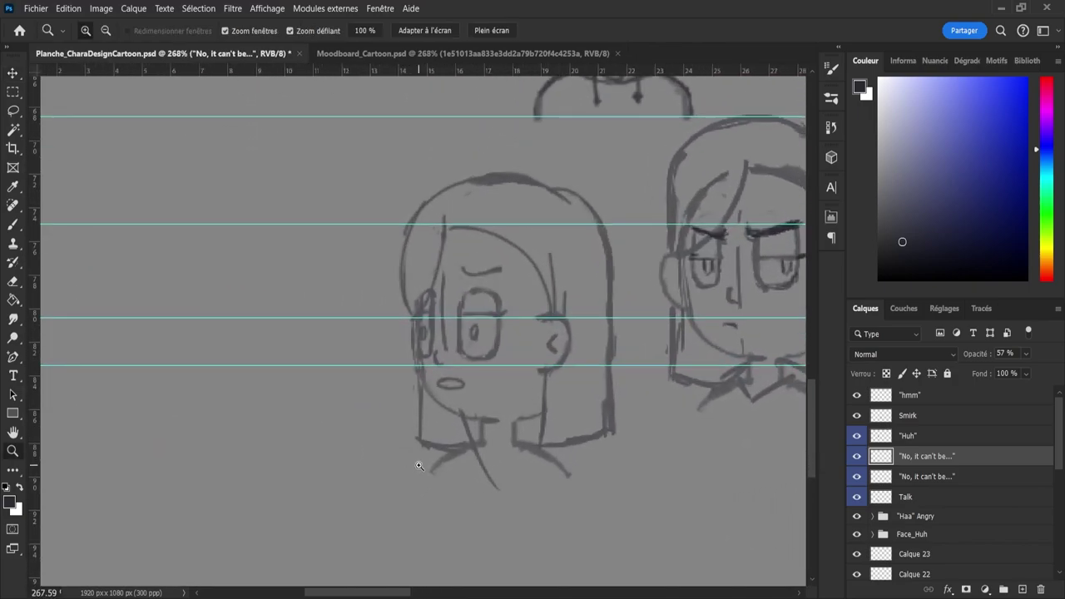
key("e")
mouse_move(471, 337)
left_mouse_down()
mouse_move(423, 331)
mouse_move(427, 344)
left_mouse_up()
left_click_drag(464, 272, 508, 269)
mouse_move(449, 385)
left_mouse_down()
mouse_move(463, 384)
mouse_move(454, 381)
left_mouse_up()
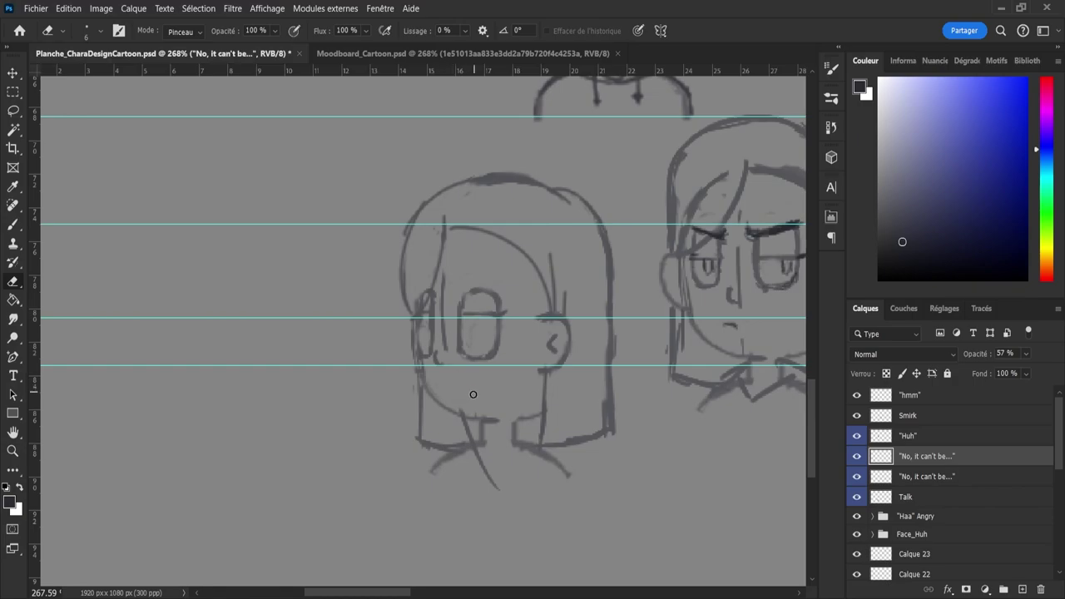
- Draw an open smiling mouth with curved inner lines on the copied head
key("b")
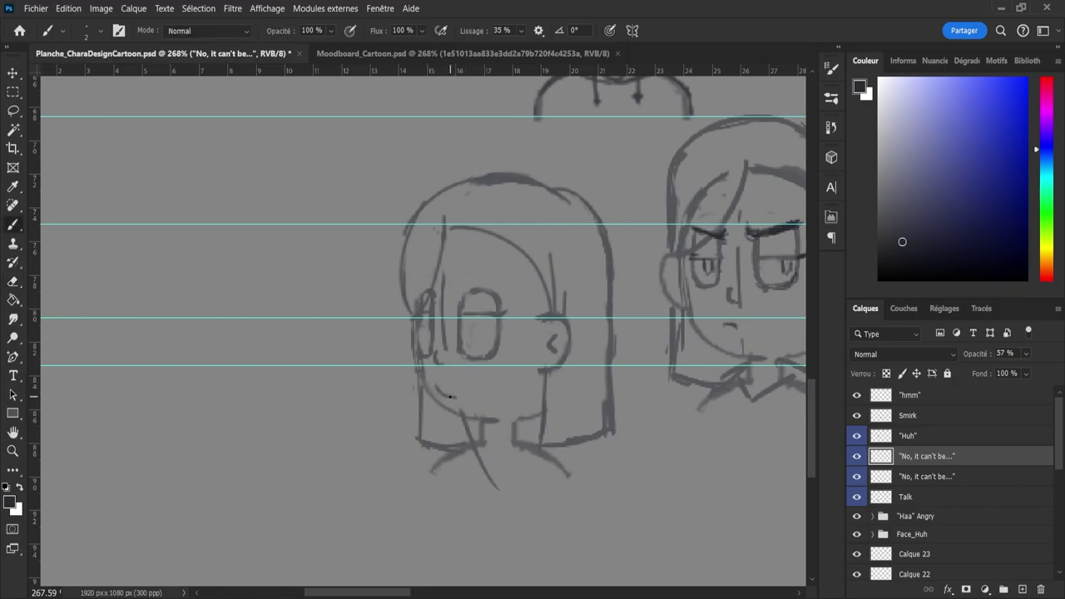
left_click_drag(434, 385, 471, 379)
key("ctrl+z")
key("ctrl+z")
key("e")
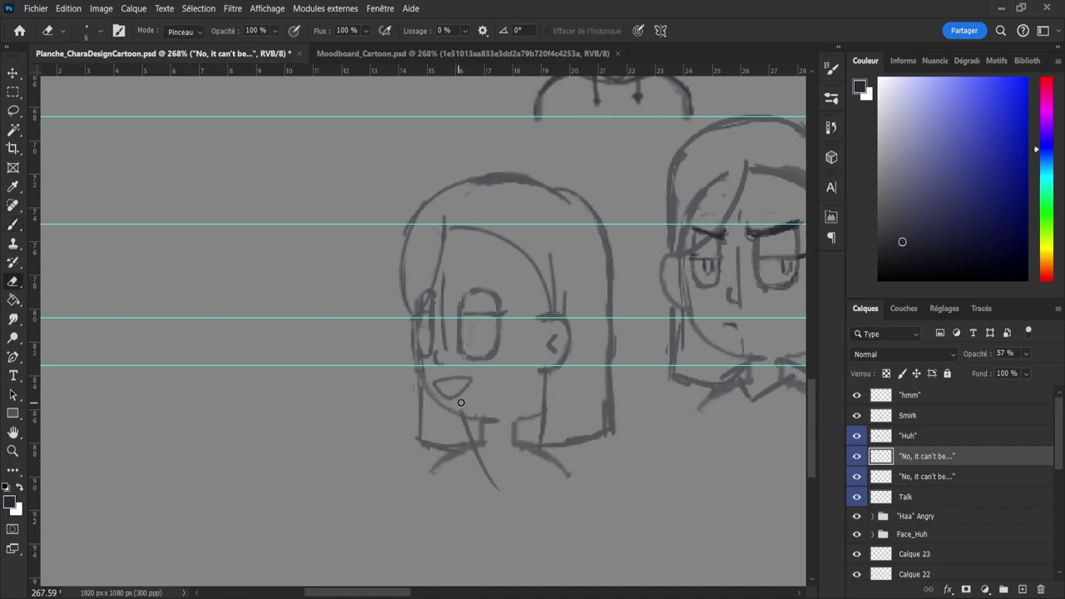
key("b")
left_click_drag(440, 385, 467, 382)
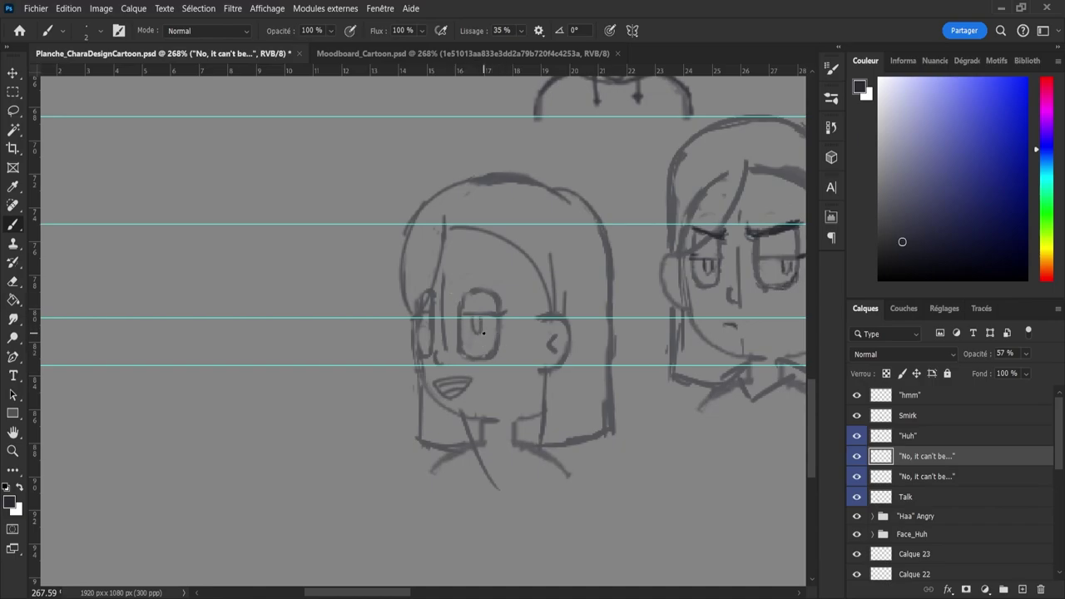
left_click_drag(470, 321, 477, 320)
key("ctrl+z")
mouse_move(485, 348)
left_mouse_down()
mouse_move(485, 329)
mouse_move(479, 345)
left_mouse_up()
key("ctrl+z")
key("ctrl+z")
- Replace the near eye's eyelid line with one lower across the eye and touch up the mouth outline
key("e")
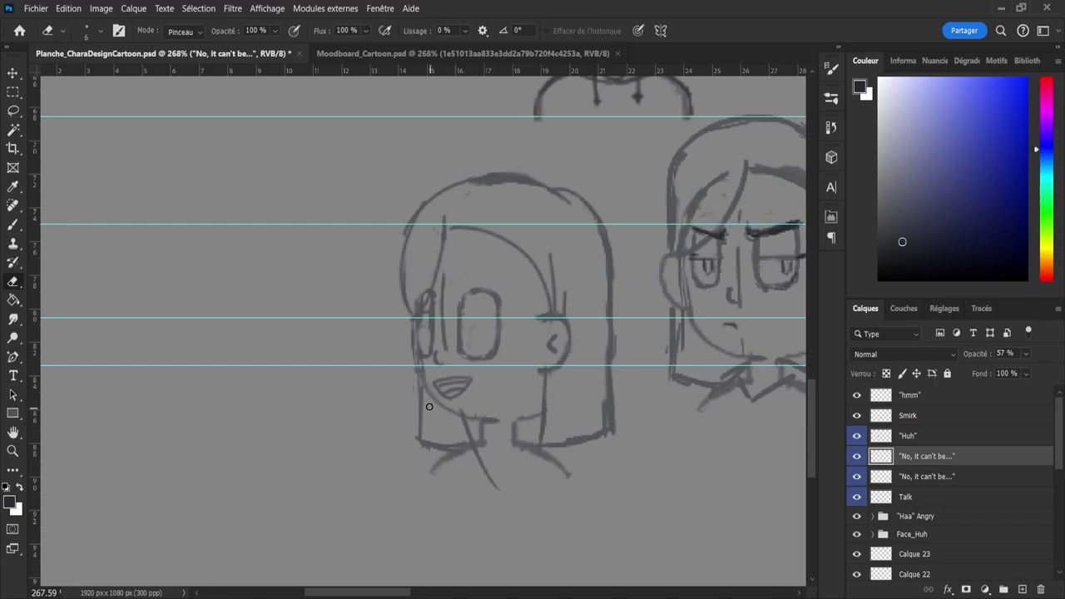
key("b")
left_click_drag(455, 398, 433, 383)
mouse_move(472, 334)
left_mouse_down()
mouse_move(499, 332)
mouse_move(486, 349)
mouse_move(488, 338)
left_mouse_up()
key("ctrl+z")
key("ctrl+z")
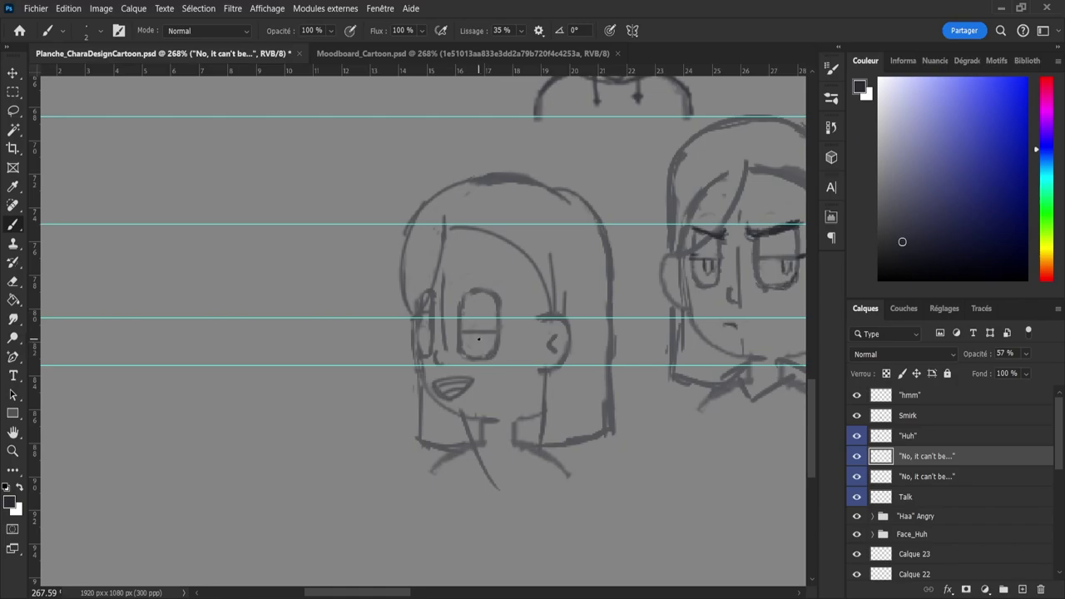
- Draw the near eye's U-shaped pupil and eyebrow, and give the far eye a matching low eyelid and pupil
left_click_drag(458, 277, 497, 277)
key("ctrl+z")
key("ctrl+z")
key("ctrl+z")
key("e")
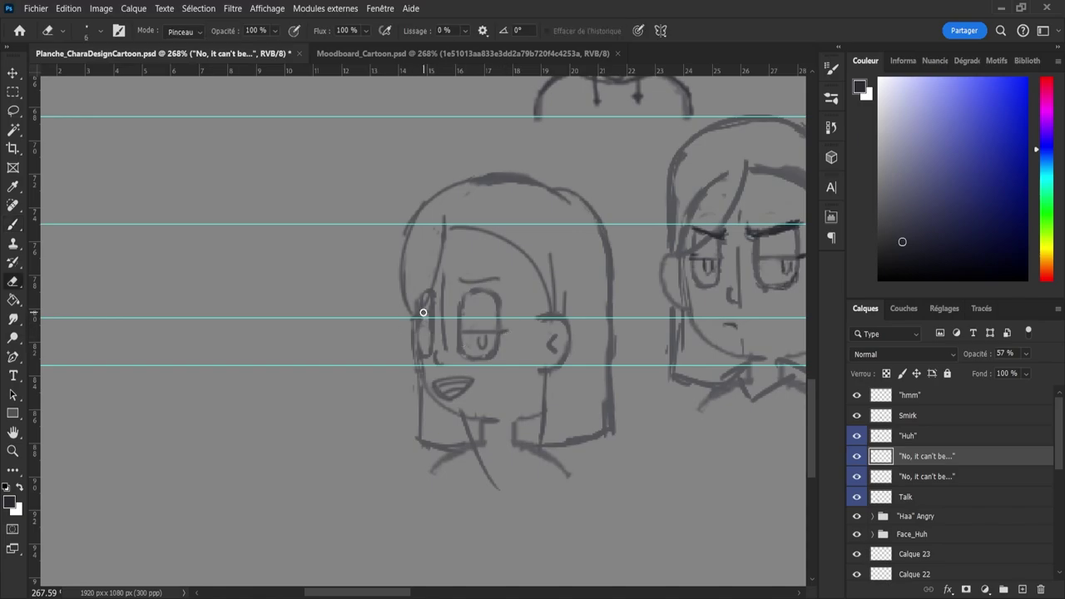
key("b")
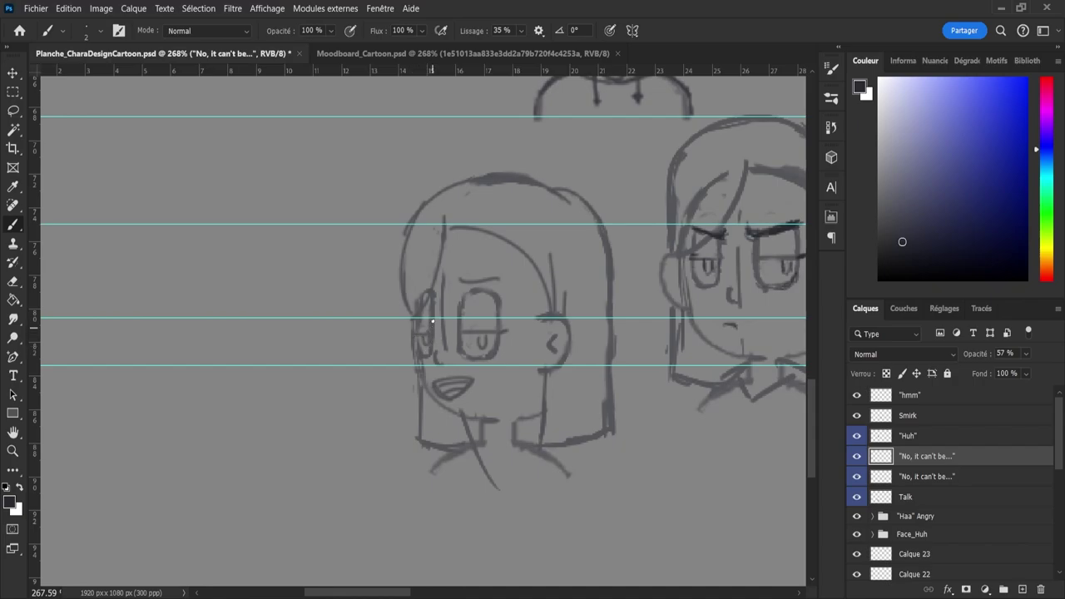
- Erase the mouth's inner lines and rework it into a wider open smile with a flatter upper lip
key("e")
mouse_move(449, 388)
left_mouse_down()
mouse_move(440, 386)
mouse_move(462, 383)
left_mouse_up()
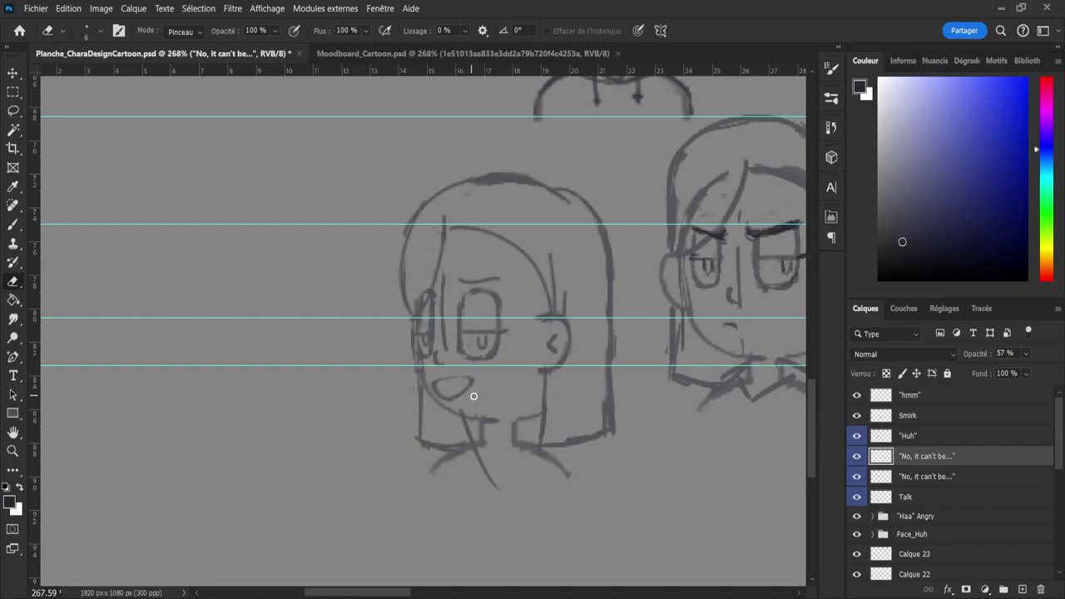
mouse_move(473, 396)
left_mouse_down()
mouse_move(444, 398)
mouse_move(472, 396)
mouse_move(477, 382)
mouse_move(442, 399)
mouse_move(462, 397)
mouse_move(476, 380)
mouse_move(476, 390)
mouse_move(436, 392)
mouse_move(474, 382)
left_mouse_up()
key("b")
key("ctrl+z")
key("ctrl+z")
mouse_move(438, 385)
left_mouse_down()
mouse_move(473, 385)
mouse_move(458, 398)
mouse_move(474, 384)
mouse_move(455, 398)
mouse_move(475, 384)
left_mouse_up()
key("ctrl+z")
key("ctrl+z")
key("ctrl+z")
key("ctrl+z")
mouse_move(469, 387)
left_mouse_down()
mouse_move(438, 385)
mouse_move(463, 382)
mouse_move(475, 389)
mouse_move(449, 395)
mouse_move(470, 389)
mouse_move(472, 402)
mouse_move(444, 398)
mouse_move(469, 389)
left_mouse_up()
key("ctrl+z")
key("ctrl+z")
key("ctrl+z")
key("ctrl+z")
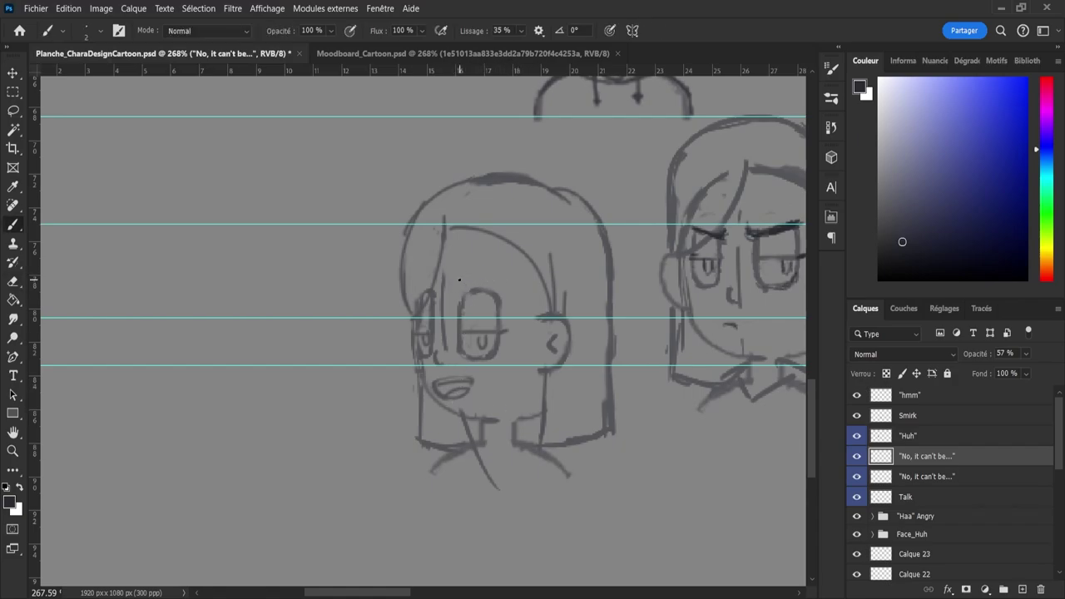
- Try a worried, upward-slanting eyebrow above the smiling head's near eye
mouse_move(459, 279)
left_mouse_down()
mouse_move(496, 283)
mouse_move(501, 269)
left_mouse_up()
key("ctrl+z")
key("ctrl+z")
key("ctrl+z")
key("z")
mouse_move(474, 314)
left_mouse_down()
mouse_move(444, 315)
mouse_move(495, 314)
left_mouse_up()
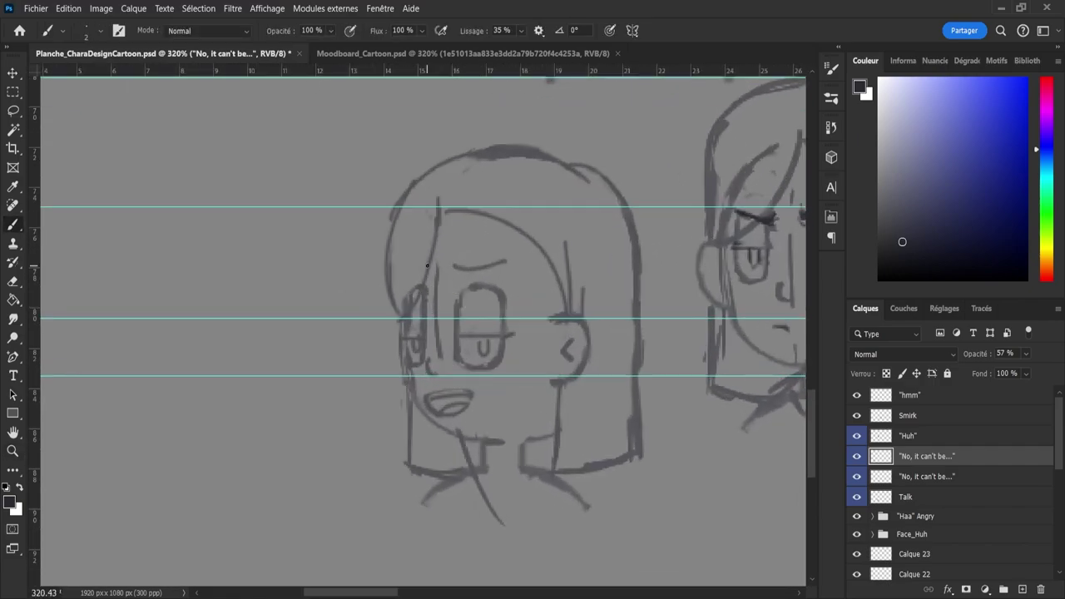
key("ctrl+z")
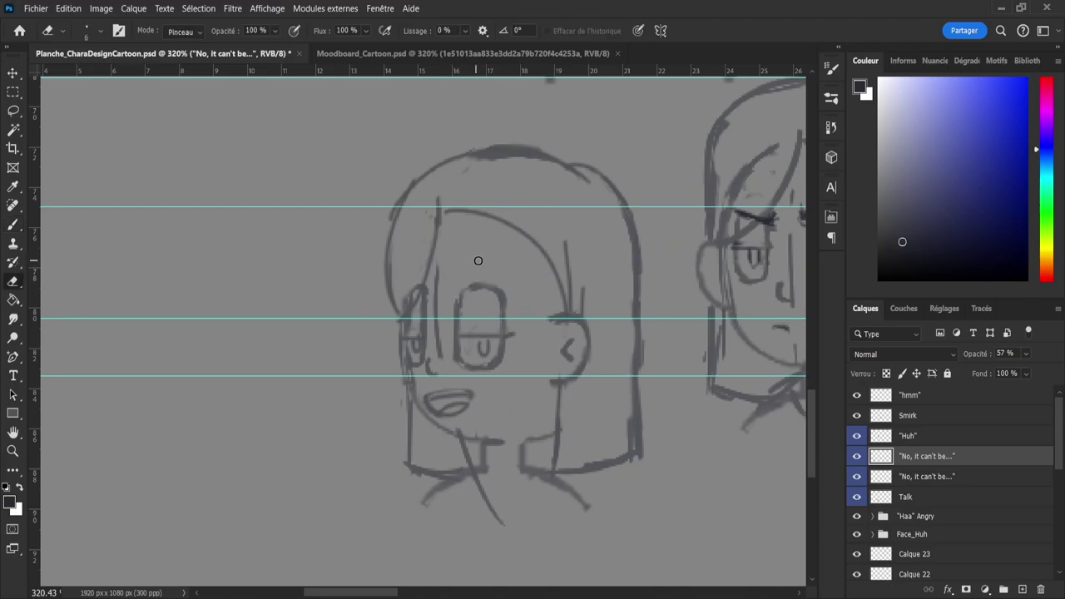
- Draw raised, arched eyebrows above both eyes of the smiling head
left_click_drag(461, 274, 506, 273)
key("ctrl+z")
key("ctrl+z")
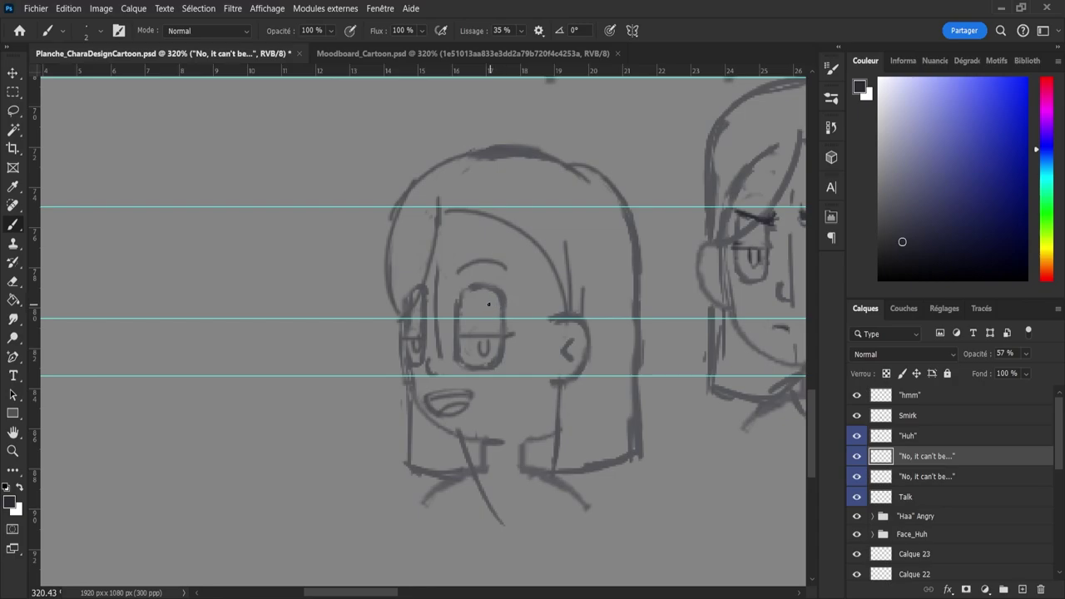
left_click_drag(405, 272, 428, 276)
key("ctrl+z")
- Duplicate the smiling head and place the copy in the empty space on its left
key("z")
left_click_drag(399, 309, 470, 320)
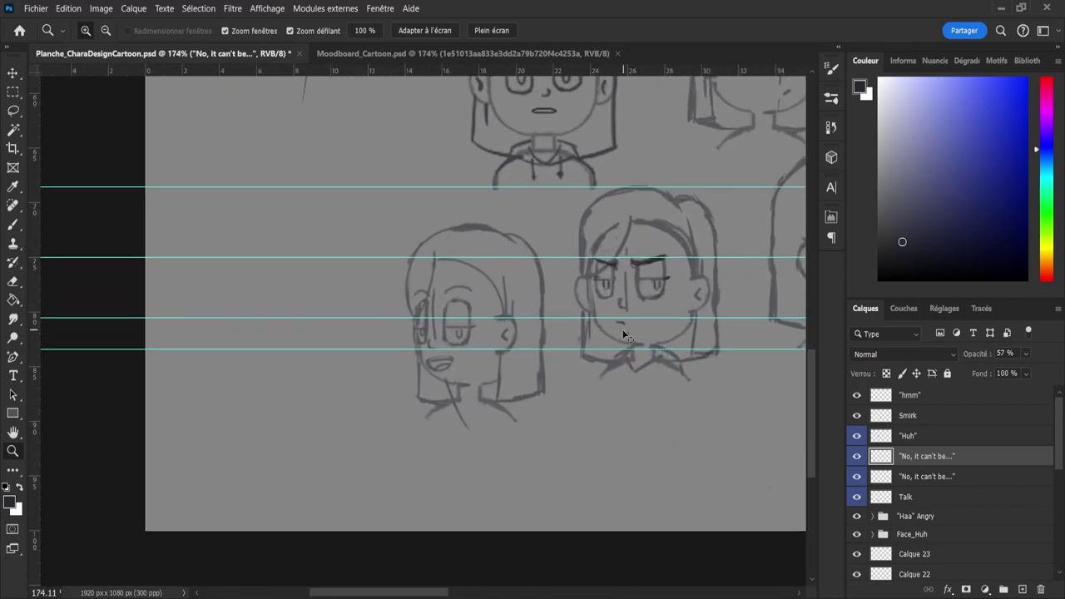
mouse_move(605, 326)
left_mouse_down()
mouse_move(333, 346)
mouse_move(409, 305)
mouse_move(410, 324)
mouse_move(388, 306)
mouse_move(354, 316)
mouse_move(363, 330)
mouse_move(395, 337)
mouse_move(385, 301)
mouse_move(403, 336)
left_mouse_up()
- Replace the new copy's smile with a small pursed mouth and cheek curve, and redraw its pupils looking sideways
scroll(211, 392, "up", 5)
key("e")
key("b")
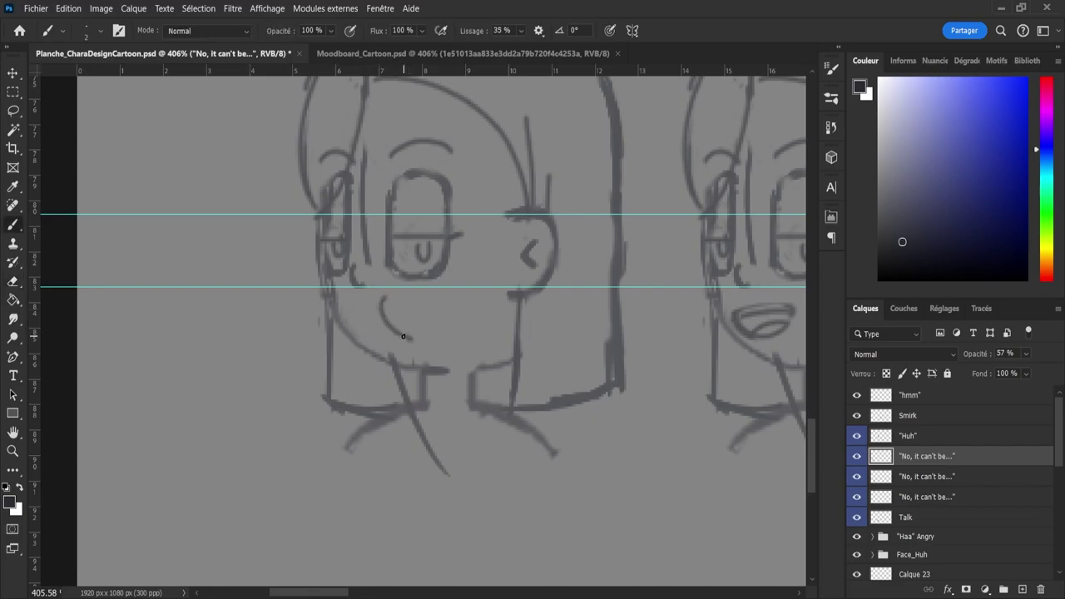
mouse_move(382, 296)
left_mouse_down()
mouse_move(406, 337)
mouse_move(393, 337)
left_mouse_up()
key("ctrl+z")
left_click_drag(405, 243, 414, 240)
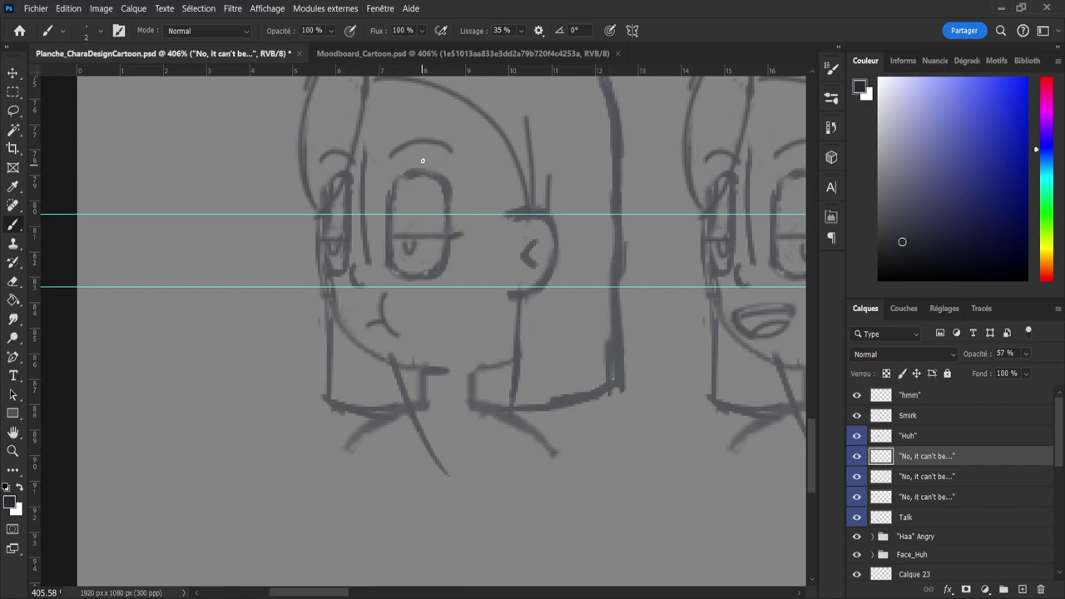
- Erase the arched eyebrows and rounded eye tops of the pursed-mouth head and redraw both eyes with flat upper lids
key("e")
mouse_move(392, 155)
left_mouse_down()
mouse_move(411, 146)
mouse_move(451, 153)
left_mouse_up()
key("b")
mouse_move(404, 194)
left_mouse_down()
mouse_move(455, 196)
mouse_move(389, 197)
mouse_move(463, 191)
mouse_move(414, 196)
left_mouse_up()
key("e")
left_click_drag(326, 159, 341, 153)
mouse_move(391, 176)
left_mouse_down()
mouse_move(433, 180)
mouse_move(390, 159)
left_mouse_up()
key("b")
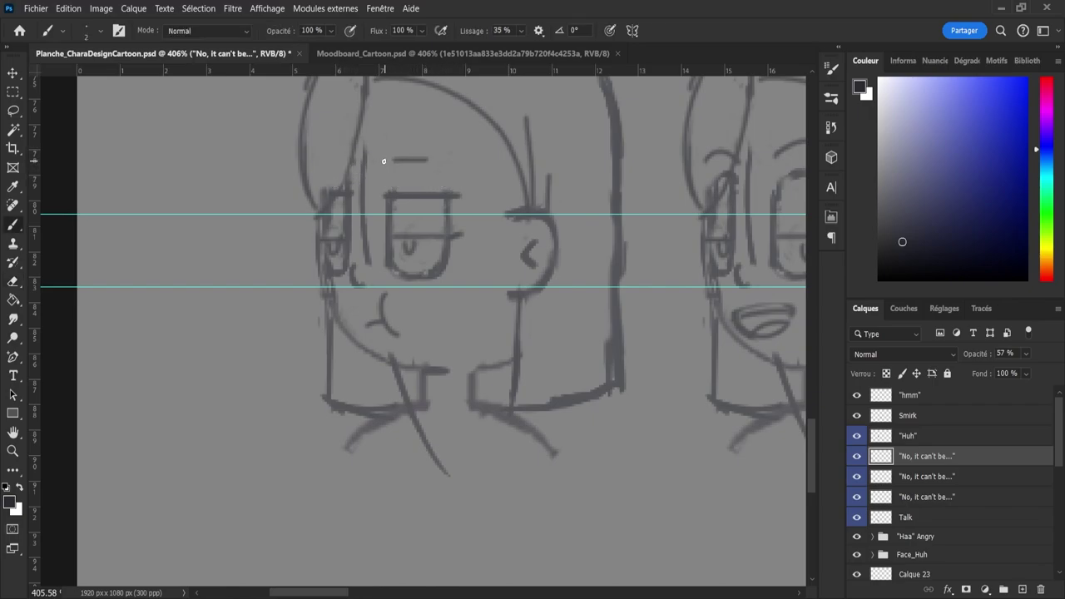
- Try a short, flat eyebrow above the near eye of the pursed-mouth head
key("ctrl+z")
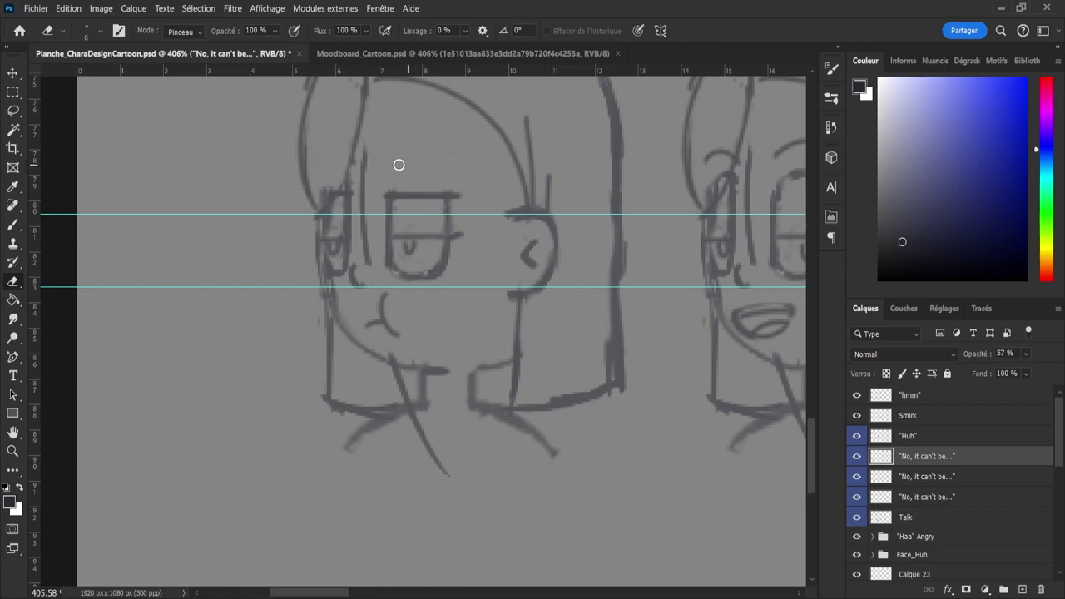
left_click_drag(417, 161, 367, 163)
key("ctrl+z")
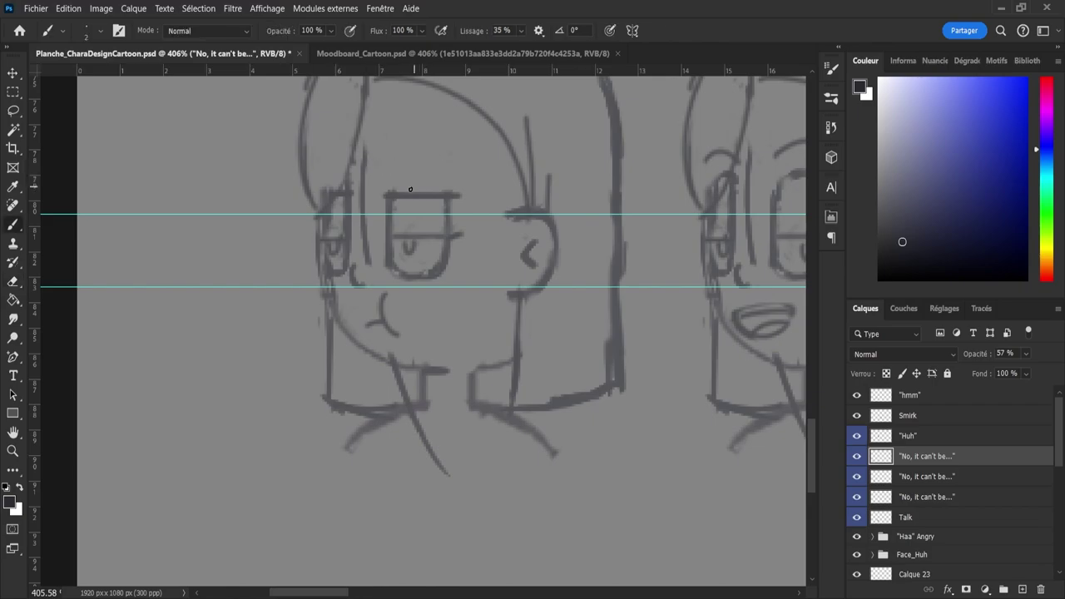
- Rename the open-mouthed smiling head's layer to "Hehe"
key("z")
left_click_drag(348, 231, 275, 257)
left_click_drag(394, 174, 445, 161)
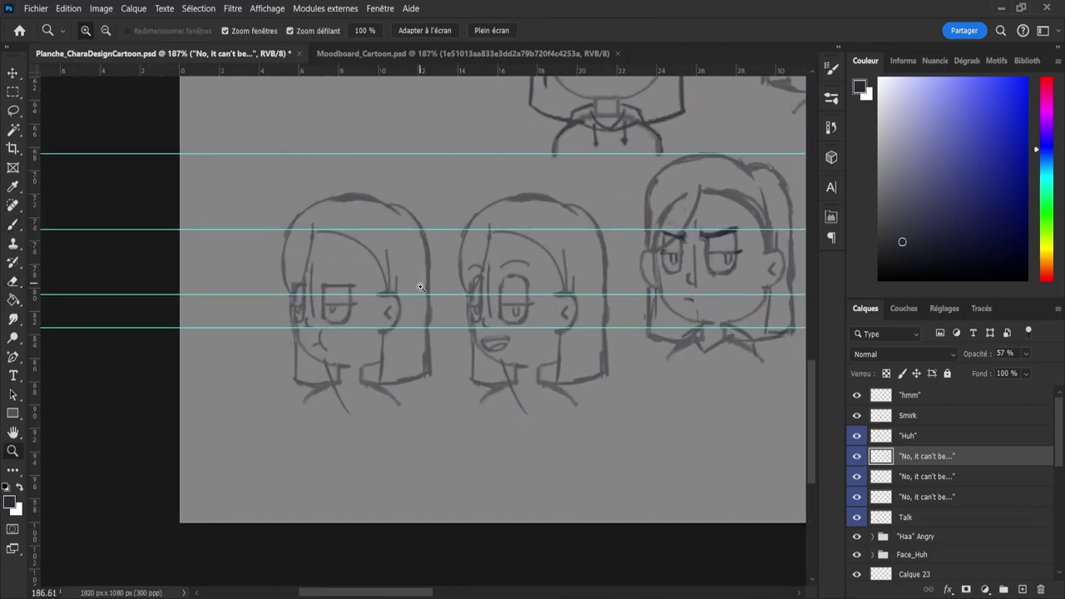
left_click_drag(339, 387, 315, 383)
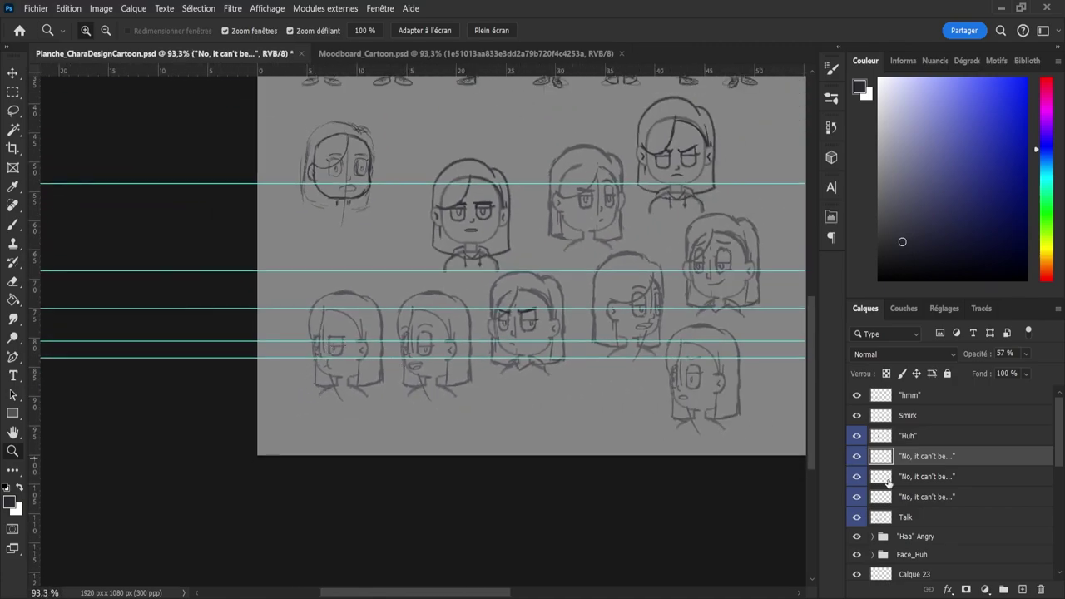
double_click(917, 478)
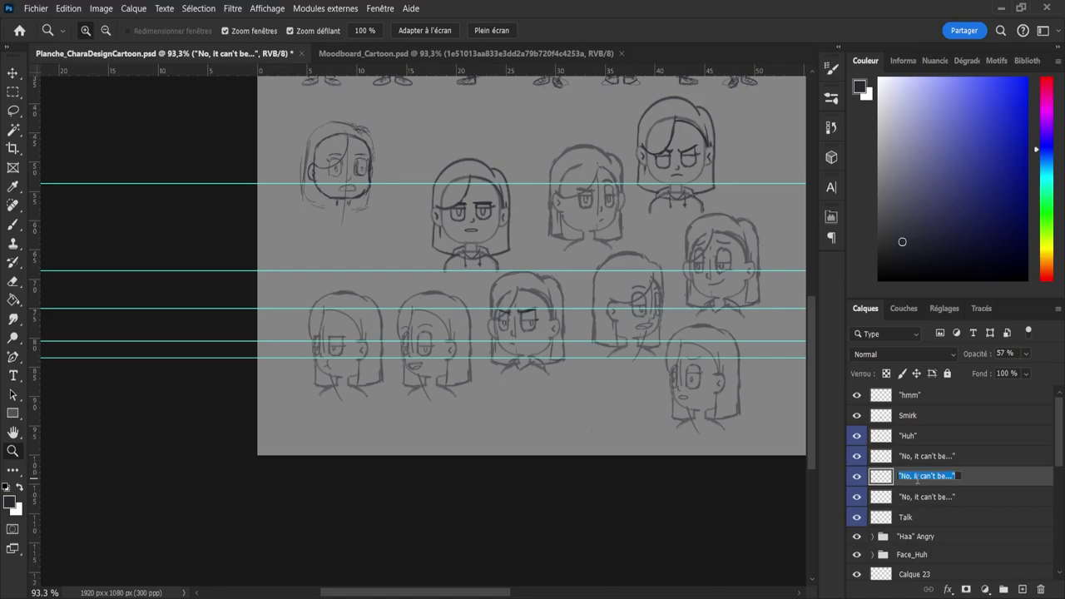
type("\"Hehe")
key("Return")
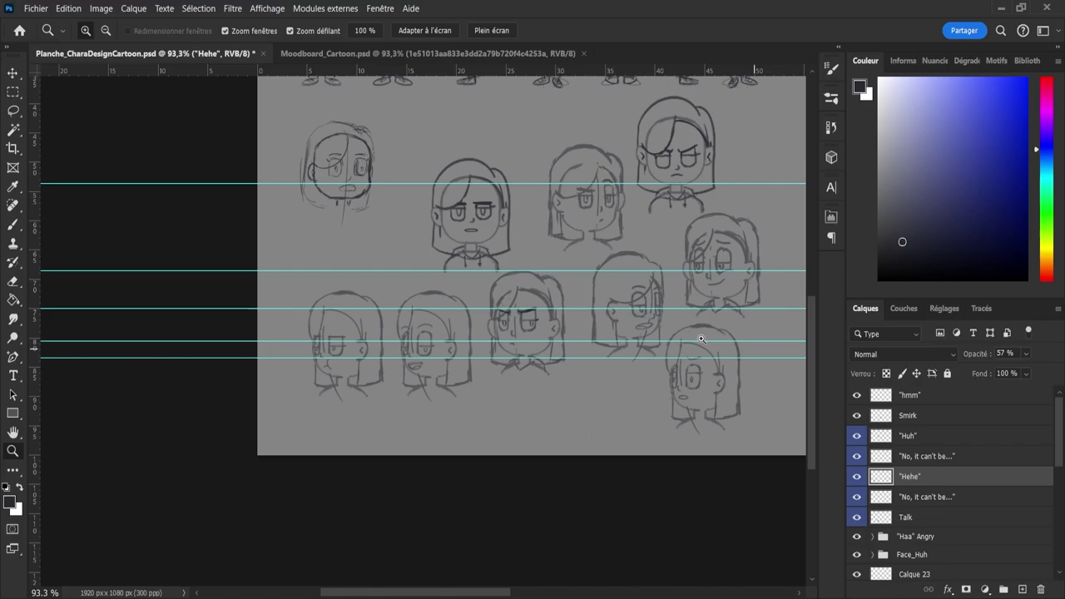
- Identify the pursed-mouth head's layer and move that head up and outward, away from the smiling head
left_click_drag(483, 279, 447, 268)
left_click_drag(629, 273, 673, 265)
left_click_drag(339, 290, 364, 301)
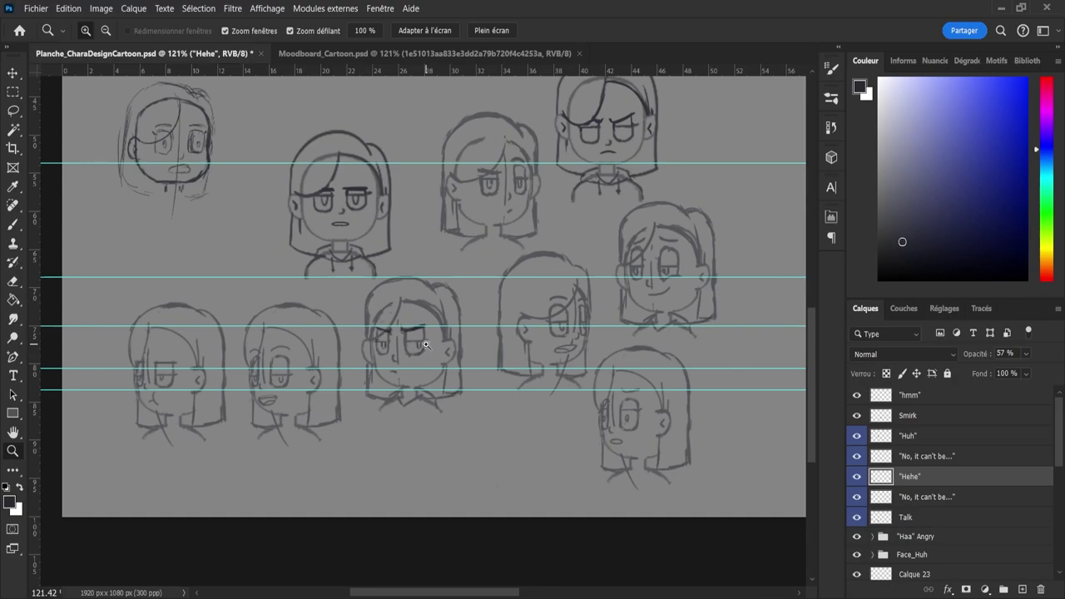
left_click(433, 373, "alt")
left_click_drag(436, 374, 451, 382)
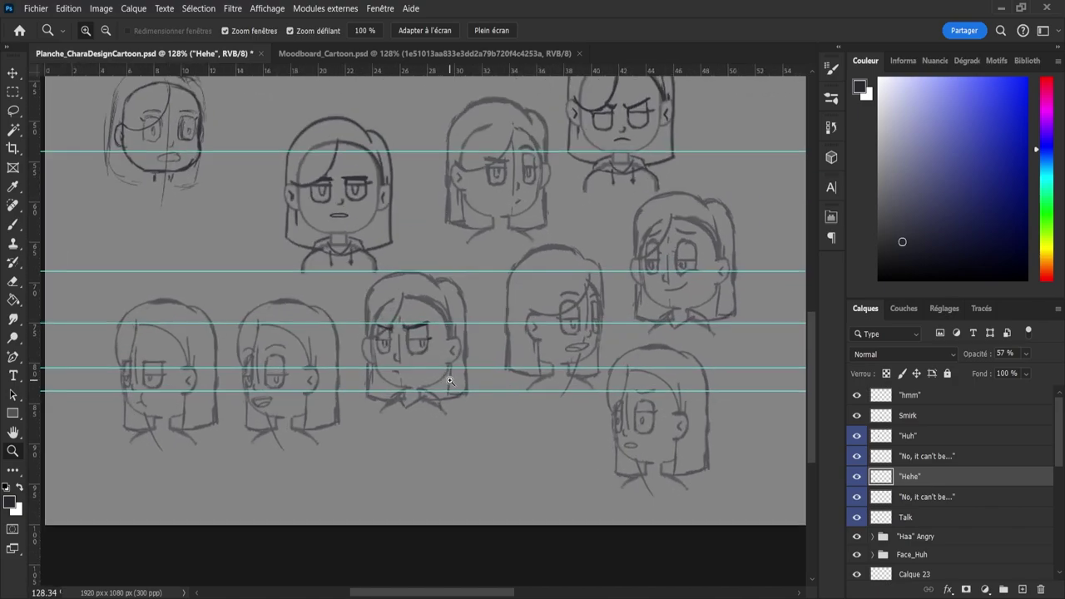
left_click(857, 456)
left_click(857, 456)
left_click(882, 456)
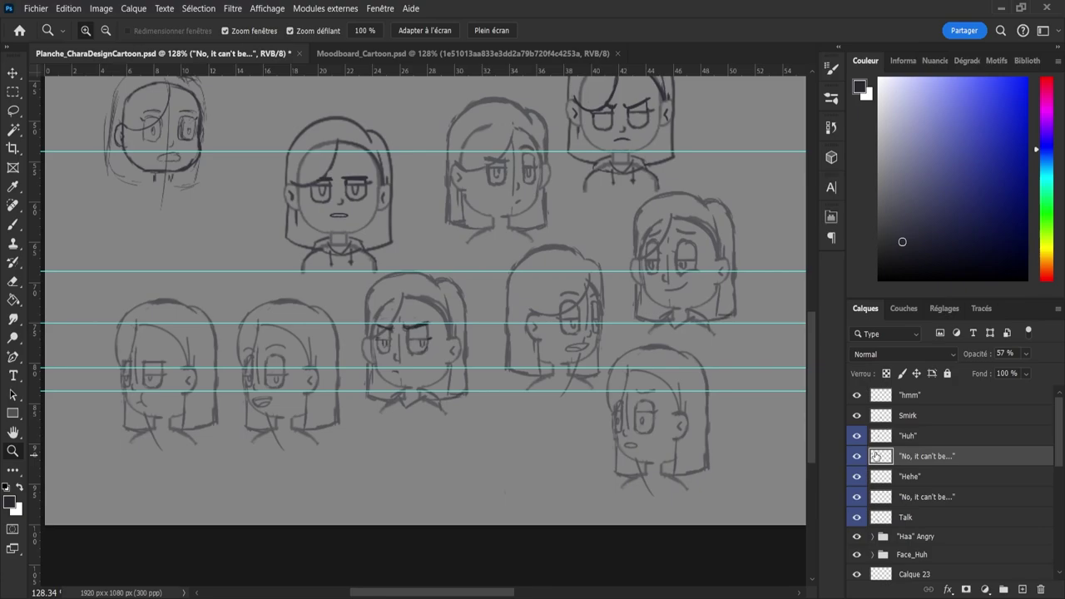
key("v")
left_click_drag(145, 367, 104, 278)
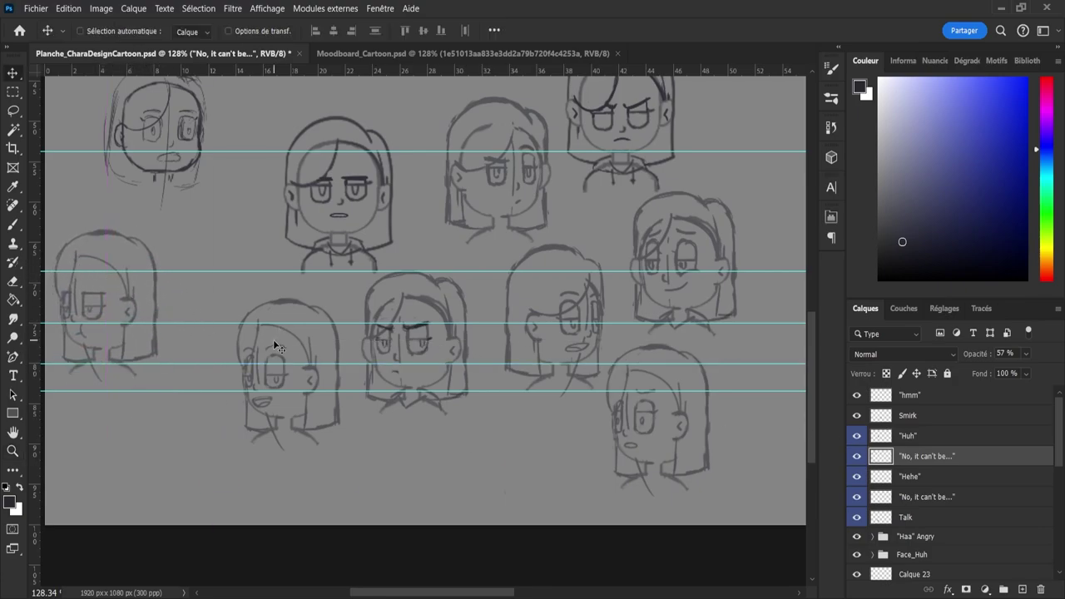
- Check which head each expression layer holds by toggling the visibility of "Haa" Angry, "Huh" and Smirk
left_click(891, 436)
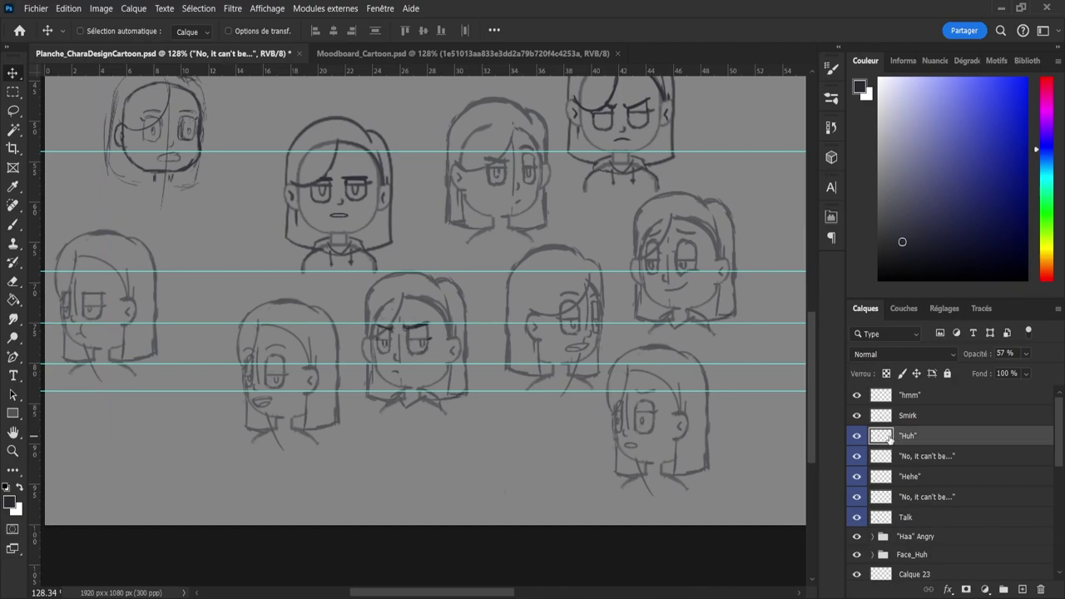
left_click(899, 500)
left_click(896, 513)
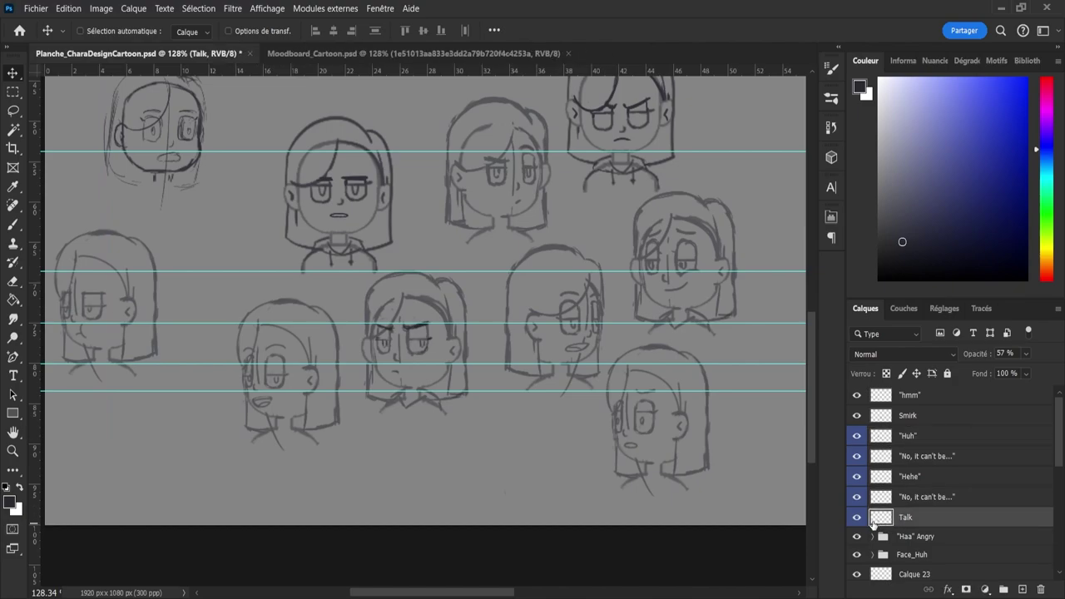
left_click(903, 539)
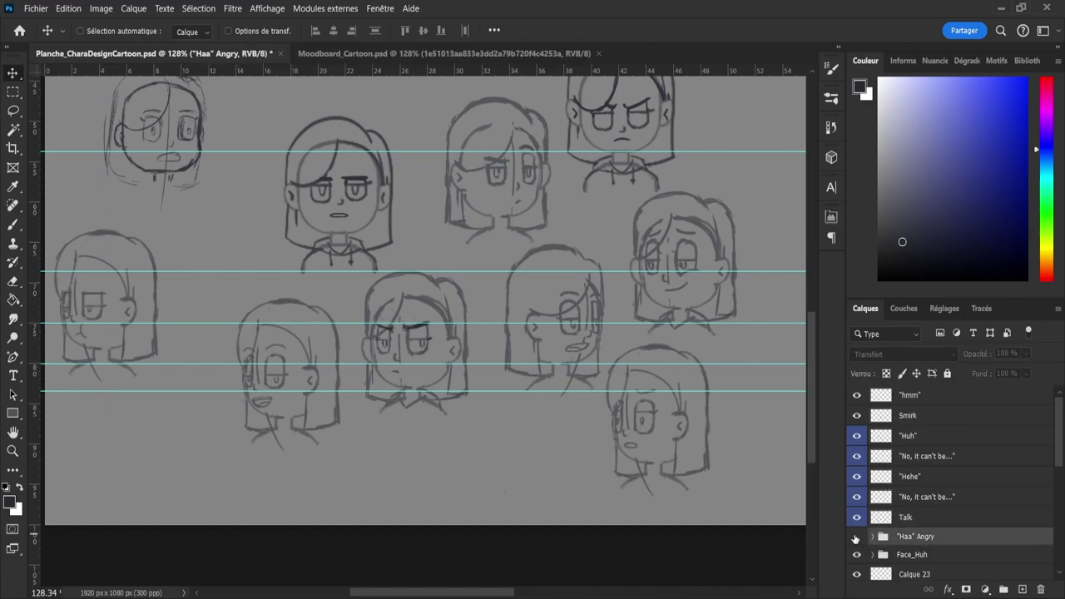
double_click(858, 536)
left_click(857, 436)
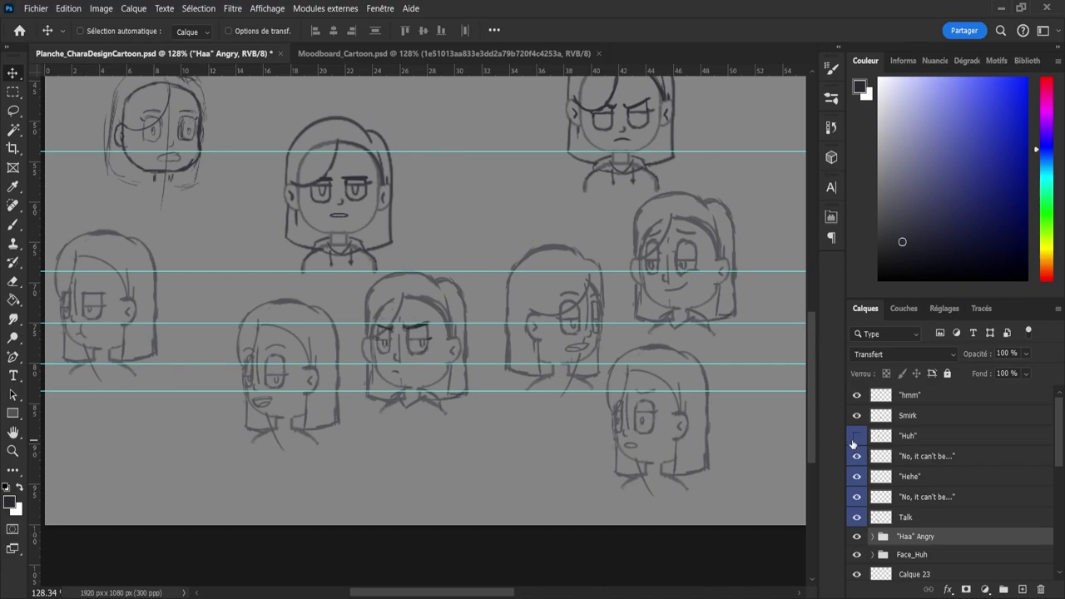
left_click(857, 435)
left_click(857, 415)
left_click(858, 415)
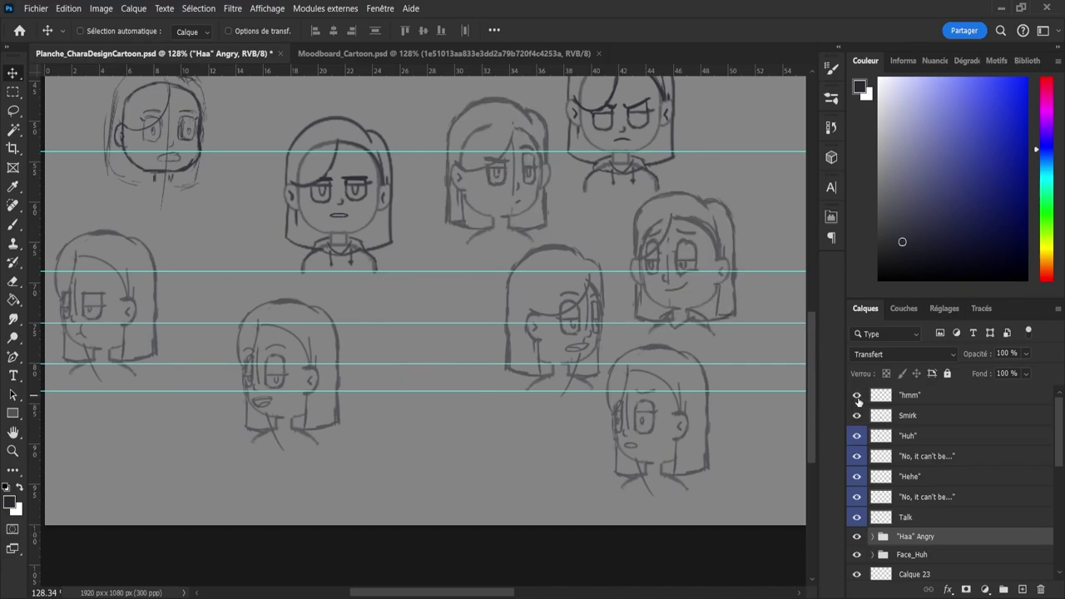
- Duplicate the frowning "hmm" head and place the copy in the empty space to the right of the lowest head
left_click(910, 400)
key("ctrl")
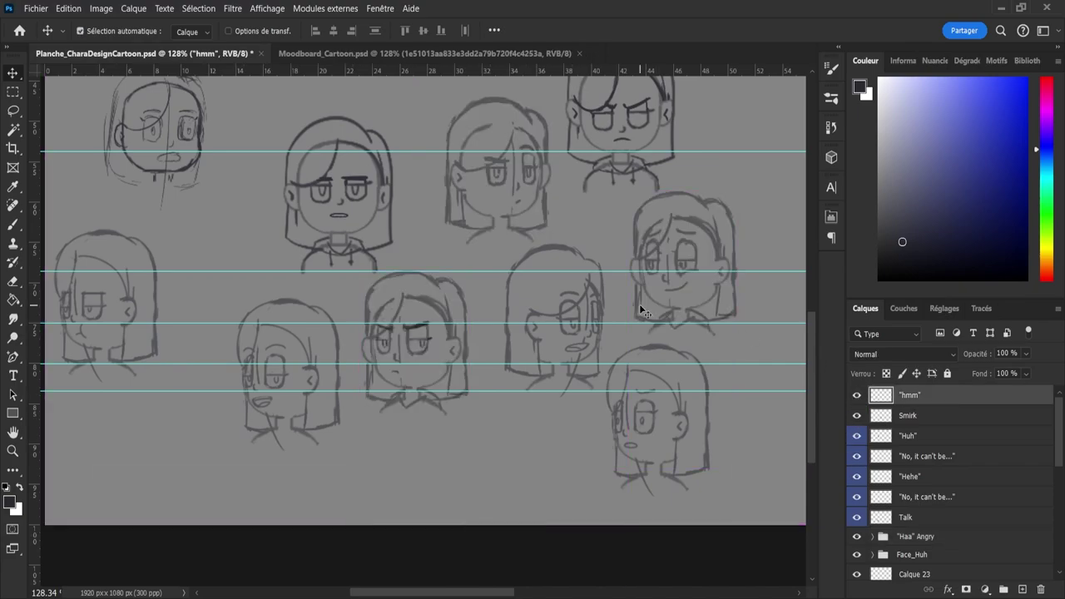
key("ctrl+j")
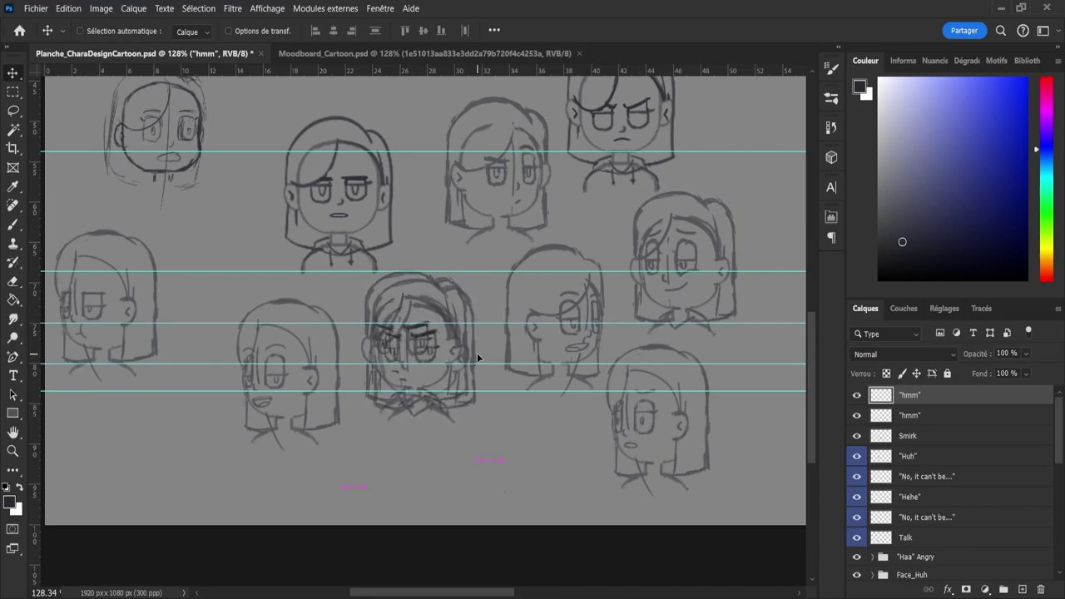
left_click_drag(417, 359, 629, 373)
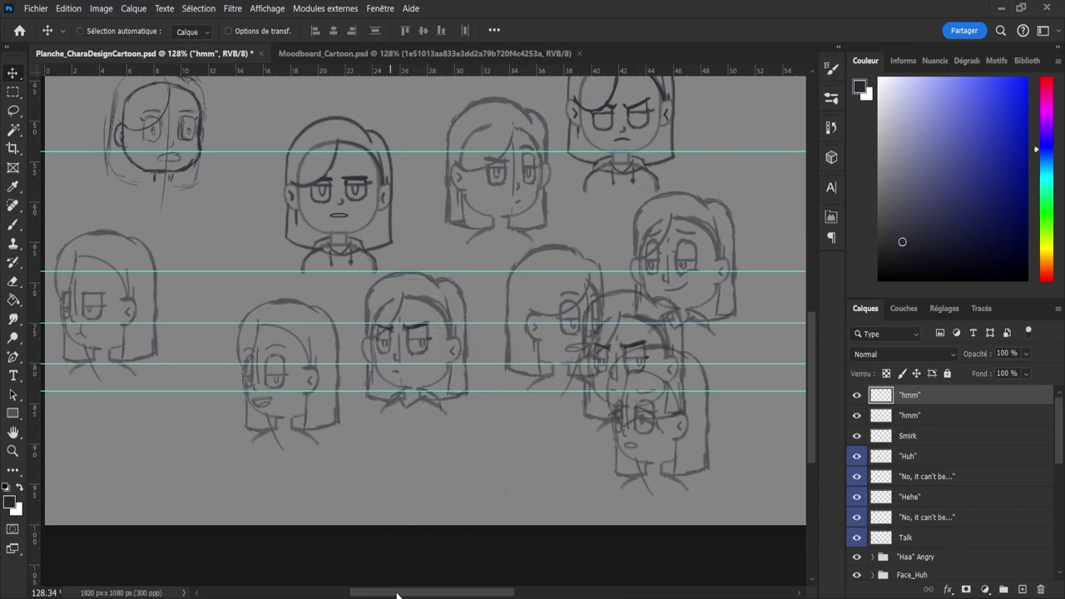
left_click_drag(391, 592, 434, 593)
left_click_drag(454, 366, 581, 392)
- Erase the angry eyebrow over the new copy's near eye and redraw the eye with a tall, rounded top
key("e")
scroll(674, 408, "up", 5)
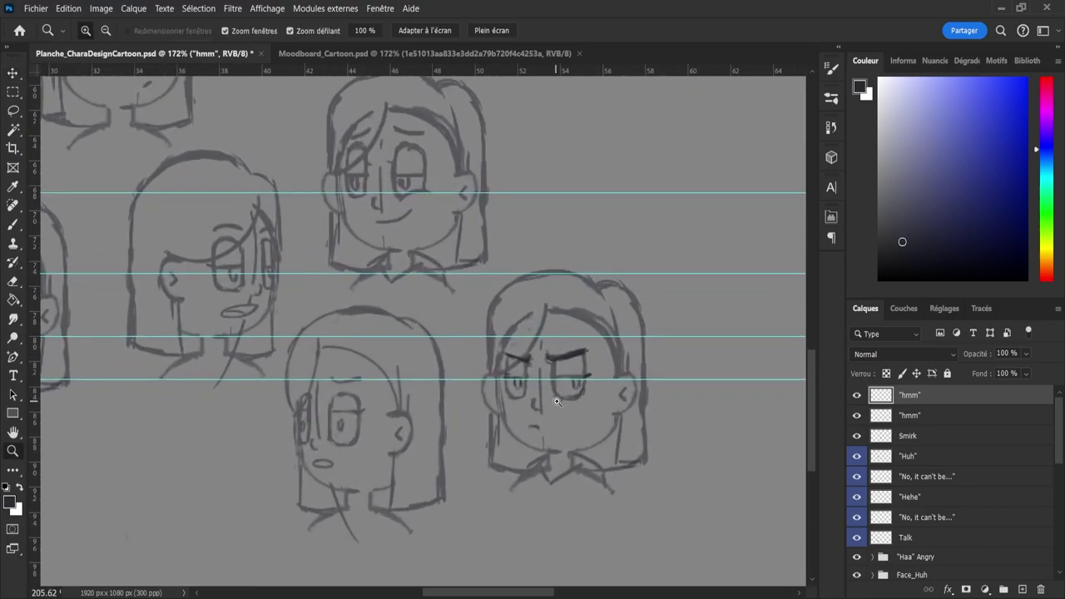
mouse_move(563, 349)
left_mouse_down()
mouse_move(544, 369)
mouse_move(580, 359)
left_mouse_up()
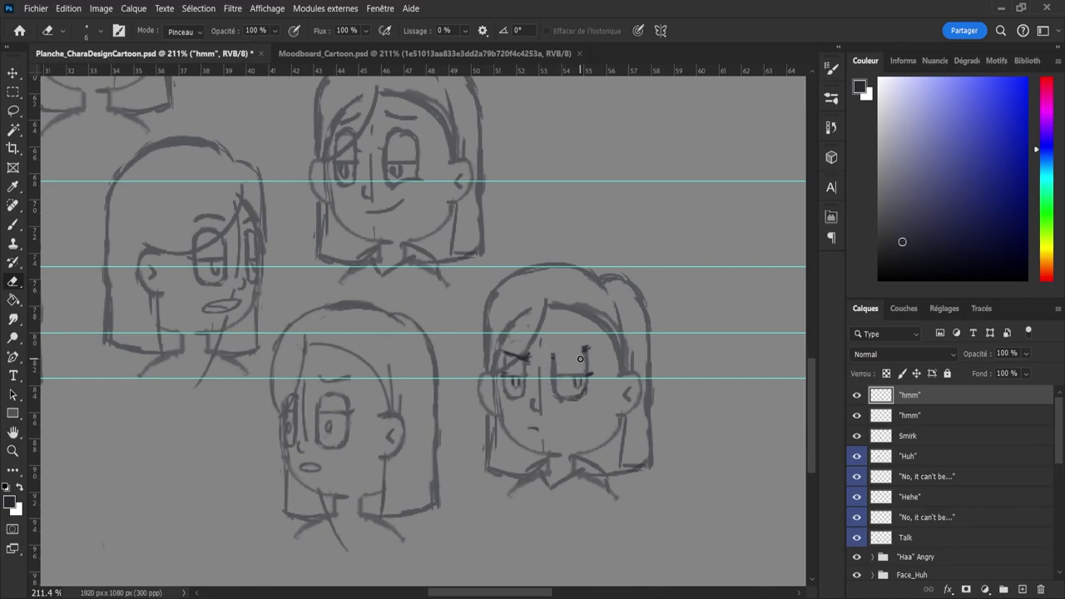
key("b")
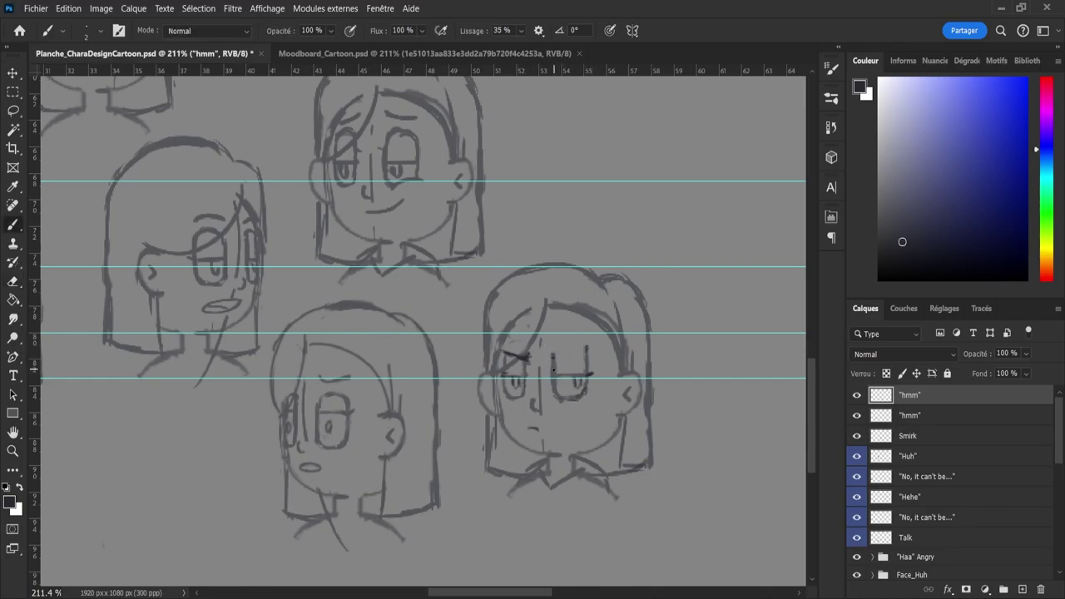
left_click_drag(553, 366, 554, 352)
- Round off the copy's far eye in a slightly lighter gray, and erase both pupils, the lid lines and the frown
key("e")
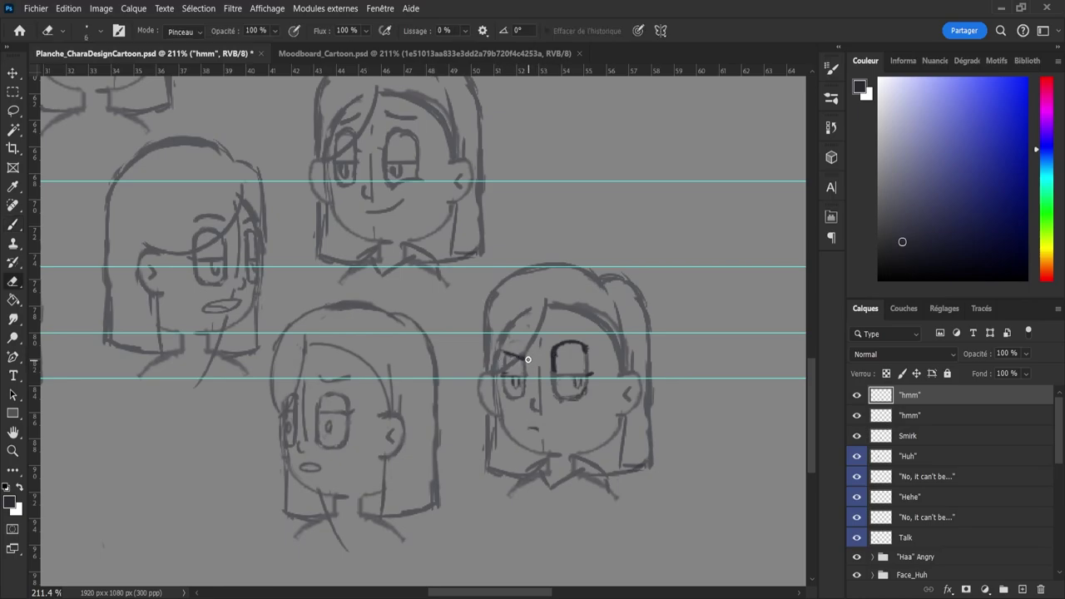
left_click(888, 232)
left_click_drag(893, 232, 901, 234)
key("b")
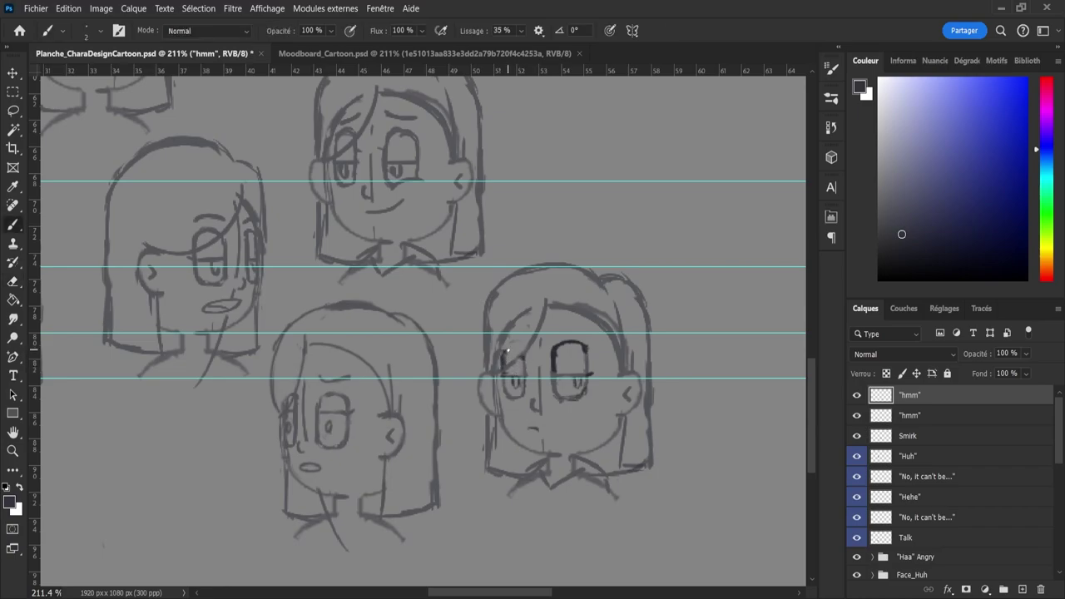
left_click_drag(508, 351, 510, 343)
key("e")
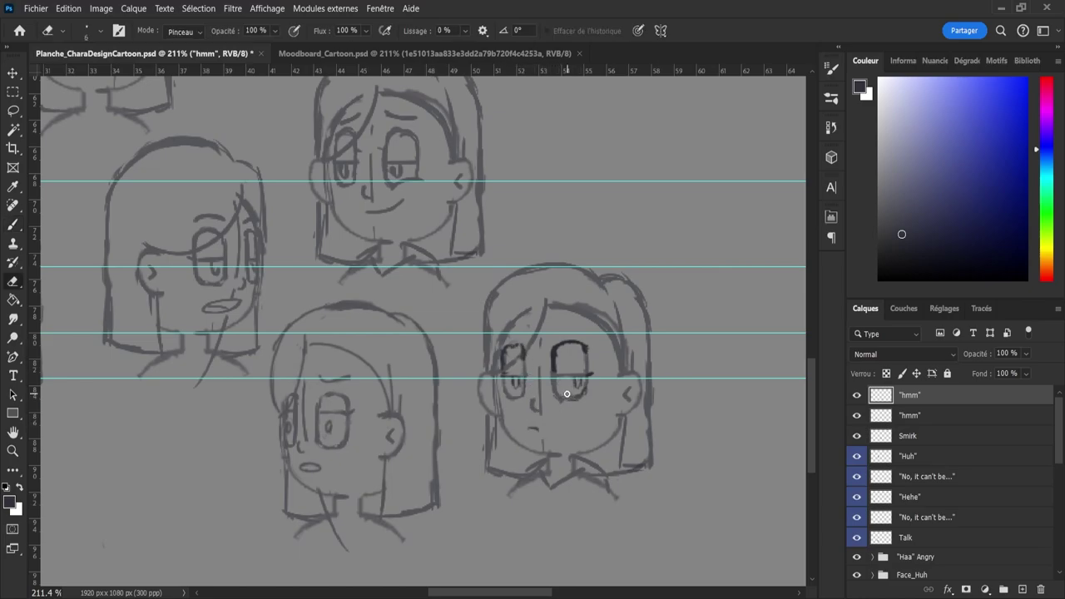
mouse_move(577, 390)
left_mouse_down()
mouse_move(593, 368)
mouse_move(515, 386)
left_mouse_up()
key("b")
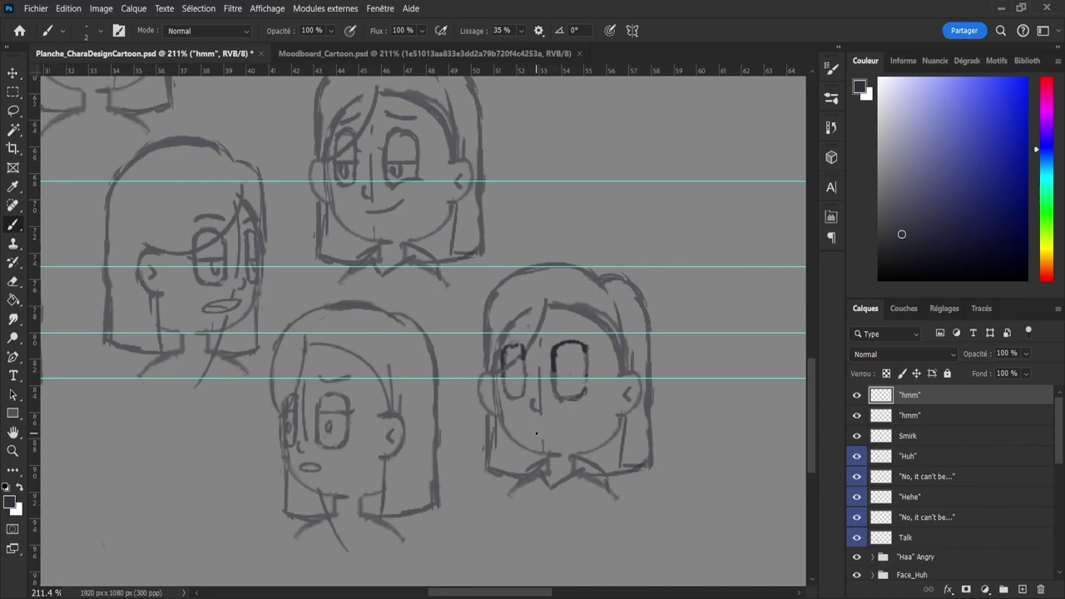
- Draw an open mouth with inner lines below the copied head's nose
key("z")
mouse_move(481, 280)
left_mouse_down()
mouse_move(448, 279)
mouse_move(476, 225)
mouse_move(505, 237)
mouse_move(481, 270)
mouse_move(508, 317)
mouse_move(498, 315)
left_mouse_up()
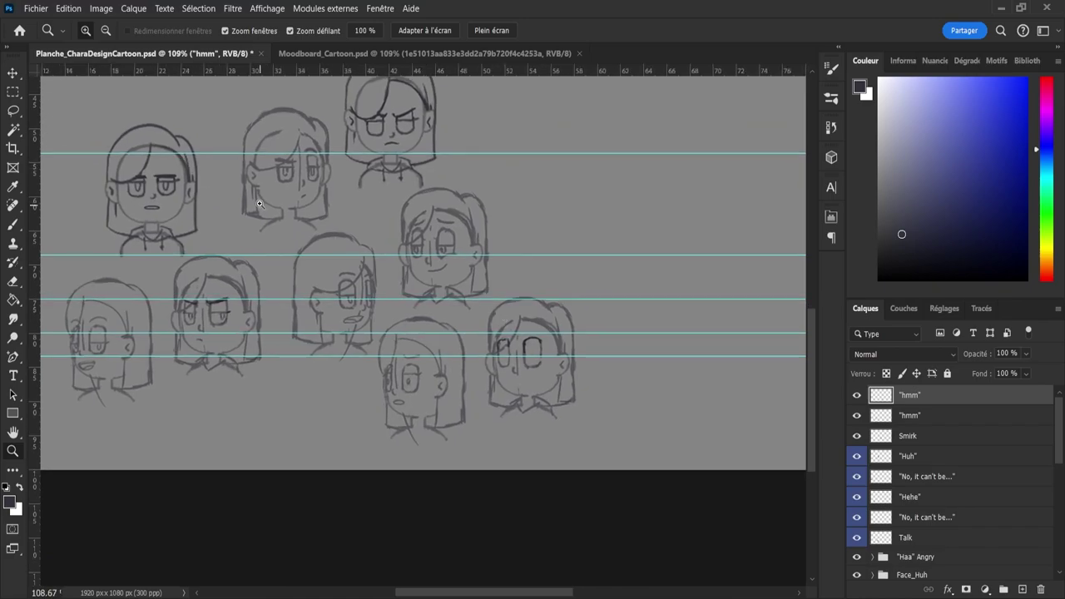
left_click_drag(509, 393, 546, 391)
left_click_drag(656, 336, 671, 340)
key("b")
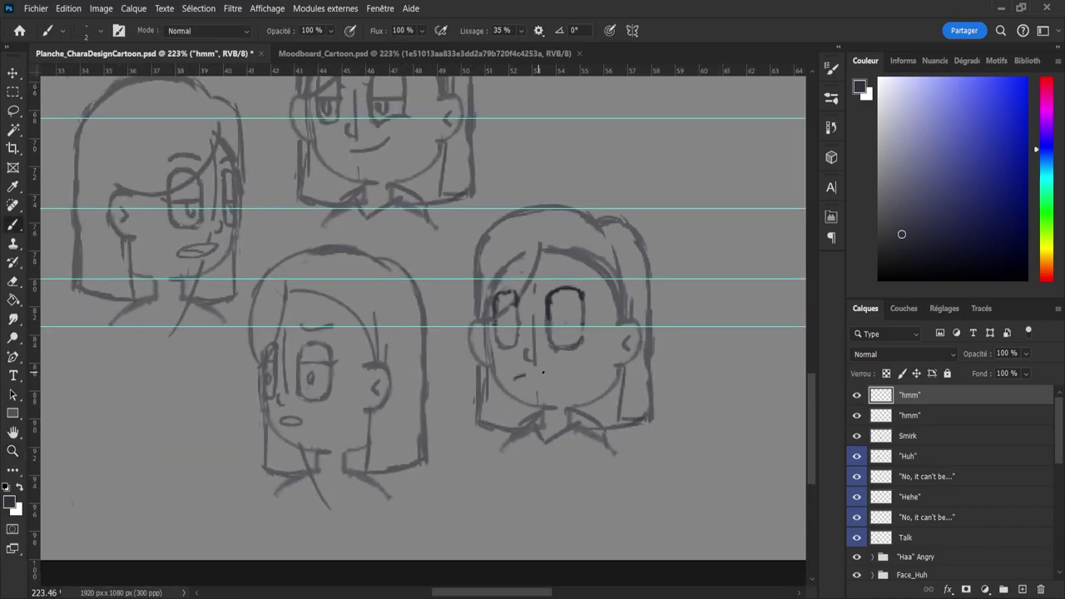
left_click_drag(518, 376, 555, 379)
mouse_move(553, 371)
left_mouse_down()
mouse_move(562, 374)
mouse_move(552, 387)
left_mouse_up()
left_click_drag(525, 376, 558, 374)
key("ctrl+z")
key("ctrl+z")
key("ctrl+z")
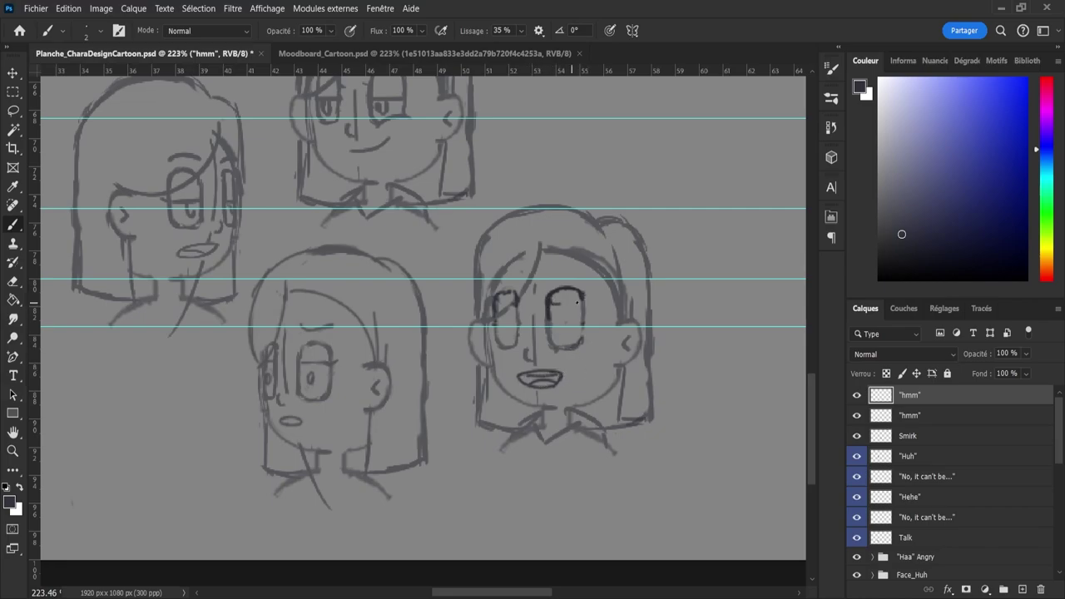
- Draw small pupils resting low on lower-lid lines in both eyes of the copied head
mouse_move(552, 307)
left_mouse_down()
mouse_move(580, 350)
mouse_move(559, 338)
mouse_move(586, 333)
mouse_move(553, 335)
mouse_move(582, 334)
mouse_move(566, 347)
mouse_move(558, 335)
mouse_move(584, 333)
left_mouse_up()
key("ctrl+z")
key("ctrl+z")
key("ctrl+z")
key("ctrl+z")
key("ctrl+z")
left_click_drag(498, 335, 520, 337)
key("ctrl+z")
left_click_drag(551, 305, 582, 318)
key("ctrl+z")
left_click_drag(563, 320, 567, 335)
key("ctrl+z")
key("ctrl+z")
key("ctrl+z")
left_click_drag(505, 332, 504, 326)
- Try an upper eyelid line across the copied head's near eye
mouse_move(554, 304)
left_mouse_down()
mouse_move(589, 301)
mouse_move(580, 303)
left_mouse_up()
key("ctrl+z")
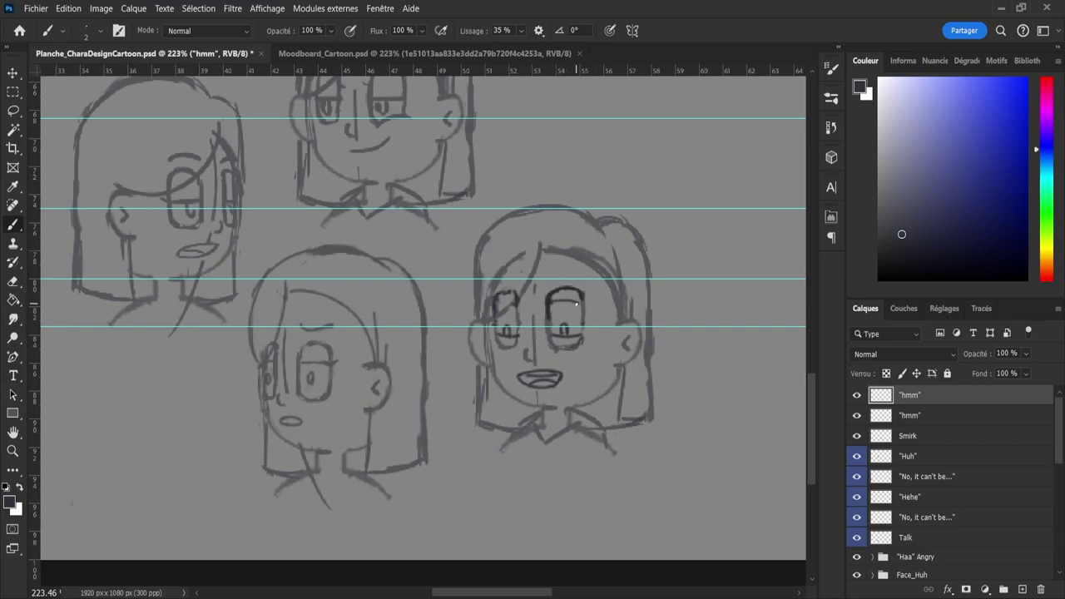
key("ctrl+z")
- Draw a worried eyebrow above the copied head's near eye, sloping down toward the ear
mouse_move(546, 283)
left_mouse_down()
mouse_move(581, 281)
mouse_move(571, 272)
mouse_move(580, 271)
mouse_move(569, 281)
mouse_move(588, 283)
left_mouse_up()
key("ctrl+z")
key("ctrl+z")
key("ctrl+z")
key("ctrl+z")
key("ctrl+z")
key("ctrl+z")
key("ctrl+z")
key("ctrl+z")
key("ctrl+z")
left_click_drag(556, 318, 581, 317)
key("ctrl+z")
key("ctrl+z")
- Erase the inner lines of the copied head's open mouth and redraw a single tongue curve inside it
key("e")
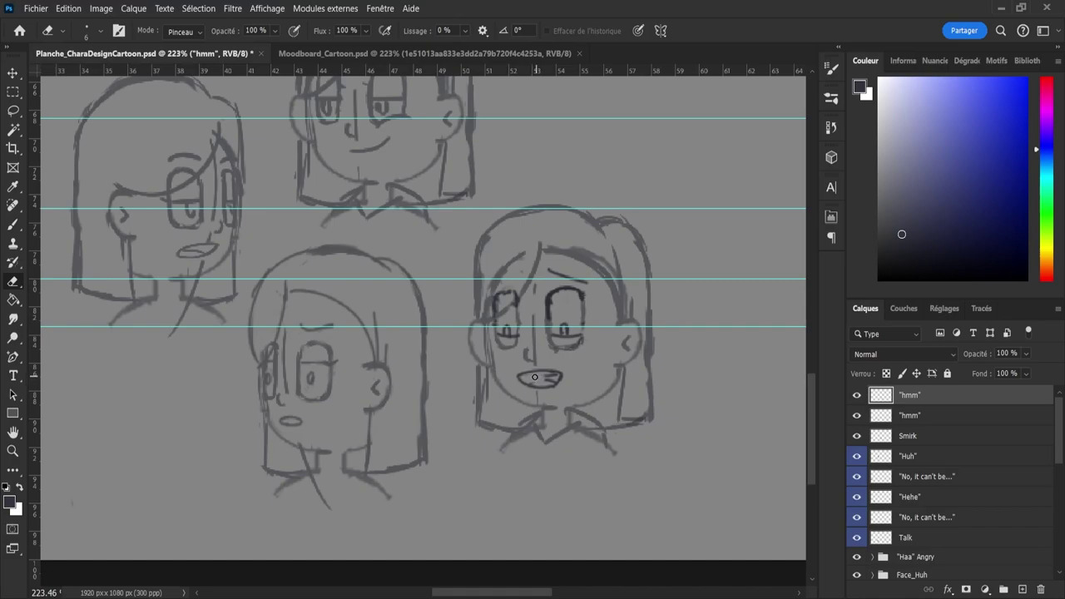
left_click_drag(535, 377, 560, 385)
key("b")
key("ctrl+z")
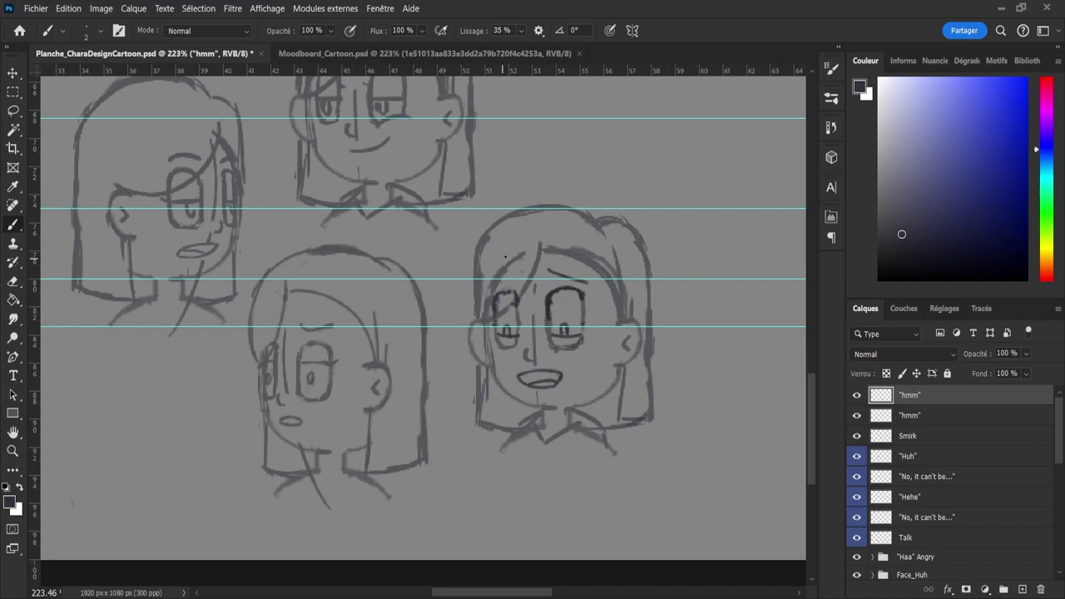
- Erase the lower-lid lines from both eyes of the copied head and redraw the pupils as small ovals
key("z")
mouse_move(521, 296)
left_mouse_down()
mouse_move(485, 279)
mouse_move(569, 283)
mouse_move(505, 291)
left_mouse_up()
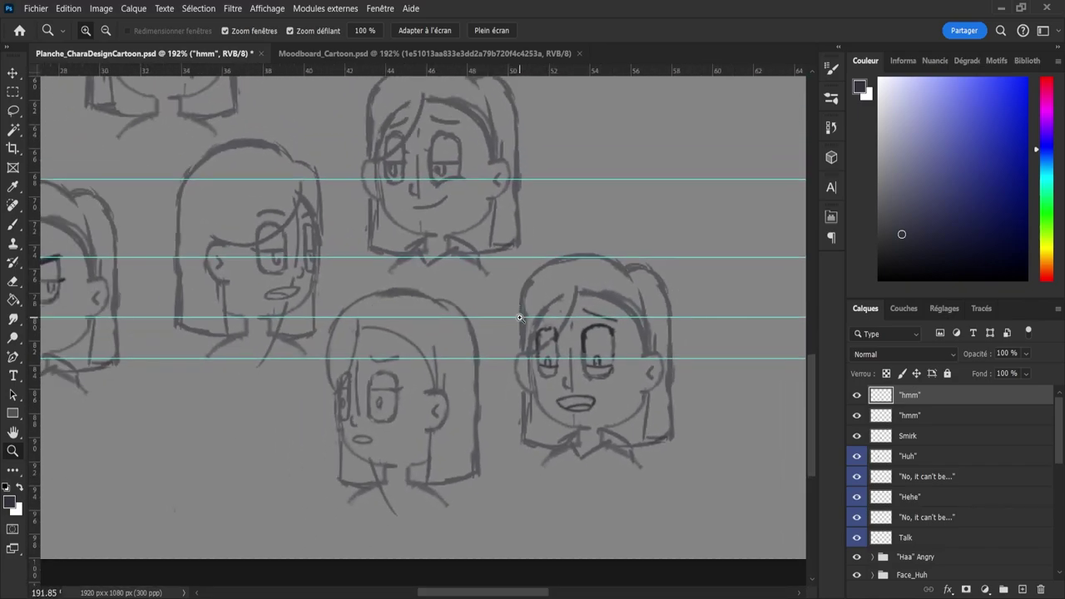
key("e")
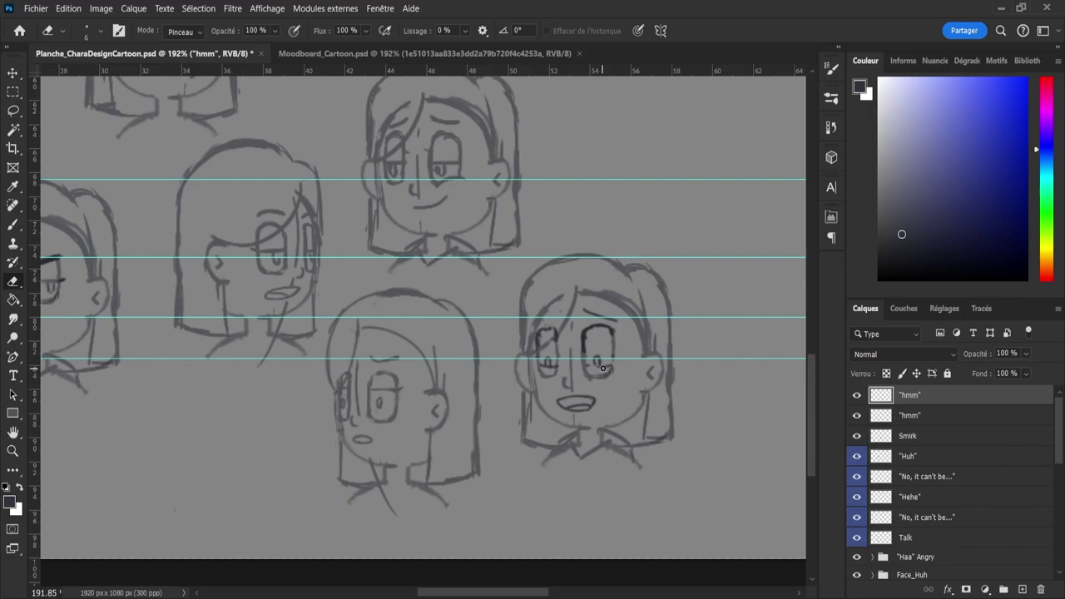
key("b")
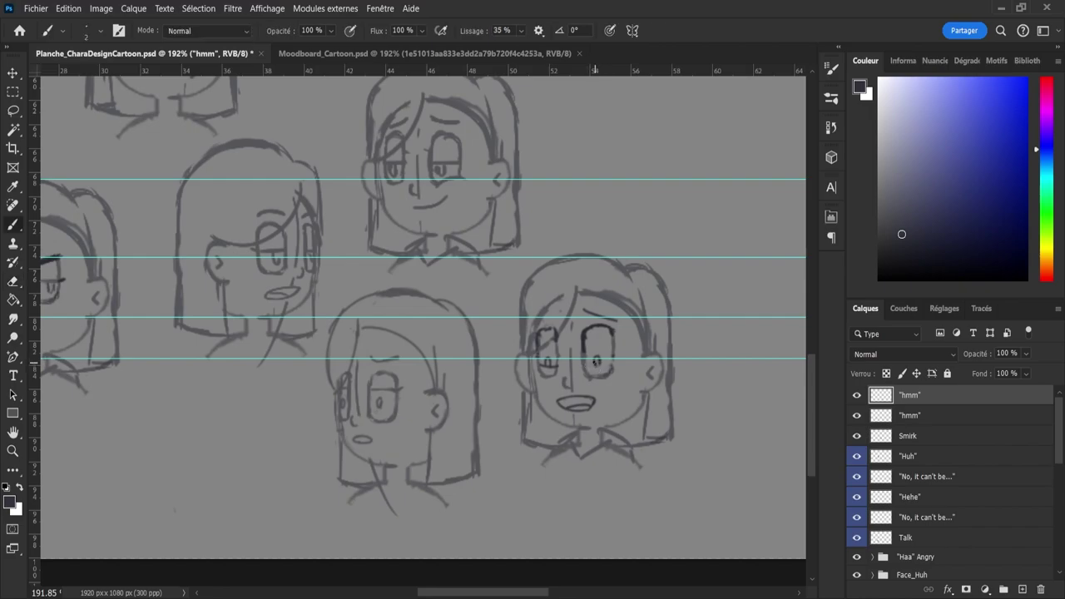
key("e")
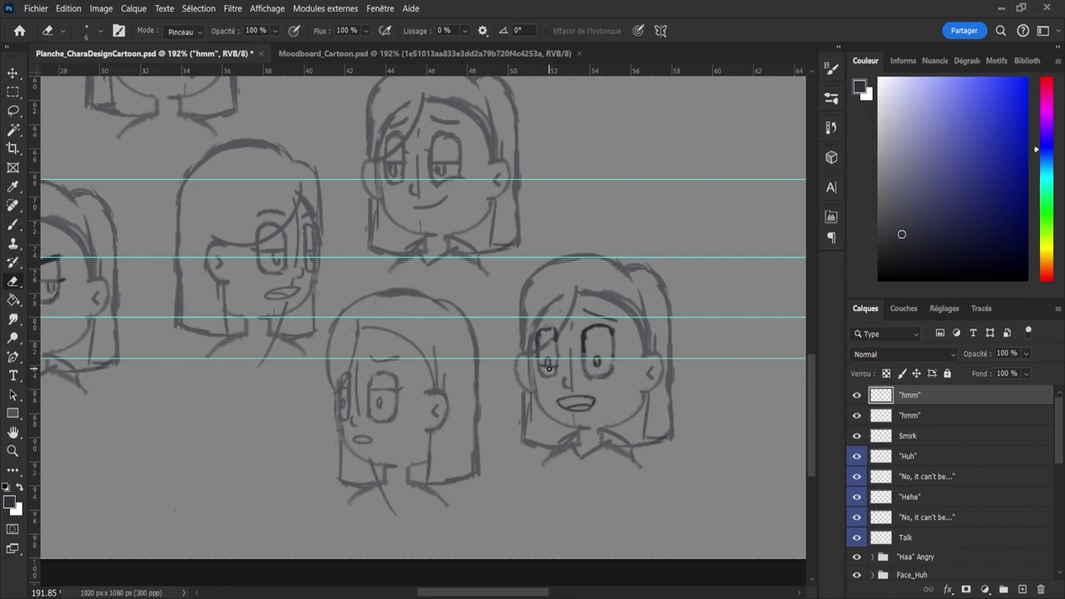
key("b")
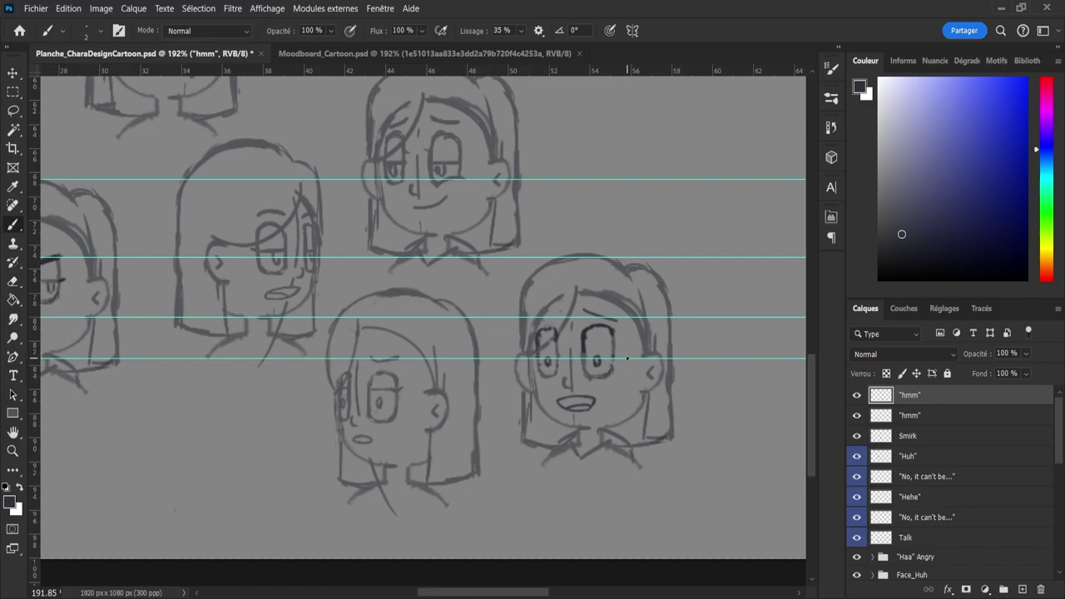
- Erase the worried eyebrow above the copied head's near eye and draw flat upper eyelid lines across both eyes
key("e")
mouse_move(584, 311)
left_mouse_down()
mouse_move(615, 322)
mouse_move(605, 312)
left_mouse_up()
key("b")
key("ctrl+z")
key("ctrl+z")
mouse_move(593, 353)
left_mouse_down()
mouse_move(614, 354)
mouse_move(615, 340)
left_mouse_up()
key("ctrl+z")
key("ctrl+z")
- Erase the copied head's low pupils and redraw them slightly higher in both eyes
key("e")
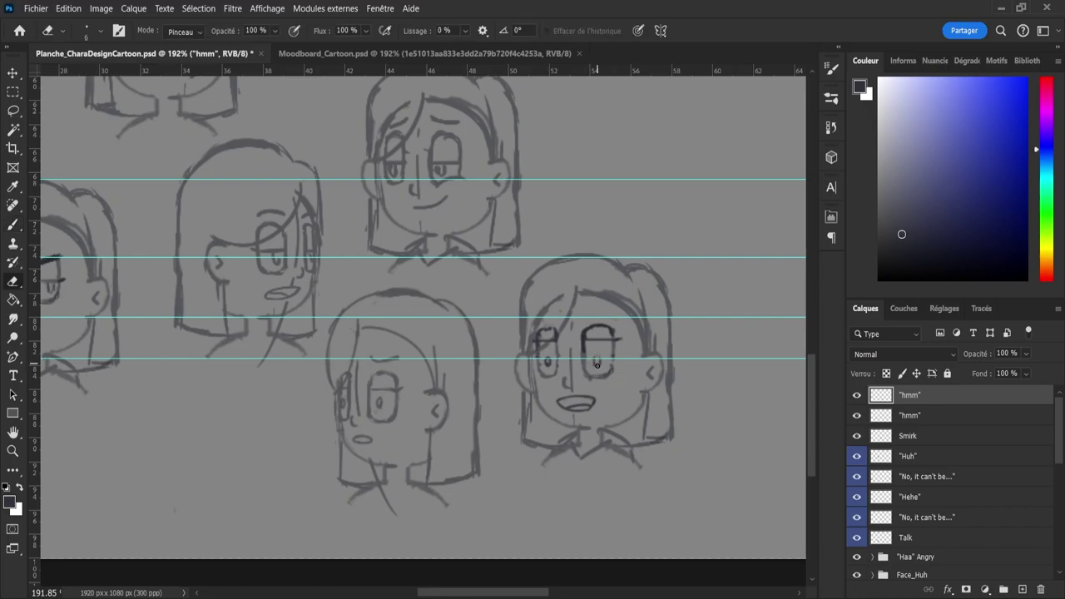
key("b")
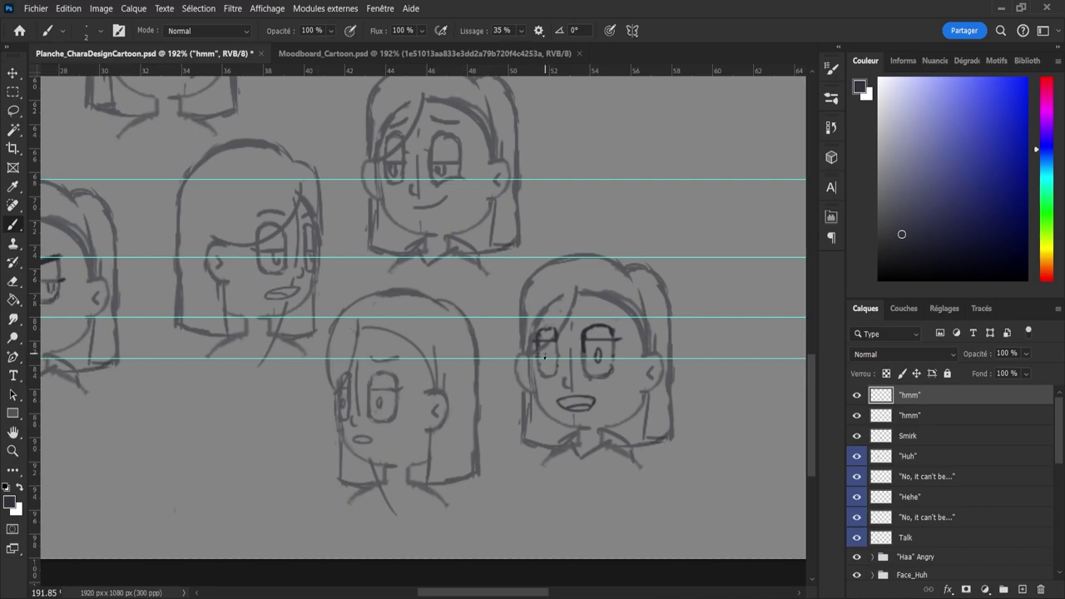
left_click_drag(544, 358, 546, 349)
- Enlarge the eraser and remove the copied head's open mouth completely
key("e")
left_click_drag(552, 401, 576, 406)
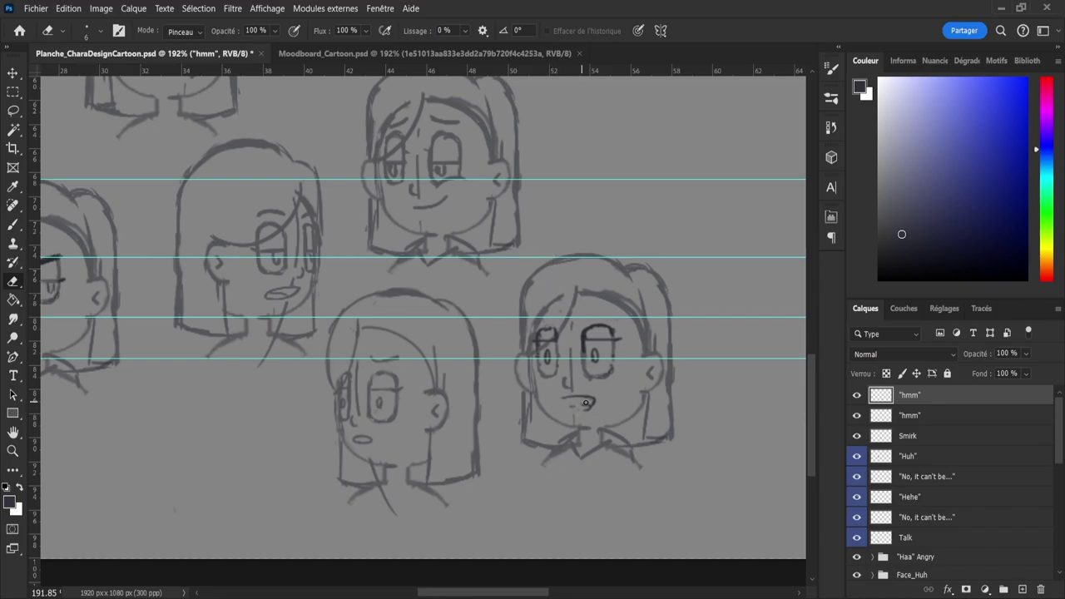
key("bracketright")
key("bracketright")
key("bracketright")
key("bracketright")
left_click_drag(568, 404, 597, 402)
key("b")
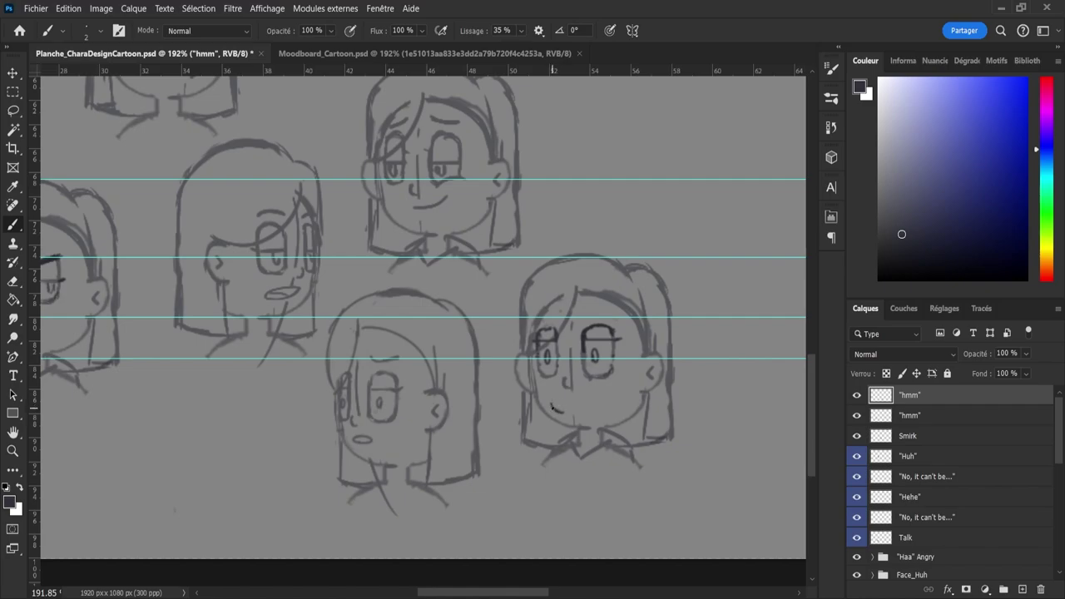
- Try several curved smile strokes for the copied head's mouth
mouse_move(553, 407)
left_mouse_down()
mouse_move(605, 393)
mouse_move(588, 415)
mouse_move(559, 413)
mouse_move(592, 403)
mouse_move(556, 401)
mouse_move(586, 401)
mouse_move(566, 409)
mouse_move(575, 405)
left_mouse_up()
key("e")
key("b")
mouse_move(548, 396)
left_mouse_down()
mouse_move(580, 417)
mouse_move(563, 413)
mouse_move(574, 398)
mouse_move(564, 401)
mouse_move(615, 396)
left_mouse_up()
key("ctrl+z")
key("ctrl+z")
key("ctrl+z")
key("ctrl+z")
key("ctrl+z")
mouse_move(606, 412)
left_mouse_down()
mouse_move(594, 423)
mouse_move(605, 399)
mouse_move(563, 405)
mouse_move(590, 398)
left_mouse_up()
key("ctrl+z")
key("ctrl+z")
key("ctrl+z")
key("ctrl+z")
key("ctrl+z")
- Try a small mouth centered under the copied head's nose
key("e")
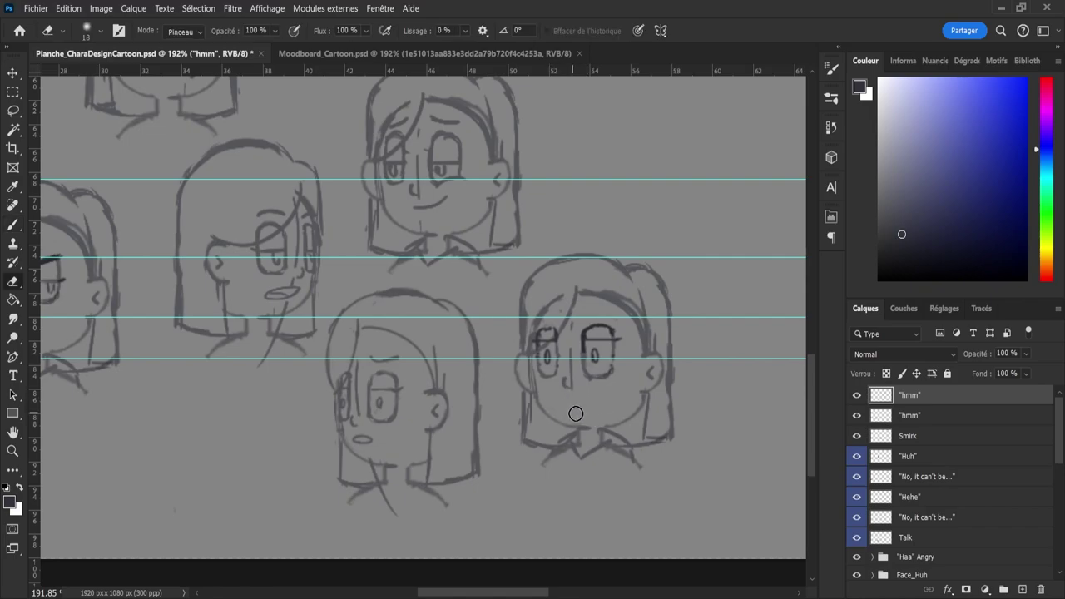
key("b")
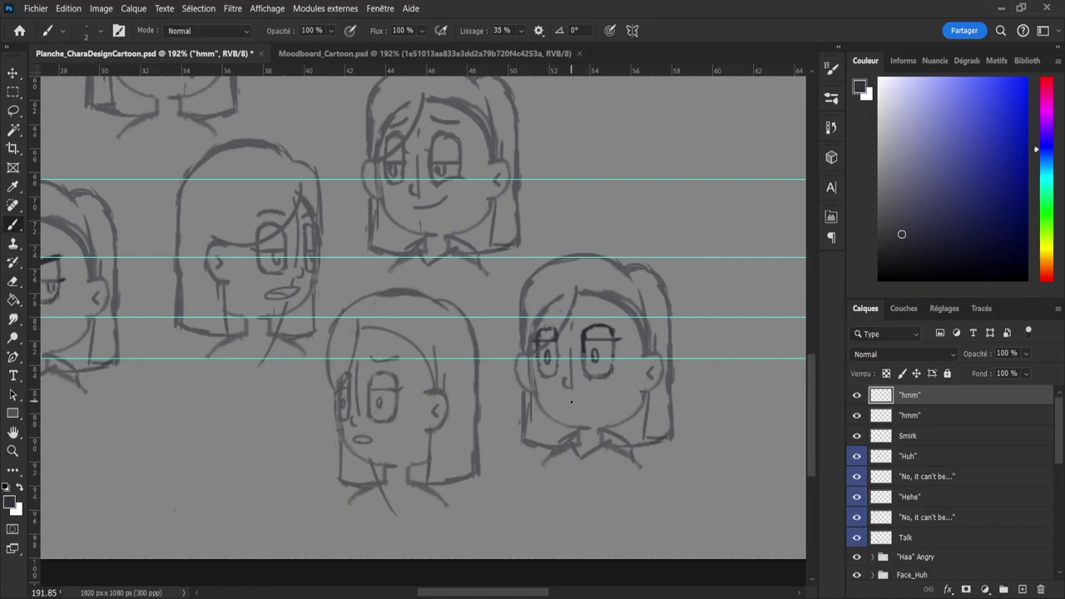
mouse_move(555, 406)
left_mouse_down()
mouse_move(586, 403)
mouse_move(574, 401)
mouse_move(598, 417)
mouse_move(573, 411)
left_mouse_up()
key("ctrl+z")
key("z")
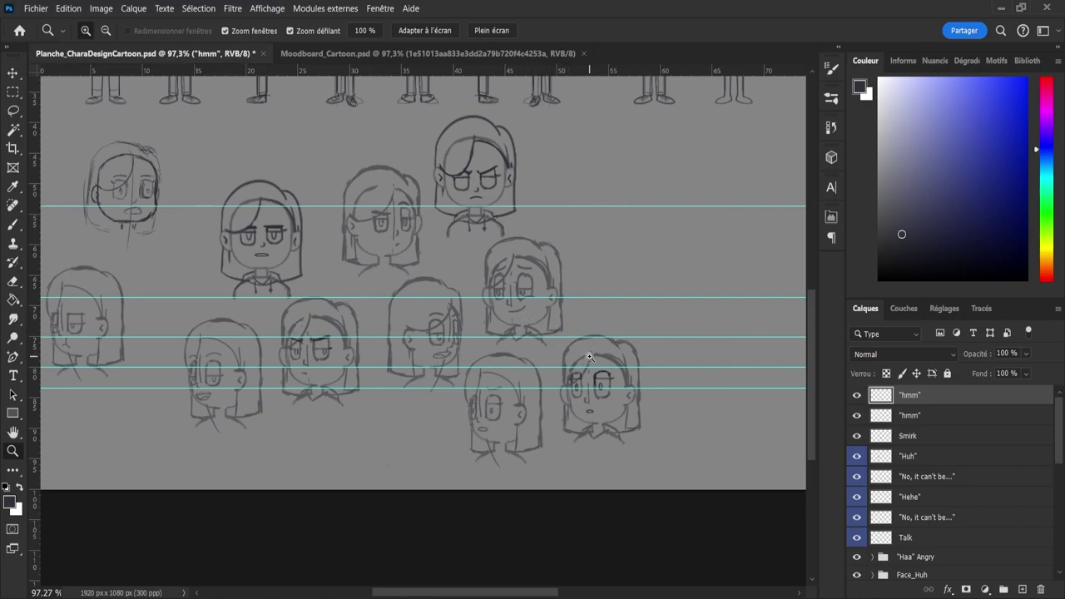
left_click_drag(589, 379, 621, 381)
key("e")
left_click_drag(588, 455, 607, 451)
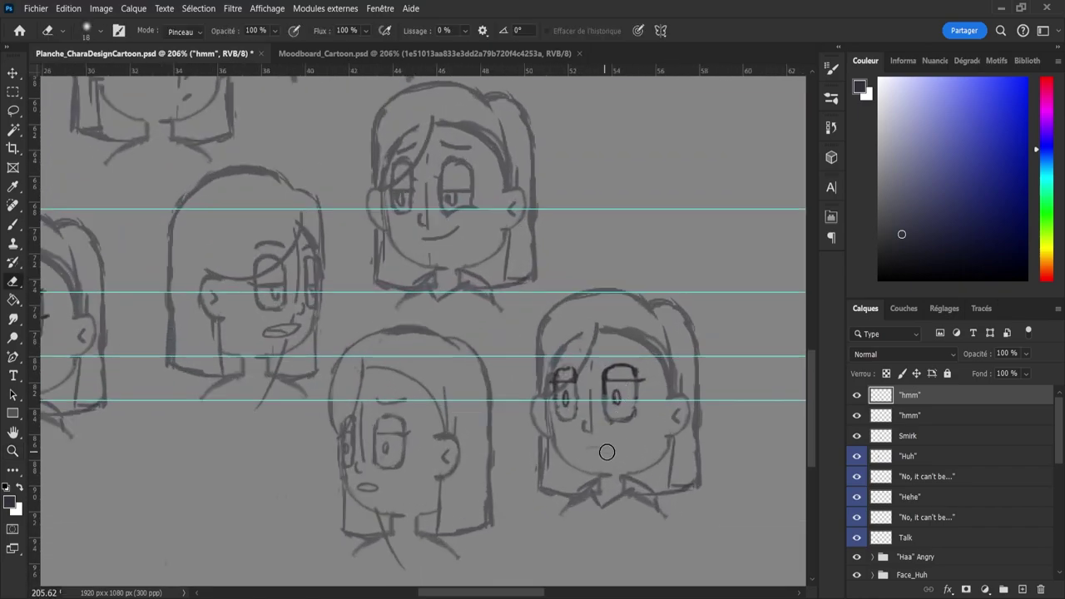
- Try a wide, slightly downturned mouth line on the copied head
key("b")
left_click_drag(569, 450, 625, 450)
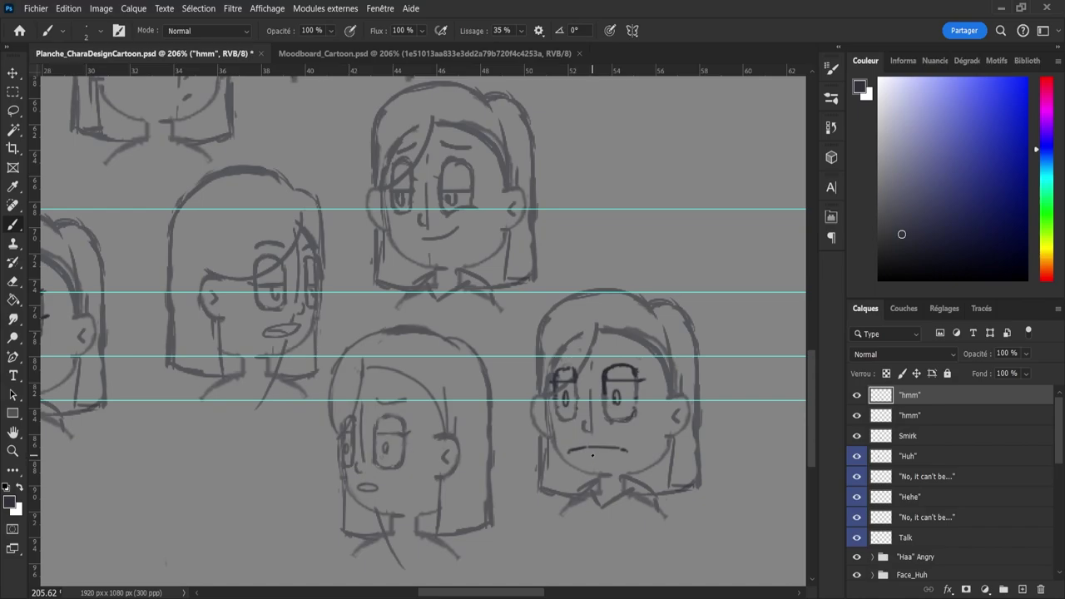
key("e")
mouse_move(569, 449)
left_mouse_down()
mouse_move(626, 454)
mouse_move(594, 448)
left_mouse_up()
- Draw a large bean-shaped open mouth on the copied head, with its upper edge dipping toward the far side
key("b")
mouse_move(576, 426)
left_mouse_down()
mouse_move(471, 294)
mouse_move(514, 332)
mouse_move(471, 315)
mouse_move(511, 306)
mouse_move(516, 322)
left_mouse_up()
key("ctrl+z")
key("ctrl+z")
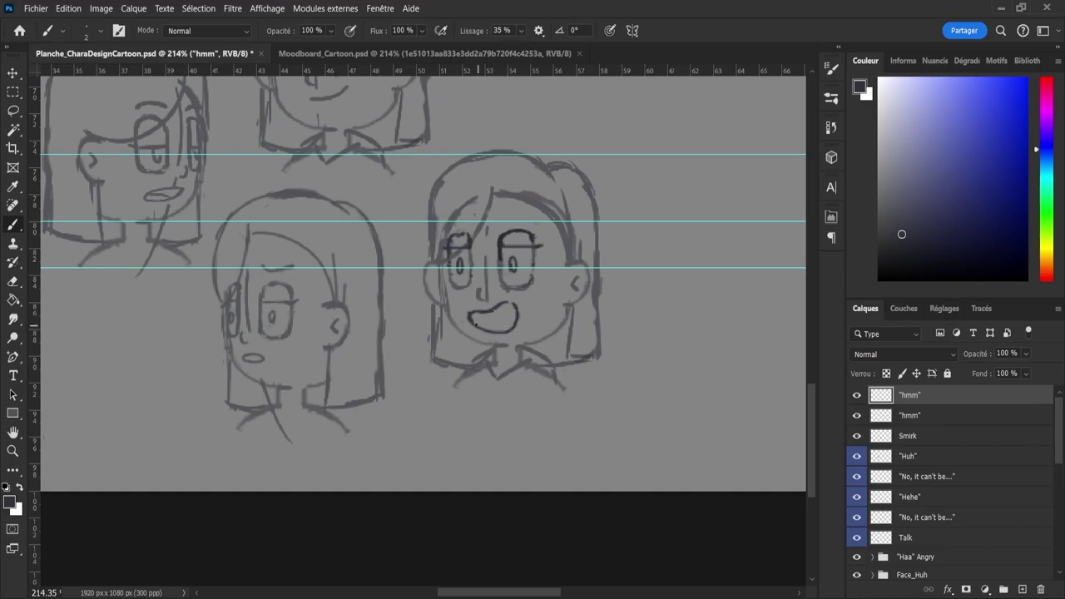
- Try inner detail lines inside the copied head's large open mouth
mouse_move(487, 328)
left_mouse_down()
mouse_move(509, 325)
mouse_move(517, 309)
left_mouse_up()
key("ctrl+z")
key("ctrl+z")
key("ctrl+z")
key("ctrl+z")
key("ctrl+z")
mouse_move(473, 315)
left_mouse_down()
mouse_move(518, 309)
mouse_move(515, 323)
left_mouse_up()
key("ctrl+z")
key("ctrl+z")
- Reinforce the outline of the bean-shaped mouth and erase the stray strokes inside it
mouse_move(469, 316)
left_mouse_down()
mouse_move(483, 333)
mouse_move(502, 334)
mouse_move(500, 321)
mouse_move(481, 326)
mouse_move(491, 330)
left_mouse_up()
key("e")
right_click(493, 323, "alt")
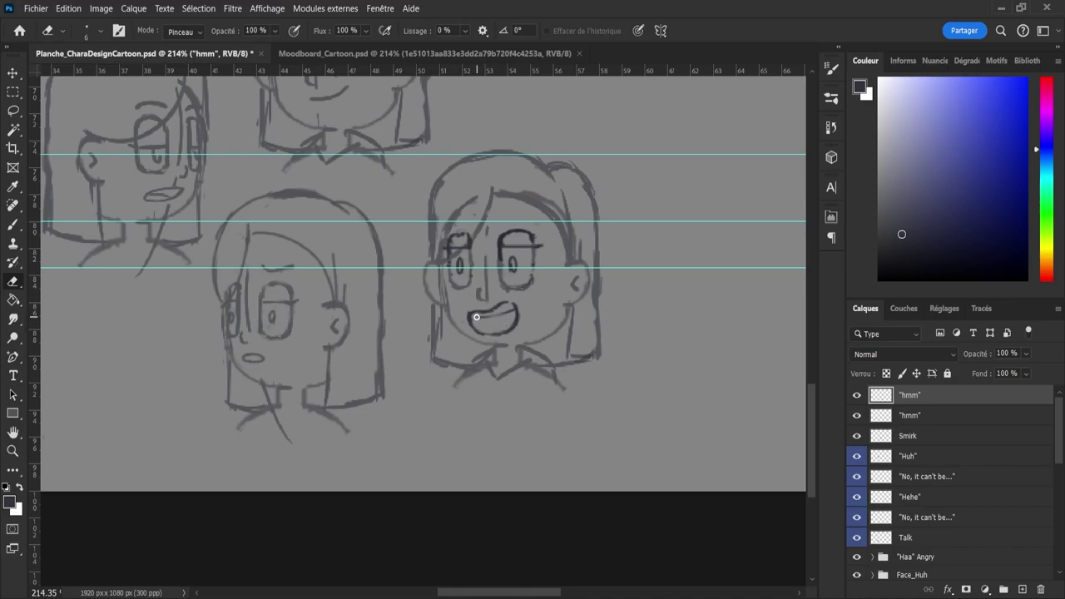
key("b")
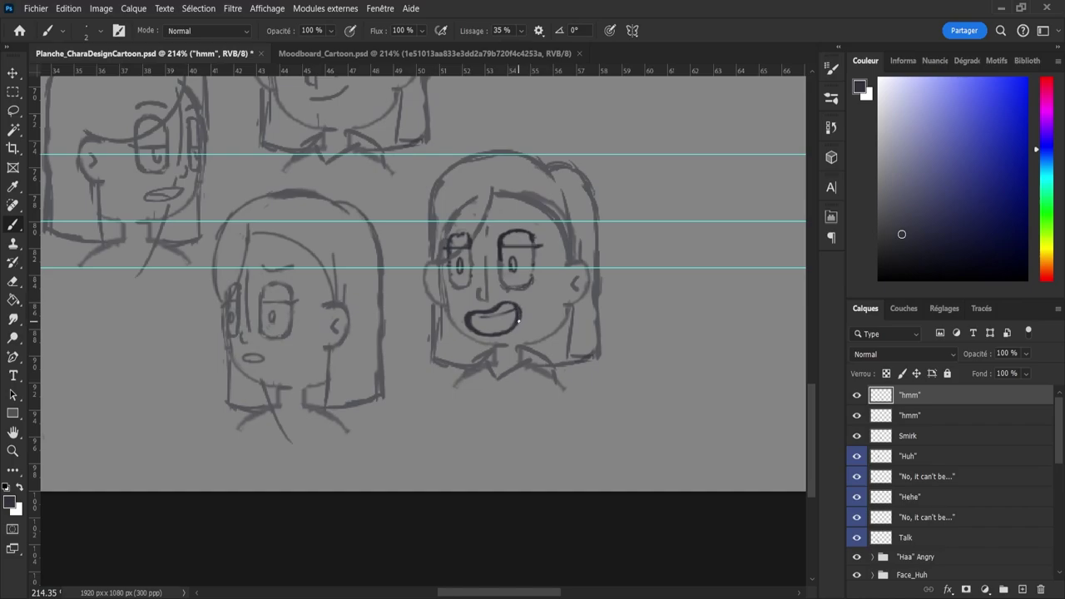
left_click_drag(518, 321, 515, 329)
key("e")
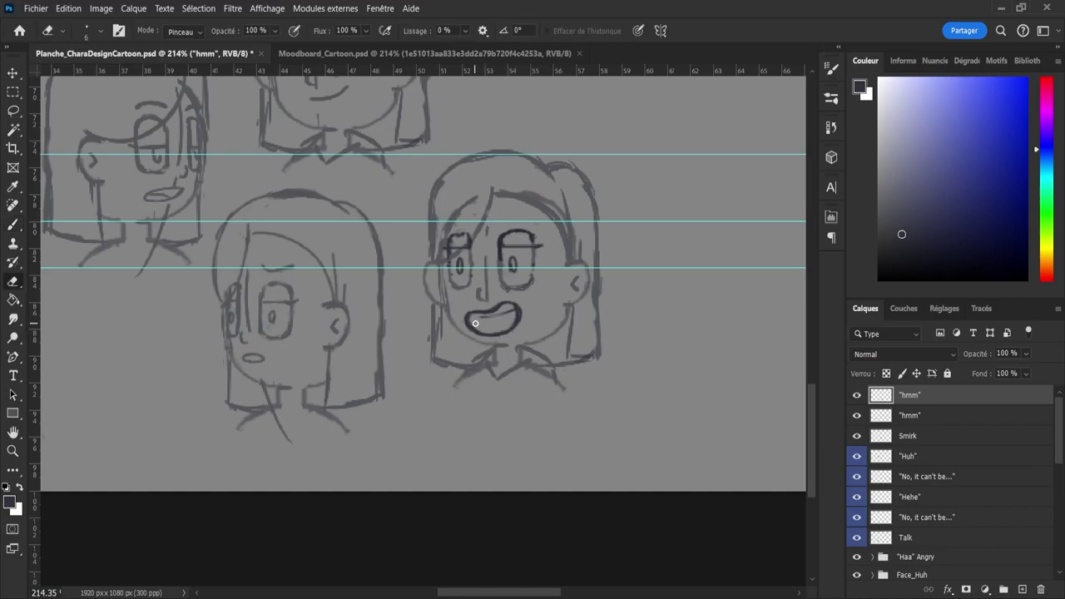
mouse_move(478, 328)
left_mouse_down()
mouse_move(513, 311)
mouse_move(508, 323)
left_mouse_up()
key("b")
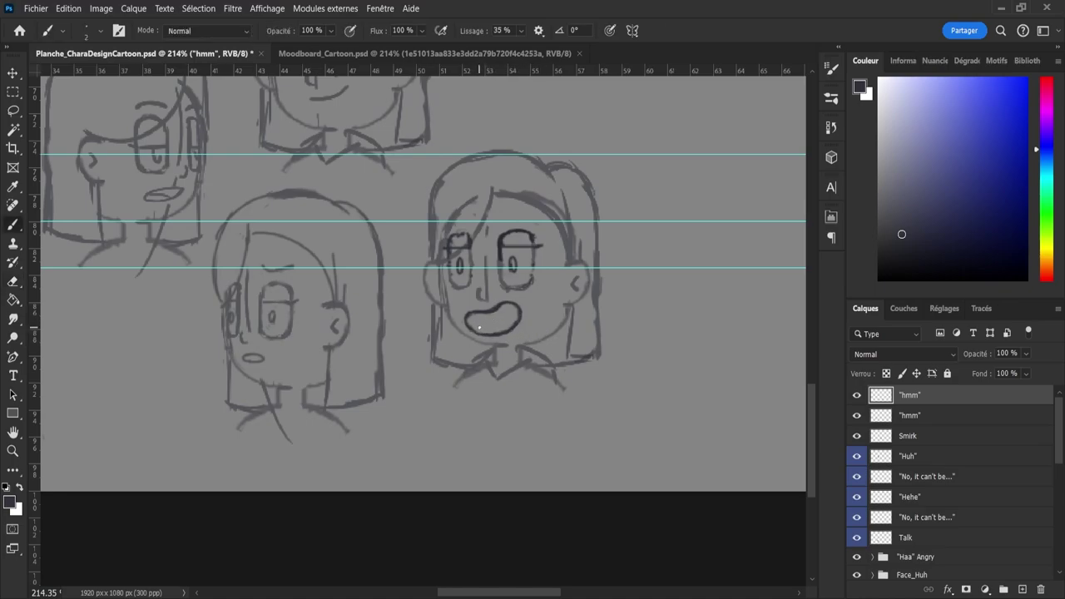
- Try clenched teeth inside the bean-shaped mouth using a horizontal line and vertical divisions
mouse_move(479, 316)
left_mouse_down()
mouse_move(477, 337)
mouse_move(536, 338)
mouse_move(522, 338)
left_mouse_up()
key("ctrl+z")
key("ctrl+z")
key("z")
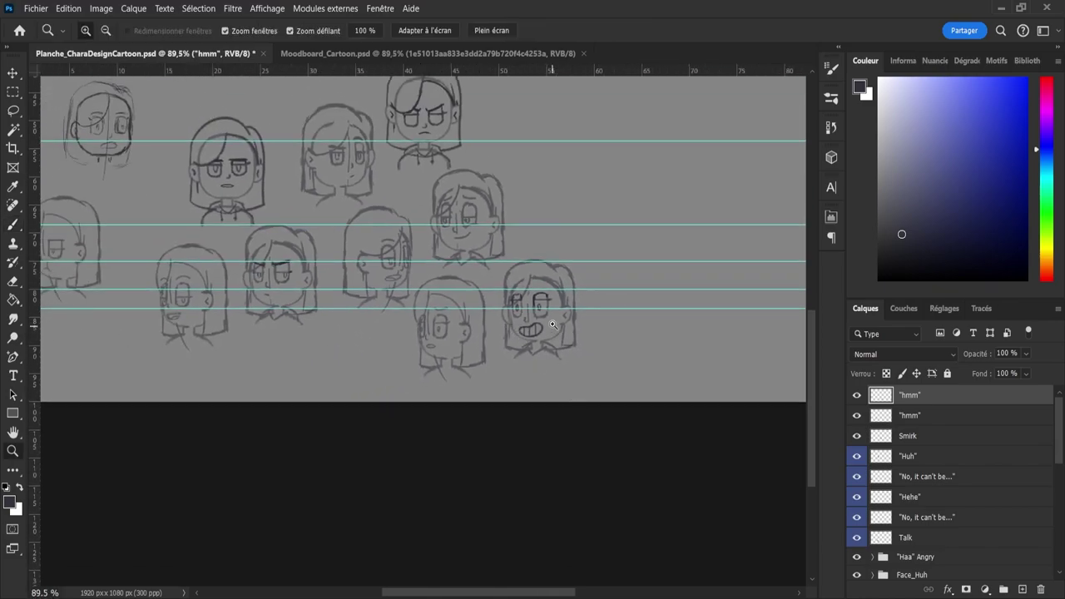
scroll(542, 315, "up", 5)
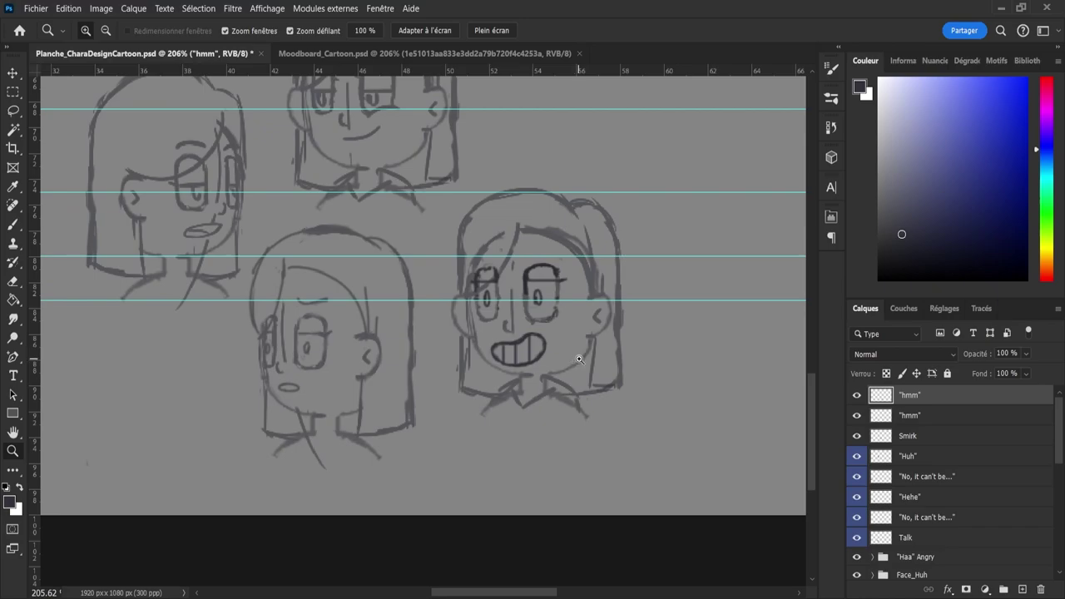
key("ctrl+z")
key("ctrl+z")
key("ctrl+z")
- Erase the upper eyelid lines of both eyes and redraw them lower, touching the tops of the pupils
key("e")
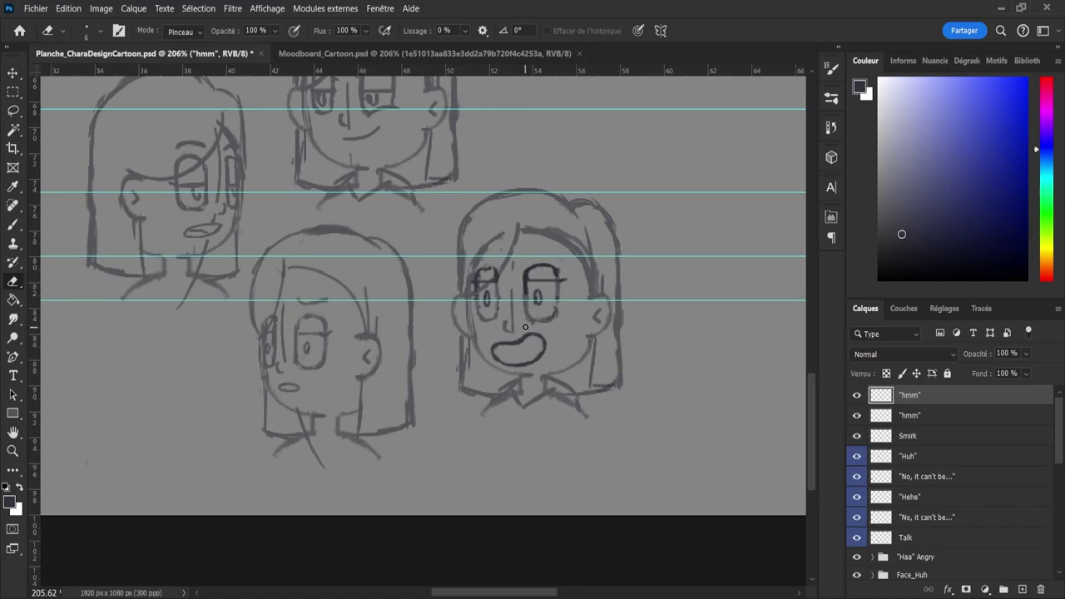
left_click_drag(540, 284, 554, 281)
key("b")
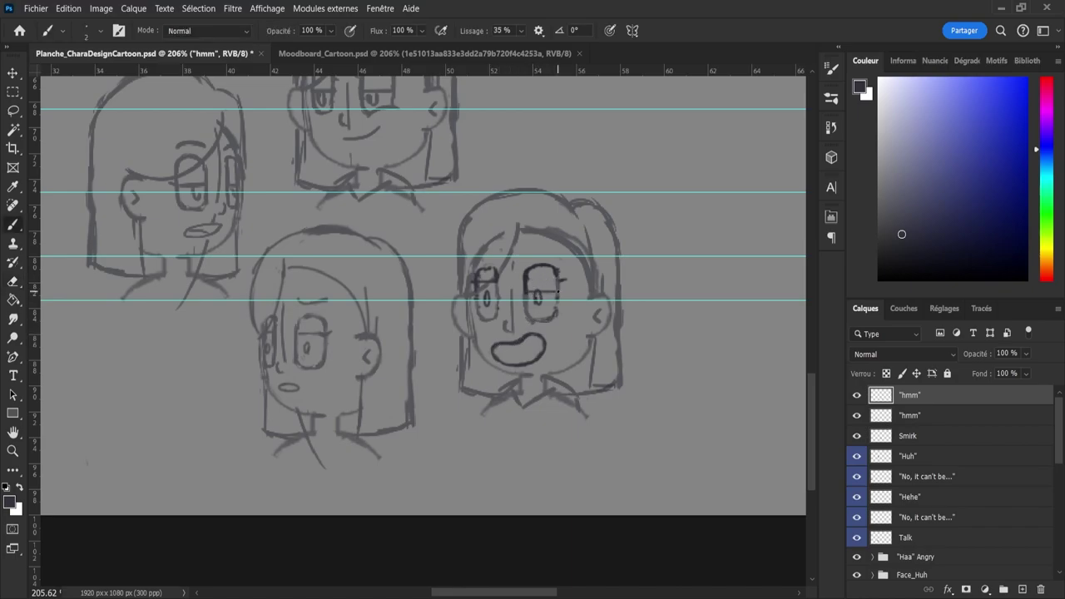
key("e")
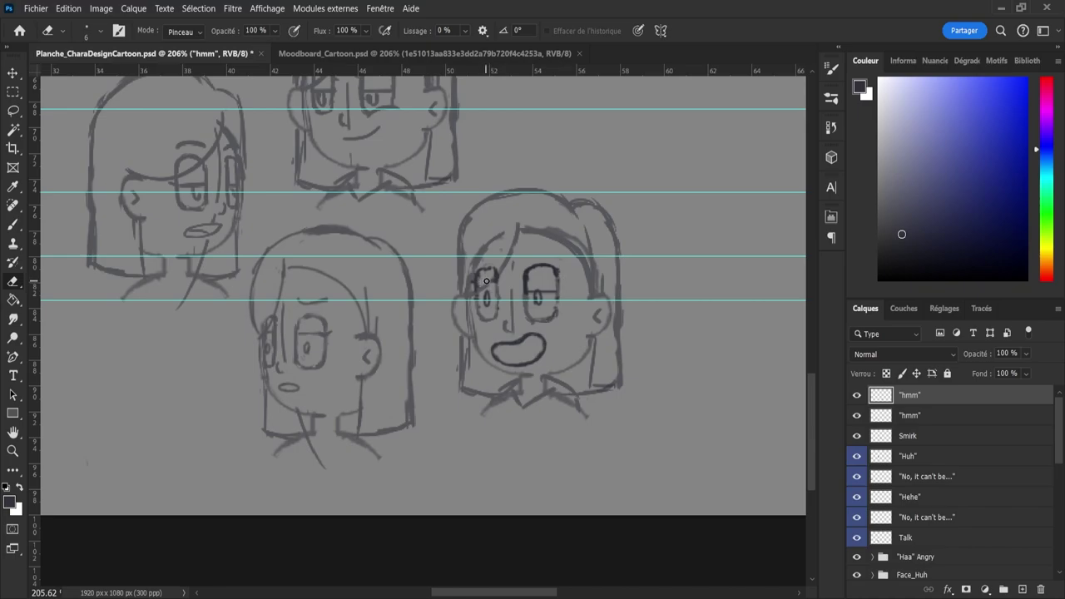
key("b")
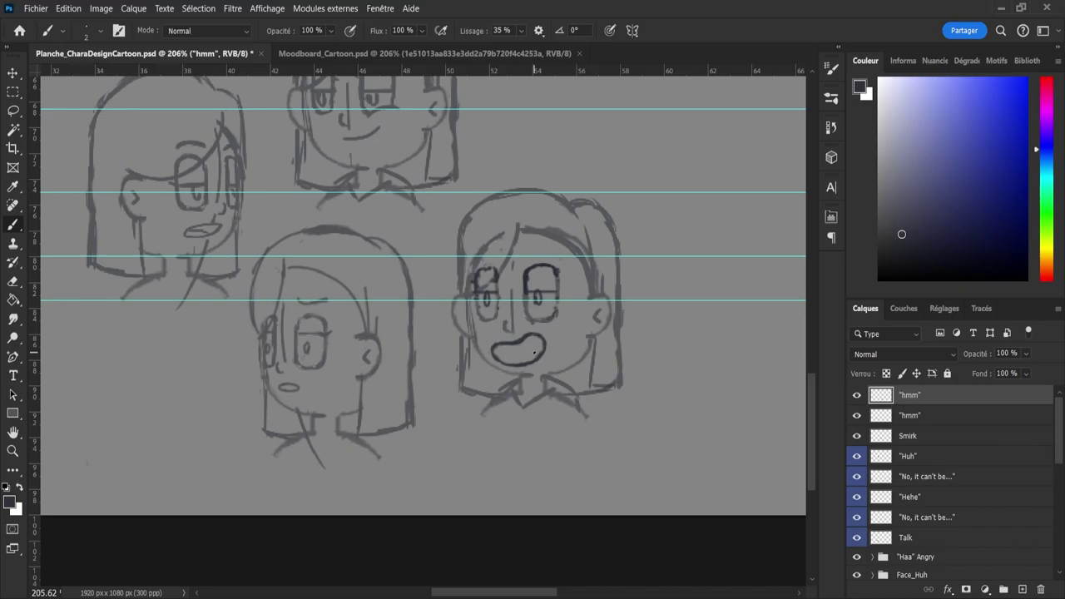
- Duplicate the head's "hmm" layer with the original hidden, and erase the mouth on the new copy
key("ctrl+j")
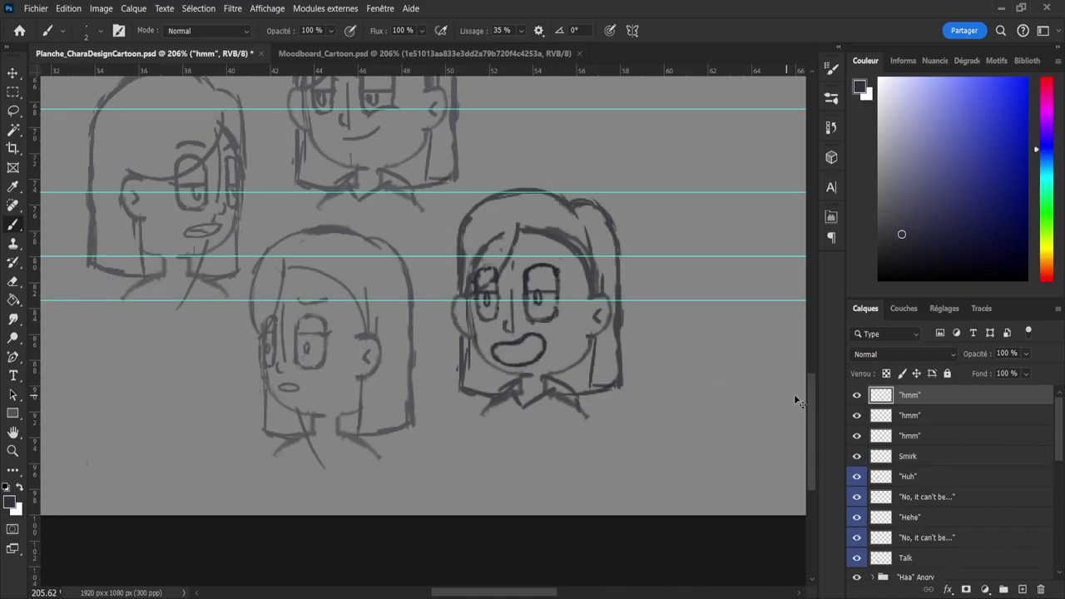
left_click(858, 416)
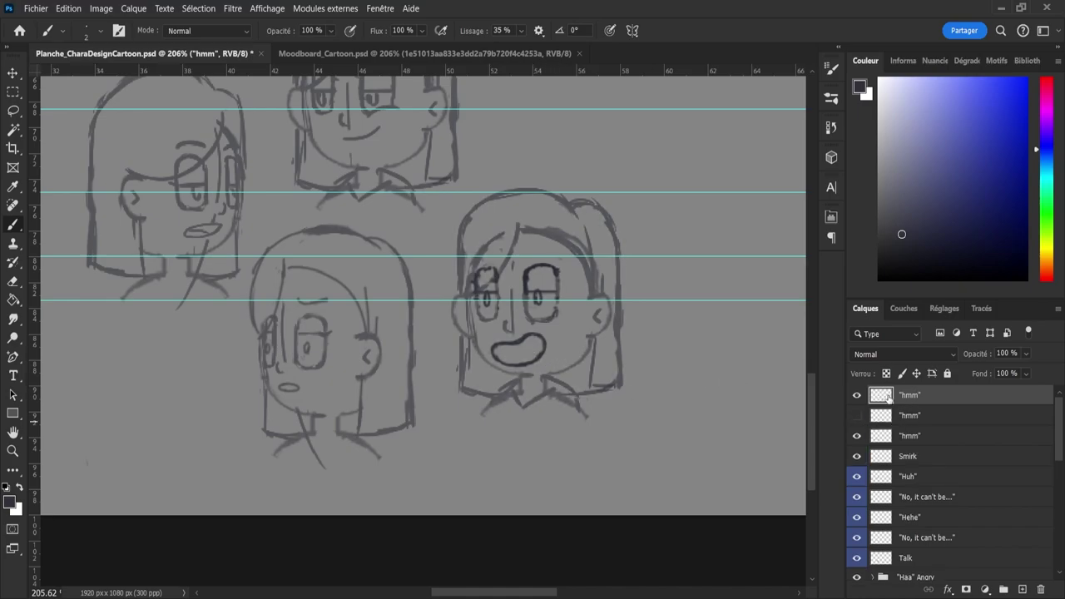
key("e")
mouse_move(539, 343)
left_mouse_down()
mouse_move(512, 340)
mouse_move(548, 338)
mouse_move(511, 366)
mouse_move(498, 348)
mouse_move(516, 345)
left_mouse_up()
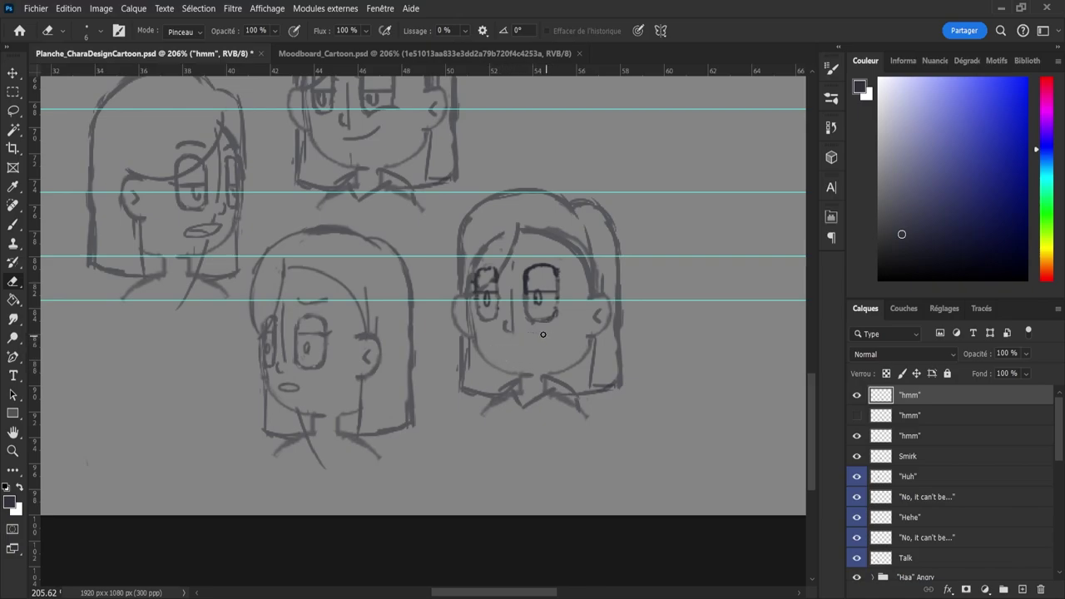
right_click(509, 362, "alt")
- Draw a small slanted oval mouth with an inner curve on the new copy
key("b")
left_click_drag(499, 351, 536, 344)
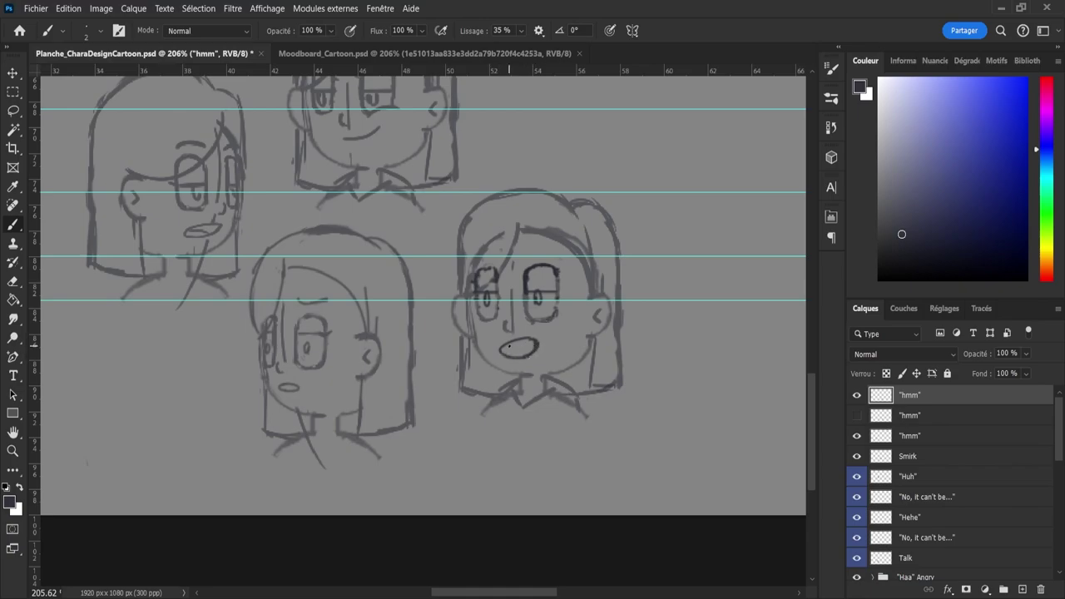
left_click_drag(509, 345, 534, 350)
- Erase the near eye's eyelid line and pupil, and redraw the lid higher with an oval pupil below it
key("e")
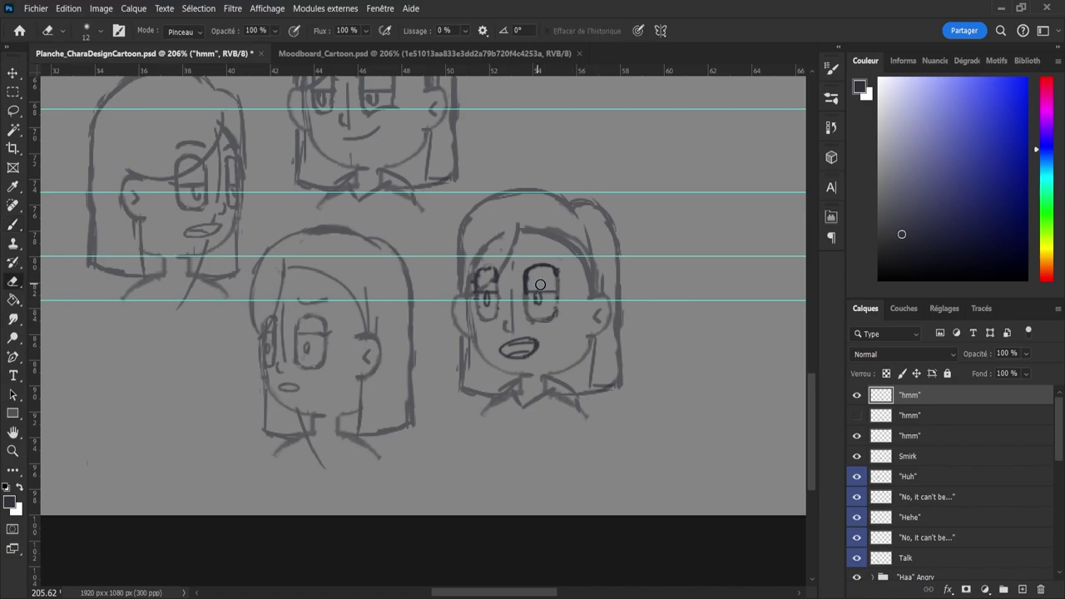
key("b")
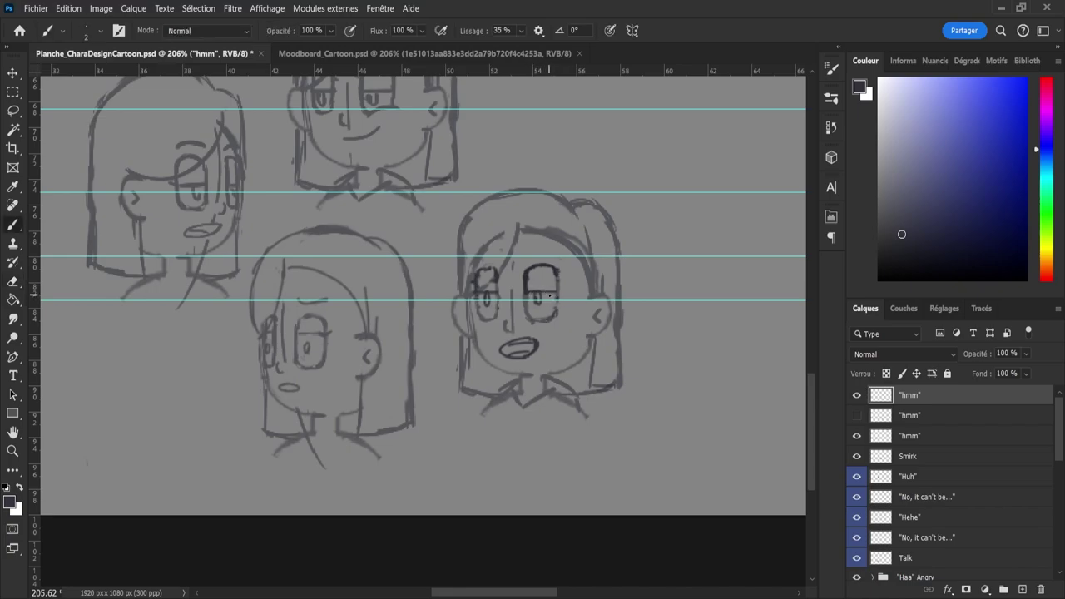
key("e")
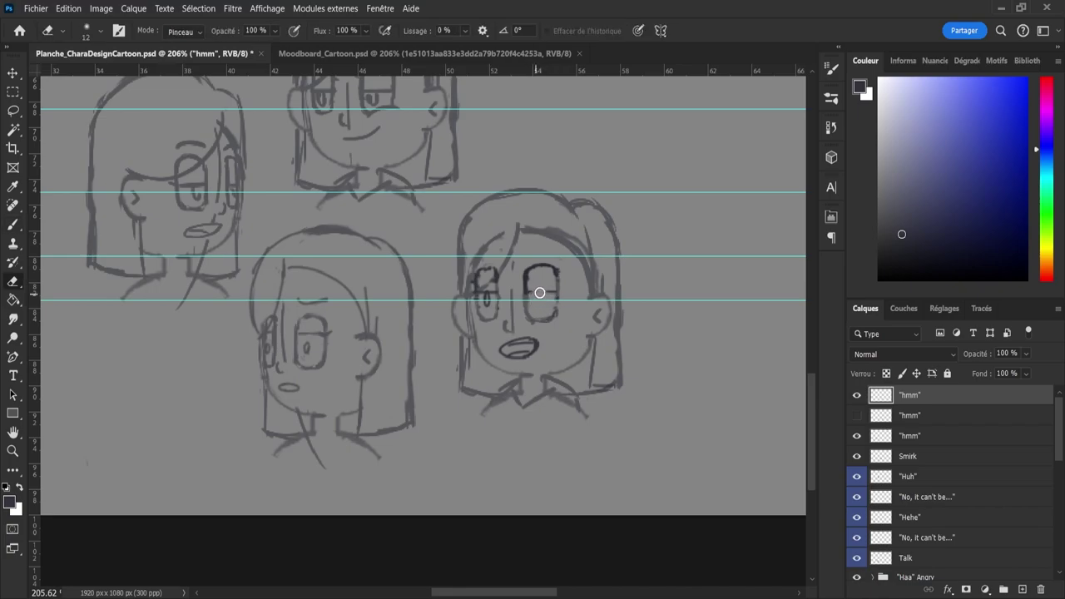
key("b")
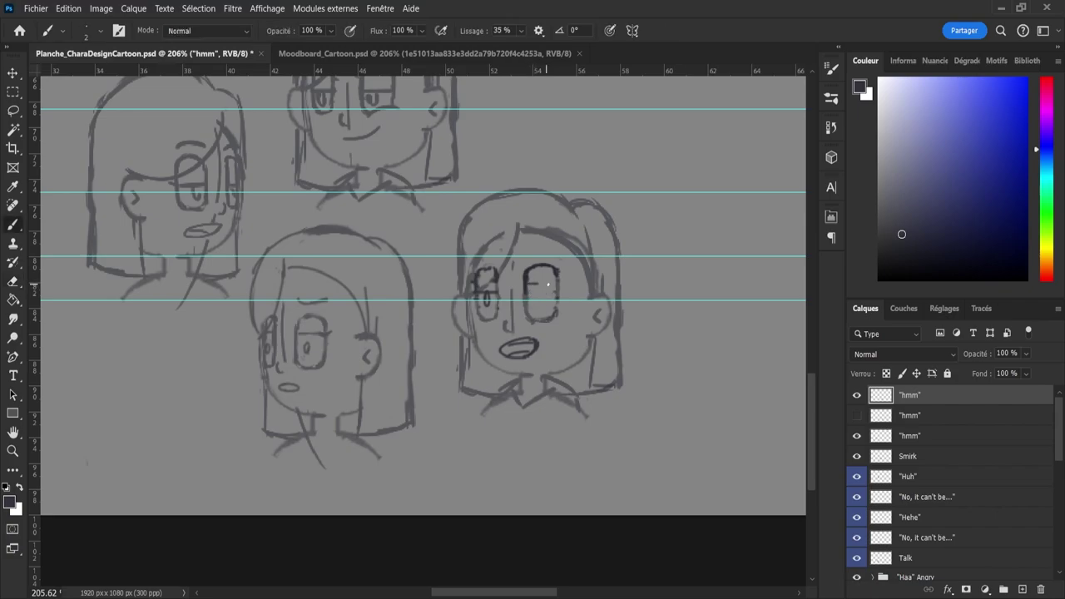
mouse_move(547, 285)
left_mouse_down()
mouse_move(560, 285)
mouse_move(534, 302)
left_mouse_up()
key("ctrl+z")
- Erase the far eye's eyelid line and pupil, and redraw a higher lid with an oval pupil to match the near eye
key("e")
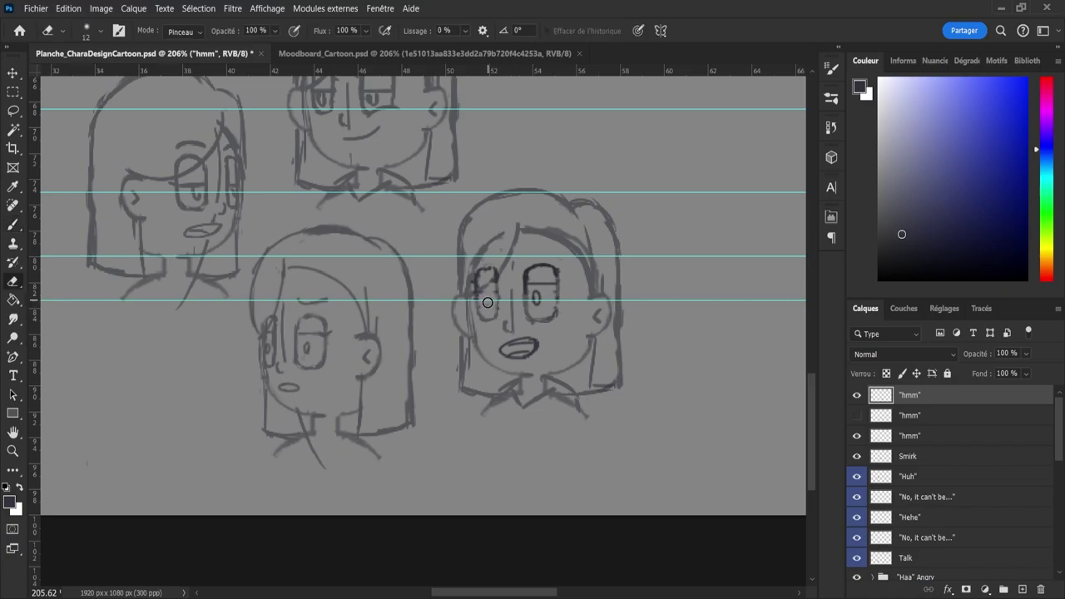
mouse_move(490, 295)
left_mouse_down()
mouse_move(483, 291)
mouse_move(497, 284)
left_mouse_up()
key("b")
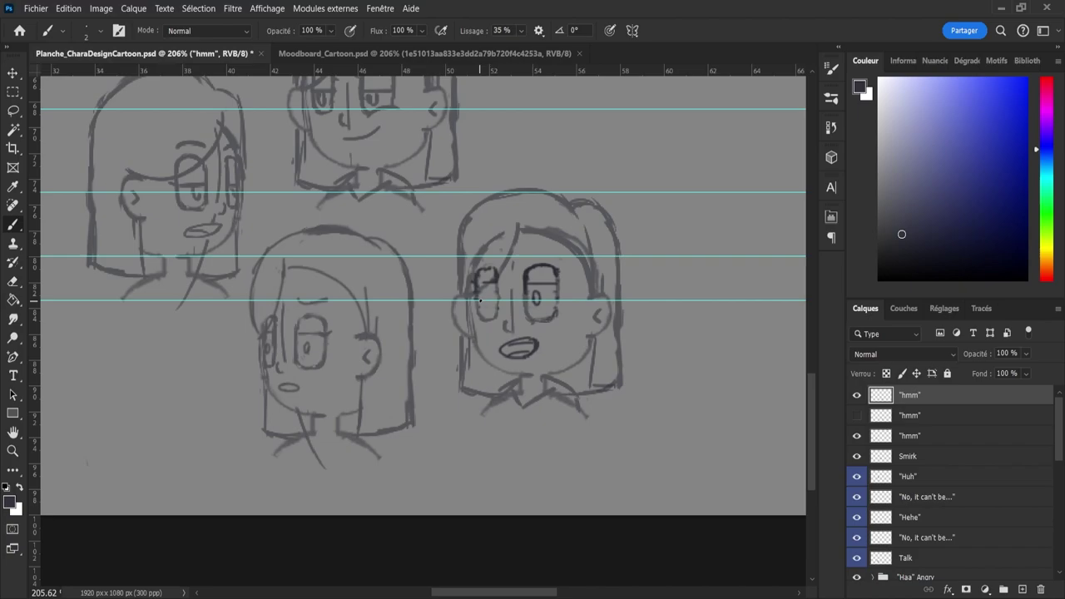
left_click_drag(497, 283, 473, 285)
key("z")
left_click_drag(587, 378, 568, 409)
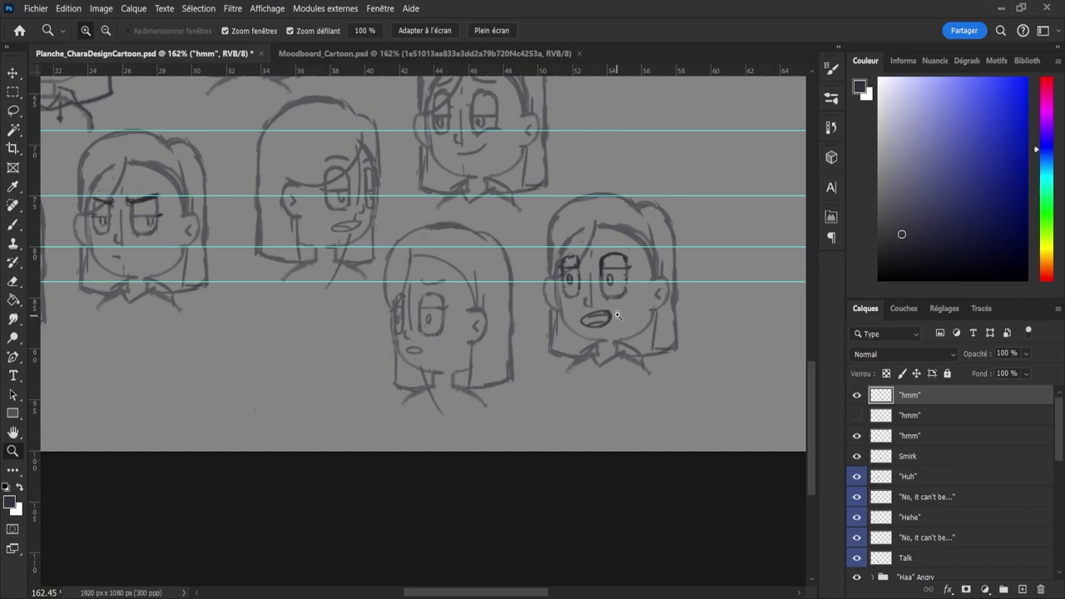
key("e")
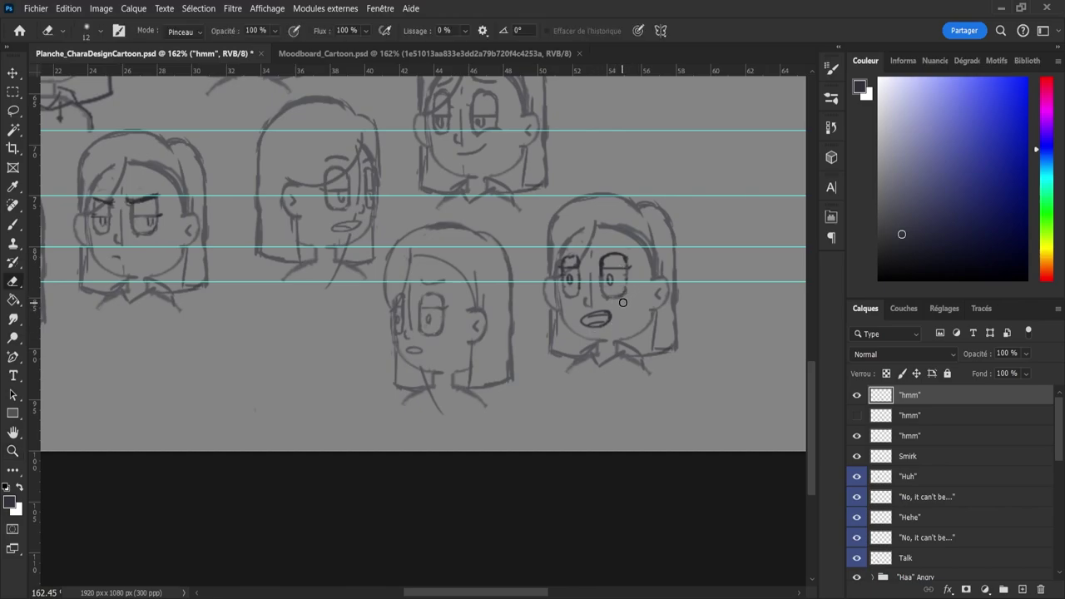
key("b")
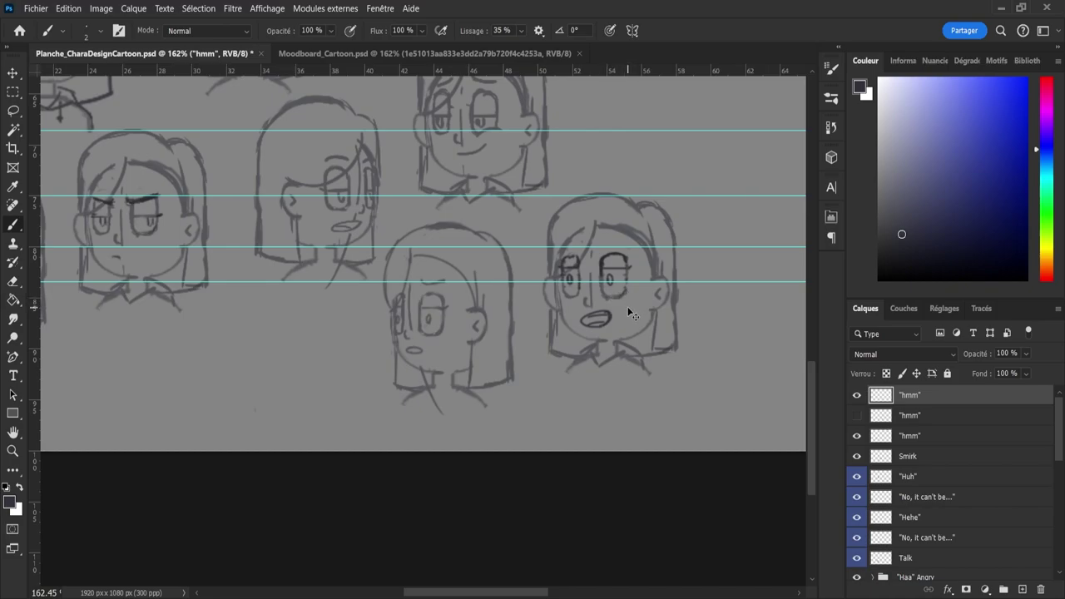
left_click_drag(611, 292, 628, 292)
key("ctrl+z")
key("ctrl+z")
left_click_drag(604, 292, 627, 292)
key("ctrl+z")
key("ctrl+z")
- Sketch raised, curved eyebrows above the eyes of the open-mouthed head and save the document
key("z")
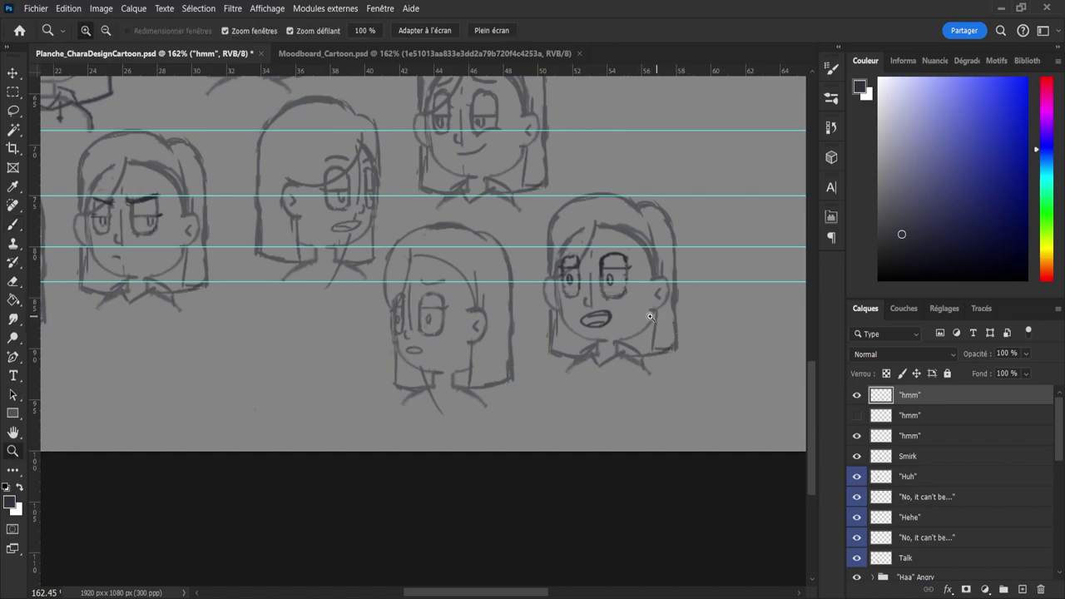
mouse_move(657, 319)
left_mouse_down()
mouse_move(550, 232)
mouse_move(595, 260)
left_mouse_up()
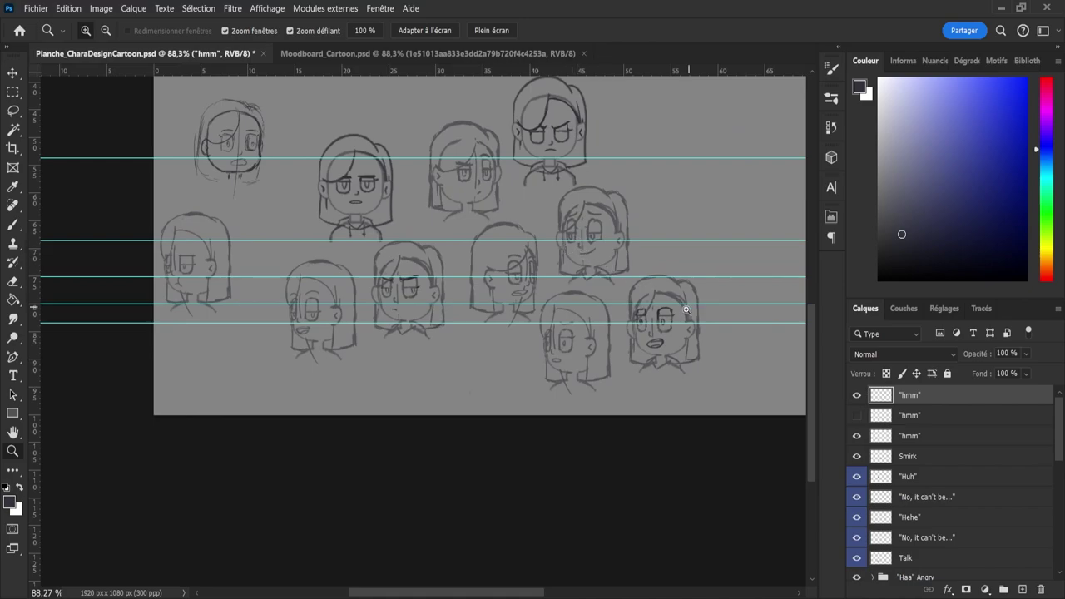
left_click_drag(674, 310, 762, 310)
key("b")
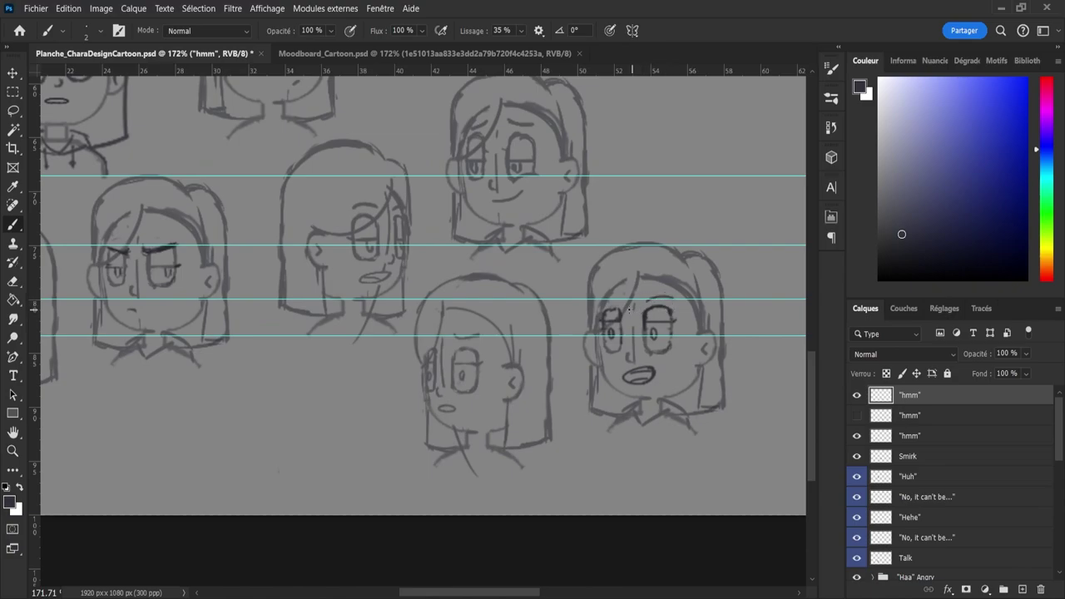
key("z")
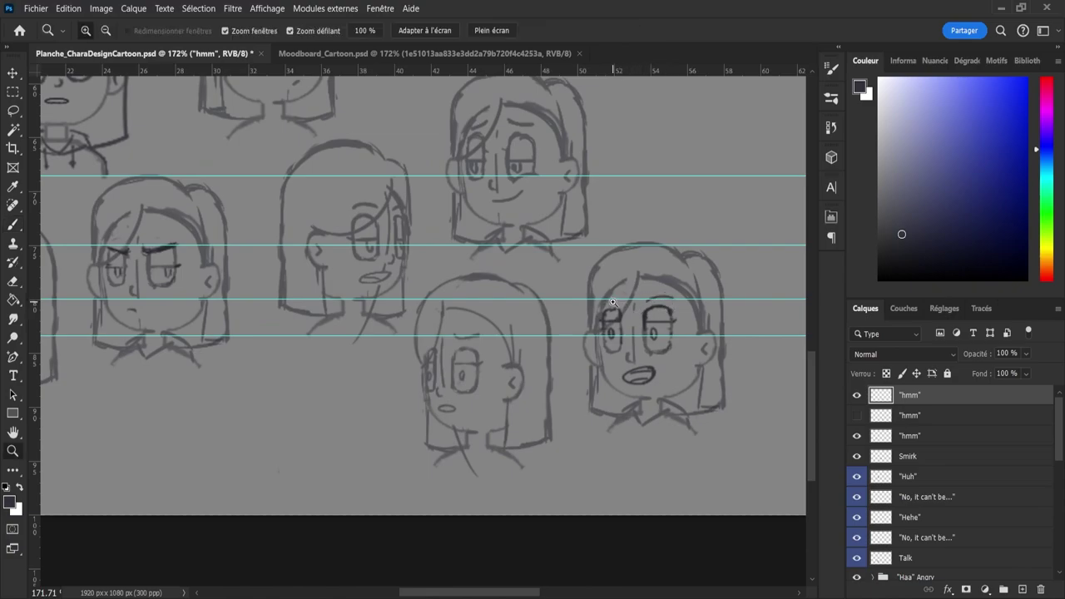
mouse_move(624, 302)
left_mouse_down()
mouse_move(583, 300)
mouse_move(694, 331)
left_mouse_up()
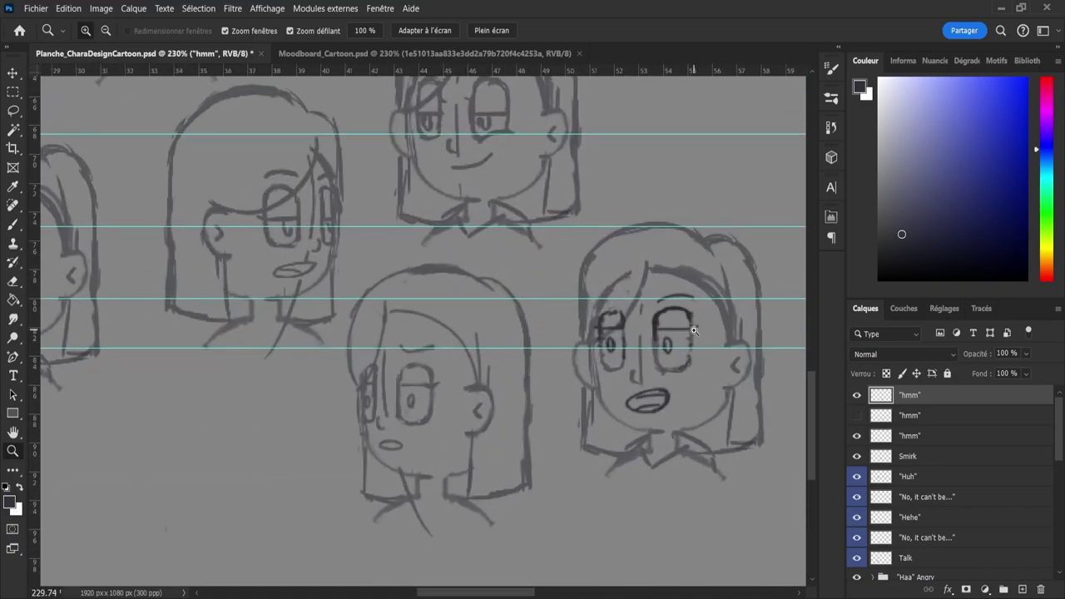
key("b")
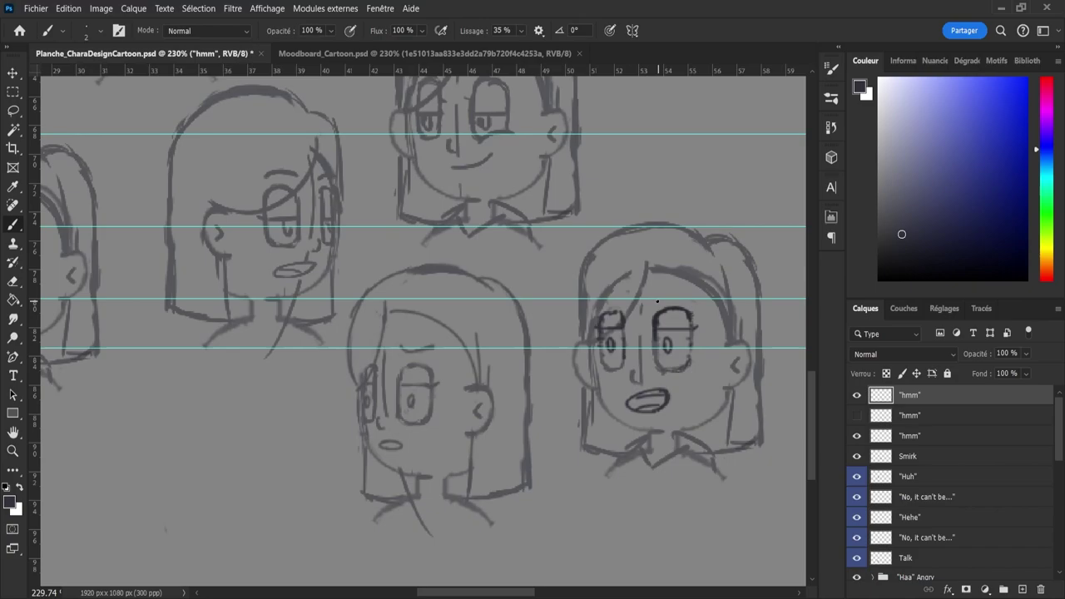
left_click_drag(657, 301, 693, 304)
key("ctrl+z")
key("ctrl+z")
mouse_move(610, 298)
left_mouse_down()
mouse_move(623, 303)
mouse_move(595, 321)
mouse_move(609, 300)
left_mouse_up()
key("ctrl+z")
key("ctrl+z")
key("z")
key("ctrl+s")
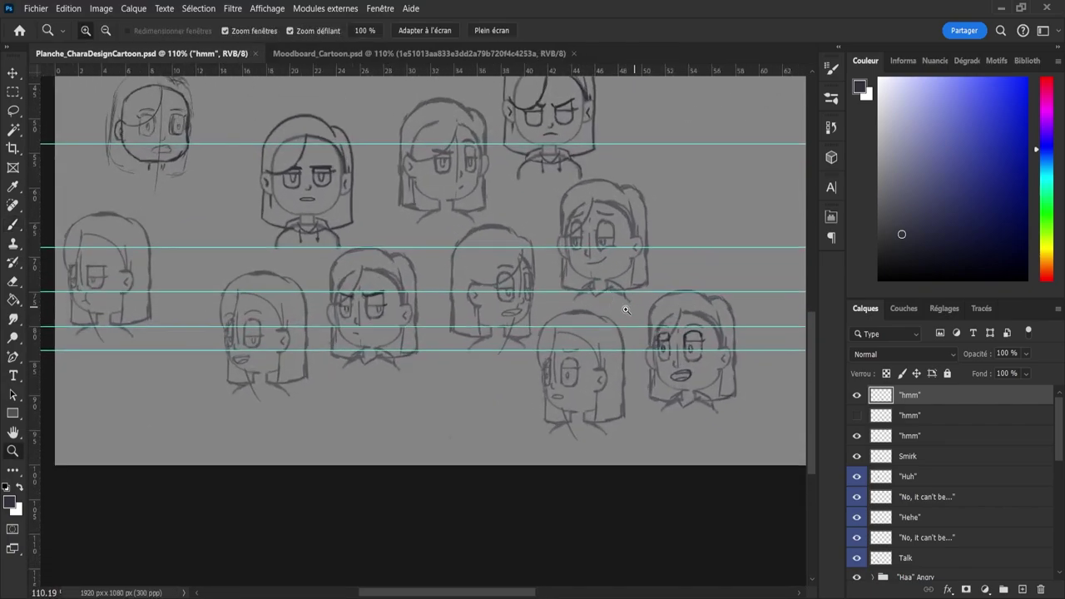
- Identify the open-mouthed head's layer by toggling its visibility, and rename it "Ouah" in quotation marks
scroll(610, 299, "down", 2)
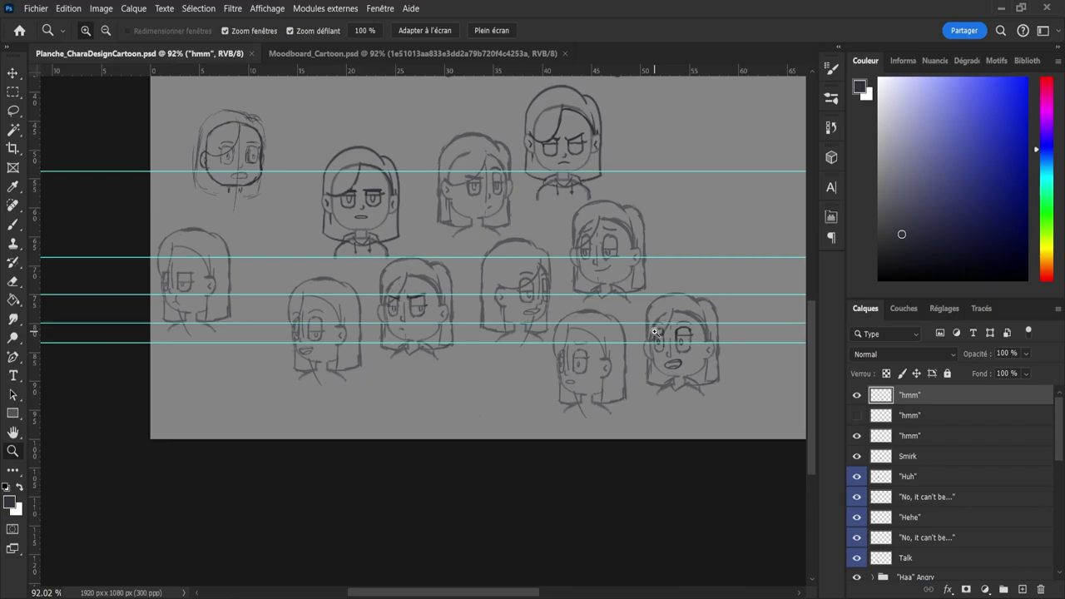
left_click(858, 395)
left_click(858, 396)
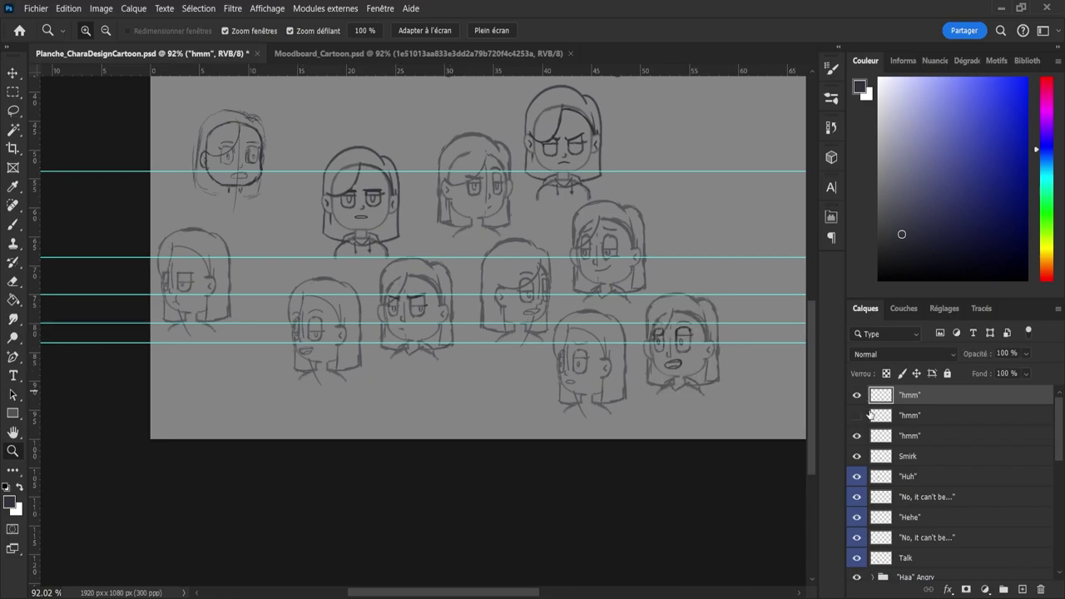
double_click(908, 395)
left_click(908, 396)
key("BackSpace")
key("BackSpace")
key("BackSpace")
type("Ouah")
key("Return")
- Check which head the "Huh" layer holds by toggling its visibility, and rename the layer Suspicious
scroll(1061, 450, "down", 2)
scroll(1061, 476, "down", 2)
scroll(863, 499, "up", 4)
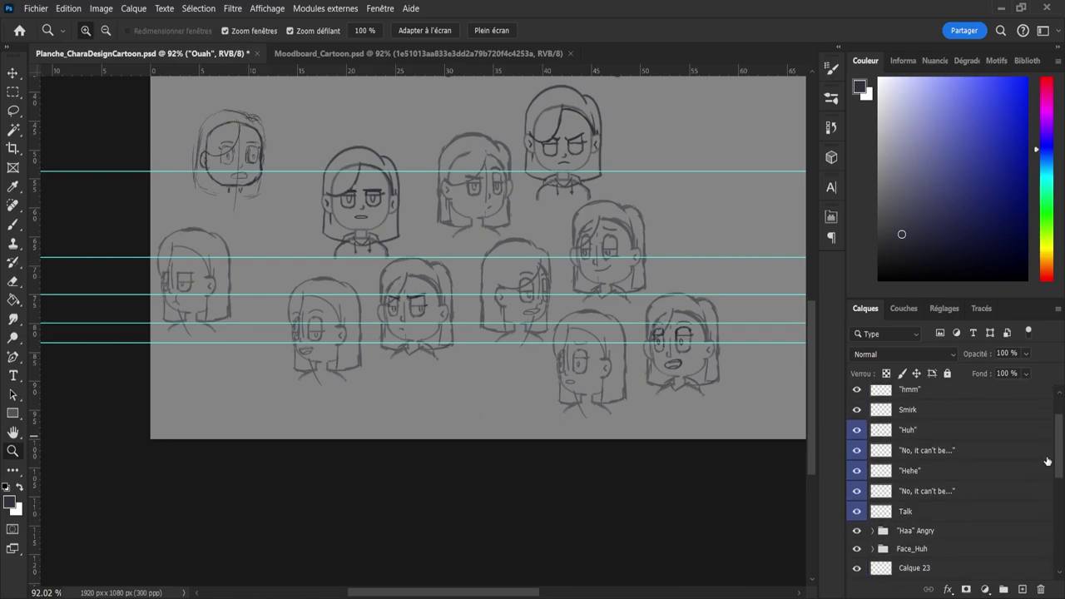
left_click(858, 477)
left_click(858, 476)
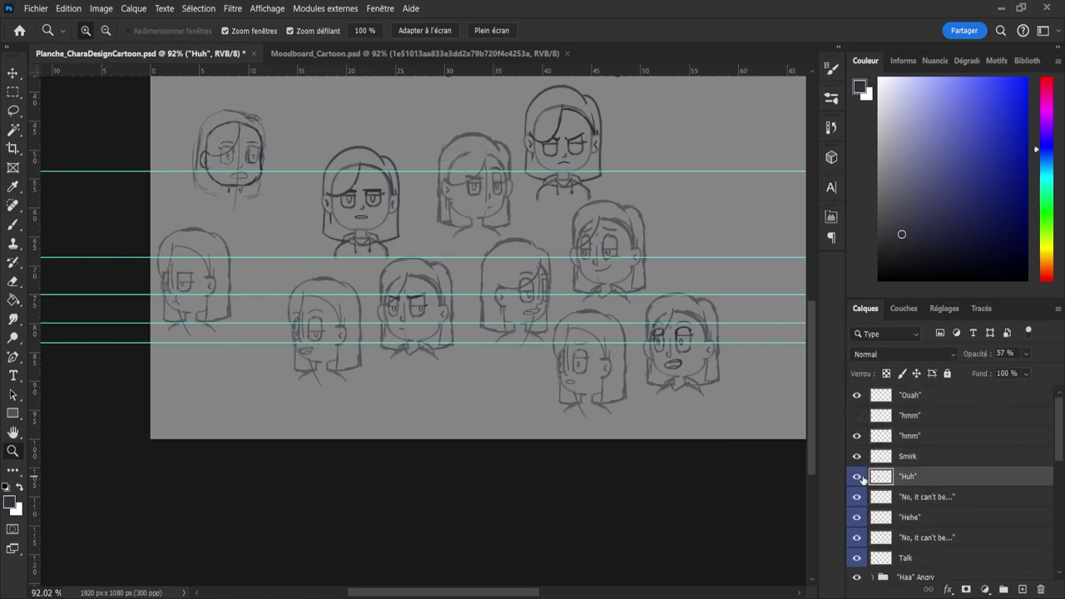
double_click(909, 476)
left_click(911, 476)
key("BackSpace")
key("BackSpace")
key("BackSpace")
key("BackSpace")
key("BackSpace")
type("Sup")
key("BackSpace")
type("spicious")
key("Return")
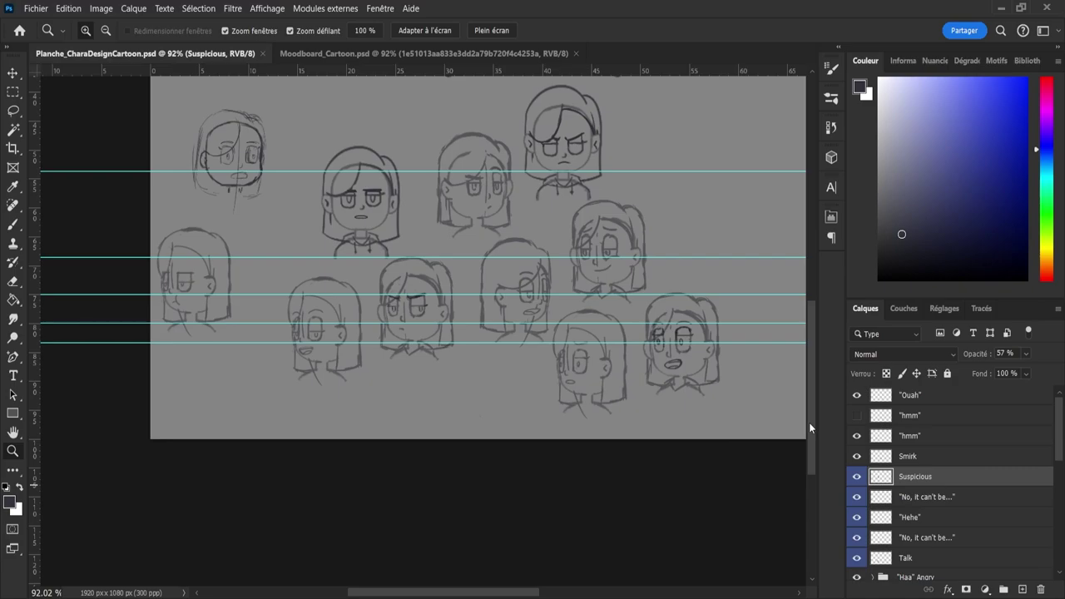
- Compare the hidden "hmm" layer directly below "Ouah" with the new version, and delete that older layer
left_click_drag(810, 382, 809, 282)
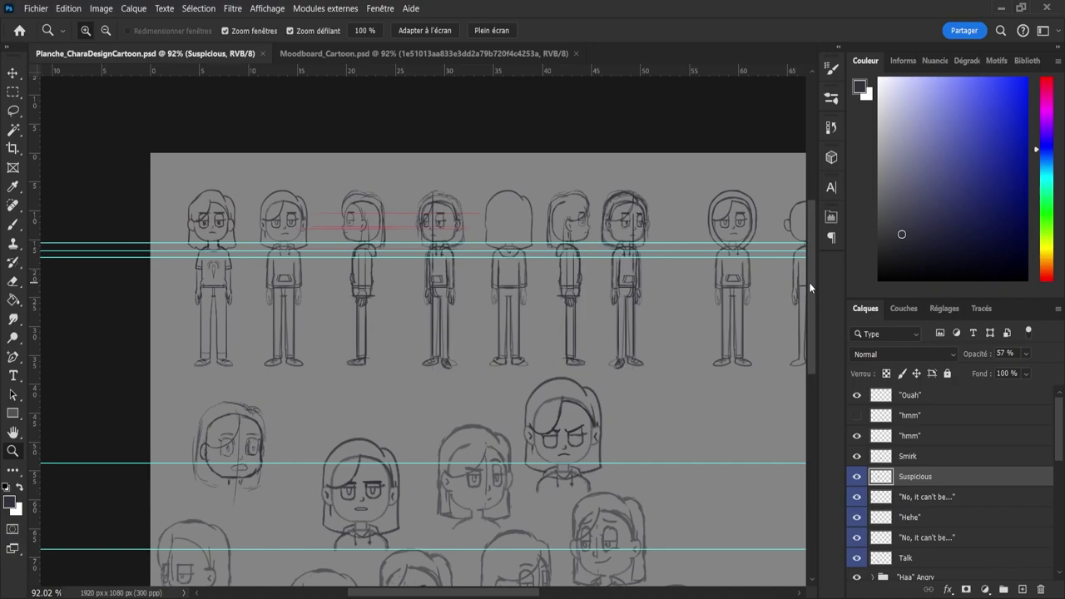
scroll(801, 290, "down", 1)
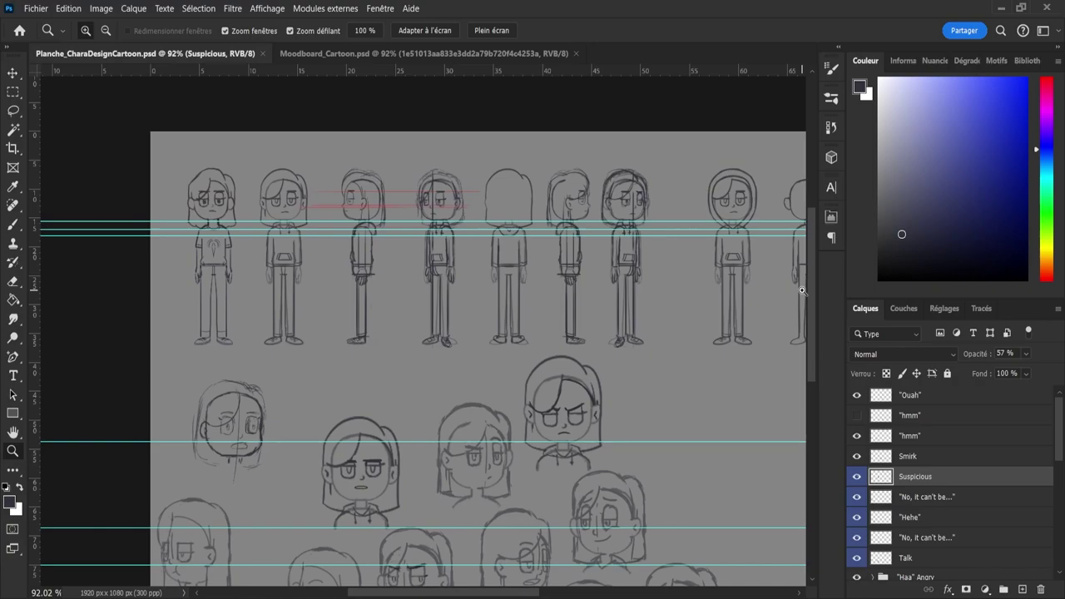
scroll(801, 291, "down", 5)
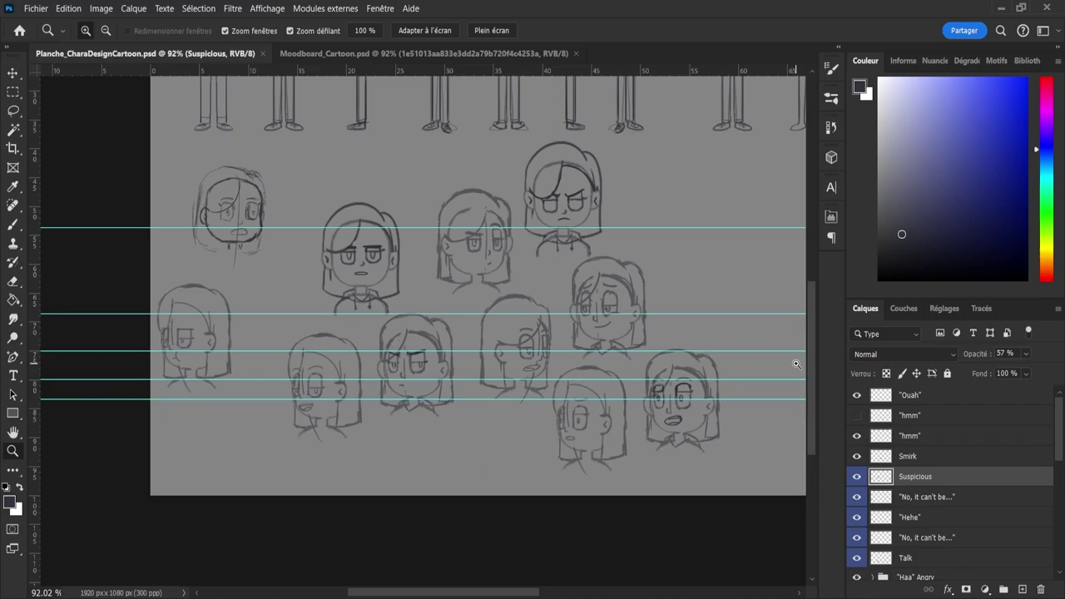
scroll(796, 364, "up", 1)
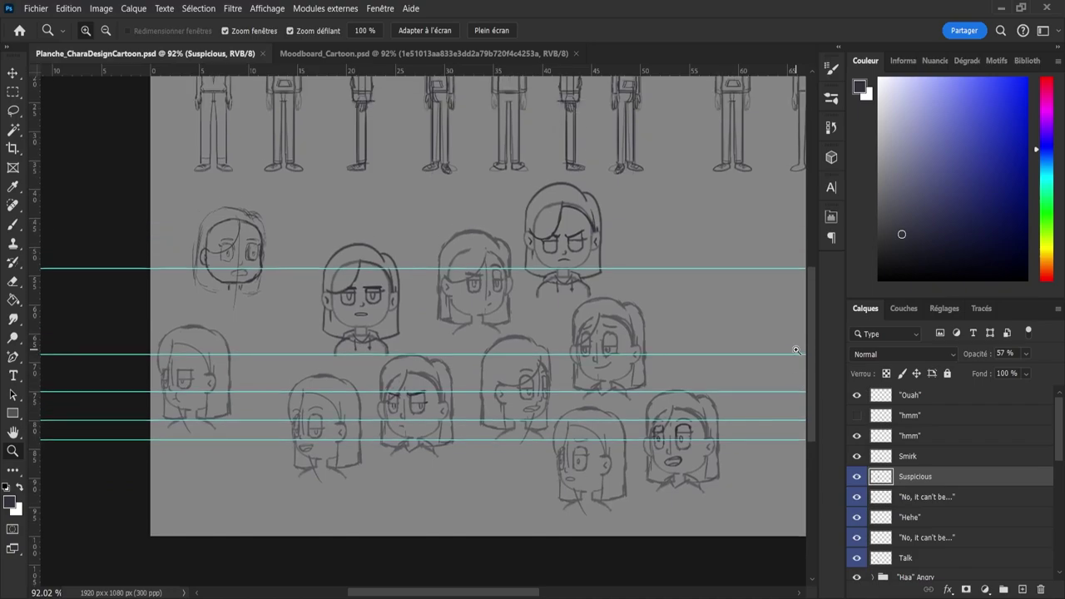
left_click_drag(501, 592, 547, 593)
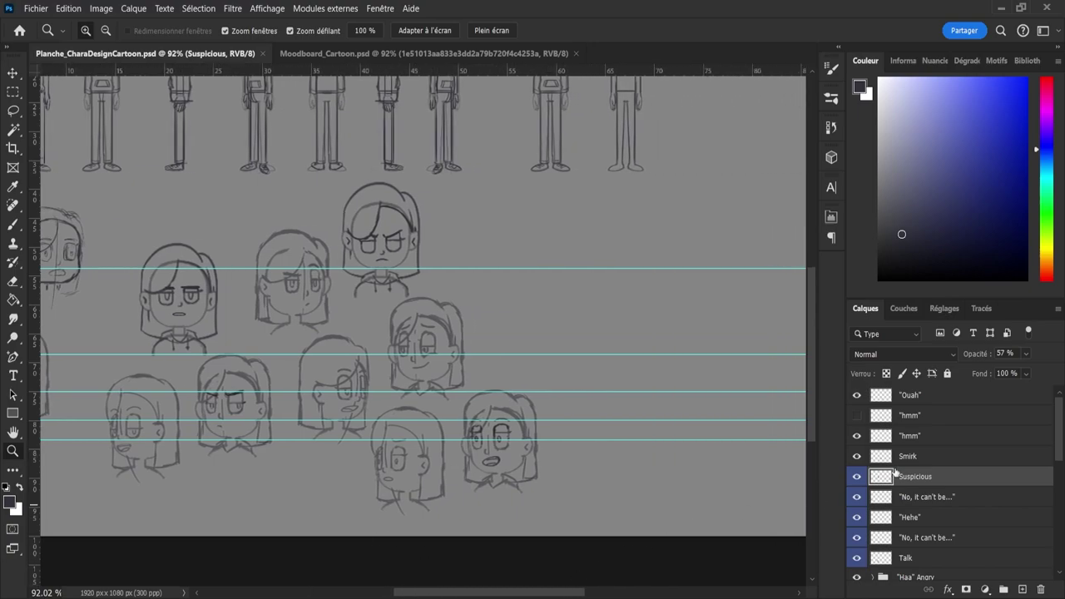
left_click(918, 399)
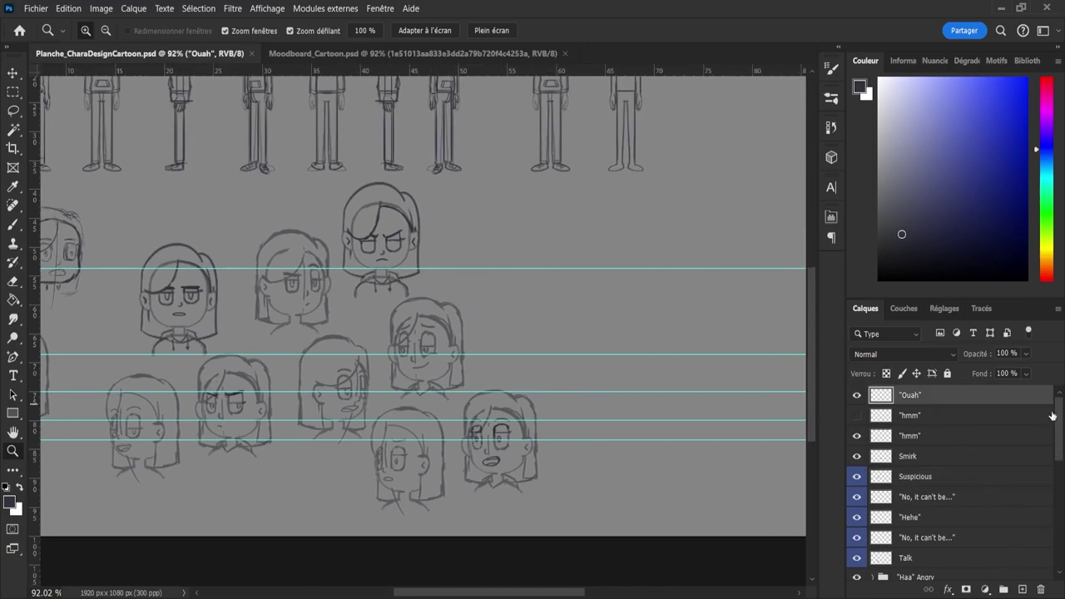
left_click(857, 415)
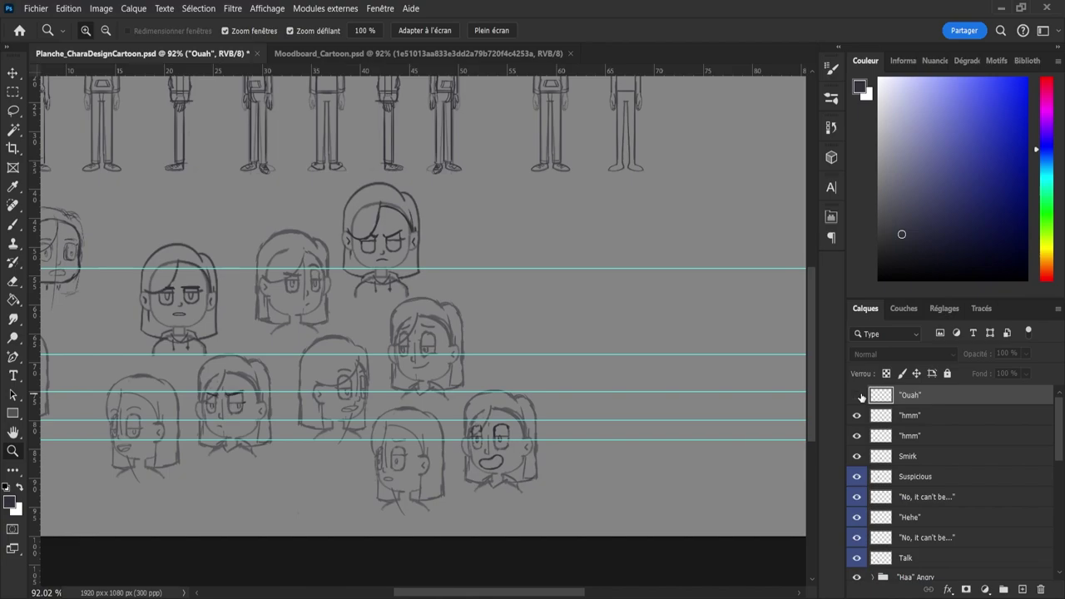
left_click(857, 415)
left_click(905, 419)
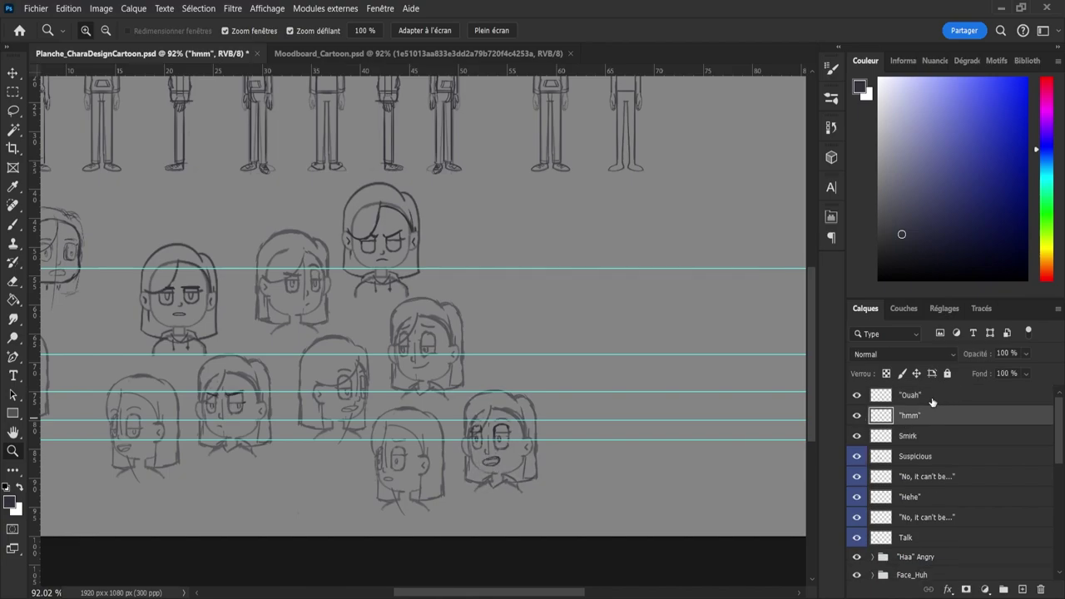
key("Delete")
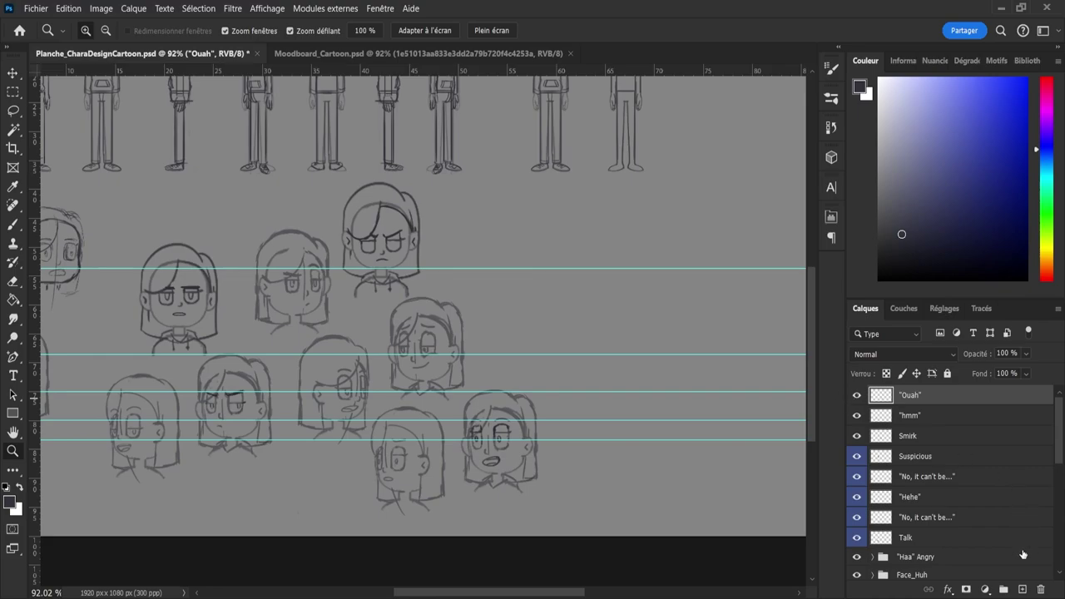
- Duplicate the Face_Huh group and move the copied front-facing head to the empty area beside the other heads
left_click(1022, 589)
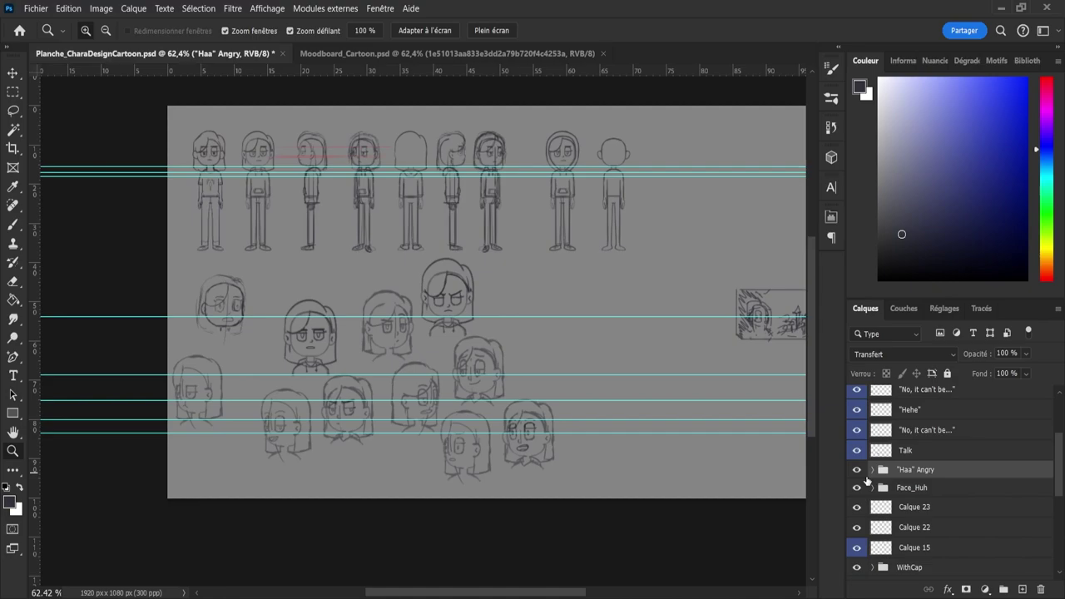
left_click(884, 490)
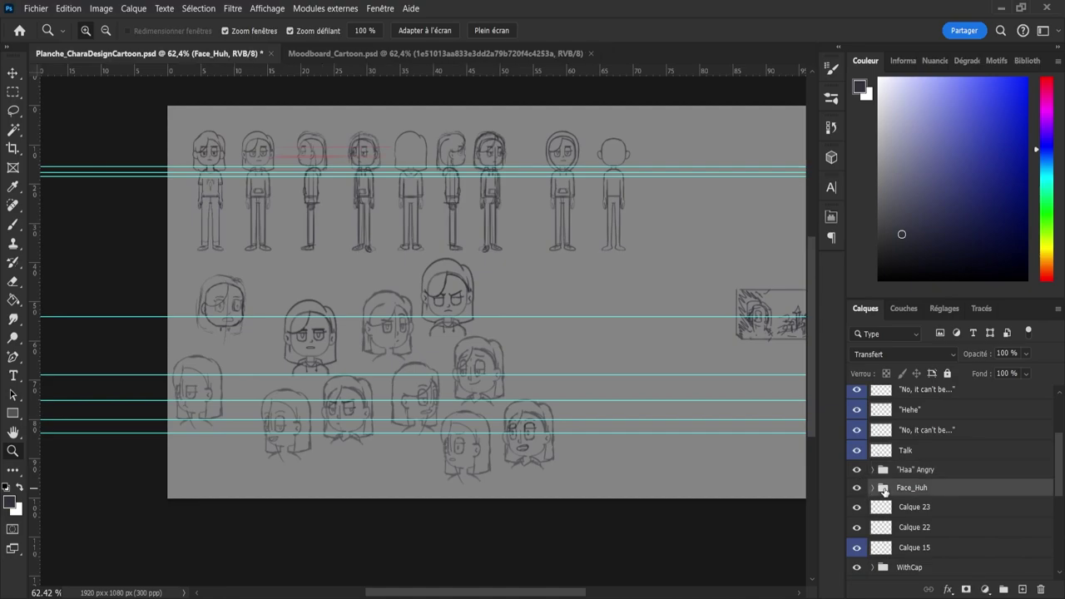
key("ctrl+j")
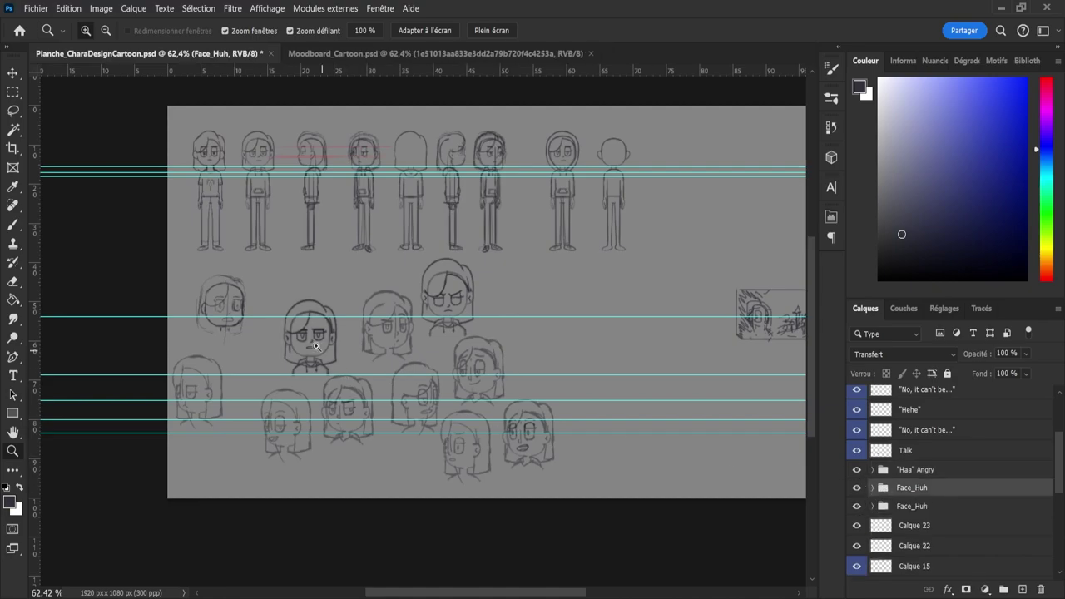
key("v")
mouse_move(308, 353)
left_mouse_down()
mouse_move(534, 352)
mouse_move(566, 381)
mouse_move(578, 376)
mouse_move(581, 328)
mouse_move(541, 326)
left_mouse_up()
- Erase the thick eyebrows on layer Calque 26 inside the copied Face_Huh group
key("z")
key("e")
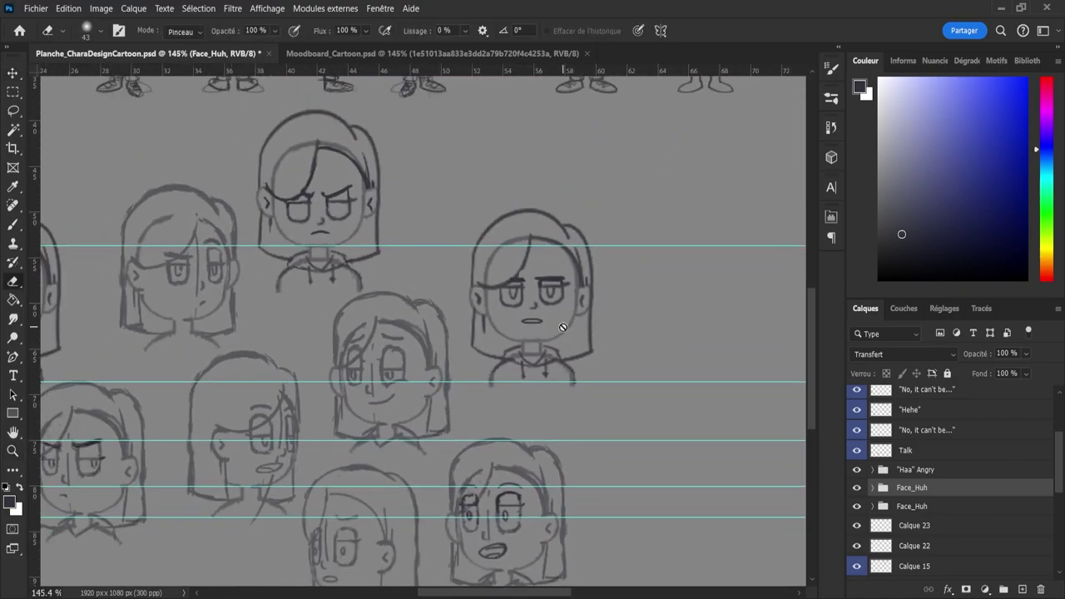
left_click(902, 509)
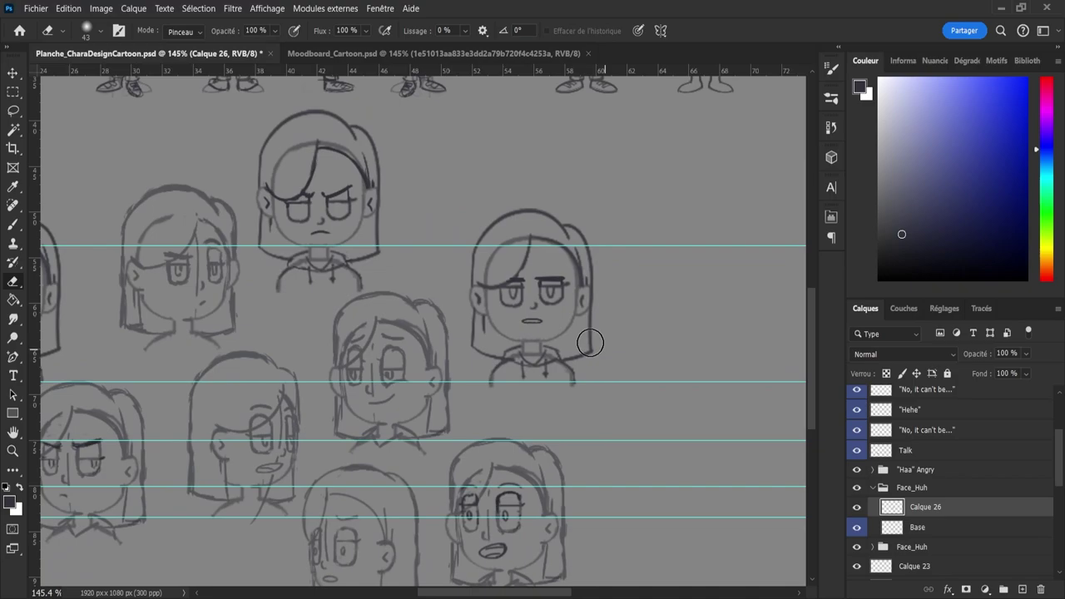
left_click_drag(558, 283, 535, 285)
- Extend the eye clear of the fringe upward into a tall rounded shape, and erase the old lid line and pupil inside it
key("b")
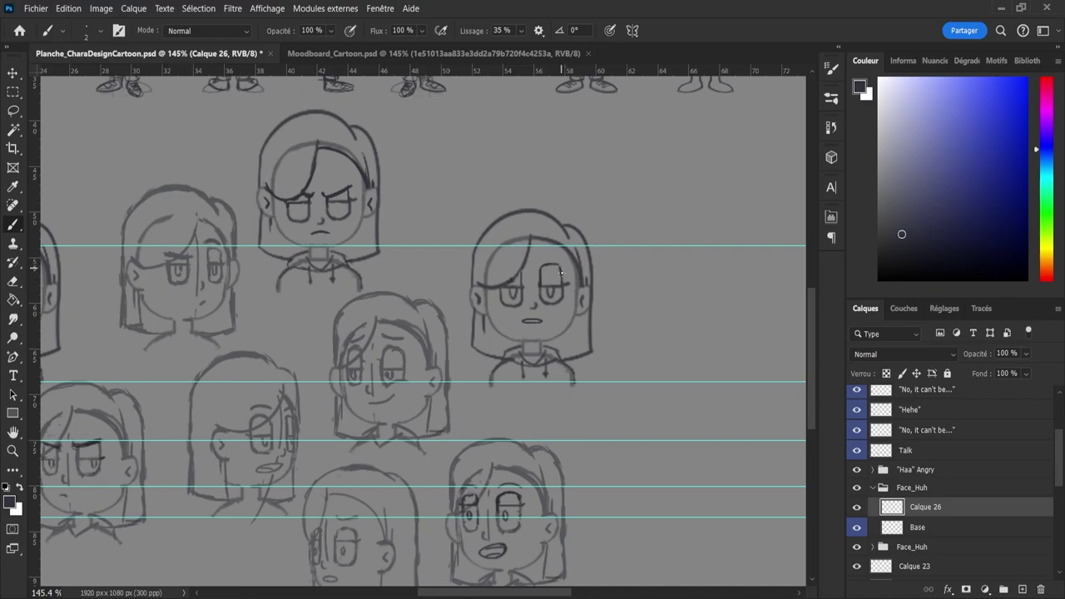
key("e")
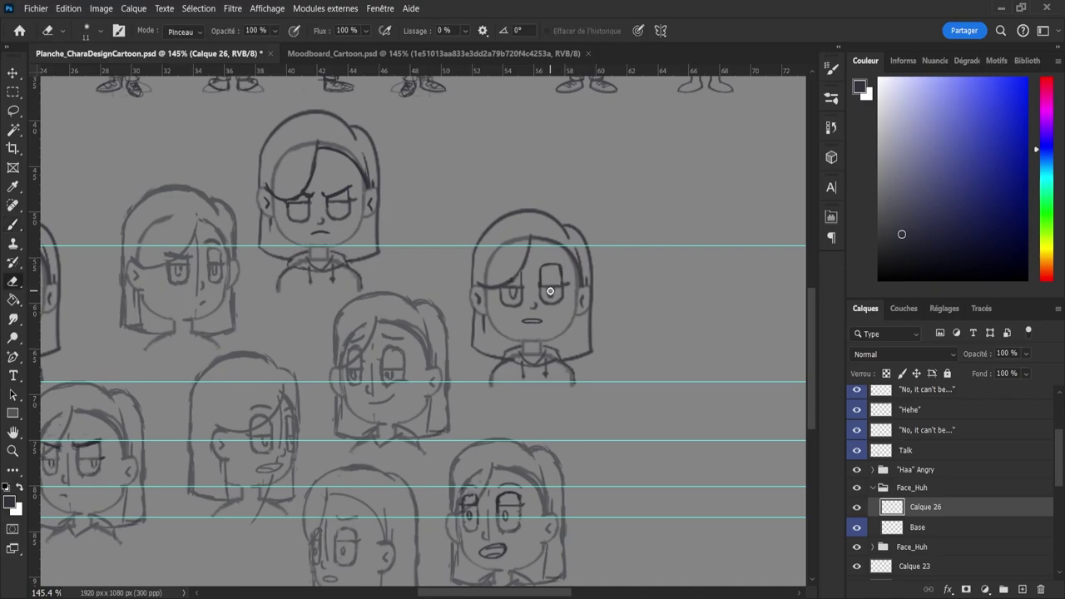
left_click_drag(551, 289, 554, 294)
- Try small pupils high in both eyes above lower lid lines on Calque 26, and erase the pupils again
key("b")
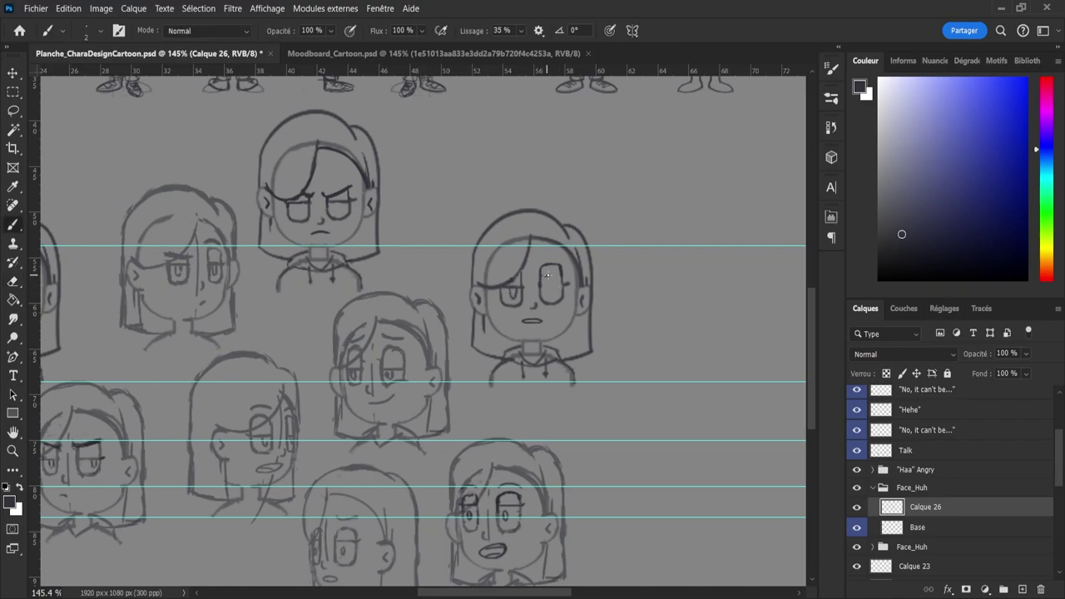
key("ctrl+z")
left_click_drag(545, 293, 565, 293)
key("ctrl+z")
key("ctrl+z")
key("e")
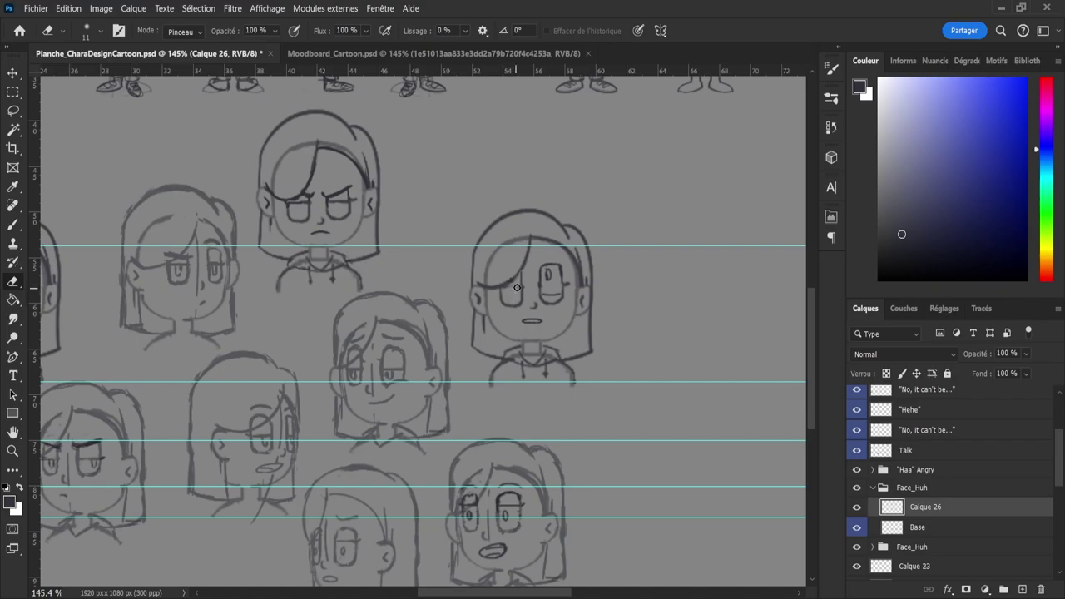
key("b")
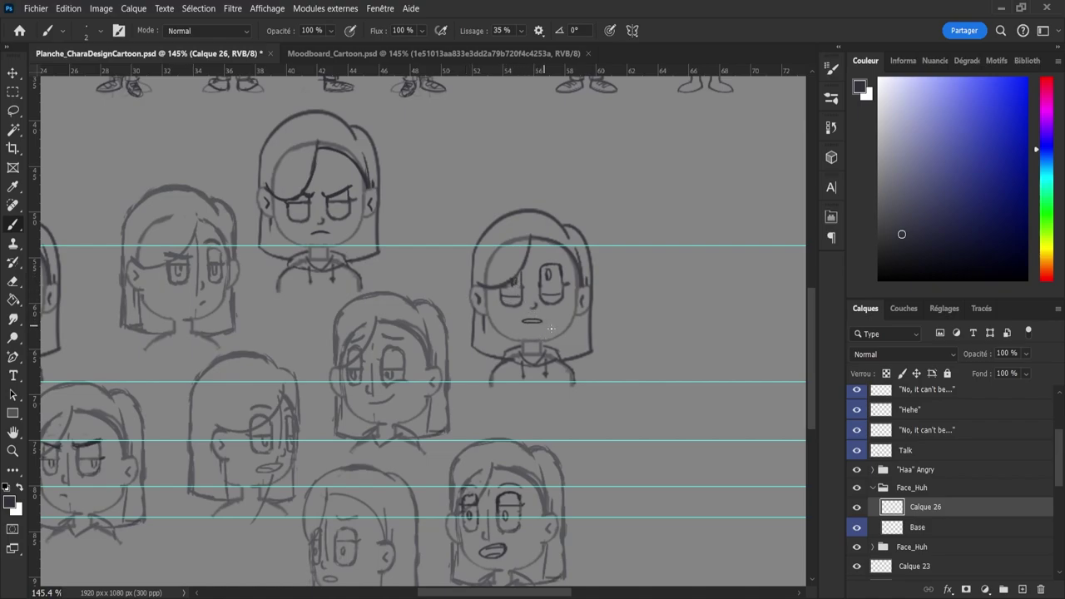
key("e")
left_click_drag(551, 275, 548, 280)
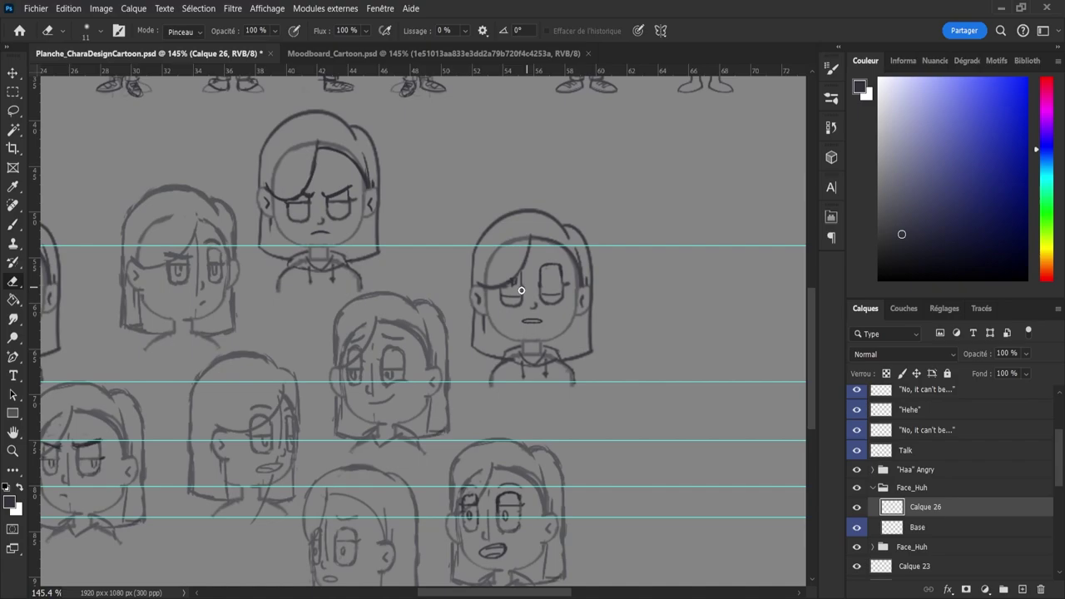
- Sketch the raised pupils in both eyes again, and erase them along with the lower lid lines
key("b")
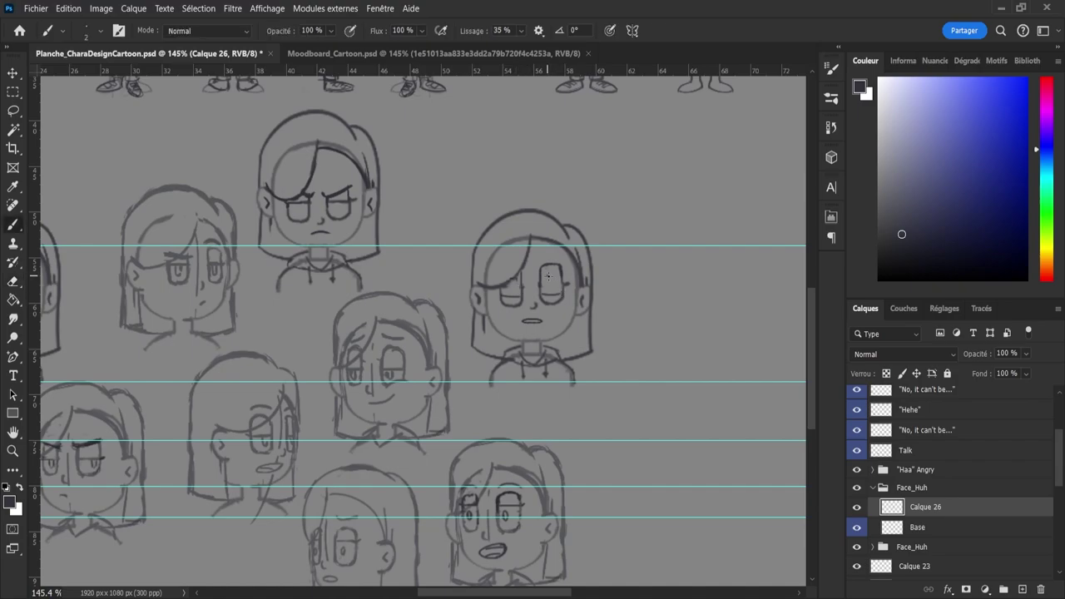
mouse_move(546, 283)
left_mouse_down()
mouse_move(549, 291)
mouse_move(516, 289)
left_mouse_up()
key("e")
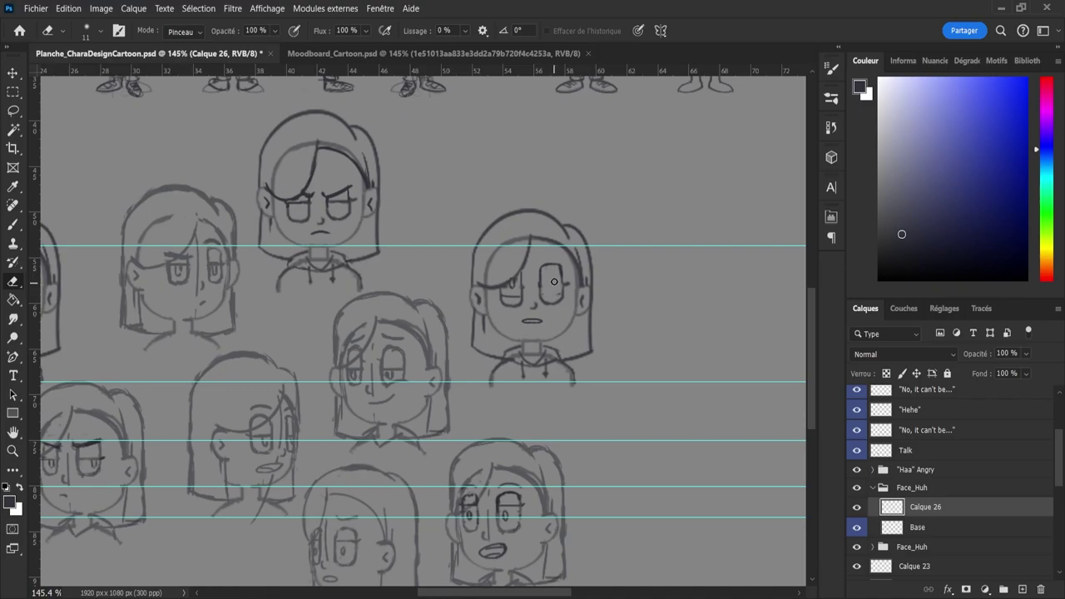
left_click_drag(513, 294, 517, 291)
- Draw an upper lid line in the tall eye and small upward-looking pupils in both eyes
key("b")
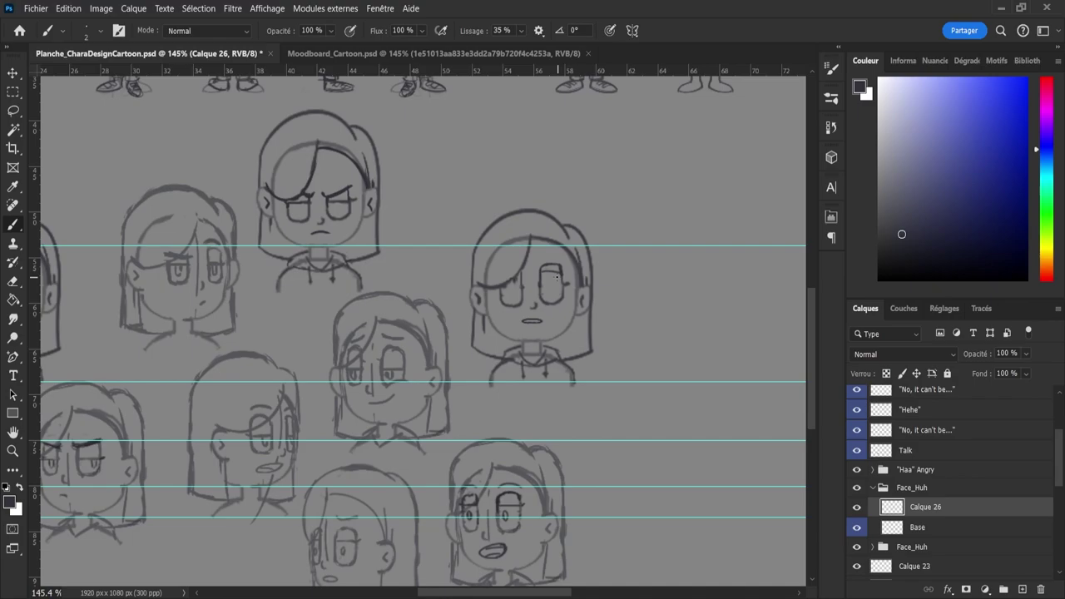
key("e")
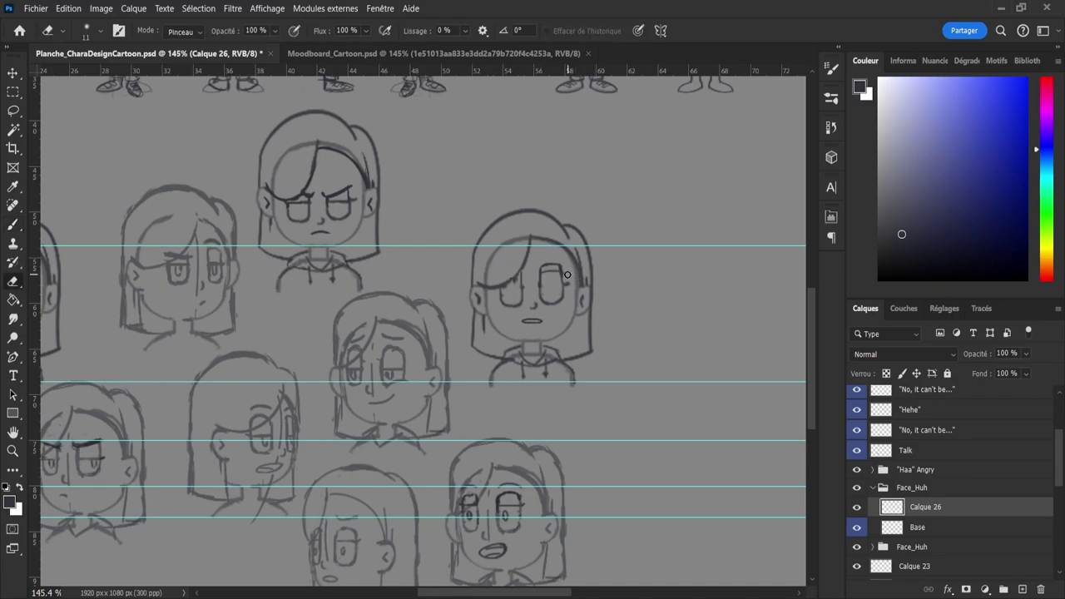
key("b")
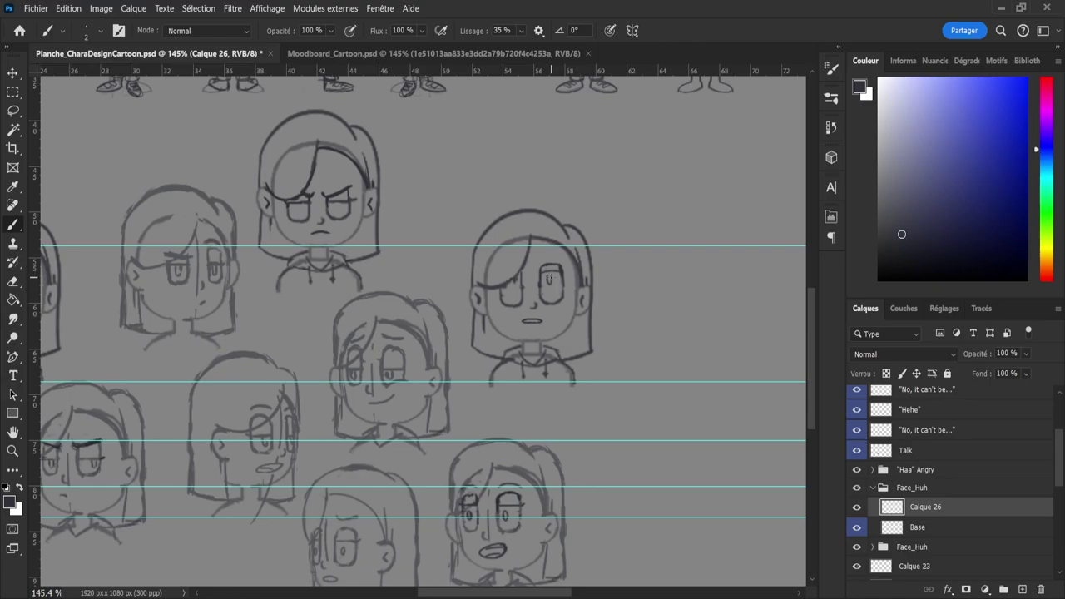
key("e")
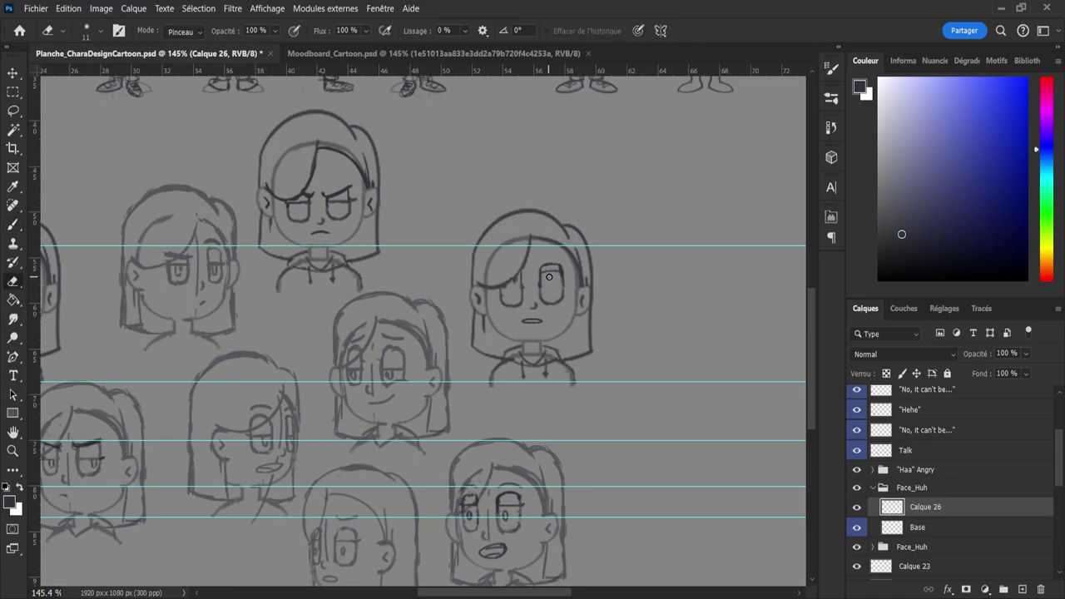
key("b")
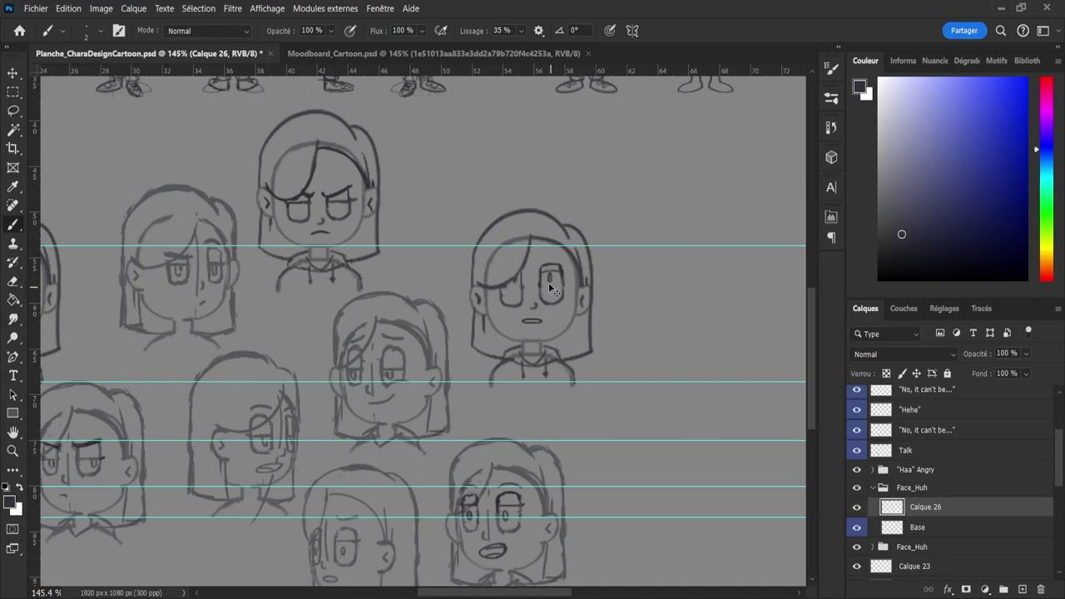
key("ctrl+z")
key("e")
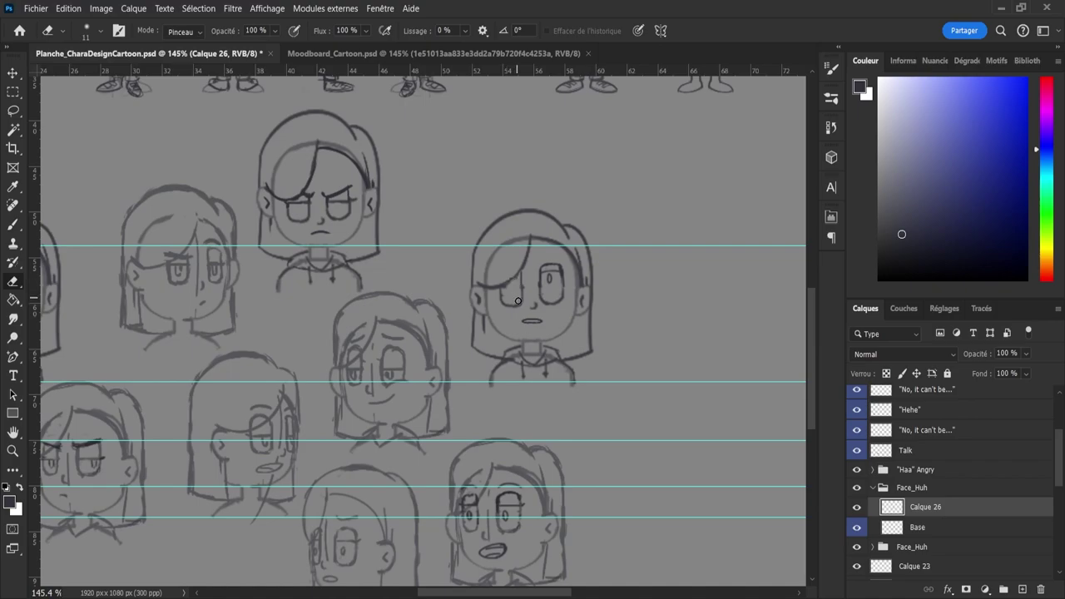
key("b")
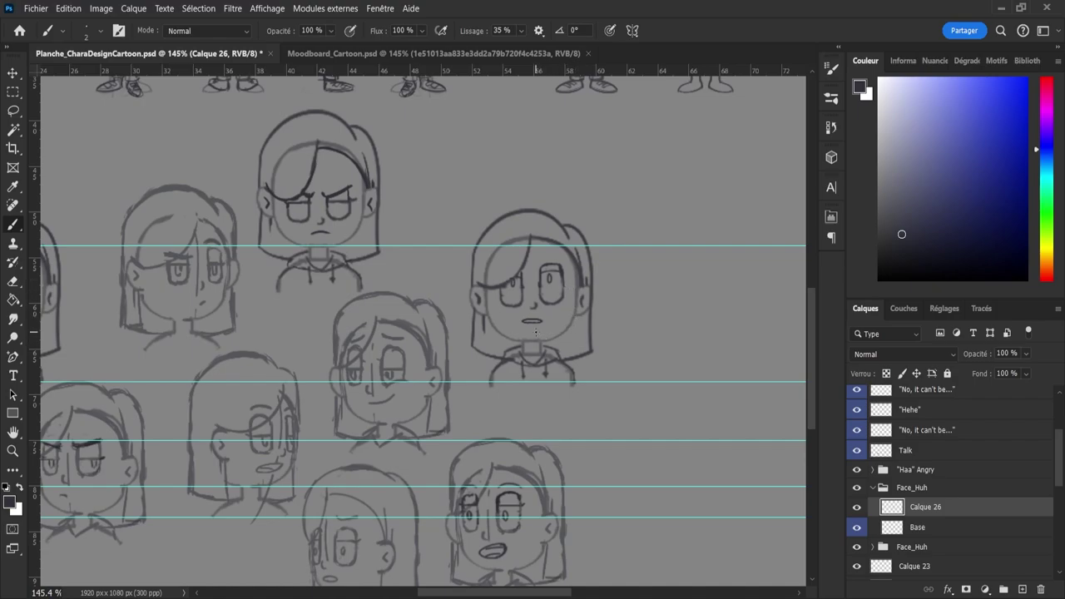
- Select the eyes, nose, mouth and fringe line on Calque 26 and shift them slightly upward on the face
key("l")
mouse_move(509, 321)
left_mouse_down()
mouse_move(531, 334)
mouse_move(558, 318)
mouse_move(569, 276)
mouse_move(558, 255)
mouse_move(543, 257)
mouse_move(530, 290)
mouse_move(523, 273)
mouse_move(498, 295)
mouse_move(501, 321)
left_mouse_up()
mouse_move(520, 286)
left_mouse_down()
mouse_move(531, 267)
mouse_move(532, 282)
mouse_move(550, 286)
left_mouse_up()
key("ctrl+t")
left_click(795, 31)
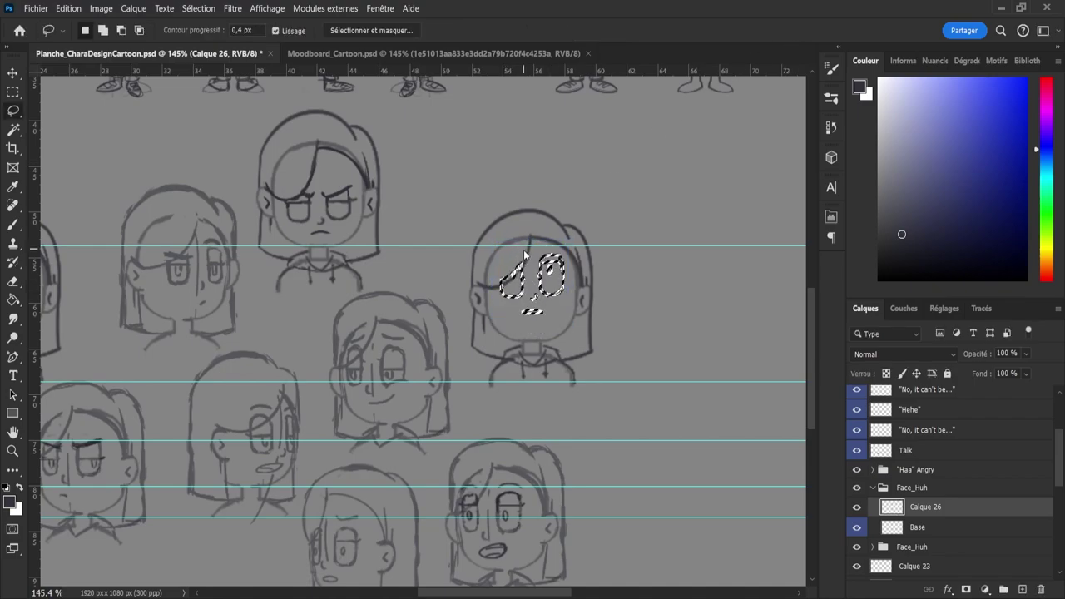
key("ctrl+d")
mouse_move(529, 321)
left_mouse_down()
mouse_move(509, 283)
mouse_move(534, 330)
left_mouse_up()
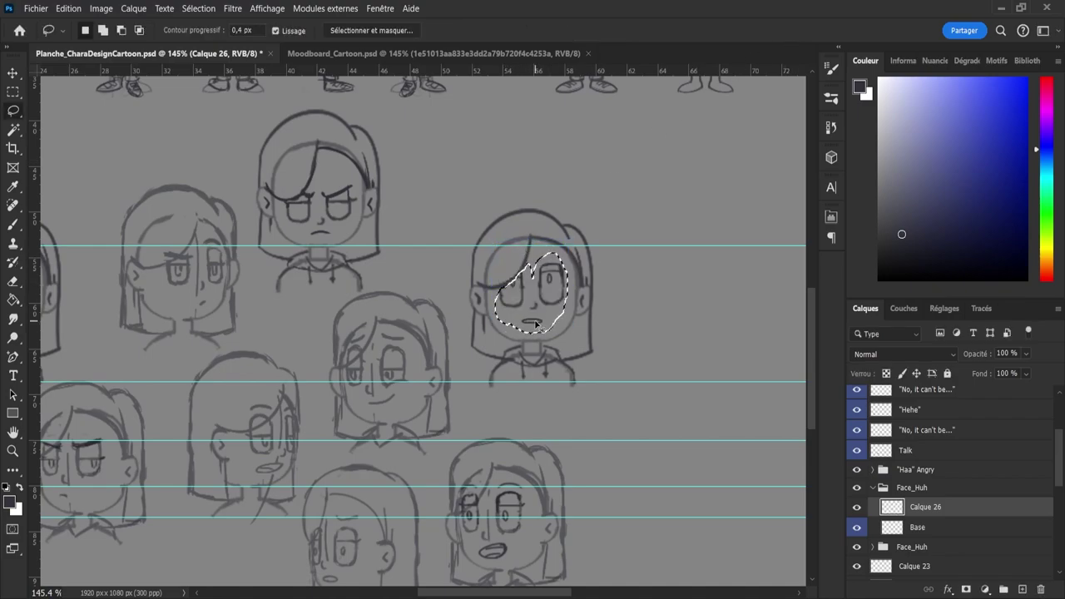
key("shift")
mouse_move(534, 260)
left_mouse_down()
mouse_move(537, 239)
mouse_move(522, 232)
mouse_move(501, 274)
mouse_move(478, 281)
mouse_move(509, 300)
left_mouse_up()
key("ctrl+t")
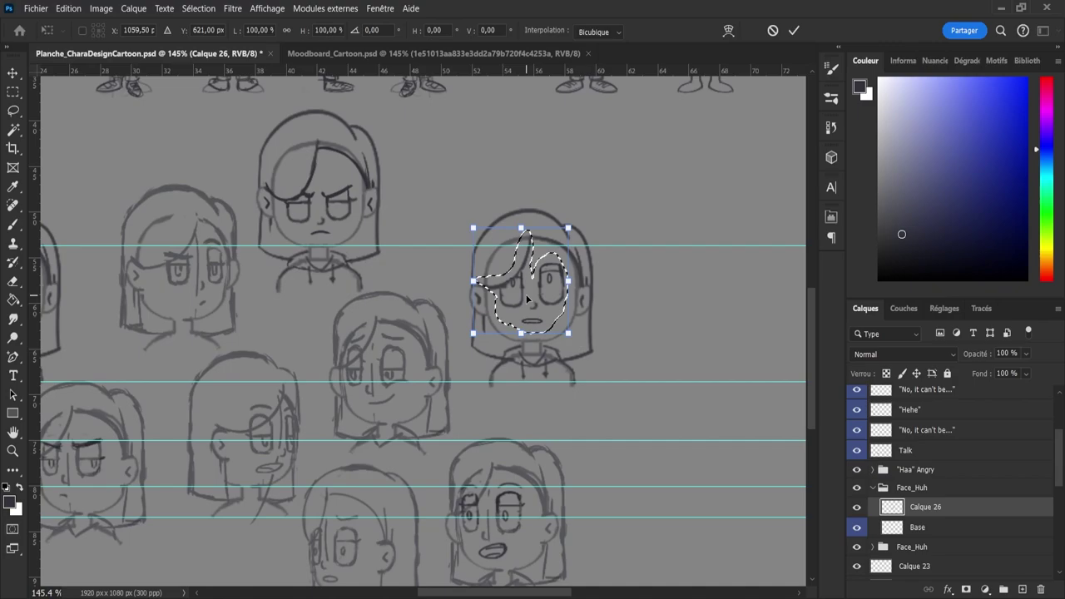
key("Return")
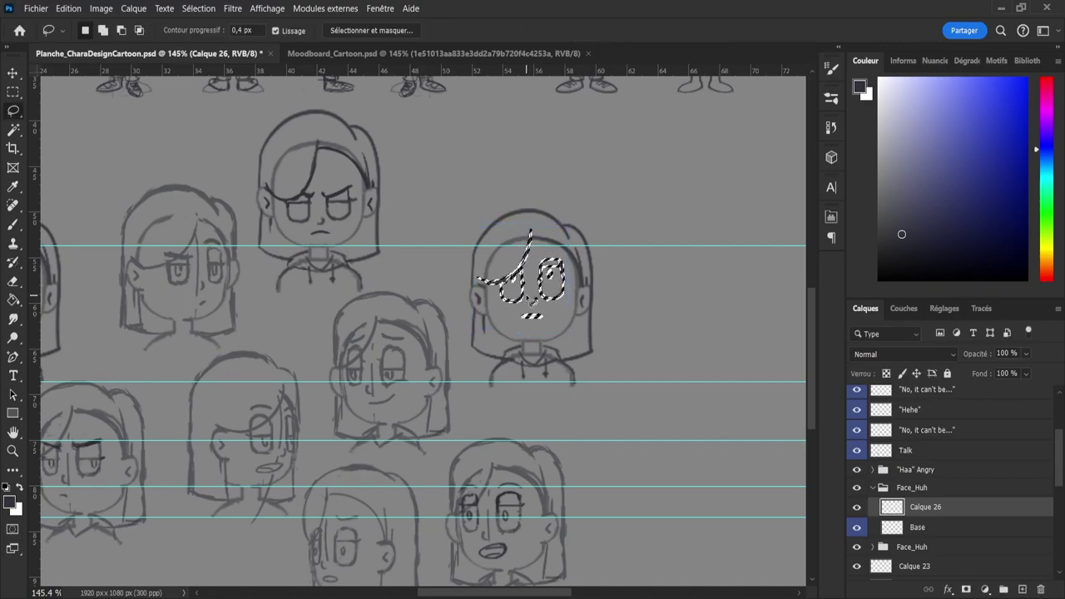
key("ctrl+d")
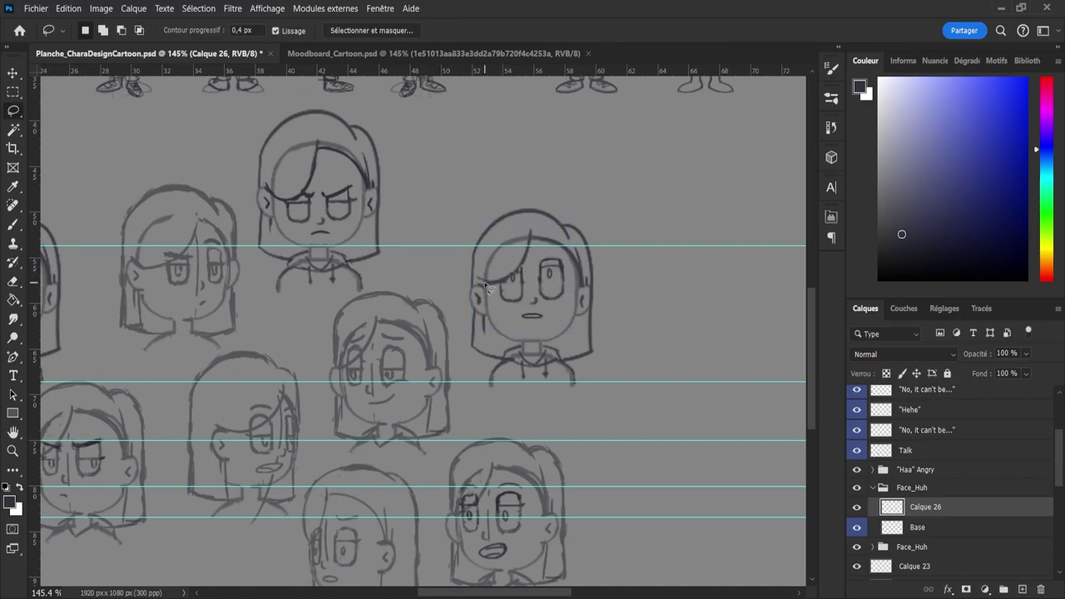
- Select both ears on the Base layer in the Face_Huh group and nudge them slightly down
left_click(922, 531)
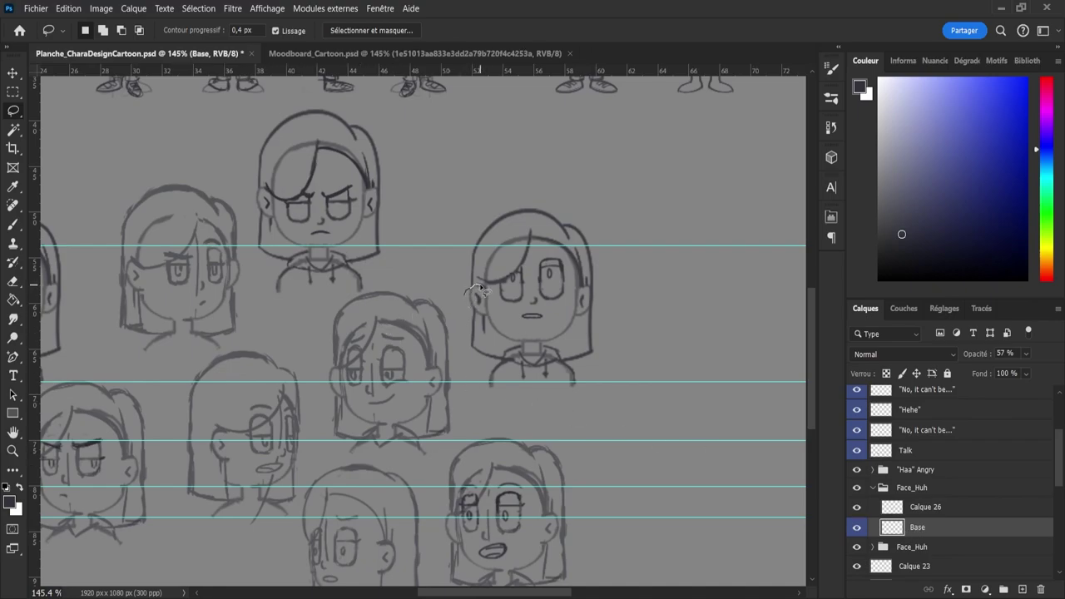
mouse_move(489, 293)
left_mouse_down()
mouse_move(494, 326)
mouse_move(464, 293)
left_mouse_up()
key("shift")
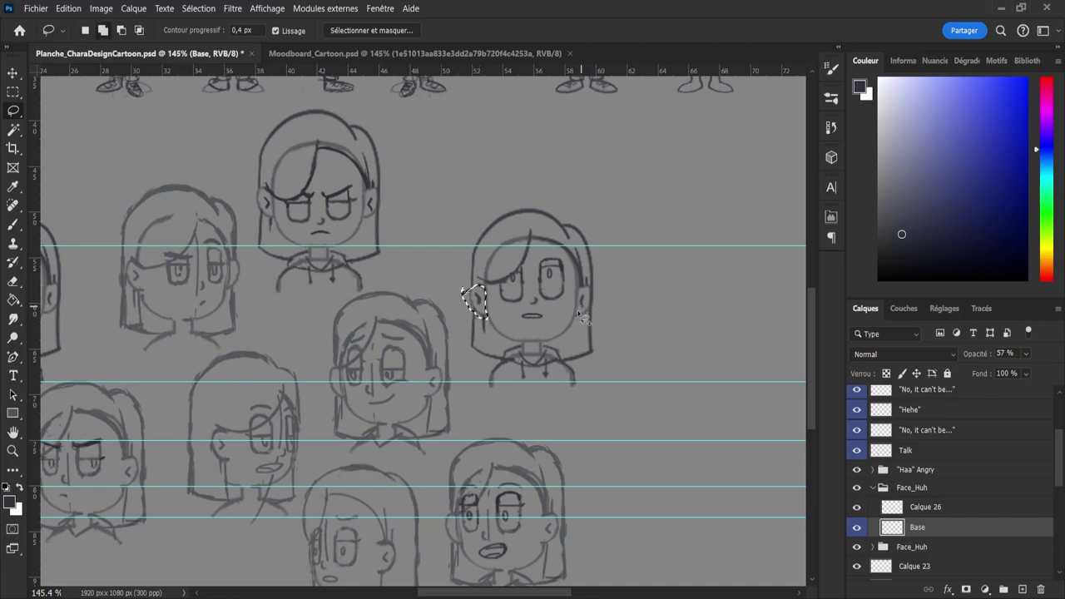
mouse_move(581, 316)
left_mouse_down()
mouse_move(591, 286)
mouse_move(580, 291)
mouse_move(584, 320)
left_mouse_up()
key("ctrl+t")
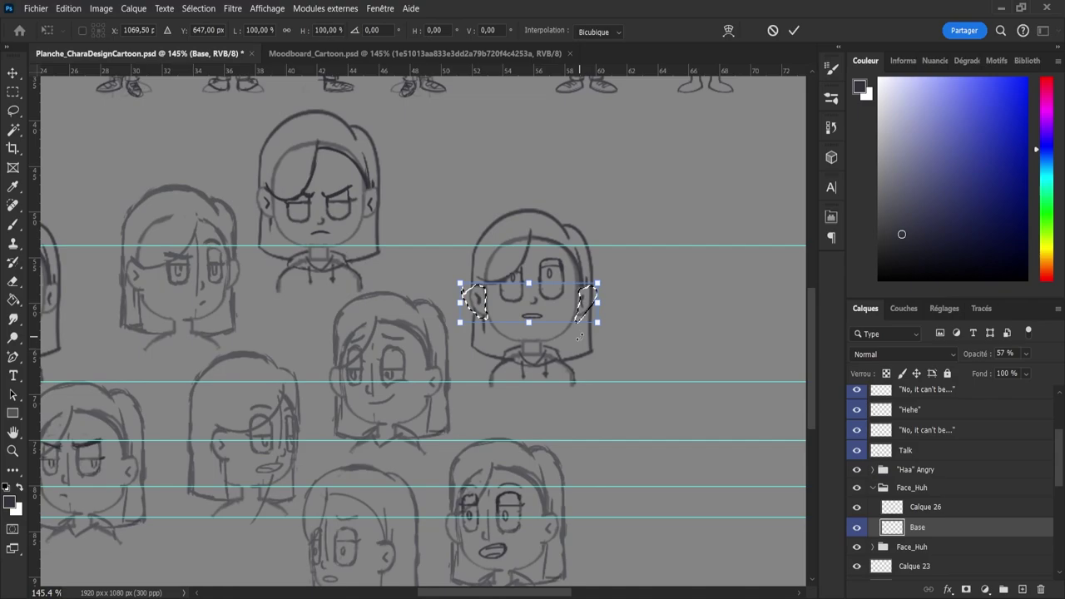
key("Down")
key("Down")
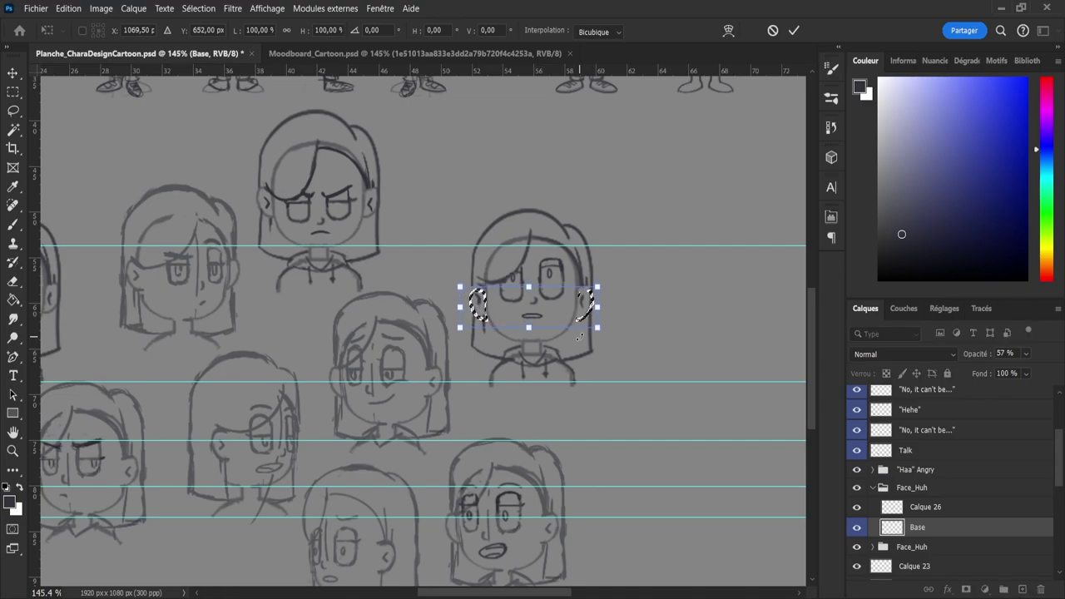
key("Down")
key("Return")
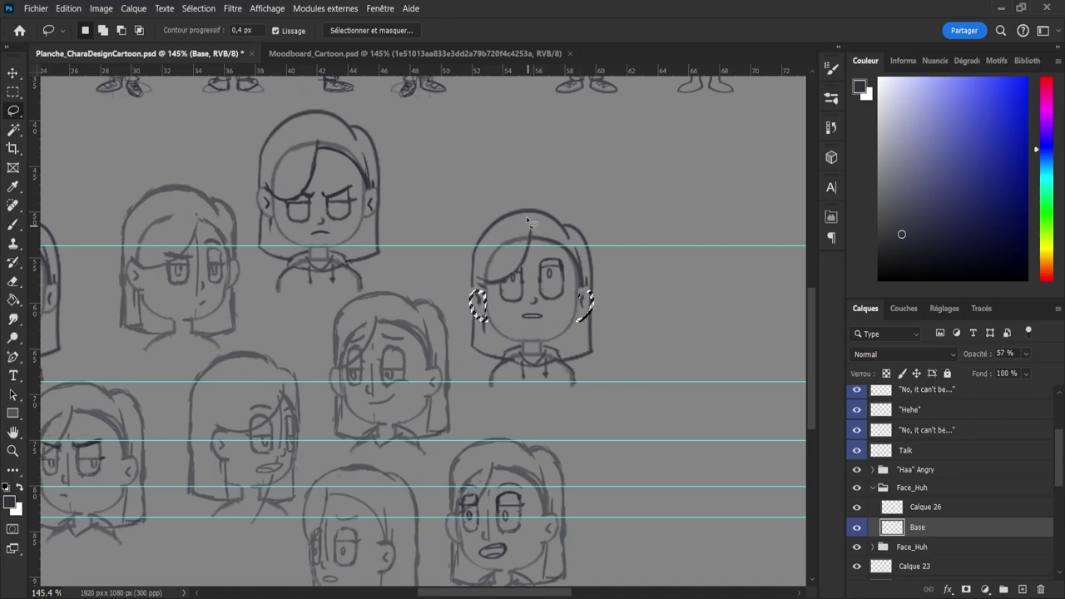
- Select the curved fringe line on Calque 26 and delete it
left_click(905, 505)
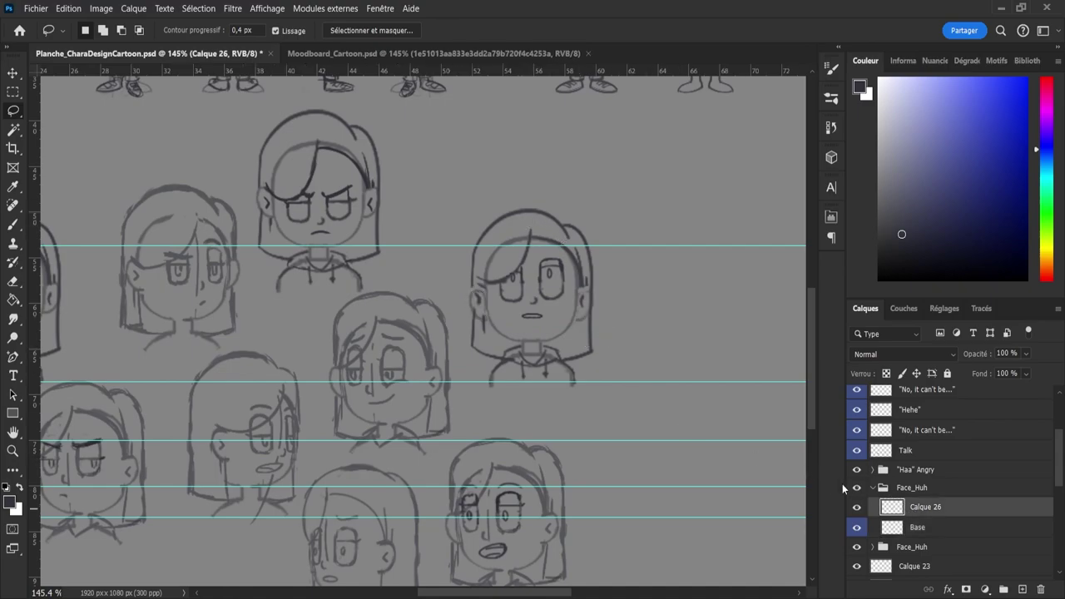
mouse_move(524, 250)
left_mouse_down()
mouse_move(526, 227)
mouse_move(524, 270)
mouse_move(484, 287)
left_mouse_up()
key("ctrl+t")
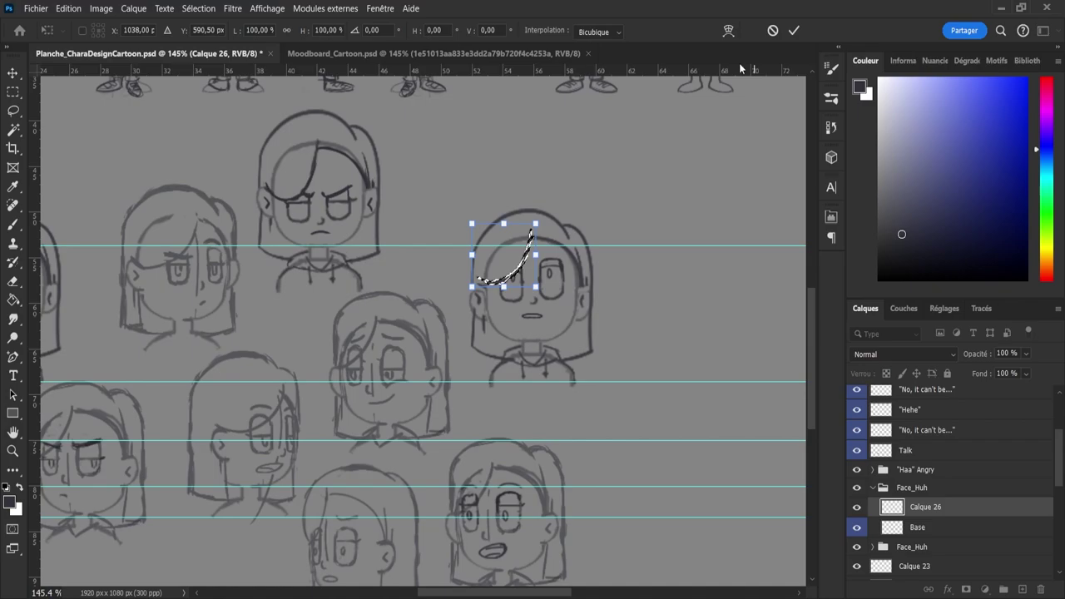
key("Return")
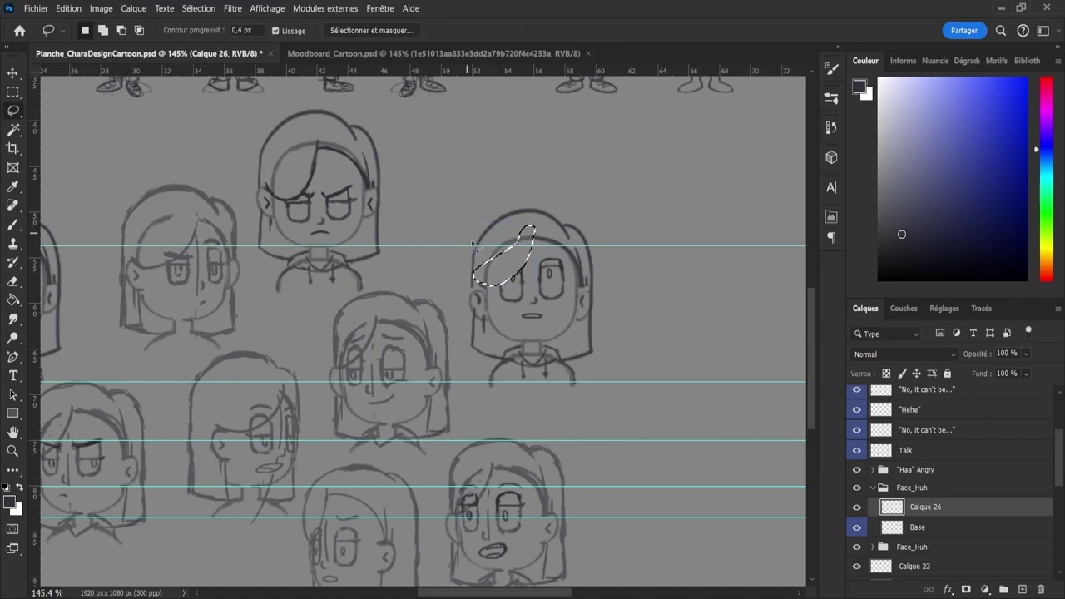
key("ctrl+d")
- Redraw the fringe as one curved stroke between the temple and the hair parting, retrying until it fits
key("b")
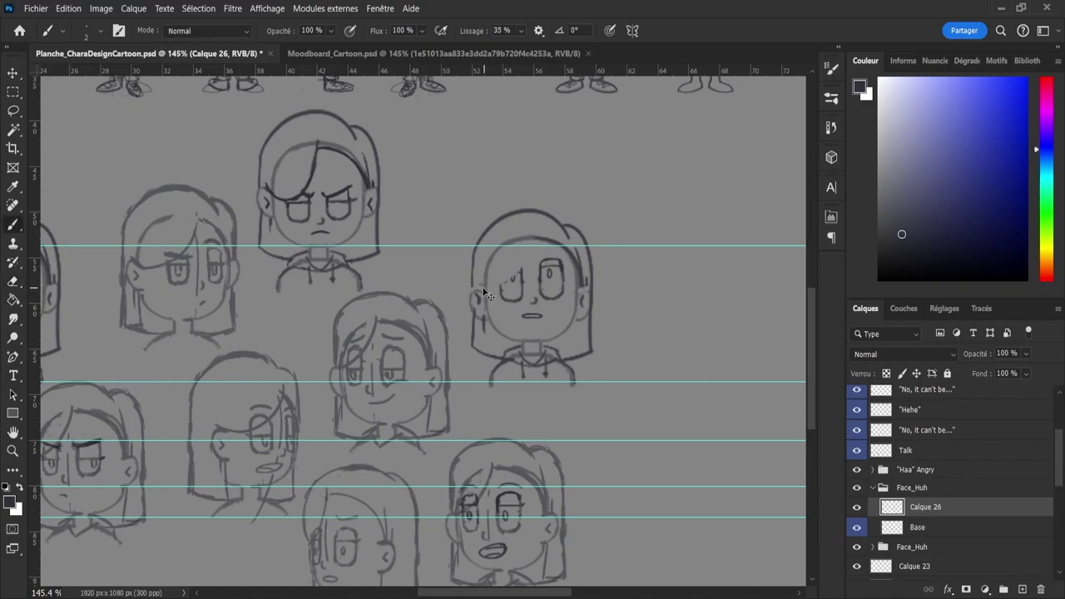
mouse_move(476, 290)
left_mouse_down()
mouse_move(504, 256)
mouse_move(480, 287)
mouse_move(525, 243)
mouse_move(528, 225)
mouse_move(526, 252)
mouse_move(524, 241)
mouse_move(479, 288)
mouse_move(489, 292)
mouse_move(478, 291)
mouse_move(527, 234)
left_mouse_up()
key("ctrl+z")
key("ctrl+z")
key("ctrl+z")
left_click_drag(476, 289, 527, 226)
key("ctrl+z")
mouse_move(480, 289)
left_mouse_down()
mouse_move(529, 258)
mouse_move(528, 226)
left_mouse_up()
key("ctrl+z")
left_click_drag(474, 288, 536, 227)
key("ctrl+z")
mouse_move(481, 290)
left_mouse_down()
mouse_move(505, 284)
mouse_move(529, 219)
left_mouse_up()
- Erase the inner hair line above the tall eye and redraw it higher, curving from the parting toward the ear
key("e")
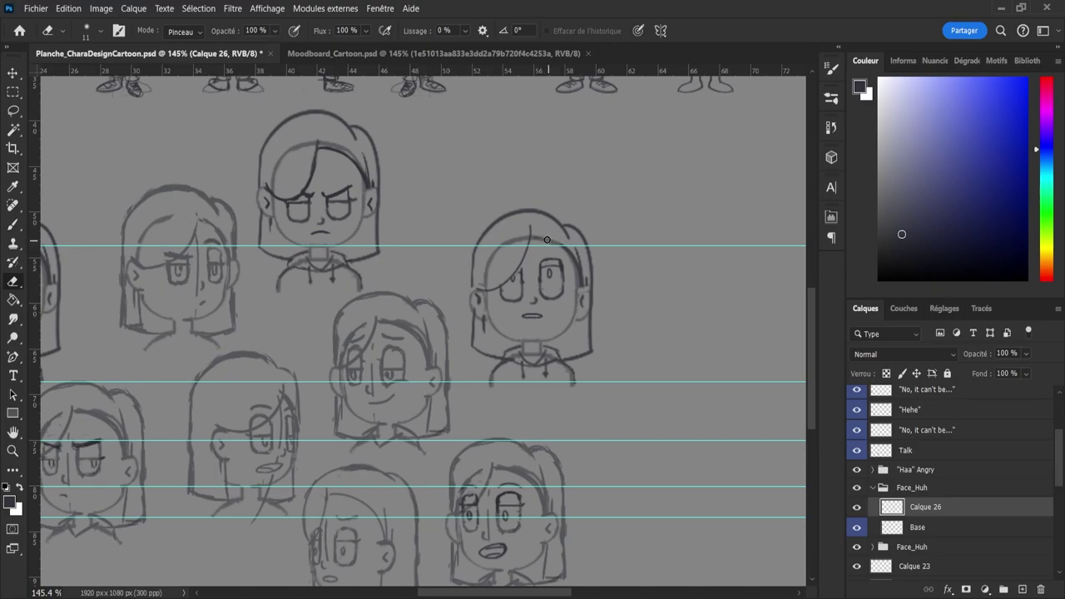
key("b")
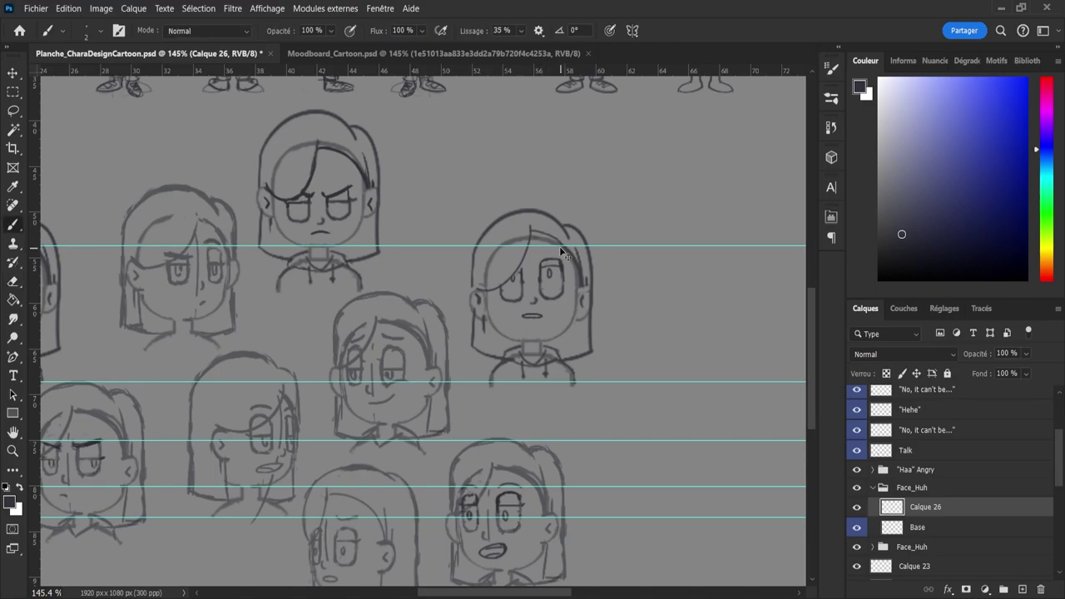
key("e")
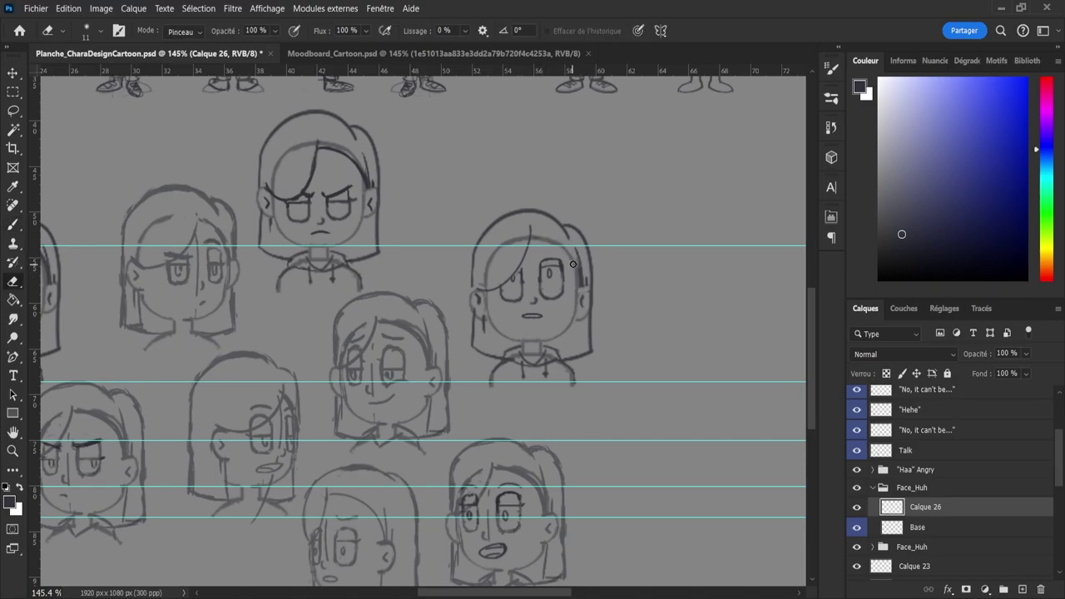
key("b")
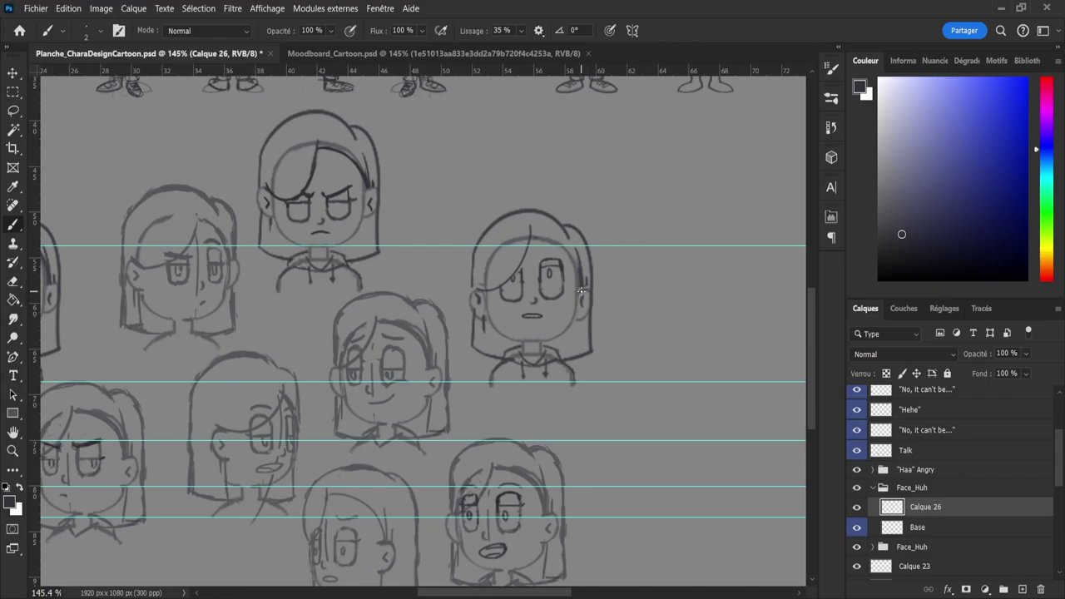
mouse_move(578, 271)
left_mouse_down()
mouse_move(552, 237)
mouse_move(580, 271)
left_mouse_up()
mouse_move(546, 234)
left_mouse_down()
mouse_move(562, 243)
mouse_move(551, 235)
left_mouse_up()
- Select the outline of the top of the hair on Calque 26 and move it slightly down
key("l")
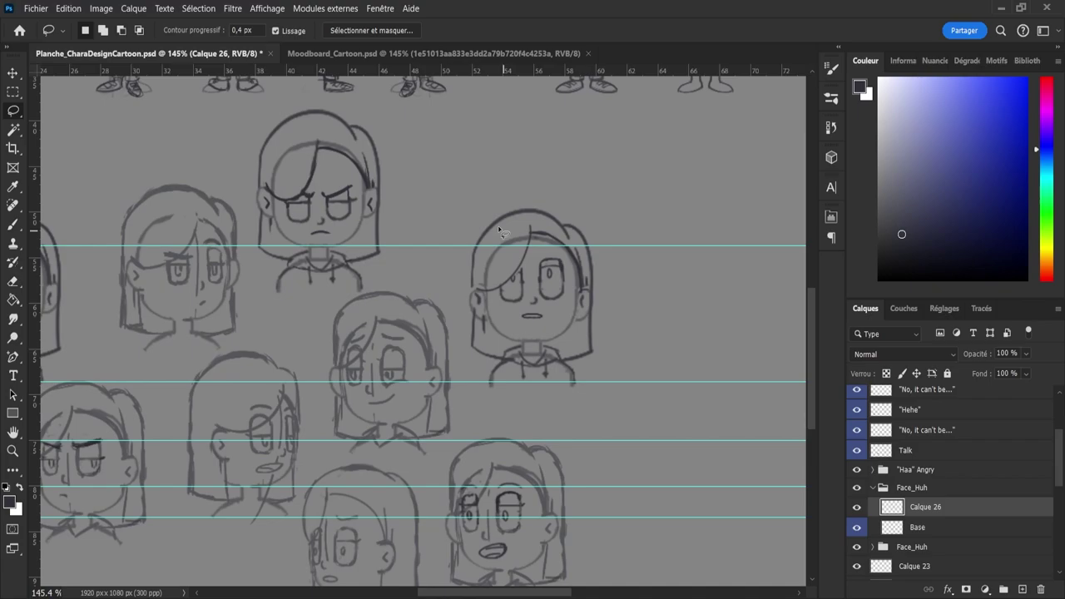
mouse_move(466, 242)
left_mouse_down()
mouse_move(481, 210)
mouse_move(565, 197)
mouse_move(600, 247)
mouse_move(531, 218)
mouse_move(481, 257)
mouse_move(459, 252)
mouse_move(504, 234)
left_mouse_up()
key("ctrl+t")
left_click(794, 30)
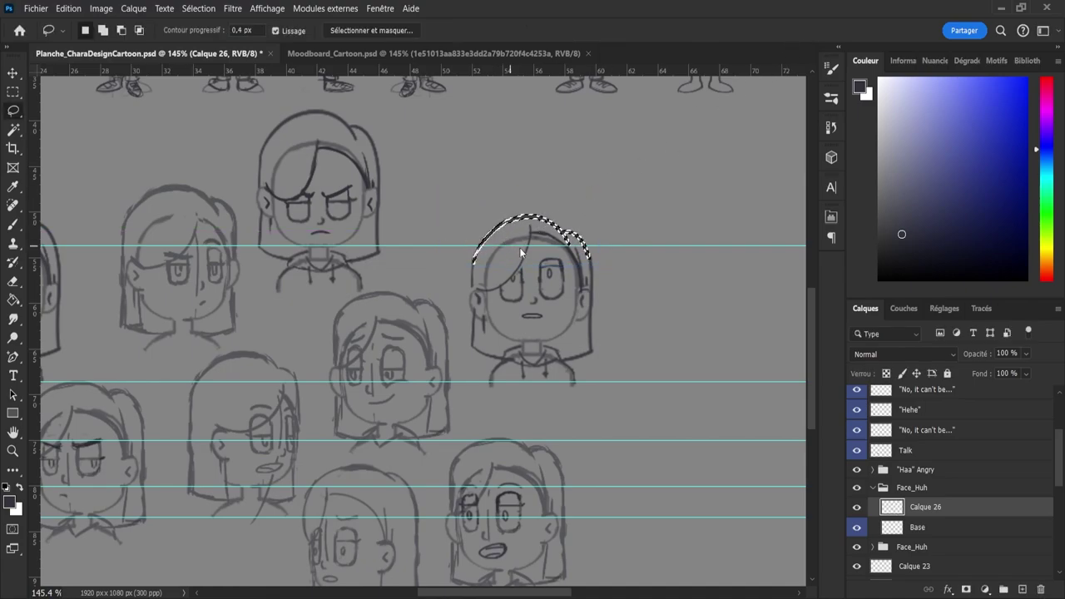
key("ctrl+d")
- Erase the lower part of the fringe and redraw it as a flatter curve from the temple toward the parting
key("e")
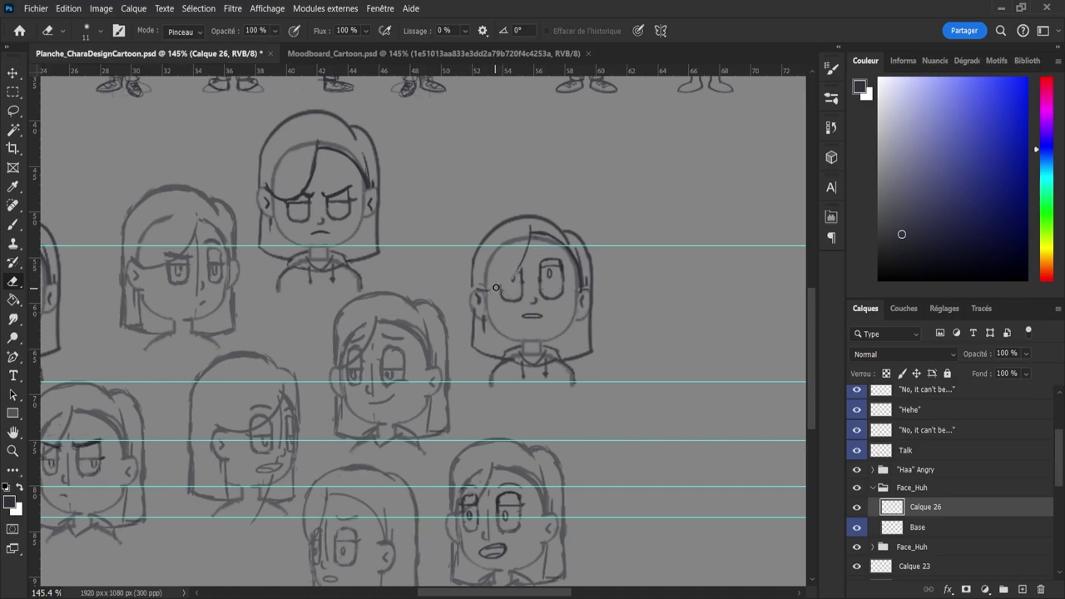
key("b")
left_click_drag(481, 287, 522, 250)
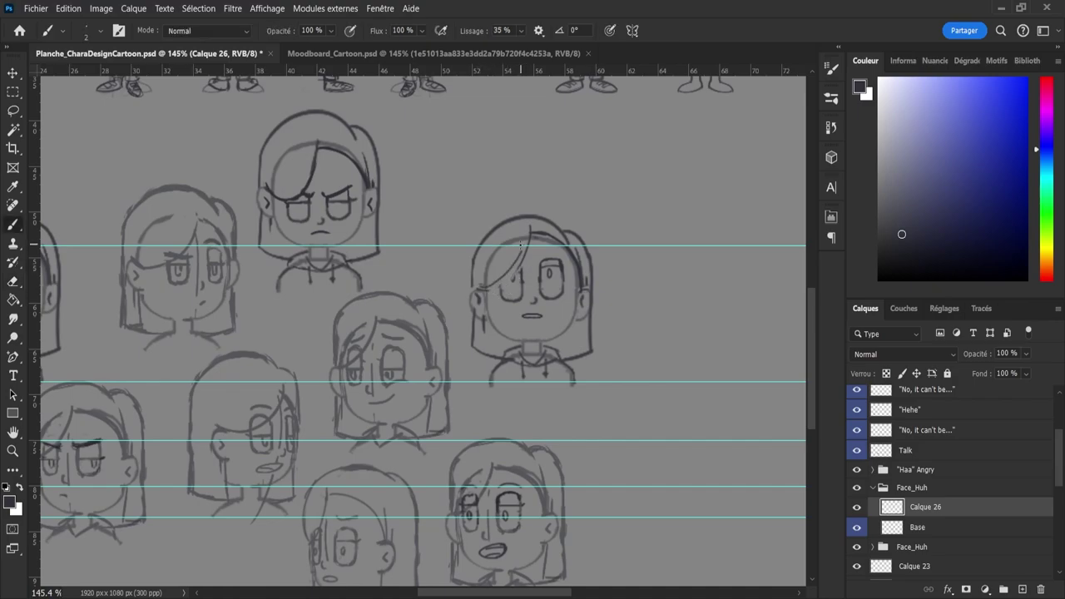
- Redraw the fringe from the temple to the hair parting and complete the shorter eye beneath it with a pupil
key("ctrl+z")
mouse_move(478, 288)
left_mouse_down()
mouse_move(507, 275)
mouse_move(530, 236)
left_mouse_up()
key("e")
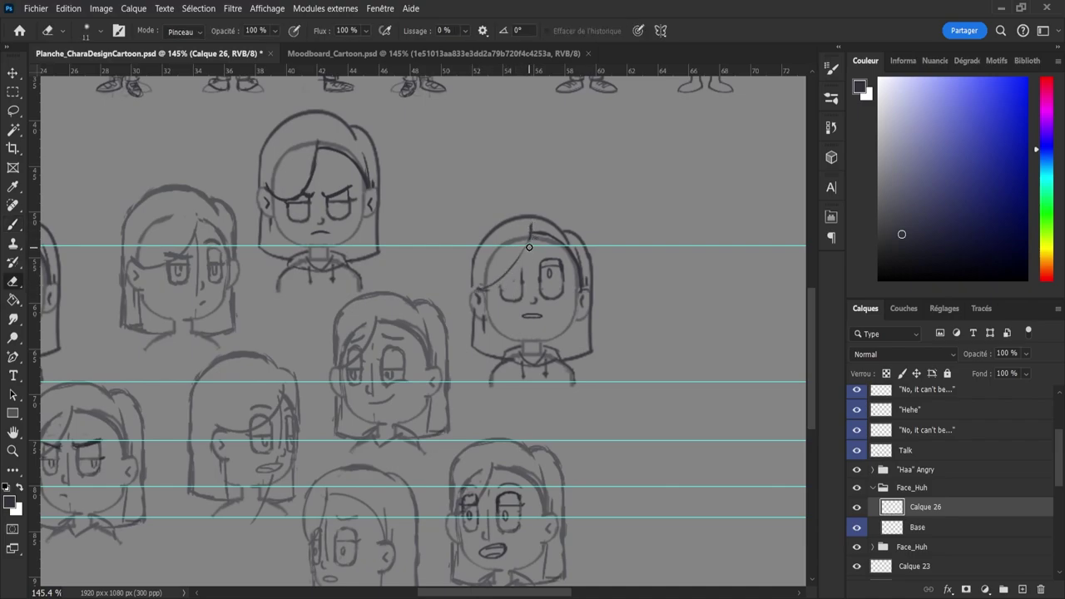
key("b")
key("e")
key("b")
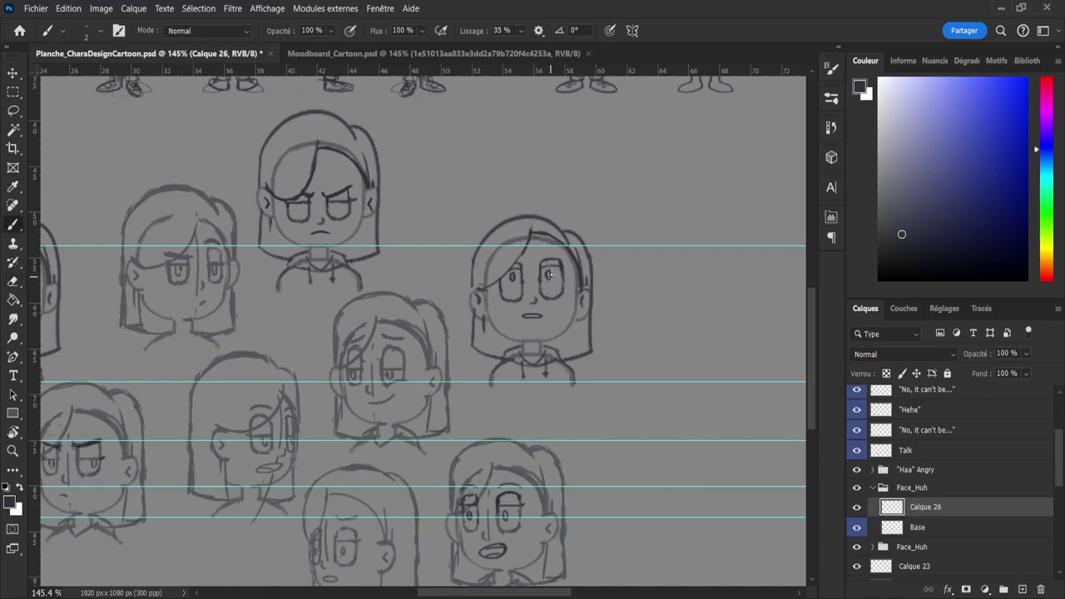
key("e")
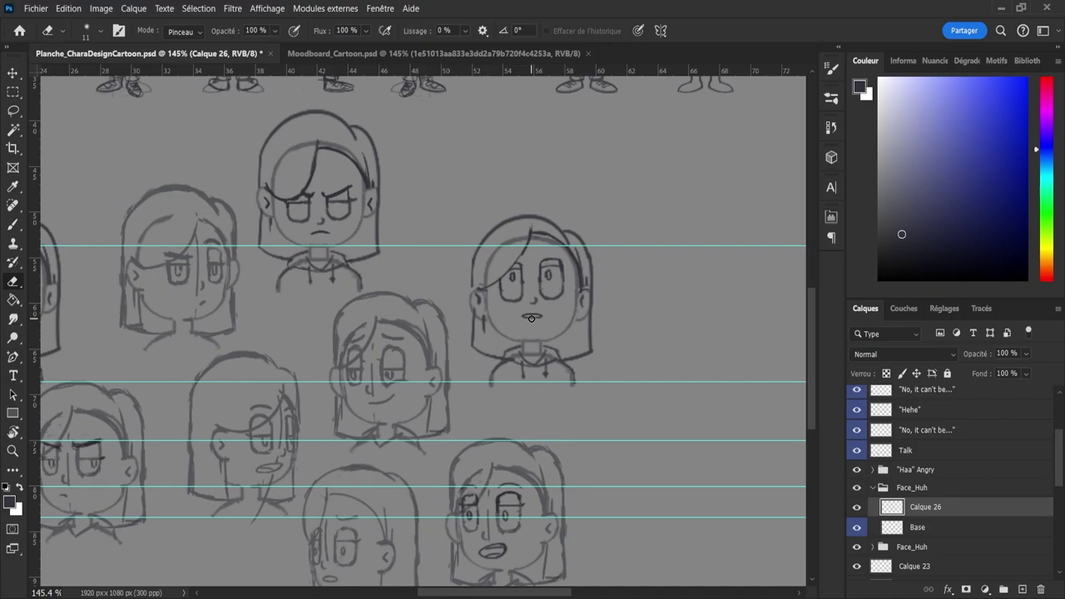
- Replace the narrow mouth with a small rounded open mouth, erasing and retrying the strokes
left_click_drag(521, 316, 546, 315)
key("b")
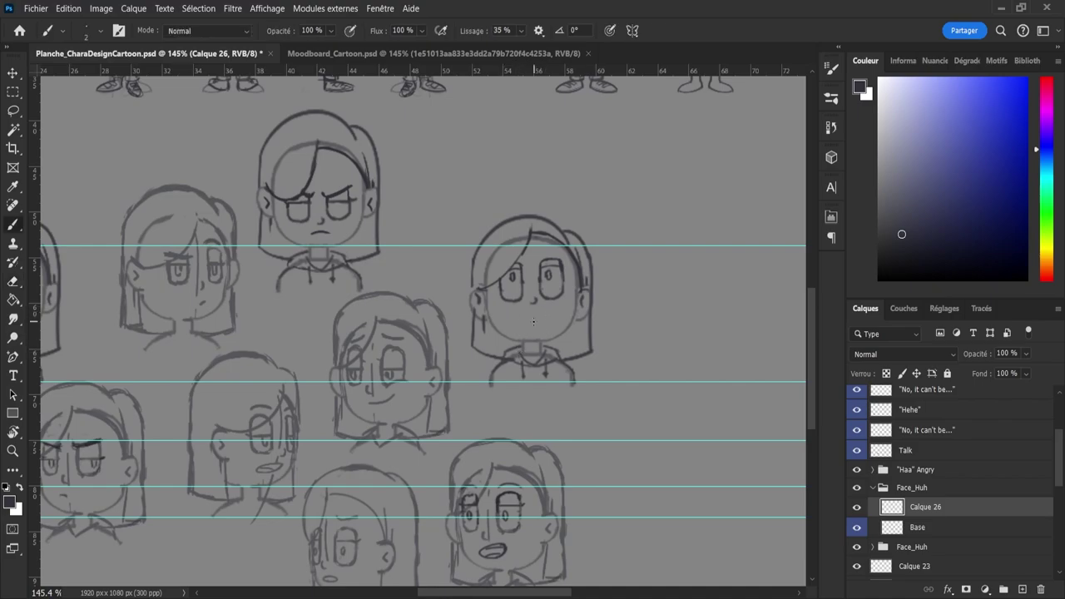
mouse_move(539, 317)
left_mouse_down()
mouse_move(531, 312)
mouse_move(542, 319)
left_mouse_up()
key("ctrl+z")
key("e")
left_click_drag(522, 322, 524, 319)
key("b")
- Erase the inner ear marks and redraw them on both ears of the surprised head
key("e")
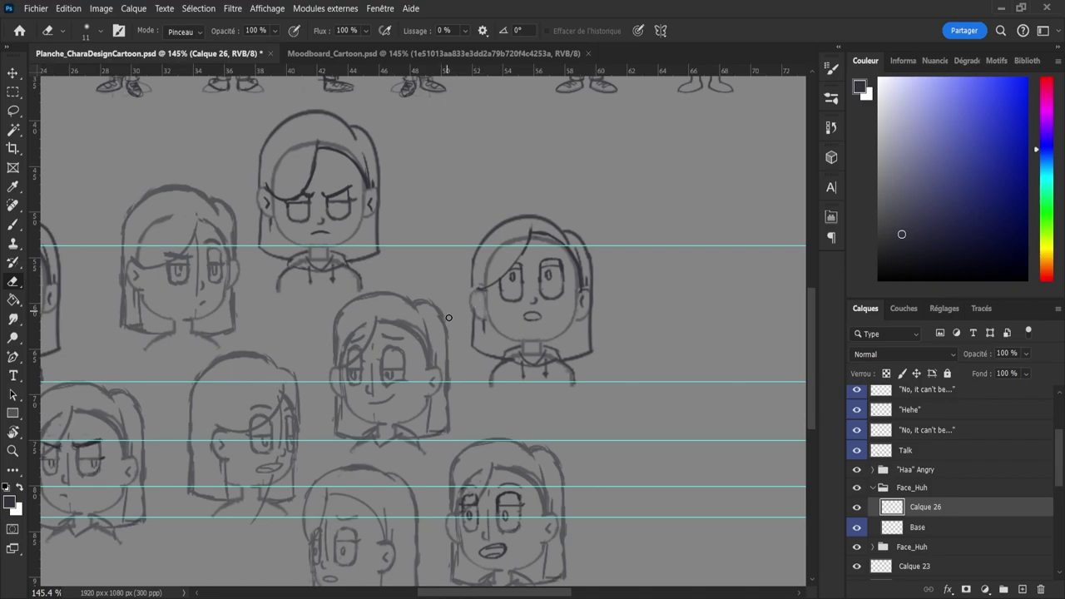
key("b")
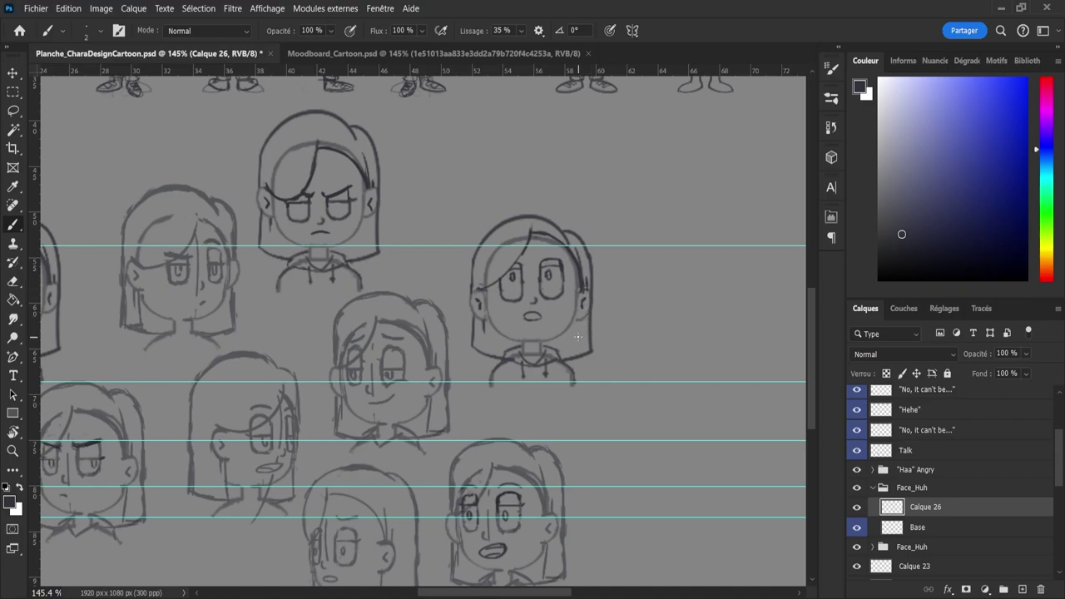
key("e")
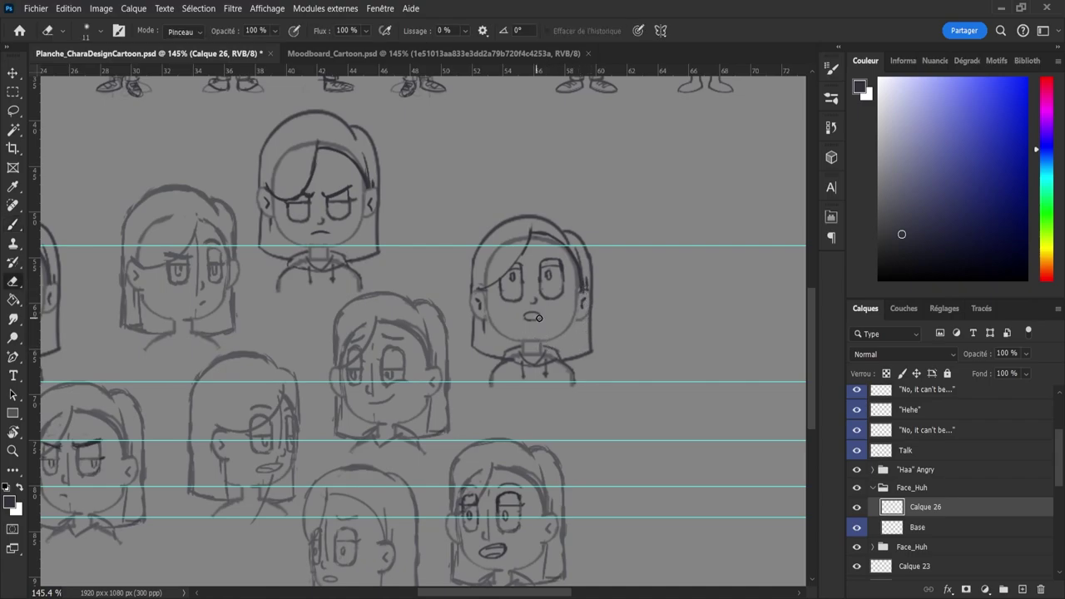
- Erase the mouth, and select the eyes and nose on Calque 26 to move them slightly up
left_click_drag(539, 318, 533, 314)
key("l")
mouse_move(513, 316)
left_mouse_down()
mouse_move(565, 304)
mouse_move(564, 261)
mouse_move(548, 251)
mouse_move(532, 270)
mouse_move(520, 263)
mouse_move(496, 292)
mouse_move(505, 321)
left_mouse_up()
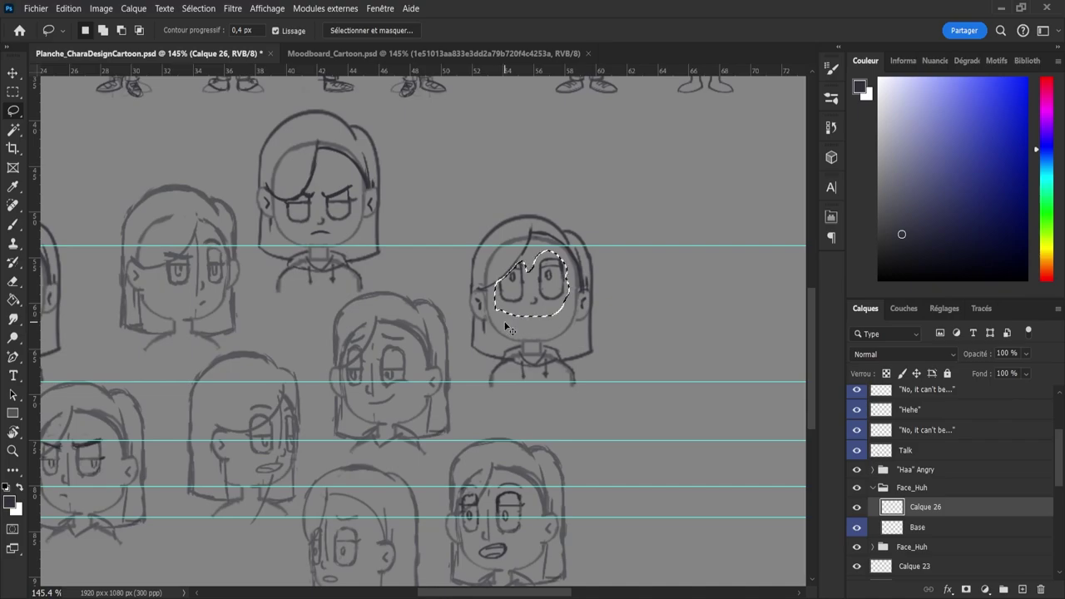
key("ctrl+y")
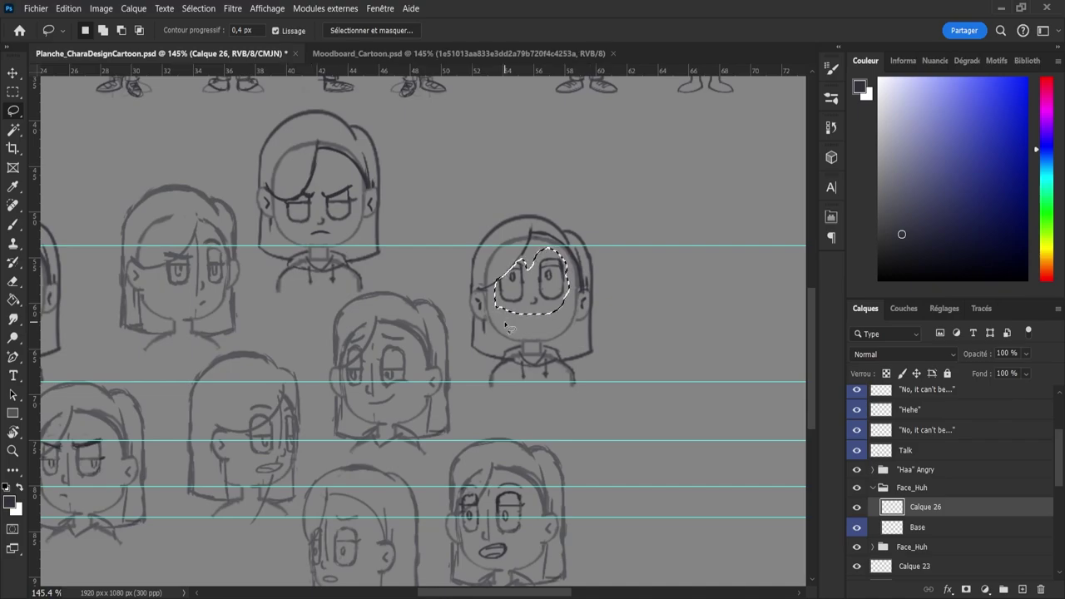
key("ctrl+t")
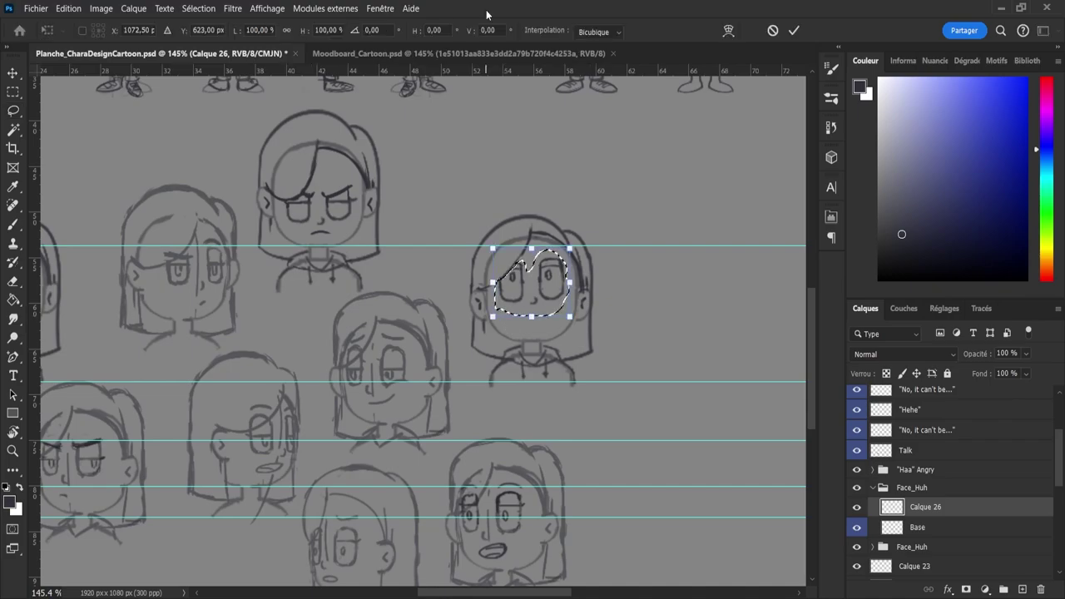
key("Up")
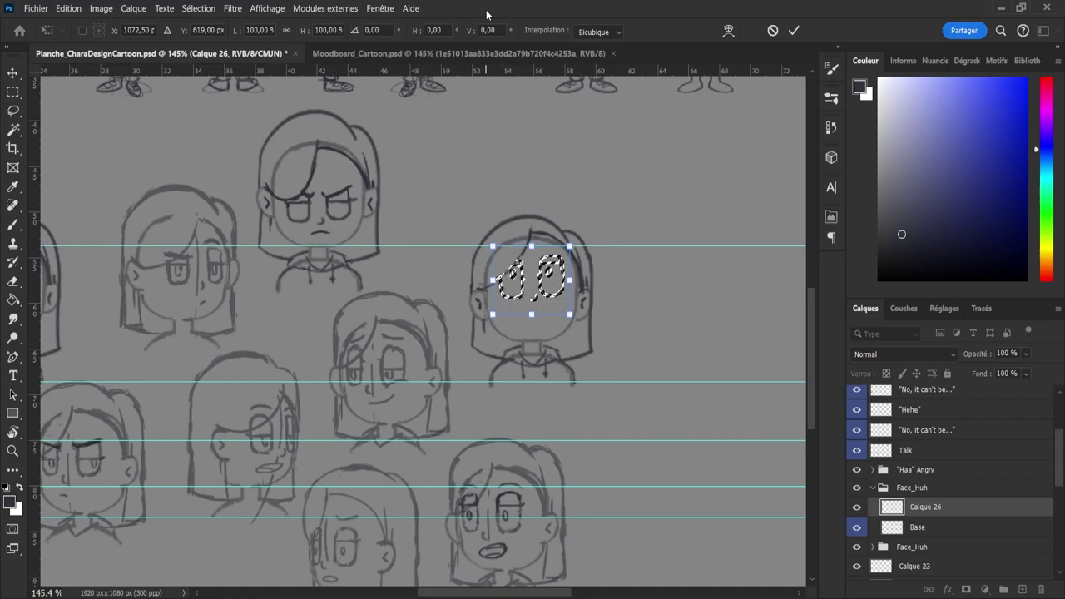
key("Return")
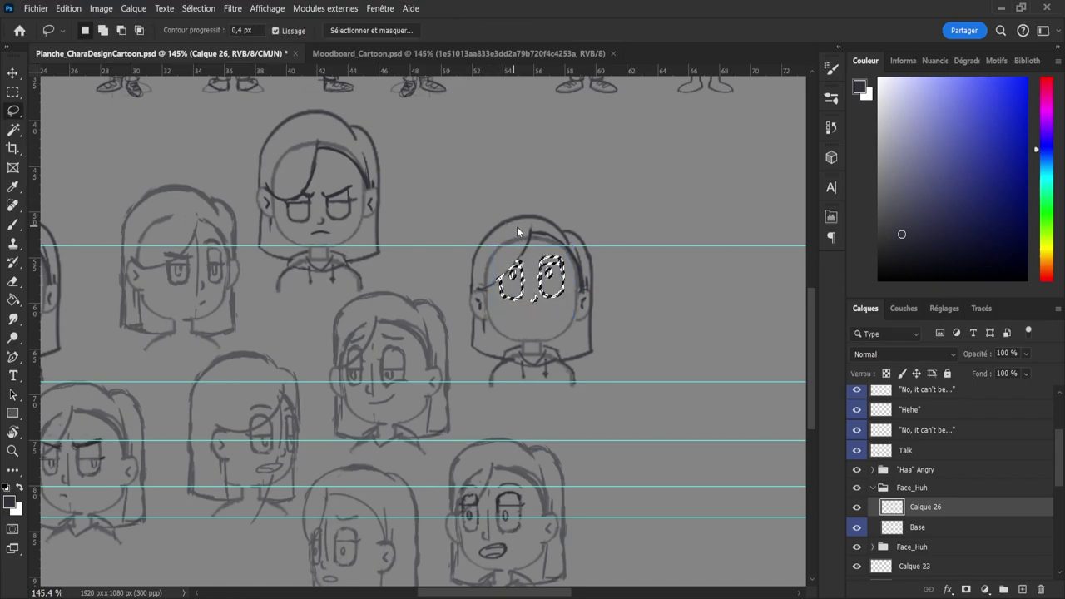
key("ctrl+d")
- Try a wider, slightly open mouth below the nose, retrying its strokes before erasing it
key("b")
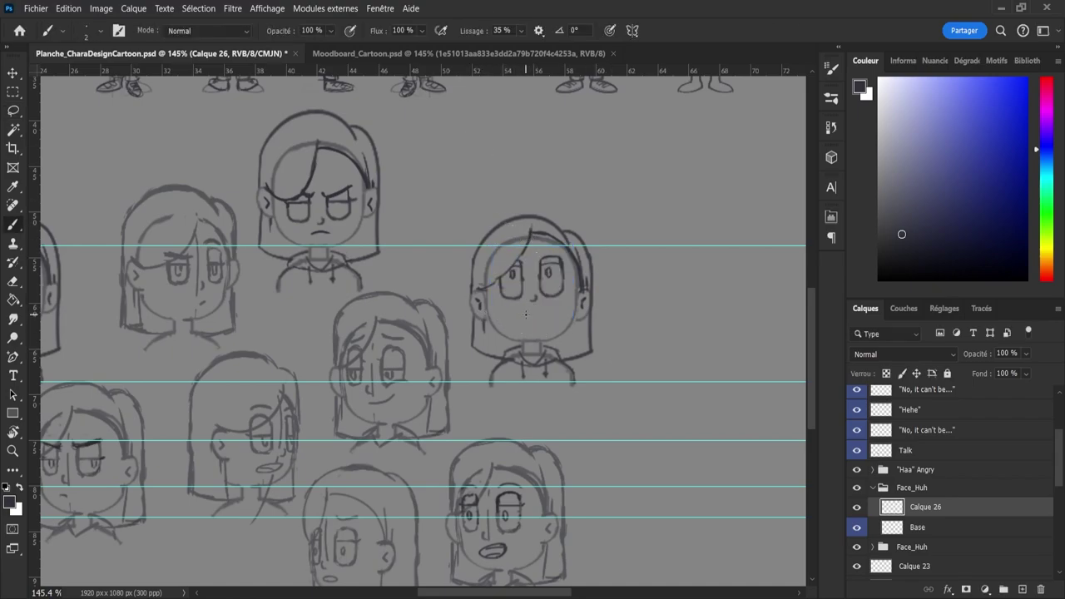
mouse_move(526, 314)
left_mouse_down()
mouse_move(547, 328)
mouse_move(522, 329)
mouse_move(546, 334)
mouse_move(518, 325)
mouse_move(528, 307)
mouse_move(538, 318)
mouse_move(504, 326)
mouse_move(550, 332)
mouse_move(557, 310)
mouse_move(520, 312)
mouse_move(547, 308)
left_mouse_up()
key("ctrl+z")
key("e")
key("b")
key("ctrl+z")
key("ctrl+z")
left_click_drag(536, 315, 550, 314)
key("e")
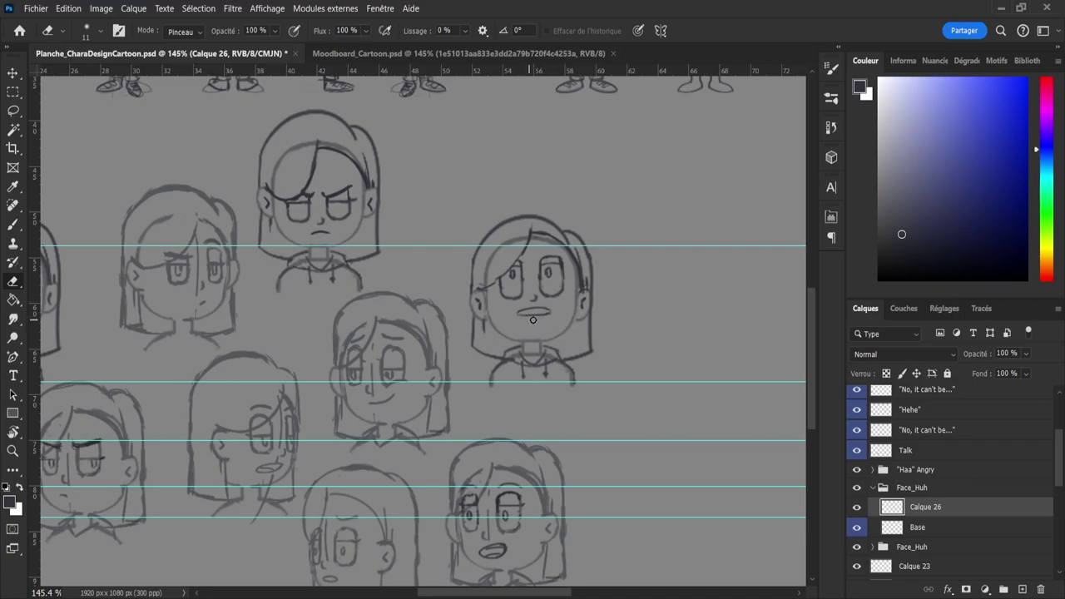
key("b")
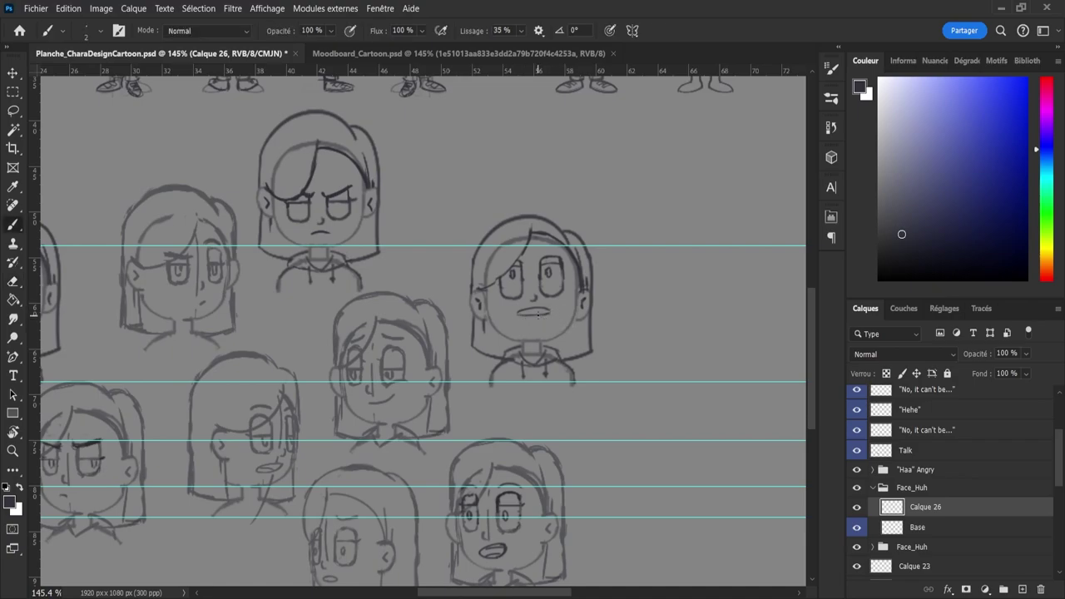
key("ctrl+z")
key("ctrl+z")
key("e")
left_click_drag(537, 316, 532, 312)
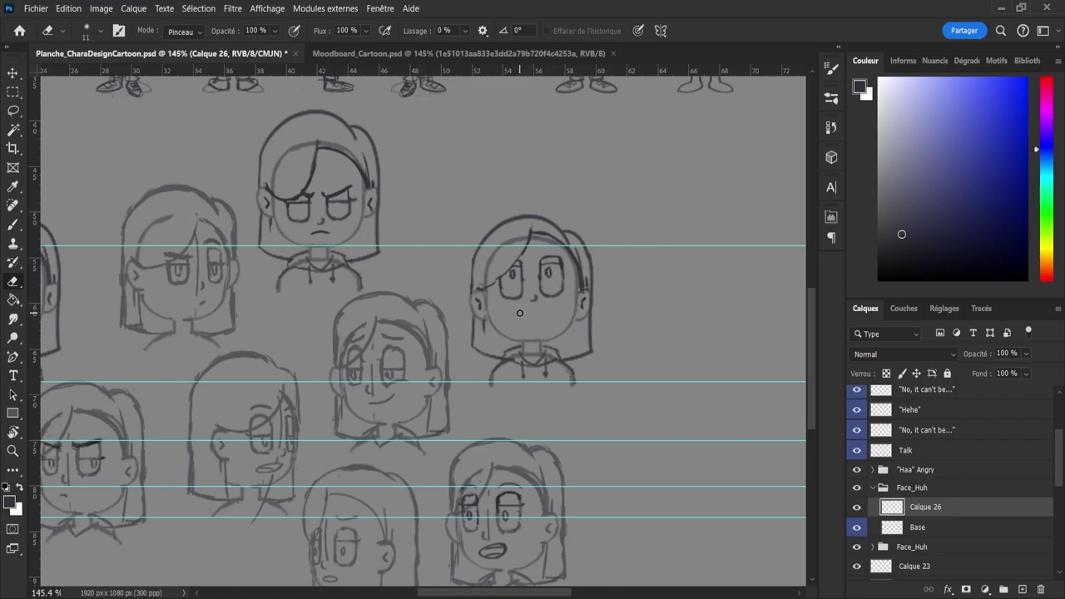
- Try a wide mouth built on a flat horizontal line, undoing and repeating the stroke
key("b")
left_click_drag(520, 313, 549, 312)
key("ctrl+z")
key("ctrl+z")
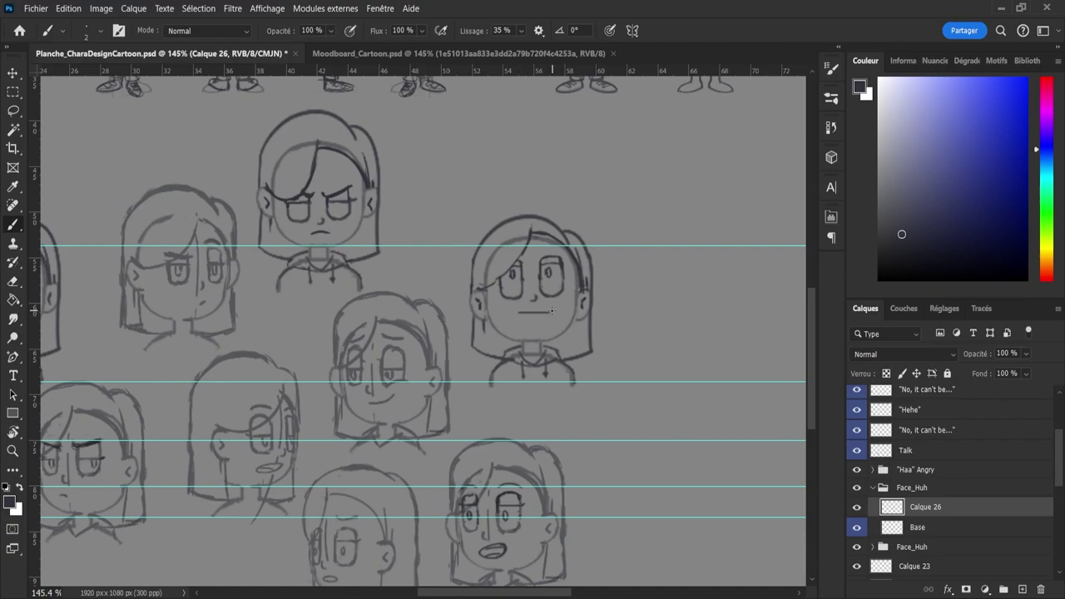
key("ctrl+z")
key("ctrl+z")
left_click_drag(520, 310, 539, 308)
key("ctrl+z")
mouse_move(517, 310)
left_mouse_down()
mouse_move(544, 308)
mouse_move(533, 321)
mouse_move(545, 312)
left_mouse_up()
key("ctrl+z")
key("ctrl+z")
key("e")
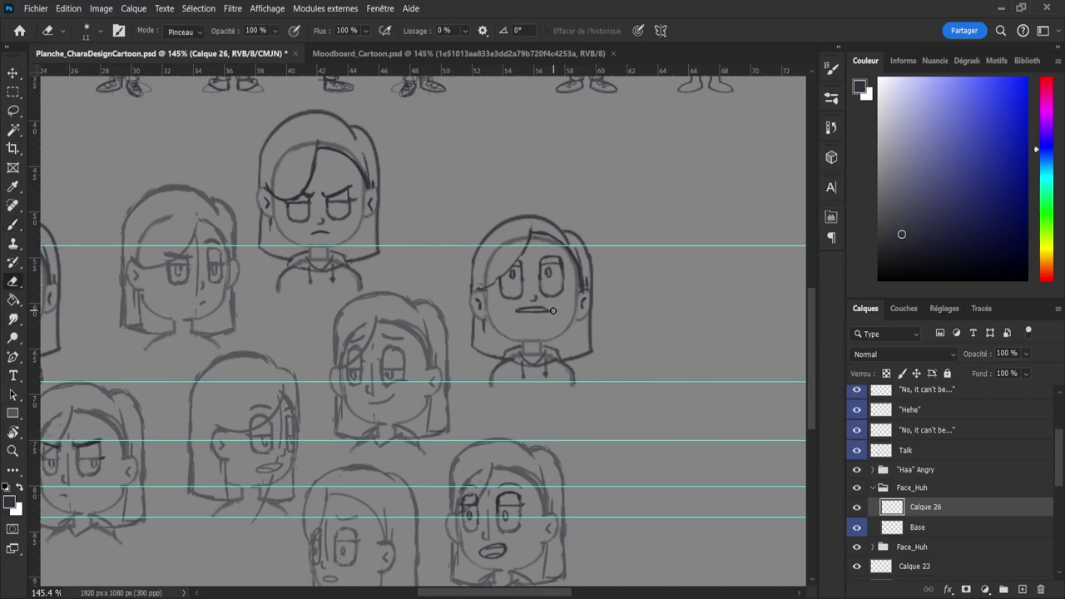
- Try adding a lower lip stroke to the flat mouth, and erase the whole mouth
key("b")
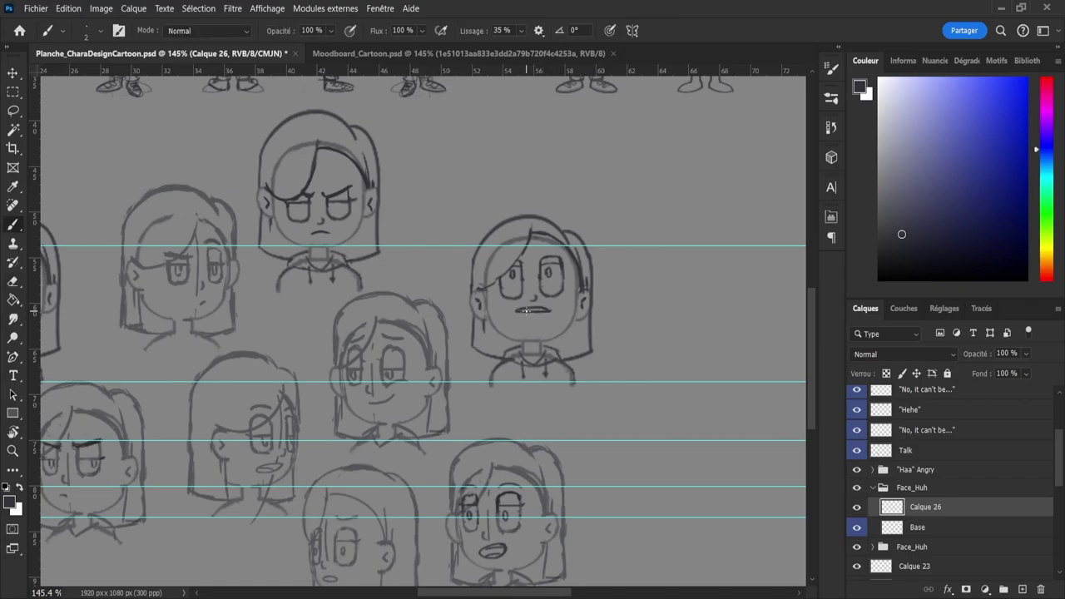
left_click_drag(530, 318, 541, 321)
key("ctrl+z")
key("e")
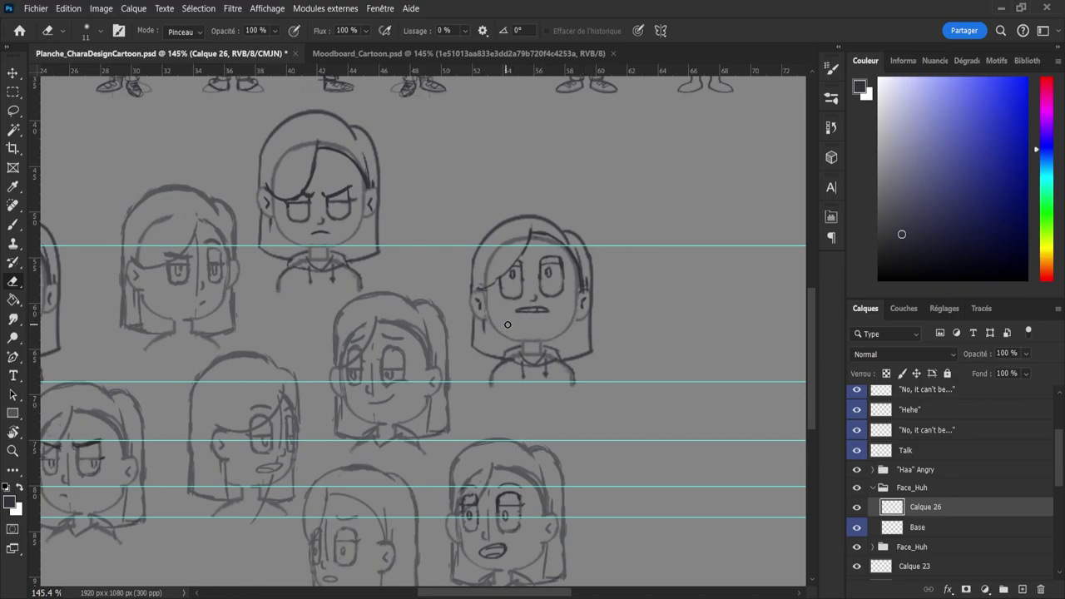
key("b")
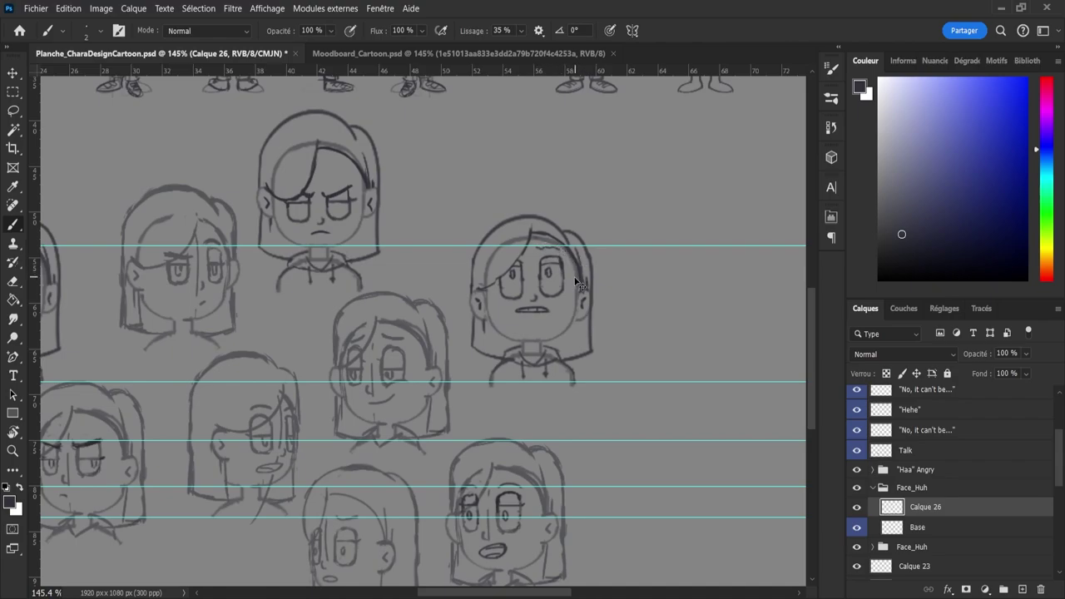
key("e")
left_click_drag(516, 310, 547, 309)
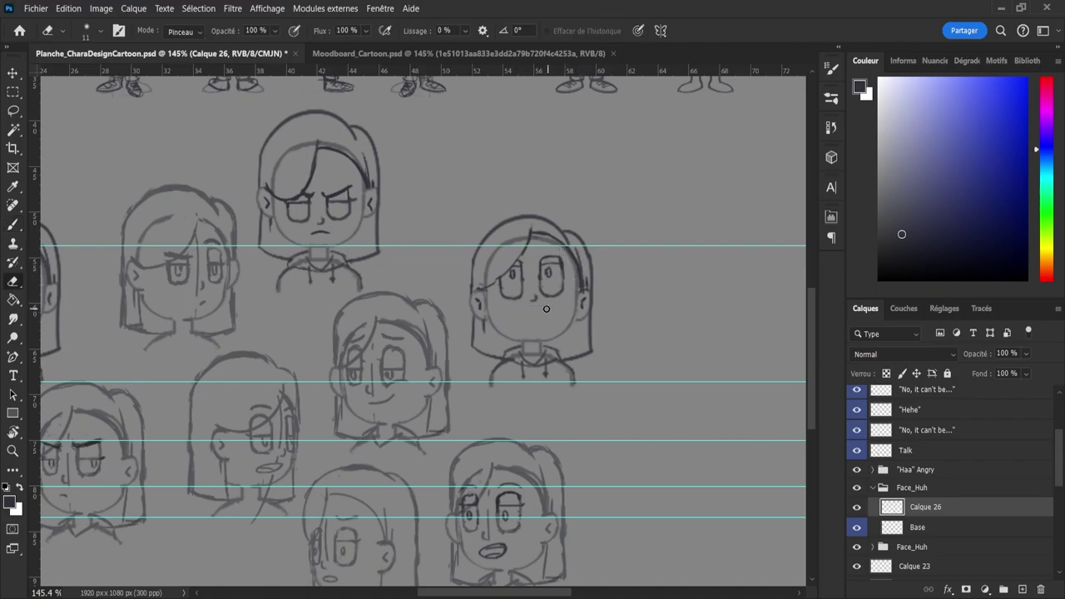
- Try a short slanted mouth under the nose, undoing and repeating the strokes
key("b")
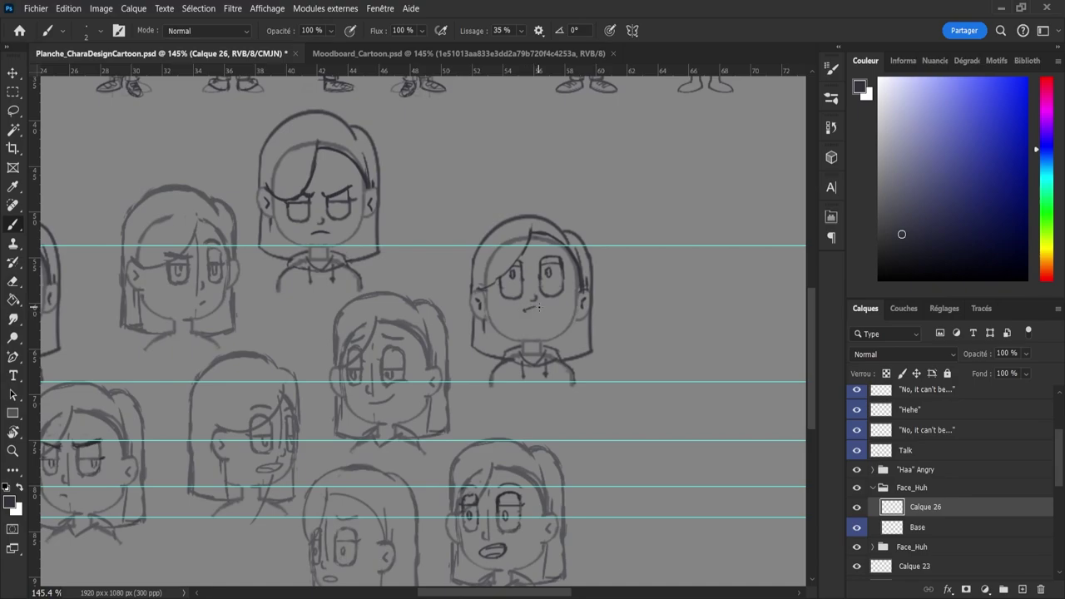
left_click_drag(531, 312, 520, 312)
key("e")
key("b")
key("ctrl+z")
left_click_drag(551, 309, 538, 308)
key("ctrl+z")
mouse_move(541, 310)
left_mouse_down()
mouse_move(572, 301)
mouse_move(537, 312)
left_mouse_up()
key("ctrl+z")
key("ctrl+z")
key("ctrl+z")
key("ctrl+z")
- Sketch thin raised eyebrows above the eyes, retrying the curve that crosses the fringe
left_click_drag(528, 250, 496, 257)
key("ctrl+z")
key("ctrl+z")
- Erase the leftover mouth strokes and draw a small open oval mouth below the nose
key("e")
mouse_move(544, 313)
left_mouse_down()
mouse_move(529, 309)
mouse_move(537, 314)
left_mouse_up()
key("b")
key("ctrl+z")
key("ctrl+z")
left_click_drag(530, 311, 536, 314)
key("e")
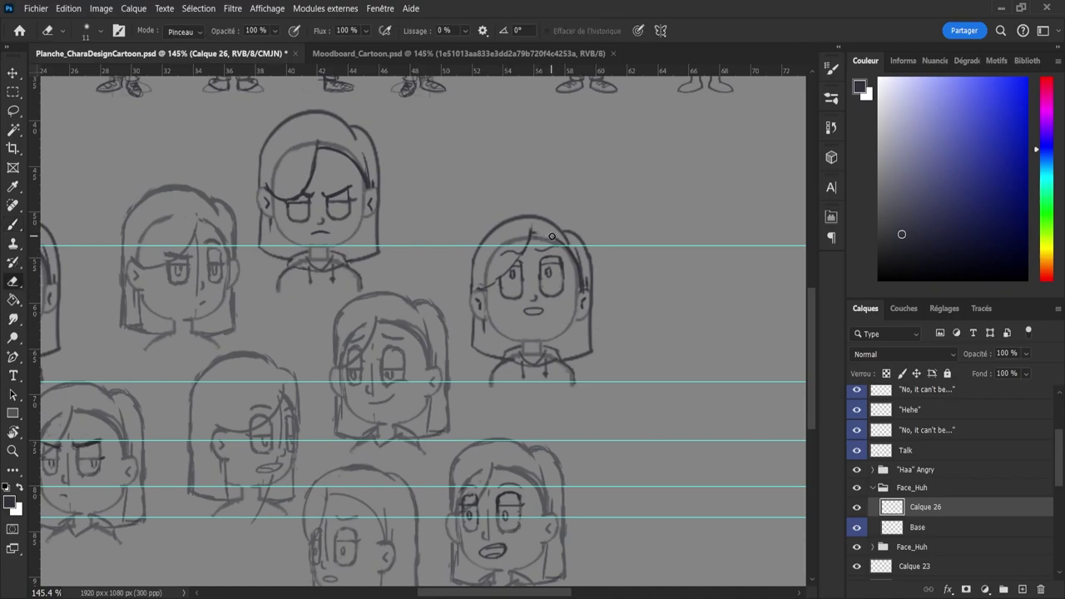
- Redraw the inner hair line as one curve from the parting down to the ear beside the tall eye
key("b")
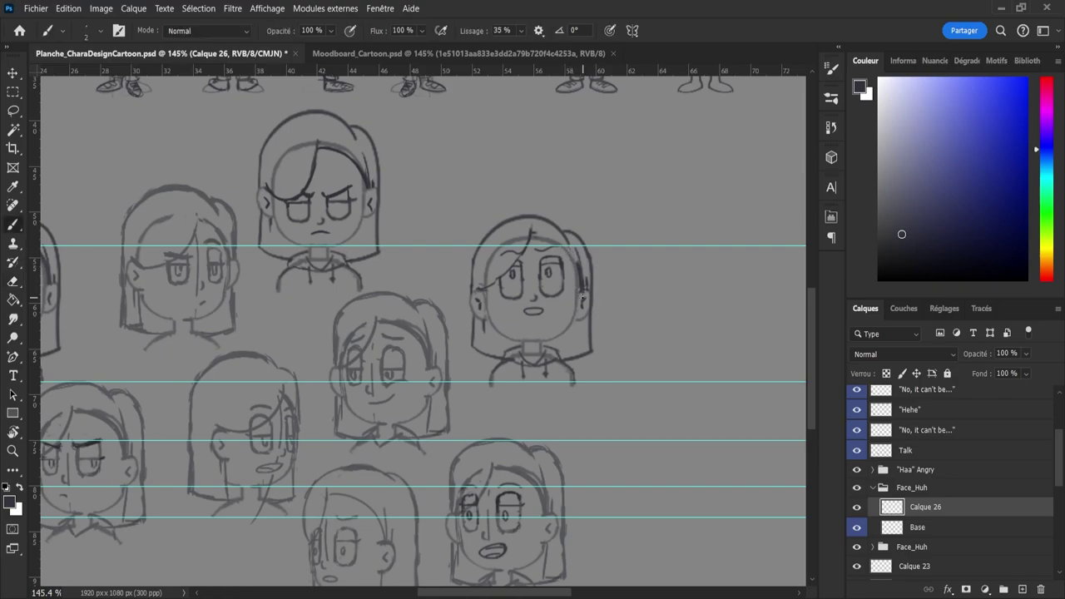
key("e")
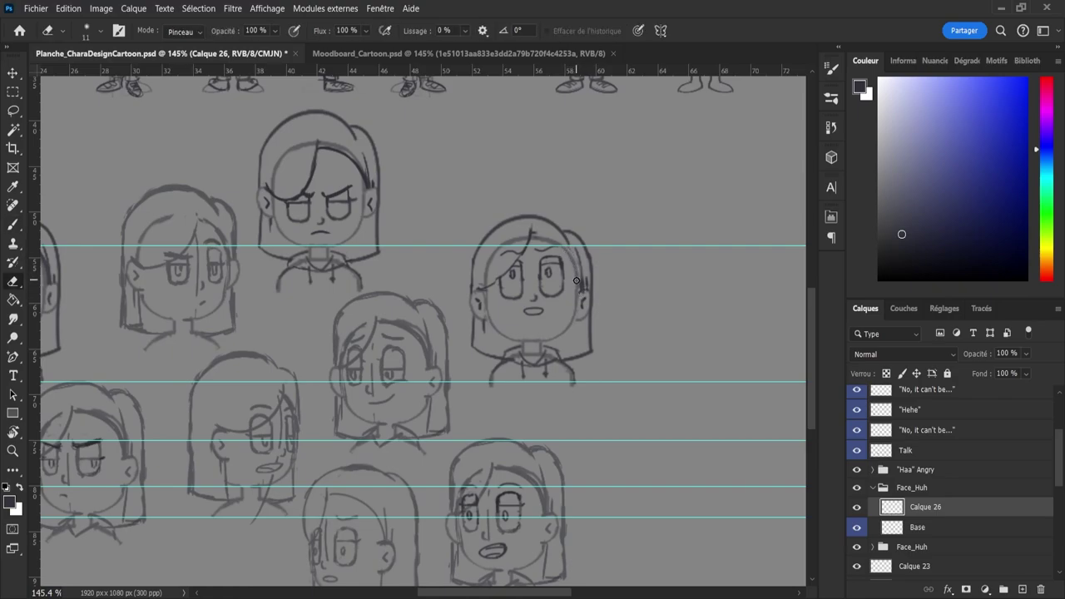
key("b")
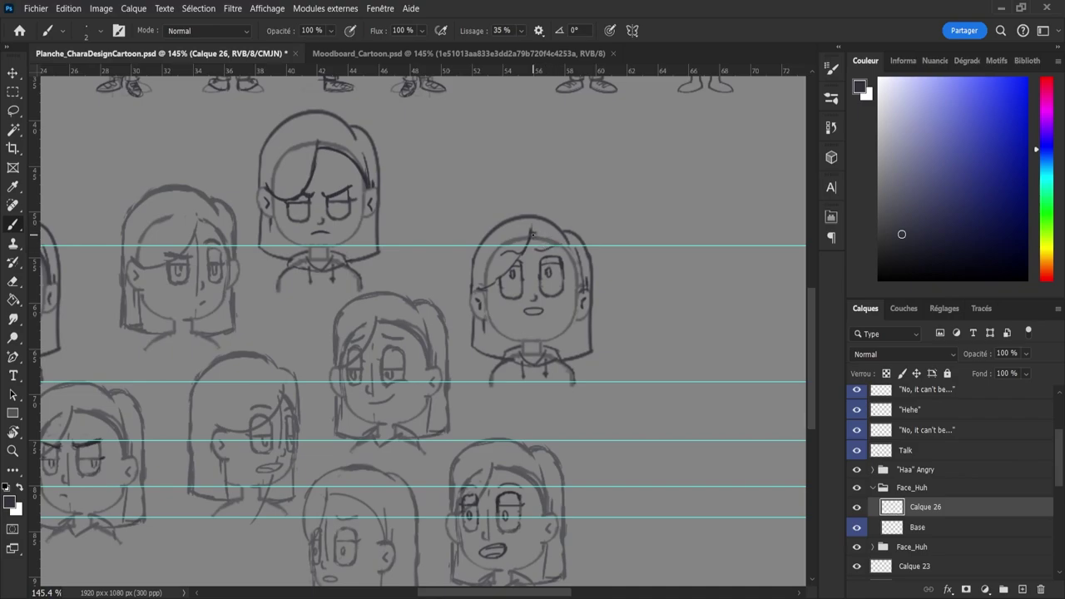
key("ctrl+z")
mouse_move(532, 234)
left_mouse_down()
mouse_move(560, 240)
mouse_move(581, 297)
left_mouse_up()
- Select the bottom hair edges on both sides of the neck and move them slightly down
key("l")
mouse_move(467, 353)
left_mouse_down()
mouse_move(479, 345)
mouse_move(515, 361)
mouse_move(491, 363)
left_mouse_up()
mouse_move(584, 365)
left_mouse_down()
mouse_move(607, 350)
mouse_move(584, 364)
left_mouse_up()
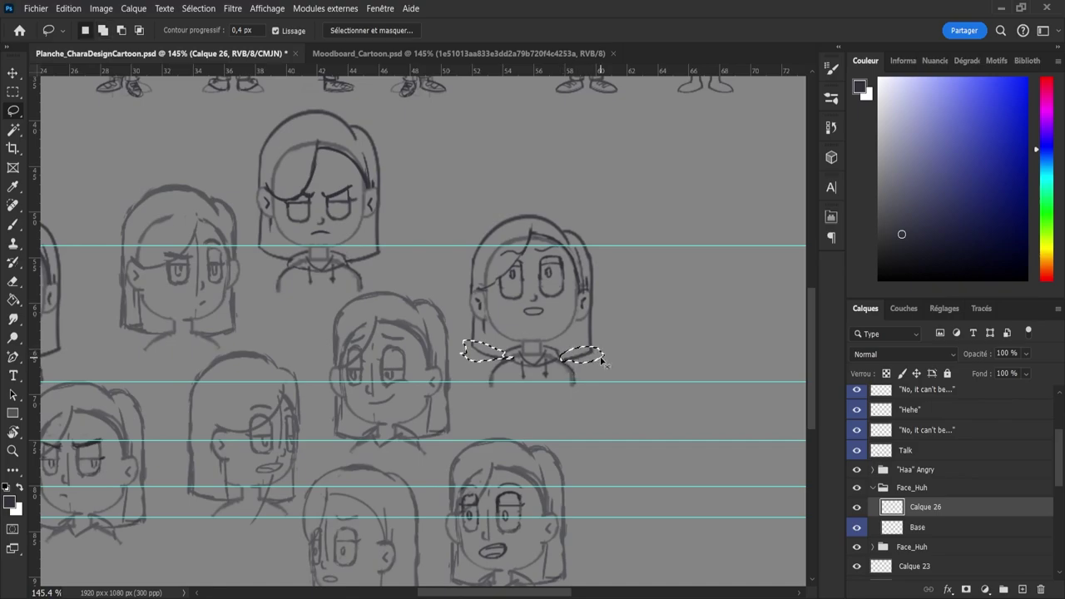
key("ctrl+t")
key("Down")
key("Down")
key("Down")
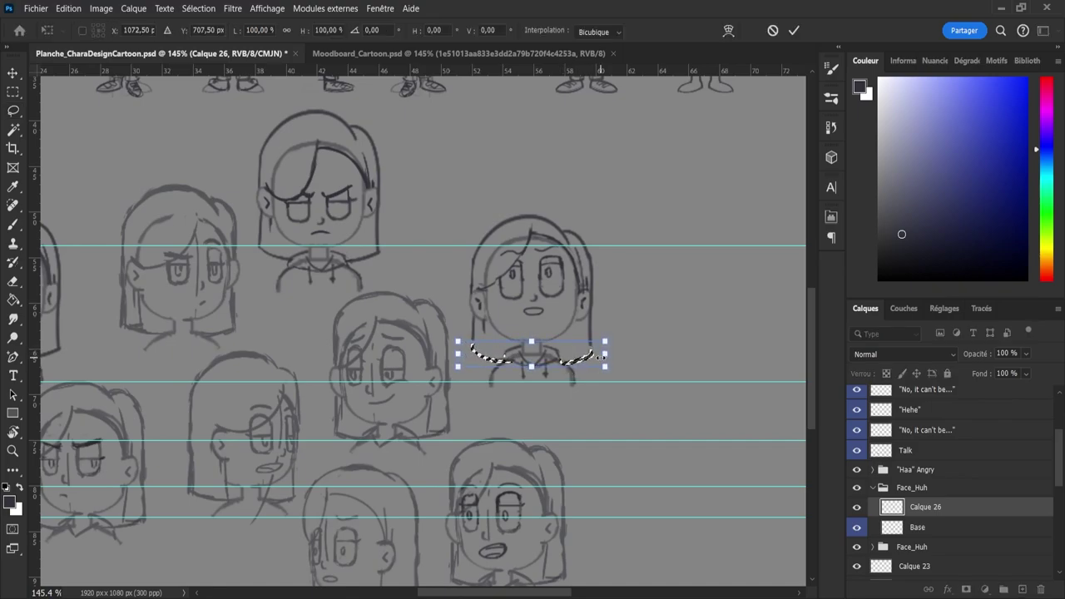
key("Return")
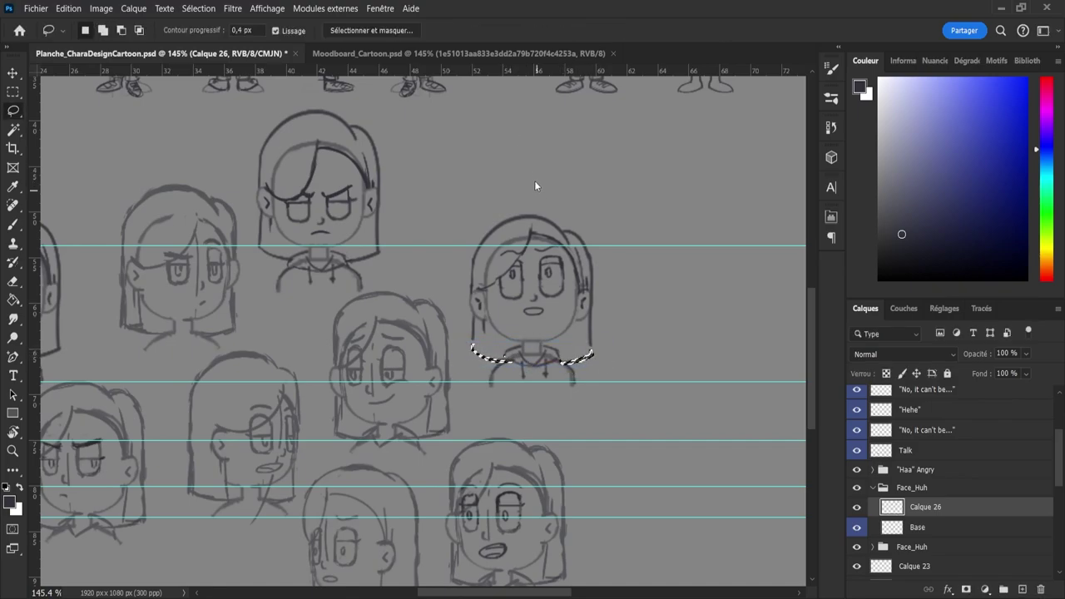
key("ctrl+d")
- Save the character sheet and review the finished head among the other expressions
key("b")
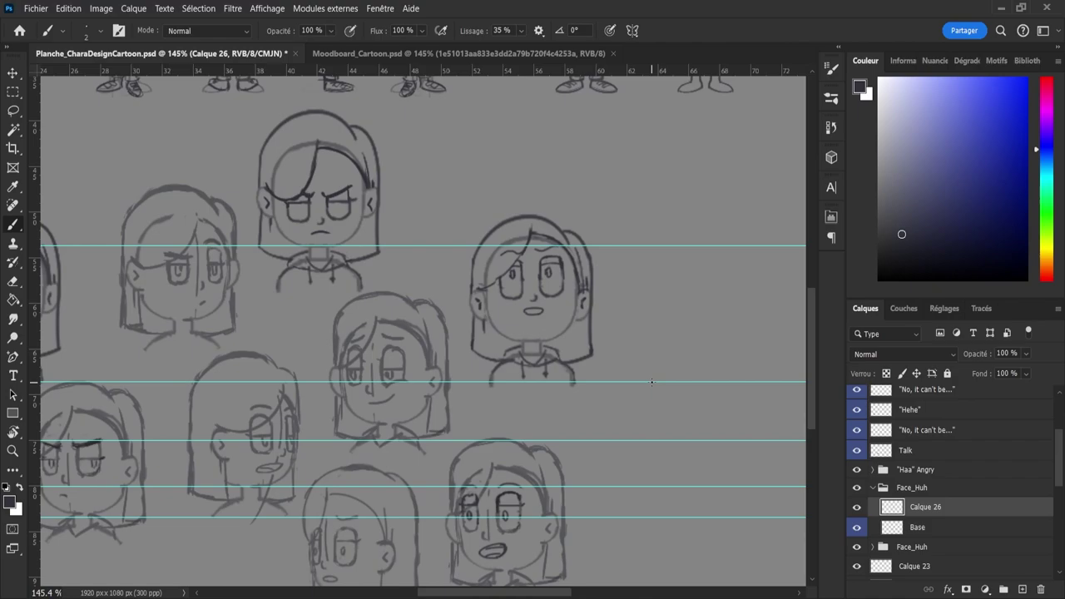
key("z")
left_click_drag(624, 366, 616, 377)
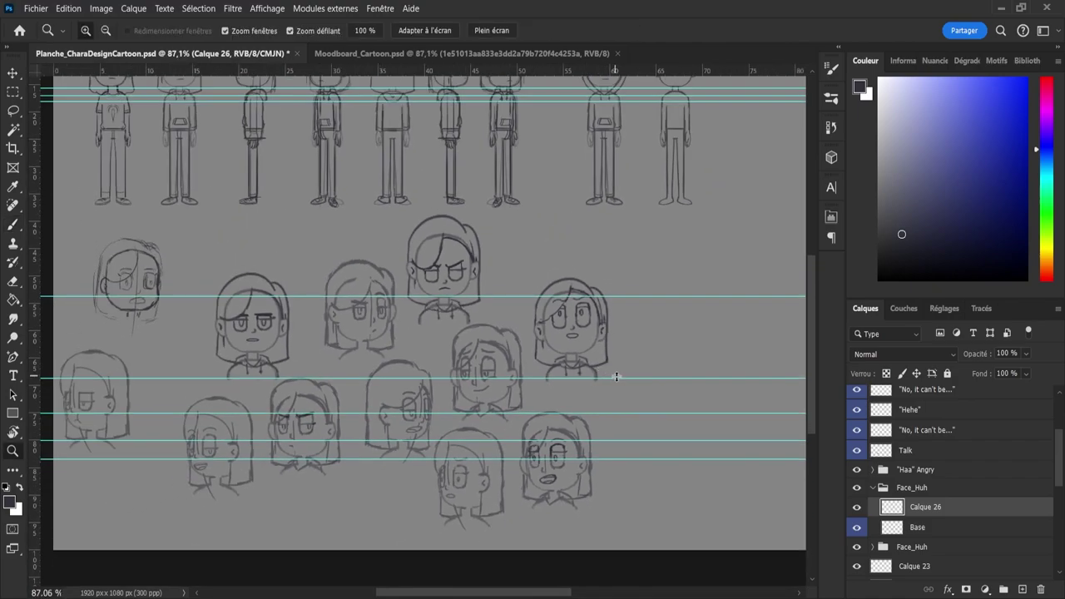
key("ctrl+s")
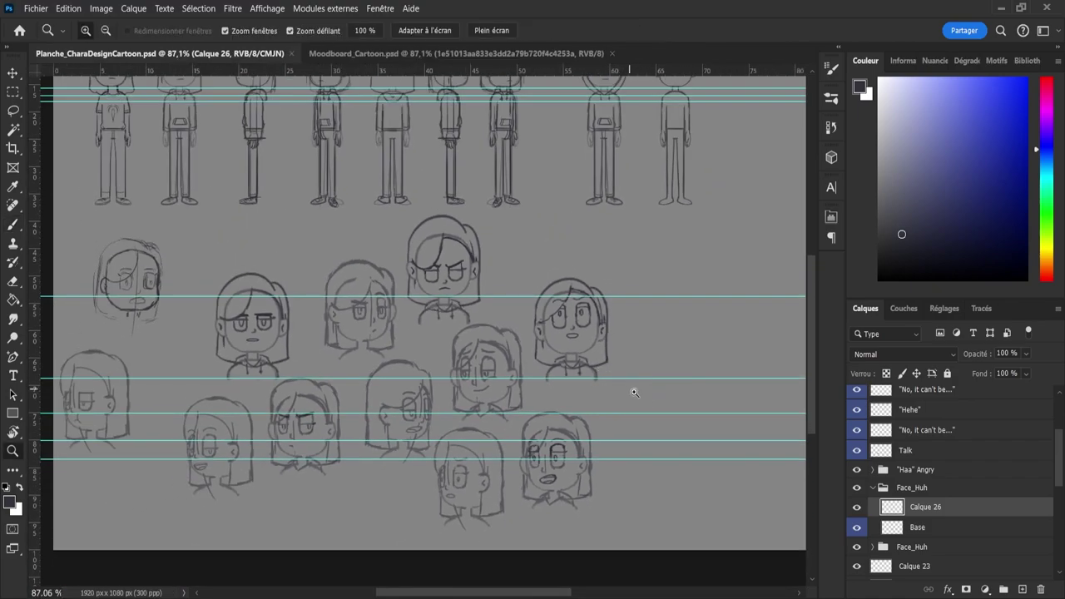
left_click_drag(577, 350, 590, 365)
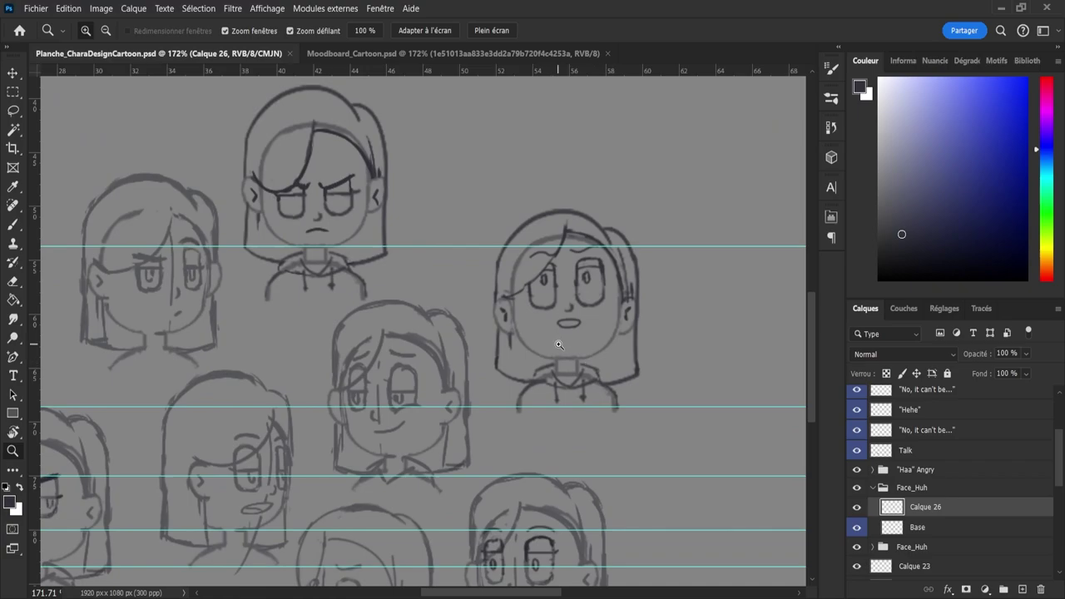
scroll(594, 367, "down", 5)
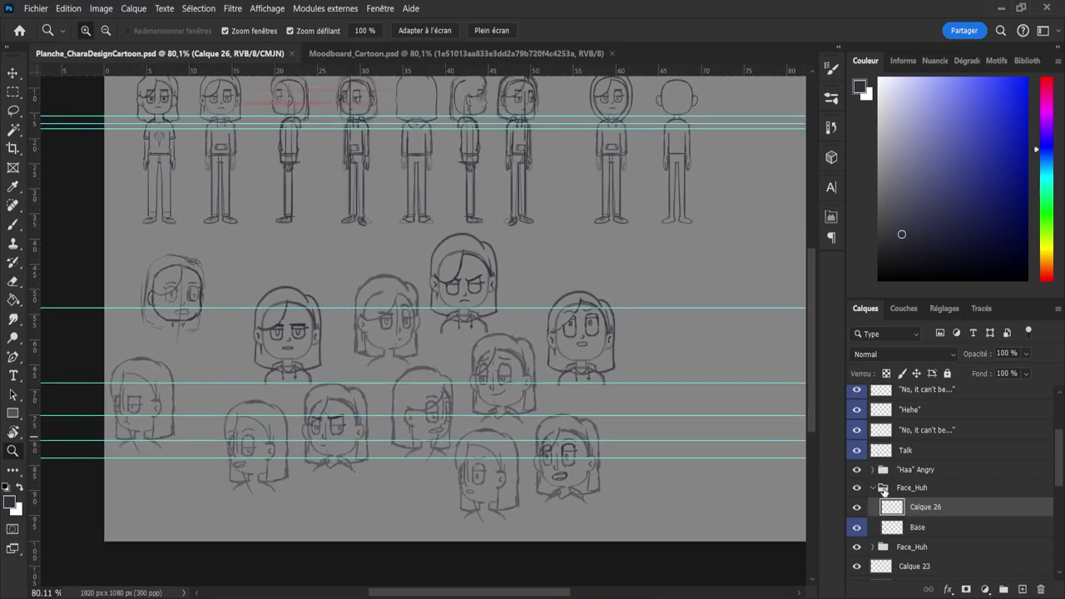
- Collapse the upper of the two Face_Huh groups and rename it Face_HaHaha..
left_click(884, 490)
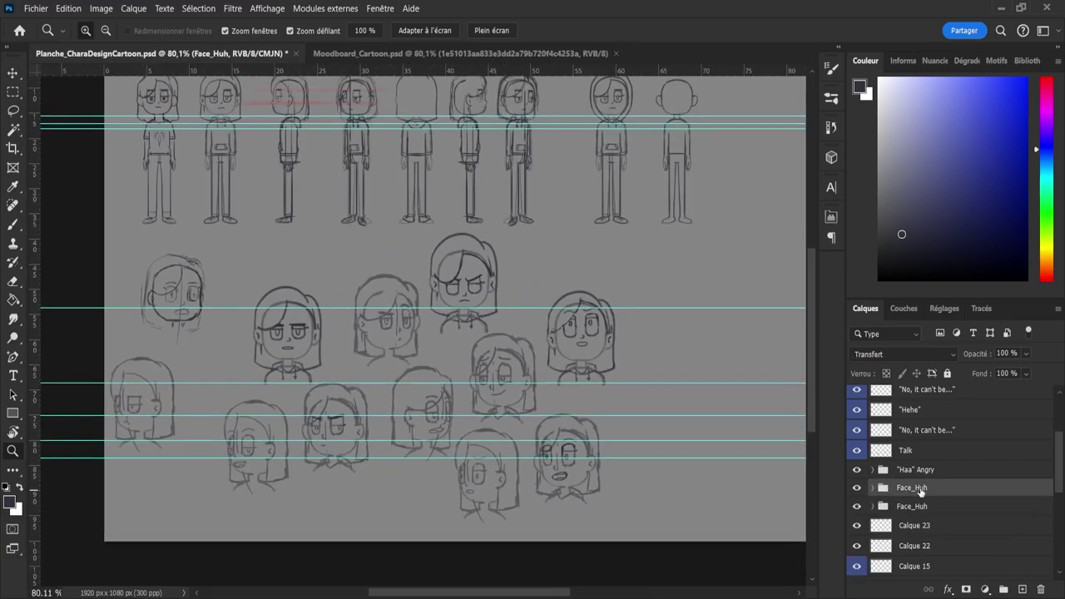
double_click(912, 488)
left_click(923, 490)
type("Hahaha")
key("Return")
double_click(923, 489)
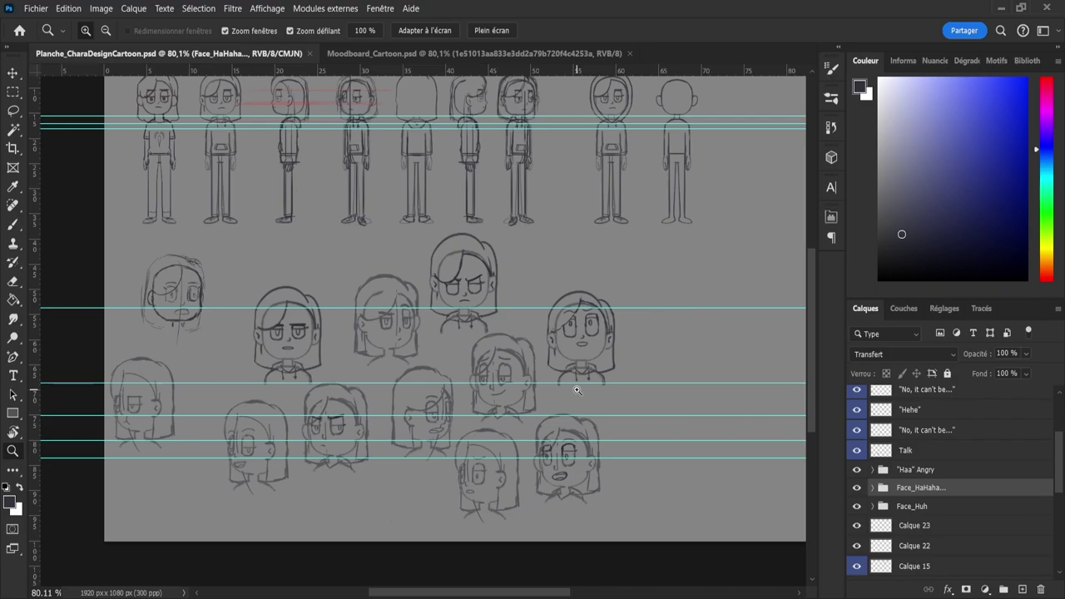
- Duplicate the "Haa" Angry head group and place the copy beside the open-mouthed head at the end of the lower row
left_click(921, 471)
left_click(857, 471)
left_click(857, 471)
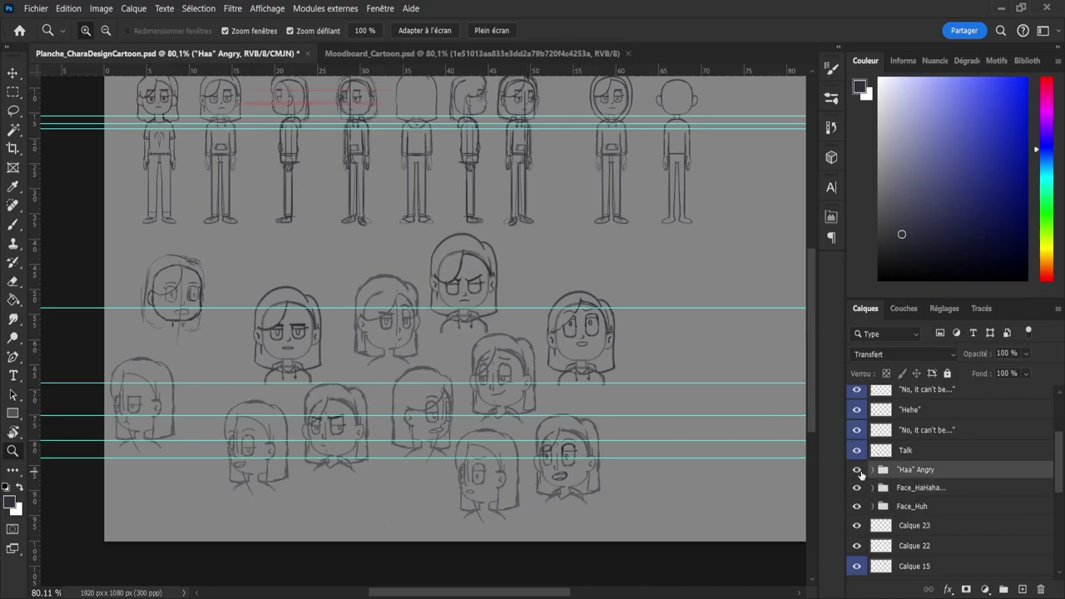
key("ctrl+j")
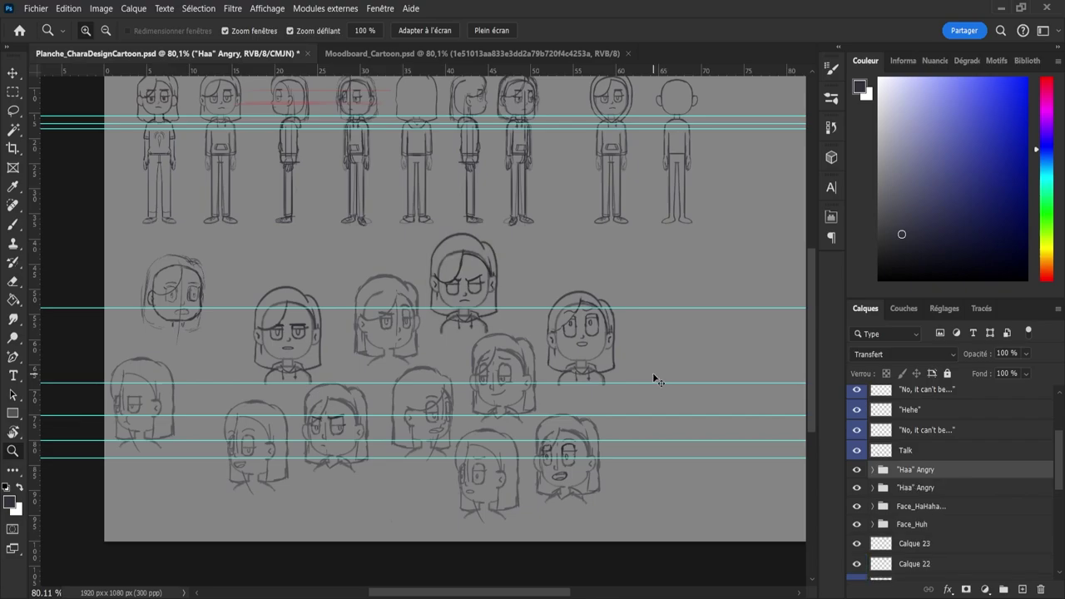
key("v")
left_click_drag(661, 440, 581, 249)
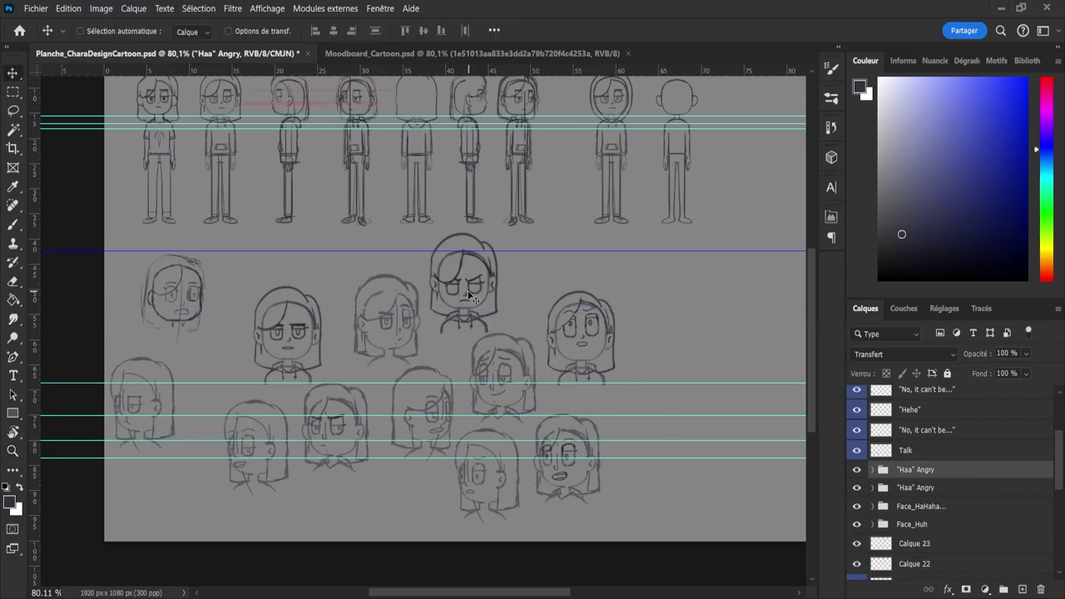
left_click_drag(468, 296, 659, 426)
key("z")
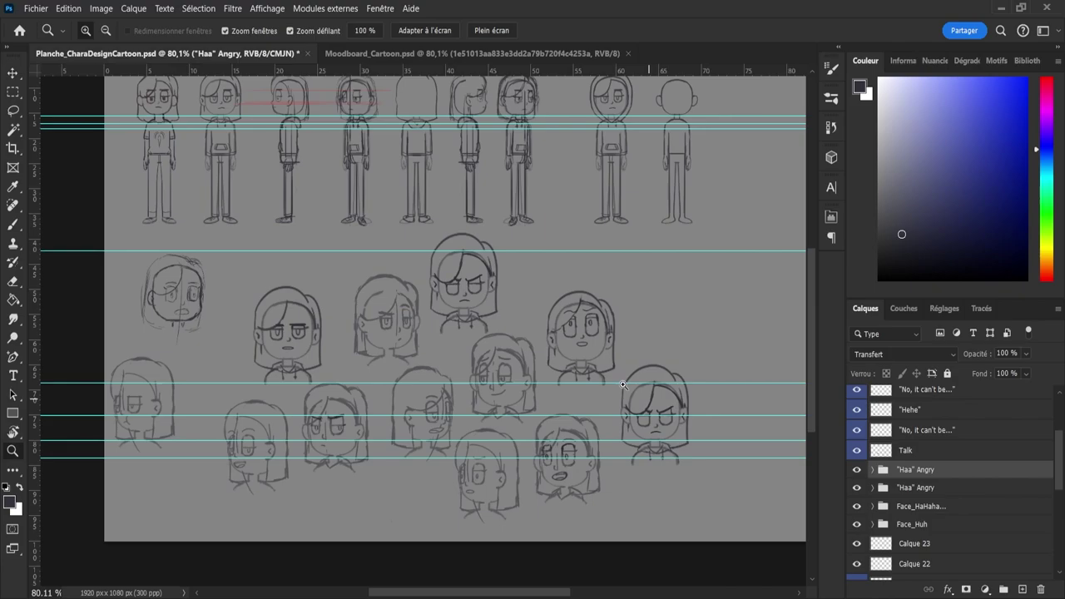
- Erase the angry brows and the mouth from the duplicated head's Calque 27 layer
left_click_drag(560, 373, 552, 369)
mouse_move(705, 430)
left_mouse_down()
mouse_move(741, 427)
mouse_move(697, 435)
left_mouse_up()
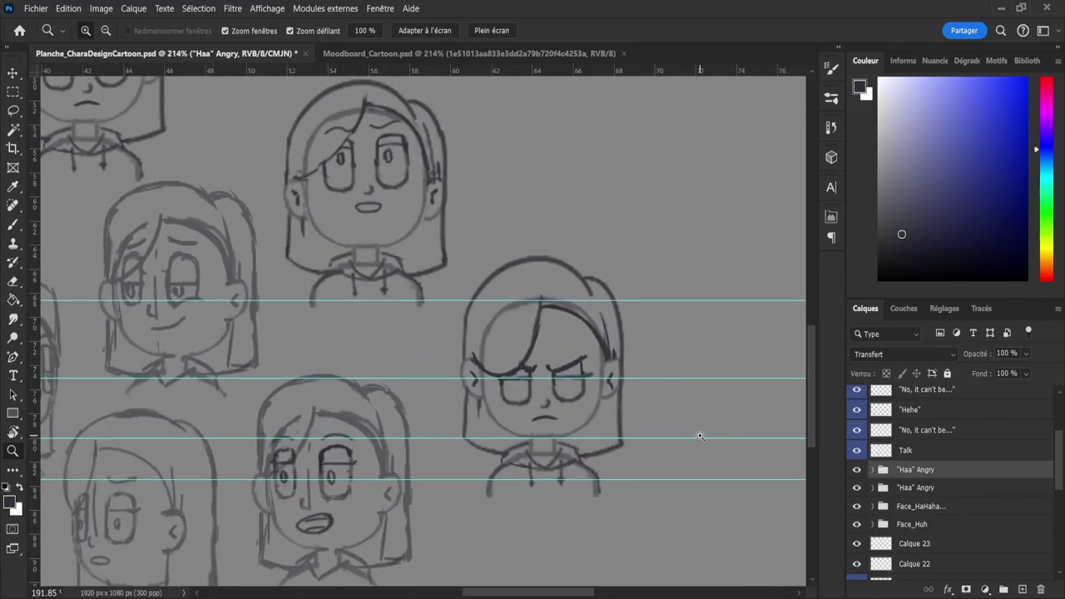
left_click(872, 469)
left_click(891, 489)
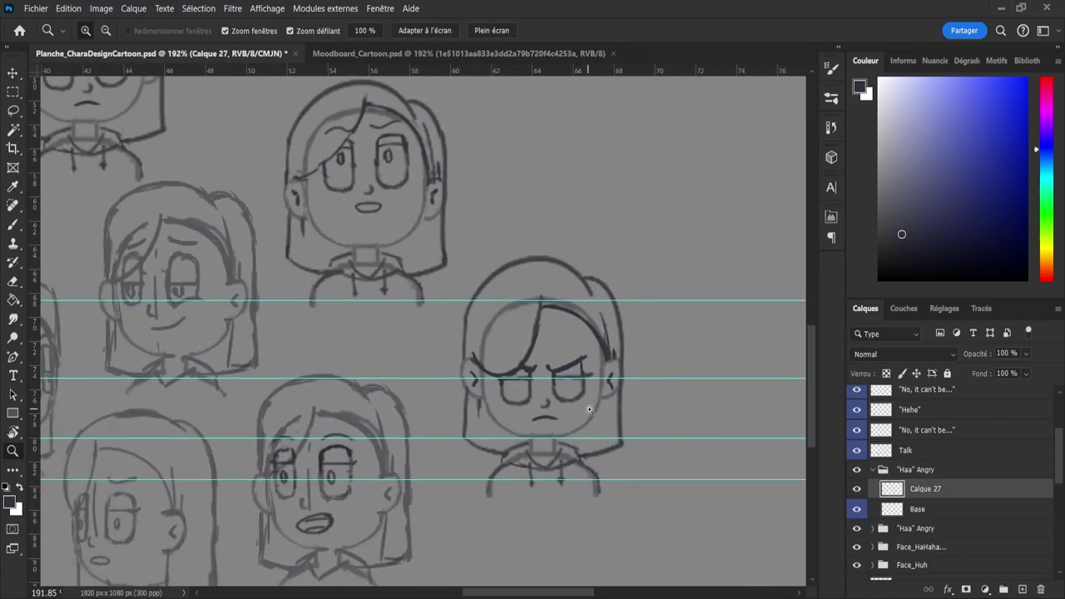
key("e")
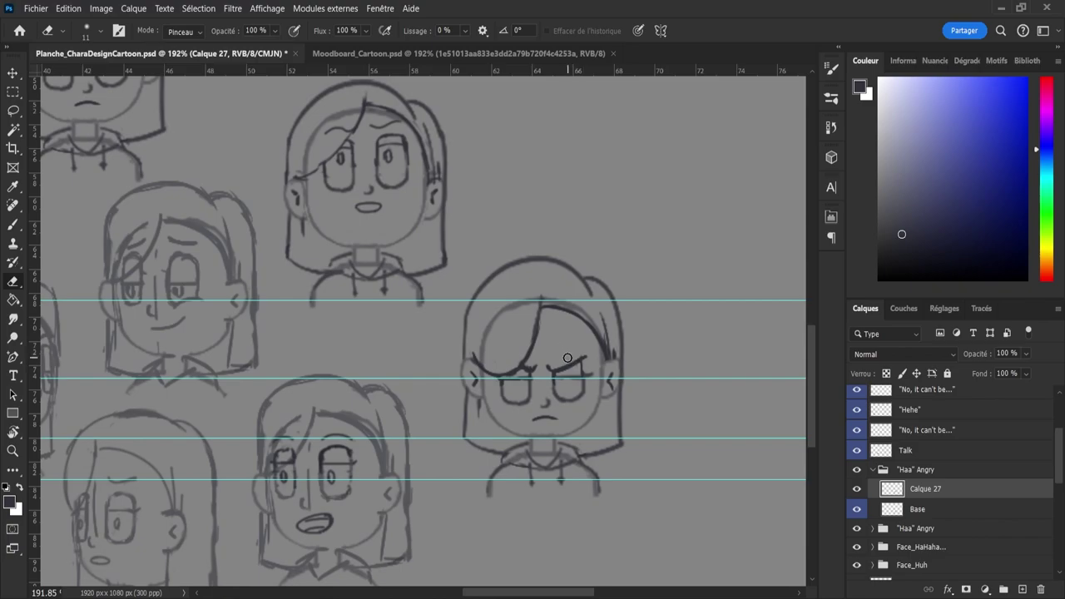
mouse_move(560, 368)
left_mouse_down()
mouse_move(584, 356)
mouse_move(525, 371)
mouse_move(535, 367)
left_mouse_up()
key("b")
key("e")
left_click_drag(550, 418, 533, 420)
key("b")
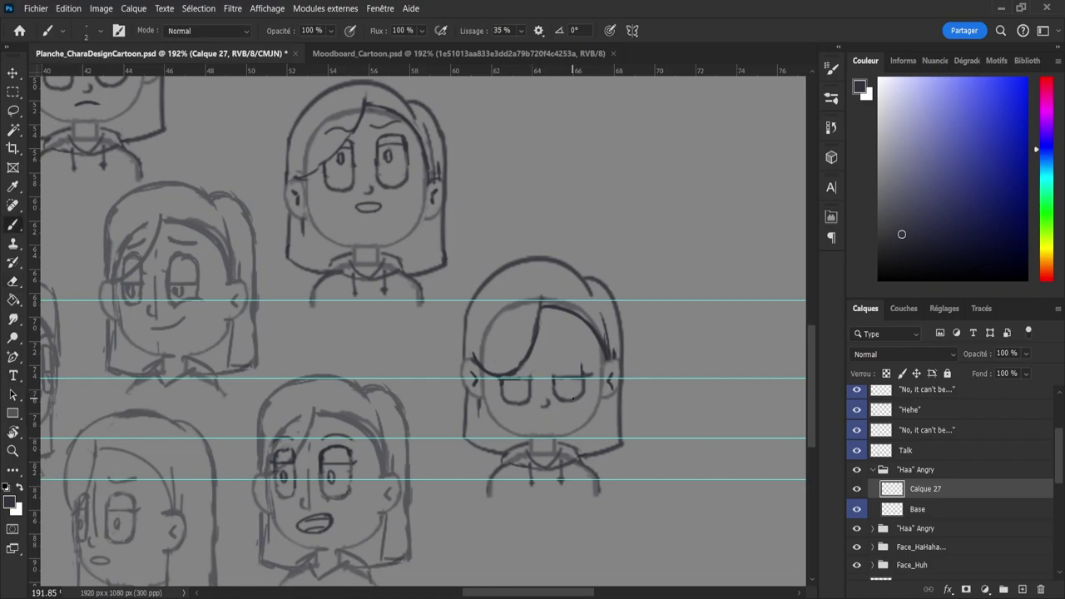
- Sketch bags under both eyes, add pupils, and draw a flat line above the uncovered eye
left_click_drag(586, 398, 571, 402)
left_click_drag(499, 399, 502, 403)
key("ctrl+z")
left_click_drag(572, 382, 574, 390)
key("ctrl+z")
key("ctrl+z")
left_click_drag(551, 360, 580, 362)
key("ctrl+z")
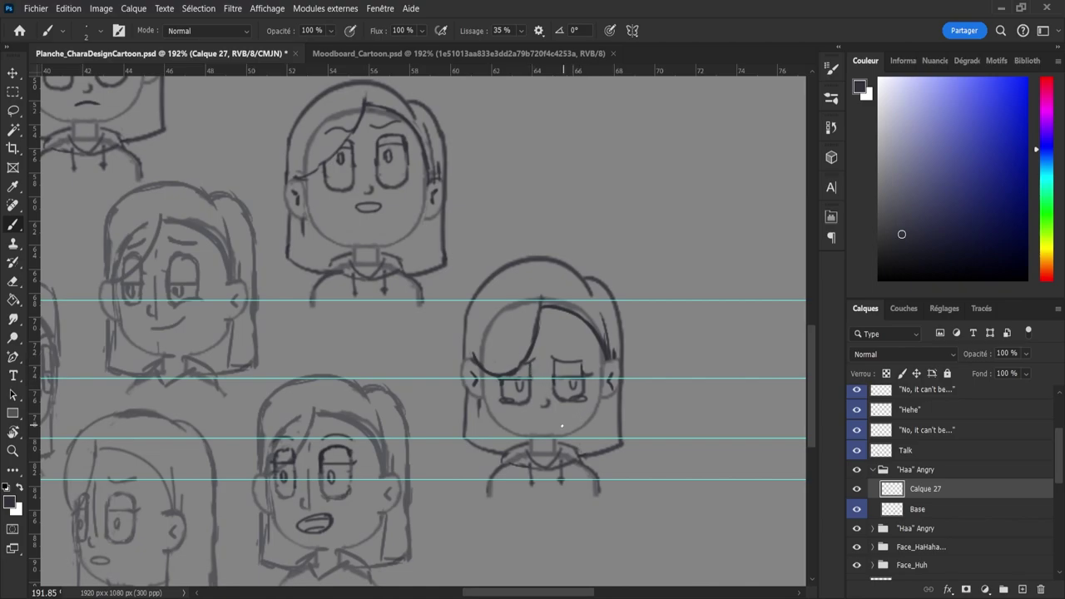
- Draw a small downturned mouth below the nose of the duplicated head
left_click_drag(538, 416, 554, 418)
mouse_move(534, 414)
left_mouse_down()
mouse_move(552, 416)
mouse_move(540, 426)
mouse_move(530, 417)
mouse_move(542, 423)
left_mouse_up()
key("ctrl+z")
key("ctrl+z")
- Erase the pupils and old eyelid lines inside both eyes, adjusting the eraser size for the small details
key("e")
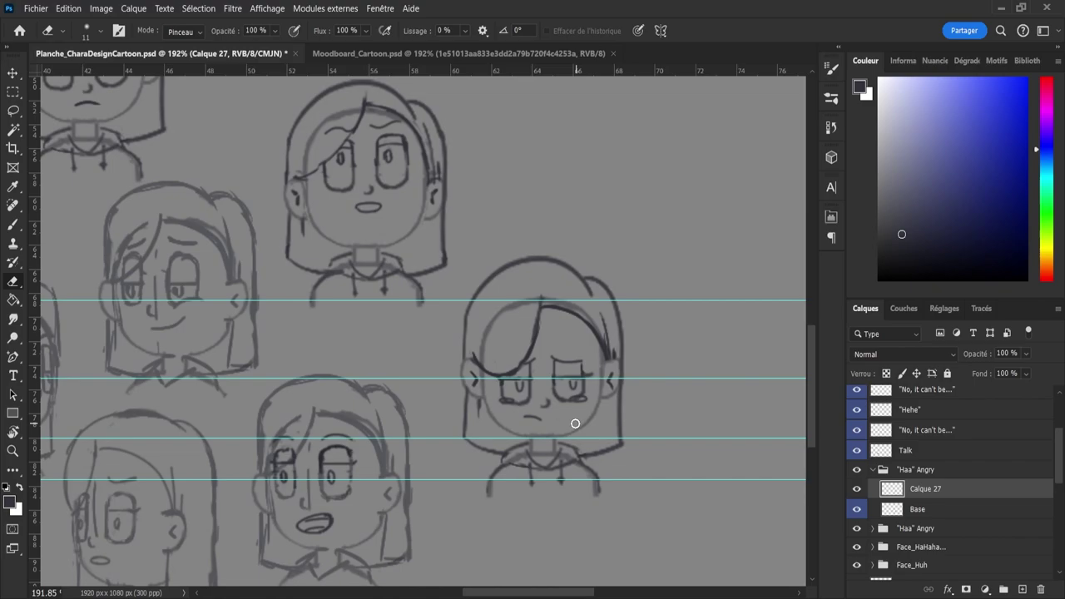
right_click(576, 402, "alt")
left_click_drag(537, 380, 527, 350)
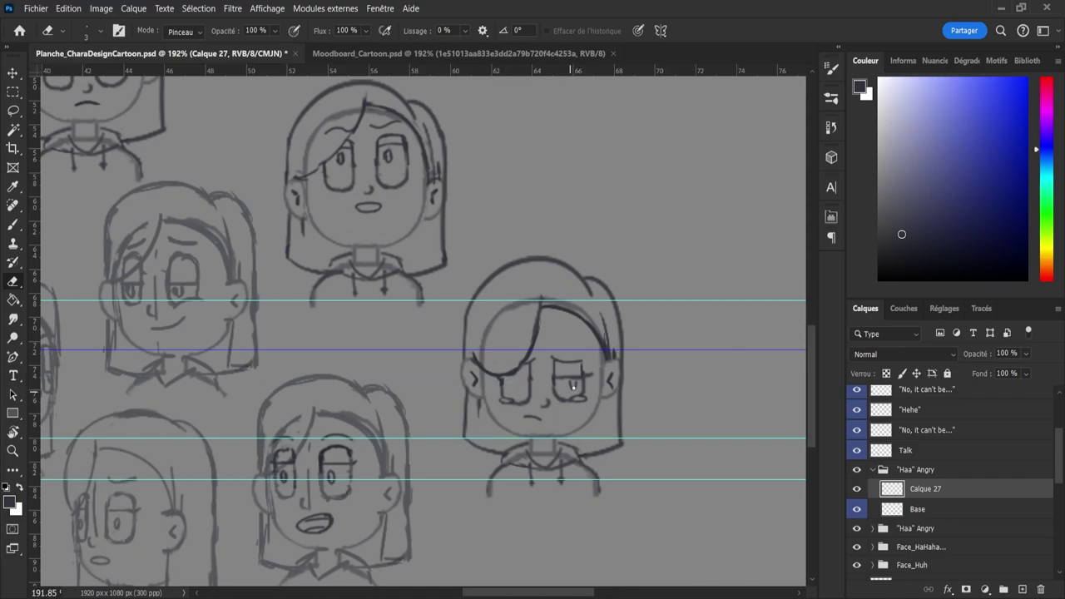
key("bracketright")
key("bracketright")
key("bracketright")
mouse_move(557, 379)
left_mouse_down()
mouse_move(579, 377)
mouse_move(571, 388)
left_mouse_up()
- Draw lower, drooping eyelid lines across both eyes and a half-hidden pupil in the uncovered eye
key("b")
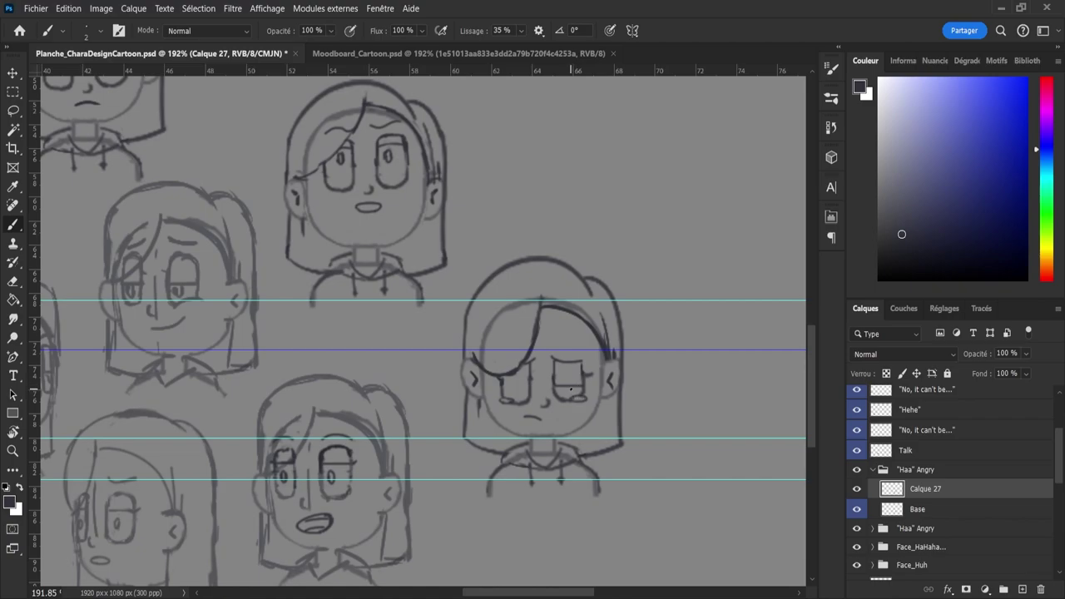
mouse_move(566, 387)
left_mouse_down()
mouse_move(572, 397)
mouse_move(570, 386)
left_mouse_up()
key("ctrl+z")
key("ctrl+z")
key("ctrl+z")
left_click_drag(561, 389, 569, 398)
key("ctrl+z")
left_click_drag(529, 388, 511, 387)
key("ctrl+z")
left_click_drag(552, 384, 501, 382)
- Draw the matching half-hidden pupil and touch up the lower edge of the eye under the fringe
key("e")
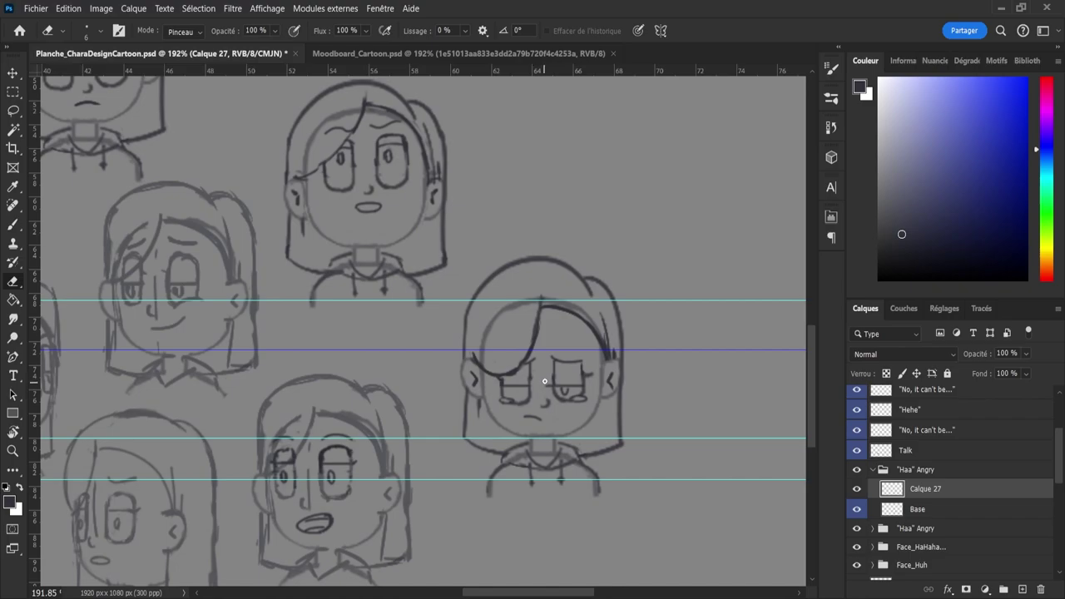
key("b")
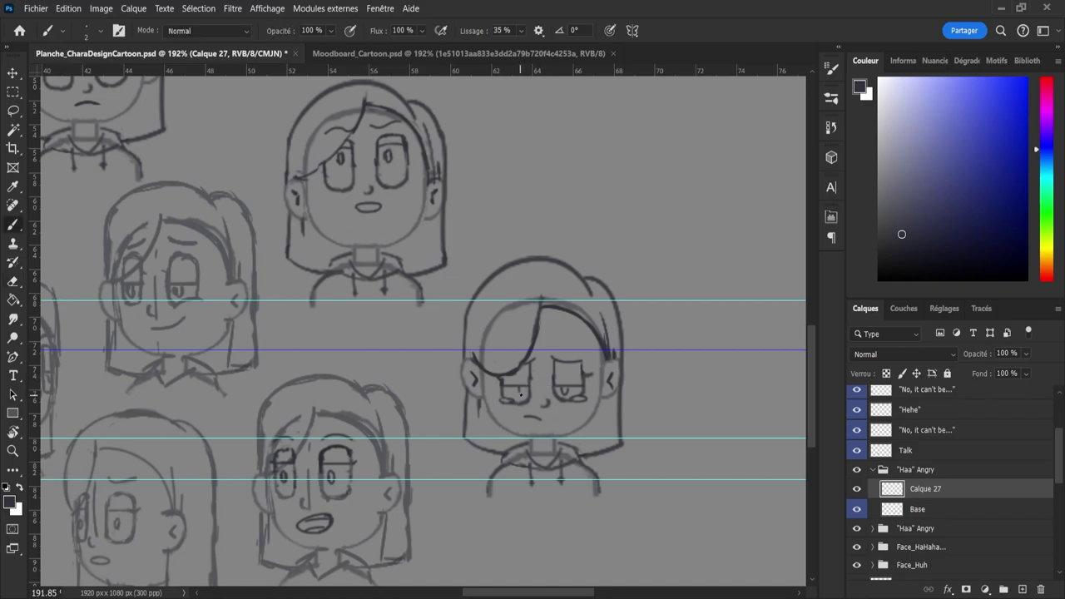
left_click_drag(516, 387, 522, 396)
key("v")
key("b")
mouse_move(519, 402)
left_mouse_down()
mouse_move(529, 390)
mouse_move(525, 404)
left_mouse_up()
- Erase the flat line above the uncovered eye and redraw it as a sad brow sloping down toward the ear
key("e")
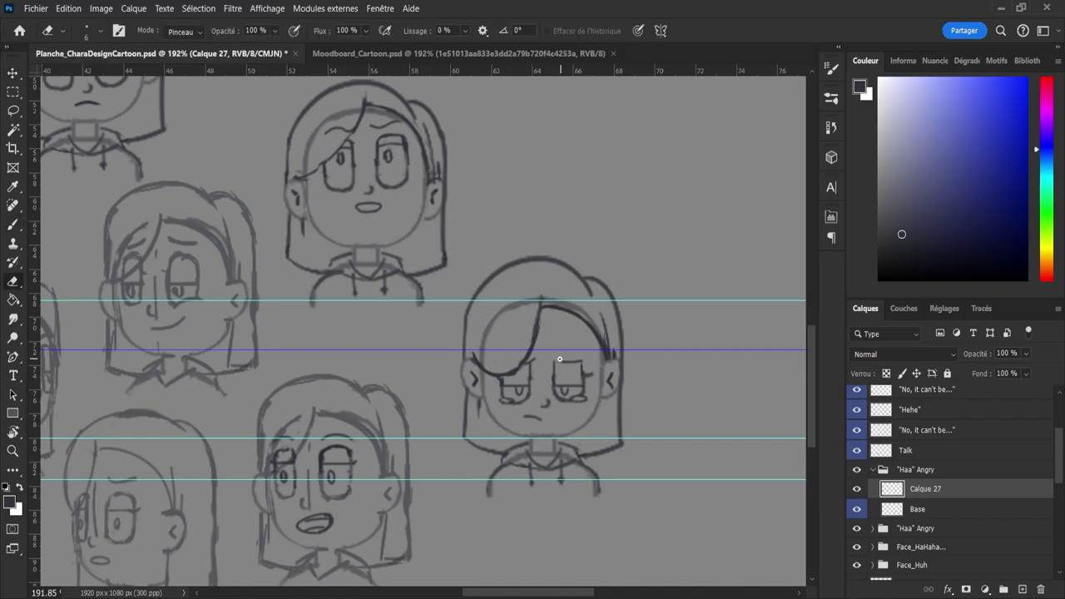
key("b")
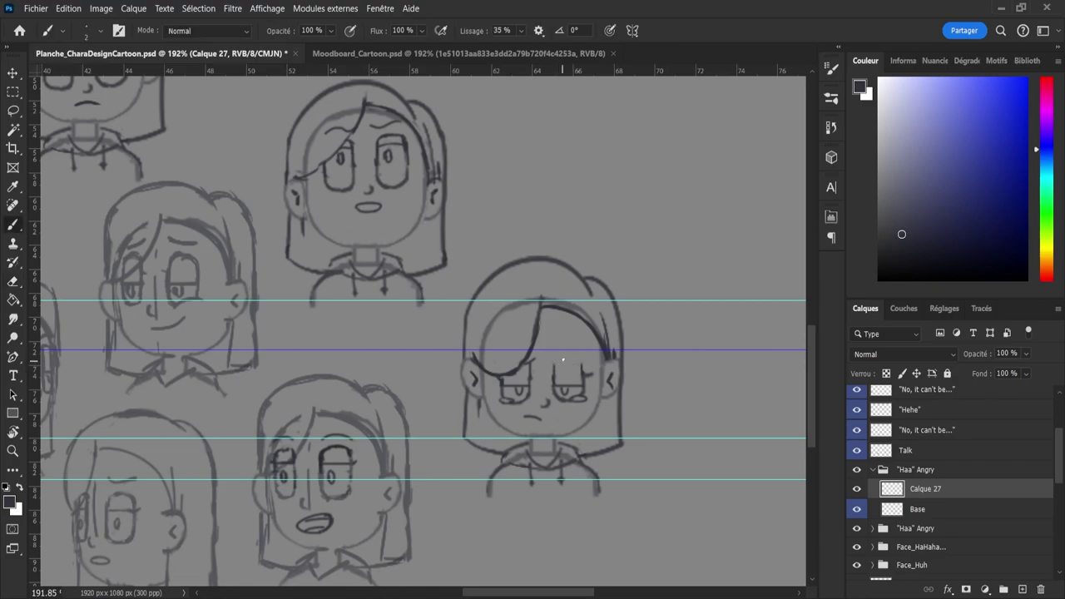
mouse_move(552, 348)
left_mouse_down()
mouse_move(574, 349)
mouse_move(586, 377)
mouse_move(574, 366)
mouse_move(584, 364)
mouse_move(558, 355)
mouse_move(588, 362)
left_mouse_up()
key("ctrl+z")
key("ctrl+z")
key("ctrl+z")
key("ctrl+z")
key("ctrl+z")
key("ctrl+z")
key("ctrl+z")
key("e")
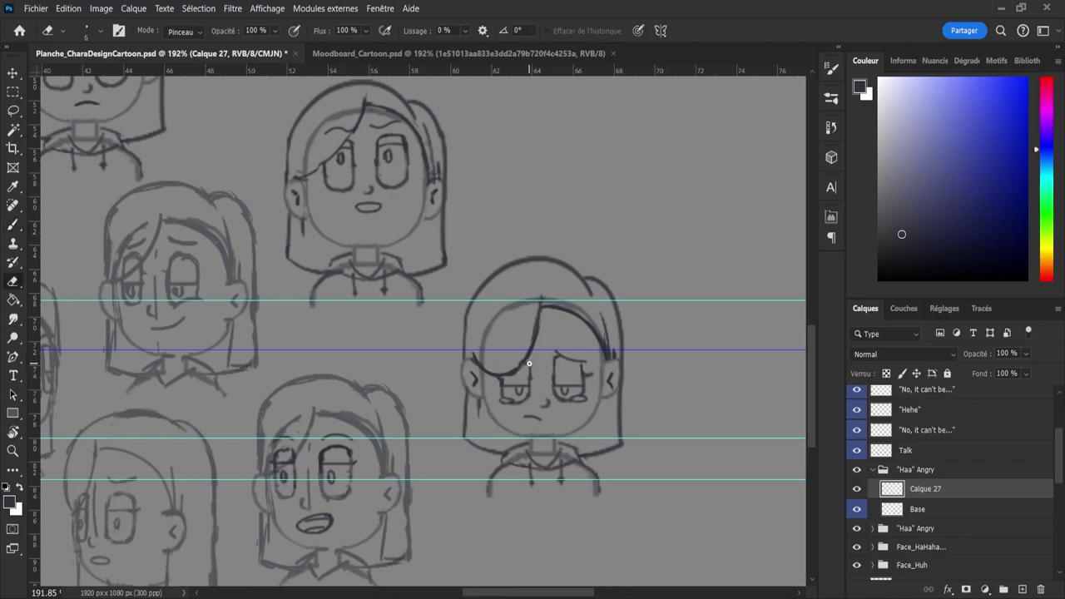
- Rework the mouth of the sad head, trying several shorter strokes below the nose
key("b")
left_click_drag(537, 418, 556, 417)
key("e")
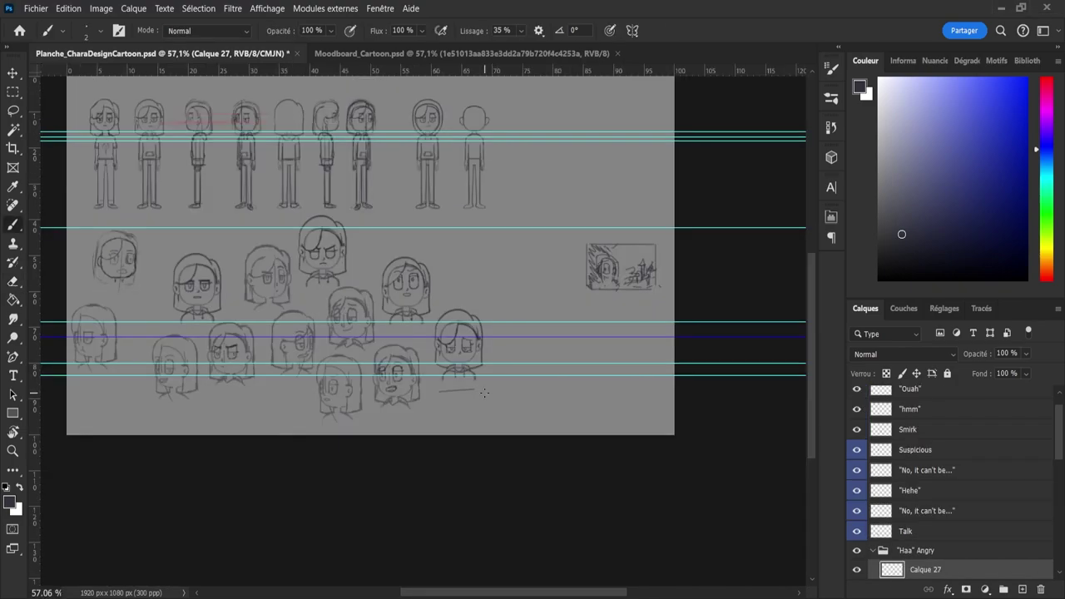
key("z")
scroll(491, 383, "up", 4)
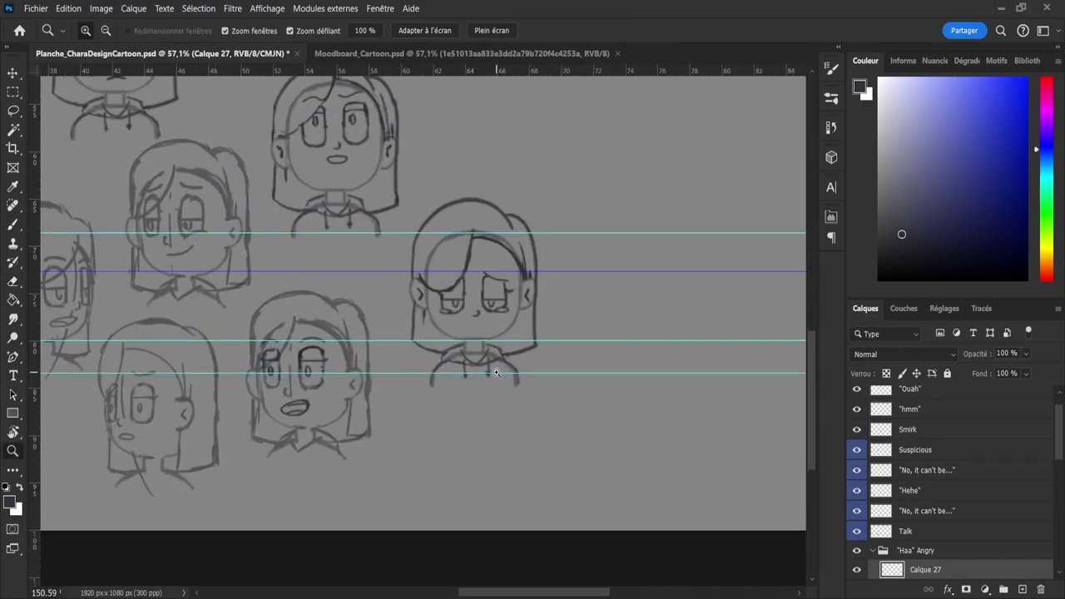
key("b")
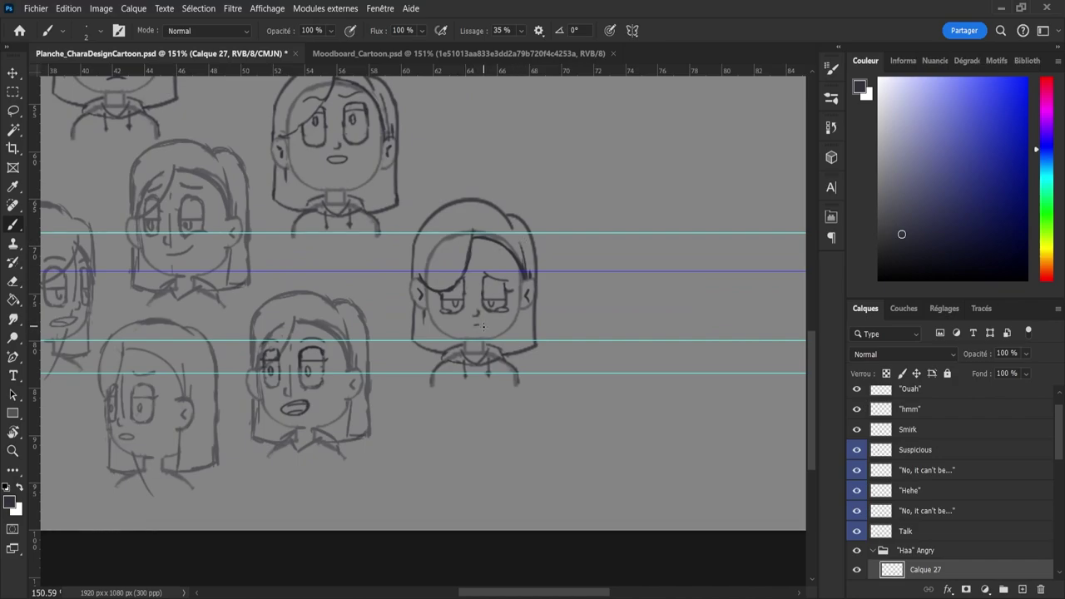
key("ctrl+z")
left_click_drag(471, 327, 489, 325)
key("ctrl+z")
key("ctrl+z")
key("ctrl+z")
key("ctrl+z")
key("e")
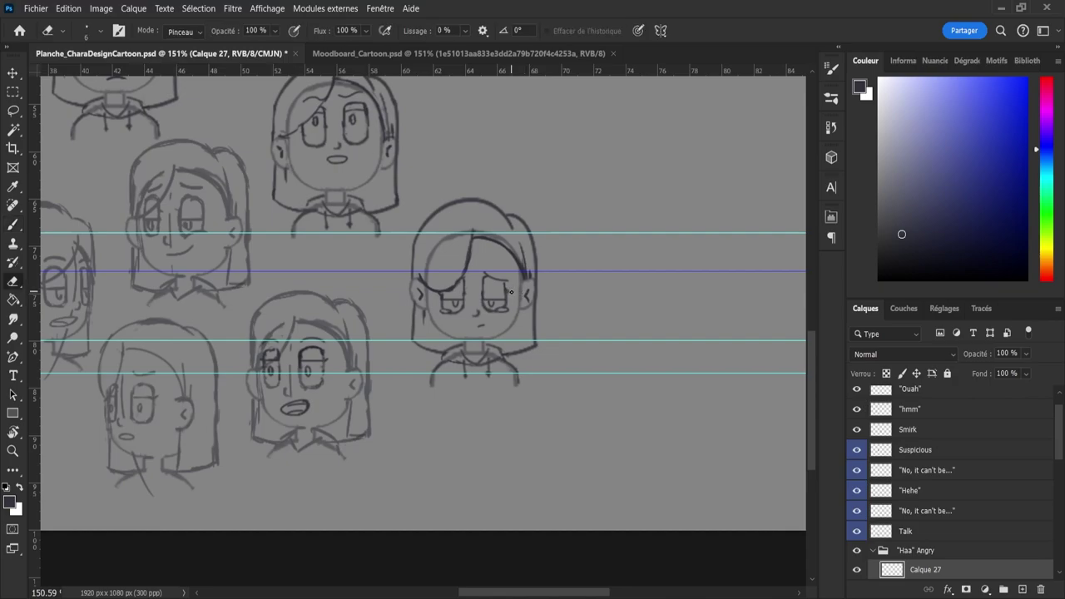
key("b")
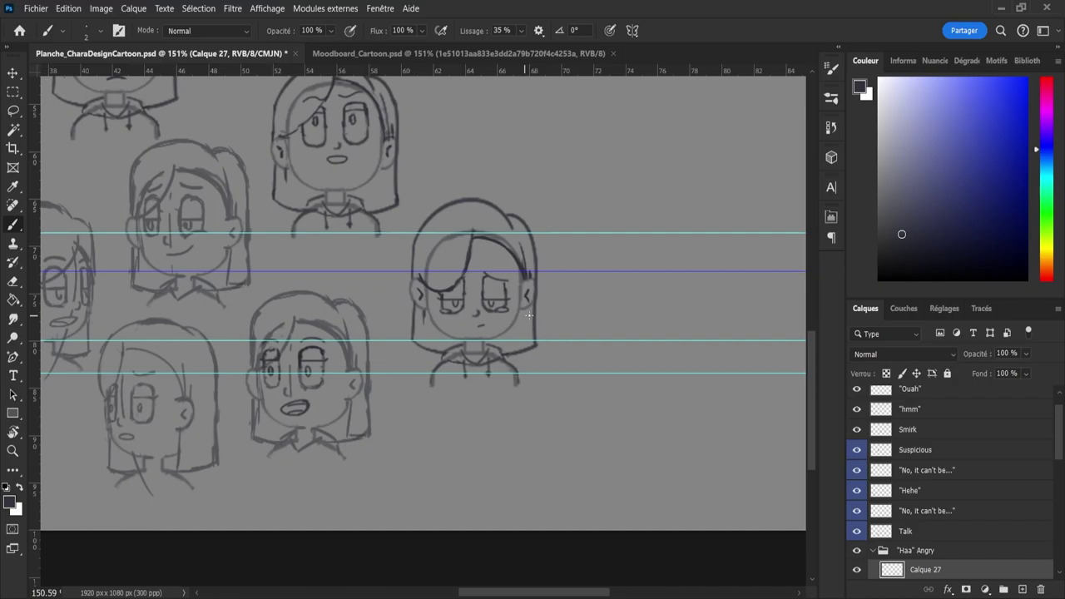
- Draw the mouth as one short, slightly slanted line below the nose of the sad head
key("z")
left_click_drag(552, 306, 539, 309)
left_click_drag(477, 326, 505, 320)
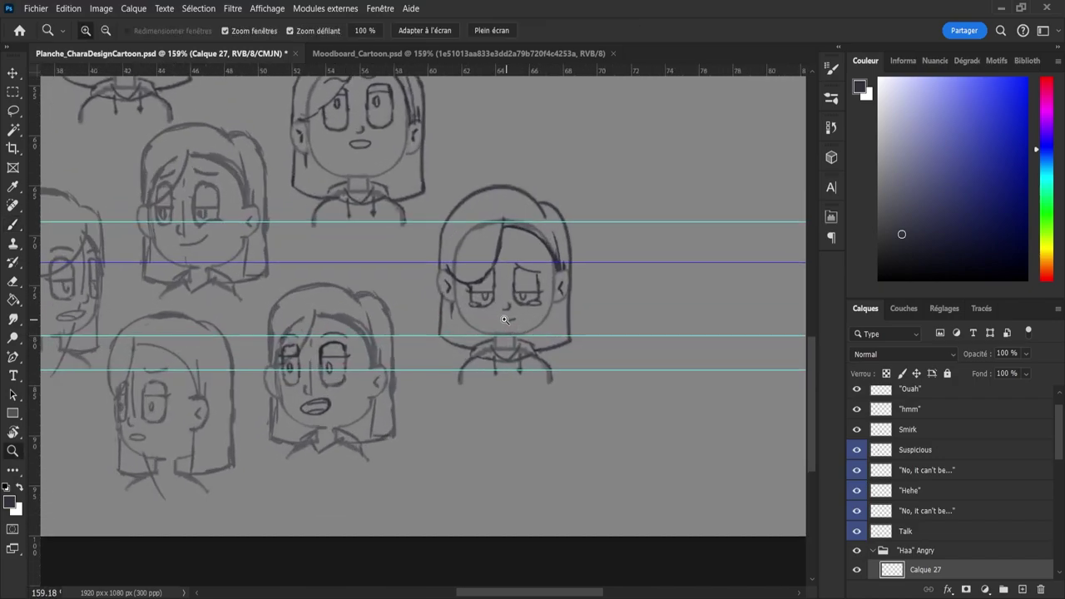
scroll(504, 319, "up", 1)
key("b")
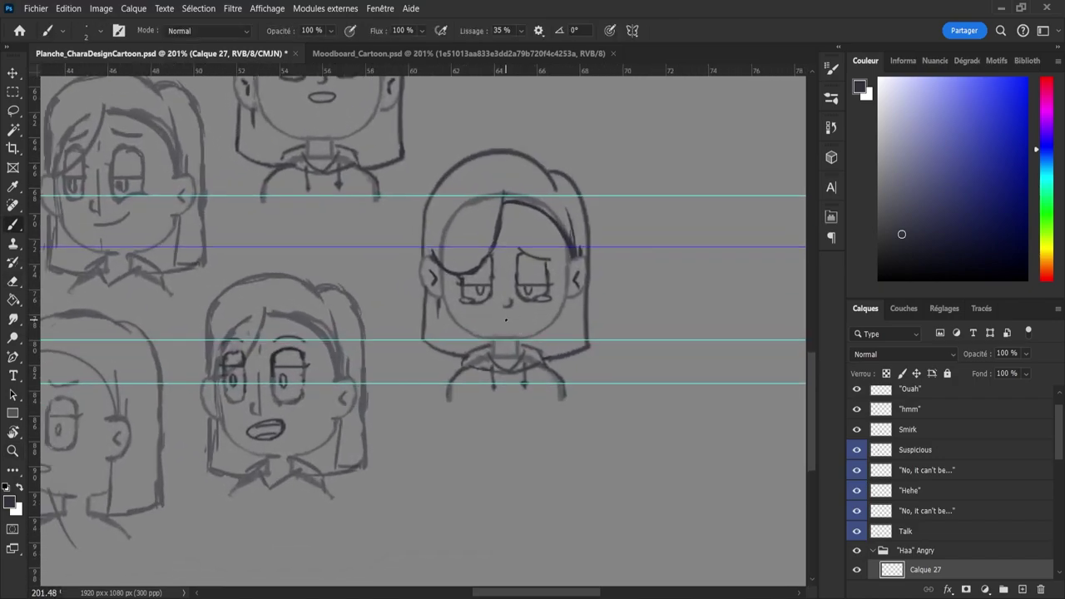
left_click_drag(508, 319, 516, 317)
- Compare the sad head with the other expressions on the sheet and save the document
key("z")
scroll(541, 335, "down", 3)
scroll(549, 341, "up", 3)
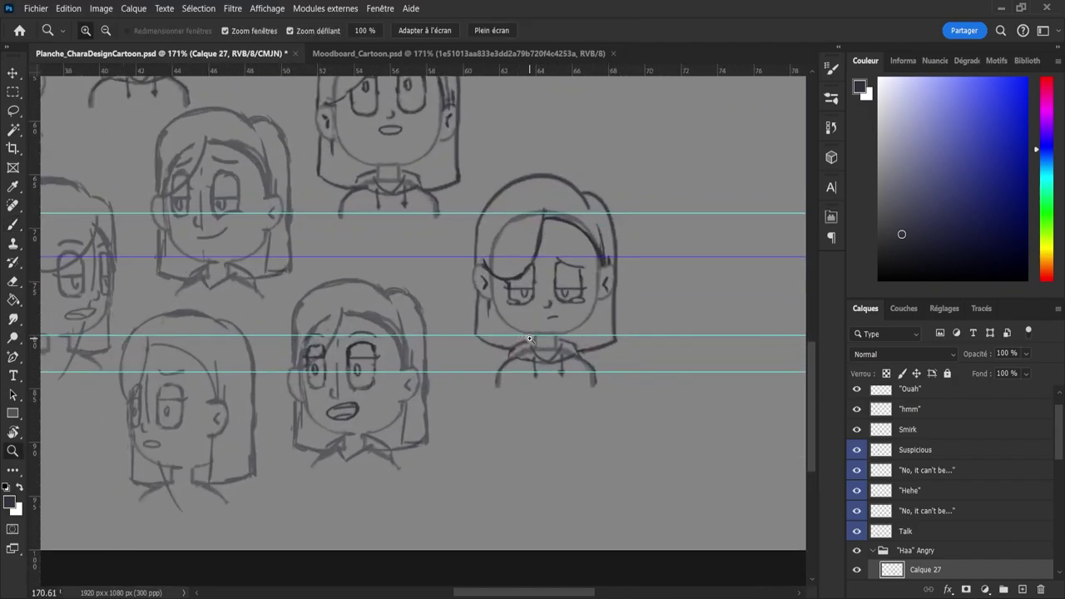
scroll(526, 340, "down", 4)
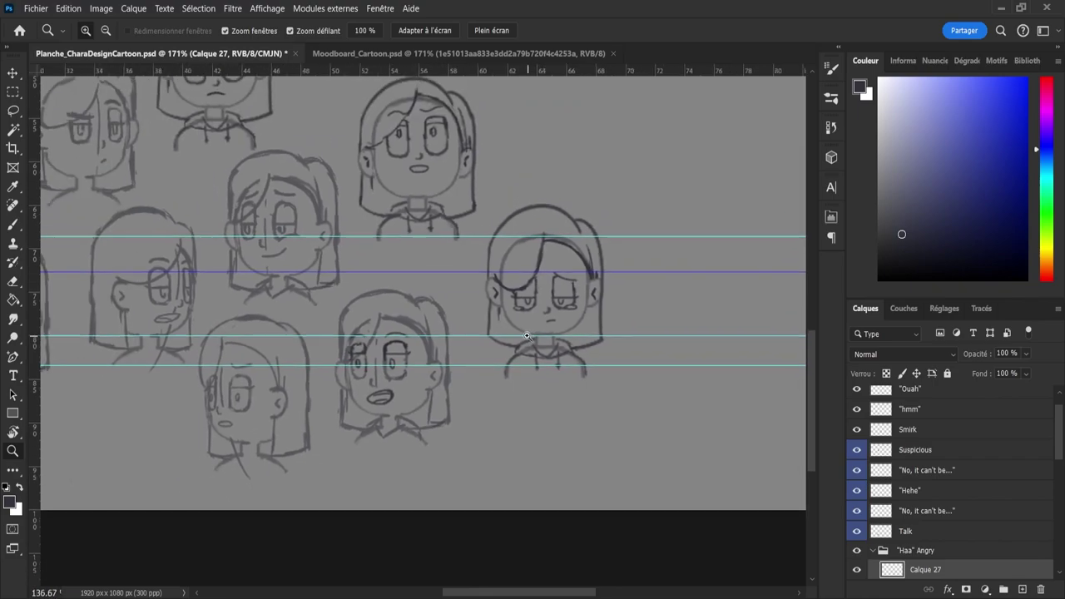
scroll(505, 332, "down", 1)
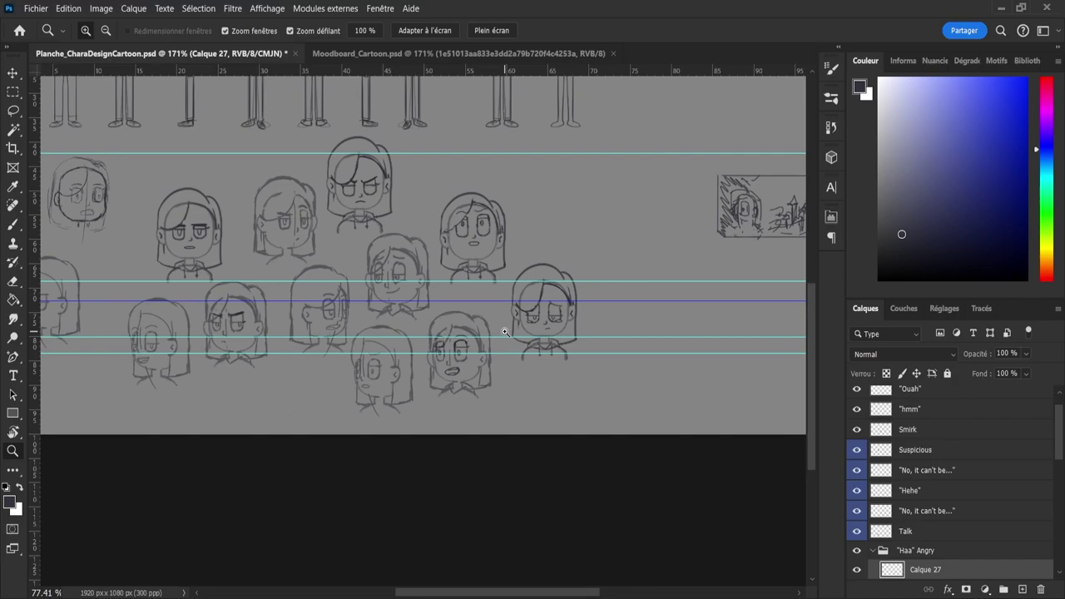
scroll(505, 332, "down", 2)
scroll(496, 333, "up", 4)
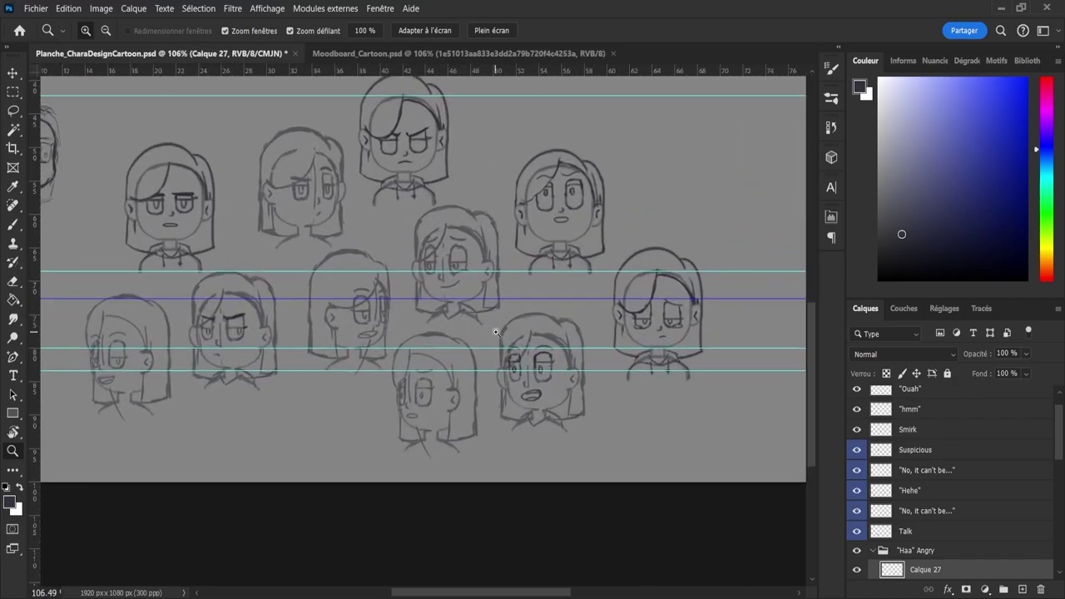
scroll(496, 332, "down", 3)
scroll(403, 313, "up", 2)
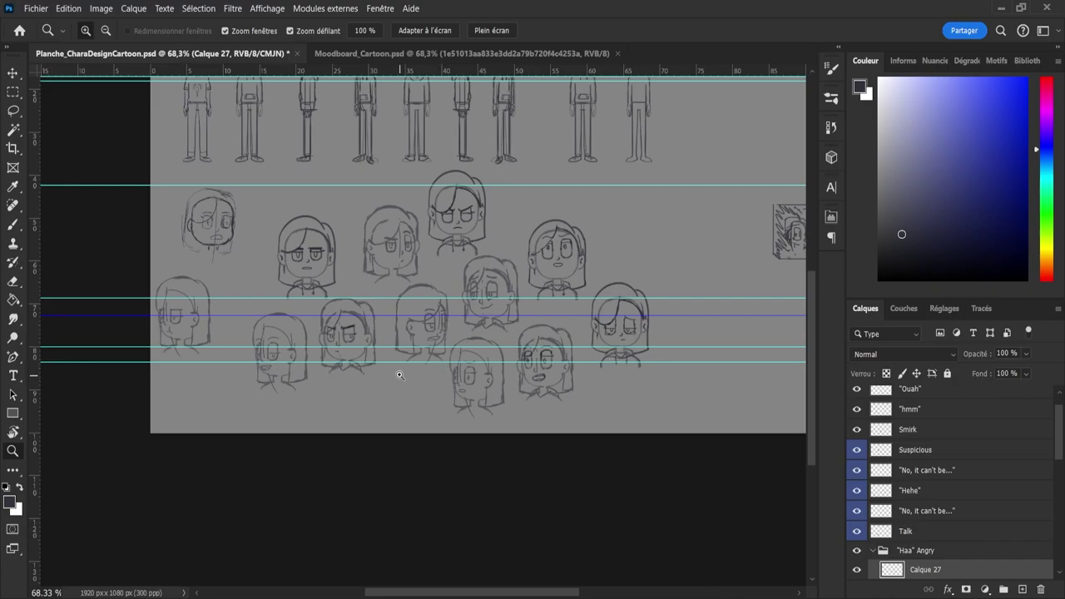
left_click_drag(347, 318, 405, 347)
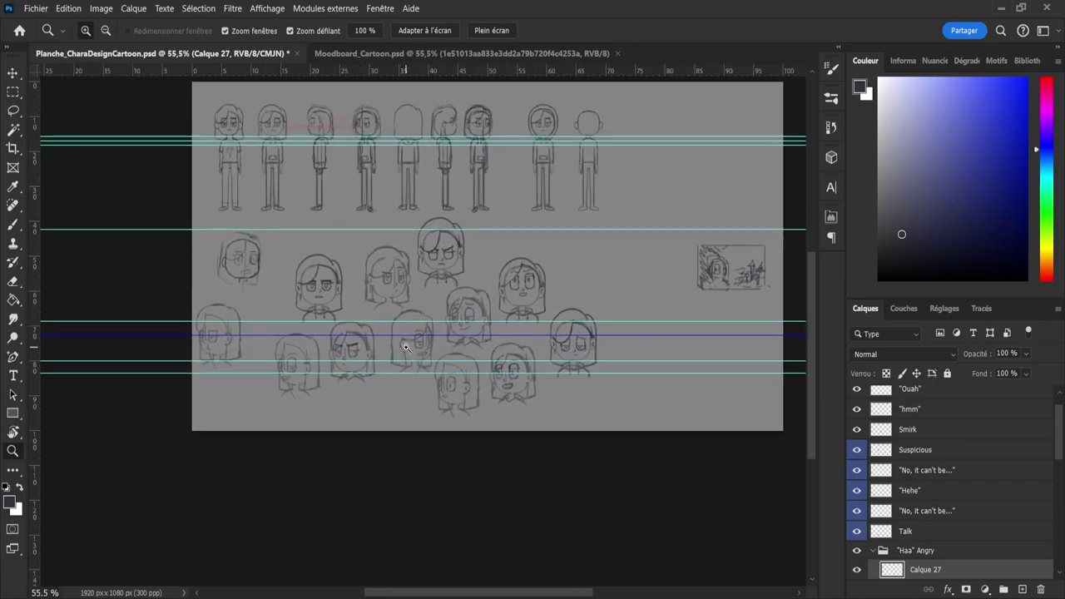
left_click_drag(409, 400, 431, 399)
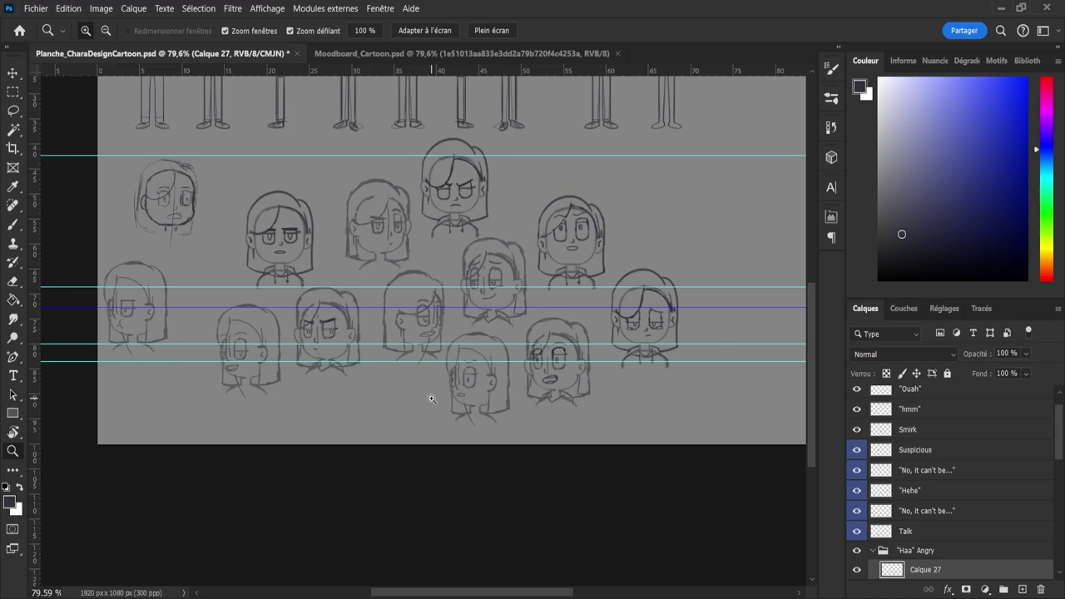
key("ctrl+s")
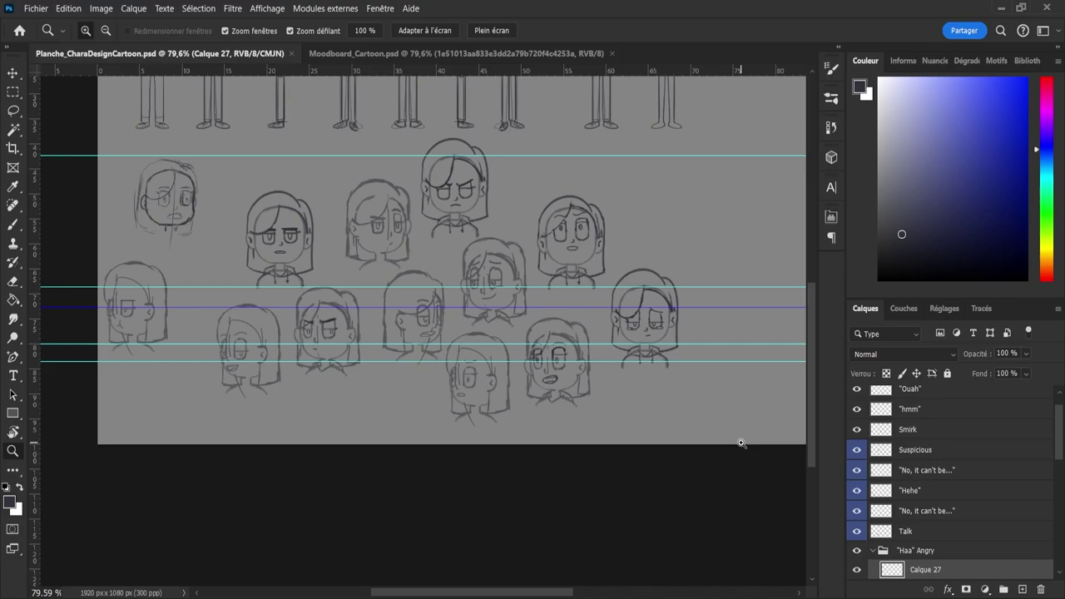
- Select the short mouth line of the sad head, shift it slightly left below the nose, and save the document
left_click(724, 356)
key("l")
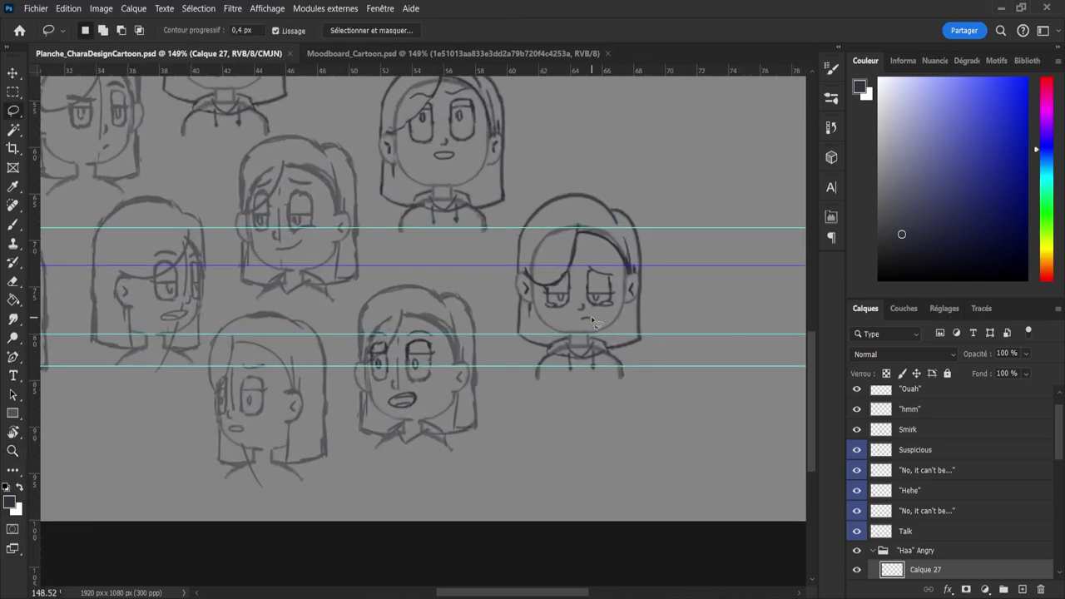
key("shift")
left_click_drag(583, 314, 591, 318)
key("ctrl+t")
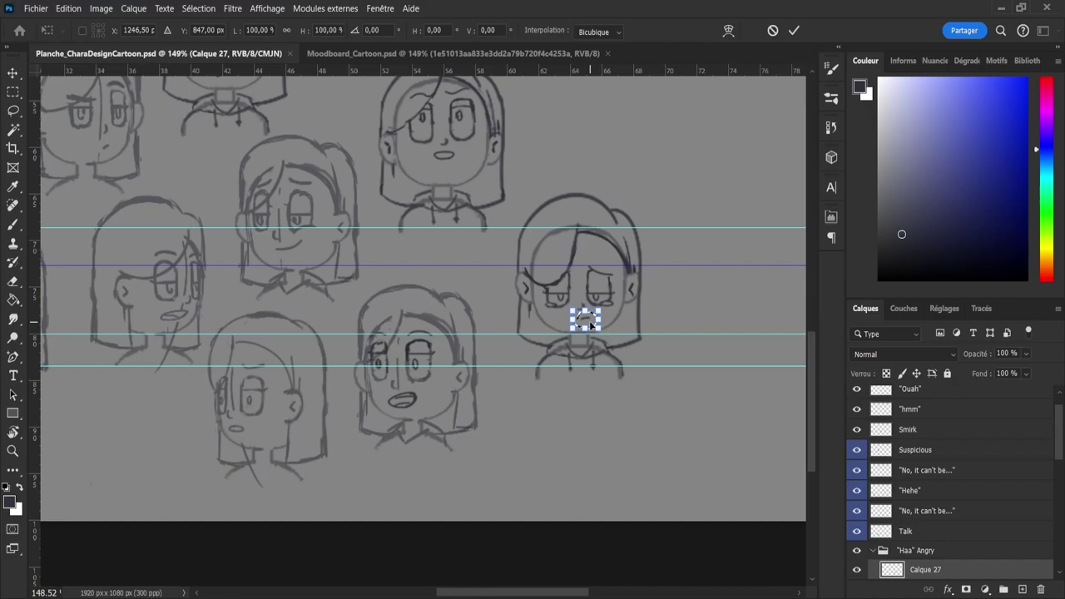
key("shift+h")
left_click_drag(588, 321, 573, 320)
key("Return")
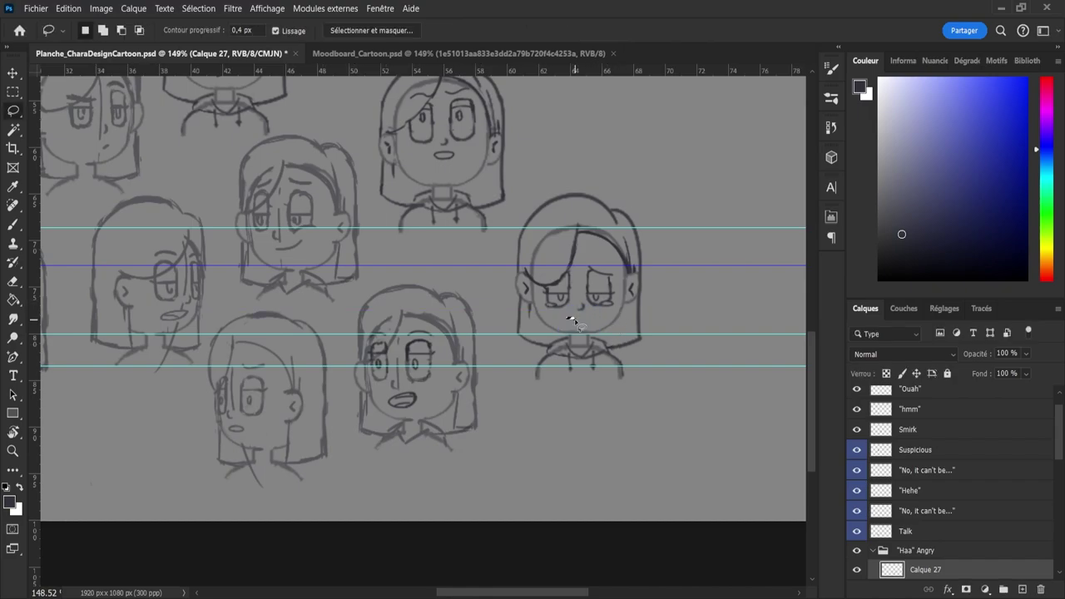
key("ctrl+space")
left_click_drag(652, 317, 582, 317)
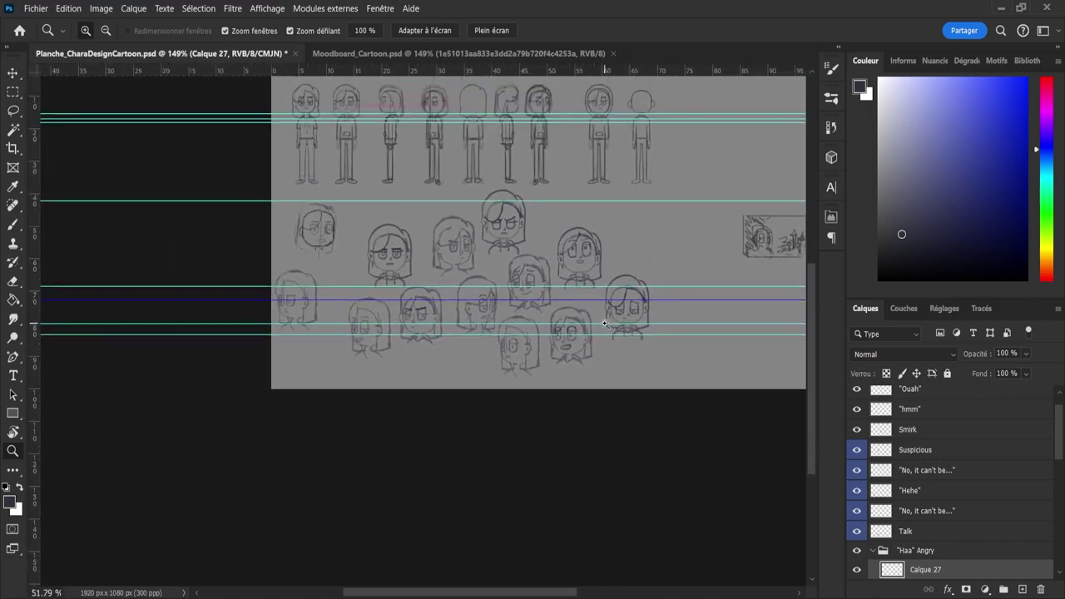
mouse_move(603, 238)
left_mouse_down()
mouse_move(630, 241)
mouse_move(638, 255)
left_mouse_up()
key("ctrl+s")
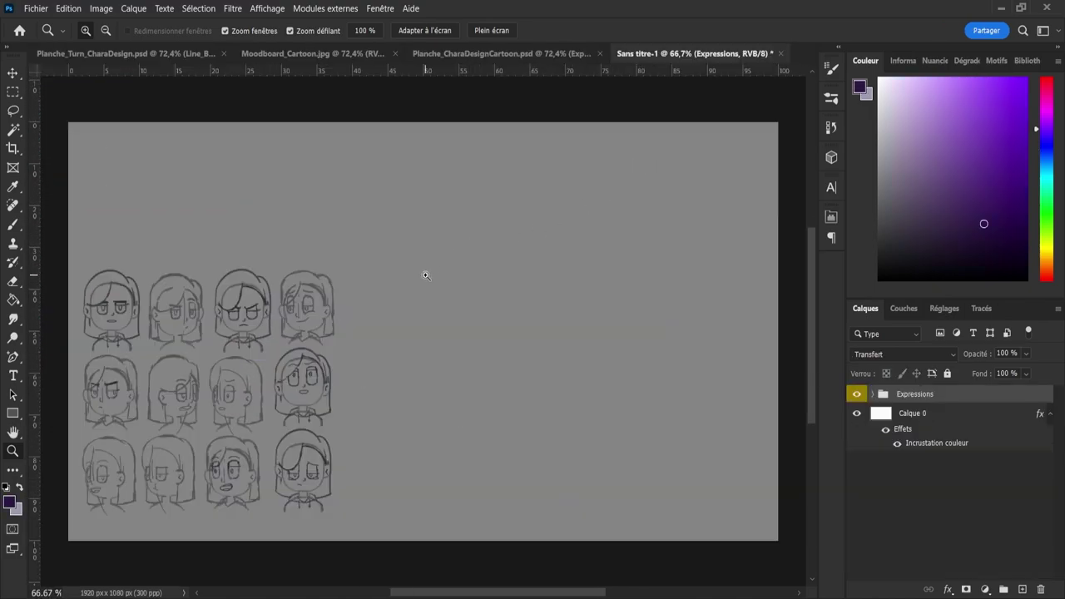
- Move the Expressions group toward the middle of the canvas and scale it to about 164% so the heads fill its height
key("ctrl+t")
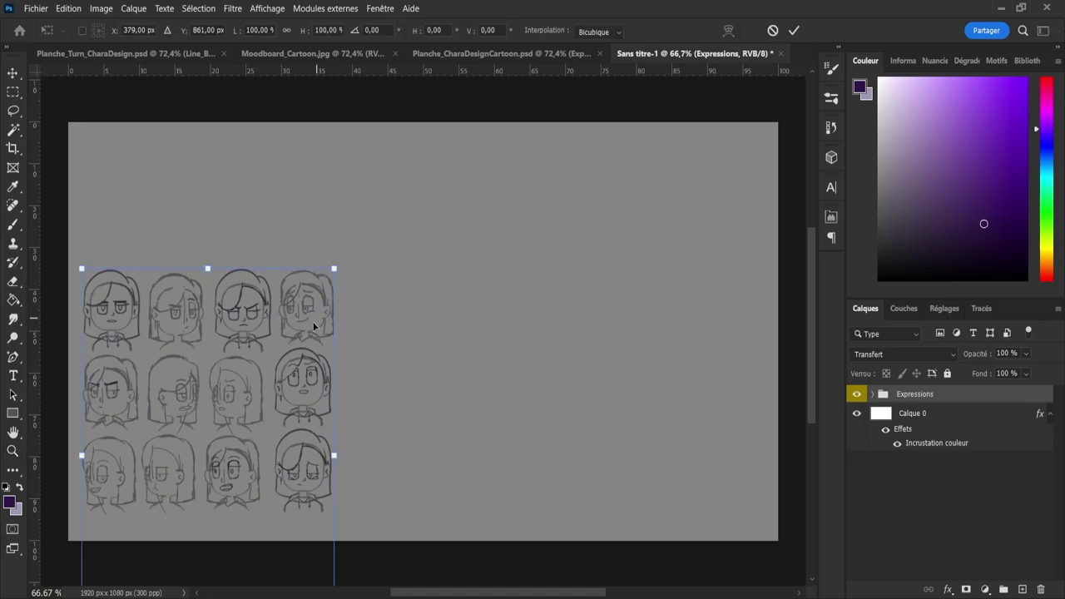
left_click_drag(318, 331, 517, 208)
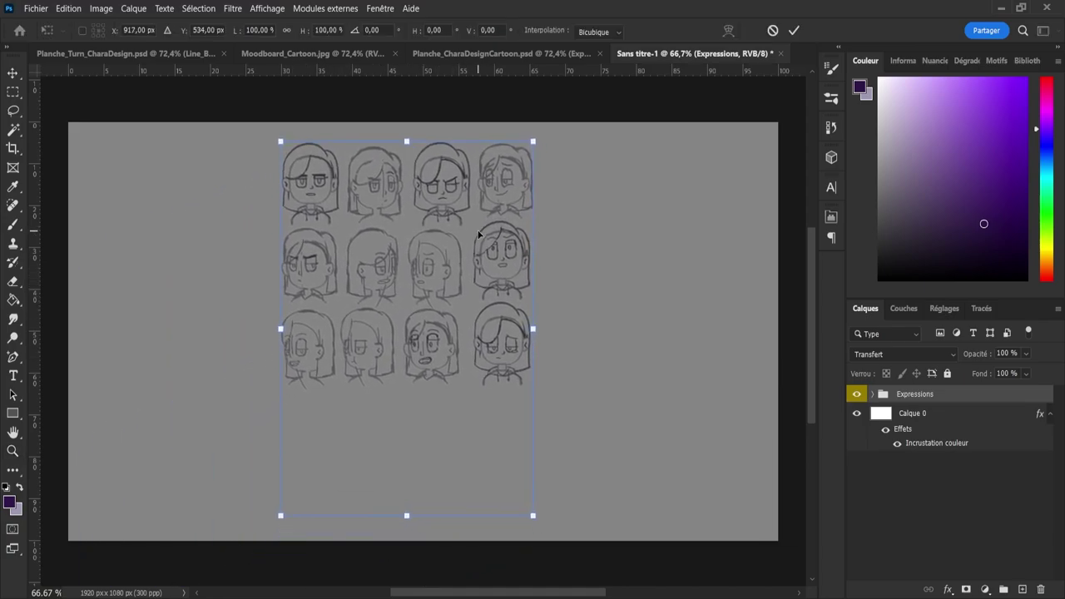
left_click_drag(406, 516, 397, 336)
left_click_drag(811, 457, 808, 299)
left_click_drag(460, 377, 458, 360)
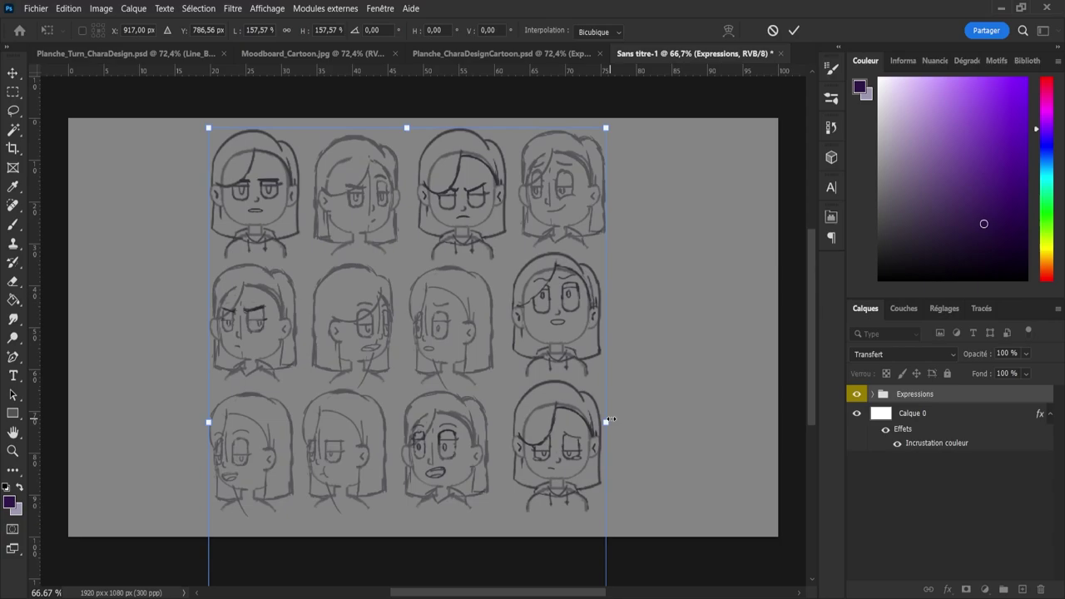
left_click_drag(607, 420, 626, 420)
left_click_drag(554, 368, 554, 375)
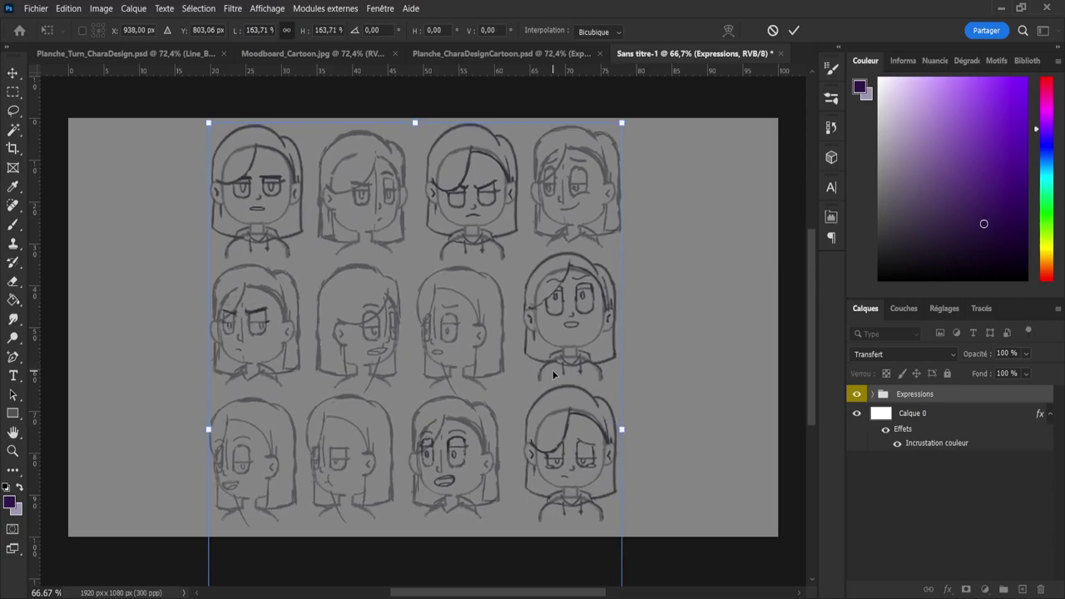
- Nudge the enlarged Expressions group slightly left, apply the transformation, and lower the group's opacity
key("Left")
key("Left")
key("Left")
key("Left")
key("Left")
key("Left")
key("Left")
key("Left")
key("Left")
key("Left")
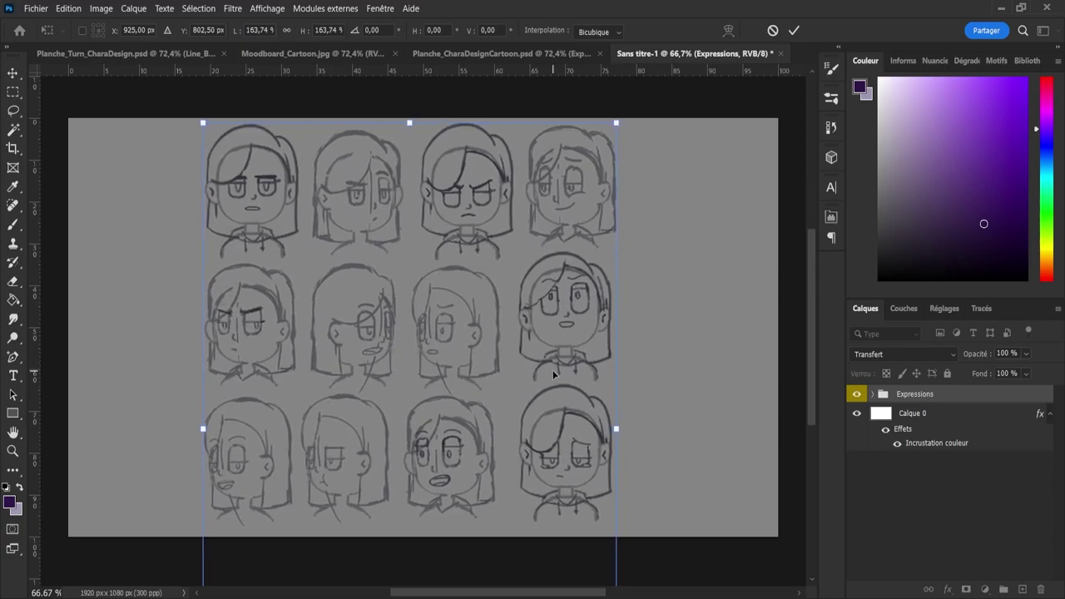
key("Return")
key("z")
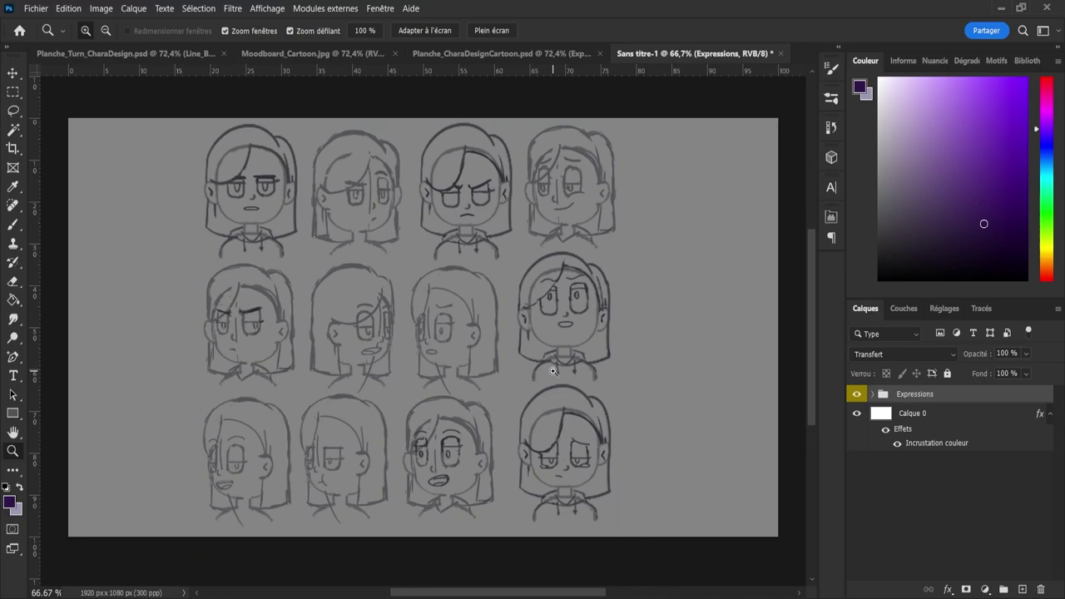
left_click(1025, 354)
left_click_drag(1022, 367, 1022, 367)
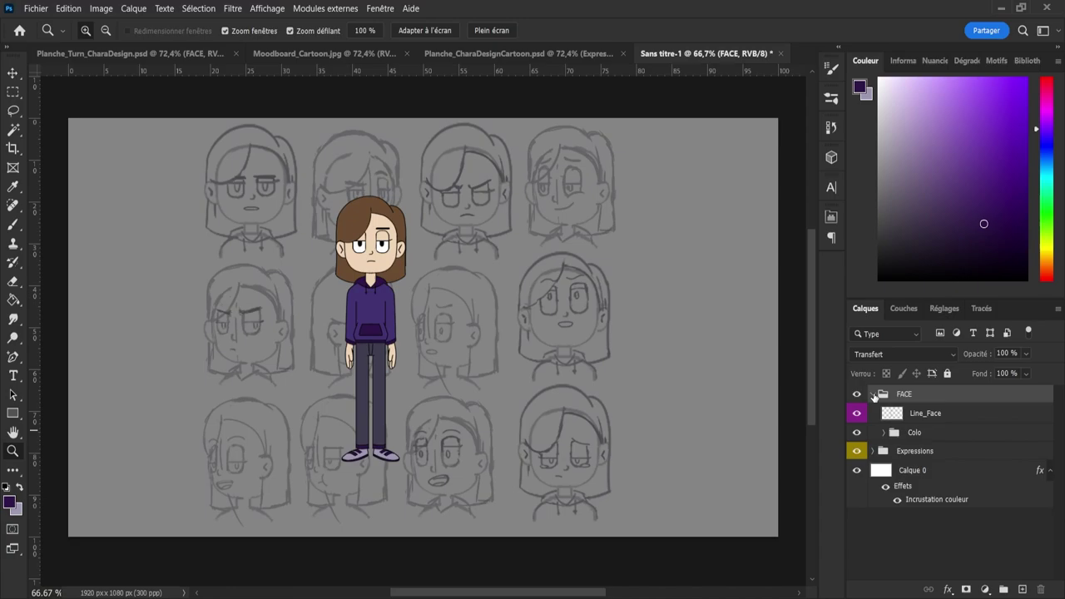
- Set the FACE group's opacity to 54% and try to move the coloured character toward the first sketched head
left_click(873, 397)
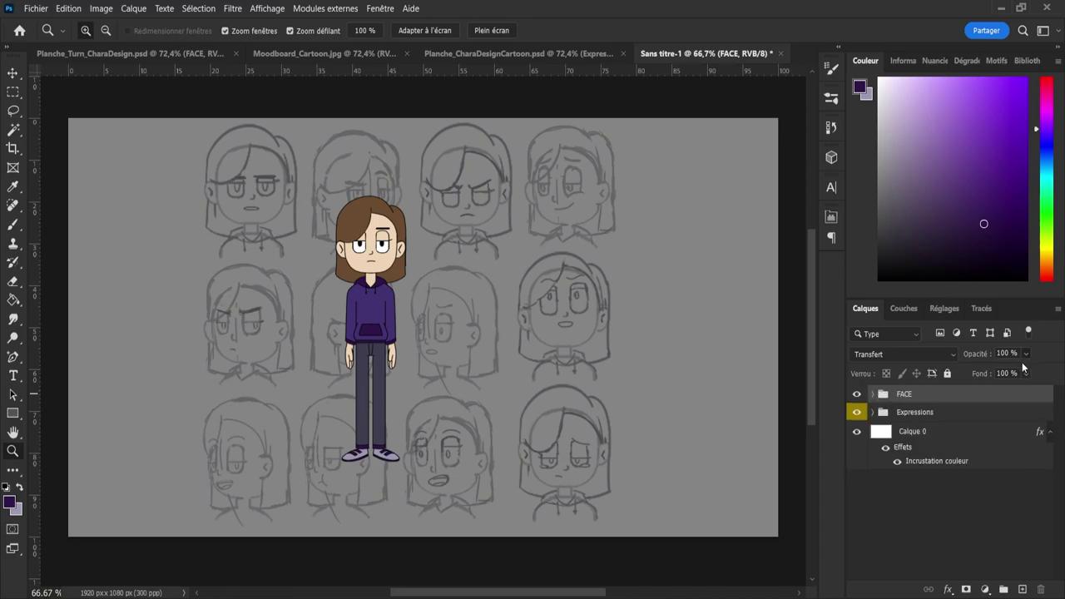
key("5")
key("4")
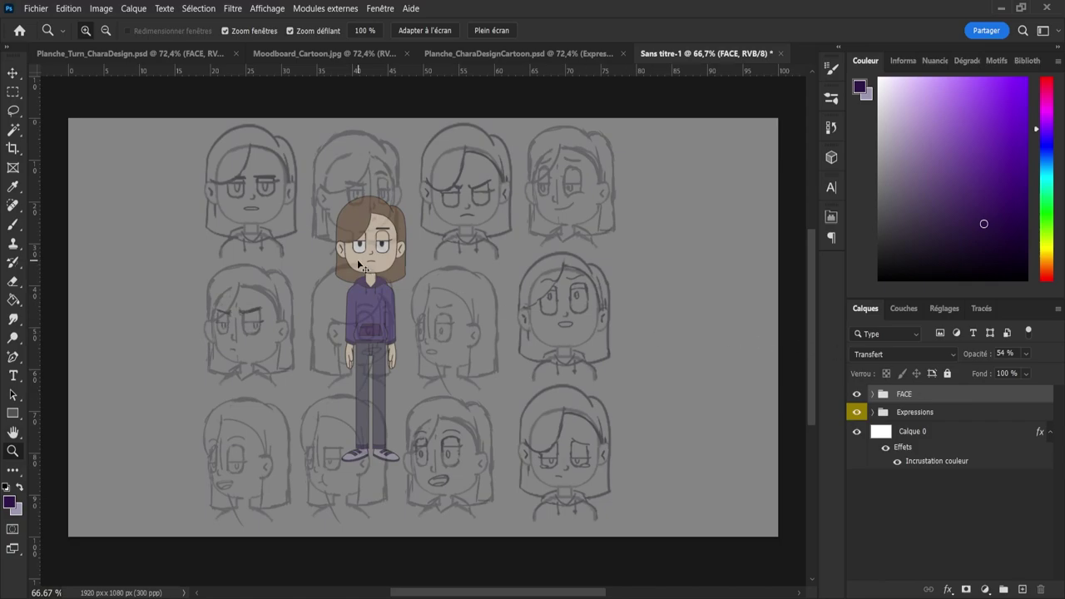
left_click(13, 72)
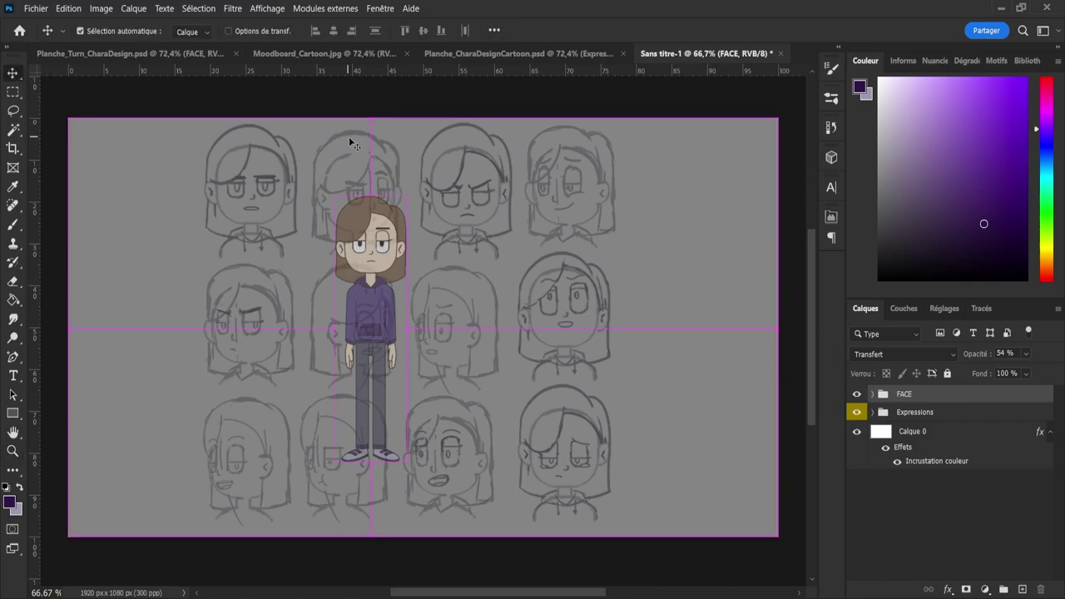
left_click_drag(374, 283, 303, 283)
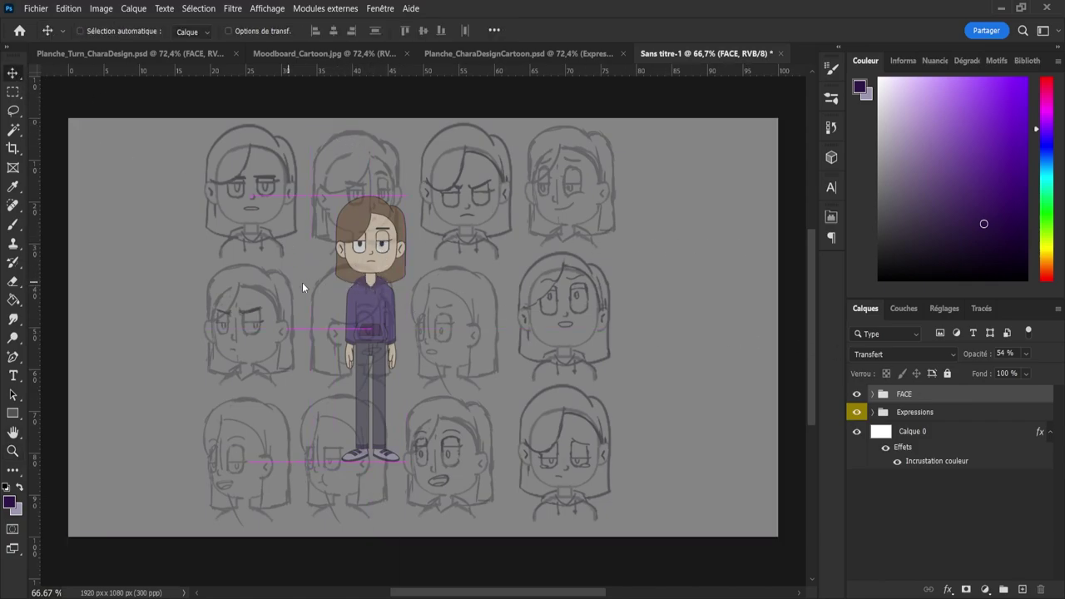
- Unlock the colour layers from Shoes through Skin inside the Colo subgroup of FACE
left_click(873, 394)
left_click(883, 432)
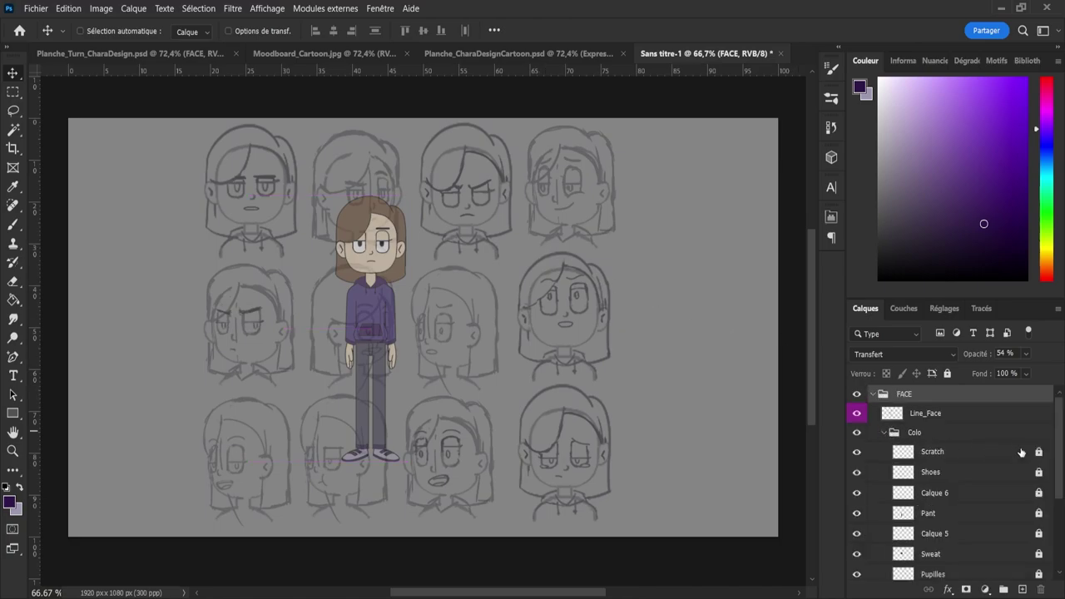
left_click_drag(1056, 465, 1055, 467)
scroll(1055, 472, "down", 1)
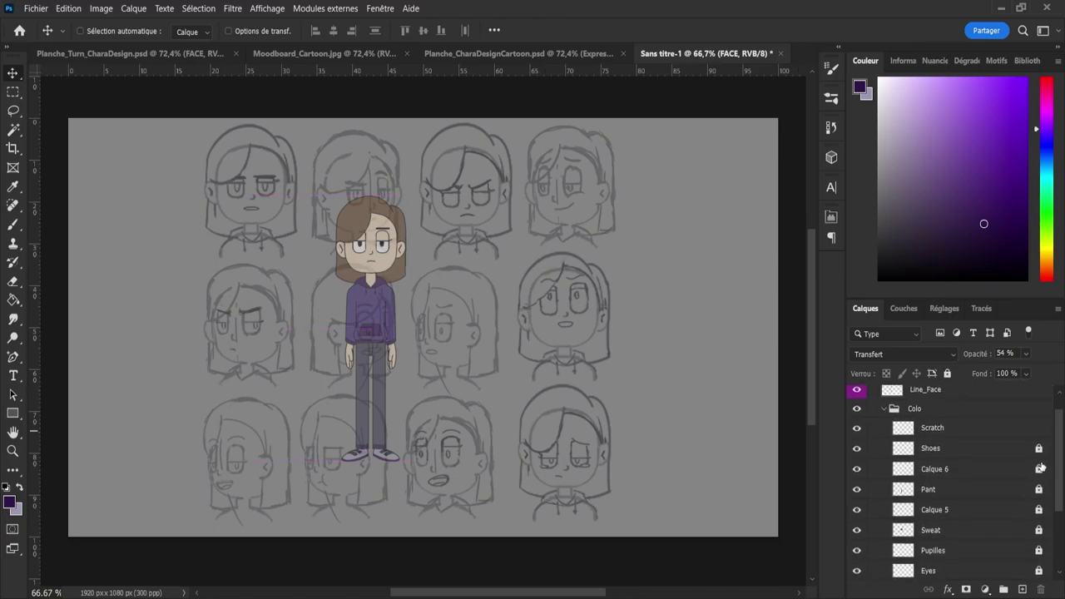
scroll(1036, 441, "down", 1)
left_click(991, 420)
scroll(1029, 451, "down", 3)
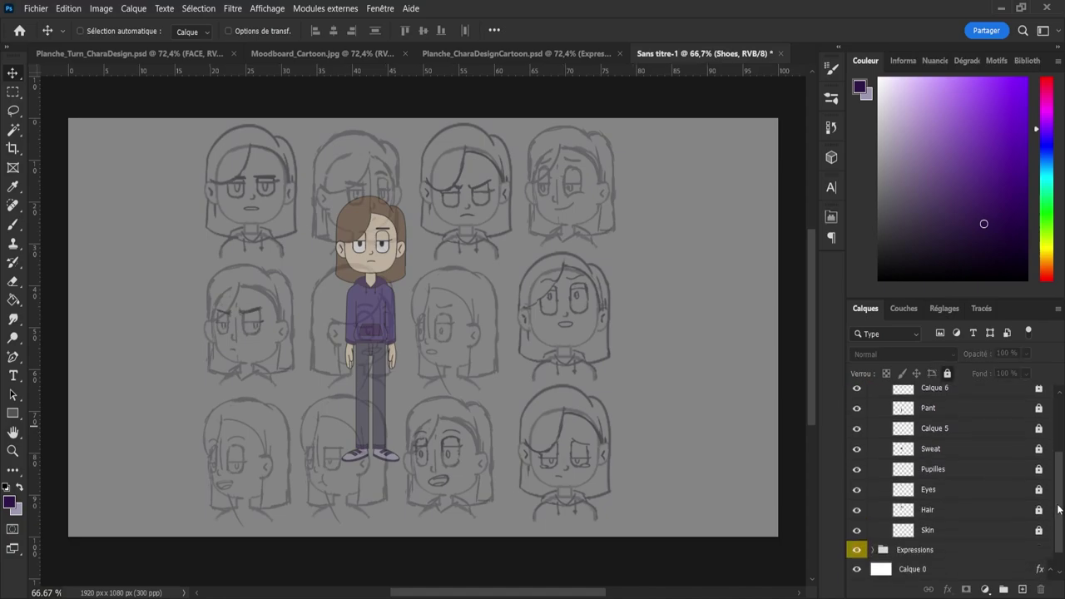
left_click(991, 502, "shift")
left_click(946, 374)
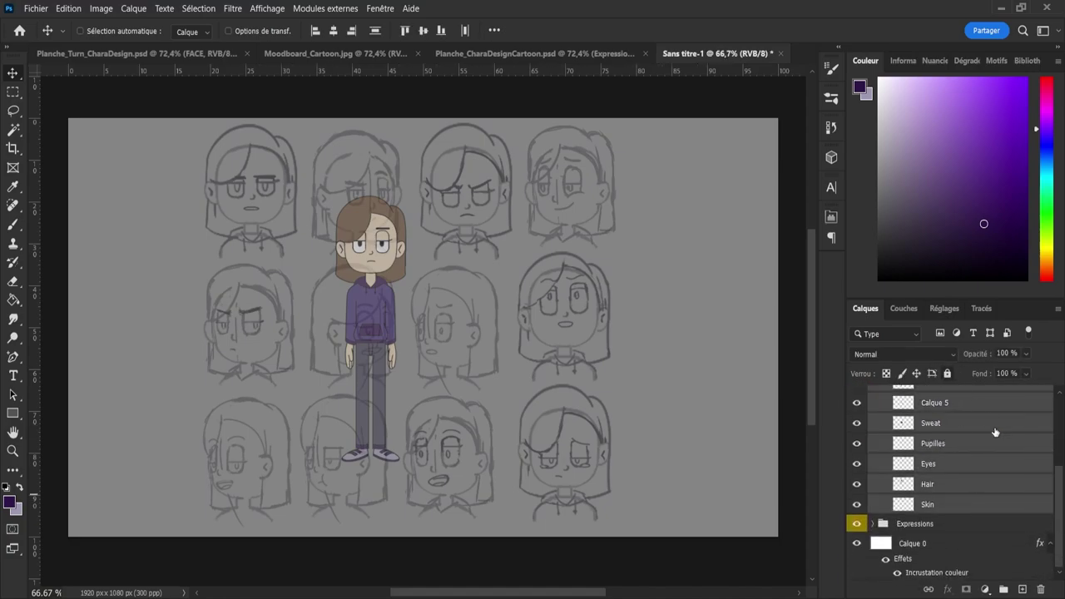
scroll(954, 455, "up", 3)
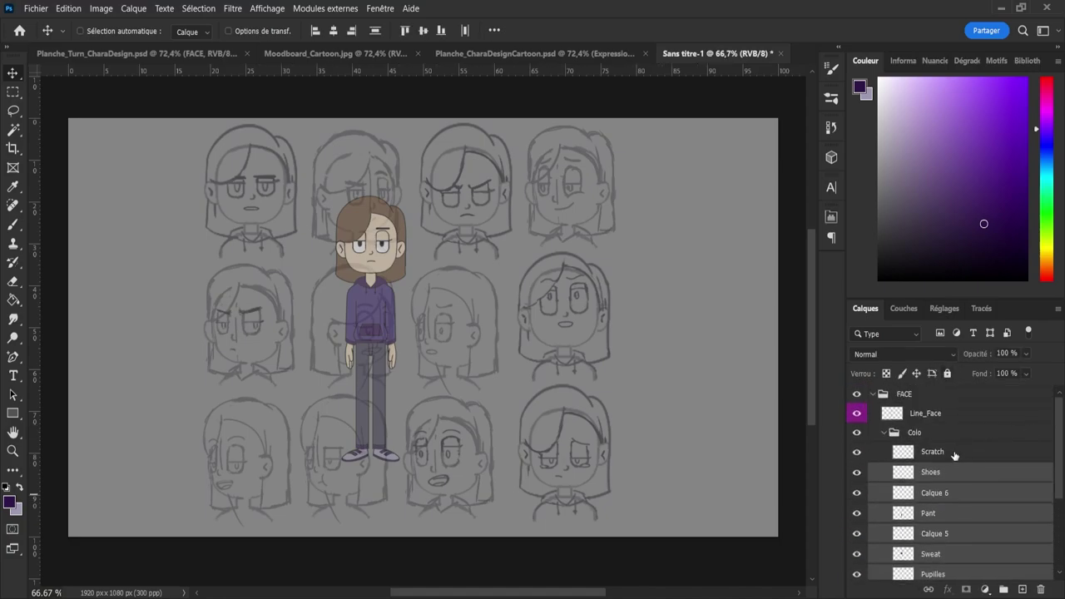
left_click(884, 432)
left_click(873, 394)
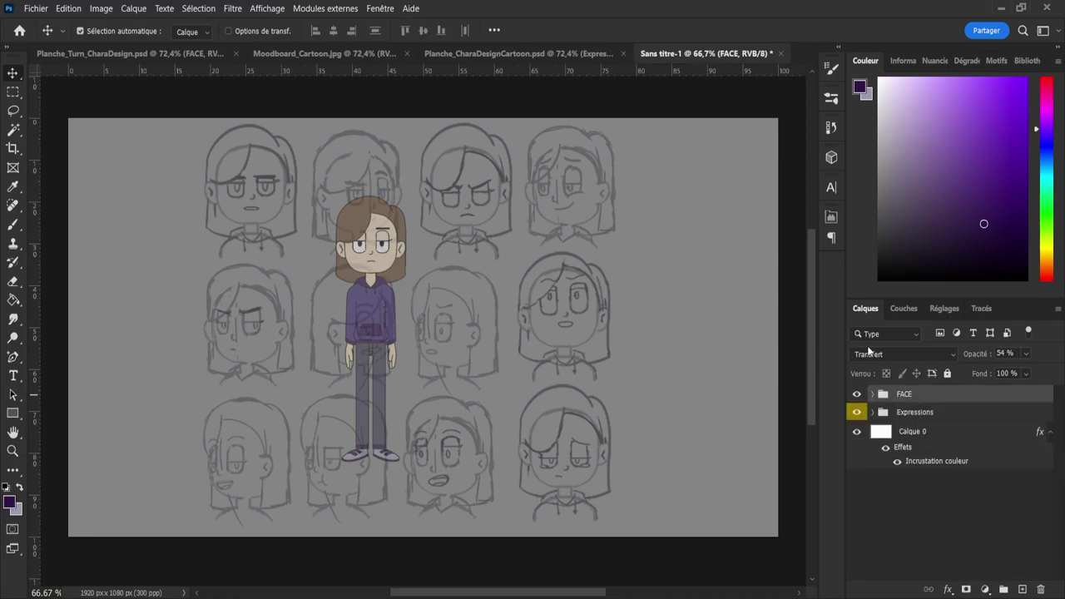
- Fit the FACE group over the first sketched head, scaling it to about 130%, and save the document as Planche_Expressions.psd
key("ctrl+t")
left_click_drag(356, 251, 245, 213)
left_click_drag(248, 402, 248, 445)
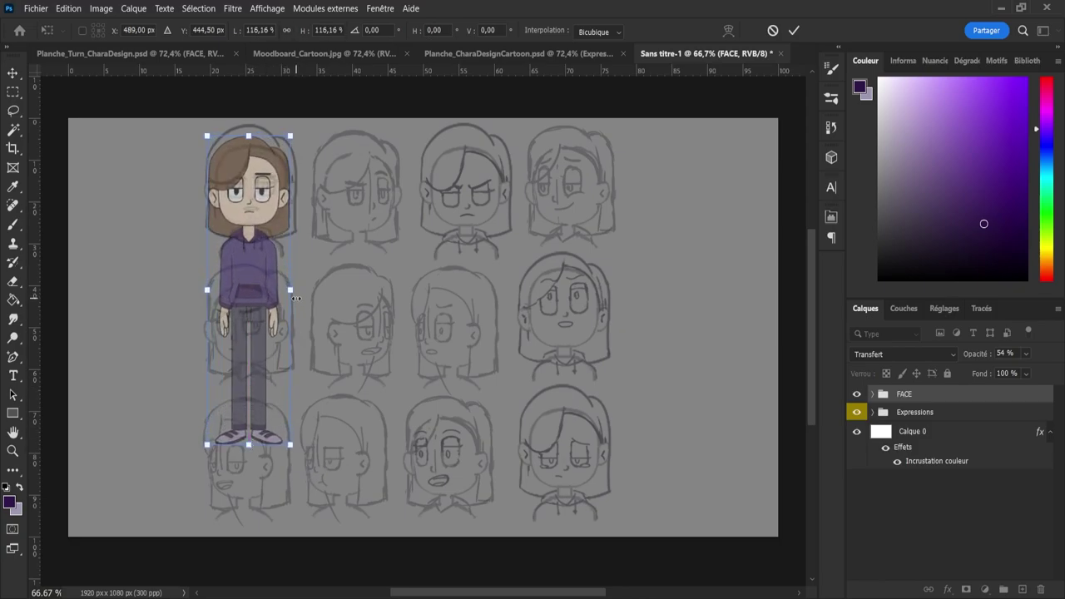
left_click_drag(295, 298, 298, 295)
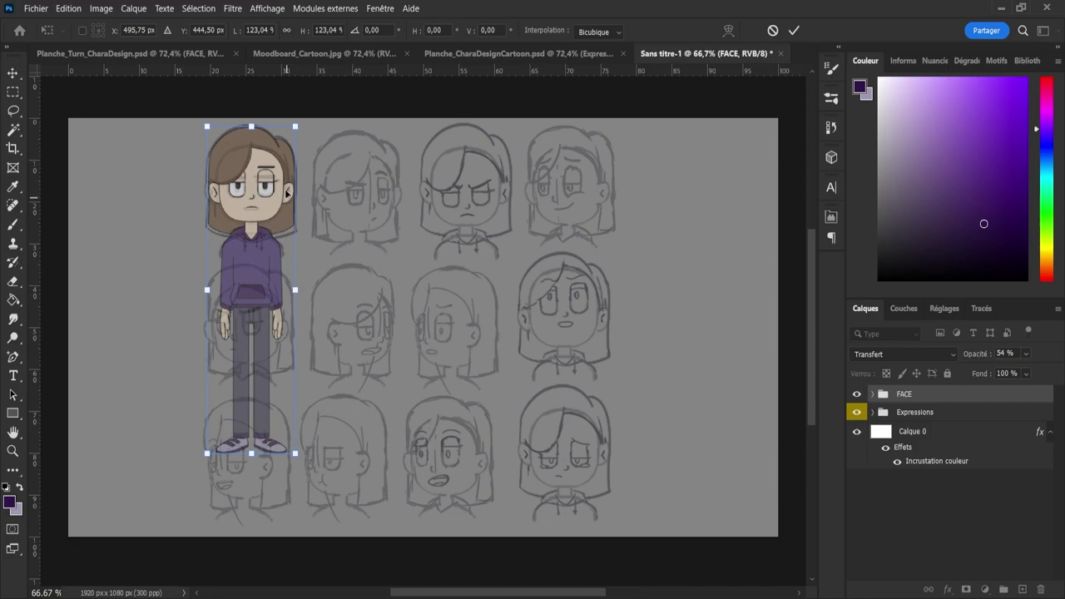
left_click_drag(263, 122, 265, 119)
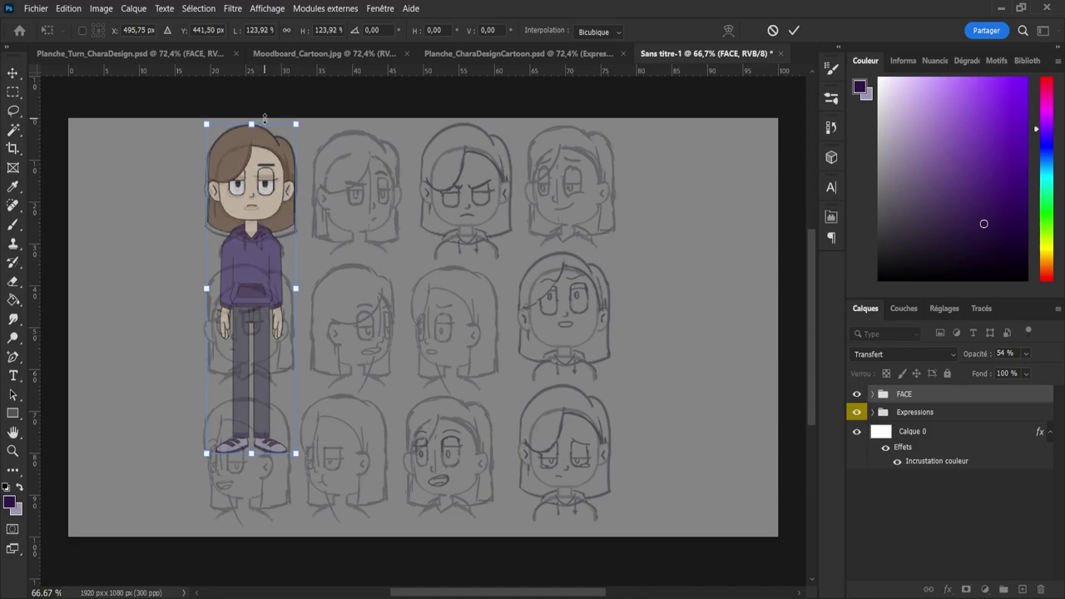
left_click_drag(253, 455, 248, 473)
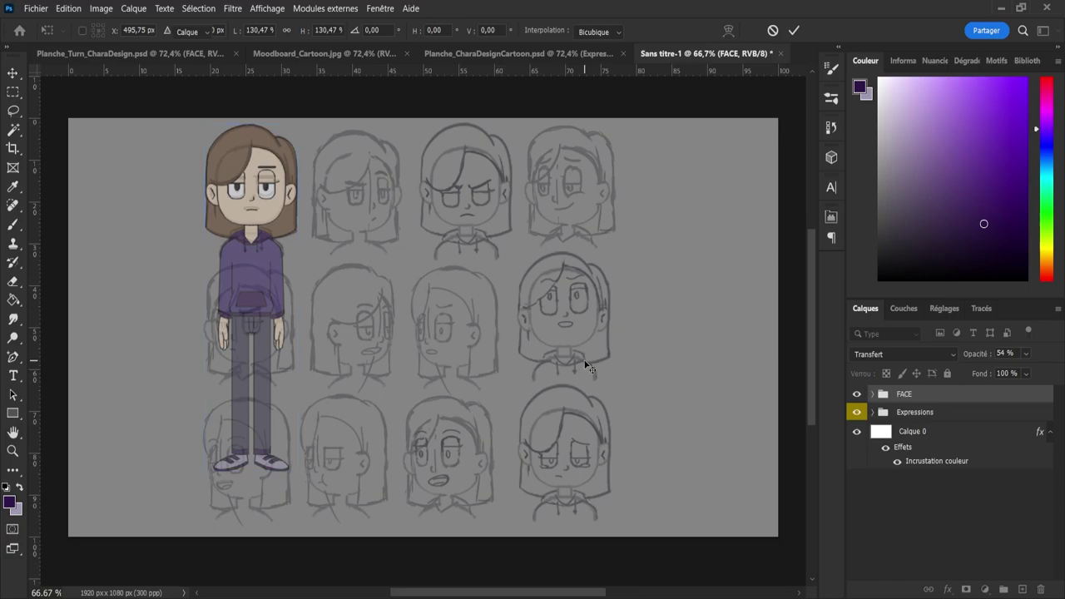
key("Return")
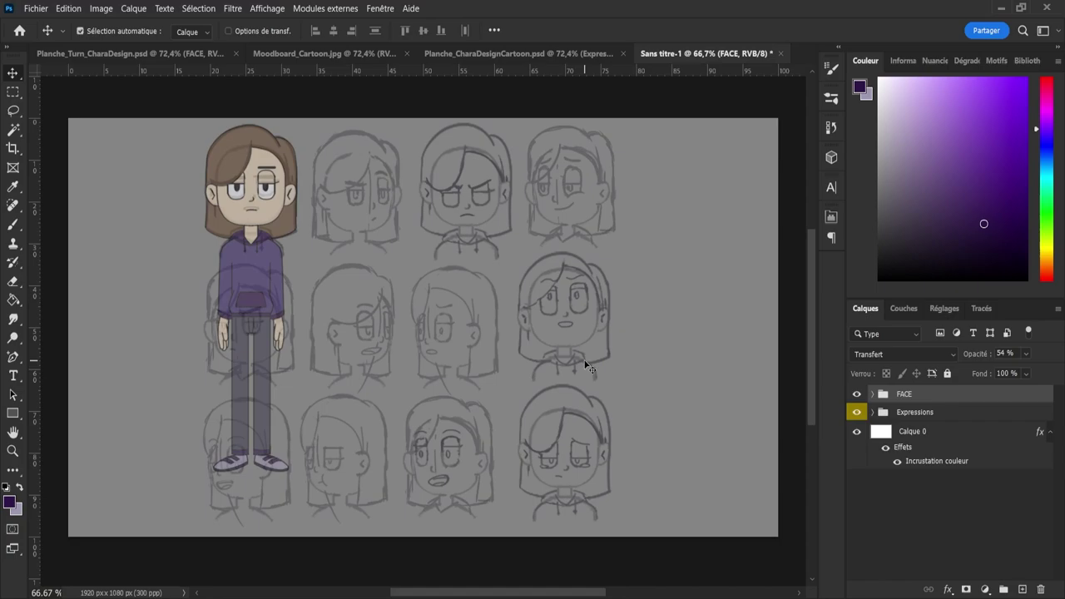
key("ctrl+s")
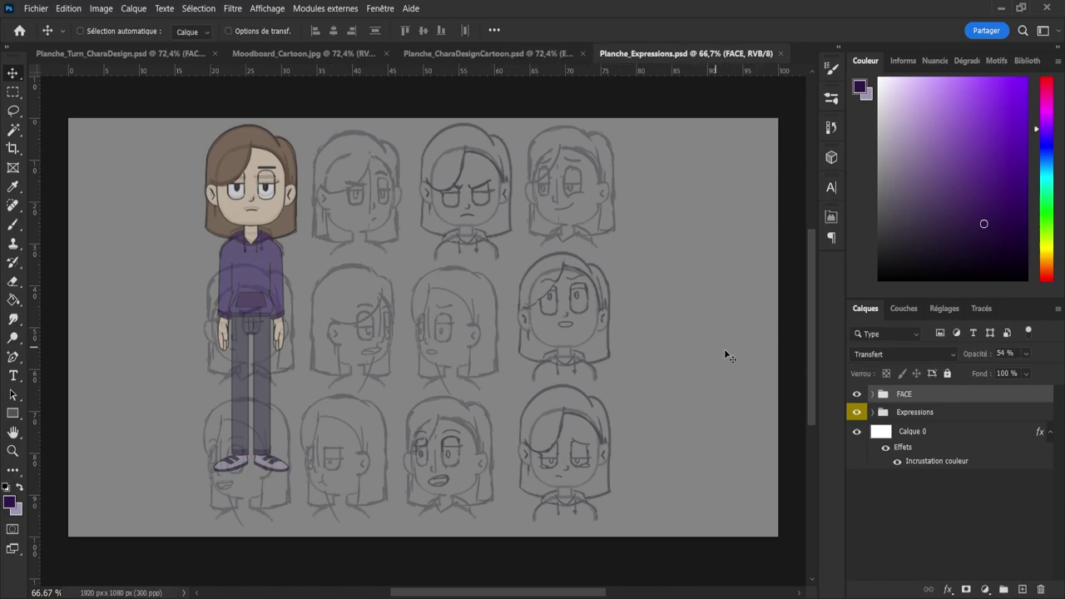
- Hide the Colo subgroup and set the Expressions group's opacity to 16% to leave the character's line art standing out
key("z")
left_click_drag(523, 316, 446, 294)
left_click_drag(353, 251, 554, 308)
left_click(873, 394)
left_click(856, 432)
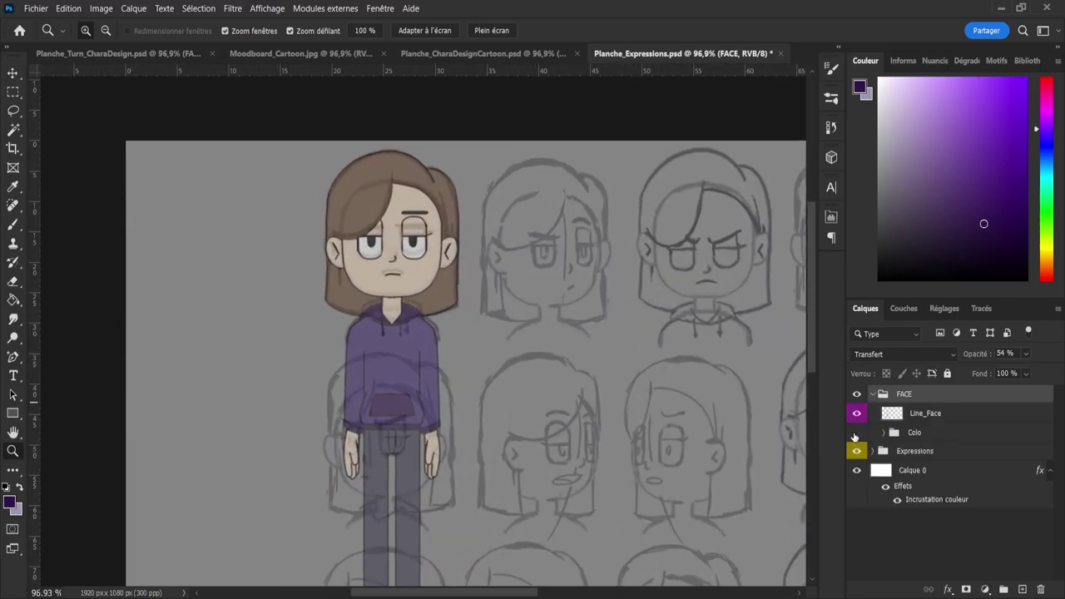
left_click(855, 433)
left_click(920, 415)
left_click(889, 453)
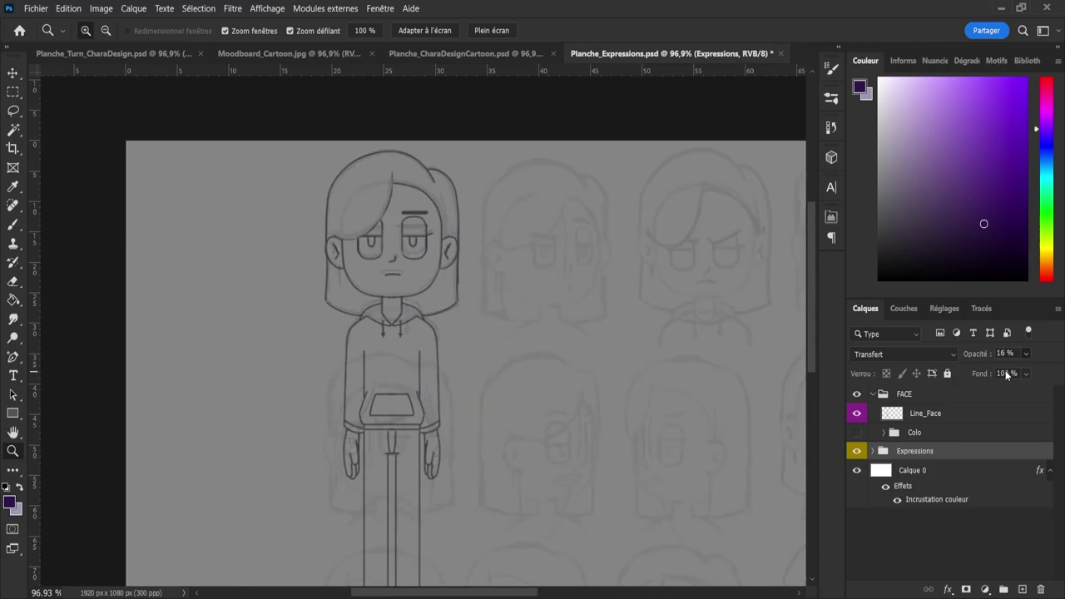
- Erase the character's mouth line on the Line_Face layer
left_click(925, 414)
left_click_drag(350, 212, 425, 206)
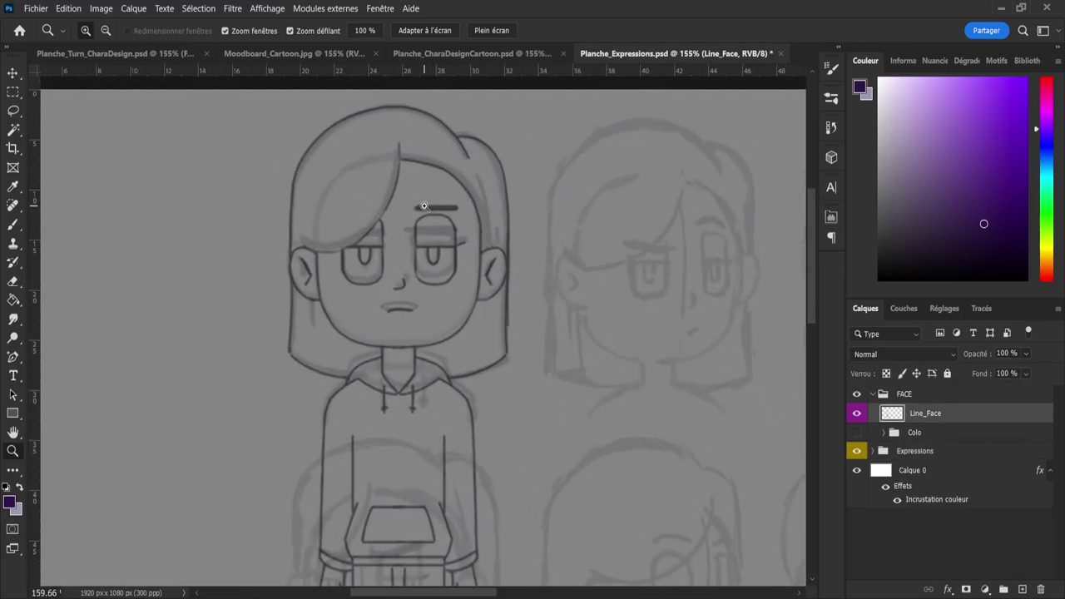
key("l")
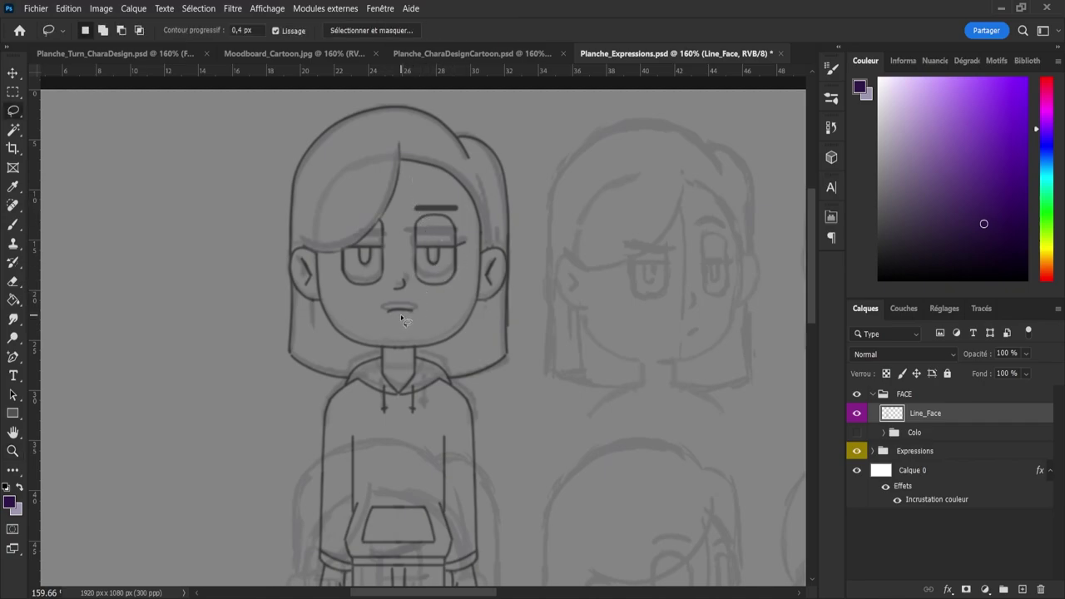
key("e")
left_click_drag(389, 313, 388, 305)
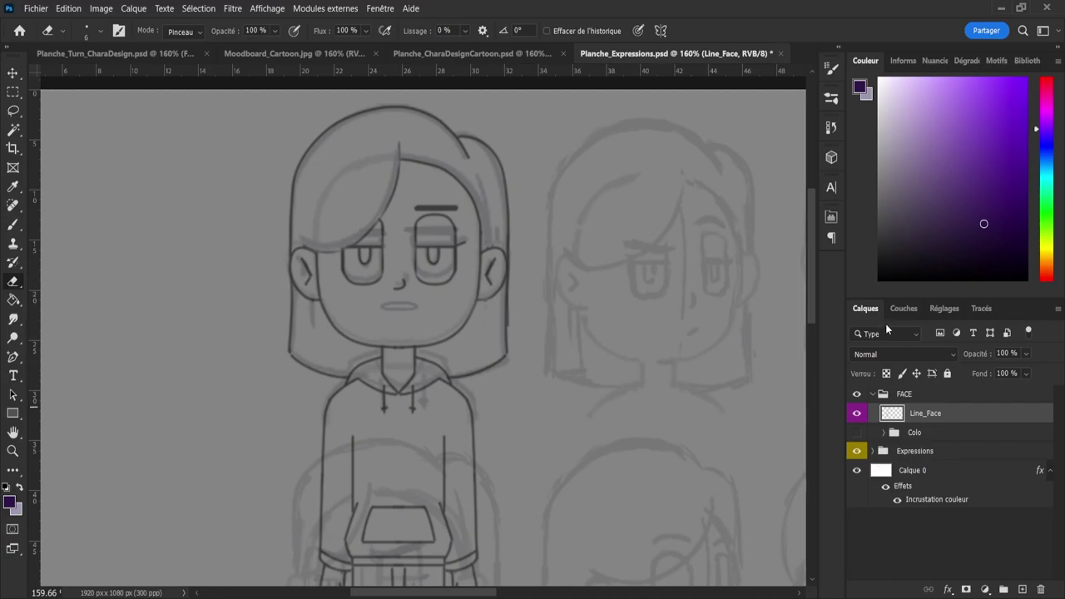
- Set the drawing colour to black and test brush strokes on the empty canvas beside the character, undoing them
key("d")
key("b")
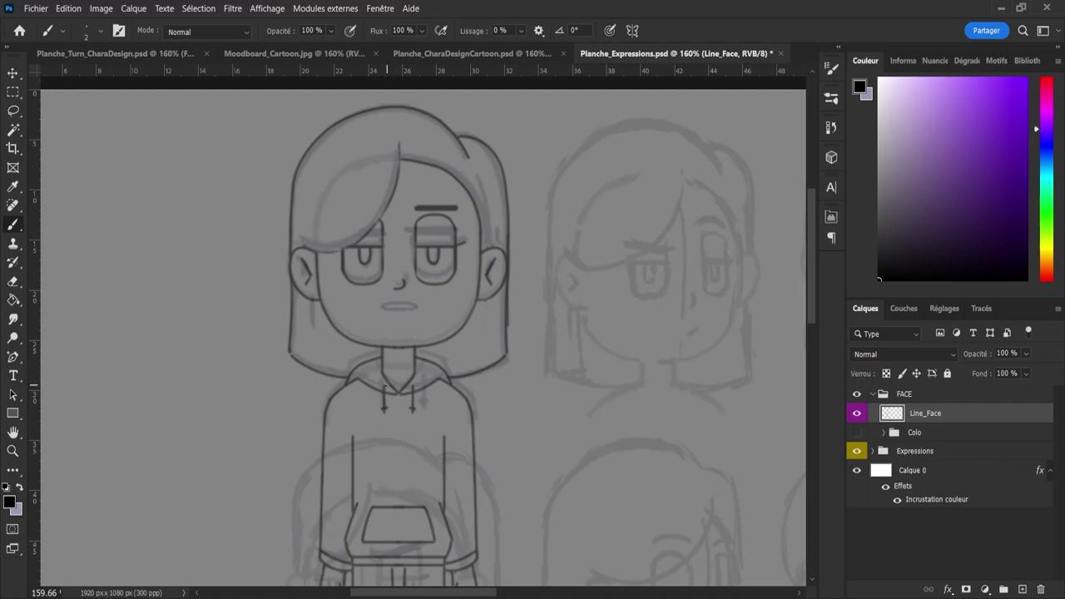
left_click_drag(193, 301, 215, 369)
key("ctrl+z")
left_click_drag(196, 314, 204, 352)
key("ctrl+z")
key("ctrl+z")
- Move the vertical symmetry axis onto the centre line of the character's face
key("ctrl+t")
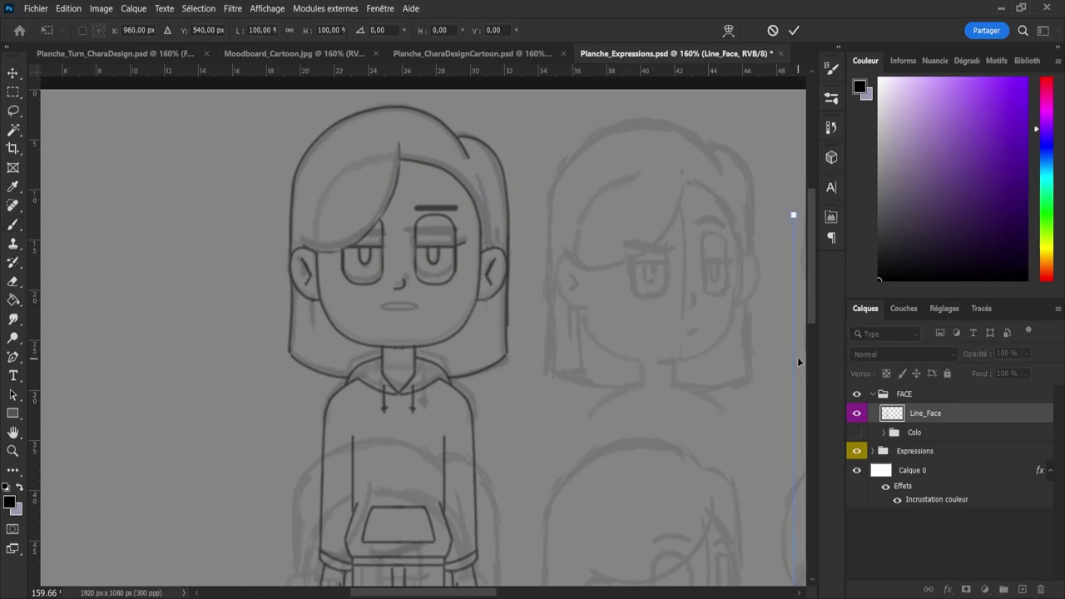
left_click_drag(798, 357, 388, 289)
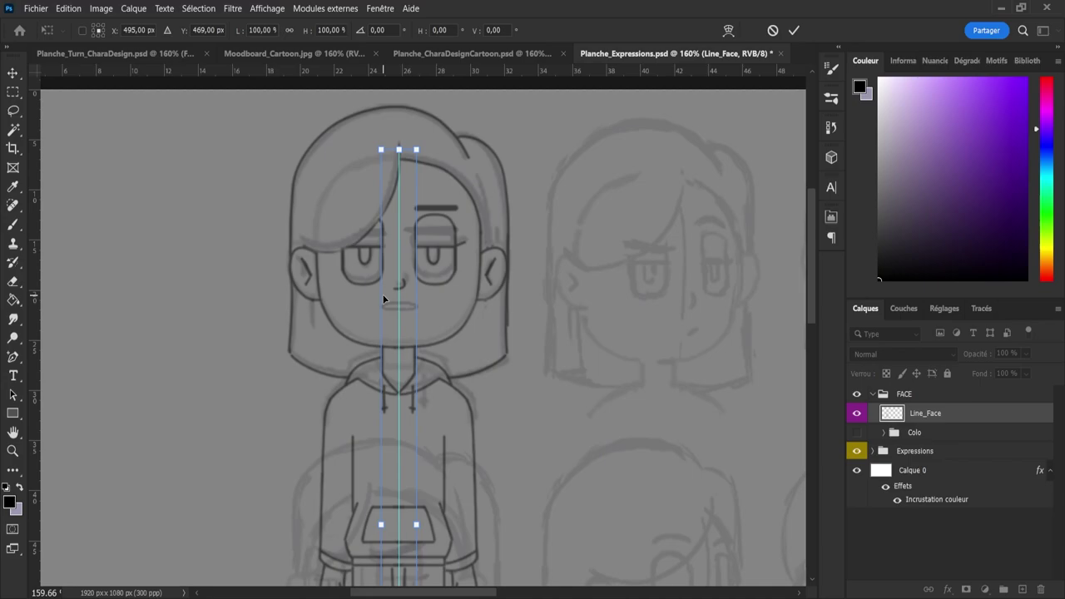
key("Left")
key("Return")
key("b")
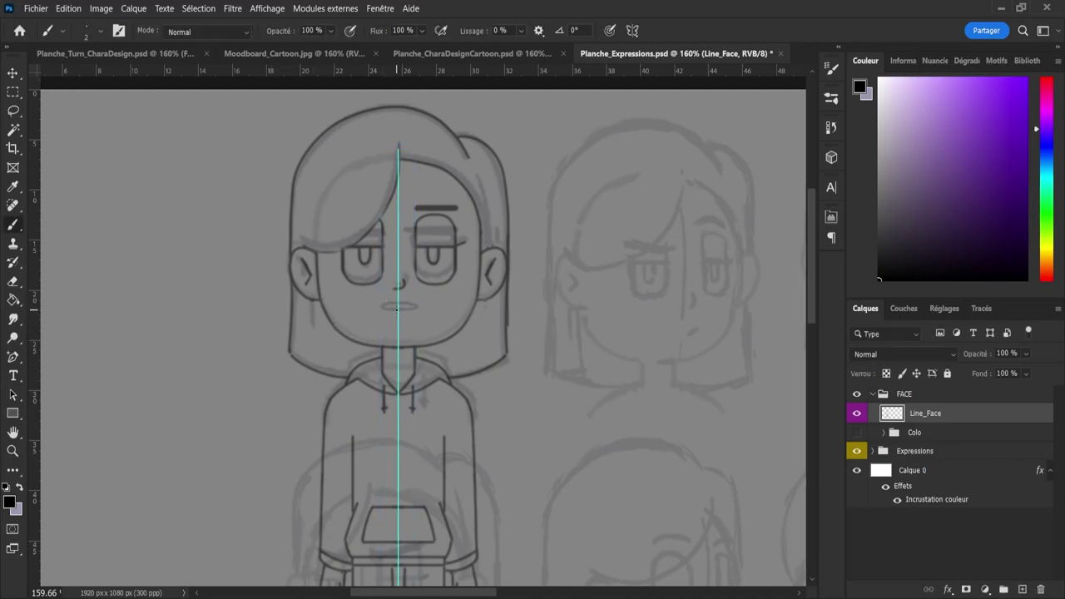
- Draw a thin, flattened oval mouth symmetrically under the nose with the brush on the Line_Face layer
left_click_drag(410, 308, 385, 309)
key("z")
mouse_move(408, 309)
left_mouse_down()
mouse_move(433, 311)
mouse_move(425, 287)
left_mouse_up()
key("e")
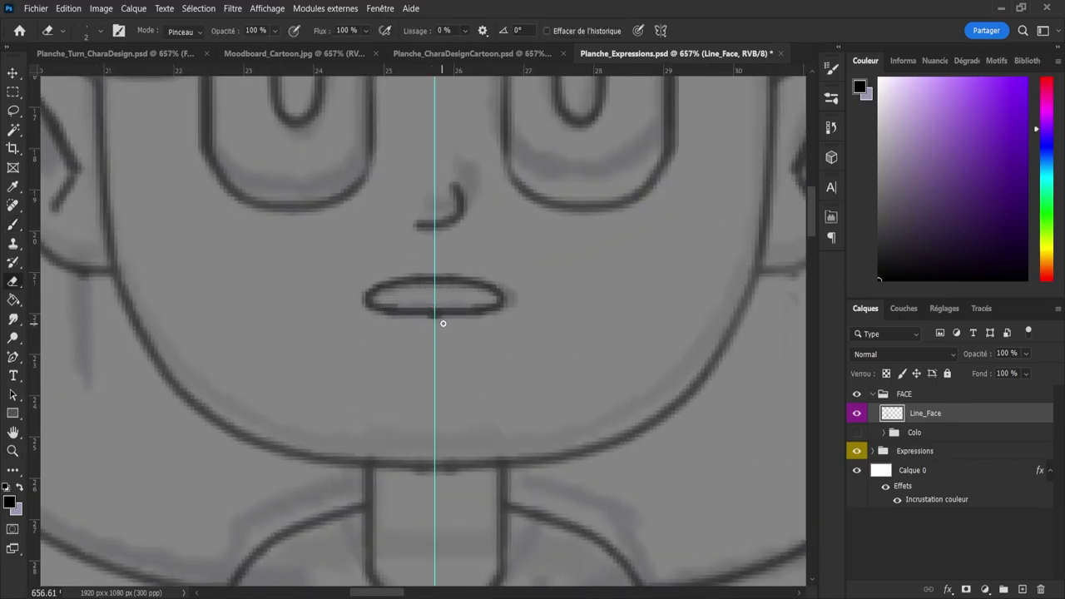
key("z")
left_click(436, 321)
key("b")
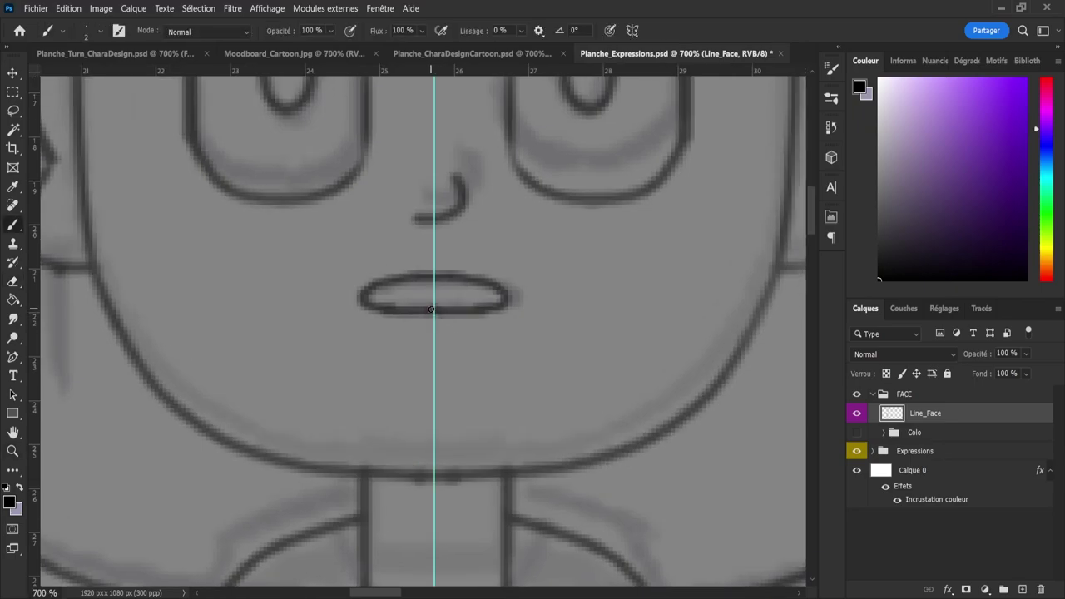
key("z")
mouse_move(447, 314)
left_mouse_down()
mouse_move(358, 324)
mouse_move(470, 332)
mouse_move(457, 299)
left_mouse_up()
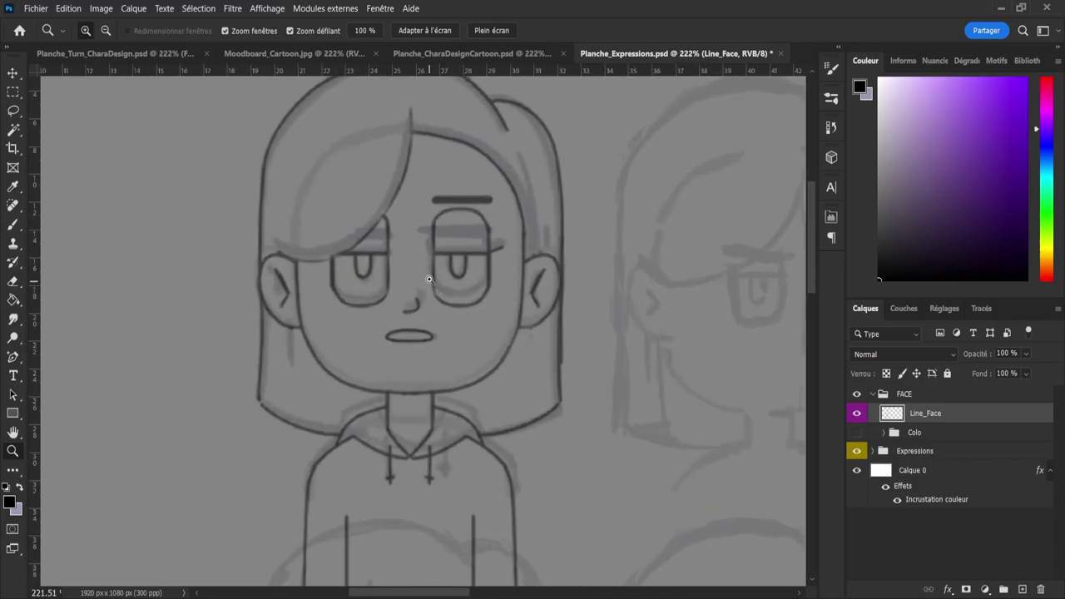
- Hide the symmetry axis, erase the rounded top of the fully visible eye, and redraw it as a straight horizontal line
key("e")
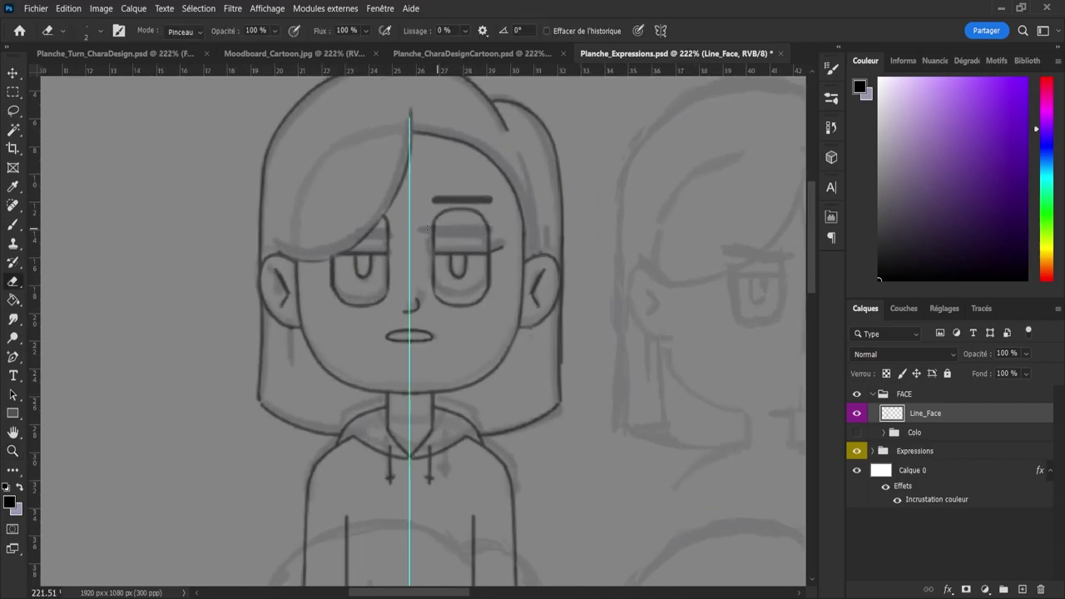
key("bracketright")
key("bracketright")
key("bracketright")
key("ctrl+semicolon")
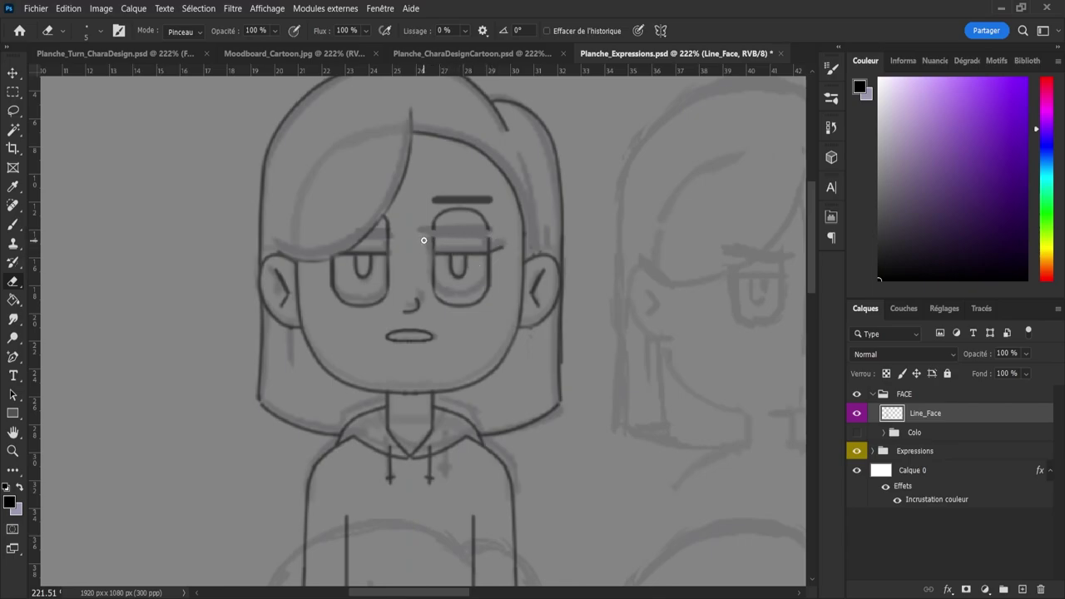
key("bracketright")
key("bracketright")
key("bracketright")
key("bracketright")
key("bracketright")
key("bracketright")
key("b")
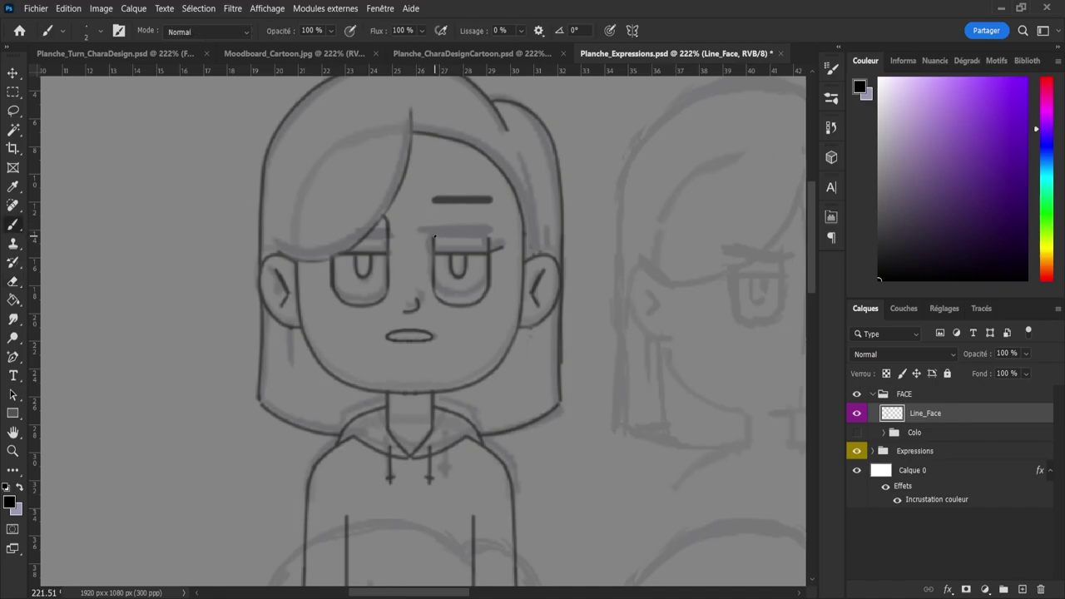
key("ctrl+z")
left_click_drag(434, 237, 473, 240)
- Select the eyebrow above the fully visible eye with the lasso and try lowering it towards the eye
key("l")
mouse_move(433, 213)
left_mouse_down()
mouse_move(427, 197)
mouse_move(496, 195)
mouse_move(491, 221)
mouse_move(435, 216)
mouse_move(463, 226)
mouse_move(463, 209)
mouse_move(464, 226)
left_mouse_up()
key("ctrl+t")
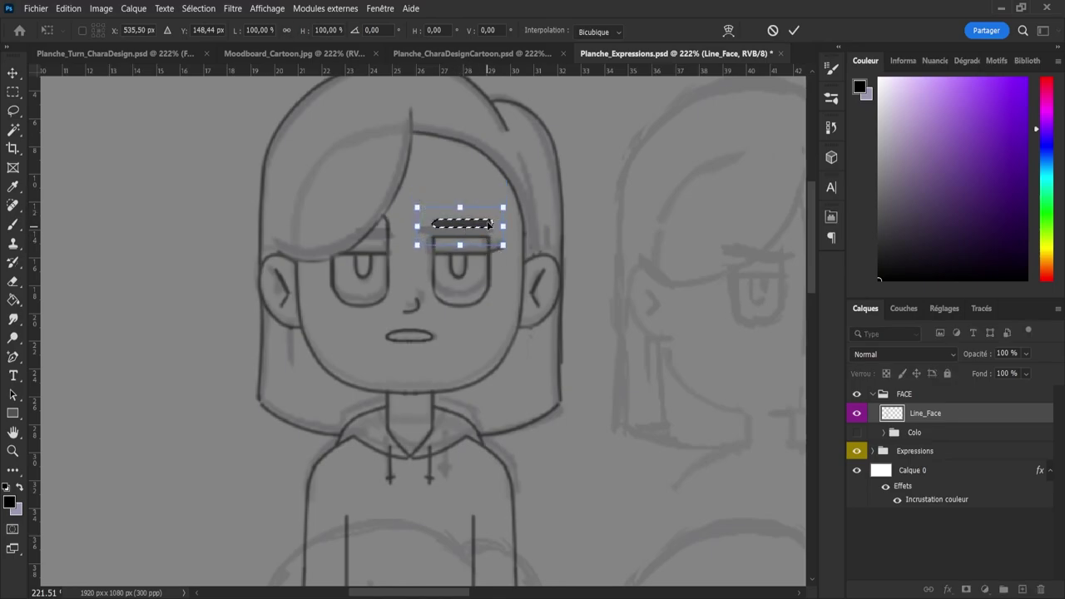
key("Return")
key("ctrl+z")
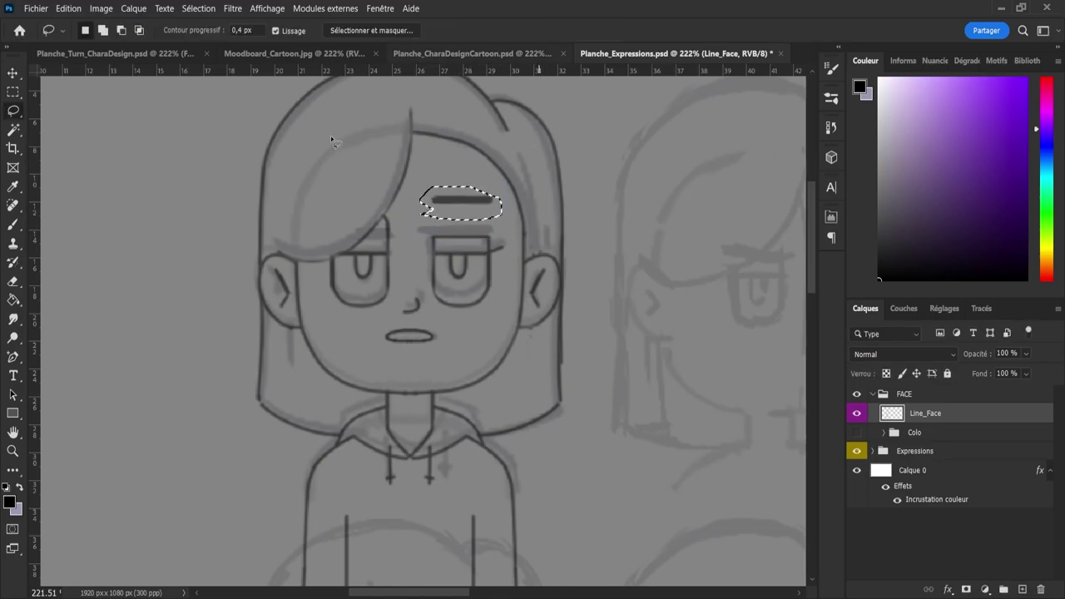
key("ctrl+t")
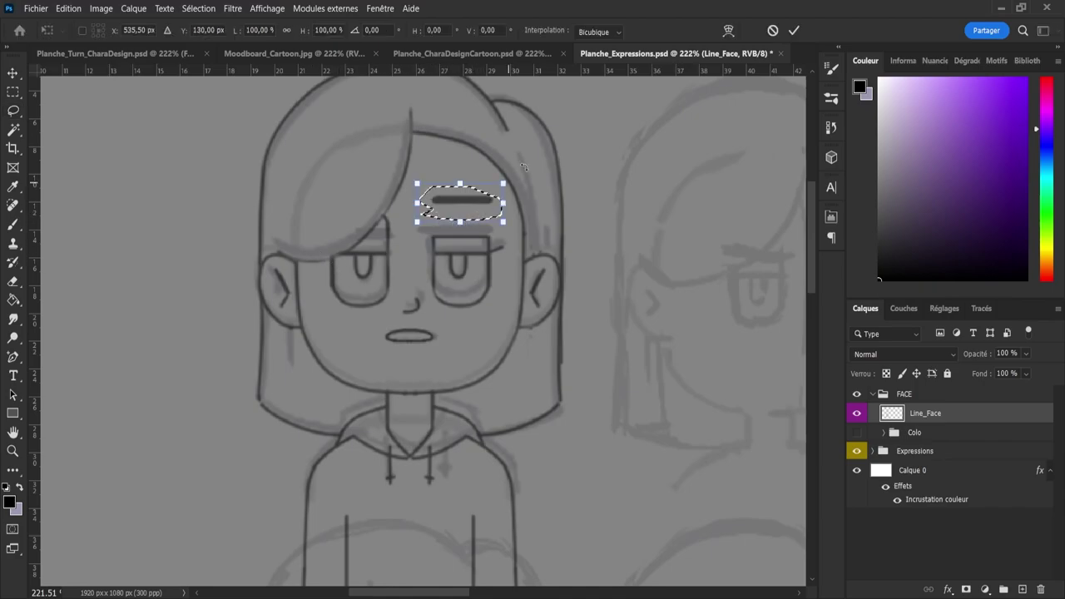
key("Return")
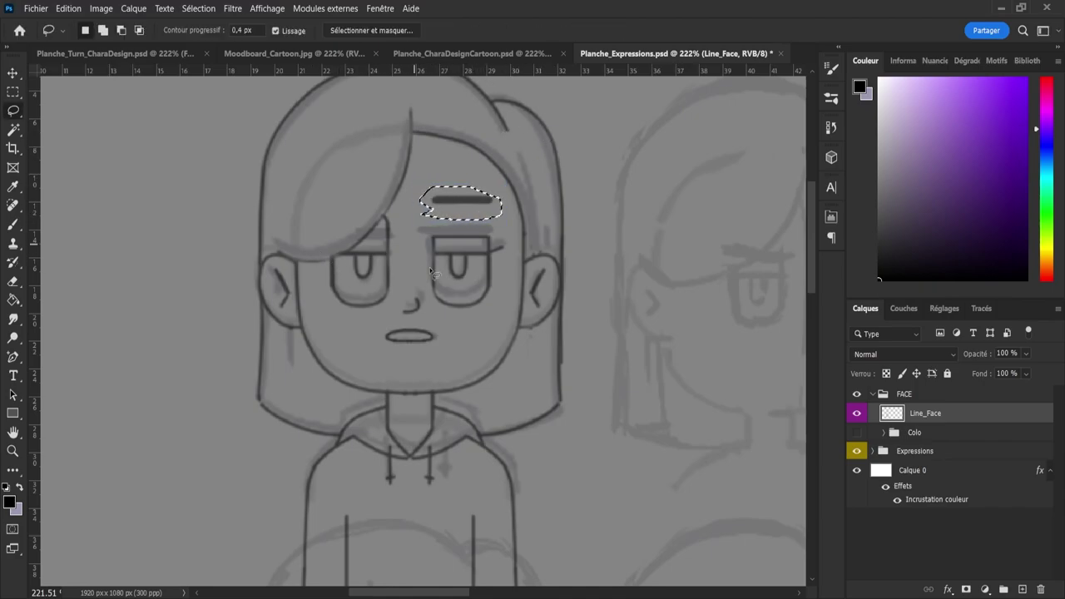
- Try to lower the selected eyebrow onto the eye's flat top, then undo the move
mouse_move(487, 202)
left_mouse_down("shift")
mouse_move(499, 203)
mouse_move(498, 218)
mouse_move(454, 206)
mouse_move(454, 227)
left_mouse_up("shift")
key("ctrl+t")
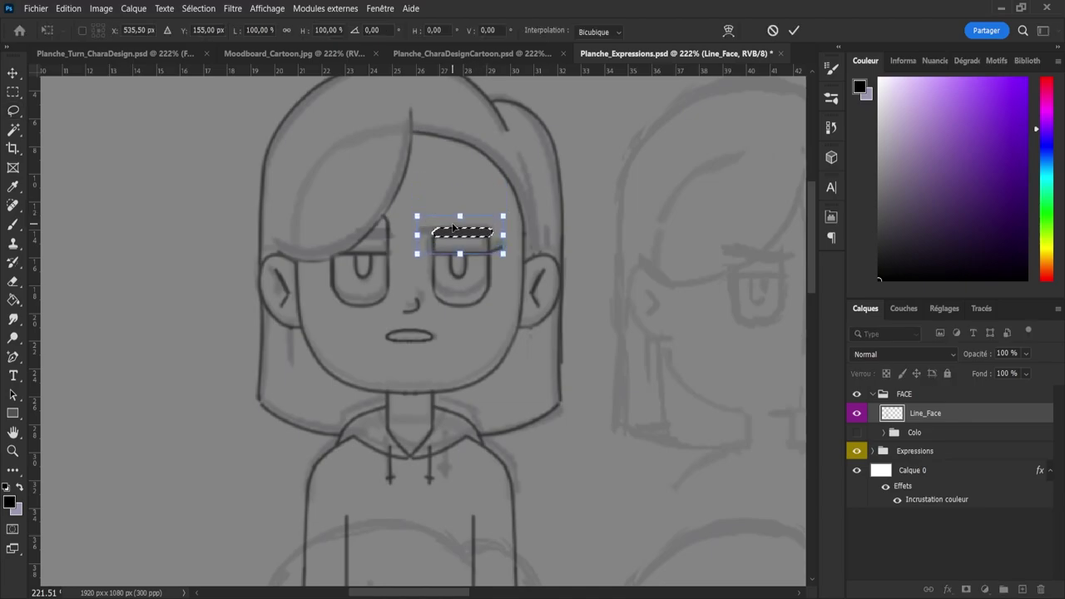
key("Down")
key("Return")
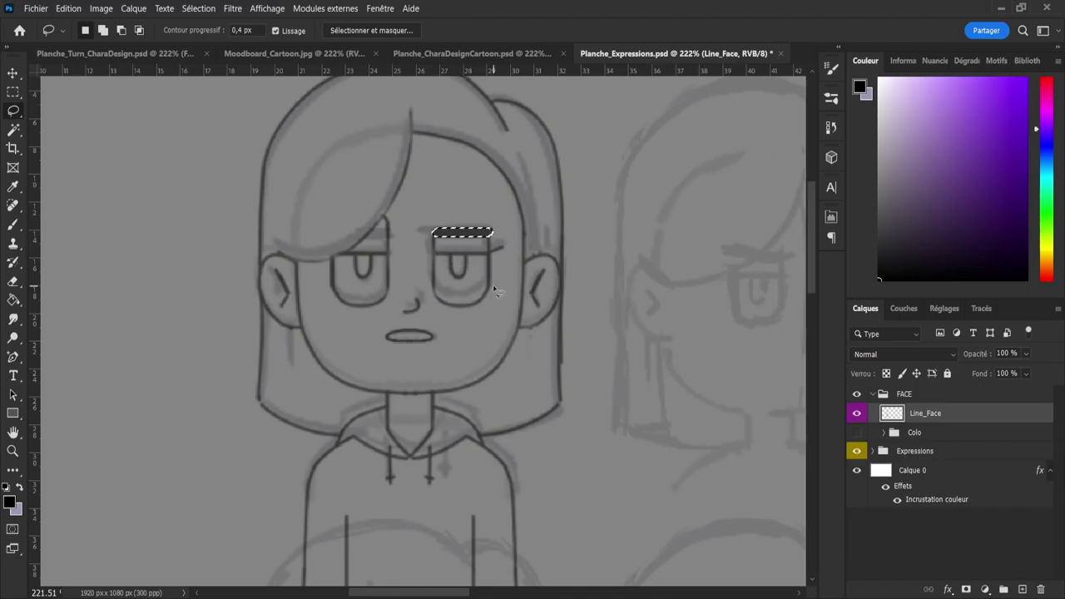
key("Return")
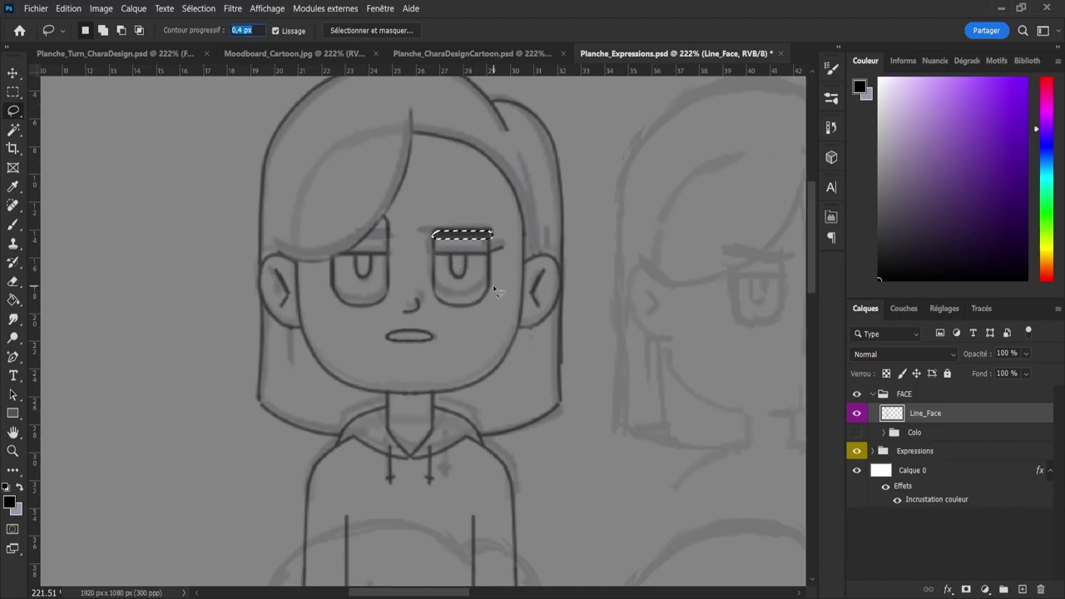
key("ctrl+d")
key("ctrl+shift+d")
key("ctrl+z")
- Move the selected eyebrow straight down onto the eye's flat top, at Y 156 px, and deselect it
key("ctrl+t")
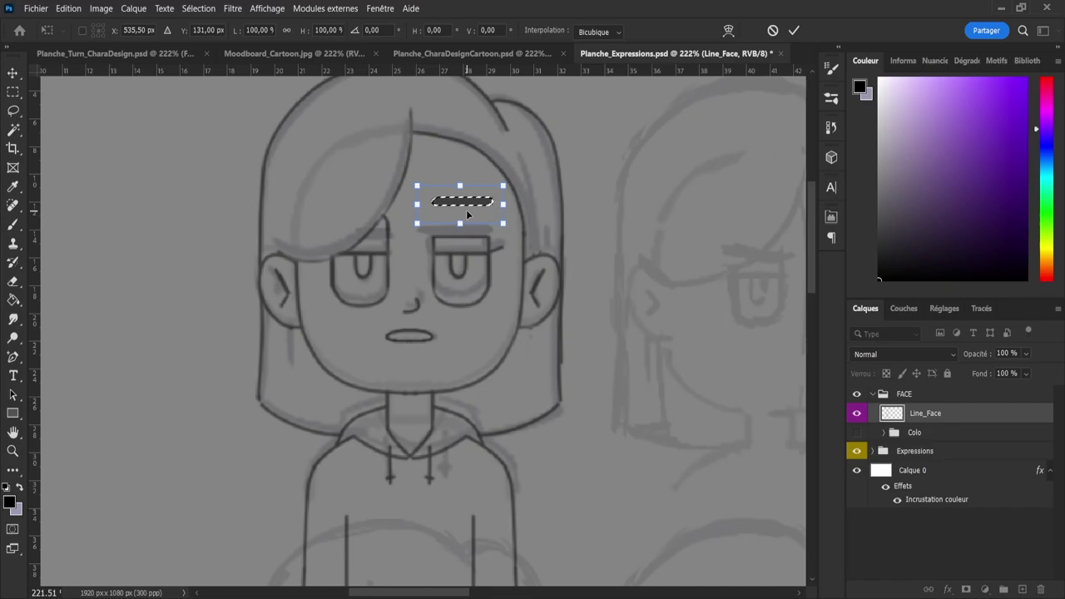
key("Down")
key("Down")
key("Down")
key("Down")
key("Down")
key("Down")
key("Down")
key("Down")
key("Down")
key("Down")
key("Down")
key("Down")
key("Down")
key("Down")
key("Down")
key("Down")
key("Down")
key("Down")
key("Down")
key("Down")
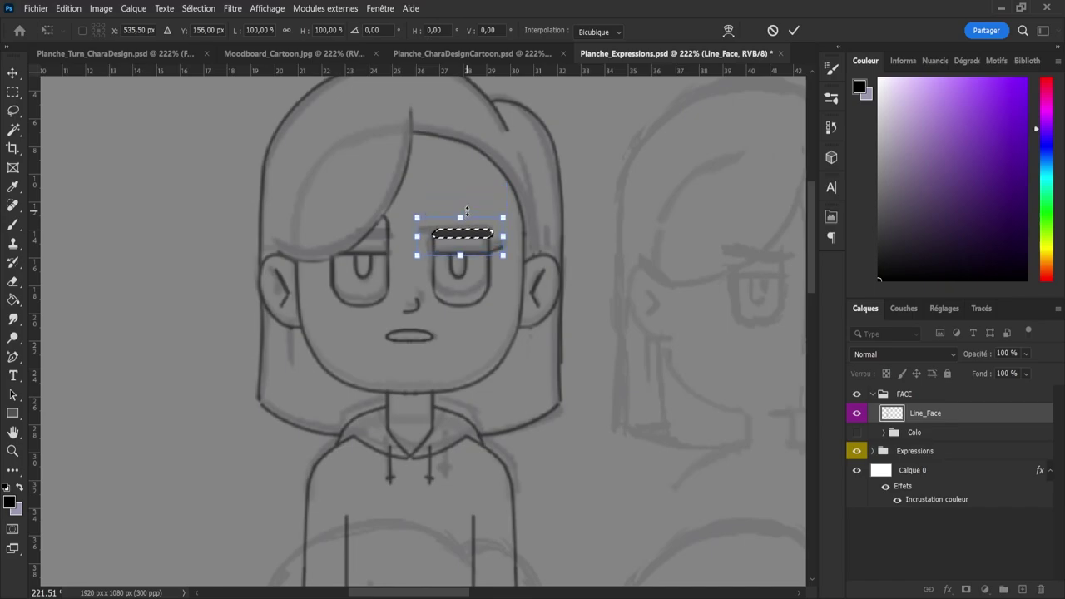
key("Return")
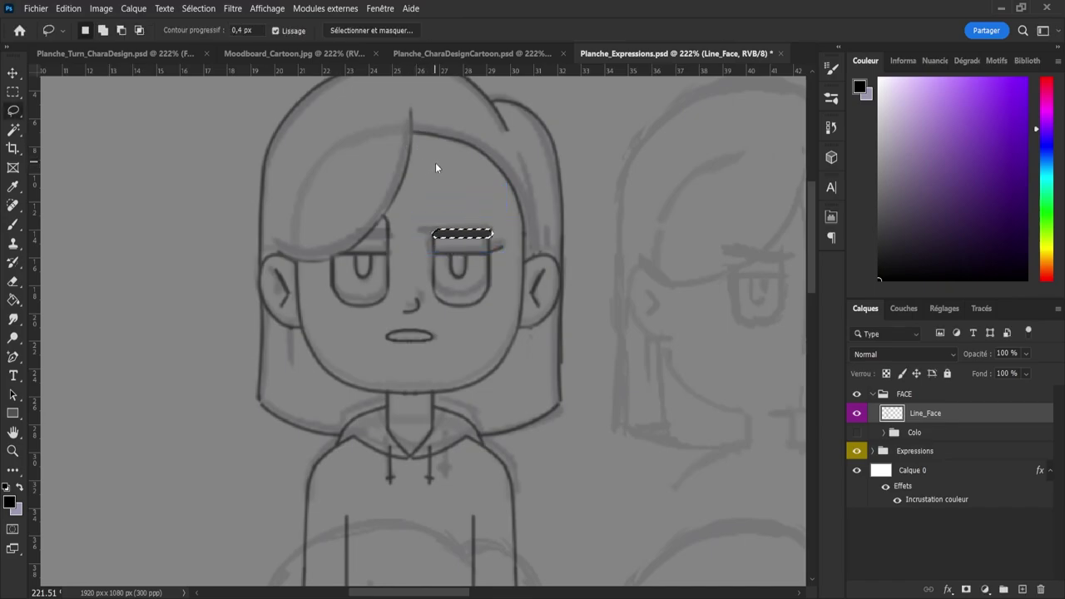
key("ctrl+d")
- Erase the other eye's rounded top corner and cover it with a horizontally flipped copy of the eyebrow and upper eye edge at X 452 px
key("e")
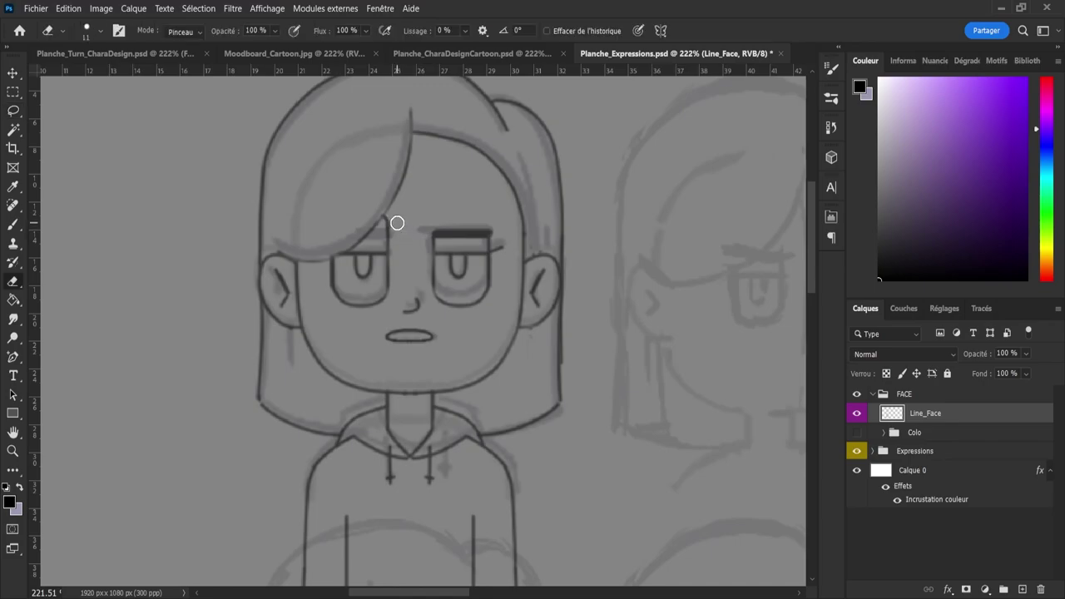
left_click(394, 225)
key("l")
mouse_move(422, 236)
left_mouse_down()
mouse_move(477, 222)
mouse_move(497, 225)
mouse_move(499, 239)
mouse_move(482, 247)
mouse_move(410, 238)
left_mouse_up()
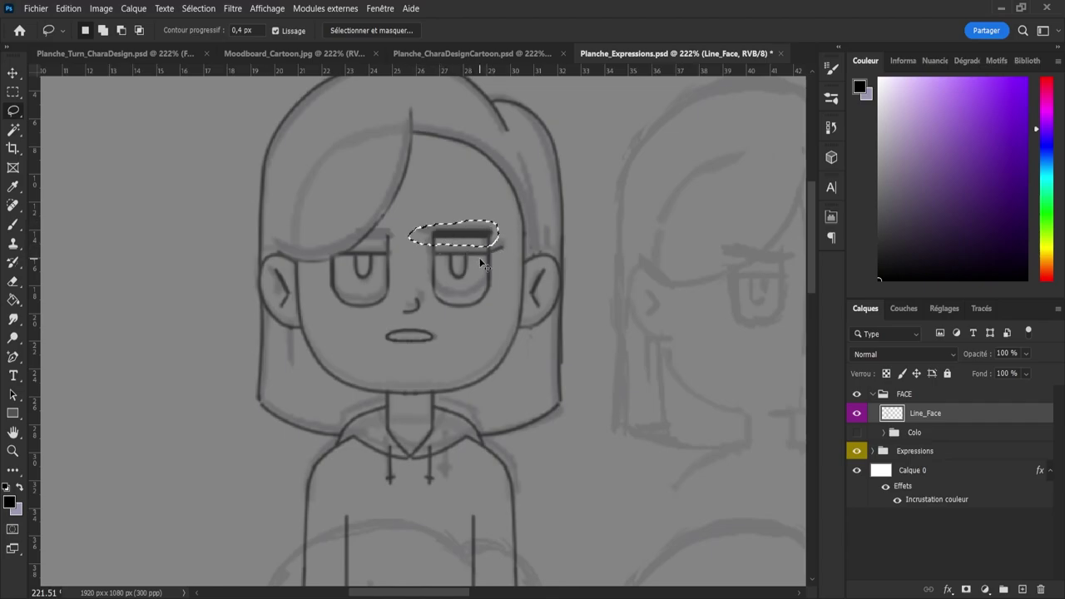
key("ctrl+j")
key("ctrl+t")
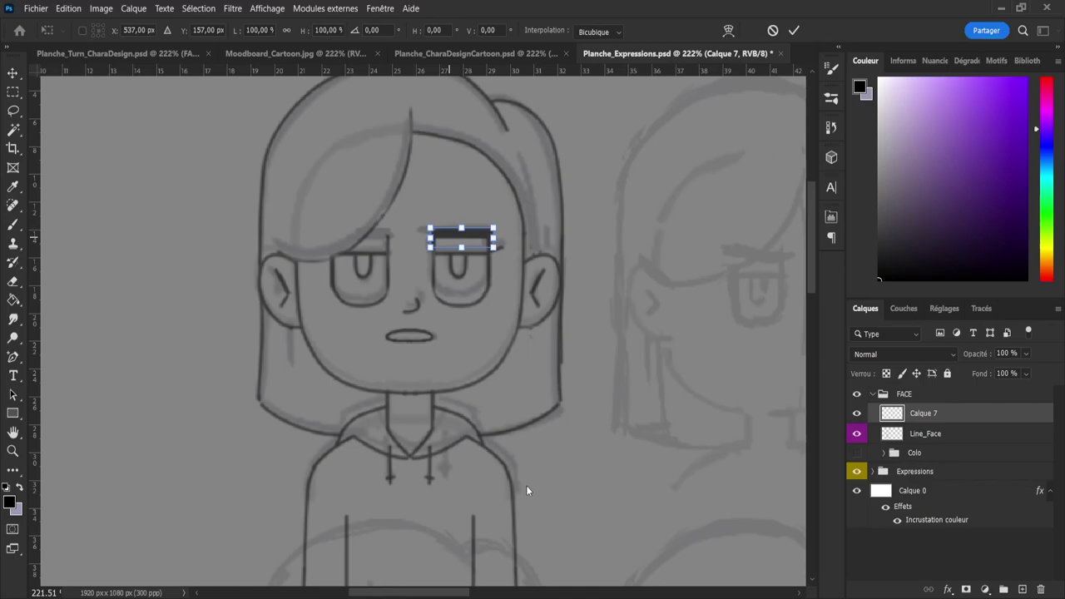
key("ctrl+shift+h")
left_click_drag(453, 242, 348, 232)
key("Left")
key("Left")
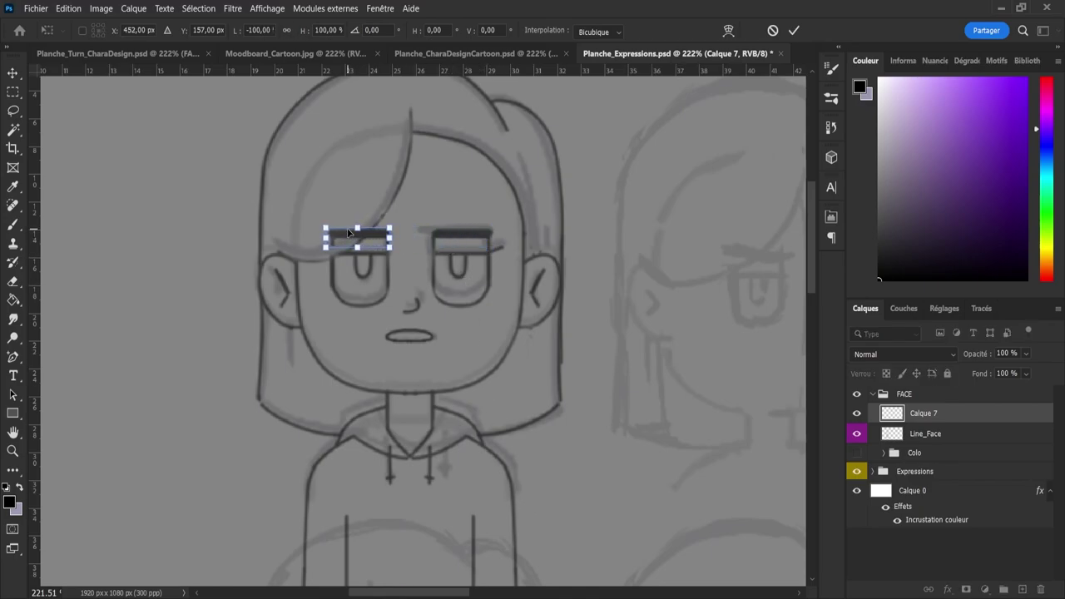
key("Return")
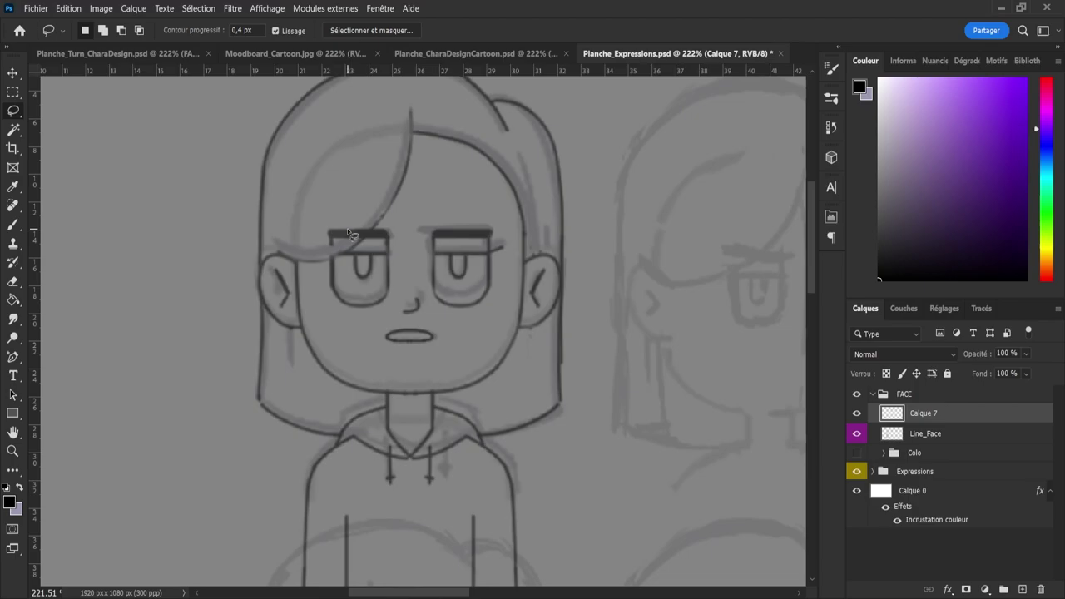
- Erase the part of the copied eyebrow that overlaps the hair fringe
key("v")
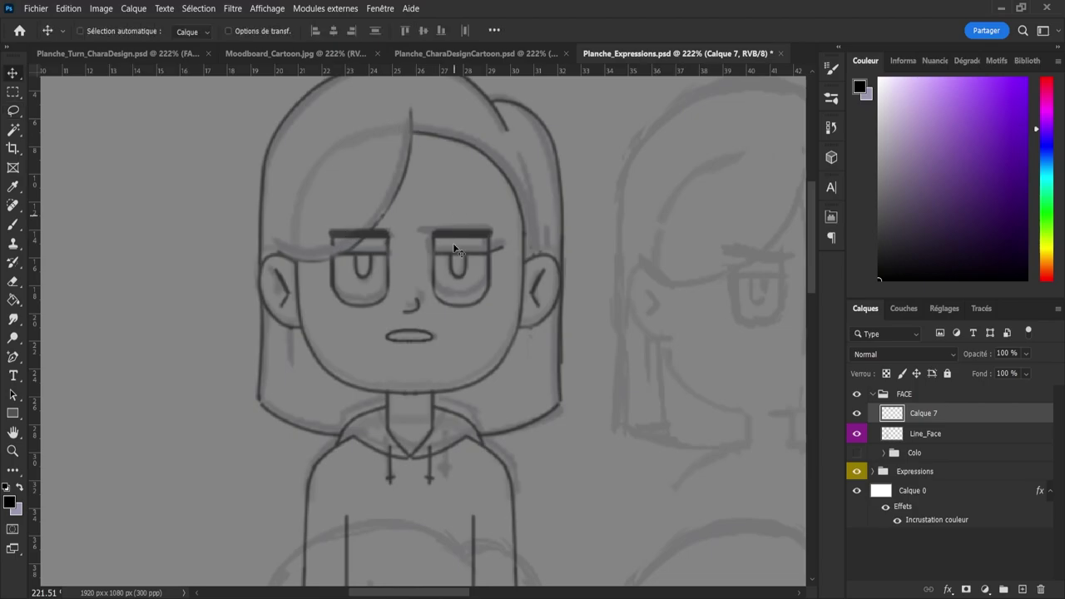
key("e")
left_click_drag(336, 238, 362, 226)
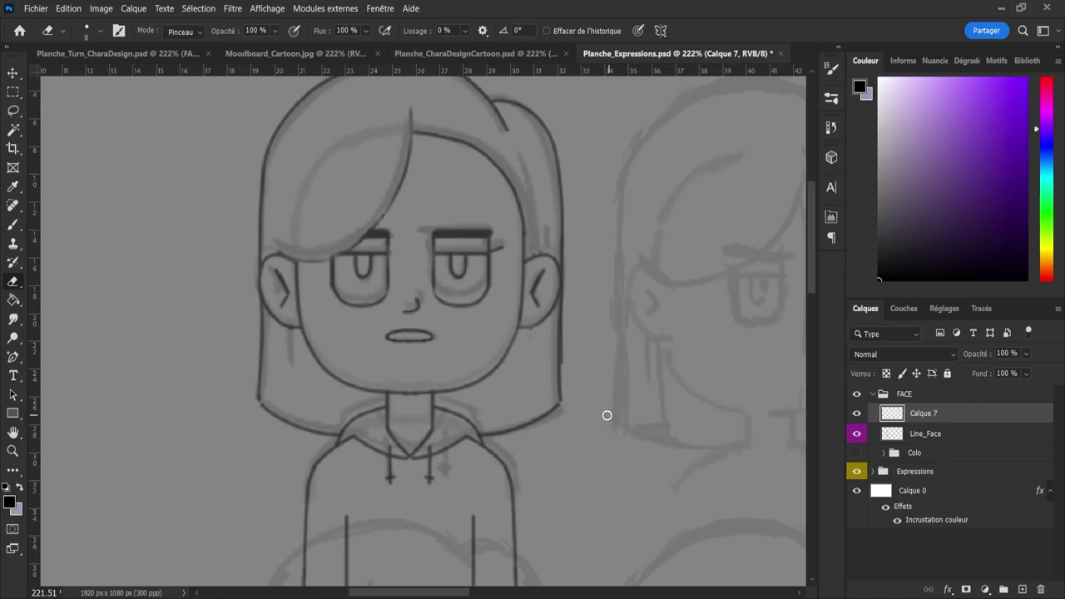
- Merge the Calque 7 and Line_Face layers into one
key("z")
left_click_drag(541, 383, 464, 301)
left_click_drag(598, 434, 635, 451)
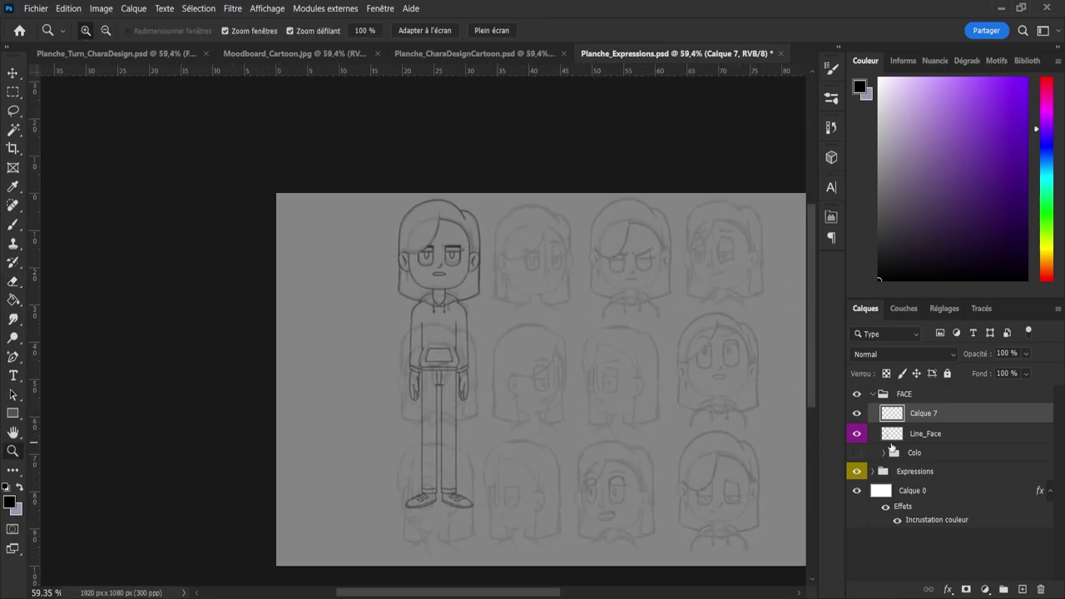
left_click(910, 436, "shift")
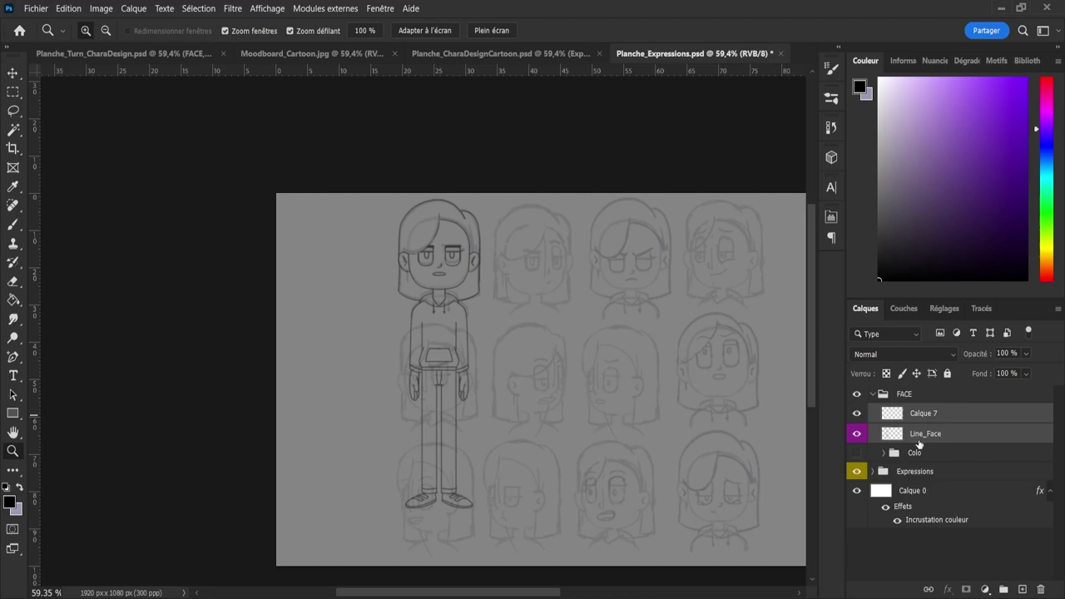
key("ctrl+e")
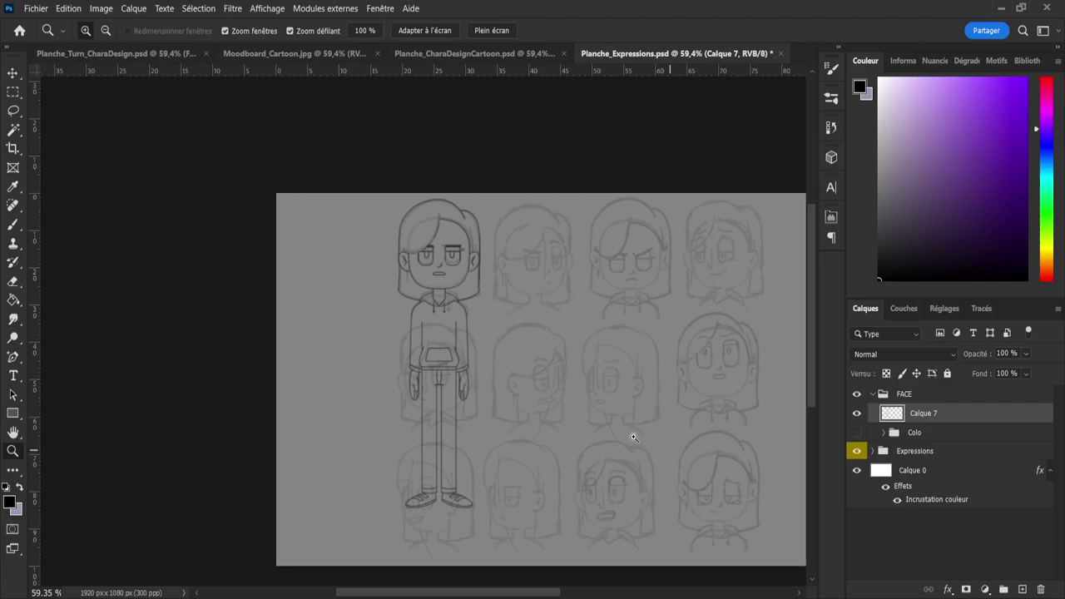
- Erase the character's body line art below the shoulders with a large eraser, keeping only the bust, and save the document
key("l")
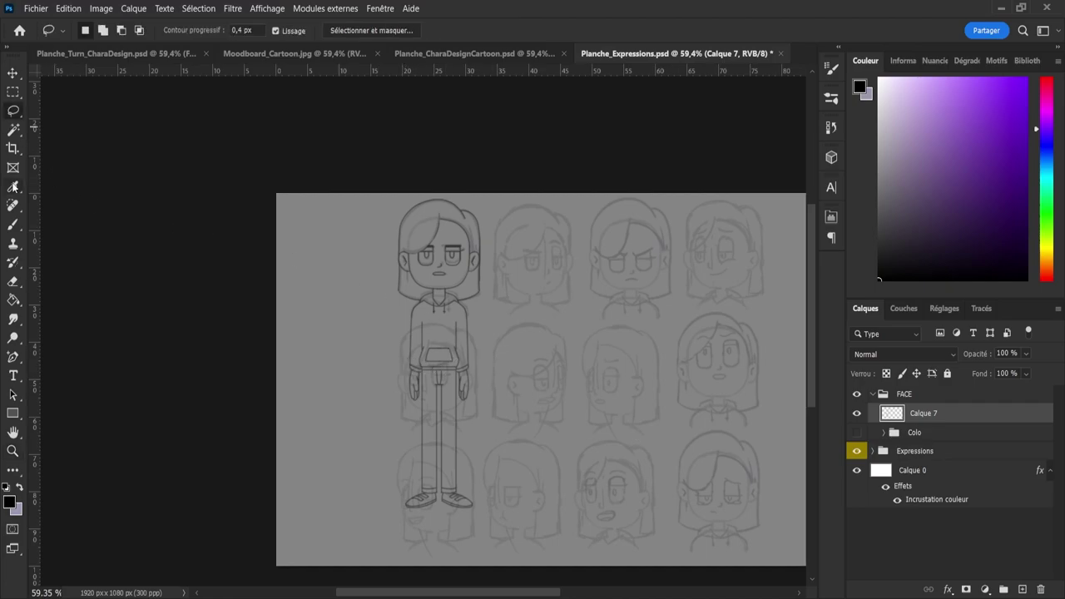
key("e")
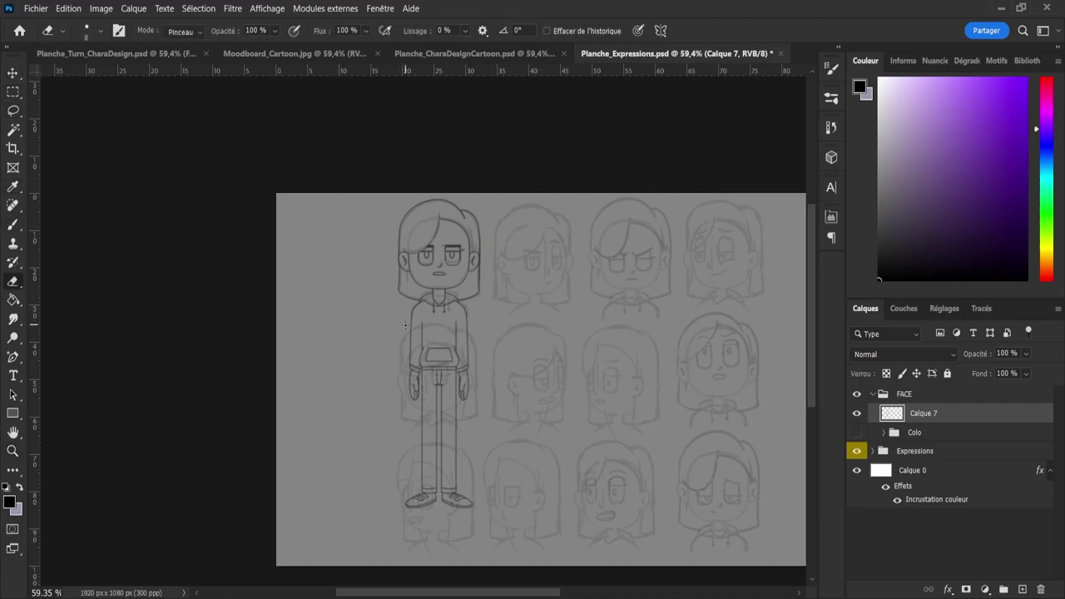
left_click_drag(486, 363, 534, 362)
mouse_move(396, 367)
left_mouse_down()
mouse_move(512, 362)
mouse_move(508, 378)
mouse_move(422, 397)
mouse_move(419, 448)
mouse_move(506, 497)
left_mouse_up()
key("z")
left_click_drag(463, 400, 516, 385)
key("e")
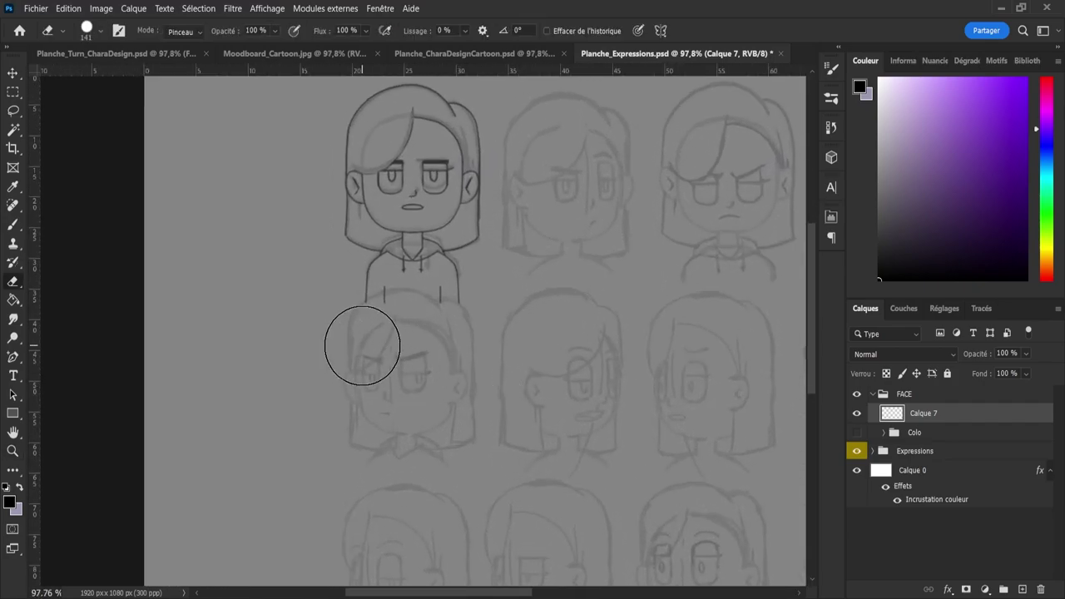
left_click_drag(355, 327, 527, 321)
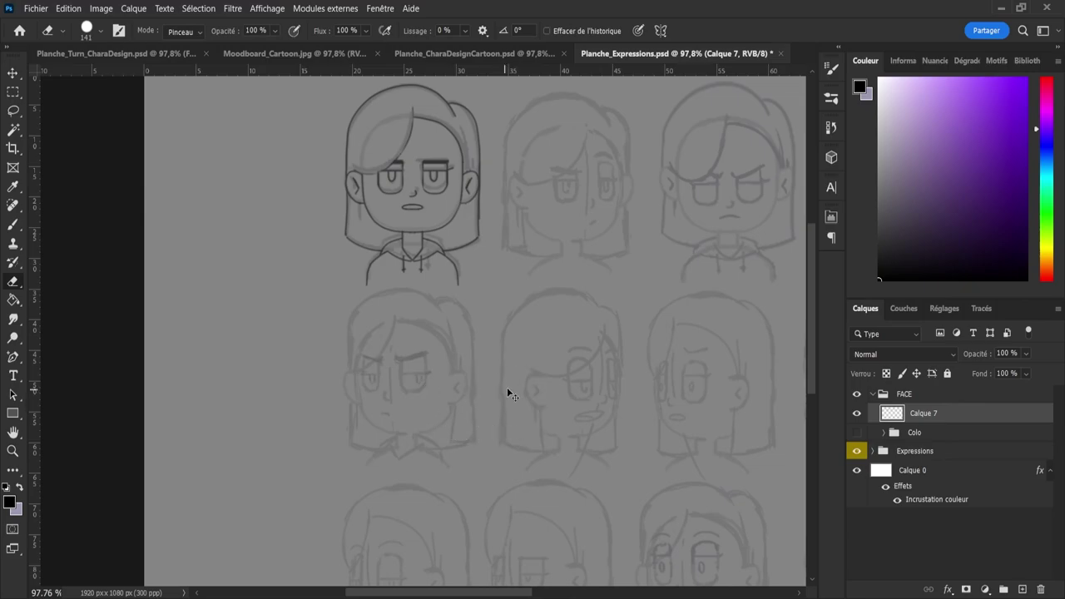
key("ctrl+s")
- Show the Colo group and delete its Pant, Calque 6, Shoes and Scratch layers
left_click(856, 432)
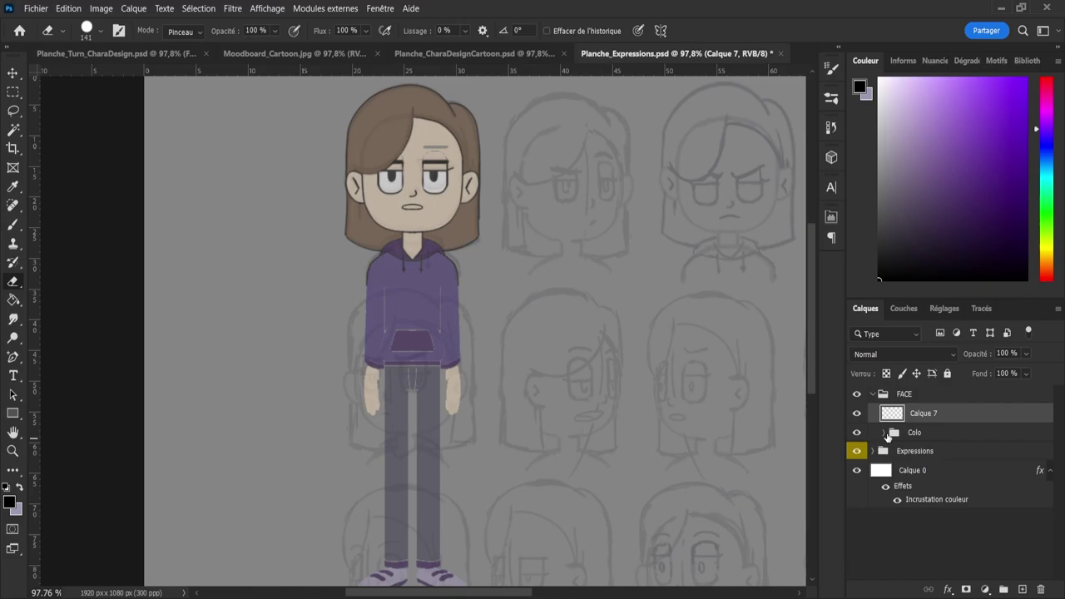
left_click(883, 433)
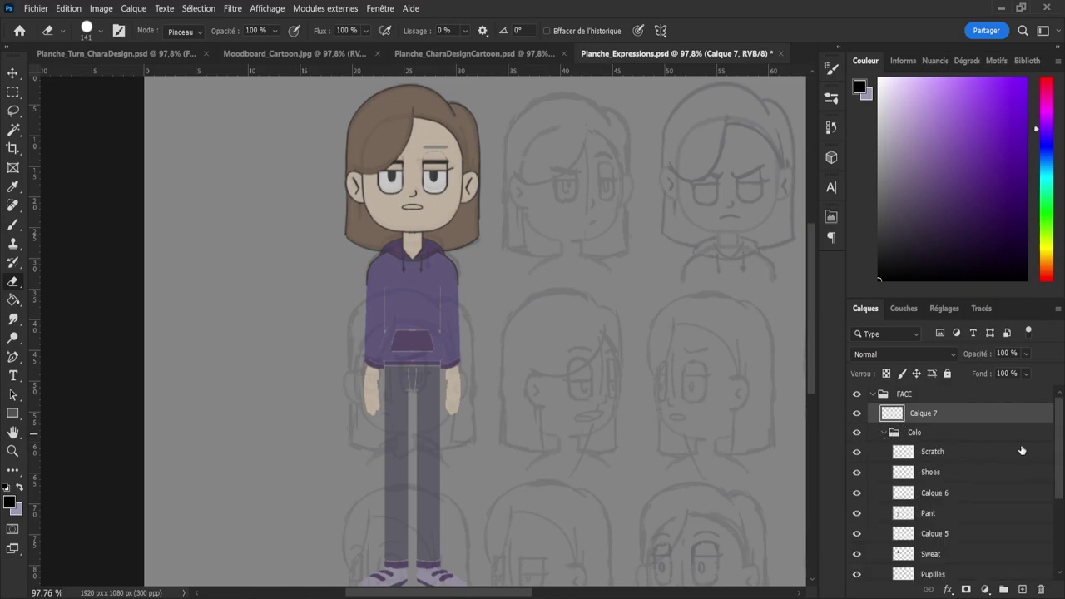
left_click_drag(1059, 475, 1059, 527)
scroll(963, 472, "up", 1)
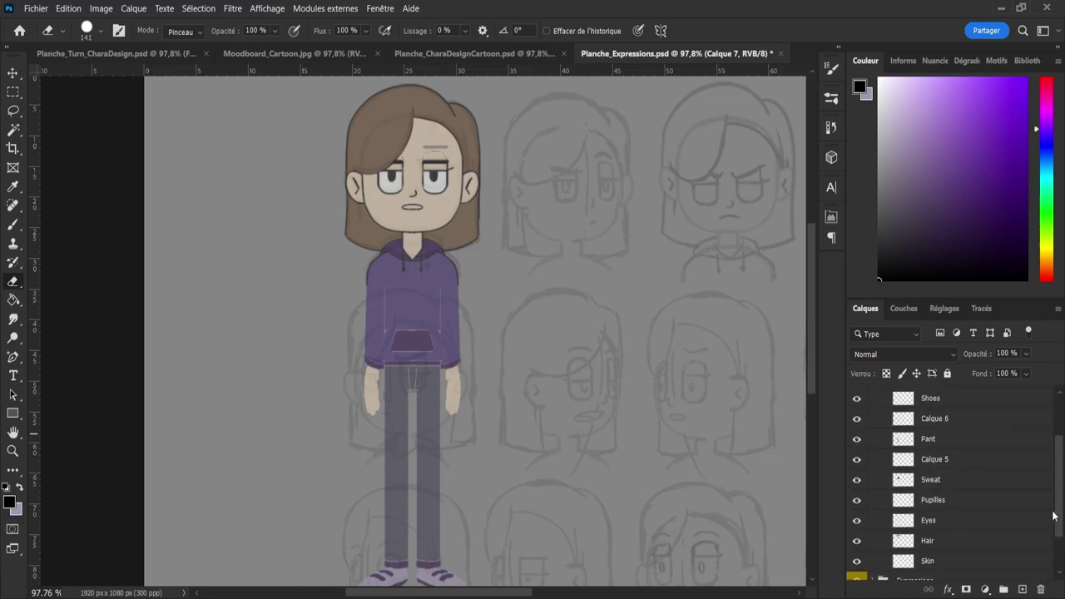
left_click(951, 443)
key("Delete")
left_click(936, 420)
key("Delete")
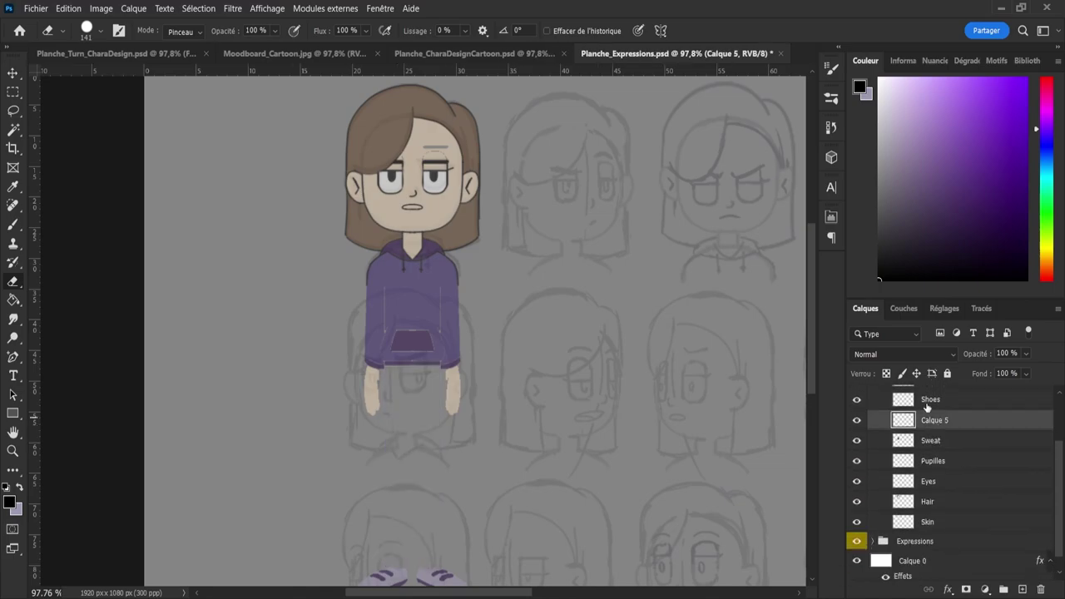
left_click(926, 401)
key("Delete")
left_click_drag(1056, 486, 1056, 466)
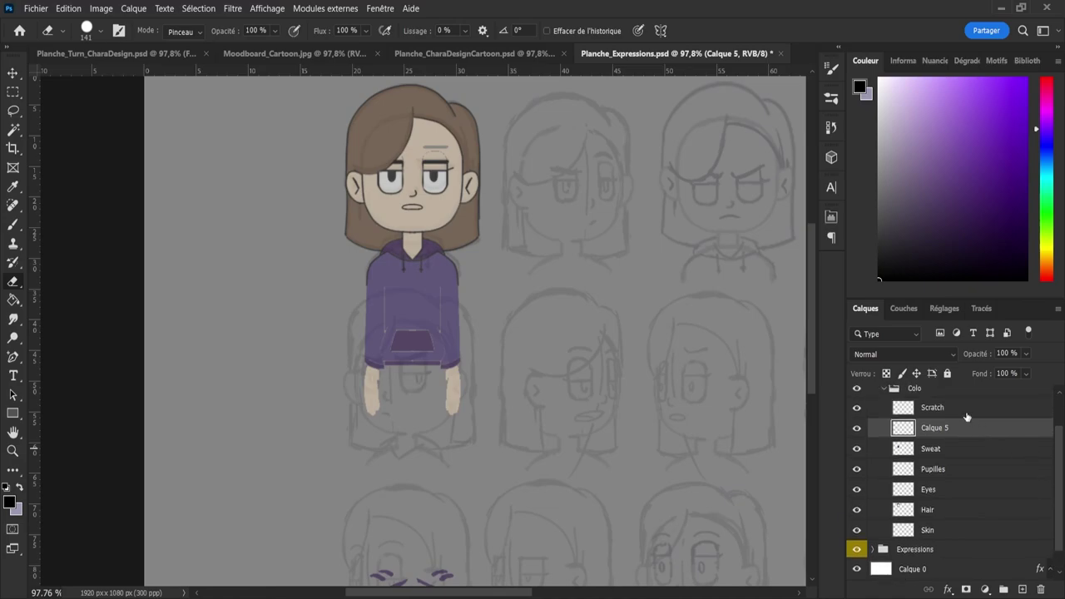
left_click(963, 413)
key("Delete")
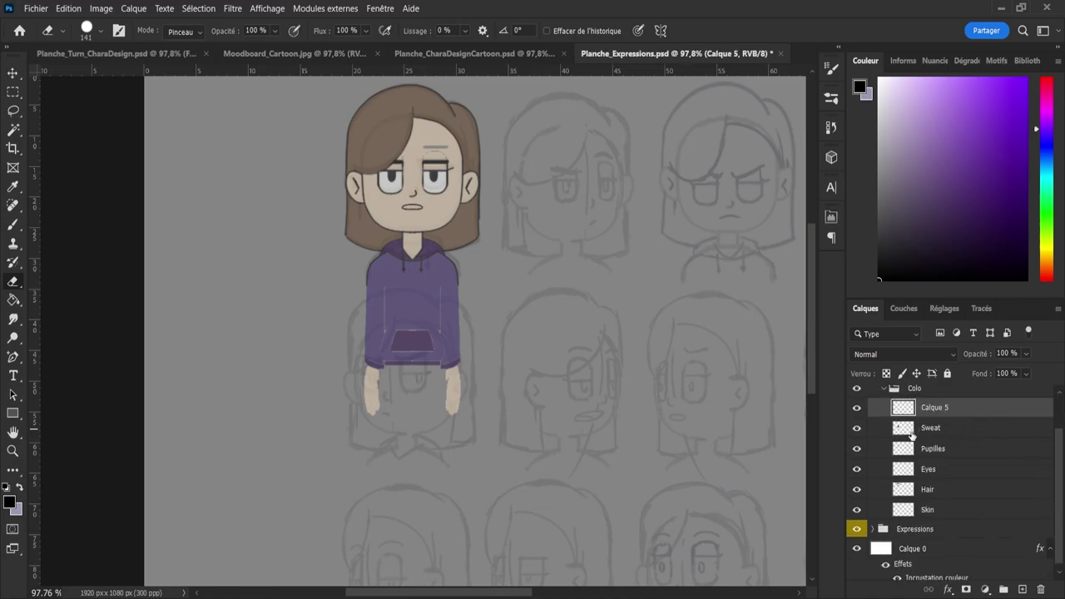
- Erase the hoodie, pocket, cuff and hand colours below the bust on the Sweat, Calque 5 and Skin layers
left_click(912, 433)
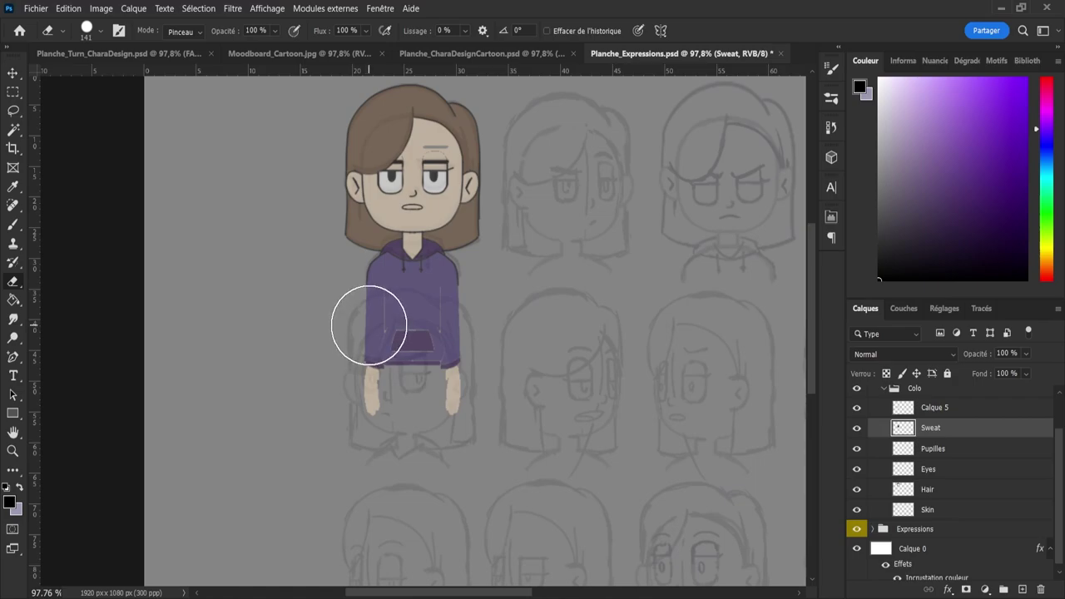
left_click_drag(367, 329, 496, 333)
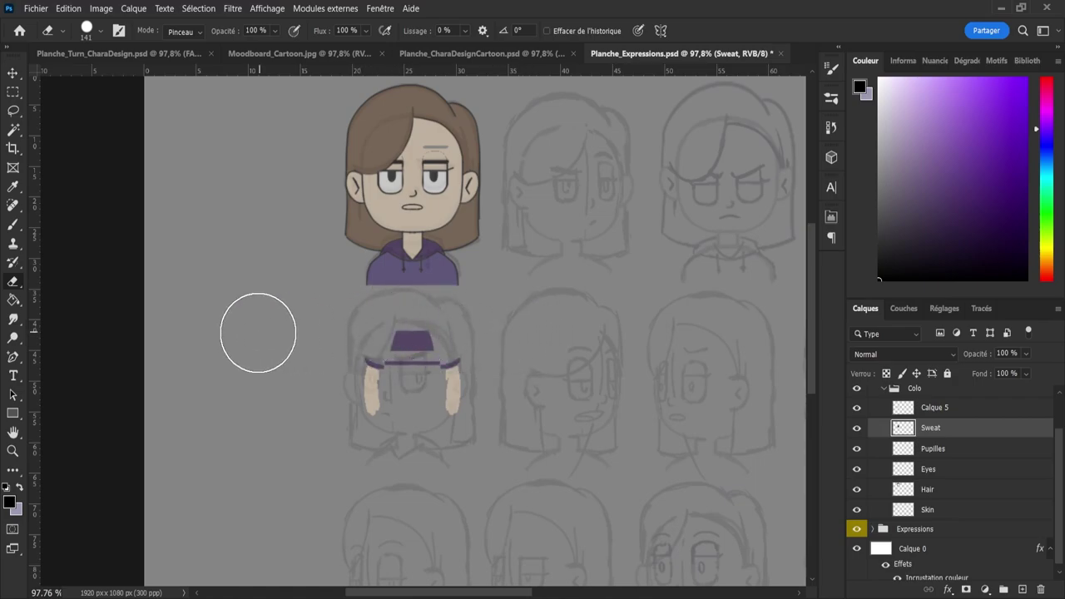
left_click(934, 409)
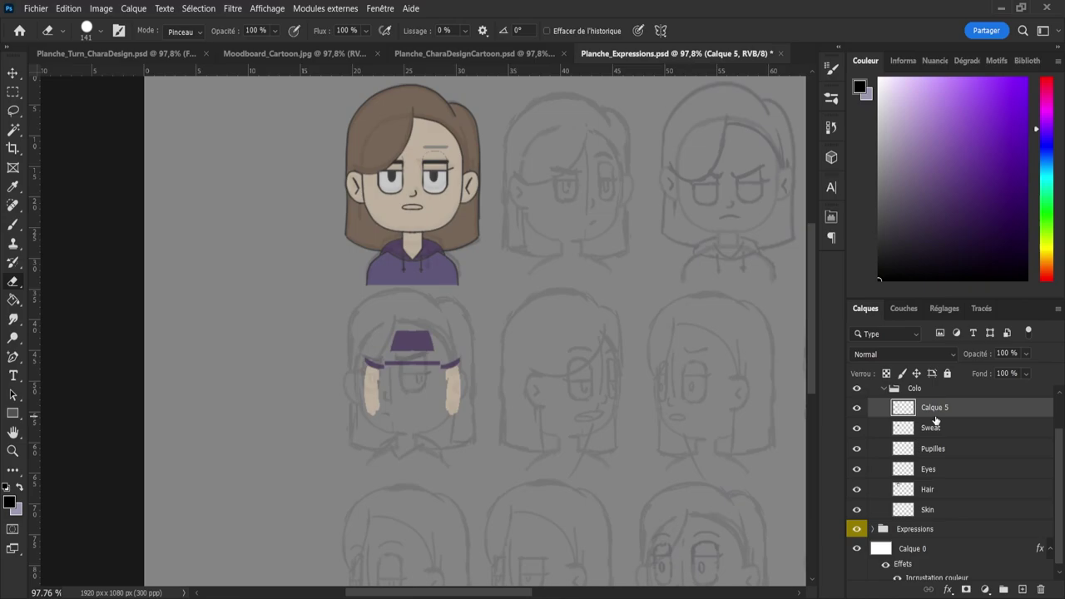
mouse_move(507, 385)
left_mouse_down()
mouse_move(437, 364)
mouse_move(340, 358)
left_mouse_up()
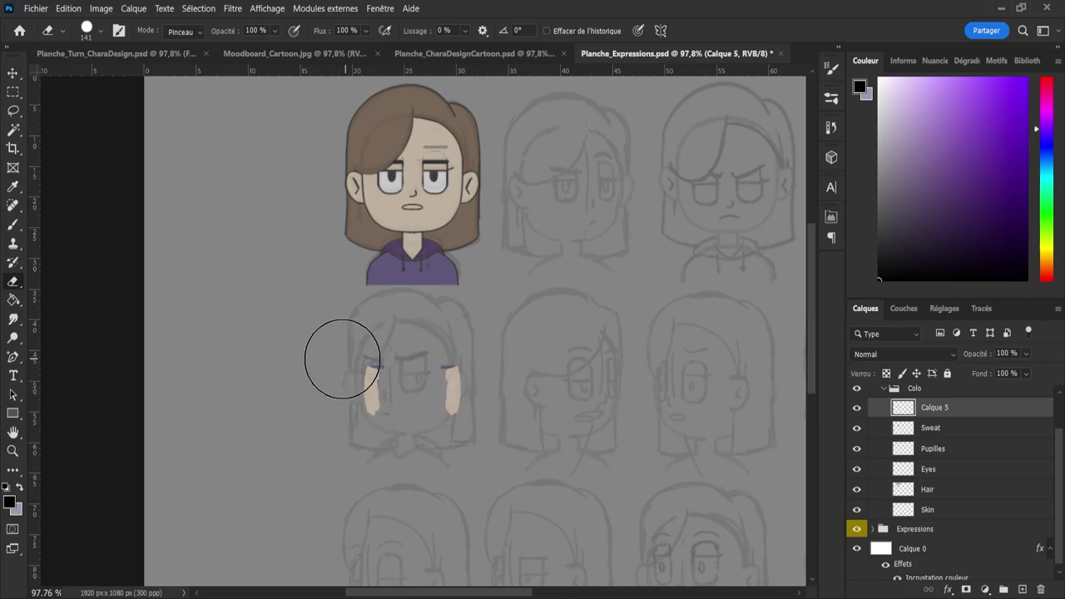
left_click(908, 431)
left_click_drag(477, 380, 374, 388)
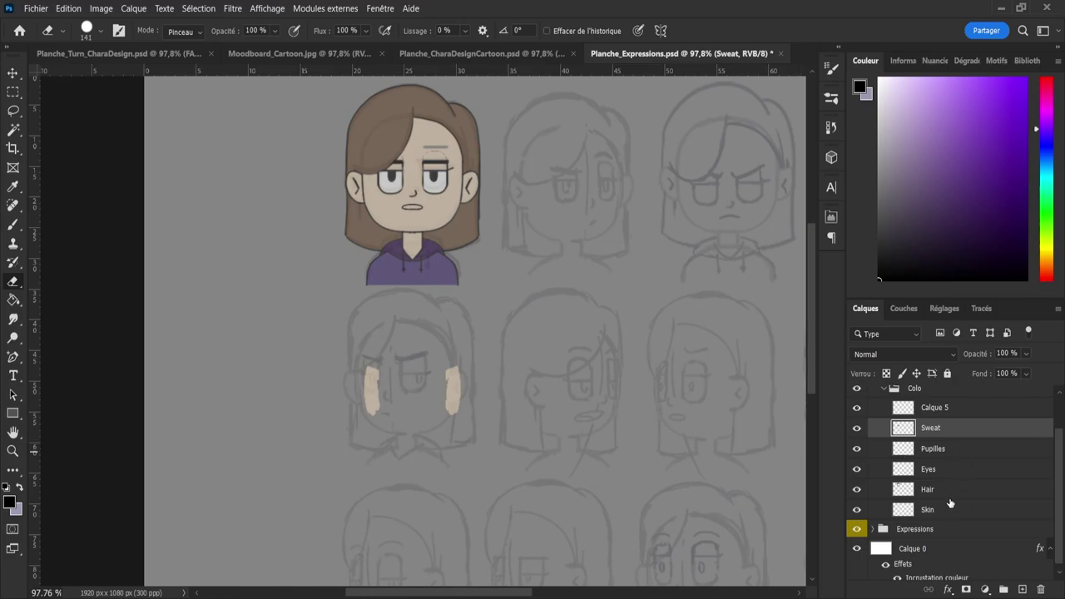
left_click(905, 510)
left_click_drag(471, 390, 341, 383)
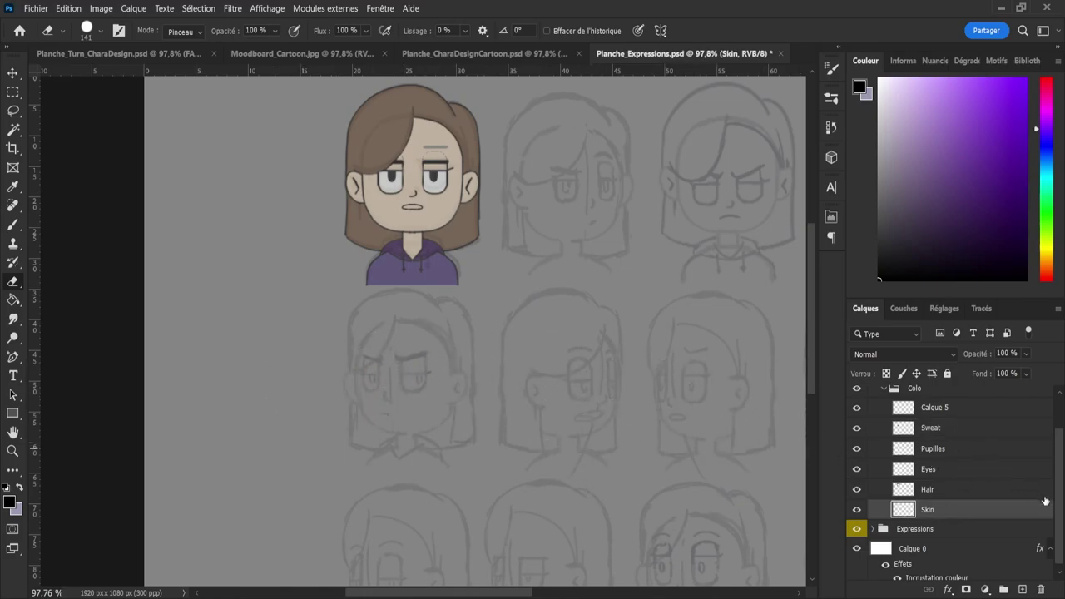
- Collapse the Colo group and set the FACE group's opacity to 100%
scroll(1046, 501, "up", 2)
left_click(894, 404)
left_click(885, 404)
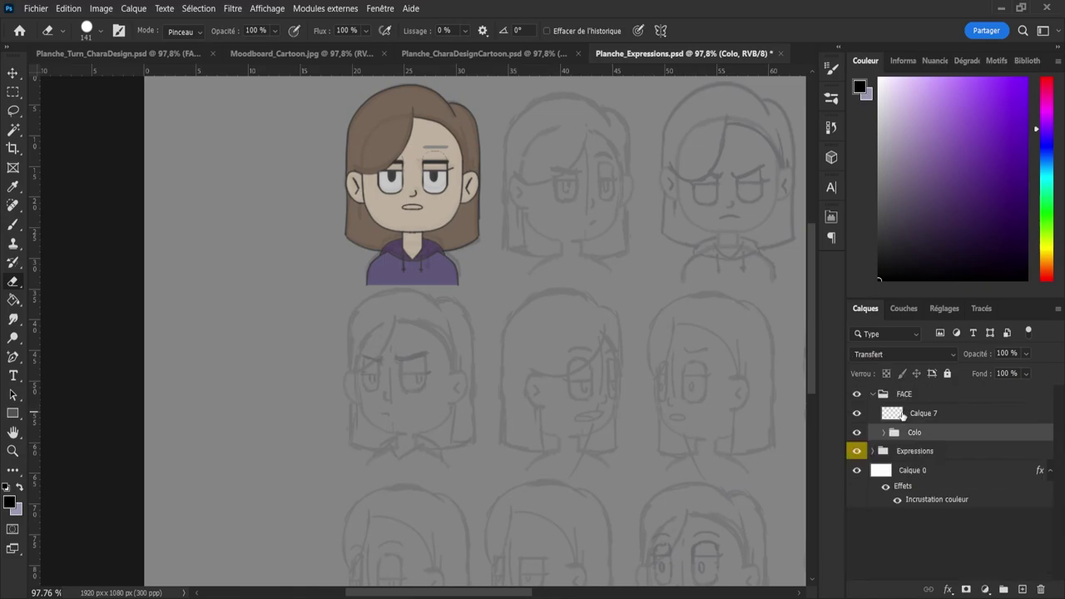
left_click(949, 395)
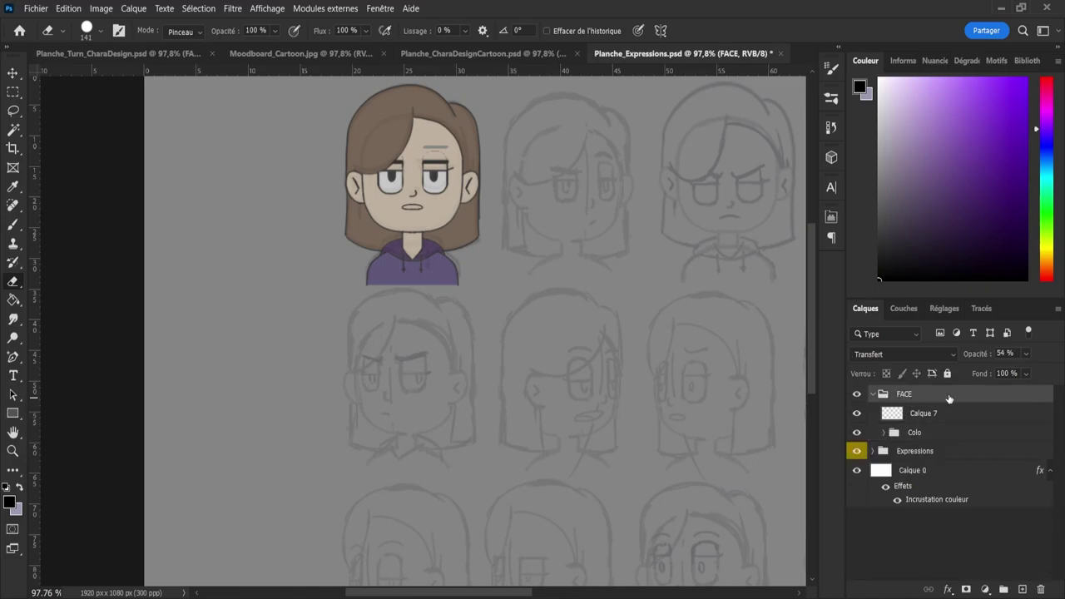
left_click_drag(1033, 376, 1064, 374)
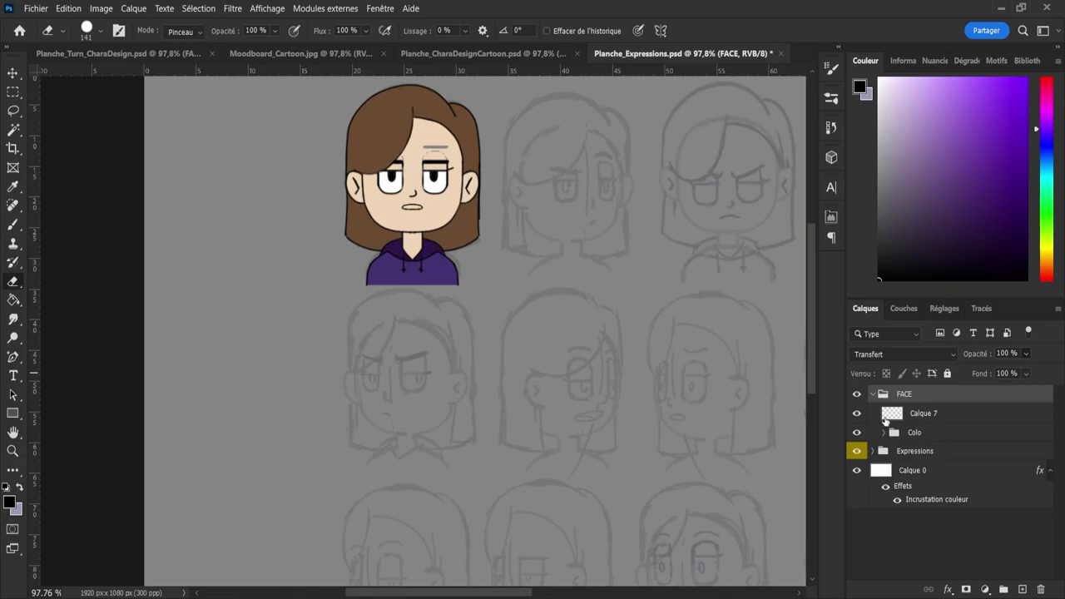
- Paint over the leftover eyebrow and eye marks on the forehead on the Skin layer, using the sampled skin tone and a 20 px brush
left_click(885, 433)
left_click(934, 554)
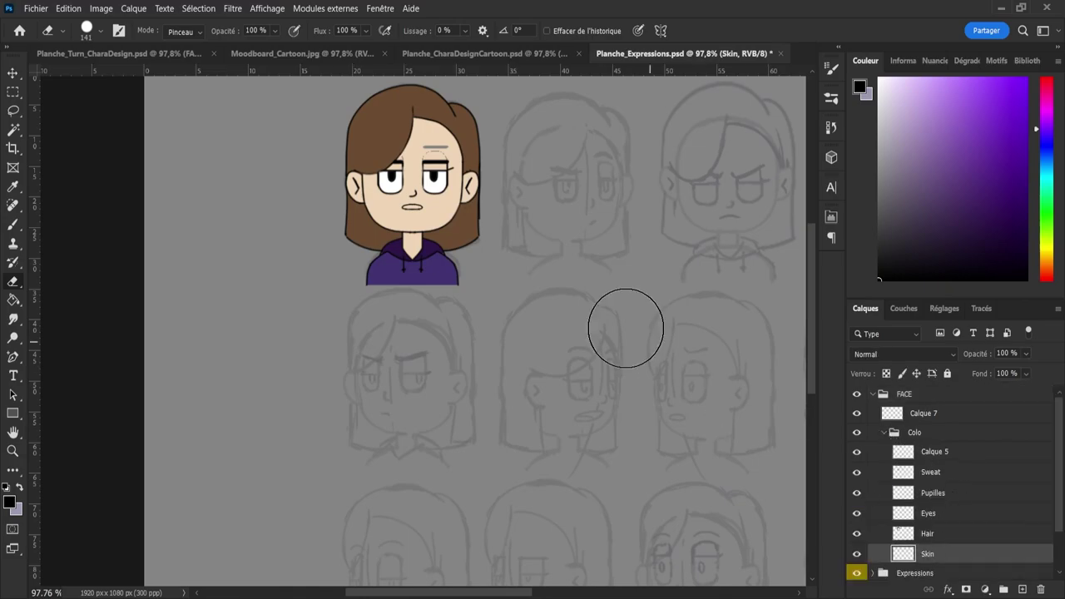
key("z")
left_click(444, 185)
key("i")
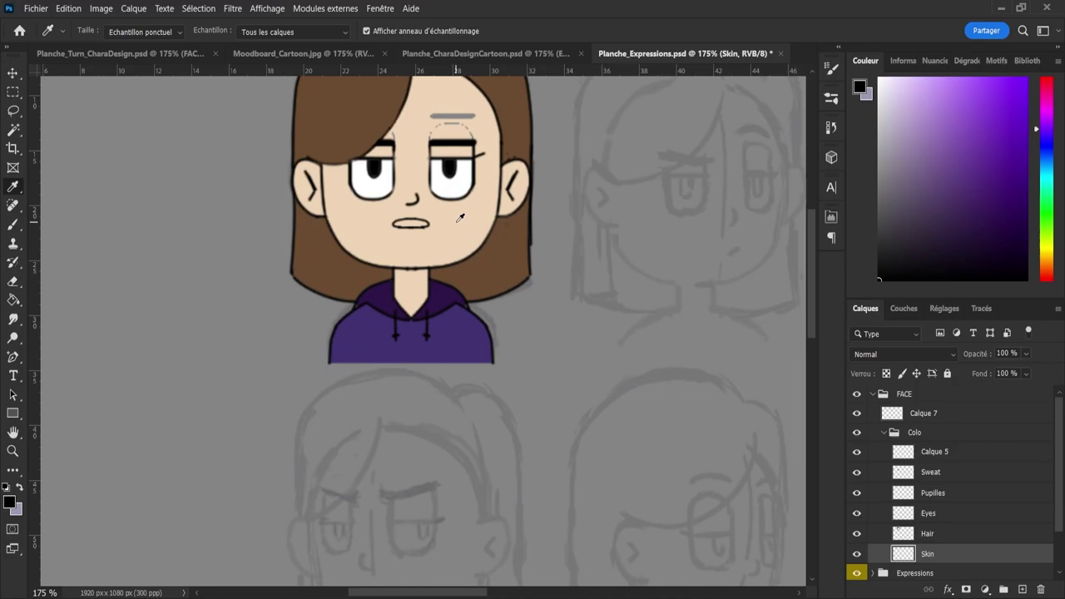
left_click(453, 234)
key("b")
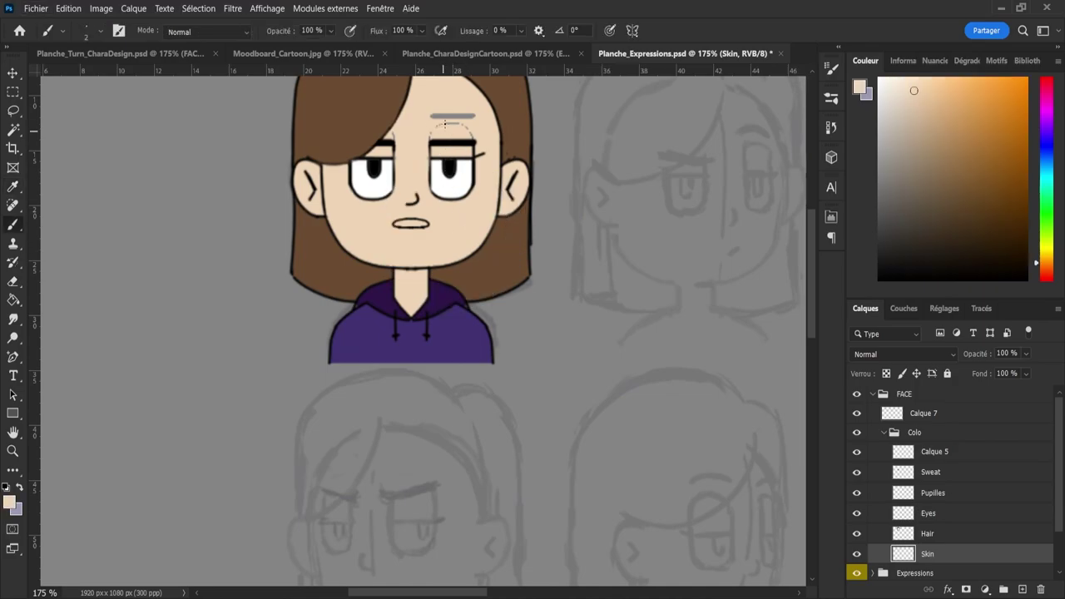
key("bracketright")
key("bracketright")
key("bracketright")
key("bracketright")
key("bracketright")
key("bracketright")
key("bracketright")
key("bracketright")
key("bracketright")
key("bracketright")
left_click_drag(428, 119, 466, 112)
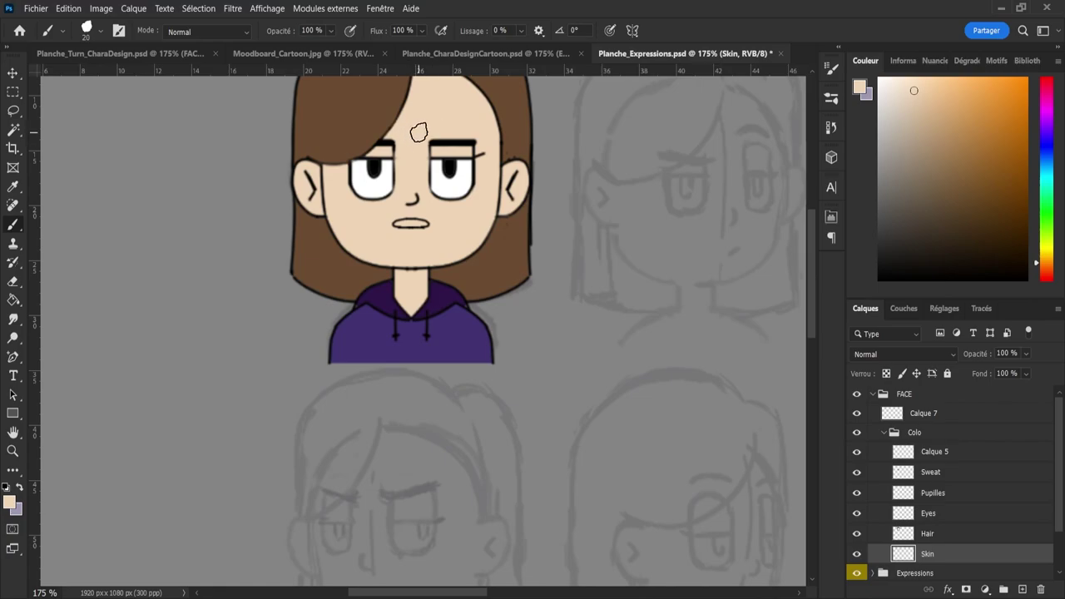
- Erase the stray specks in the hair around the ear on the Calque 7 line art layer
key("z")
left_click_drag(451, 128, 463, 155)
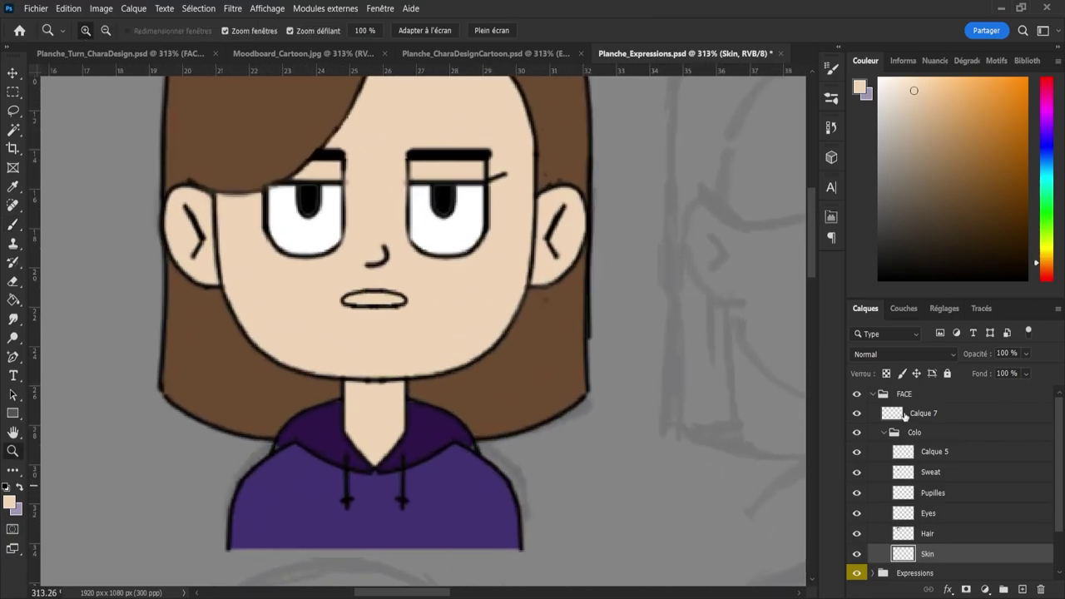
left_click(904, 415)
key("e")
left_click_drag(568, 357, 437, 332)
left_click_drag(549, 322, 528, 318)
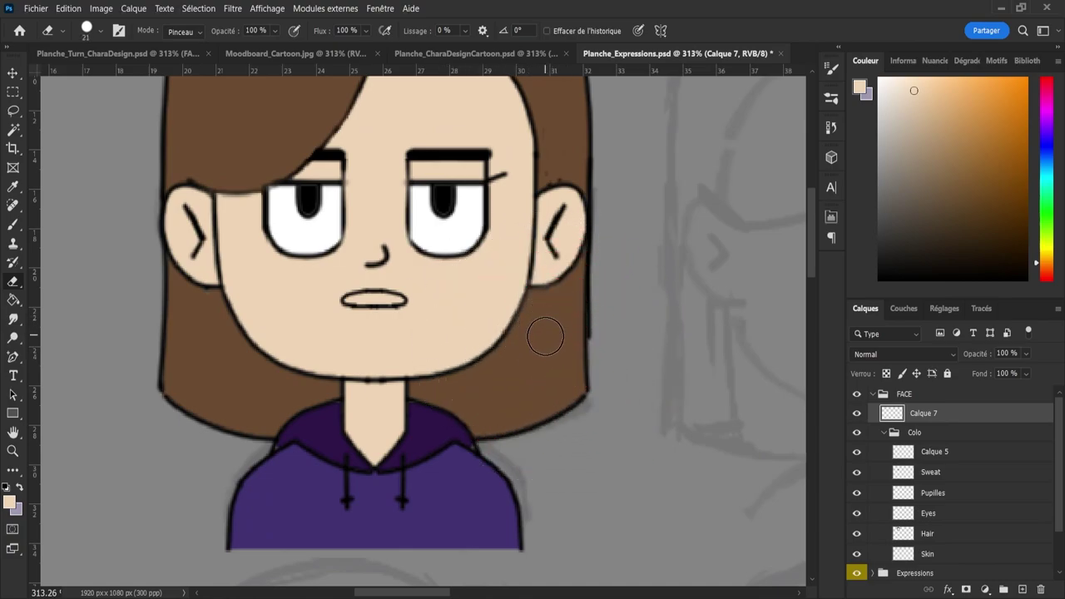
left_click_drag(562, 162, 544, 166)
- Touch up the hair colour beside the jaw on the Hair layer with a brush in the sampled brown
key("z")
mouse_move(569, 297)
left_mouse_down()
mouse_move(559, 311)
mouse_move(532, 278)
left_mouse_up()
left_click_drag(541, 201, 574, 196)
key("i")
left_click(551, 423)
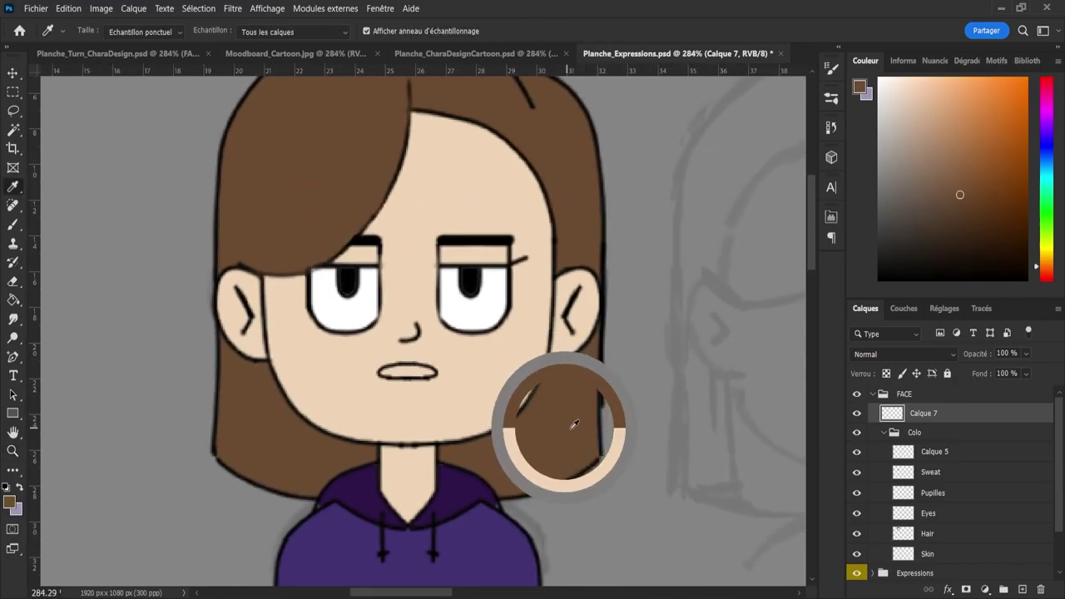
left_click(922, 533)
key("b")
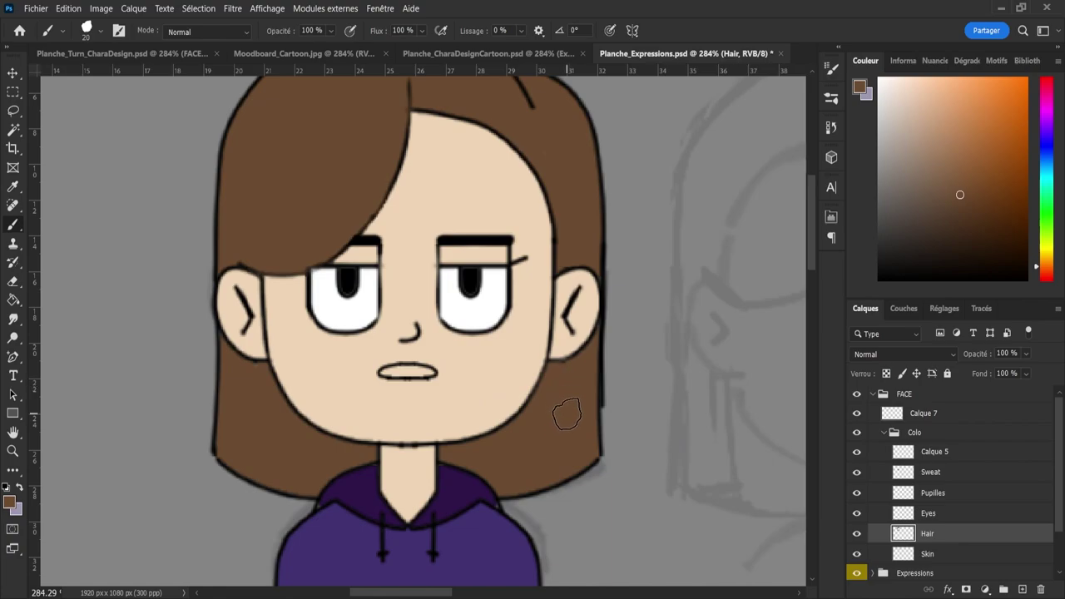
key("z")
mouse_move(578, 431)
left_mouse_down()
mouse_move(549, 424)
mouse_move(561, 424)
left_mouse_up()
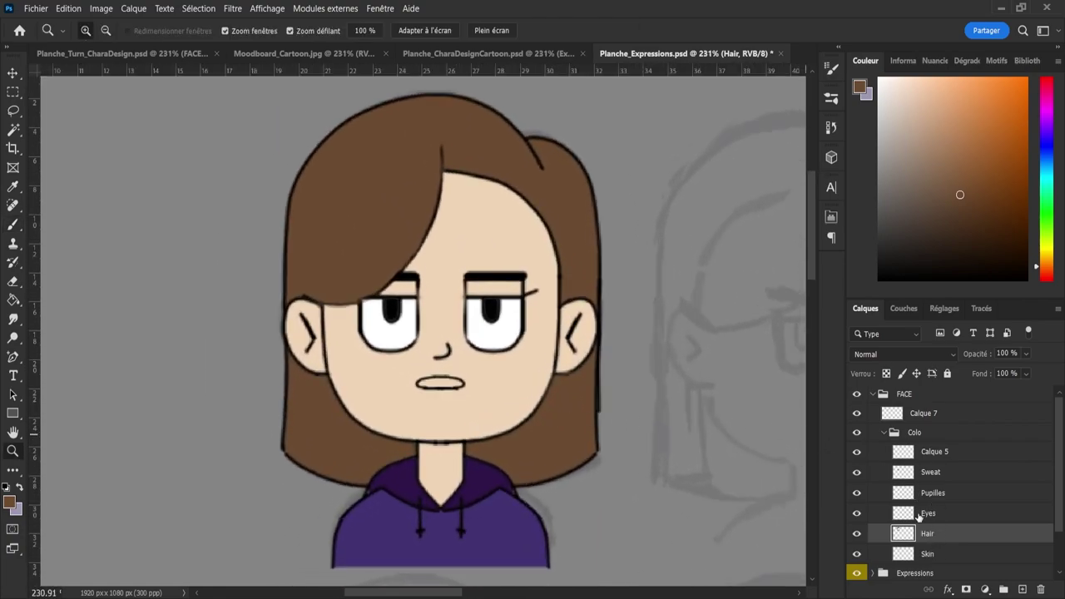
- Add a new layer above Calque 5 in the Colo group and sample the pupil's black
left_click(924, 452)
left_click(1023, 590)
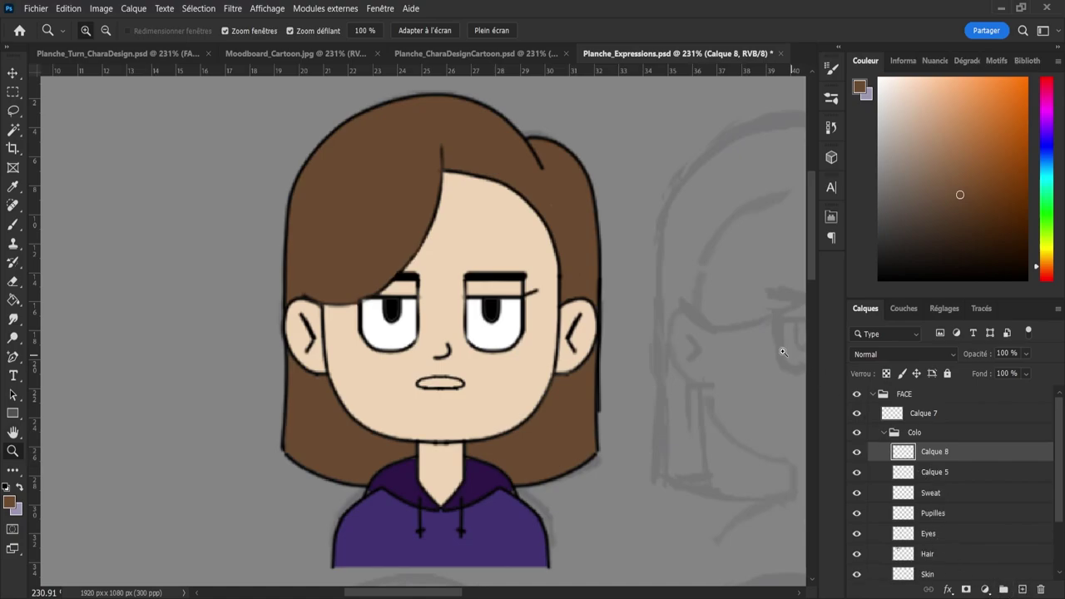
key("i")
left_click(494, 306)
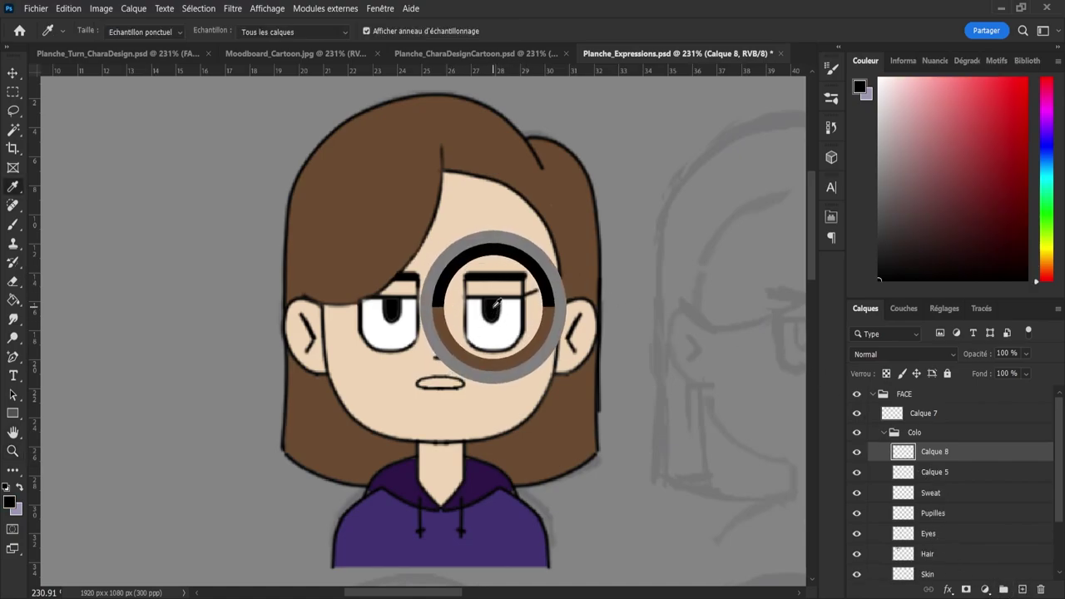
key("g")
left_click(454, 392)
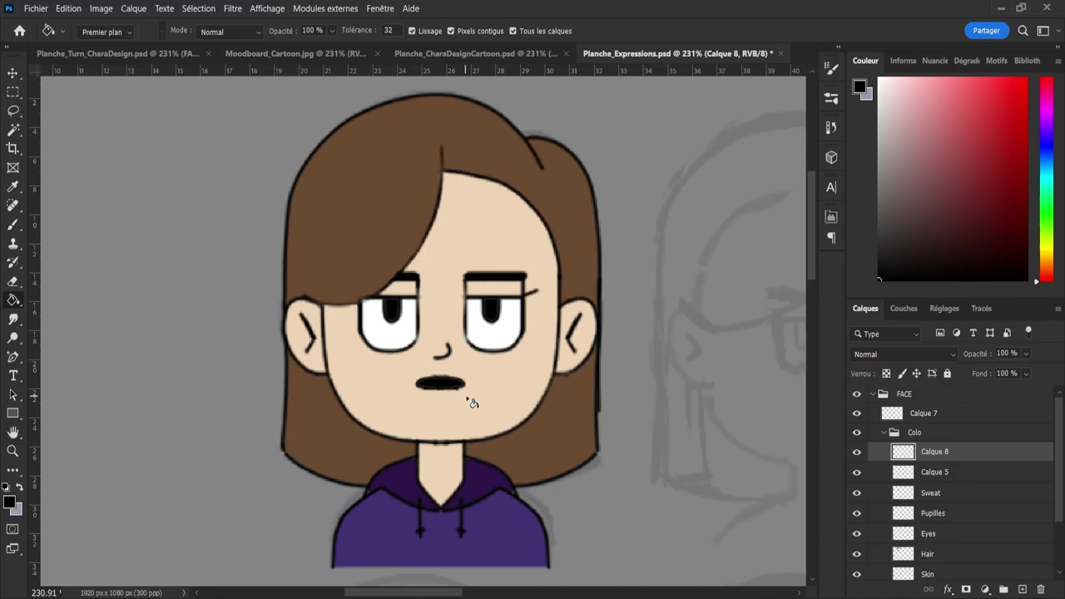
key("ctrl+z")
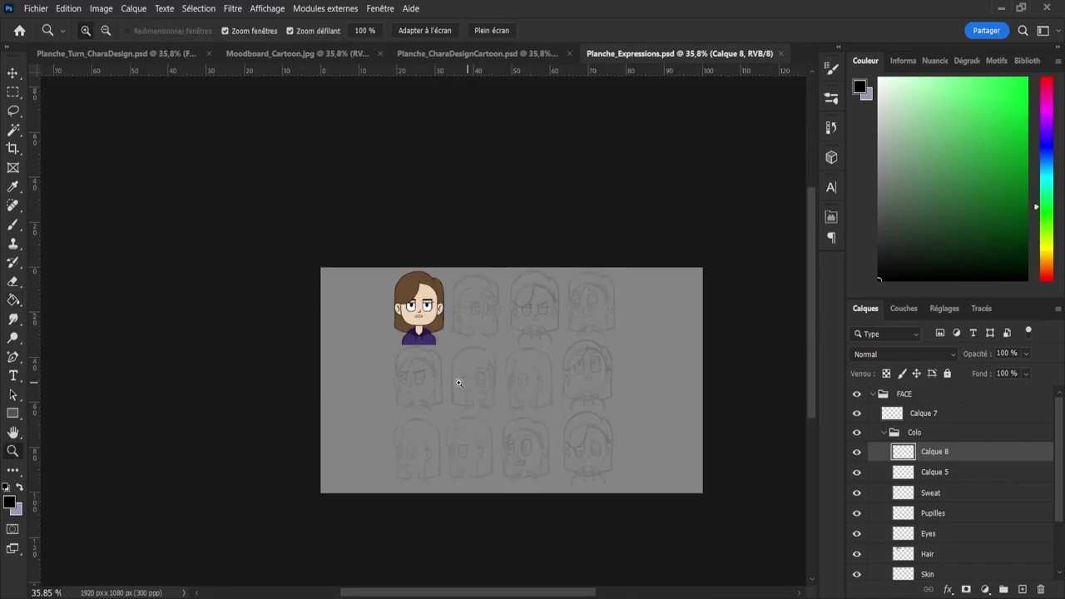
- Fill the mouth with black on the new layer and save the document
mouse_move(426, 309)
left_mouse_down()
mouse_move(456, 328)
mouse_move(357, 328)
mouse_move(431, 367)
mouse_move(445, 333)
mouse_move(414, 306)
mouse_move(437, 306)
mouse_move(398, 296)
left_mouse_up()
key("g")
left_click(433, 339)
key("z")
key("ctrl+s")
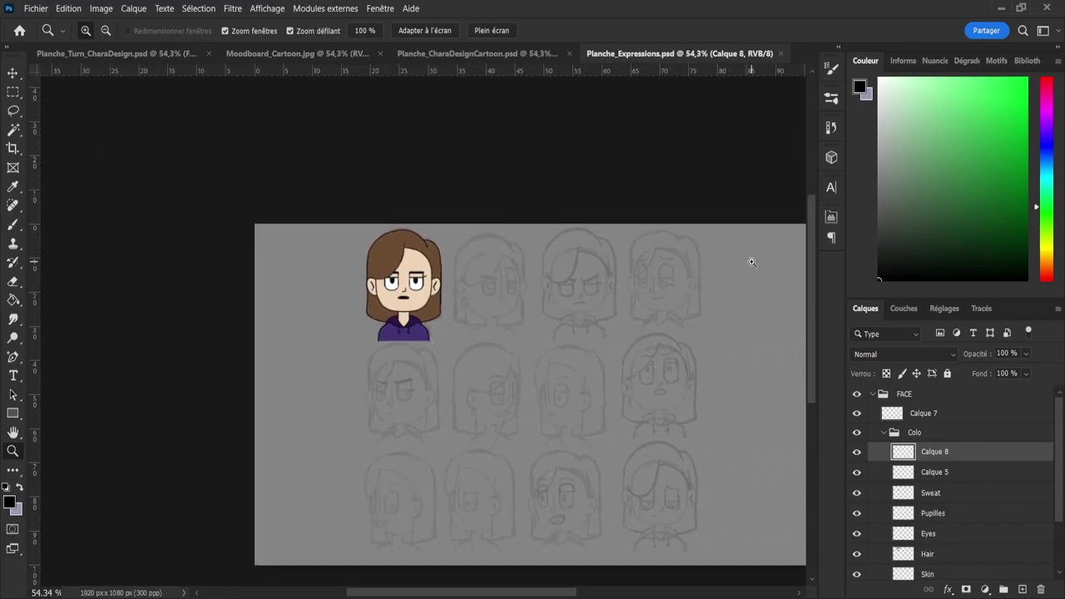
- Collapse the Colo and FACE groups and toggle the FACE group's visibility to compare the coloured bust with the sketch
left_click(885, 432)
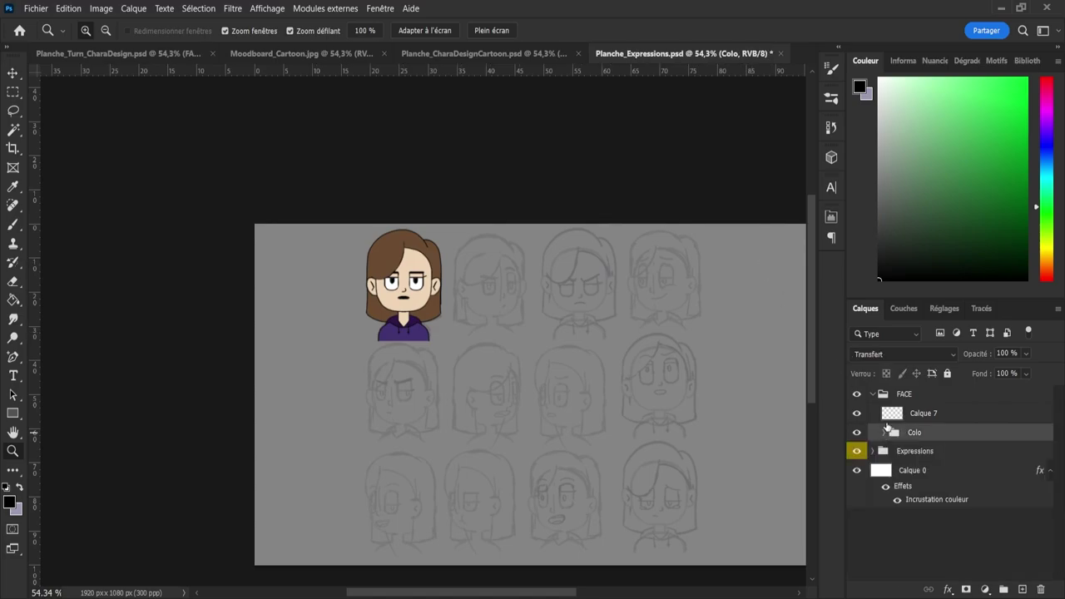
left_click(873, 395)
left_click(857, 395)
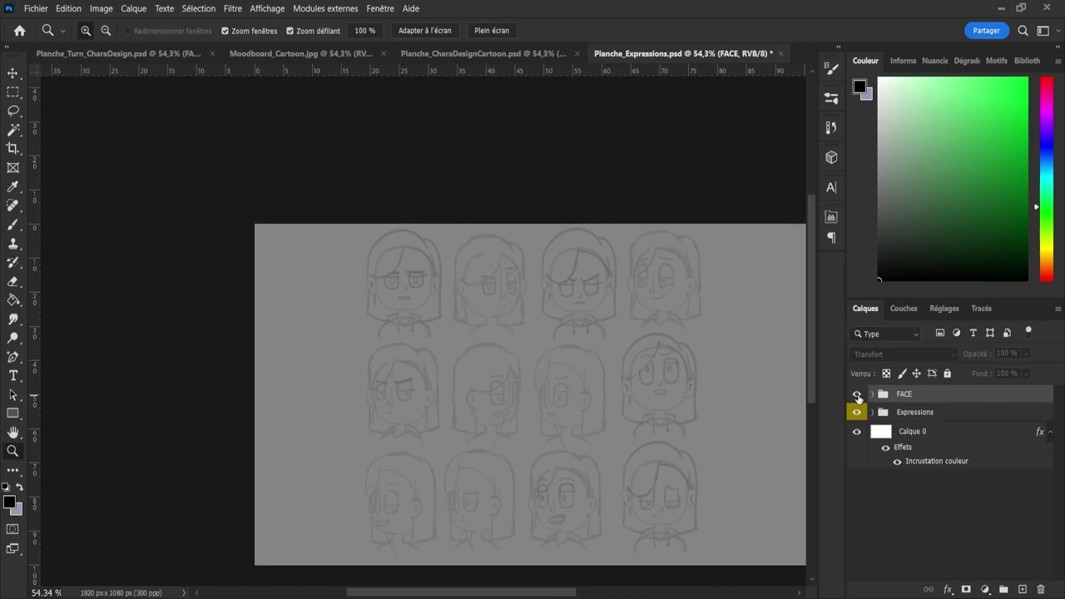
left_click(858, 396)
left_click(858, 396)
left_click(857, 394)
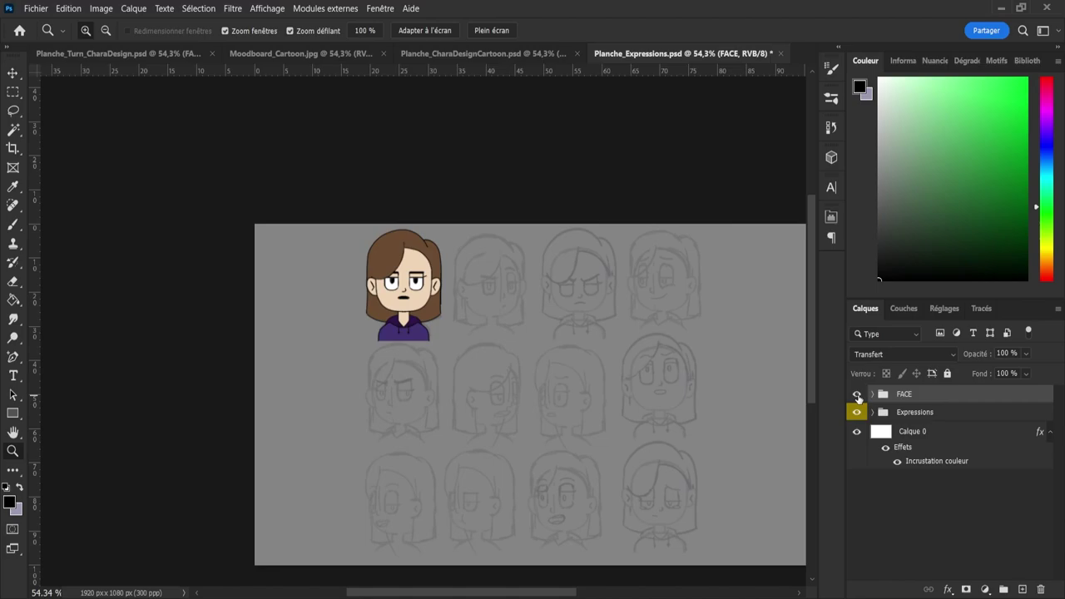
- Hide Calque 8 in the FACE group's Colo subgroup and add a new layer directly above Calque 5
left_click(873, 395)
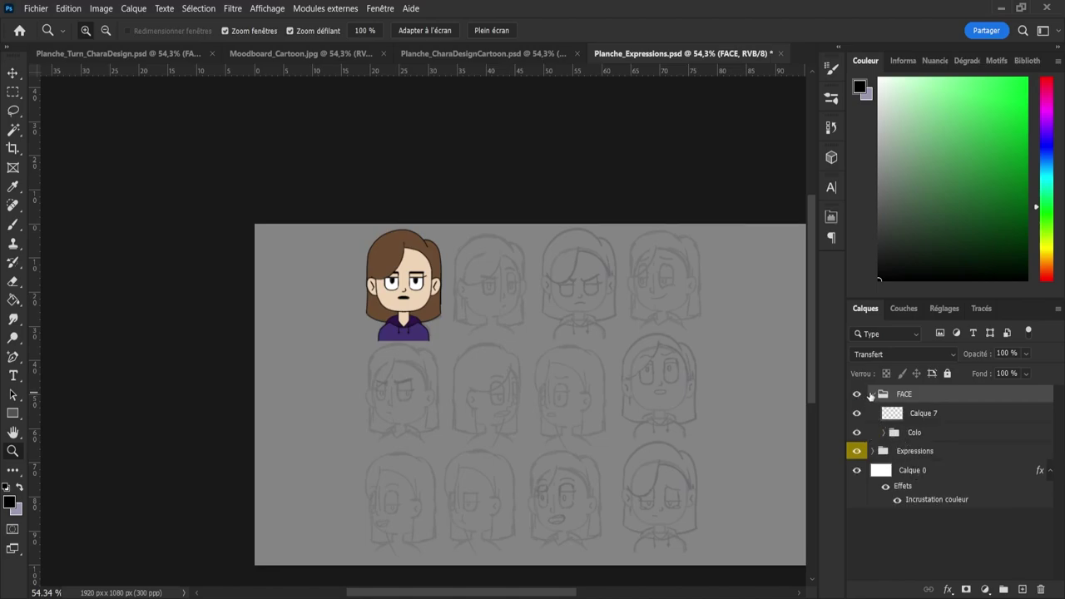
left_click(884, 432)
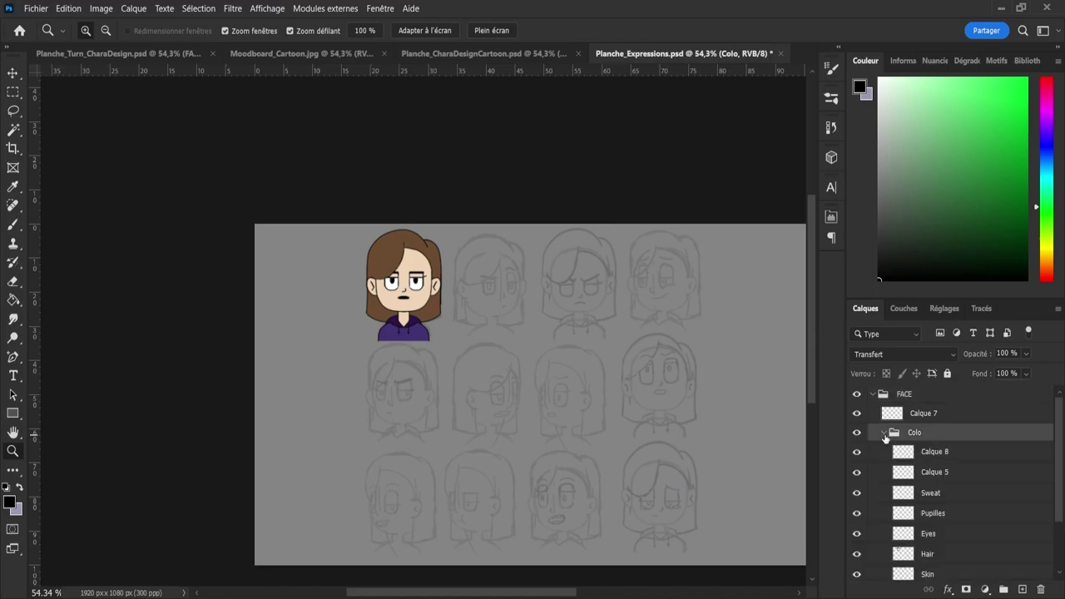
left_click(902, 451)
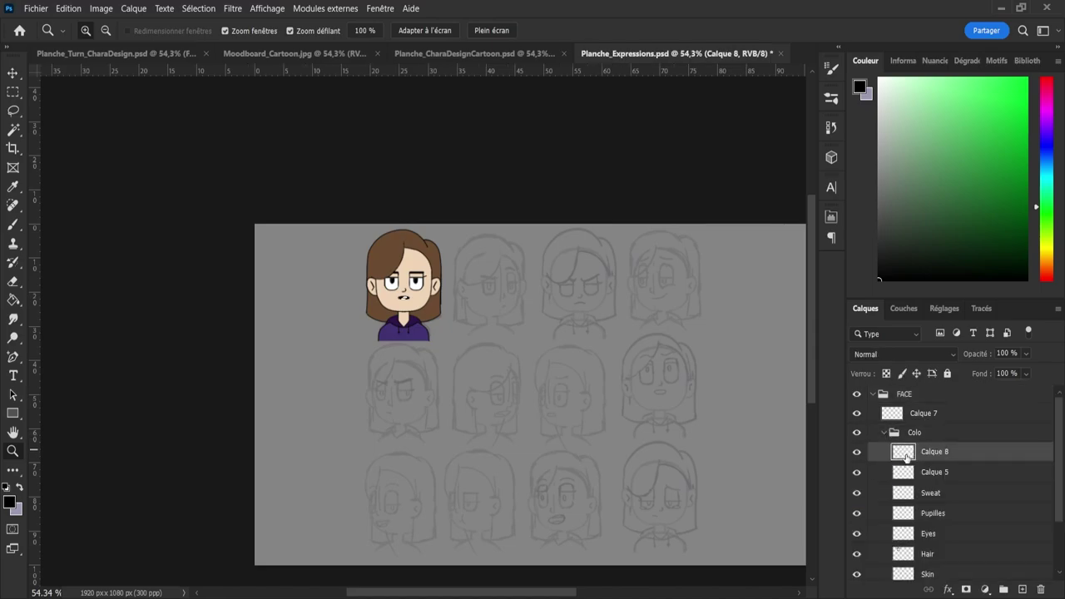
left_click(857, 452)
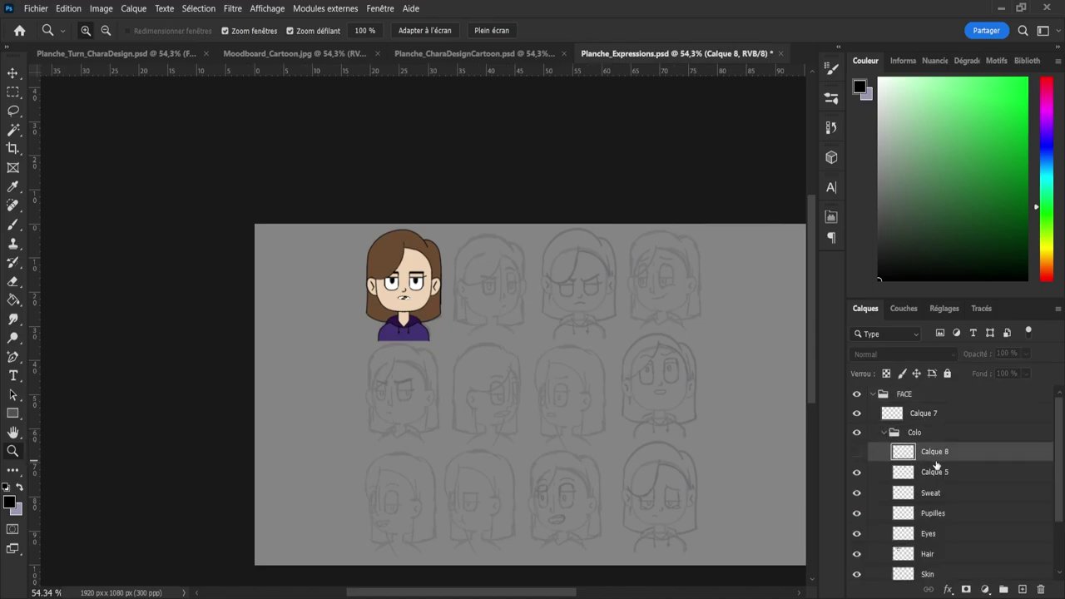
left_click(931, 476)
left_click(1024, 579)
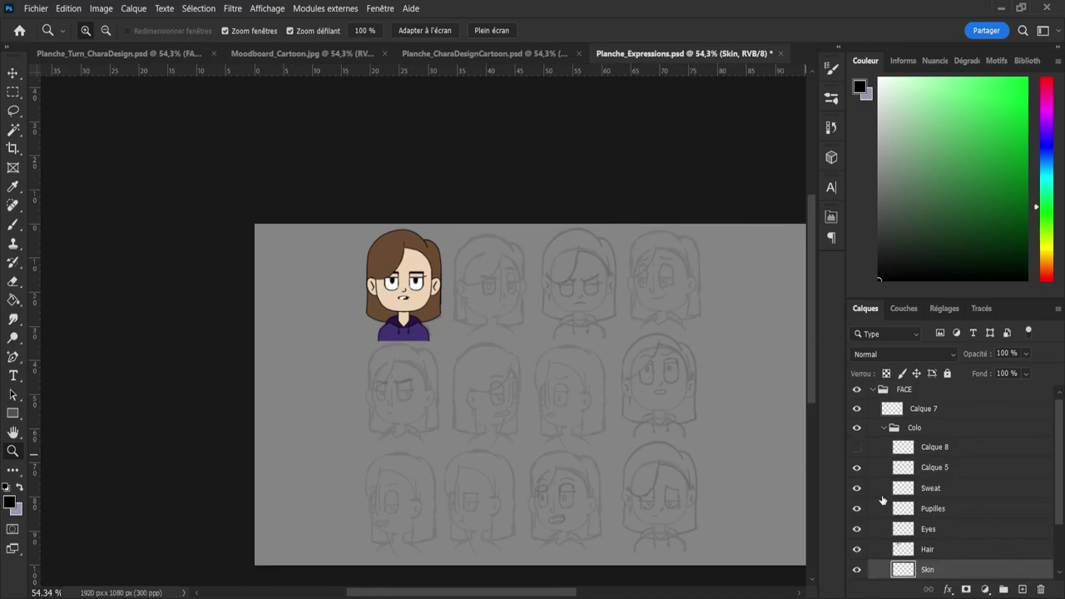
left_click(937, 468)
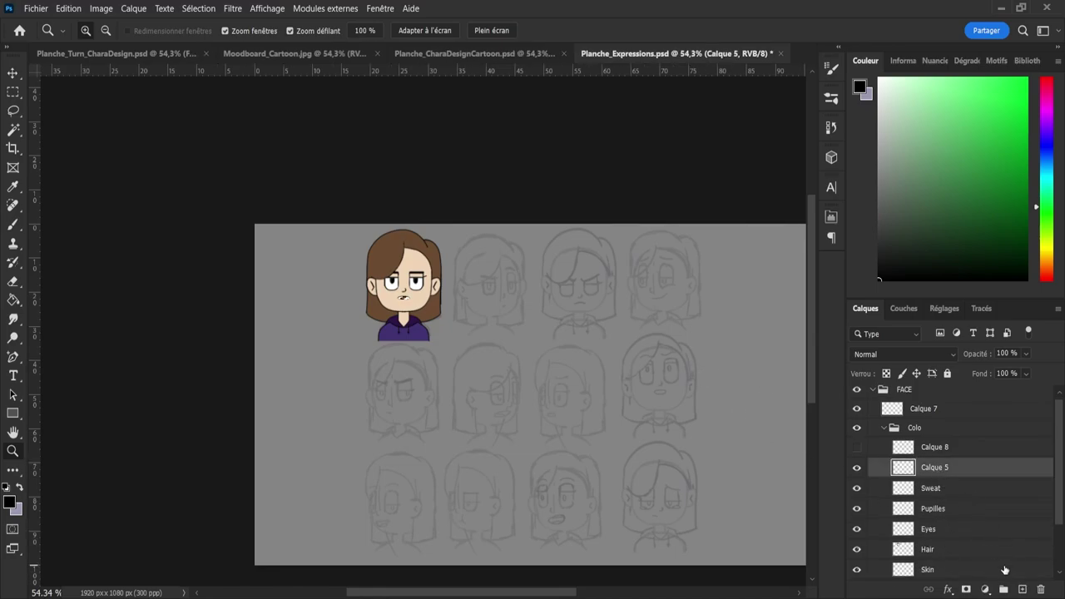
scroll(1050, 493, "down", 1)
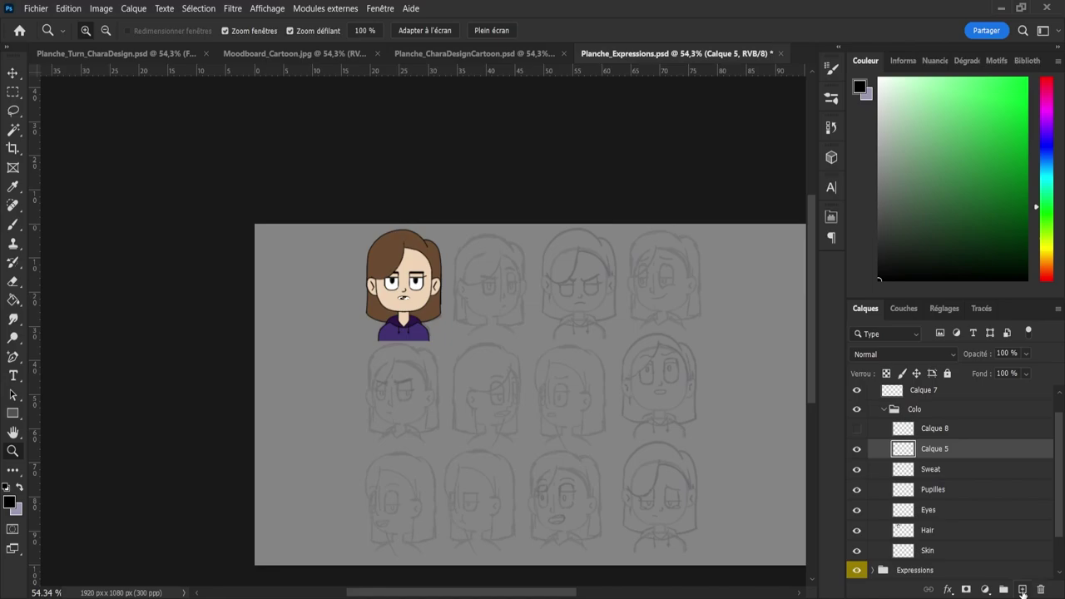
left_click(1022, 590)
- Choose a dark muted red and fill the mouth with it on the new layer
key("l")
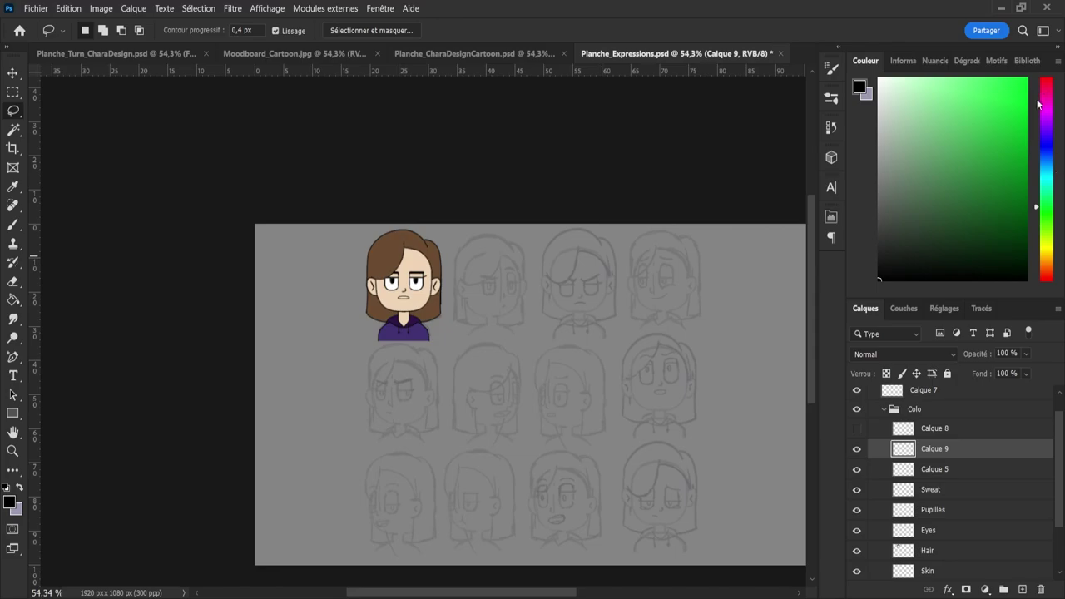
mouse_move(1053, 198)
left_mouse_down()
mouse_move(1044, 257)
mouse_move(1035, 20)
left_mouse_up()
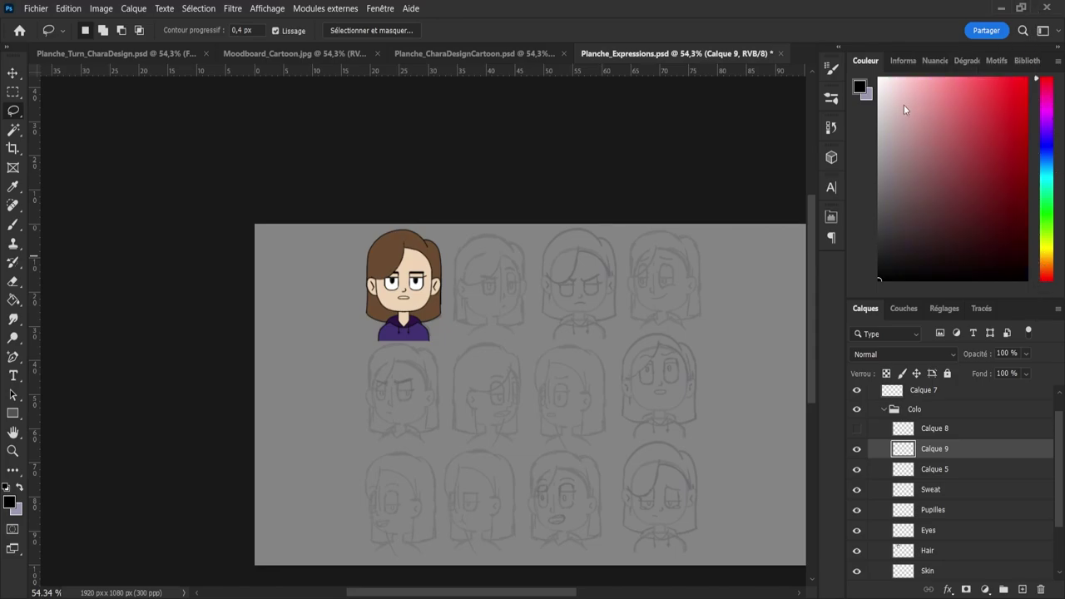
left_click(910, 210)
mouse_move(910, 211)
left_mouse_down()
mouse_move(920, 200)
mouse_move(913, 220)
mouse_move(937, 213)
left_mouse_up()
key("z")
left_click_drag(398, 297, 471, 291)
key("g")
left_click(422, 306)
- Choose a lighter muted rose and refill the mouth with it on Calque 9
key("z")
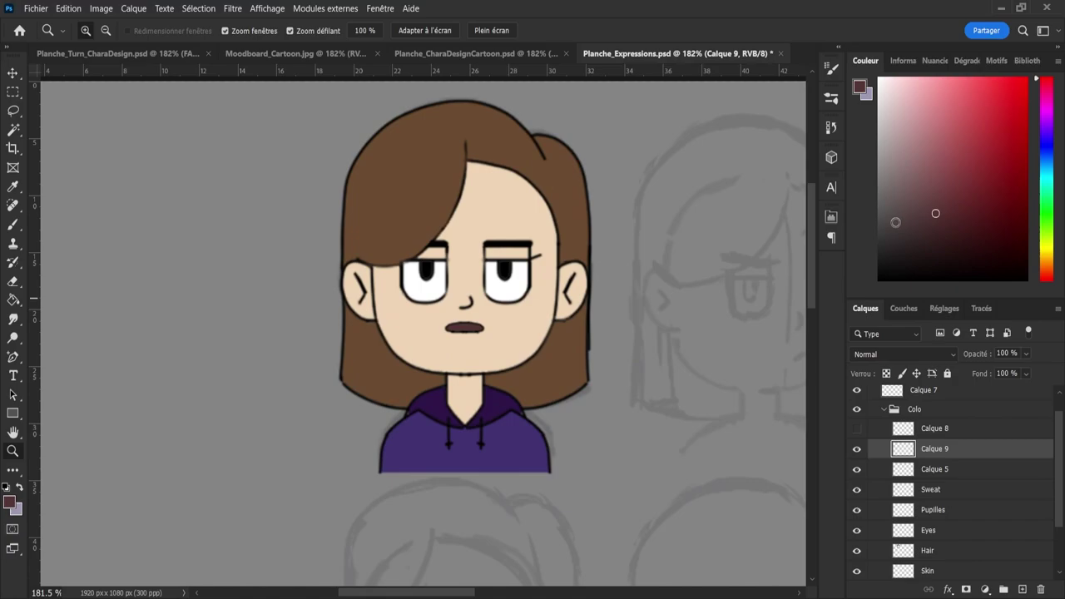
mouse_move(937, 149)
left_mouse_down()
mouse_move(932, 140)
mouse_move(943, 149)
mouse_move(935, 149)
left_mouse_up()
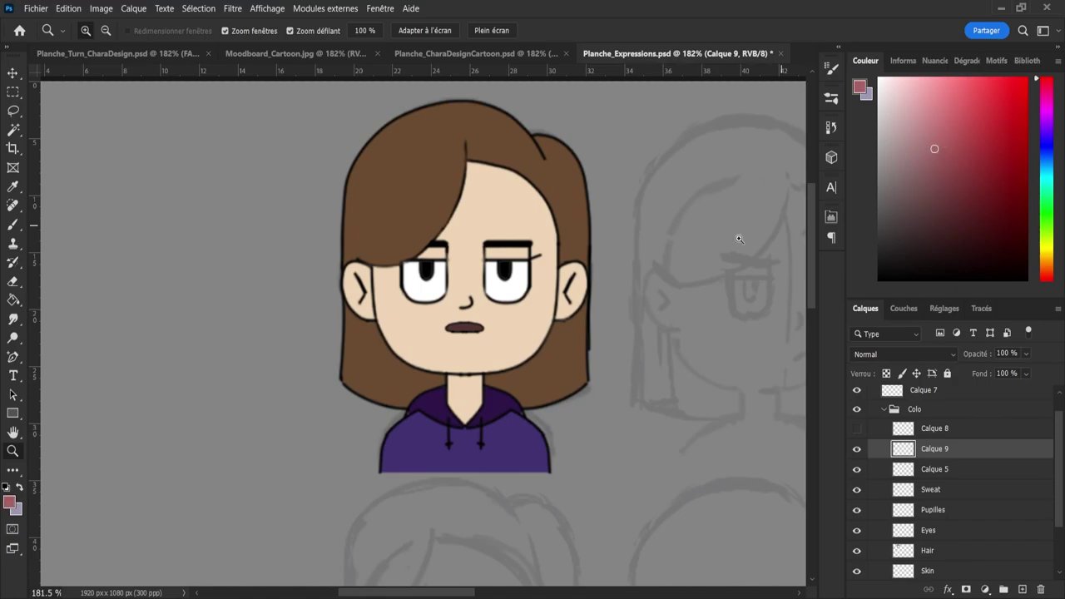
key("g")
left_click(467, 331)
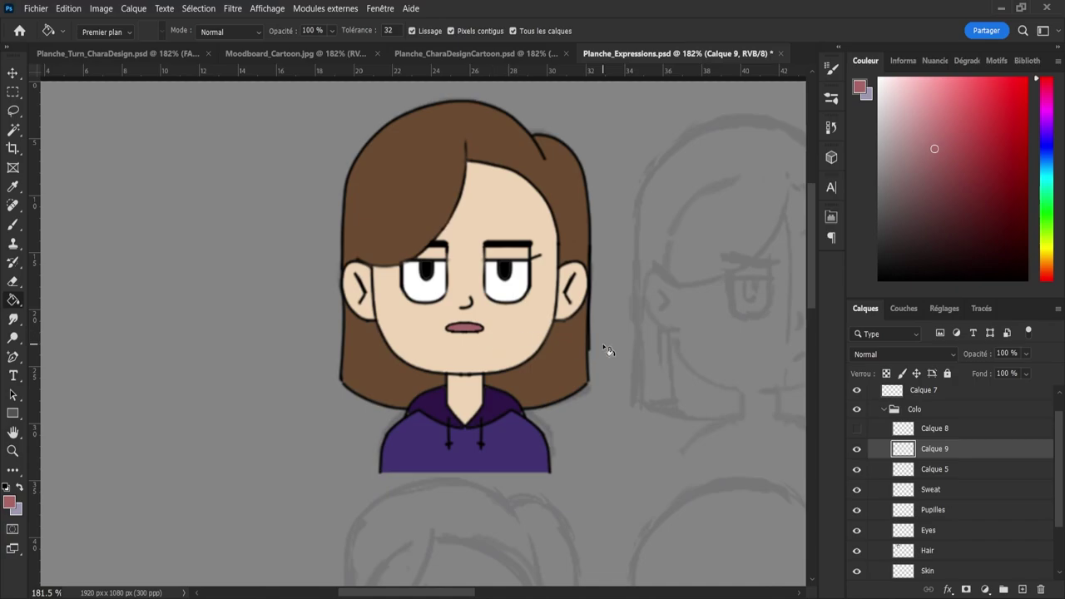
left_click(464, 330)
key("ctrl+z")
- Toggle the Colo group's visibility to compare the coloured bust with its bare line art
key("z")
left_click_drag(504, 352, 434, 323)
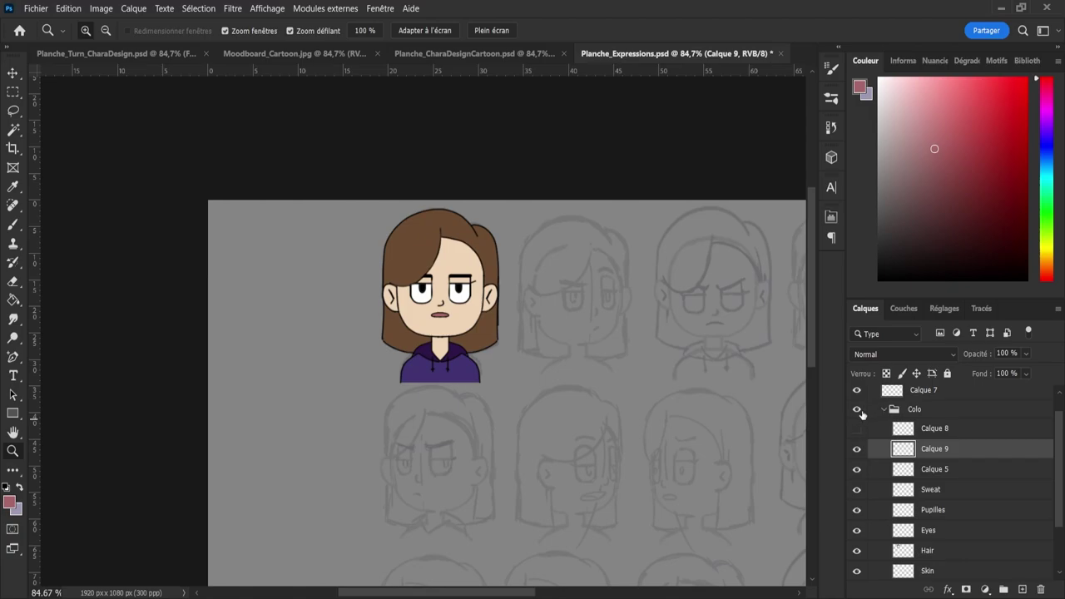
left_click(861, 412)
left_click(862, 413)
left_click(861, 413)
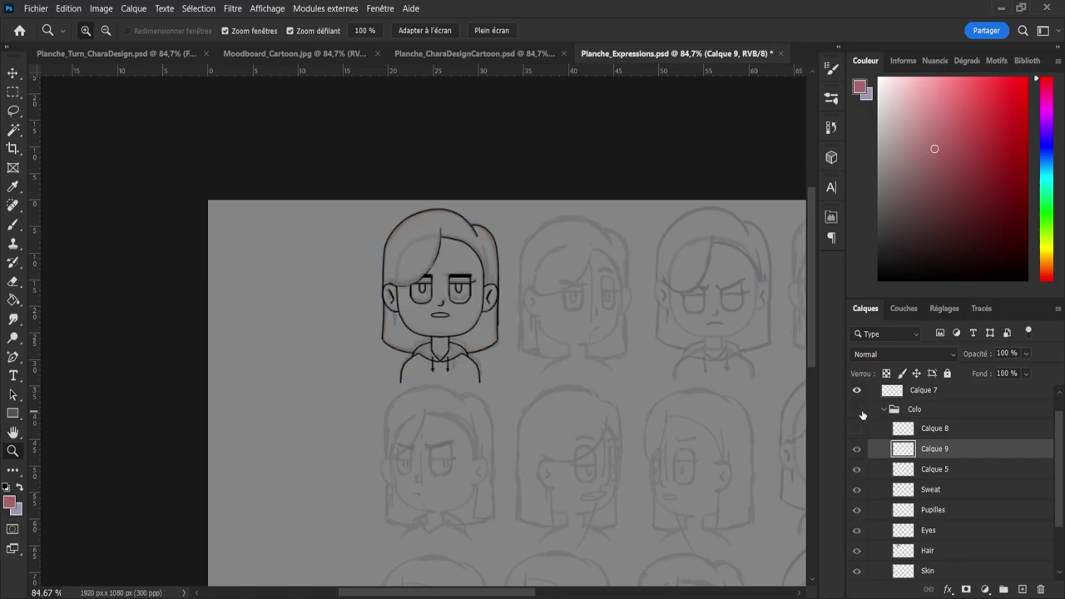
left_click(862, 413)
- Restore the black mouth by showing Calque 8 and hiding Calque 9, collapse the Colo group and save the document
left_click(857, 428)
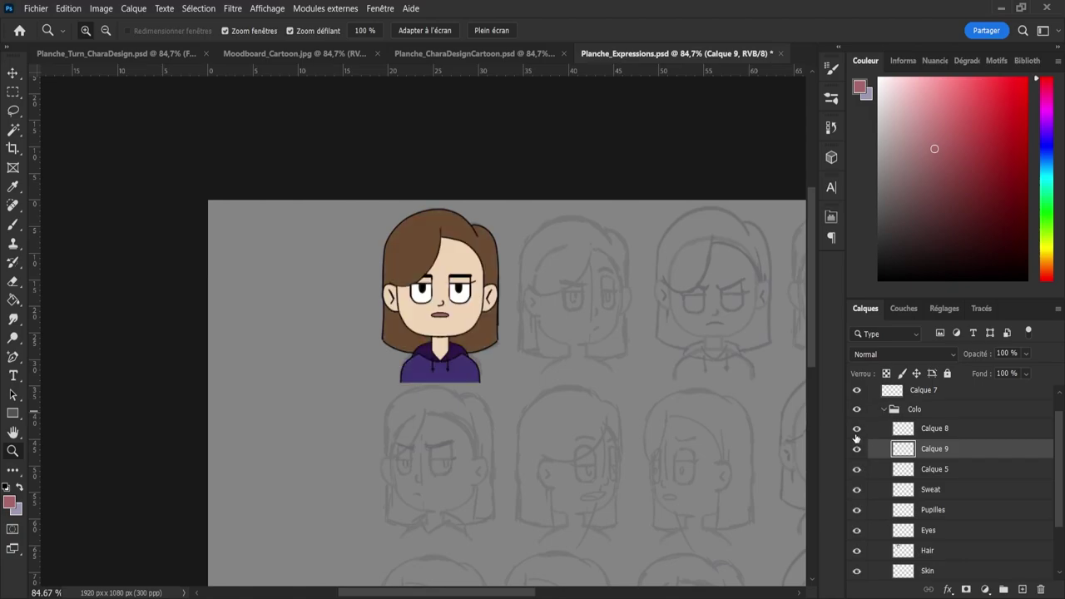
left_click(857, 450)
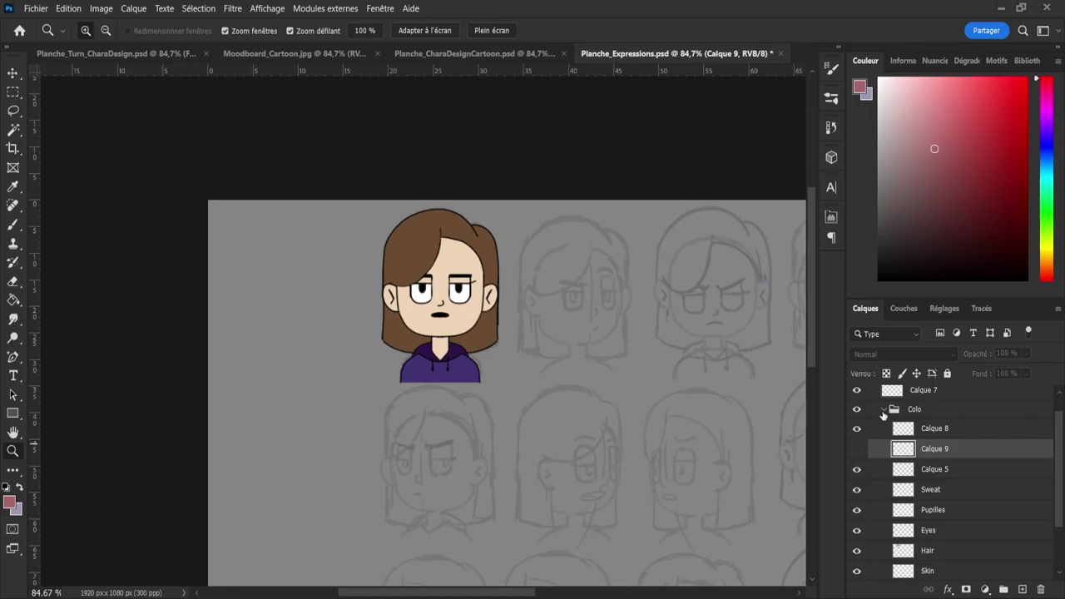
left_click(884, 410)
scroll(361, 287, "down", 3)
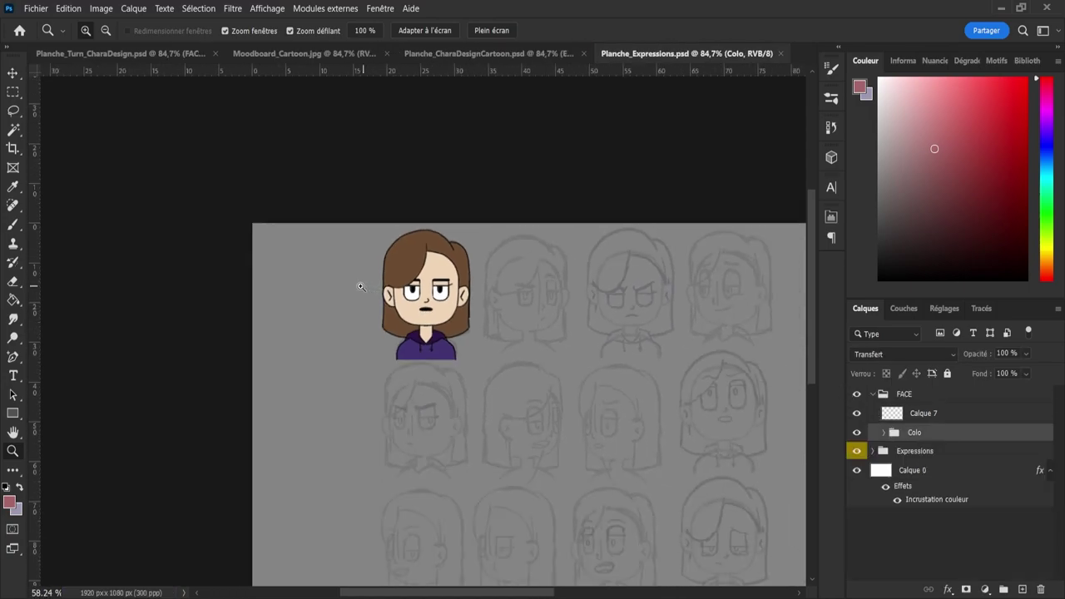
scroll(350, 283, "down", 2)
scroll(383, 293, "up", 2)
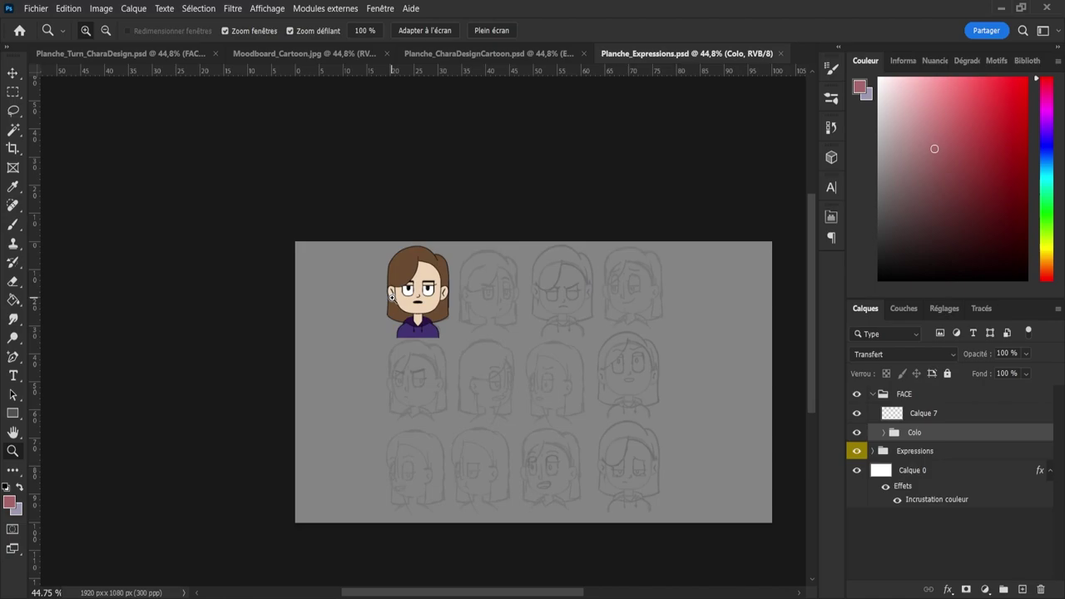
- Collapse the FACE group and rename it 01
left_click(874, 395)
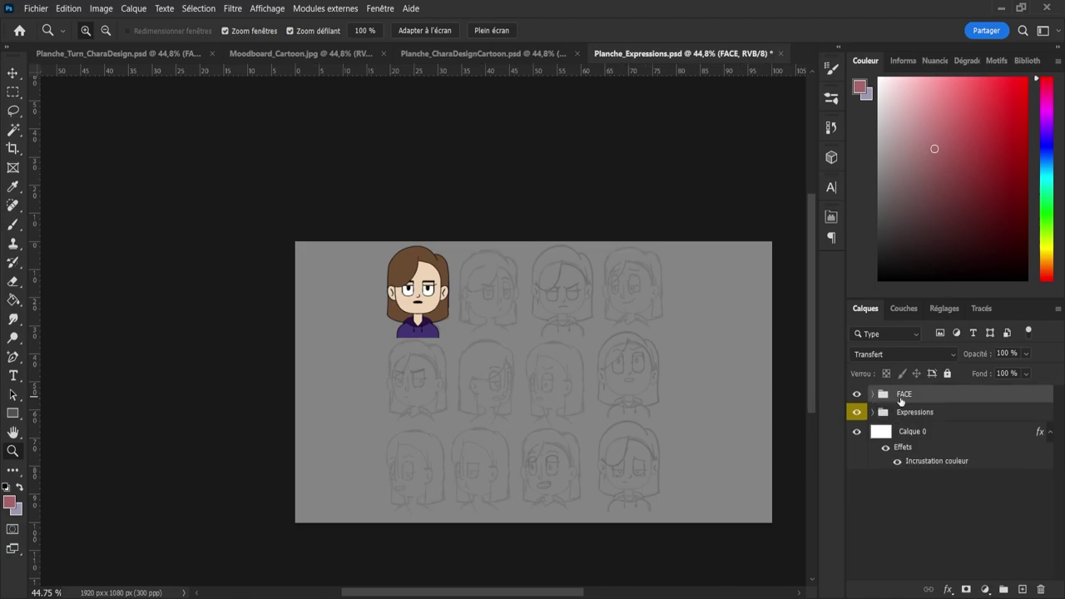
type("01")
key("Return")
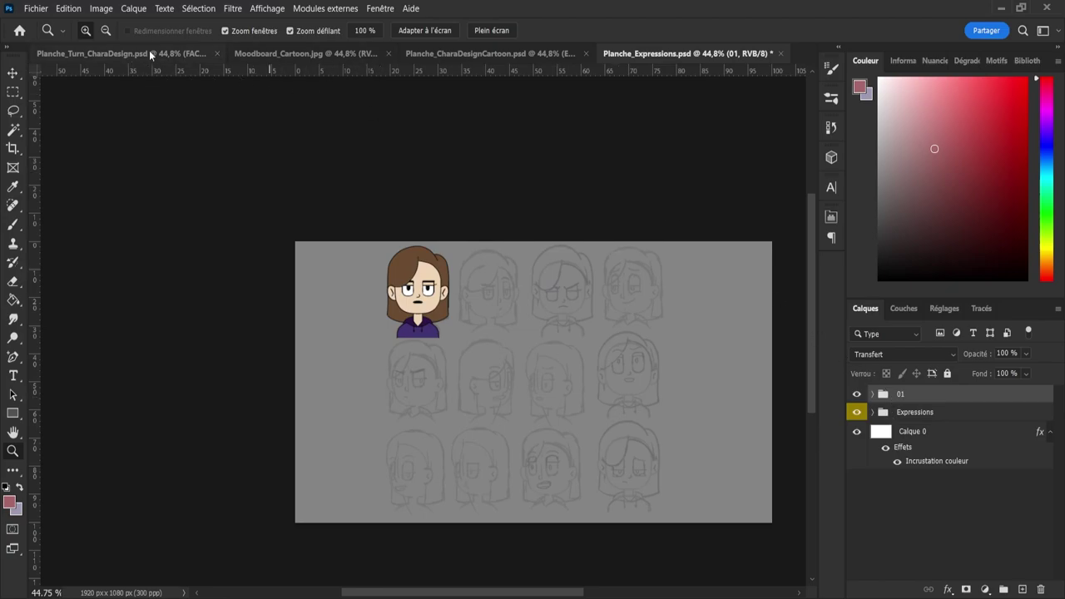
- Copy the front-view FACE group from Planche_Turn_CharaDesign.psd and paste it into Planche_Expressions.psd above group 01
left_click(124, 56)
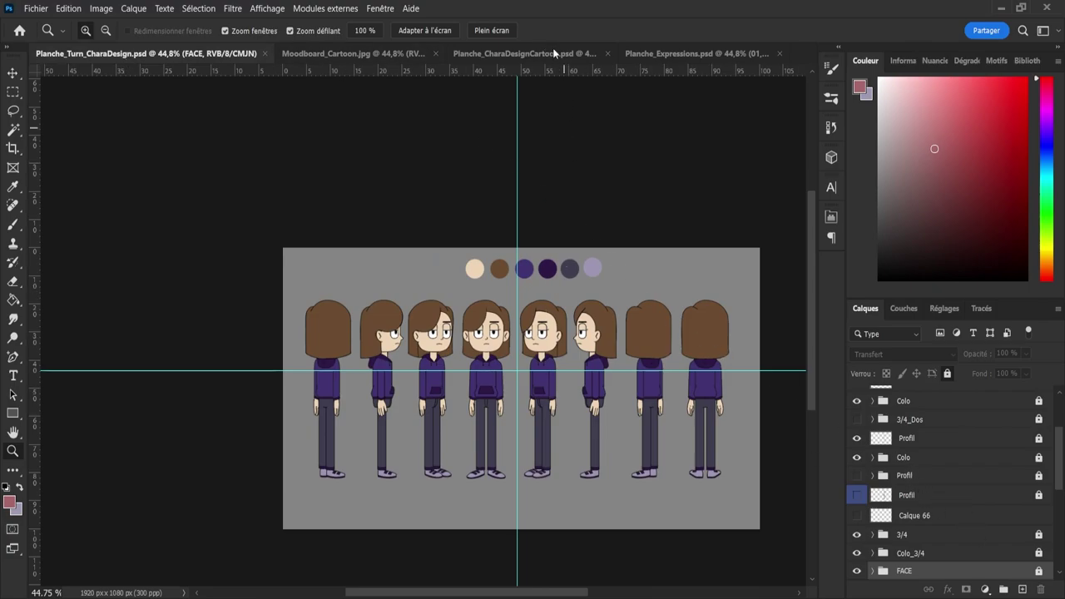
left_click(486, 53)
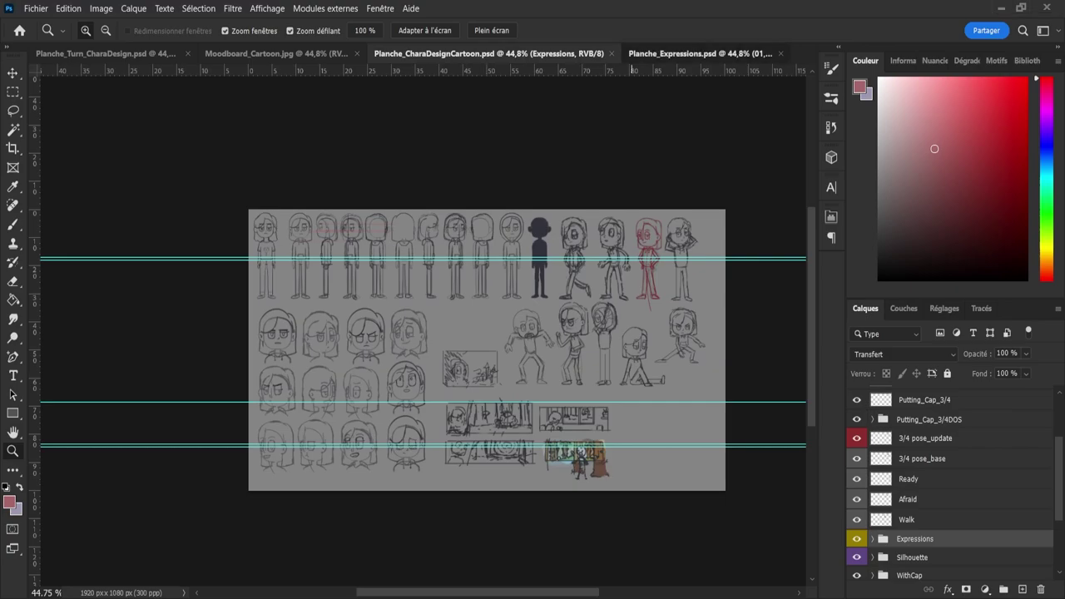
left_click(761, 53)
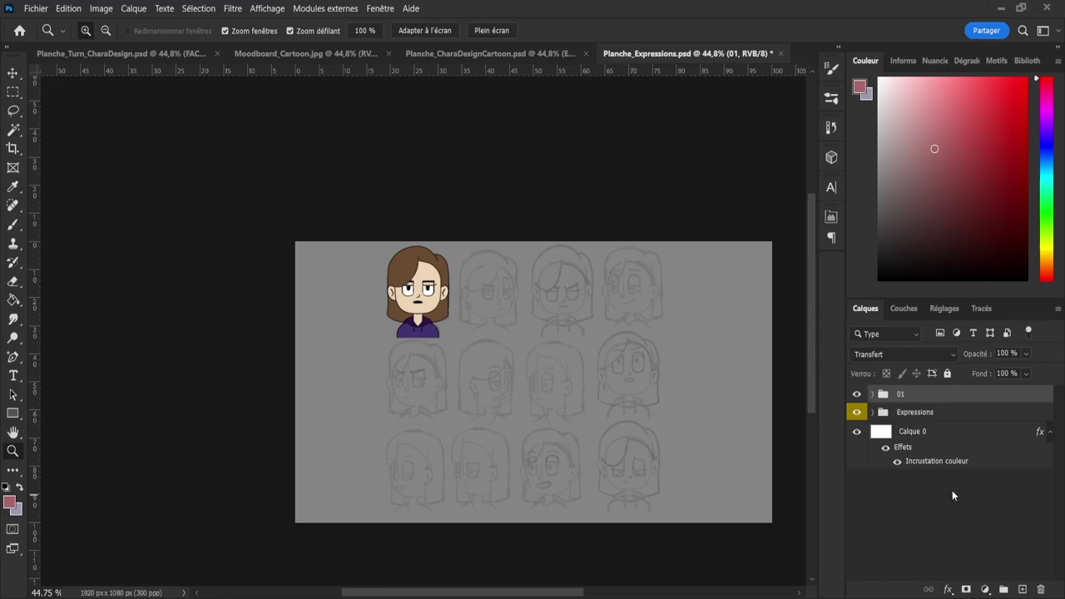
key("ctrl+v")
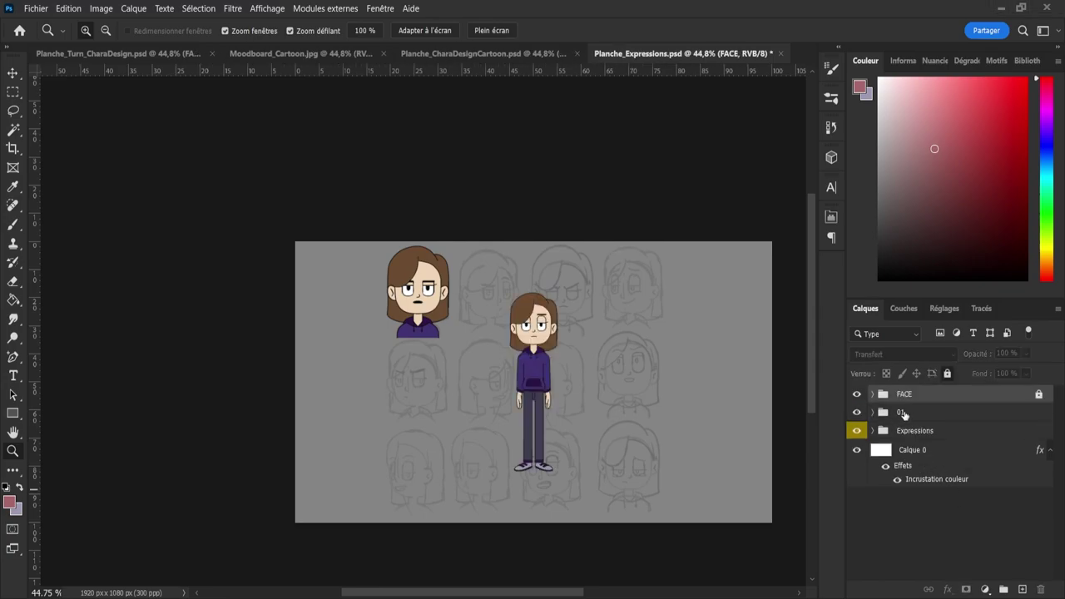
- Unlock the pasted FACE group together with the layers and subgroups directly inside it
left_click(1039, 397)
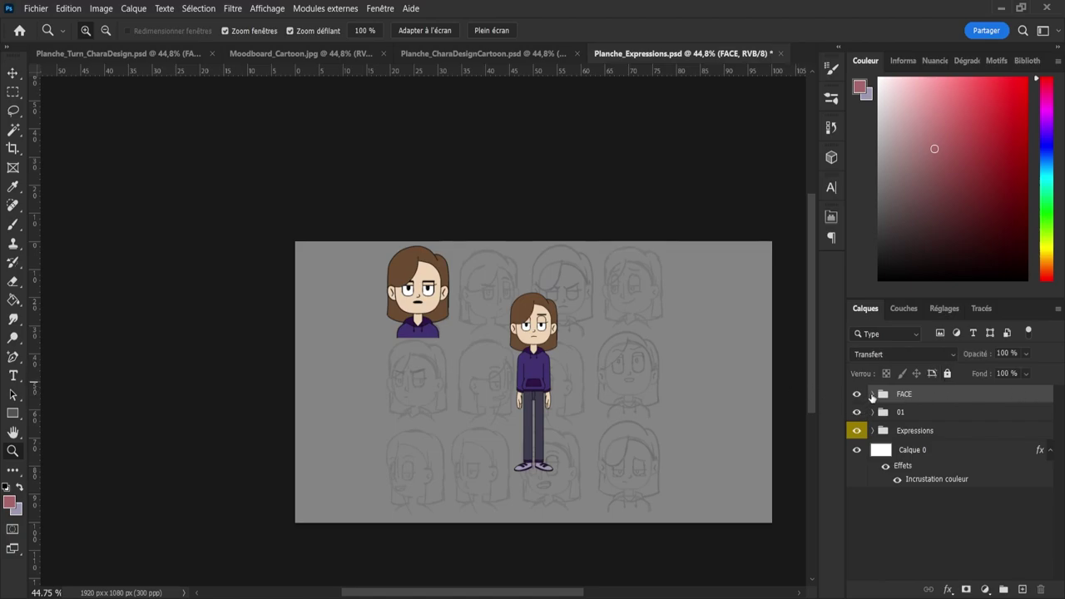
key("v")
left_click_drag(523, 379, 524, 382)
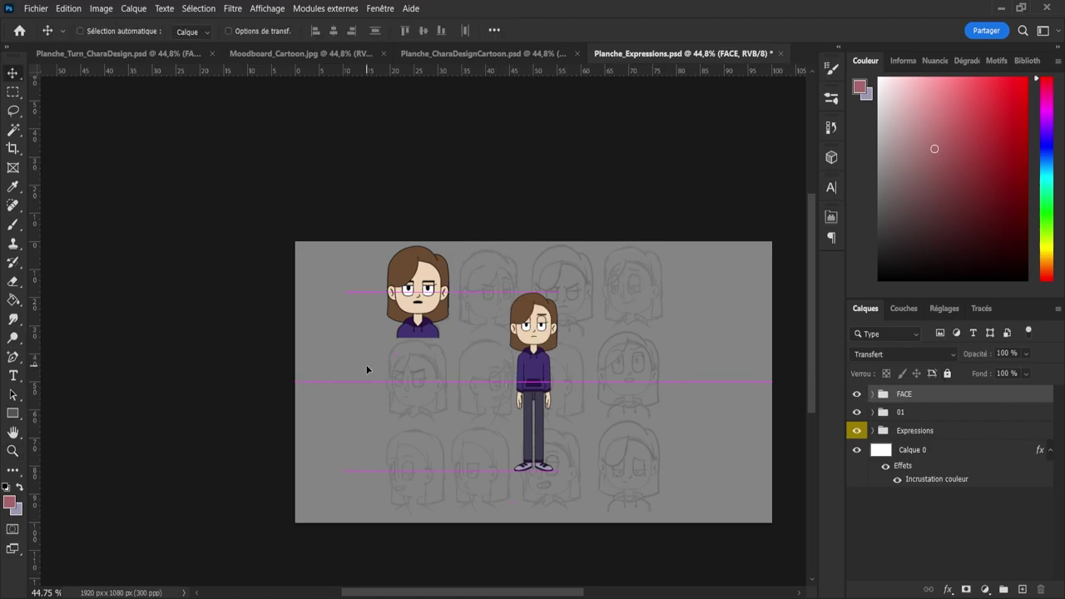
key("ctrl")
left_click(873, 394)
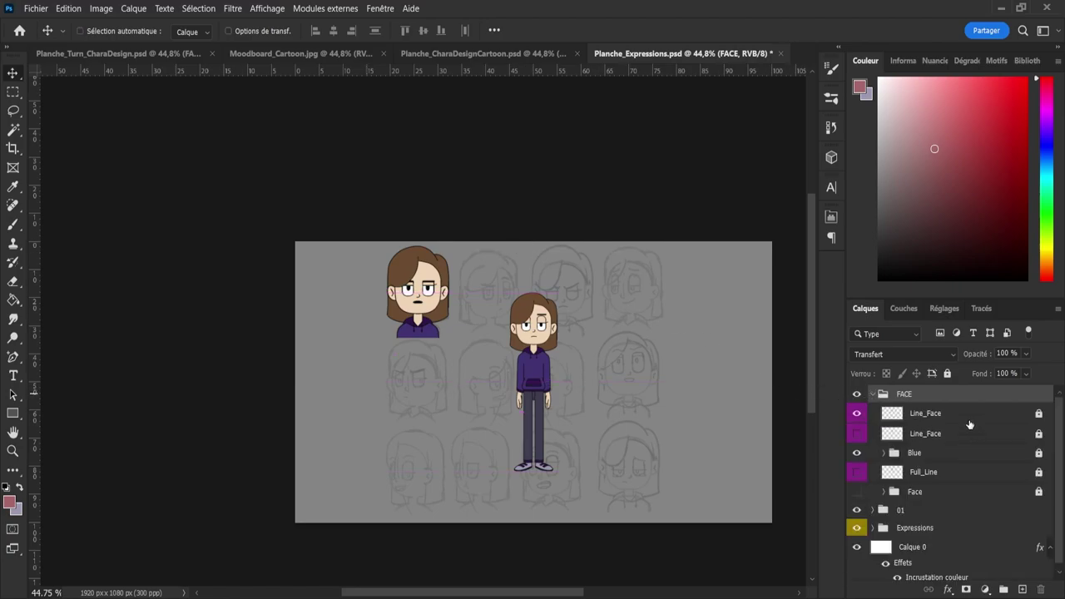
left_click(968, 421)
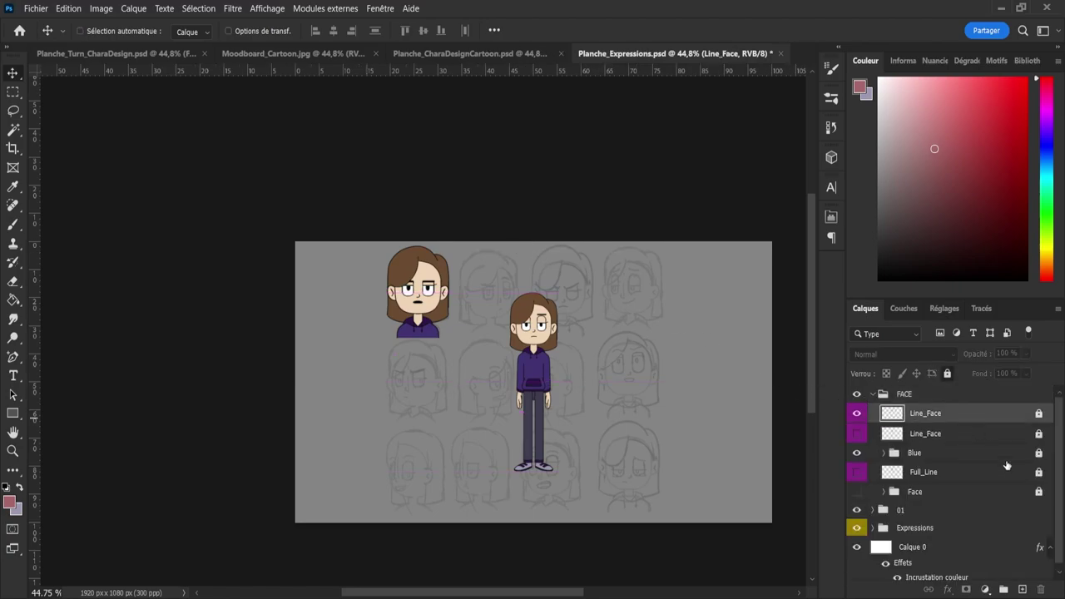
left_click(942, 394)
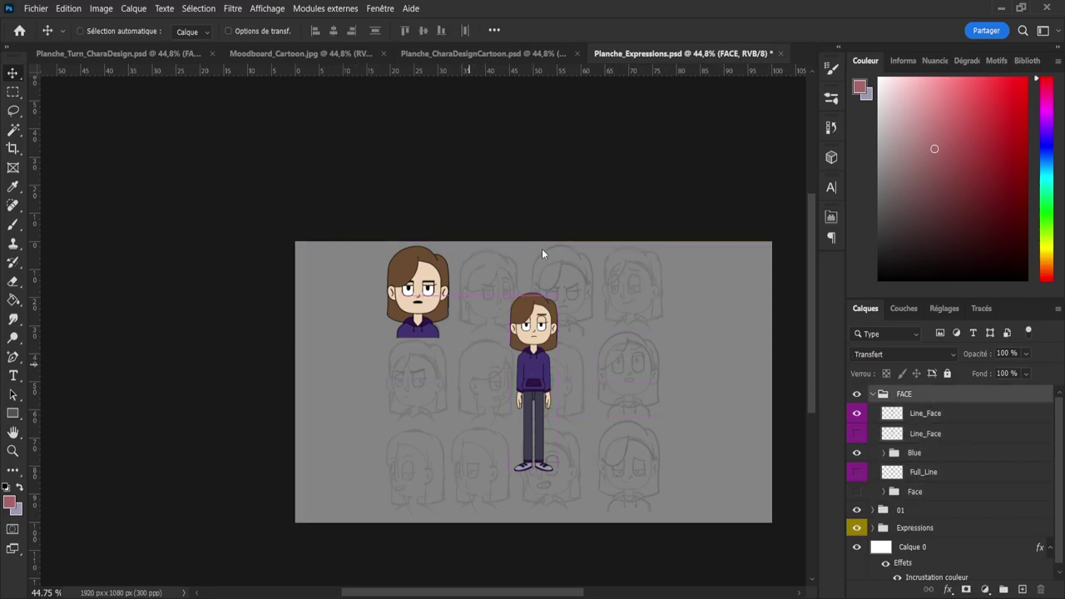
- Unlock the Jean02 and Base layers, and delete the Face subgroup and the hidden Full_Line layer from the FACE group
left_click(922, 493)
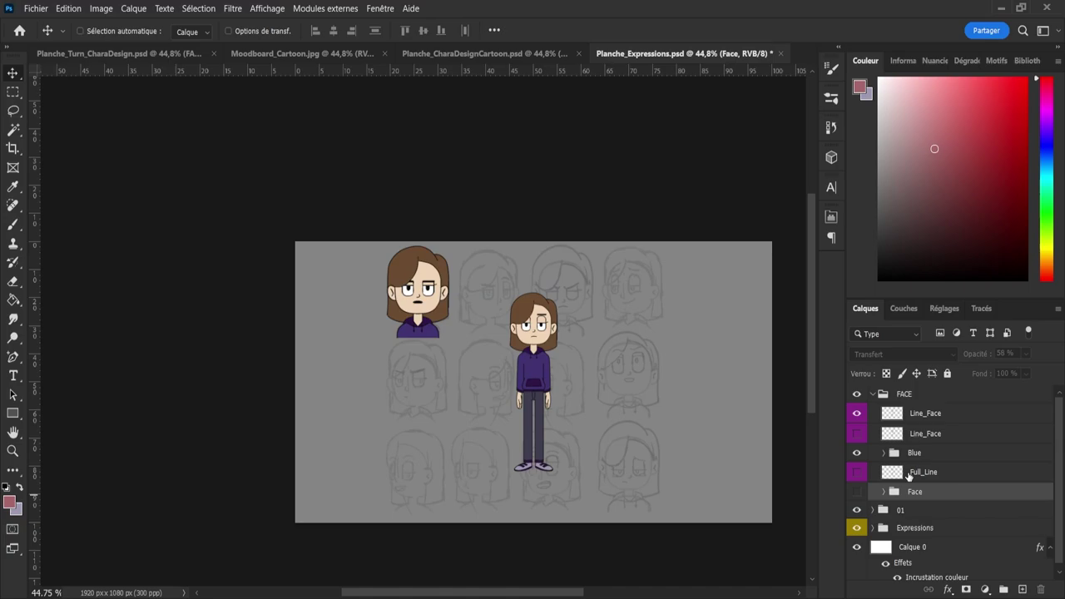
left_click(908, 475)
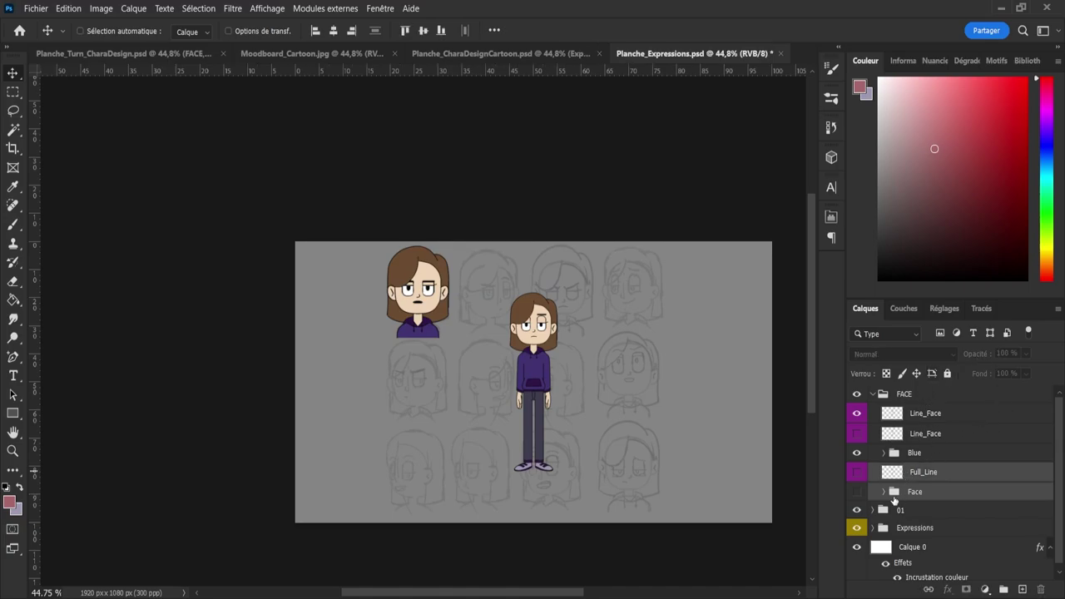
left_click(892, 495)
left_click(884, 493)
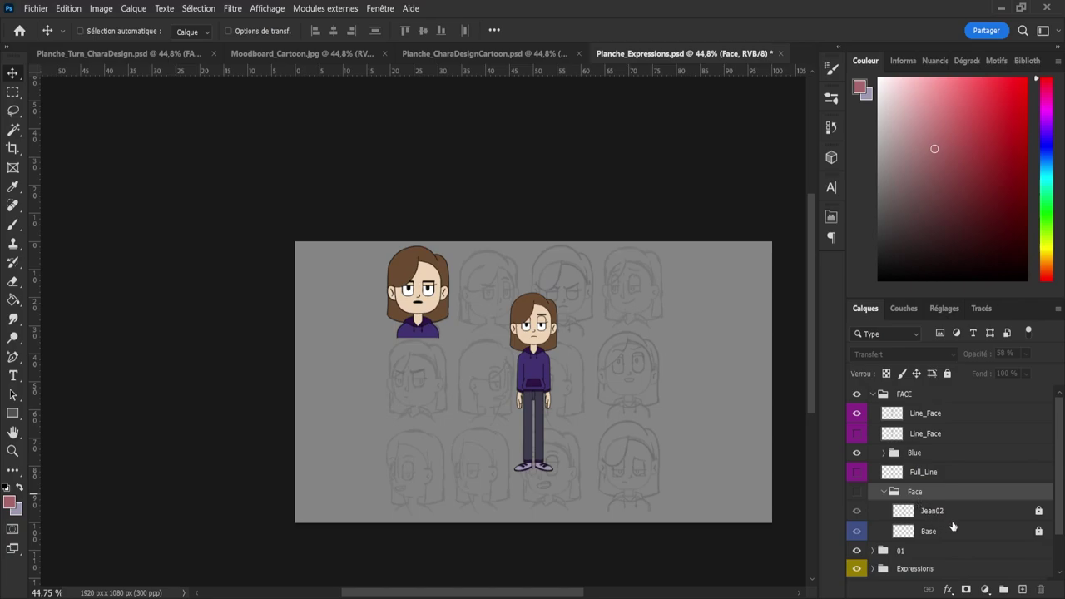
left_click(953, 510, "shift")
left_click(953, 531, "shift")
left_click(947, 373)
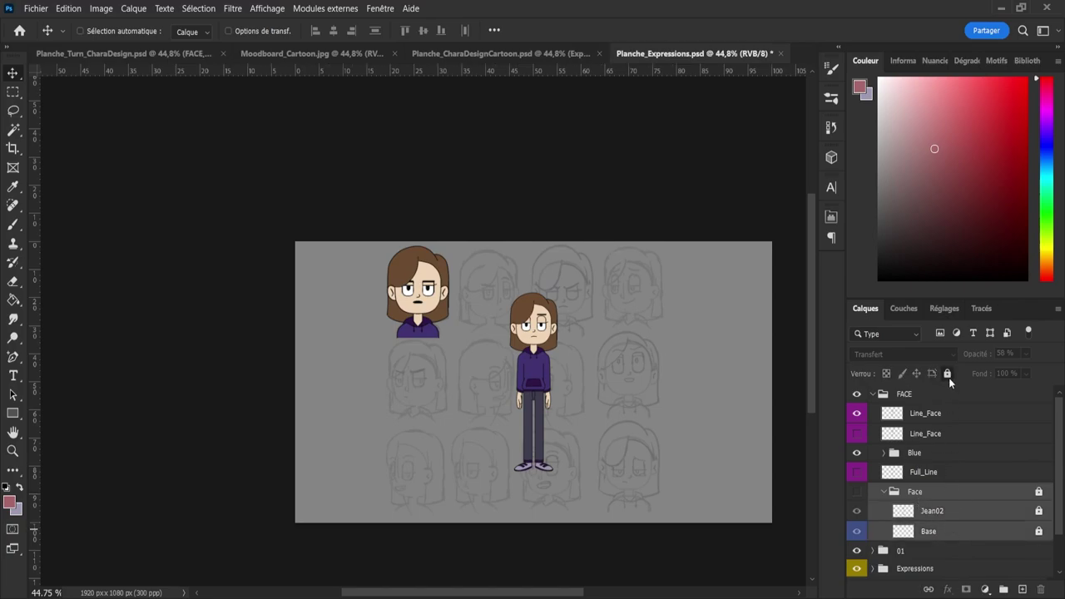
left_click(948, 378)
key("Delete")
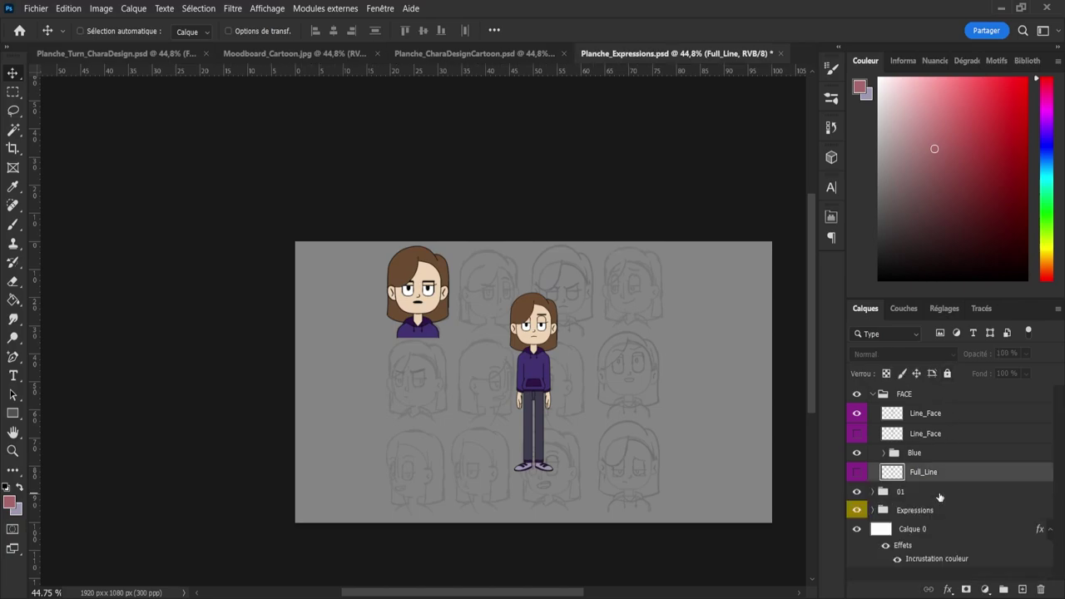
key("Delete")
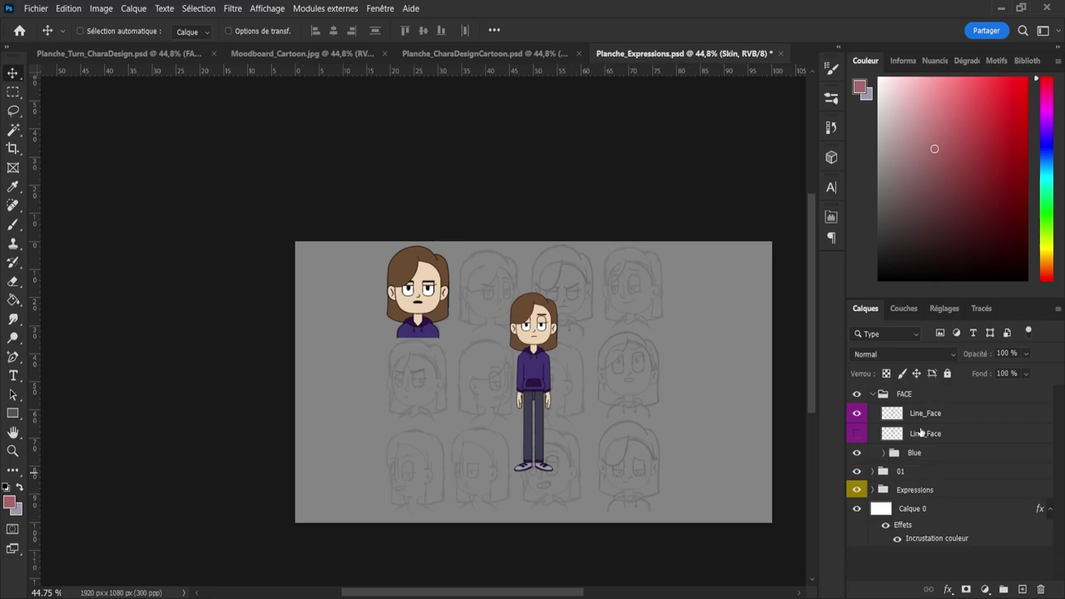
- Check the contents of the Blue group, collapse it again, and delete the hidden Line_Face layer from the FACE group
left_click(919, 455)
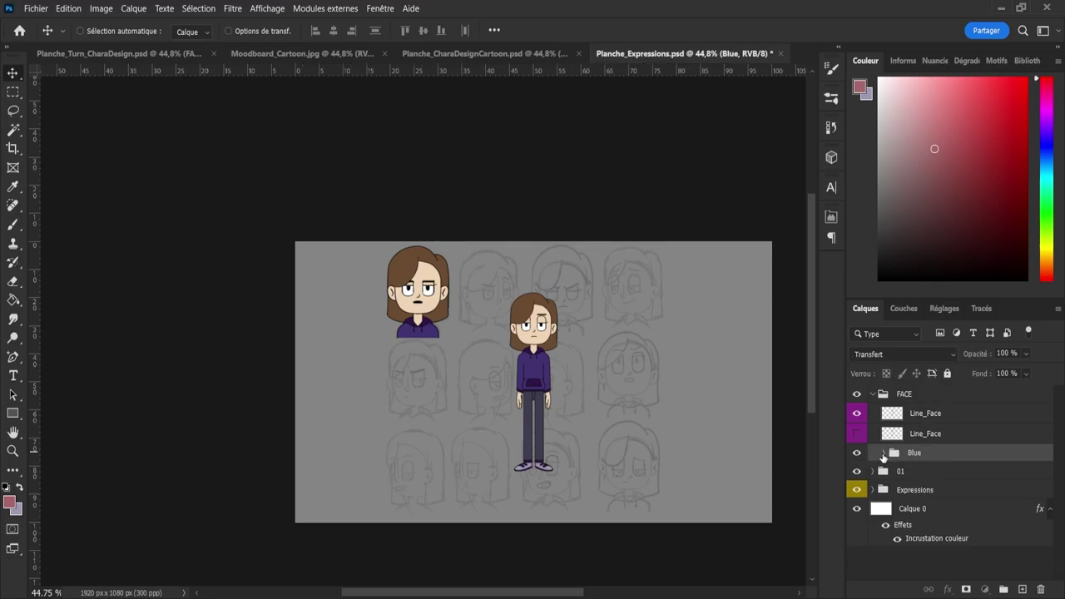
left_click(883, 454)
mouse_move(1058, 480)
left_mouse_down()
mouse_move(1056, 541)
mouse_move(1050, 482)
left_mouse_up()
scroll(1051, 487, "up", 1)
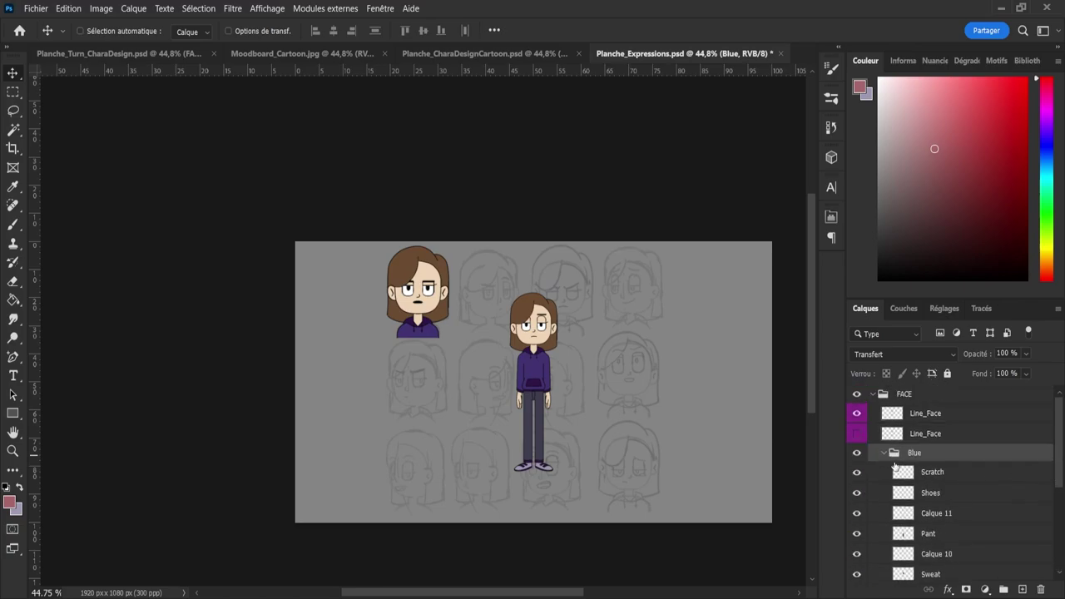
left_click(885, 454)
left_click(910, 436)
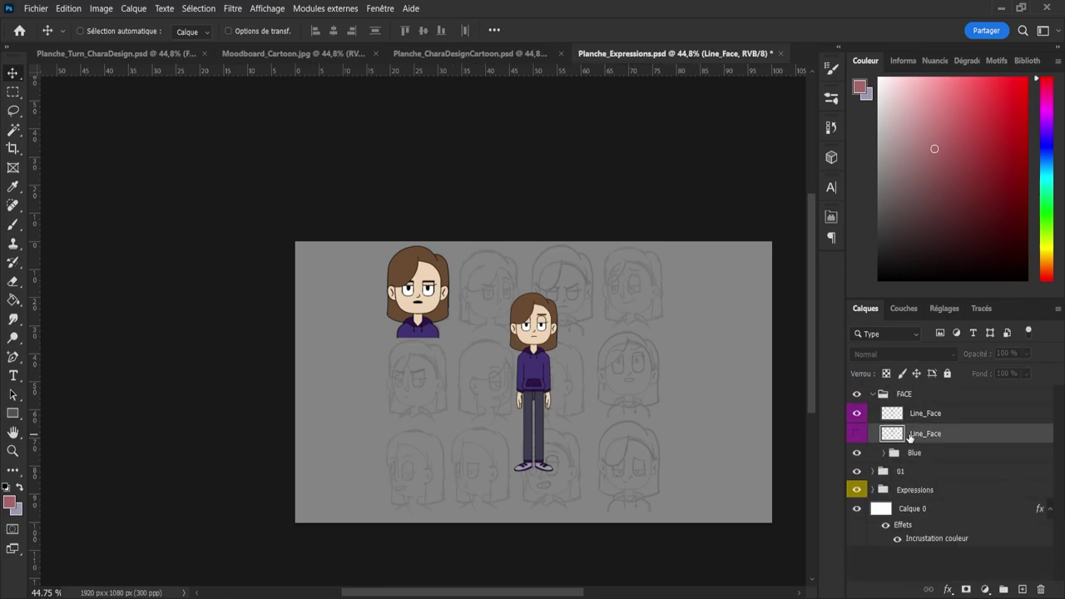
key("Delete")
- Move the full-body character in the FACE group horizontally to the canvas's empty left side, centred at about X 172 px
left_click(915, 438, "shift")
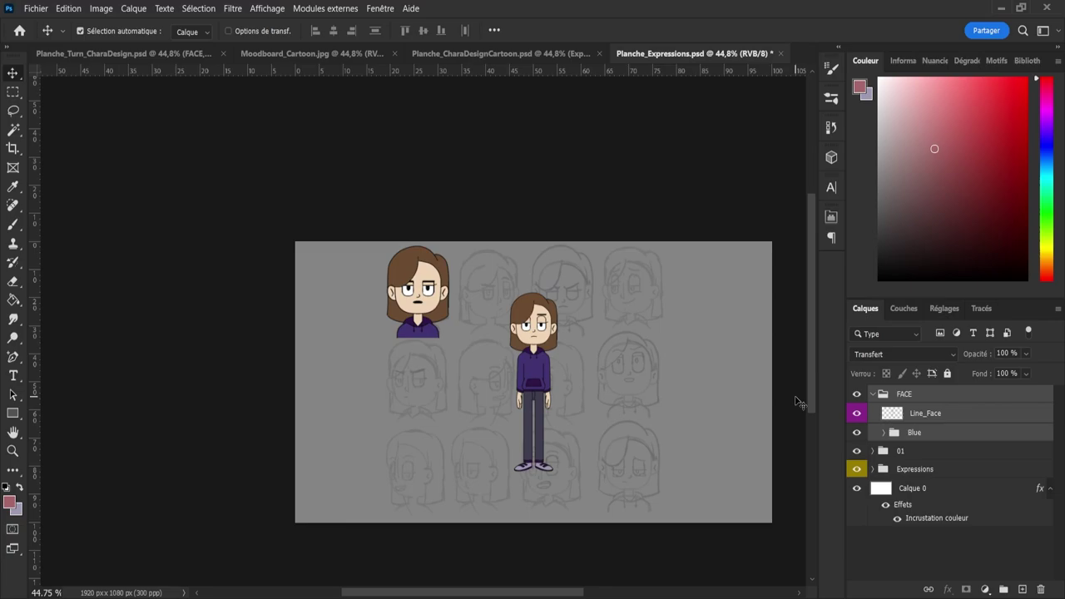
key("ctrl+t")
left_click_drag(543, 412, 347, 411)
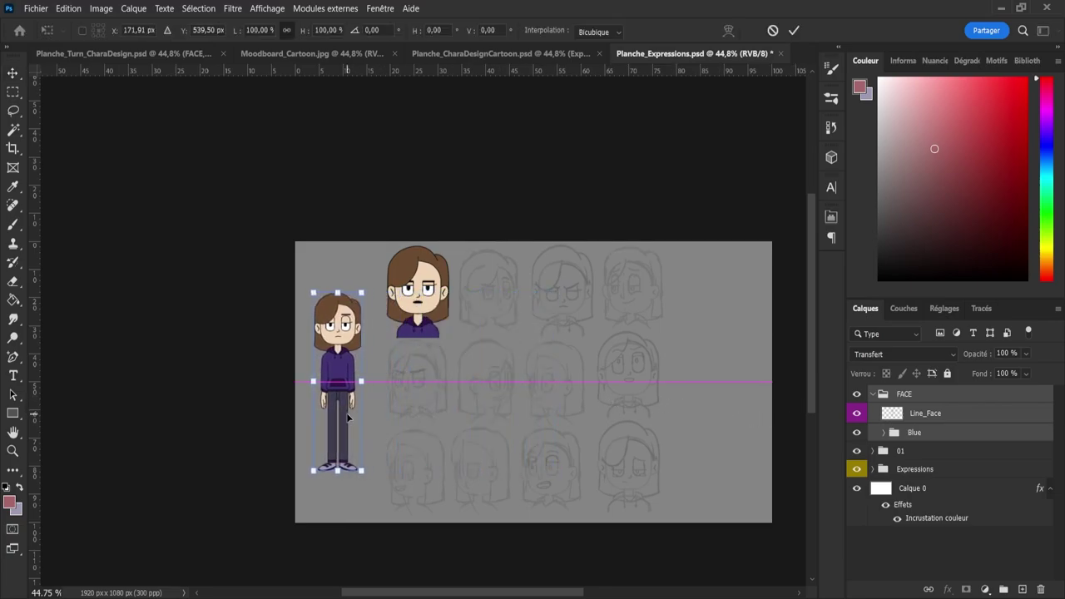
key("Return")
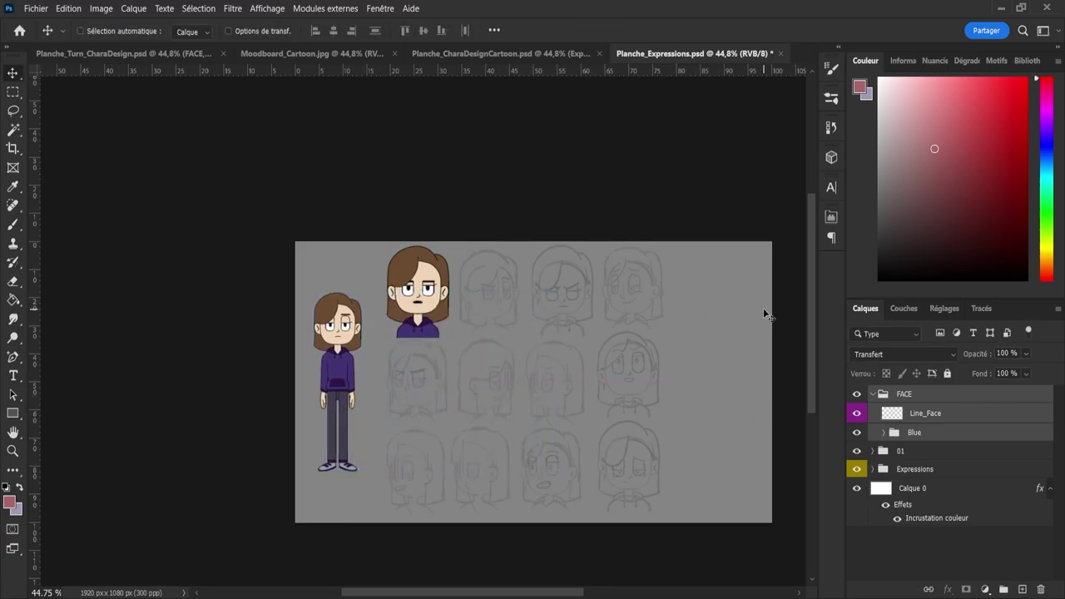
- Duplicate the collapsed FACE group and place the full-body copy at the right side of the canvas
left_click(872, 395)
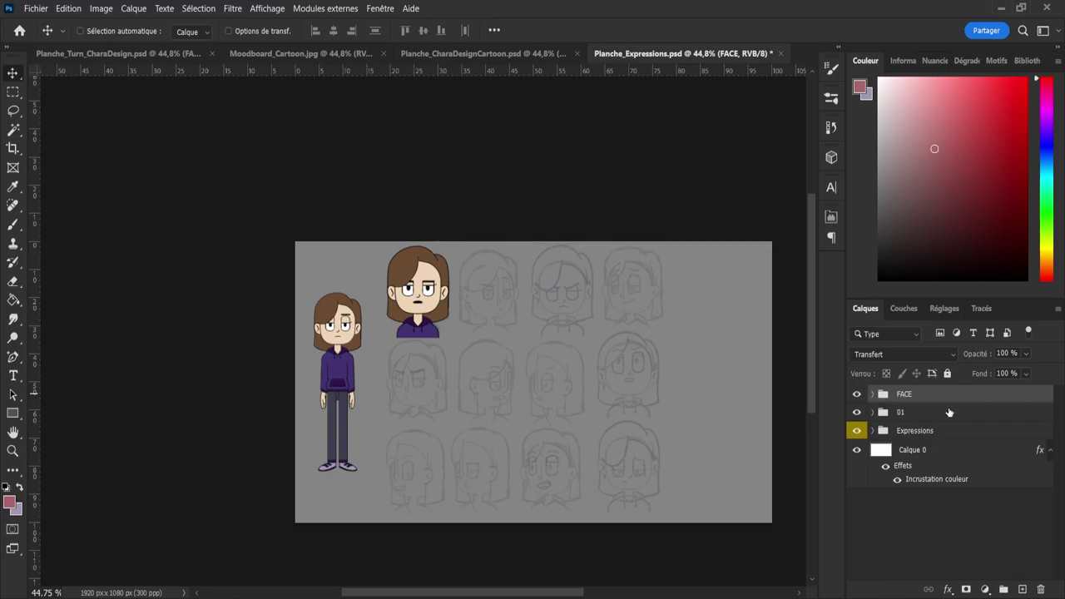
key("ctrl+j")
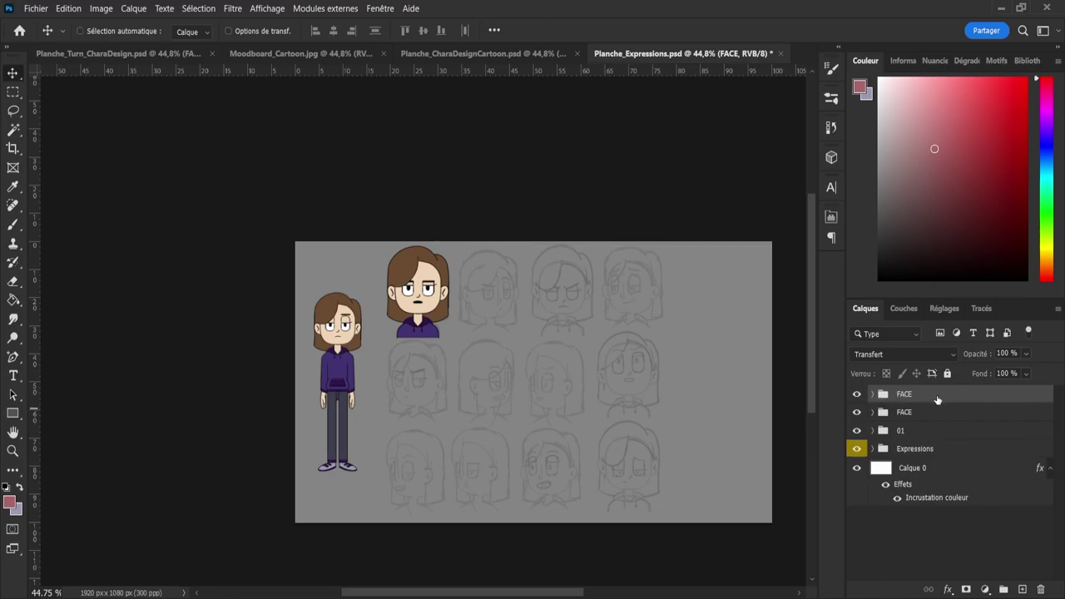
left_click_drag(350, 363, 718, 389)
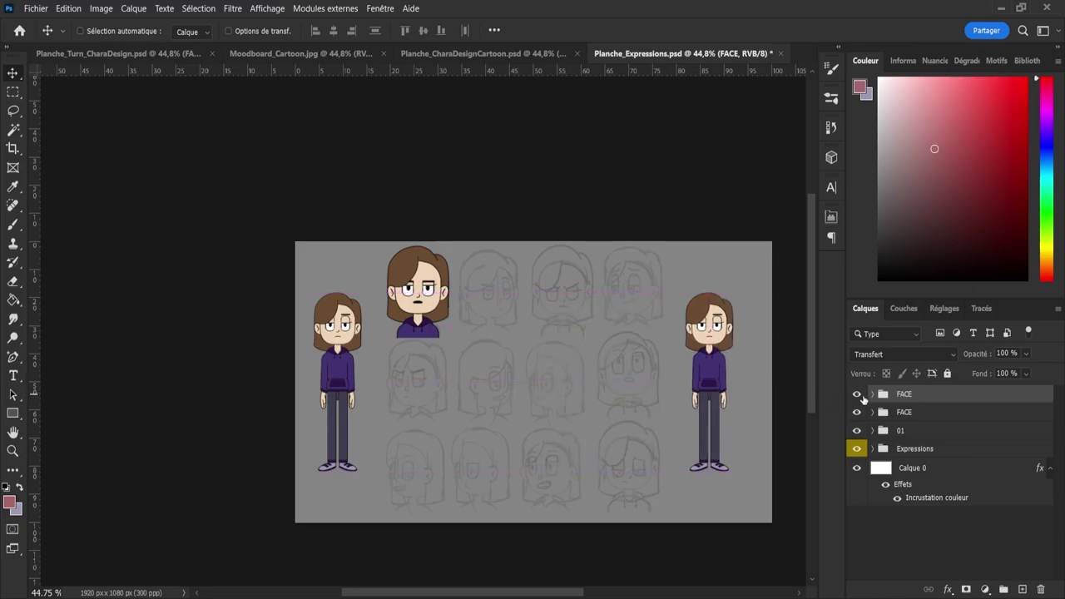
- Erase the copy's linework below the shoulders on the Line_Face layer with a larger eraser, hiding the Blue color group while working
left_click(872, 393)
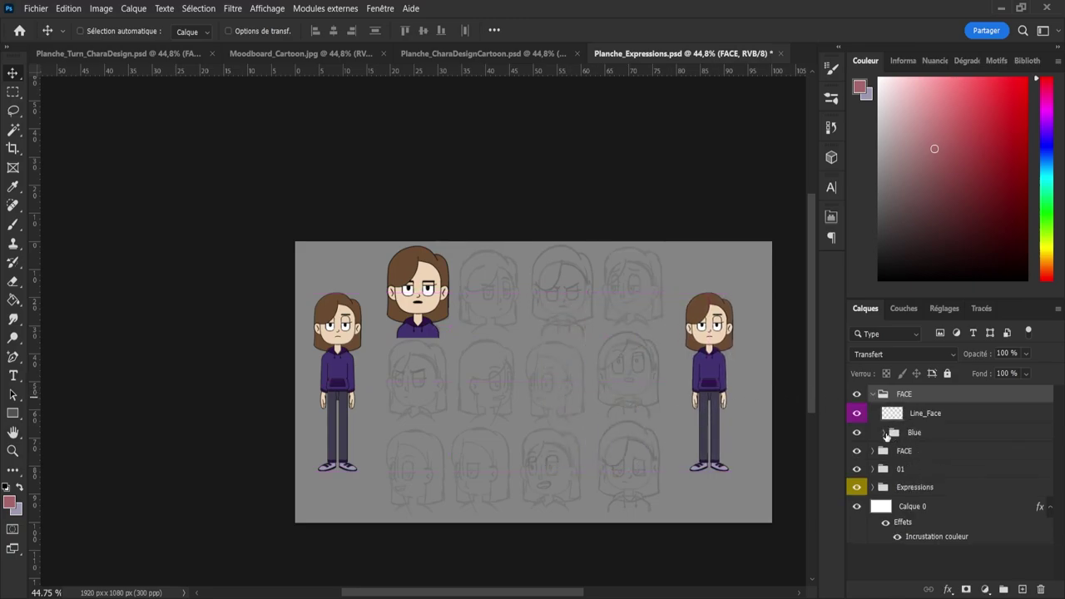
left_click(894, 413)
key("z")
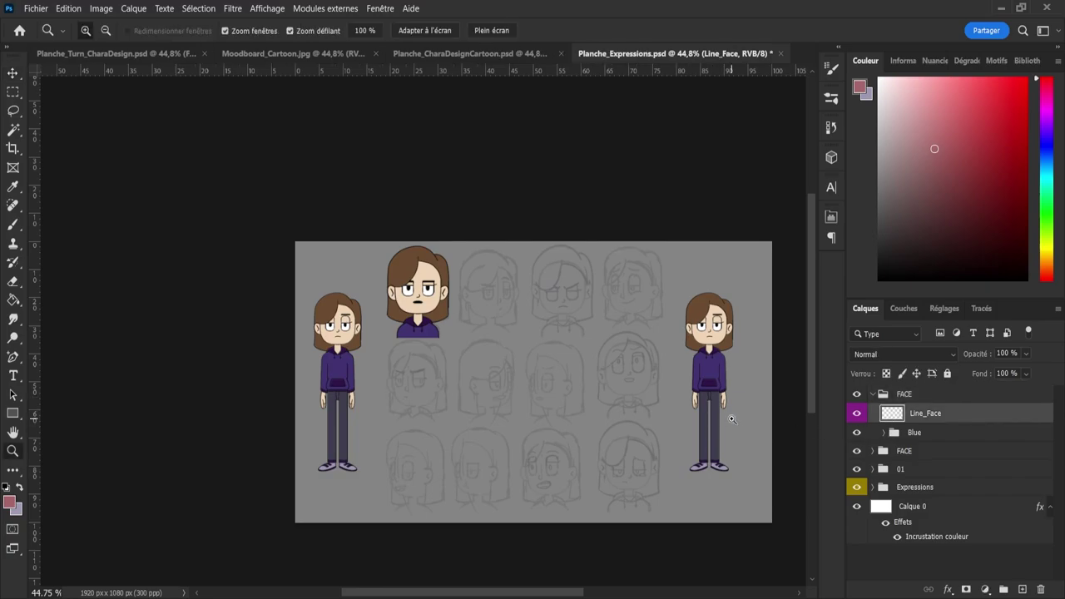
left_click_drag(729, 418, 764, 418)
key("e")
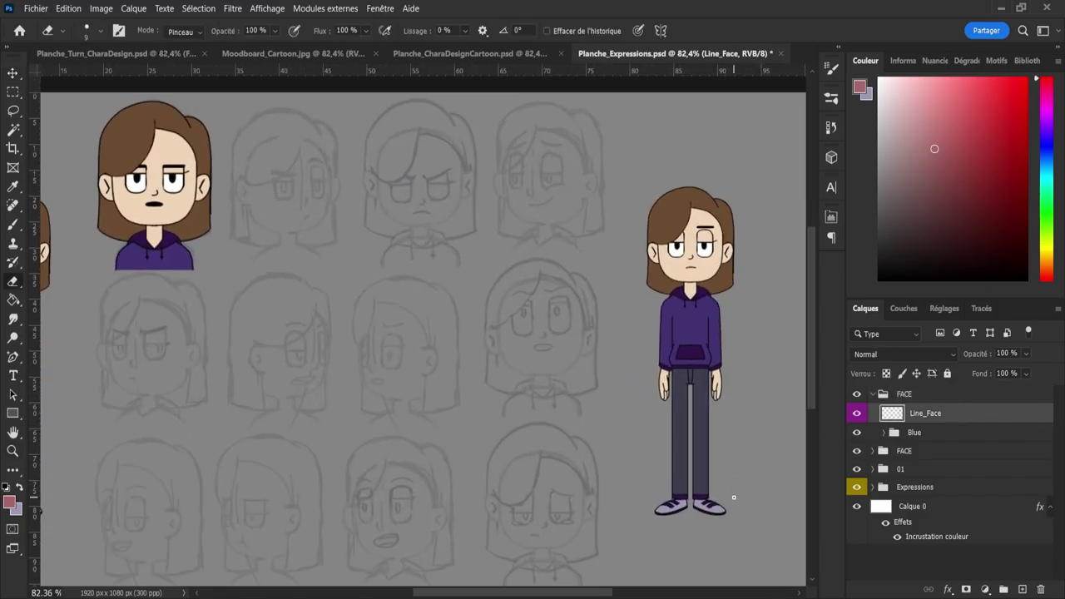
right_click(796, 379, "alt")
left_click_drag(652, 343, 743, 346)
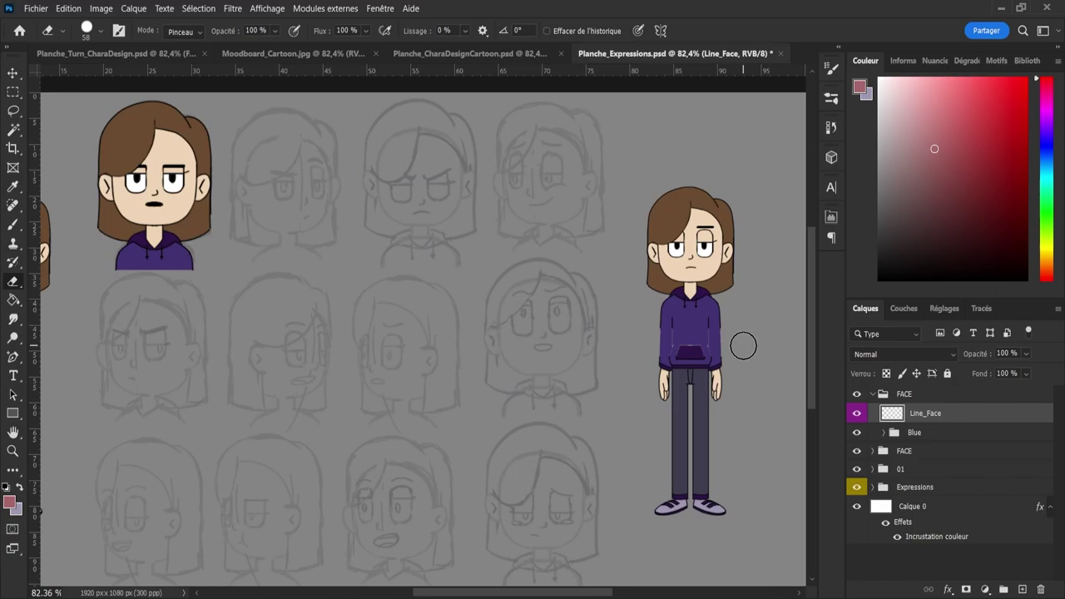
left_click(857, 432)
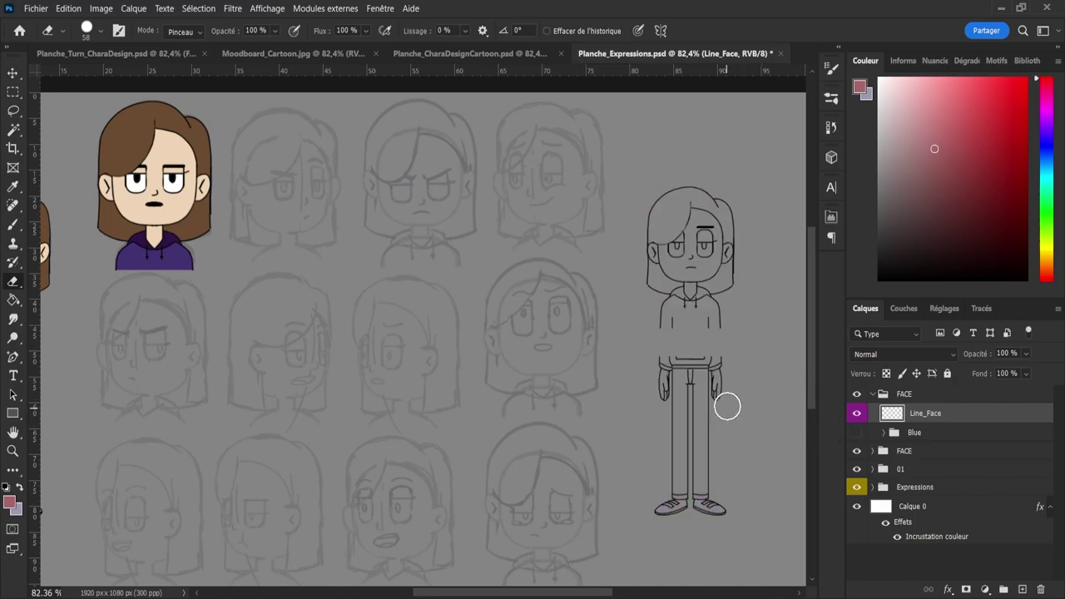
mouse_move(727, 404)
left_mouse_down()
mouse_move(680, 359)
mouse_move(711, 378)
mouse_move(724, 401)
mouse_move(655, 399)
mouse_move(704, 415)
mouse_move(642, 427)
mouse_move(627, 455)
mouse_move(651, 466)
mouse_move(646, 500)
mouse_move(702, 504)
left_mouse_up()
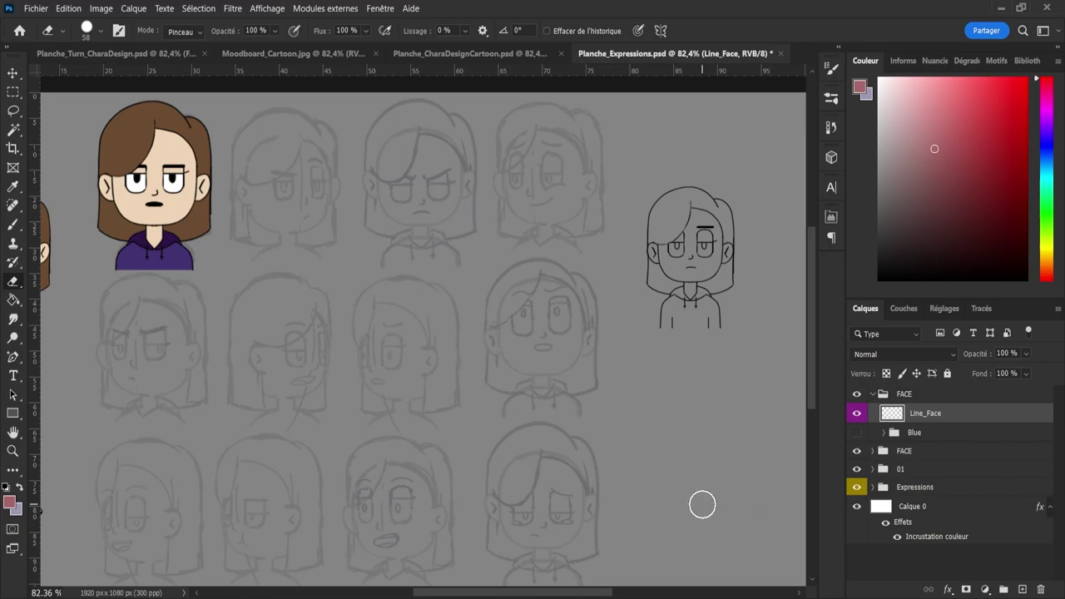
left_click_drag(679, 328, 641, 335)
scroll(802, 344, "right", 2)
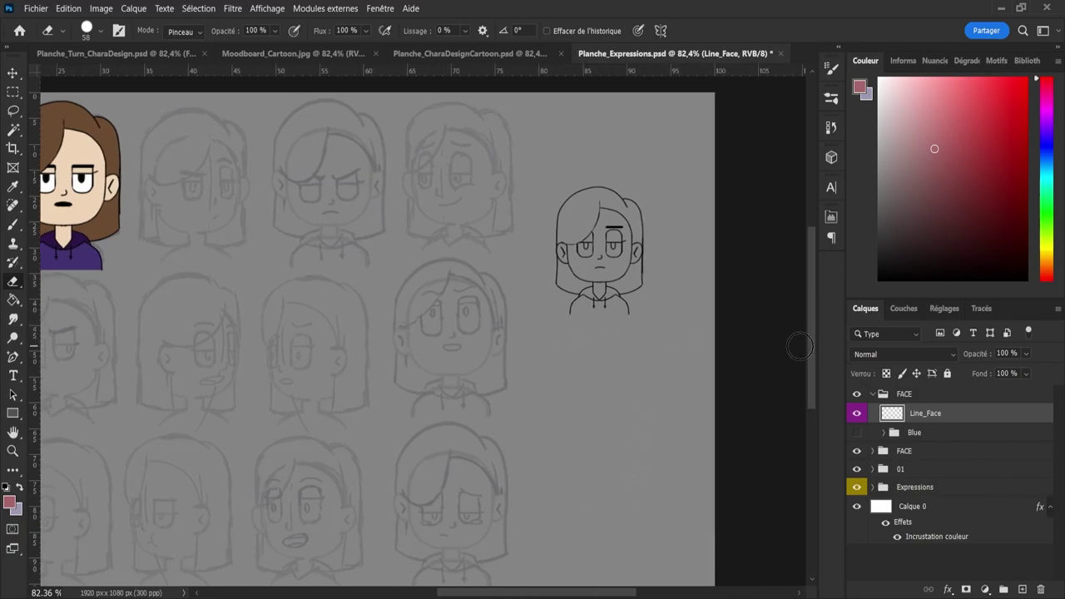
- Show the copy's Blue group again and delete its Scratch, Shoes, Calque 13 and Pant layers
key("z")
left_click_drag(673, 389, 597, 375)
left_click(857, 432)
left_click(886, 433)
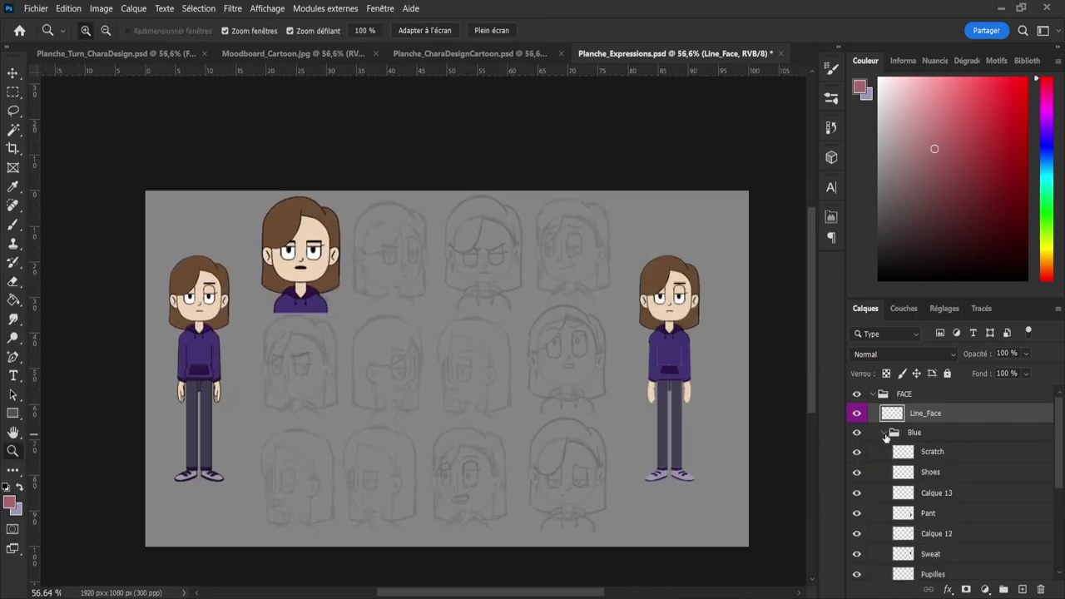
left_click(937, 451)
left_click(954, 511, "shift")
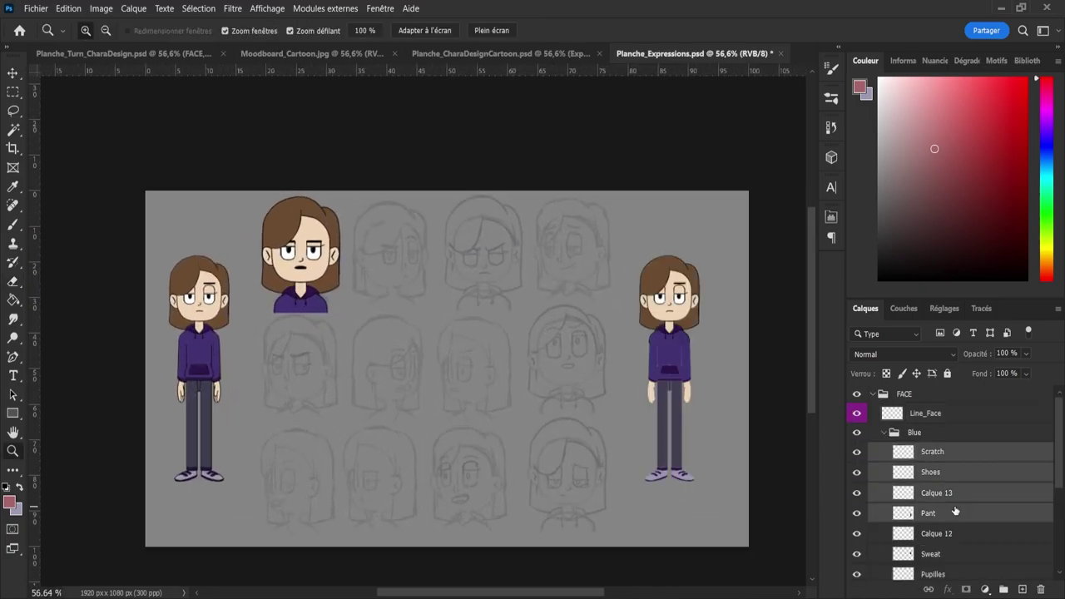
key("Delete")
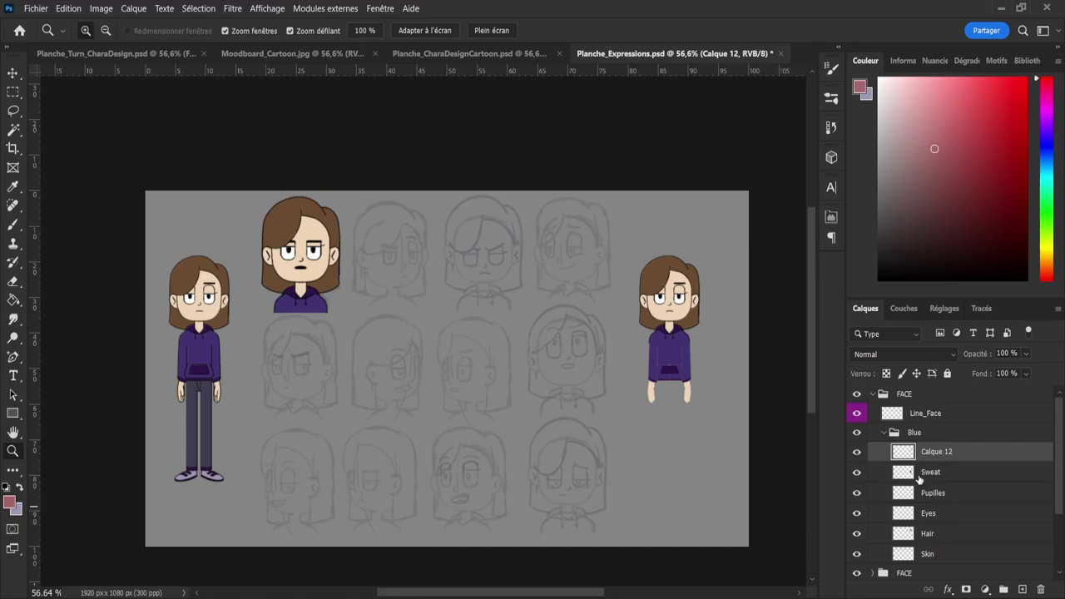
- Erase the hoodie's pocket and hem colors on Calque 12 and the arms on the Skin layer
scroll(721, 405, "up", 3)
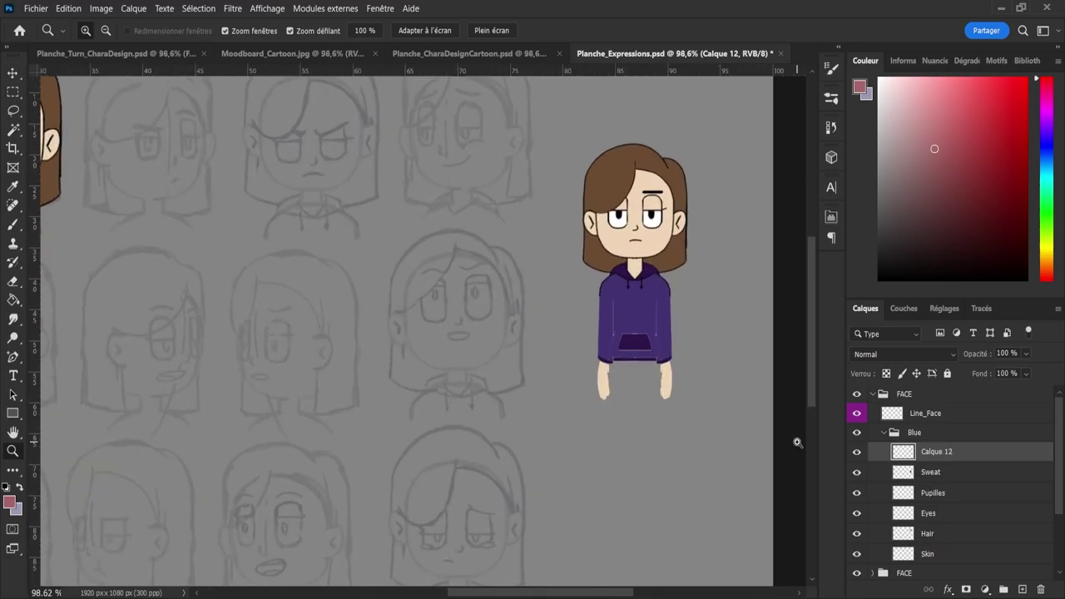
key("e")
mouse_move(657, 361)
left_mouse_down()
mouse_move(589, 367)
mouse_move(649, 347)
mouse_move(618, 345)
left_mouse_up()
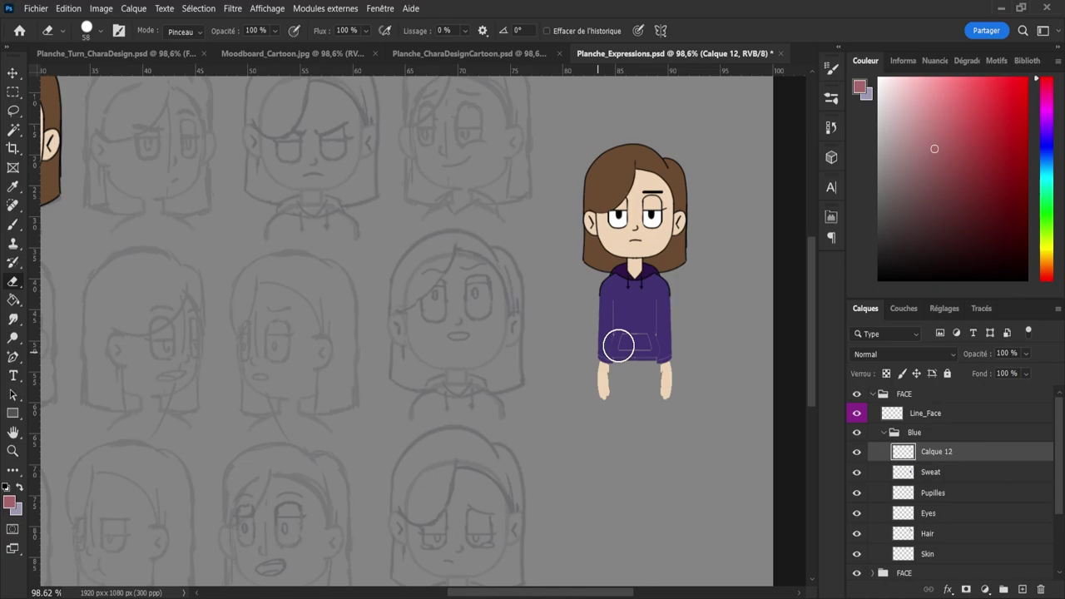
left_click(934, 563)
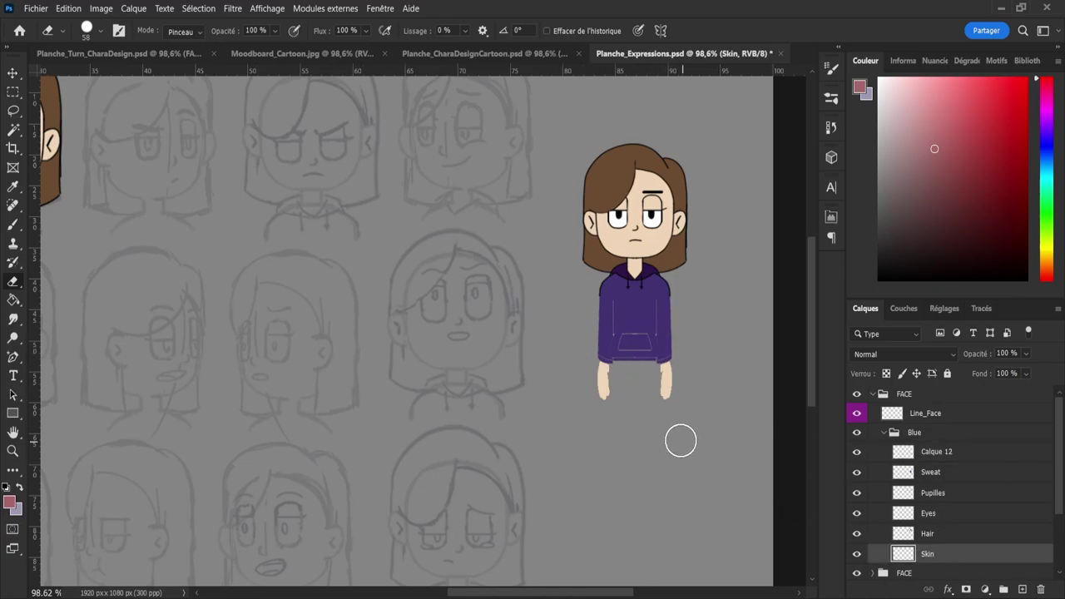
mouse_move(674, 401)
left_mouse_down()
mouse_move(661, 365)
mouse_move(628, 374)
left_mouse_up()
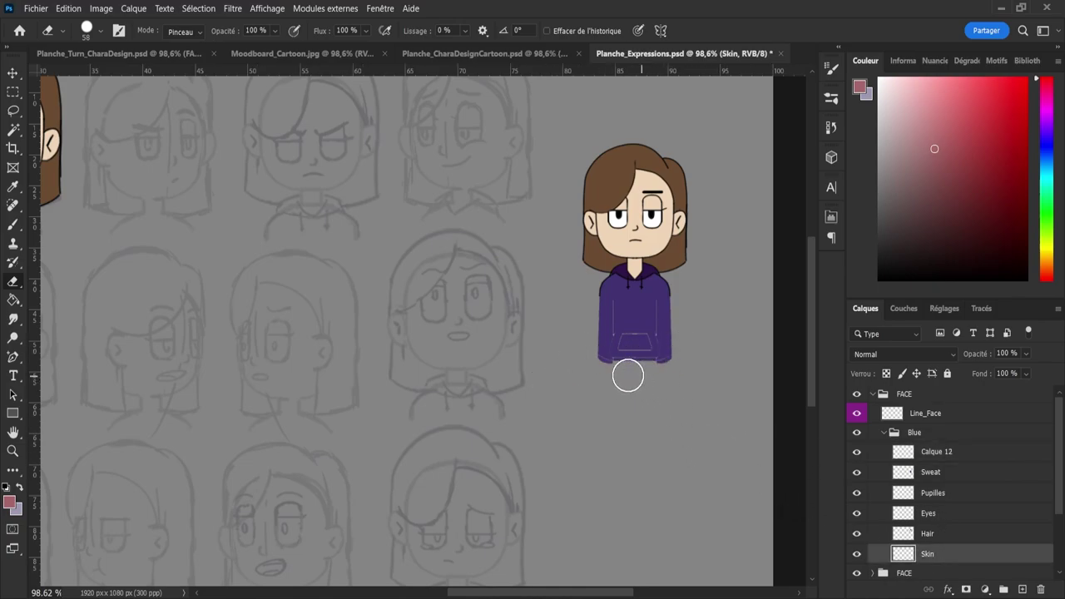
- Erase the purple hoodie color below the shoulders on the Sweat layer and collapse the Blue group
left_click(932, 474)
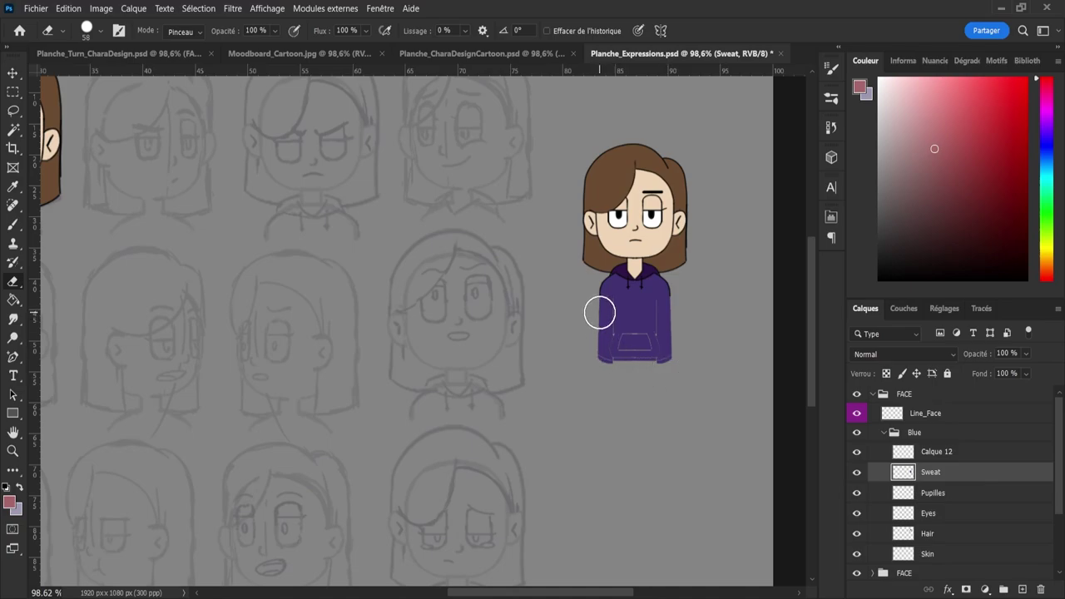
left_click_drag(600, 311, 681, 319)
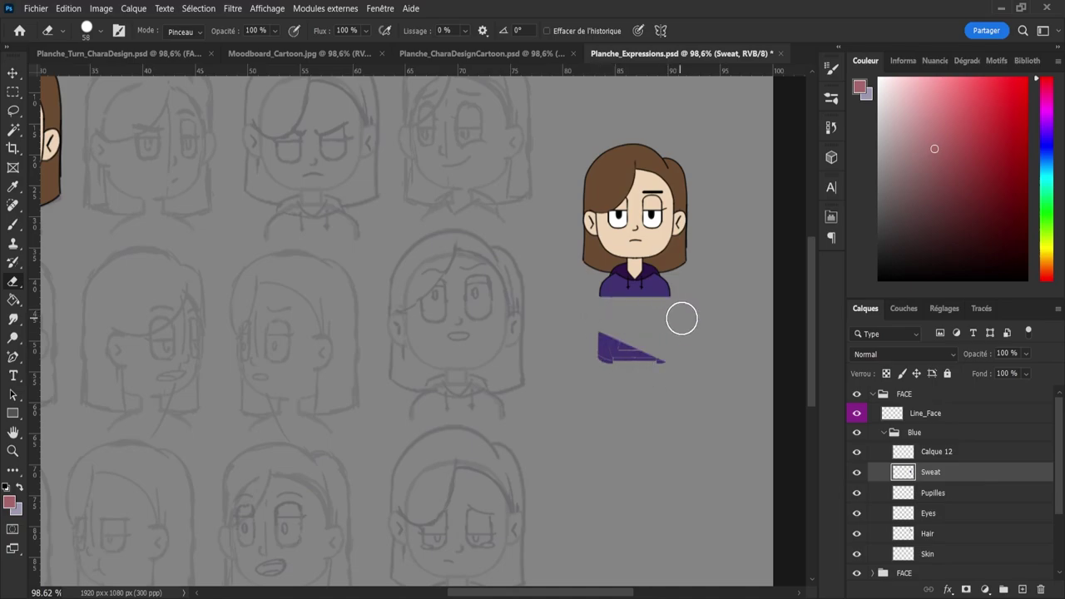
mouse_move(713, 371)
left_mouse_down()
mouse_move(588, 352)
mouse_move(661, 340)
left_mouse_up()
key("z")
left_click_drag(674, 387, 652, 389)
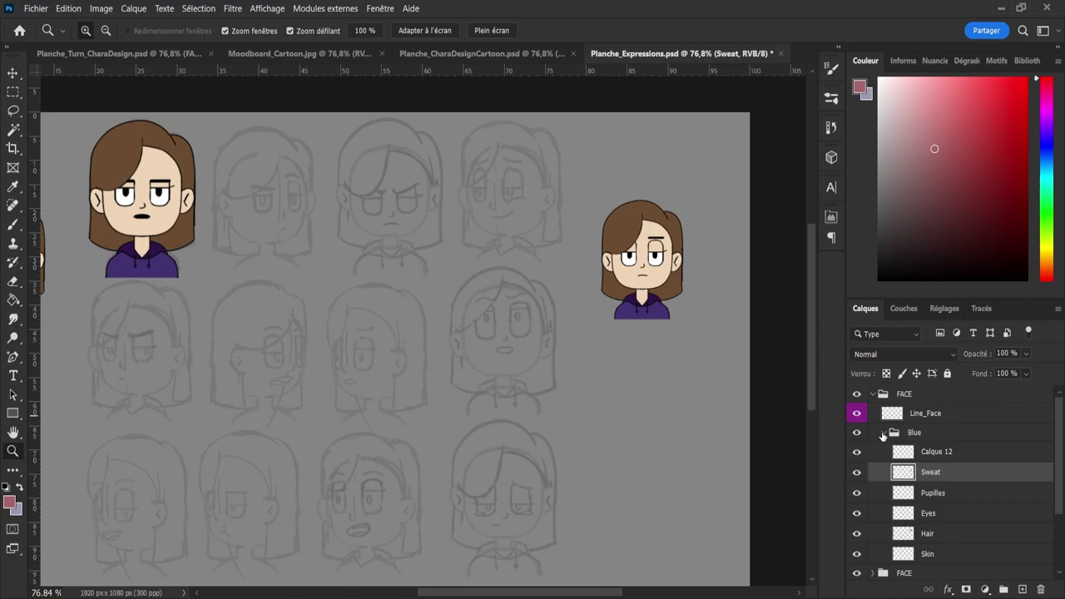
left_click(883, 433)
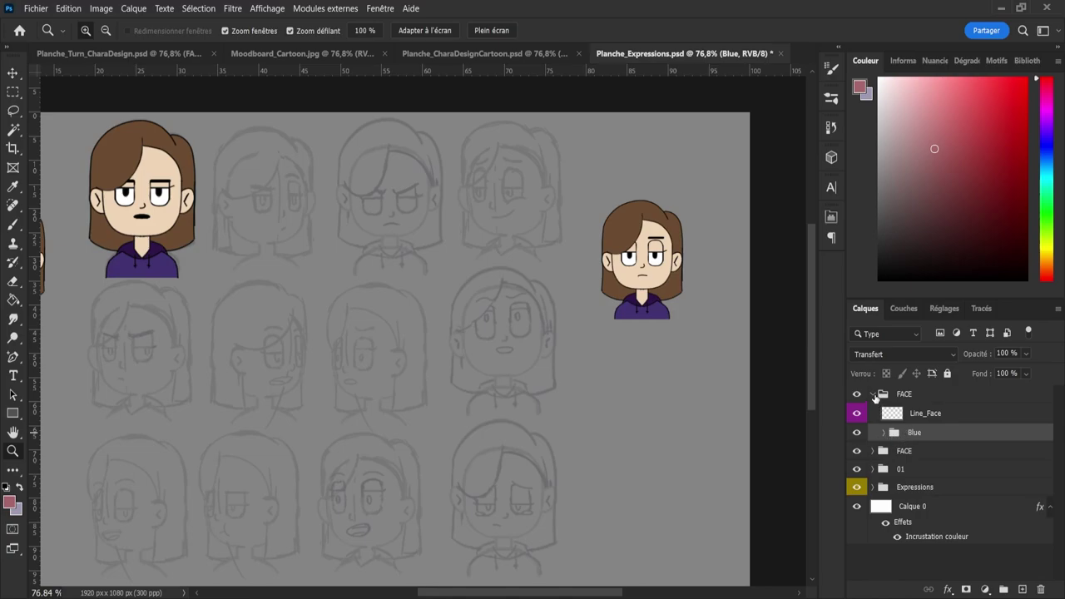
- Collapse the copied FACE group and save the document
key("ctrl+s")
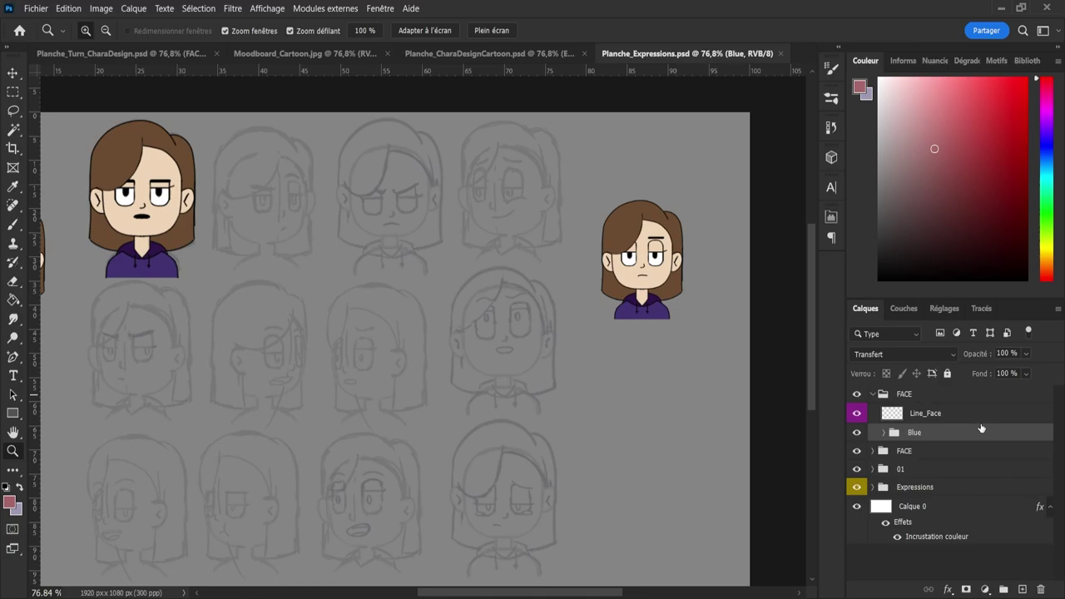
left_click(911, 396)
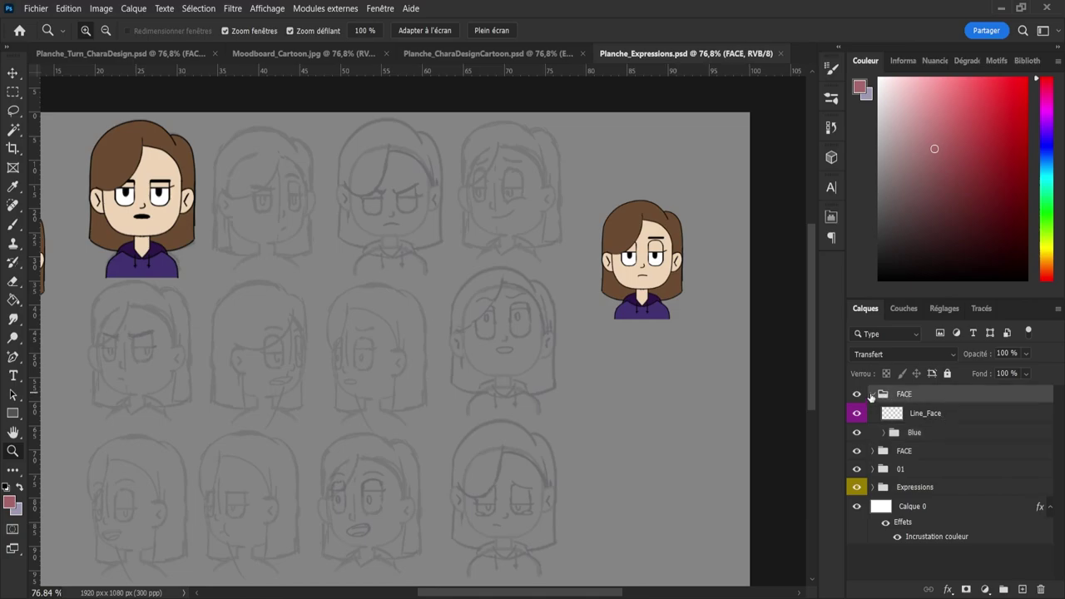
left_click(872, 394)
key("ctrl+s")
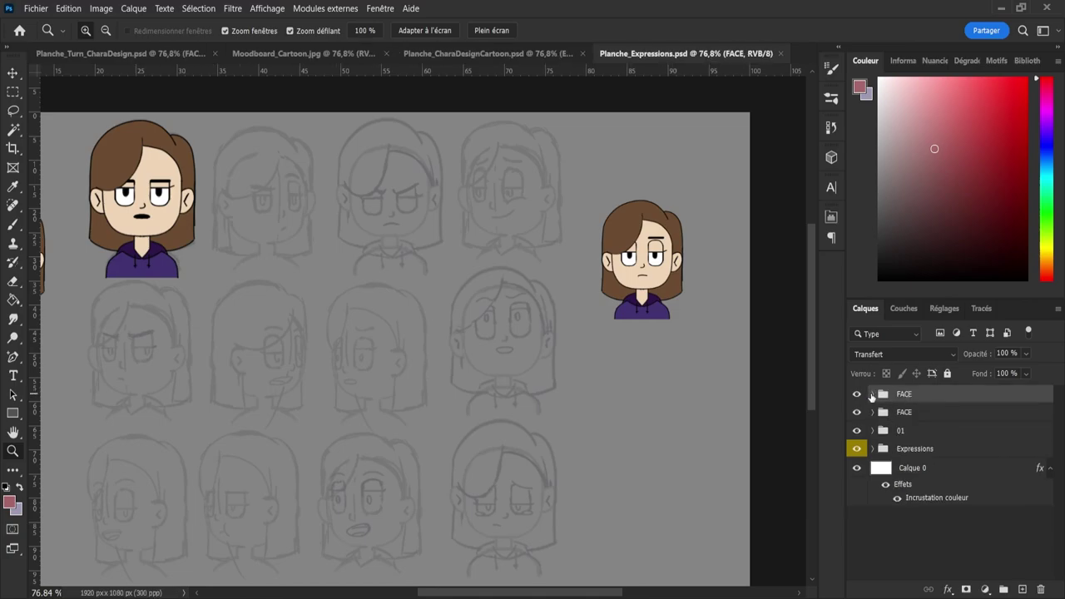
- Move the bust copy straight down along the canvas's right side and hide the original full-body FACE group
key("v")
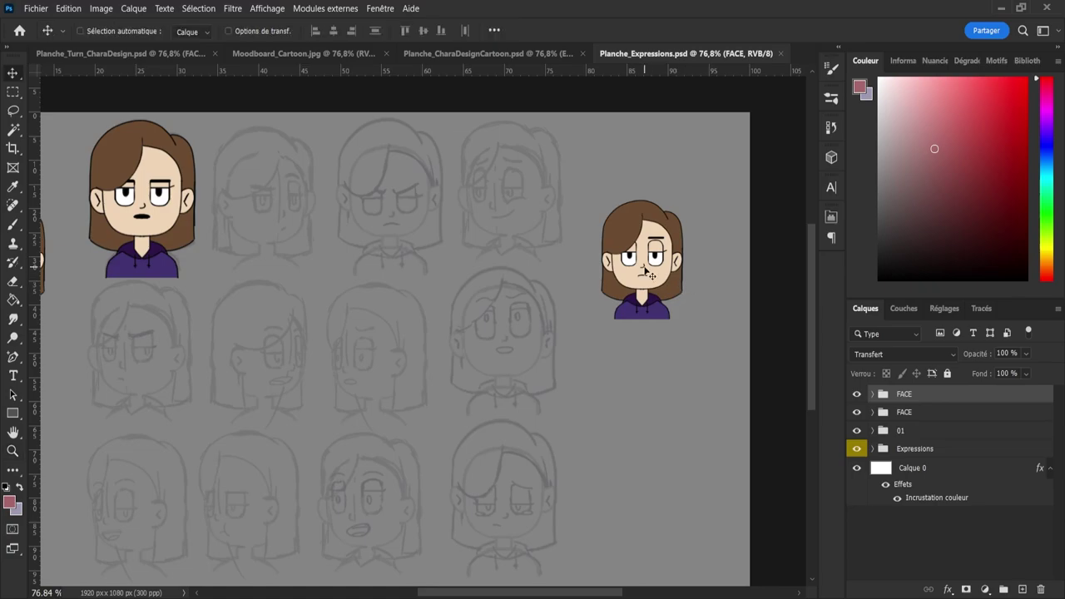
left_click_drag(650, 274, 638, 354)
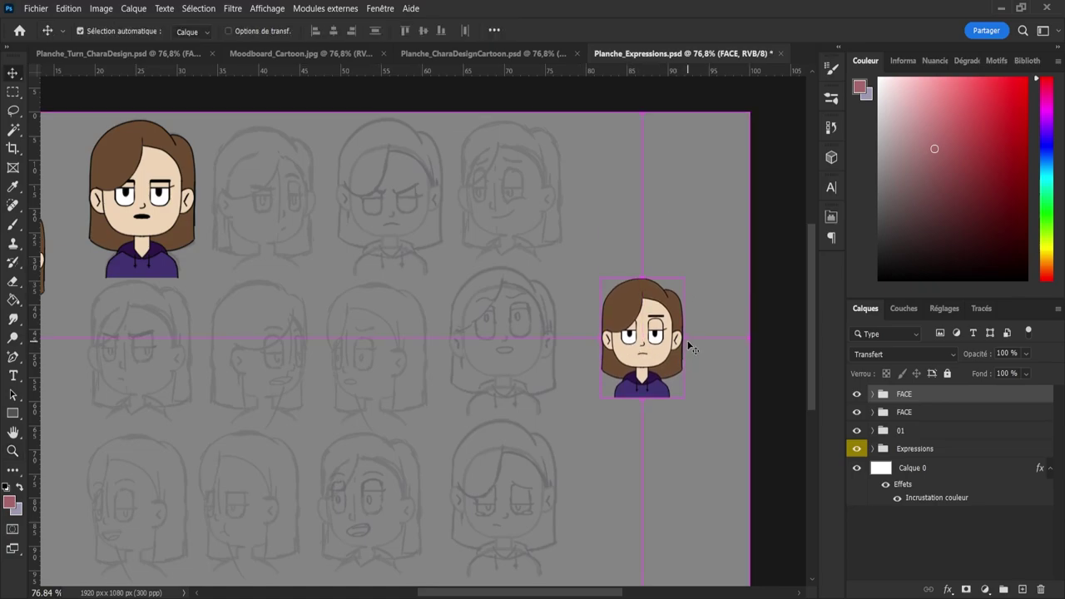
left_click(857, 412)
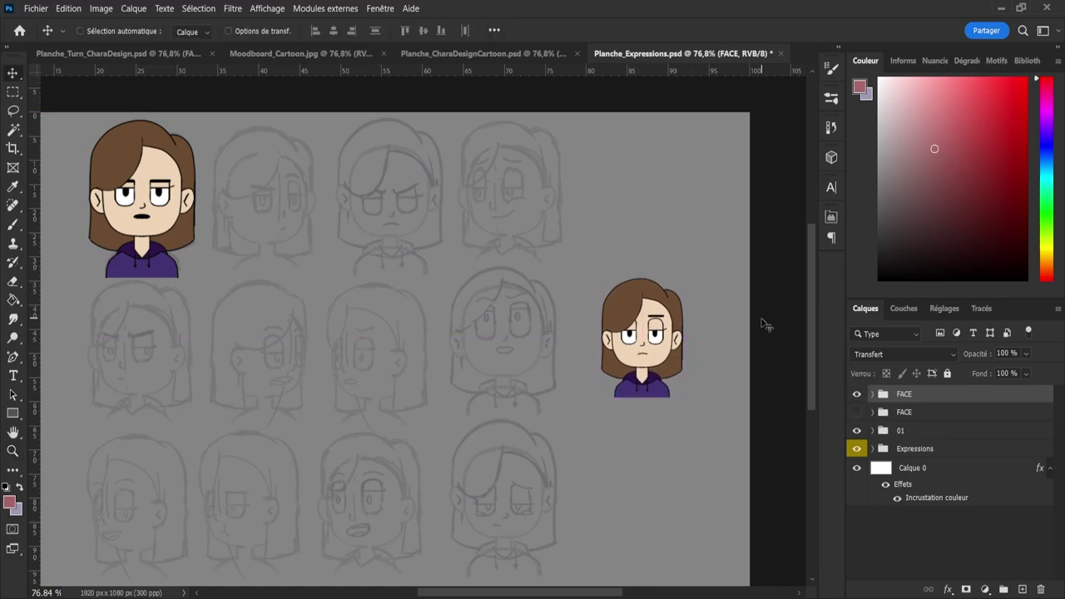
- Duplicate the bust, place the copy over the angry head sketch in the top row, and set its opacity to 45%
key("ctrl+j")
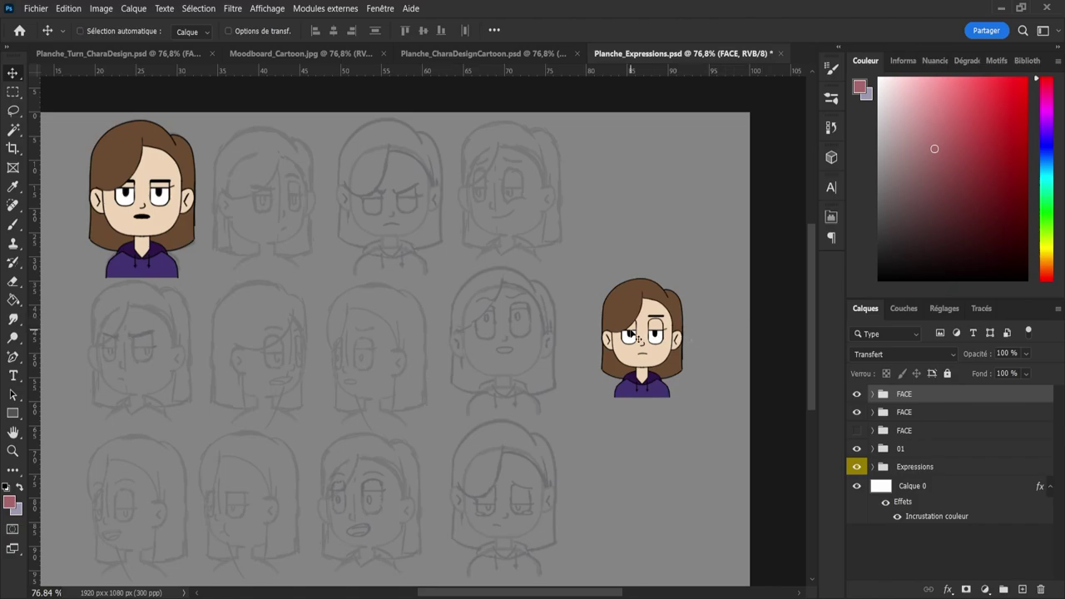
mouse_move(644, 348)
left_mouse_down()
mouse_move(391, 349)
mouse_move(396, 365)
mouse_move(406, 244)
left_mouse_up()
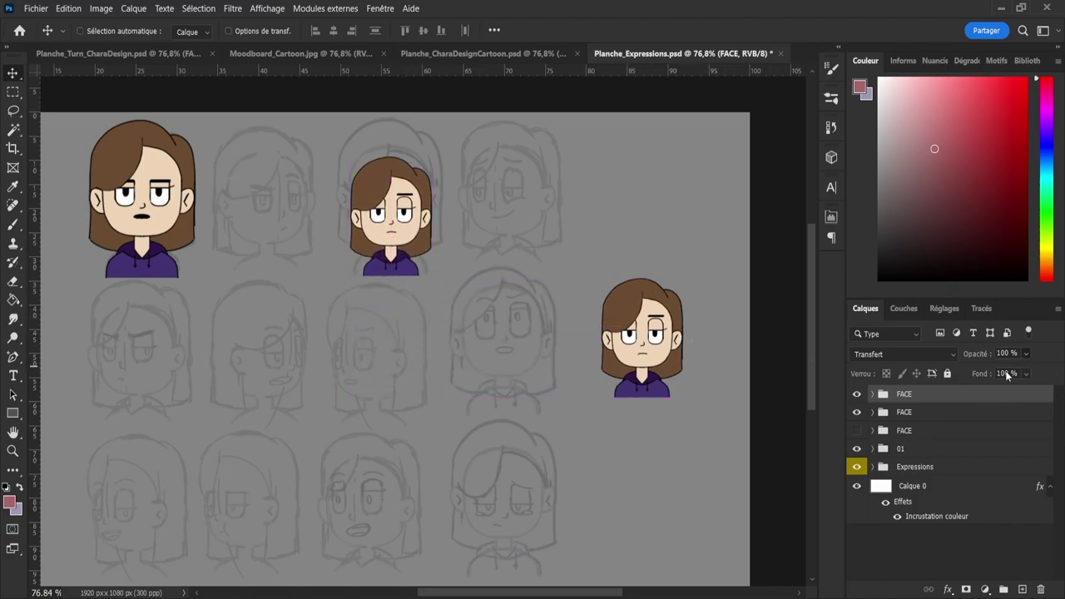
key("4")
key("5")
key("z")
left_click_drag(726, 327, 701, 325)
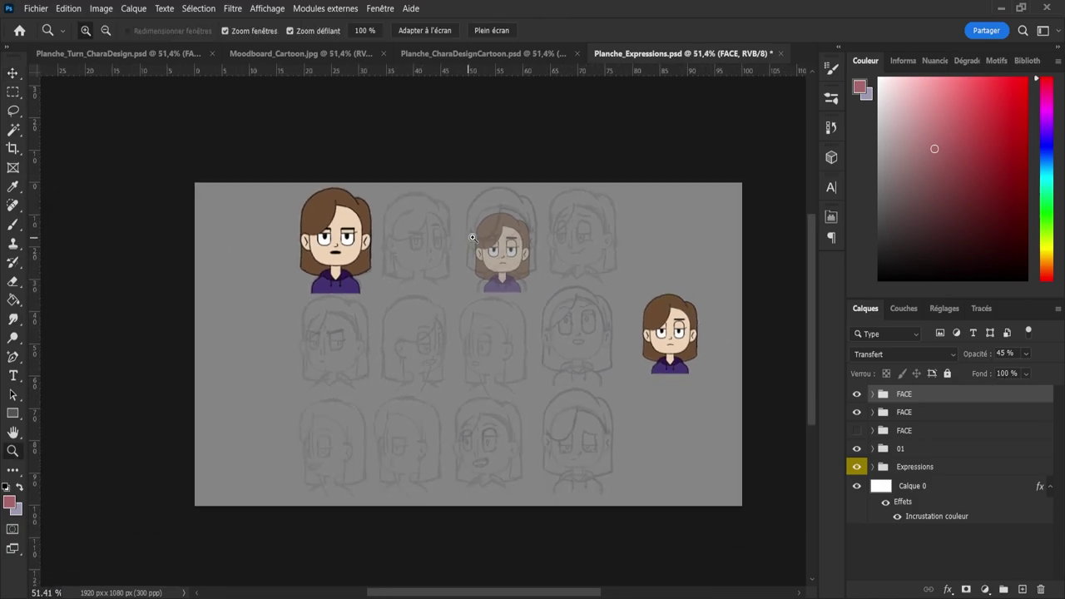
- Scale the semi-transparent bust up to match the angry head sketch's outline and nudge it slightly left into alignment
left_click_drag(472, 237, 555, 250)
left_click_drag(604, 310, 596, 294)
left_click_drag(605, 350, 567, 327)
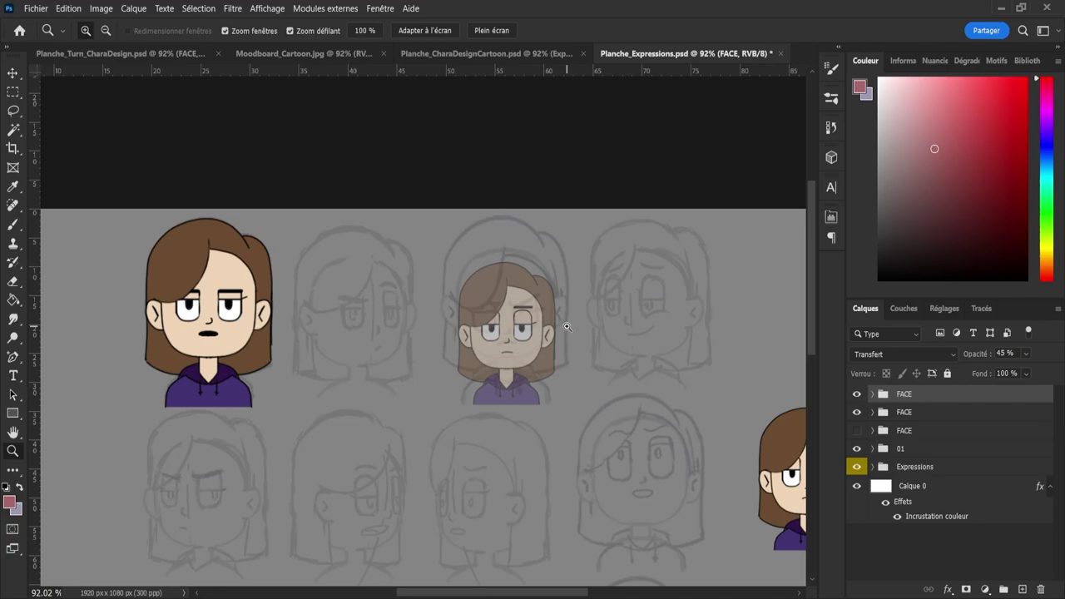
key("ctrl+t")
left_click_drag(512, 359, 512, 342)
left_click_drag(511, 241, 524, 211)
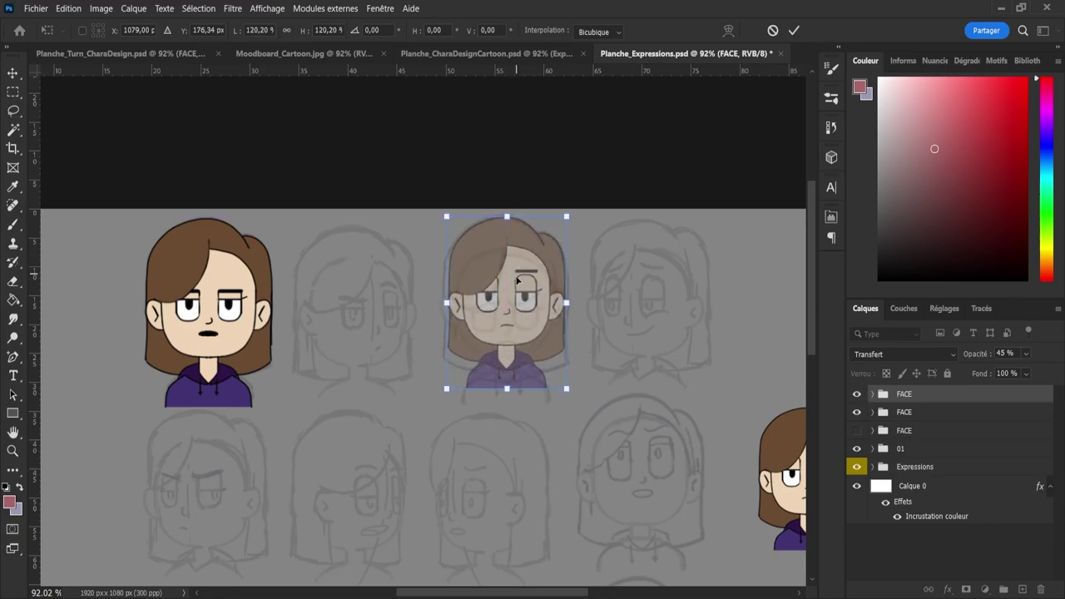
left_click_drag(509, 395, 511, 408)
key("z")
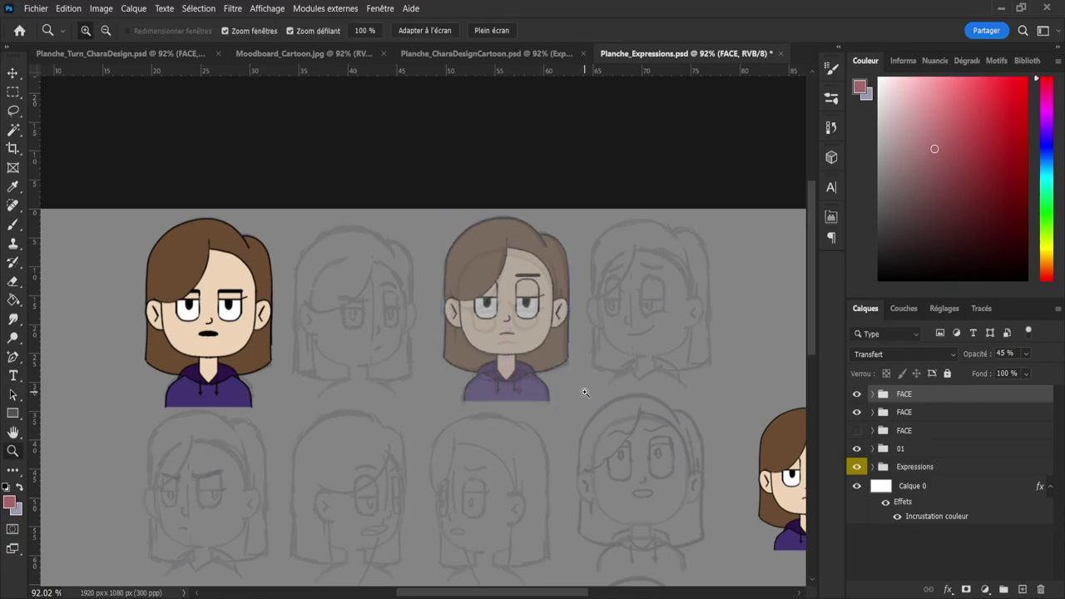
key("v")
key("Left")
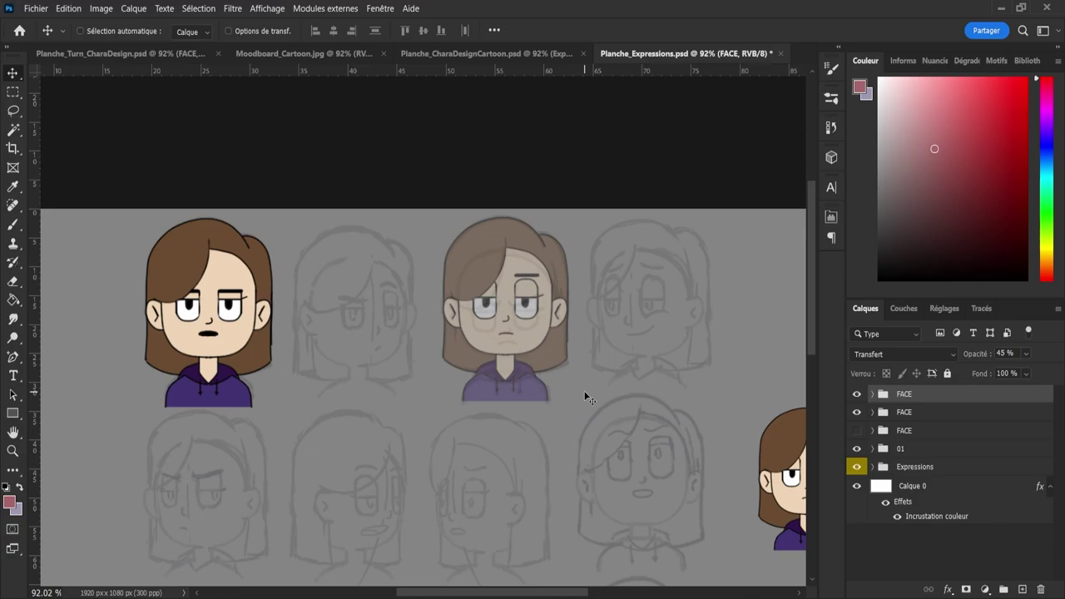
- Hide the Blue color group in the bust copy over the angry sketch and make its Line_Face layer active
left_click(872, 394)
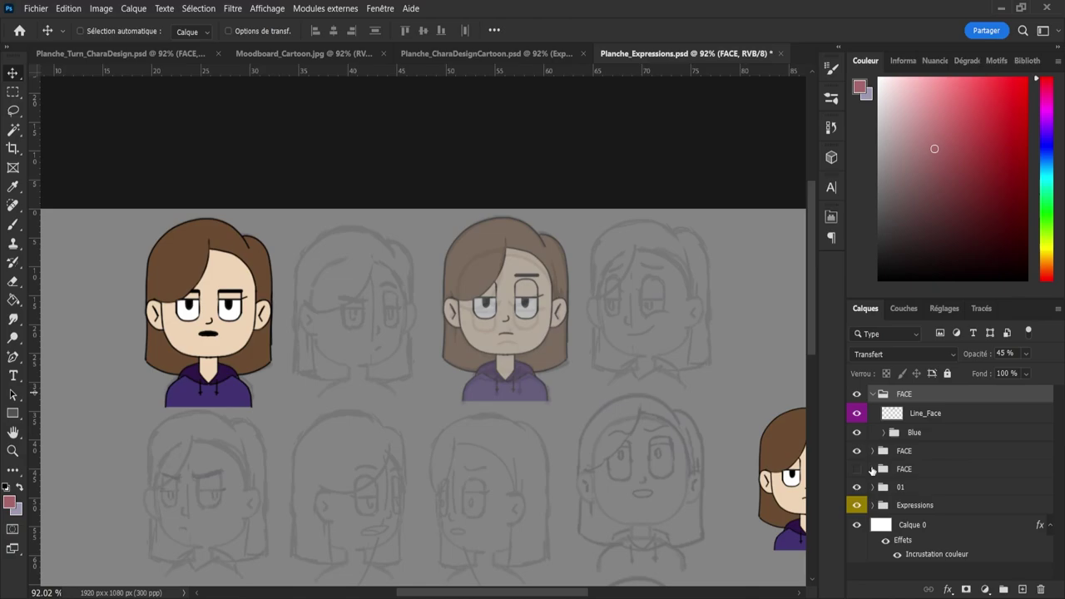
left_click(856, 433)
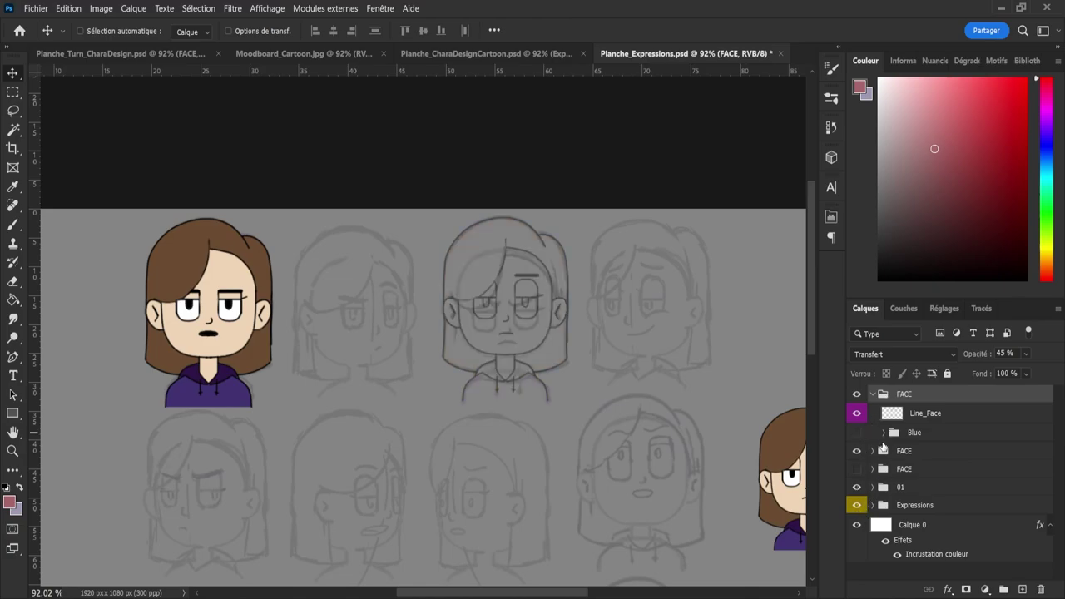
key("z")
left_click(539, 380)
left_click(541, 375)
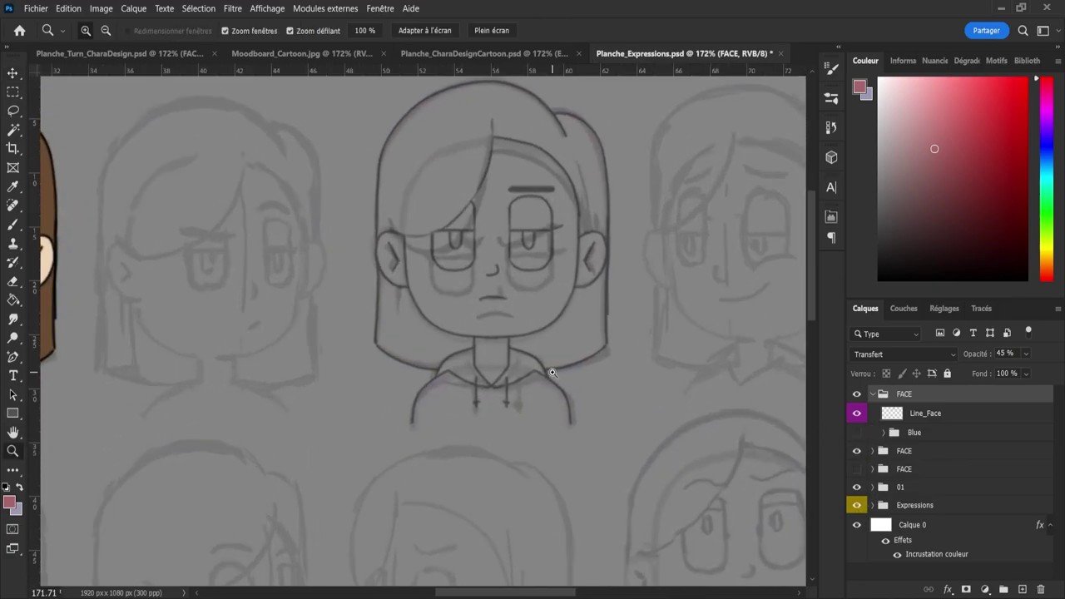
left_click_drag(552, 373, 539, 374)
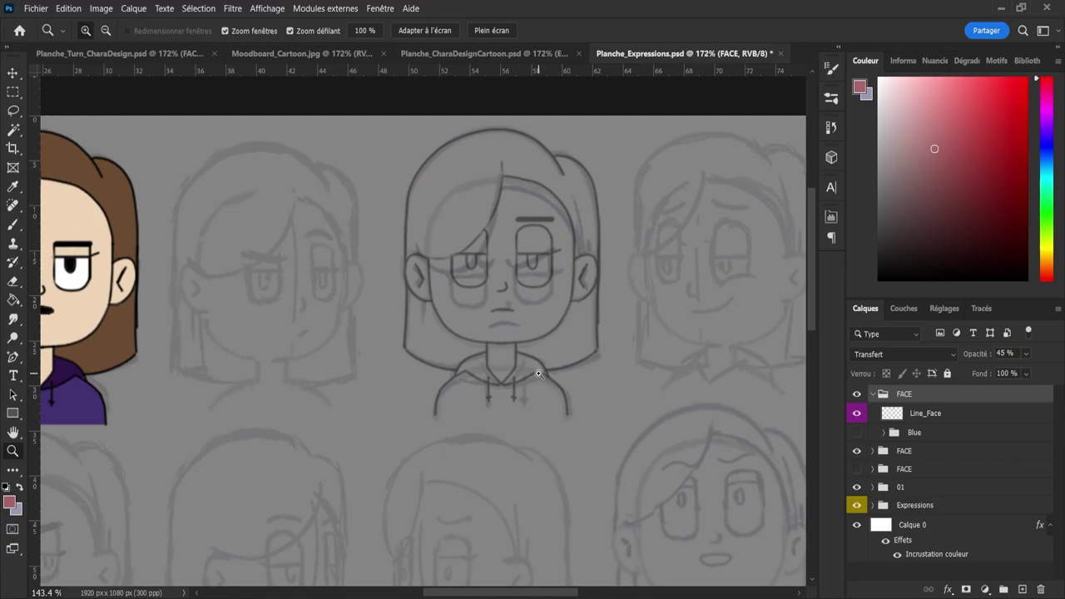
left_click(927, 414)
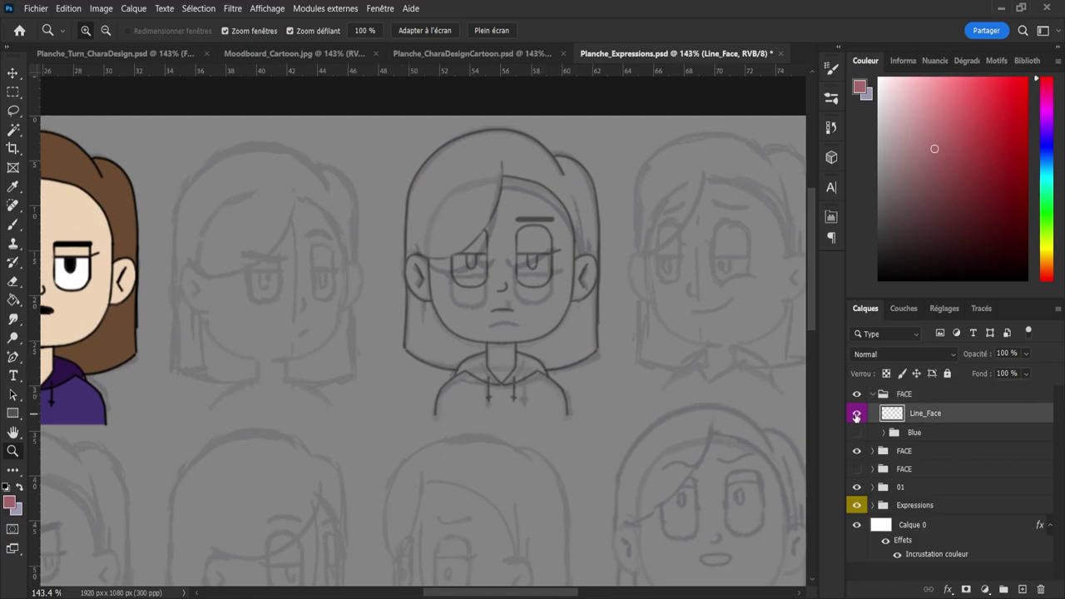
left_click(856, 414)
left_click(854, 415)
- Lasso the eyes, eyebrow, nose and mouth on the Line_Face layer, extending the selection along the fringe edge
key("l")
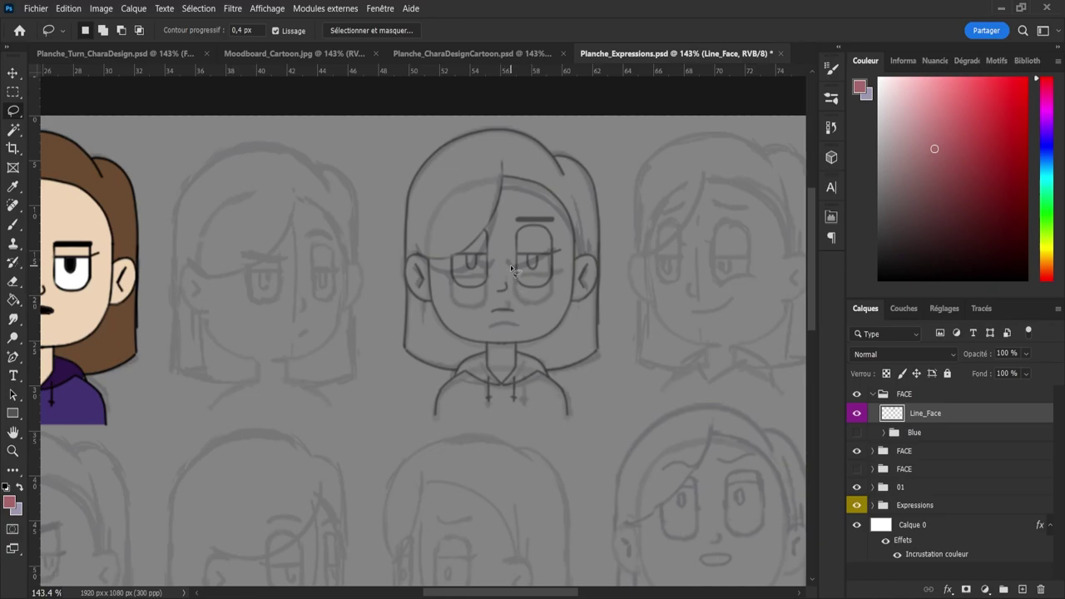
mouse_move(481, 321)
left_mouse_down()
mouse_move(543, 310)
mouse_move(561, 279)
mouse_move(549, 207)
mouse_move(510, 212)
mouse_move(439, 281)
mouse_move(451, 312)
mouse_move(500, 326)
left_mouse_up()
key("z")
left_click(473, 254)
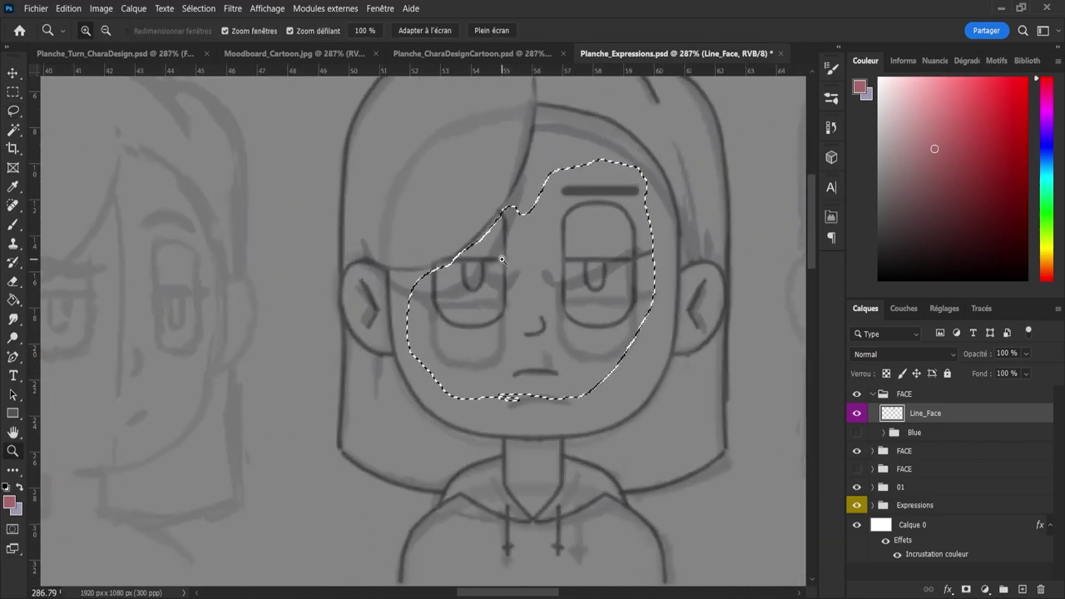
key("l")
key("shift")
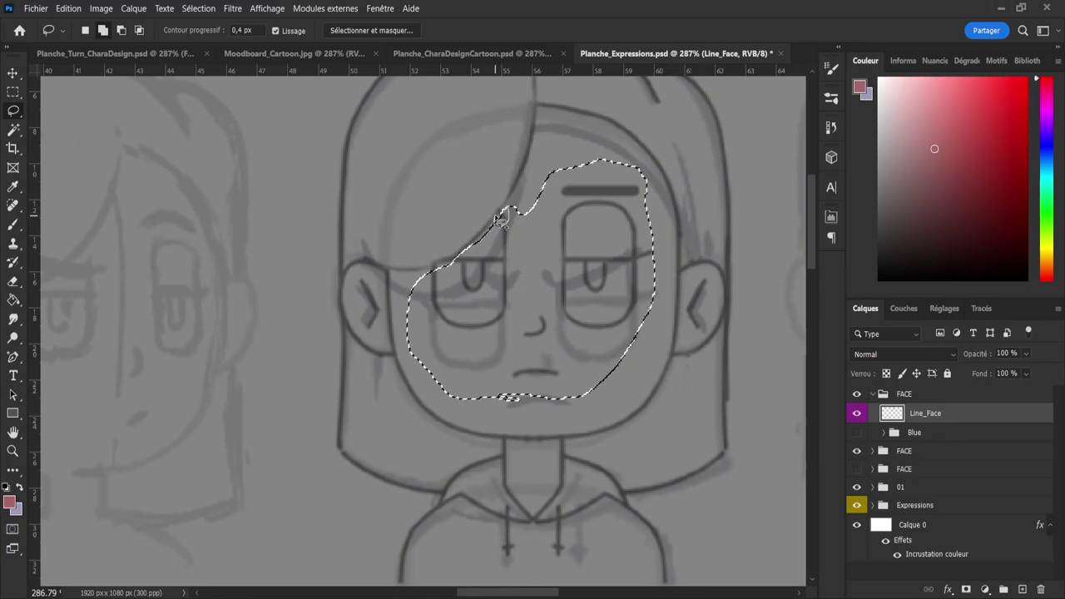
mouse_move(498, 220)
left_mouse_down()
mouse_move(528, 214)
mouse_move(520, 234)
mouse_move(425, 283)
mouse_move(466, 267)
mouse_move(455, 309)
mouse_move(432, 276)
mouse_move(460, 267)
mouse_move(479, 277)
mouse_move(437, 270)
left_mouse_up()
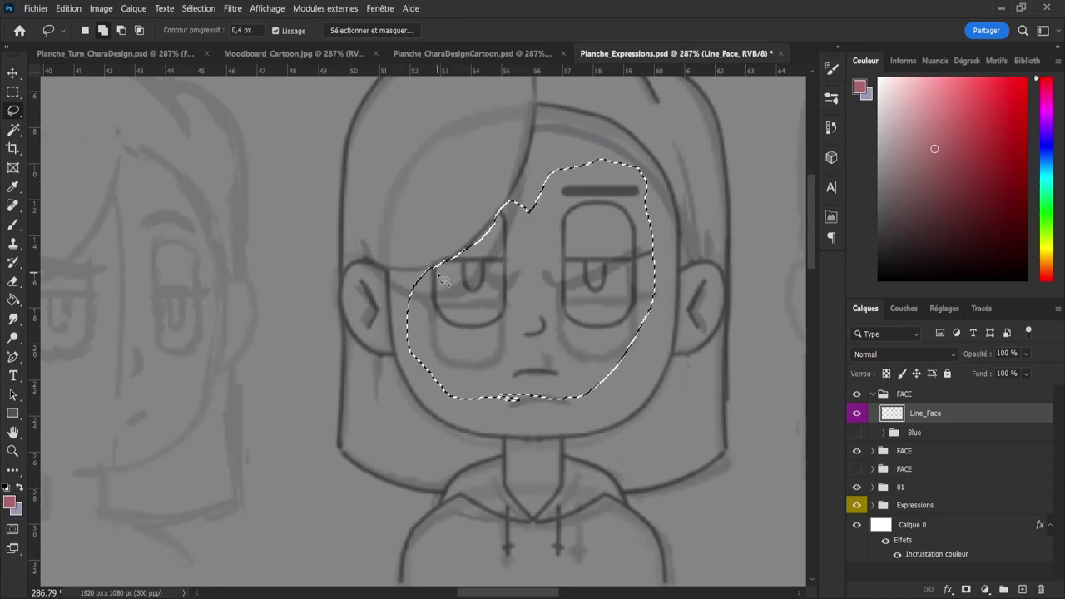
- Move the selected facial features straight down to match the angry sketch's placement, and deselect them
key("ctrl+t")
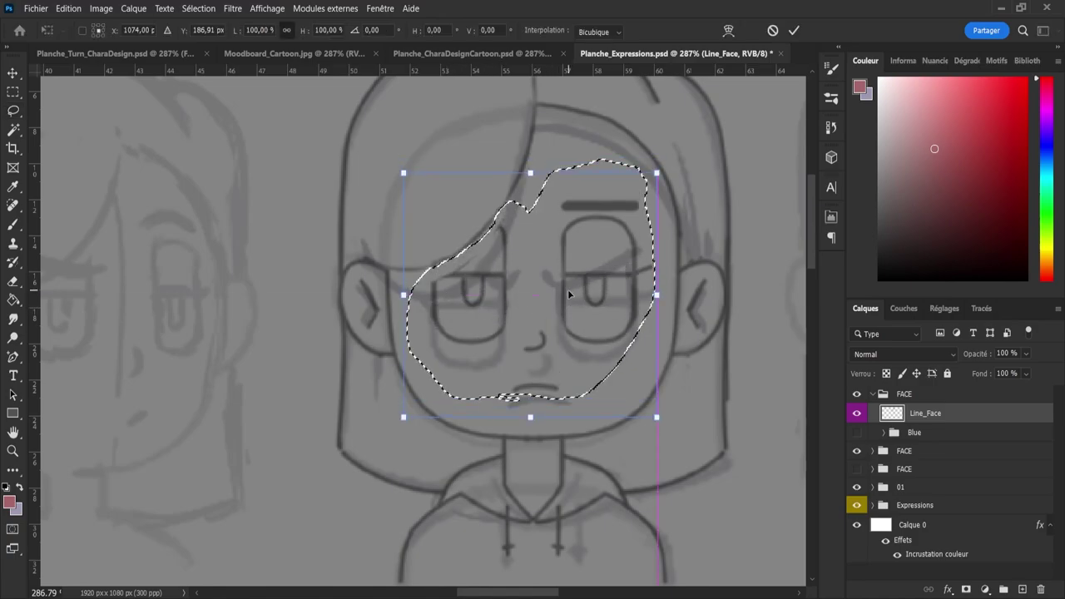
left_click_drag(569, 294, 566, 304)
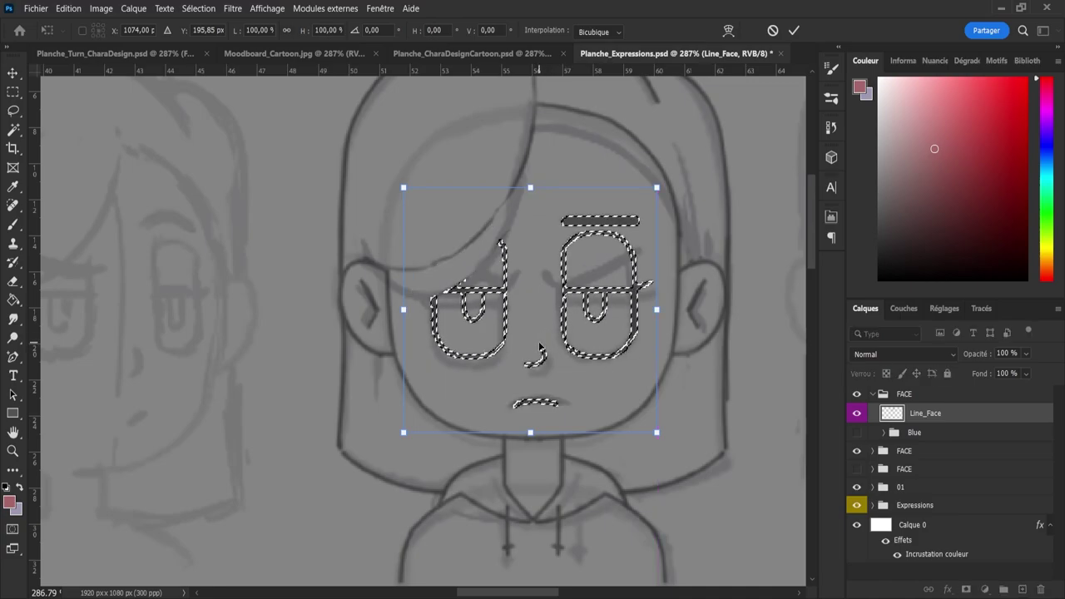
key("Return")
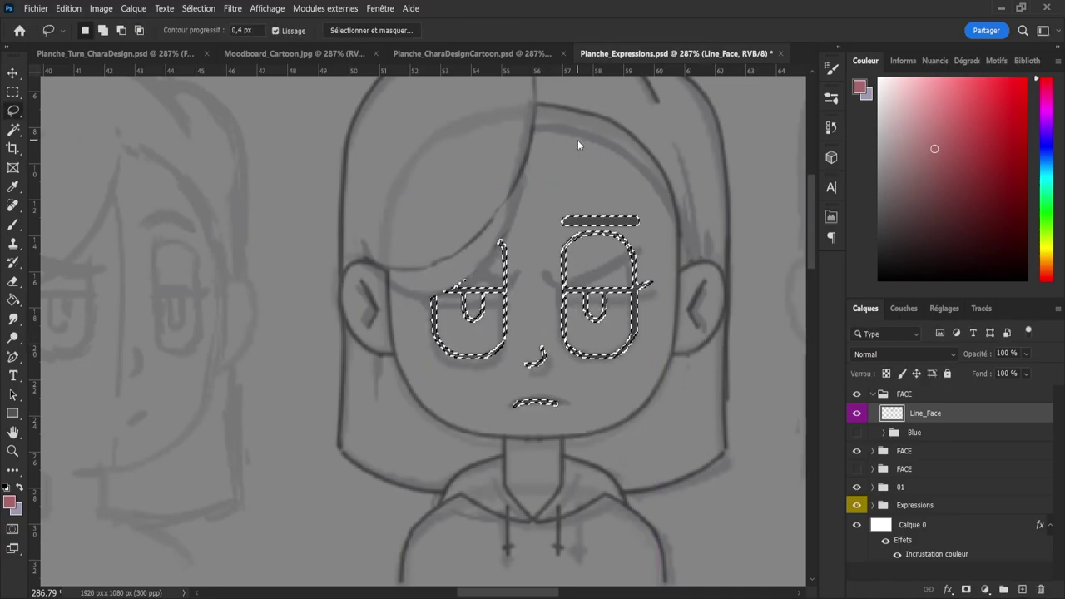
key("ctrl+d")
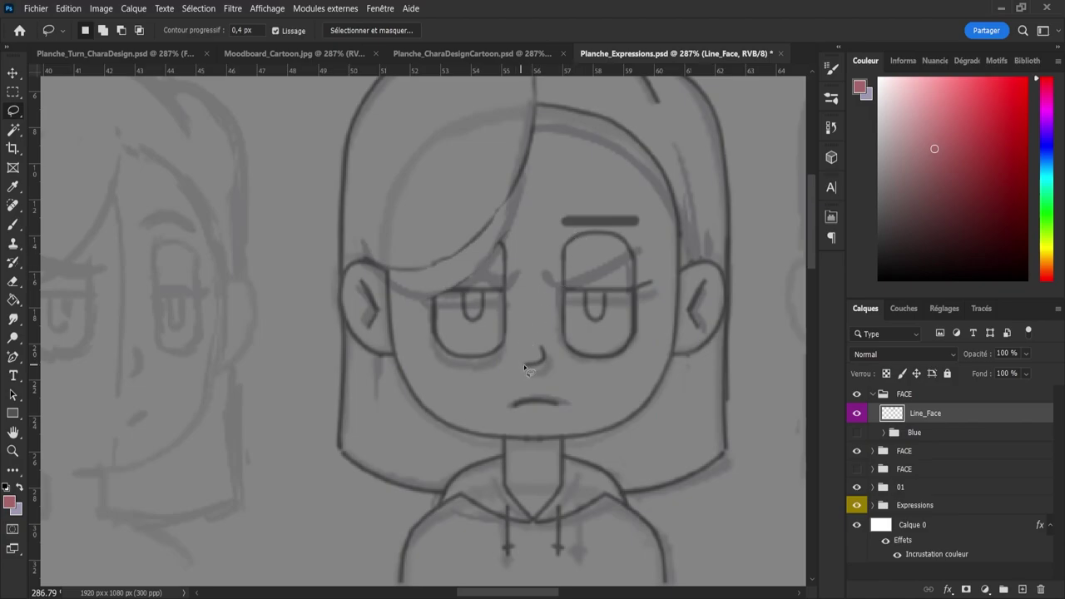
- Lasso the eyes, eyebrow and nose without the mouth, nudge them slightly further down onto the sketch, and deselect
left_click_drag(431, 357, 506, 384)
mouse_move(571, 381)
left_mouse_down()
mouse_move(638, 359)
mouse_move(657, 296)
left_mouse_up()
mouse_move(656, 235)
left_mouse_down()
mouse_move(638, 201)
mouse_move(594, 191)
left_mouse_up()
mouse_move(529, 231)
left_mouse_down()
mouse_move(481, 241)
mouse_move(456, 268)
left_mouse_up()
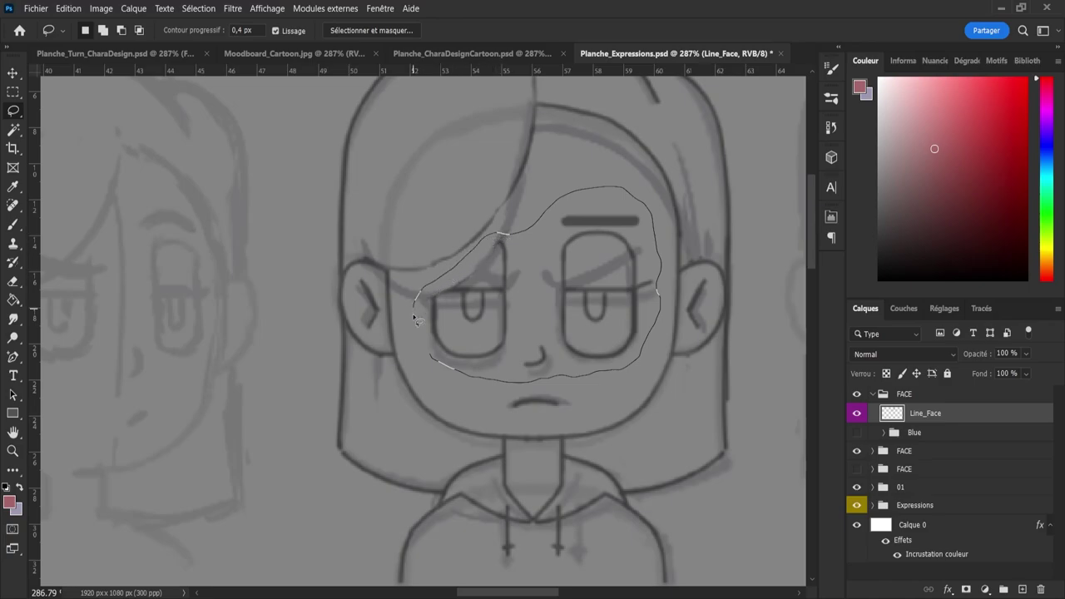
left_click_drag(413, 314, 423, 355)
key("ctrl+t")
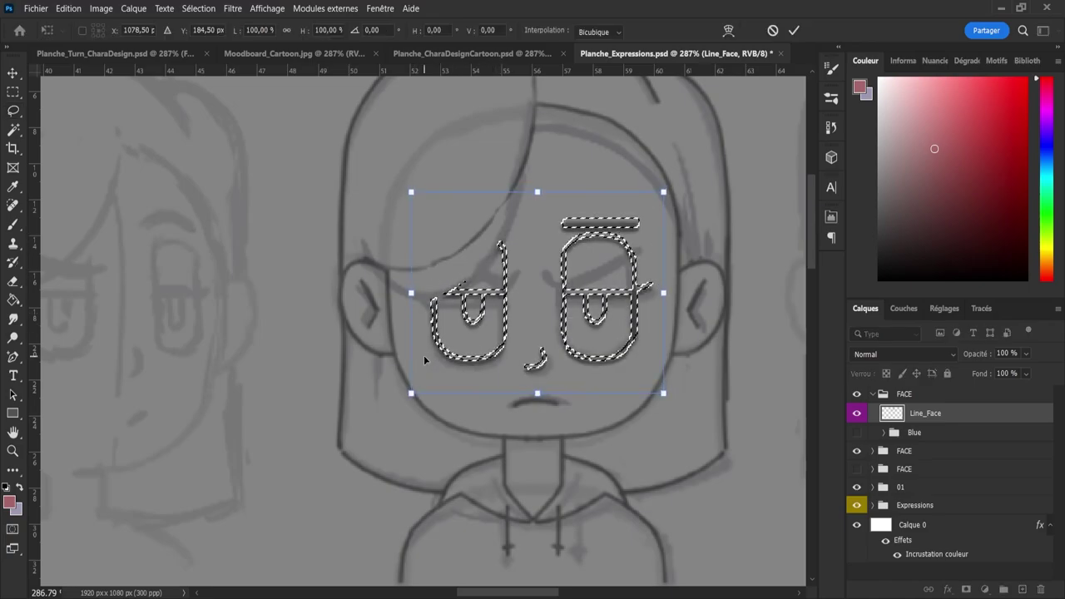
key("Down")
key("Down")
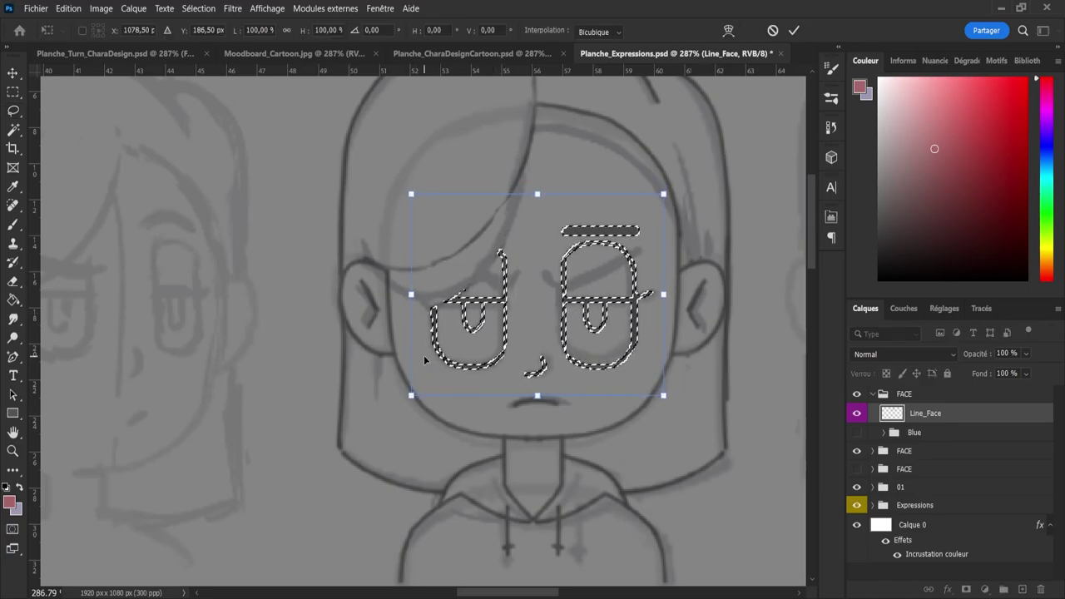
key("Return")
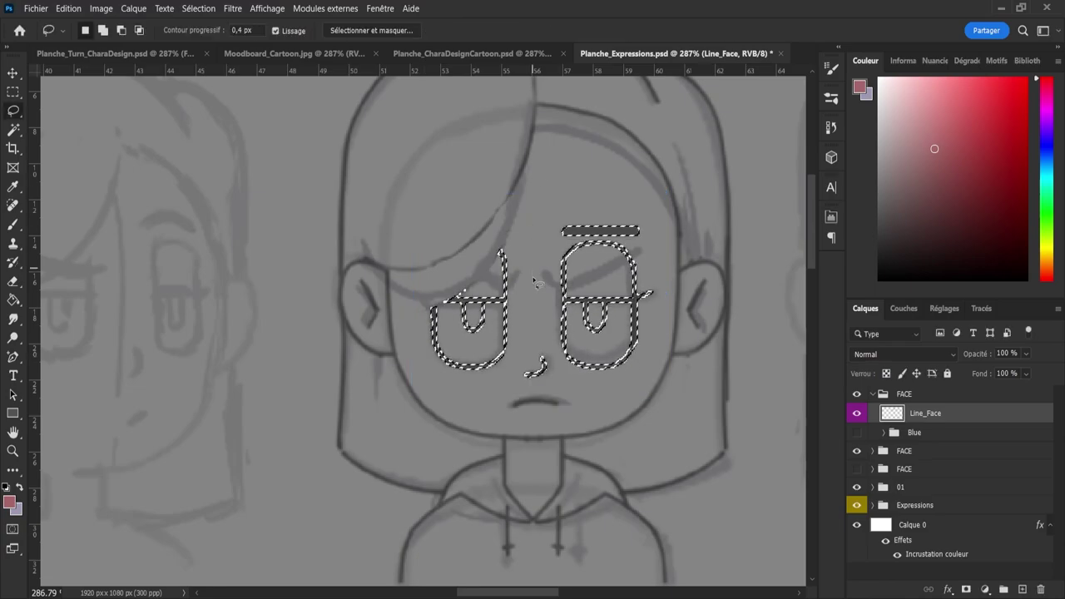
key("ctrl+d")
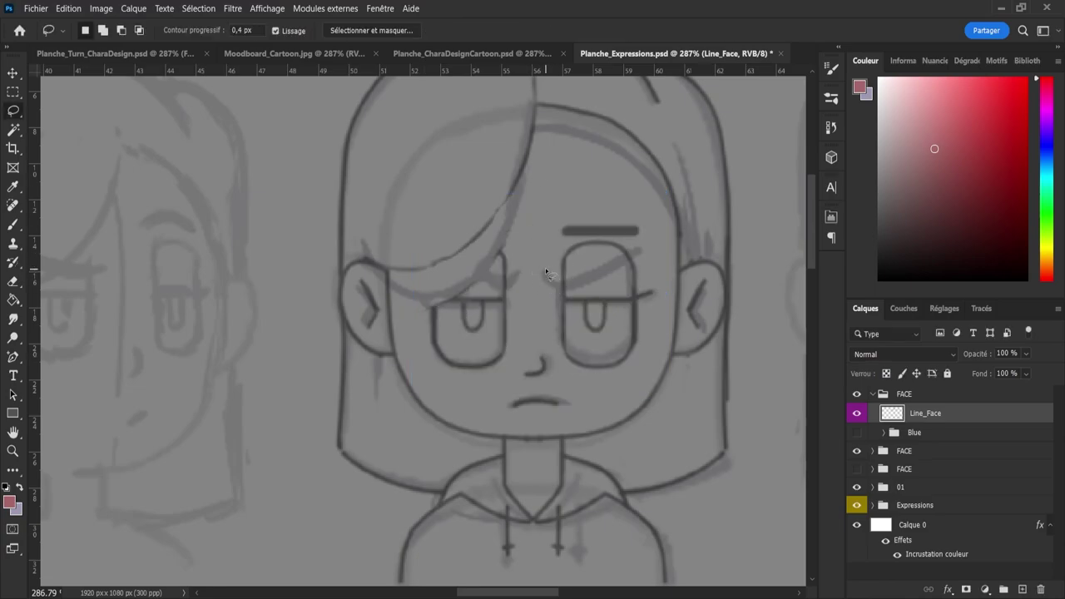
- Examine how the moved facial features line up with the angry head sketch, both overall and in close-up
key("z")
scroll(545, 283, "down", 3)
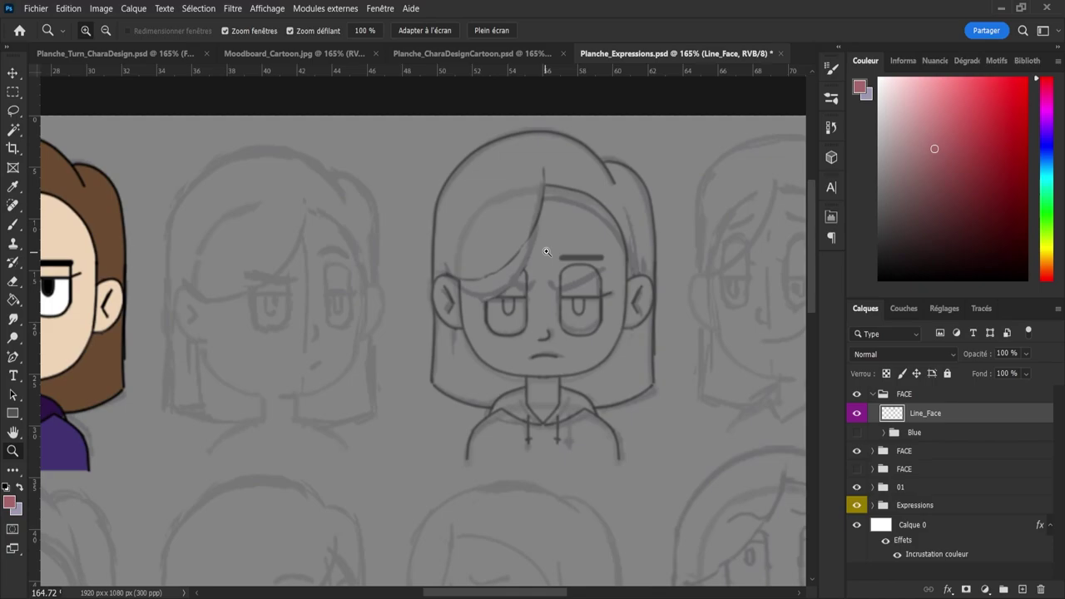
scroll(589, 246, "up", 4)
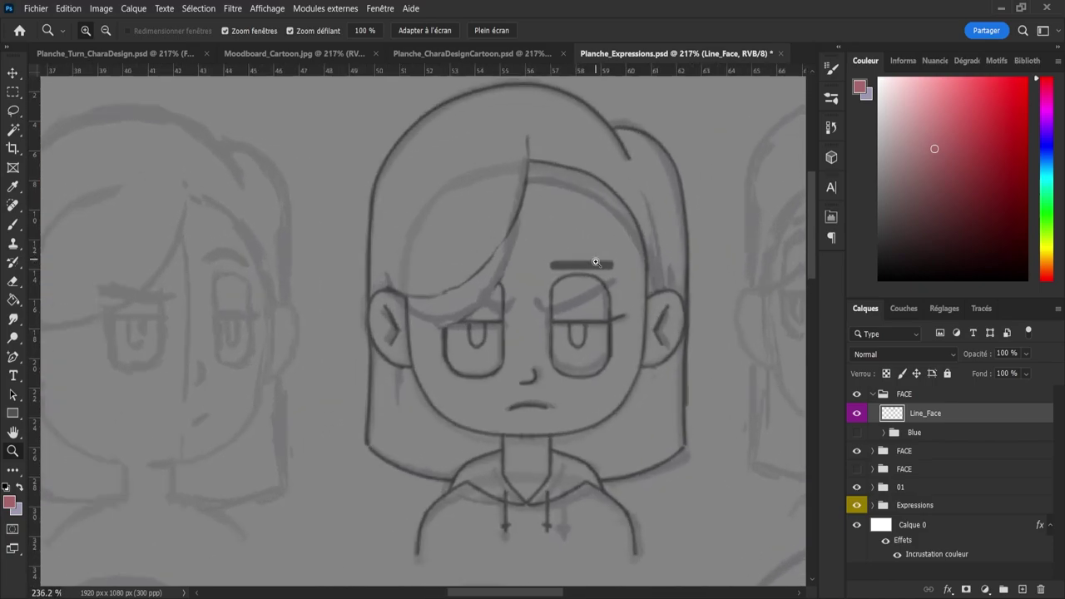
scroll(602, 345, "down", 4)
scroll(585, 322, "up", 3)
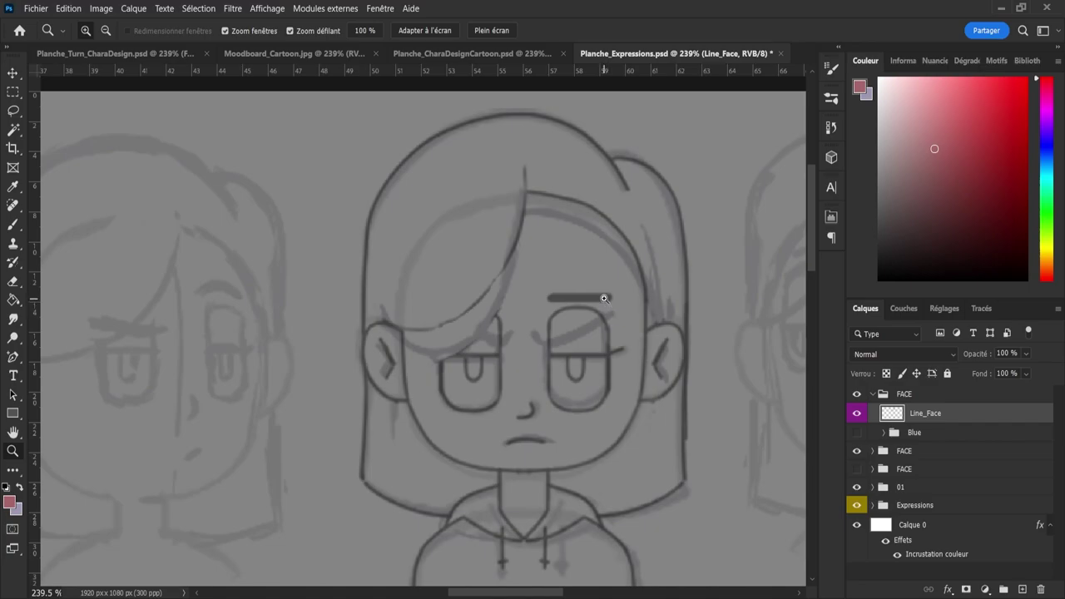
scroll(588, 287, "up", 2)
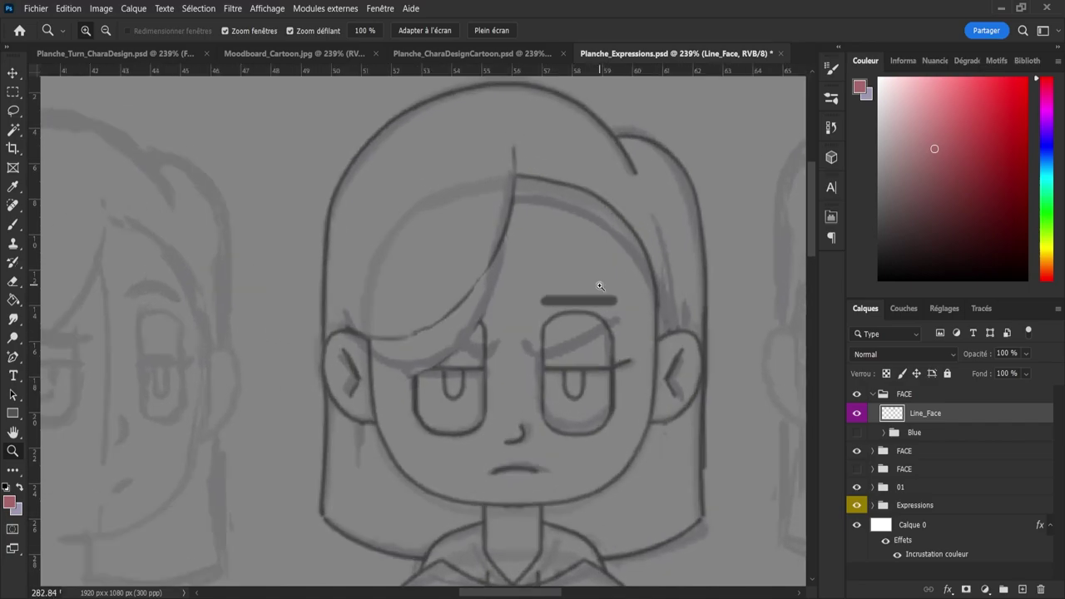
scroll(600, 286, "down", 3)
scroll(579, 288, "up", 2)
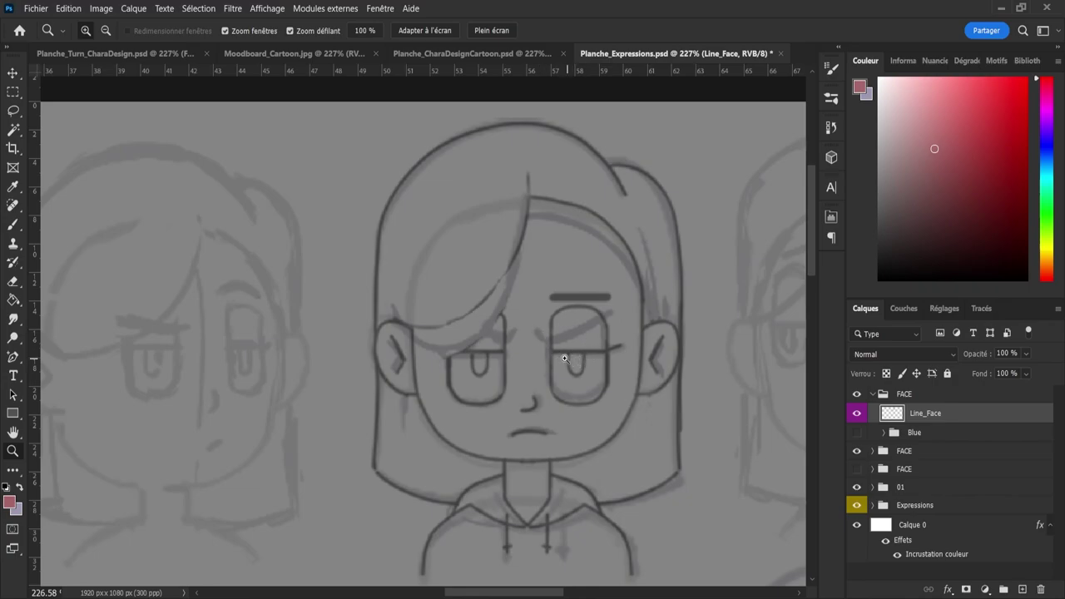
scroll(562, 349, "up", 2)
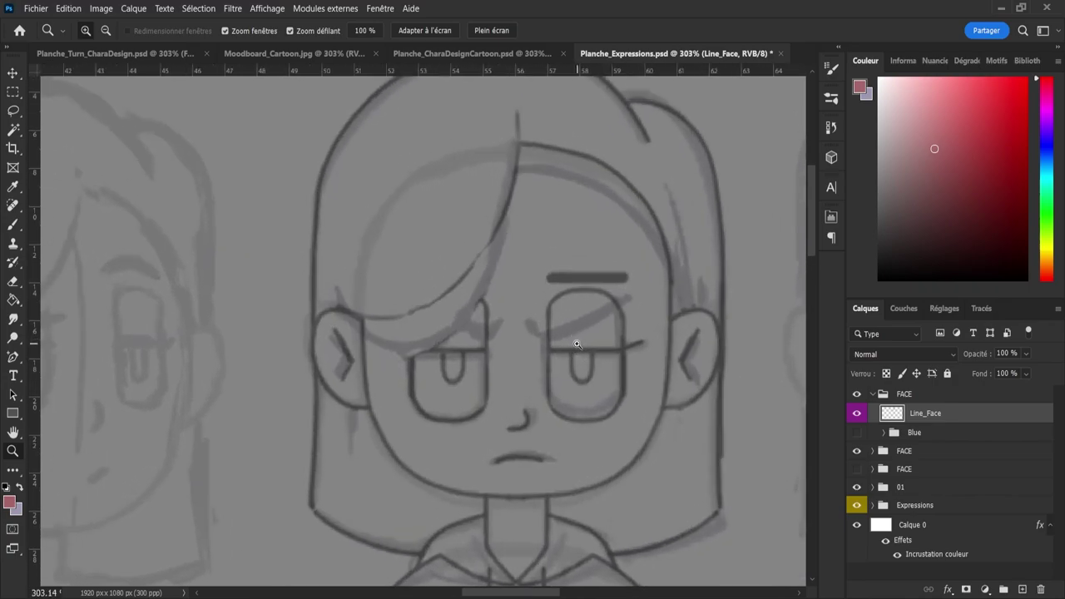
- Erase the existing fringe outline that curves from the hair parting down to the ear on the left
key("e")
left_click(425, 341)
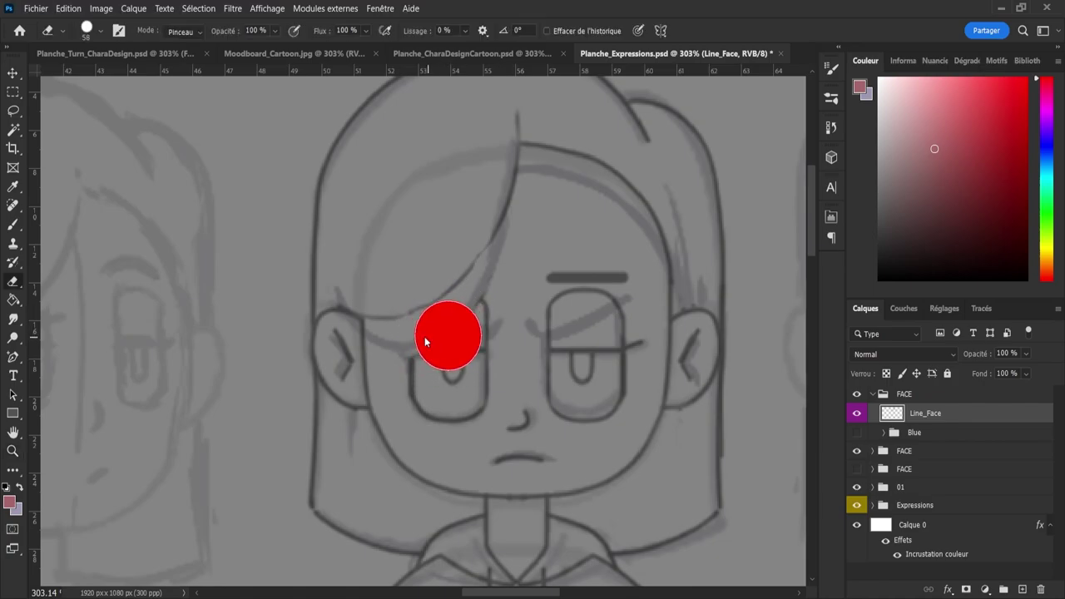
mouse_move(425, 337)
left_mouse_down()
mouse_move(393, 327)
mouse_move(427, 364)
mouse_move(416, 357)
left_mouse_up()
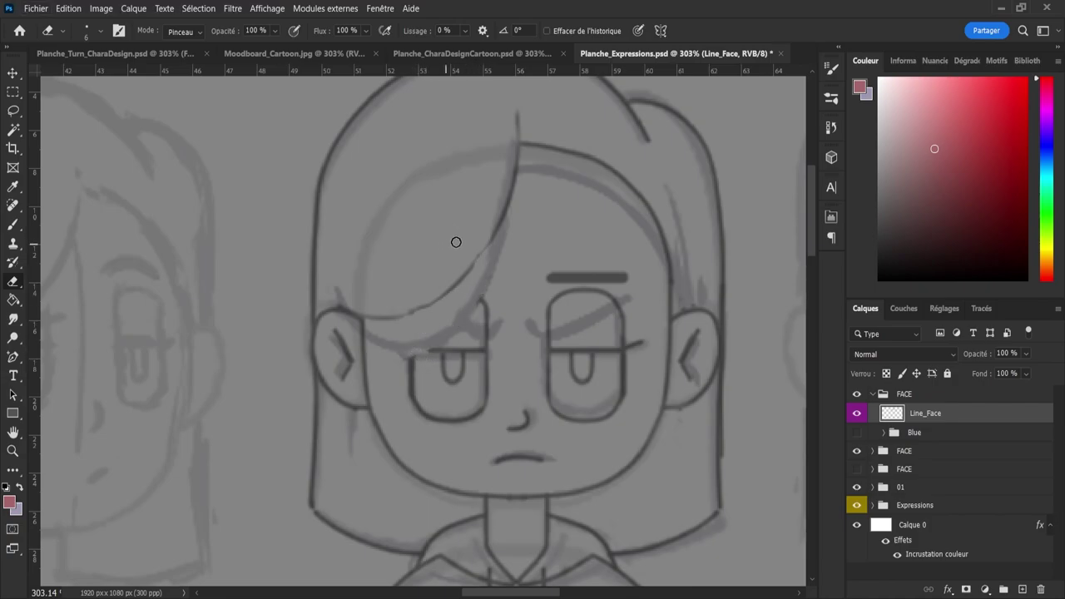
mouse_move(461, 242)
left_mouse_down()
mouse_move(498, 239)
mouse_move(503, 172)
left_mouse_up()
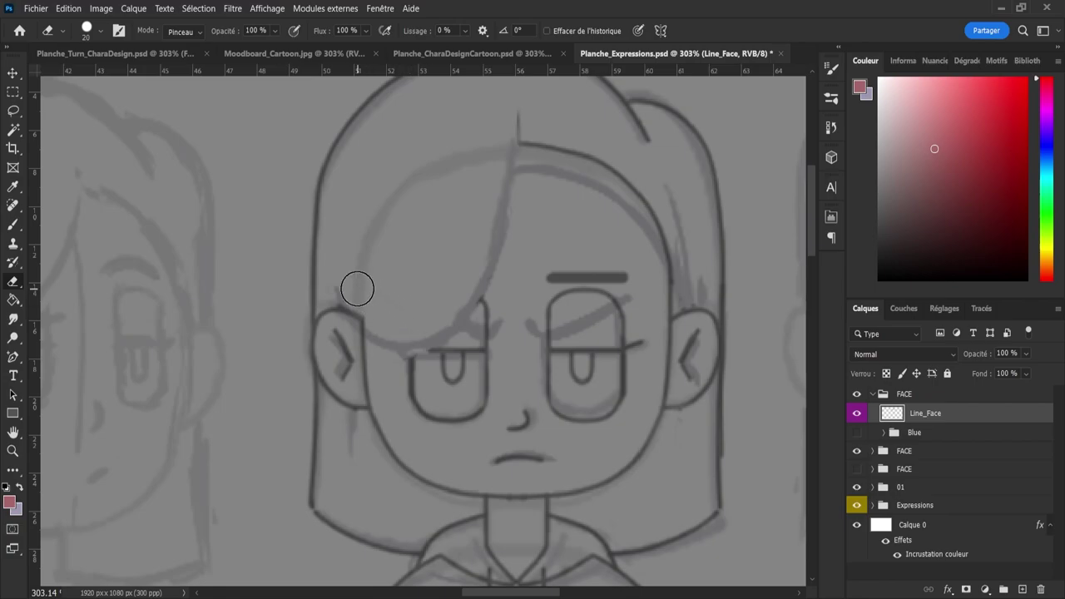
- Redraw the fringe outline in black along the sketched curve, using a size 2 brush with 63% smoothing
key("b")
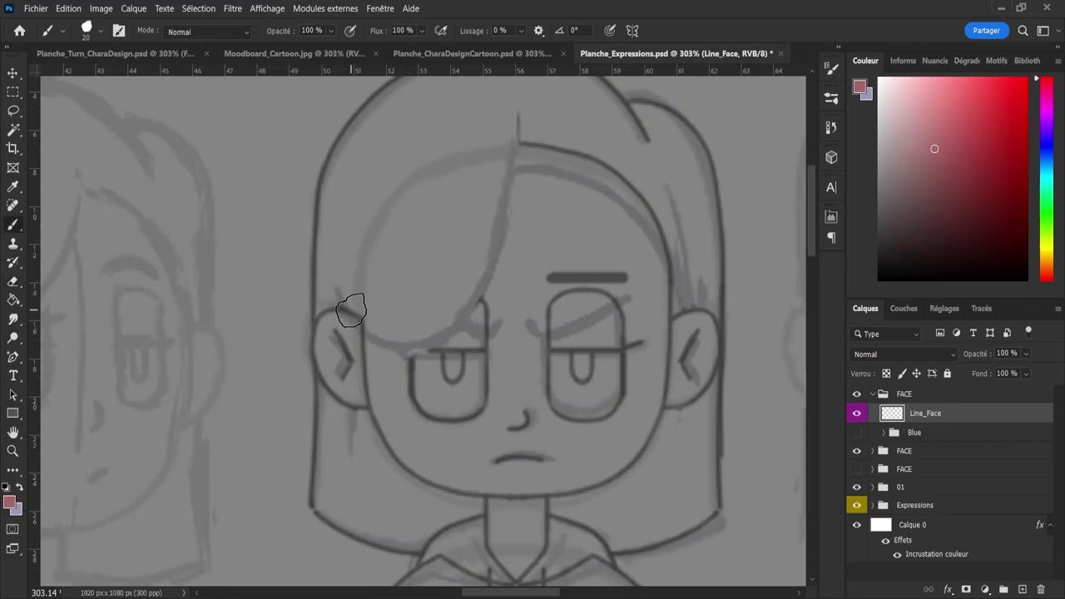
key("[")
left_click_drag(915, 242, 857, 315)
left_click_drag(361, 329, 394, 354)
key("ctrl+z")
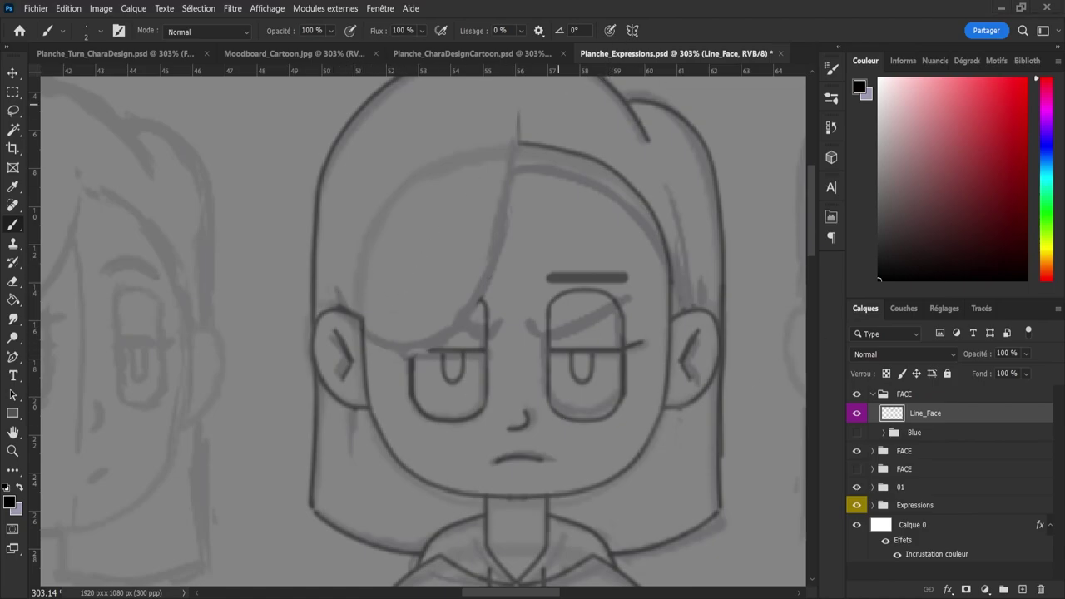
left_click_drag(560, 50, 563, 50)
key("ctrl+z")
key("ctrl+z")
mouse_move(358, 323)
left_mouse_down()
mouse_move(413, 357)
mouse_move(445, 347)
mouse_move(500, 282)
mouse_move(521, 159)
mouse_move(516, 81)
left_mouse_up()
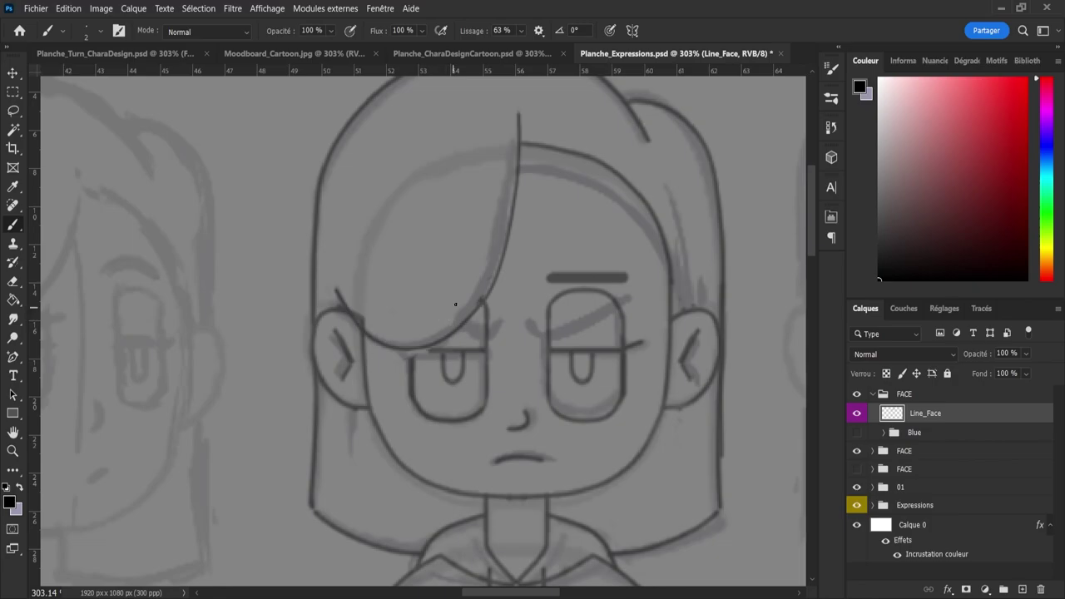
- Clean up the junction of the left eye and fringe, and erase that eye's eyelid line and pupil
key("e")
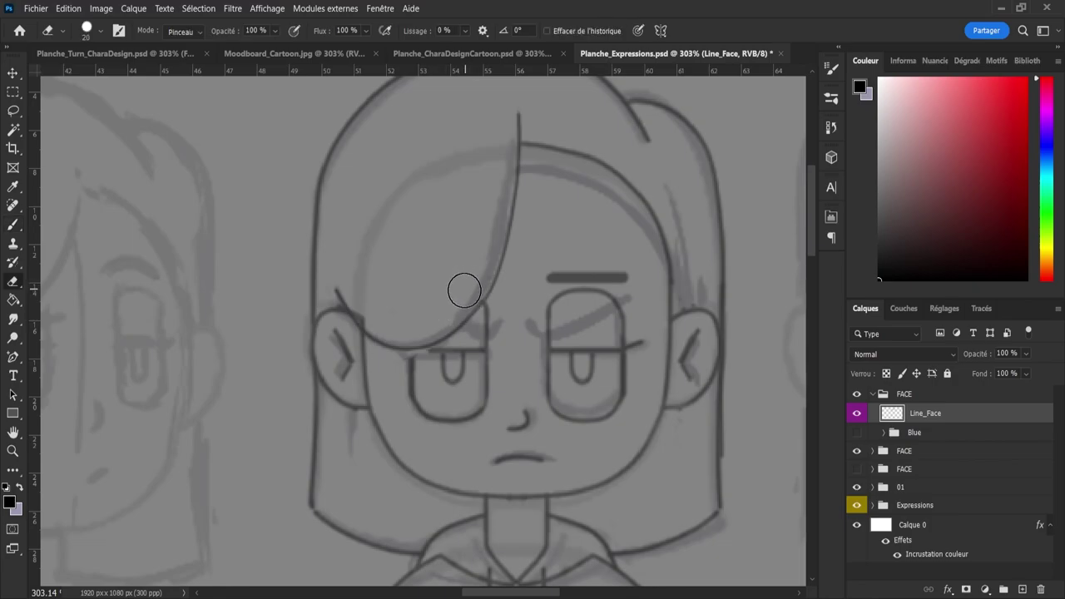
key("b")
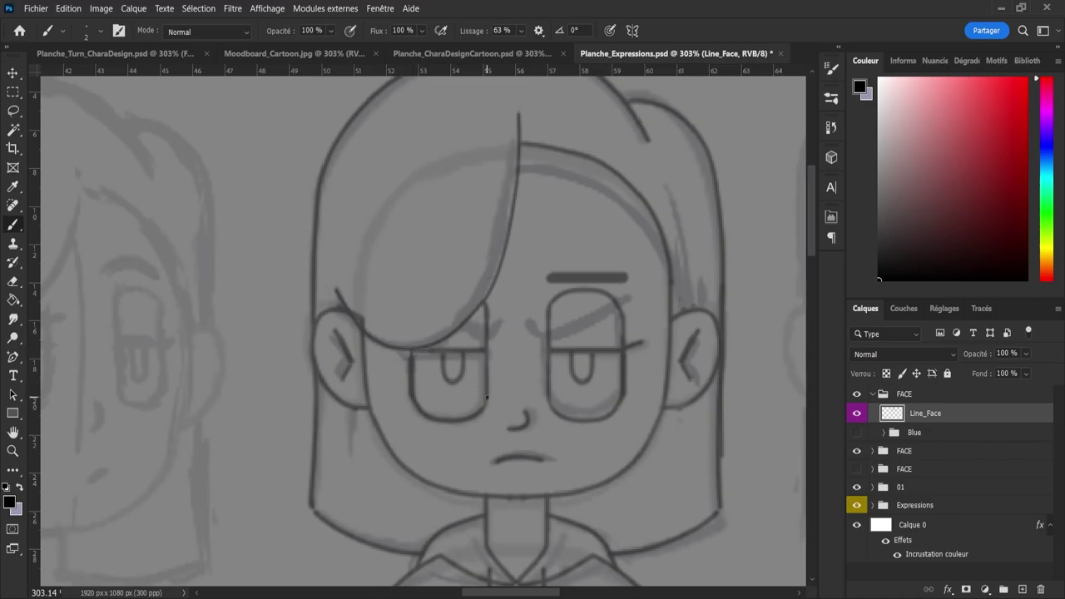
key("e")
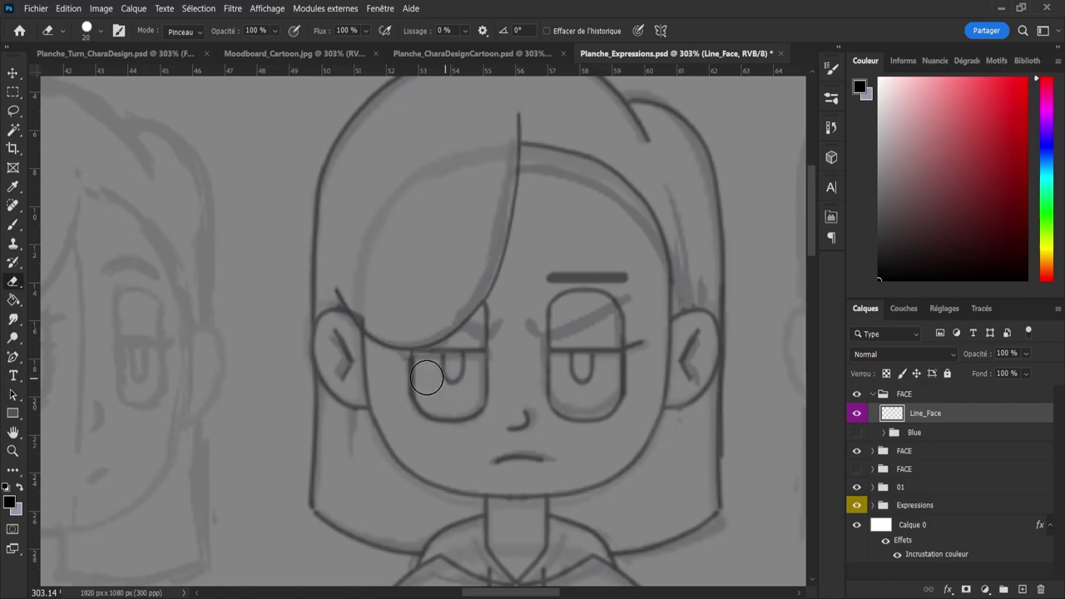
mouse_move(417, 366)
left_mouse_down()
mouse_move(403, 368)
mouse_move(452, 379)
mouse_move(472, 343)
left_mouse_up()
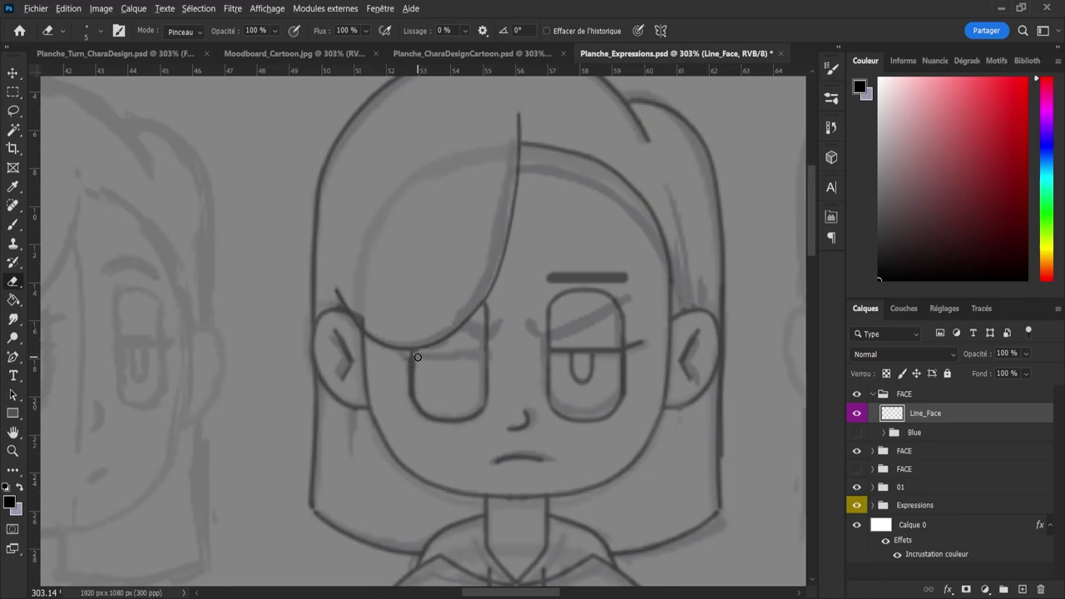
- Erase the eyelid line and pupil inside the right eye with a size 7 eraser, keeping the eye outline and outer lash
key("bracketleft")
key("bracketleft")
right_click(571, 333, "alt")
mouse_move(577, 344)
left_mouse_down()
mouse_move(566, 340)
mouse_move(567, 373)
mouse_move(586, 343)
mouse_move(595, 361)
mouse_move(577, 354)
mouse_move(612, 351)
left_mouse_up()
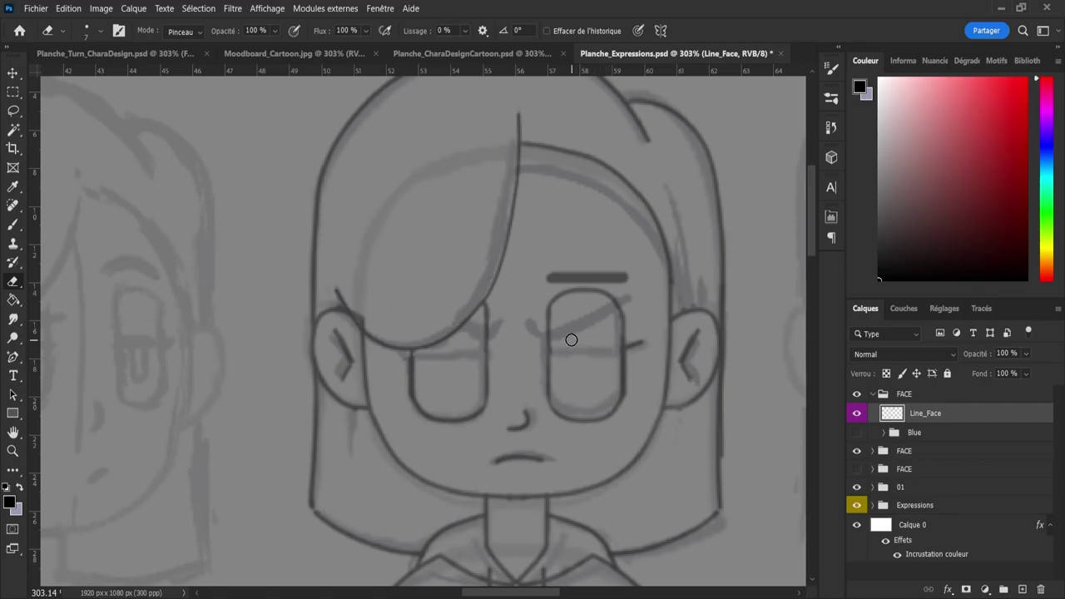
- Draw a straight horizontal eyelid line across both eyes and erase the stretch between them
key("b")
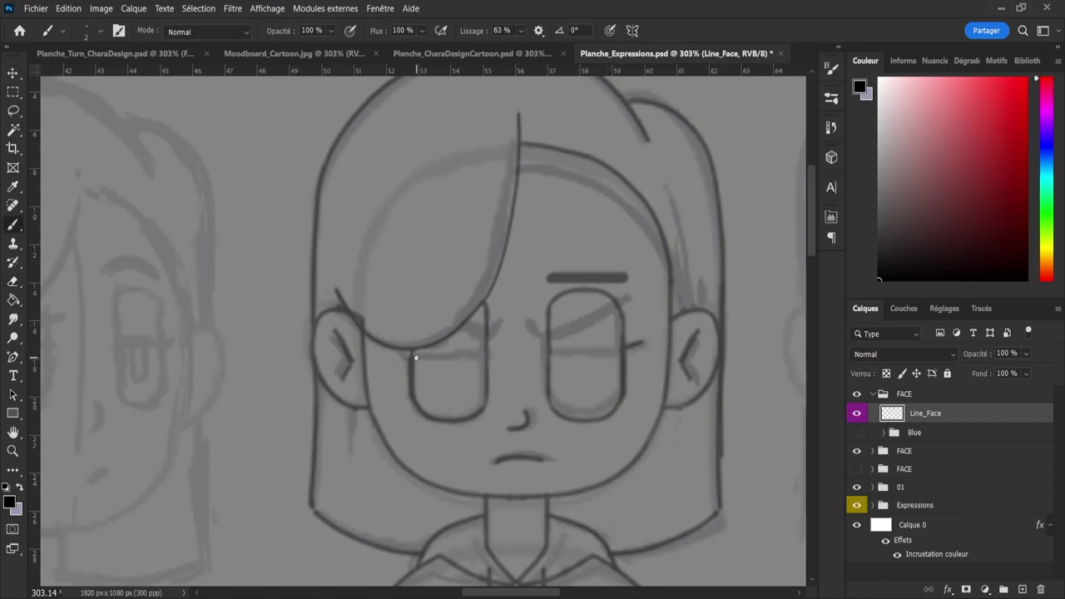
key("ctrl+z")
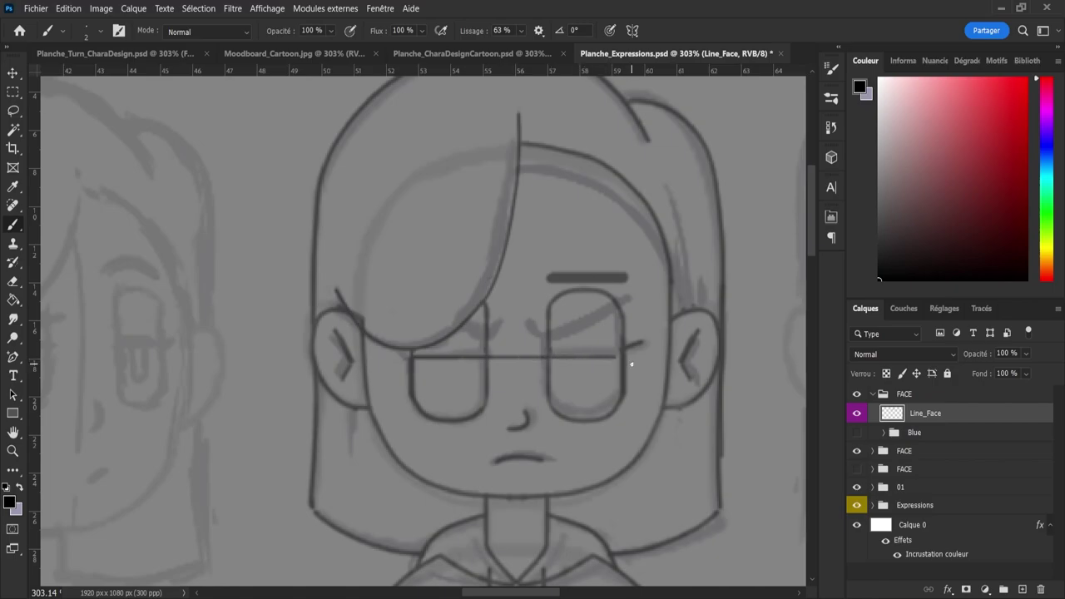
key("e")
mouse_move(513, 358)
left_mouse_down()
mouse_move(500, 358)
mouse_move(535, 366)
left_mouse_up()
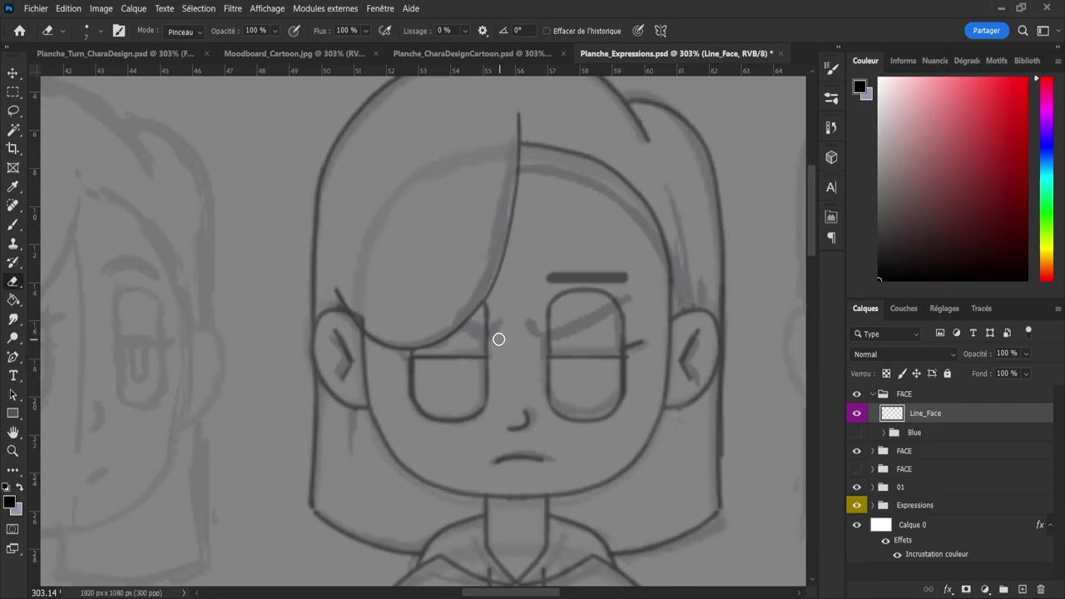
key("b")
left_click_drag(550, 338, 610, 320)
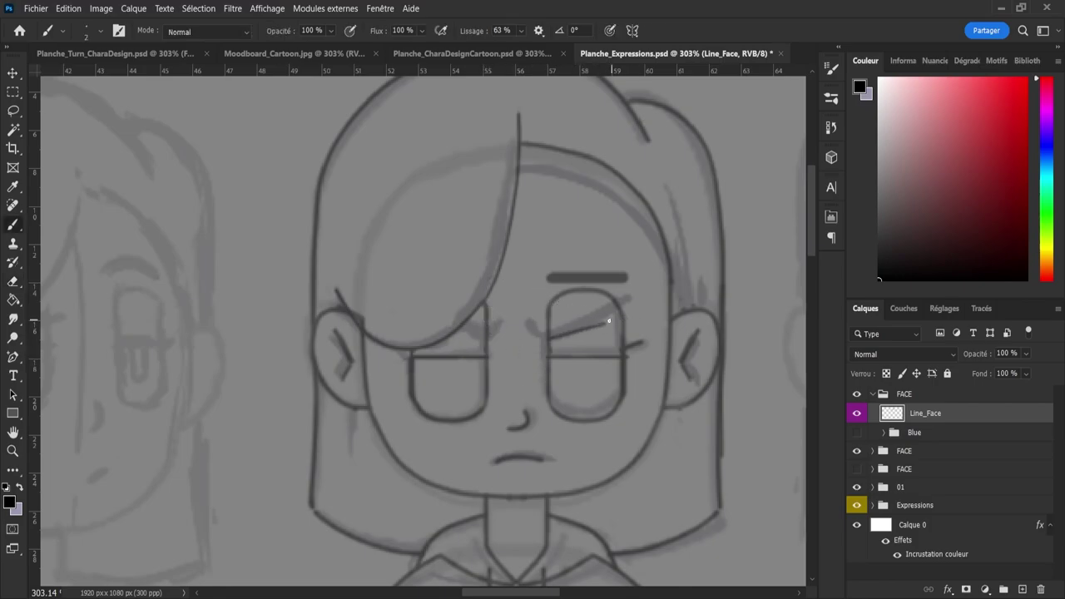
key("ctrl+z")
left_click_drag(552, 338, 641, 307)
key("ctrl+z")
mouse_move(528, 319)
left_mouse_down()
mouse_move(540, 342)
mouse_move(647, 282)
left_mouse_up()
key("ctrl+z")
key("ctrl+z")
- Draw a thick black angry eyebrow over the right eye, slanting down toward the nose along the sketch
key("bracketleft")
key("bracketleft")
mouse_move(527, 318)
left_mouse_down()
mouse_move(550, 346)
mouse_move(545, 336)
mouse_move(644, 289)
left_mouse_up()
key("ctrl+z")
key("ctrl+z")
mouse_move(537, 331)
left_mouse_down()
mouse_move(551, 338)
mouse_move(628, 309)
left_mouse_up()
key("ctrl+z")
left_click_drag(549, 336, 637, 293)
- Trim the new brow's inner end, and erase the old straight eyebrow and the right eye's outline above the new brow
key("e")
left_click_drag(528, 331, 529, 316)
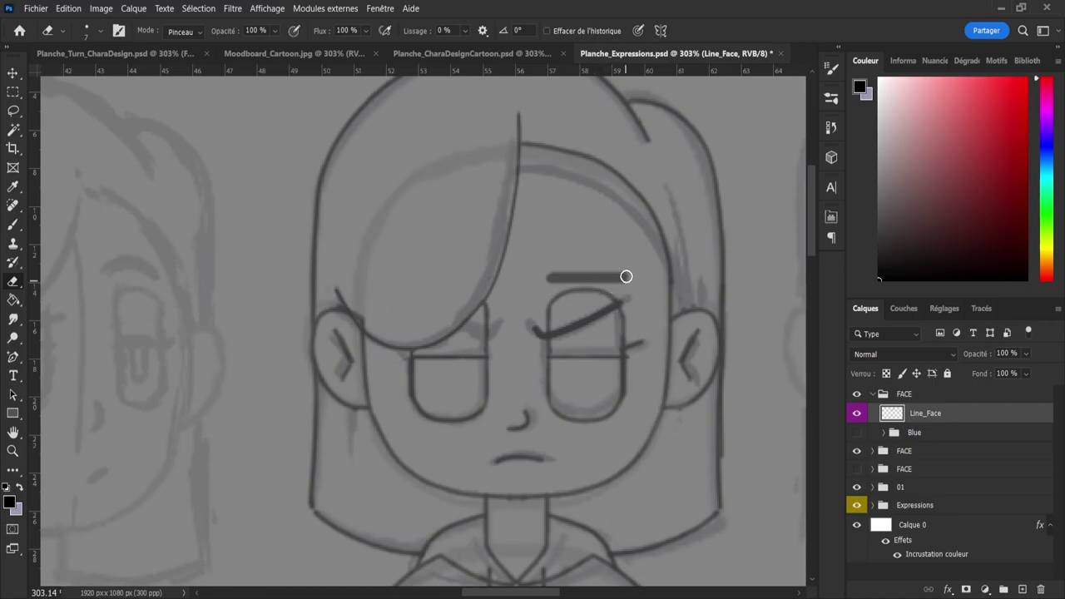
mouse_move(577, 296)
left_mouse_down()
mouse_move(557, 300)
mouse_move(564, 273)
mouse_move(607, 274)
mouse_move(583, 292)
mouse_move(620, 289)
left_mouse_up()
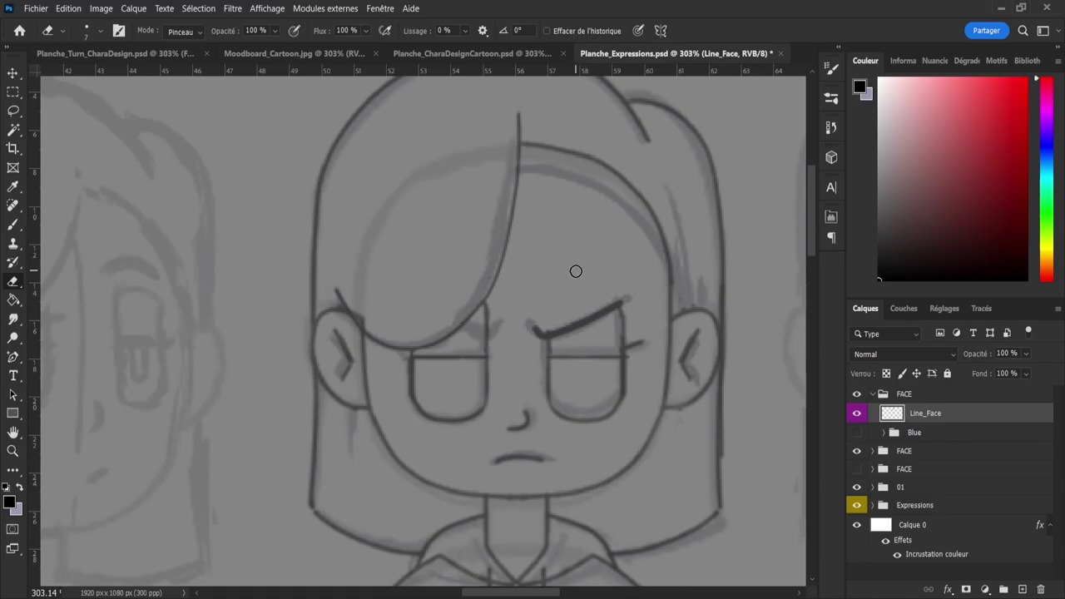
- Copy the right angry eyebrow to its own layer, flip it horizontally, and place it over the left eye
key("l")
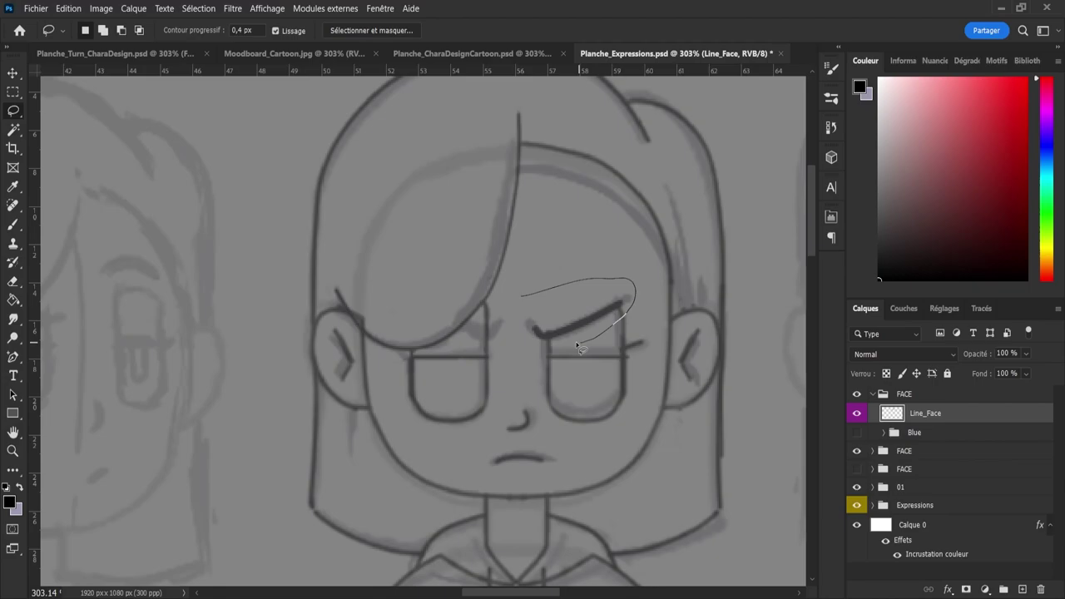
mouse_move(580, 346)
left_mouse_down()
mouse_move(526, 341)
mouse_move(521, 298)
left_mouse_up()
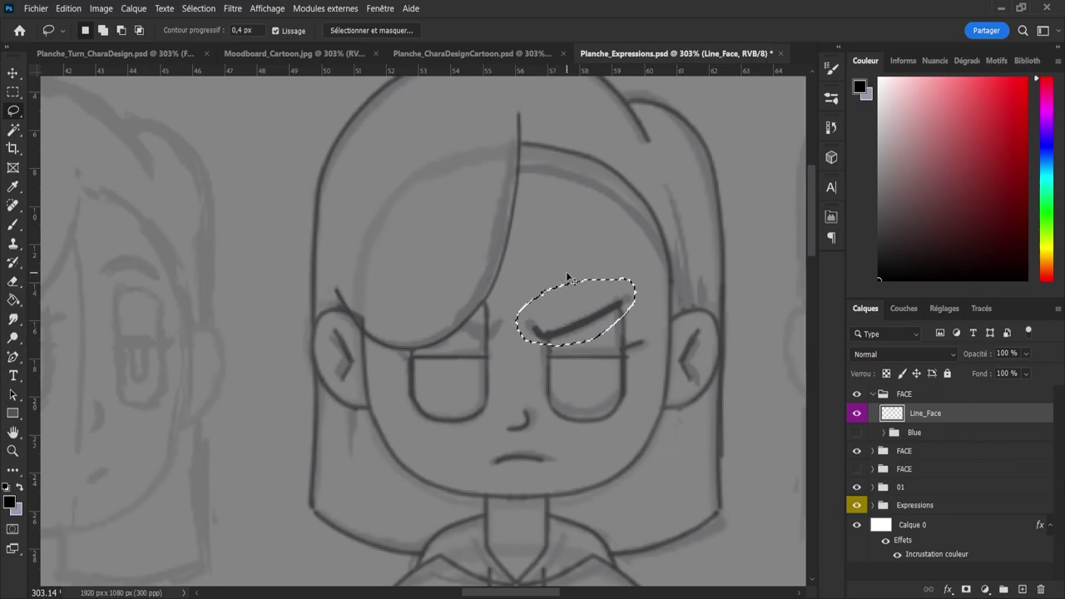
key("ctrl+j")
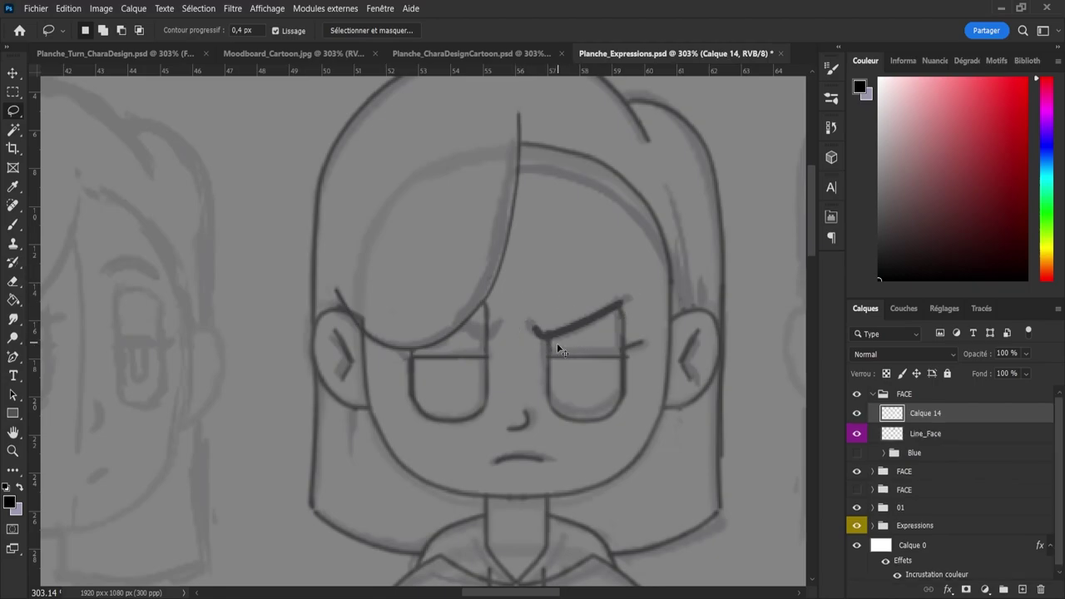
key("ctrl+t")
left_click_drag(576, 331, 457, 334)
key("Return")
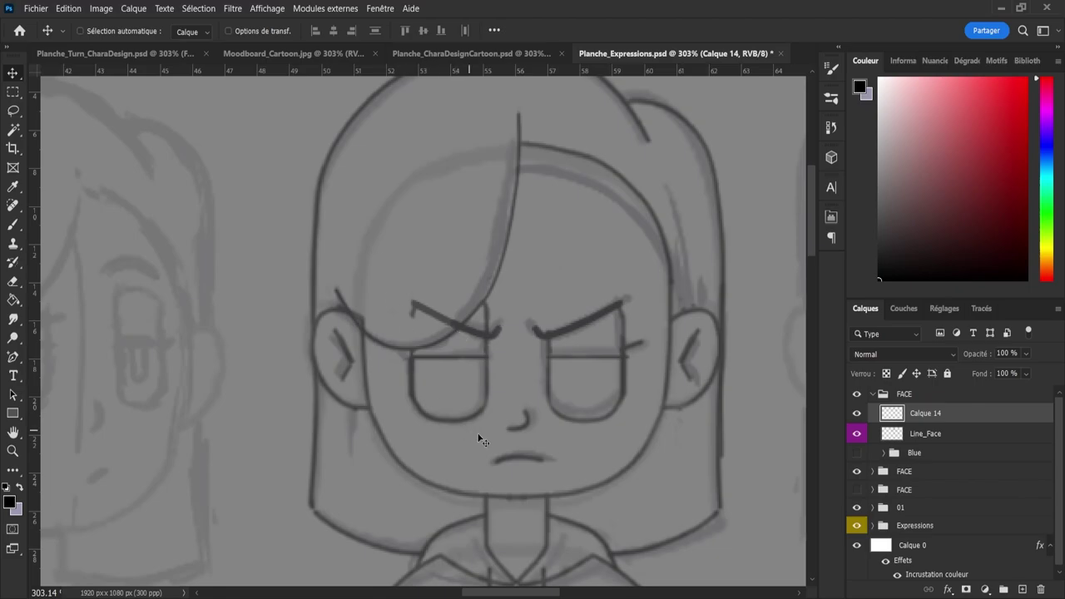
- Erase the part of the mirrored brow covered by the fringe, and the left eye's outline above it on Line_Face
key("e")
left_click_drag(411, 295, 451, 311)
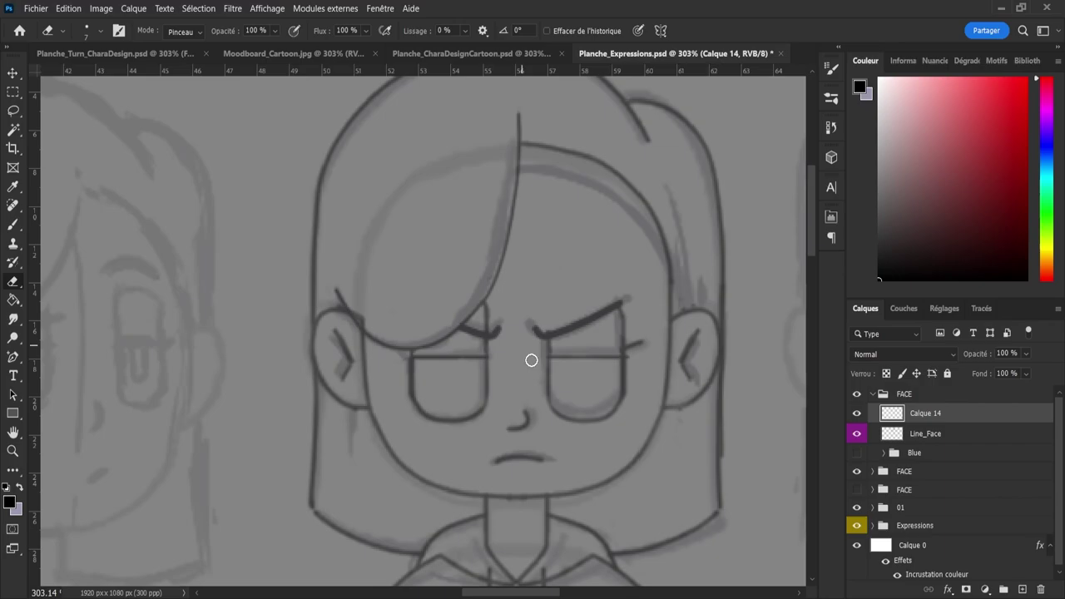
left_click(914, 433)
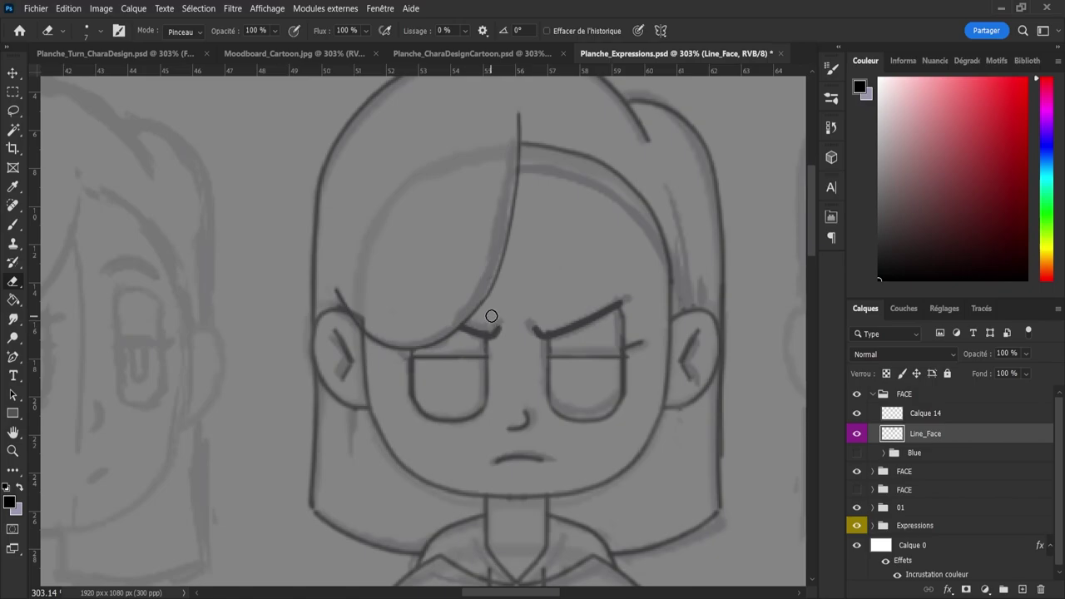
- Move the hairline curve right of the parting down onto the sketched curve, scaling its height to 96.97%, and deselect it
key("z")
left_click_drag(516, 329, 466, 361)
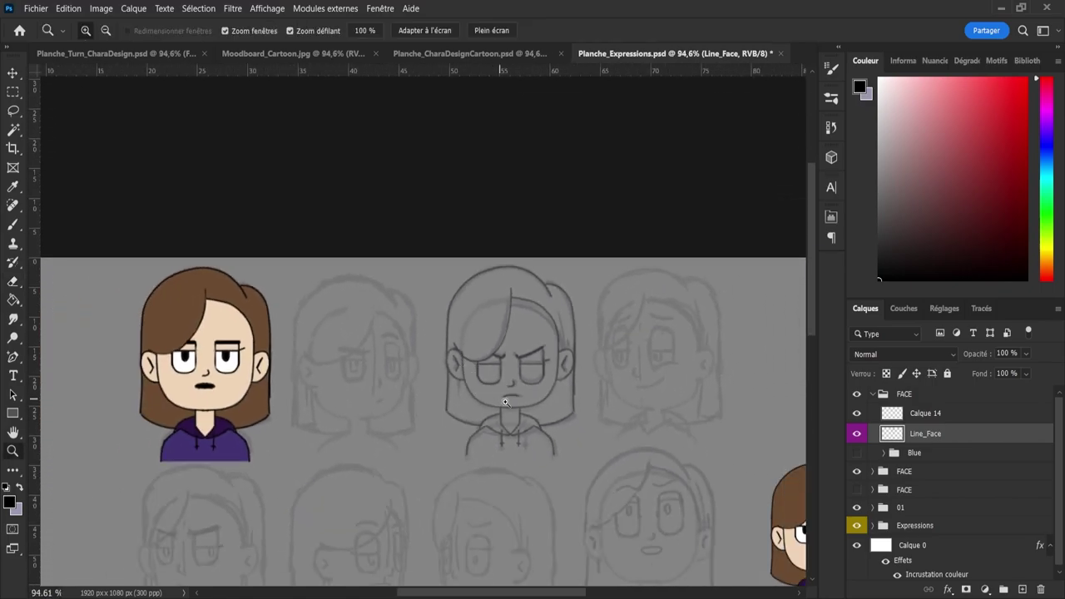
left_click_drag(508, 393, 540, 396)
scroll(540, 396, "up", 3)
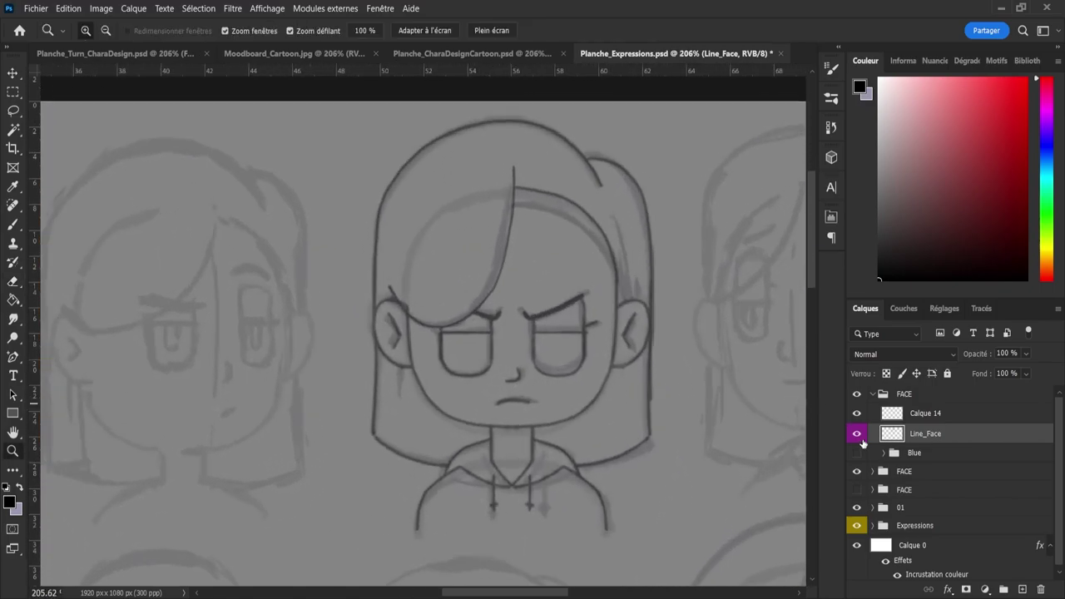
key("l")
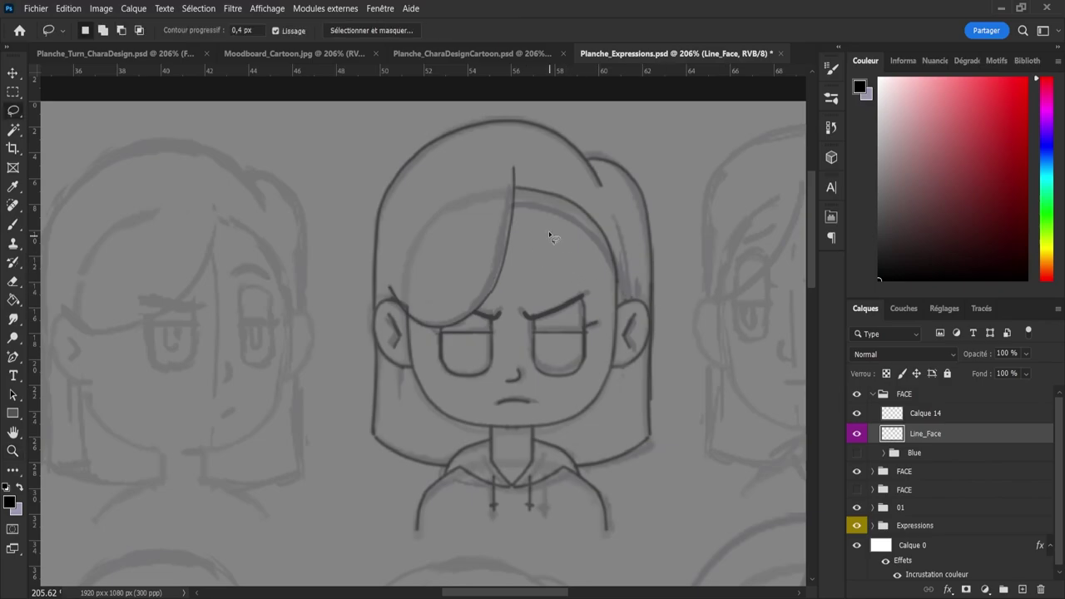
mouse_move(515, 192)
left_mouse_down()
mouse_move(539, 179)
mouse_move(585, 195)
mouse_move(619, 246)
mouse_move(563, 239)
mouse_move(526, 208)
left_mouse_up()
key("ctrl+t")
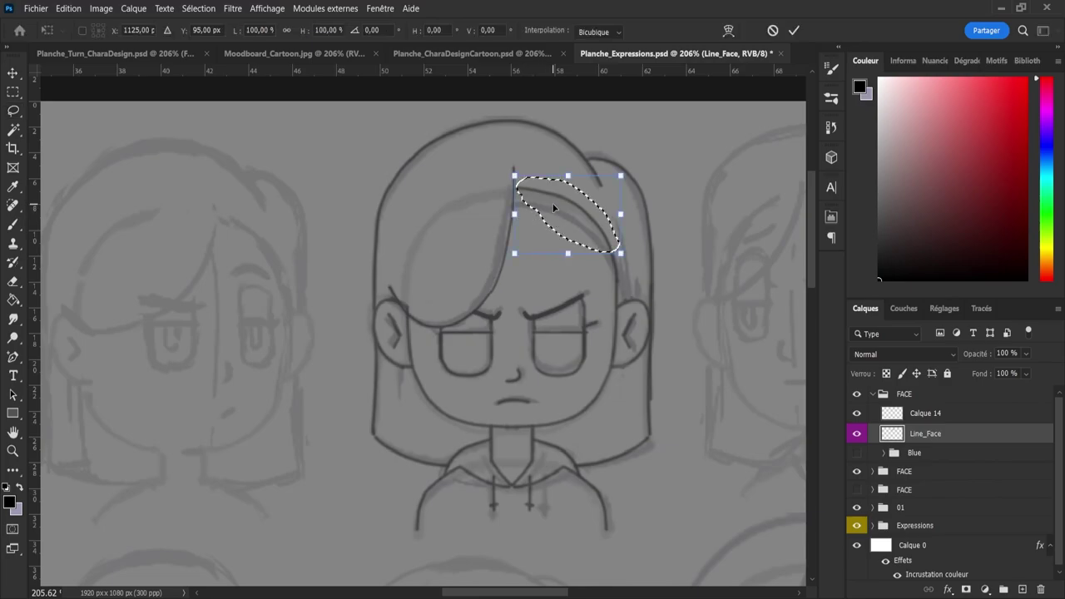
left_click_drag(555, 209, 556, 210)
mouse_move(567, 268)
left_mouse_down()
mouse_move(568, 256)
mouse_move(568, 268)
left_mouse_up()
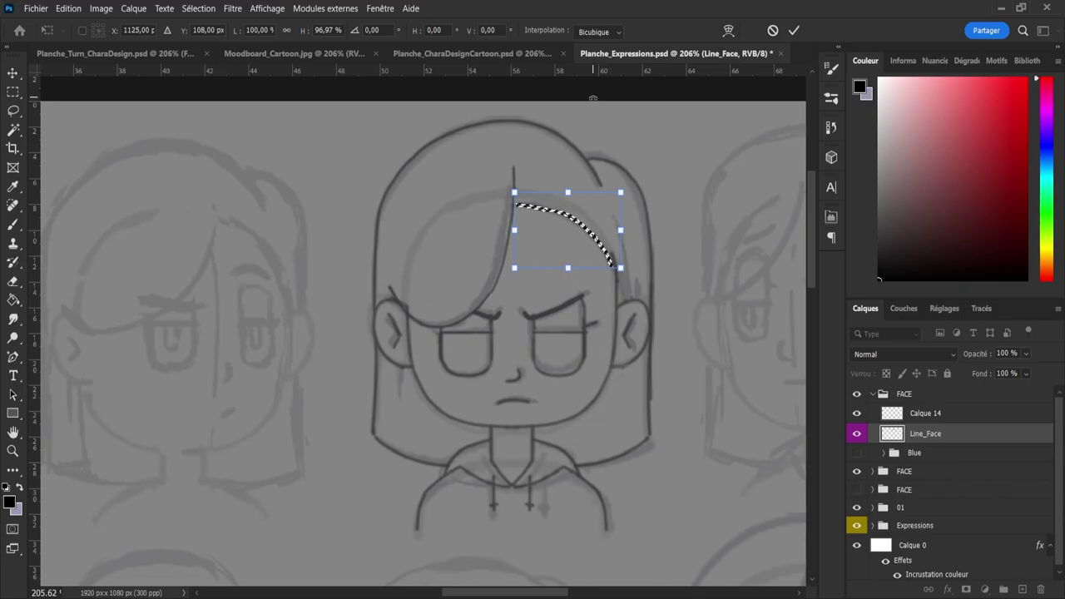
key("Return")
key("l")
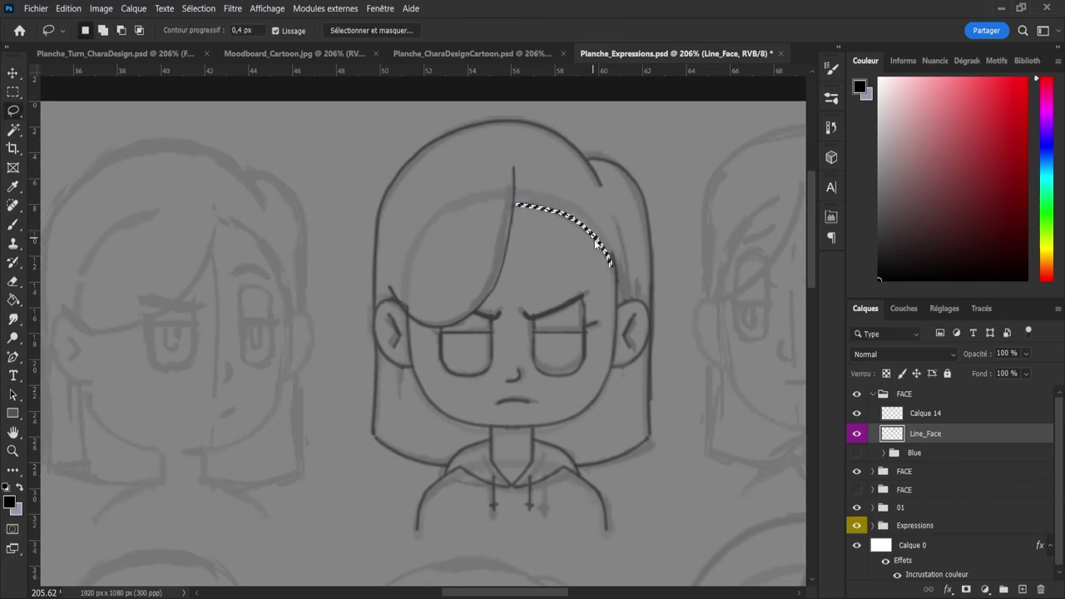
key("ctrl+d")
- Test the brush on the forehead, set its opacity to 99%, and erase the test marks
key("b")
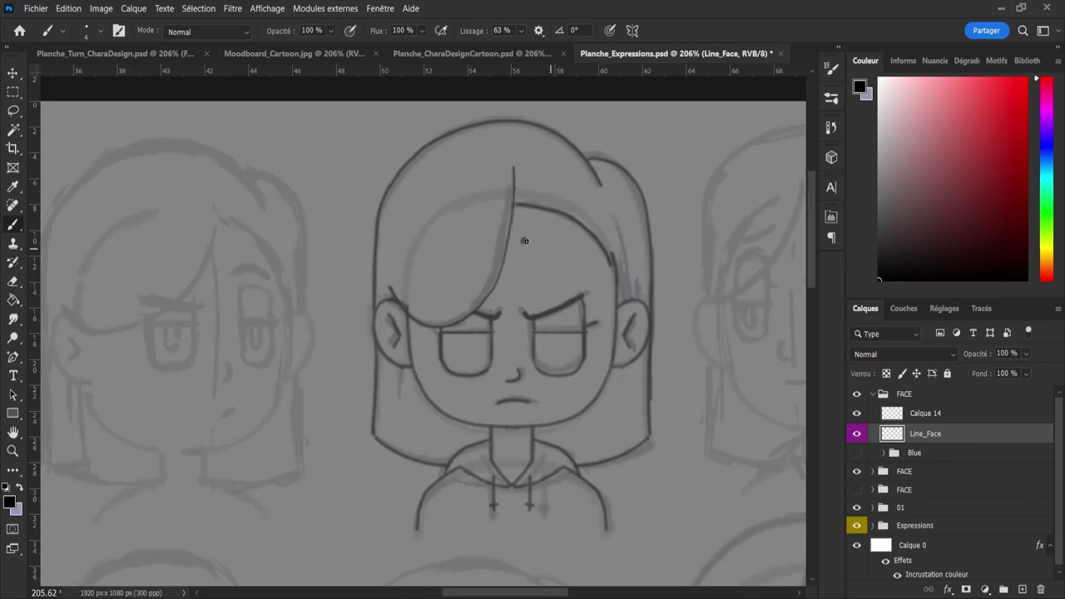
left_click_drag(523, 238, 548, 244)
key("9")
key("9")
key("e")
left_click_drag(555, 240, 539, 243)
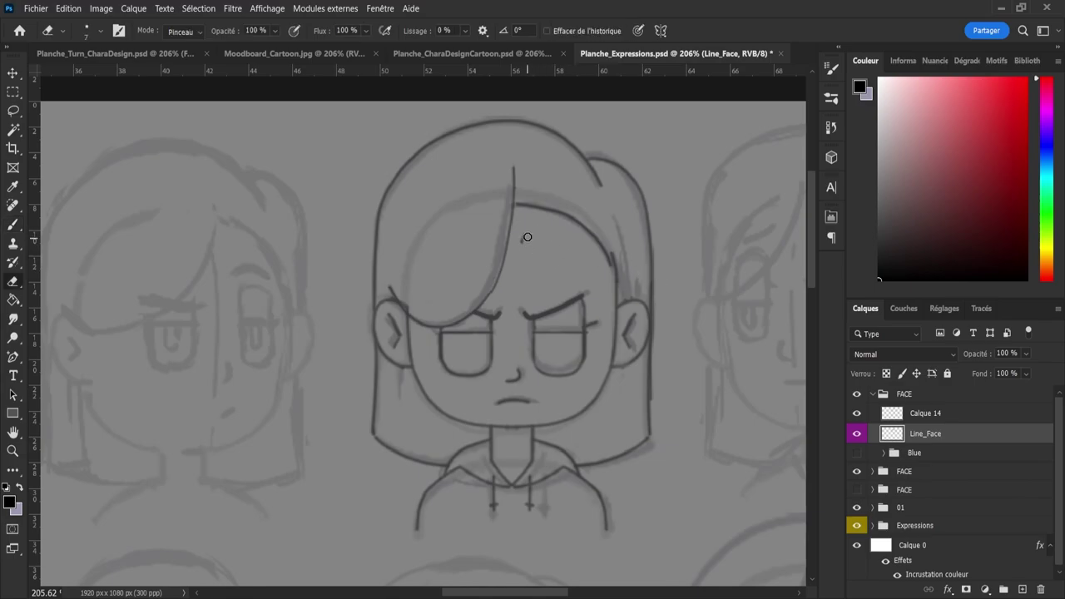
left_click(524, 239)
- Erase the overlapping line end above the right ear and redraw a smooth join between the lowered hairline and the face outline
key("b")
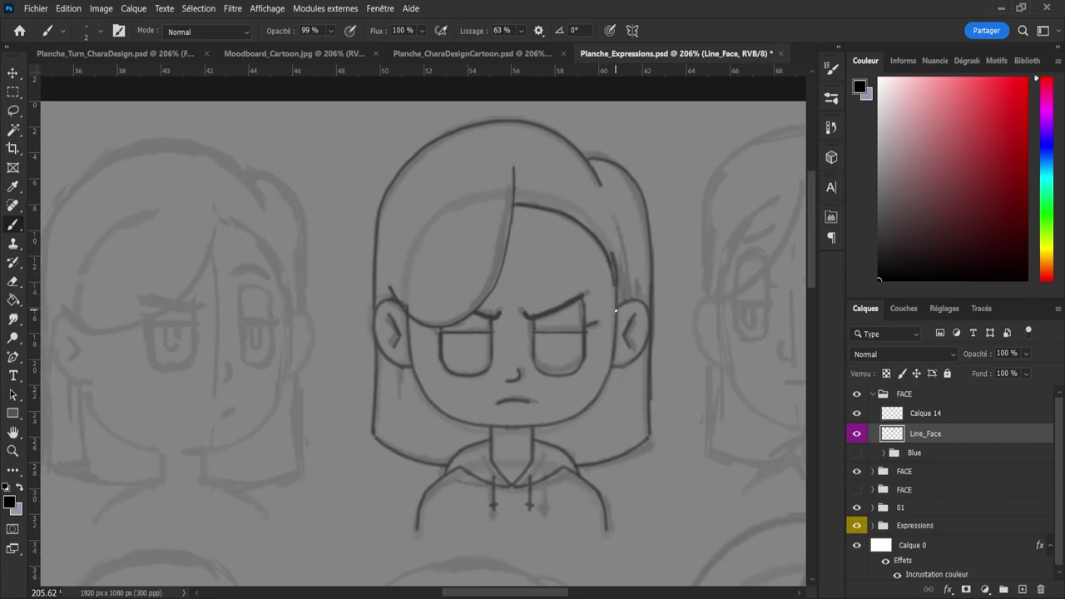
key("ctrl+z")
key("e")
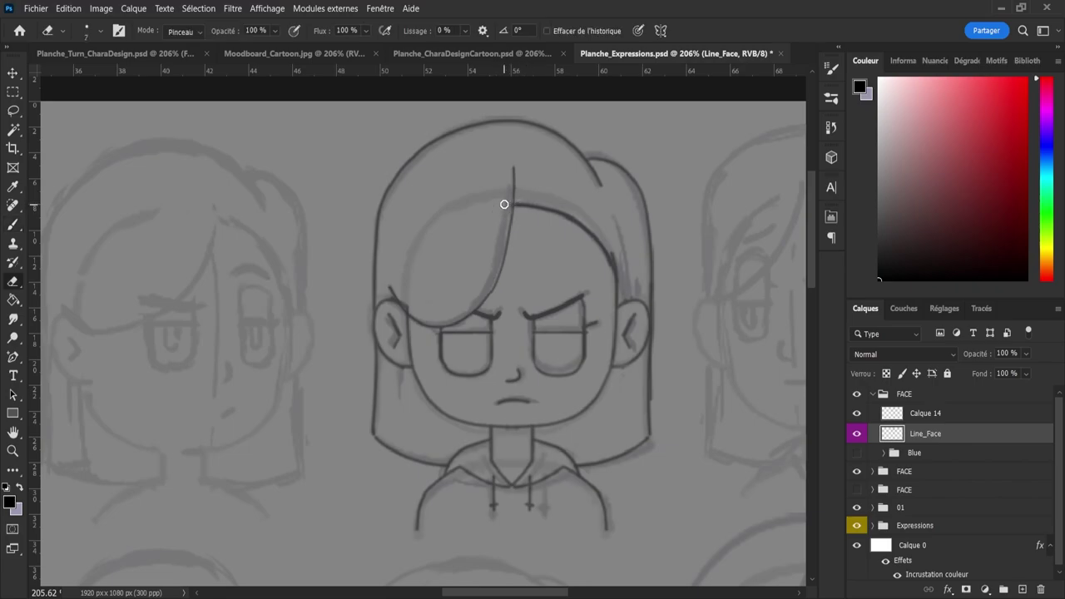
left_click_drag(615, 239, 623, 277)
key("b")
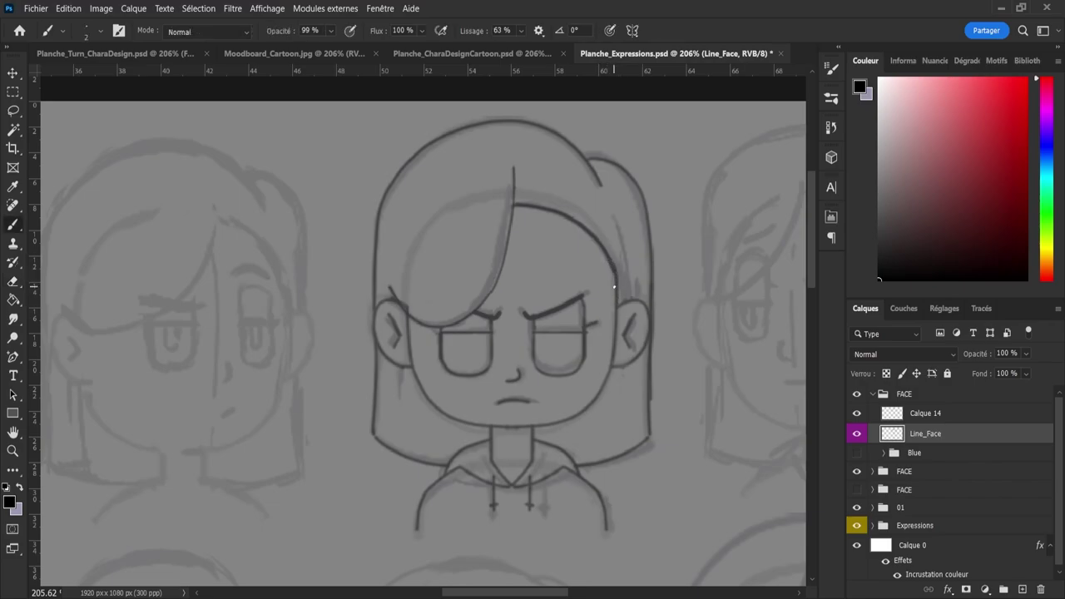
key("e")
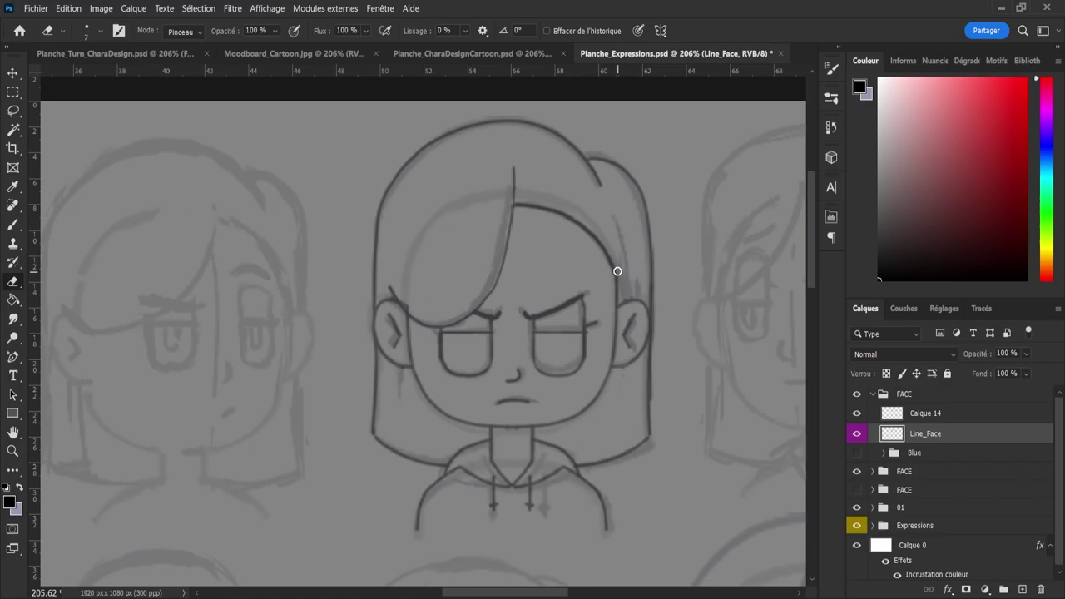
key("b")
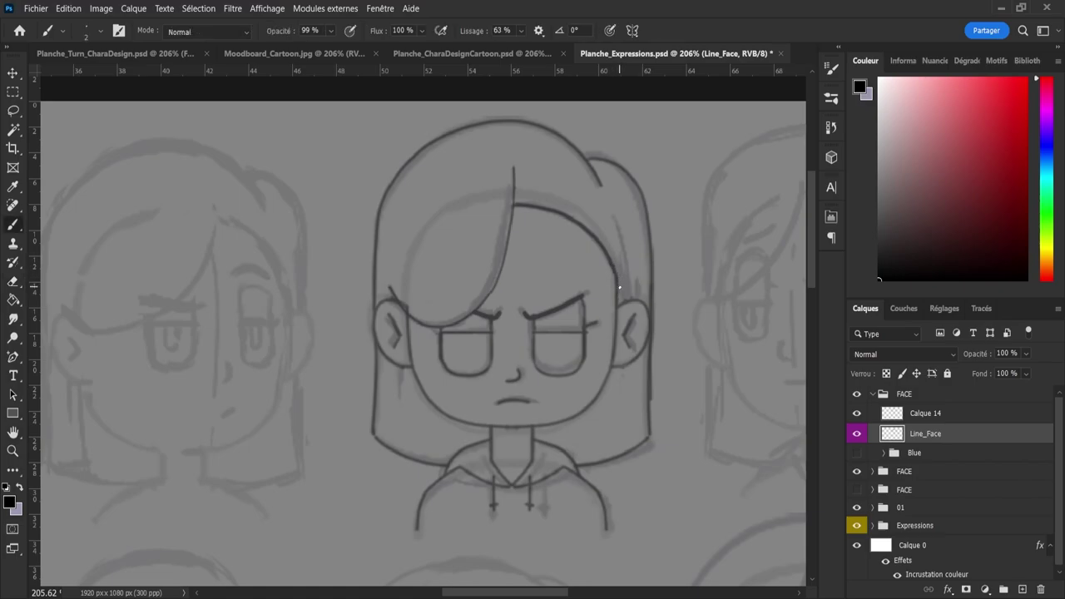
left_click_drag(619, 297, 612, 268)
- Clean up the hairline beside the parting and touch up the adjoining fringe outline with the size 2 brush
key("e")
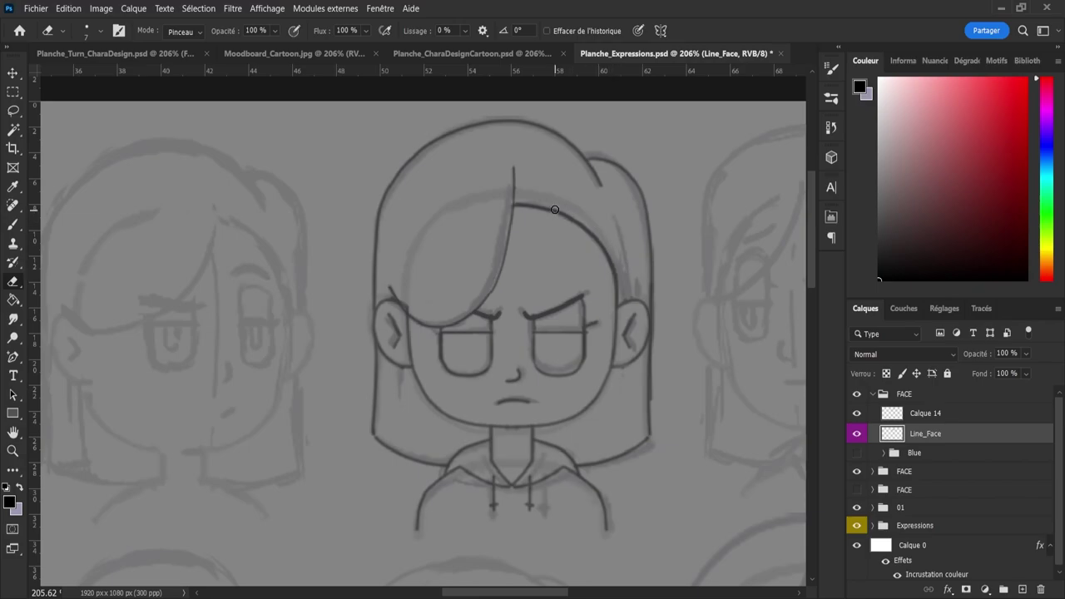
key("b")
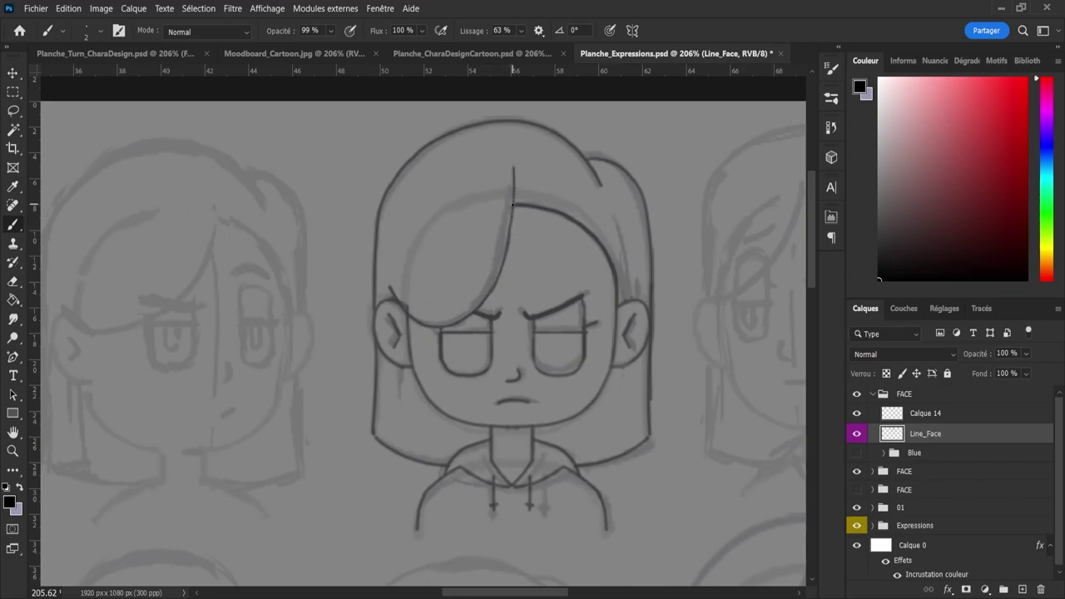
key("e")
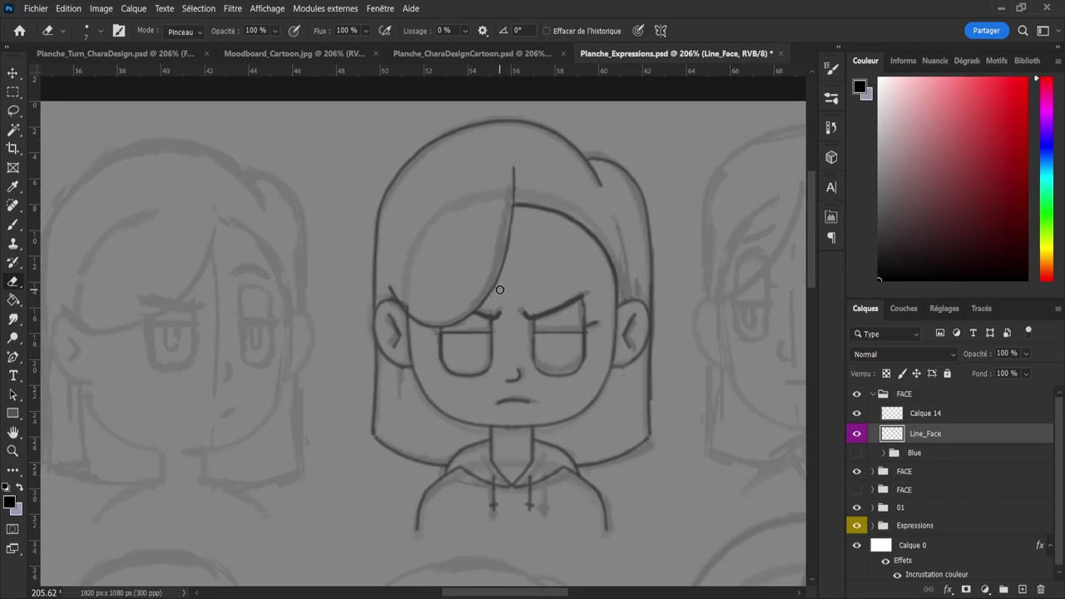
- Check the angry bust against the rest of the expression sheet and save the document
key("z")
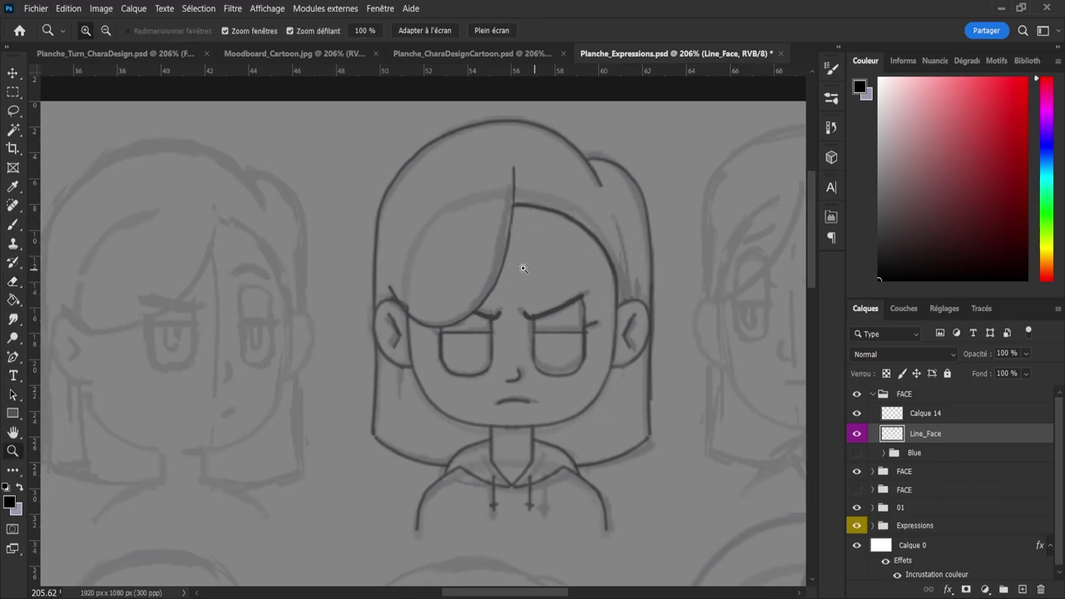
left_click_drag(533, 268, 507, 259)
left_click_drag(540, 360, 516, 353)
key("ctrl+s")
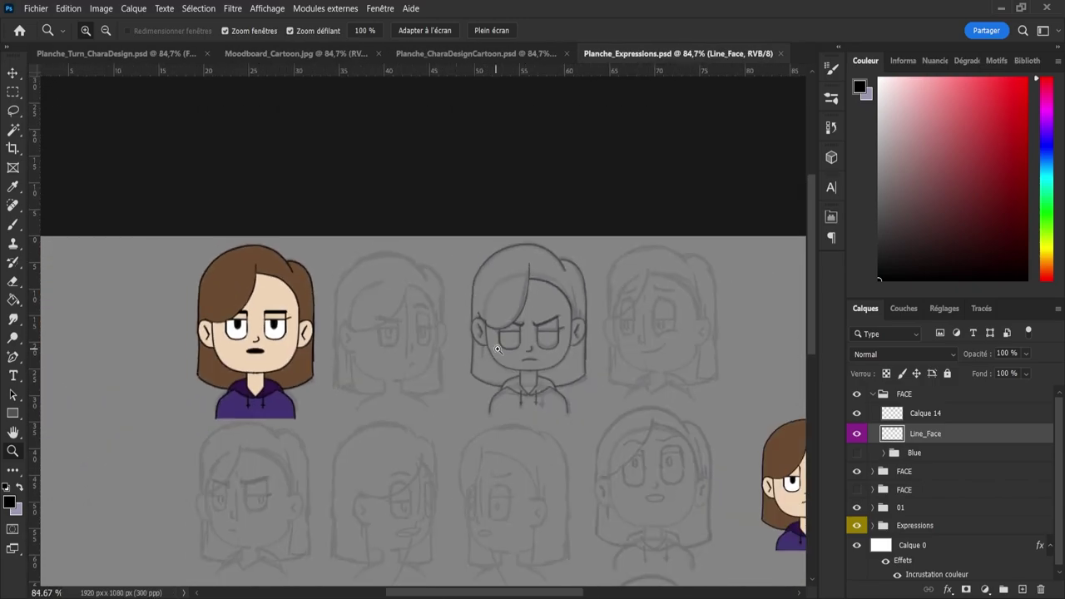
- Check what the mirrored brow layer Calque 14 contains, and merge it with Line_Face
left_click(858, 413)
left_click(857, 413)
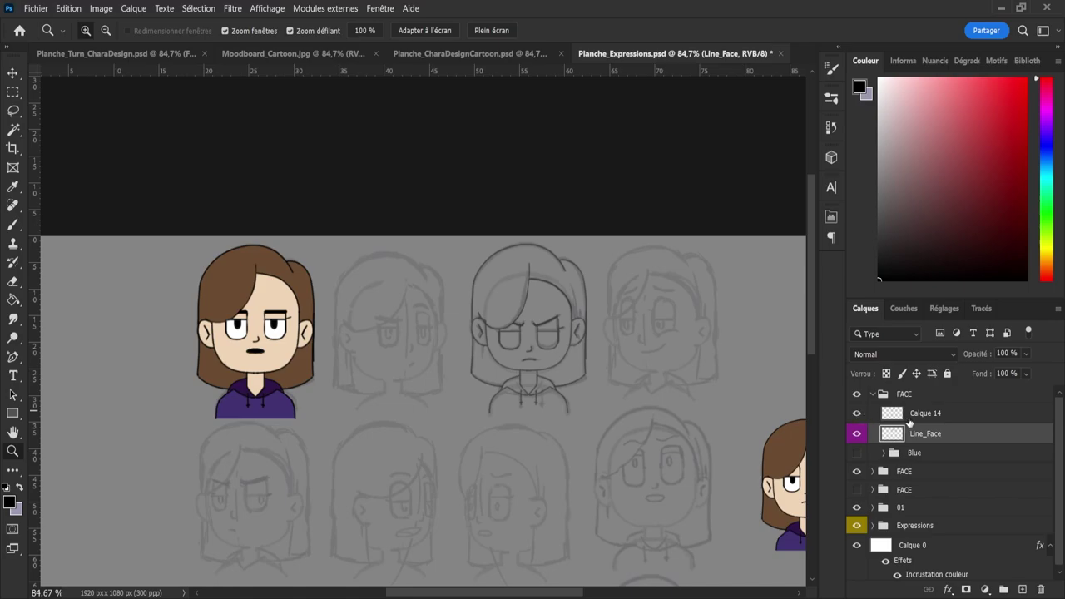
left_click(910, 421, "ctrl")
key("ctrl+e")
- Show the angry bust's Blue colour group and set the opacity of its FACE group to 100%
left_click(857, 432)
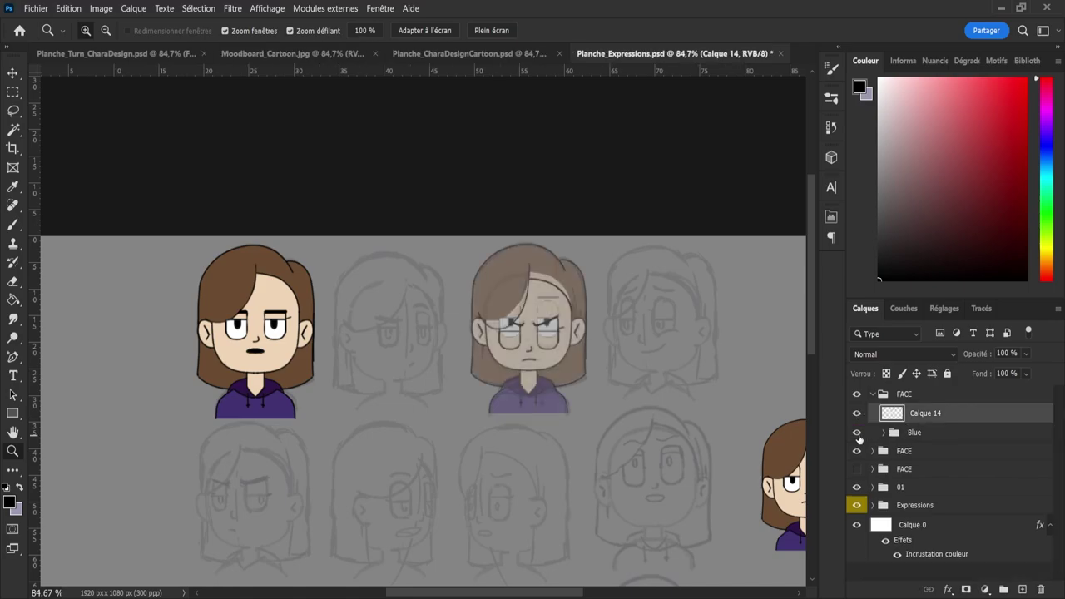
left_click(883, 433)
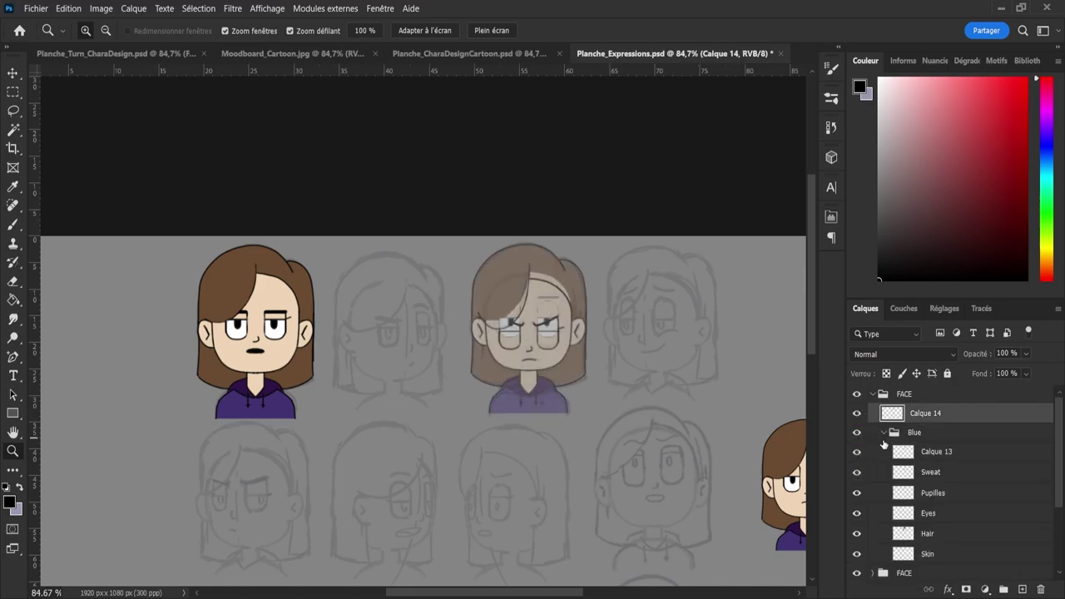
left_click(970, 454)
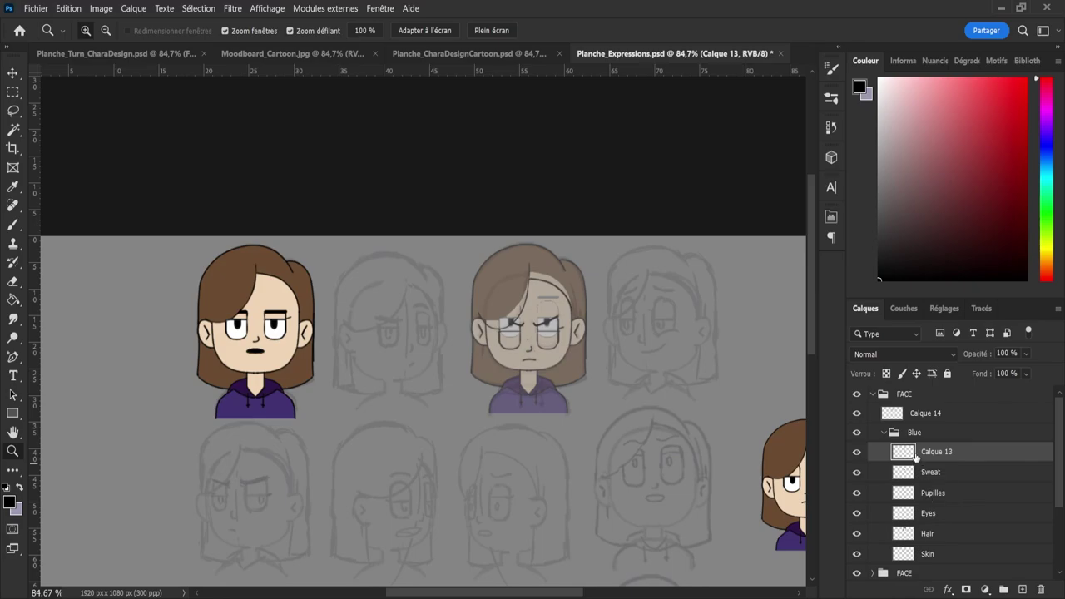
left_click(920, 396)
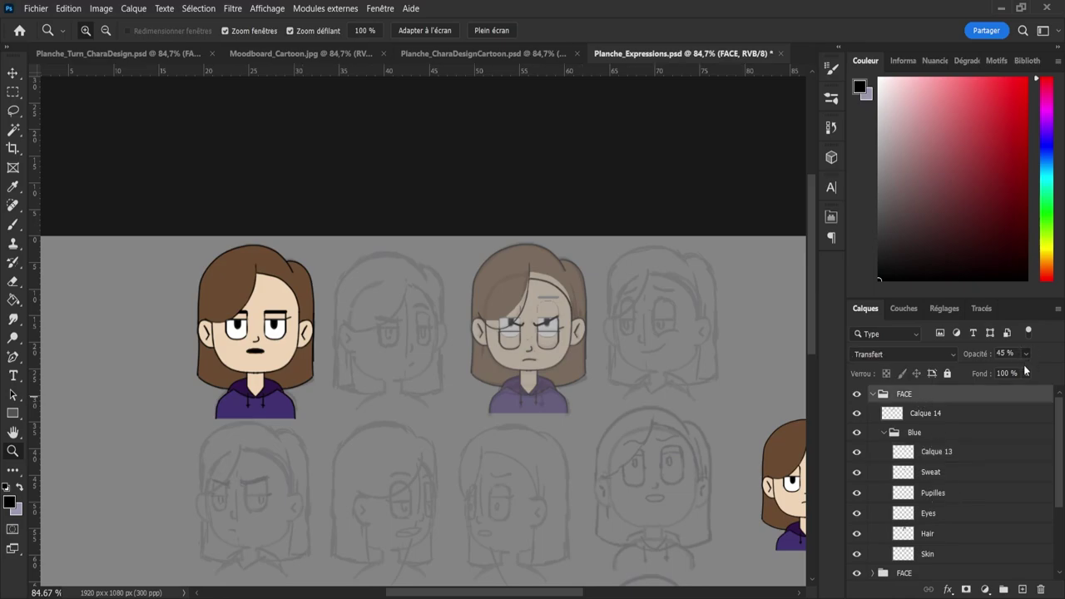
key("0")
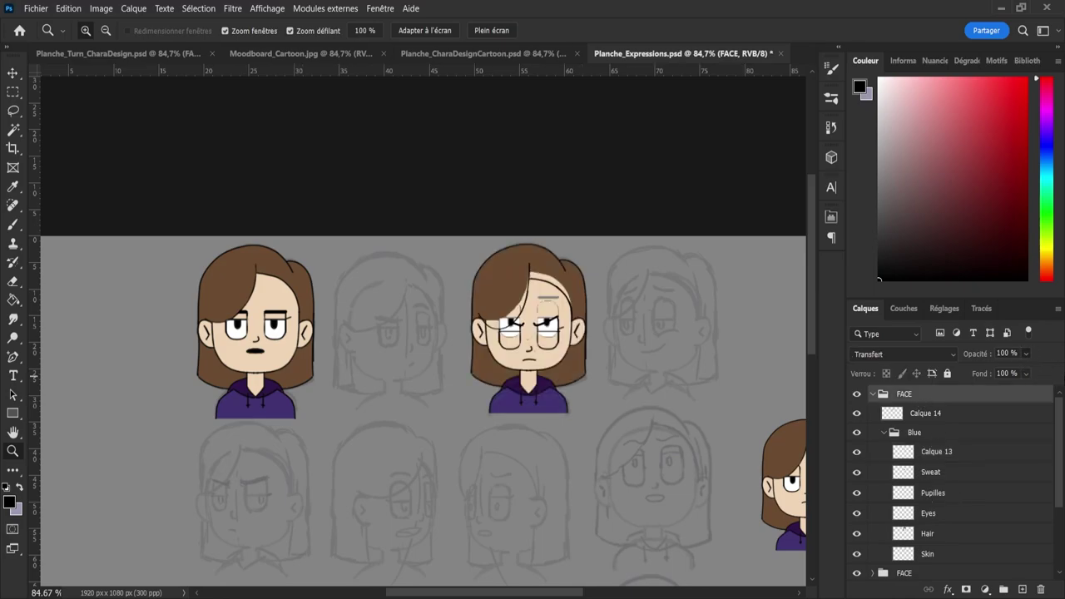
- Delete the reused Eyes and Pupilles layers from the angry bust's Blue group
left_click(938, 539)
left_click(930, 521)
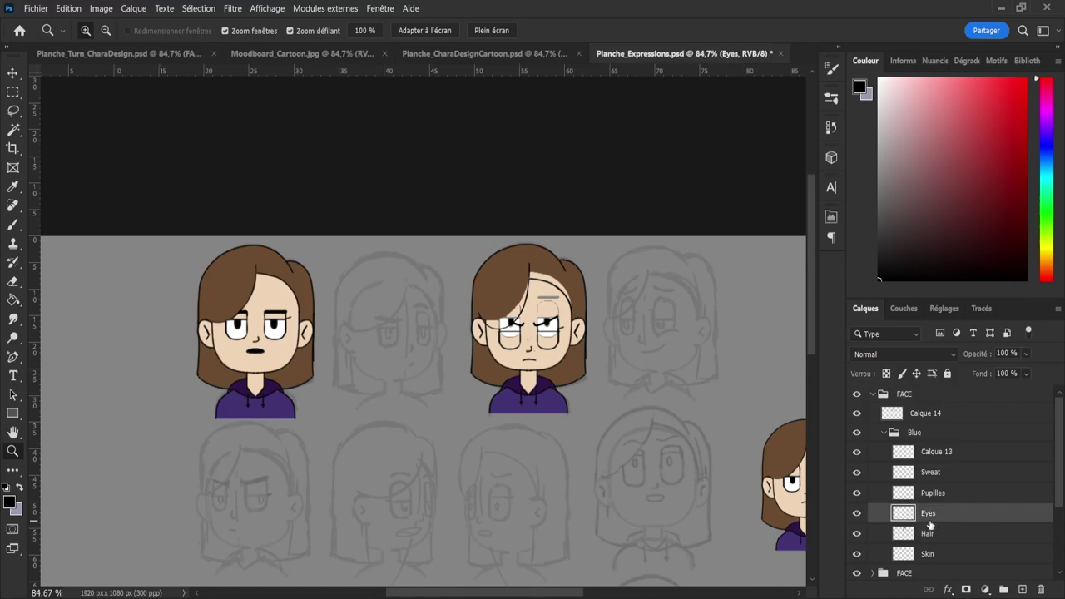
key("Delete")
left_click(927, 500)
key("Delete")
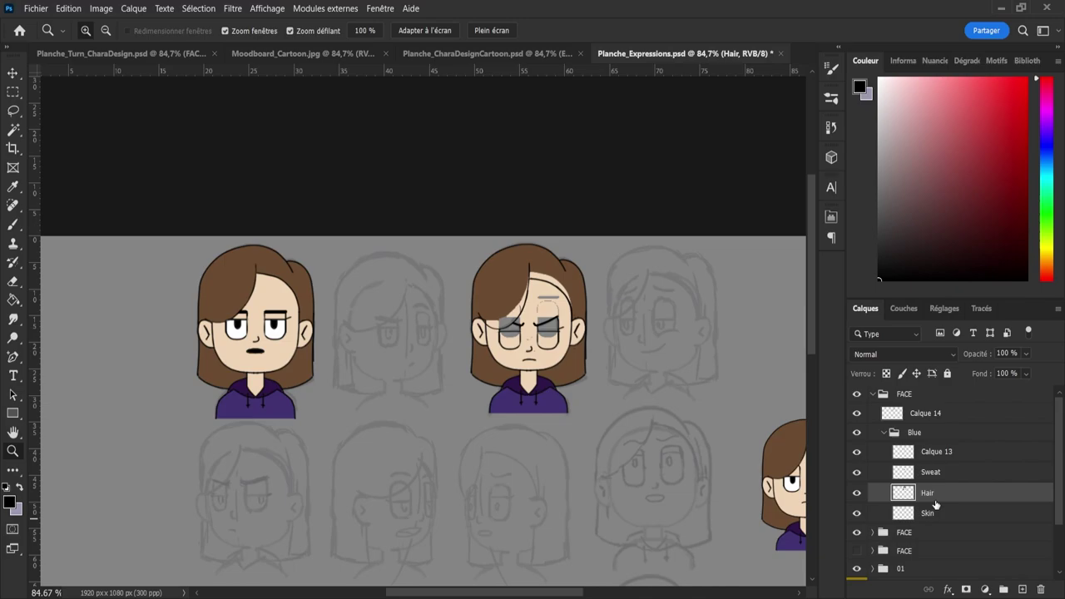
- Sample the face's skin tone and paint over the grey gaps around both eyes and brows on the Skin layer with the size 41 brush
left_click(930, 514)
left_click(929, 494)
left_click(930, 514)
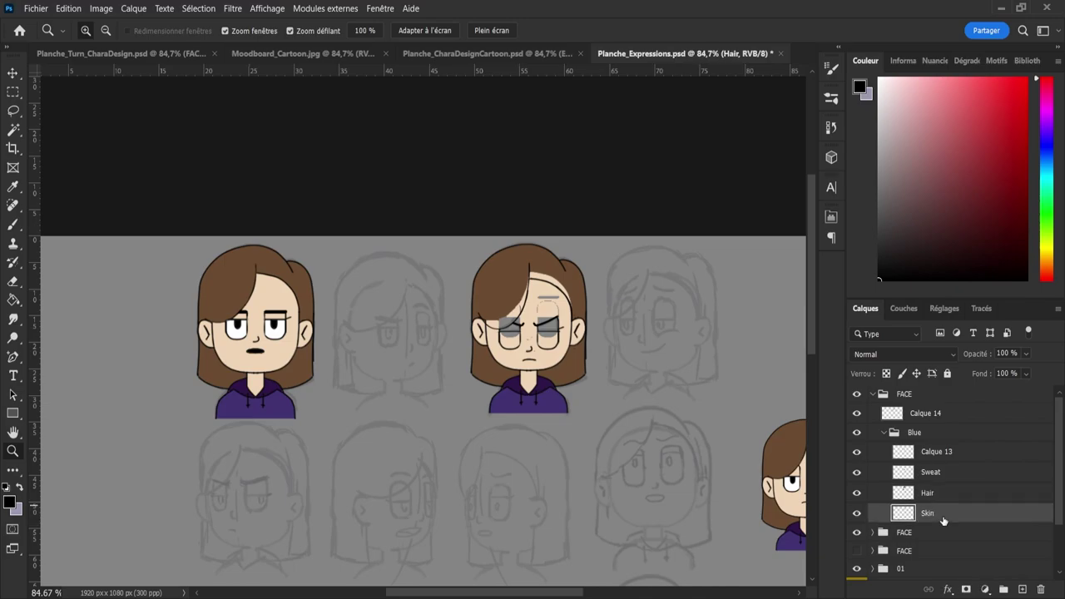
left_click(575, 369)
key("i")
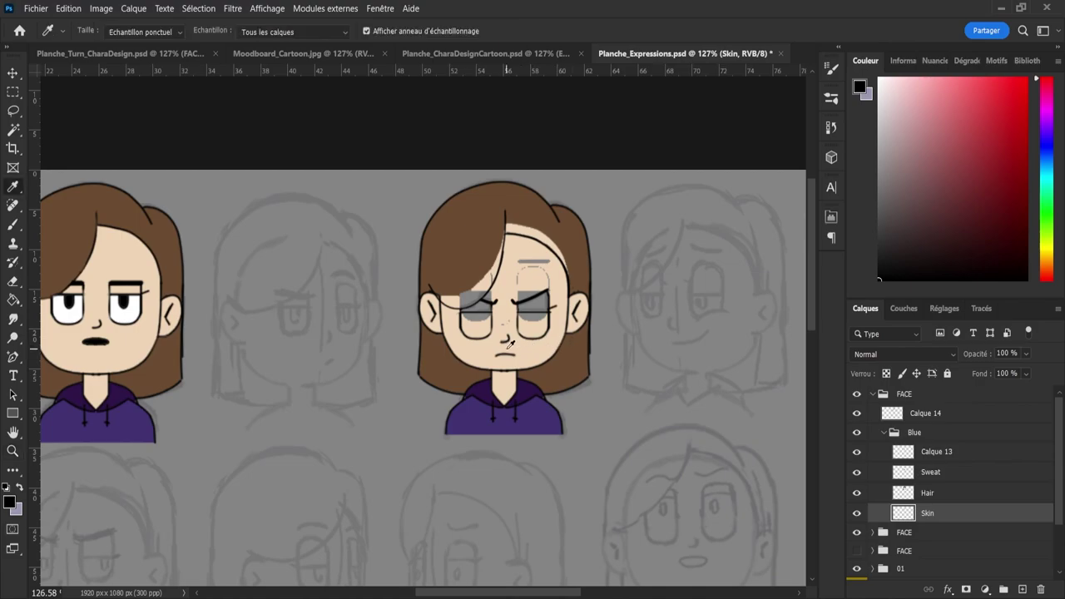
left_click(541, 349)
key("b")
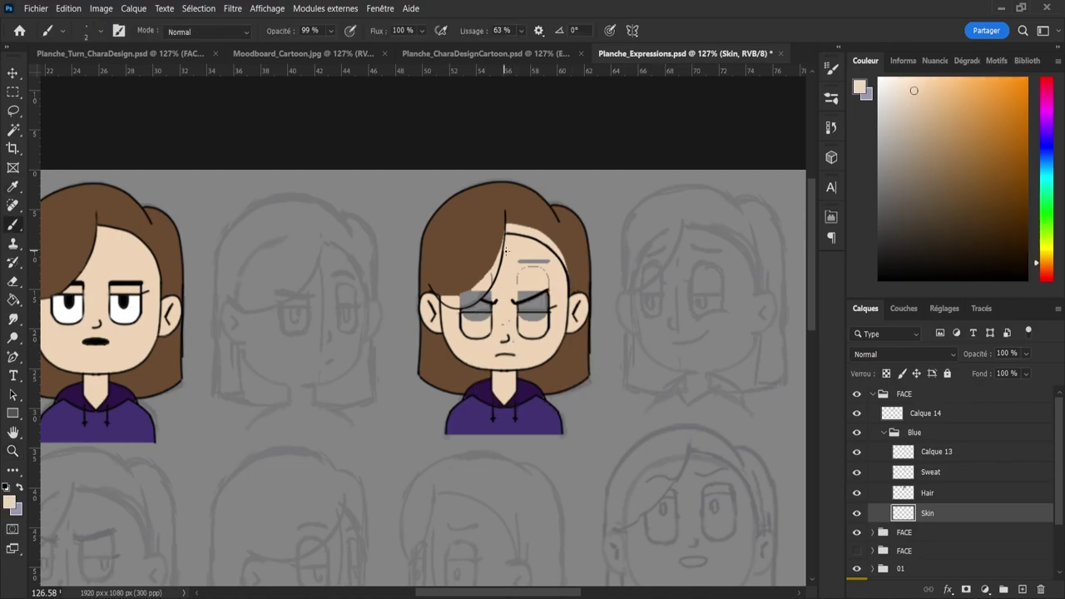
right_click(476, 314, "alt")
mouse_move(481, 317)
left_mouse_down()
mouse_move(489, 287)
mouse_move(492, 304)
mouse_move(455, 307)
mouse_move(474, 278)
left_mouse_up()
left_click_drag(520, 48, 466, 48)
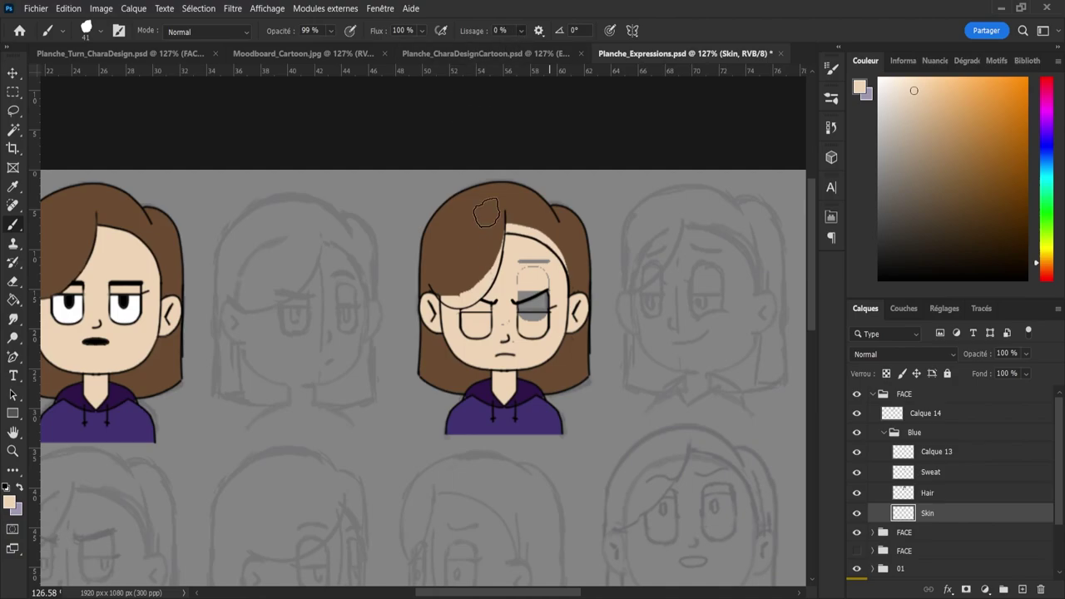
mouse_move(525, 297)
left_mouse_down()
mouse_move(554, 297)
mouse_move(527, 314)
mouse_move(533, 326)
mouse_move(550, 291)
left_mouse_up()
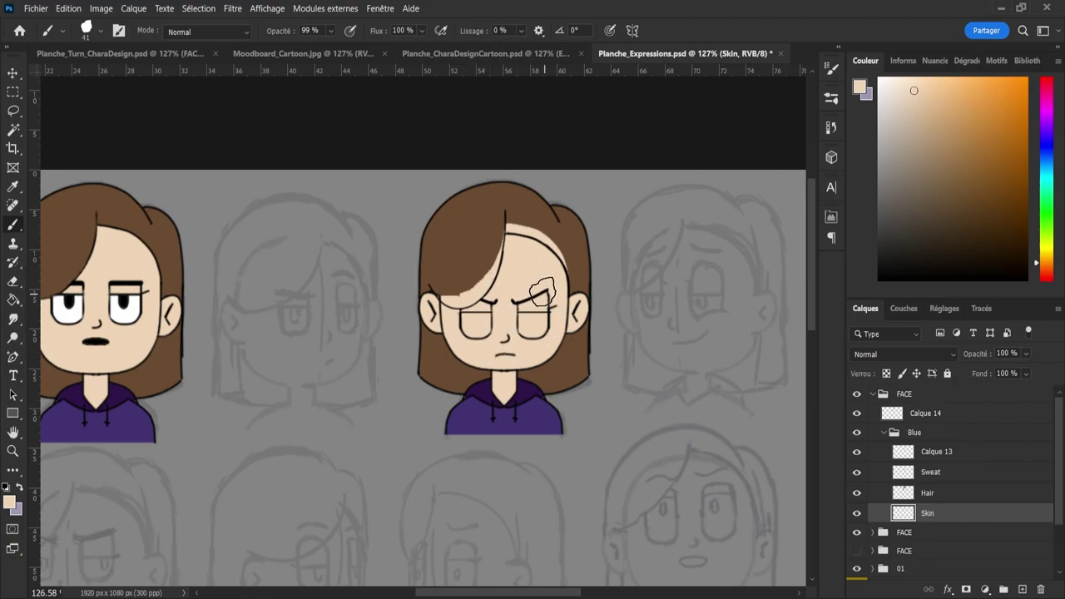
- Erase the excess skin colour between the old hair edge and the new hairline on the Skin layer with a size 16 eraser
scroll(505, 280, "up", 2)
key("e")
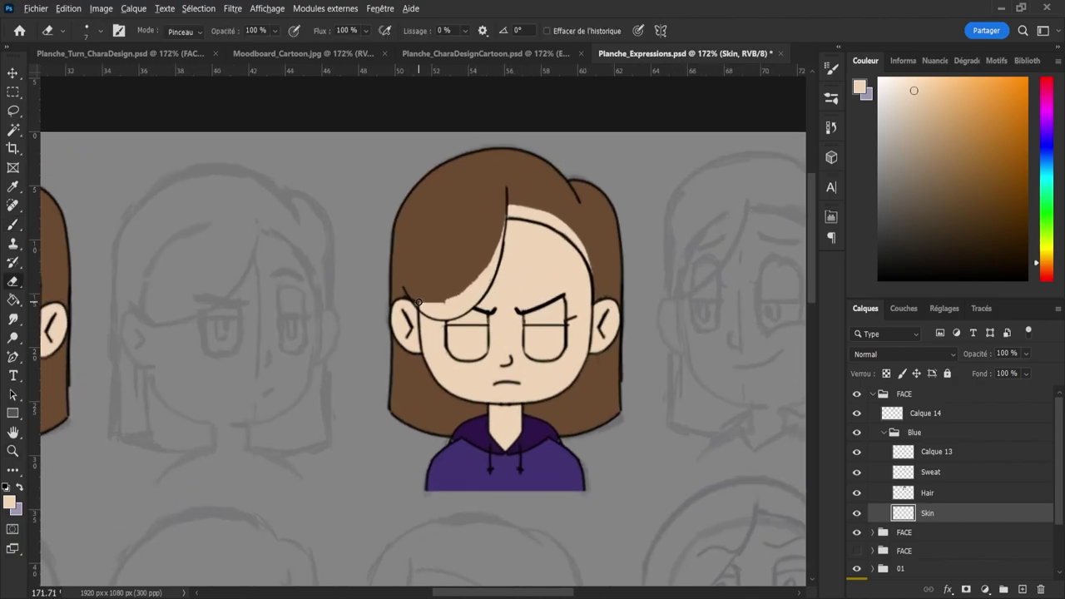
key("bracketright")
key("bracketright")
key("bracketright")
key("bracketright")
key("bracketright")
mouse_move(421, 298)
left_mouse_down()
mouse_move(457, 302)
mouse_move(452, 290)
mouse_move(457, 309)
mouse_move(483, 279)
mouse_move(497, 217)
mouse_move(499, 231)
mouse_move(492, 196)
mouse_move(518, 205)
mouse_move(504, 211)
mouse_move(537, 206)
mouse_move(523, 205)
mouse_move(559, 221)
mouse_move(605, 281)
mouse_move(580, 258)
left_mouse_up()
key("b")
key("e")
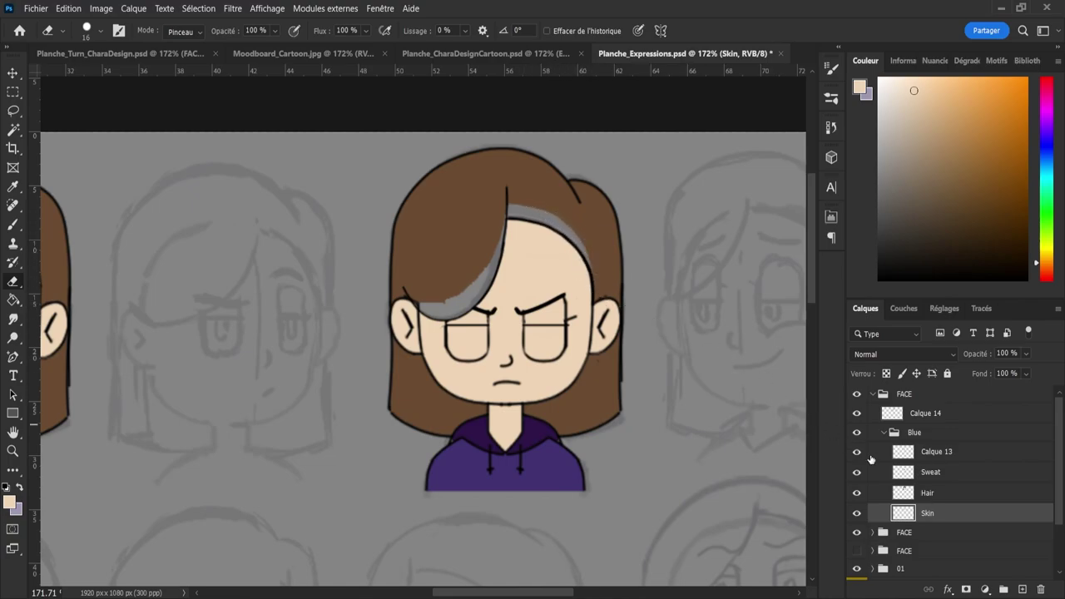
- Sample the brown hair colour and fill the gaps along the fringe and hairline on the Hair layer with a size 17 brush
left_click(926, 494)
key("x")
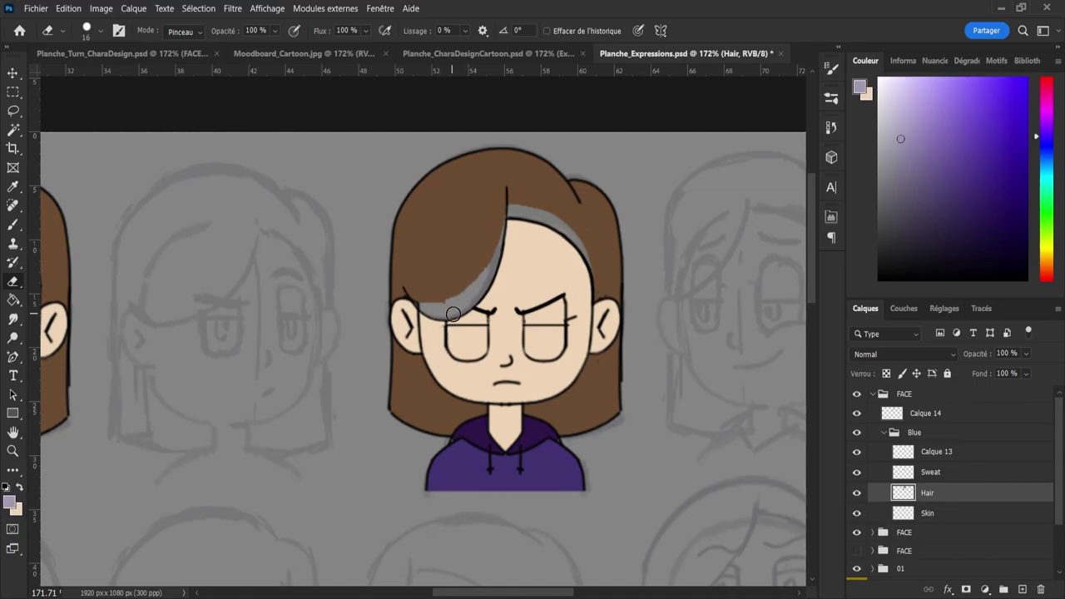
key("i")
left_click(462, 261)
key("b")
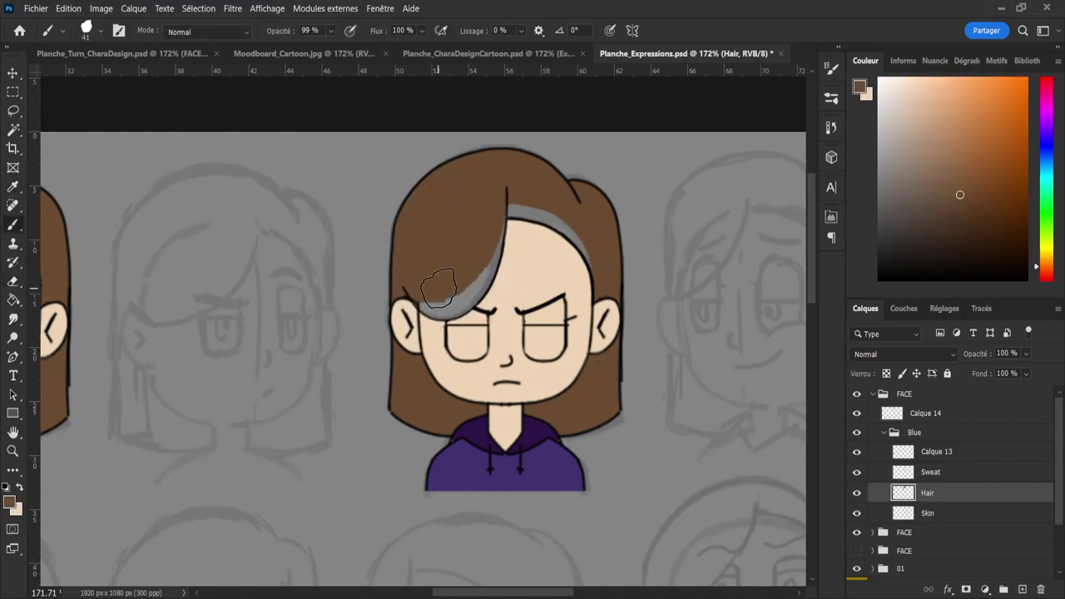
key("bracketleft")
key("bracketleft")
key("bracketleft")
key("bracketleft")
key("bracketleft")
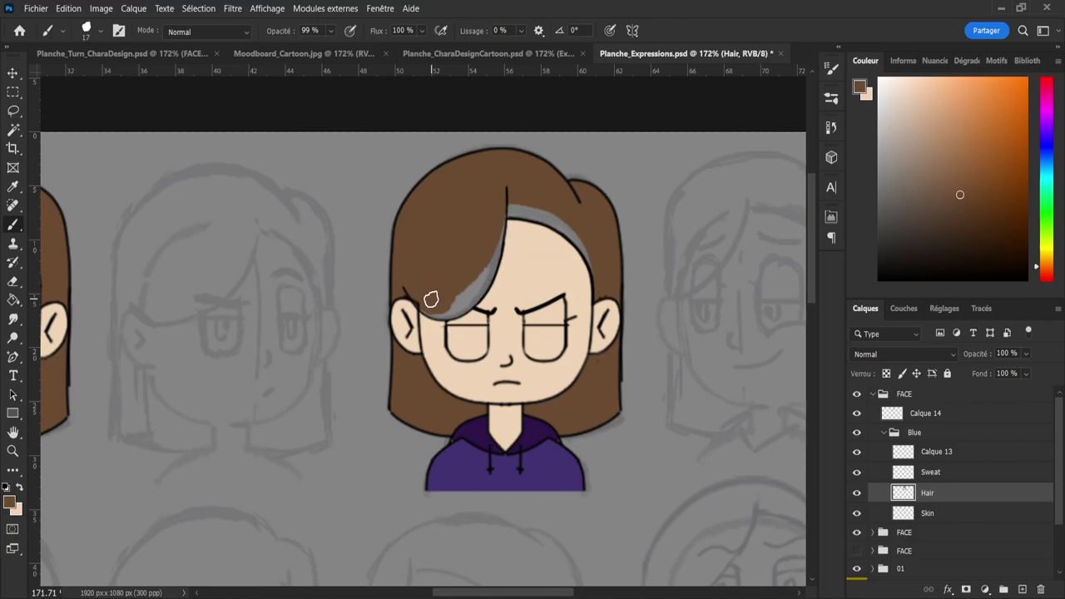
mouse_move(438, 311)
left_mouse_down()
mouse_move(493, 253)
mouse_move(486, 271)
mouse_move(498, 197)
mouse_move(519, 203)
mouse_move(507, 211)
mouse_move(578, 232)
mouse_move(554, 218)
mouse_move(592, 251)
mouse_move(586, 243)
mouse_move(598, 274)
mouse_move(591, 250)
left_mouse_up()
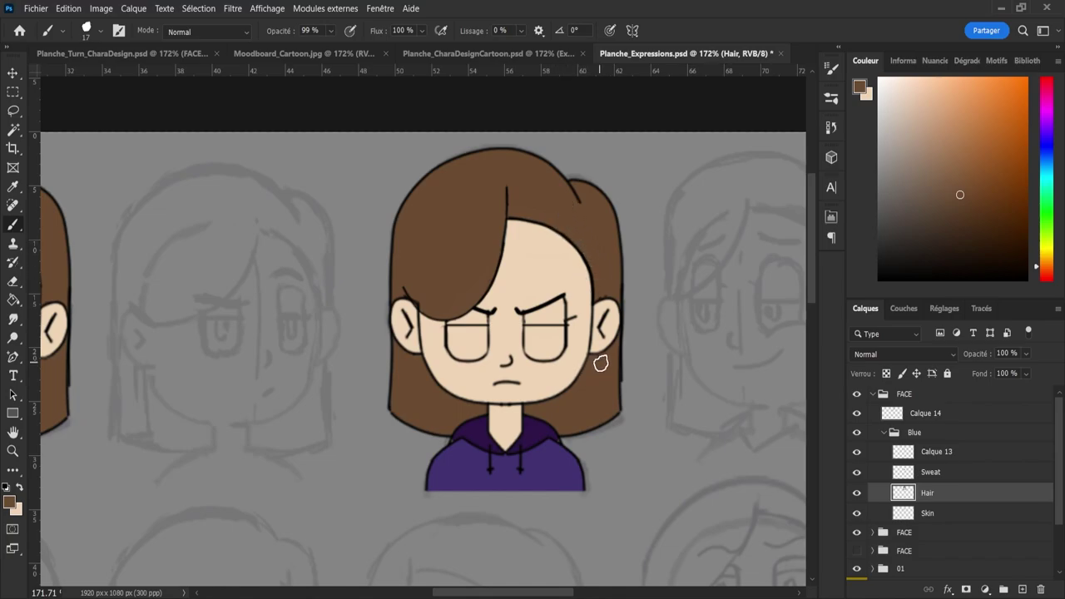
- Touch up the fringe edge beside the ear on the Calque 14 line art and the Hair layer
left_click(921, 471)
key("e")
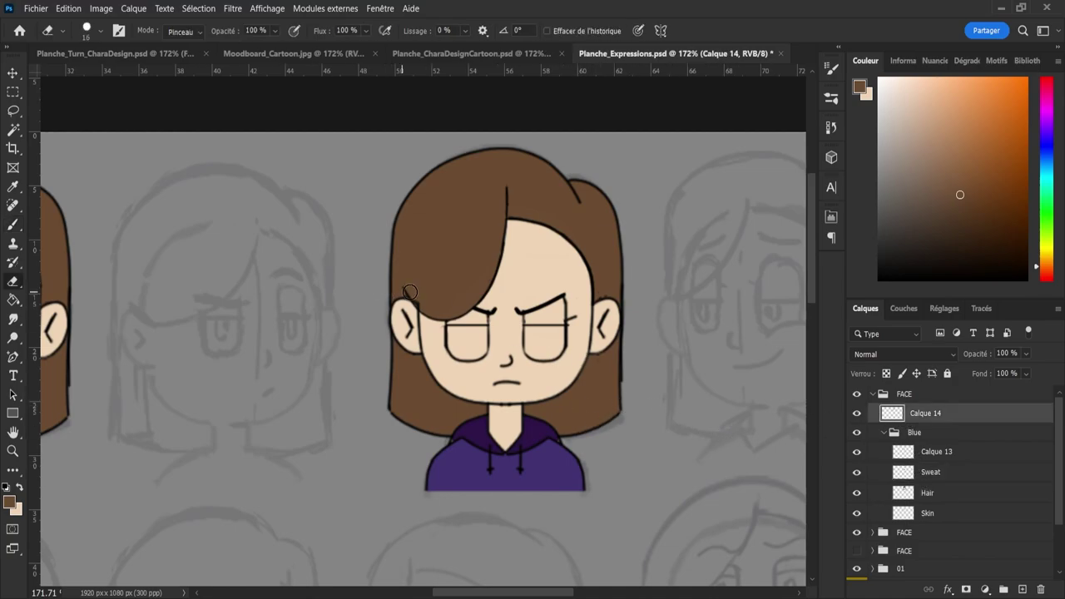
left_click(423, 302)
left_click(927, 494)
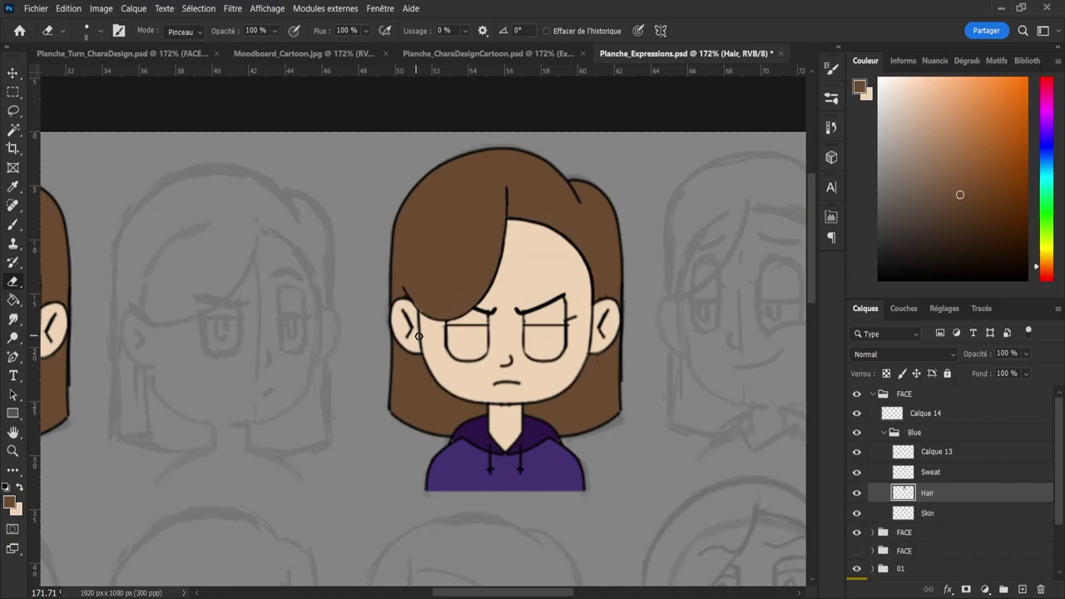
key("b")
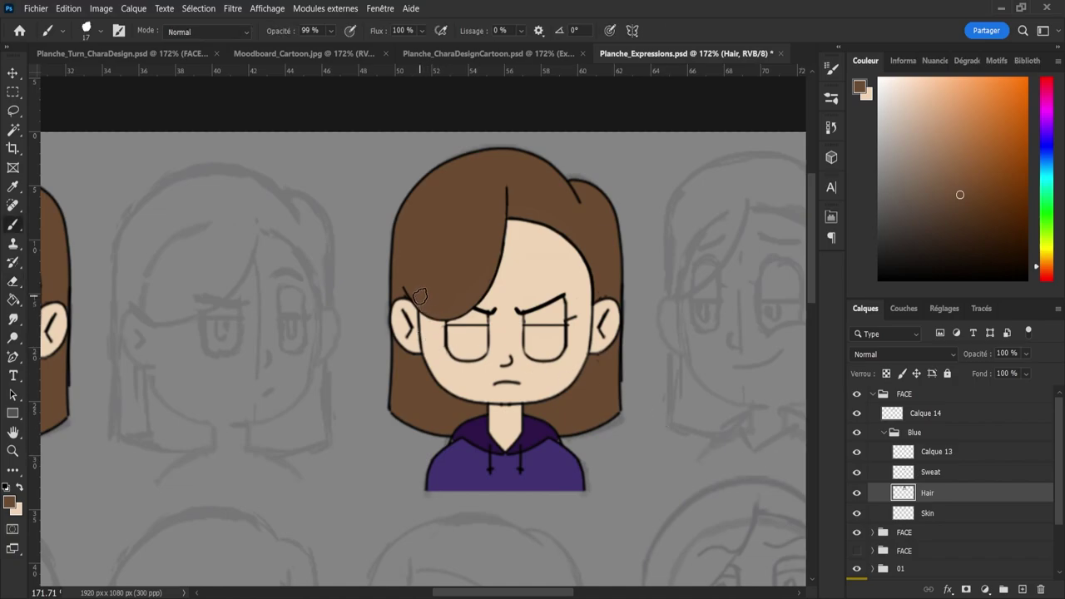
- Save the document and compare the recoloured angry bust with the whole expression sheet
key("z")
left_click_drag(463, 261, 441, 258)
key("ctrl+s")
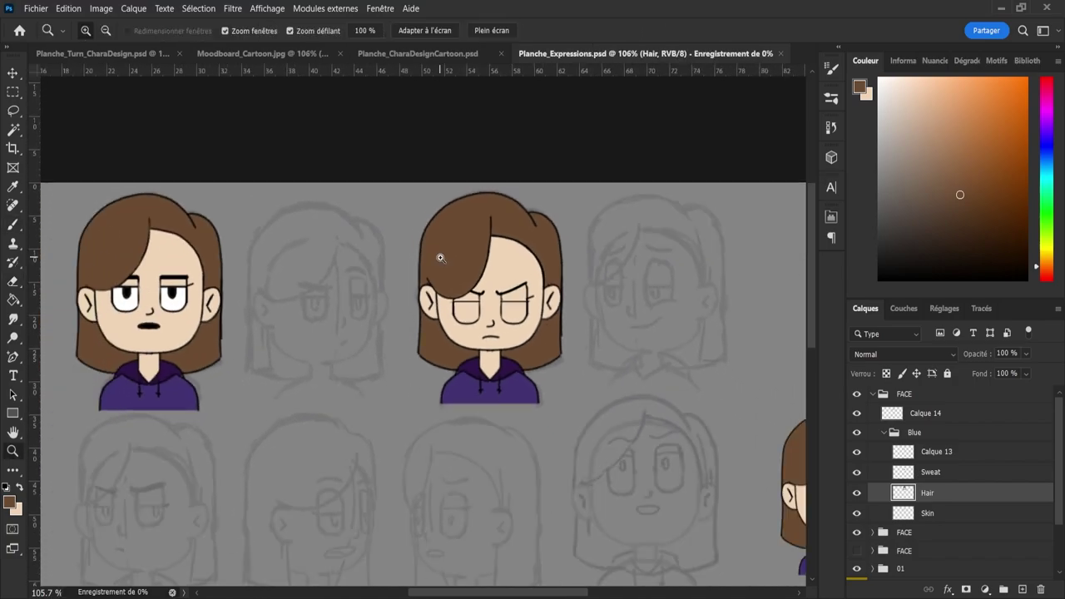
left_click_drag(573, 291, 530, 294)
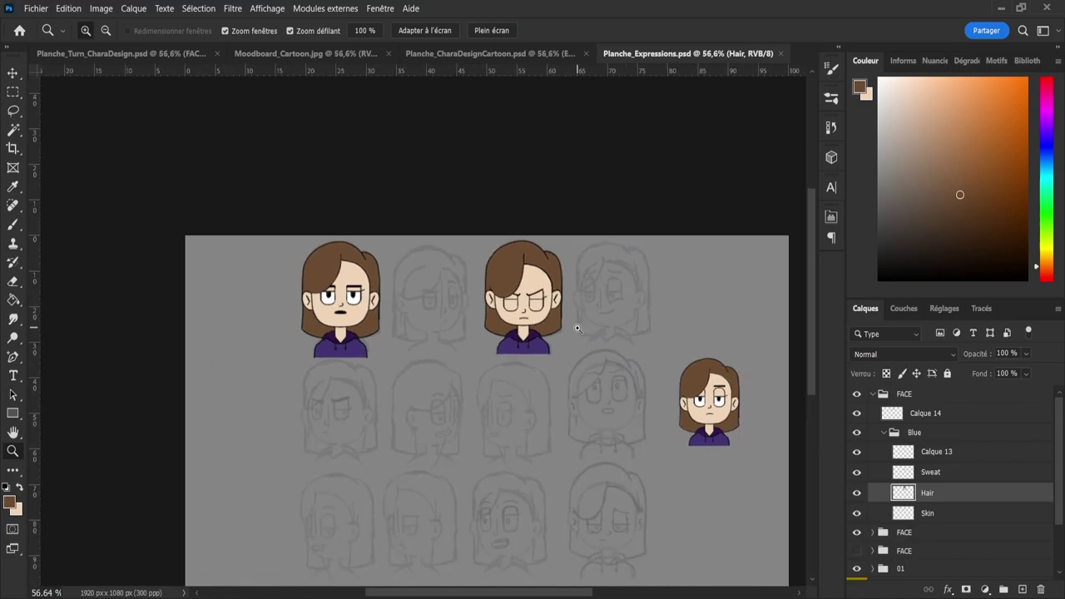
left_click_drag(577, 328, 541, 354)
left_click_drag(509, 318, 526, 331)
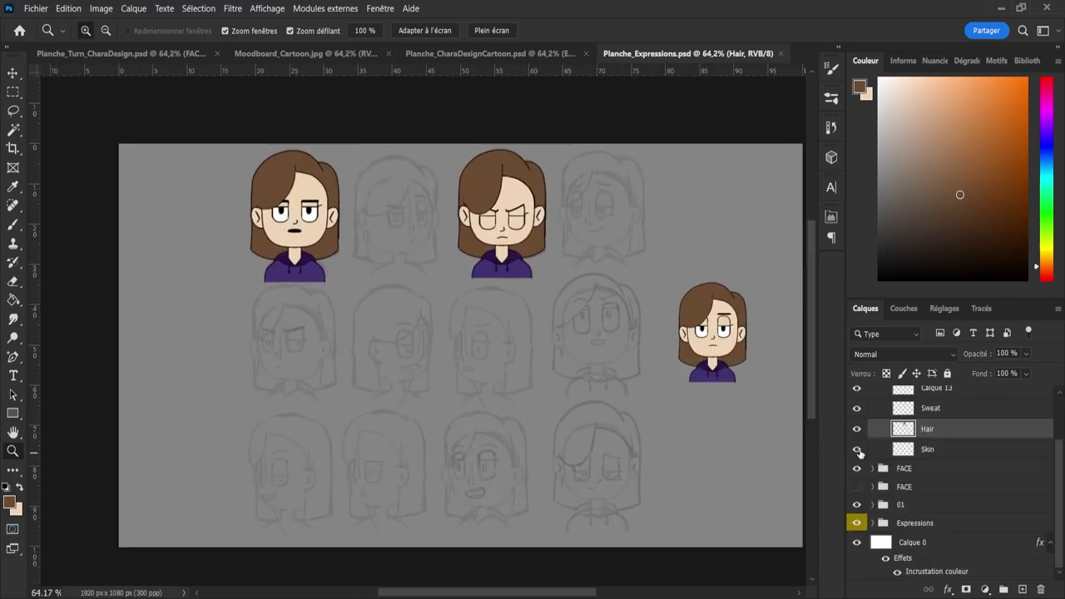
- Hide layer Calque 13 in the Blue group and save the document with the group collapsed
left_click_drag(1053, 521, 1057, 480)
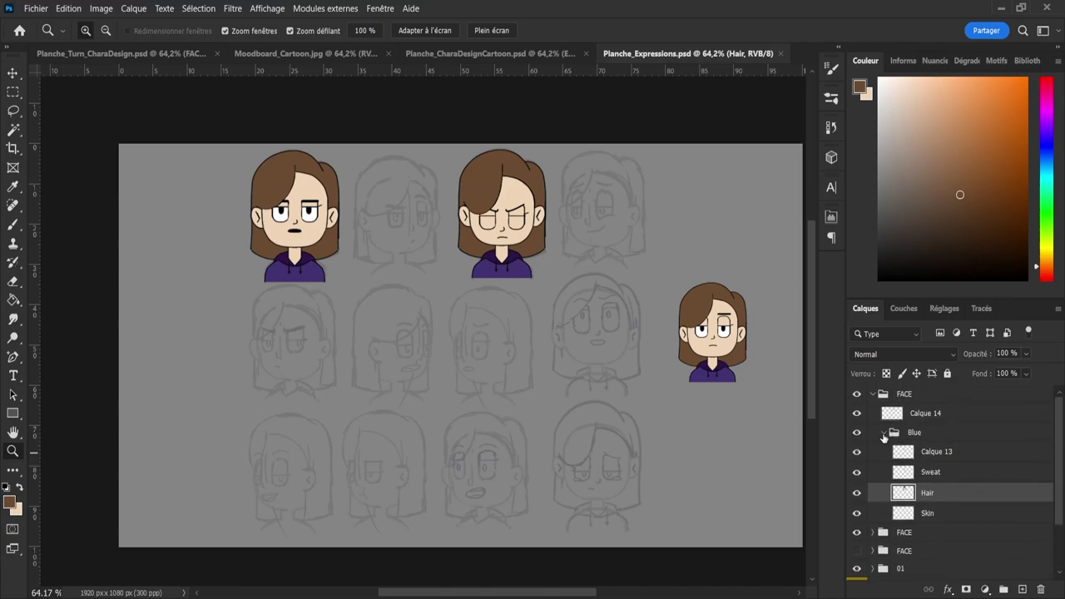
left_click(924, 458)
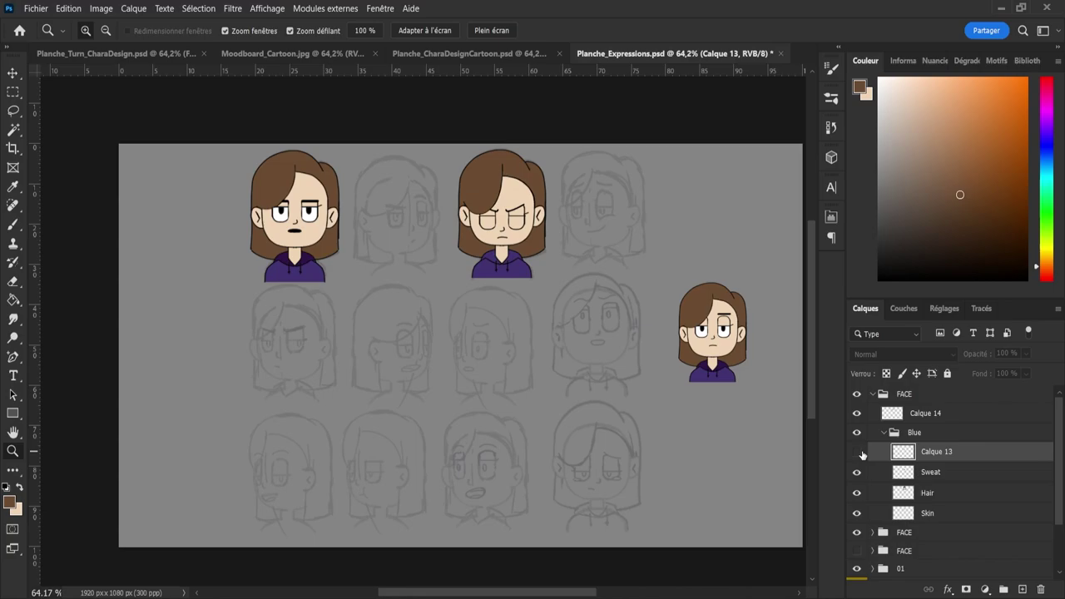
left_click(884, 437)
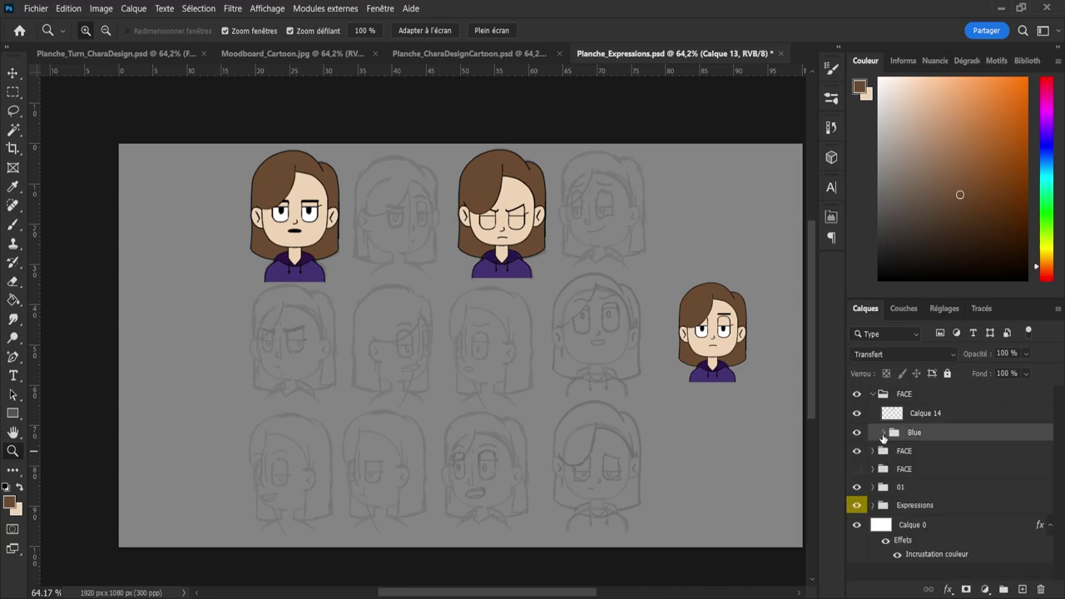
key("ctrl+s")
- Collapse the angry bust's FACE group and rename it 03
left_click(921, 413)
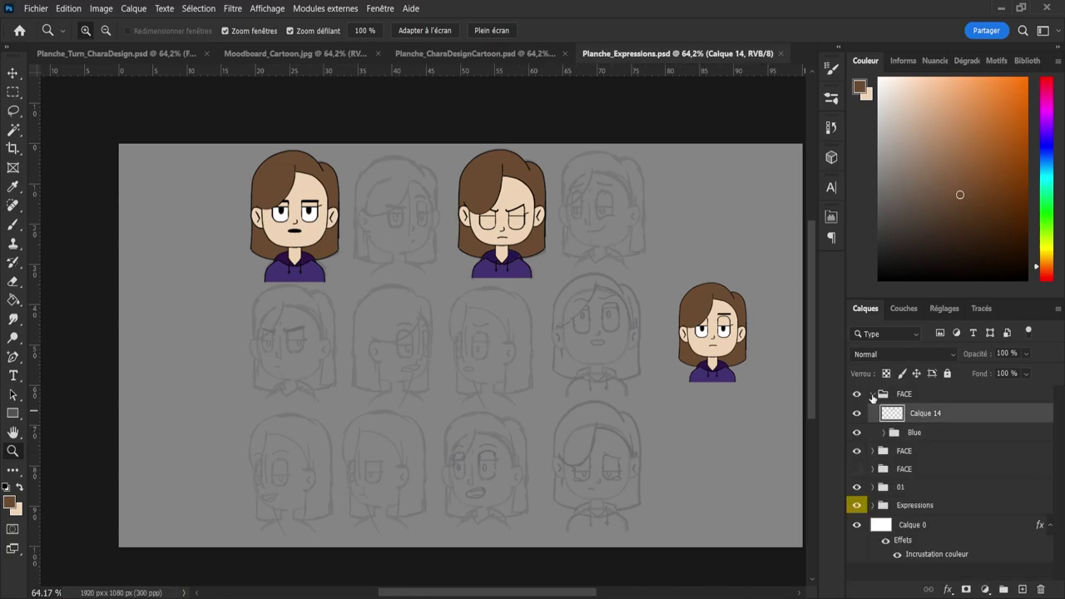
left_click(873, 395)
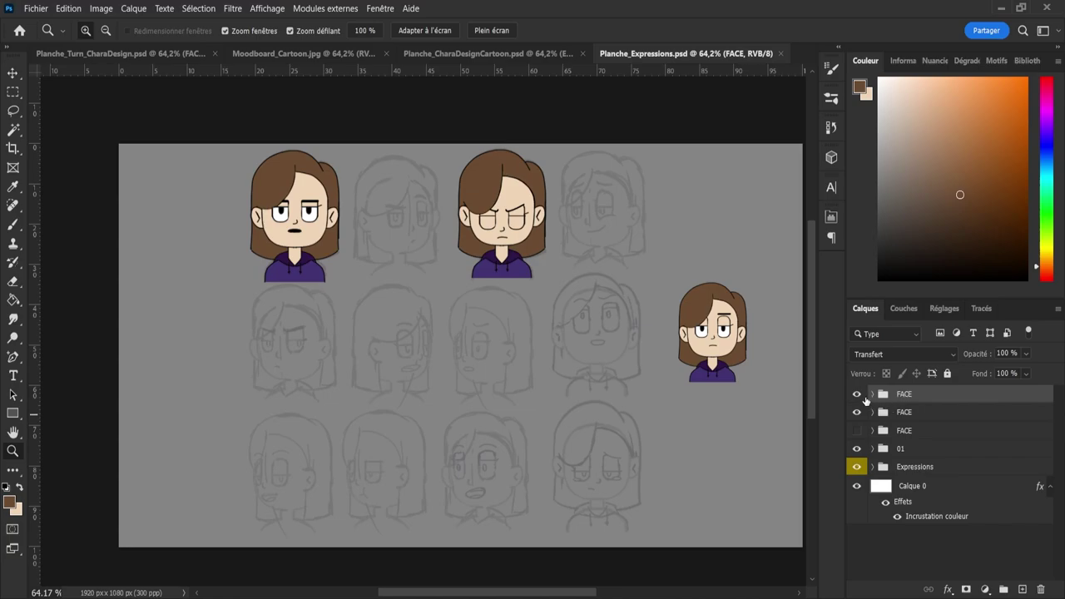
double_click(902, 395)
type("03")
key("Return")
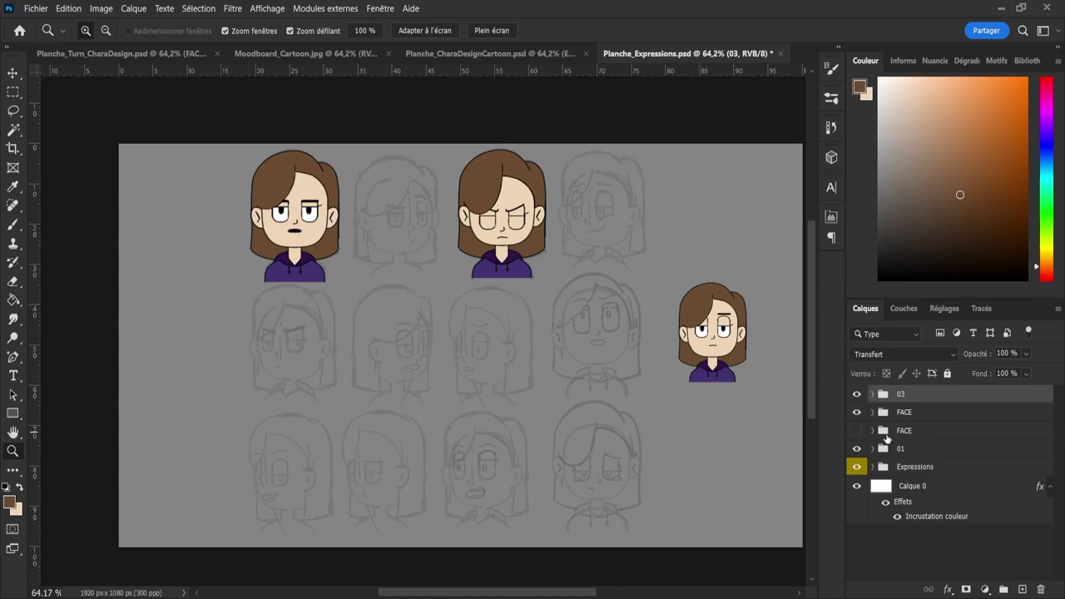
- Duplicate the FACE group of the spare bust beside the sheet and move the copy onto the fourth sketch in the second row
left_click(904, 413)
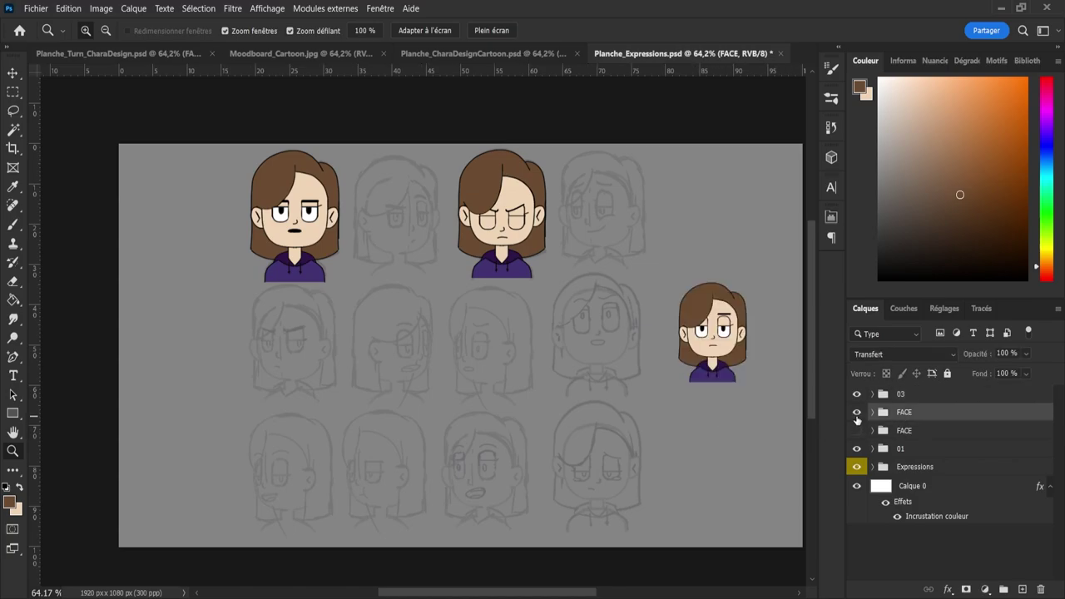
key("ctrl+j")
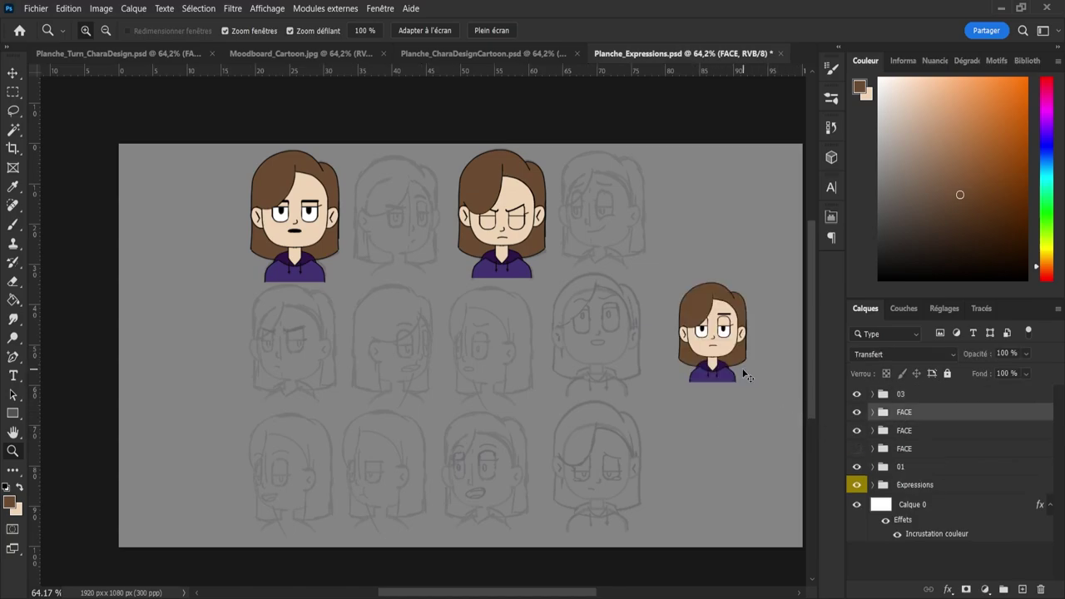
key("v")
left_click_drag(696, 341, 583, 340)
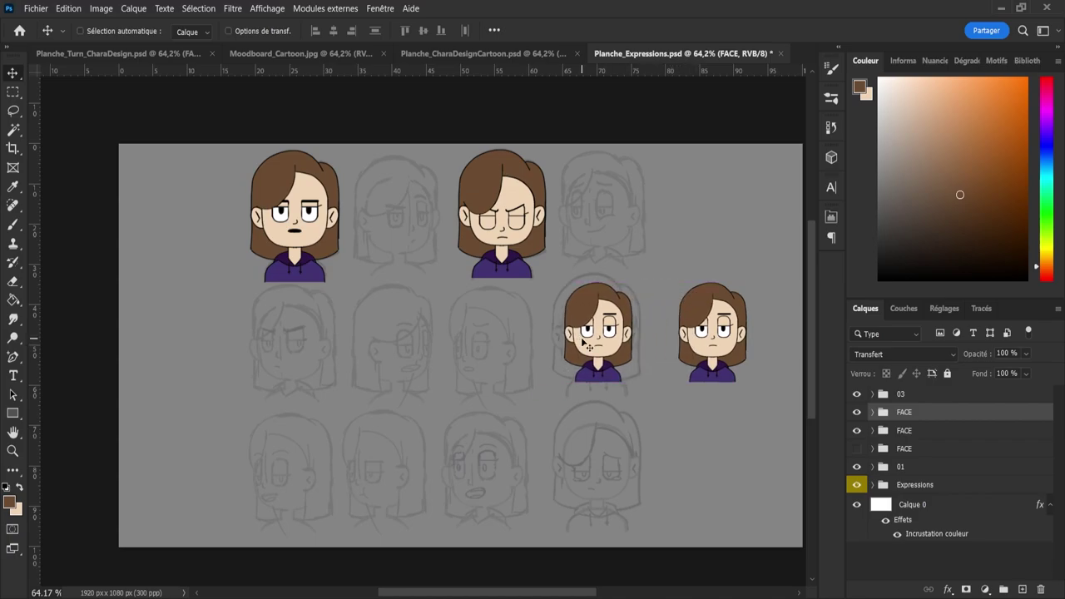
- Scale the copied FACE bust up to about 129% so it fits the fourth sketch in the second row
scroll(670, 436, "up", 2)
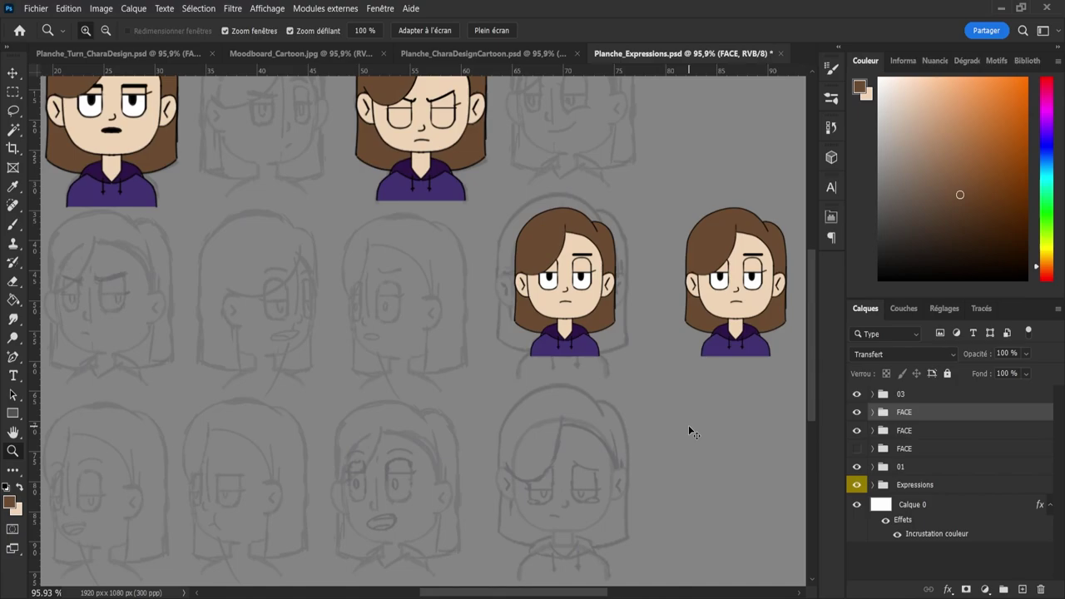
key("ctrl+t")
left_click_drag(568, 206, 569, 192)
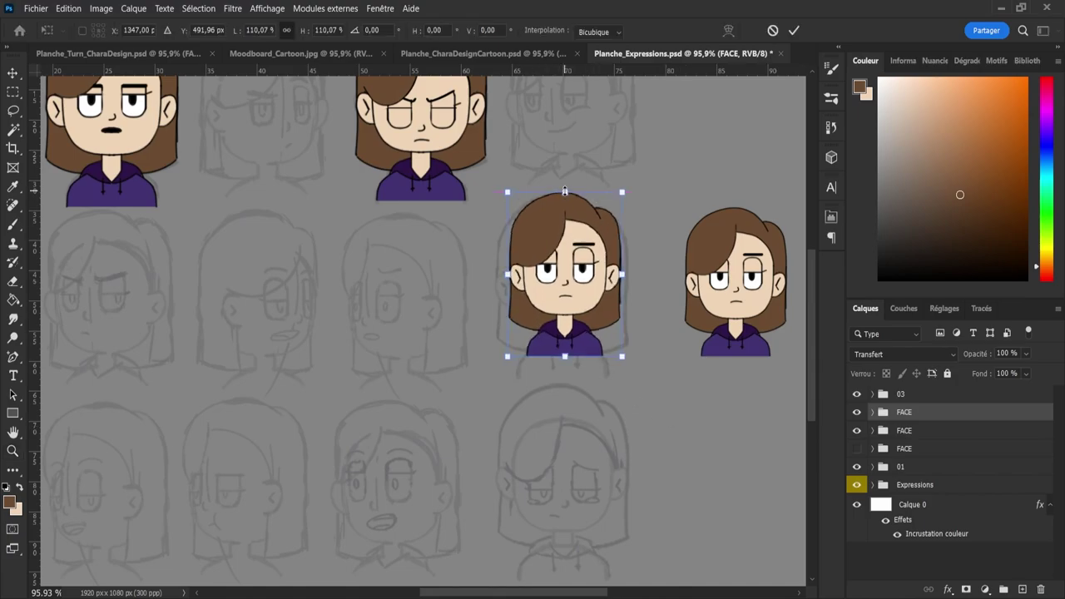
left_click_drag(562, 358, 565, 386)
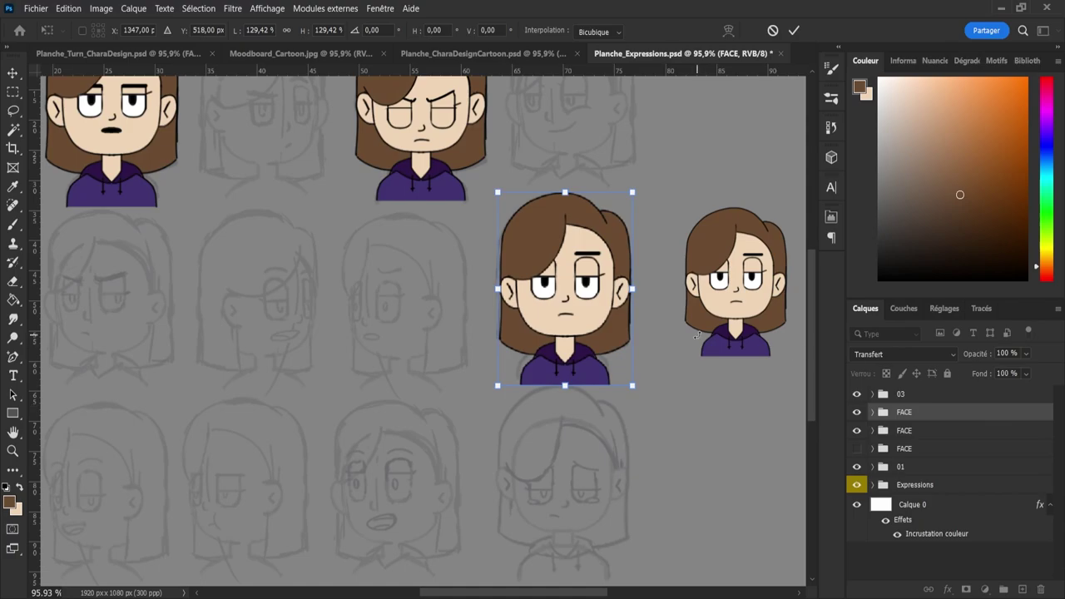
key("Return")
key("z")
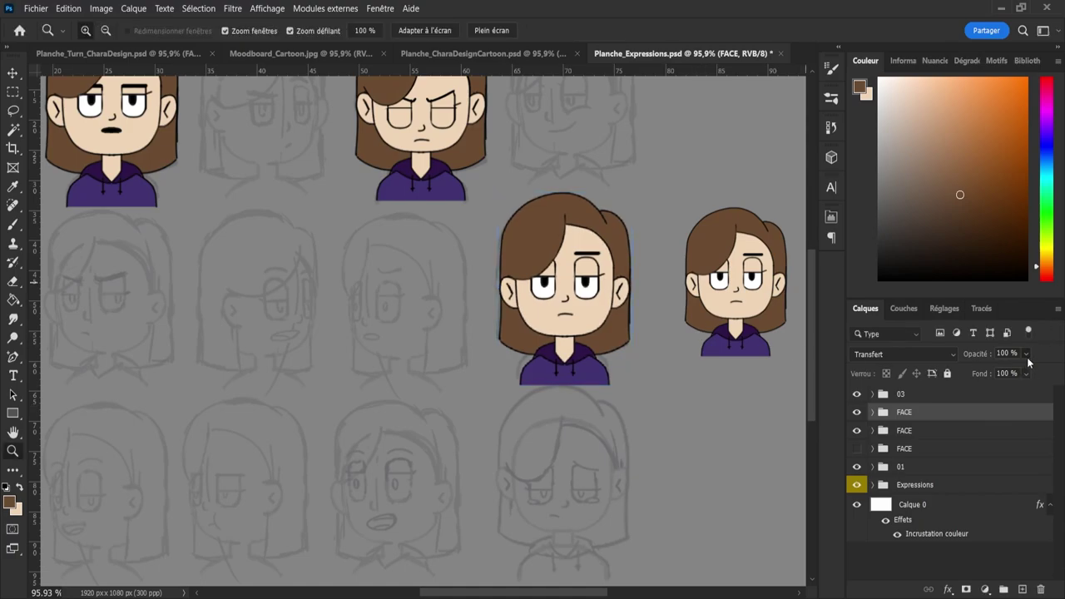
- Lower the copied bust group's opacity to 42% and nudge it slightly left and down onto the sketch
left_click_drag(1005, 371, 1005, 375)
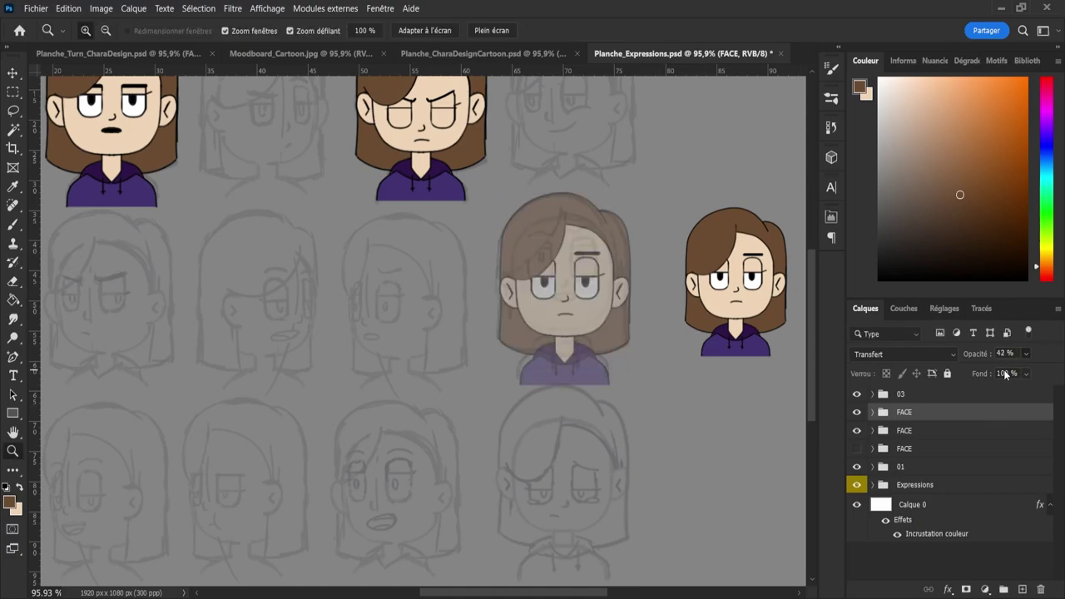
key("v")
key("Left")
key("Left")
key("Left")
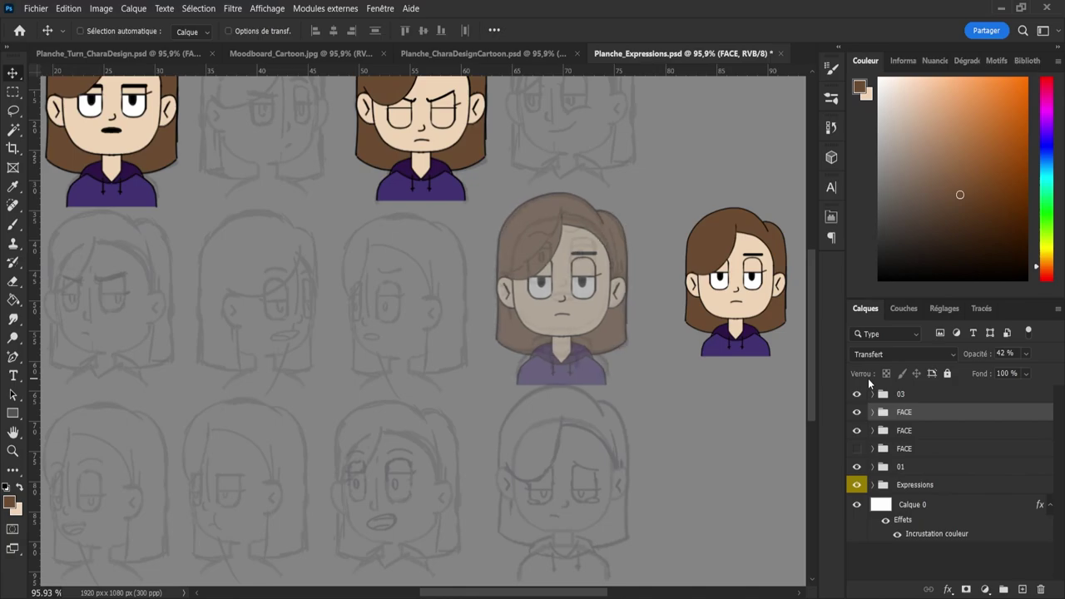
key("Down")
key("Down")
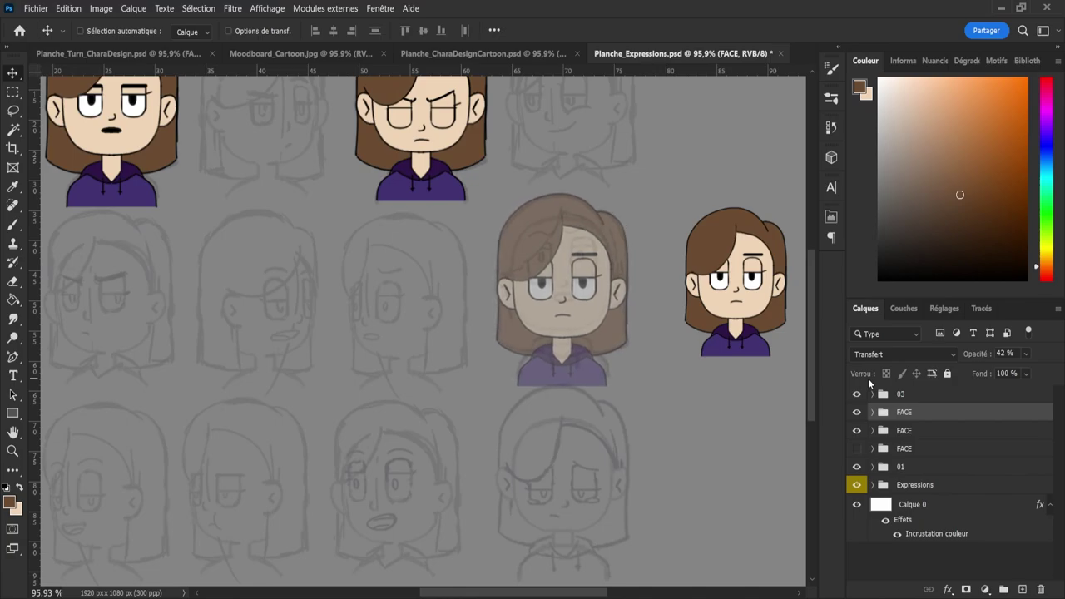
- Scale the bust down to about 97.9% against the sketch and set its group opacity to 45%
key("ctrl+t")
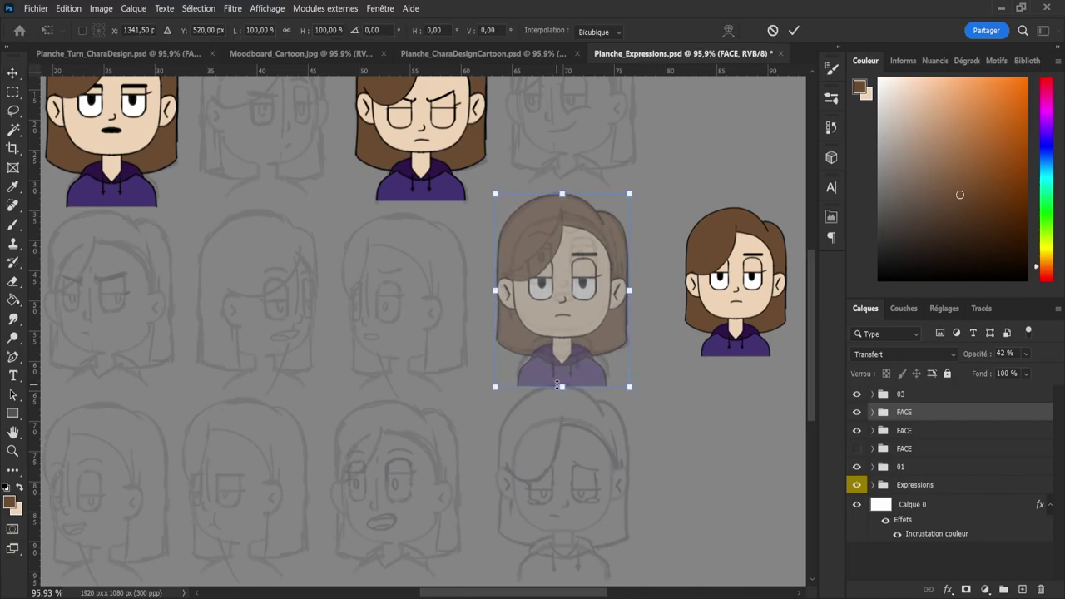
left_click_drag(561, 386, 563, 381)
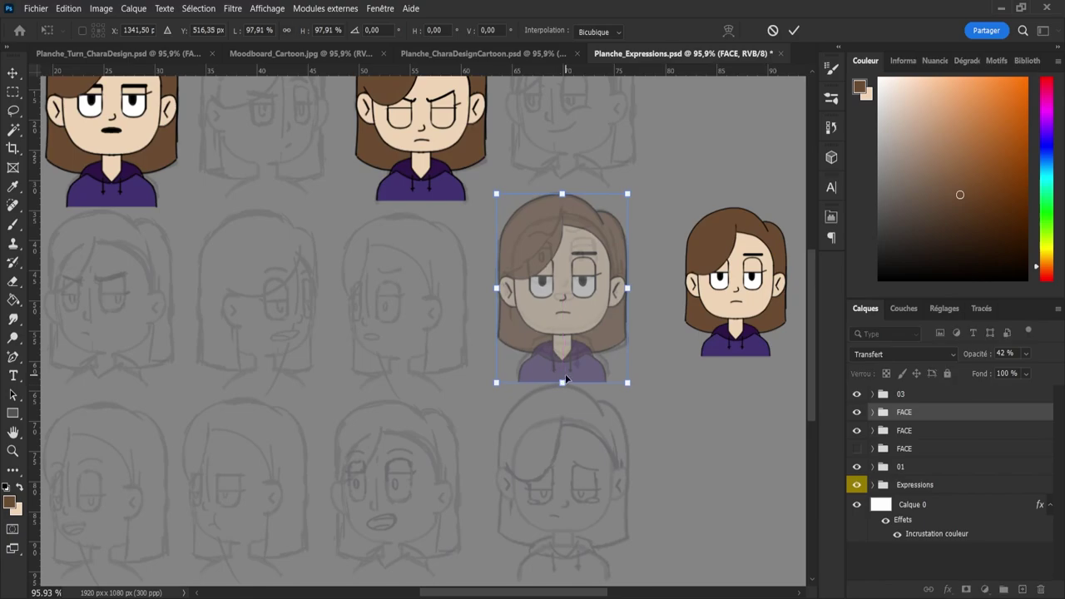
key("Return")
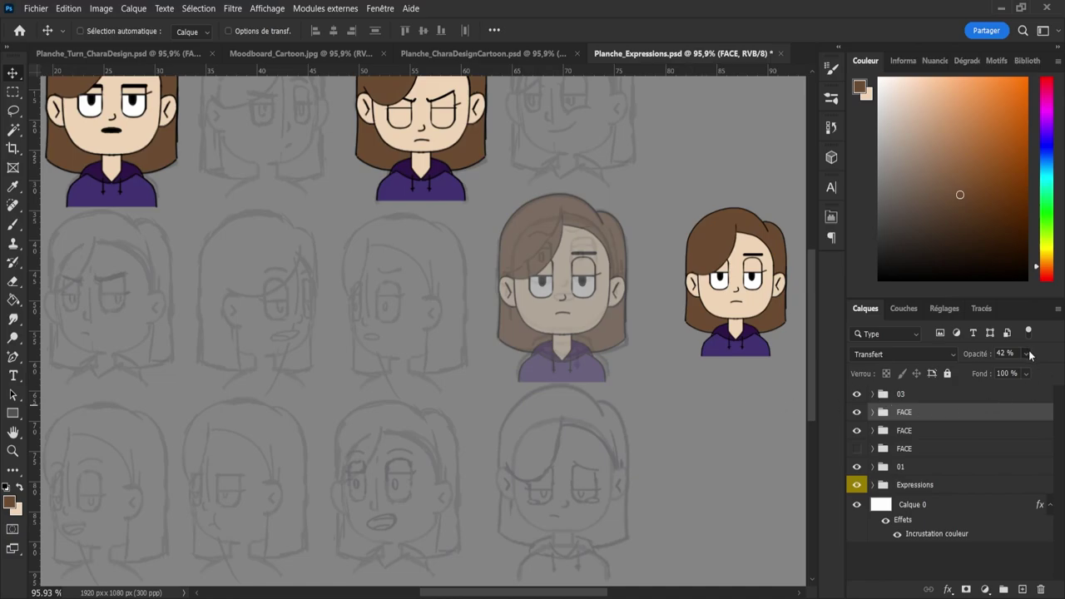
key("0")
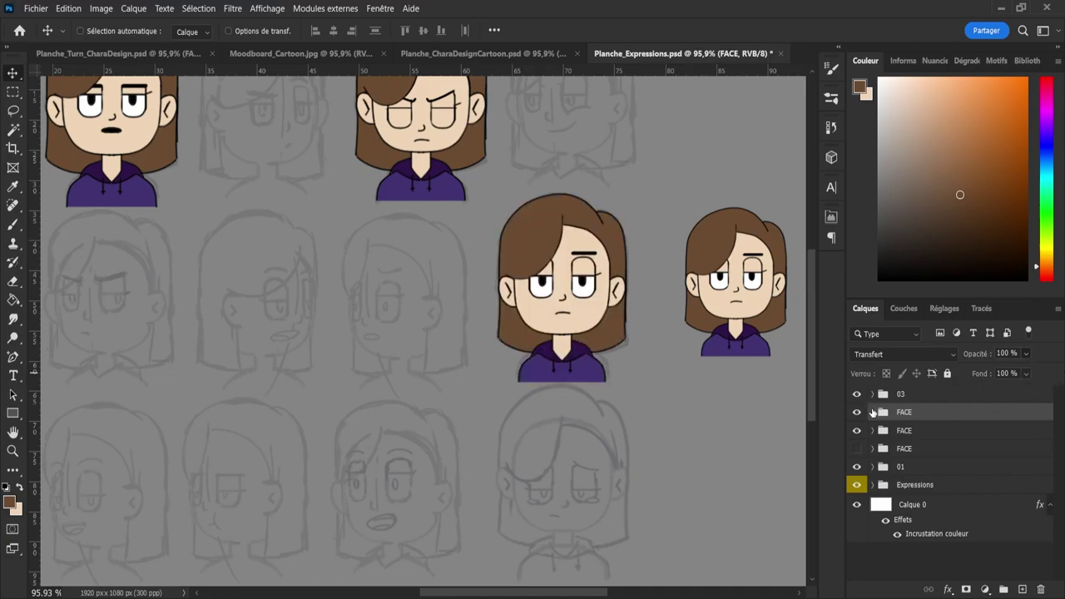
key("4")
key("5")
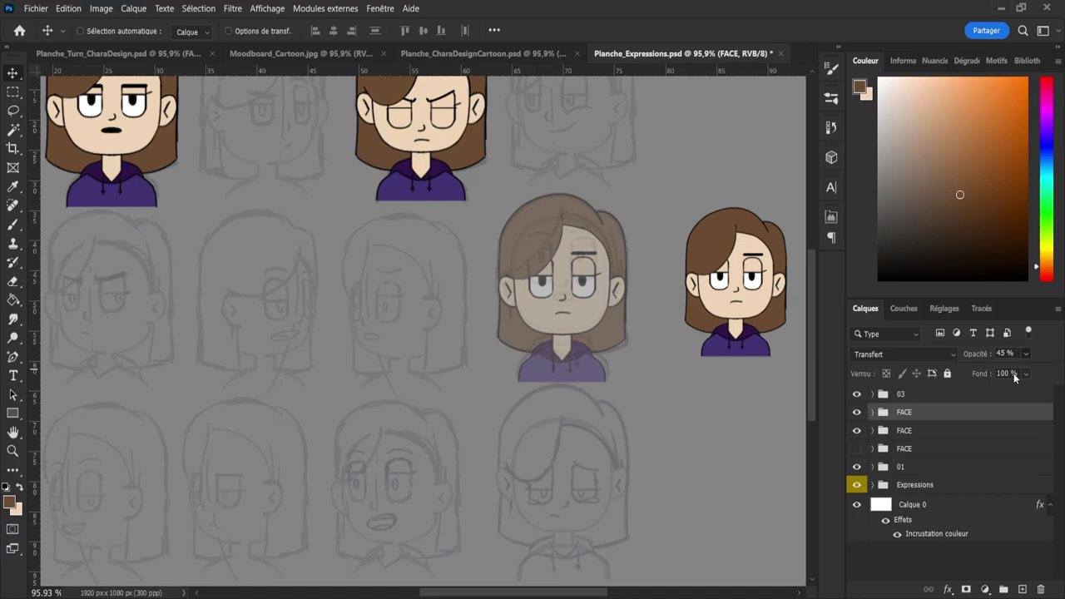
- Expand the copied FACE group, hide its Blue subgroup and select the Line_Face layer
left_click(872, 412)
left_click(857, 451)
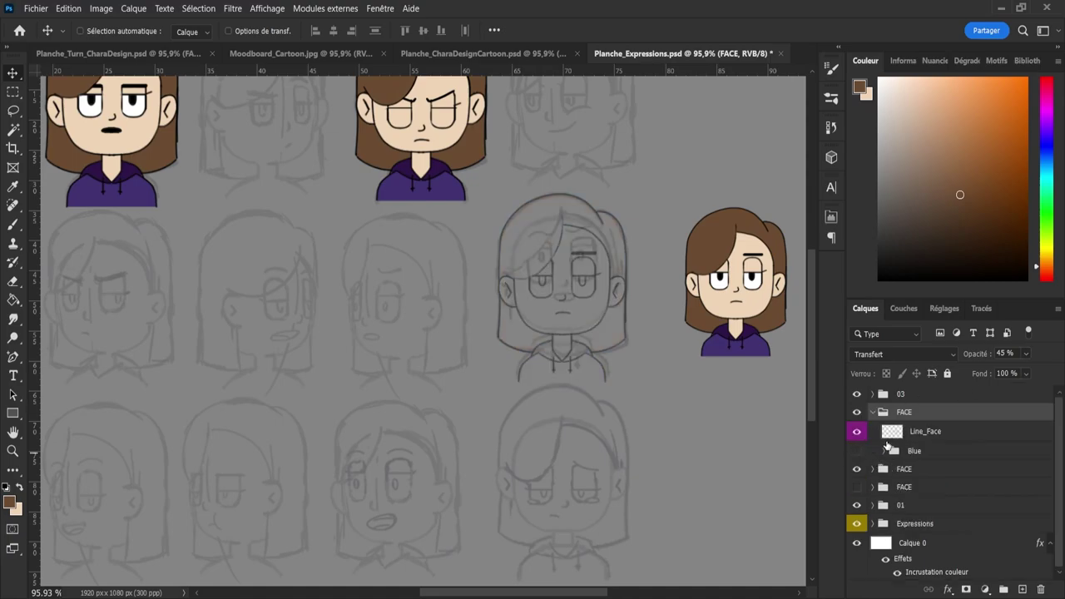
left_click(889, 437)
key("z")
left_click_drag(583, 263, 600, 231)
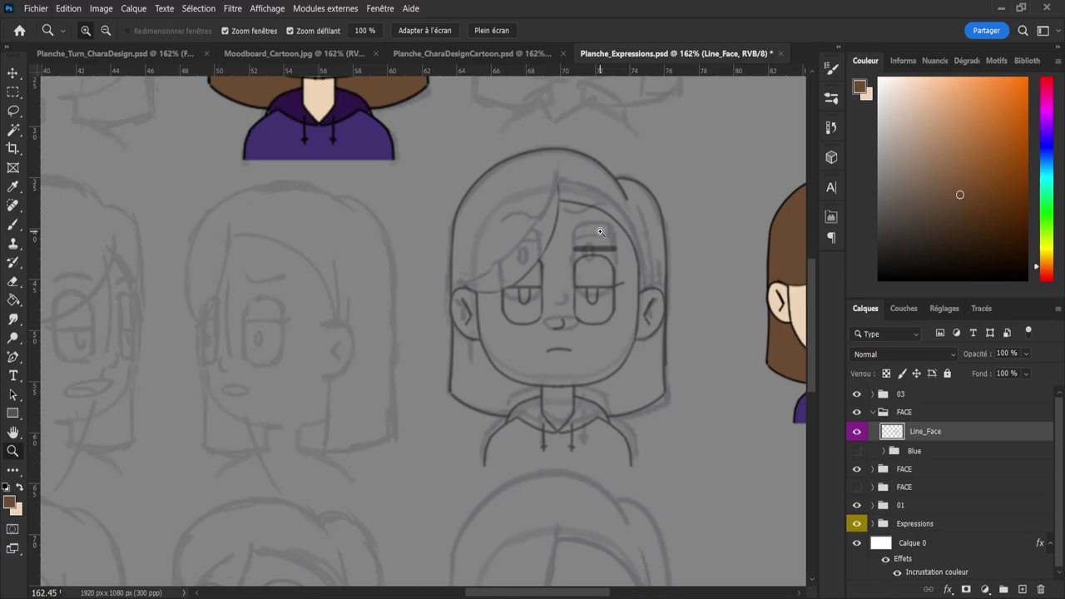
- Select the fringe line on Line_Face with the Lasso and move it up toward the top of the head
key("l")
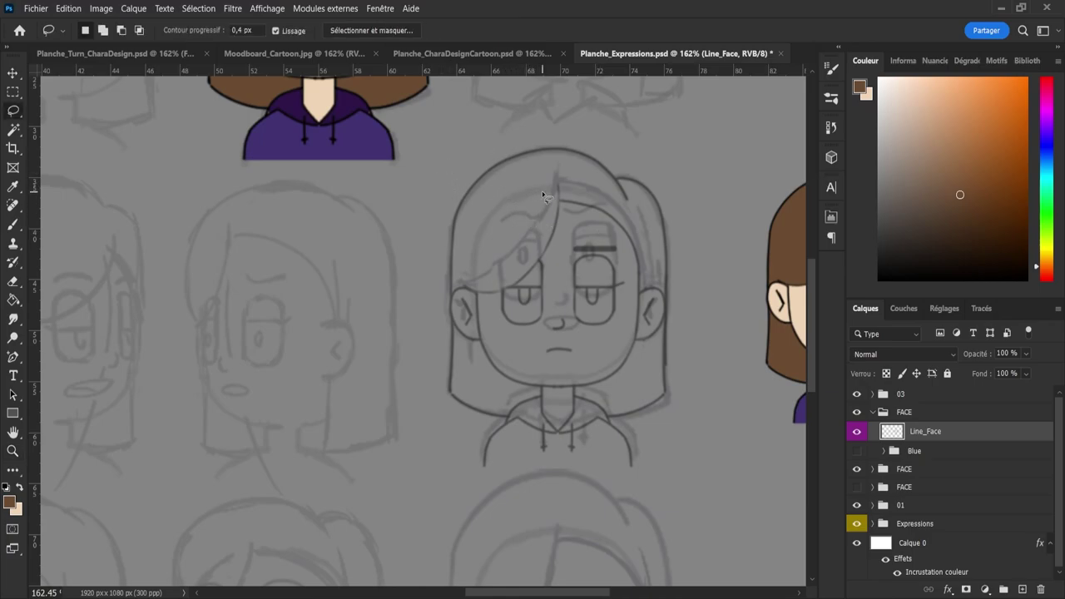
mouse_move(542, 195)
left_mouse_down()
mouse_move(556, 180)
mouse_move(565, 193)
mouse_move(543, 268)
mouse_move(510, 291)
mouse_move(467, 294)
mouse_move(541, 204)
left_mouse_up()
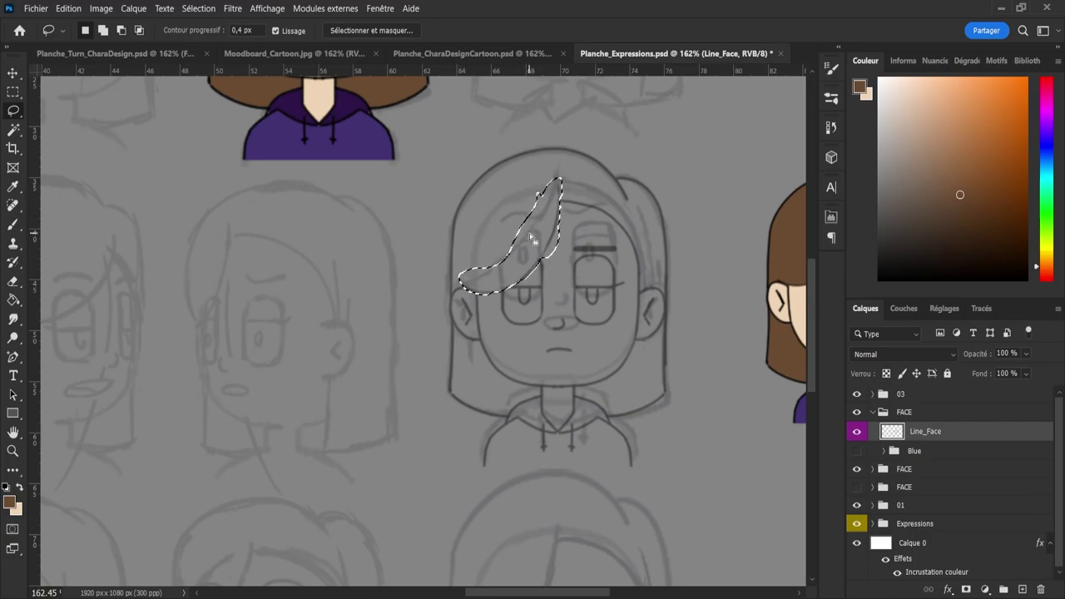
key("ctrl+t")
left_click_drag(546, 254, 541, 224)
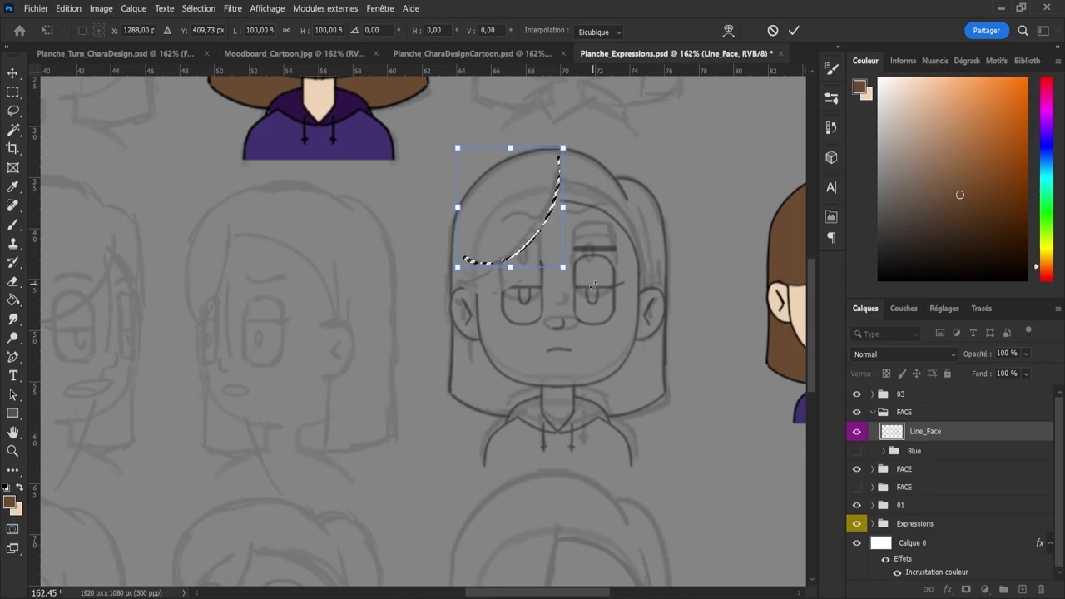
key("Return")
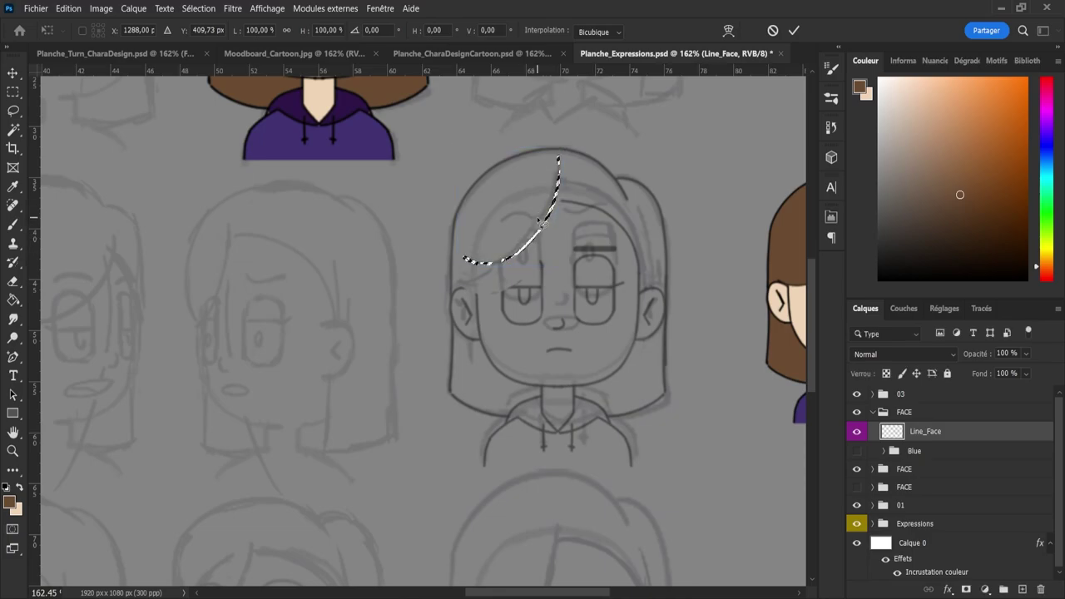
key("ctrl+d")
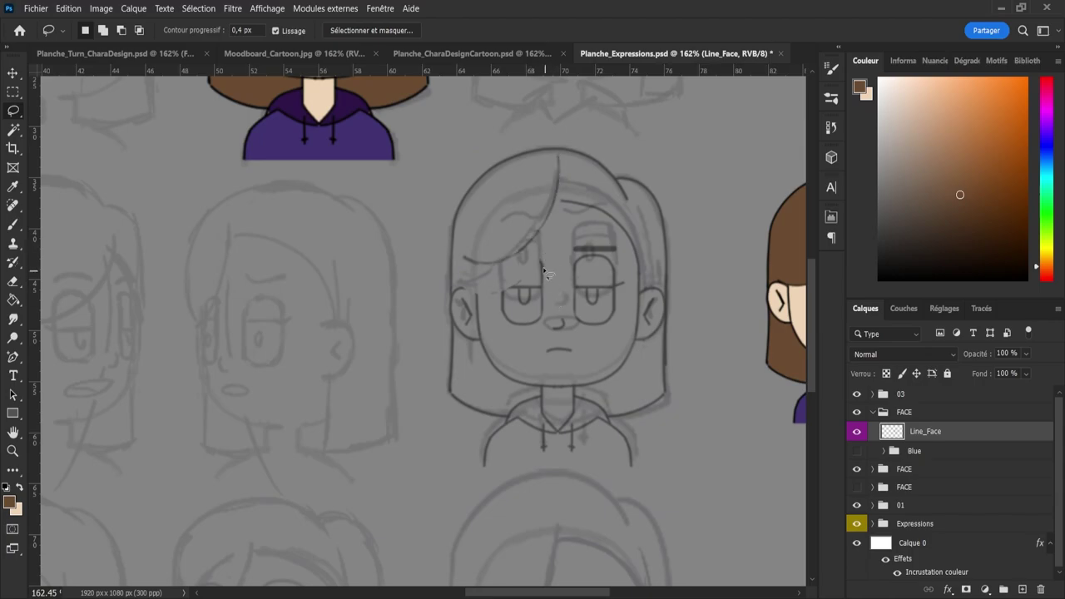
- Erase the fringe line and the eye beneath it from the Line_Face layer
key("e")
mouse_move(471, 268)
left_mouse_down()
mouse_move(532, 236)
mouse_move(557, 165)
left_mouse_up()
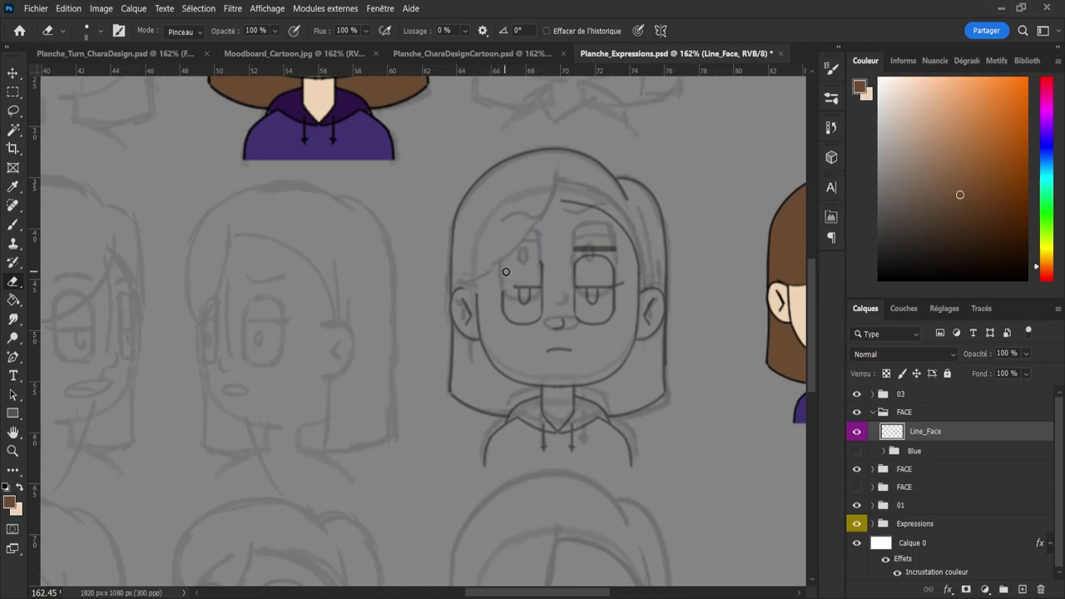
key("bracketright")
key("bracketright")
mouse_move(511, 300)
left_mouse_down()
mouse_move(532, 323)
mouse_move(524, 291)
mouse_move(567, 298)
mouse_move(536, 351)
mouse_move(551, 364)
mouse_move(597, 358)
mouse_move(625, 331)
mouse_move(626, 264)
left_mouse_up()
- Move the remaining eye, eyebrow, nose and mouth up slightly, and erase the hairline curve above that eye
key("l")
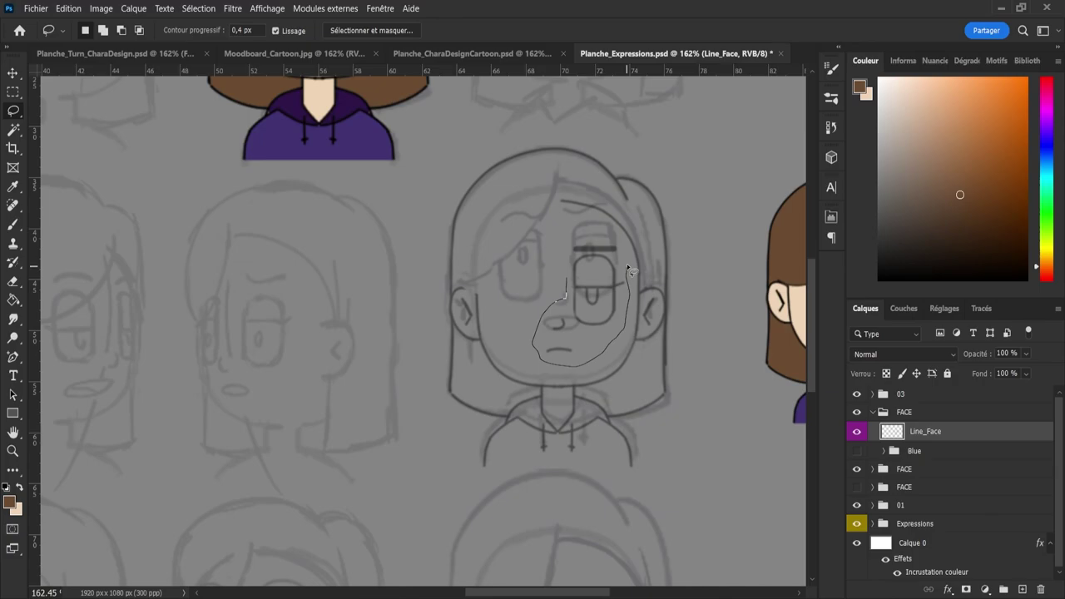
left_click_drag(574, 239, 566, 292)
key("ctrl+t")
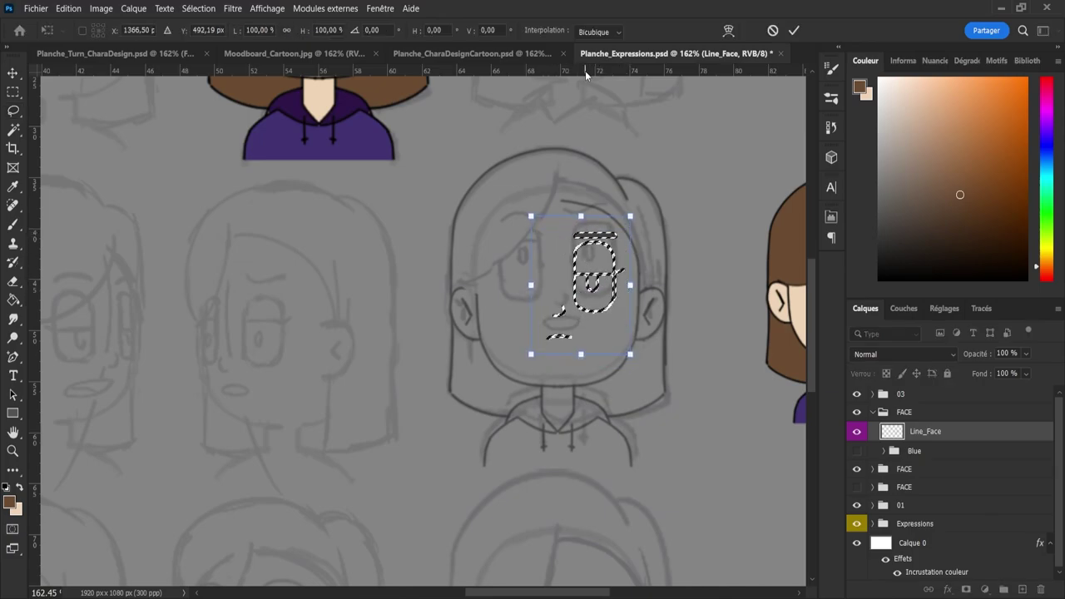
key("Return")
key("ctrl+d")
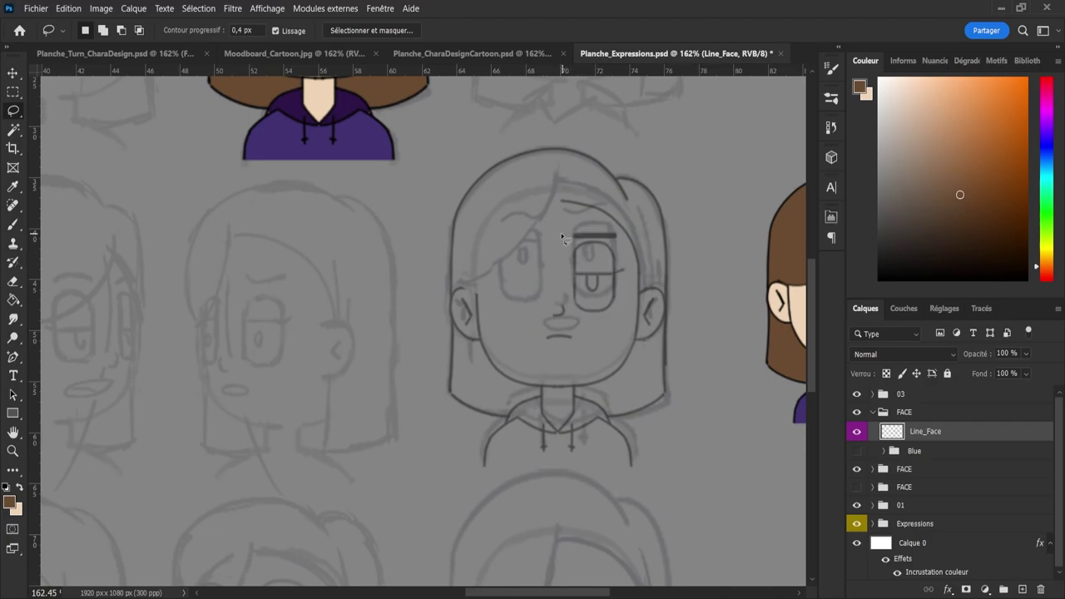
key("e")
mouse_move(566, 200)
left_mouse_down()
mouse_move(606, 215)
mouse_move(639, 251)
left_mouse_up()
- Lasso the eye, eyebrow, nose and mouth again and move them further up to match the sketched features
key("l")
mouse_move(537, 282)
left_mouse_down()
mouse_move(526, 326)
mouse_move(560, 356)
mouse_move(629, 312)
left_mouse_up()
mouse_move(632, 263)
left_mouse_down()
mouse_move(623, 228)
mouse_move(534, 274)
left_mouse_up()
key("ctrl+t")
left_click_drag(601, 275, 599, 263)
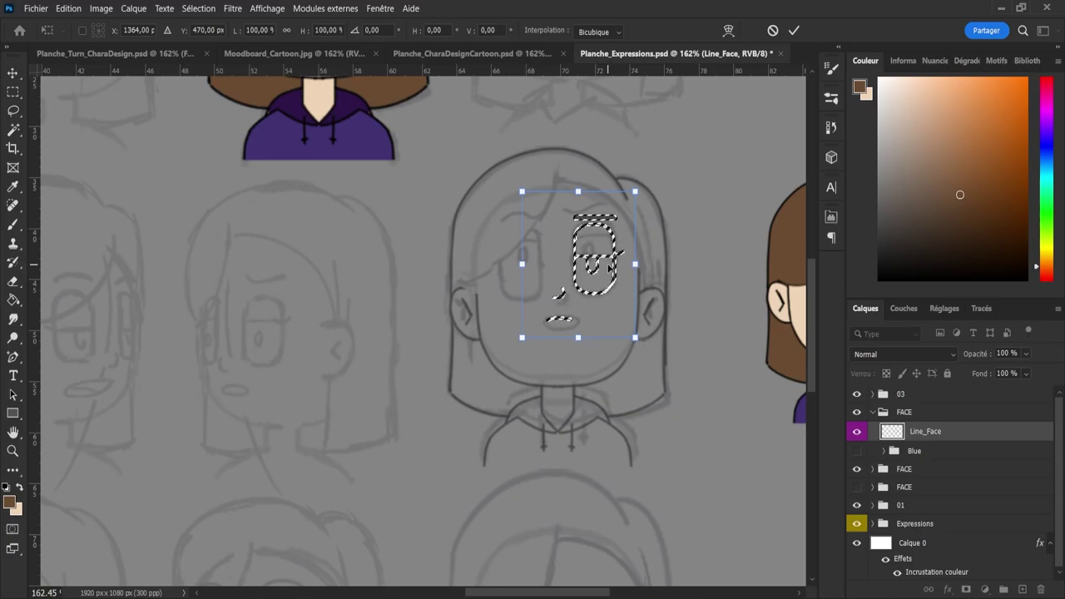
key("Return")
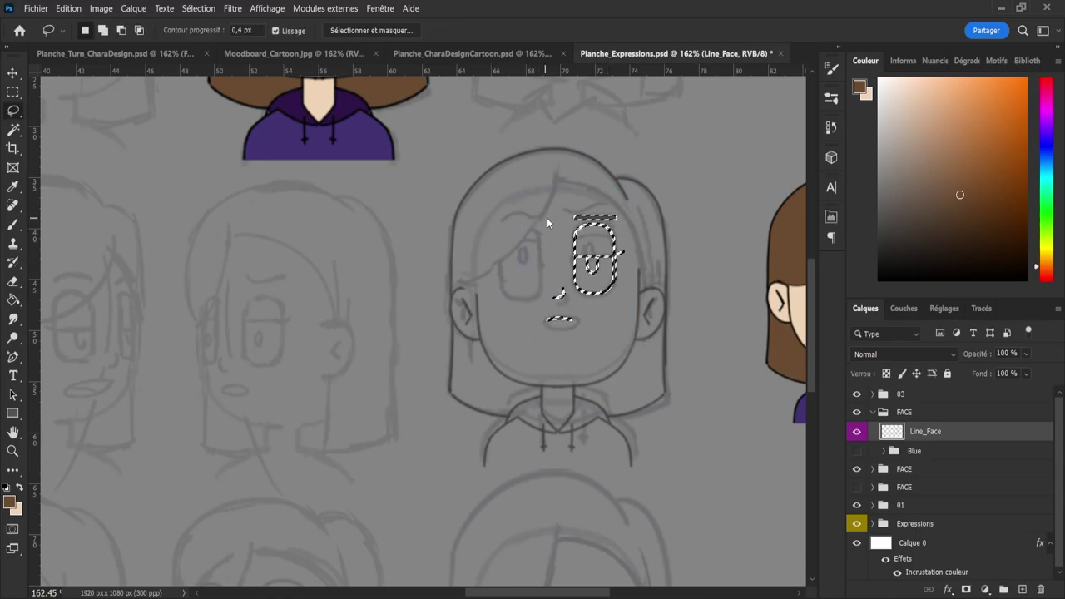
key("ctrl+d")
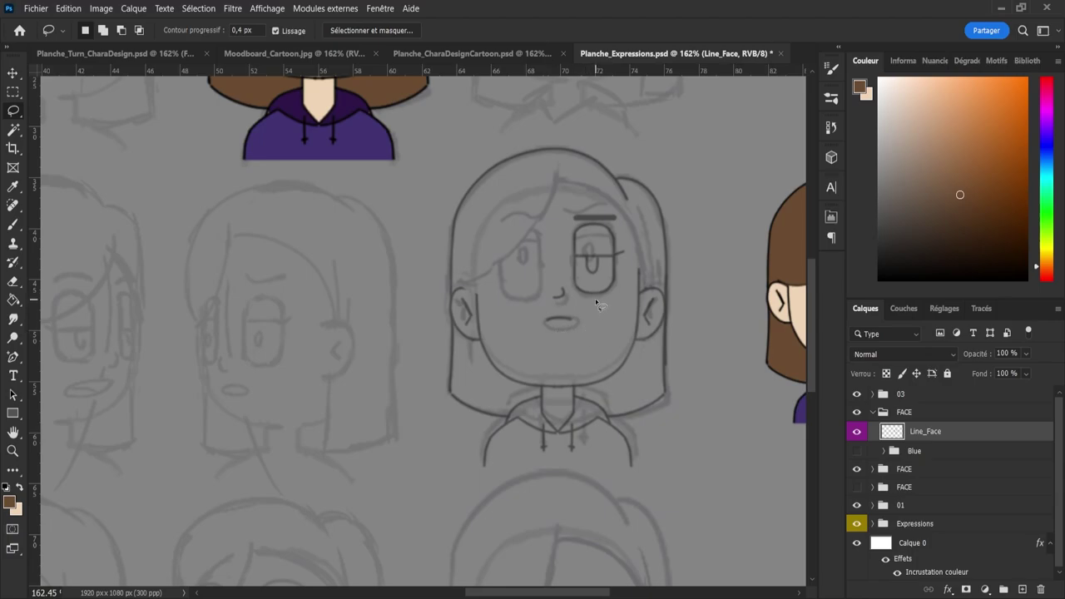
- Erase the eyelid line crossing the eye and the lash sticking out of its outer edge
key("e")
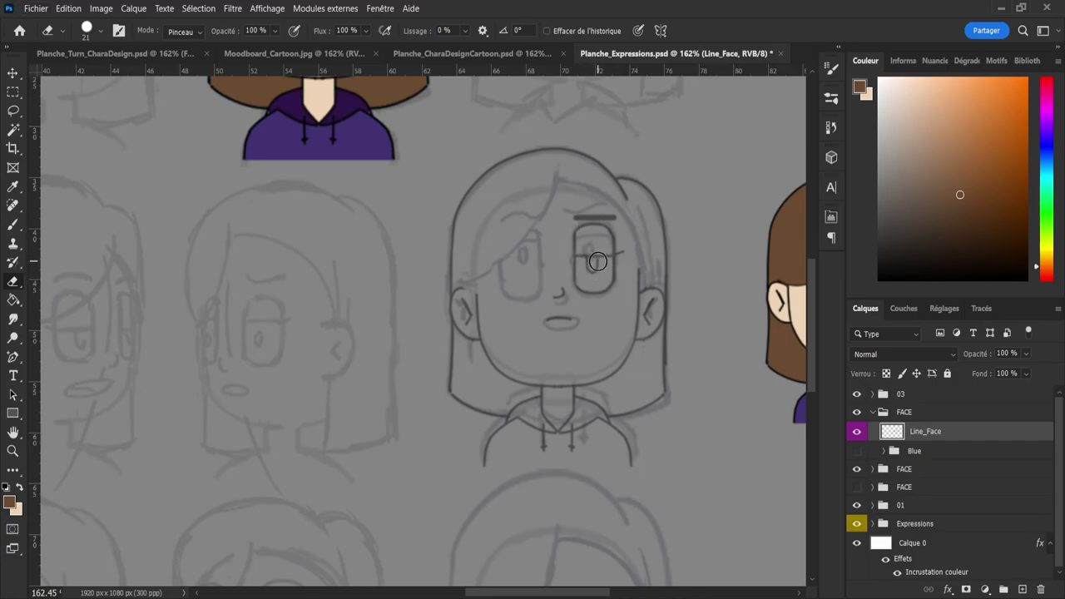
left_click_drag(596, 262, 584, 263)
key("bracketright")
key("bracketright")
left_click_drag(615, 251, 619, 251)
- Reduce the Brush size and set the foreground colour to black
key("b")
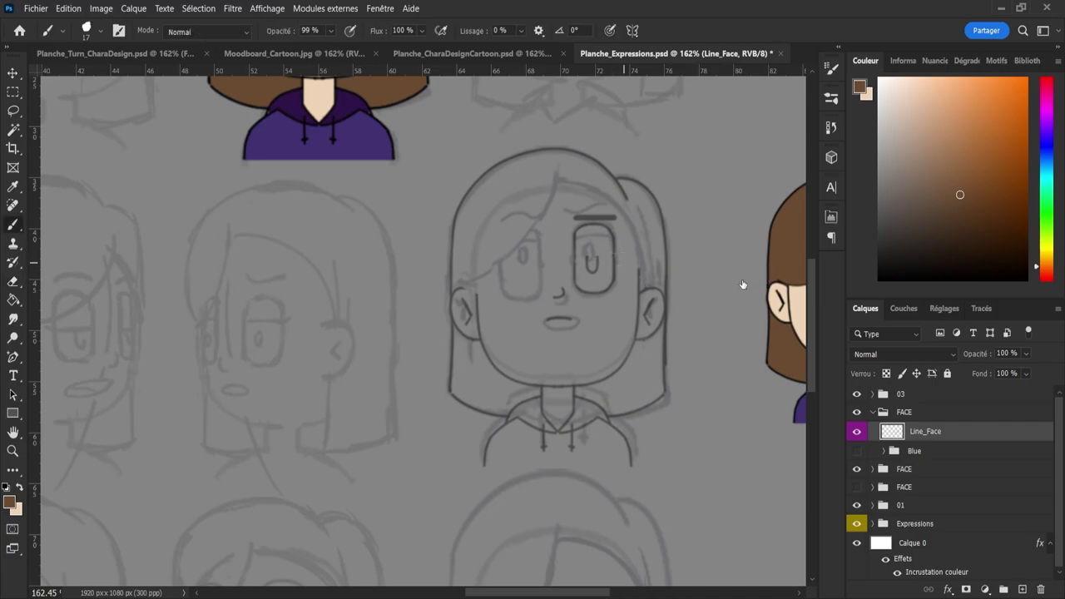
key("bracketleft")
key("bracketleft")
key("bracketleft")
key("bracketleft")
key("bracketleft")
key("bracketleft")
key("bracketleft")
key("bracketleft")
key("bracketleft")
key("bracketleft")
left_click_drag(890, 280, 809, 322)
- Close the pupil with a vertically flipped copy of its lower curve moved upward, and merge the copy with Line_Face
key("l")
mouse_move(592, 246)
left_mouse_down()
mouse_move(608, 283)
mouse_move(581, 259)
mouse_move(603, 268)
left_mouse_up()
key("ctrl+j")
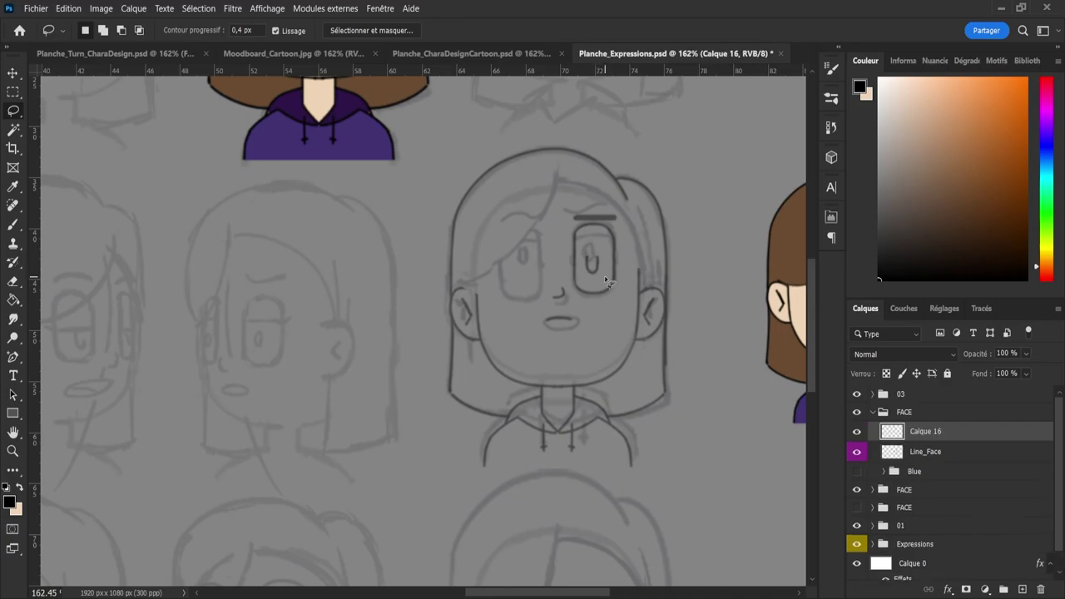
key("ctrl+t")
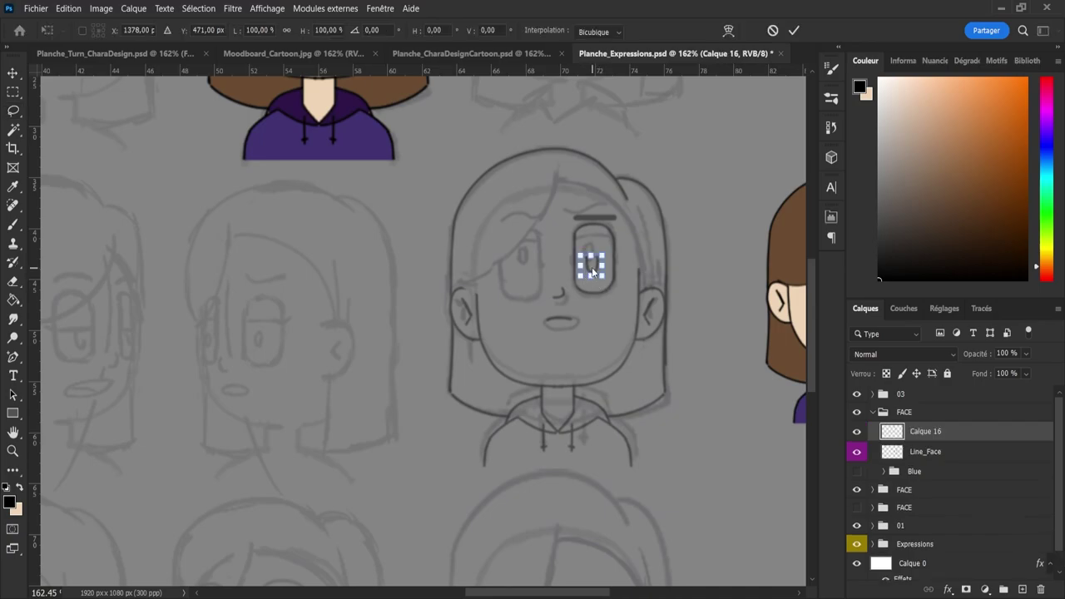
left_click(662, 567)
key("Up")
key("Up")
key("Up")
key("Up")
key("Up")
key("Up")
key("Up")
key("Up")
key("Up")
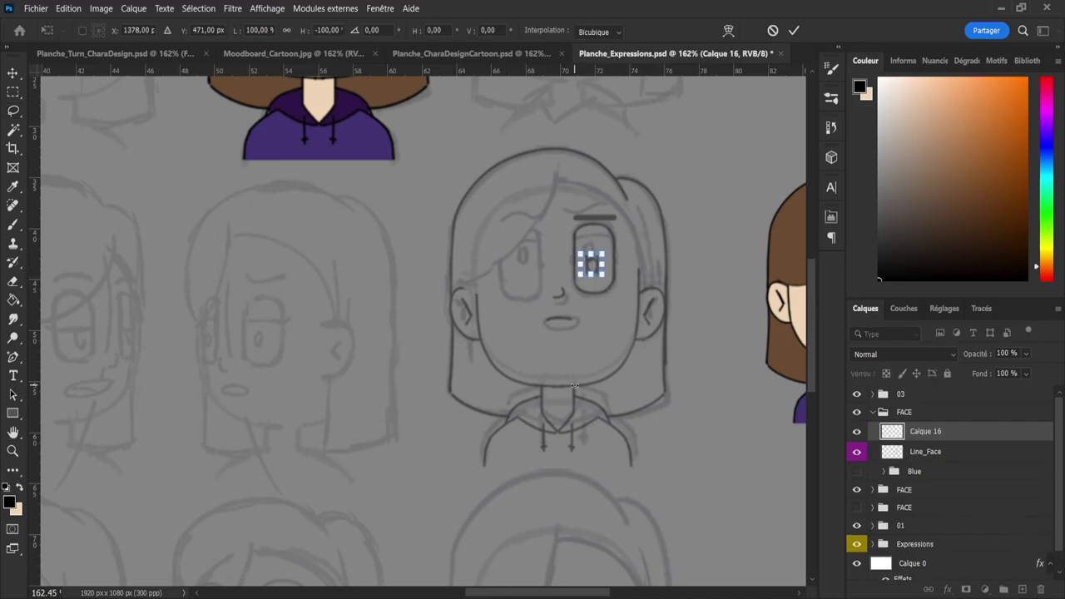
key("Return")
key("v")
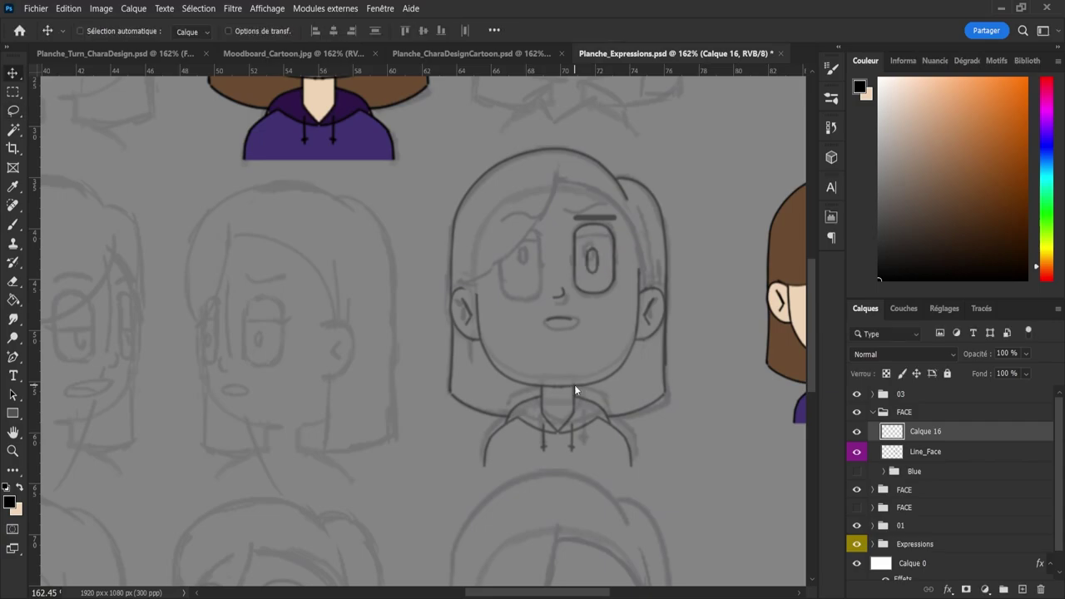
left_click(919, 456, "ctrl")
key("ctrl+e")
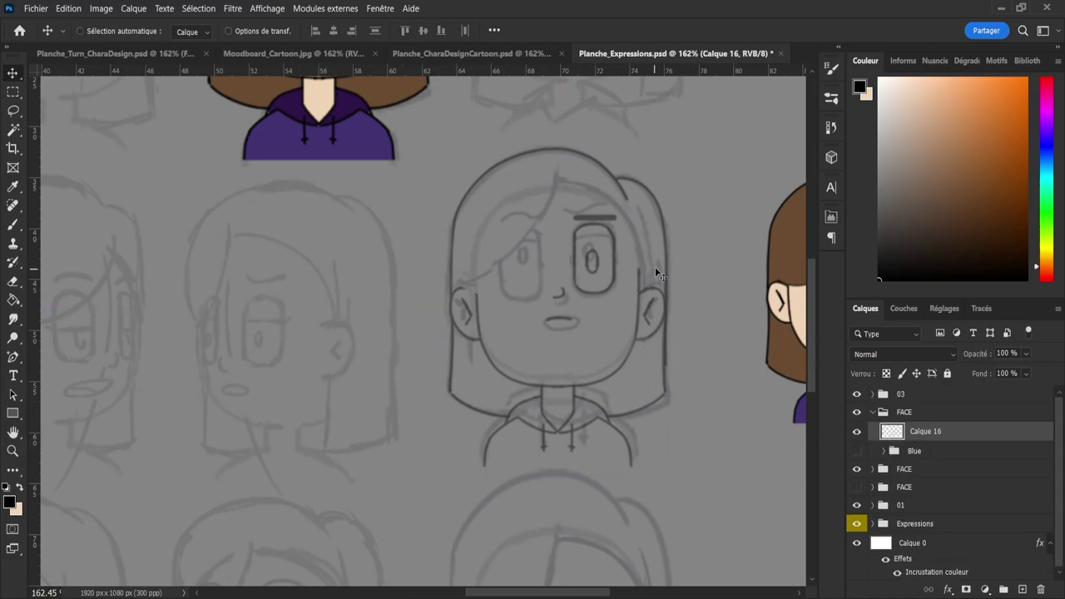
- Erase the straight eyebrow above the eye from the merged line layer
key("l")
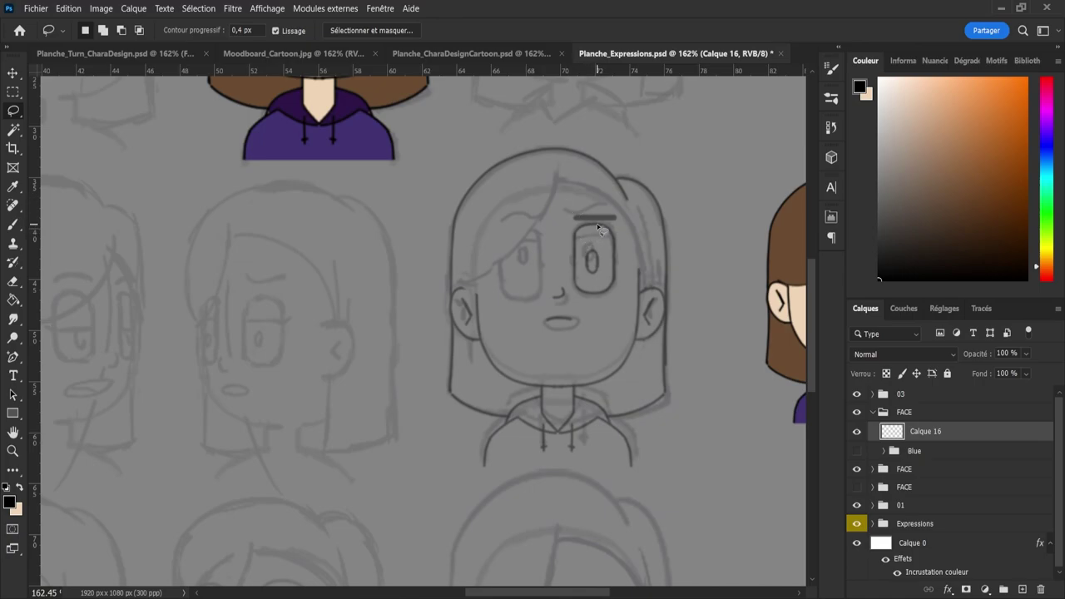
key("e")
mouse_move(587, 217)
left_mouse_down()
mouse_move(574, 218)
mouse_move(618, 218)
left_mouse_up()
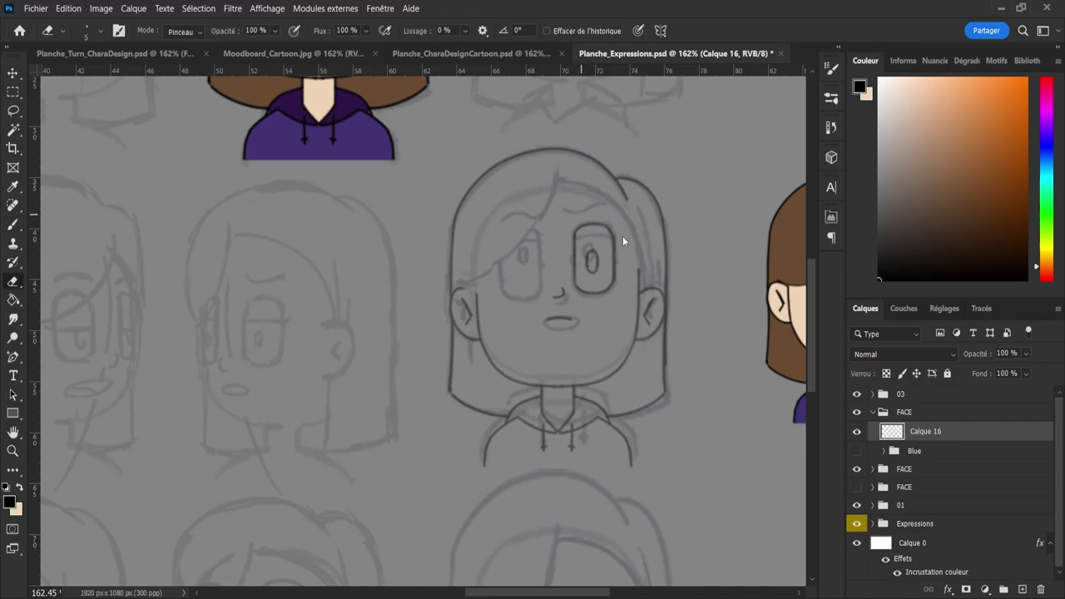
- Draw a wavy, frowning eyebrow above the inked eye with the Brush, following the sketch
key("b")
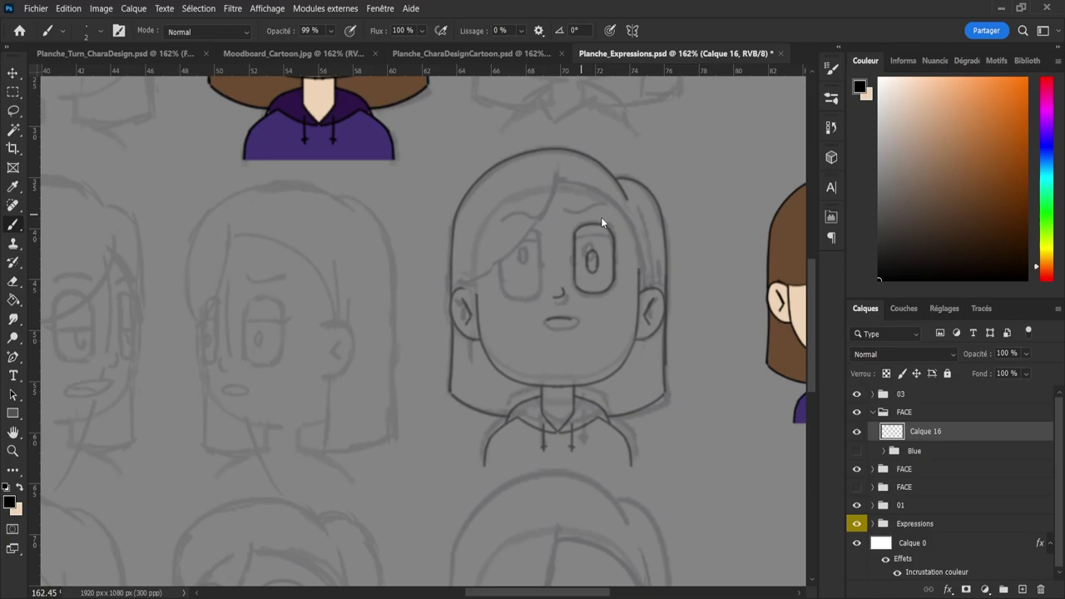
left_click_drag(575, 203, 594, 219)
key("ctrl+z")
left_click(564, 46)
mouse_move(565, 211)
left_mouse_down()
mouse_move(622, 198)
mouse_move(602, 213)
mouse_move(584, 209)
mouse_move(620, 202)
mouse_move(574, 210)
mouse_move(620, 210)
left_mouse_up()
key("ctrl+z")
key("ctrl+z")
key("ctrl+z")
- Scale the pupil down to about 85% and move it to the upper inner part of the eye
key("l")
mouse_move(605, 265)
left_mouse_down()
mouse_move(582, 279)
mouse_move(593, 242)
left_mouse_up()
key("ctrl+t")
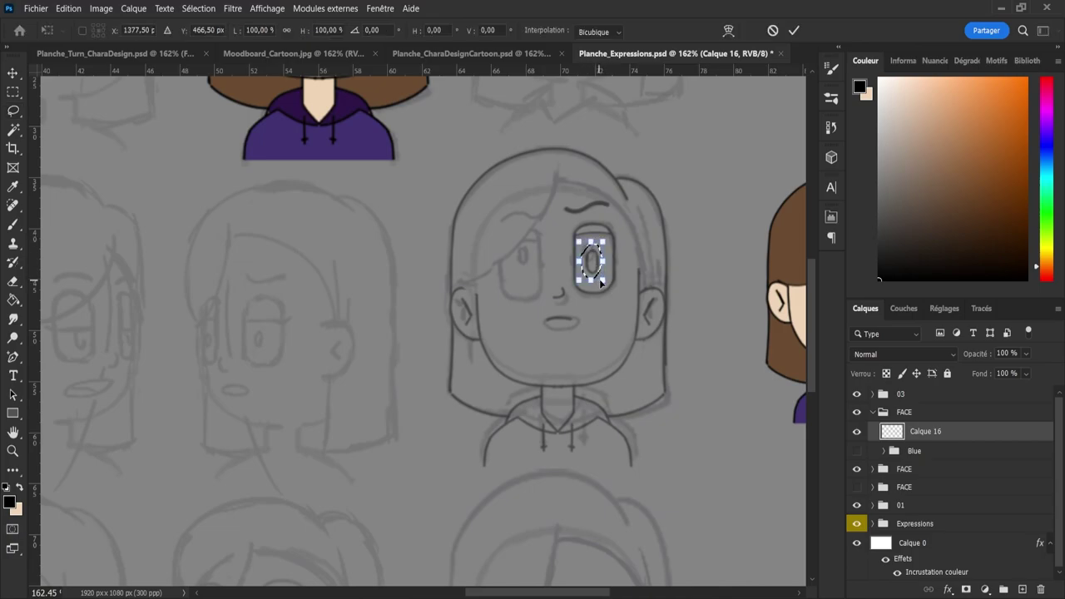
left_click_drag(599, 278, 599, 274)
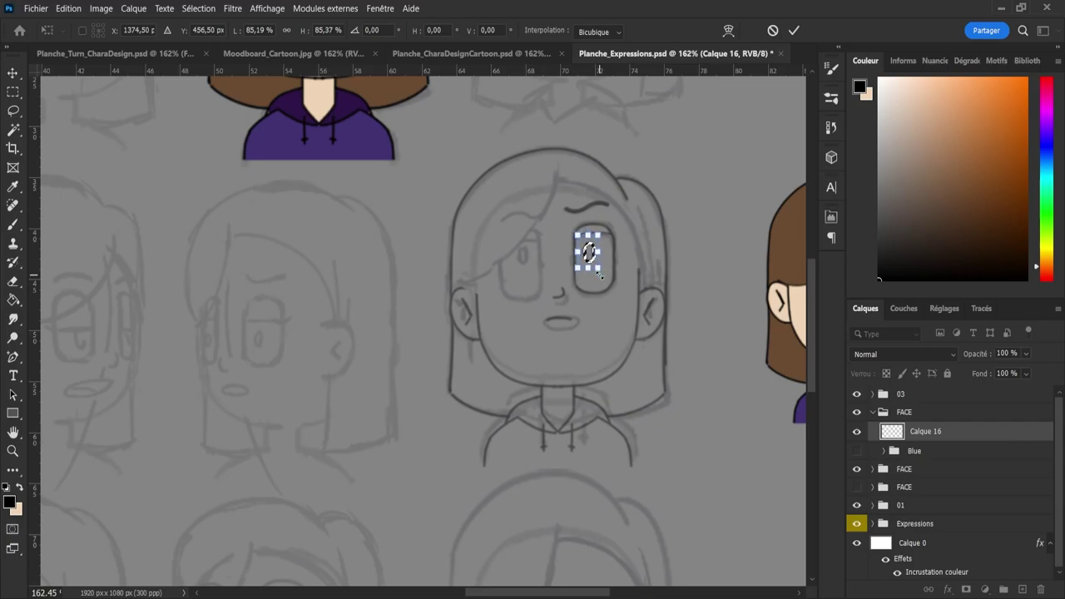
key("Left")
key("Return")
key("ctrl+d")
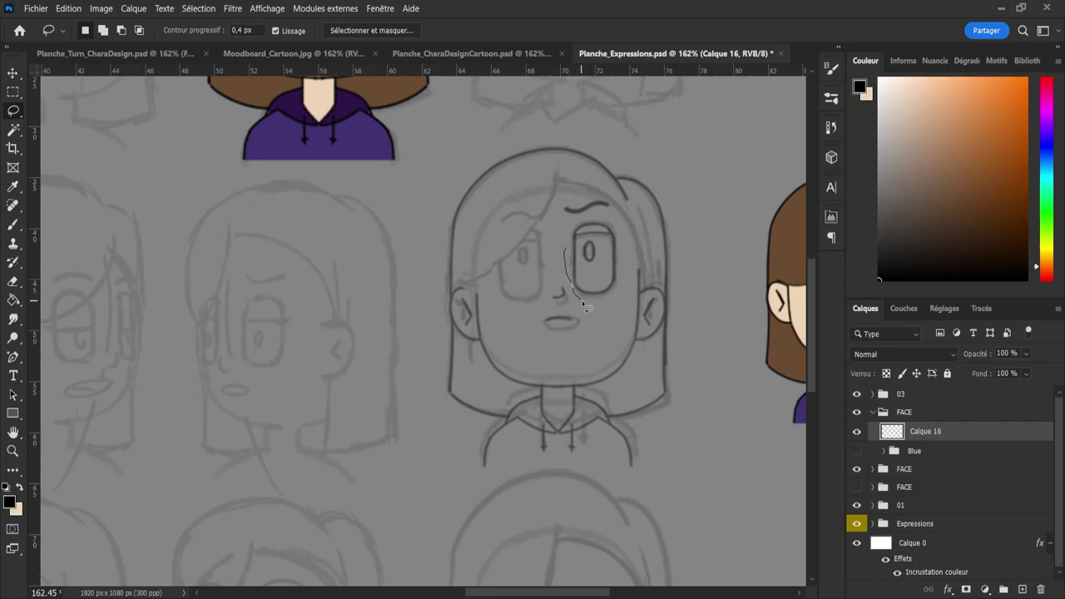
- Duplicate the eye and eyebrow onto a new layer, flip the copy horizontally and place it over the other sketched eye
left_click_drag(613, 189, 550, 200)
key("ctrl+j")
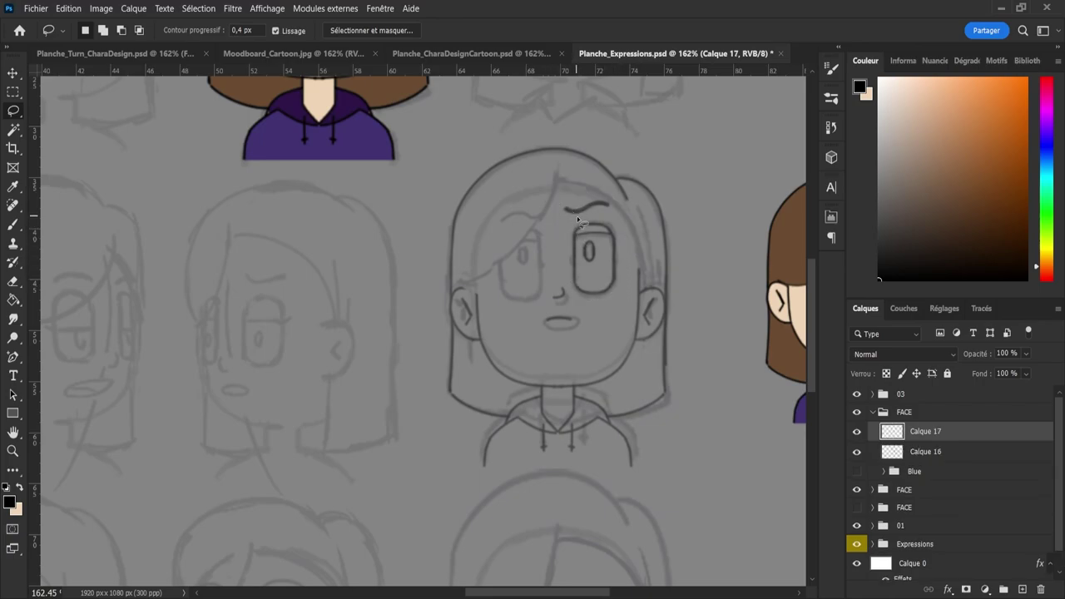
key("ctrl+t")
left_click(678, 537)
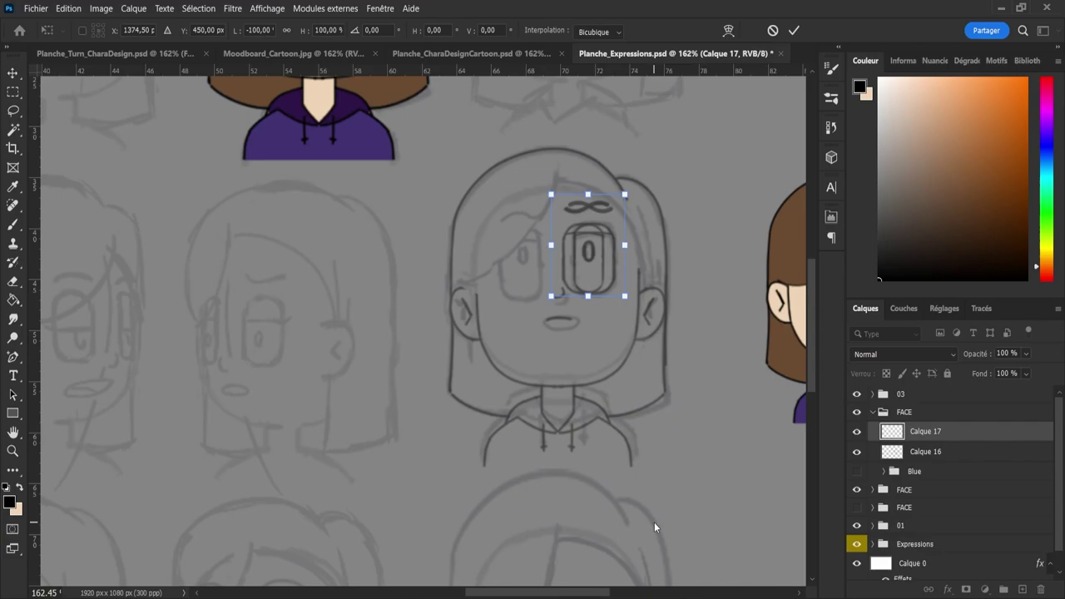
left_click_drag(589, 265, 527, 281)
key("Left")
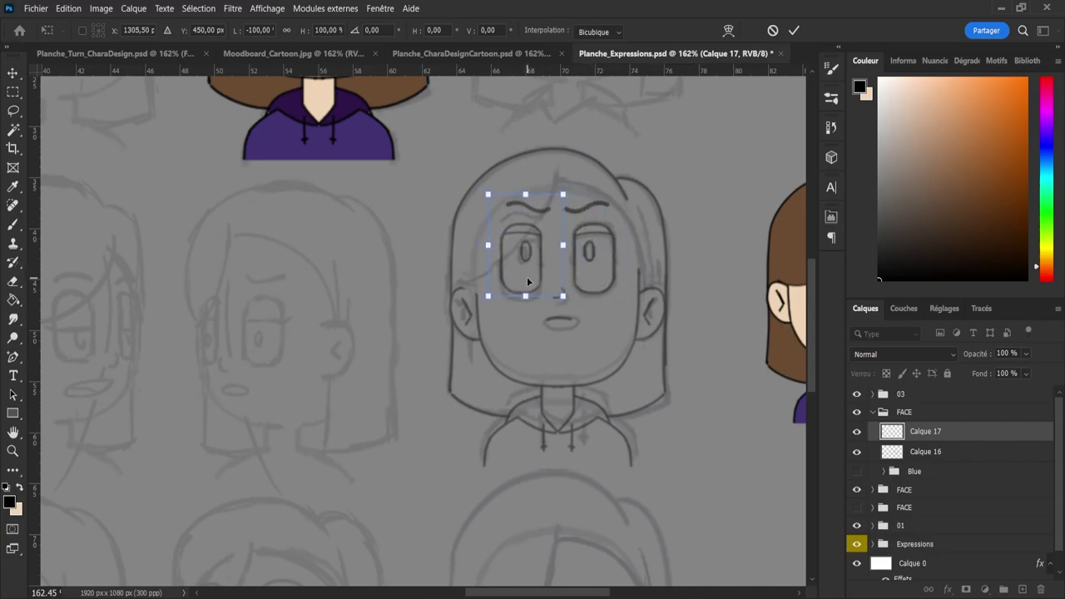
key("Return")
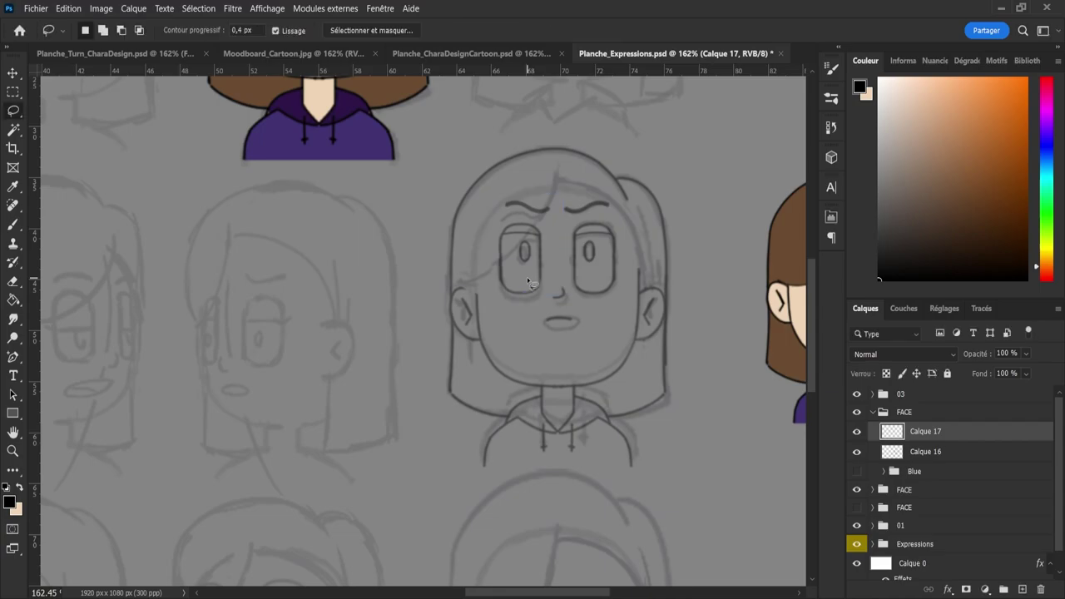
- Rotate the flipped eyebrow copy and lower it closer to its eye
key("v")
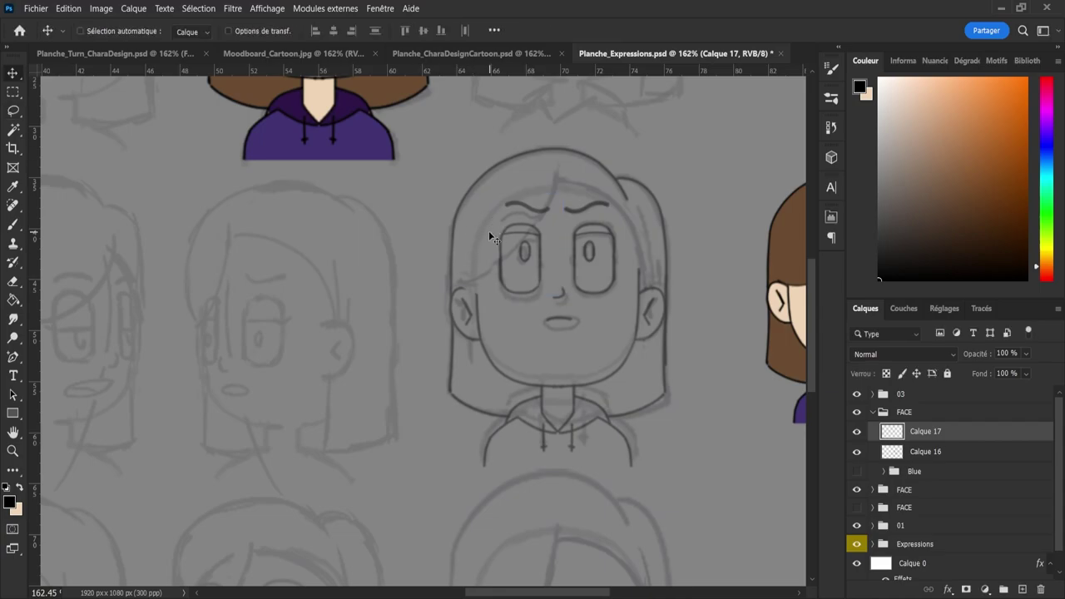
key("l")
mouse_move(519, 197)
left_mouse_down()
mouse_move(544, 198)
mouse_move(554, 215)
mouse_move(536, 219)
mouse_move(510, 215)
mouse_move(556, 195)
left_mouse_up()
key("ctrl+t")
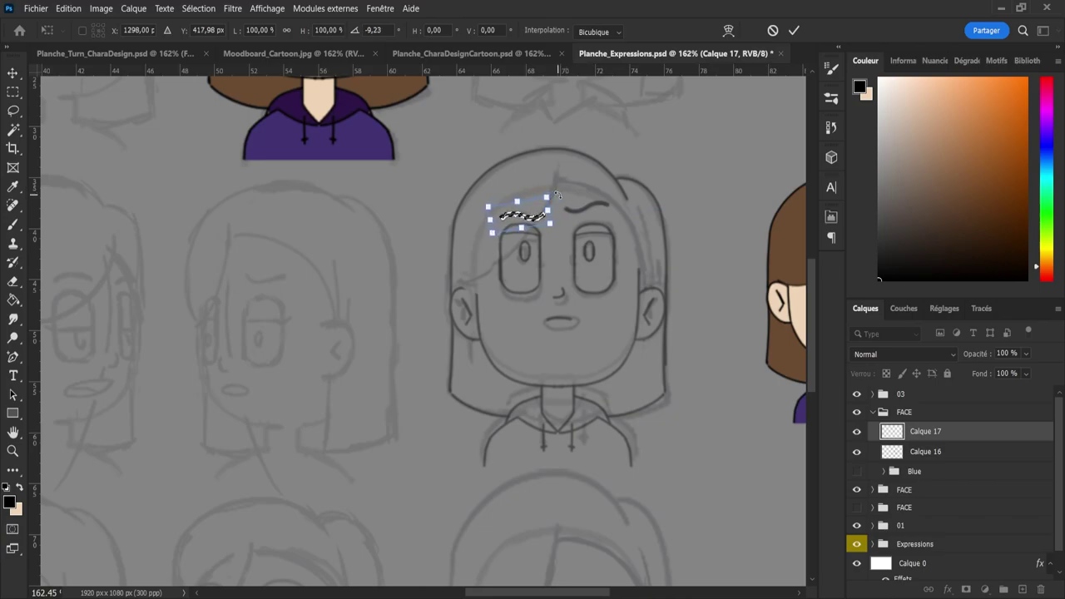
key("Return")
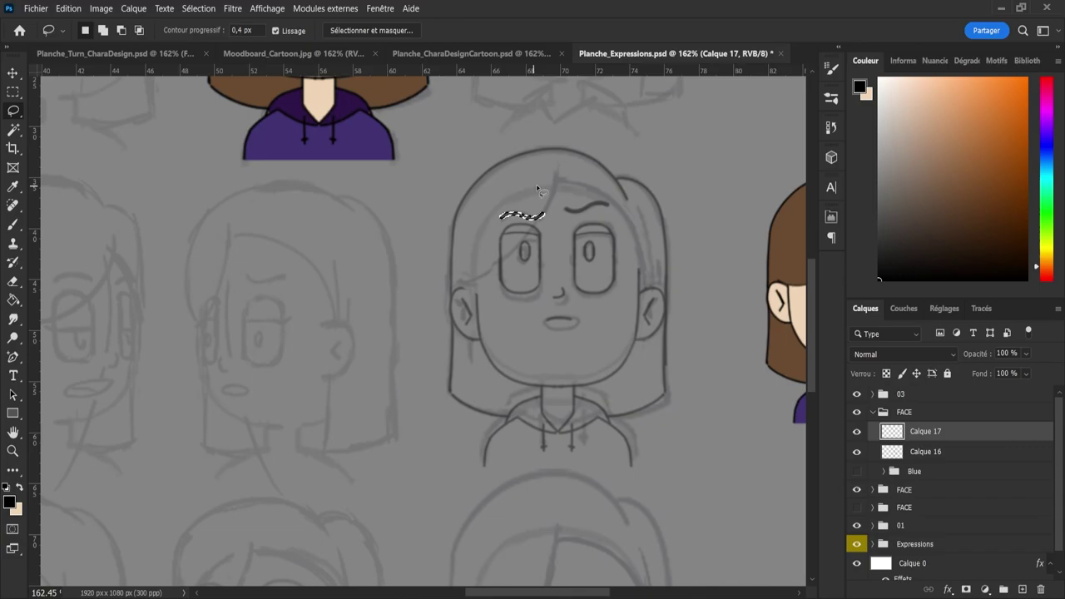
key("ctrl+d")
key("ctrl+shift+d")
key("ctrl+t")
left_click_drag(569, 194, 534, 217)
key("Return")
left_click(568, 191)
mouse_move(563, 207)
left_mouse_down()
mouse_move(616, 203)
mouse_move(557, 214)
left_mouse_up()
key("ctrl+t")
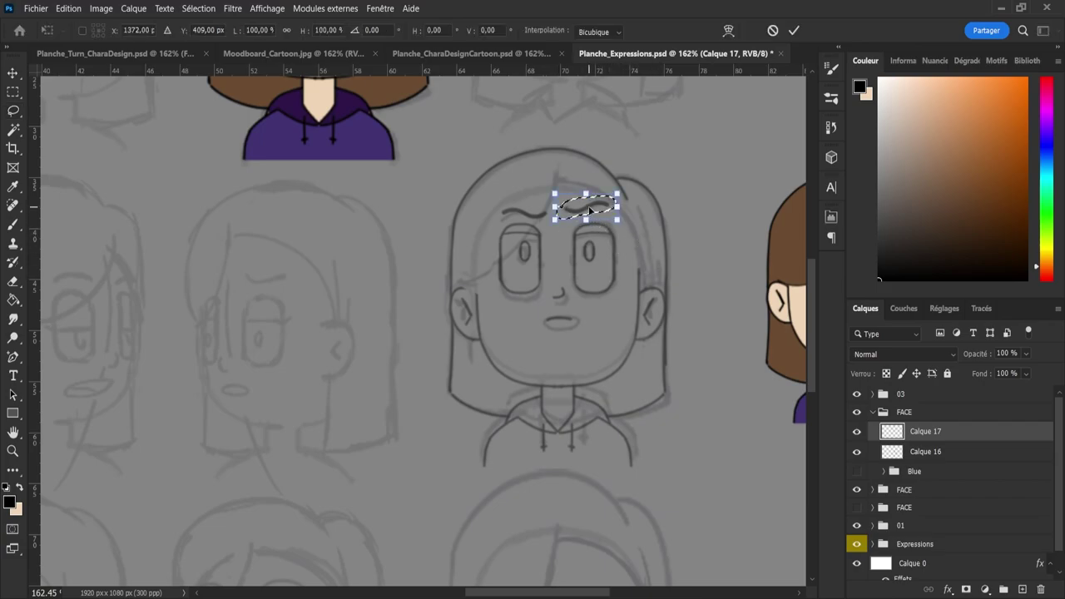
left_click_drag(590, 212, 567, 212)
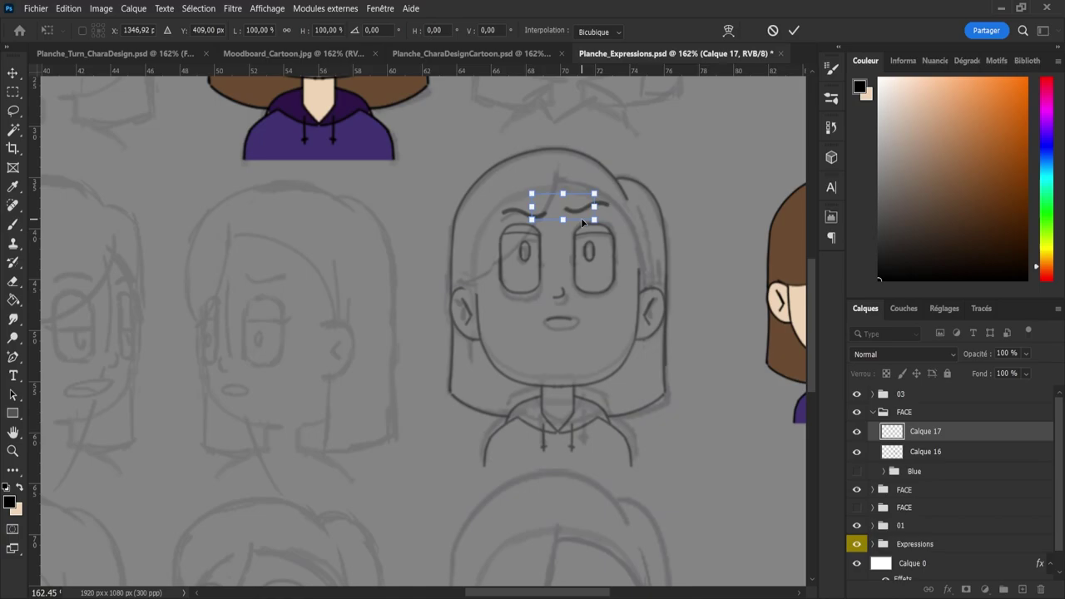
key("ctrl+z")
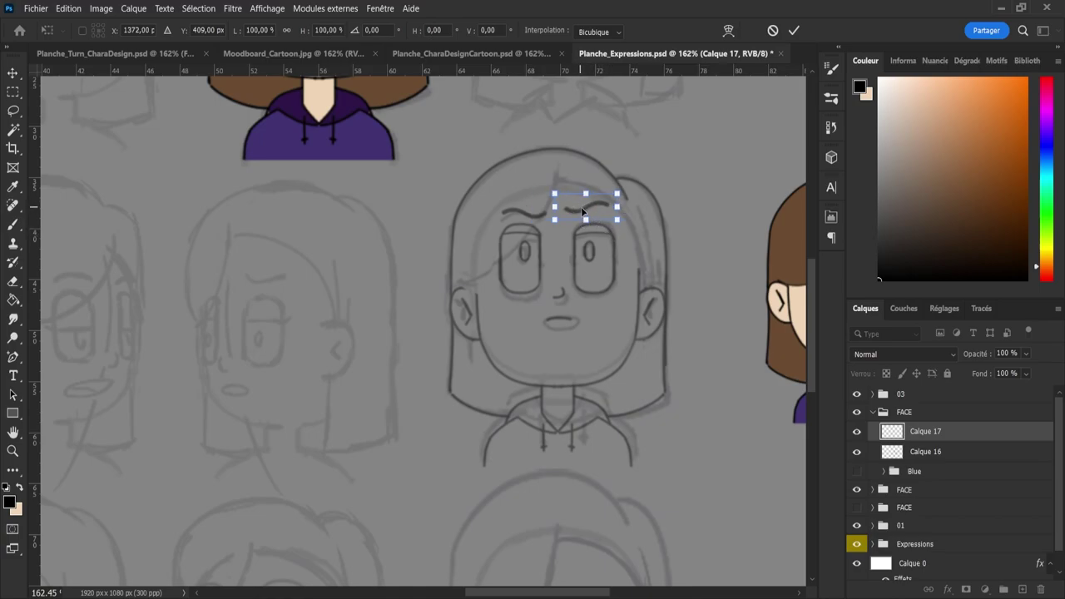
- On Calque 16, select the original eyebrow, rotate it slightly and reposition it above its eye
left_click(923, 452)
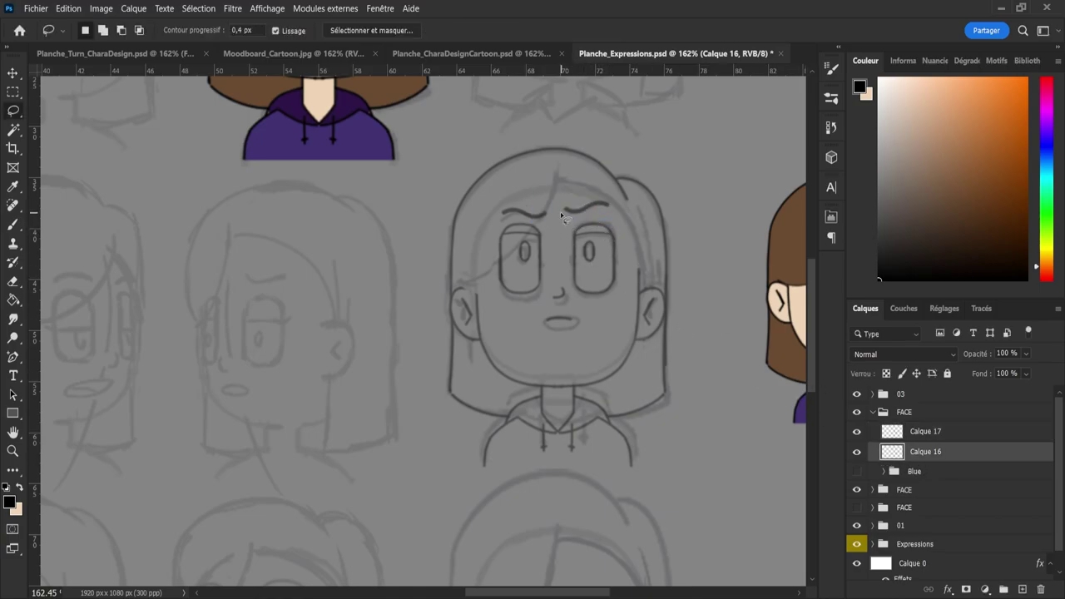
mouse_move(616, 213)
left_mouse_down()
mouse_move(589, 218)
mouse_move(556, 204)
mouse_move(566, 213)
left_mouse_up()
key("ctrl+t")
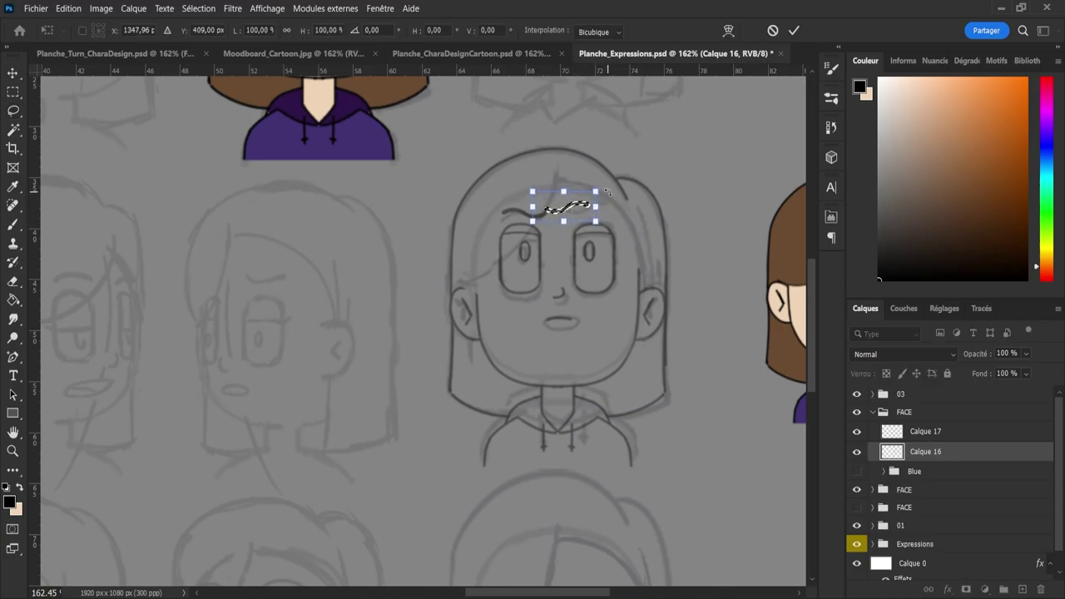
left_click_drag(607, 190, 592, 214)
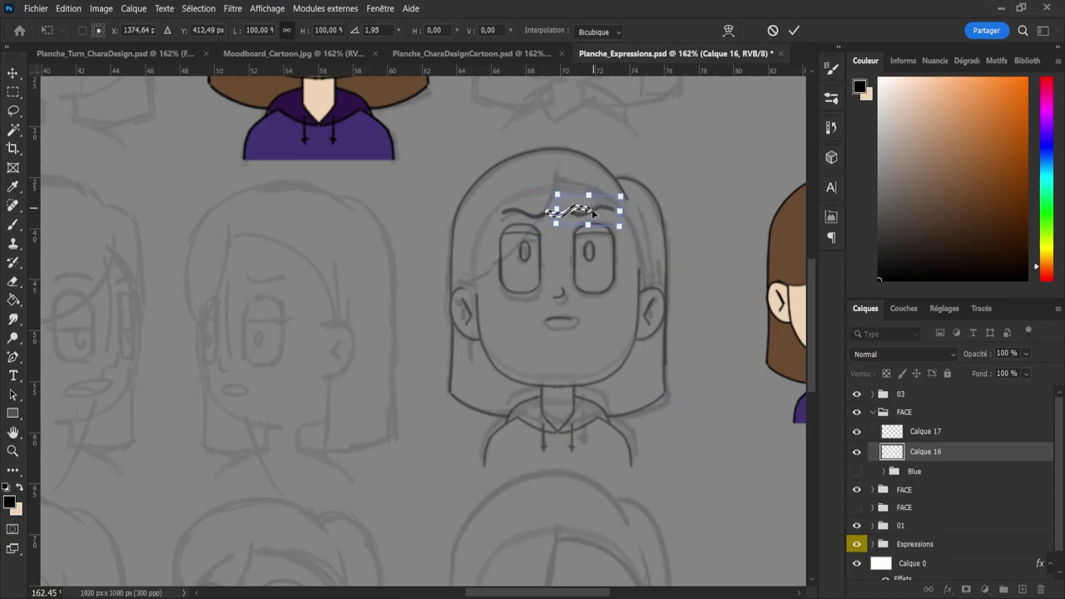
key("Return")
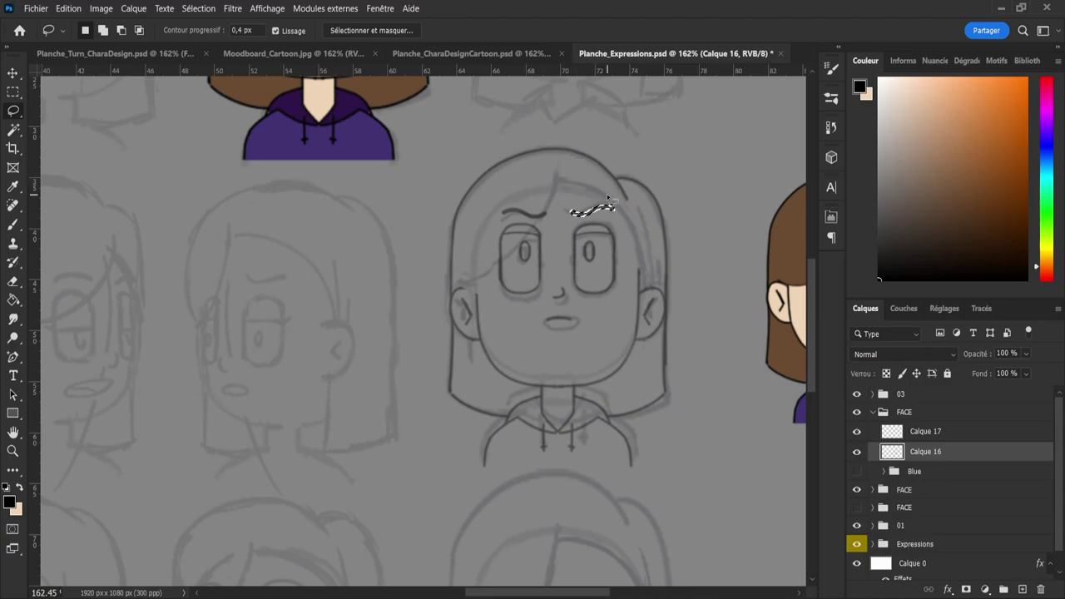
key("ctrl+d")
- Merge Calque 17 and Calque 16 into a single line-art layer
left_click(892, 435)
key("e")
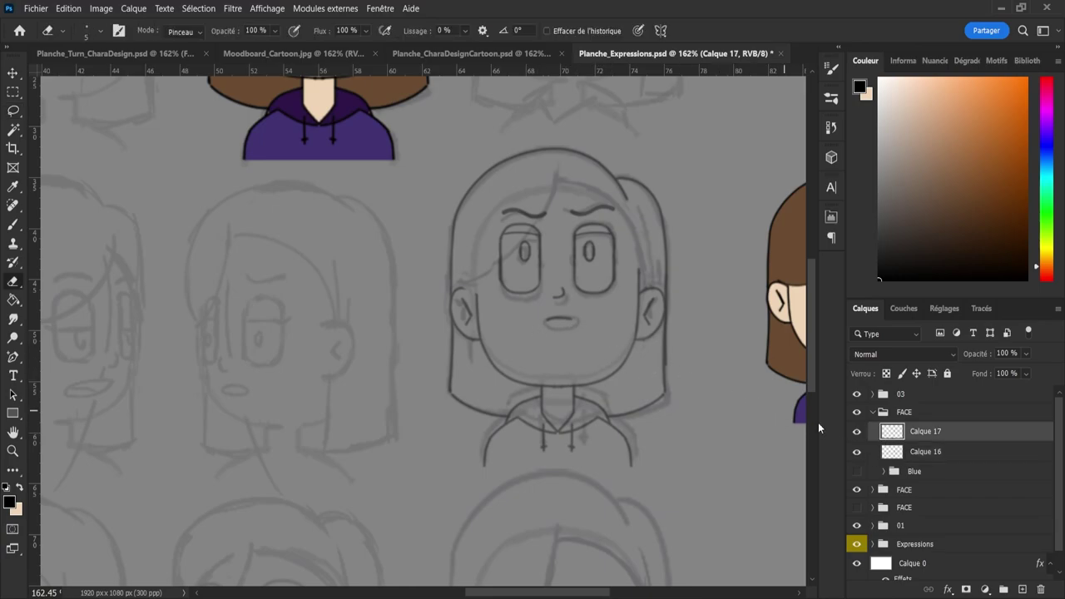
left_click(908, 456)
key("Delete")
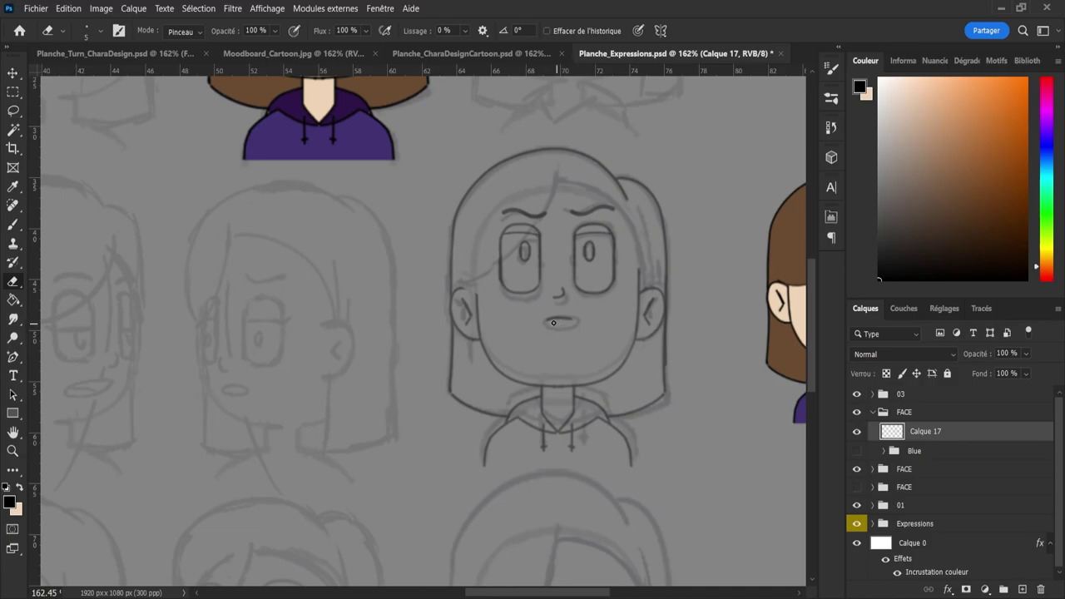
- Redraw the mouth as a small closed oval following the sketch, cleaning its outline with the Eraser
mouse_move(553, 322)
left_mouse_down()
mouse_move(582, 318)
mouse_move(563, 322)
mouse_move(582, 319)
mouse_move(564, 316)
mouse_move(572, 319)
left_mouse_up()
key("b")
key("ctrl+z")
key("ctrl+z")
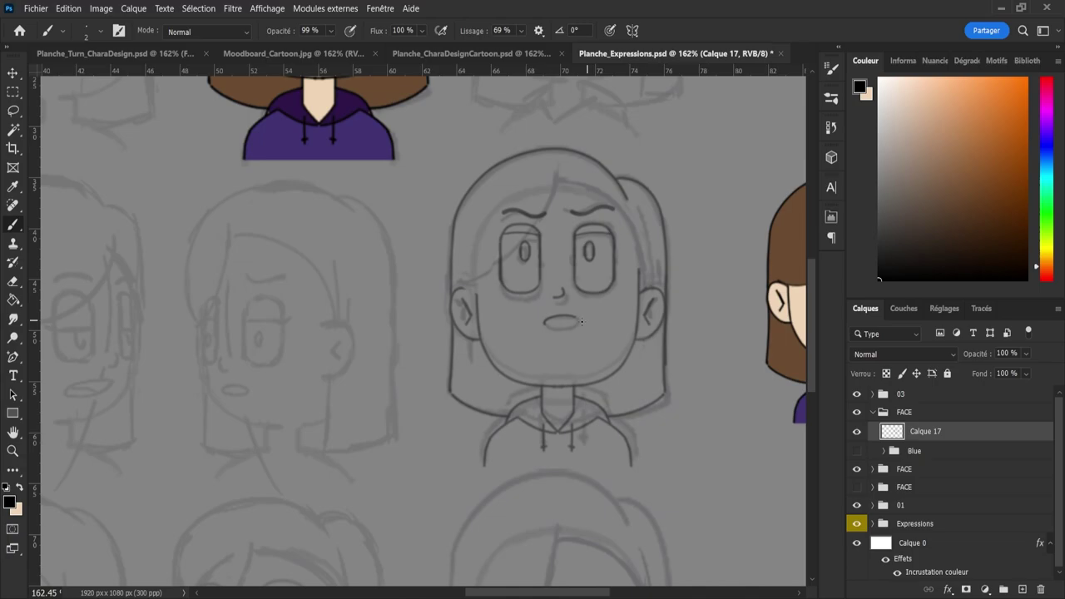
key("ctrl+z")
left_click_drag(580, 326, 552, 327)
key("ctrl+z")
key("e")
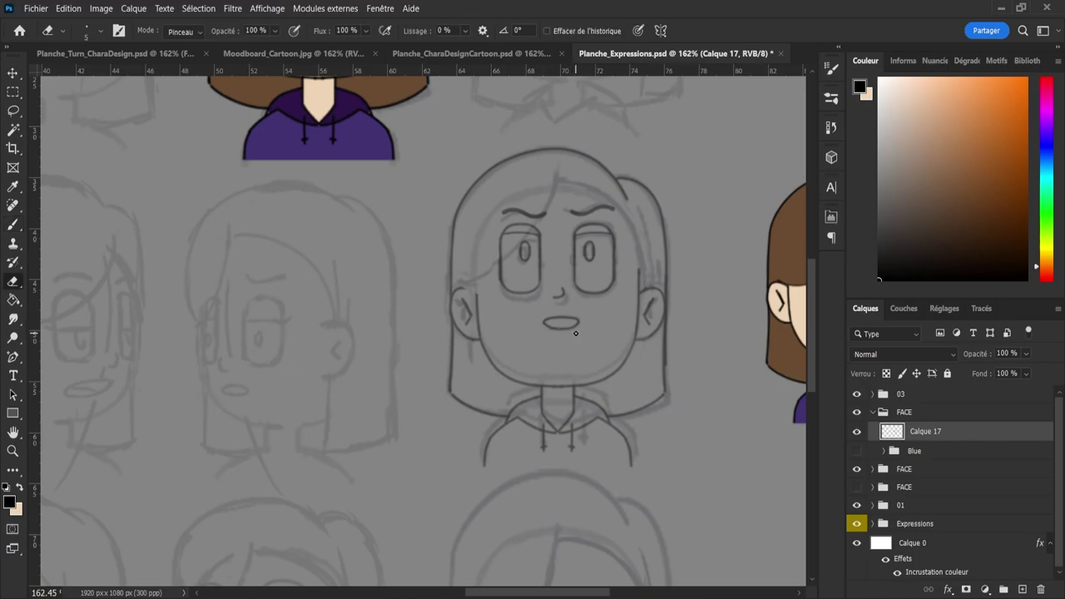
- Extend the face's side line upward and draw the fringe curve from the hair parting across the eye to the ear
key("b")
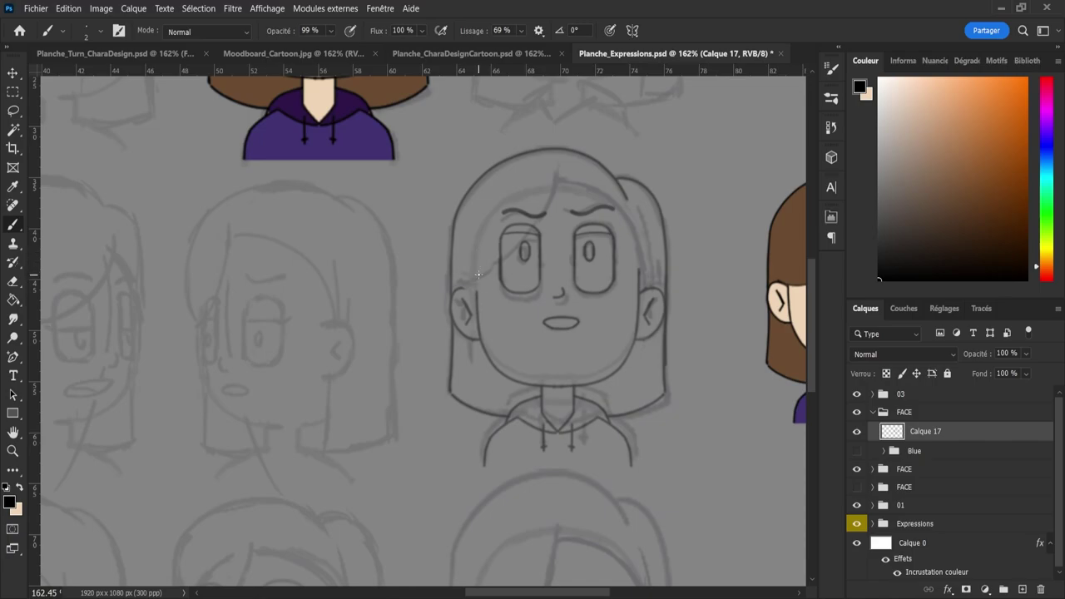
left_click_drag(479, 271, 476, 291)
mouse_move(471, 289)
left_mouse_down()
mouse_move(501, 287)
mouse_move(481, 280)
mouse_move(513, 256)
left_mouse_up()
key("ctrl+z")
mouse_move(462, 285)
left_mouse_down()
mouse_move(520, 263)
mouse_move(543, 202)
left_mouse_up()
key("ctrl+z")
mouse_move(466, 286)
left_mouse_down()
mouse_move(536, 215)
mouse_move(556, 160)
left_mouse_up()
key("ctrl+z")
mouse_move(463, 286)
left_mouse_down()
mouse_move(563, 156)
mouse_move(551, 188)
left_mouse_up()
key("ctrl+z")
key("ctrl+z")
mouse_move(459, 286)
left_mouse_down()
mouse_move(508, 253)
mouse_move(543, 186)
left_mouse_up()
key("ctrl+z")
mouse_move(464, 289)
left_mouse_down()
mouse_move(549, 220)
mouse_move(558, 166)
left_mouse_up()
key("ctrl+z")
mouse_move(479, 278)
left_mouse_down()
mouse_move(547, 212)
mouse_move(554, 148)
mouse_move(512, 245)
mouse_move(484, 267)
left_mouse_up()
key("ctrl+z")
key("ctrl+z")
mouse_move(555, 178)
left_mouse_down()
mouse_move(508, 260)
mouse_move(452, 293)
left_mouse_up()
- Draw the other hairline curve from the parting down along the forehead toward the opposite ear
mouse_move(554, 177)
left_mouse_down()
mouse_move(619, 206)
mouse_move(635, 228)
mouse_move(637, 275)
left_mouse_up()
key("ctrl+z")
key("ctrl+z")
mouse_move(582, 181)
left_mouse_down()
mouse_move(606, 193)
mouse_move(571, 181)
mouse_move(605, 189)
mouse_move(630, 213)
mouse_move(636, 278)
left_mouse_up()
key("ctrl+z")
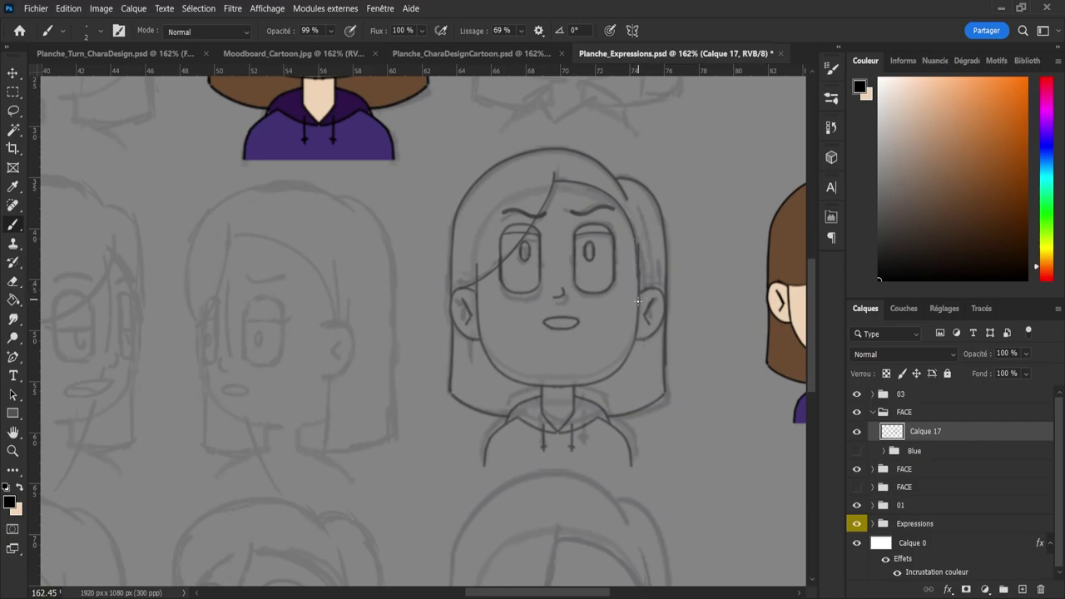
key("ctrl+z")
key("ctrl+z")
mouse_move(555, 176)
left_mouse_down()
mouse_move(598, 187)
mouse_move(639, 235)
left_mouse_up()
key("e")
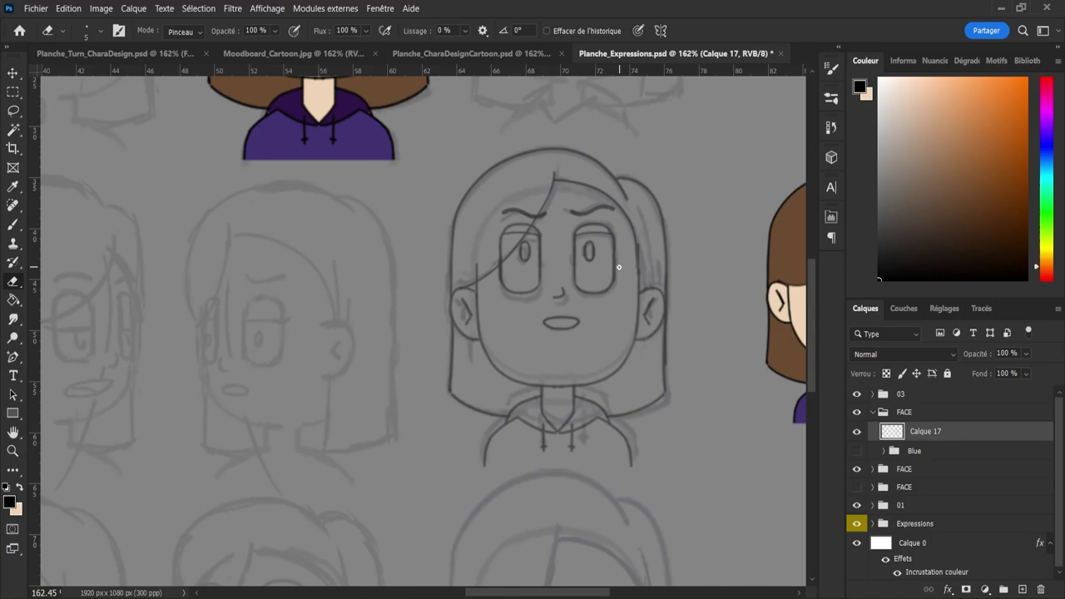
- Compare the line art with the sketch and rotate the eyebrow above the uncovered eye by about 3°
key("l")
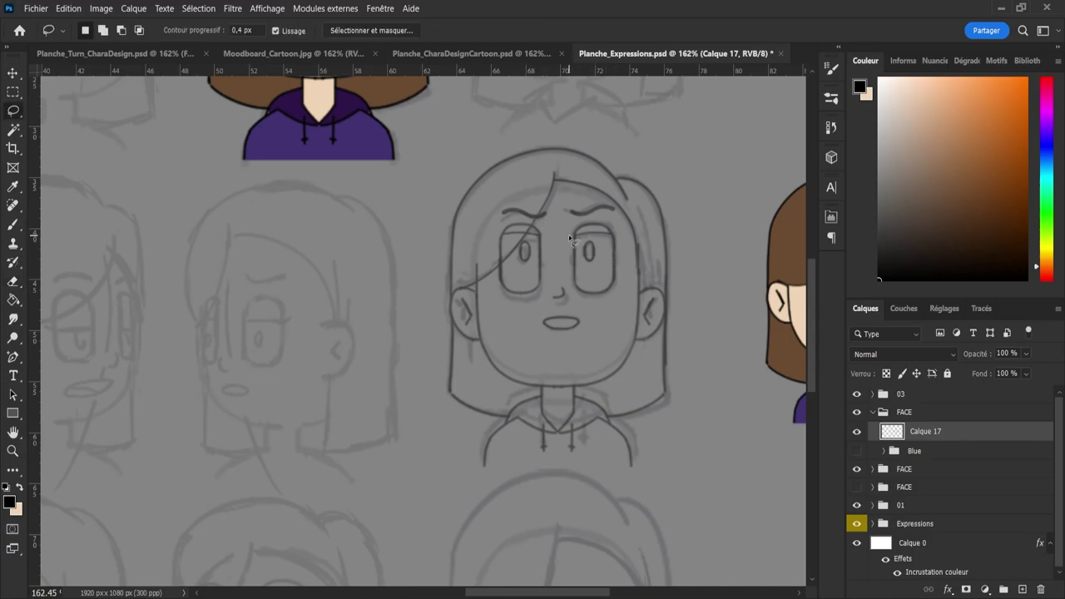
left_click(857, 431)
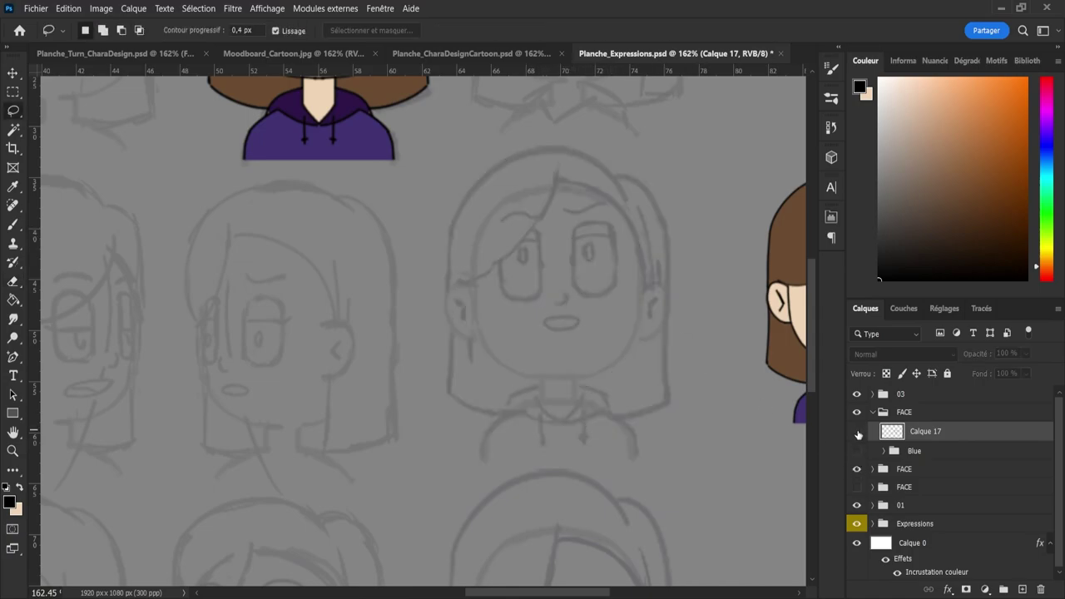
left_click(857, 433)
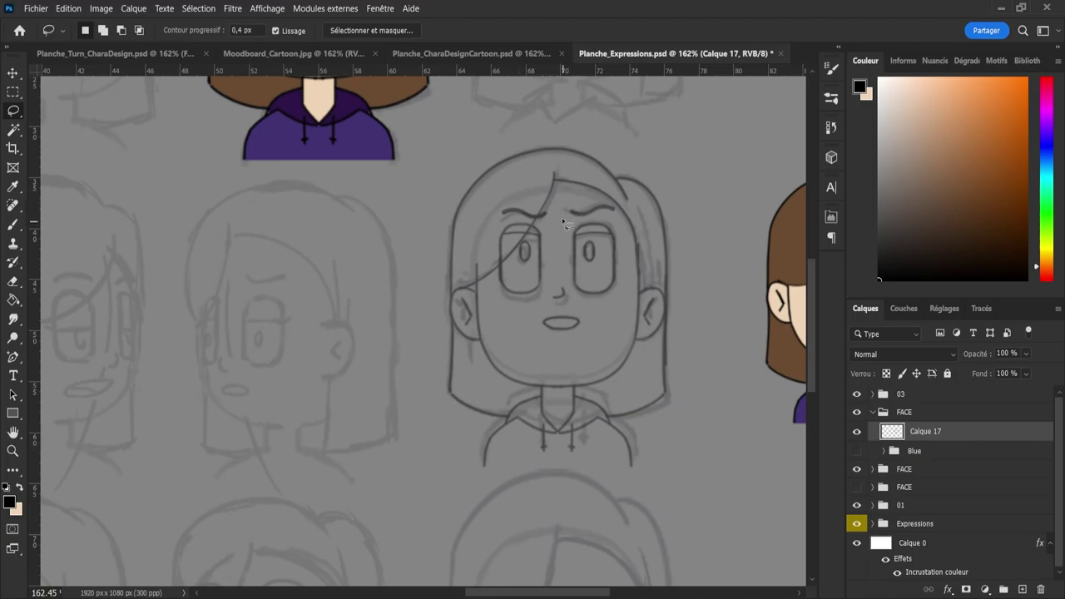
mouse_move(562, 218)
left_mouse_down()
mouse_move(598, 201)
mouse_move(622, 214)
mouse_move(564, 219)
left_mouse_up()
key("ctrl+t")
left_click_drag(633, 198, 634, 200)
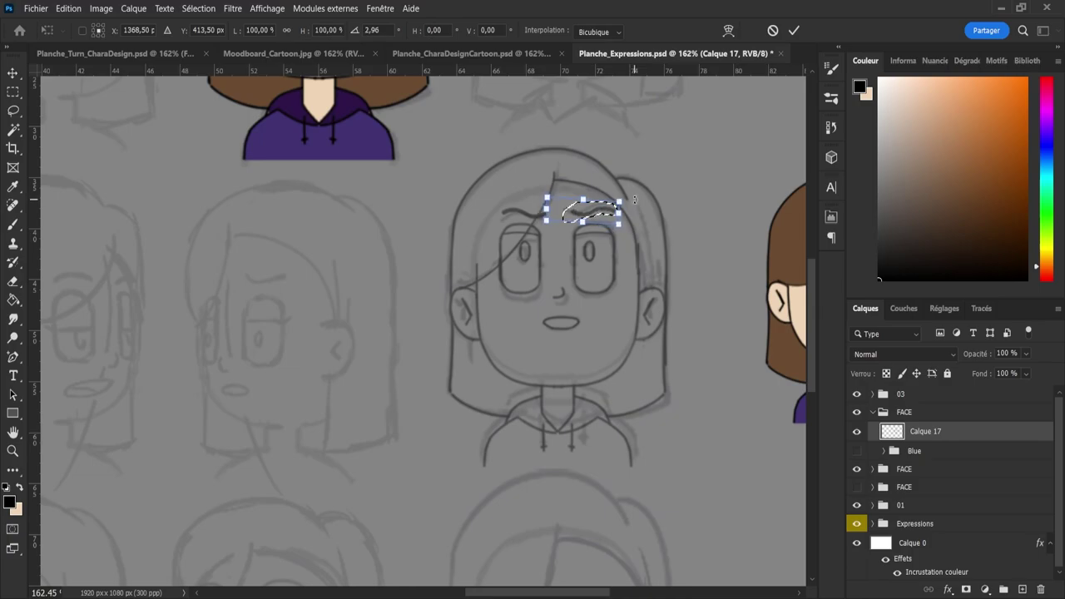
key("Return")
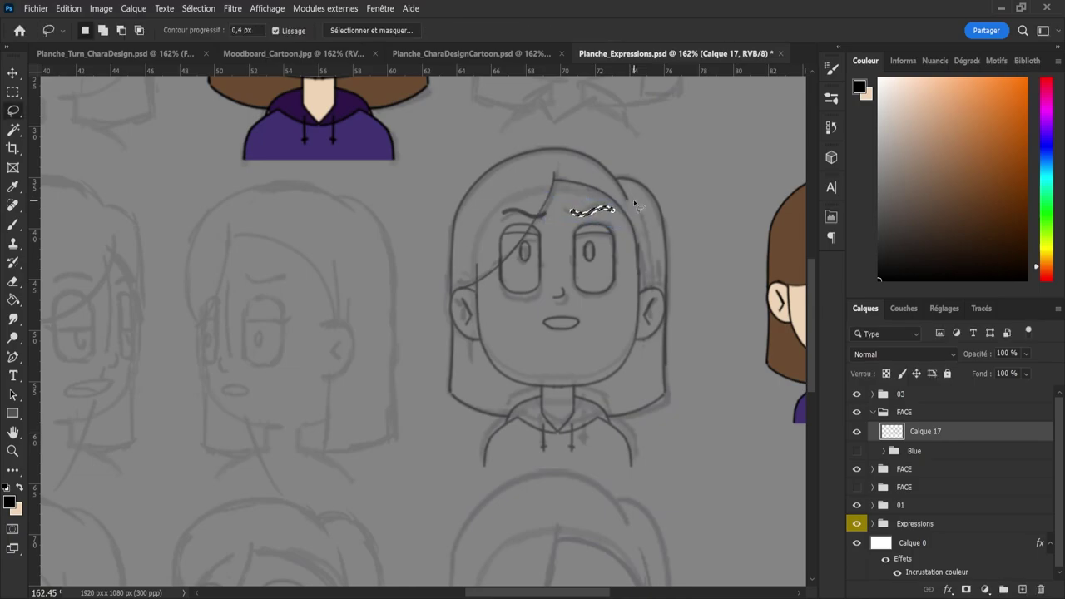
key("ctrl+d")
- Lasso the chin curve, neck and hoodie lines of the second row's fourth bust on Calque 17
key("z")
scroll(625, 290, "down", 3)
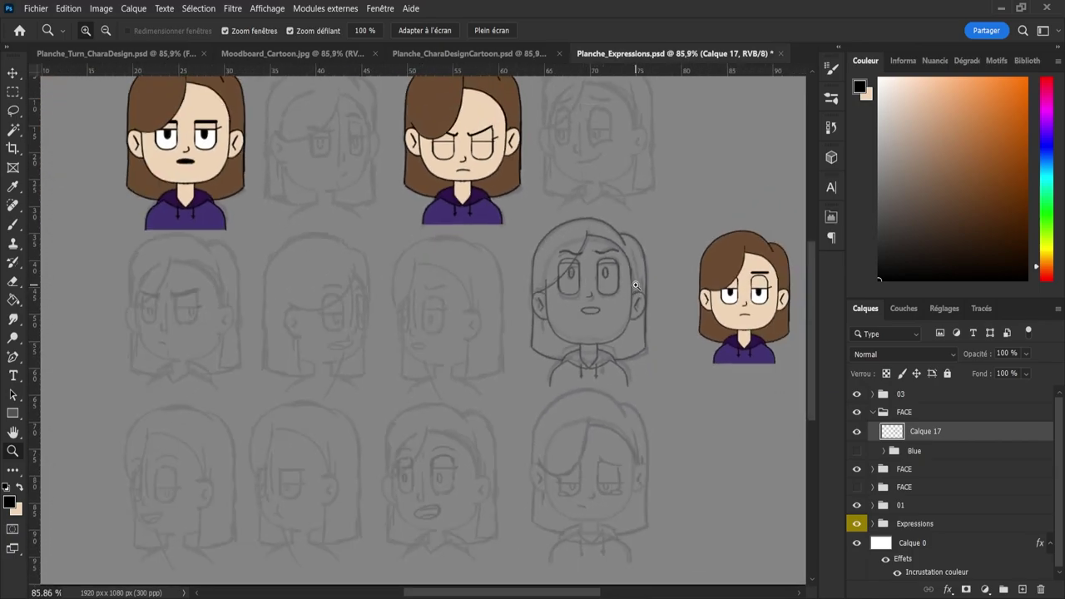
scroll(636, 286, "up", 3)
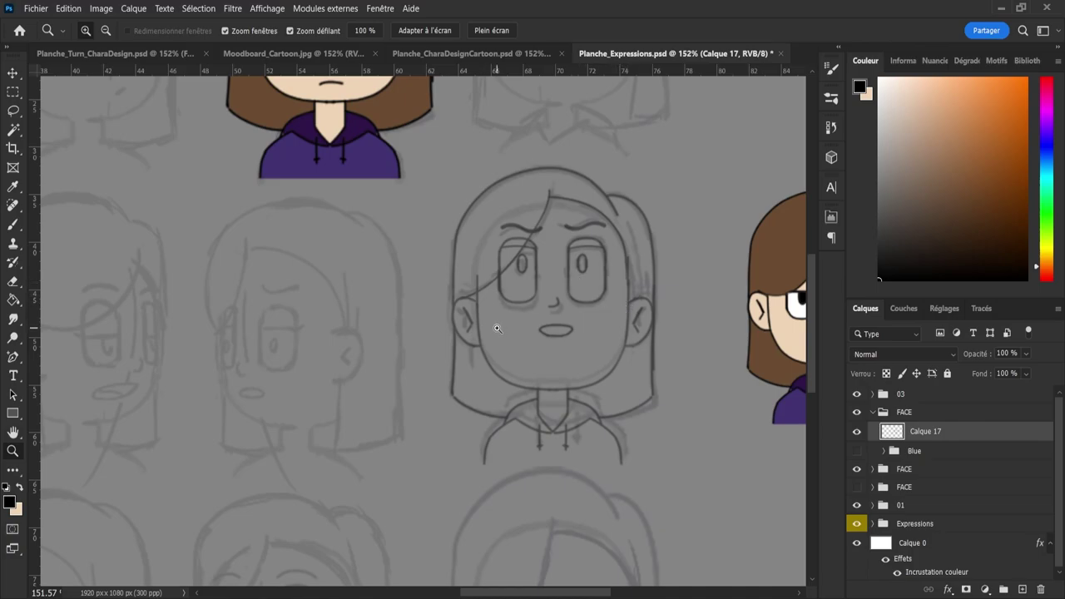
key("l")
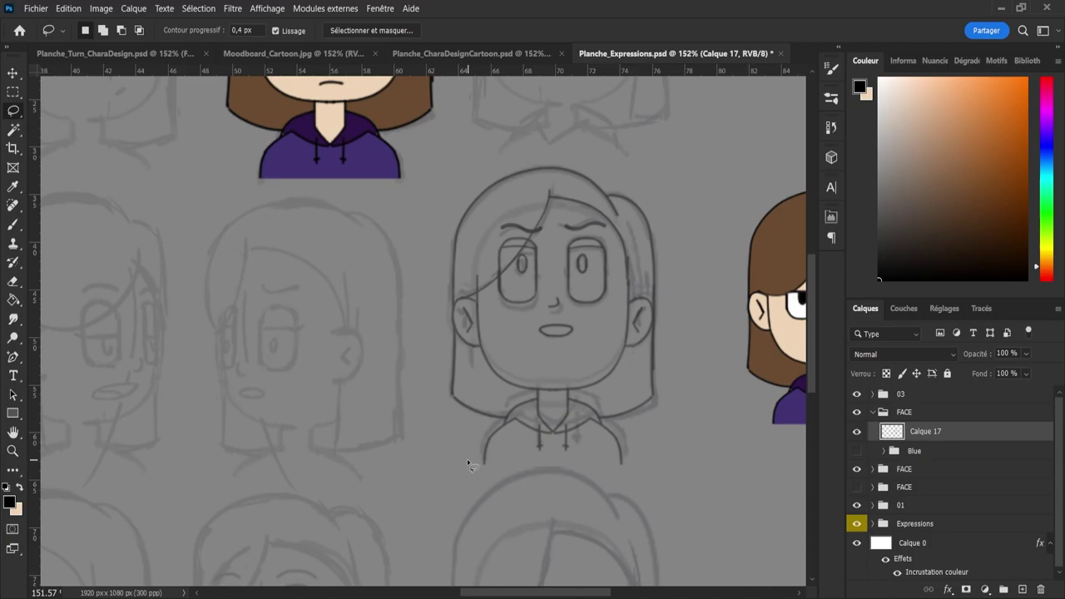
mouse_move(469, 464)
left_mouse_down()
mouse_move(506, 424)
mouse_move(510, 404)
mouse_move(479, 346)
mouse_move(628, 349)
mouse_move(633, 375)
mouse_move(598, 411)
mouse_move(629, 464)
mouse_move(470, 464)
left_mouse_up()
key("z")
left_click(614, 439)
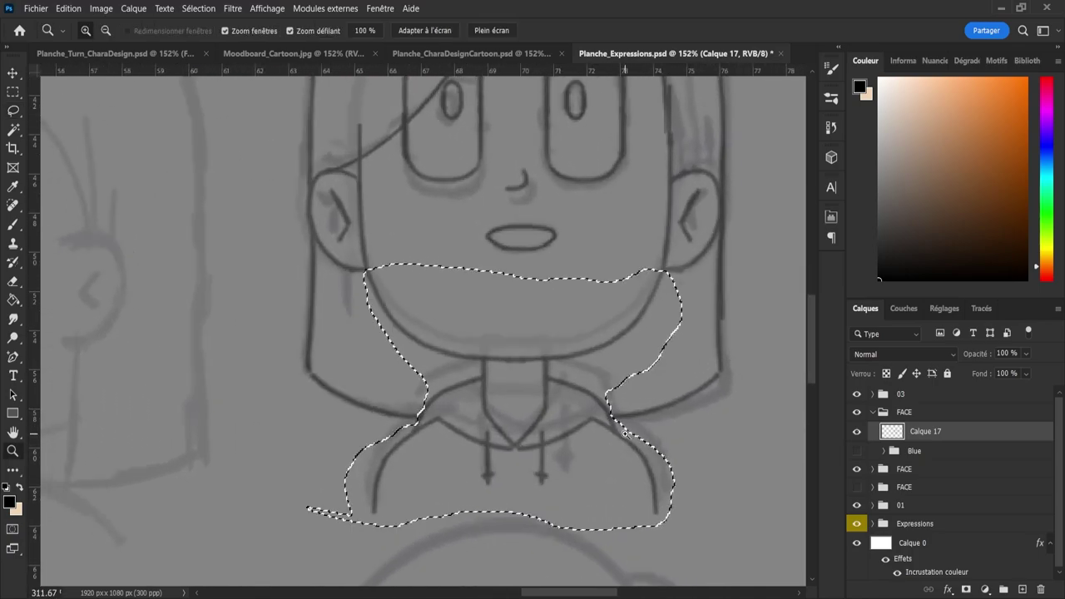
key("l")
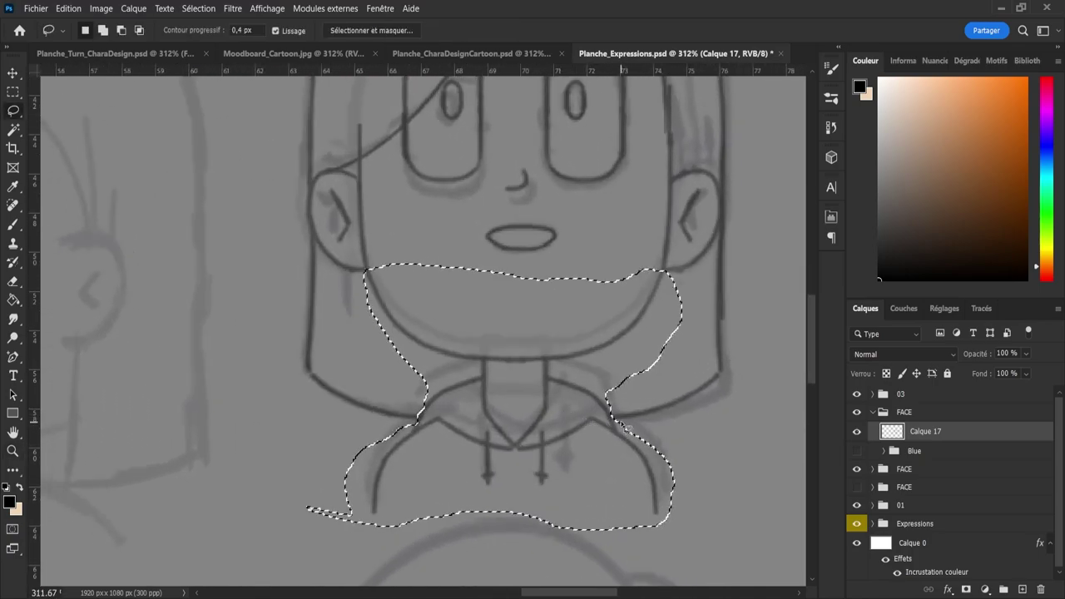
key("x")
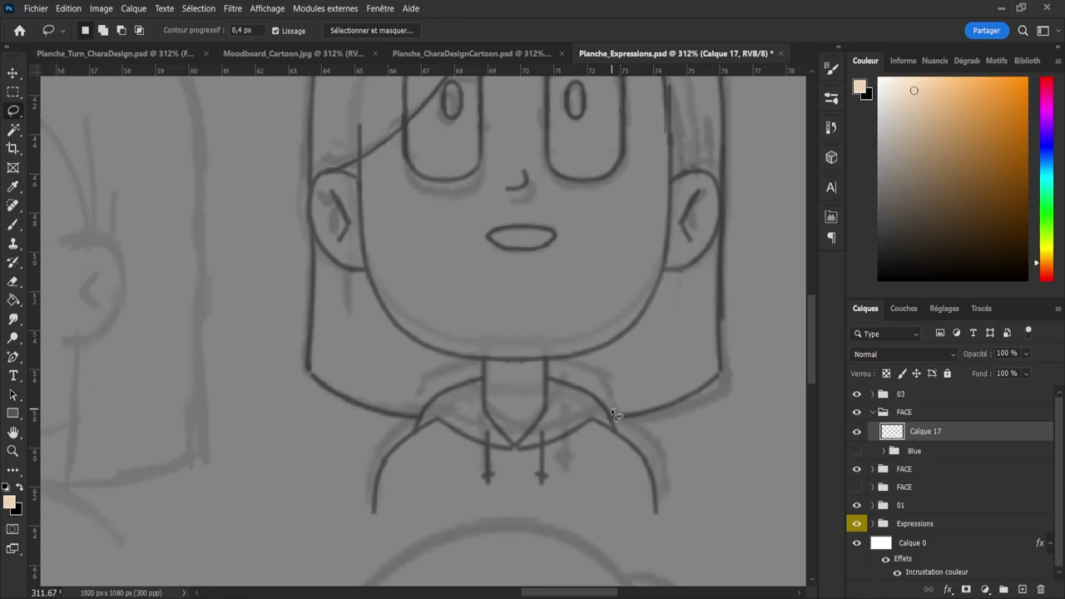
key("x")
key("alt")
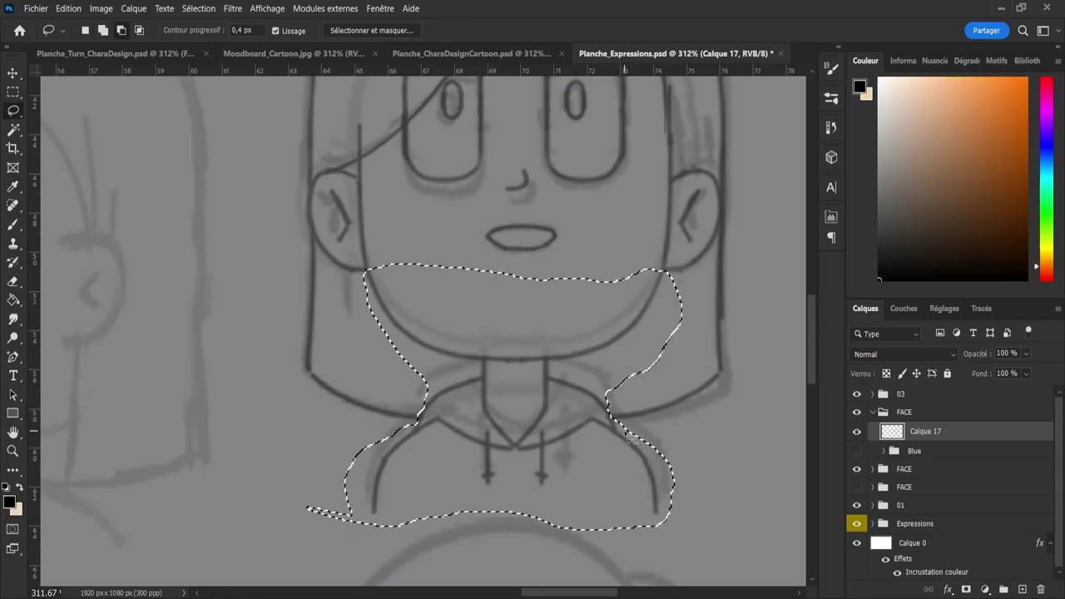
key("alt")
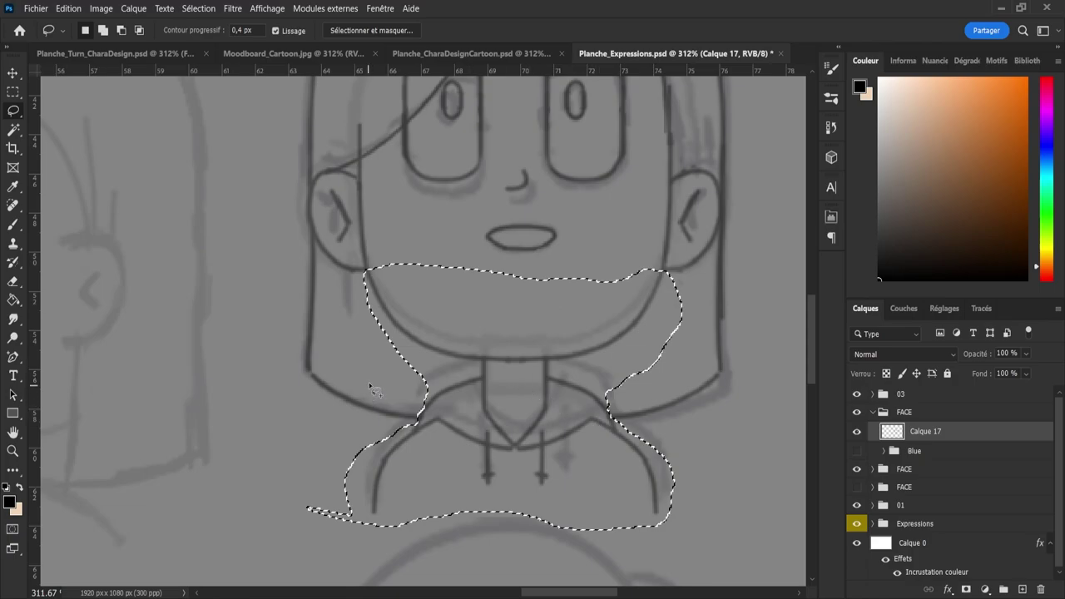
key("shift")
- Try raising the selected chin, neck and hoodie lines to match the sketch, and undo the move
key("ctrl+t")
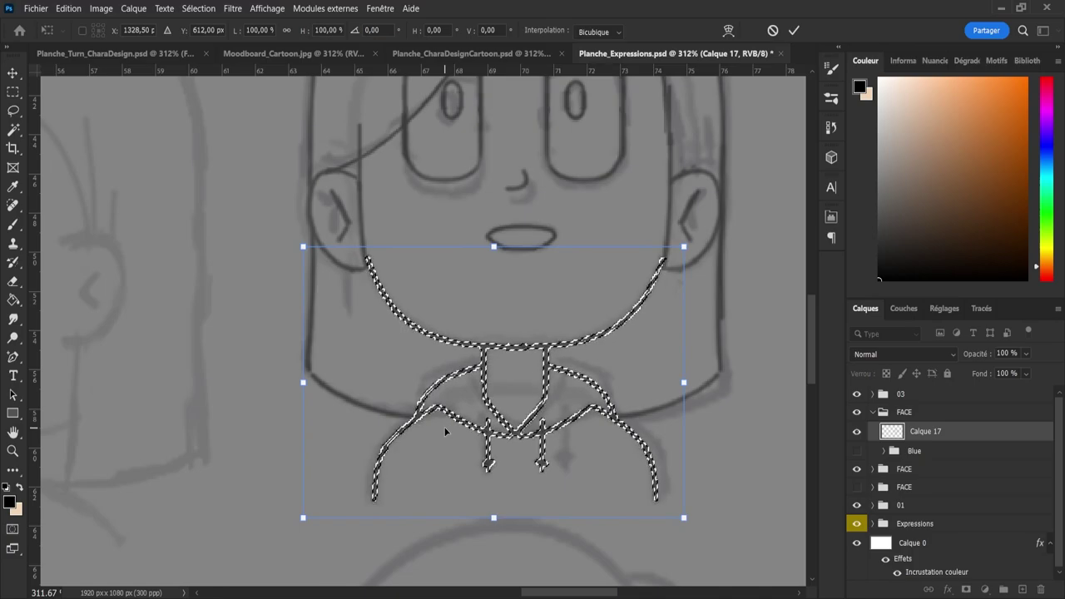
key("Up")
key("Up")
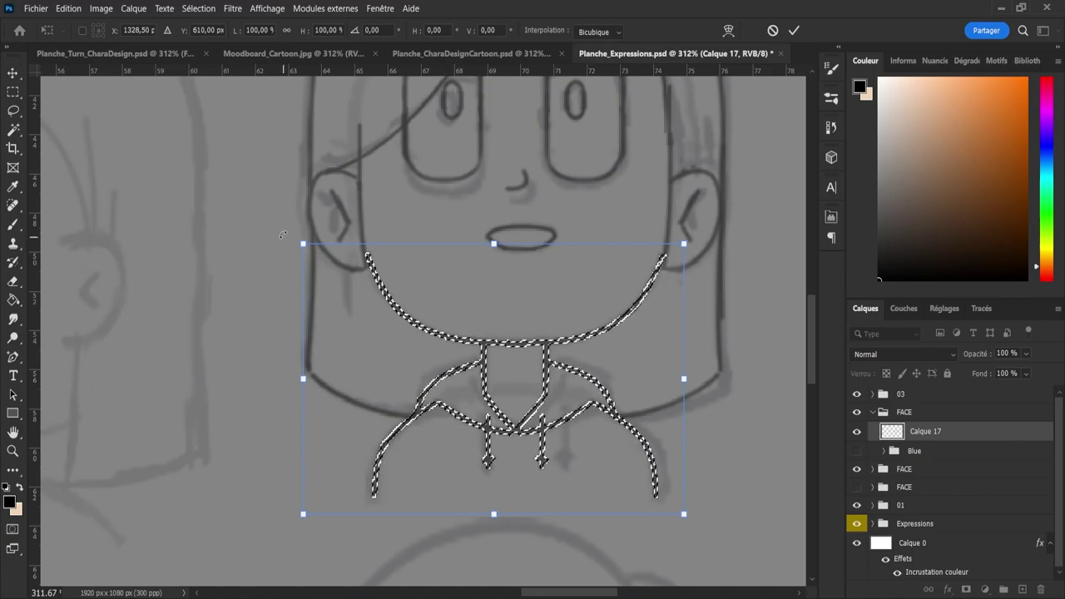
key("Return")
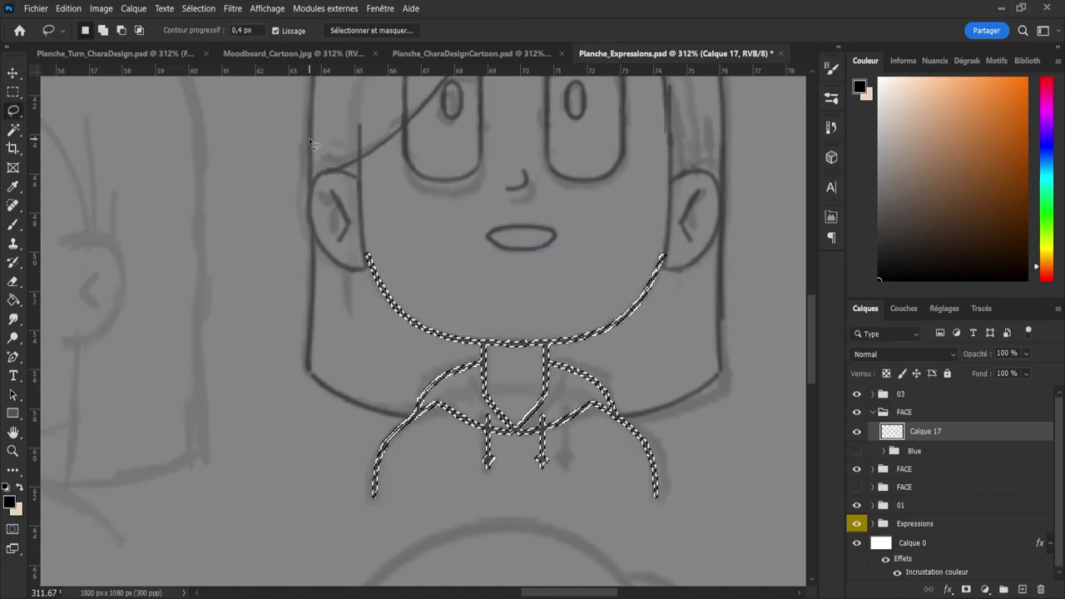
key("ctrl+d")
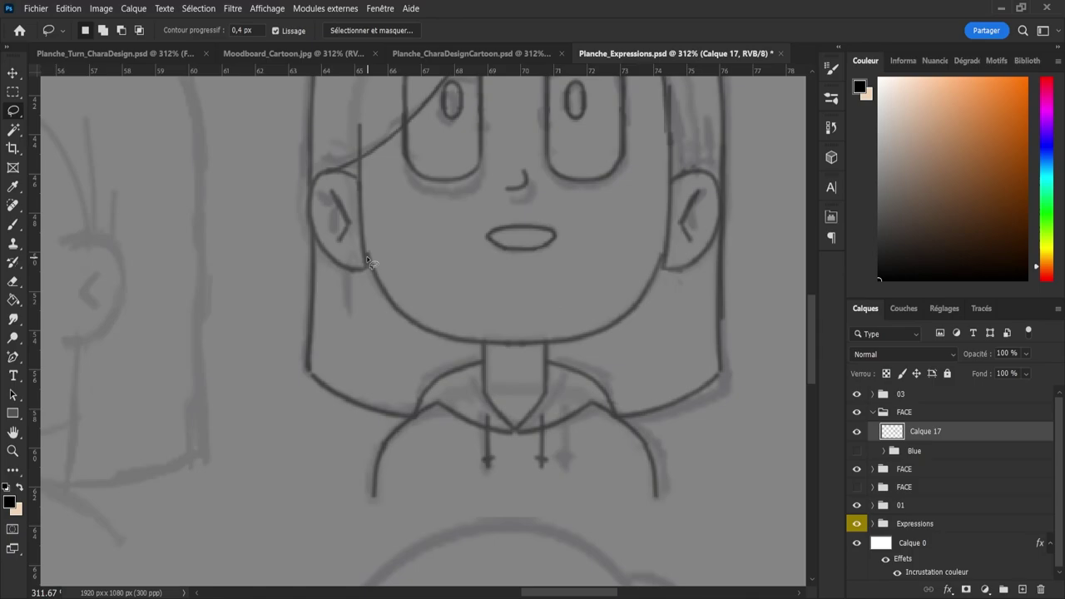
key("ctrl+z")
key("ctrl+z")
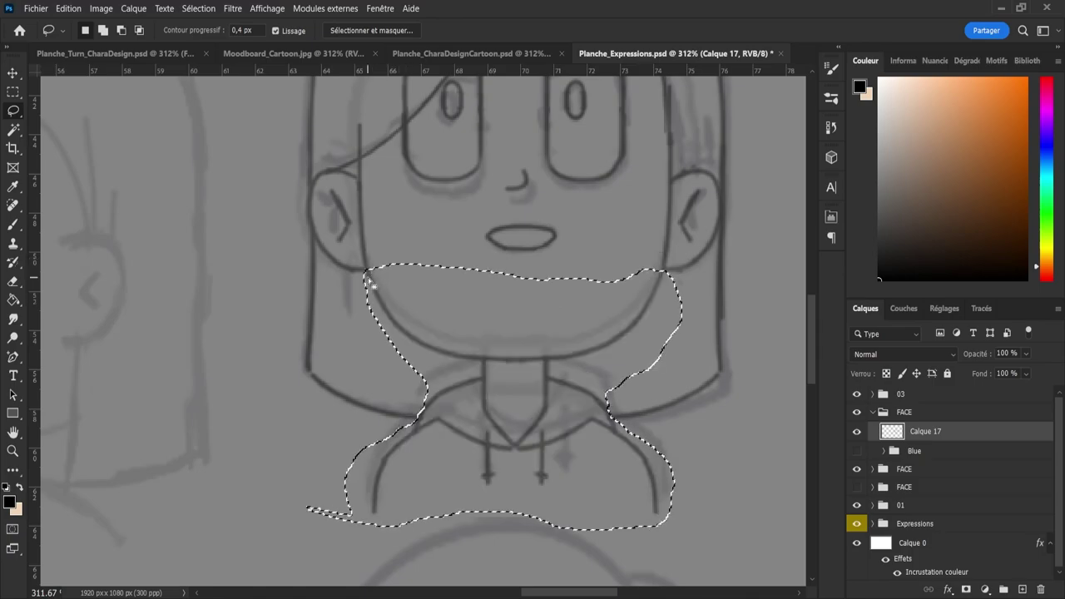
- Extend the selection up both jaw ends and raise the chin, neck and hoodie lines to Y 601.5 px
key("shift")
mouse_move(373, 283)
left_mouse_down()
mouse_move(359, 241)
mouse_move(372, 241)
mouse_move(387, 287)
left_mouse_up()
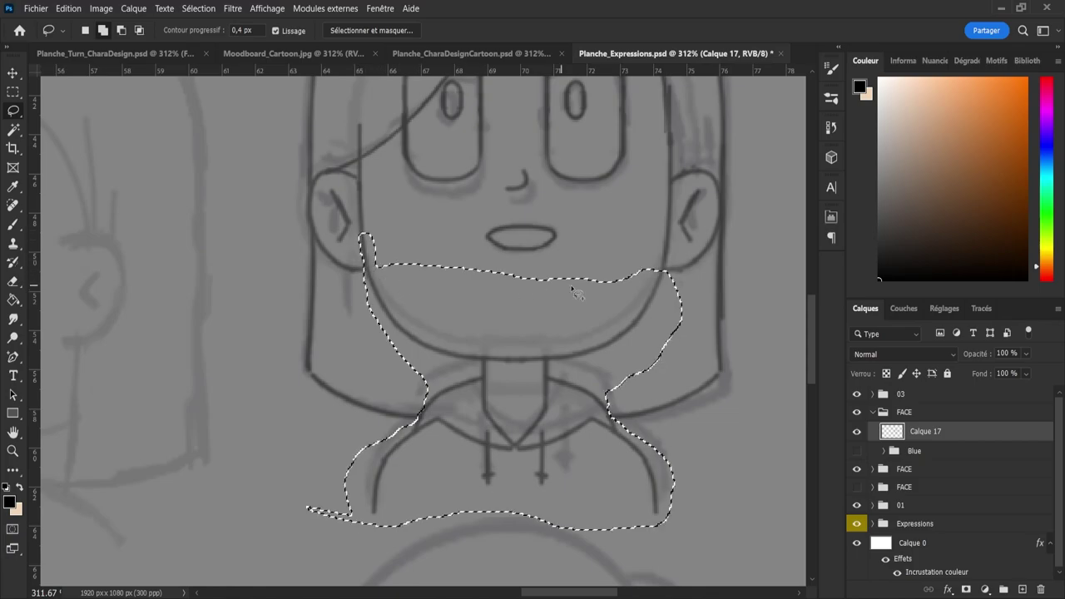
mouse_move(666, 266)
left_mouse_down()
mouse_move(669, 251)
mouse_move(676, 287)
left_mouse_up()
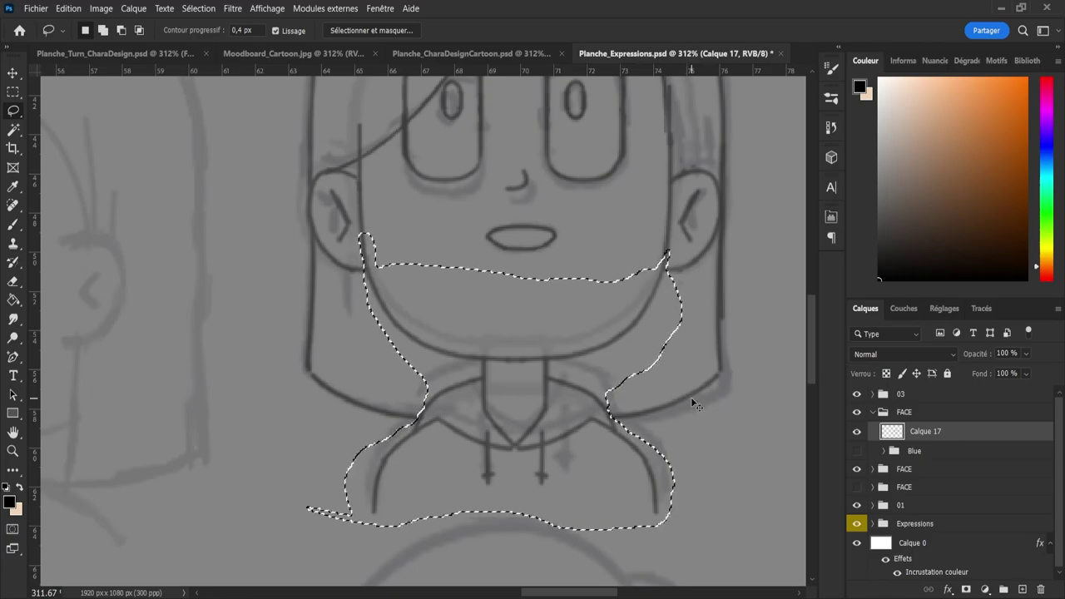
key("ctrl+t")
key("shift+Up")
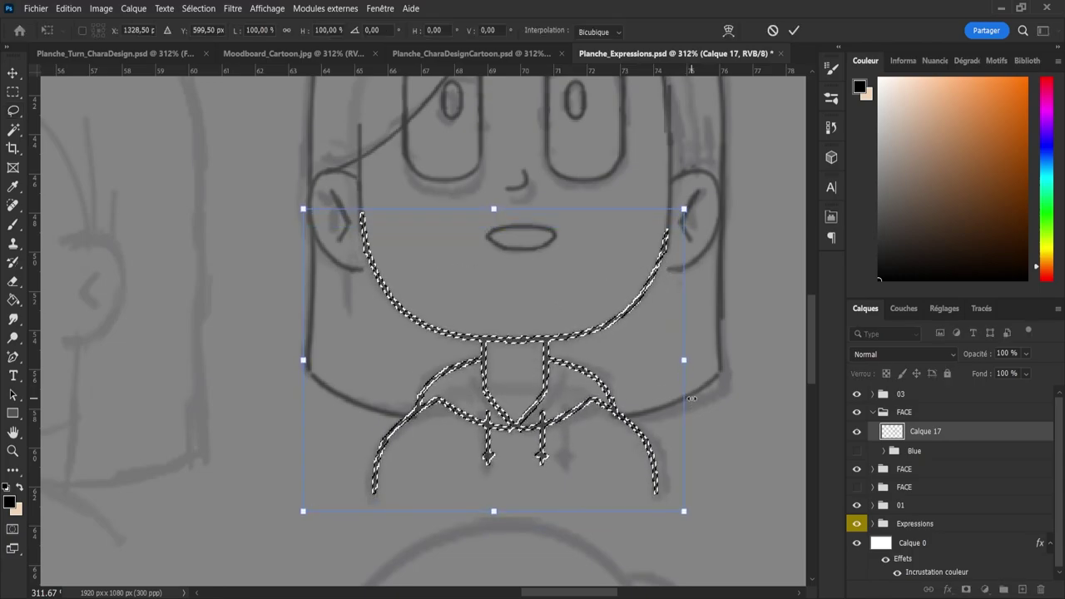
key("Down")
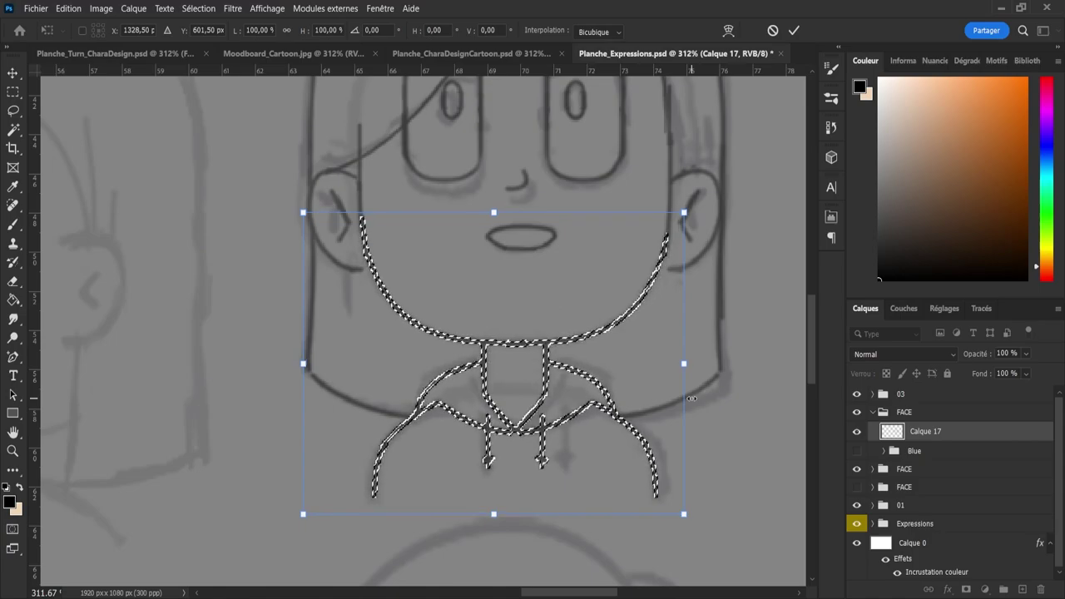
key("Return")
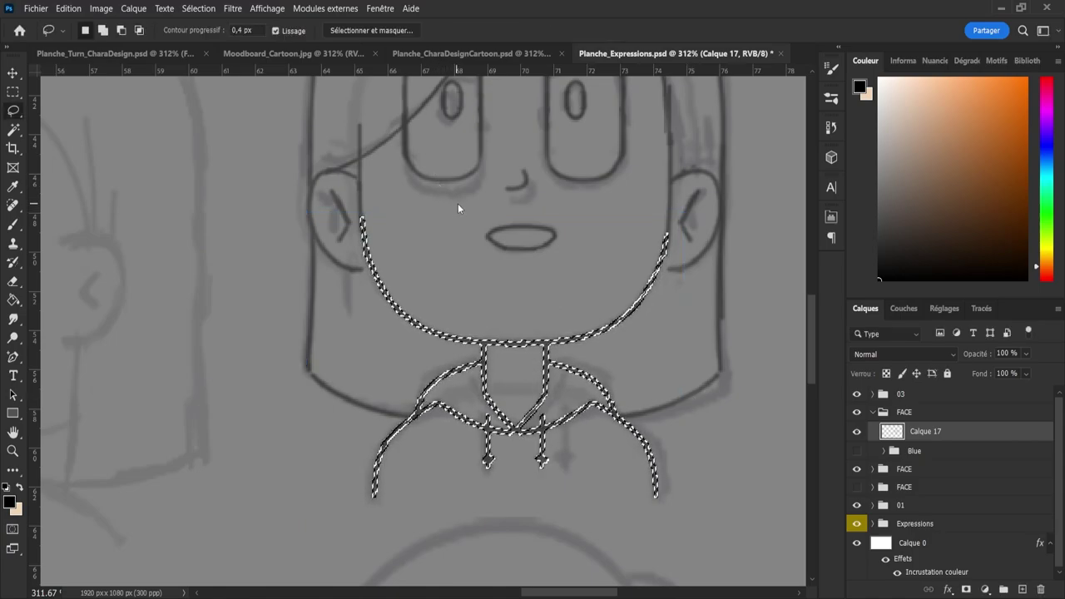
key("ctrl+d")
key("b")
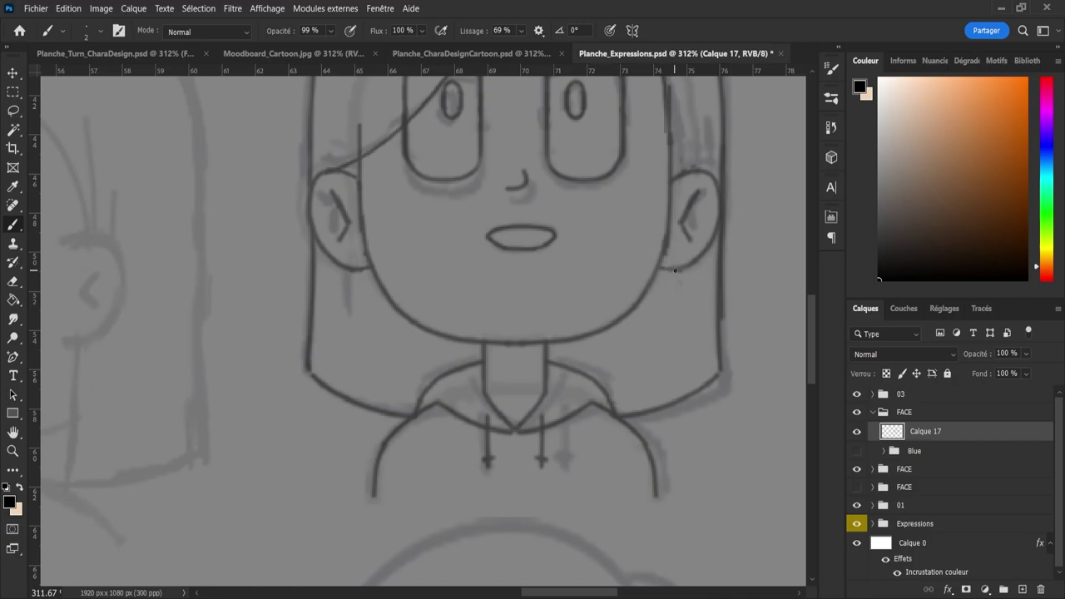
- Compare the adjusted bust with the rest of the expression sheet and save the document
key("z")
mouse_move(672, 283)
left_mouse_down()
mouse_move(621, 281)
mouse_move(607, 275)
mouse_move(638, 268)
mouse_move(608, 263)
left_mouse_up()
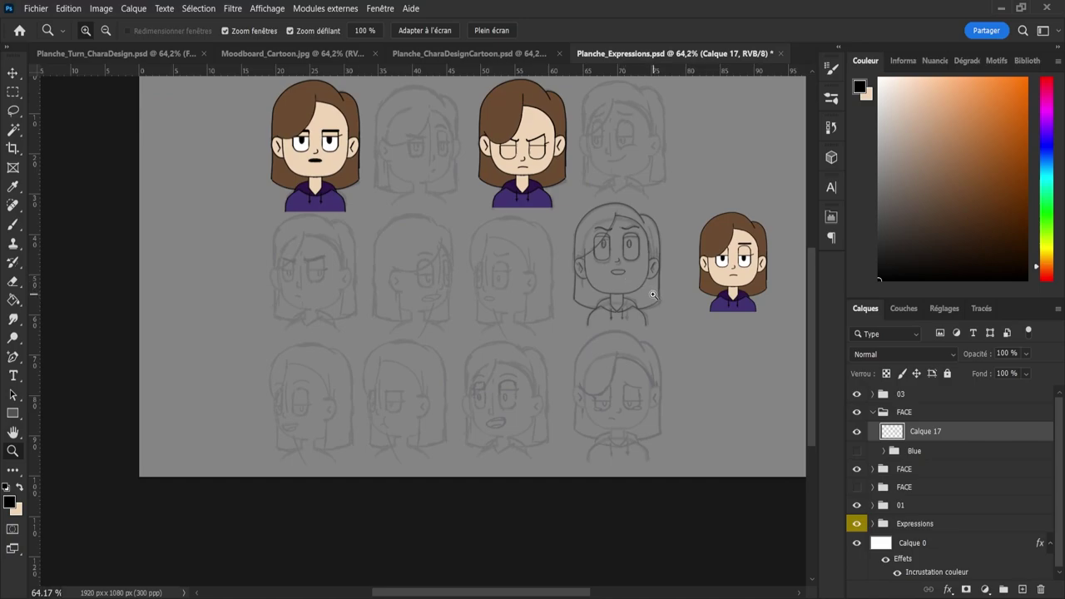
left_click_drag(648, 292, 667, 267)
key("ctrl+s")
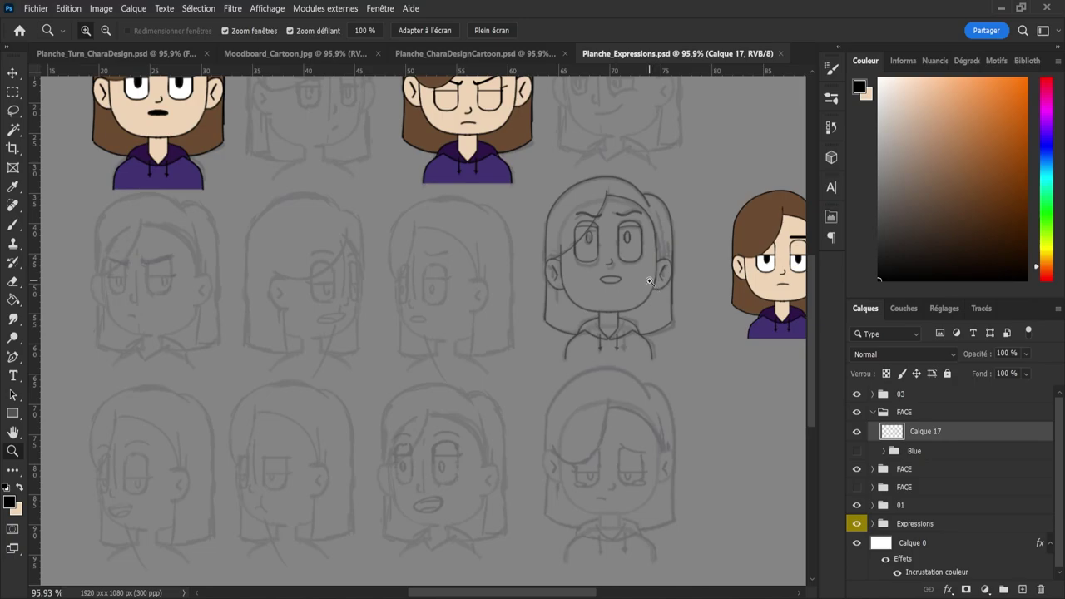
- Show and expand the Blue colour group, and set the opacity of its parent FACE group to 100%
left_click(857, 451)
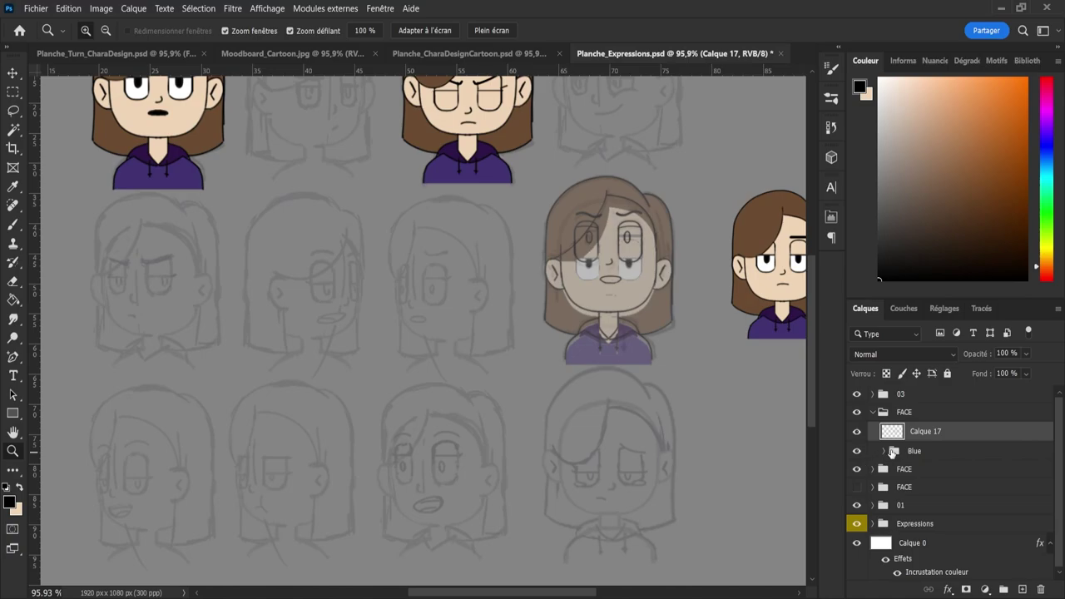
left_click(884, 451)
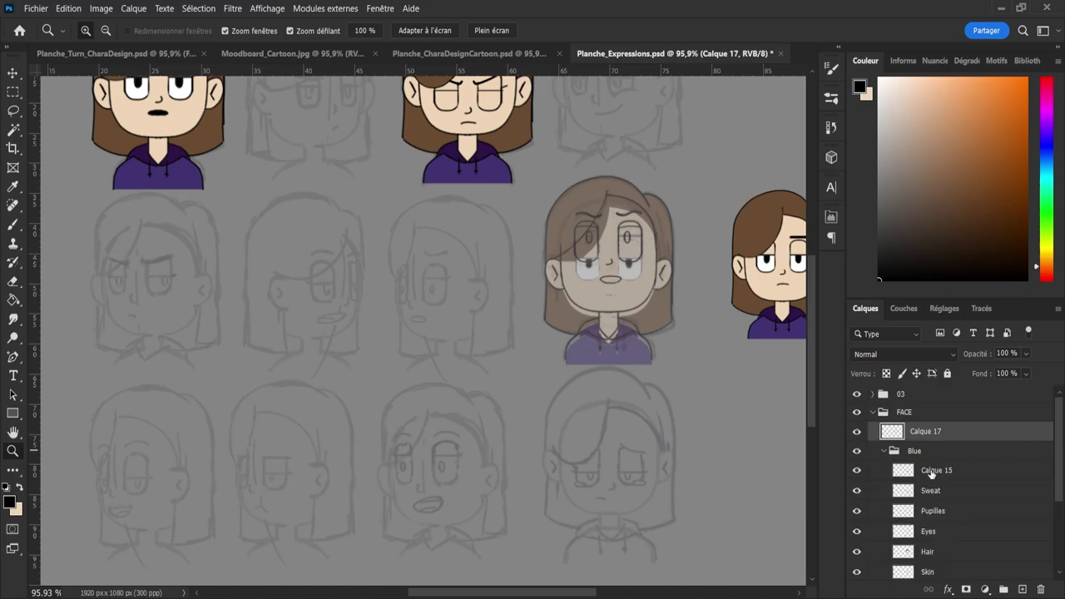
left_click(958, 412)
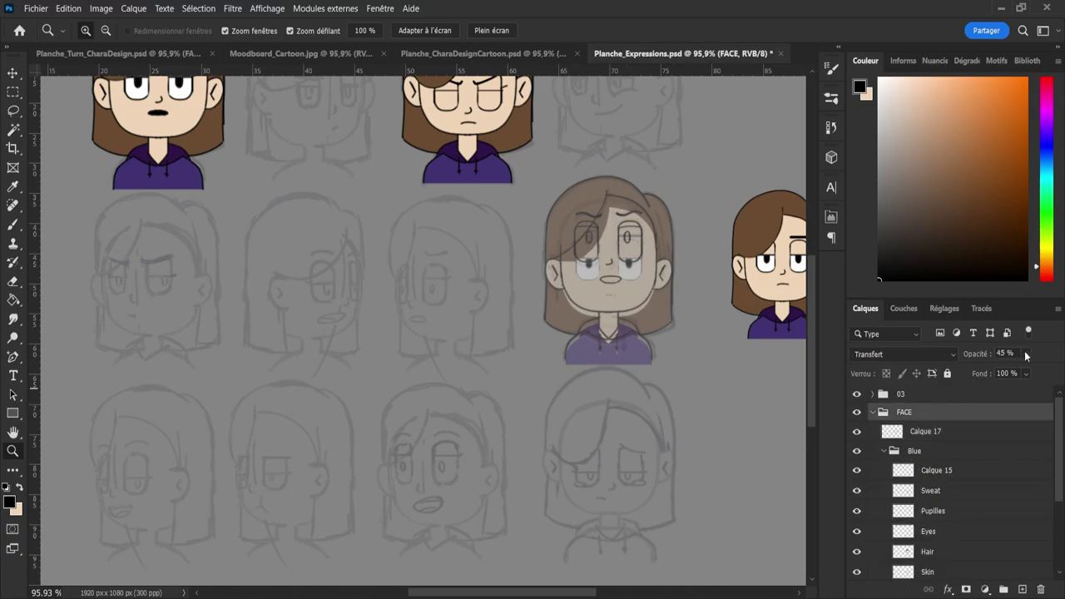
key("0")
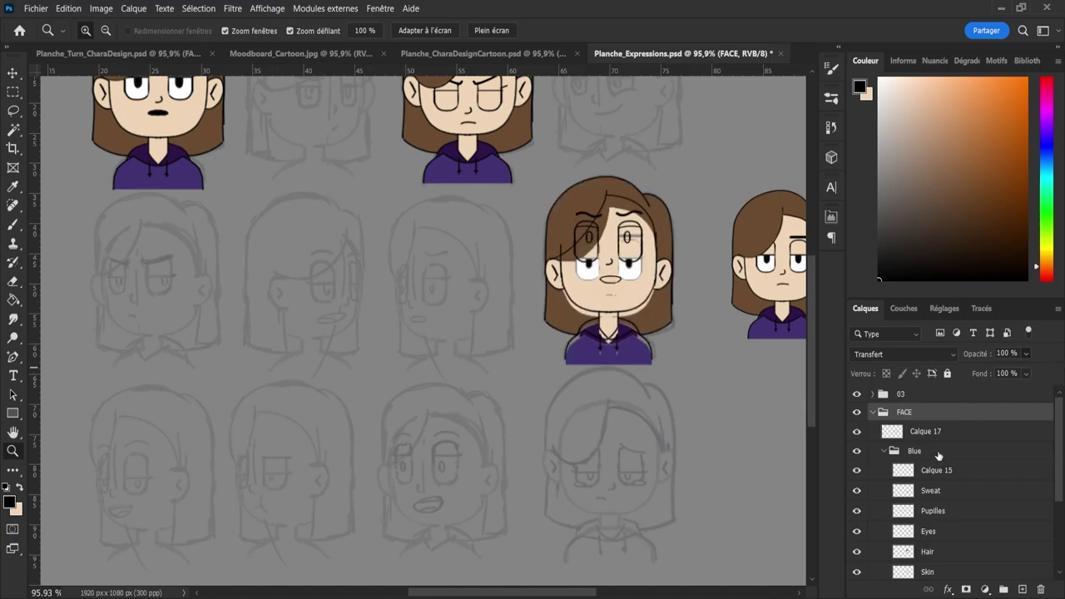
- Nudge the Calque 15 and Sweat layers of the Blue group up together to align the hoodie colours with the line art
left_click(931, 451)
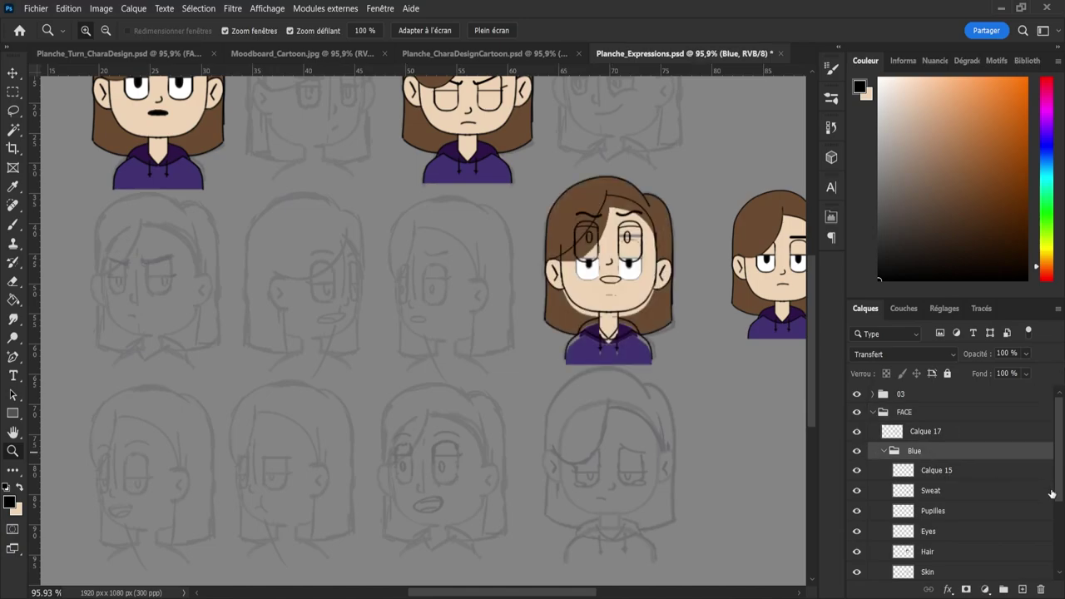
scroll(1055, 499, "down", 2)
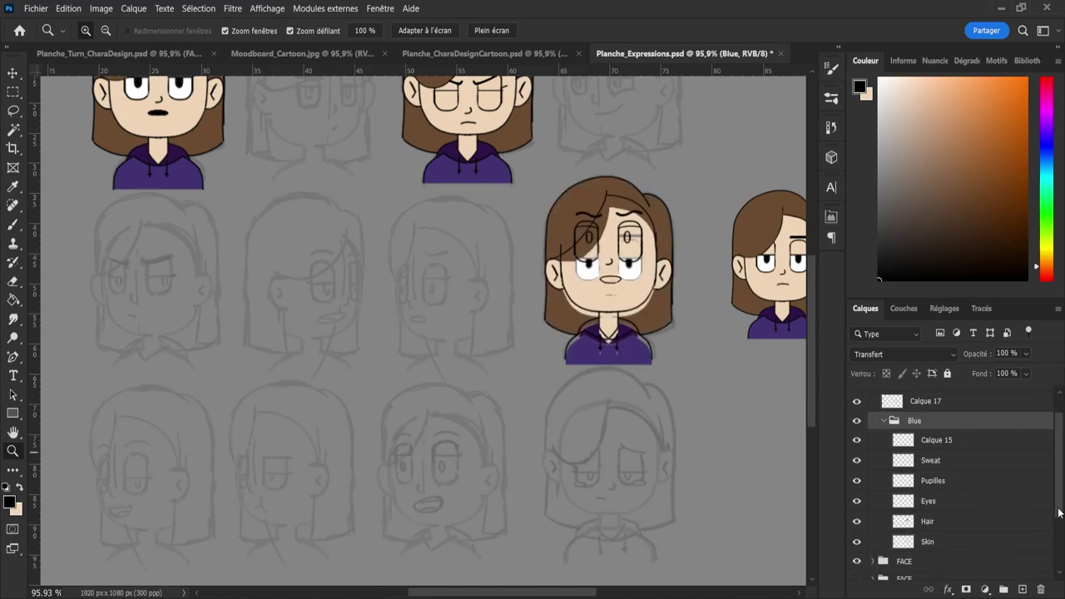
left_click(948, 468)
left_click(933, 443, "shift")
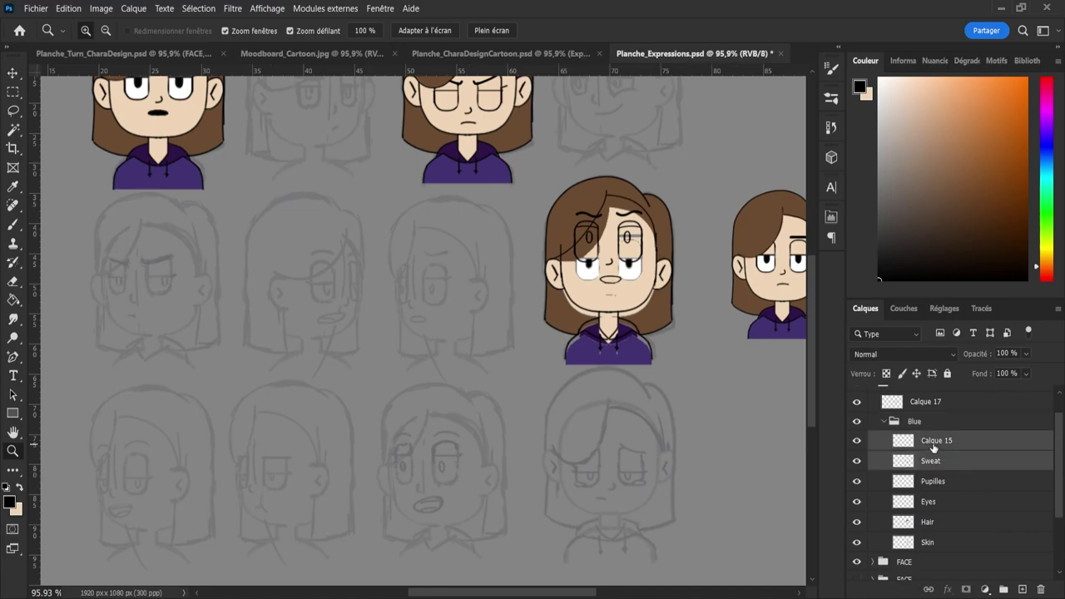
key("ctrl+t")
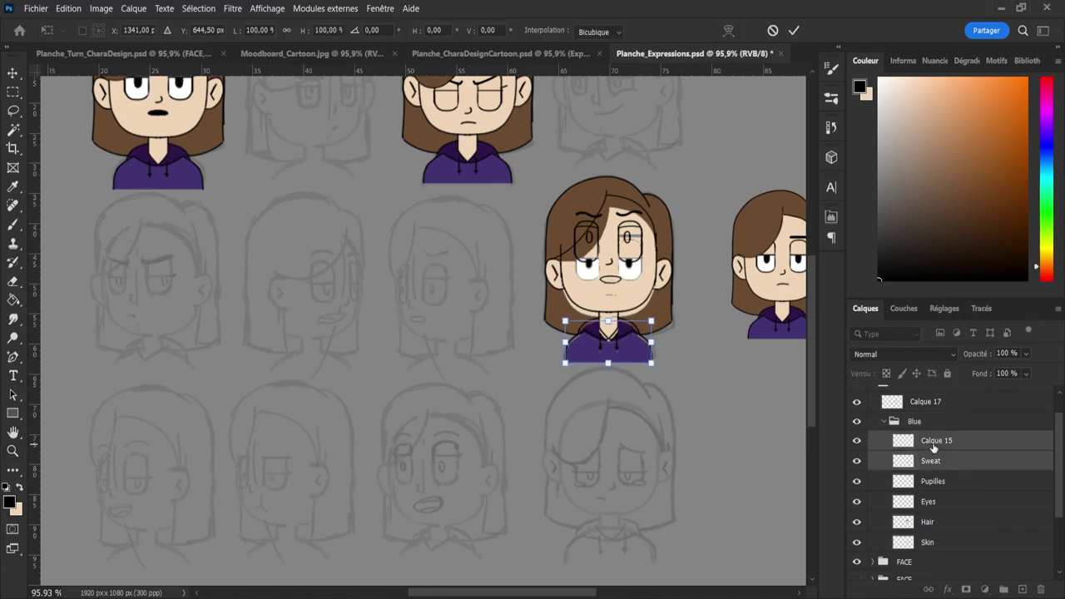
key("Up")
key("Up")
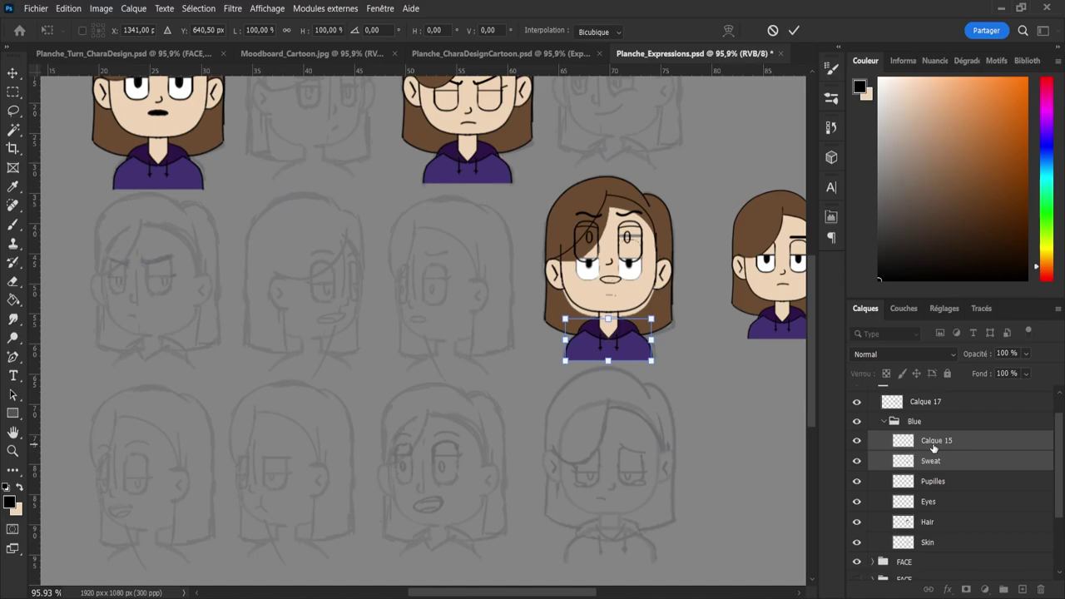
key("Up")
key("Return")
key("v")
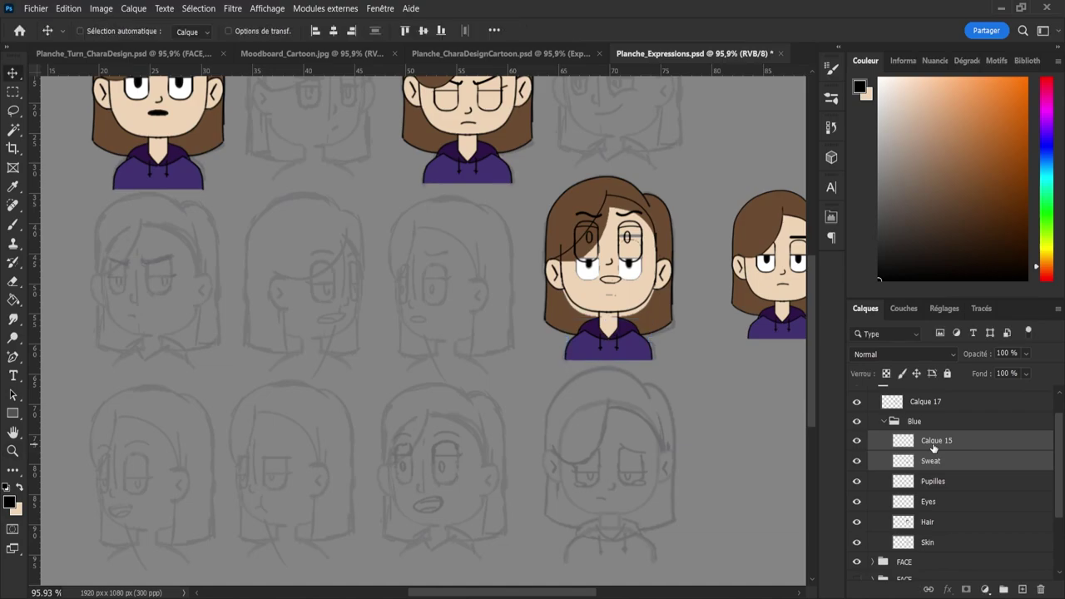
key("Down")
- Try nudging the Skin colour layer upward to fit the raised chin line, and undo the move
left_click(941, 542)
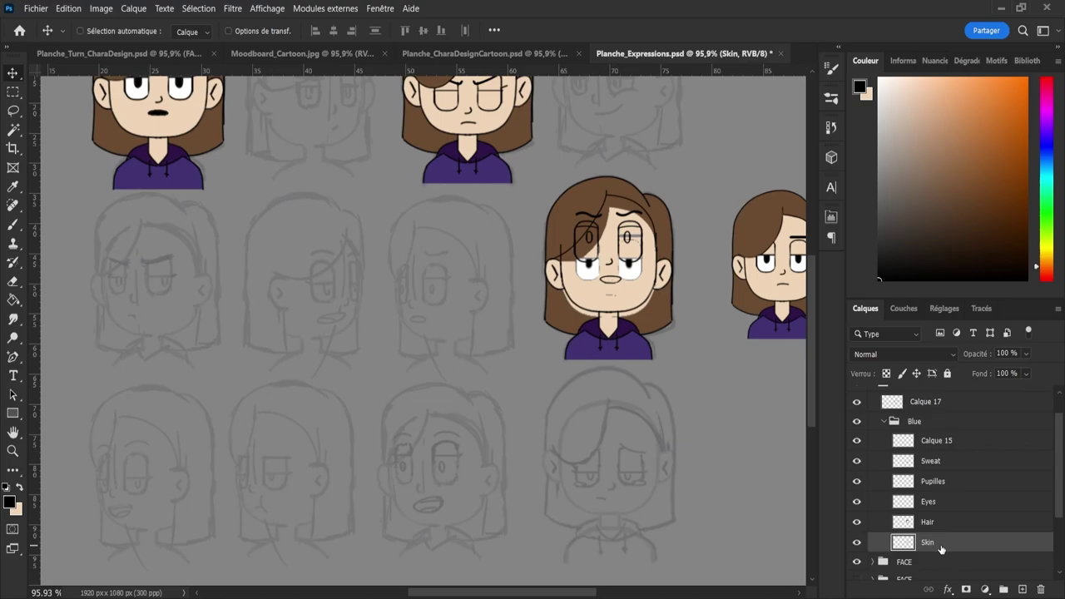
key("Up")
key("Up")
key("Up")
key("Up")
key("Up")
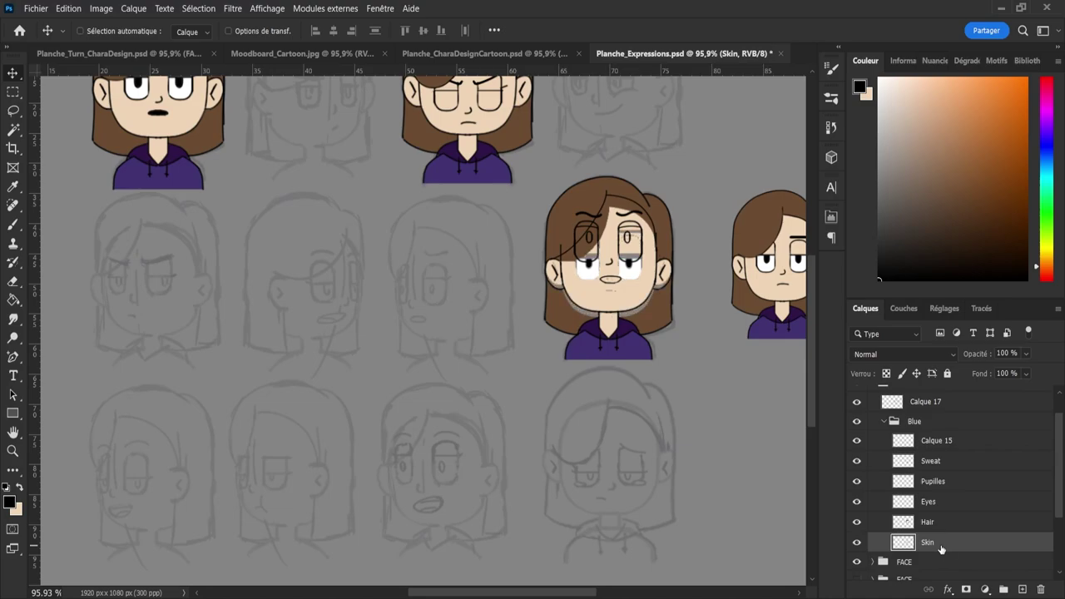
key("ctrl+z")
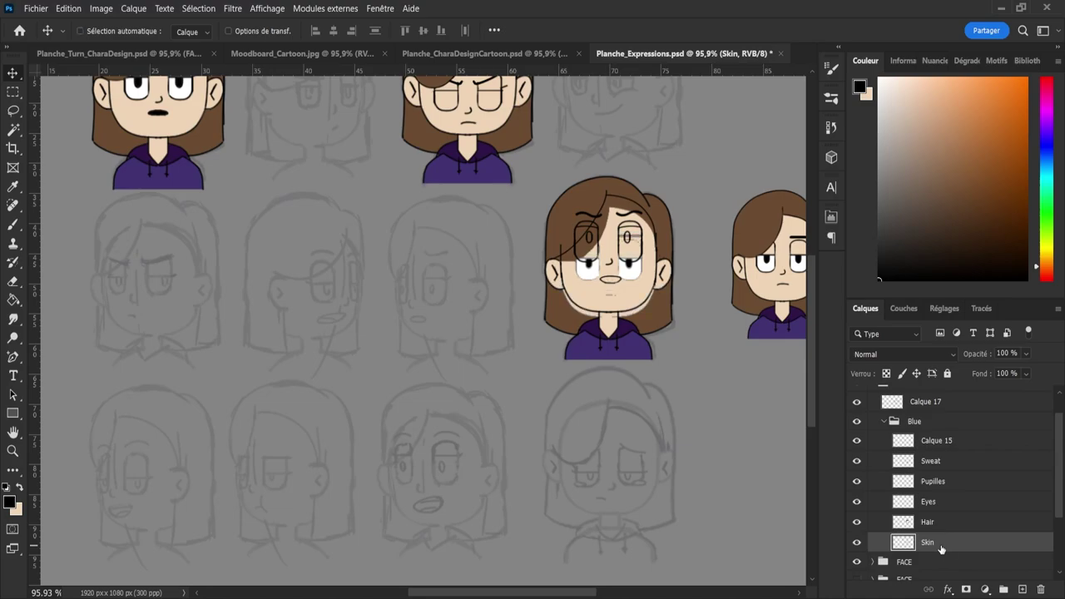
- Delete the Eyes and Pupilles colour layers from the Blue group of the second row's fourth bust
left_click(937, 530)
key("z")
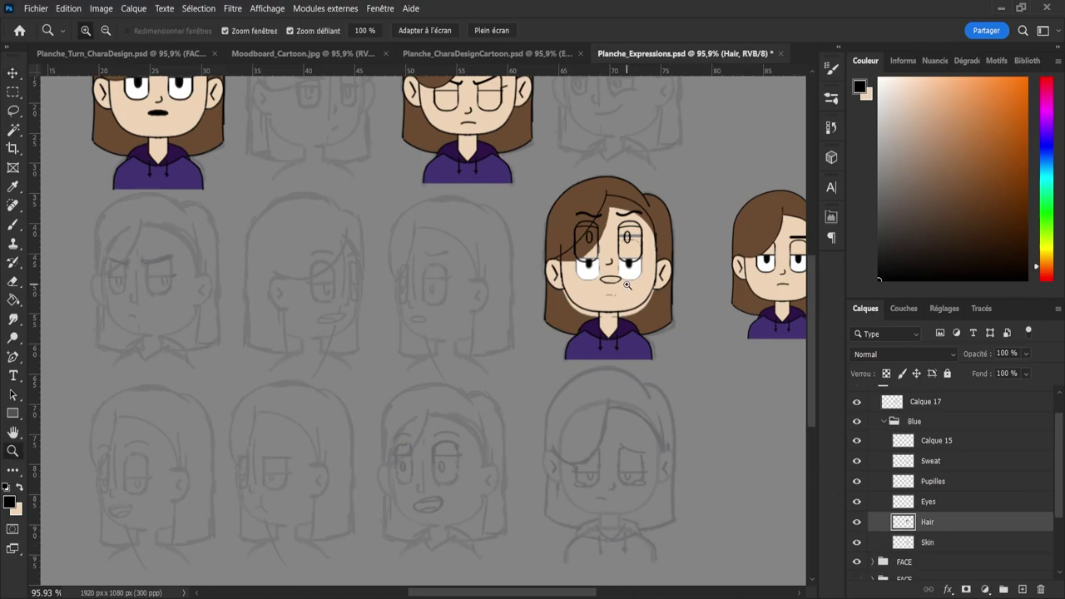
left_click_drag(637, 283, 691, 285)
left_click_drag(730, 402, 671, 399)
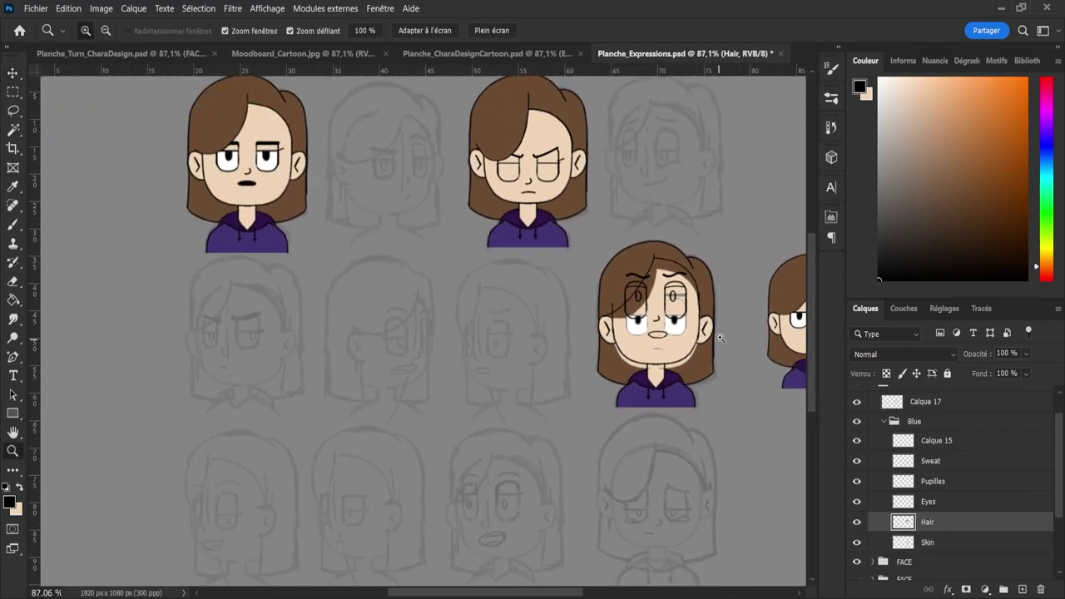
mouse_move(734, 302)
left_mouse_down()
mouse_move(761, 297)
mouse_move(793, 389)
left_mouse_up()
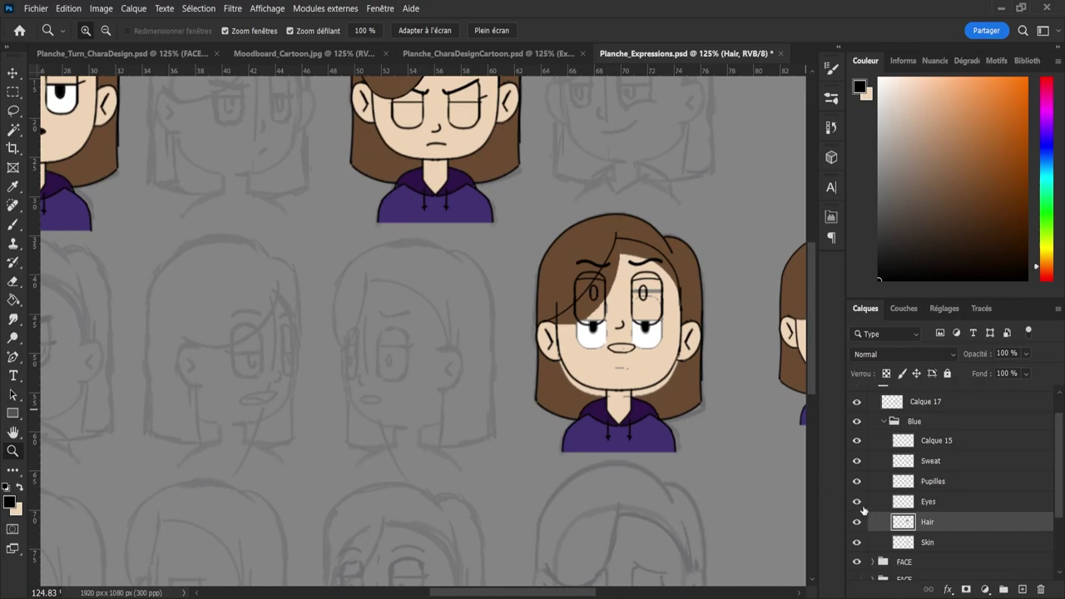
left_click(926, 502)
key("Delete")
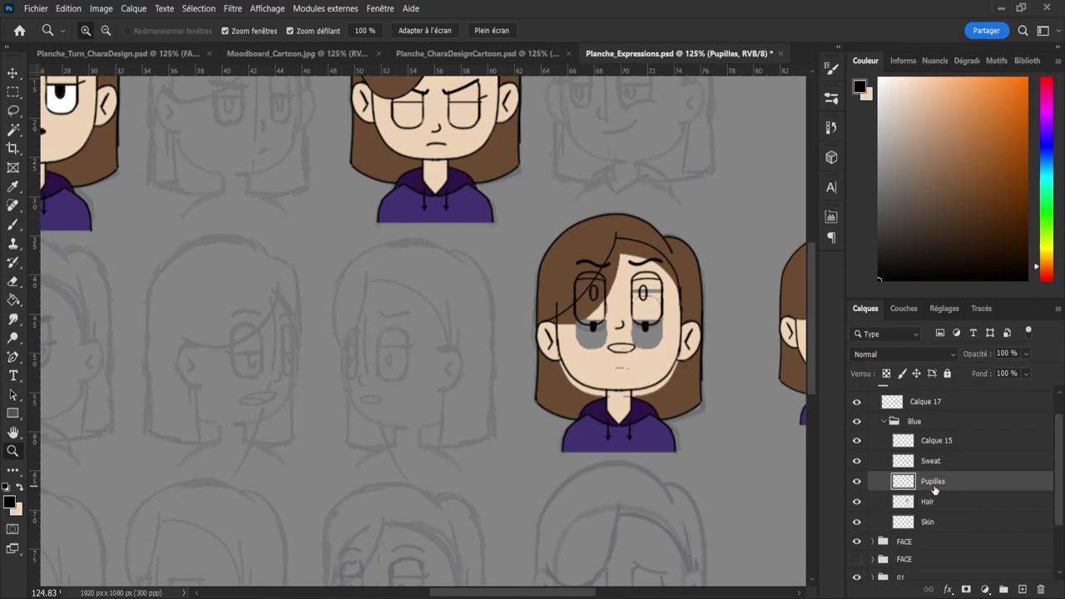
key("Delete")
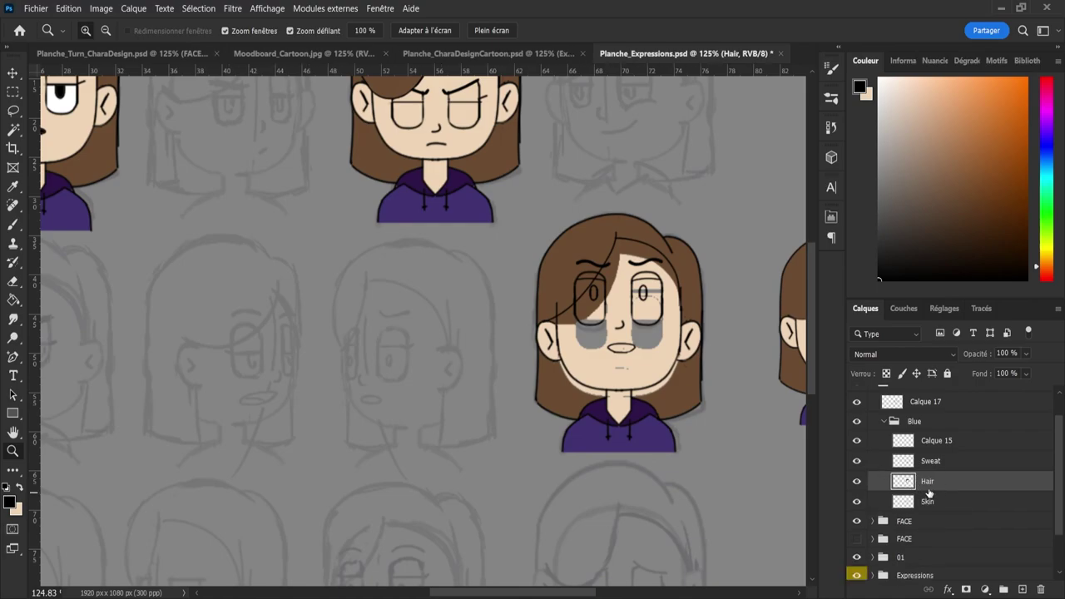
- Target the Skin layer, sample the skin tone from the bust's neck and enlarge the brush
left_click(926, 502)
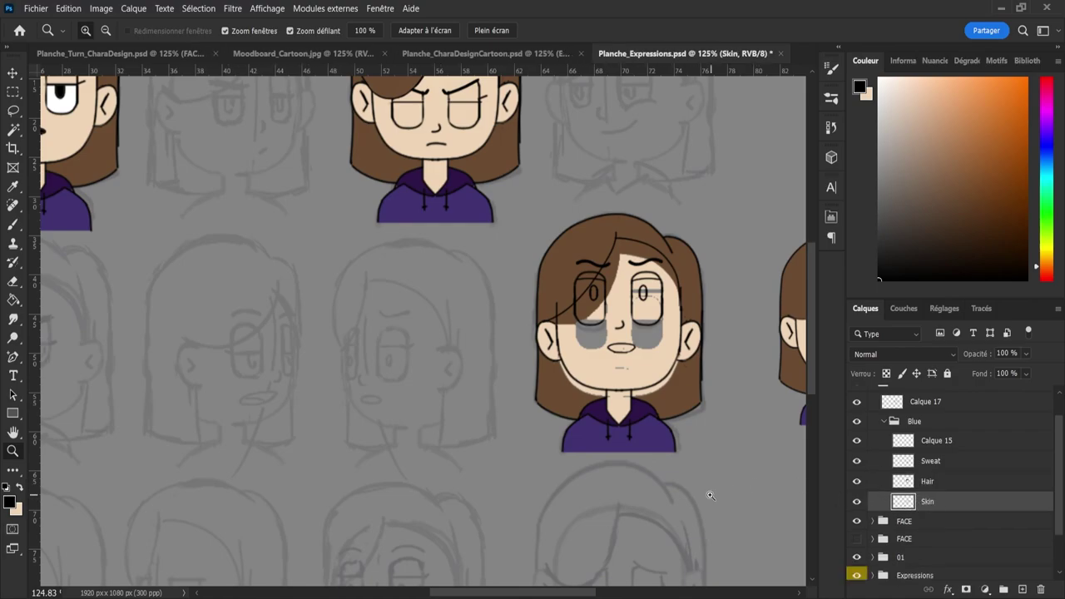
key("i")
left_click(625, 407)
key("b")
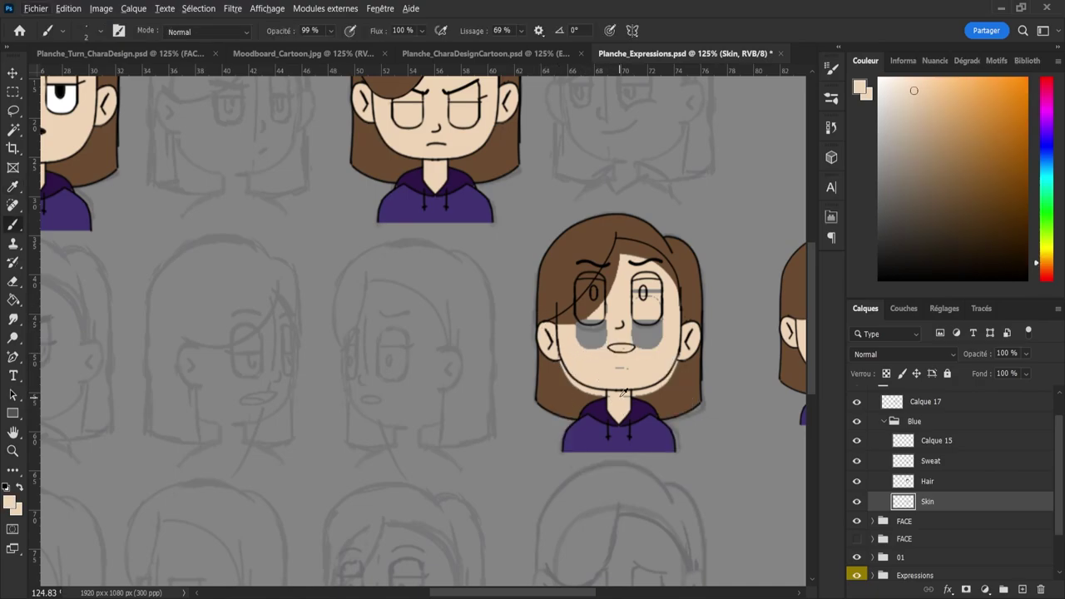
key("bracketright")
key("bracketright")
key("bracketright")
key("bracketright")
key("bracketright")
key("bracketright")
- Erase the skin colour spilling outside the raised jaw and chin line on the Skin layer with a size 7 eraser
key("e")
key("bracketright")
key("bracketright")
key("bracketright")
key("bracketright")
key("bracketright")
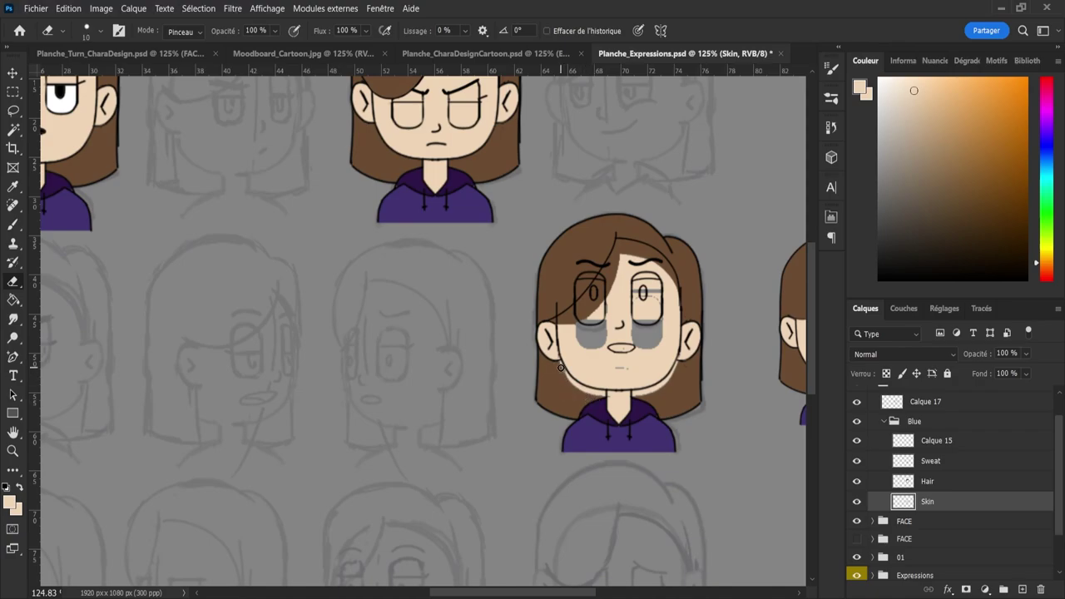
key("ctrl+space")
left_click_drag(563, 379, 580, 379)
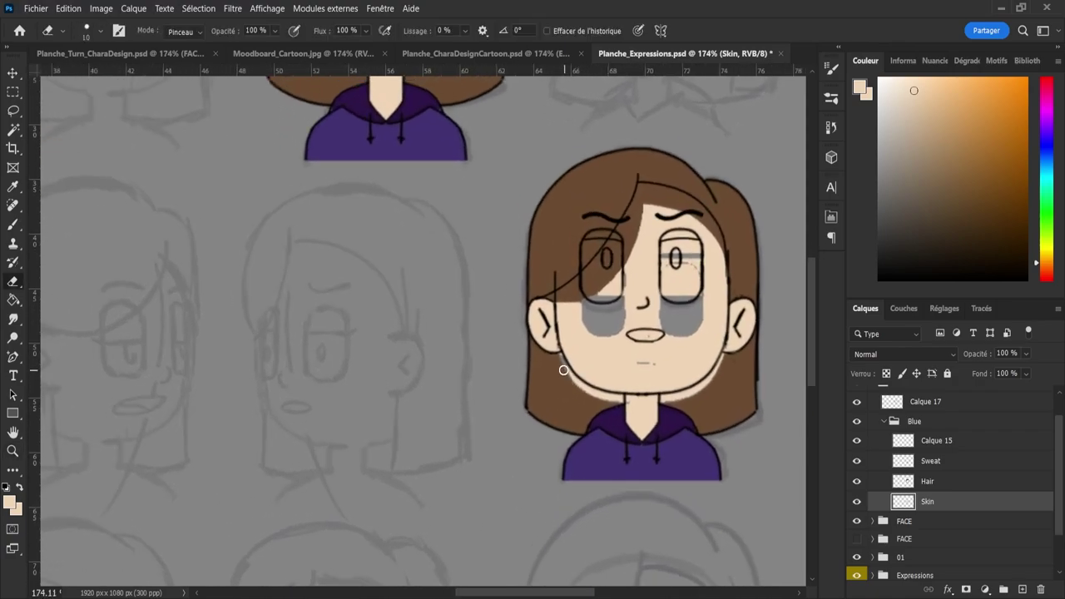
key("bracketleft")
key("bracketleft")
key("bracketleft")
mouse_move(564, 369)
left_mouse_down()
mouse_move(602, 398)
mouse_move(587, 394)
mouse_move(617, 400)
left_mouse_up()
mouse_move(664, 397)
left_mouse_down()
mouse_move(721, 383)
mouse_move(697, 395)
mouse_move(722, 364)
left_mouse_up()
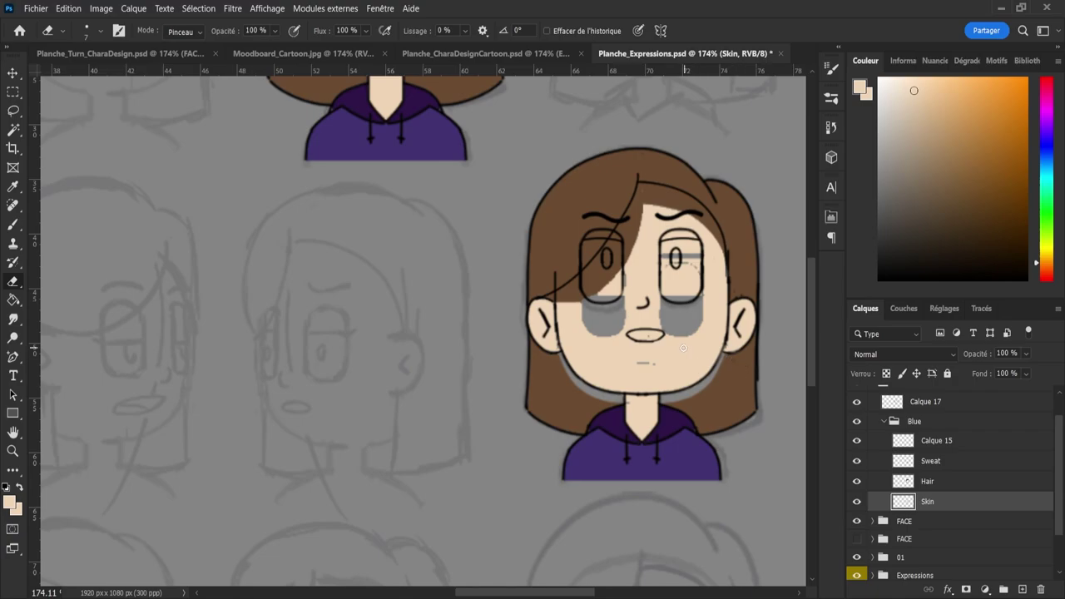
- Paint skin tone over the old eye and mouth gaps in the face on the Skin layer with a size 42 brush
key("b")
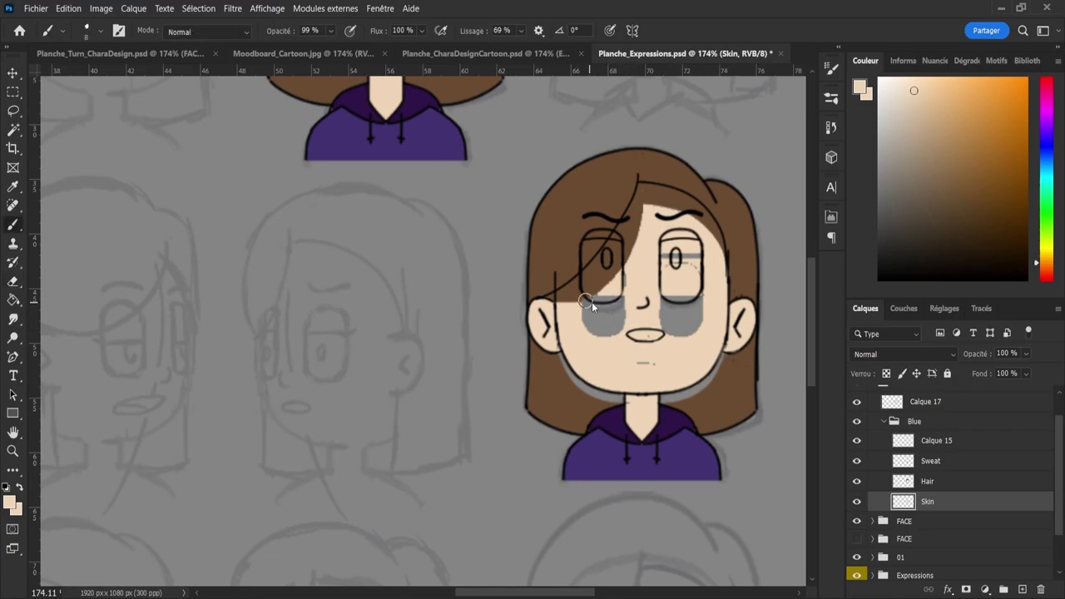
mouse_move(587, 302)
left_mouse_down()
mouse_move(622, 291)
mouse_move(610, 310)
mouse_move(644, 330)
mouse_move(633, 340)
mouse_move(688, 322)
mouse_move(685, 331)
mouse_move(669, 326)
mouse_move(688, 267)
mouse_move(691, 300)
mouse_move(653, 283)
mouse_move(670, 241)
left_mouse_up()
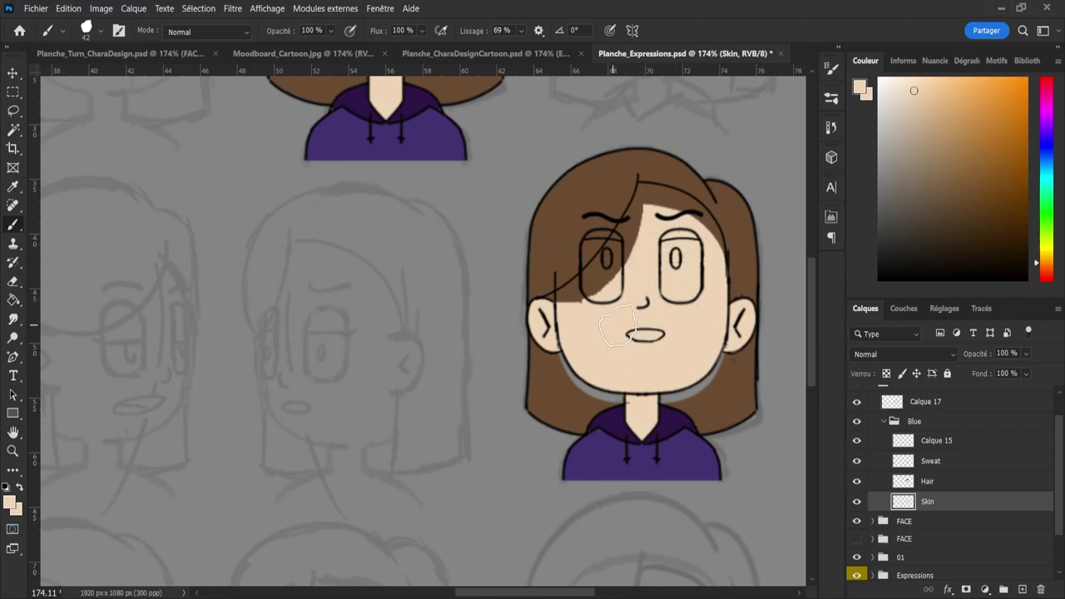
- Hide the Hair layer and fill the uncoloured forehead and eye areas with skin tone up to the fringe line
left_click(857, 482)
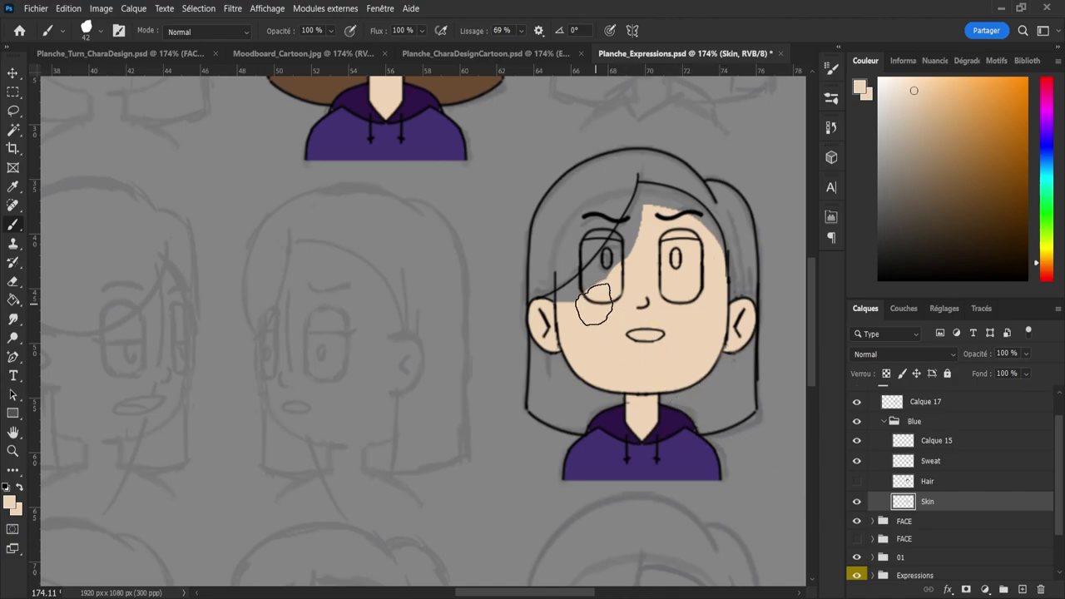
key("g")
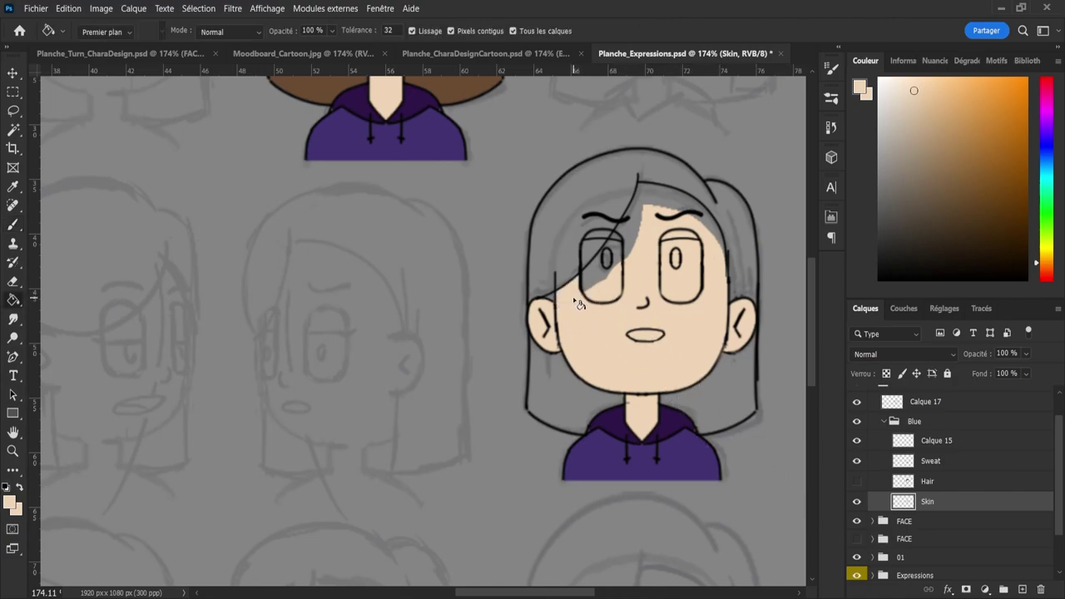
left_click(635, 248)
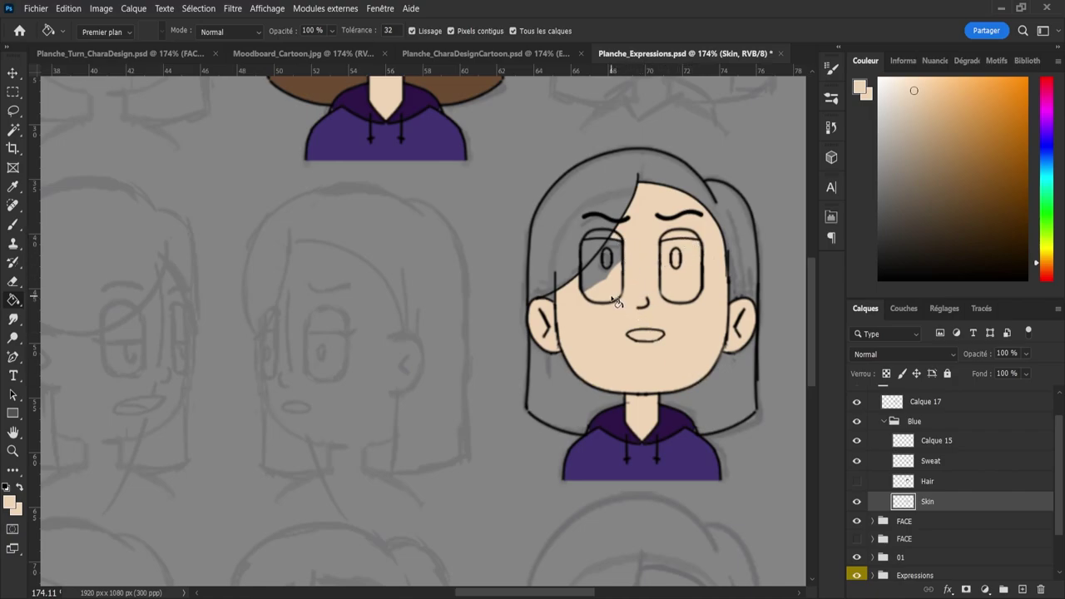
key("e")
mouse_move(592, 287)
left_mouse_down()
mouse_move(603, 296)
mouse_move(617, 265)
mouse_move(613, 297)
left_mouse_up()
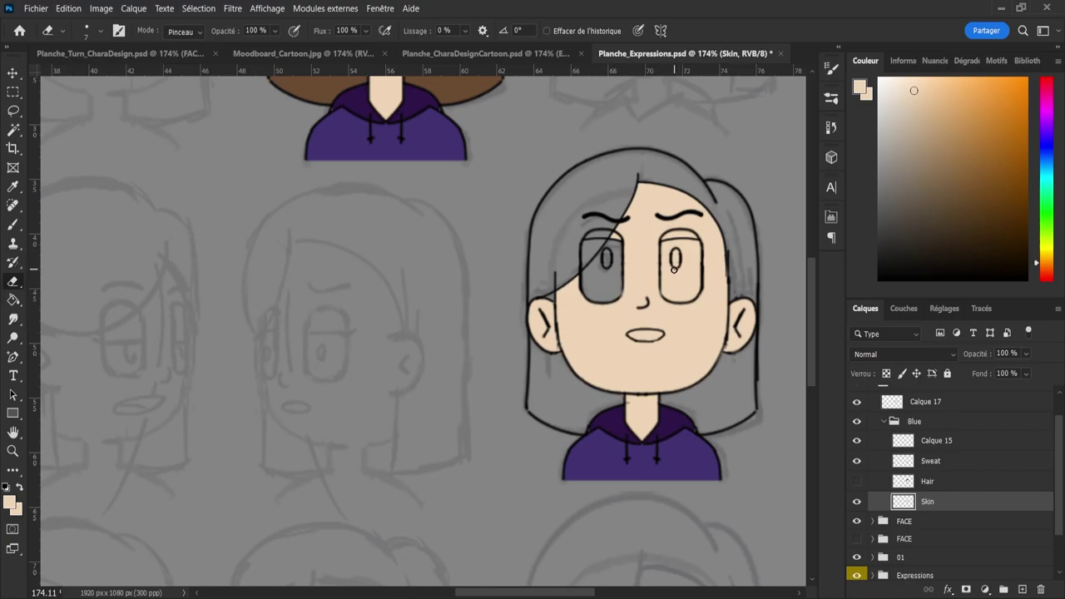
key("g")
left_click(610, 294)
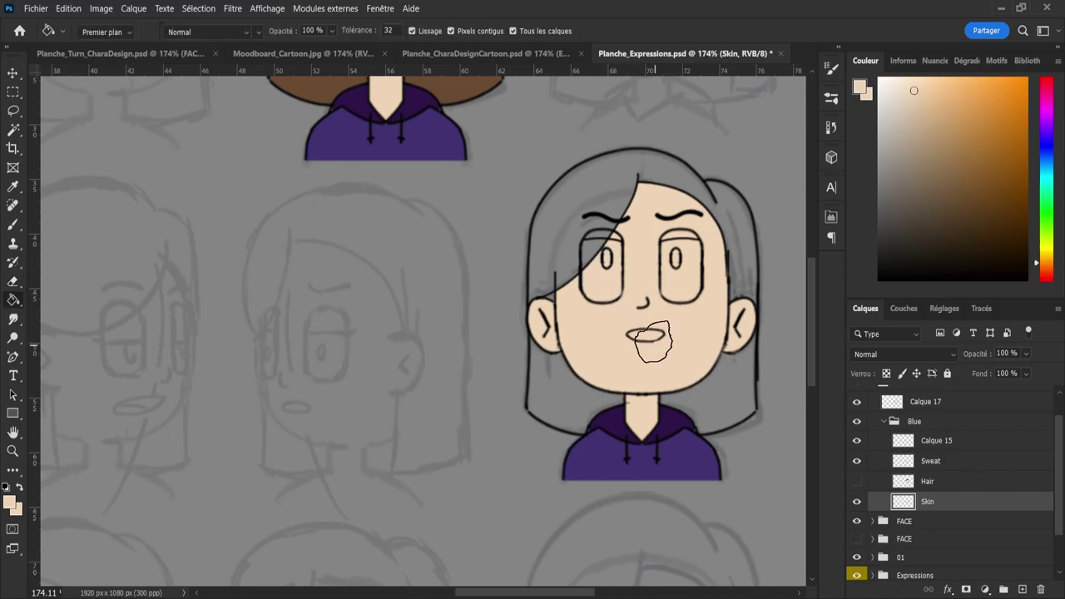
- Reduce the brush size to 19 and save the document
key("b")
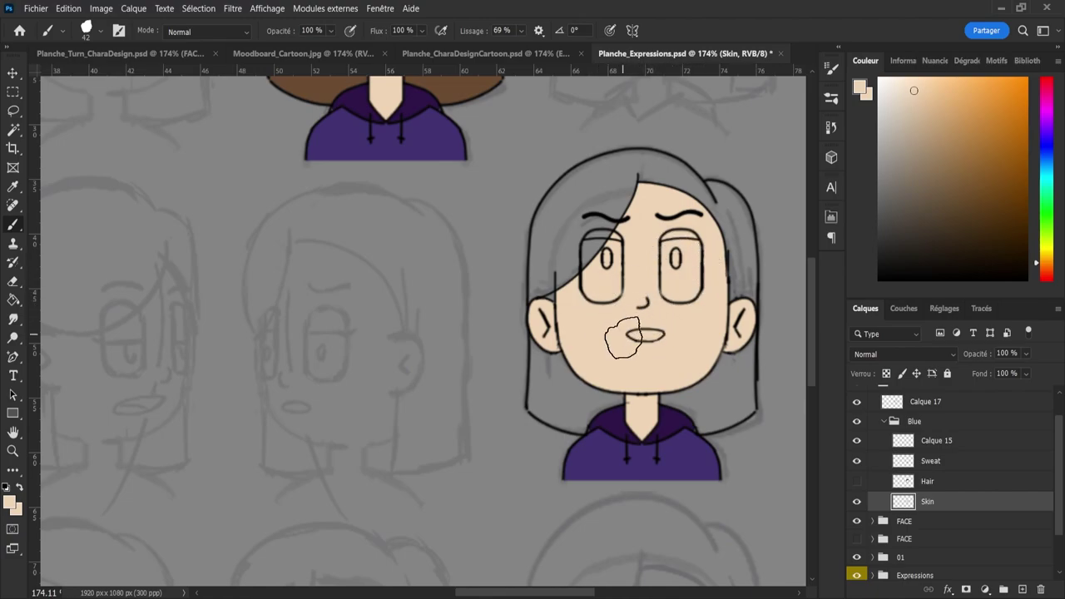
key("bracketleft")
key("bracketleft")
key("bracketleft")
key("bracketleft")
key("bracketleft")
key("ctrl+s")
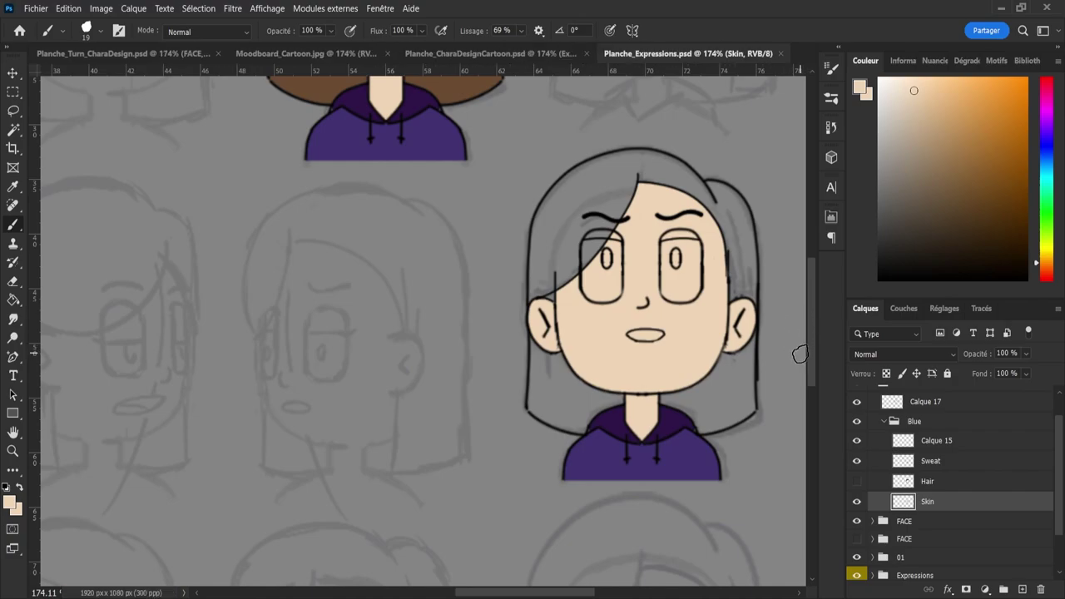
- Delete the old Hair layer and create a blank layer in its place above Skin
left_click(885, 488)
left_click(857, 482)
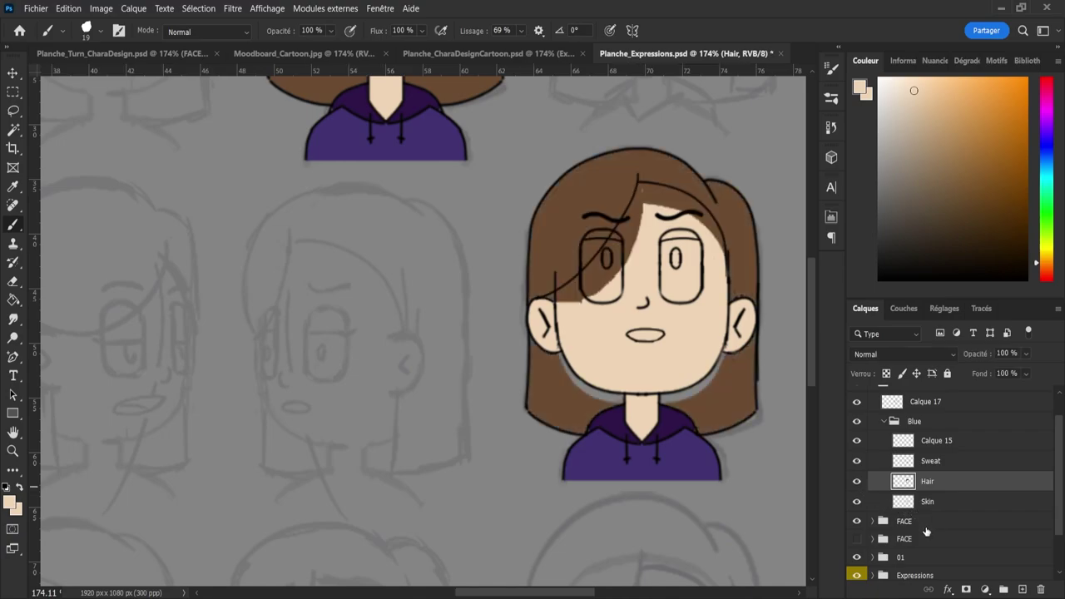
key("Delete")
left_click(1022, 589)
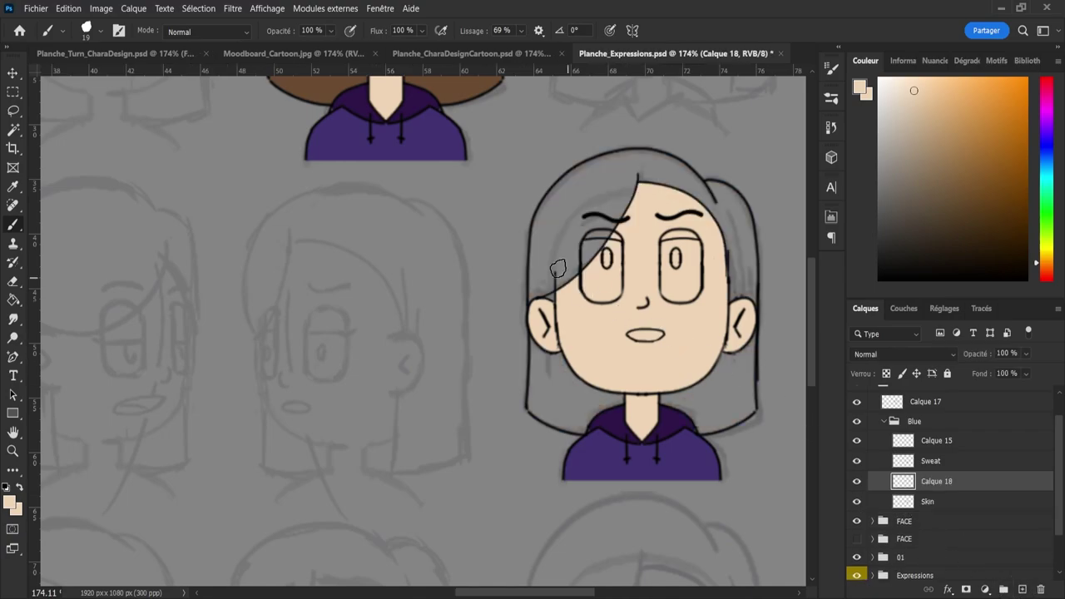
- Hide the Expressions sketch group and fill the bust's hair areas on Calque 18 with the brown sampled from a neighbouring bust's hair
key("i")
left_click(472, 87)
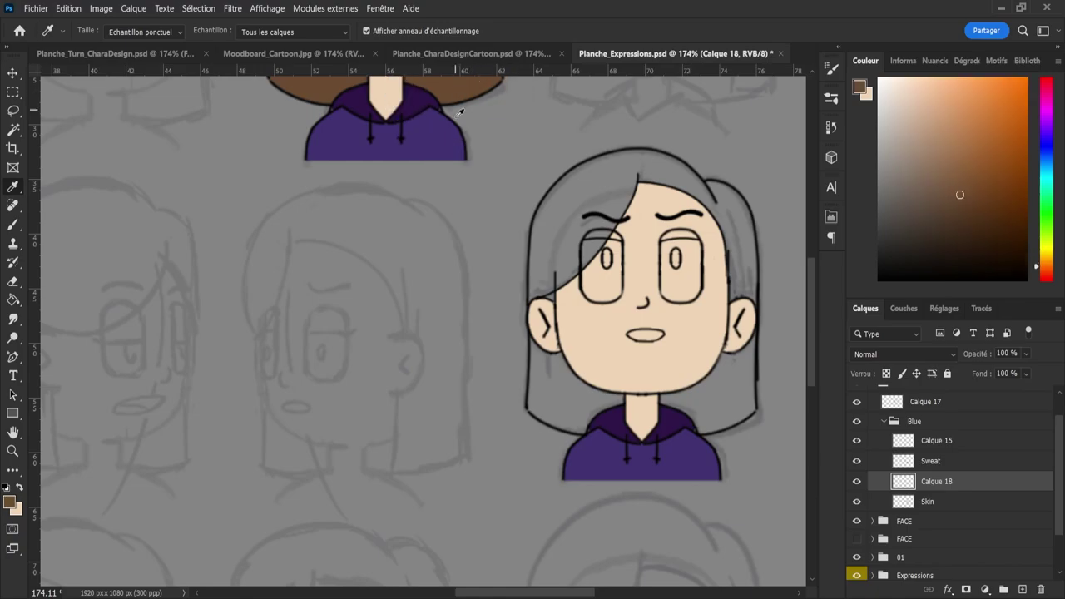
key("g")
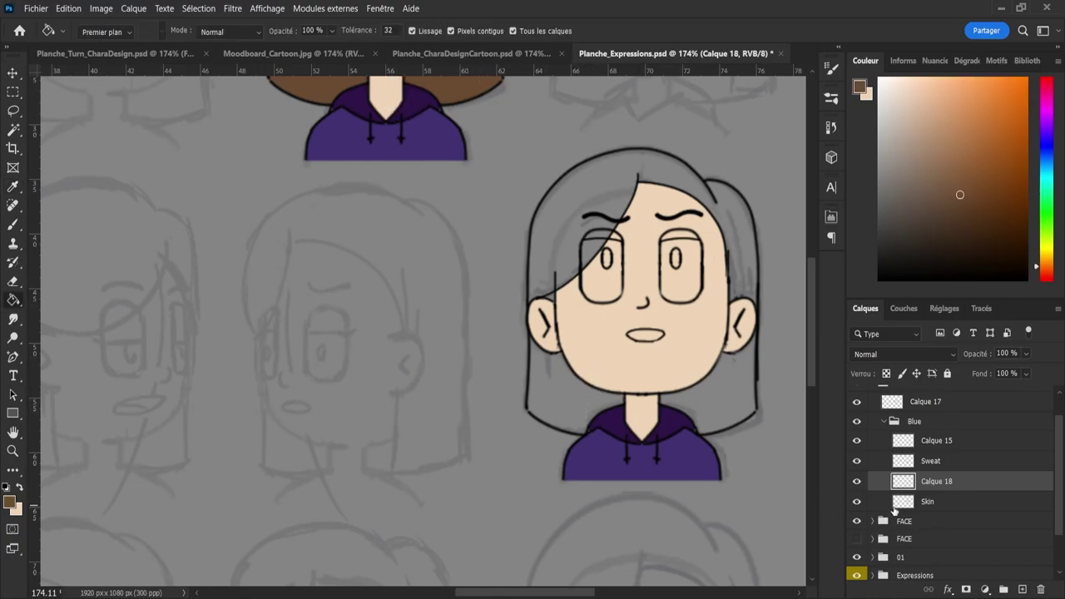
left_click(855, 577)
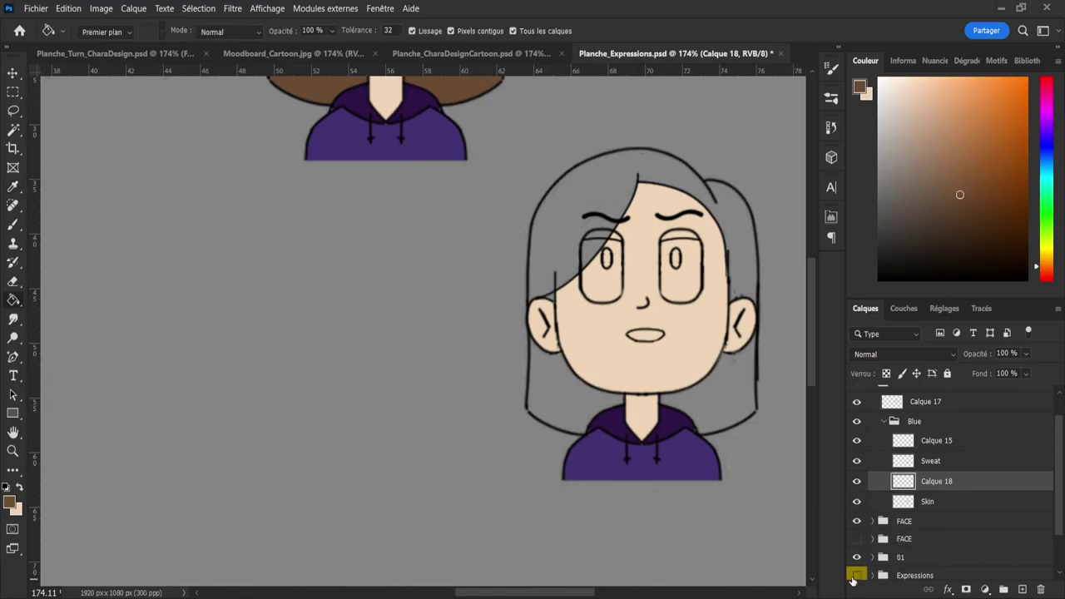
left_click(566, 411)
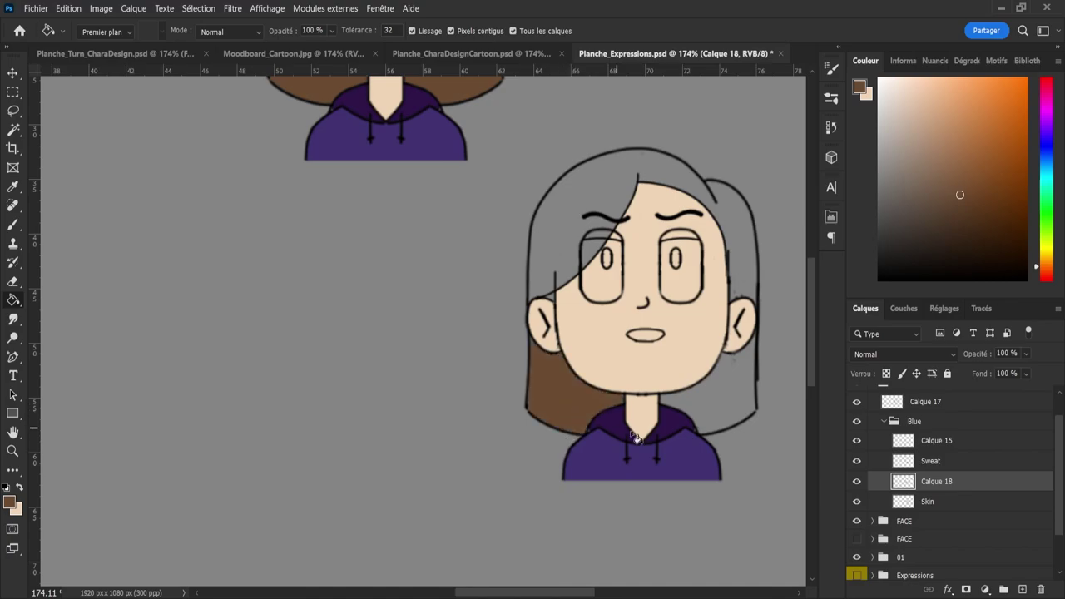
left_click(726, 413)
left_click(744, 266)
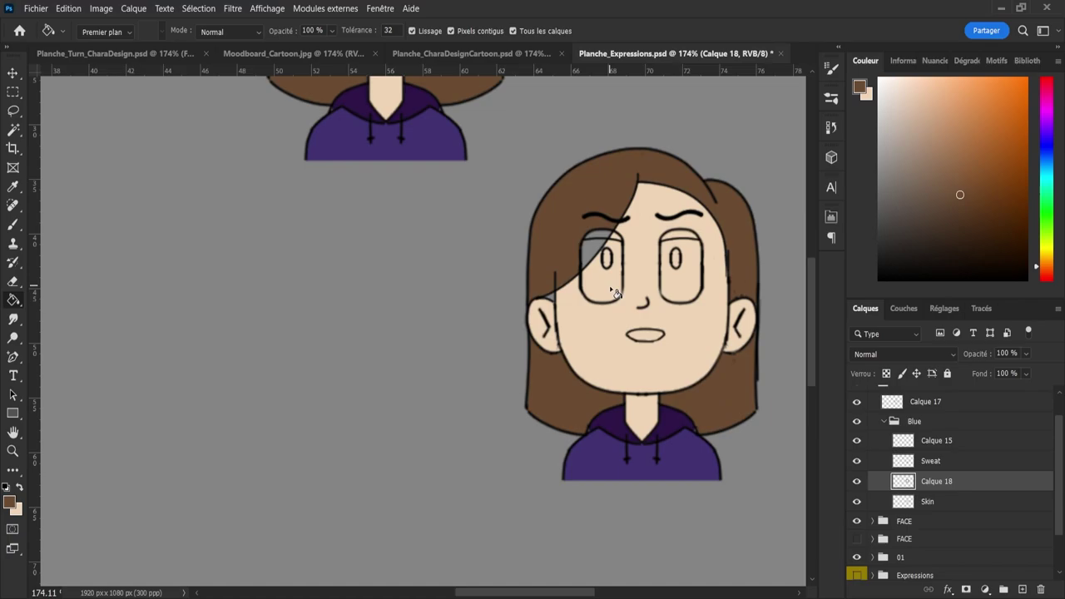
- Erase the eyebrow and eye outlines that cross the fringe on the Calque 17 line art layer
left_click(923, 441)
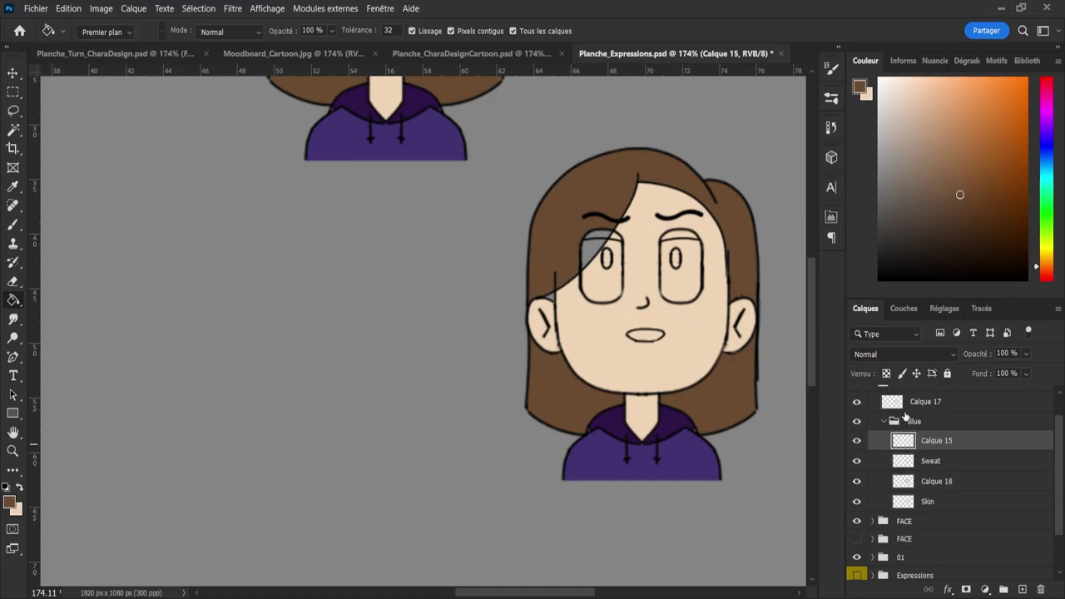
left_click(867, 403)
scroll(1062, 478, "up", 2)
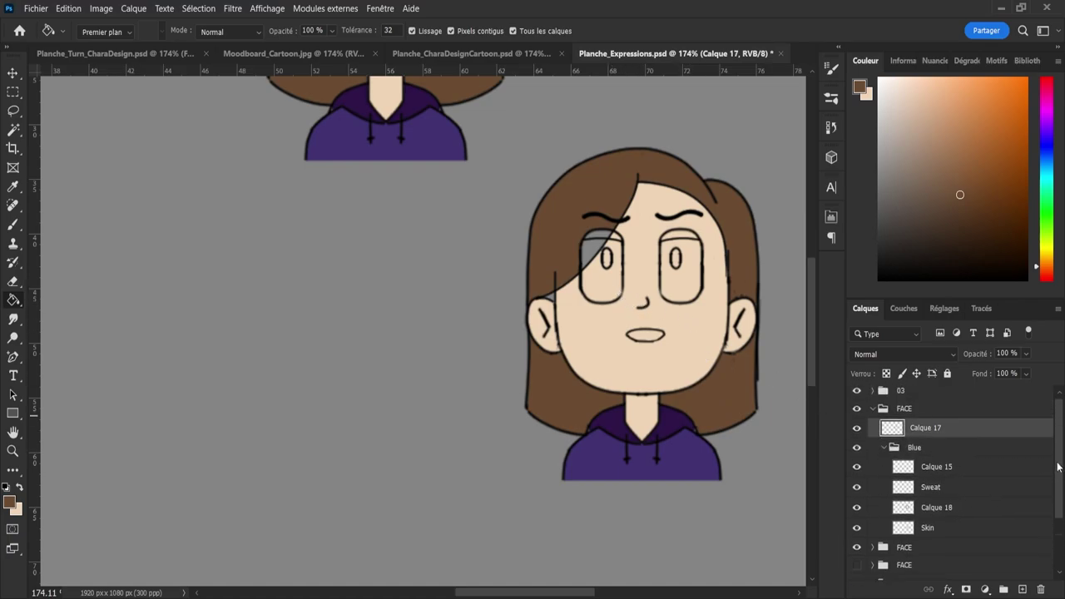
key("e")
mouse_move(586, 214)
left_mouse_down()
mouse_move(599, 208)
mouse_move(590, 216)
mouse_move(617, 228)
mouse_move(625, 218)
mouse_move(614, 239)
mouse_move(619, 229)
mouse_move(603, 243)
mouse_move(592, 236)
mouse_move(580, 276)
left_mouse_up()
key("z")
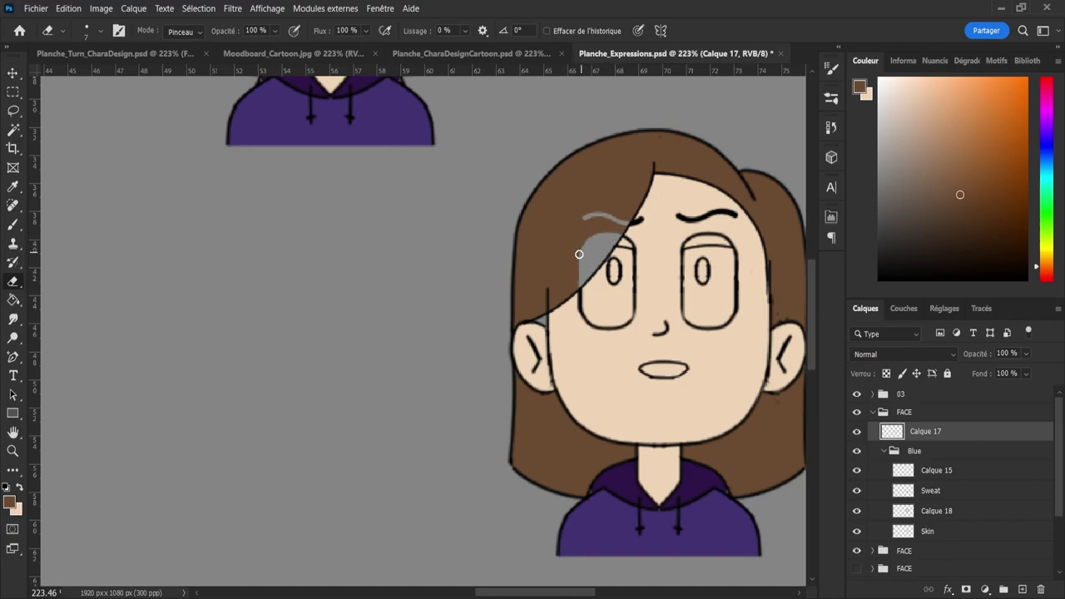
- Fill the remaining gaps in the fringe and beside the ear with hair brown on Calque 18
left_click(942, 516)
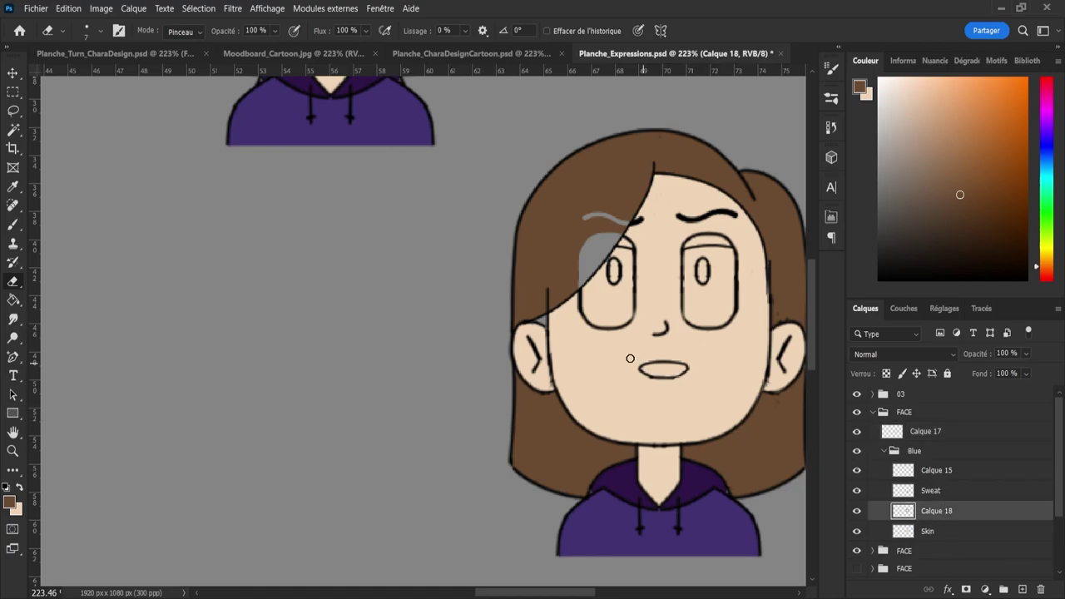
key("g")
left_click(595, 214)
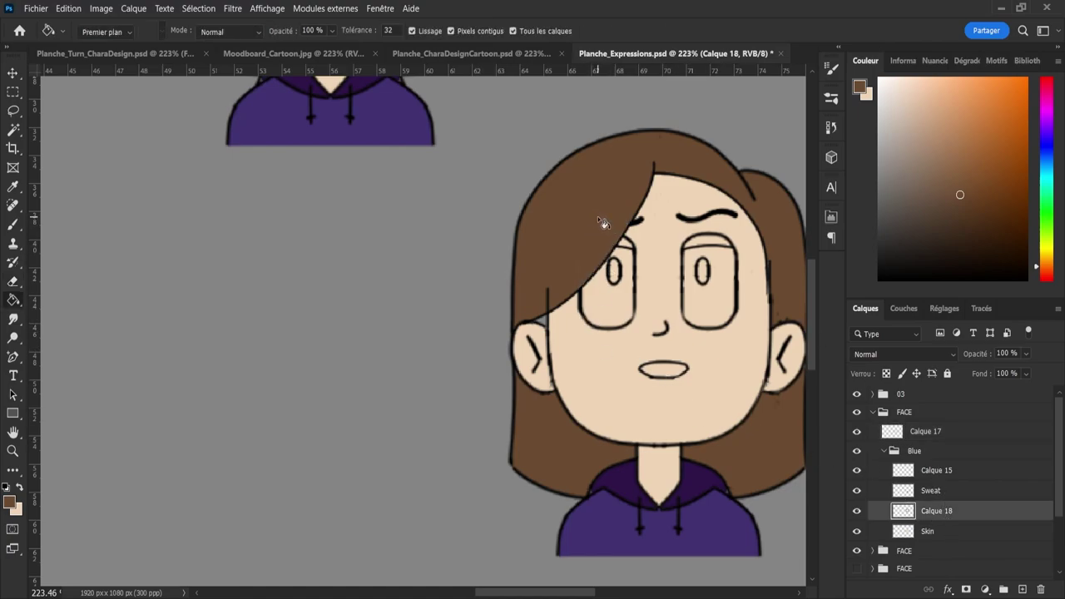
key("b")
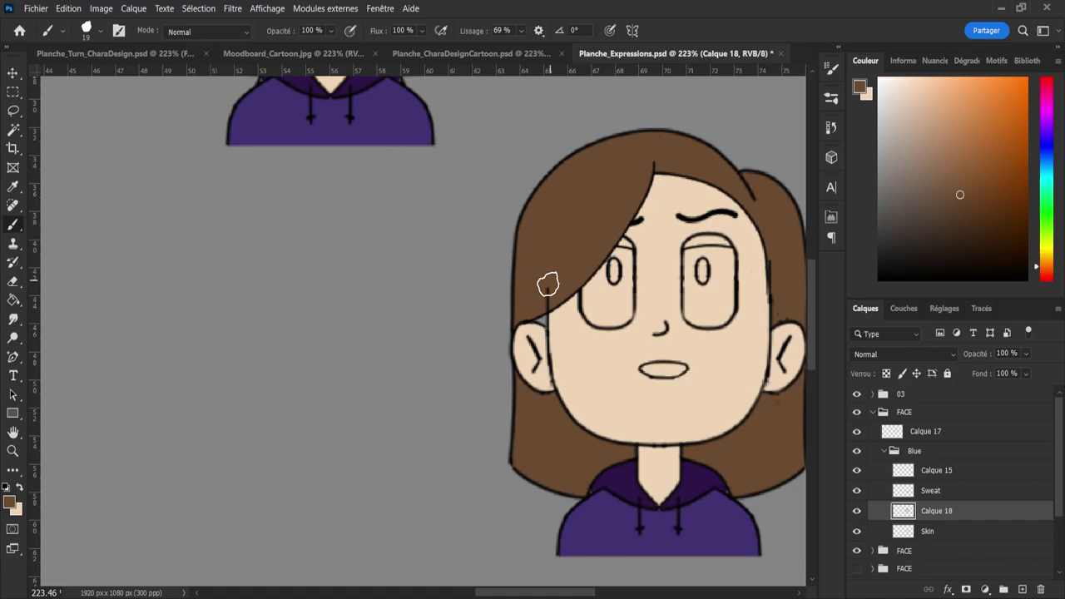
key("g")
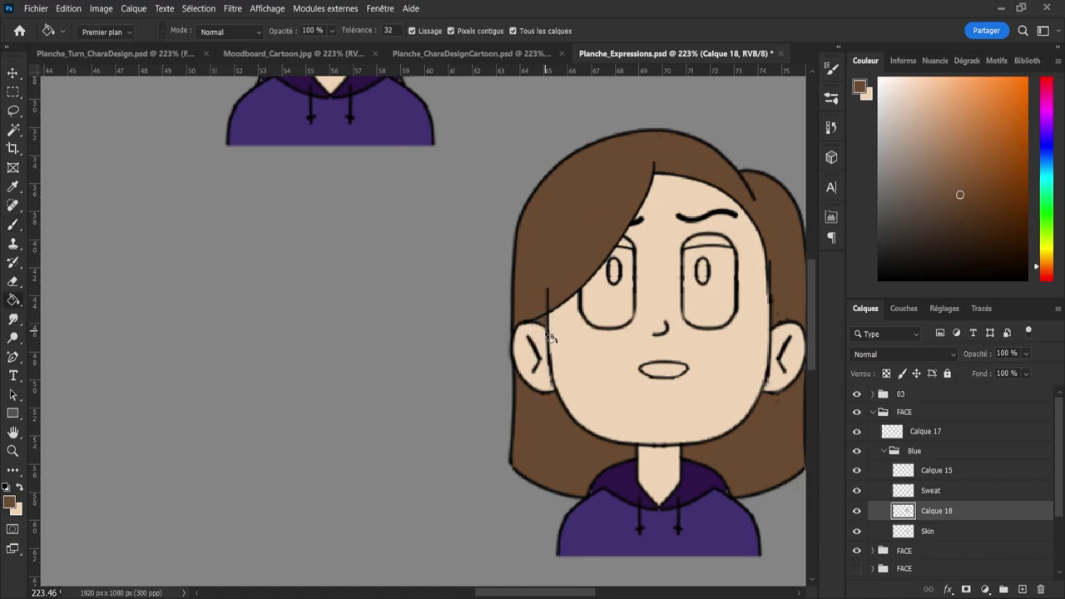
- Save the document and check the recoloured bust up close
key("z")
left_click_drag(506, 349, 499, 353)
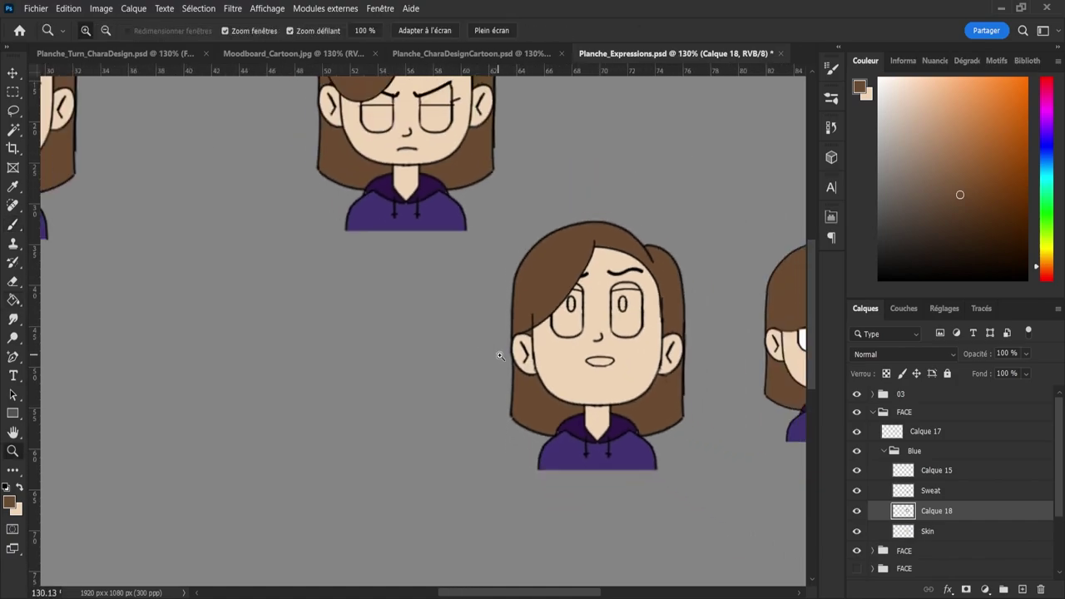
key("ctrl+s")
left_click(620, 383)
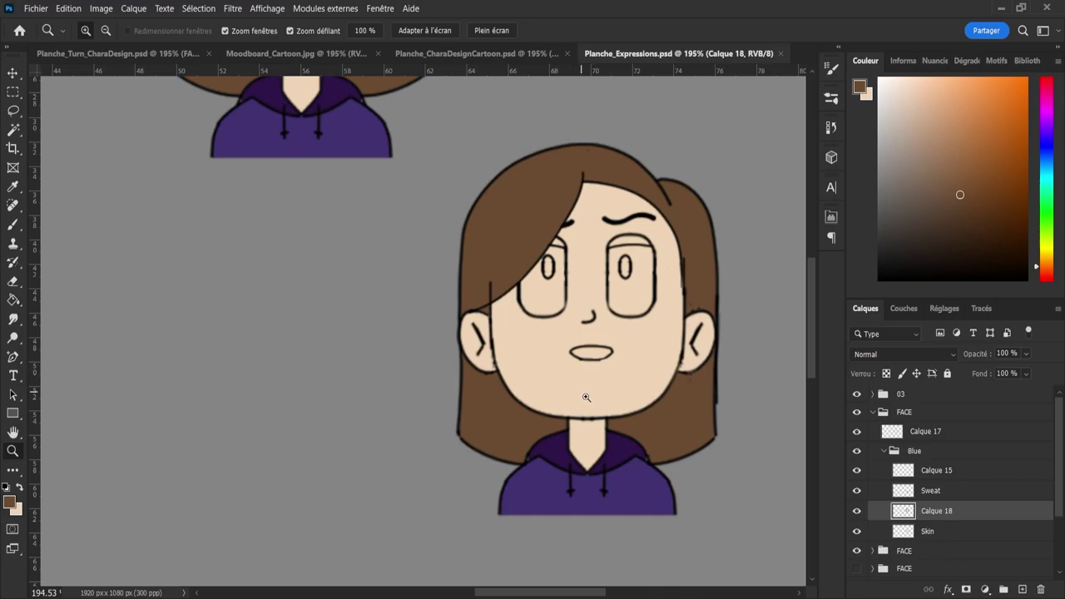
- Touch up the hair below the screen-right ear with brown on Calque 18, select the Calque 17 line art layer, and save the document
key("b")
left_click_drag(690, 388, 692, 401)
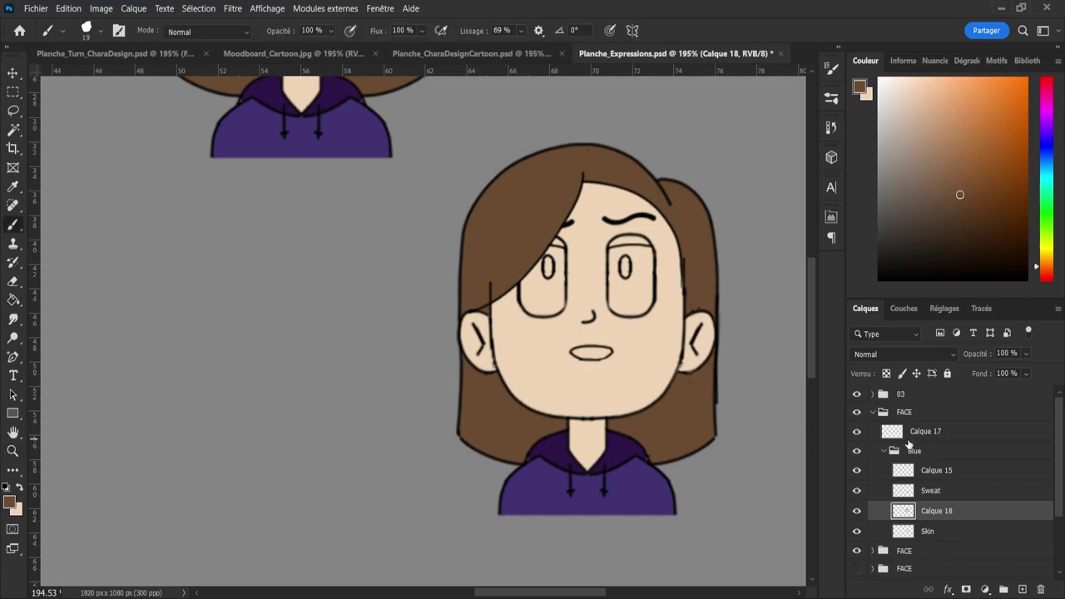
left_click(916, 433)
key("e")
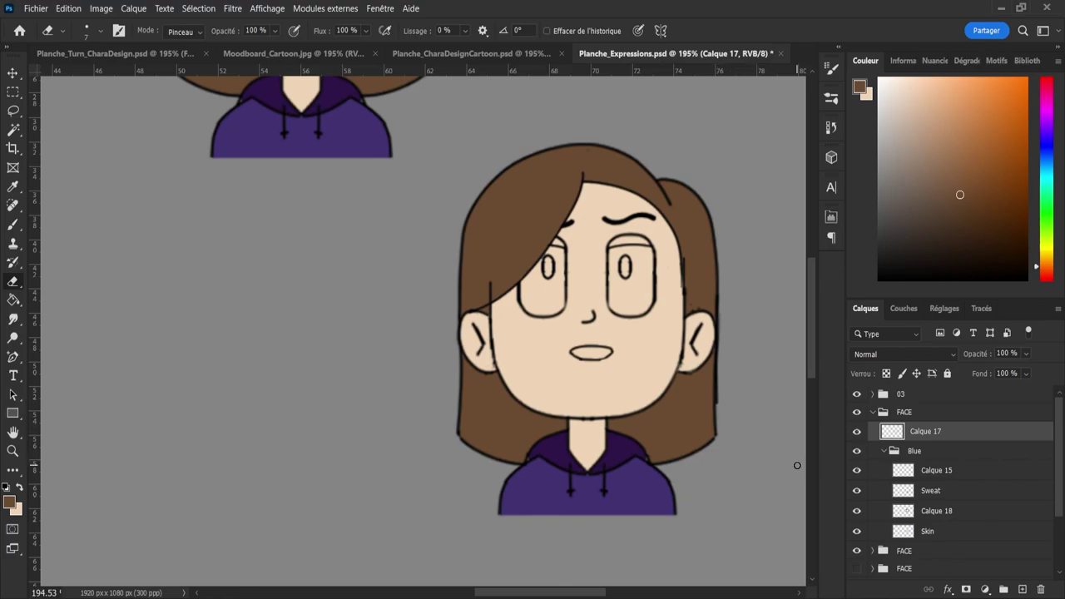
key("ctrl+s")
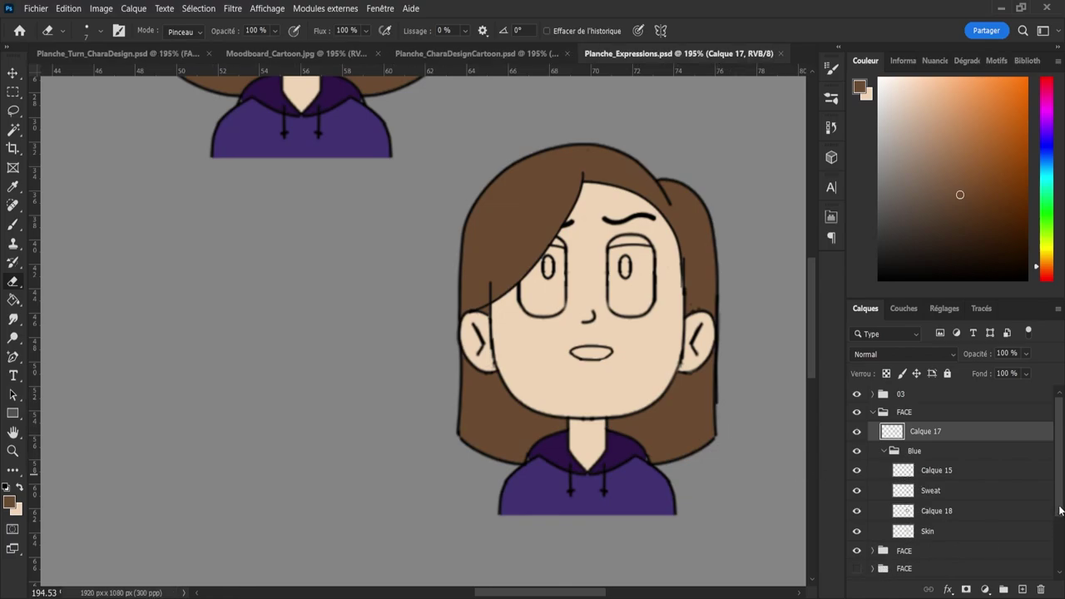
- Show the Expressions sketch group again and rename the Calque 18 hair colour layer as Hair
scroll(902, 559, "down", 1)
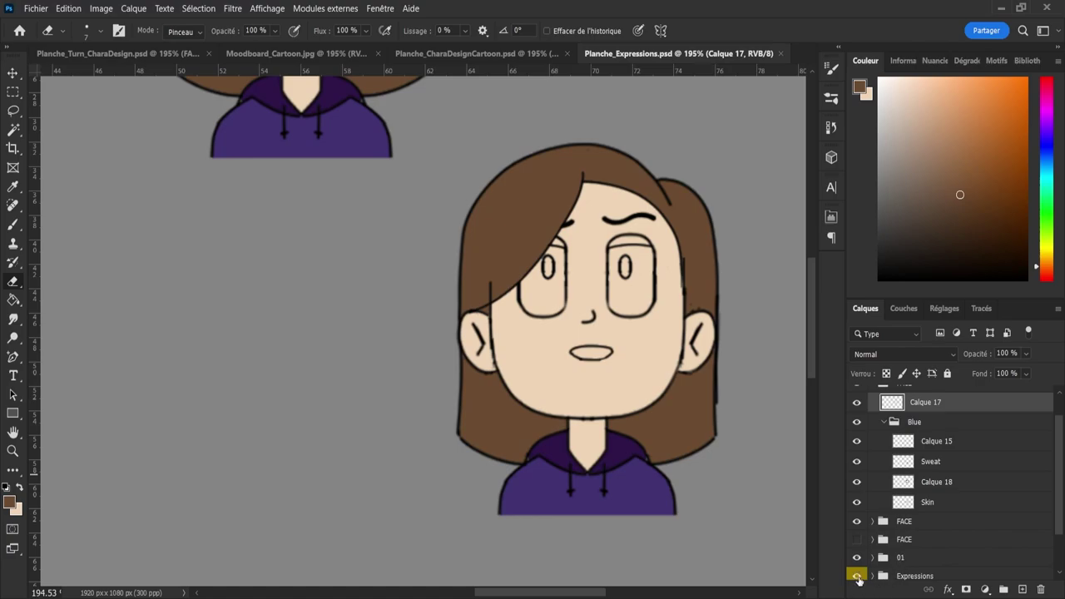
left_click(858, 576)
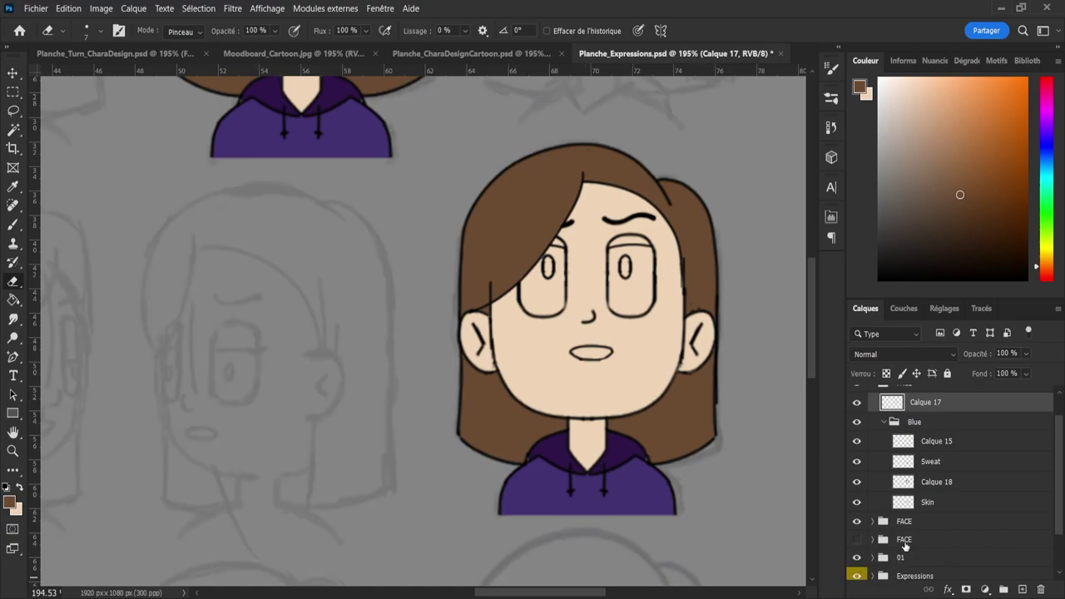
double_click(938, 483)
type("Hair")
key("Return")
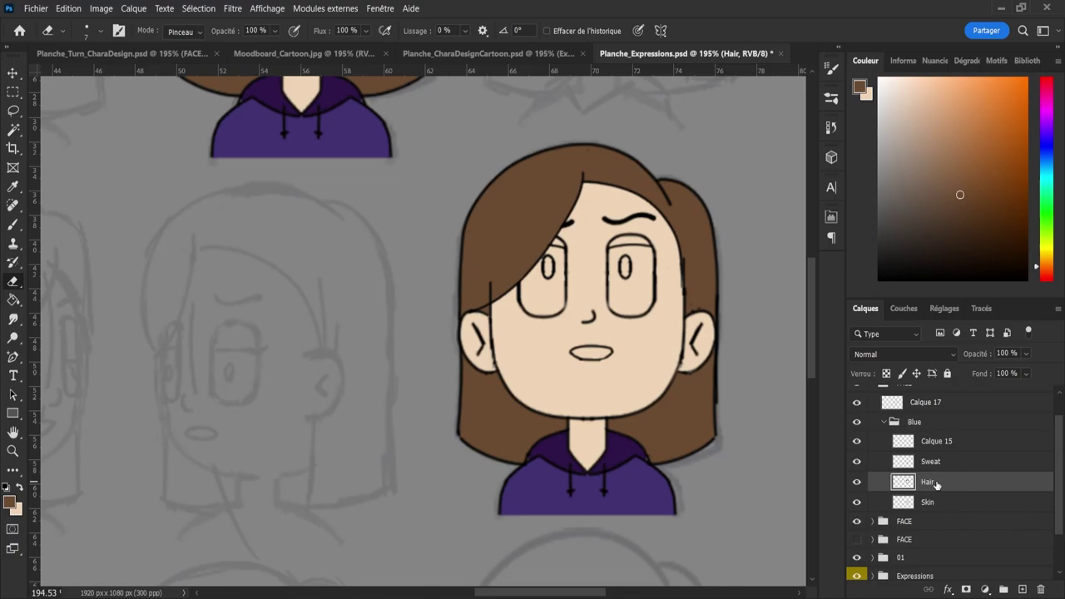
- Check what the Sweat layer contains by hiding and showing it
left_click(901, 463)
left_click(861, 462)
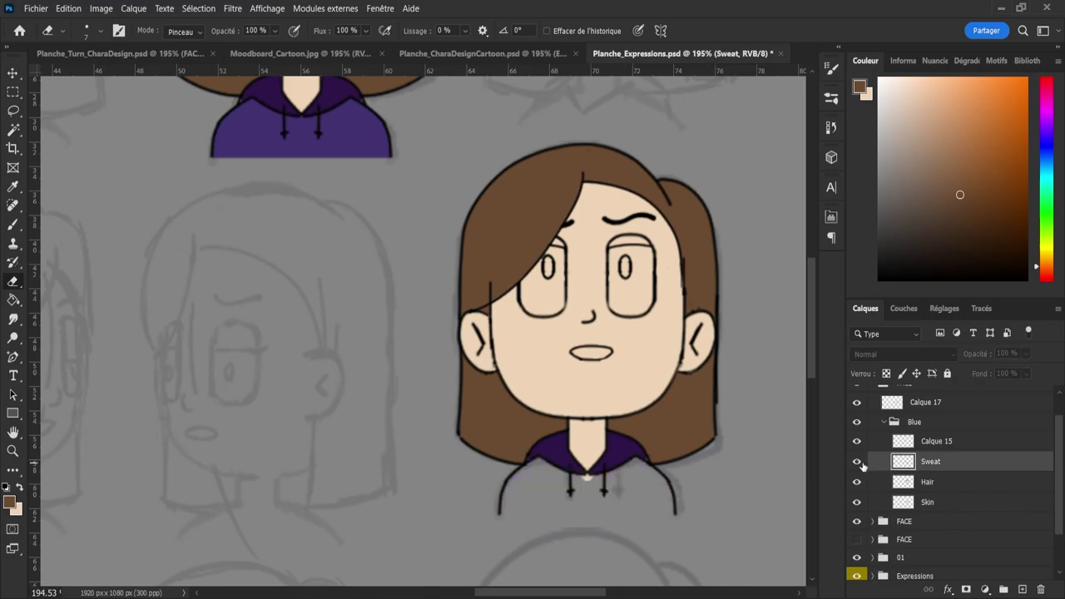
left_click(858, 461)
left_click(857, 462)
left_click(857, 462)
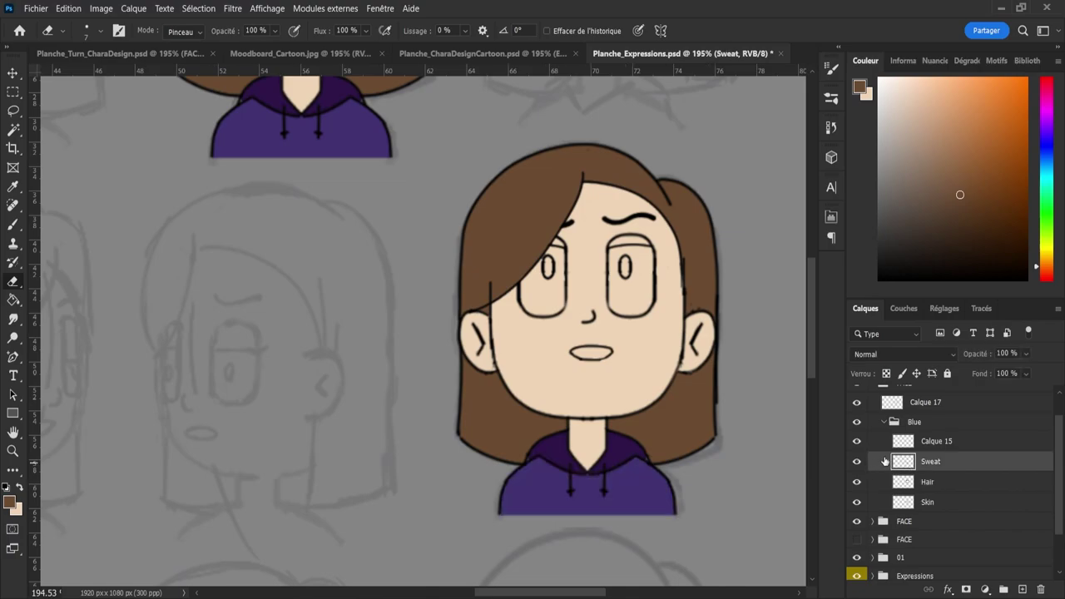
left_click(863, 452)
left_click(861, 450)
- Create a new layer above Skin and fill the whites of both eyes with pure white
left_click(935, 503)
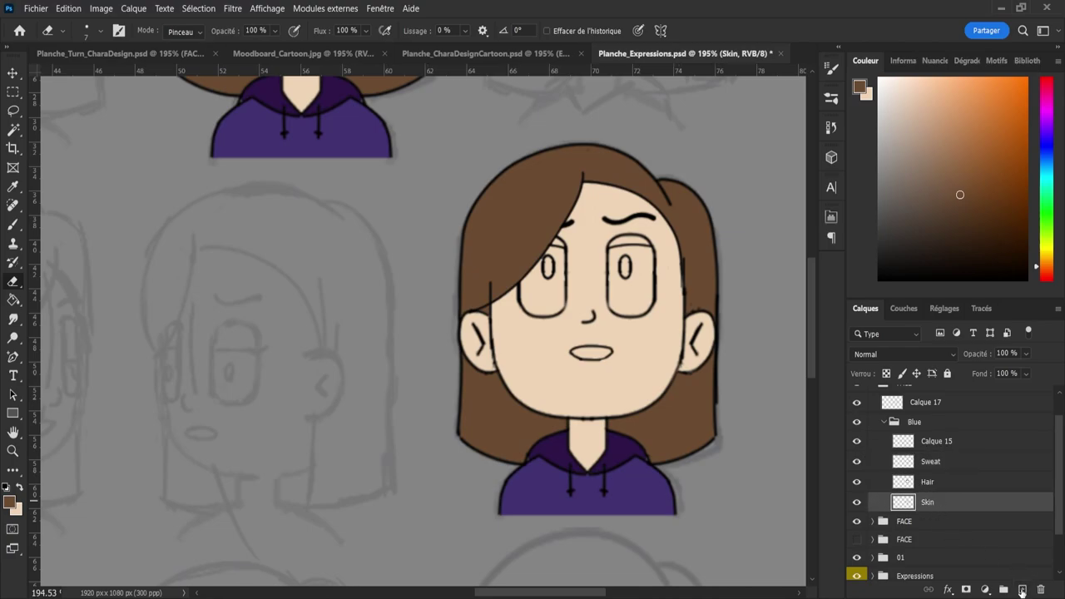
left_click(1023, 590)
left_click_drag(934, 216, 803, 25)
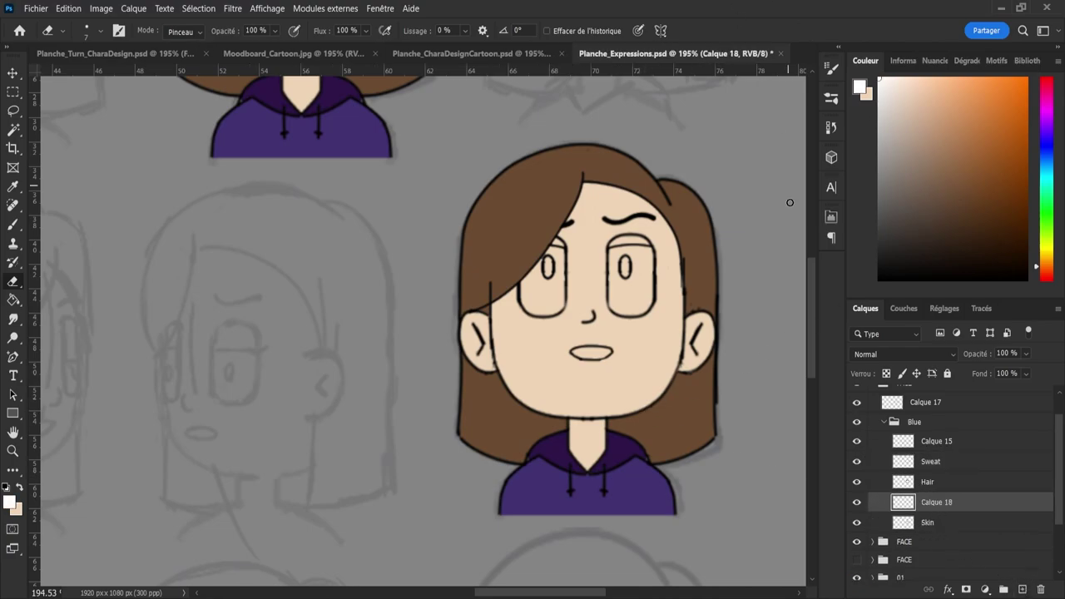
key("g")
left_click(626, 304)
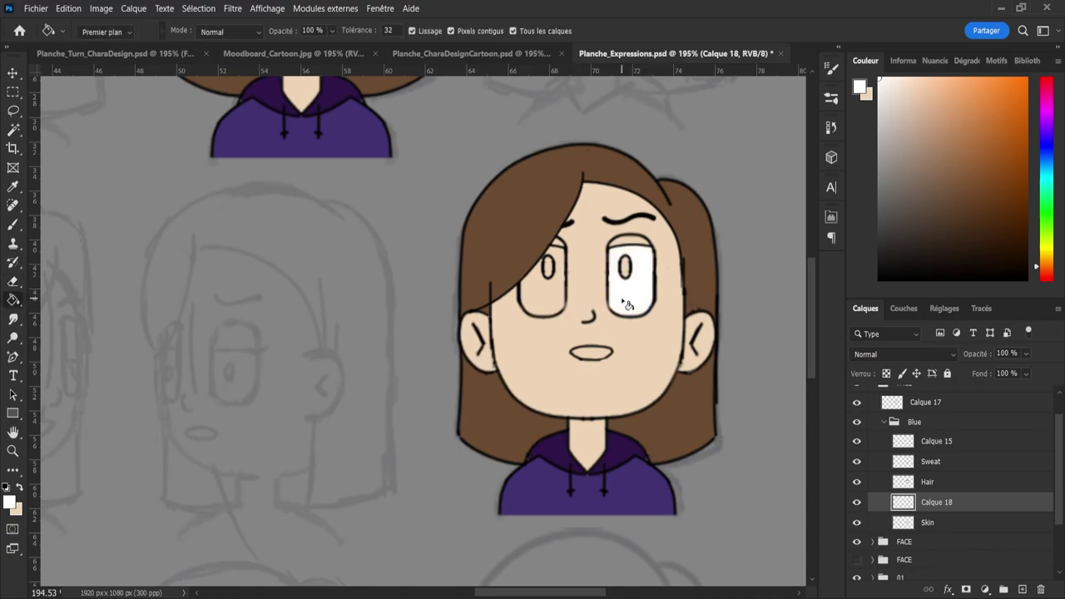
left_click(564, 306)
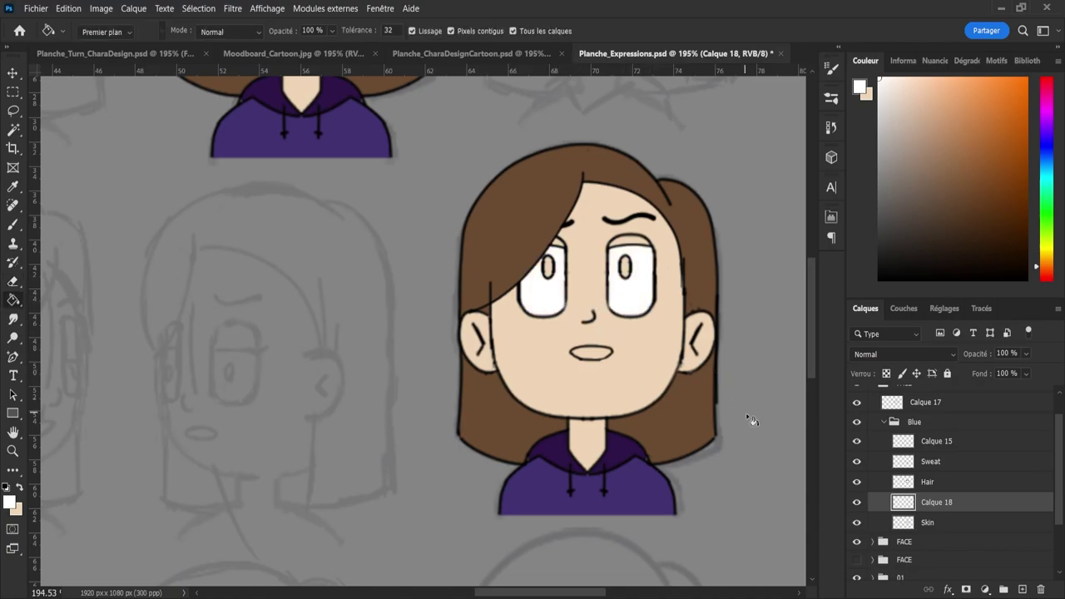
- Add another layer above the eye whites and fill both pupils with black
left_click(880, 279)
left_click(1023, 590)
left_click(626, 268)
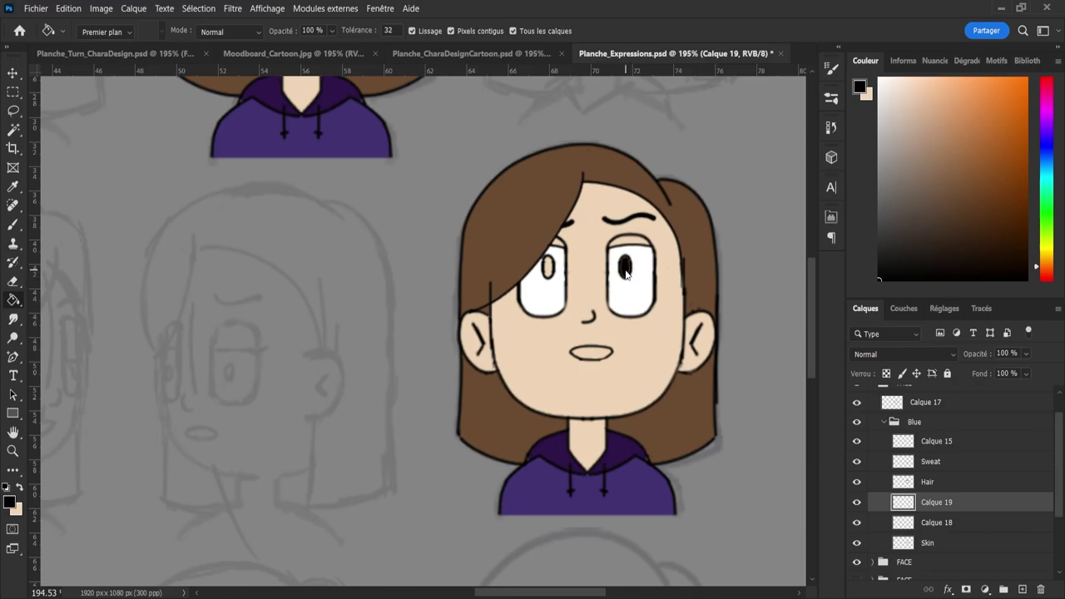
left_click(548, 267)
- Rename the black pupil layer as Pupilles and the white eye layer as Eyes
double_click(939, 504)
type("Pu")
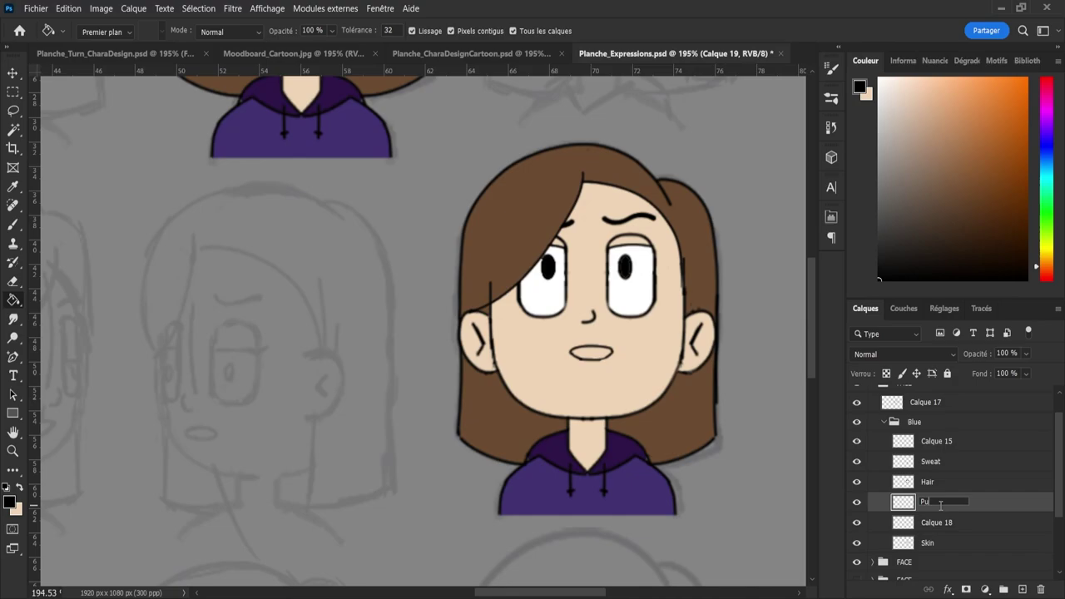
type("pilles")
key("Return")
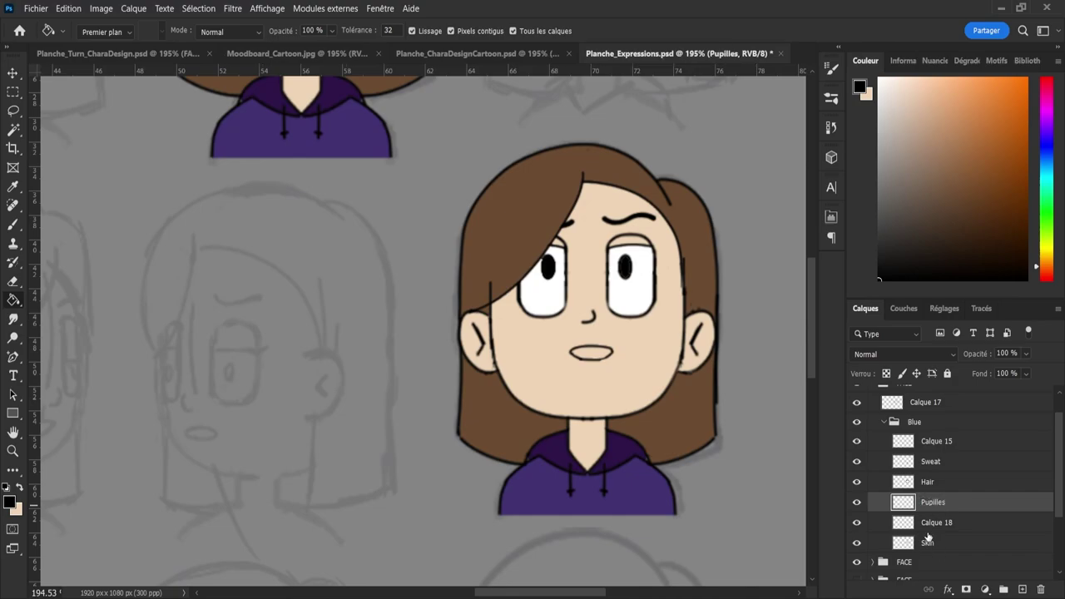
left_click(934, 526)
double_click(934, 524)
type("Eyes")
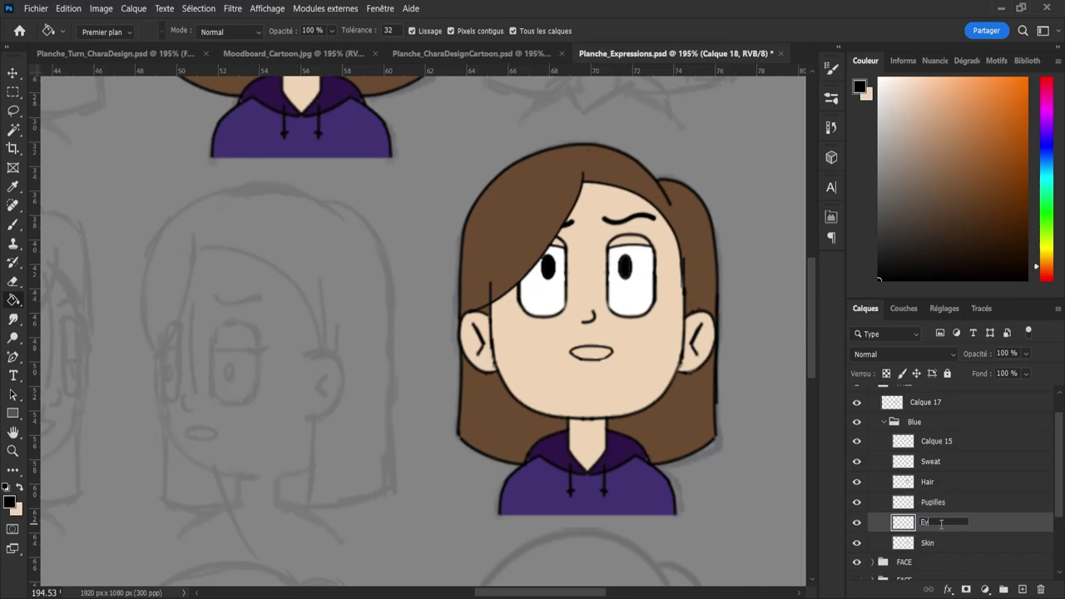
key("Return")
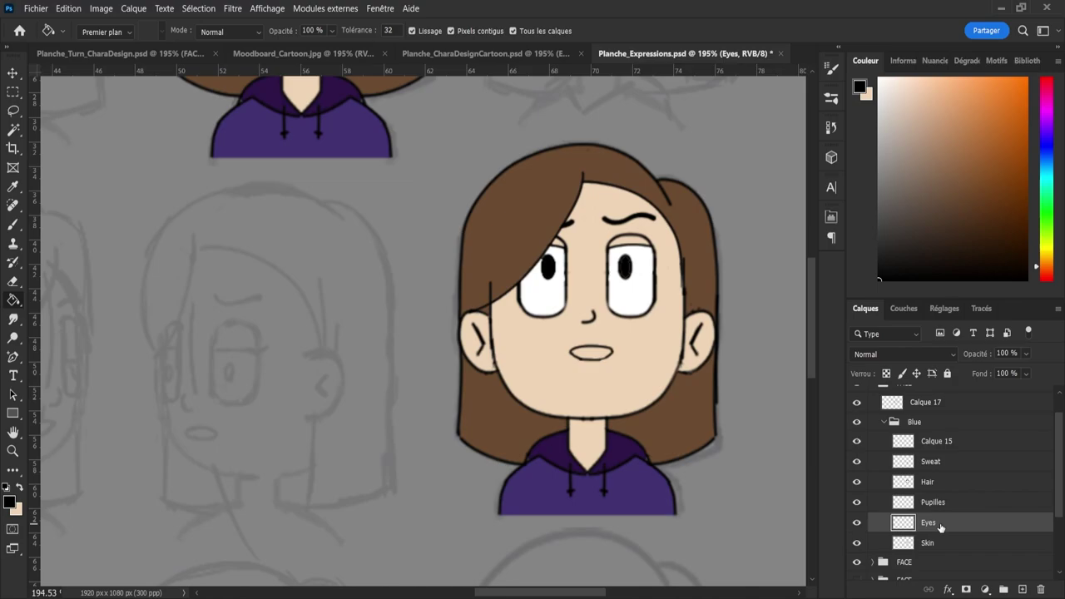
- Check the Sweat and Calque 15 layers, then fill the mouth with black on a new layer above Calque 15
left_click(937, 463)
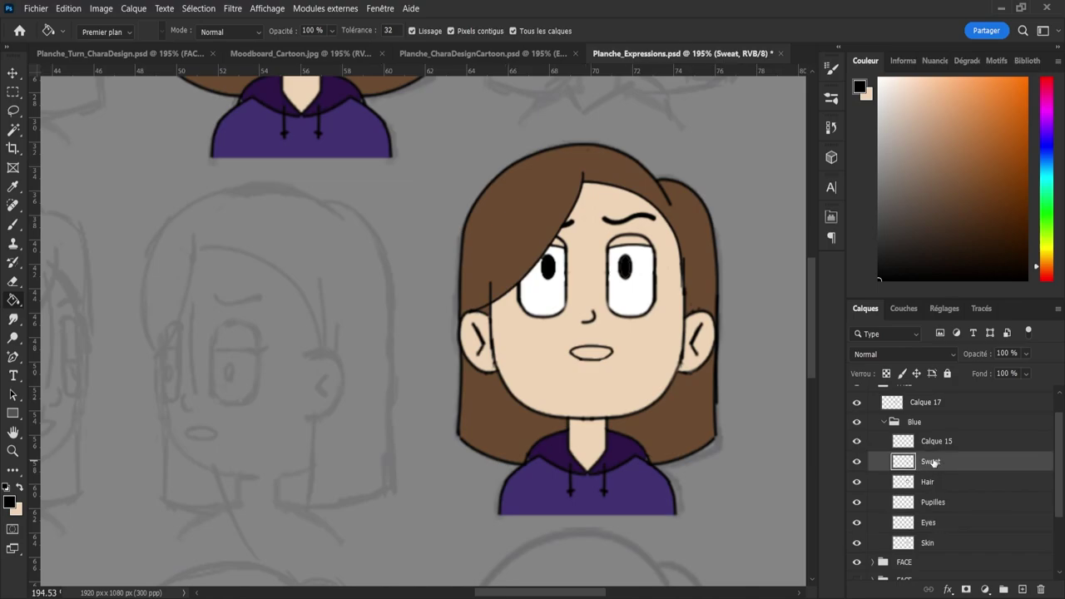
left_click(865, 463)
left_click(865, 464)
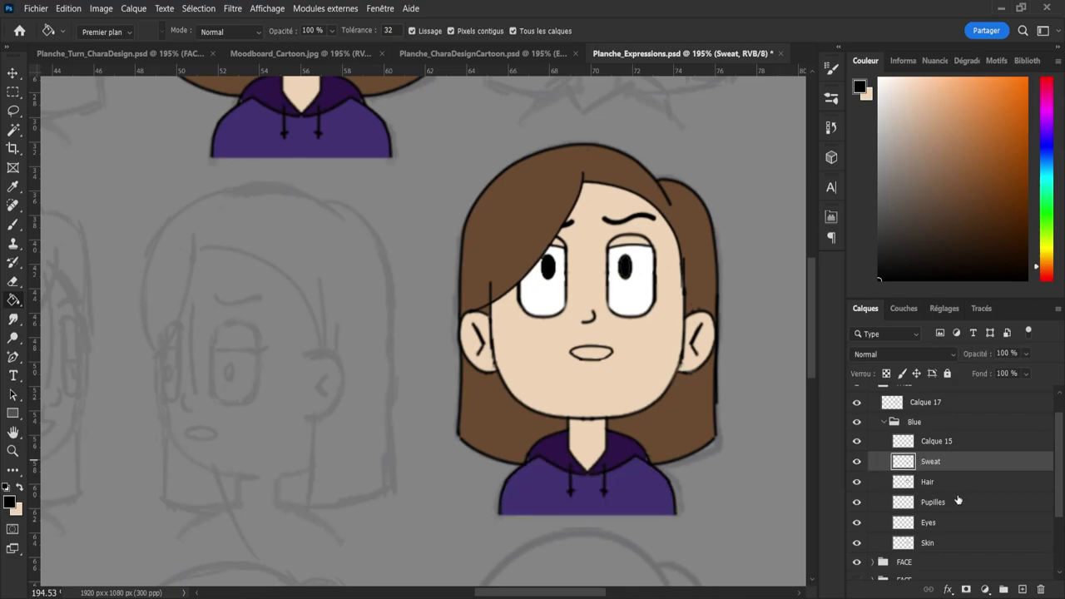
left_click(867, 445)
left_click(858, 442)
left_click(858, 442)
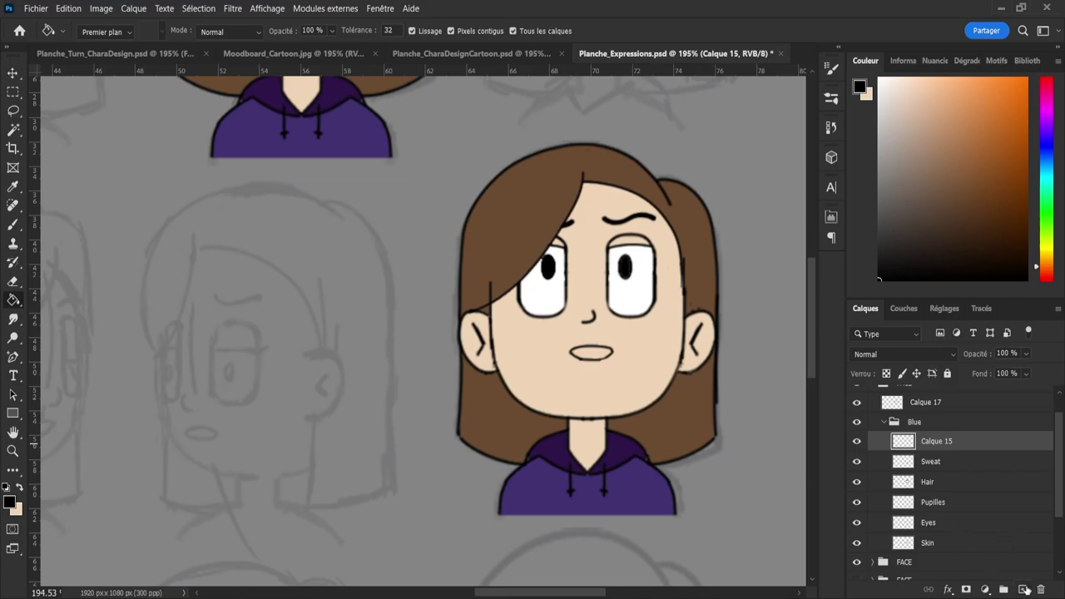
left_click(1024, 589)
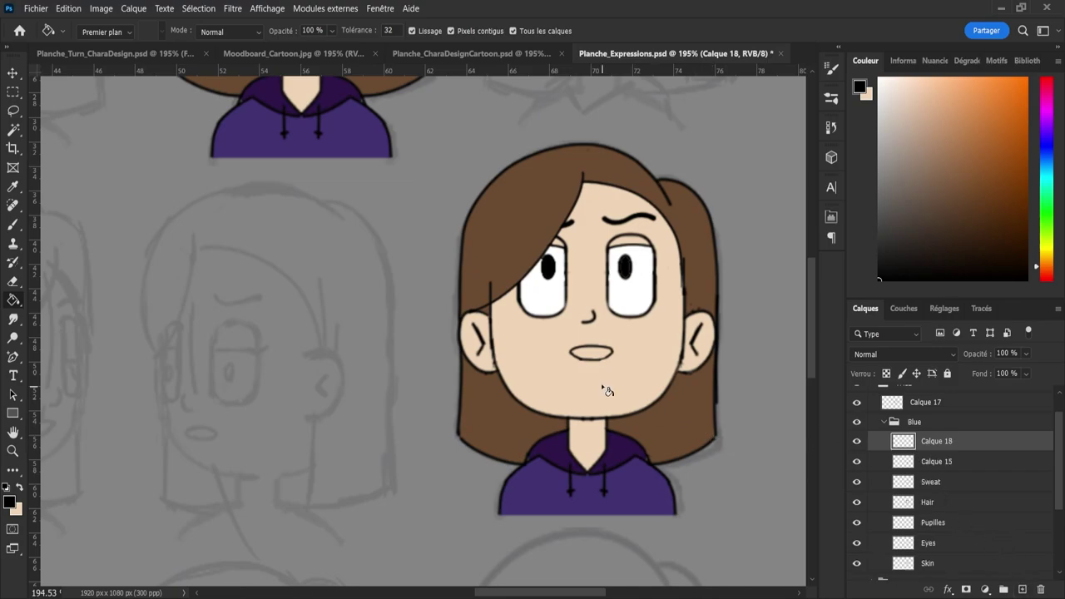
left_click(591, 360)
key("z")
left_click_drag(639, 404, 583, 398)
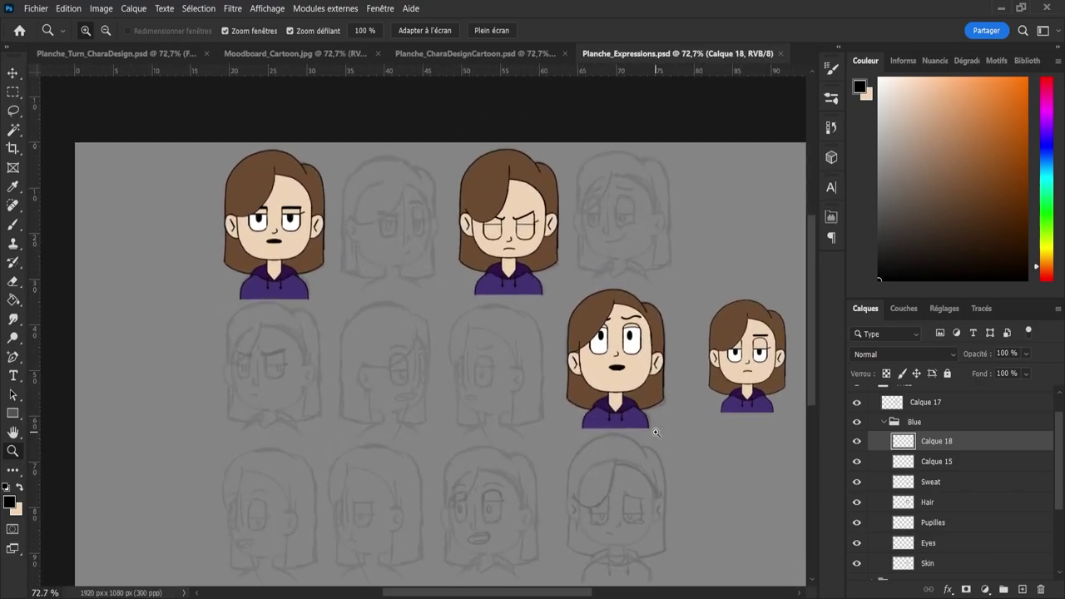
mouse_move(668, 437)
left_mouse_down()
mouse_move(639, 433)
mouse_move(652, 433)
left_mouse_up()
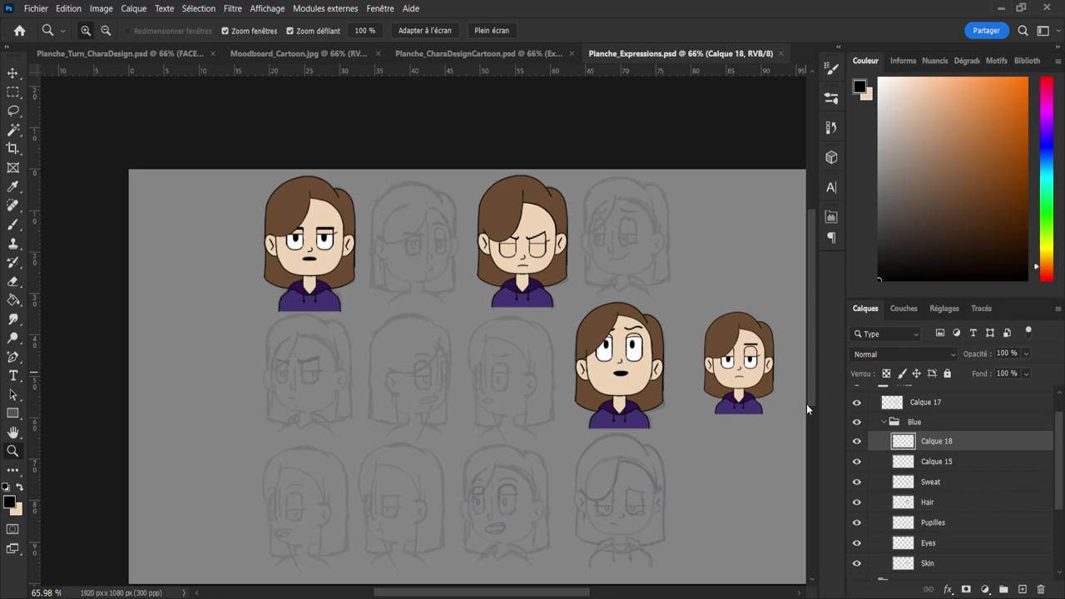
- Select the Calque 17 line art layer with the Blue group collapsed and reduce the brush size to 2 px
left_click_drag(650, 342, 730, 368)
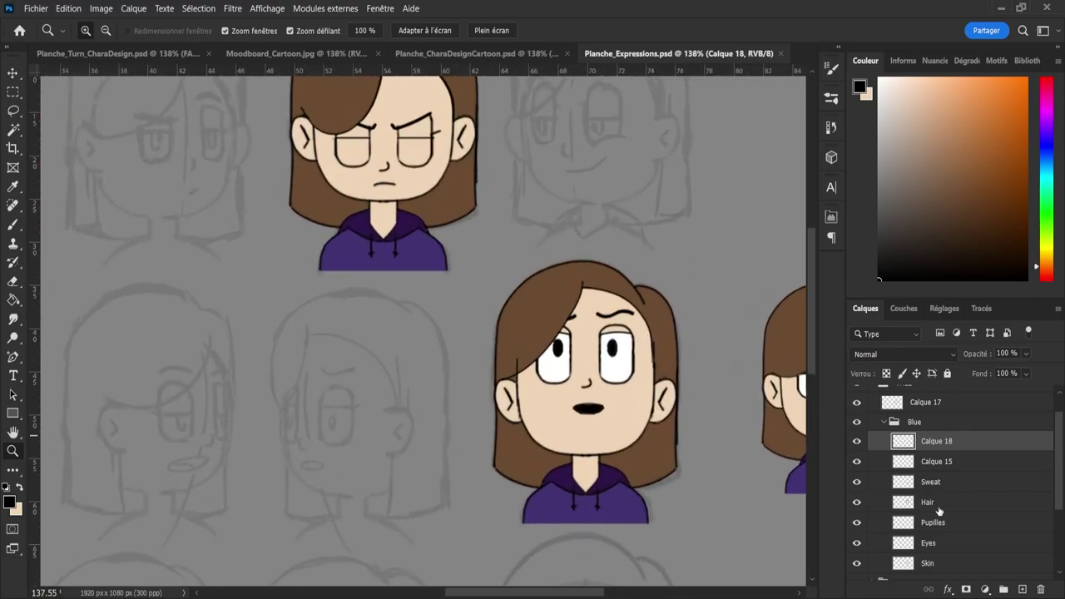
left_click(883, 422)
left_click(883, 424)
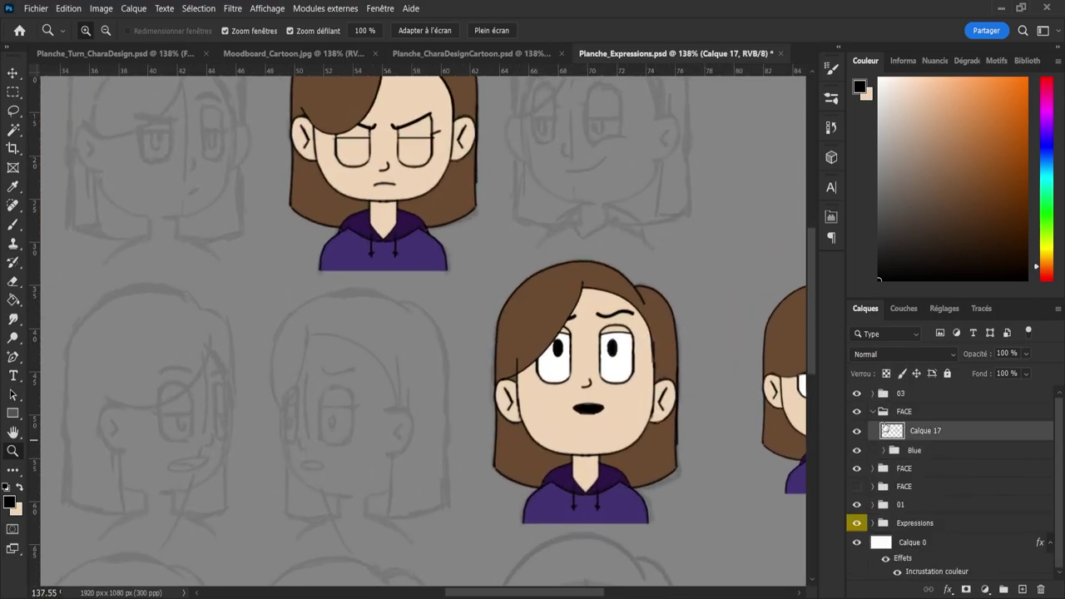
key("b")
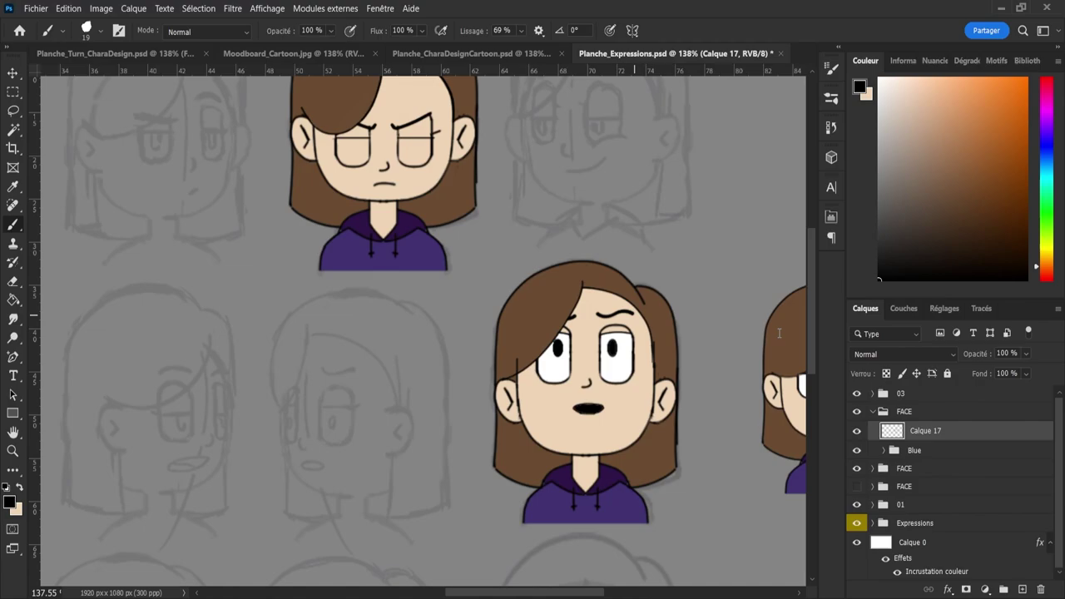
key("bracketleft")
key("bracketleft")
key("bracketleft")
key("bracketleft")
key("bracketleft")
key("bracketleft")
key("bracketleft")
key("bracketleft")
key("bracketleft")
key("bracketleft")
scroll(676, 326, "up", 5)
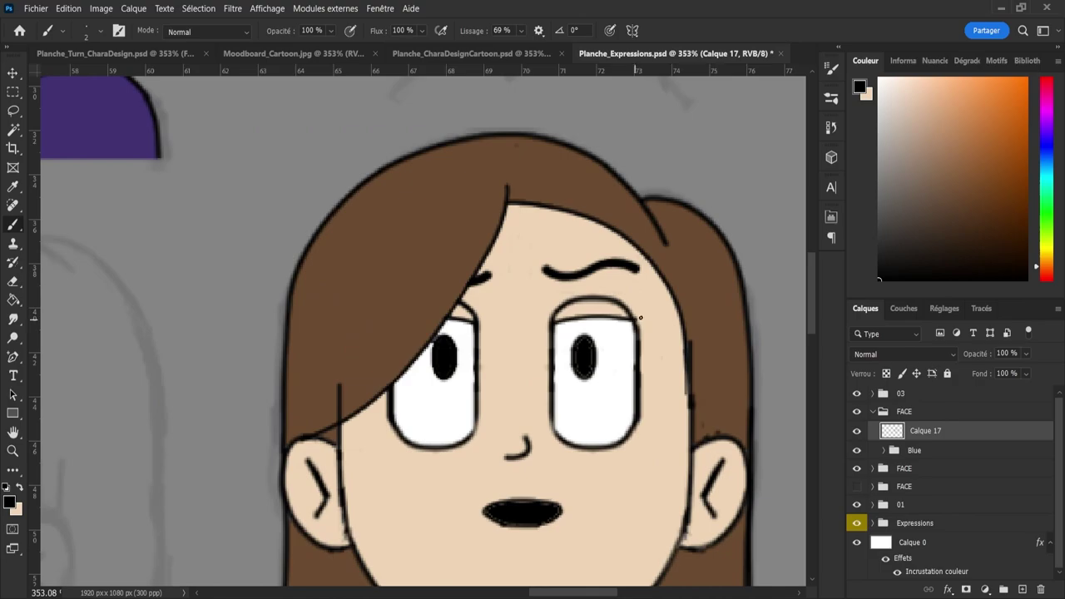
left_click_drag(637, 319, 650, 314)
key("ctrl+z")
key("ctrl+z")
key("ctrl+z")
- Draw a short eyelash at the outer corner of the fully visible eye on Calque 17 and save the document
left_click_drag(636, 320, 664, 306)
key("z")
mouse_move(627, 353)
left_mouse_down()
mouse_move(559, 344)
mouse_move(626, 354)
mouse_move(659, 338)
mouse_move(626, 335)
left_mouse_up()
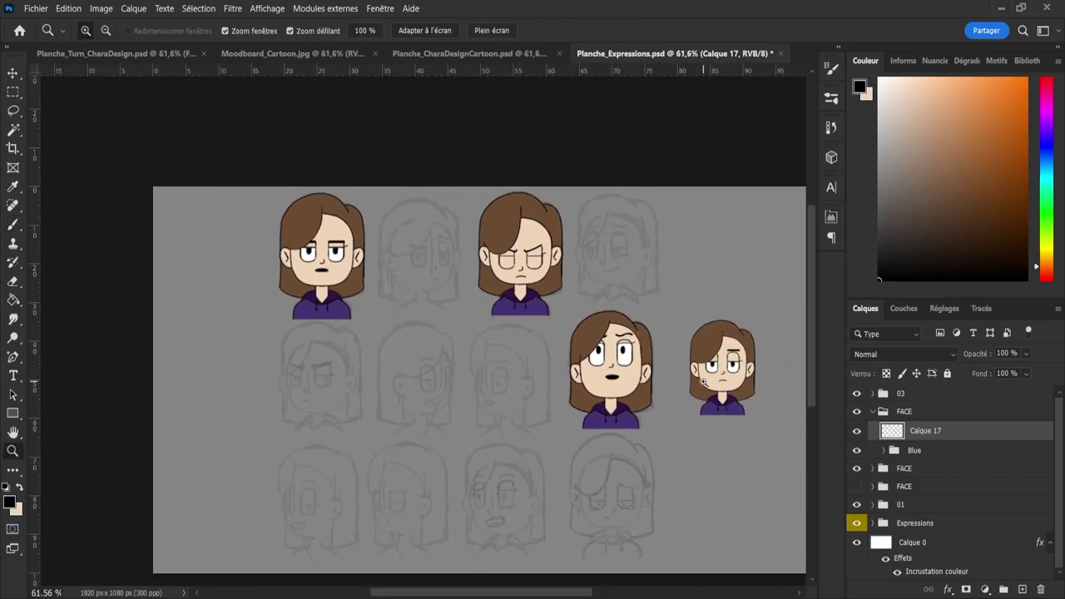
mouse_move(704, 383)
left_mouse_down()
mouse_move(756, 394)
mouse_move(699, 379)
left_mouse_up()
left_click_drag(597, 315, 616, 315)
key("ctrl+s")
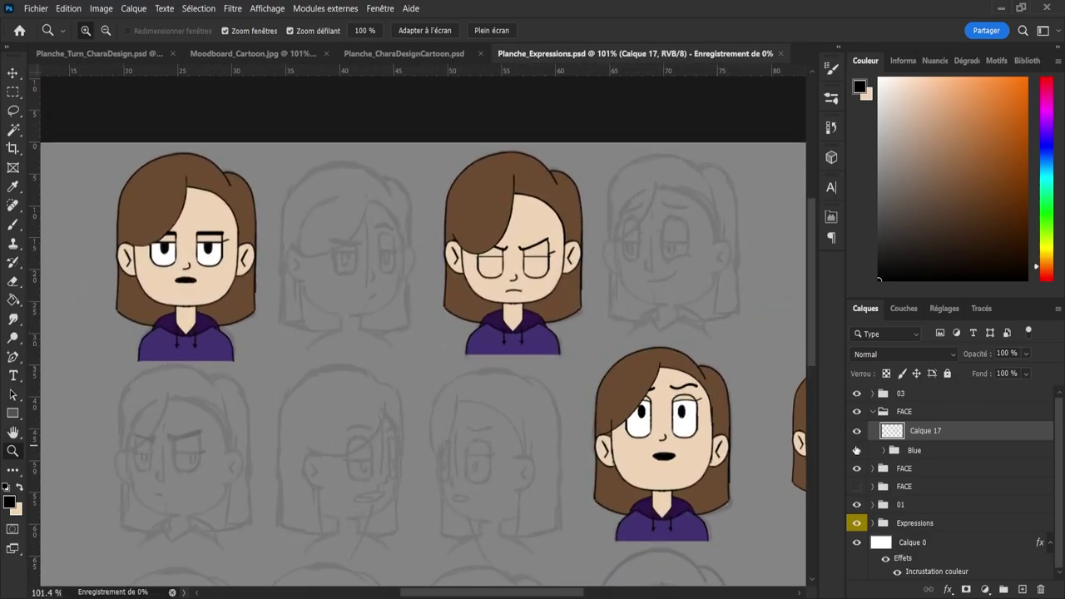
- Collapse the finished bust's FACE group, rename it as 08, and save the document
left_click(873, 413)
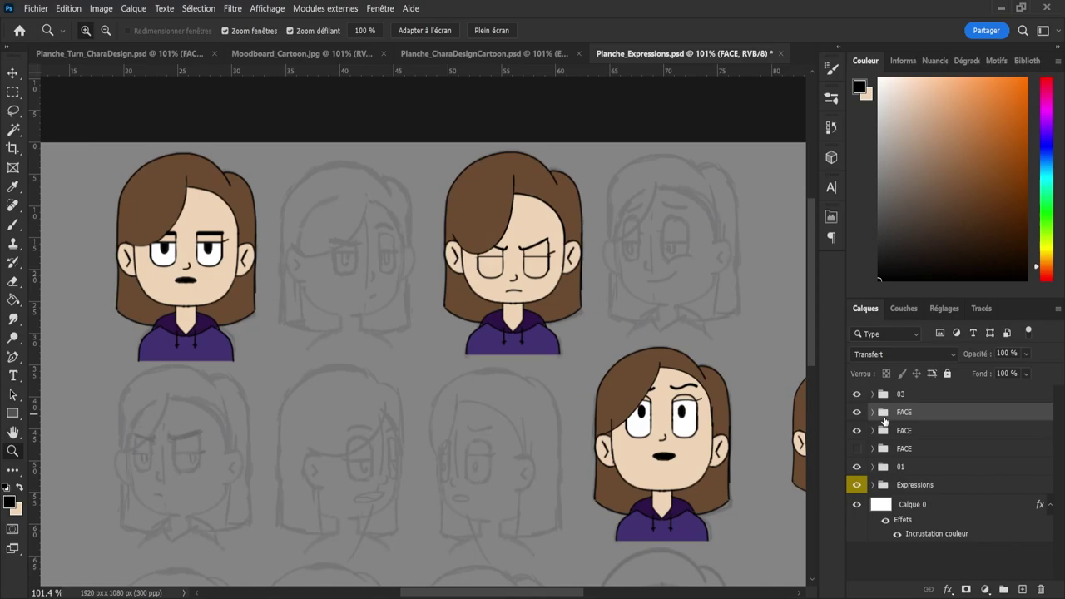
double_click(904, 413)
type("08")
key("Return")
key("ctrl+s")
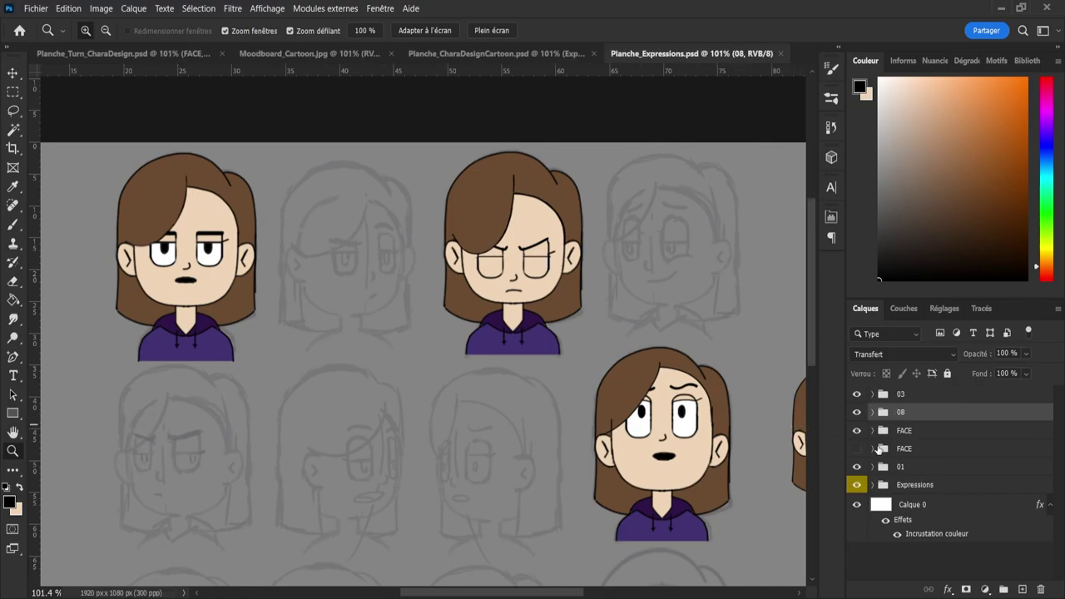
- In group 03, lasso the angry bust's eyelash on Calque 14 and lower it to meet the horizontal eyelid line
left_click(872, 396)
left_click(872, 396)
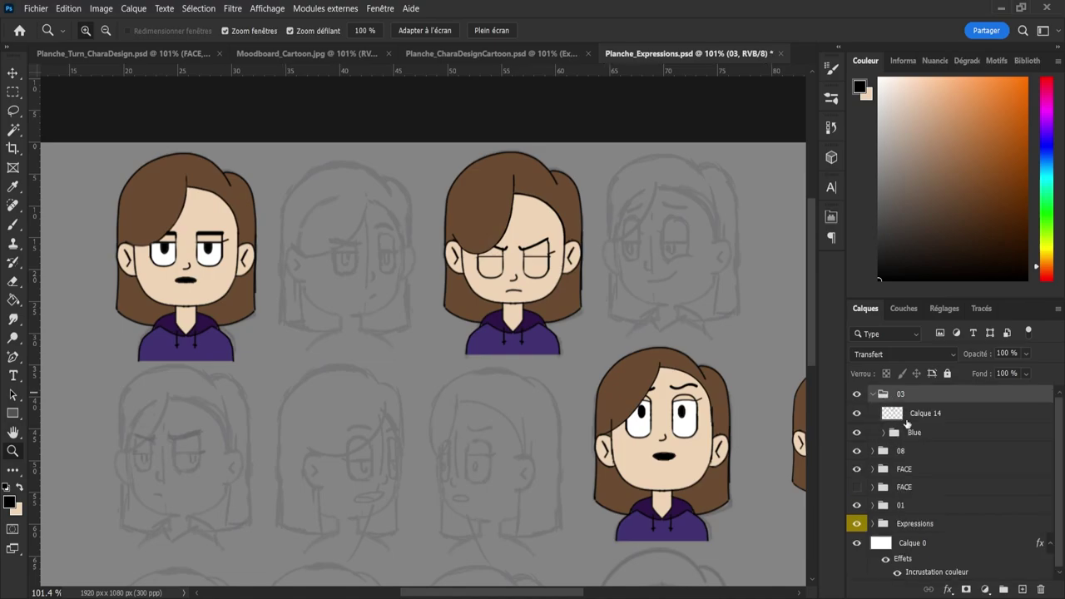
left_click(916, 413)
left_click_drag(543, 238, 597, 240)
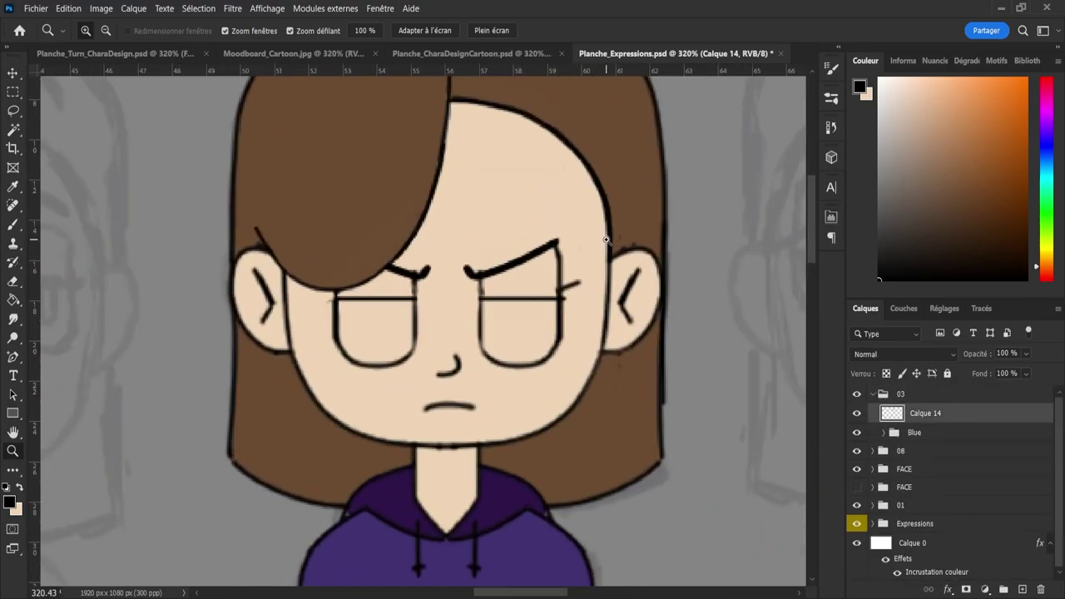
key("l")
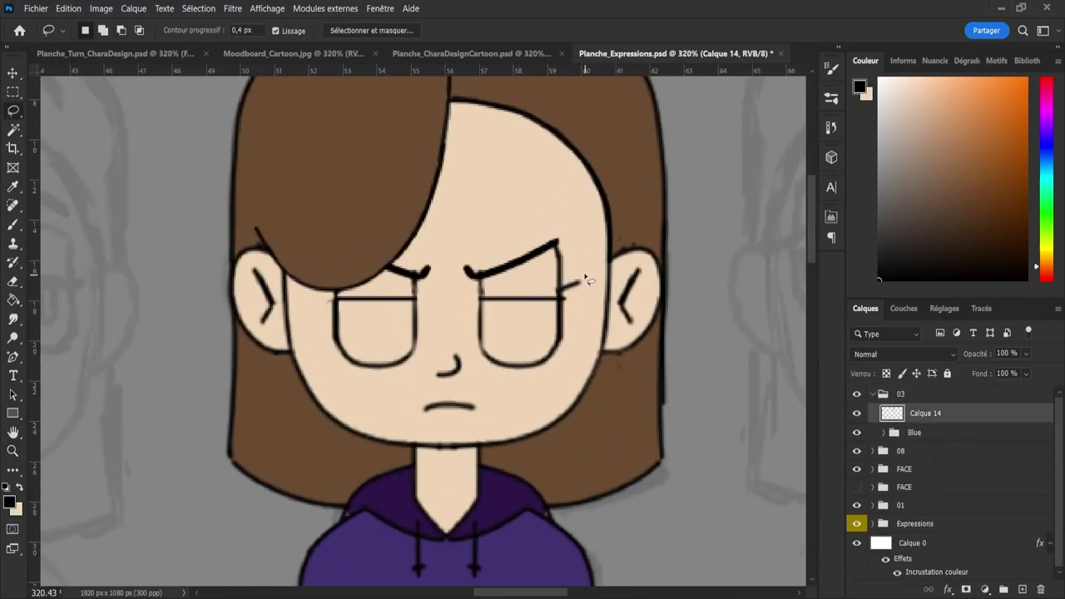
mouse_move(581, 268)
left_mouse_down()
mouse_move(585, 293)
mouse_move(566, 293)
mouse_move(582, 267)
mouse_move(571, 296)
left_mouse_up()
key("ctrl+t")
key("Return")
- Copy the selected eyelash to a new layer and move the copy to the outer corner of the eye under the fringe
key("ctrl+j")
key("v")
left_click_drag(582, 298, 316, 301)
- Flip the copied eyelash on Calque 19 horizontally and nudge it until it meets the end of the eyelid line
key("ctrl+t")
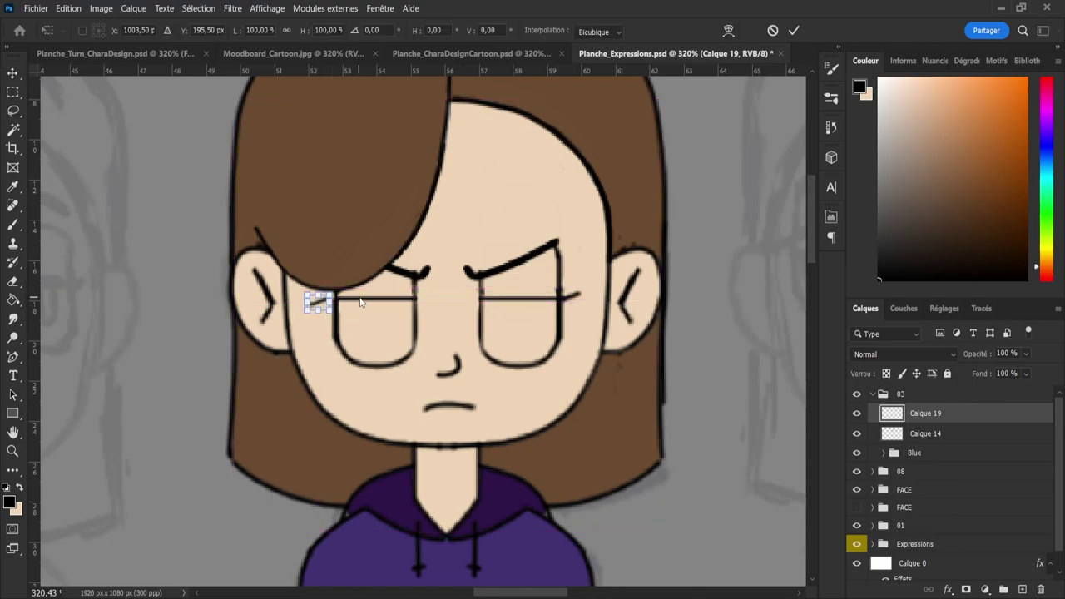
key("ctrl+shift+h")
key("Right")
key("Right")
key("Right")
key("Right")
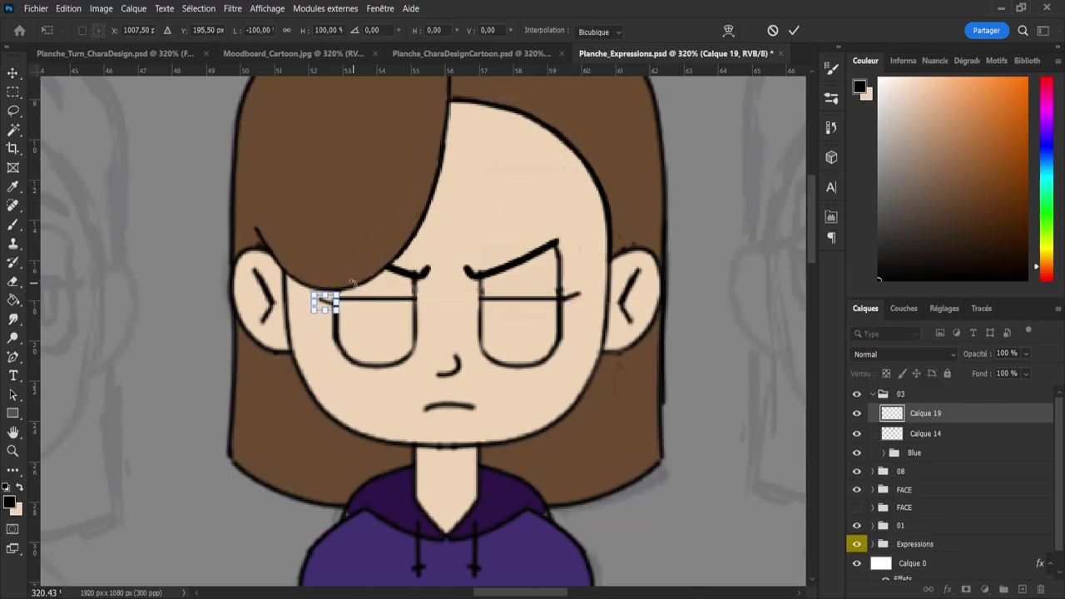
key("Up")
key("Up")
key("Up")
key("Return")
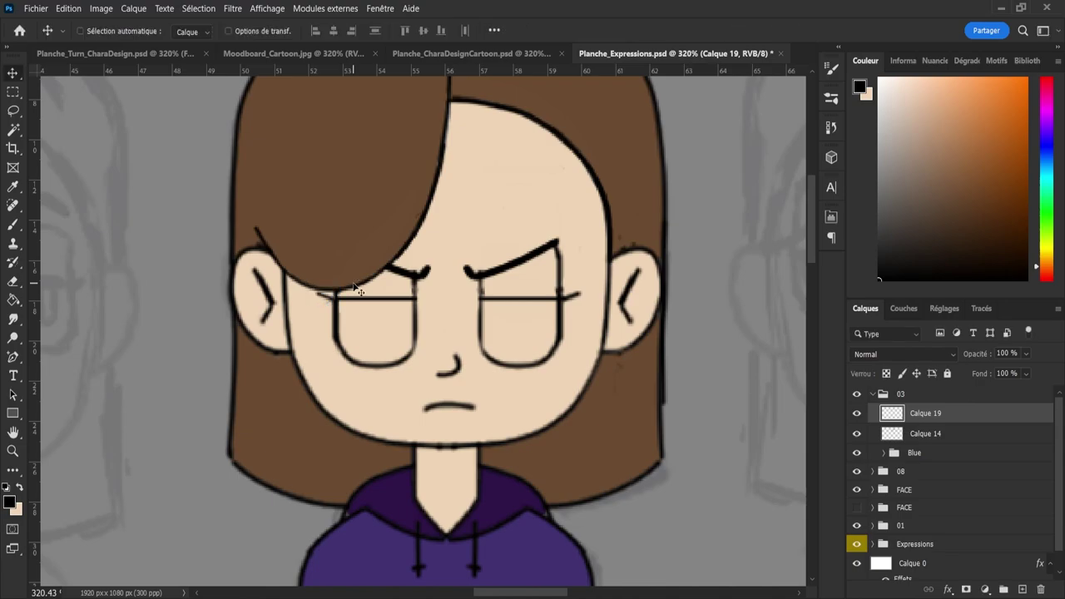
key("Down")
key("Up")
key("Down")
left_click(916, 439)
left_click(855, 436)
left_click(856, 433)
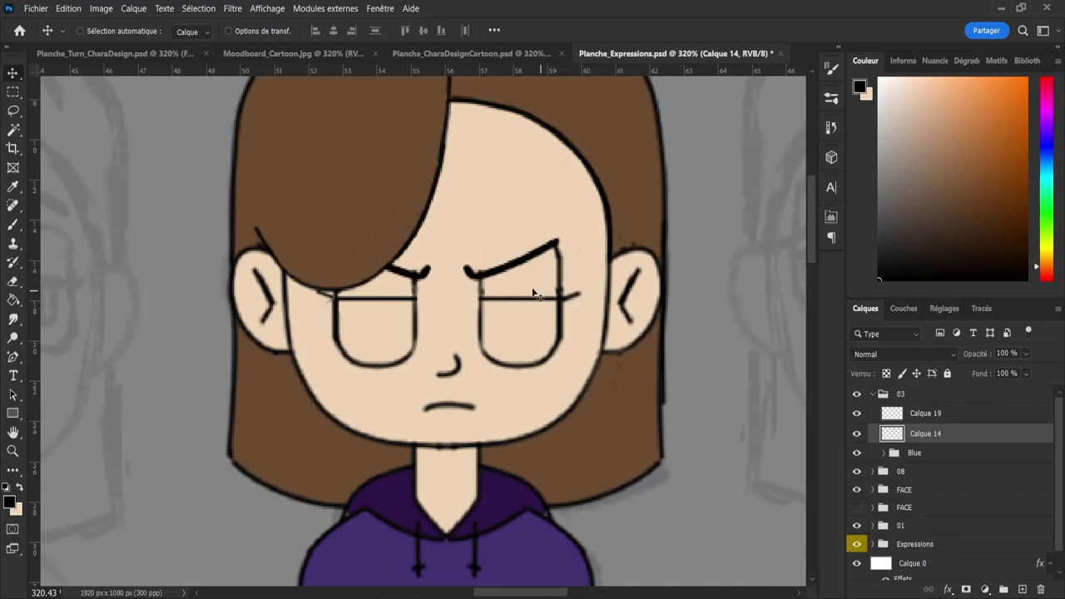
key("b")
left_click_drag(335, 297, 606, 306)
key("ctrl+z")
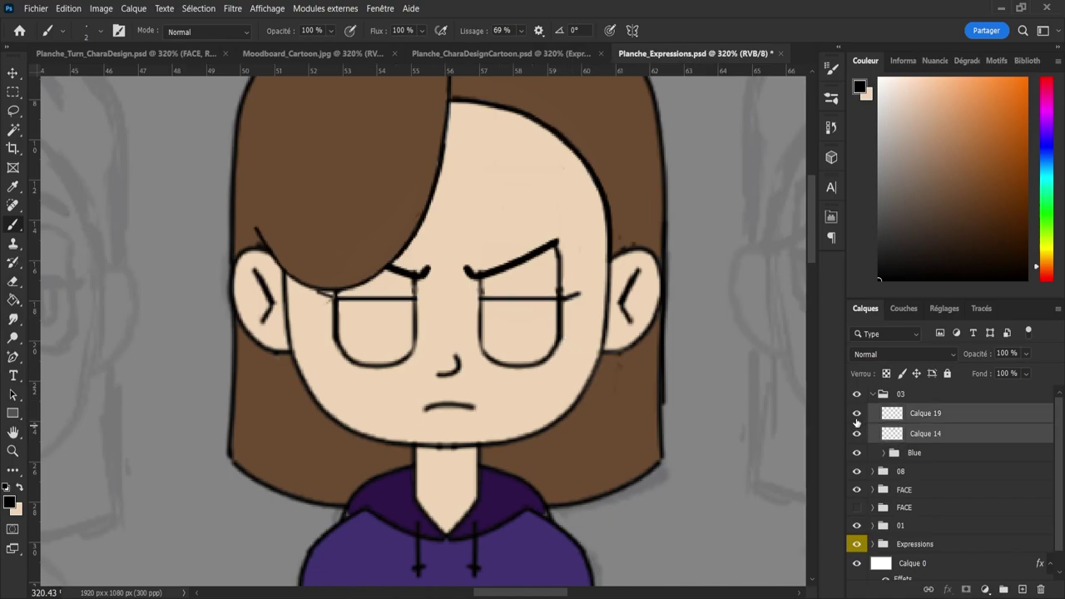
- Merge the mirrored eyelash layer Calque 19 with the angry bust's line art layer Calque 14
left_click(892, 420)
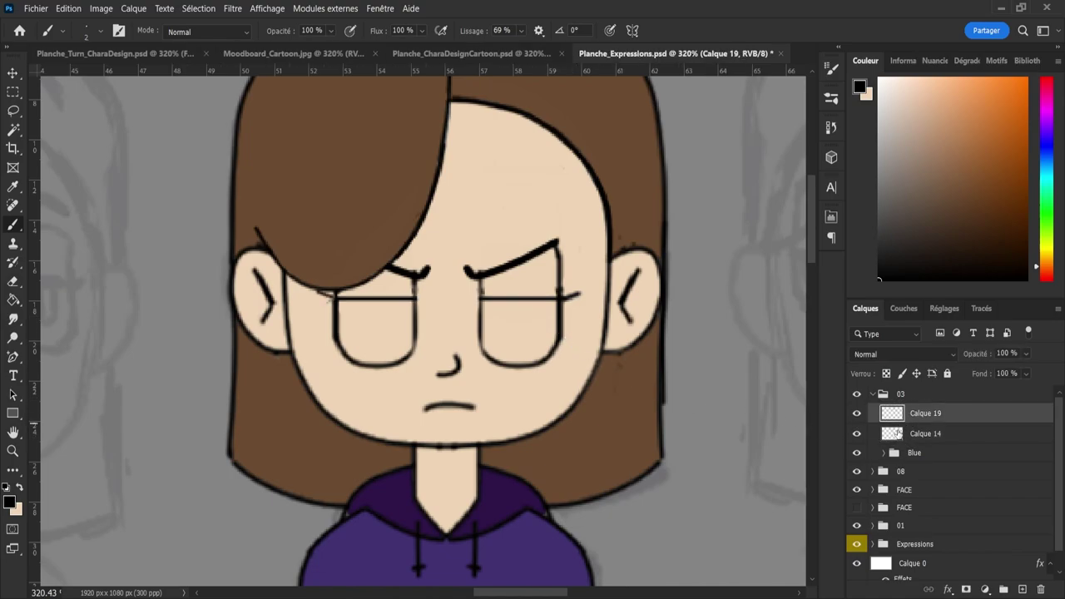
key("v")
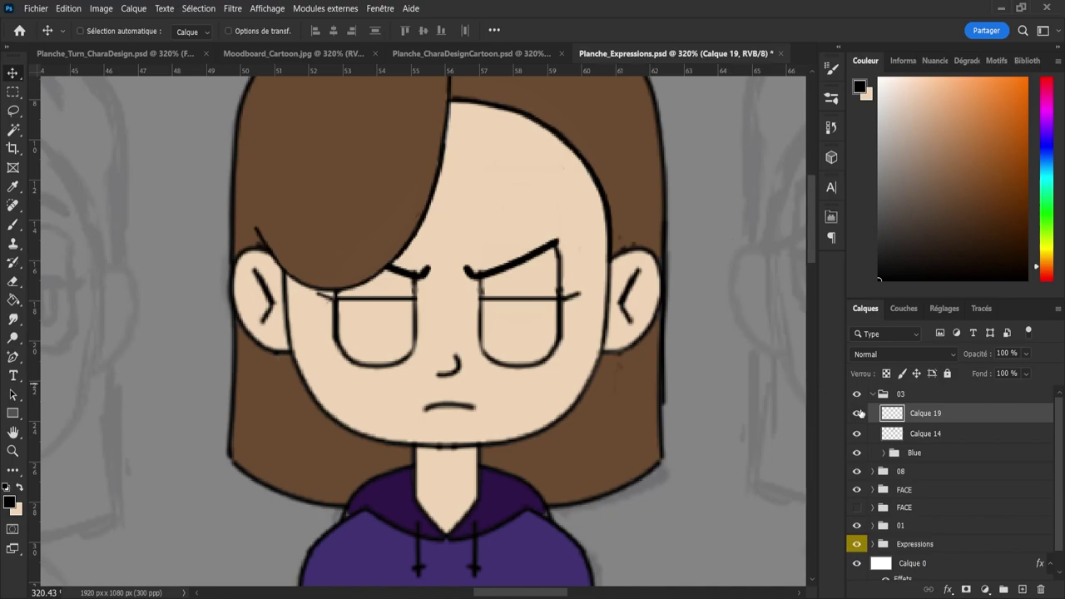
left_click(921, 434, "ctrl")
key("ctrl+e")
key("z")
left_click_drag(460, 378, 356, 311)
left_click_drag(421, 325, 392, 312)
scroll(499, 469, "up", 6)
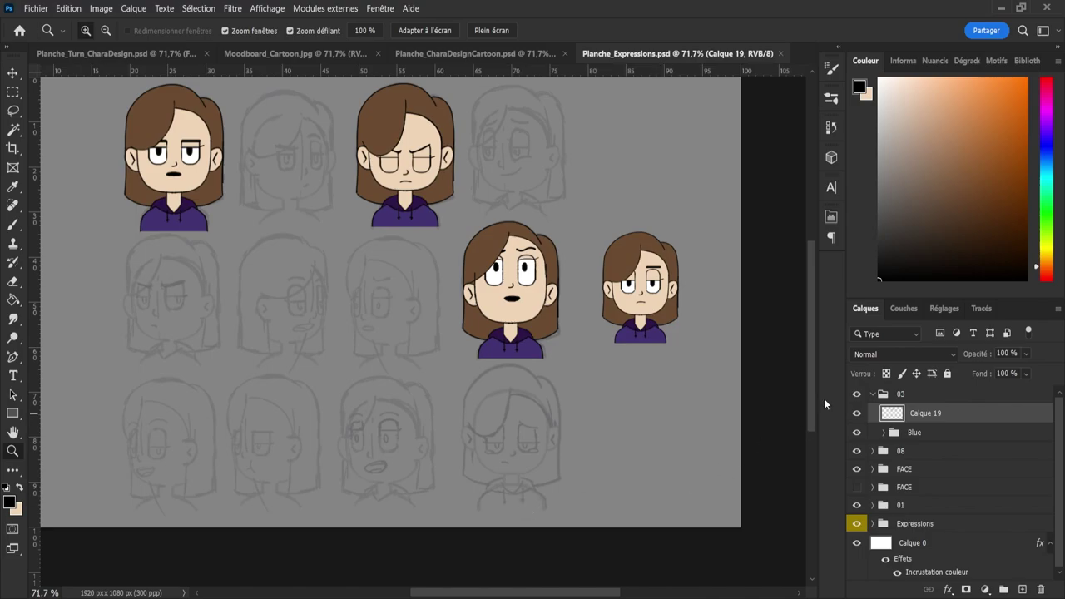
- Collapse group 03, move it below group 08 in the layer order, and save the document
left_click(873, 395)
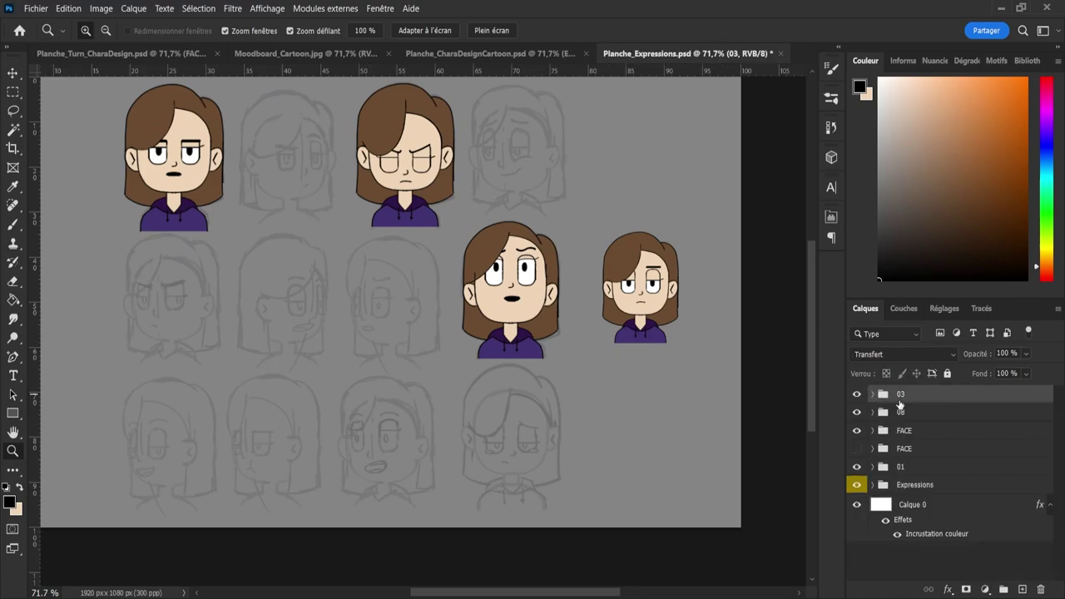
left_click_drag(900, 404, 904, 420)
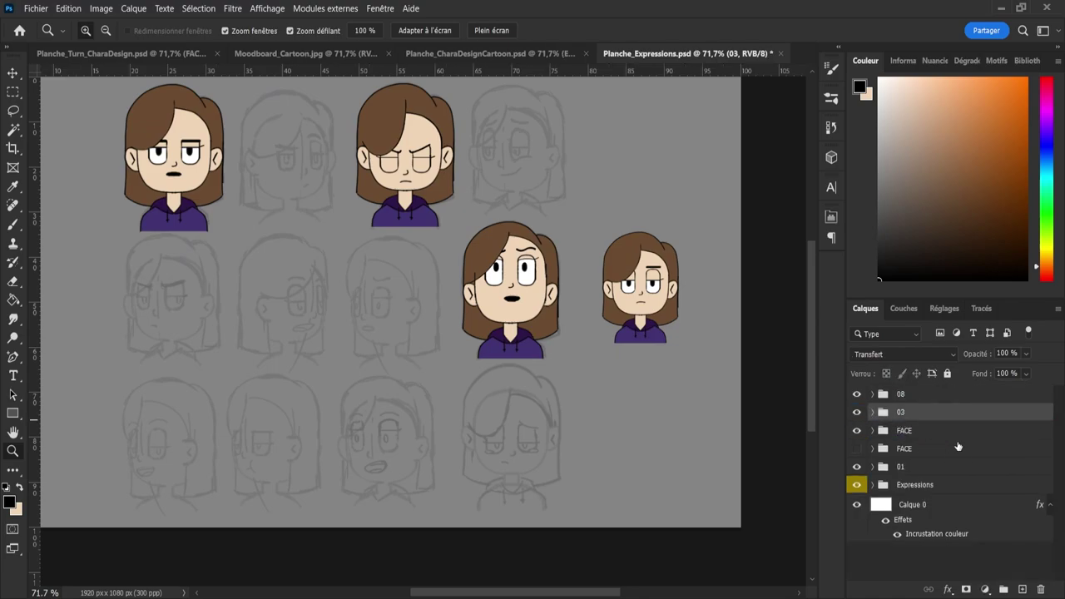
key("ctrl+s")
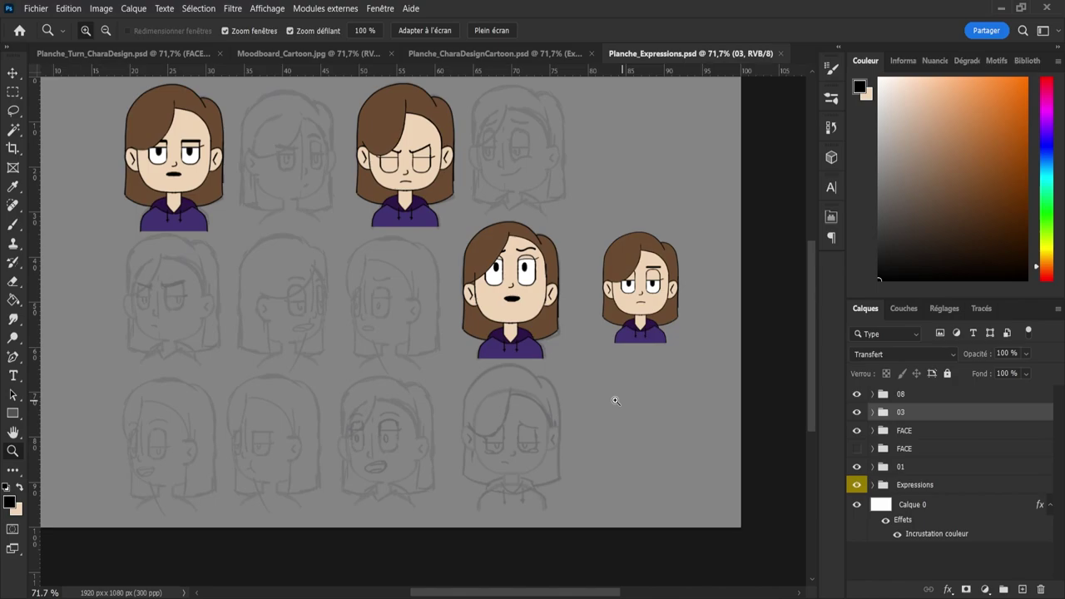
- Duplicate the spare bust's visible FACE group and move the copy over the rightmost sketch in the bottom row
left_click_drag(613, 397, 433, 391)
left_click_drag(510, 382, 581, 363)
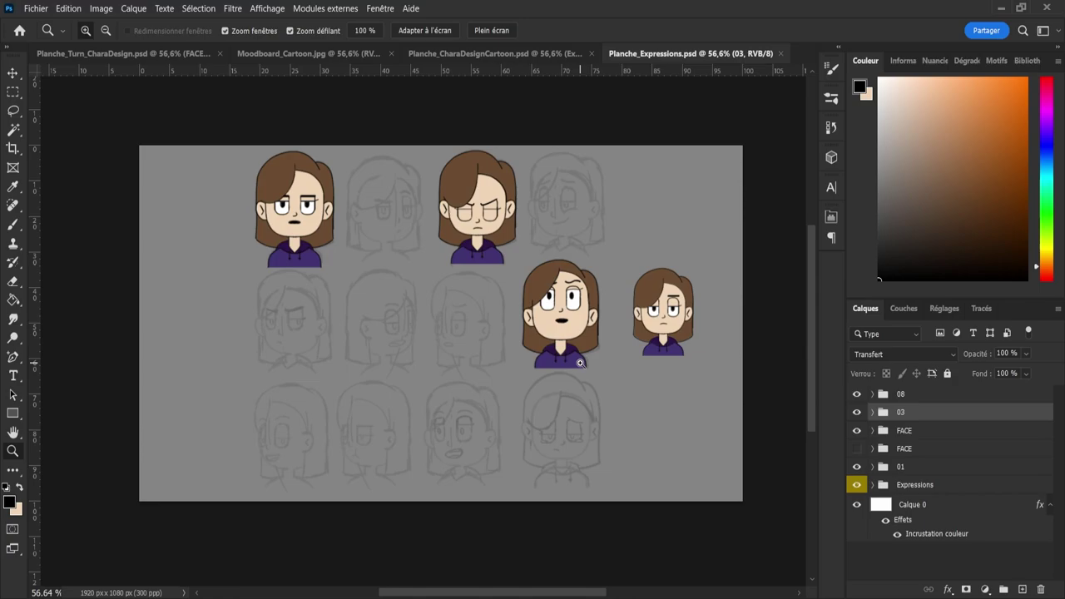
left_click(884, 432)
left_click(858, 431)
left_click(858, 431)
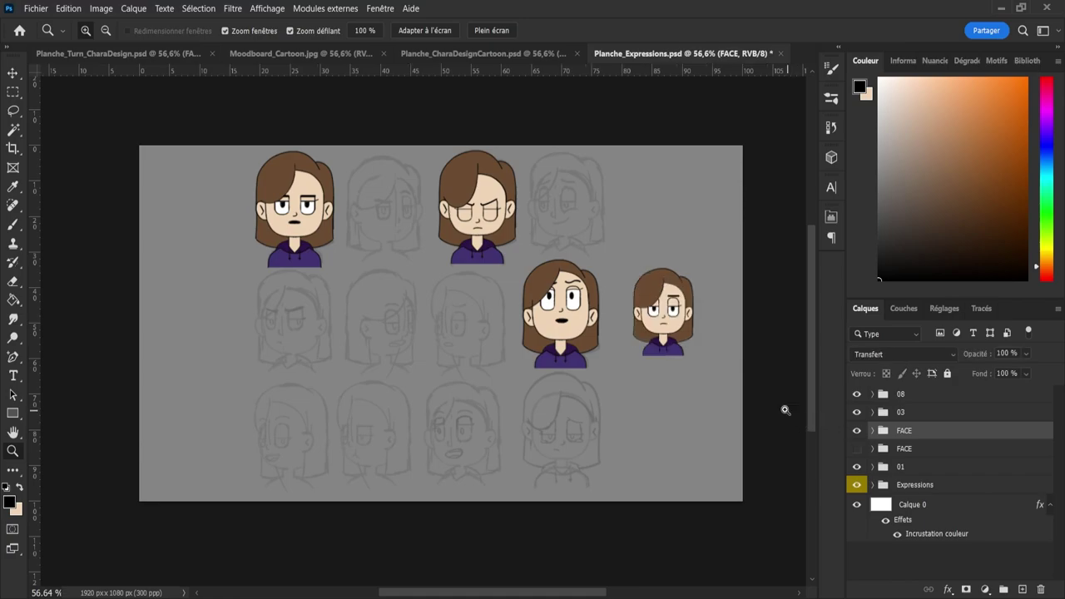
key("ctrl+j")
key("v")
left_click_drag(649, 337, 666, 418)
key("z")
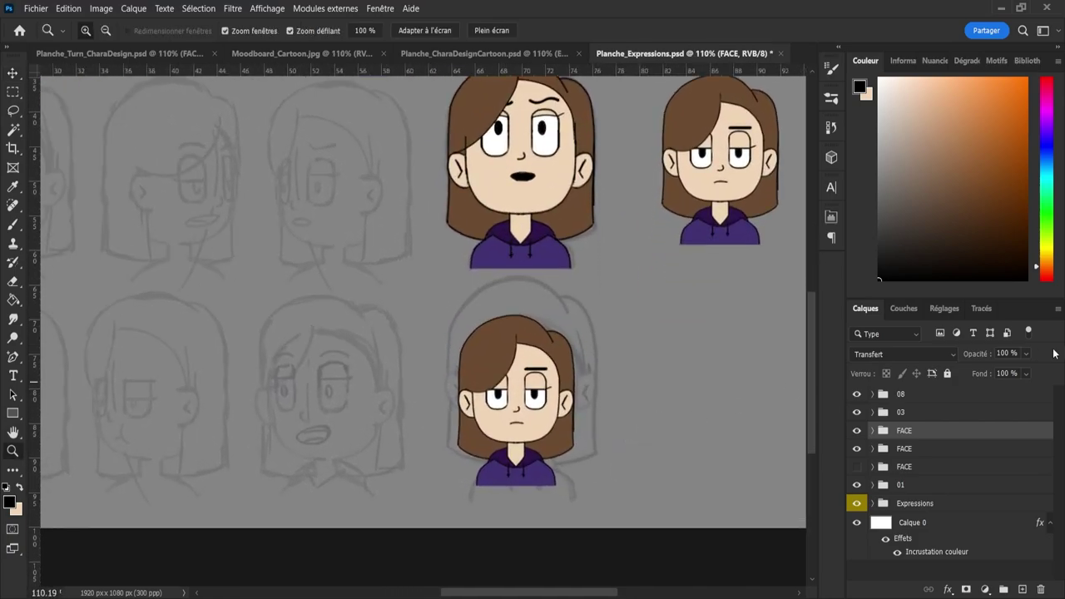
- Set the copied FACE group's opacity to 50% and scale it to about 129% so the bust fits the sketch's outline
key("5")
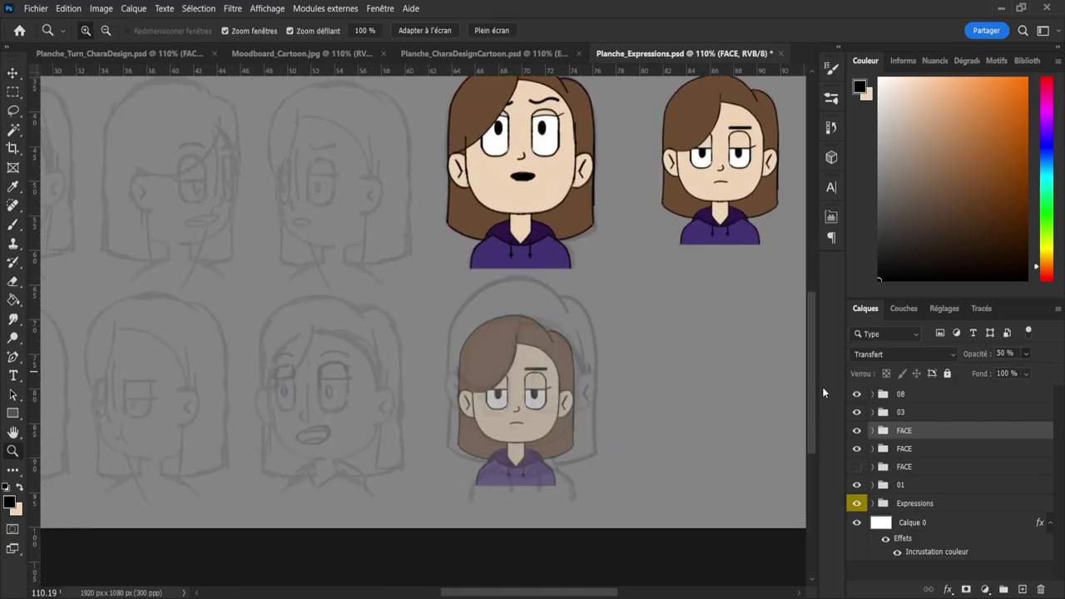
left_click_drag(615, 487, 631, 488)
key("ctrl+t")
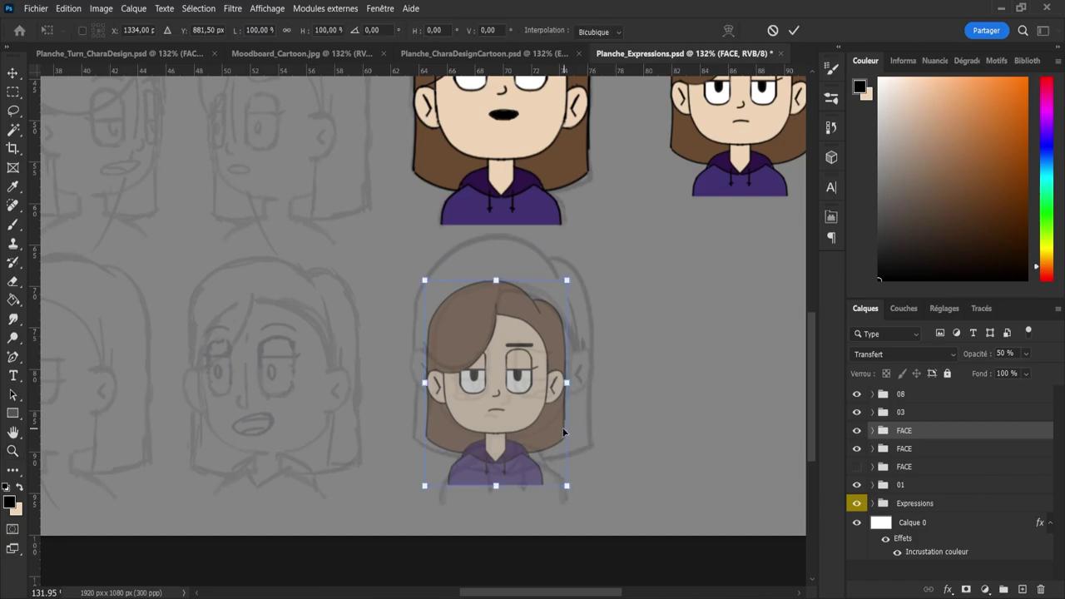
left_click_drag(566, 379, 591, 382)
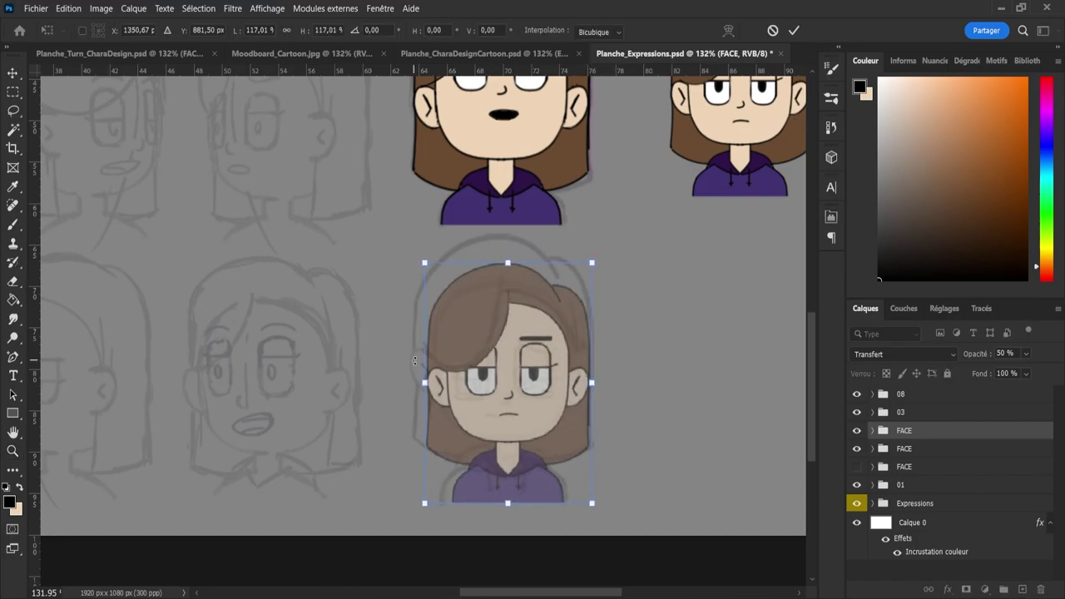
left_click_drag(423, 389, 414, 385)
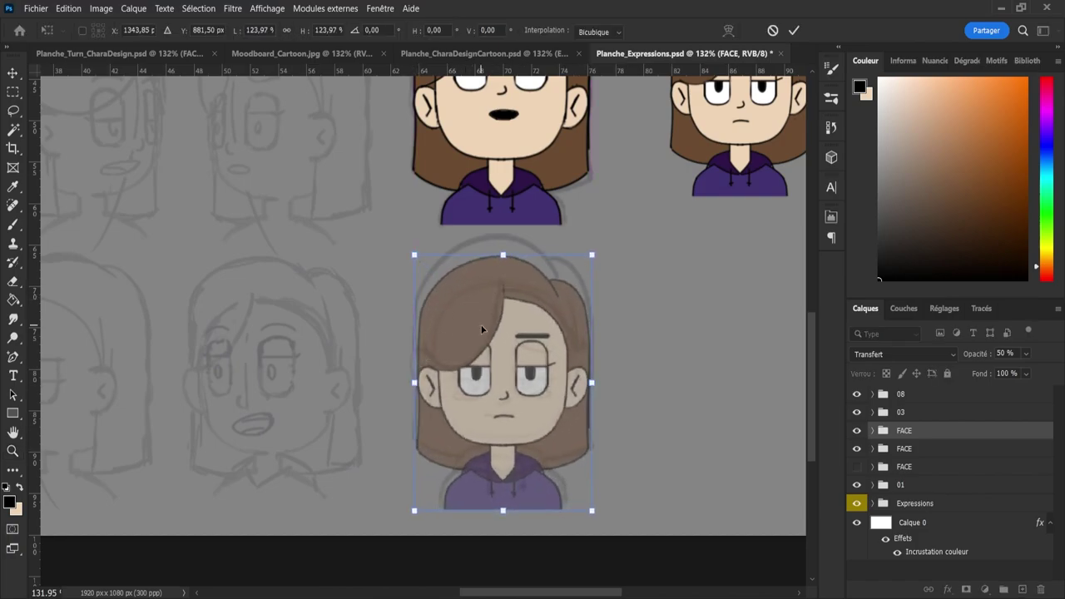
left_click_drag(485, 330, 481, 310)
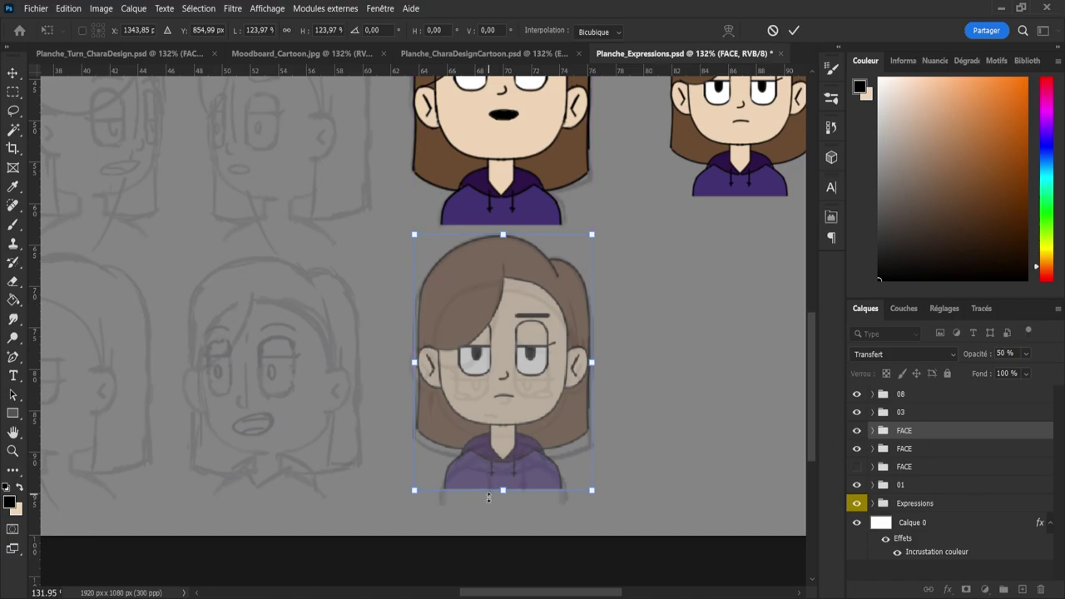
left_click_drag(508, 493, 505, 508)
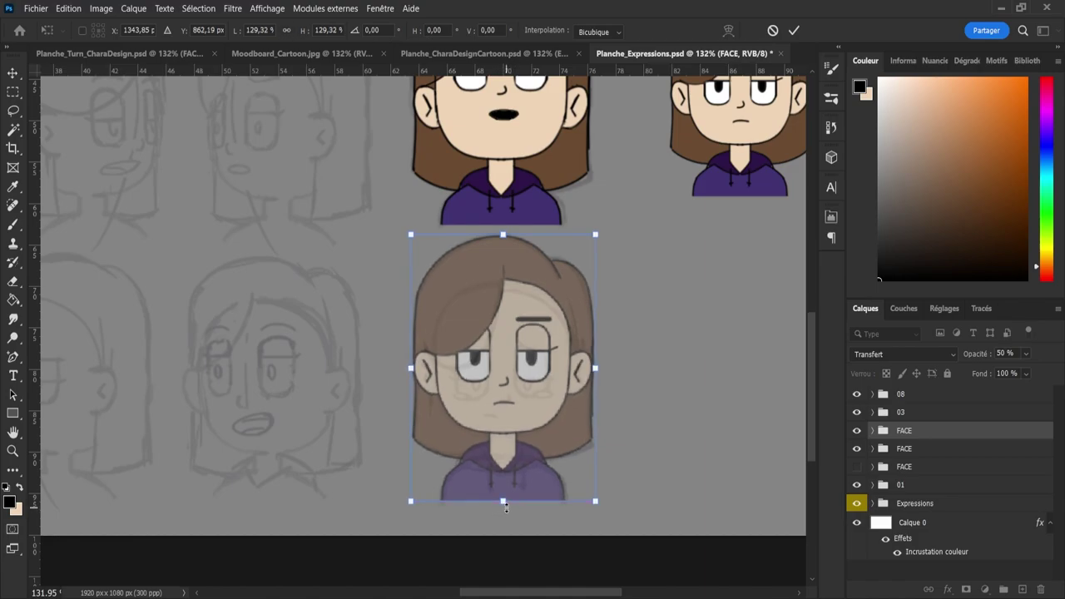
key("Return")
- Expand the copied FACE group, hide its Blue colour group, and select the Line_Face layer
key("z")
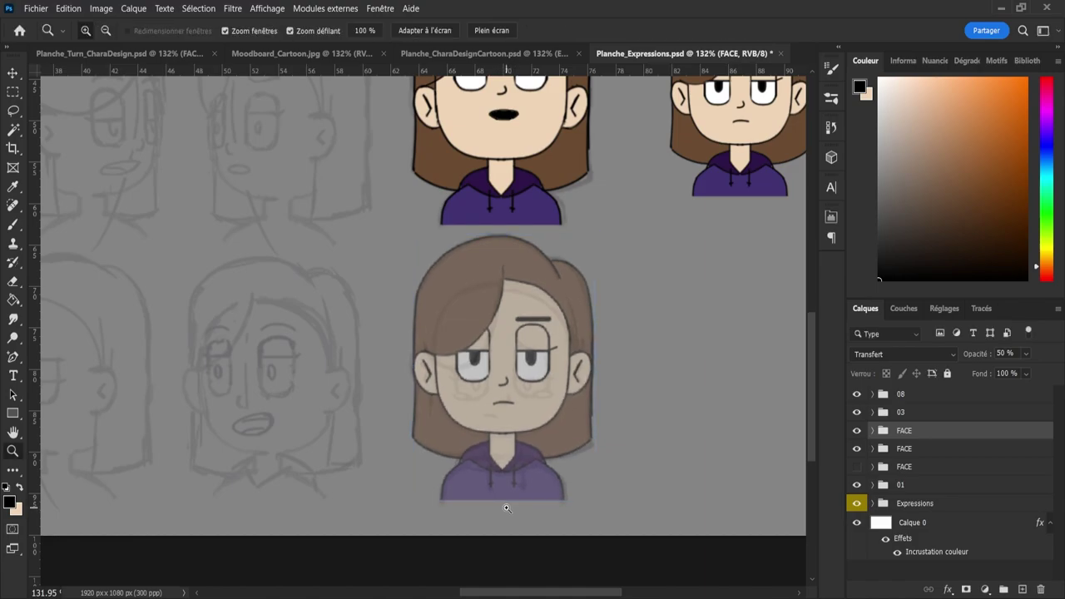
left_click(872, 431)
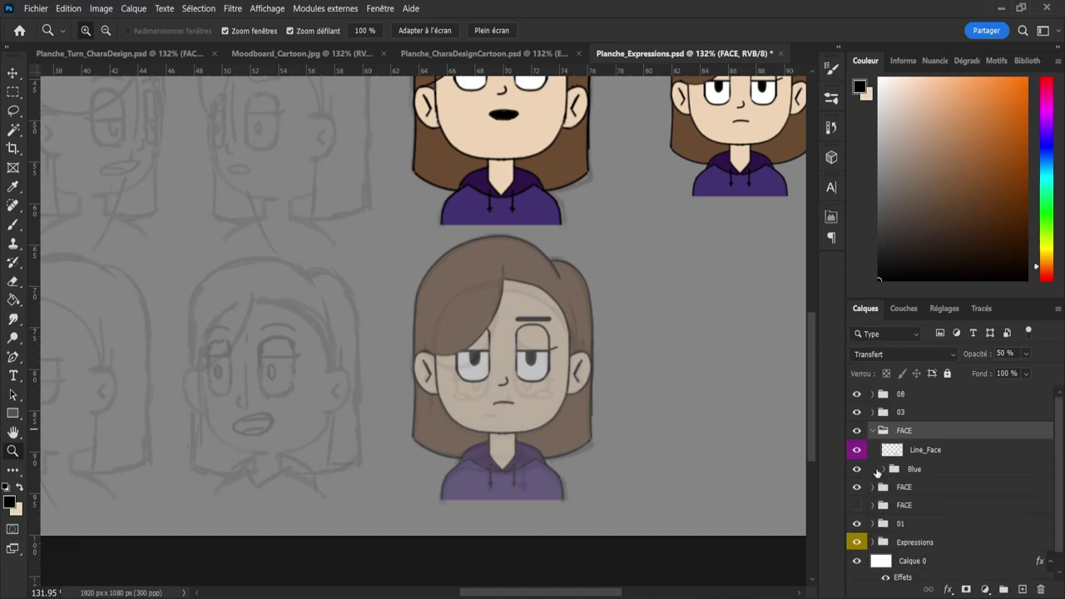
left_click(857, 469)
left_click(902, 454)
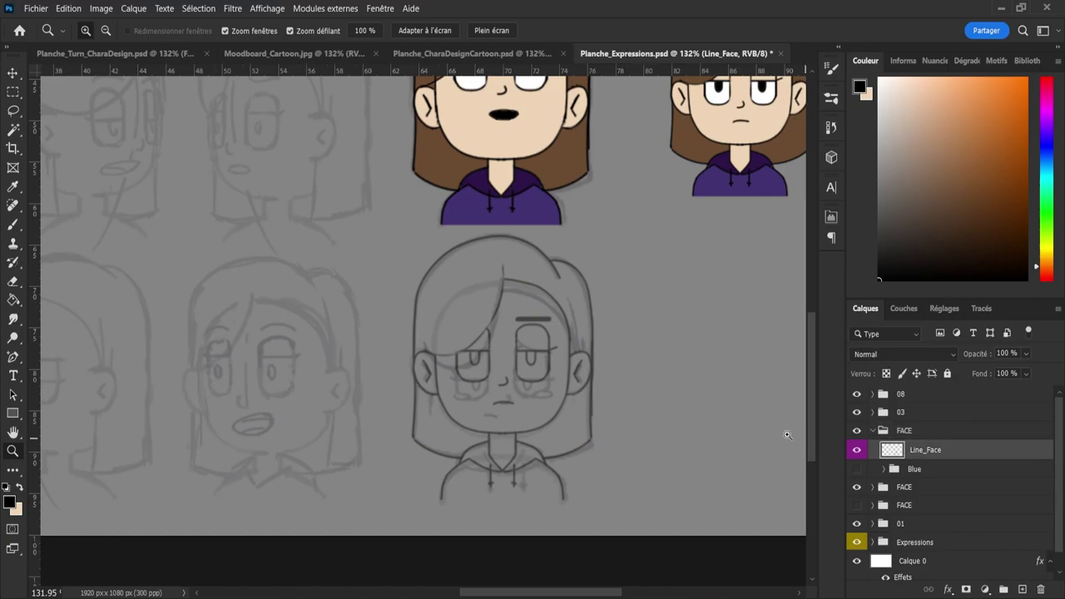
- Lasso the eyes, eyebrow, nose and mouth on Line_Face, leaving out the fringe and the face outline
mouse_move(501, 403)
left_mouse_down()
mouse_move(534, 401)
mouse_move(499, 408)
mouse_move(499, 422)
mouse_move(544, 422)
mouse_move(492, 415)
mouse_move(538, 414)
mouse_move(579, 339)
left_mouse_up()
scroll(516, 422, "up", 3)
key("l")
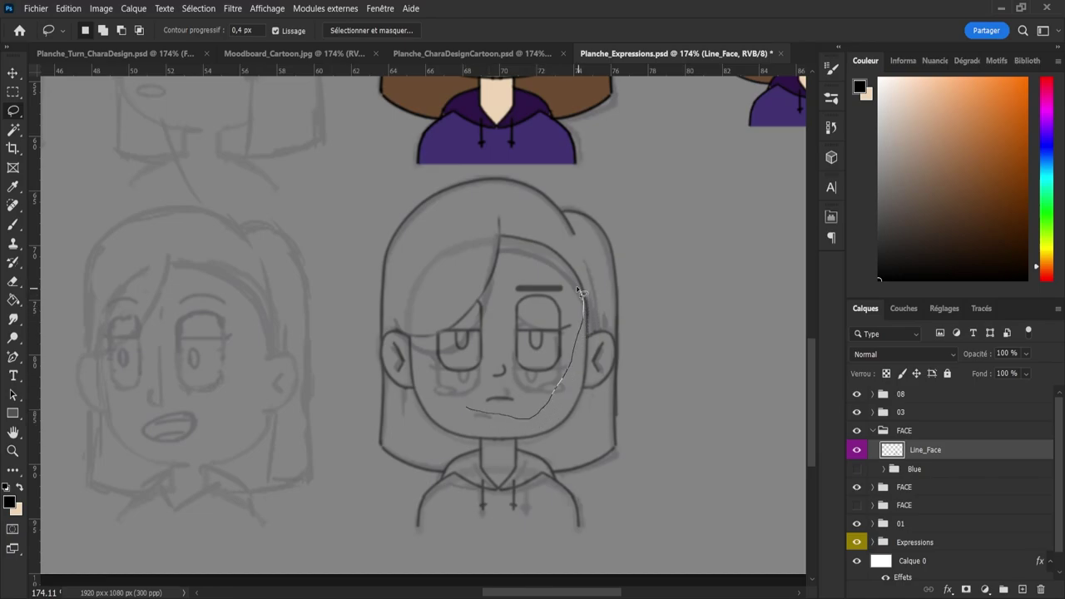
mouse_move(580, 292)
left_mouse_down()
mouse_move(528, 278)
mouse_move(504, 291)
mouse_move(493, 356)
mouse_move(466, 412)
left_mouse_up()
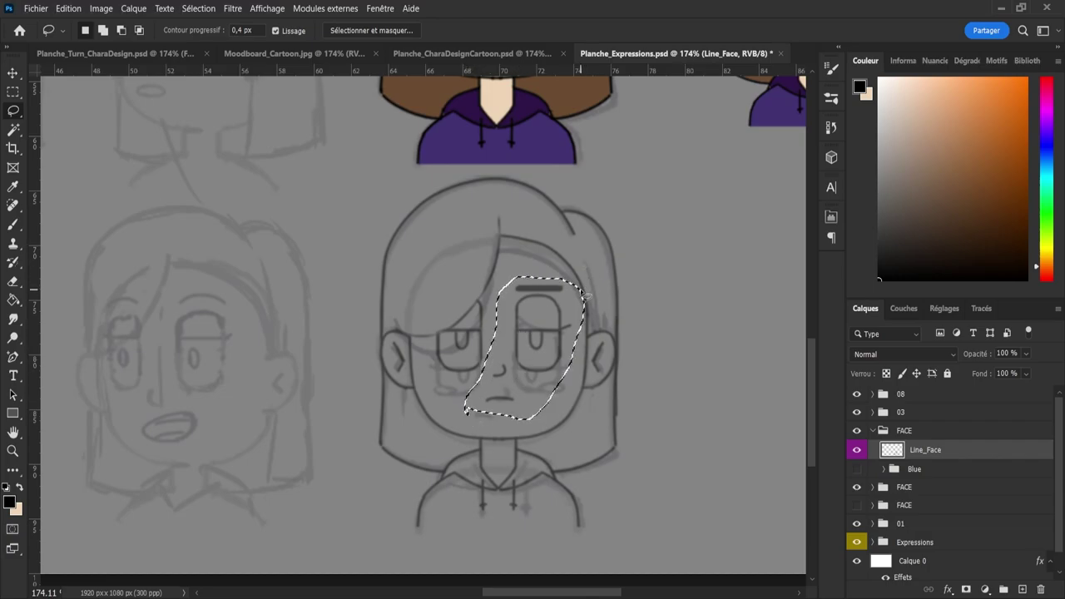
mouse_move(573, 283)
left_mouse_down()
mouse_move(585, 336)
mouse_move(596, 296)
left_mouse_up()
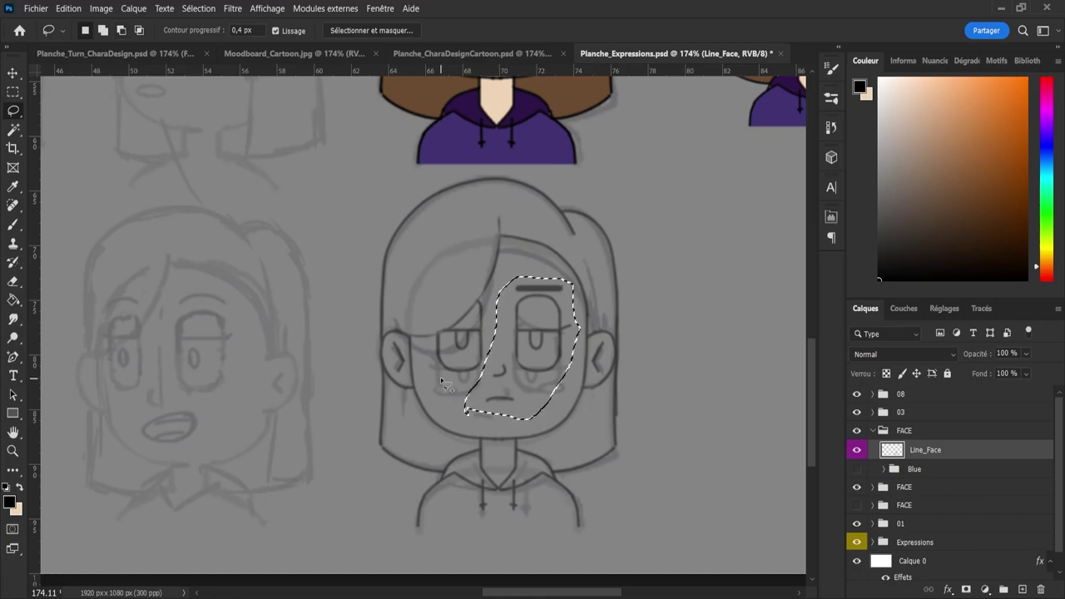
mouse_move(433, 366)
left_mouse_down()
mouse_move(462, 392)
mouse_move(487, 389)
mouse_move(503, 333)
mouse_move(488, 305)
mouse_move(457, 328)
mouse_move(433, 370)
left_mouse_up()
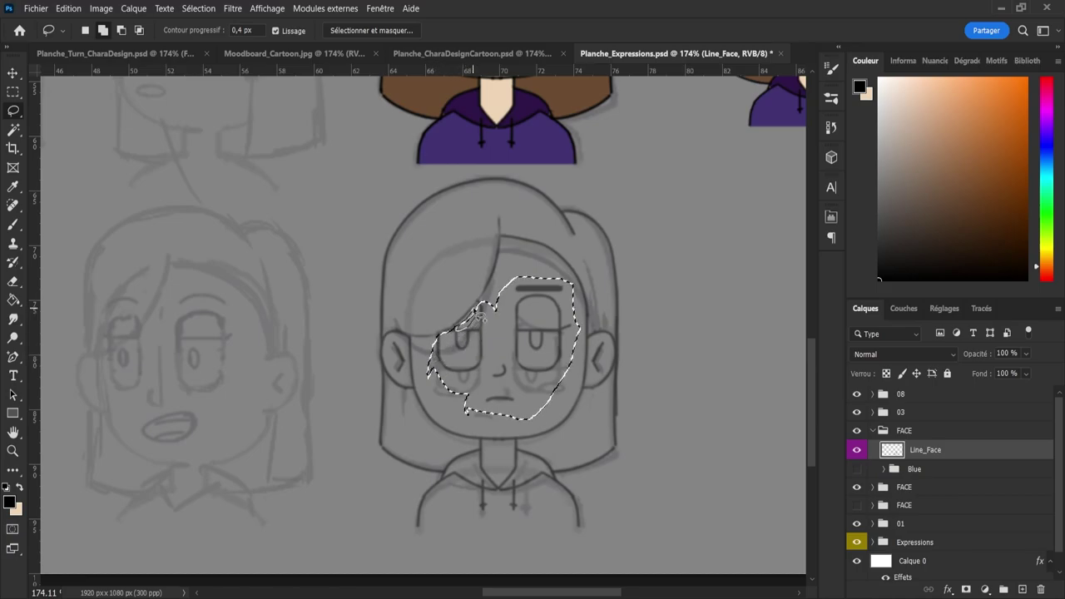
mouse_move(473, 309)
left_mouse_down()
mouse_move(483, 301)
mouse_move(485, 337)
left_mouse_up()
- Move the selected facial features down 25 px toward the sketched face and deselect them
key("ctrl+t")
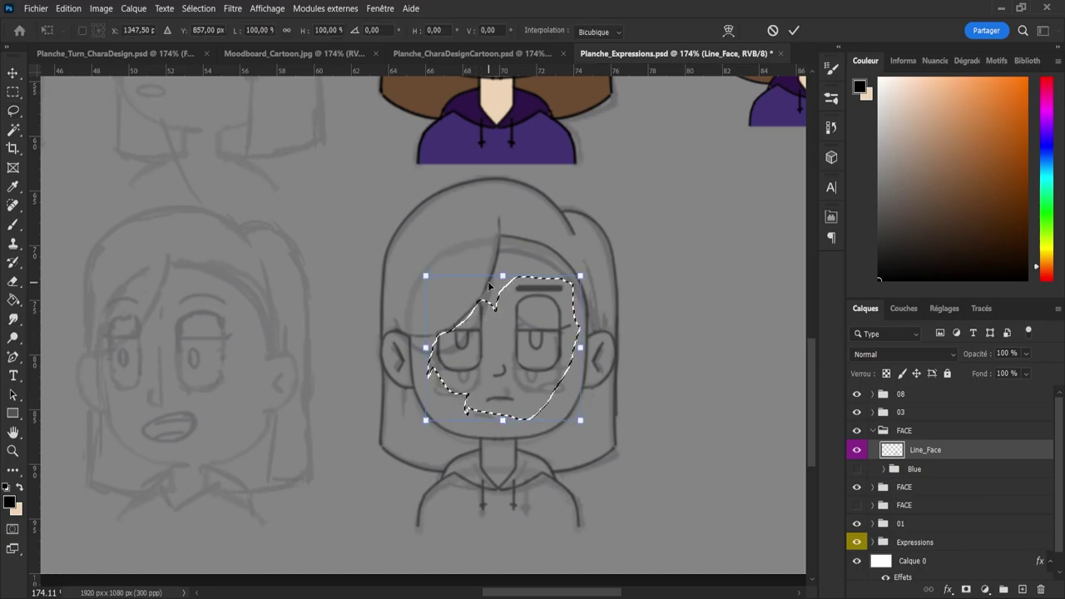
key("Down")
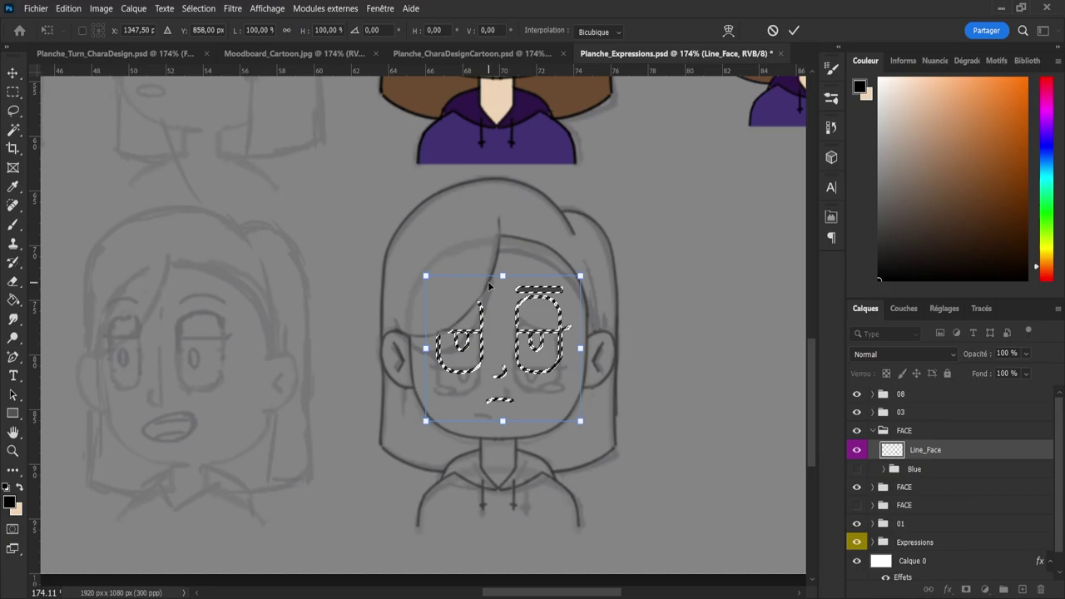
key("shift+Down")
key("shift+Down")
key("Down")
key("Down")
key("Down")
key("Down")
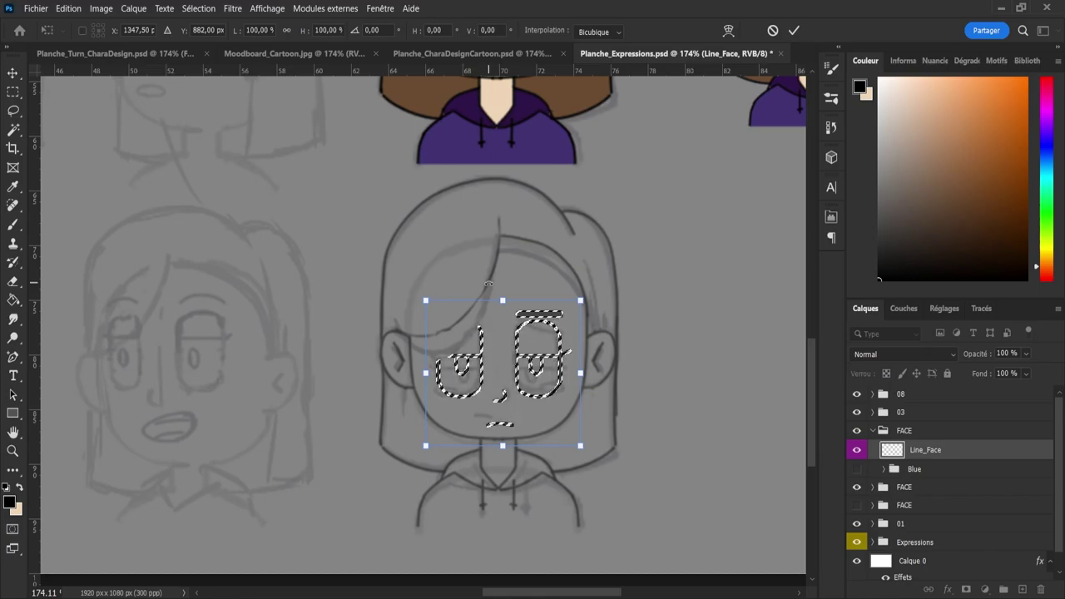
key("Return")
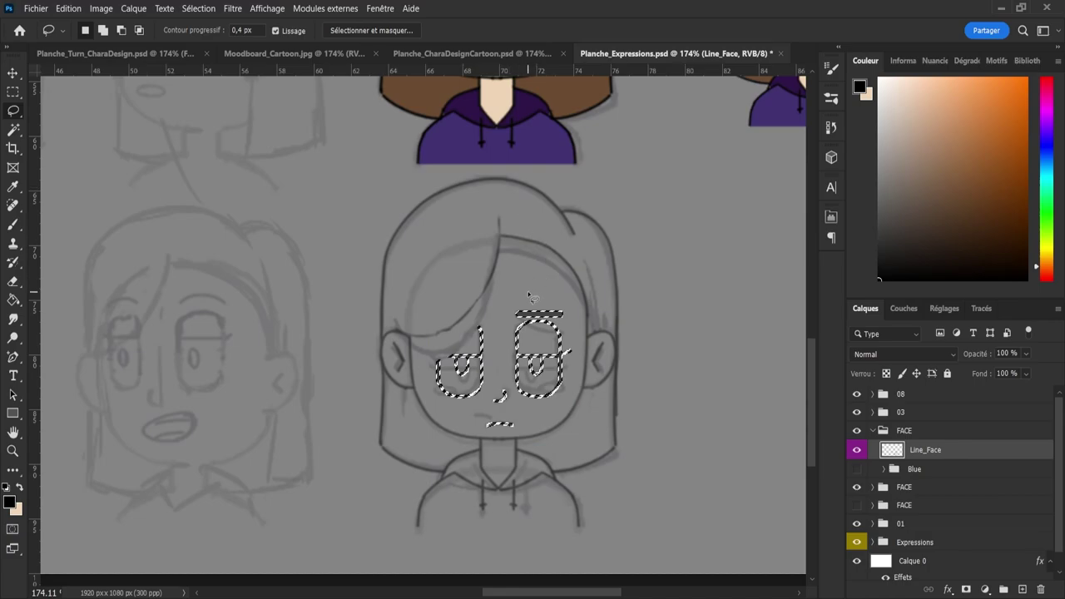
key("ctrl+d")
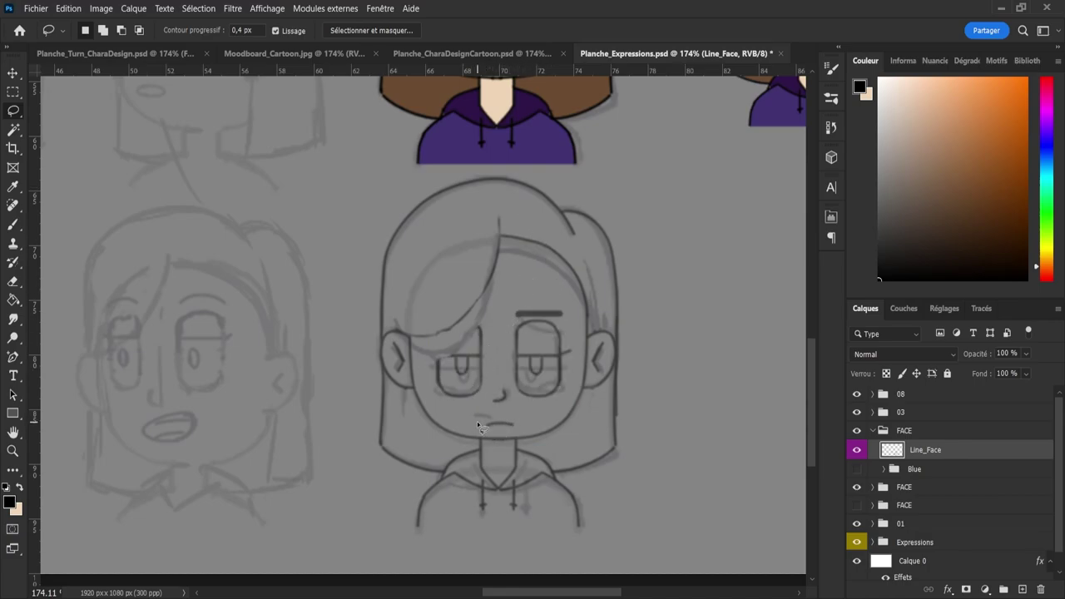
- Lasso the mouth line and transform it to sit tilted over the sketched mouth, off to one side of the nose
mouse_move(477, 414)
left_mouse_down()
mouse_move(521, 417)
mouse_move(522, 433)
mouse_move(475, 431)
mouse_move(502, 416)
mouse_move(487, 417)
mouse_move(512, 420)
mouse_move(480, 421)
mouse_move(492, 414)
left_mouse_up()
key("ctrl+t")
key("Return")
key("ctrl+d")
- Reselect the small mouth line and fine-tune its placement slightly closer to the nose, then clear the selection
key("z")
left_click_drag(495, 417, 537, 432)
key("l")
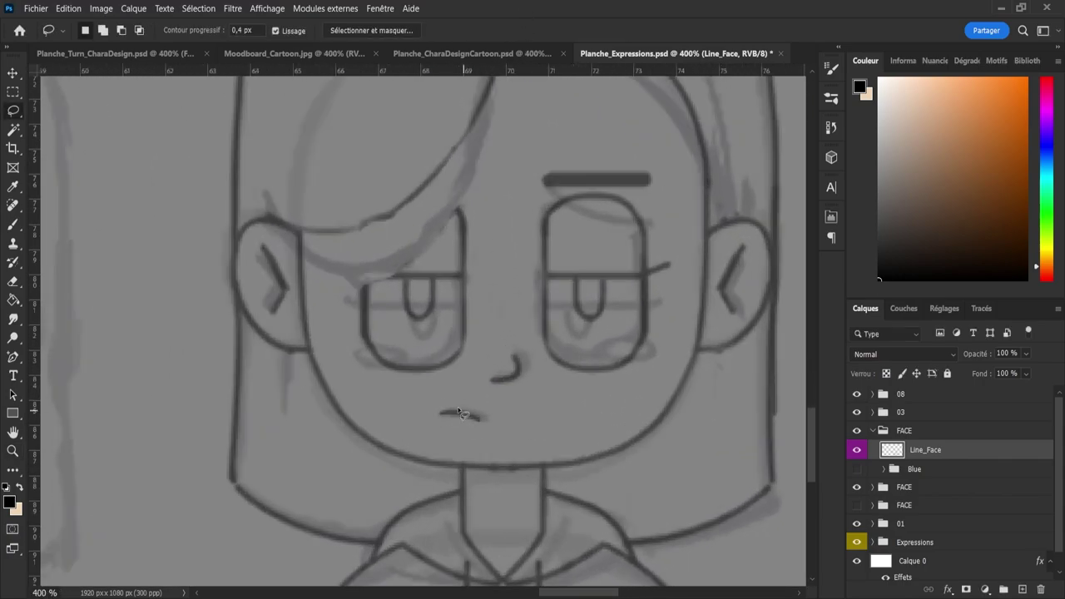
mouse_move(466, 429)
left_mouse_down()
mouse_move(422, 421)
mouse_move(491, 425)
mouse_move(503, 413)
left_mouse_up()
key("ctrl+t")
key("Return")
key("ctrl+d")
key("z")
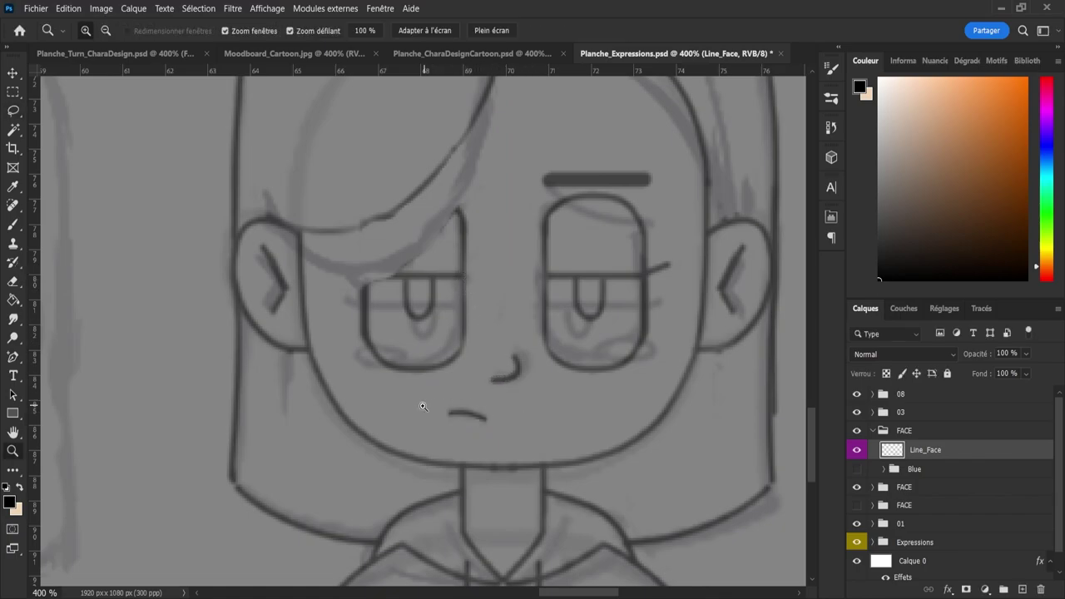
left_click_drag(421, 411, 408, 399)
scroll(550, 311, "up", 3)
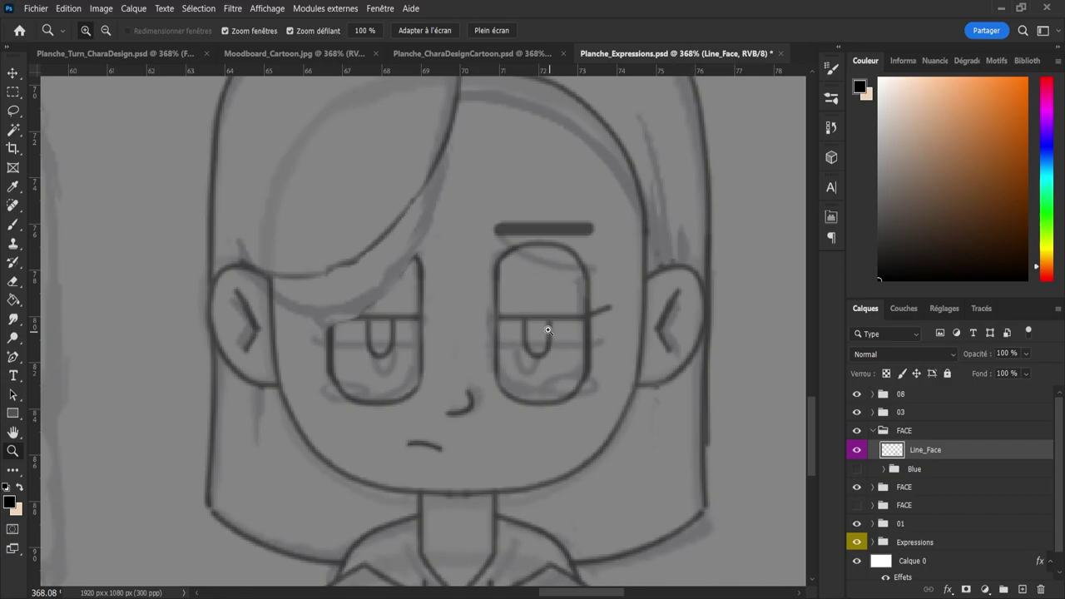
- Erase the horizontal eyelid lines inside both eyes, leaving the eye outlines and the U-shaped pupils intact
key("e")
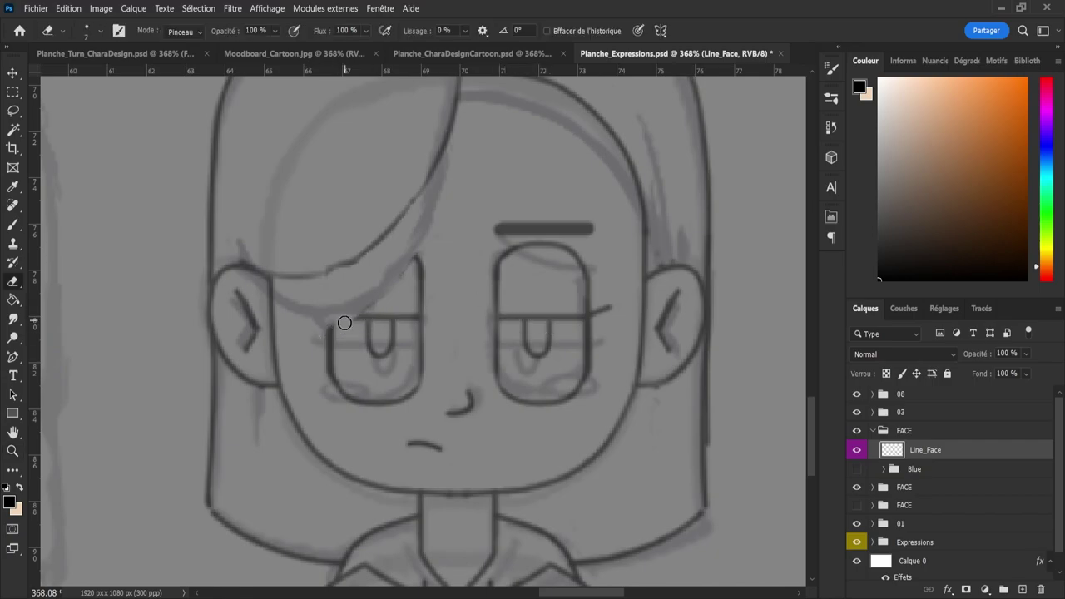
left_click_drag(345, 324, 354, 313)
mouse_move(513, 315)
left_mouse_down()
mouse_move(523, 311)
mouse_move(530, 382)
left_mouse_up()
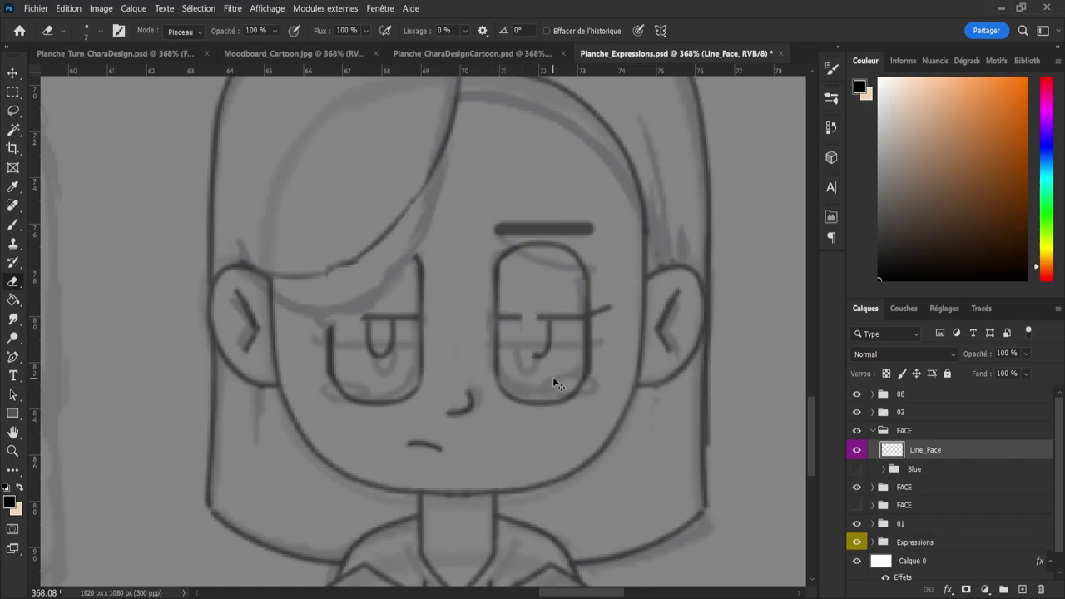
key("ctrl+z")
mouse_move(538, 317)
left_mouse_down()
mouse_move(540, 305)
mouse_move(563, 317)
mouse_move(553, 310)
left_mouse_up()
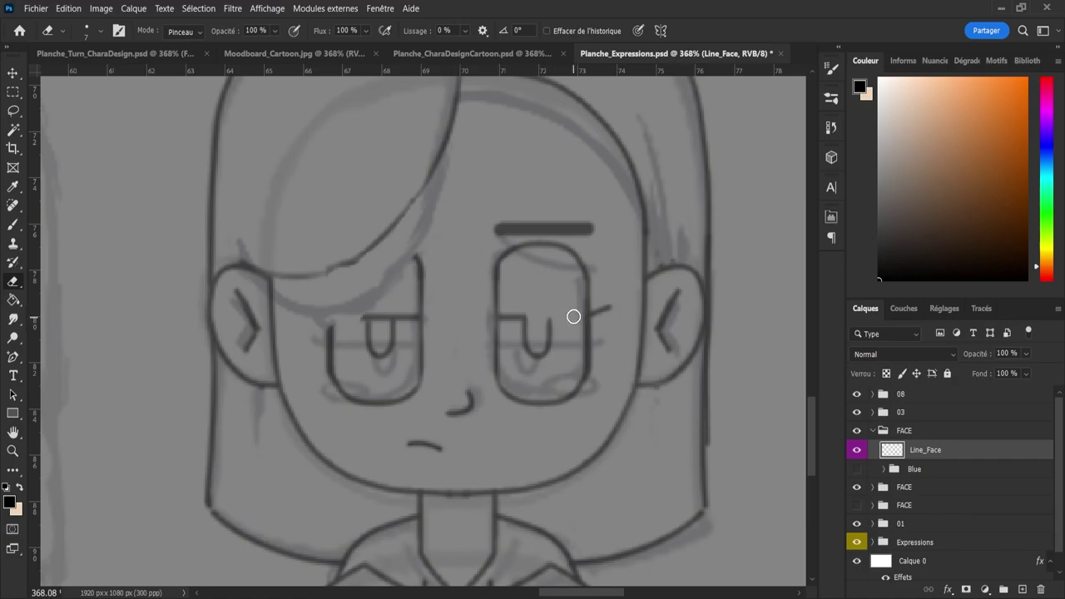
left_click_drag(528, 308, 516, 320)
mouse_move(356, 309)
left_mouse_down()
mouse_move(378, 319)
mouse_move(377, 302)
left_mouse_up()
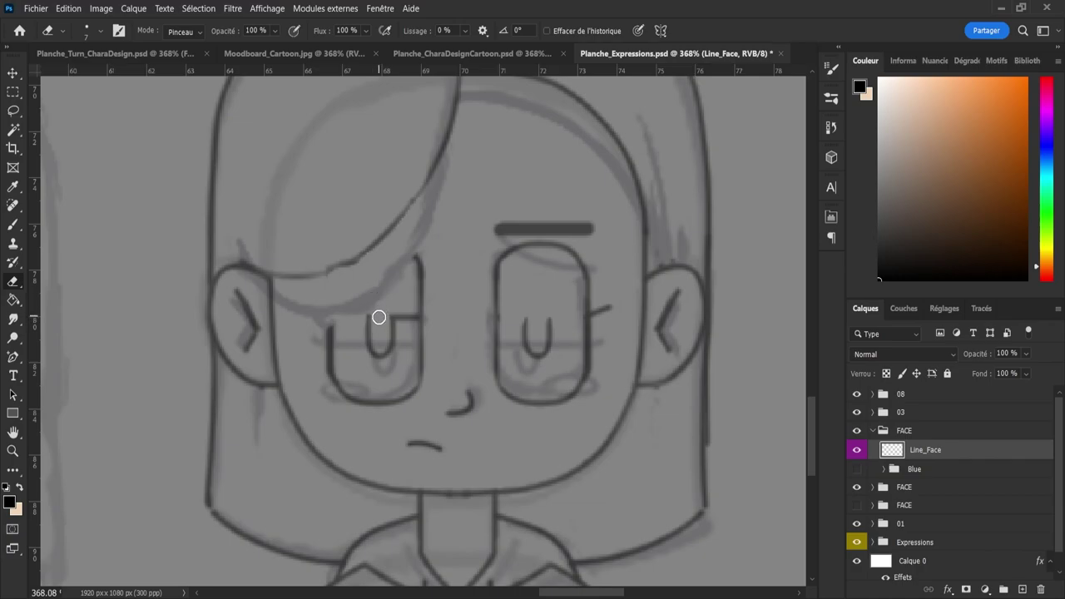
left_click_drag(395, 316, 404, 311)
- Copy the U-shaped pupil of the eye under the eyebrow to a new layer, flip it vertically and move it up to form an oval
key("l")
mouse_move(514, 310)
left_mouse_down()
mouse_move(532, 301)
mouse_move(556, 329)
mouse_move(543, 368)
left_mouse_up()
left_click_drag(514, 335, 523, 301)
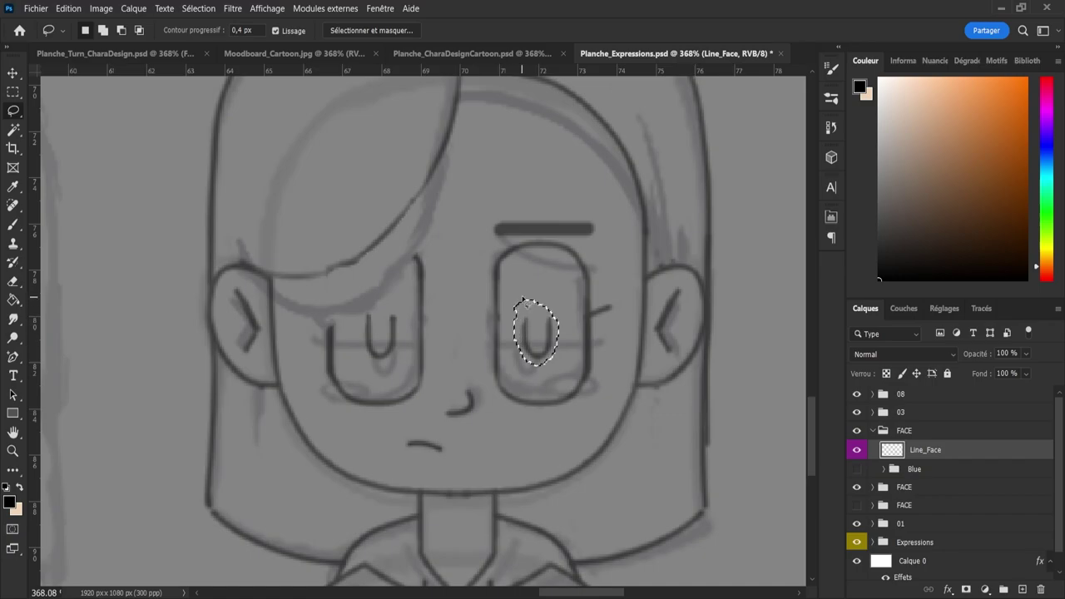
key("ctrl+j")
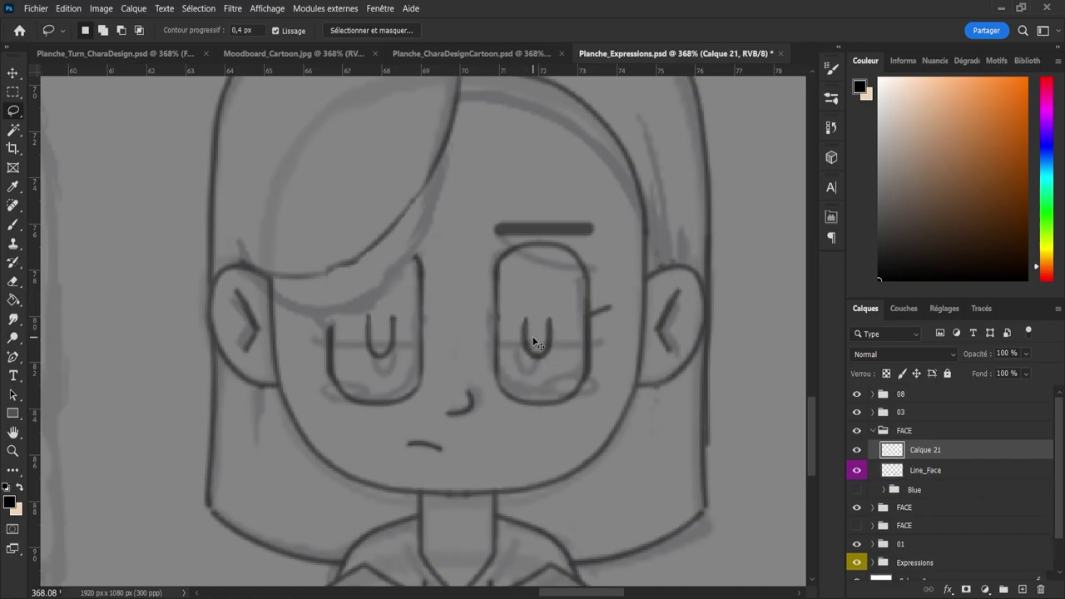
key("ctrl+t")
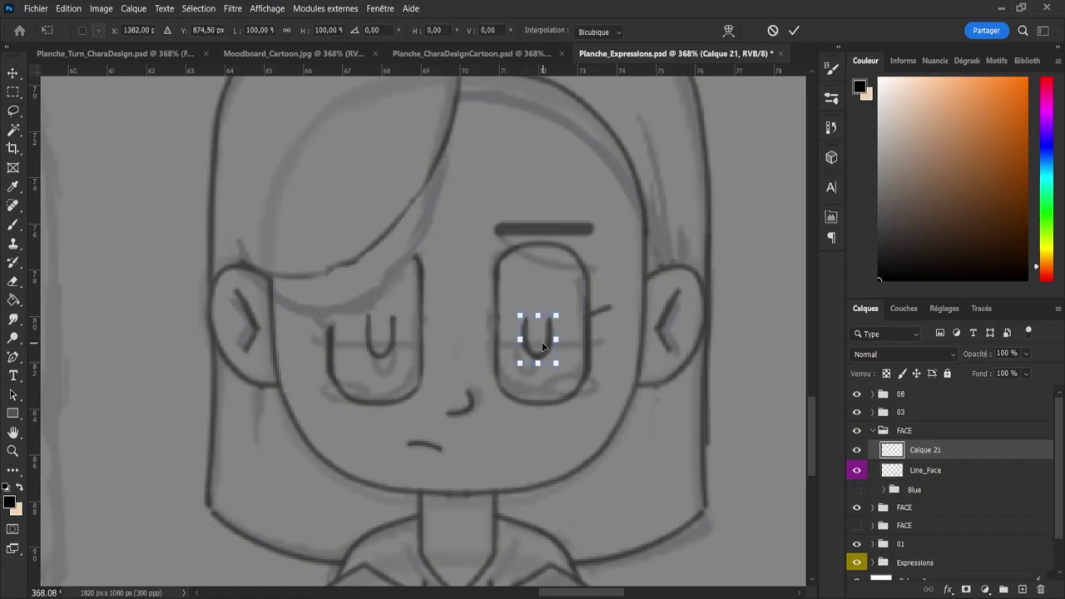
left_click(588, 339)
left_click_drag(543, 334, 543, 316)
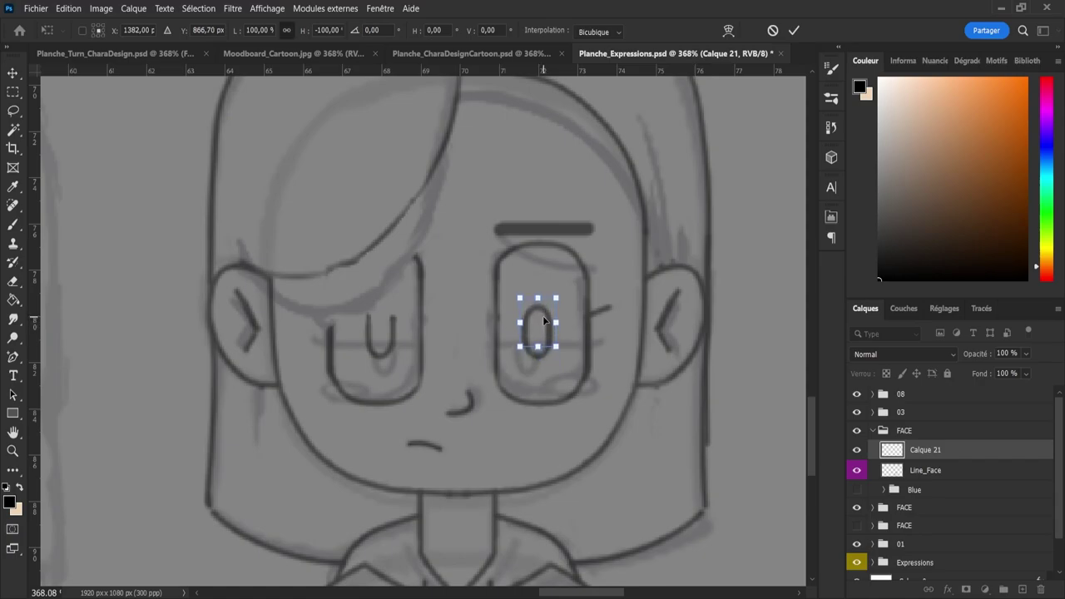
key("Return")
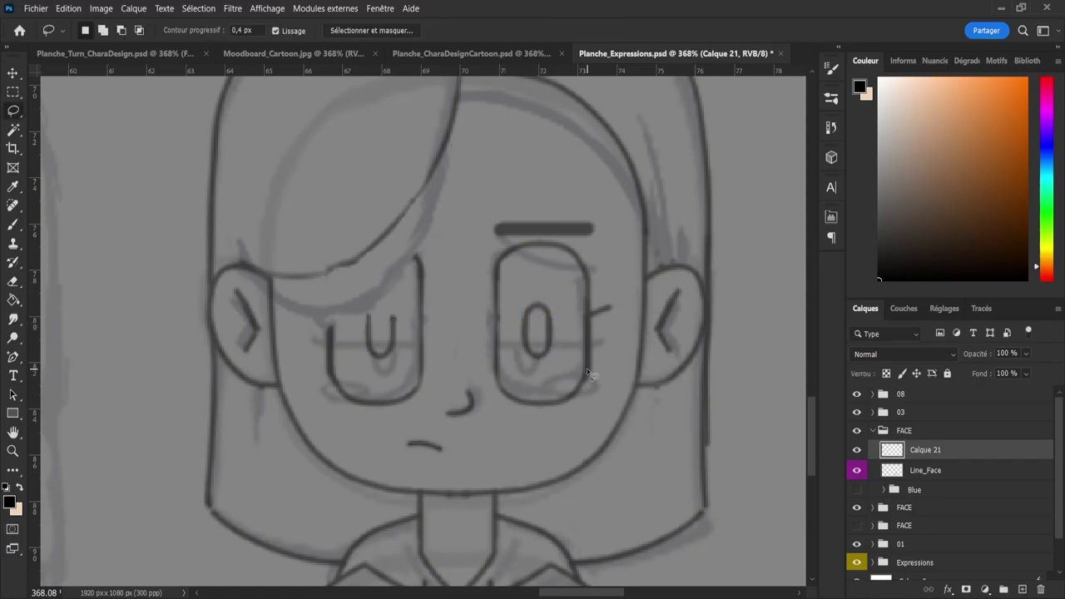
- Merge the flipped pupil copy with the Line_Face layer
key("v")
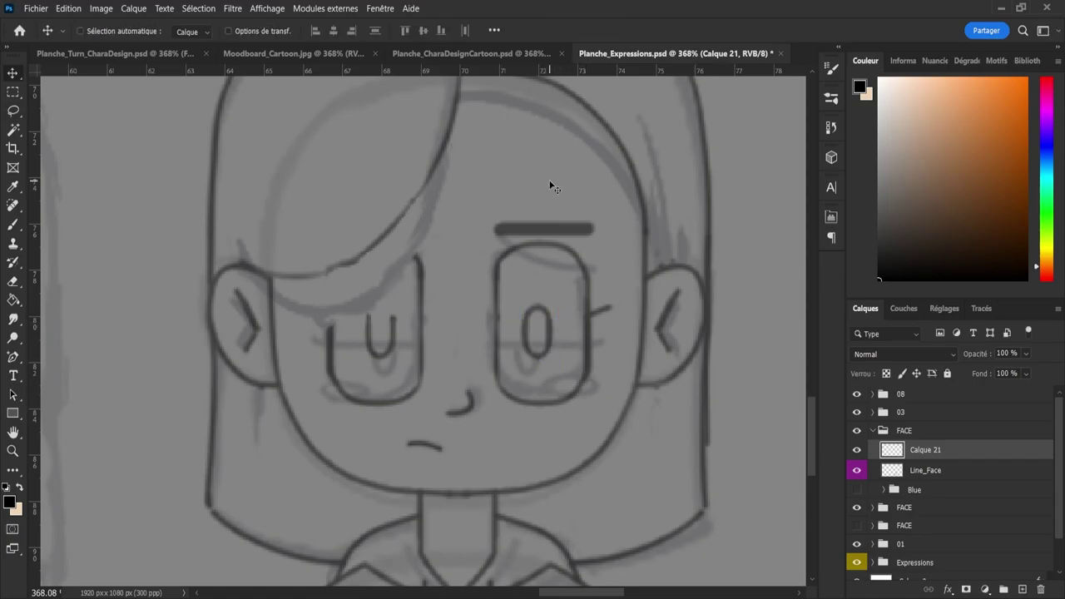
left_click(917, 473)
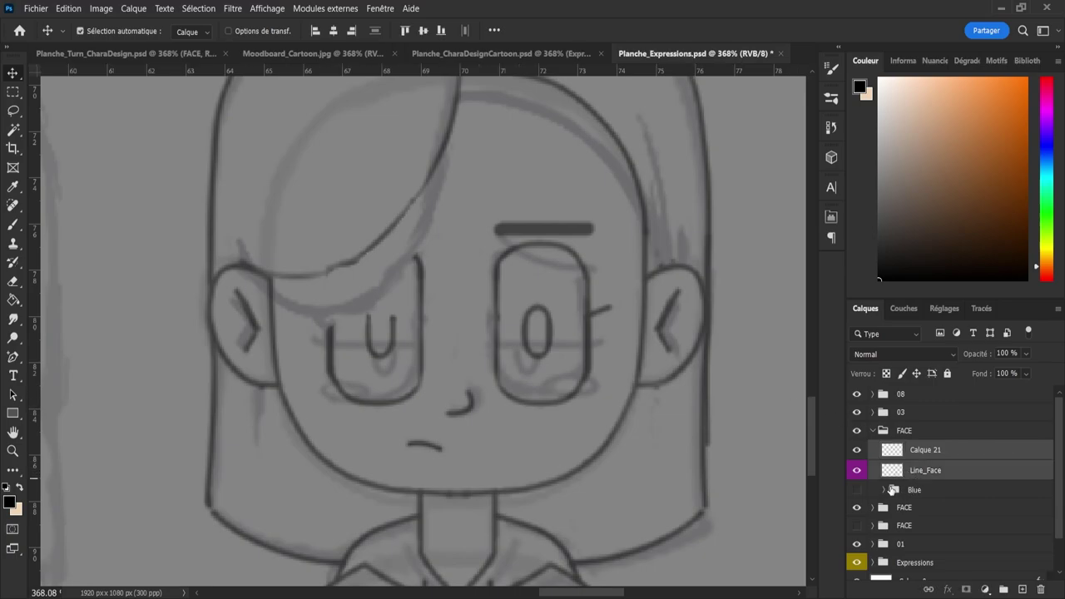
key("Delete")
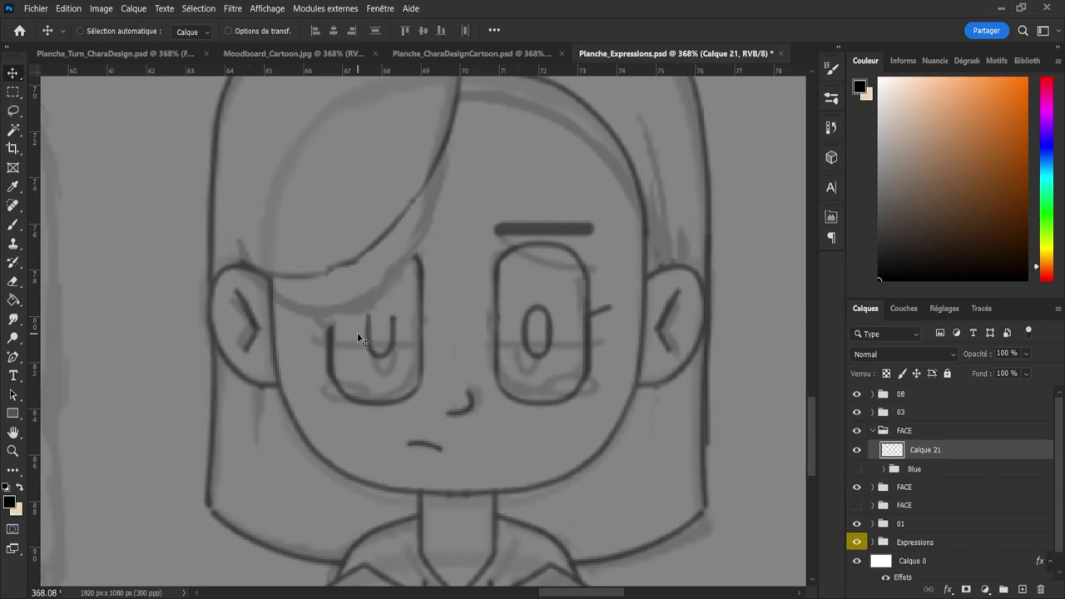
- Copy the U-shaped pupil of the eye below the fringe to a new layer, flip it vertically and raise it to form an oval
key("l")
left_click_drag(374, 366, 405, 350)
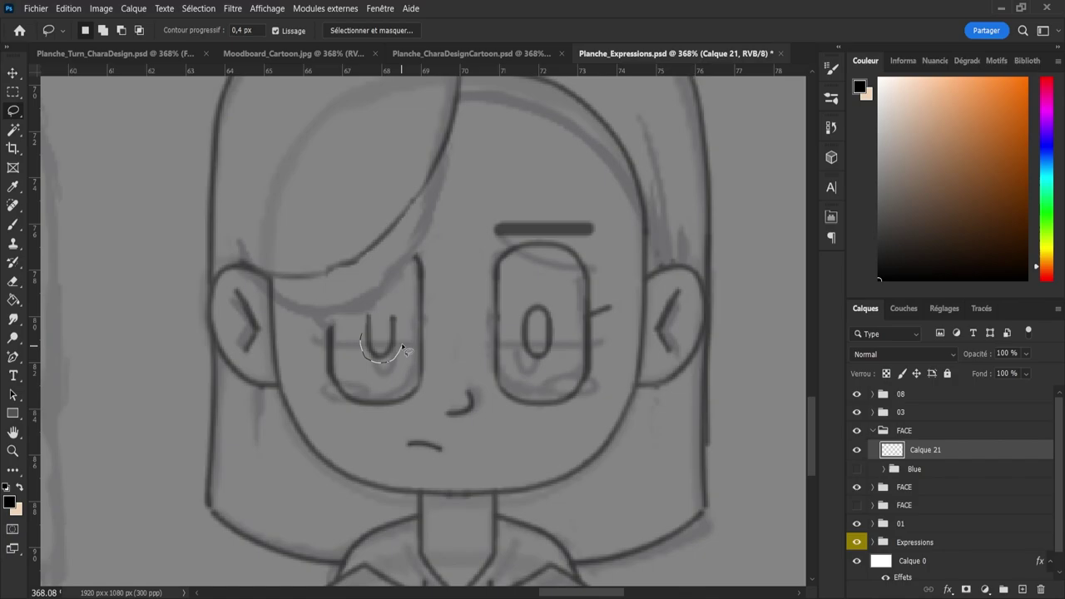
mouse_move(396, 306)
left_mouse_down()
mouse_move(363, 306)
mouse_move(361, 345)
left_mouse_up()
key("ctrl+j")
key("ctrl+t")
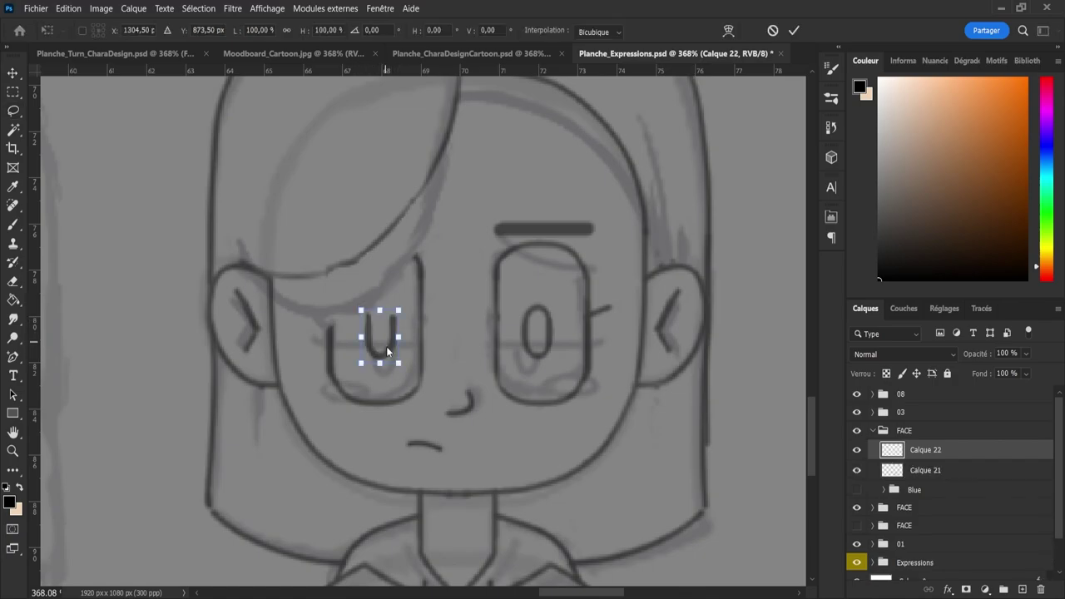
key("ctrl+shift+v")
left_click_drag(381, 333, 380, 319)
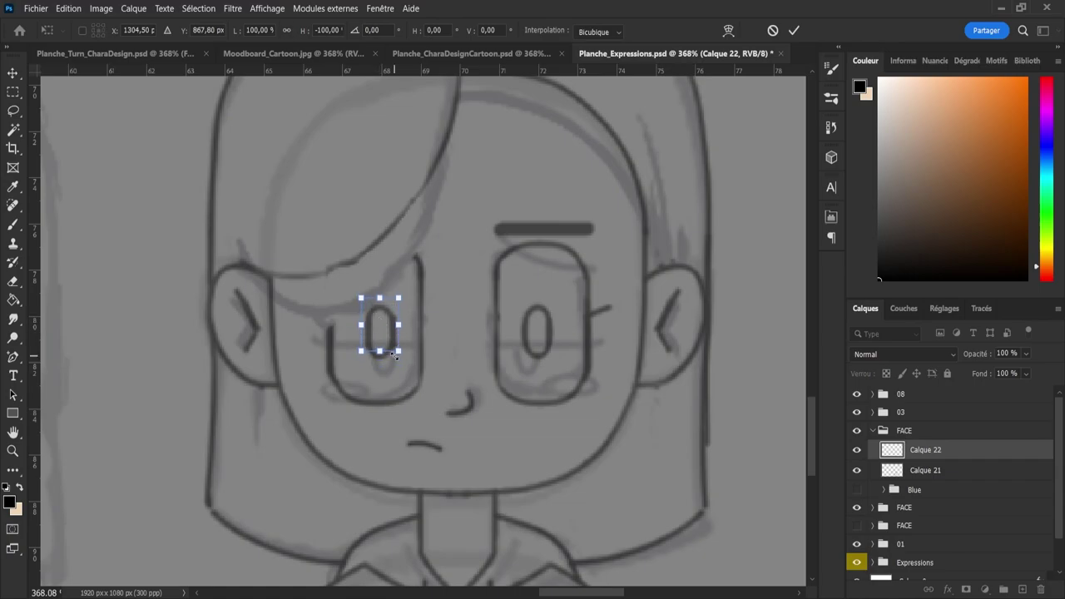
- Place a horizontal guide at the top of the pupils and align the flipped half with it
left_click_drag(522, 72, 589, 306)
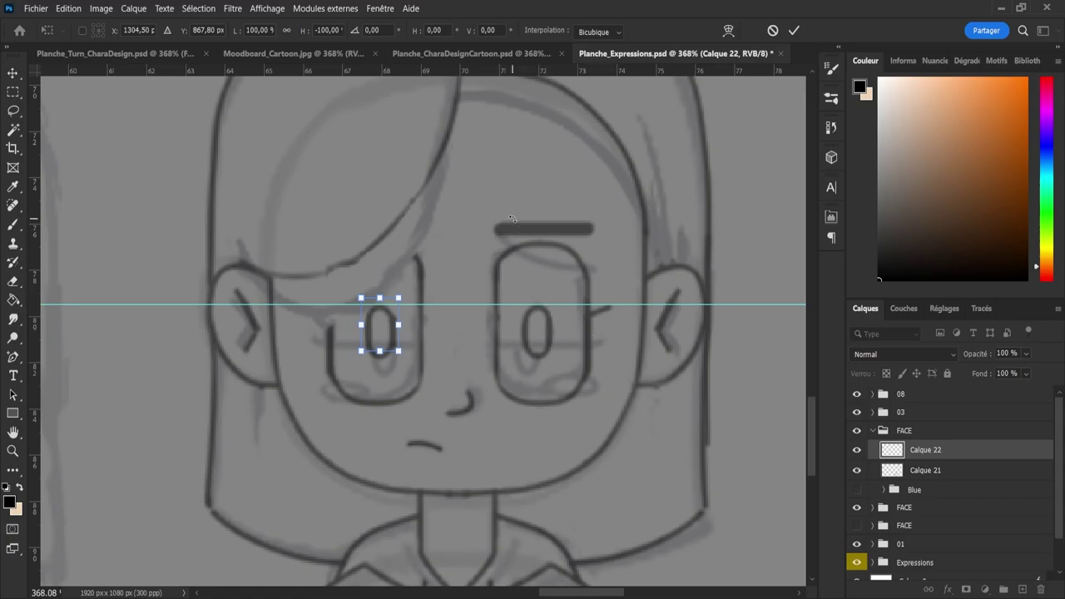
key("Up")
key("Down")
key("Return")
key("l")
key("v")
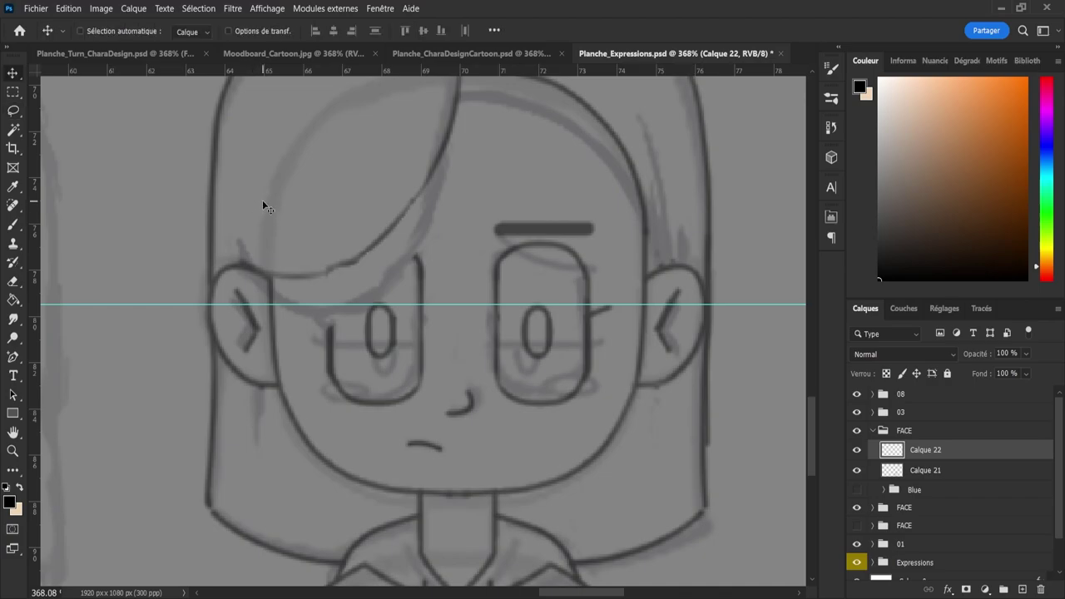
- Merge Calque 22 with the Calque 21 face line layer
key("e")
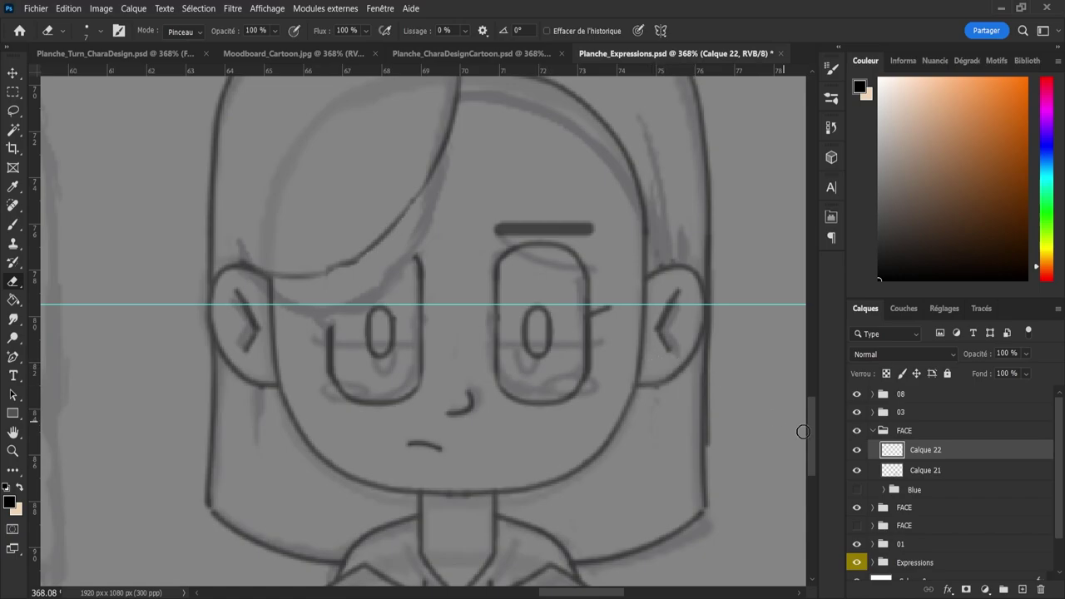
left_click(907, 473, "shift")
key("ctrl+e")
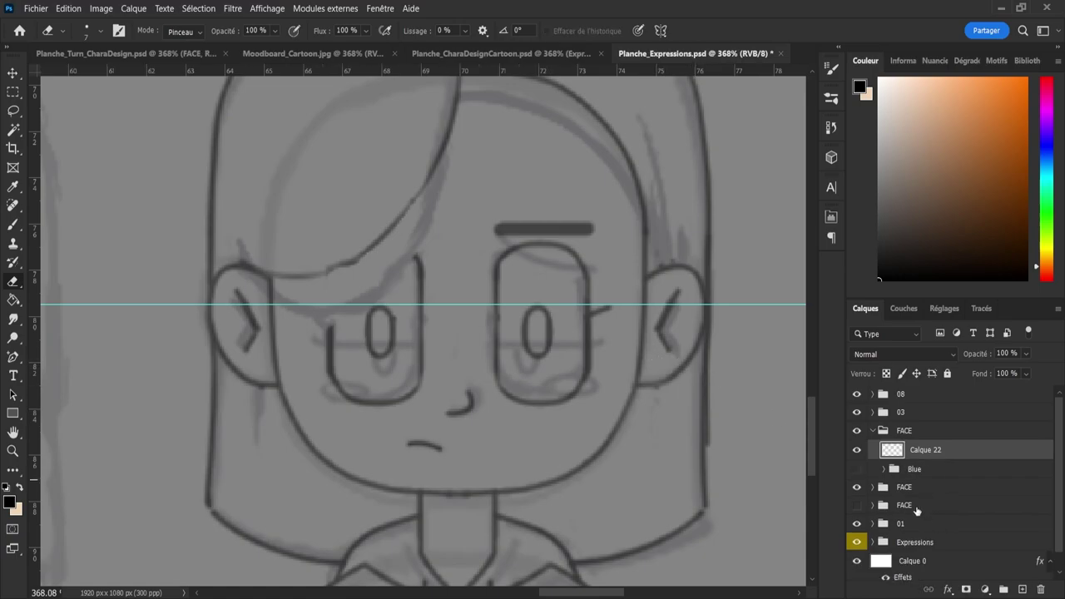
- Lasso both oval pupils, move them down 9 px within the eyes and deselect them
key("b")
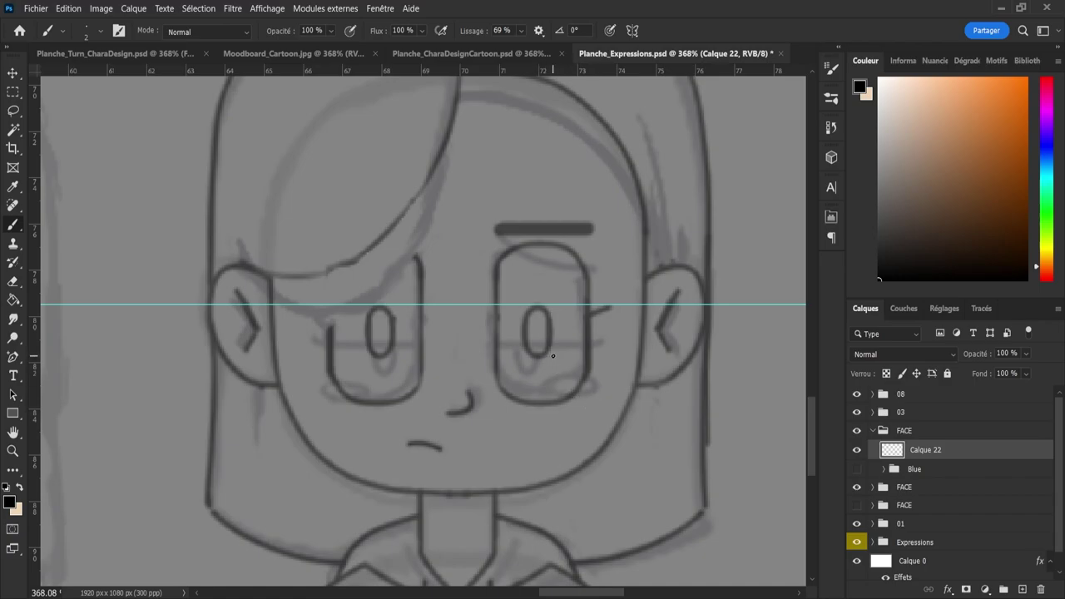
key("l")
mouse_move(519, 354)
left_mouse_down()
mouse_move(552, 310)
mouse_move(541, 295)
mouse_move(519, 316)
mouse_move(519, 348)
left_mouse_up()
mouse_move(537, 298)
left_mouse_down()
mouse_move(561, 316)
mouse_move(556, 361)
mouse_move(527, 372)
mouse_move(521, 337)
left_mouse_up()
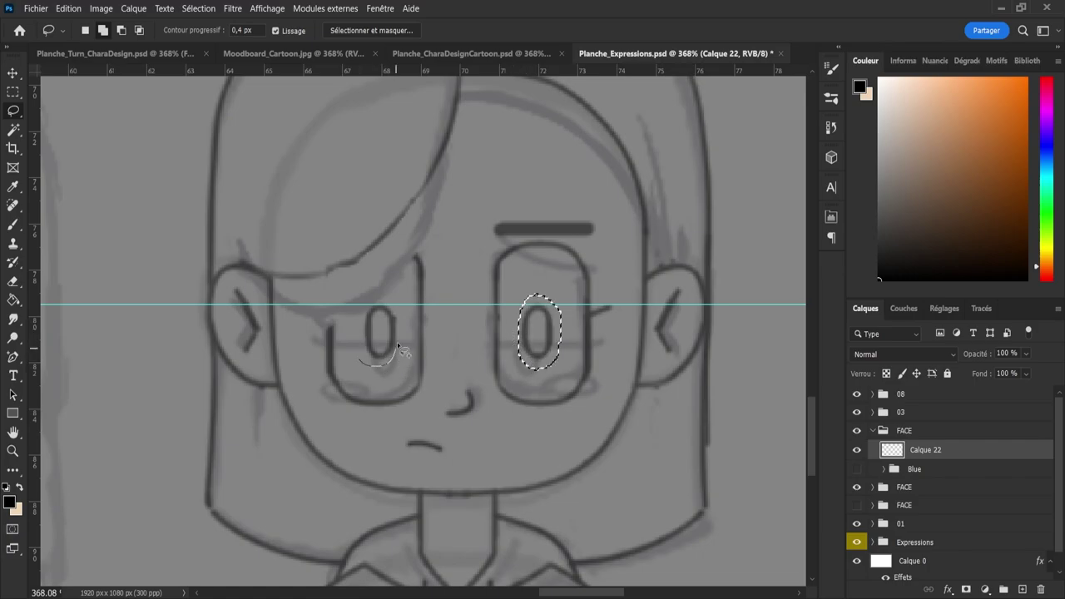
mouse_move(397, 344)
left_mouse_down()
mouse_move(372, 298)
mouse_move(390, 372)
left_mouse_up()
key("ctrl+t")
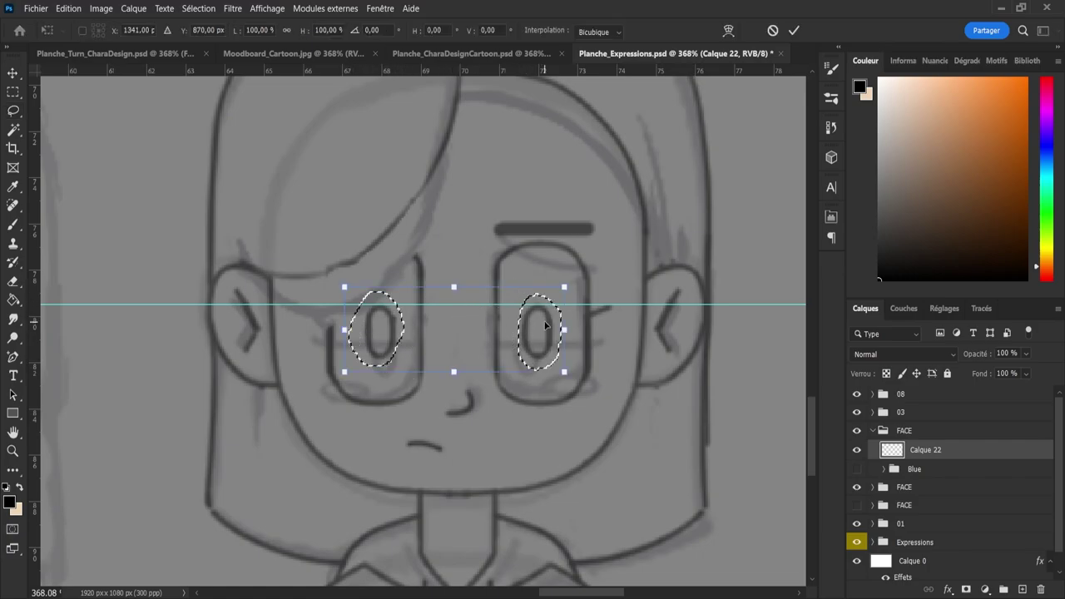
mouse_move(541, 329)
left_mouse_down()
mouse_move(541, 304)
mouse_move(547, 337)
left_mouse_up()
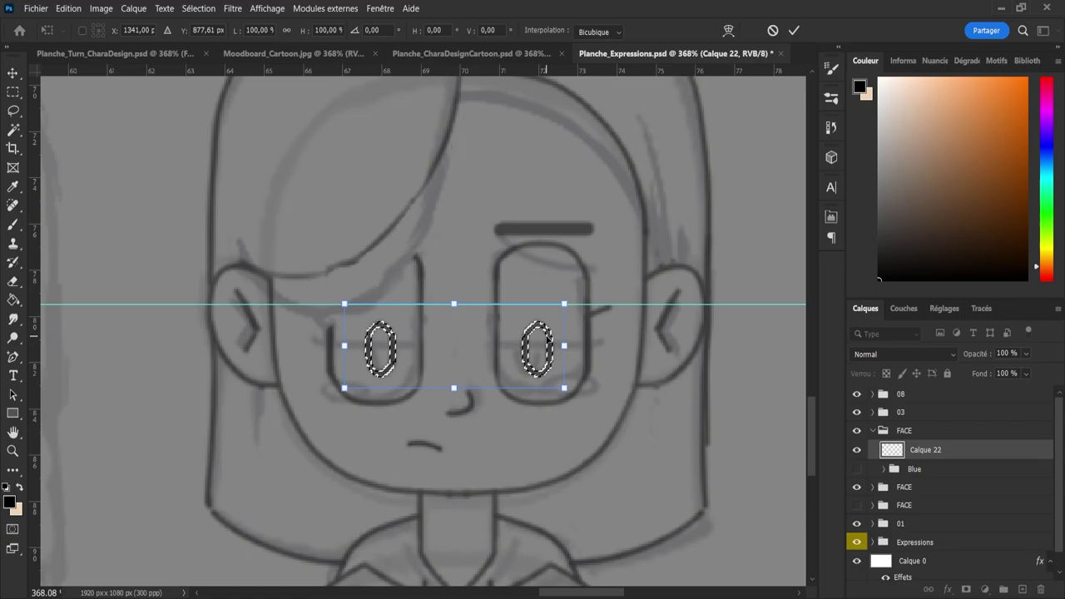
key("Down")
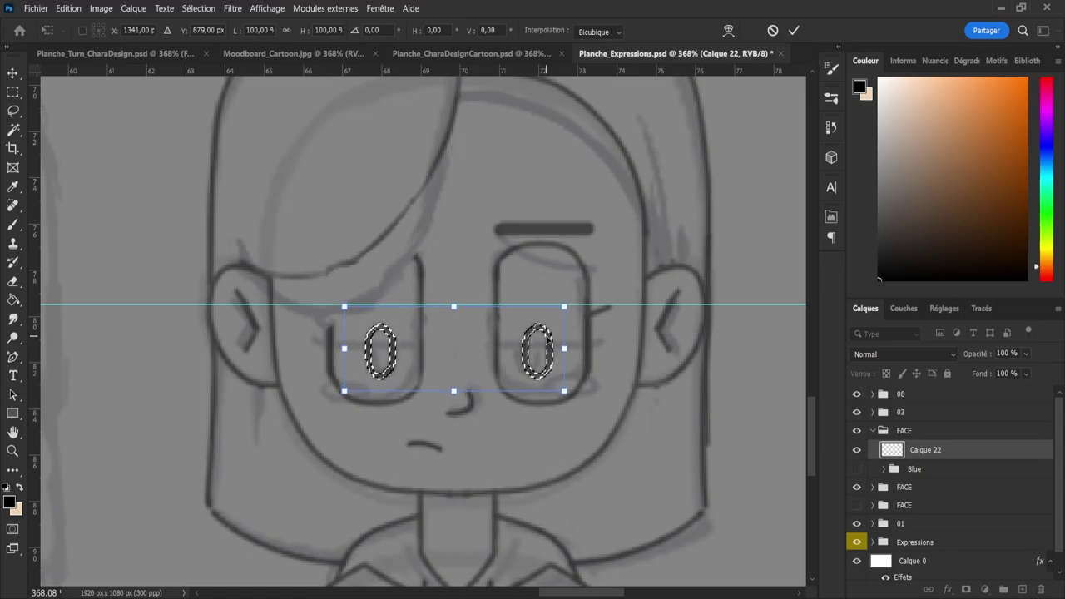
key("Return")
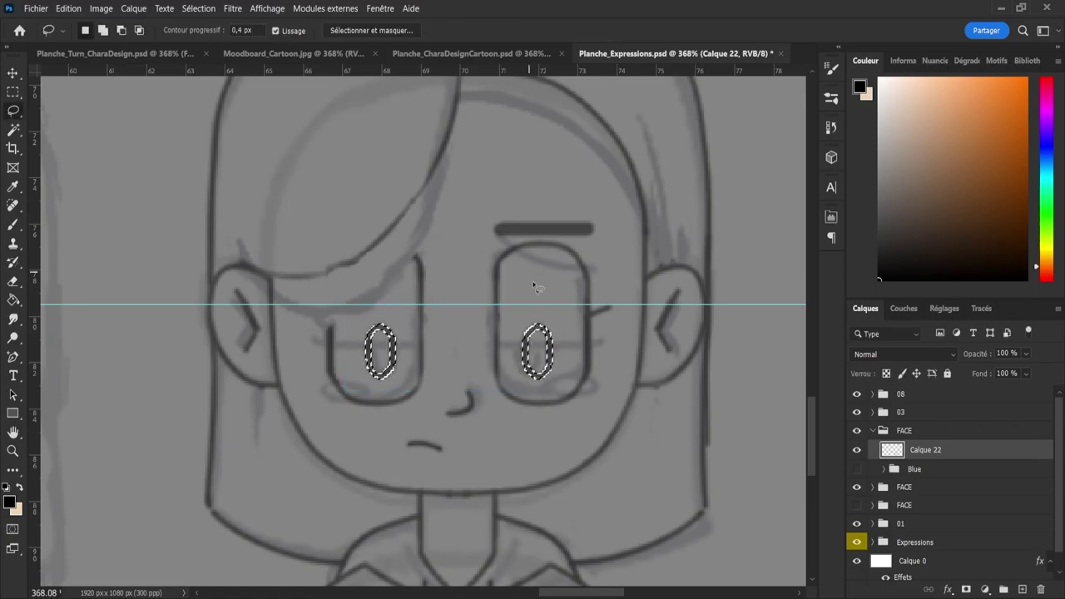
key("ctrl+d")
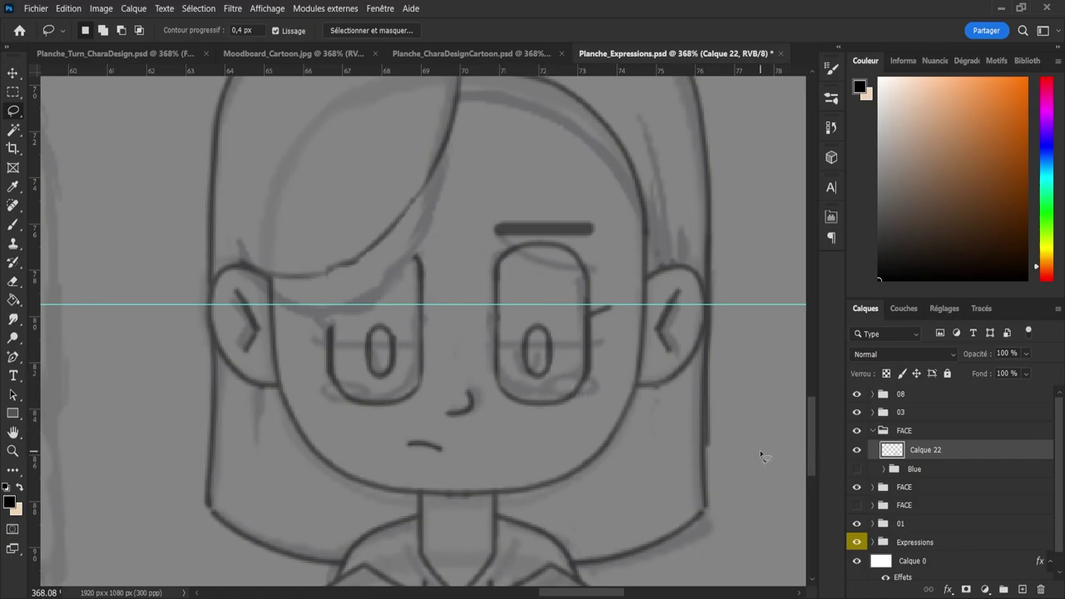
- Draw a small flat oval eye bag on a new layer and place it under the outer corner of the eye below the eyebrow
left_click(1021, 589)
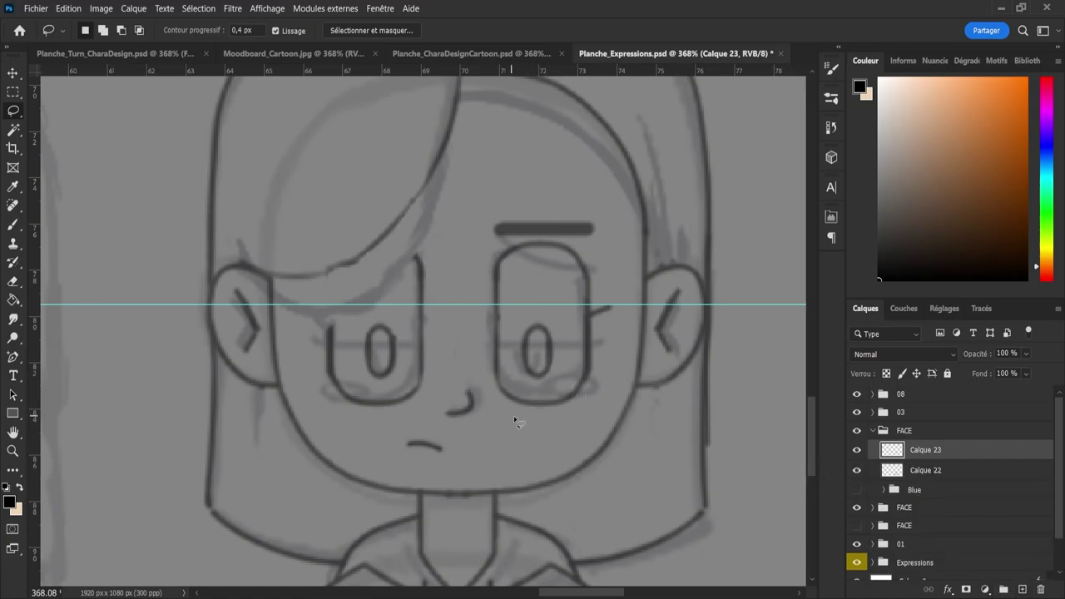
key("b")
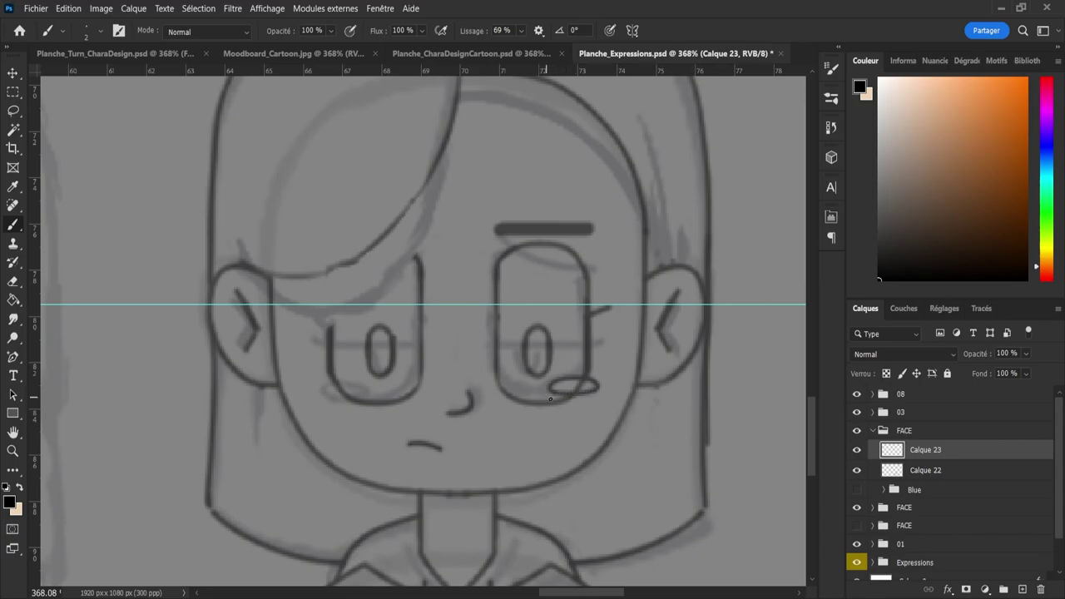
key("v")
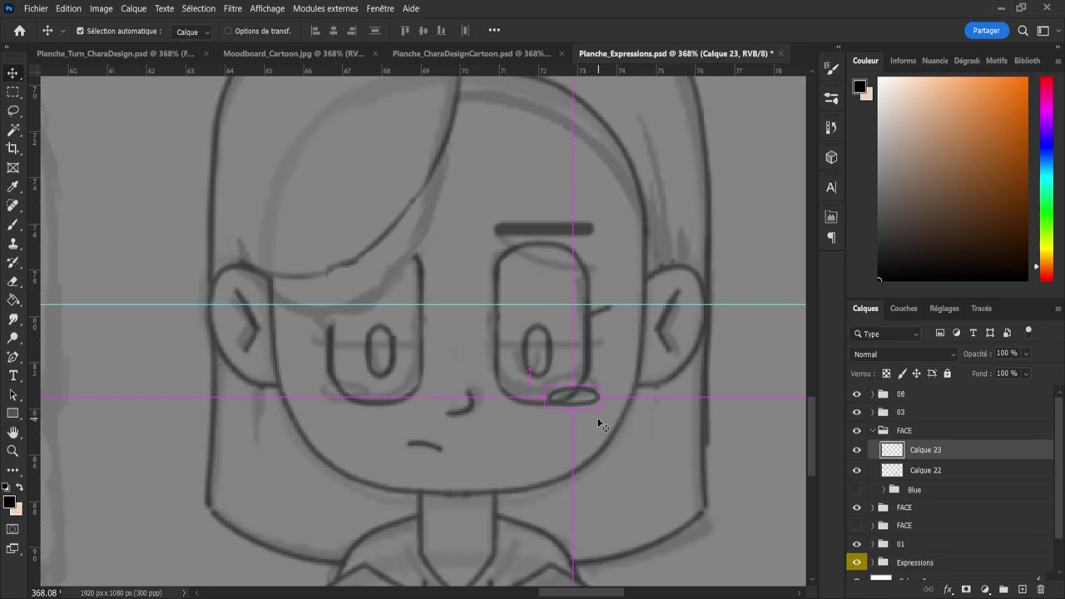
- Duplicate the eye bag, flip it horizontally and fit it under the outer corner of the other eye
key("ctrl+j")
key("ctrl+t")
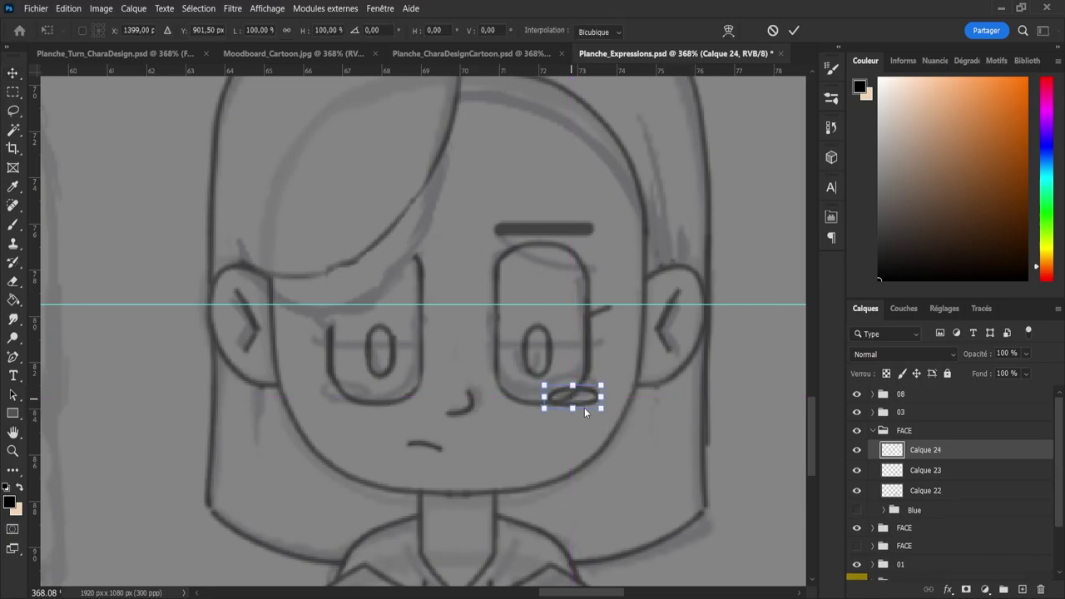
key("shift+h")
left_click_drag(582, 400, 348, 408)
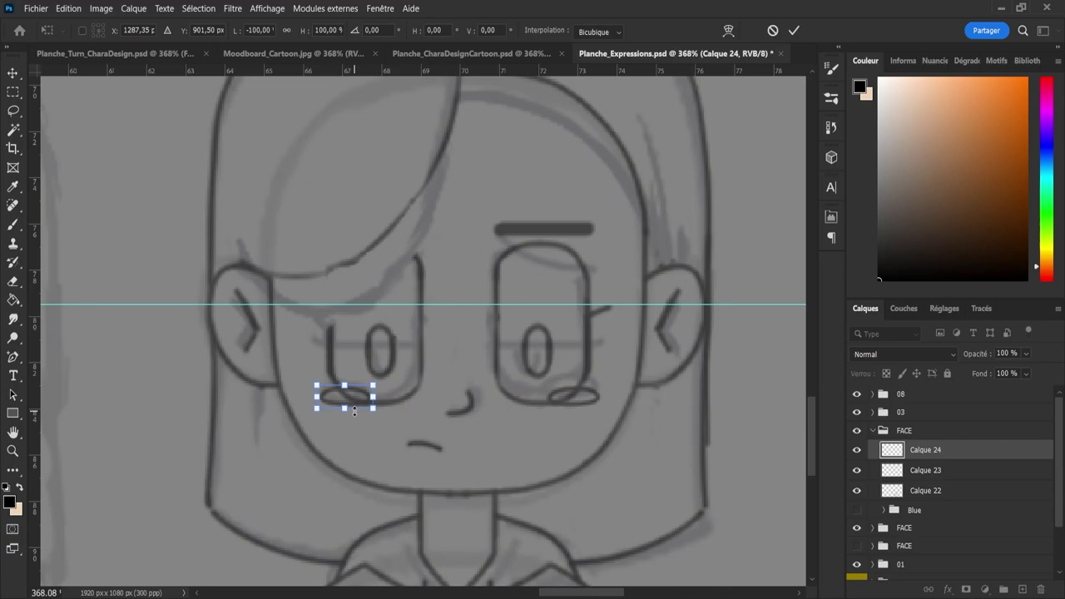
key("Left")
key("Return")
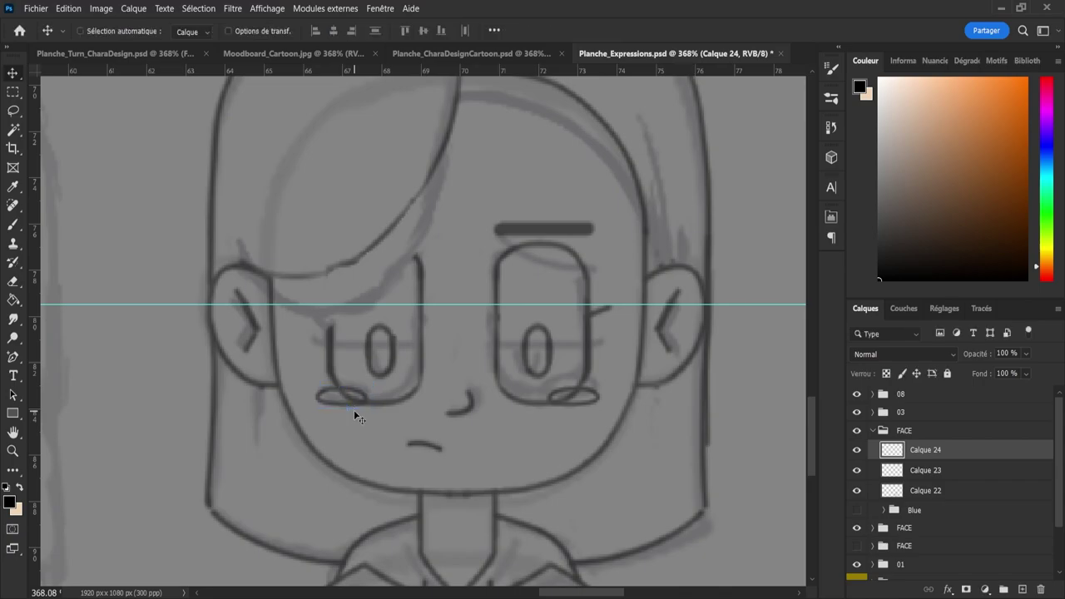
key("Right")
key("Left")
- Draw a straight eyelid line through both eyes on Calque 23 and erase the stretch between the eyes
left_click(907, 481)
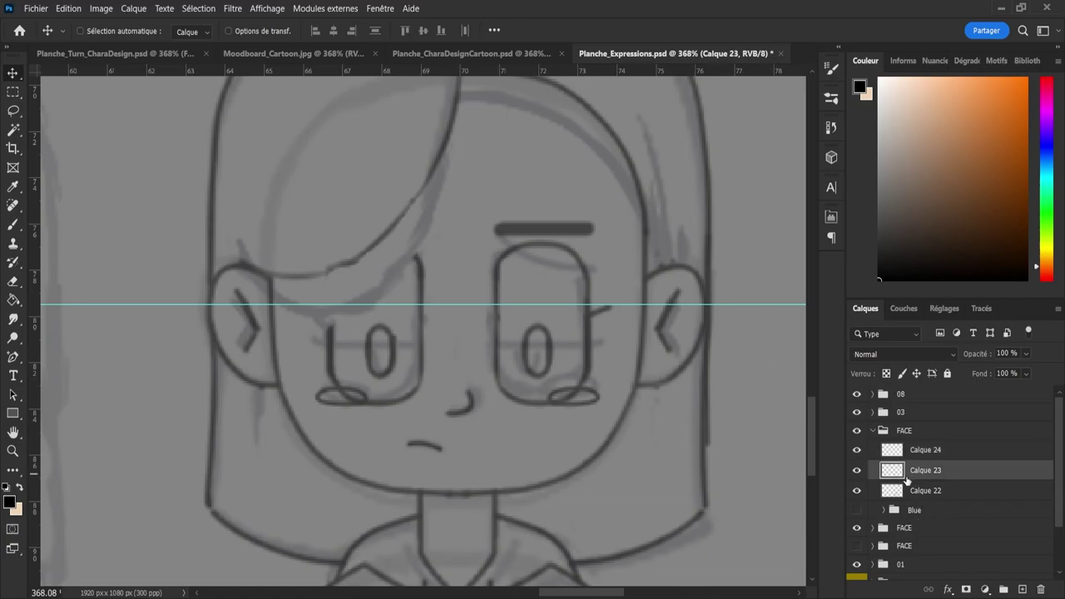
key("b")
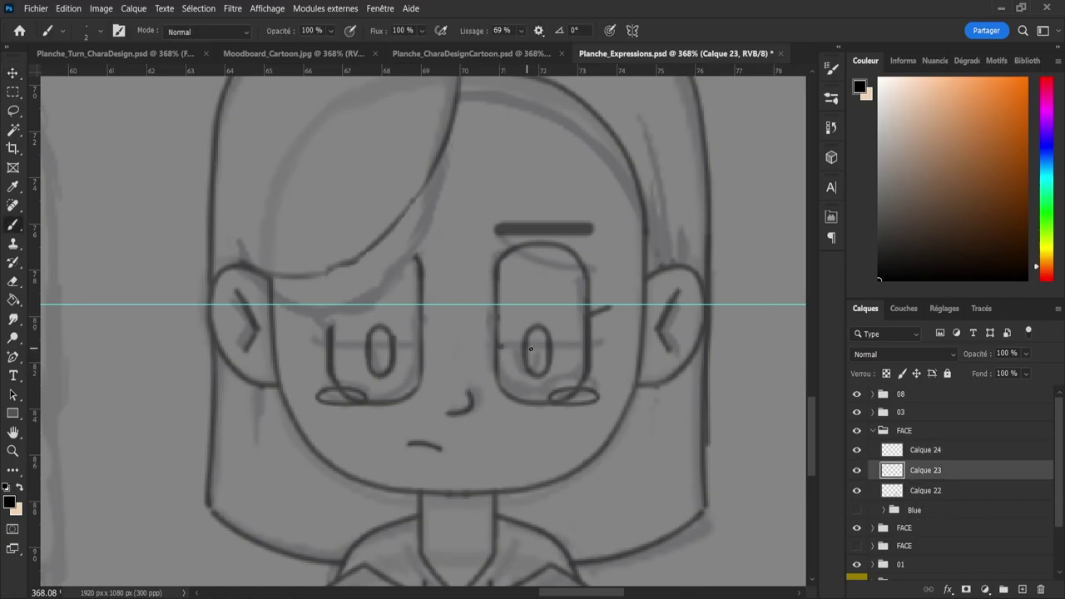
left_click_drag(502, 347, 548, 347)
key("ctrl+z")
left_click_drag(584, 347, 536, 346)
left_click_drag(434, 345, 309, 343)
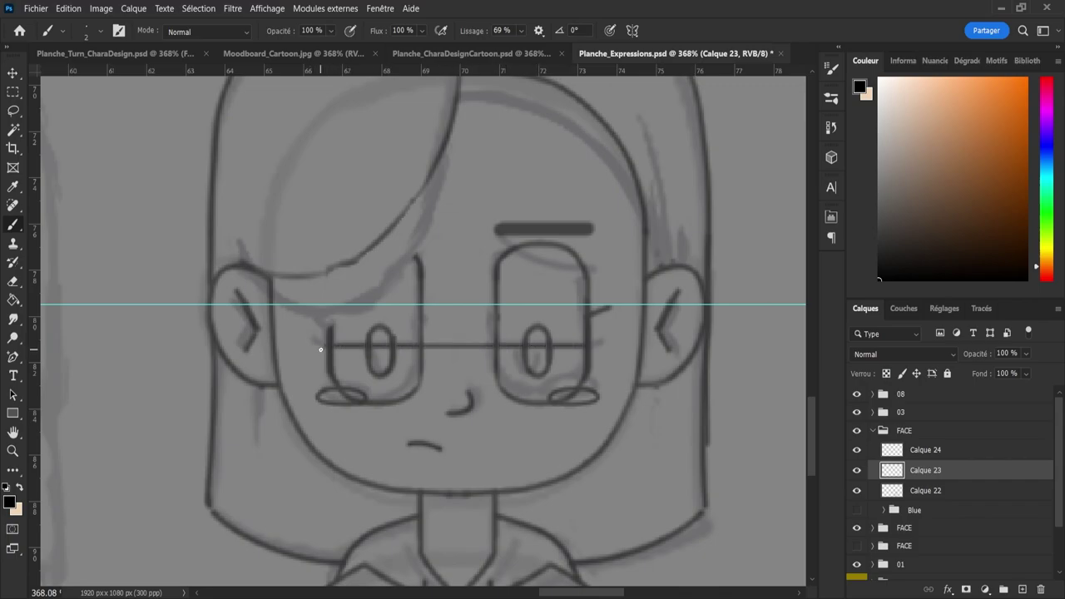
key("e")
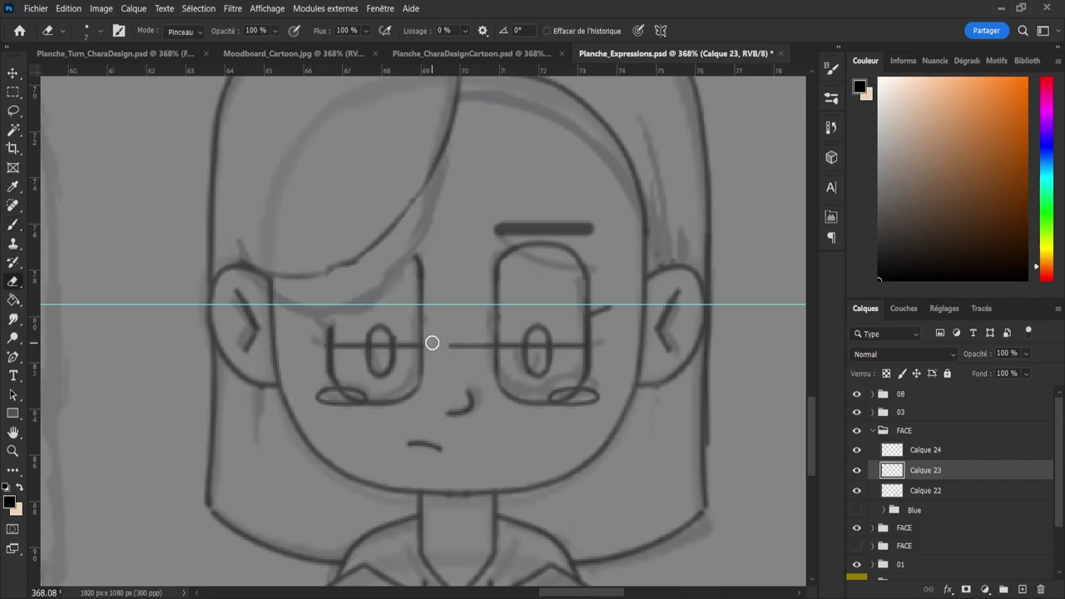
left_click_drag(440, 341, 485, 352)
- Erase the parts of both pupils above the eyelid lines on Calque 22
left_click(857, 471)
left_click(857, 471)
left_click(857, 450)
left_click(897, 495)
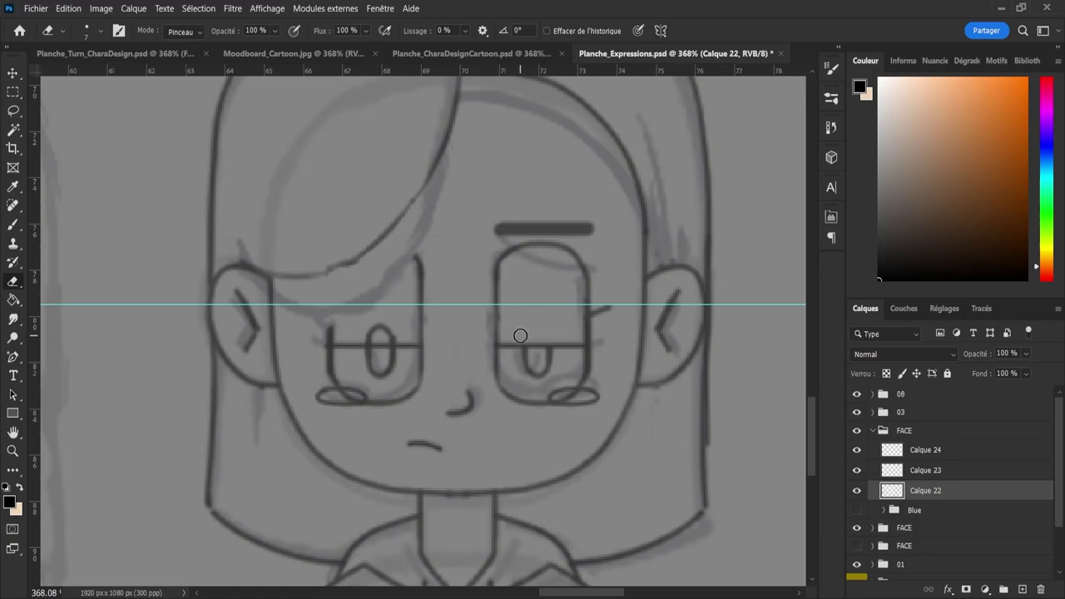
left_click_drag(376, 326, 399, 333)
- Lasso the eyelash at the outer side of the eye and move it down to the end of the new eyelid line
key("l")
mouse_move(614, 290)
left_mouse_down()
mouse_move(608, 331)
mouse_move(596, 296)
left_mouse_up()
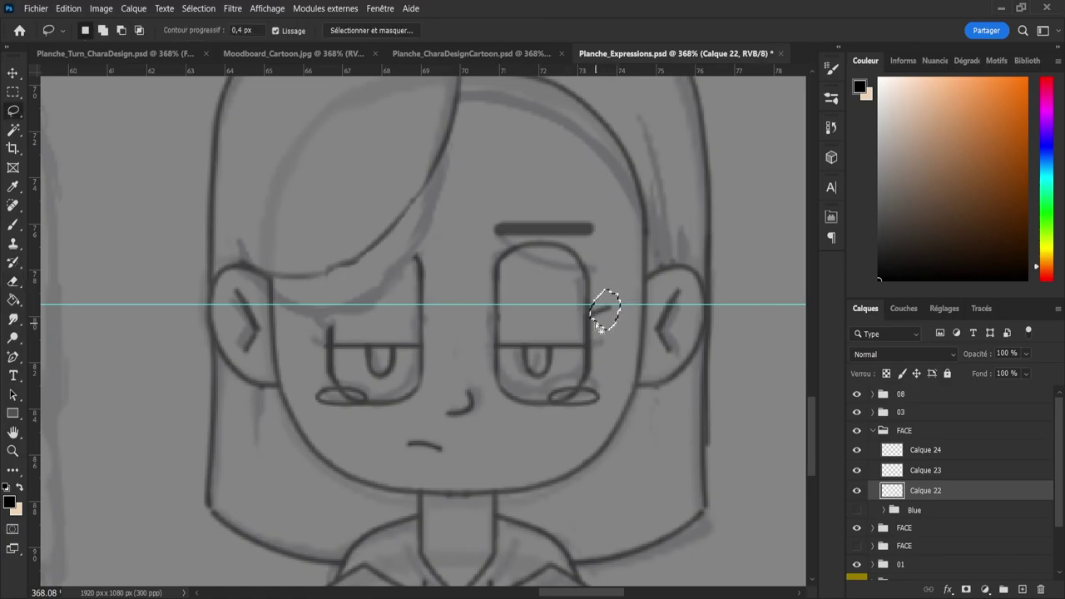
key("ctrl+t")
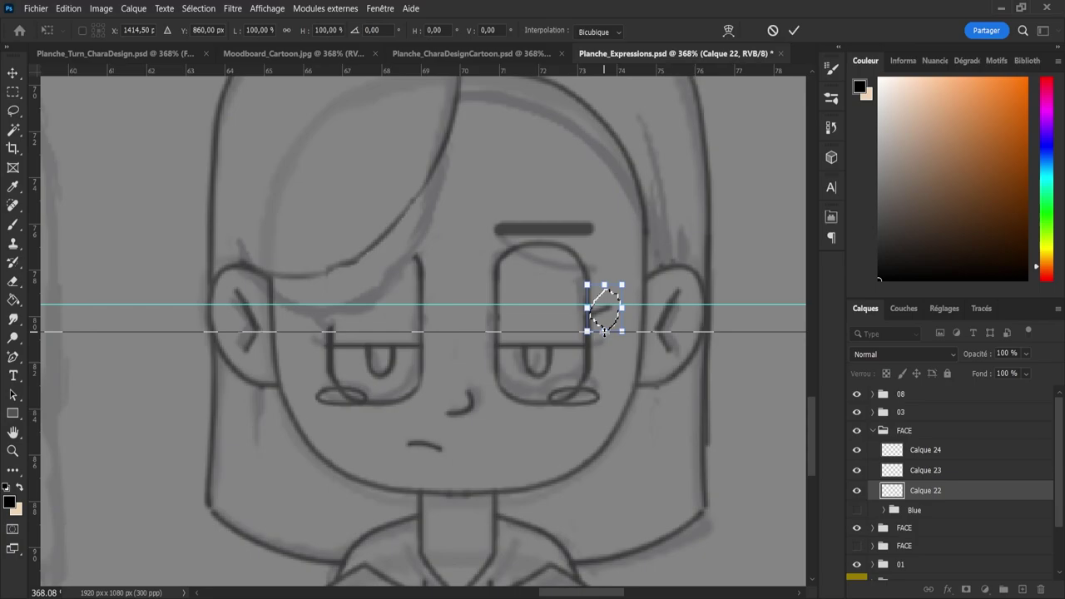
left_click_drag(604, 331, 602, 342)
key("Return")
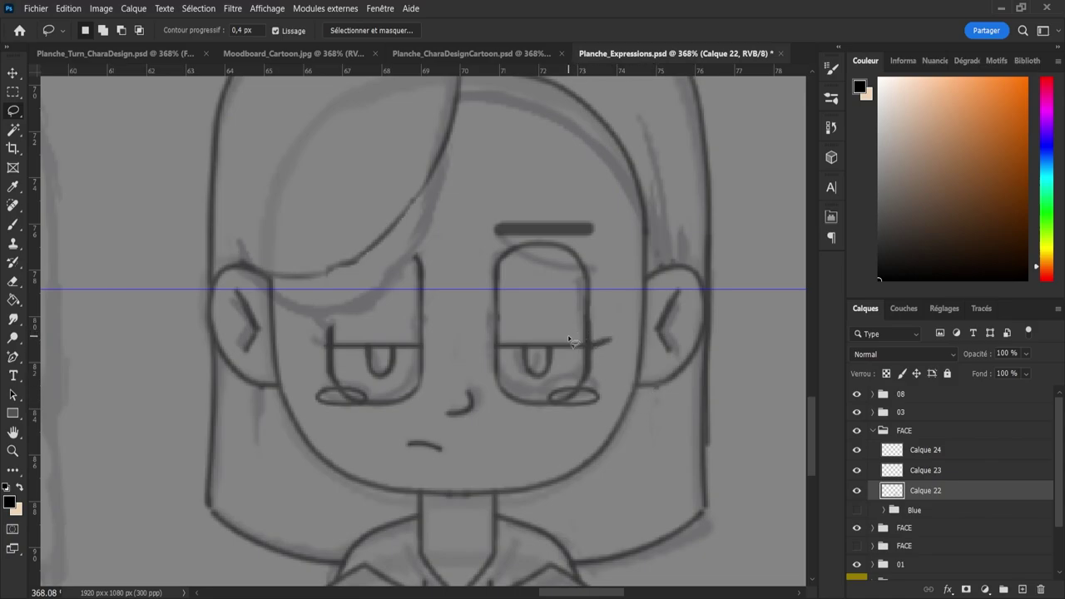
- Copy the right eye's outer lash to a new layer, flip it horizontally and place it at the left eye's outer edge
left_click_drag(593, 351, 594, 337)
key("ctrl+j")
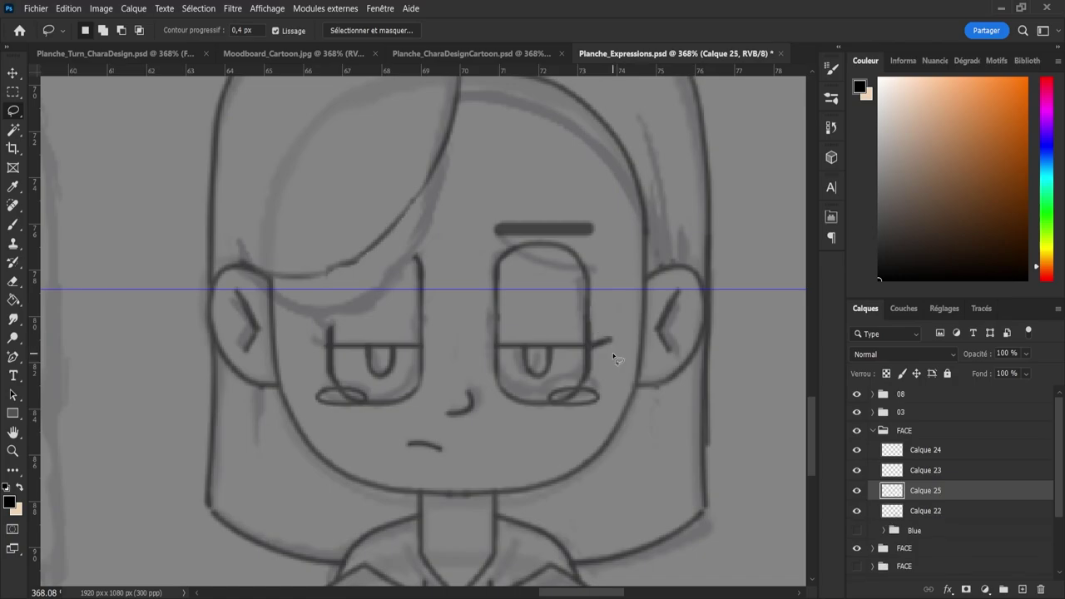
key("ctrl+t")
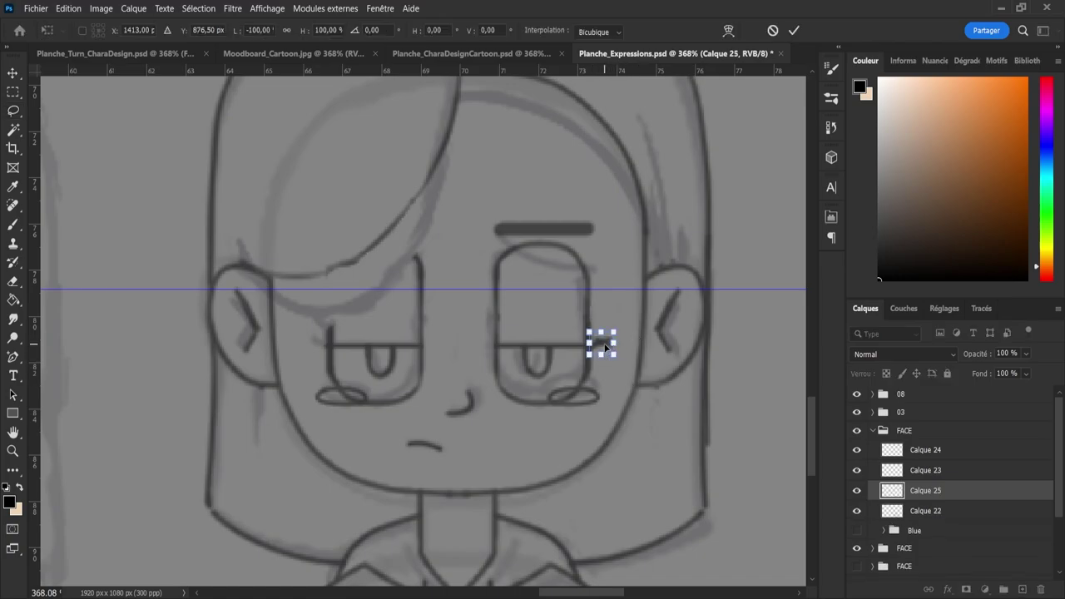
left_click_drag(603, 342, 327, 342)
key("Return")
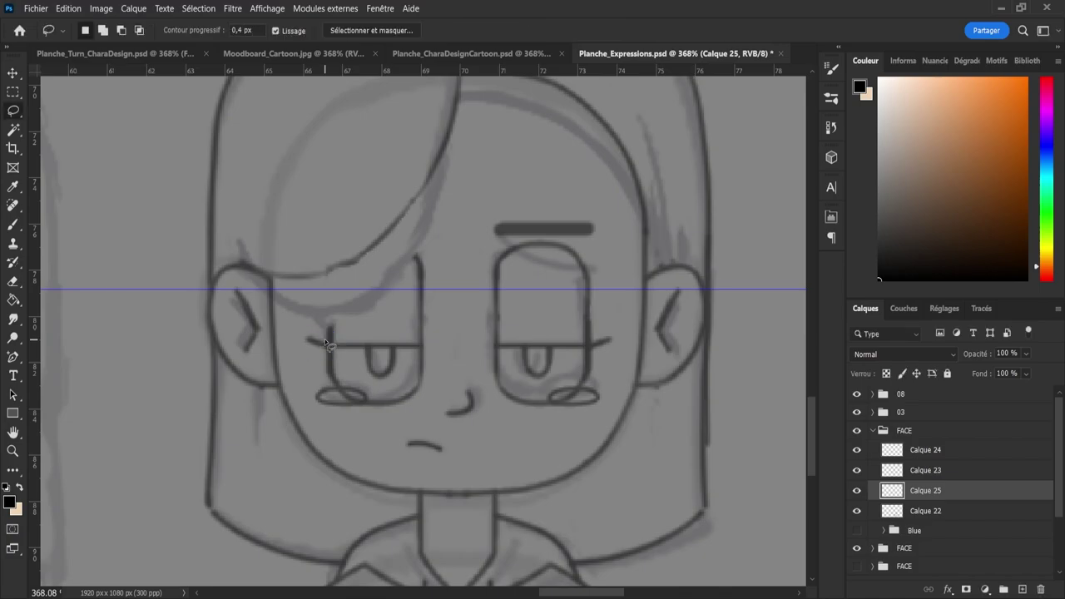
- Check the contents of Calque 25 and Calque 22, and merge them with Calque 23 into one layer
key("v")
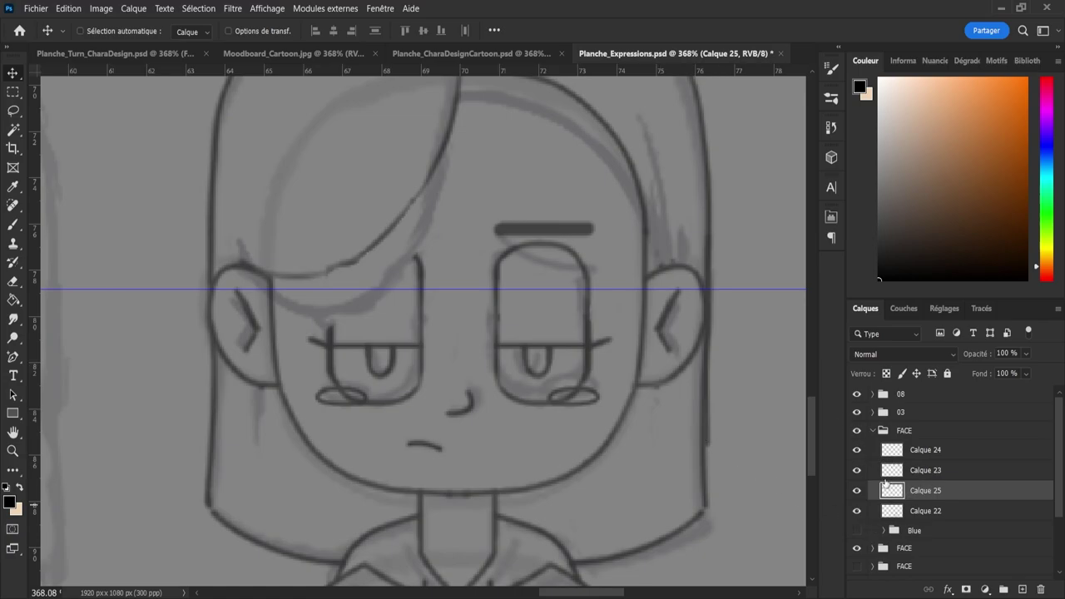
left_click(858, 490)
left_click(858, 490)
left_click(858, 502)
left_click(859, 506)
left_click(857, 511)
left_click(858, 513)
left_click(887, 512)
left_click(885, 480, "shift")
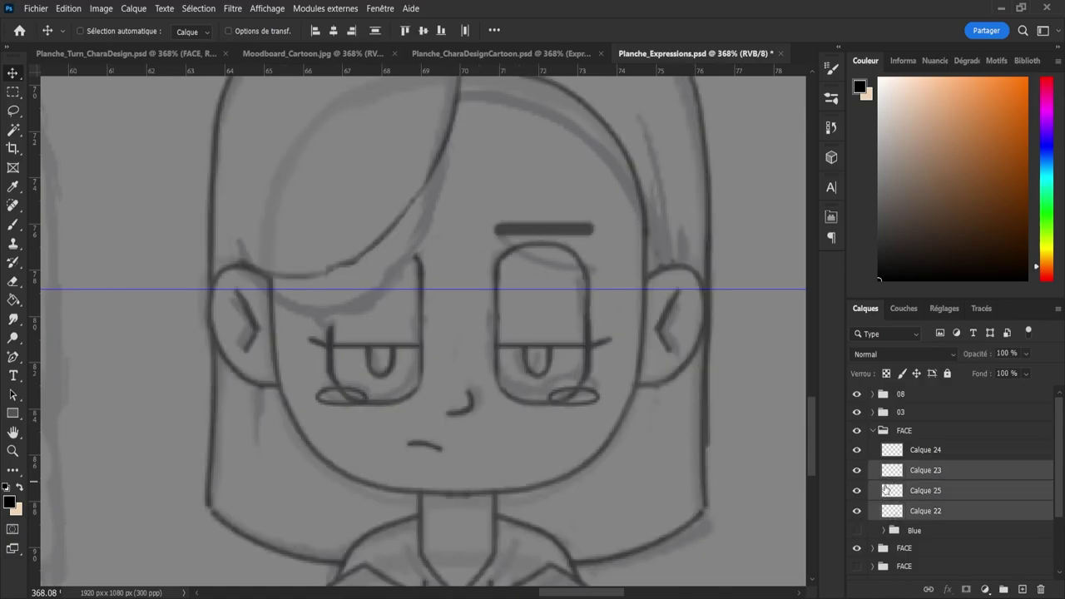
key("ctrl+e")
- Examine which lines belong to Calque 23 and Calque 24 by toggling their visibility
left_click(858, 471)
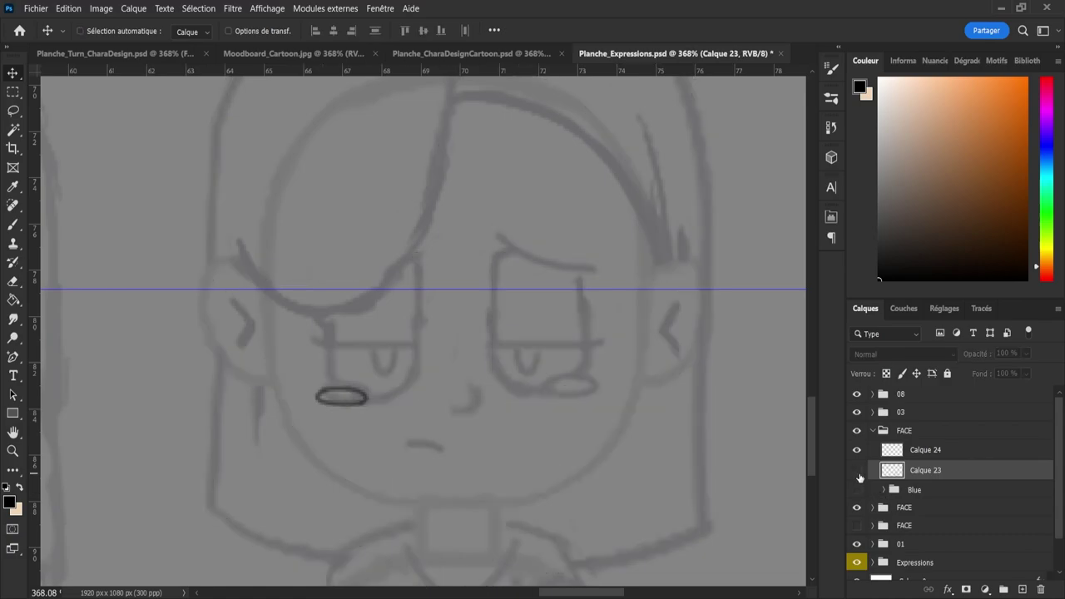
left_click(857, 471)
left_click(857, 471)
left_click(857, 470)
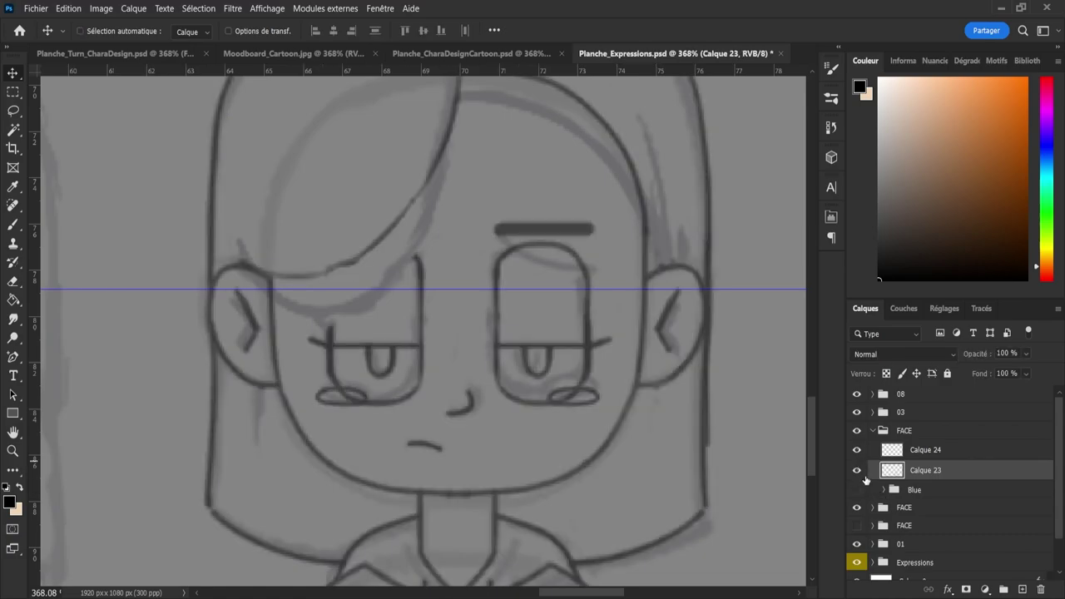
left_click(857, 471)
left_click(857, 471)
left_click(857, 471)
left_click(857, 471)
left_click(858, 452)
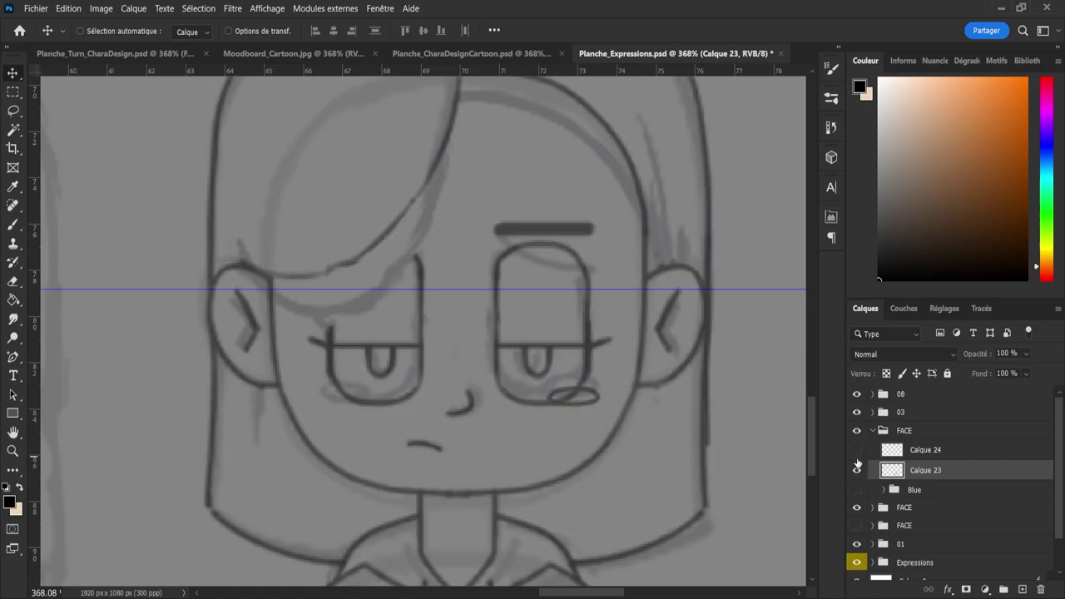
left_click(858, 469)
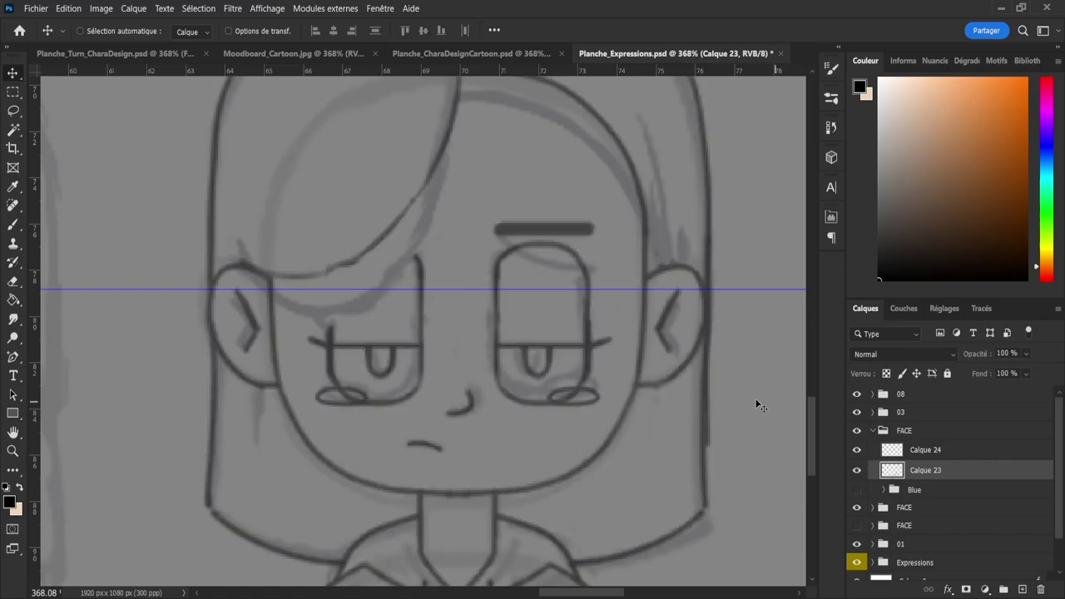
- Copy the whole right eye to a new layer, flip it horizontally and align it exactly over the left eye
key("l")
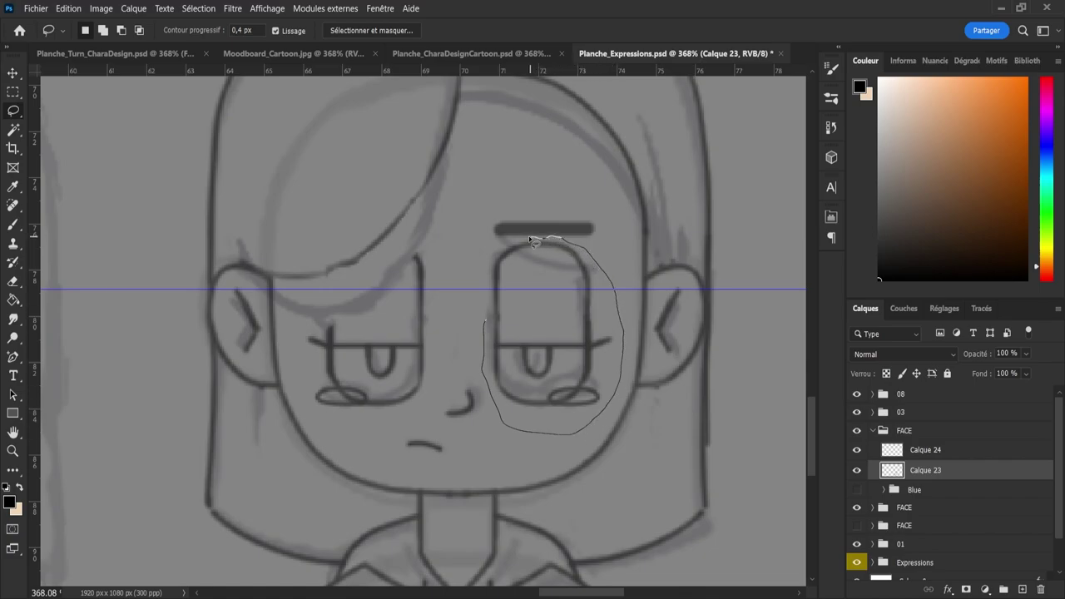
left_click_drag(472, 365, 474, 364)
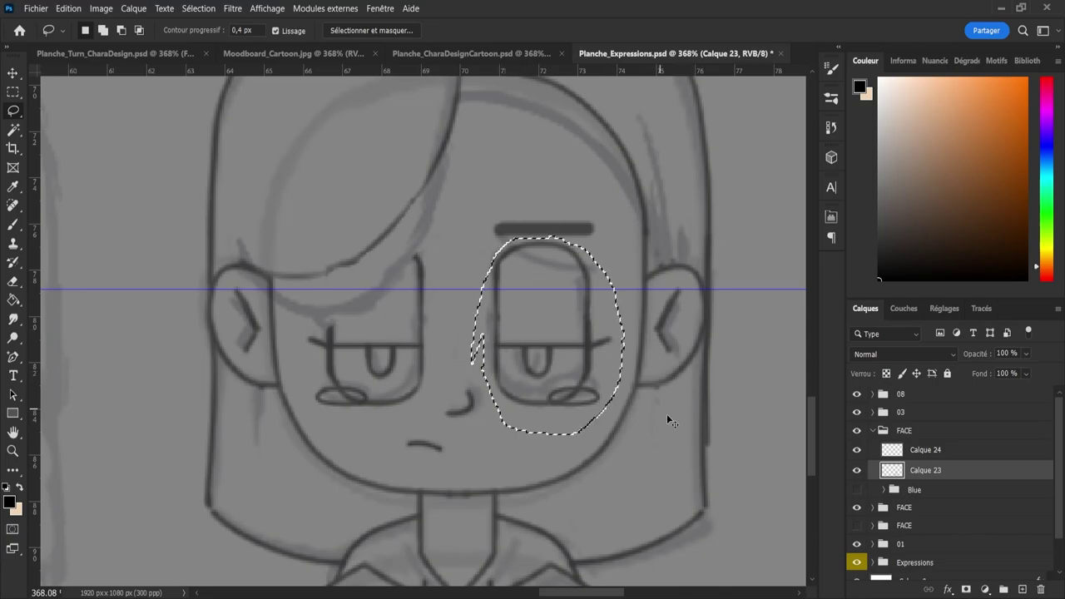
key("ctrl+j")
key("ctrl+t")
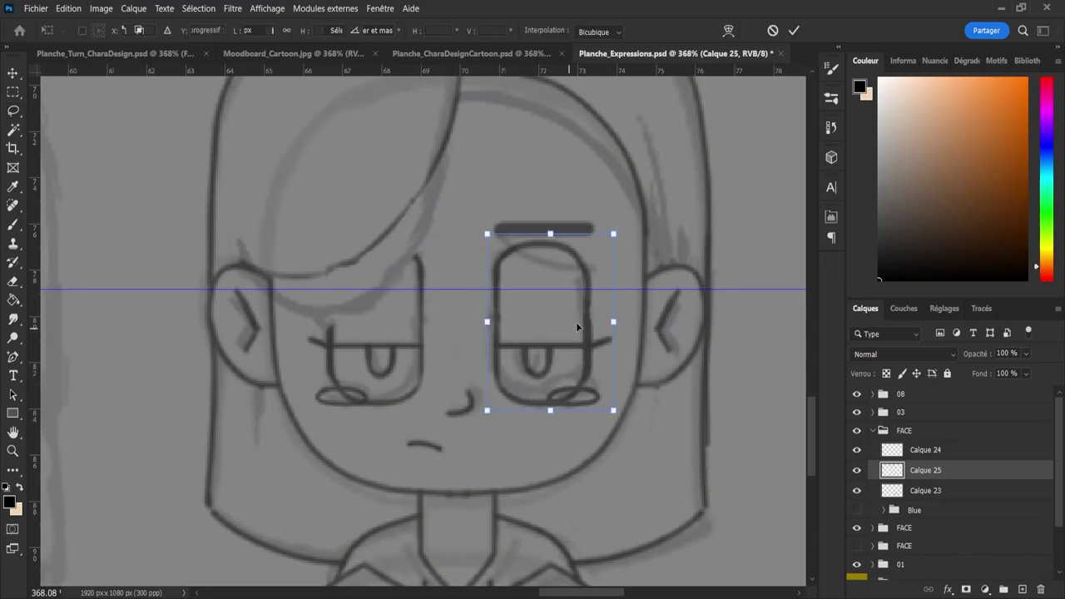
key("ctrl+shift+h")
left_click_drag(585, 365, 403, 354)
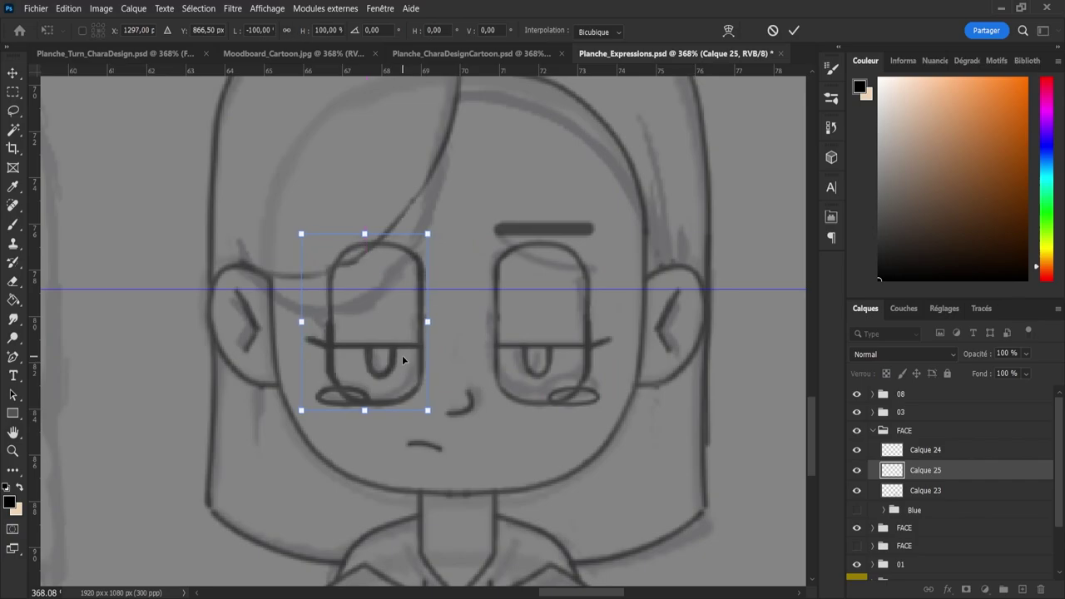
key("Return")
key("l")
key("v")
key("Right")
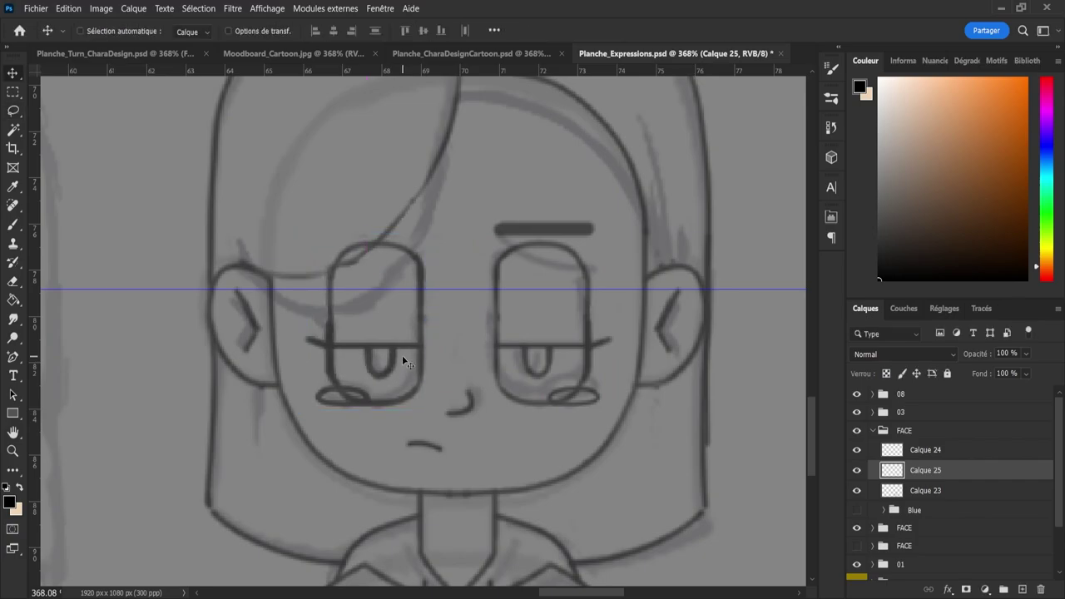
key("Right")
key("Left")
- Compare Calque 25 with Calque 23, and erase the straight eyebrow above the right eye on Calque 23
left_click(915, 491)
key("e")
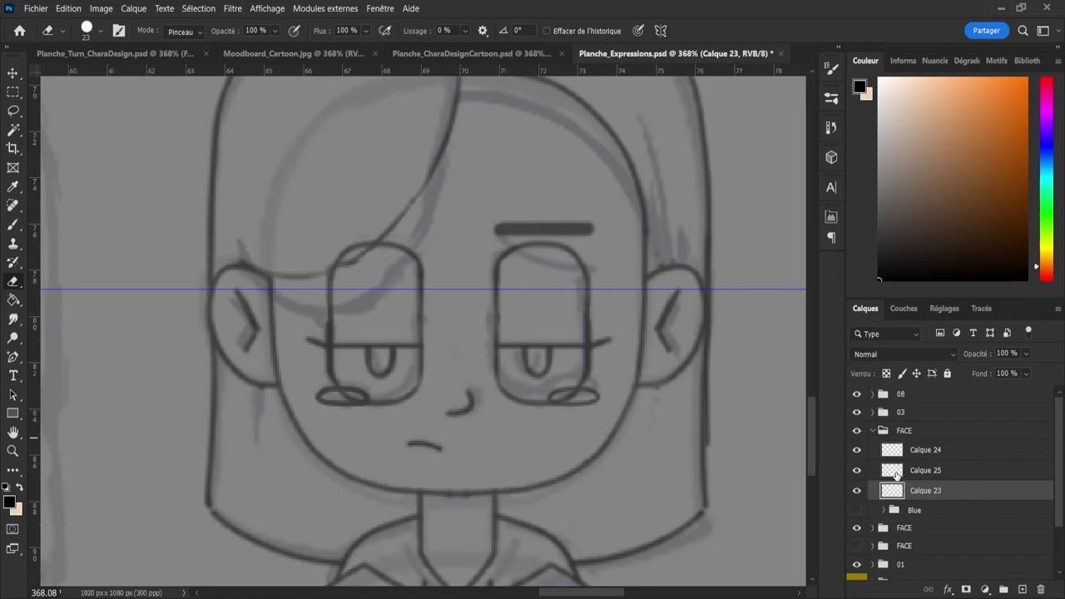
left_click(857, 470)
left_click(857, 470)
left_click(857, 491)
left_click(857, 491)
mouse_move(525, 244)
left_mouse_down()
mouse_move(489, 220)
mouse_move(519, 207)
mouse_move(499, 217)
mouse_move(590, 218)
mouse_move(531, 208)
left_mouse_up()
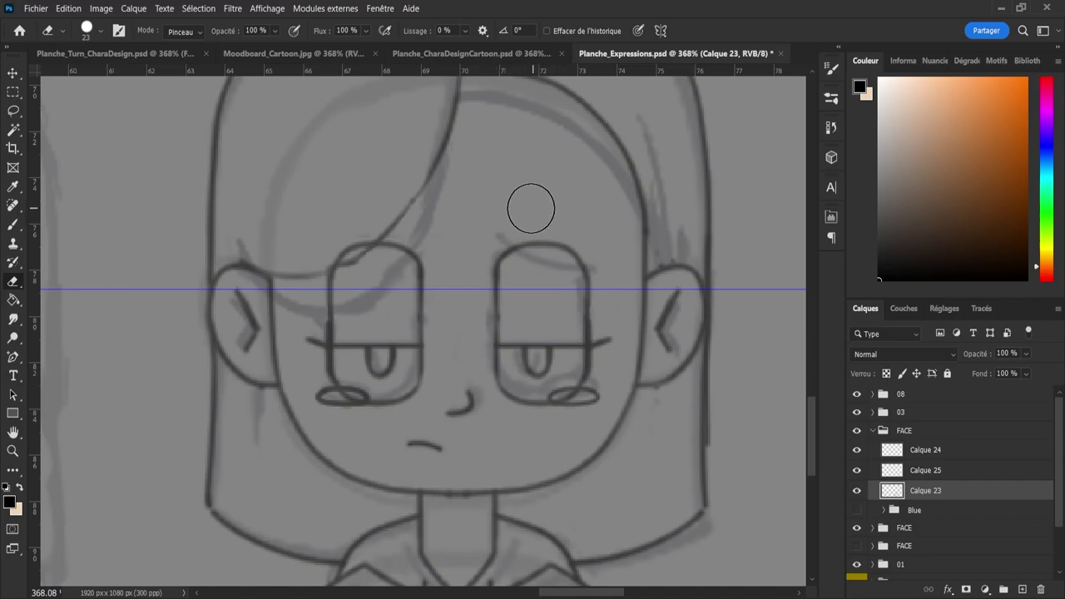
- Draw a thick worried eyebrow over the top of the right eye, curving down toward the ear along the sketch
key("b")
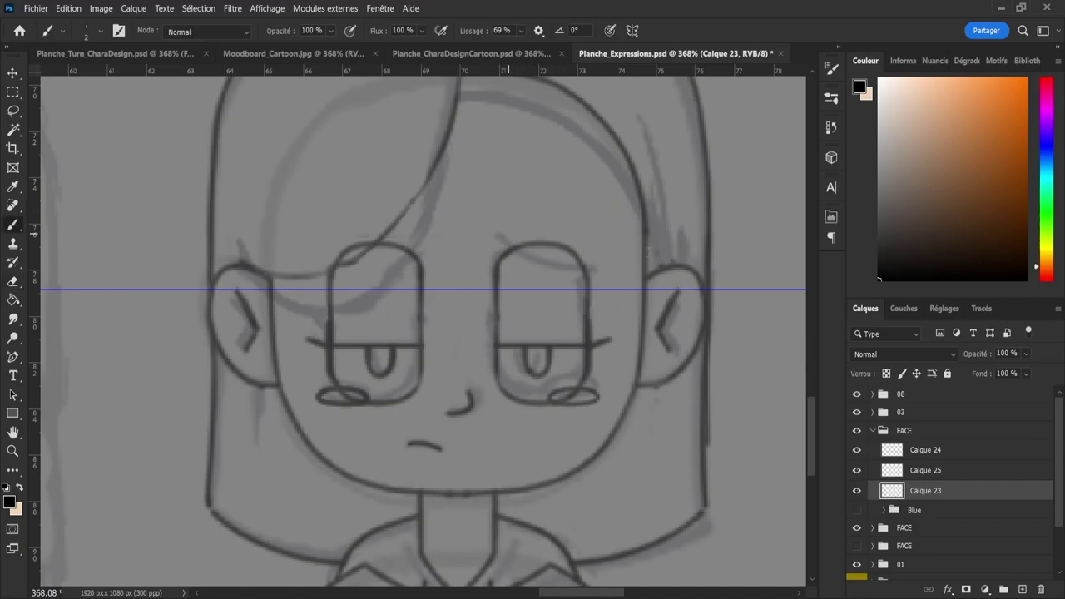
mouse_move(500, 204)
left_mouse_down()
mouse_move(522, 254)
mouse_move(555, 273)
left_mouse_up()
key("ctrl+z")
key("ctrl+z")
mouse_move(501, 238)
left_mouse_down()
mouse_move(618, 274)
mouse_move(598, 282)
left_mouse_up()
key("ctrl+z")
- Erase the eye outline above the new eyebrow and trim the brow's inner tip with a 14 px eraser
key("e")
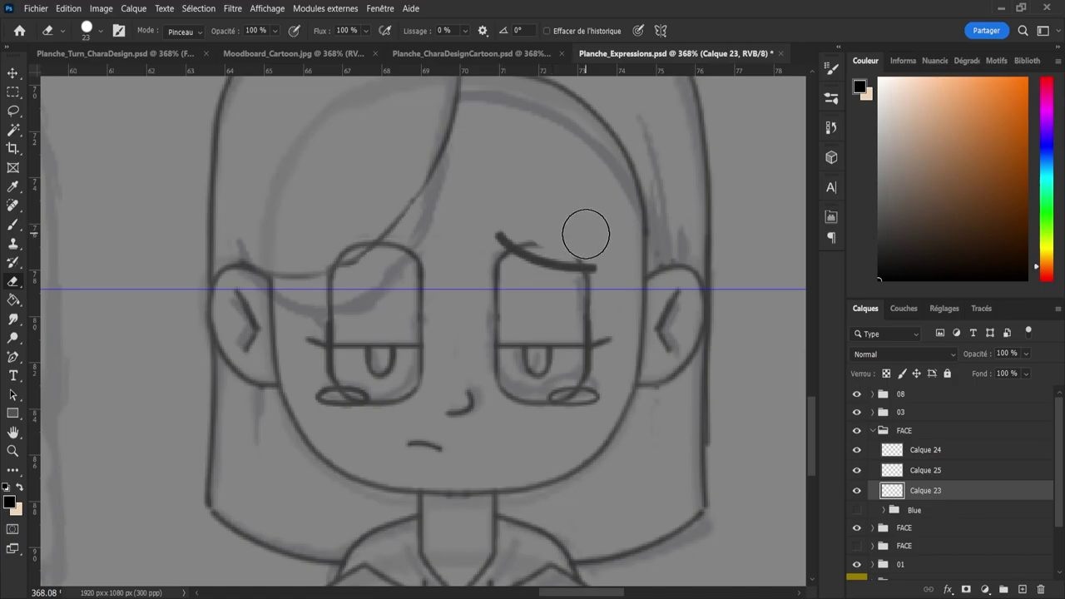
left_click_drag(536, 221, 535, 227)
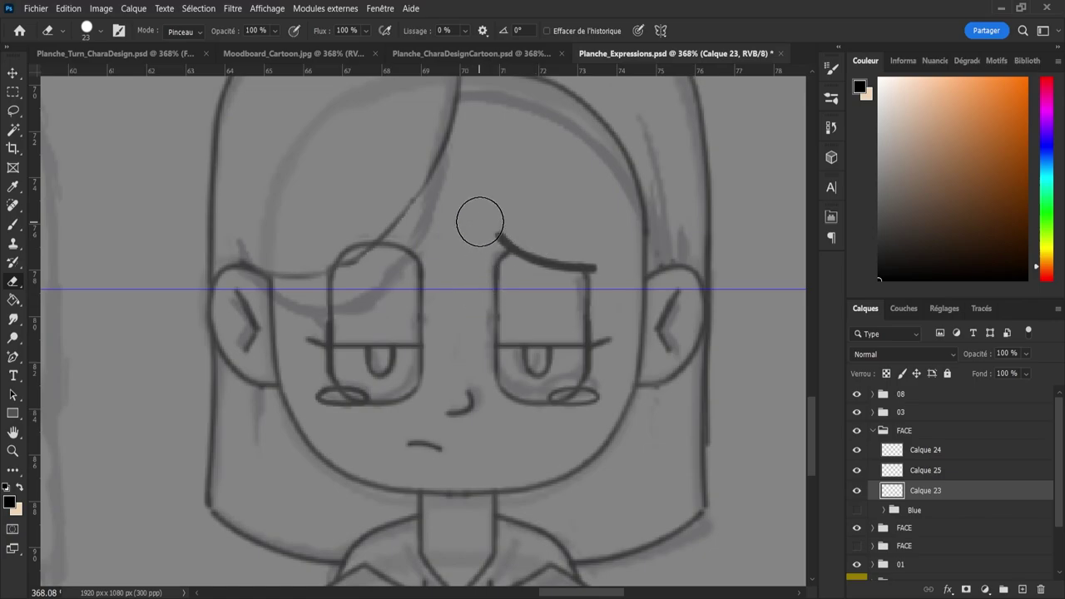
left_click_drag(479, 220, 466, 226, "alt")
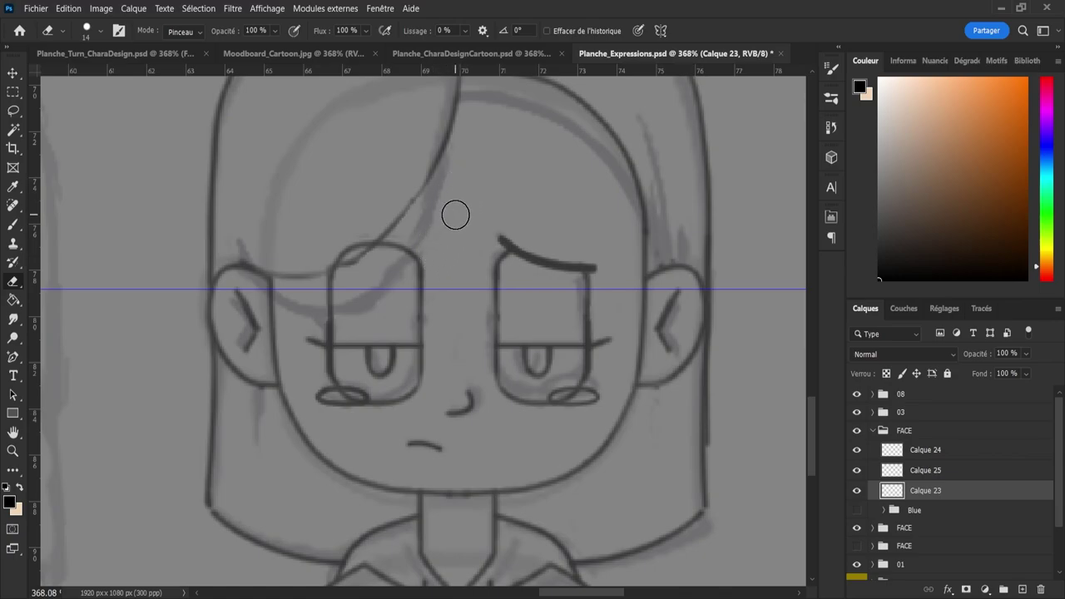
key("l")
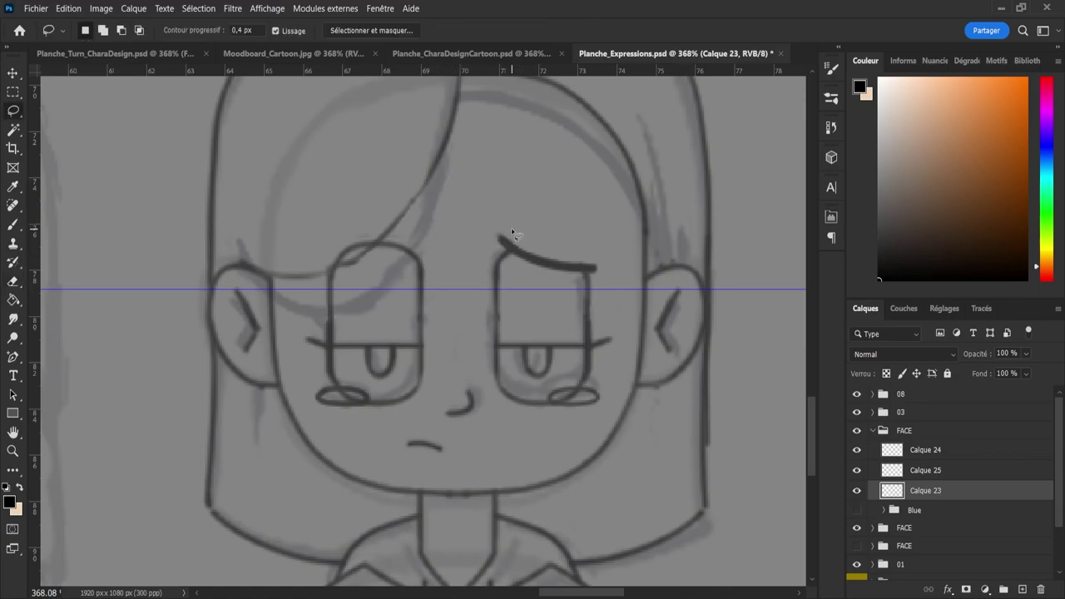
key("e")
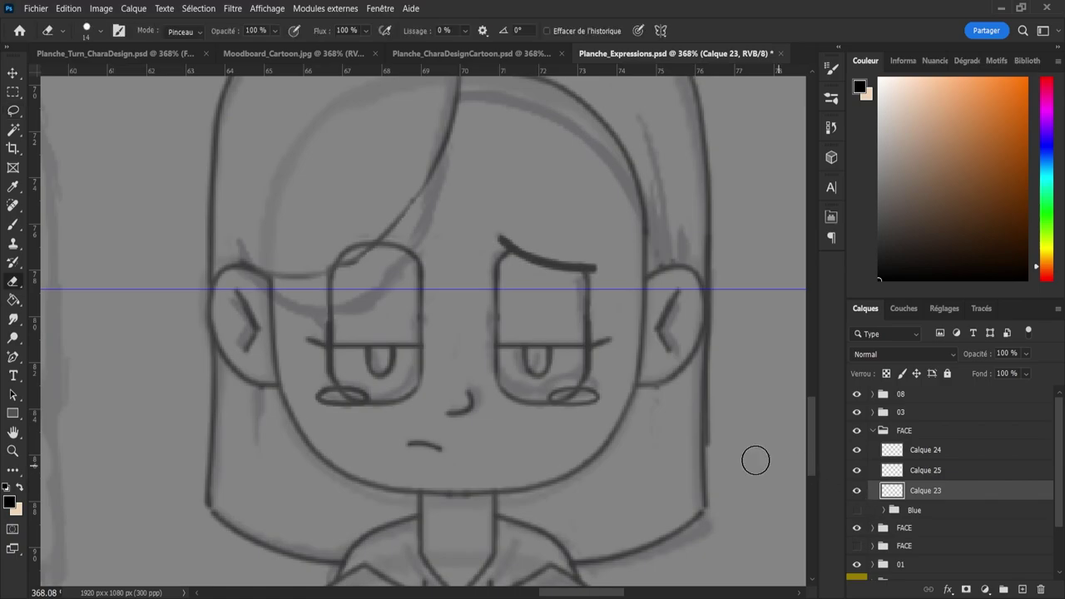
- Erase the old fringe line running from the hair parting down to the left ear
key("z")
left_click_drag(484, 326, 461, 328)
left_click_drag(398, 218, 429, 237)
key("e")
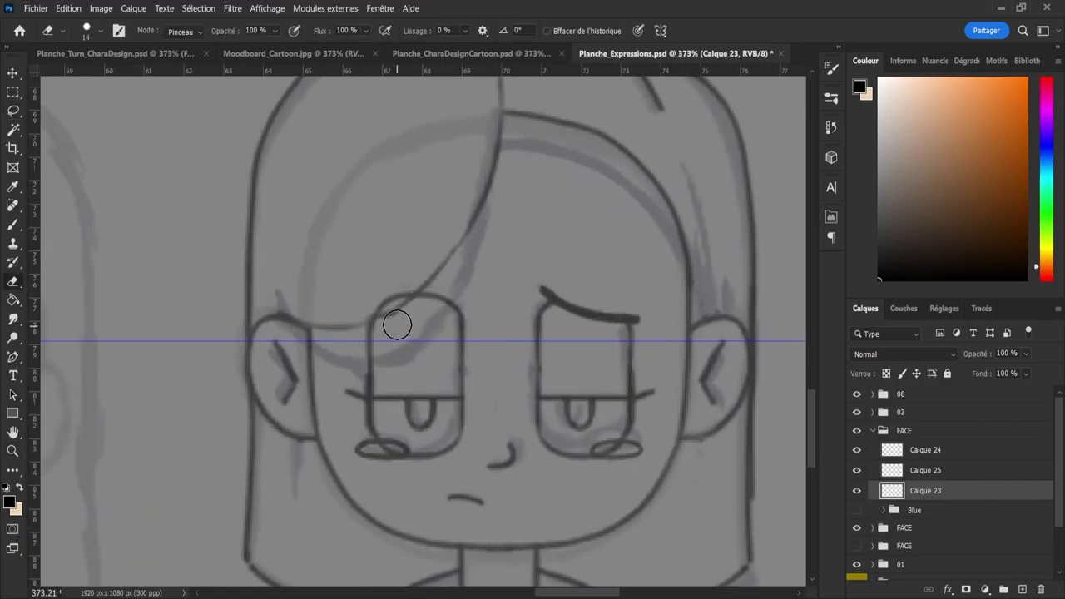
mouse_move(411, 316)
left_mouse_down()
mouse_move(443, 255)
mouse_move(414, 275)
mouse_move(471, 239)
mouse_move(495, 164)
left_mouse_up()
key("z")
mouse_move(525, 218)
left_mouse_down()
mouse_move(490, 191)
mouse_move(546, 186)
mouse_move(536, 171)
mouse_move(537, 114)
mouse_move(547, 127)
mouse_move(532, 167)
left_mouse_up()
key("e")
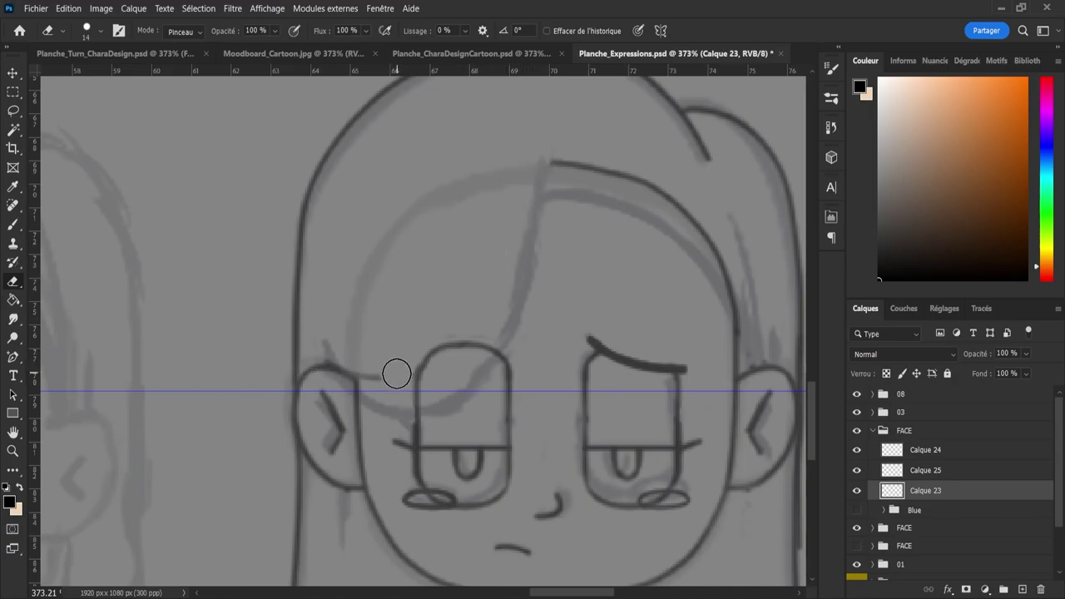
- Redraw the fringe's lower curve along the sketch, from above the left ear across the left eye up to the forehead
key("b")
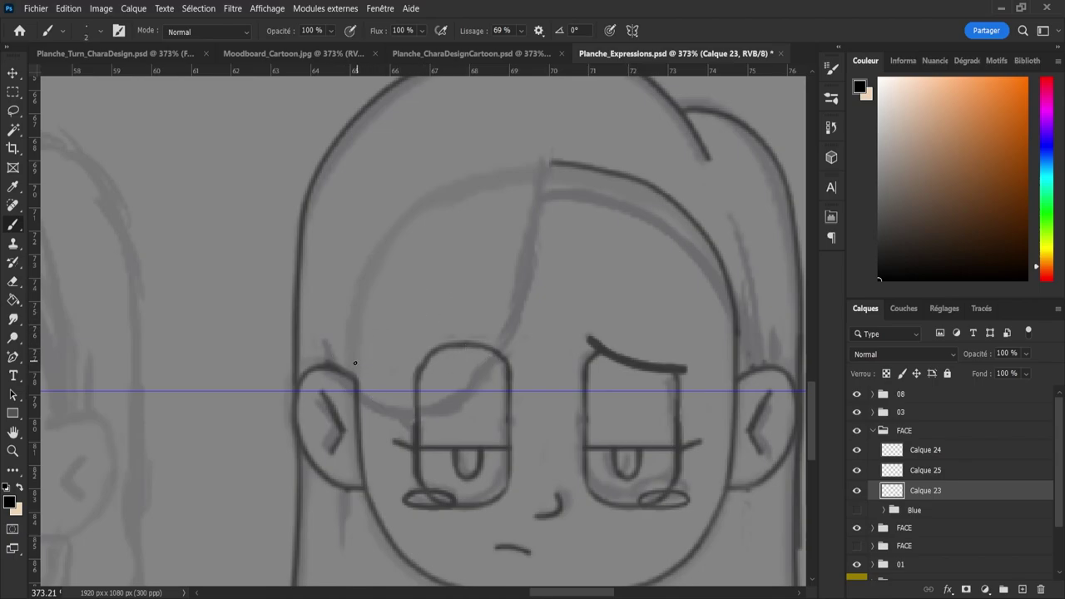
key("ctrl+z")
left_click_drag(327, 346, 339, 368)
key("ctrl+z")
key("ctrl+z")
key("ctrl+z")
mouse_move(366, 408)
left_mouse_down()
mouse_move(399, 427)
mouse_move(437, 423)
left_mouse_up()
mouse_move(504, 371)
left_mouse_down()
mouse_move(527, 306)
mouse_move(541, 117)
left_mouse_up()
key("ctrl+z")
mouse_move(325, 341)
left_mouse_down()
mouse_move(444, 423)
mouse_move(540, 266)
mouse_move(533, 112)
left_mouse_up()
key("ctrl+z")
mouse_move(325, 343)
left_mouse_down()
mouse_move(552, 230)
mouse_move(541, 163)
left_mouse_up()
key("ctrl+z")
mouse_move(381, 417)
left_mouse_down()
mouse_move(495, 374)
mouse_move(553, 163)
left_mouse_up()
key("ctrl+z")
mouse_move(342, 383)
left_mouse_down()
mouse_move(499, 307)
mouse_move(530, 178)
left_mouse_up()
key("ctrl+z")
mouse_move(324, 342)
left_mouse_down()
mouse_move(344, 382)
mouse_move(395, 422)
mouse_move(490, 372)
mouse_move(537, 260)
left_mouse_up()
key("ctrl+z")
mouse_move(359, 391)
left_mouse_down()
mouse_move(531, 308)
mouse_move(540, 164)
mouse_move(544, 178)
left_mouse_up()
key("ctrl+z")
mouse_move(535, 261)
left_mouse_down()
mouse_move(399, 441)
mouse_move(351, 401)
mouse_move(414, 426)
mouse_move(481, 398)
mouse_move(536, 311)
mouse_move(536, 161)
mouse_move(524, 174)
mouse_move(521, 258)
mouse_move(510, 261)
mouse_move(539, 221)
left_mouse_up()
key("ctrl+z")
key("e")
key("ctrl+z")
mouse_move(533, 271)
left_mouse_down()
mouse_move(550, 96)
mouse_move(550, 138)
left_mouse_up()
key("ctrl+z")
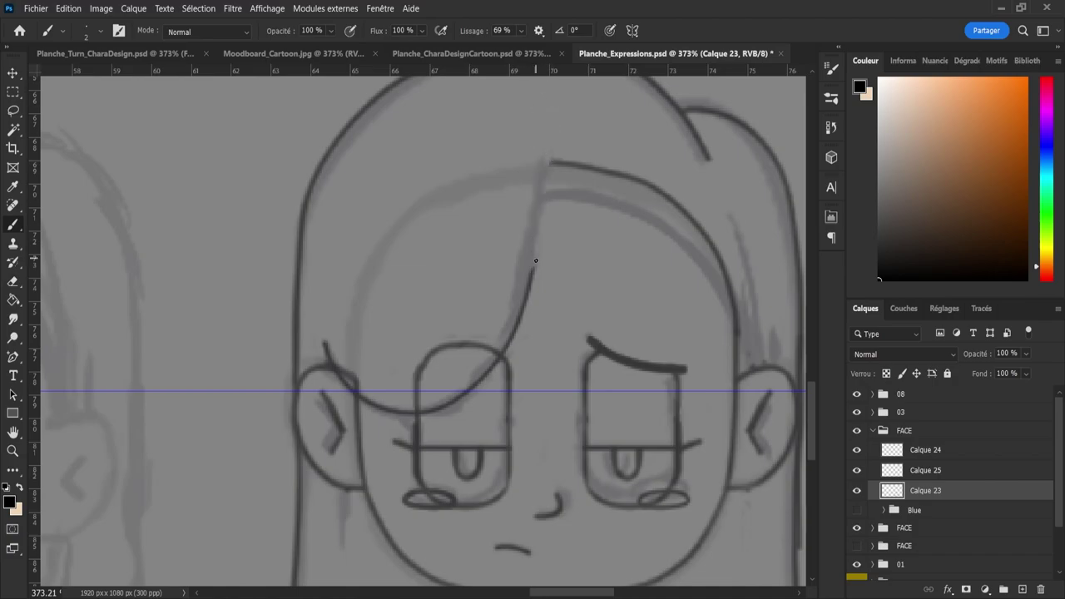
- Draw the fringe's upper stroke from above the hairline down the forehead to join the lower curve
left_click_drag(532, 272, 541, 154)
key("ctrl+z")
left_click_drag(546, 109, 533, 273)
key("ctrl+z")
left_click_drag(538, 212, 523, 314)
key("ctrl+z")
left_click_drag(542, 126, 531, 276)
key("ctrl+z")
left_click_drag(545, 129, 531, 302)
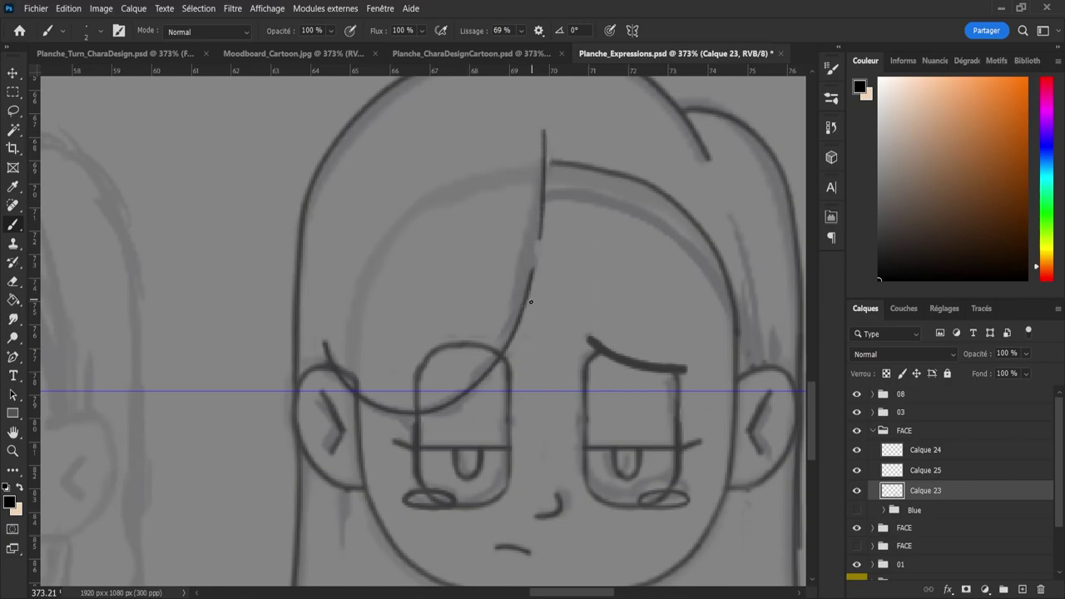
key("ctrl+z")
left_click_drag(547, 135, 533, 272)
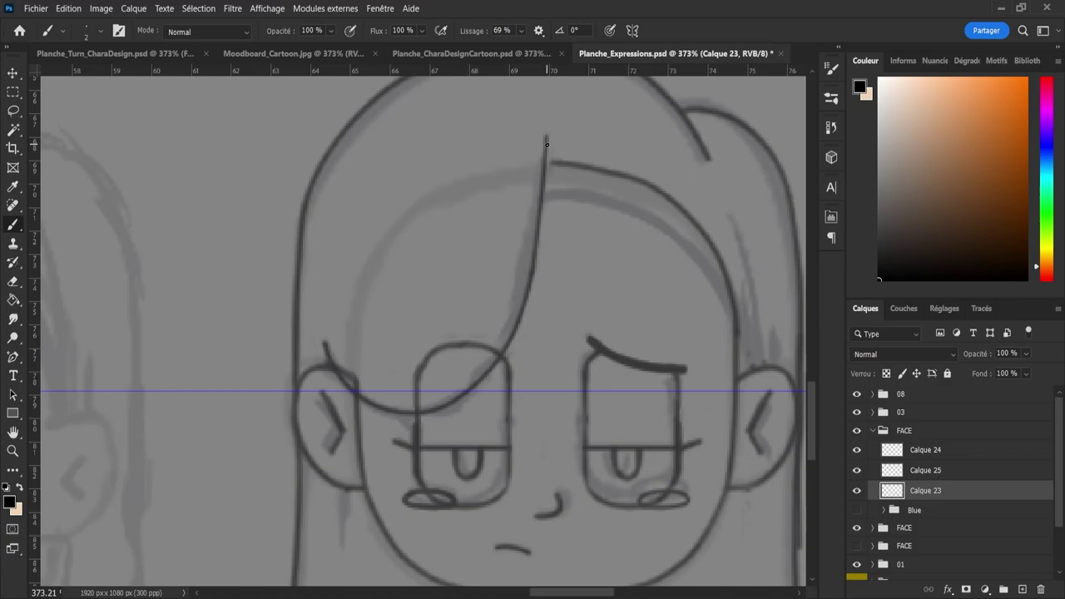
- Extend the upper tip of the fringe line above the parting and trim its end
key("z")
left_click_drag(573, 257, 599, 221)
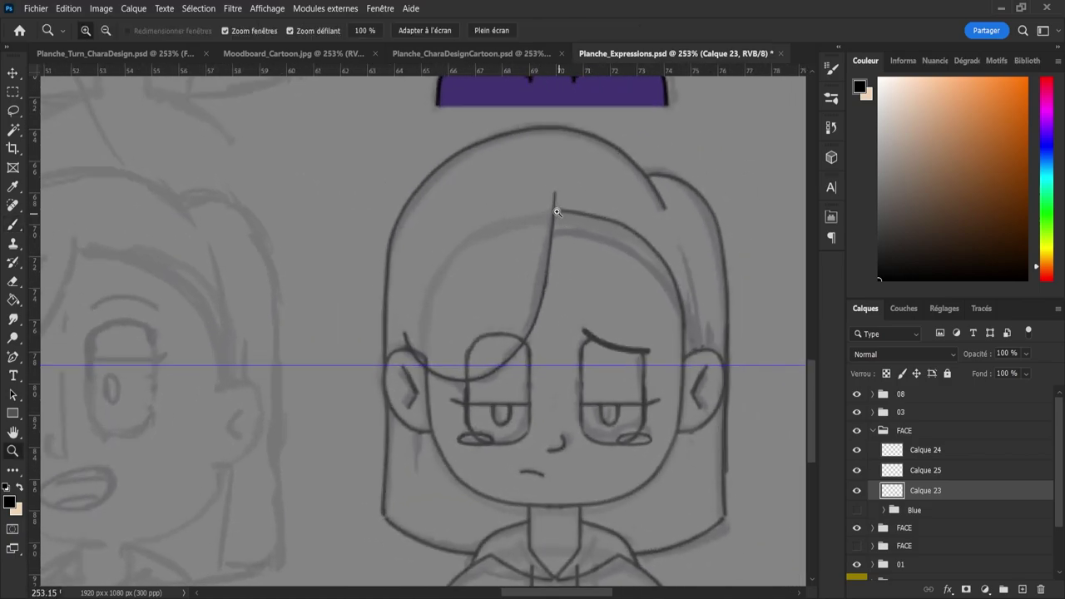
key("b")
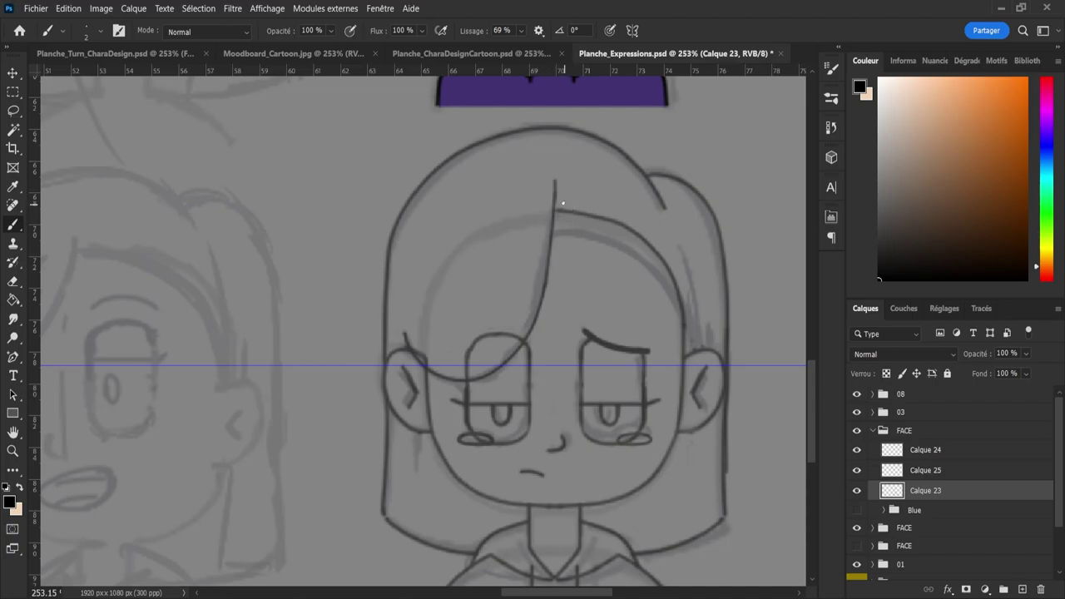
key("e")
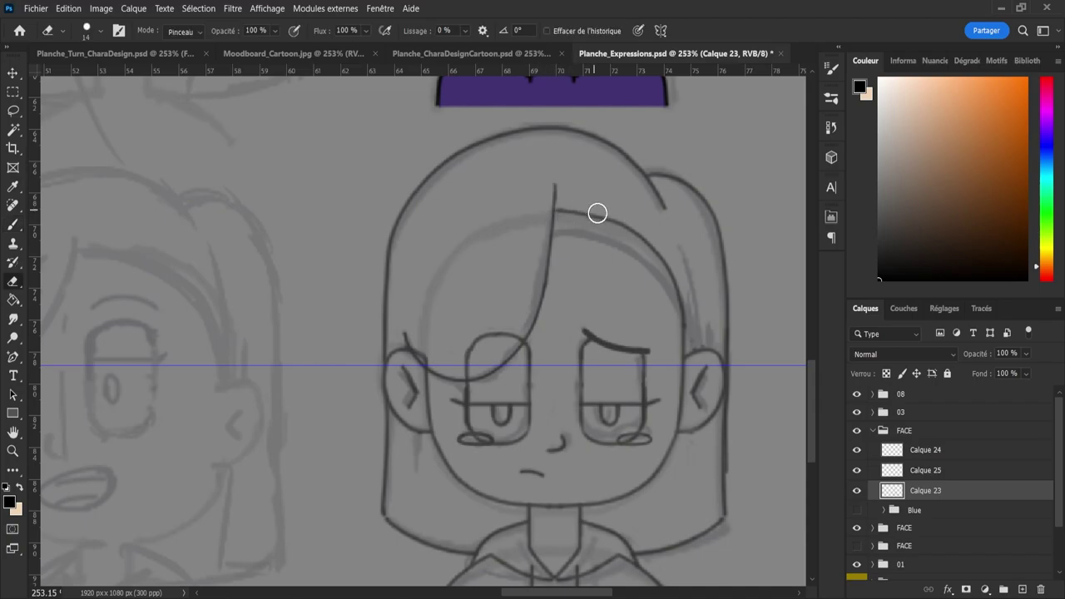
- Lasso the right-hand hairline curve, squash its height to 88.30 %, and move it down onto the sketch line
key("l")
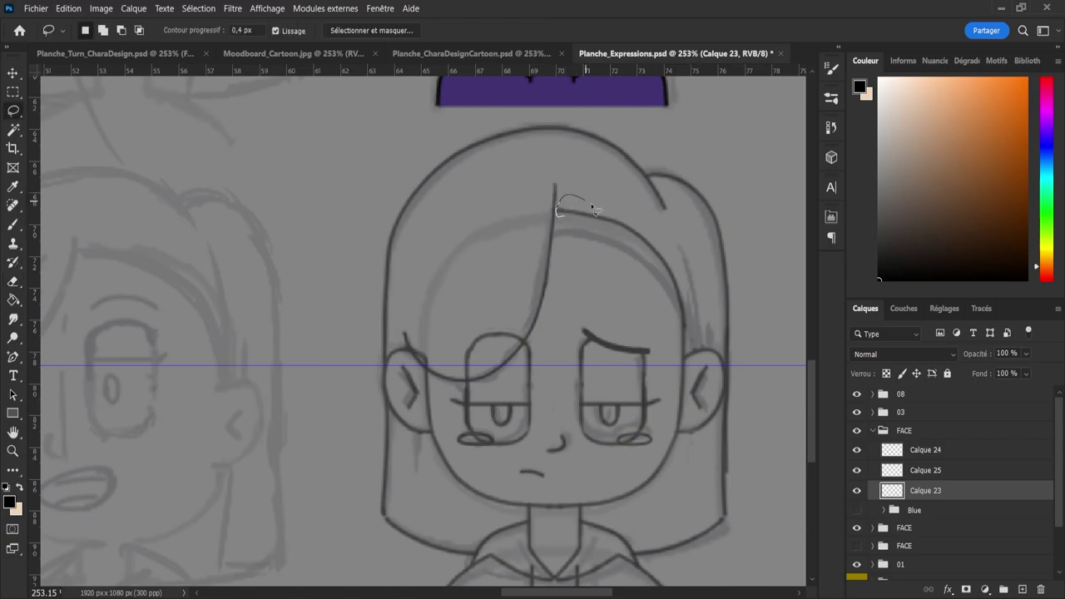
mouse_move(594, 208)
left_mouse_down()
mouse_move(667, 241)
mouse_move(695, 275)
mouse_move(689, 331)
mouse_move(586, 262)
left_mouse_up()
left_click_drag(559, 223, 559, 220)
key("ctrl+t")
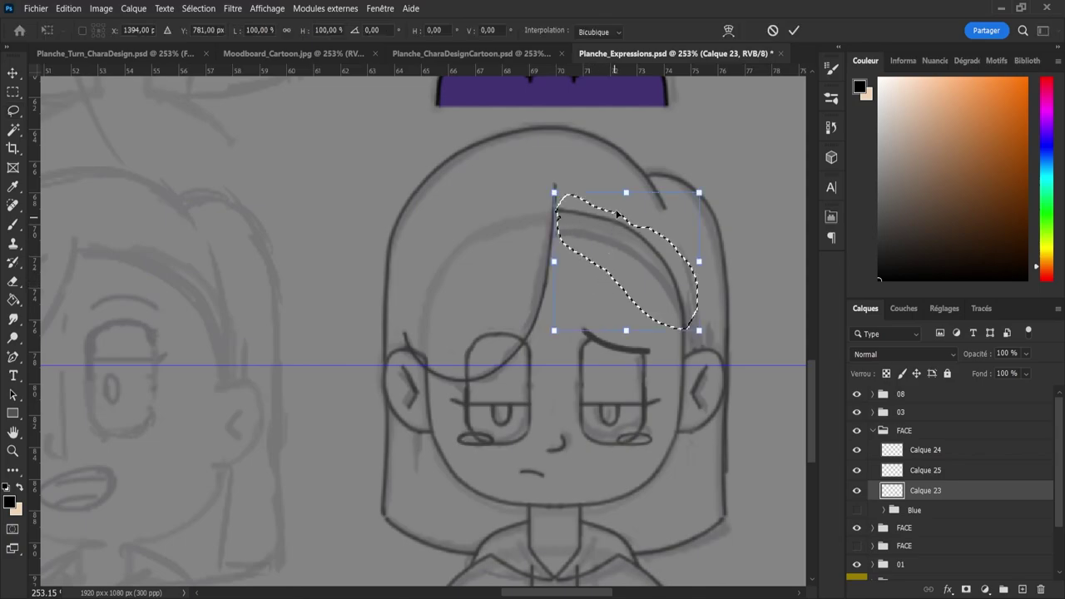
left_click_drag(626, 191, 623, 207)
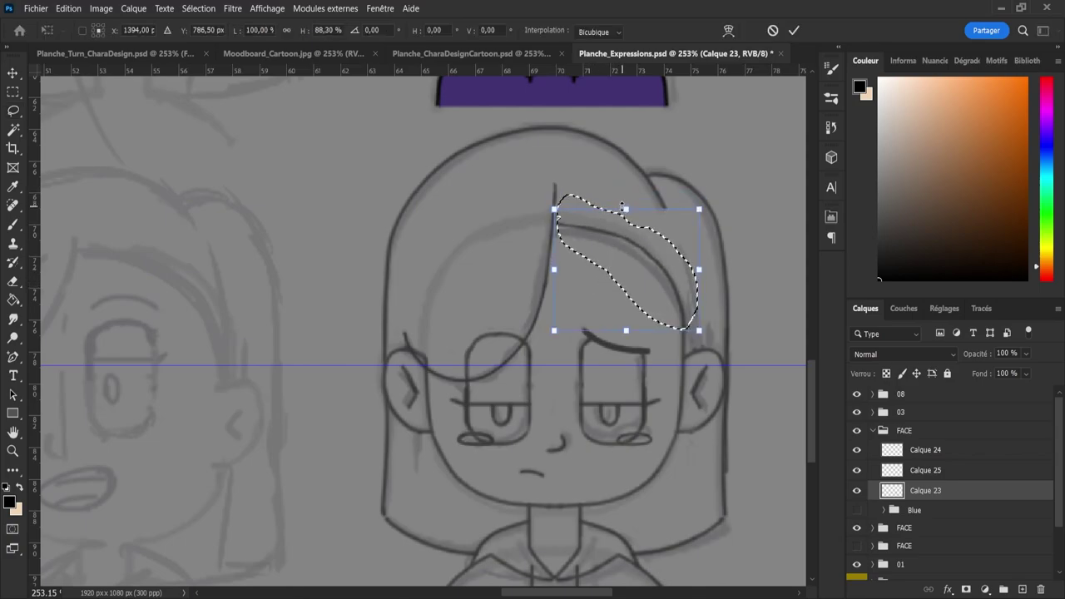
left_click_drag(657, 267, 655, 275)
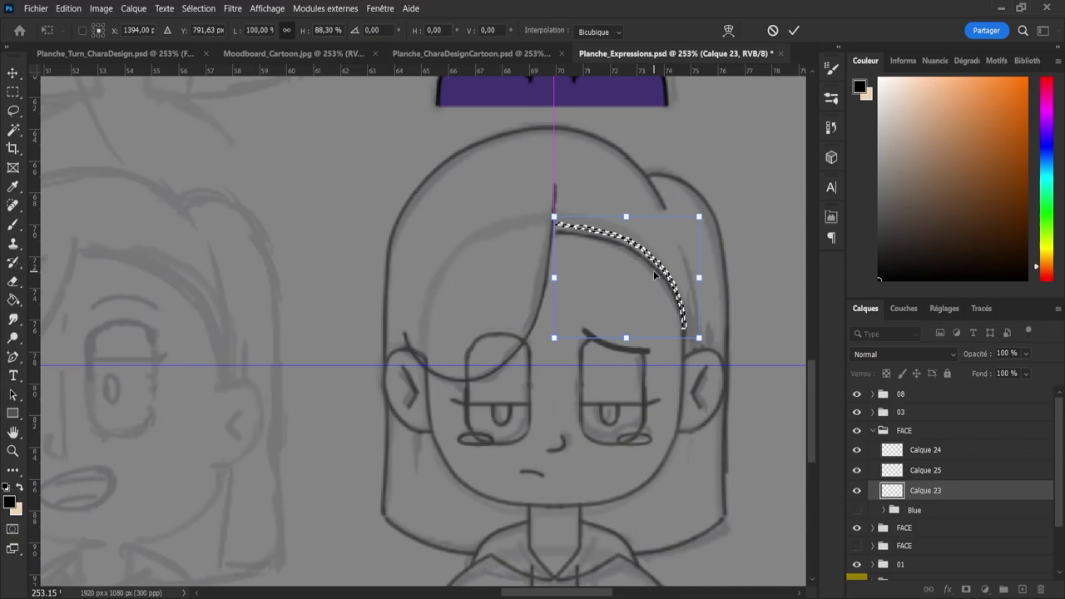
key("Return")
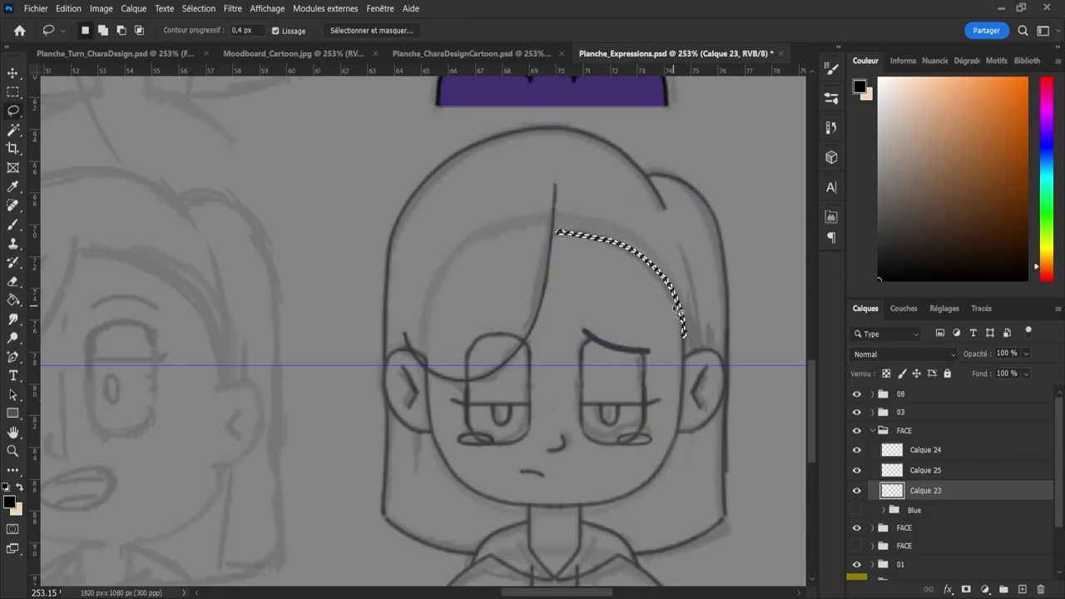
key("ctrl+d")
- Erase the excess tip of the fringe line that sticks up above the hair parting
key("e")
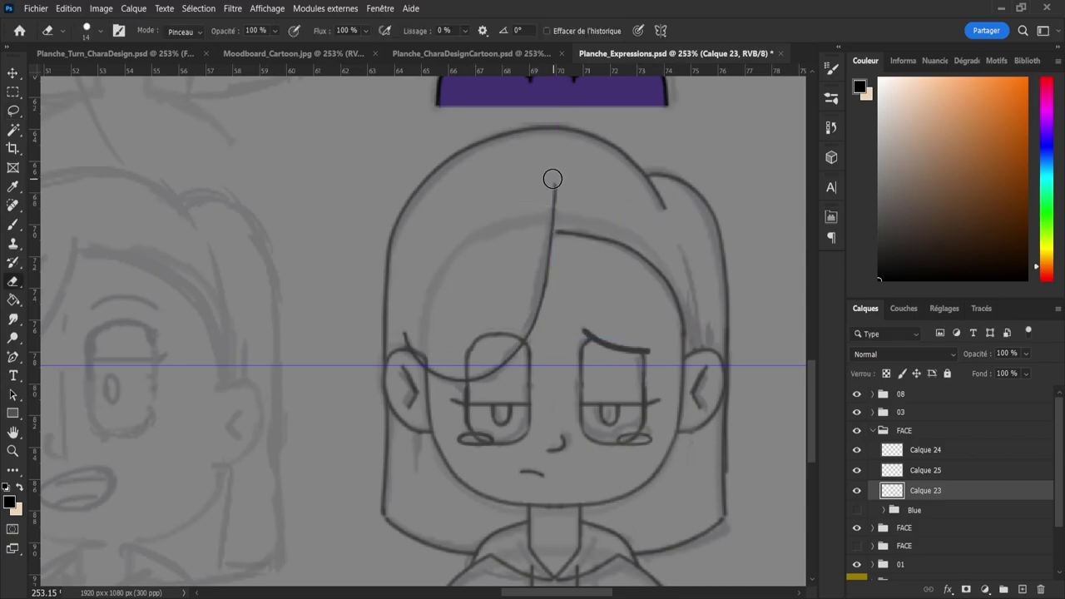
mouse_move(553, 179)
left_mouse_down()
mouse_move(544, 205)
mouse_move(566, 198)
left_mouse_up()
key("bracketleft")
key("z")
left_click_drag(443, 290, 508, 352)
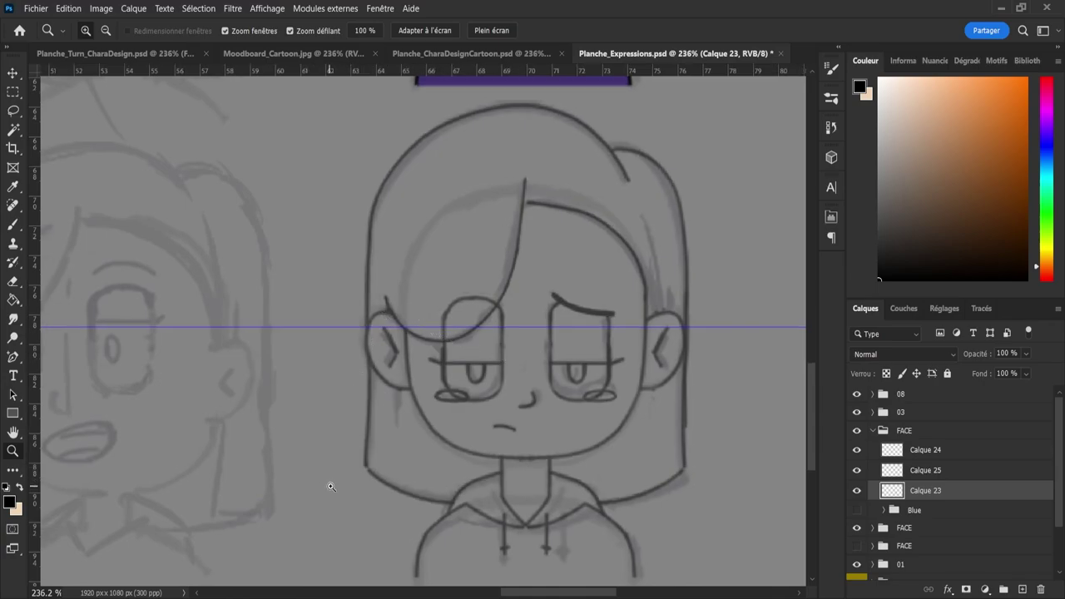
- Lasso the lower end of the left hair outline, from its bottom corner to the hood, and refine the selection at the hood
key("l")
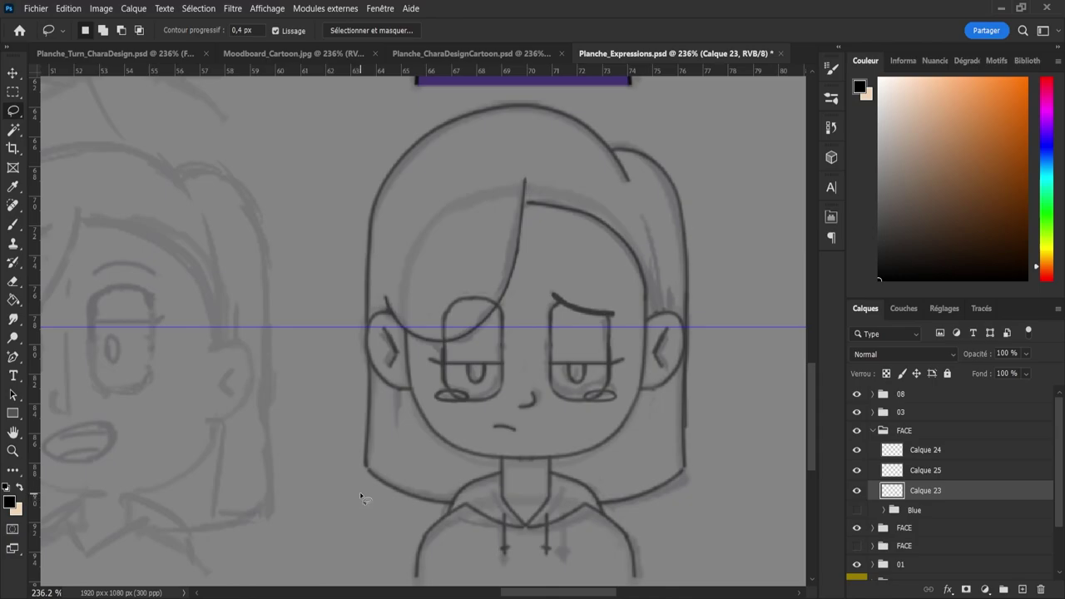
left_click_drag(353, 463, 382, 443)
mouse_move(432, 479)
left_mouse_down()
mouse_move(447, 511)
mouse_move(404, 511)
mouse_move(341, 481)
left_mouse_up()
key("z")
left_click_drag(437, 527, 470, 535)
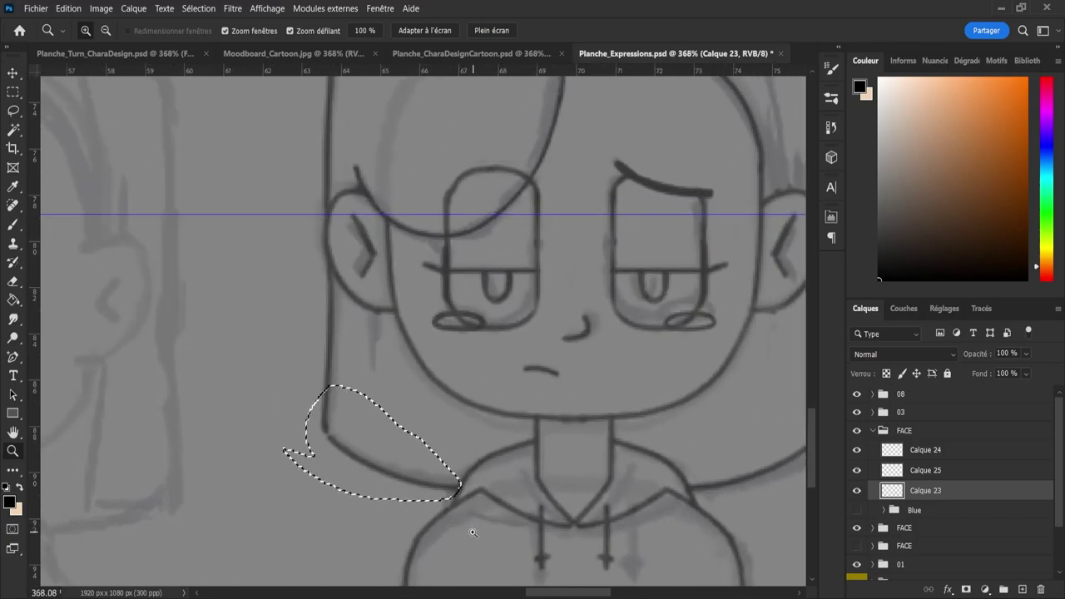
key("l")
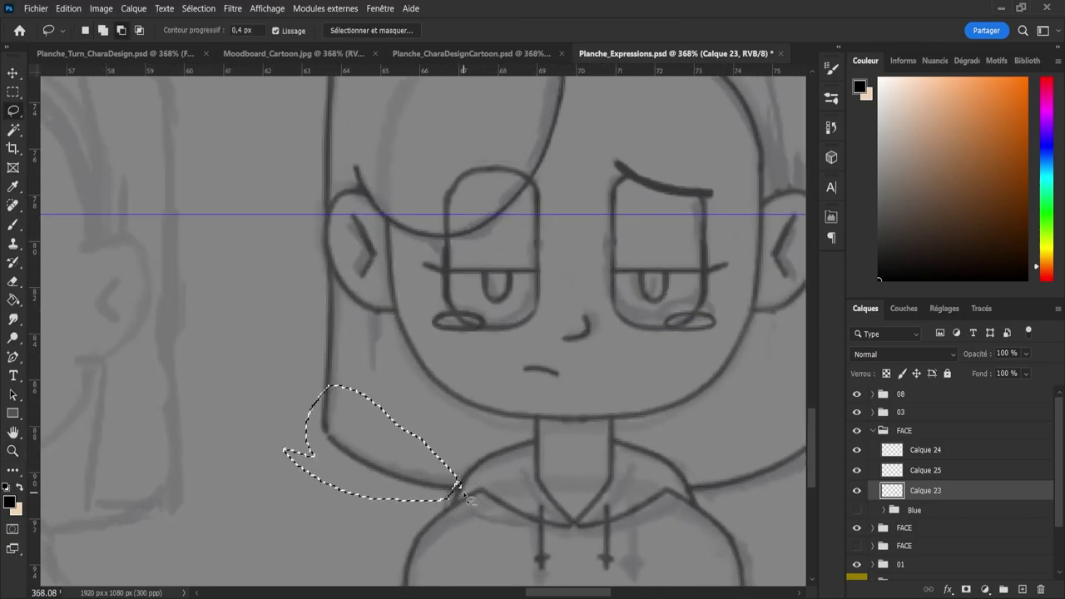
mouse_move(452, 483)
left_mouse_down()
mouse_move(447, 491)
mouse_move(455, 488)
left_mouse_up()
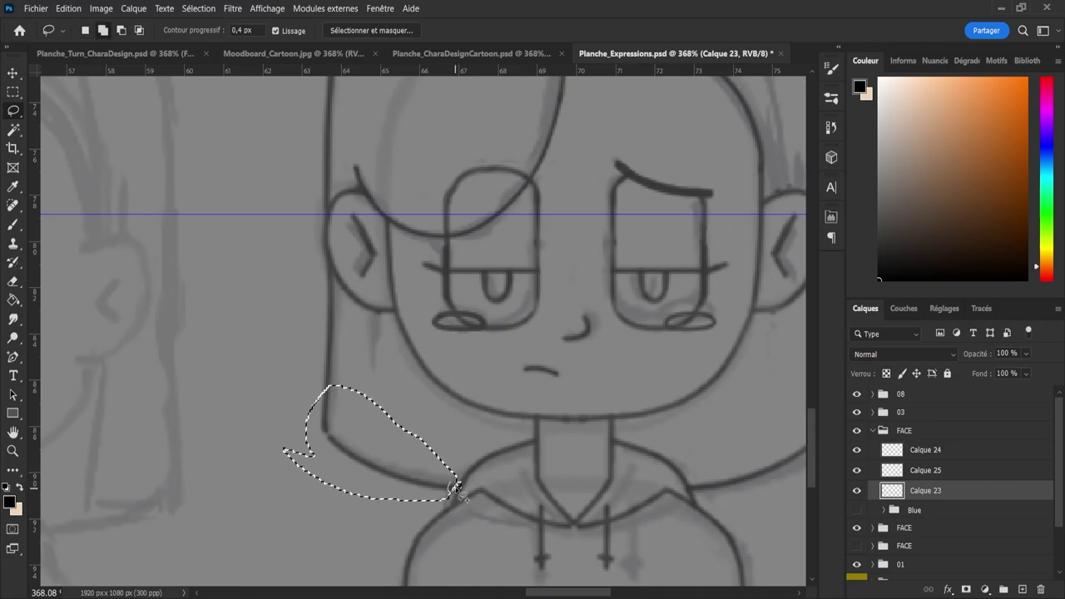
key("z")
- Add the lower end of the right hair outline, including its bottom corner, to the lasso selection
scroll(429, 487, "down", 4)
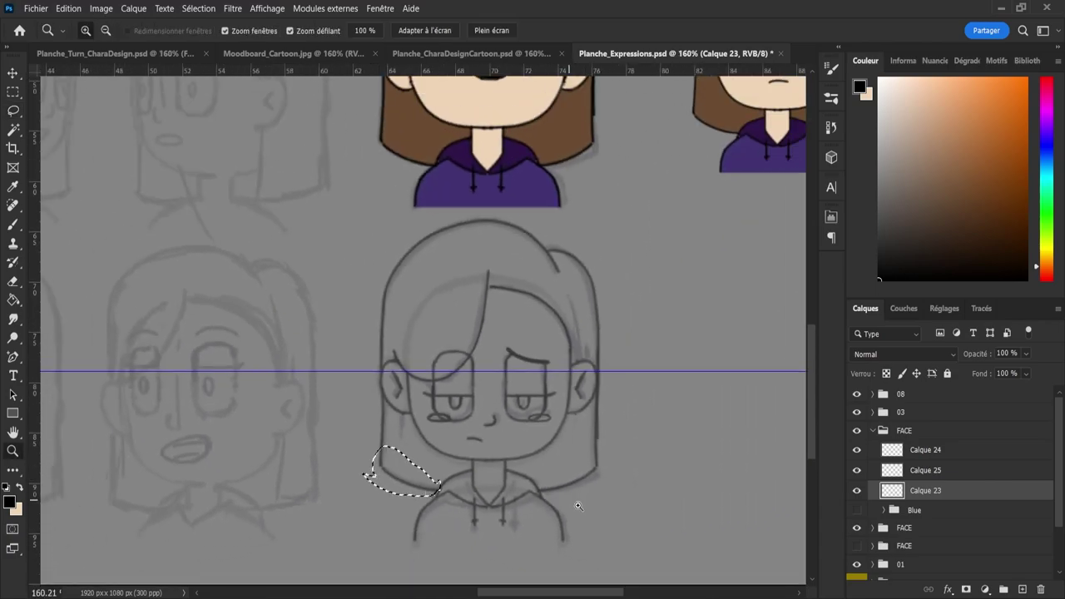
scroll(578, 506, "up", 3)
key("l")
key("shift")
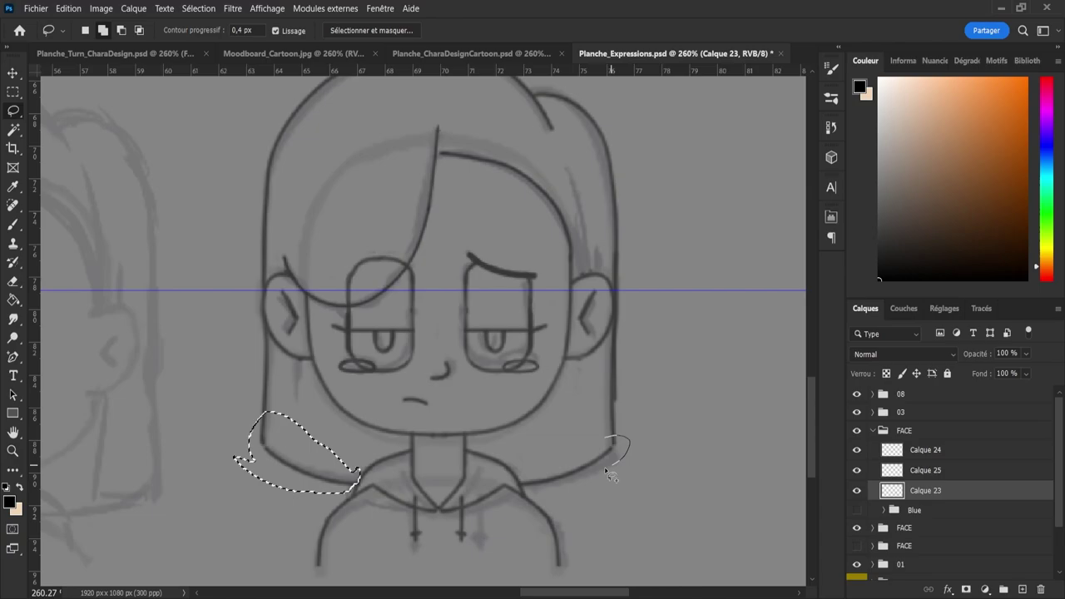
mouse_move(608, 471)
left_mouse_down()
mouse_move(522, 486)
mouse_move(569, 447)
mouse_move(626, 446)
left_mouse_up()
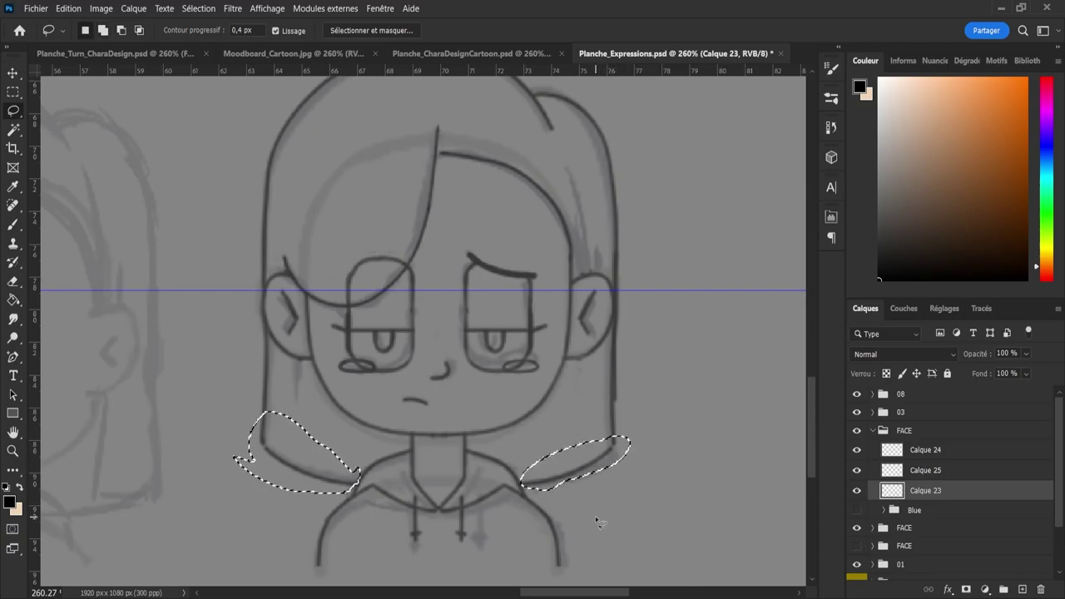
key("shift")
mouse_move(603, 449)
left_mouse_down()
mouse_move(622, 424)
mouse_move(606, 458)
left_mouse_up()
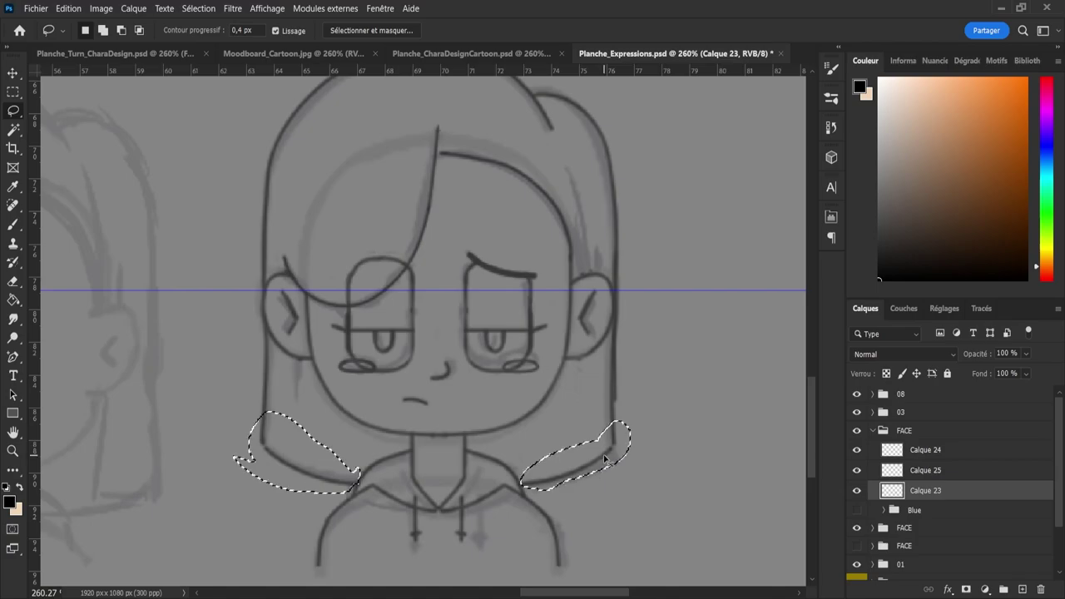
- Move the two selected hair ends up by 10 px and clear the selection
key("ctrl+t")
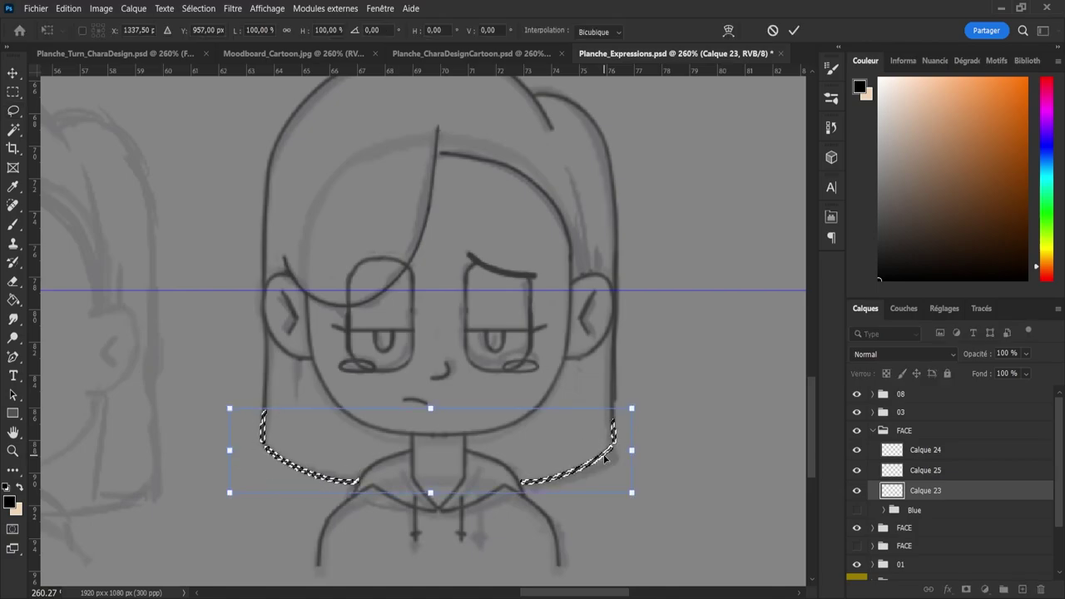
key("Up")
key("Up")
key("Up")
key("Up")
key("Up")
key("Up")
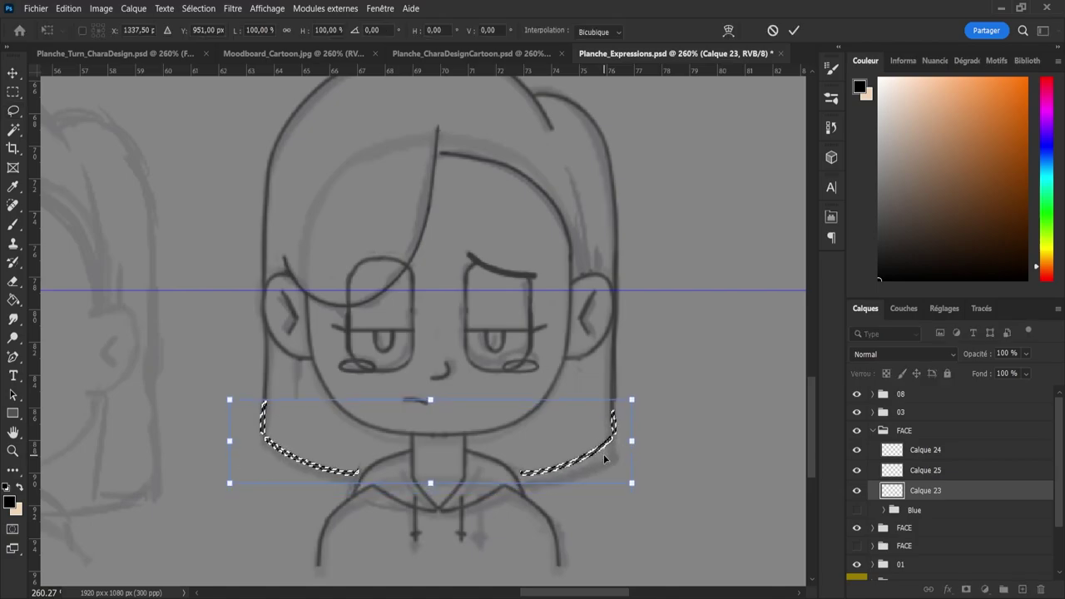
key("Up")
key("Up")
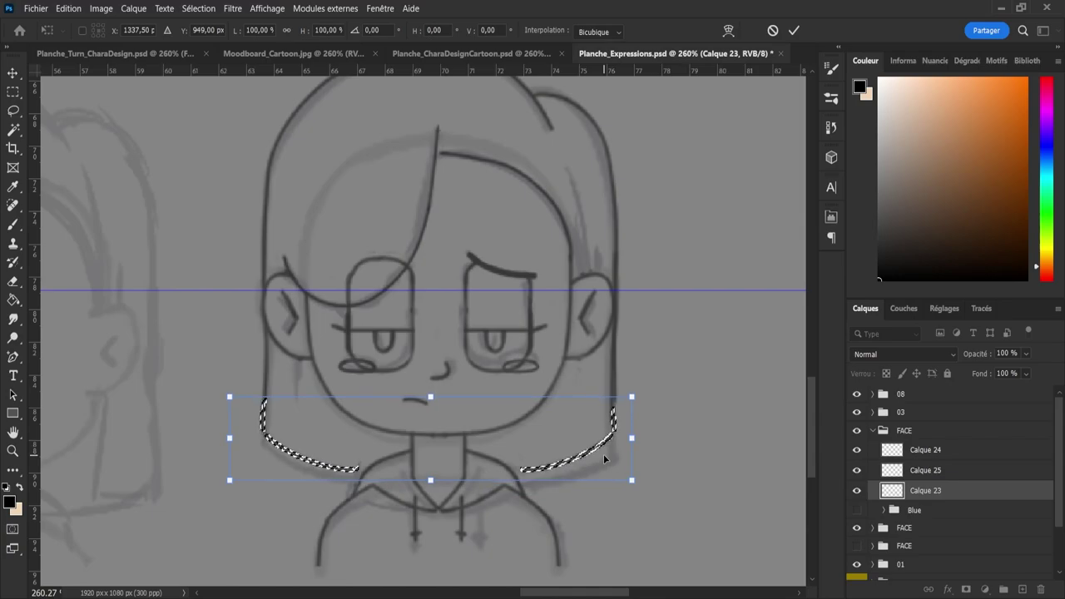
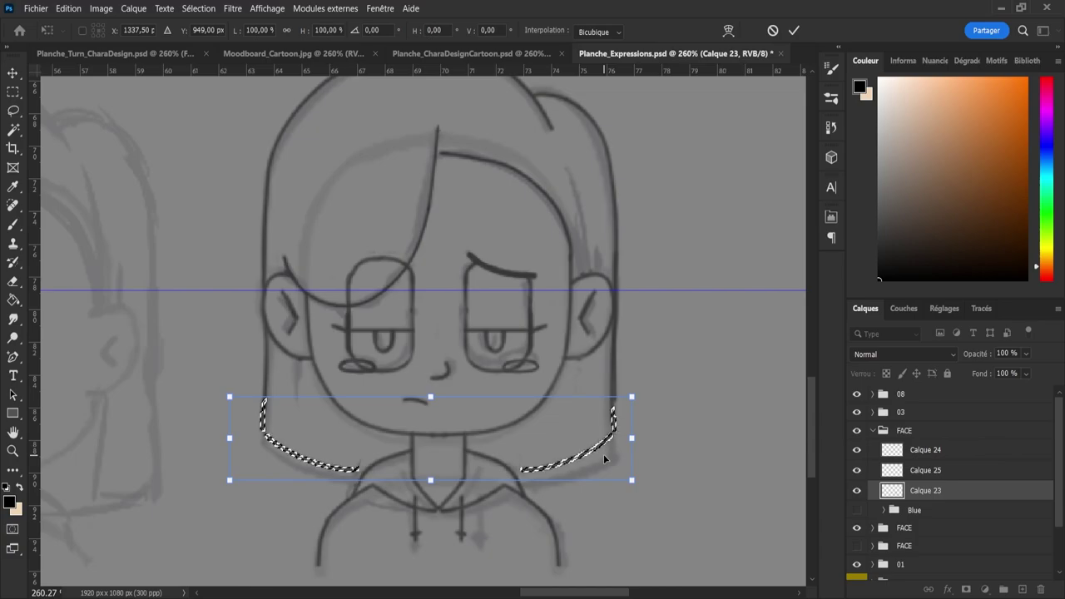
key("Up")
key("Up")
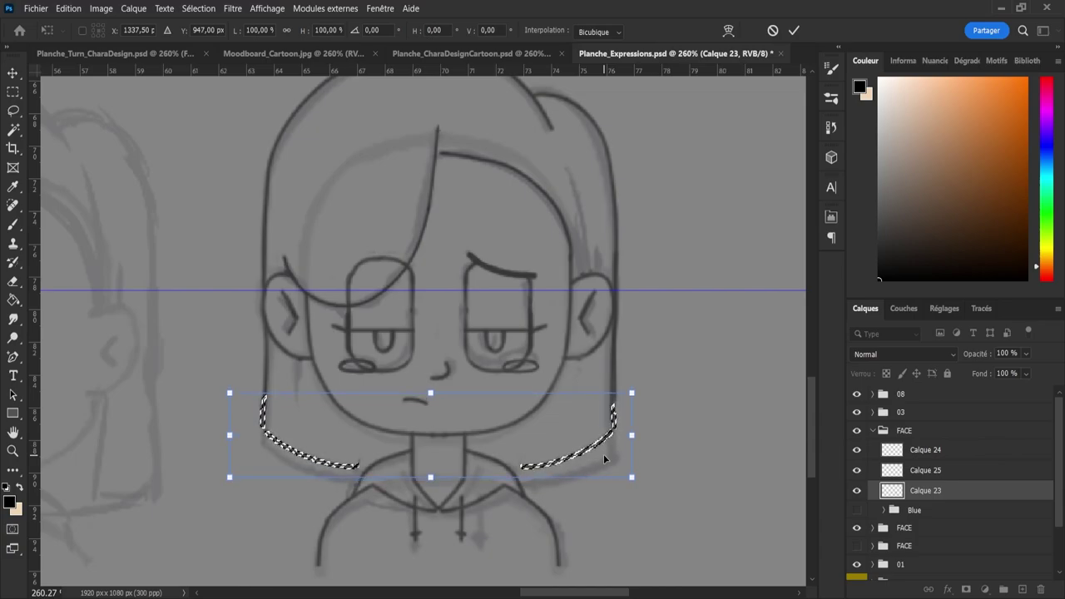
key("Return")
key("ctrl+d")
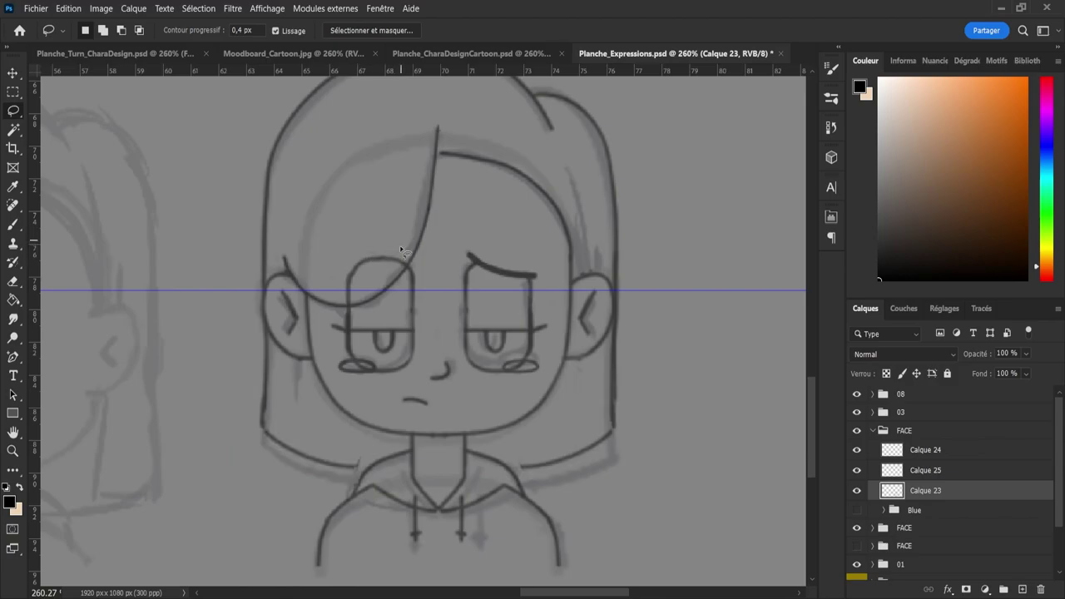
- Extend both lower hair lines until they meet the hood and clean up the junctions
key("b")
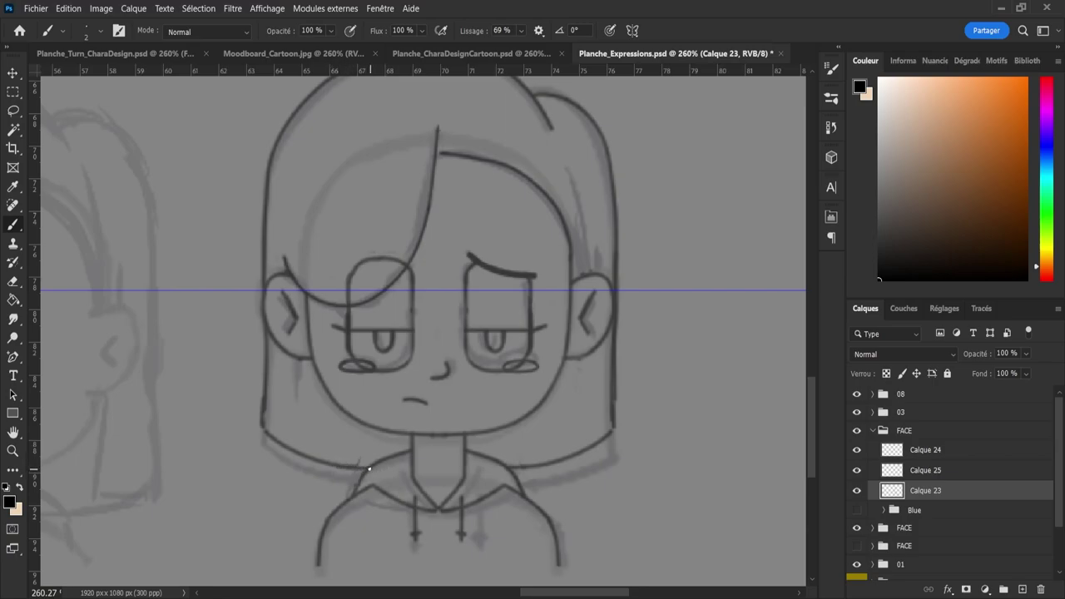
key("e")
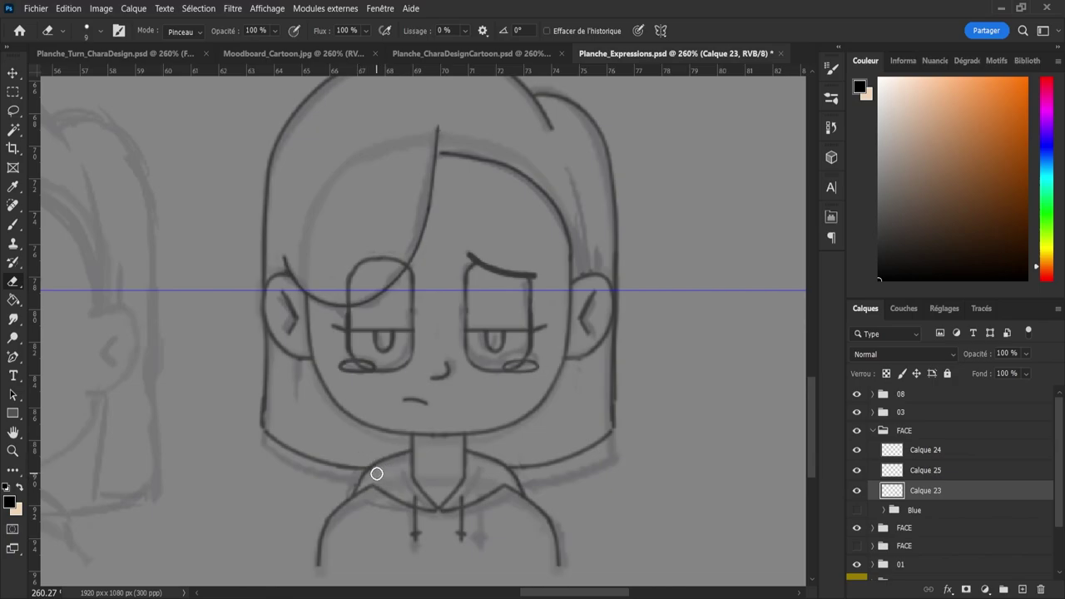
key("z")
left_click_drag(421, 476, 365, 478)
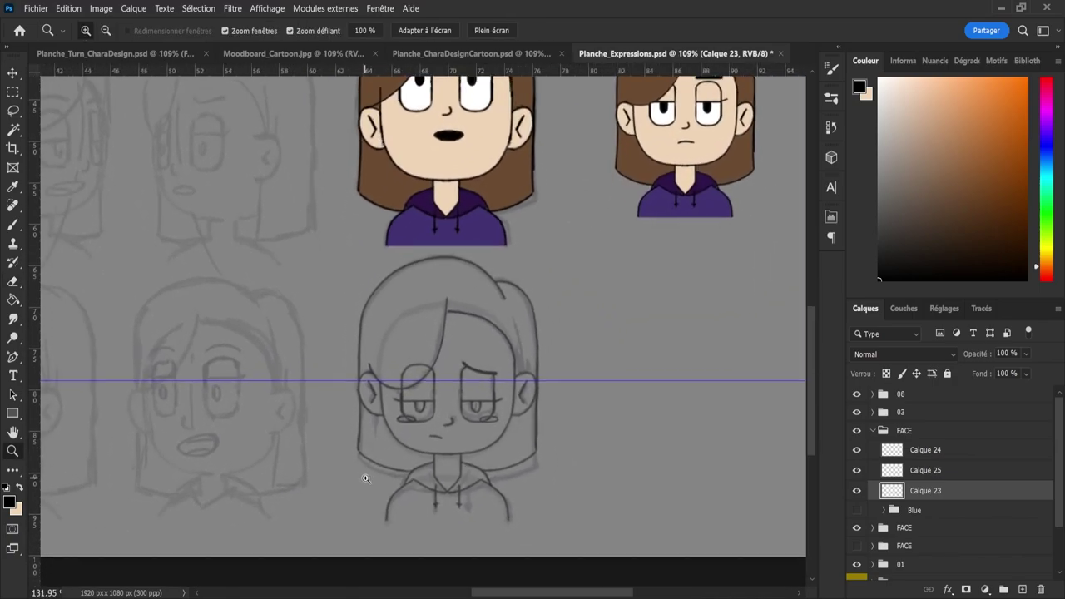
left_click(365, 479, "alt")
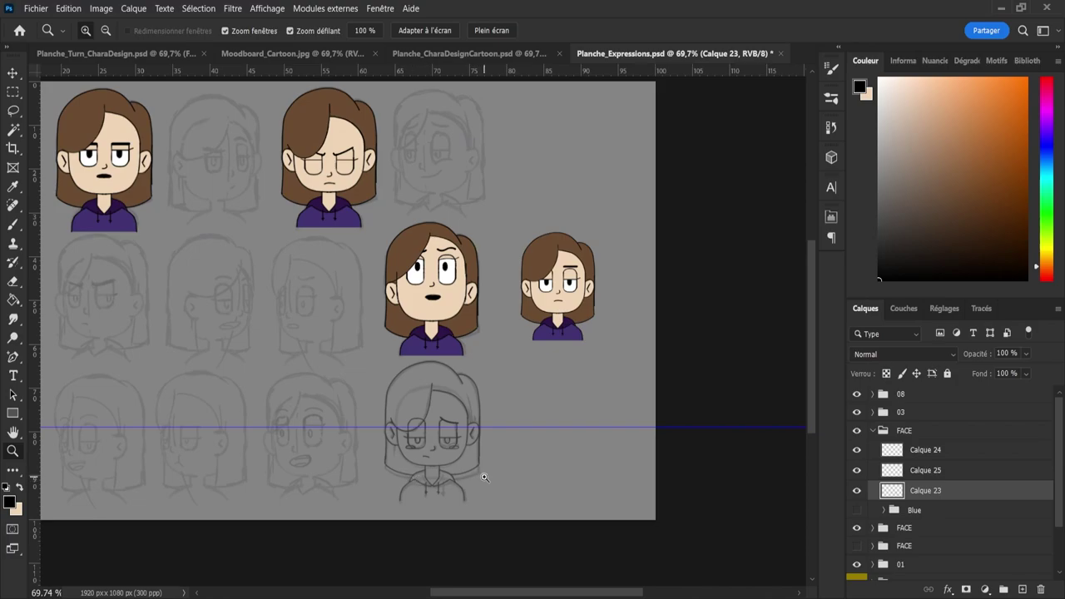
mouse_move(455, 481)
left_mouse_down()
mouse_move(444, 481)
mouse_move(471, 478)
left_mouse_up()
key("e")
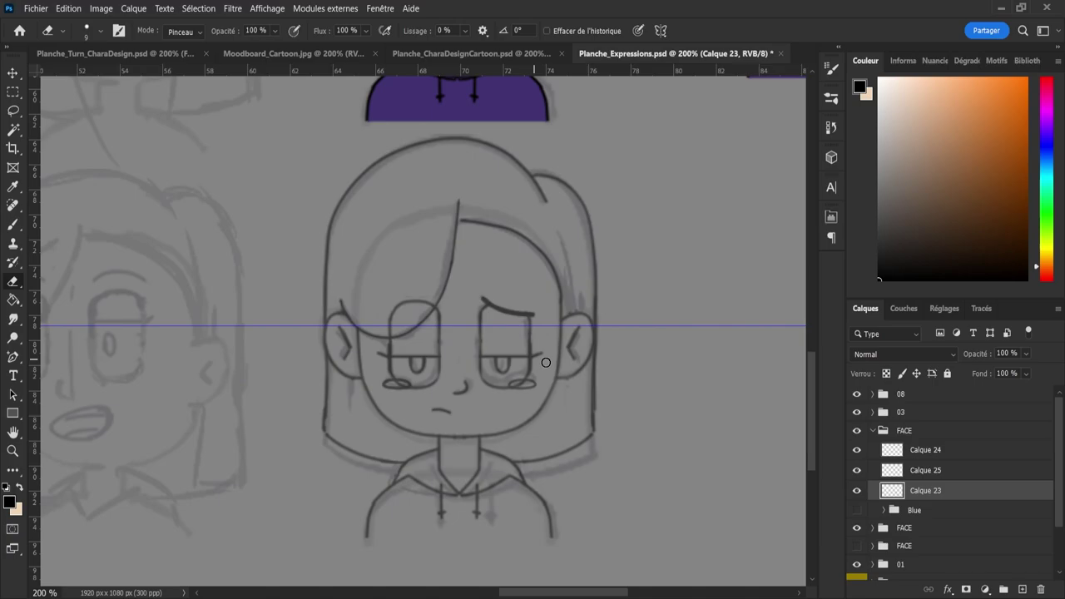
- Erase the part of the left eye's outline that the fringe covers, on layer Calque 25
left_click(870, 476)
left_click(857, 471)
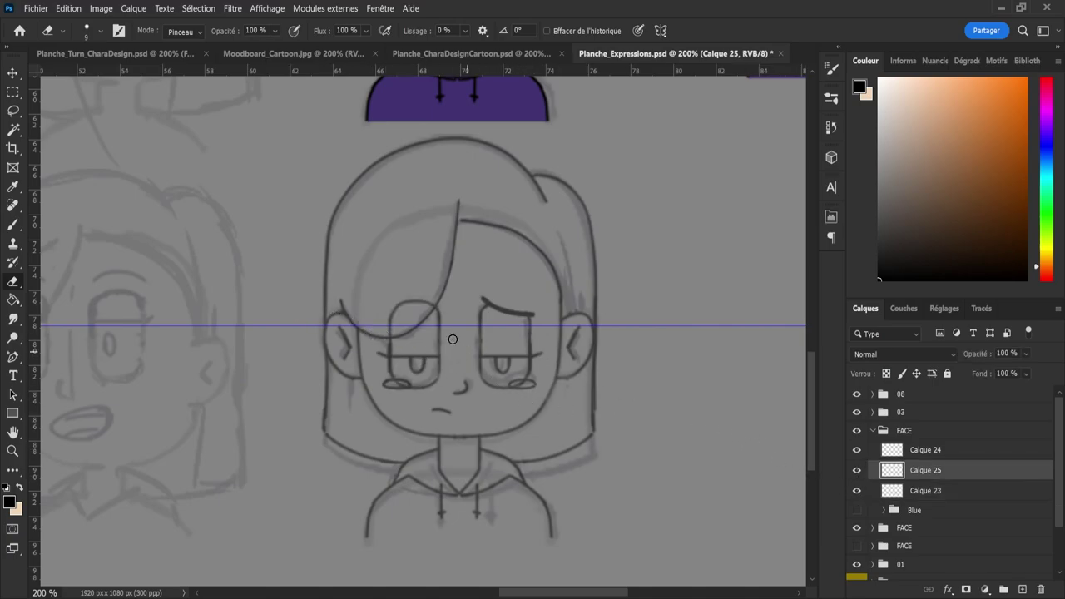
scroll(397, 394, "up", 3)
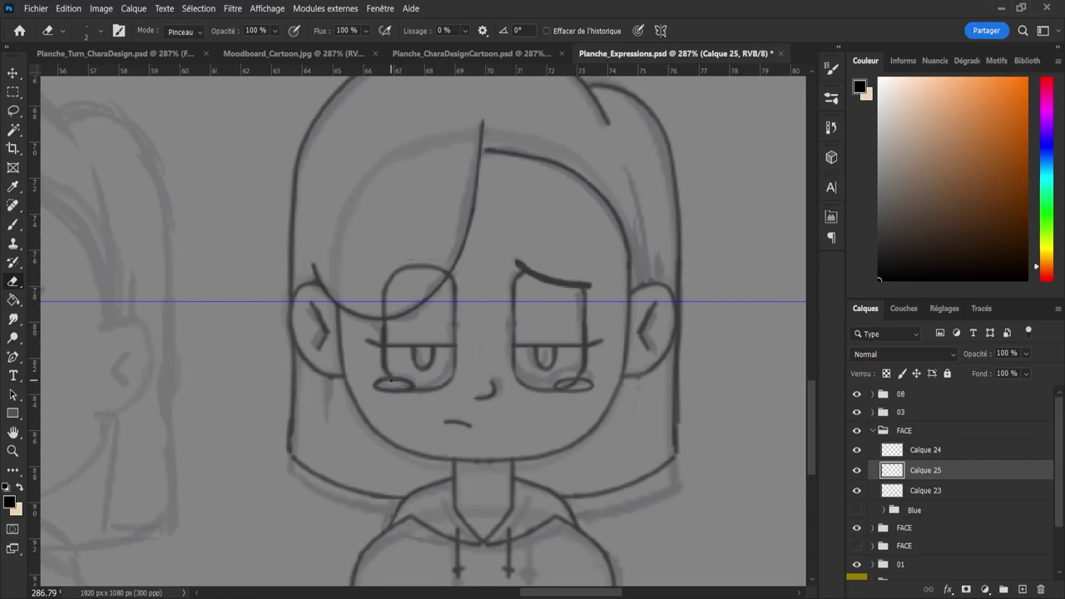
right_click(386, 284, "alt")
mouse_move(401, 268)
left_mouse_down()
mouse_move(383, 288)
mouse_move(383, 307)
mouse_move(416, 265)
mouse_move(439, 260)
mouse_move(432, 272)
left_mouse_up()
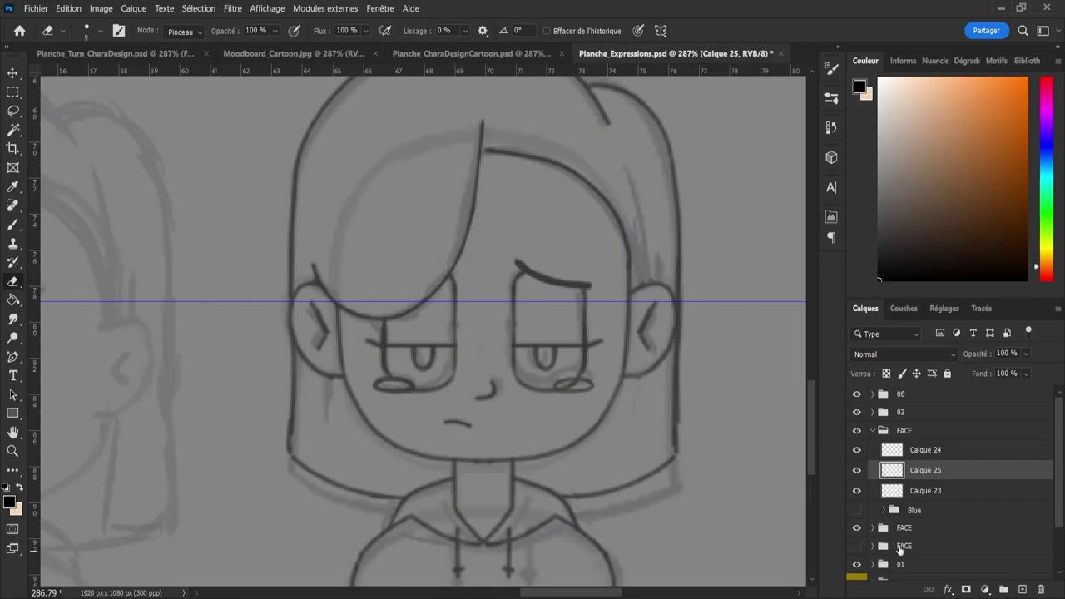
- Make Calque 23 the active layer, check its content by toggling its visibility, and save the document
left_click(901, 490)
left_click(858, 490)
left_click(857, 490)
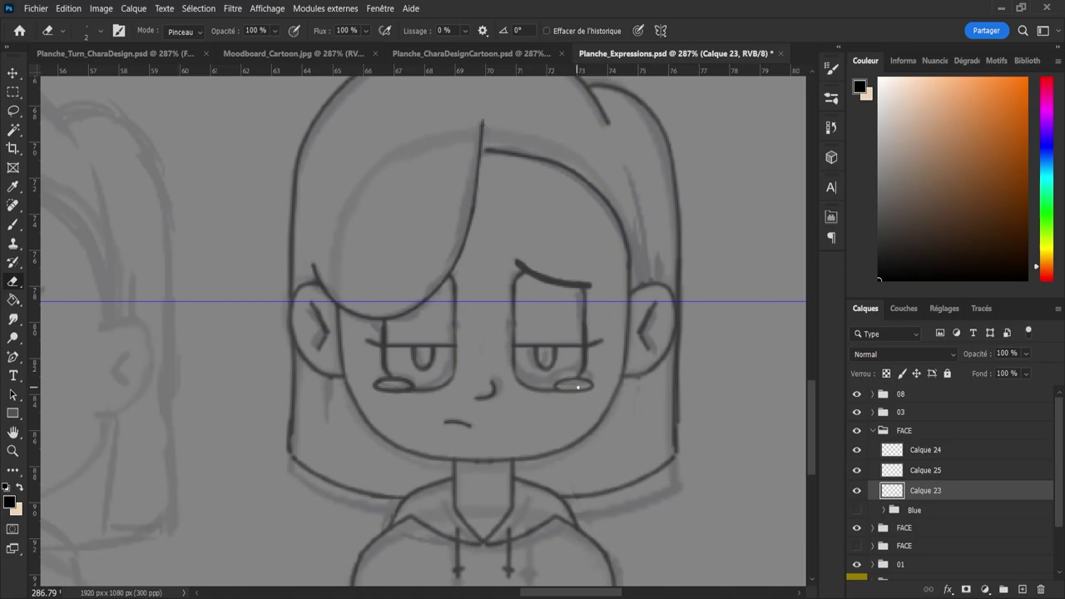
key("z")
mouse_move(596, 390)
left_mouse_down()
mouse_move(547, 379)
mouse_move(599, 391)
left_mouse_up()
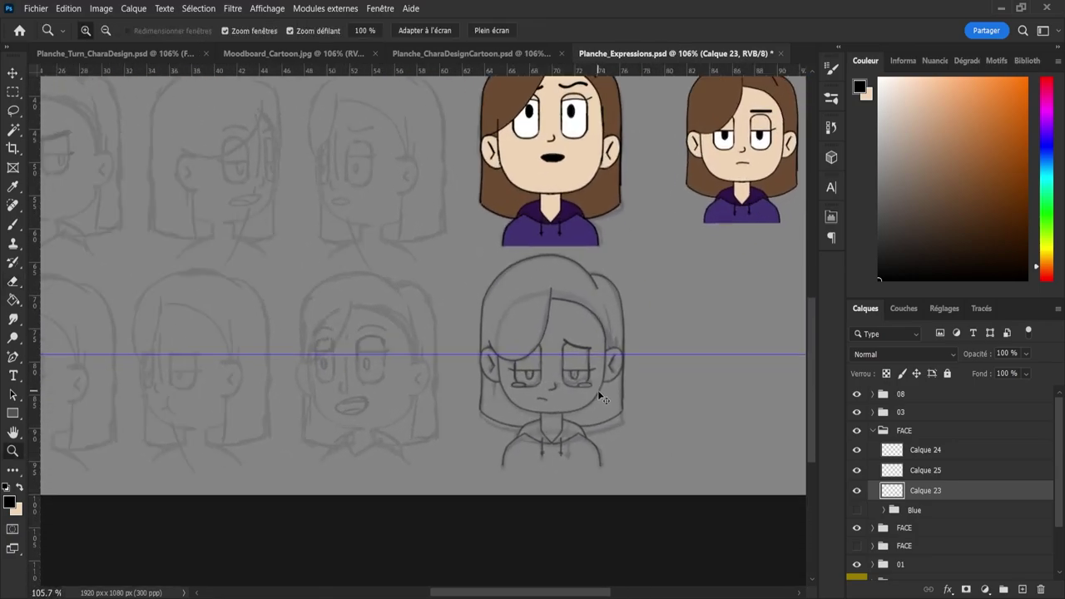
key("ctrl+s")
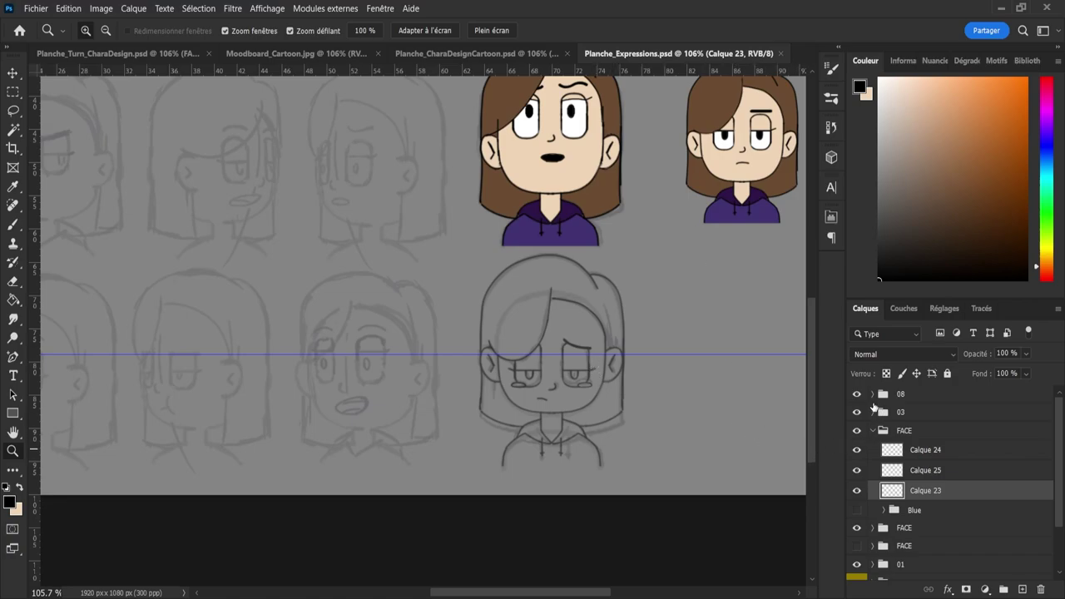
- Trim the top end of the fringe line at the parting once more on Calque 23
left_click_drag(596, 382, 572, 374)
left_click_drag(604, 330, 621, 334)
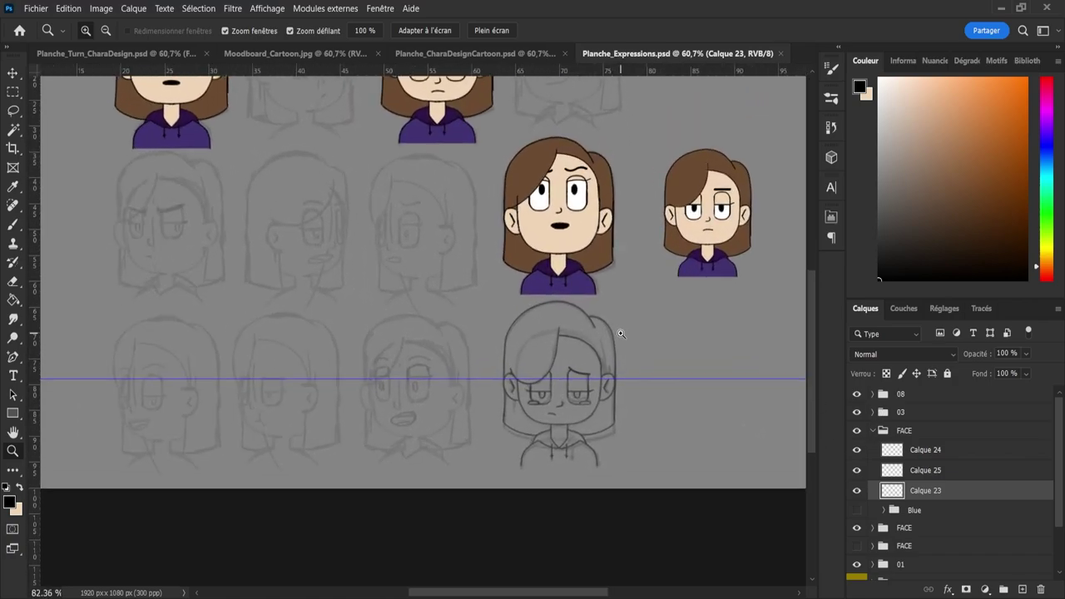
key("e")
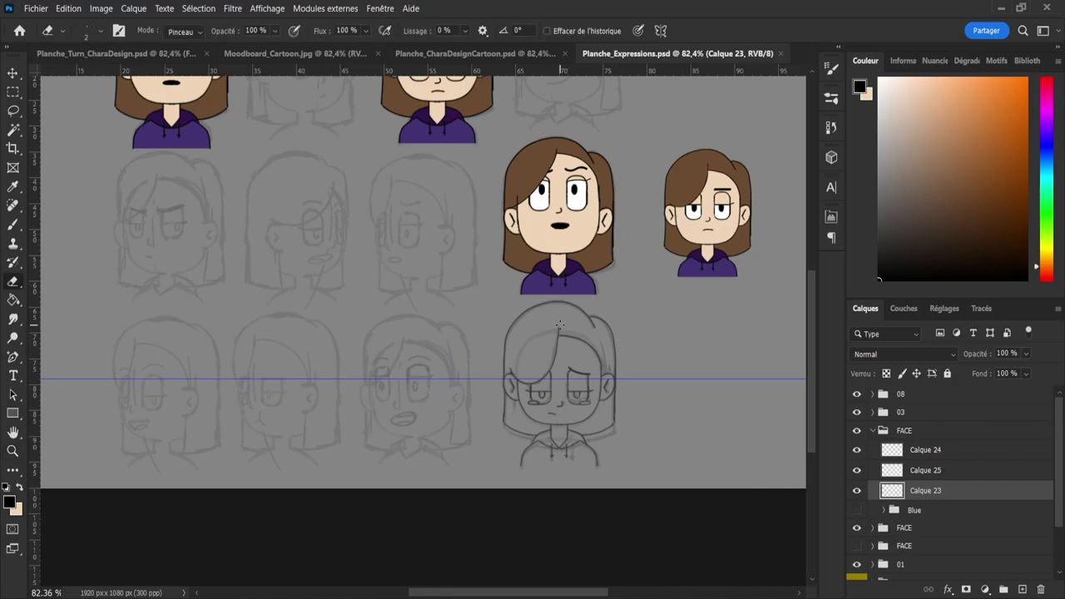
left_click_drag(564, 328, 557, 318)
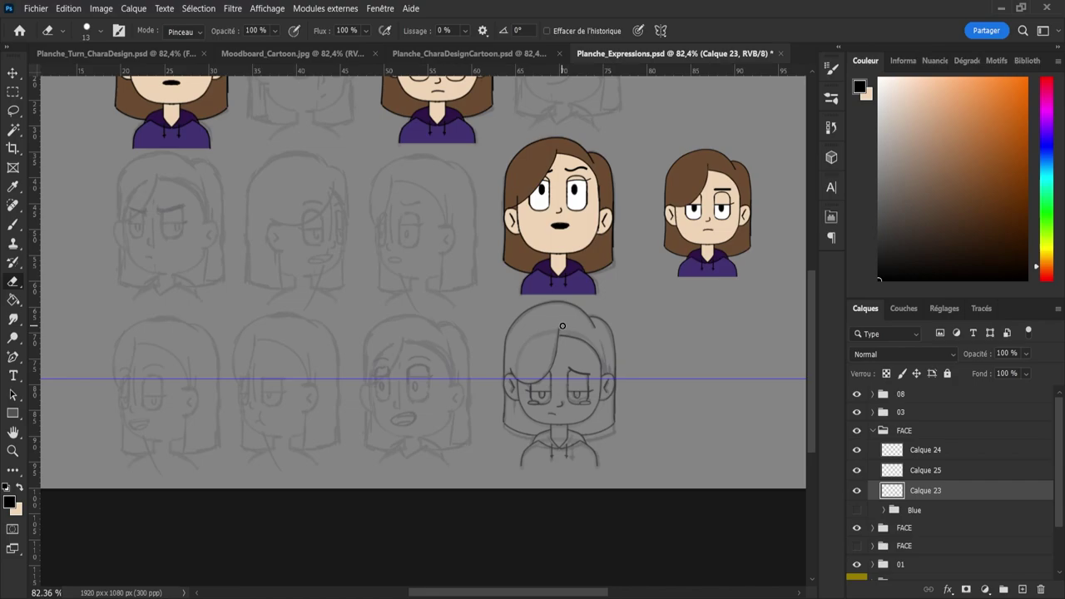
- Check Calque 25 and Calque 23 by toggling their visibility, touch up the linework near the right eyebrow with the eraser, and save
left_click(857, 471)
left_click(856, 471)
left_click(856, 491)
left_click(856, 491)
left_click_drag(578, 352, 581, 344)
key("ctrl+s")
key("z")
mouse_move(588, 347)
left_mouse_down()
mouse_move(577, 351)
mouse_move(595, 352)
left_mouse_up()
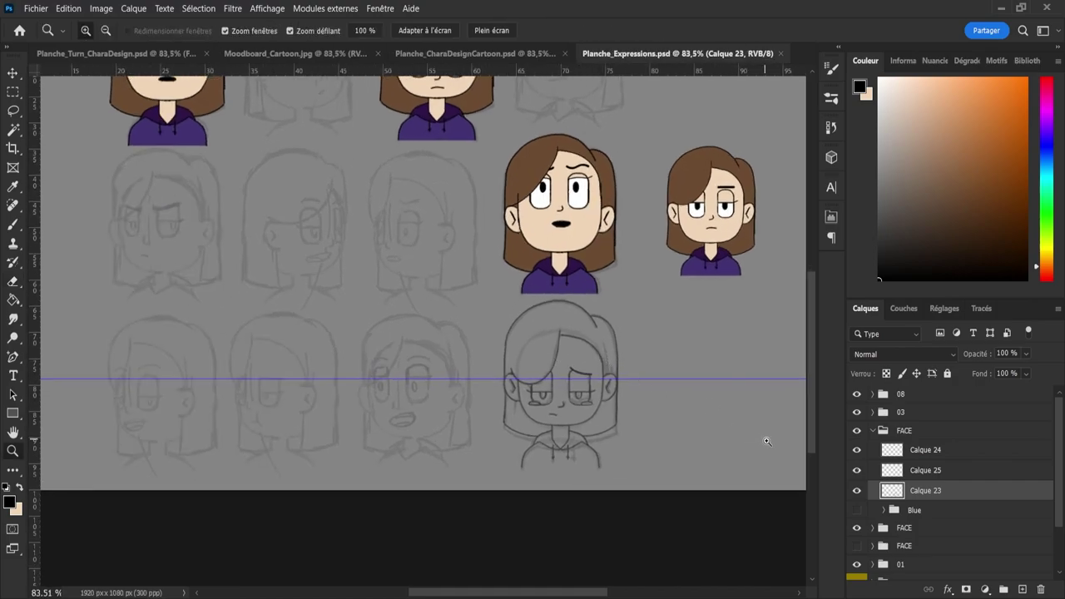
- Merge the line layers Calque 24, Calque 25 and Calque 23 into one layer and check it by toggling its visibility
left_click(891, 450)
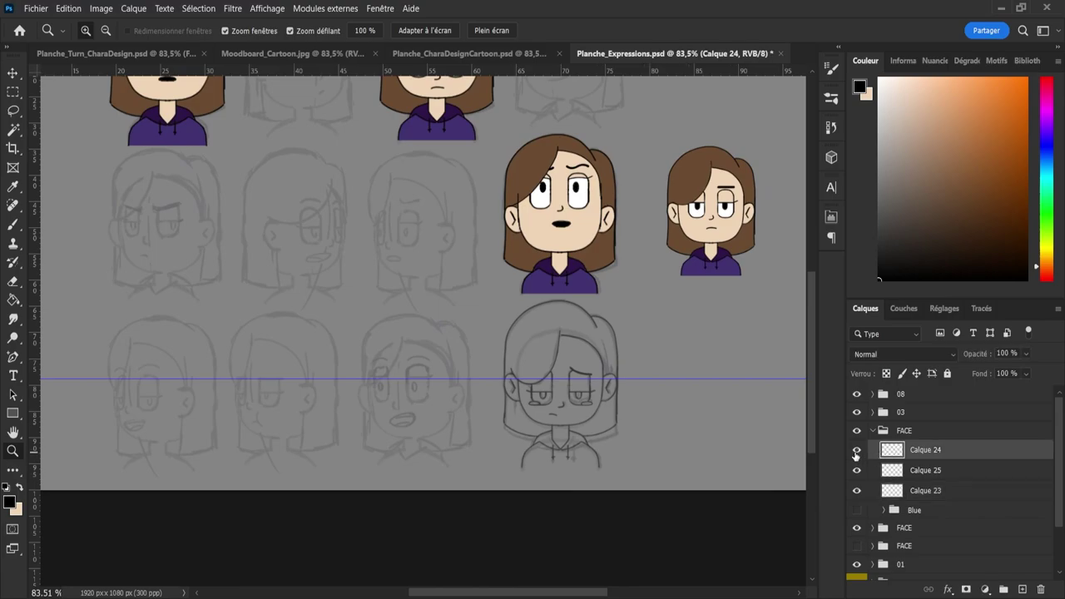
left_click(925, 491, "shift")
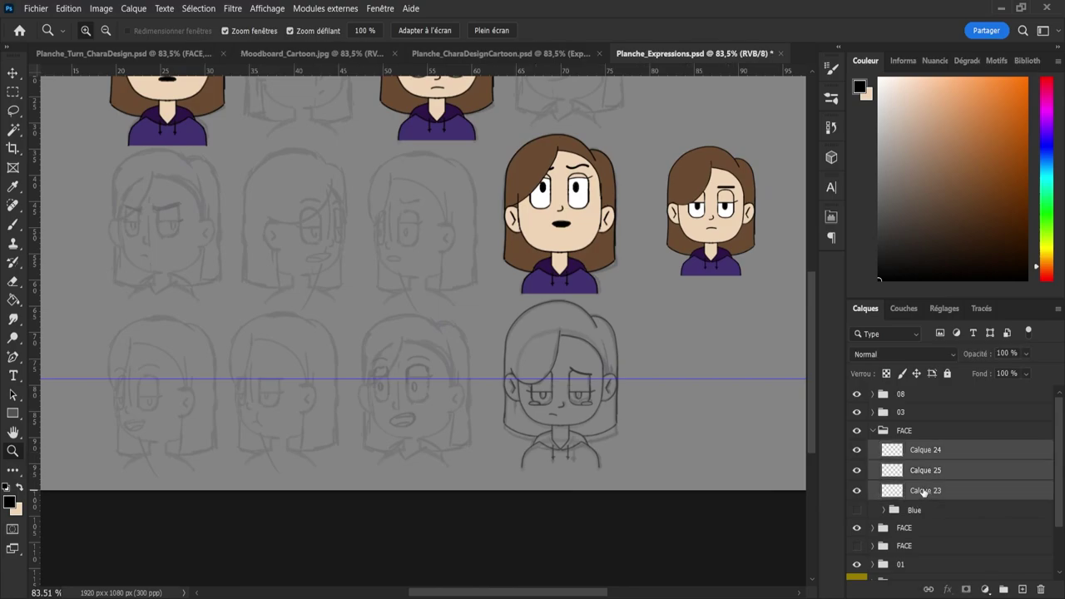
key("ctrl+e")
left_click(858, 451)
left_click(858, 450)
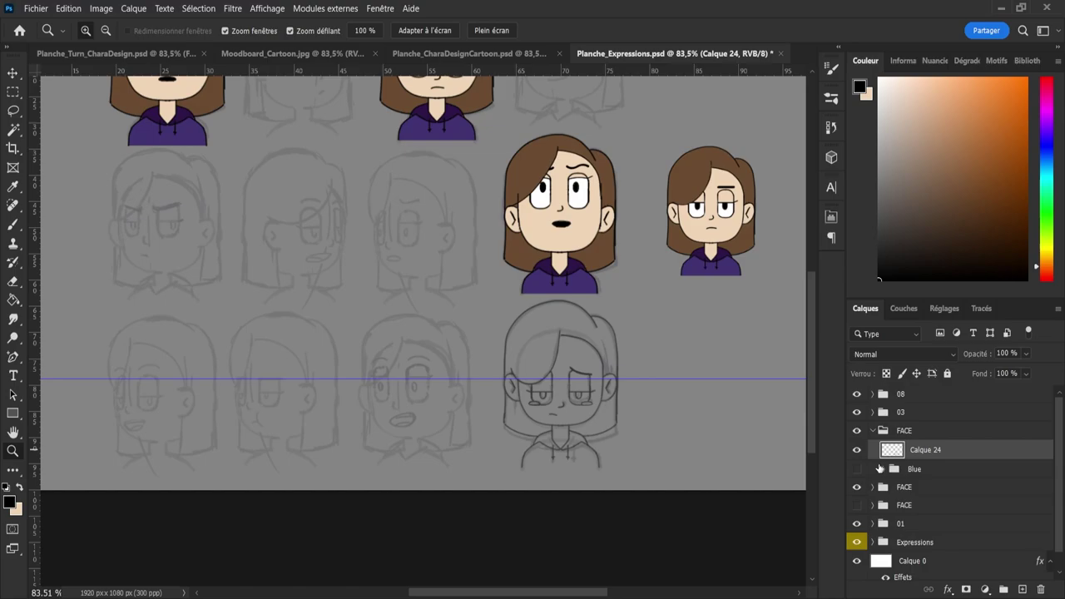
- Show the Blue group, raise the opacity of its parent FACE group to 100%, and expand Blue to list its layers
left_click(858, 470)
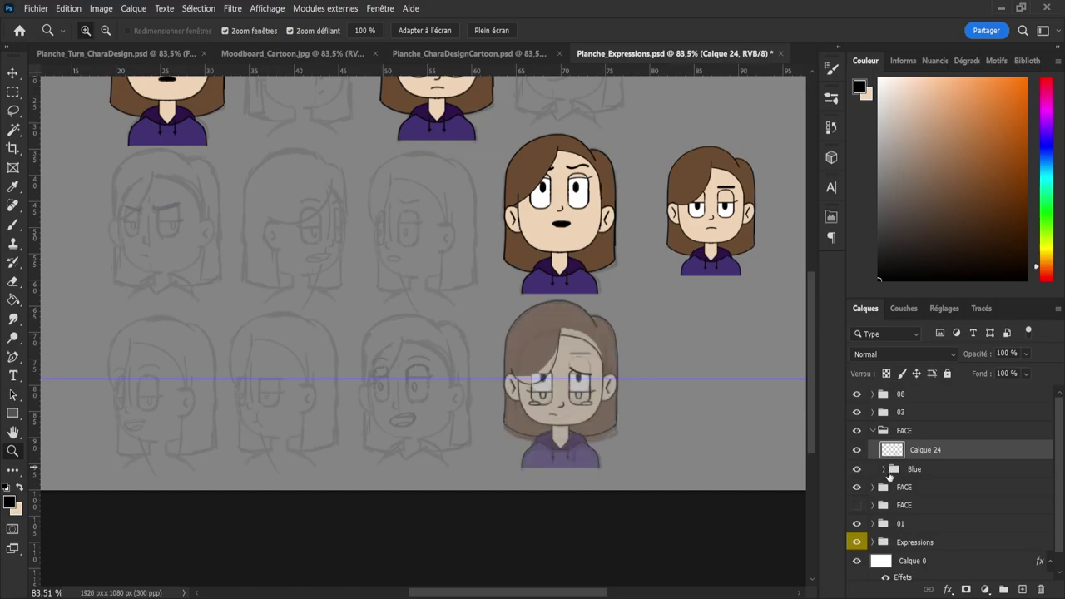
left_click(903, 432)
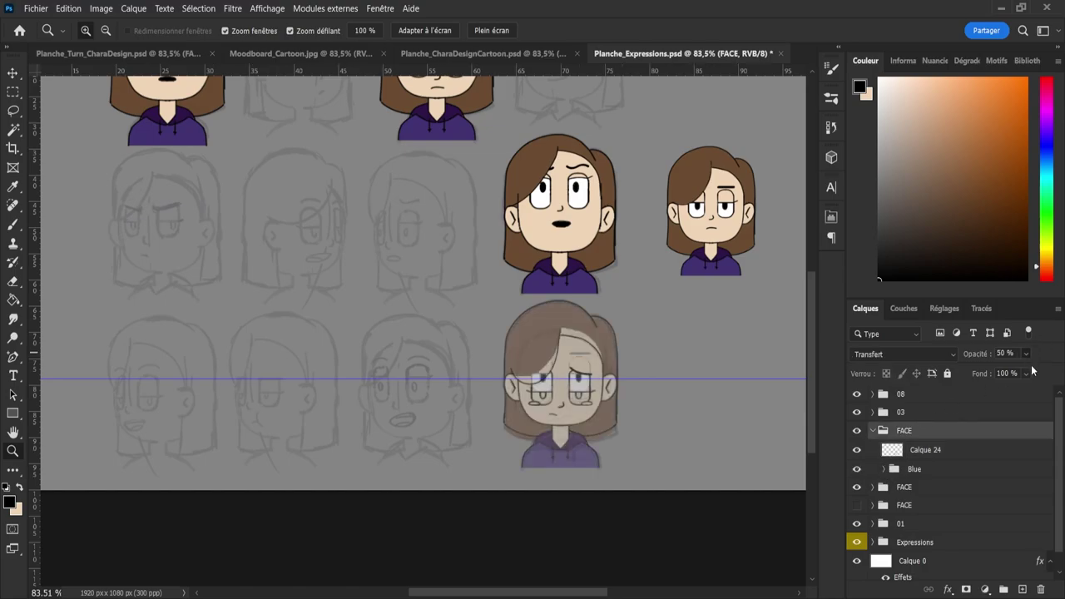
left_click(1032, 371)
left_click(909, 476)
left_click(884, 469)
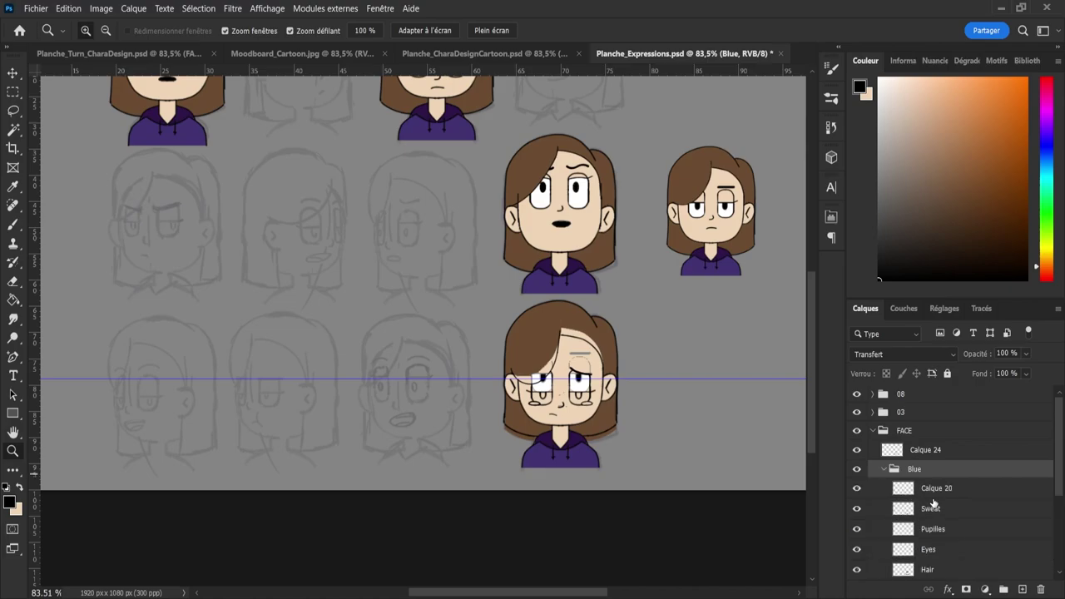
- Hide the guides and delete the old Hair, Eyes and Pupilles layers from the Blue group
scroll(1050, 498, "down", 2)
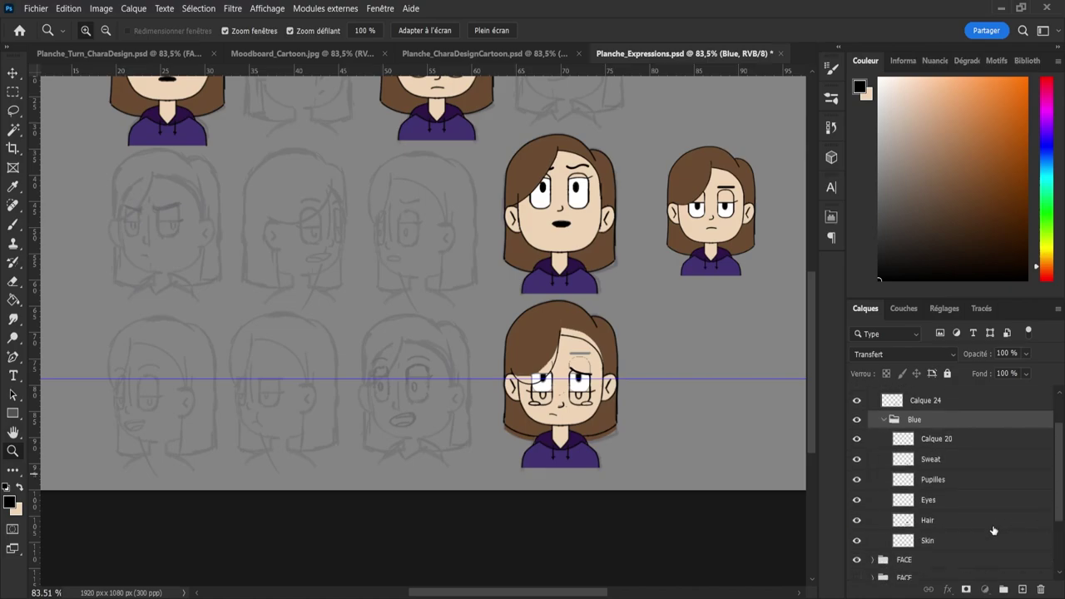
left_click(993, 526)
key("ctrl+;")
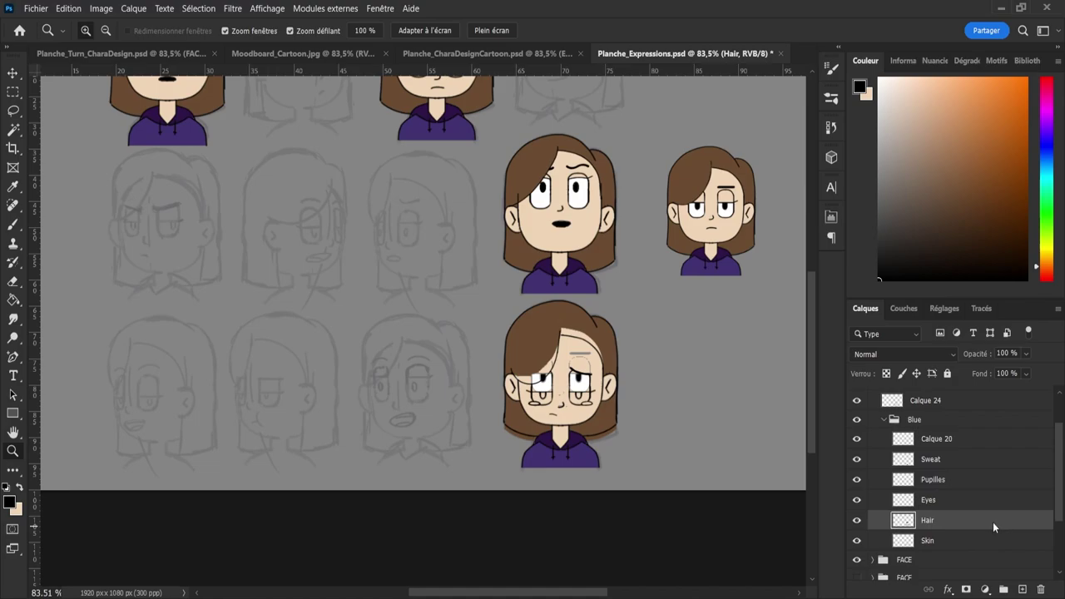
key("Delete")
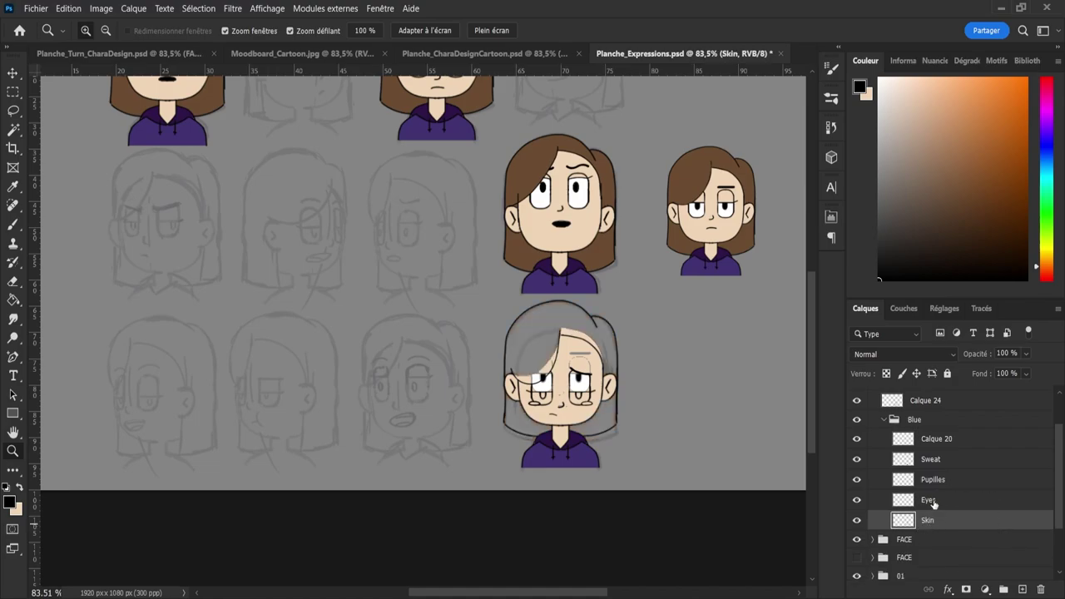
left_click(934, 503)
key("Delete")
left_click(932, 485)
key("Delete")
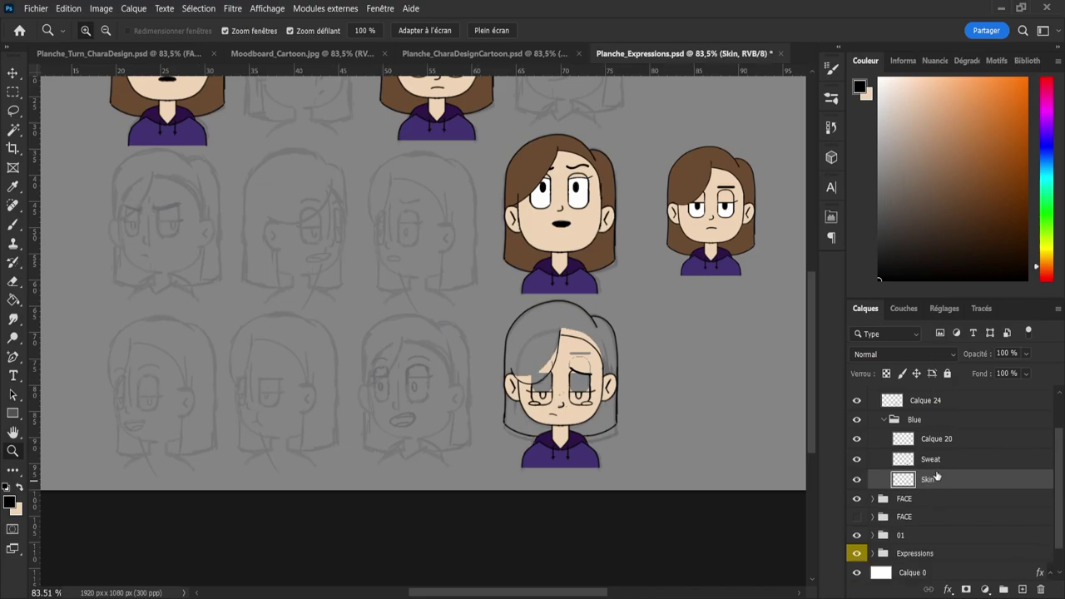
- Sample the face's skin colour and paint over the empty areas around both eyes on the Skin layer with a size 40 brush
key("i")
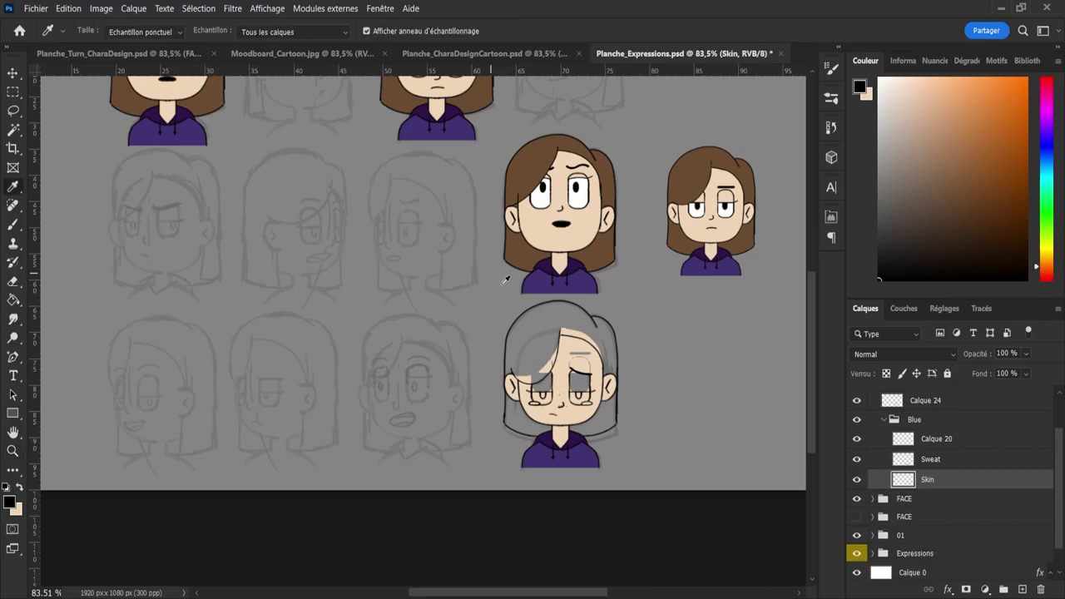
left_click(566, 423)
scroll(562, 416, "up", 4)
key("b")
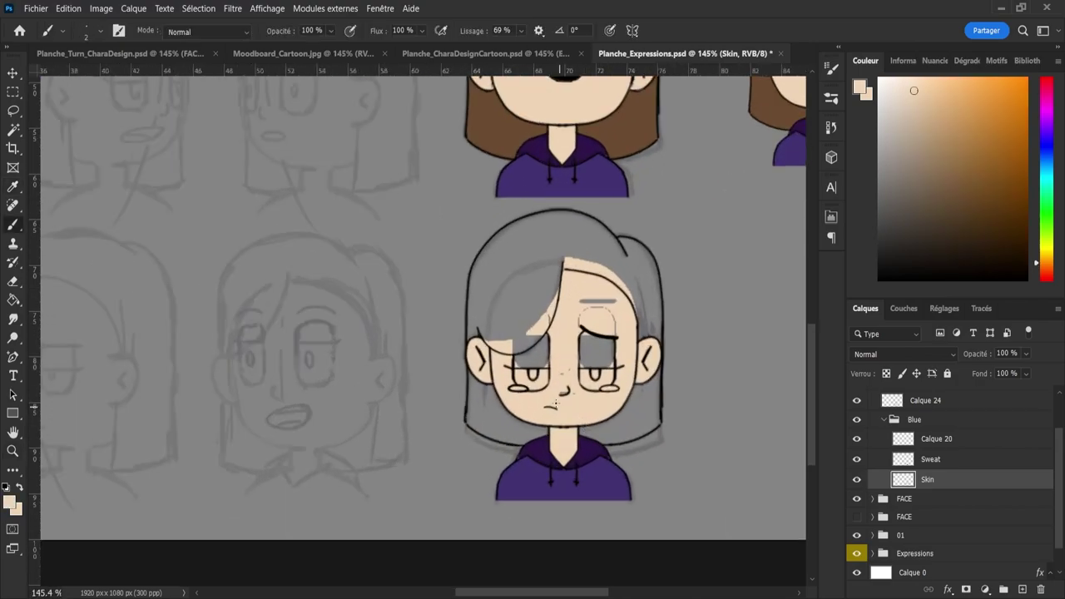
right_click(531, 361, "alt")
mouse_move(524, 343)
left_mouse_down()
mouse_move(535, 373)
mouse_move(558, 324)
mouse_move(539, 180)
left_mouse_up()
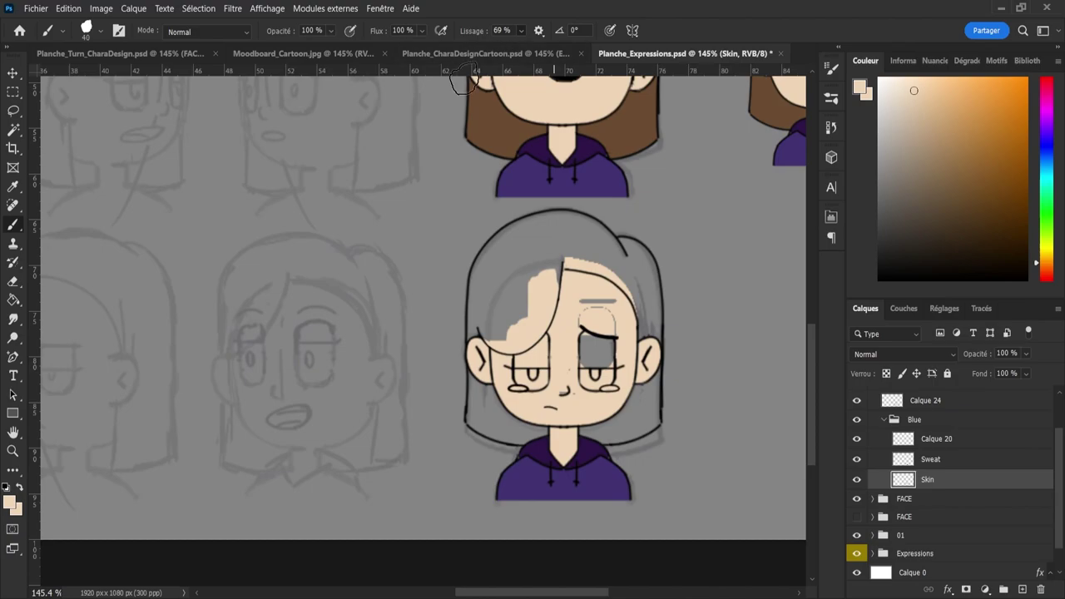
left_click_drag(595, 360, 601, 316)
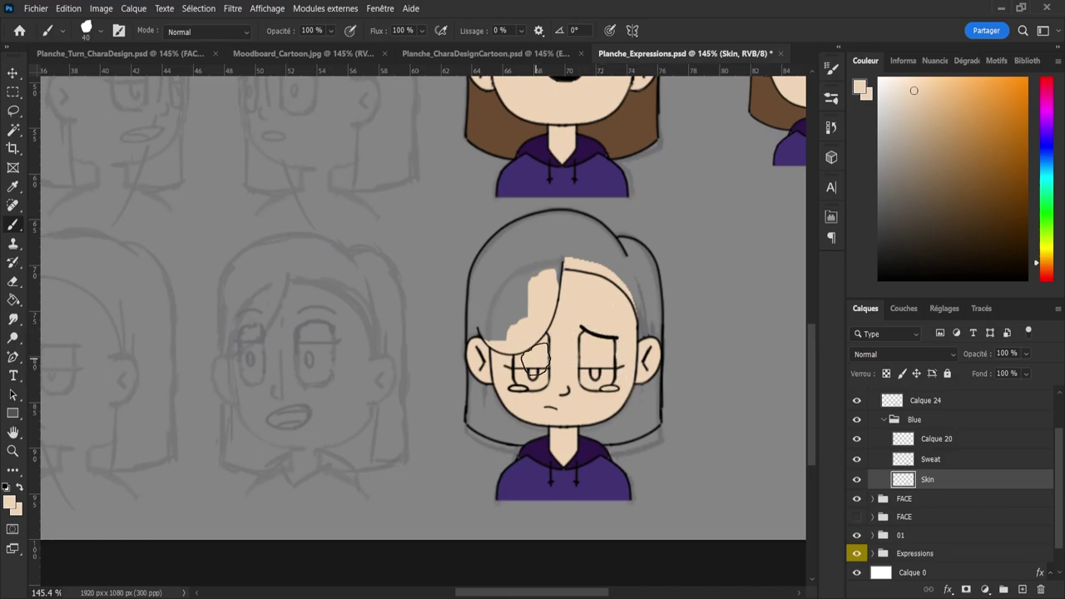
- Erase the skin colour that spills over the fringe and above the hairline on the Skin layer, and save the document
key("e")
mouse_move(523, 293)
left_mouse_down()
mouse_move(552, 260)
mouse_move(547, 297)
left_mouse_up()
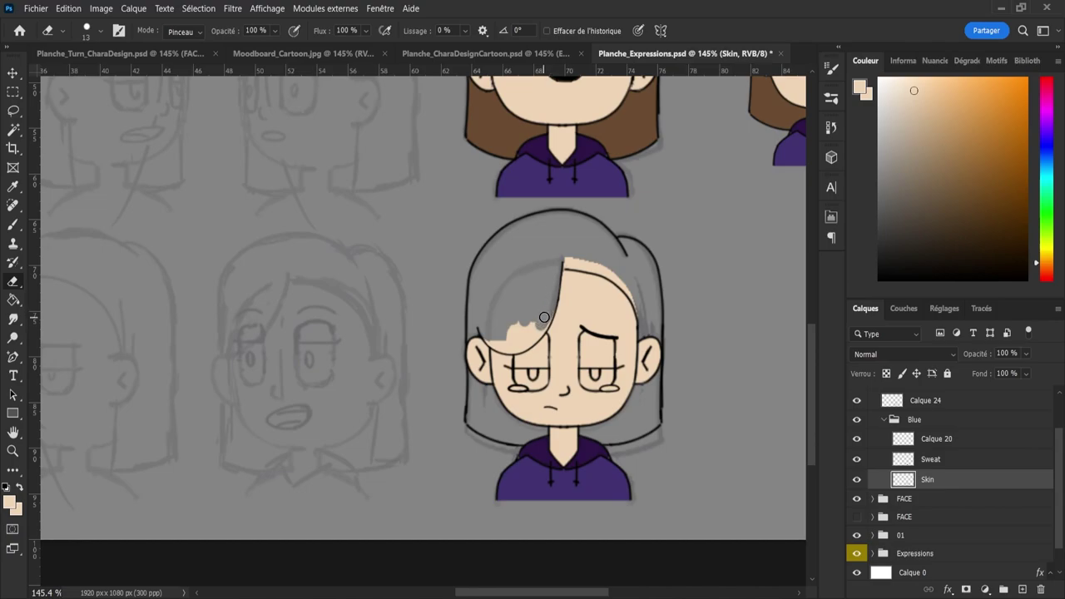
mouse_move(539, 333)
left_mouse_down()
mouse_move(512, 348)
mouse_move(524, 345)
mouse_move(491, 340)
mouse_move(529, 324)
left_mouse_up()
mouse_move(563, 255)
left_mouse_down()
mouse_move(559, 264)
mouse_move(593, 265)
mouse_move(637, 298)
mouse_move(630, 288)
mouse_move(645, 327)
left_mouse_up()
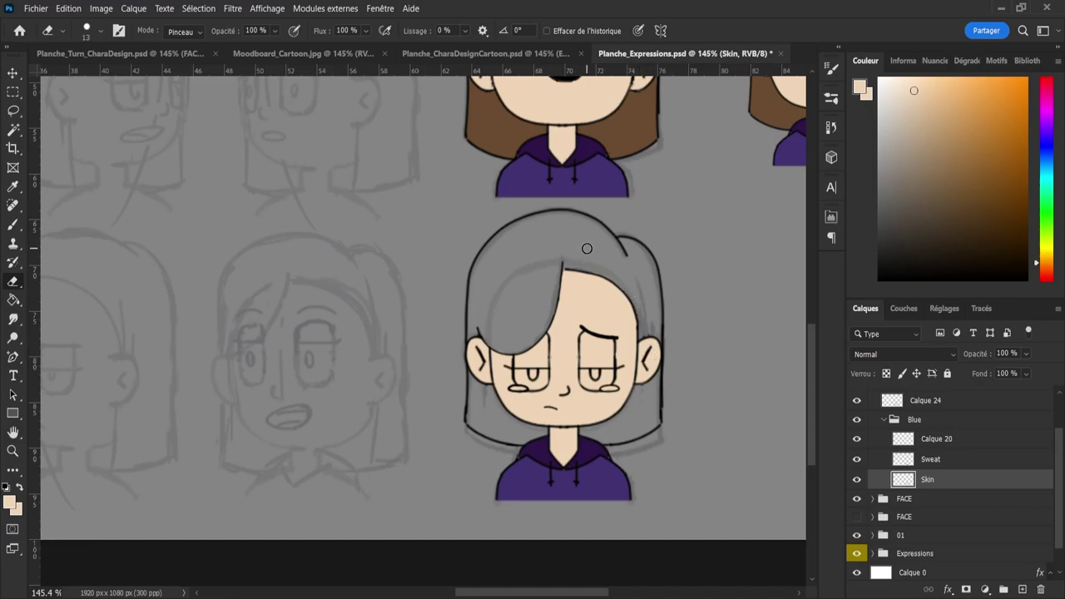
key("b")
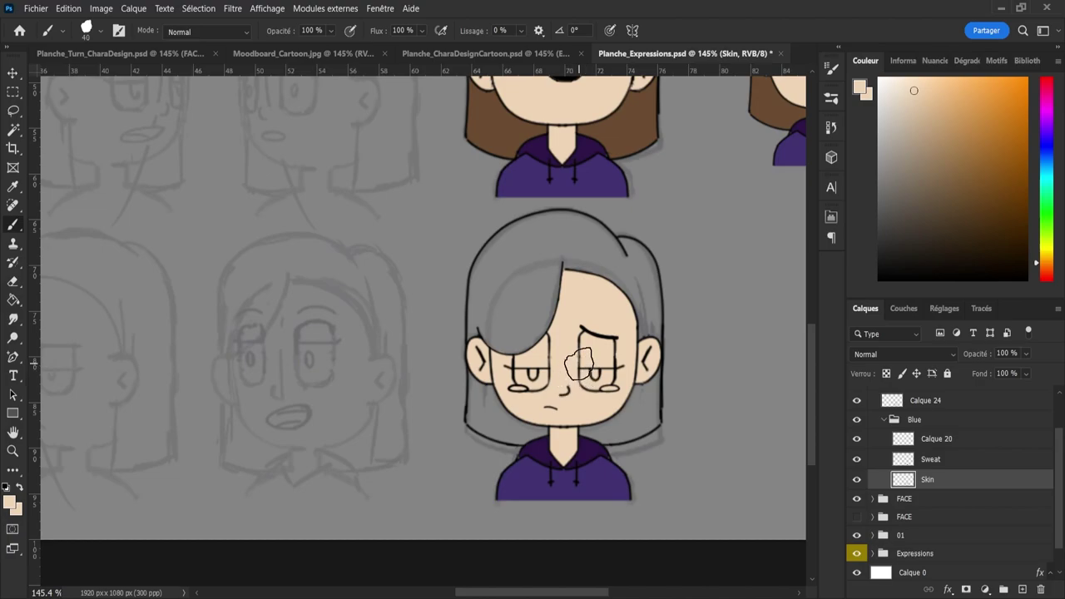
key("z")
left_click_drag(581, 358, 562, 349)
scroll(581, 374, "up", 1)
key("ctrl+s")
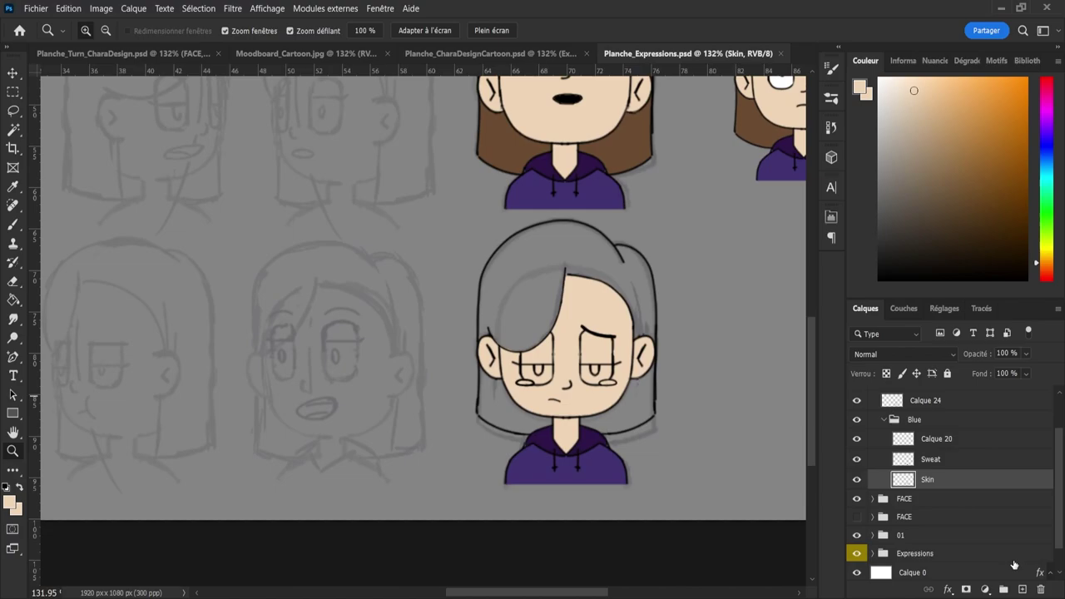
- Add a layer above Skin, fill all hair areas with the brown sampled from the finished face above, and save
left_click(1022, 589)
key("i")
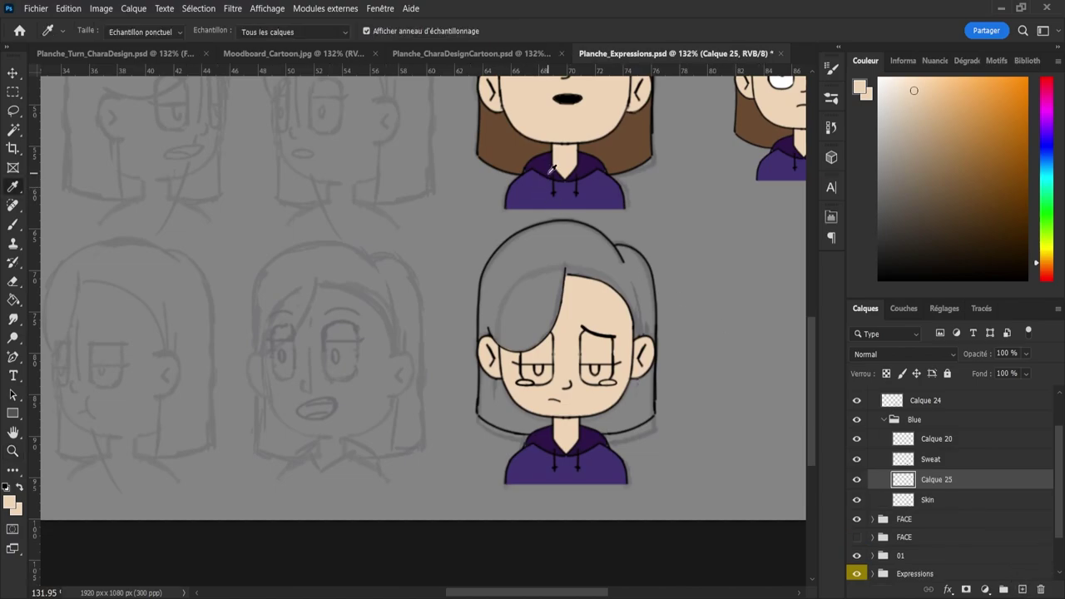
left_click(506, 143)
key("g")
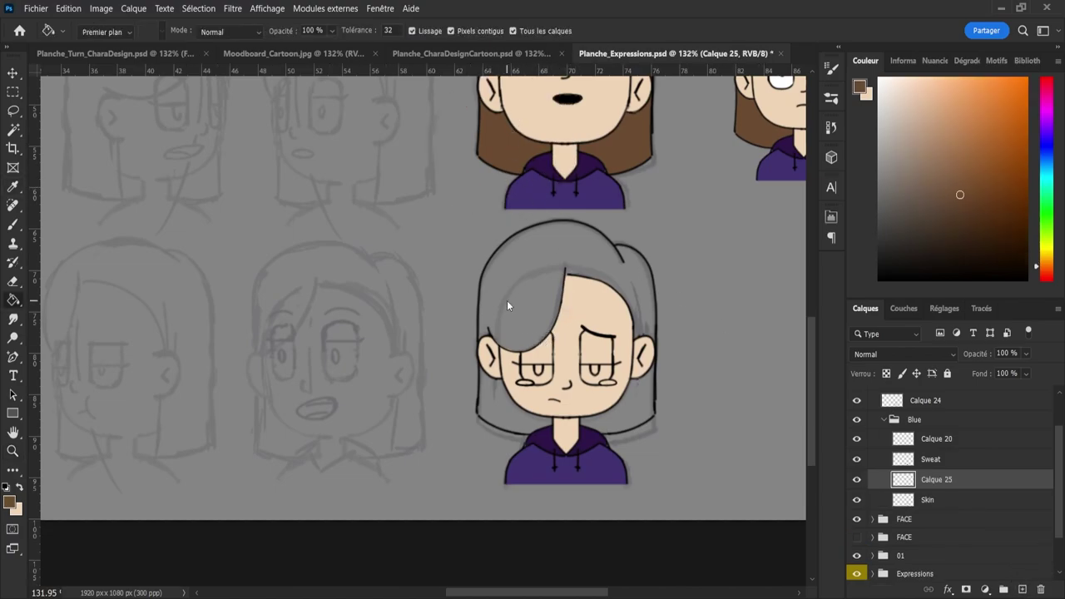
left_click(509, 301)
left_click(505, 416)
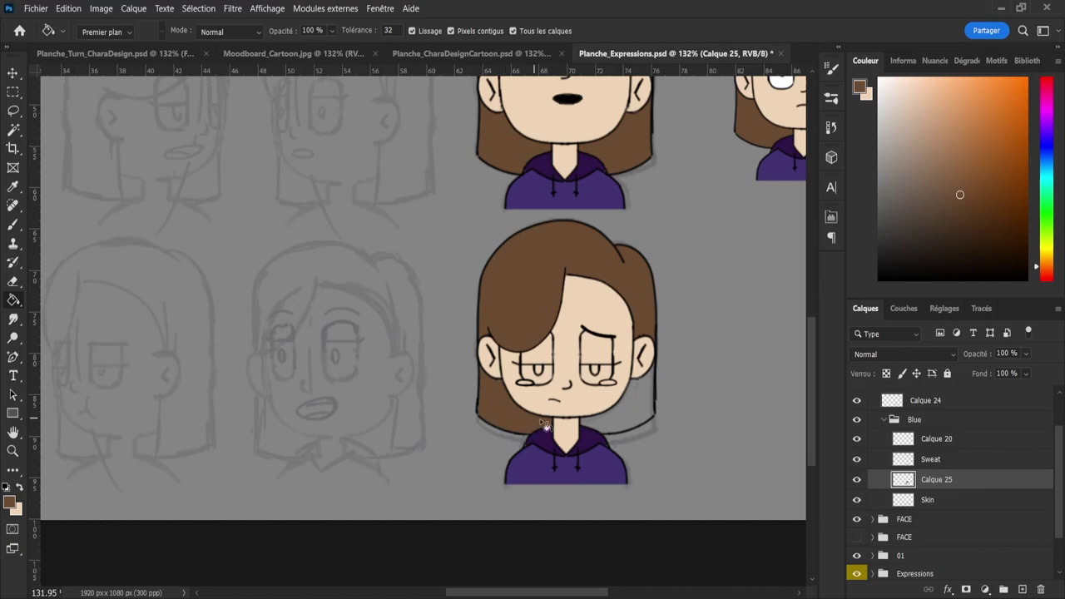
left_click(631, 417)
key("ctrl+s")
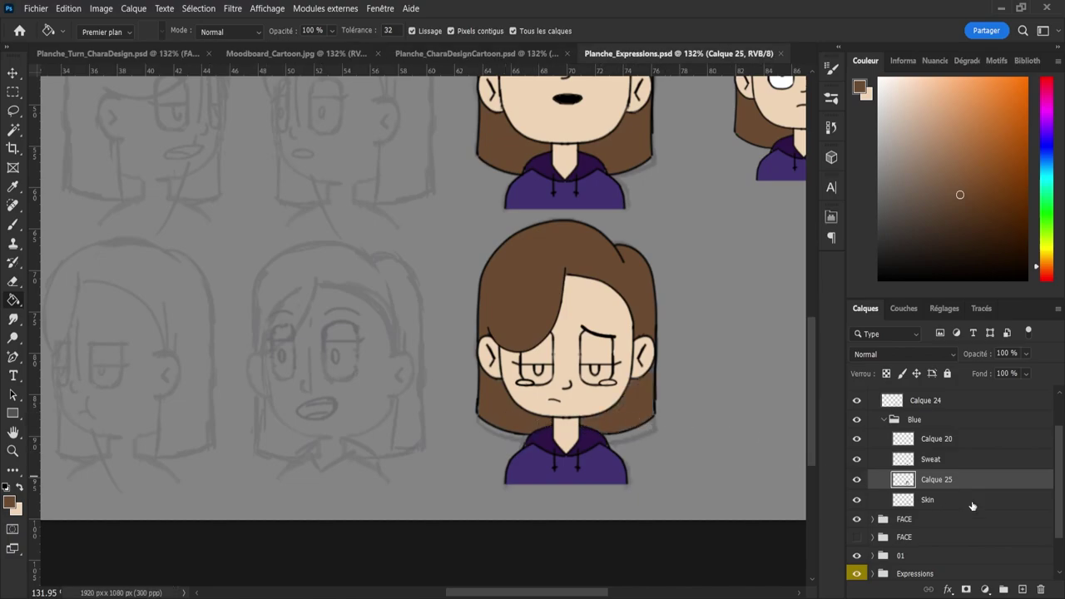
- Rename the new hair colour layer Calque 25 as Hair
double_click(935, 479)
type("Hair")
key("Return")
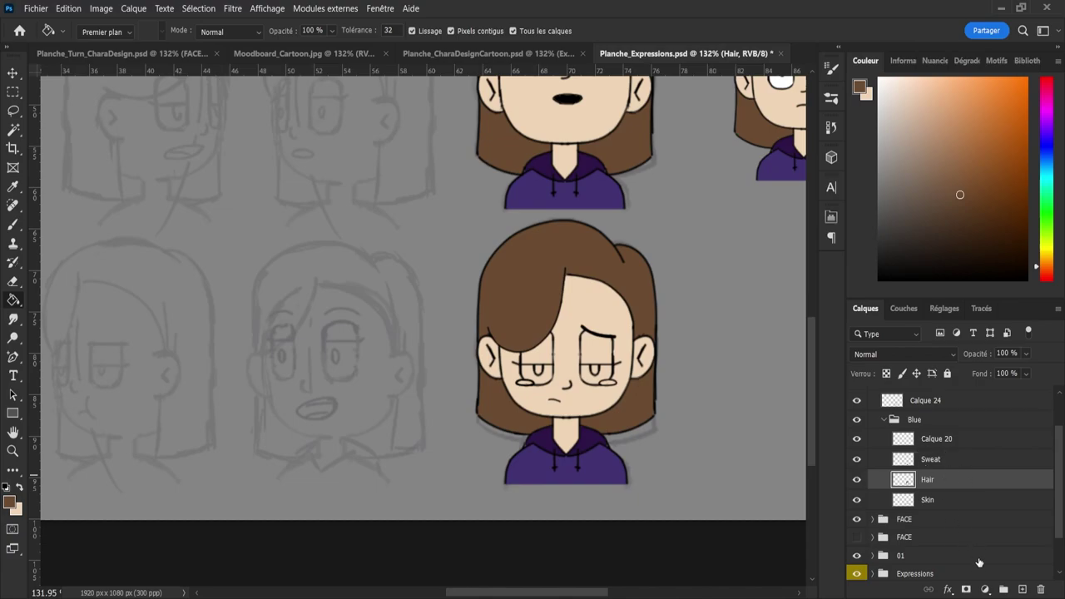
- Add a layer above Hair and sample black from the mouth of the finished face above, with white as the other colour
left_click(1022, 589)
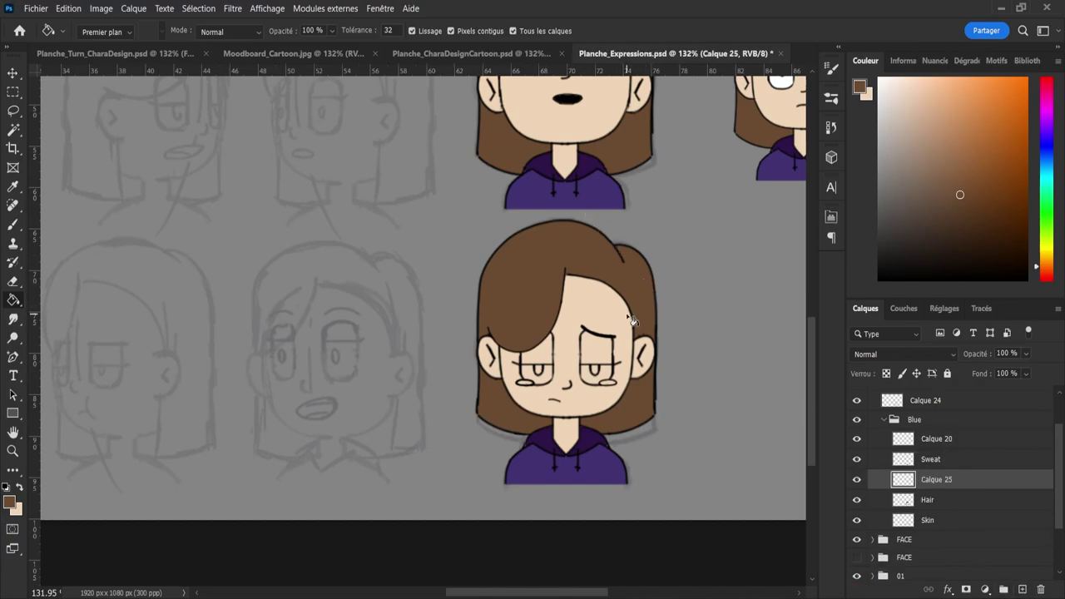
key("z")
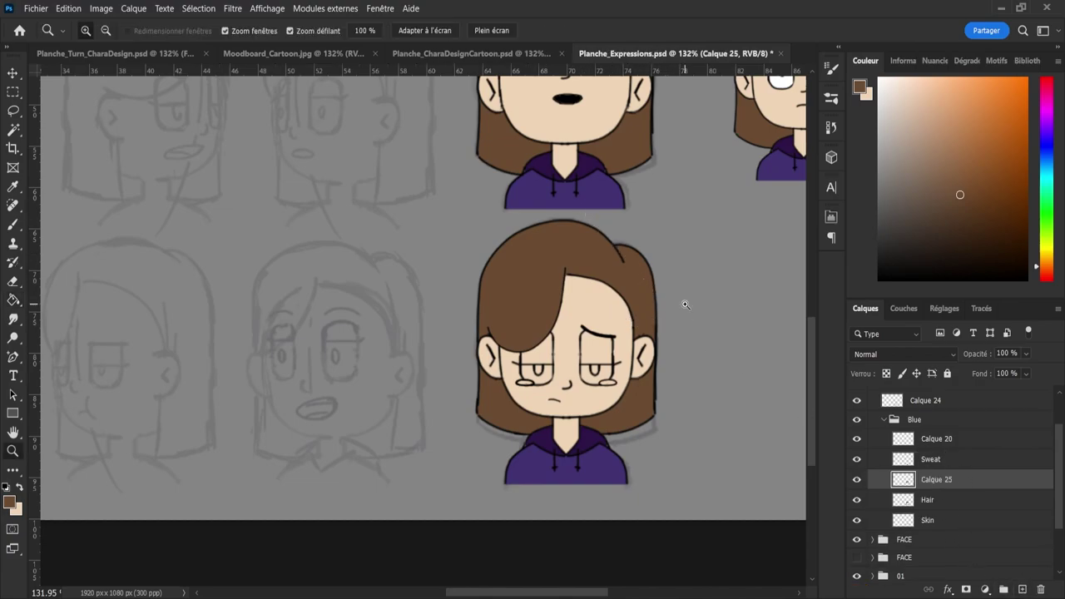
left_click(684, 312, "alt")
key("i")
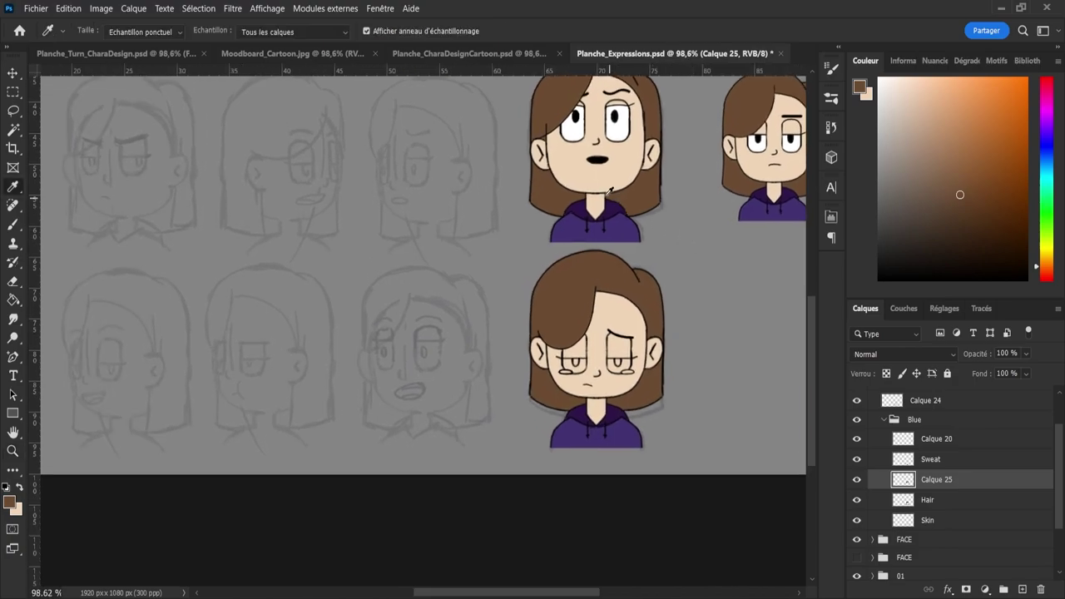
left_click(578, 128)
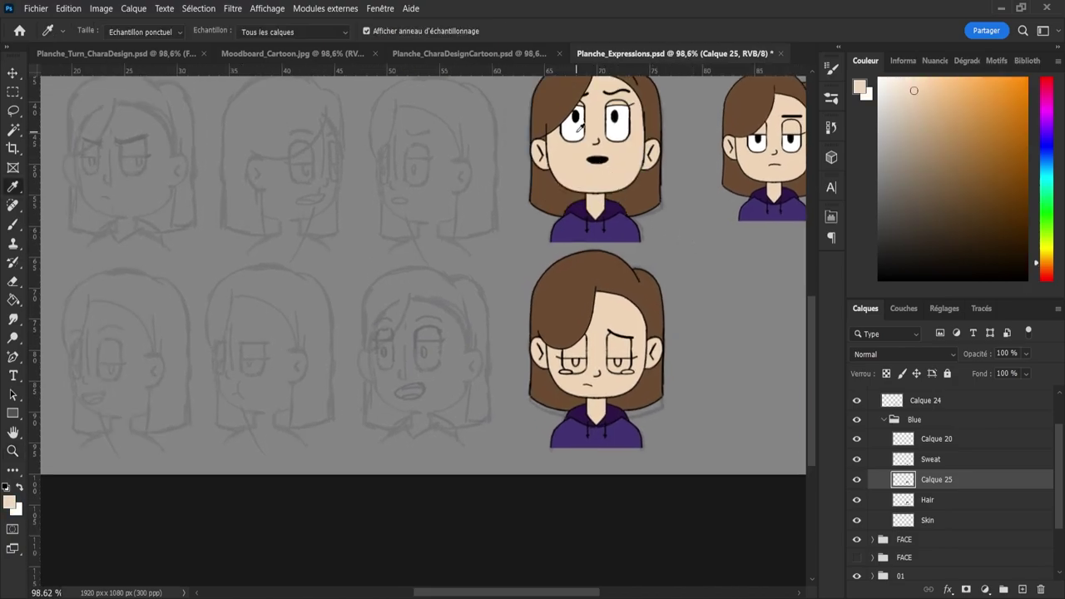
left_click(597, 159)
key("z")
left_click(695, 296)
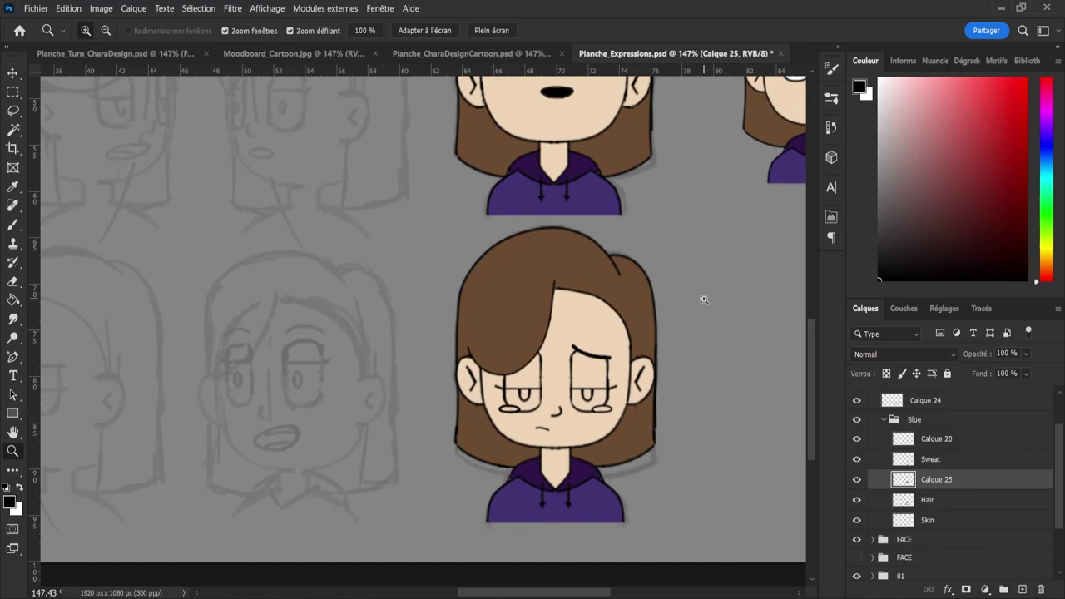
- Fill the whites of both half-closed eyes with white on Calque 25
key("x")
key("g")
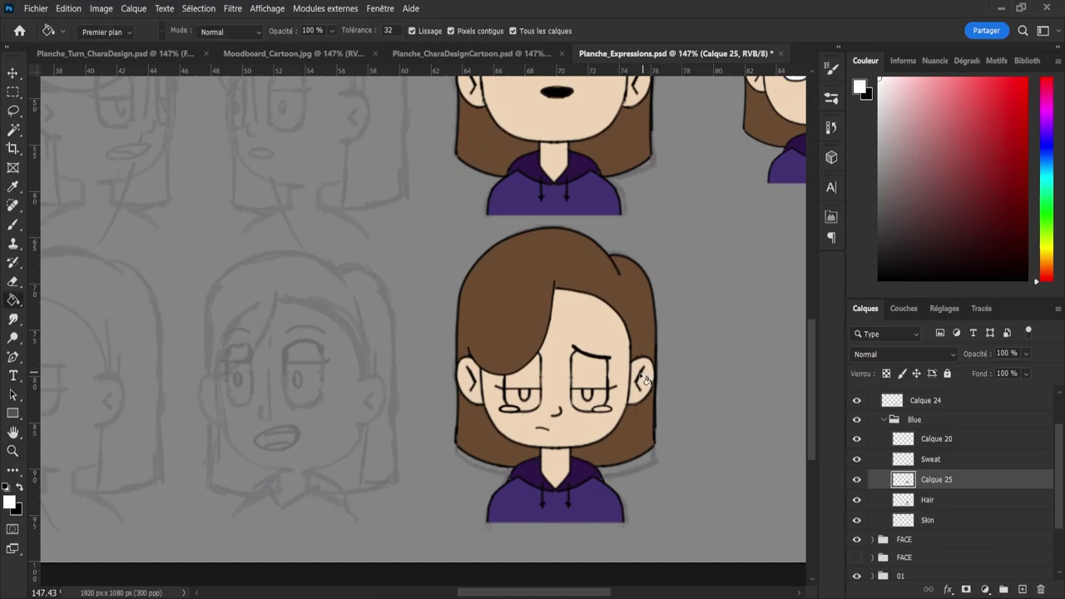
left_click(535, 409)
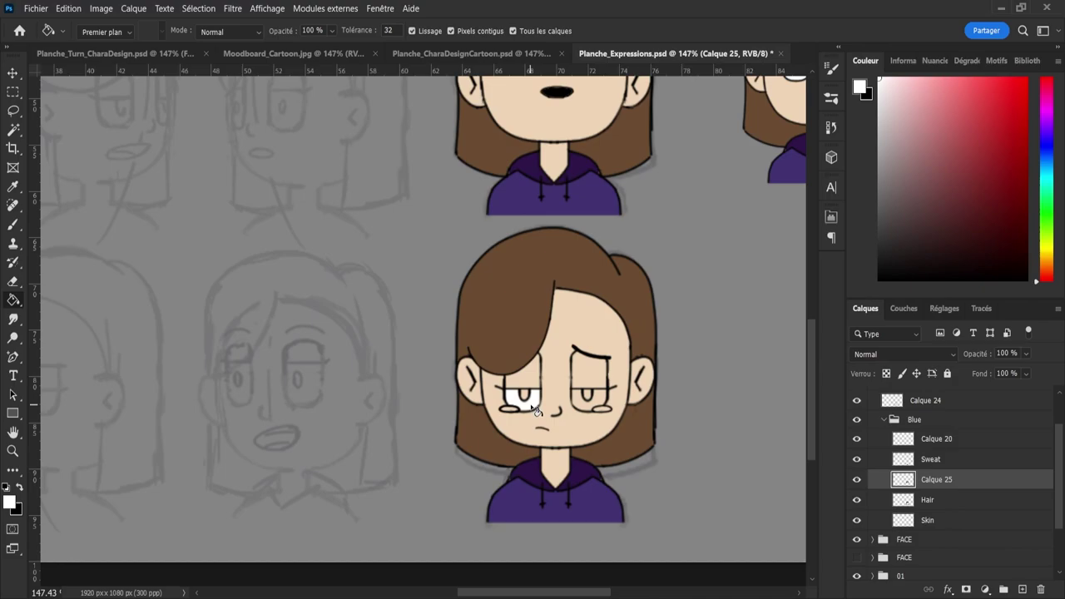
left_click(580, 404)
- Add another layer above Calque 25 and fill both pupils with black
key("x")
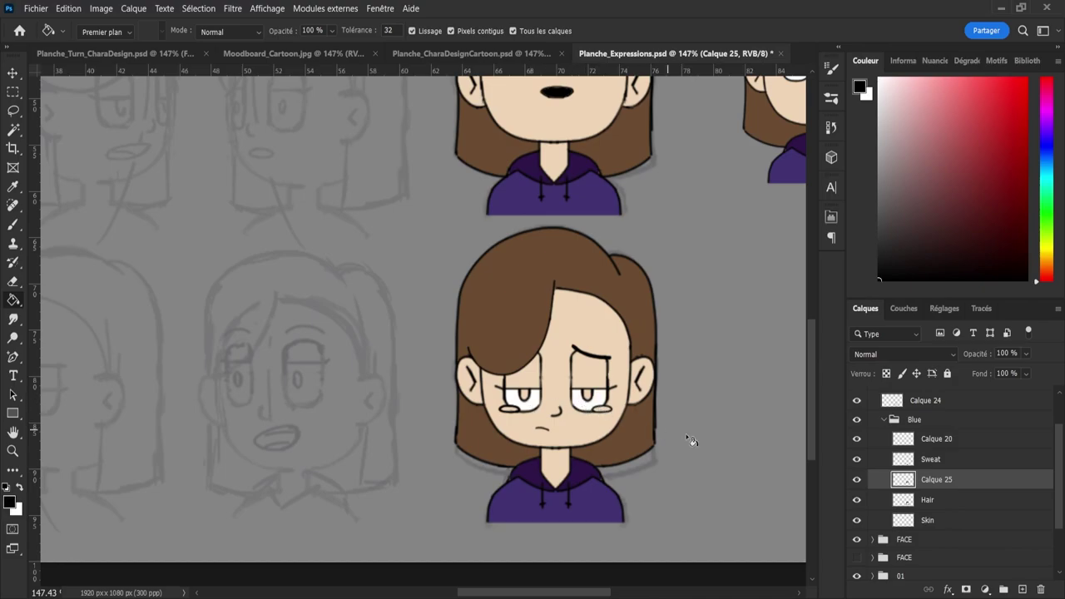
left_click(1023, 589)
left_click(592, 398)
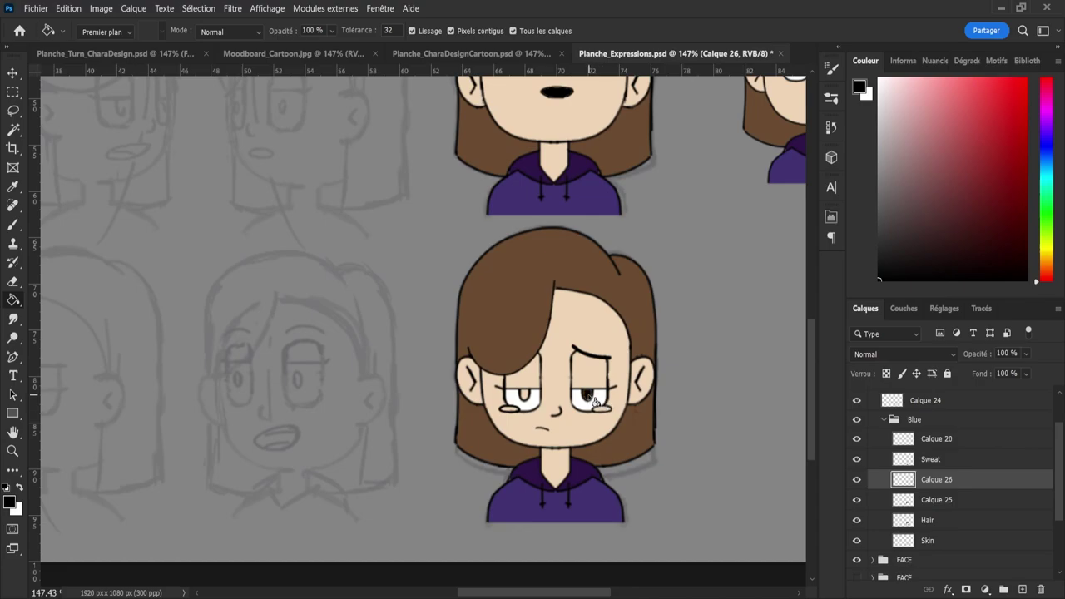
left_click(525, 397)
key("z")
left_click_drag(581, 423, 593, 421)
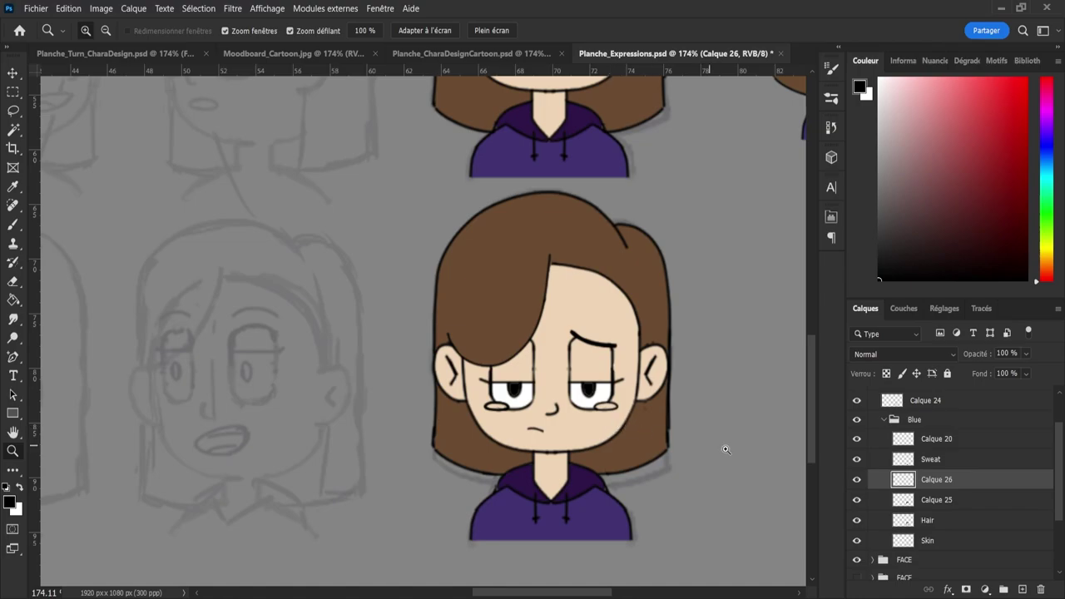
- Rename the eye-white layer Calque 25 as Eyes
double_click(935, 500)
type("Eyes")
key("Return")
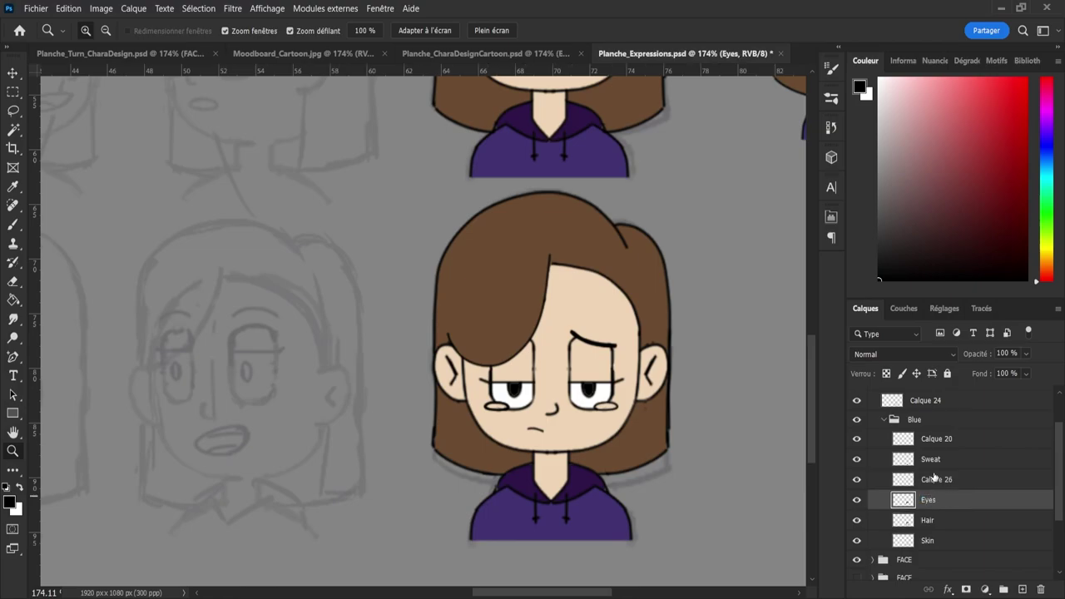
- Rename the pupil layer Calque 26 as Pupilles
double_click(935, 481)
type("Pupilles")
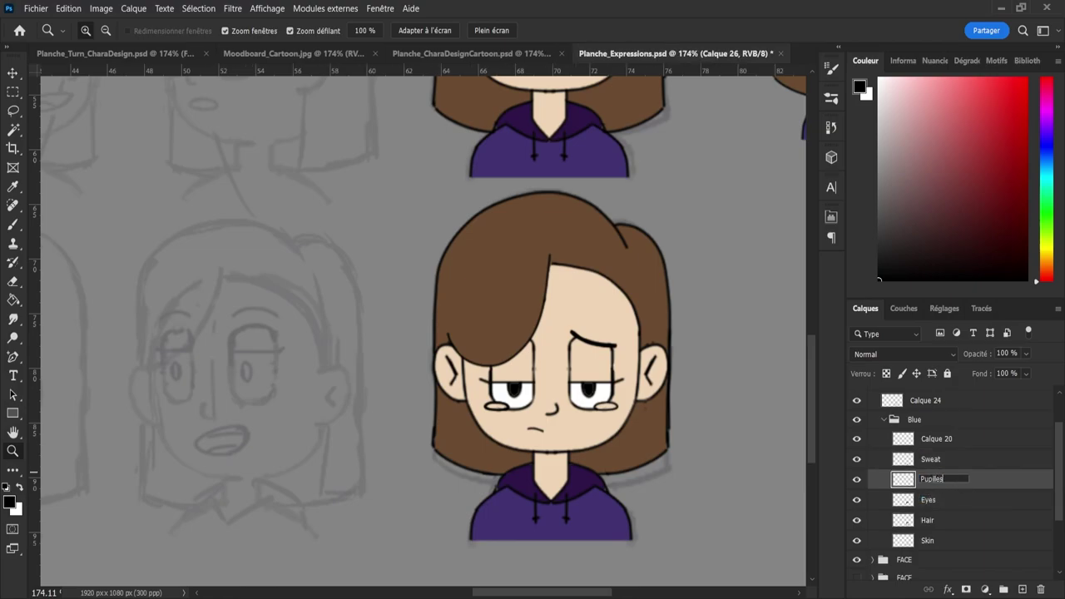
key("Return")
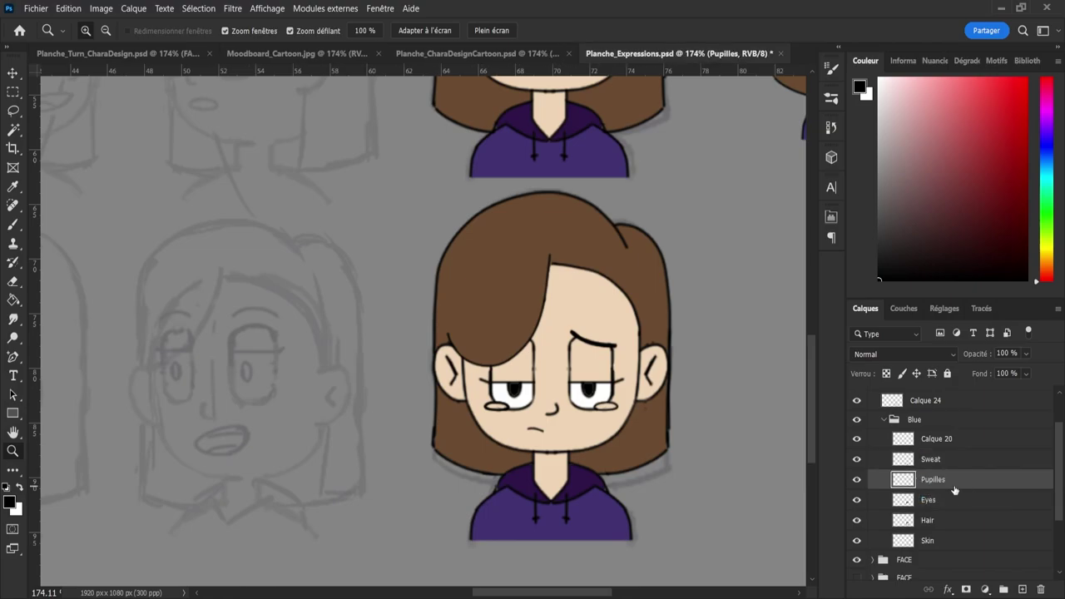
- Add a layer above Pupilles, fill the small ovals under both eyes with pale blue, and save the file
left_click(1023, 589)
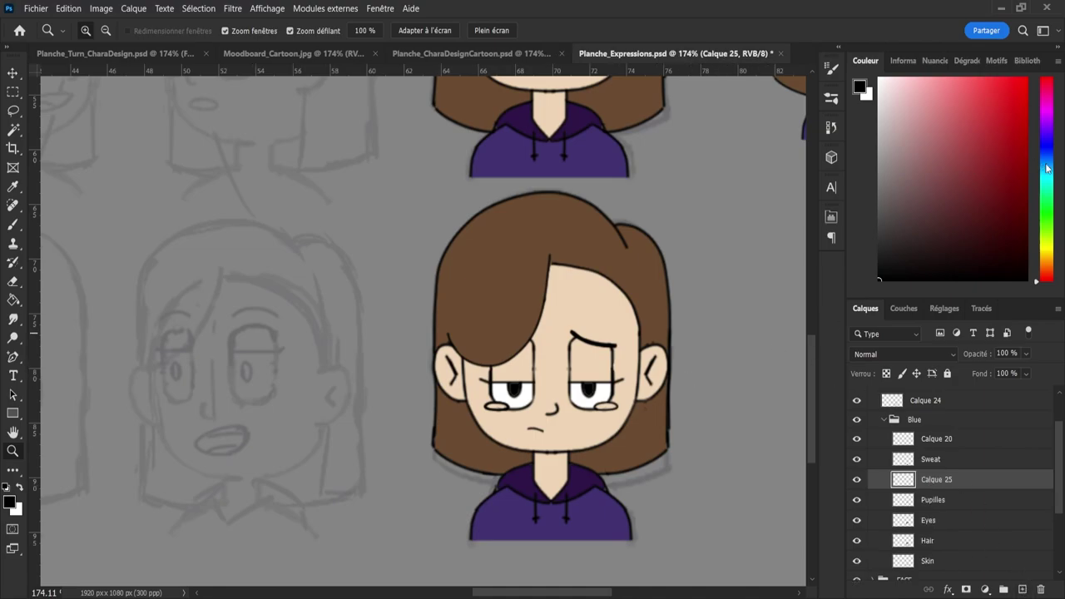
left_click(1047, 166)
left_click(919, 78)
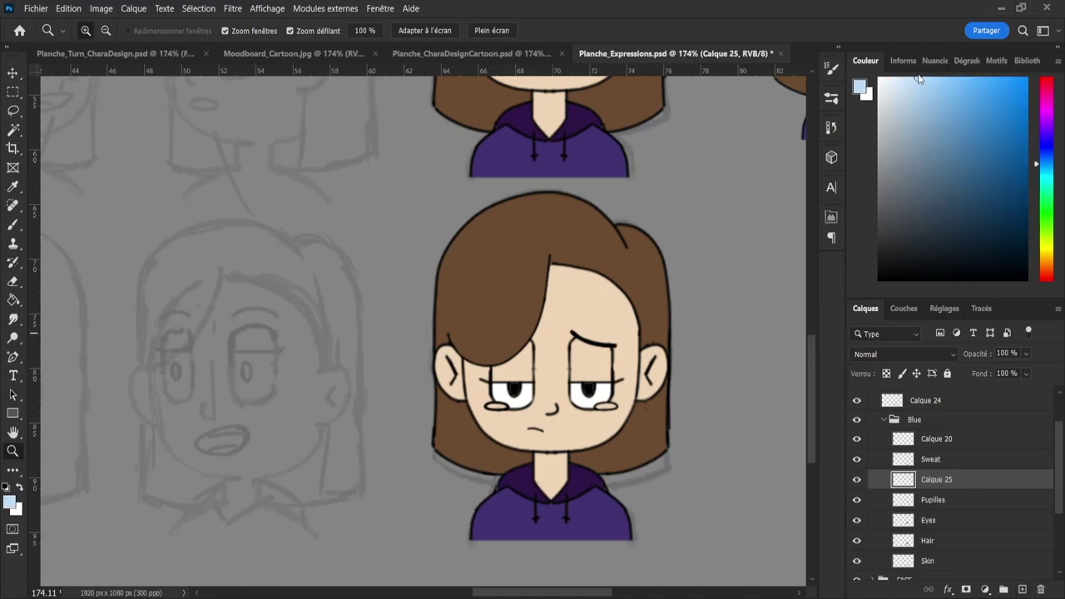
key("g")
left_click(607, 407)
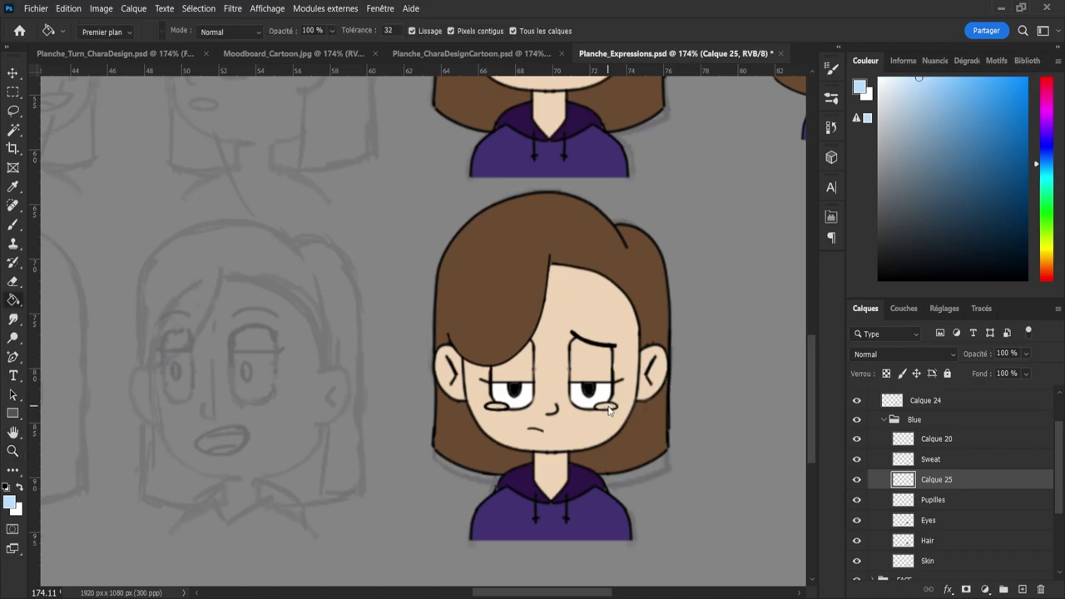
left_click(497, 407)
key("z")
left_click_drag(635, 422, 596, 419)
key("ctrl+s")
left_click_drag(690, 391, 673, 332)
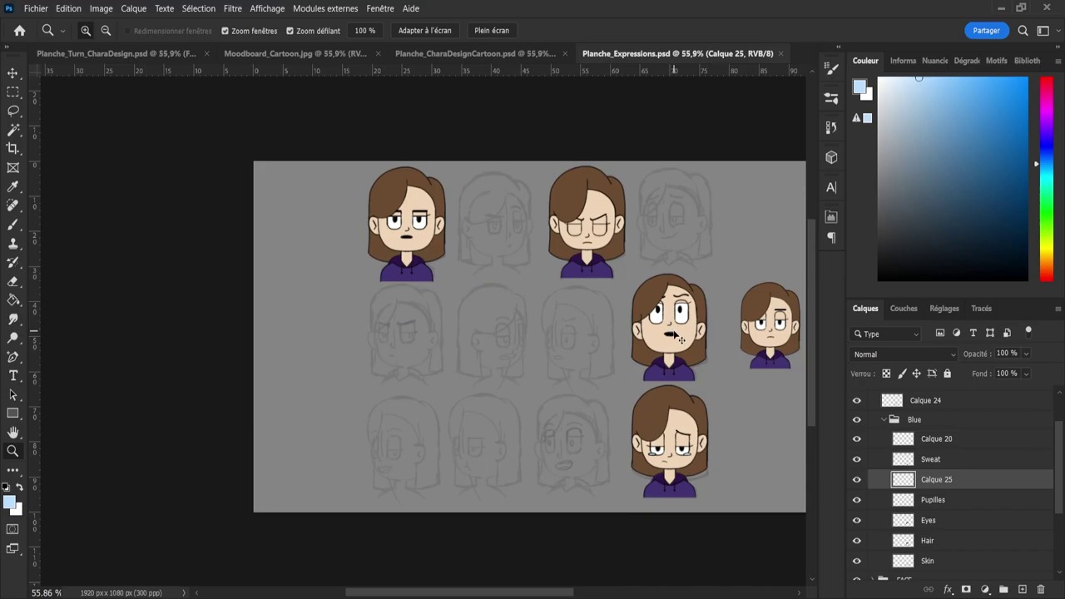
mouse_move(581, 324)
left_mouse_down()
mouse_move(563, 325)
mouse_move(586, 327)
left_mouse_up()
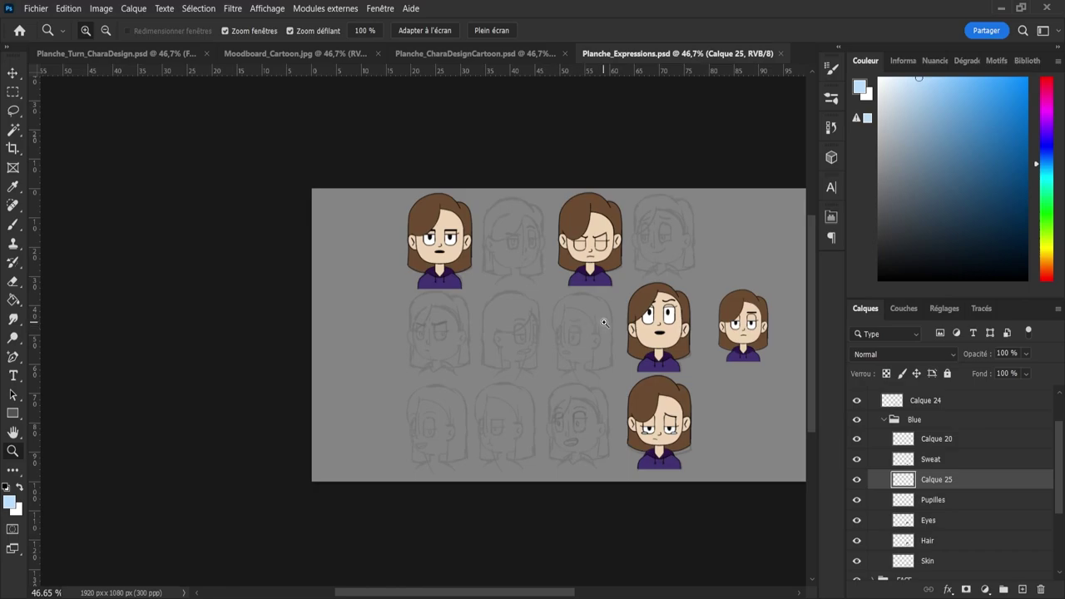
- Collapse the Blue group and its parent FACE group, checking their visibility, and save the file
left_click(856, 480)
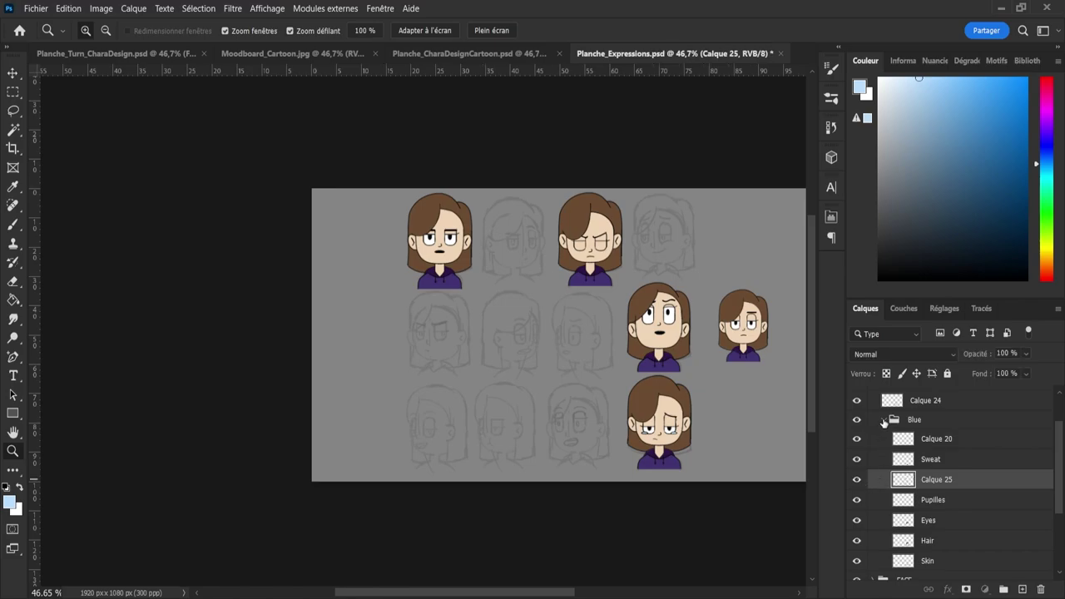
left_click(883, 419)
left_click(856, 450)
left_click(856, 449)
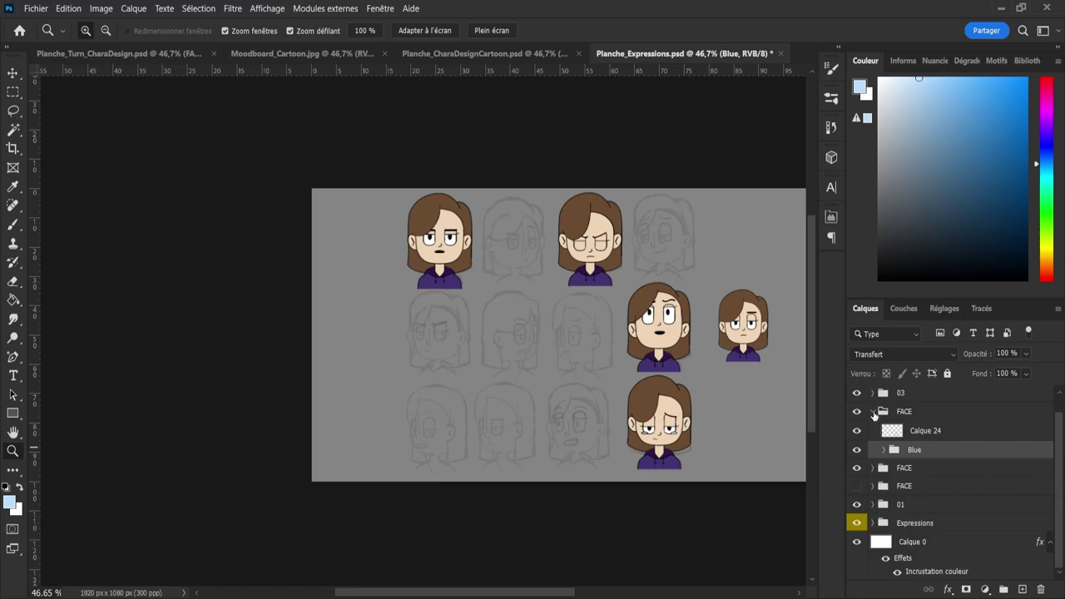
left_click(873, 413)
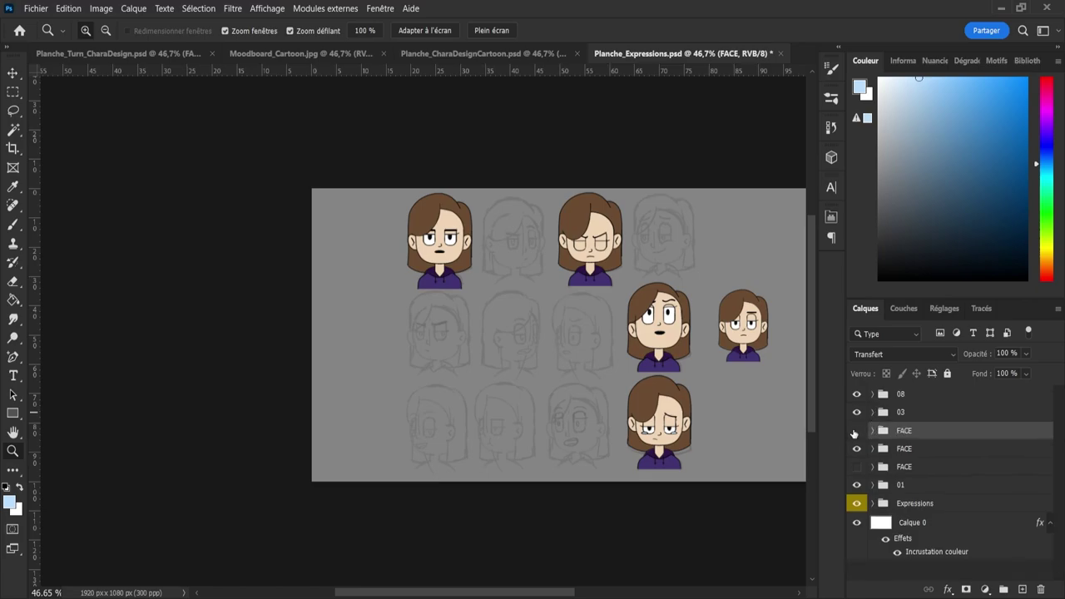
left_click(857, 430)
left_click(857, 430)
key("ctrl+s")
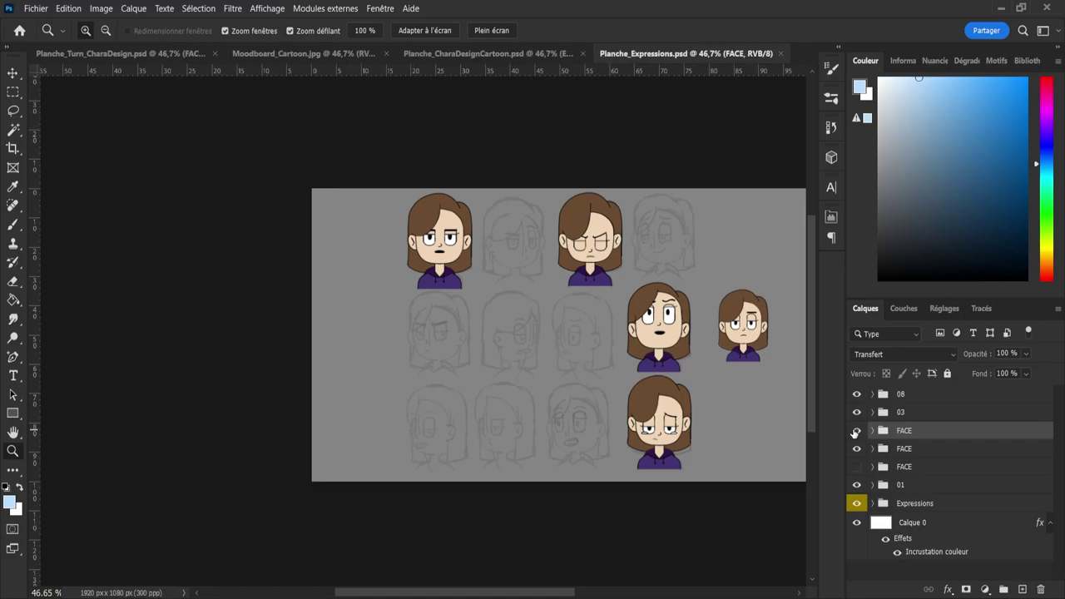
- Rename the tired expression's FACE group as 12 and move it above group 08
double_click(913, 434)
type("12")
key("Return")
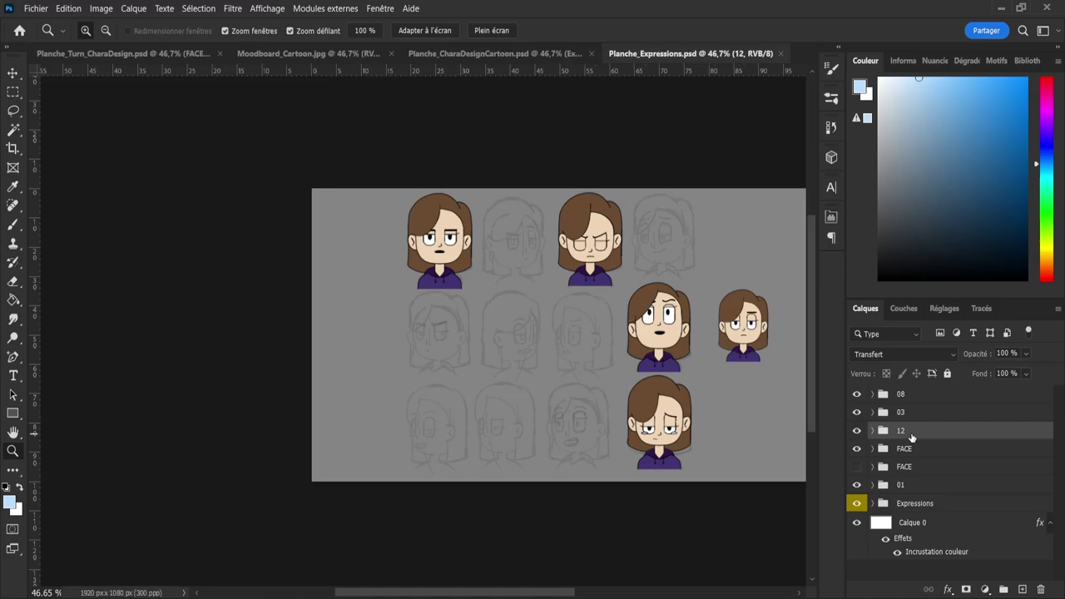
left_click_drag(921, 393, 924, 388)
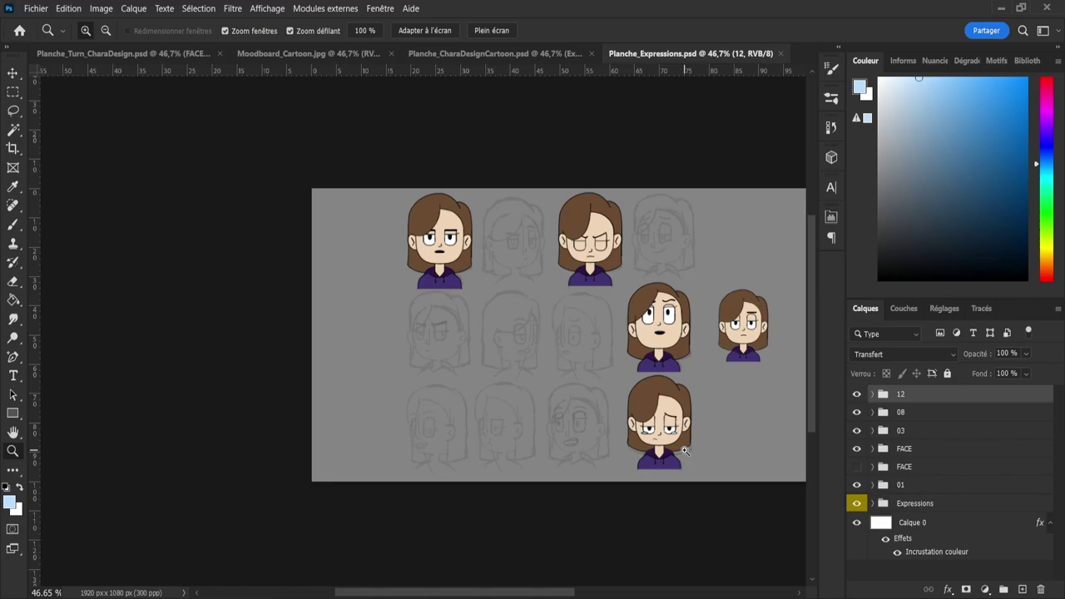
- Delete the hidden FACE group above group 01, select the remaining FACE group, and save the file
left_click(909, 457)
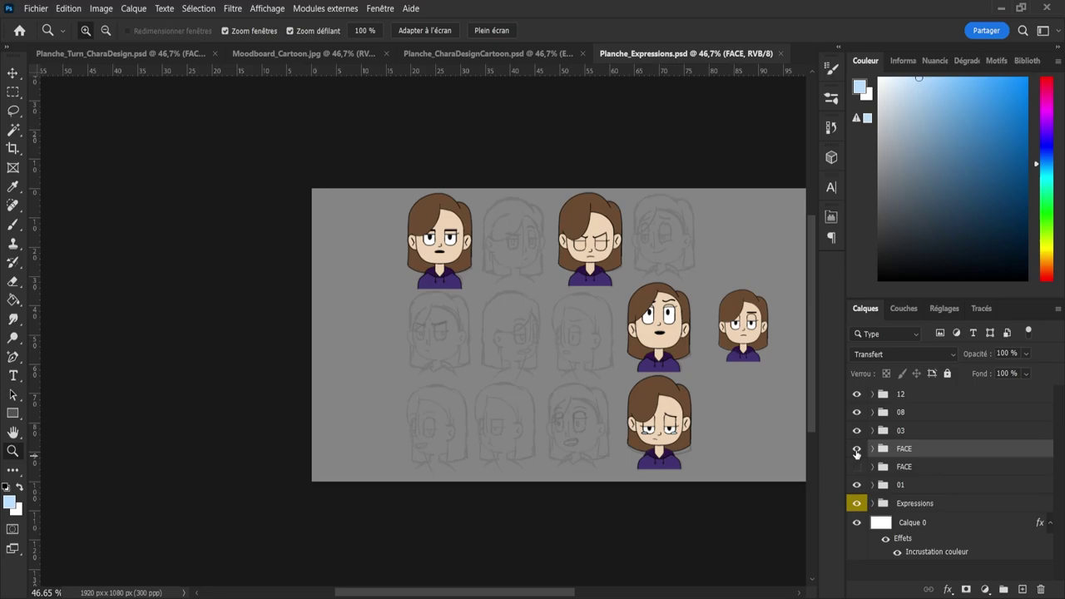
left_click(857, 467)
left_click(857, 467)
left_click(911, 468)
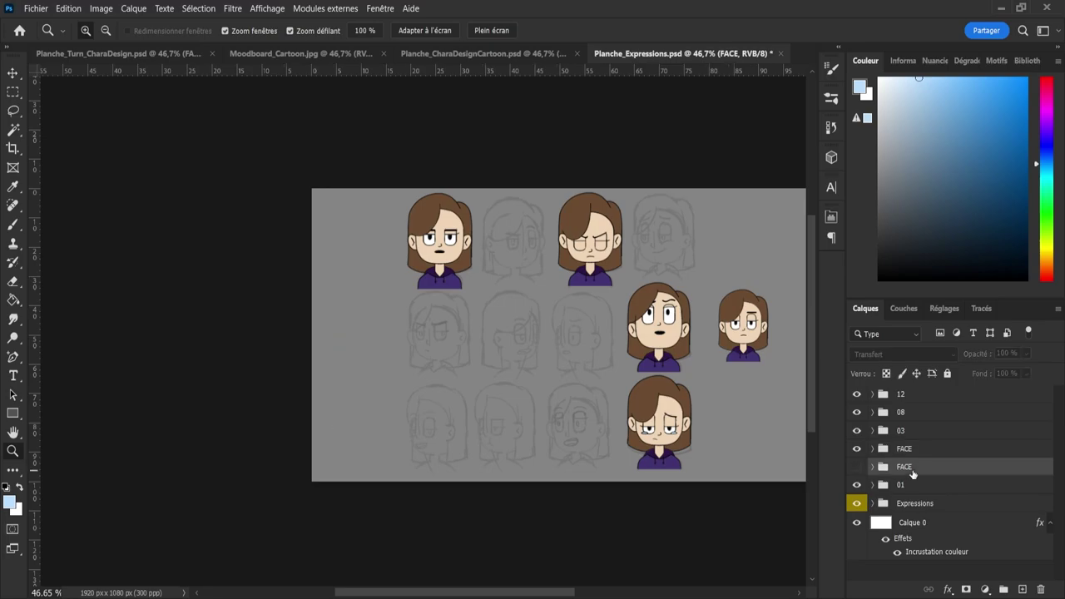
key("Delete")
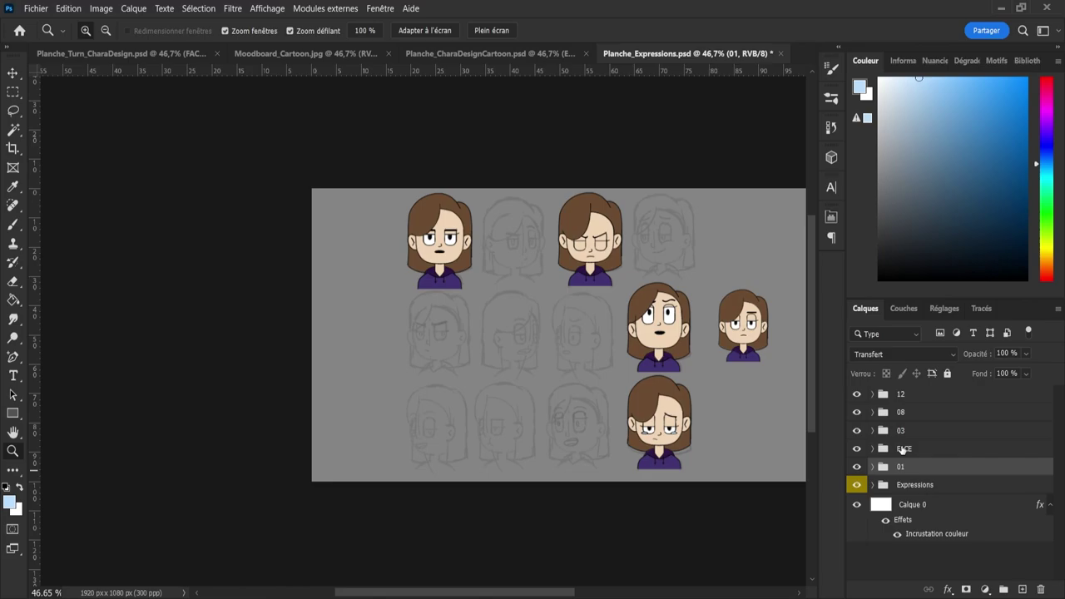
left_click(903, 450)
key("ctrl+s")
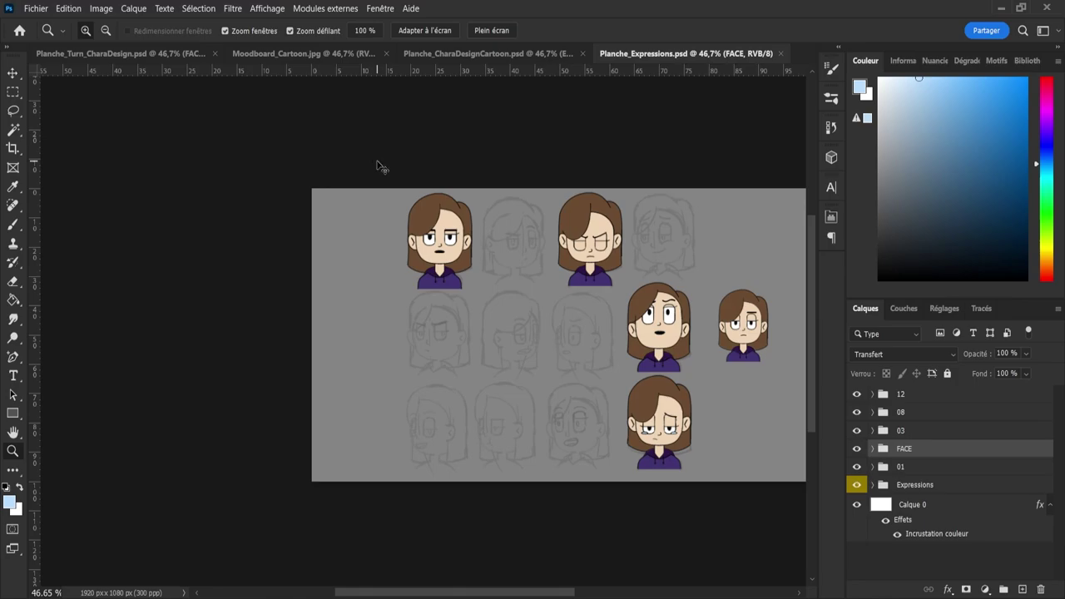
- Copy the 3/4 and Colo_3/4 groups from Planche_Turn_CharaDesign.psd into Planche_Expressions.psd above the FACE group
left_click(51, 55)
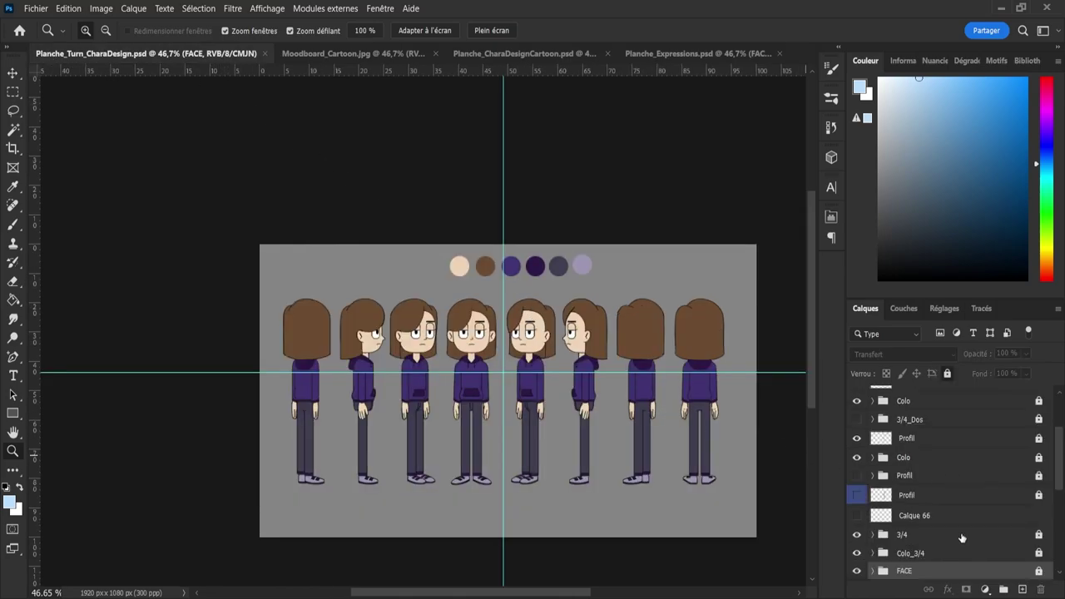
left_click(963, 537)
left_click(858, 534)
left_click(857, 534)
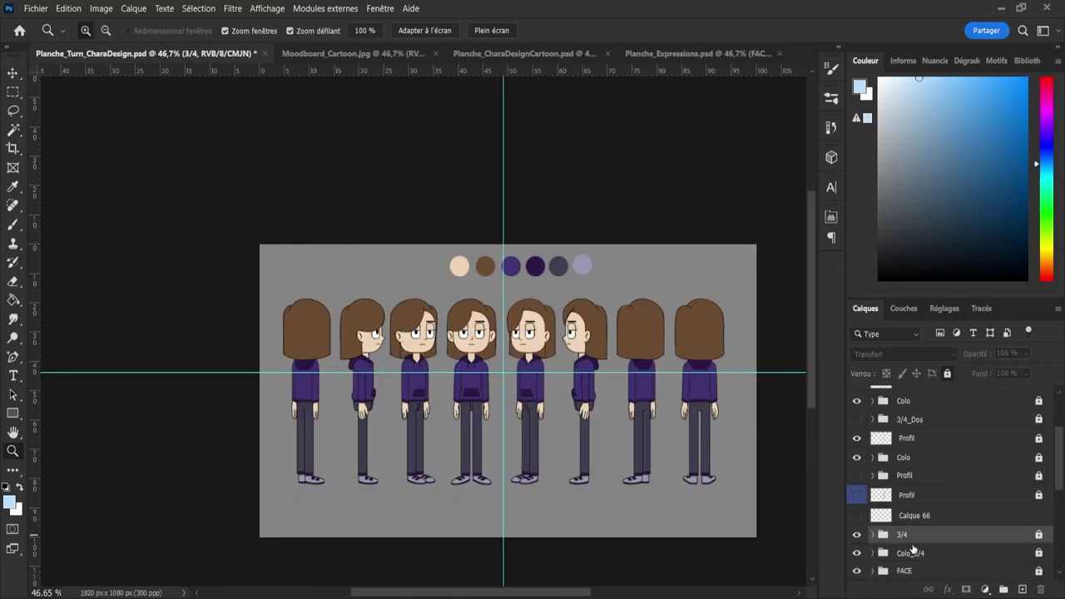
left_click(941, 556, "ctrl")
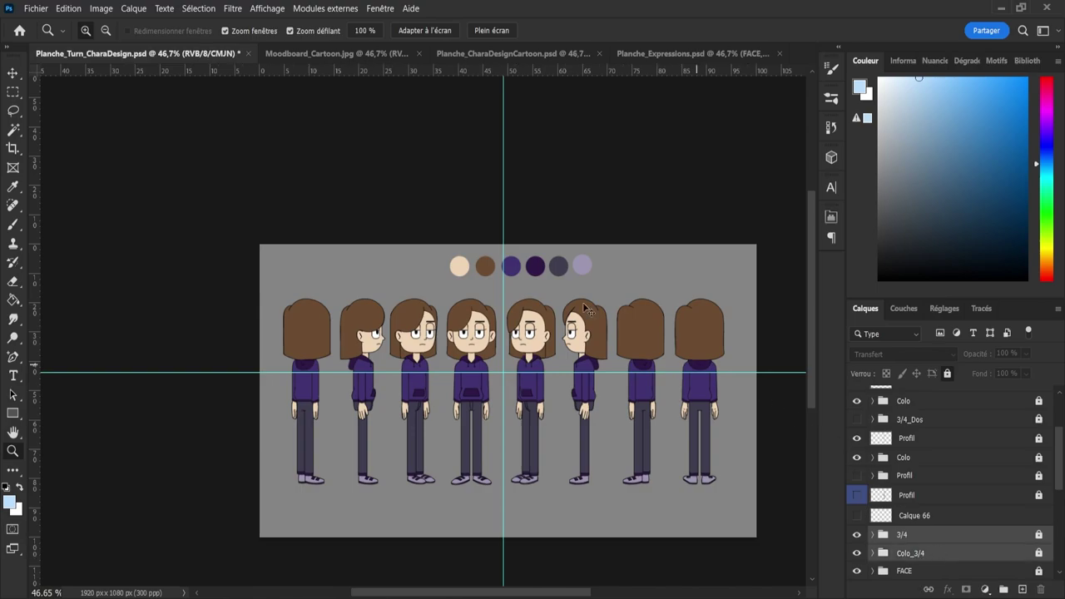
left_click(620, 53)
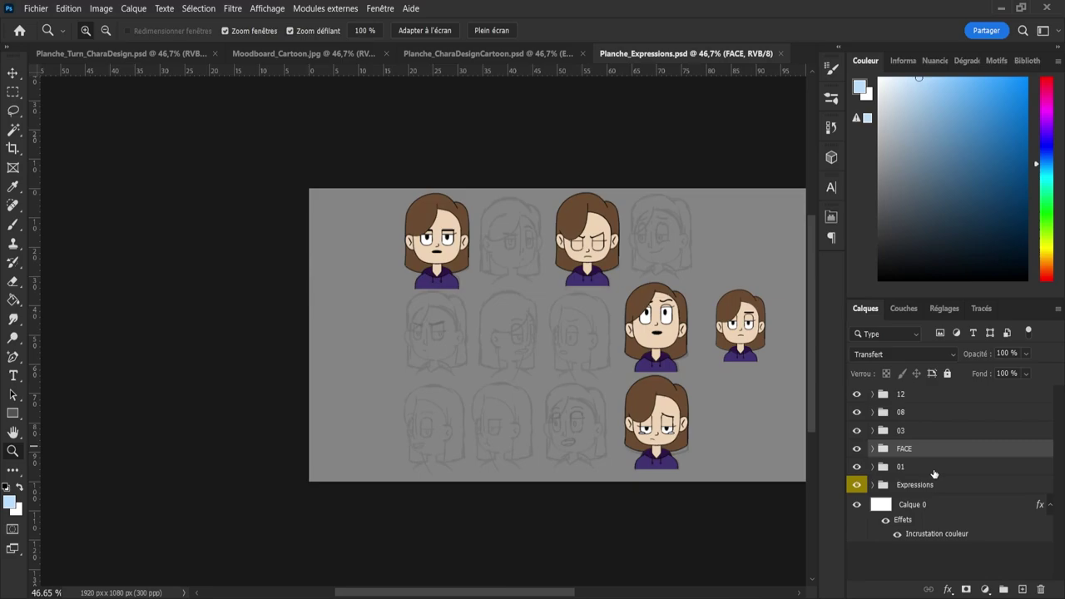
key("ctrl+v")
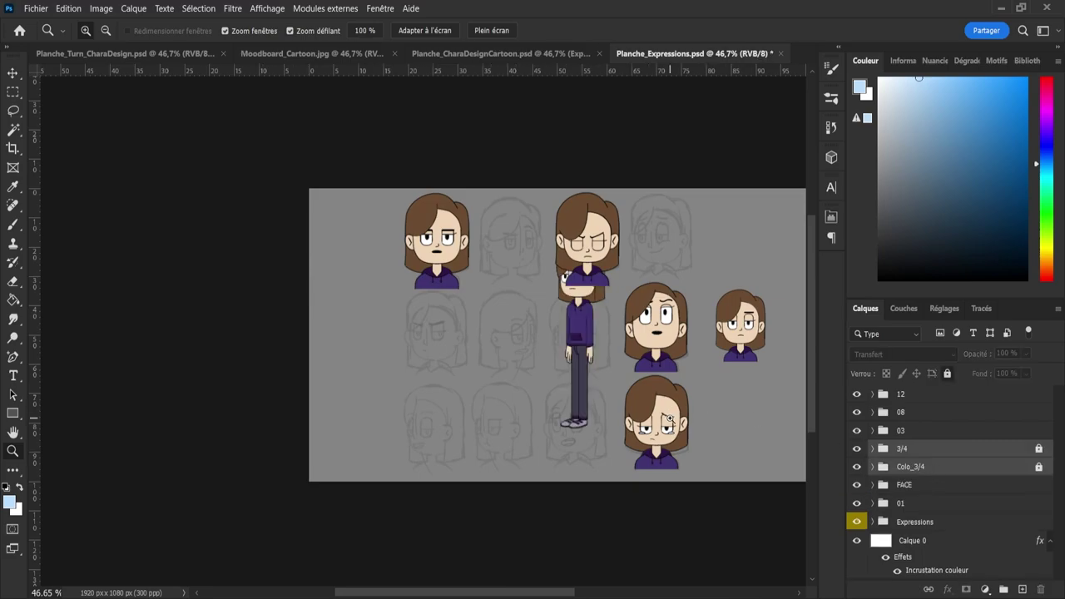
- Unlock the pasted 3/4 and Colo_3/4 groups for moving
key("v")
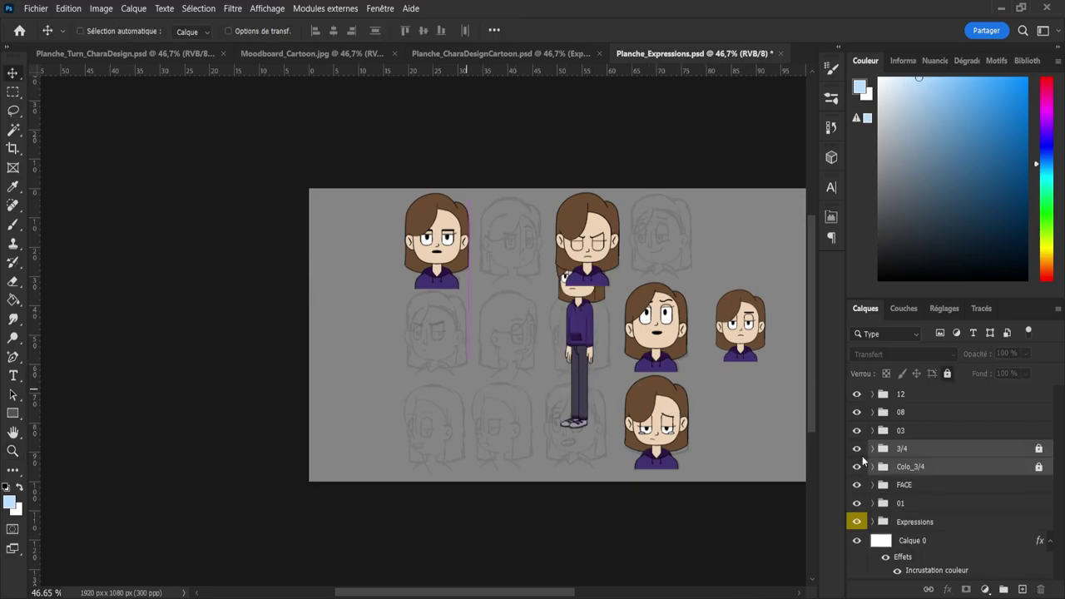
left_click(1039, 450)
left_click(1037, 466)
key("ctrl")
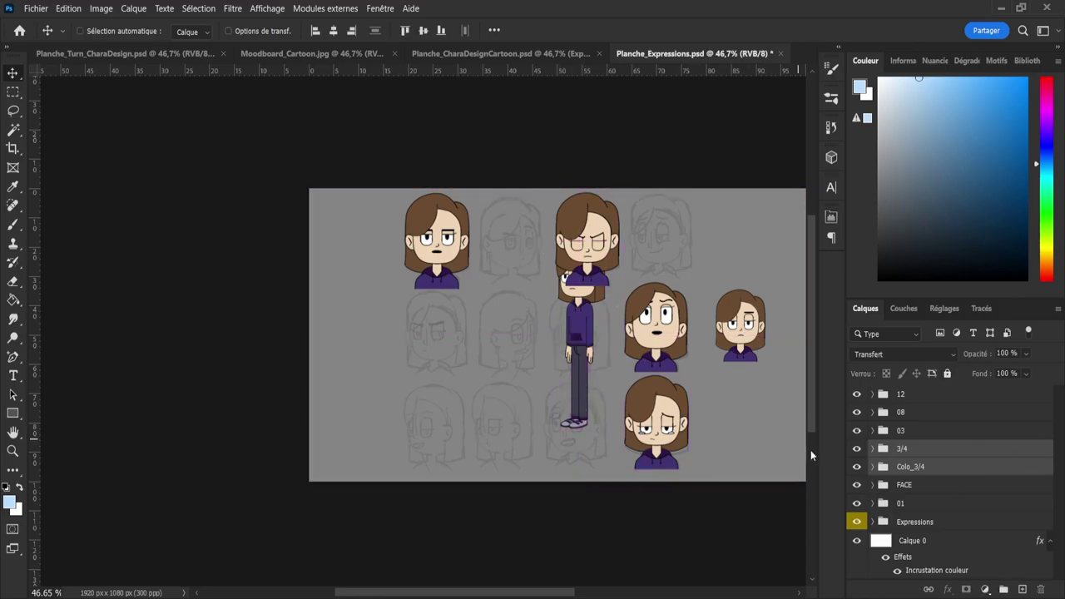
- Unlock all the colour layers inside the Colo_3/4 group, from Calque 27 down to Skin
left_click(872, 467)
left_click(949, 486)
left_click(941, 468)
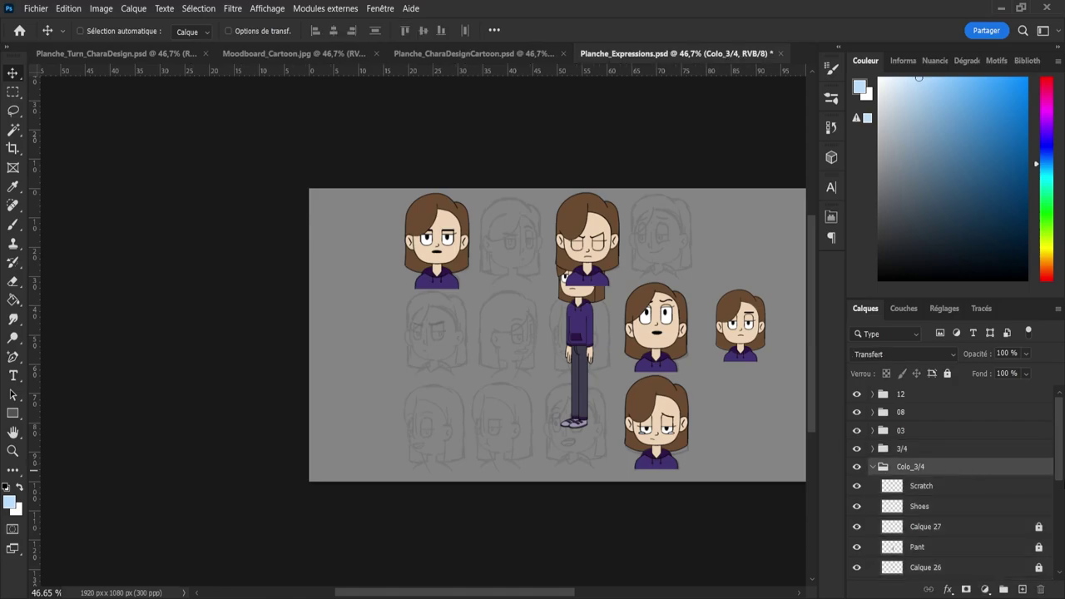
left_click_drag(1058, 472, 1058, 540)
left_click(1007, 509, "shift")
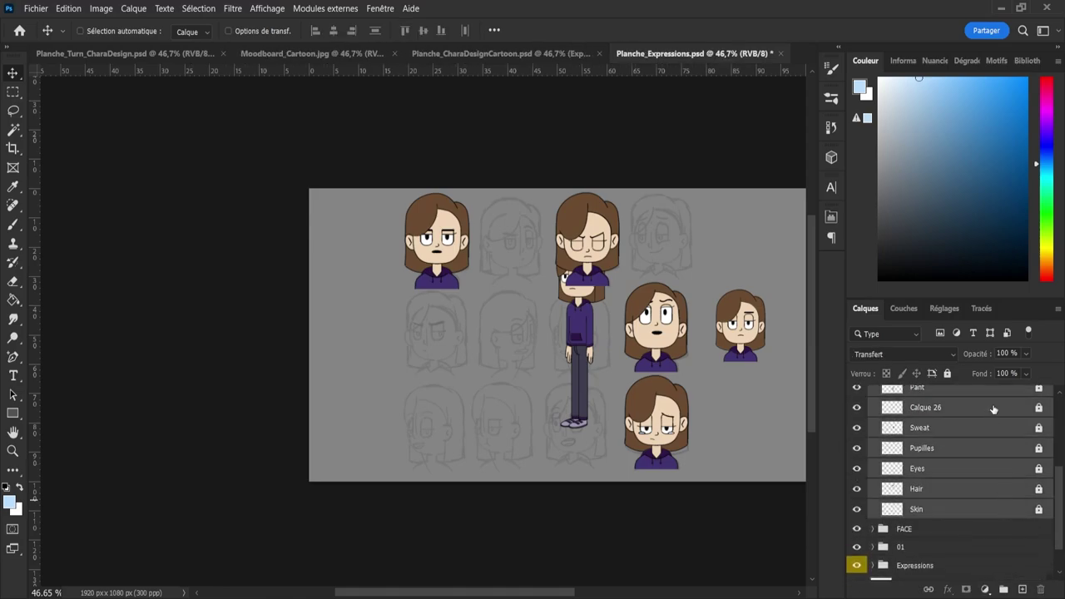
scroll(1054, 475, "up", 3)
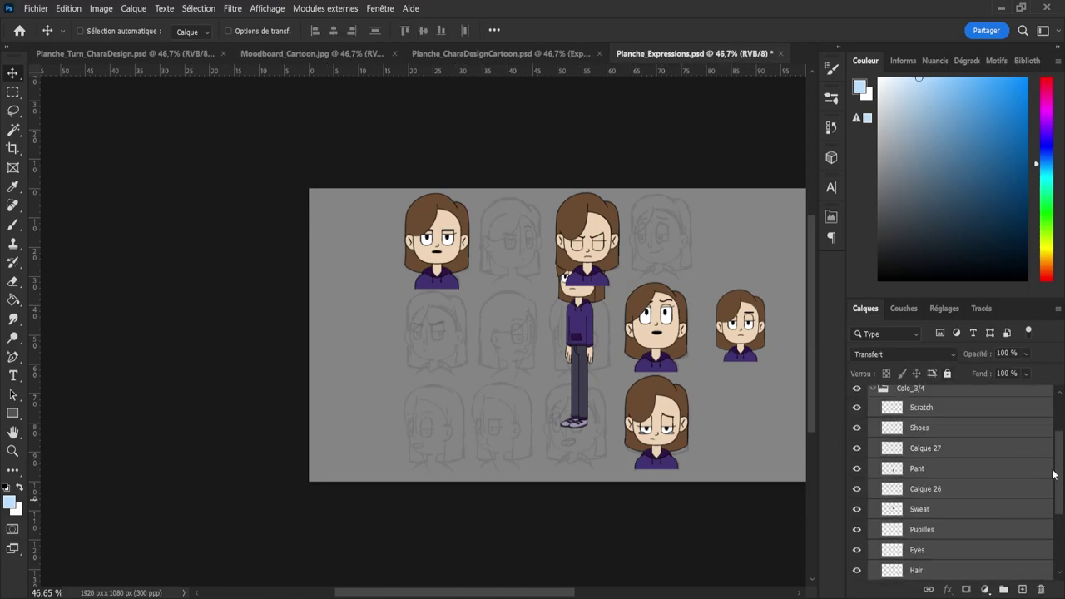
scroll(1053, 475, "up", 2)
- Put the 3/4 and Colo_3/4 groups into a new group named 3/4
left_click(898, 450, "shift")
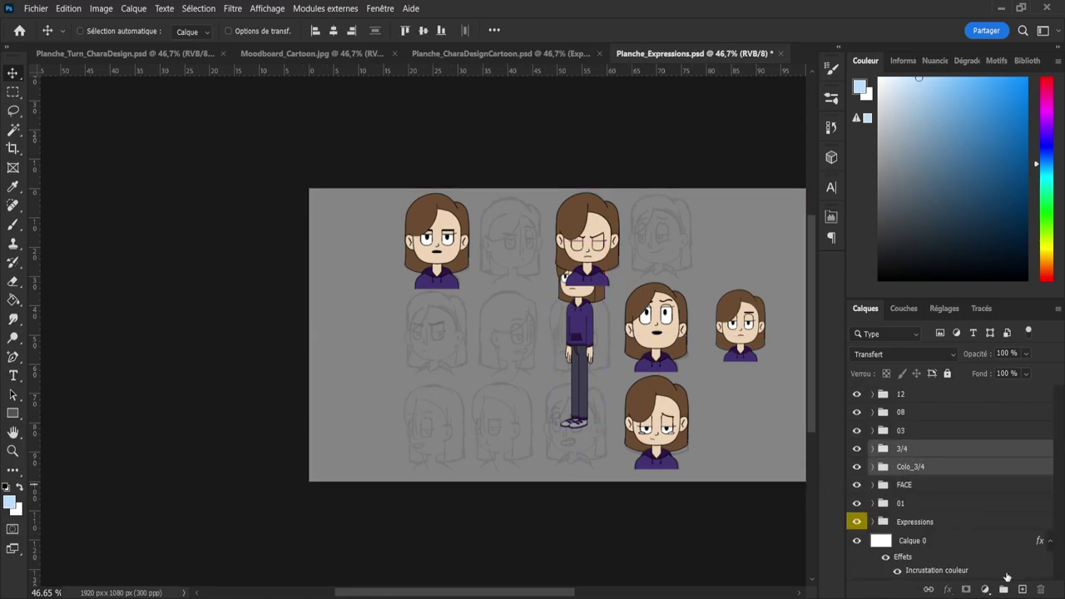
left_click(1003, 589)
double_click(911, 448)
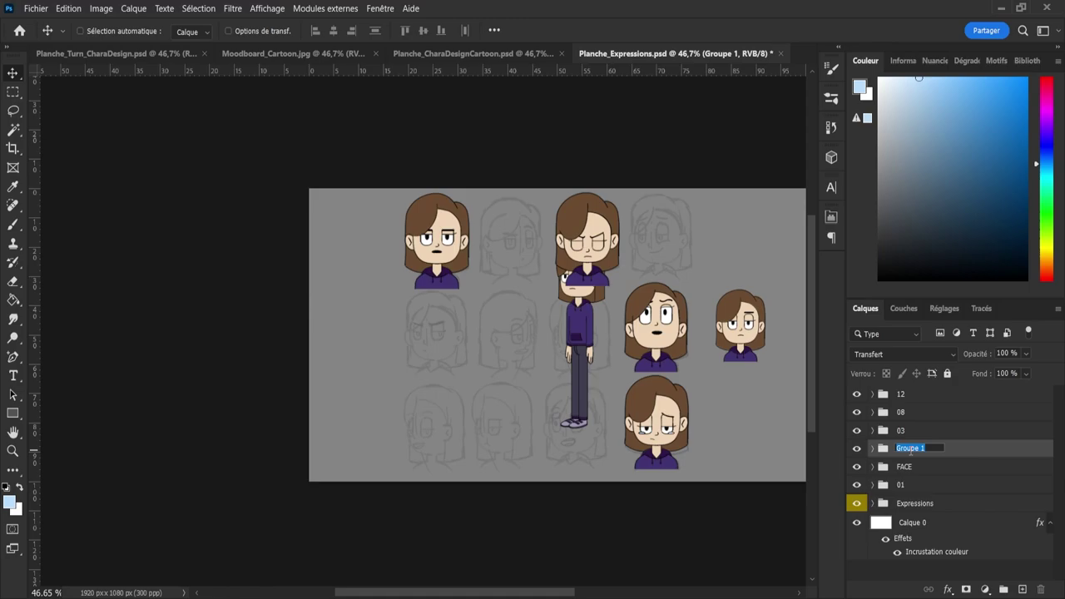
type("3/4")
key("Return")
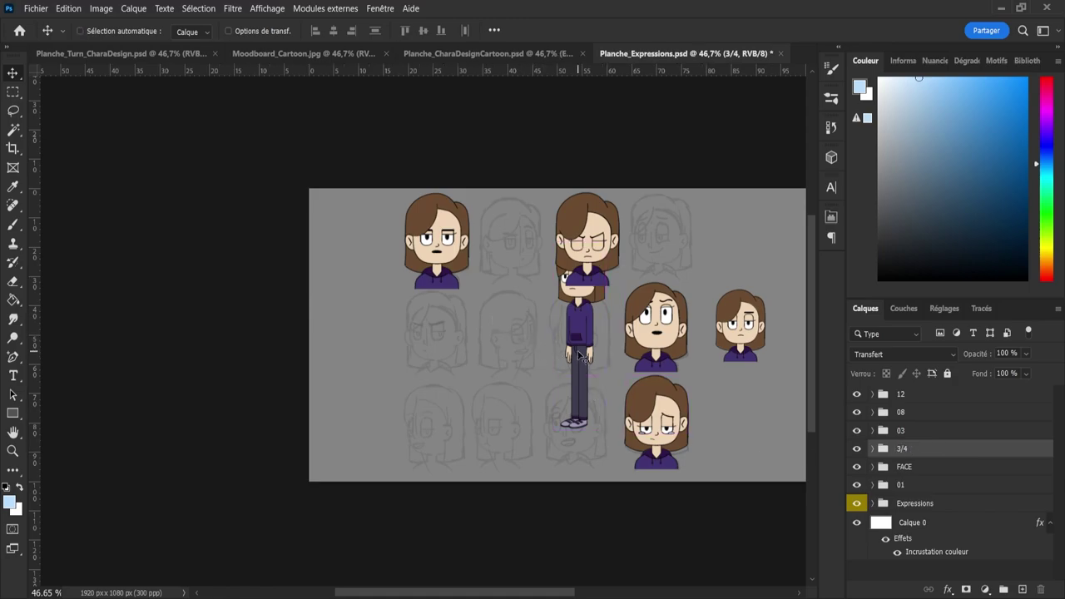
- Try to move the three-quarter figure, and unlock the Line_3/4 layer and the Line_3/4 and 3/4 subgroups inside the inner 3/4 group
left_click_drag(580, 356, 557, 381)
left_click(869, 451)
left_click(885, 466)
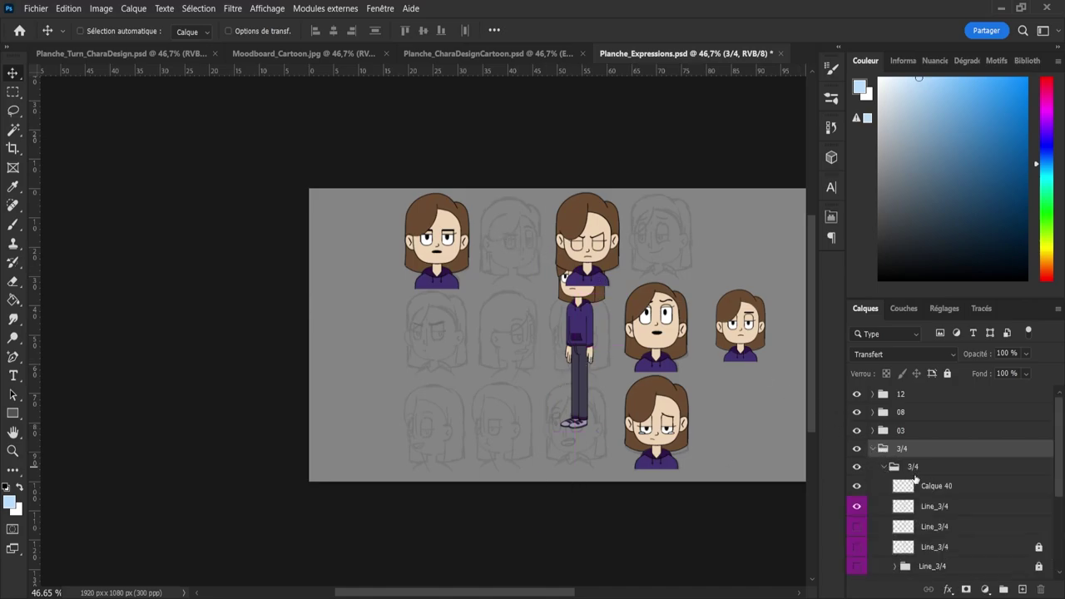
scroll(1050, 466, "down", 3)
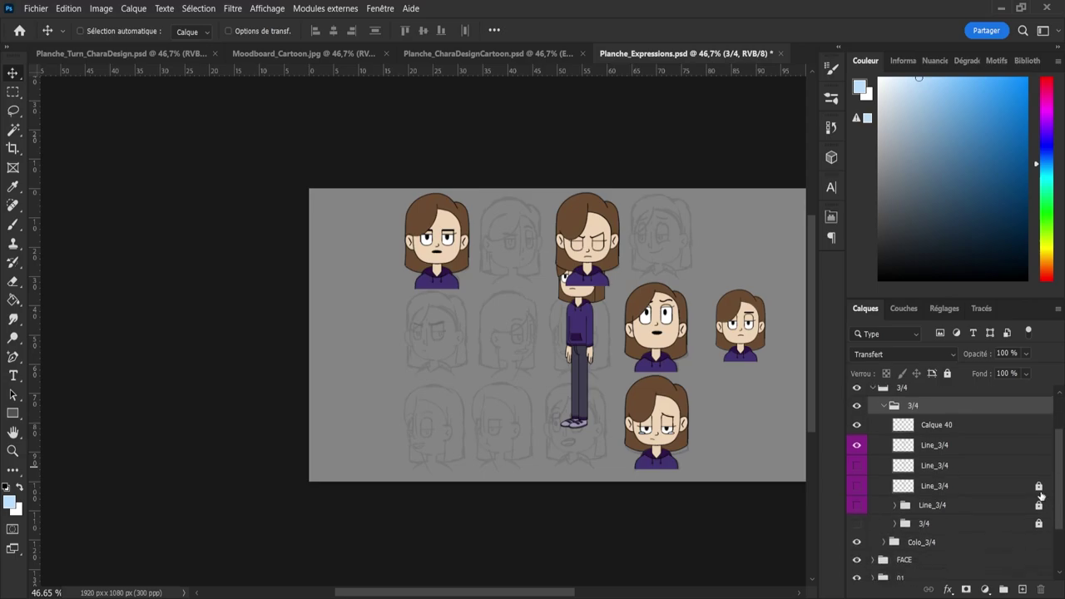
left_click(1039, 506)
left_click(1039, 523)
- Unlock the Line_3/4 subgroup's layers from Calque 39 to Calque 30, and delete the whole subgroup
left_click(933, 506)
left_click(941, 475, "shift")
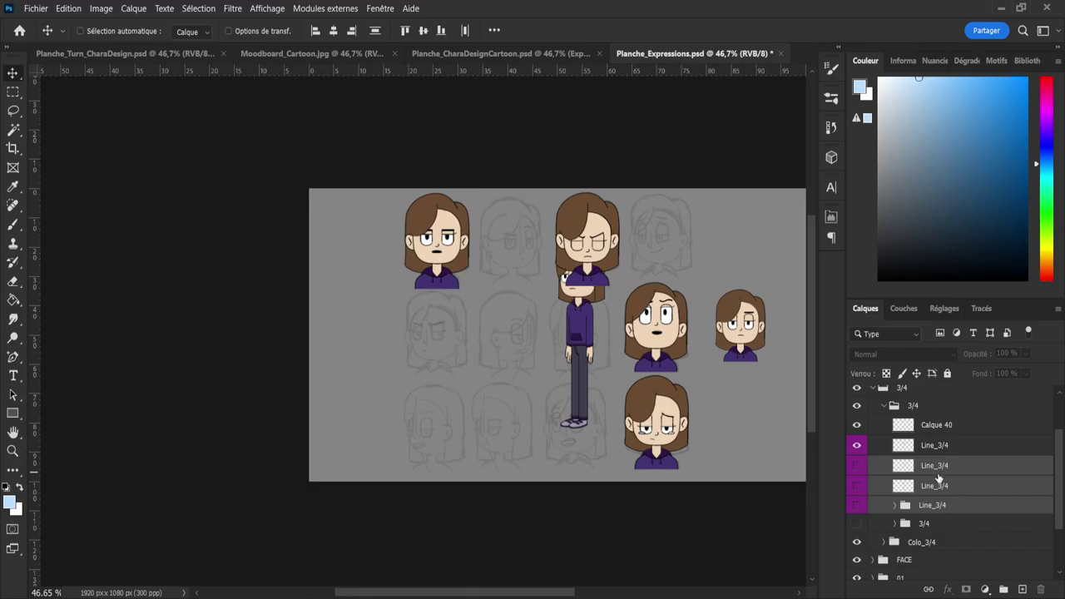
left_click(919, 506)
left_click(895, 505)
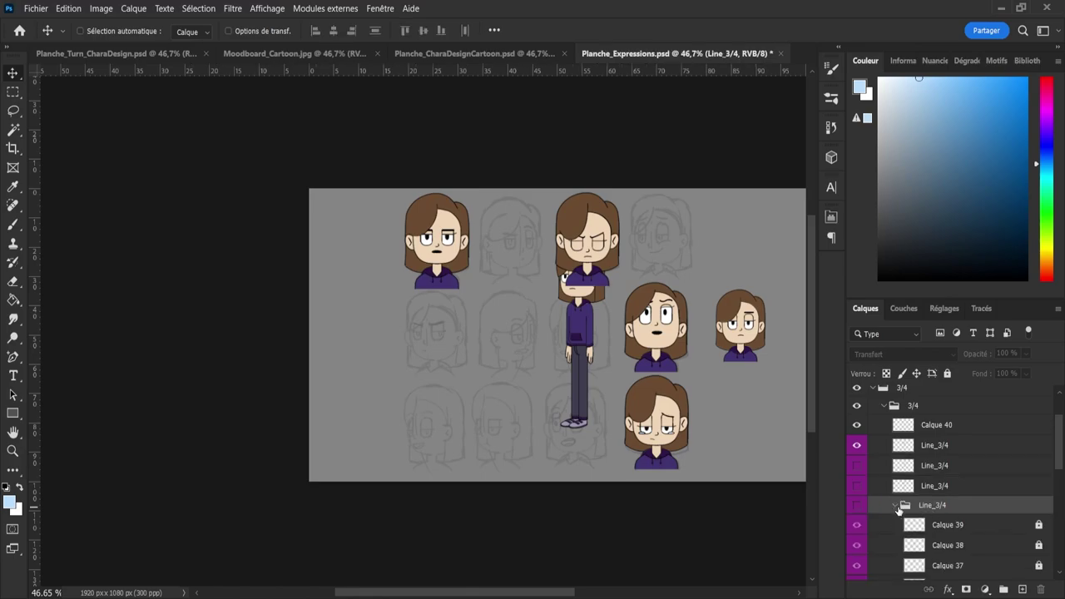
scroll(1064, 467, "down", 6)
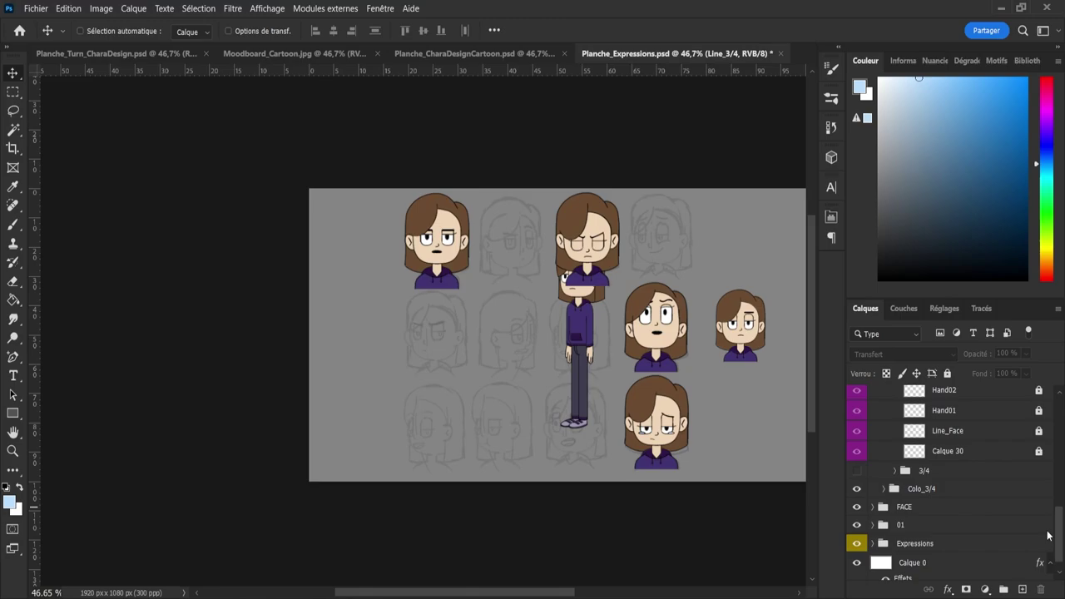
left_click(979, 451, "shift")
left_click(947, 374)
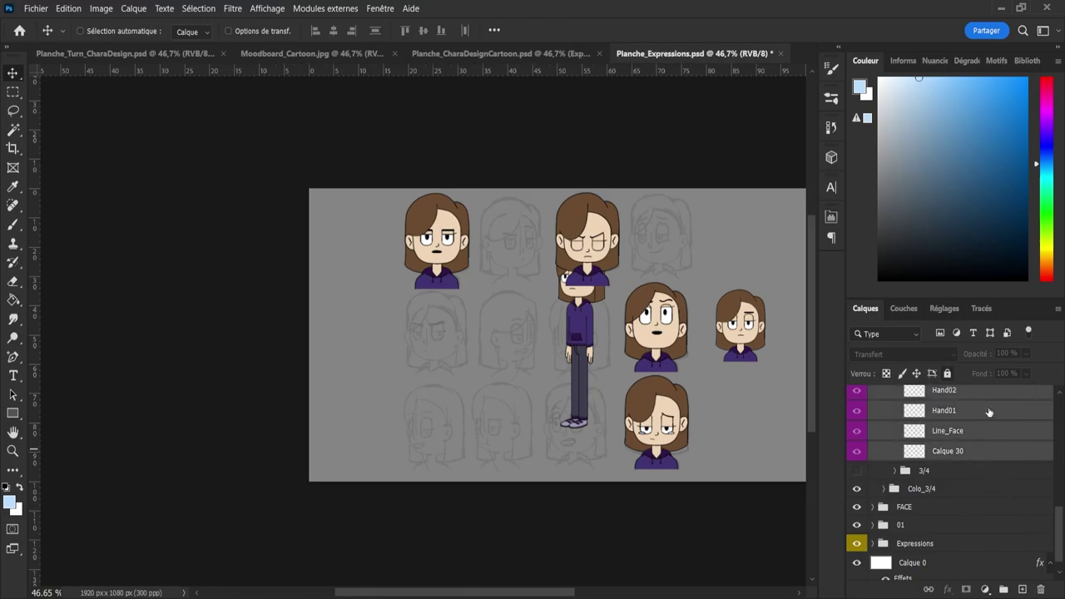
scroll(1061, 535, "up", 3)
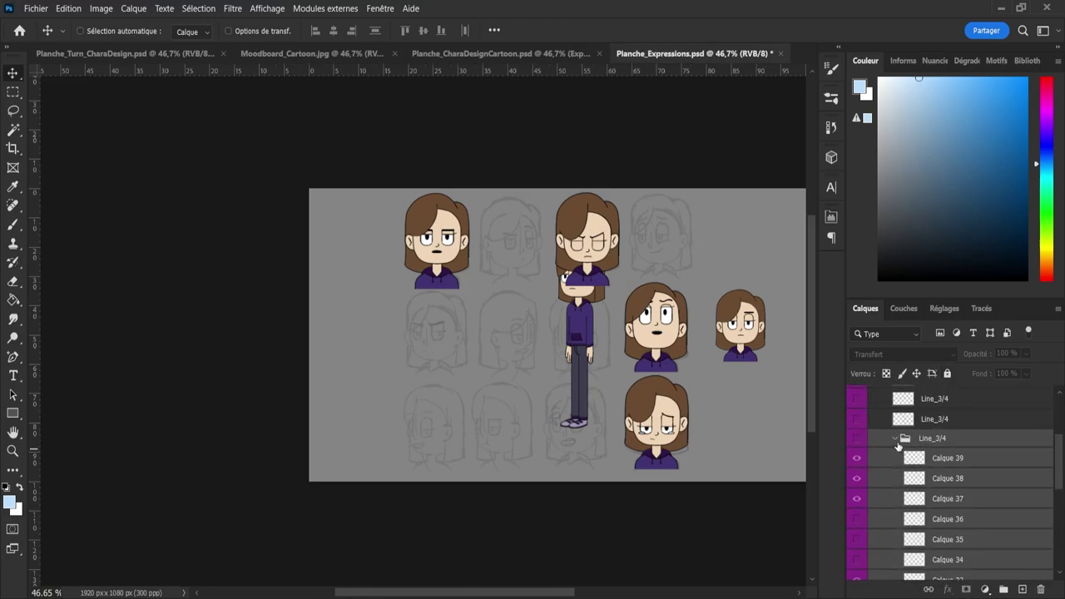
left_click(897, 439)
key("Delete")
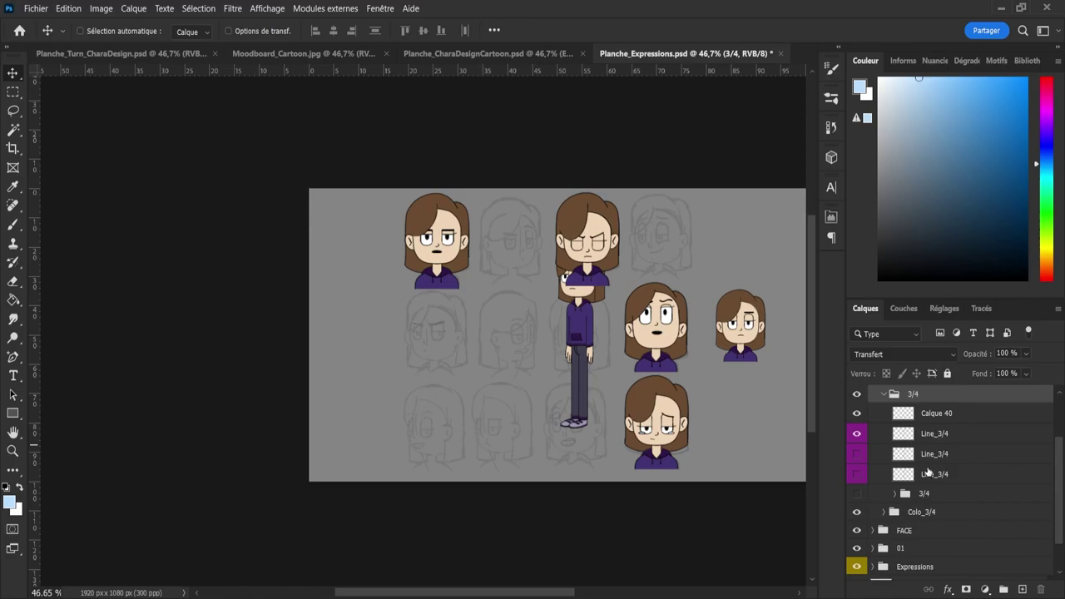
- Delete the two hidden Line_3/4 layers and the visible Line_3/4 layer from the inner 3/4 group, keeping Calque 40
left_click(928, 472)
key("Delete")
key("Delete")
left_click(897, 421)
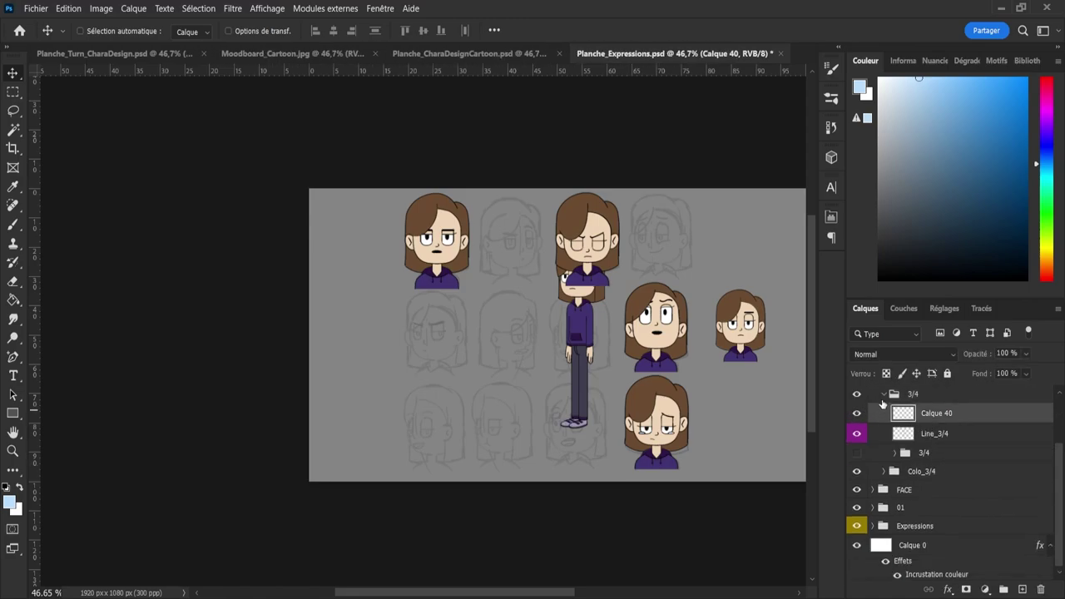
left_click(940, 436)
key("Delete")
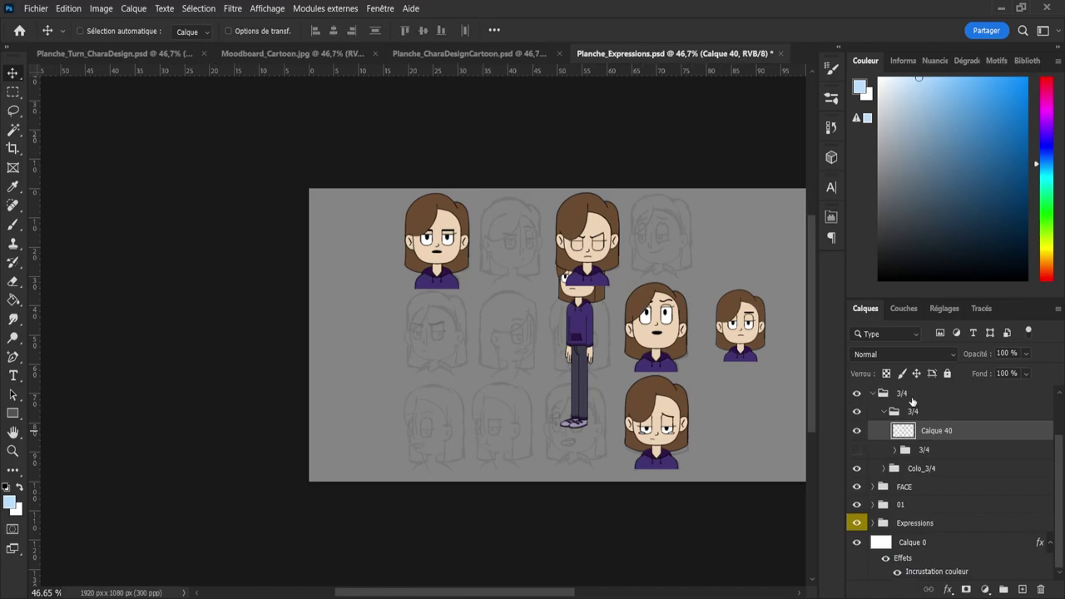
- Move Calque 40 and the hidden 3/4 subgroup out of the inner 3/4 group, and delete the emptied group
mouse_move(916, 431)
left_mouse_down()
mouse_move(920, 442)
mouse_move(915, 407)
mouse_move(919, 416)
left_mouse_up()
left_click(938, 433)
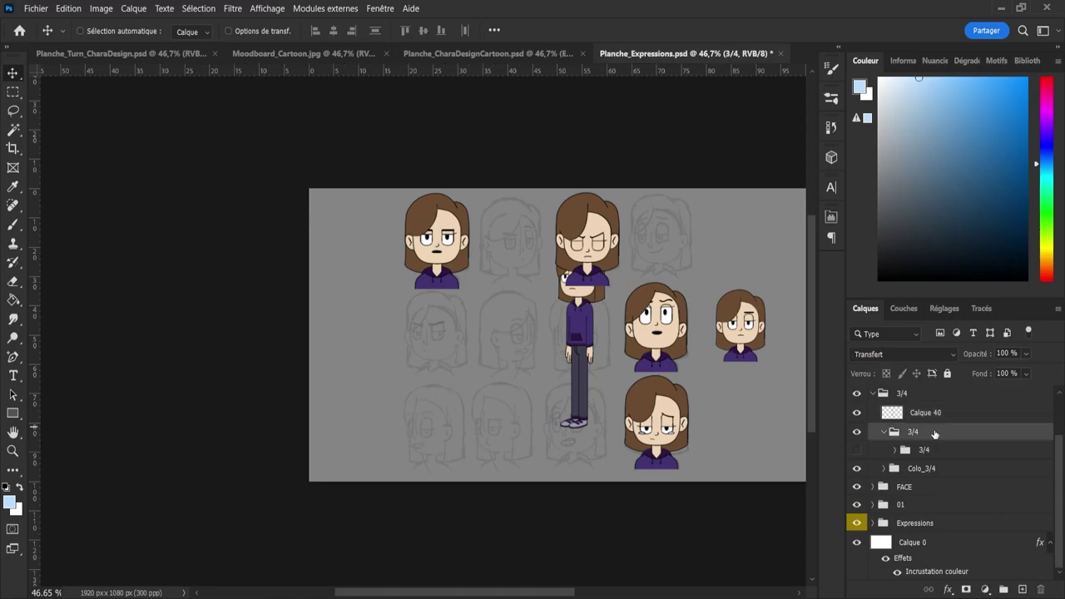
left_click(926, 452)
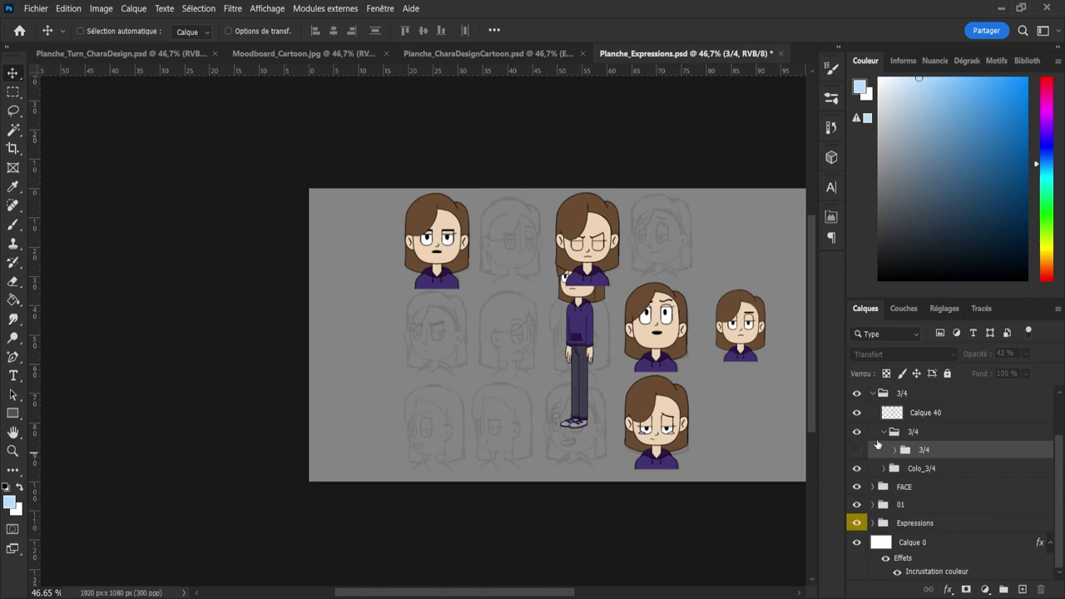
scroll(915, 460, "up", 1)
left_click(922, 440)
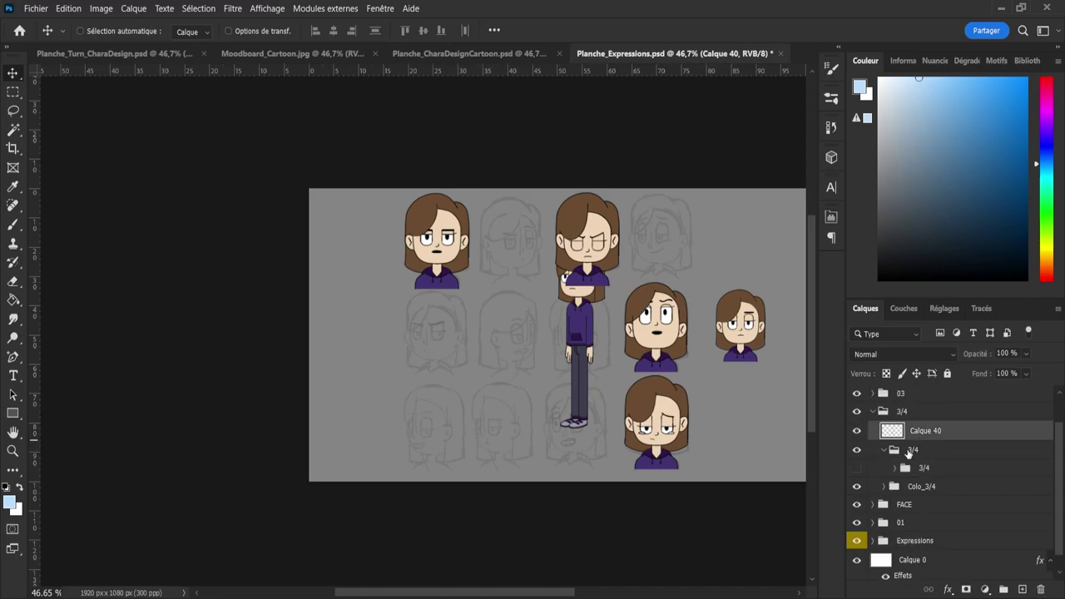
left_click_drag(933, 472, 931, 446)
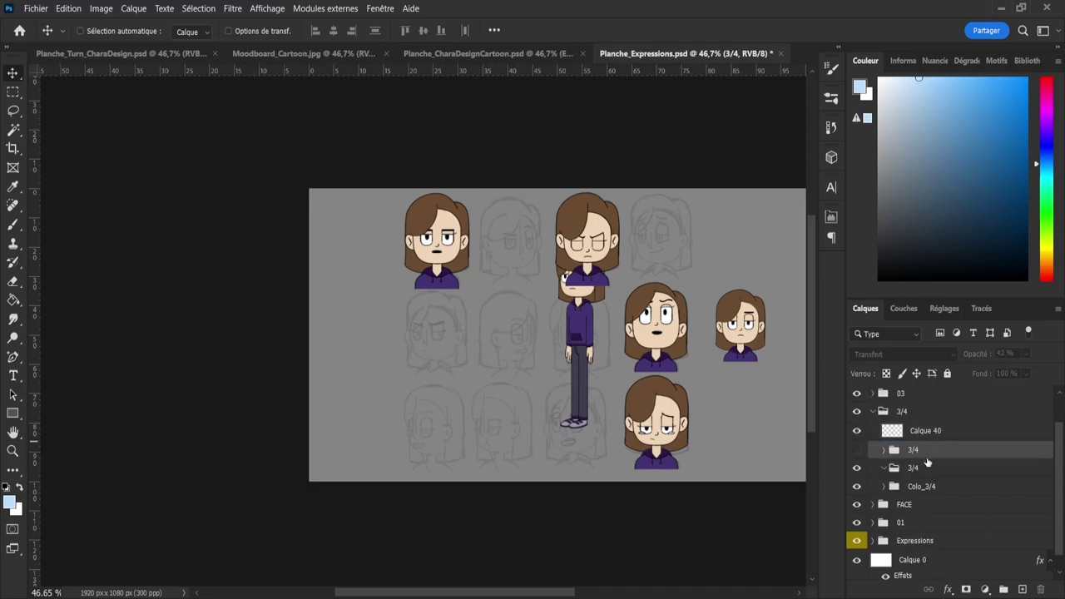
left_click(930, 469)
key("Delete")
left_click(926, 439)
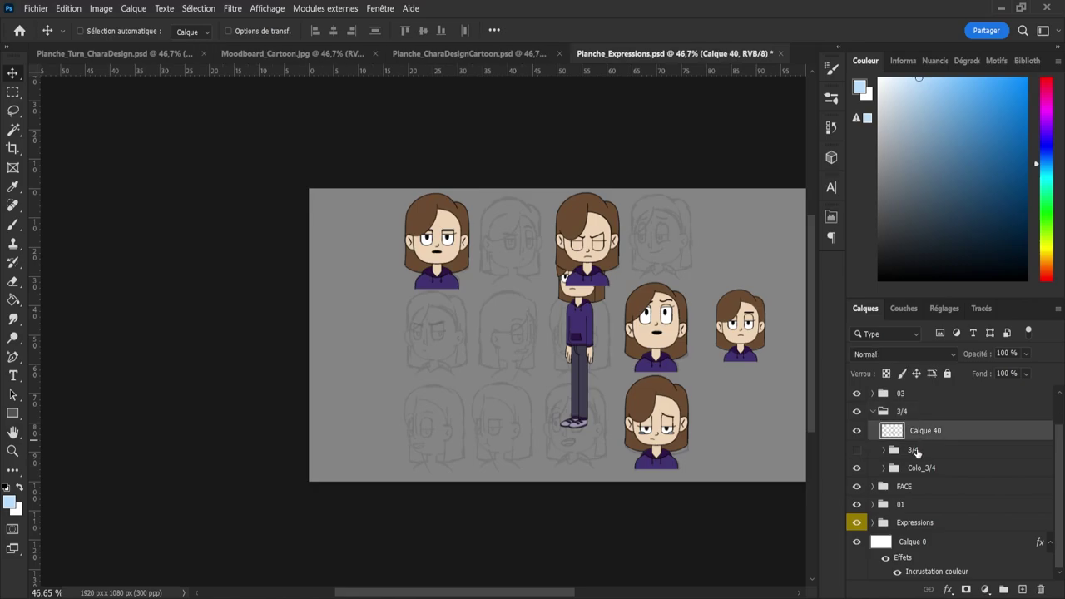
- Unlock Calque 29 and Calque 28 inside the hidden 3/4 subgroup, and delete the subgroup with both layers
left_click(857, 450)
left_click(857, 449)
left_click(869, 453)
left_click(885, 449)
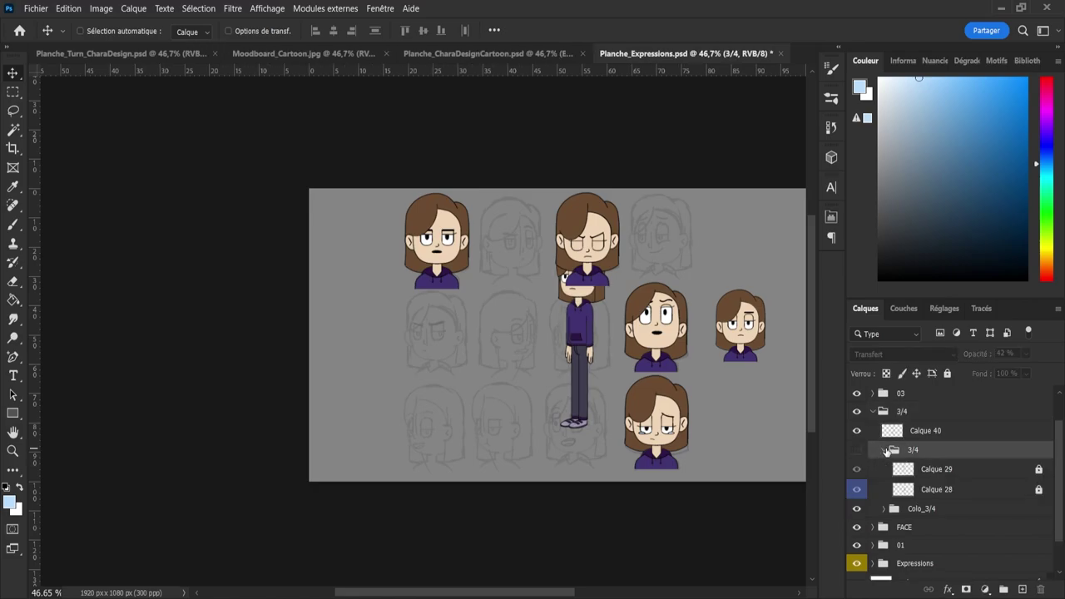
left_click(1039, 470)
left_click(1038, 490)
left_click(992, 489, "shift")
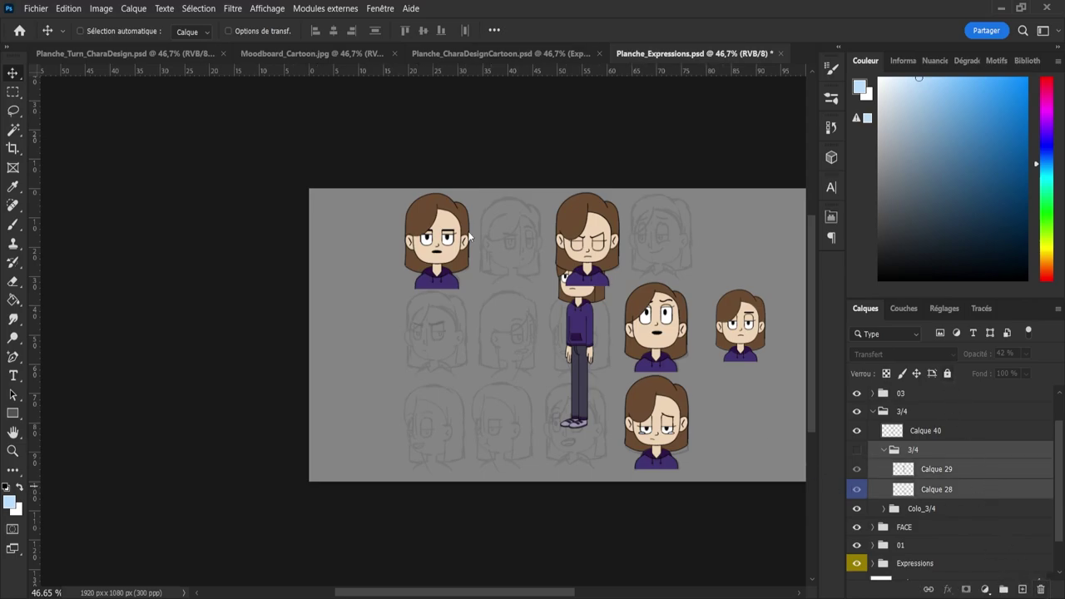
key("Delete")
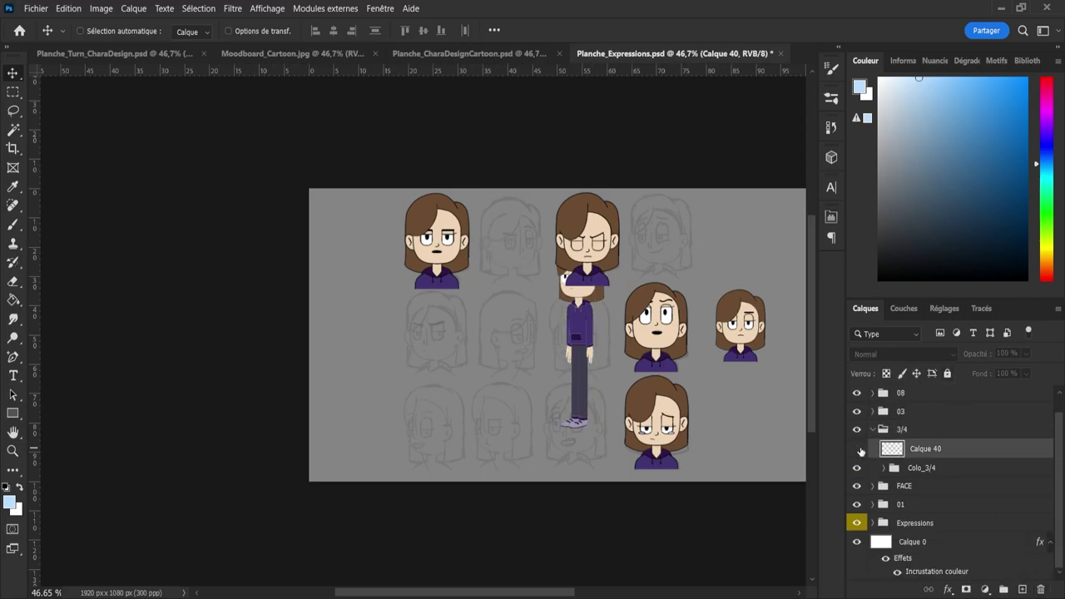
- Move the 3/4 group's full-body figure to the empty area left of the faces, at about X 158 px, Y 543 px
left_click(858, 449)
left_click(858, 468)
left_click(858, 468)
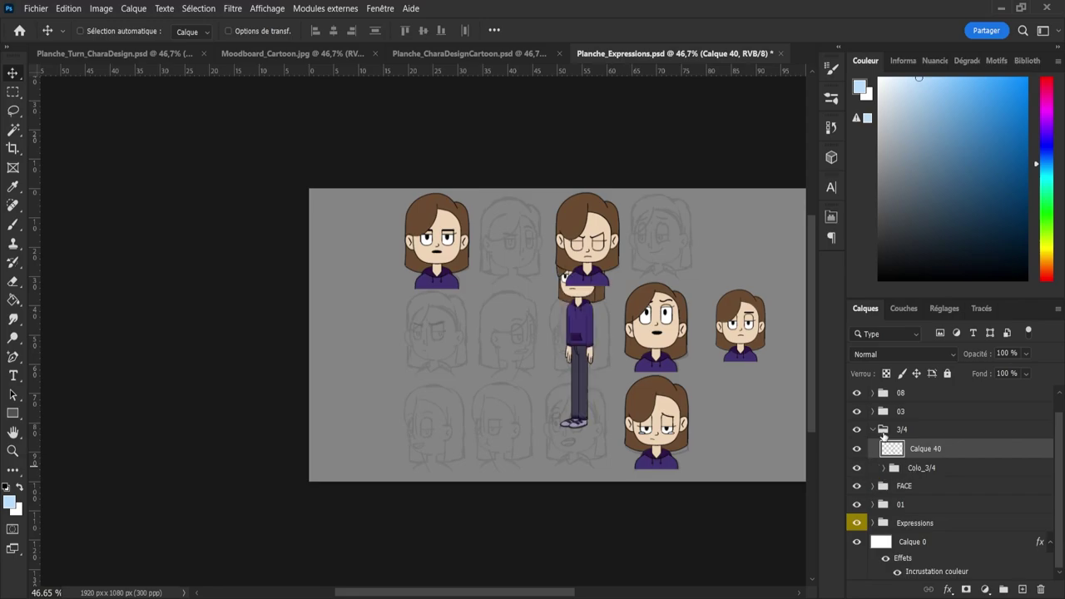
left_click(871, 432)
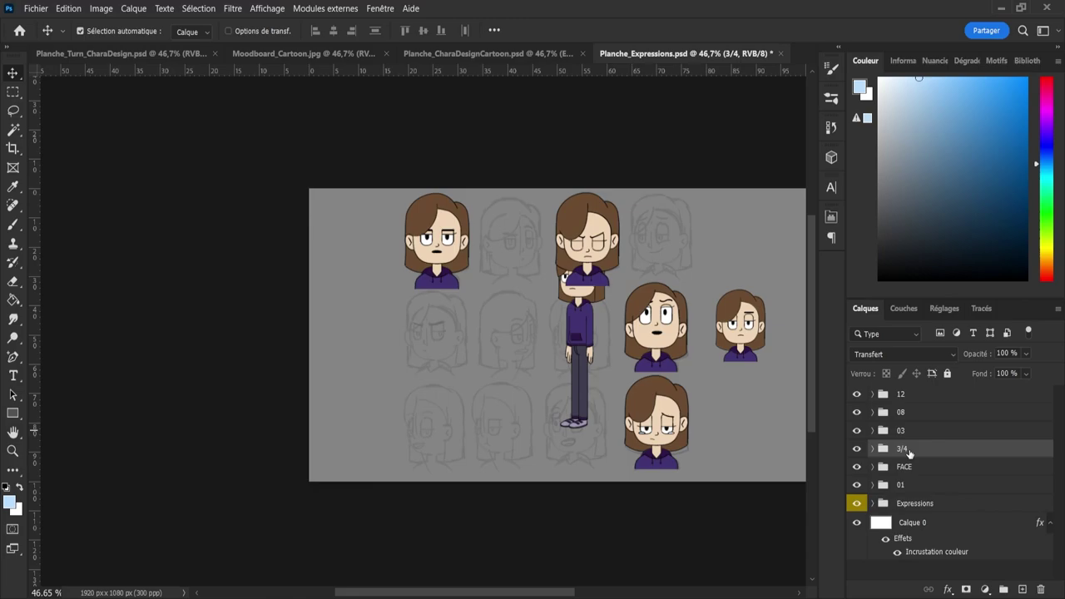
key("ctrl+t")
left_click_drag(587, 385, 356, 381)
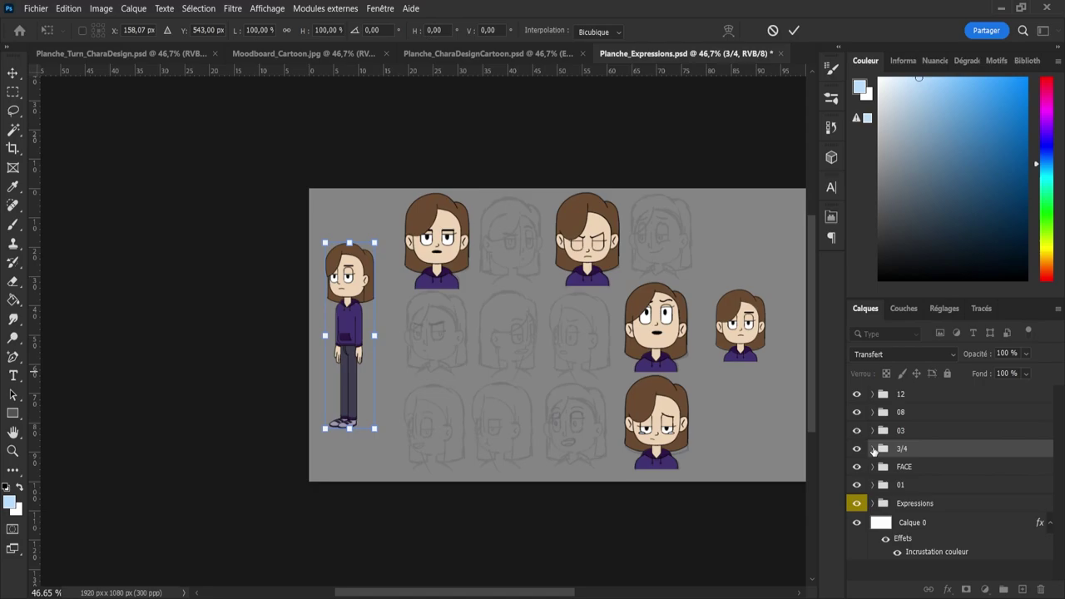
key("Return")
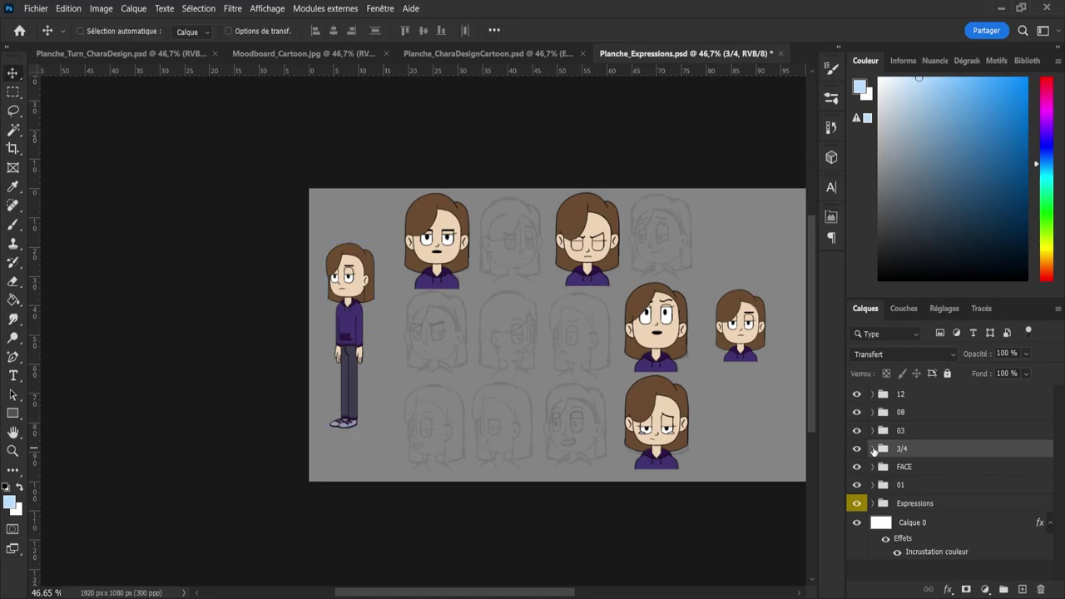
- Hide the Colo_3/4 group and erase the figure's line art below the upper chest on Calque 40 with an enlarged eraser
left_click(872, 449)
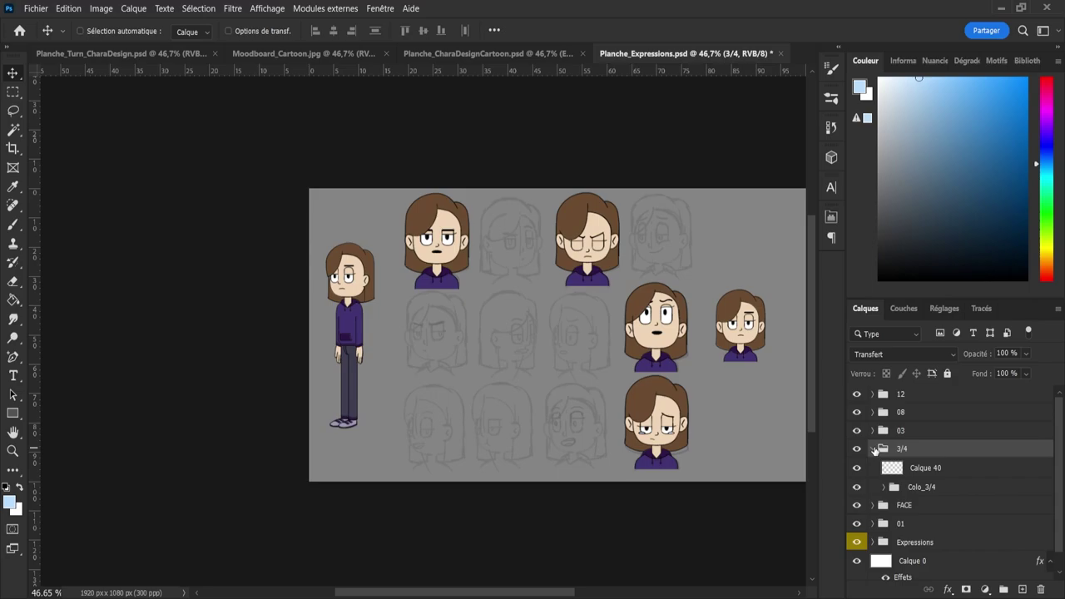
left_click(913, 471)
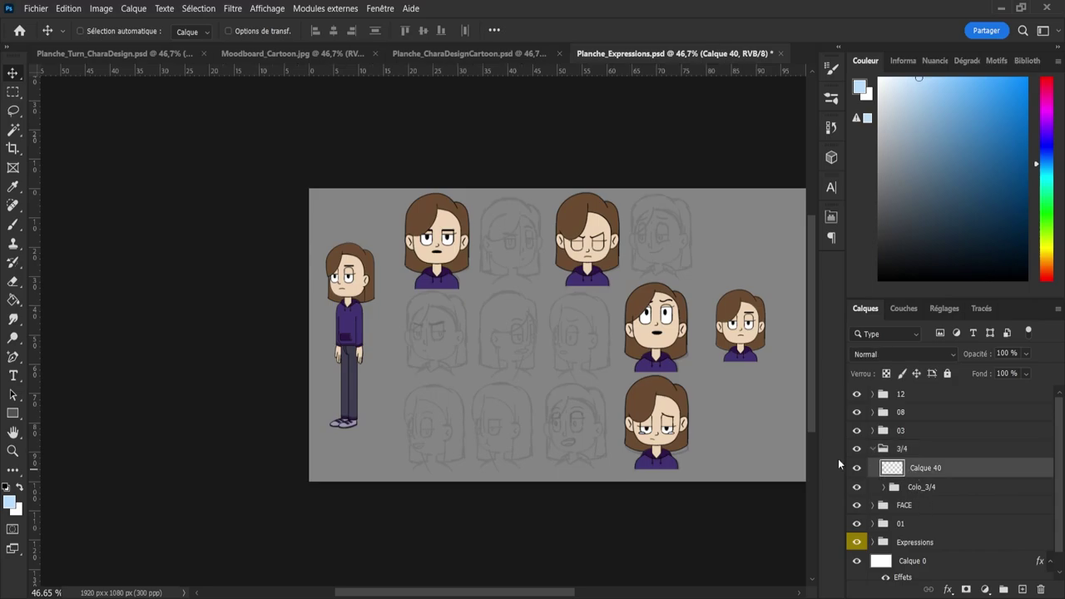
key("z")
left_click(324, 326)
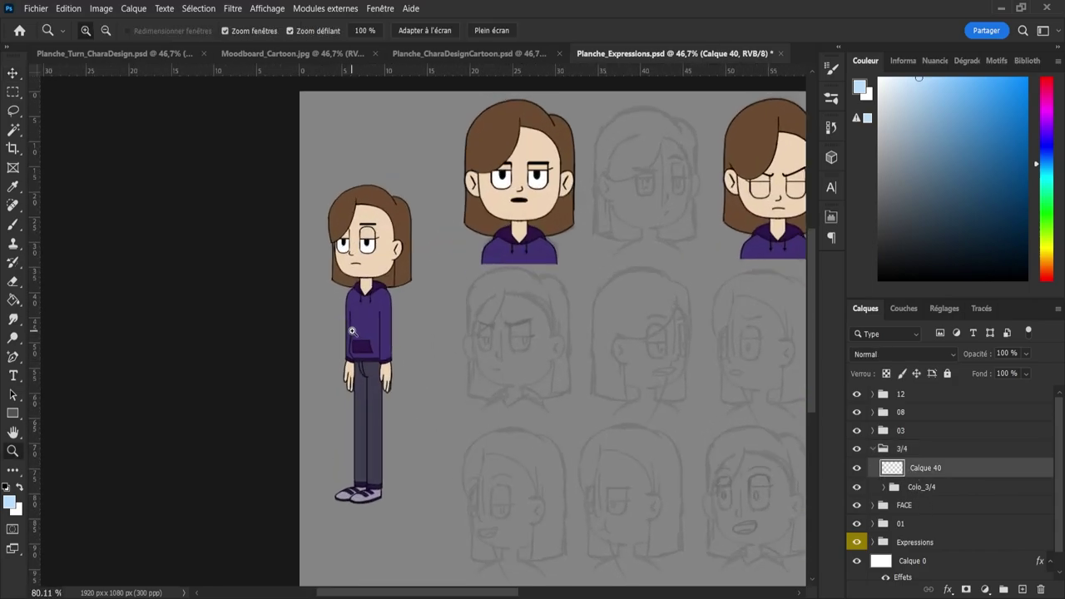
left_click(857, 487)
key("e")
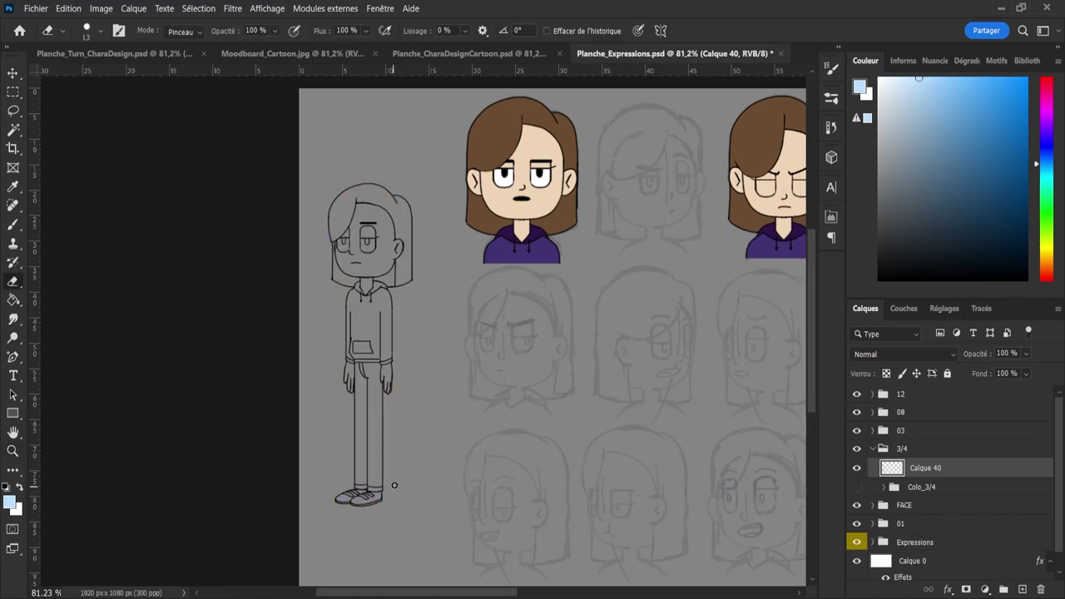
key("bracketright")
key("bracketright")
key("bracketright")
key("bracketright")
key("bracketright")
key("bracketright")
mouse_move(352, 494)
left_mouse_down()
mouse_move(383, 500)
mouse_move(347, 435)
mouse_move(393, 418)
left_mouse_up()
mouse_move(357, 377)
left_mouse_down()
mouse_move(379, 403)
mouse_move(370, 355)
left_mouse_up()
key("ctrl+space")
mouse_move(358, 314)
left_mouse_down()
mouse_move(580, 307)
mouse_move(348, 301)
mouse_move(517, 300)
mouse_move(362, 307)
mouse_move(376, 324)
mouse_move(334, 350)
mouse_move(487, 362)
mouse_move(402, 448)
mouse_move(490, 449)
mouse_move(421, 440)
mouse_move(348, 449)
left_mouse_up()
key("ctrl+space")
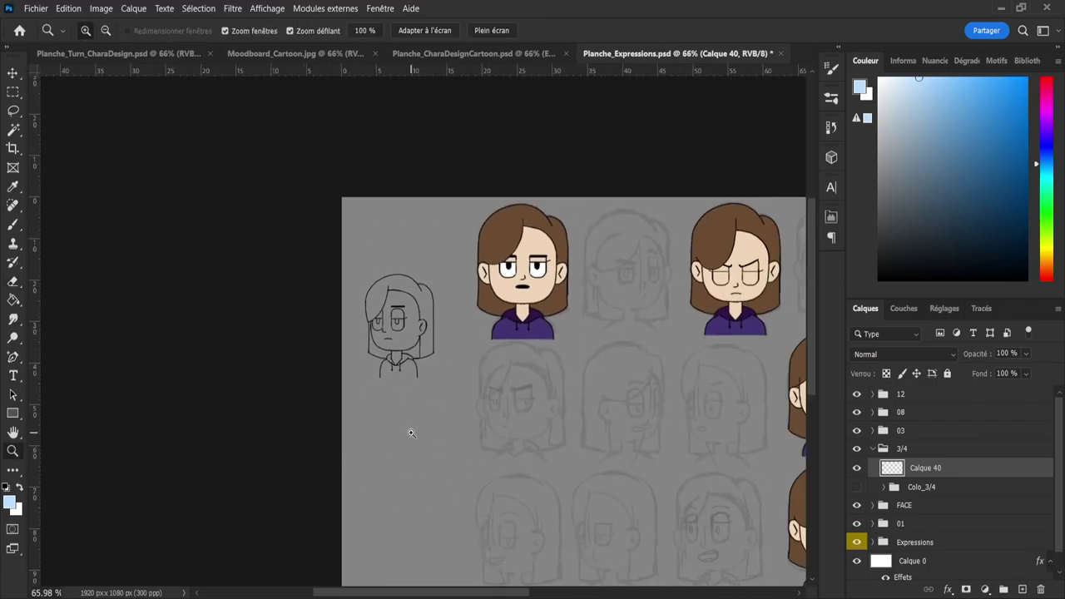
left_click_drag(425, 431, 405, 431)
scroll(425, 434, "up", 2)
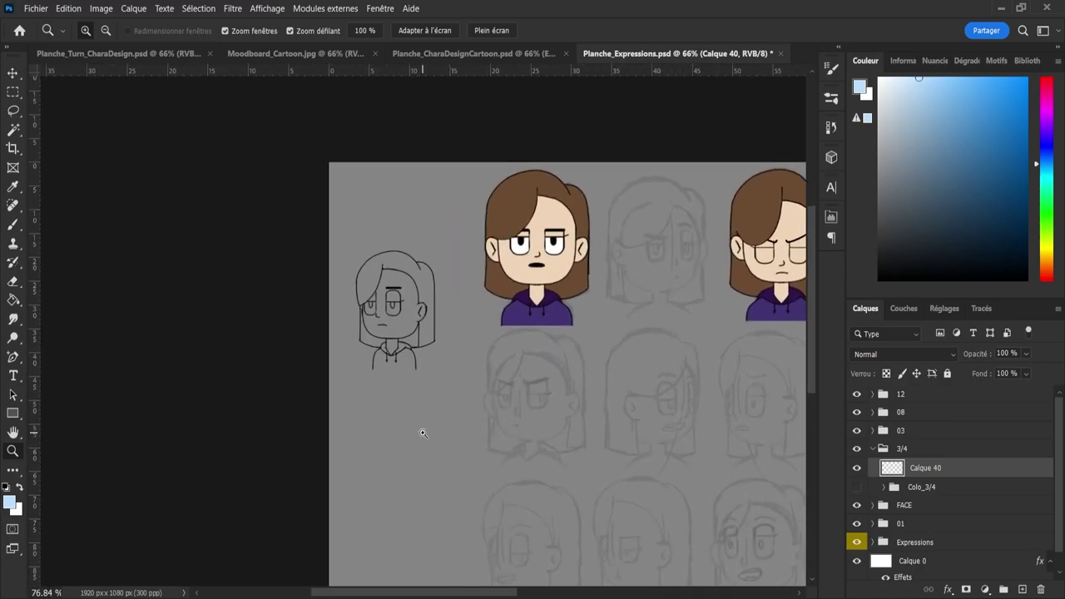
- Show the Colo_3/4 group again and delete its Scratch, Shoes, Calque 27 and Pant layers
left_click(857, 488)
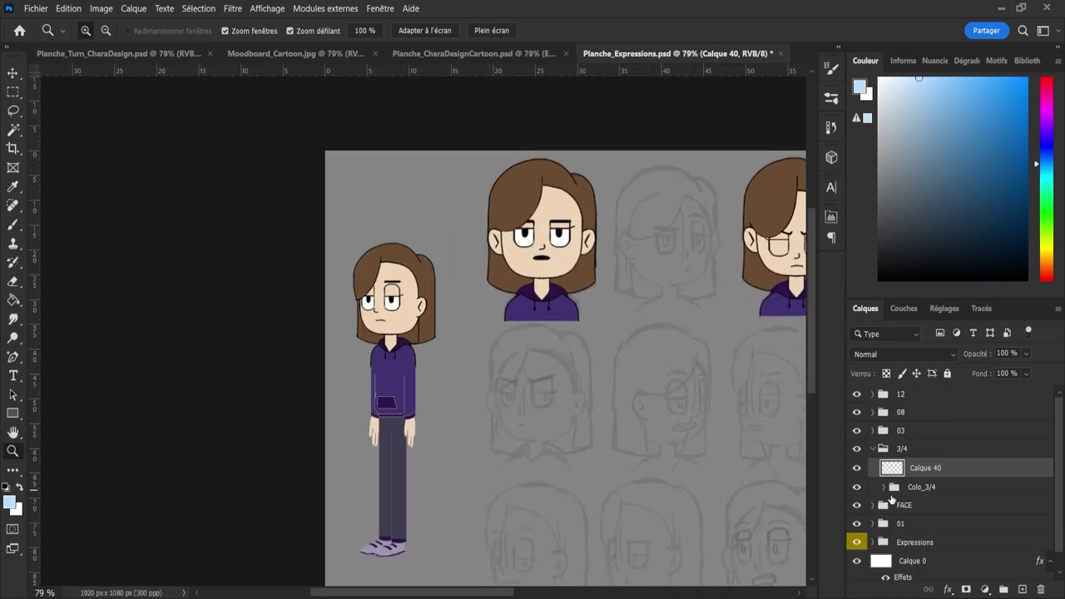
left_click(882, 488)
scroll(966, 466, "down", 2)
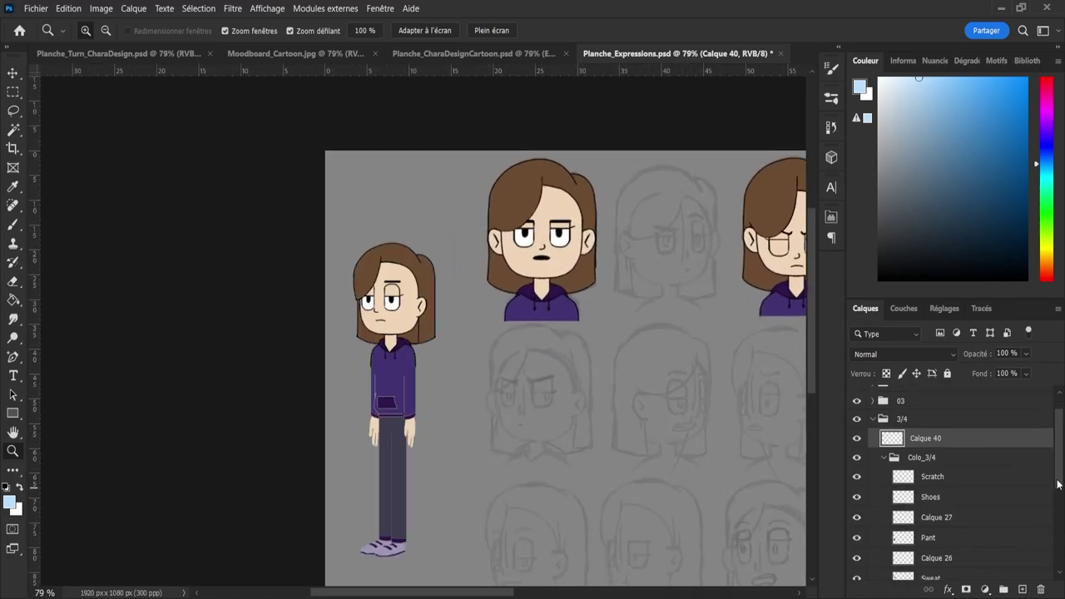
left_click(970, 441)
left_click(964, 500, "shift")
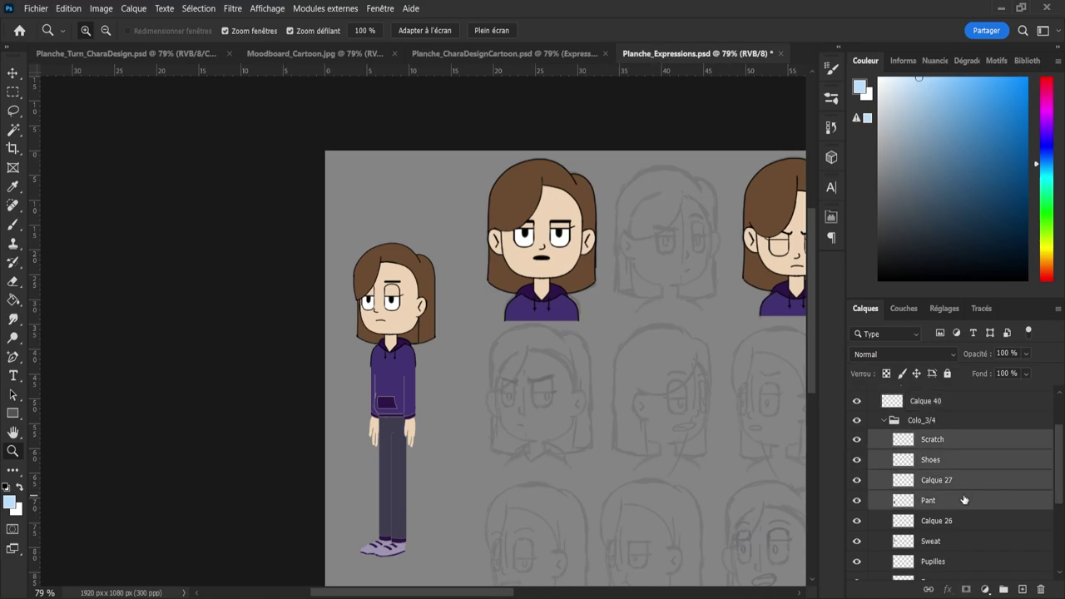
key("Delete")
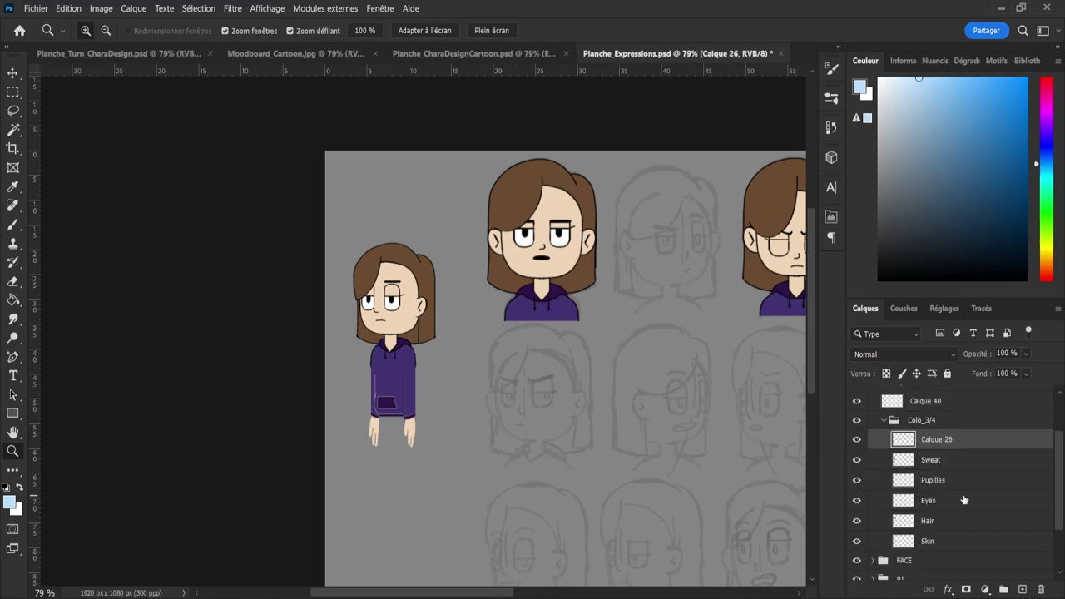
- Erase the hands on the Skin layer, and the pocket and lower dark trim of the hoodie on Calque 26
left_click(949, 542)
key("e")
left_click_drag(374, 437, 411, 425)
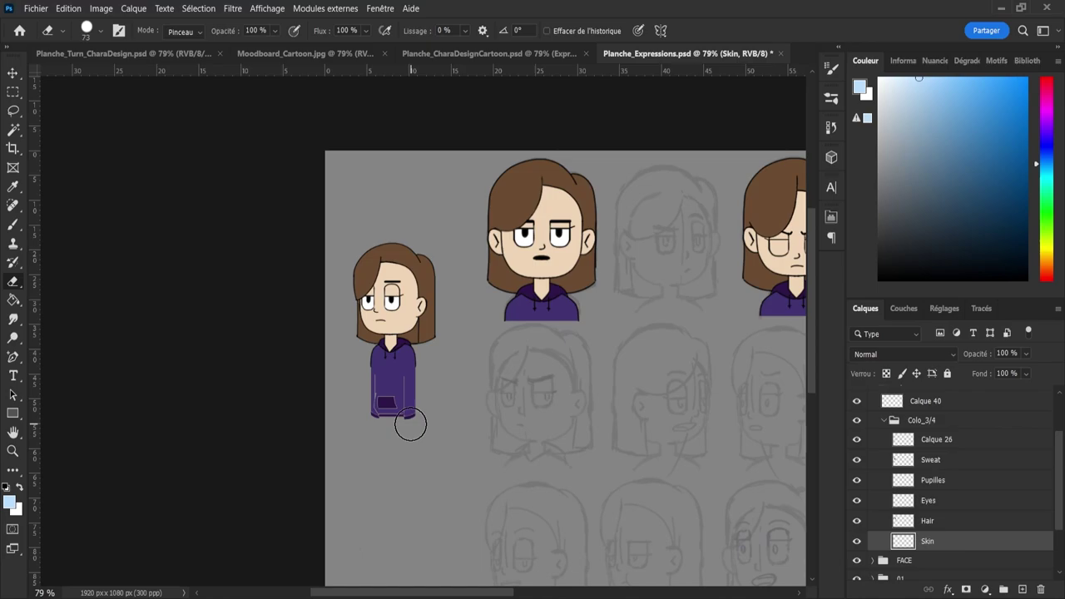
left_click(944, 442)
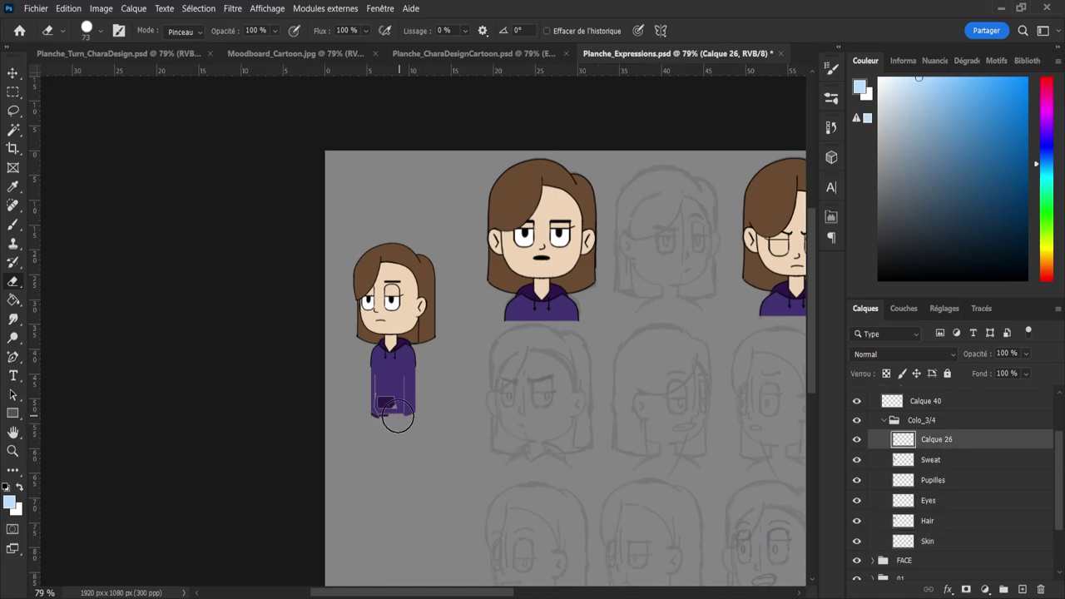
left_click_drag(397, 418, 363, 410)
- Erase the purple hoodie below the upper chest on the Sweat layer, then collapse the Colo_3/4 group
left_click(943, 466)
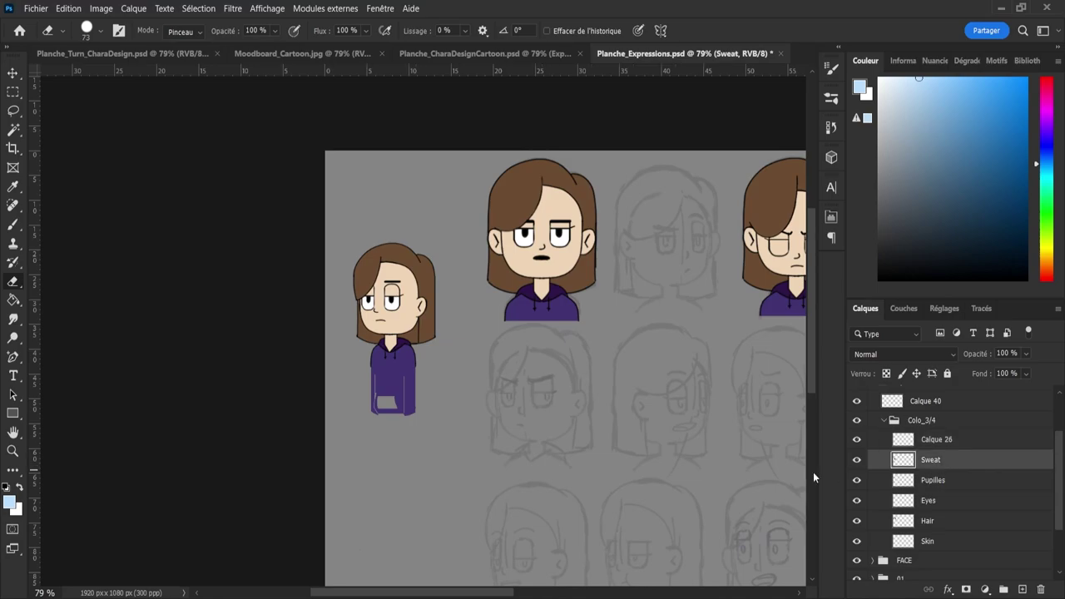
key("z")
left_click_drag(424, 428, 476, 431)
key("e")
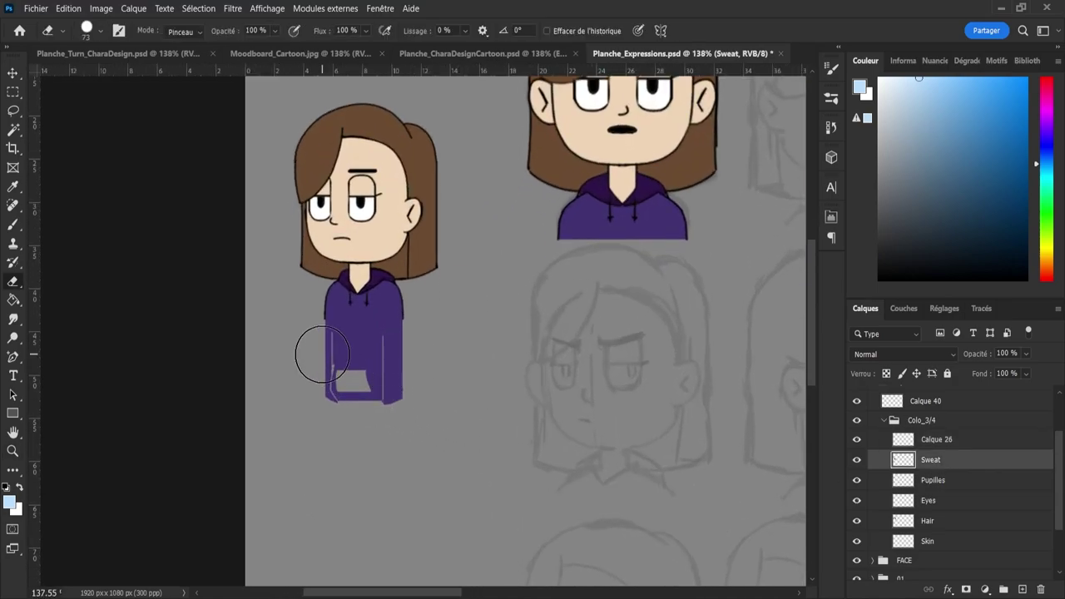
left_click_drag(323, 349, 506, 350)
key("ctrl+z")
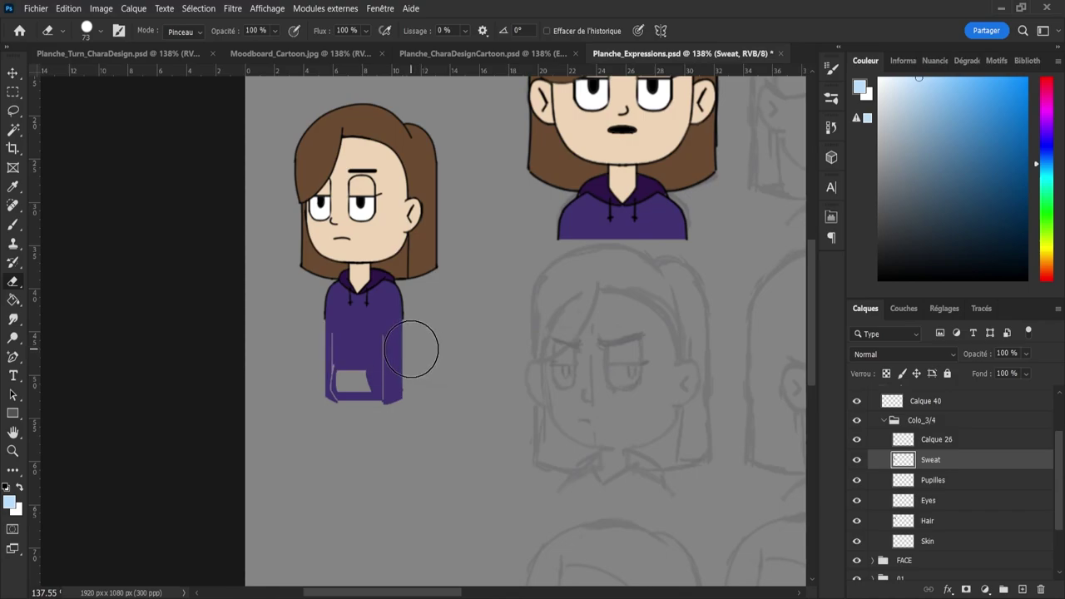
left_click(411, 348)
left_click_drag(410, 348, 291, 349)
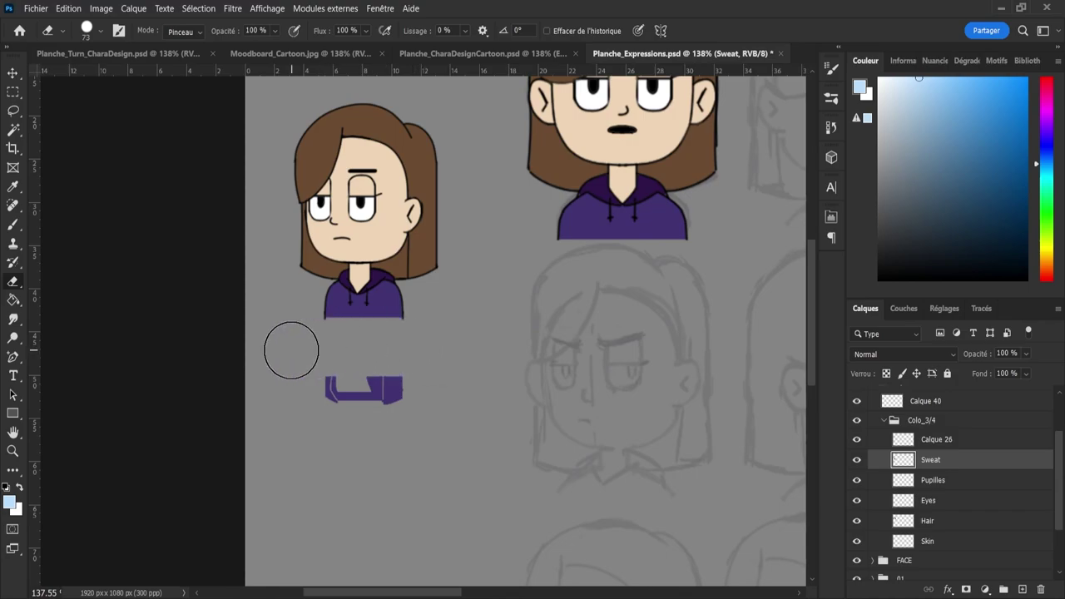
key("ctrl+z")
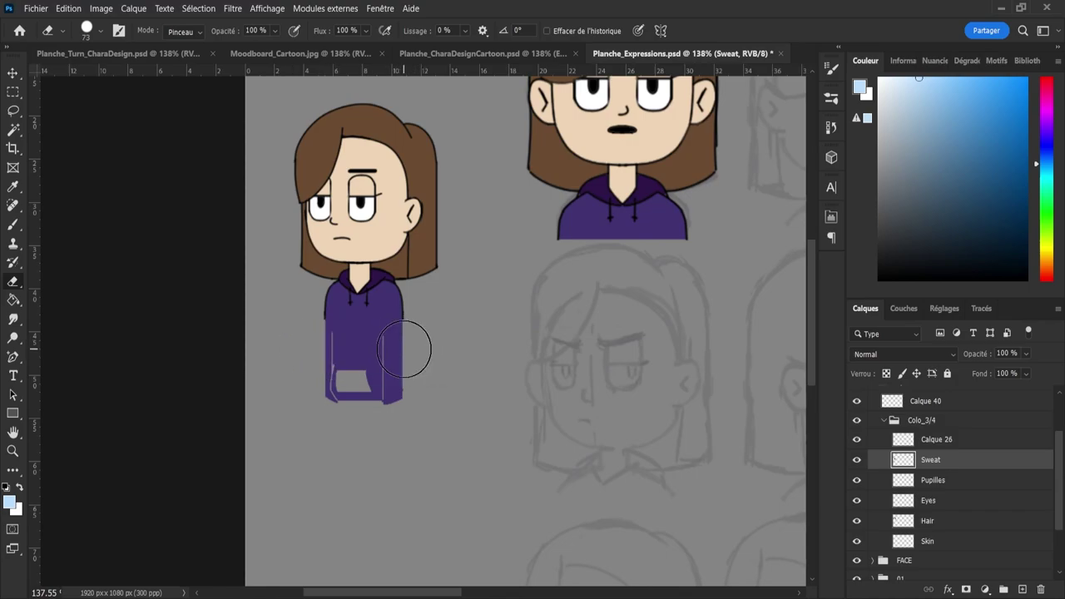
left_click_drag(407, 350, 293, 350)
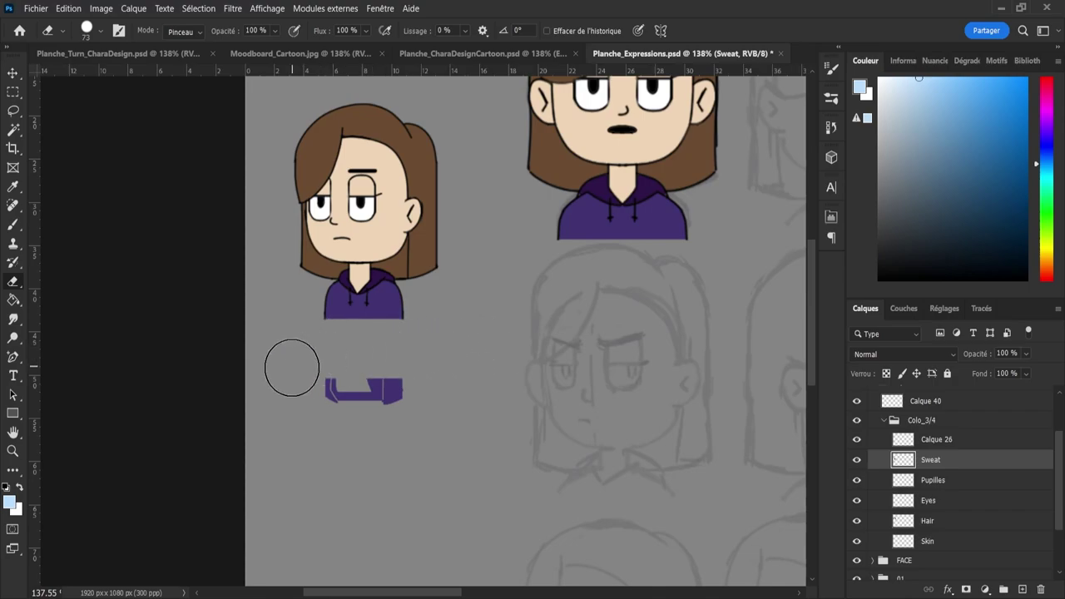
left_click_drag(369, 387, 357, 386)
key("z")
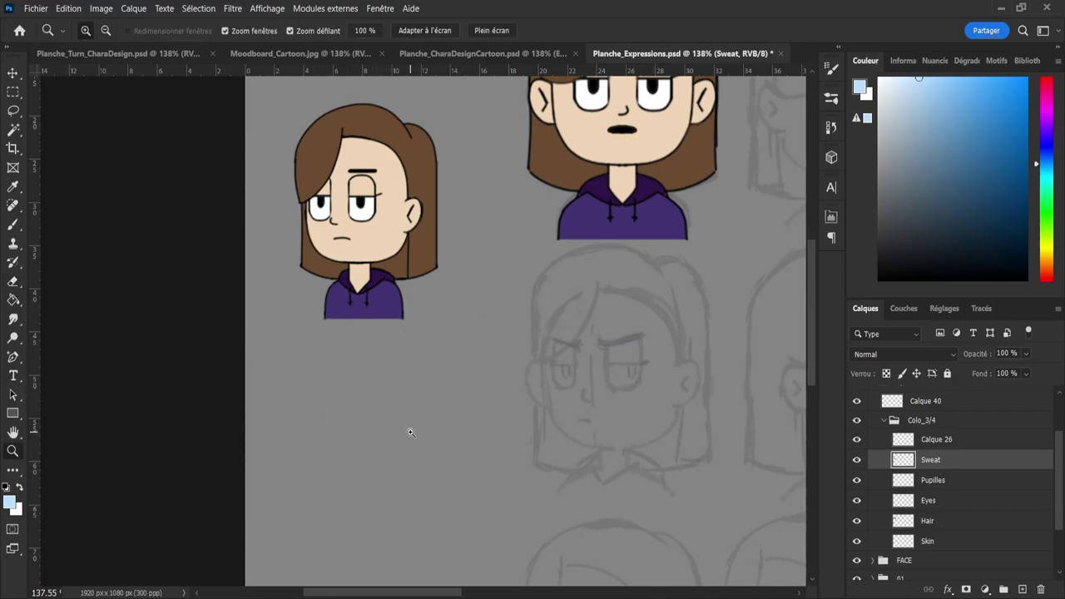
left_click_drag(408, 430, 430, 440)
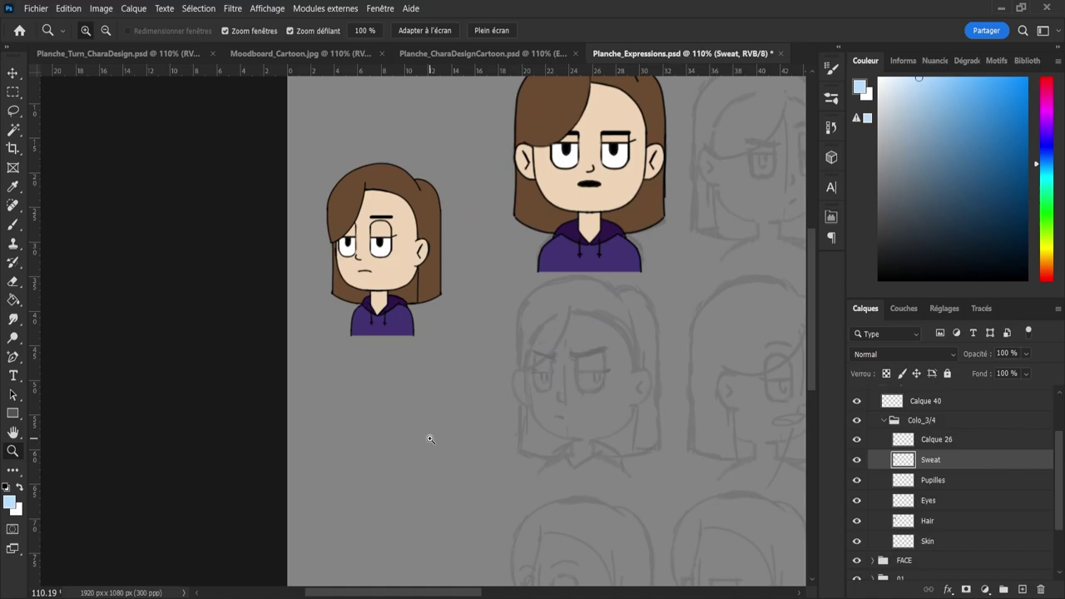
left_click(884, 422)
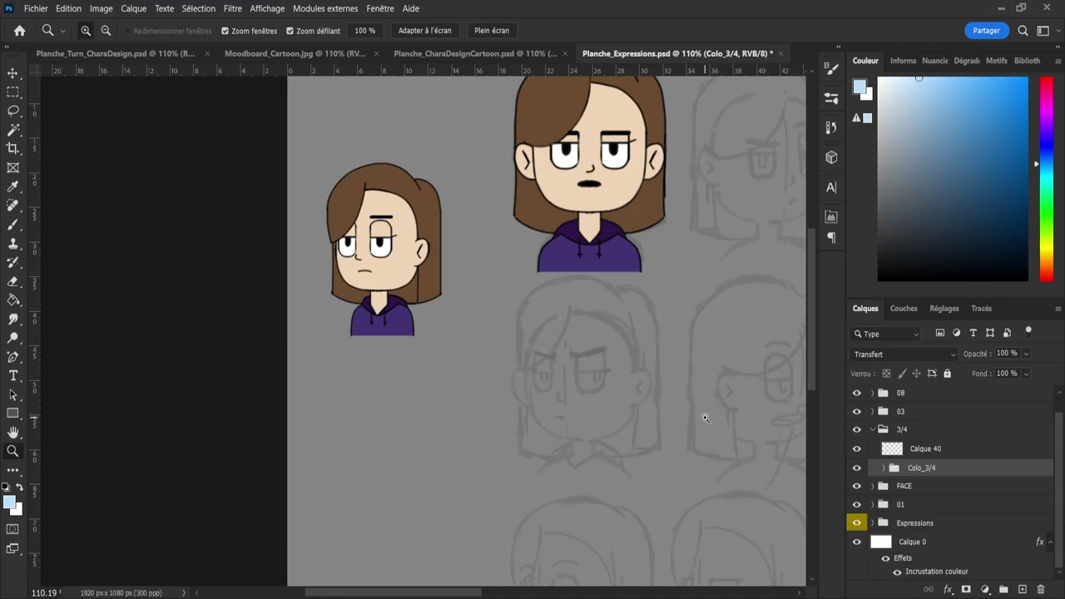
left_click_drag(299, 310, 340, 305)
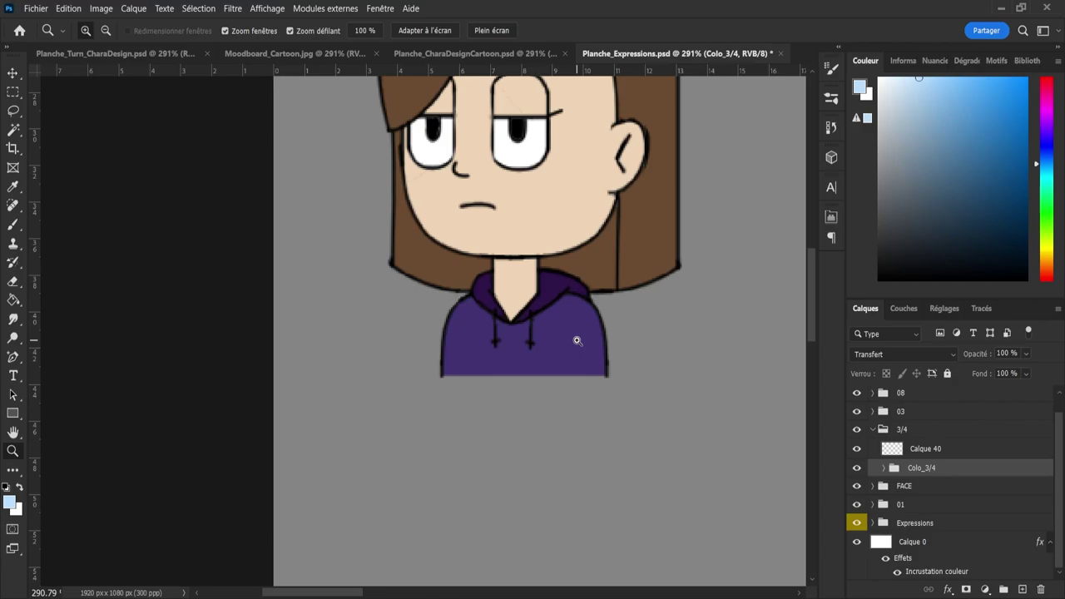
left_click(926, 450)
key("e")
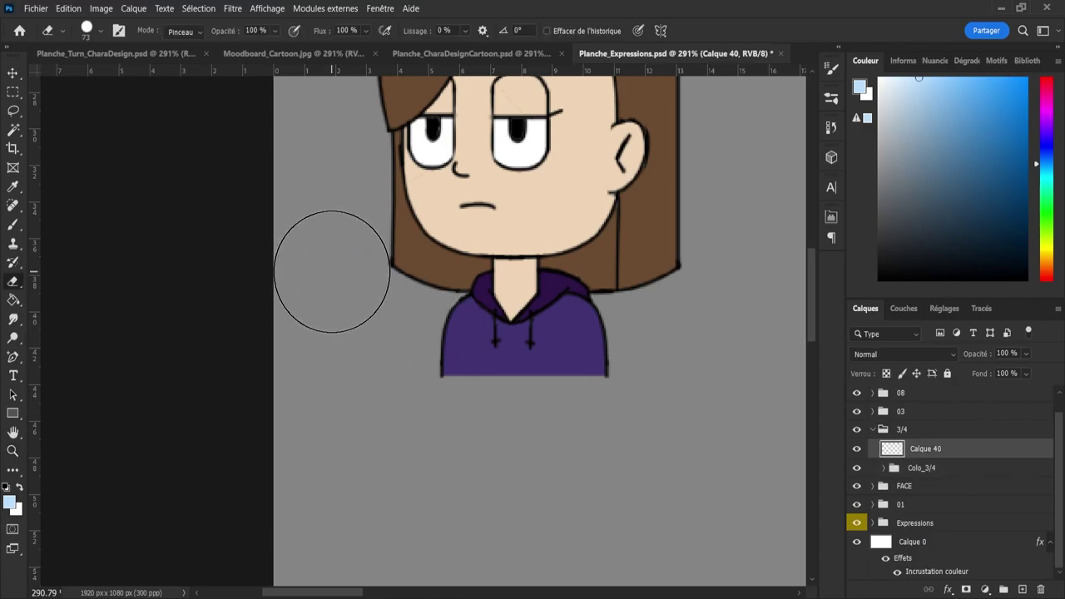
key("z")
left_click_drag(379, 377, 304, 376)
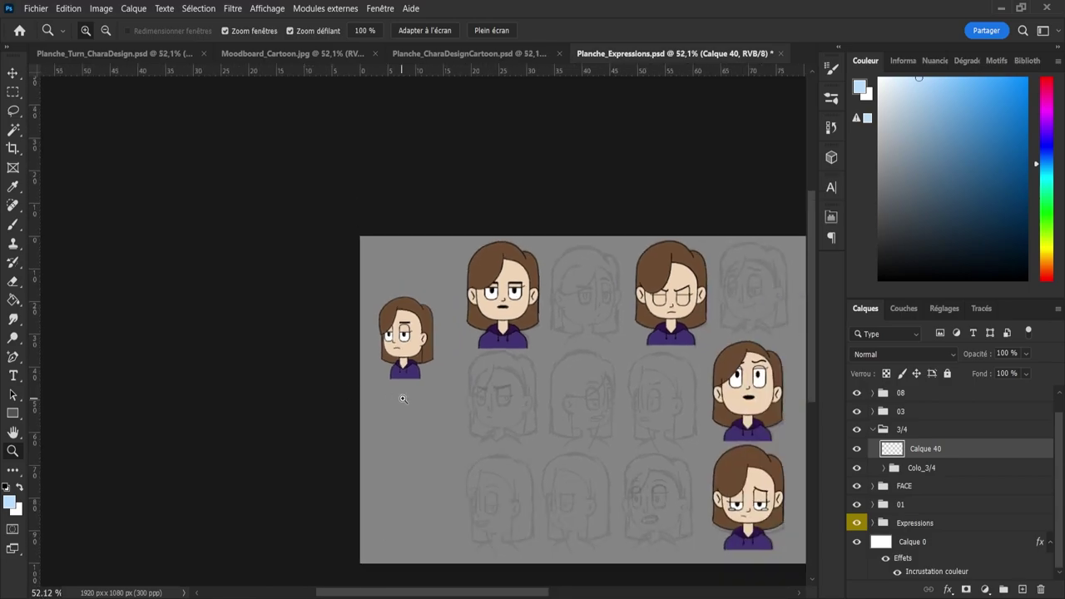
left_click_drag(403, 398, 424, 398)
- Move the 3/4 group's bust onto the last sketched face of the top row, at about X 1363 px, Y 385 px
left_click(870, 431)
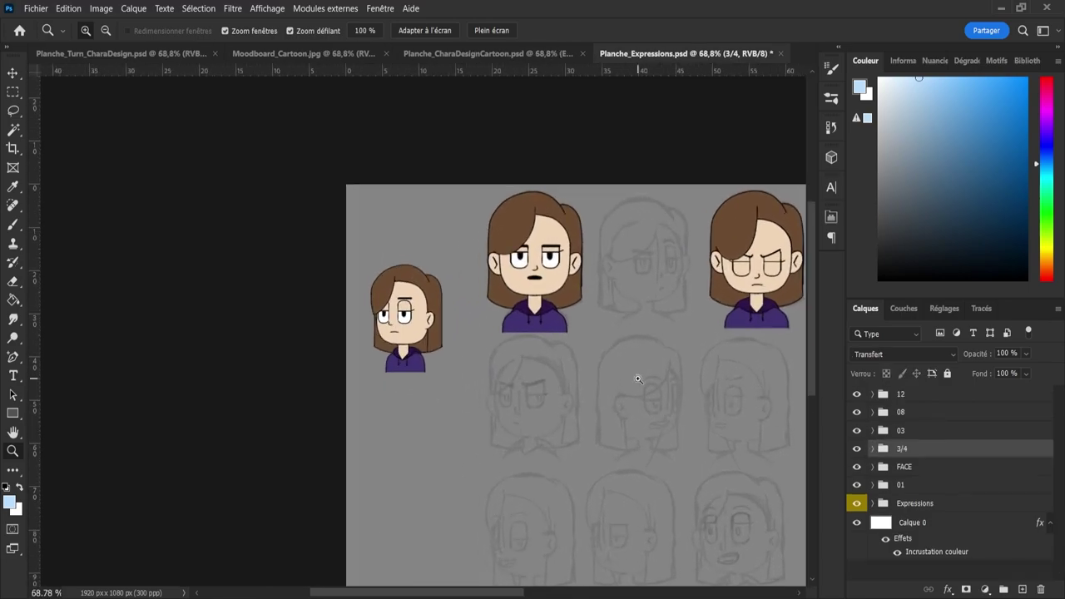
key("ctrl+t")
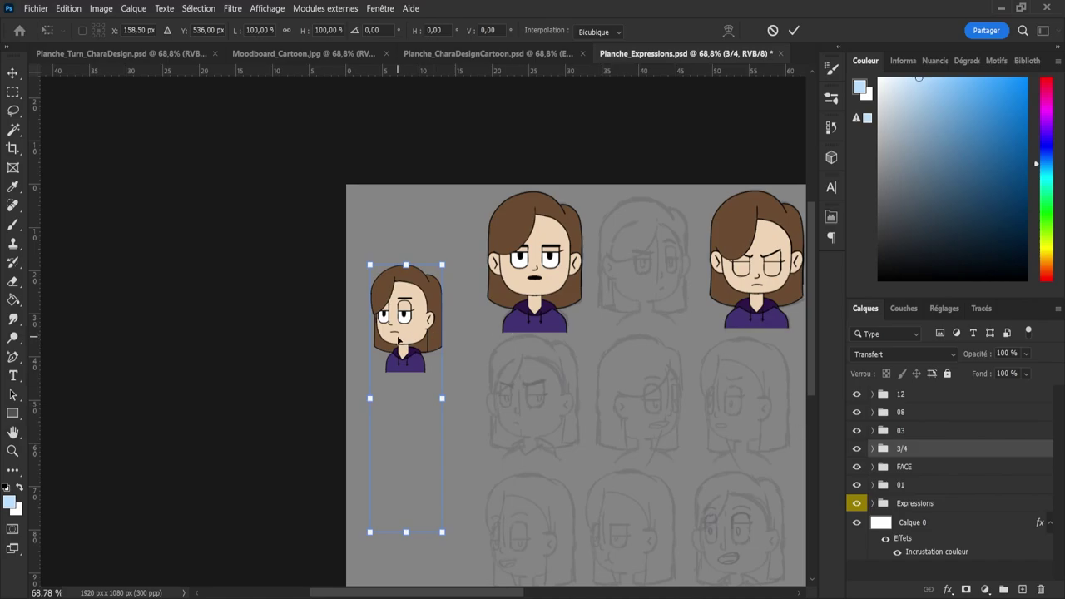
left_click_drag(407, 341, 422, 256)
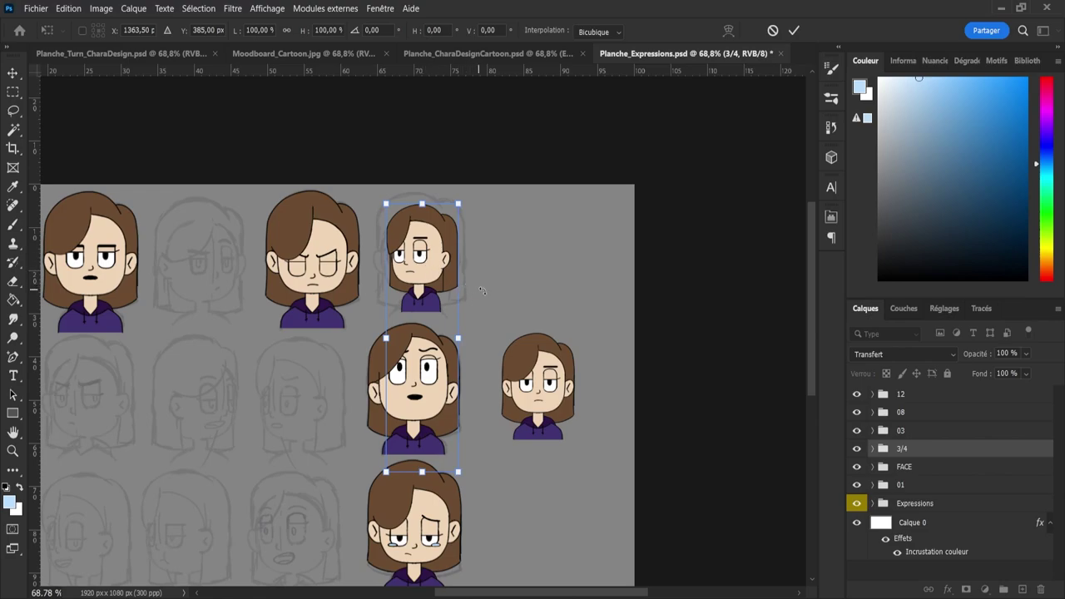
key("Return")
key("z")
- Check the 3/4 bust's line art and colours separately by briefly hiding Calque 40 and the Colo_3/4 group
left_click(872, 448)
left_click(856, 468)
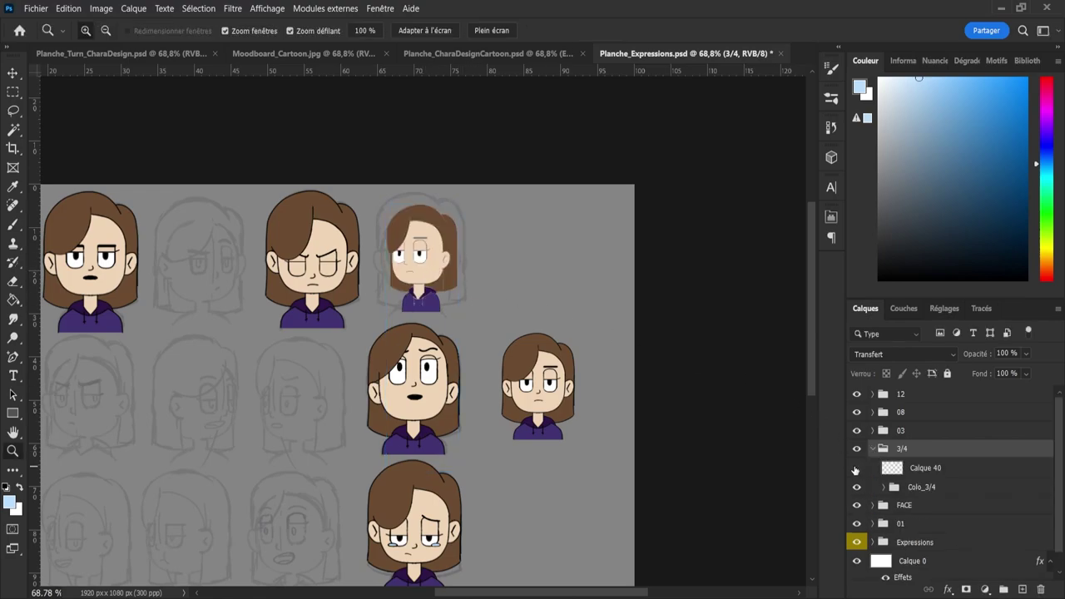
left_click(857, 469)
left_click(857, 487)
left_click(857, 488)
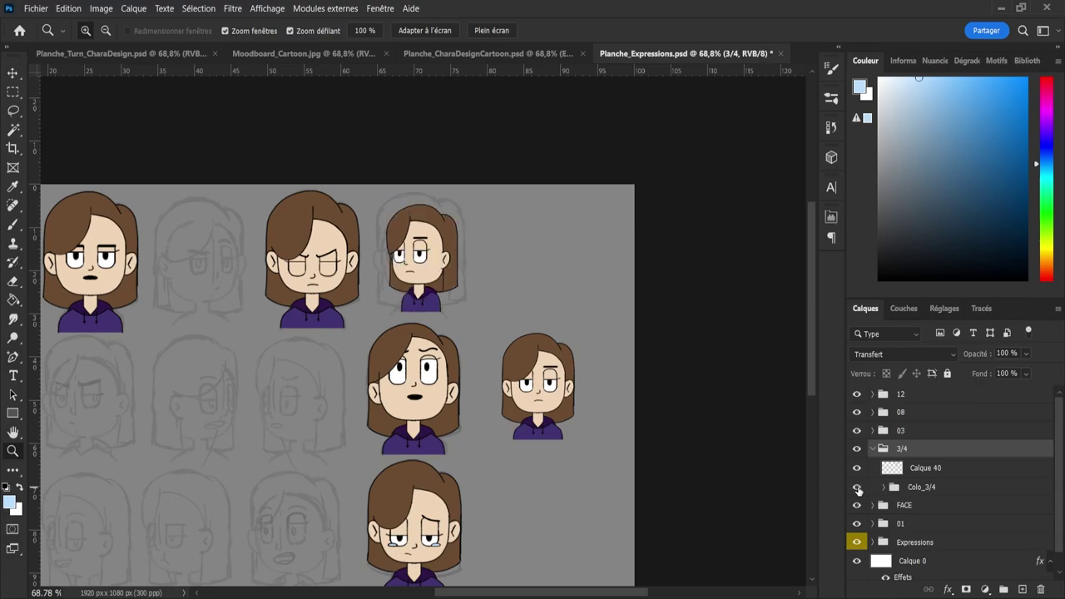
left_click(873, 450)
- Scale the 3/4 group to about 128% over the sketched face, at about X 1361 px, Y 447 px, with its opacity lowered to 51%
key("ctrl+t")
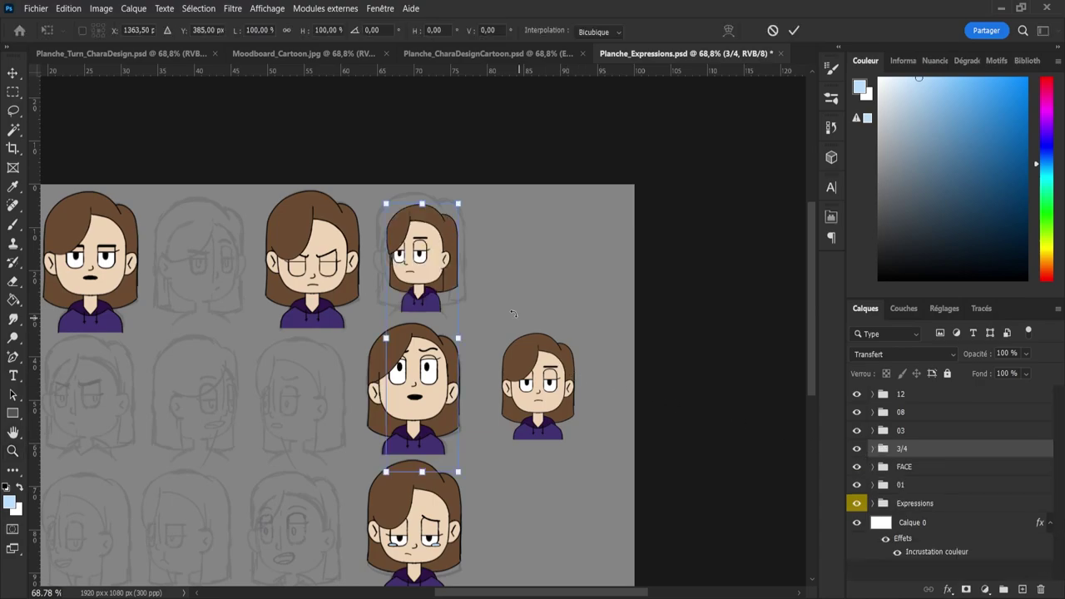
left_click_drag(457, 340, 464, 340)
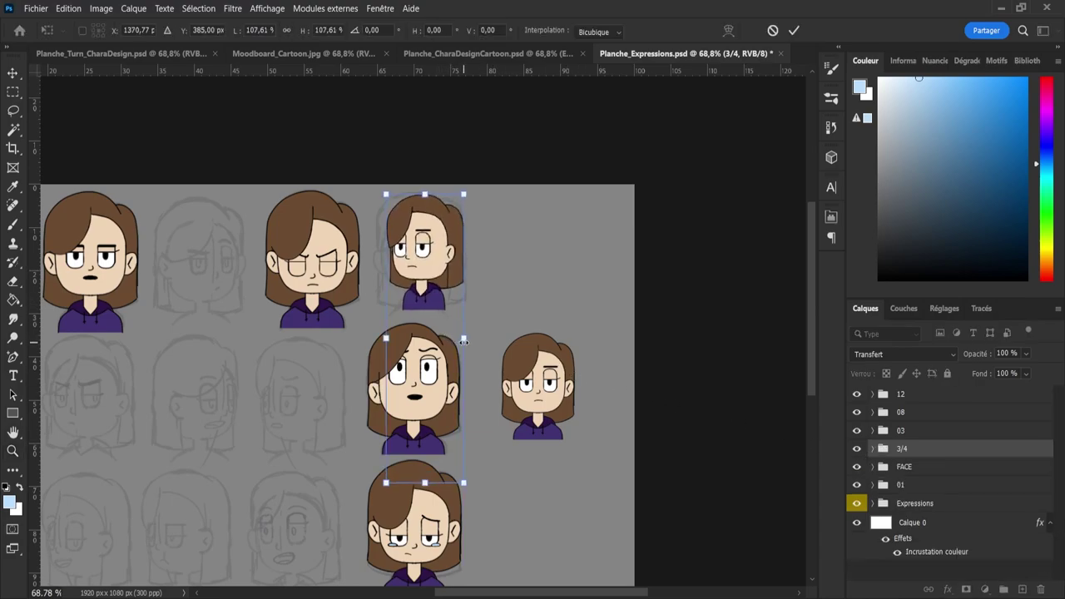
left_click_drag(424, 482, 424, 511)
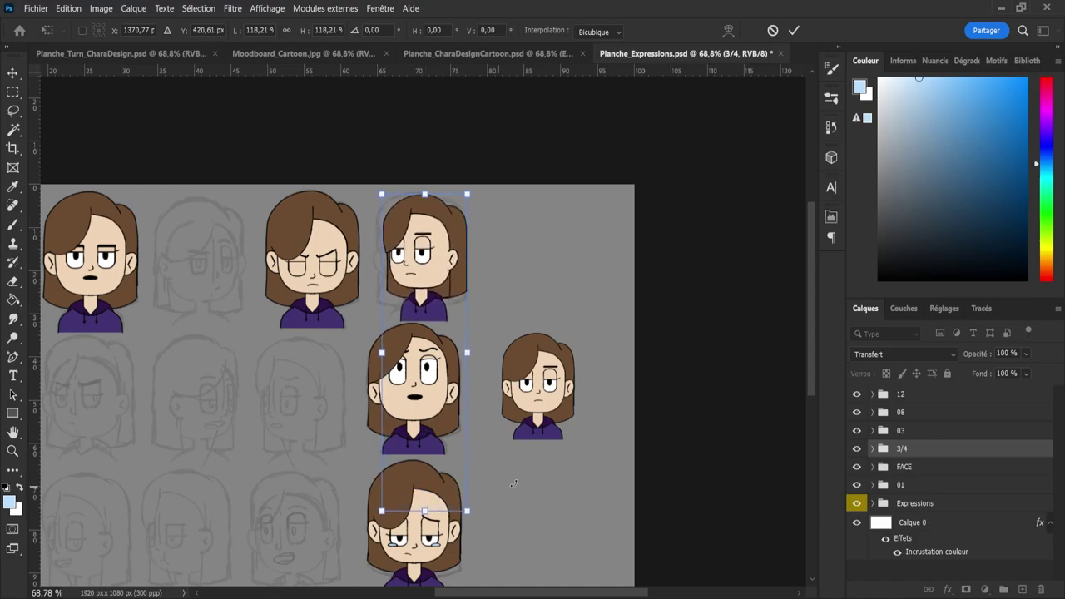
left_click(1010, 371)
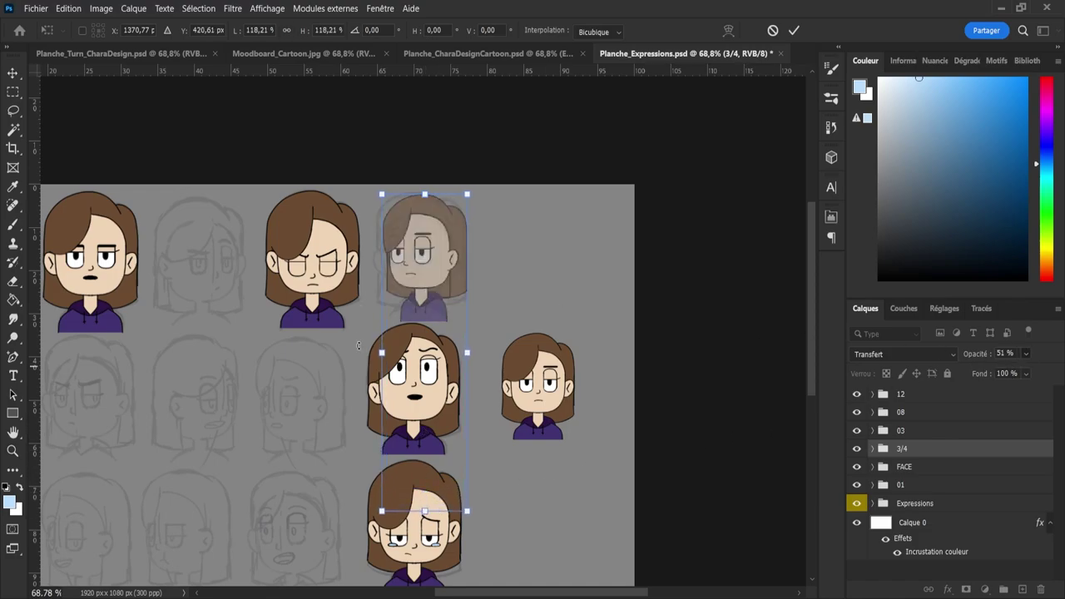
left_click_drag(380, 354, 374, 354)
left_click_drag(424, 218, 423, 228)
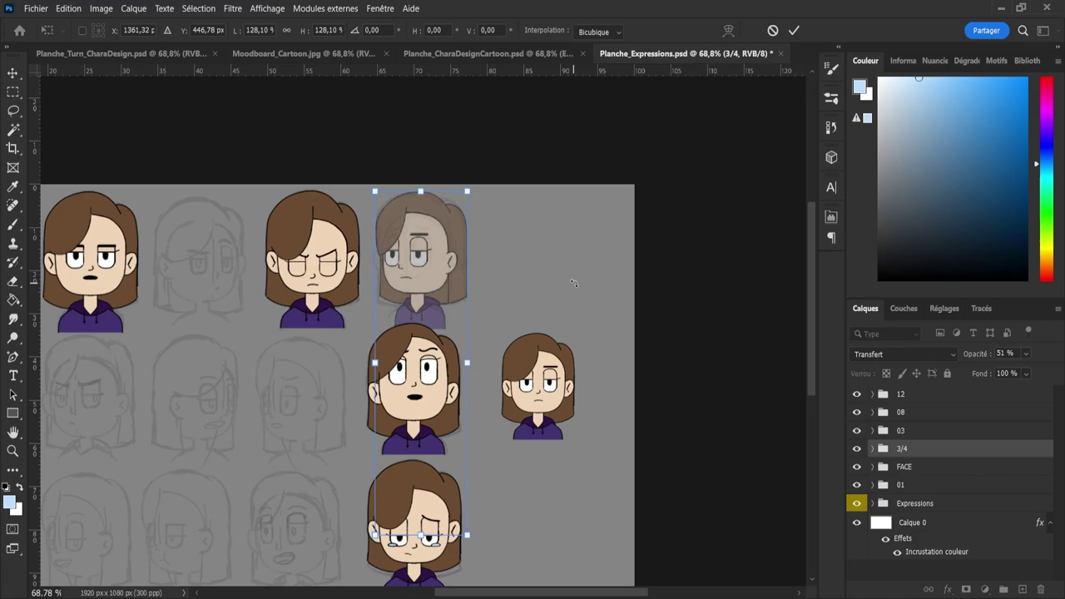
key("Return")
key("z")
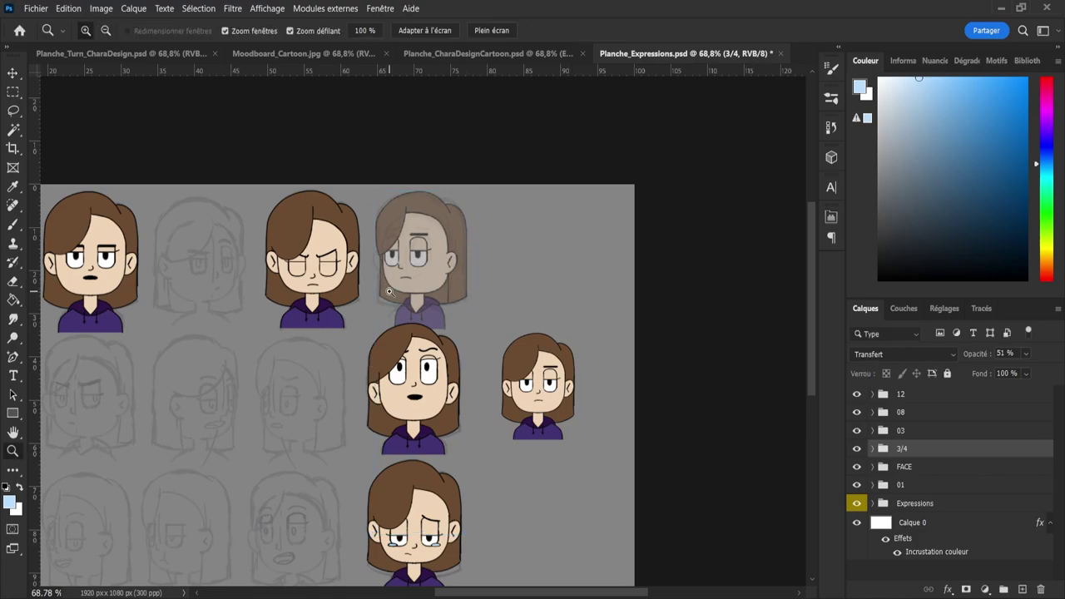
- Place horizontal guides along the top row's head tops and near its hoodie hems, and adjust the 3/4 bust's height against them
left_click_drag(390, 292, 404, 291)
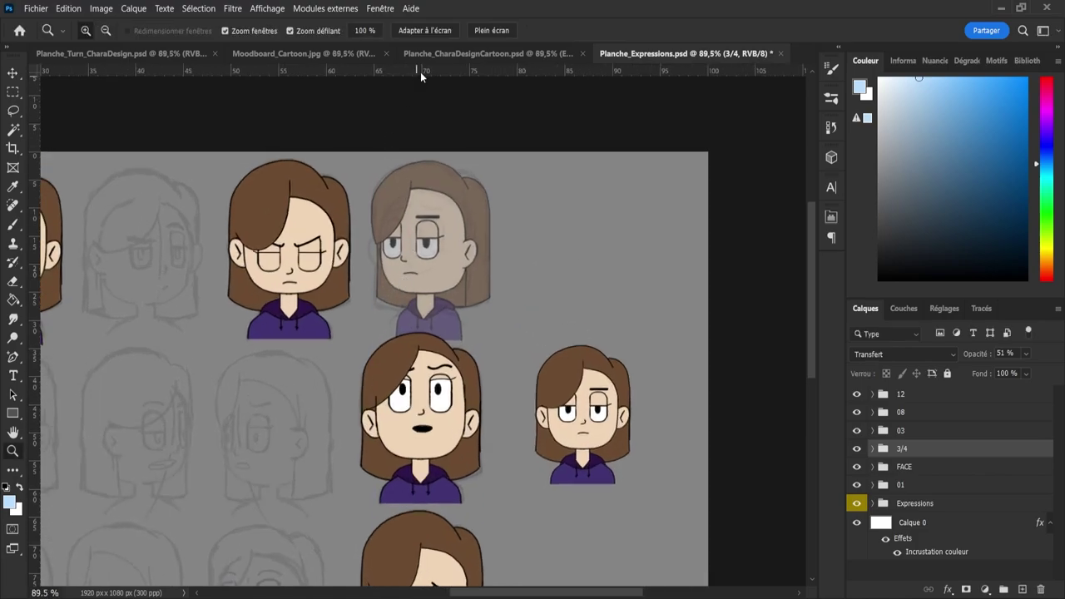
left_click_drag(420, 73, 436, 331)
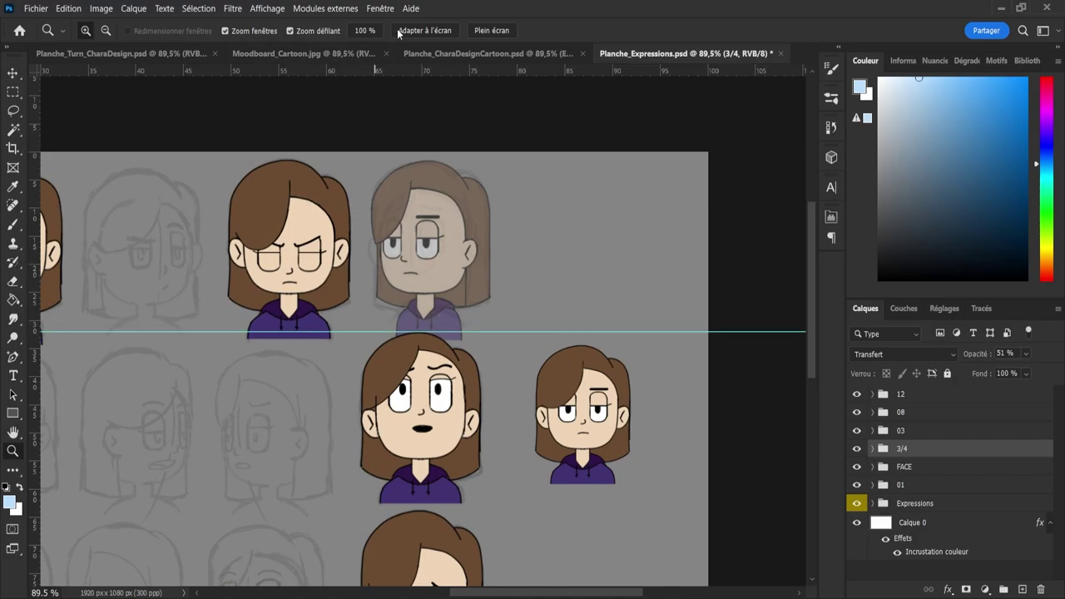
left_click_drag(529, 71, 530, 241)
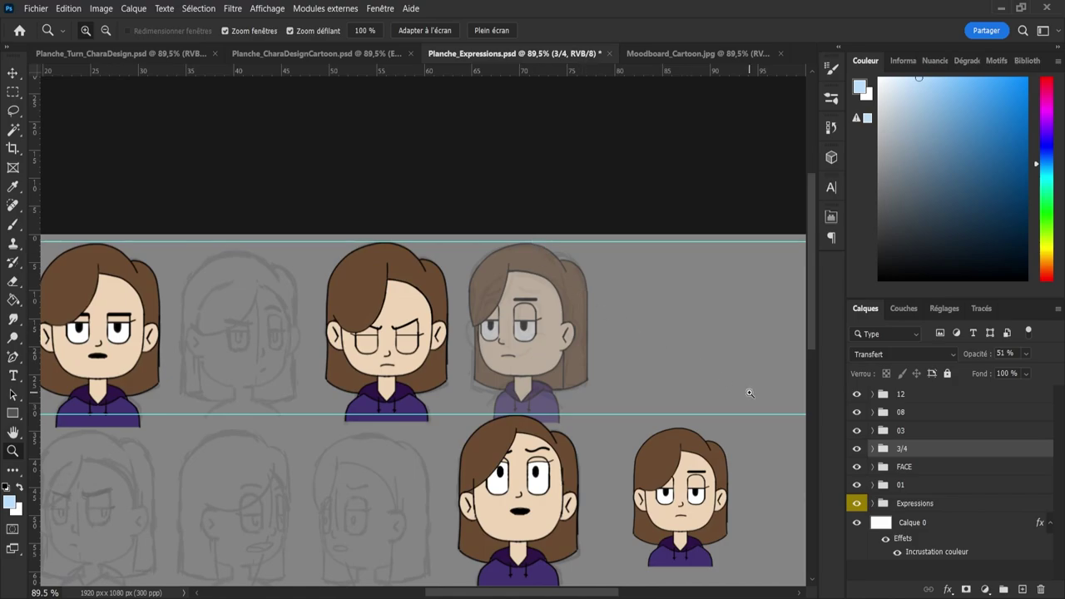
key("ctrl+t")
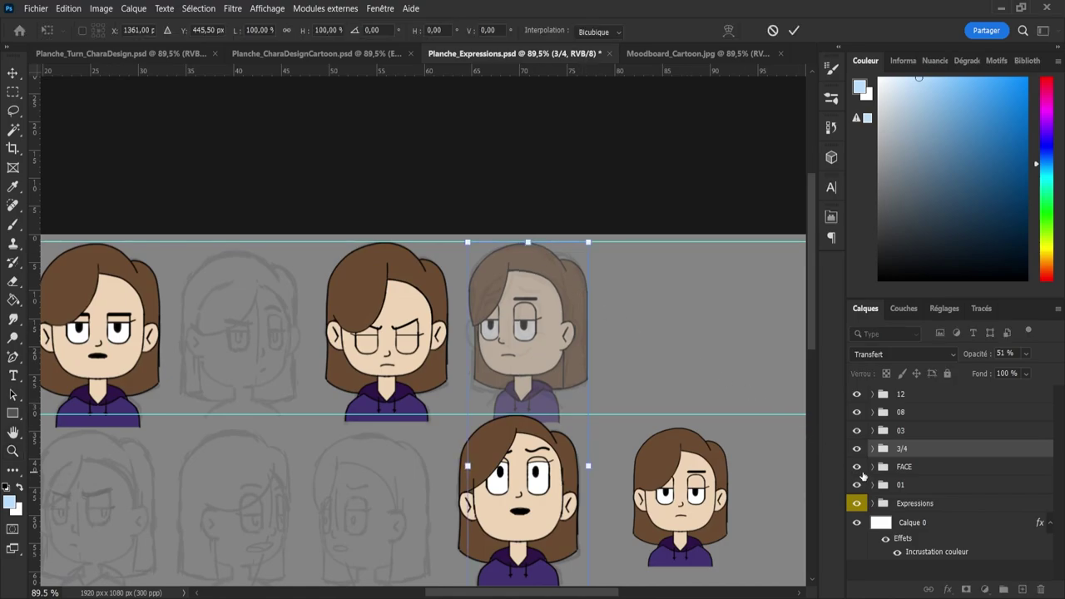
key("Return")
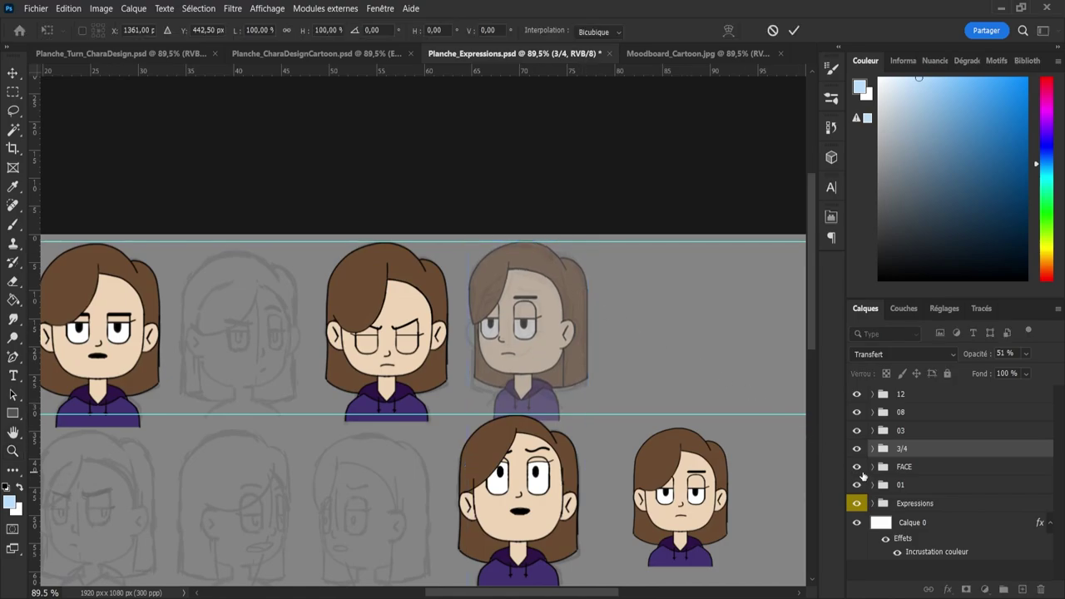
key("z")
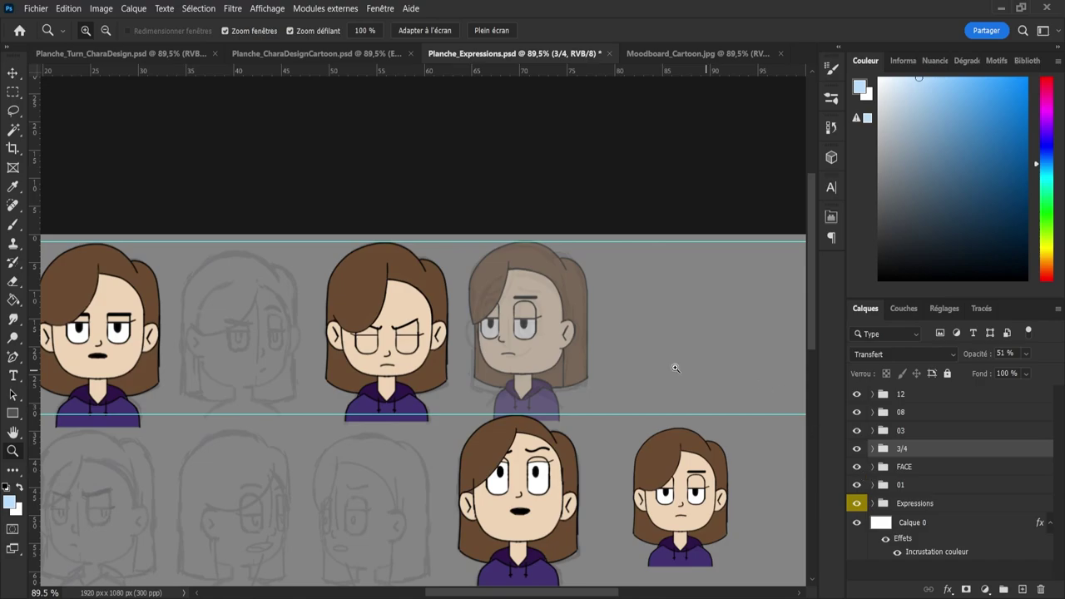
key("v")
left_click_drag(579, 416, 529, 408)
- Move the busts of groups 12 and 08 together slightly down to clear the top row
key("z")
left_click_drag(528, 409, 547, 387)
left_click_drag(638, 492, 683, 493)
left_click(903, 396)
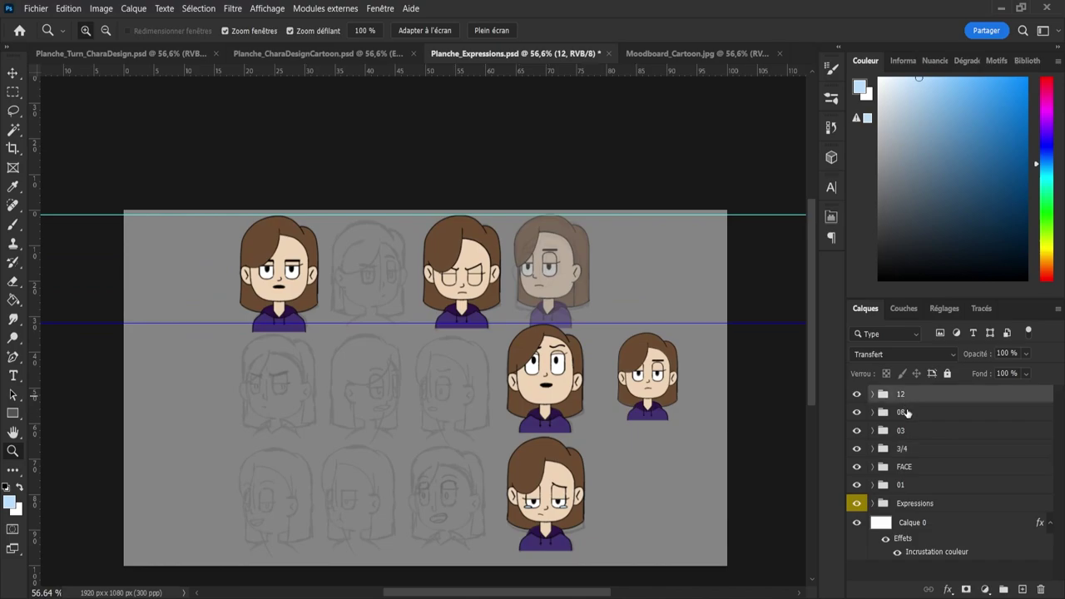
left_click(903, 413, "shift")
key("ctrl+t")
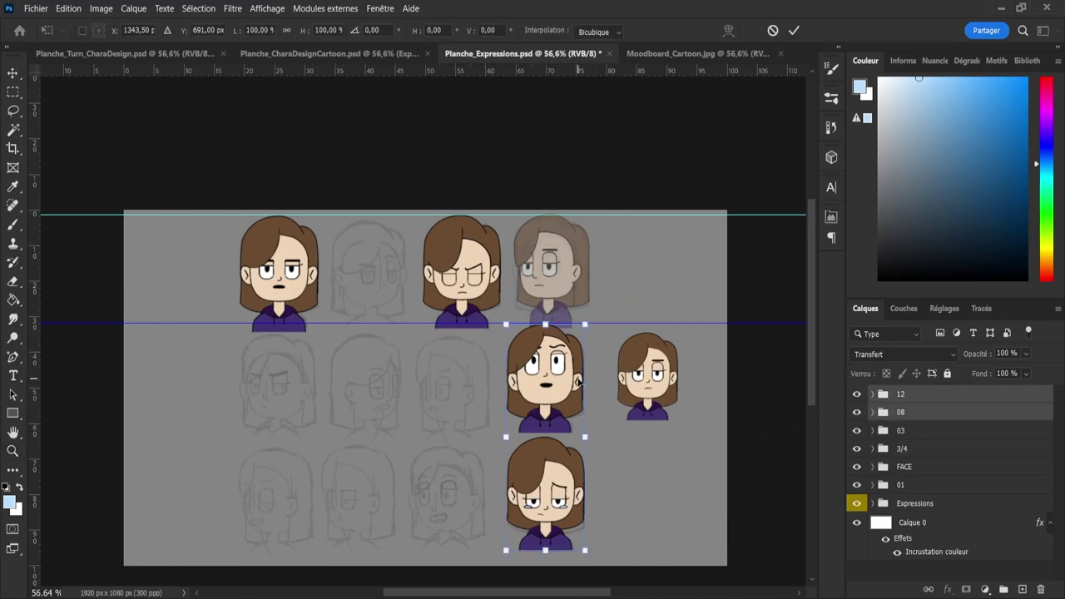
left_click_drag(566, 378, 565, 381)
key("Return")
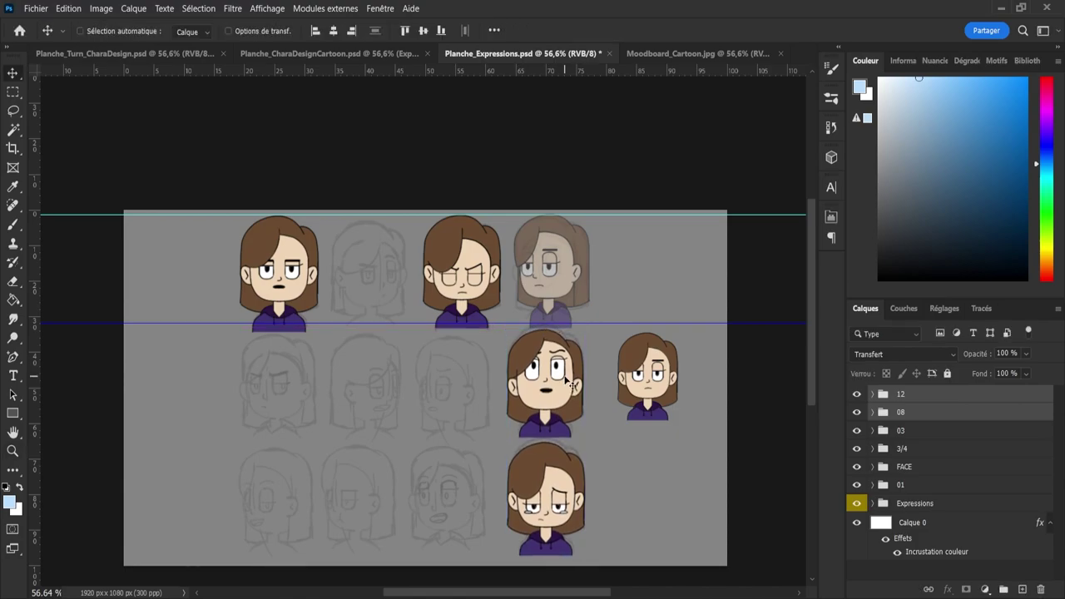
- Hide the Colo_3/4 colour group inside the 3/4 group and select its line-art layer, Calque 40, for editing
left_click(909, 449)
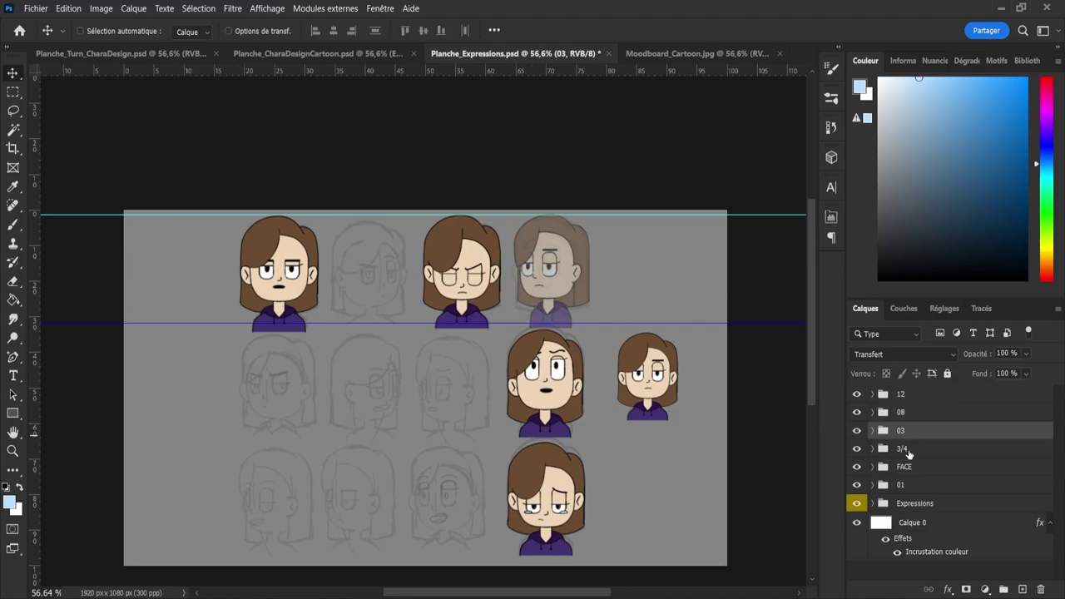
left_click(872, 450)
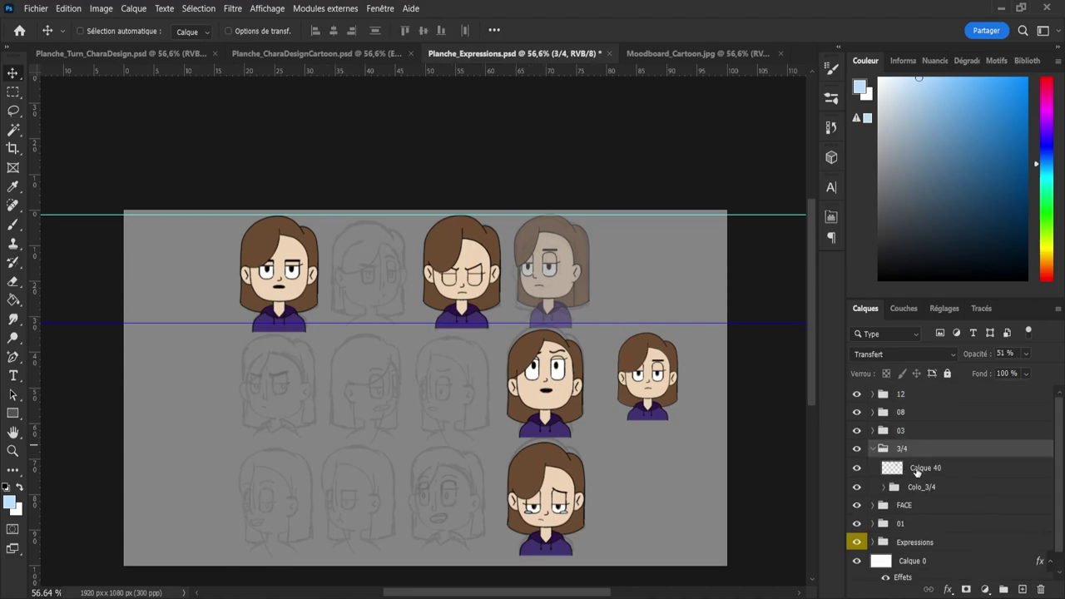
left_click(891, 468)
key("z")
left_click_drag(539, 228, 682, 320)
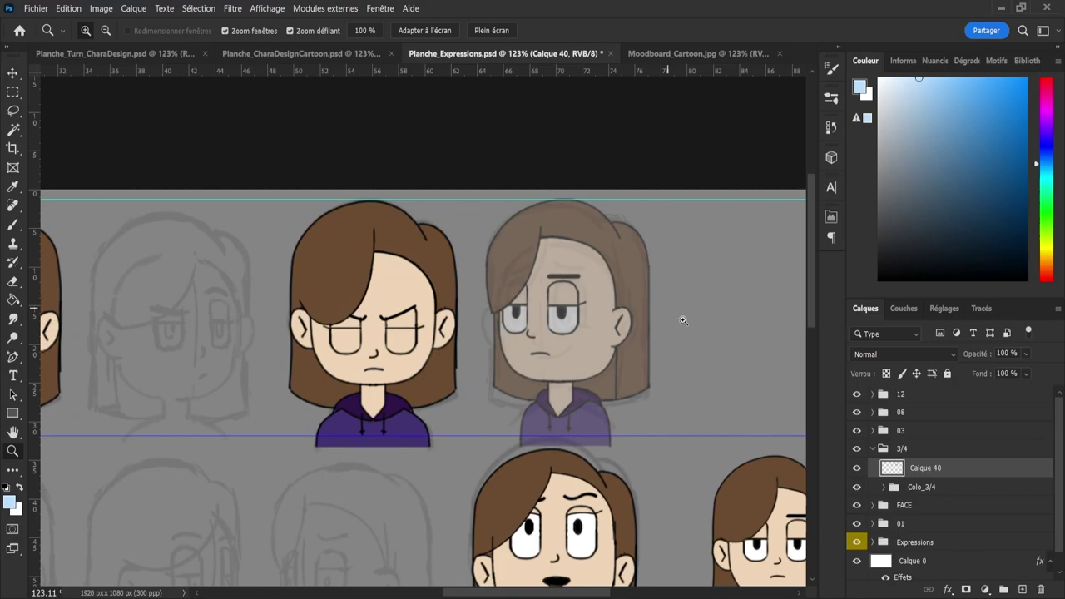
left_click(858, 489)
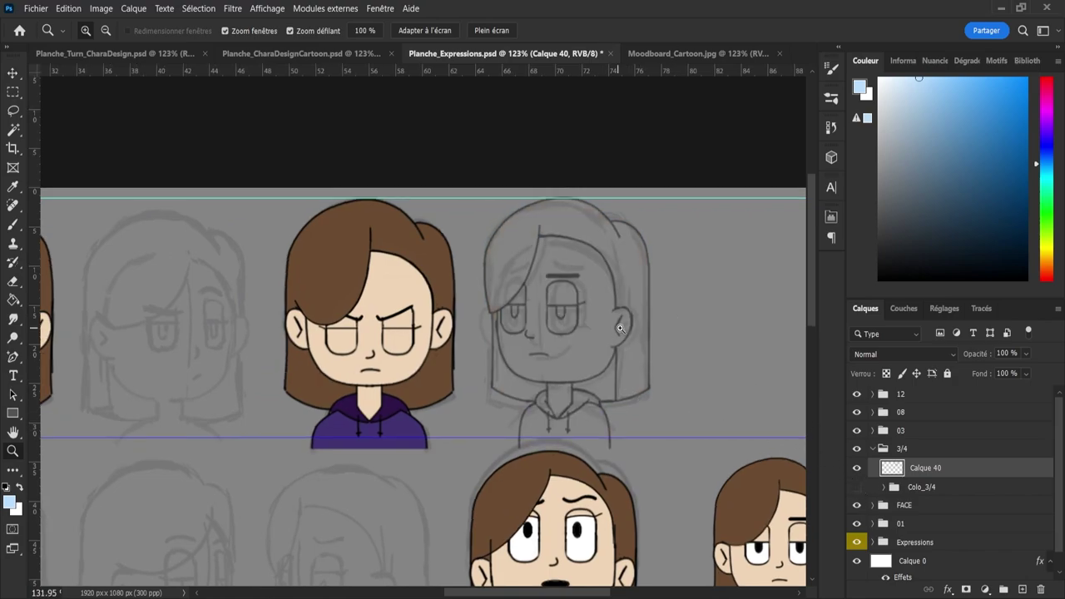
left_click_drag(612, 324, 628, 328)
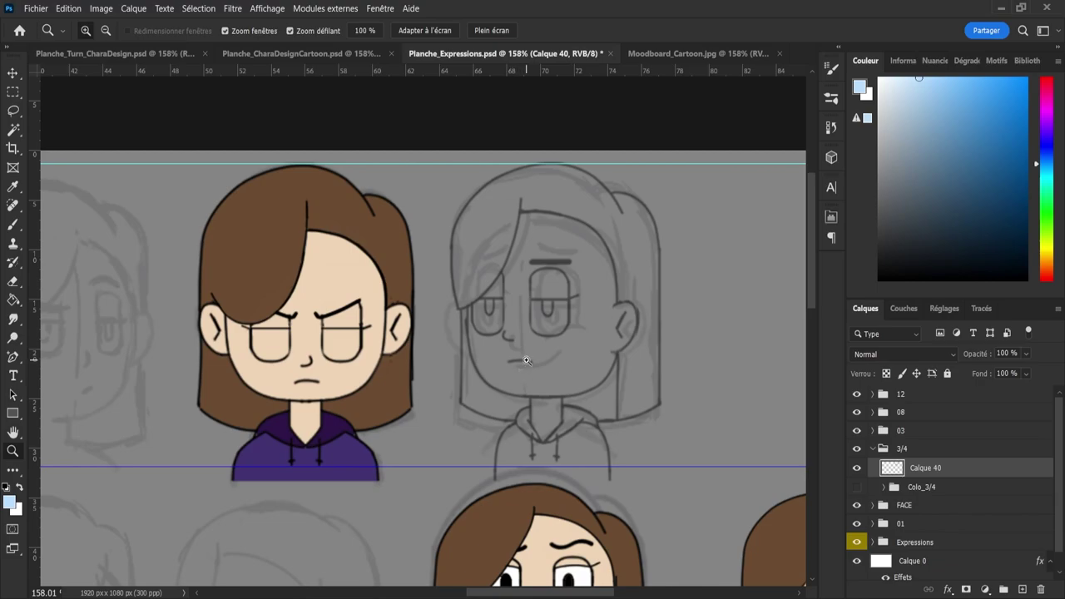
- Erase the mouth and flat eyebrow from the 3/4 bust's line art and set the brush to 2 px black
key("e")
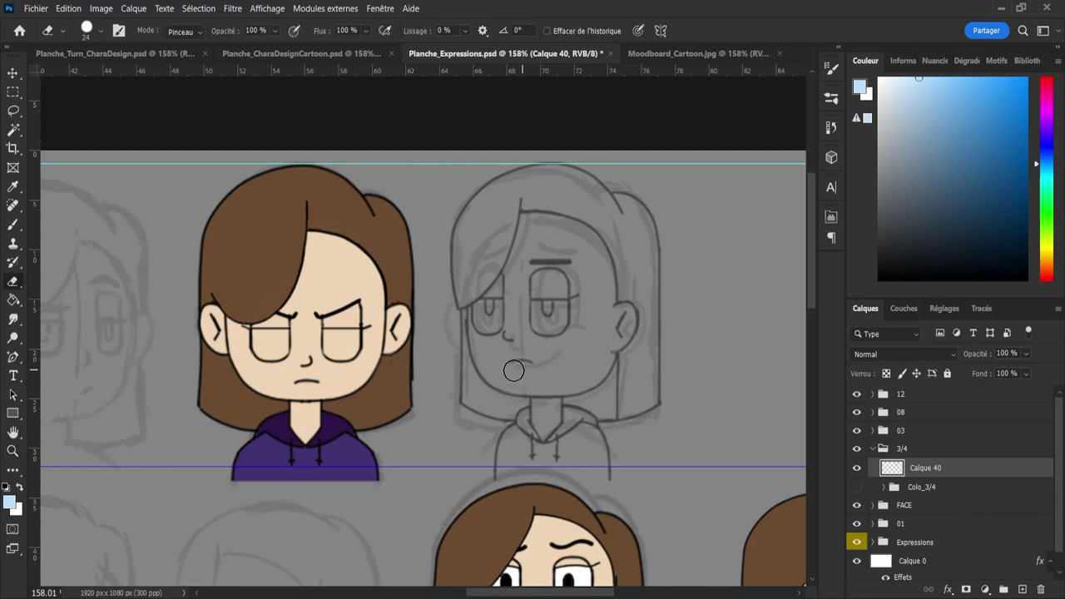
left_click_drag(513, 370, 535, 368)
key("b")
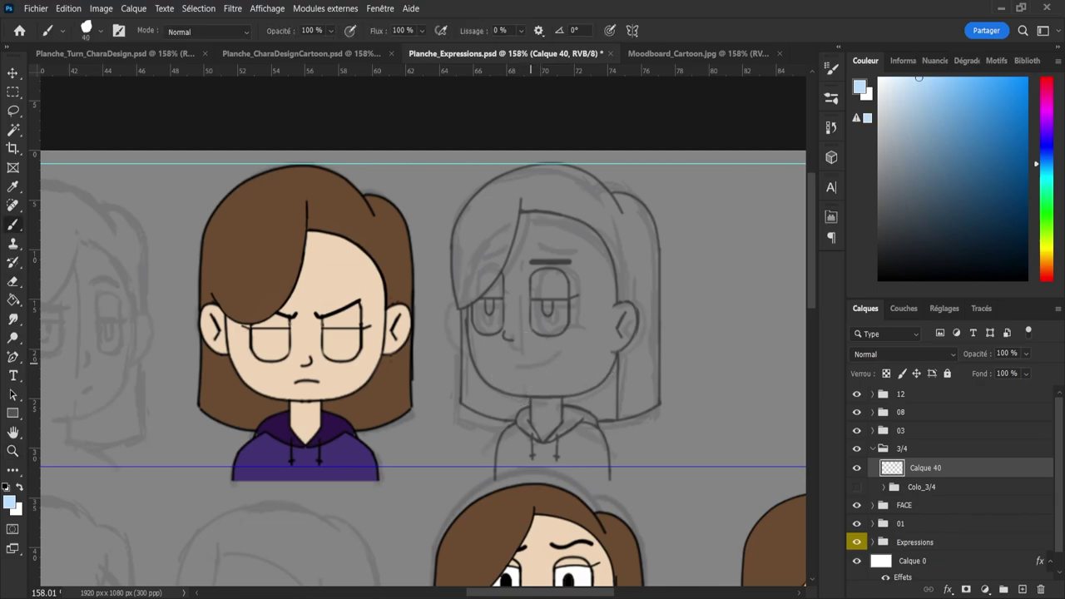
key("bracketleft")
key("bracketleft")
key("bracketleft")
key("bracketleft")
key("bracketleft")
key("bracketleft")
key("bracketleft")
key("bracketleft")
key("bracketleft")
key("bracketleft")
key("bracketleft")
key("ctrl+z")
key("d")
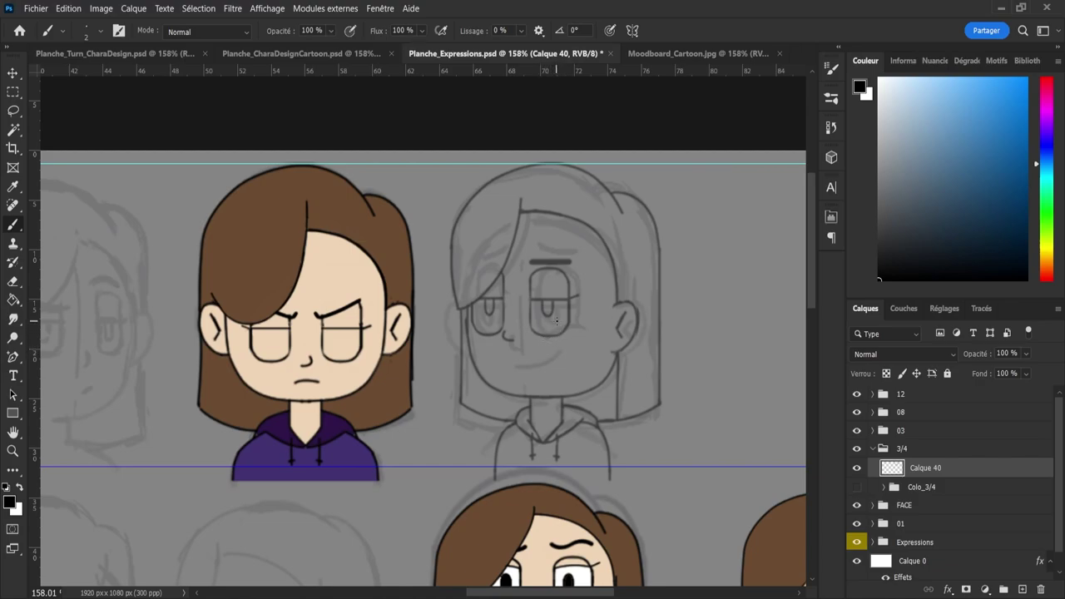
key("e")
mouse_move(554, 254)
left_mouse_down()
mouse_move(534, 260)
mouse_move(571, 252)
mouse_move(560, 255)
left_mouse_up()
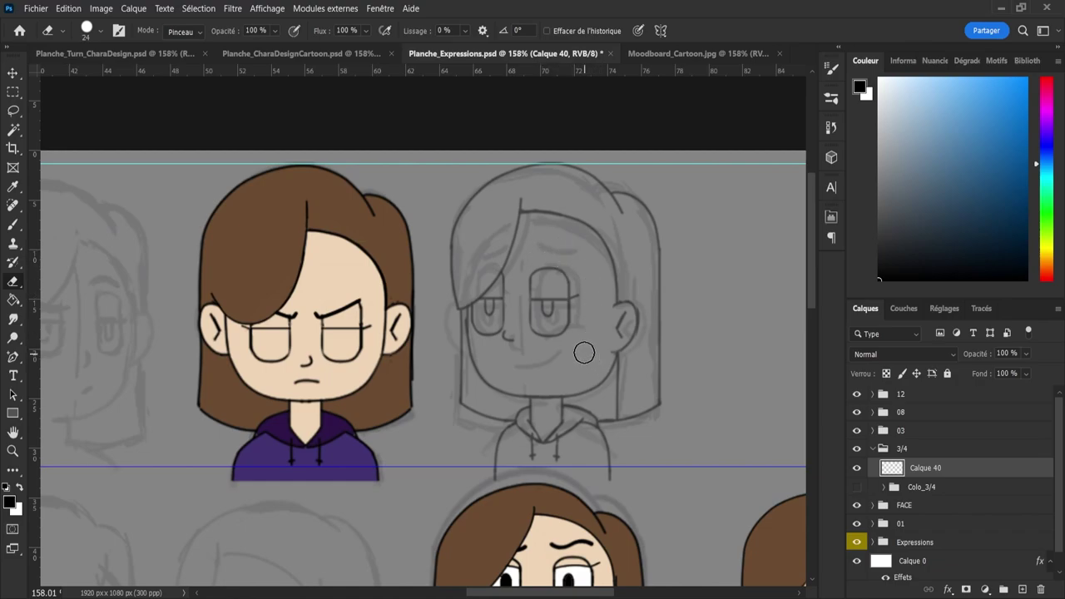
- Draw a raised cheek line under the near eye and a smirking mouth following the underlying sketch
key("b")
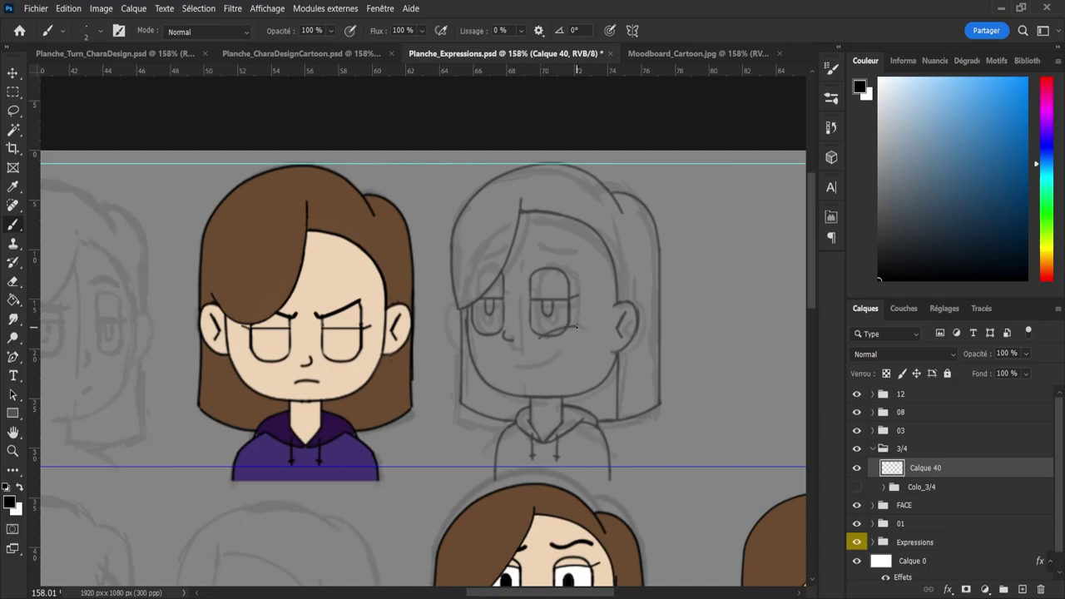
key("ctrl+z")
key("ctrl+z")
key("ctrl+z")
- Select the new smirking mouth with the Lasso and move it slightly up towards the nose
key("l")
left_click_drag(548, 382, 510, 385)
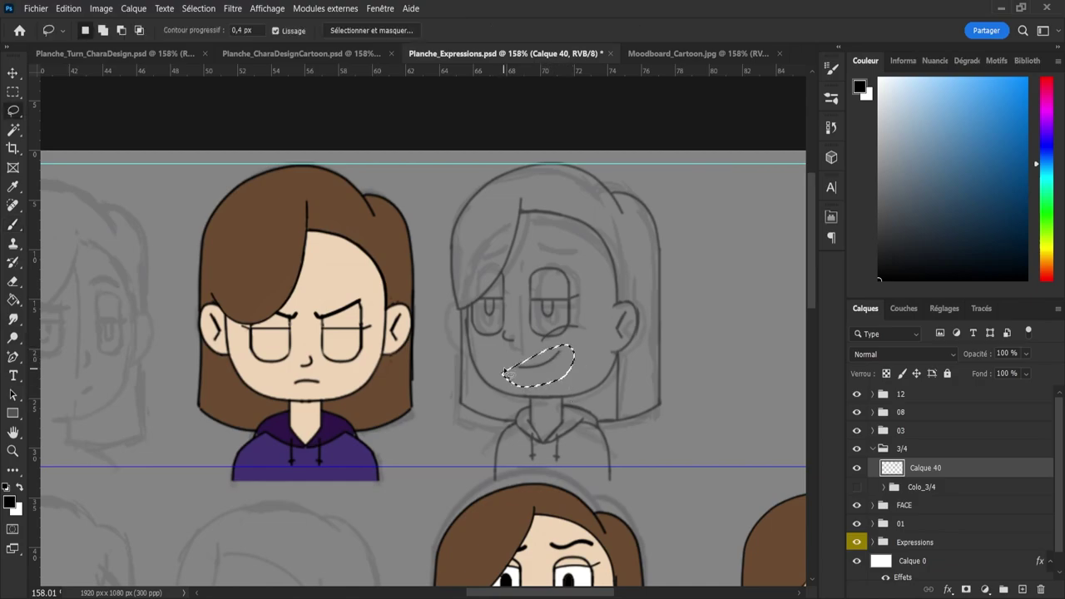
key("shift")
key("ctrl+t")
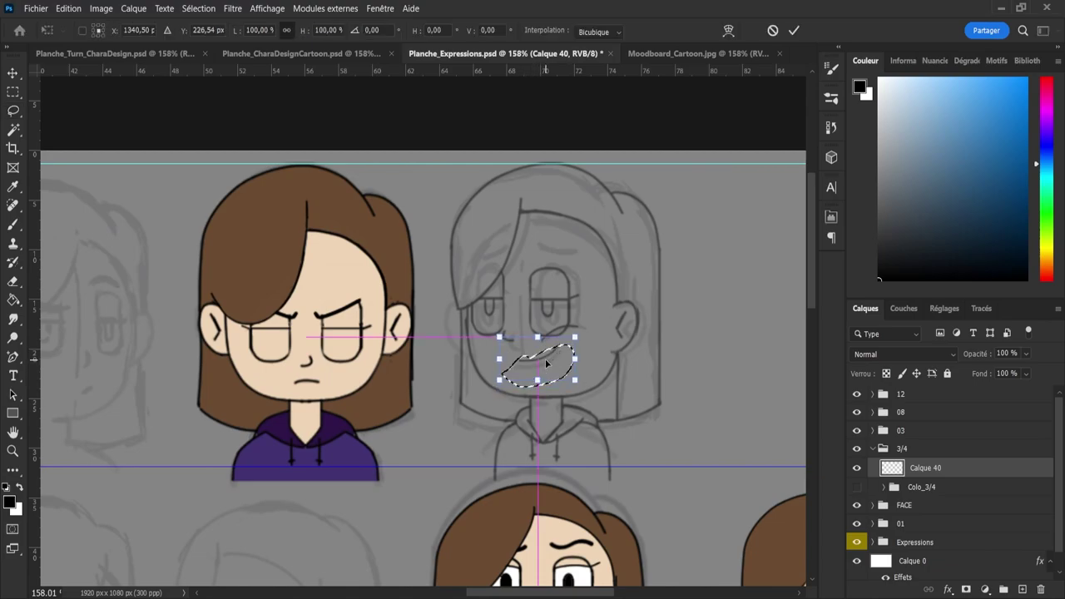
left_click_drag(547, 363, 545, 358)
key("Return")
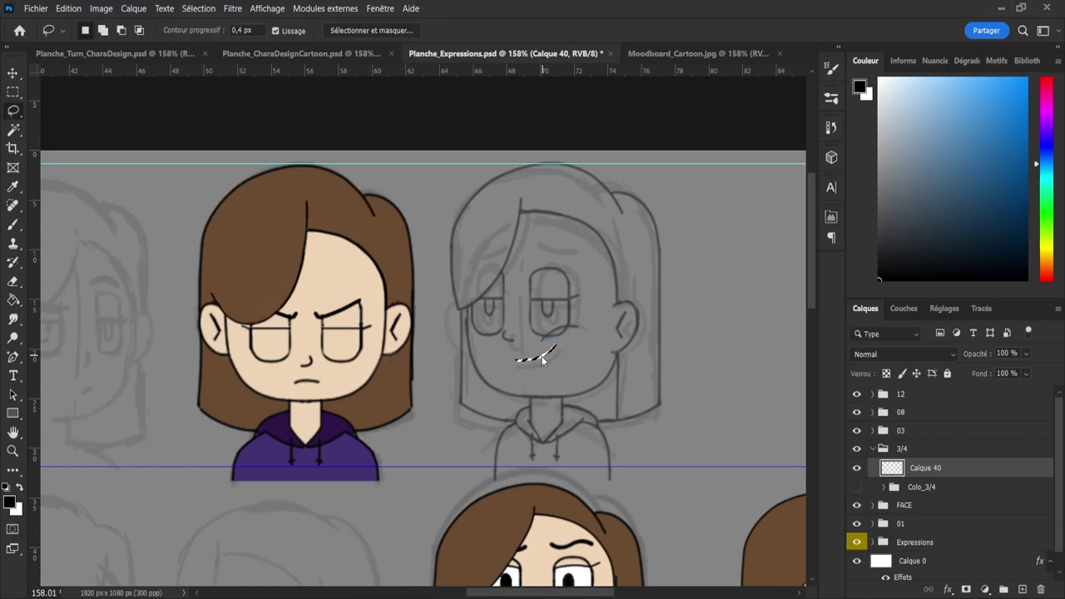
key("ctrl+d")
- Erase the part of the near eye's outline that falls below the raised cheek line, using a smaller eraser
key("e")
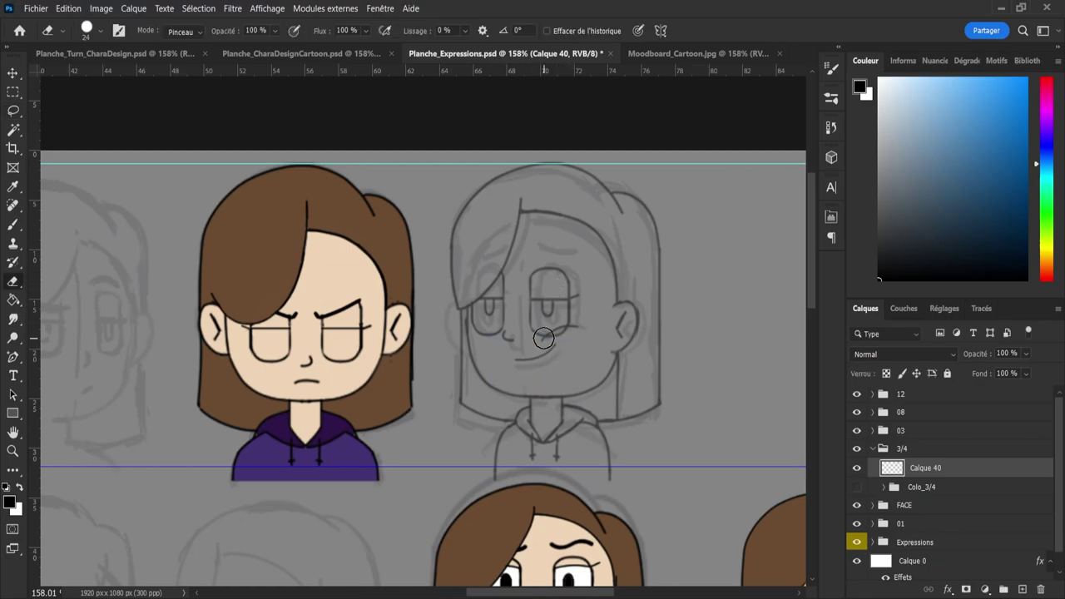
mouse_move(550, 337)
left_mouse_down()
mouse_move(553, 329)
mouse_move(555, 340)
left_mouse_up()
key("bracketleft")
key("bracketleft")
key("bracketleft")
key("bracketleft")
- Select both eyelid lines with their pupils and the lash using the Lasso, and shift them down a few pixels
key("l")
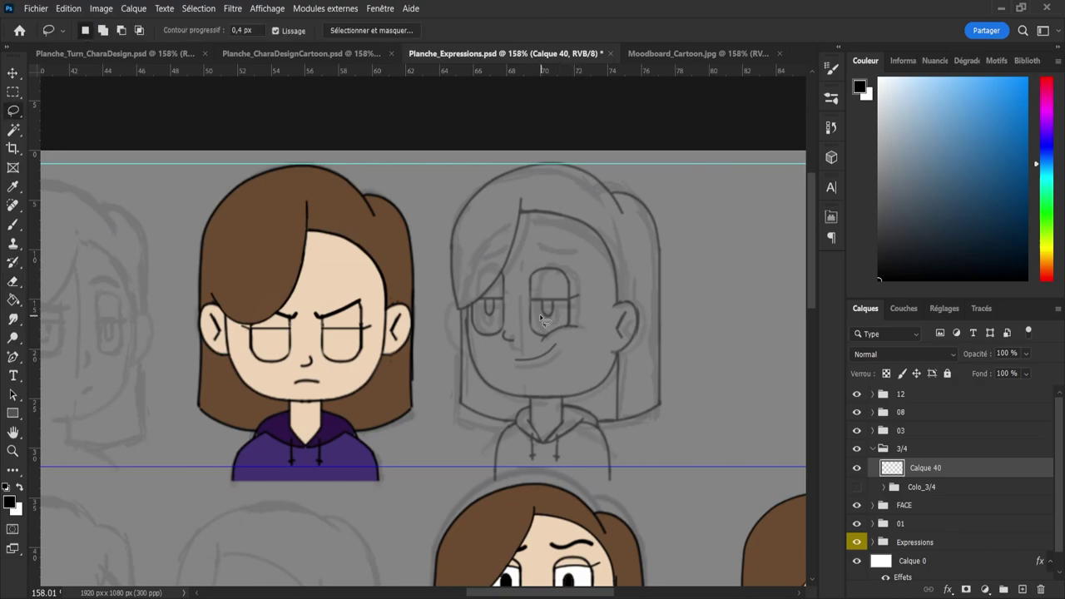
scroll(545, 322, "up", 2)
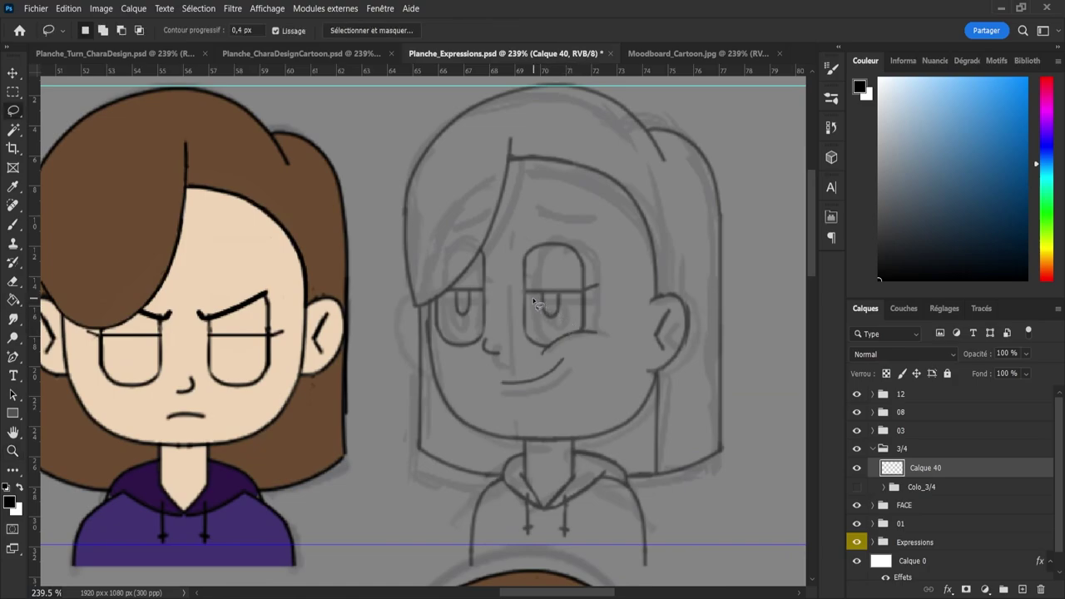
mouse_move(527, 296)
left_mouse_down()
mouse_move(539, 280)
mouse_move(583, 292)
mouse_move(580, 313)
mouse_move(560, 324)
mouse_move(537, 319)
mouse_move(528, 297)
mouse_move(597, 278)
left_mouse_up()
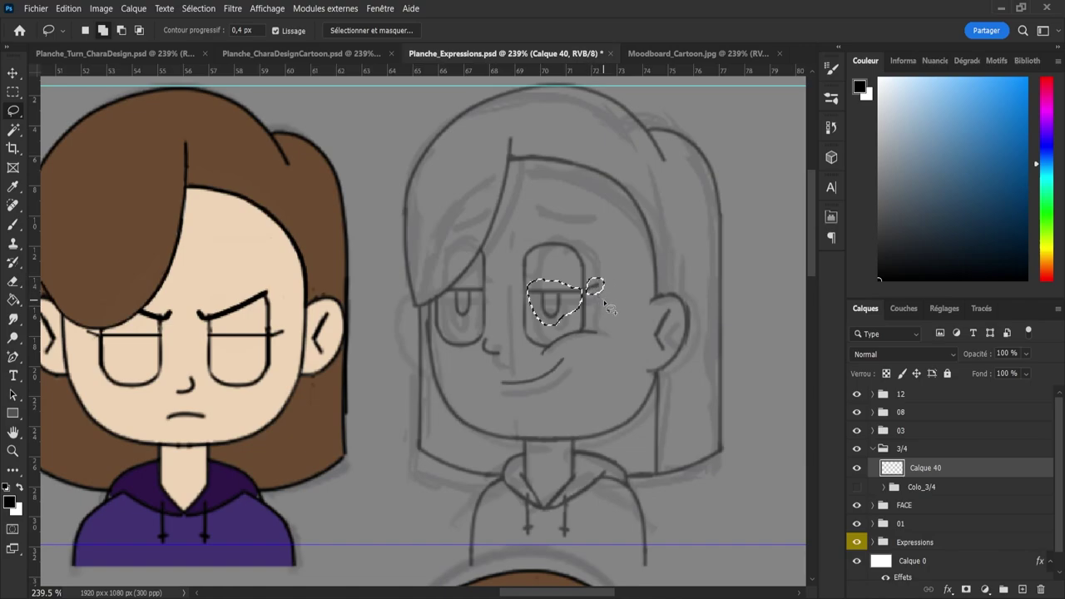
mouse_move(447, 308)
left_mouse_down()
mouse_move(468, 320)
mouse_move(482, 288)
mouse_move(456, 290)
mouse_move(449, 316)
left_mouse_up()
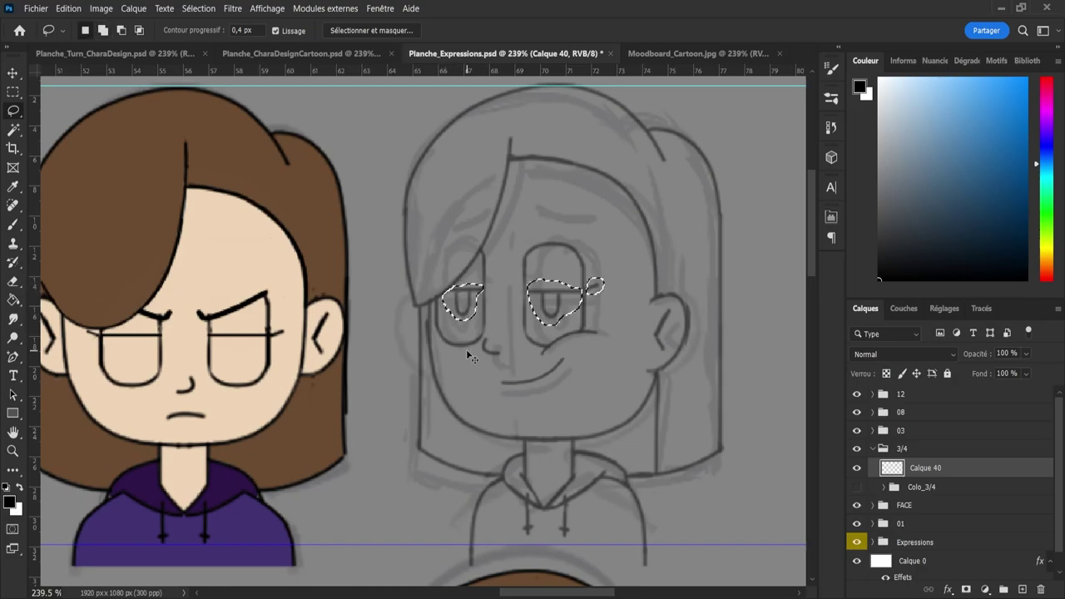
key("ctrl+t")
key("Down")
key("Down")
key("Down")
key("Down")
key("Down")
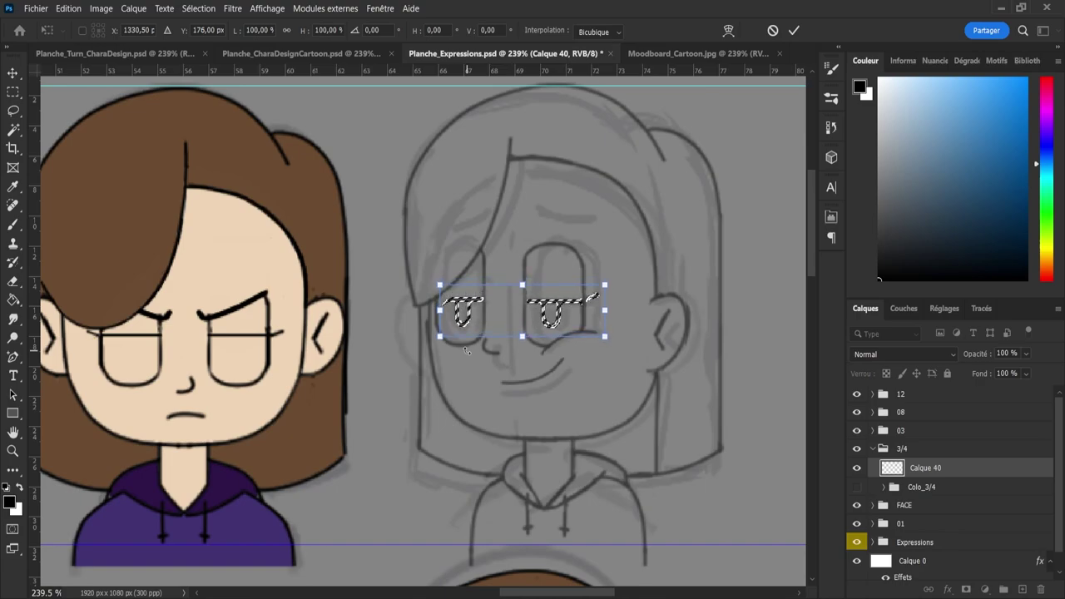
key("Down")
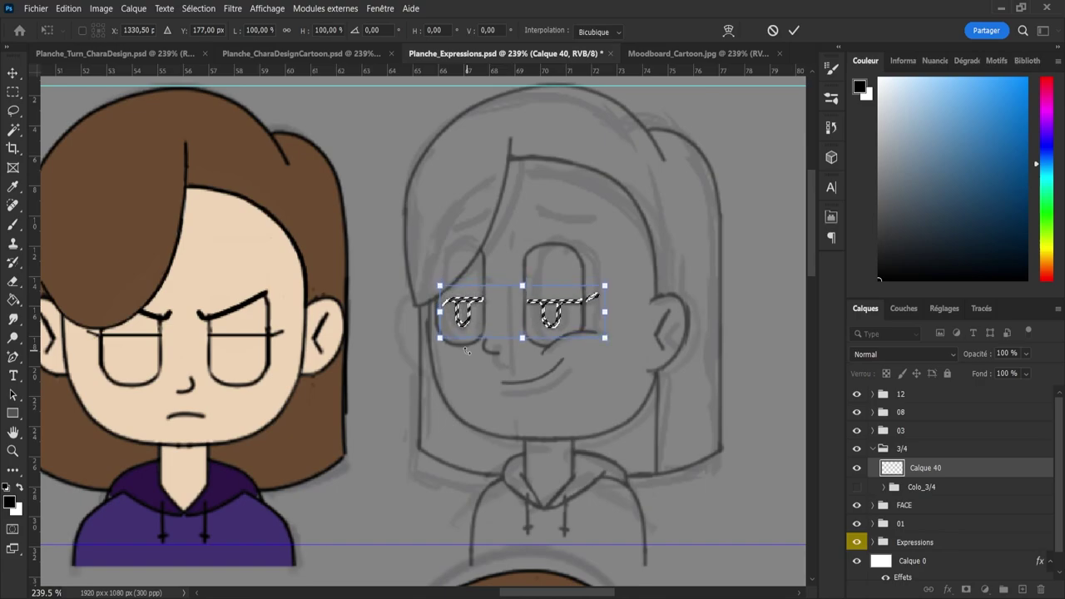
key("Return")
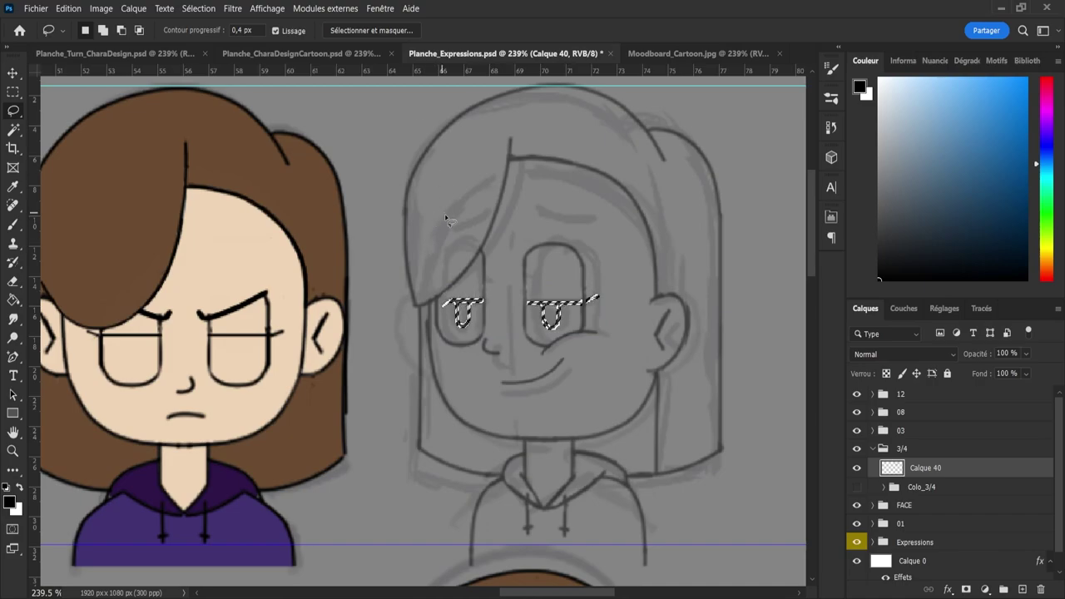
key("ctrl+d")
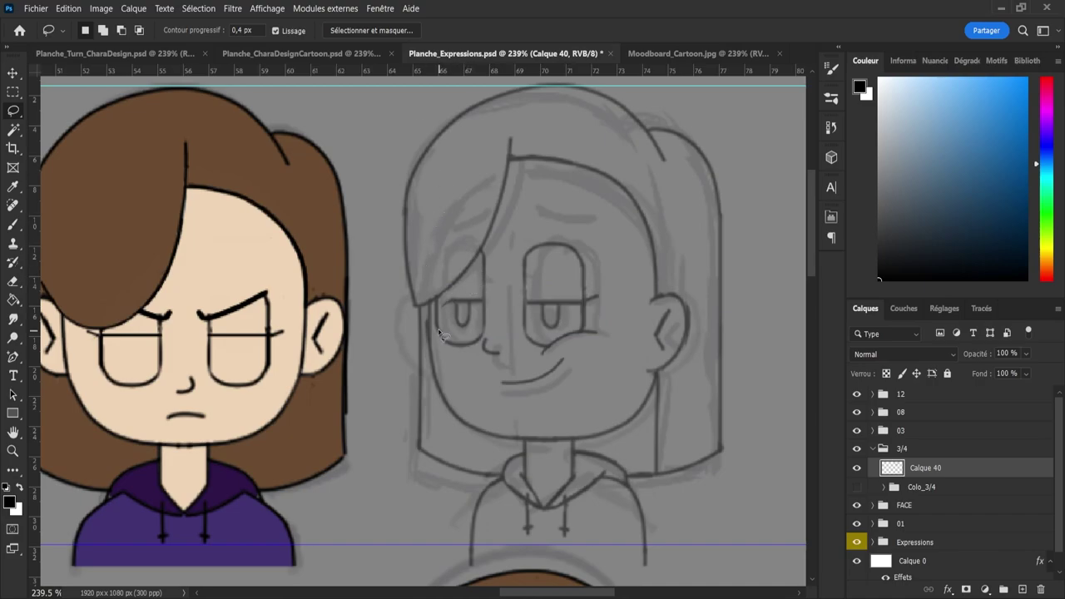
- Redraw the eyelids as one straight line across both eyes and erase the stretch between the eyes
key("e")
key("b")
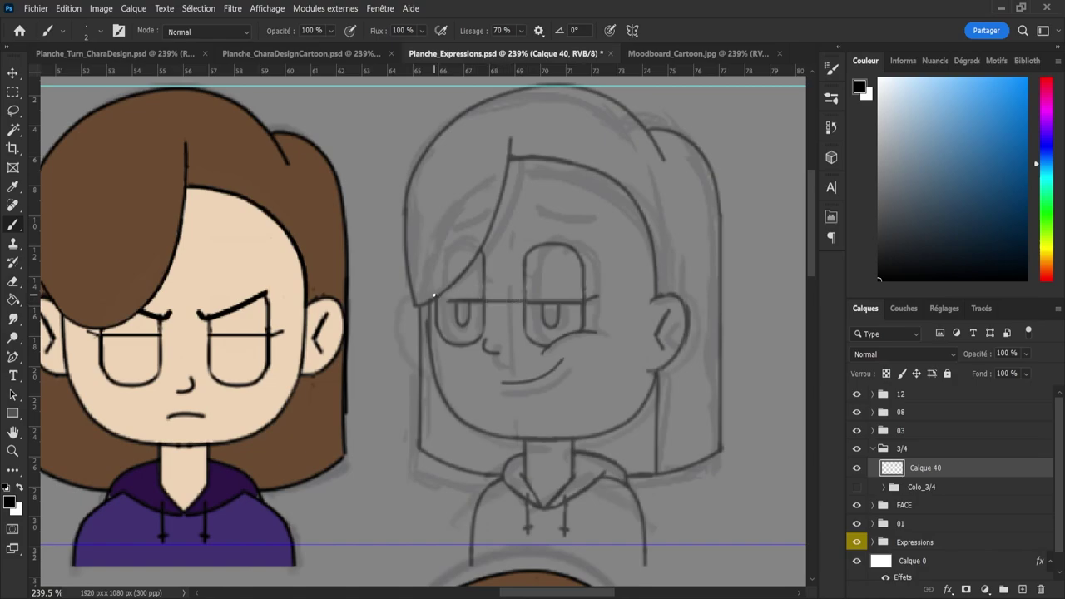
key("e")
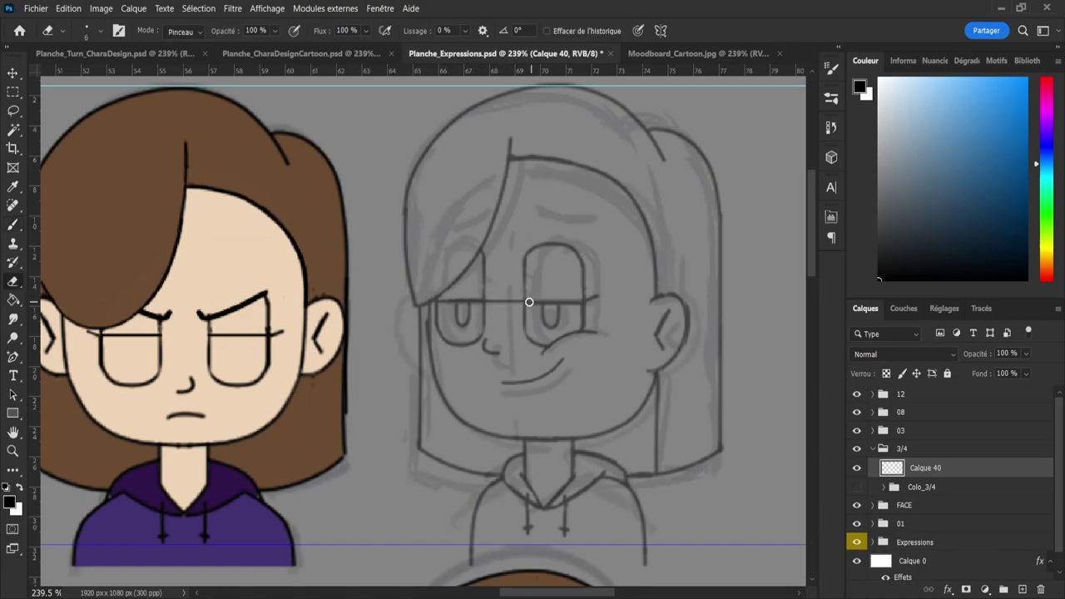
mouse_move(504, 302)
left_mouse_down()
mouse_move(486, 300)
mouse_move(517, 303)
left_mouse_up()
- Draw a thick curved eyebrow above the near eye with the brush at 3 px, redoing unsatisfactory strokes
key("b")
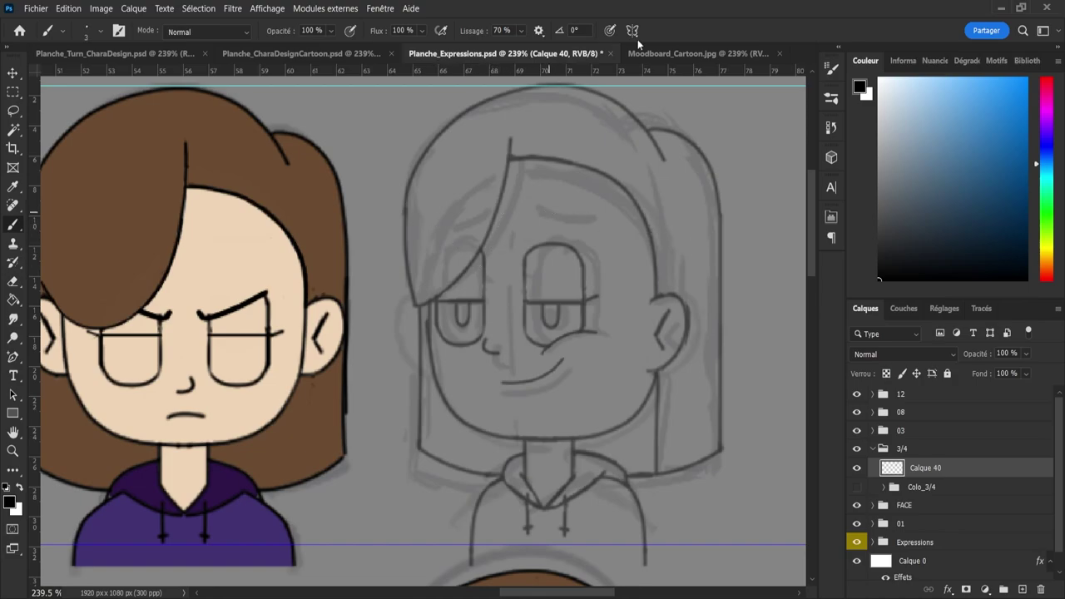
mouse_move(536, 211)
left_mouse_down()
mouse_move(569, 227)
mouse_move(622, 225)
mouse_move(546, 213)
mouse_move(595, 221)
left_mouse_up()
key("ctrl+z")
key("ctrl+z")
- Select the new eyebrow with the Lasso and shift it slightly left over the near eye
key("l")
mouse_move(523, 202)
left_mouse_down()
mouse_move(603, 208)
mouse_move(584, 239)
mouse_move(522, 202)
left_mouse_up()
key("ctrl+t")
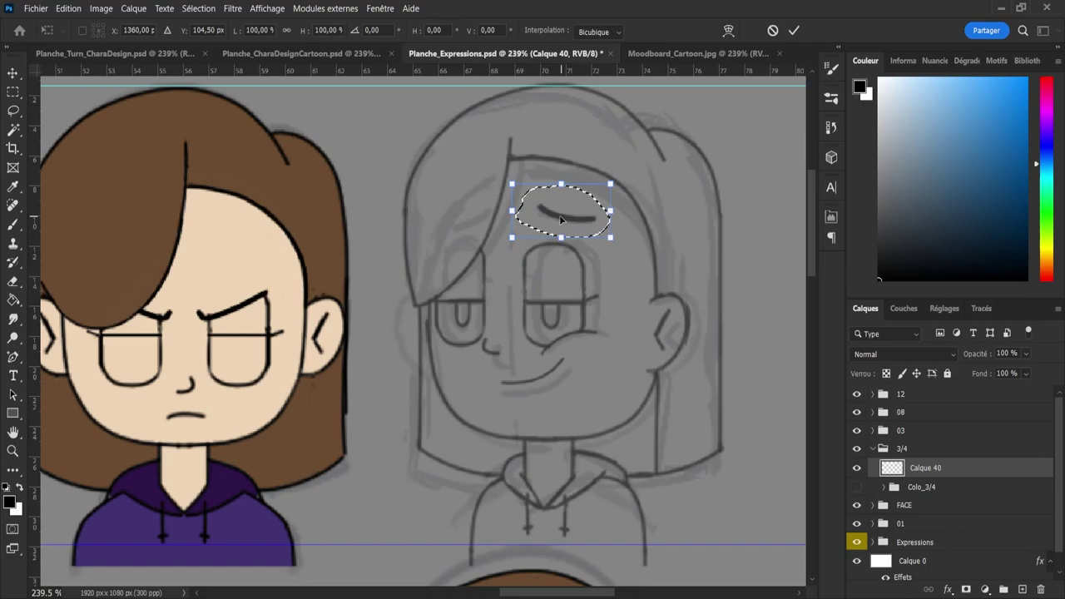
left_click_drag(578, 220, 560, 217)
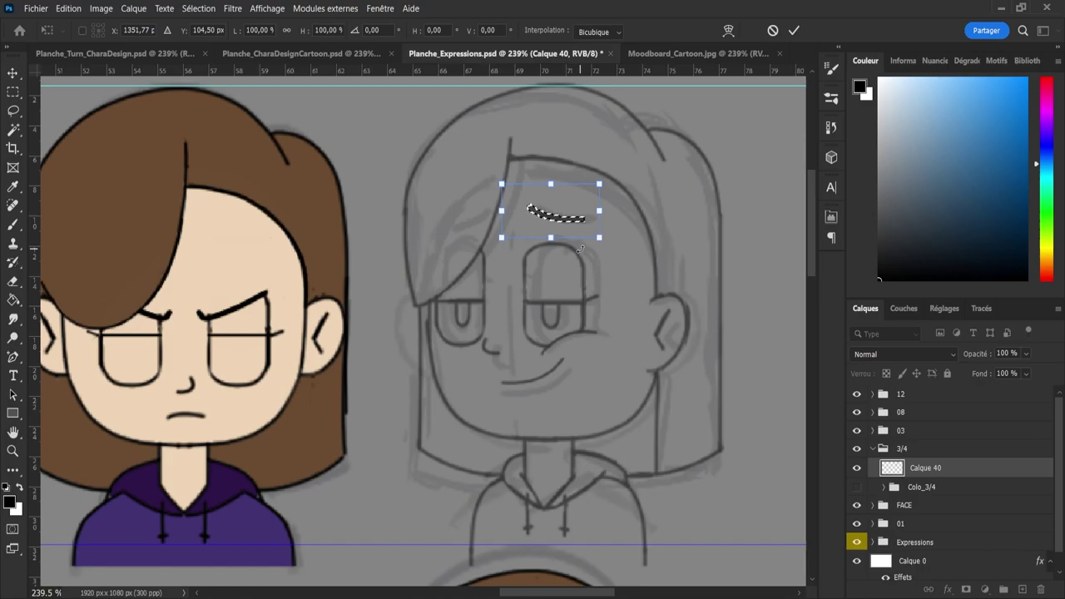
key("Right")
key("Return")
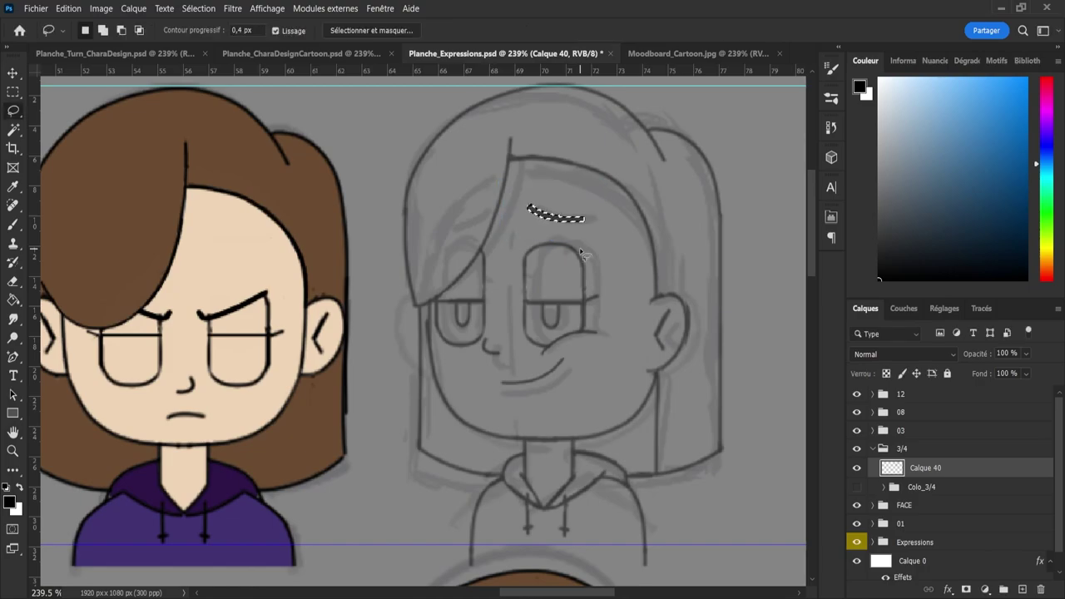
key("ctrl+d")
- Select the smirking mouth with the Lasso and rotate it clockwise by about 4°
key("z")
left_click_drag(546, 317, 513, 291)
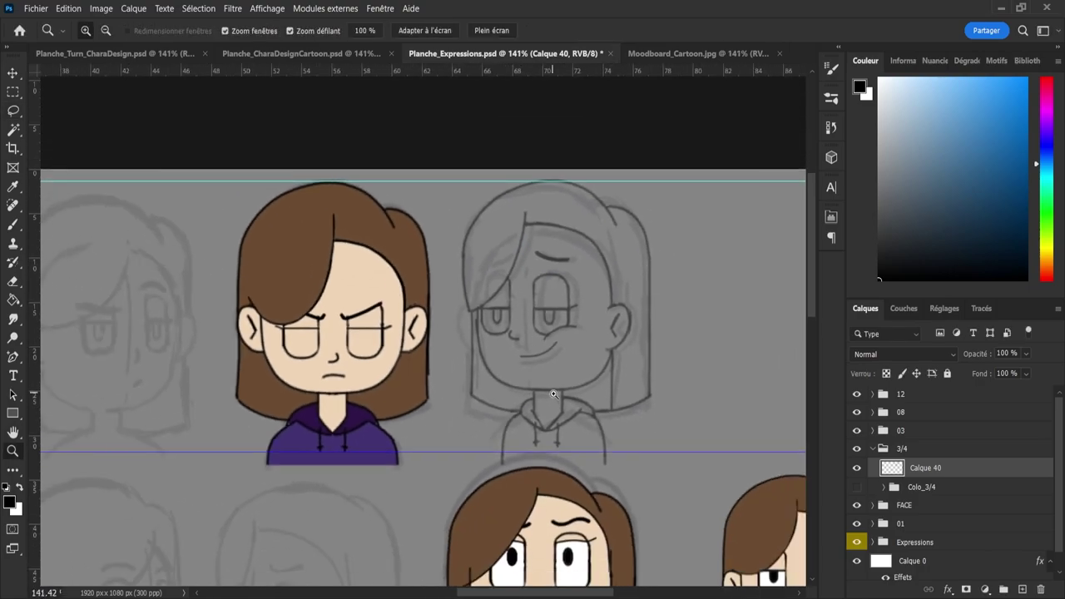
left_click_drag(554, 393, 575, 396)
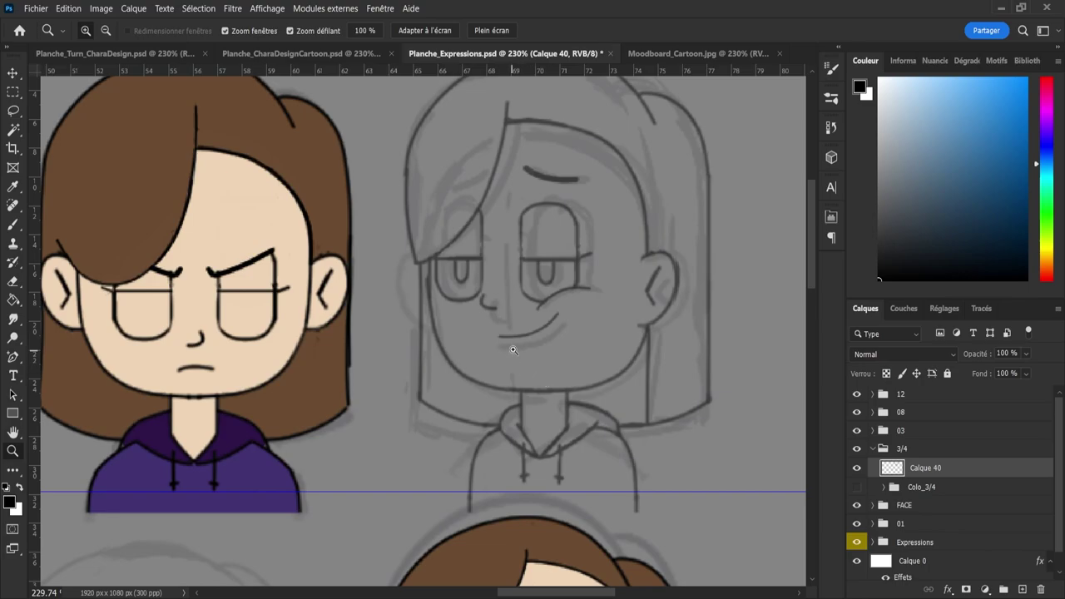
key("l")
mouse_move(489, 342)
left_mouse_down()
mouse_move(552, 313)
mouse_move(569, 329)
mouse_move(499, 356)
left_mouse_up()
key("ctrl+t")
left_click_drag(577, 326, 592, 301)
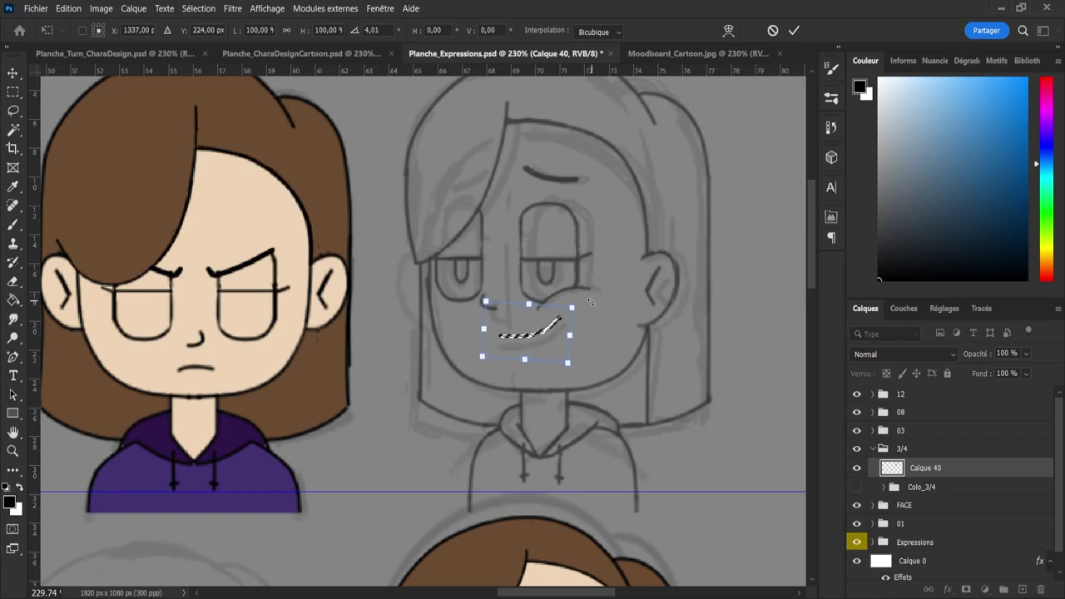
key("Return")
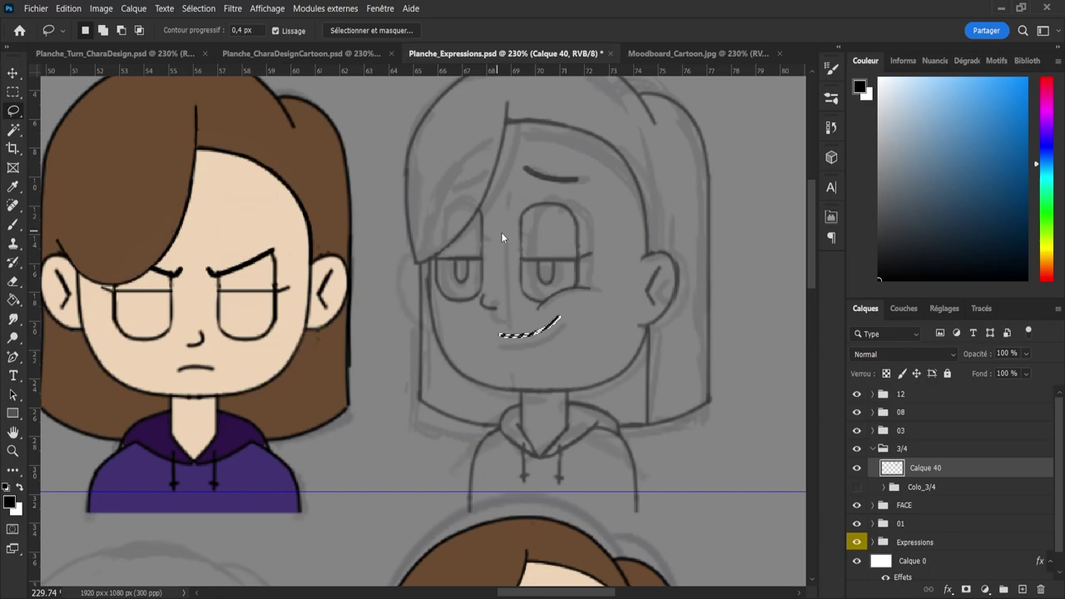
key("ctrl+d")
- Save the expressions sheet and add a horizontal guide along the bottom edge of the top row's hoodies
key("z")
mouse_move(506, 293)
left_mouse_down()
mouse_move(460, 263)
mouse_move(475, 288)
mouse_move(557, 265)
mouse_move(574, 276)
left_mouse_up()
key("ctrl+s")
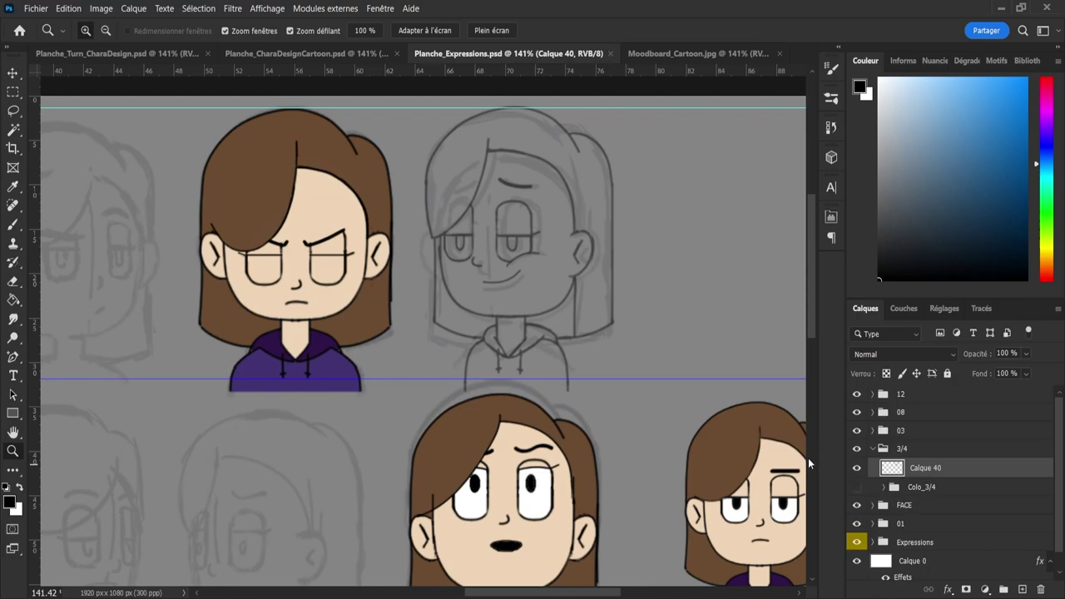
left_click_drag(427, 75, 472, 393)
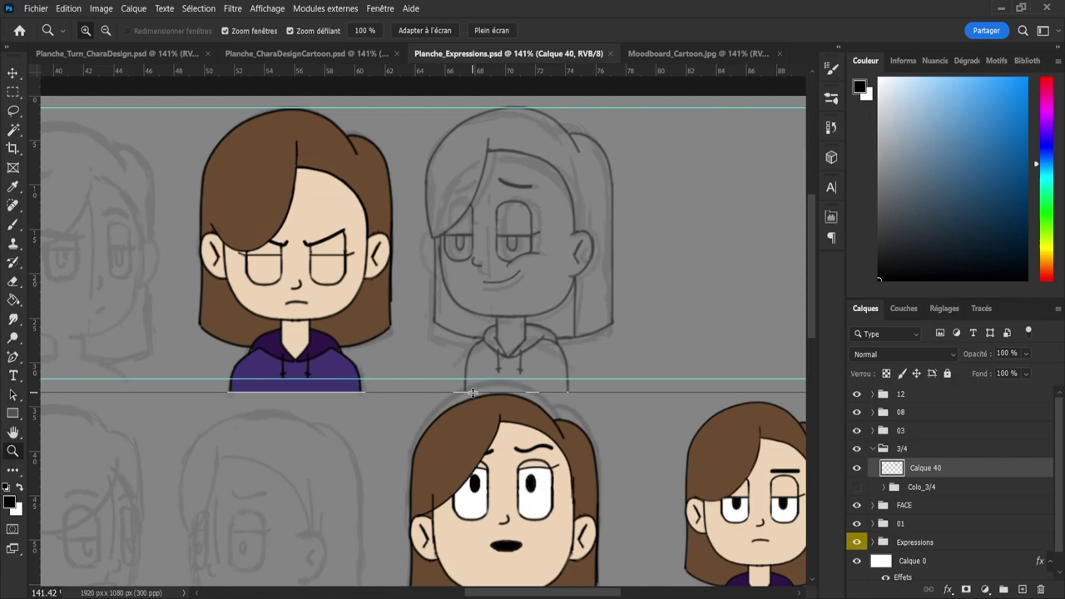
left_click_drag(472, 392, 472, 393)
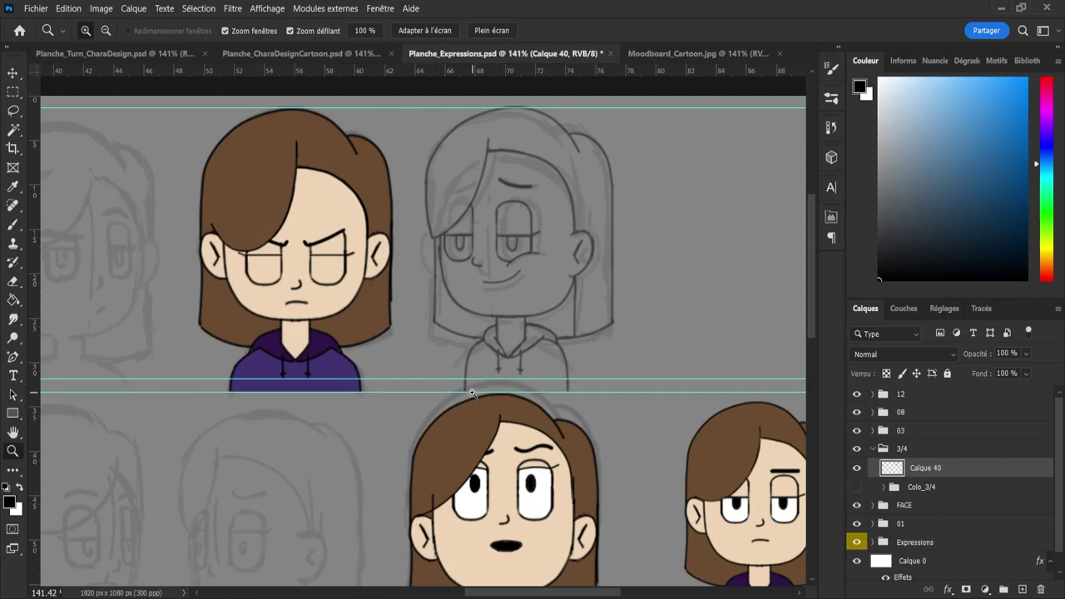
- Remove the horizontal guide crossing the top row's hoodies and show the Colo_3/4 group
key("v")
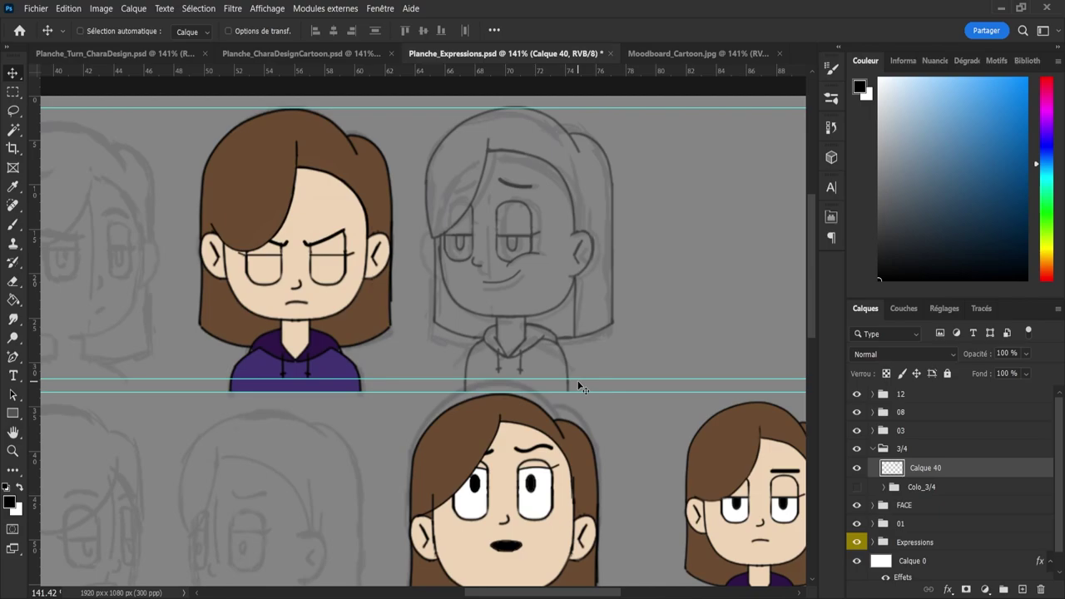
left_click_drag(578, 380, 604, 5)
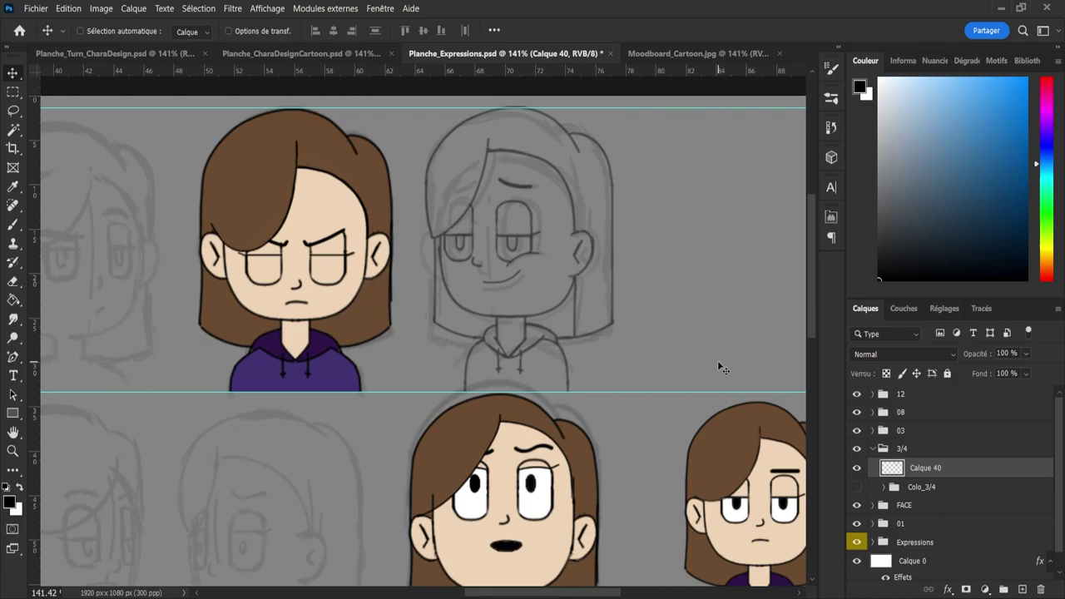
left_click(857, 486)
- Nudge the whole 3/4 group slightly down with Free Transform to line the smirking bust up with the top-row guides
left_click(895, 449)
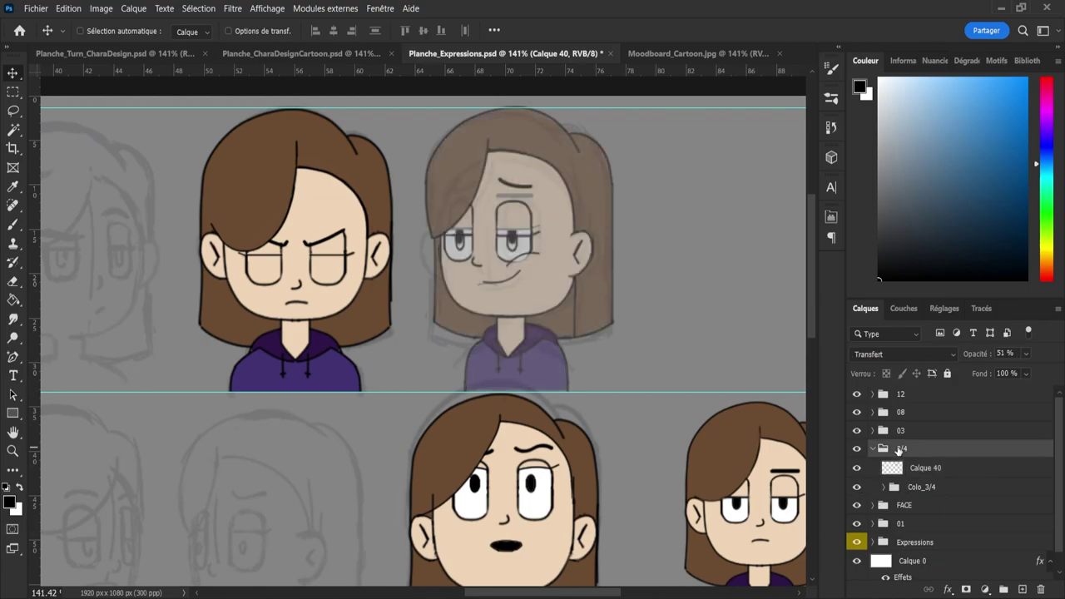
key("ctrl+t")
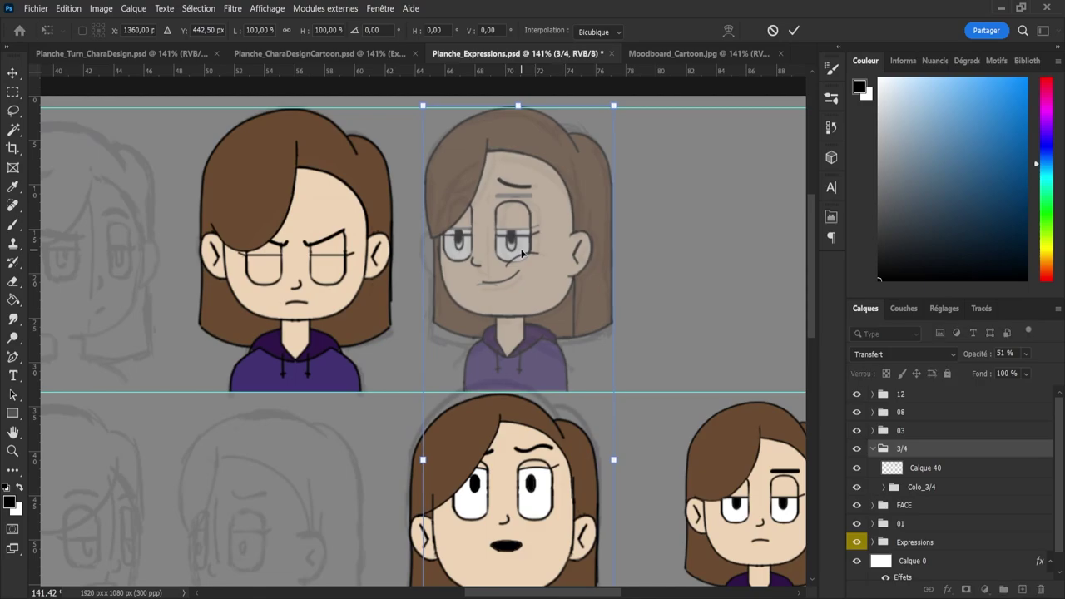
key("Down")
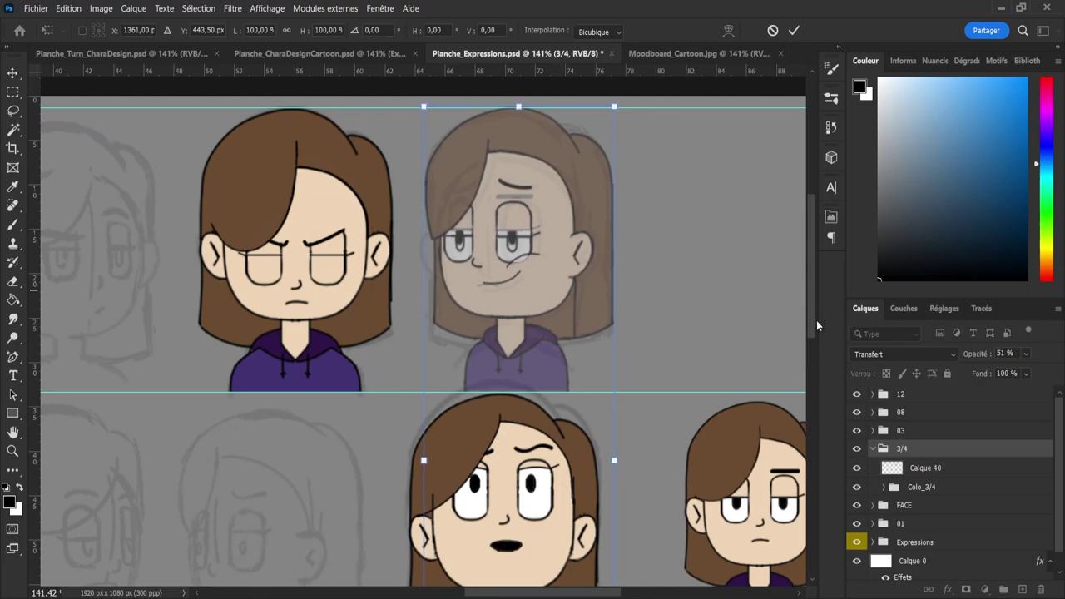
left_click_drag(814, 328, 811, 418)
key("Return")
scroll(519, 407, "up", 9)
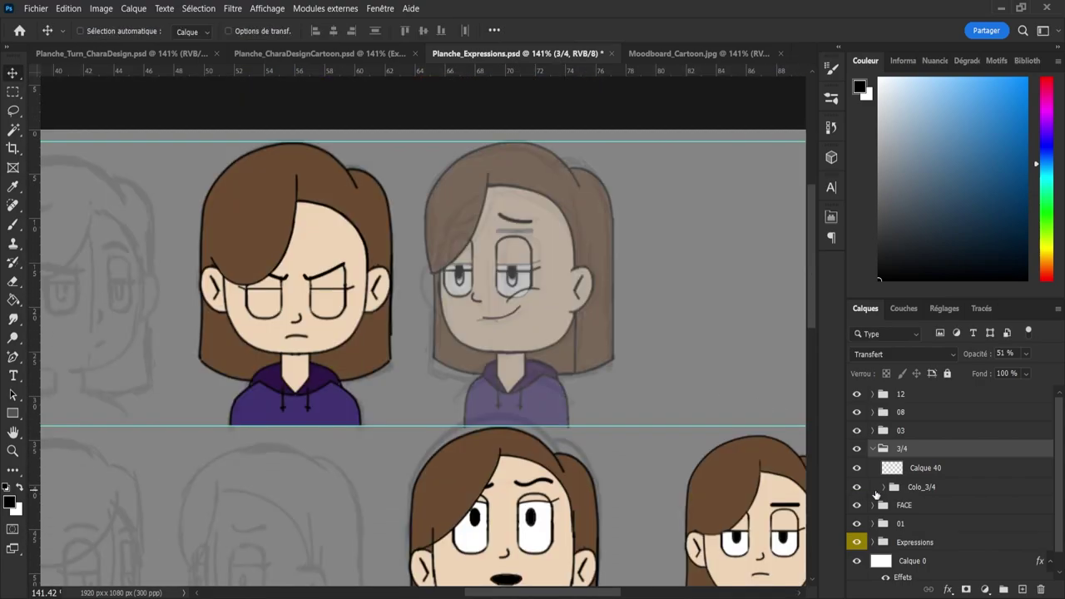
- Expand the Colo_3/4 group and set the parent 3/4 group's opacity to 100%
left_click(884, 492)
left_click(883, 490)
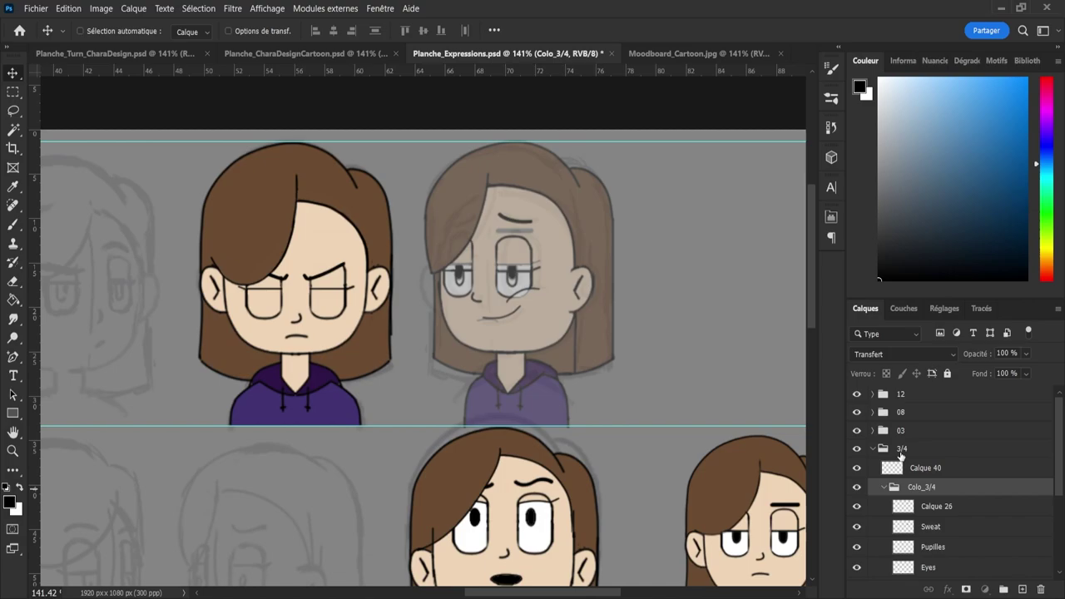
left_click(915, 448)
type("100")
key("Return")
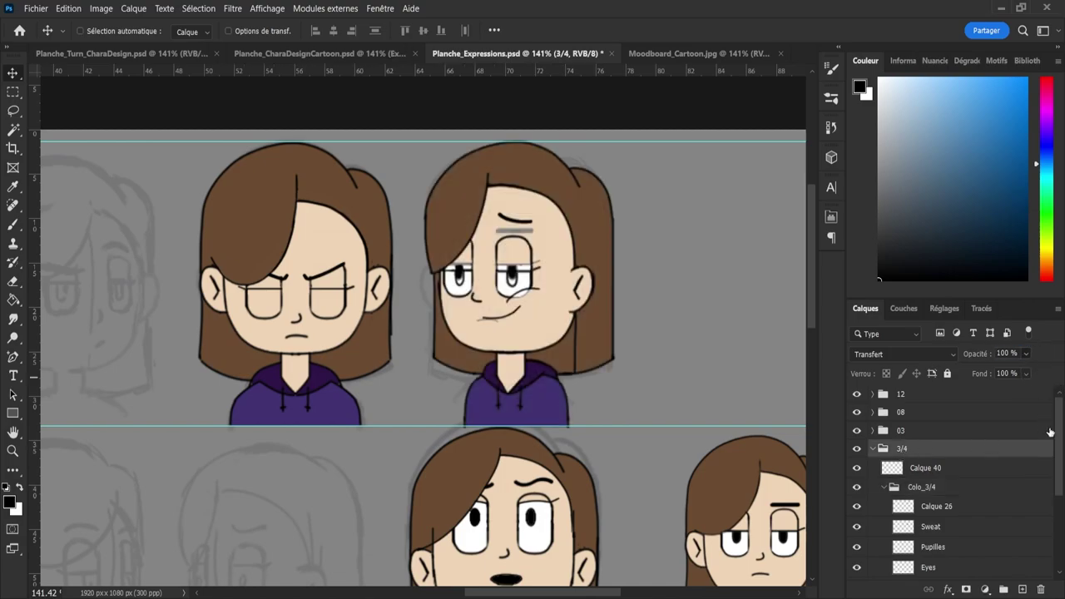
- Delete the old Pupilles and Eyes layers from the Colo_3/4 group
left_click_drag(1052, 433, 1047, 476)
left_click(957, 441)
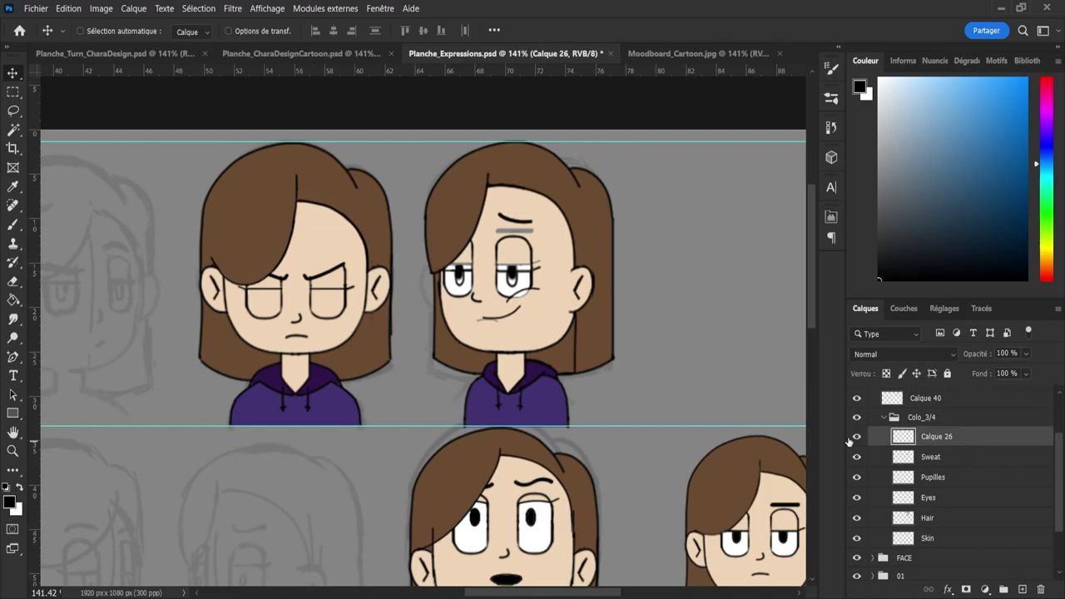
left_click(857, 436)
left_click(856, 436)
left_click(900, 481)
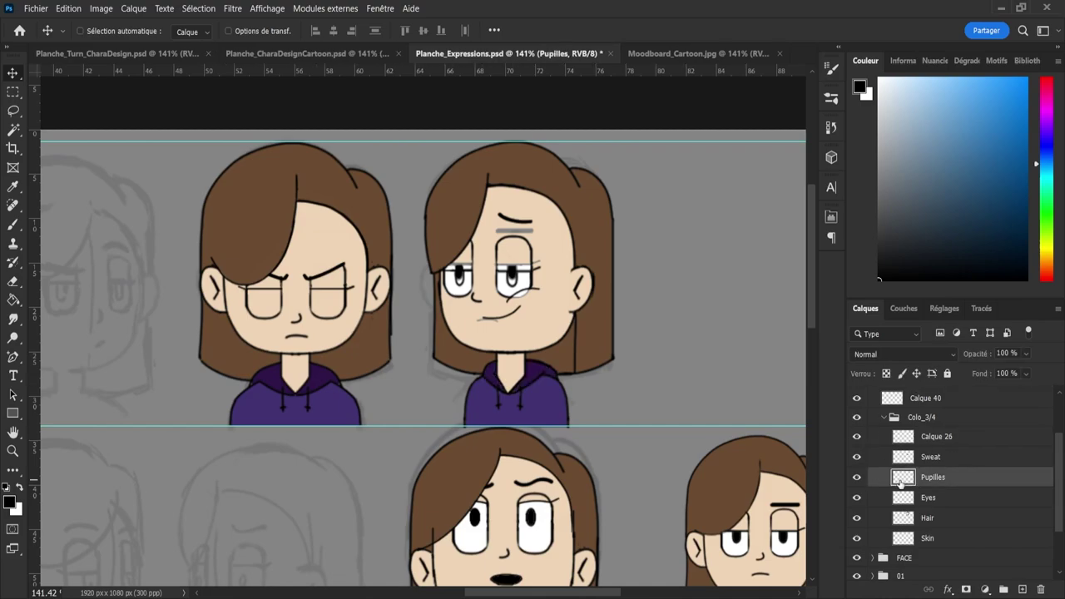
key("Delete")
key("Delete")
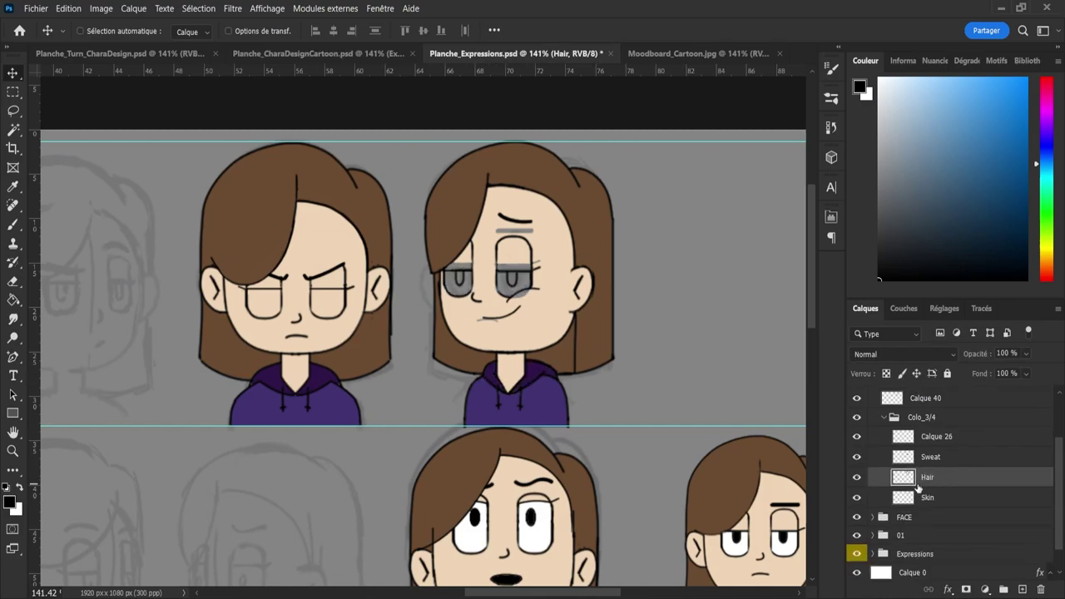
- Paint over the gaps around the eyes and old brow on the Skin layer with the sampled skin colour, using an 18 px brush with 0% smoothing
left_click(930, 499)
key("i")
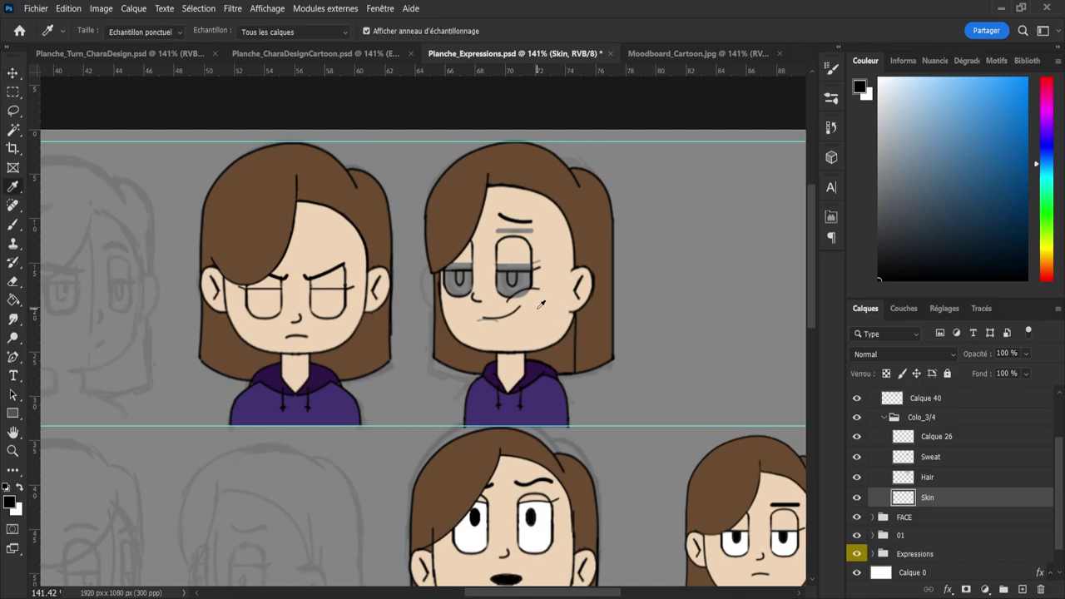
left_click(541, 305)
key("b")
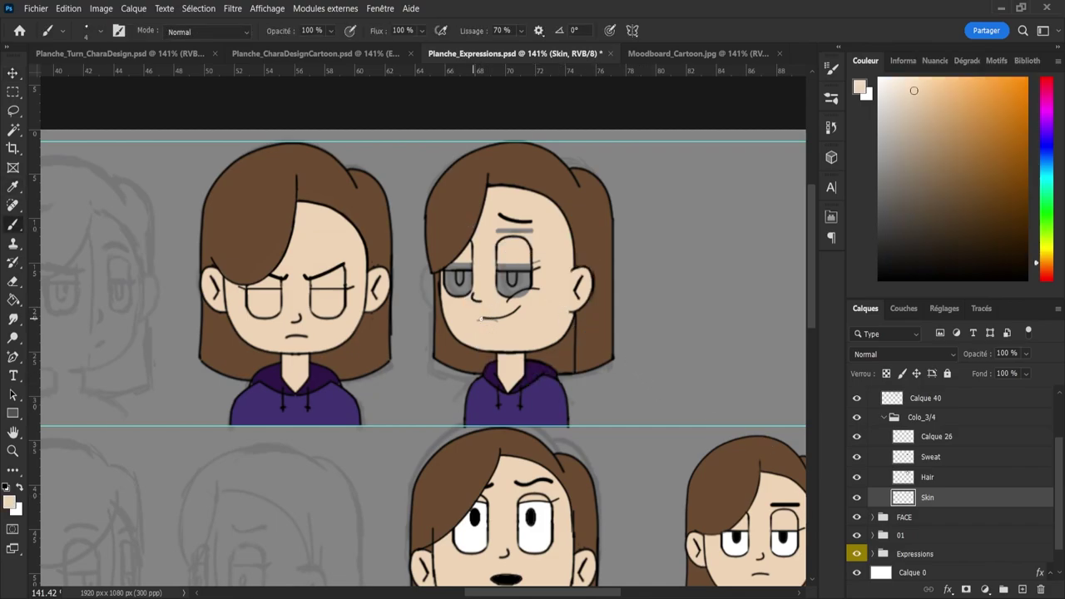
right_click(474, 314, "alt")
mouse_move(475, 317)
left_mouse_down()
mouse_move(515, 316)
mouse_move(513, 280)
left_mouse_up()
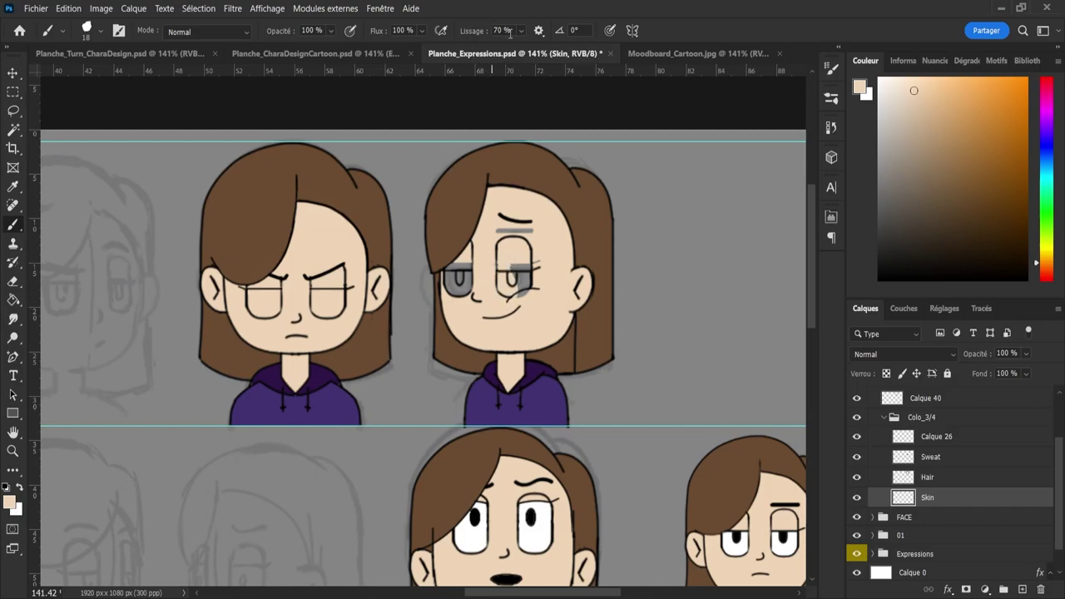
left_click_drag(519, 50, 458, 55)
mouse_move(513, 271)
left_mouse_down()
mouse_move(522, 305)
mouse_move(539, 281)
mouse_move(531, 229)
mouse_move(490, 238)
left_mouse_up()
mouse_move(478, 285)
left_mouse_down()
mouse_move(451, 273)
mouse_move(496, 264)
left_mouse_up()
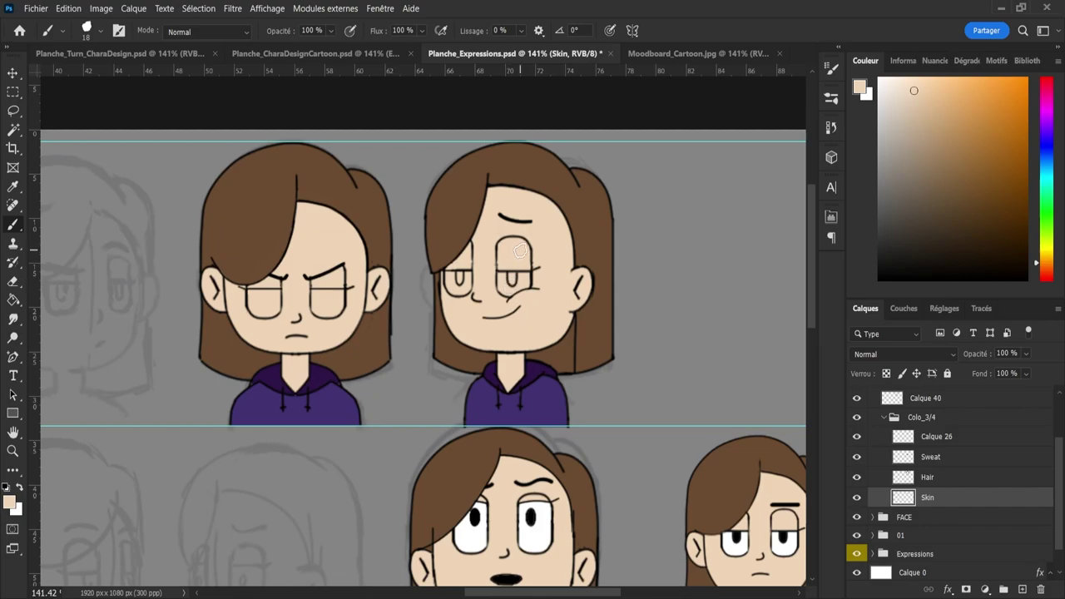
- Create a layer above Skin and fill the visible part of both smirking eyes with white using the Paint Bucket
key("z")
left_click(554, 300)
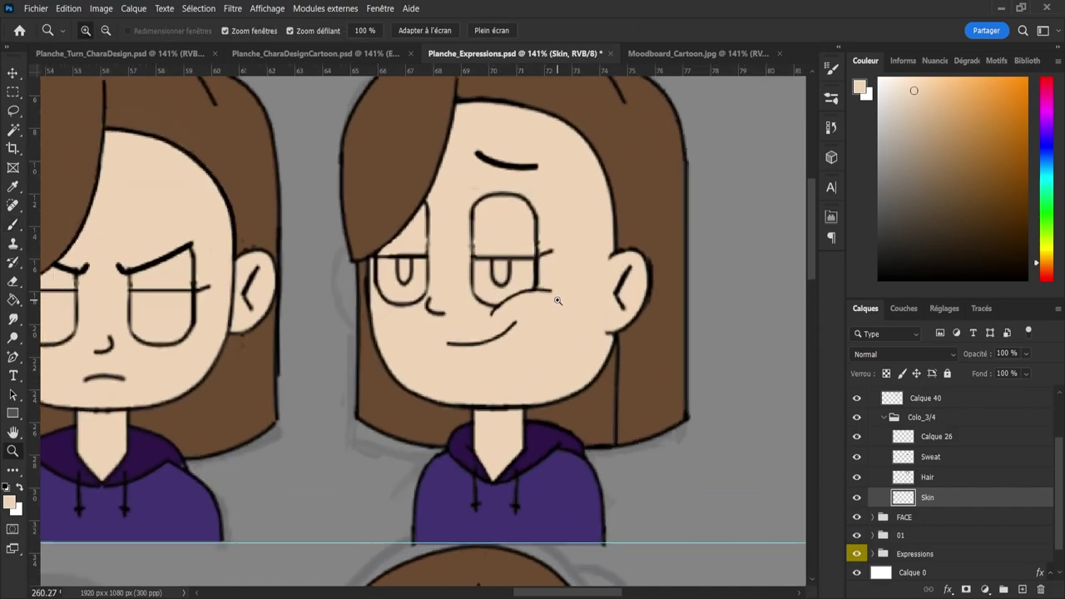
left_click(551, 300, "alt")
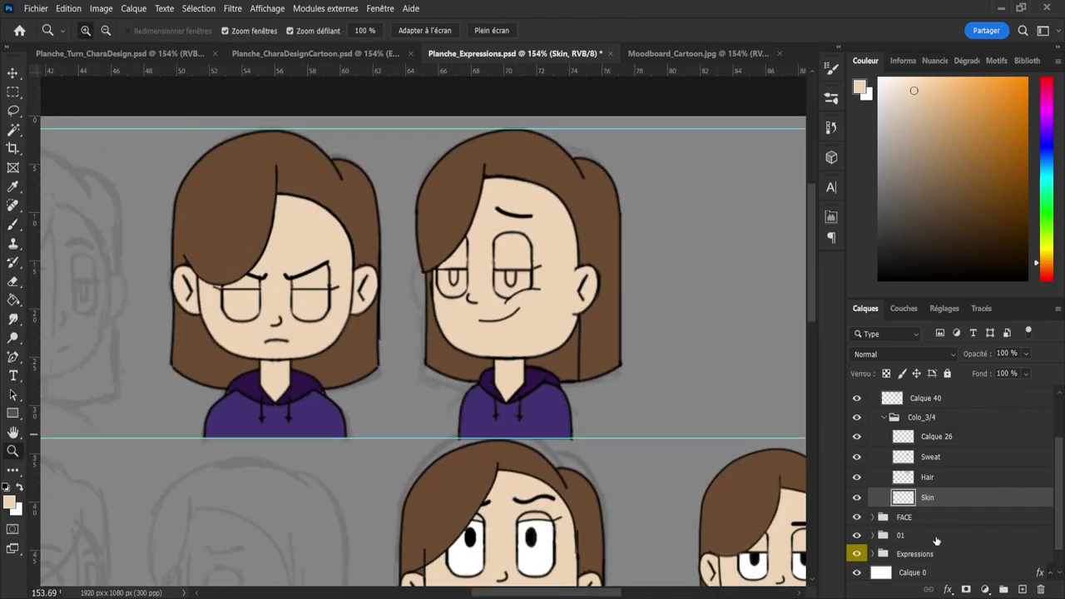
left_click(1022, 589)
key("x")
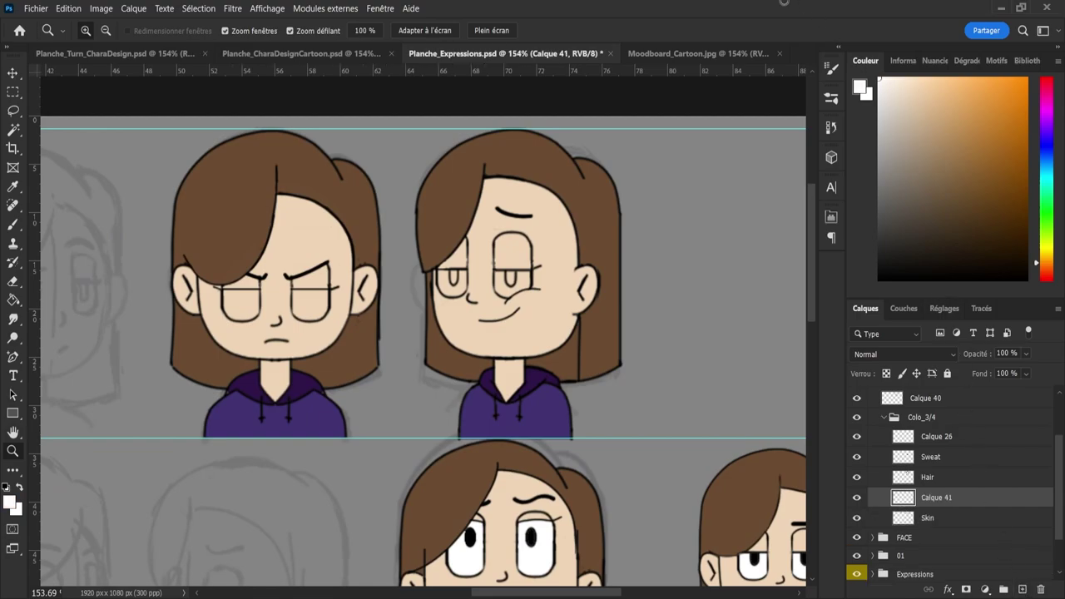
key("g")
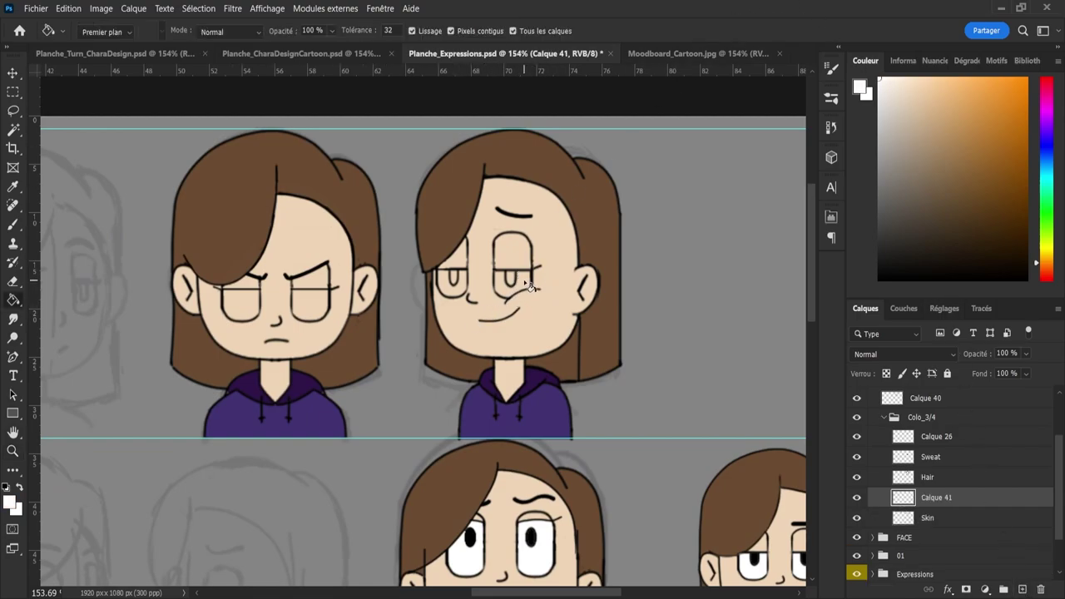
left_click(518, 285)
left_click(463, 298)
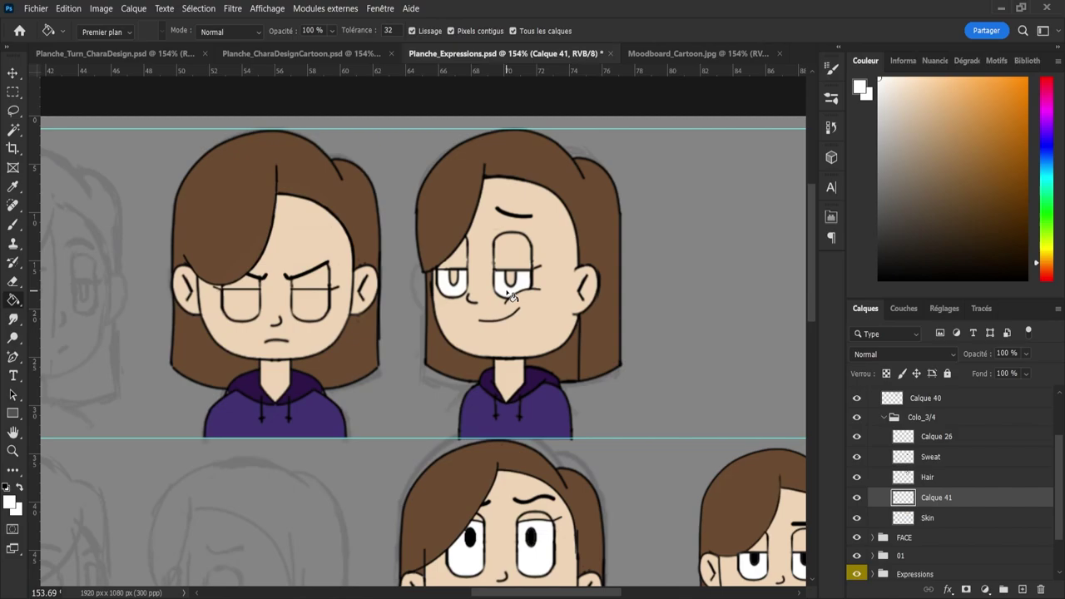
- Fill both pupils of the smirking face with black on another new layer, and save the sheet
left_click(1023, 590)
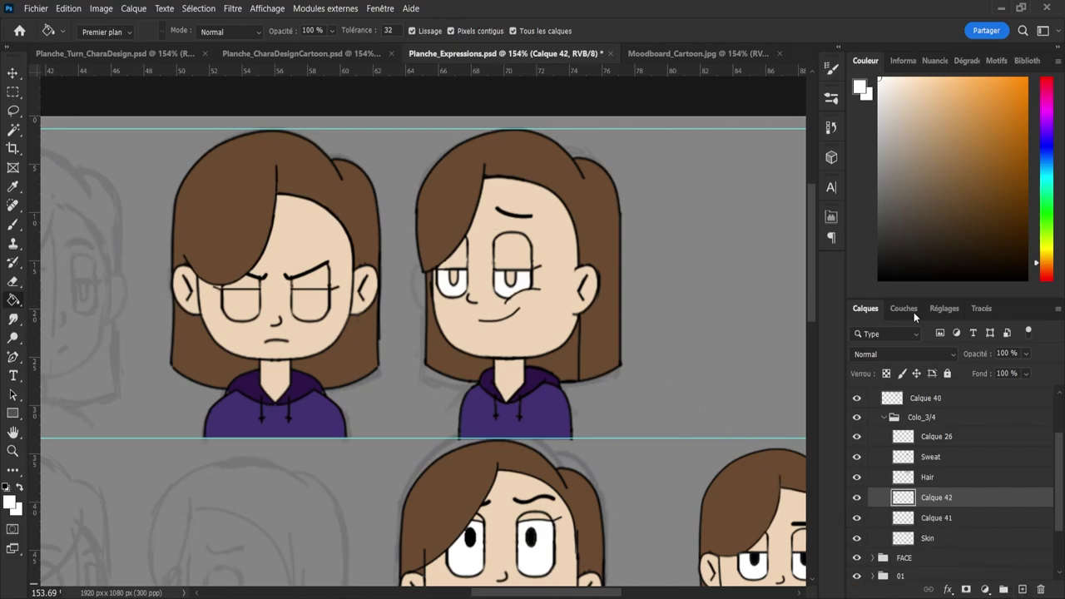
key("d")
left_click(512, 281)
left_click(453, 279)
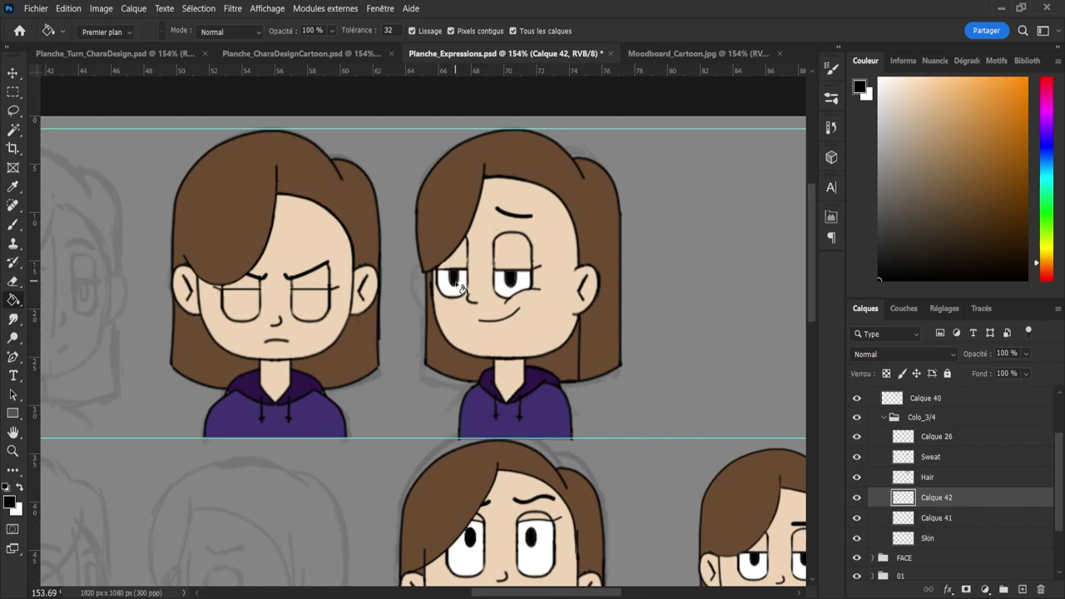
key("z")
left_click_drag(506, 338, 495, 342)
key("ctrl+s")
scroll(495, 342, "down", 1)
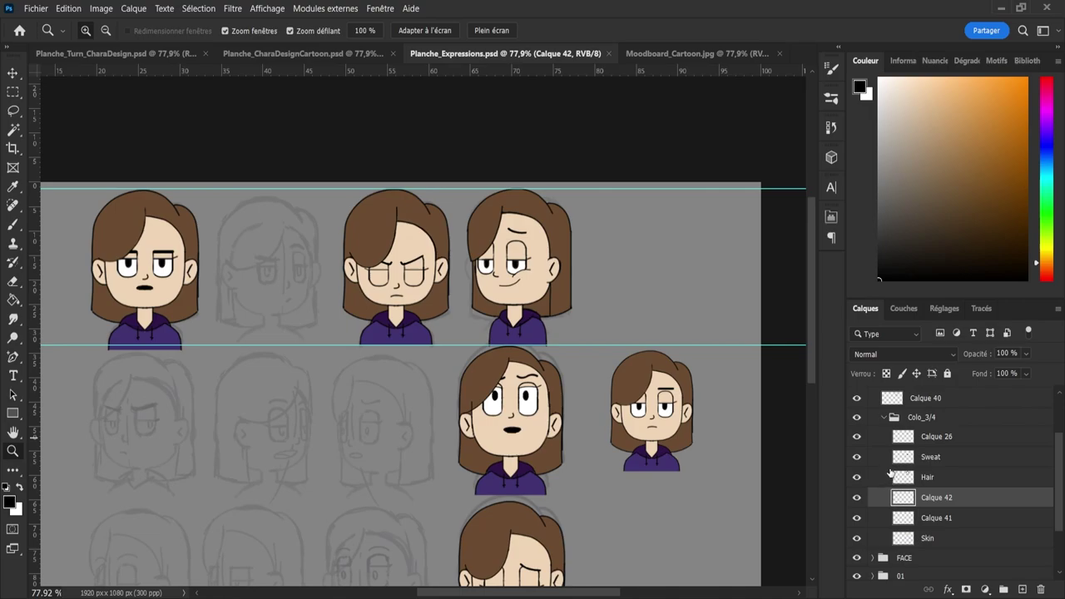
- Collapse the finished smirking bust's groups, rename the 3/4 group to 04, and save the sheet
left_click(884, 418)
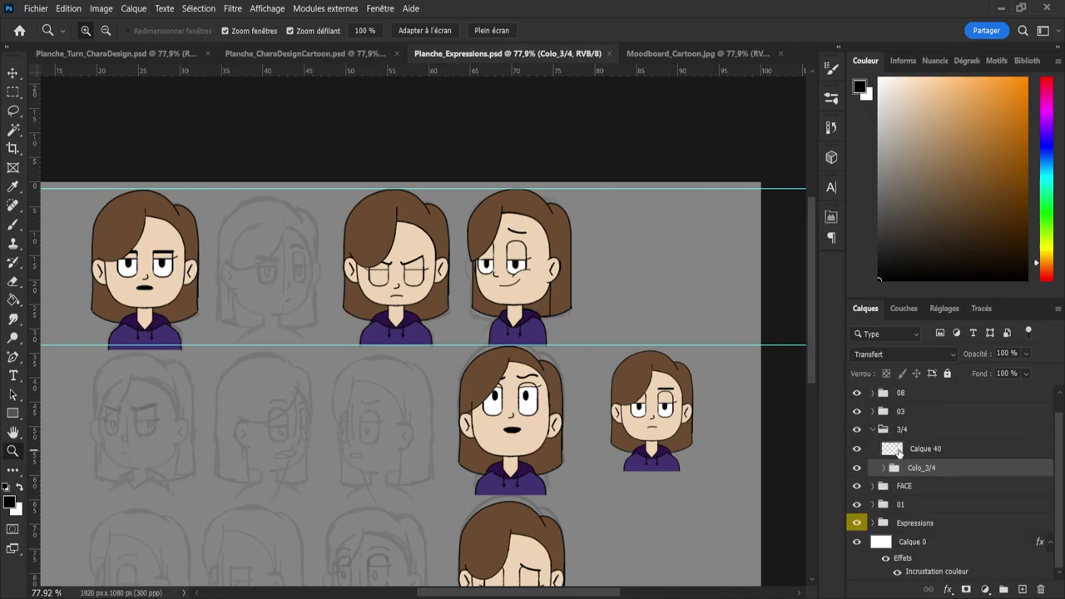
left_click_drag(569, 396, 538, 397)
left_click_drag(550, 454, 569, 454)
left_click_drag(557, 328, 529, 332)
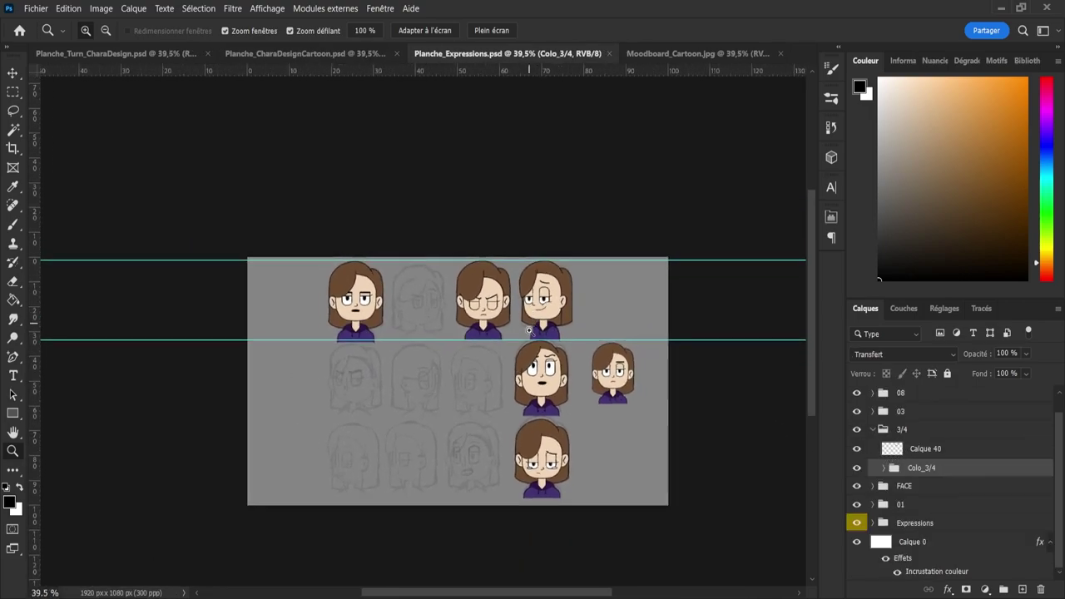
left_click_drag(537, 456, 566, 476)
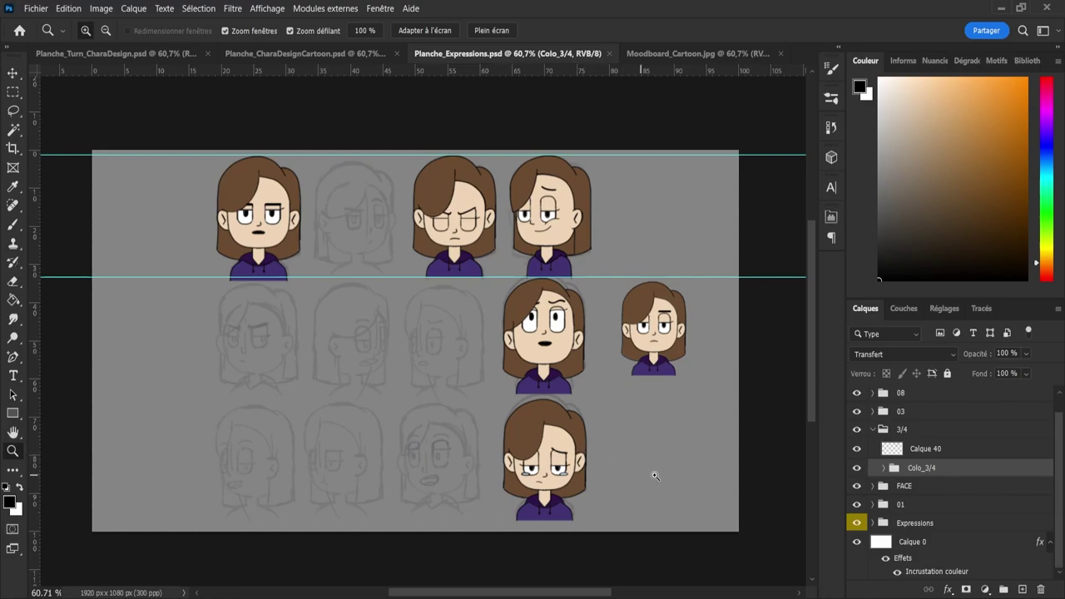
left_click(870, 431)
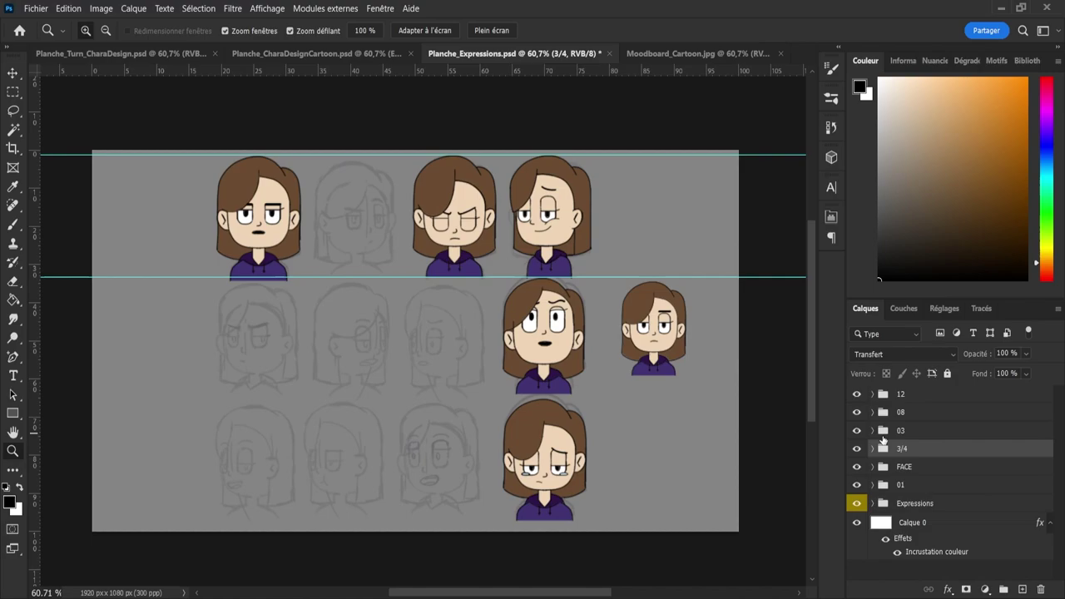
double_click(902, 450)
type("04")
key("Return")
key("ctrl+s")
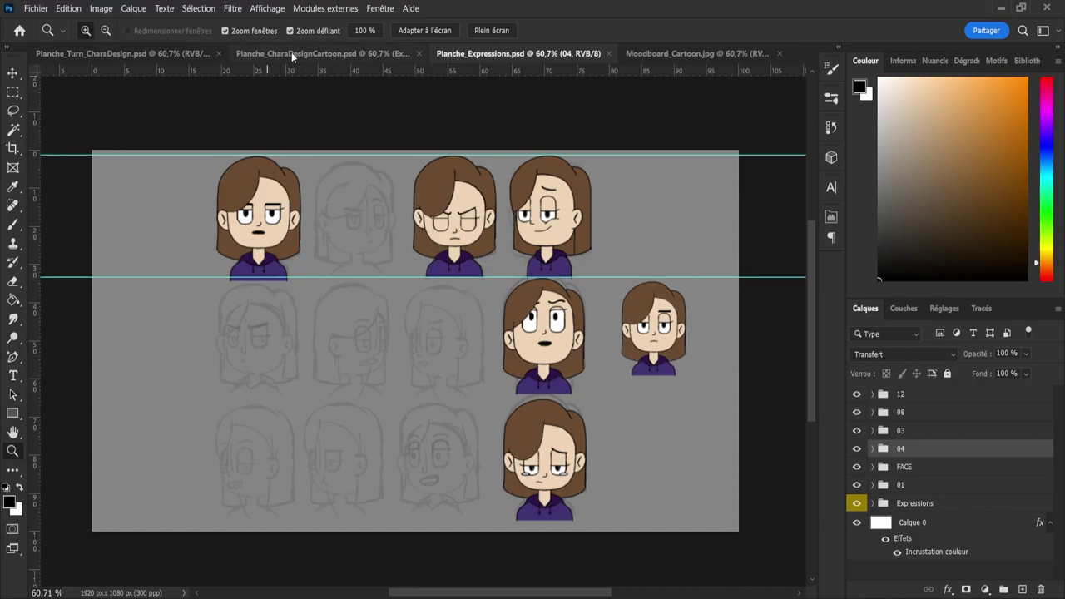
- Hide the FACE group containing the spare front-view bust and select that group
left_click(858, 466)
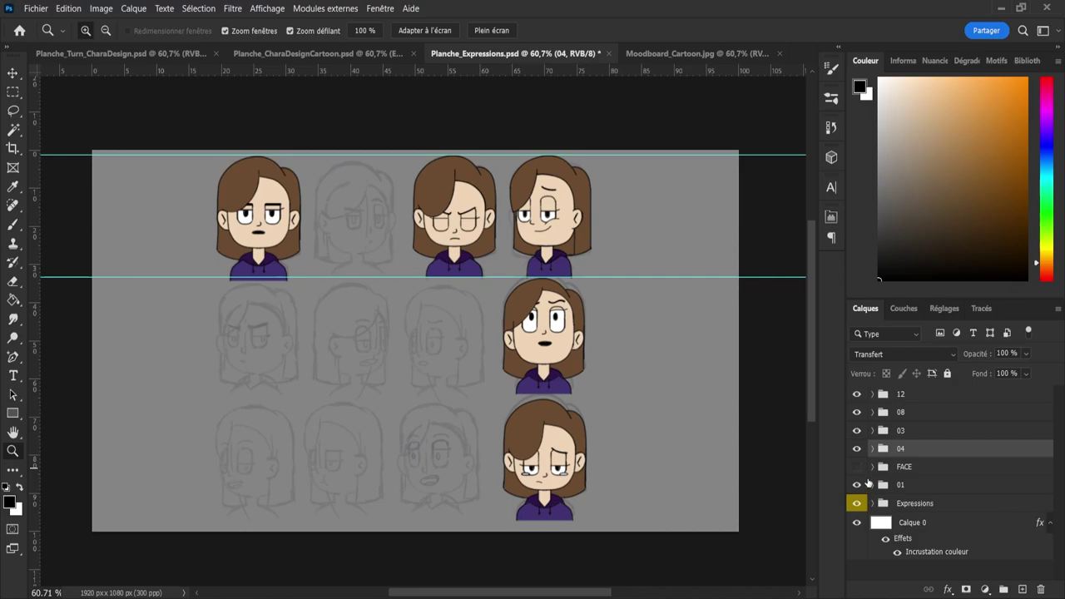
left_click(903, 471)
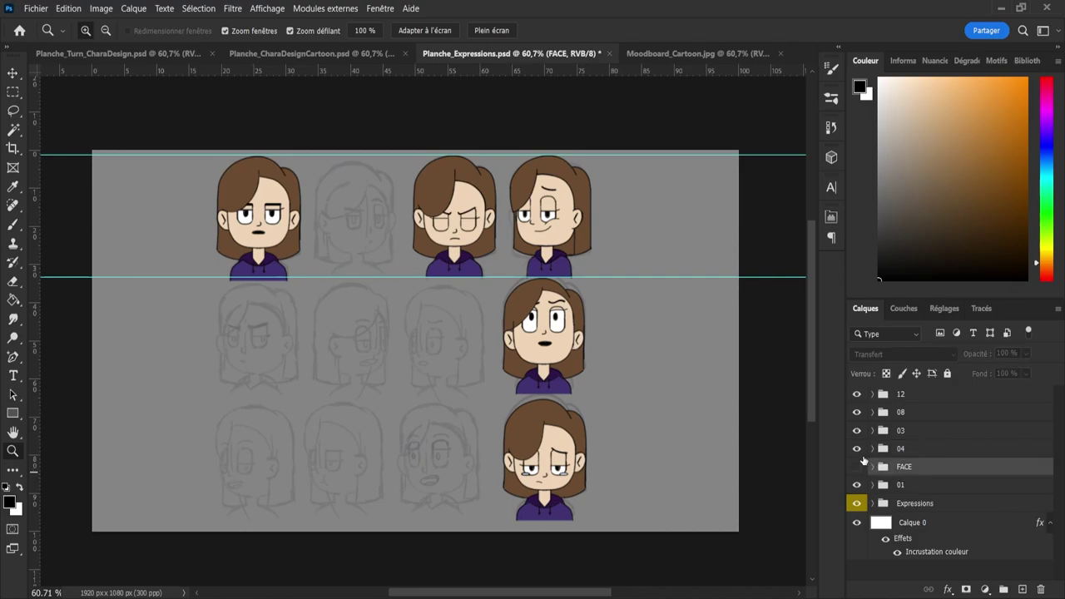
- Switch to Planche_Turn_CharaDesign.psd and select the 3/4 and Colo_3/4 groups of the left-facing three-quarter figure
left_click(123, 55)
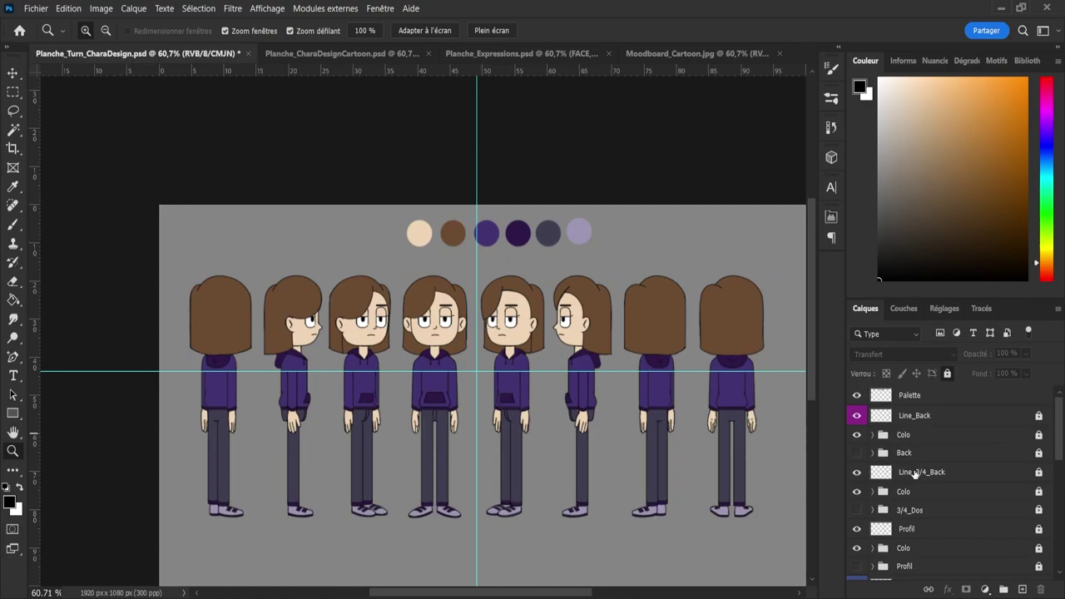
scroll(1056, 453, "down", 3)
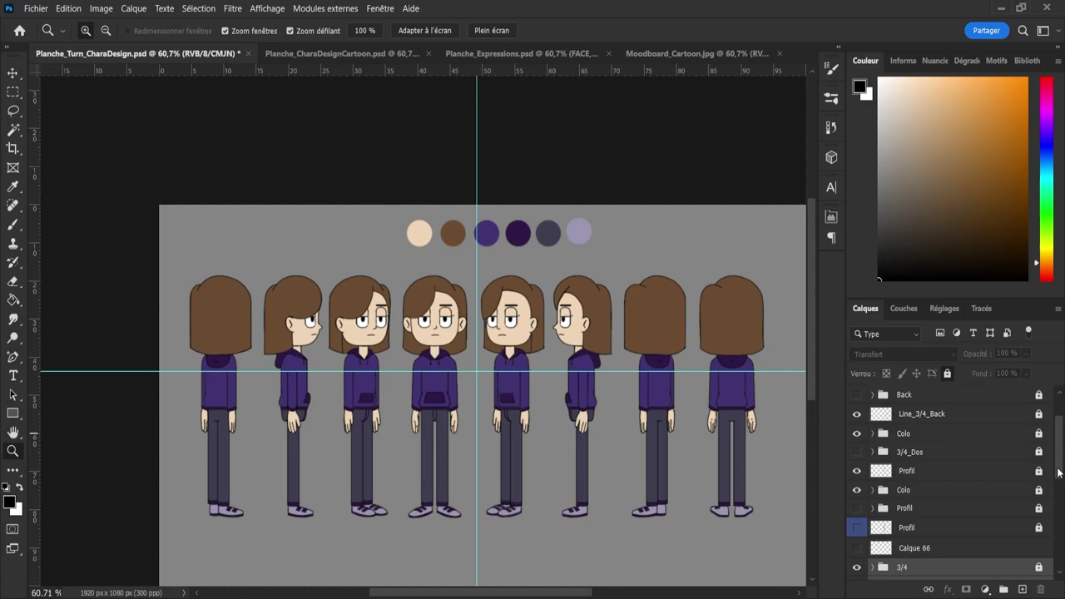
left_click(937, 456)
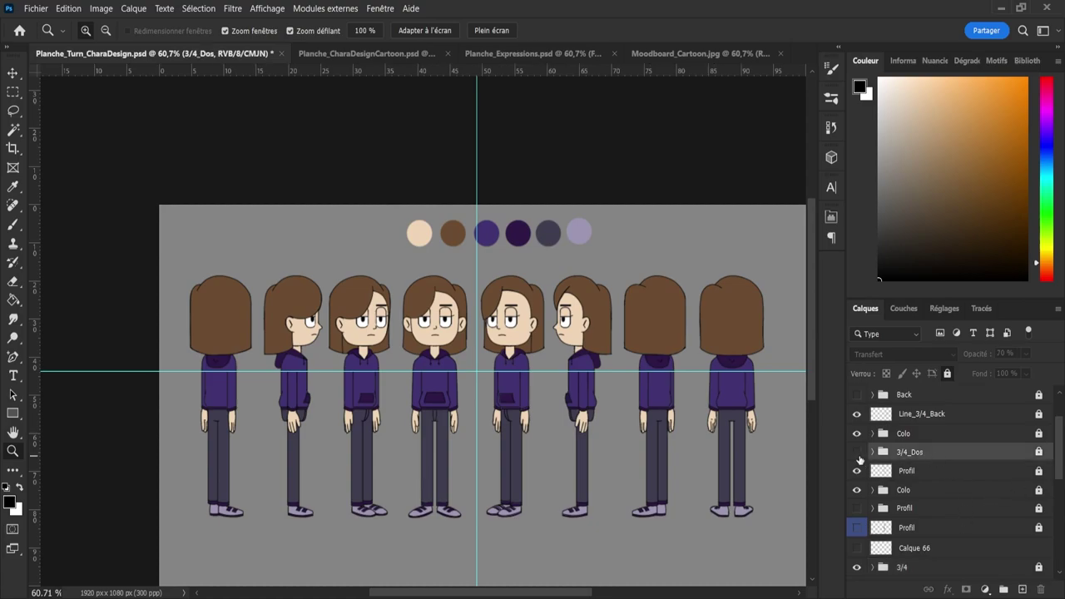
left_click(857, 471)
left_click(857, 471)
scroll(1047, 491, "down", 5)
left_click(937, 471)
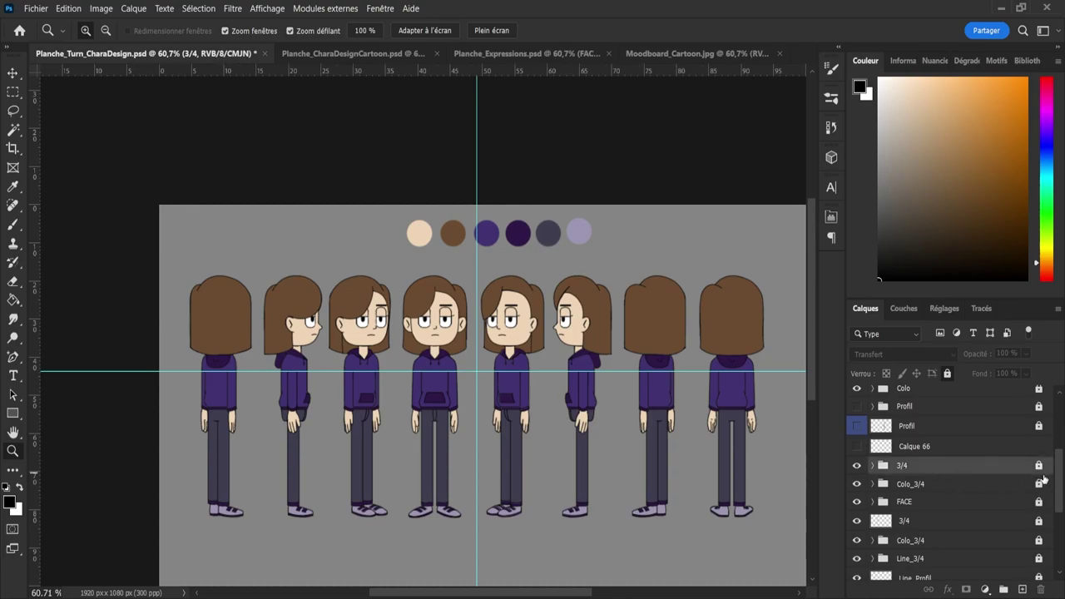
left_click(951, 490, "shift")
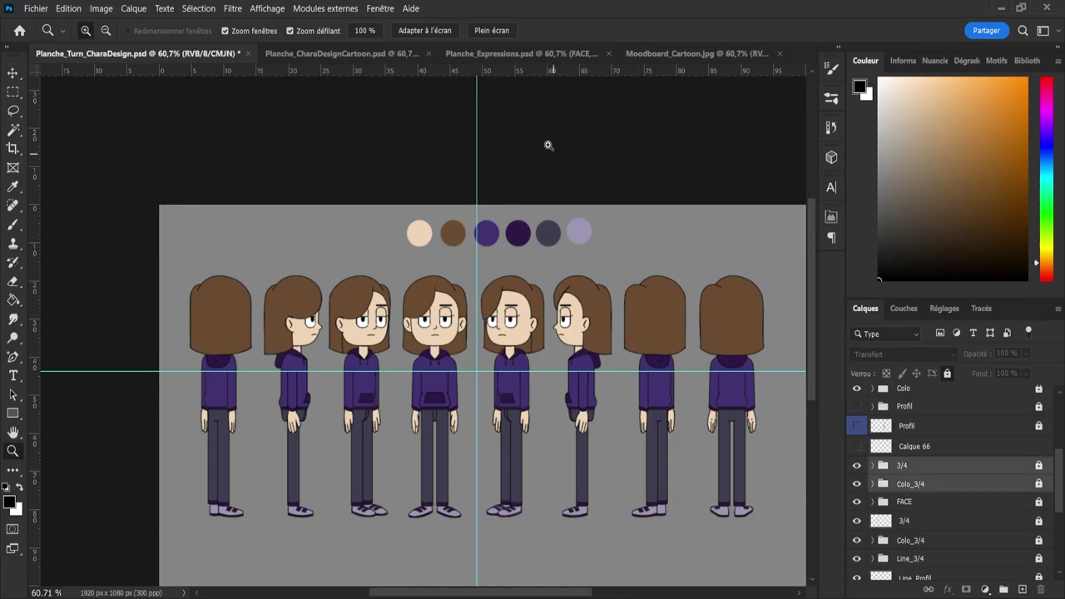
- Paste the two three-quarter groups above FACE in Planche_Expressions.psd and unlock both
left_click(691, 54)
left_click_drag(535, 63, 684, 53)
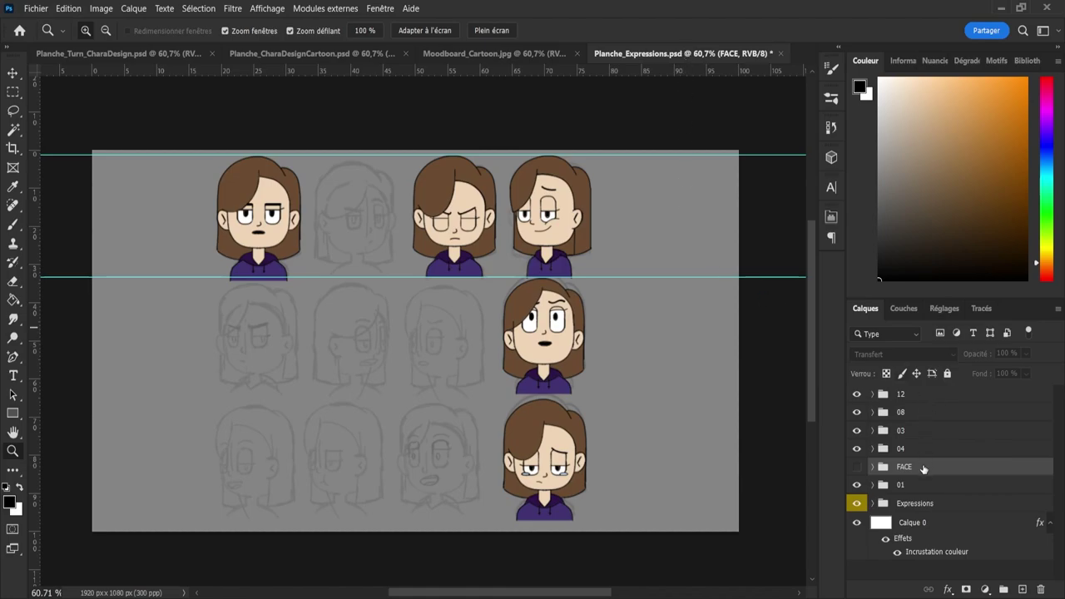
key("ctrl+v")
key("v")
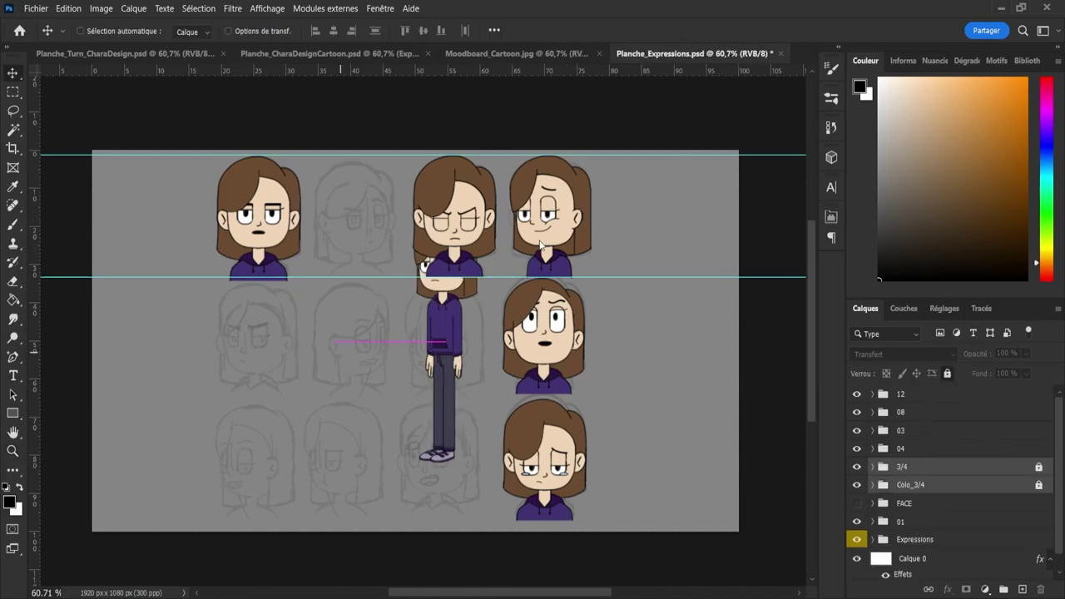
left_click(1039, 486)
left_click(1038, 469)
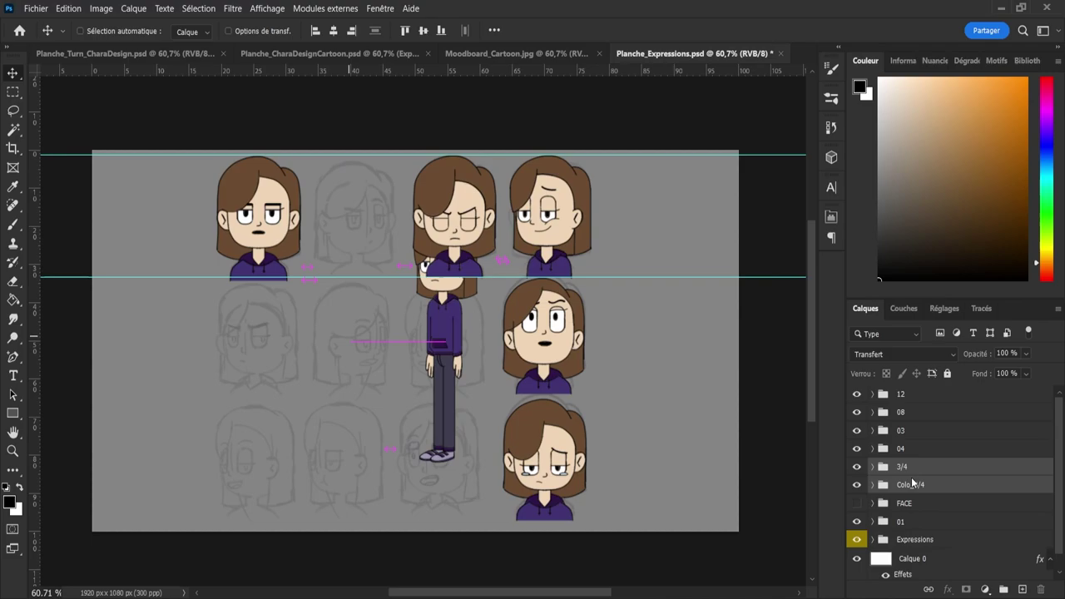
- Unlock the hidden items inside the pasted 3/4 group and delete its two hidden Line_3/4 layers
left_click(871, 467)
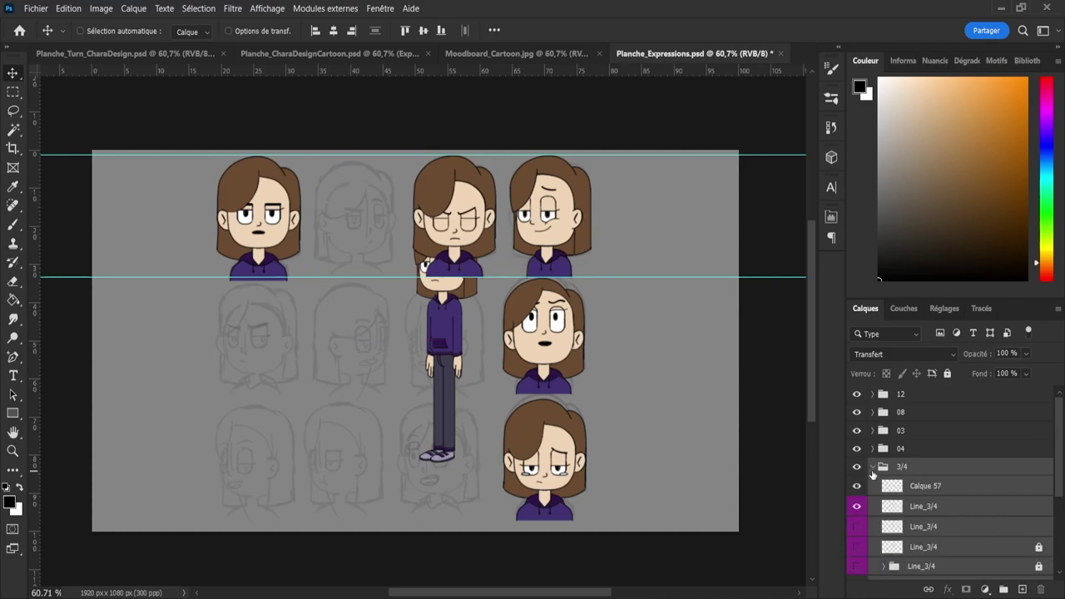
scroll(1047, 474, "down", 3)
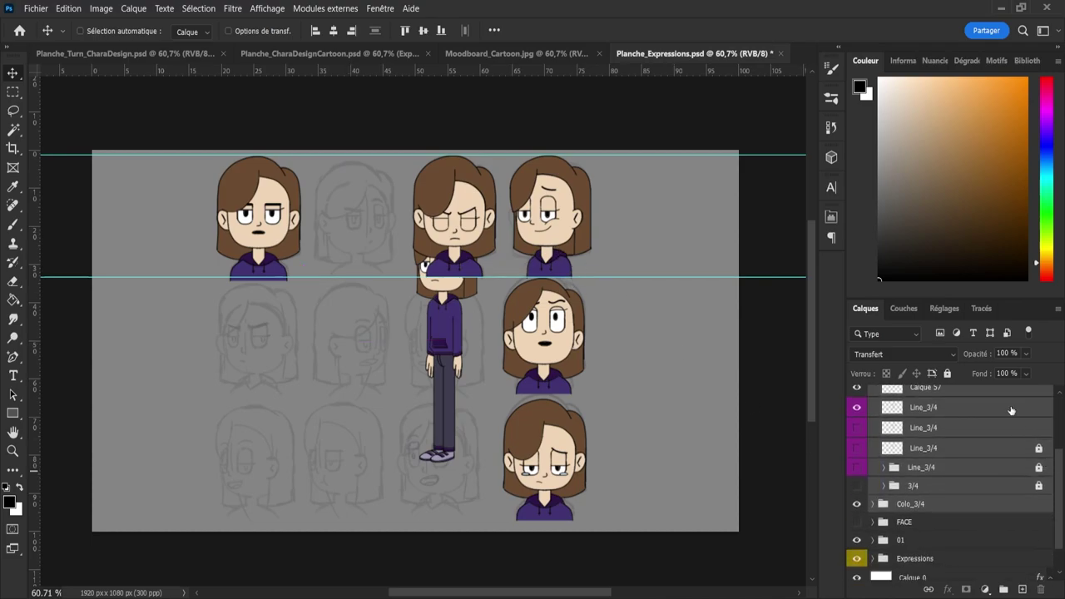
left_click(947, 471)
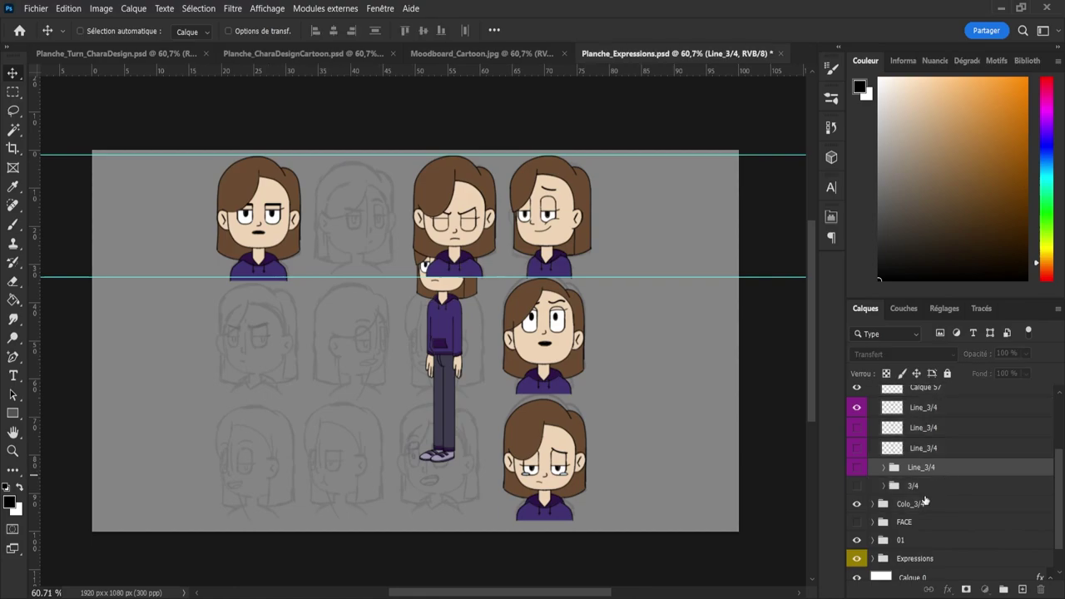
left_click(928, 488, "shift")
left_click(932, 430, "shift")
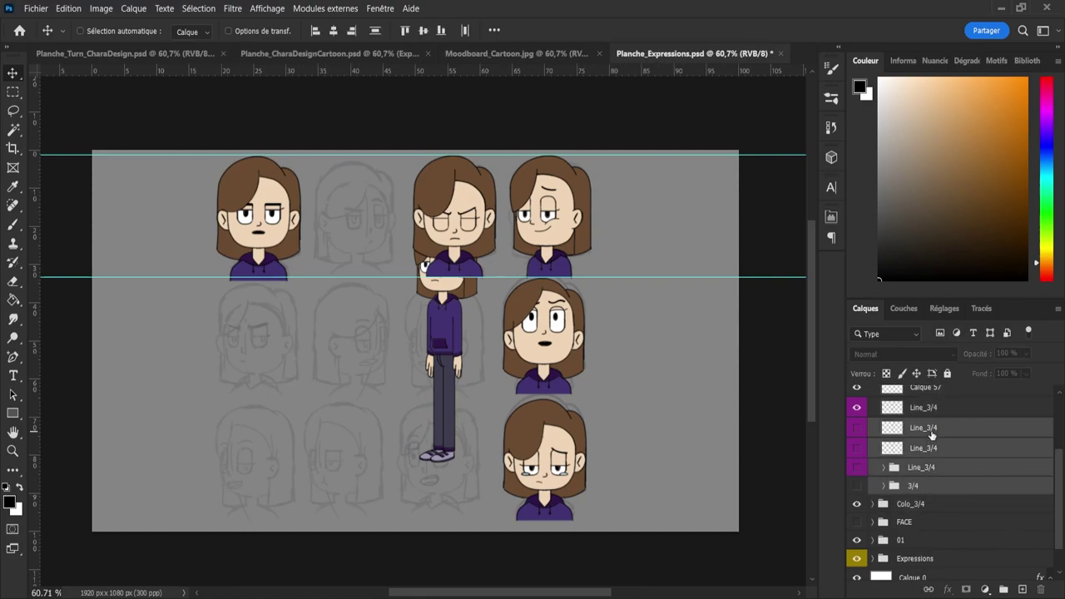
left_click(918, 468)
key("ctrl+z")
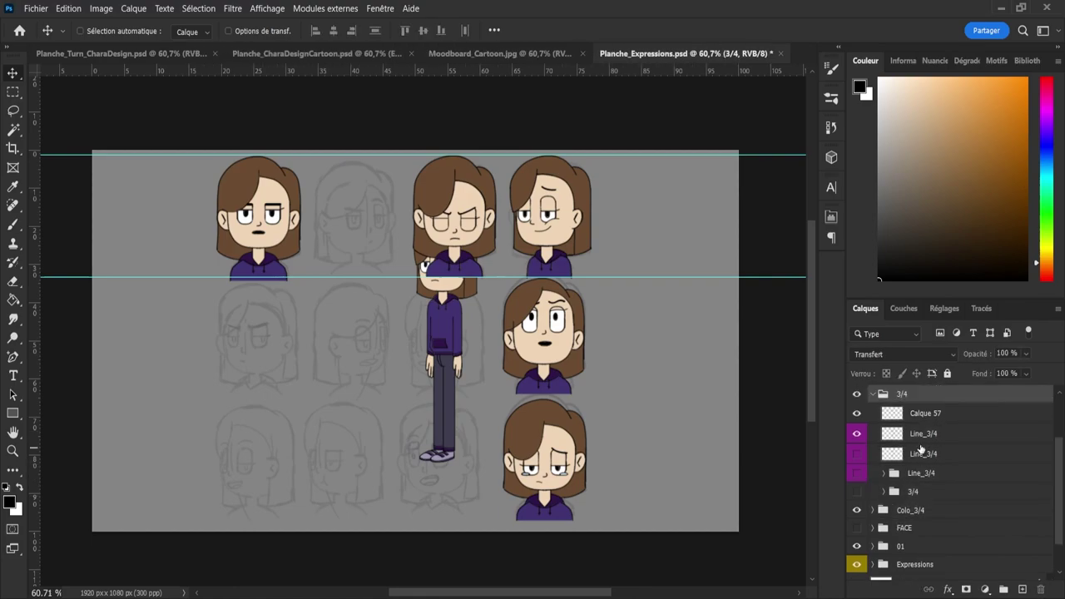
key("ctrl+z")
- Unlock all layers inside the hidden Line_3/4 subgroup and delete the subgroup
left_click(921, 459)
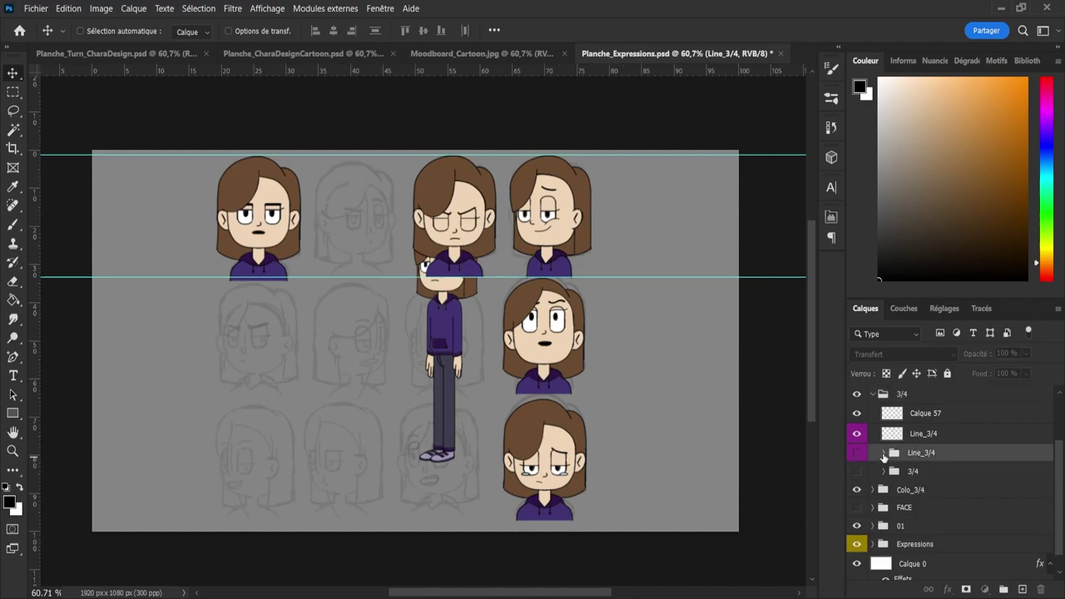
left_click(884, 453)
scroll(1061, 449, "down", 5)
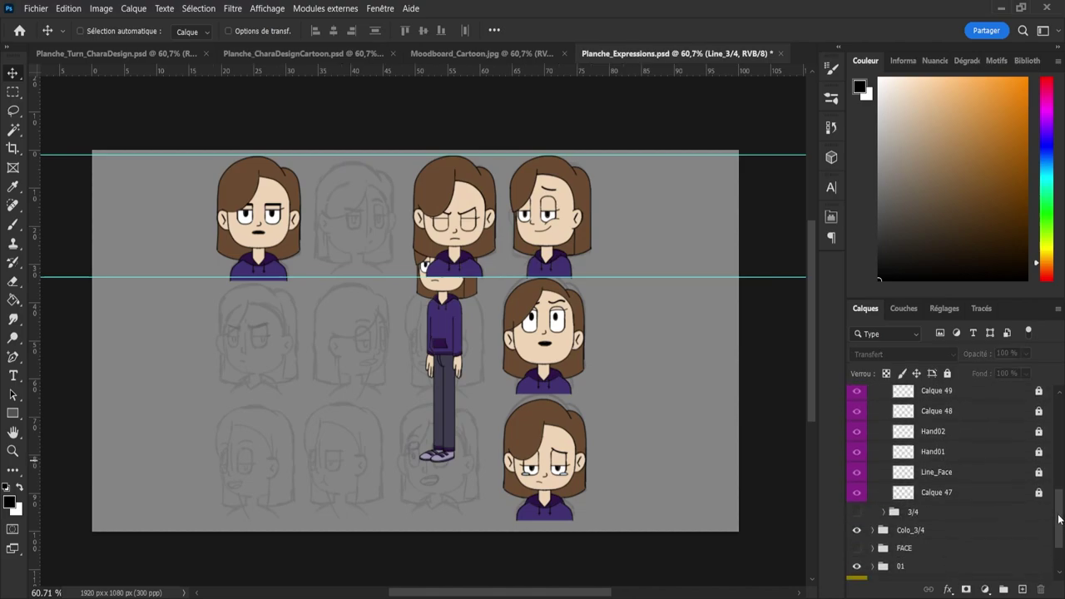
left_click(986, 487, "shift")
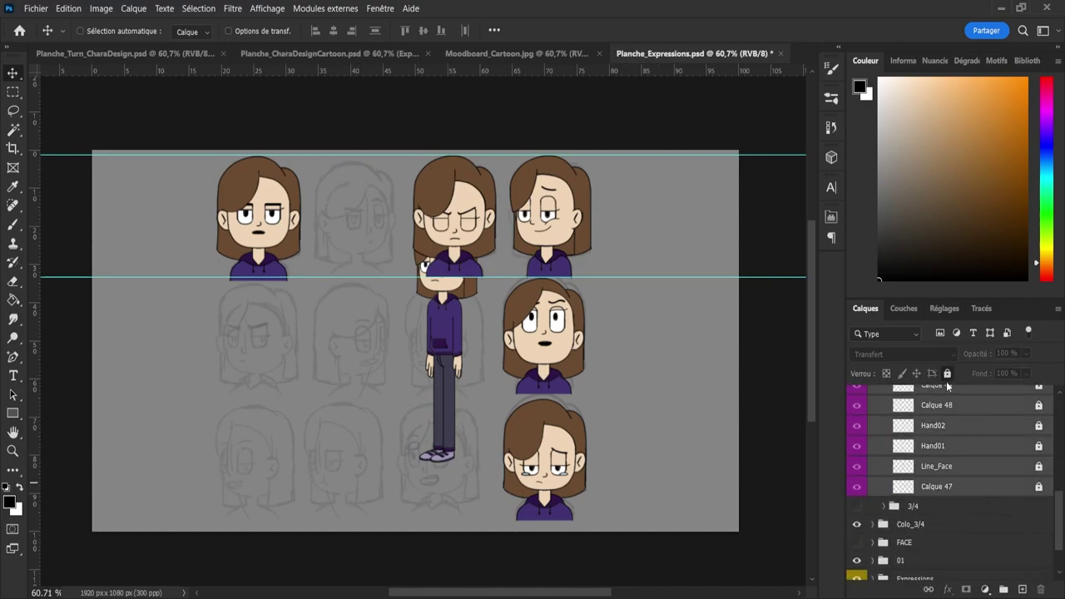
left_click(947, 375)
key("ctrl+e")
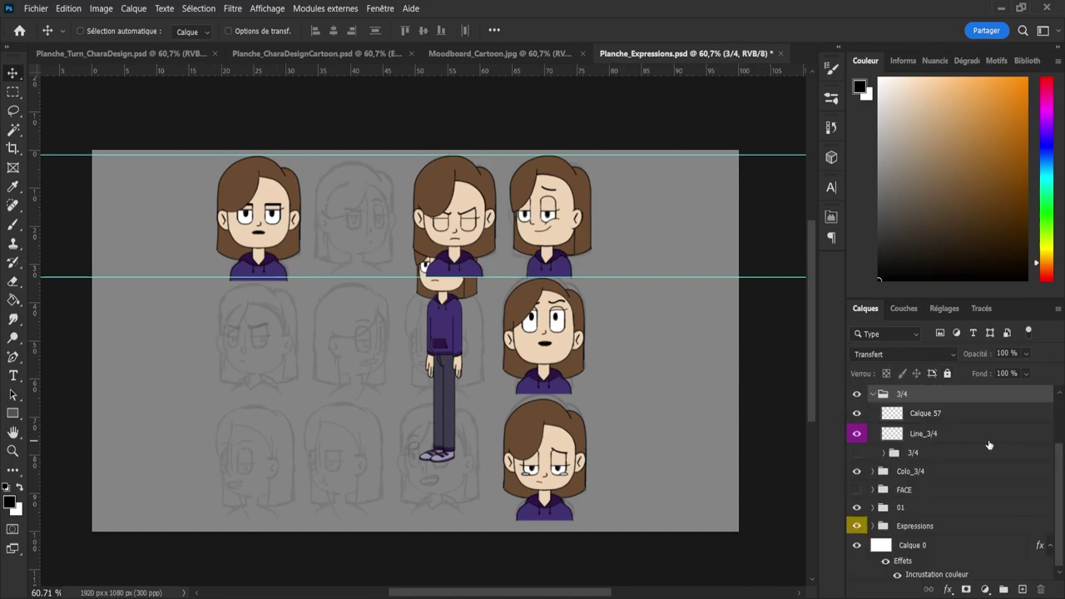
left_click(907, 436)
key("Delete")
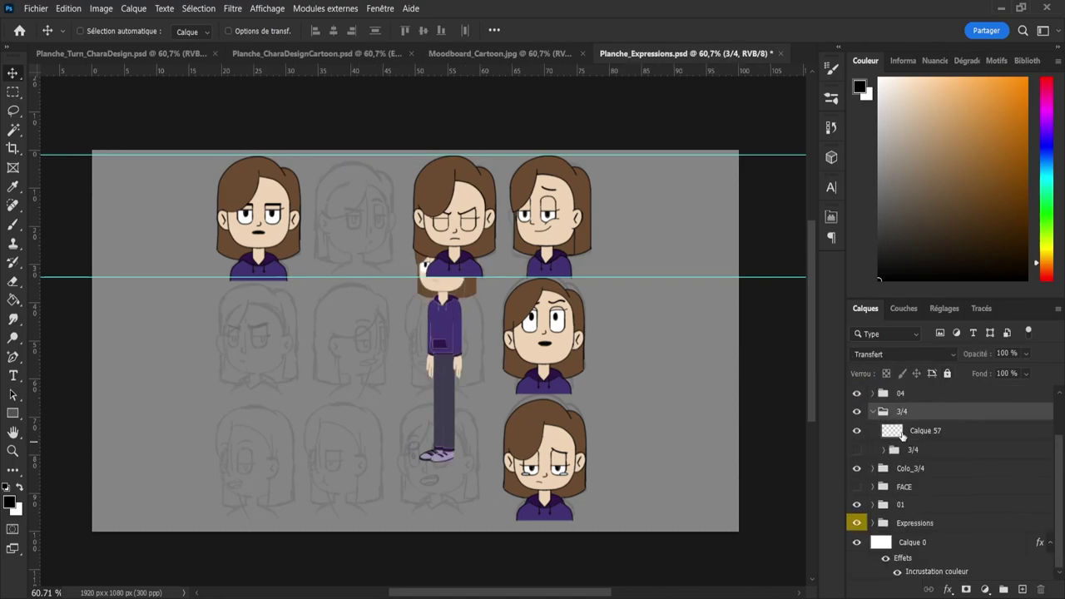
key("ctrl+z")
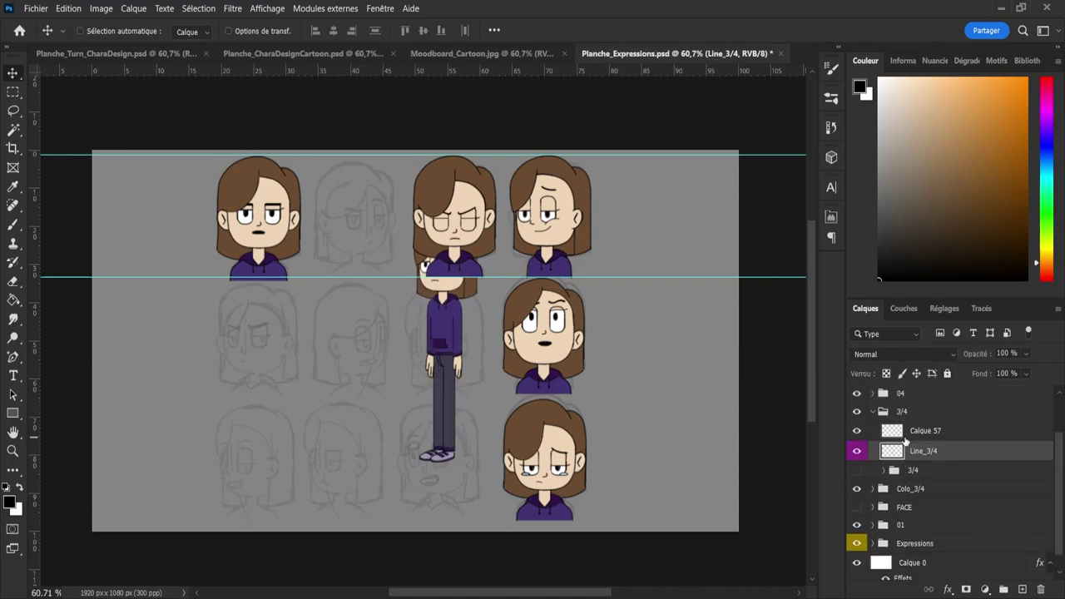
- Merge the visible Line_3/4 layer with Calque 57 in the 3/4 group
left_click(858, 431)
left_click(858, 431)
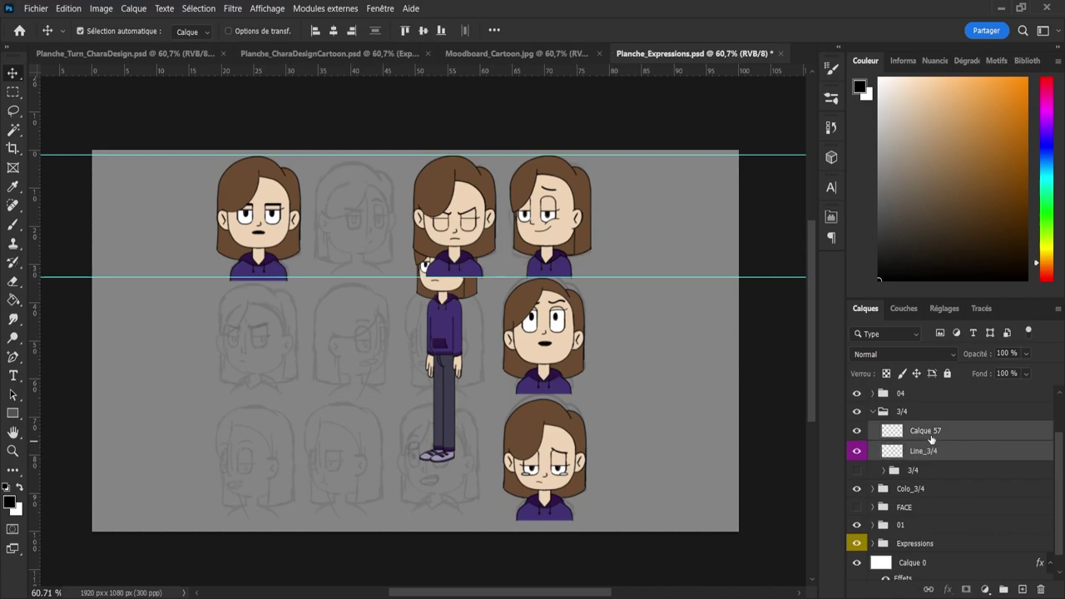
key("Delete")
- Unlock Calque 46 and Calque 45 in the hidden nested 3/4 subgroup and delete that subgroup
left_click(882, 454)
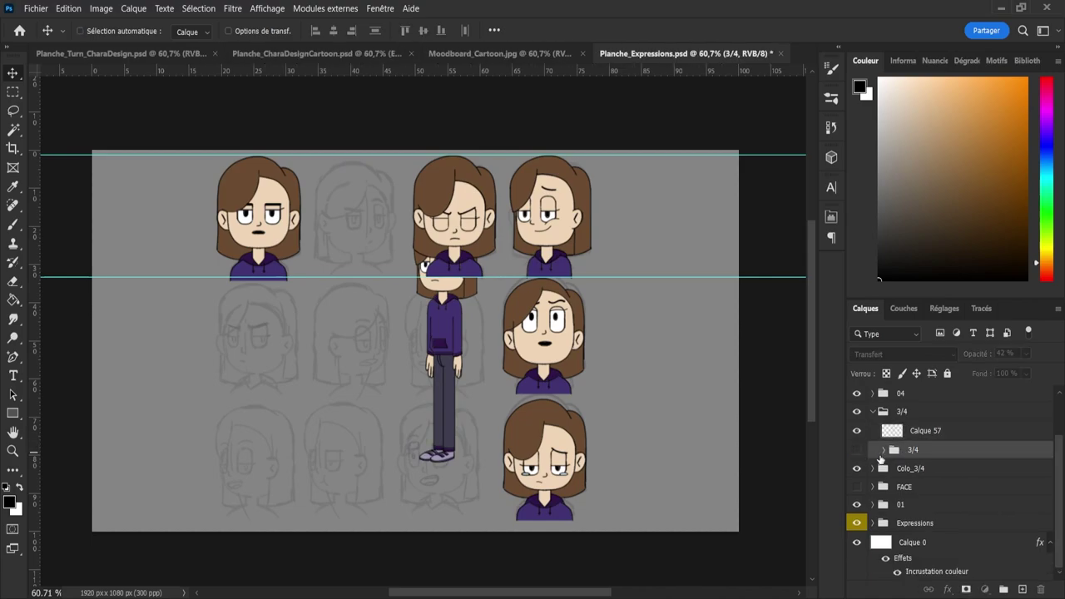
left_click(884, 450)
left_click(982, 490, "shift")
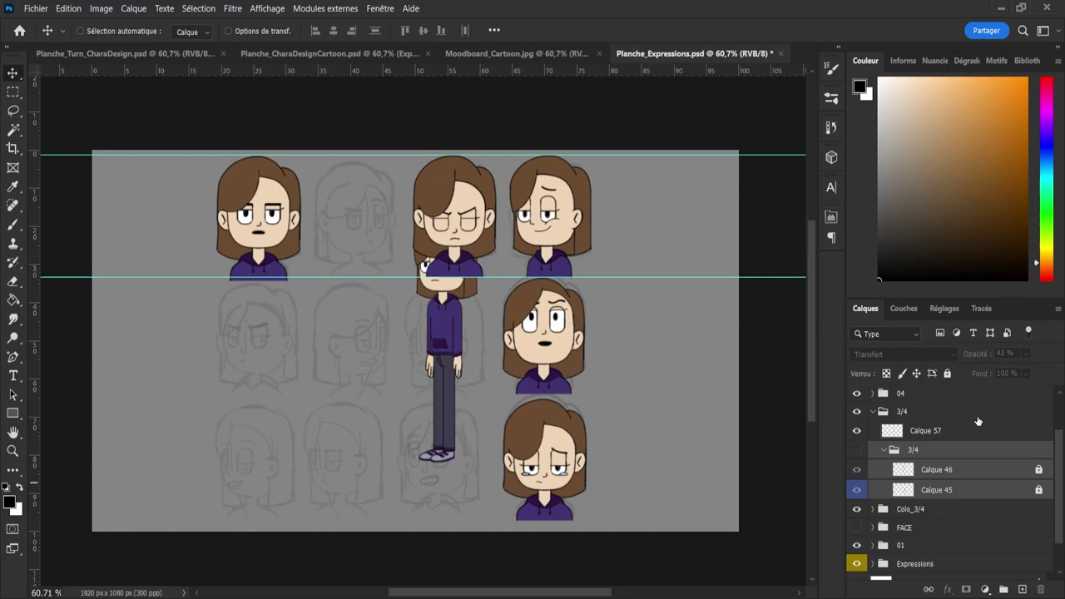
left_click(947, 375)
key("Delete")
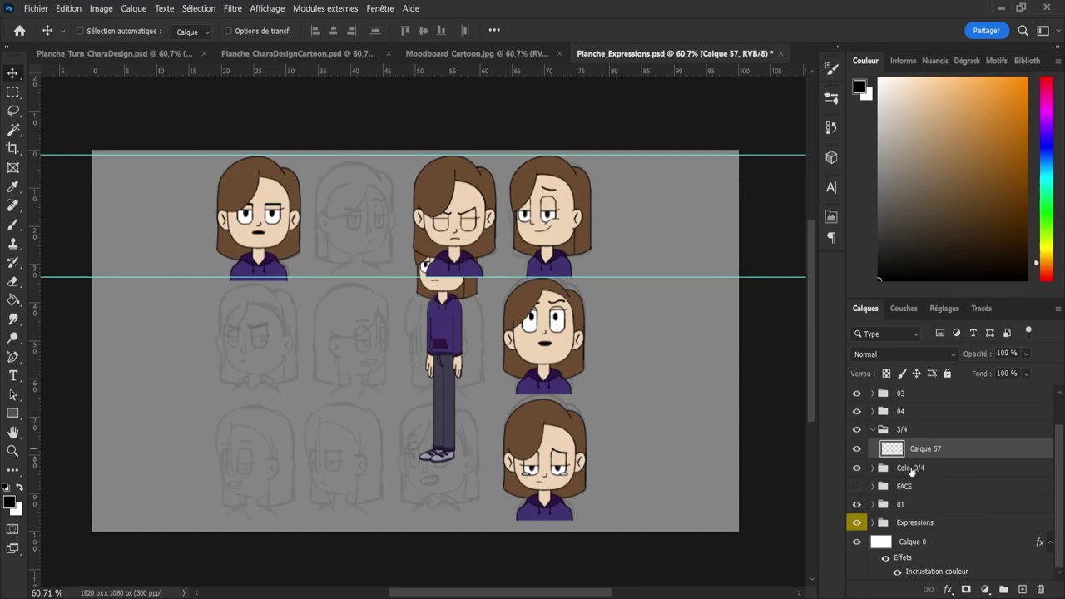
- Expand the Colo_3/4 group and unlock all of its colour layers
left_click(912, 470)
left_click(856, 471)
left_click(857, 470)
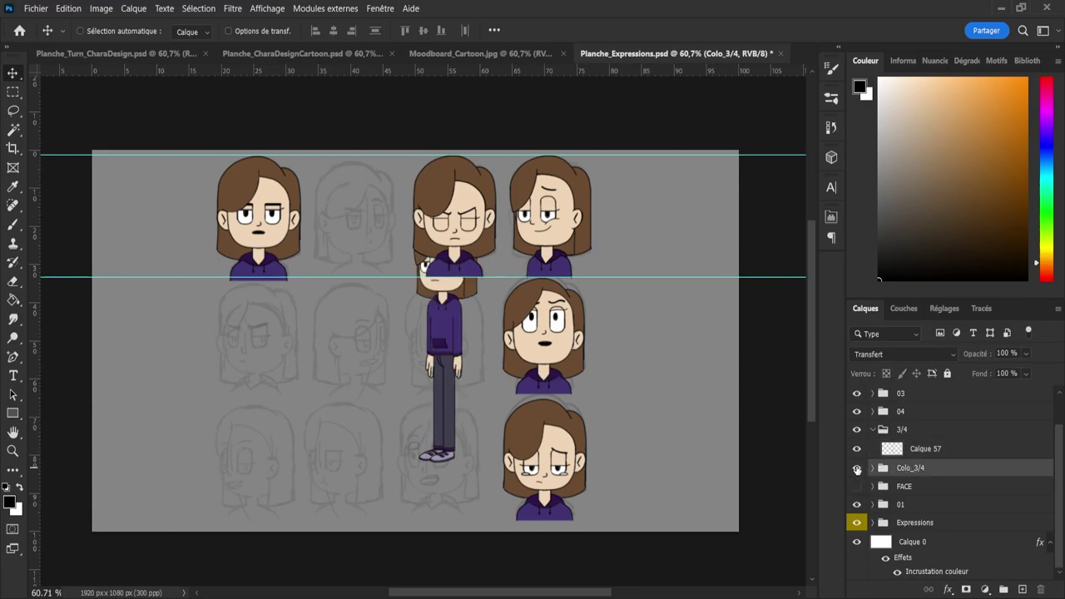
left_click(873, 470)
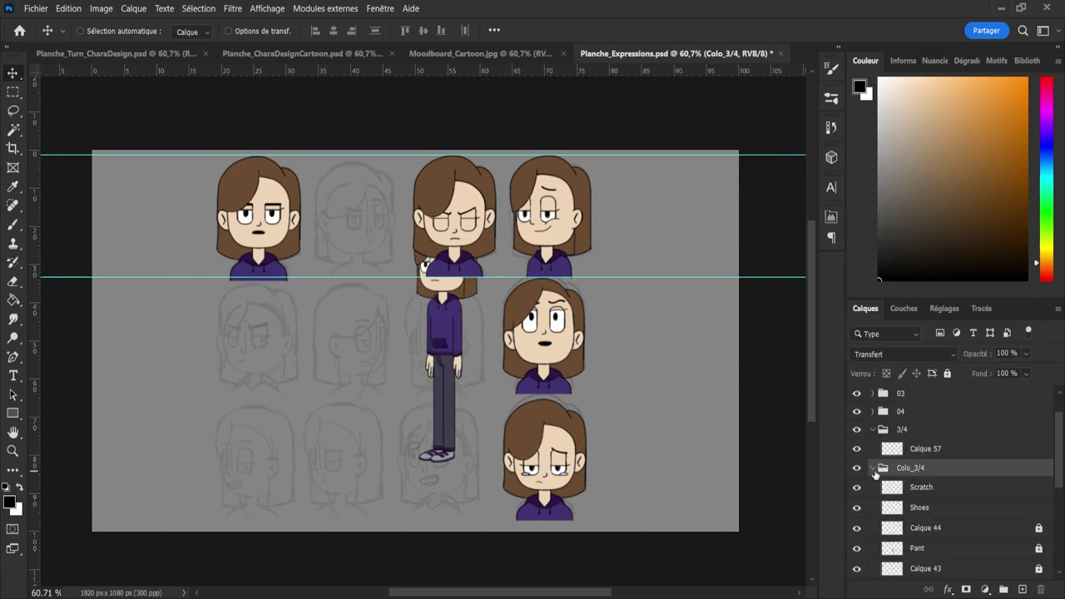
left_click(873, 469)
left_click(873, 471)
scroll(975, 463, "down", 5)
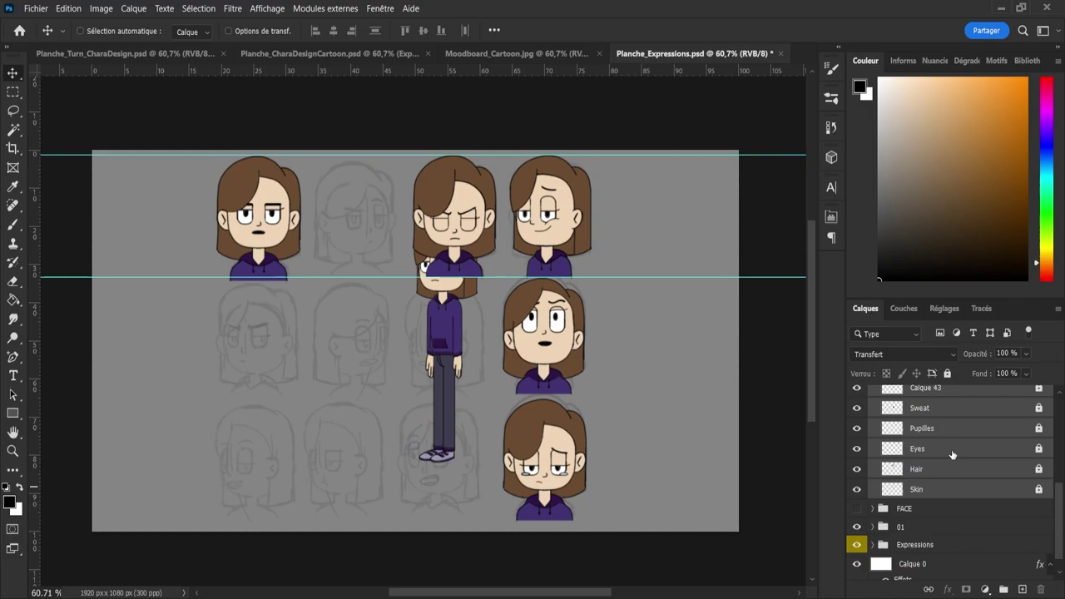
left_click(947, 375)
left_click(946, 375)
- Delete the Scratch, Shoes, Calque 44 and Pant layers from Colo_3/4 and collapse the group
left_click_drag(1061, 518, 1061, 459)
left_click(909, 460)
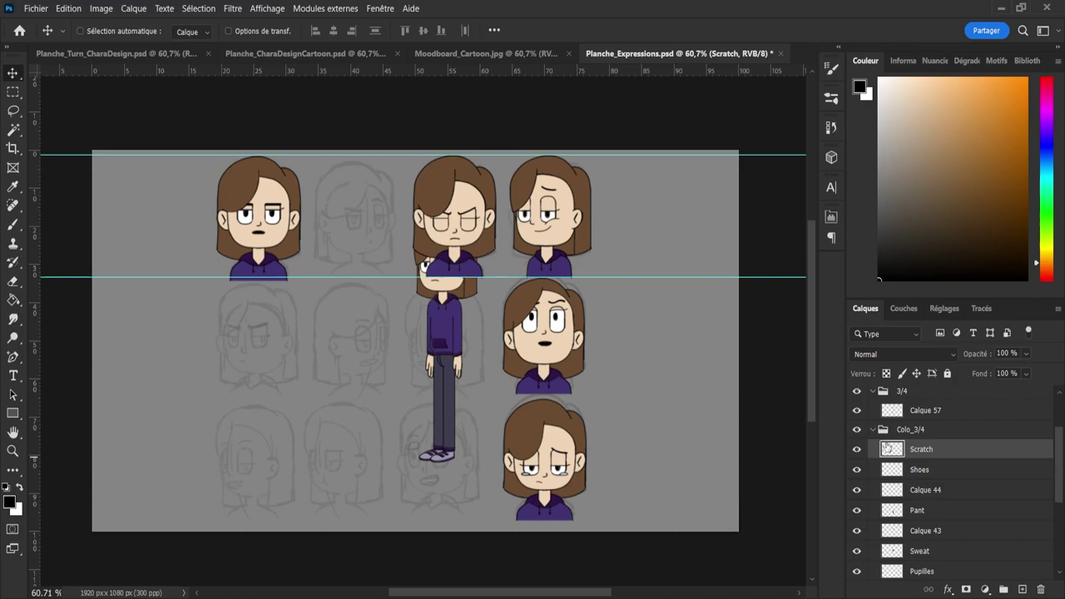
left_click(935, 518, "shift")
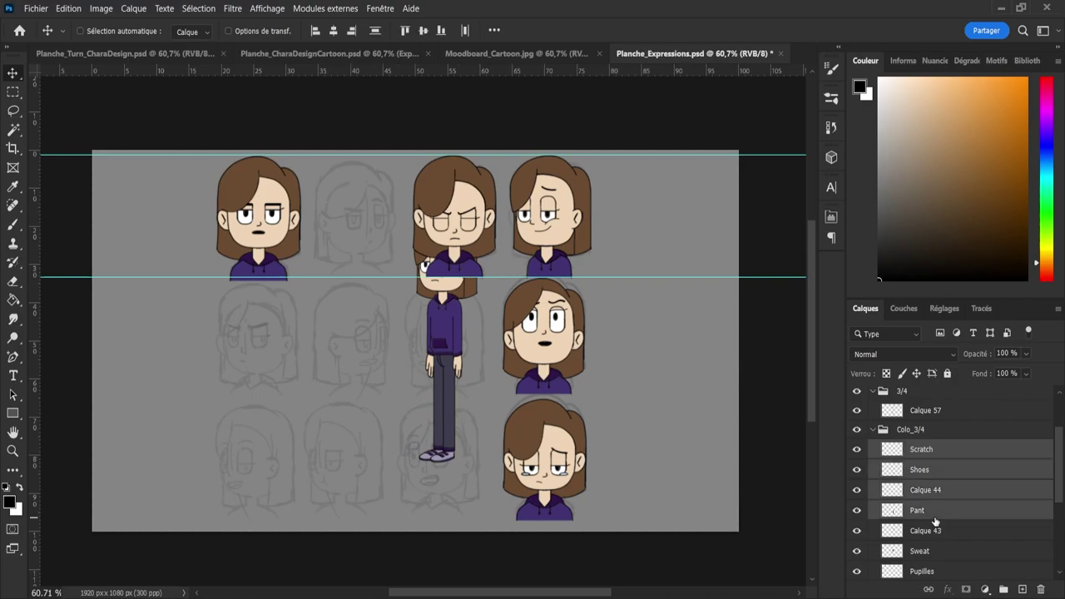
key("Delete")
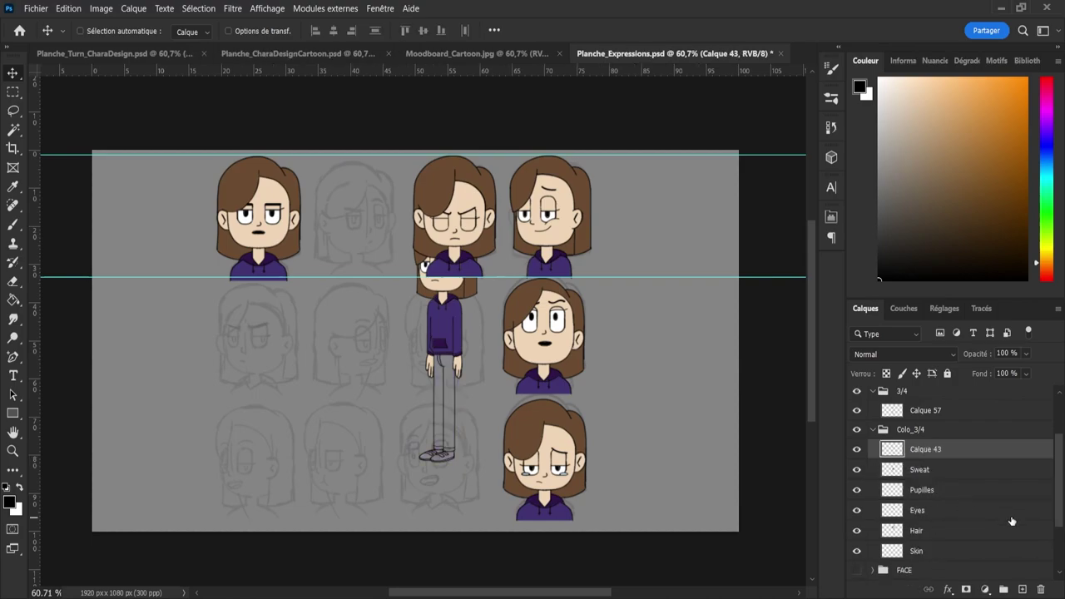
left_click(873, 429)
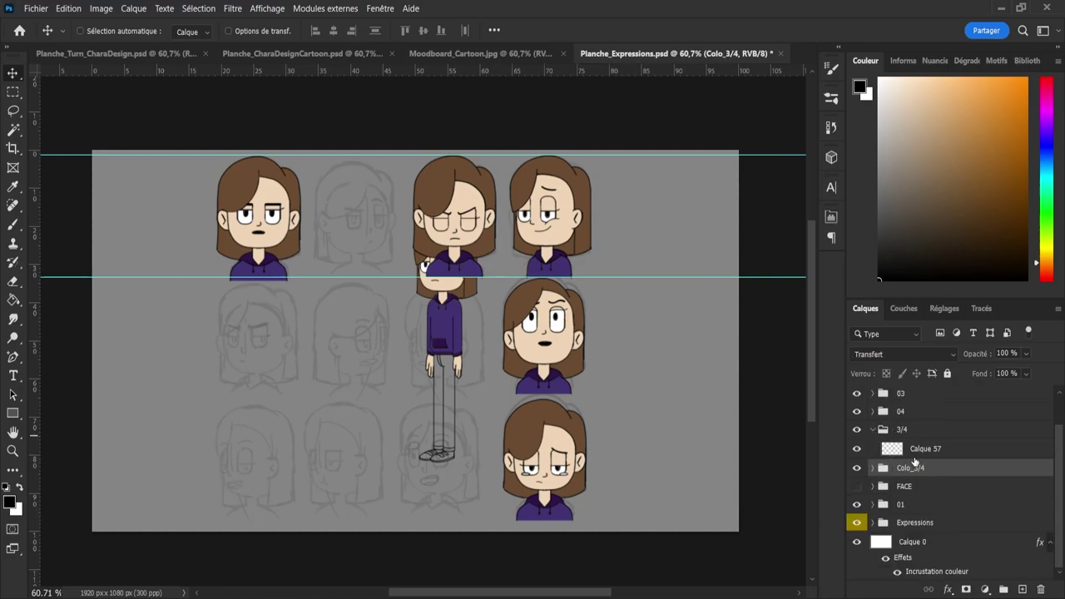
- Move the 3/4 and Colo_3/4 groups together into the empty area left of the faces, at about X 220 px
left_click(898, 435, "shift")
key("ctrl+t")
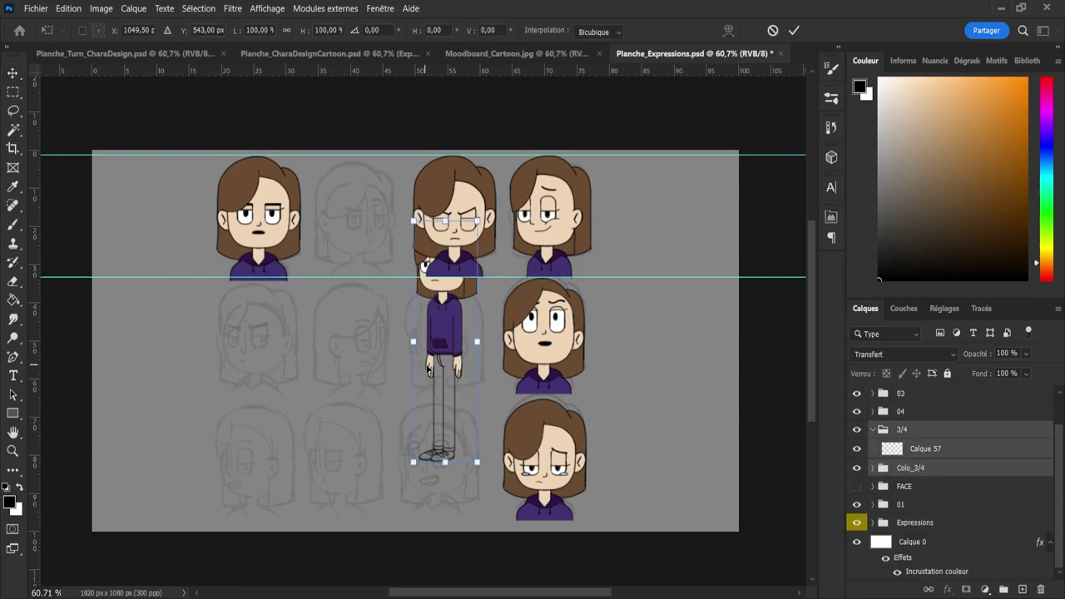
left_click_drag(429, 369, 150, 368)
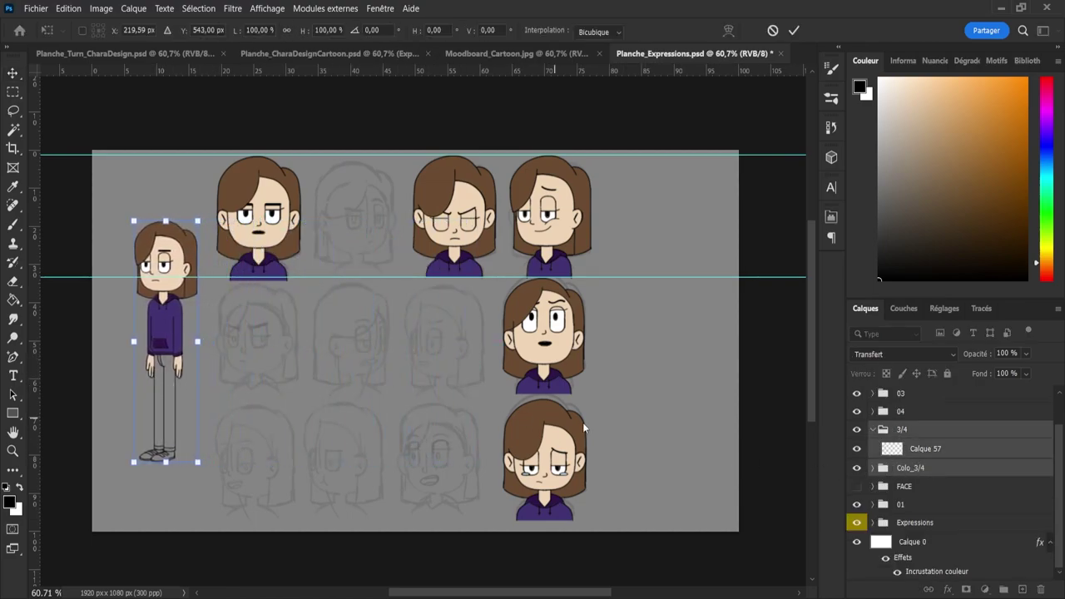
left_click(793, 30)
- Erase the shoes and the lower part of the legs from the three-quarter figure's line art on Calque 57
key("z")
left_click_drag(701, 317, 645, 331)
left_click_drag(295, 339, 430, 333)
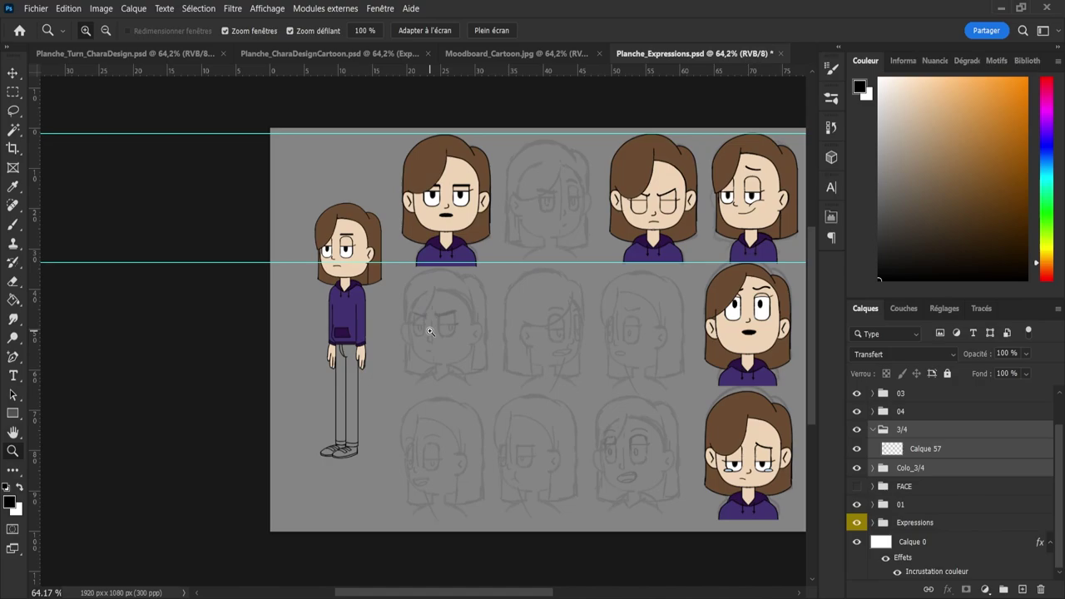
left_click(914, 449)
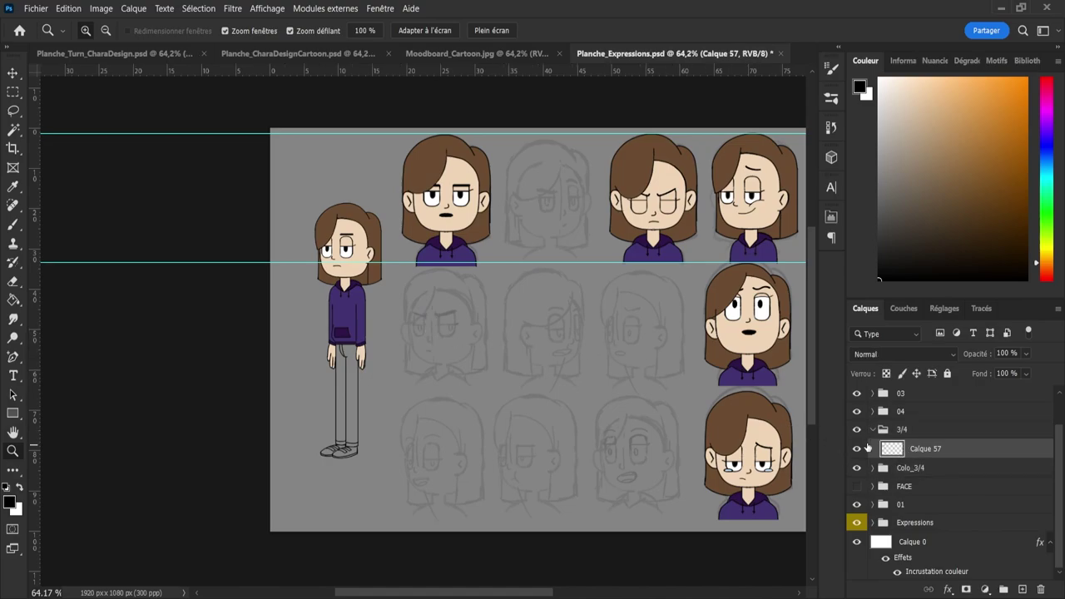
key("e")
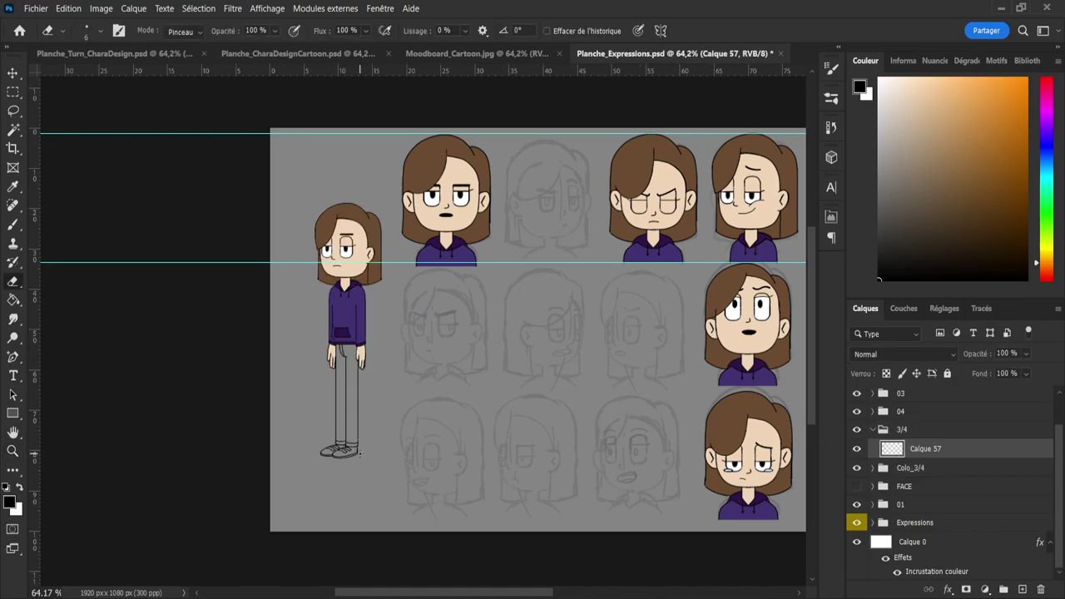
mouse_move(343, 453)
left_mouse_down()
mouse_move(333, 452)
mouse_move(358, 415)
mouse_move(352, 380)
left_mouse_up()
- Erase the remaining trouser, hand, sleeve and lower hoodie lines on Calque 57, keeping the head and shoulder outline
key("z")
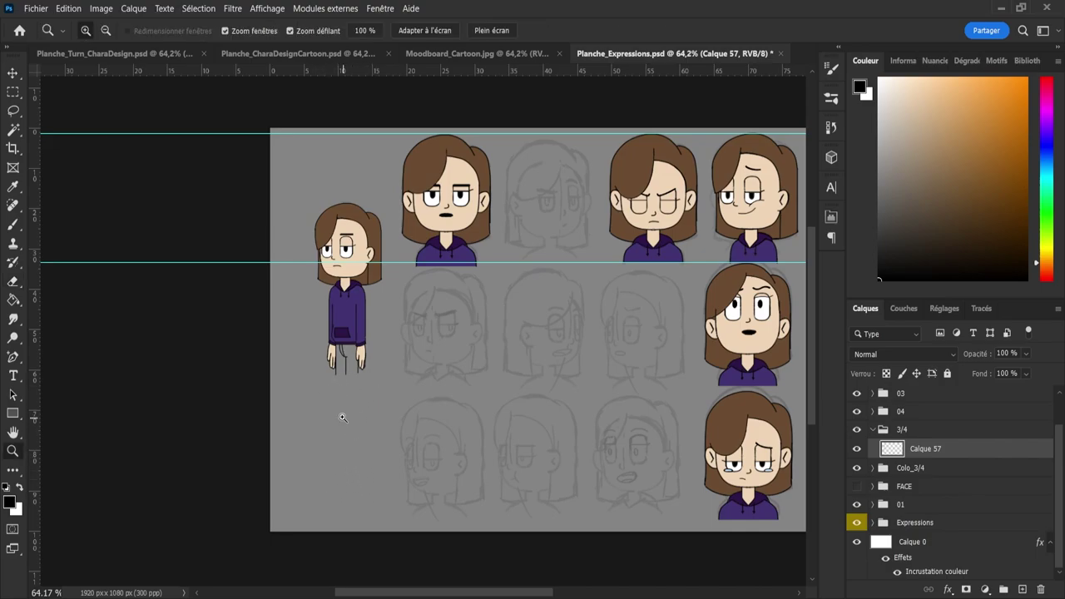
left_click_drag(341, 416, 368, 417)
left_click_drag(437, 420, 404, 421)
left_click_drag(464, 355, 485, 356)
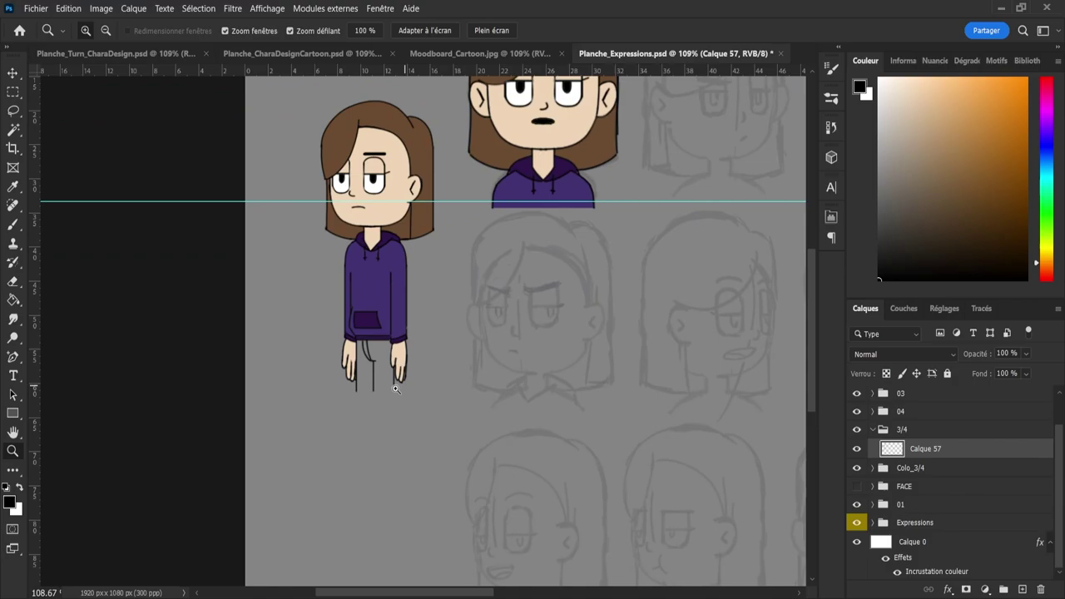
key("e")
mouse_move(402, 392)
left_mouse_down()
mouse_move(339, 372)
mouse_move(376, 364)
mouse_move(350, 320)
mouse_move(354, 291)
left_mouse_up()
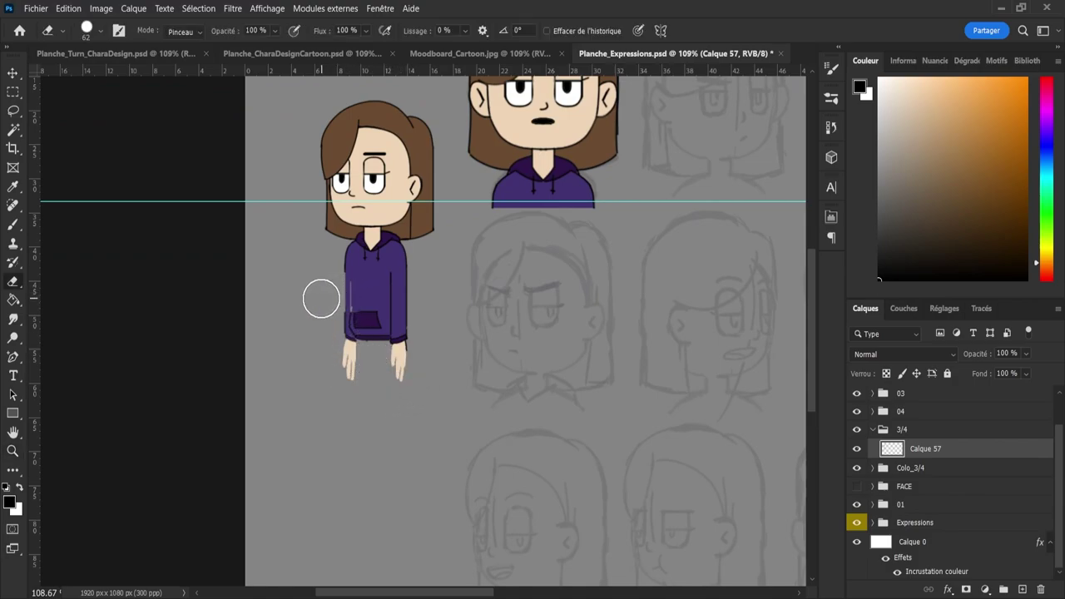
left_click_drag(370, 330, 367, 352)
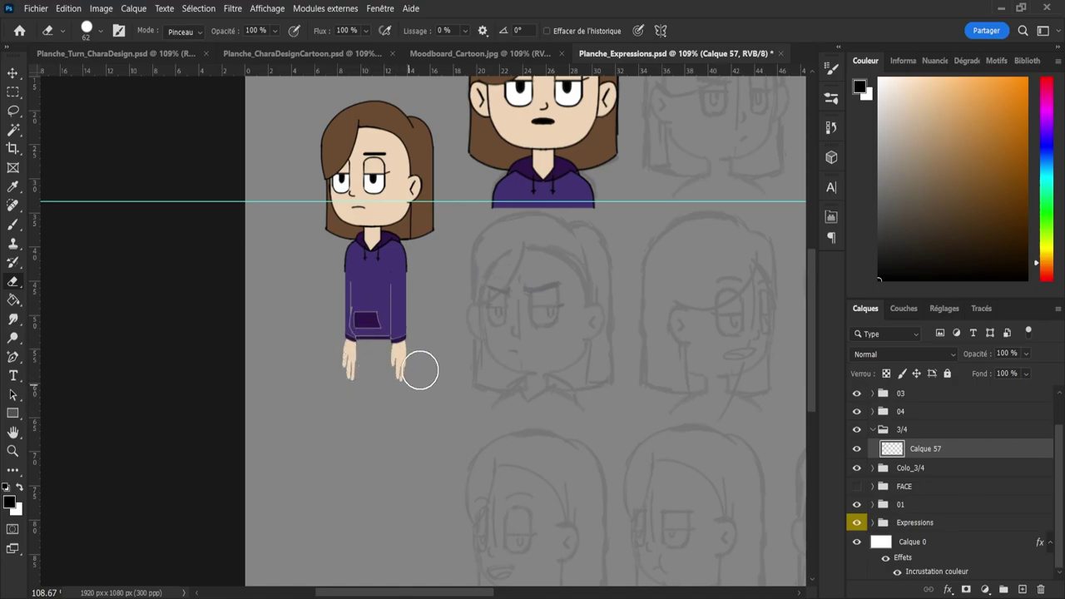
- Erase both hands from the Skin layer in the Colo_3/4 group
left_click(873, 467)
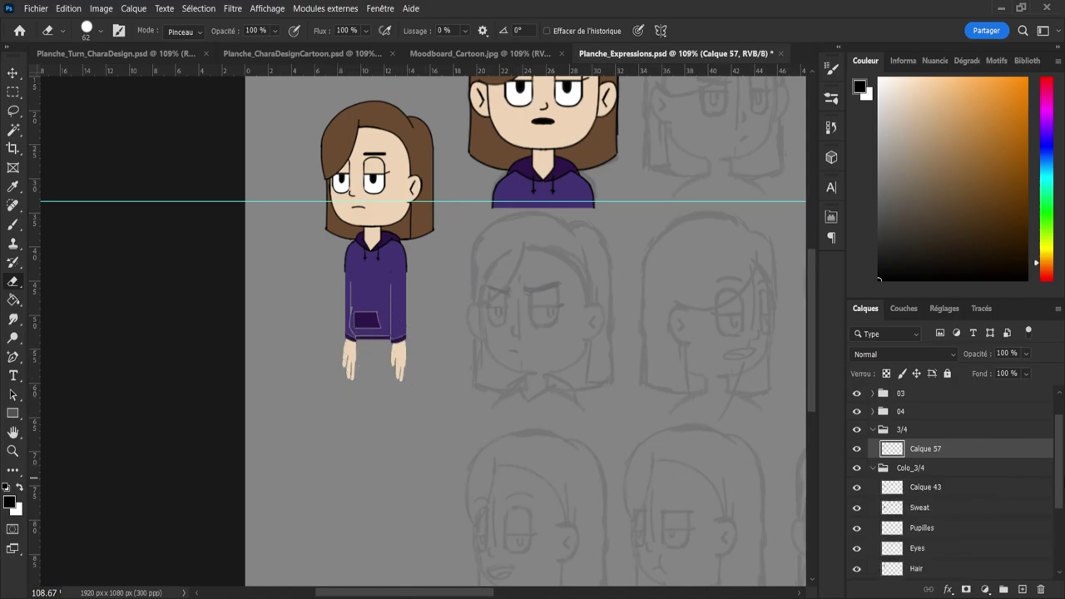
scroll(932, 499, "down", 3)
left_click(932, 537)
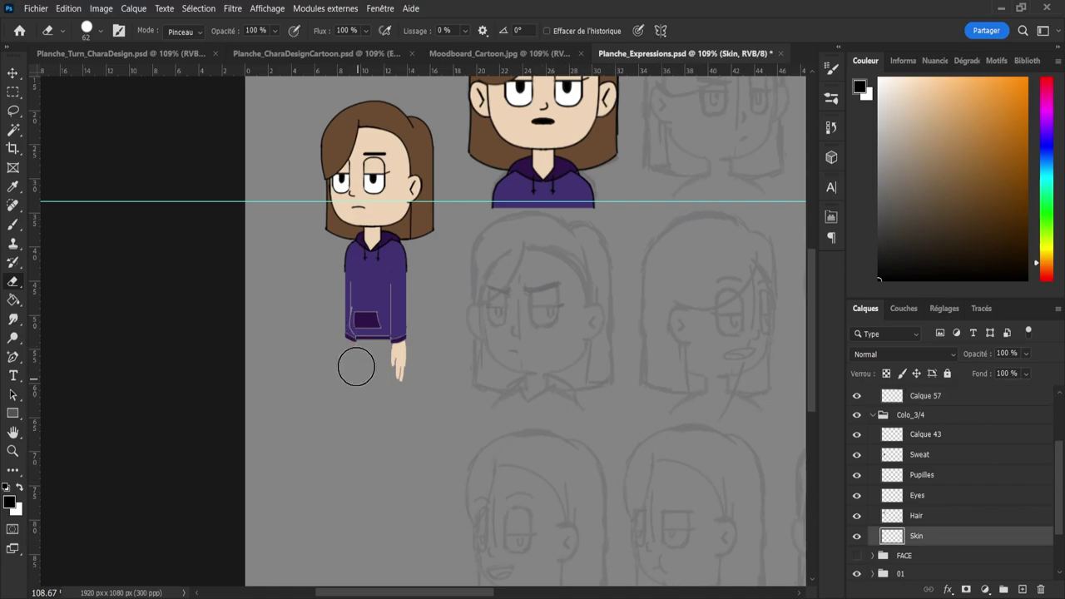
left_click_drag(357, 367, 404, 349)
- Erase the lower hoodie on the Sweat layer with a straight cut at chest level, and collapse the Colo_3/4 group
left_click(925, 478)
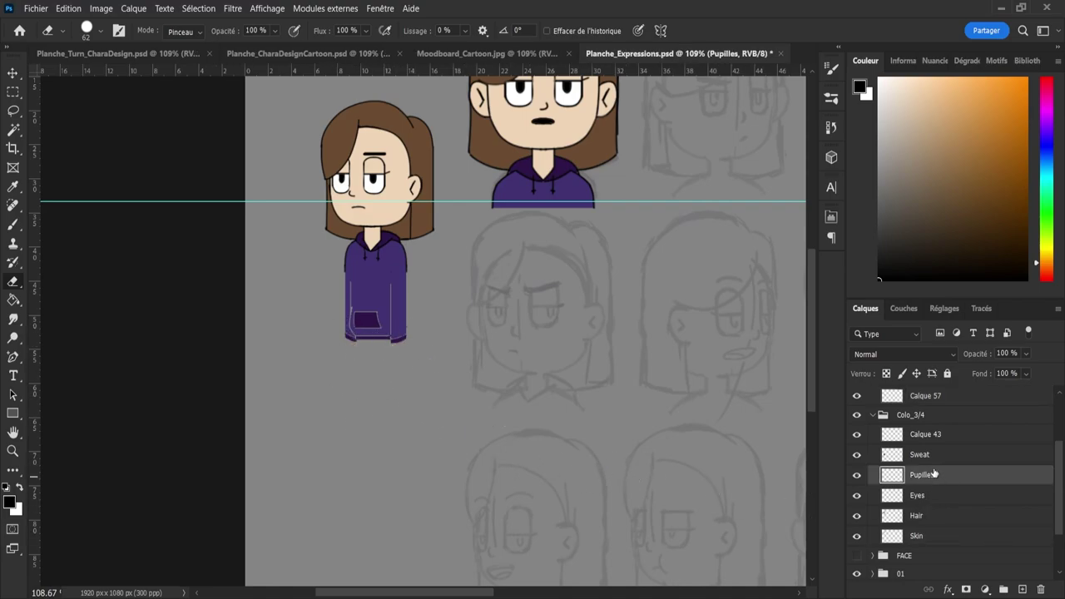
left_click(922, 455)
mouse_move(347, 352)
left_mouse_down()
mouse_move(397, 335)
mouse_move(353, 322)
mouse_move(368, 323)
mouse_move(325, 292)
mouse_move(475, 309)
mouse_move(407, 314)
mouse_move(303, 299)
mouse_move(265, 323)
mouse_move(486, 411)
mouse_move(350, 329)
mouse_move(388, 347)
left_mouse_up()
left_click(927, 436)
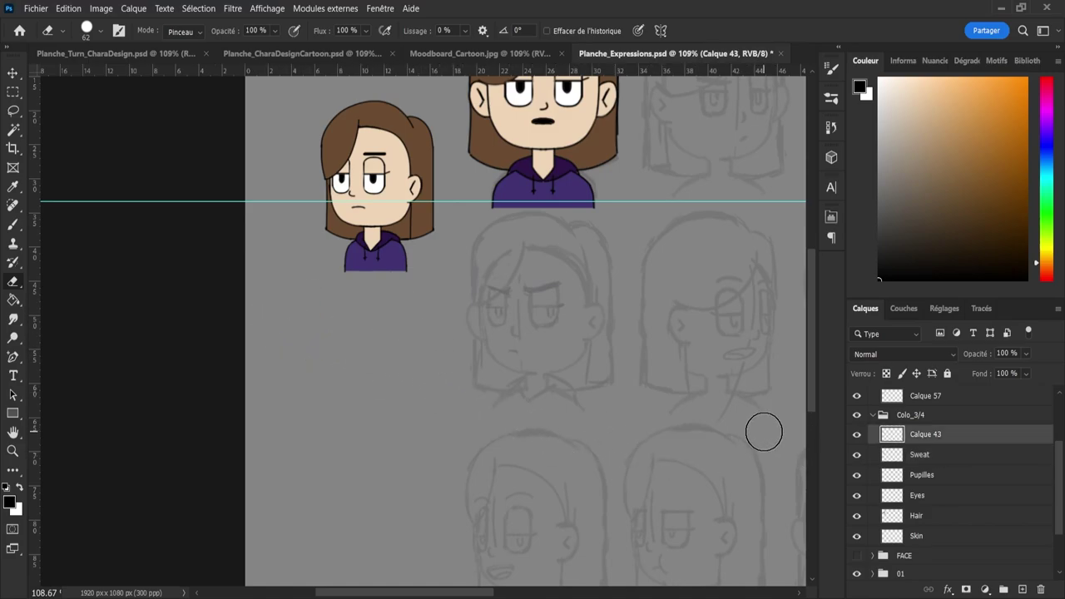
left_click(922, 481)
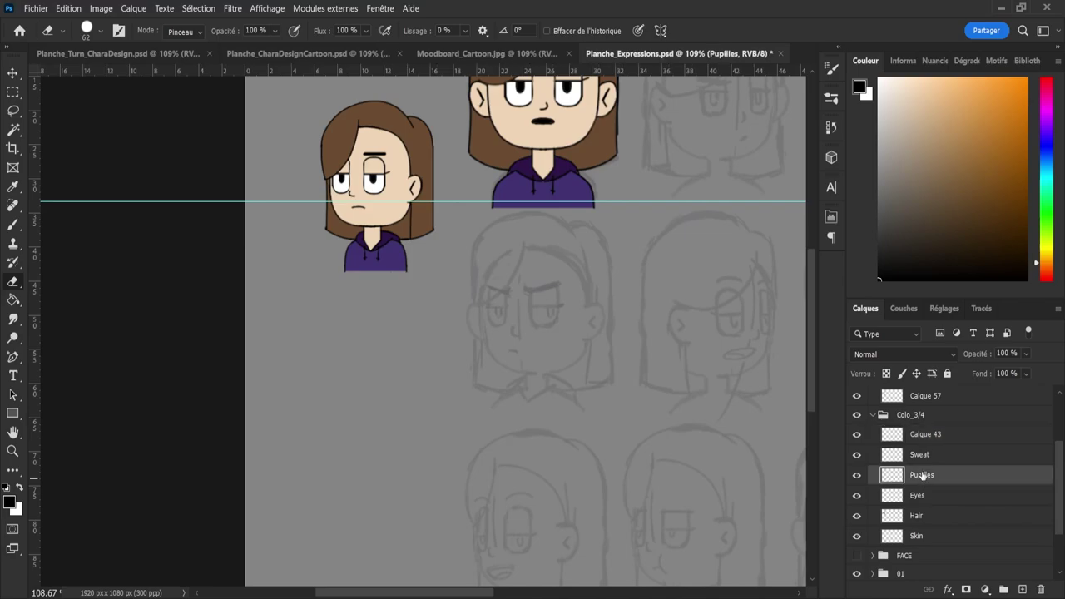
left_click(917, 455)
left_click(911, 435)
left_click(873, 416)
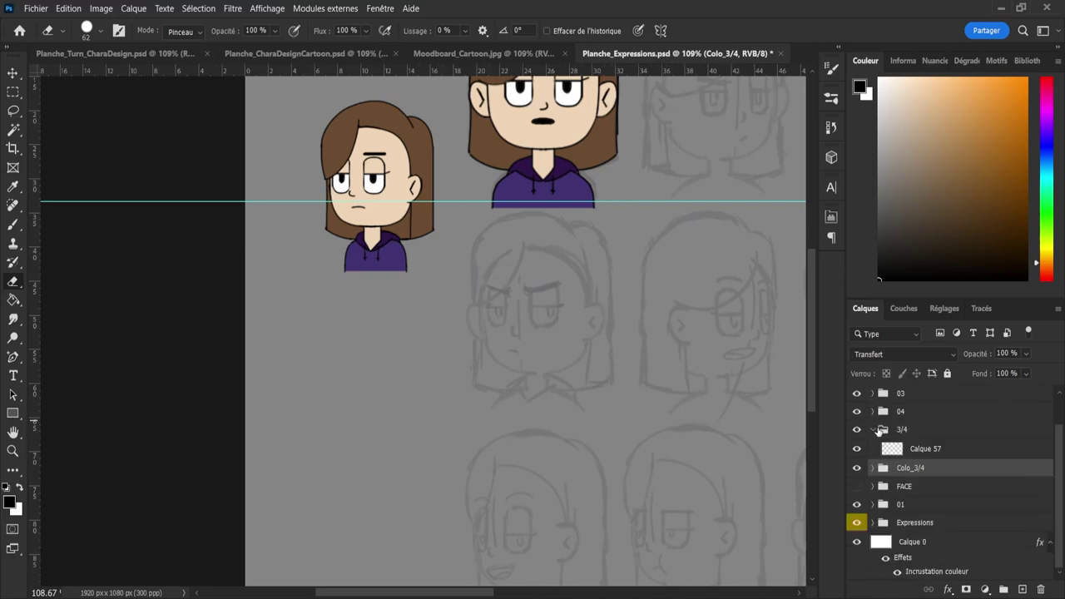
- Nest the Colo_3/4 group inside the 3/4 group, below Calque 57
left_click(857, 468)
left_click(858, 468)
left_click(873, 430)
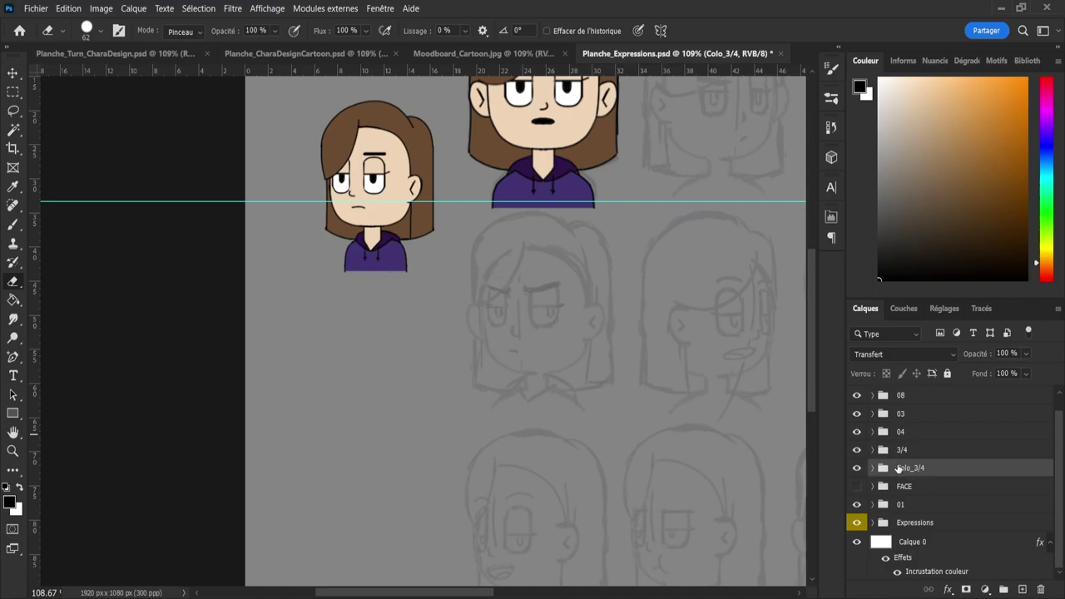
left_click(872, 450)
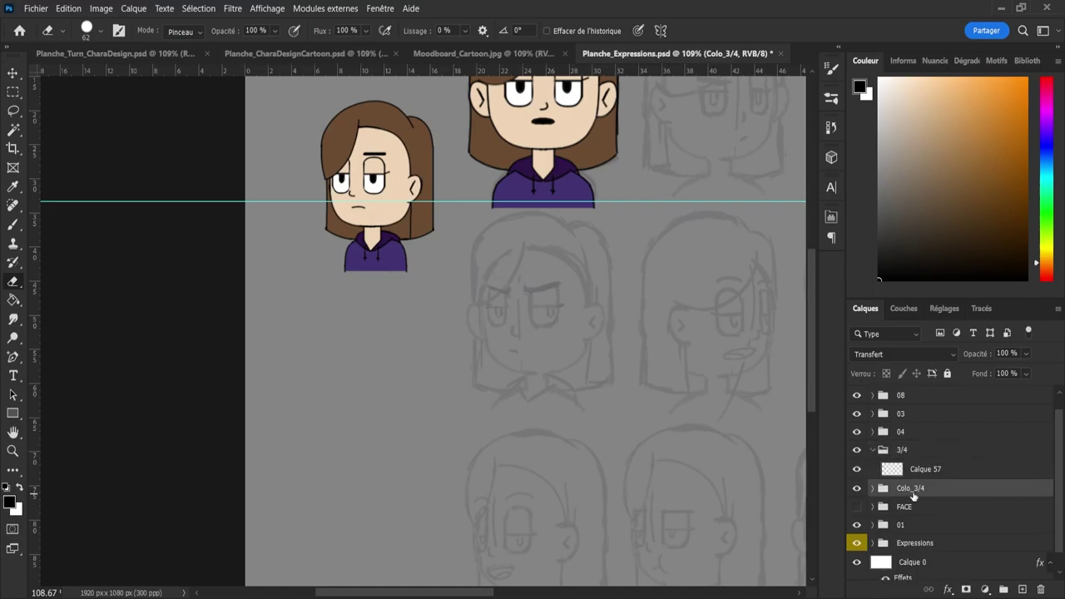
left_click_drag(916, 469, 917, 473)
- Rename Calque 57 as Line, collapse the 3/4 group and toggle its visibility to check its content
double_click(908, 470)
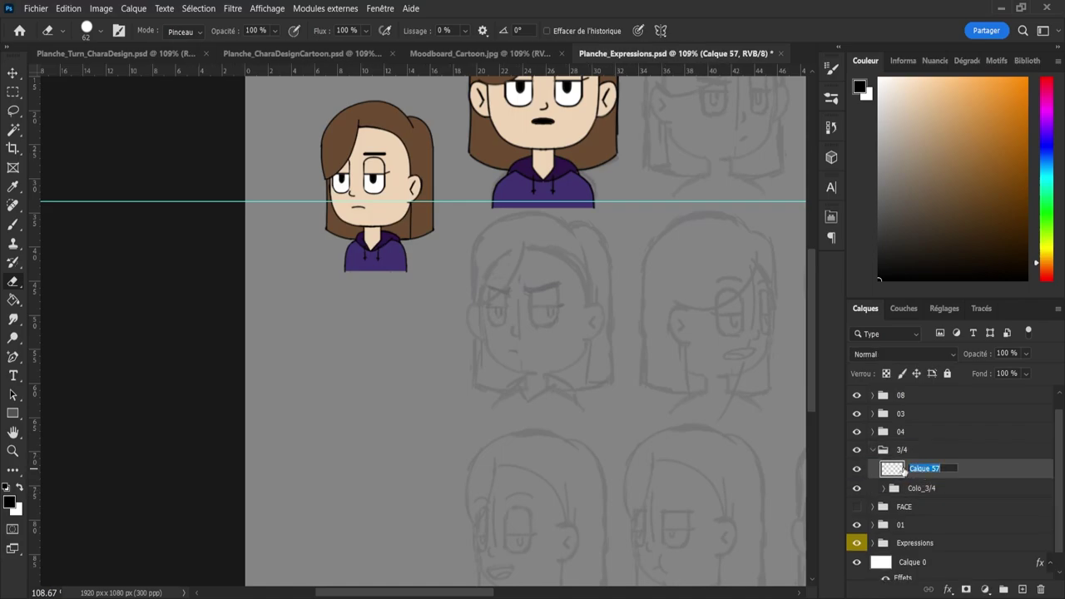
type("Line")
key("Return")
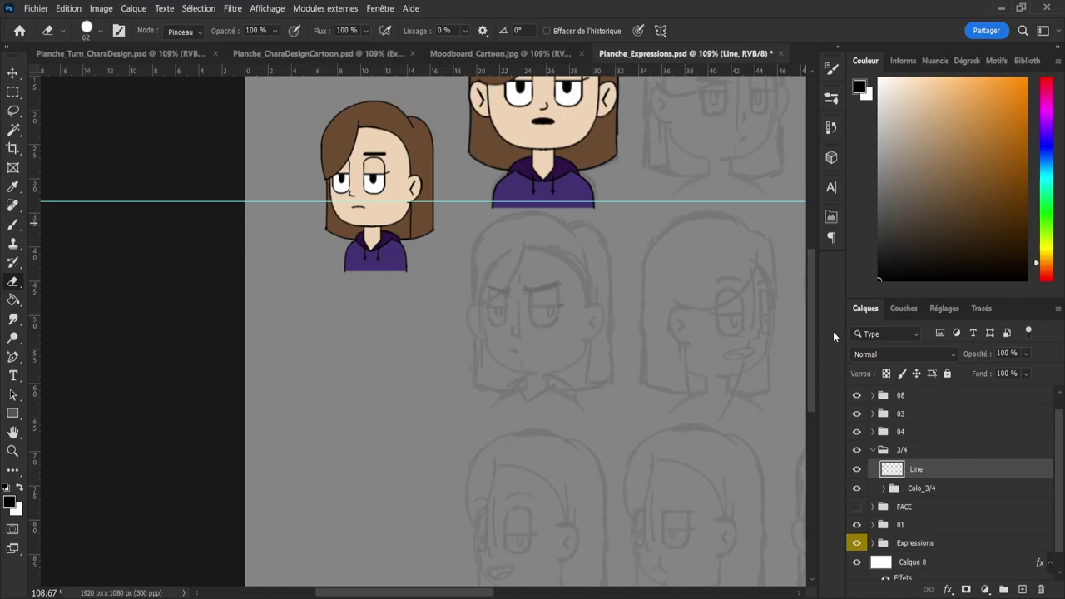
left_click(873, 451)
left_click(857, 468)
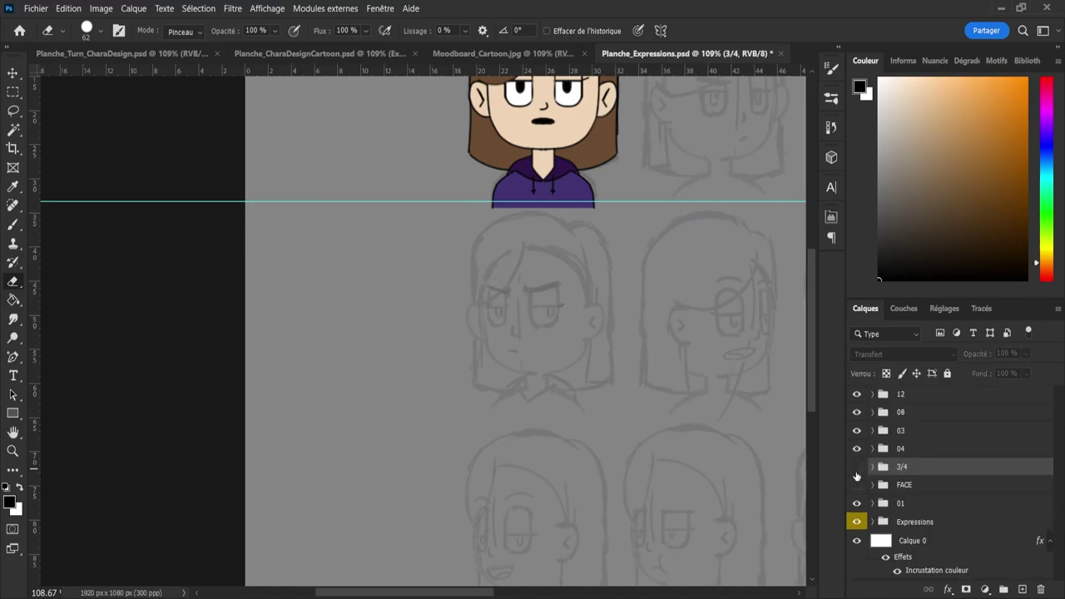
left_click(857, 471)
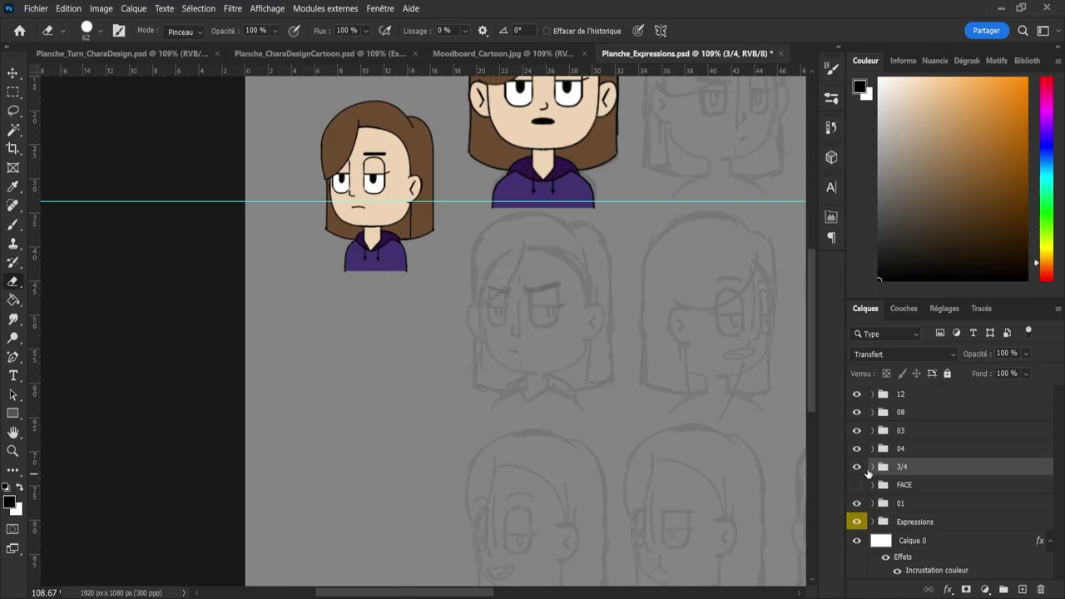
- Duplicate the 3/4 group and place the copy over the first sketched face of the second row
key("ctrl+j")
key("v")
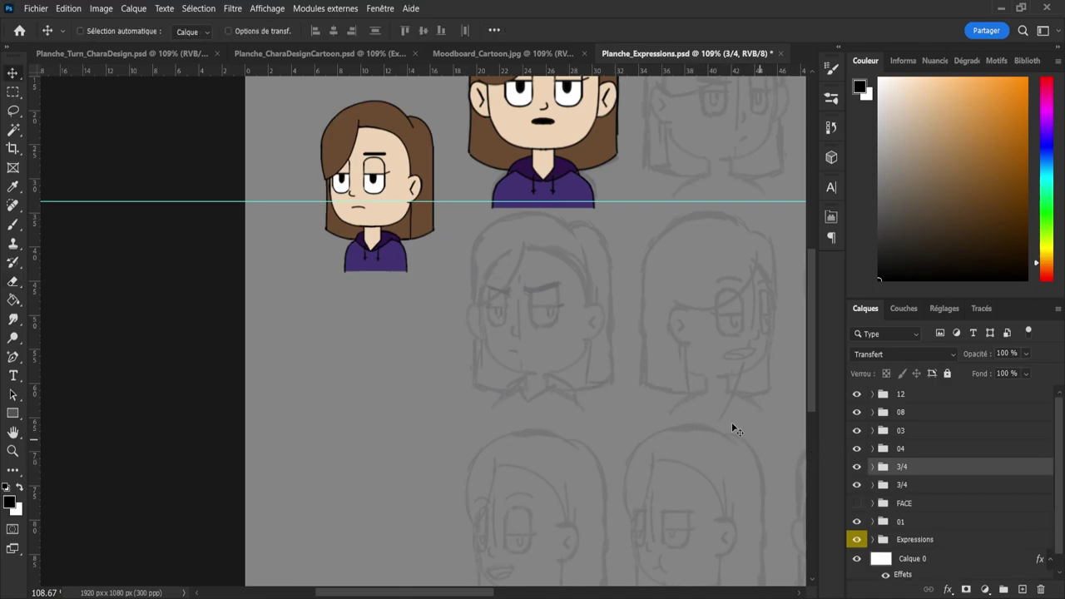
left_click_drag(383, 233, 542, 336)
- Scale the copied bust to about 131 % to fit the sketch and centre it at about X 486 px, Y 556 px
key("ctrl+t")
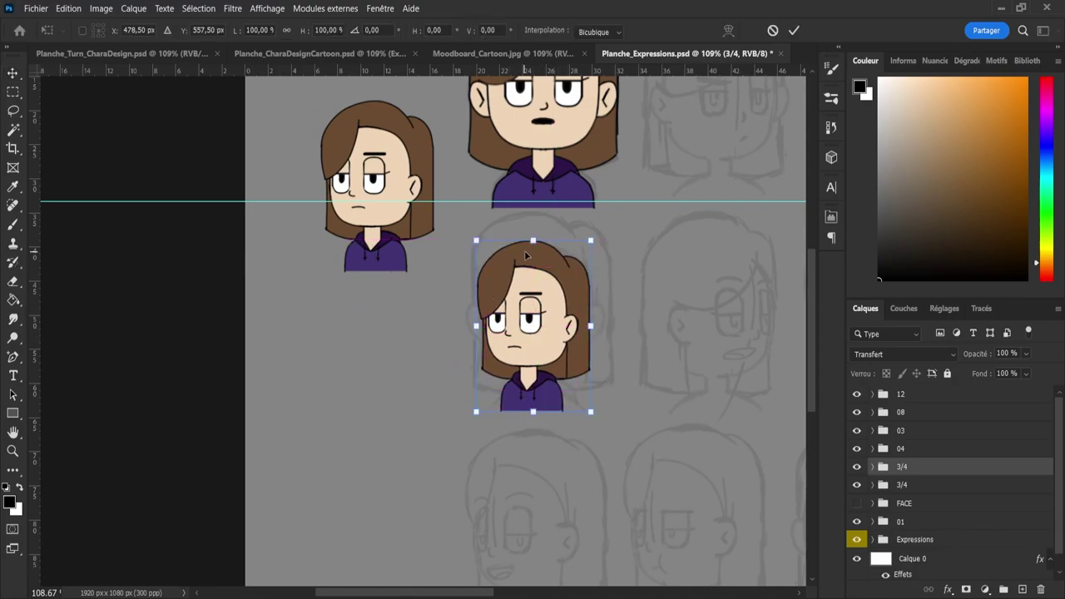
left_click_drag(534, 239, 534, 211)
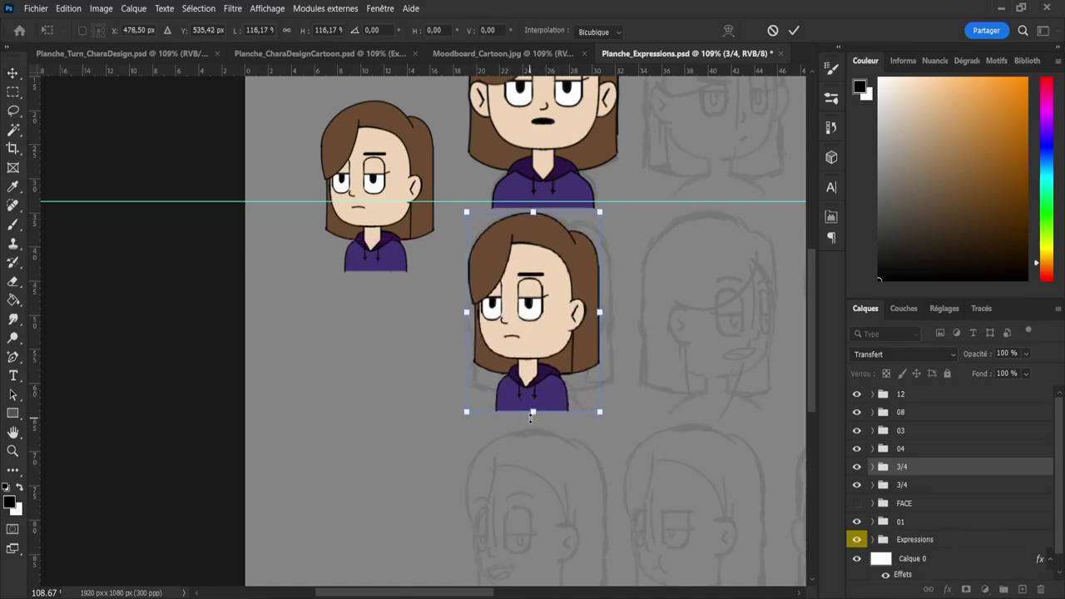
left_click_drag(531, 427, 532, 440)
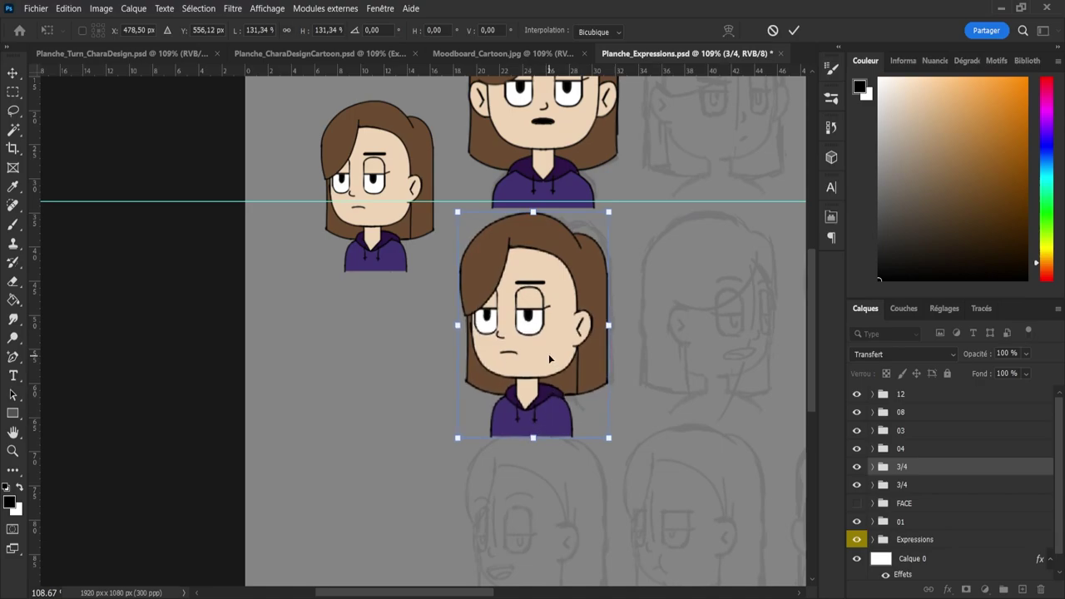
left_click_drag(549, 359, 555, 359)
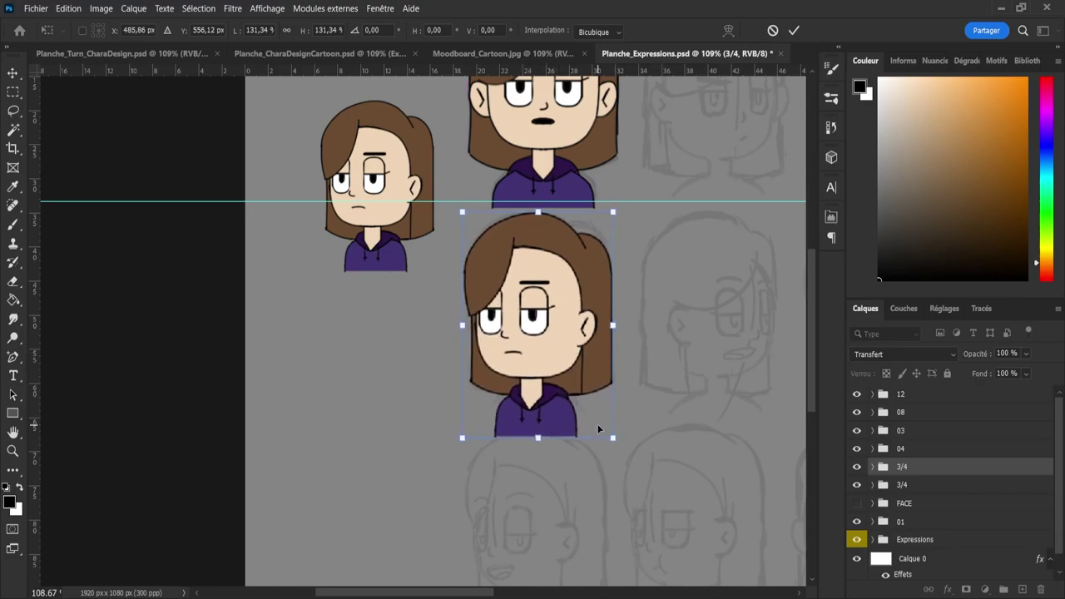
left_click(794, 30)
- Add a vertical guide along the left edge of the first column and nudge the second-row bust right to align with it
key("z")
left_click_drag(544, 285, 506, 282)
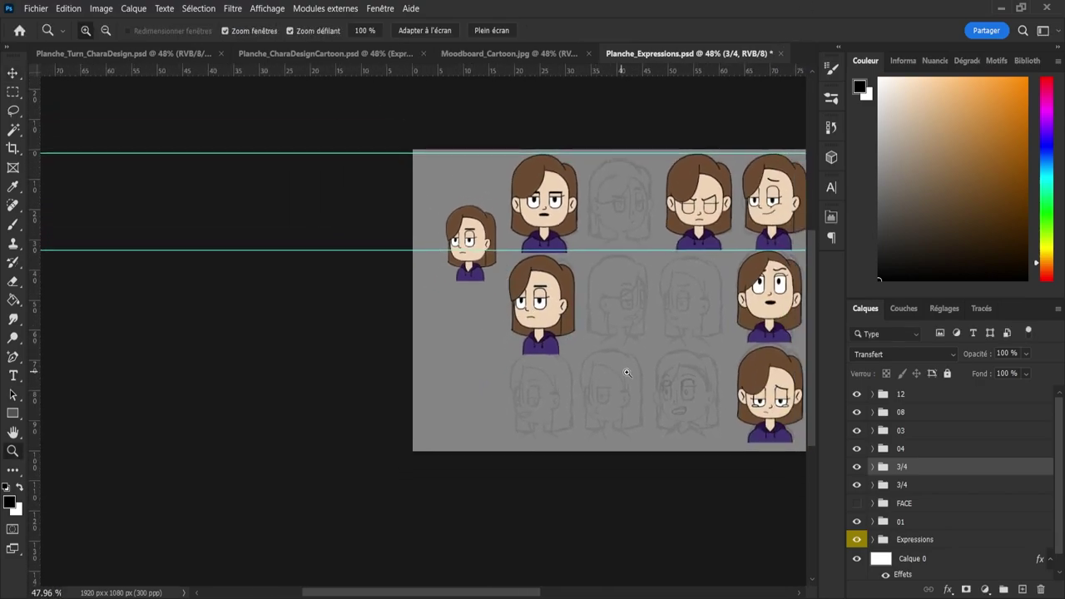
left_click_drag(625, 371, 632, 371)
scroll(522, 350, "down", 2)
scroll(740, 374, "up", 4)
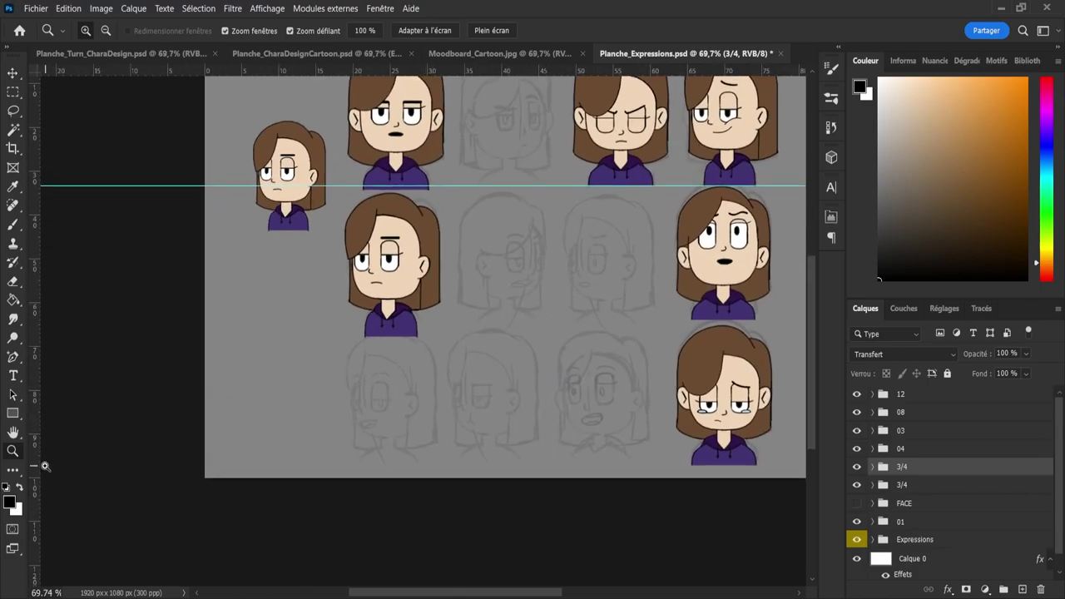
left_click_drag(35, 466, 347, 412)
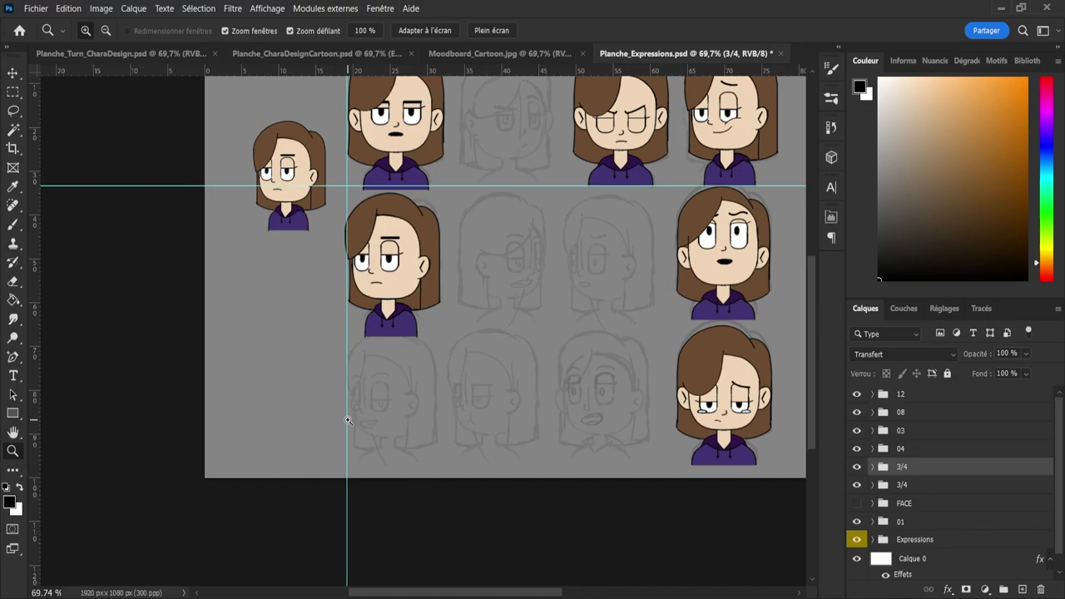
key("v")
key("Right")
key("Right")
key("Right")
key("Right")
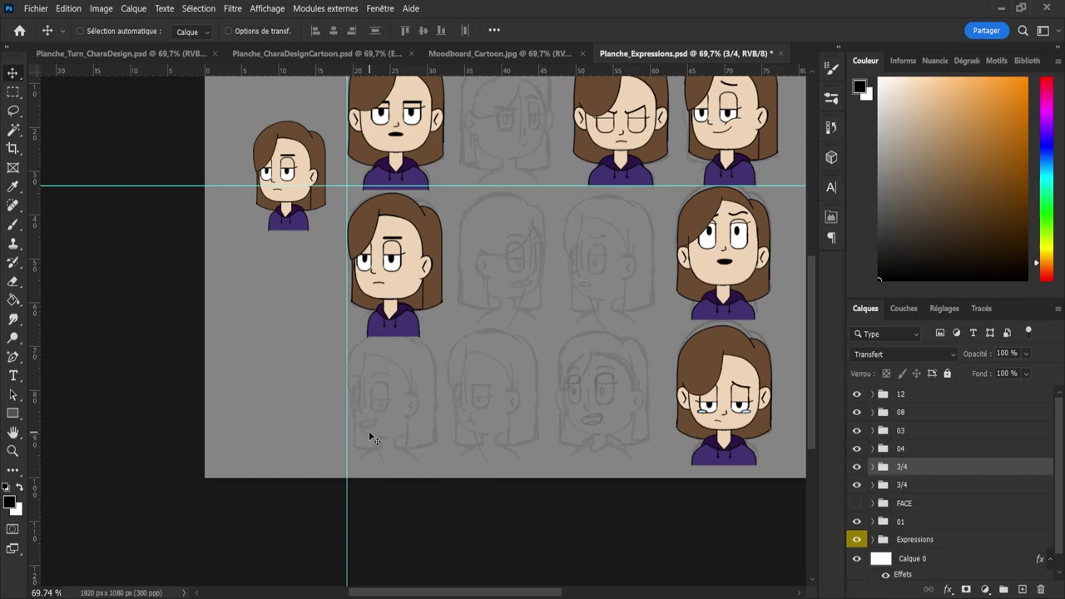
- Duplicate the enlarged 3/4 bust, place it over the third sketch of the third row level with the crying bust, and save
key("ctrl")
key("ctrl+j")
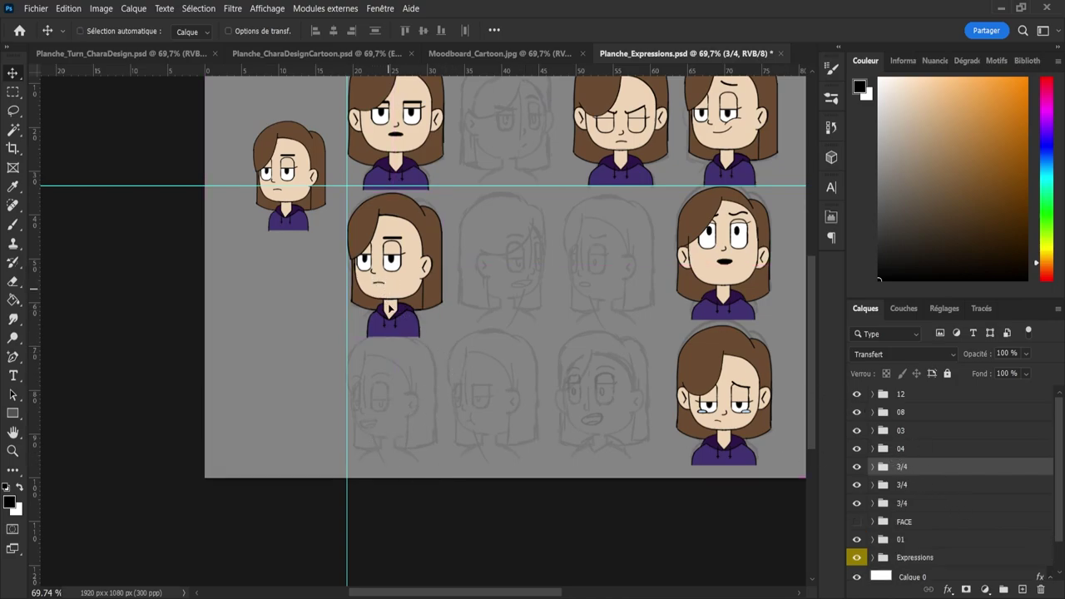
left_click_drag(388, 308, 614, 388)
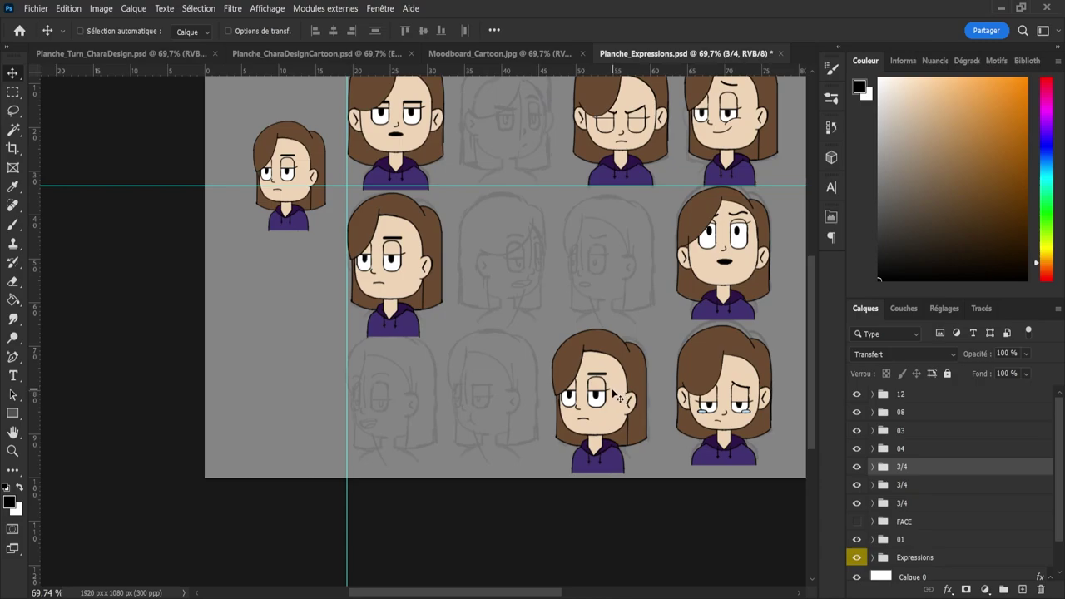
key("shift+Up")
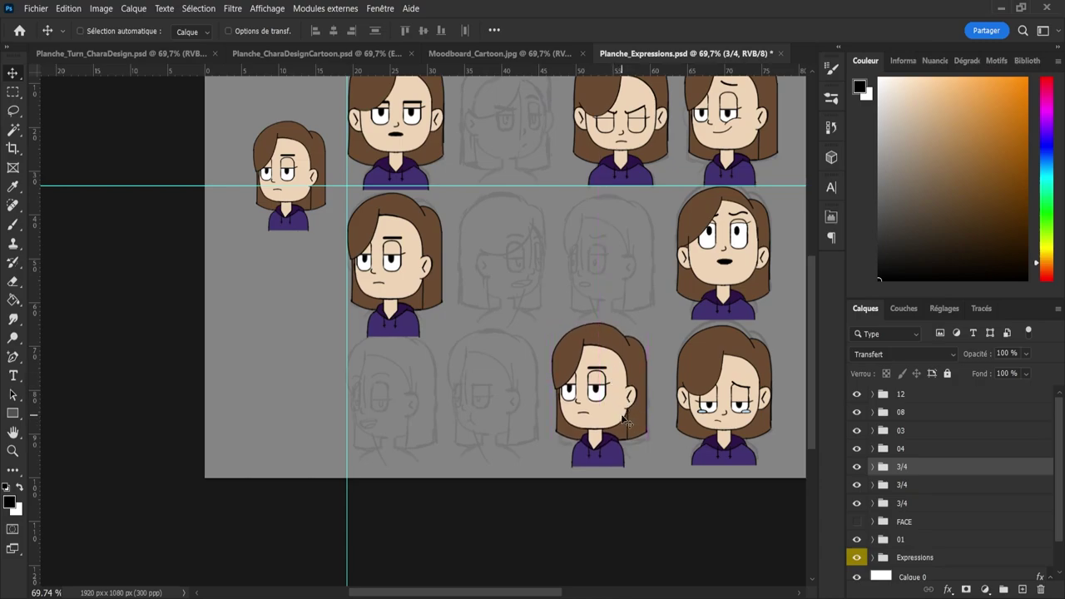
key("z")
left_click(520, 324, "alt")
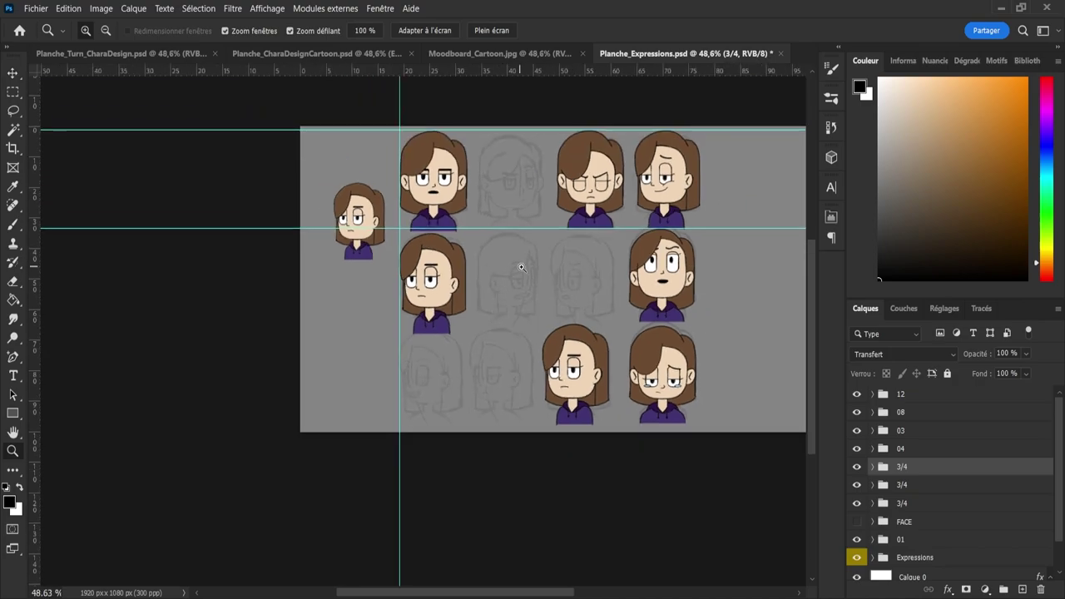
left_click(522, 267)
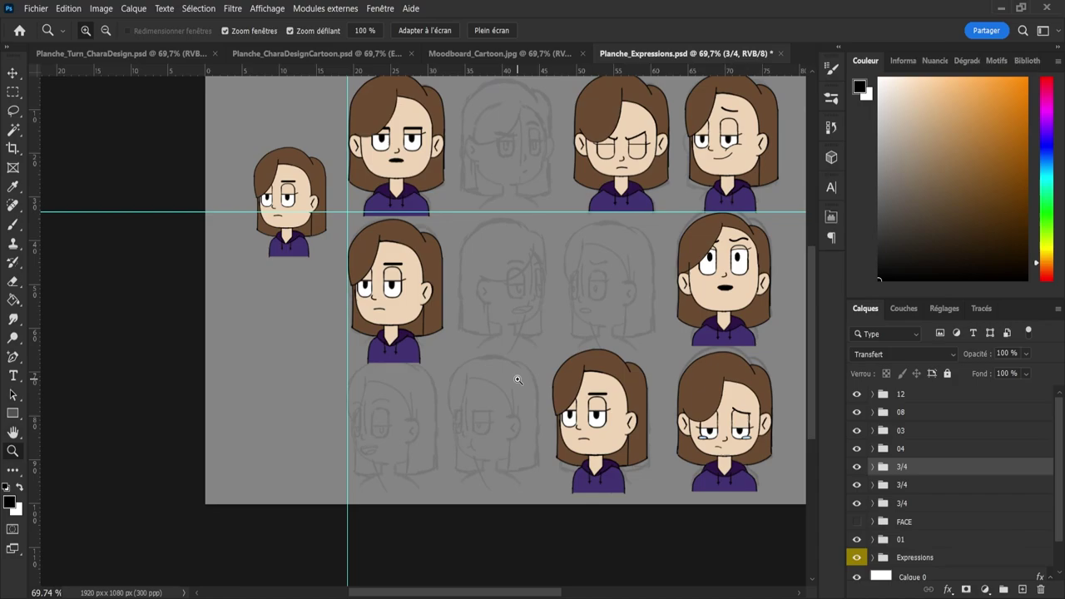
key("ctrl+s")
- Rename the third-row bust's 3/4 group as 11 and select the 3/4 group below it
double_click(905, 471)
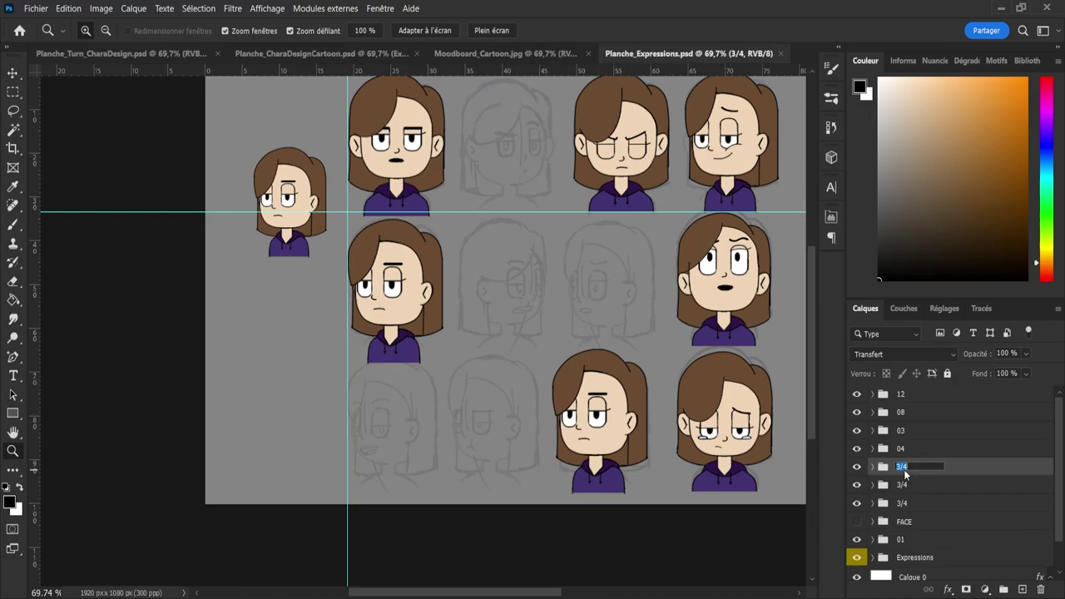
left_click(925, 485)
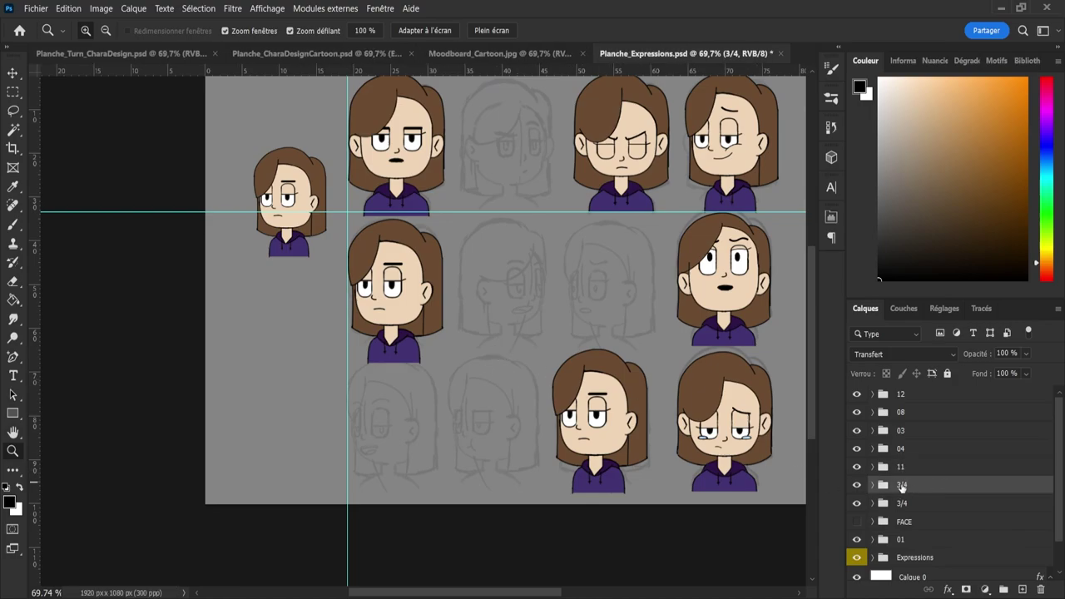
- Rename the second-row bust's 3/4 group as 05 and reorder groups 11, 05 and 04 so the numbered groups descend
double_click(902, 485)
key("Return")
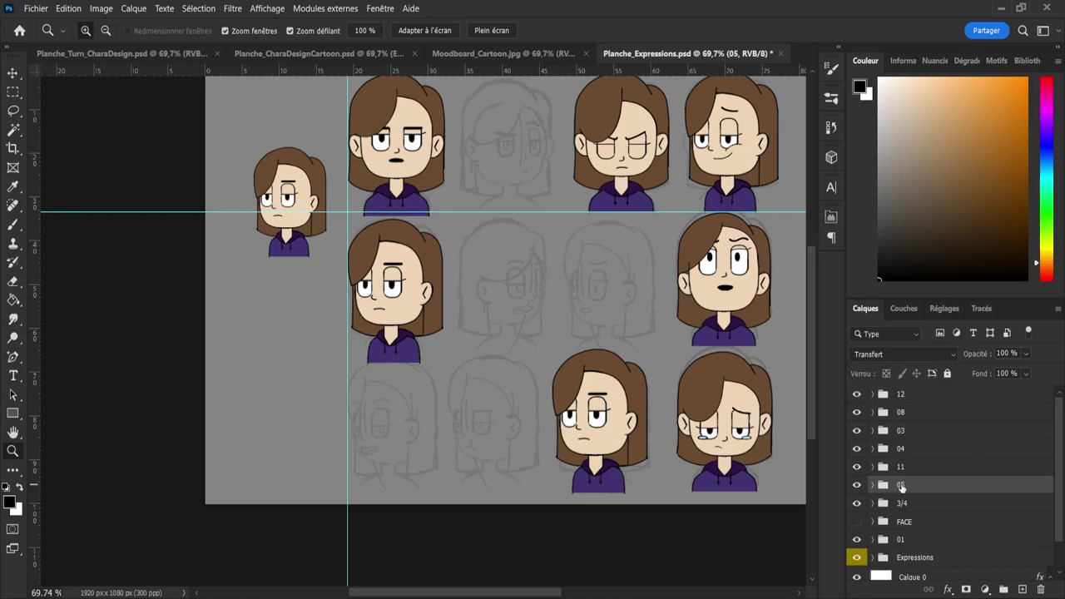
left_click_drag(922, 472, 924, 405)
left_click_drag(913, 489, 913, 439)
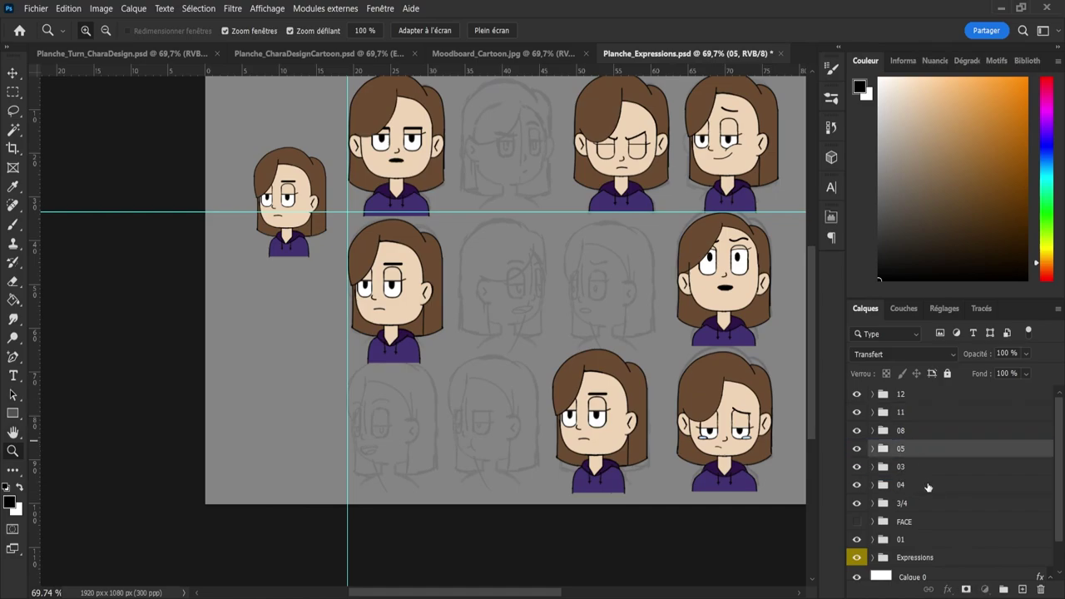
left_click_drag(920, 480, 917, 454)
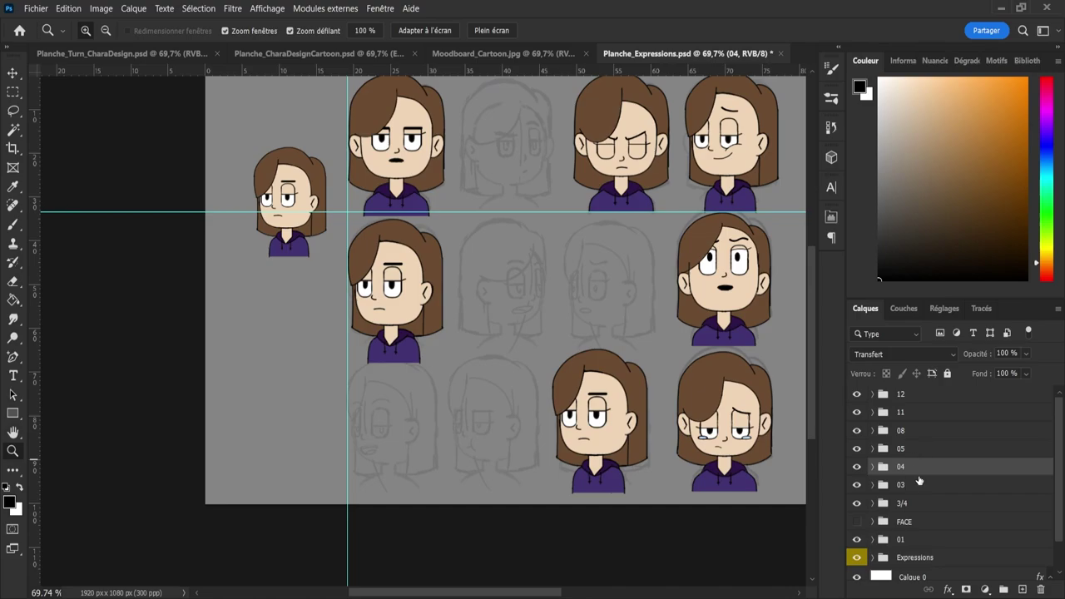
- Give the groups 03, 04, 08 and 12 a green colour label and save the document
left_click(920, 487)
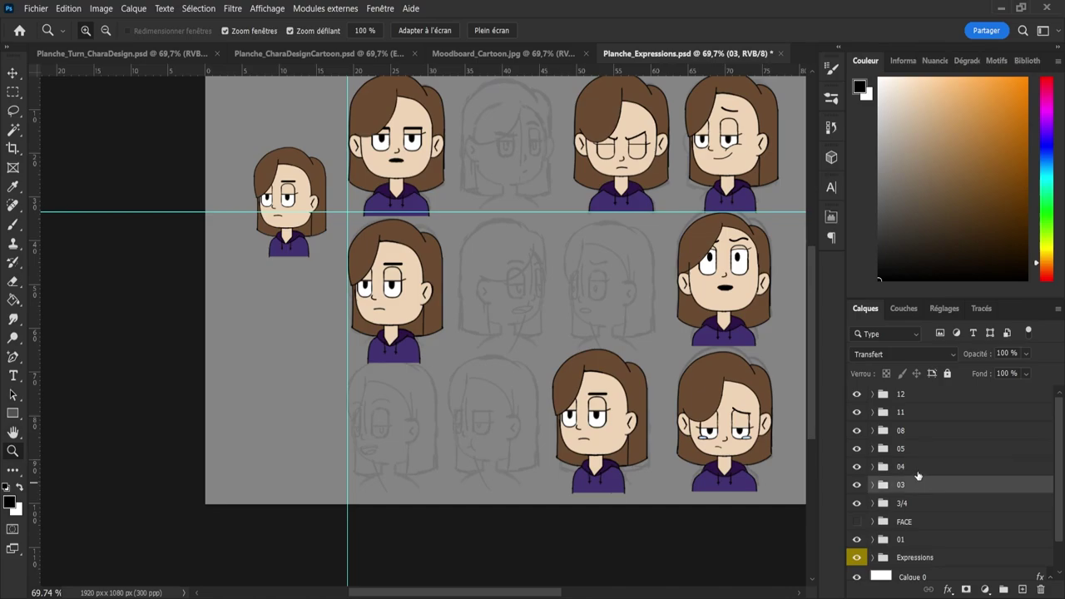
left_click(918, 472, "shift")
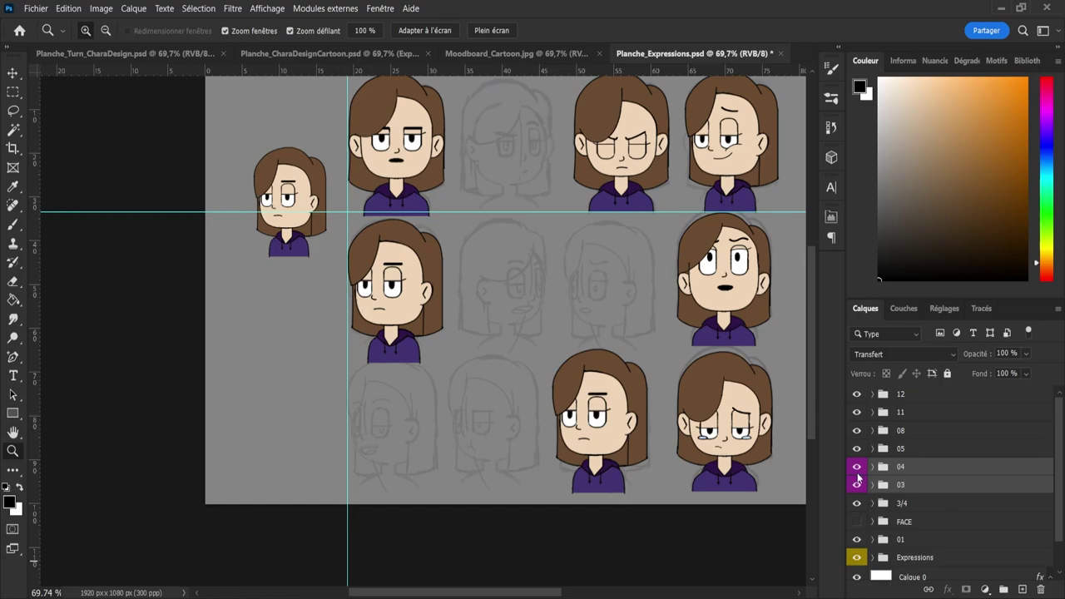
left_click(906, 411)
left_click(914, 399)
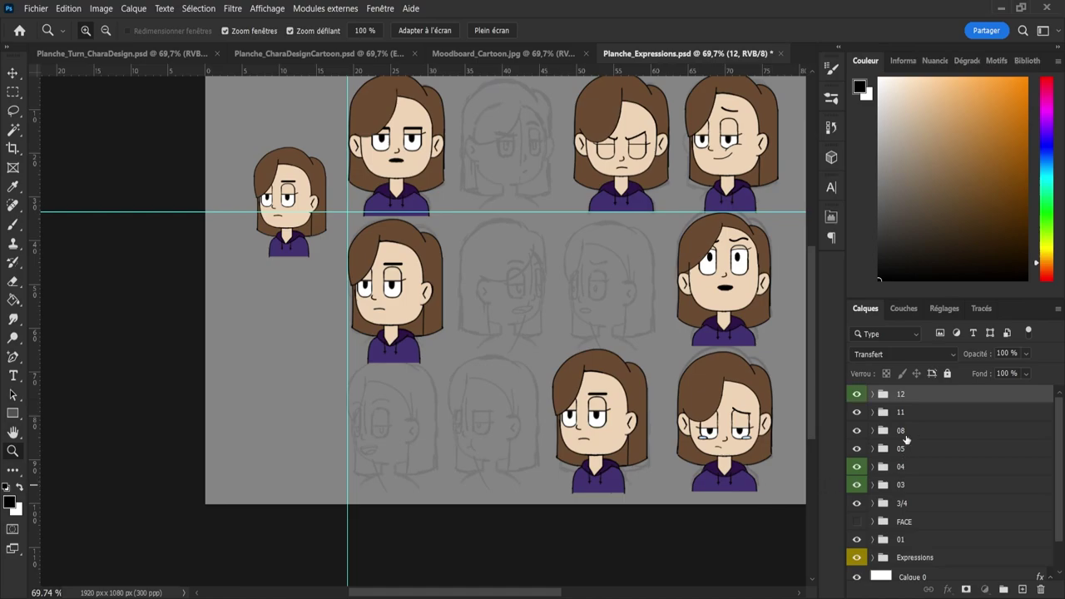
left_click(905, 434)
key("ctrl+s")
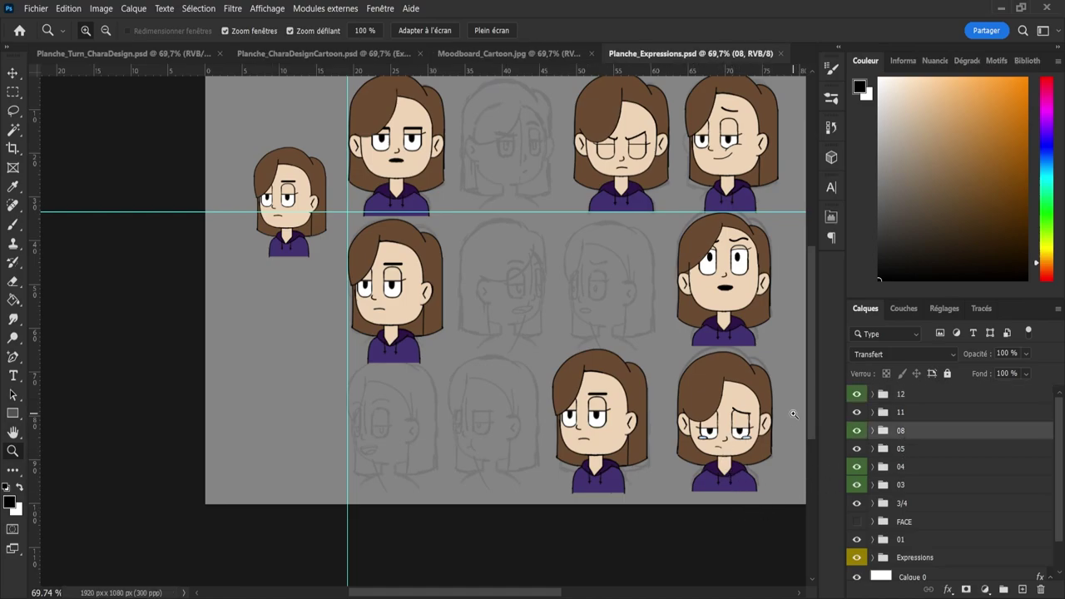
- Move the small three-quarter bust of the 3/4 group a little further left, away from the first column, and save
left_click(944, 505)
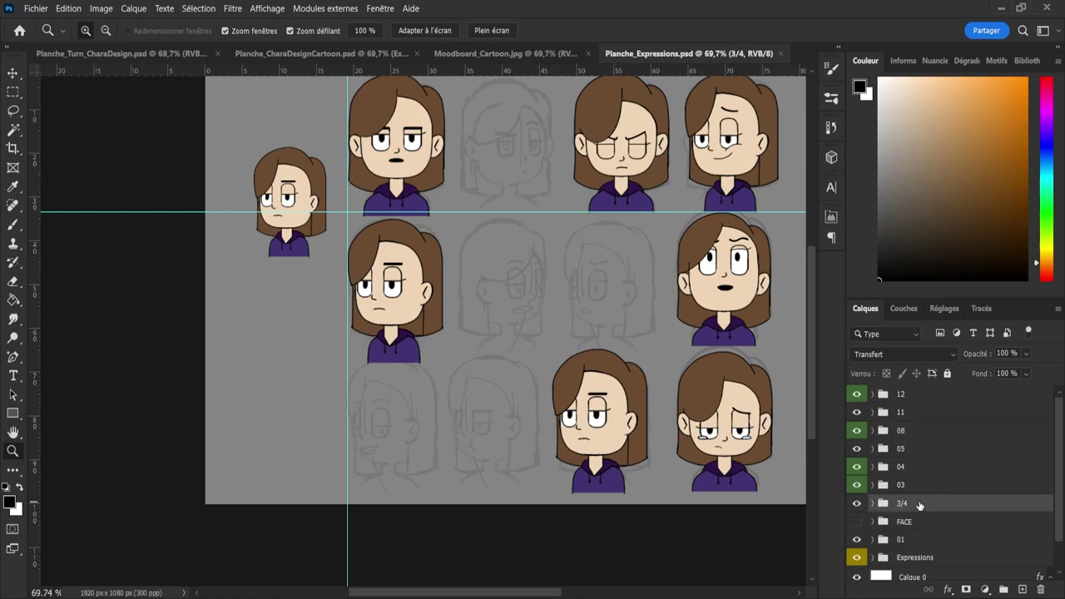
key("v")
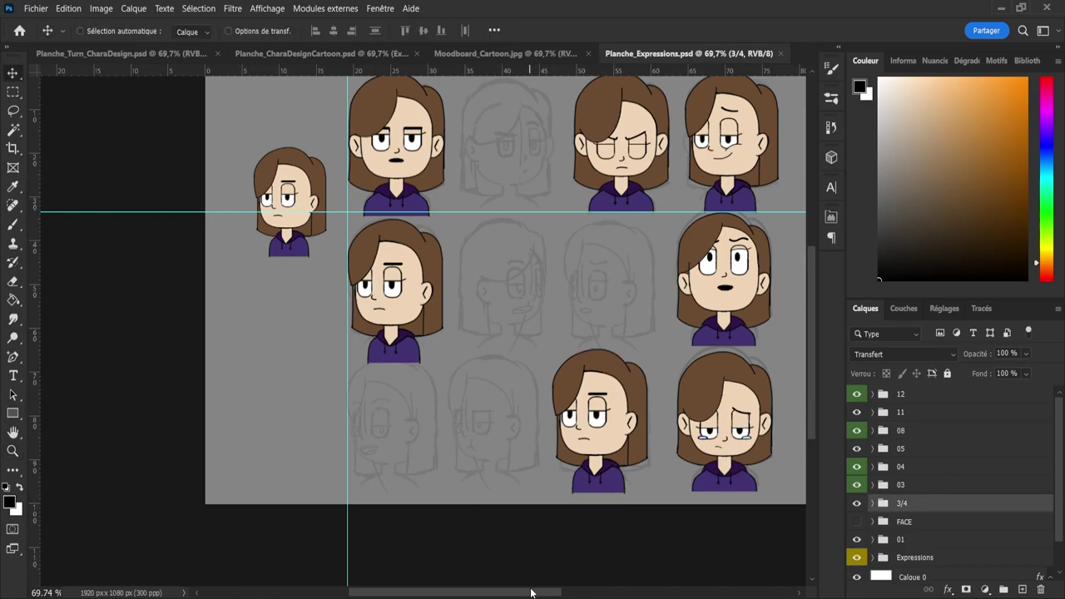
mouse_move(533, 593)
left_mouse_down()
mouse_move(588, 593)
mouse_move(532, 589)
left_mouse_up()
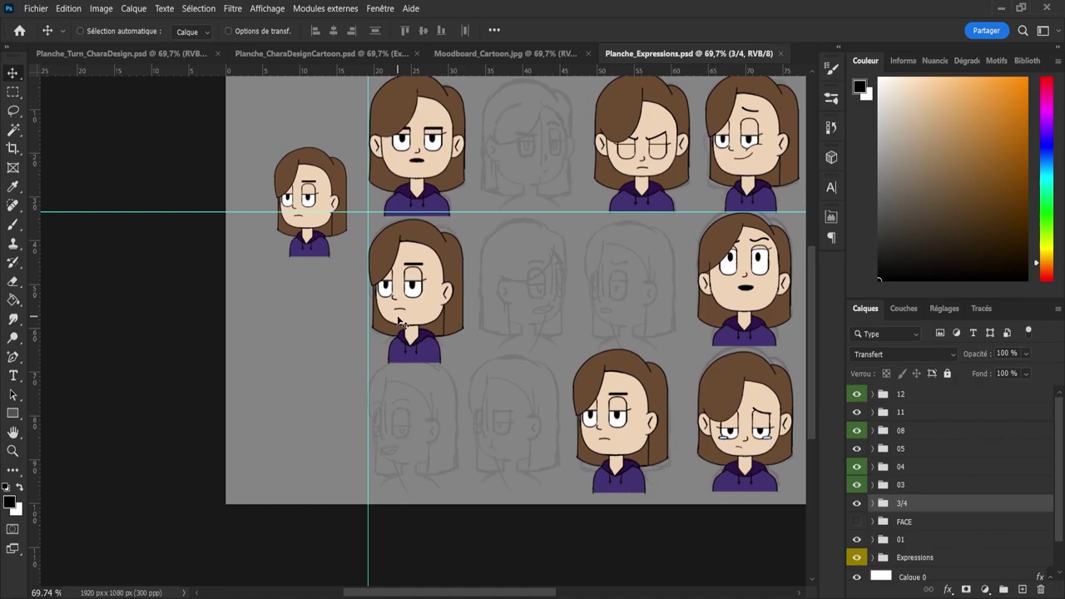
left_click_drag(319, 215, 291, 194)
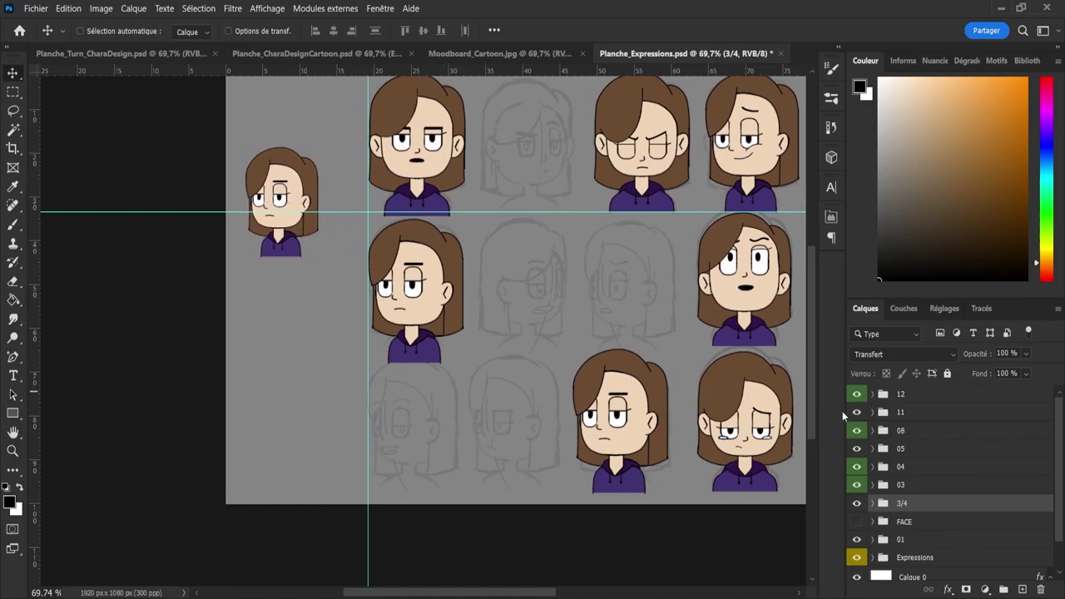
key("ctrl+s")
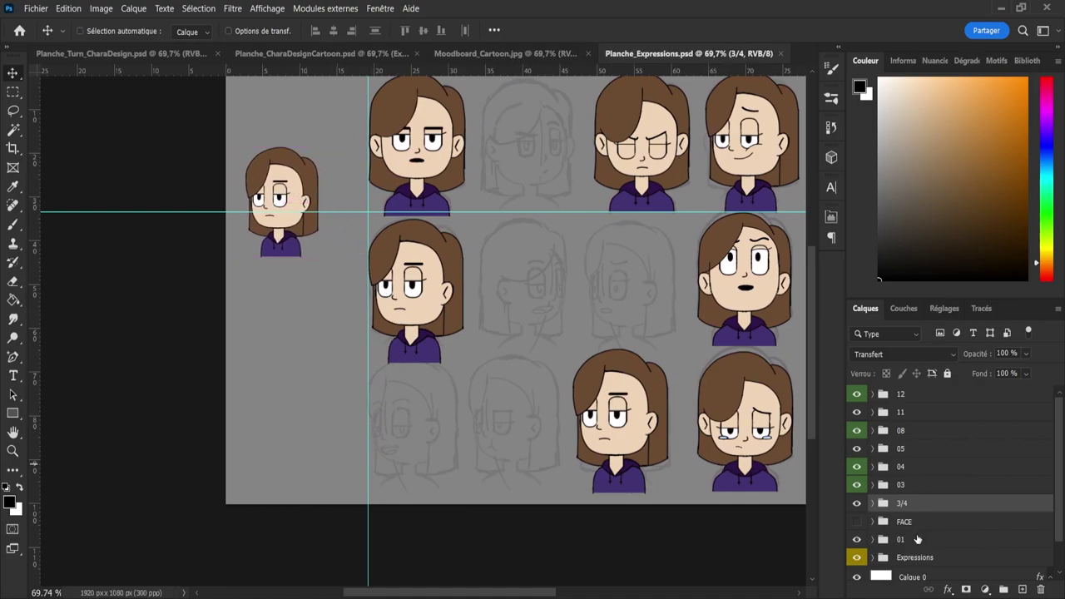
- Give group 01 a green colour label and save the document
left_click(924, 541)
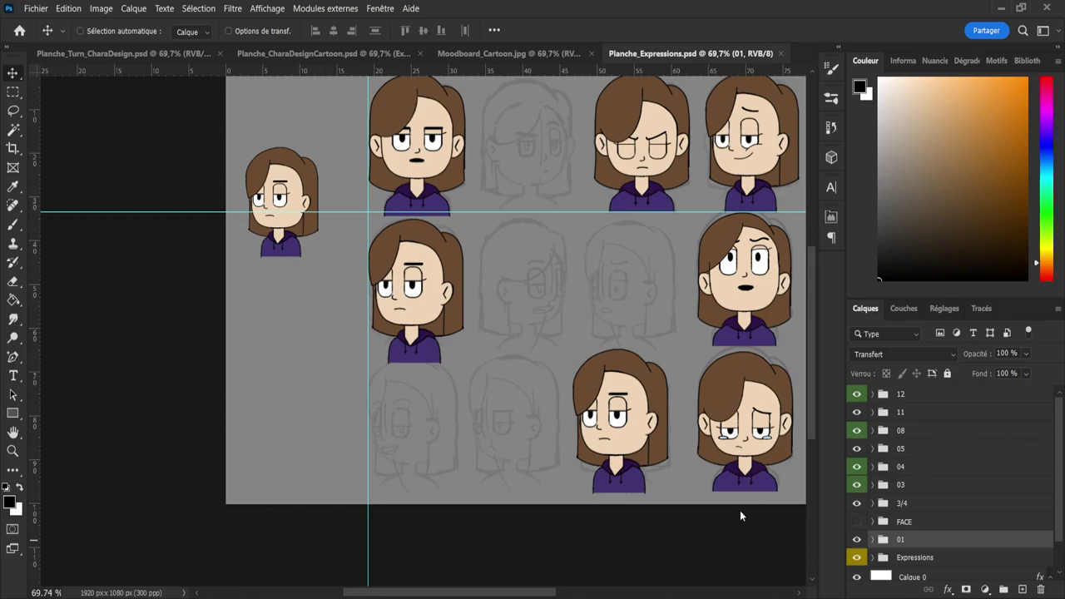
key("ctrl+s")
key("z")
left_click_drag(549, 264, 629, 270)
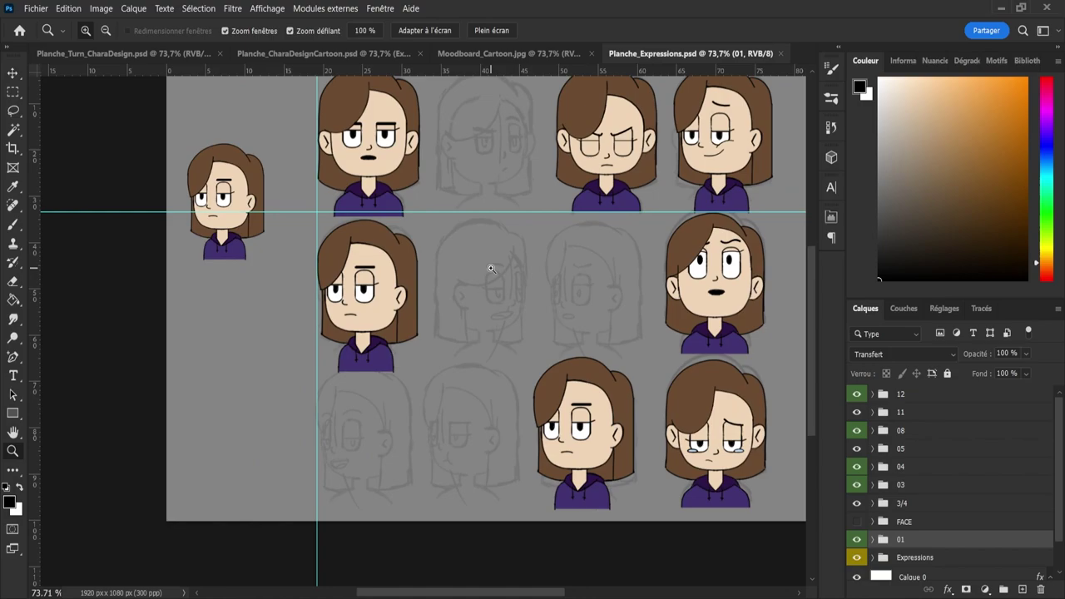
- Try copying the Colo_3/4 and Line_3/4 groups from Planche_Turn_CharaDesign.psd into Planche_Expressions.psd above the 3/4 group
left_click(190, 53)
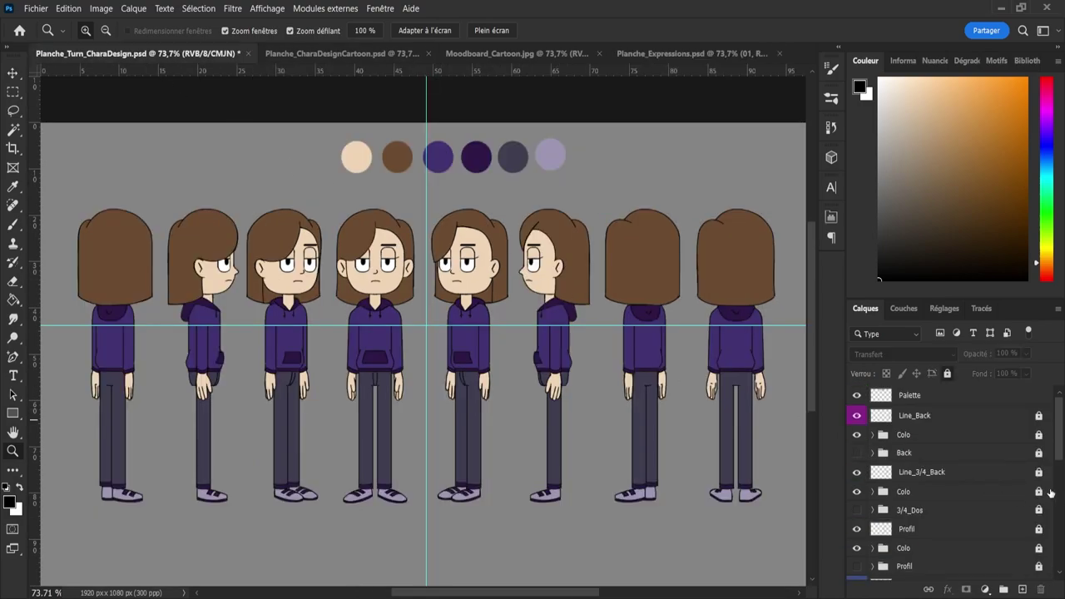
scroll(1059, 525, "up", 1)
left_click_drag(1059, 525, 1048, 567)
scroll(1047, 574, "up", 3)
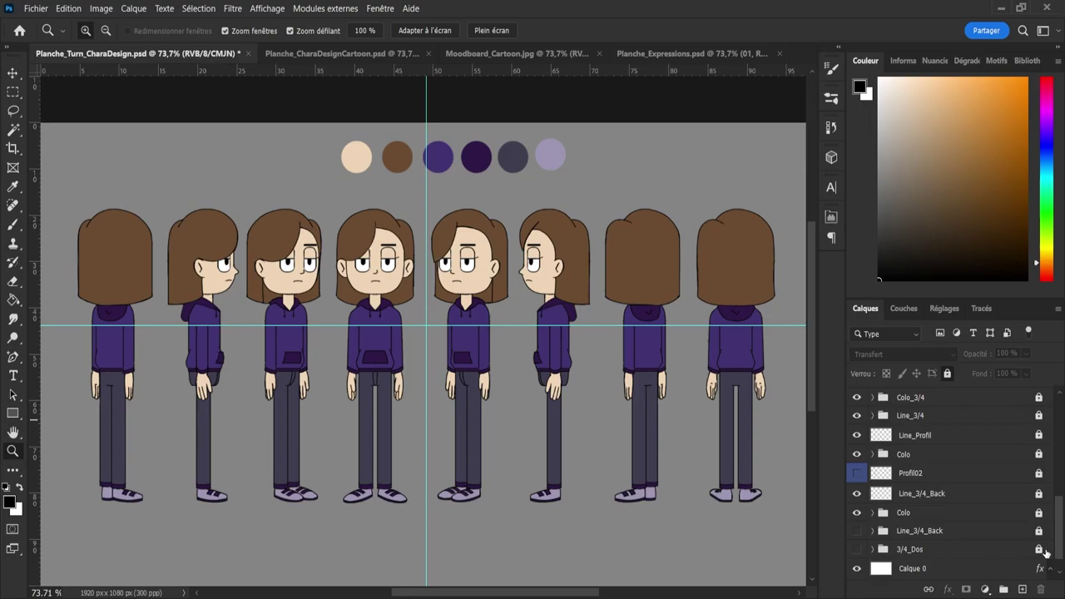
scroll(957, 499, "up", 3)
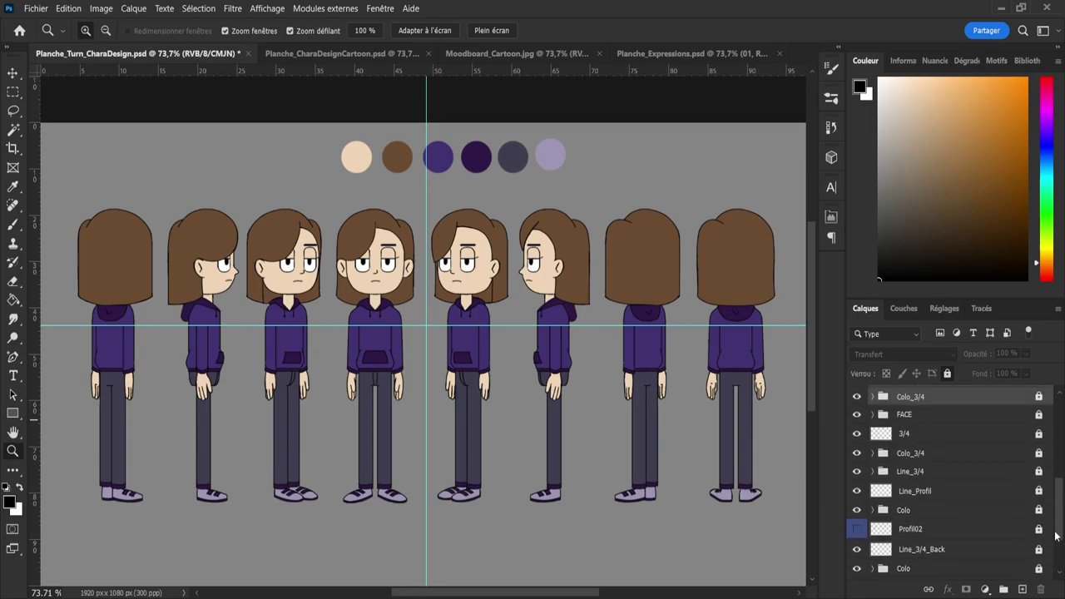
left_click(928, 473)
left_click(924, 493, "shift")
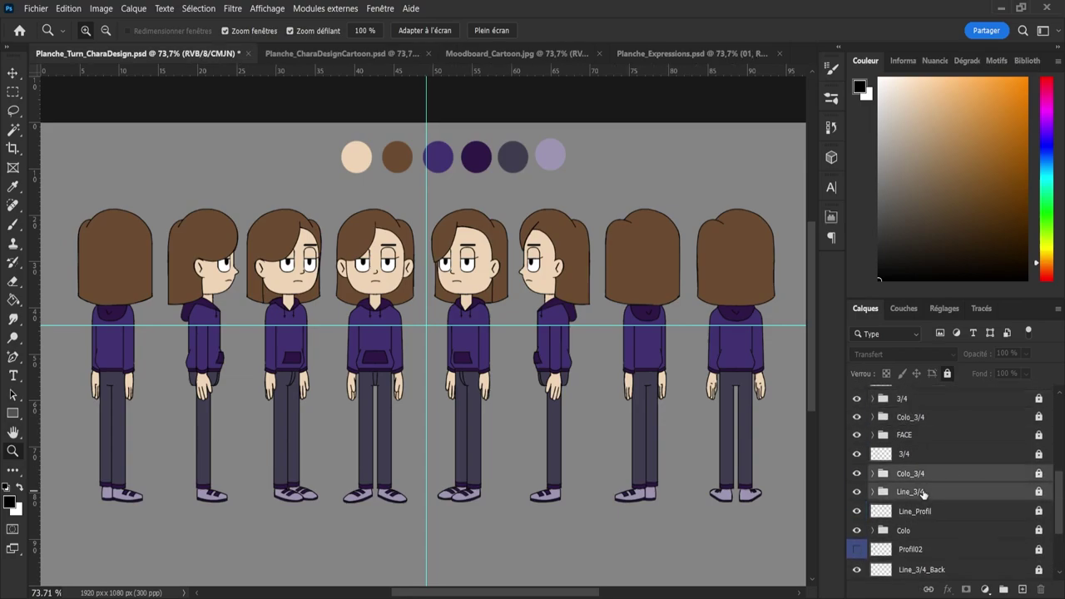
left_click(661, 55)
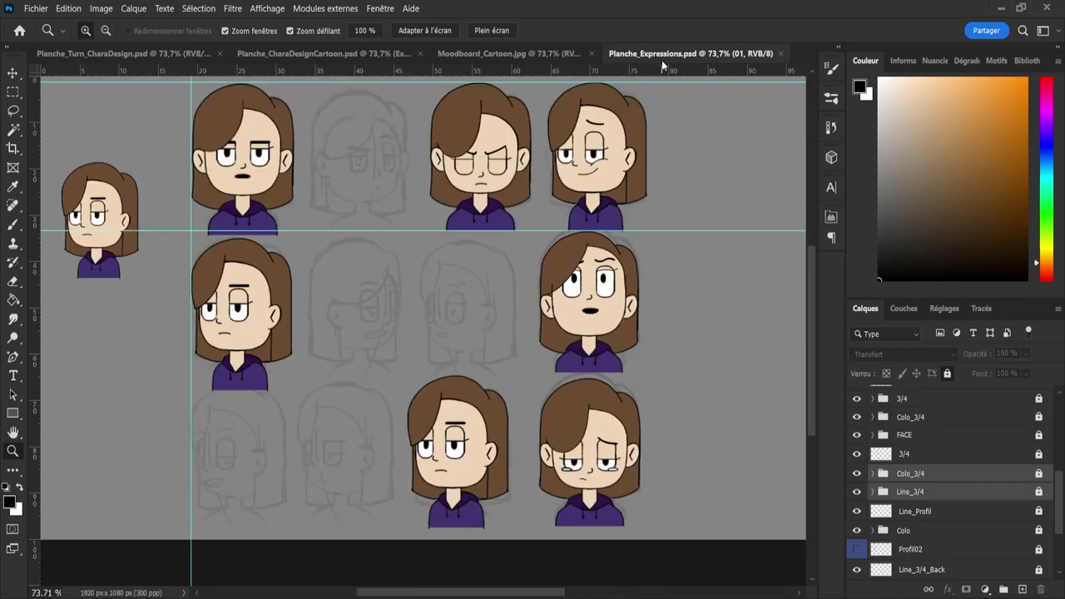
left_click(919, 471)
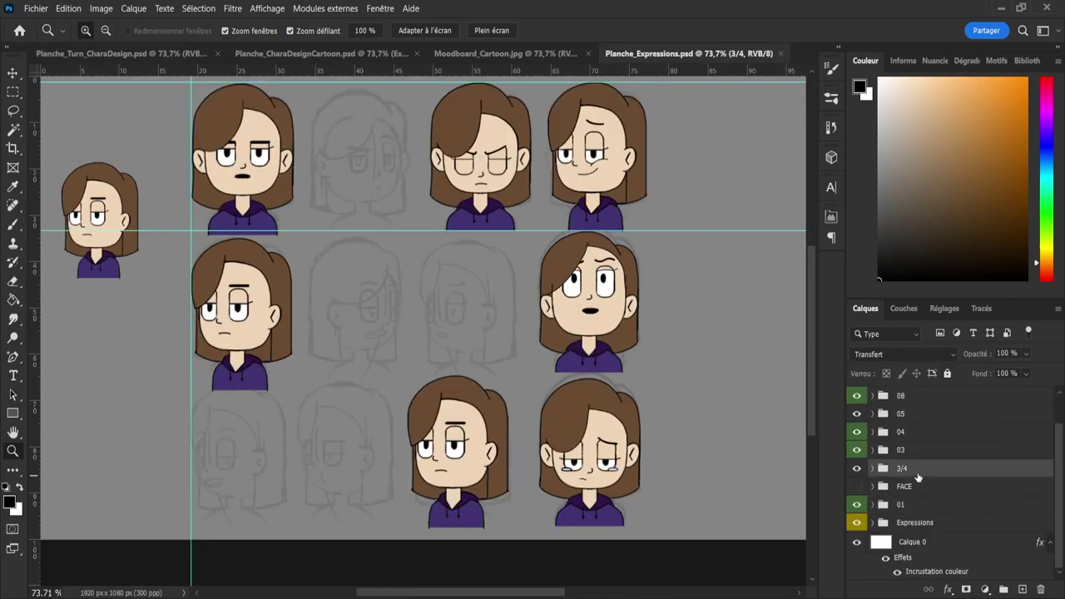
key("ctrl+v")
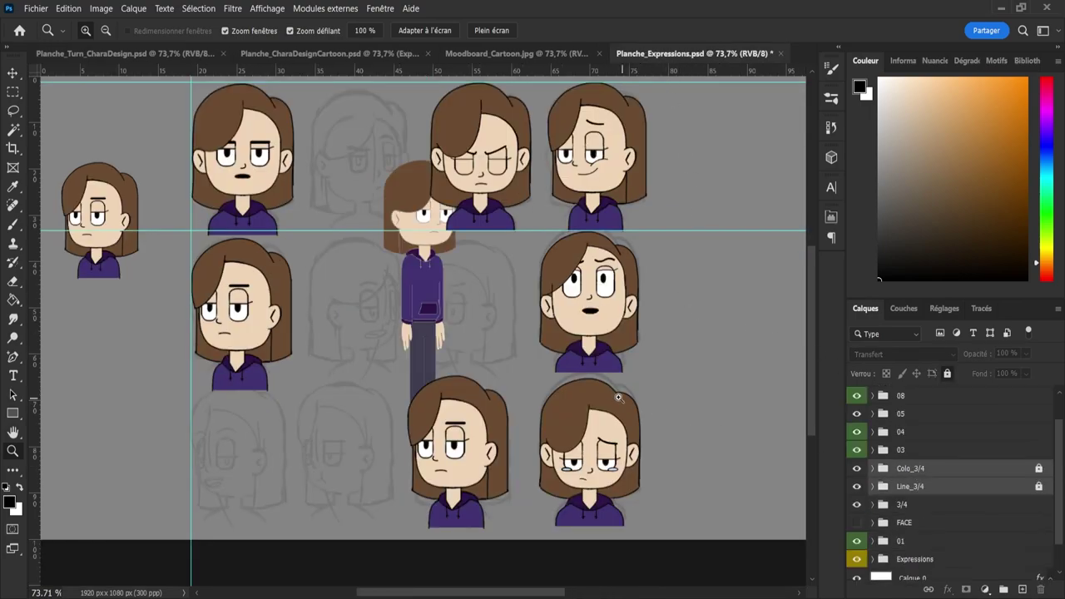
left_click(923, 487)
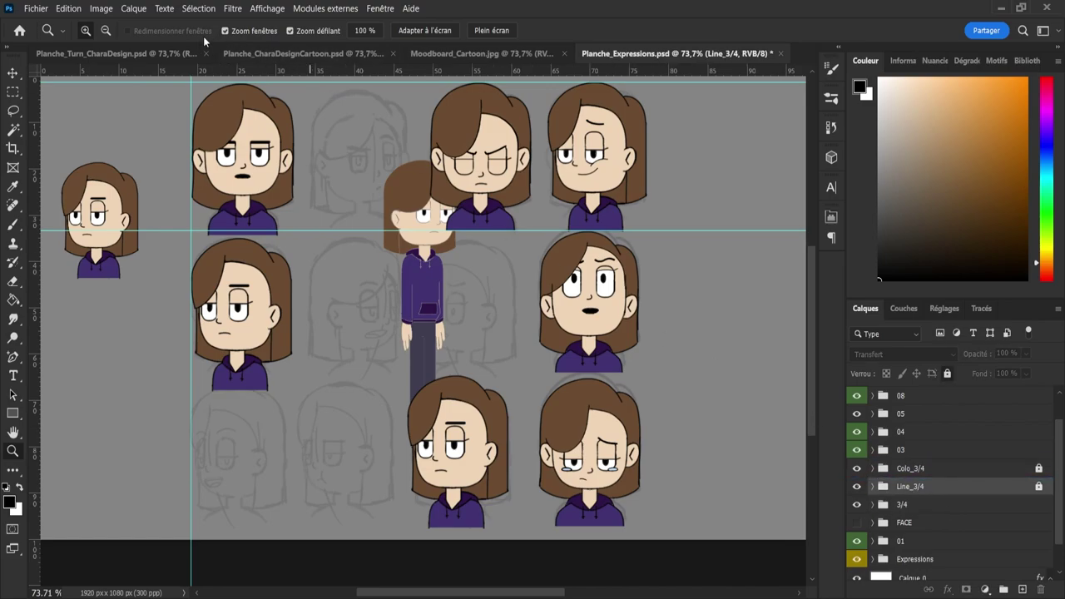
- Paste the turnaround's 3/4 line layer as well, then delete the pasted 3/4, Colo_3/4 and Line_3/4 layers
left_click(159, 53)
left_click(473, 51)
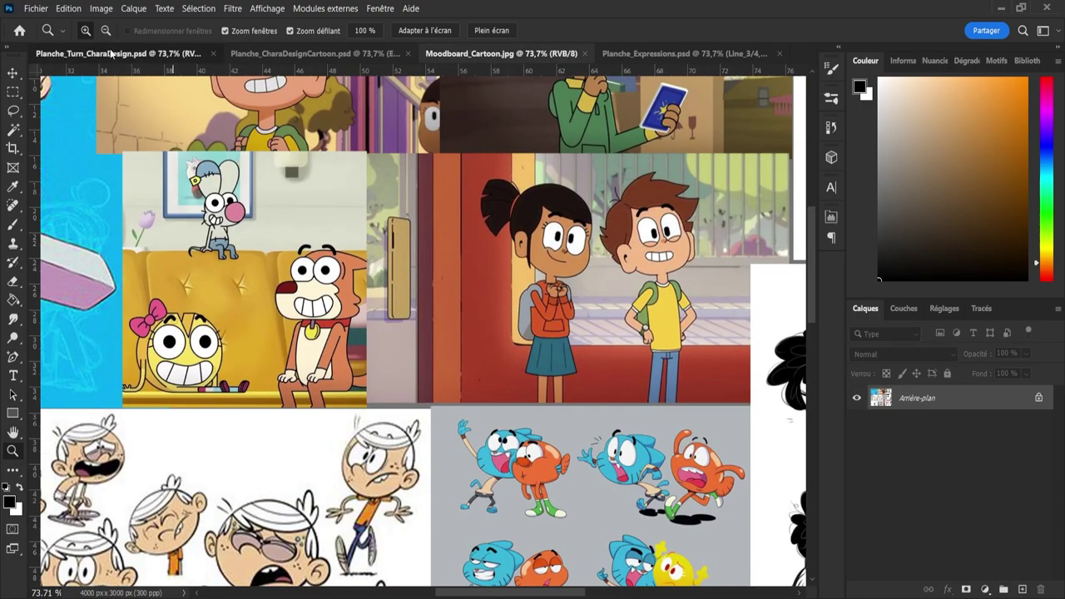
left_click(111, 53)
scroll(1059, 463, "down", 10)
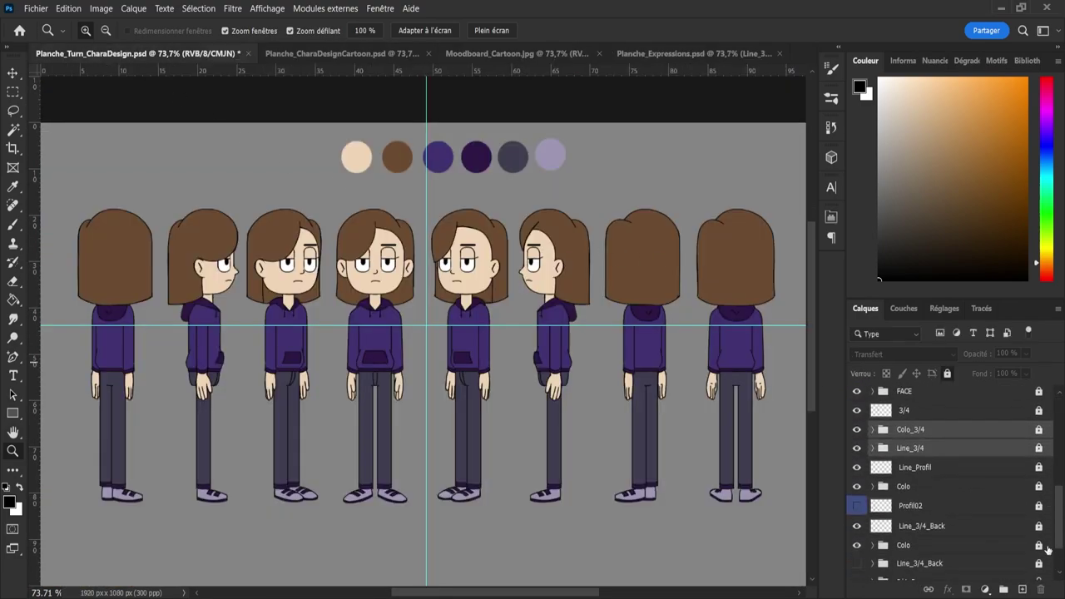
left_click(907, 472)
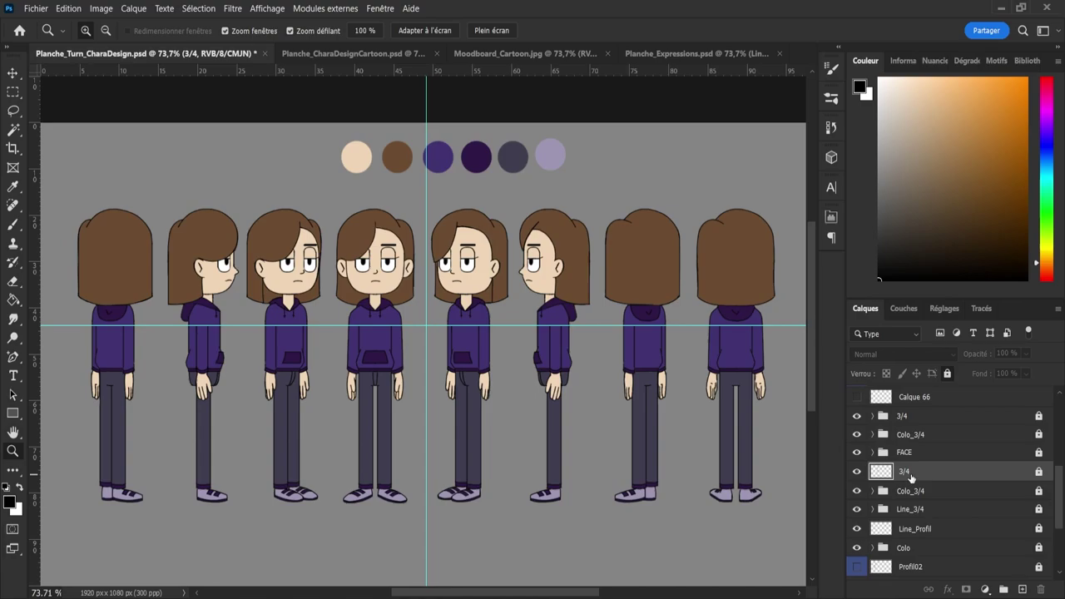
left_click(669, 54)
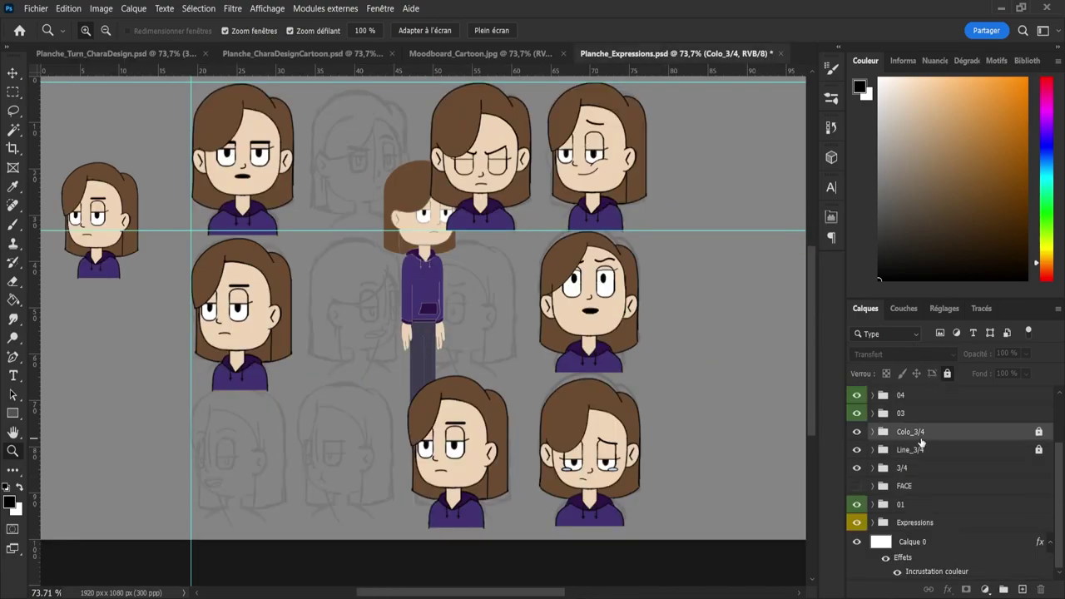
key("ctrl+v")
key("ctrl+z")
key("ctrl+shift+v")
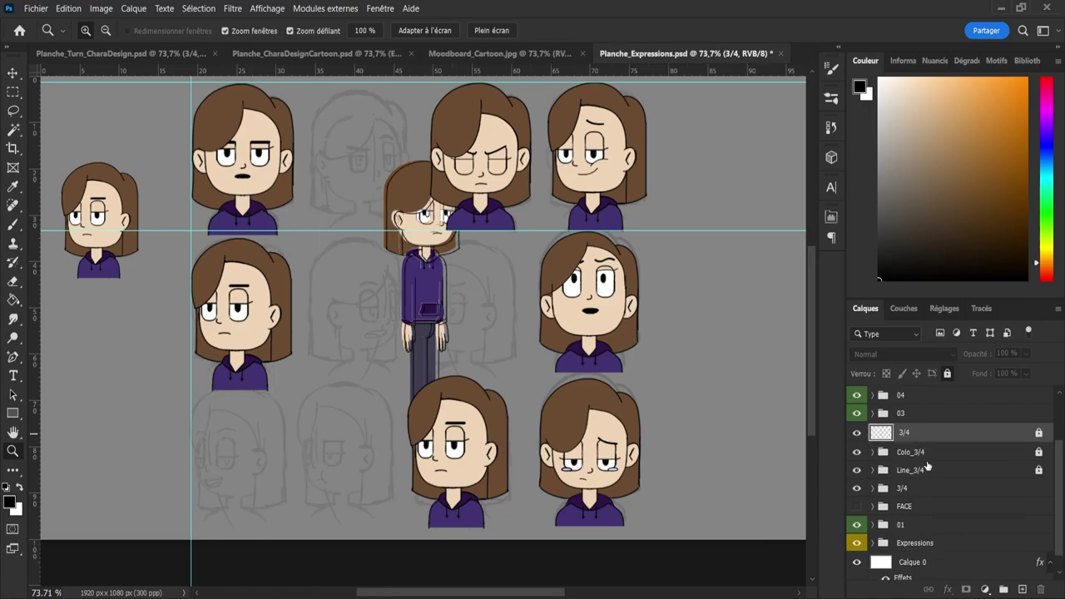
left_click(929, 472, "shift")
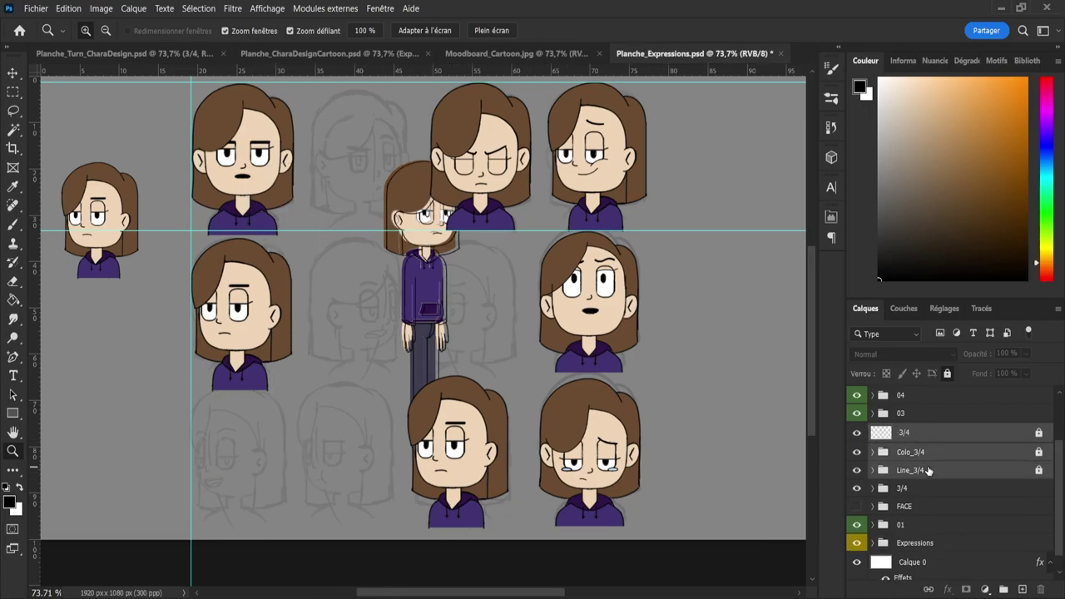
key("Delete")
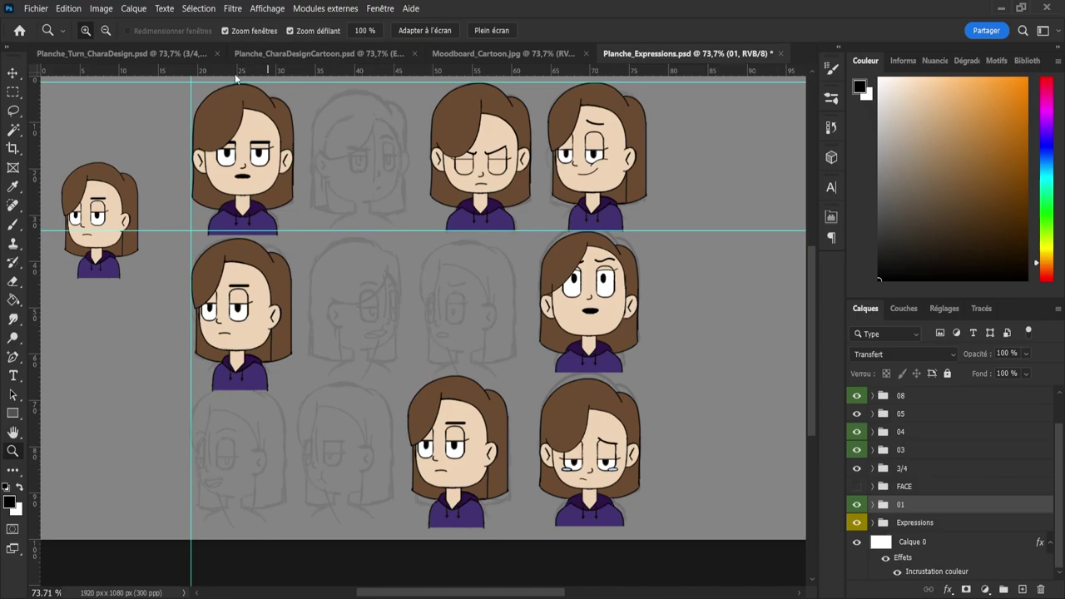
- Copy the turnaround's 3/4 line layer and the Colo_3/4 group below it into Planche_Expressions.psd, and place the unlocked figure over the small bust
left_click(169, 50)
scroll(955, 526, "down", 2)
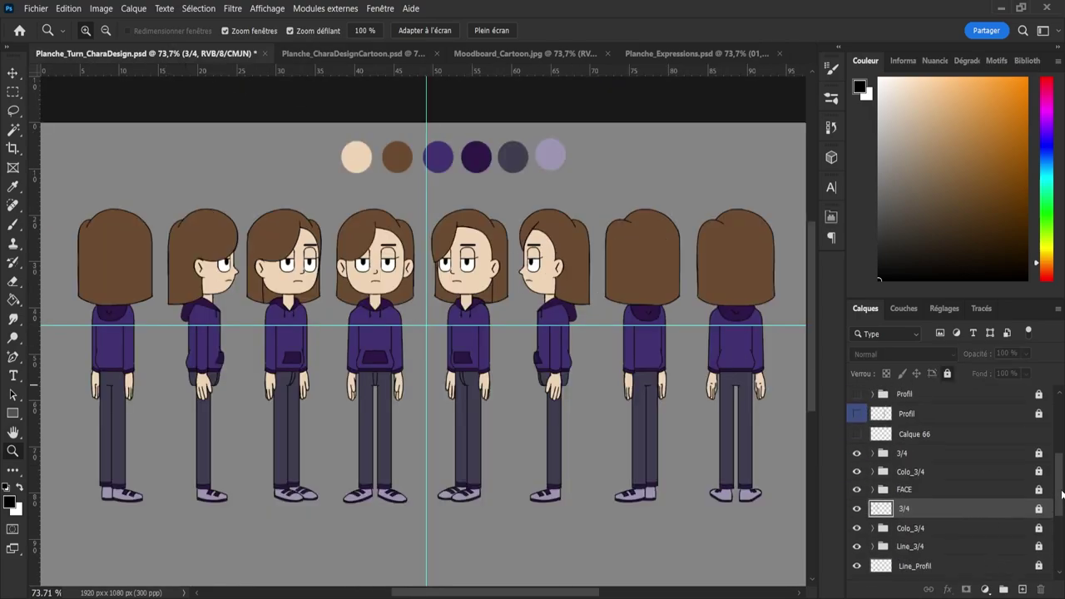
left_click(953, 521, "shift")
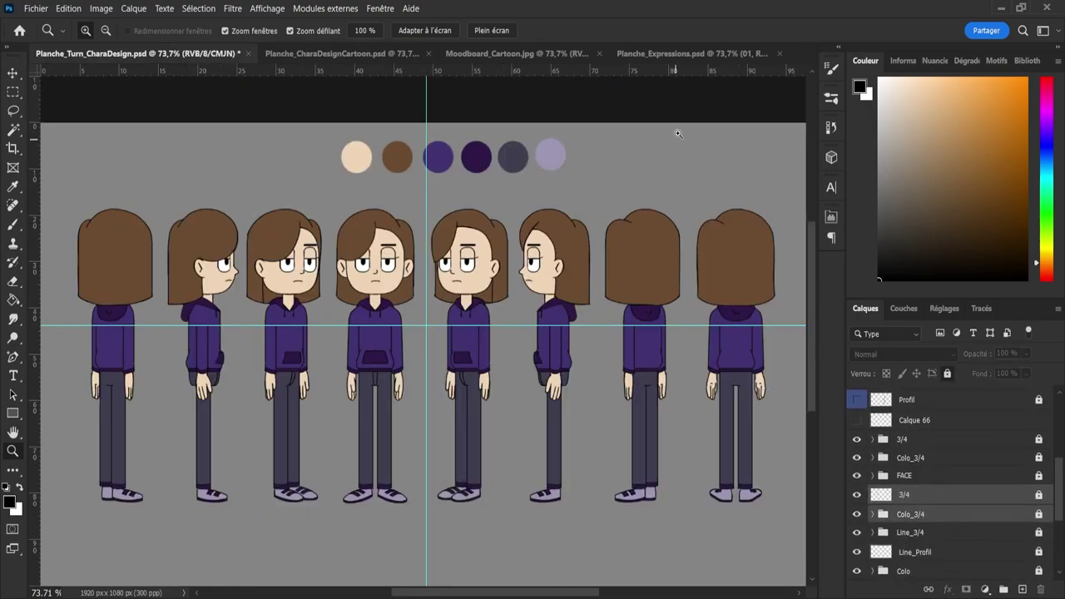
left_click(657, 53)
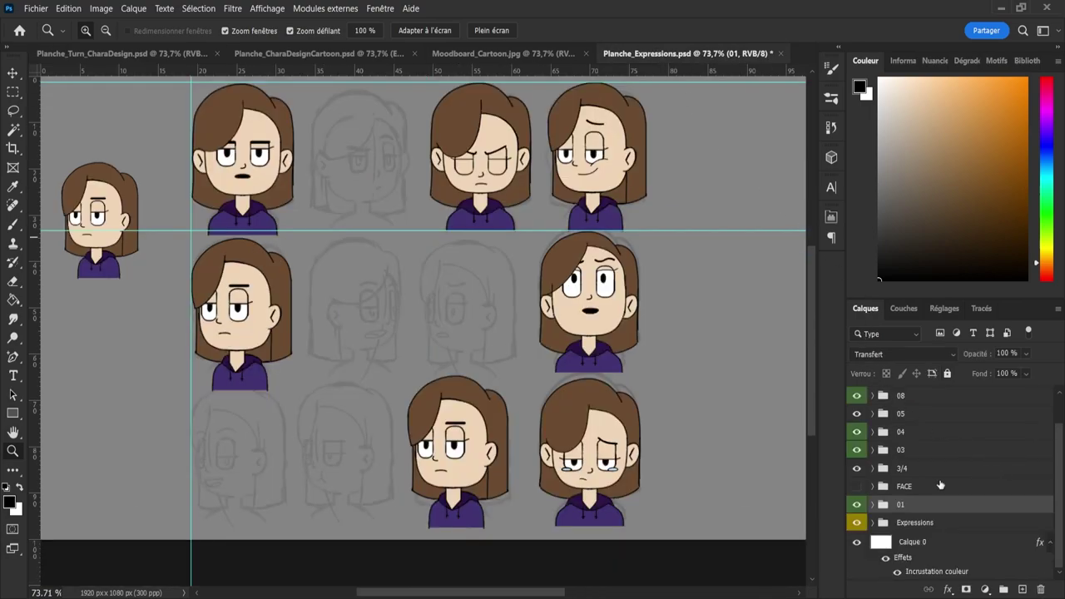
left_click(922, 471)
key("ctrl+v")
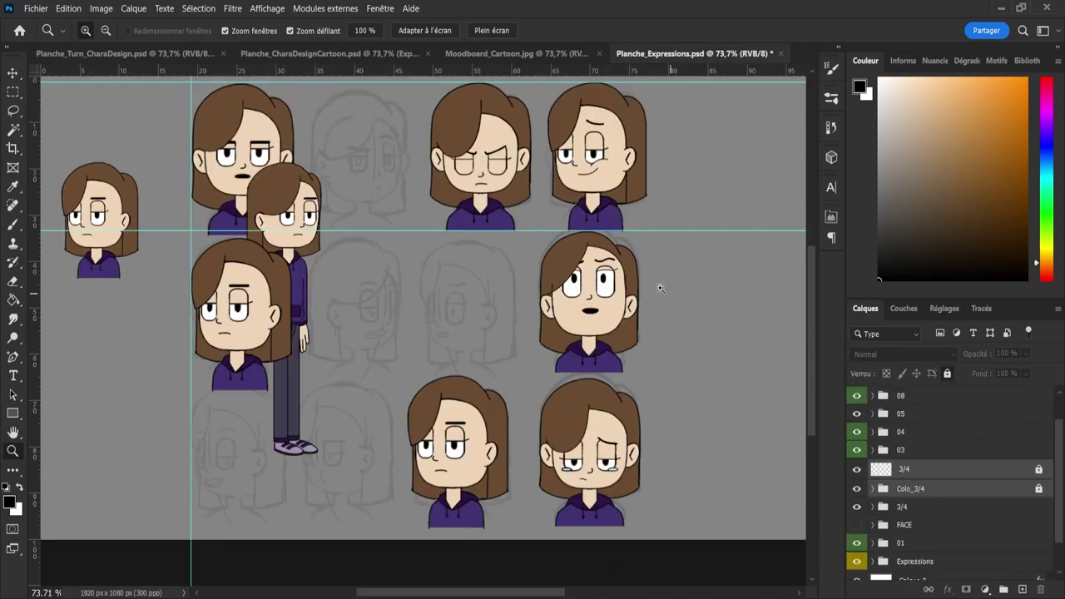
key("v")
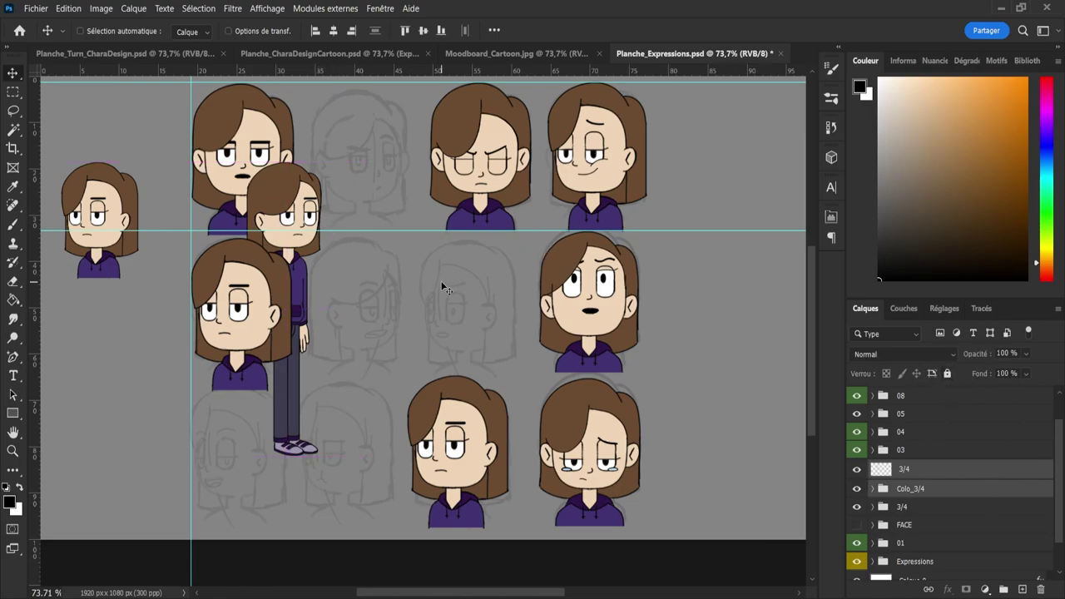
left_click_drag(286, 206, 103, 210)
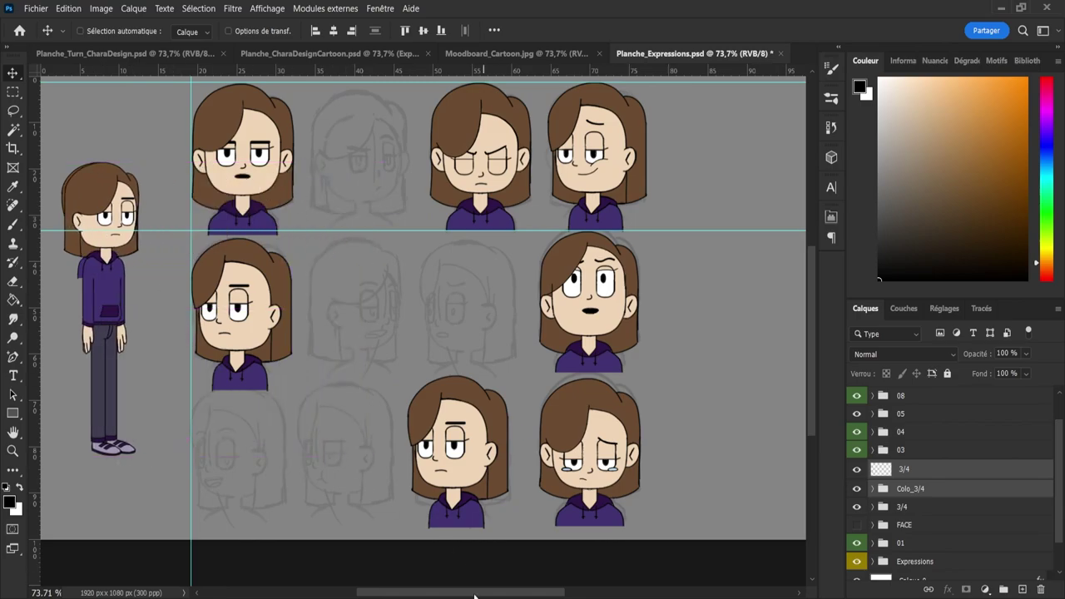
- Place the small 3/4 bust at the top of the sheet's left margin and the imported full-length figure directly beneath it
left_click_drag(461, 594, 424, 594)
left_click_drag(355, 309, 369, 377)
left_click(882, 509)
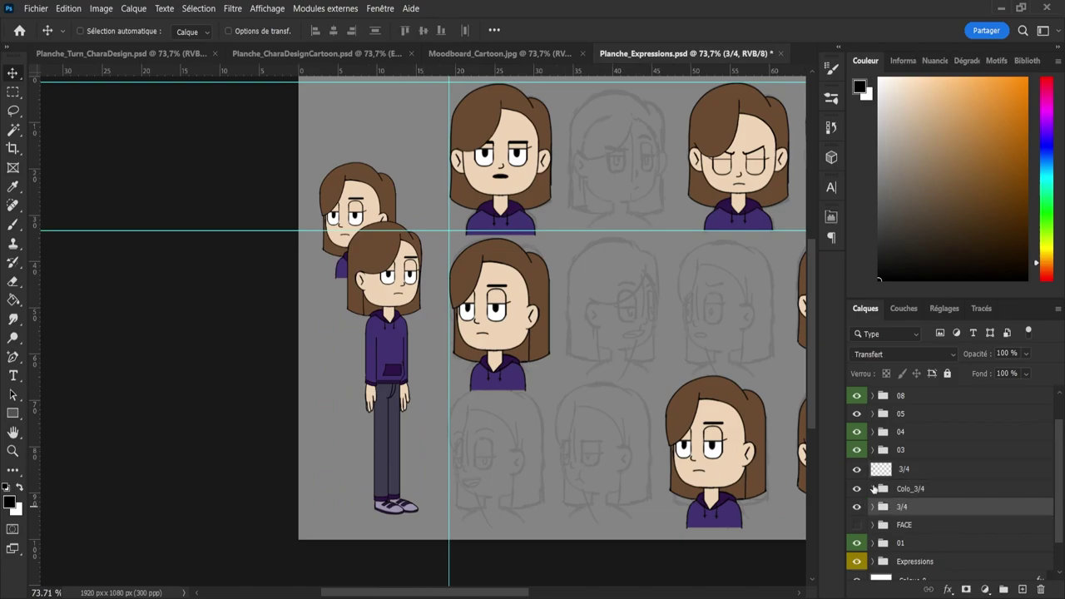
left_click_drag(338, 209, 361, 129)
left_click(904, 469)
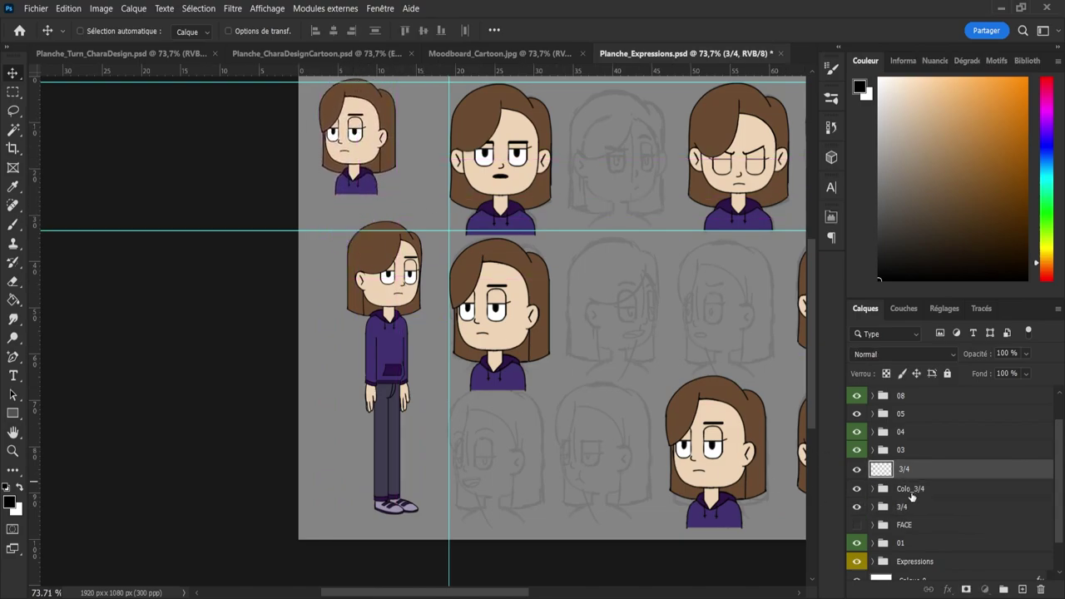
left_click(910, 489, "ctrl")
left_click_drag(395, 332, 375, 333)
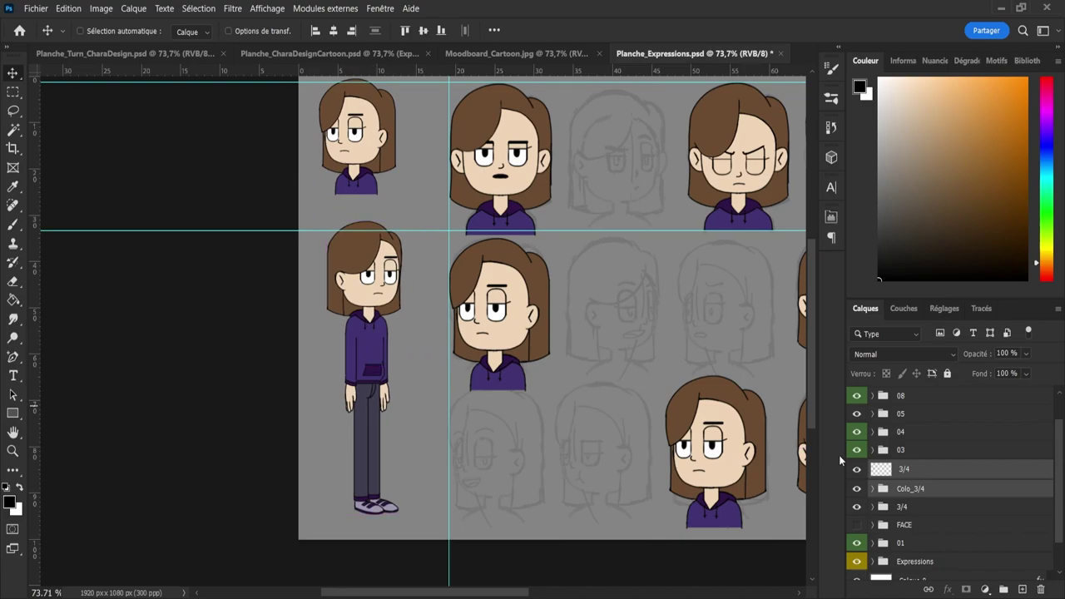
- Erase the line art of the shoes, legs, hands and lower sweatshirt on the imported figure's 3/4 line layer
left_click(899, 488)
left_click(887, 473)
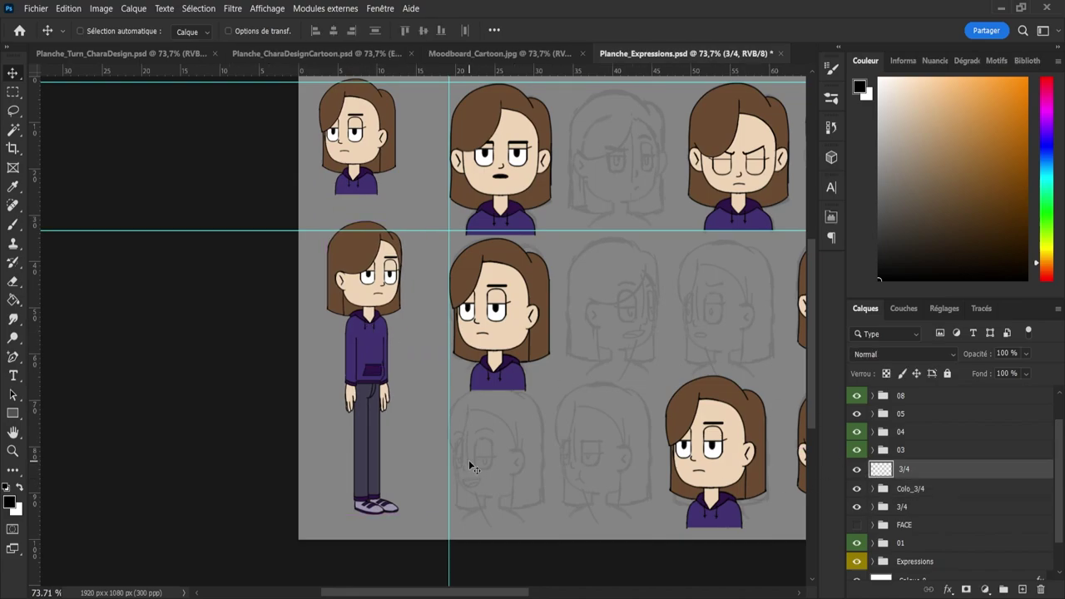
key("e")
mouse_move(409, 532)
left_mouse_down()
mouse_move(376, 513)
mouse_move(387, 518)
left_mouse_up()
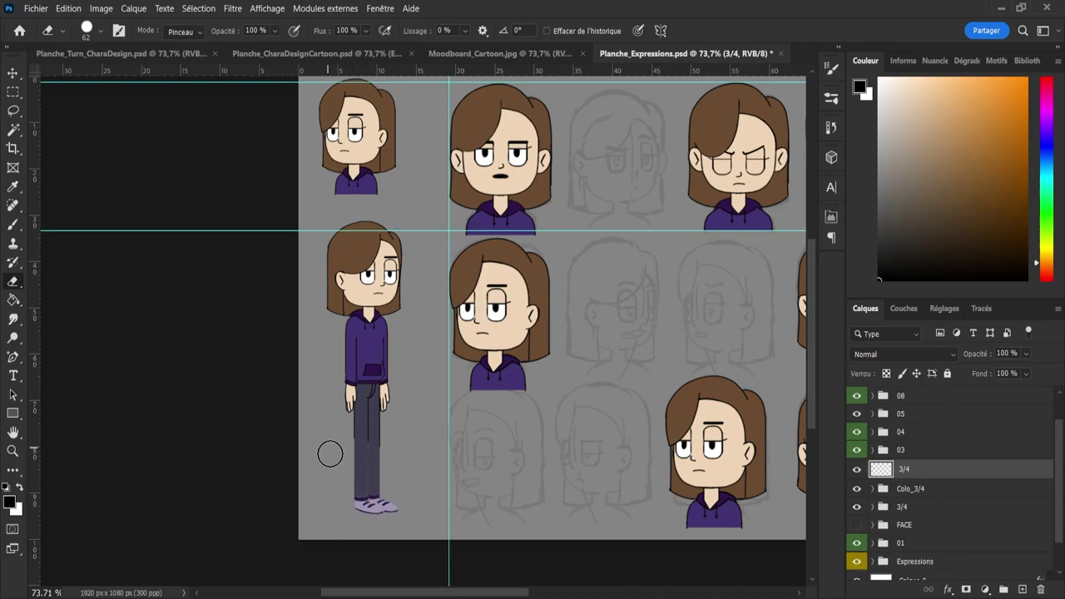
key("ctrl+space")
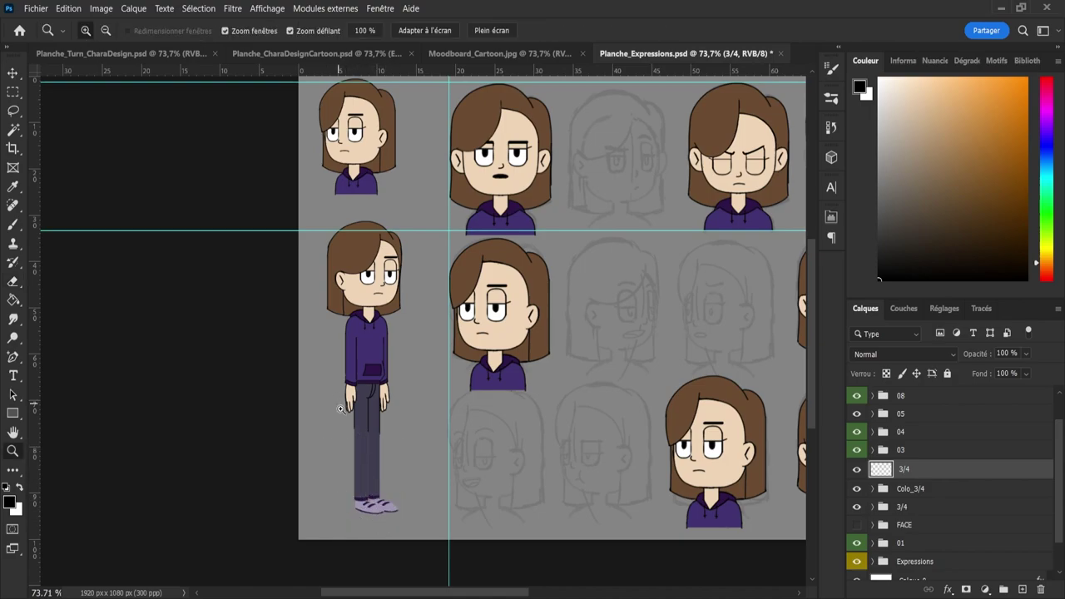
left_click_drag(340, 416, 366, 421)
mouse_move(372, 302)
left_mouse_down()
mouse_move(317, 296)
mouse_move(444, 302)
mouse_move(529, 324)
left_mouse_up()
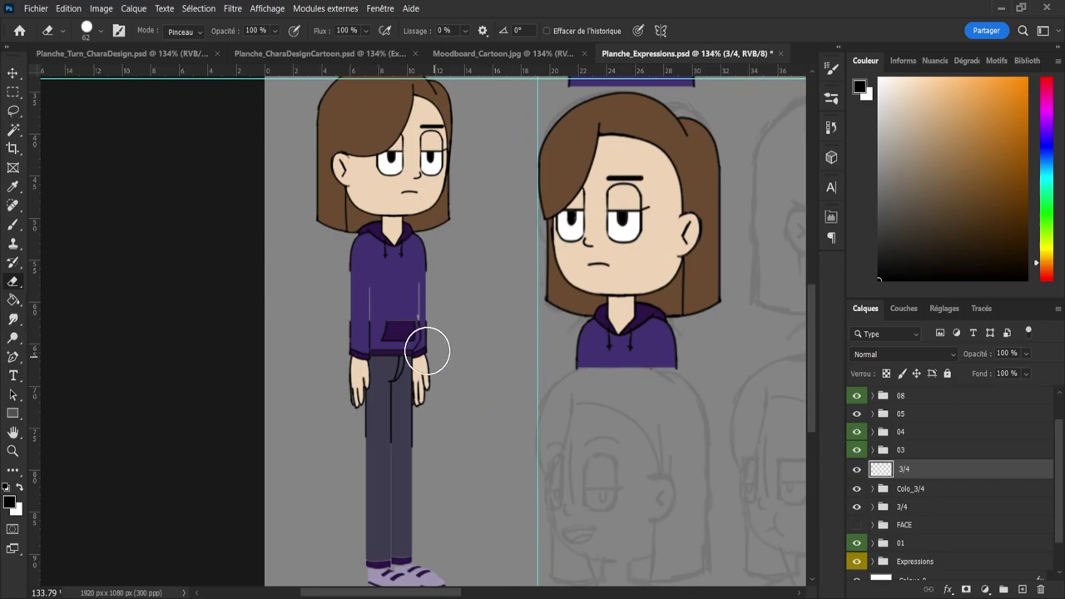
mouse_move(428, 352)
left_mouse_down()
mouse_move(392, 459)
mouse_move(357, 447)
mouse_move(410, 509)
mouse_move(369, 521)
mouse_move(374, 440)
left_mouse_up()
- Delete the Scratch, Shoes, Calque 47 and Pant layers from the Colo_3/4 group
key("z")
left_click_drag(398, 483, 409, 482)
left_click(906, 491)
left_click(872, 488)
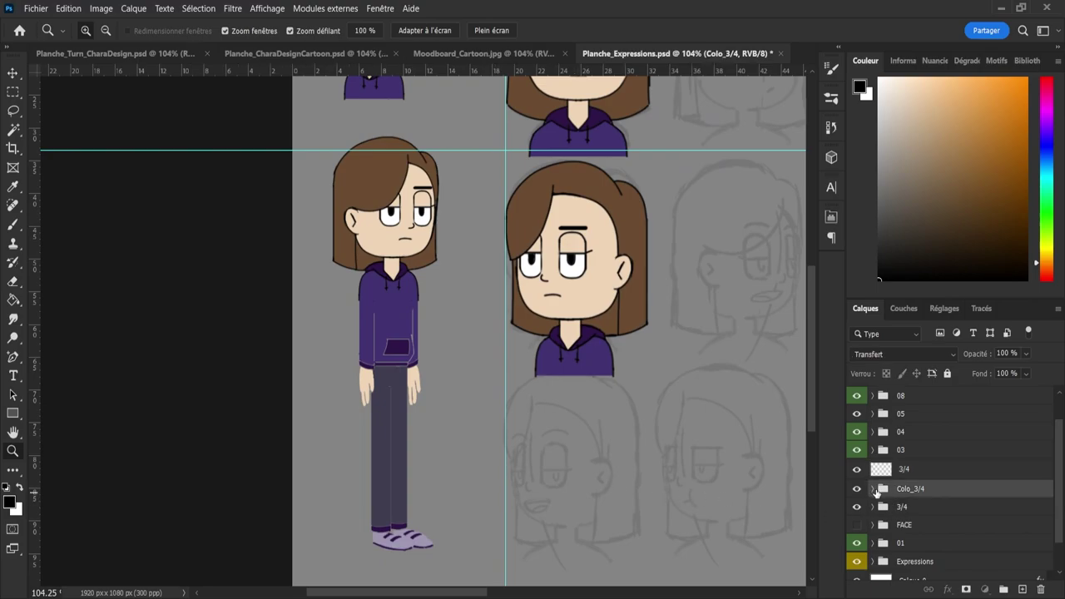
scroll(1052, 477, "down", 2)
left_click(924, 432)
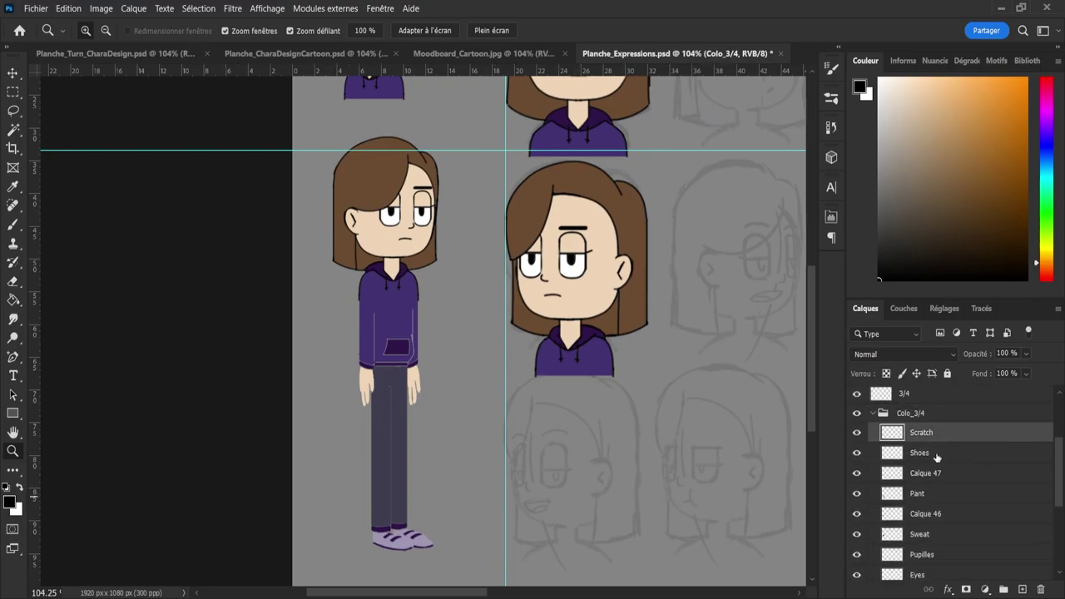
left_click(933, 494, "shift")
key("Delete")
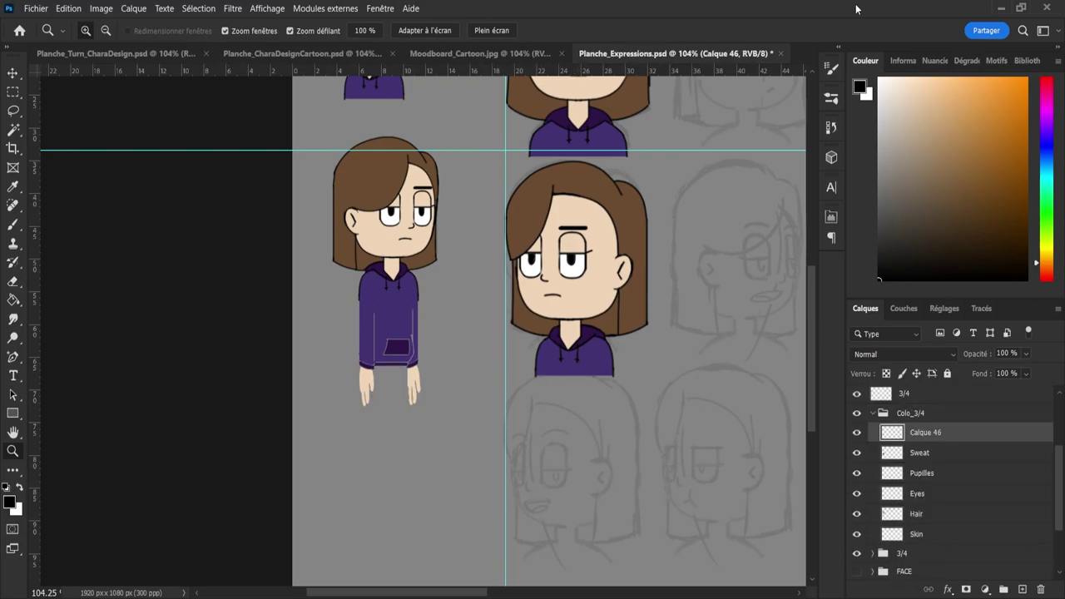
- Erase the coloured hands of the imported figure on the Skin layer of the Colo_3/4 group
left_click(898, 534)
key("e")
mouse_move(333, 374)
left_mouse_down()
mouse_move(368, 372)
mouse_move(375, 407)
mouse_move(357, 391)
mouse_move(433, 380)
left_mouse_up()
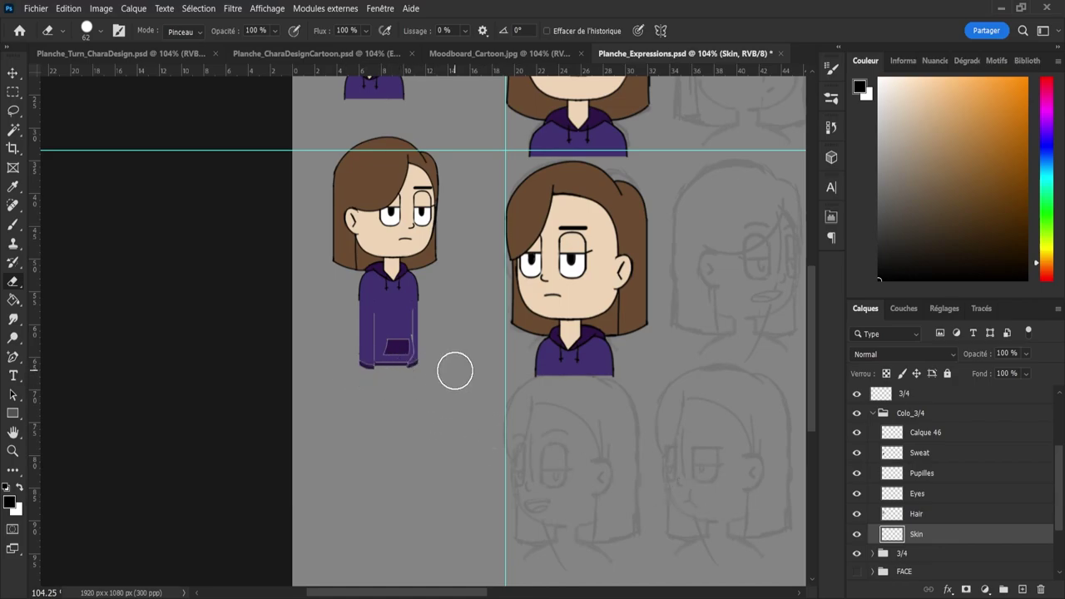
left_click(930, 481)
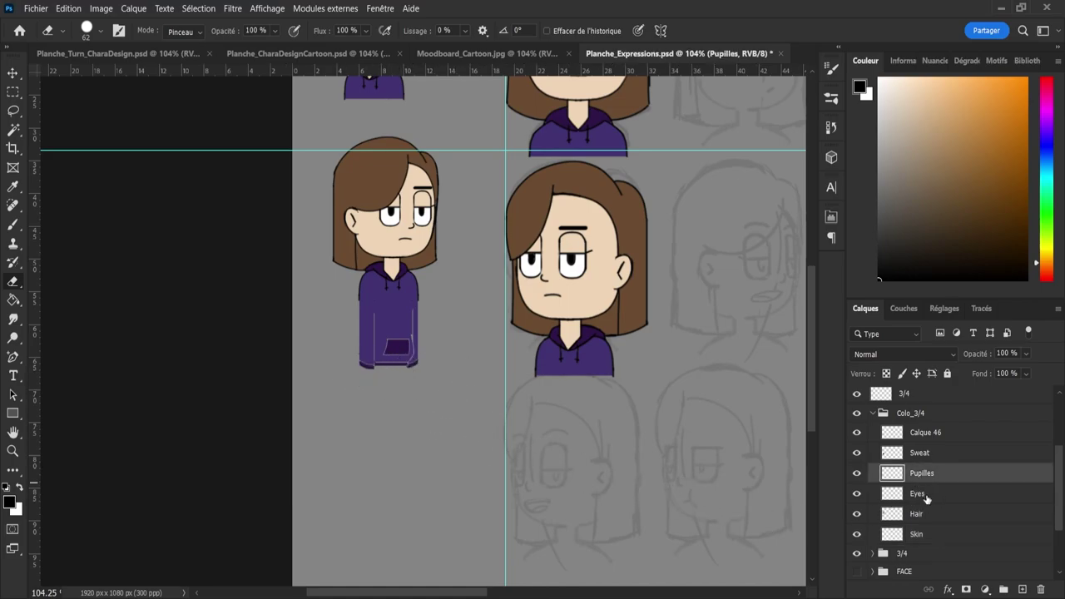
- Erase the lower torso and sleeves below the chest of the small three-quarter figure on the Sweat and Calque 46 layers
left_click(922, 455)
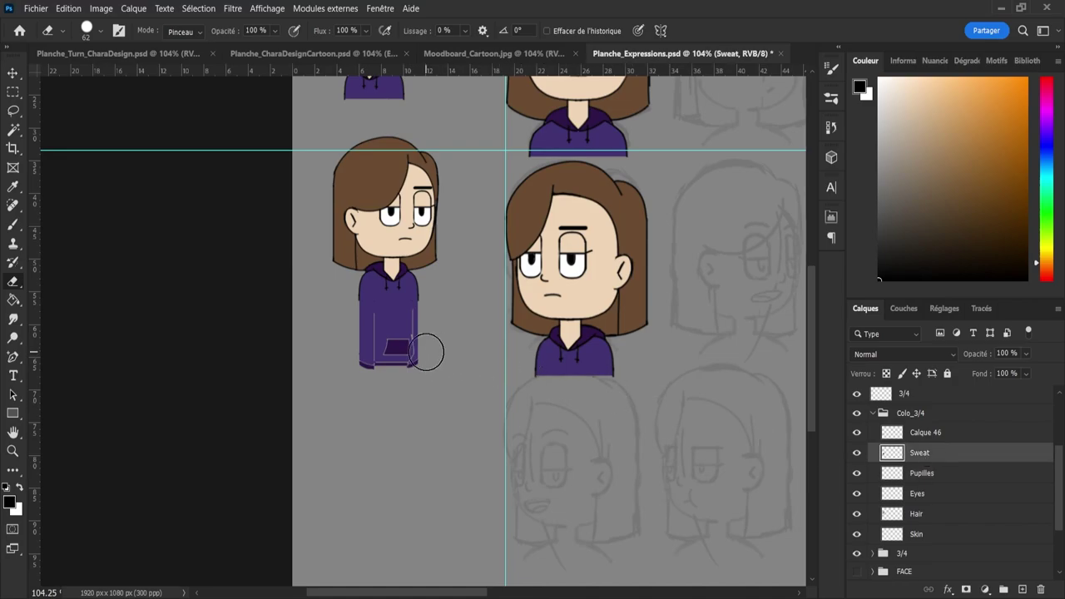
mouse_move(360, 322)
left_mouse_down()
mouse_move(461, 316)
mouse_move(370, 326)
mouse_move(349, 315)
mouse_move(475, 328)
mouse_move(322, 319)
mouse_move(371, 345)
mouse_move(344, 361)
mouse_move(418, 364)
mouse_move(379, 356)
mouse_move(406, 359)
left_mouse_up()
key("ctrl+z")
left_click(925, 433)
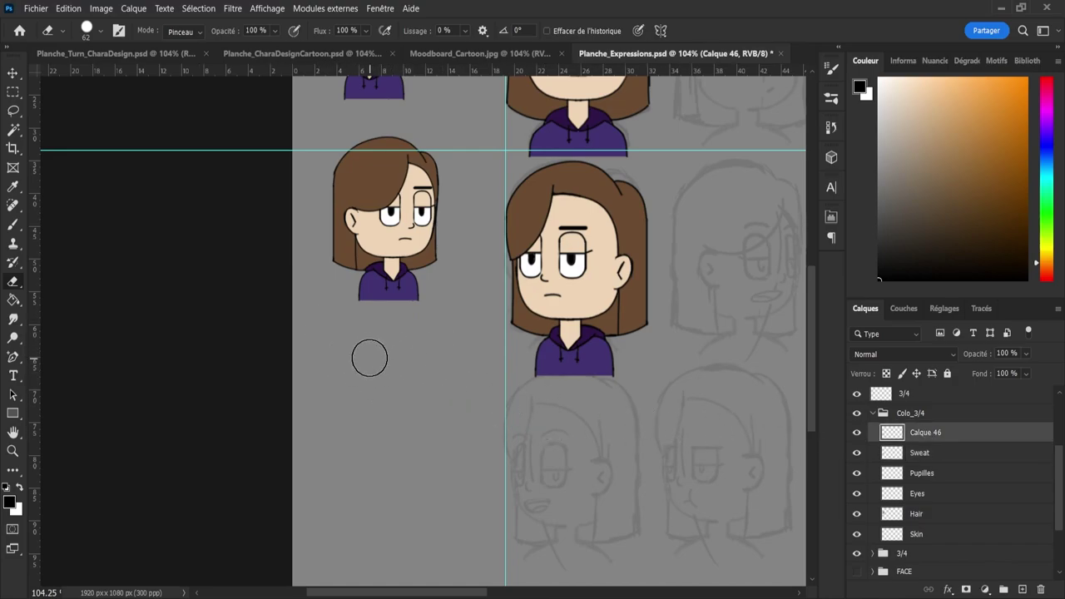
key("z")
left_click(379, 361, "alt")
left_click(399, 361)
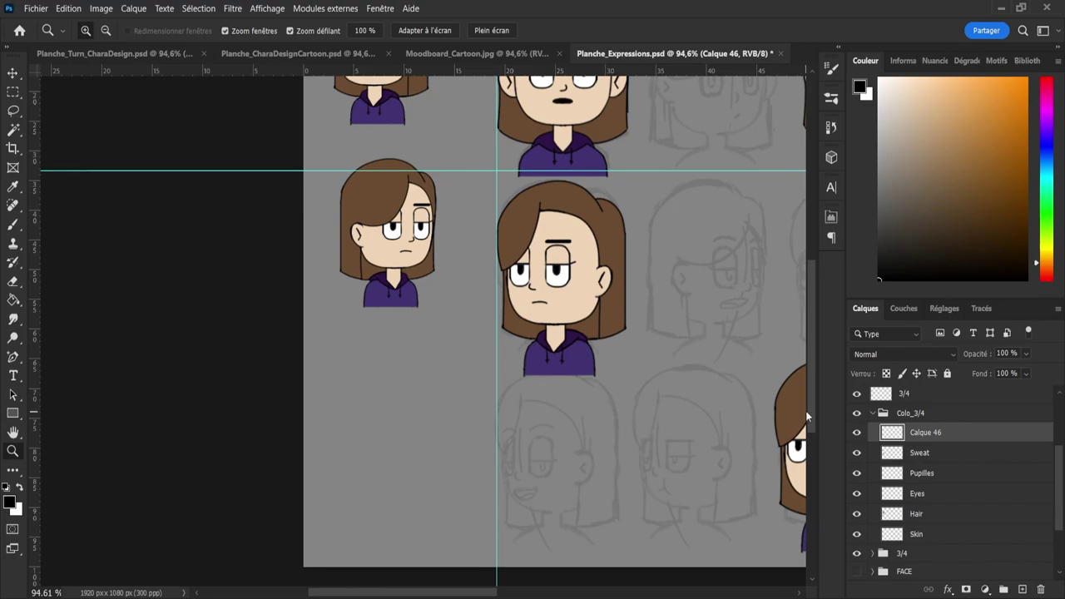
- Collapse the Colo_3/4 group and rename the 3/4 line-art layer above it to "Line"
left_click(896, 418)
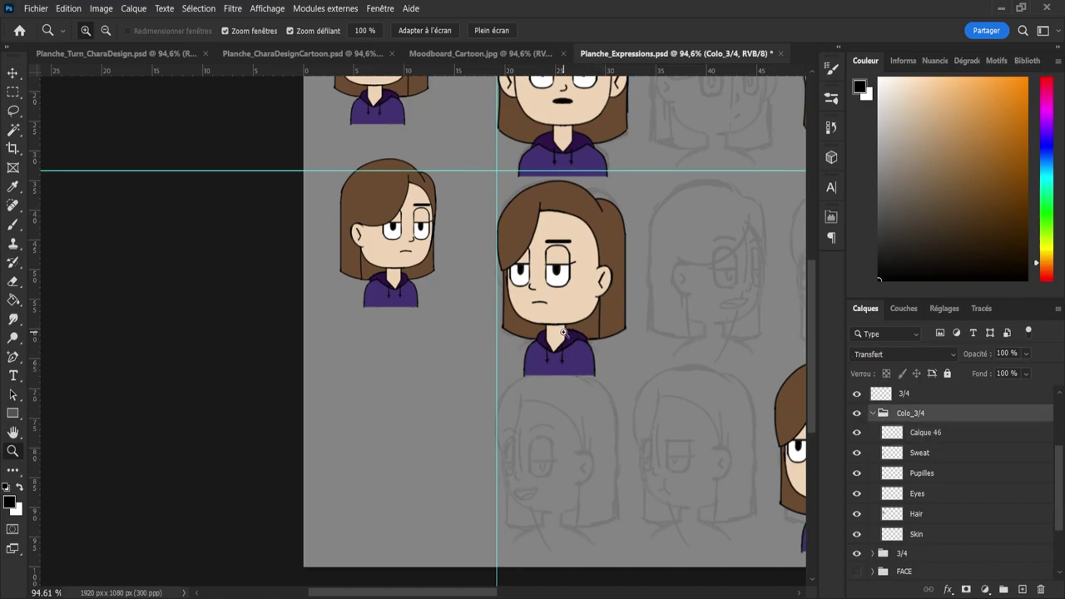
left_click_drag(556, 334, 538, 291)
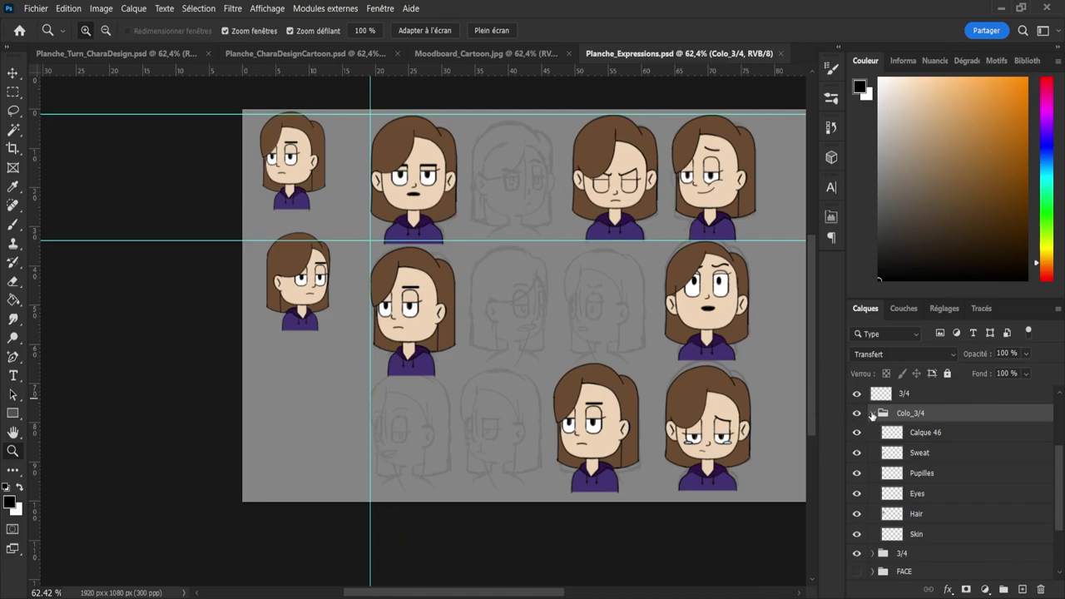
left_click(872, 413)
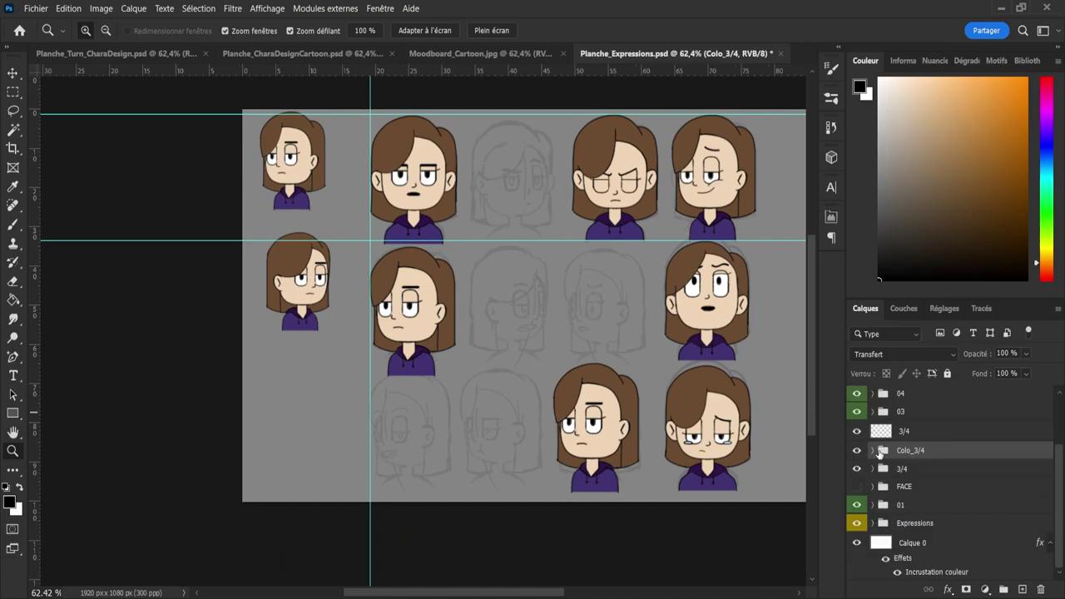
double_click(897, 432)
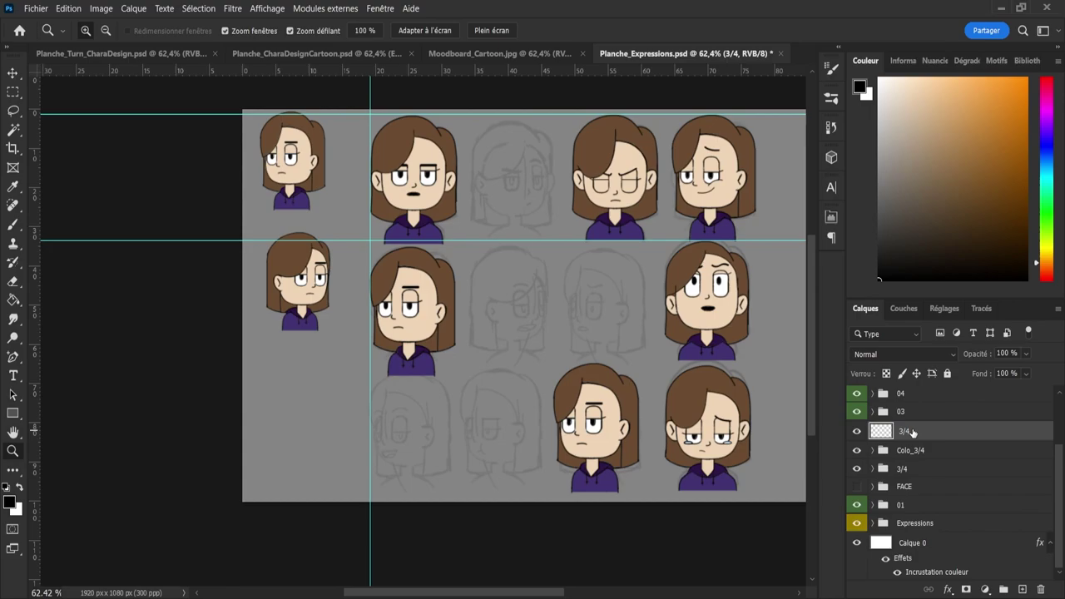
key("Return")
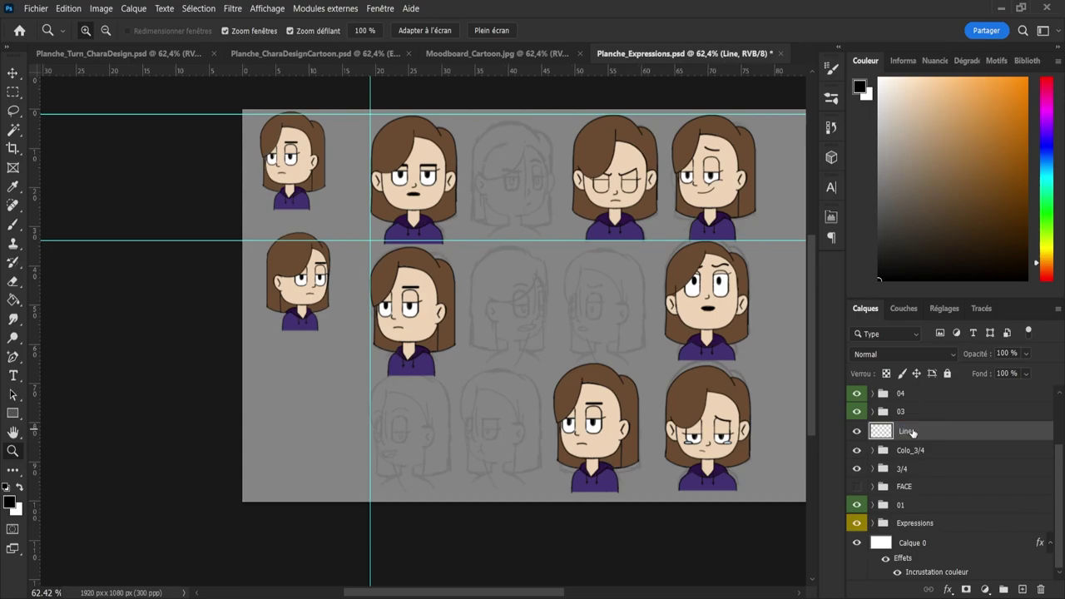
- Group the Line layer with the Colo_3/4 group and name the new group "3/4_R"
left_click(924, 451, "shift")
left_click(1003, 589)
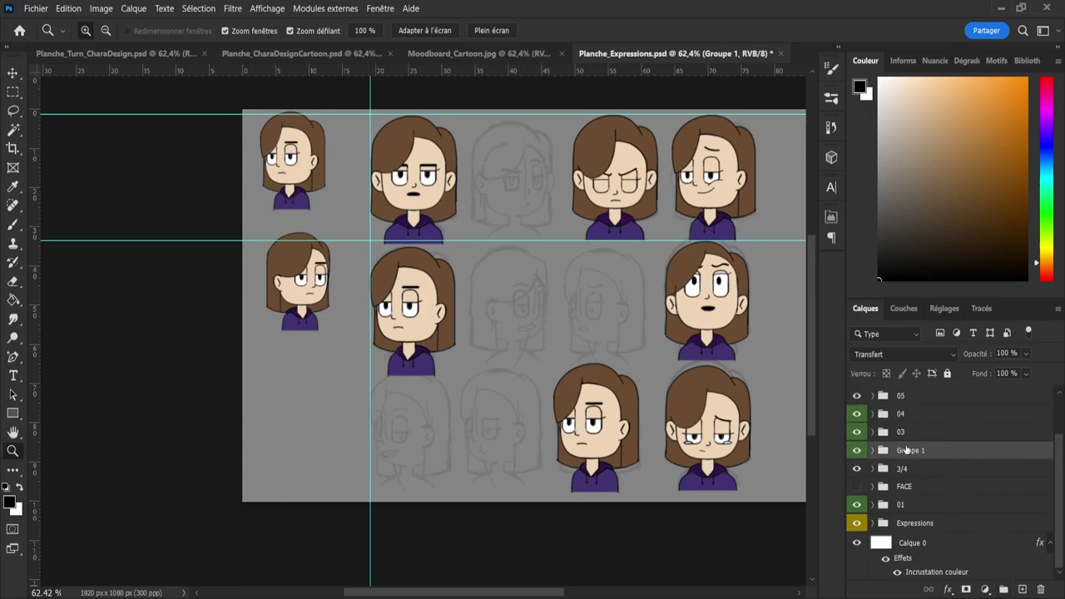
double_click(915, 450)
type("3/4")
type("_R")
key("Return")
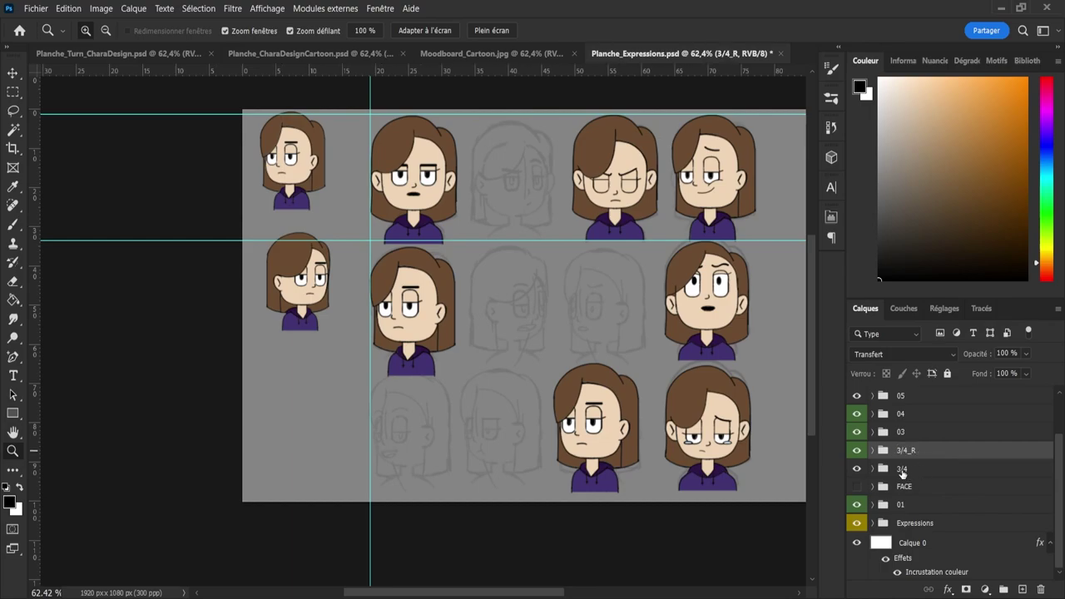
- Rename the 3/4 group to "3/4_L"
double_click(902, 469)
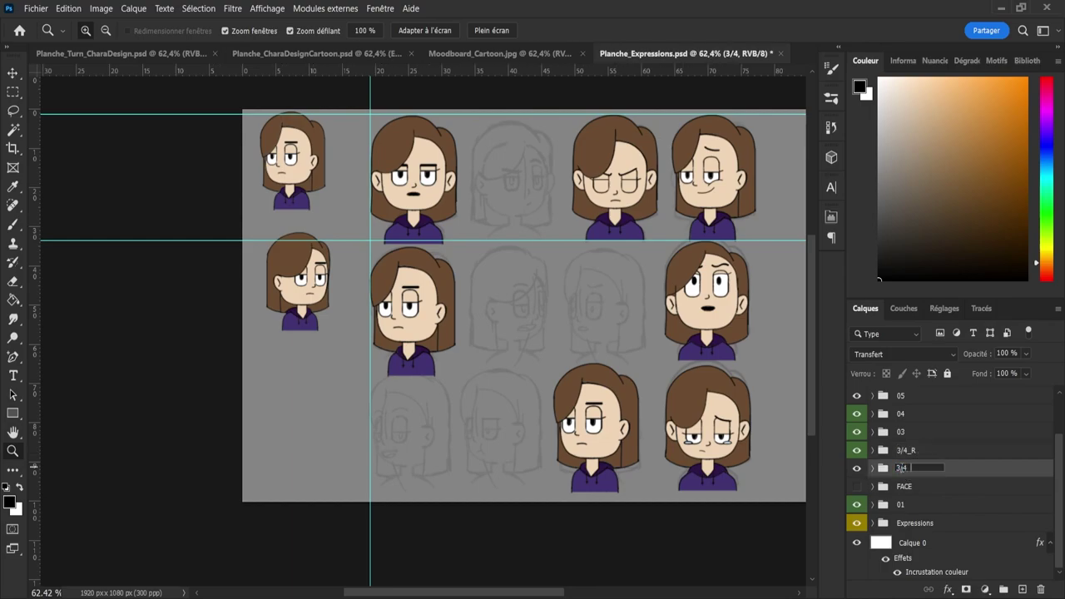
type("_L")
key("Return")
- Move the 3/4_R character up so it sits just below the other small reference character and lines up with it
left_click(898, 454)
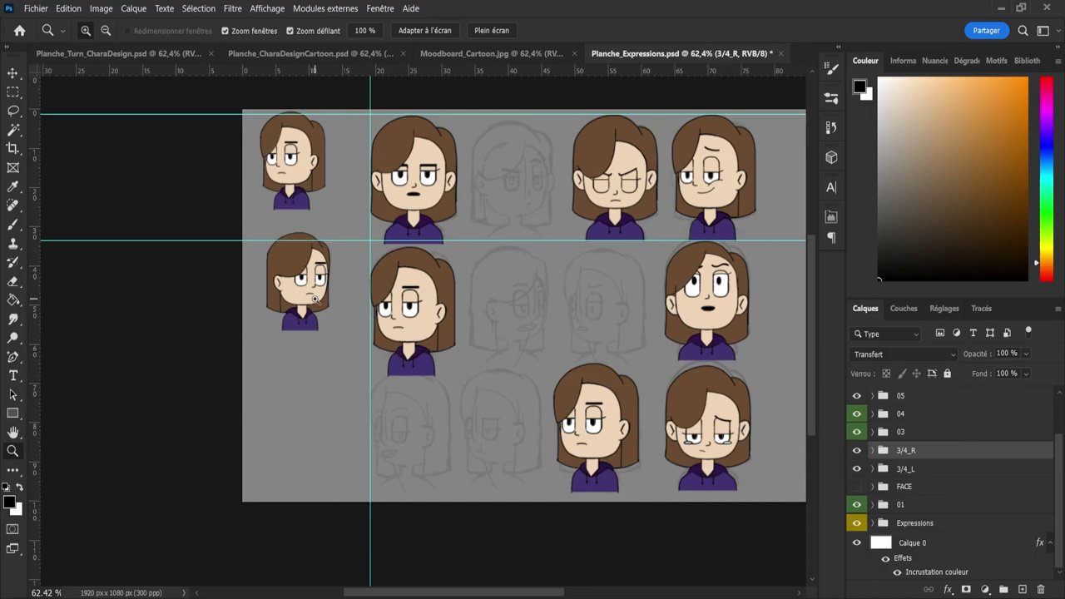
key("v")
left_click_drag(308, 283, 298, 275)
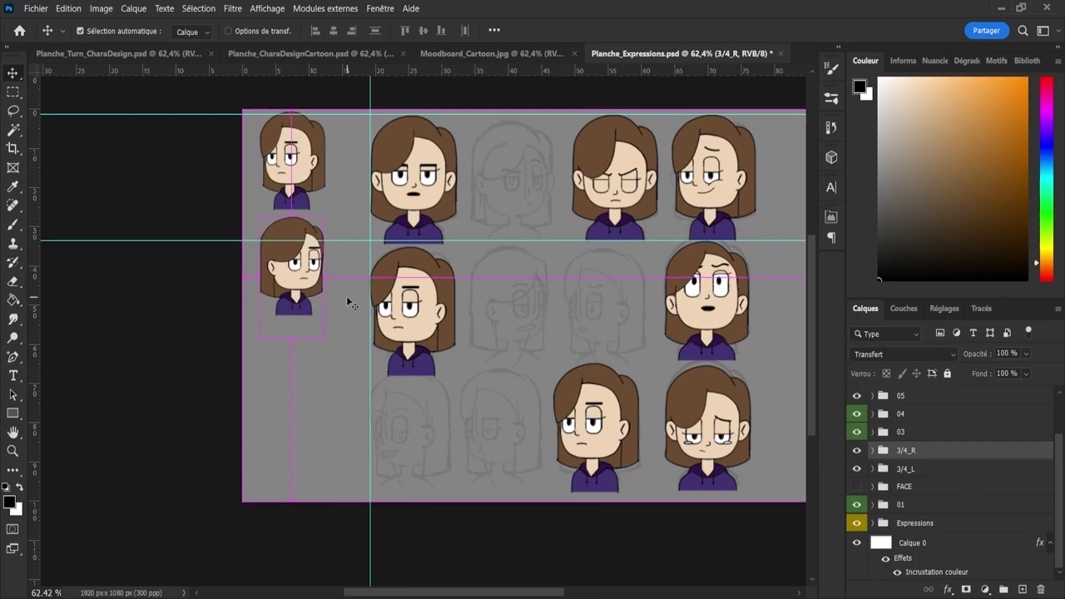
- Duplicate the 3/4_R group, place the copy over the empty sketch in the first row and enlarge it to about 137.85%
key("ctrl+j")
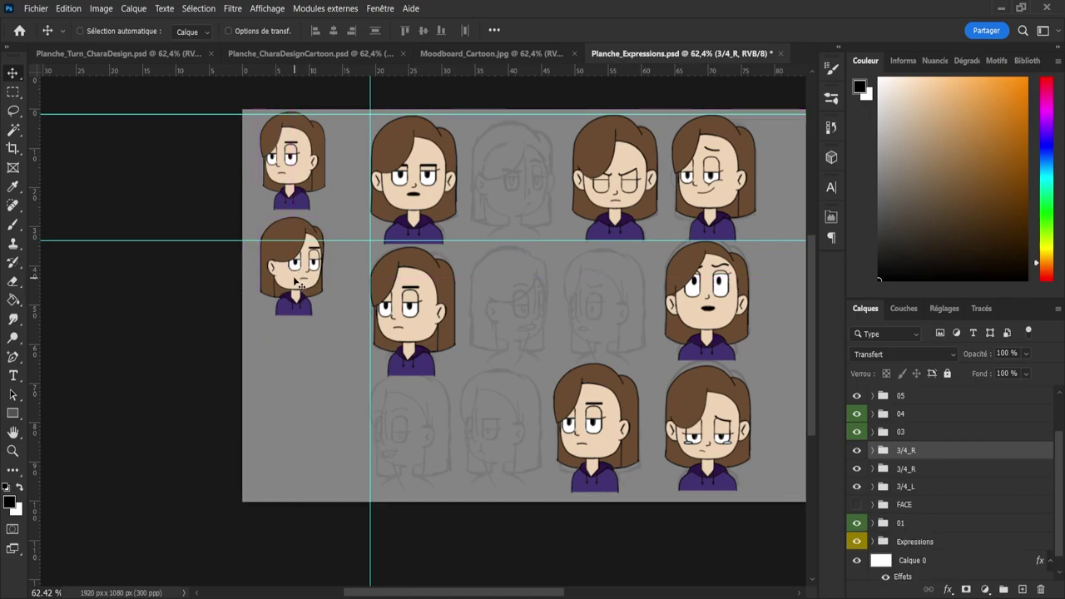
left_click_drag(295, 286, 516, 202)
key("ctrl+t")
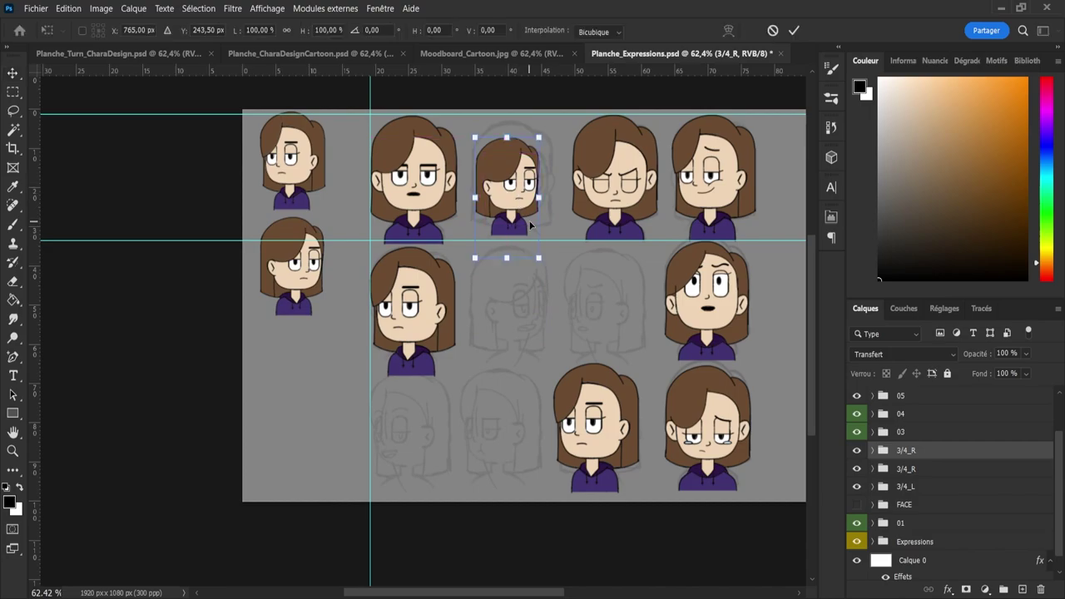
left_click_drag(540, 131, 556, 126)
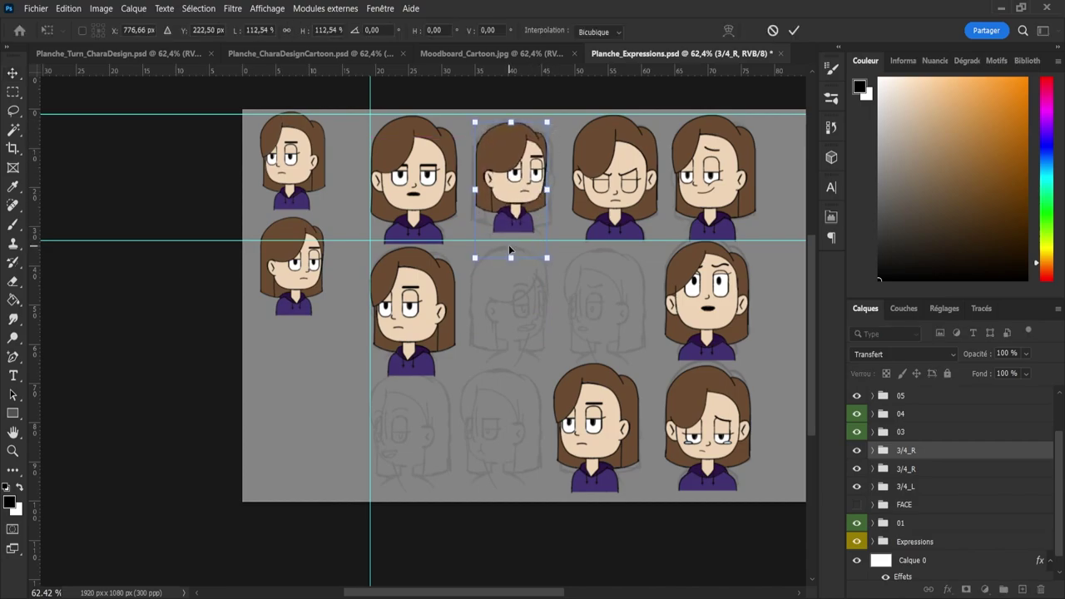
left_click_drag(511, 259, 510, 286)
left_click_drag(516, 125, 535, 110)
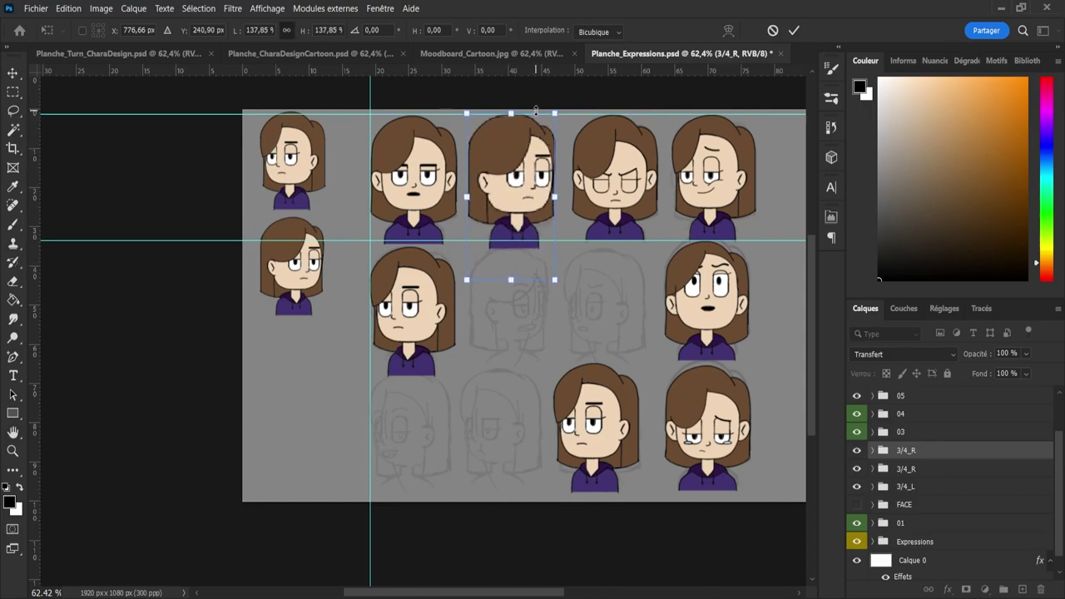
key("Return")
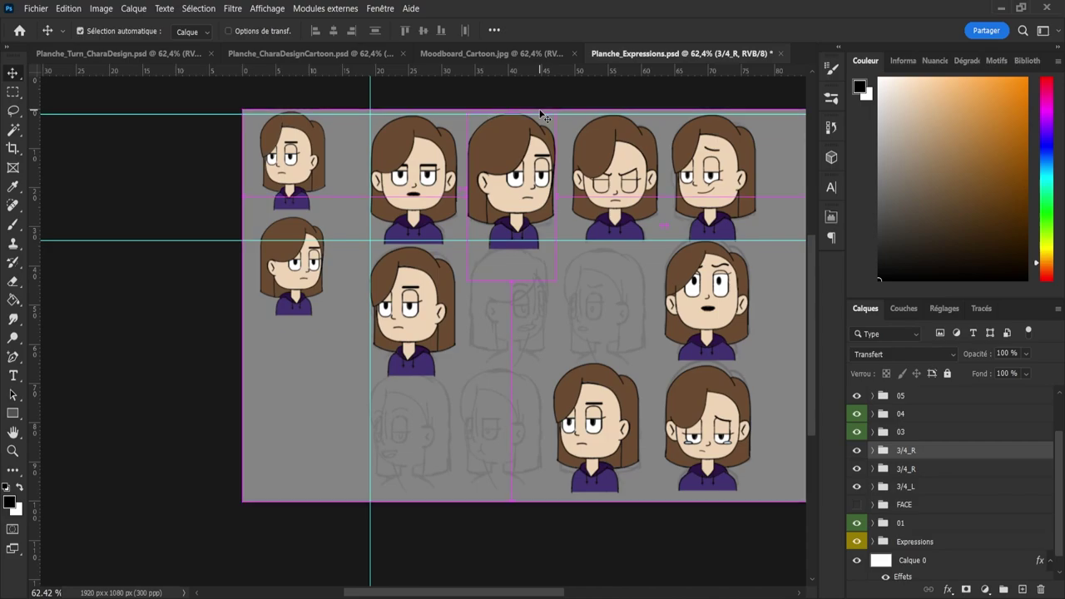
- Refine the copy's size against the first-row characters, finishing at 104.49% scale, and lower the horizontal guide to its hoodie hem
key("ctrl+t")
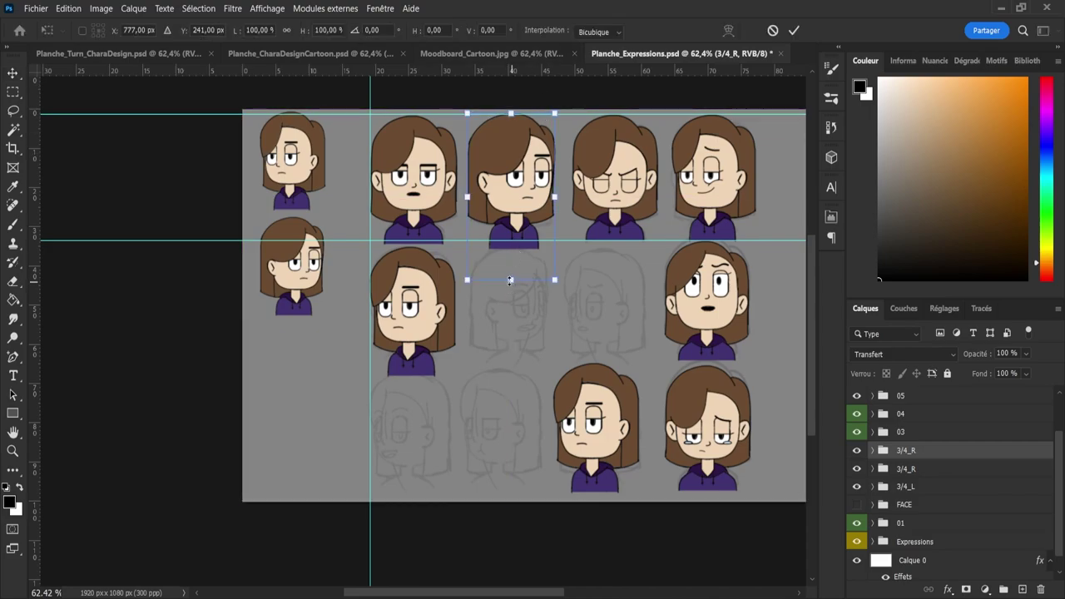
left_click_drag(511, 281, 494, 269)
key("Return")
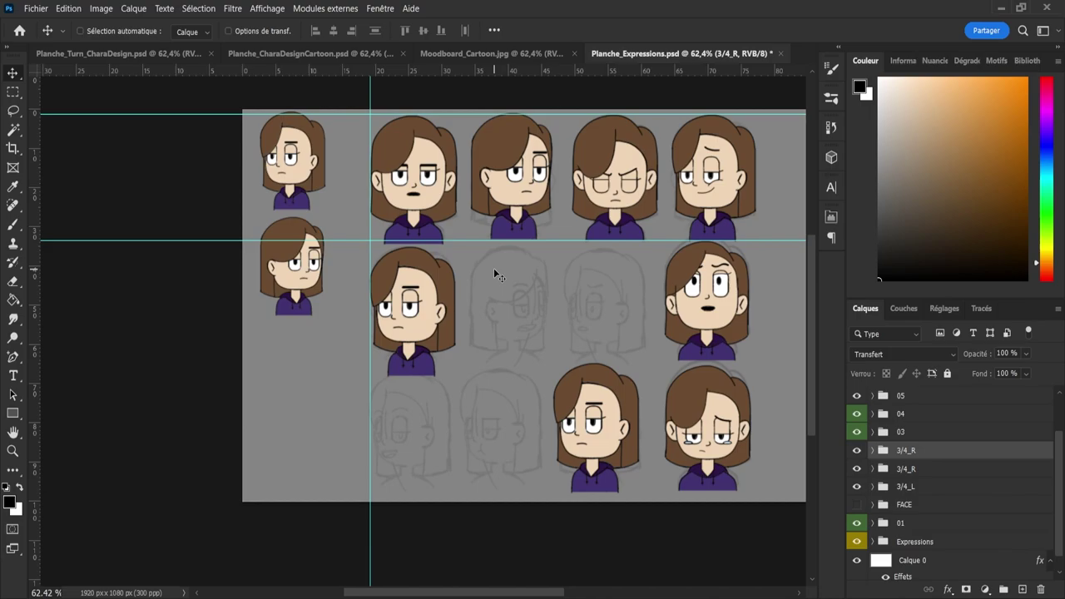
key("ctrl+t")
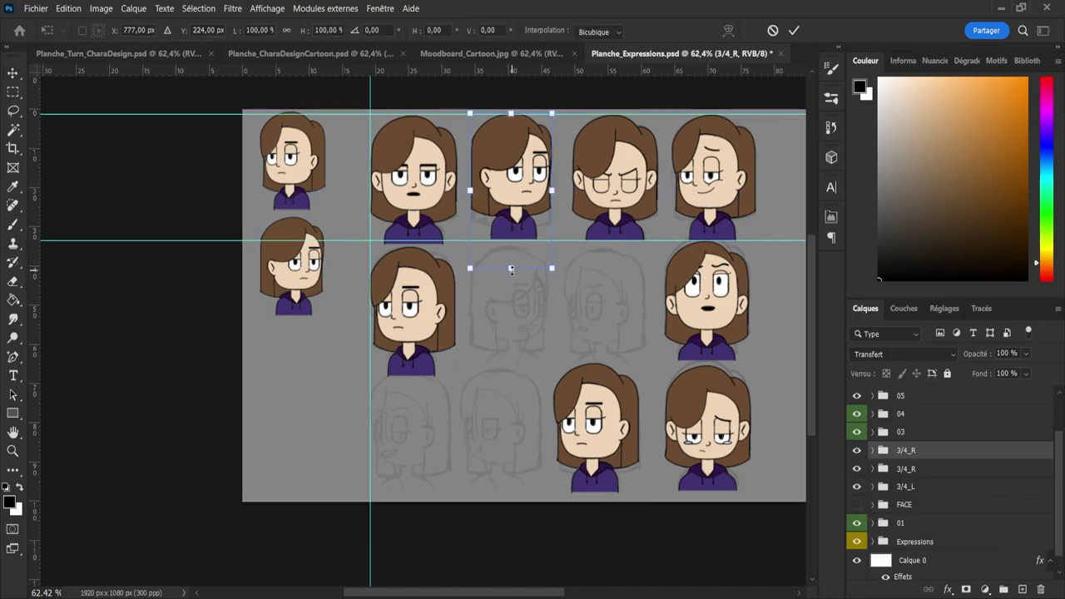
left_click_drag(511, 269, 511, 275)
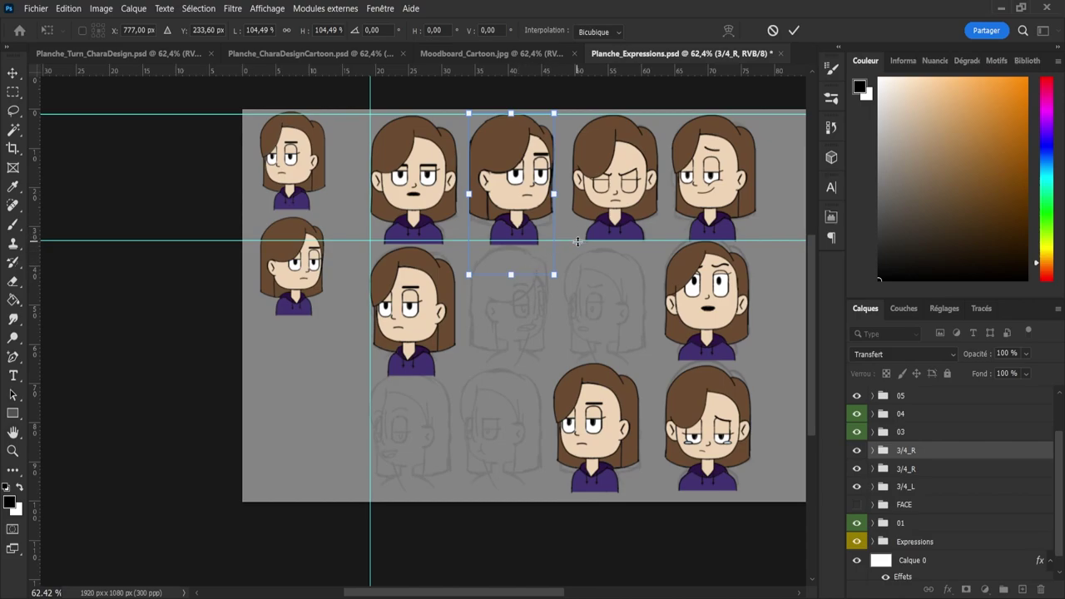
left_click_drag(578, 241, 577, 246)
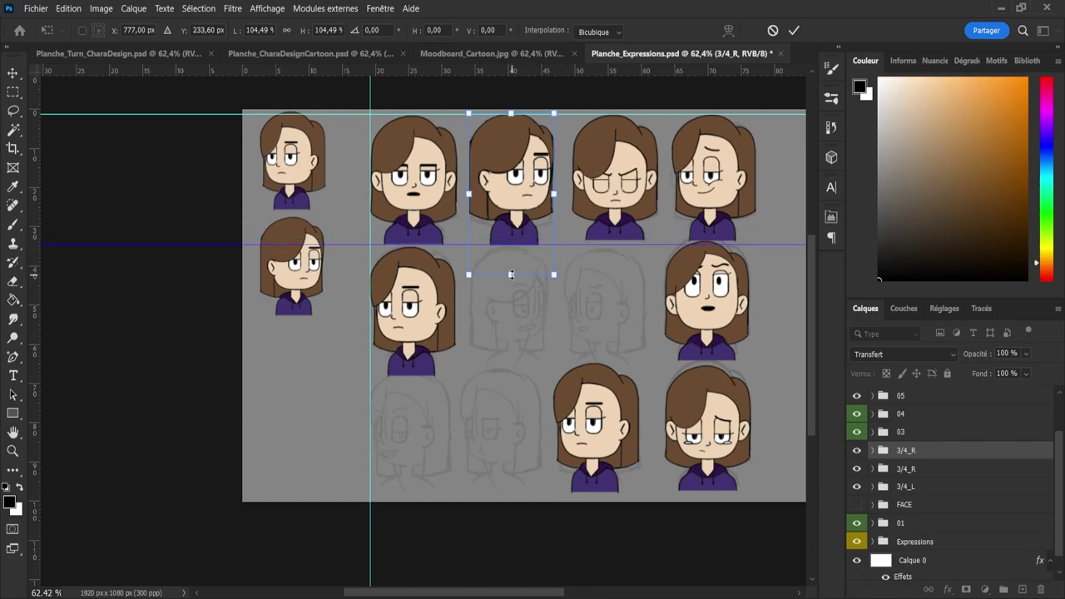
key("Return")
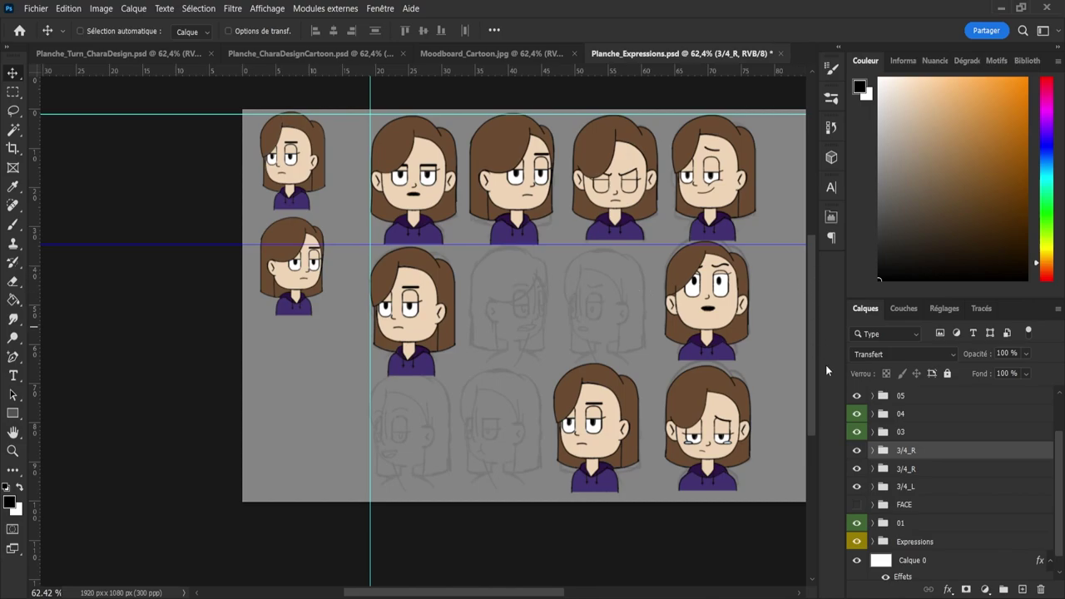
- Give group 03 an orange colour label and save the document
left_click(900, 433)
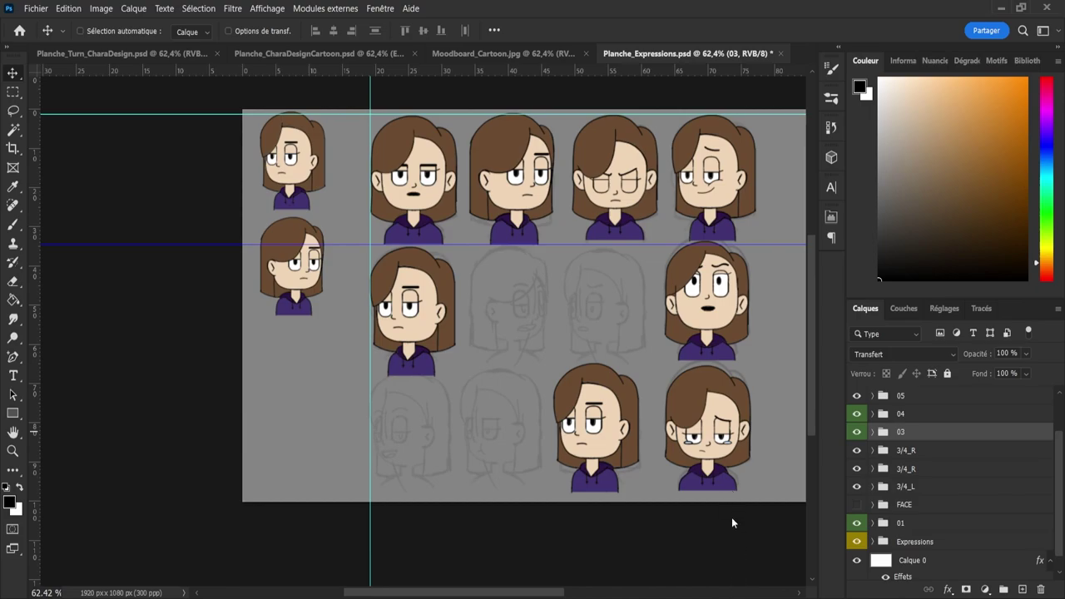
left_click(724, 488)
key("ctrl+s")
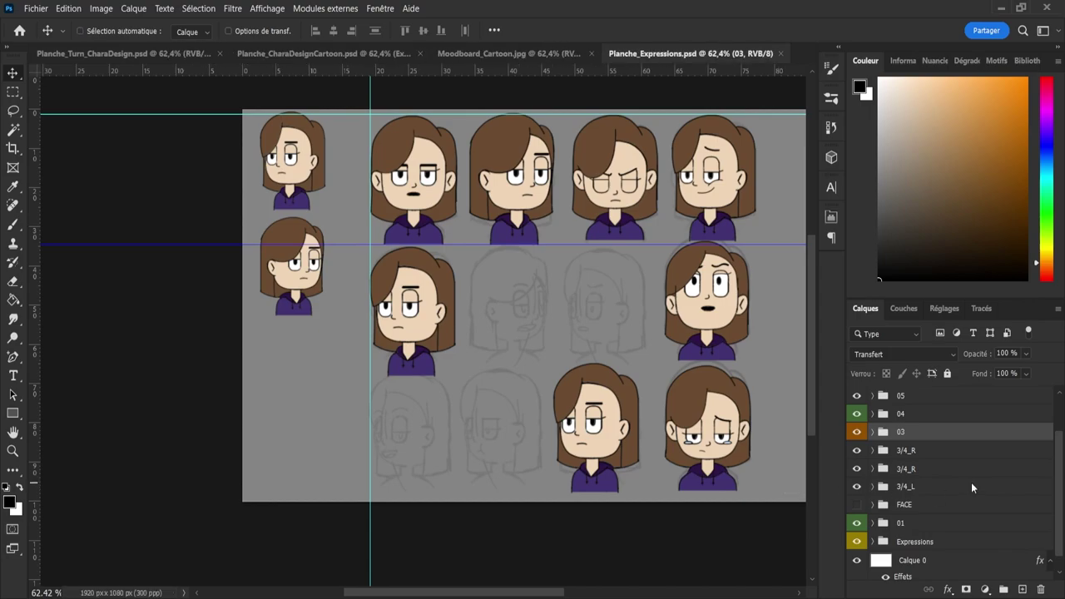
- Check which character the upper 3/4_R group holds by toggling its visibility, rename it to "02" and save the document
left_click(915, 453)
left_click(856, 450)
left_click(856, 451)
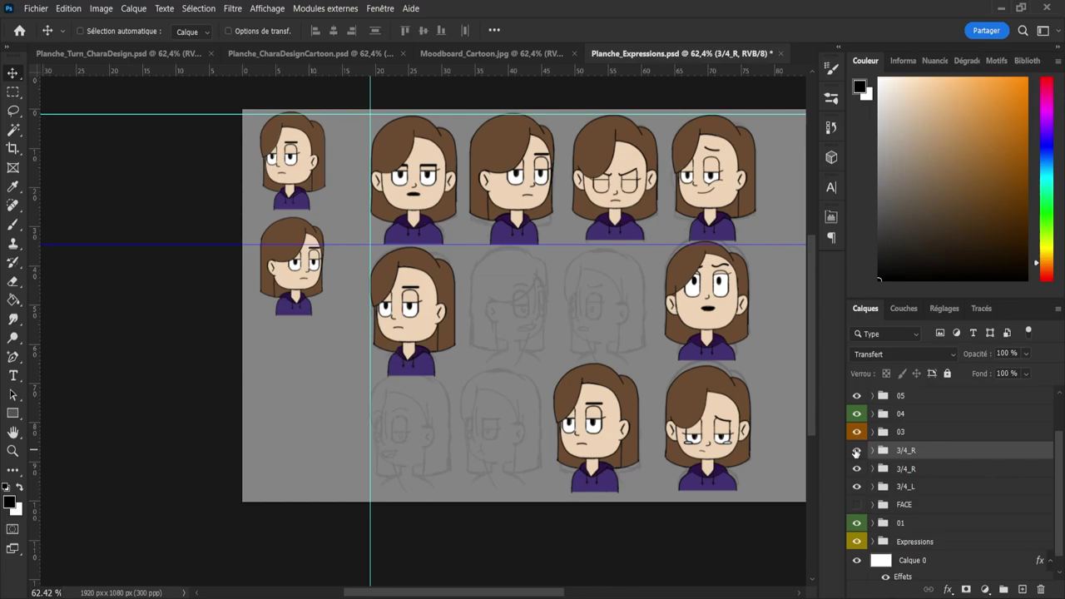
double_click(910, 451)
type("02")
key("Return")
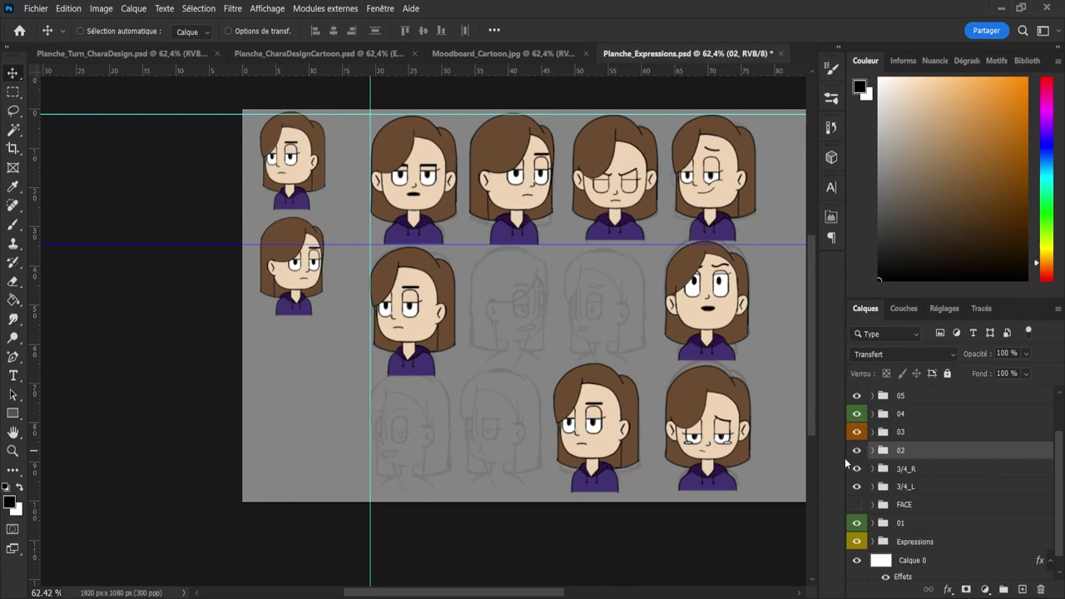
key("ctrl+s")
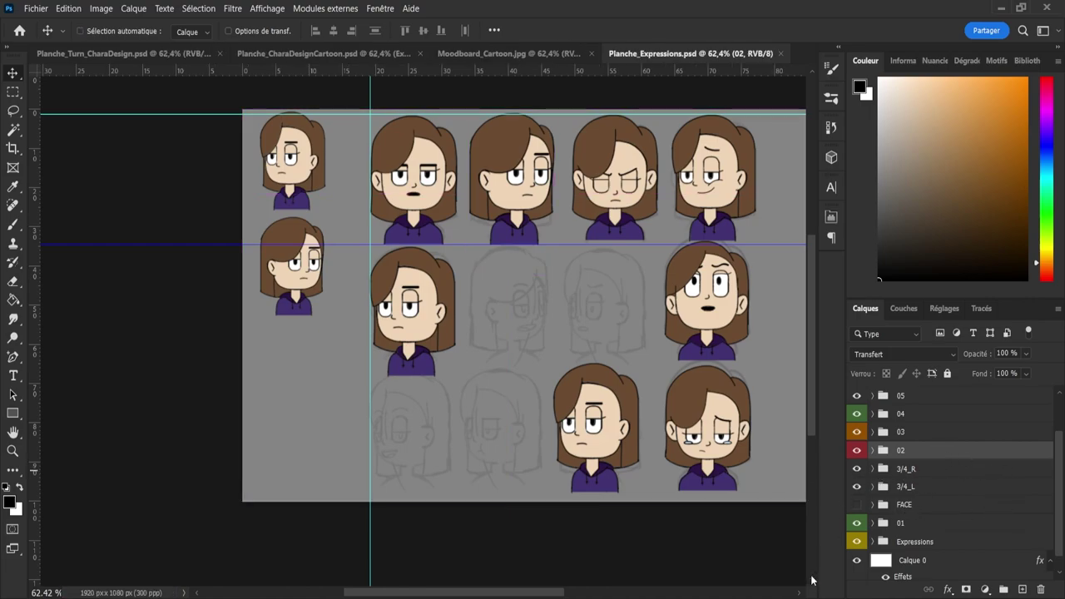
- Move the 3/4_R, 3/4_L and FACE groups below group 01 in the layer order
left_click(922, 471)
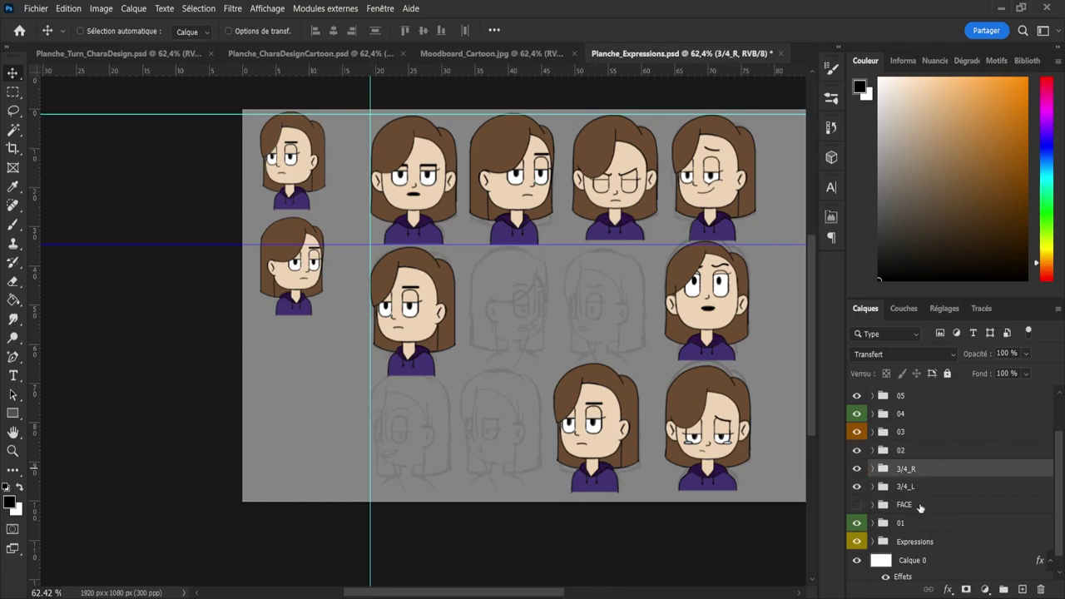
left_click(919, 509, "shift")
left_click_drag(919, 511, 923, 540)
- Duplicate the 3/4_R group, park the copy beside the third-row sketches below the small reference characters, and save the document
left_click(918, 490)
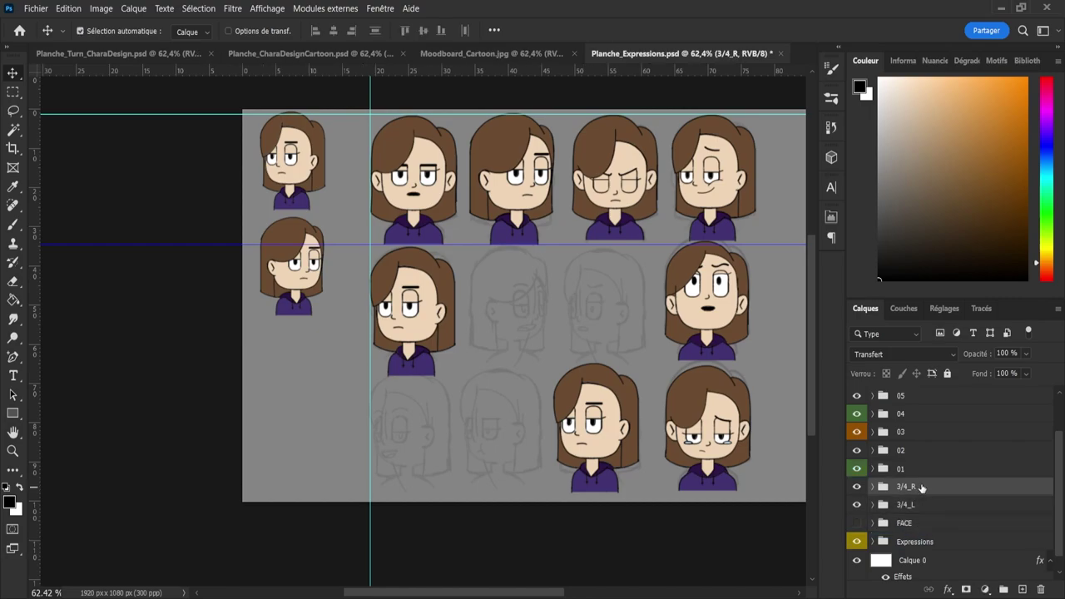
key("ctrl+j")
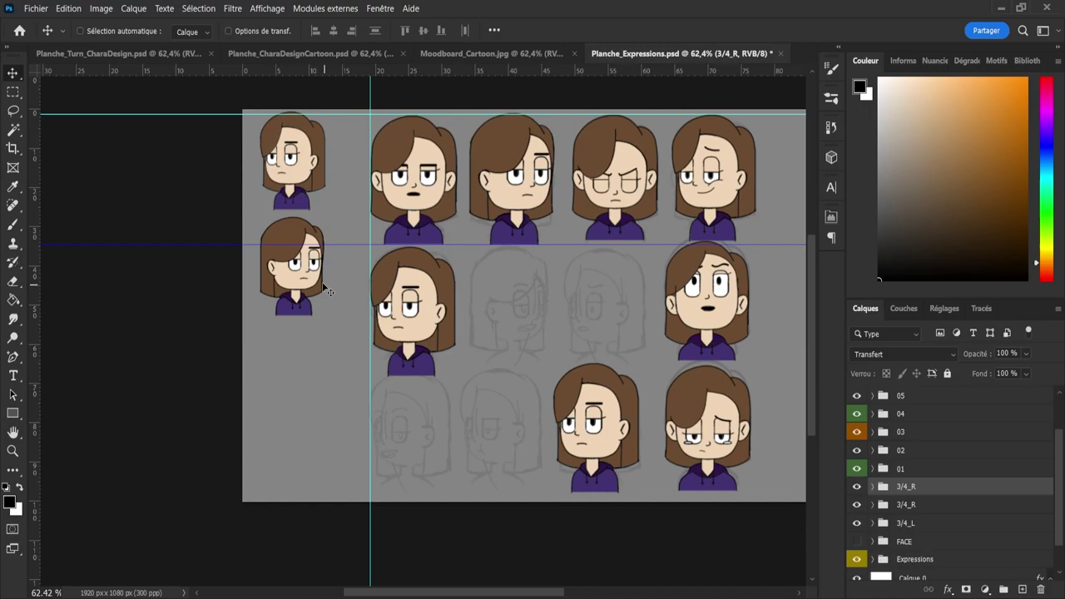
left_click_drag(314, 278, 530, 426)
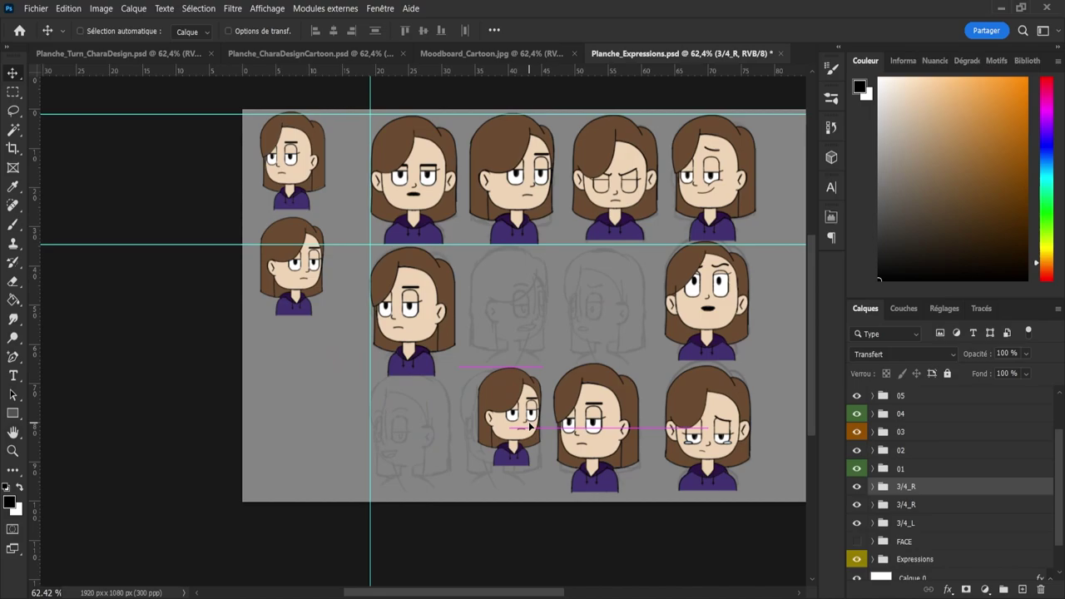
mouse_move(530, 426)
left_mouse_down()
mouse_move(527, 353)
mouse_move(525, 410)
mouse_move(555, 518)
mouse_move(428, 440)
mouse_move(342, 417)
left_mouse_up()
key("ctrl+s")
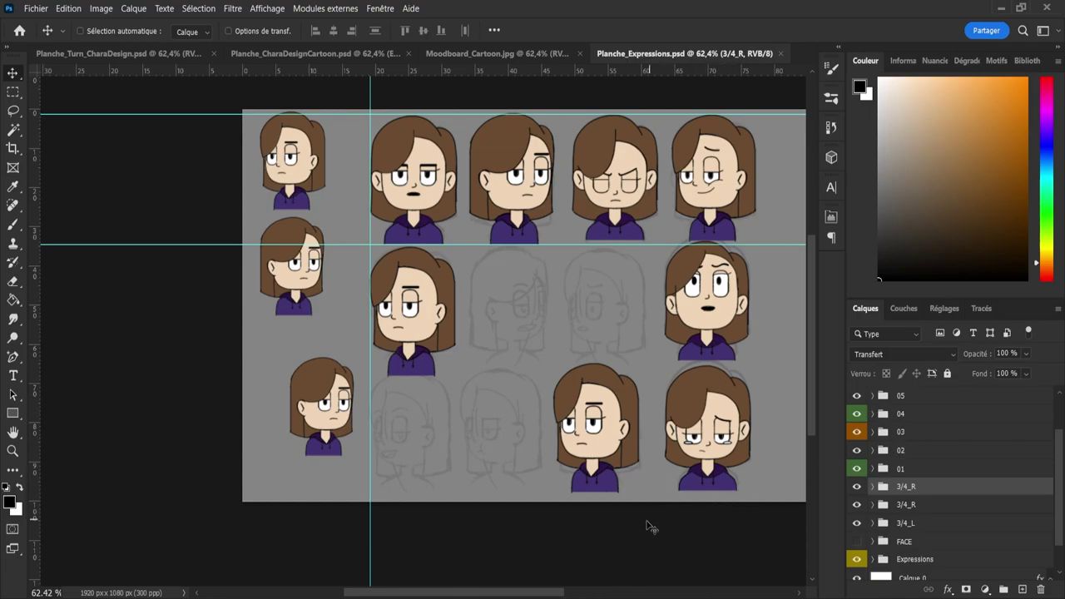
left_click_drag(1059, 520, 1058, 511)
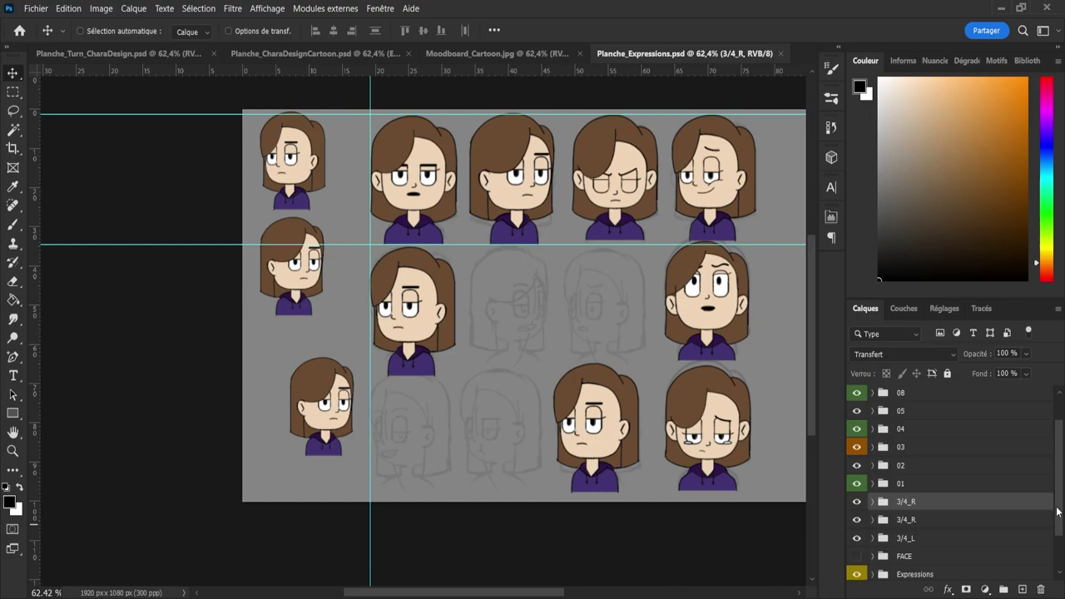
- Delete the duplicated 3/4_R group parked below the small reference characters and save the document
key("Delete")
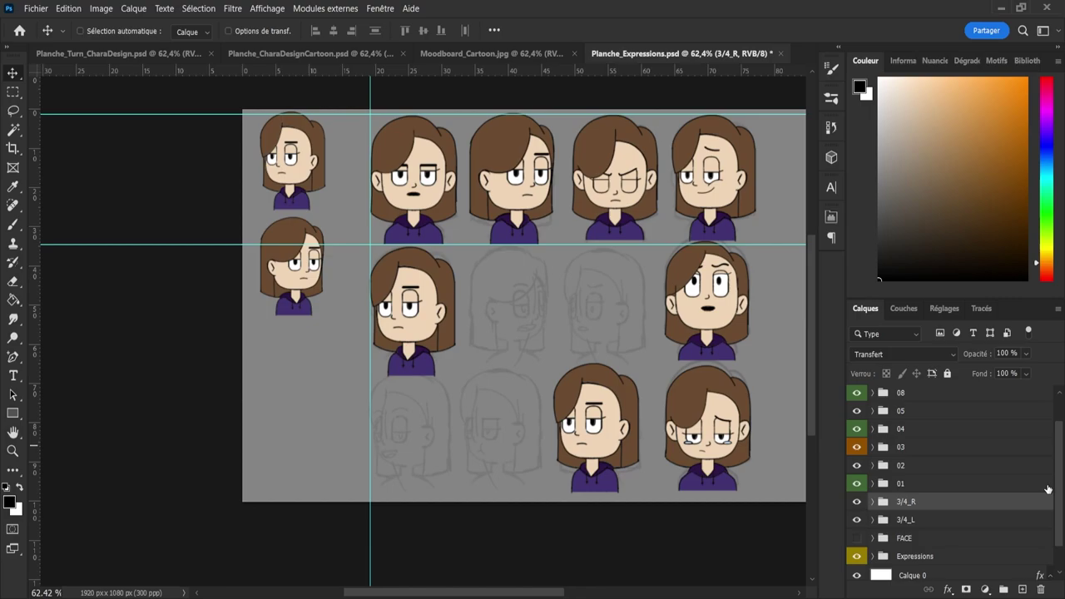
scroll(1057, 491, "down", 2)
scroll(1044, 452, "up", 4)
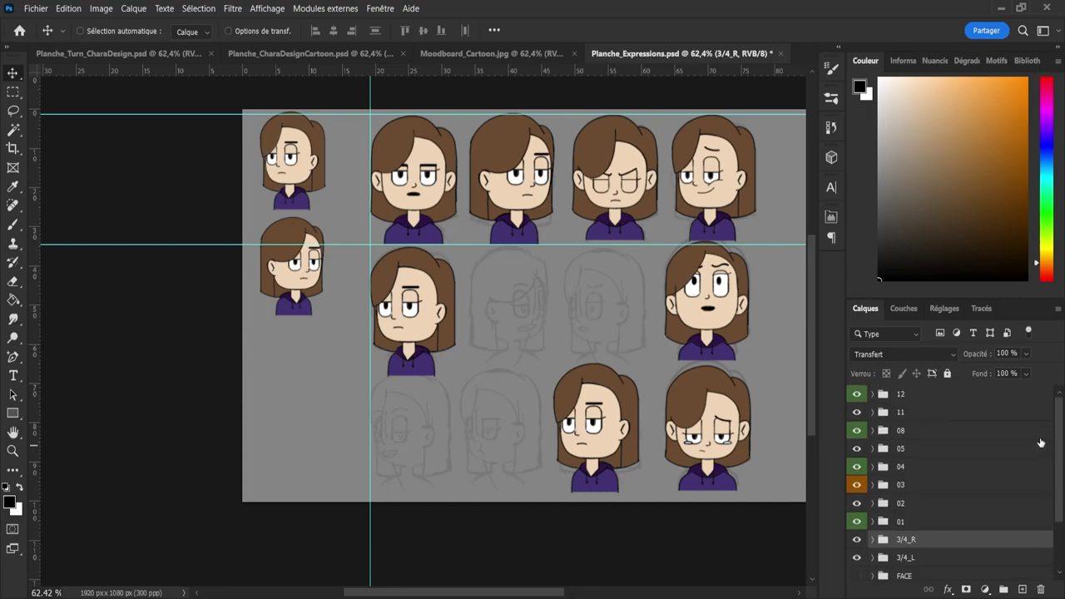
key("ctrl+s")
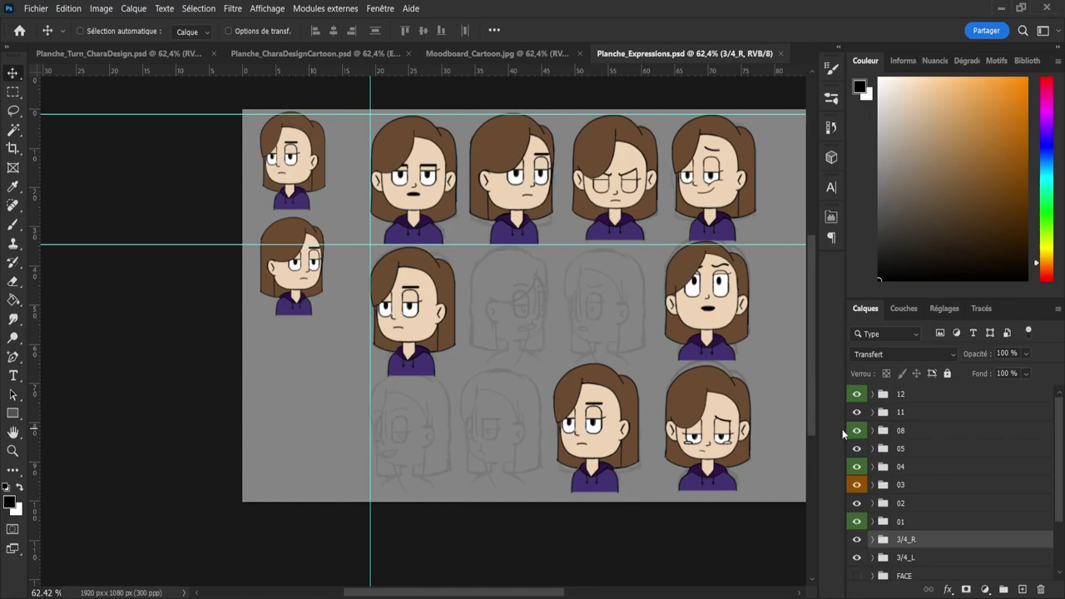
- Expand group 03, select its line art layer Calque 19 and hide the Blue colour group
left_click(910, 490)
left_click(872, 485)
left_click(920, 504)
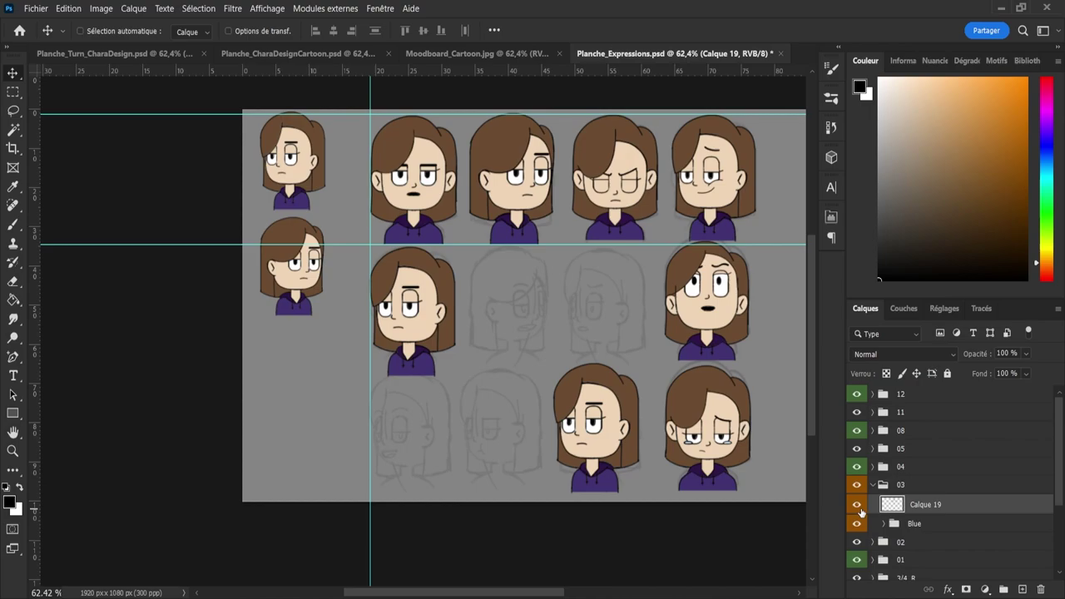
left_click(856, 506)
left_click(856, 508)
left_click(856, 523)
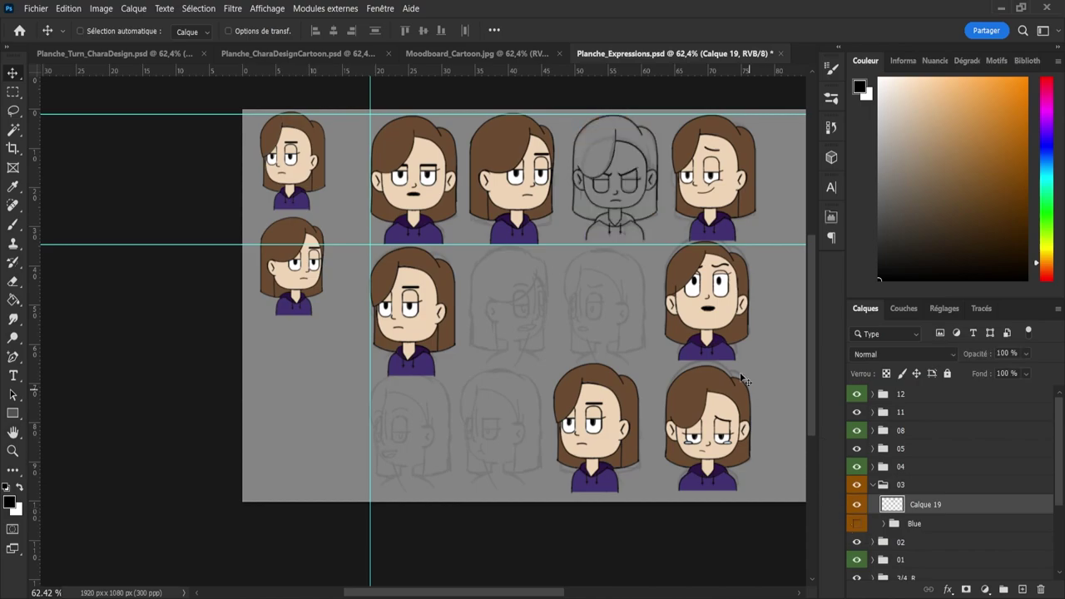
- Lasso the lower hair lines on both sides of the angry character, keeping the hood lines out of the selection
key("z")
mouse_move(737, 420)
left_mouse_down()
mouse_move(763, 420)
mouse_move(730, 421)
left_mouse_up()
left_click_drag(656, 200, 696, 202)
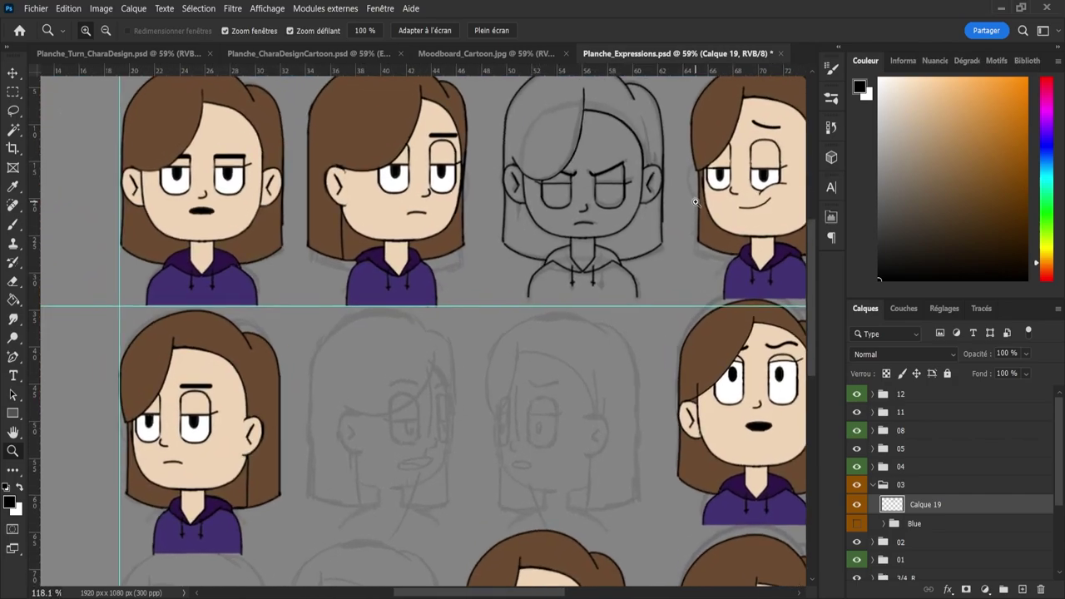
mouse_move(635, 226)
left_mouse_down()
mouse_move(665, 237)
mouse_move(676, 258)
mouse_move(623, 270)
mouse_move(649, 238)
left_mouse_up()
key("l")
mouse_move(488, 265)
left_mouse_down()
mouse_move(496, 243)
mouse_move(533, 259)
mouse_move(530, 269)
mouse_move(480, 267)
left_mouse_up()
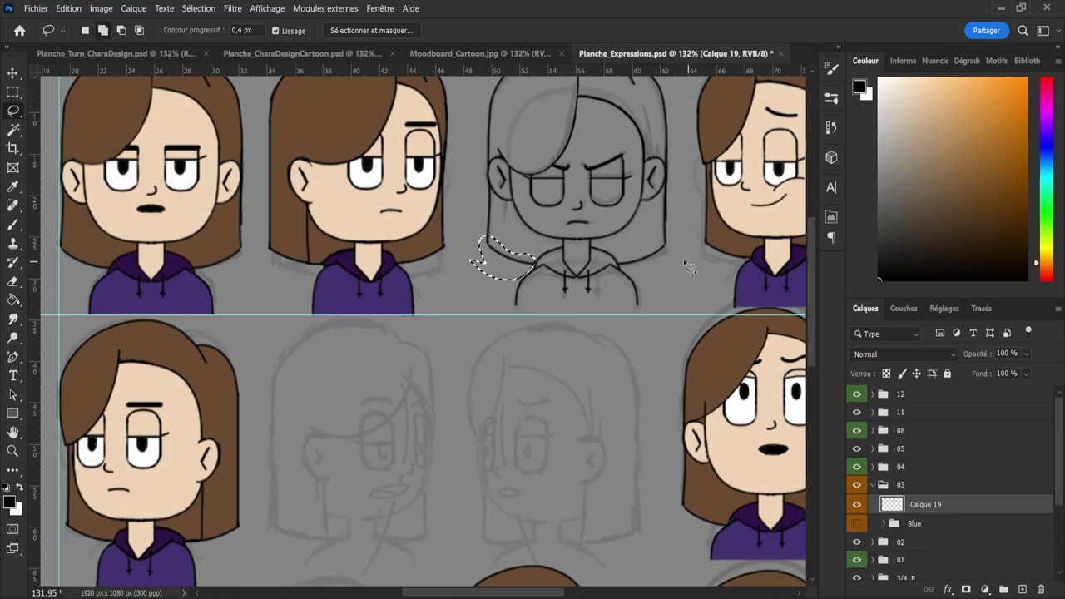
mouse_move(647, 243)
left_mouse_down()
mouse_move(676, 238)
mouse_move(661, 273)
mouse_move(630, 275)
mouse_move(624, 259)
mouse_move(657, 256)
left_mouse_up()
key("z")
key("l")
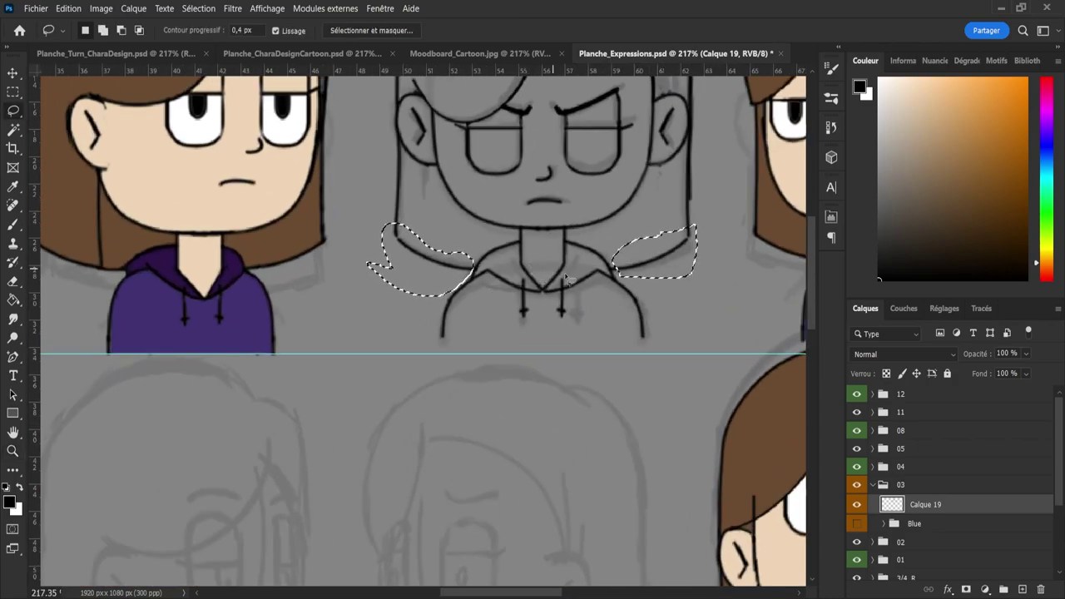
left_click_drag(634, 290, 617, 258)
mouse_move(459, 287)
left_mouse_down()
mouse_move(484, 265)
mouse_move(467, 280)
left_mouse_up()
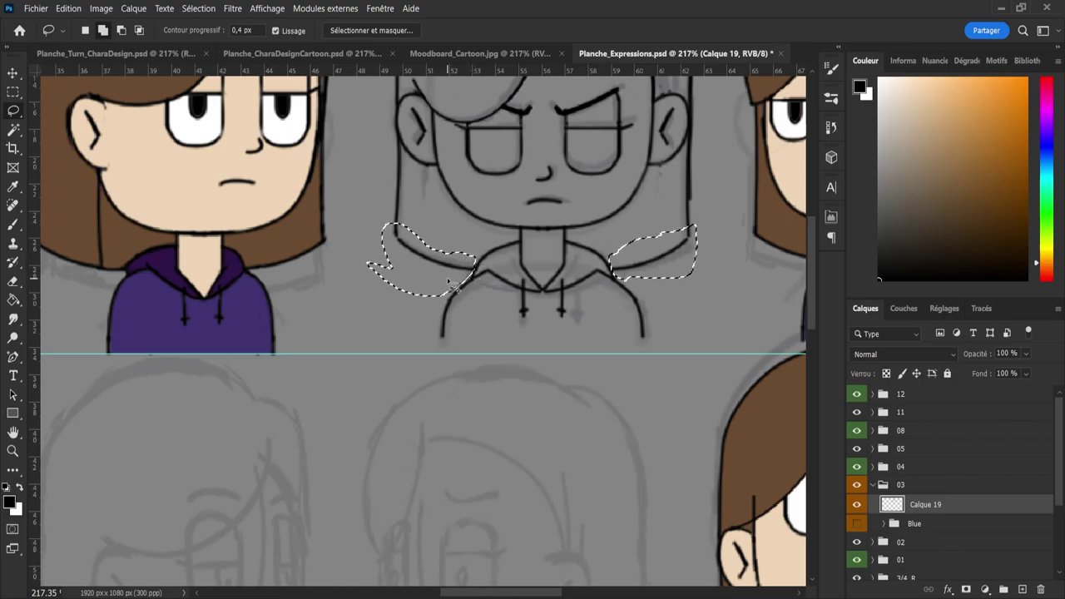
- Move the selected lower hair lines up by 11 px and deselect them
key("ctrl+t")
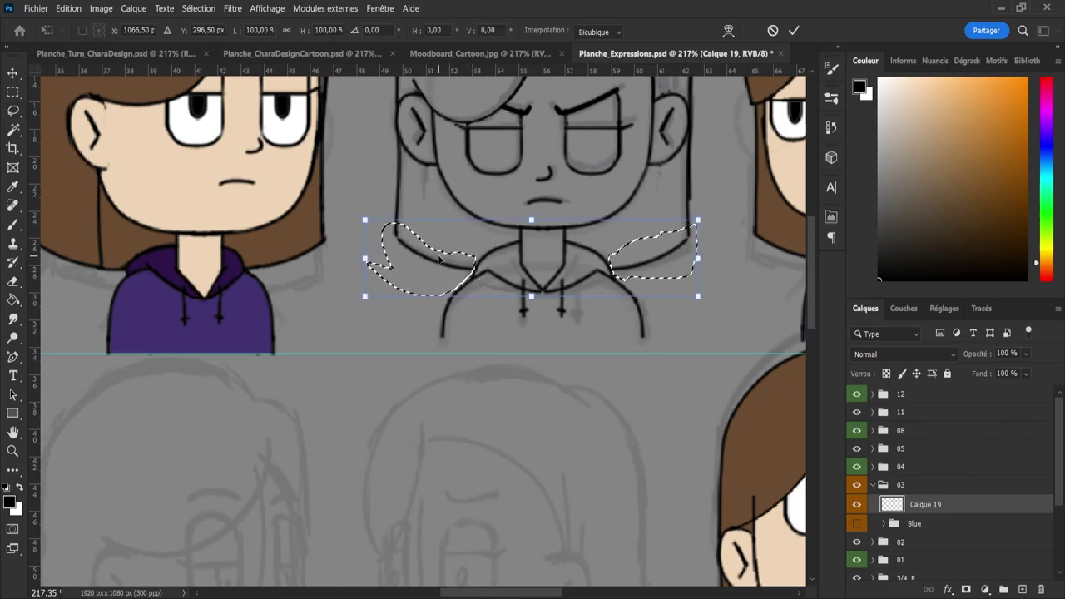
key("Up")
key("Up")
key("Up")
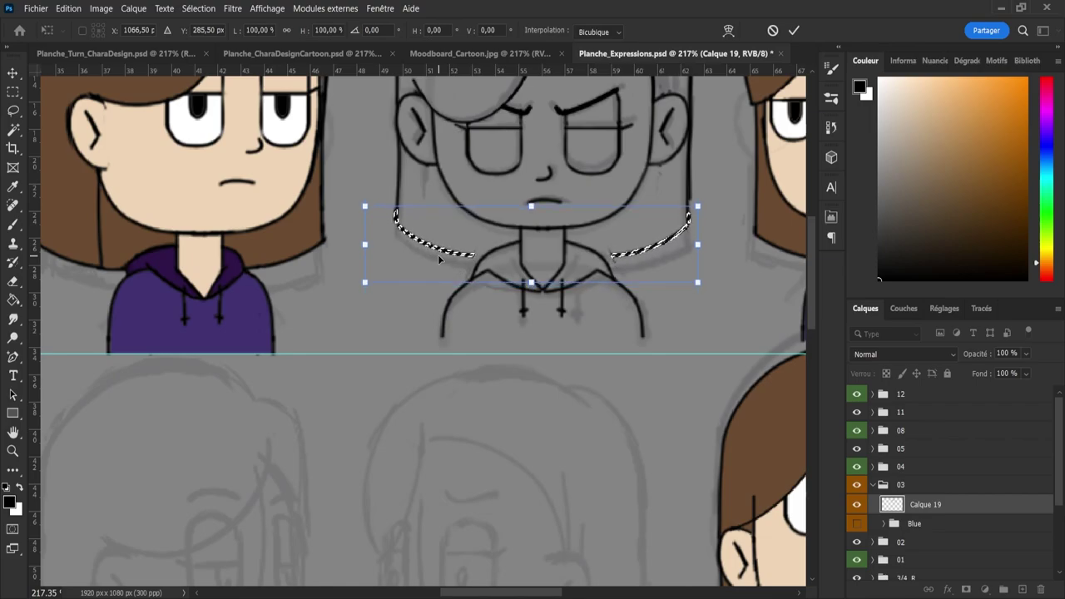
key("Return")
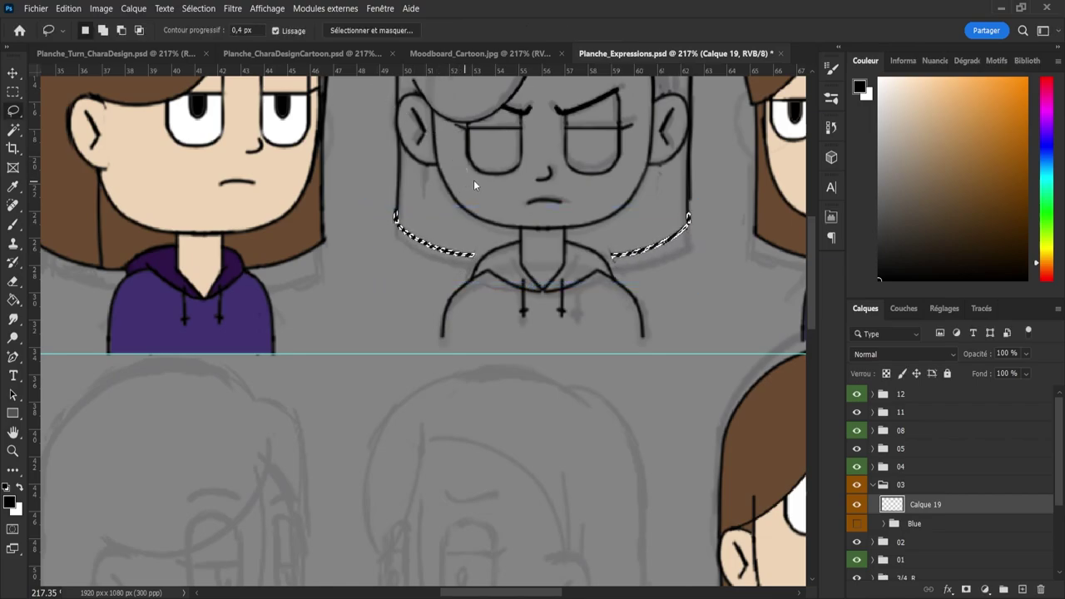
key("ctrl+d")
- Try a brush touch-up on the angry character's line art, undo it, and save the document
key("e")
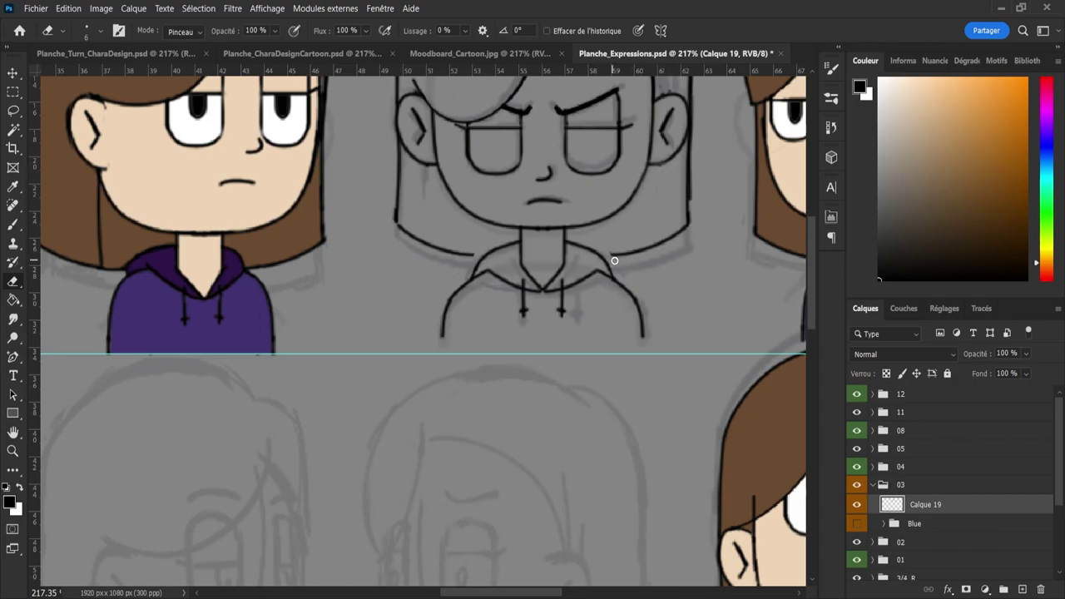
key("b")
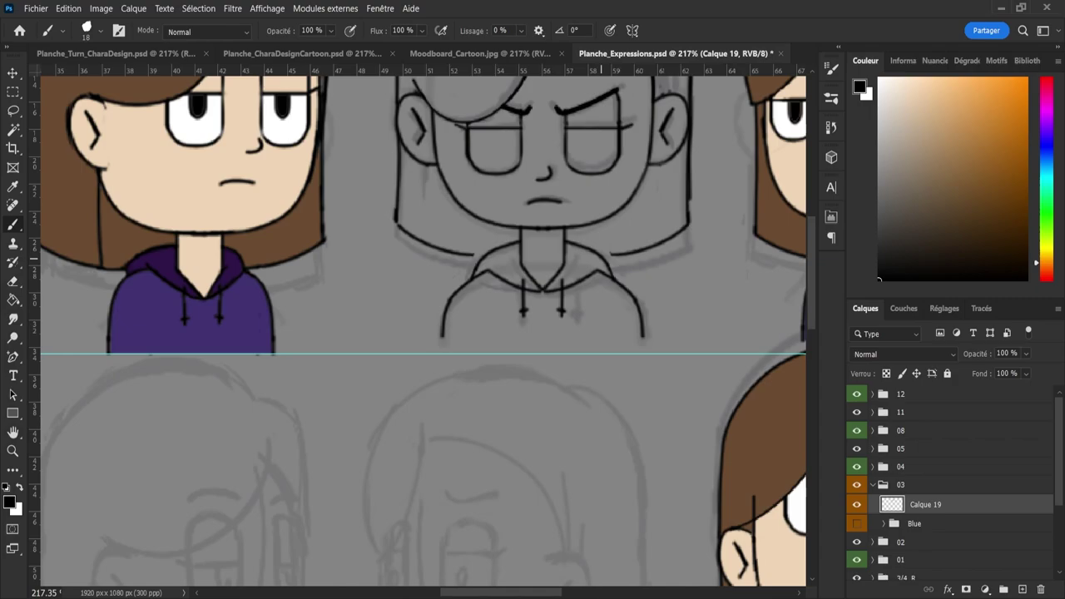
left_click(706, 280)
key("ctrl+z")
key("z")
mouse_move(617, 258)
left_mouse_down()
mouse_move(553, 257)
mouse_move(608, 264)
left_mouse_up()
key("ctrl+s")
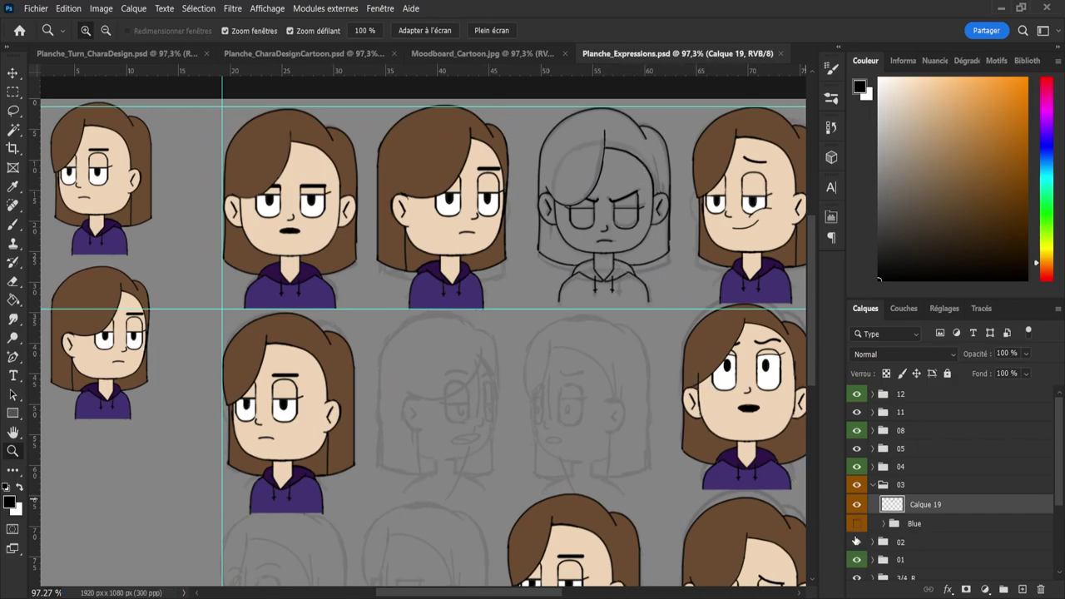
- Show the Blue colour group and erase the brown overflow below the angry character's hair line on the Hair layer
left_click(856, 524)
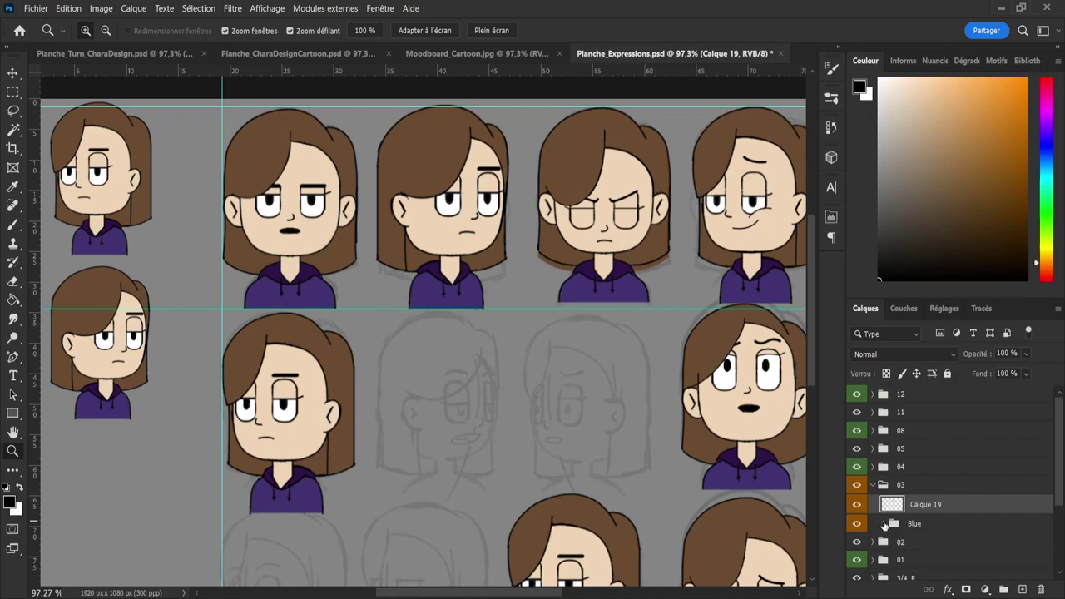
left_click(885, 524)
scroll(1056, 471, "down", 3)
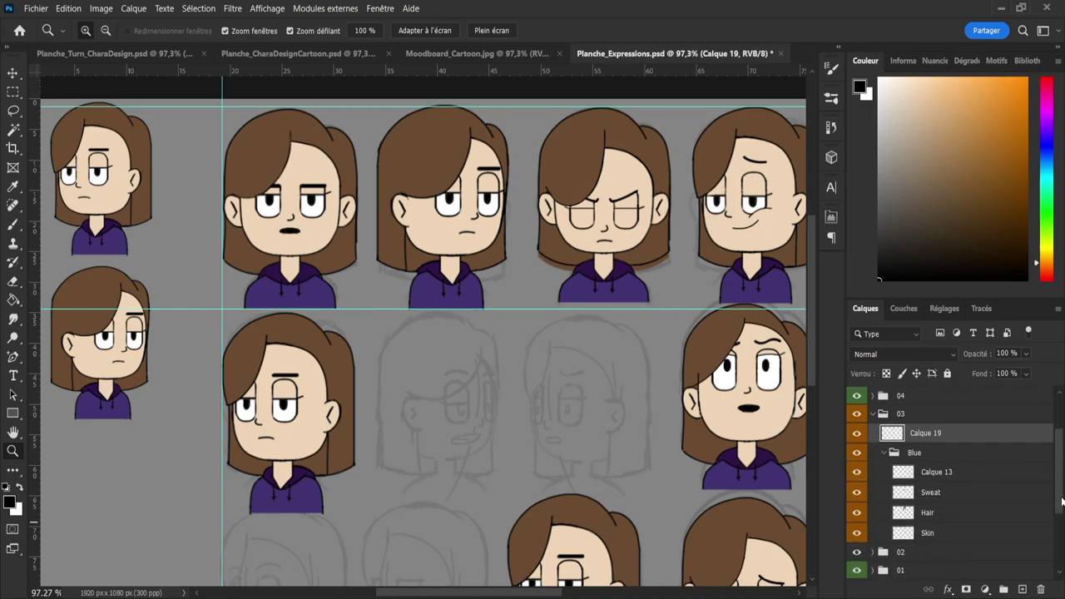
left_click(944, 510)
left_click_drag(561, 271, 591, 275)
key("e")
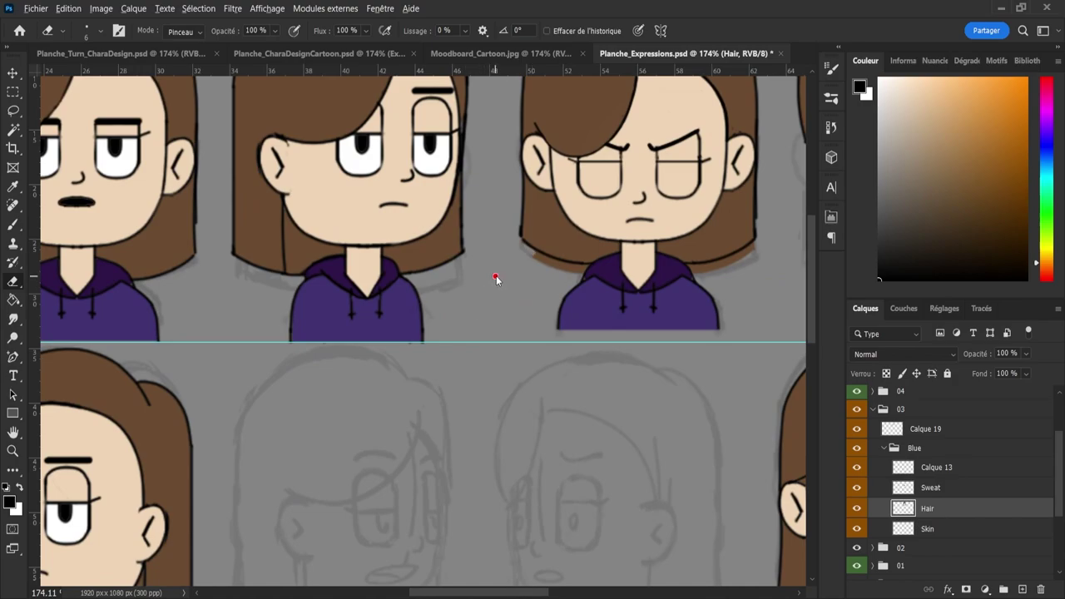
right_click(497, 278, "alt")
mouse_move(530, 266)
left_mouse_down()
mouse_move(516, 247)
mouse_move(576, 272)
left_mouse_up()
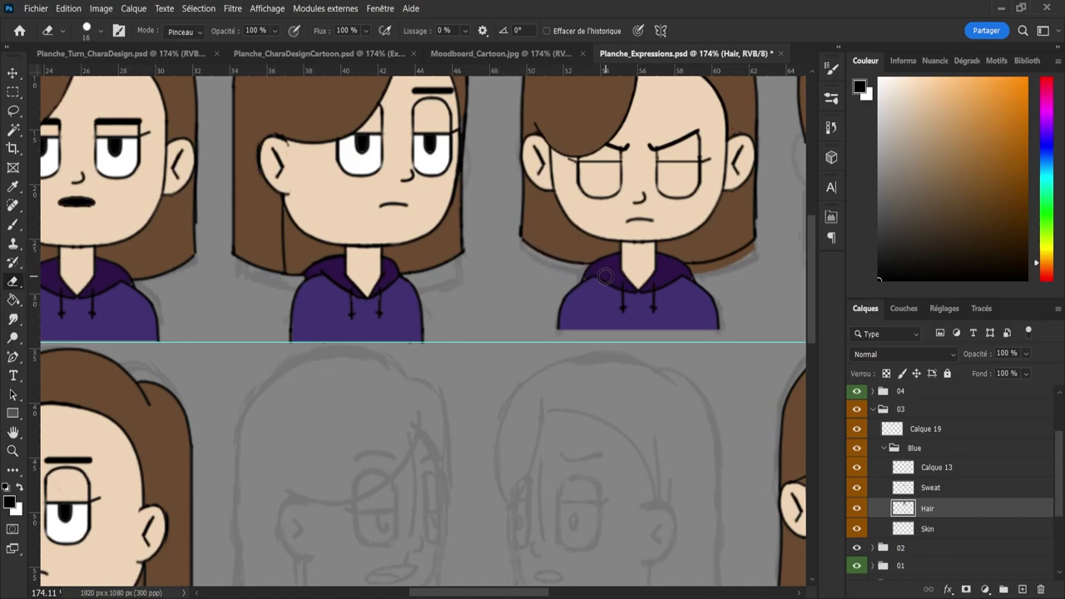
left_click_drag(684, 274, 759, 252)
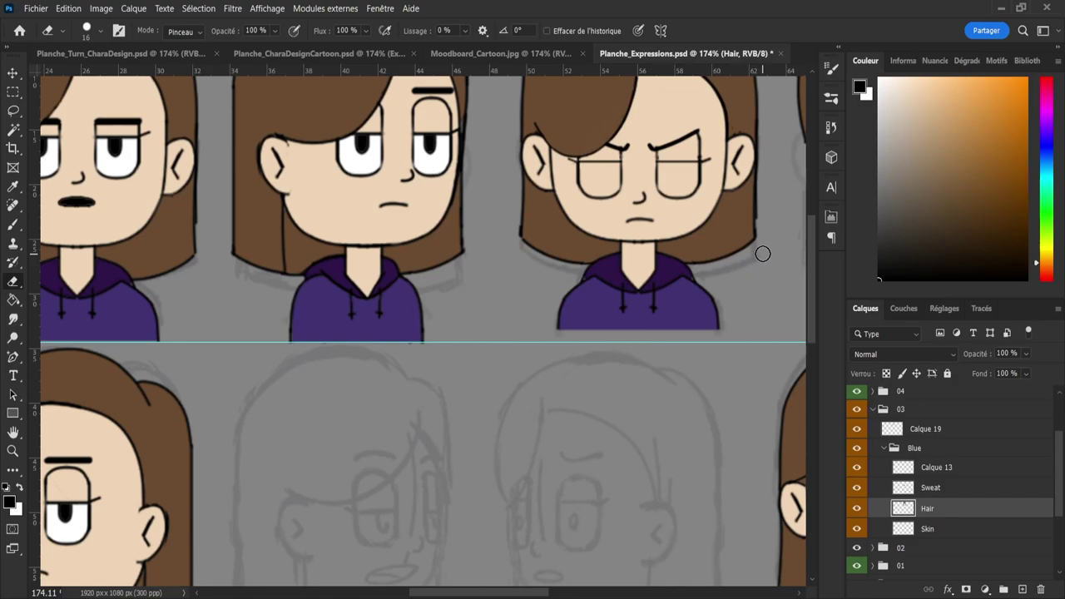
key("z")
left_click_drag(669, 301, 557, 292)
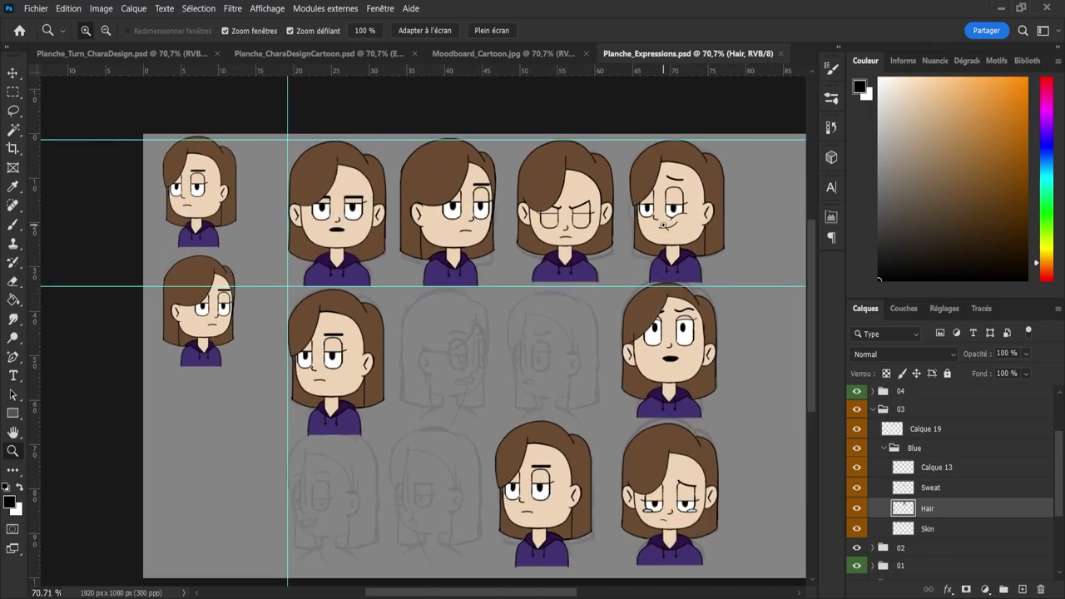
- Collapse group 03 and transform it onto the first top-row character at X 493 px to compare their sizes
left_click(891, 449)
left_click(884, 448)
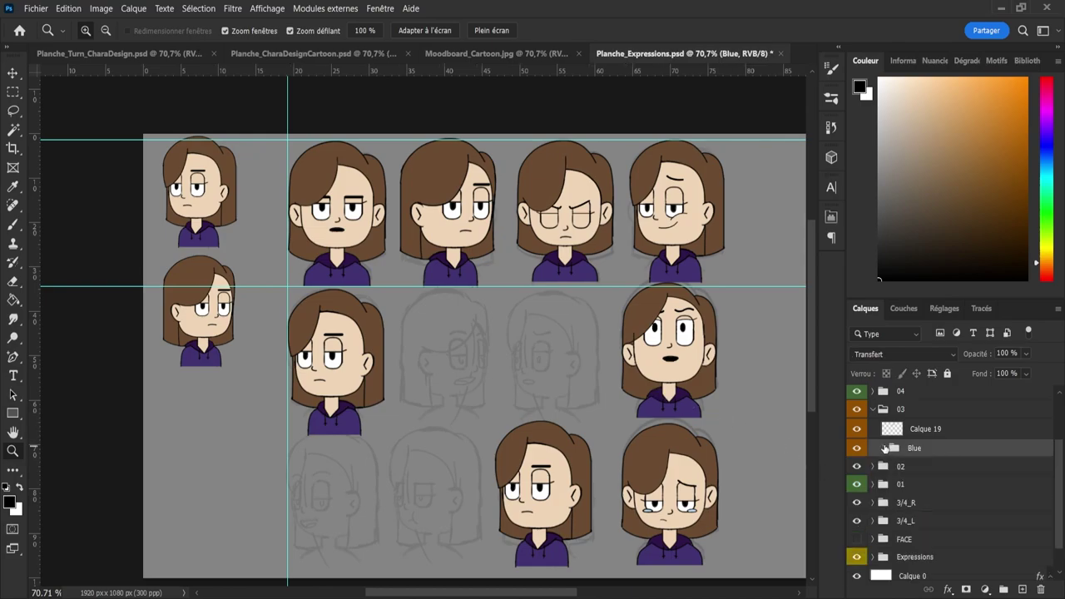
left_click(887, 431)
left_click(873, 411)
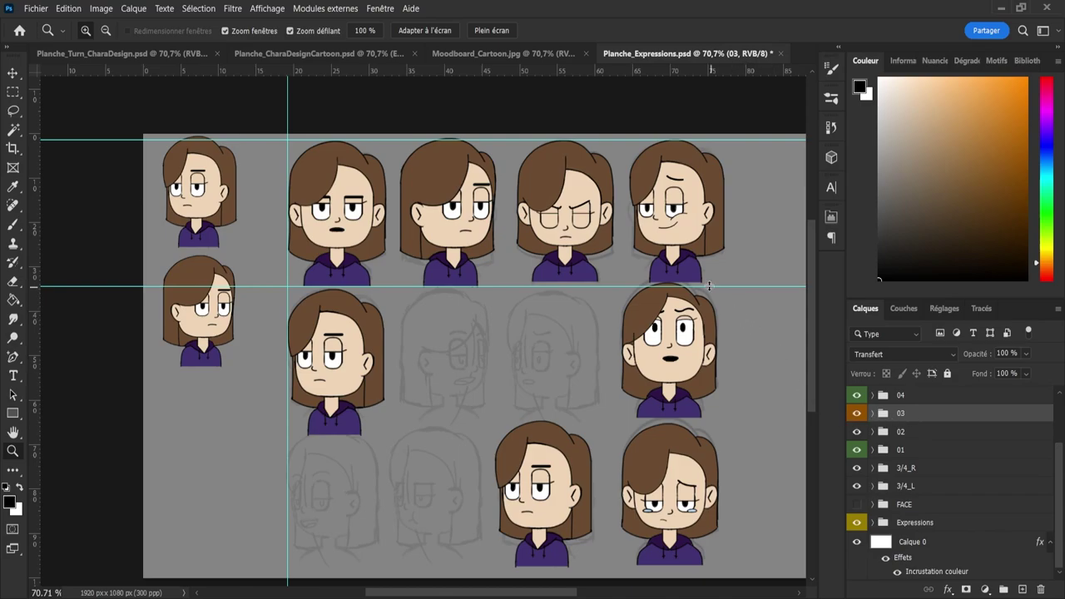
key("ctrl+t")
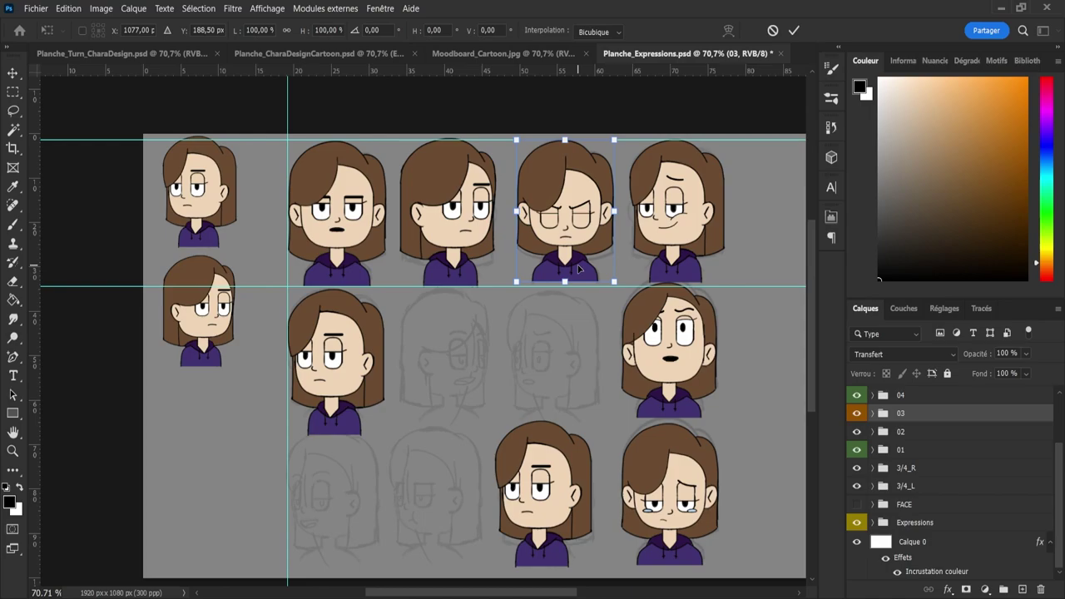
left_click_drag(579, 268, 349, 248)
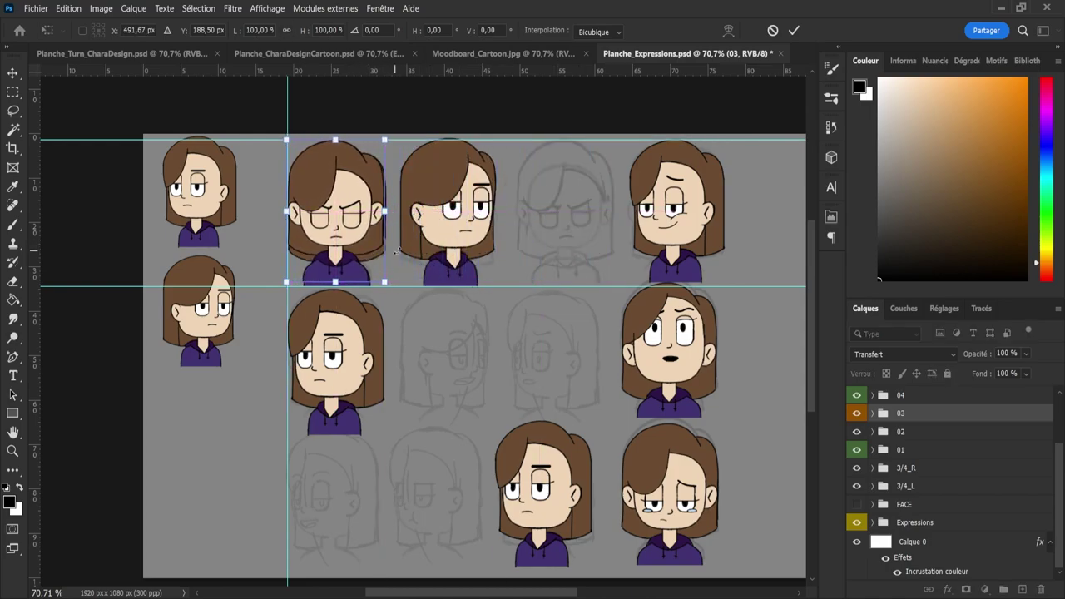
key("Right")
key("Right")
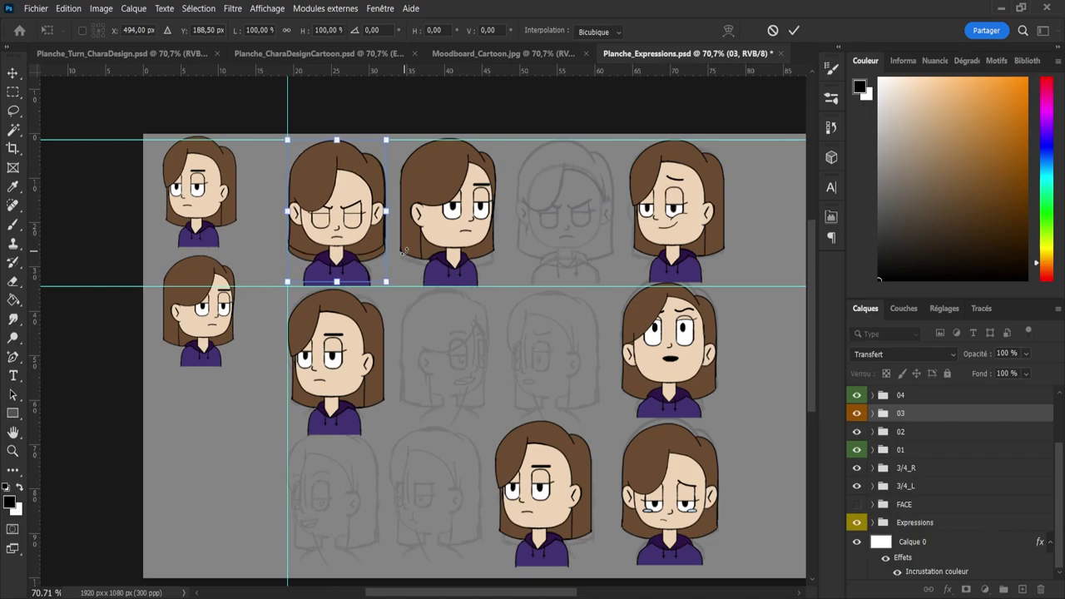
key("Left")
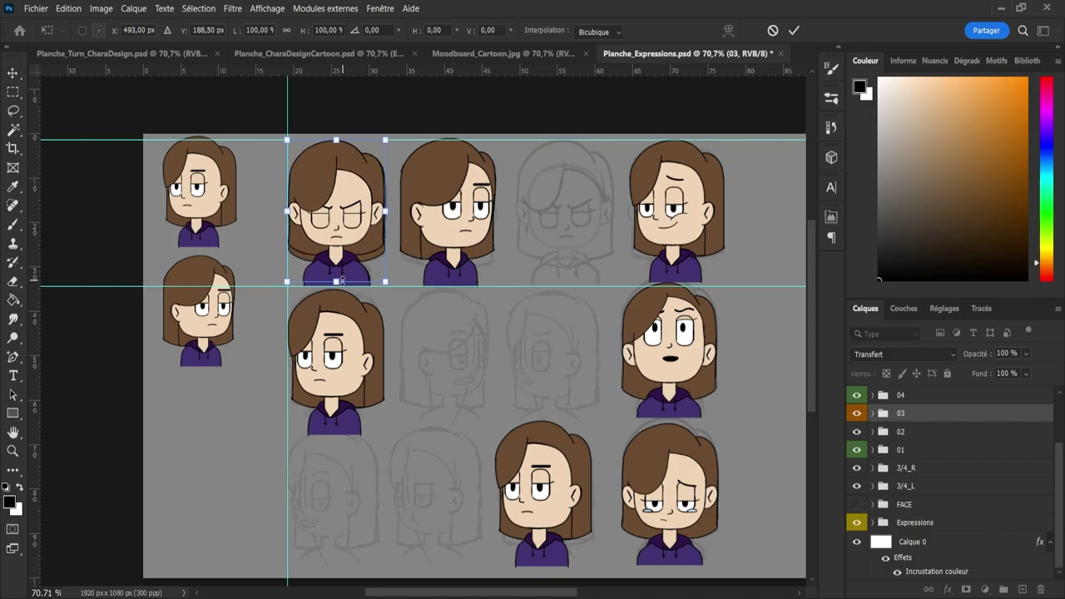
- Scale group 03 to about 102.8%, place it back over the third top-row sketch, and give it a green label
left_click_drag(336, 281, 566, 287)
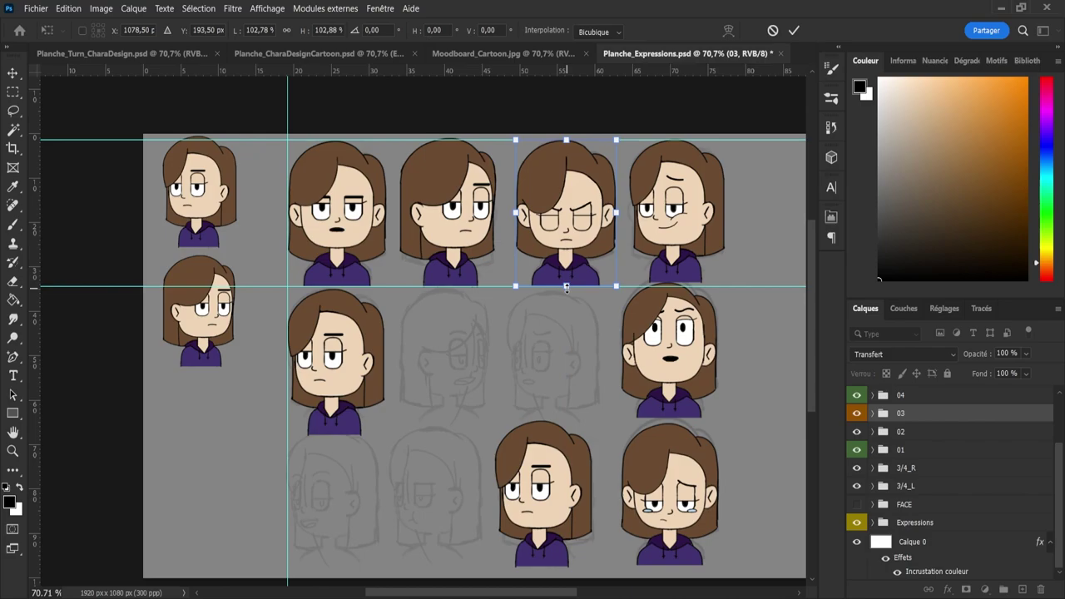
key("Left")
key("Left")
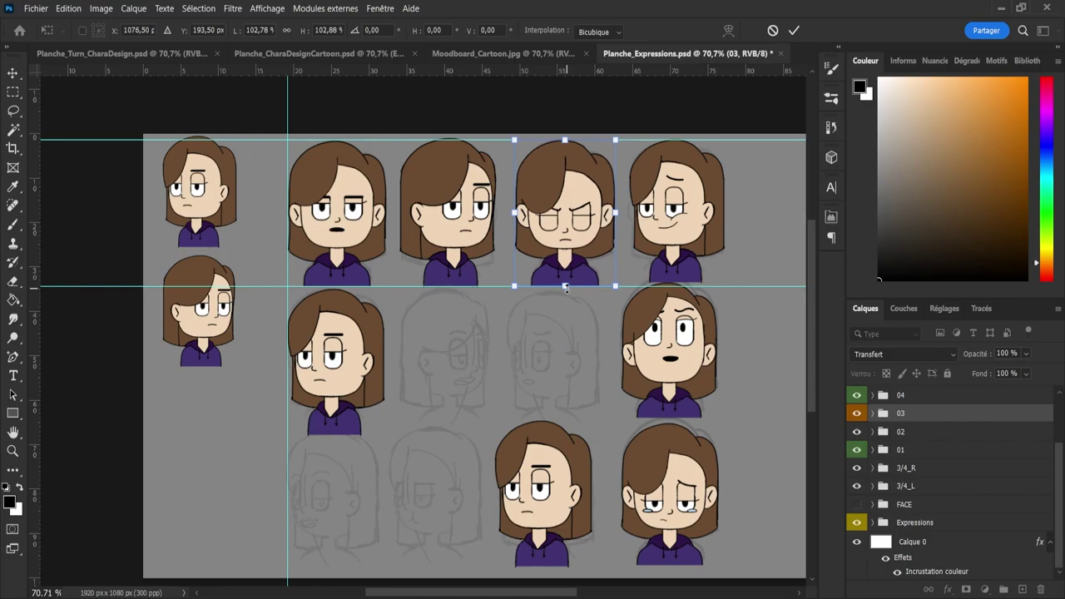
key("Return")
key("z")
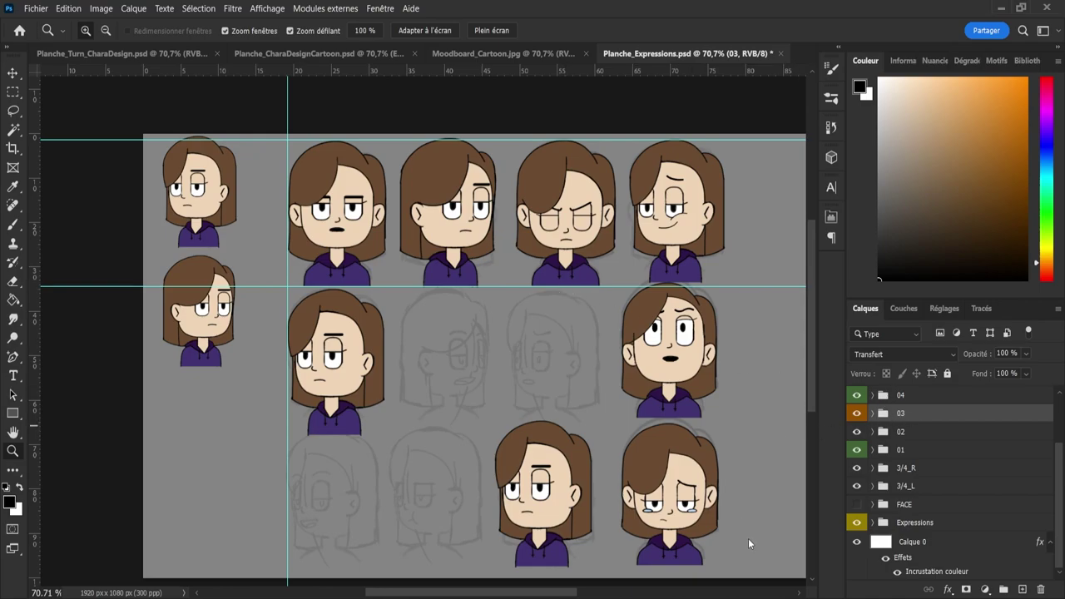
left_click_drag(1059, 504, 1060, 491)
- Check the transform bounds of group 04, the smirking character in the top row
left_click(921, 419)
key("ctrl+t")
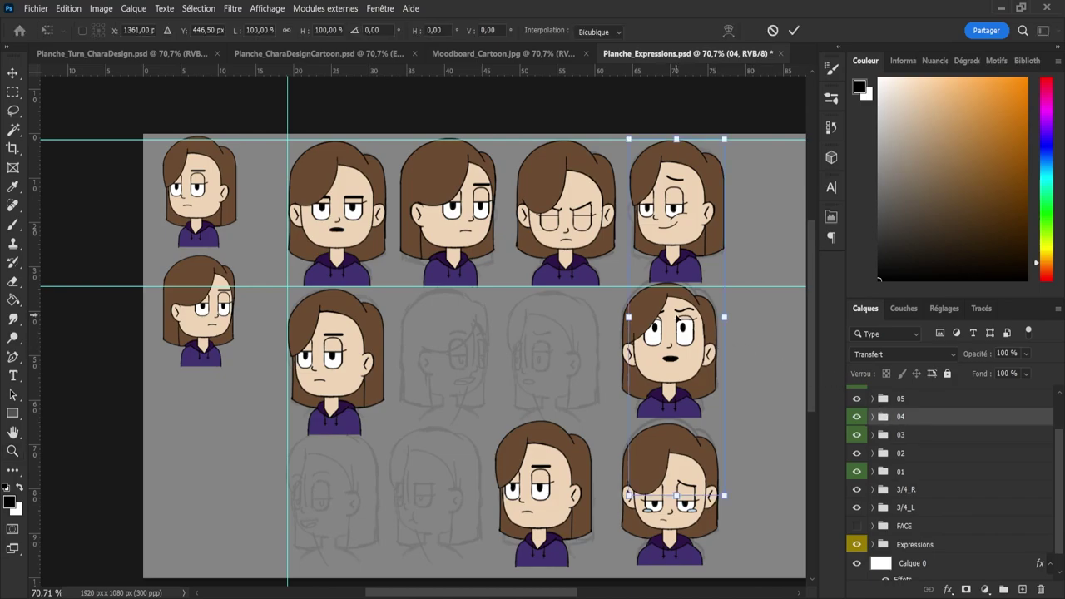
left_click(793, 34)
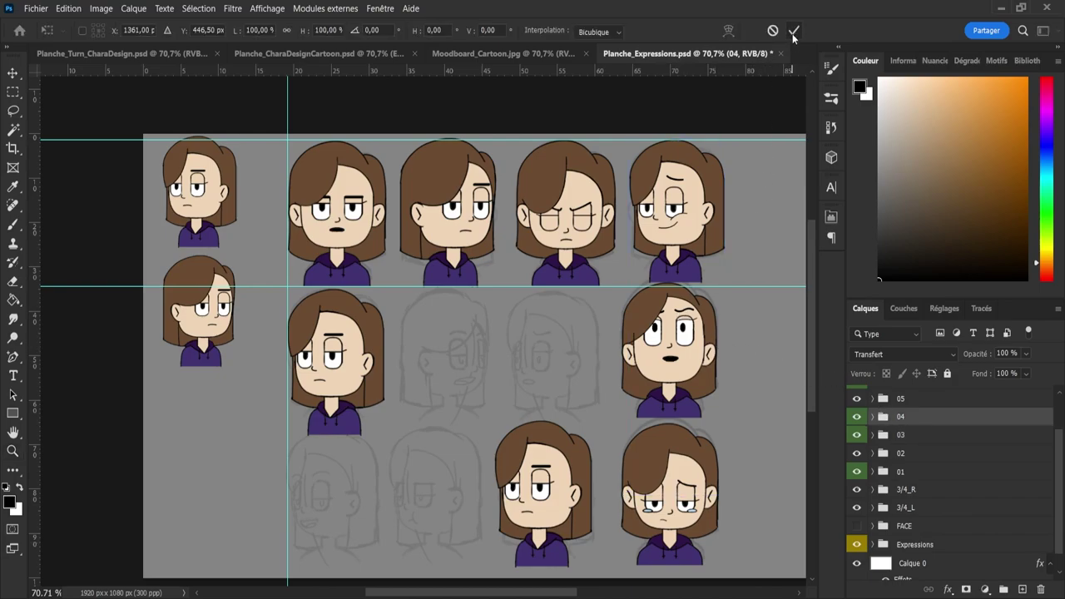
- Check layer Calque 40 inside group 04 by toggling its visibility and showing its transform bounds
left_click(872, 417)
left_click(857, 436)
left_click(857, 436)
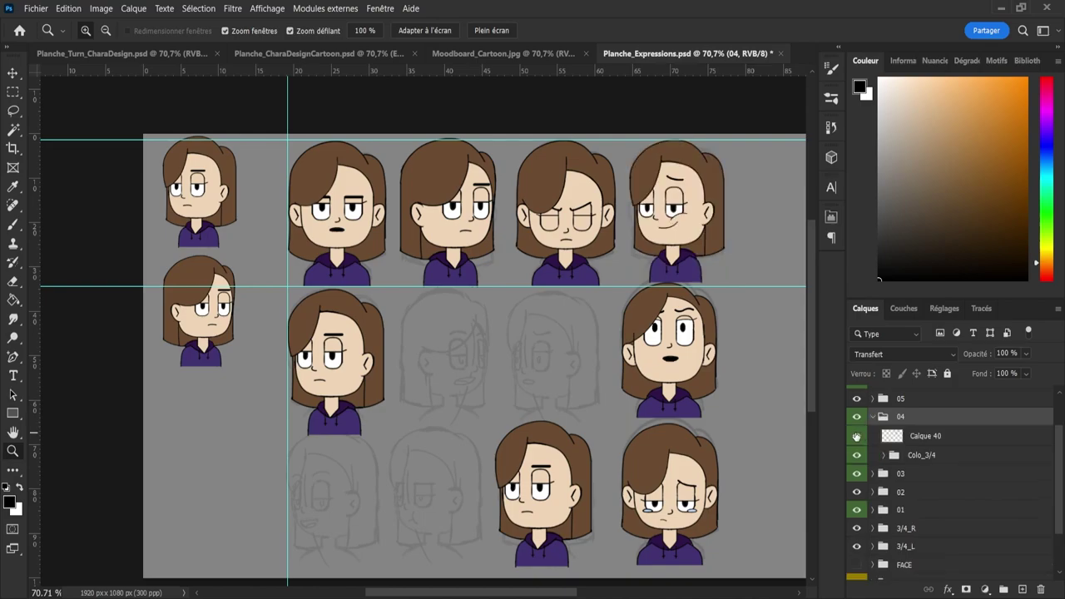
left_click(882, 436)
key("ctrl+t")
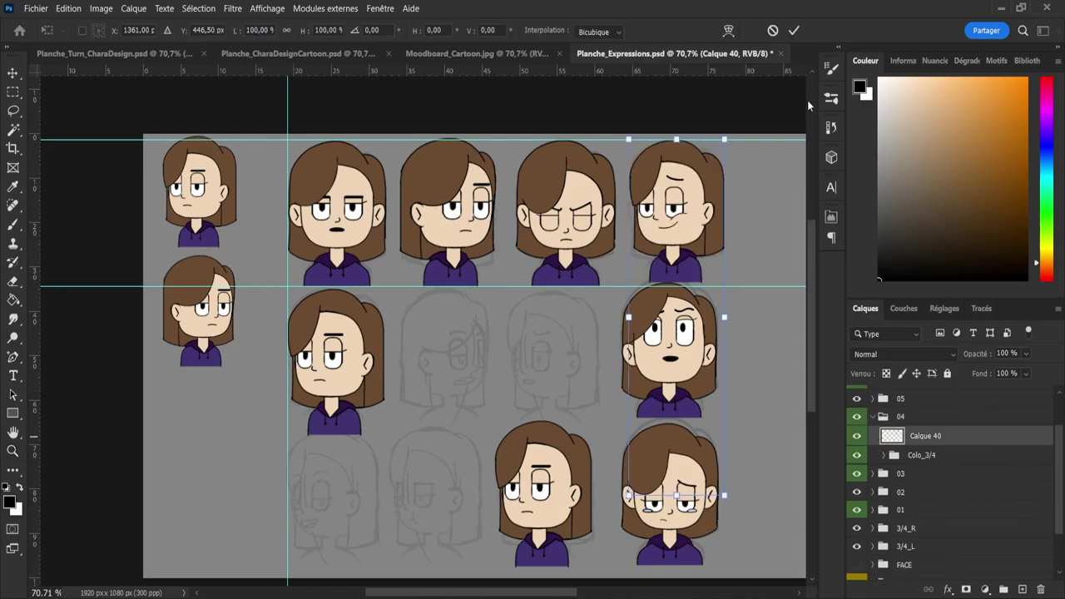
left_click(792, 33)
- Erase the stray marks below the smirking character on Calque 40 with an eraser of about 138 px, and collapse group 04
key("e")
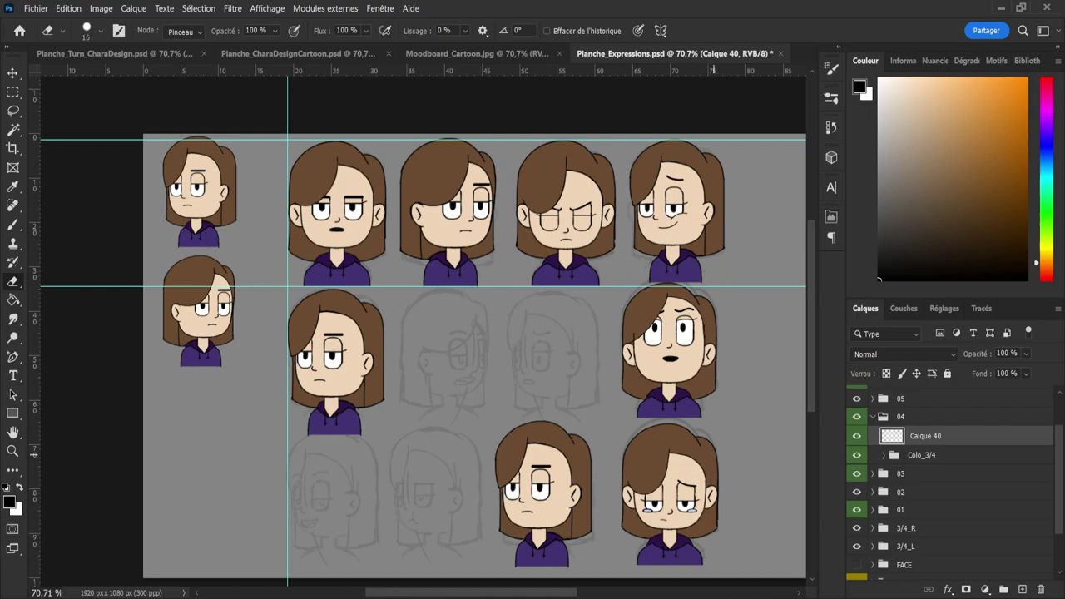
key("bracketright")
key("bracketright")
key("bracketright")
key("bracketright")
key("bracketright")
key("bracketright")
key("bracketright")
key("bracketright")
left_click(873, 417)
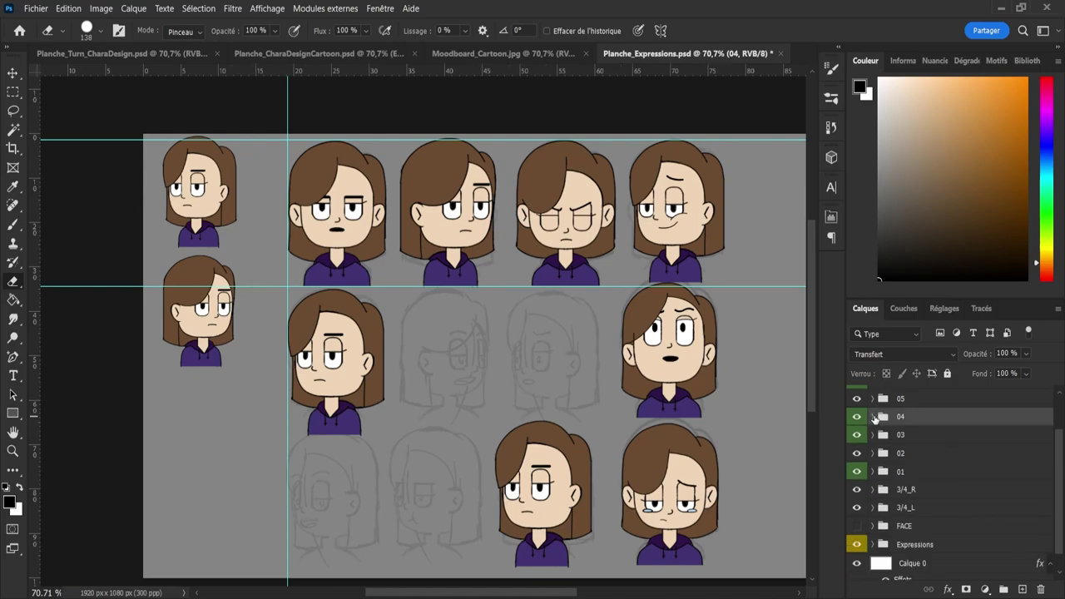
- Scale group 04 to about 102% from its top edge so its base meets the lower guide
key("ctrl+t")
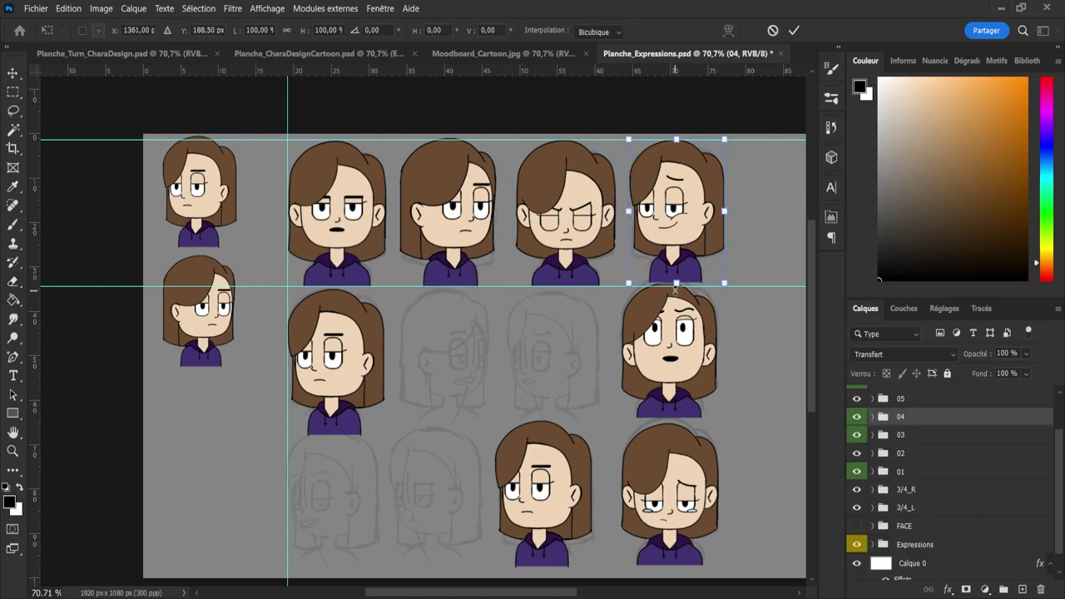
left_click_drag(677, 284, 685, 286)
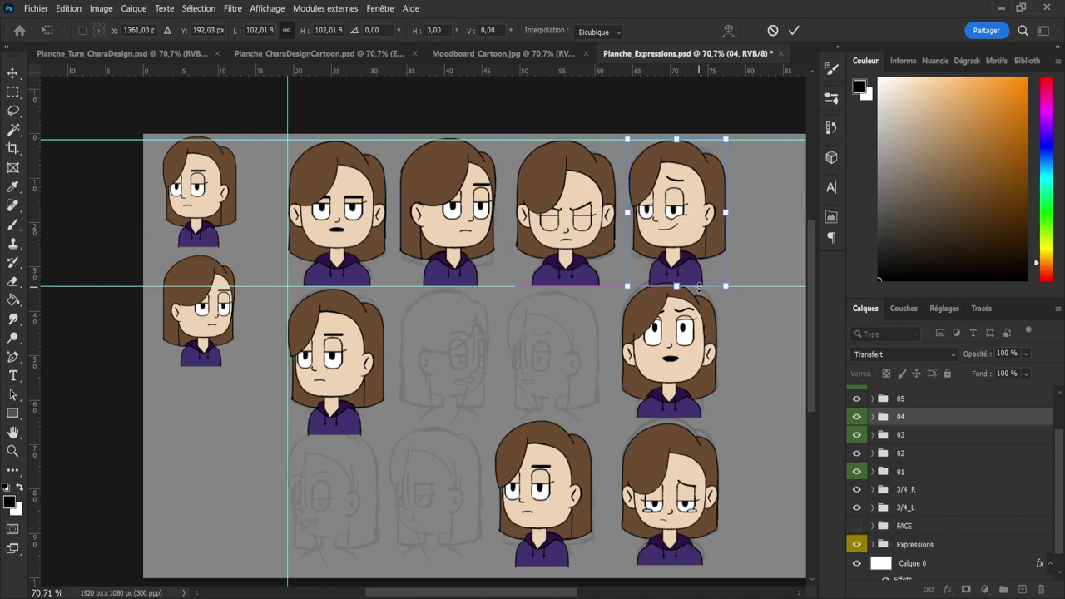
left_click(793, 31)
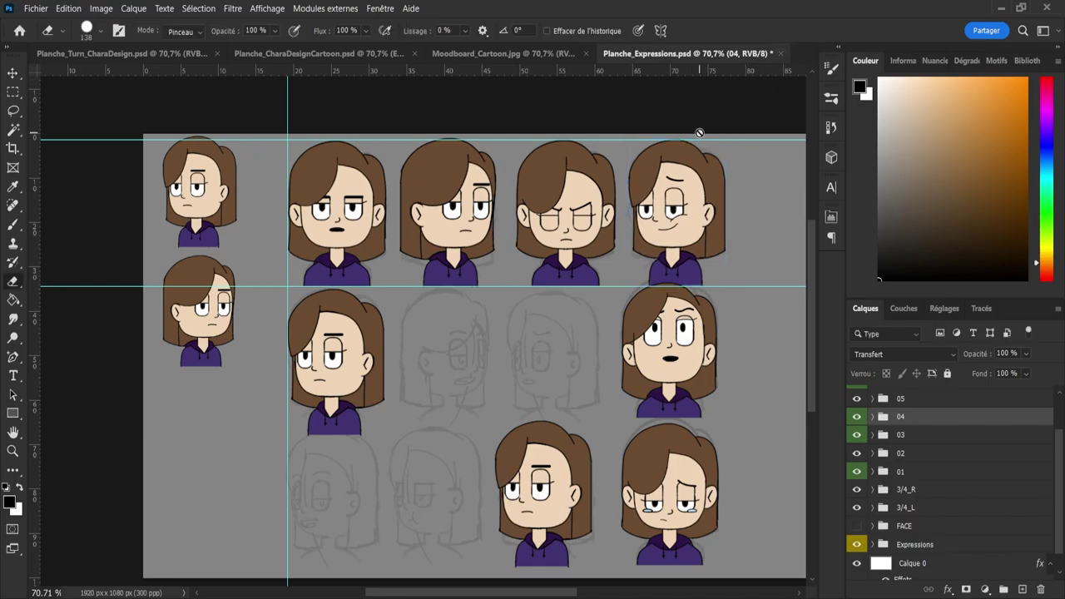
- Rescale group 04 from its base to about 98.8% and then to 100.4%, bringing the hair near the upper guide
key("ctrl+t")
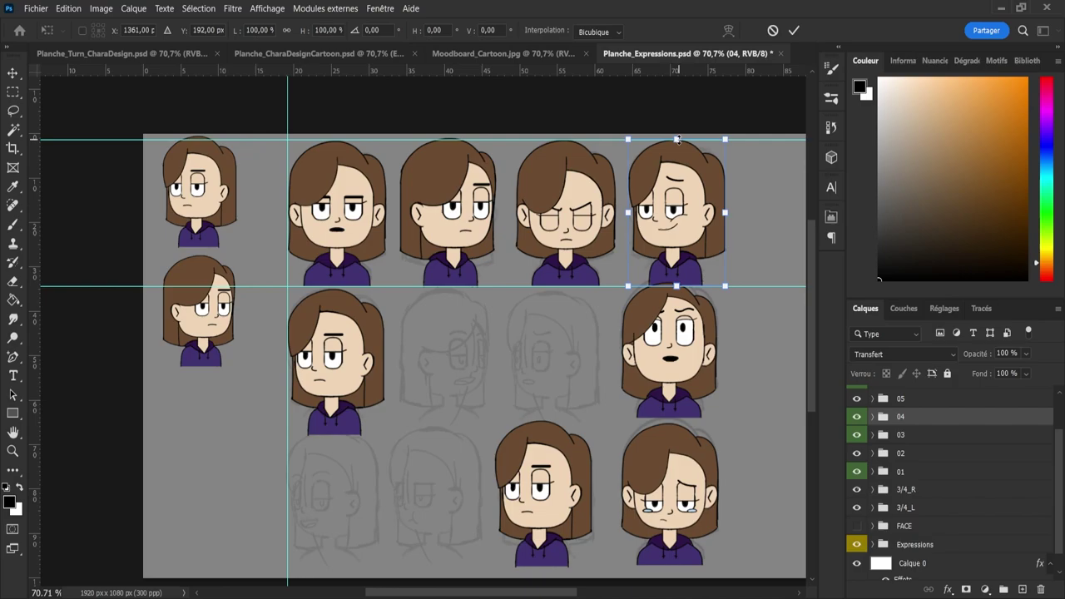
left_click_drag(676, 140, 673, 142)
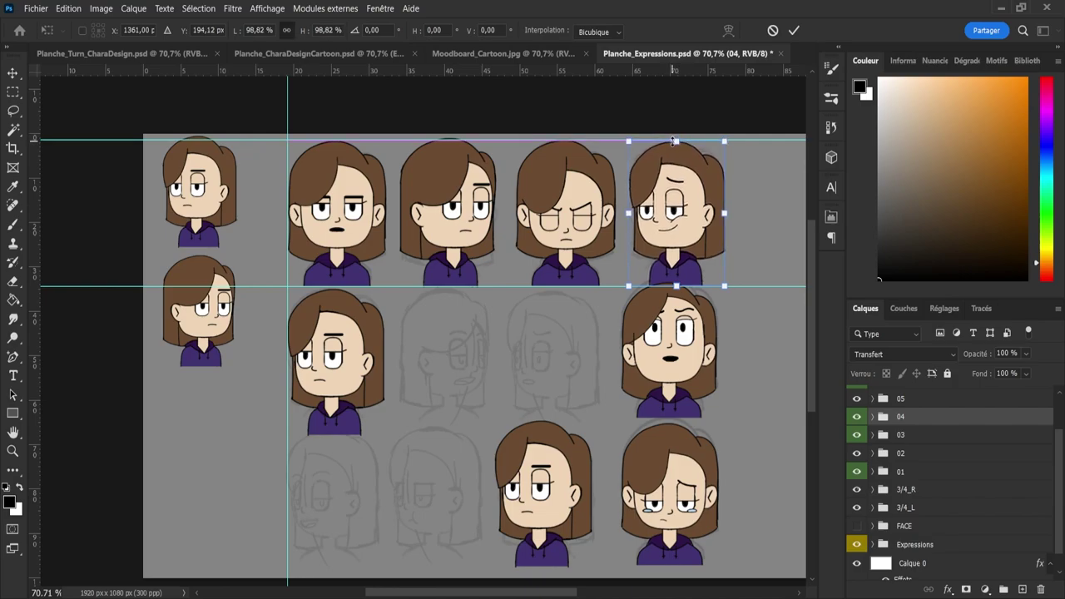
left_click(794, 30)
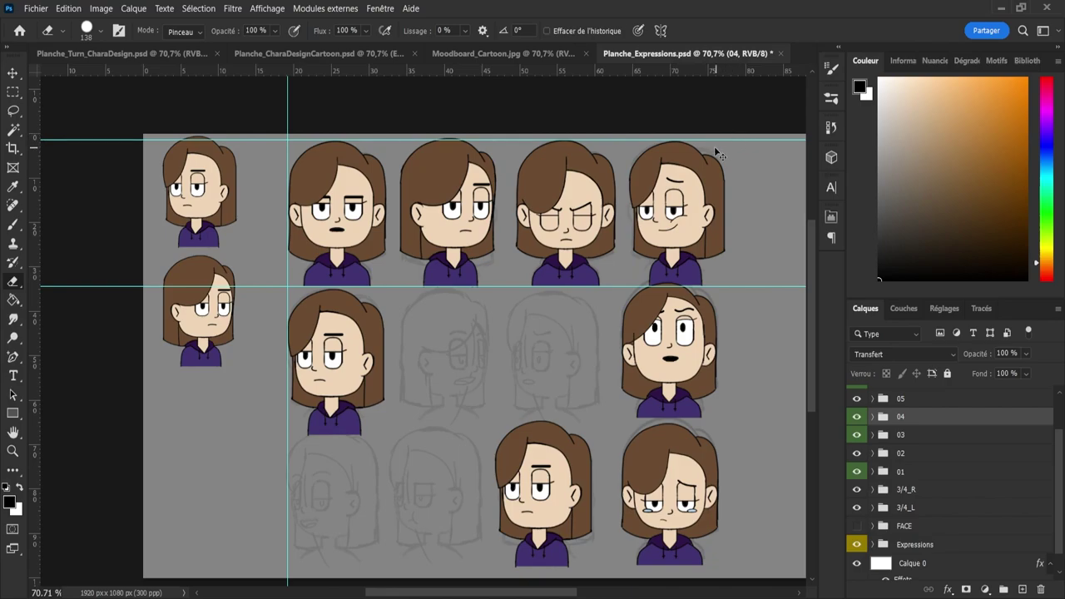
key("ctrl+t")
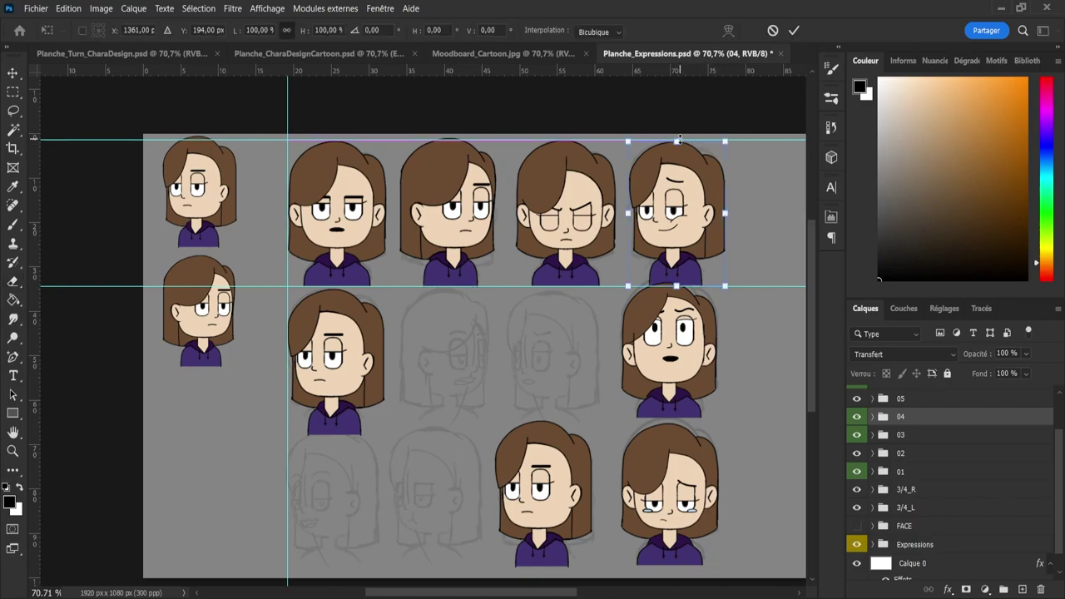
left_click_drag(679, 140, 681, 138)
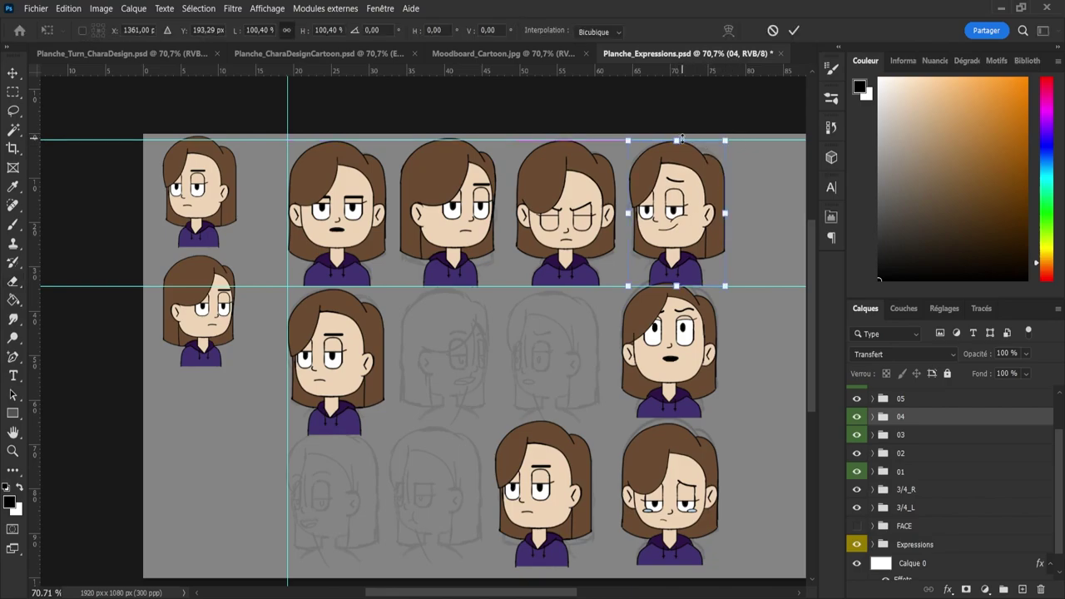
left_click(794, 30)
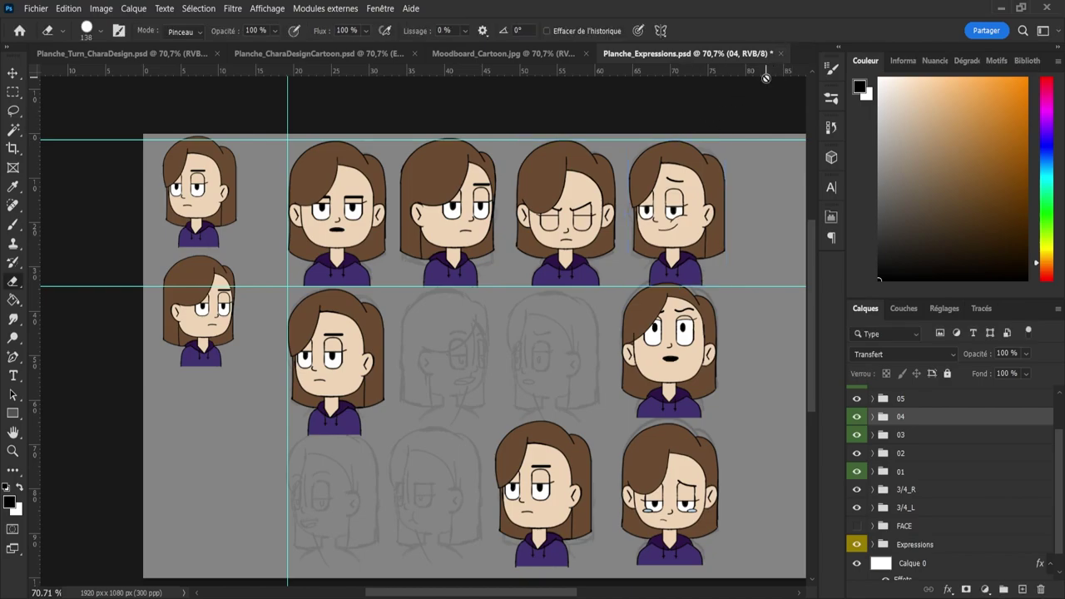
- Stretch group 04 at its base and top edge to about 101.3% so it fits between the two horizontal guides
key("z")
left_click_drag(722, 156, 747, 155)
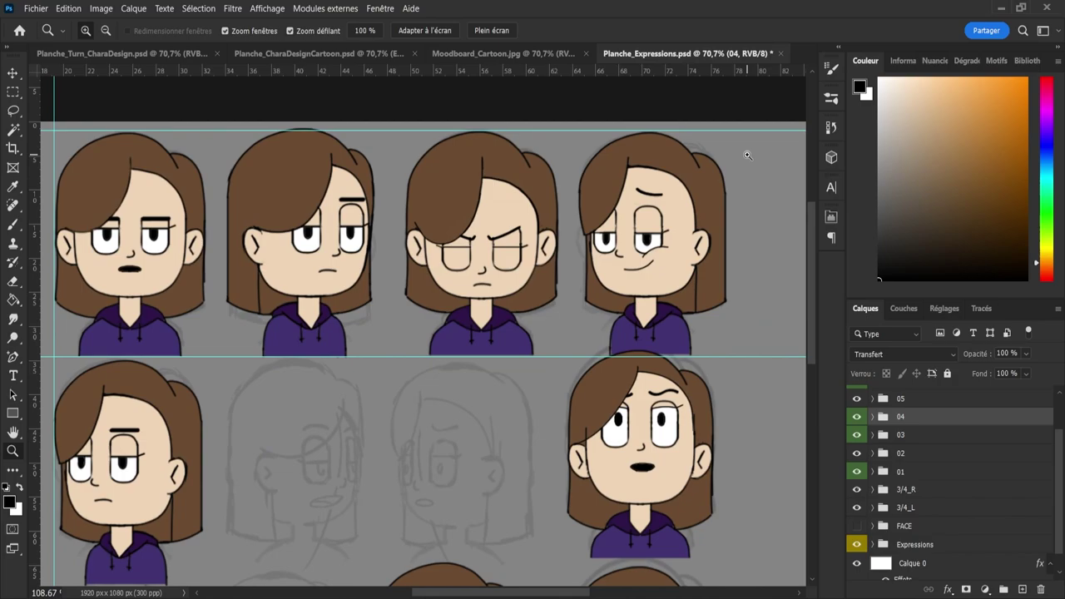
key("ctrl+t")
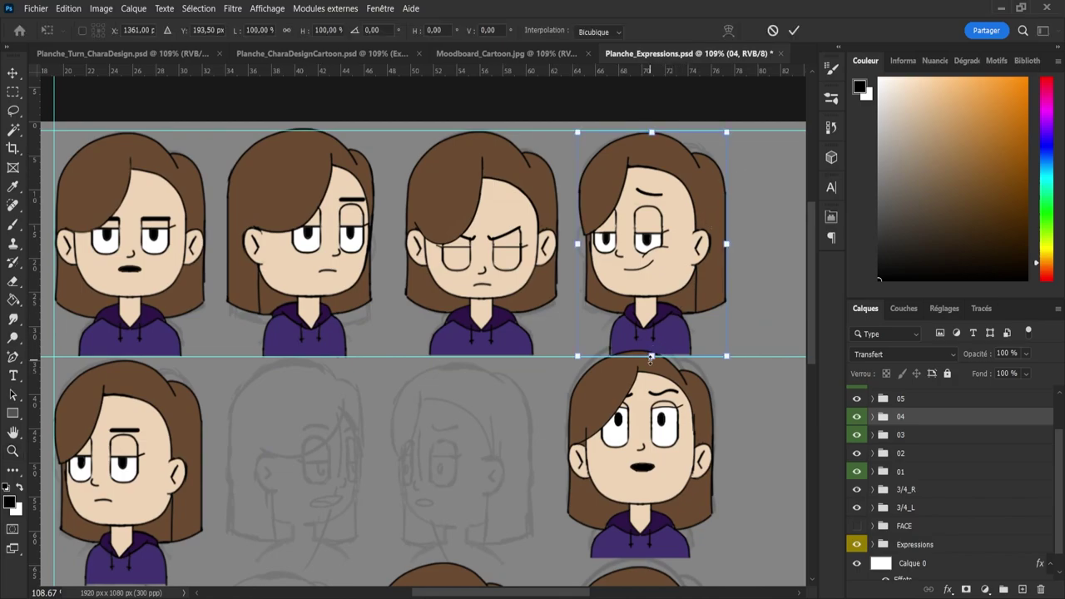
key("shift")
left_click_drag(642, 360, 635, 360)
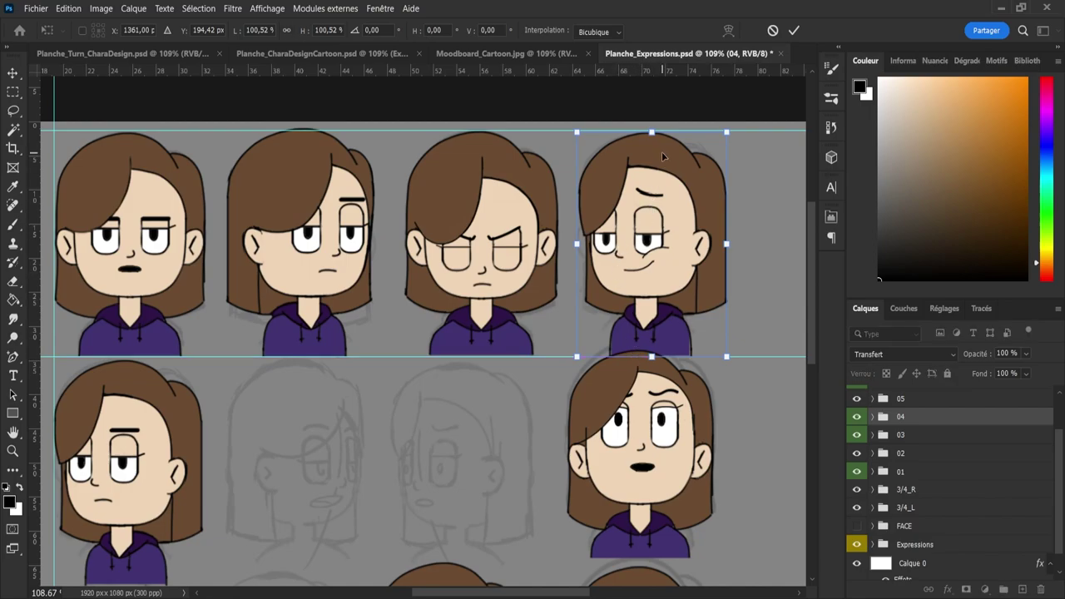
left_click_drag(662, 131, 666, 127)
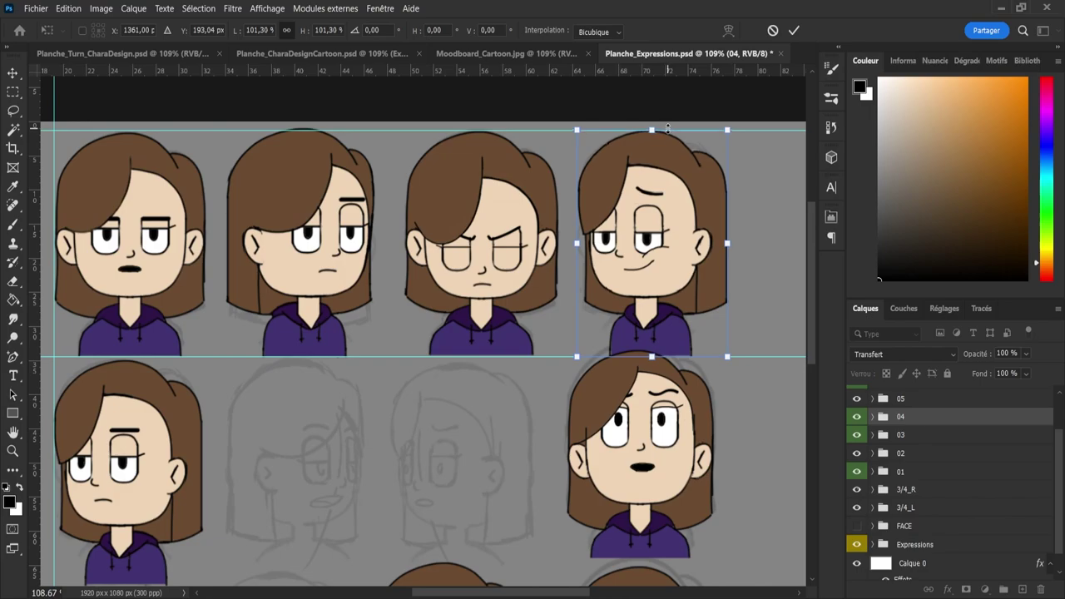
left_click(794, 30)
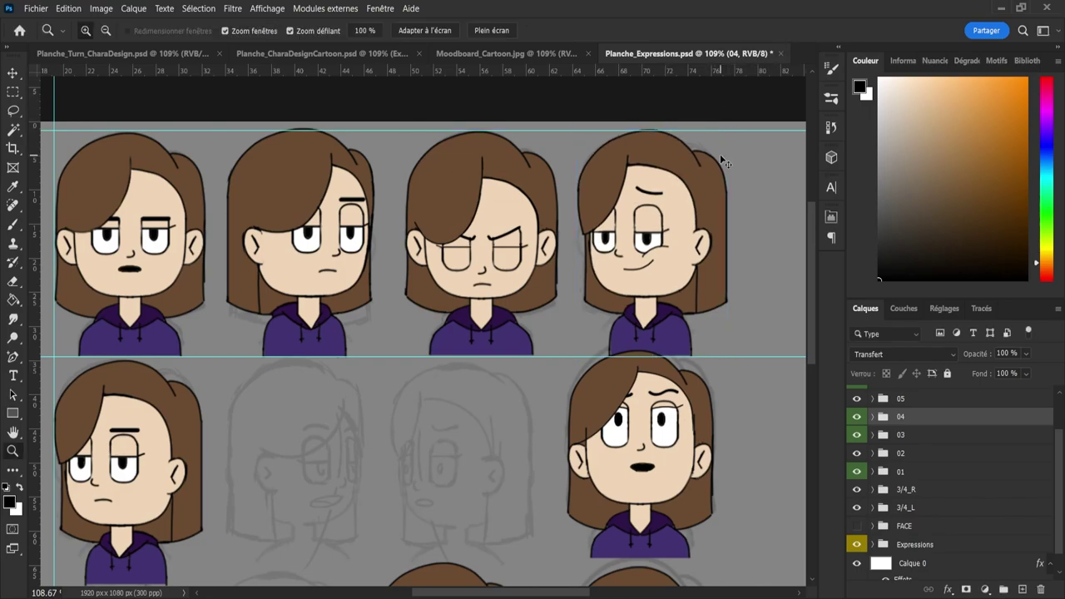
- Fine-tune group 04's scale to about 99.75% from its base
key("ctrl+t")
key("ctrl+t")
left_click_drag(652, 129, 651, 130)
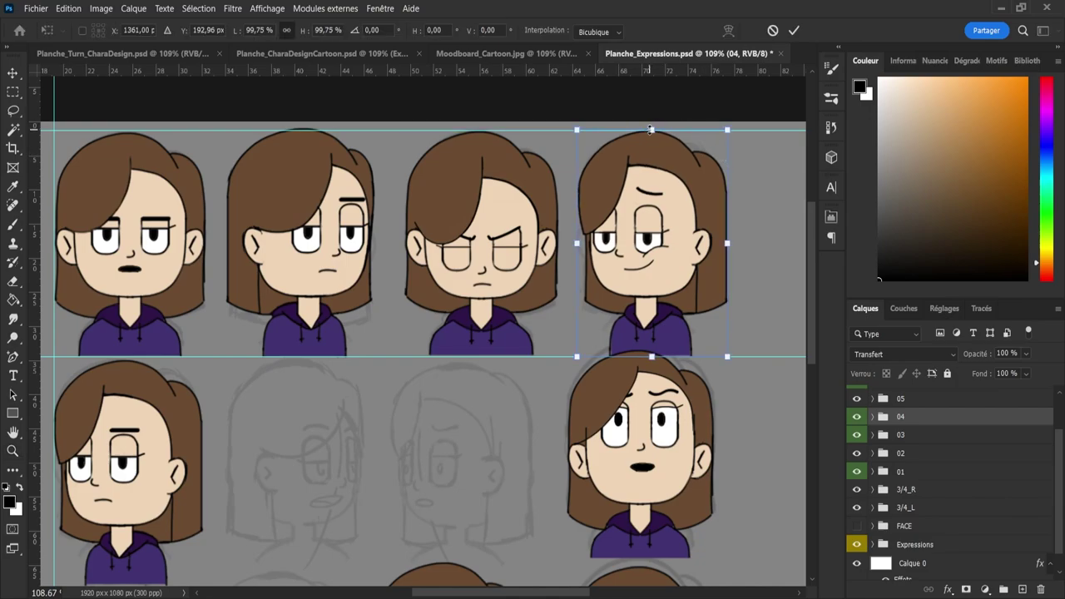
left_click(794, 29)
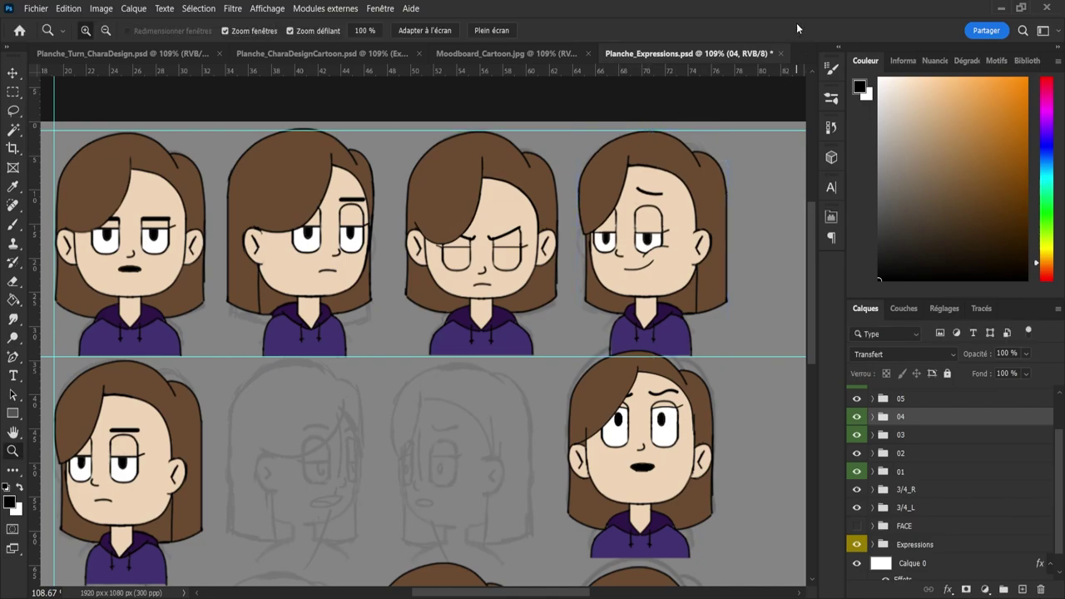
key("v")
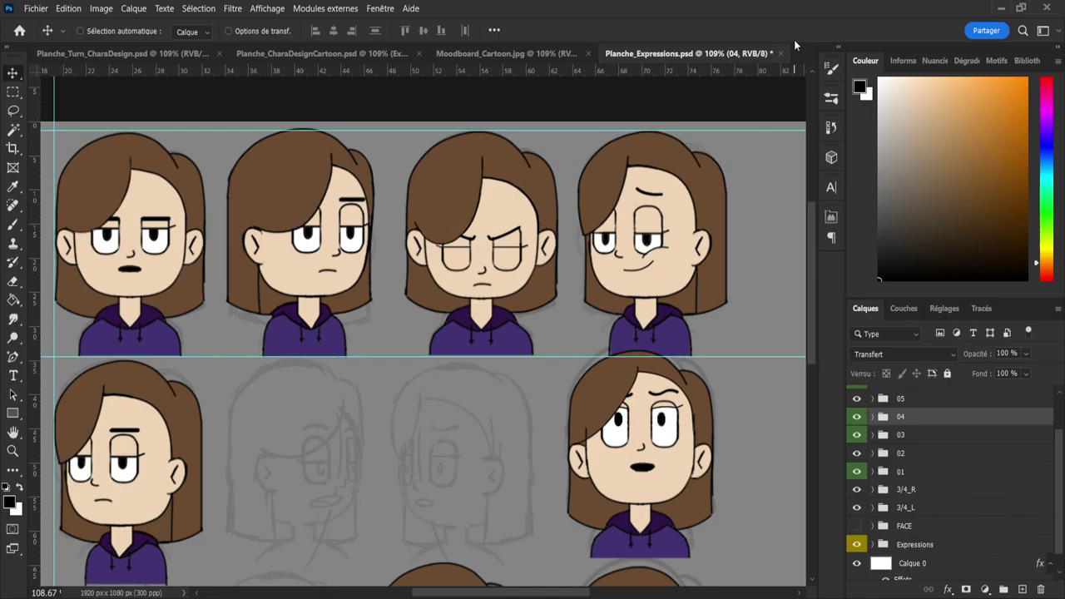
- Compare the top row's hair lengths against a temporary horizontal guide, discard the guide and review the whole sheet
key("z")
left_click_drag(691, 211, 611, 218)
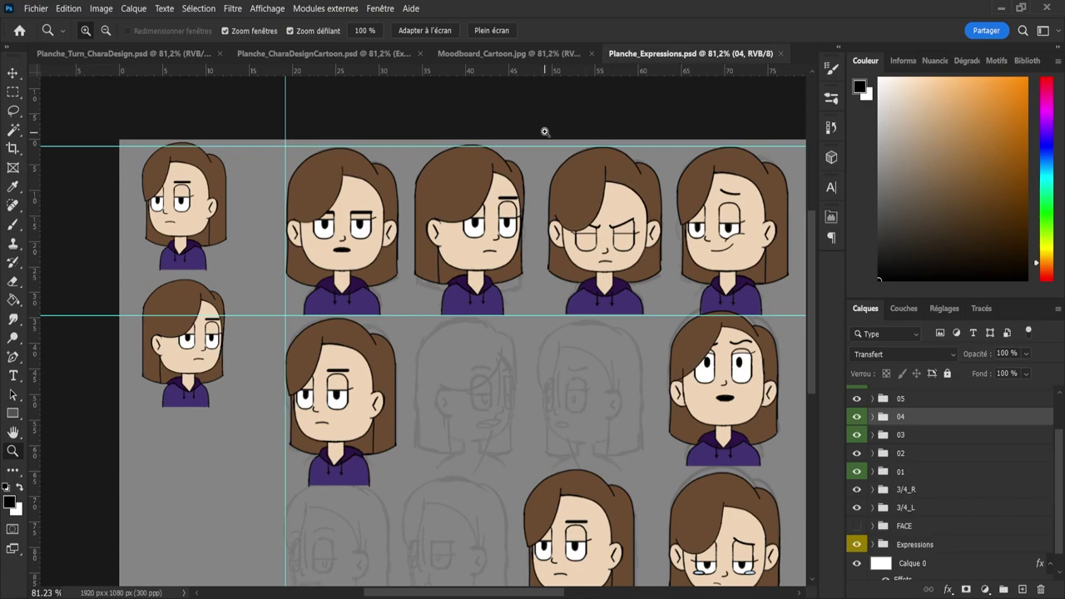
left_click_drag(542, 71, 562, 288)
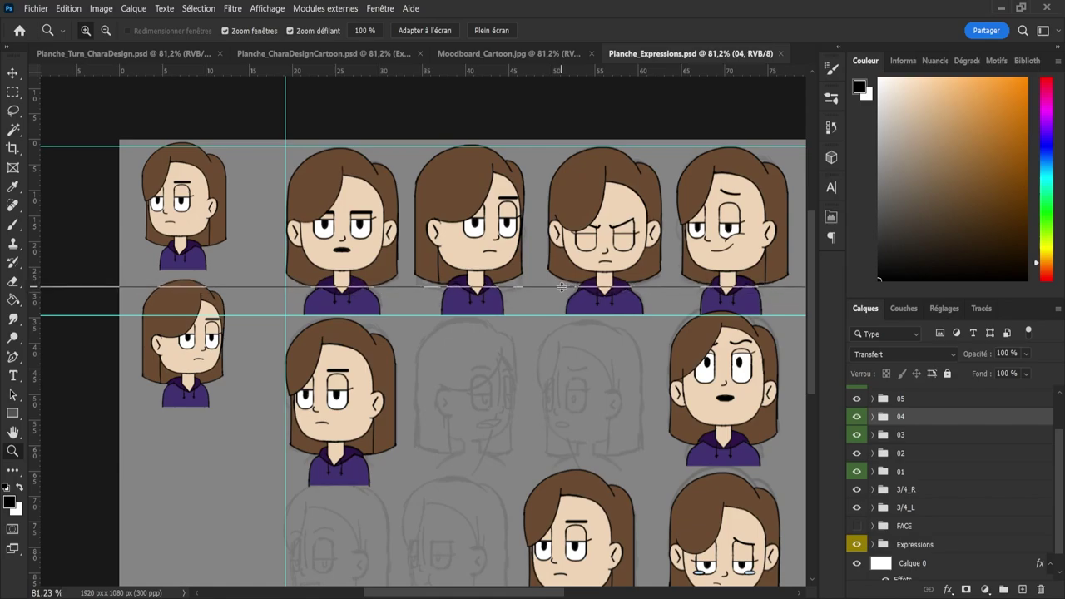
left_click_drag(562, 288, 571, 2)
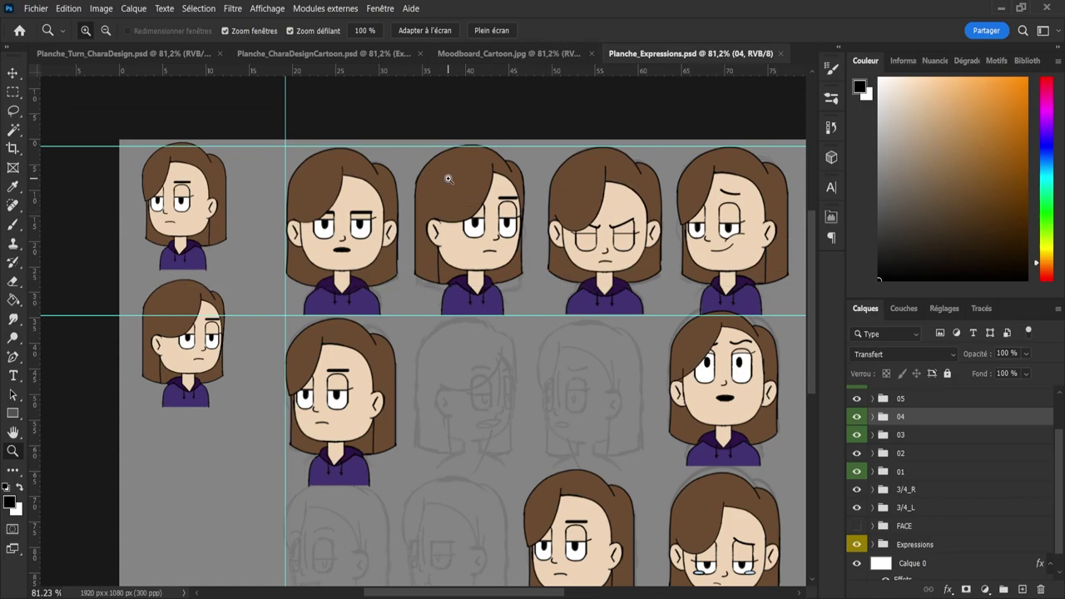
left_click_drag(450, 178, 423, 172)
left_click_drag(455, 224, 469, 224)
scroll(448, 208, "down", 2)
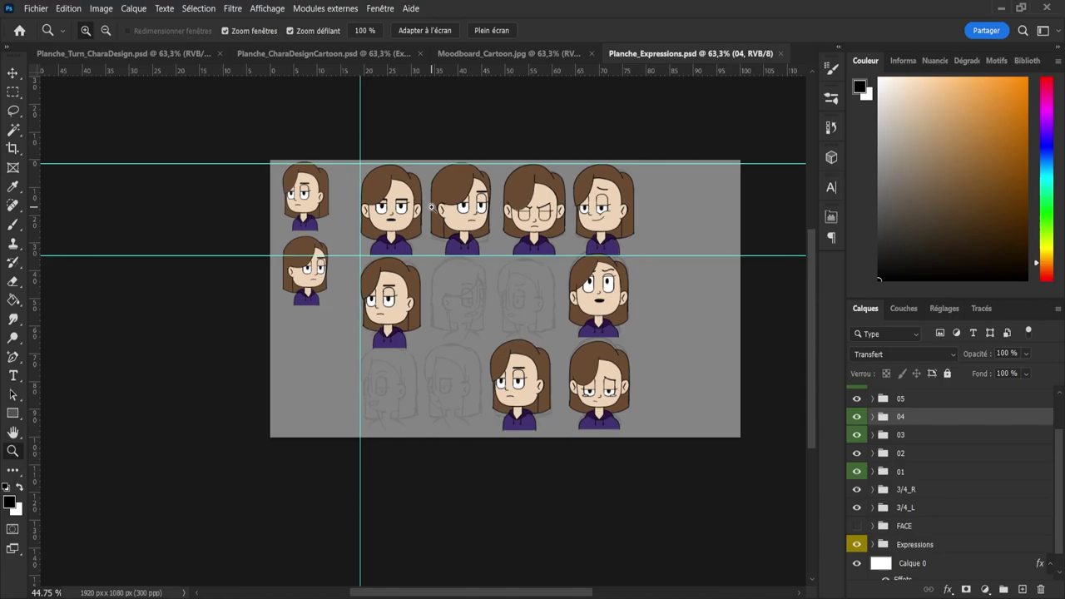
scroll(445, 229, "up", 1)
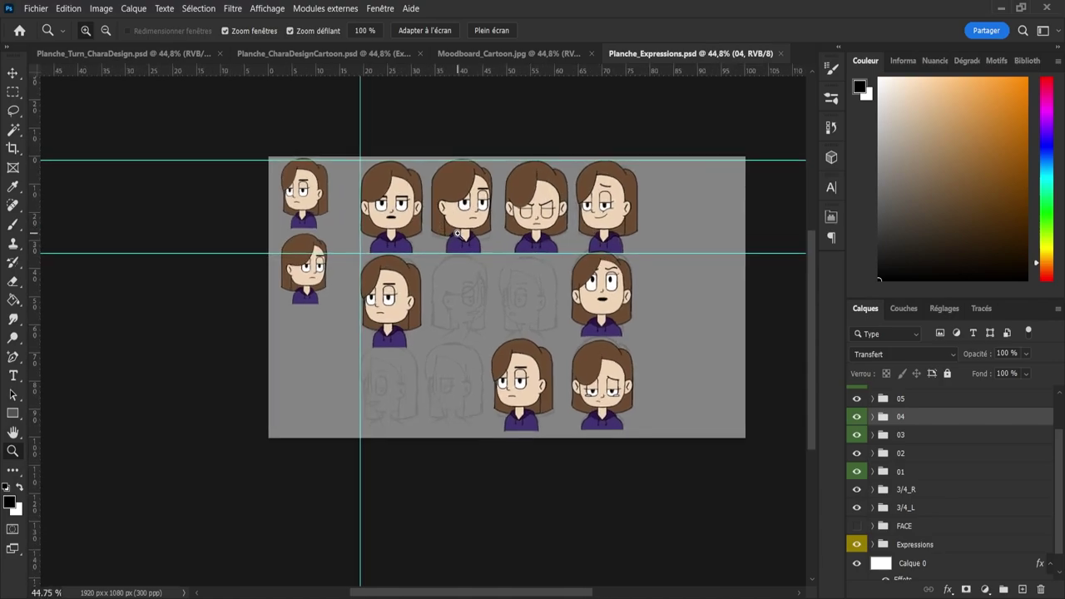
scroll(458, 235, "up", 1)
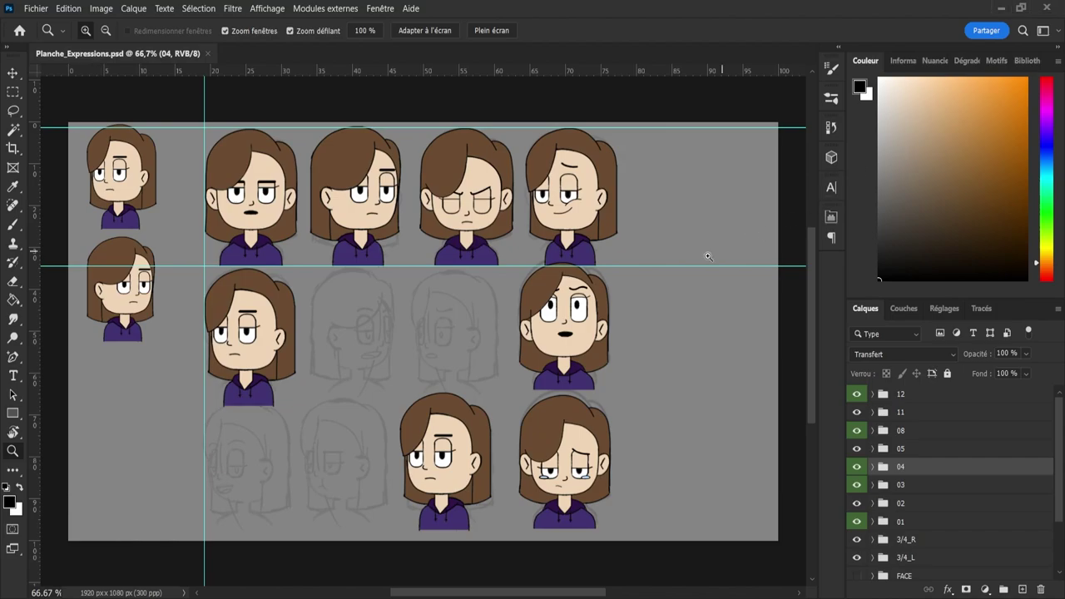
- Open group 02, hide its Colo_3/4 colour group and select its Line layer
left_click(898, 483)
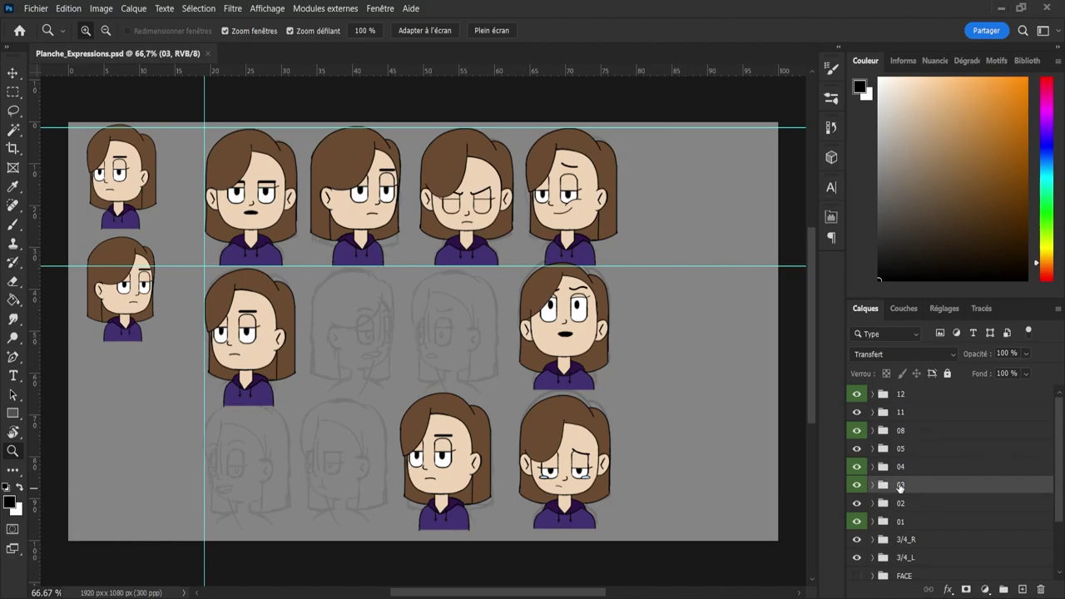
left_click(903, 504)
left_click(857, 504)
left_click(858, 503)
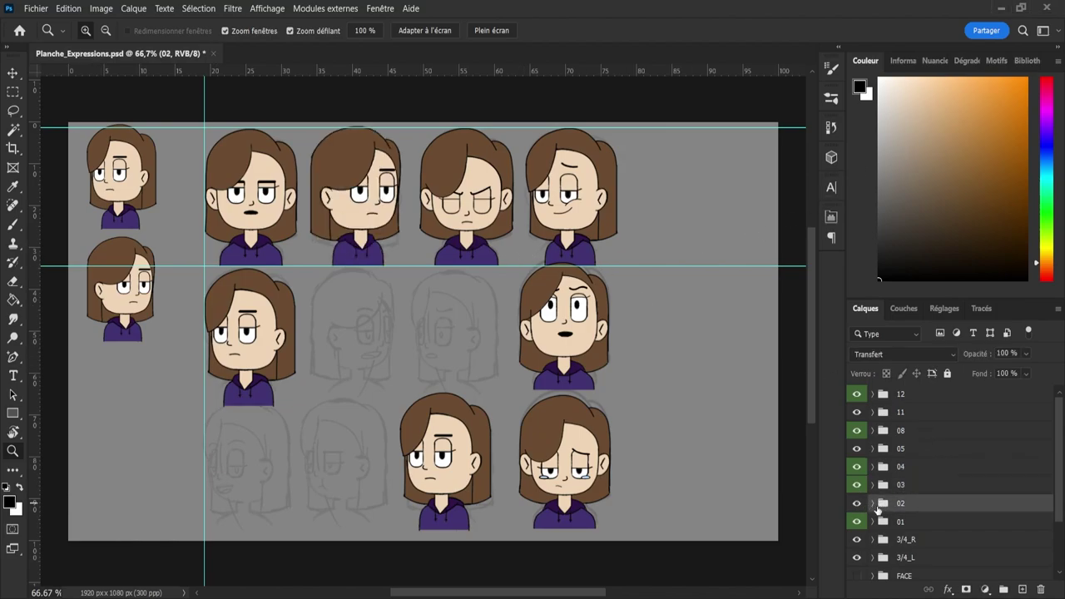
left_click(873, 503)
left_click(911, 540)
left_click(857, 542)
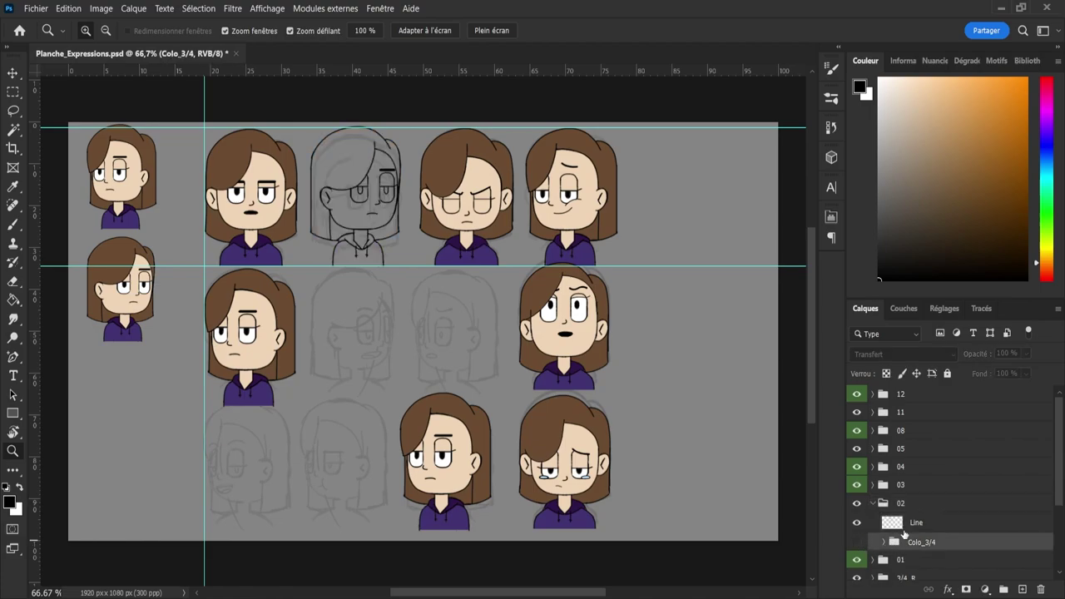
left_click(915, 523)
- Erase the eyebrow of the second top-row character on the Line layer and switch to the Brush tool
left_click_drag(325, 187, 375, 183)
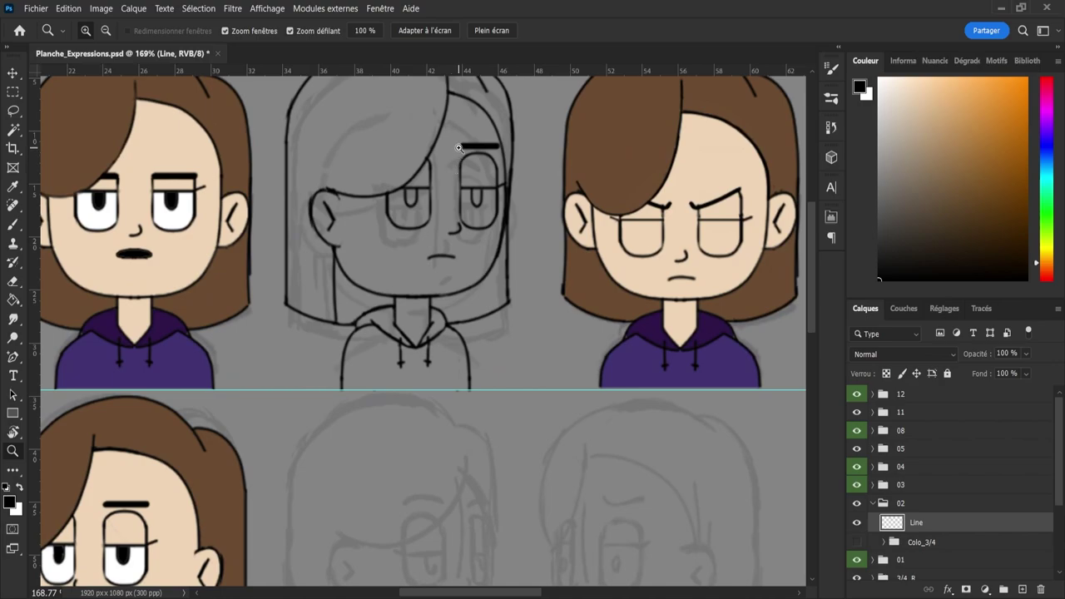
key("e")
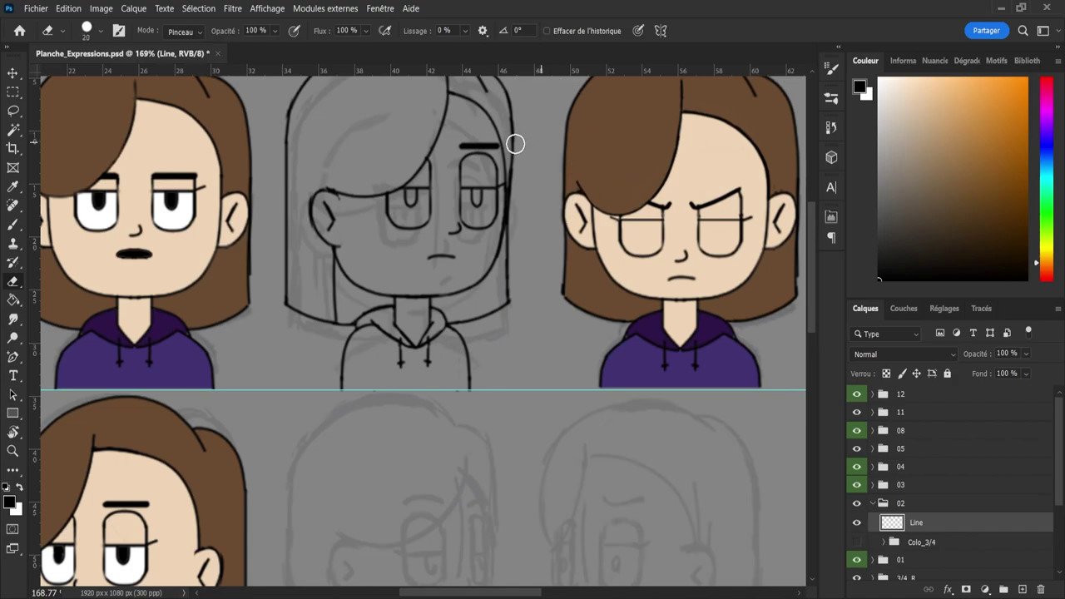
left_click_drag(477, 142, 460, 148)
key("z")
left_click_drag(428, 137, 452, 137)
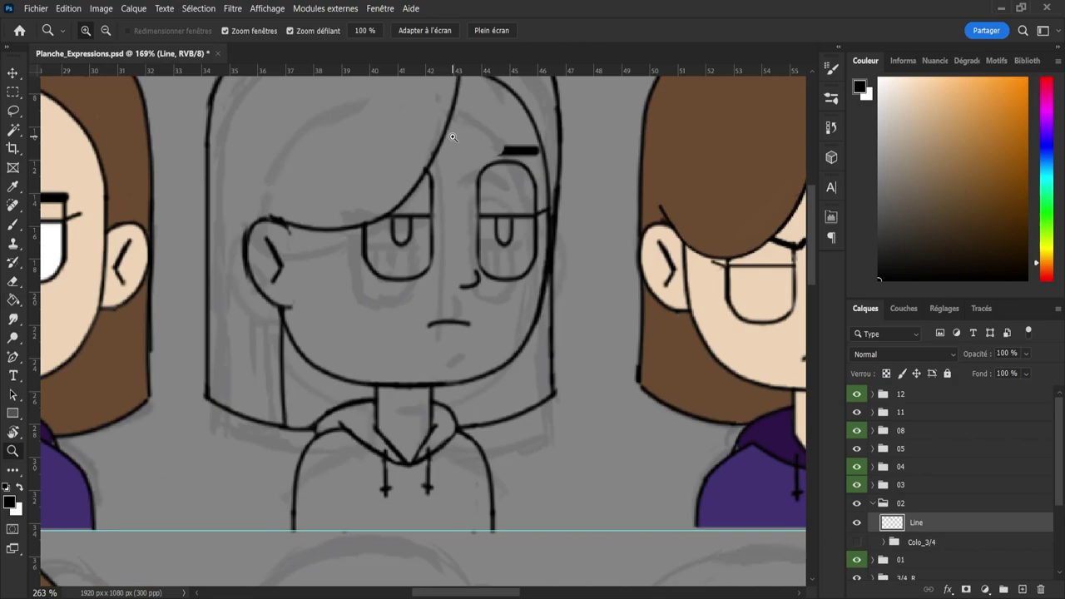
mouse_move(521, 145)
left_mouse_down()
mouse_move(502, 148)
mouse_move(532, 150)
left_mouse_up()
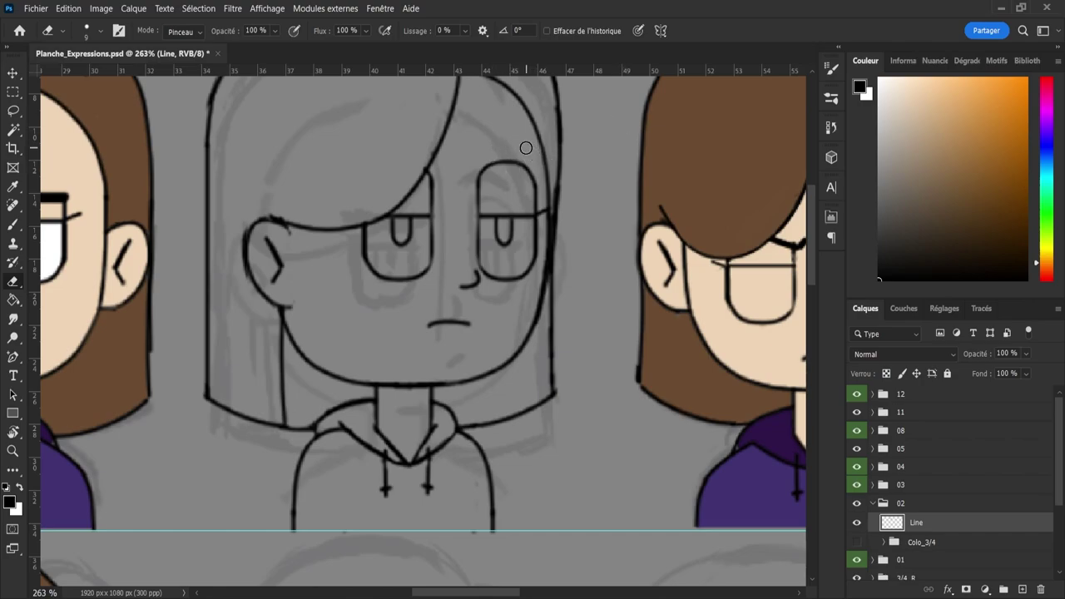
key("b")
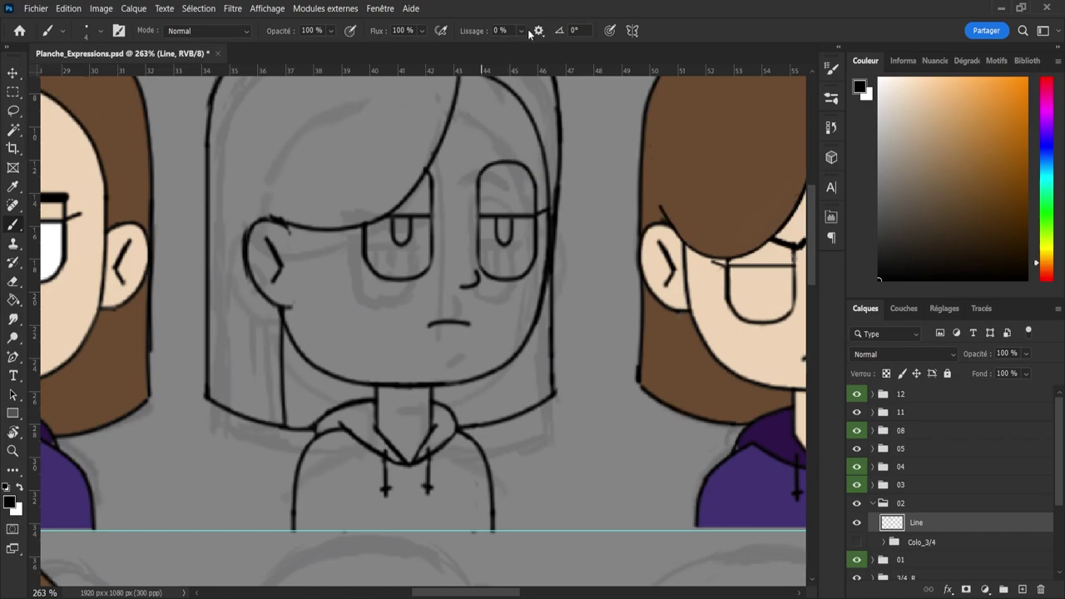
- Set the brush smoothing to 60% and try an arched eyebrow above the far eye on the Line layer
left_click(556, 46)
left_click_drag(482, 154, 529, 130)
key("ctrl+z")
key("alt+6")
key("alt+0")
left_click_drag(481, 159, 526, 149)
key("ctrl+z")
- Hide group 02's Line layer and draw the arched eyebrow over the sketch on a new layer
left_click(857, 523)
left_click(1023, 589)
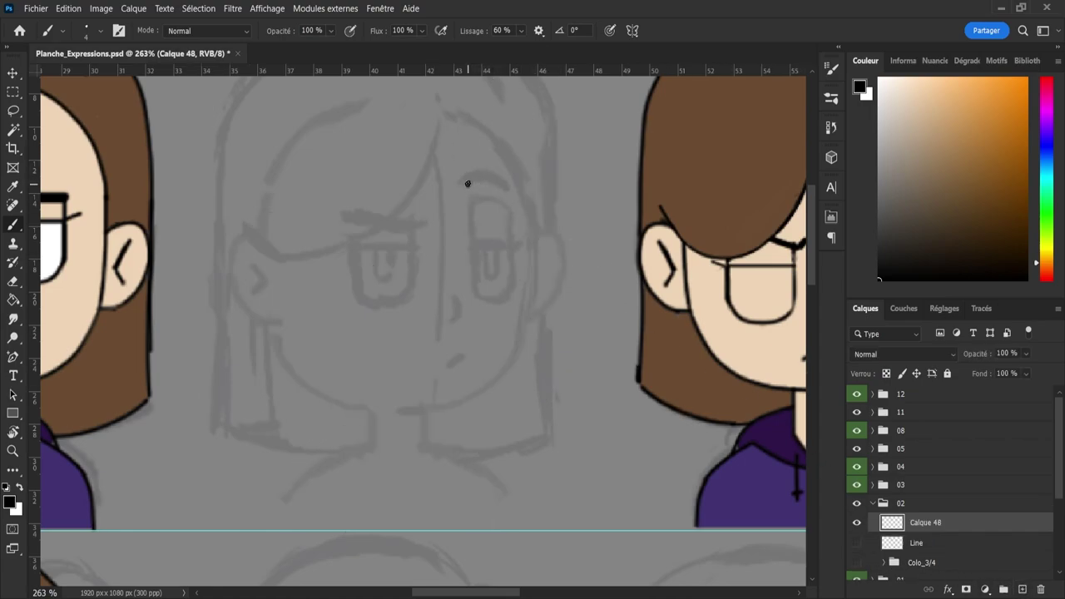
mouse_move(463, 182)
left_mouse_down()
mouse_move(499, 171)
mouse_move(519, 190)
mouse_move(469, 173)
mouse_move(511, 193)
left_mouse_up()
key("ctrl+z")
- Draw the frowning eyebrow over the sketch on a second new layer and show the Line layer again
left_click(1023, 590)
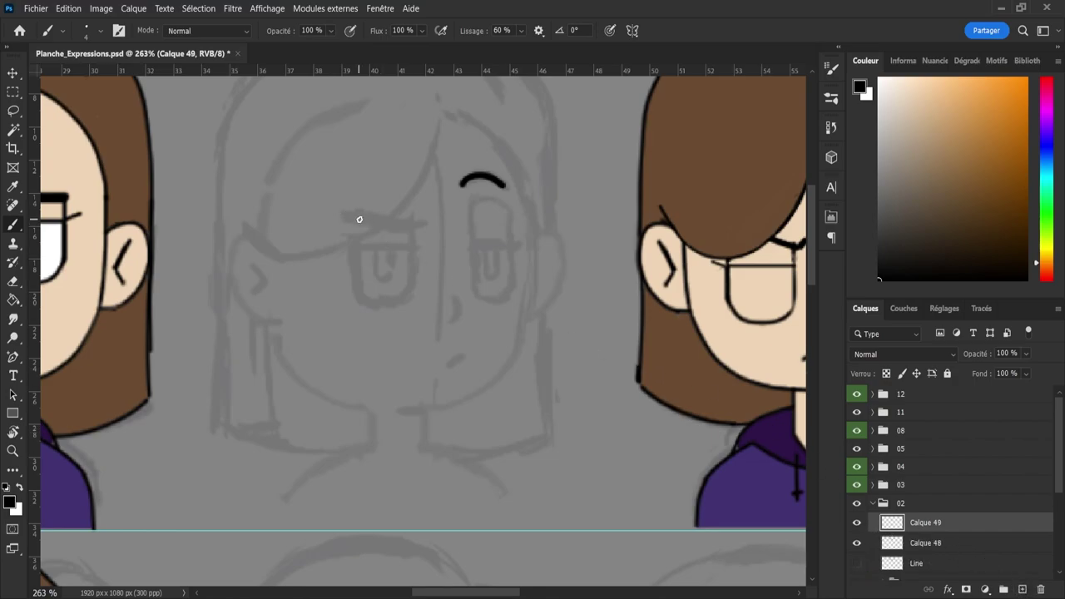
mouse_move(349, 216)
left_mouse_down()
mouse_move(399, 228)
mouse_move(427, 221)
left_mouse_up()
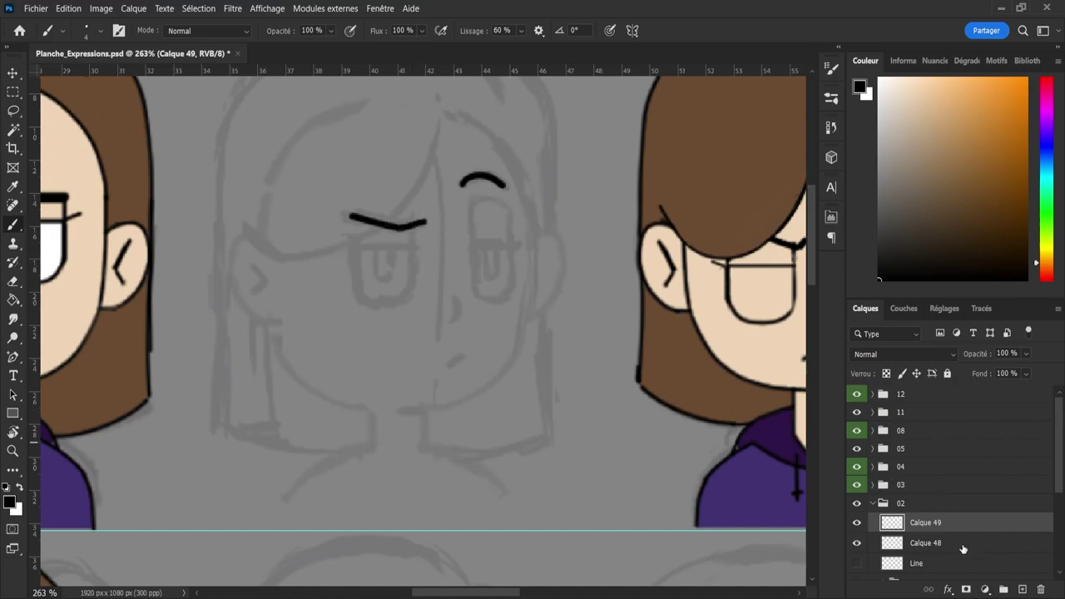
left_click(858, 563)
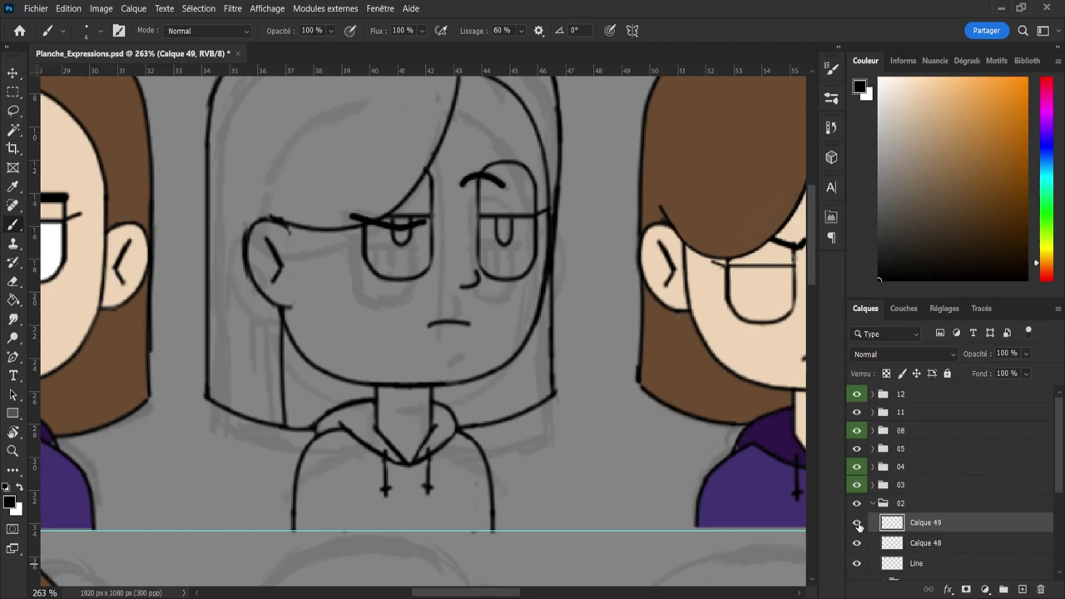
- Move the frowning eyebrow up to the near eye and the arched eyebrow above the far eye
key("v")
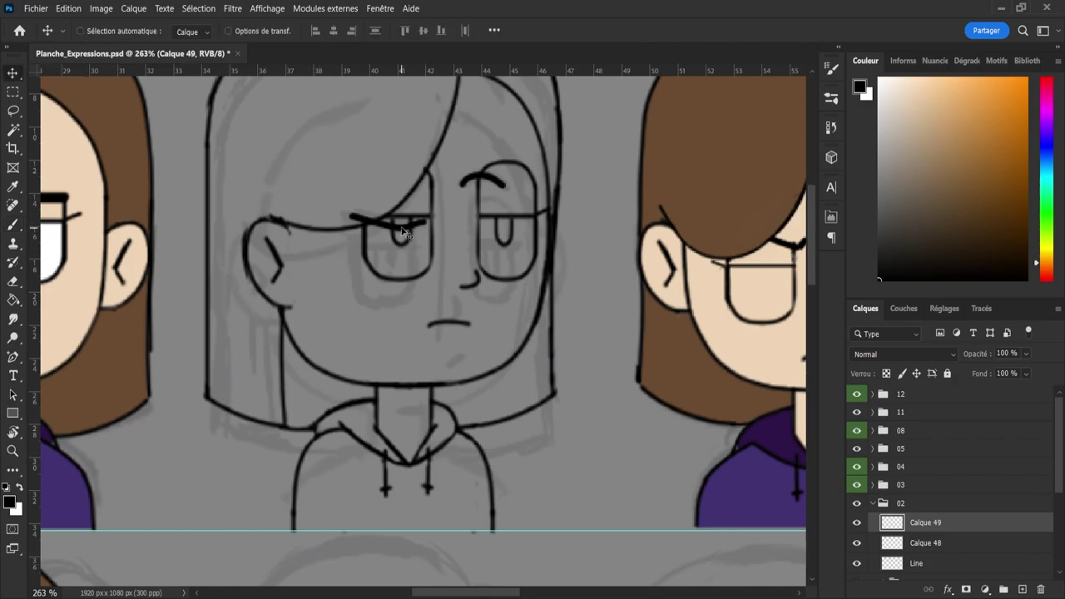
left_click_drag(406, 230, 428, 203)
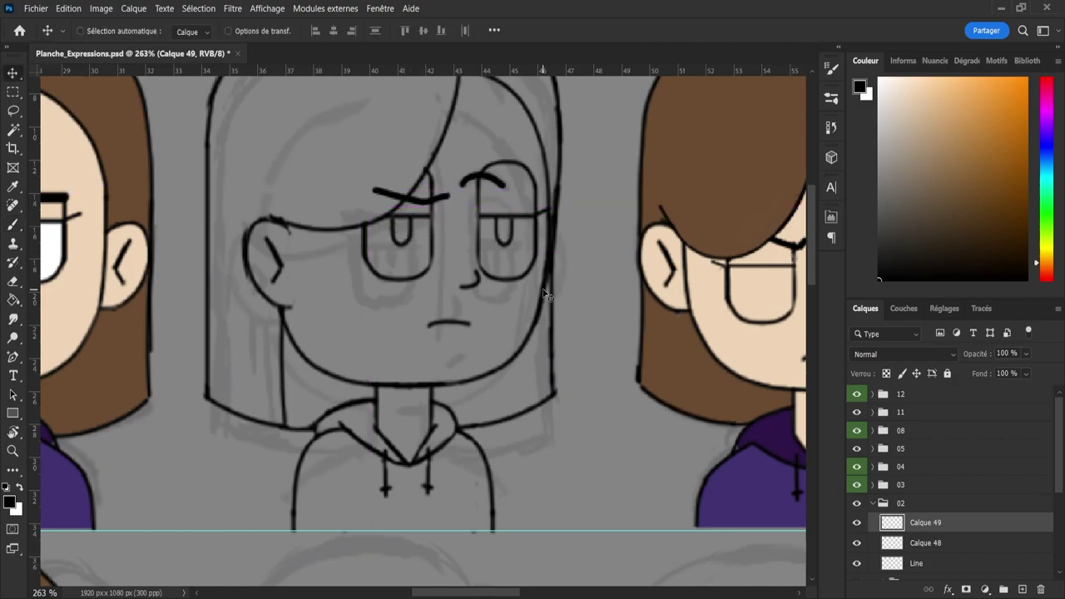
left_click(882, 543)
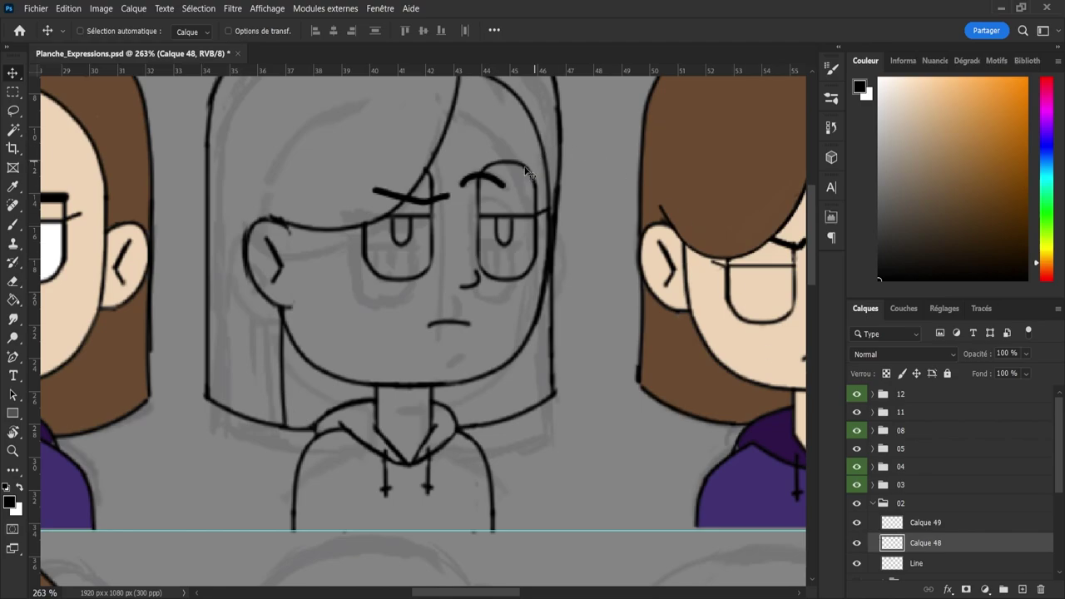
left_click_drag(495, 185, 516, 143)
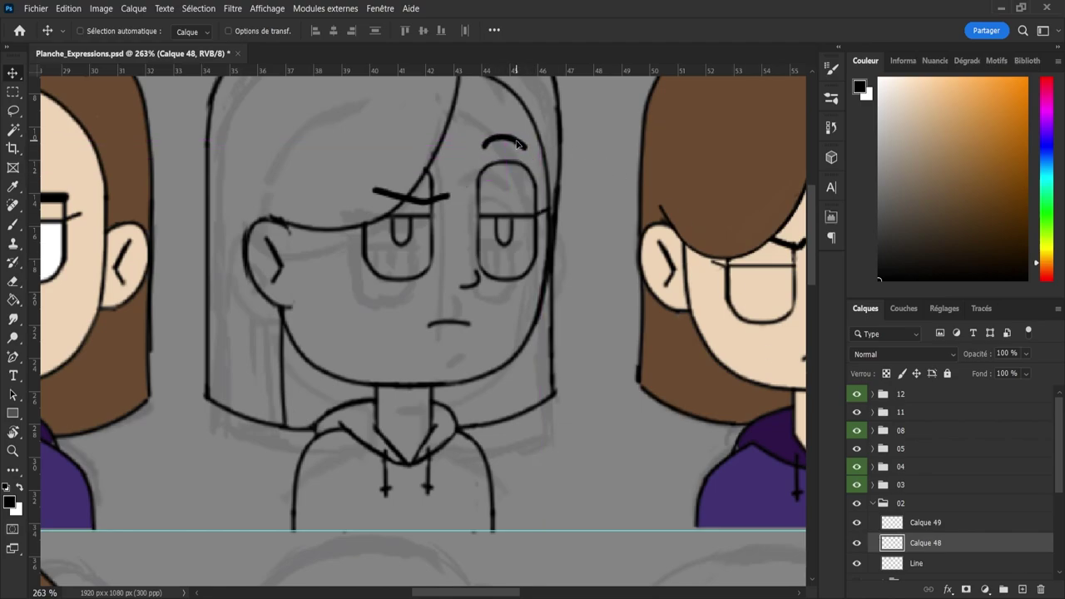
- Widen the arched eyebrow slightly and nudge the frowning eyebrow a little to the left
key("ctrl+t")
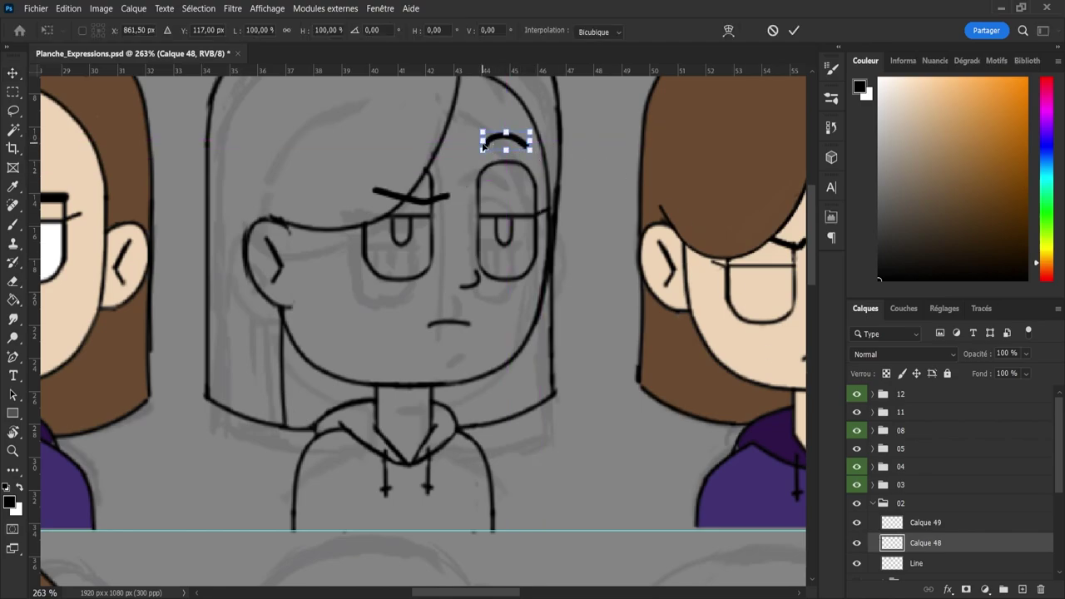
left_click_drag(484, 143, 540, 148)
key("Return")
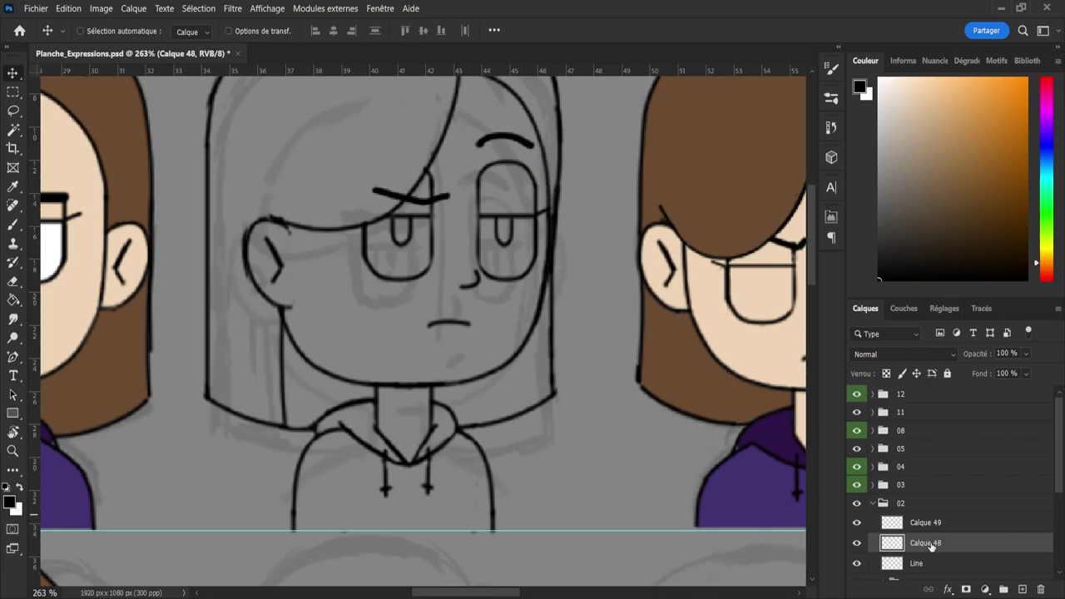
left_click(896, 525)
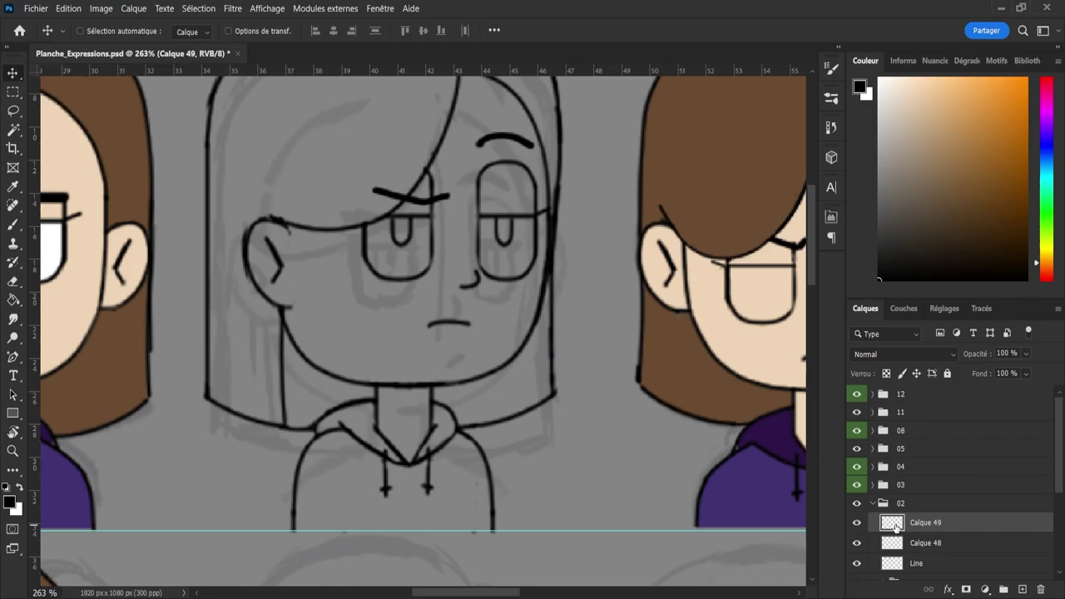
key("Left")
- Erase the part of the near eye's outline above the frowning eyebrow on the Line layer
left_click(932, 565)
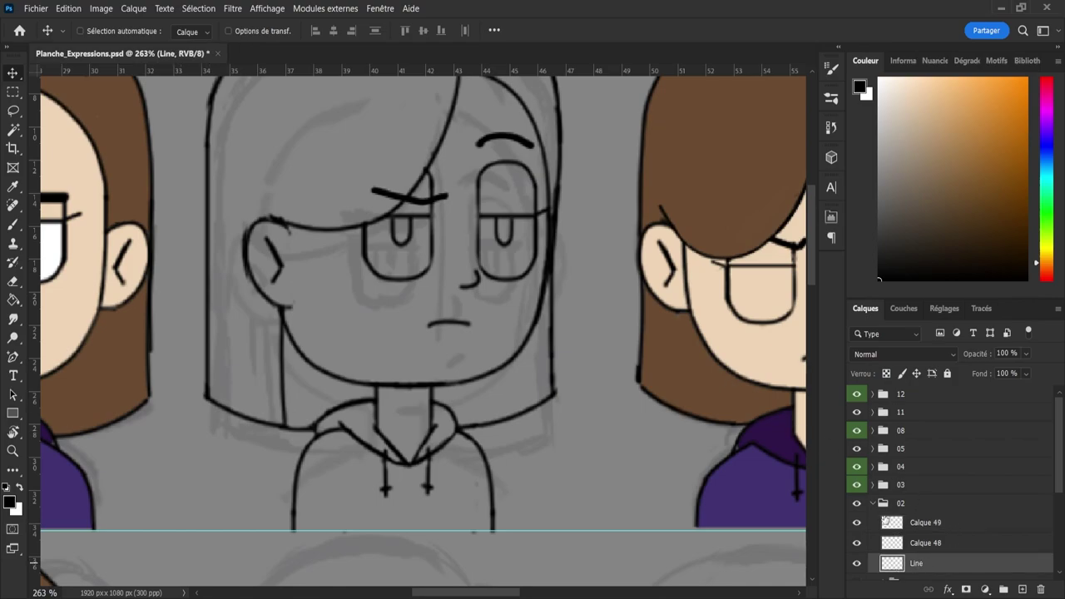
key("e")
left_click_drag(437, 177, 436, 186)
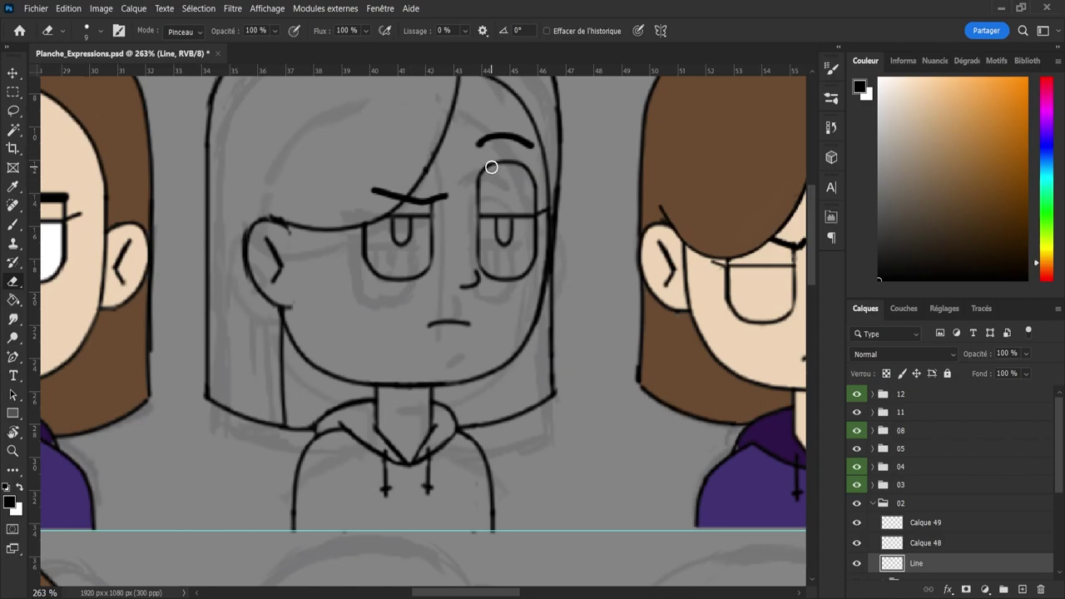
- Erase the part of the frowning eyebrow that overlaps the fringe on Calque 49
key("z")
mouse_move(497, 167)
left_mouse_down()
mouse_move(453, 143)
mouse_move(478, 132)
left_mouse_up()
left_click(930, 530)
key("e")
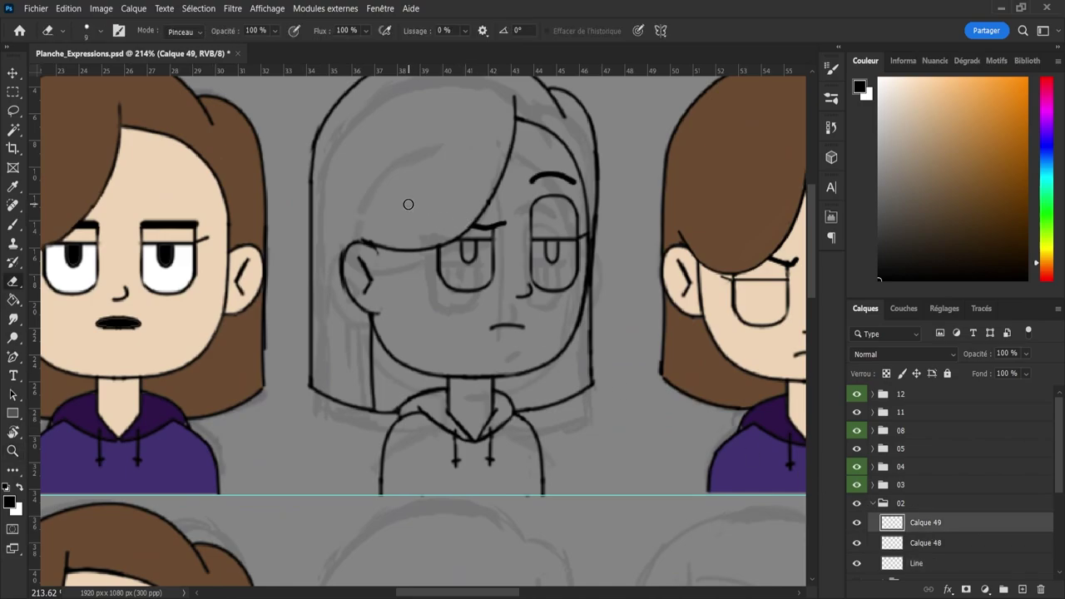
key("z")
left_click_drag(446, 166, 468, 141)
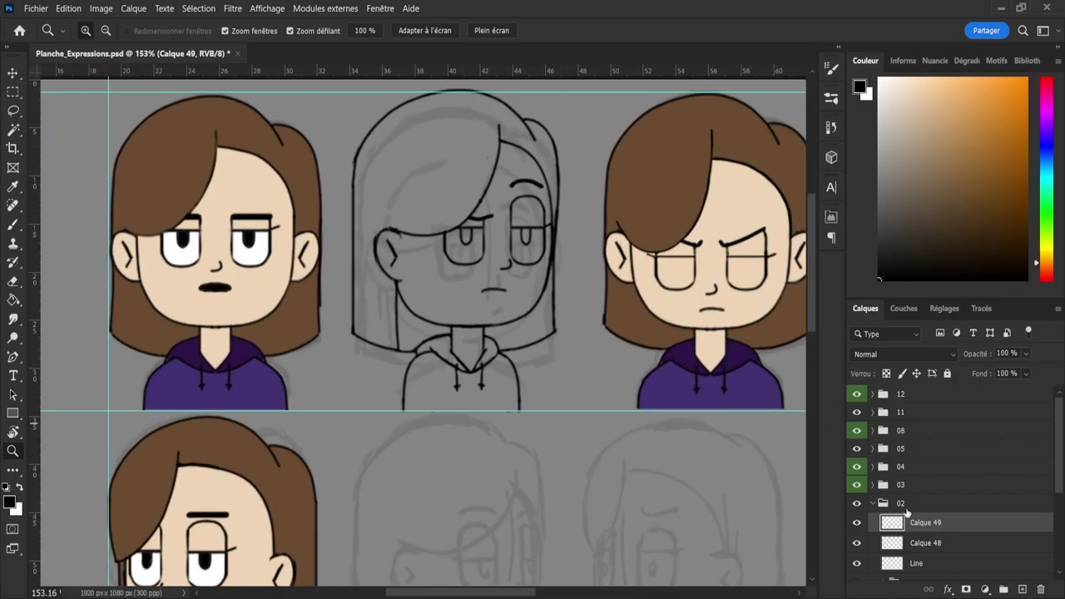
- Erase the mouth on the Line layer and draw a small slanted mouth over the sketch with a finer brush
left_click(924, 563)
left_click_drag(507, 288, 528, 298)
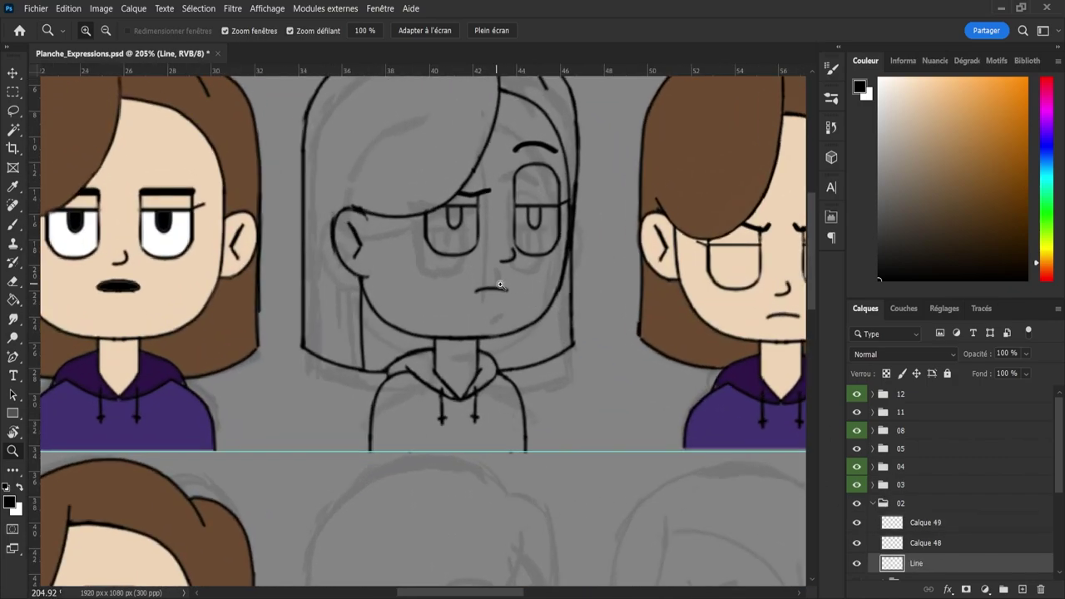
key("e")
key("b")
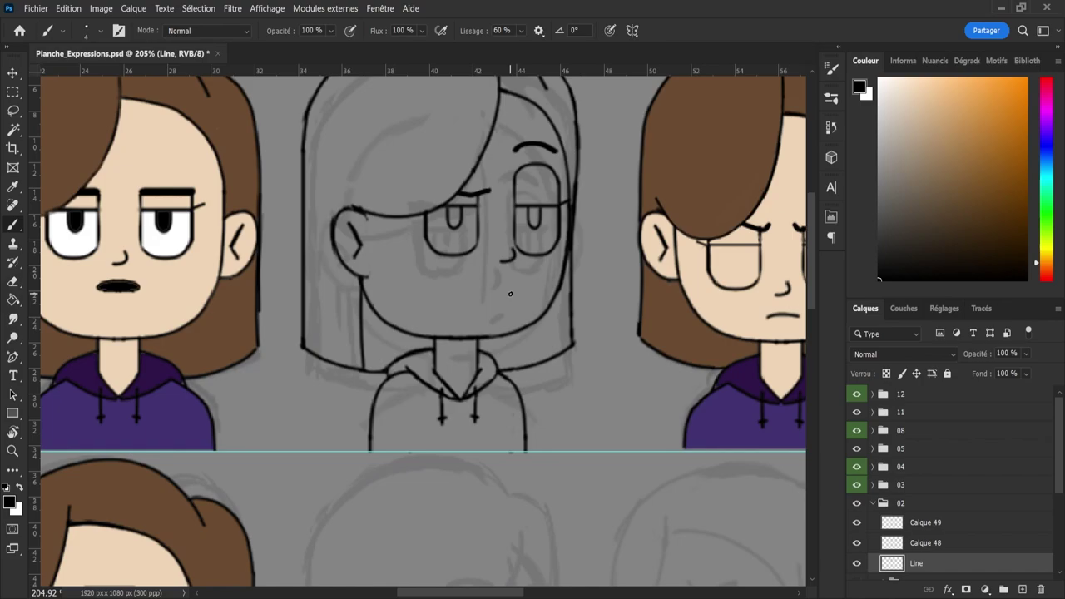
key("ctrl+z")
key("ctrl+z")
left_click_drag(507, 310, 501, 331)
key("ctrl+z")
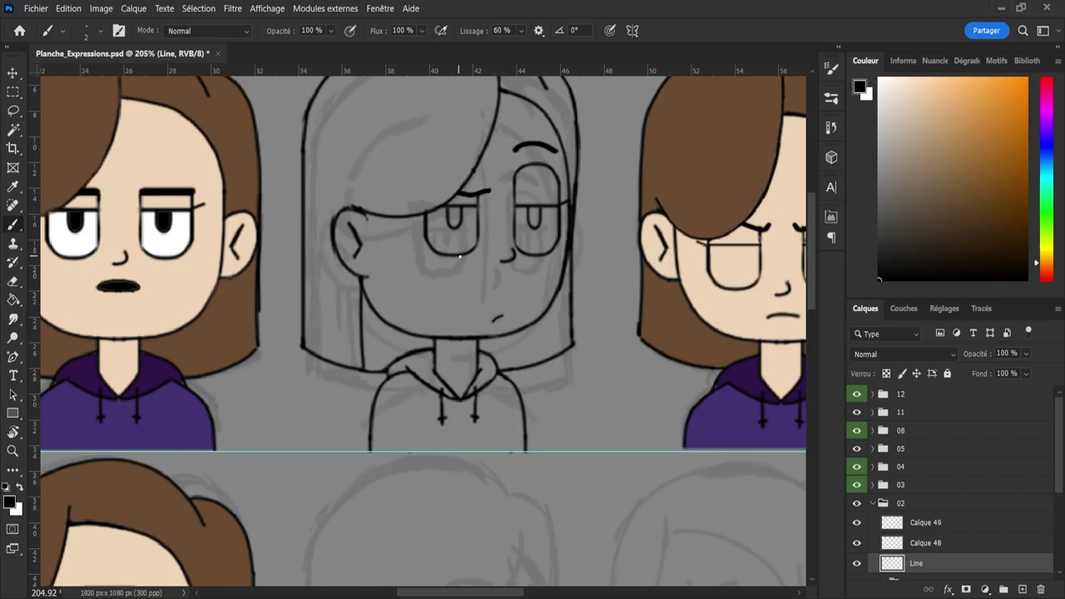
- Lasso the small mouth, reposition it up and to the right with a free transform, and deselect it
key("l")
mouse_move(482, 309)
left_mouse_down()
mouse_move(499, 330)
mouse_move(477, 324)
mouse_move(487, 328)
mouse_move(485, 312)
mouse_move(510, 324)
mouse_move(497, 319)
mouse_move(521, 307)
left_mouse_up()
key("ctrl+t")
key("Return")
key("ctrl+d")
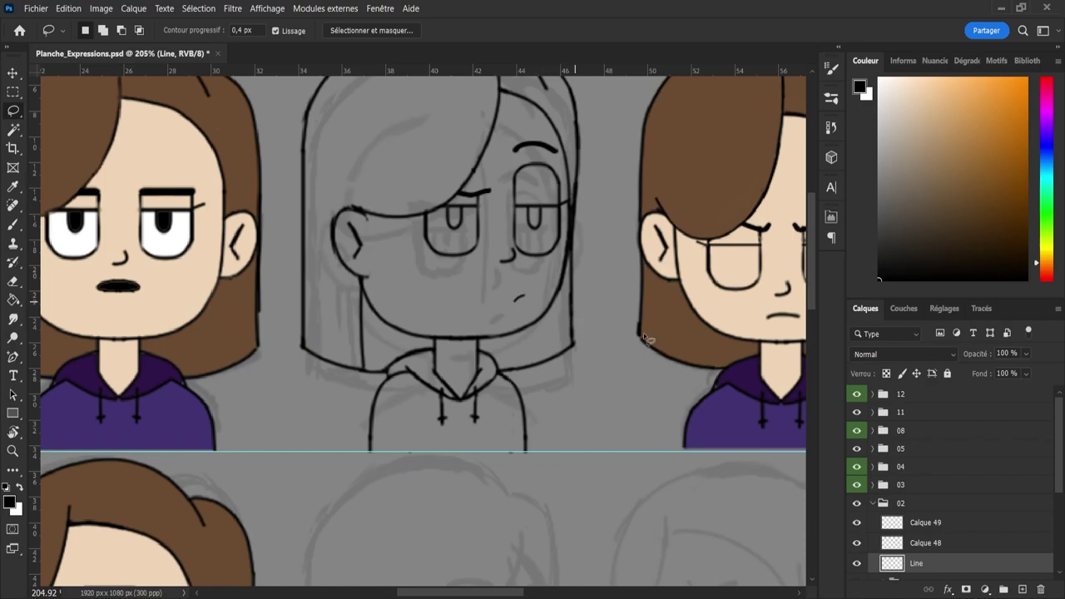
- Merge the Line layer with both eyebrow layers and rename the merged layer Line
left_click(918, 530, "shift")
key("ctrl+e")
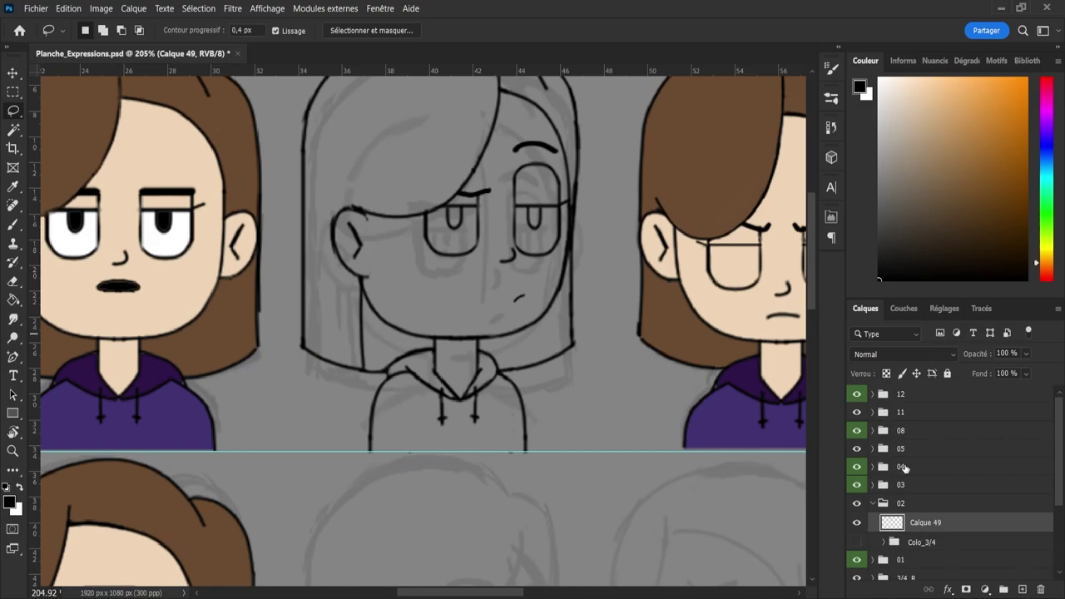
double_click(924, 524)
type("Line")
key("Return")
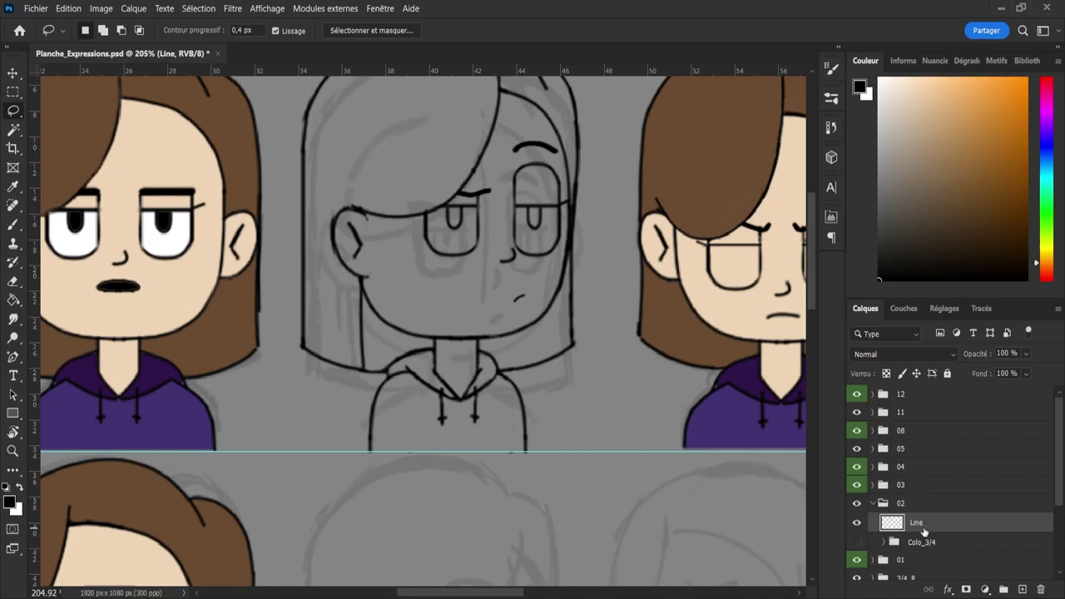
- Show group 02's Colo_3/4 colour group and expand it to reach its colour layers
left_click(874, 548)
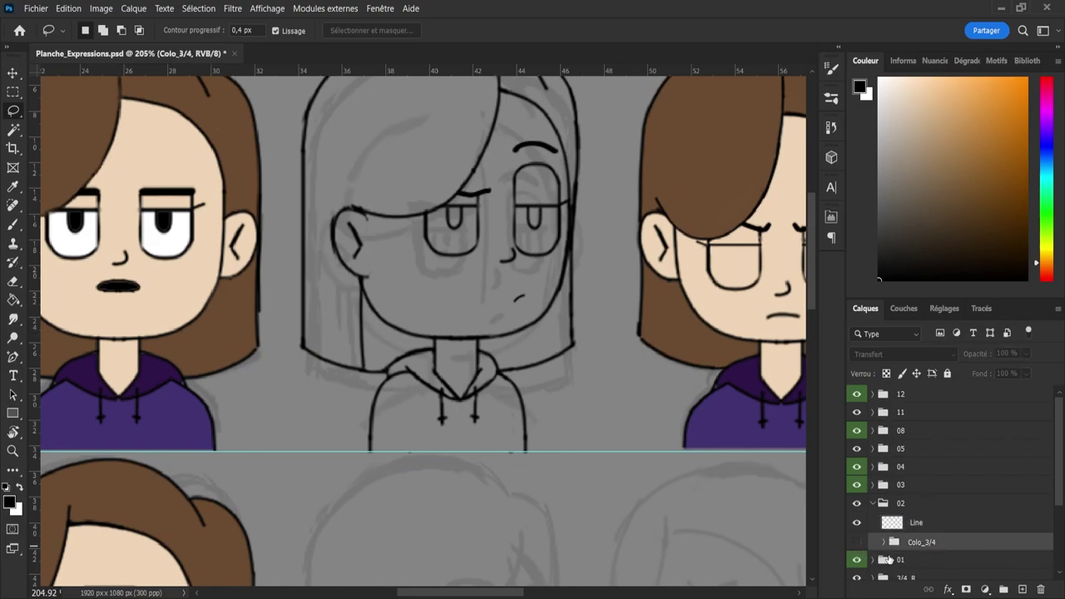
left_click(895, 524)
key("e")
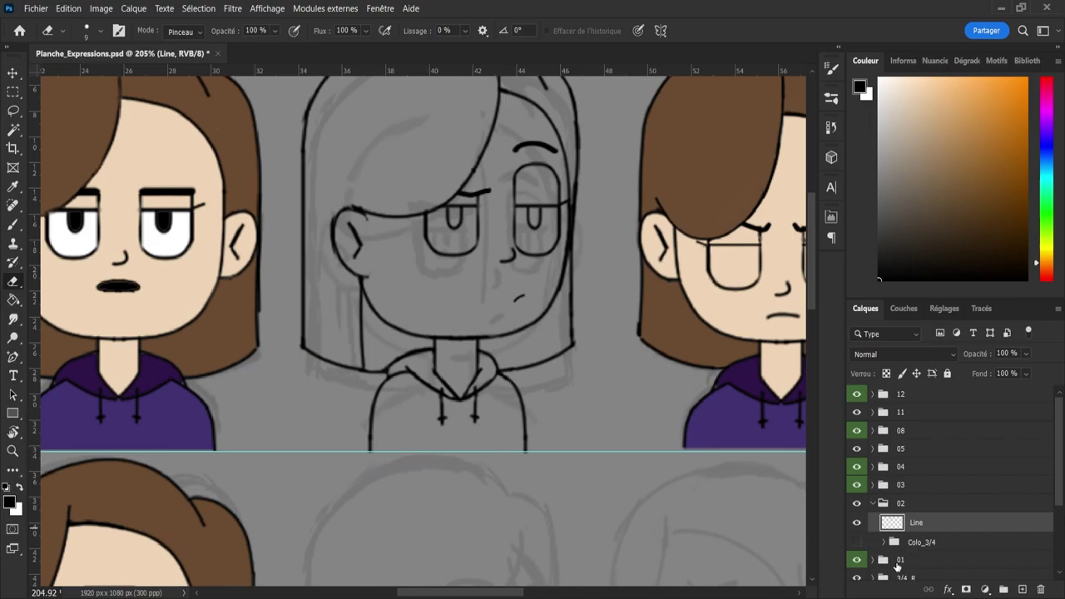
left_click(857, 542)
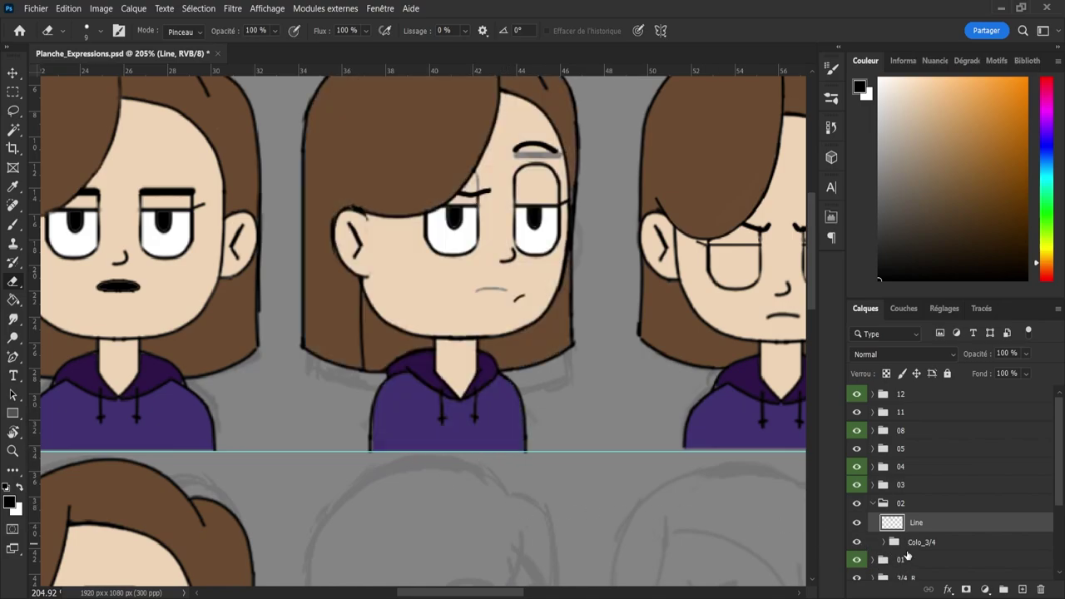
left_click(886, 542)
scroll(999, 533, "down", 2)
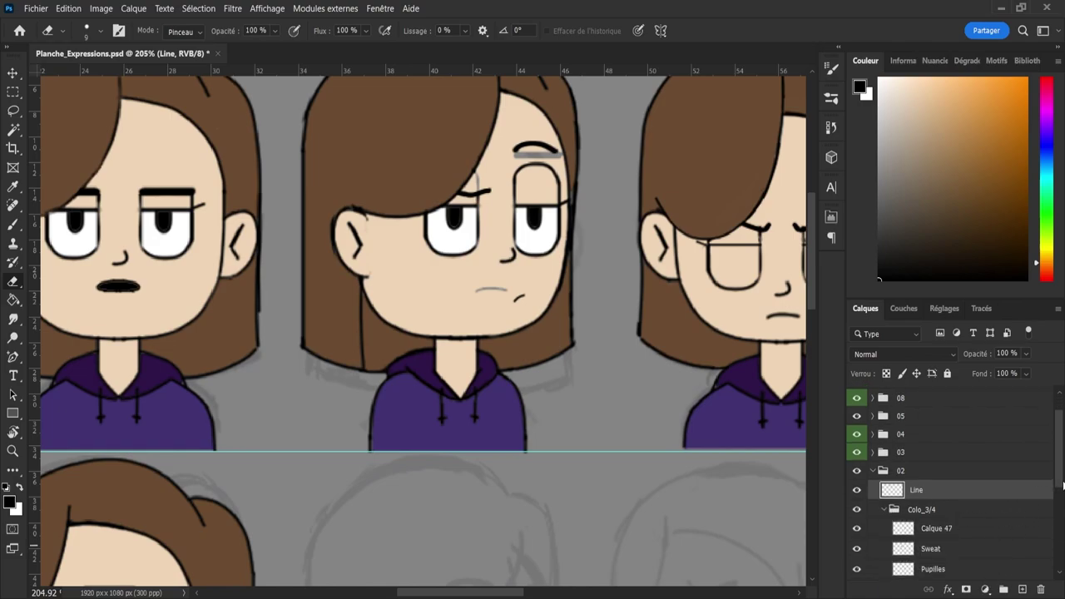
scroll(1053, 484, "down", 3)
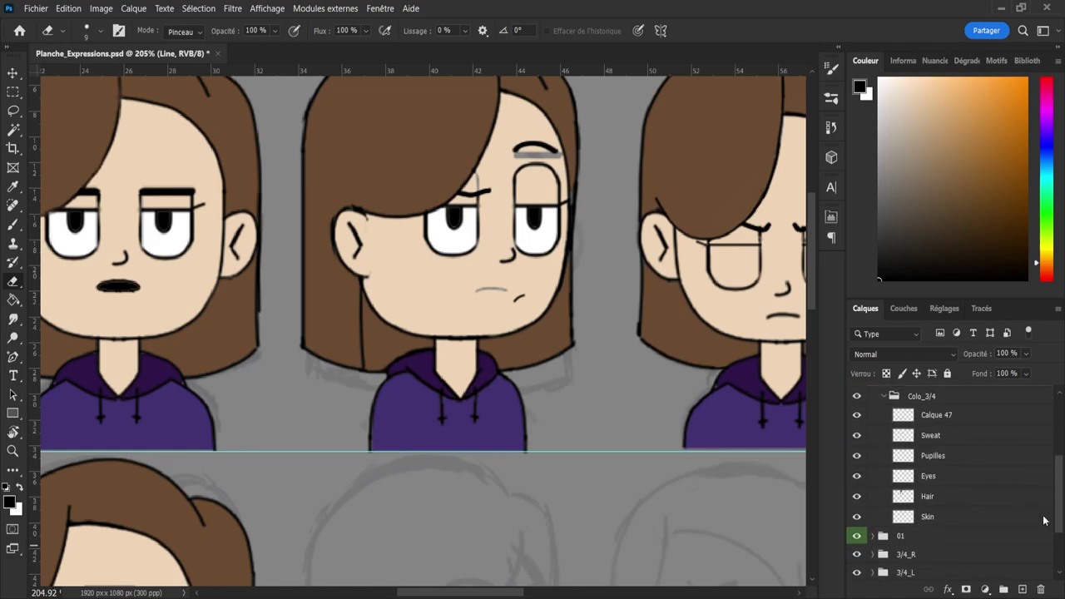
- Sample the skin colour and paint over the leftover mouth and eyebrow marks on the Skin layer with a 25-size brush
left_click(907, 513)
key("i")
left_click(450, 298)
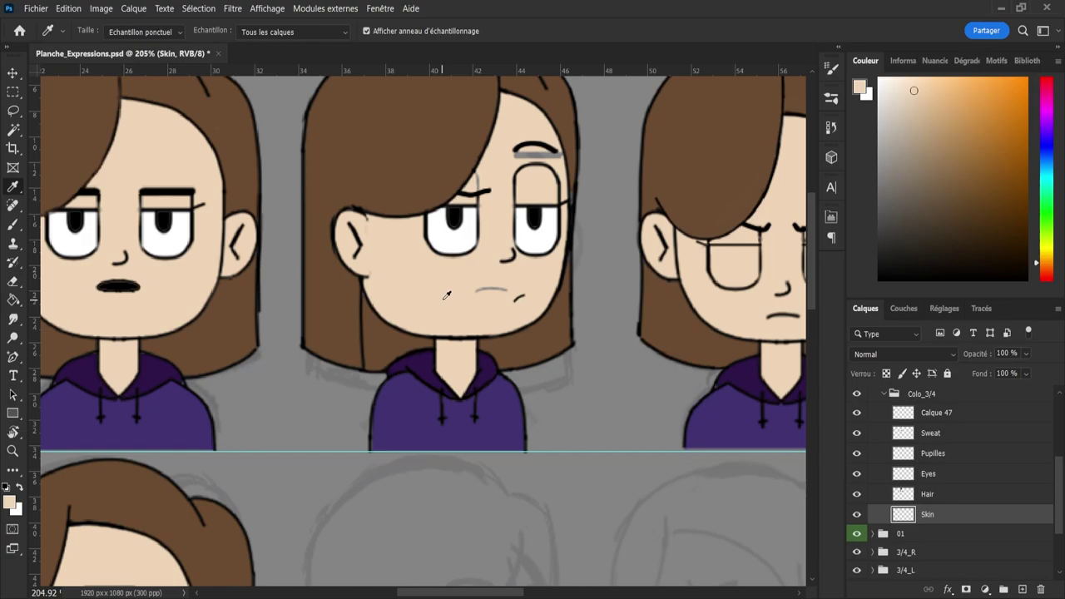
key("b")
key("bracketright")
key("bracketright")
key("bracketright")
key("bracketright")
key("bracketright")
key("bracketright")
key("bracketright")
key("bracketright")
key("bracketright")
key("bracketright")
key("bracketright")
left_click_drag(463, 283, 497, 290)
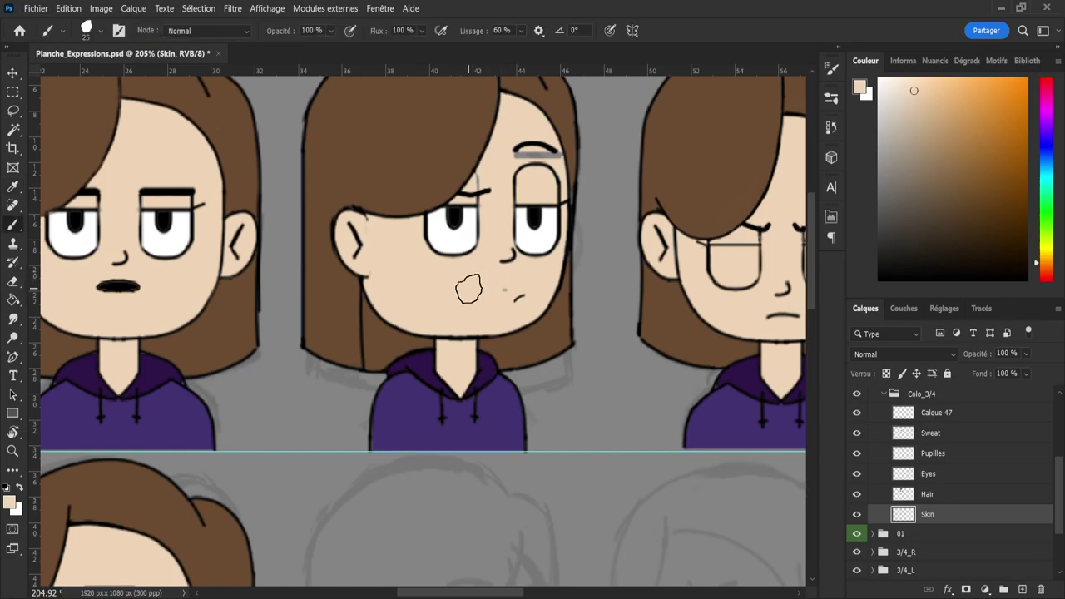
left_click(530, 153)
mouse_move(538, 202)
left_mouse_down()
mouse_move(515, 145)
mouse_move(525, 196)
mouse_move(531, 143)
mouse_move(549, 199)
mouse_move(552, 165)
mouse_move(551, 192)
left_mouse_up()
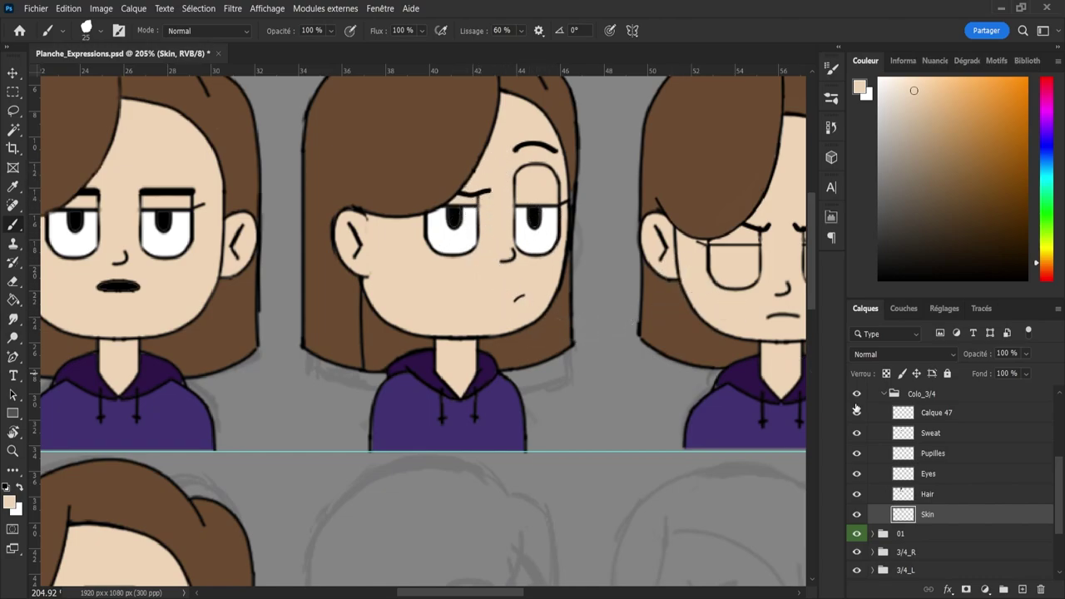
- Sample the brown hair colour for the Brush on the Hair layer with 0% smoothing, and collapse group 02 with a green label
left_click(940, 497)
key("i")
left_click(554, 318)
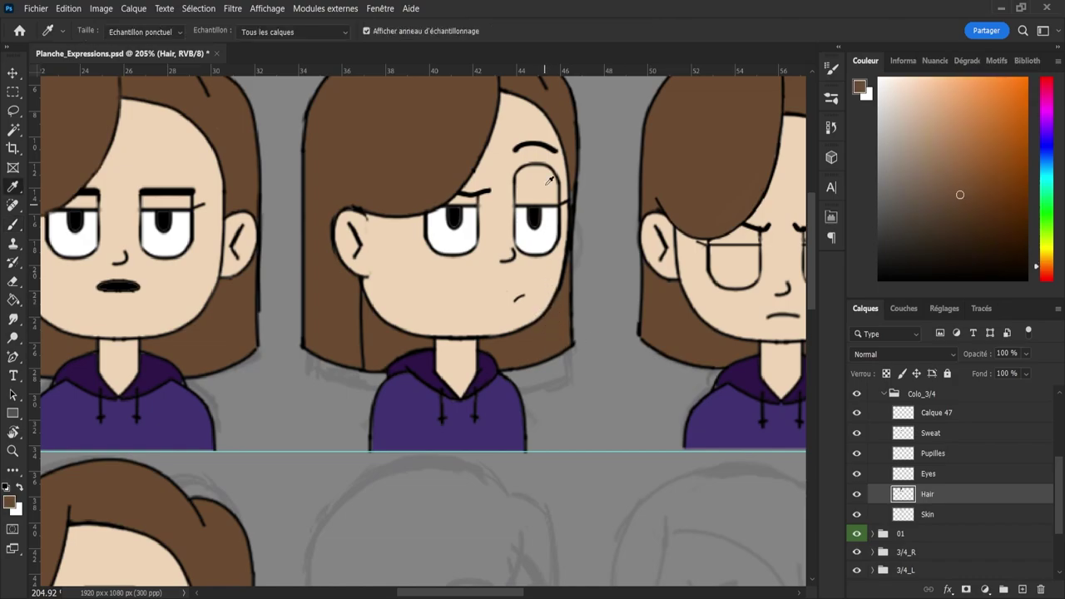
key("b")
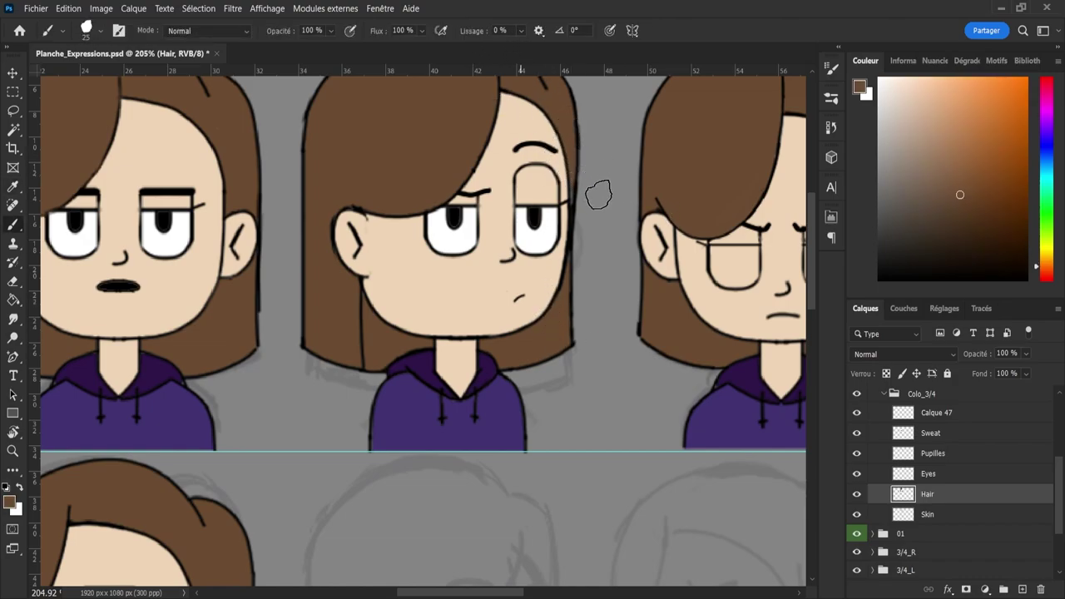
right_click(697, 241, "alt")
key("bracketleft")
key("bracketleft")
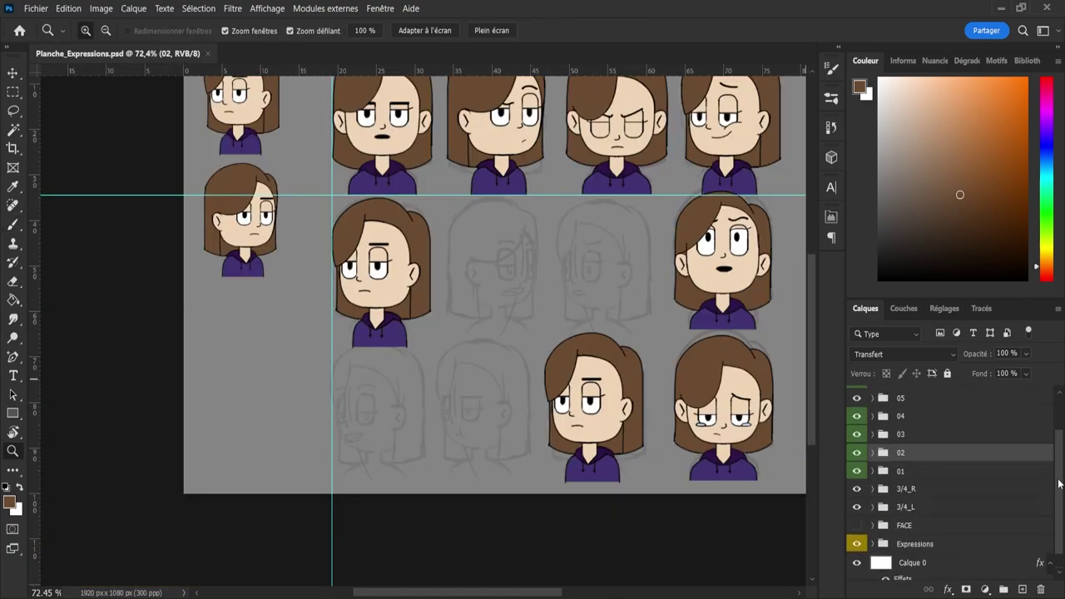
- Open group 05, hide its Colo_3/4 colour group and select its Line layer
left_click_drag(1057, 483, 1058, 446)
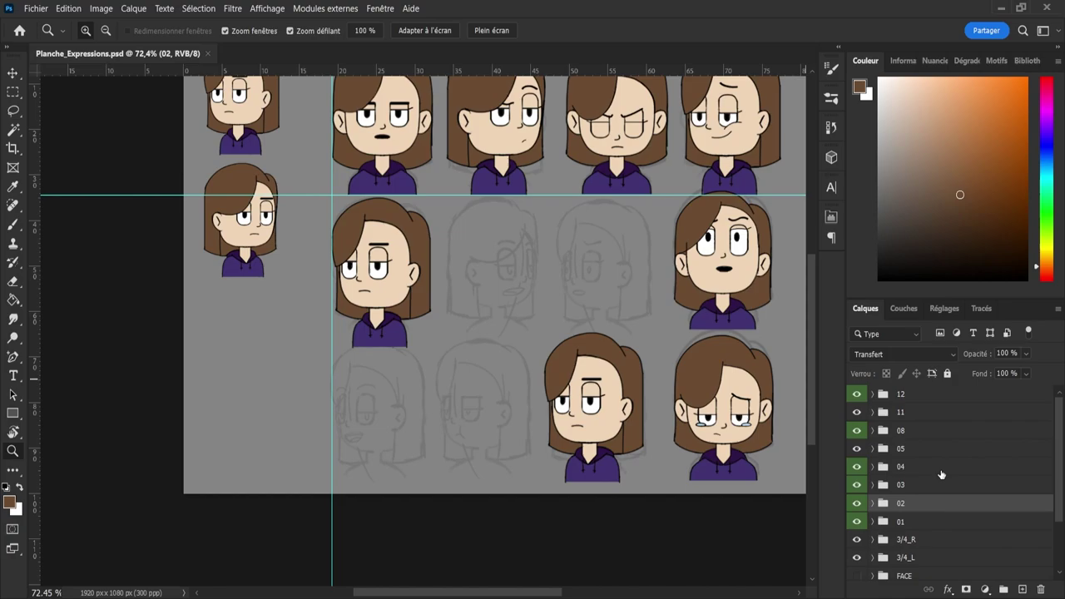
left_click(900, 450)
left_click(874, 450)
left_click(857, 487)
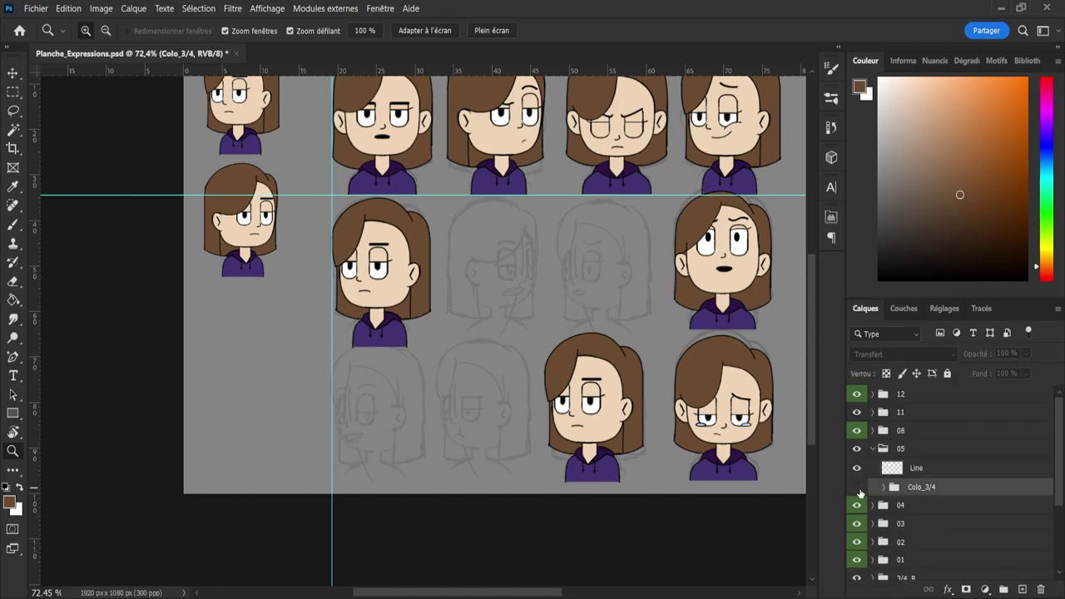
left_click(915, 467)
scroll(444, 316, "up", 5)
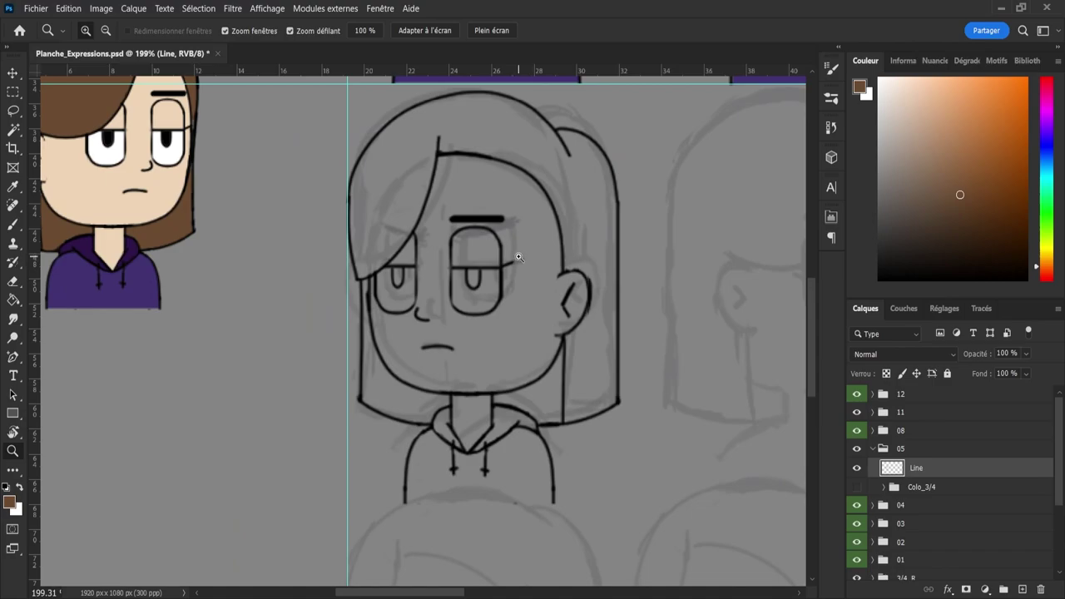
- Rotate the near eye's eyebrow on the Line layer by about -9.74° and lower it onto the upper part of the eye
key("l")
mouse_move(437, 223)
left_mouse_down()
mouse_move(500, 198)
mouse_move(514, 236)
mouse_move(437, 229)
mouse_move(435, 218)
mouse_move(437, 240)
mouse_move(463, 242)
mouse_move(454, 249)
left_mouse_up()
key("z")
left_click(499, 207)
key("l")
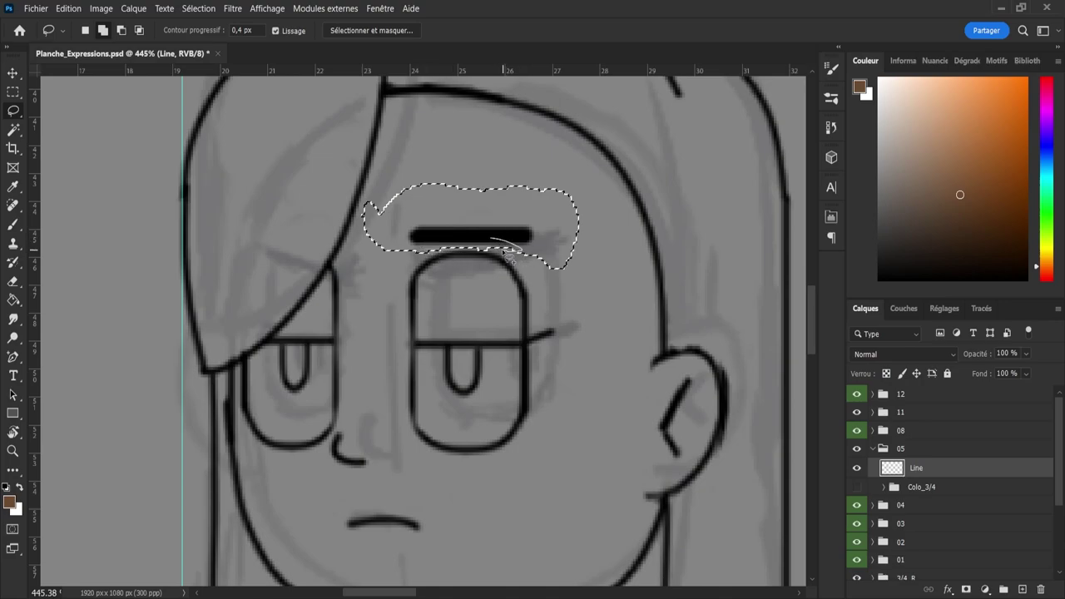
key("alt")
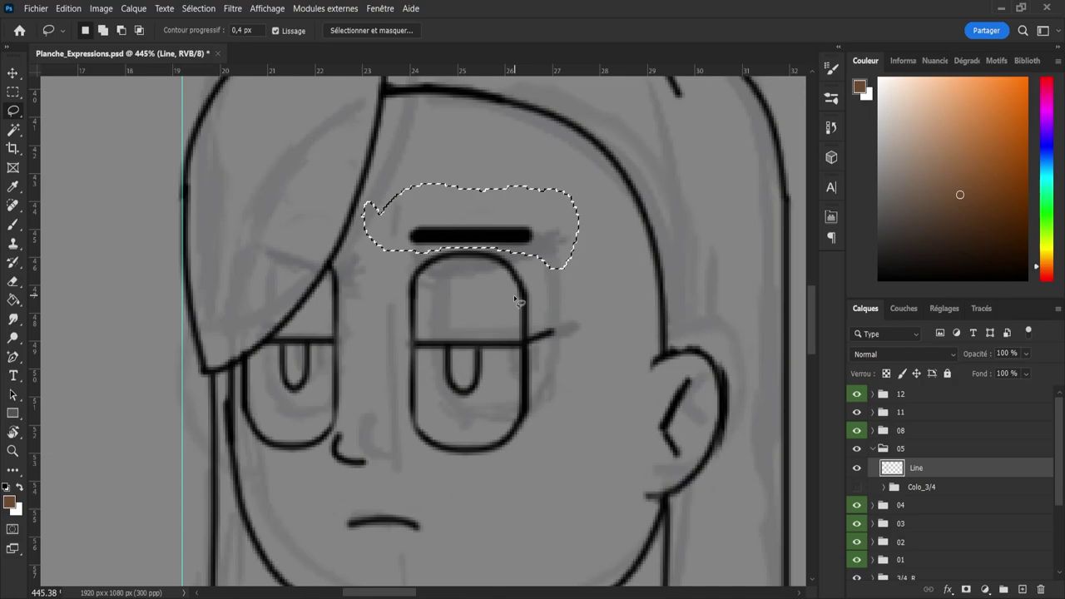
key("ctrl+t")
scroll(516, 301, "down", 3)
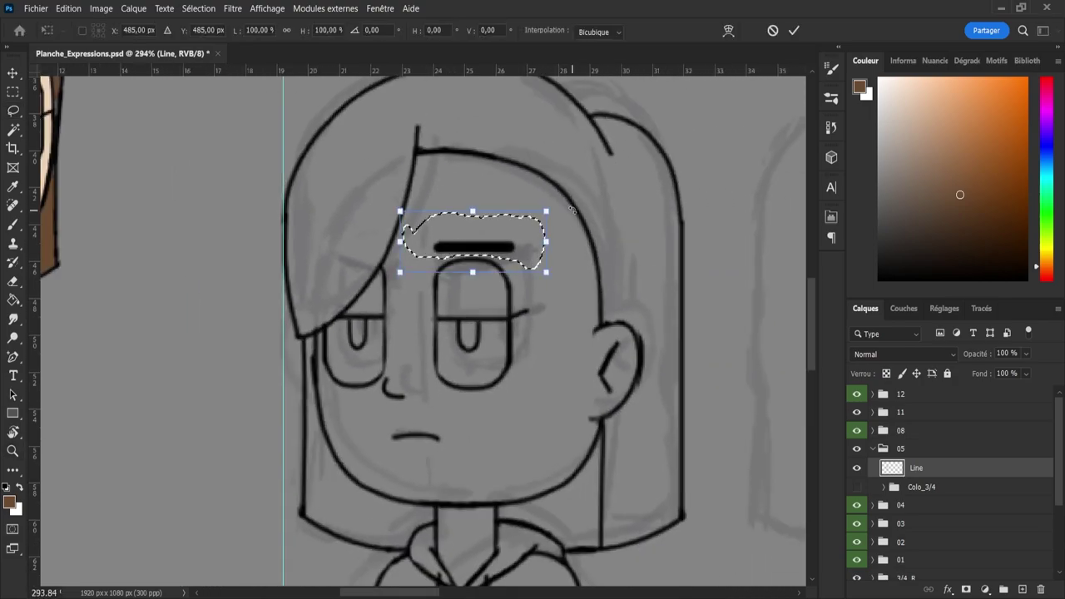
mouse_move(573, 203)
left_mouse_down()
mouse_move(560, 179)
mouse_move(565, 188)
left_mouse_up()
left_click_drag(507, 244, 503, 293)
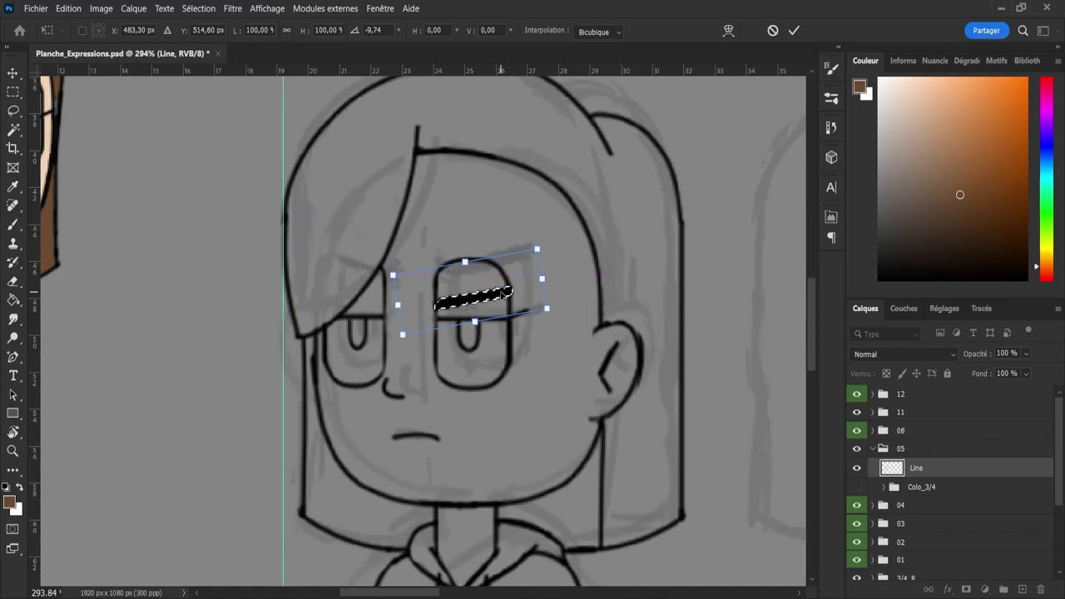
key("Return")
key("z")
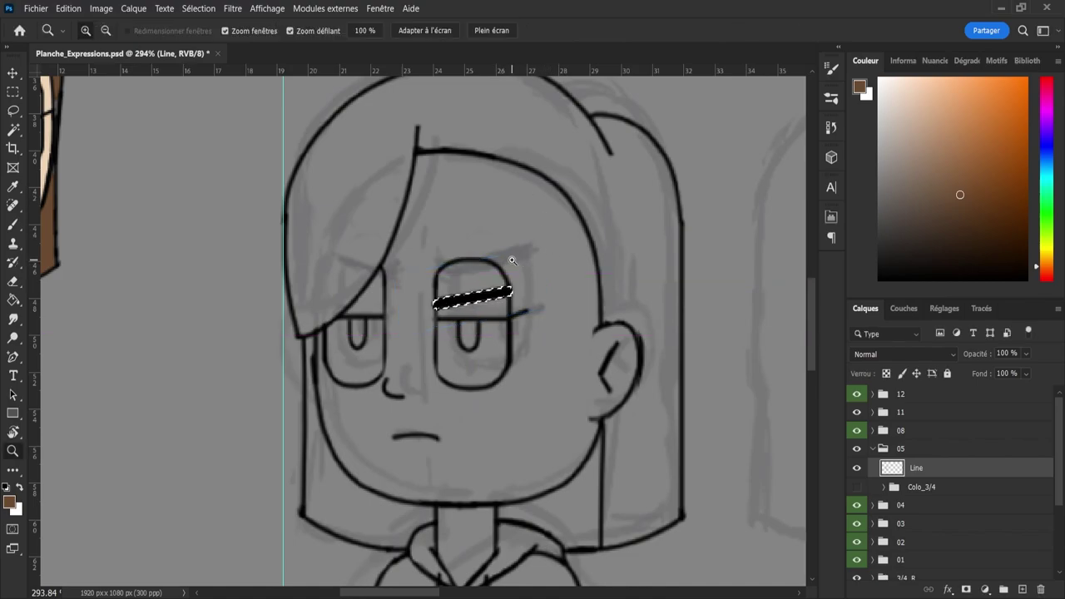
key("l")
key("ctrl+d")
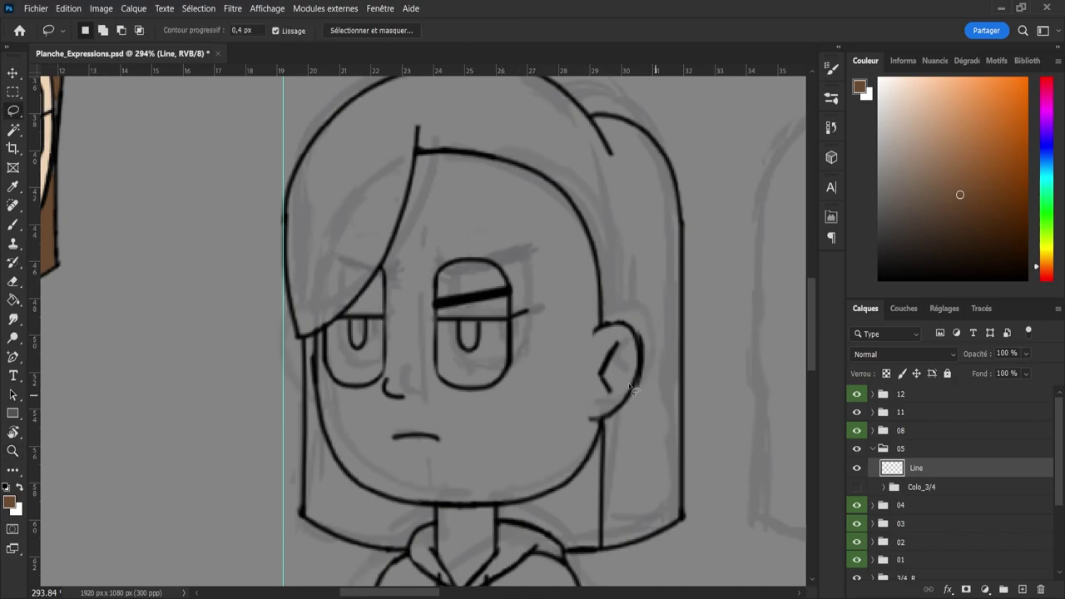
- Erase the eye outline above the lowered eyebrow and the old mouth line, comparing the Line layer with the sketch beneath
key("e")
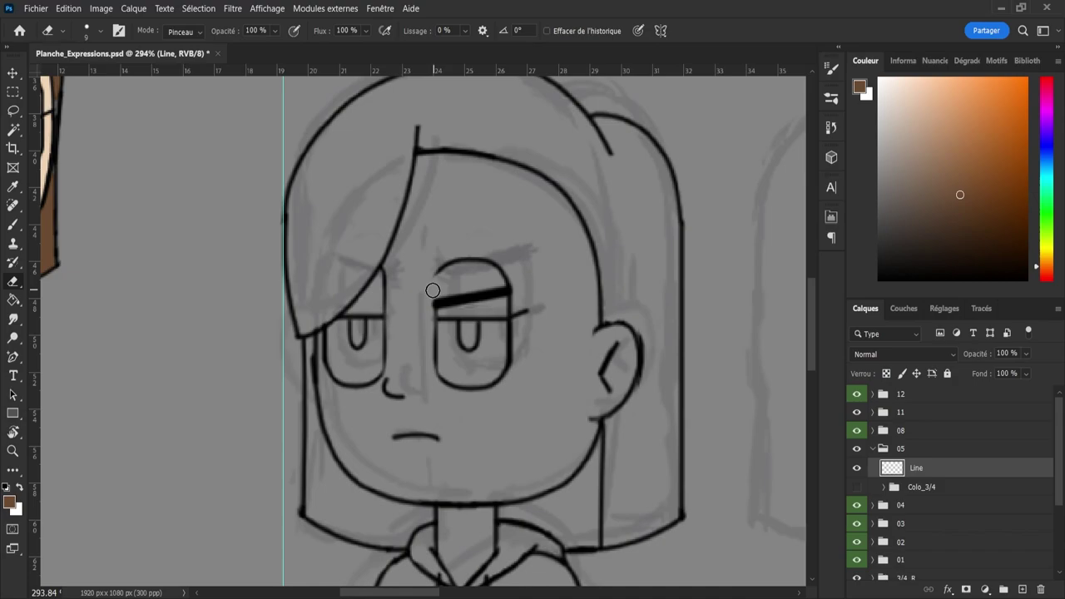
mouse_move(431, 291)
left_mouse_down()
mouse_move(468, 261)
mouse_move(446, 270)
mouse_move(519, 267)
left_mouse_up()
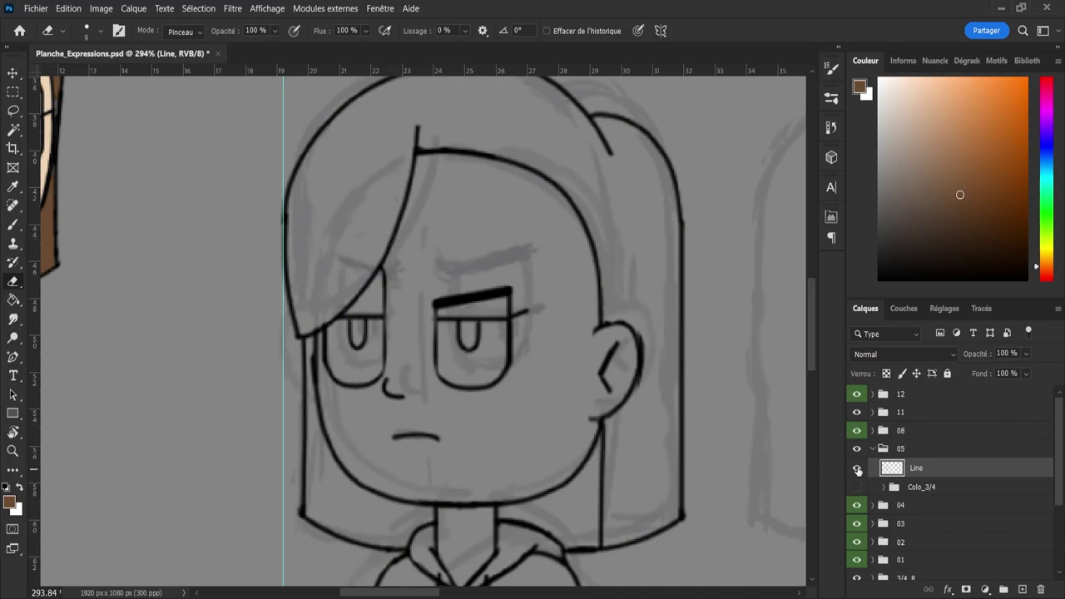
left_click(858, 470)
left_click(858, 470)
left_click(858, 470)
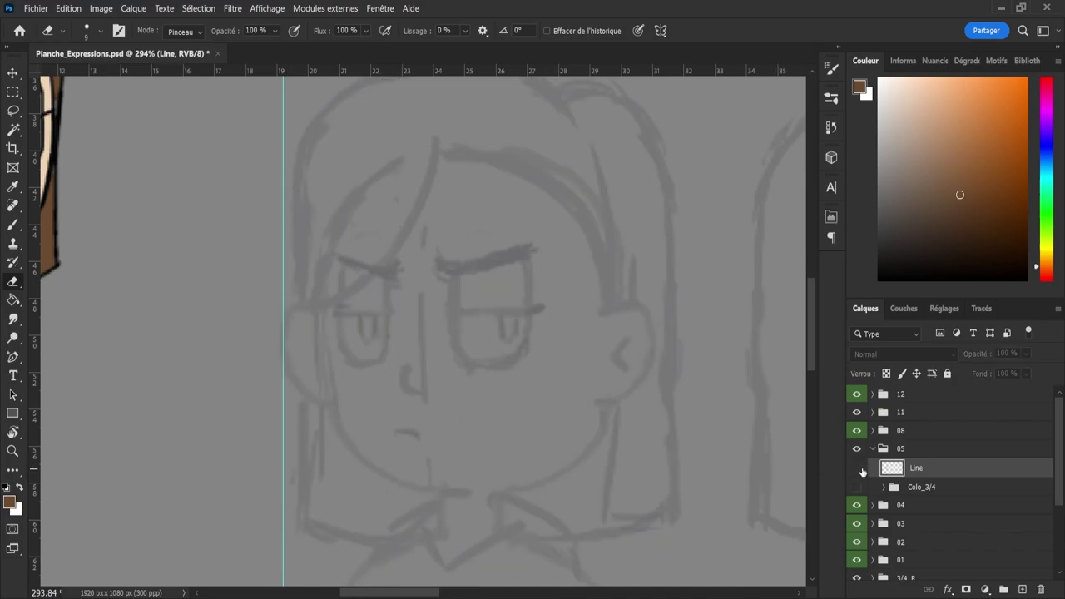
left_click(857, 469)
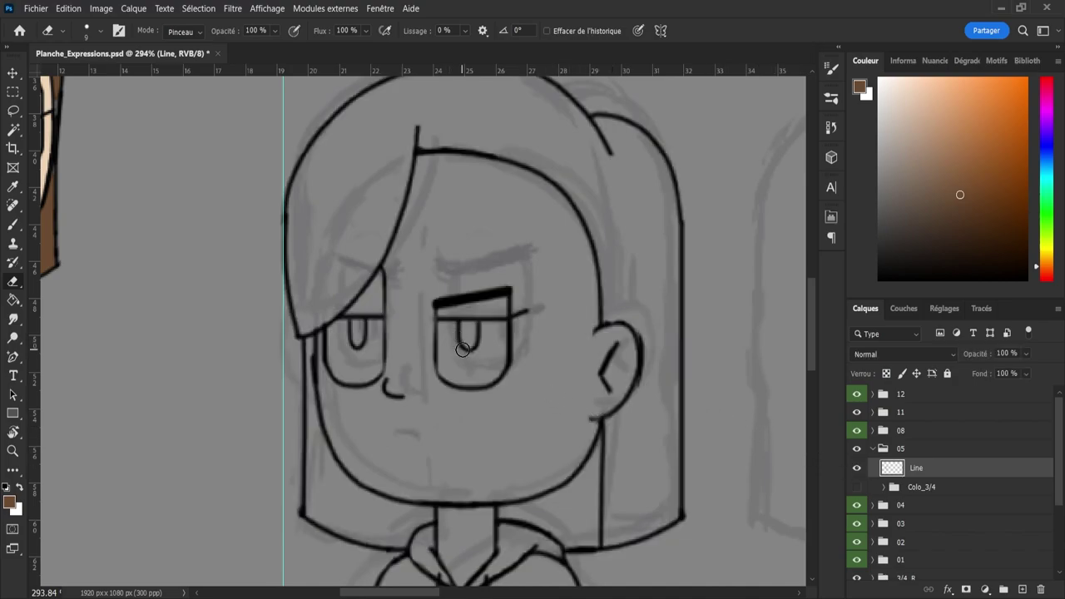
- Select the near eye's pupil outline and shift it along the eyelid line toward the outer side of the eye
left_click_drag(466, 350, 449, 321)
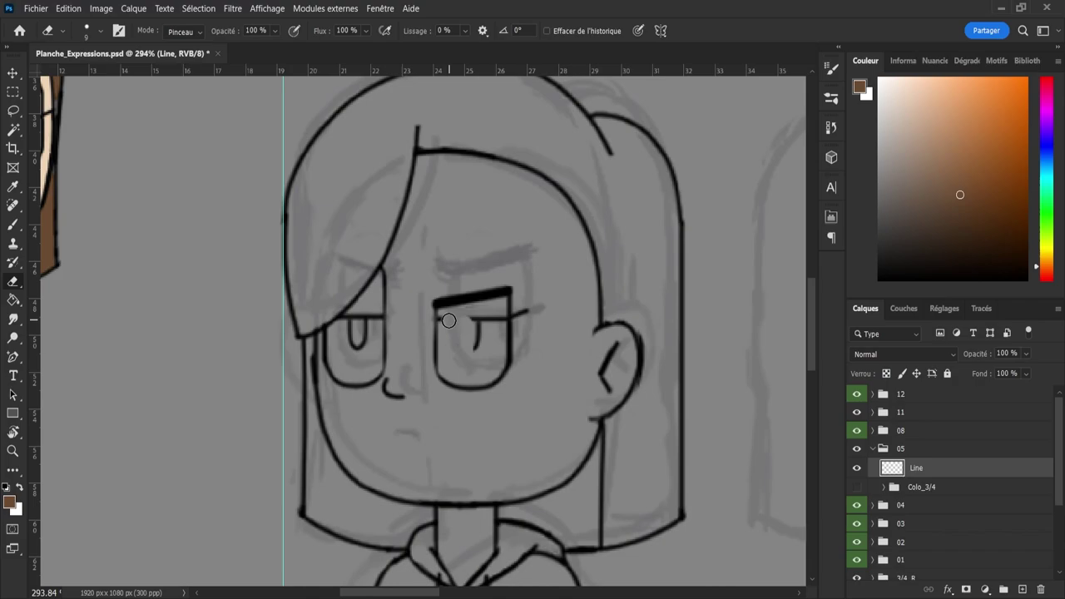
key("ctrl+z")
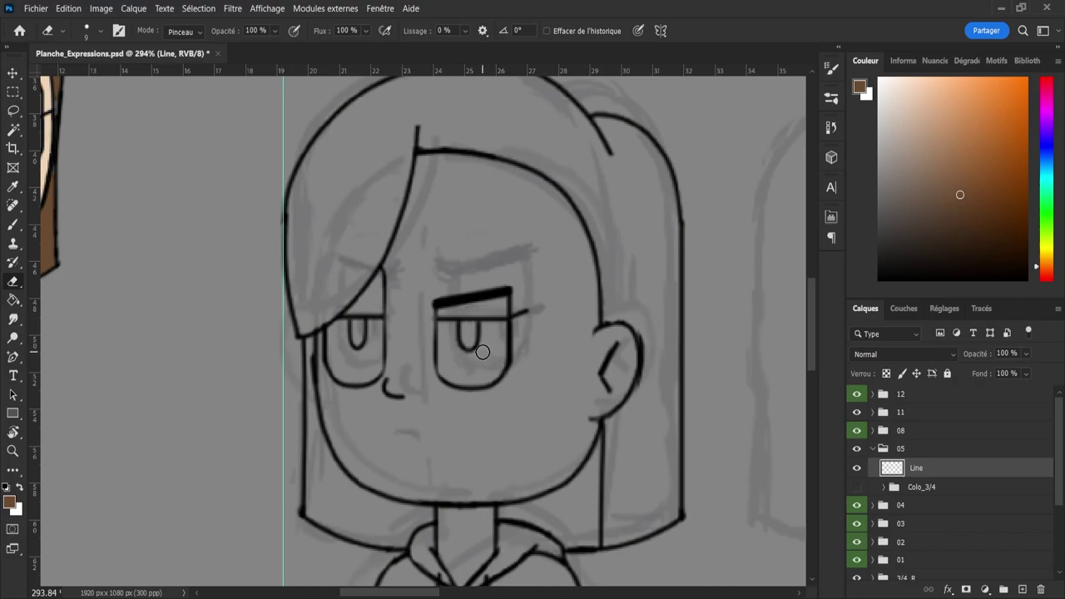
key("l")
mouse_move(446, 334)
left_mouse_down()
mouse_move(463, 363)
mouse_move(493, 349)
mouse_move(485, 331)
mouse_move(481, 346)
mouse_move(500, 353)
left_mouse_up()
key("ctrl+t")
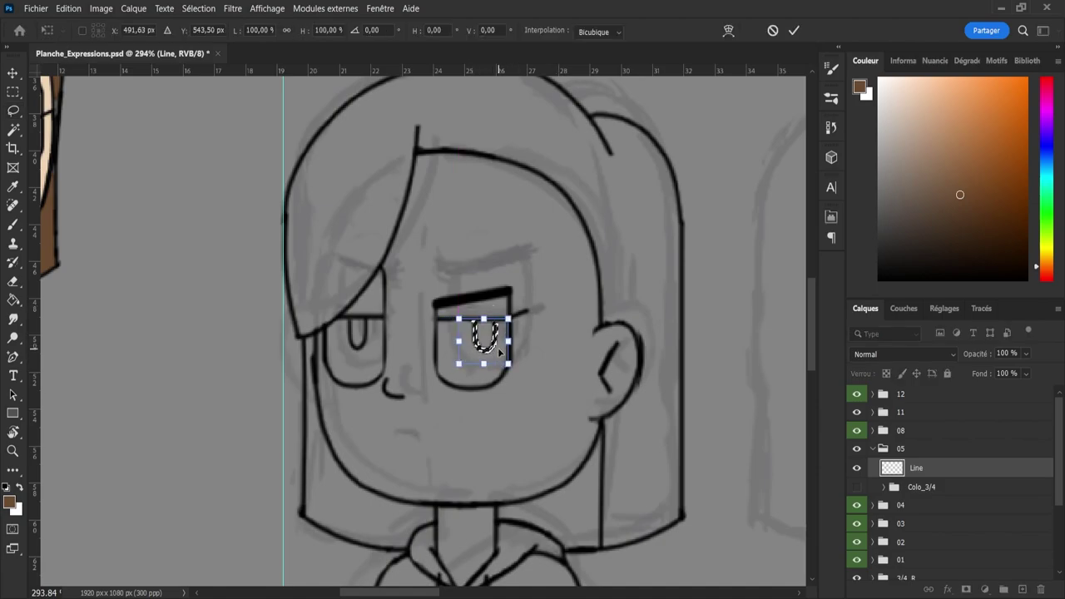
key("Return")
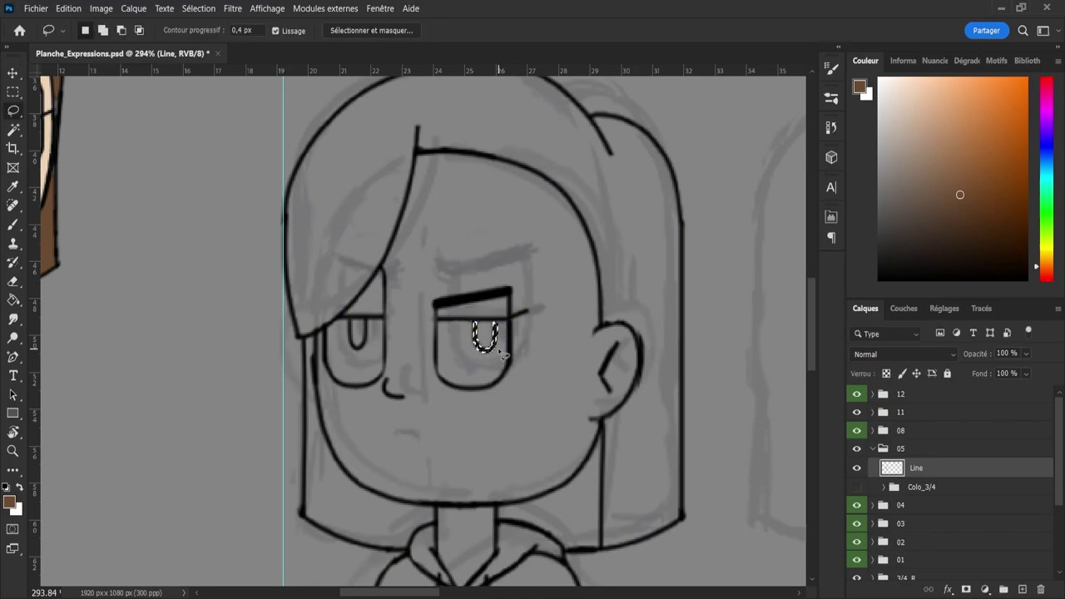
key("ctrl+d")
- Select the far eye's pupil outline and nudge it a few pixels toward the nose
mouse_move(341, 335)
left_mouse_down()
mouse_move(353, 360)
mouse_move(371, 344)
mouse_move(364, 324)
mouse_move(341, 326)
left_mouse_up()
key("ctrl+t")
key("Right")
key("Right")
key("Right")
key("Right")
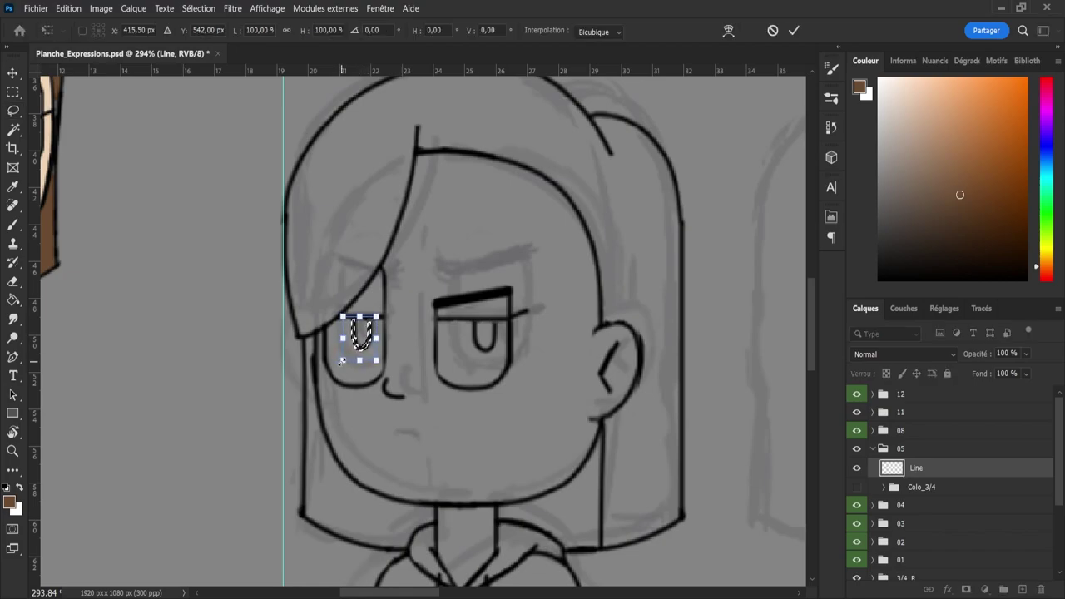
key("Return")
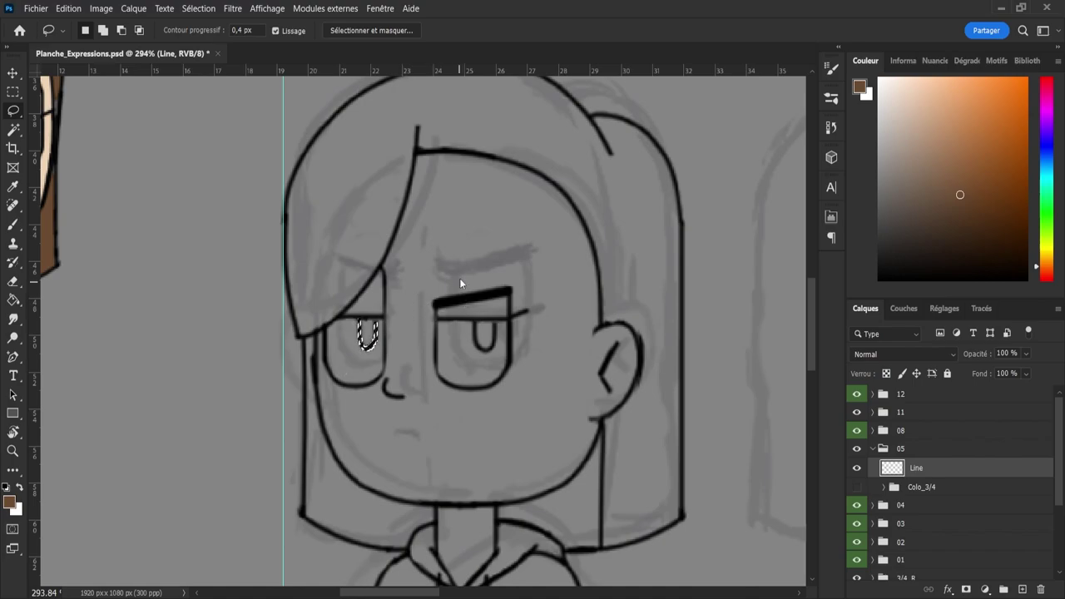
key("ctrl+d")
- Select the eyelid lines and pupils of both eyes together and lower them about 11 px
mouse_move(502, 331)
left_mouse_down()
mouse_move(489, 308)
mouse_move(449, 314)
mouse_move(447, 353)
mouse_move(462, 366)
left_mouse_up()
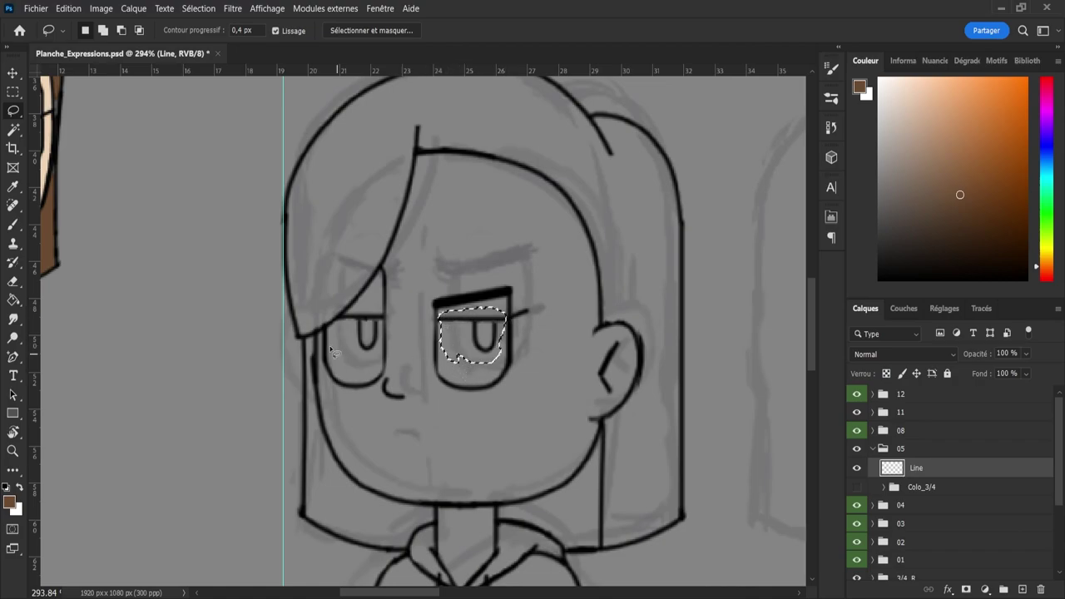
key("shift")
mouse_move(376, 362)
left_mouse_down()
mouse_move(387, 323)
mouse_move(372, 314)
mouse_move(349, 320)
mouse_move(353, 356)
left_mouse_up()
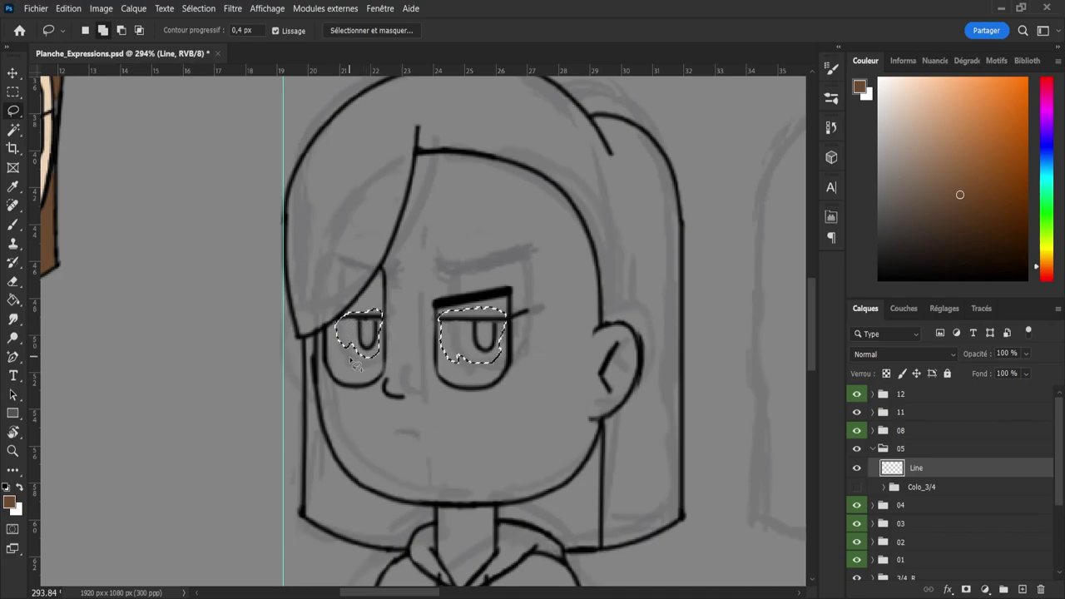
key("ctrl+t")
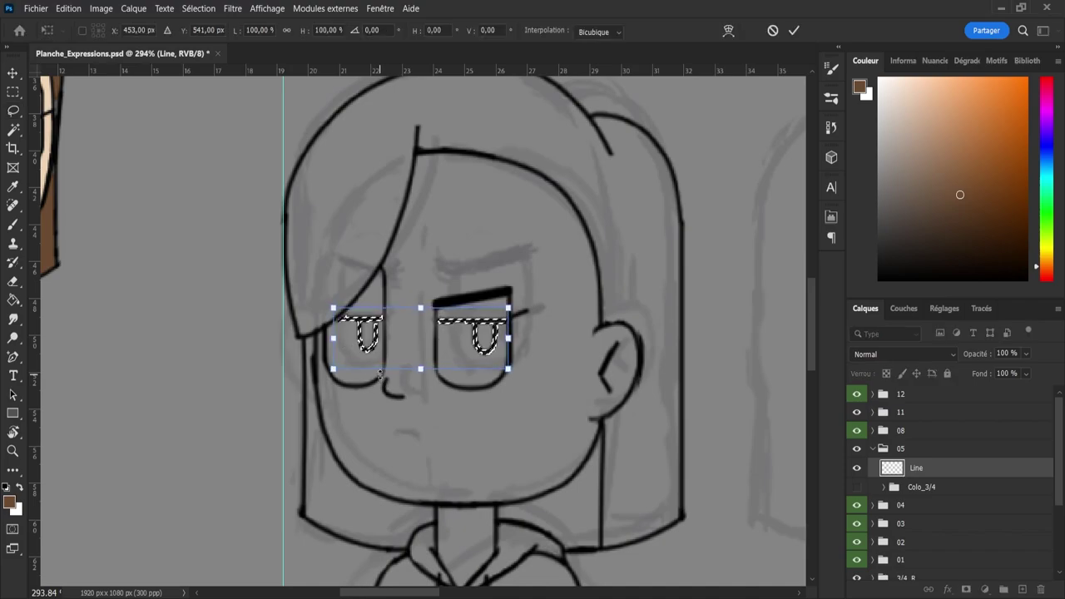
key("Down")
key("Down")
key("Down")
key("Down")
key("Down")
key("Down")
key("Down")
key("Down")
key("Down")
key("Down")
key("Down")
key("Down")
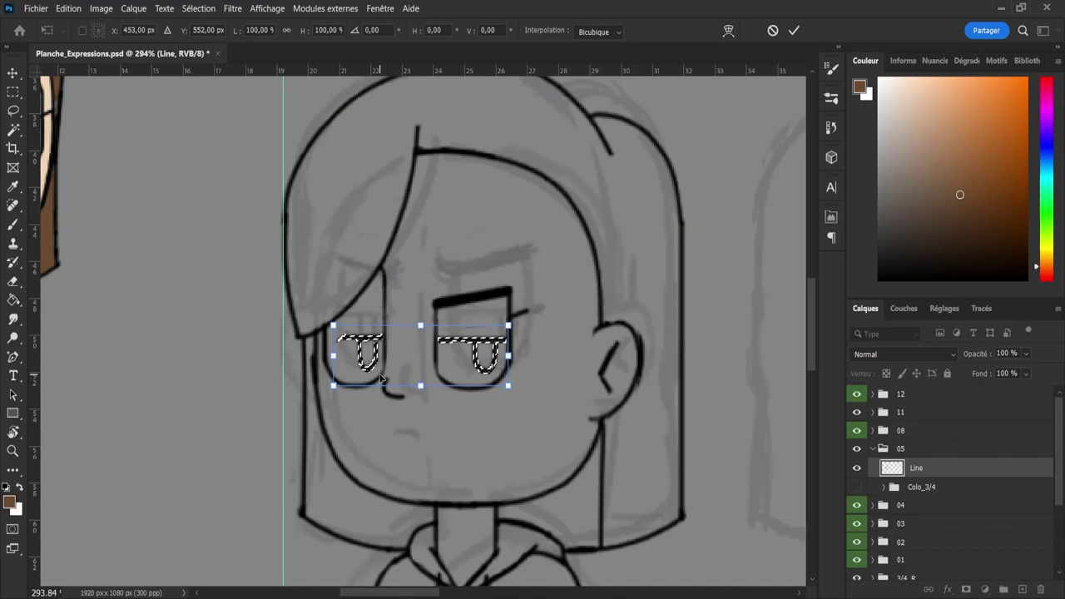
key("Return")
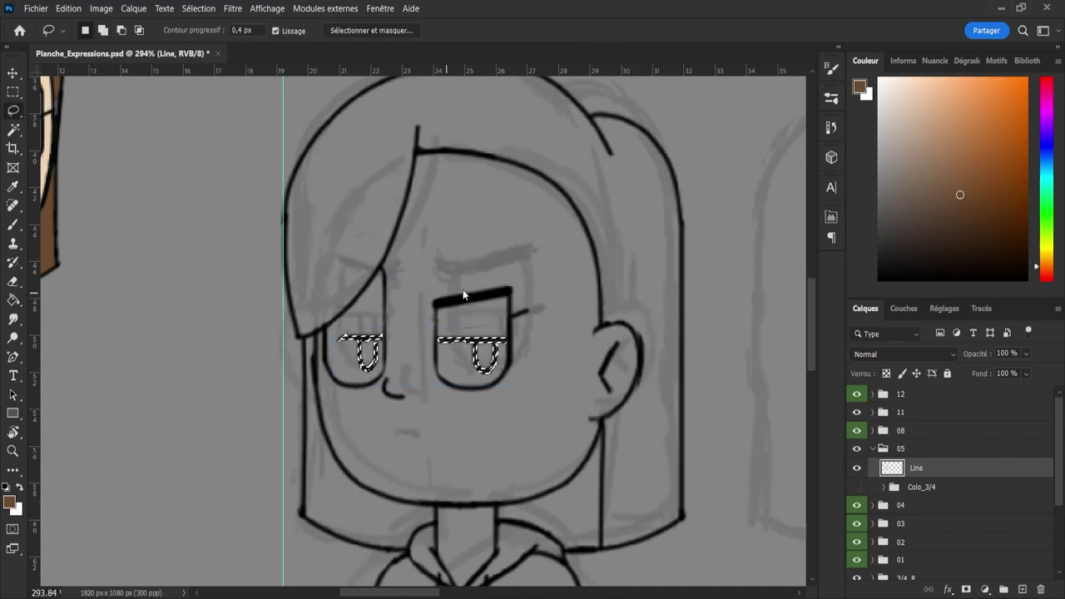
key("ctrl+d")
- Extend the far eye's eyelid line to the eye outline in black and reduce the Eraser size to 4
key("b")
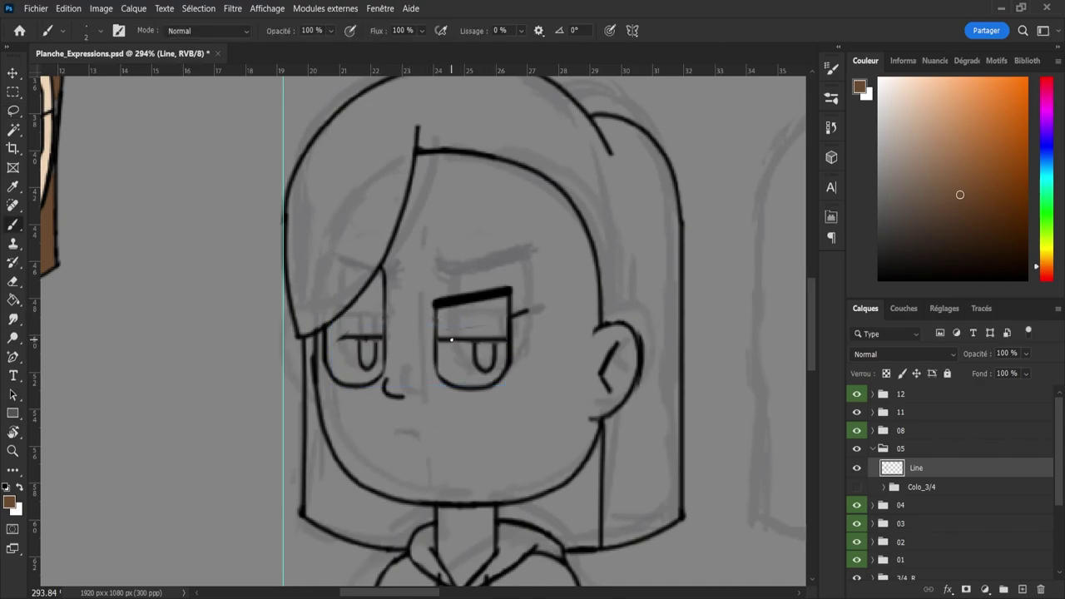
key("d")
key("e")
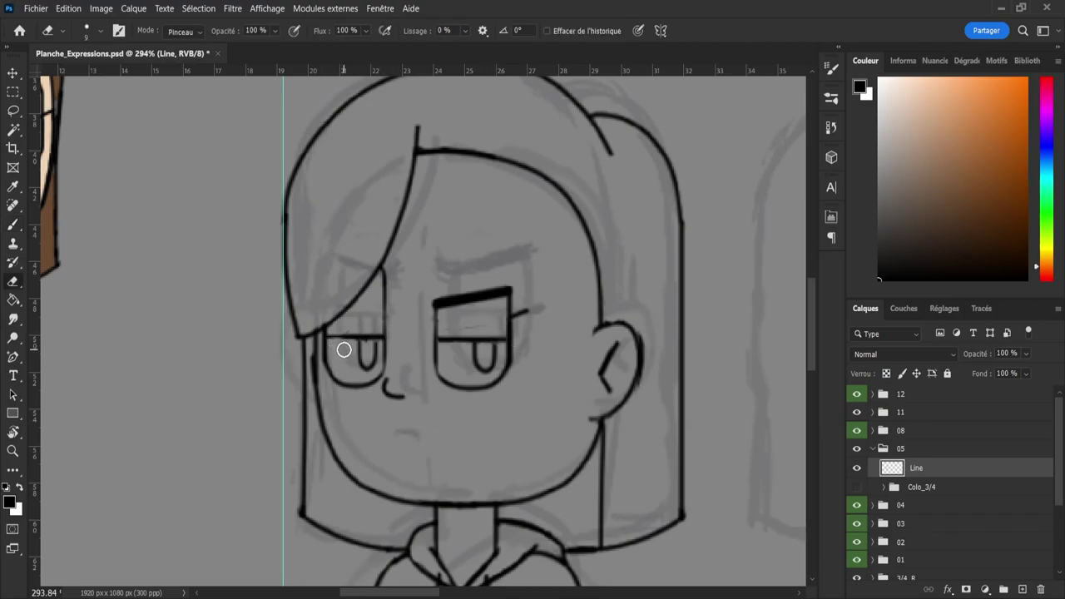
key("bracketleft")
key("bracketleft")
key("bracketleft")
key("bracketleft")
key("bracketleft")
- Try fitting a mirrored, narrowed copy of the near eye over the far eye on a new layer, and hide that copy
key("l")
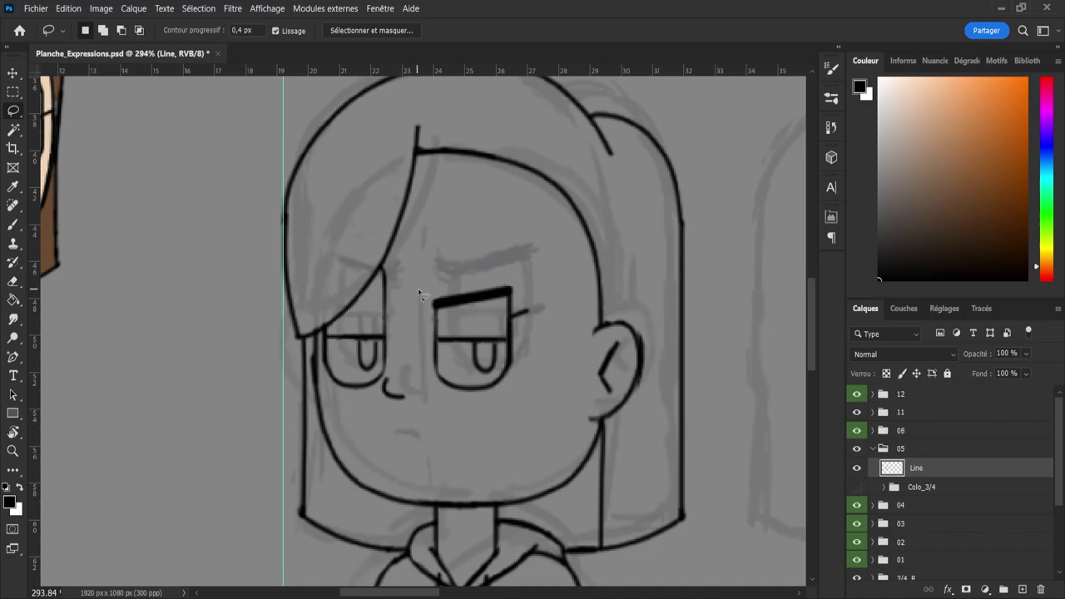
mouse_move(425, 295)
left_mouse_down()
mouse_move(529, 277)
mouse_move(555, 376)
mouse_move(429, 397)
mouse_move(412, 294)
left_mouse_up()
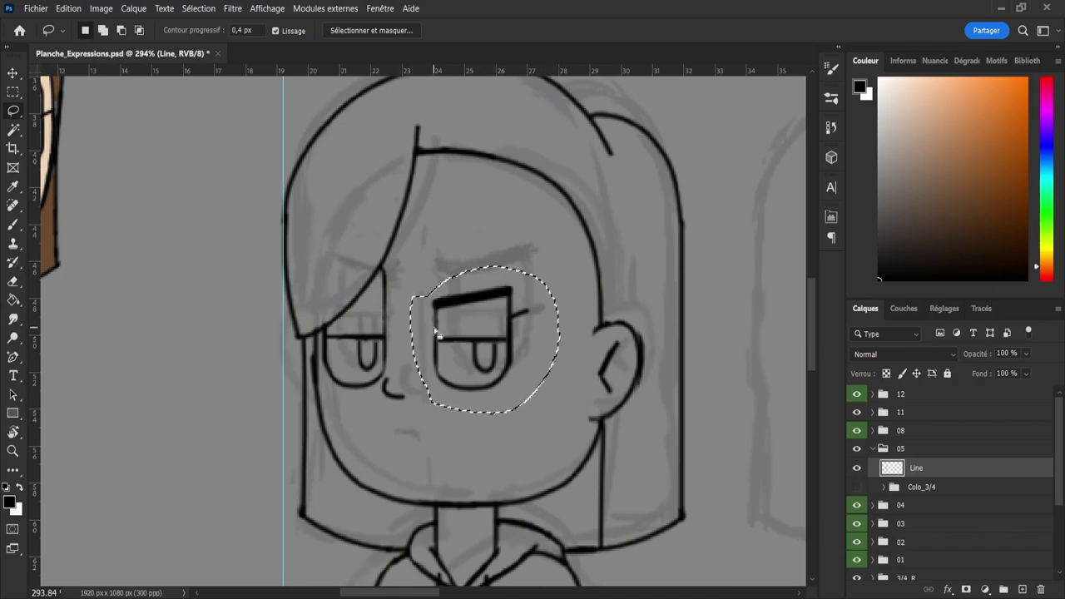
key("ctrl+j")
key("ctrl+t")
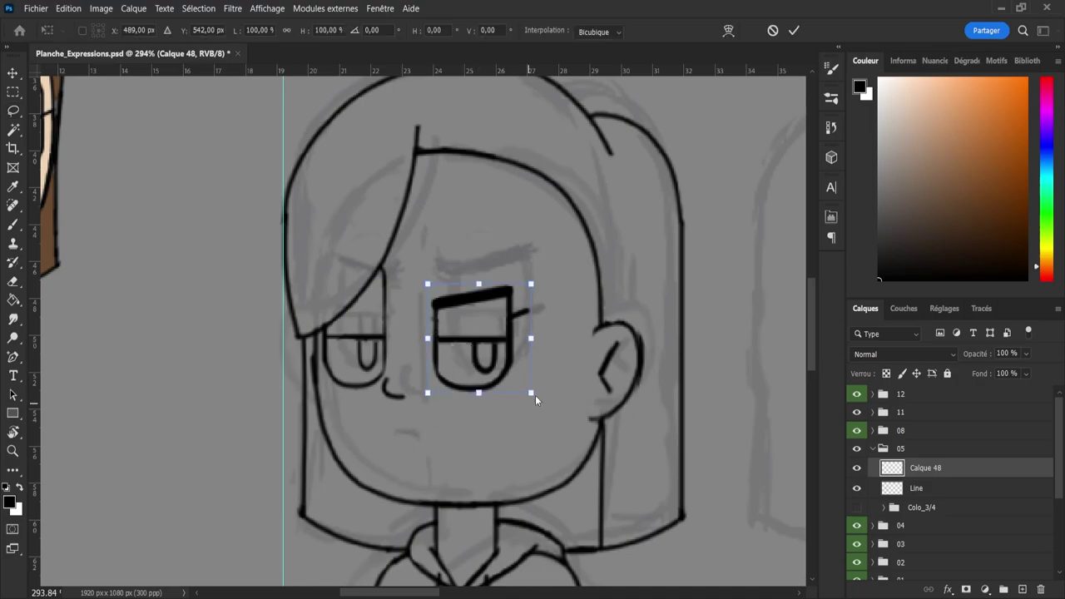
key("ctrl+shift+h")
left_click_drag(466, 349, 400, 348)
left_click_drag(353, 343, 333, 341)
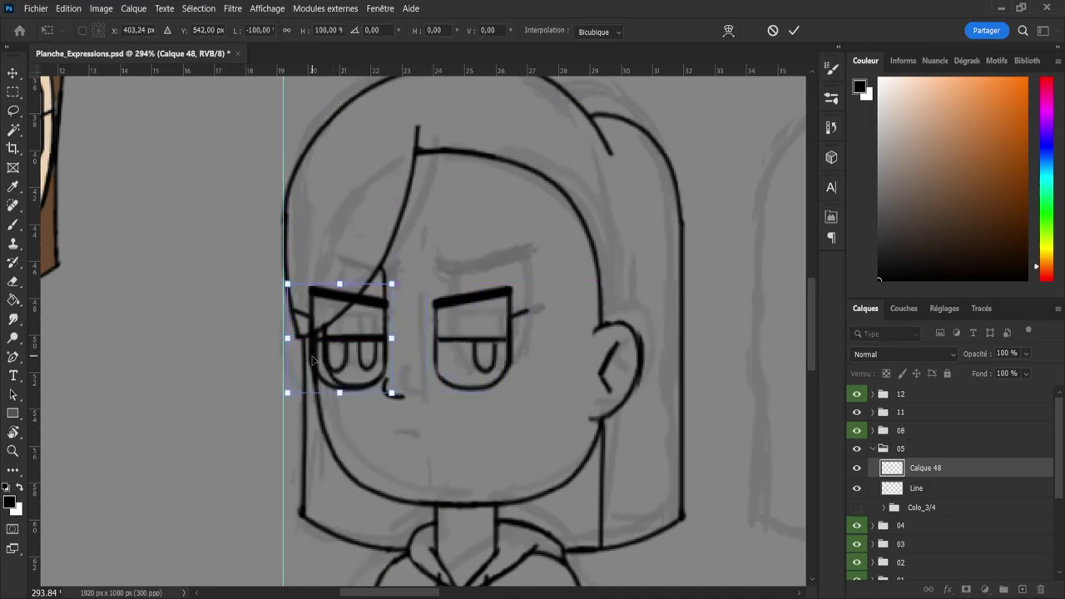
left_click_drag(287, 339, 304, 338)
left_click_drag(400, 340, 398, 343)
key("Return")
key("l")
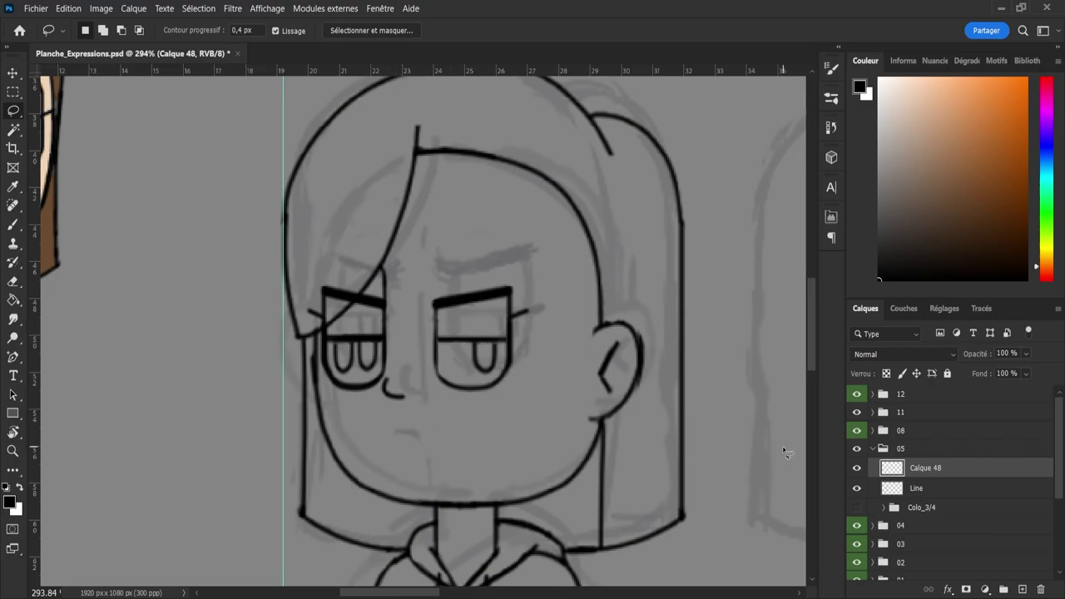
key("e")
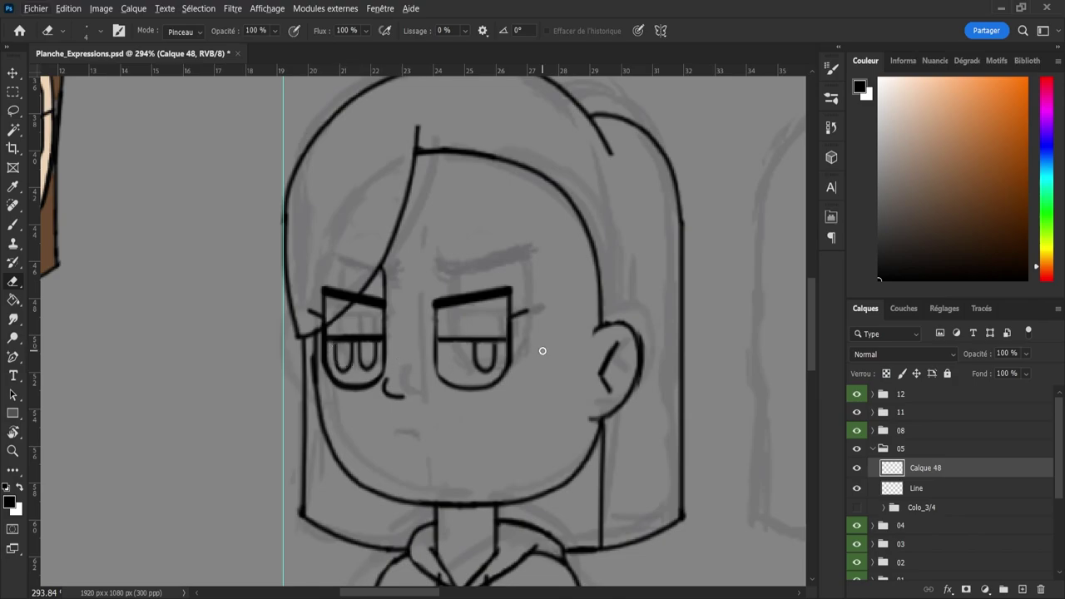
left_click(856, 469)
- Lower the near eye's eyelash on the Line layer to meet the eyelid line, and save the file
left_click(916, 488)
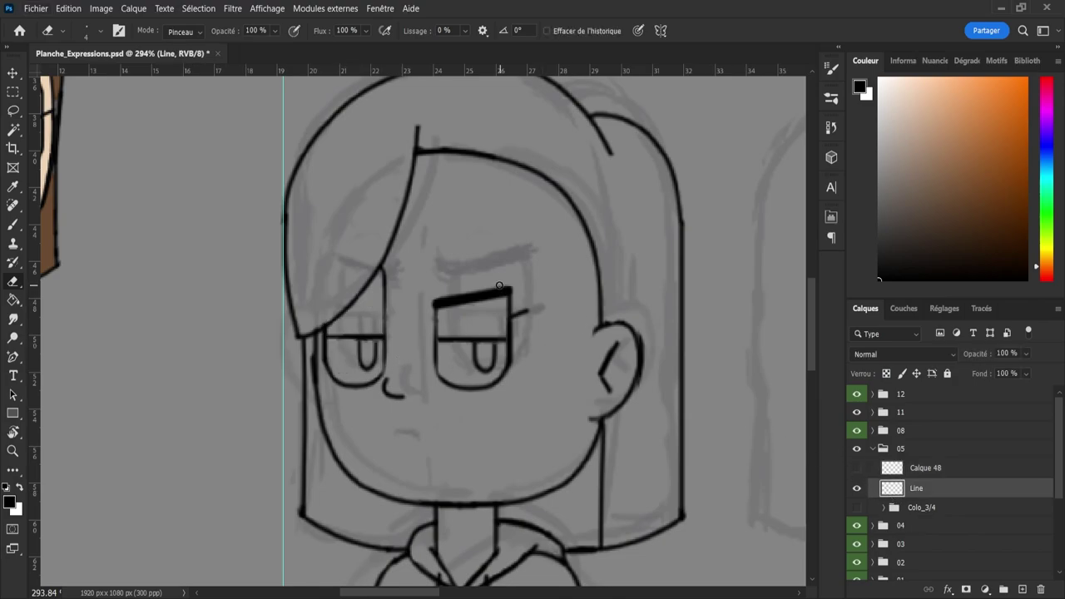
key("l")
mouse_move(540, 313)
left_mouse_down()
mouse_move(516, 326)
mouse_move(519, 290)
left_mouse_up()
key("shift")
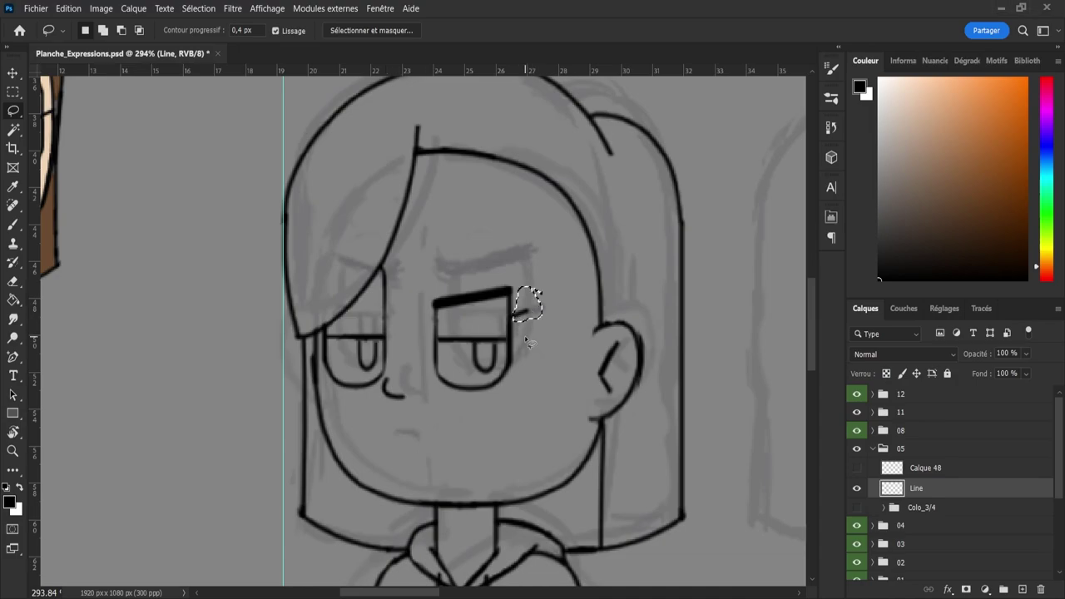
key("ctrl+t")
left_click_drag(519, 306, 521, 338)
key("Return")
key("ctrl+s")
- Copy the near eye to a new layer, mirror it horizontally, and fit it over the far eye at 79.69% width
mouse_move(540, 298)
left_mouse_down()
mouse_move(545, 364)
mouse_move(525, 406)
mouse_move(467, 408)
mouse_move(443, 391)
left_mouse_up()
left_click_drag(414, 262, 416, 265)
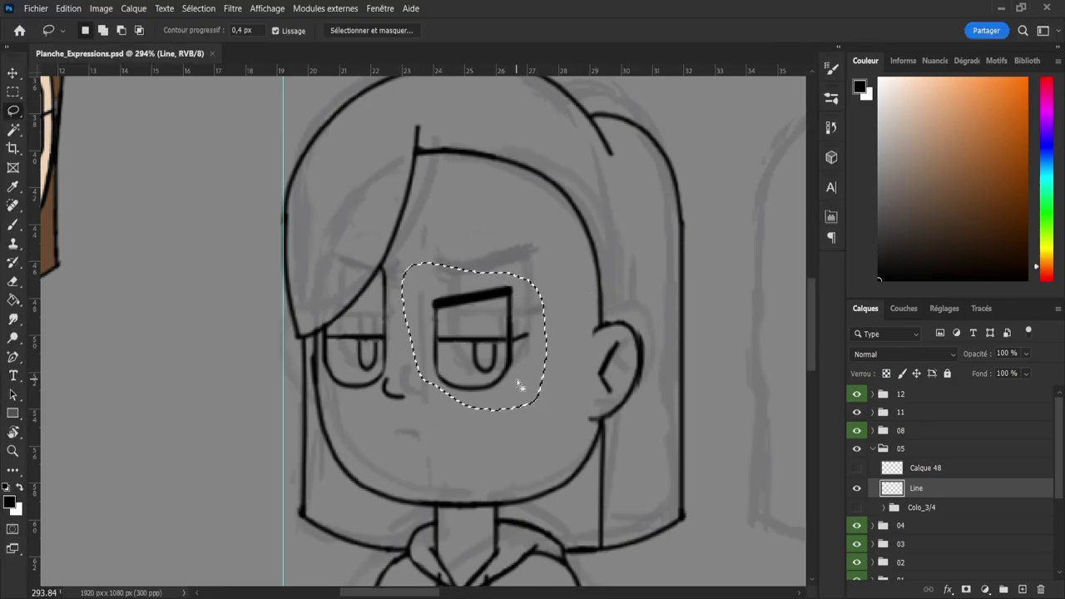
key("ctrl+j")
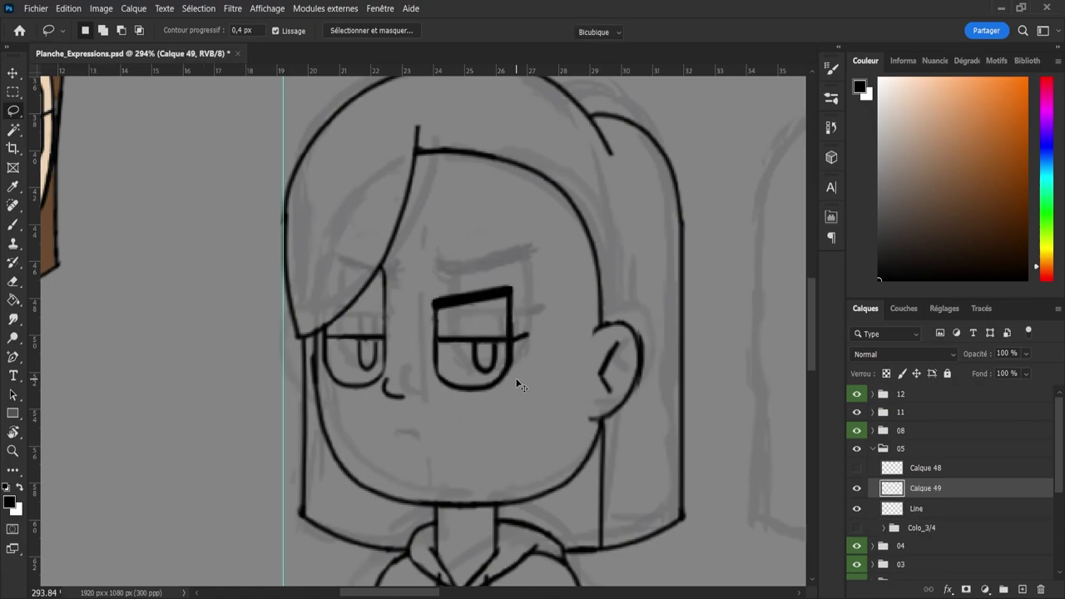
key("ctrl+t")
key("ctrl+shift+h")
left_click_drag(494, 358, 353, 353)
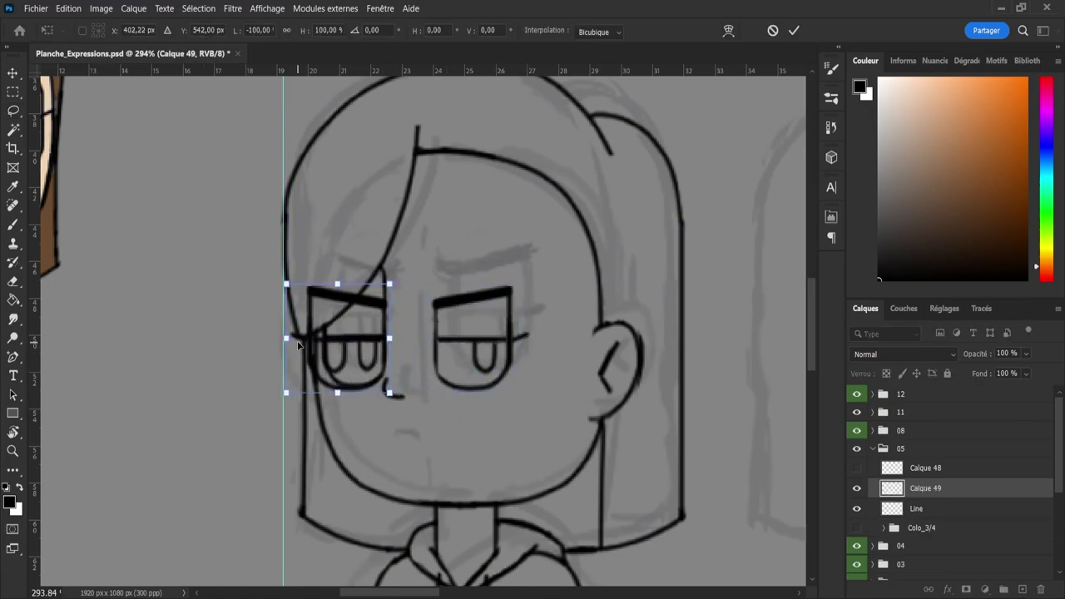
left_click_drag(286, 339, 306, 339)
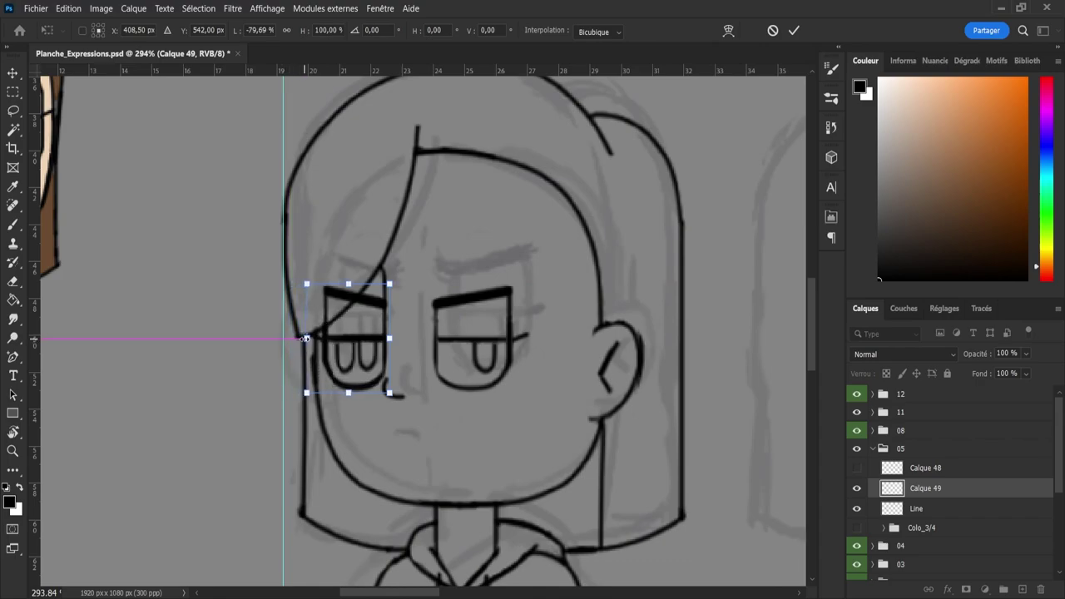
key("Return")
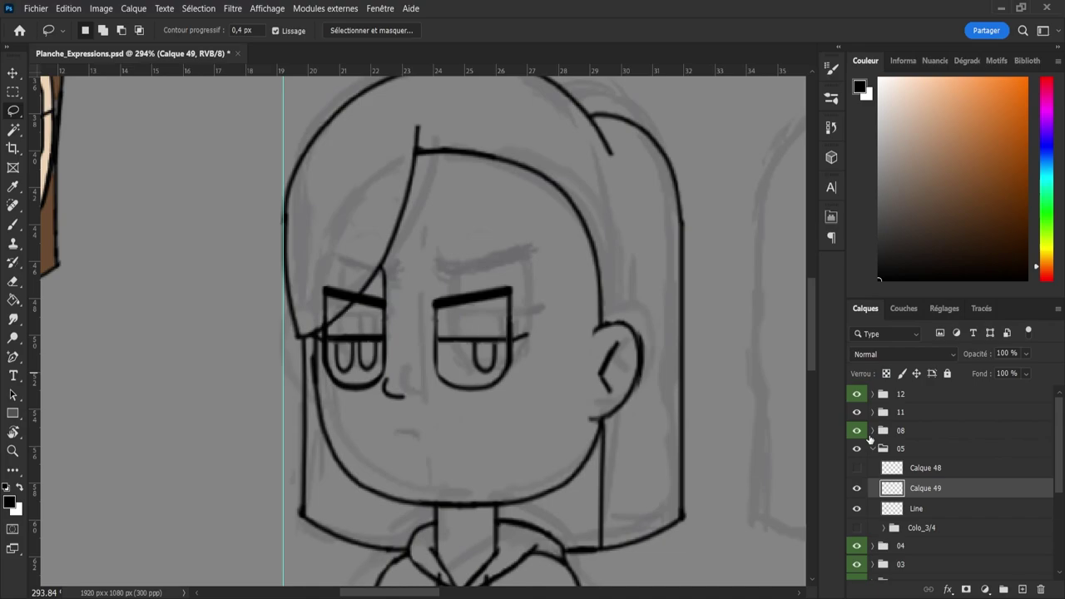
- Erase the mirrored copy with a size 13 Eraser, keeping only the thick slanted brow line beside the fringe
key("e")
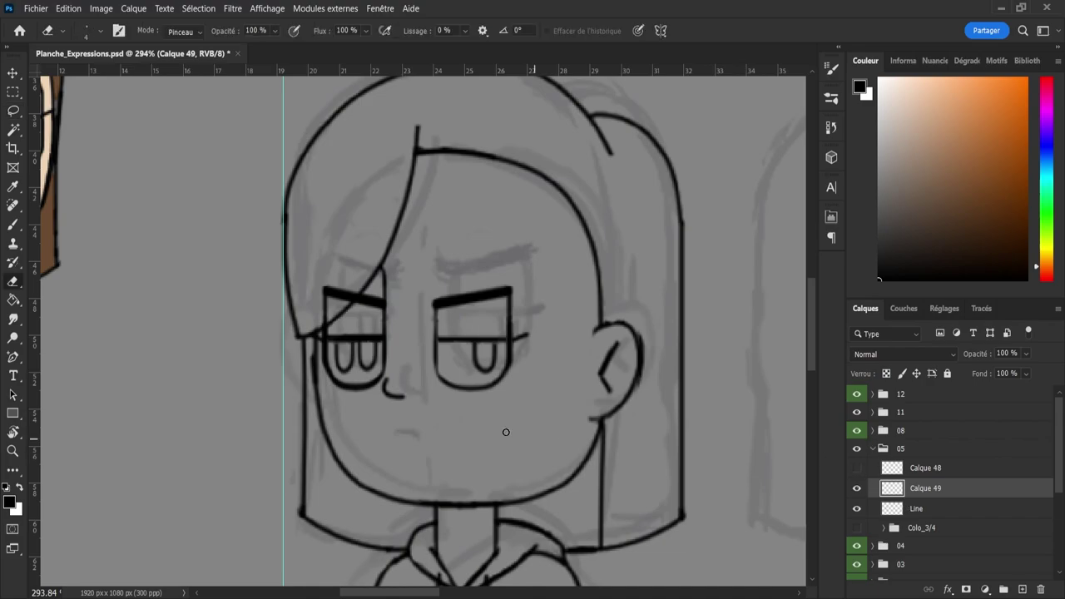
right_click(335, 373, "alt")
mouse_move(343, 379)
left_mouse_down()
mouse_move(327, 359)
mouse_move(357, 356)
mouse_move(369, 373)
mouse_move(368, 357)
mouse_move(356, 373)
mouse_move(367, 347)
left_mouse_up()
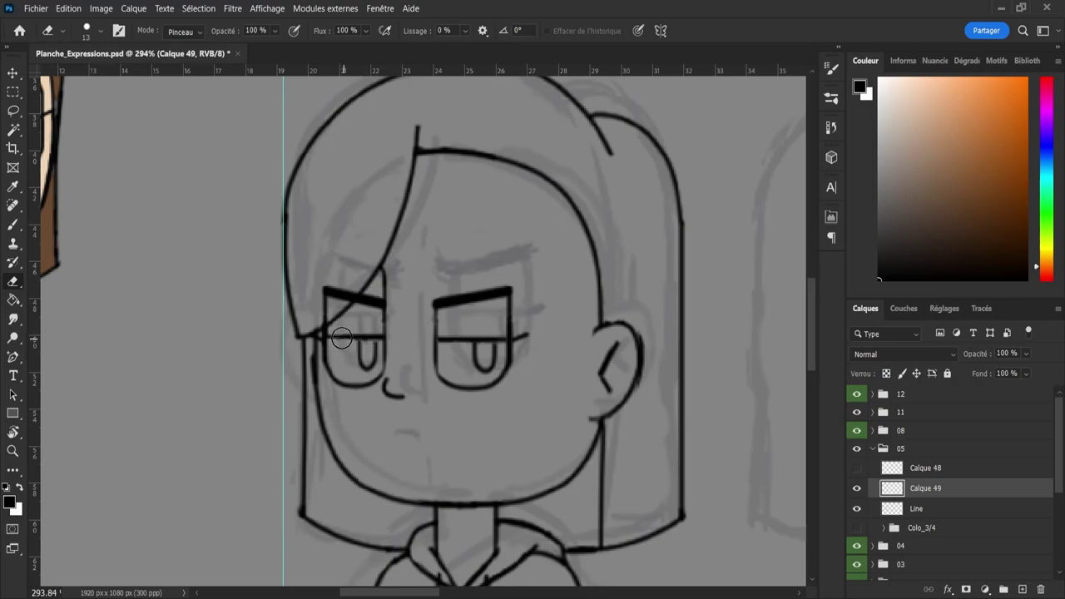
mouse_move(341, 337)
left_mouse_down()
mouse_move(316, 308)
mouse_move(338, 284)
mouse_move(340, 297)
left_mouse_up()
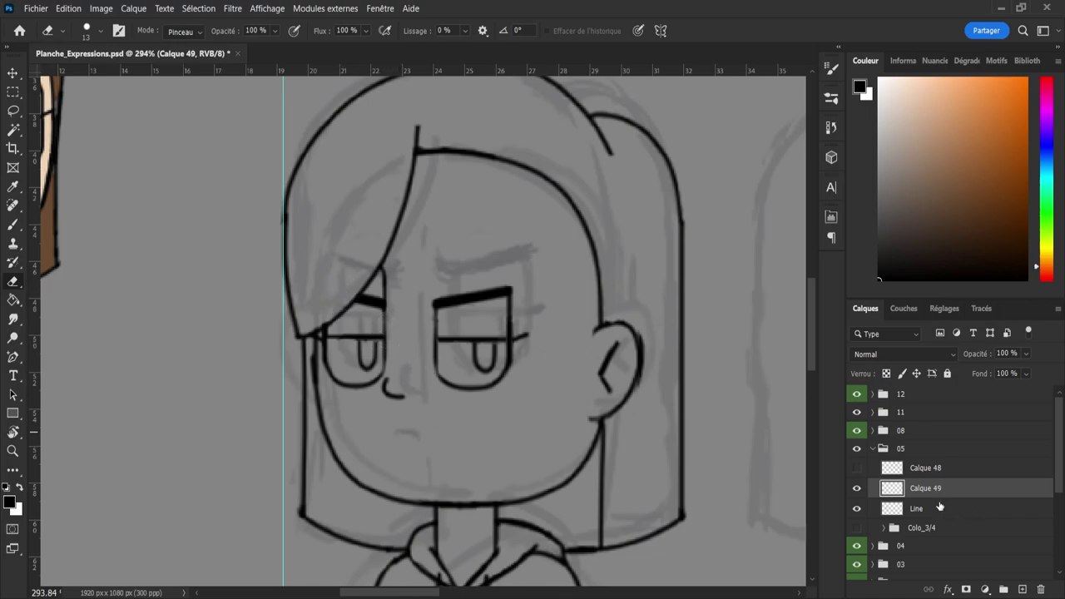
- Erase the far eye's old outline above the slanted brow line on the Line layer with a size 5 Eraser
left_click(920, 509)
left_click_drag(384, 278, 381, 278)
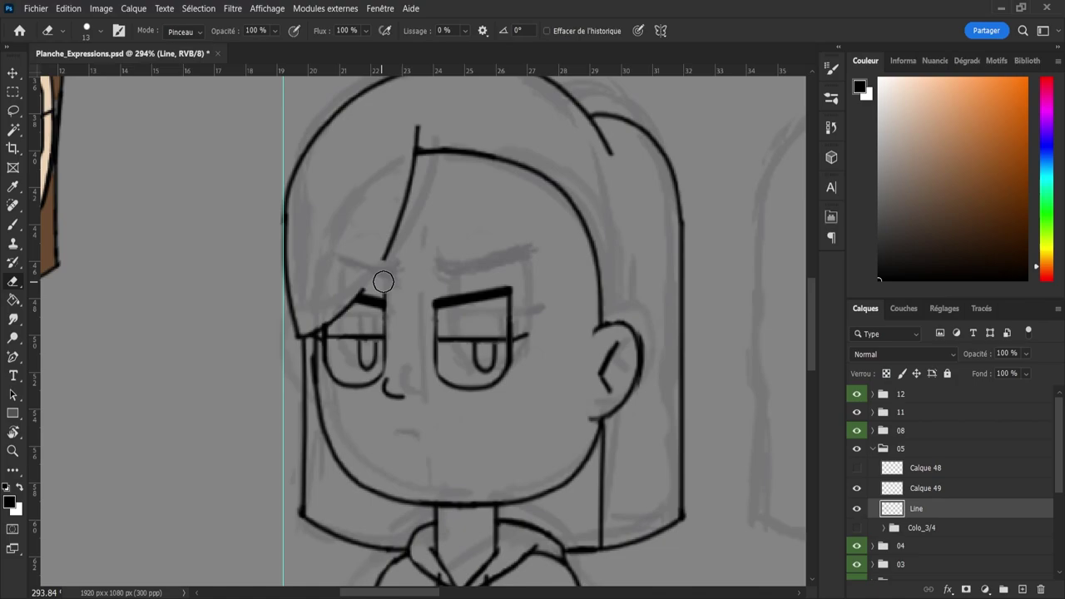
key("ctrl+z")
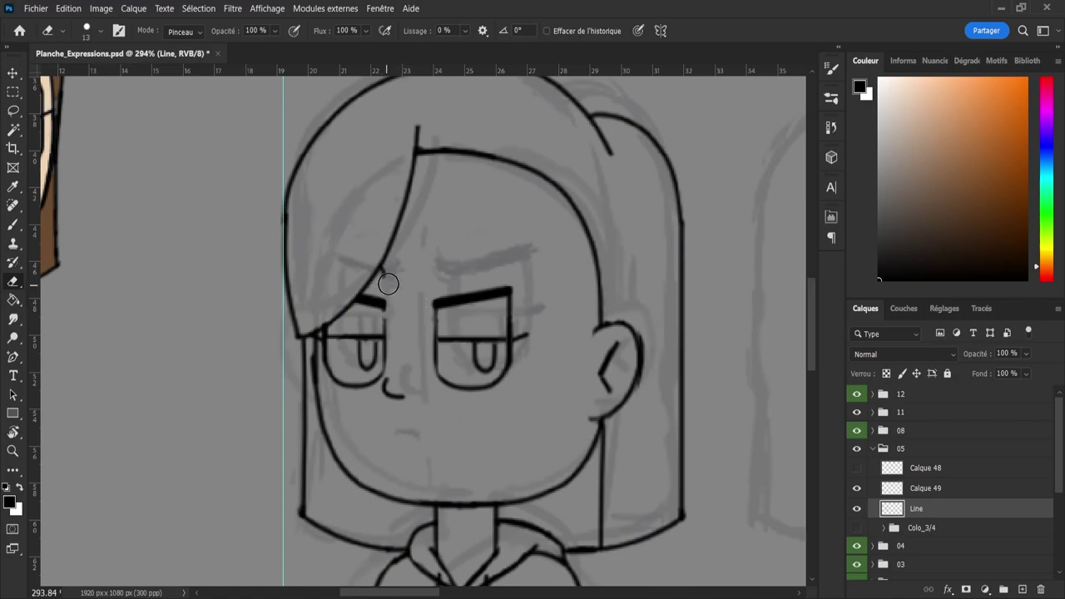
key("ctrl+z")
key("[")
key("[")
key("[")
key("[")
key("[")
key("[")
left_click_drag(381, 290, 386, 272)
- Nudge the leftover line fragment at the far eye's outer corner on Calque 49, and save the file
left_click(964, 484)
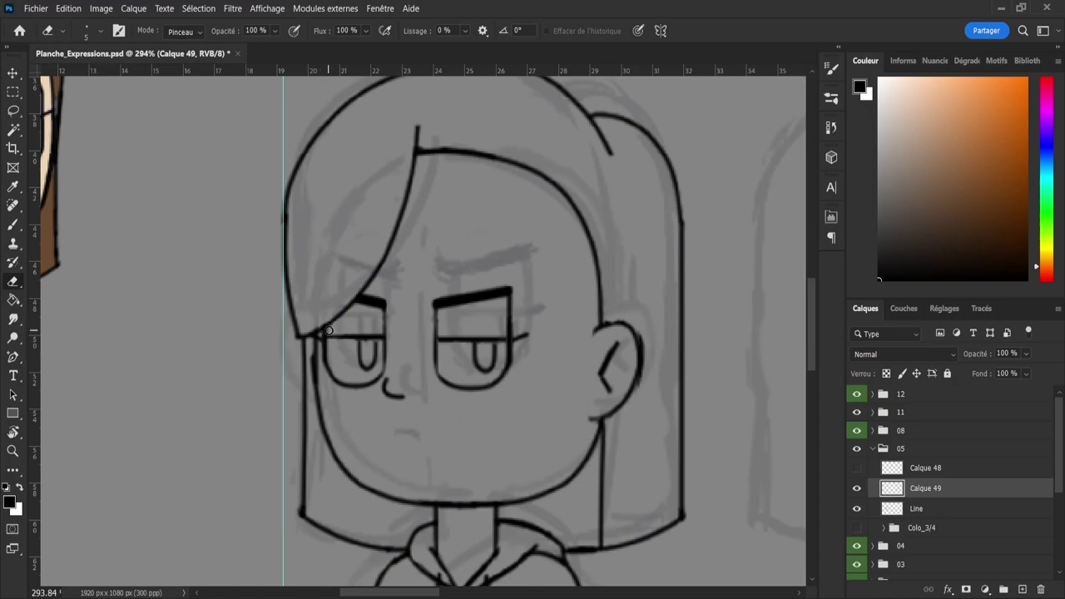
key("l")
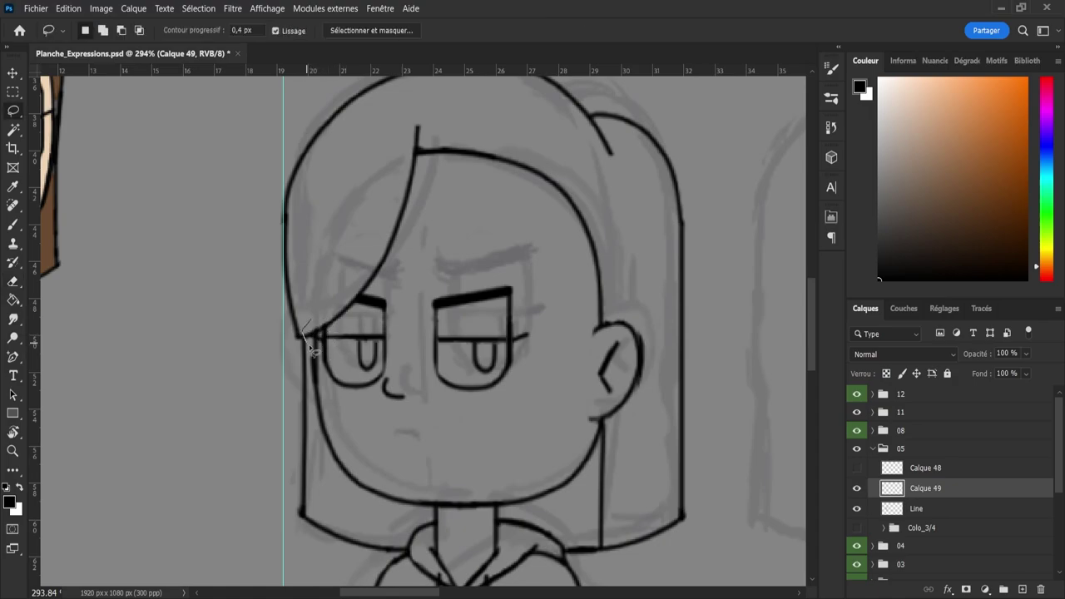
key("ctrl+t")
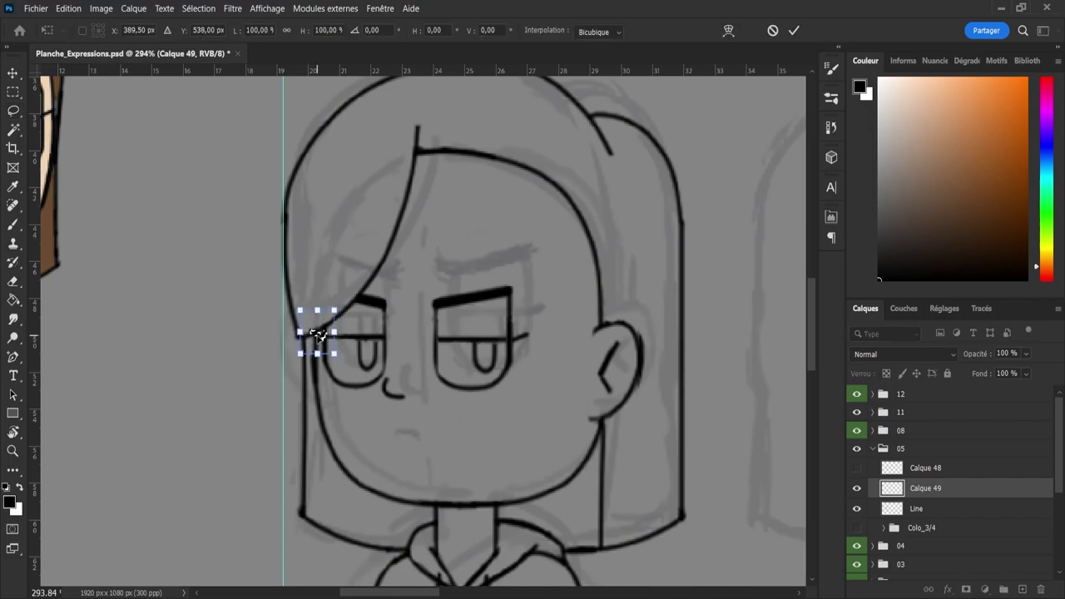
left_click_drag(317, 334, 318, 335)
key("Return")
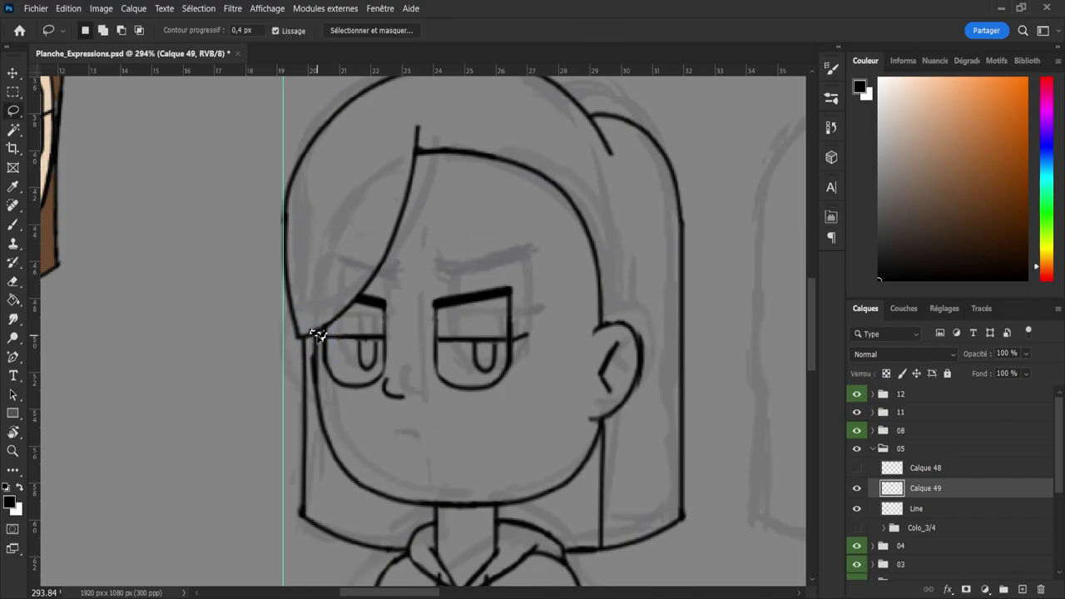
key("e")
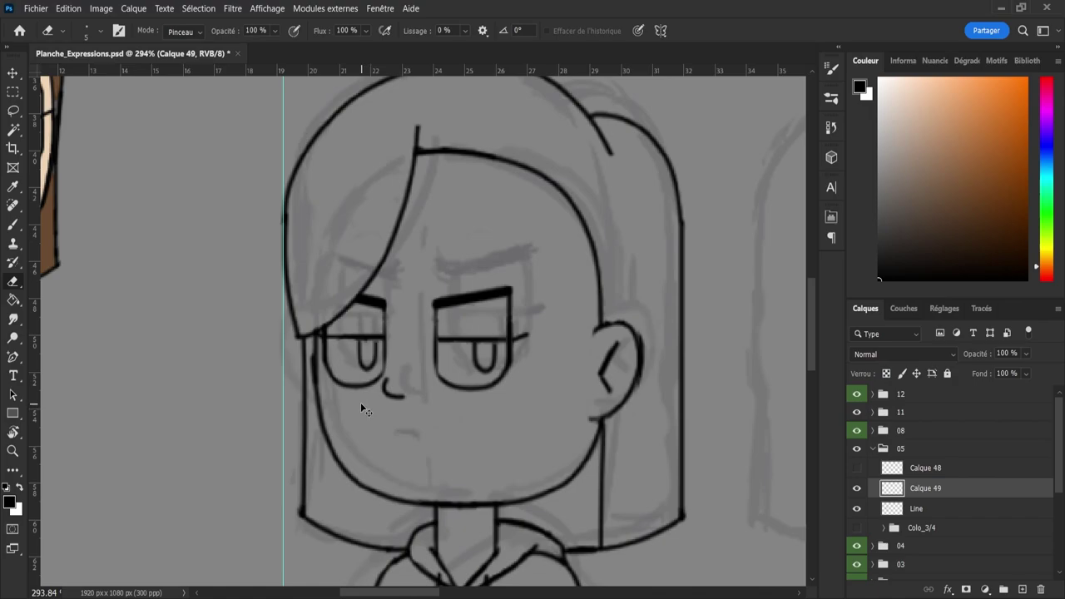
key("ctrl+s")
- Delete the hidden Calque 48 layer and merge Calque 49 with the Line layer
key("z")
left_click_drag(432, 420, 472, 446)
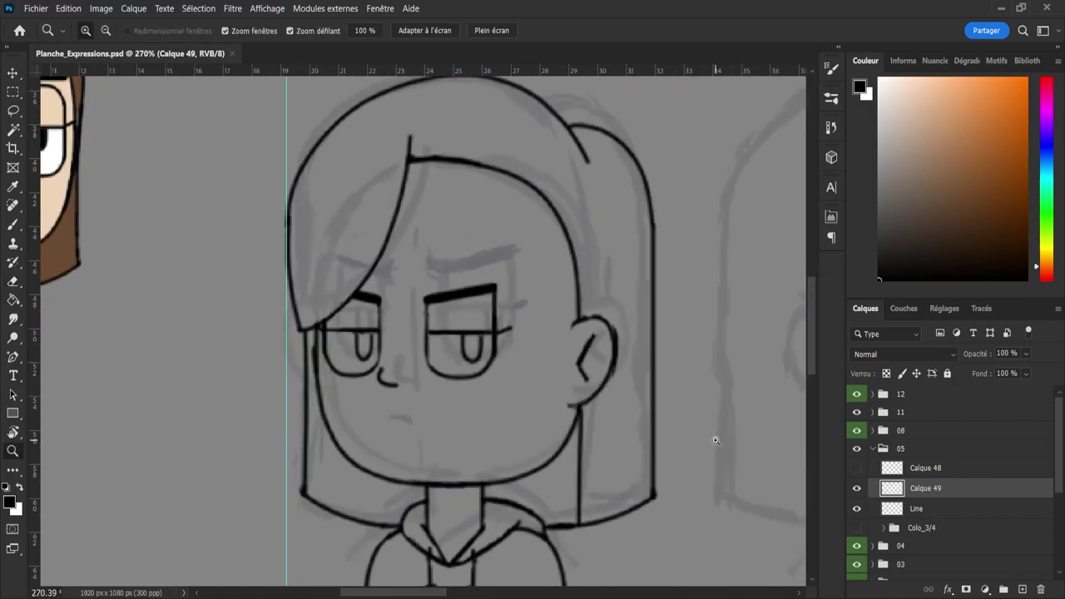
left_click(854, 471)
left_click(854, 471)
left_click(899, 473)
key("Delete")
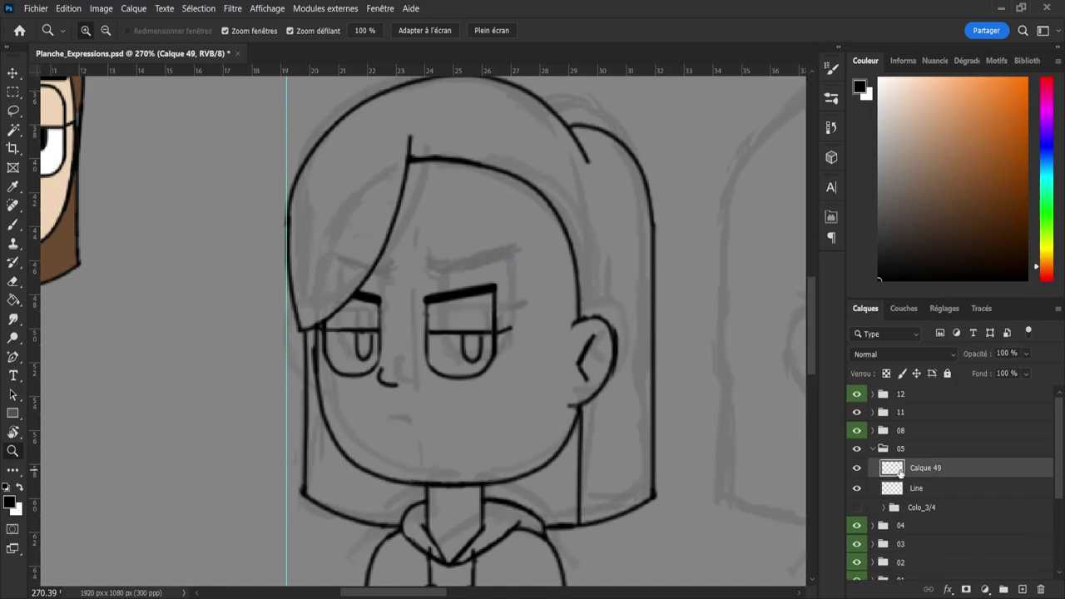
left_click(915, 490)
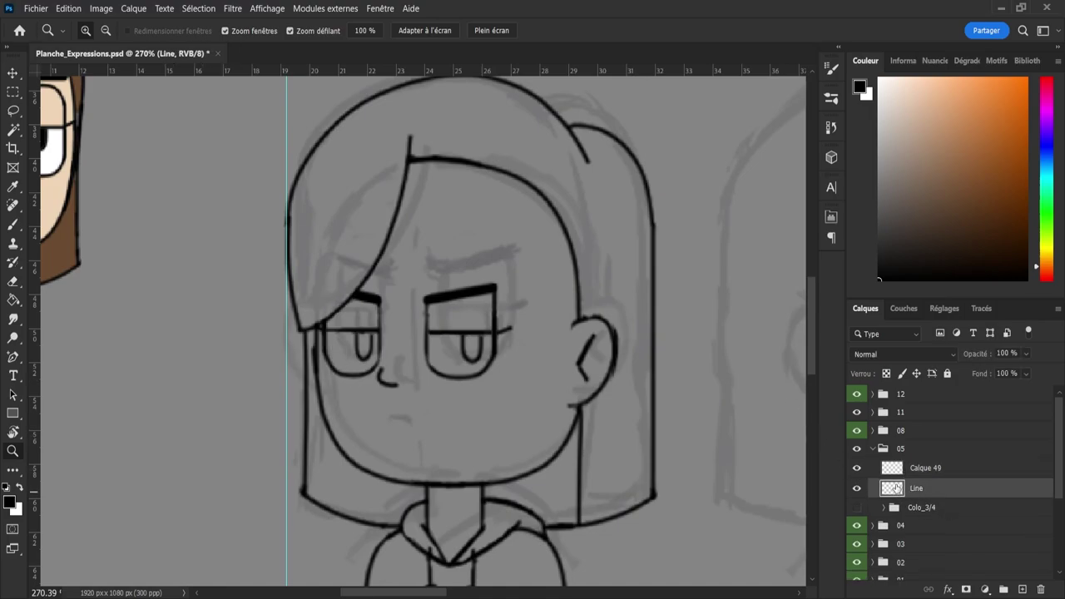
left_click(913, 478, "shift")
key("ctrl+e")
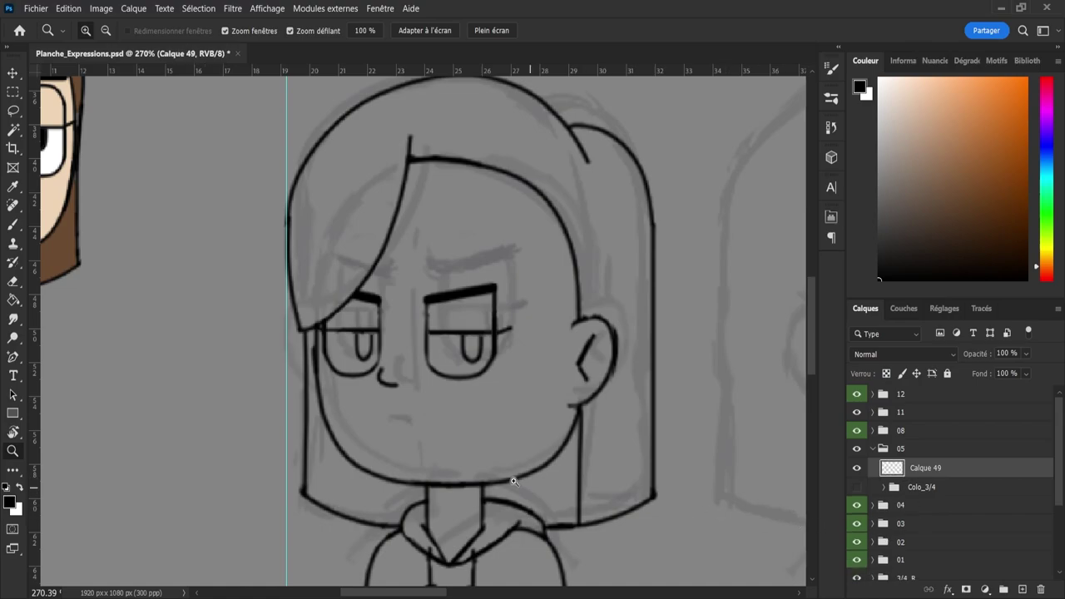
- Draw a short black mouth line over the mouth sketch with the size 2 Brush, undoing unwanted strokes
key("b")
mouse_move(393, 418)
left_mouse_down()
mouse_move(419, 424)
mouse_move(403, 418)
left_mouse_up()
key("ctrl+z")
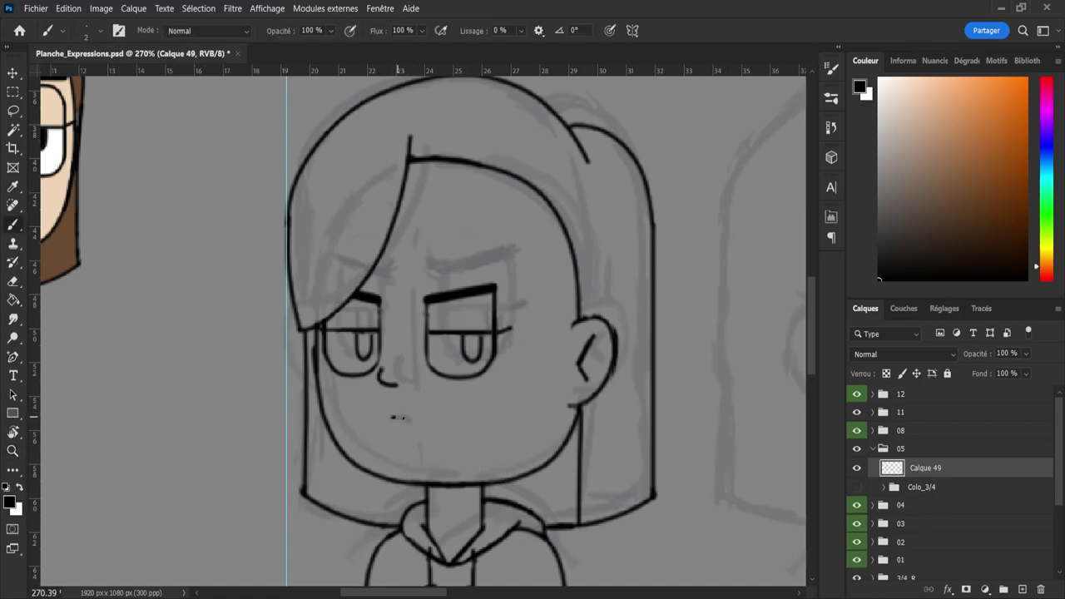
key("ctrl+z")
- Show the Colo_3/4 colour group of character 05 and delete its Pupilles and Eyes layers
key("z")
left_click_drag(373, 437, 327, 417)
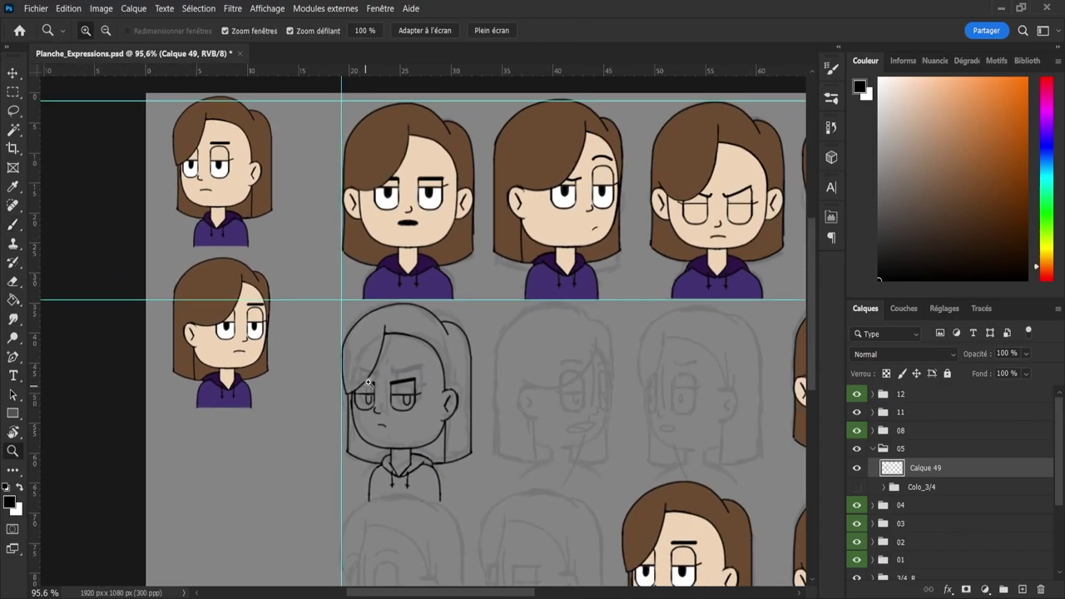
left_click_drag(384, 379, 366, 392)
left_click_drag(380, 428, 655, 417)
left_click(857, 487)
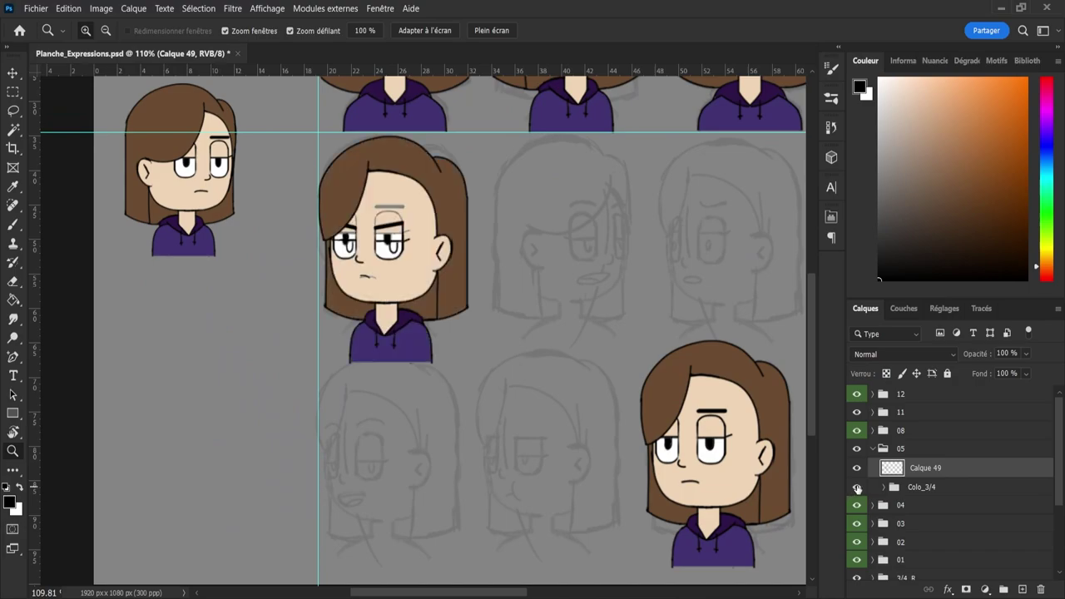
left_click(884, 487)
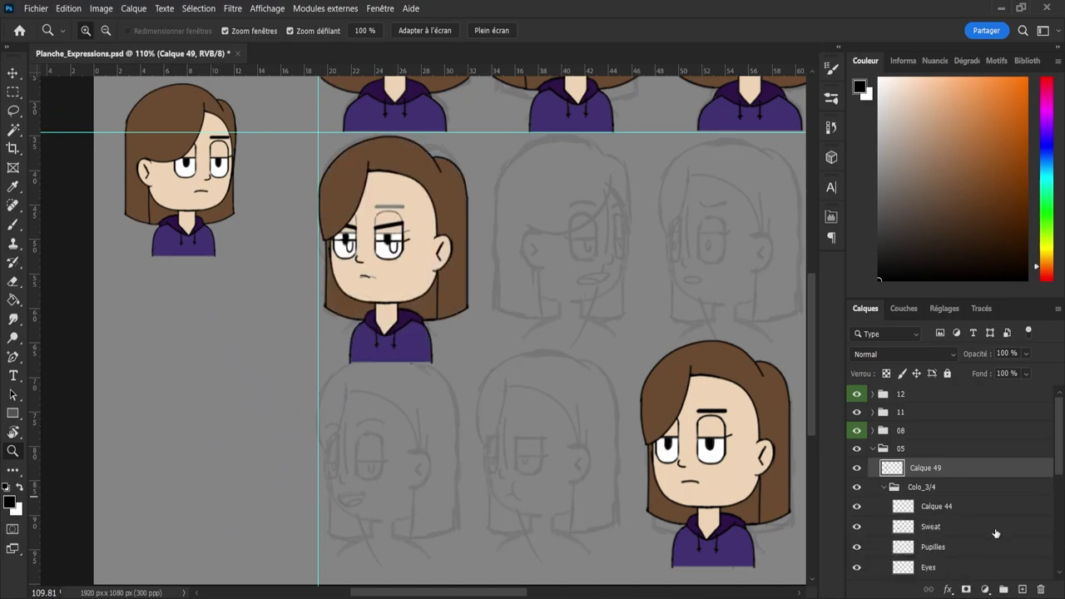
left_click_drag(1060, 466, 1052, 500)
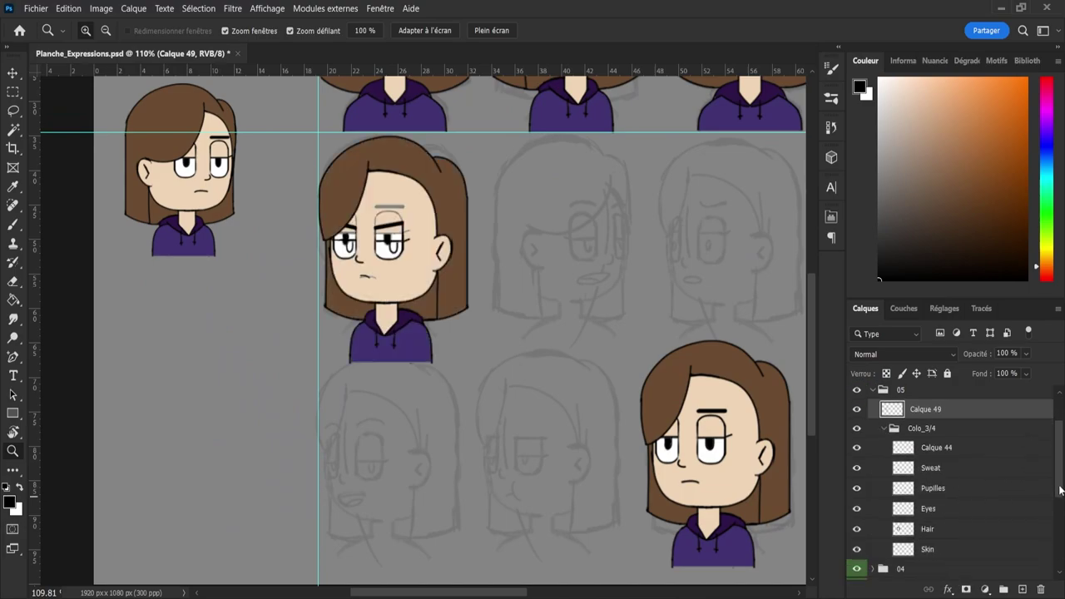
left_click(937, 493)
left_click(938, 514, "shift")
key("Delete")
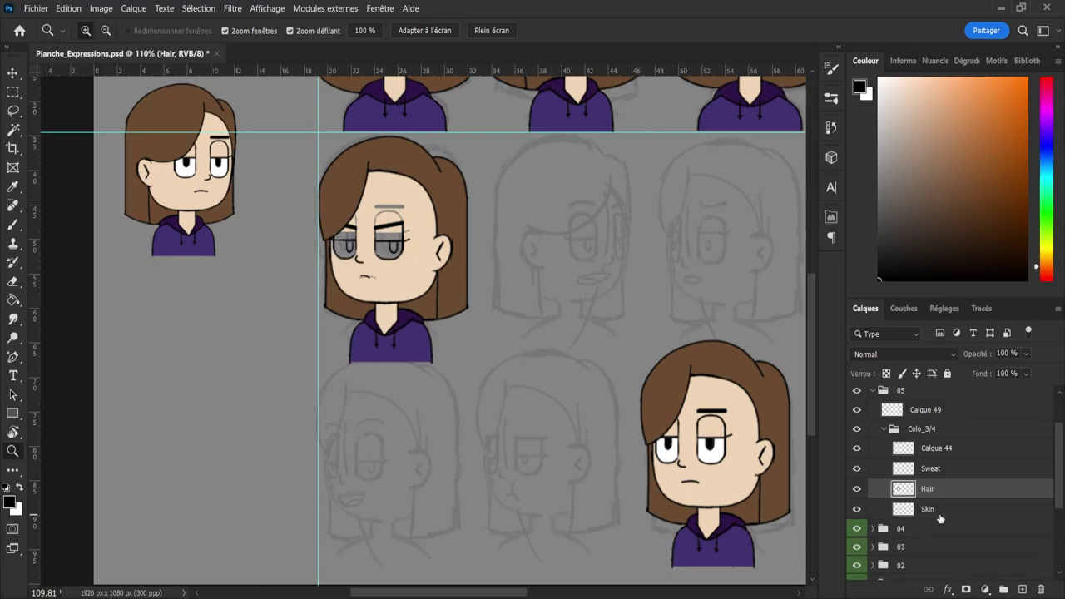
- Paint the face's sampled skin colour over the grey eye areas and old eye and brow traces on the Skin layer
left_click(929, 511)
left_click_drag(439, 396, 414, 397)
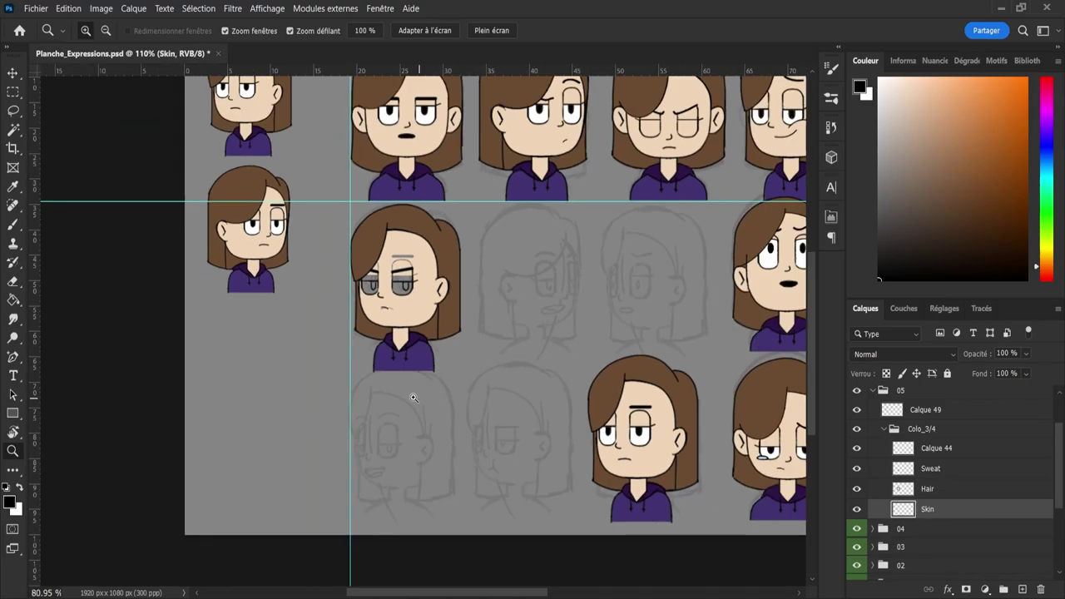
left_click_drag(380, 247, 418, 317)
key("i")
left_click(442, 377)
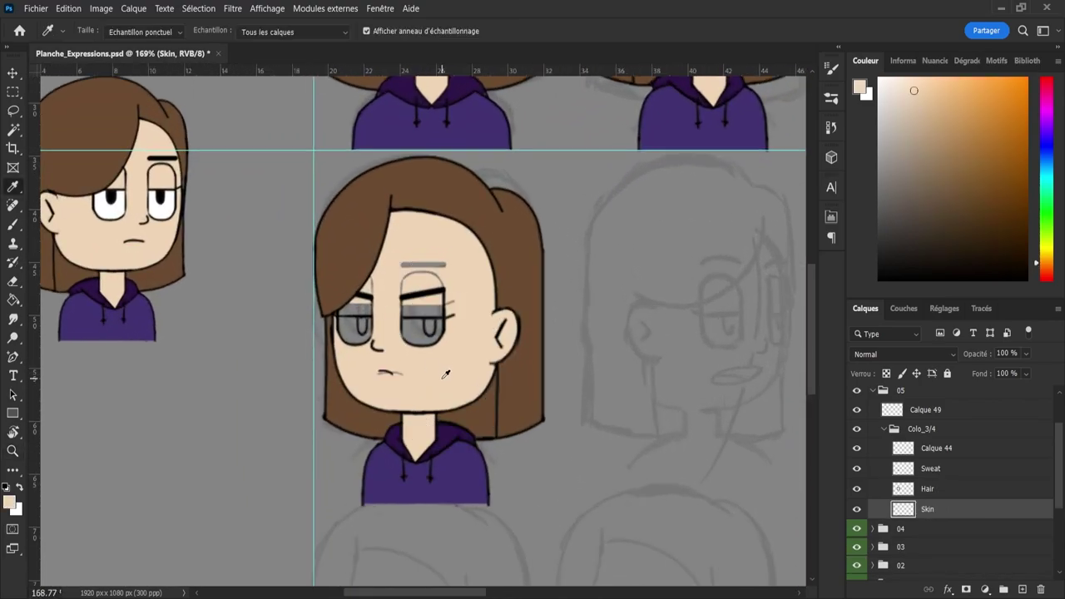
key("b")
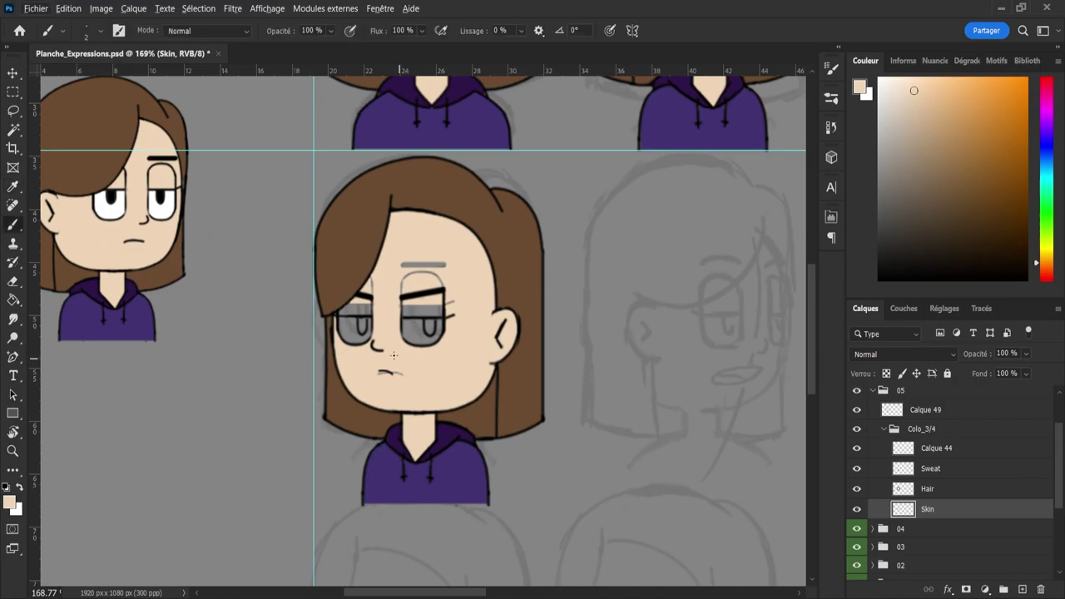
key("period")
key("bracketleft")
key("bracketleft")
mouse_move(392, 368)
left_mouse_down()
mouse_move(423, 325)
mouse_move(425, 272)
mouse_move(454, 325)
mouse_move(414, 265)
mouse_move(405, 325)
mouse_move(364, 327)
left_mouse_up()
key("e")
scroll(364, 320, "up", 3)
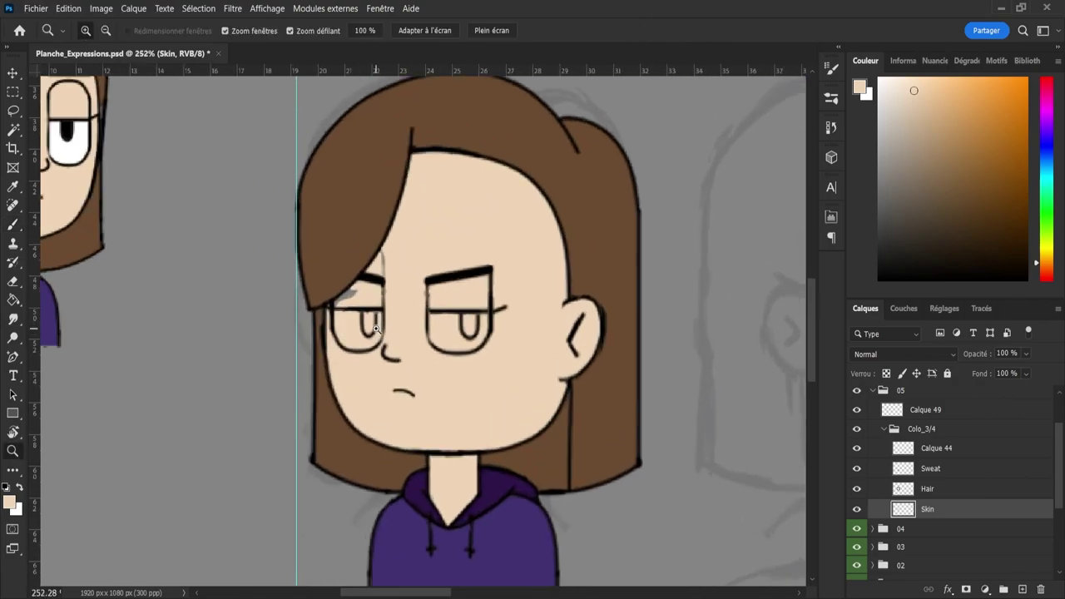
key("b")
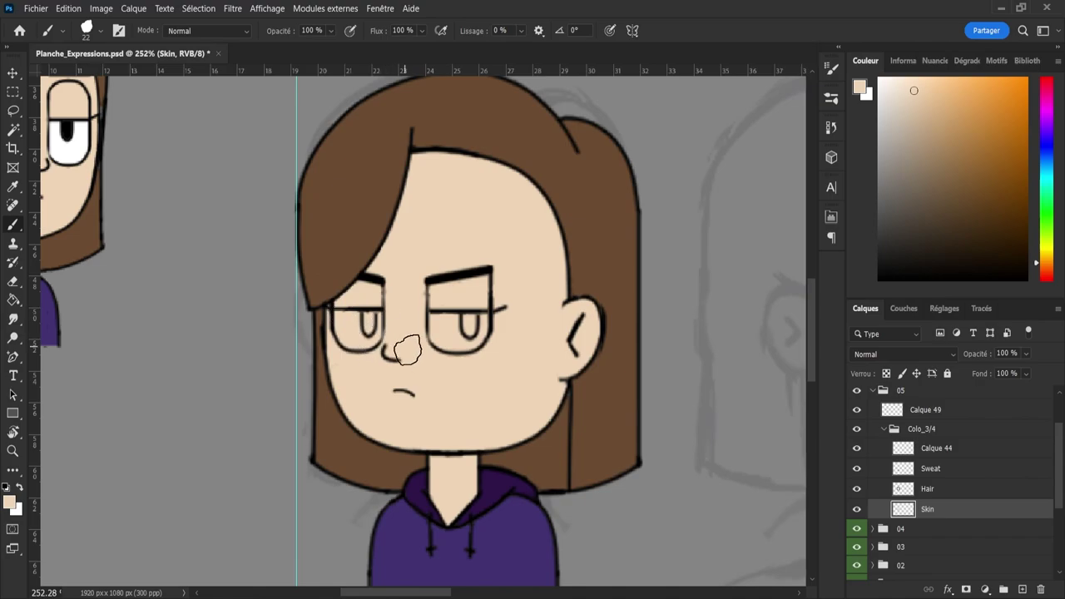
- Fill the whites of both eyes with white on a new layer above Skin
key("z")
left_click_drag(488, 355, 468, 358)
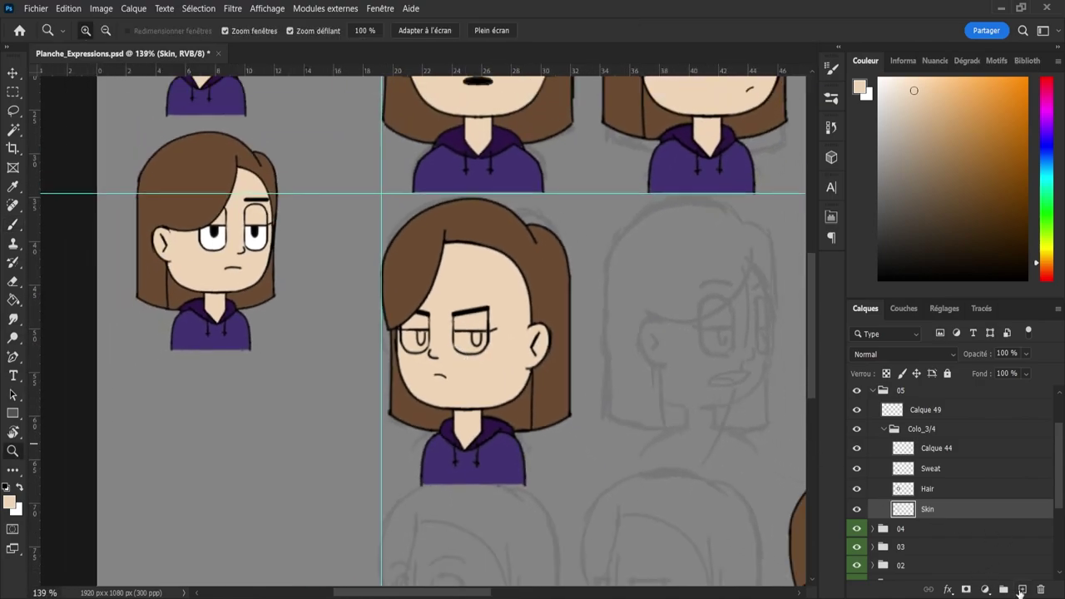
left_click(1022, 589)
left_click_drag(891, 91, 878, 78)
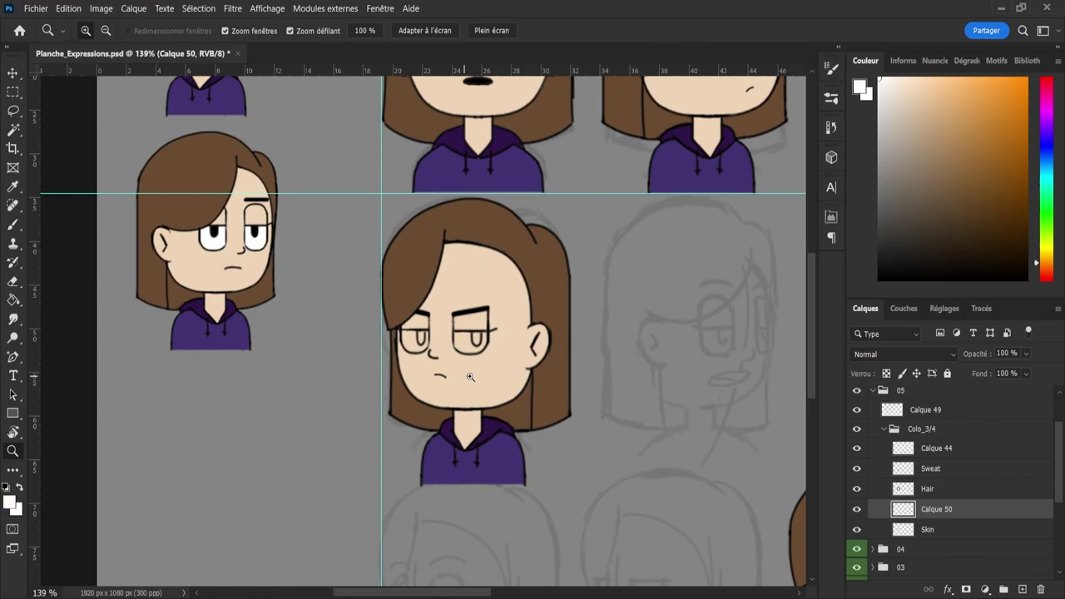
key("g")
left_click(415, 343)
left_click(471, 346)
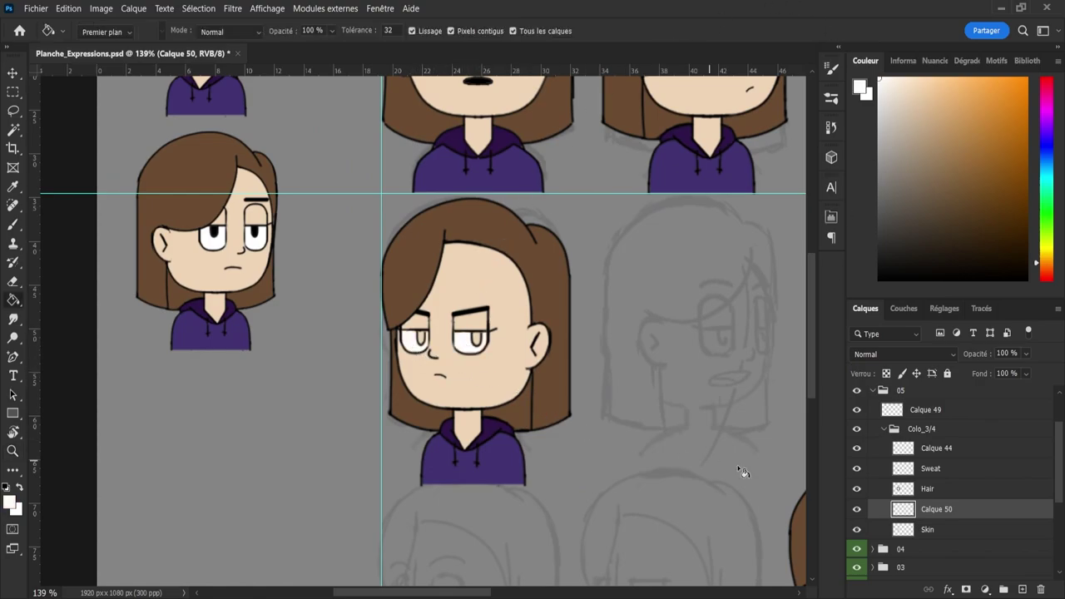
- Fill both pupils with black on another new layer and ready the Brush for touching up their edges
left_click(1024, 591)
key("d")
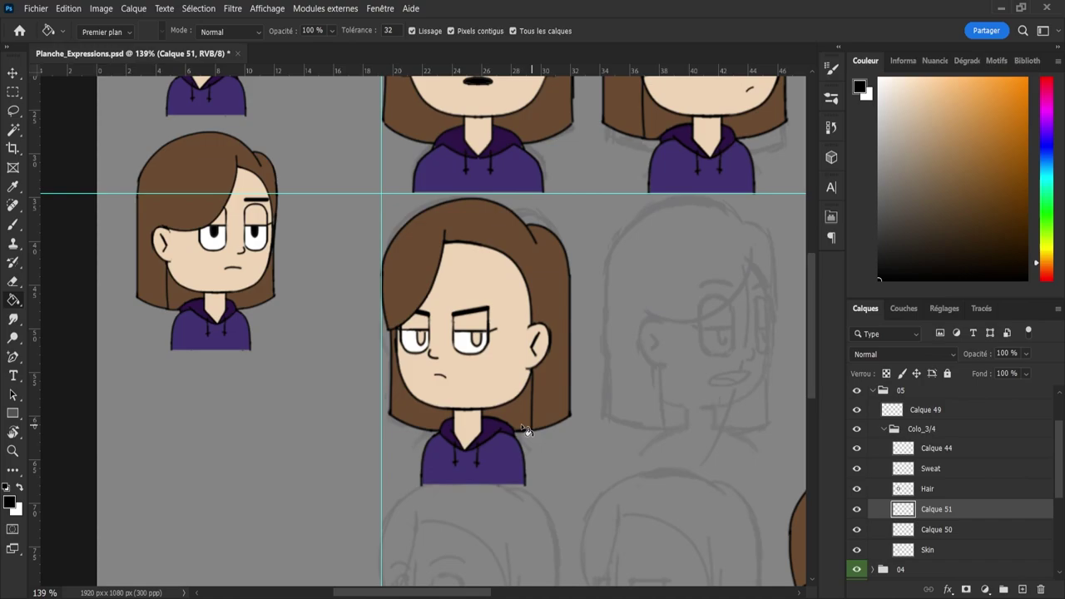
left_click(421, 338)
left_click(422, 339)
left_click(483, 340)
key("z")
left_click_drag(483, 342, 512, 354)
key("b")
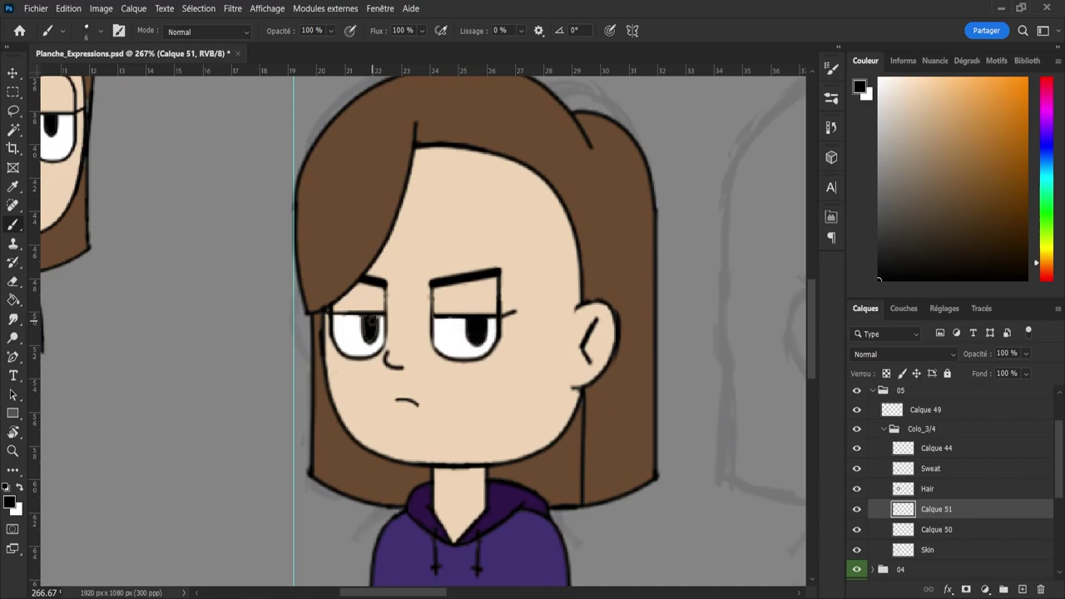
- Reduce the brush size and sample the eye white on layer Calque 50 for touching up the edges of the eye whites
key("bracketleft")
key("bracketleft")
key("bracketleft")
left_click(949, 534)
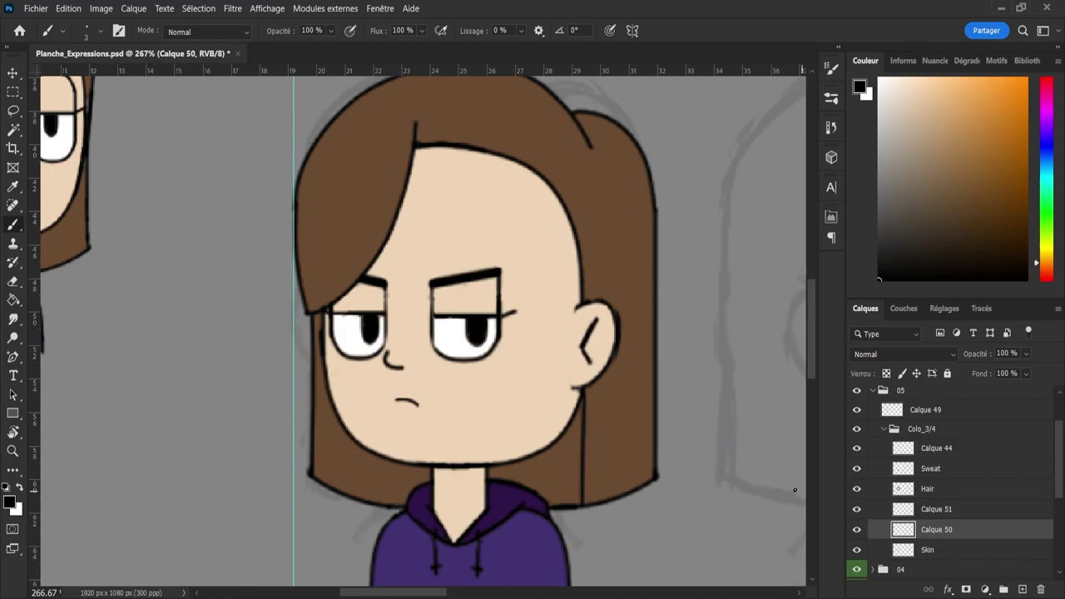
left_click(355, 327, "alt")
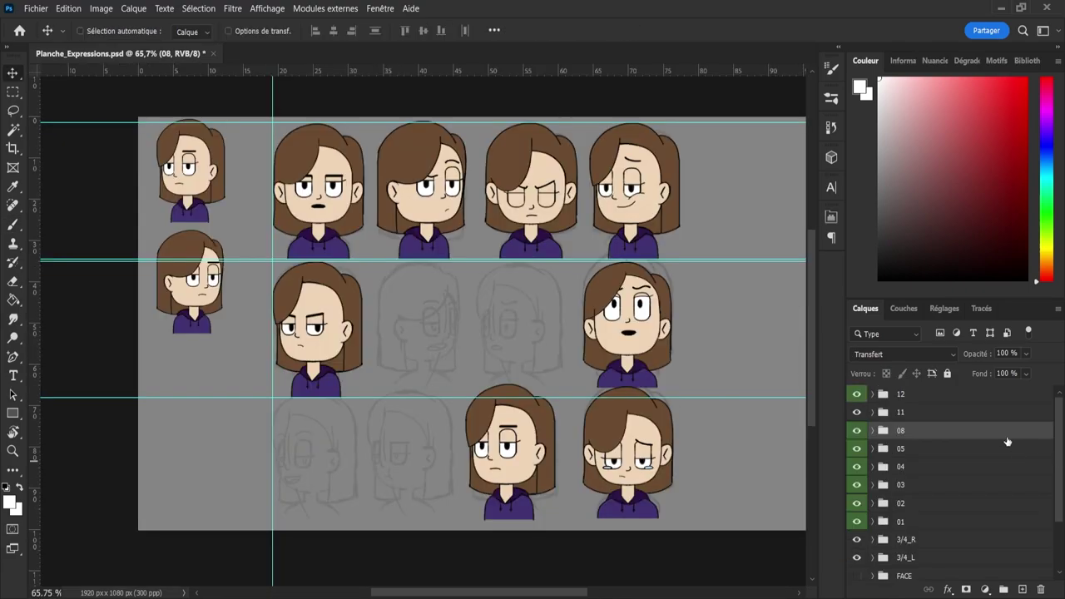
- Open character group 11, hide its Colo_3/4 colour group and make its Line layer active for editing the face
left_click(895, 414)
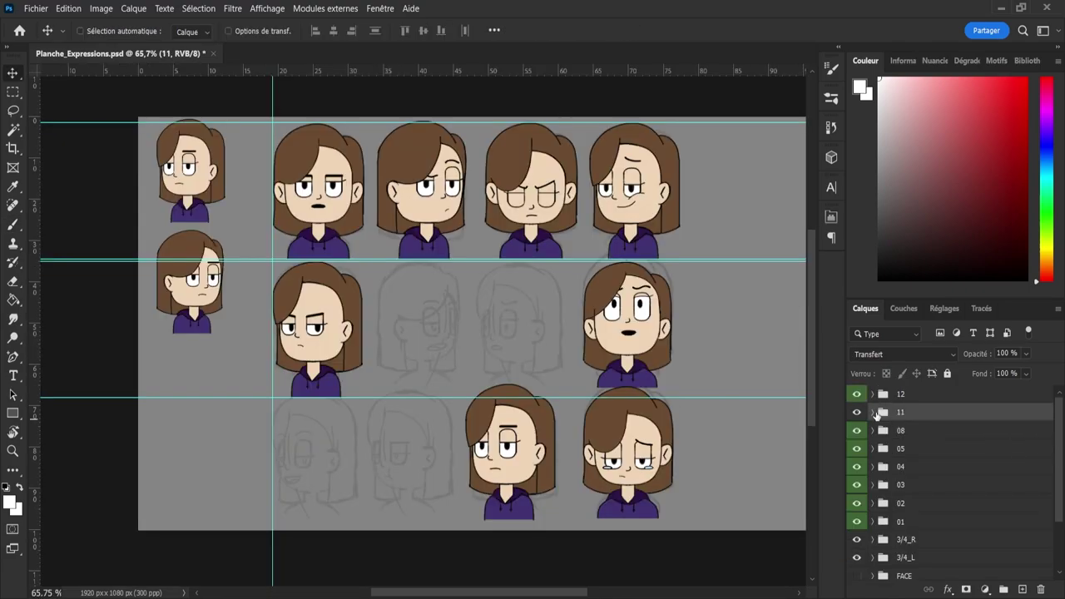
left_click(873, 412)
left_click(908, 450)
key("ctrl+comma")
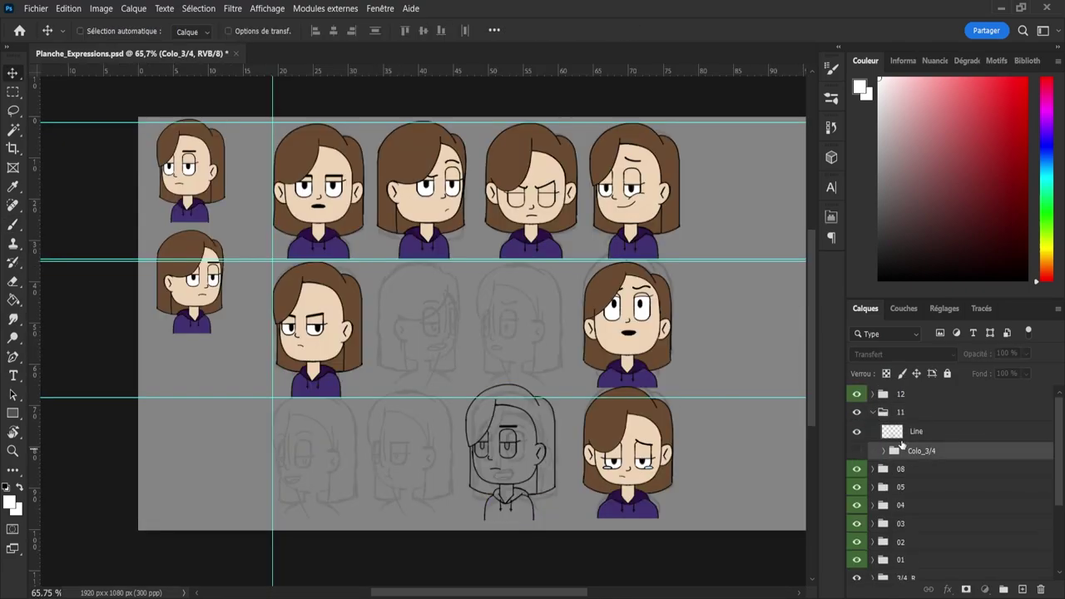
left_click(907, 431)
key("z")
left_click_drag(510, 462, 536, 459)
left_click_drag(501, 387, 513, 385)
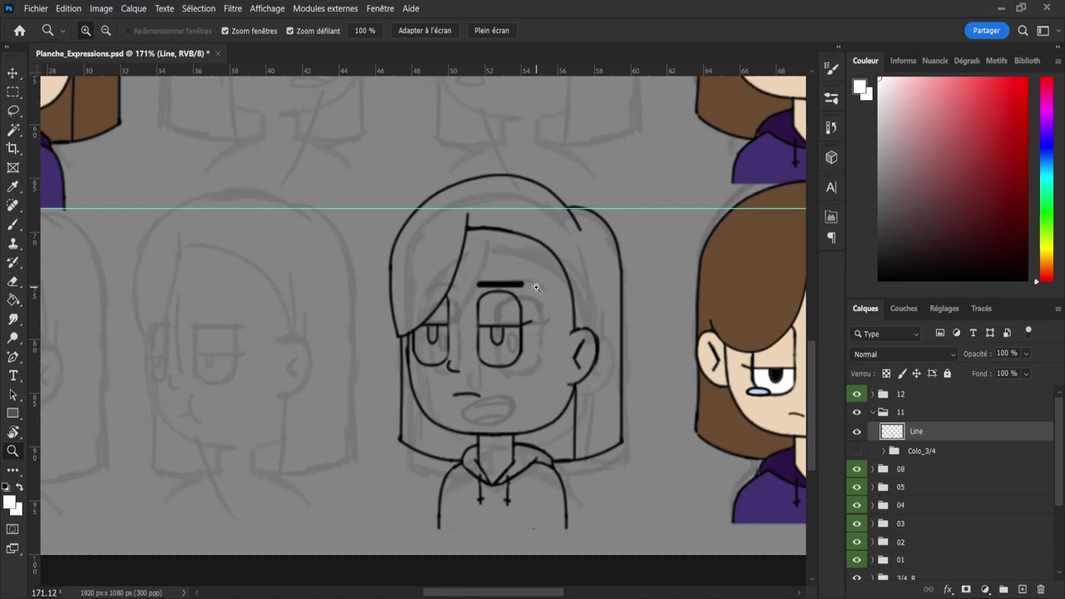
- Erase the straight eyebrow from the Line layer of character 11 with an enlarged eraser
key("e")
key("bracketright")
key("bracketright")
key("bracketright")
key("bracketright")
key("bracketright")
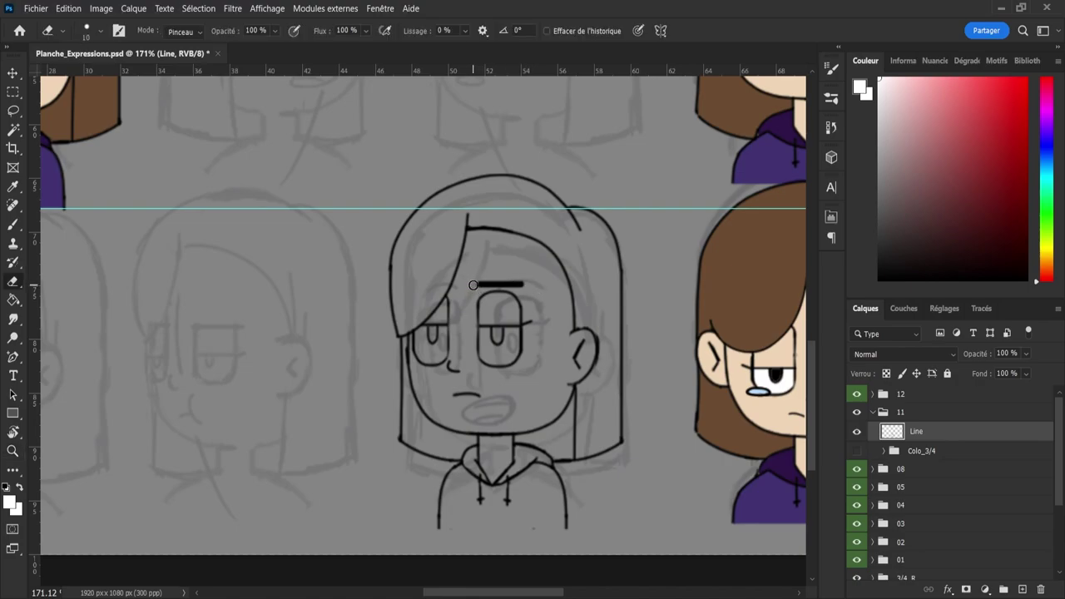
left_click_drag(475, 282, 485, 284)
mouse_move(509, 281)
left_mouse_down()
mouse_move(526, 284)
mouse_move(505, 283)
left_mouse_up()
- Paint a thick, arched black eyebrow above the larger eye on a new layer, with brush smoothing at 70%
key("b")
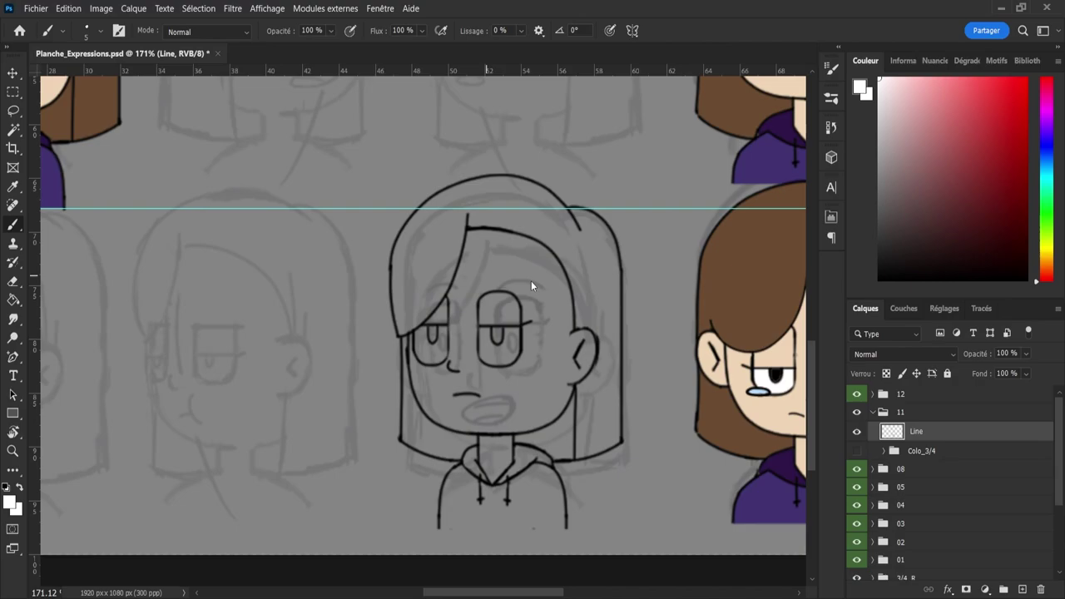
left_click(1023, 589)
left_click_drag(507, 291, 537, 285)
key("ctrl+z")
key("d")
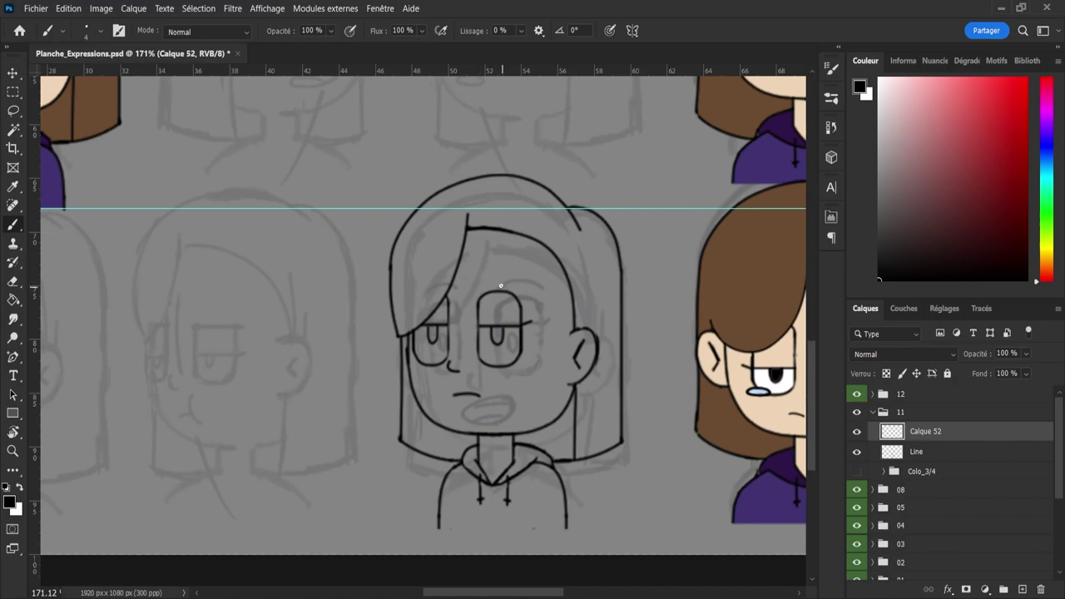
key("alt+7")
mouse_move(498, 292)
left_mouse_down()
mouse_move(535, 280)
mouse_move(549, 294)
mouse_move(491, 288)
mouse_move(546, 283)
left_mouse_up()
key("ctrl+z")
- Rotate the new eyebrow by about 4.5° and nudge it slightly up and to the right above the eye
key("v")
key("ctrl+t")
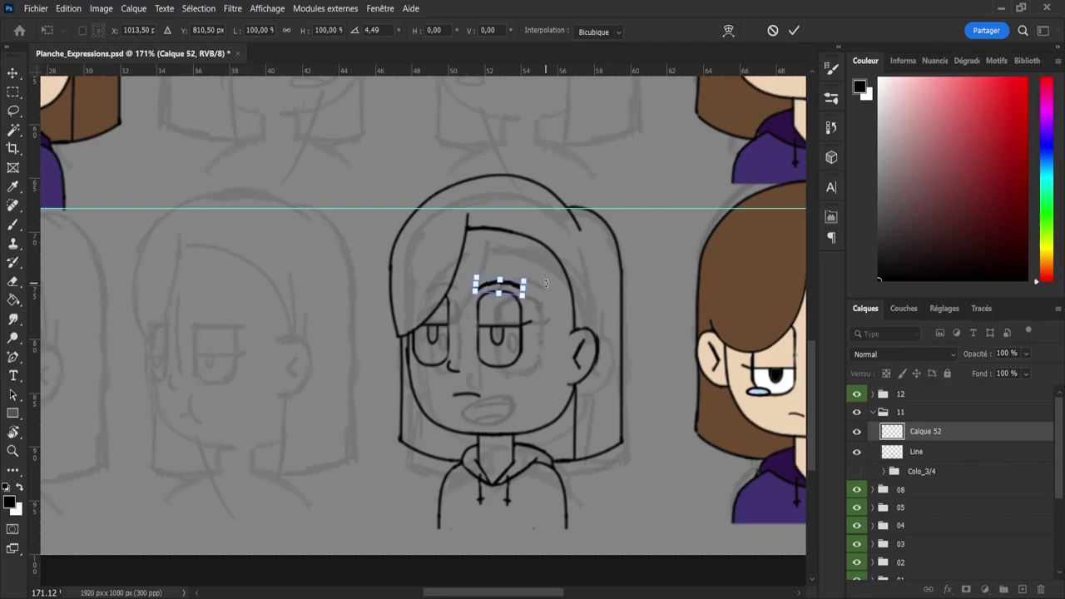
key("Return")
key("Up")
key("Up")
key("Up")
key("Up")
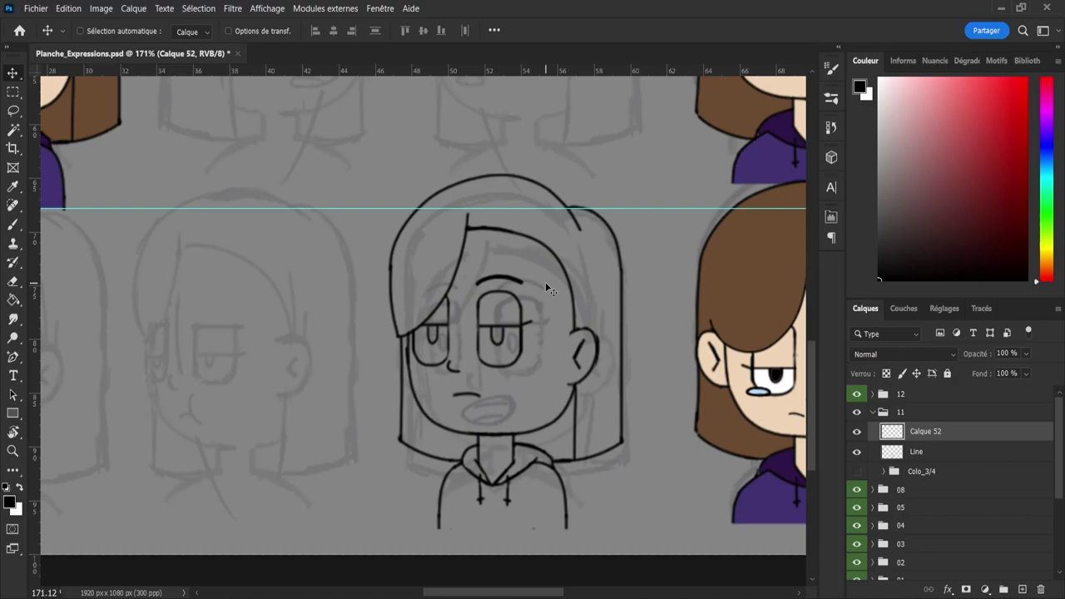
key("Right")
key("Right")
key("Left")
- Erase the old mouth line from the Line layer
key("e")
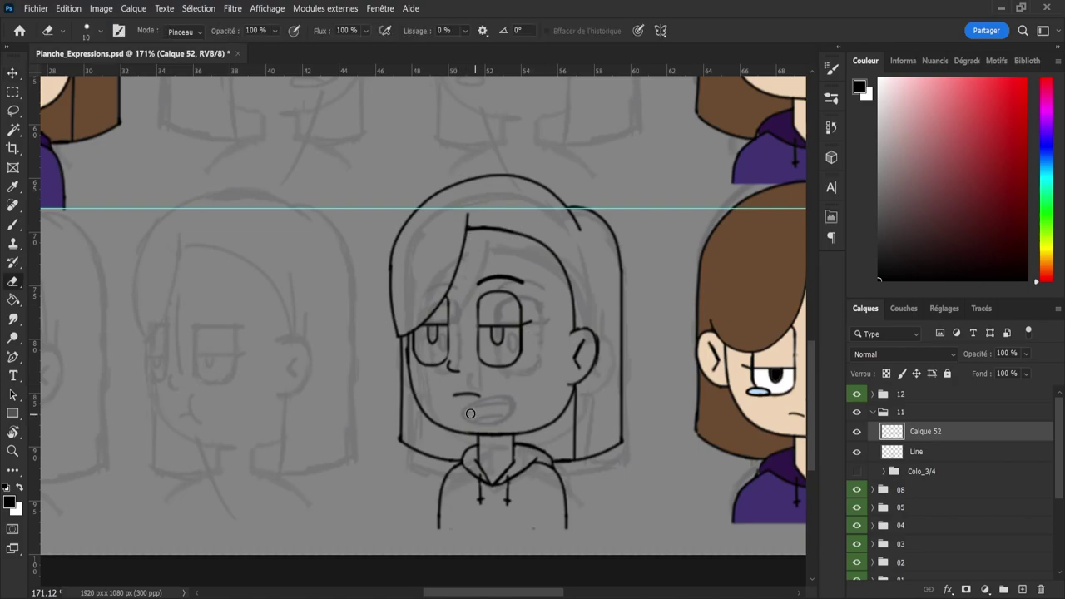
left_click(886, 458)
left_click_drag(454, 395, 483, 395)
- Draw a slanted open-mouth outline in black over the sketched mouth, redoing strokes until the shape is clean
key("b")
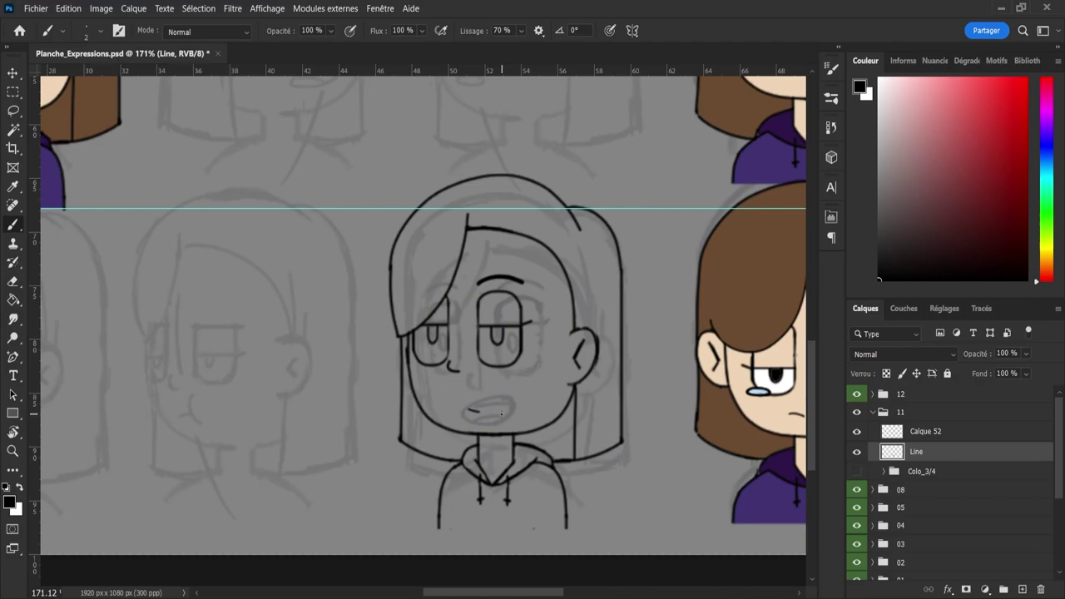
key("ctrl+z")
mouse_move(464, 419)
left_mouse_down()
mouse_move(475, 402)
mouse_move(505, 398)
left_mouse_up()
key("ctrl+z")
key("ctrl+z")
left_click_drag(465, 412, 501, 397)
left_click_drag(491, 423, 513, 407)
key("ctrl+z")
- Lasso the open mouth and move it up and left so it sits beneath the nose
key("l")
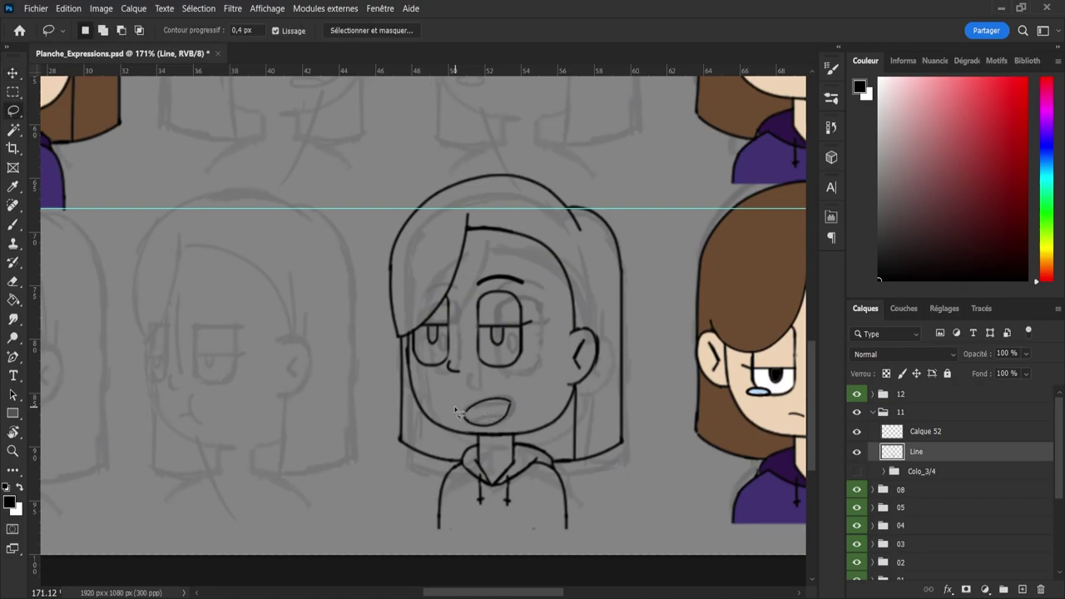
mouse_move(454, 406)
left_mouse_down()
mouse_move(510, 392)
mouse_move(523, 406)
mouse_move(497, 429)
mouse_move(460, 429)
mouse_move(477, 393)
left_mouse_up()
key("ctrl+t")
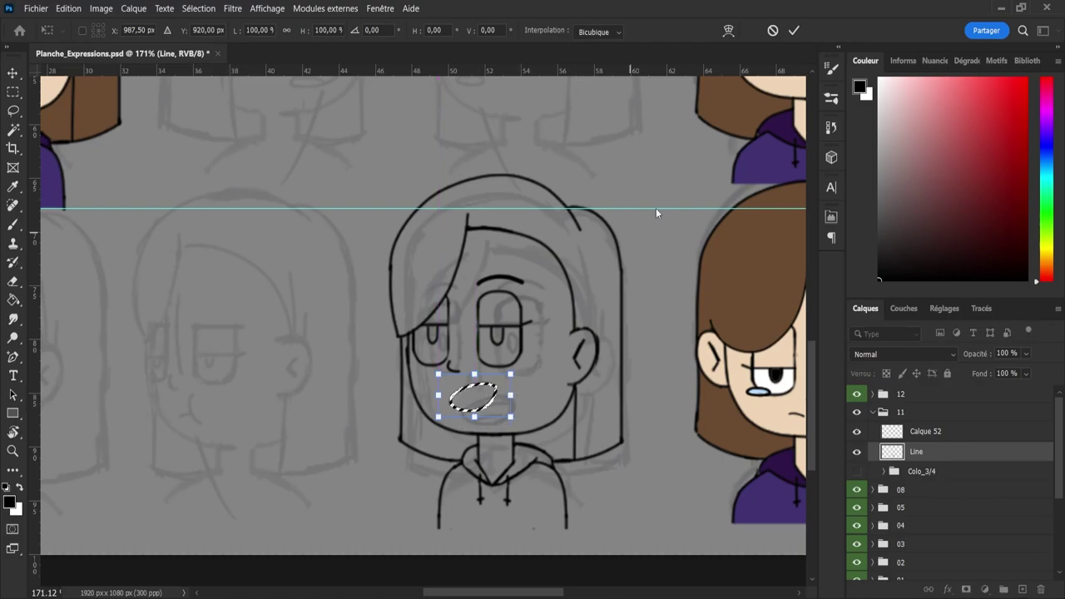
left_click(792, 31)
key("ctrl+d")
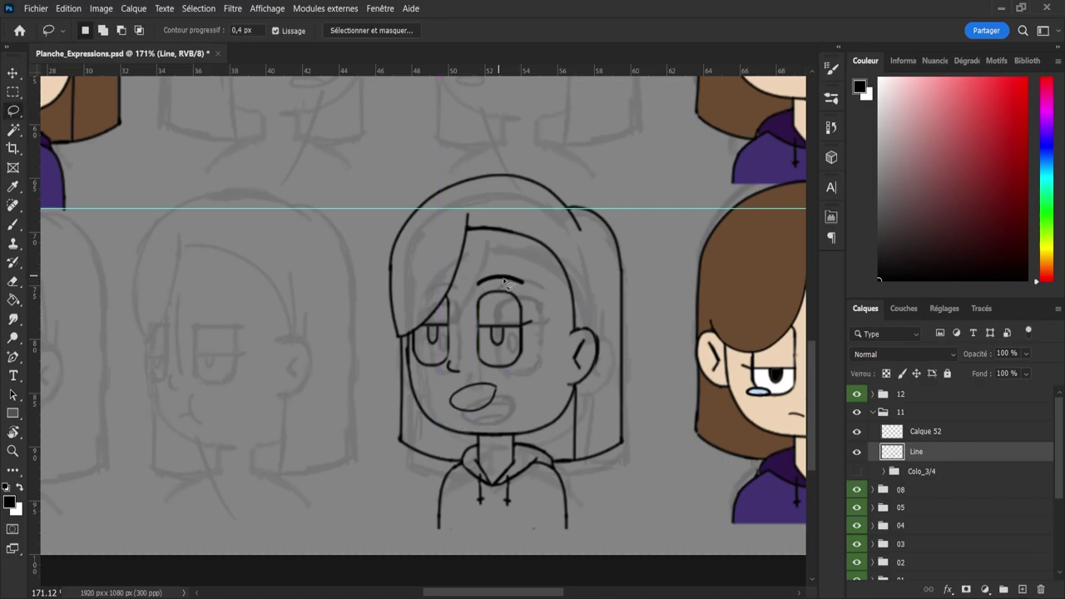
- Draw the upper teeth line and the curved tongue line inside the open mouth, redoing unsuccessful strokes
key("b")
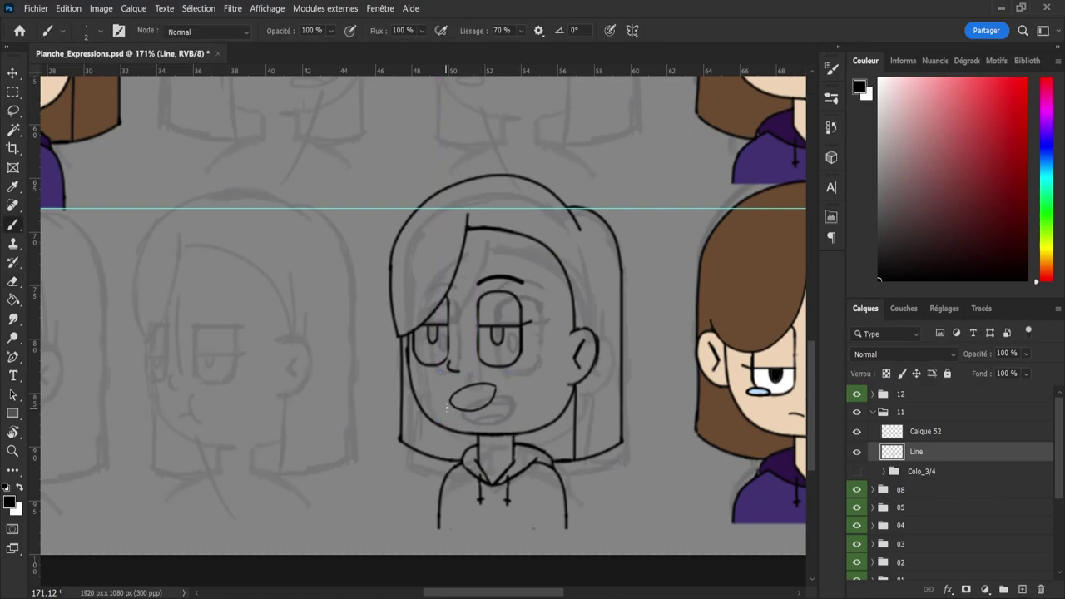
left_click_drag(468, 390, 509, 391)
key("ctrl+z")
key("ctrl+z")
left_click_drag(485, 400, 496, 401)
key("ctrl+z")
left_click_drag(459, 408, 493, 402)
key("ctrl+z")
- Erase the larger eye's lid line and close its pupil into an oval with a vertically flipped copy of the lower half
key("e")
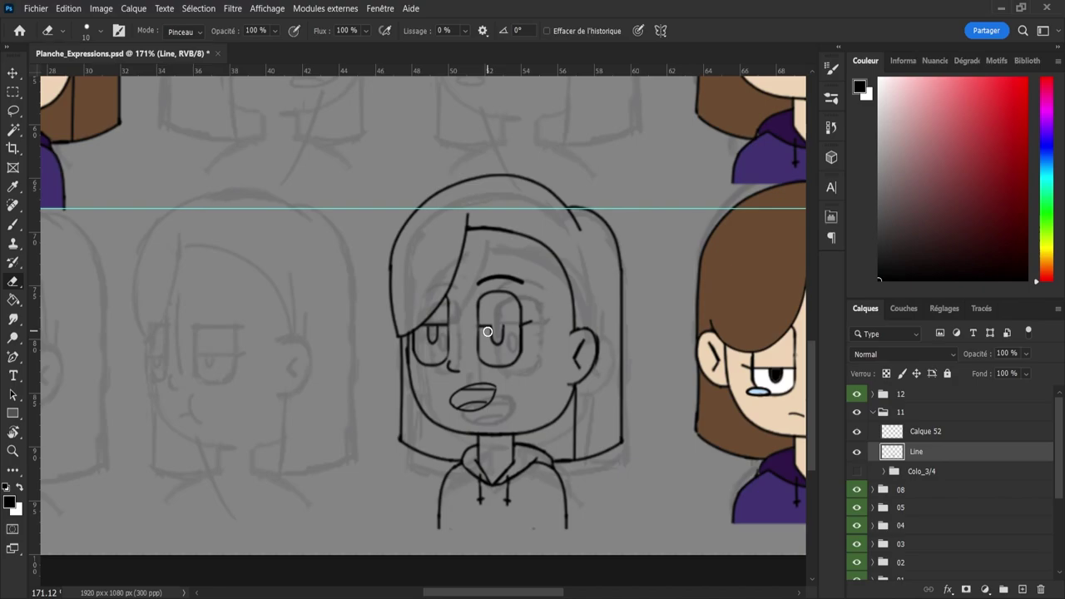
left_click(485, 333)
key("l")
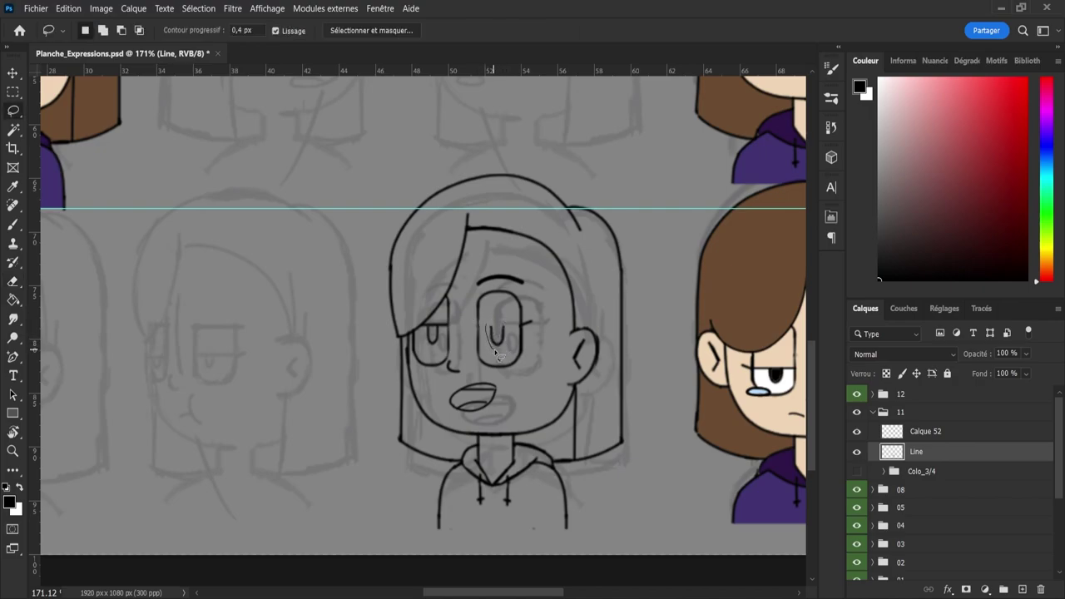
mouse_move(497, 352)
left_mouse_down()
mouse_move(509, 312)
mouse_move(496, 340)
left_mouse_up()
key("ctrl+j")
key("ctrl+t")
right_click(502, 338)
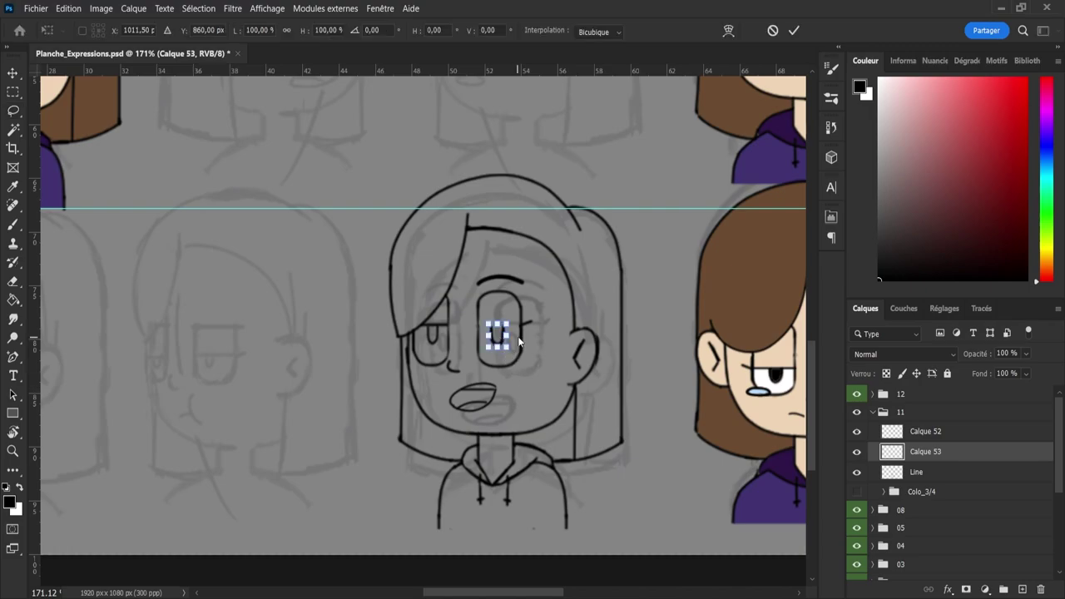
left_click(524, 331)
key("Up")
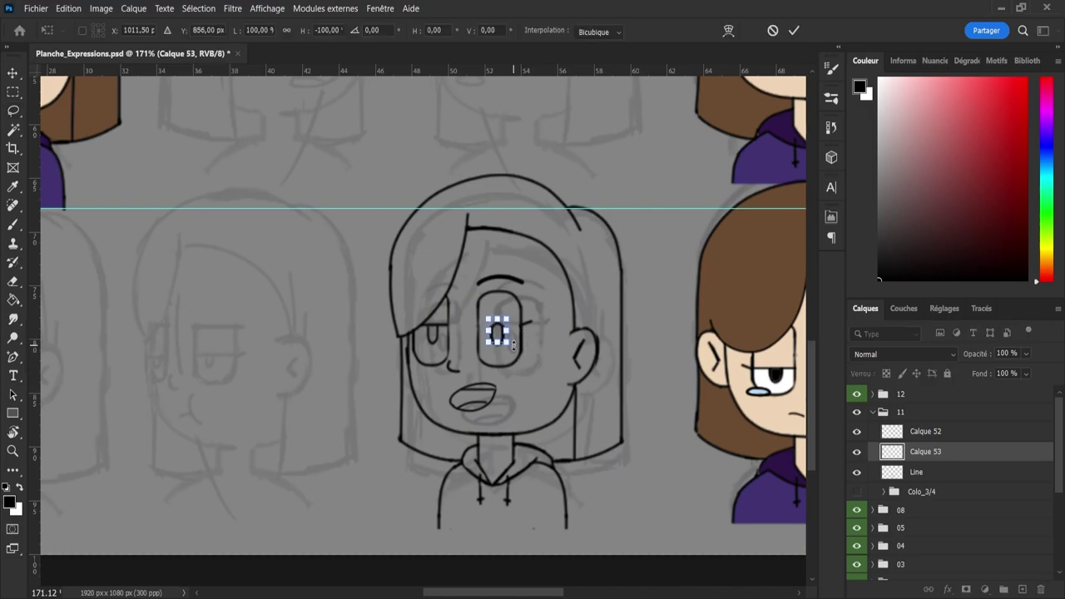
key("Return")
key("ctrl+d")
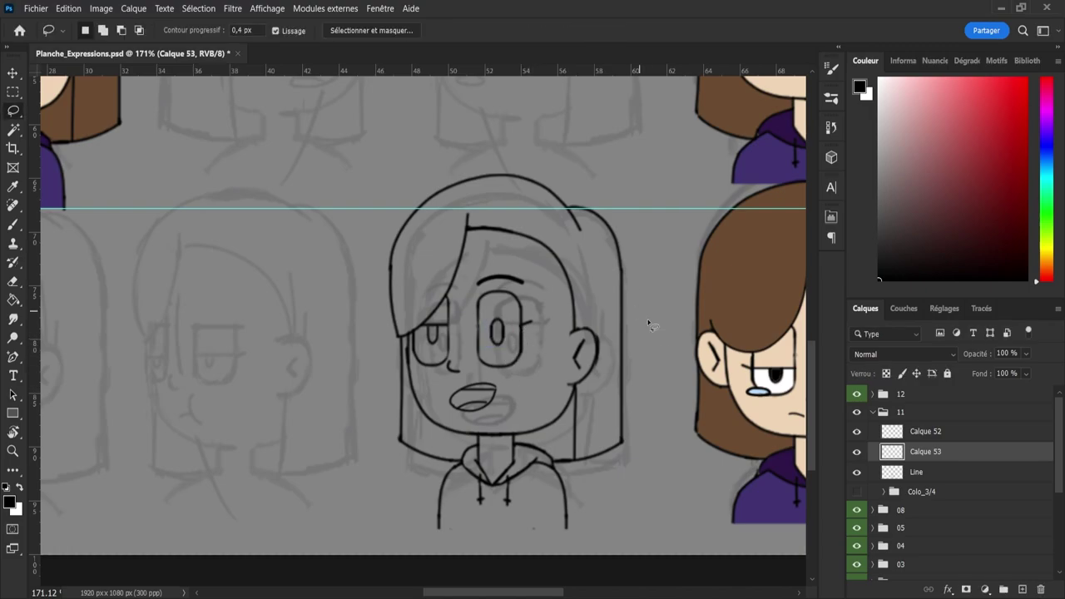
- Merge the copied half-pupil with the Line layer and adjust the completed oval pupil with Free Transform
left_click(919, 472, "shift")
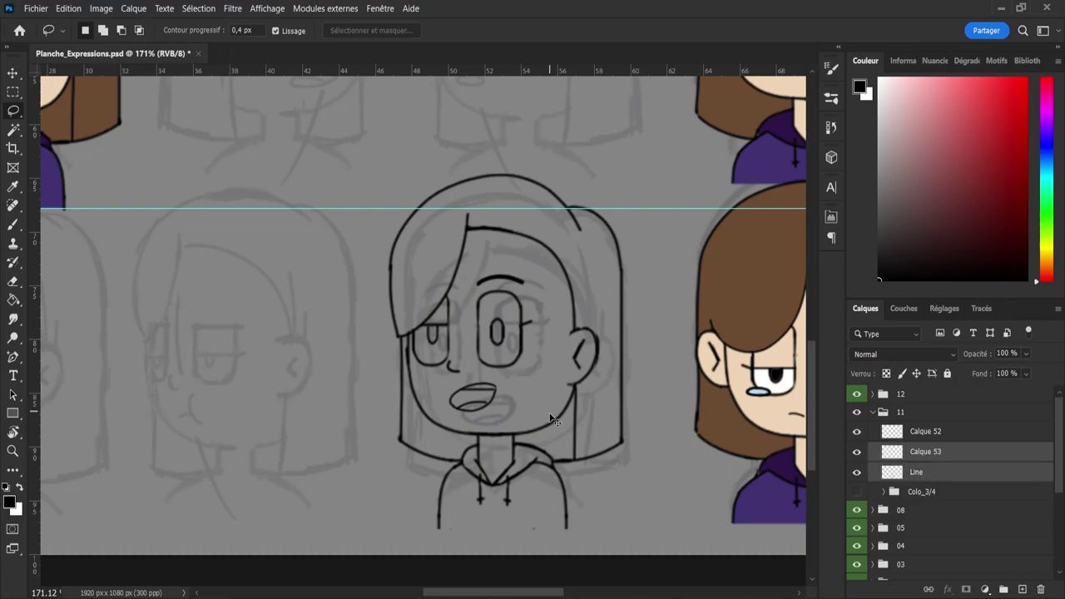
key("ctrl+e")
mouse_move(489, 329)
left_mouse_down()
mouse_move(503, 358)
mouse_move(507, 306)
mouse_move(488, 323)
mouse_move(497, 307)
mouse_move(501, 332)
left_mouse_up()
key("ctrl+t")
key("Return")
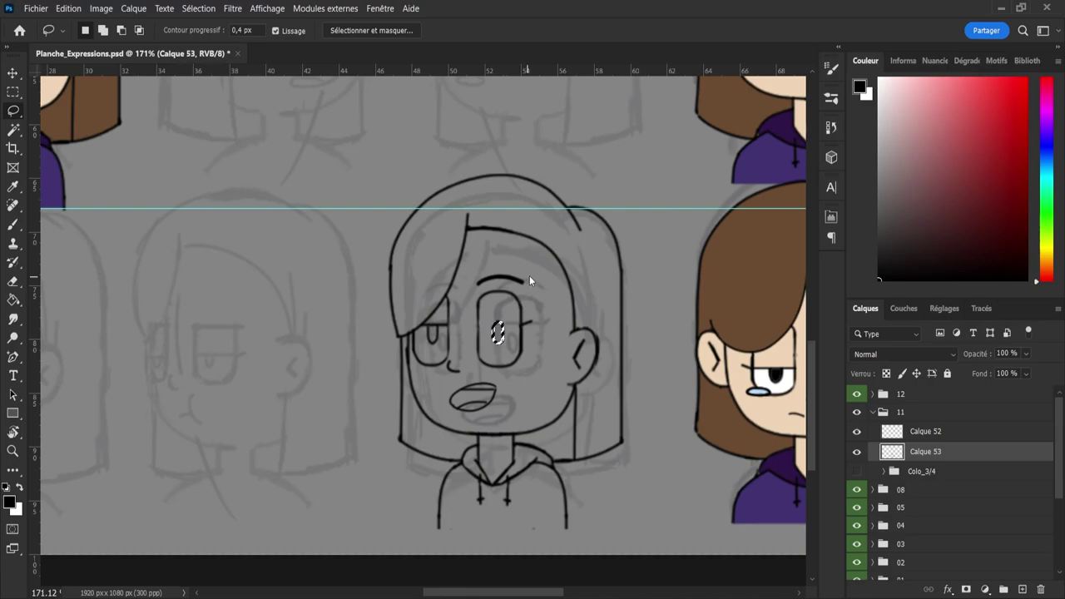
key("ctrl+d")
- Draw a higher eyelid line across the larger eye and move the outer eyelash up to meet it
key("b")
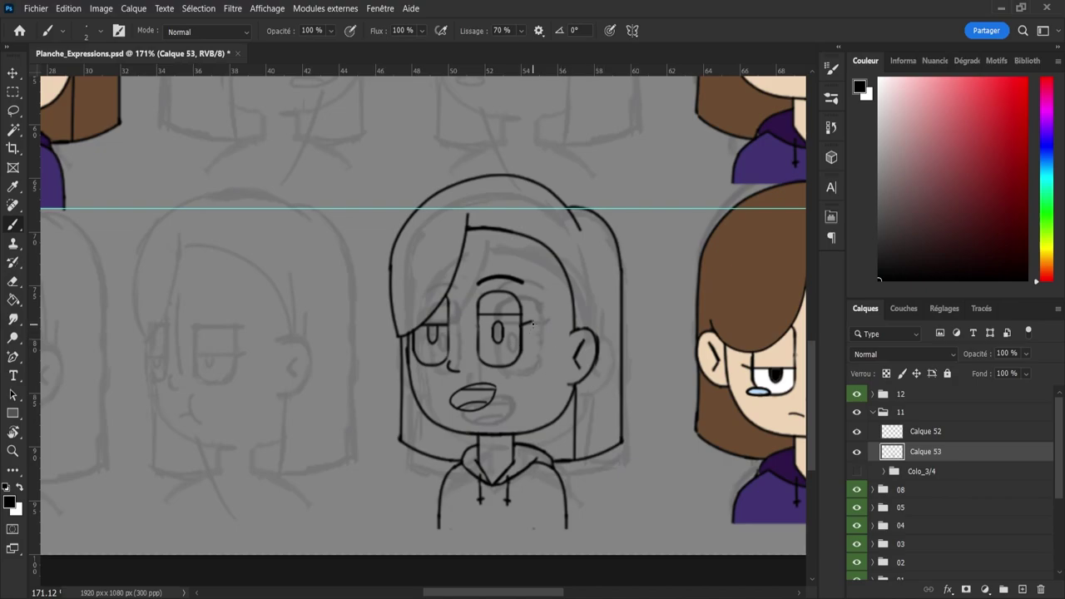
key("l")
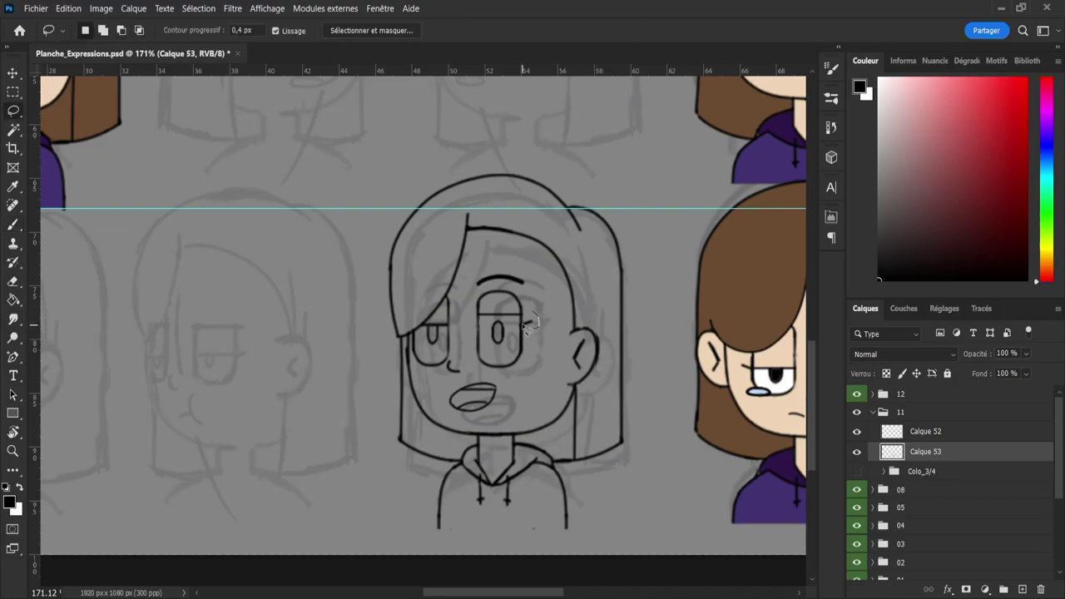
left_click_drag(525, 327, 535, 314)
key("ctrl+t")
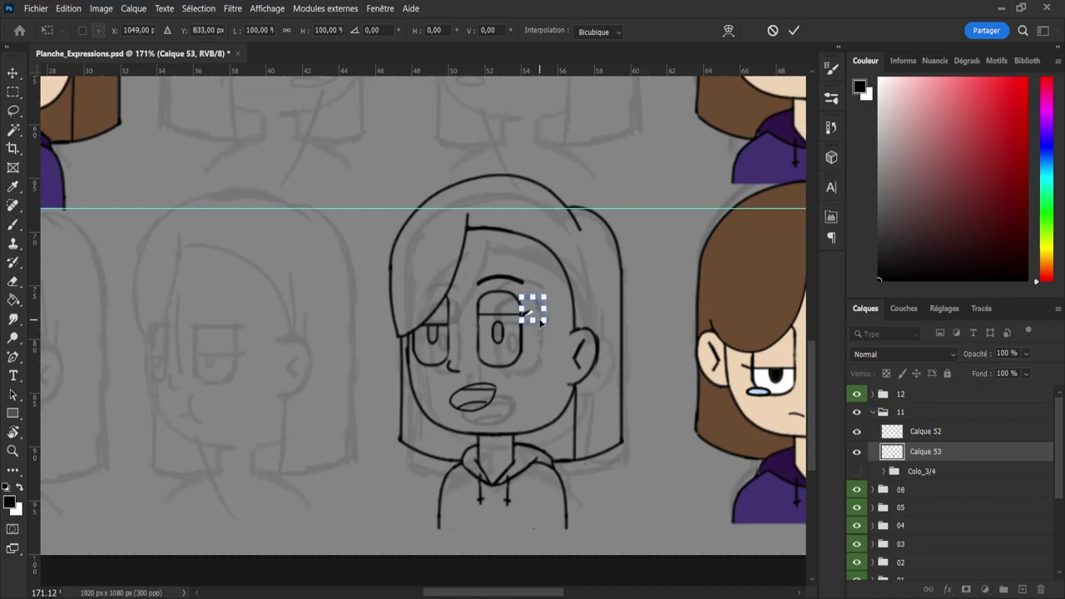
key("Return")
key("ctrl+d")
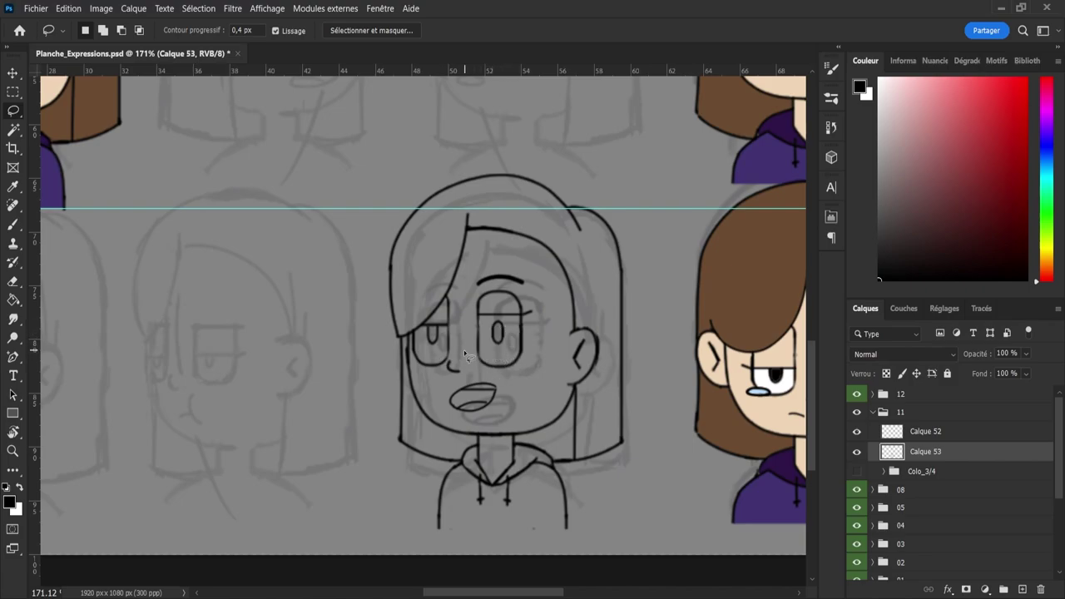
- Erase the eyelid line of the eye partly covered by hair, using a small eraser around the pupil
key("e")
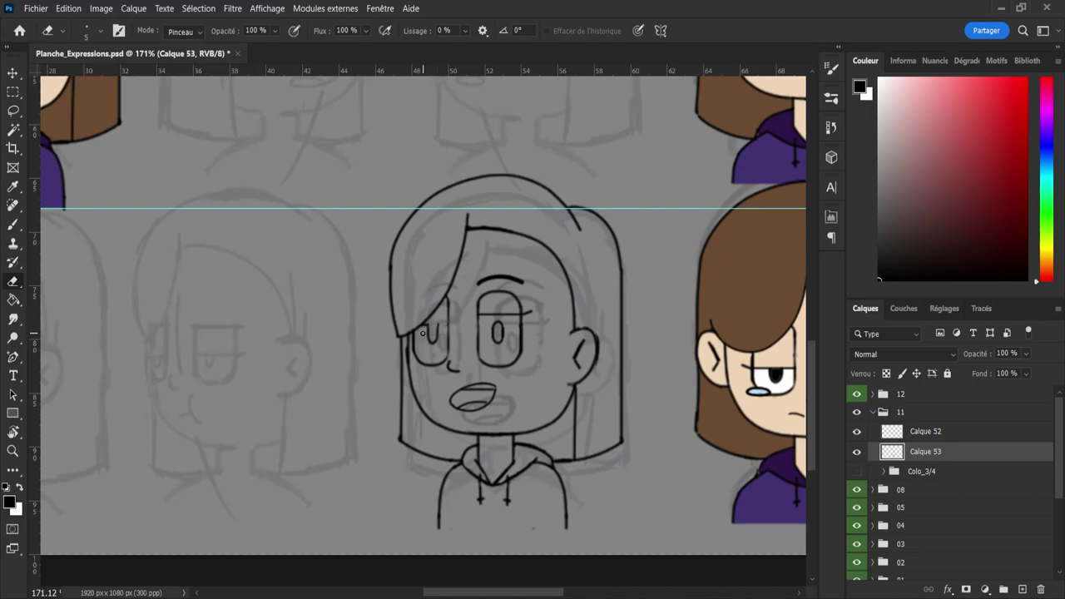
left_click_drag(402, 337, 425, 340)
right_click(427, 327, "alt")
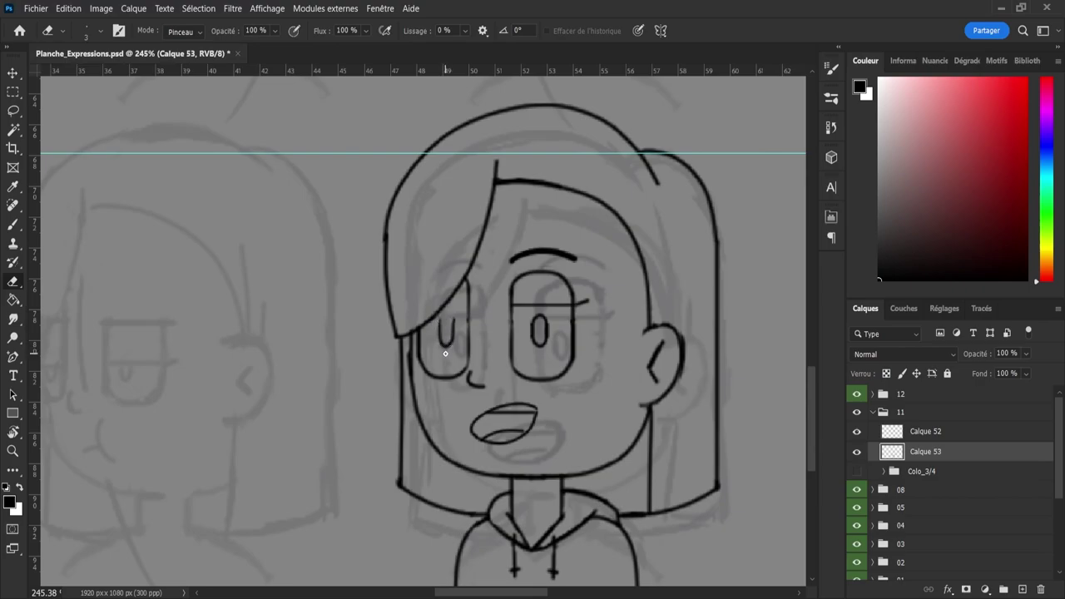
- Complete the hair-side eye's pupil with a vertically flipped copy of its lower half, and make the main line layer active again
key("l")
mouse_move(431, 341)
left_mouse_down()
mouse_move(466, 354)
mouse_move(459, 325)
mouse_move(441, 315)
mouse_move(433, 354)
mouse_move(443, 358)
left_mouse_up()
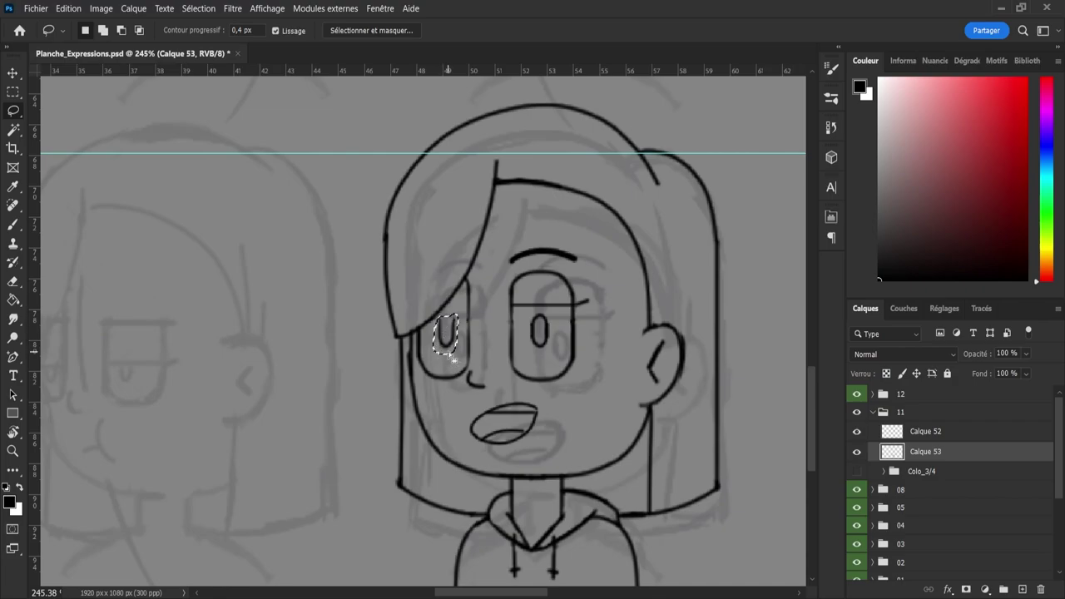
key("ctrl+j")
key("ctrl+t")
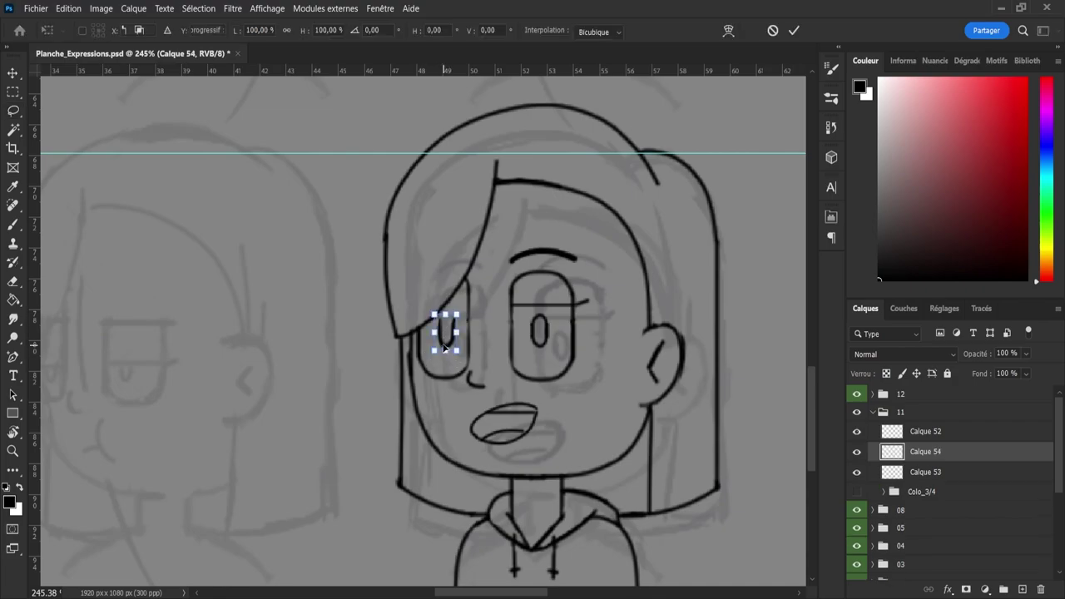
key("ctrl+shift+h")
mouse_move(446, 332)
left_mouse_down()
mouse_move(445, 322)
mouse_move(447, 331)
left_mouse_up()
key("Return")
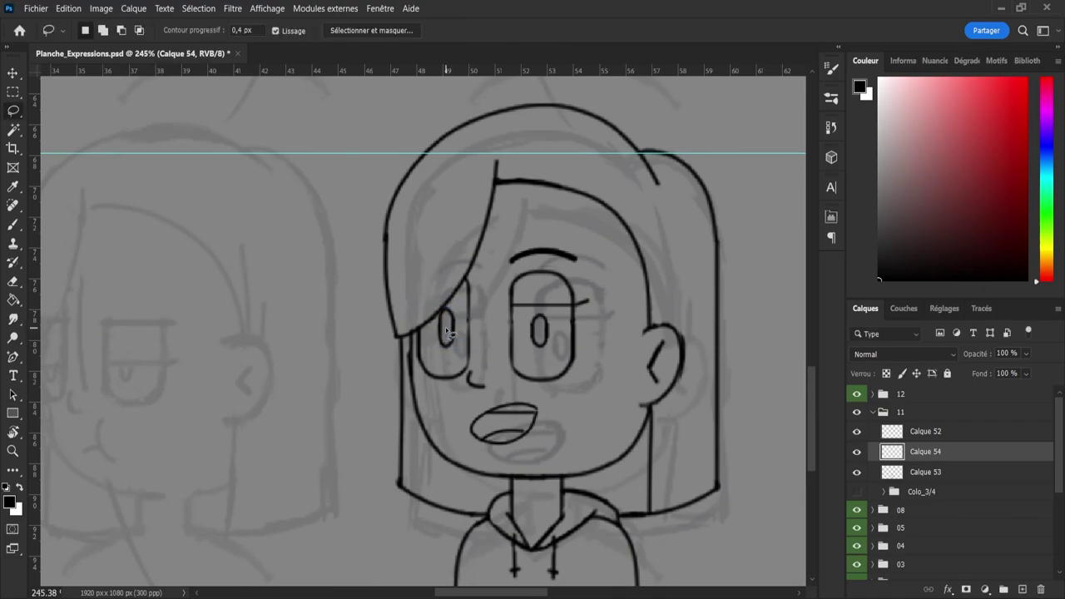
key("v")
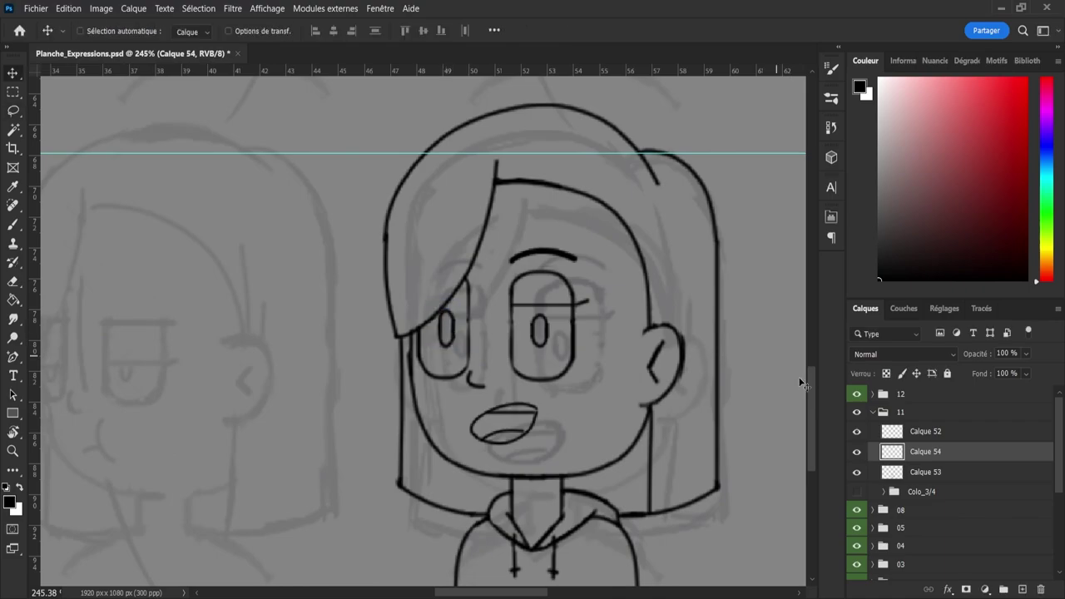
left_click(917, 480, "shift")
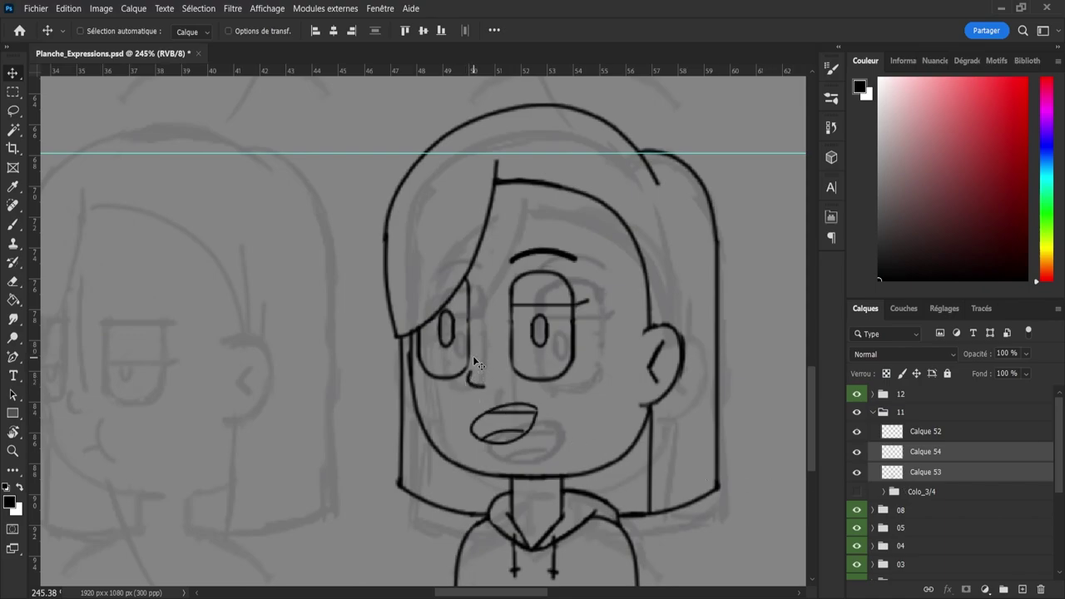
left_click(910, 480)
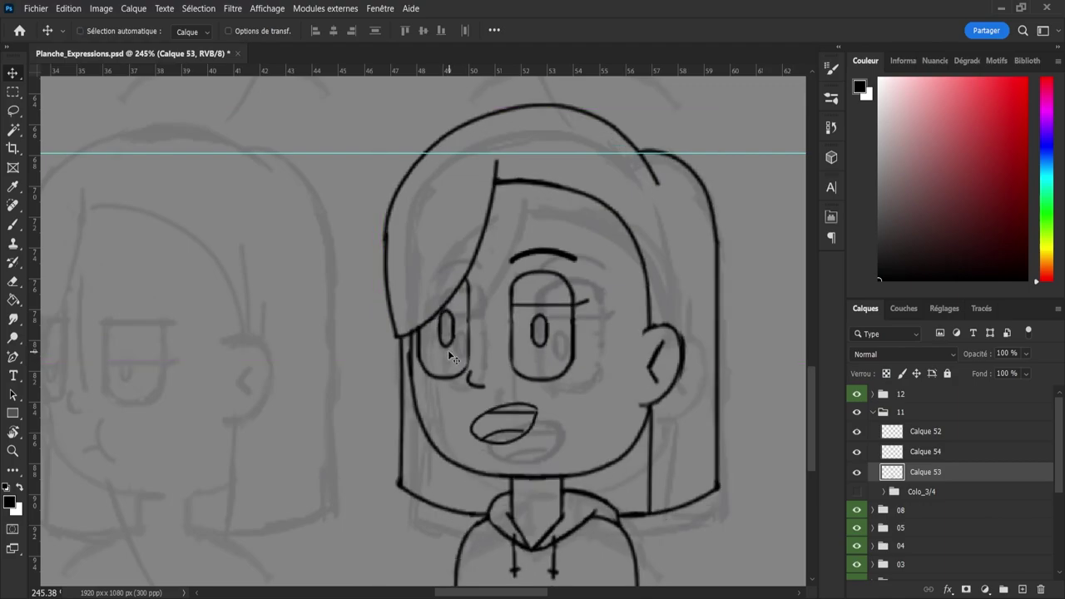
- Adjust the hair-side eye's pupil with Free Transform and merge the layers Calque 54 and Calque 53
key("l")
mouse_move(431, 342)
left_mouse_down()
mouse_move(458, 348)
mouse_move(452, 314)
mouse_move(434, 337)
mouse_move(444, 353)
mouse_move(444, 357)
left_mouse_up()
key("ctrl+t")
key("Return")
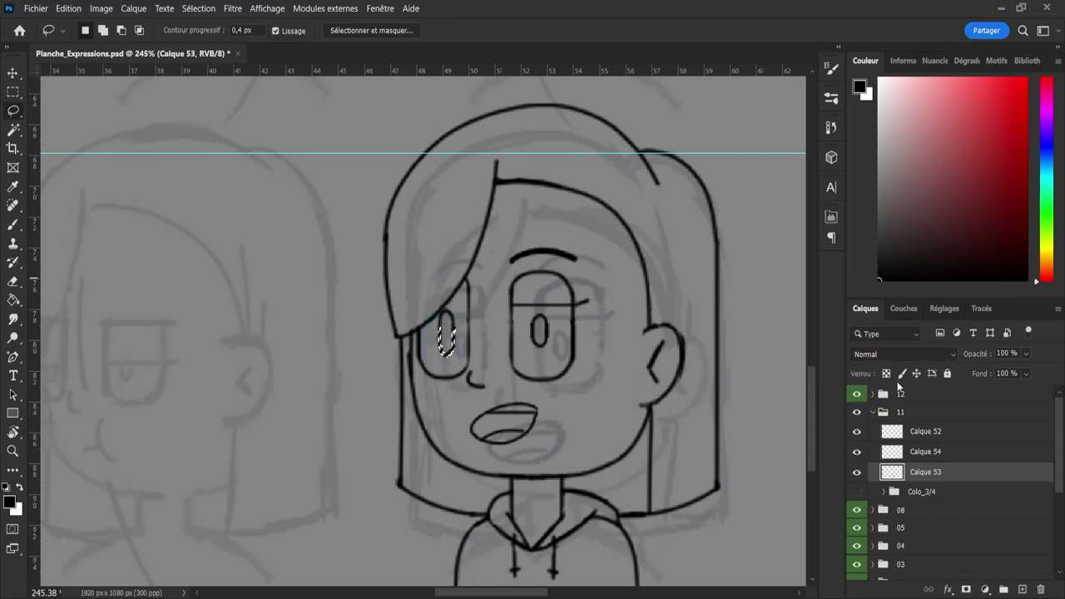
left_click(920, 452)
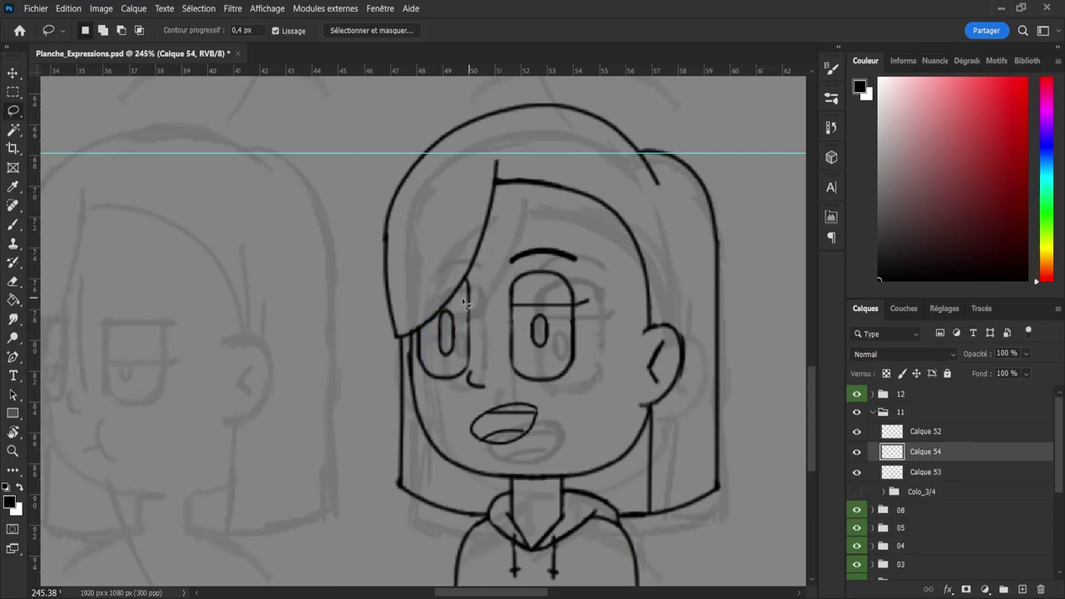
key("v")
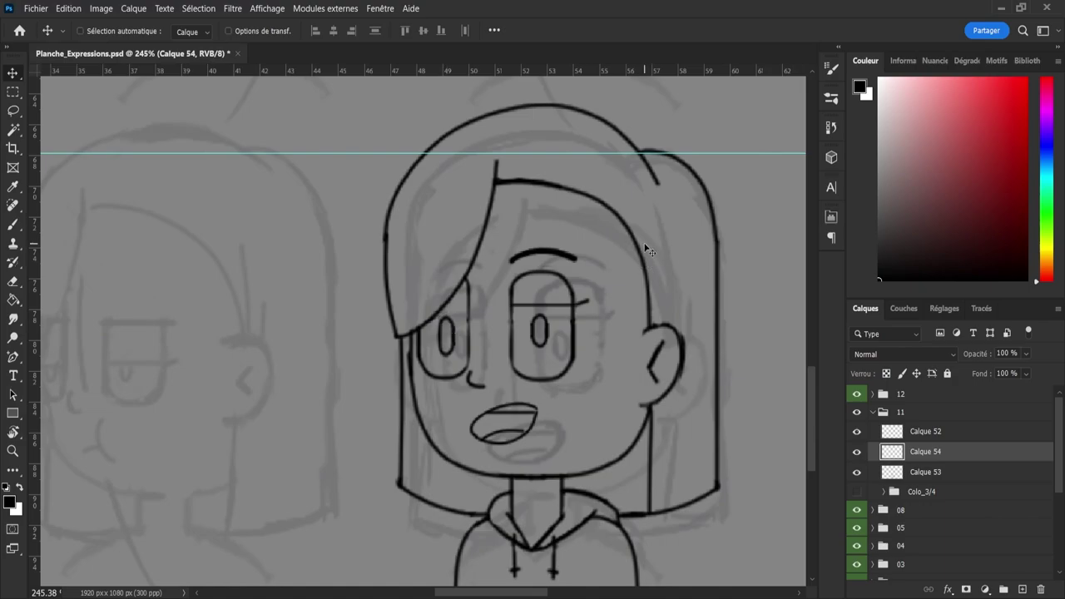
left_click(912, 474, "ctrl")
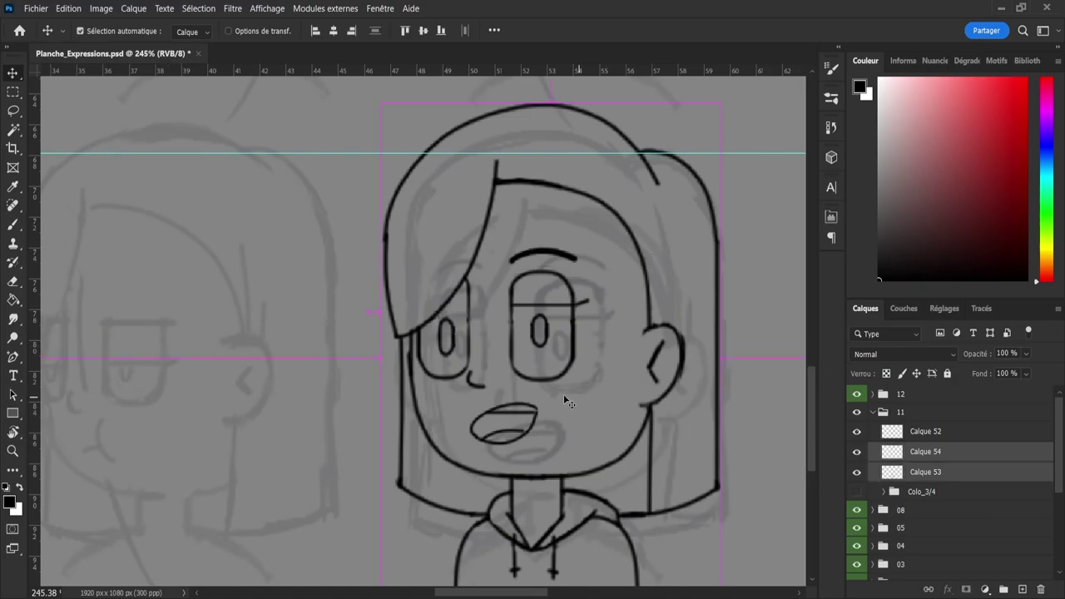
key("ctrl+e")
- Place the hair-side eye's pupil over the larger eye's pupil for comparison and scale its height to 87.50%
key("l")
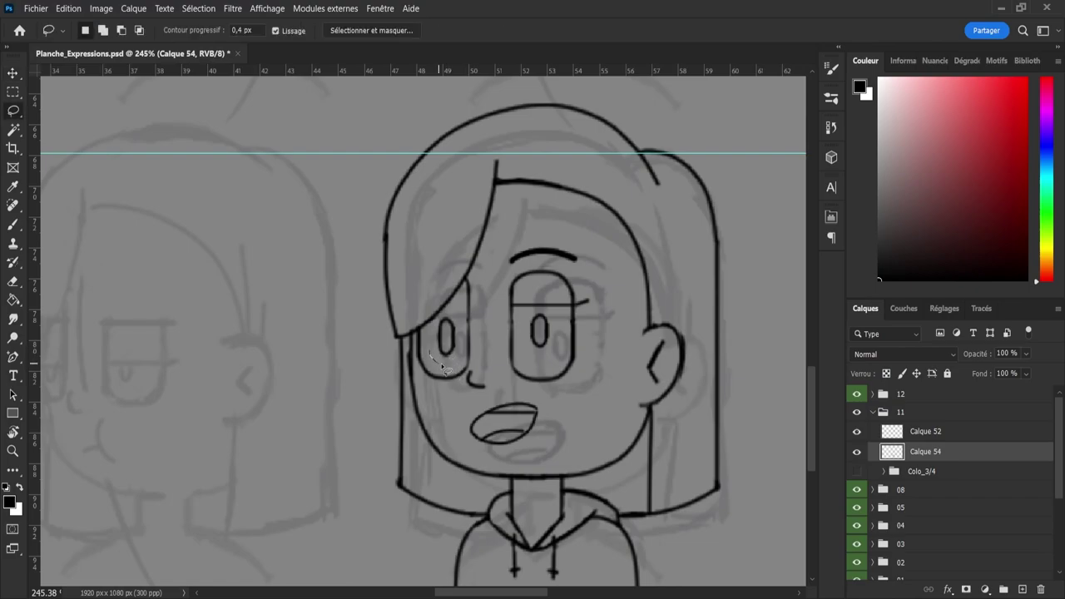
mouse_move(460, 338)
left_mouse_down()
mouse_move(456, 316)
mouse_move(442, 322)
mouse_move(449, 364)
mouse_move(522, 342)
left_mouse_up()
key("ctrl+t")
left_click_drag(543, 336, 543, 336)
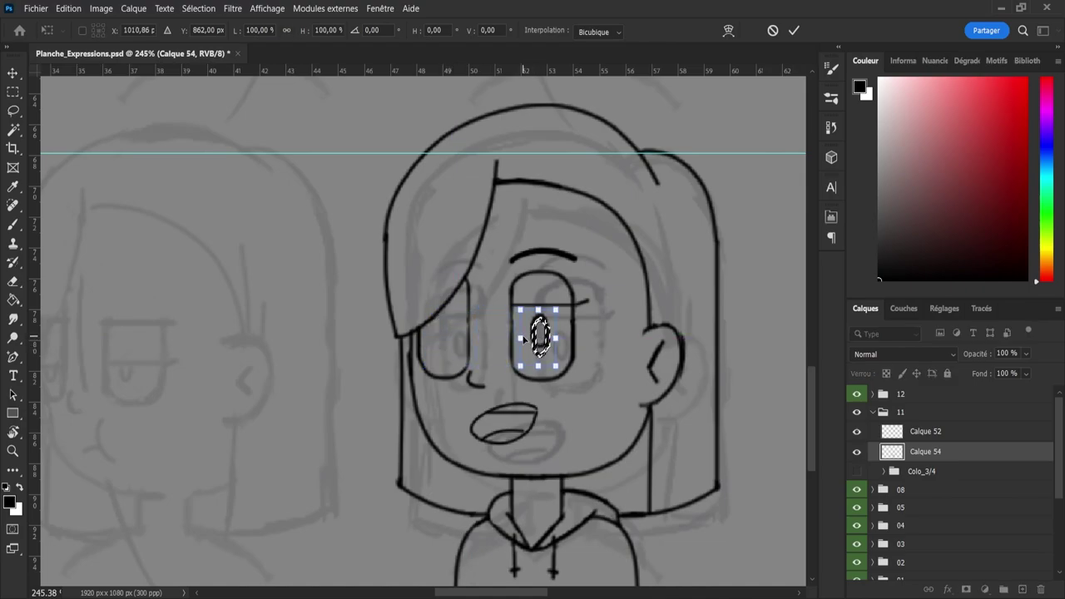
key("Up")
key("Up")
key("Up")
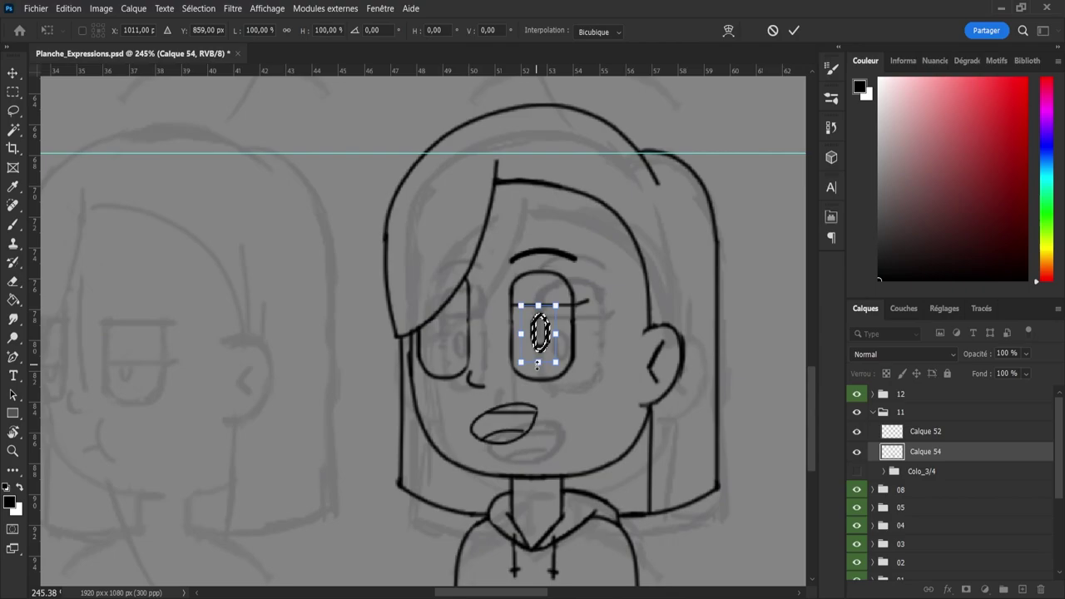
left_click_drag(538, 363, 541, 361)
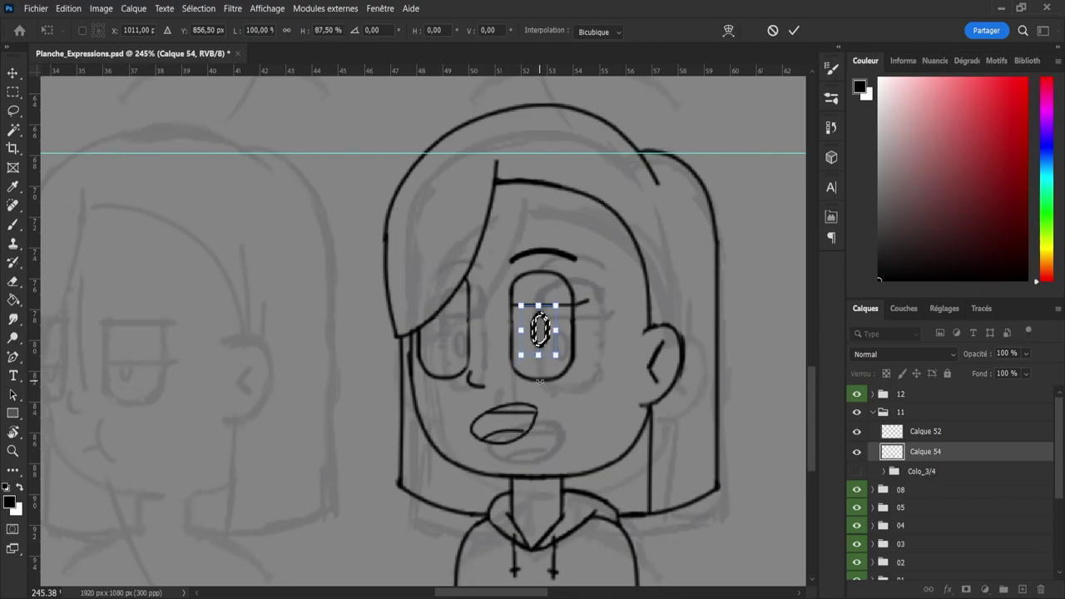
- Move the resized pupil horizontally back into the hair-side eye, fine-tune its position and clear the selection
key("Left")
key("Left")
key("Left")
key("Left")
key("Left")
key("Left")
key("Left")
key("Left")
key("Left")
key("Left")
key("Left")
key("Left")
key("Left")
key("Left")
key("Left")
key("Left")
key("Left")
key("Left")
key("Left")
key("Left")
key("Left")
key("Left")
key("Left")
key("Left")
key("Left")
key("Left")
key("Left")
key("Left")
key("Left")
key("Left")
key("Left")
key("Left")
key("Left")
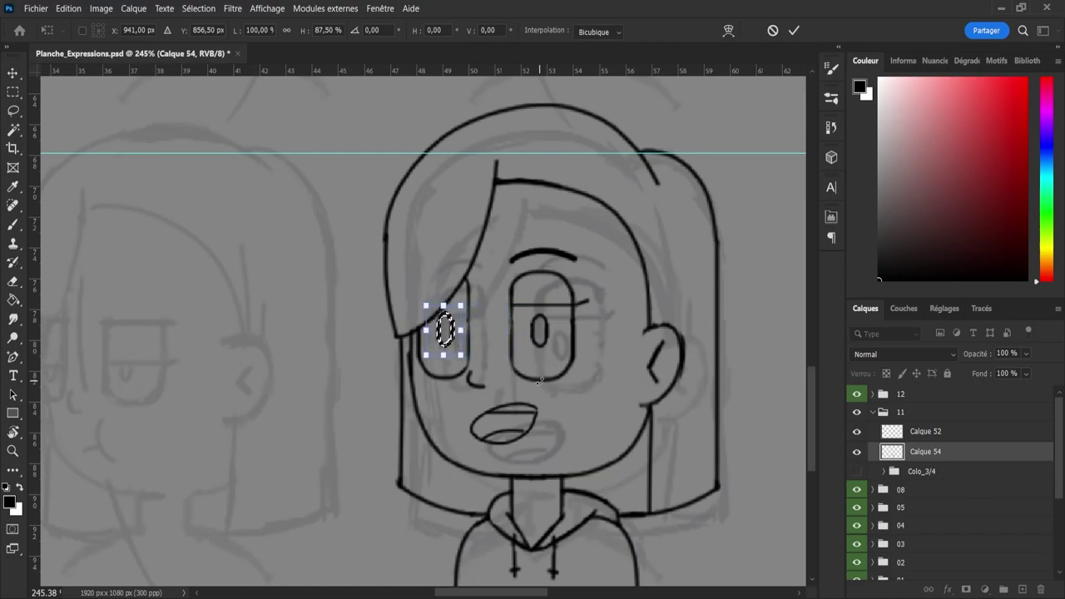
key("Return")
key("v")
key("Right")
key("Right")
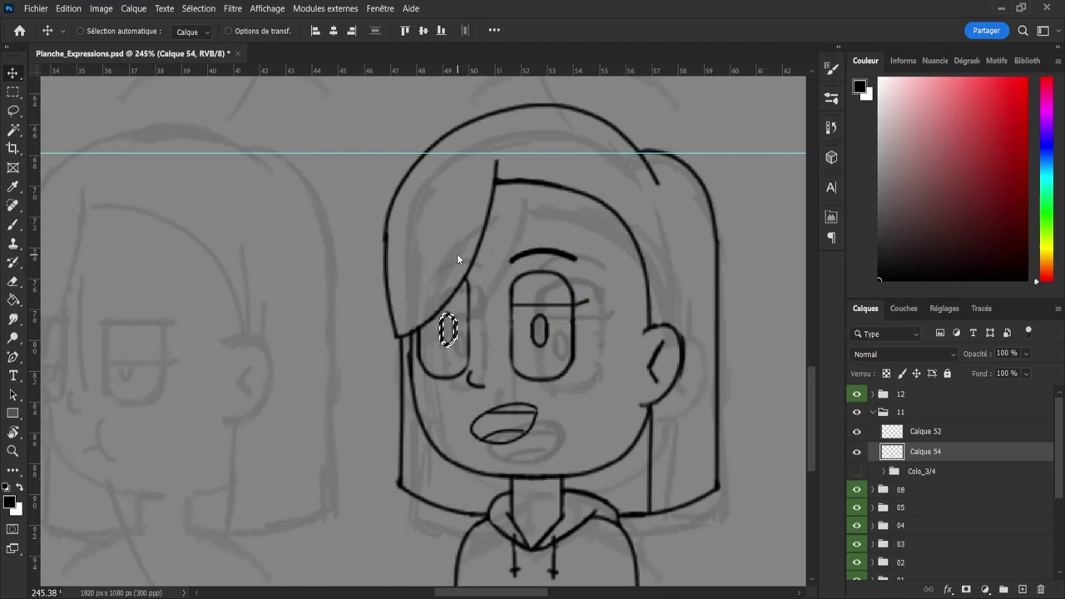
key("l")
key("ctrl+d")
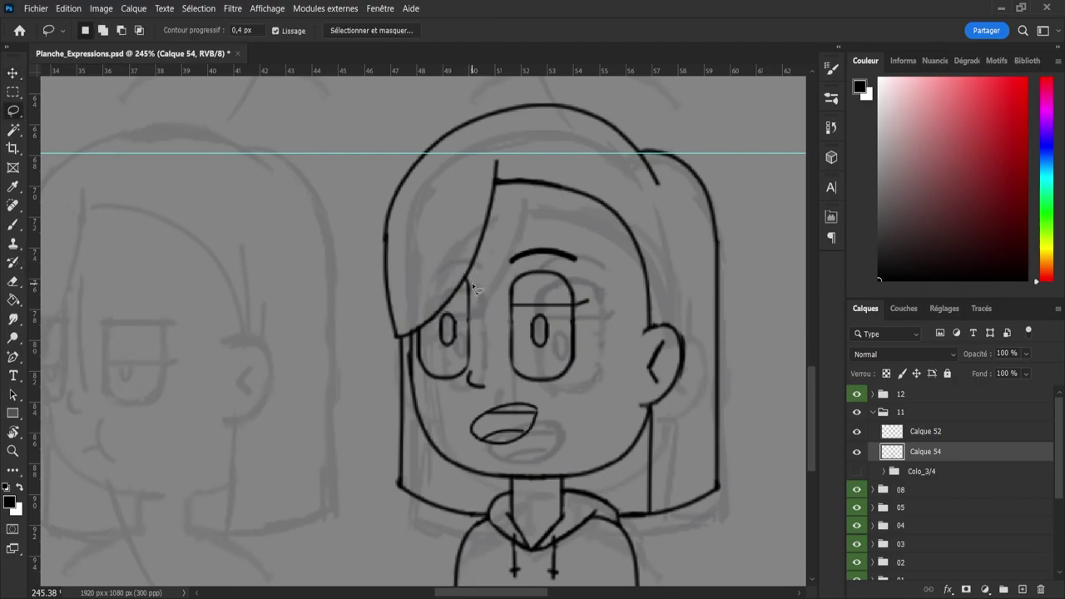
- Draw an eyelid line across the hair-side eye level with the larger eye's, and erase the stroke between the eyes
key("b")
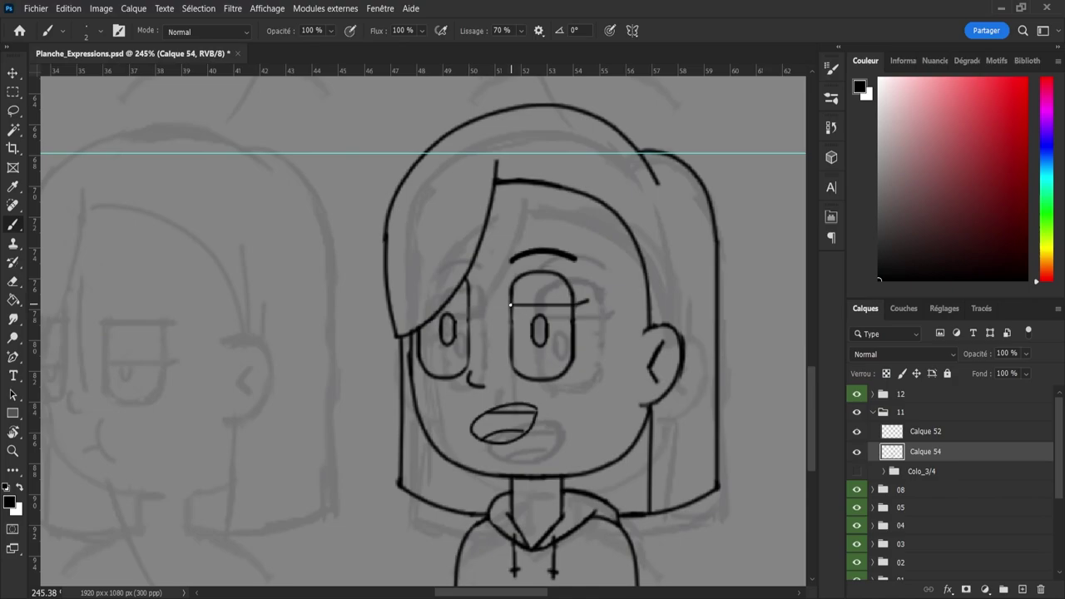
key("e")
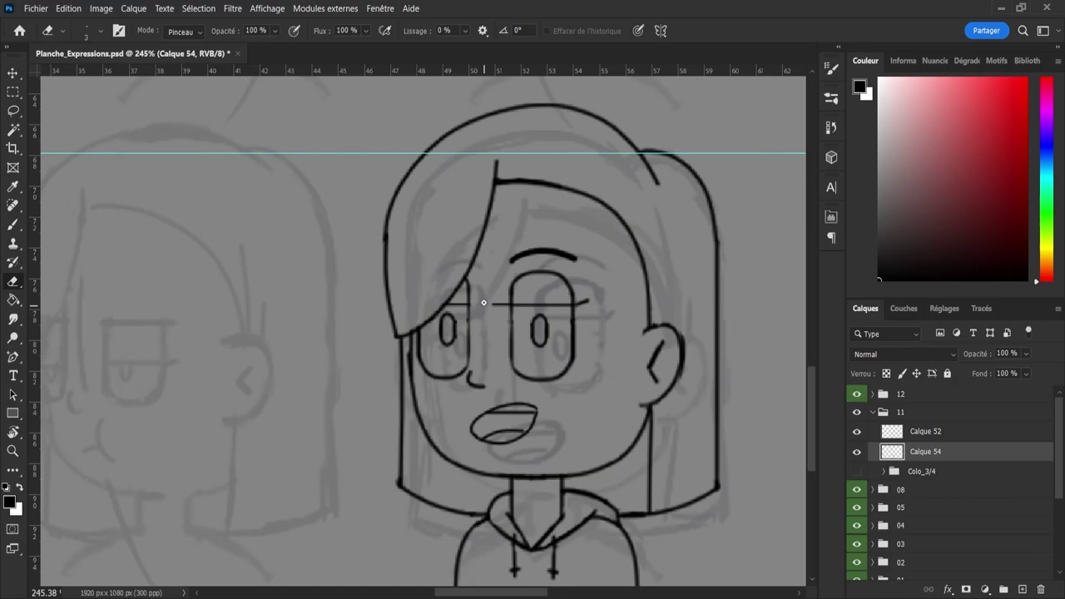
key("bracketright")
key("bracketright")
key("bracketright")
key("bracketright")
key("bracketright")
key("bracketright")
key("bracketright")
key("bracketright")
key("z")
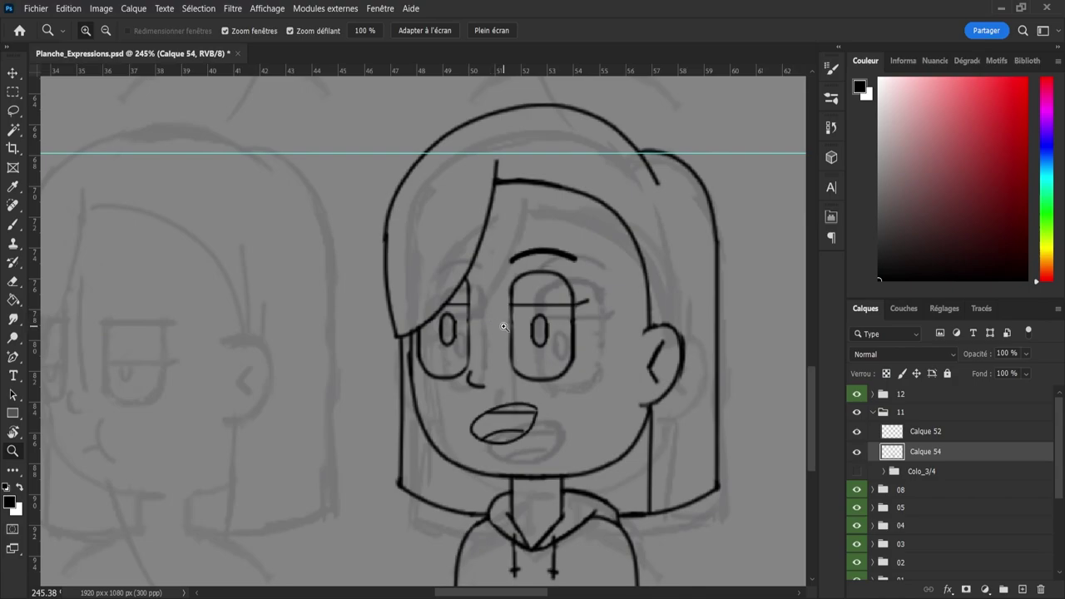
scroll(499, 325, "down", 5)
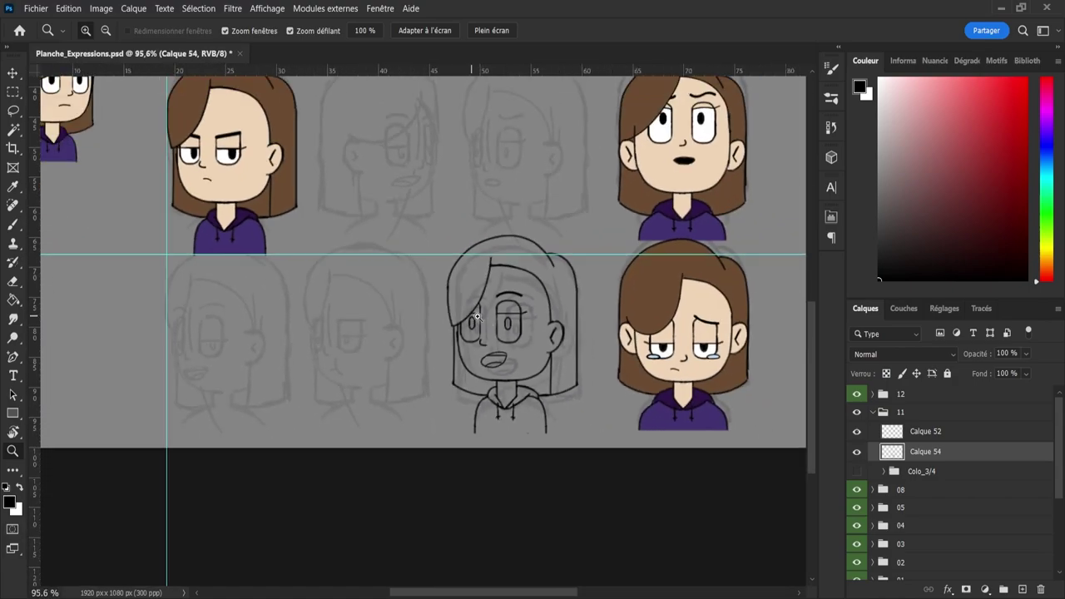
scroll(483, 321, "up", 4)
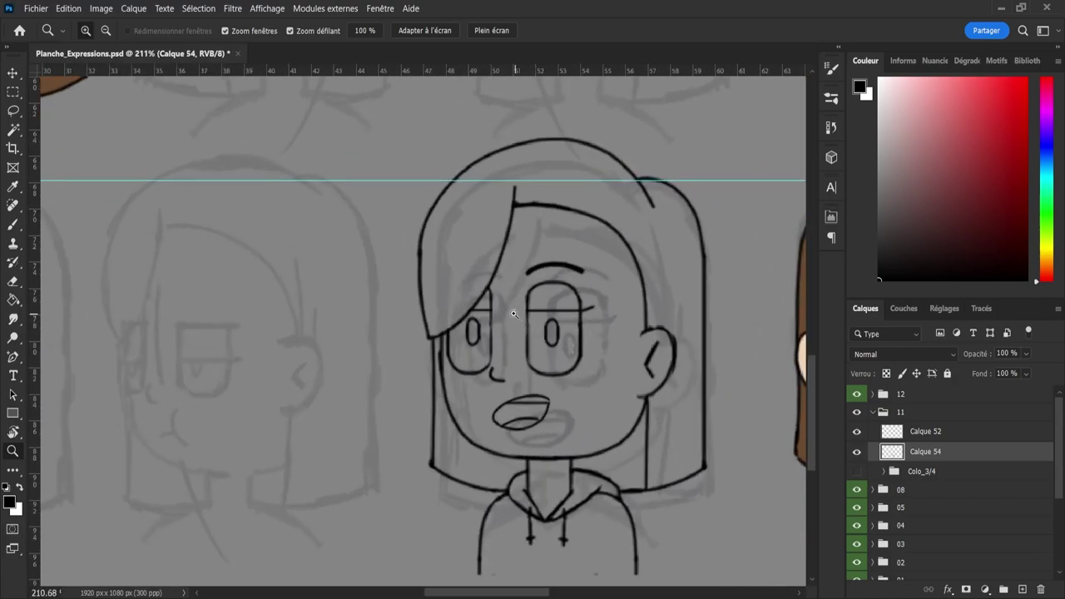
- Lasso the larger eye's pupil and shift it slightly toward the nose with Free Transform
key("l")
mouse_move(533, 325)
left_mouse_down()
mouse_move(542, 357)
mouse_move(562, 346)
mouse_move(568, 324)
mouse_move(535, 326)
left_mouse_up()
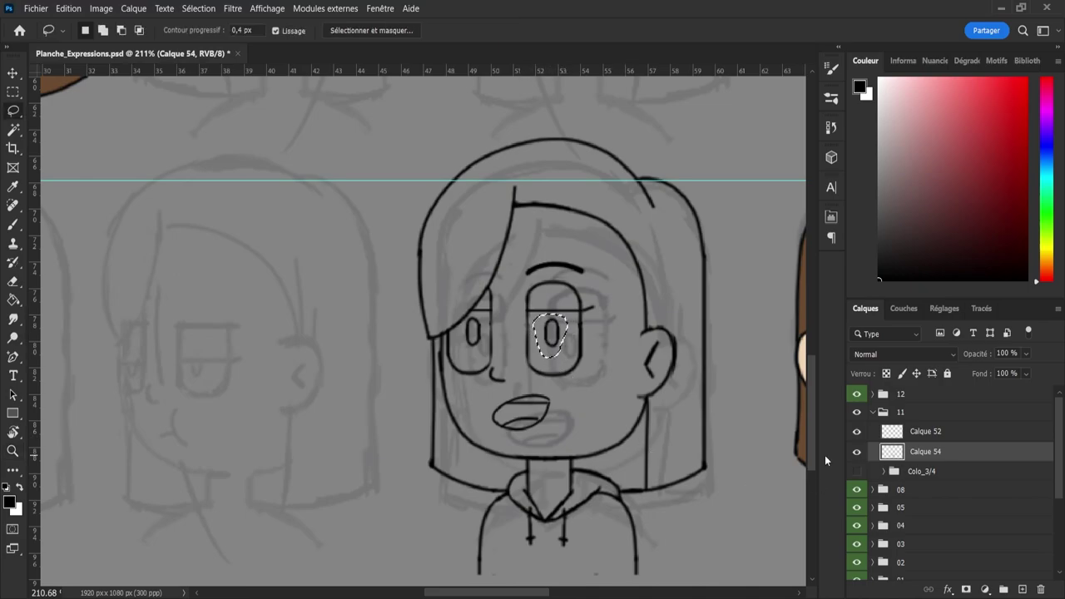
key("ctrl+t")
key("Left")
key("Left")
key("Left")
key("Left")
key("Left")
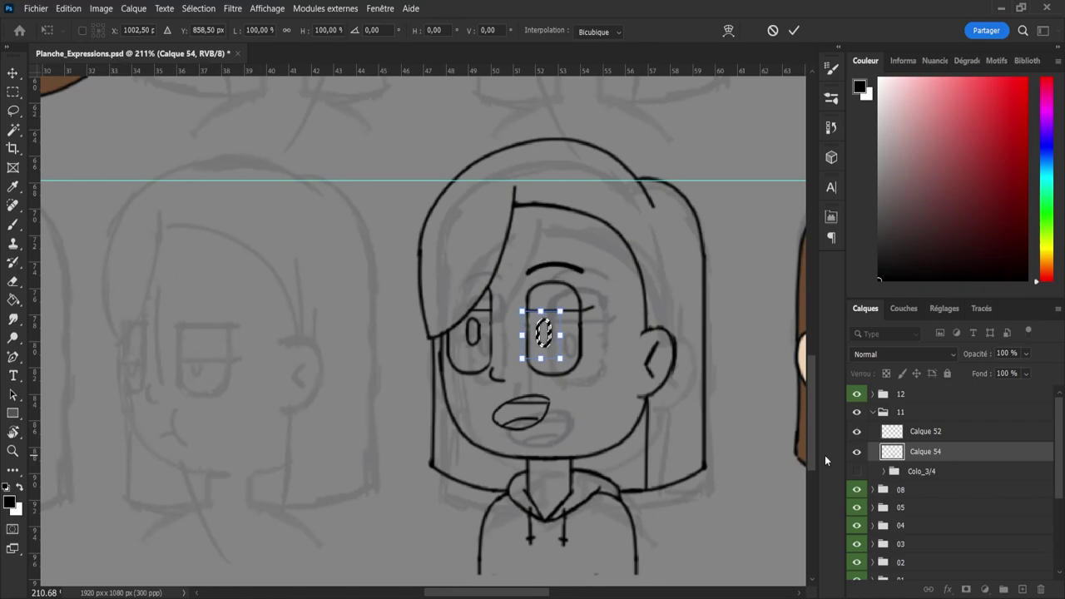
- Add two horizontal guides at the pupils' upper and lower edges and nudge the larger eye's pupil up to align
left_click_drag(565, 72, 602, 346)
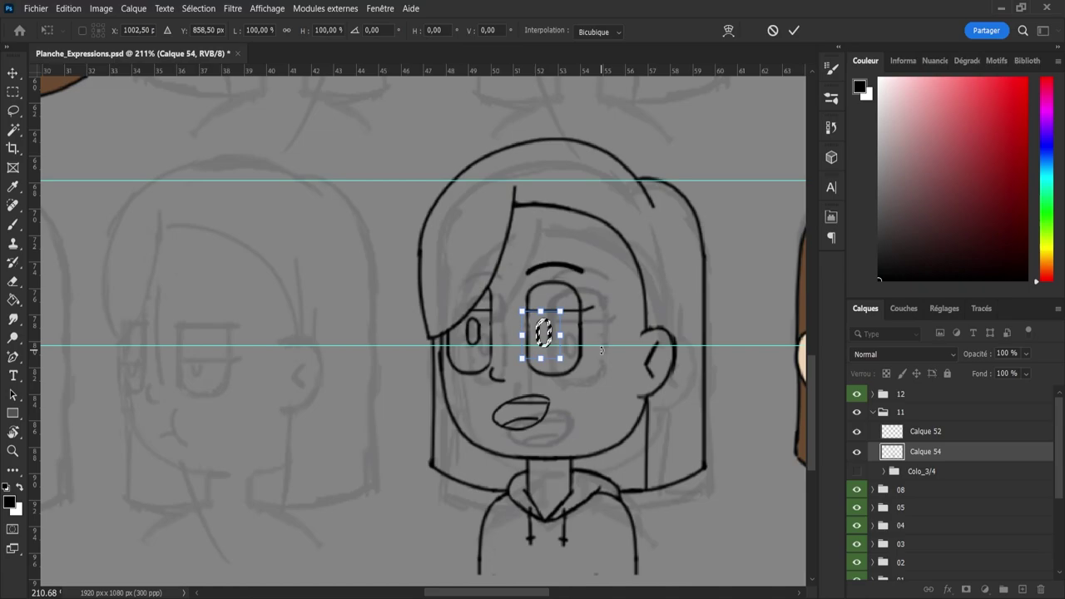
key("Up")
left_click_drag(539, 73, 592, 317)
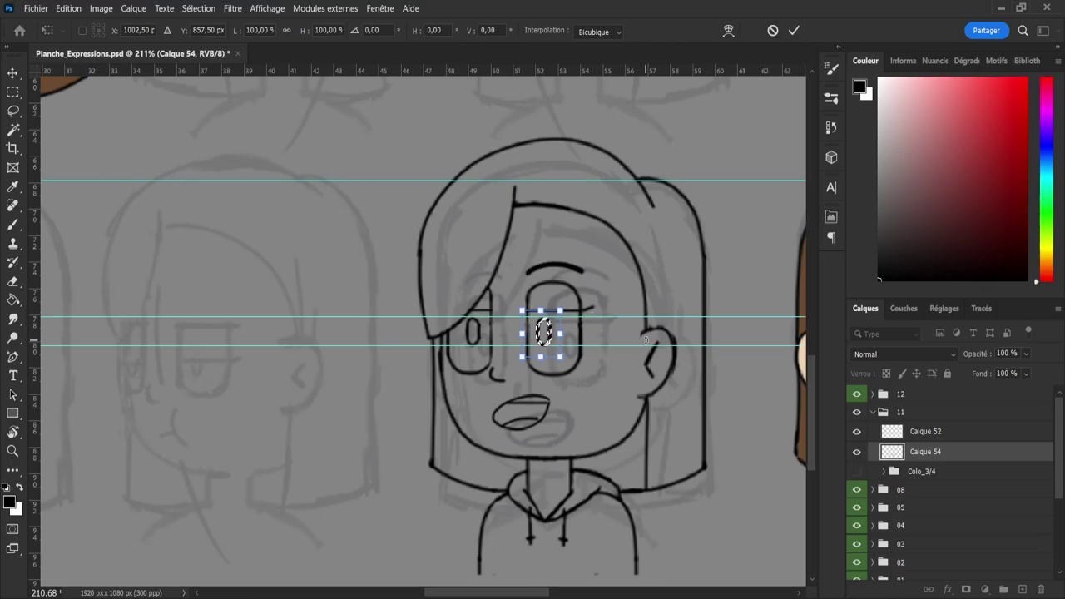
left_click(794, 29)
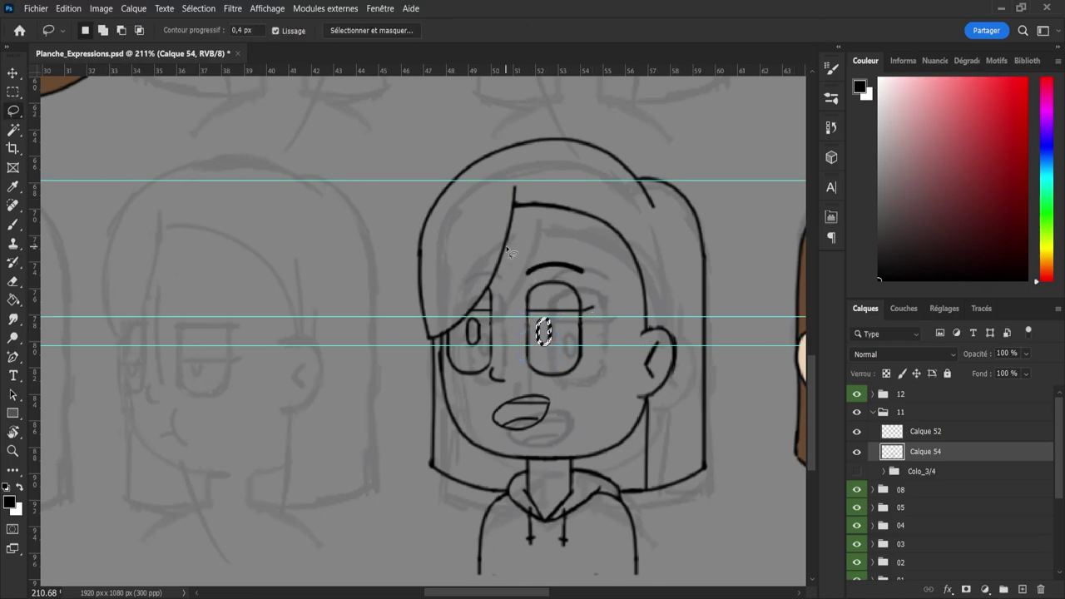
key("ctrl+d")
- Touch up the mouth outline's upper corner with a thin brush and erase the excess line
key("z")
left_click_drag(547, 301, 547, 276)
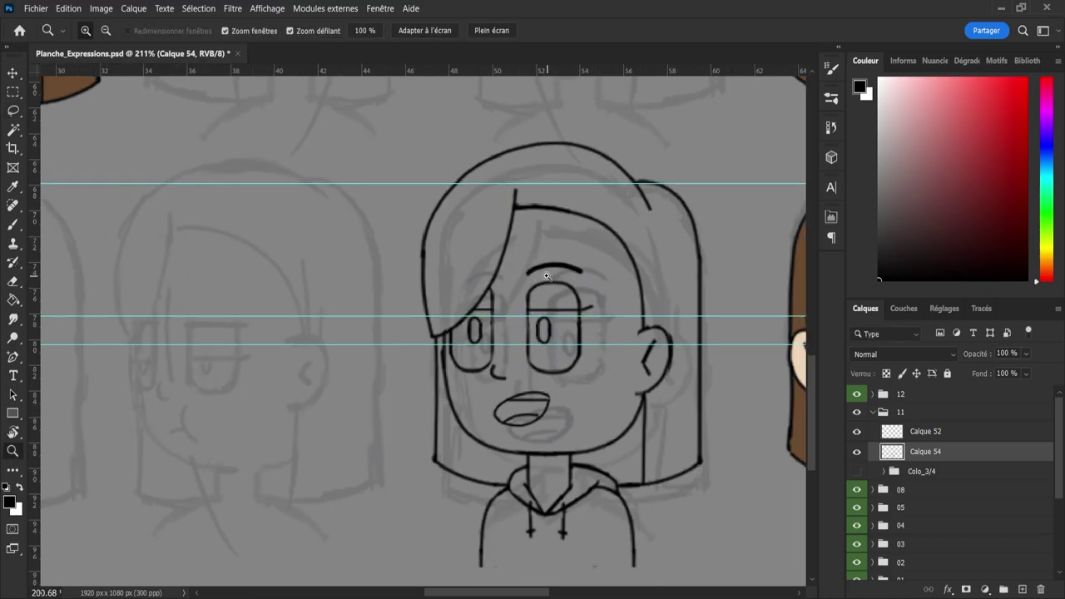
scroll(562, 306, "down", 1)
scroll(583, 320, "up", 2)
scroll(552, 316, "down", 2)
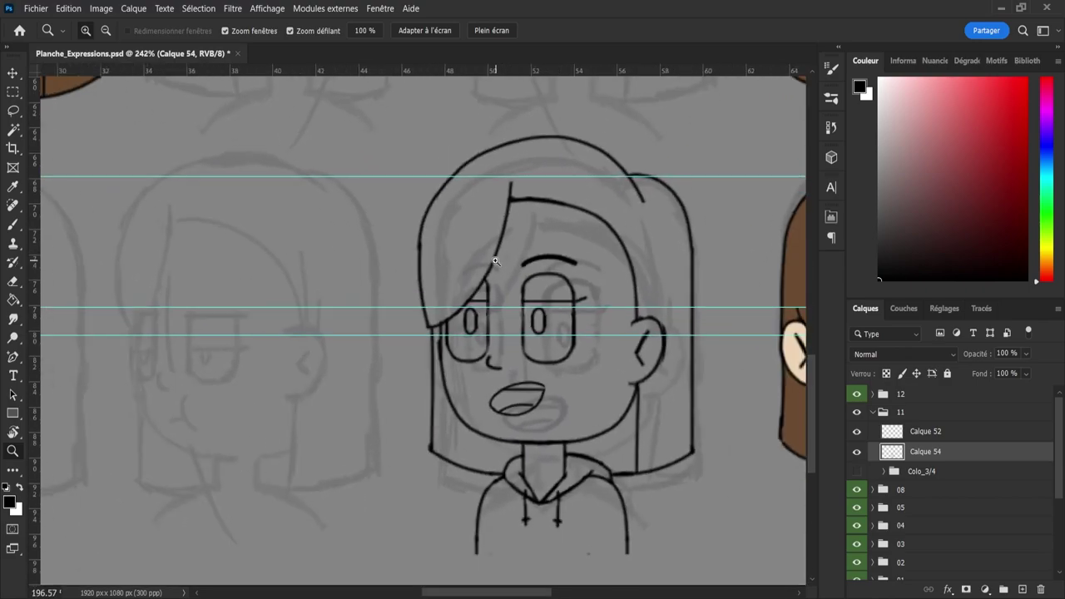
scroll(547, 359, "up", 1)
scroll(565, 408, "up", 3)
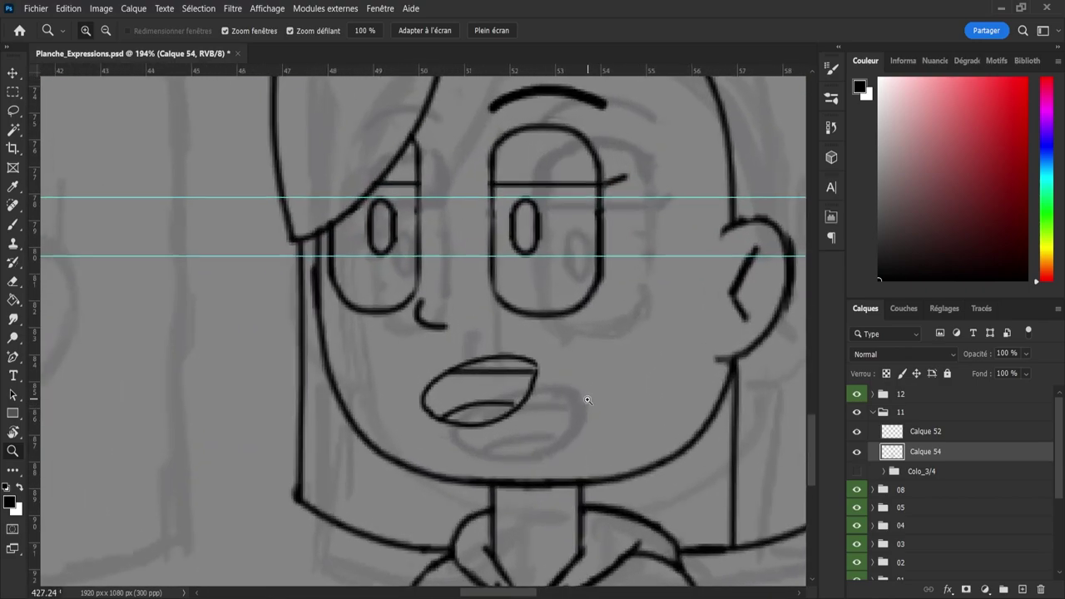
key("b")
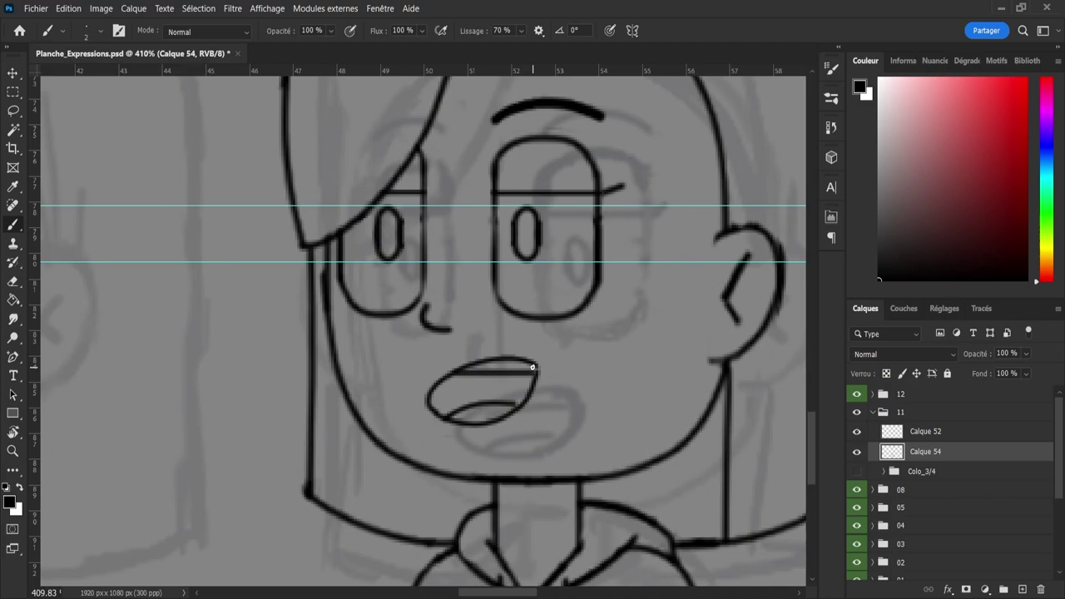
key("e")
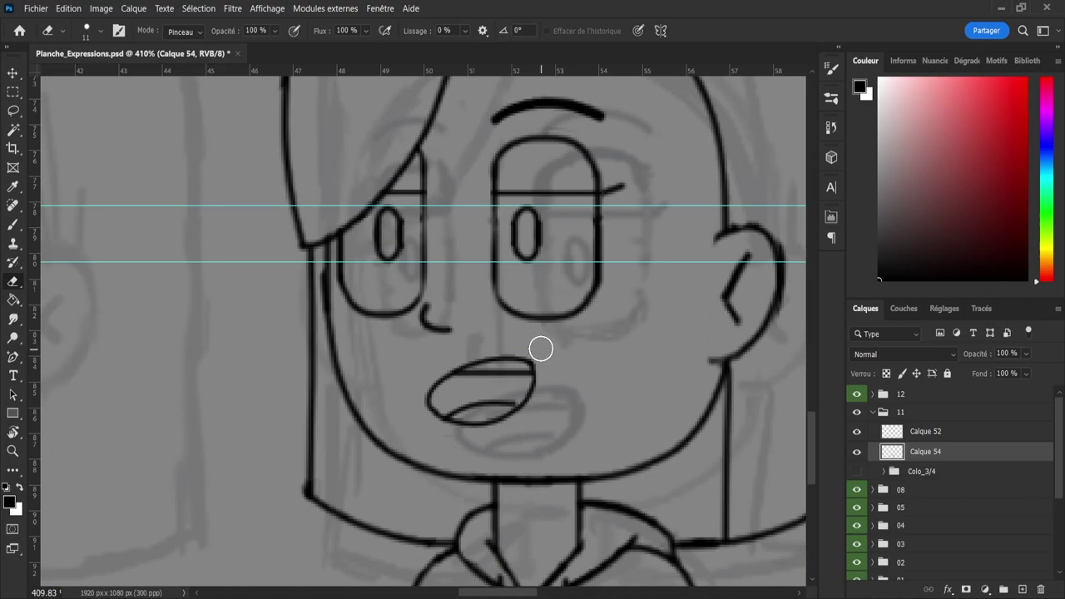
- Make the Colo_3/4 colour group of group 11 visible and expand it to show its layers
key("z")
left_click_drag(567, 382, 633, 409)
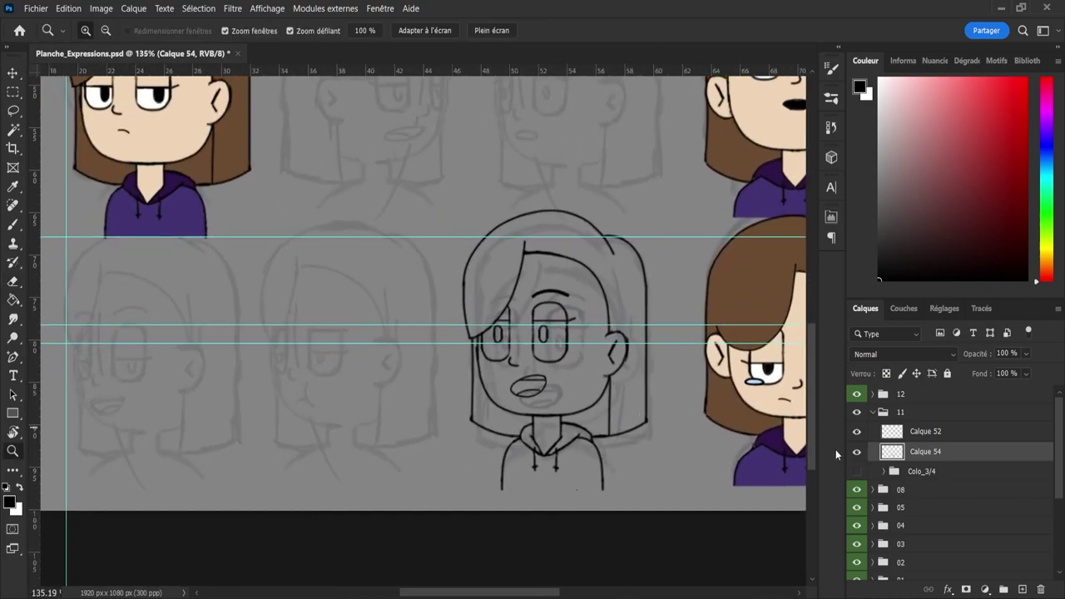
left_click(856, 472)
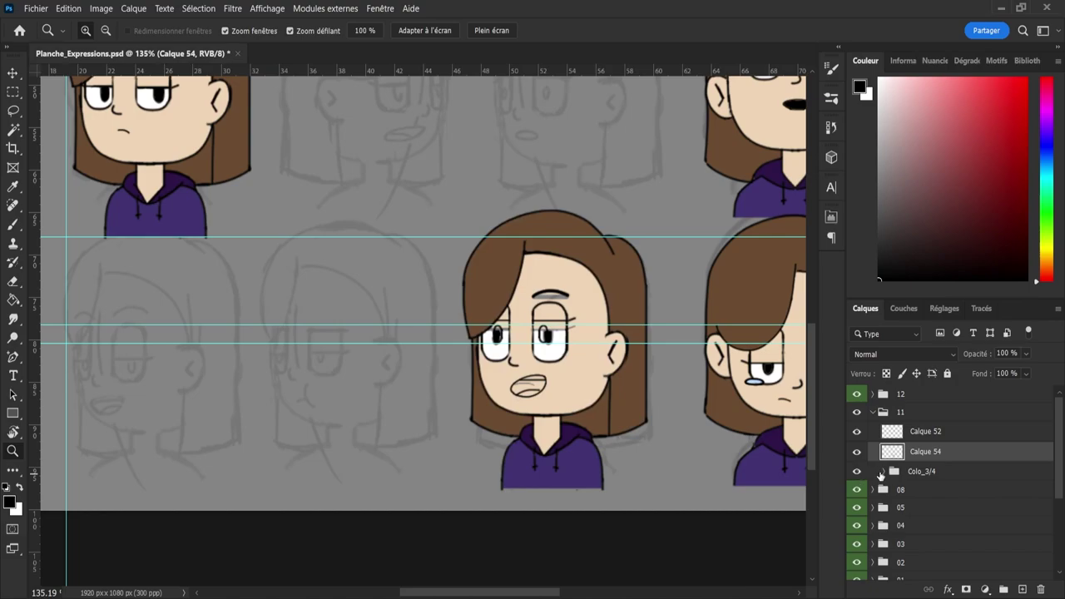
left_click(889, 476)
left_click(884, 472)
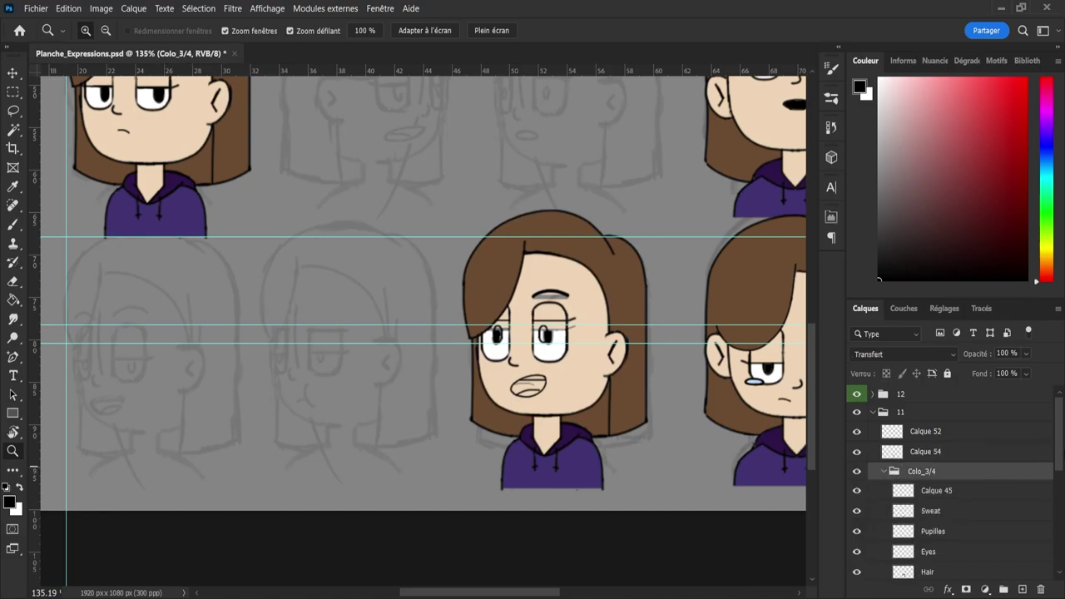
scroll(957, 482, "down", 1)
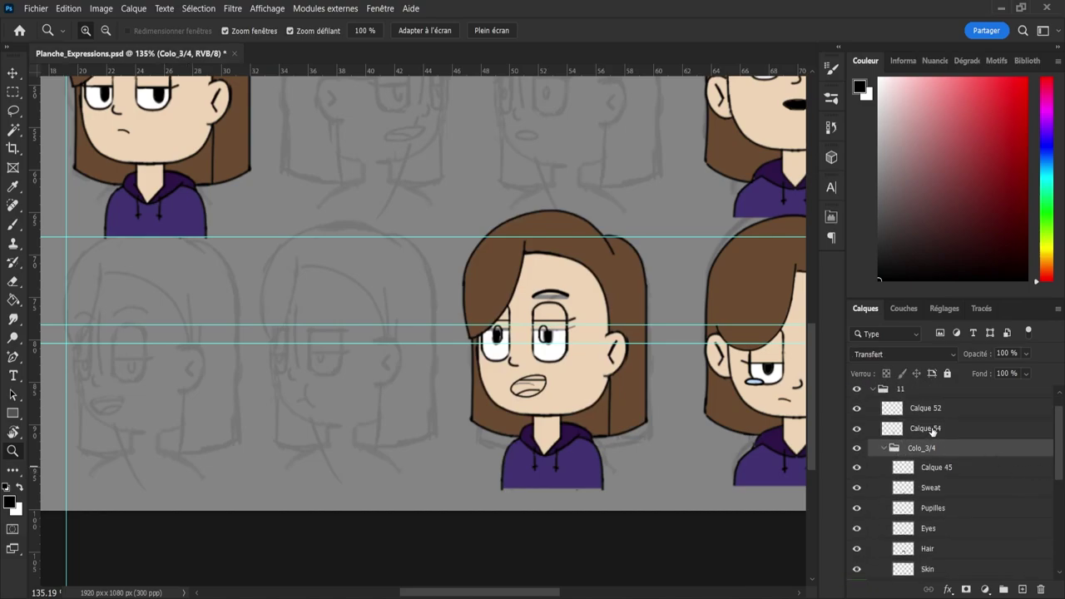
- Merge the layers Calque 54 and Calque 52 and rename the merged layer Line
left_click(926, 428)
left_click(932, 408, "shift")
key("ctrl+e")
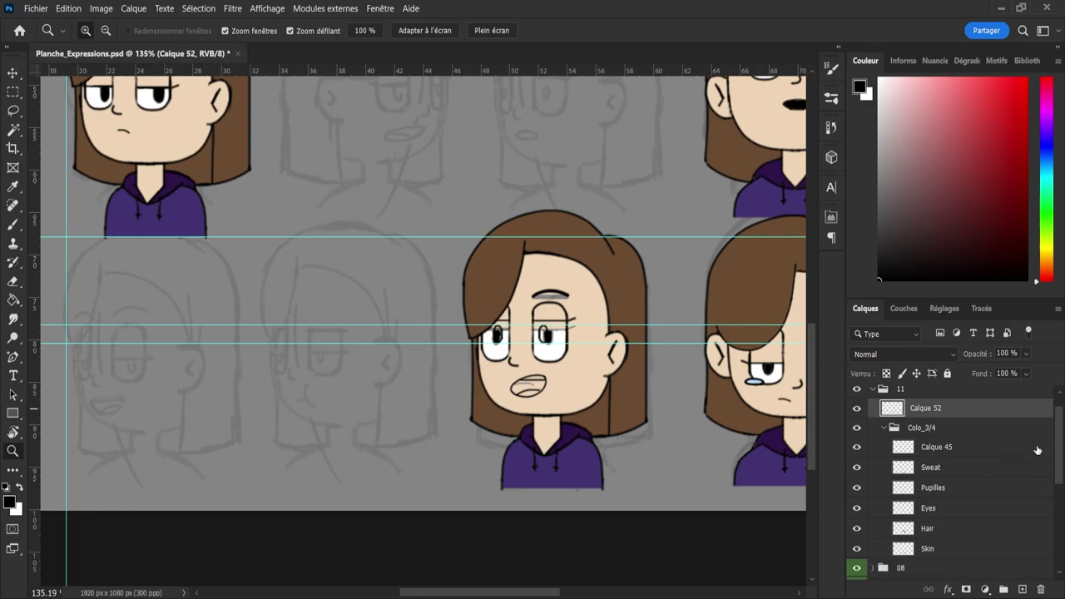
double_click(926, 408)
type("Line")
key("Return")
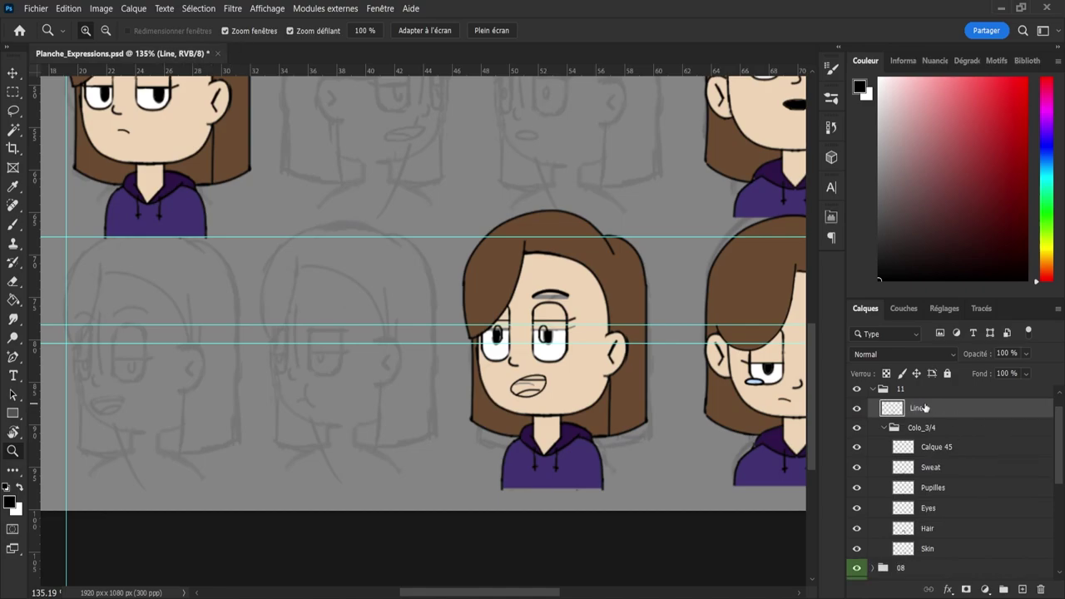
- Delete the Eyes and Pupilles layers from the Colo_3/4 group
left_click(930, 508)
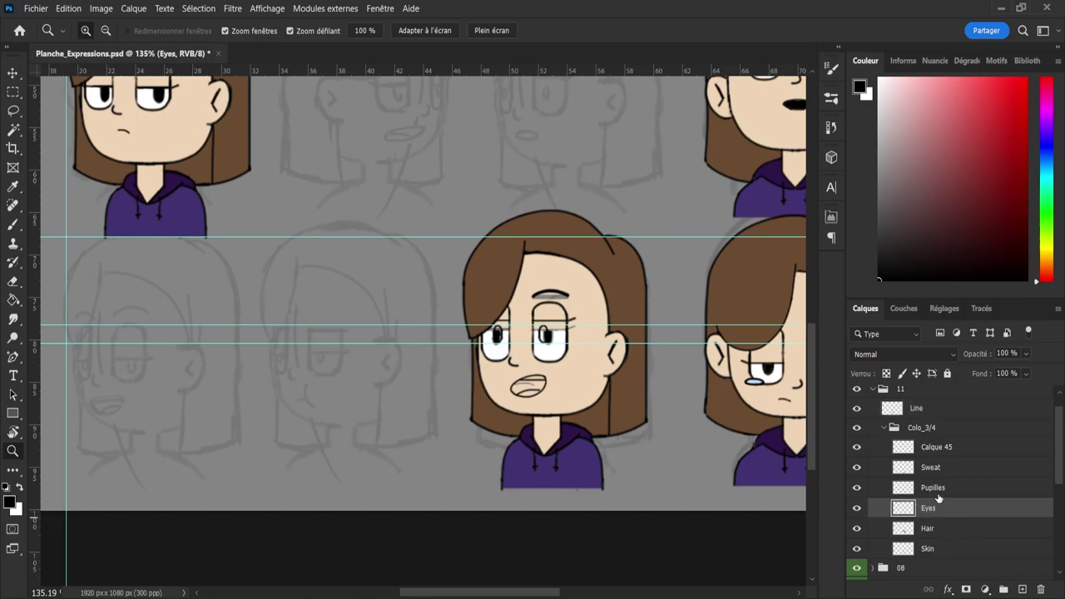
left_click(937, 491, "shift")
key("Delete")
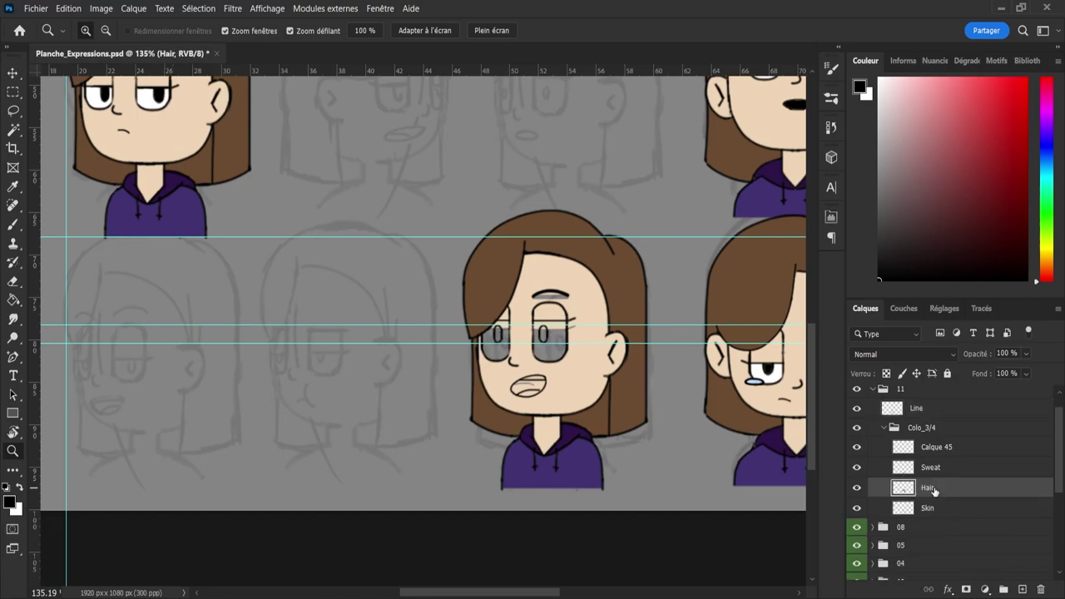
- On the Skin layer, paint the sampled skin colour over the gaps around the eyes, eyebrow and mouth with brush smoothing at 0%
left_click(961, 513)
key("i")
left_click(588, 375)
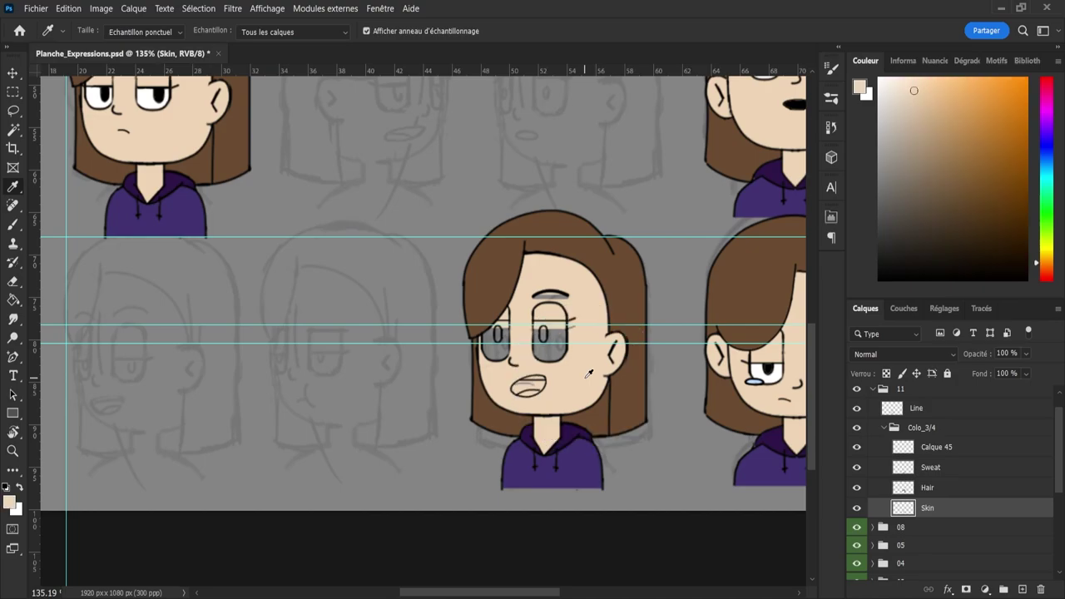
key("z")
key("b")
mouse_move(572, 348)
left_mouse_down()
mouse_move(586, 356)
mouse_move(569, 337)
left_mouse_up()
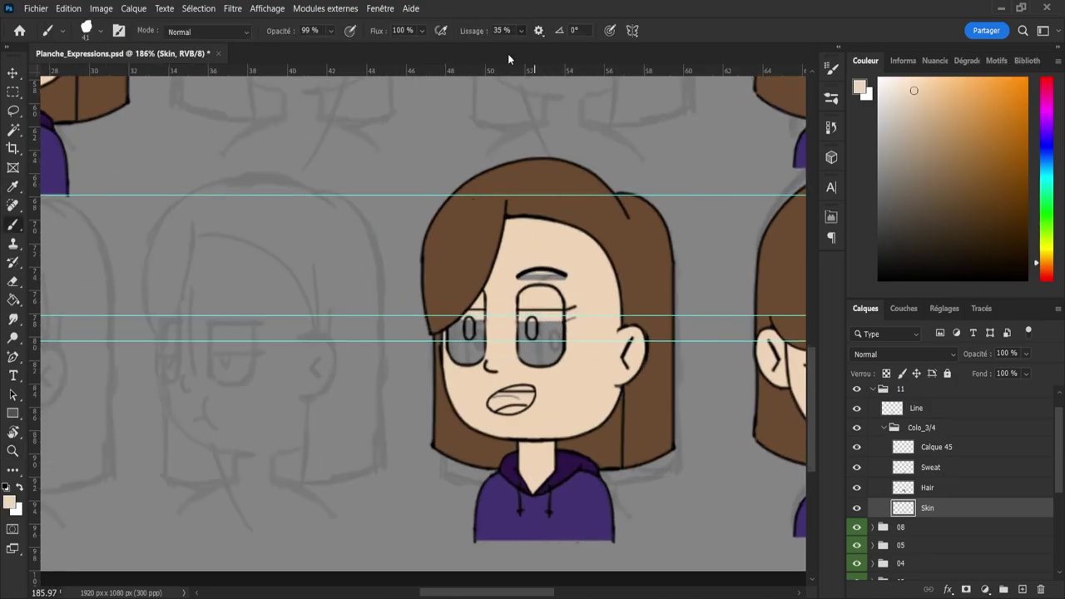
left_click_drag(474, 31, 442, 31)
mouse_move(542, 362)
left_mouse_down()
mouse_move(557, 277)
mouse_move(565, 320)
mouse_move(523, 343)
mouse_move(512, 390)
mouse_move(478, 390)
mouse_move(476, 335)
mouse_move(468, 347)
mouse_move(436, 335)
mouse_move(467, 329)
left_mouse_up()
key("bracketleft")
key("bracketleft")
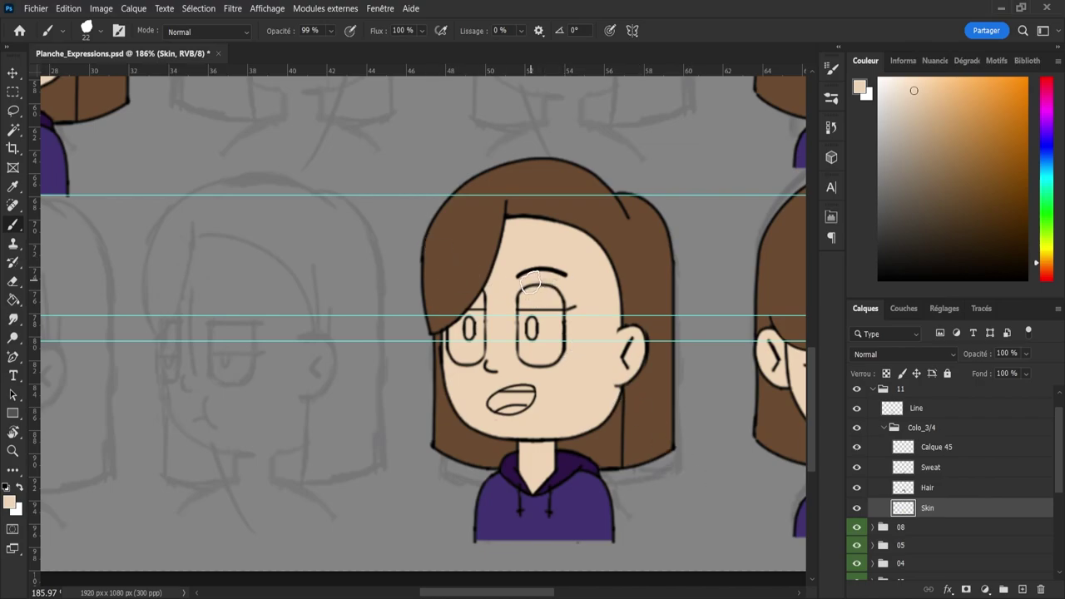
- Clean up stray marks around the eyes on group 11's Line layer with a small eraser and save the document
key("z")
mouse_move(568, 276)
left_mouse_down()
mouse_move(582, 266)
mouse_move(597, 281)
mouse_move(571, 281)
mouse_move(568, 295)
left_mouse_up()
left_click(915, 407)
key("e")
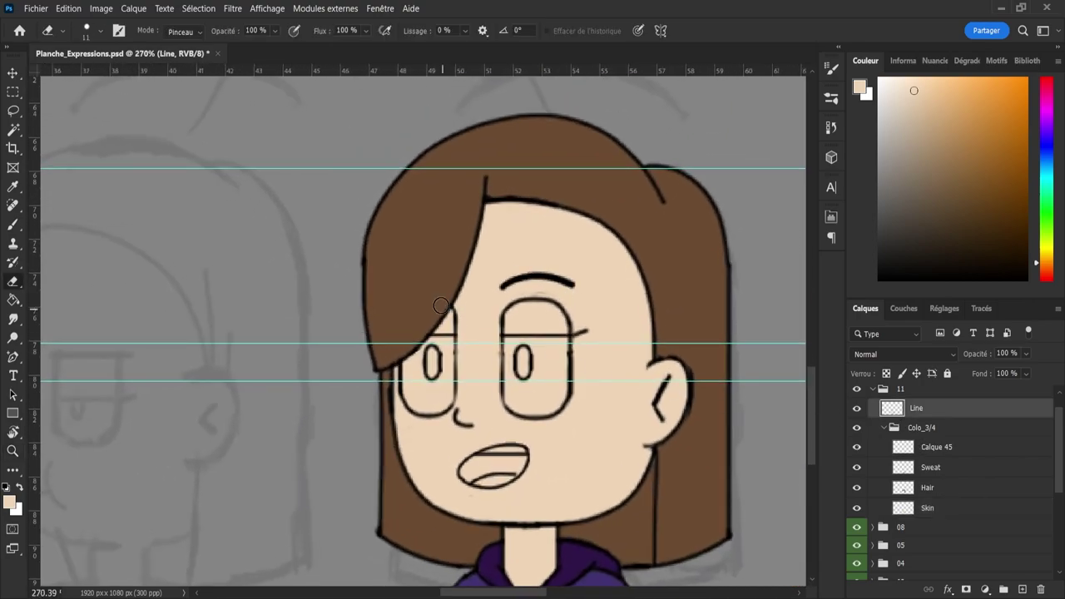
right_click(541, 294, "alt")
key("z")
left_click_drag(550, 288, 536, 296)
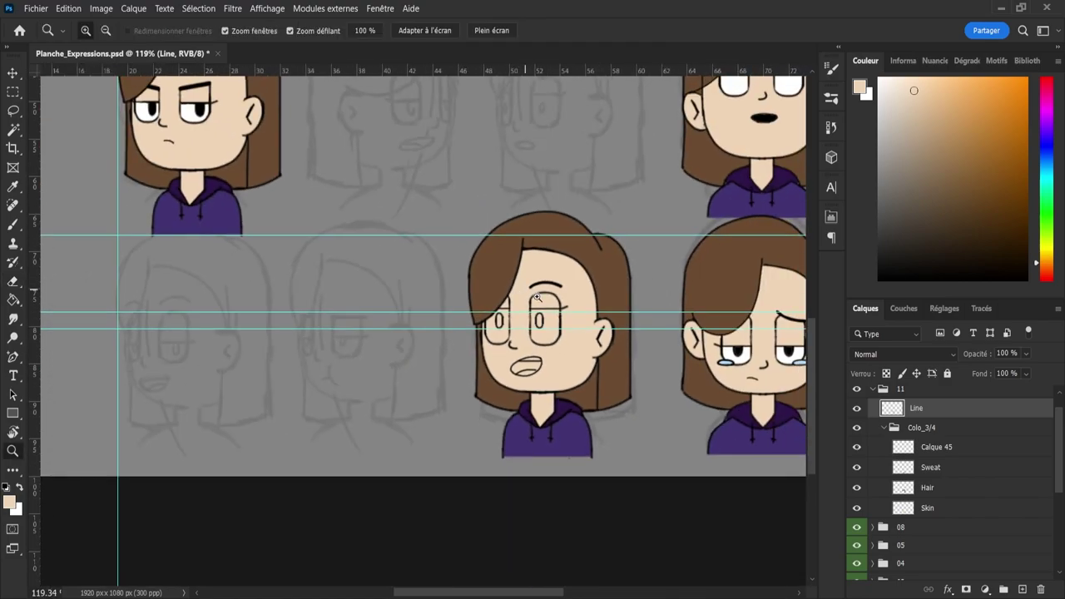
left_click_drag(573, 338, 604, 353)
key("ctrl+s")
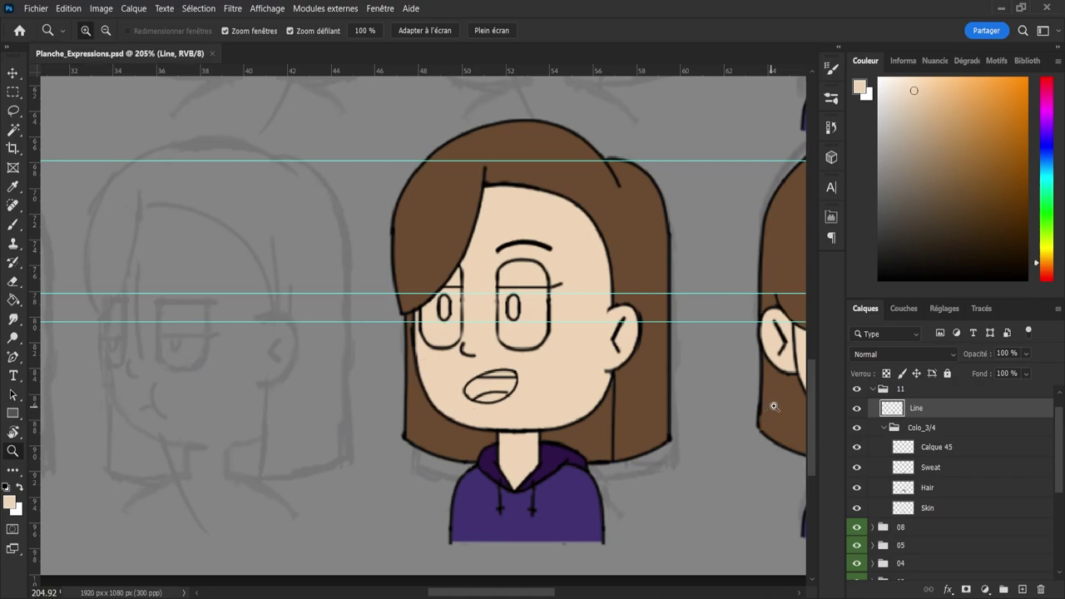
- Add a new layer above Hair in the Colo_3/4 group and fill both eyes with white
left_click(939, 451)
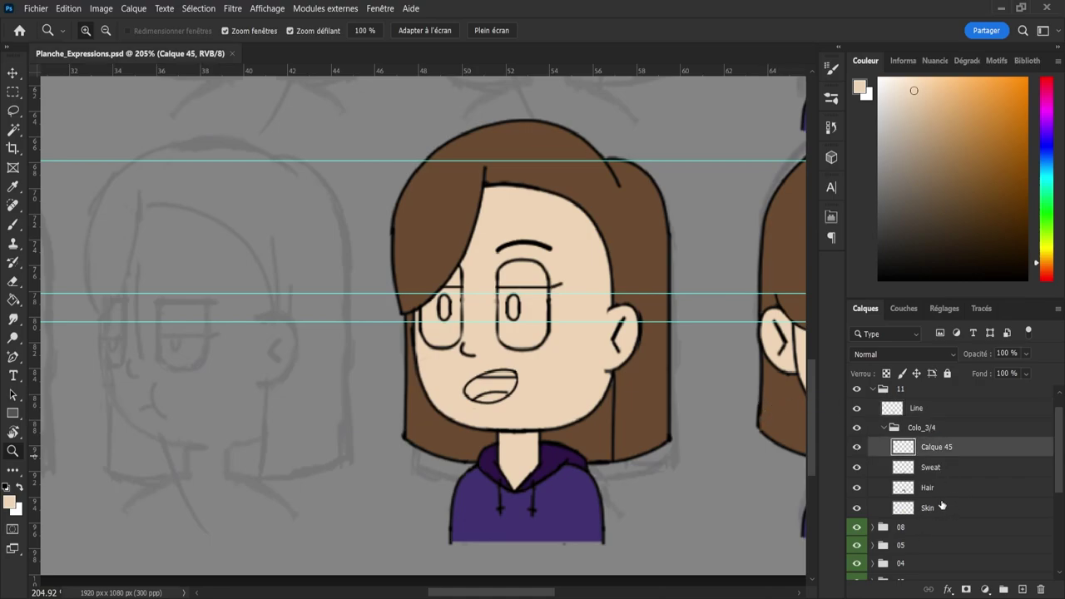
left_click(944, 506)
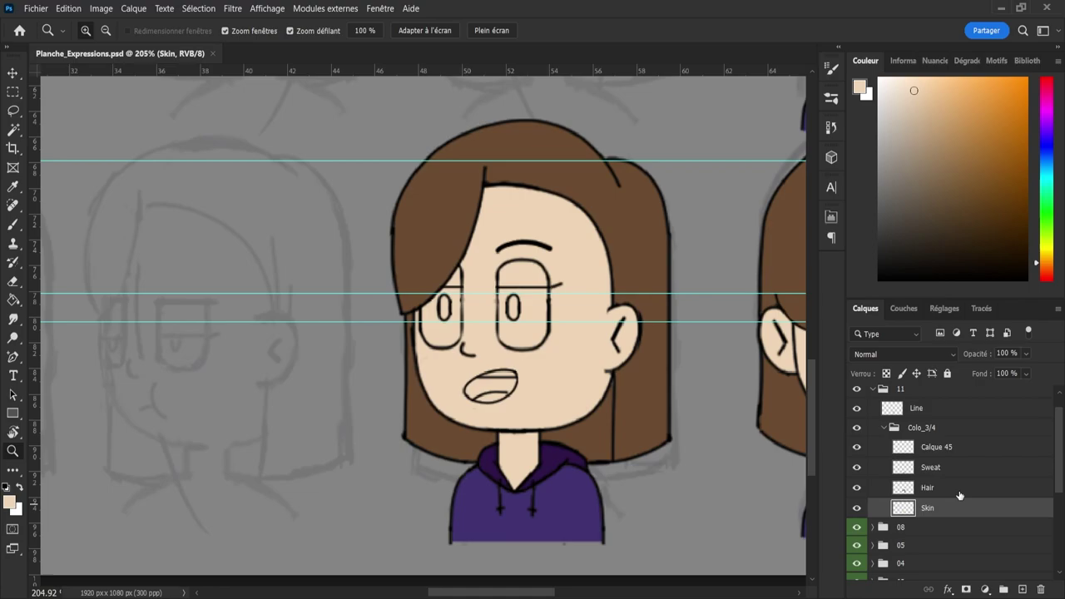
left_click(959, 489)
left_click(1023, 589)
key("x")
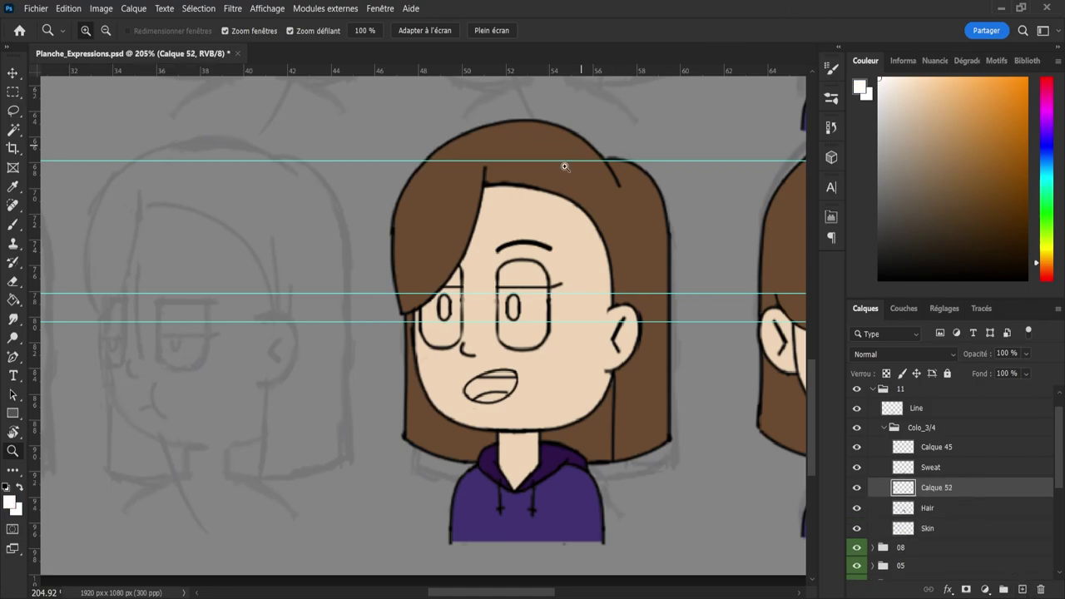
key("g")
left_click(535, 345)
left_click(455, 344)
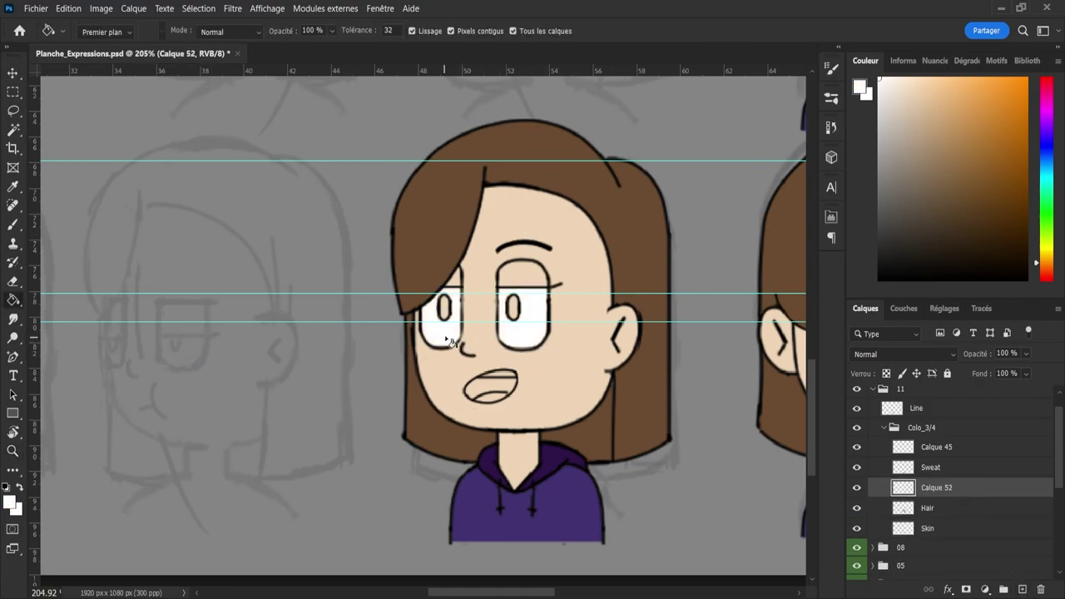
- Add a new layer above the eye whites, fill both pupils with black and touch up their edges with a small brush
key("d")
left_click(1022, 589)
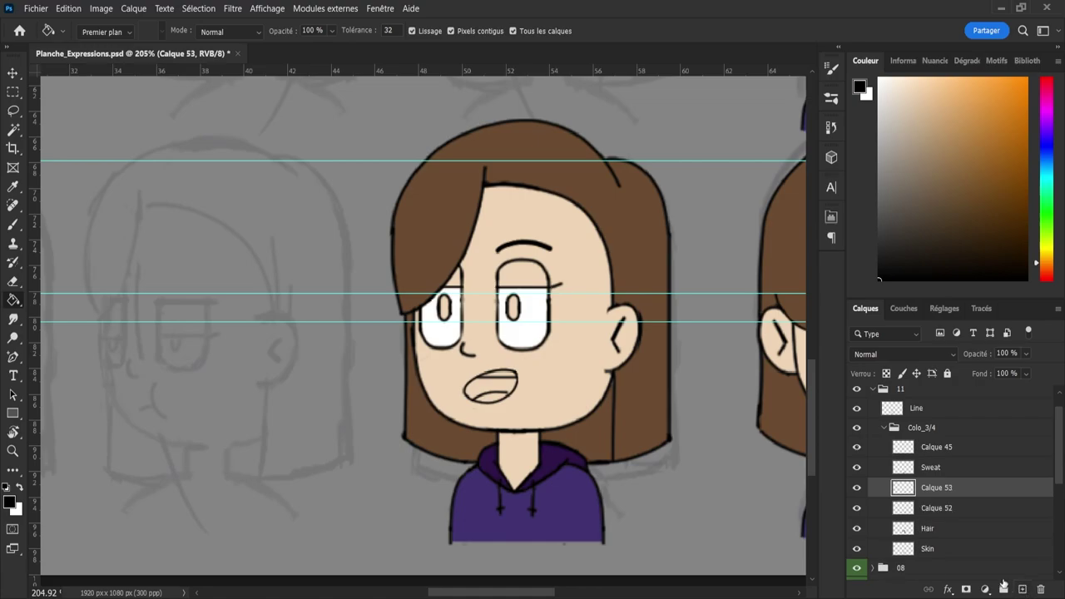
left_click(446, 310)
left_click(514, 310)
key("b")
right_click(522, 328, "alt")
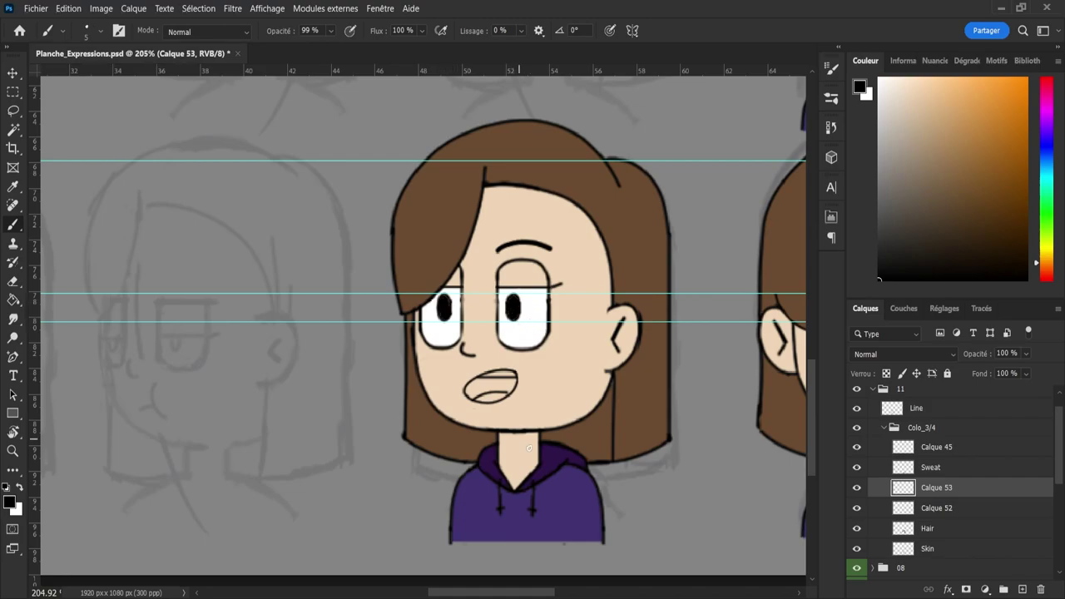
- Add an empty layer above the pupils, and rename the pupil layer Pupilles and the eye-white layer eyes
left_click(1021, 589)
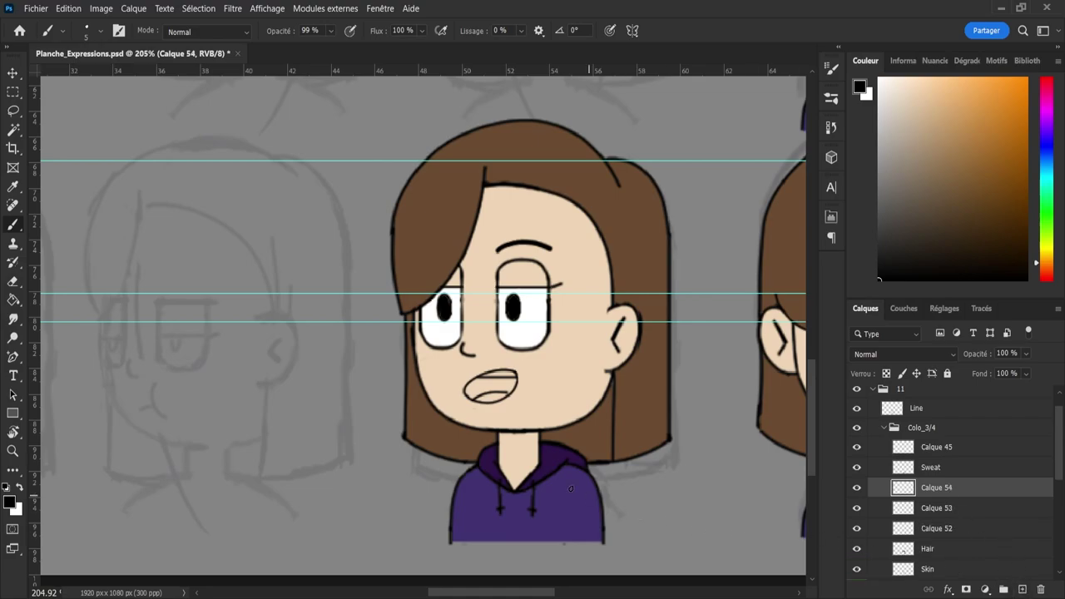
double_click(936, 508)
type("Pup")
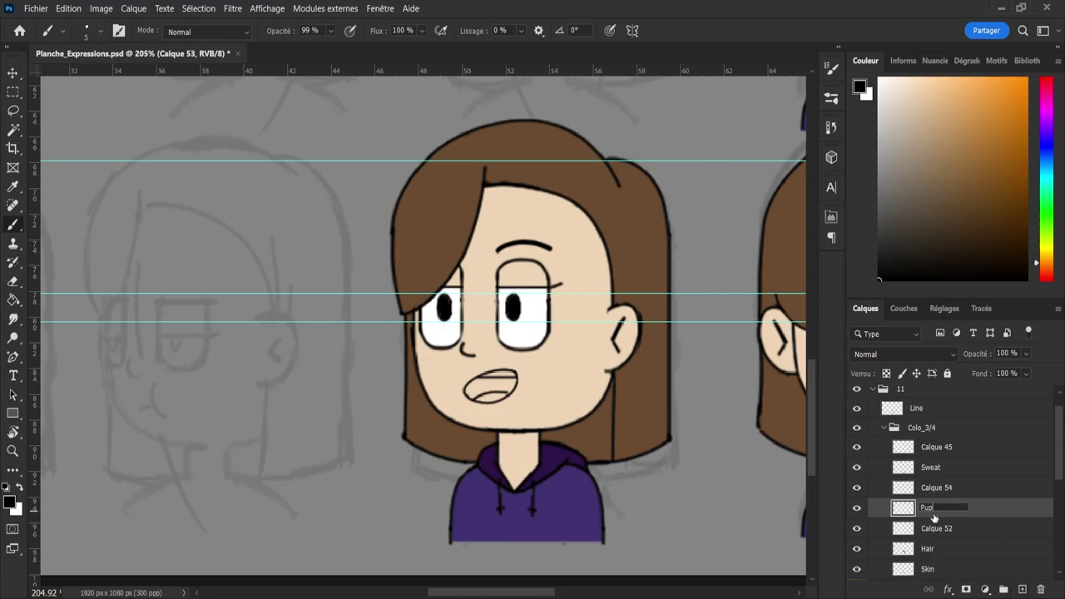
type("illes")
key("Return")
double_click(945, 535)
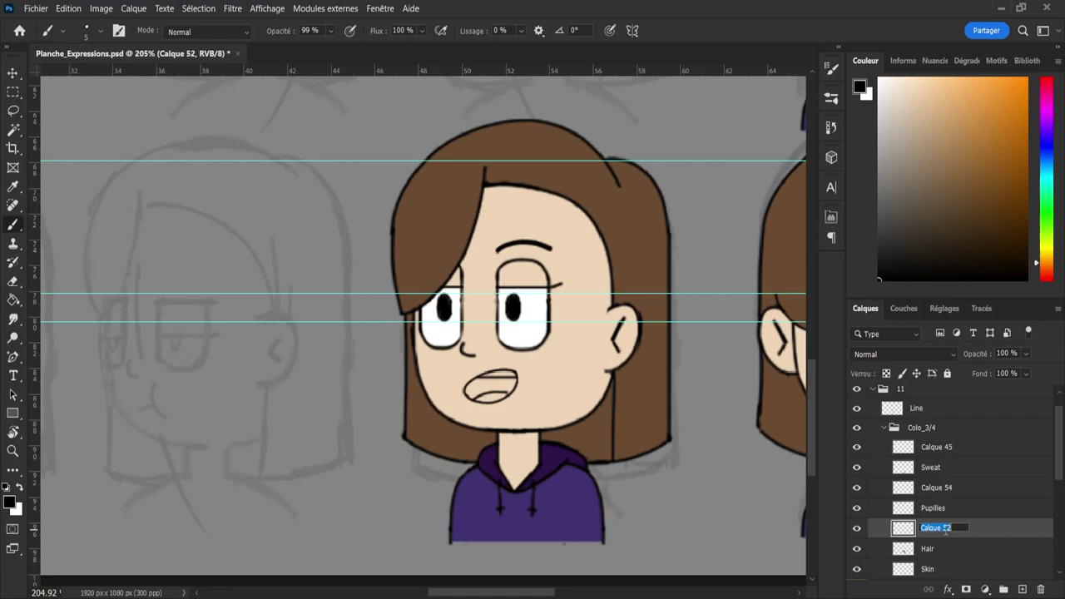
type("eyes")
key("Return")
- Fill the inside of the mouth with black on Calque 54 and touch up the fill with the brush
left_click(946, 490)
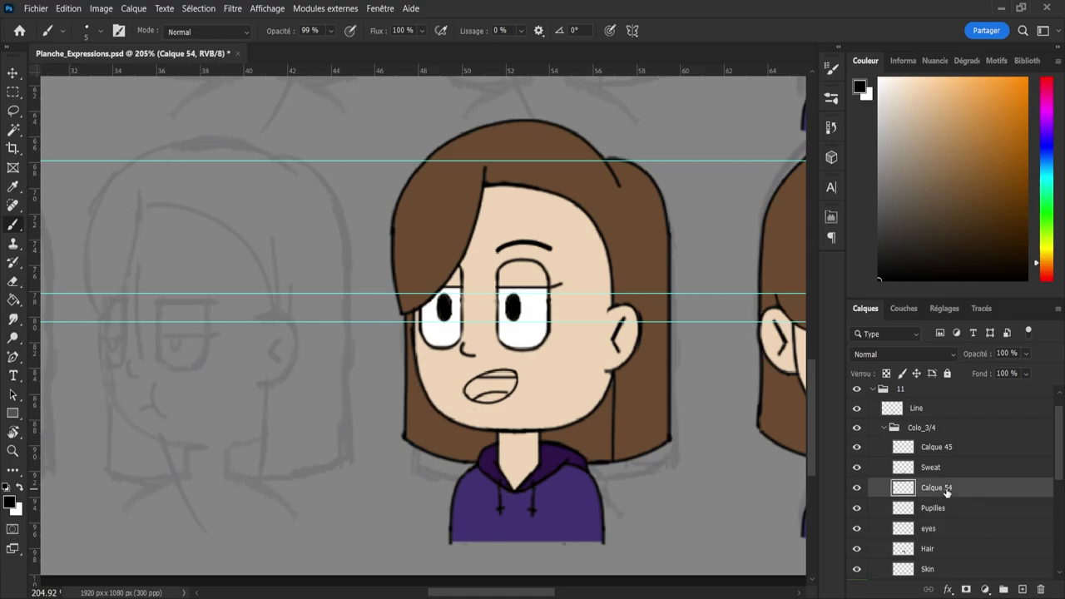
key("g")
left_click(490, 391)
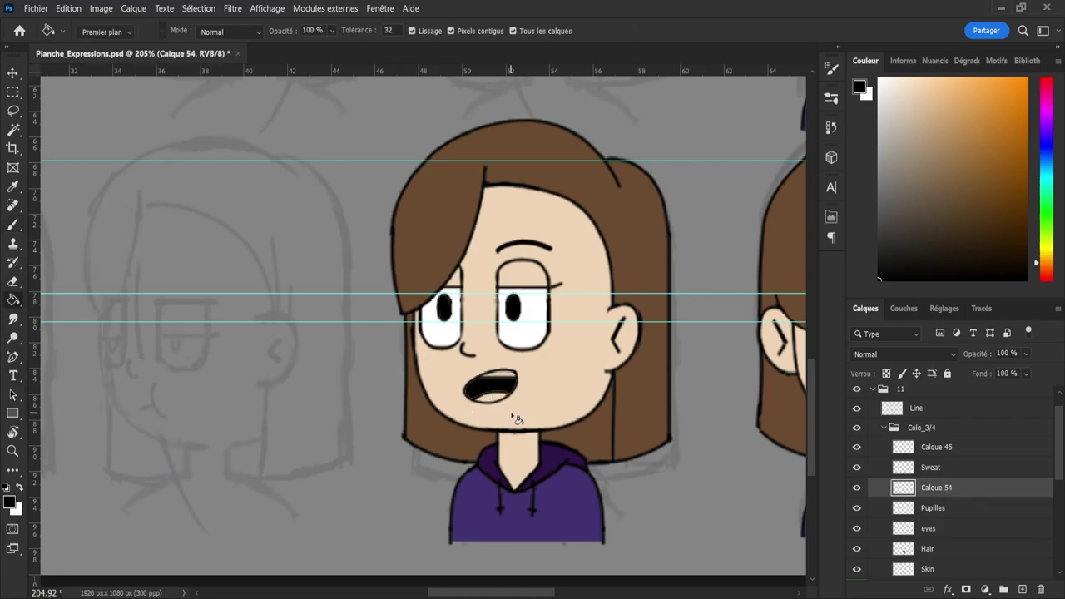
key("b")
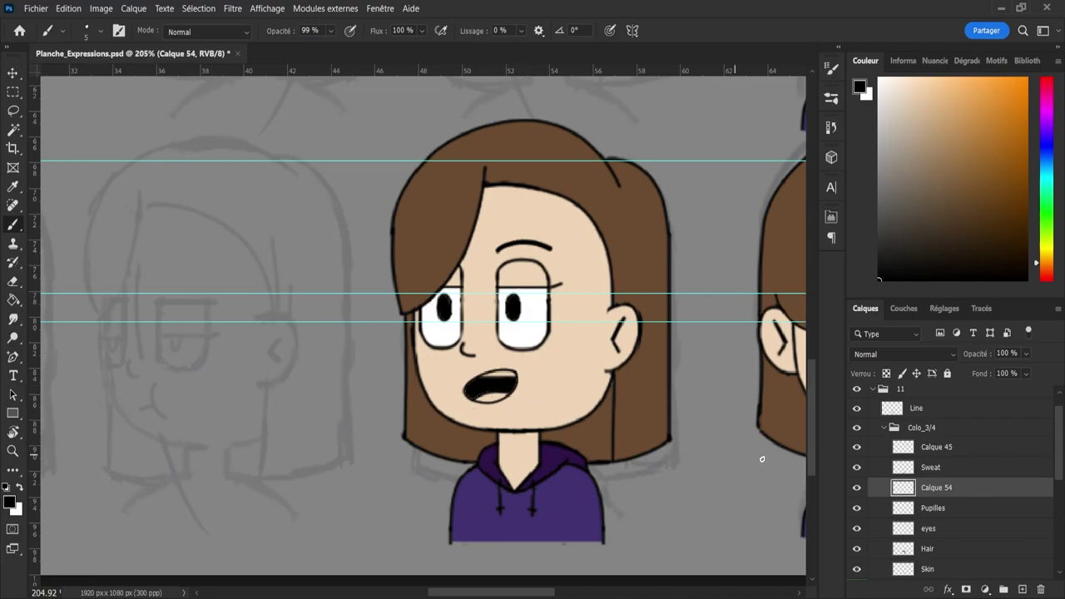
- Add a new layer above Calque 54 and colour the mouth's upper teeth white with a fill and brush touch-ups
left_click(1022, 590)
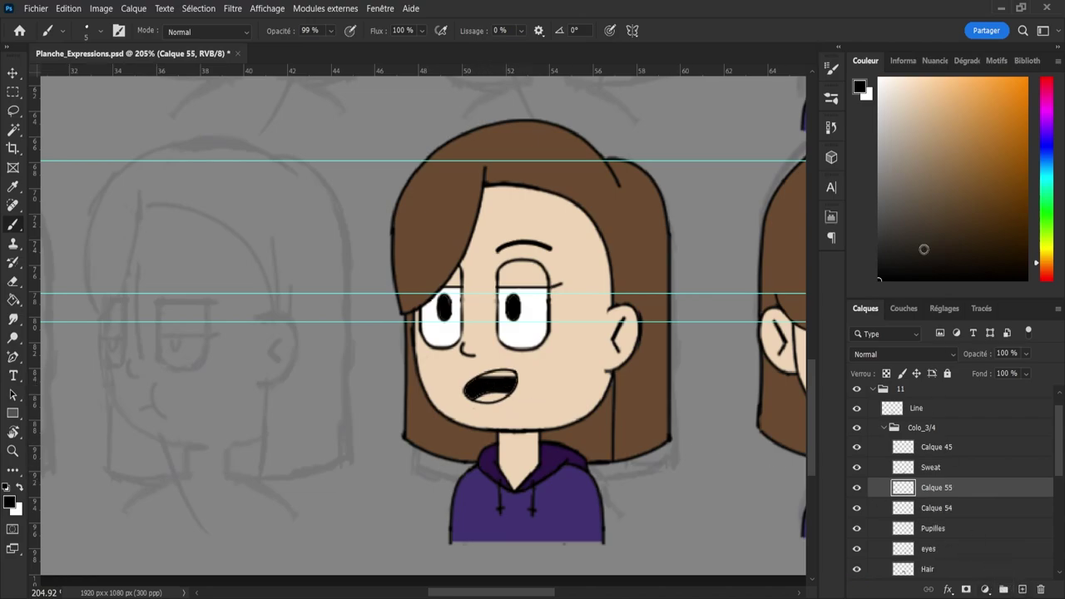
key("x")
key("g")
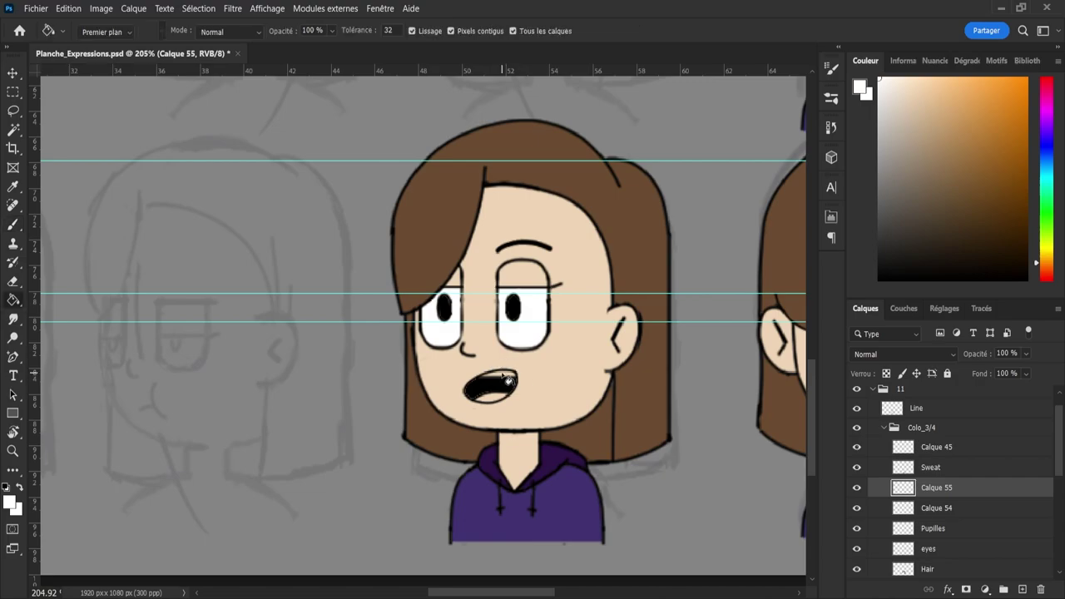
key("z")
left_click_drag(492, 376, 539, 380)
key("b")
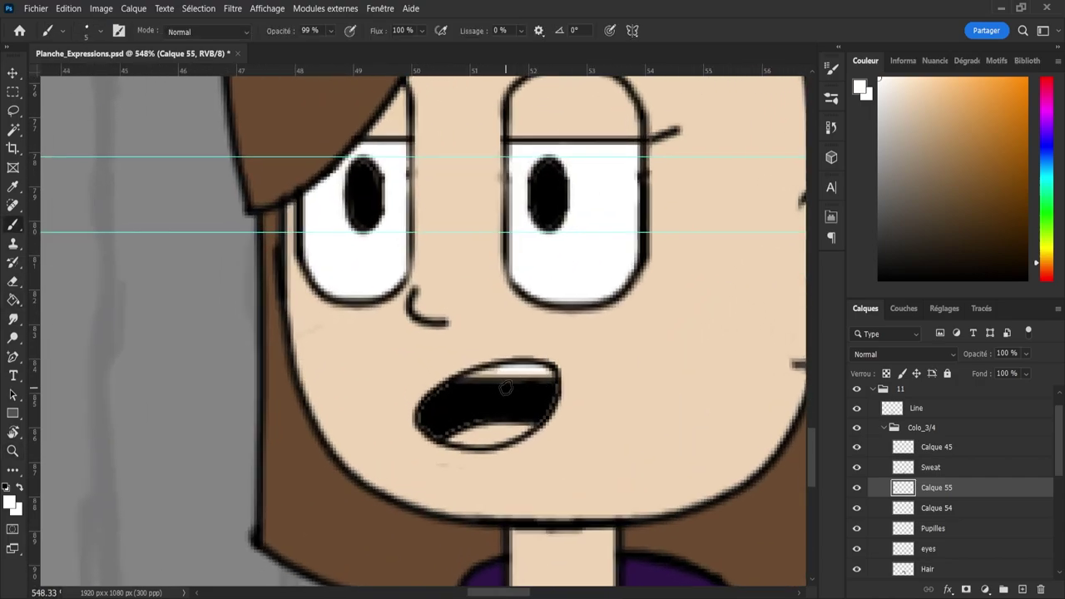
key("bracketright")
mouse_move(500, 374)
left_mouse_down()
mouse_move(524, 373)
mouse_move(467, 375)
left_mouse_up()
- Paint black over the remaining gaps along the edges of the mouth interior on Calque 54
left_click(936, 507)
key("i")
left_click(552, 196)
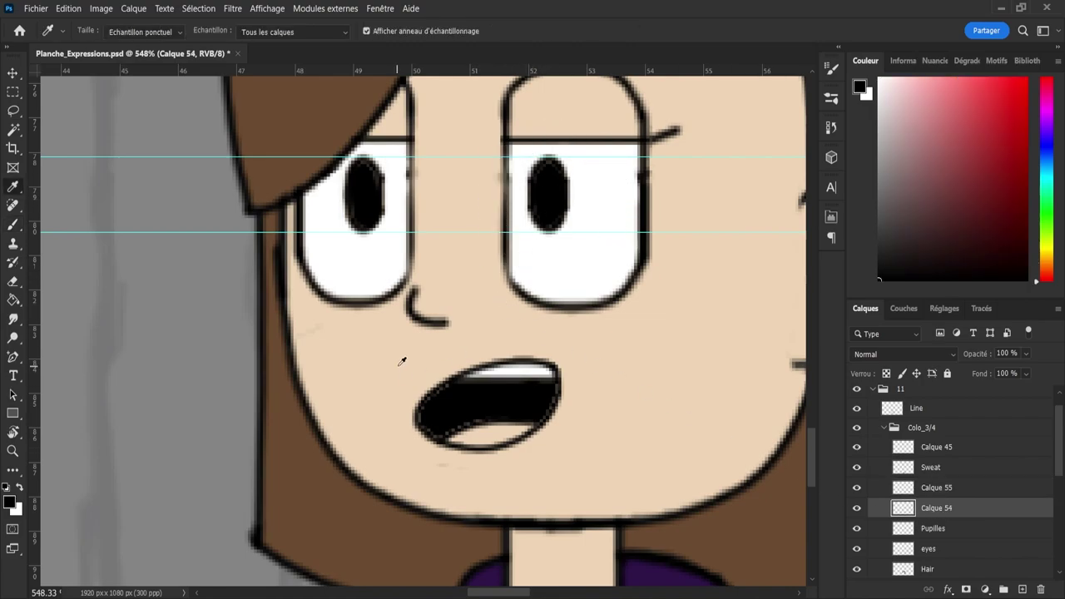
key("b")
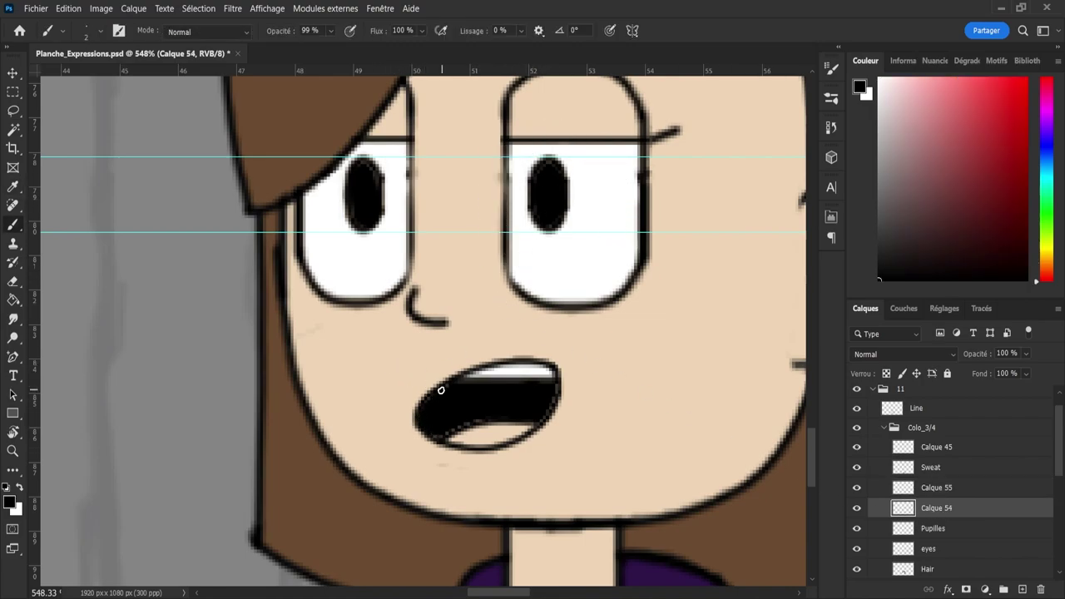
left_click_drag(437, 431, 552, 389)
- Fill the tongue with a muted pink on Calque 55, adjust its shade and touch up the edge with a small brush
left_click(944, 489)
left_click(930, 135)
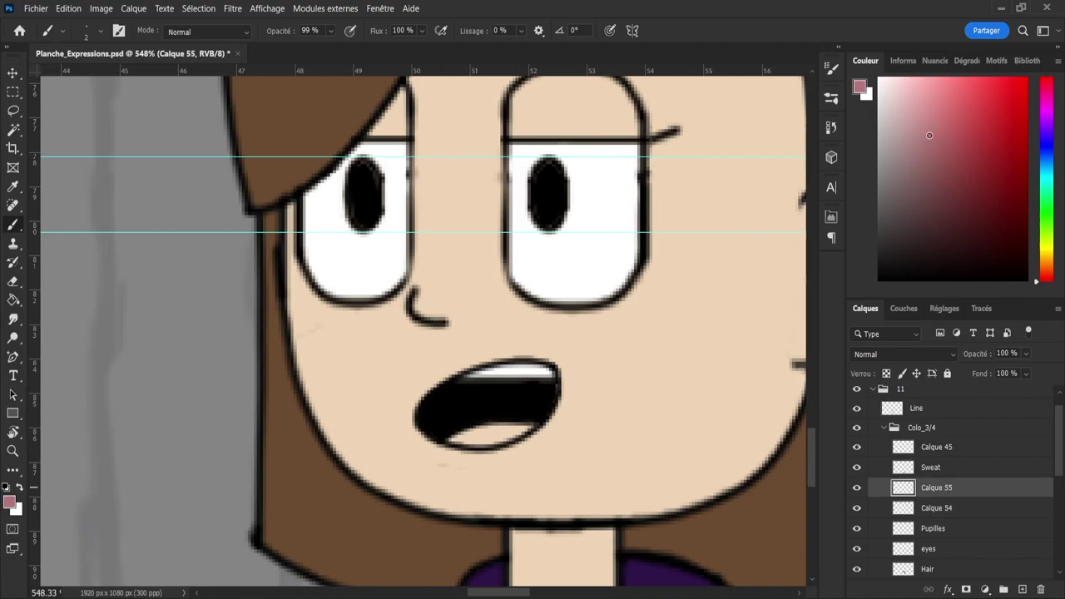
key("g")
left_click(491, 436)
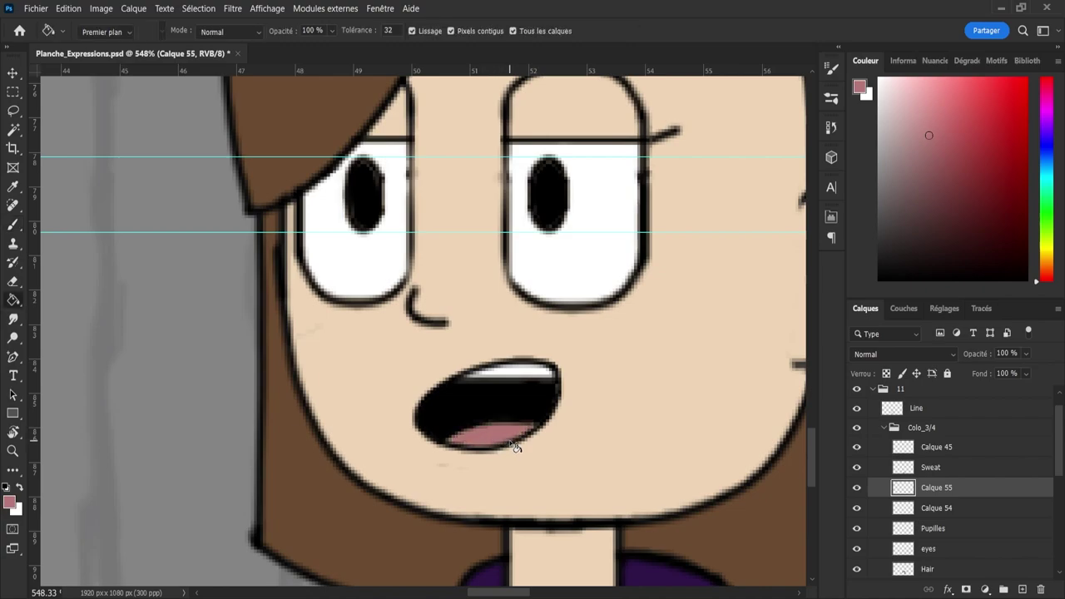
left_click(931, 116)
left_click(490, 439)
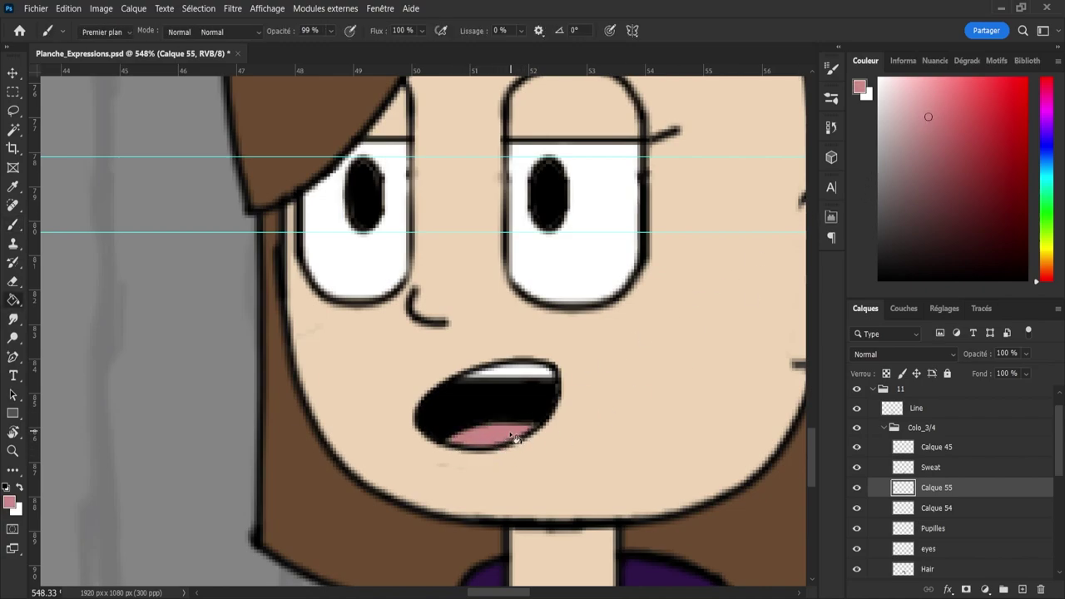
key("z")
left_click_drag(499, 405, 520, 389)
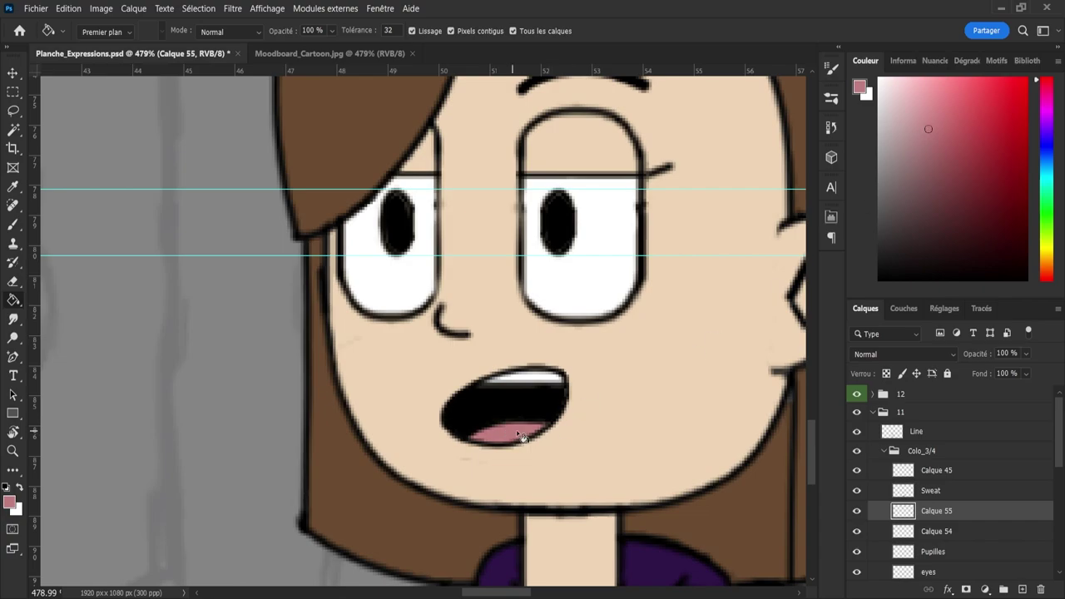
key("b")
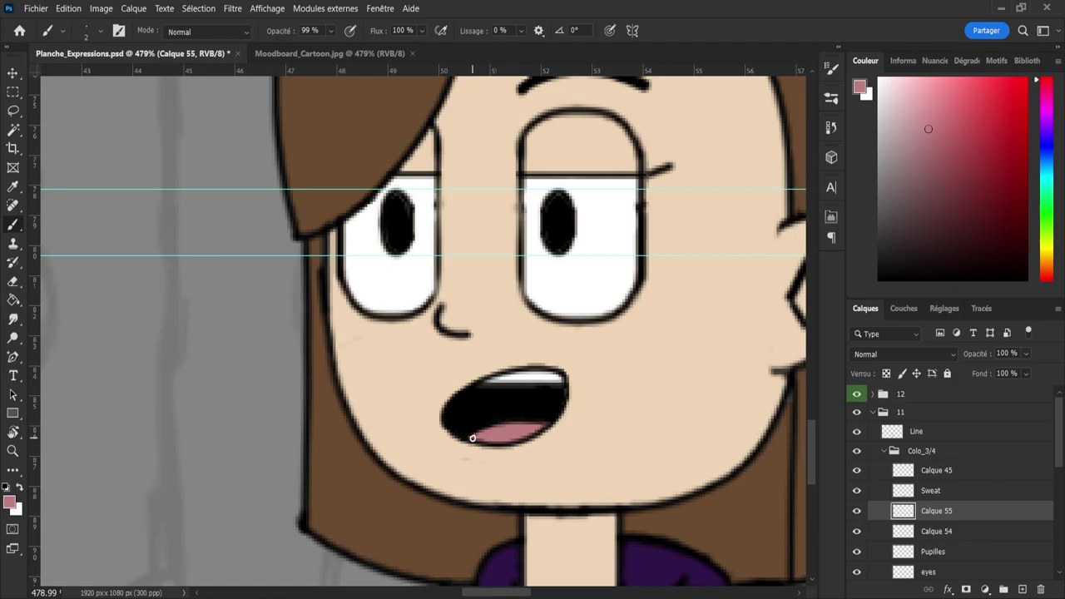
- Review the finished character on the sheet, collapse the Colo_3/4 group and group 11, and save the document
key("z")
left_click_drag(521, 423, 463, 406)
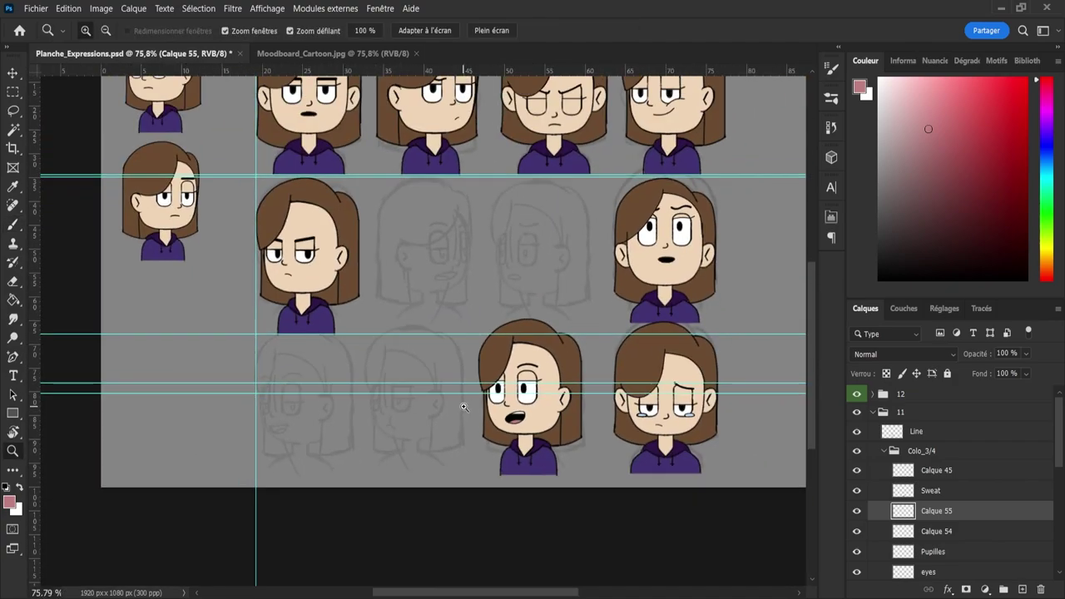
left_click_drag(499, 358, 491, 359)
left_click_drag(569, 417, 599, 423)
scroll(599, 425, "up", 3)
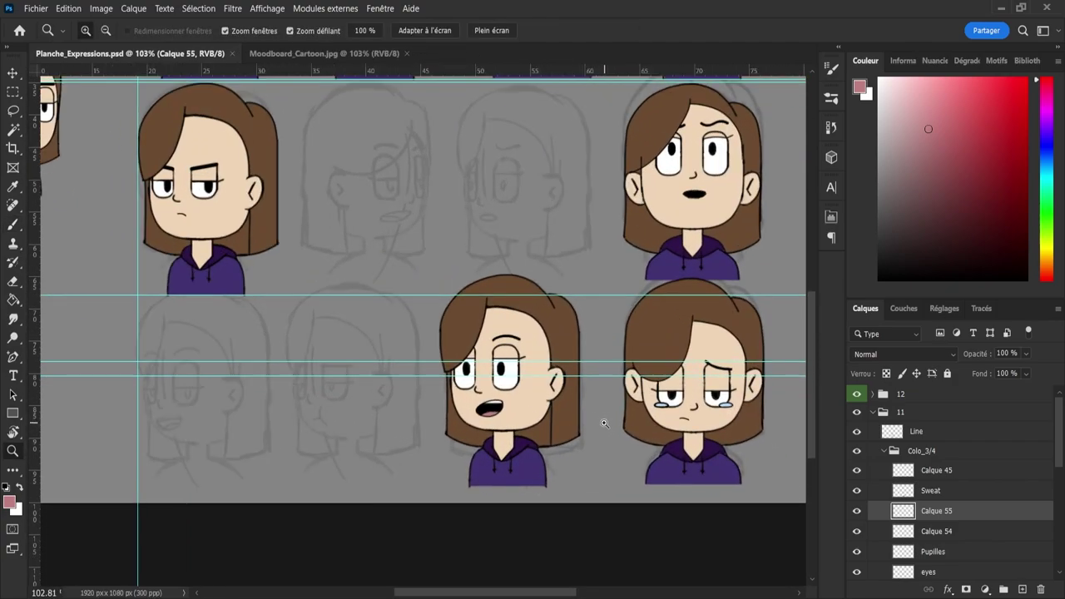
scroll(533, 437, "down", 1)
scroll(515, 442, "up", 1)
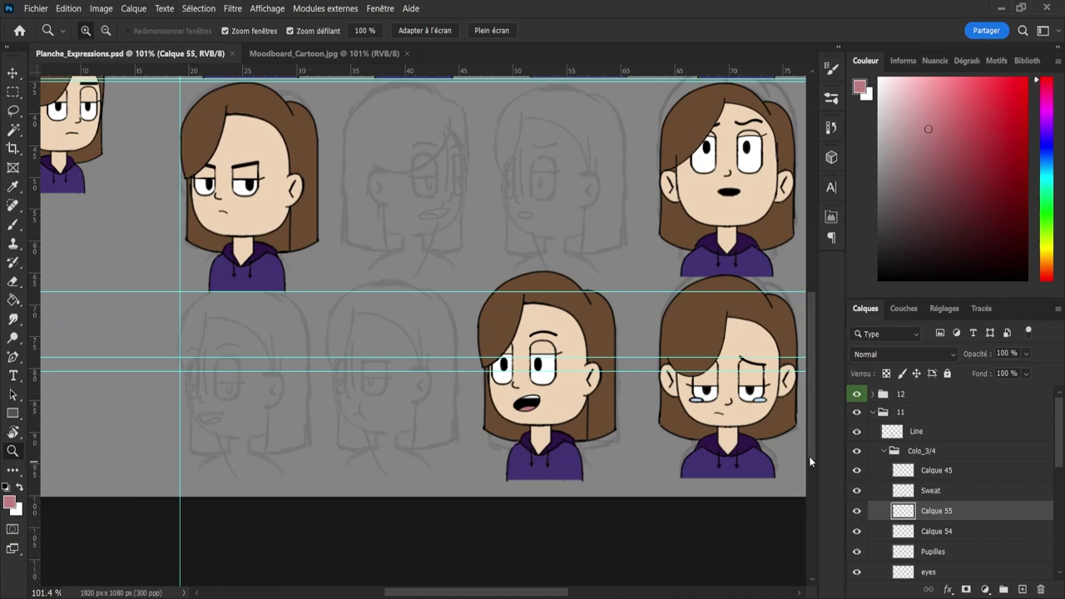
left_click(884, 450)
left_click_drag(672, 403, 647, 401)
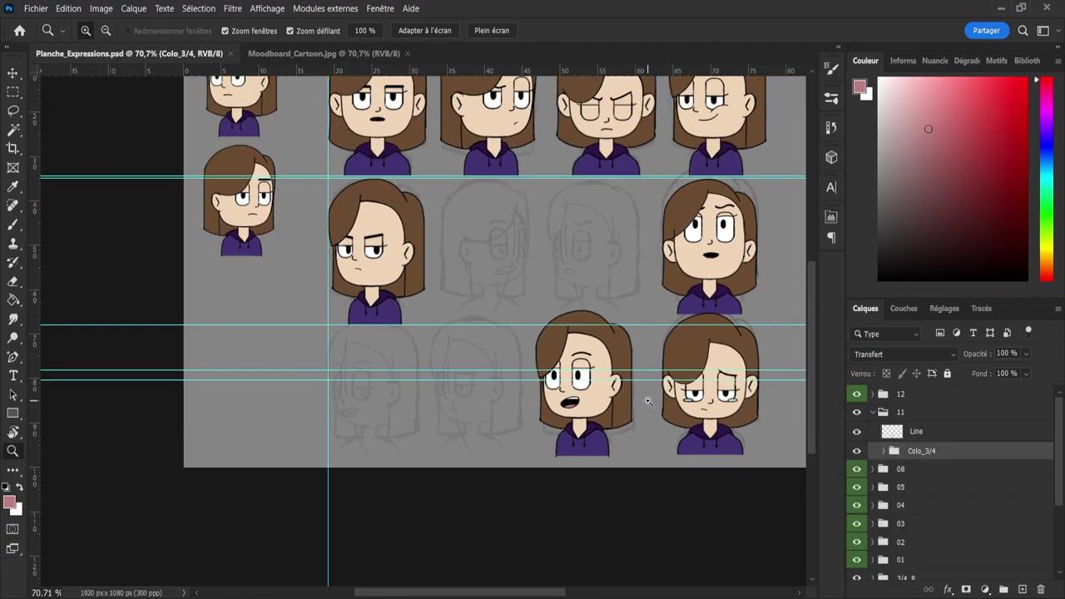
left_click_drag(610, 334, 634, 328)
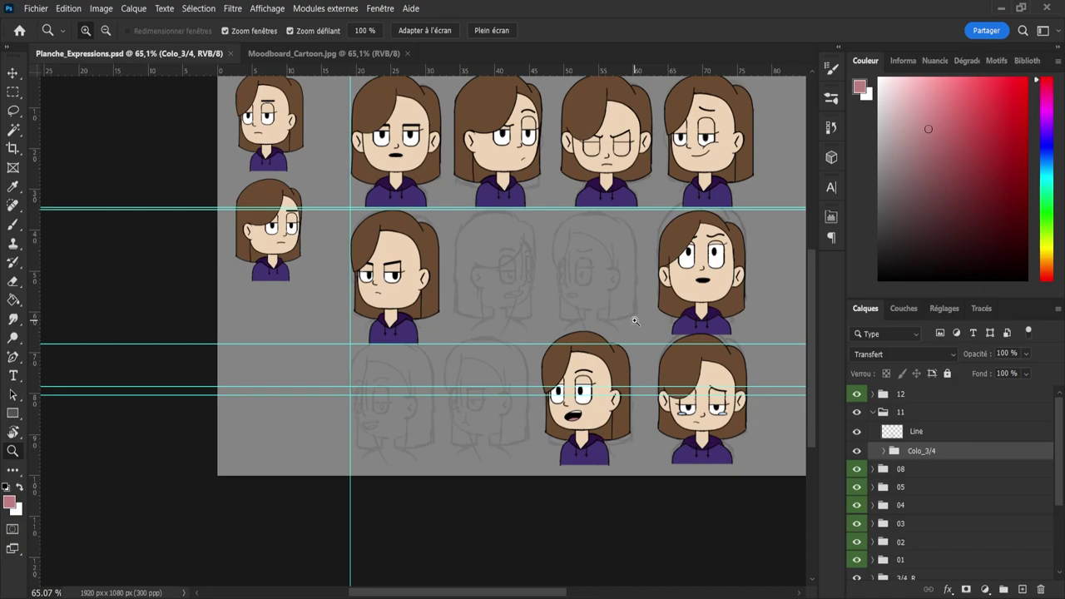
left_click(872, 414)
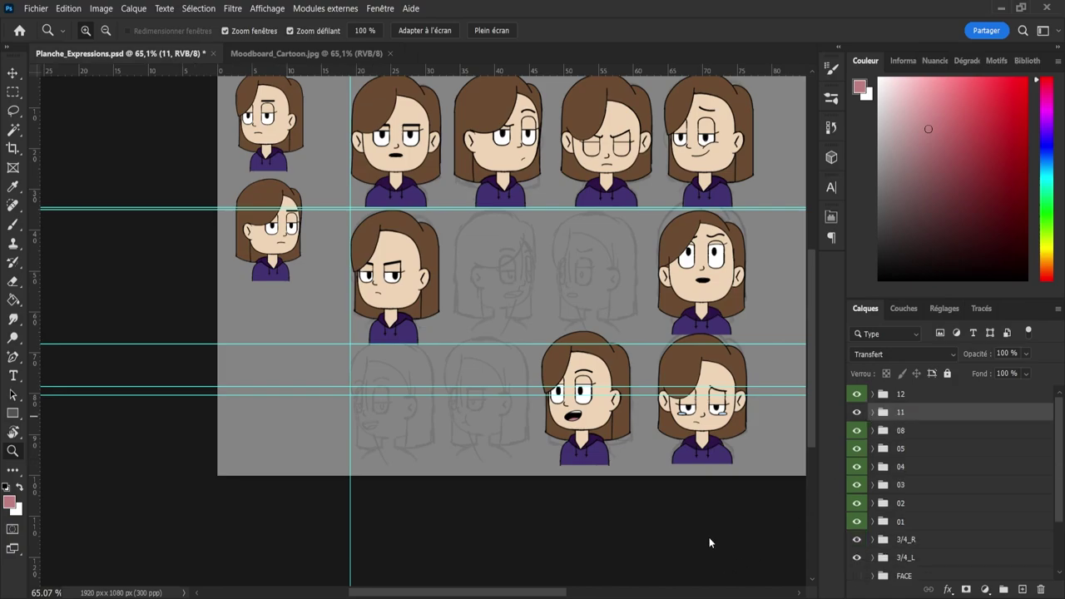
key("ctrl+s")
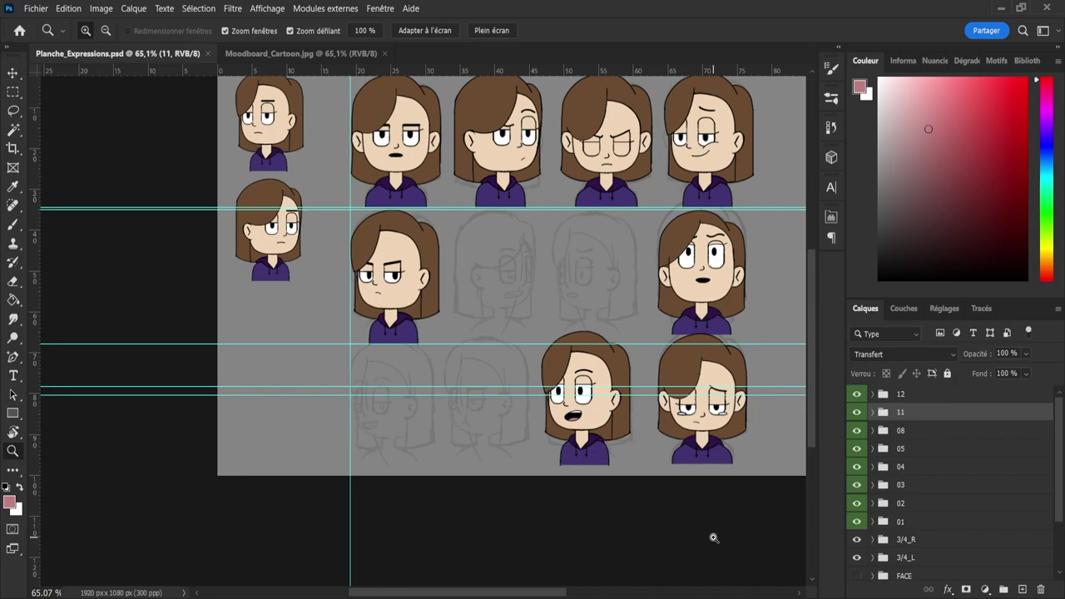
- Duplicate the 3/4_L group and place the copy over the third sketch in the second row
scroll(1040, 524, "down", 2)
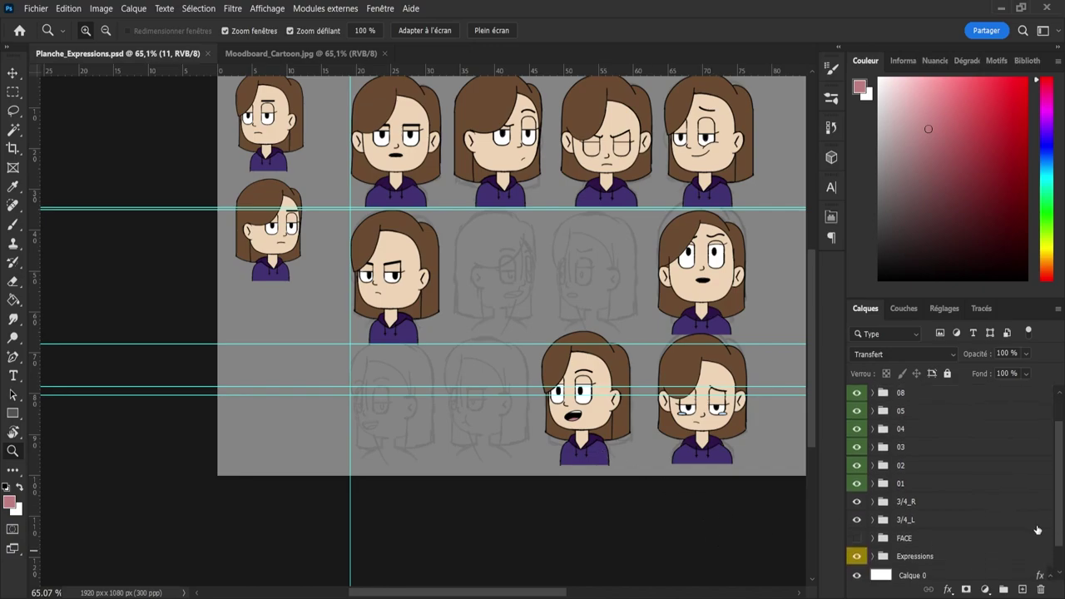
left_click(882, 523)
left_click(857, 519)
left_click(858, 519)
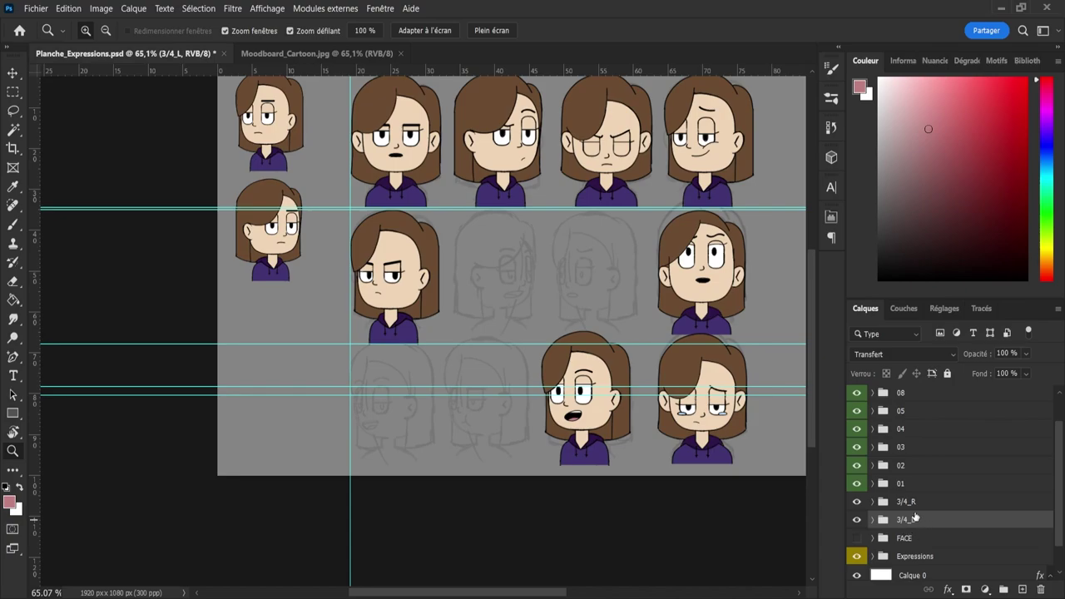
key("ctrl+j")
key("v")
left_click_drag(262, 118, 578, 297)
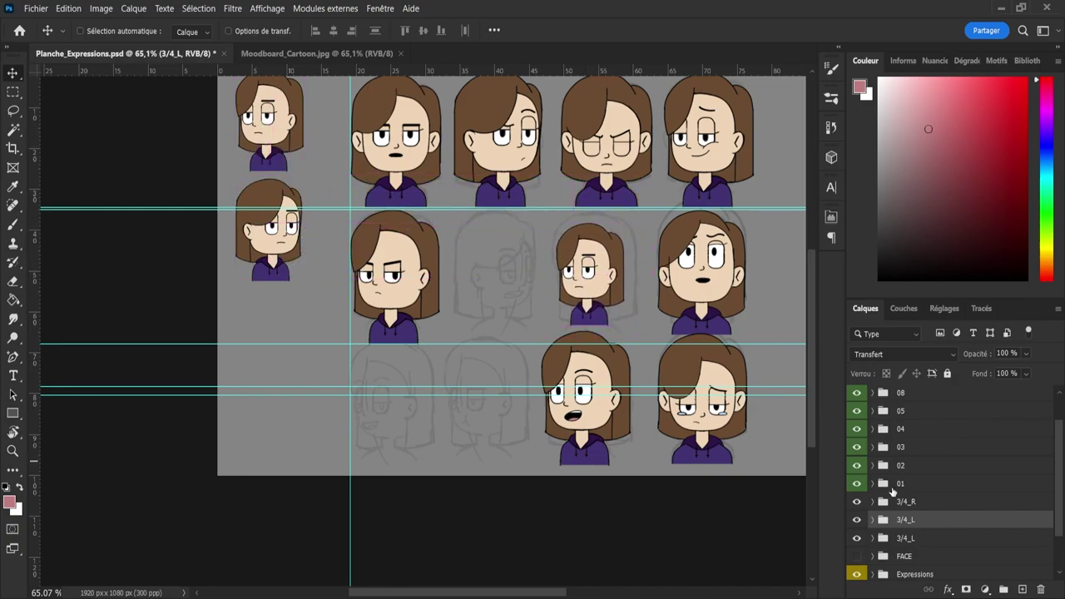
- Move the copied 3/4_L group between groups 08 and 05 and rename it 07
left_click_drag(925, 526, 937, 409)
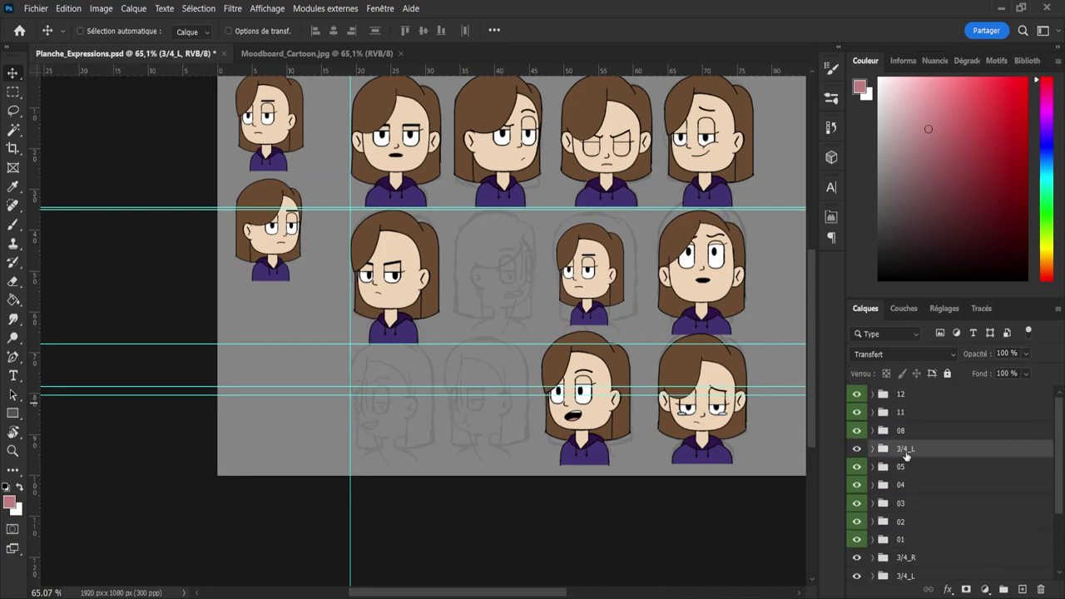
double_click(905, 450)
type("07")
key("Return")
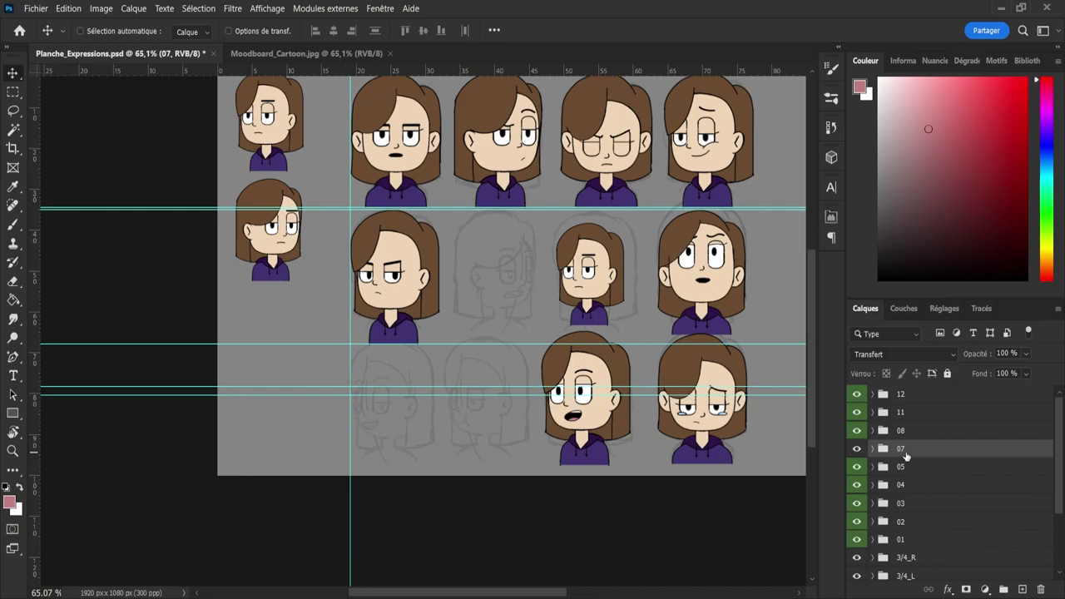
- Scale group 07 up proportionally to about 129 % so it fills the height between the second row's guides
key("ctrl+t")
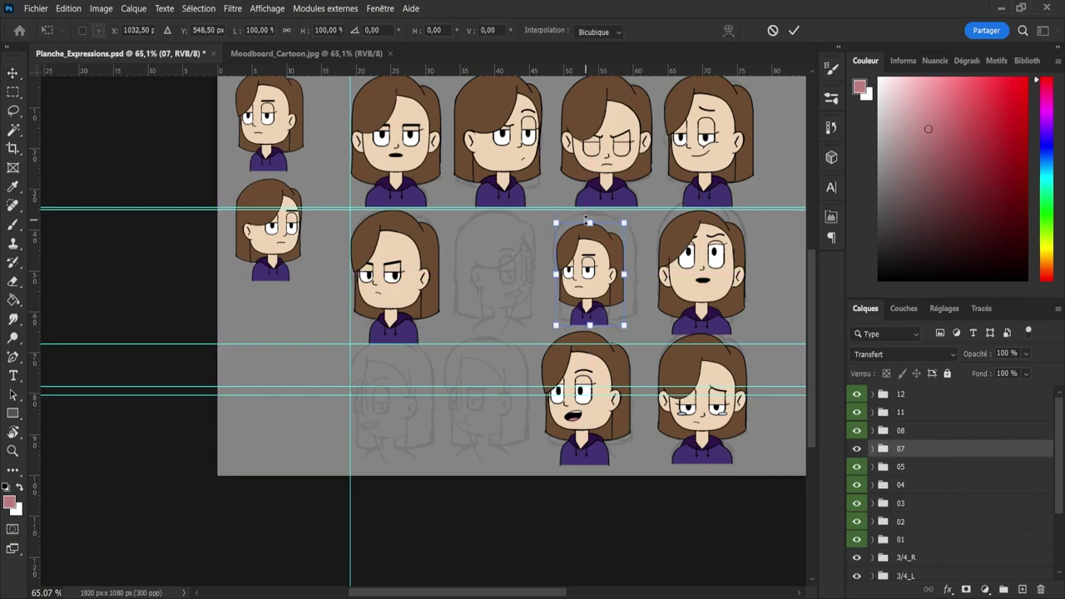
left_click_drag(590, 218, 589, 207)
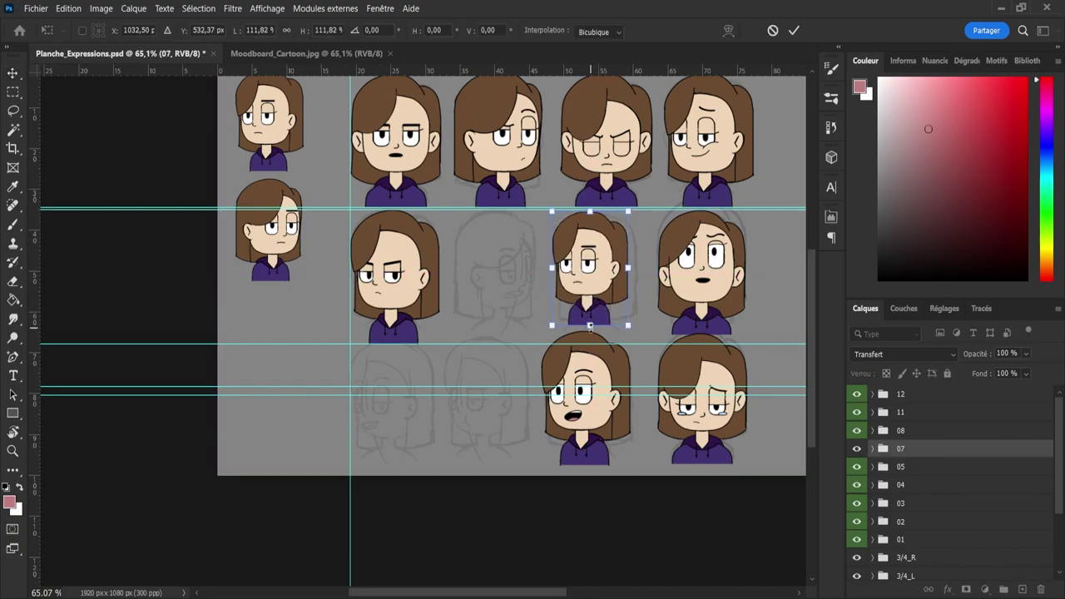
left_click_drag(591, 327, 590, 344)
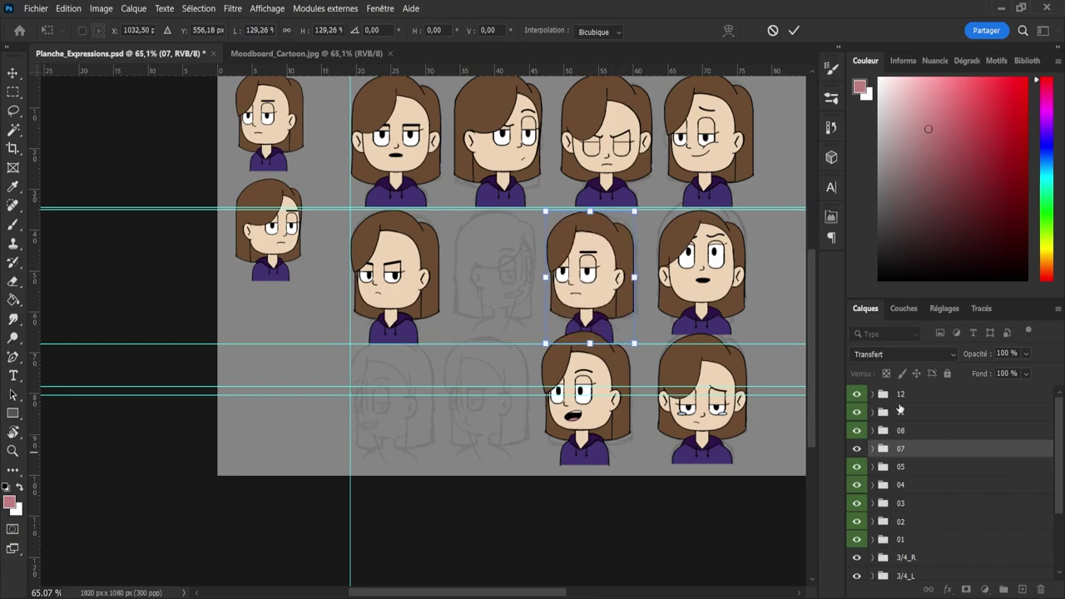
- Move groups 11 and 12 together down until their hoodies meet the sheet's lower edge
left_click(882, 413)
left_click(881, 396, "shift")
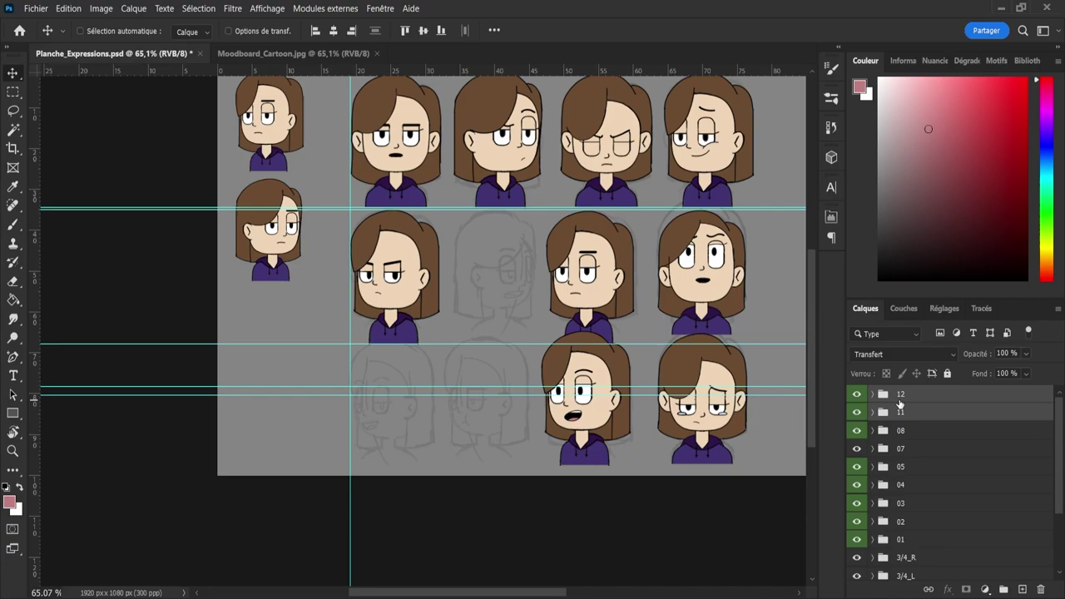
key("ctrl+t")
left_click_drag(713, 427, 710, 434)
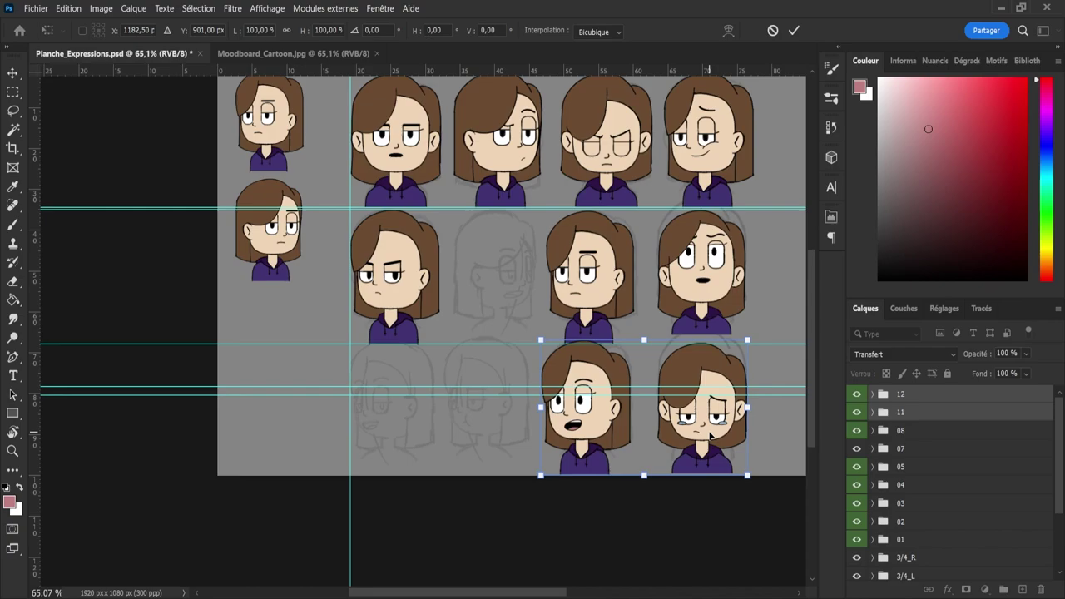
key("Return")
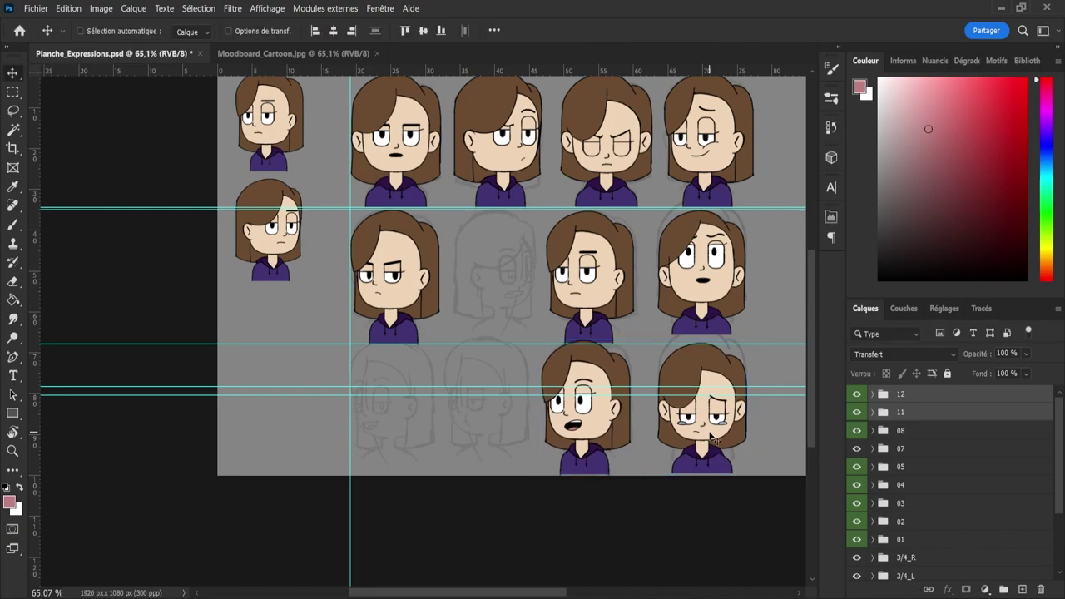
- Hide group 11 and scale group 07 to 101.50 % so it meets the second row's guides exactly
left_click(857, 412)
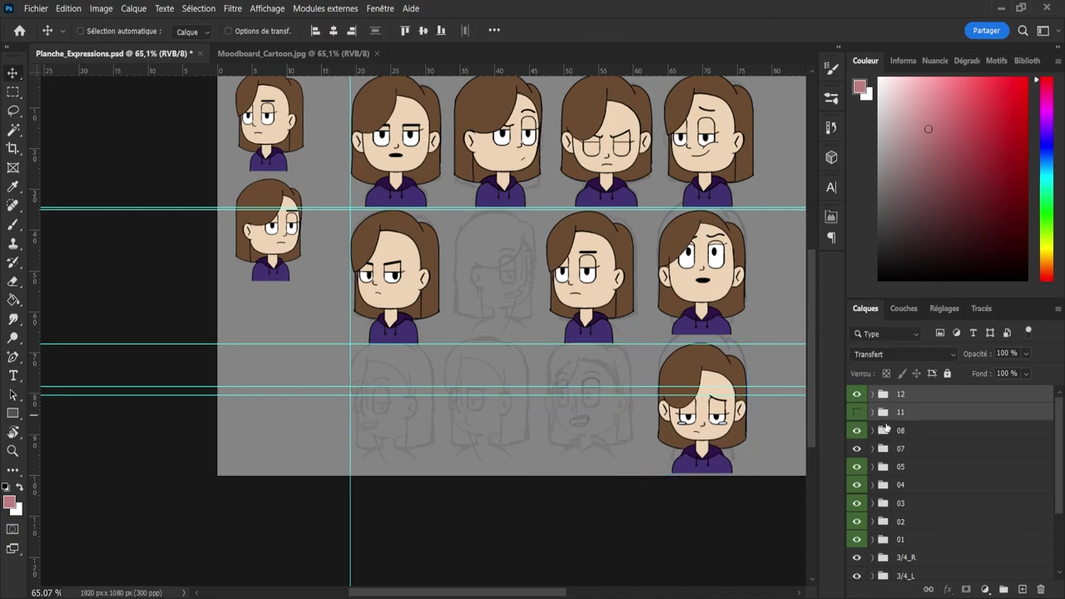
left_click(913, 449)
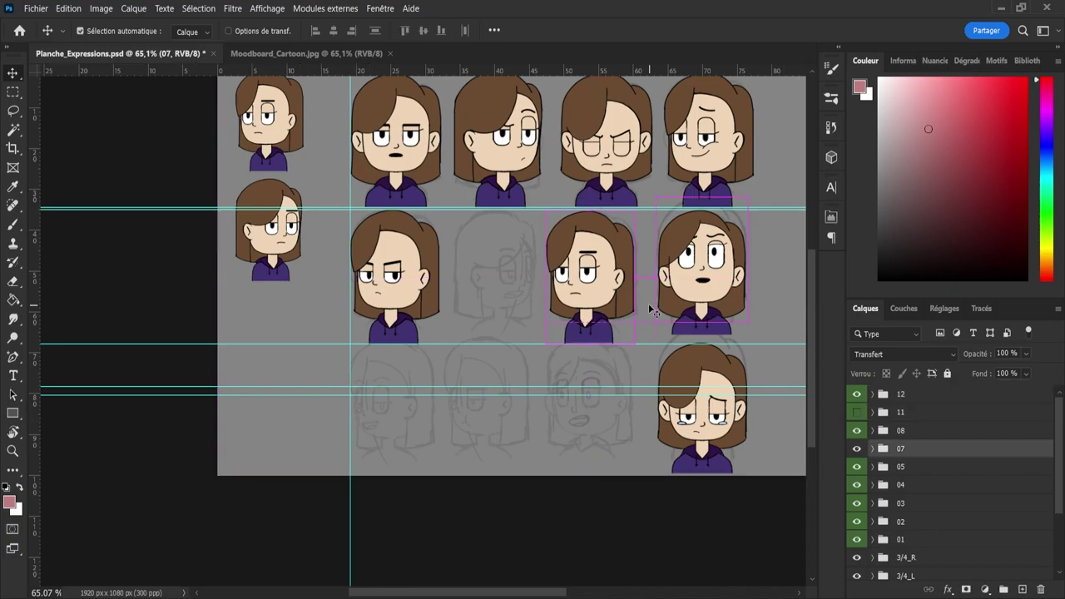
key("ctrl+t")
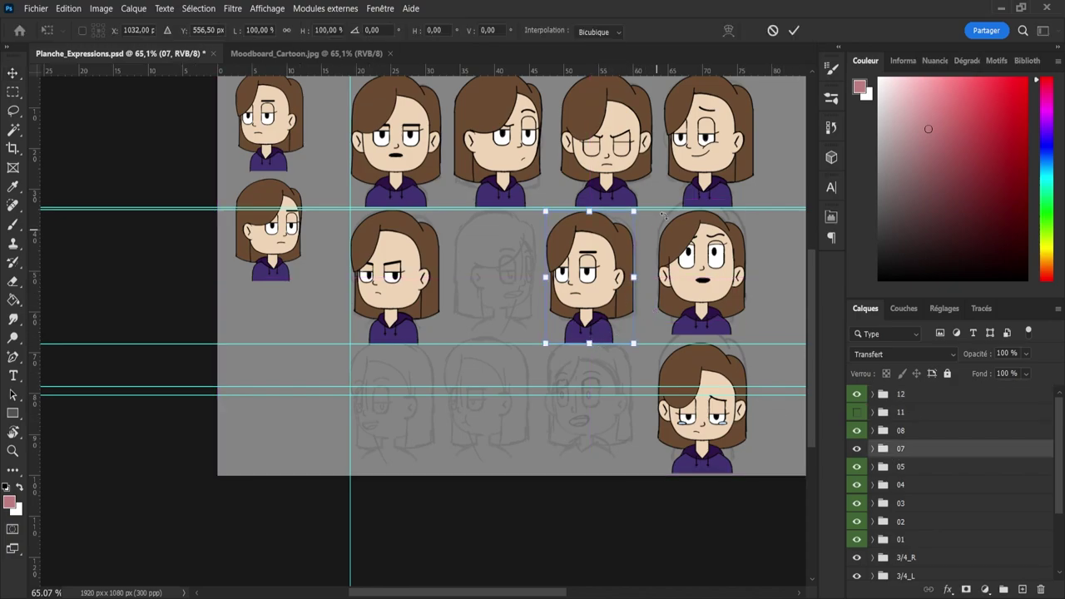
left_click(794, 31)
key("z")
left_click_drag(721, 208, 750, 208)
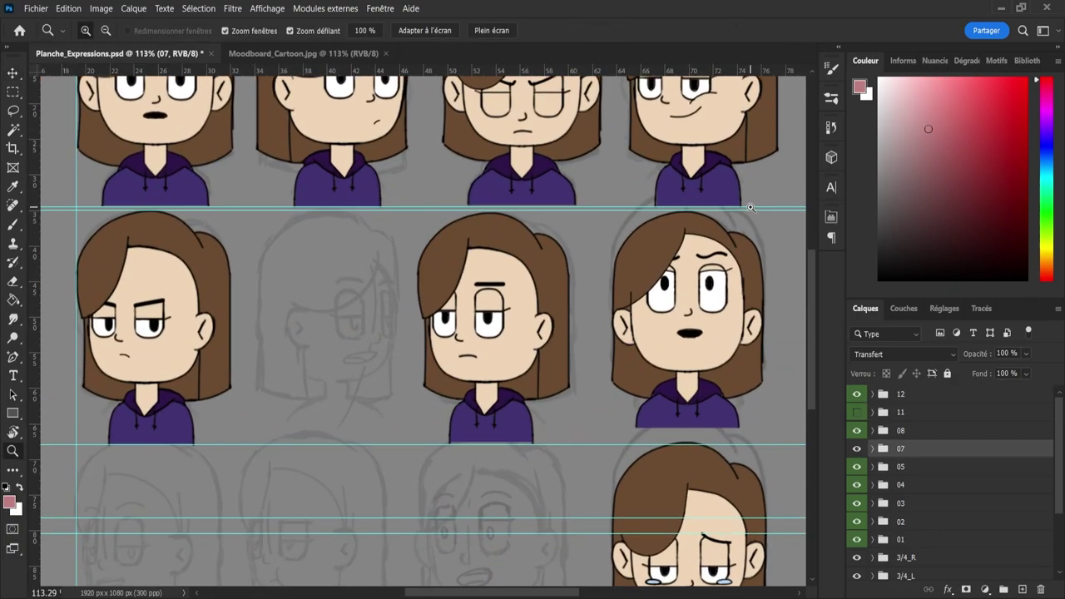
key("ctrl+t")
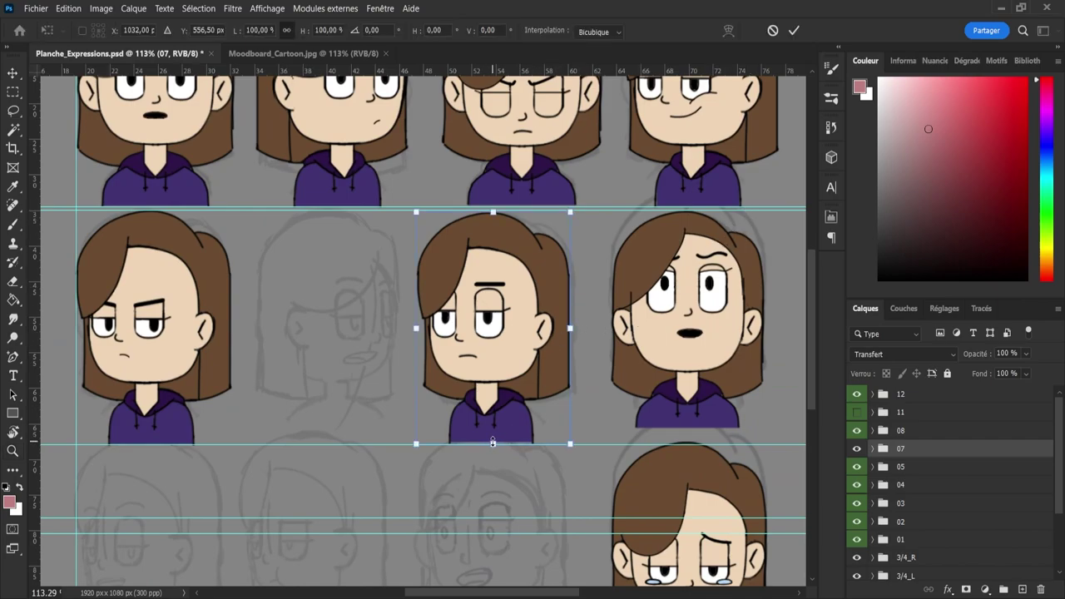
left_click_drag(491, 443, 489, 444)
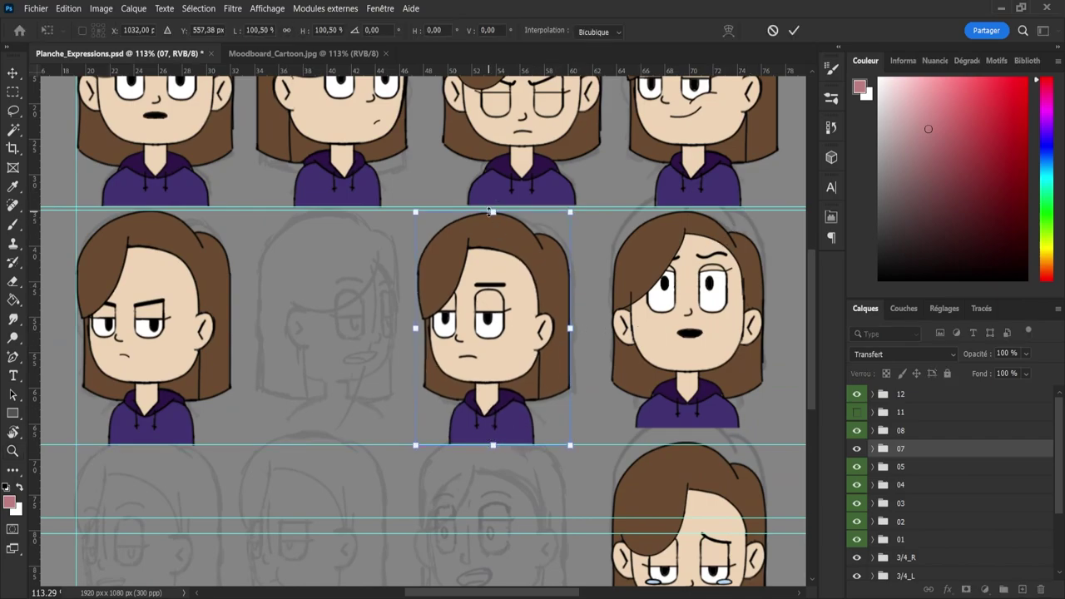
left_click_drag(491, 212, 523, 210)
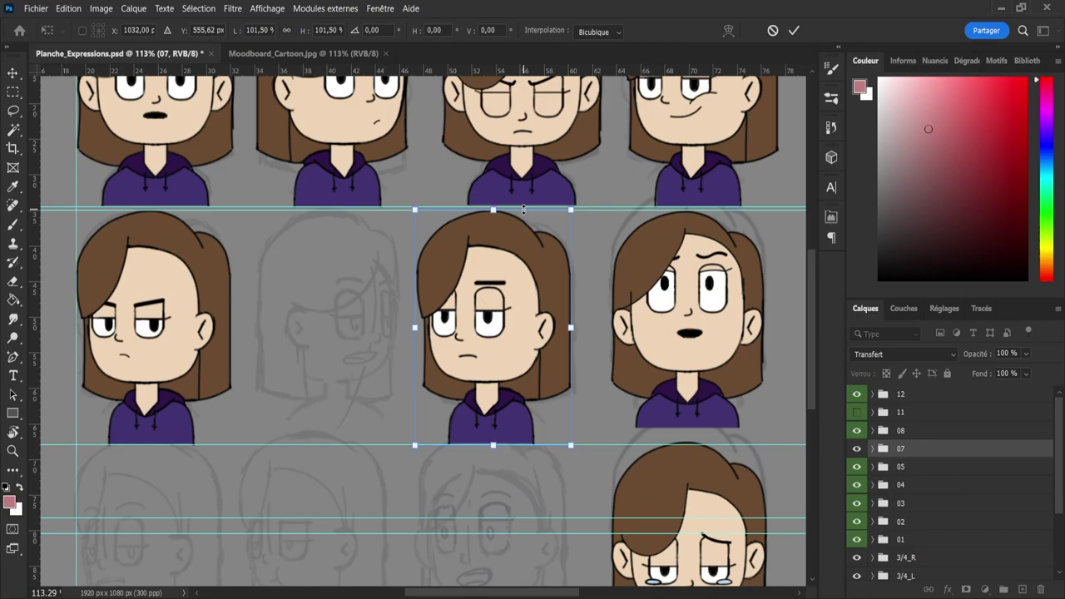
key("Return")
- Nudge group 07 slightly to the right over its sketch
key("z")
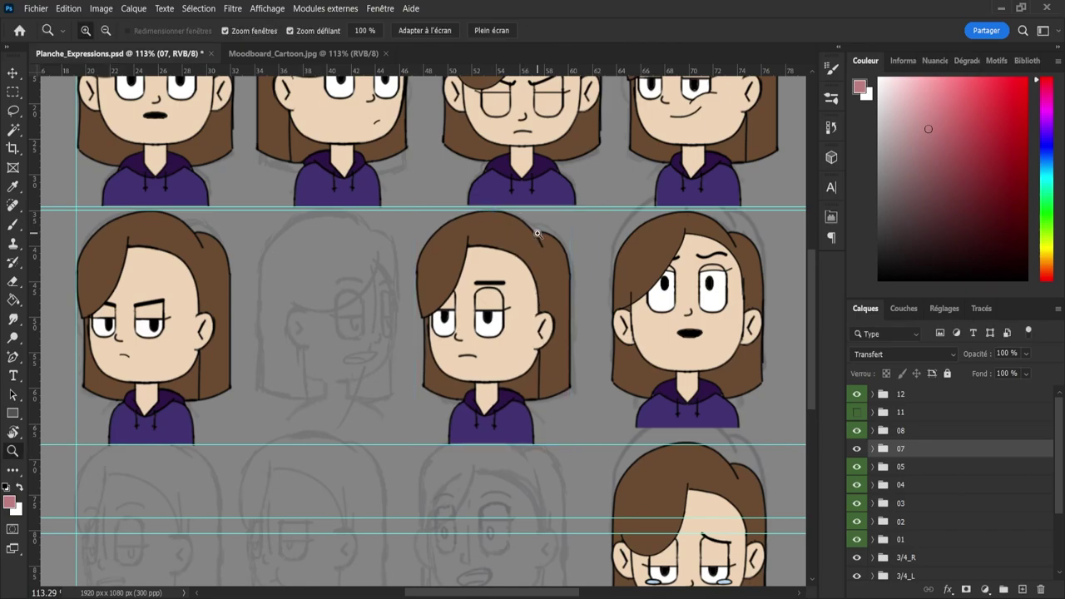
key("v")
key("Right")
key("Right")
key("Right")
key("Right")
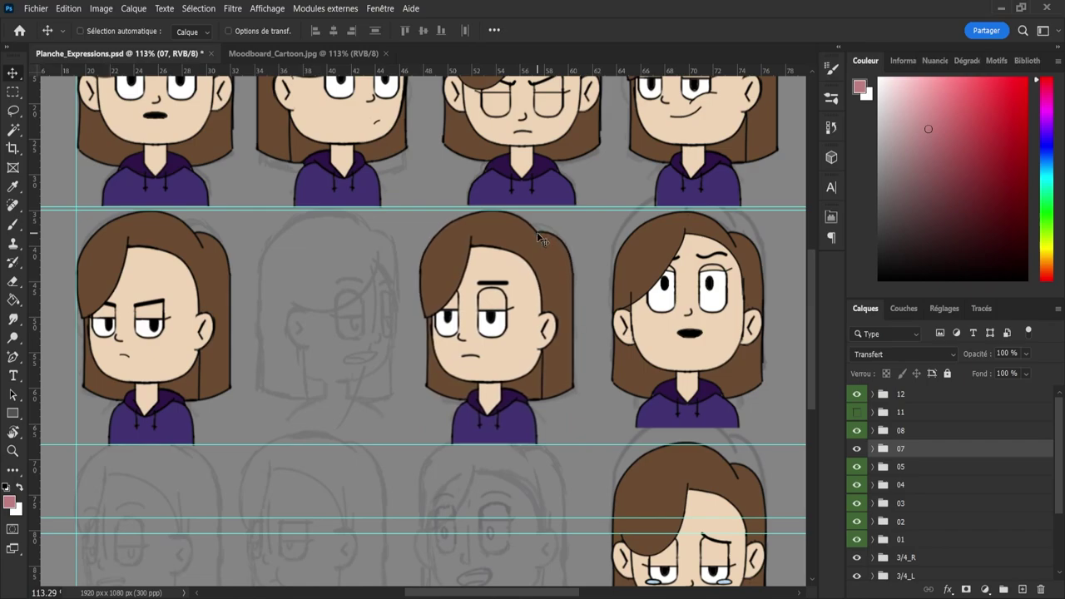
- Hide the Colo_3/4 group inside group 07, duplicate its Line layer and hide the original Line layer
left_click(872, 449)
left_click(857, 487)
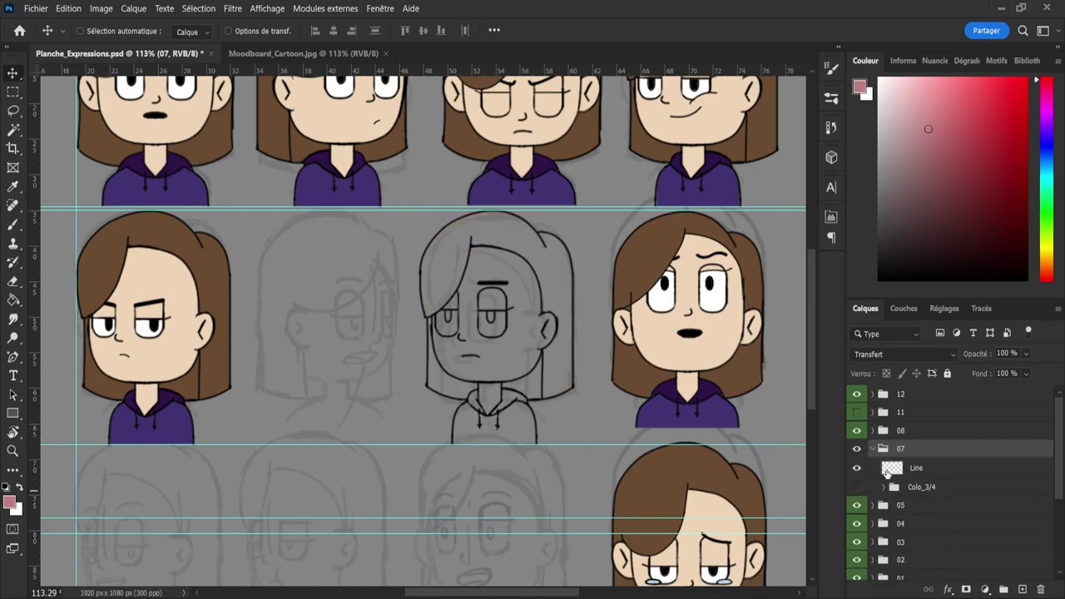
left_click(888, 470)
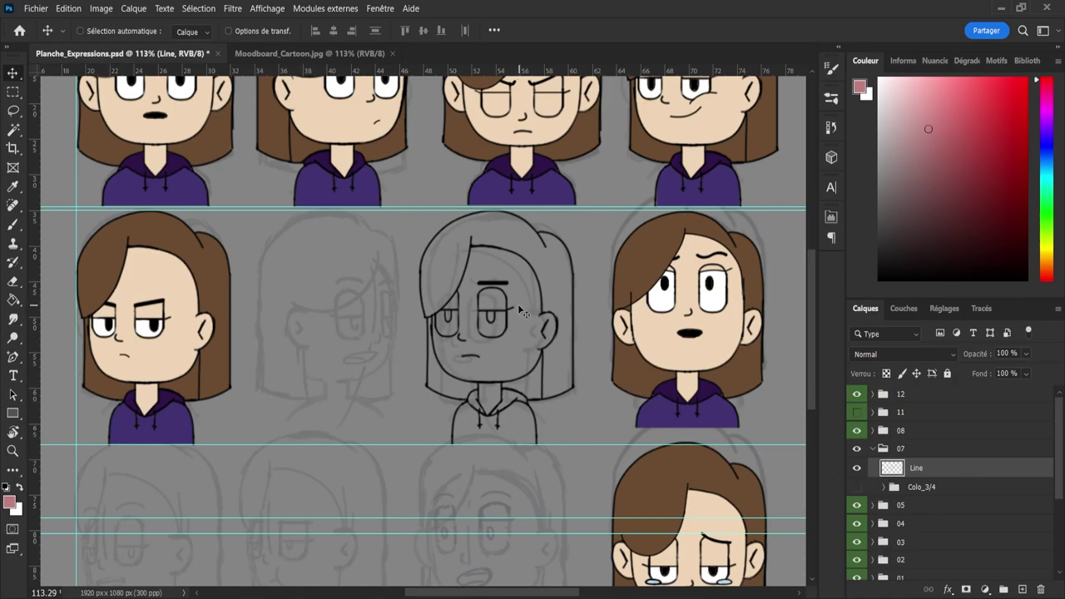
key("z")
left_click_drag(510, 310, 643, 351)
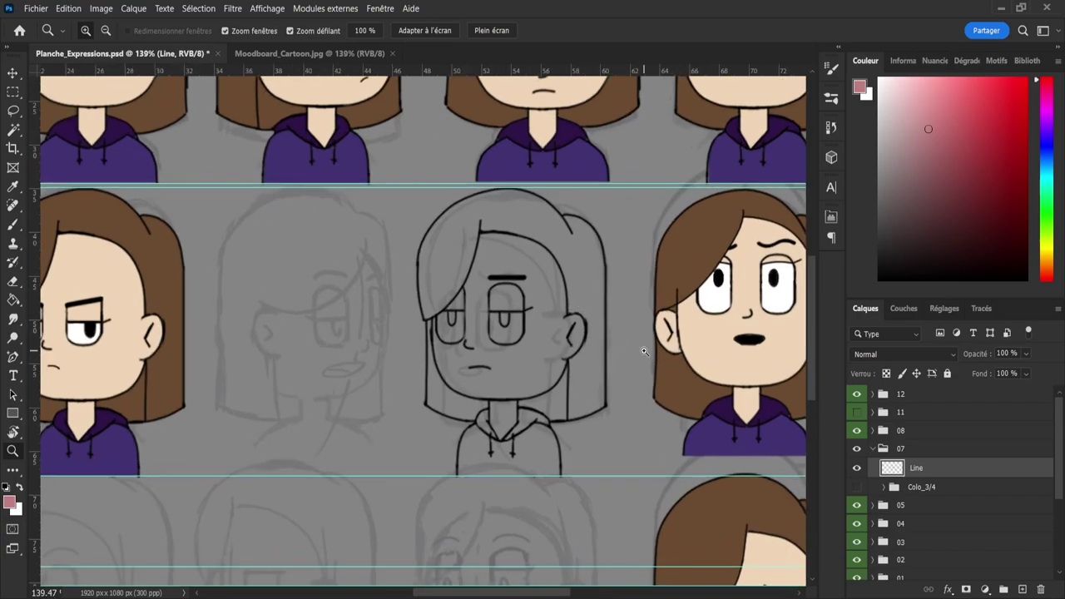
key("ctrl+j")
left_click(856, 488)
- Lasso the ear on the duplicated Line layer and shift it left towards the sketched ear, then deselect it
key("l")
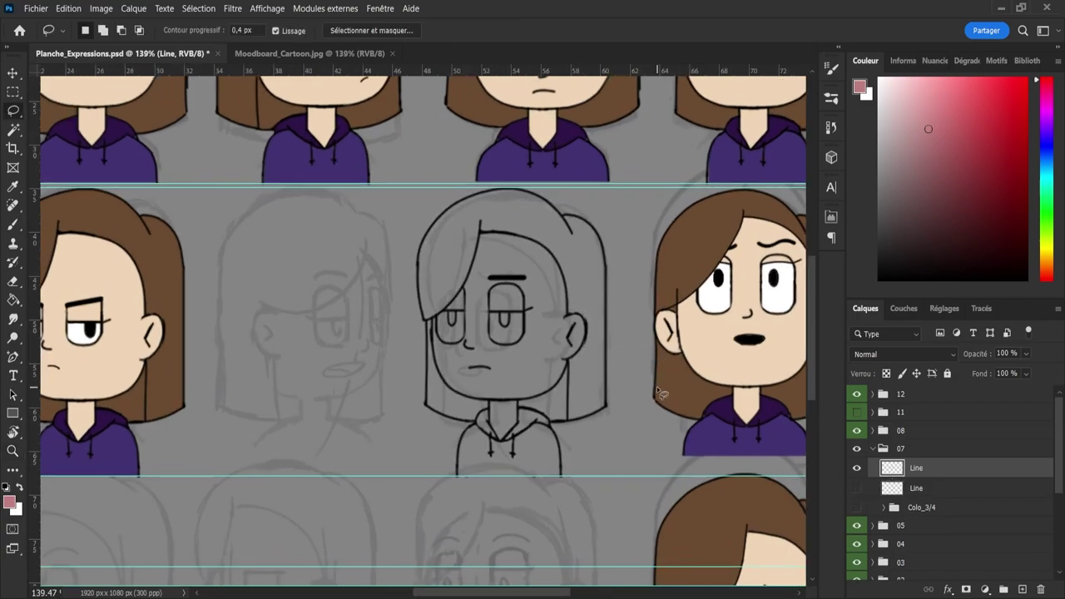
key("z")
mouse_move(580, 312)
left_mouse_down()
mouse_move(593, 318)
mouse_move(564, 324)
mouse_move(594, 323)
mouse_move(602, 362)
left_mouse_up()
key("l")
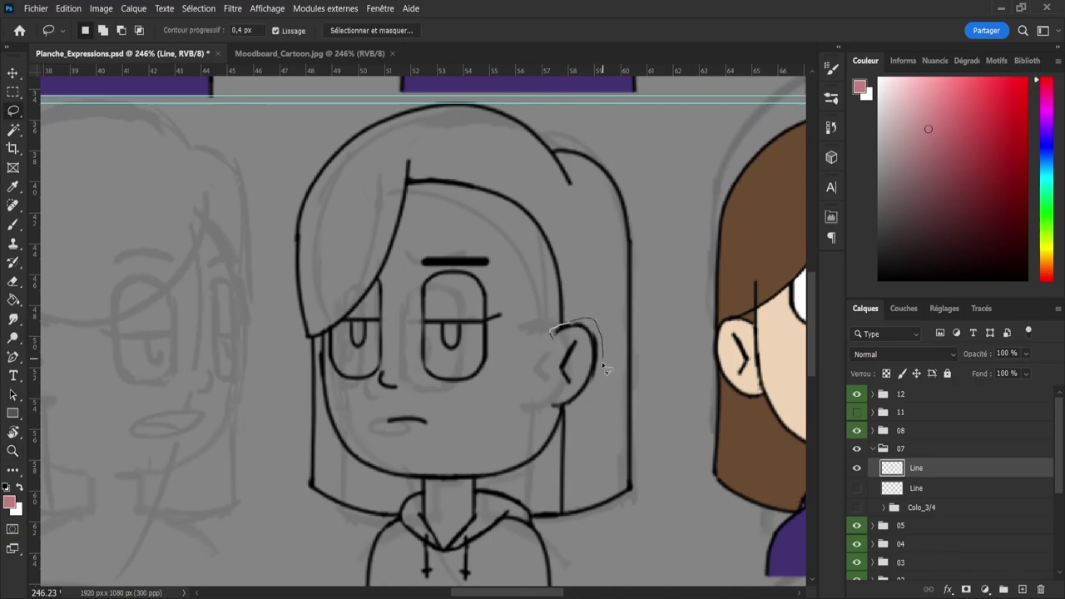
mouse_move(587, 400)
left_mouse_down()
mouse_move(561, 413)
mouse_move(532, 377)
mouse_move(577, 358)
mouse_move(563, 357)
left_mouse_up()
key("ctrl+t")
key("Return")
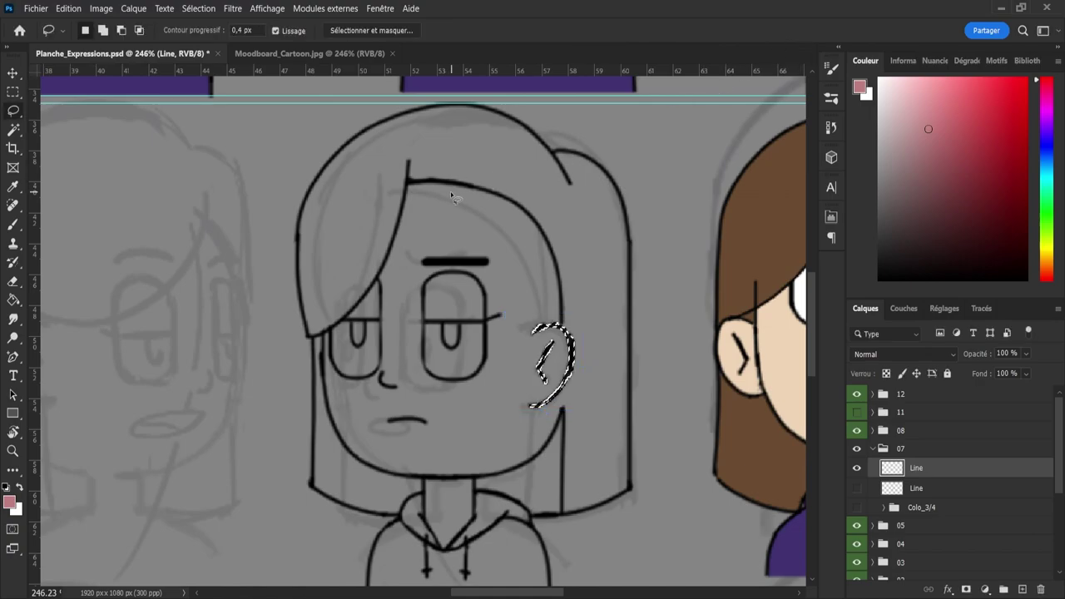
key("ctrl+d")
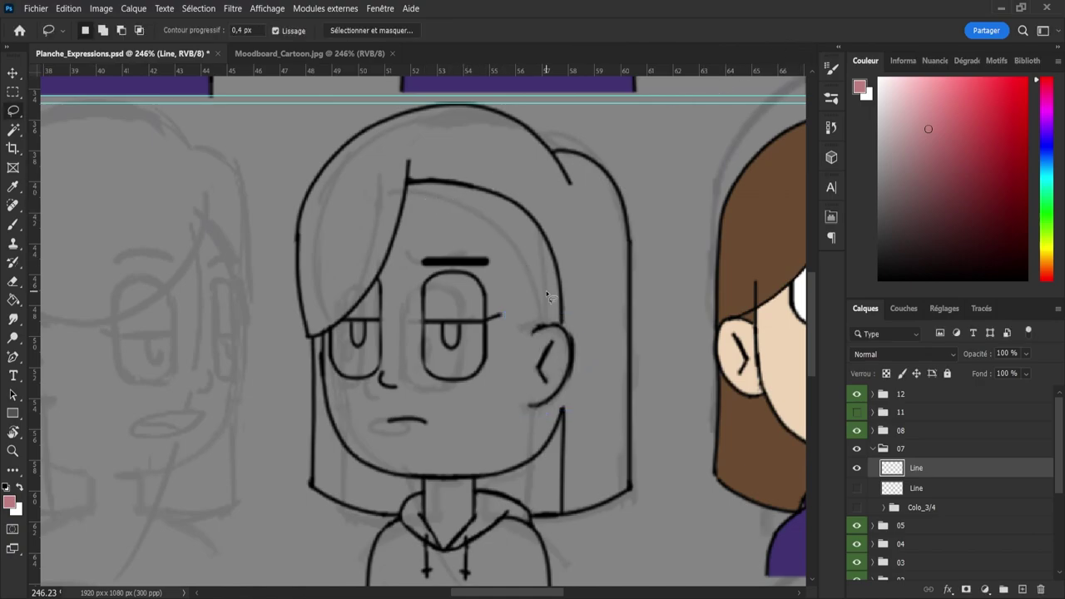
- Lasso the forehead hairline and the vertical hair line below the ear, and narrow them to 82.17 % width to meet the moved ear
mouse_move(556, 316)
left_mouse_down()
mouse_move(571, 318)
mouse_move(566, 332)
left_mouse_up()
key("alt")
key("shift")
mouse_move(540, 292)
left_mouse_down()
mouse_move(562, 229)
mouse_move(462, 171)
mouse_move(445, 204)
mouse_move(541, 273)
left_mouse_up()
left_click_drag(556, 315, 562, 321)
key("shift")
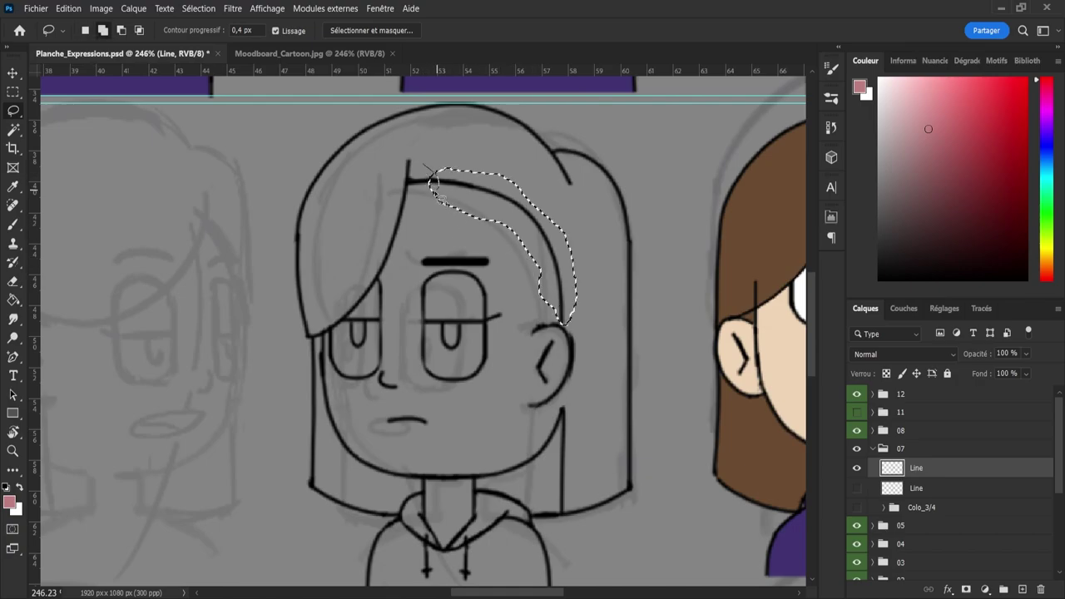
mouse_move(420, 193)
left_mouse_down()
mouse_move(413, 182)
mouse_move(435, 184)
left_mouse_up()
key("ctrl+d")
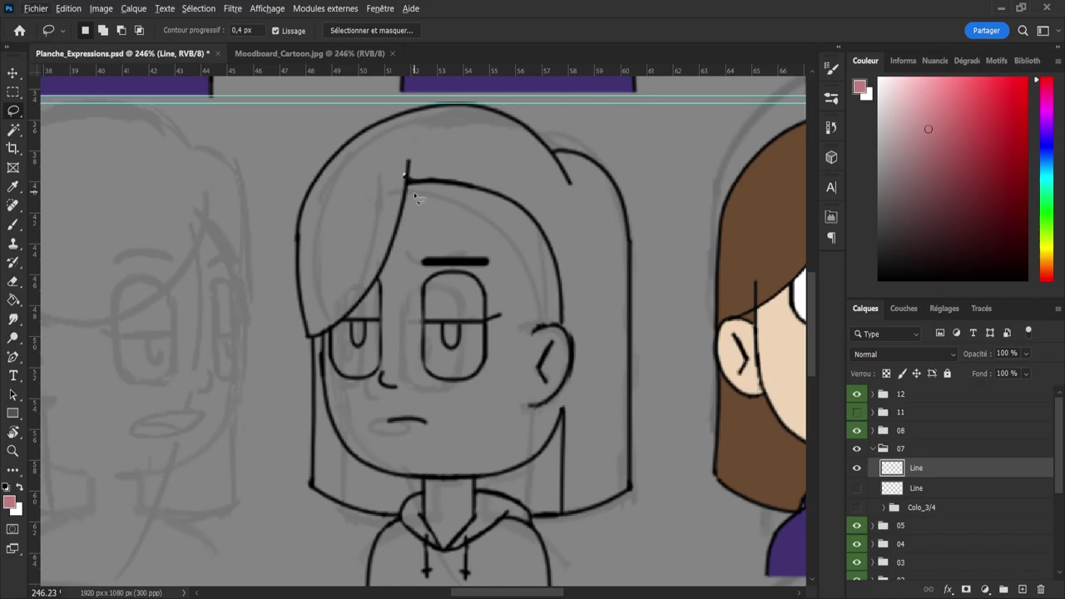
key("ctrl+z")
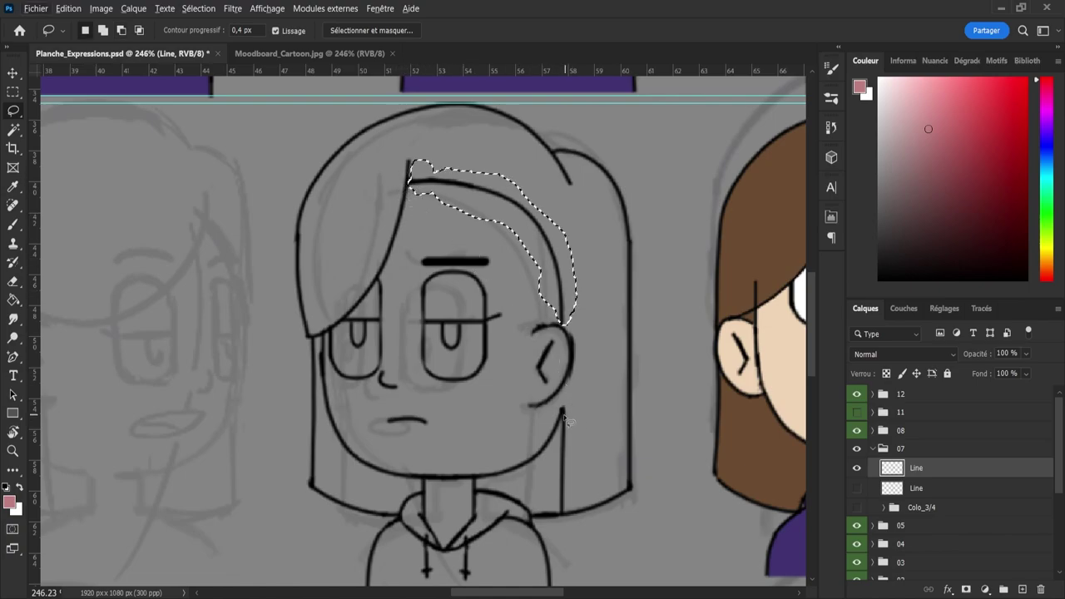
key("shift")
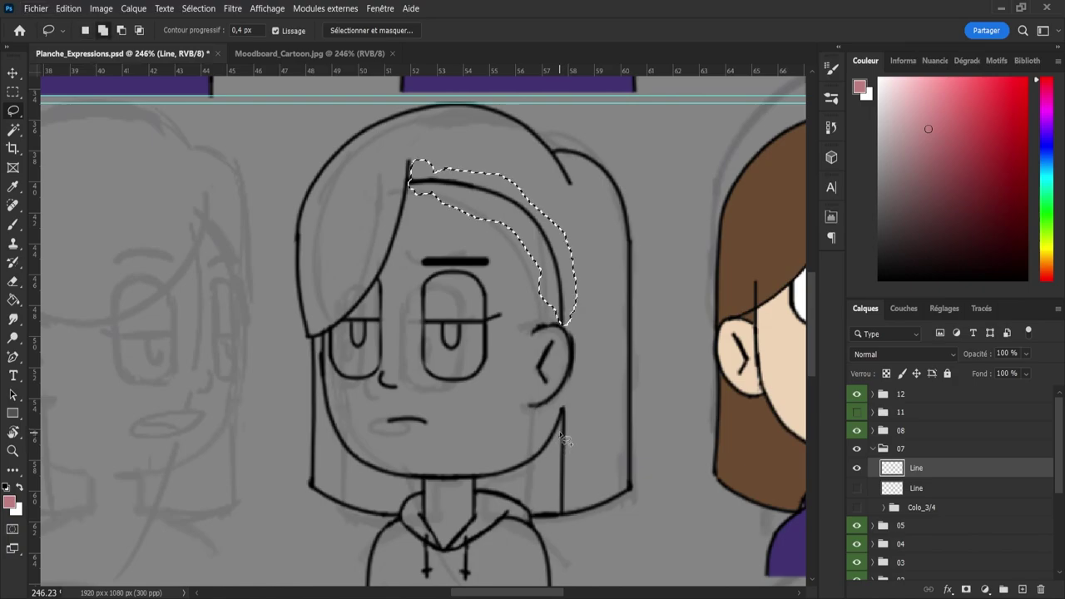
left_click_drag(579, 425, 571, 518)
left_click_drag(565, 520, 564, 445)
key("ctrl+t")
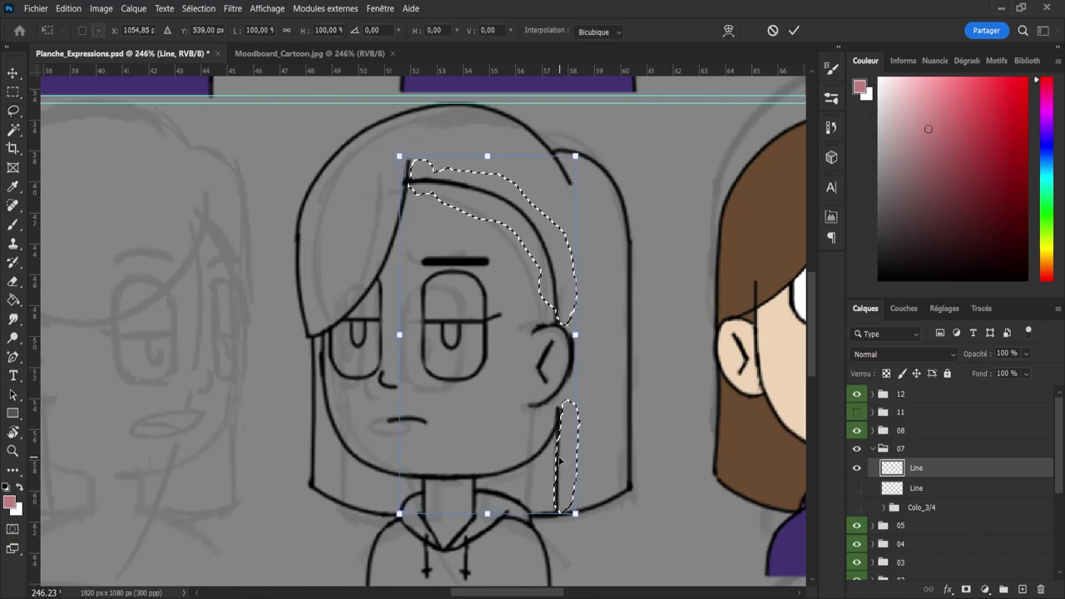
left_click_drag(581, 334, 557, 335)
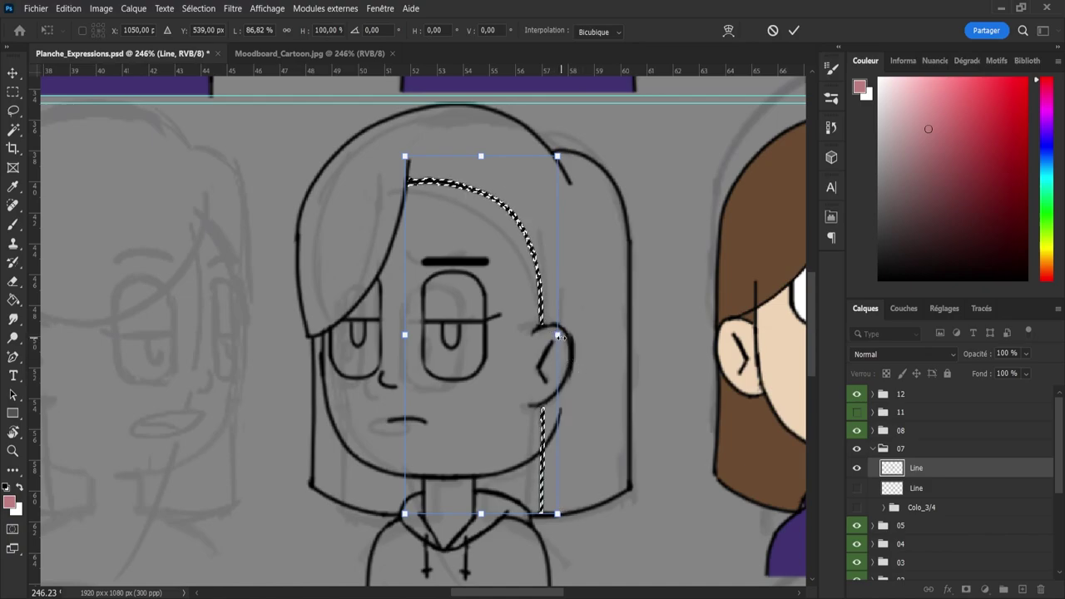
left_click_drag(558, 336, 550, 337)
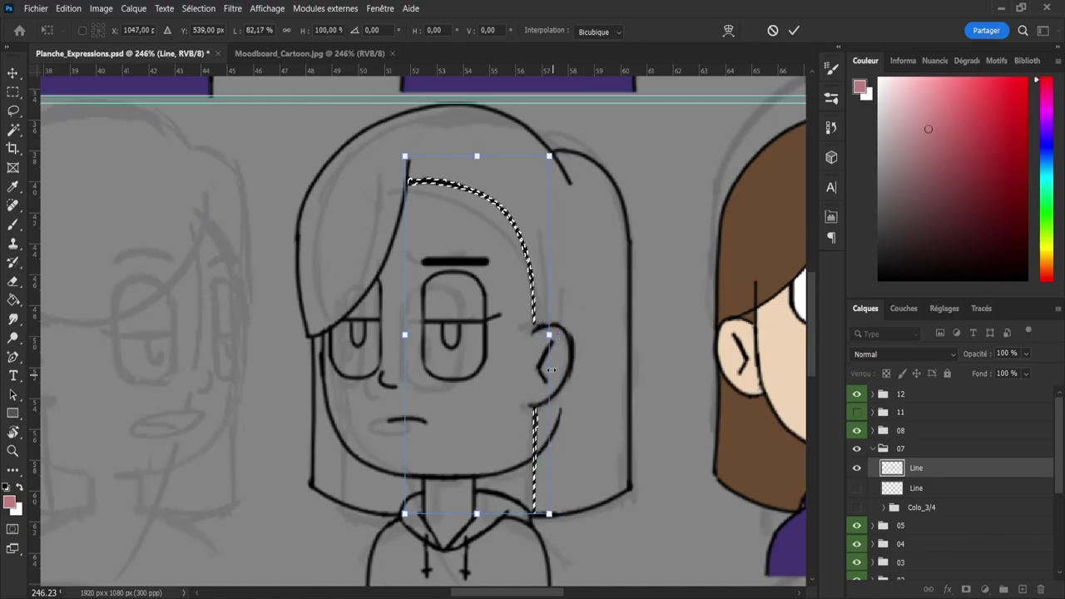
key("Return")
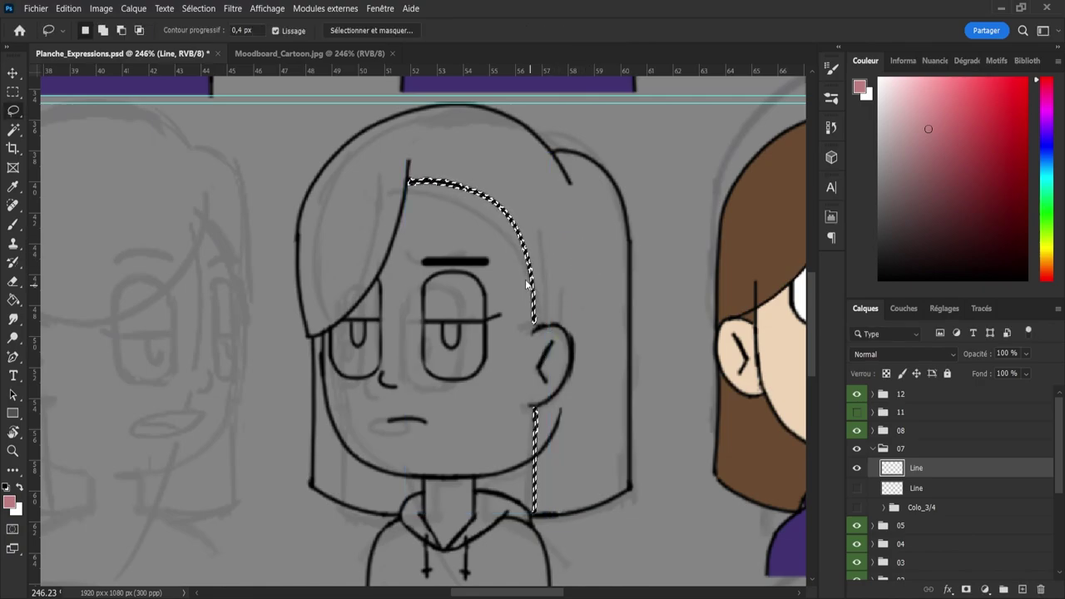
- Undo the last narrowing, add the lower jaw curve to the selection, narrow the lassoed lines to 85.27 % width and deselect them
key("ctrl+z")
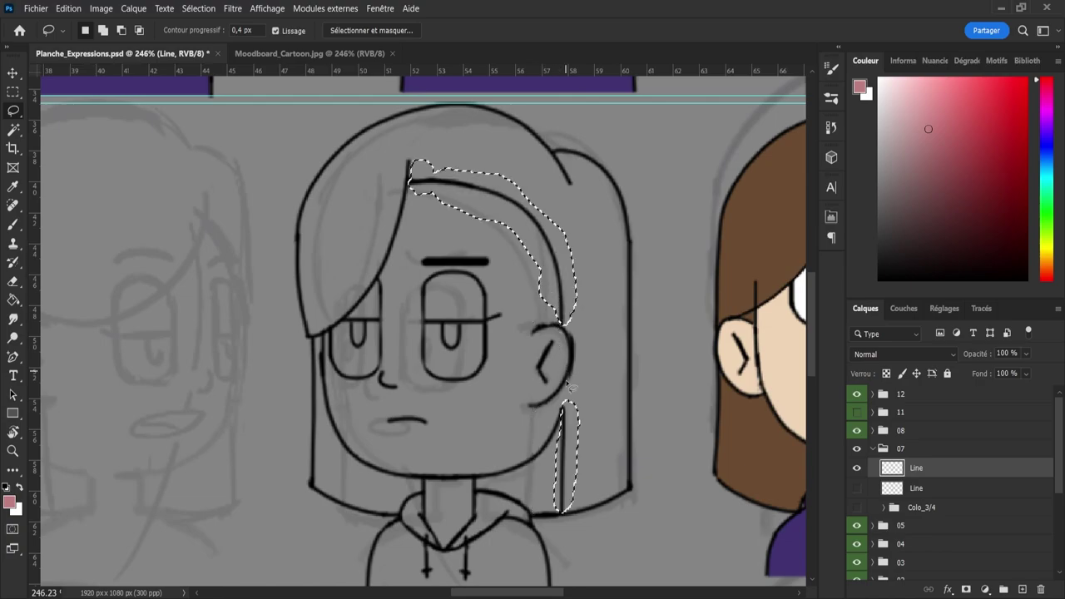
mouse_move(549, 413)
left_mouse_down()
mouse_move(582, 439)
mouse_move(559, 489)
mouse_move(492, 482)
mouse_move(497, 440)
mouse_move(554, 409)
left_mouse_up()
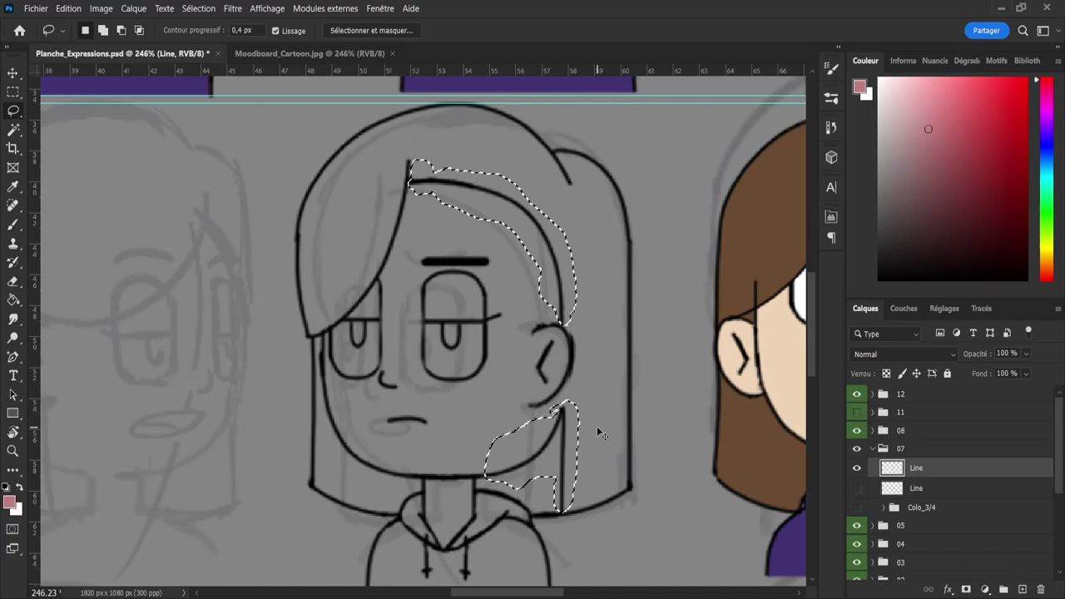
key("ctrl+t")
left_click_drag(584, 334, 555, 334)
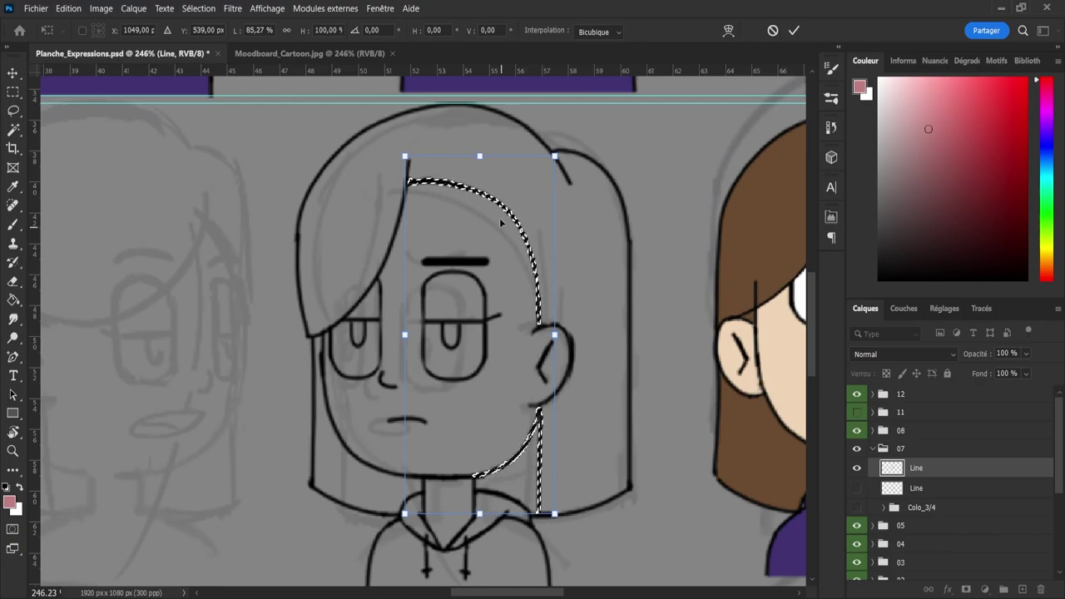
key("Return")
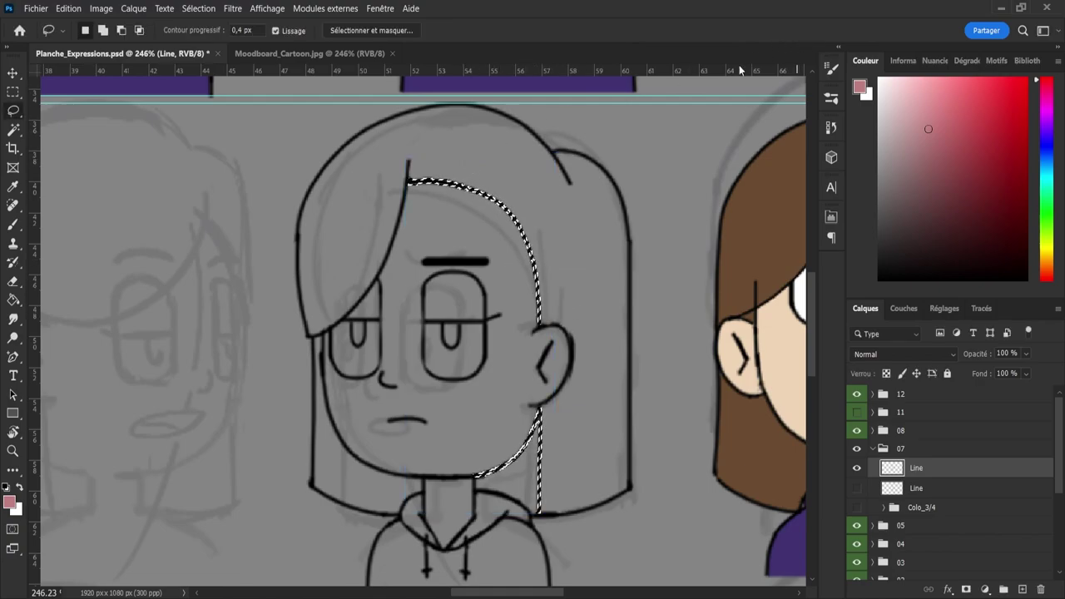
key("ctrl+d")
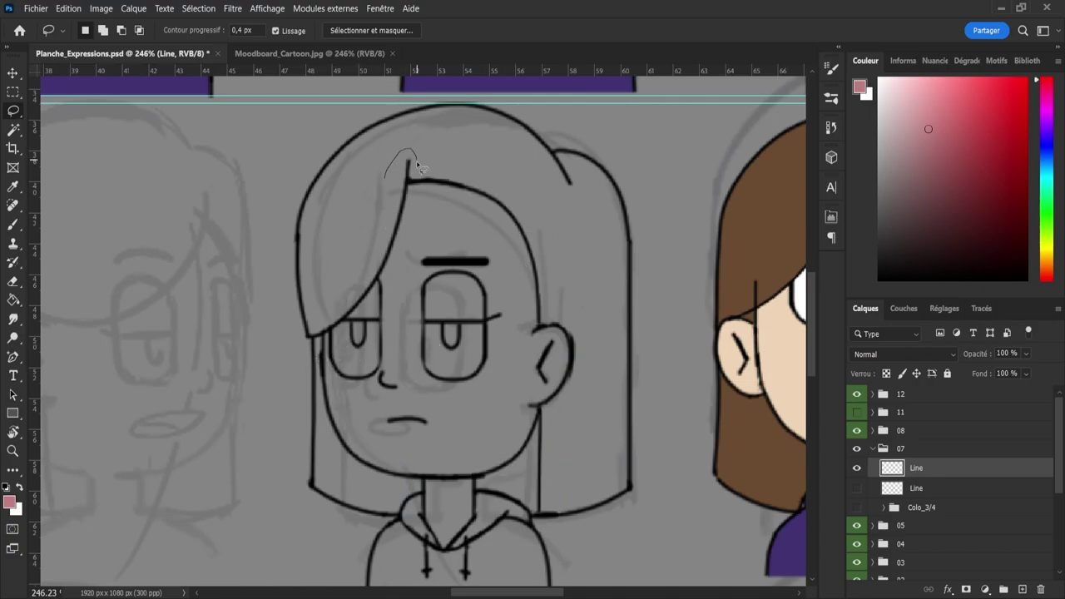
- Erase the eye partly covered by the fringe on the Line layer using a size 12 eraser
mouse_move(418, 166)
left_mouse_down()
mouse_move(403, 260)
mouse_move(385, 283)
left_mouse_up()
key("ctrl+d")
key("e")
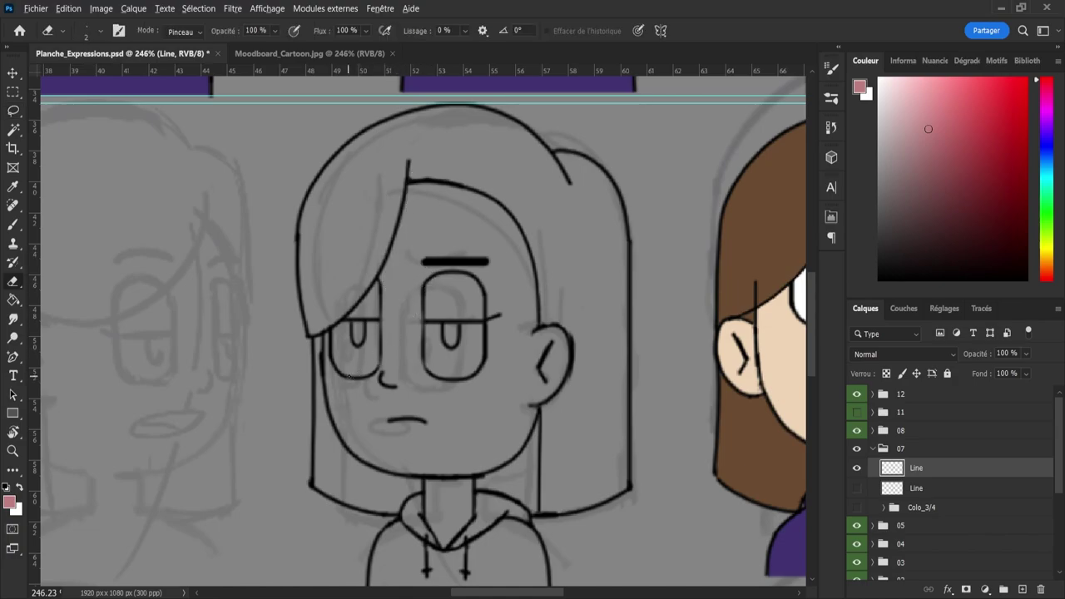
right_click(349, 377, "alt")
mouse_move(350, 377)
left_mouse_down()
mouse_move(372, 366)
mouse_move(385, 284)
mouse_move(362, 337)
mouse_move(352, 325)
mouse_move(345, 379)
mouse_move(340, 342)
left_mouse_up()
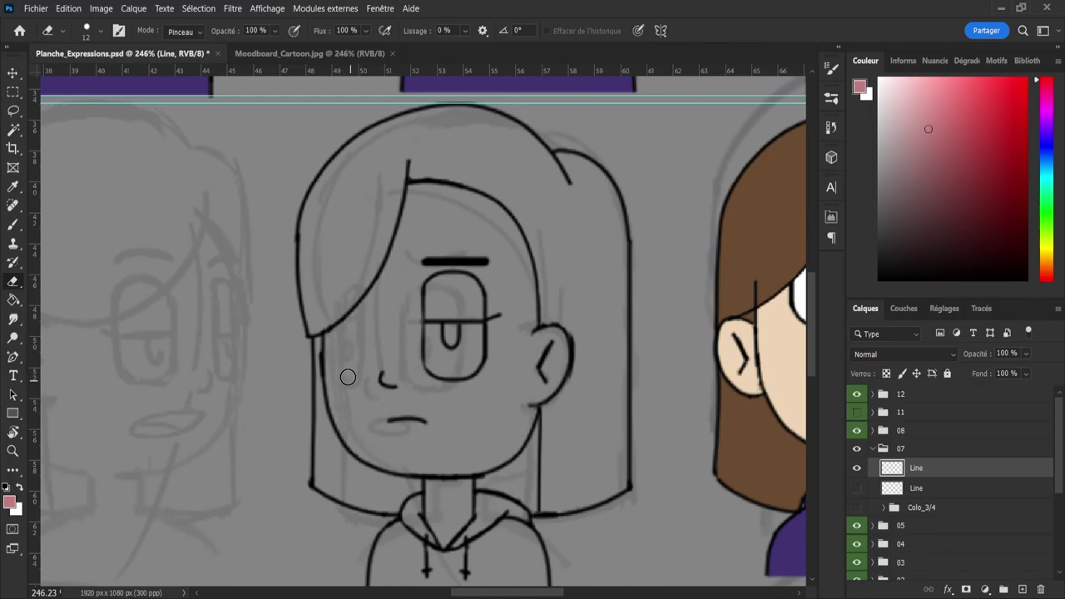
- Shift the lassoed hair line beside the far cheek inward at 102.99 % height, deselect it and erase its overlap with the face
key("l")
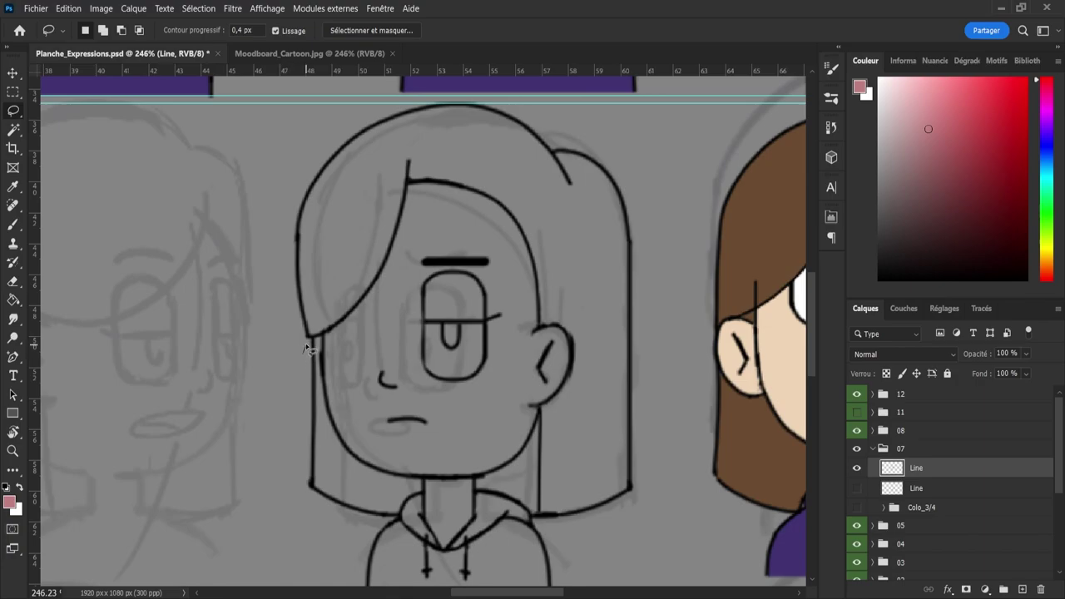
mouse_move(305, 350)
left_mouse_down()
mouse_move(309, 342)
mouse_move(325, 374)
mouse_move(333, 478)
mouse_move(349, 515)
mouse_move(292, 497)
mouse_move(288, 488)
mouse_move(325, 460)
left_mouse_up()
key("ctrl+t")
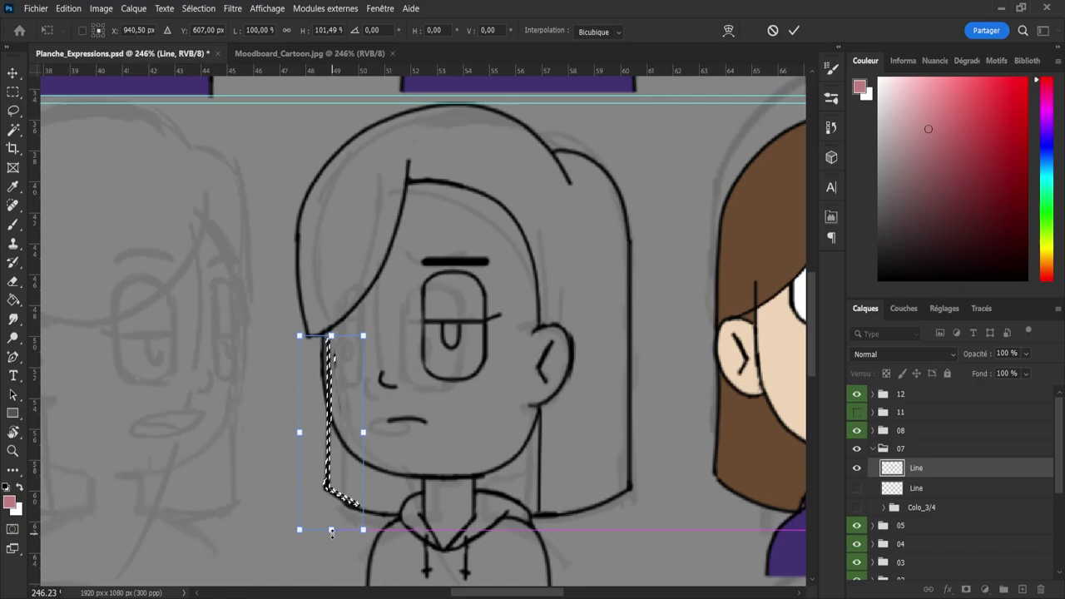
left_click_drag(331, 529, 331, 532)
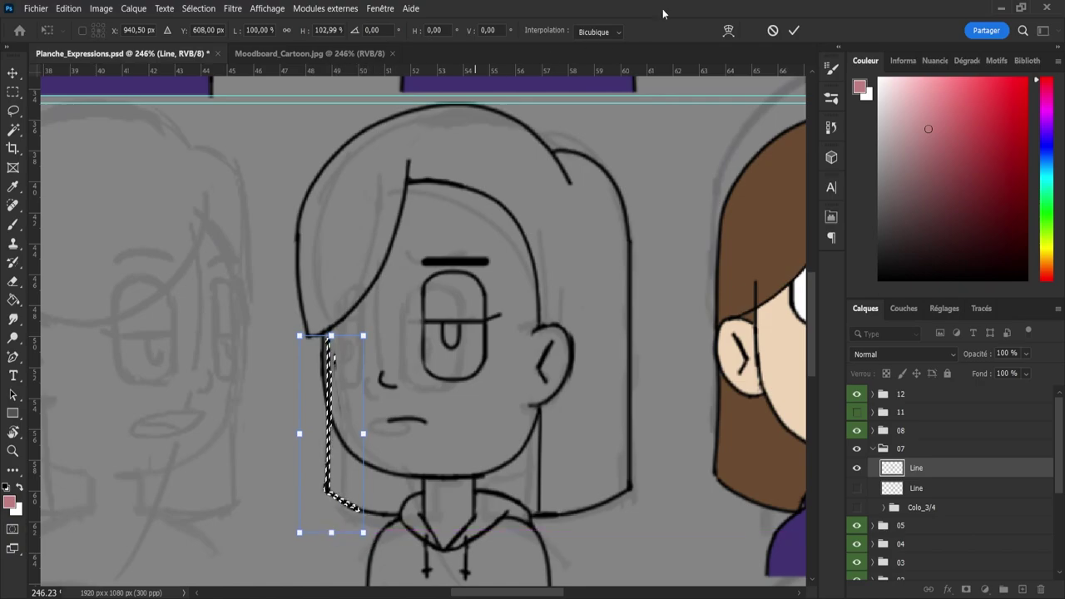
left_click(794, 30)
key("ctrl+d")
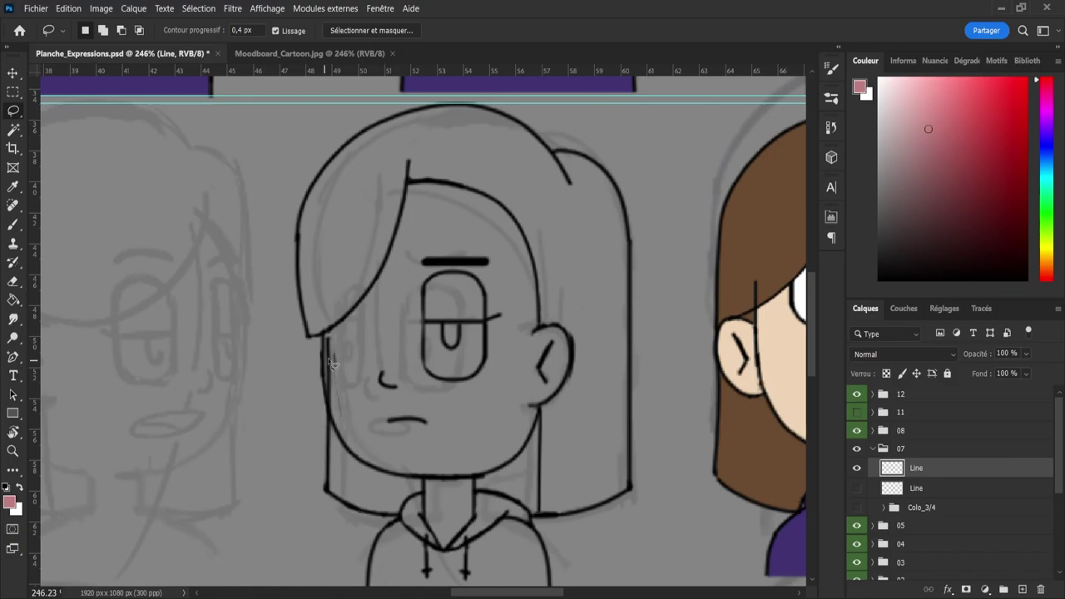
key("e")
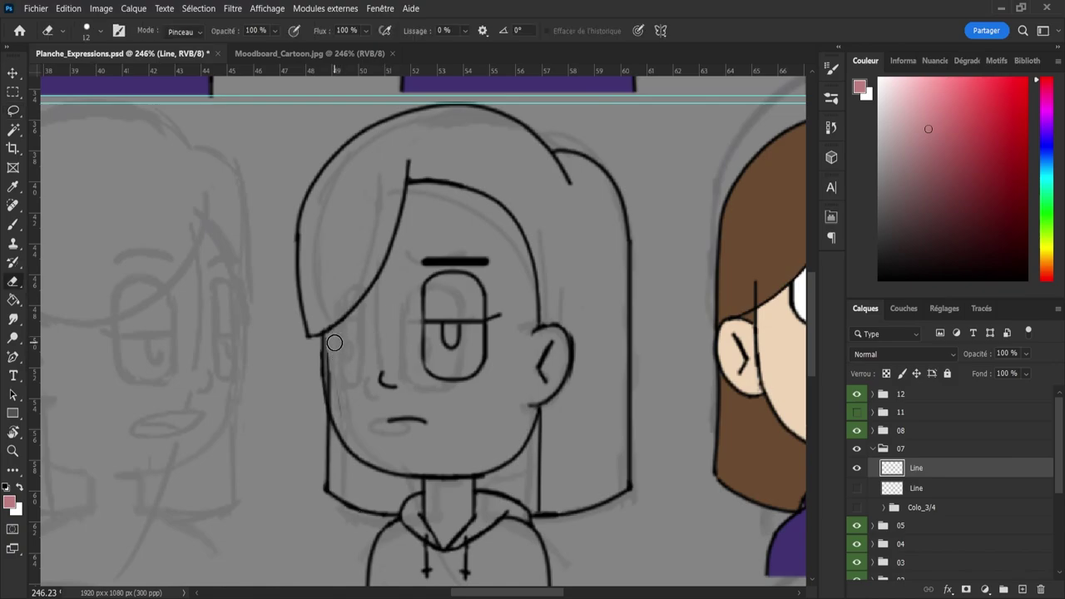
left_click_drag(335, 343, 340, 403)
- Lasso the inner edge of the fringe and narrow it to 73.45 % width, keeping its lower tip on the hair outline
key("l")
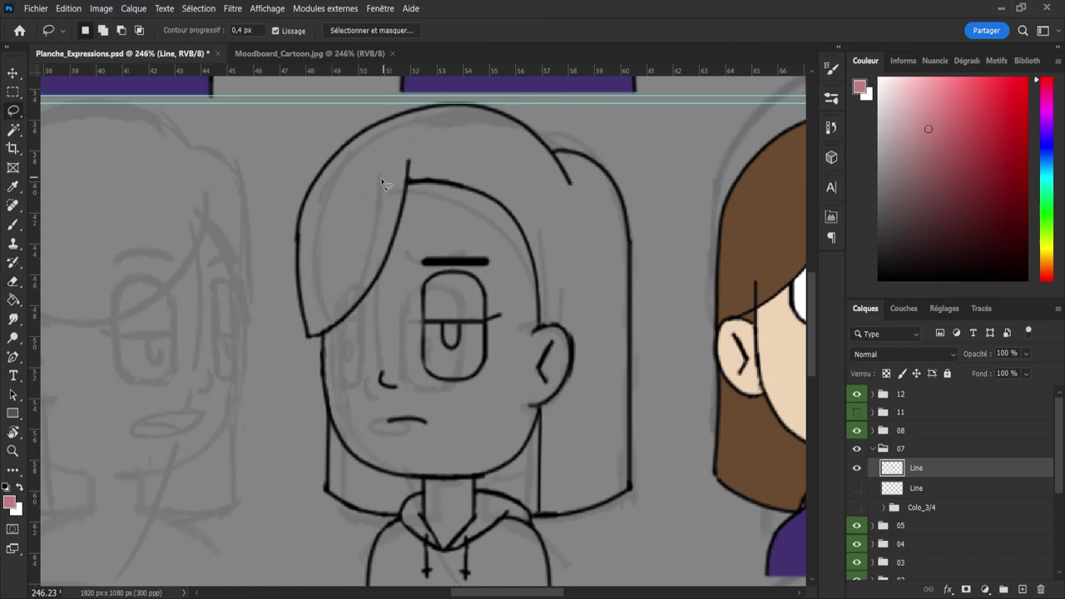
mouse_move(376, 185)
left_mouse_down()
mouse_move(411, 150)
mouse_move(410, 225)
mouse_move(391, 288)
mouse_move(358, 332)
mouse_move(301, 342)
mouse_move(271, 243)
mouse_move(273, 337)
mouse_move(278, 308)
mouse_move(308, 333)
mouse_move(322, 318)
mouse_move(367, 255)
mouse_move(377, 186)
left_mouse_up()
key("ctrl+t")
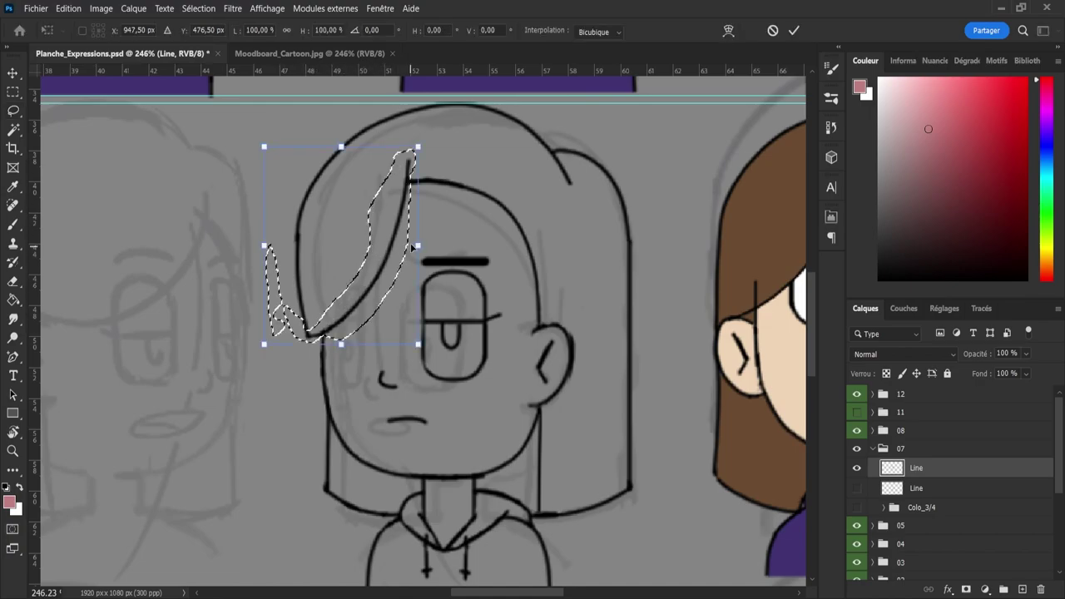
left_click_drag(418, 246, 387, 253)
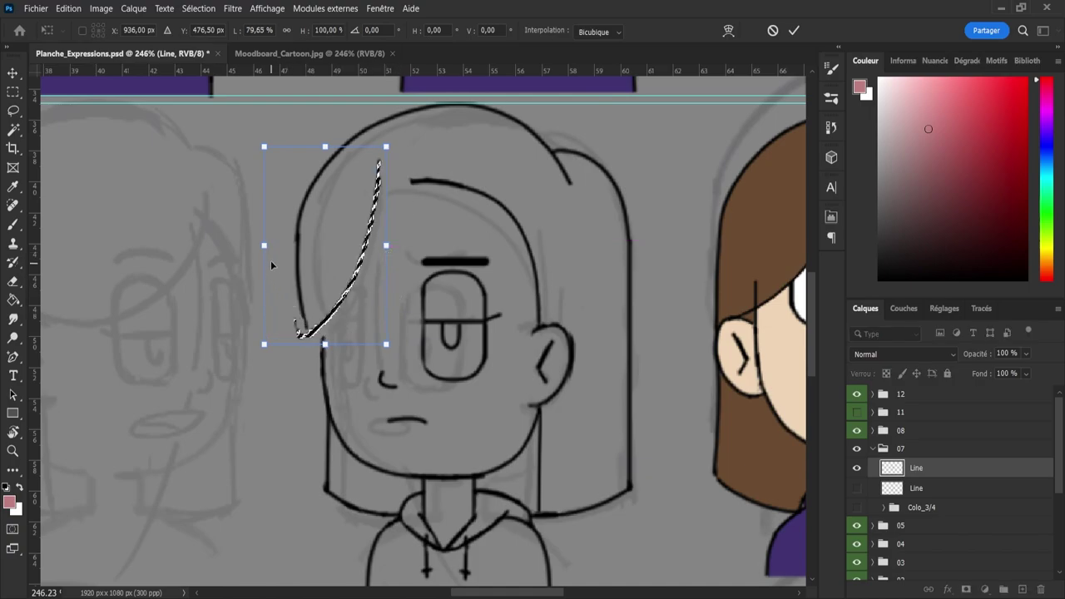
mouse_move(264, 246)
left_mouse_down()
mouse_move(279, 247)
mouse_move(268, 249)
left_mouse_up()
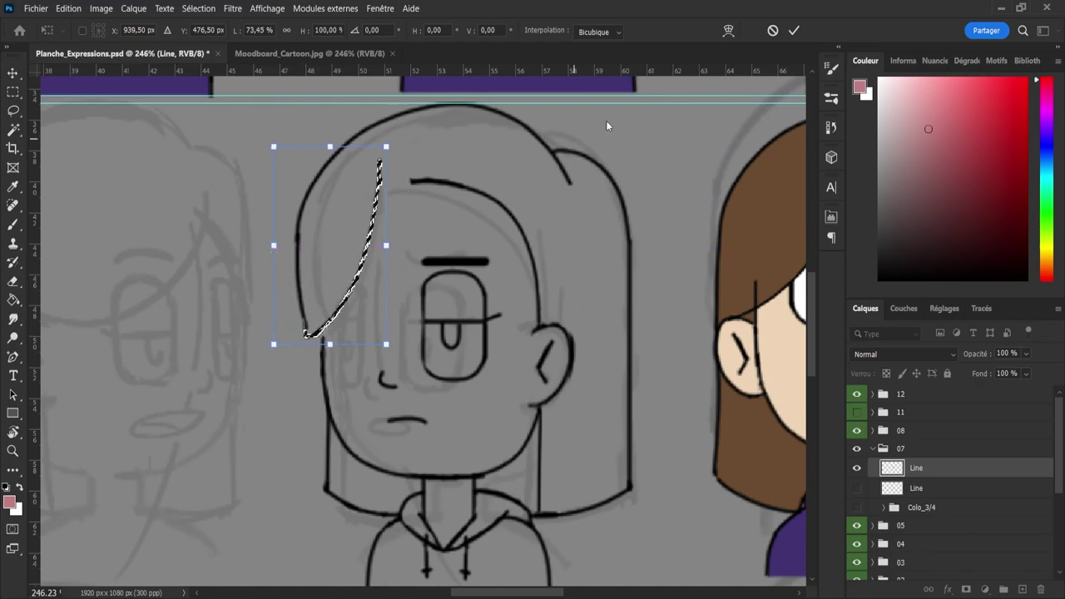
left_click(794, 30)
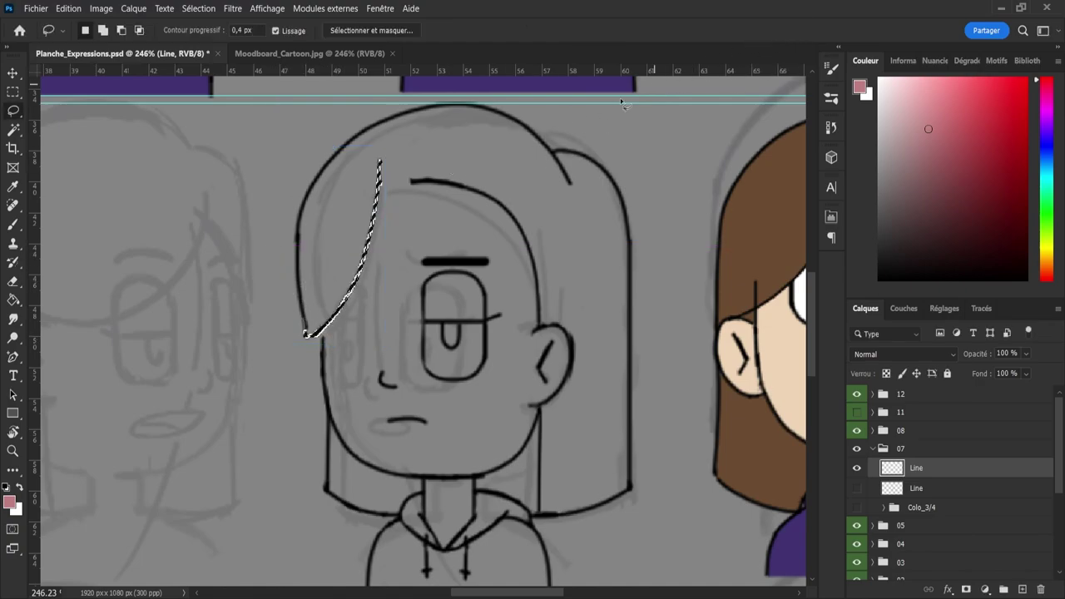
- Lasso the forehead hairline, widen it to 122.90 % so it joins the fringe and the ear, and deselect it
mouse_move(405, 202)
left_mouse_down()
mouse_move(433, 155)
mouse_move(551, 190)
mouse_move(558, 255)
mouse_move(544, 324)
mouse_move(468, 228)
mouse_move(406, 212)
mouse_move(350, 250)
left_mouse_up()
key("ctrl+t")
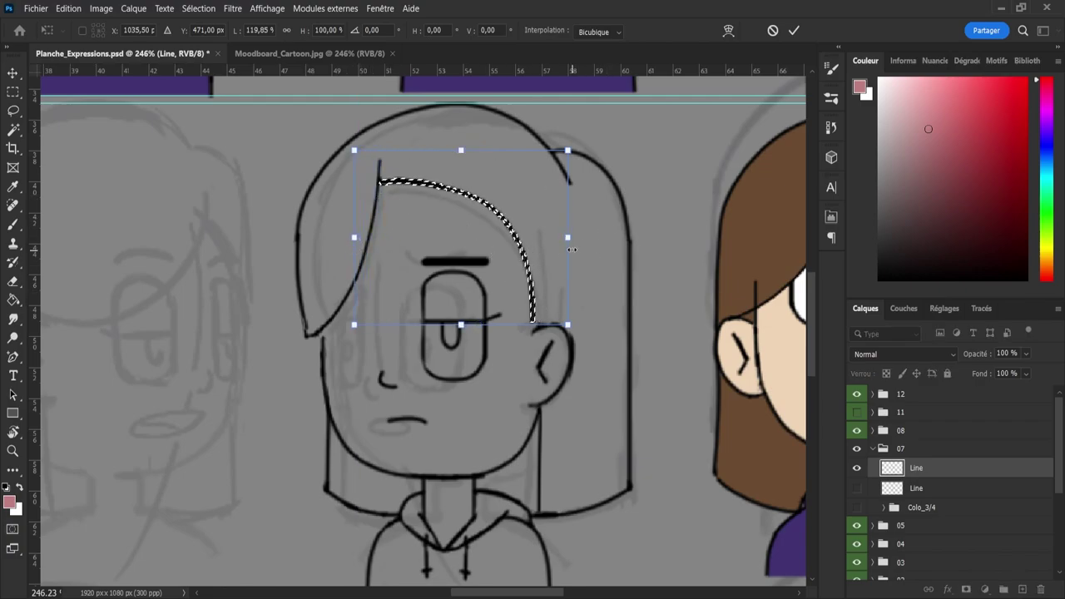
left_click_drag(571, 248, 577, 243)
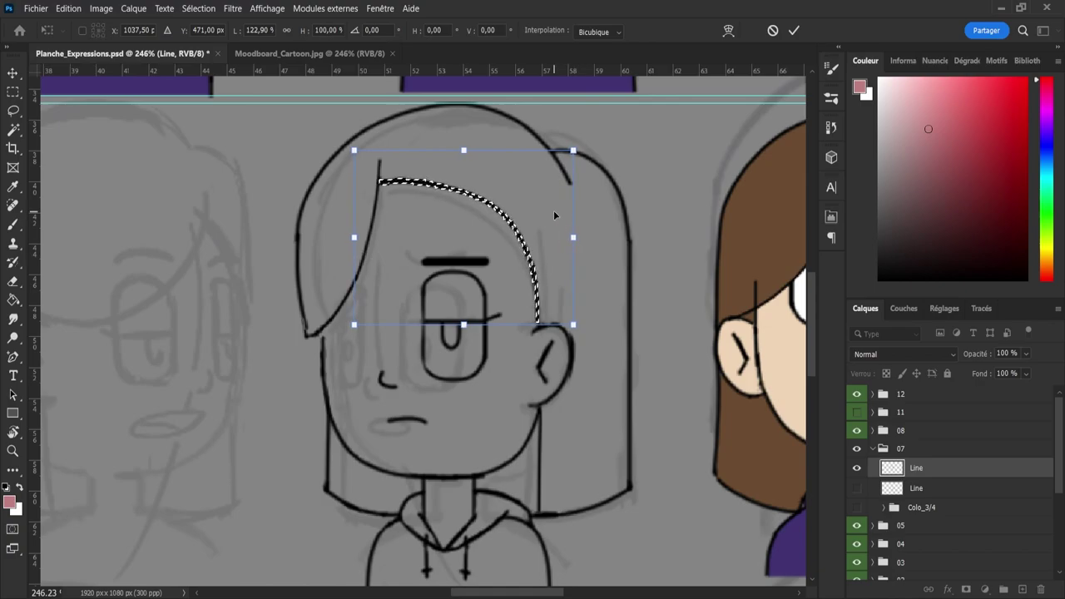
key("Return")
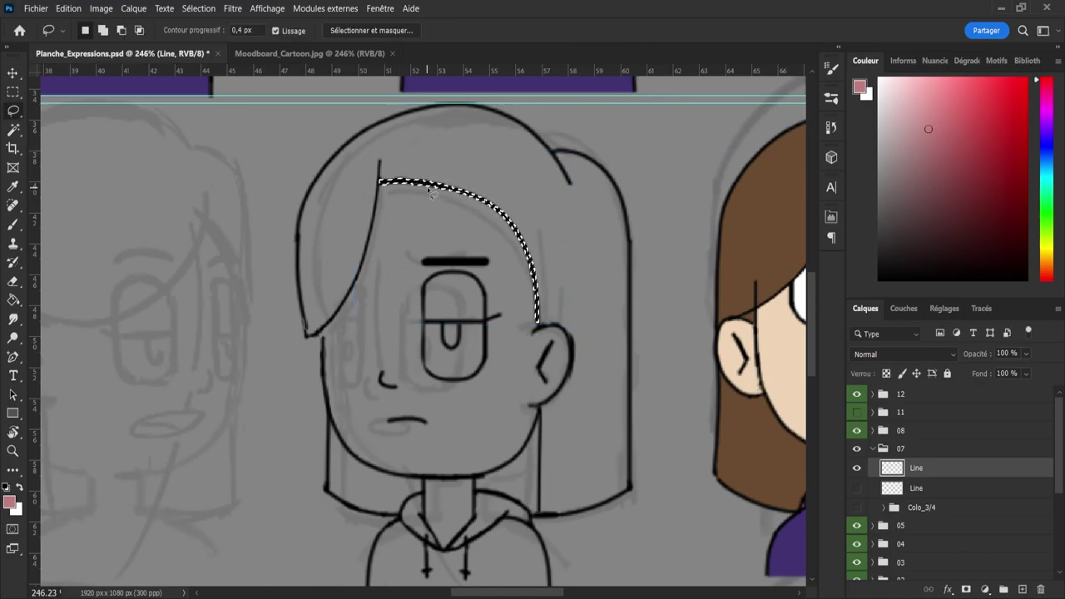
key("ctrl+d")
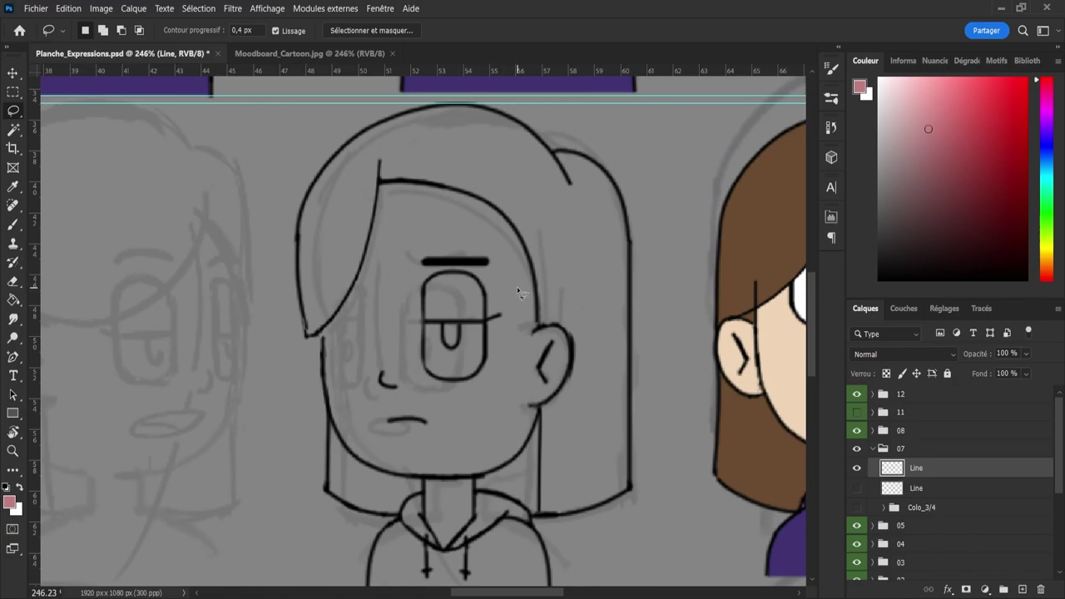
- Reset the colours to black and white, then shift the lassoed eyebrow, eye, nose and mouth left over the sketch and deselect them
key("v")
key("b")
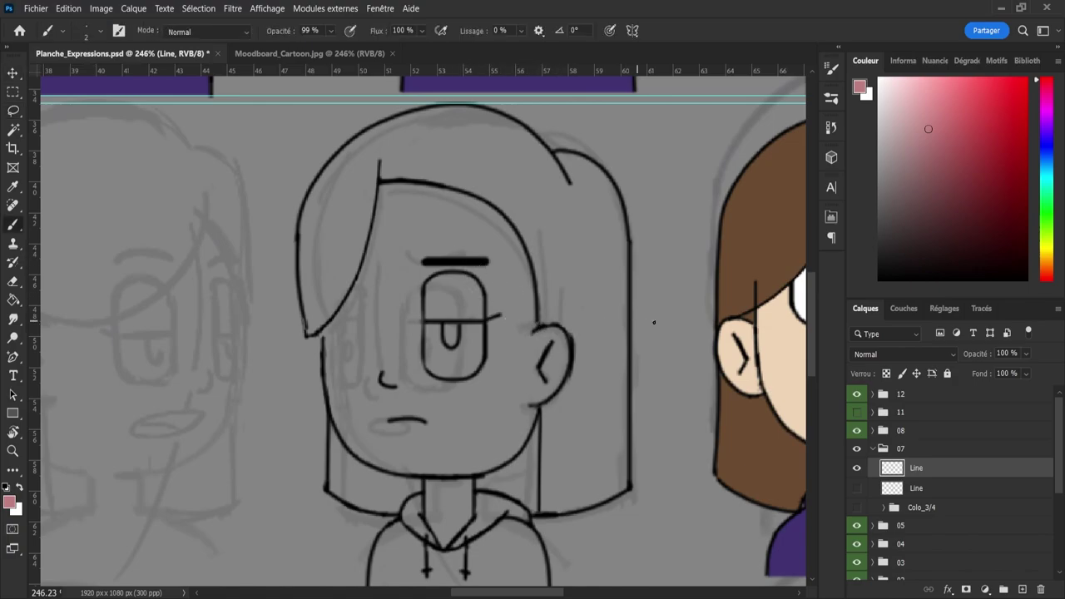
key("d")
key("l")
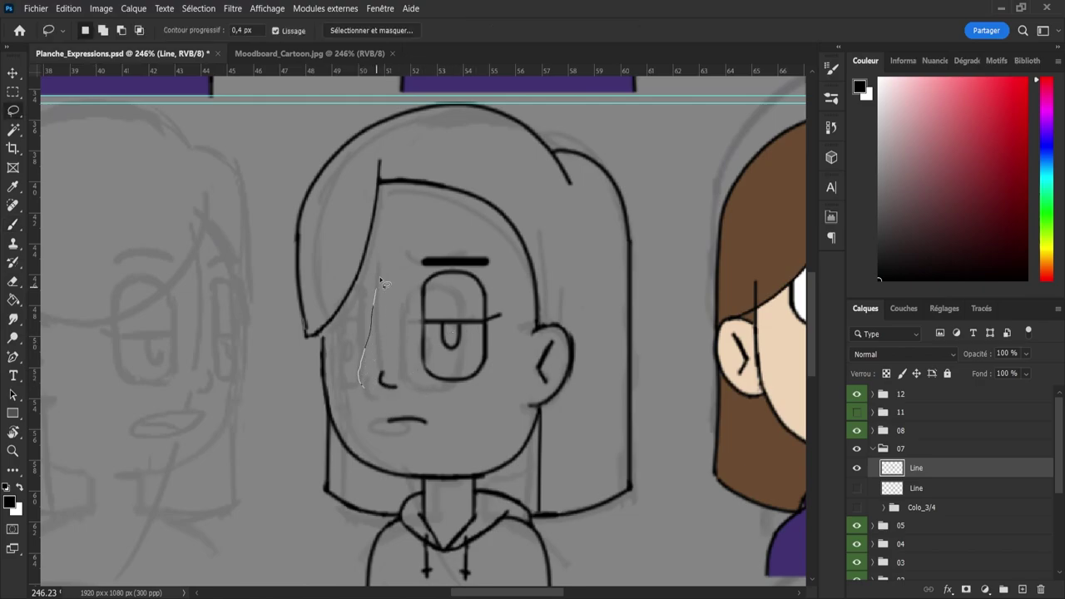
mouse_move(379, 276)
left_mouse_down()
mouse_move(416, 238)
mouse_move(489, 246)
mouse_move(510, 319)
left_mouse_up()
left_click_drag(454, 443, 375, 430)
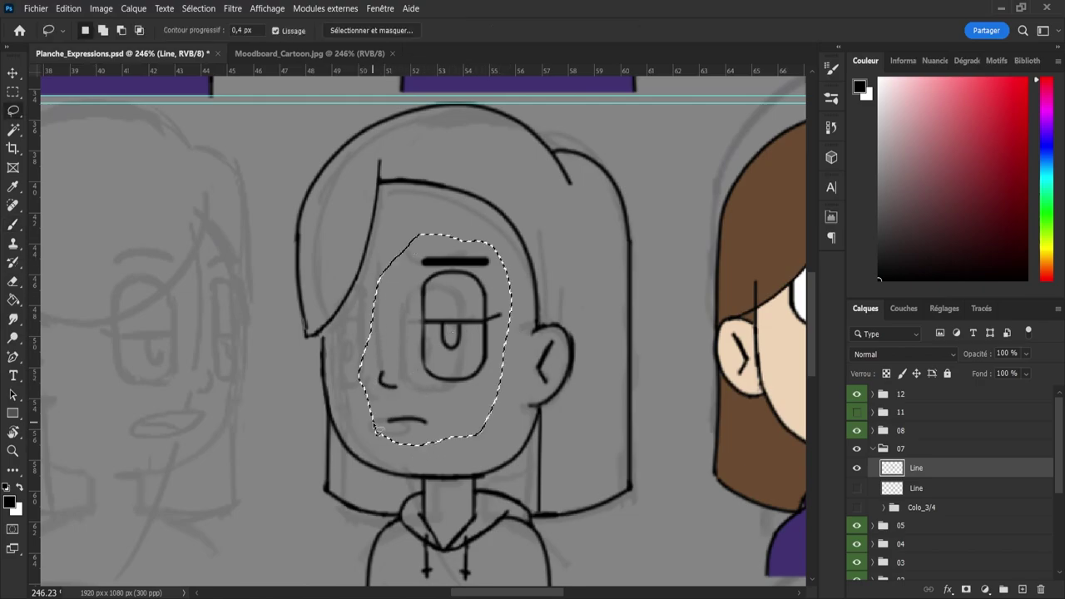
key("ctrl+t")
left_click_drag(464, 358, 434, 367)
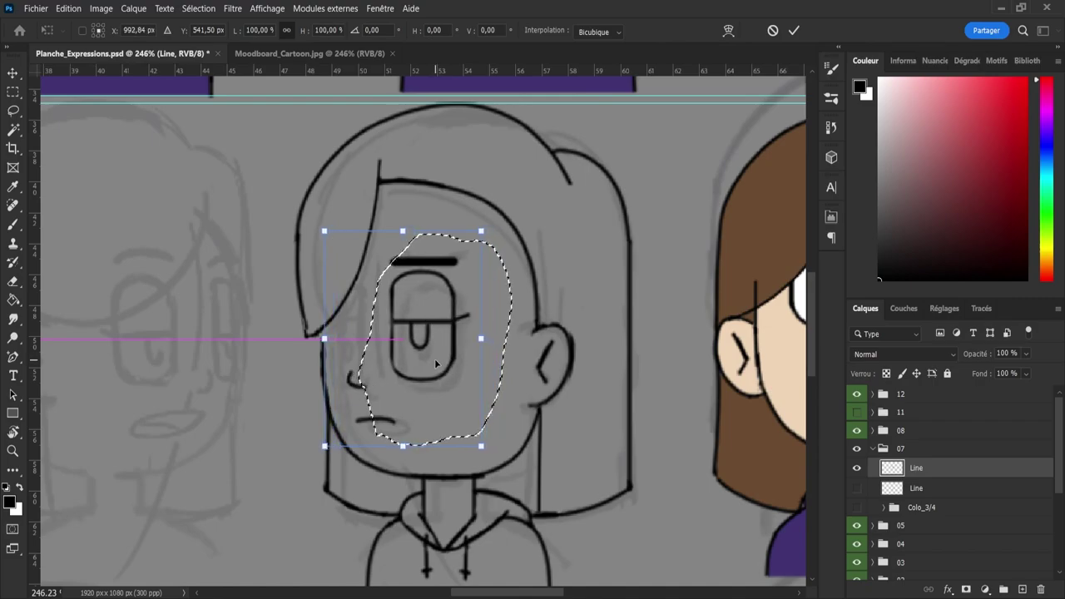
key("Return")
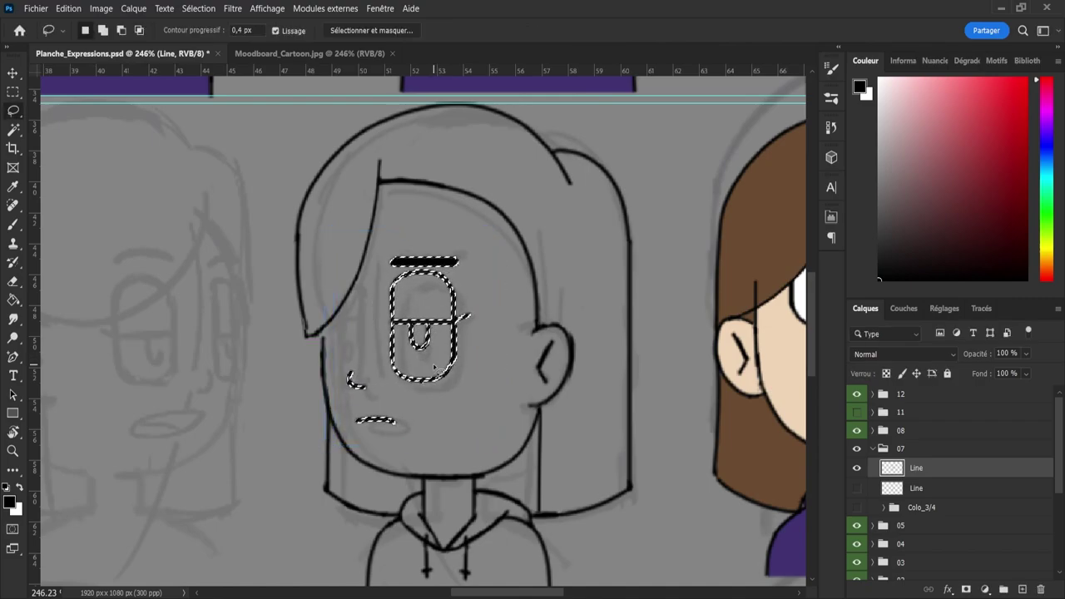
key("ctrl+d")
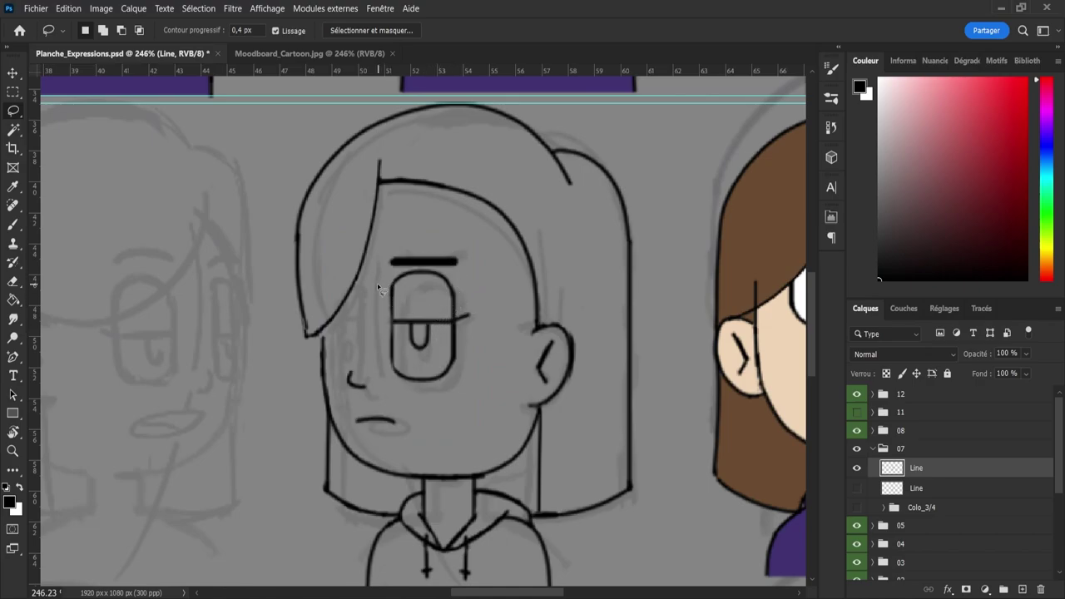
- Lasso the eye with its eyebrow and copy them onto a new layer
mouse_move(378, 286)
left_mouse_down()
mouse_move(434, 232)
mouse_move(475, 255)
mouse_move(479, 343)
left_mouse_up()
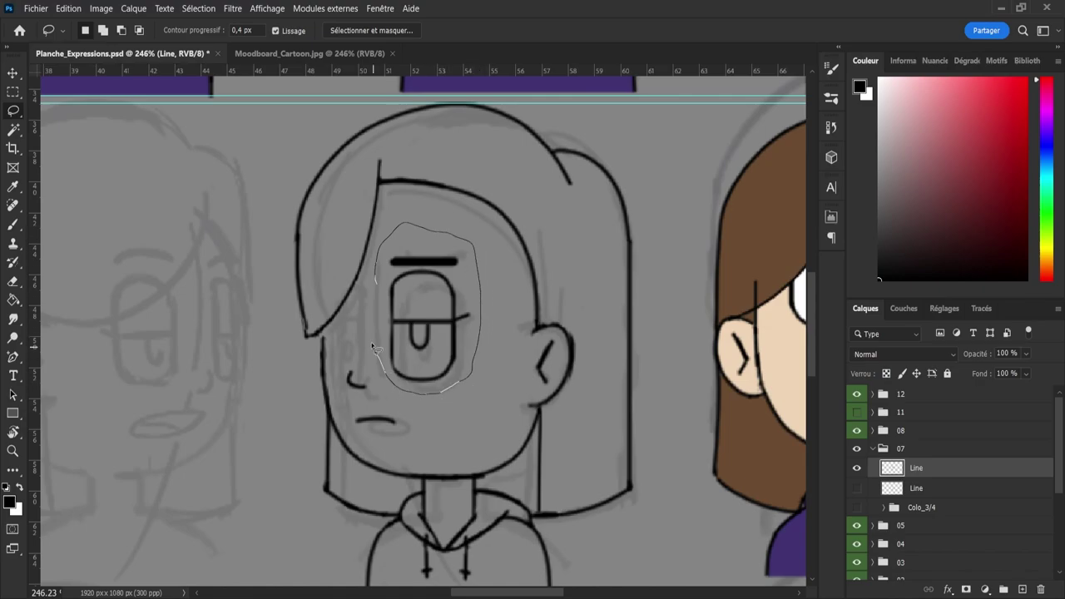
left_click_drag(374, 348, 371, 329)
key("ctrl+j")
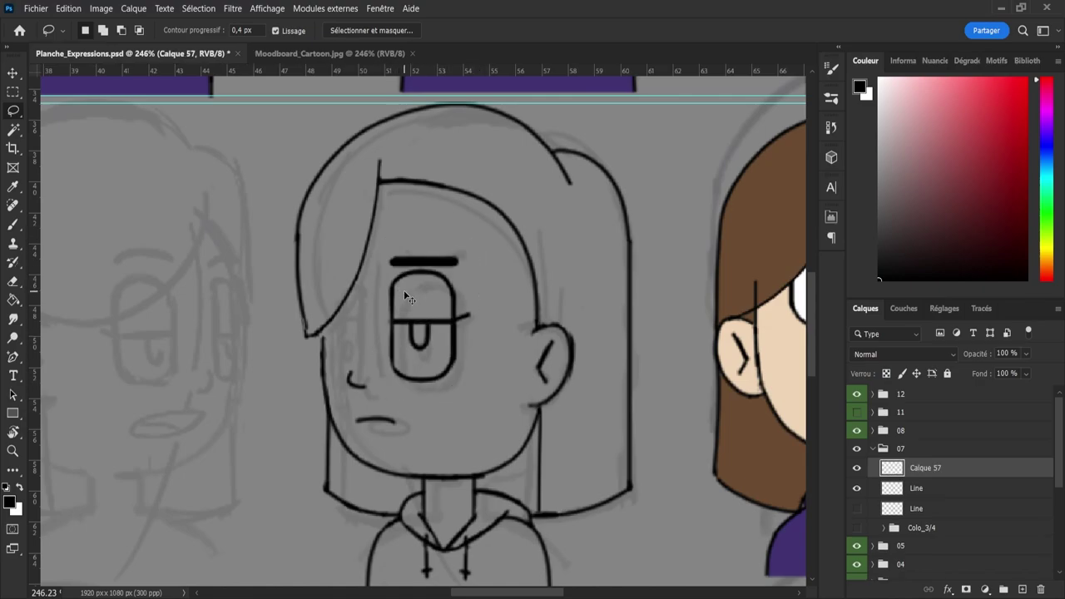
- Flip the copied eye and eyebrow horizontally, place them at the far side of the face and narrow them to 41.27 % width
key("ctrl+t")
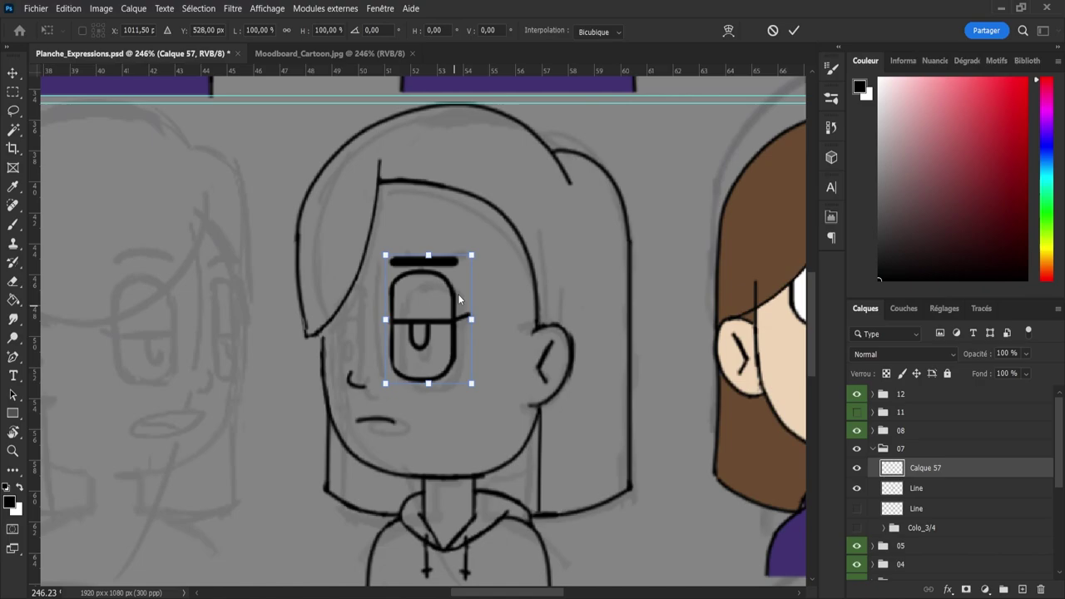
key("ctrl+shift+h")
left_click_drag(442, 341, 414, 346)
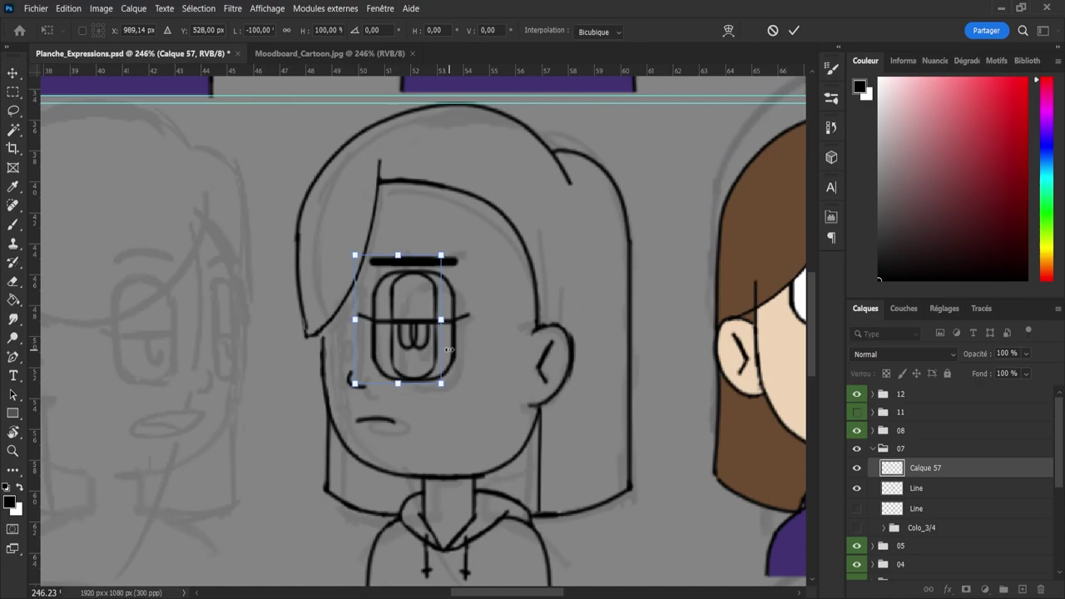
left_click_drag(419, 346, 326, 348)
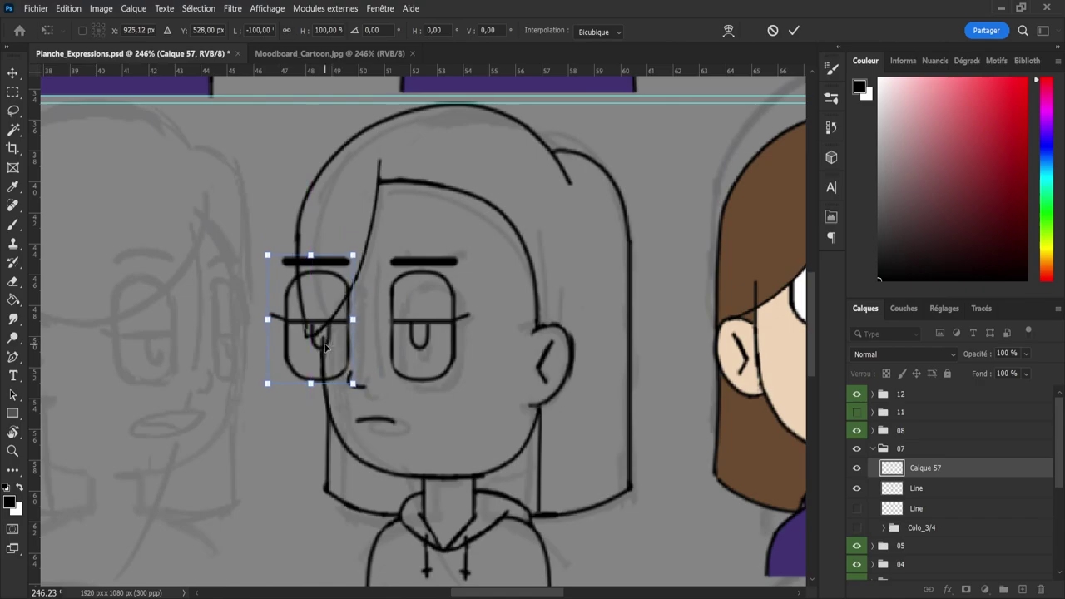
left_click_drag(268, 322, 312, 330)
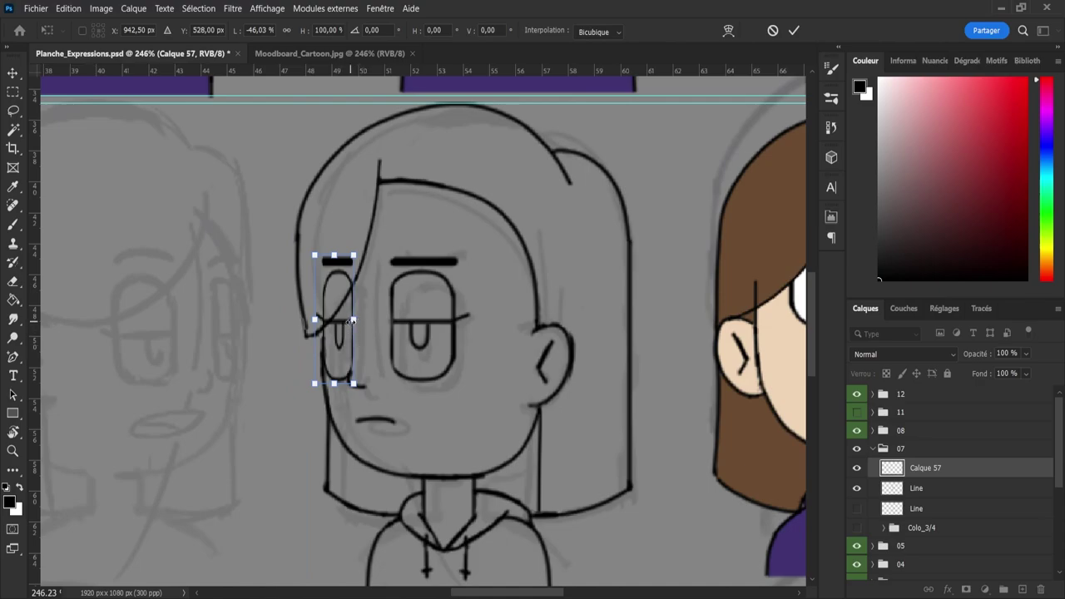
left_click_drag(353, 320, 353, 326)
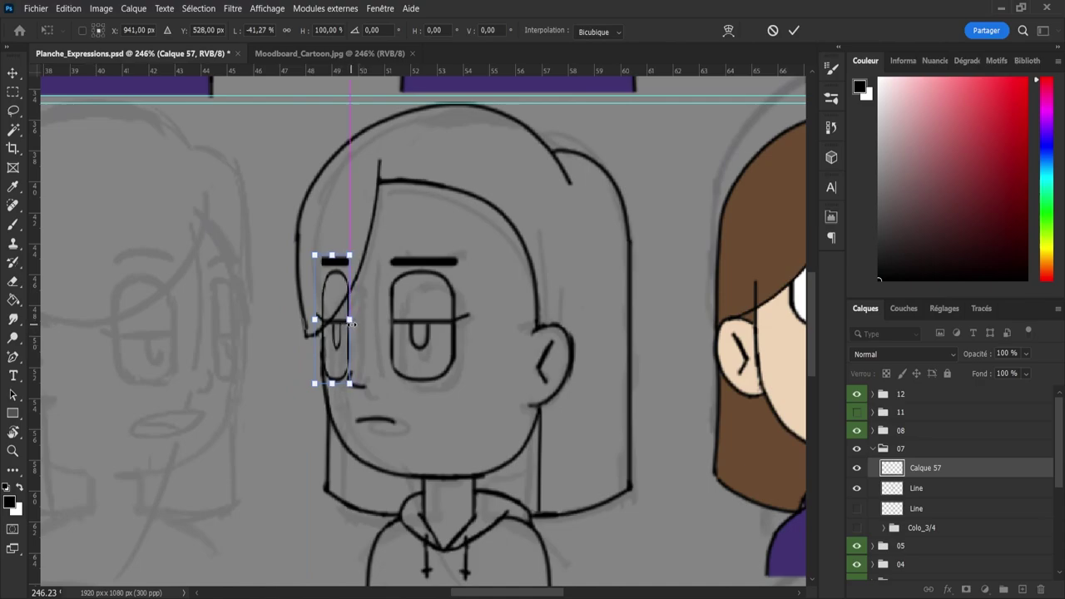
- Cancel the transform of the mirrored, narrowed eye copy
key("Left")
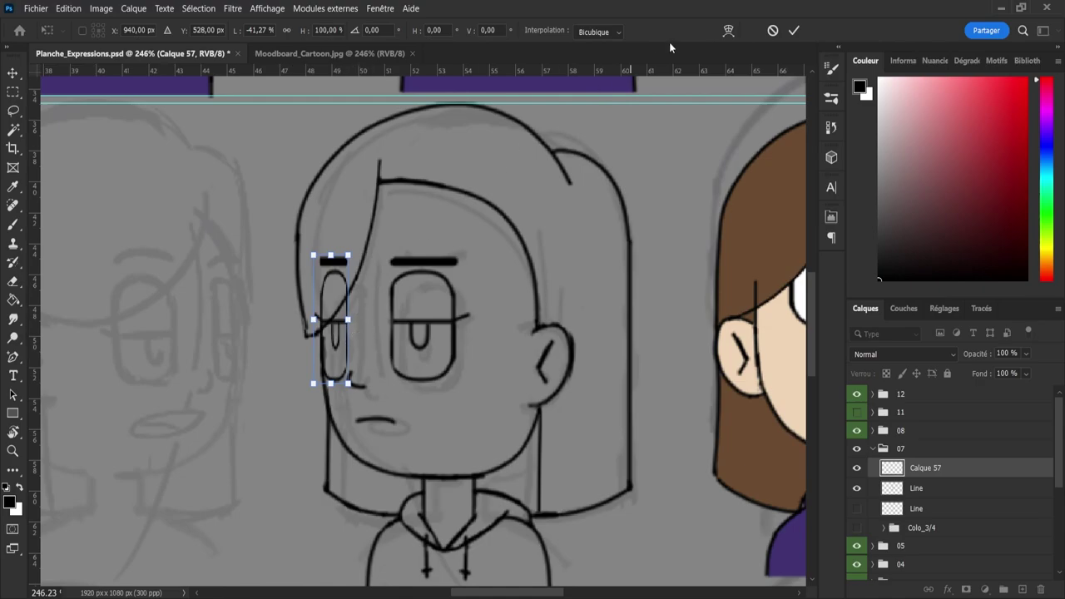
left_click(771, 31)
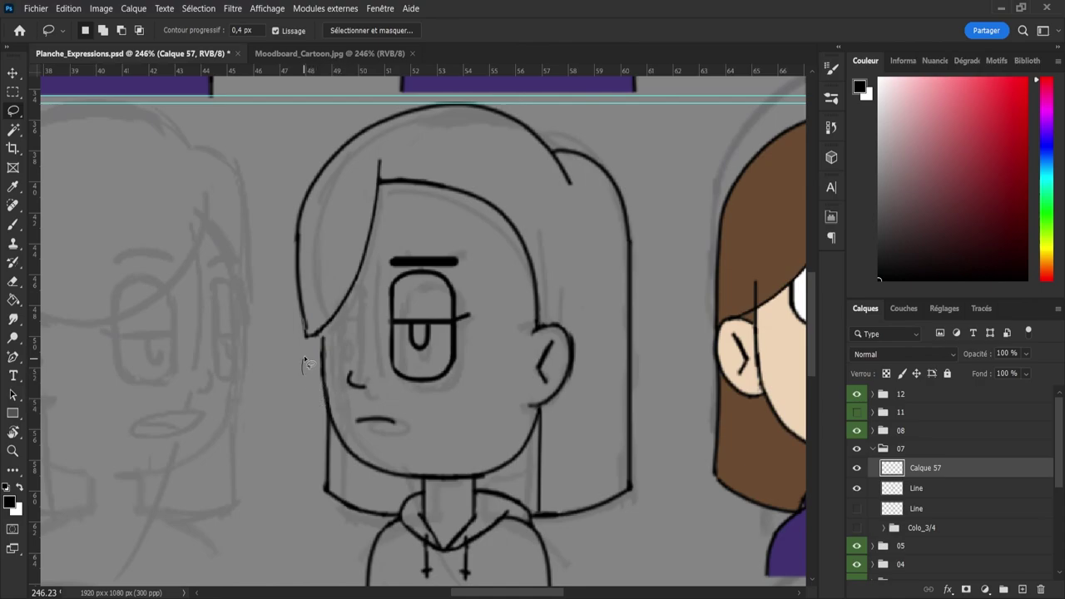
- Select the far-side cheek and jaw outline on the Line layer and stretch it outward to about 110.87 % width
left_click_drag(303, 360, 321, 340)
left_click_drag(426, 470, 389, 490)
left_click_drag(341, 447, 303, 368)
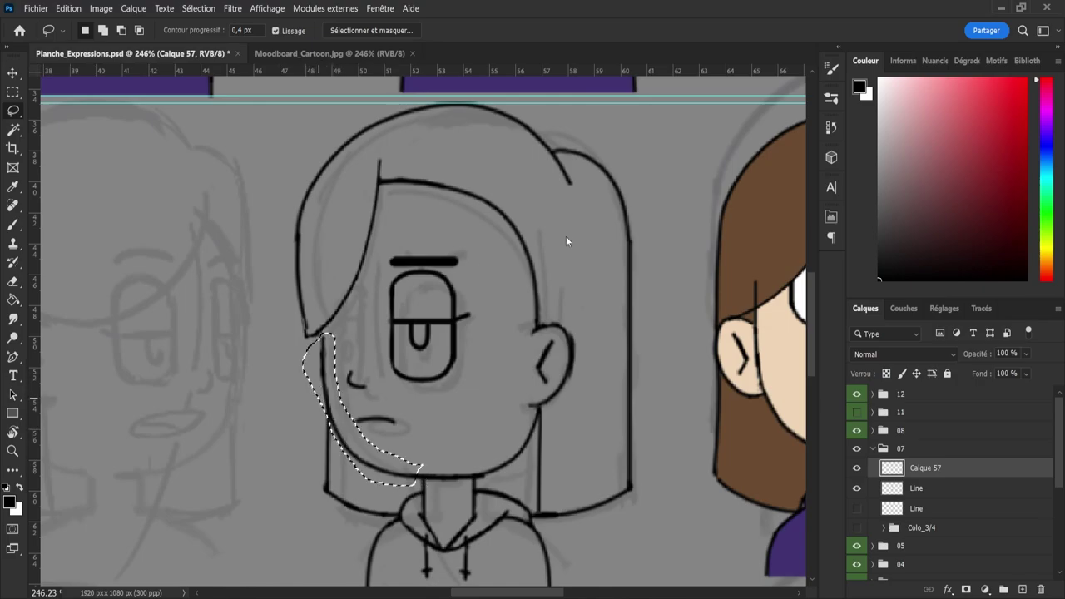
key("alt+bracketleft")
key("ctrl+t")
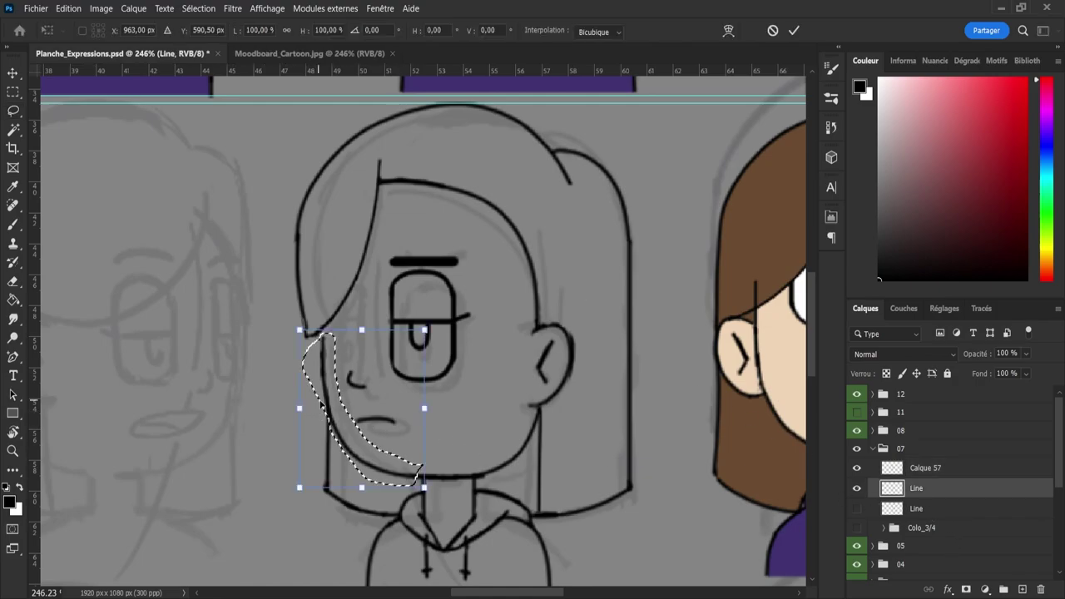
left_click_drag(297, 408, 289, 408)
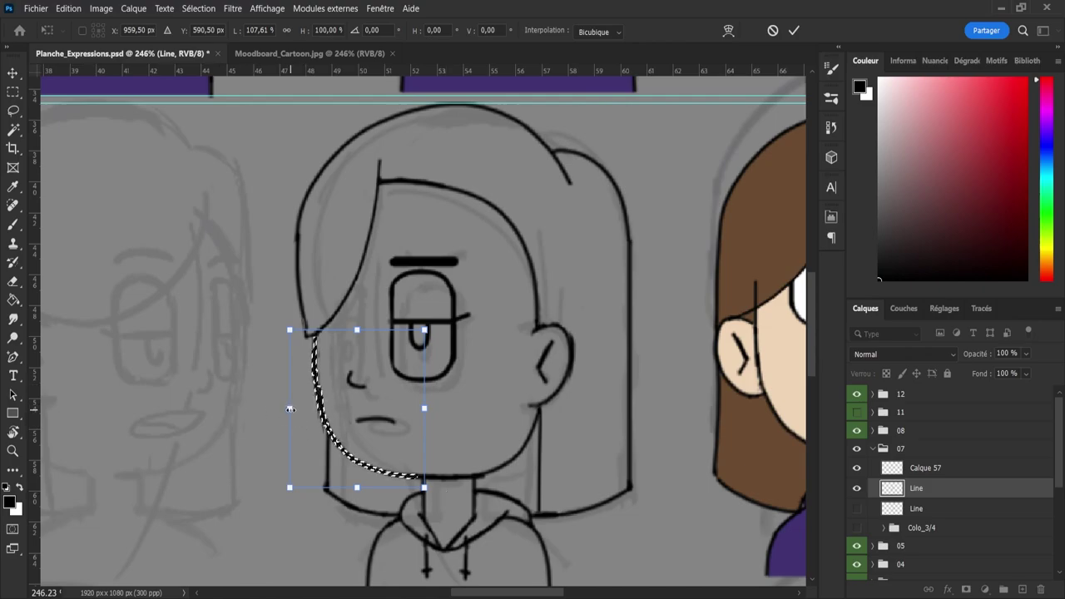
left_click_drag(290, 408, 287, 409)
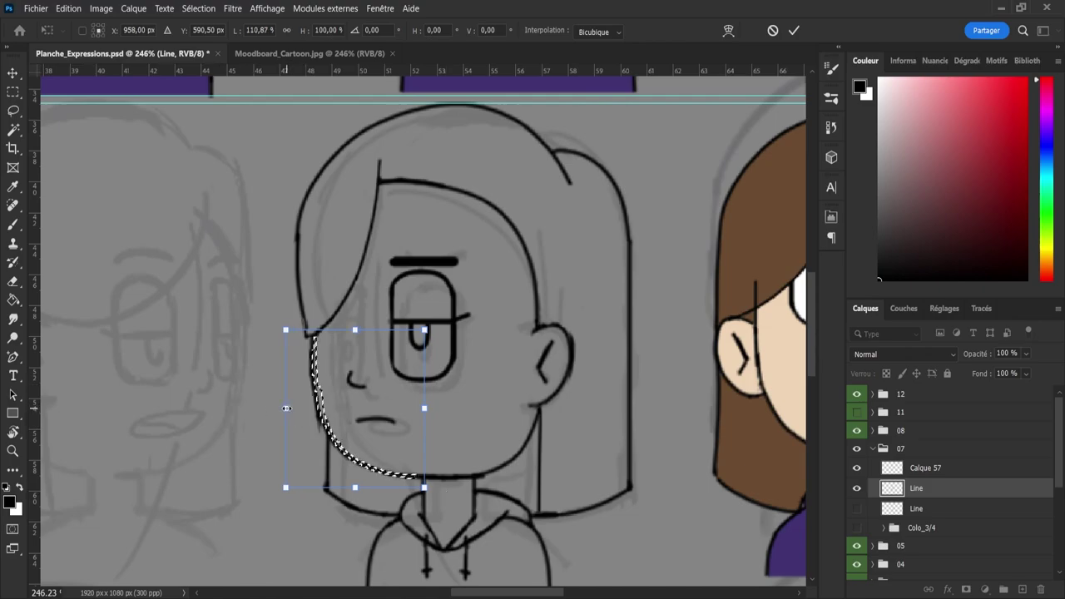
left_click(794, 30)
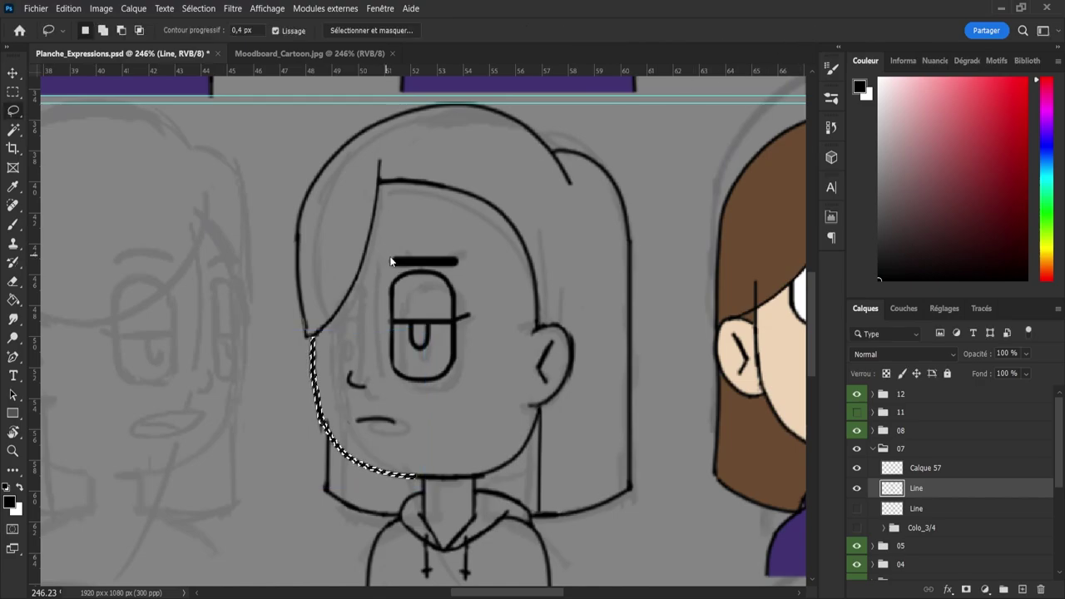
key("e")
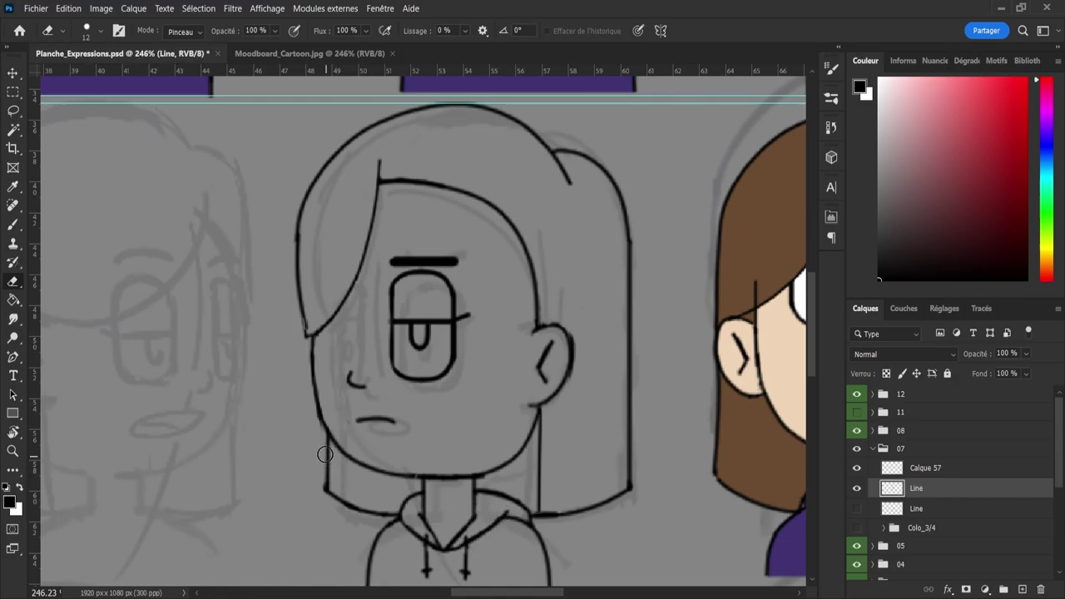
- Select the near eye, eyebrow, nose and mouth on the Line layer and shift them about 4 px toward the far side of the face
key("l")
mouse_move(332, 363)
left_mouse_down()
mouse_move(337, 418)
mouse_move(370, 437)
mouse_move(439, 437)
mouse_move(486, 378)
left_mouse_up()
left_click_drag(353, 334, 350, 345)
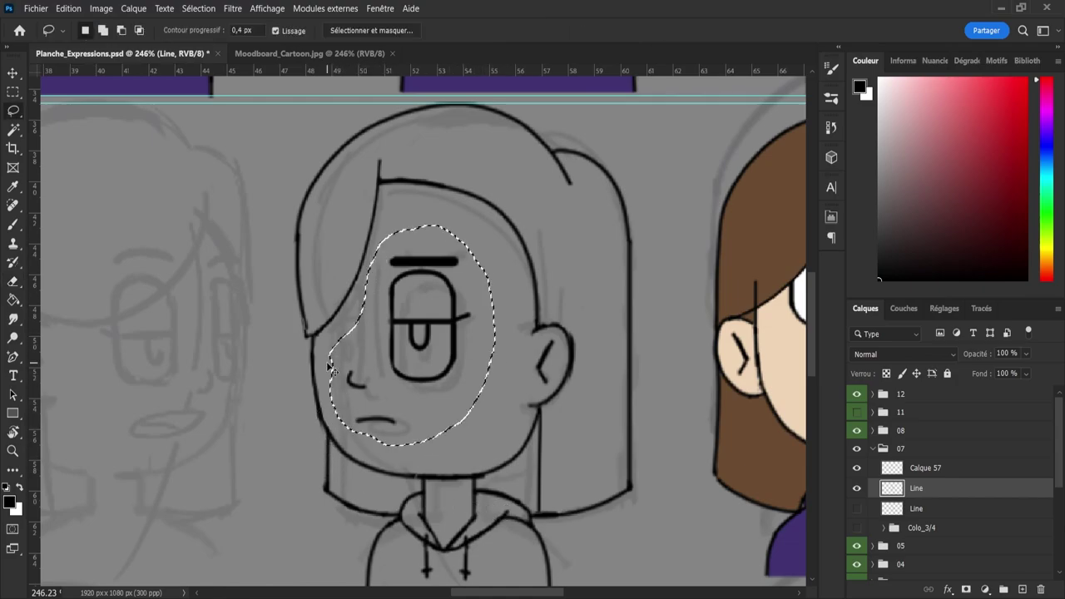
key("ctrl+t")
left_click_drag(421, 368, 428, 364)
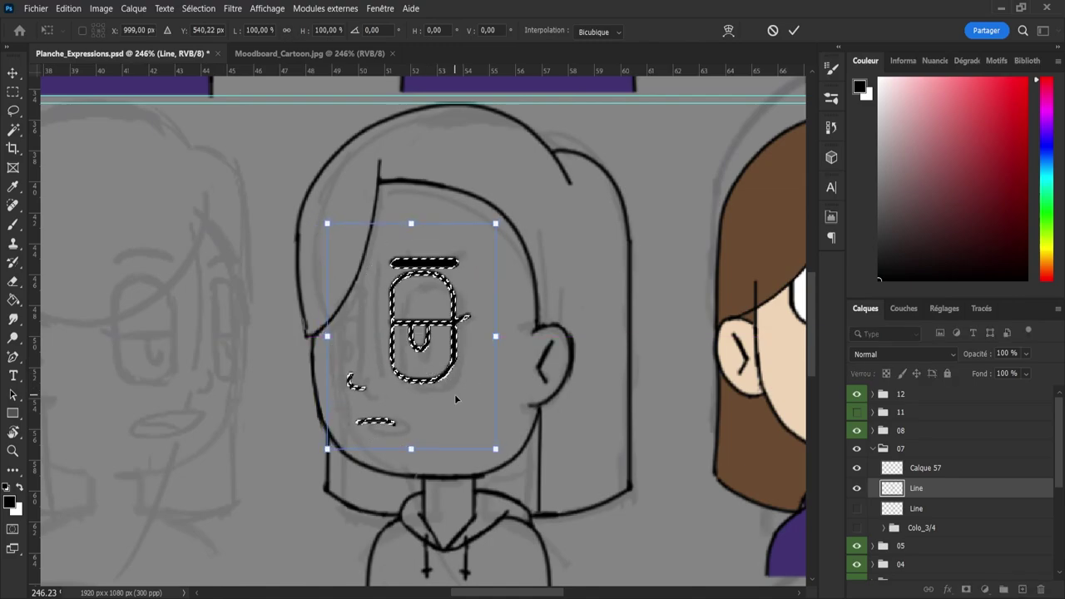
key("Left")
key("Left")
key("Left")
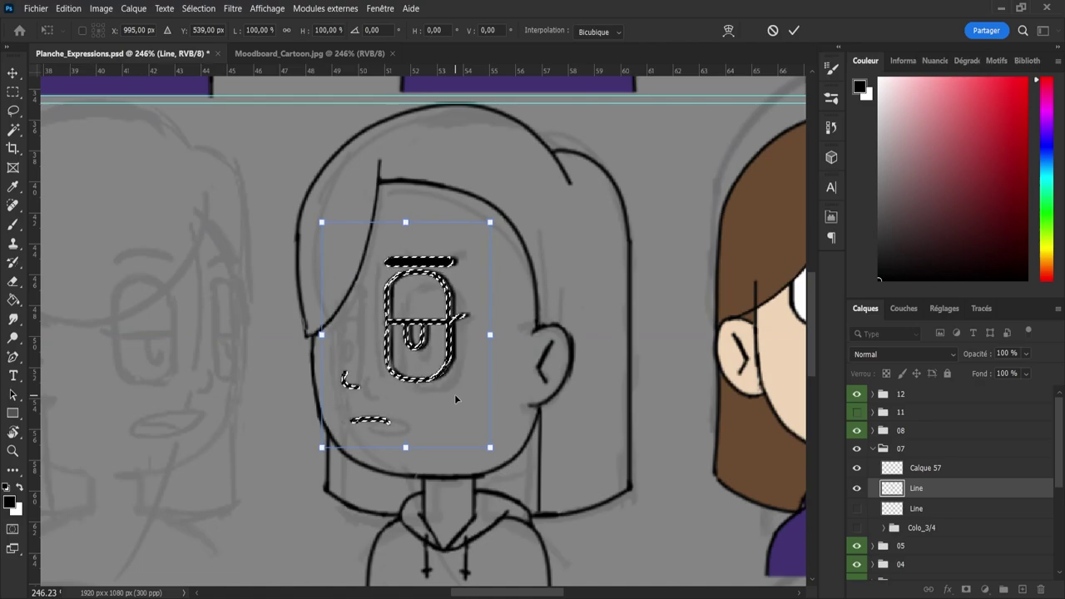
key("Return")
- Mirror the eye and eyebrow copy on Calque 57, narrow it to about 42.86 % width and place it at the face's far edge
key("alt+bracketright")
key("ctrl+t")
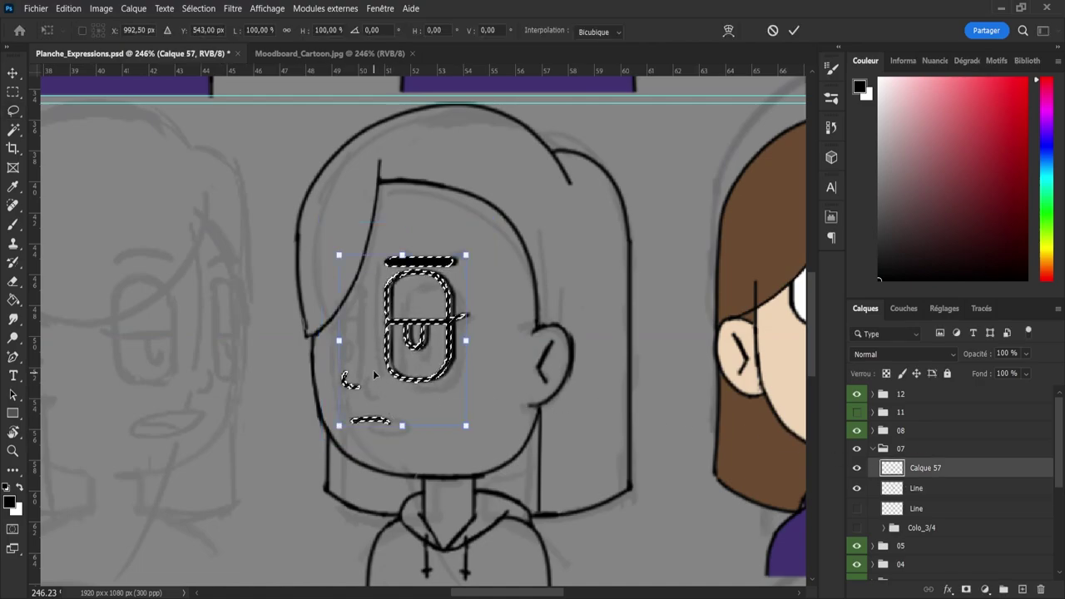
key("Return")
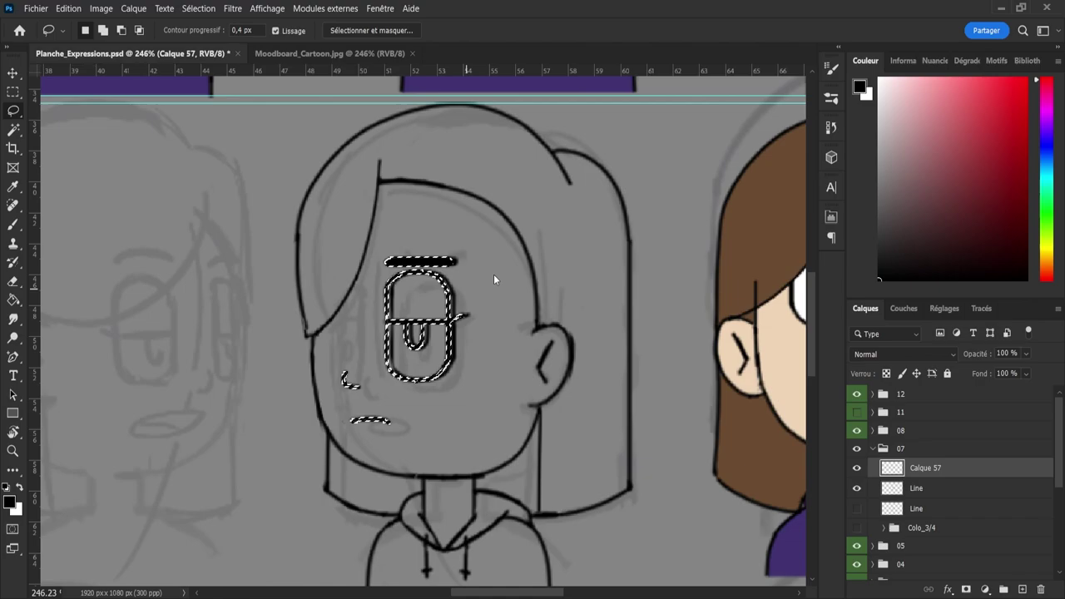
key("ctrl+d")
key("ctrl+t")
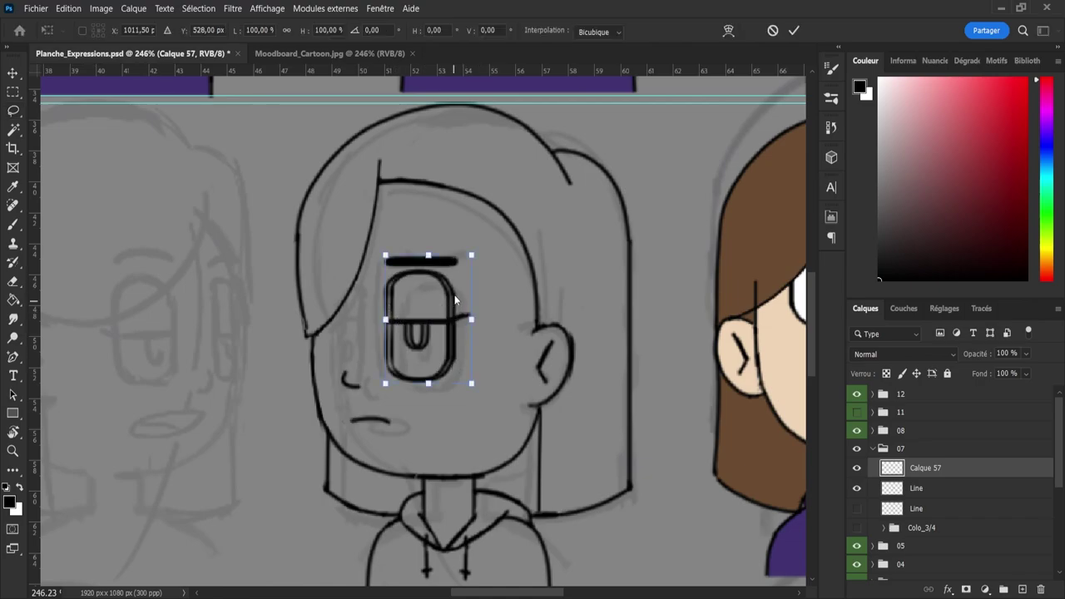
key("ctrl+shift+h")
left_click_drag(431, 324, 306, 333)
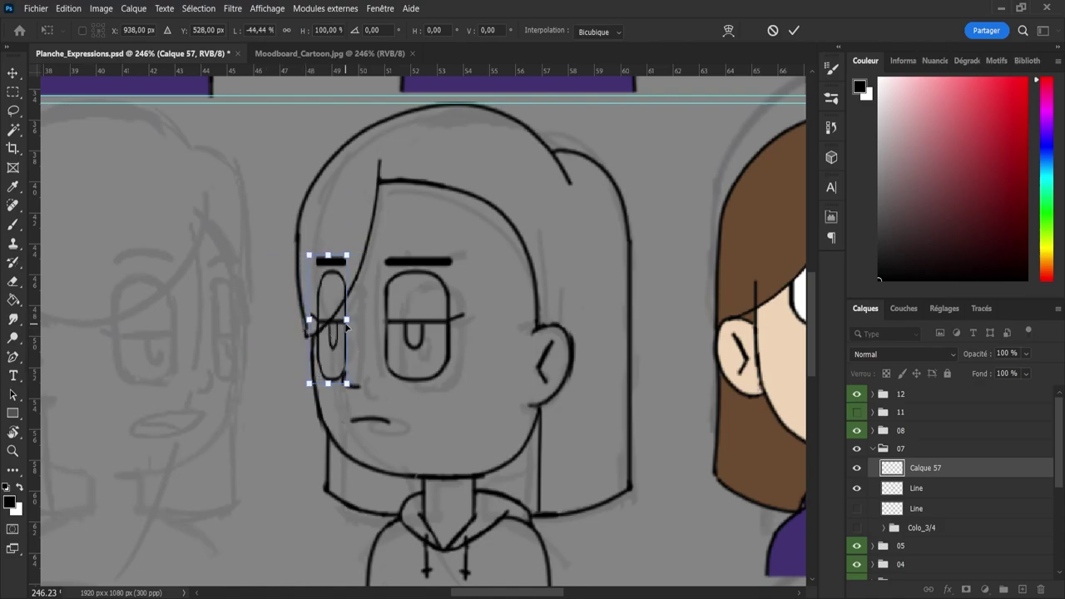
key("Left")
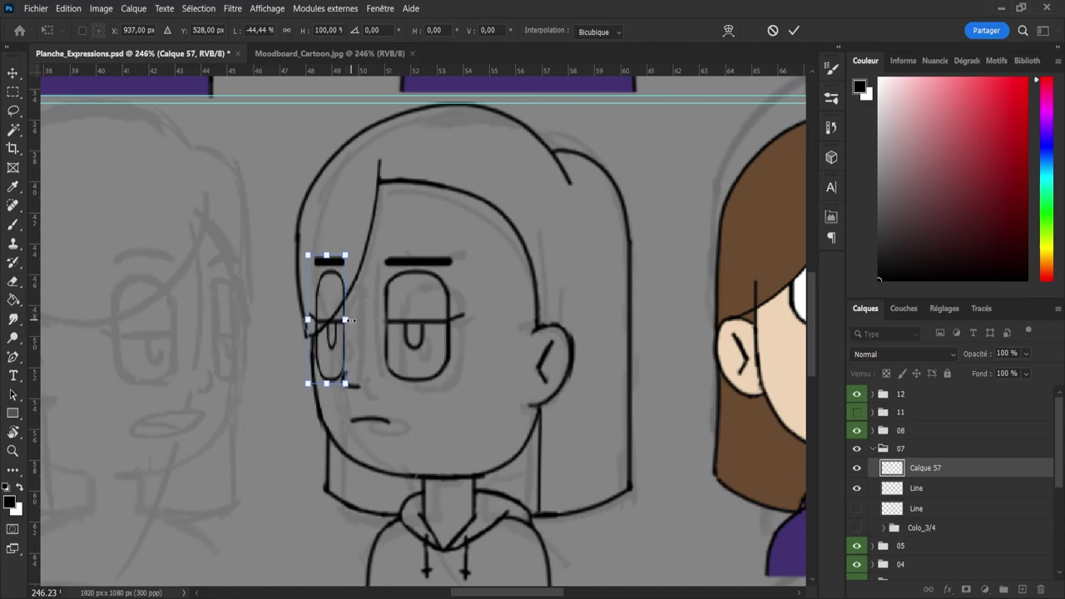
left_click_drag(345, 319, 344, 319)
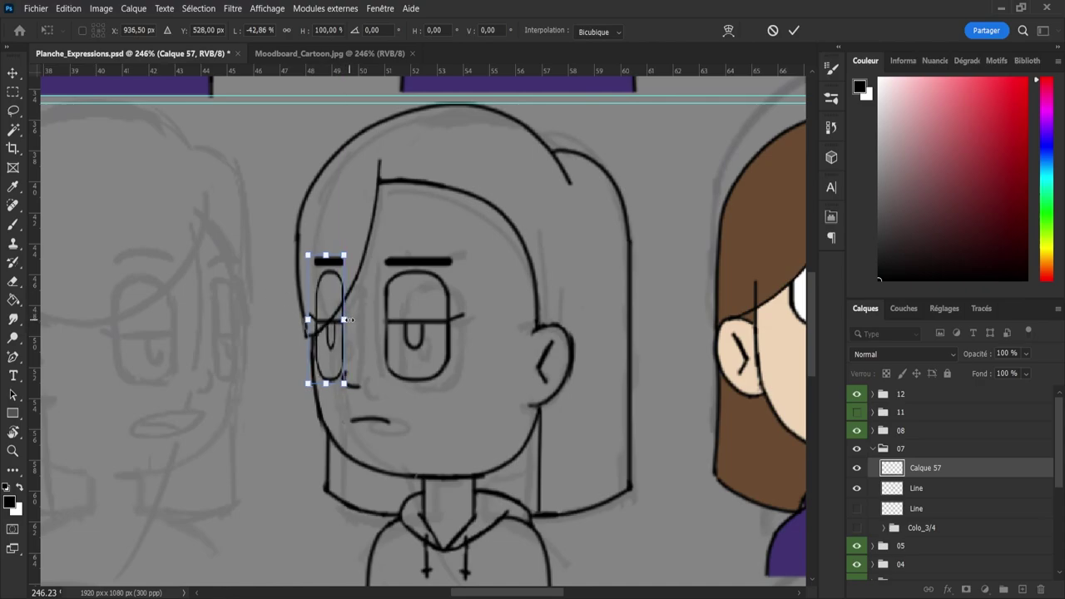
key("Return")
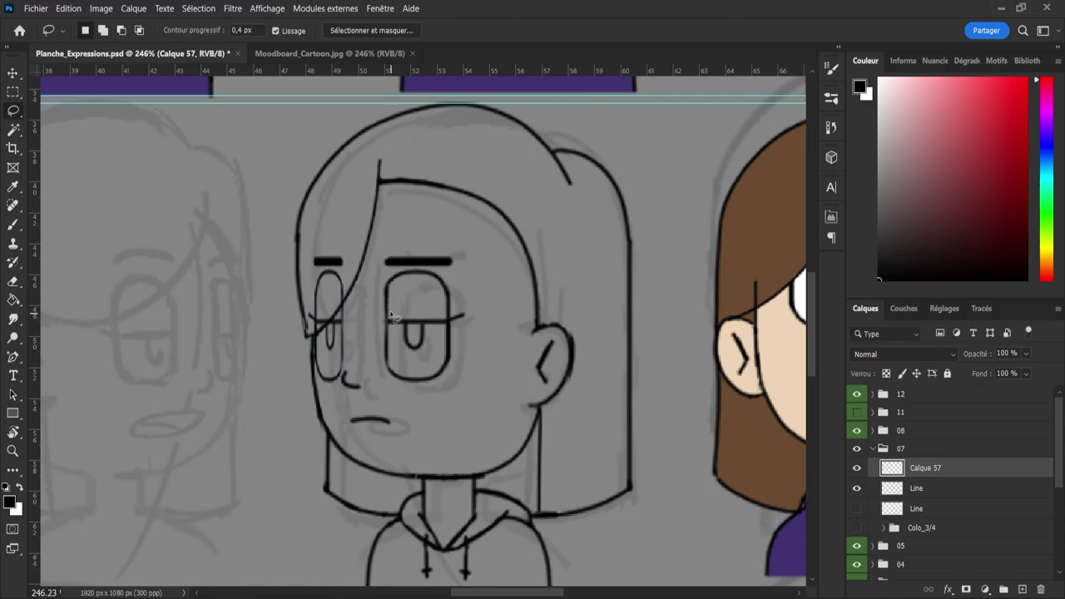
- Erase the far eyebrow and the parts of the far eye that overlap the hair lock
key("e")
mouse_move(335, 265)
left_mouse_down()
mouse_move(308, 295)
mouse_move(311, 326)
mouse_move(343, 276)
mouse_move(332, 252)
mouse_move(302, 263)
left_mouse_up()
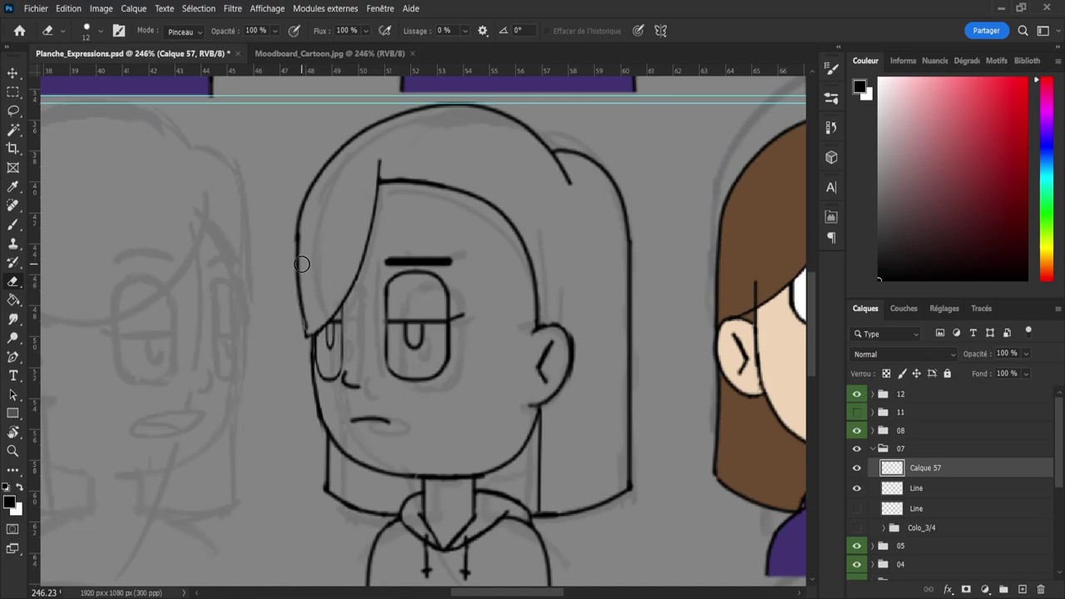
mouse_move(530, 69)
left_mouse_down()
mouse_move(545, 411)
mouse_move(633, 5)
left_mouse_up()
key("v")
key("ctrl+z")
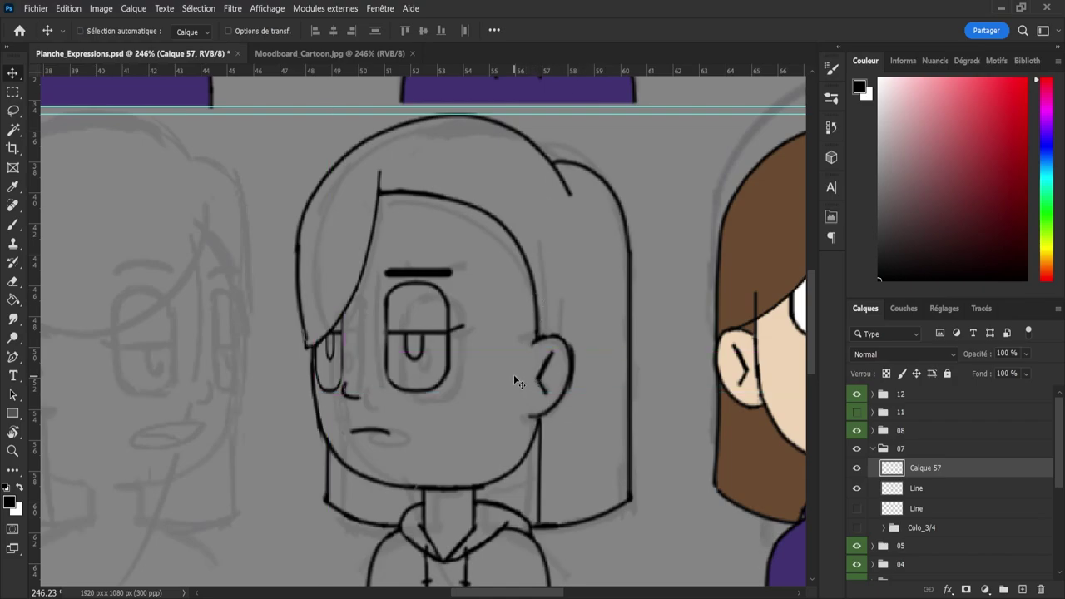
- Compare the face with and without the far eye and examine the whole character beside its neighbours
left_click(855, 470)
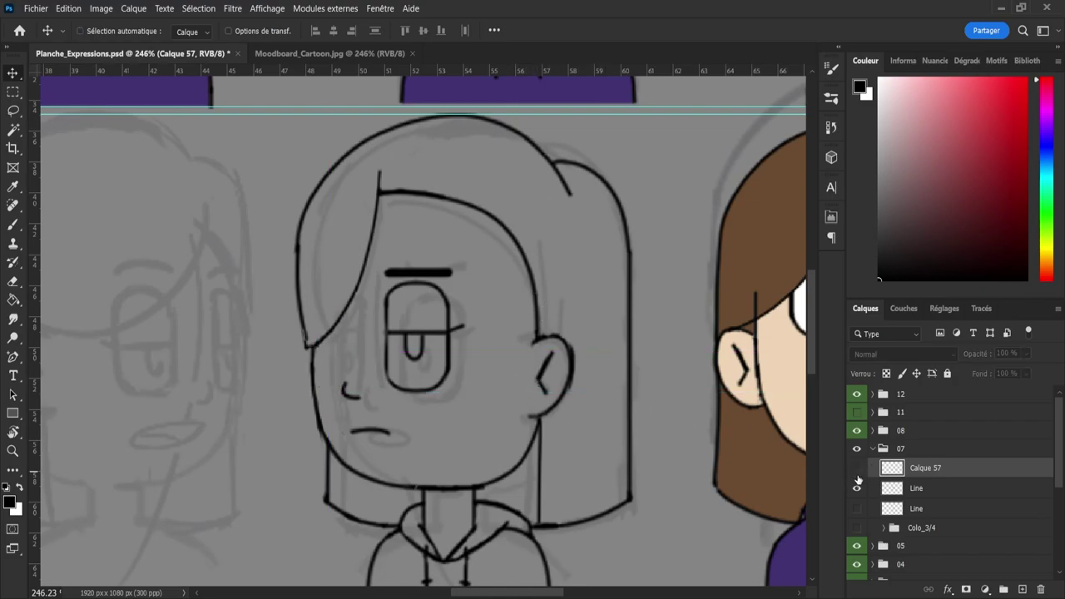
left_click(856, 471)
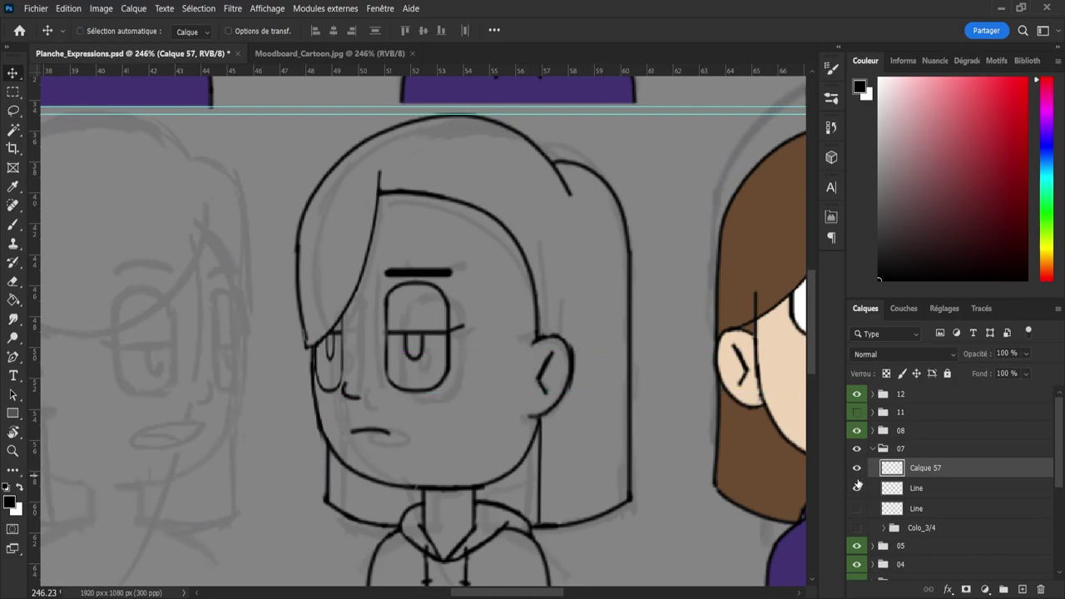
key("z")
left_click_drag(491, 439, 371, 439)
left_click_drag(496, 513, 532, 513)
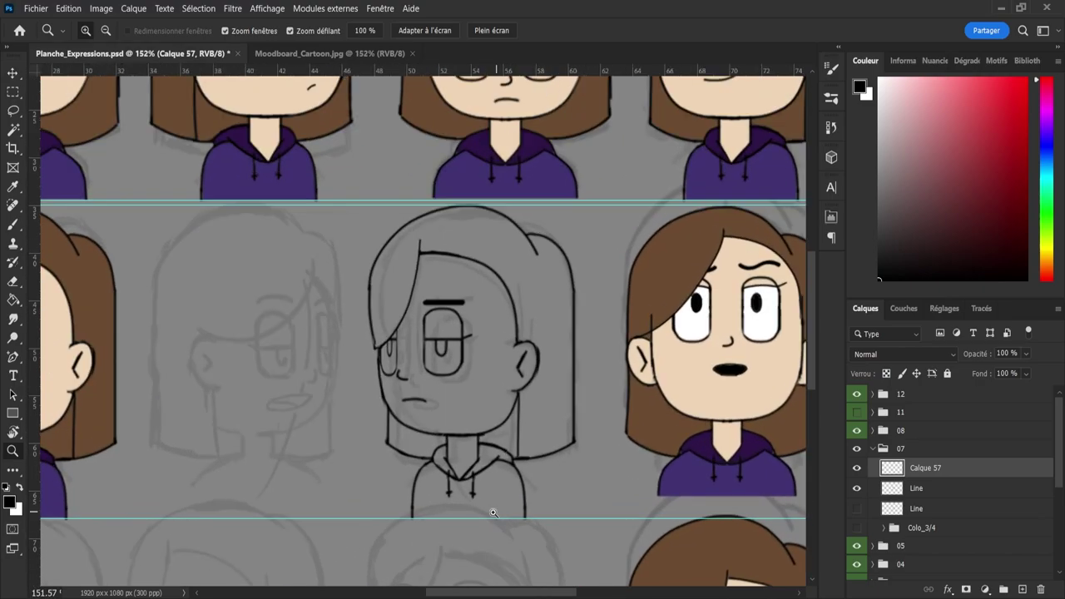
scroll(493, 513, "down", 2)
scroll(483, 503, "up", 1)
scroll(470, 492, "up", 2)
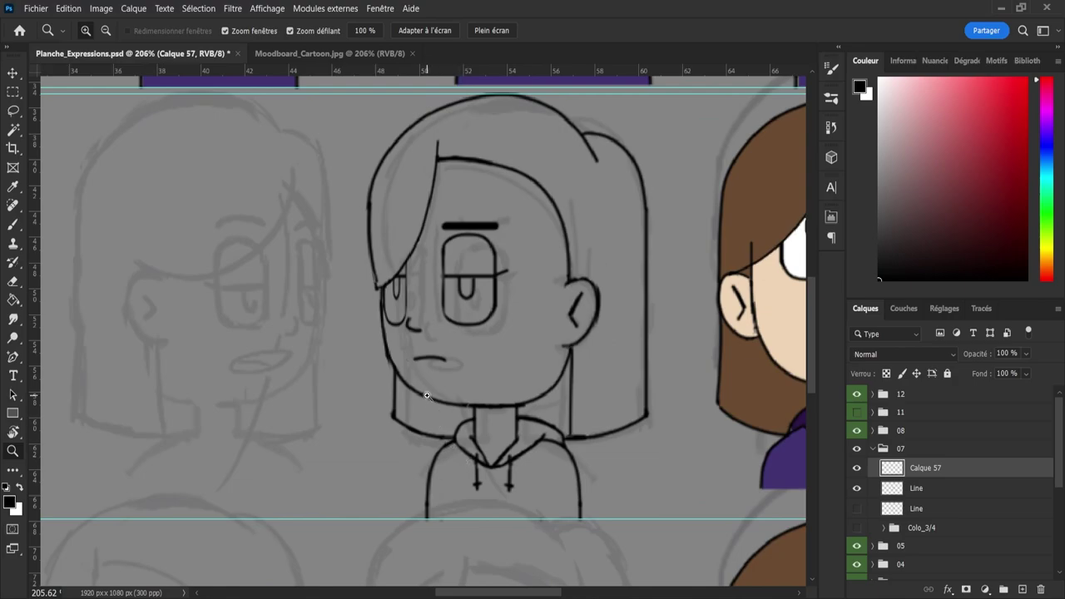
- Erase the eyelid and pupil lines inside the far eye and the eyelid line inside the near eye with a size 4 eraser
key("ctrl+space")
left_click(399, 293)
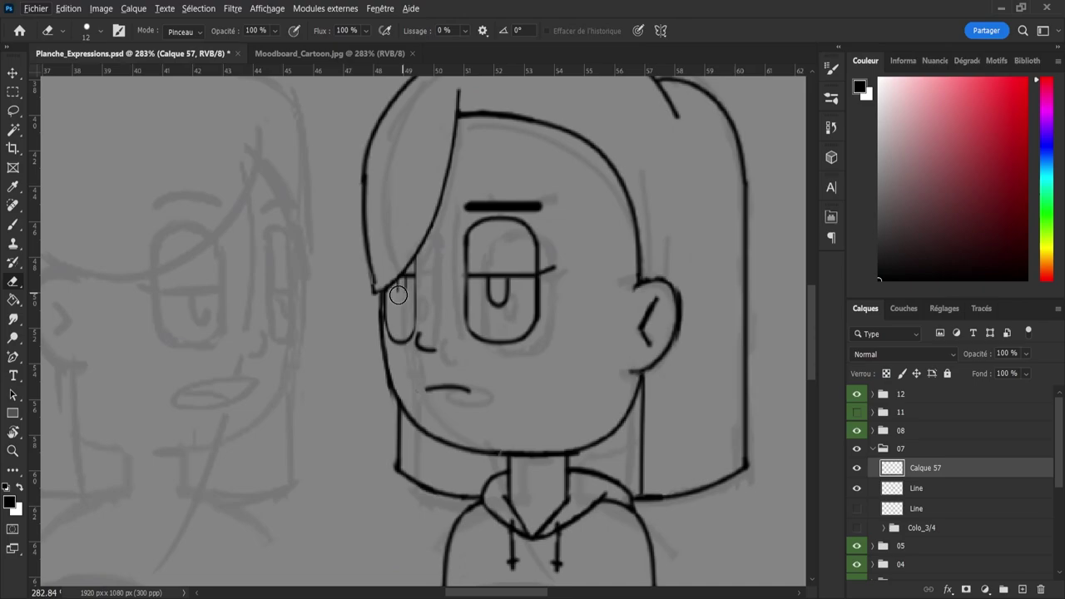
right_click(396, 295, "alt")
left_click(887, 491)
left_click_drag(476, 289, 494, 280)
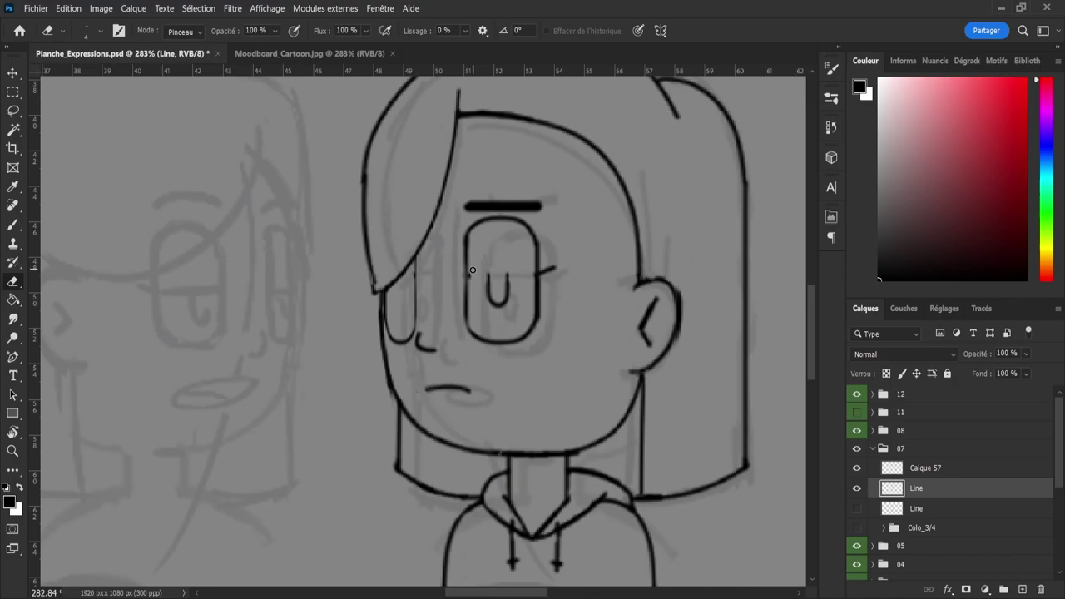
- Duplicate the near eye's U-shaped pupil onto a new layer, flip the copy vertically and move it up to close an oval
key("l")
mouse_move(481, 267)
left_mouse_down()
mouse_move(486, 297)
mouse_move(483, 268)
left_mouse_up()
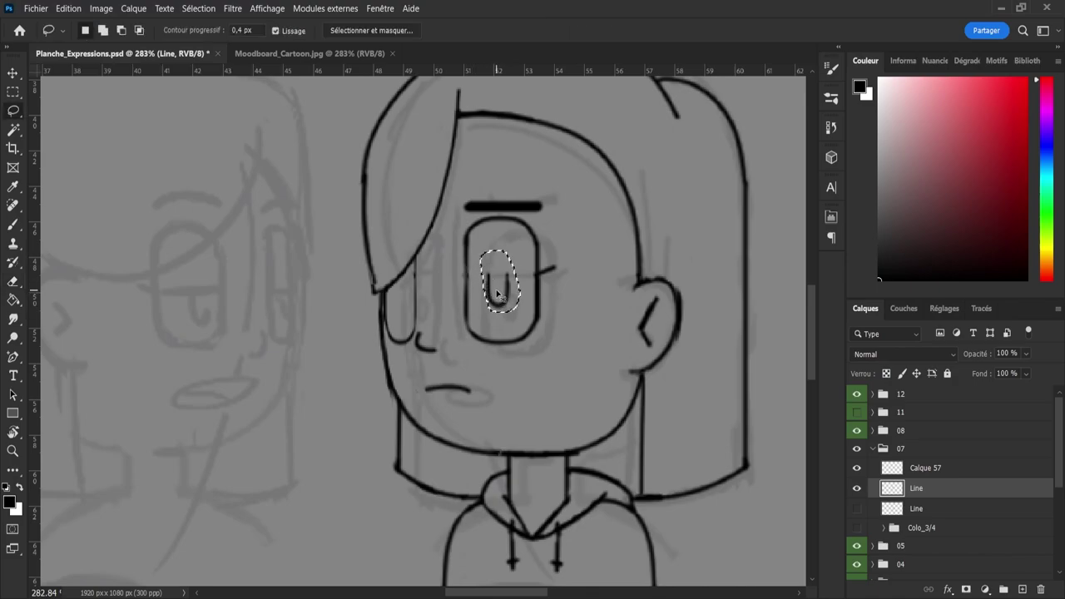
key("ctrl+j")
key("ctrl+t")
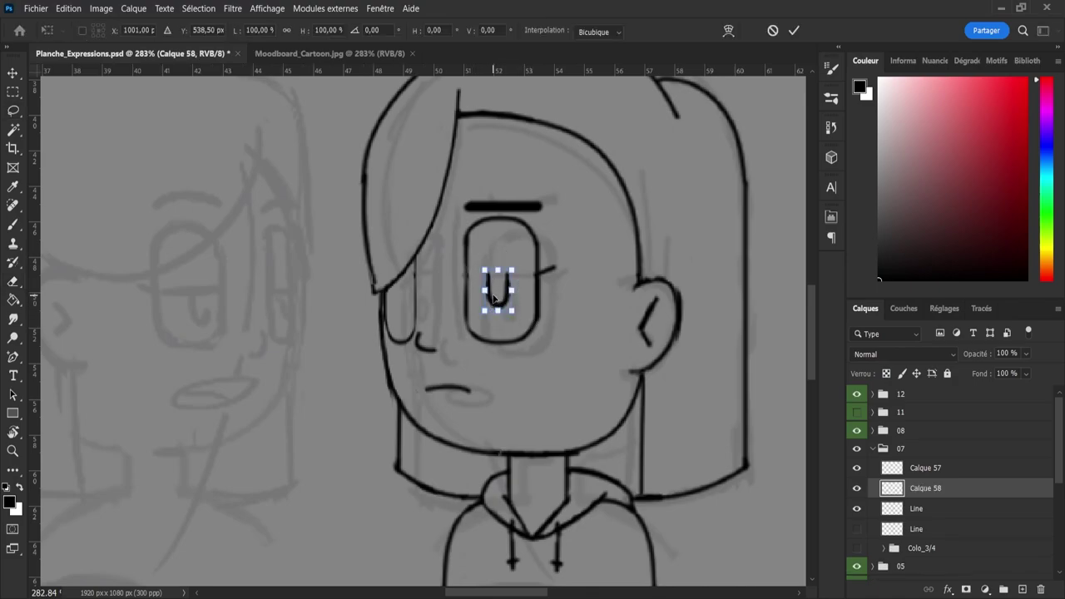
left_click(560, 583)
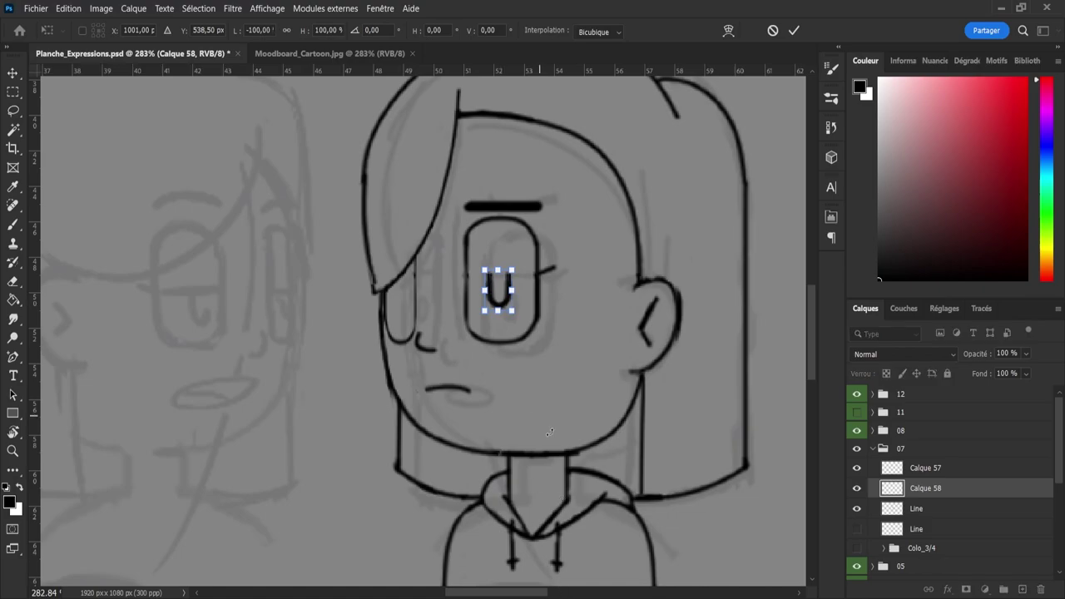
left_click(577, 550)
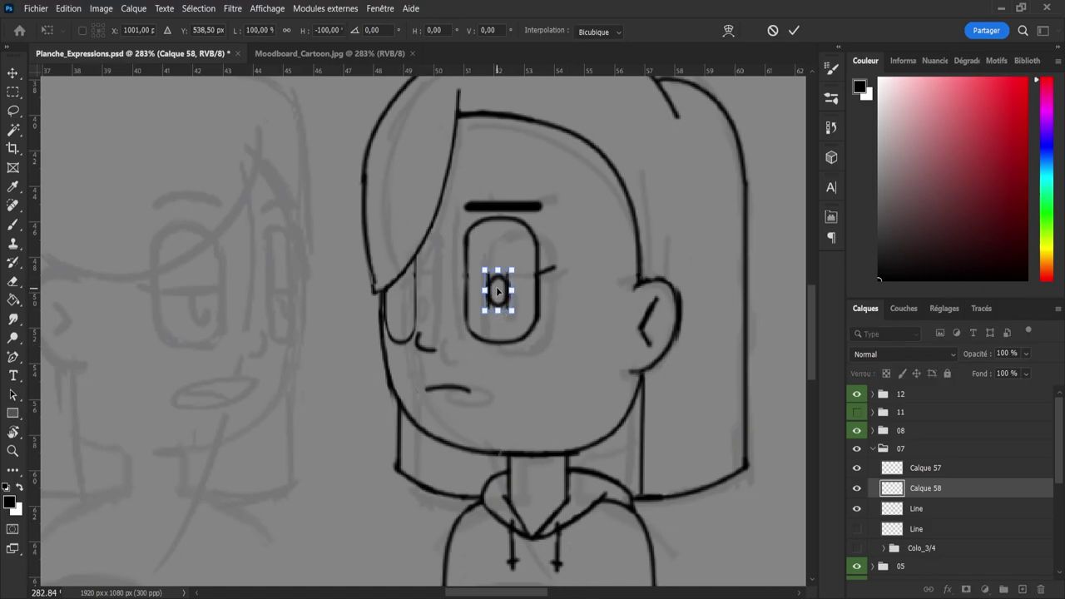
left_click_drag(498, 291, 498, 279)
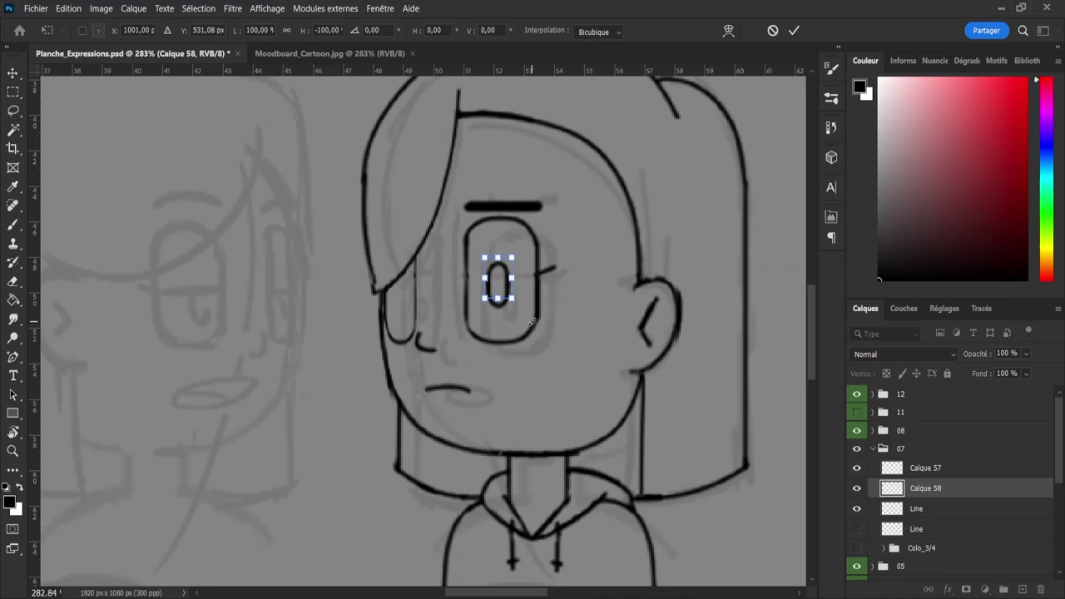
key("Return")
- Merge the flipped pupil layer with the visible Line layer below it
key("l")
left_click(906, 514, "shift")
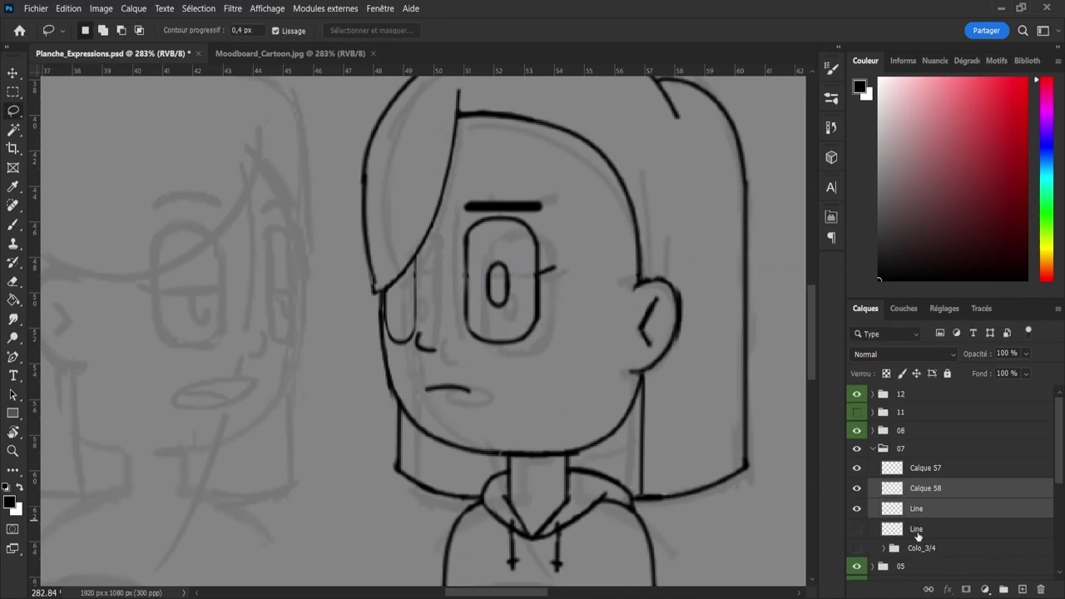
key("ctrl+e")
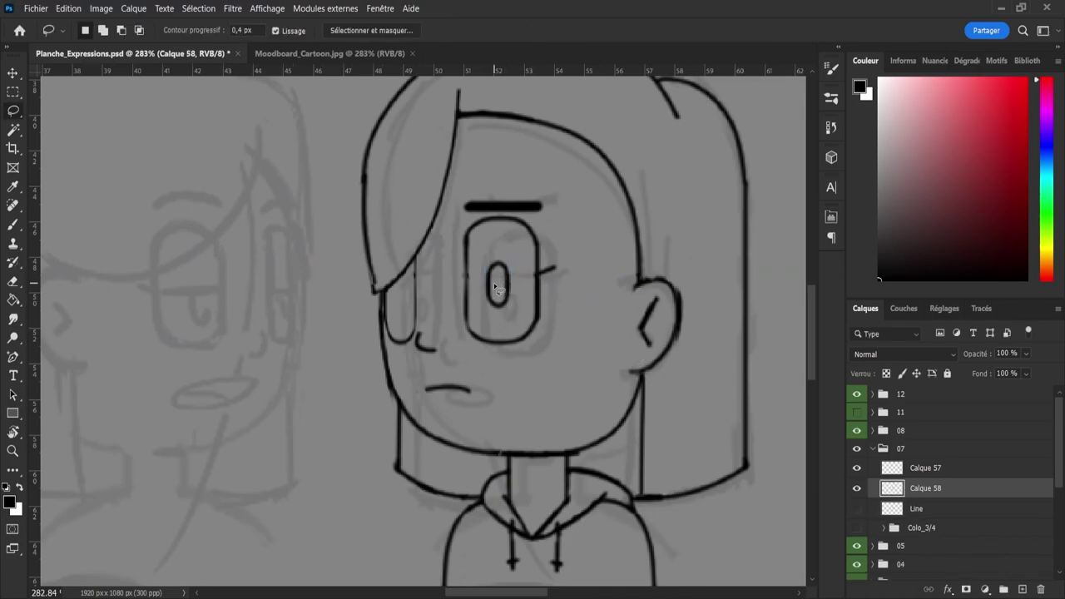
- Select the oval pupil, scale it down to about 71.18 % and place it lower in the near eye
mouse_move(481, 274)
left_mouse_down()
mouse_move(513, 267)
mouse_move(510, 315)
mouse_move(481, 314)
mouse_move(493, 265)
left_mouse_up()
key("ctrl+t")
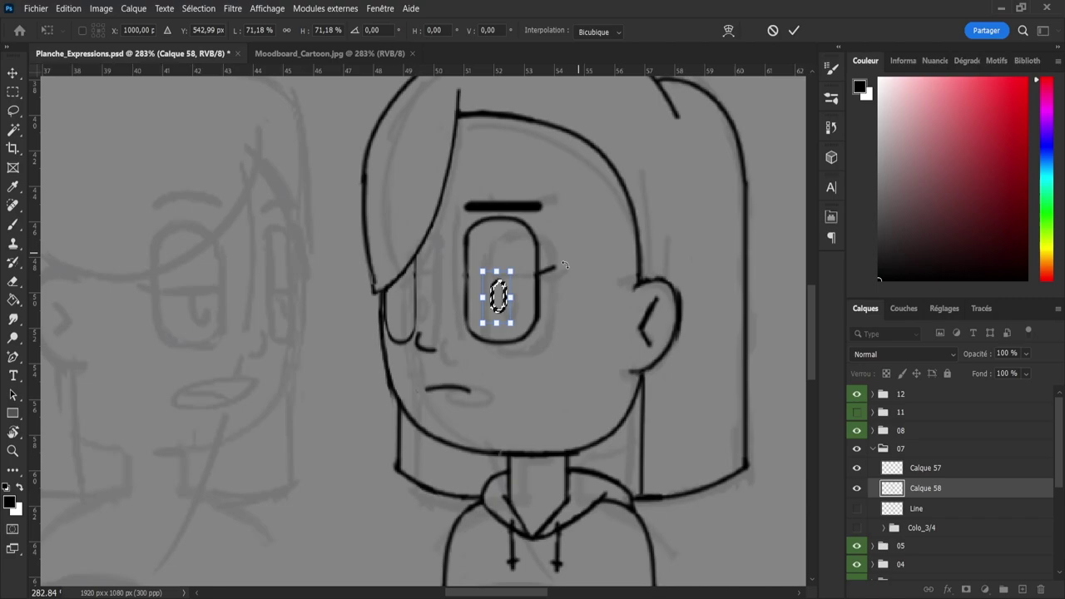
left_click(794, 30)
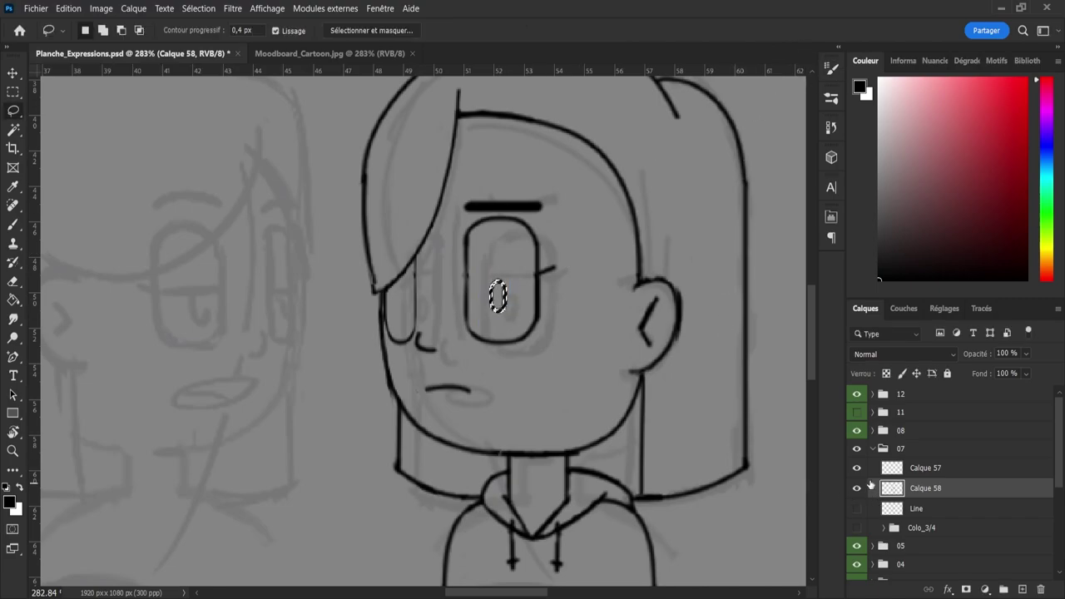
- Draw a straight horizontal eyelid line across the upper part of the near eye with a size 2 brush
key("ctrl+d")
key("b")
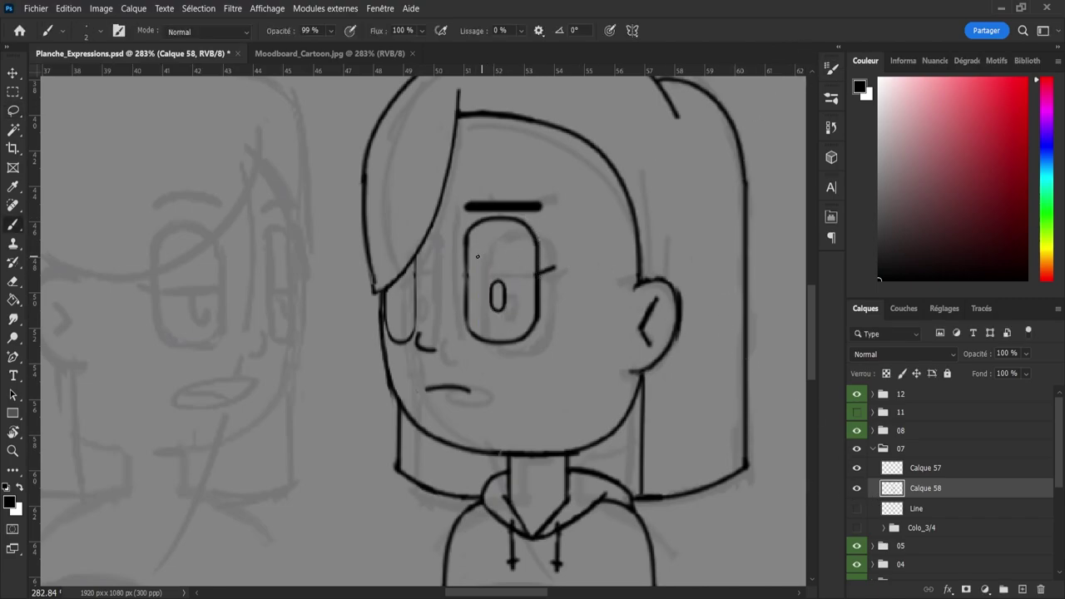
left_click_drag(468, 256, 528, 256)
key("ctrl+z")
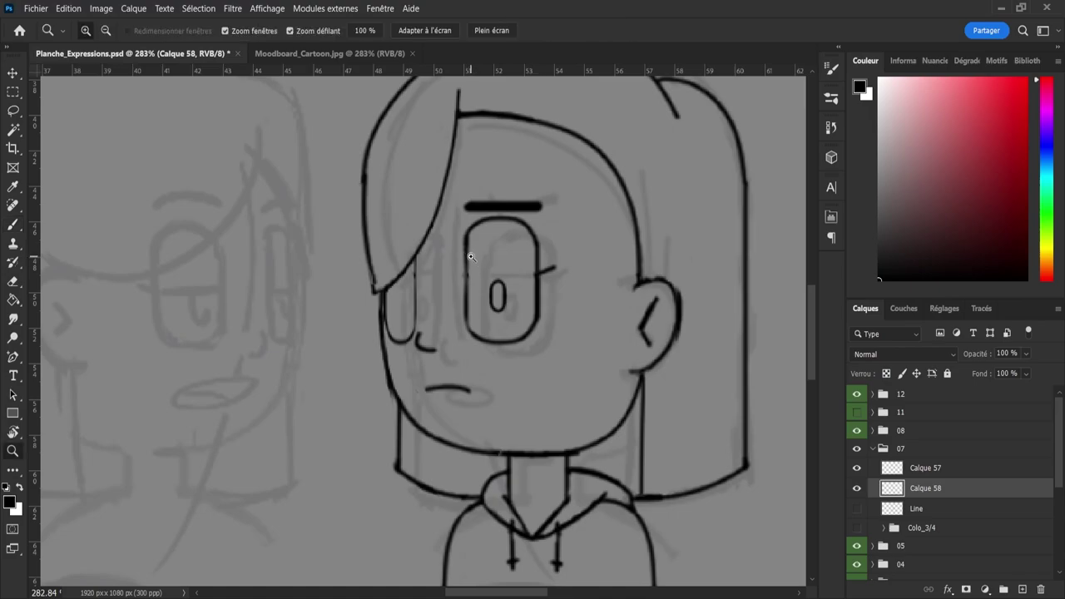
mouse_move(480, 255)
left_mouse_down()
mouse_move(535, 259)
mouse_move(551, 283)
mouse_move(540, 274)
mouse_move(559, 251)
left_mouse_up()
- Select the eyelash beside the near eye and move it up to meet the end of the eyelid line
key("l")
key("ctrl+t")
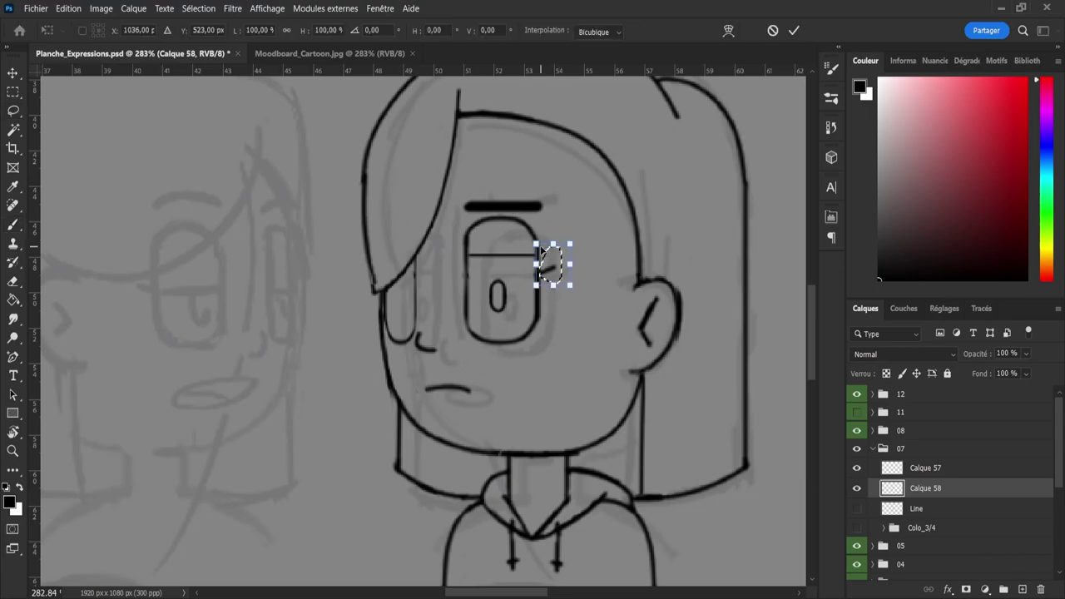
key("Up")
key("Up")
key("Up")
key("Up")
key("Up")
key("Up")
key("Up")
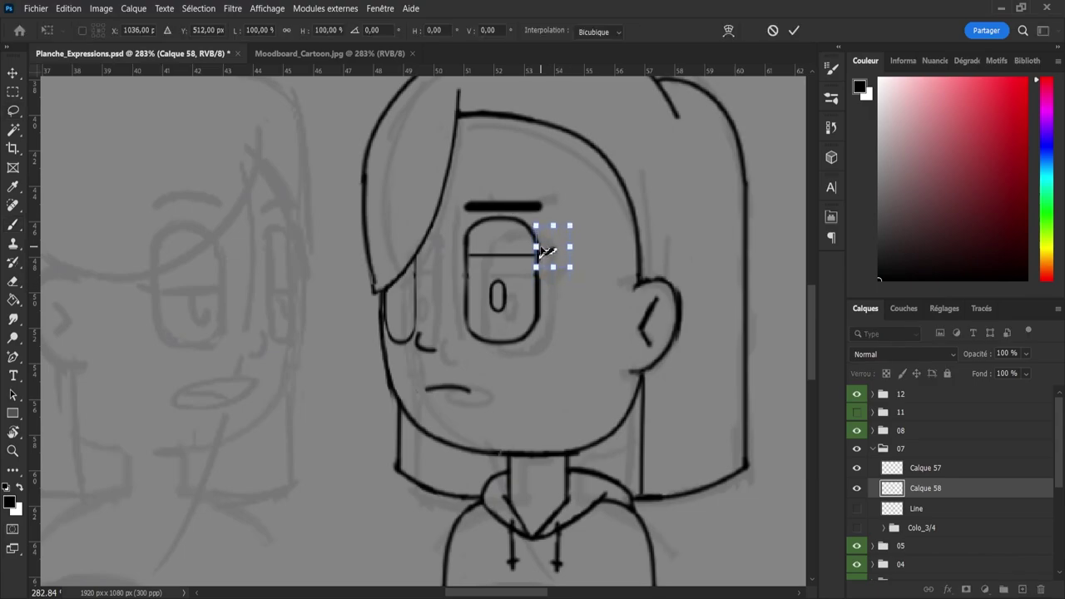
key("Return")
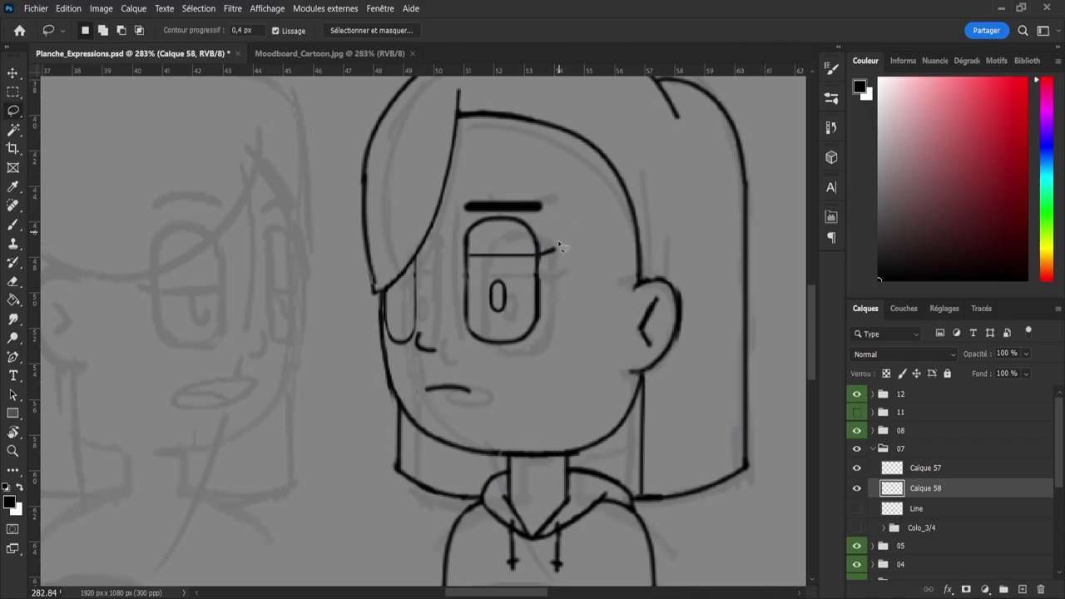
- Select the near eye's pupil on Calque 58, scale it to about 88.89 % by 87.88 % and move it up slightly
key("b")
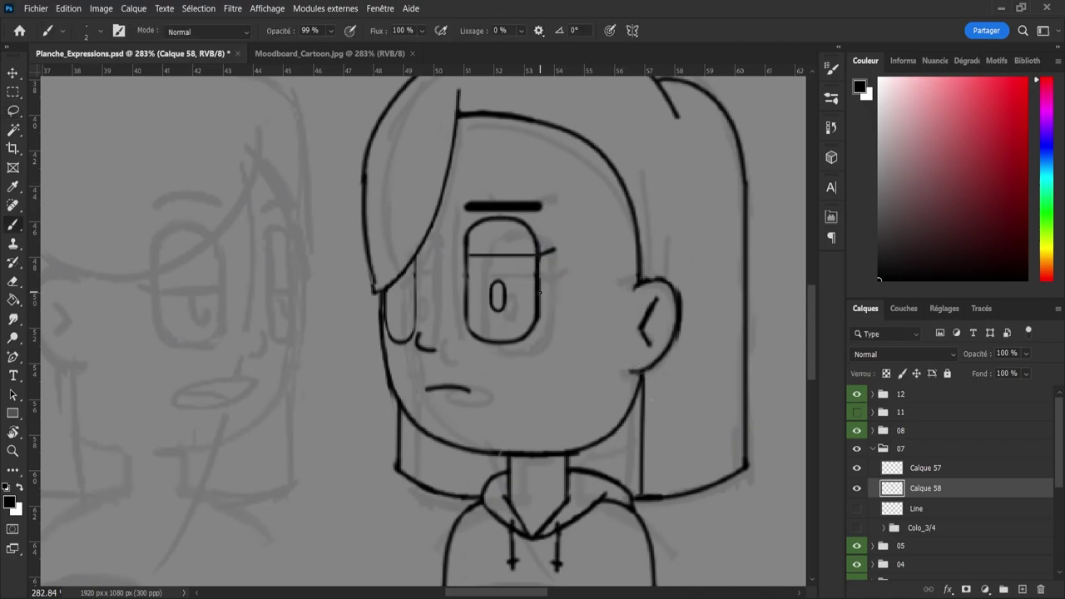
left_click(902, 476)
key("l")
mouse_move(483, 290)
left_mouse_down()
mouse_move(508, 282)
mouse_move(493, 324)
mouse_move(479, 293)
left_mouse_up()
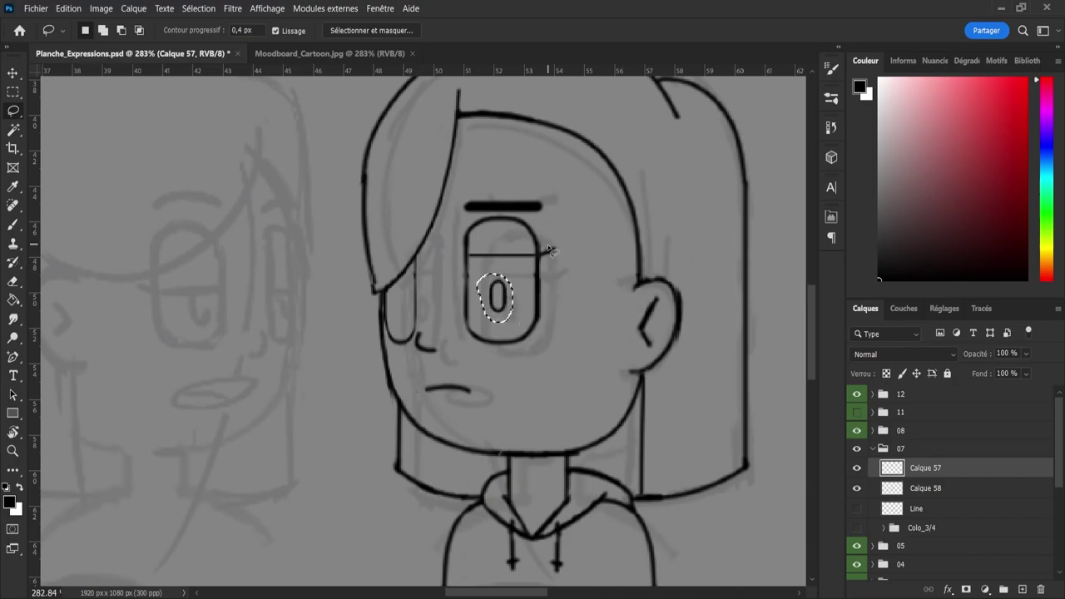
key("alt+bracketleft")
key("ctrl+t")
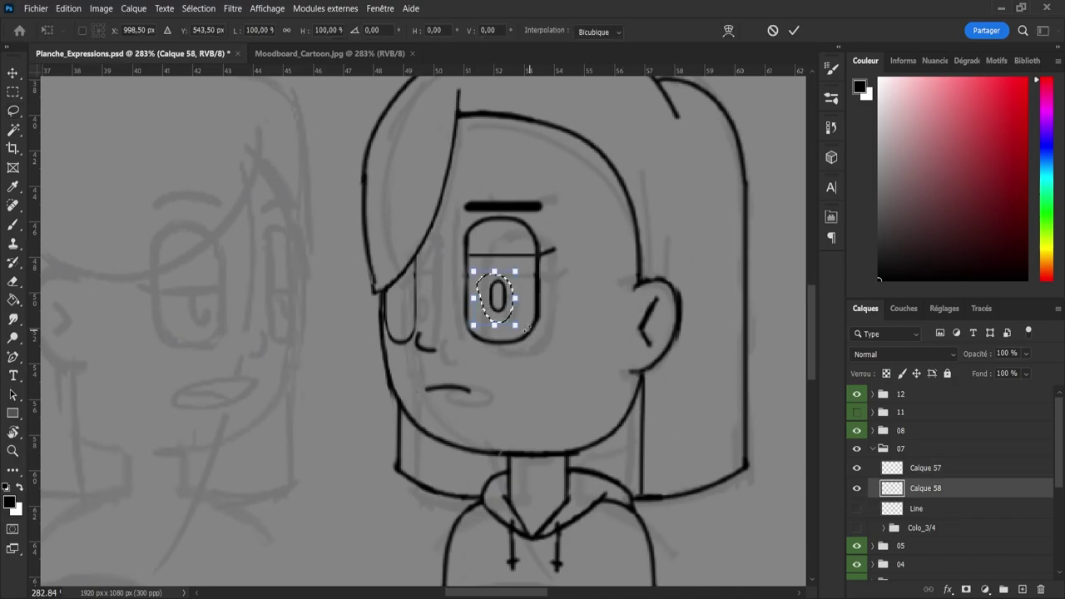
left_click_drag(503, 305, 491, 275)
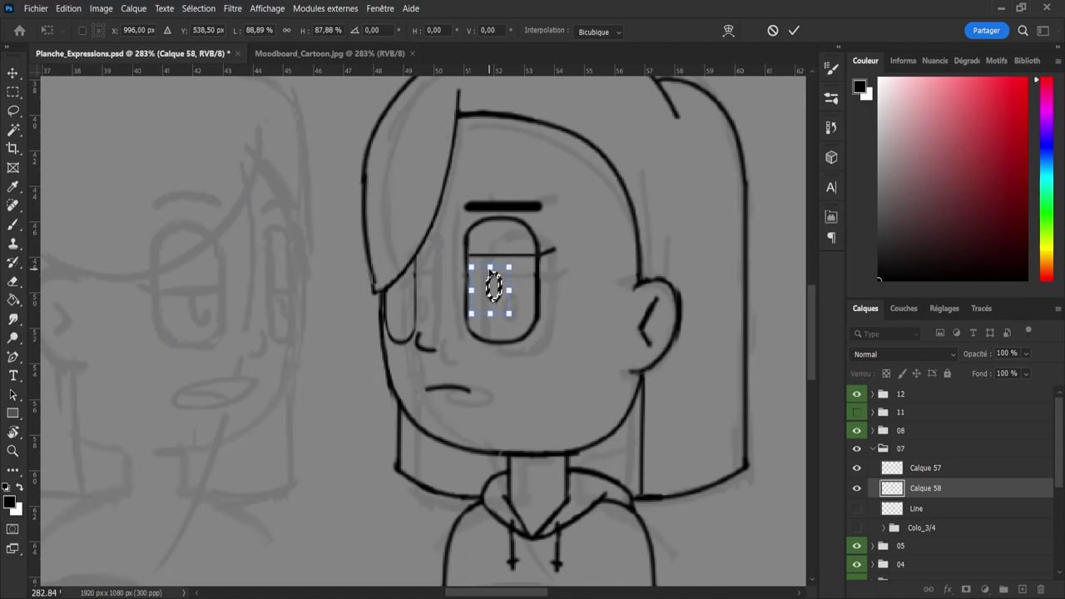
key("Return")
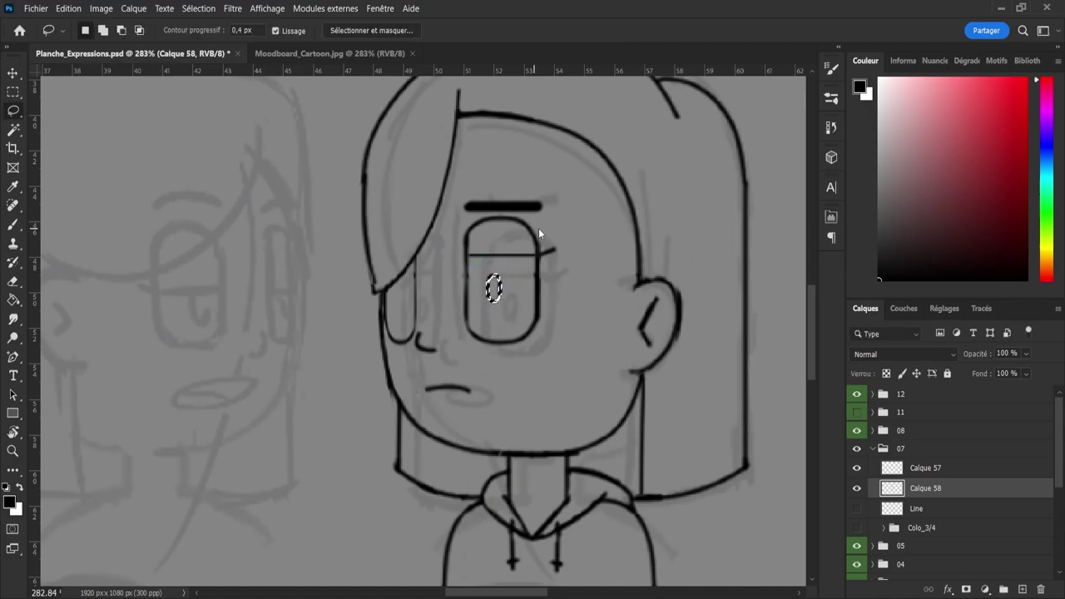
- Erase the thick straight eyebrow above the near eye with a size 10 eraser
key("ctrl+d")
key("e")
mouse_move(460, 207)
left_mouse_down()
mouse_move(521, 199)
mouse_move(507, 200)
left_mouse_up()
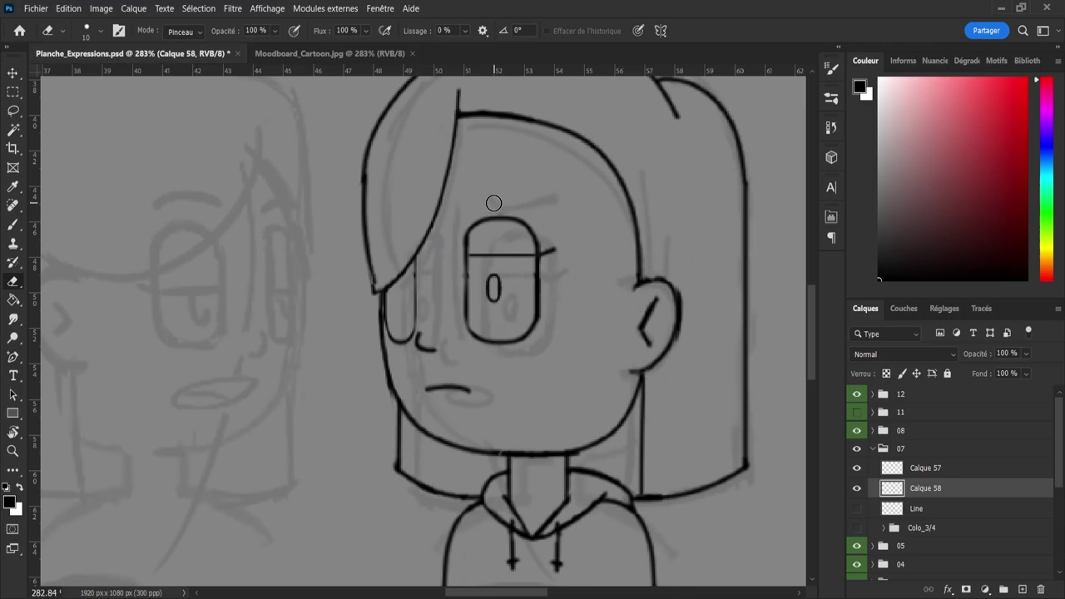
- Draw a downward-curving eyebrow on a new layer with a size 4 brush and move it directly above the near eye
key("b")
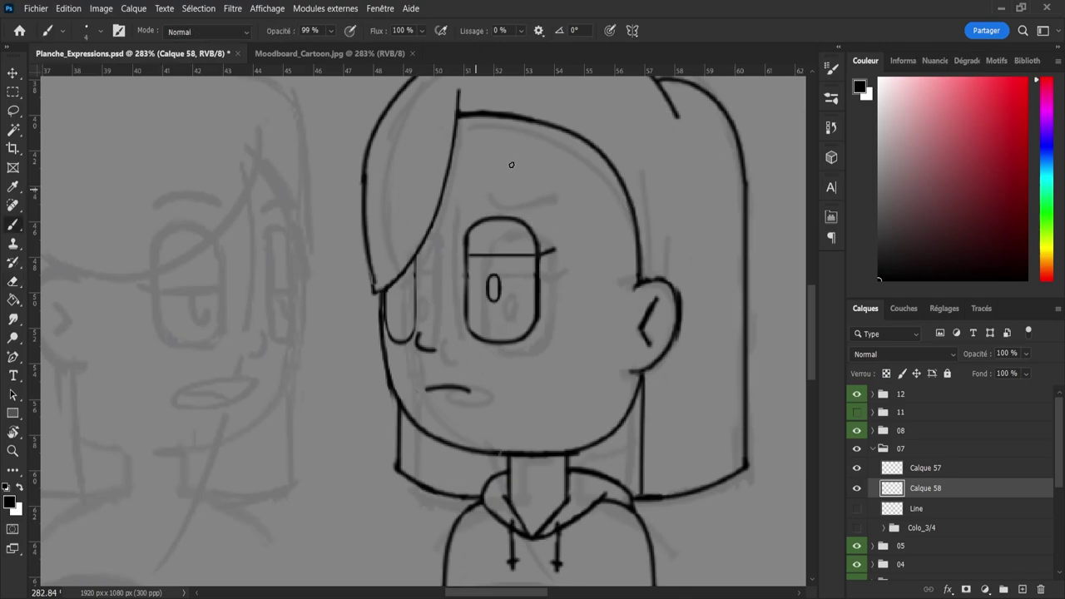
left_click(1022, 589)
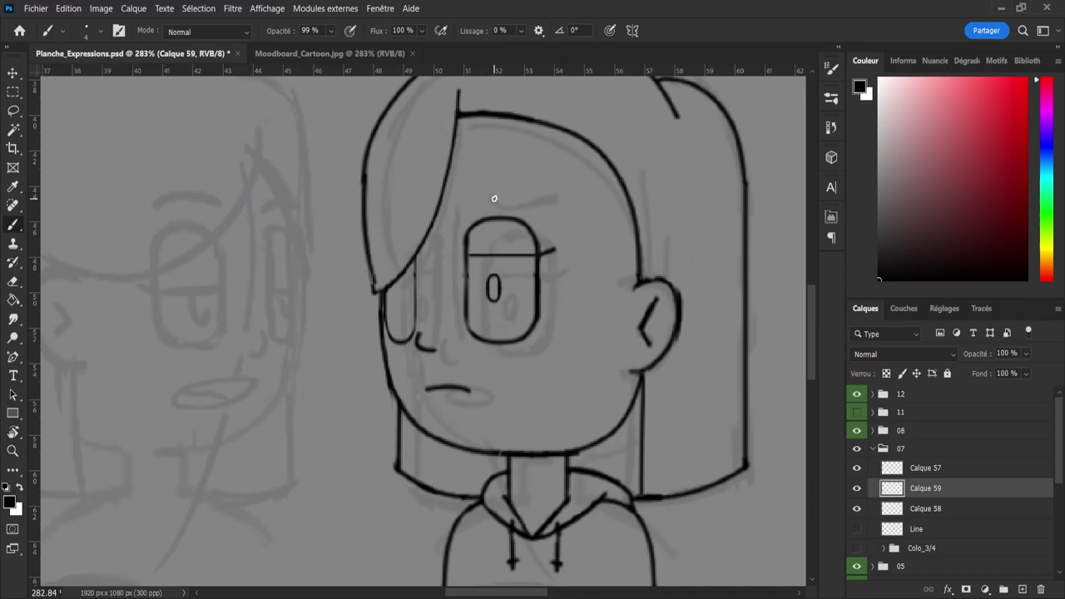
mouse_move(493, 198)
left_mouse_down()
mouse_move(524, 211)
mouse_move(505, 207)
mouse_move(566, 196)
left_mouse_up()
key("ctrl+z")
key("ctrl+z")
left_click(556, 48)
left_click_drag(494, 199, 571, 203)
key("ctrl+z")
key("v")
left_click_drag(526, 202, 505, 204)
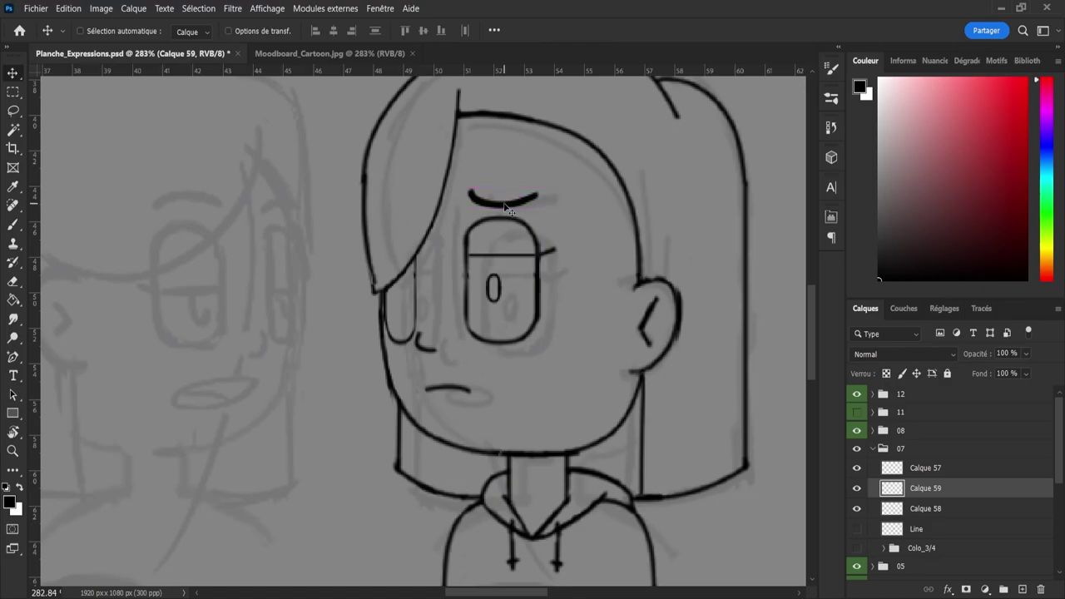
- Copy the near eye's pupil onto a new layer, narrow the copy to 66.67 % width and place it in the far eye
left_click(942, 469)
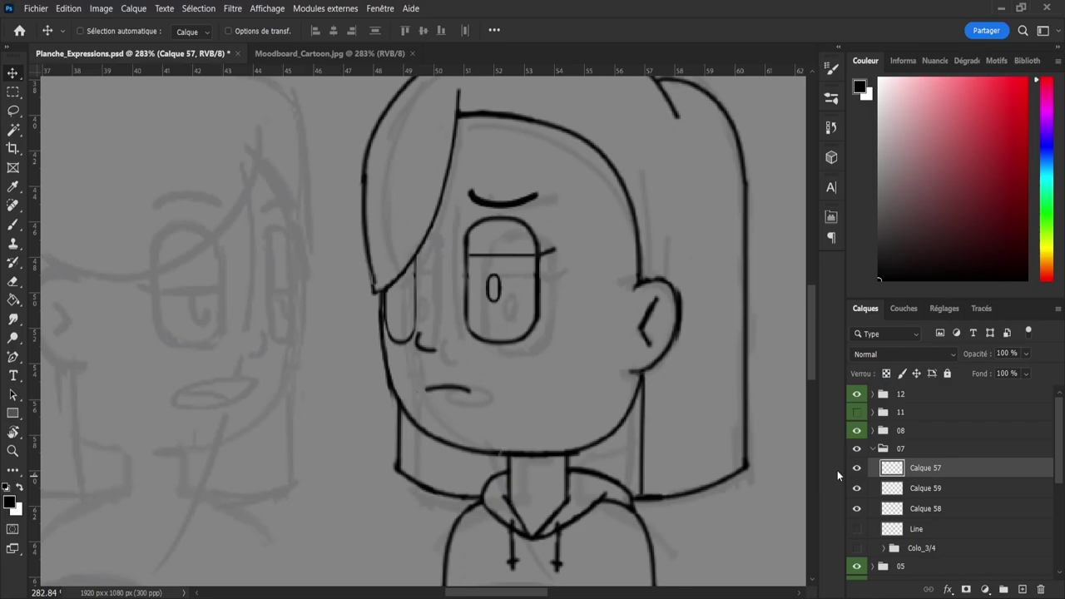
left_click(894, 508)
key("l")
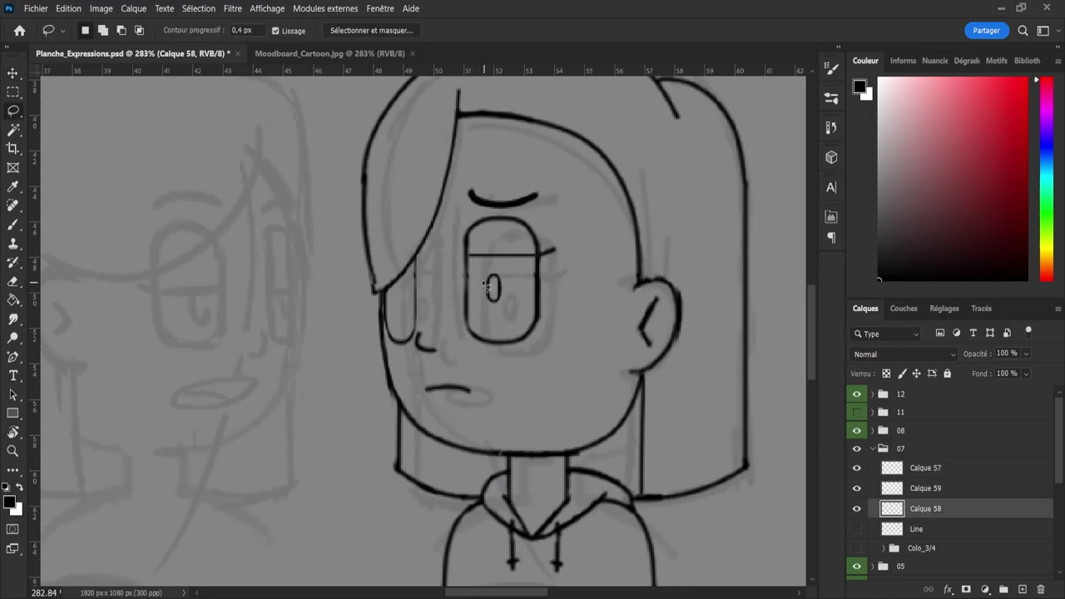
mouse_move(481, 291)
left_mouse_down()
mouse_move(496, 267)
mouse_move(511, 308)
mouse_move(483, 312)
left_mouse_up()
key("ctrl+d")
key("ctrl+shift+alt+n")
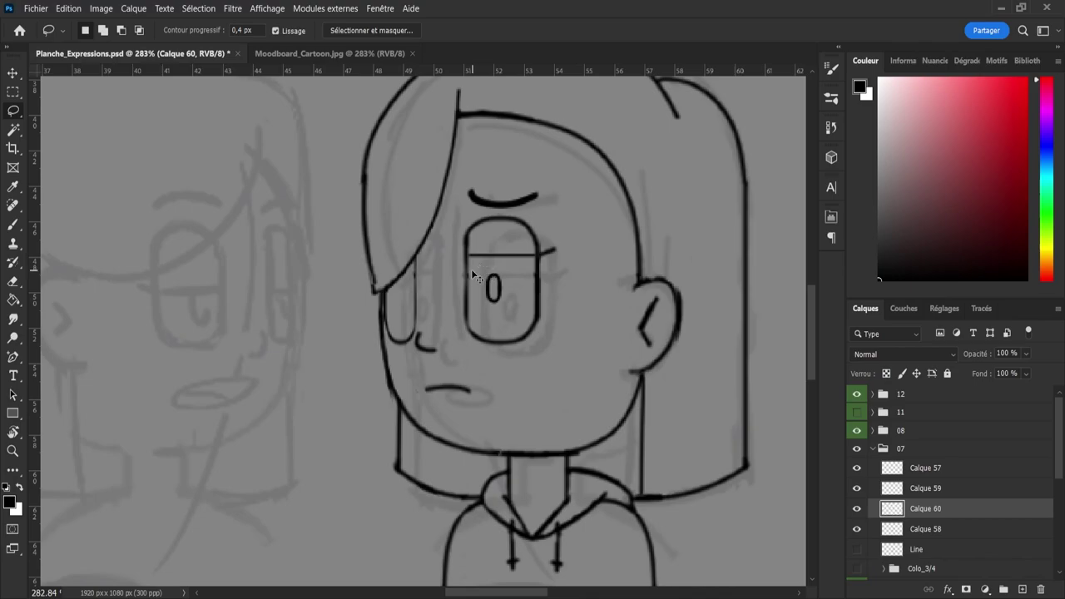
key("ctrl+v")
key("ctrl+t")
left_click_drag(489, 291, 400, 289)
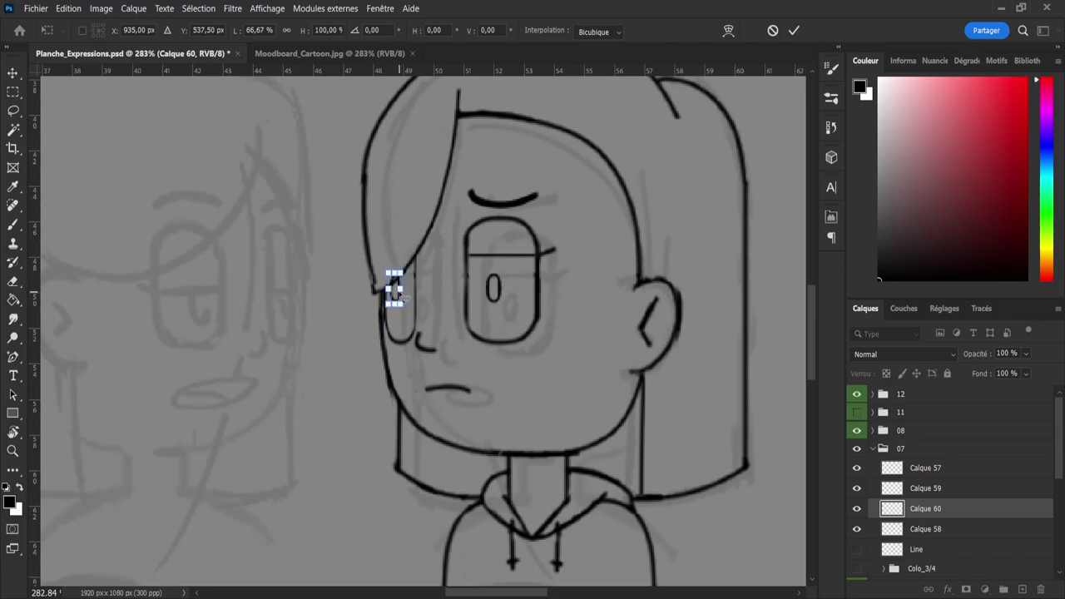
key("Return")
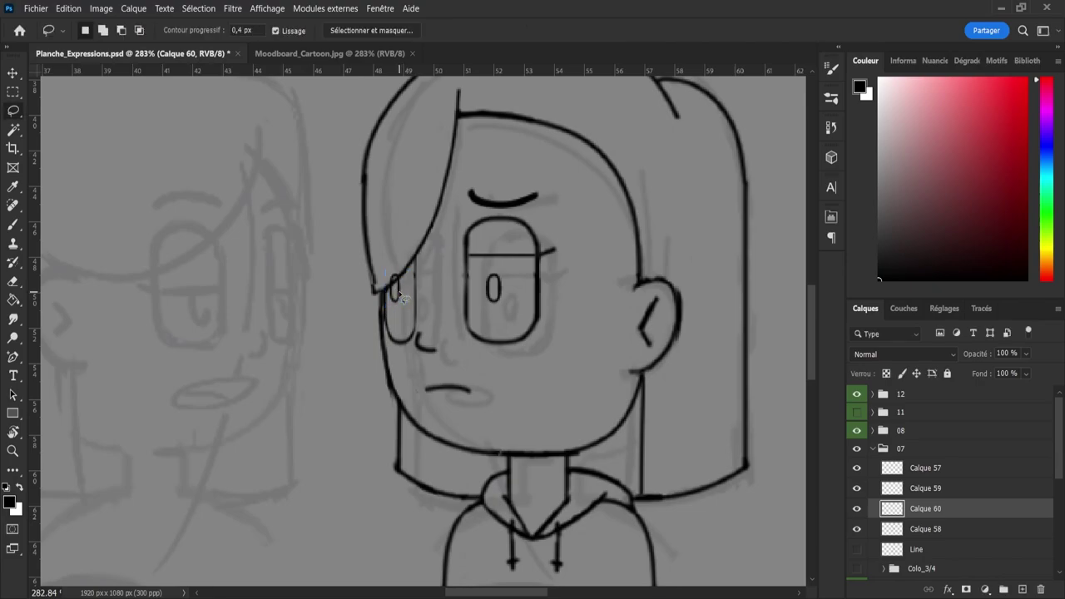
- Nudge the far pupil slightly towards the nose and erase its top where it overlaps the hair lock
key("e")
key("v")
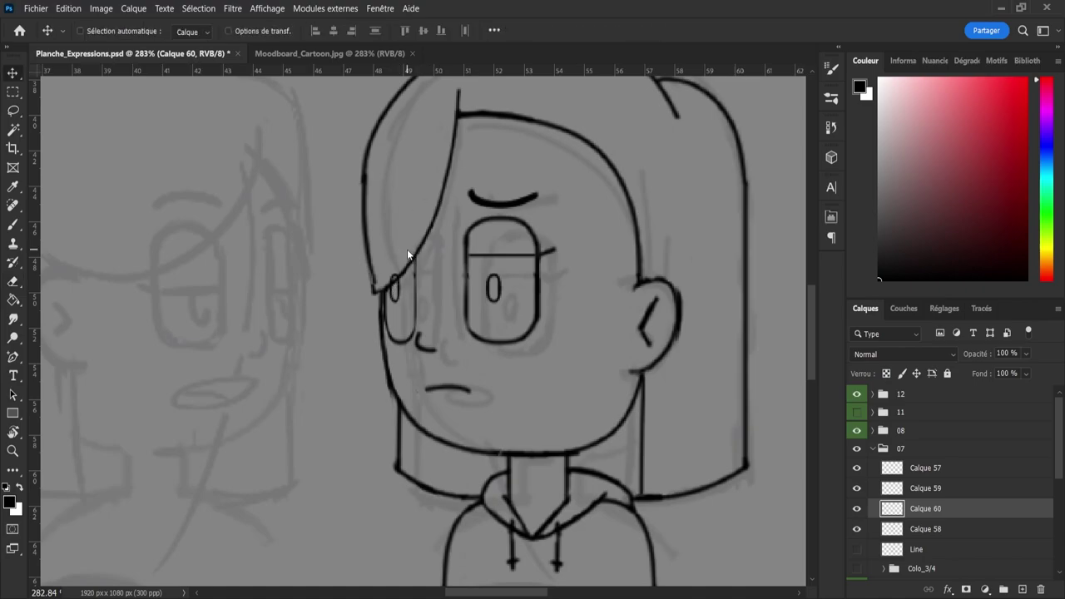
key("Right")
key("Right")
key("e")
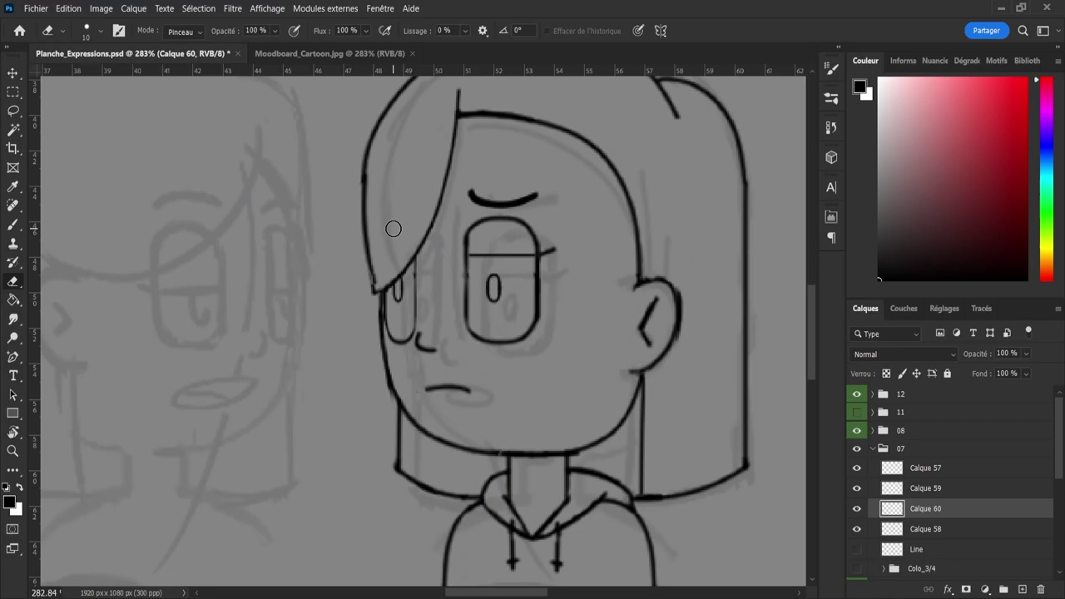
- Try to extend the eyelid line from the near eye across to the far eye on Calque 58
left_click(858, 493)
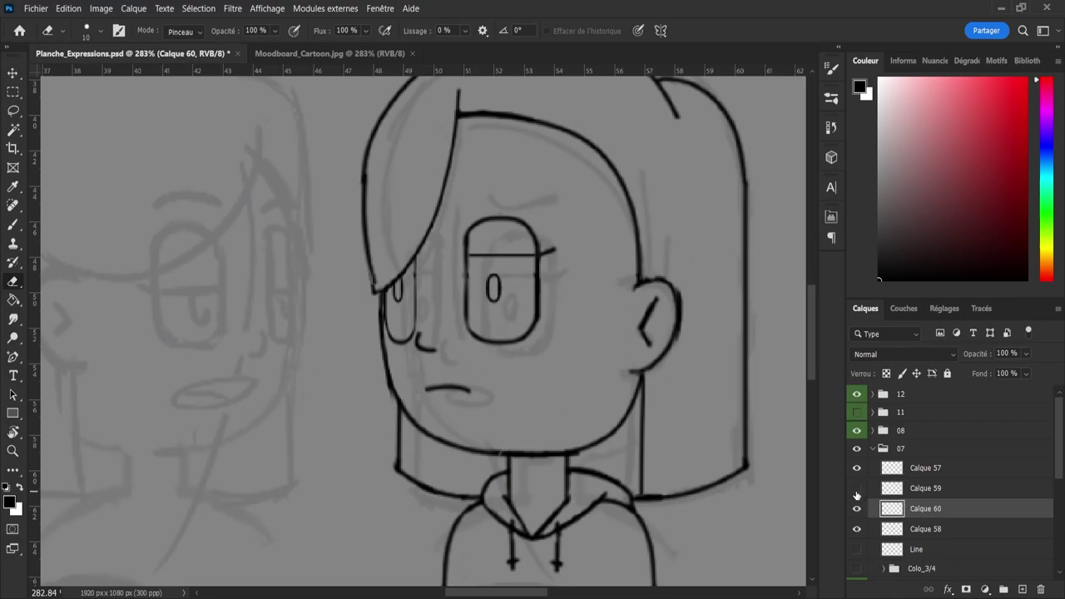
left_click(858, 495)
left_click(907, 531)
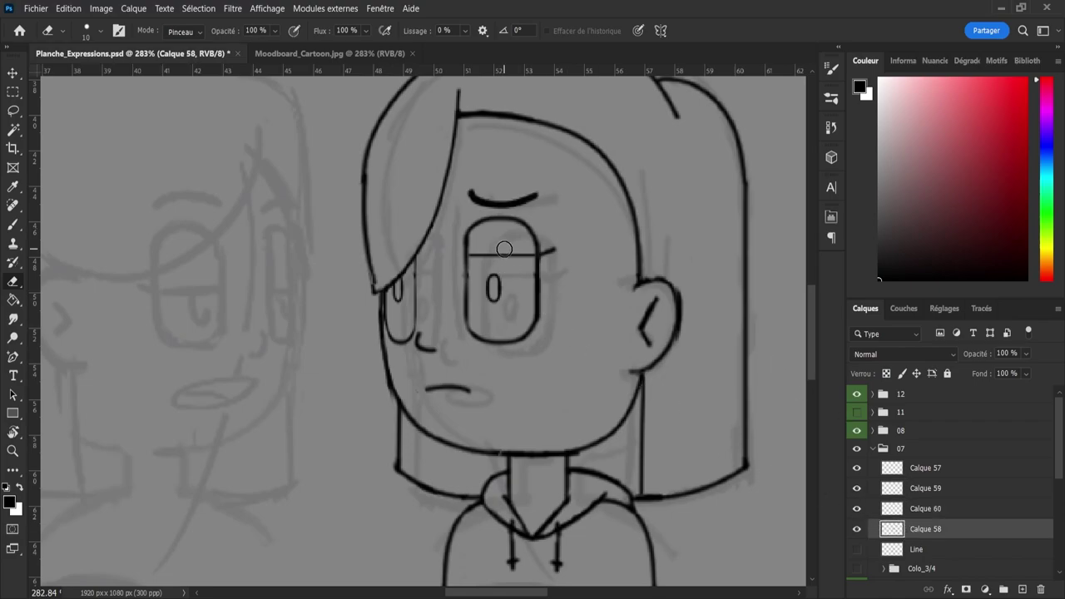
key("b")
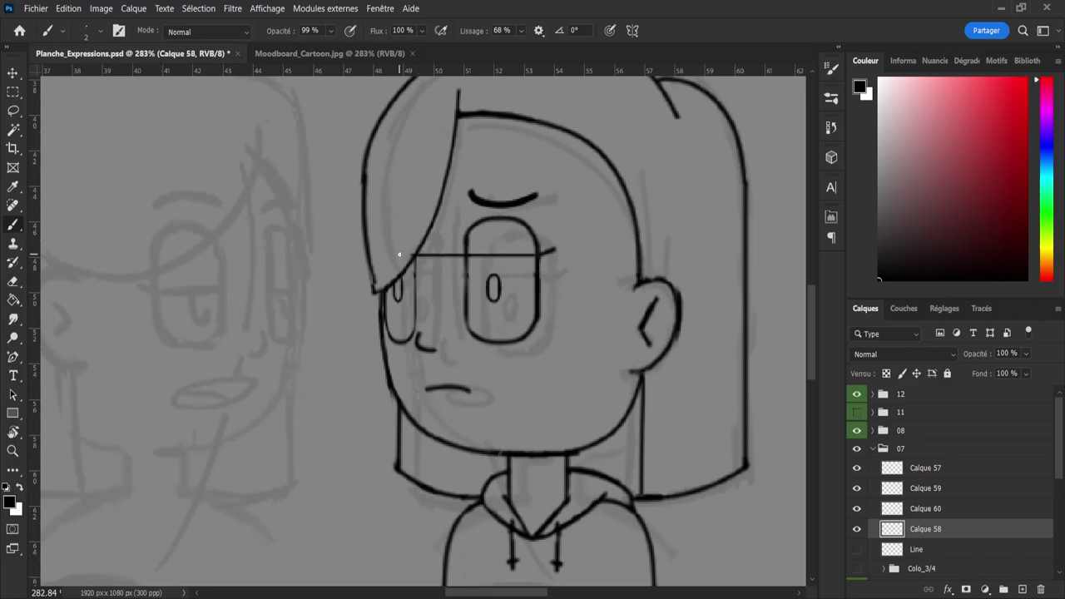
key("ctrl+z")
- Check what the face layers contain, move Calque 57 below Calque 59 and merge it with Calque 60
left_click(857, 510)
left_click(857, 508)
left_click(858, 495)
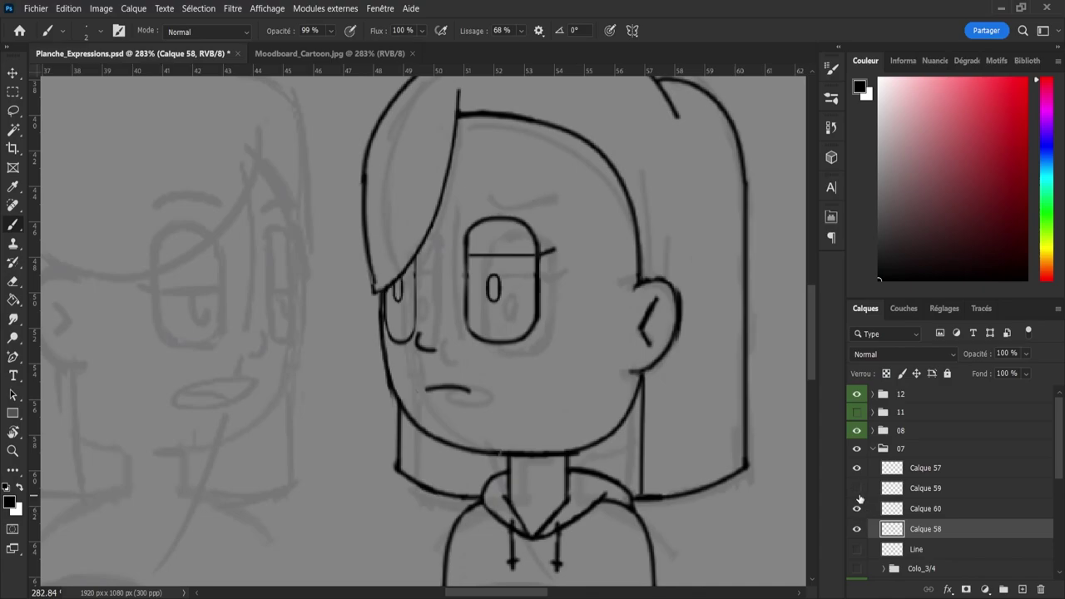
left_click(858, 496)
left_click(858, 469)
left_click(857, 468)
left_click_drag(915, 469, 921, 509)
left_click(919, 509, "ctrl")
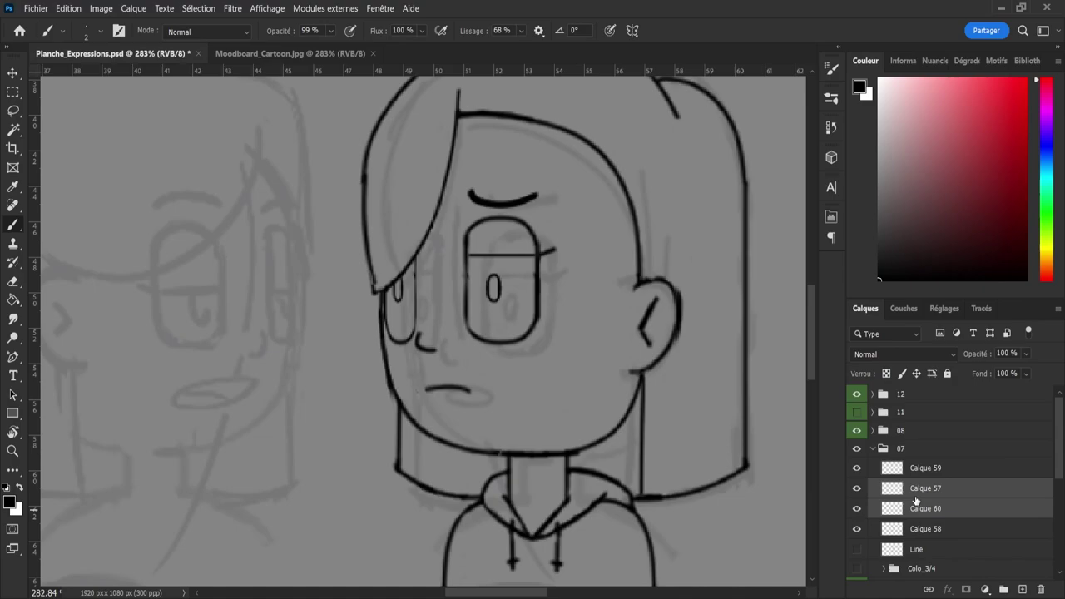
key("ctrl+e")
- Place the eyebrow layer Calque 59 under Calque 57 and merge it with Calque 58
left_click_drag(915, 468, 918, 505)
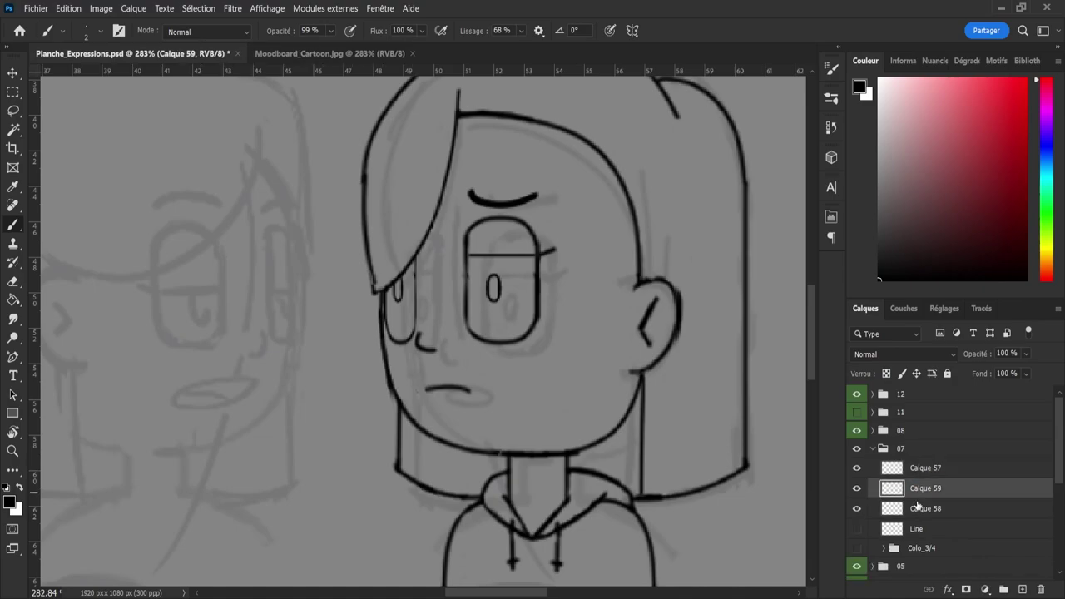
left_click(924, 514, "ctrl")
key("ctrl+e")
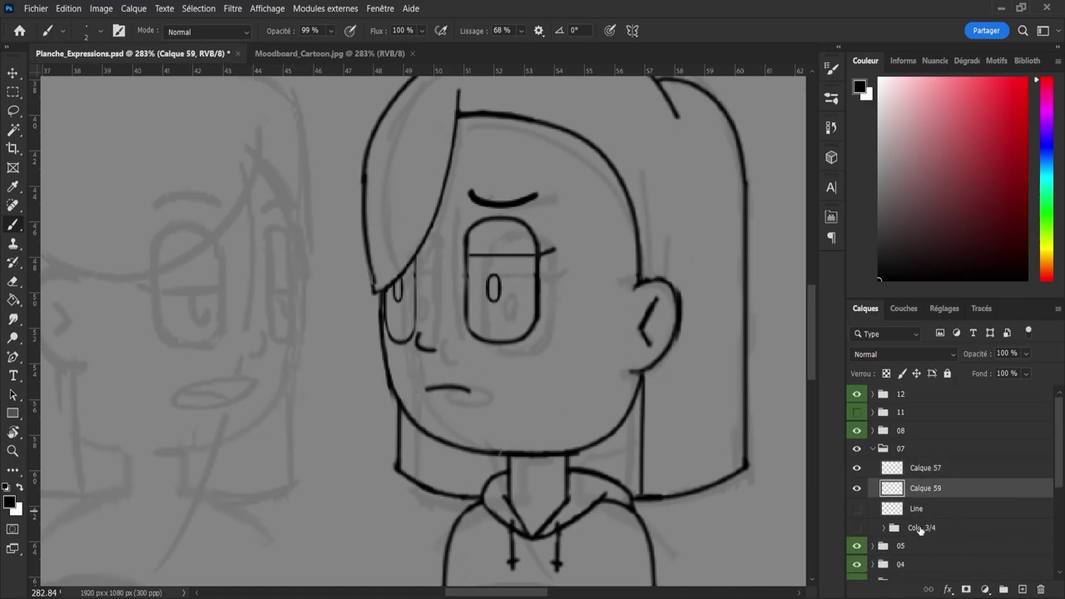
- Erase the closed mouth line and draw a small oval open mouth with a size 2 brush
key("e")
mouse_move(430, 390)
left_mouse_down()
mouse_move(483, 390)
mouse_move(454, 401)
left_mouse_up()
key("b")
key("ctrl+z")
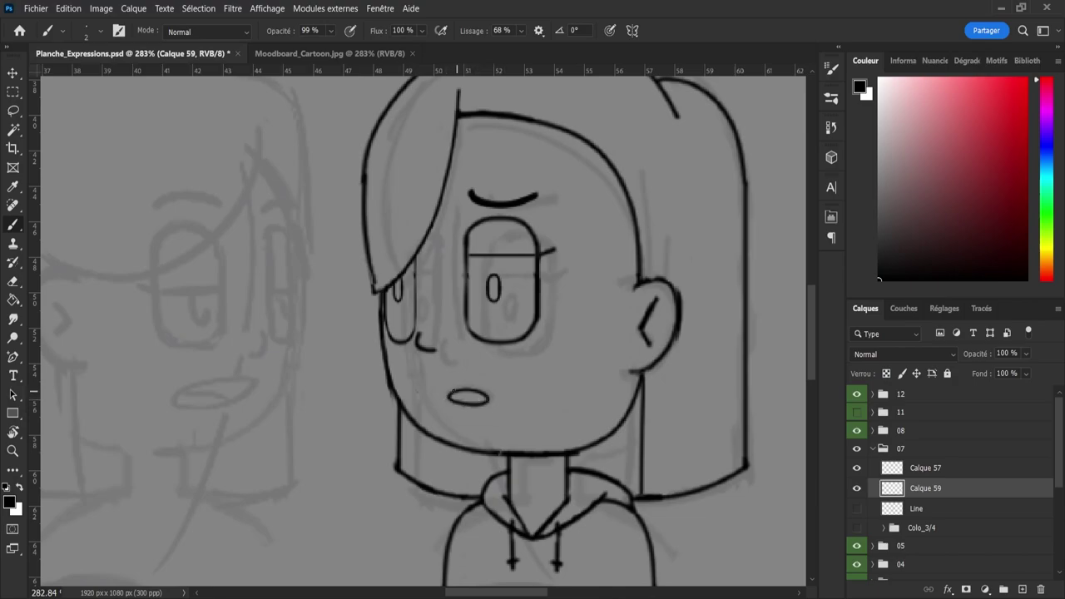
- Select the oval mouth and move it slightly up and towards the far cheek
key("l")
left_click_drag(433, 376, 495, 383)
mouse_move(427, 406)
left_mouse_down()
mouse_move(428, 388)
mouse_move(478, 377)
mouse_move(460, 387)
mouse_move(471, 392)
left_mouse_up()
key("ctrl+t")
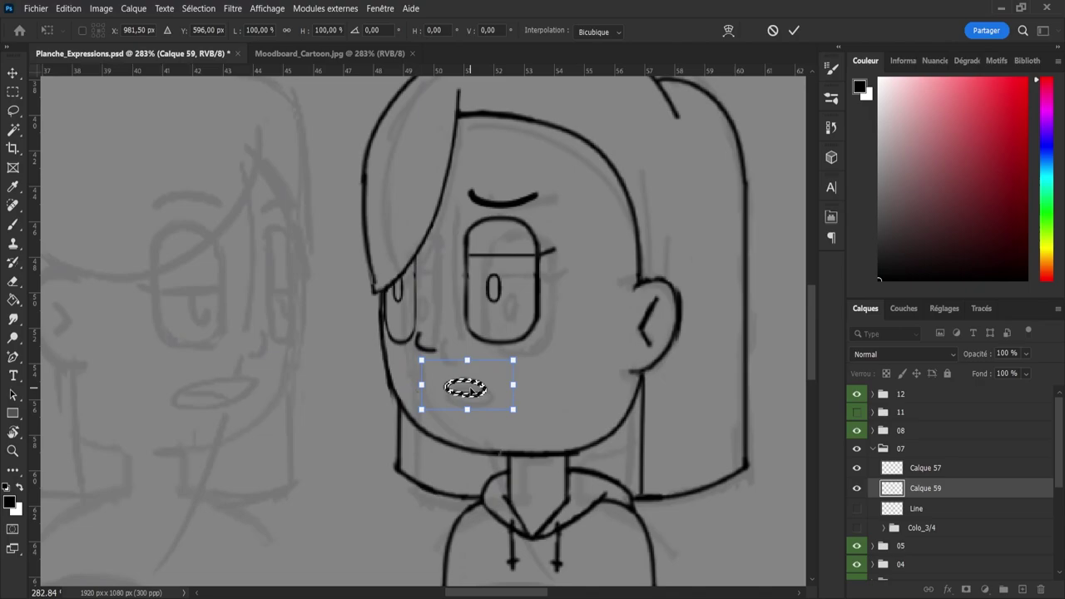
key("Return")
key("ctrl+d")
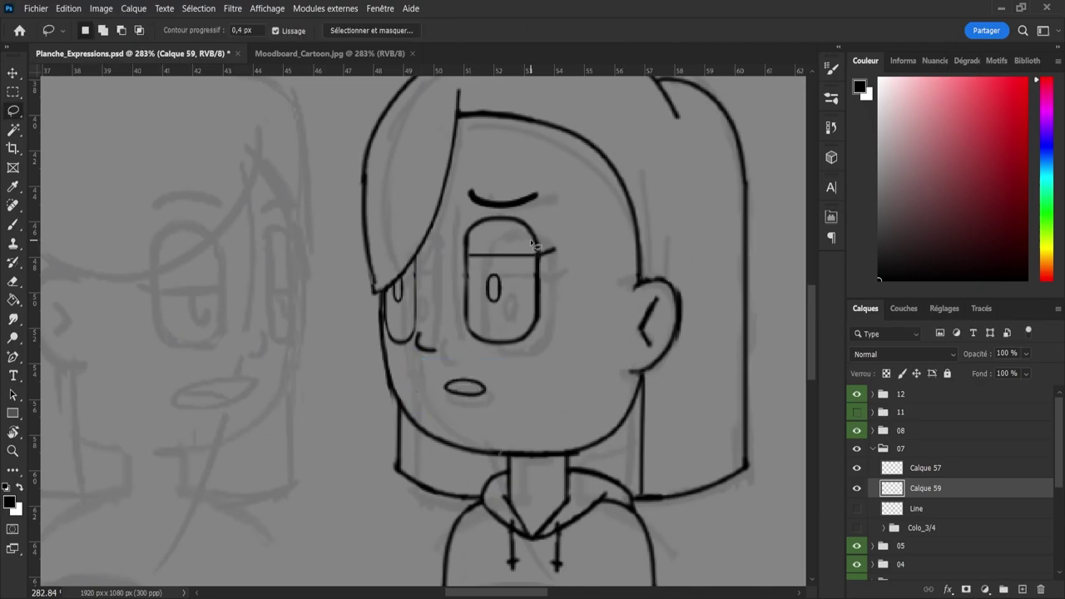
- Add a horizontal guide across the face just above the top of the ear
key("z")
left_click_drag(583, 291, 555, 274)
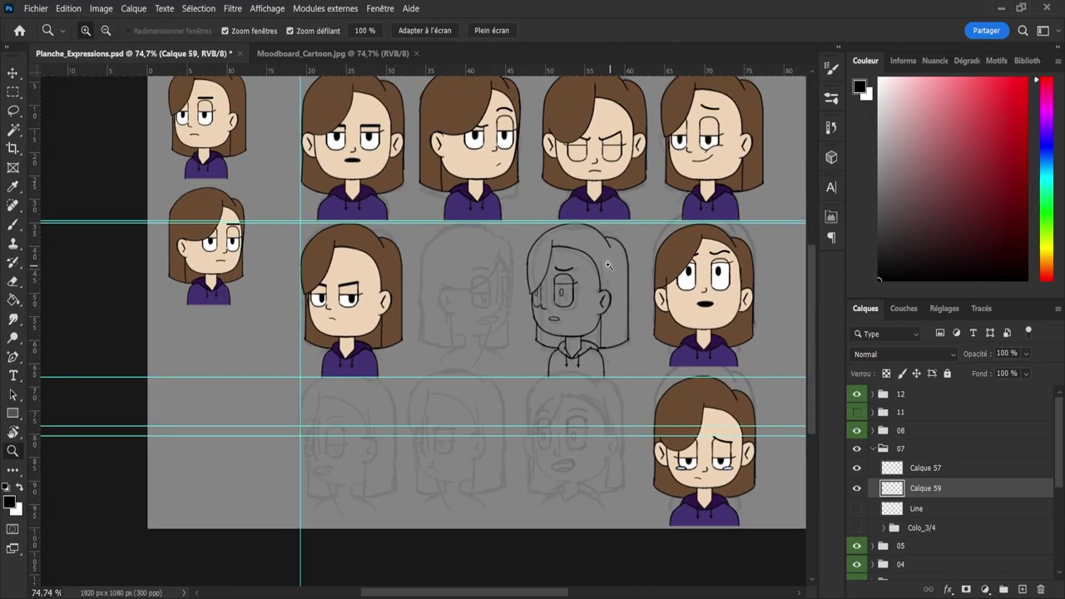
scroll(618, 270, "up", 5)
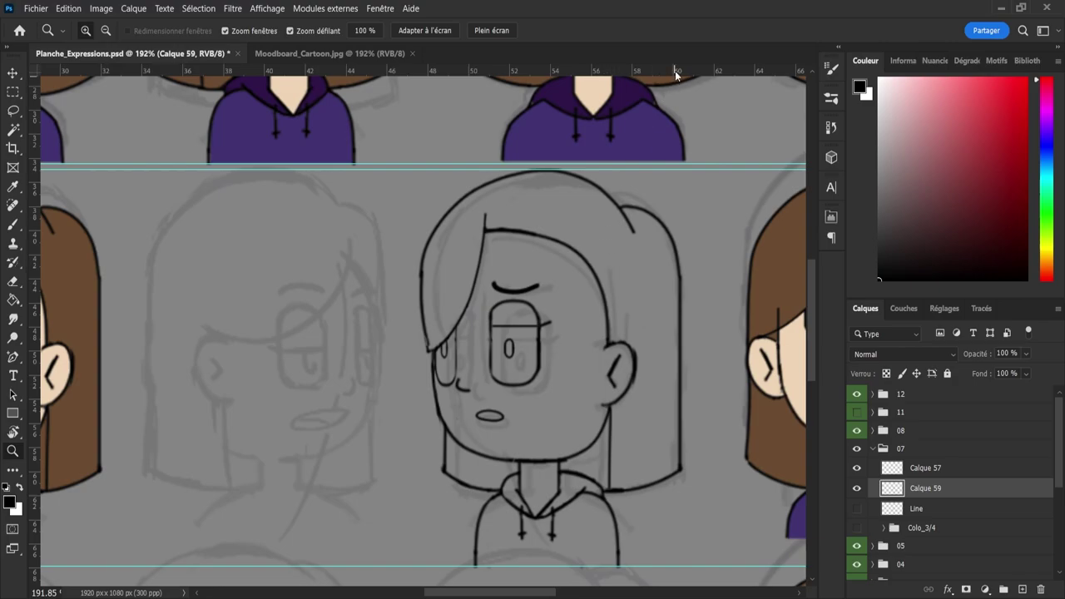
left_click_drag(674, 71, 628, 337)
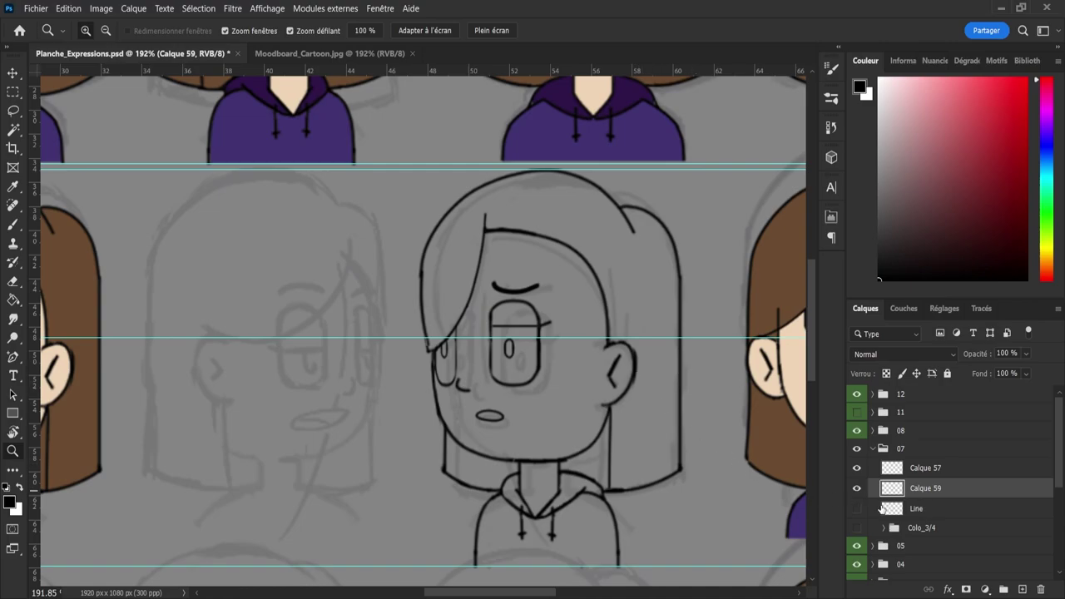
left_click(858, 491)
left_click(857, 491)
key("l")
mouse_move(613, 327)
left_mouse_down()
mouse_move(627, 408)
mouse_move(601, 410)
mouse_move(569, 366)
left_mouse_up()
key("ctrl+t")
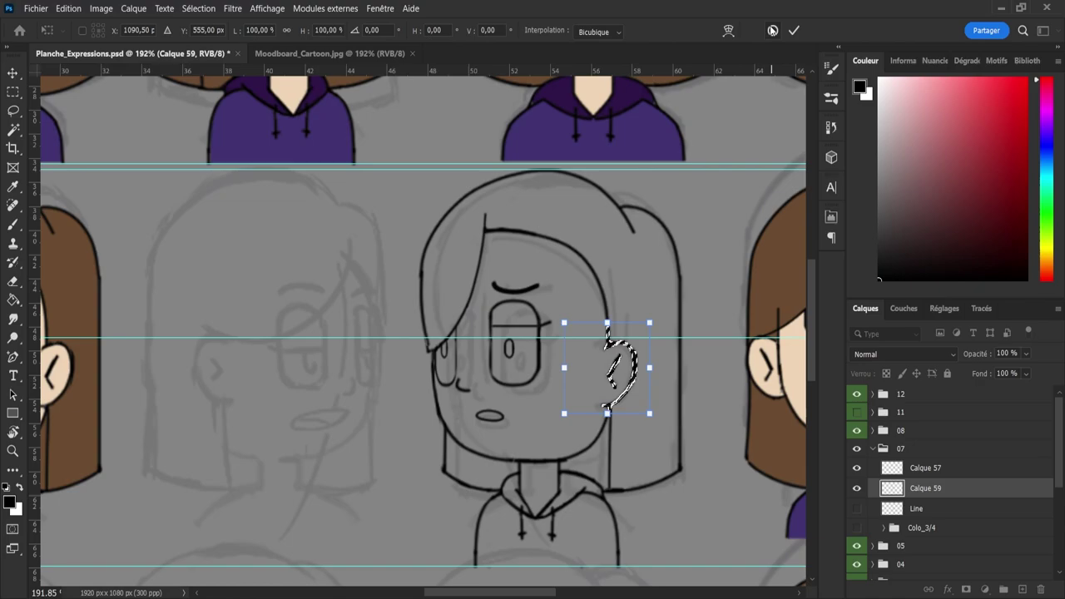
key("Return")
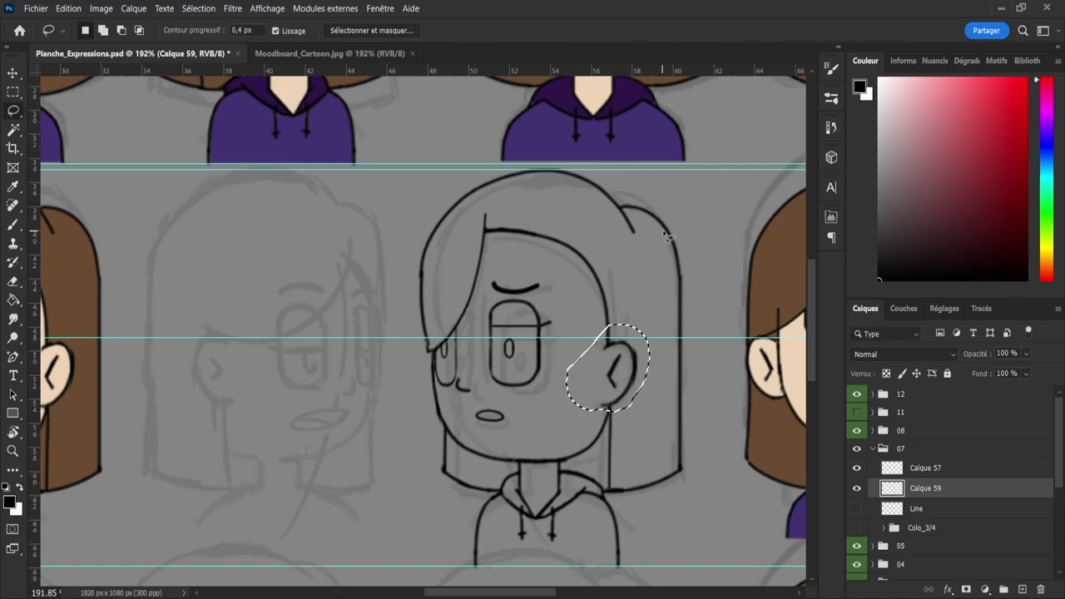
key("ctrl+d")
key("v")
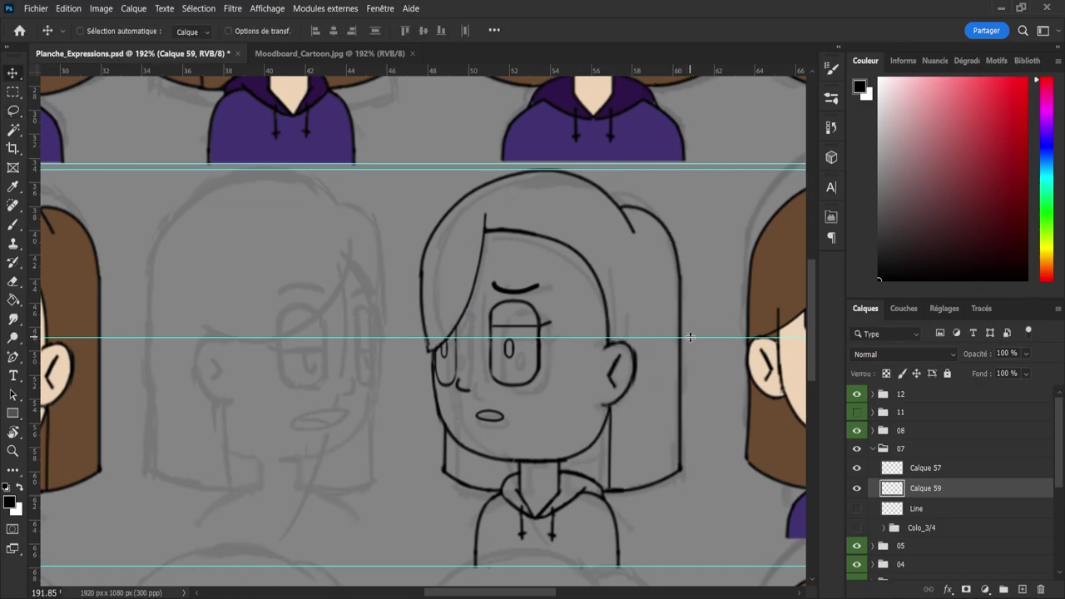
- Lower the horizontal guide slightly so it meets the top of the three-quarter face's ear
left_click_drag(689, 337, 696, 342)
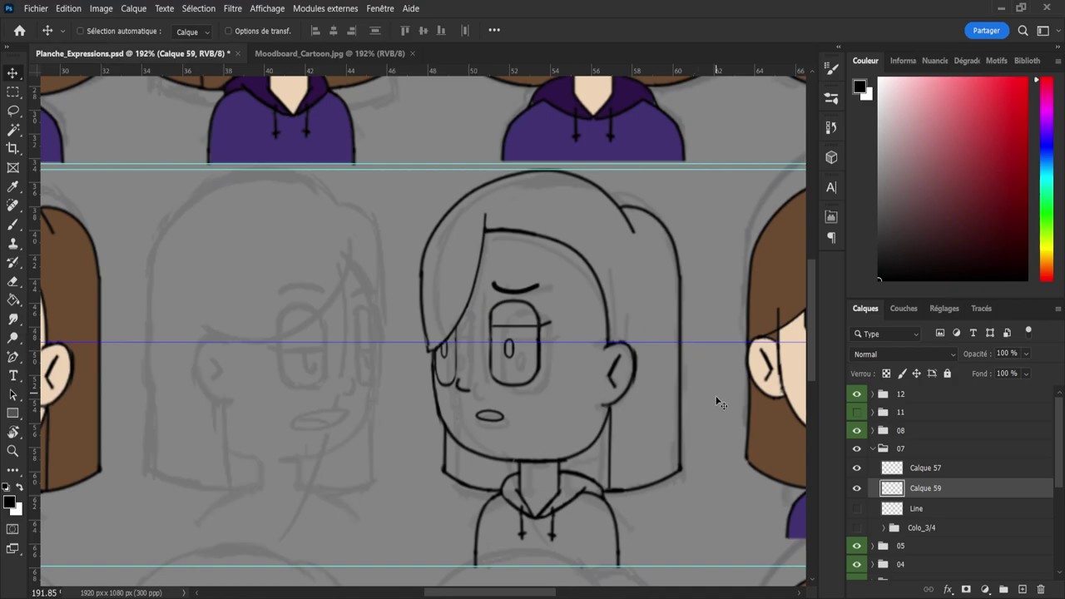
key("z")
mouse_move(679, 426)
left_mouse_down()
mouse_move(649, 417)
mouse_move(690, 434)
left_mouse_up()
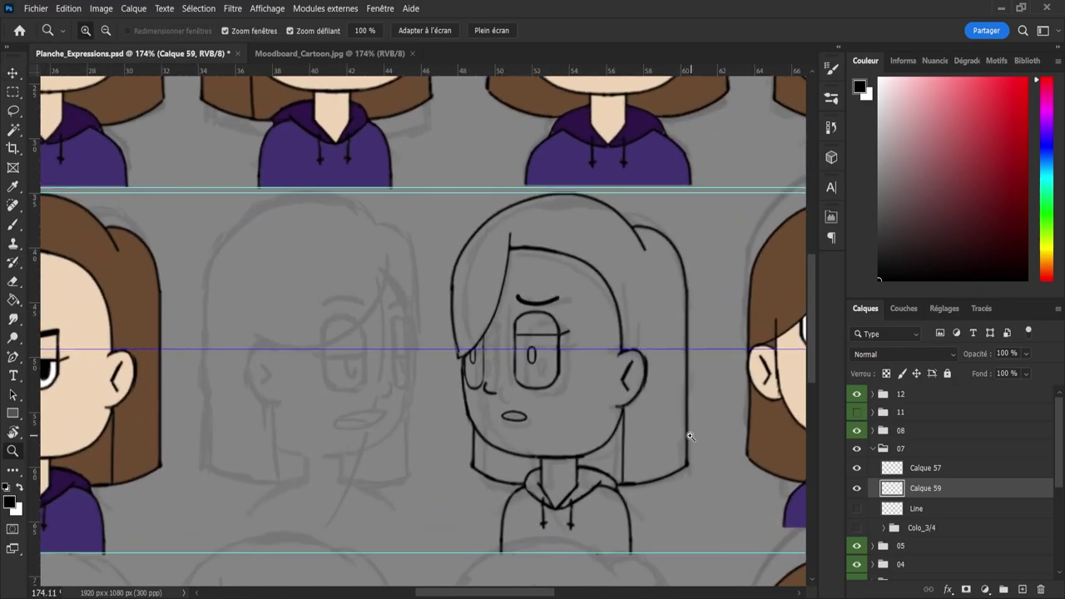
left_click_drag(574, 448, 592, 475)
key("e")
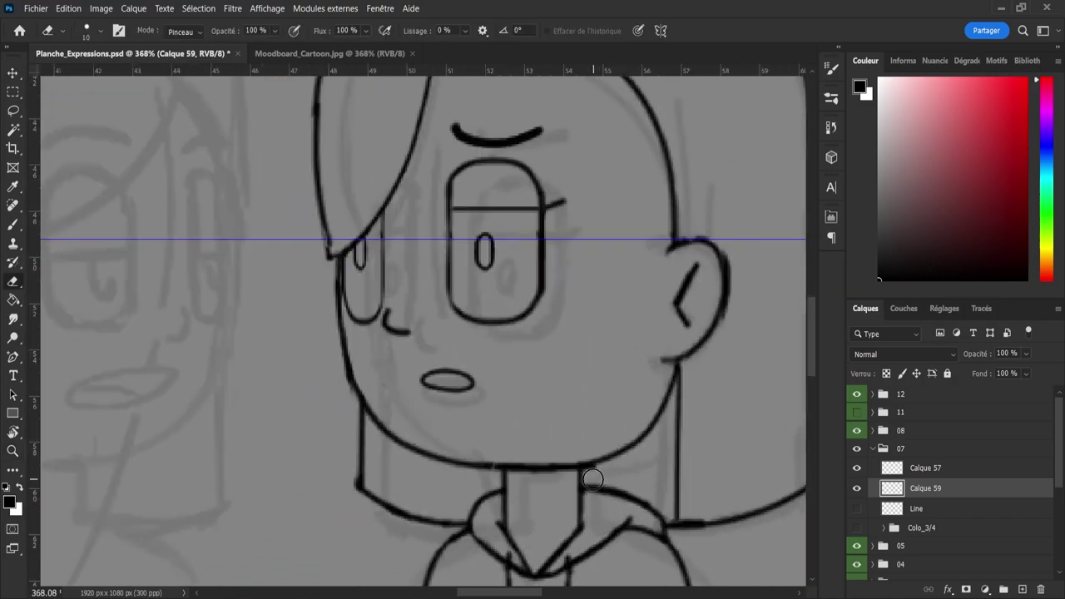
right_click(605, 477, "alt")
key("z")
left_click_drag(537, 444, 472, 381)
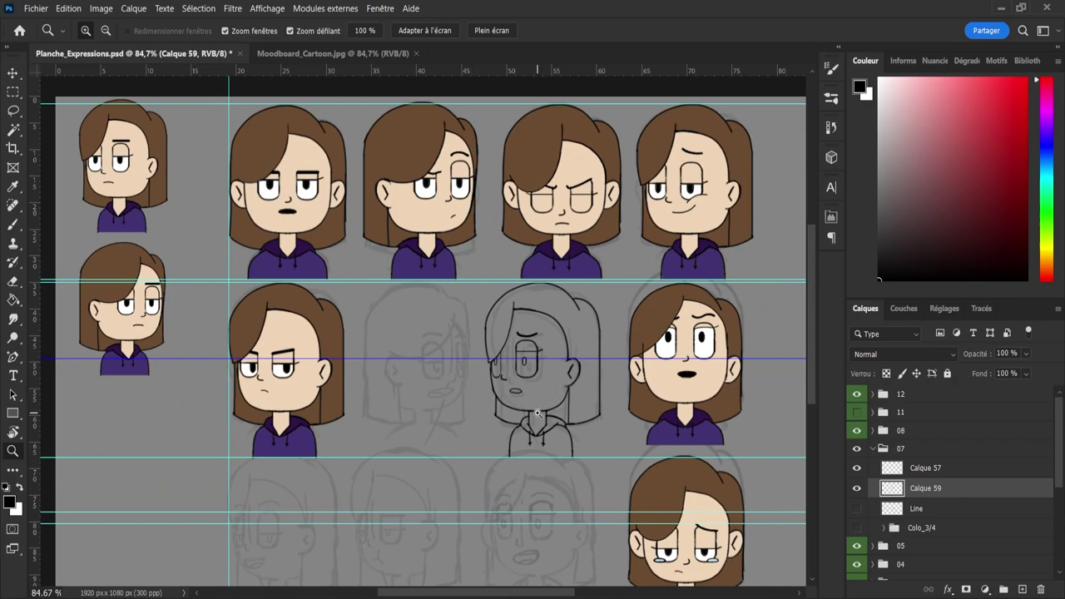
mouse_move(538, 412)
left_mouse_down()
mouse_move(491, 381)
mouse_move(549, 418)
left_mouse_up()
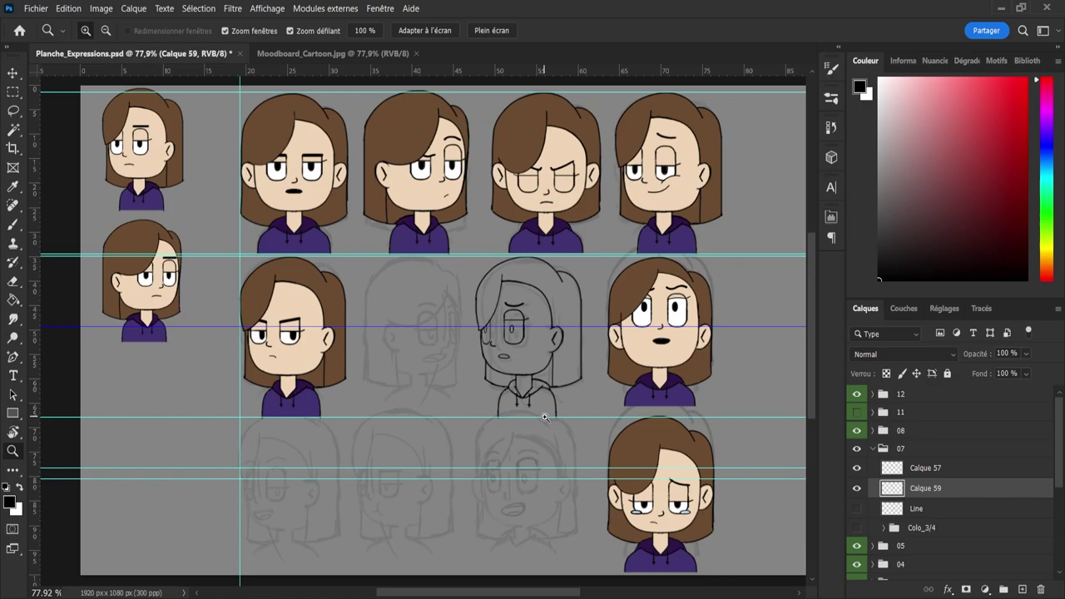
- Add a layer above Calque 59 and redraw the curved hairline from the fringe to the ear, slightly inside the old one
left_click(528, 401)
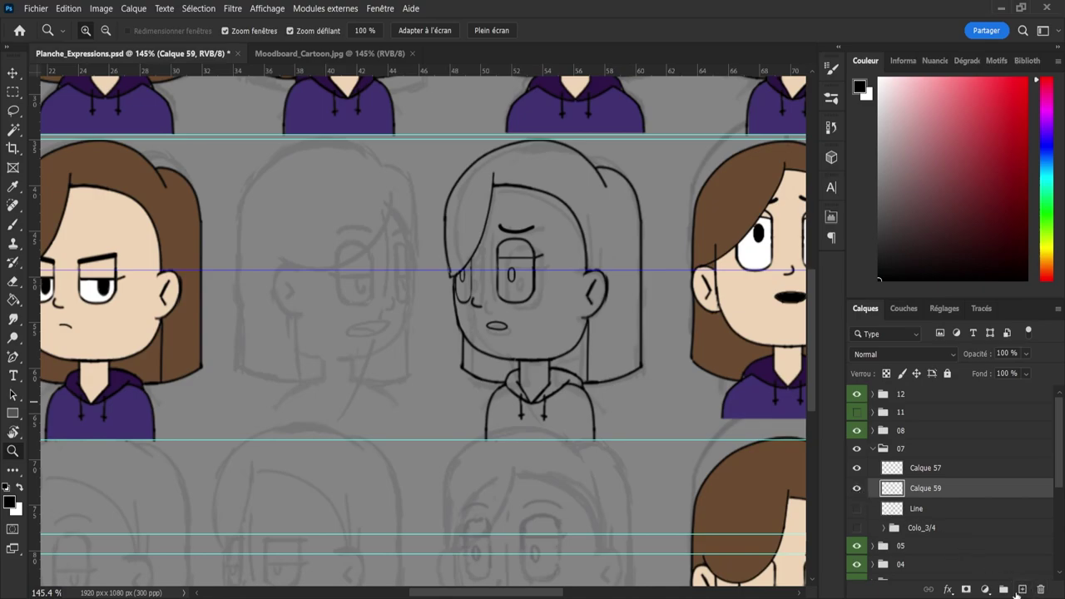
left_click(1021, 589)
left_click(858, 509)
left_click(857, 508)
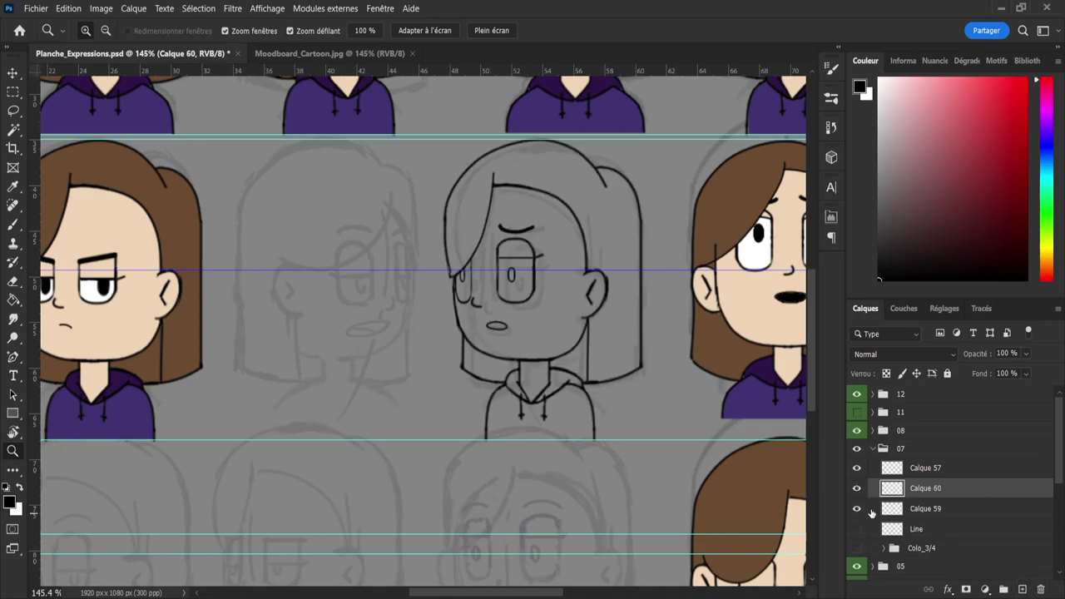
key("b")
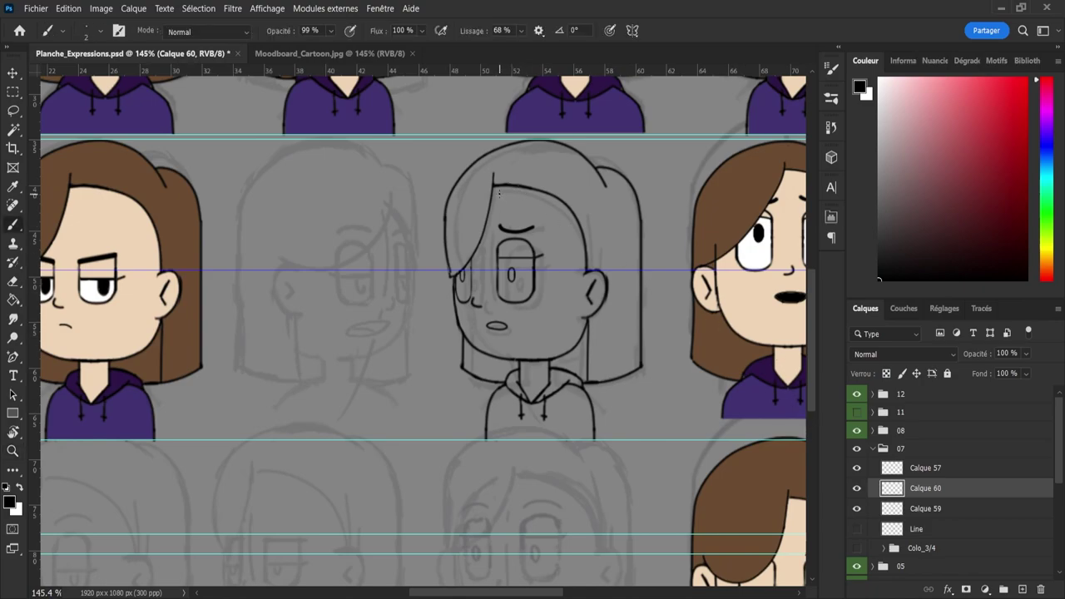
mouse_move(503, 187)
left_mouse_down()
mouse_move(554, 201)
mouse_move(577, 227)
left_mouse_up()
key("ctrl+z")
key("ctrl+z")
mouse_move(493, 187)
left_mouse_down()
mouse_move(557, 204)
mouse_move(593, 243)
mouse_move(550, 196)
mouse_move(585, 234)
left_mouse_up()
key("ctrl+z")
left_click_drag(593, 279, 594, 281)
key("ctrl+z")
mouse_move(535, 193)
left_mouse_down()
mouse_move(576, 221)
mouse_move(585, 249)
left_mouse_up()
- Draw a thin vertical hair line from below the ear down to the hood, just inside the old one
left_click_drag(586, 320, 585, 382)
key("ctrl+z")
left_click_drag(586, 320, 583, 390)
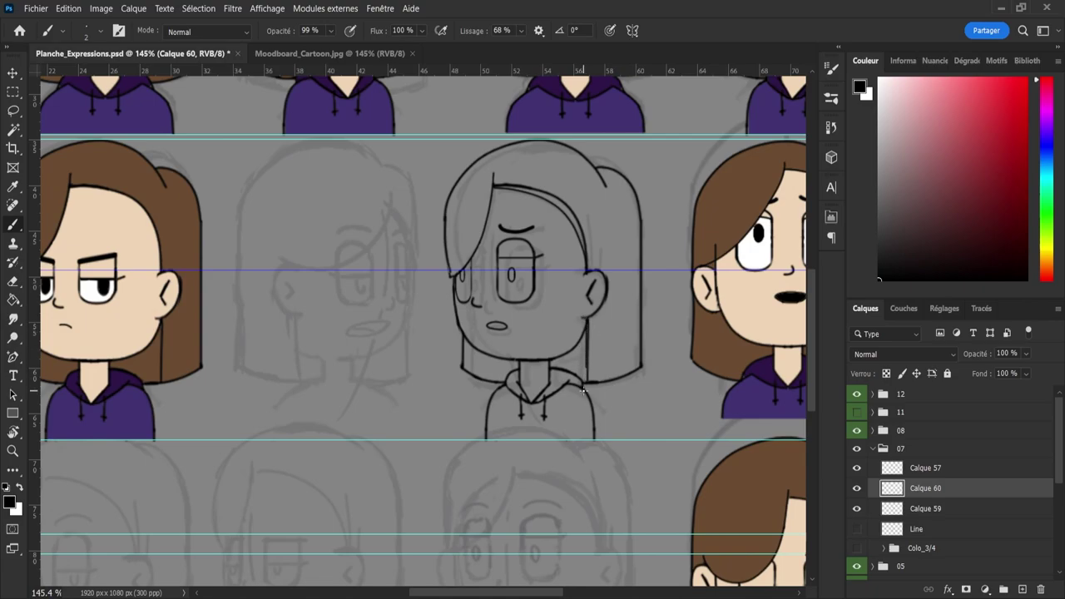
key("ctrl+z")
left_click_drag(585, 316, 583, 379)
- Erase the old hairline and the old vertical hair line below the ear on Calque 59
left_click(924, 510)
key("e")
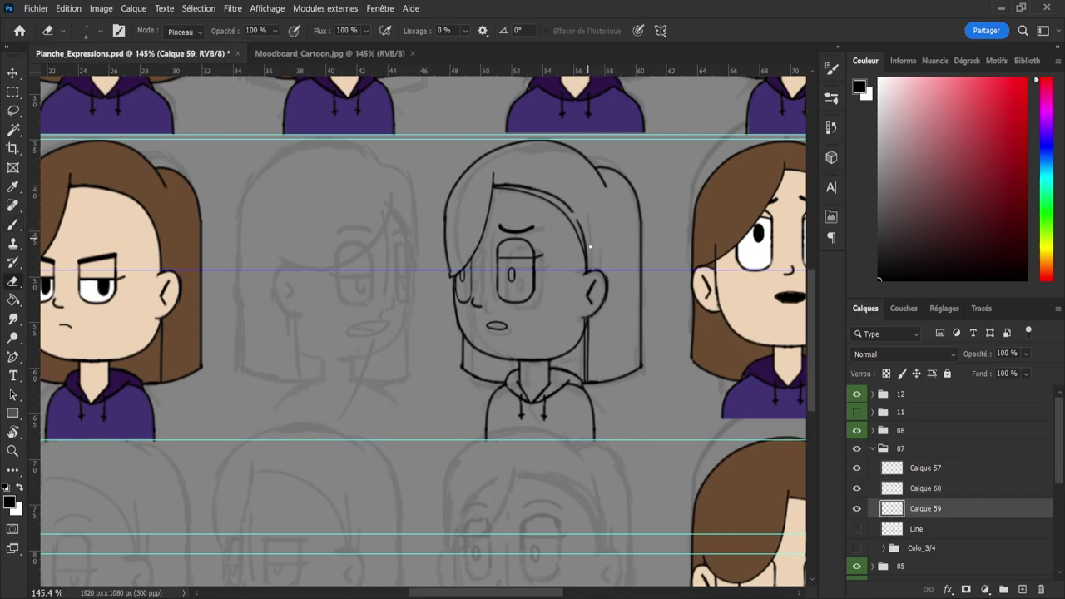
mouse_move(574, 222)
left_mouse_down()
mouse_move(592, 239)
mouse_move(580, 262)
mouse_move(585, 248)
mouse_move(562, 202)
mouse_move(507, 183)
left_mouse_up()
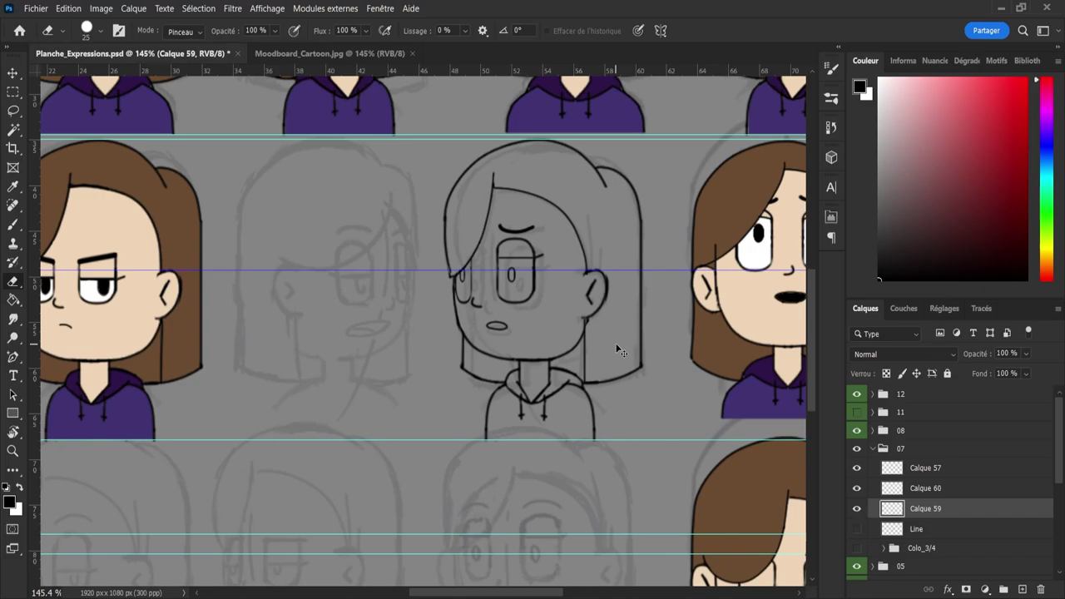
key("ctrl+z")
scroll(606, 343, "up", 3)
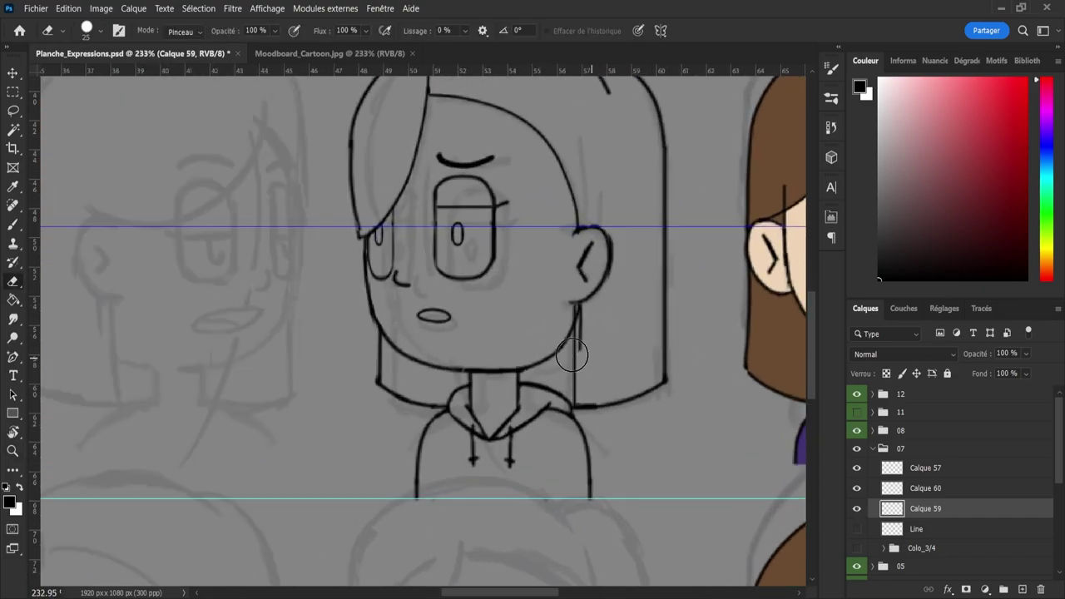
right_click(578, 354, "alt")
key("bracketleft")
key("bracketleft")
key("z")
left_click_drag(633, 338, 593, 328)
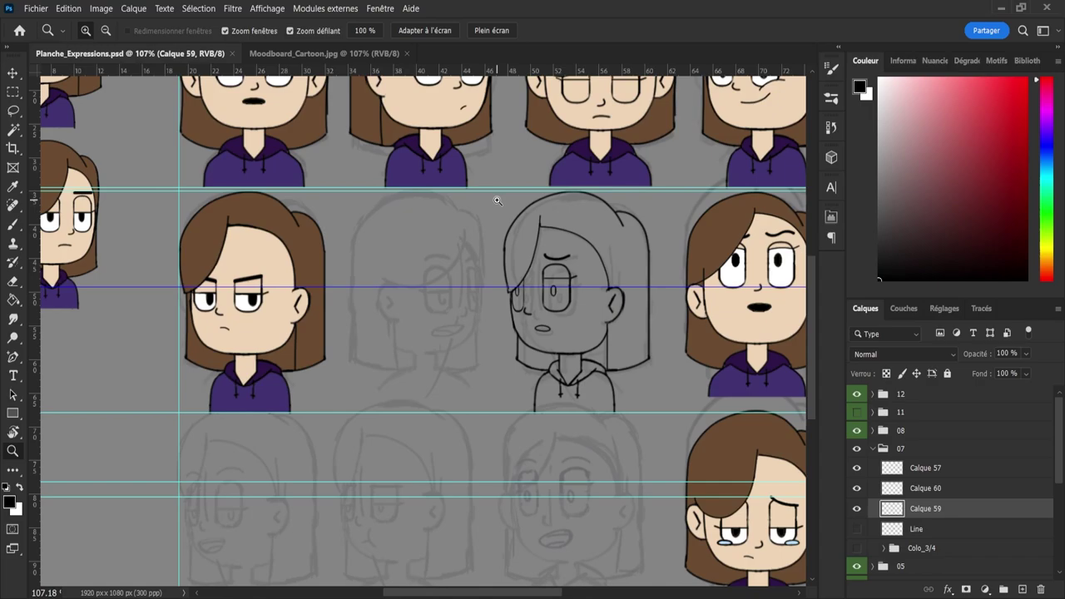
- Compare the line art of group 07 with the underlying sketch by hiding and showing the group
scroll(496, 201, "down", 2)
left_click(856, 449)
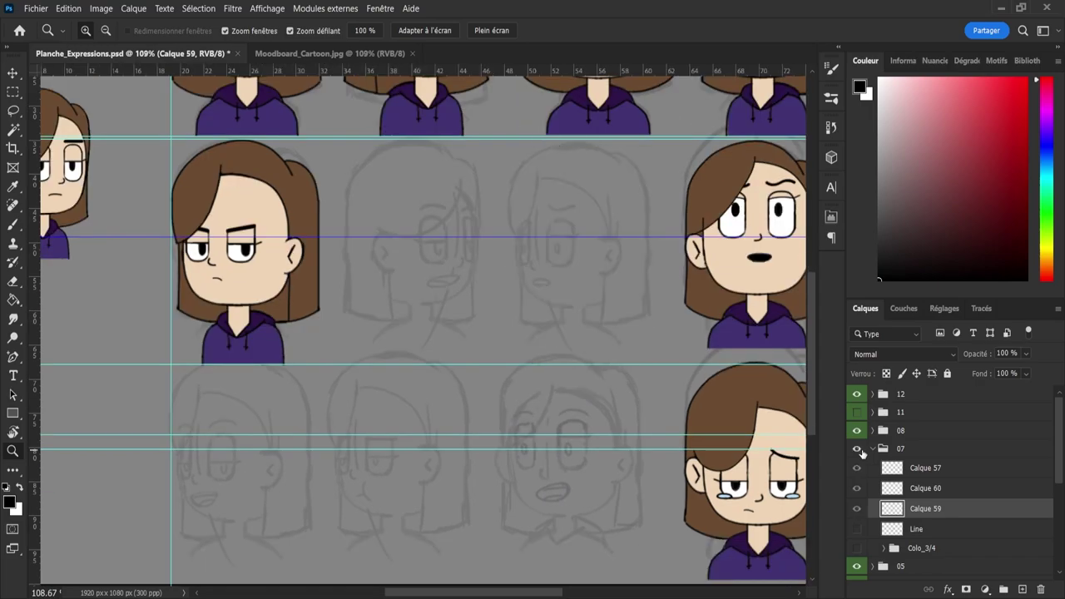
left_click(860, 450)
left_click(859, 449)
left_click(858, 448)
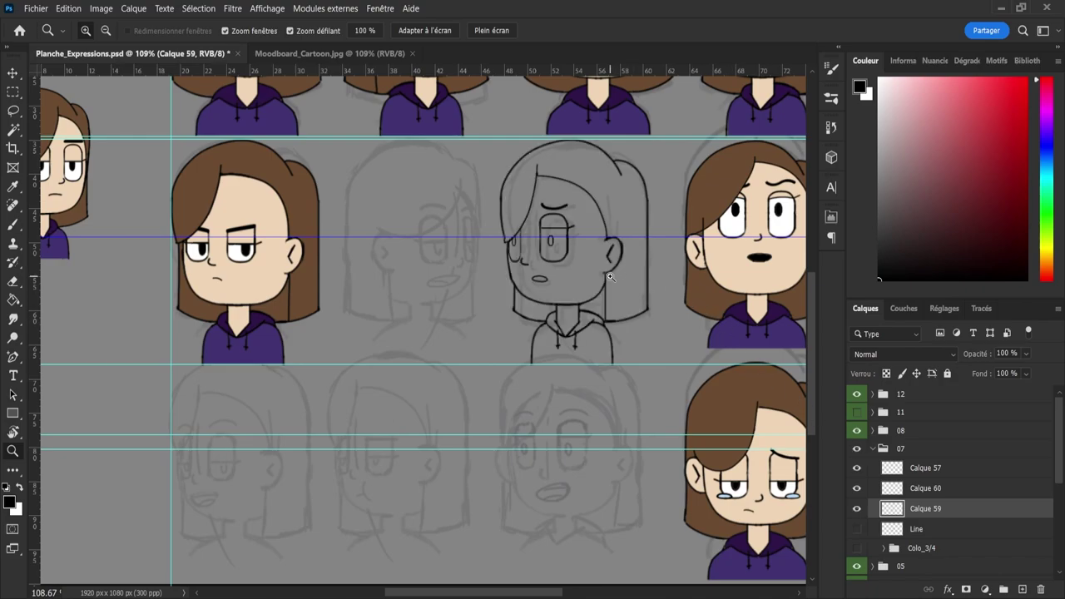
left_click_drag(606, 272, 642, 270)
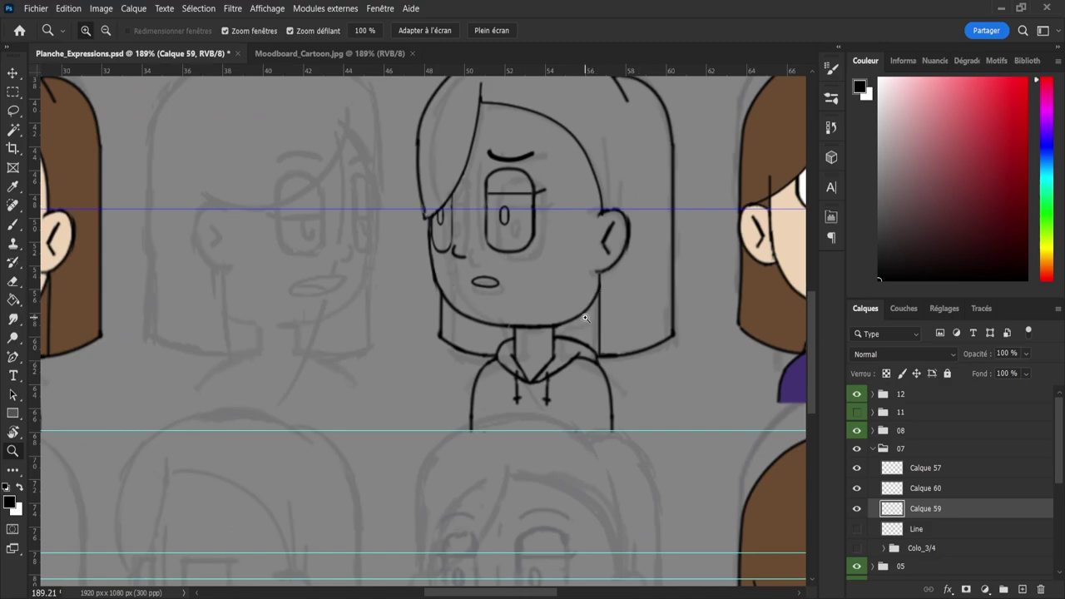
- Show the Line layer and, with Calque 59 temporarily hidden, erase most of its original face and clothing lines with a large eraser
left_click(857, 530)
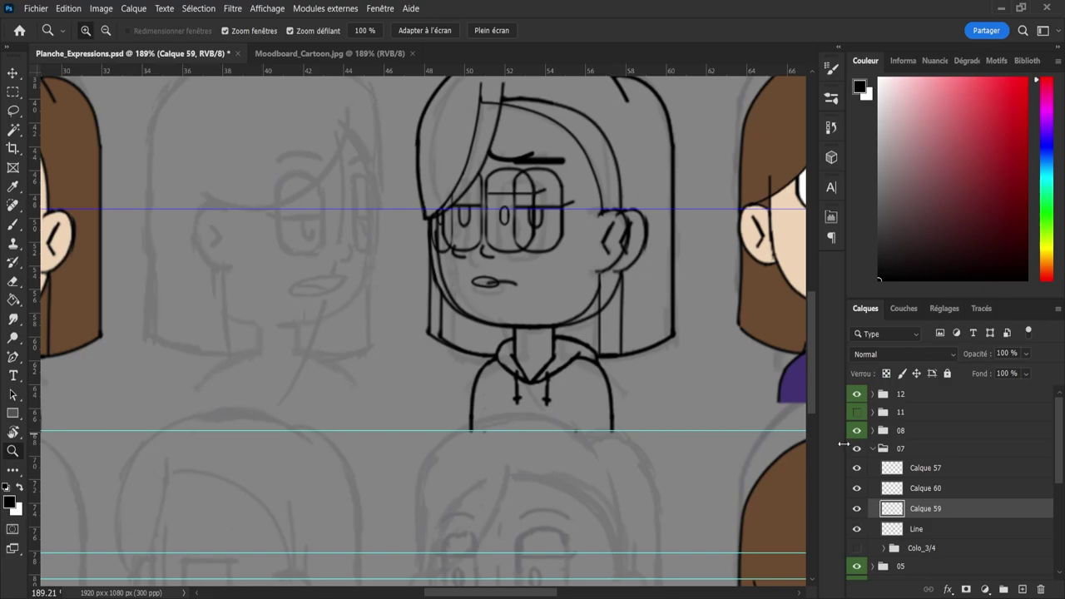
left_click(916, 534)
left_click(857, 508)
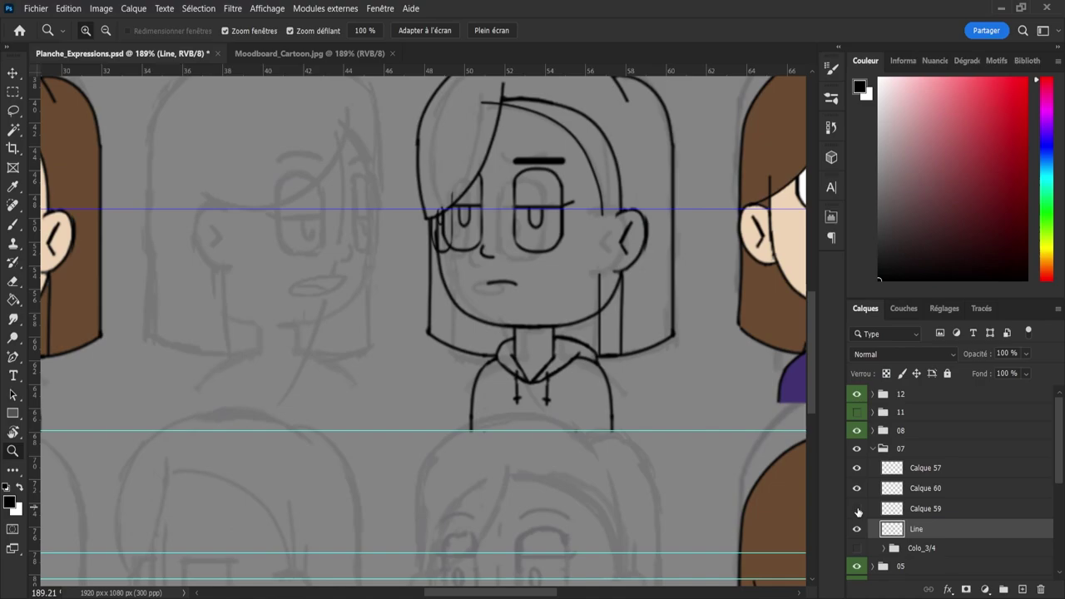
key("e")
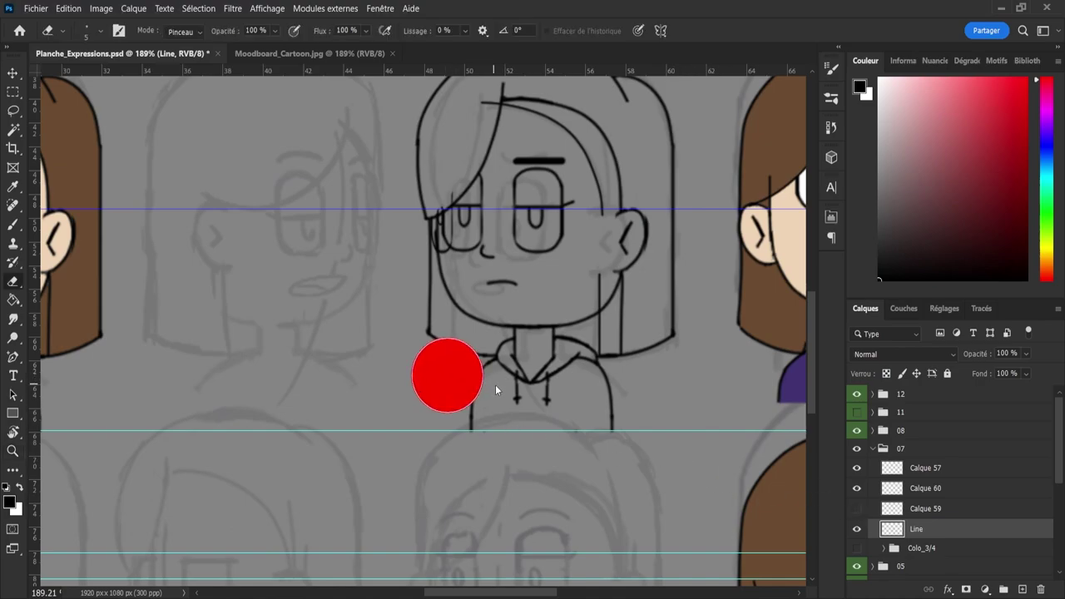
mouse_move(447, 374)
left_mouse_down()
mouse_move(433, 275)
mouse_move(480, 455)
mouse_move(435, 288)
mouse_move(429, 207)
mouse_move(490, 66)
mouse_move(481, 97)
mouse_move(422, 152)
left_mouse_up()
mouse_move(451, 377)
left_mouse_down()
mouse_move(482, 132)
mouse_move(542, 113)
mouse_move(618, 182)
mouse_move(639, 244)
mouse_move(672, 265)
mouse_move(675, 254)
mouse_move(634, 253)
left_mouse_up()
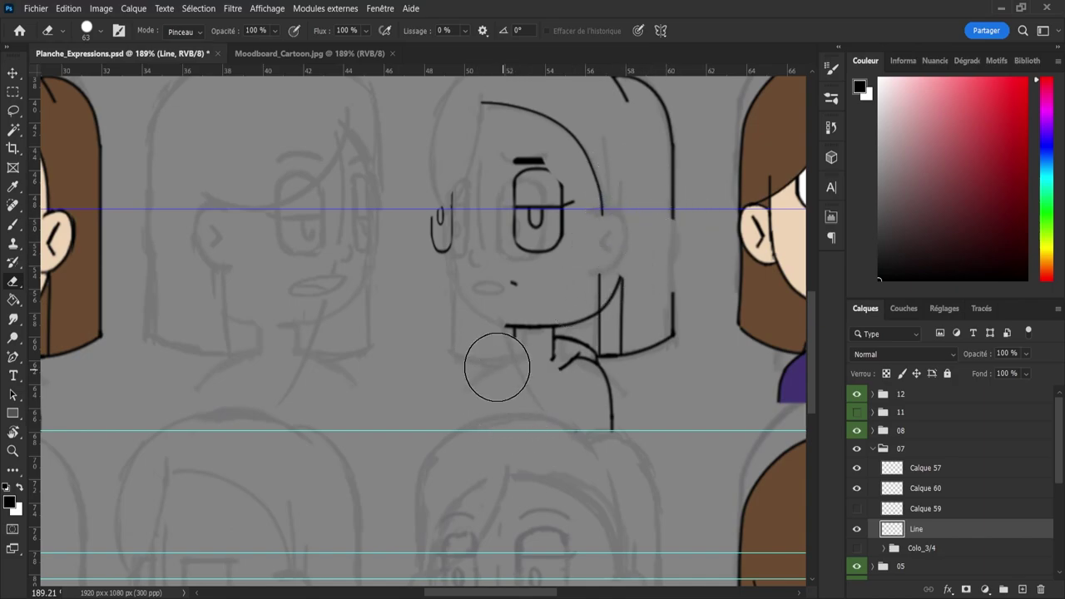
mouse_move(526, 401)
left_mouse_down()
mouse_move(488, 389)
mouse_move(523, 373)
mouse_move(478, 342)
left_mouse_up()
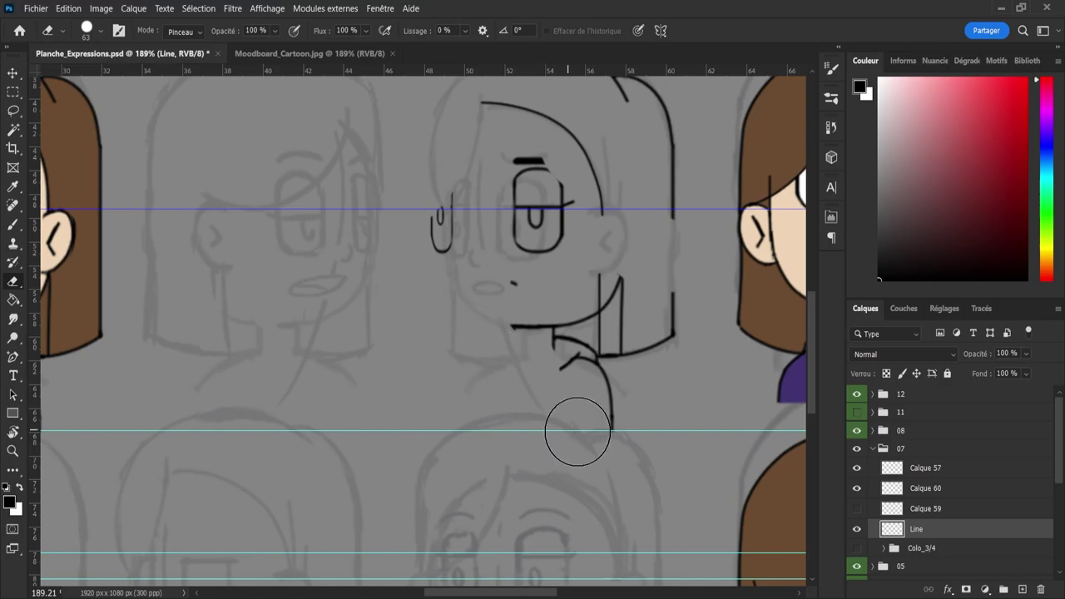
mouse_move(570, 428)
left_mouse_down()
mouse_move(571, 381)
mouse_move(554, 368)
mouse_move(567, 379)
mouse_move(557, 380)
mouse_move(583, 359)
mouse_move(555, 355)
mouse_move(491, 261)
mouse_move(554, 237)
mouse_move(514, 226)
mouse_move(504, 159)
mouse_move(472, 234)
mouse_move(500, 238)
left_mouse_up()
key("z")
left_click(857, 509)
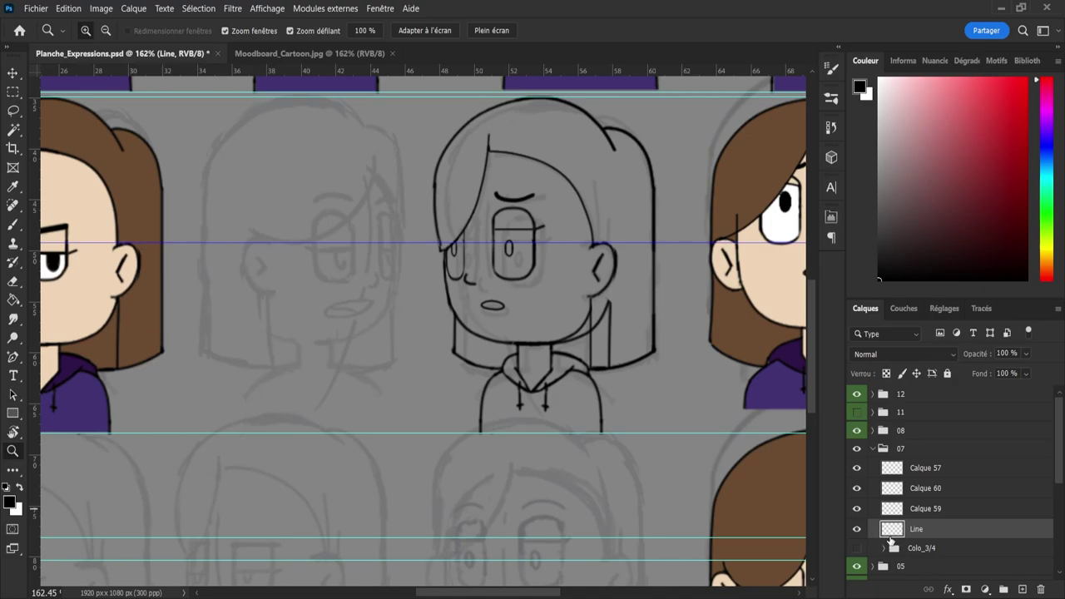
- Duplicate Calque 59 and hide the original layer
left_click(889, 511)
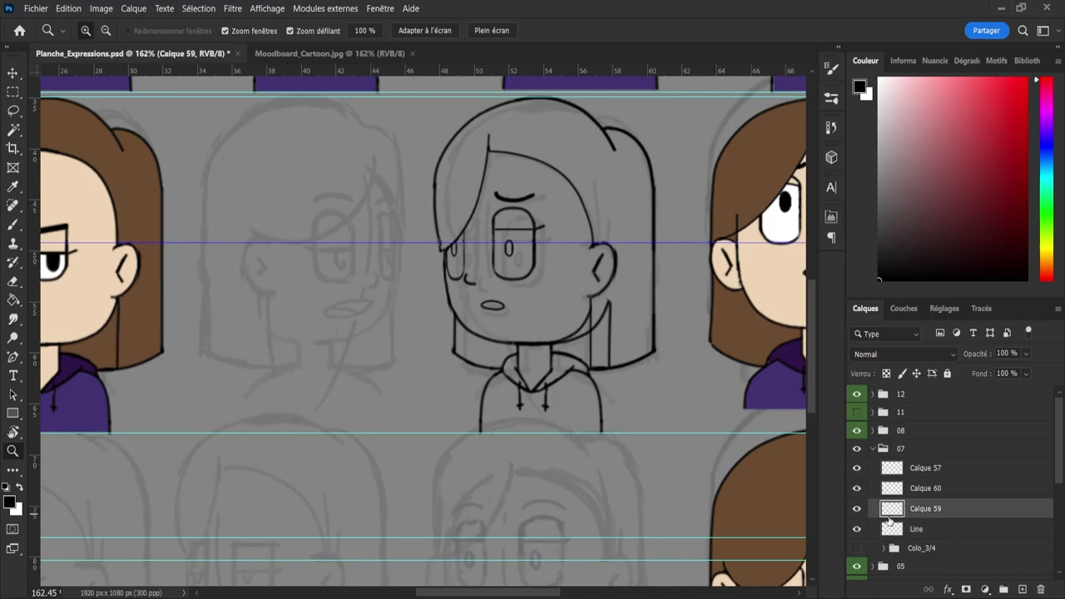
key("ctrl+j")
left_click(857, 528)
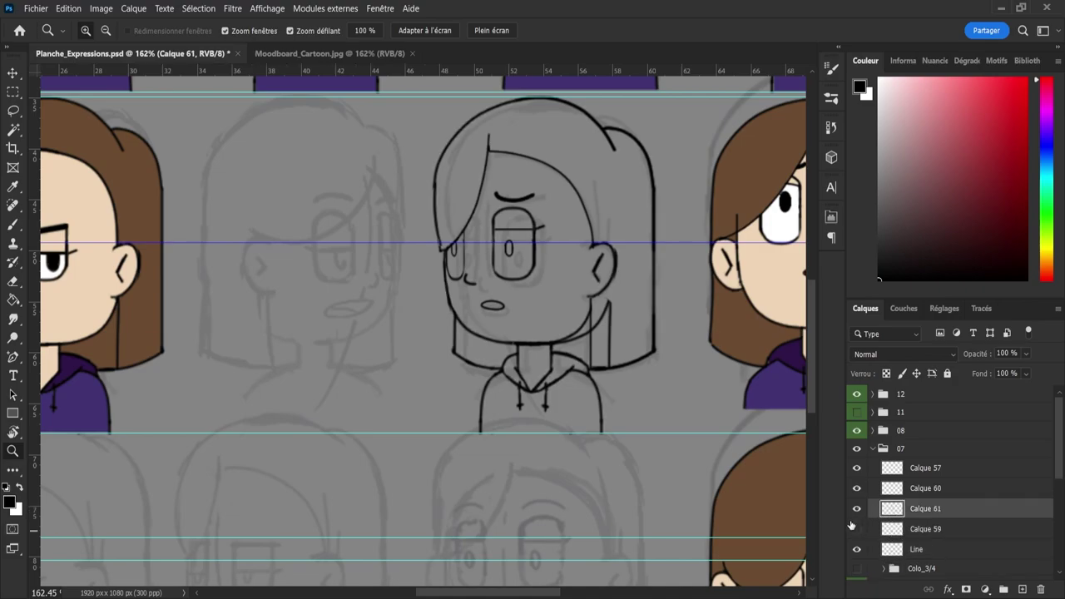
- Erase the leftover jaw curve and vertical hair line behind the new ones on the Line layer
left_click_drag(559, 321, 570, 316)
key("e")
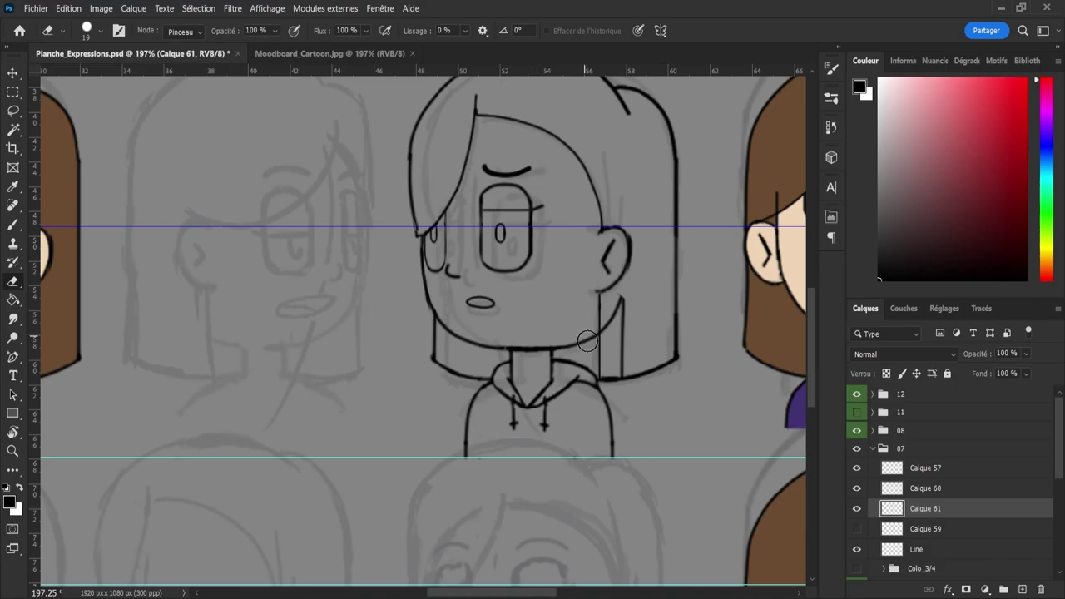
left_click(911, 533)
left_click(894, 551)
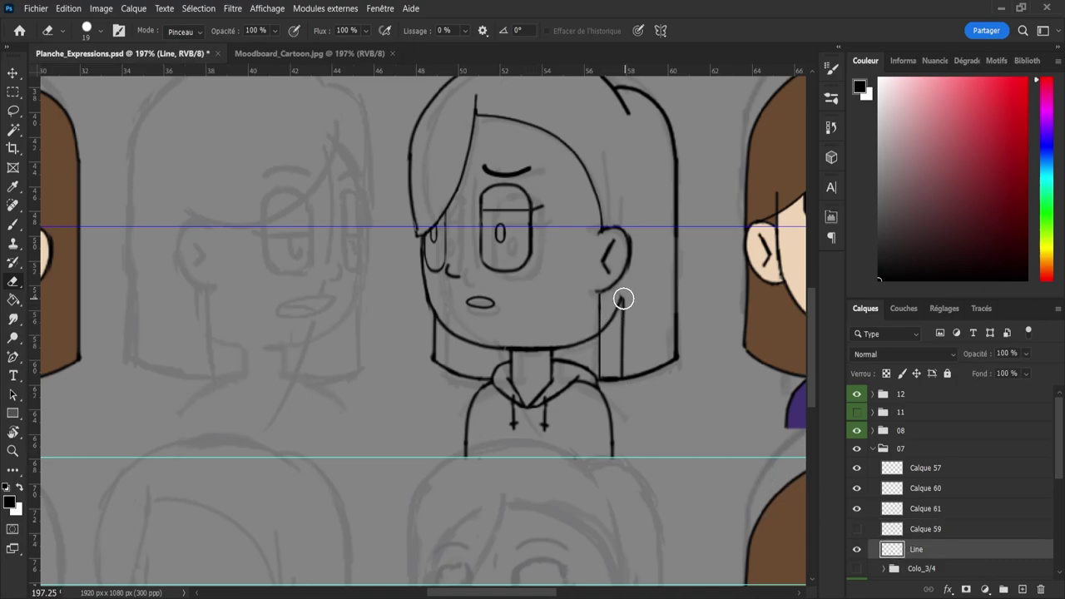
mouse_move(611, 321)
left_mouse_down()
mouse_move(614, 386)
mouse_move(614, 375)
left_mouse_up()
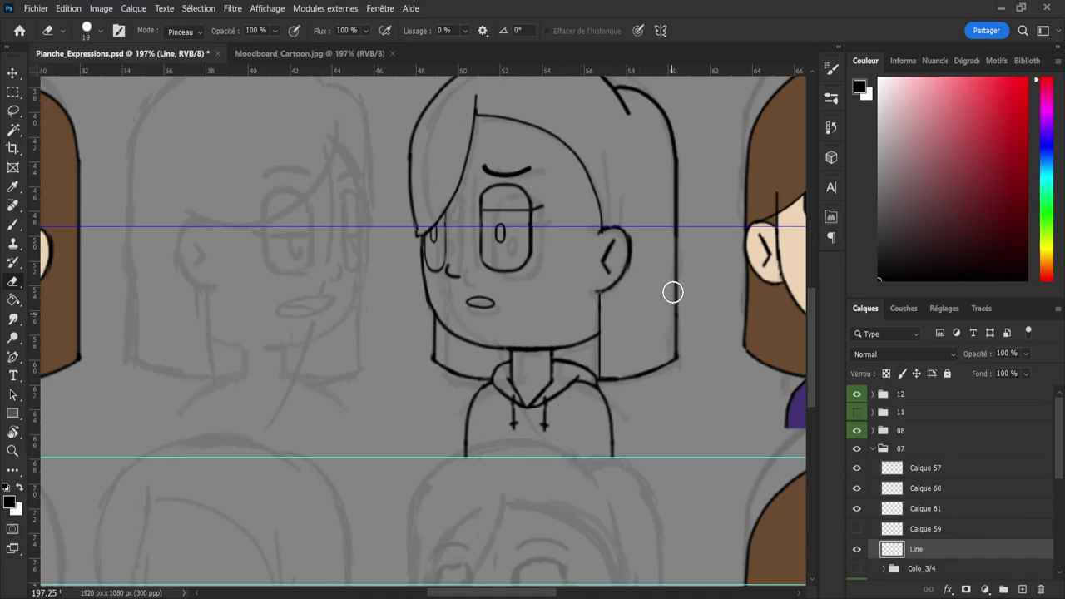
- Enlarge the eraser to 29 px and remove leftover stubs near the jaw and hair bottom on the Line layer, temporarily hiding Calque 61
right_click(660, 197, "alt")
key("z")
left_click(686, 229, "alt")
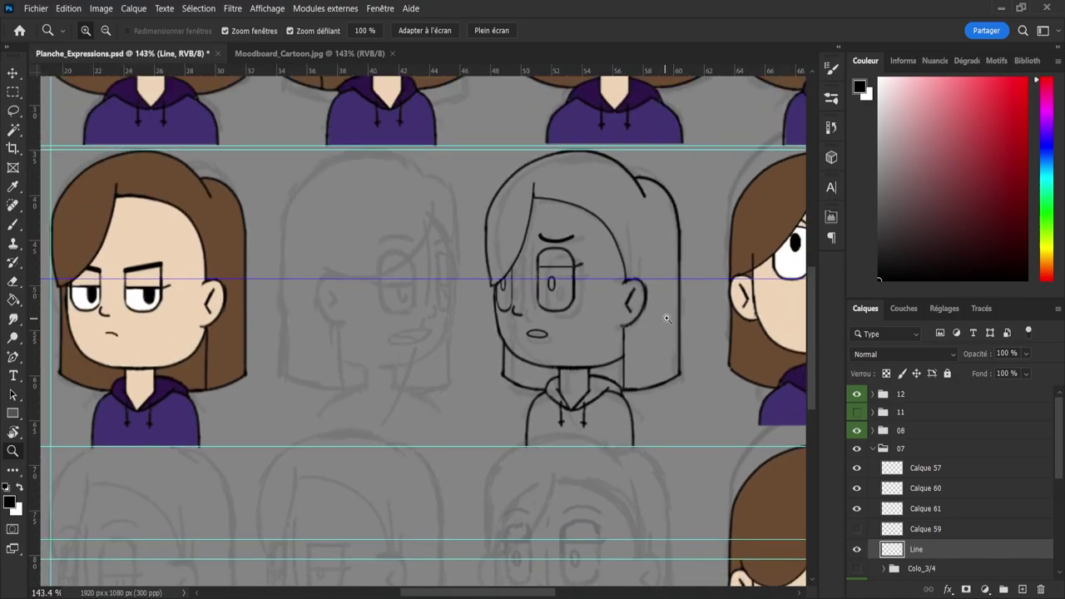
key("e")
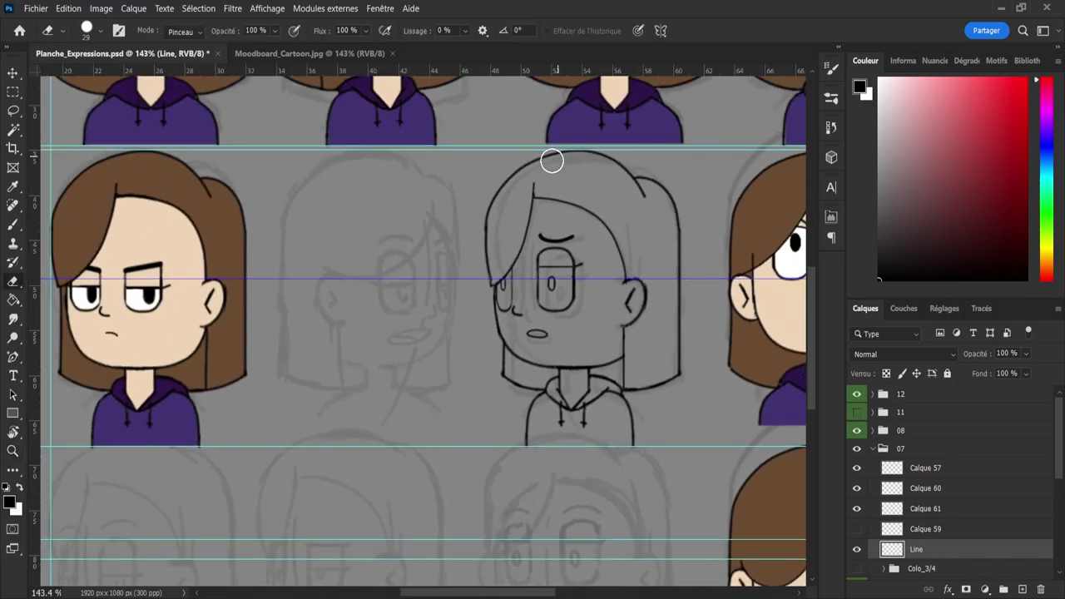
left_click(858, 509)
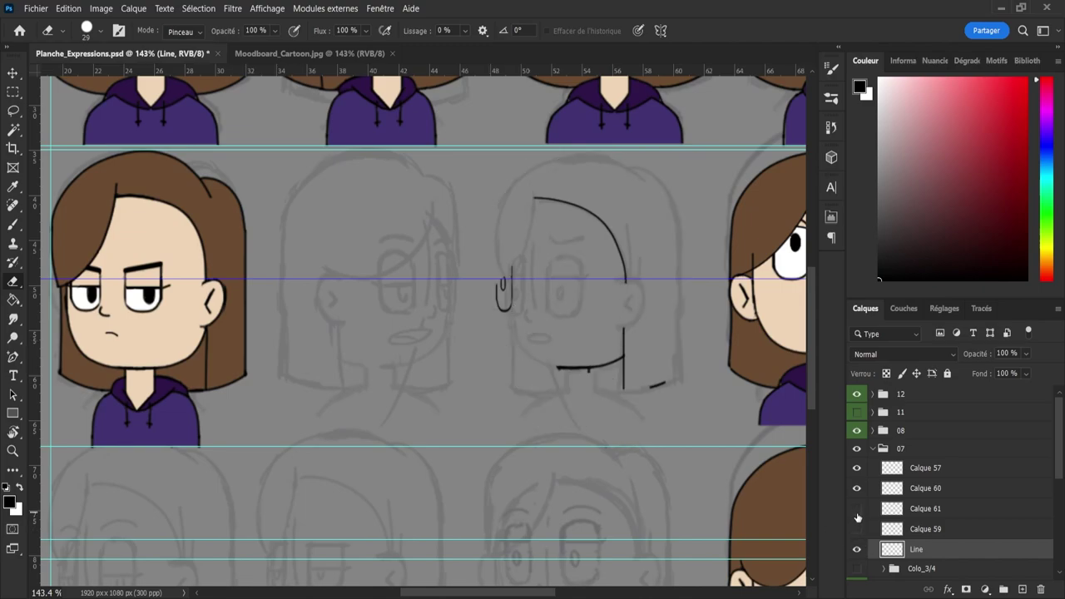
left_click(857, 508)
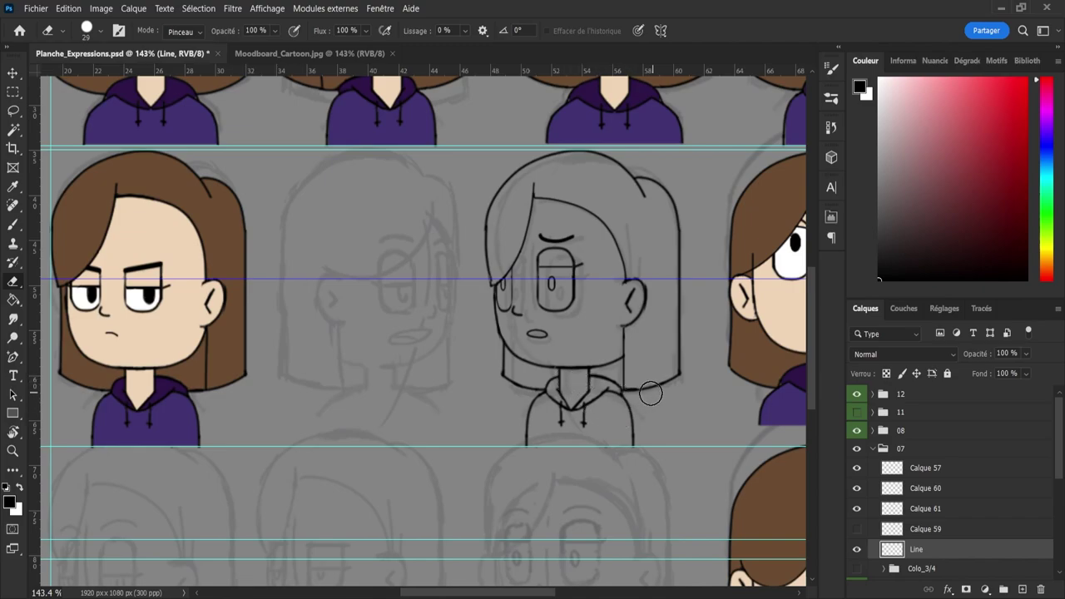
left_click(858, 509)
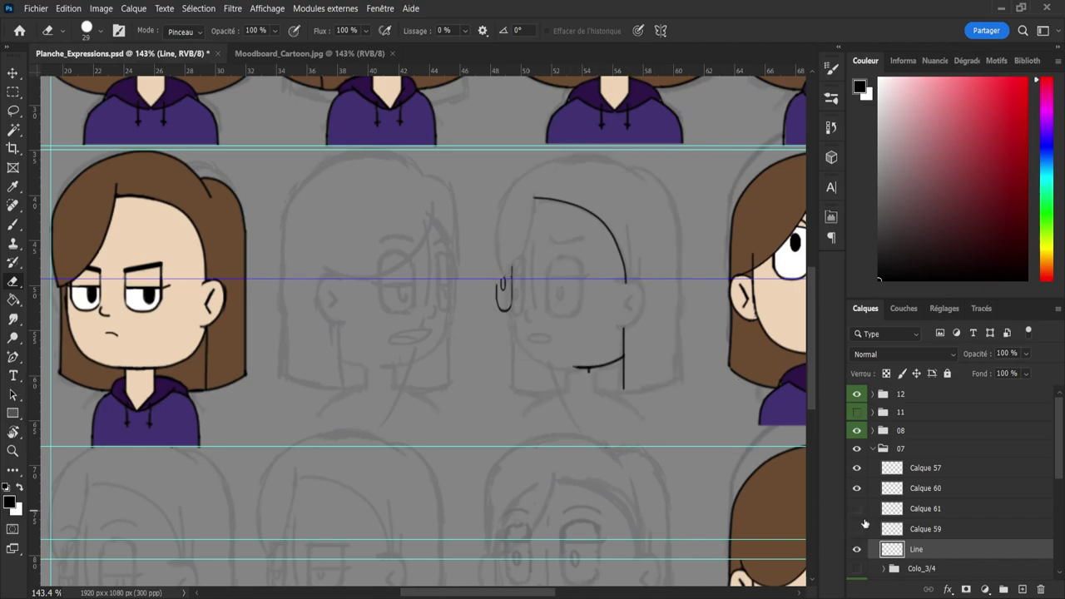
left_click_drag(587, 384, 592, 380)
- Compare the contents of Calque 59, Calque 60 and Calque 61 by toggling their visibility, leaving only Calque 59 hidden
left_click(858, 491)
left_click(858, 491)
left_click(864, 533)
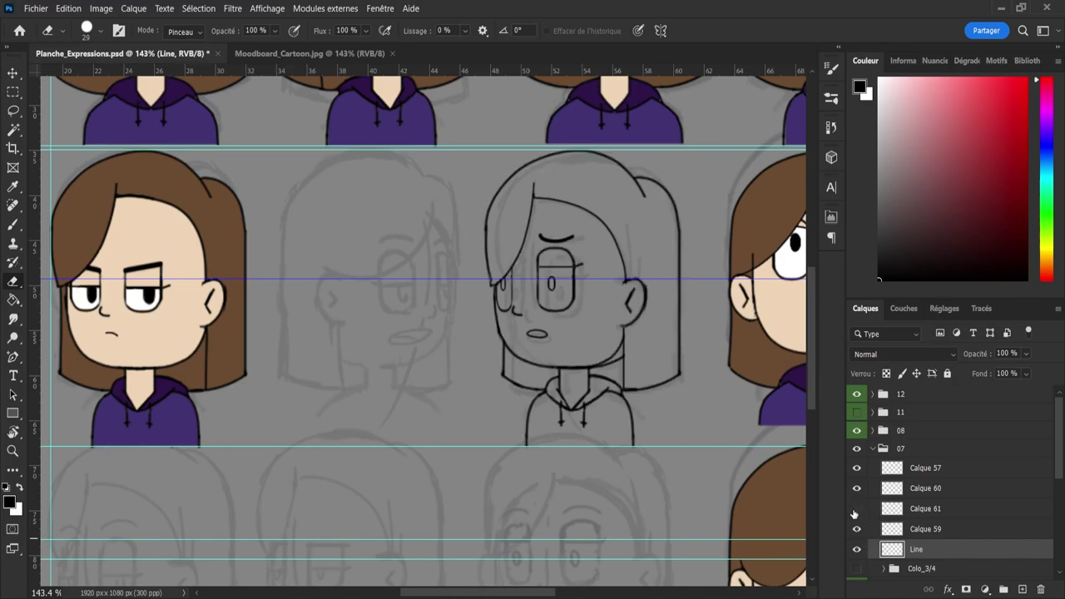
left_click(858, 508)
left_click(859, 509)
left_click(857, 529)
left_click(857, 509)
left_click(856, 508)
left_click(858, 529)
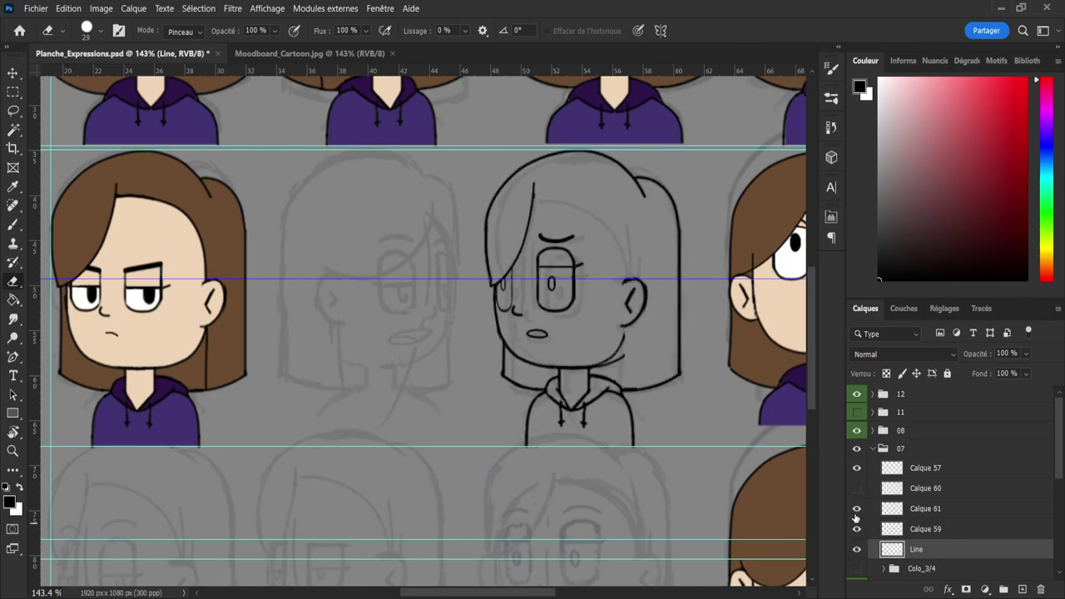
left_click(862, 528)
left_click(861, 528)
left_click(857, 508)
left_click(858, 529)
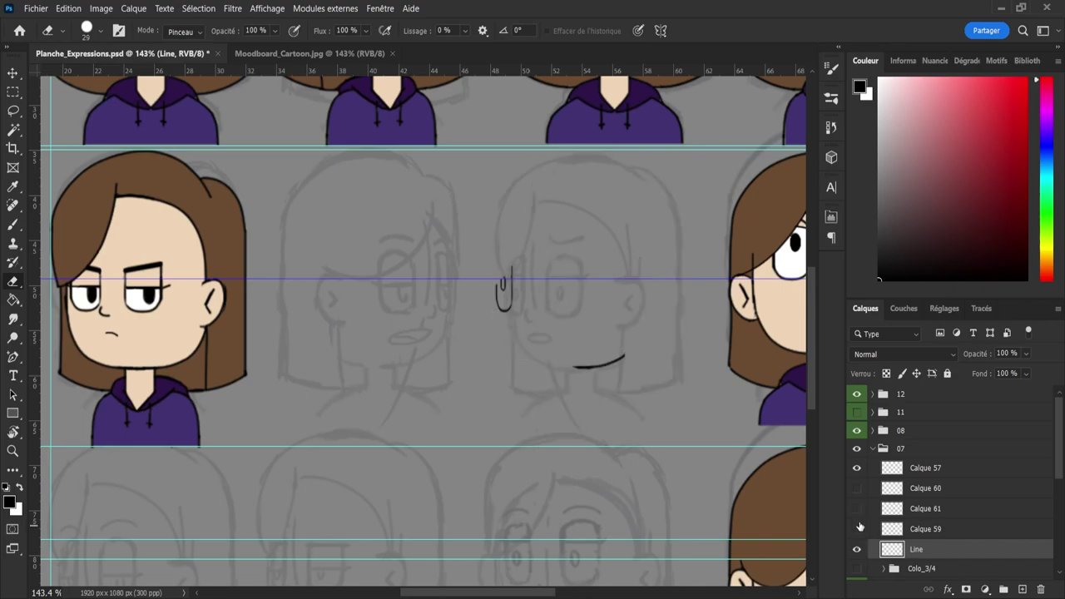
left_click(858, 528)
left_click(858, 489)
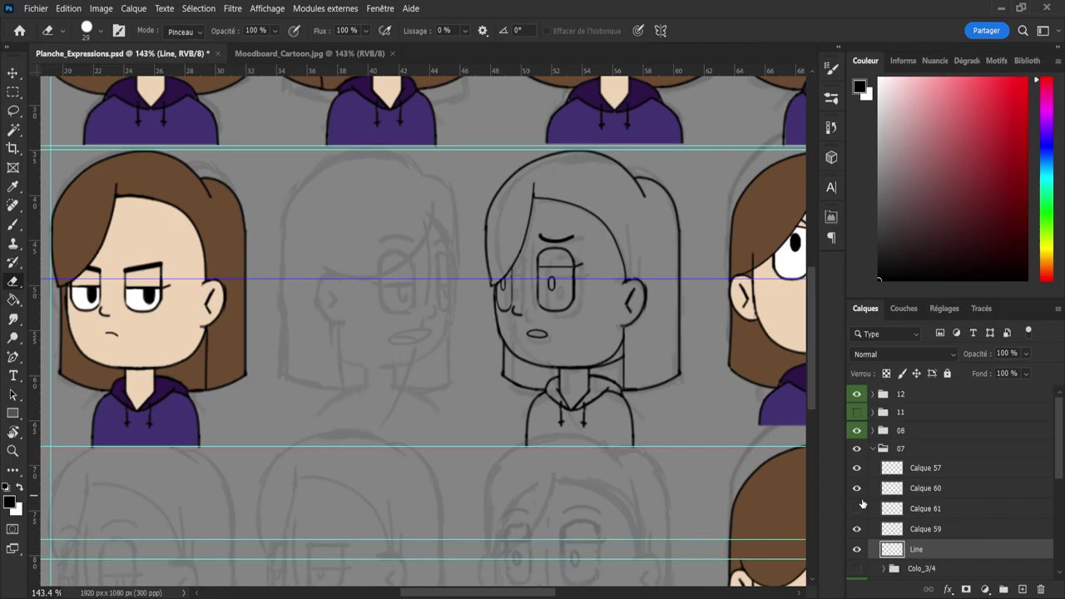
left_click(858, 528)
left_click(857, 508)
- On Calque 61, retouch the outer outline of the front hair strand above its tip with a 2 px brush
key("z")
left_click_drag(625, 427, 637, 452)
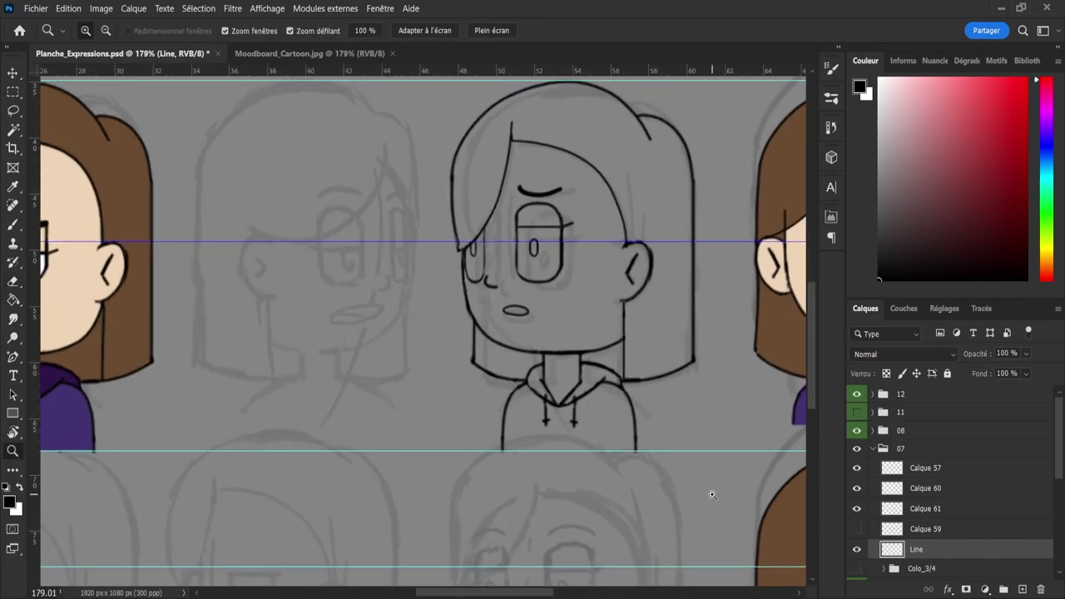
left_click(903, 509)
key("e")
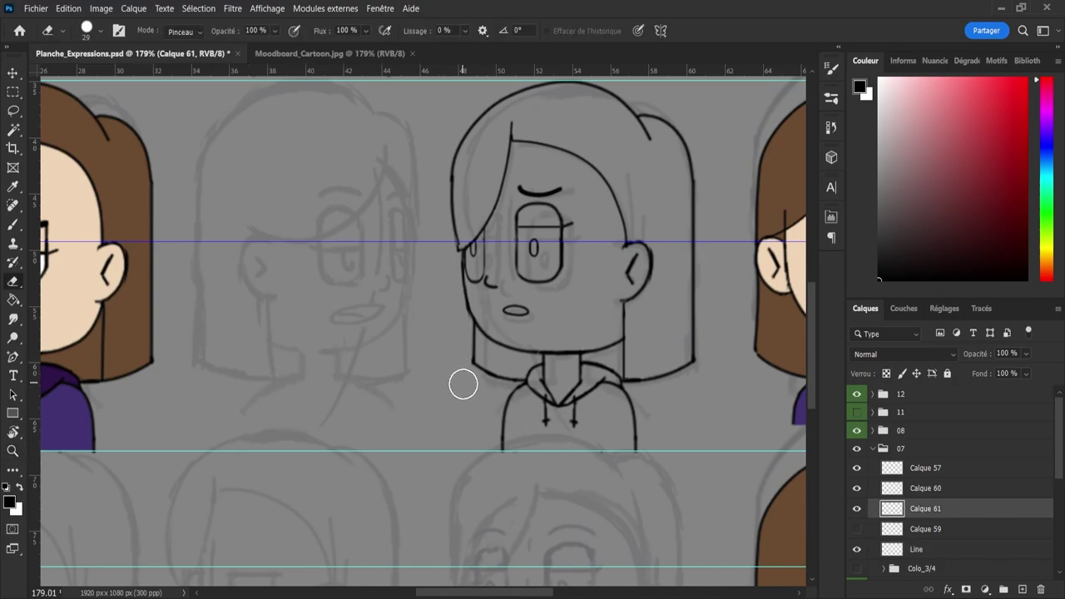
key("z")
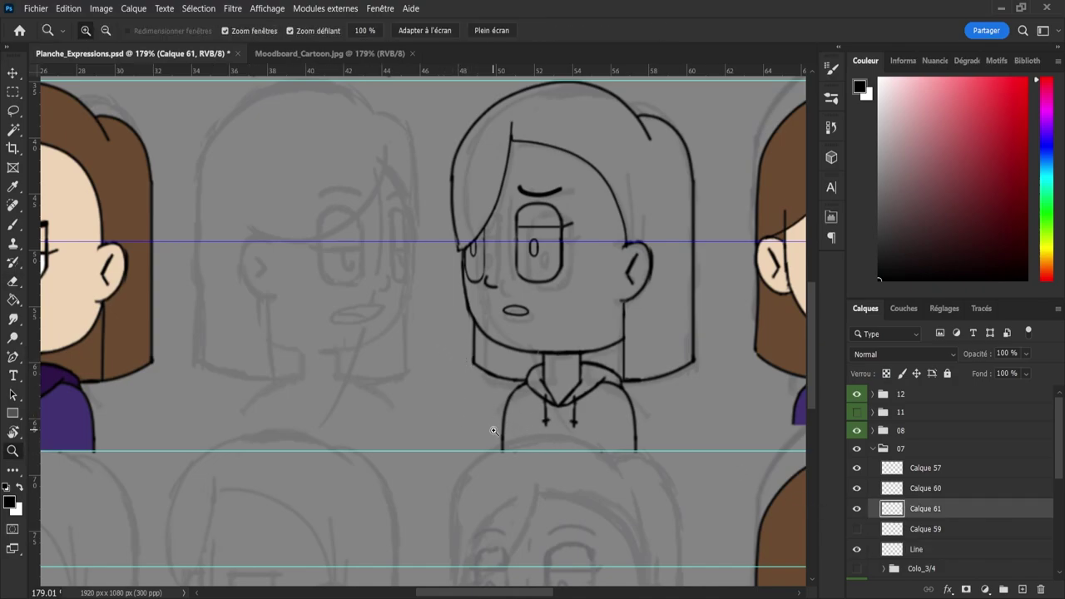
left_click_drag(494, 432, 458, 421)
left_click_drag(452, 353, 499, 384)
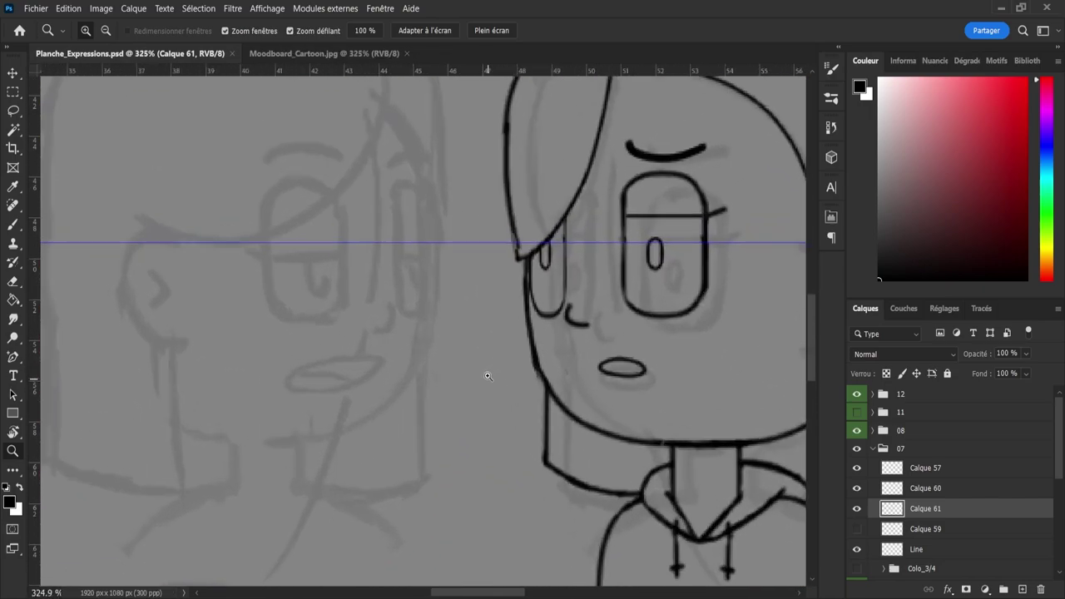
key("e")
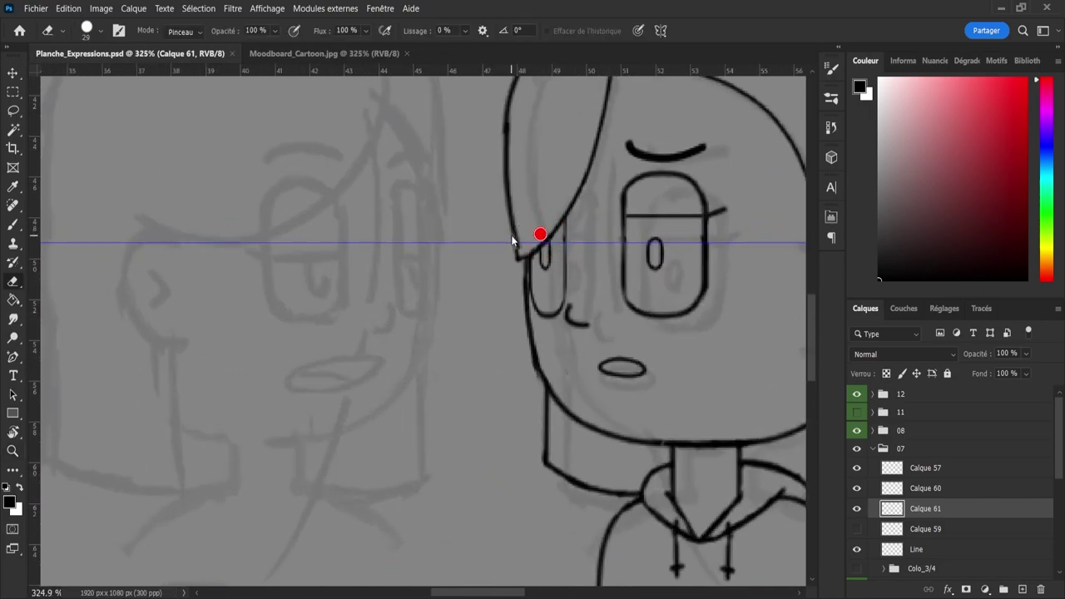
key("b")
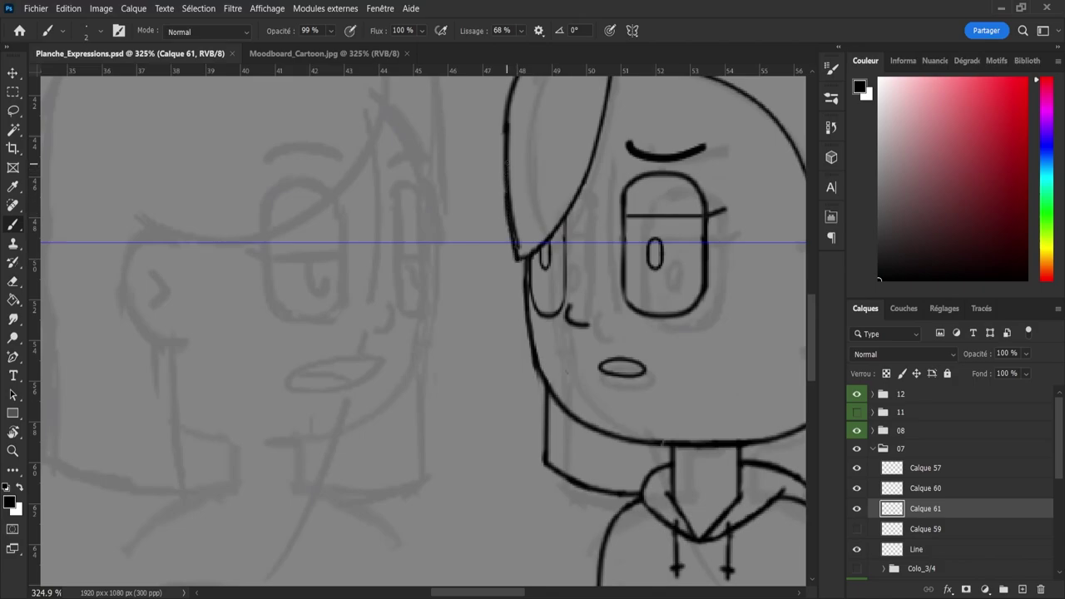
left_click_drag(505, 185, 505, 196)
key("ctrl+z")
left_click_drag(505, 187, 511, 209)
key("e")
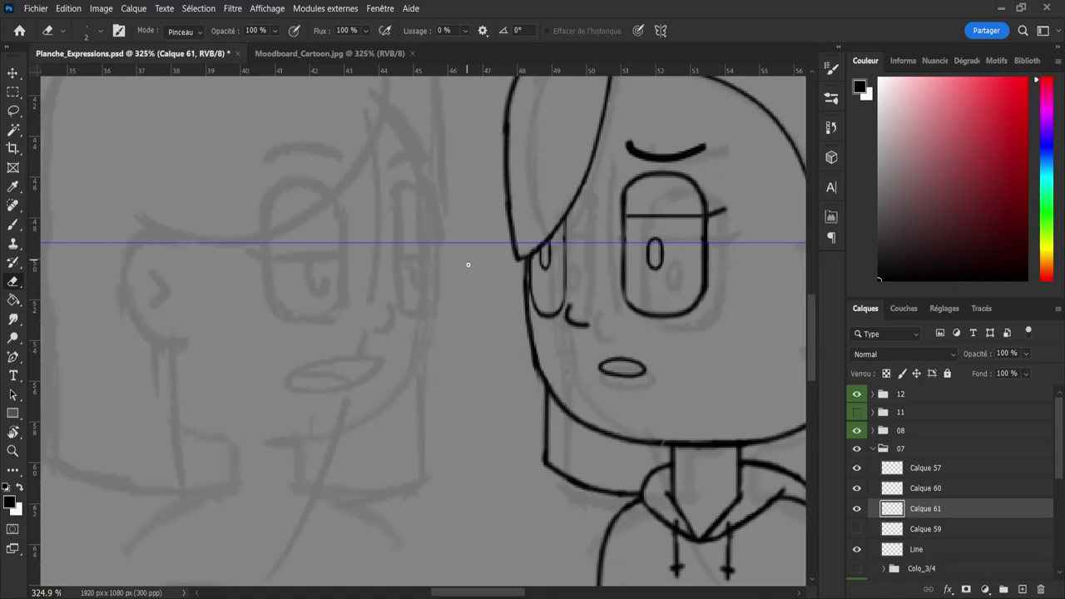
- Examine the group 07 line art against the other expressions of the sheet, both as a whole and up close
key("z")
left_click_drag(473, 283, 429, 295)
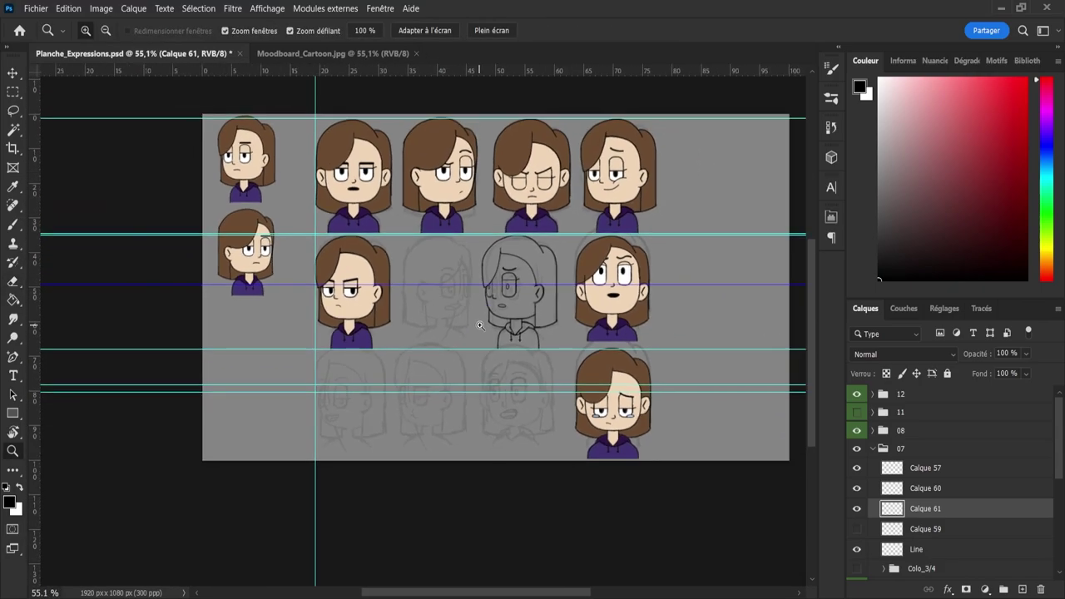
scroll(502, 338, "up", 3)
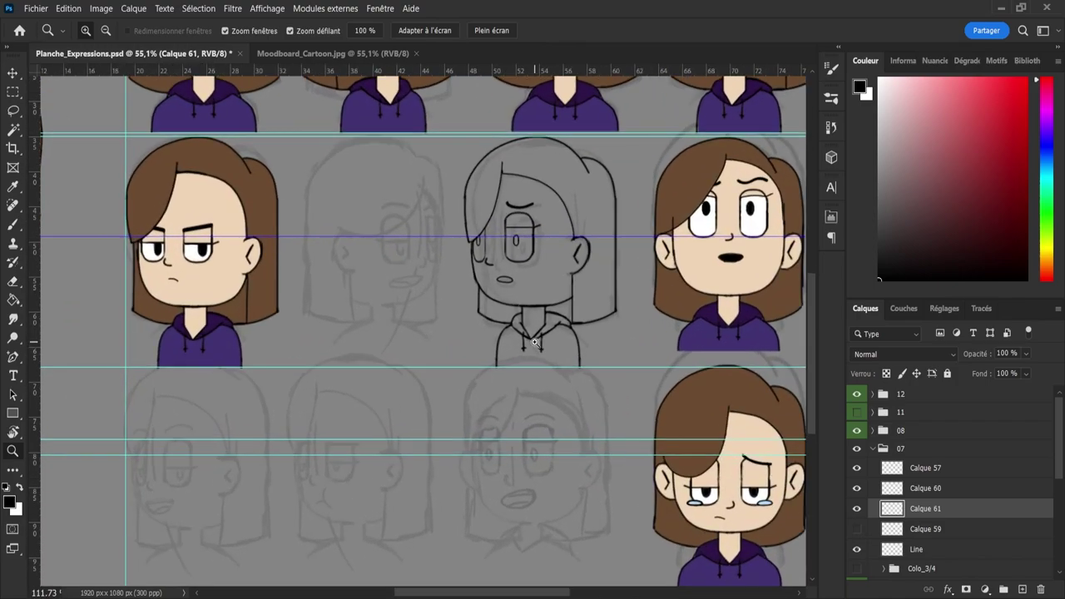
scroll(535, 342, "down", 2)
scroll(620, 351, "up", 2)
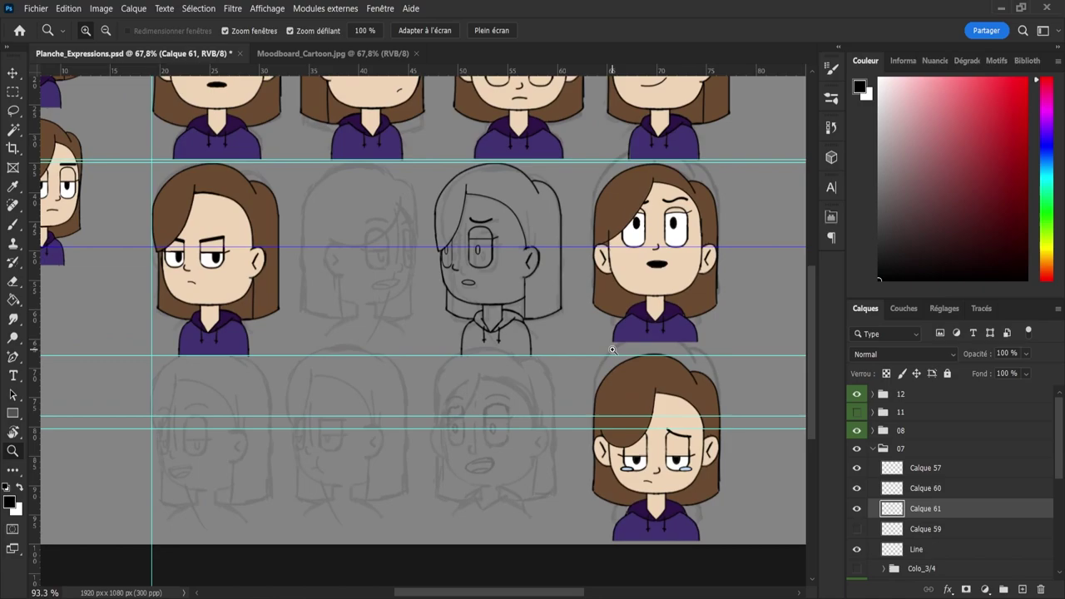
scroll(620, 350, "up", 1)
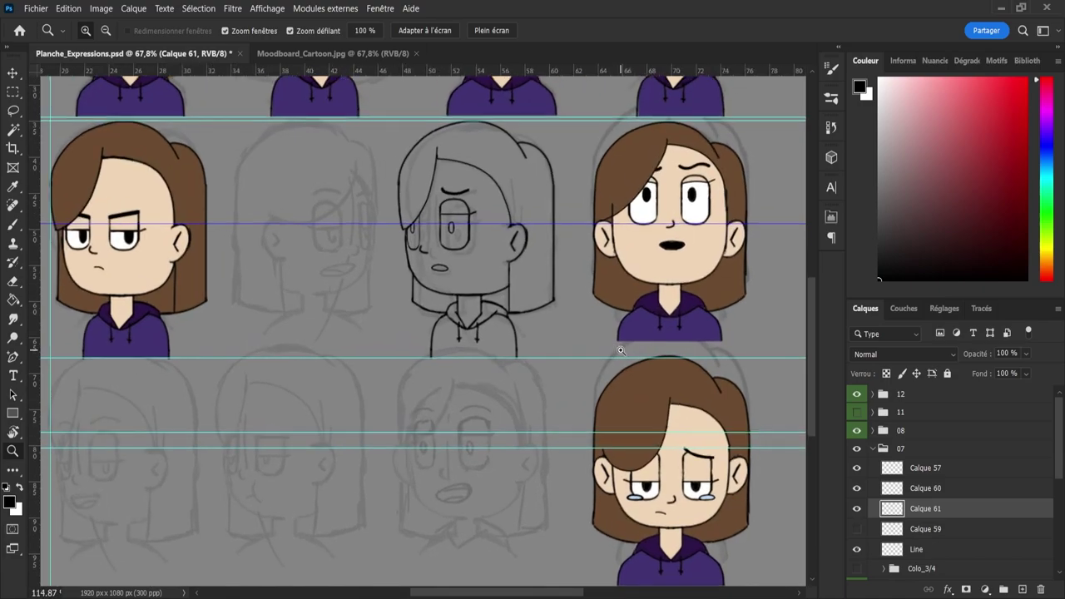
scroll(620, 350, "up", 3)
left_click_drag(630, 353, 646, 364)
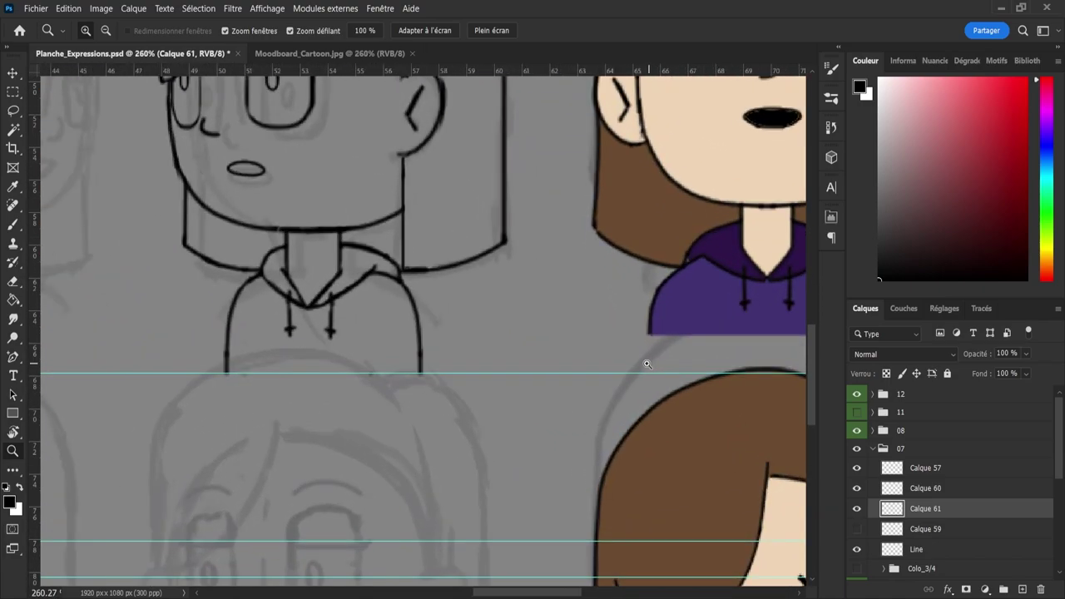
left_click_drag(585, 374, 527, 375)
left_click_drag(695, 276, 661, 327)
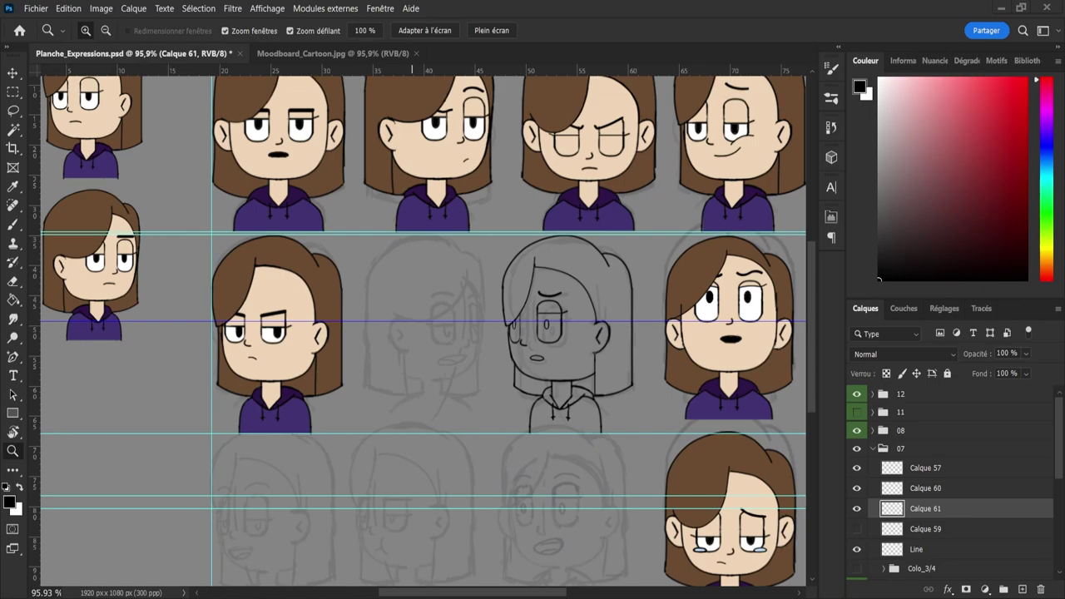
- Give group 08 an orange colour label
left_click(900, 431)
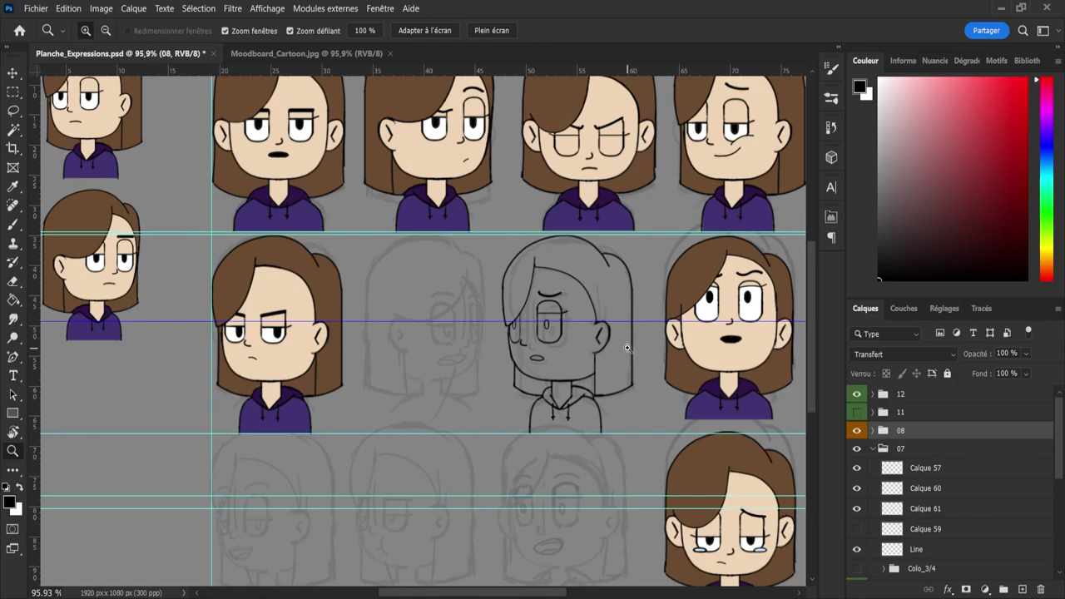
left_click_drag(629, 349, 672, 341)
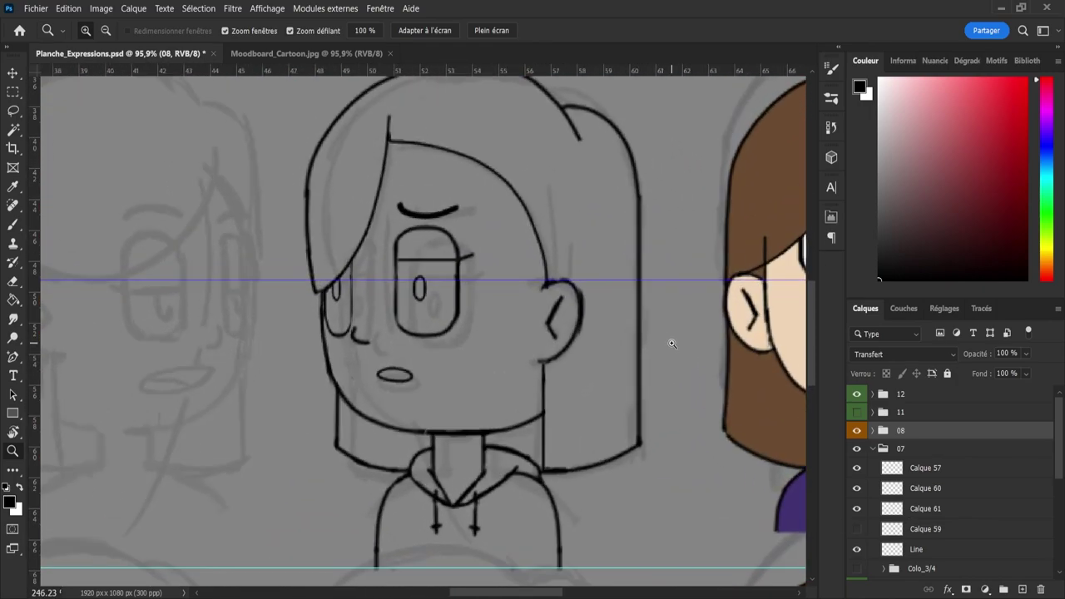
- With Calque 61 selected, move the horizontal purple guide up from the ear to just above the large eye
left_click(912, 509)
key("e")
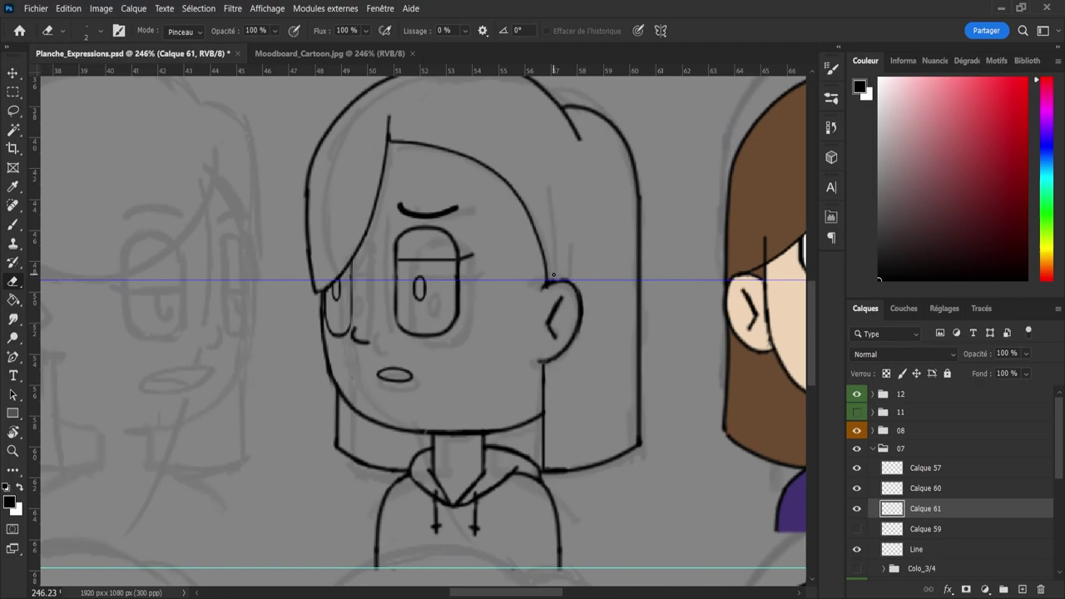
key("ctrl+z")
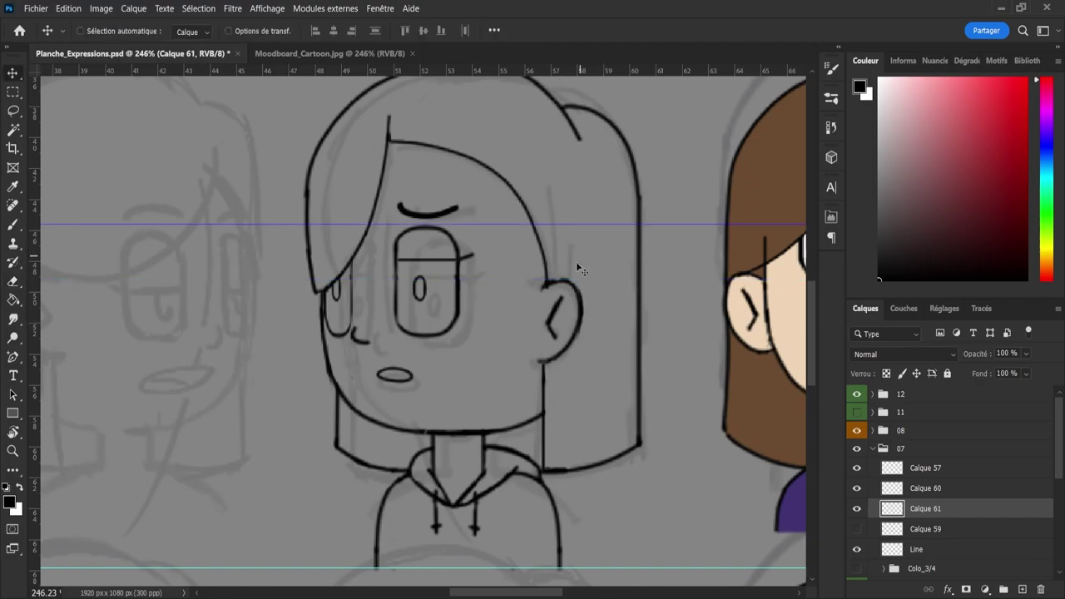
left_click_drag(556, 264, 578, 269)
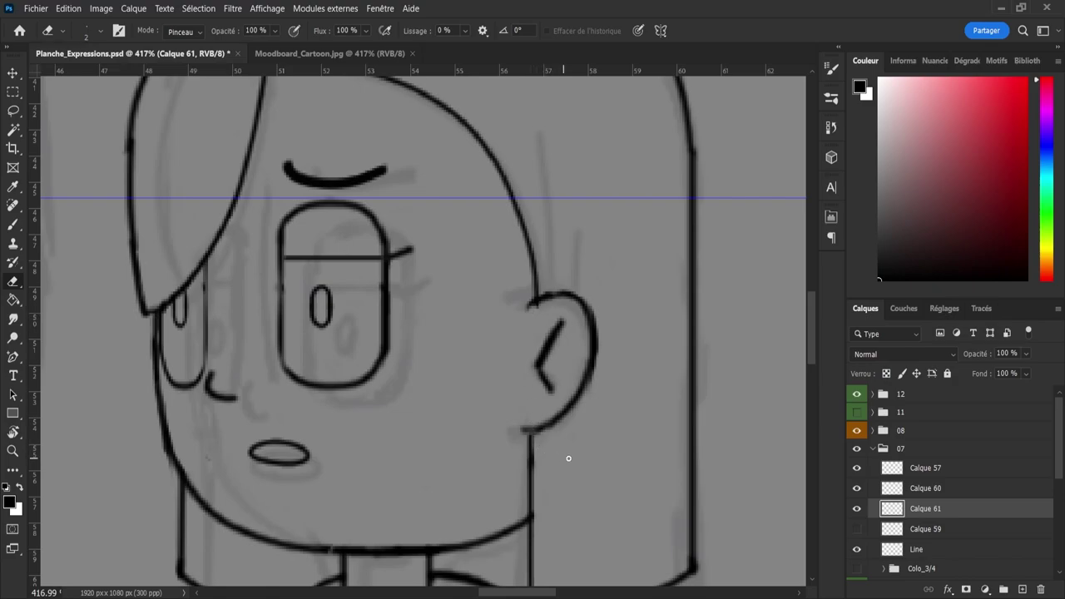
- Check which lines each layer of group 07 holds by hiding and showing Calque 57, Line, Calque 60 and Calque 61
left_click(890, 491)
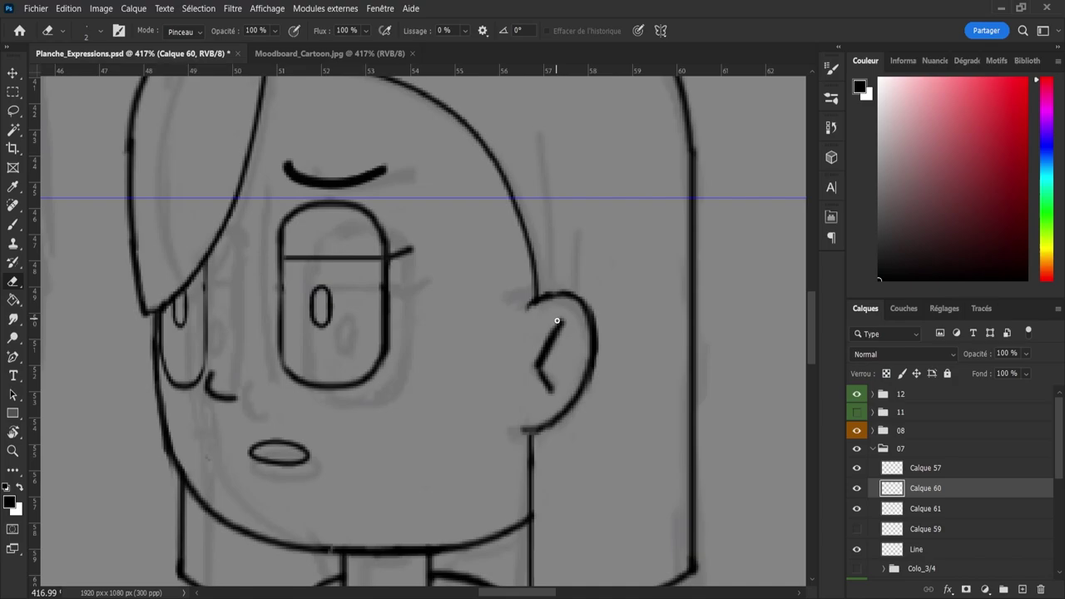
key("z")
mouse_move(557, 321)
left_mouse_down()
mouse_move(536, 323)
mouse_move(536, 352)
left_mouse_up()
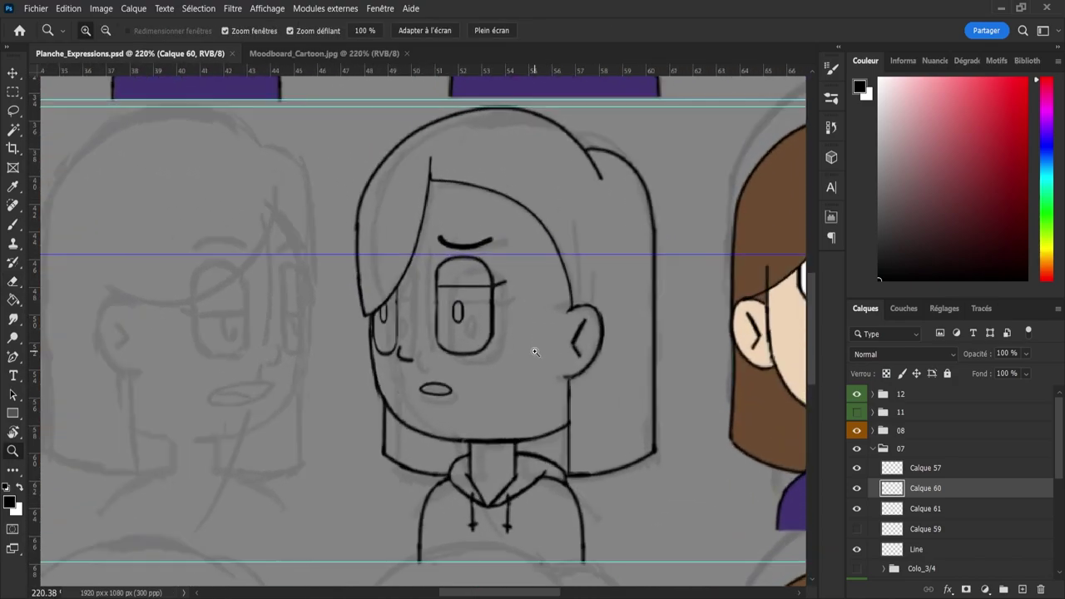
left_click(926, 471)
left_click(857, 469)
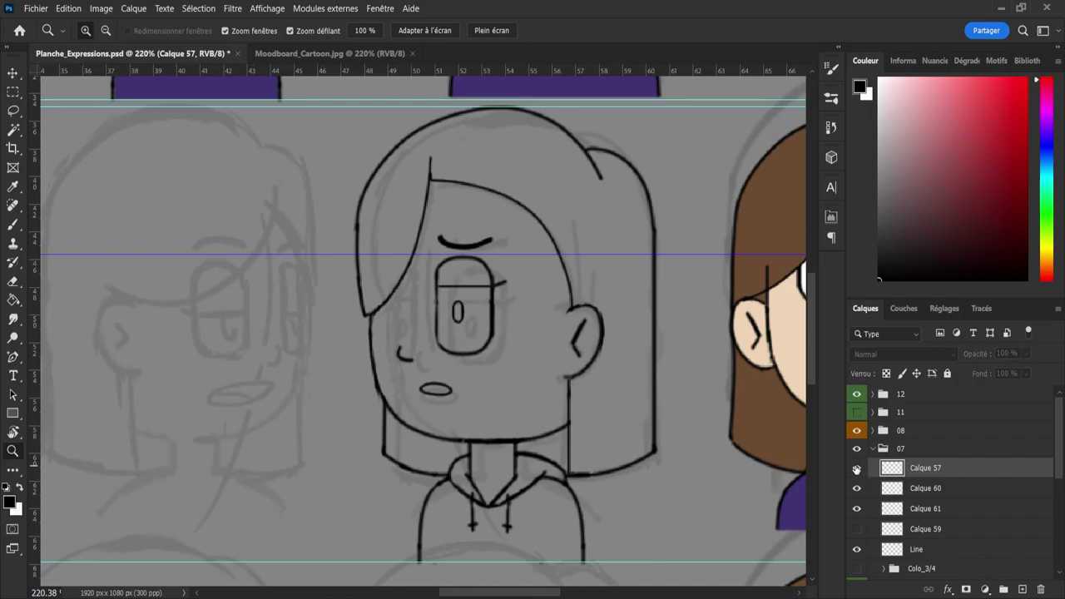
left_click(857, 469)
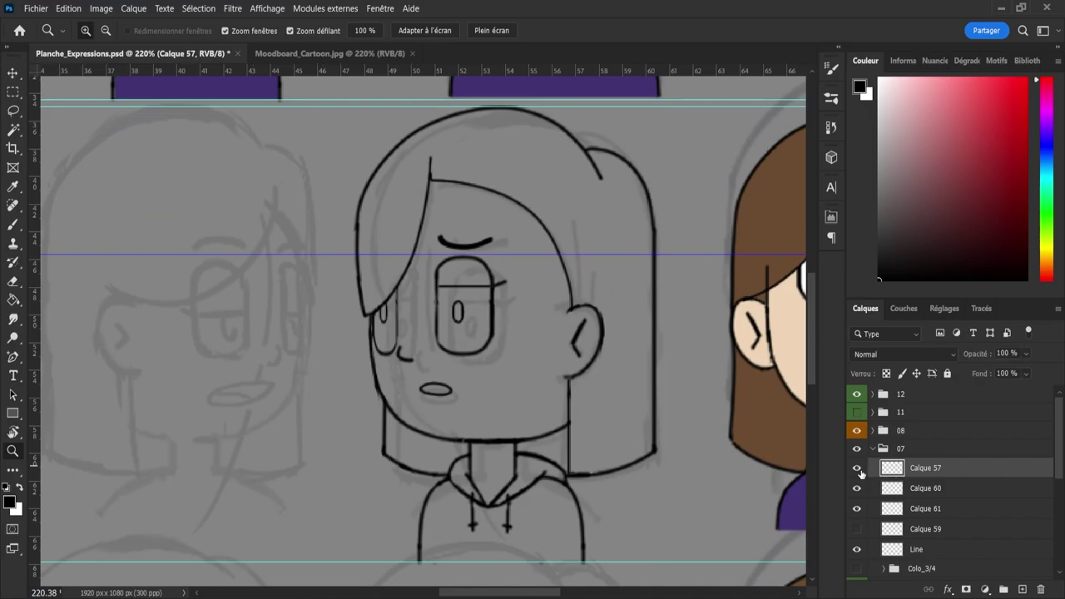
left_click(858, 549)
left_click(858, 550)
scroll(724, 483, "down", 3)
scroll(716, 481, "up", 4)
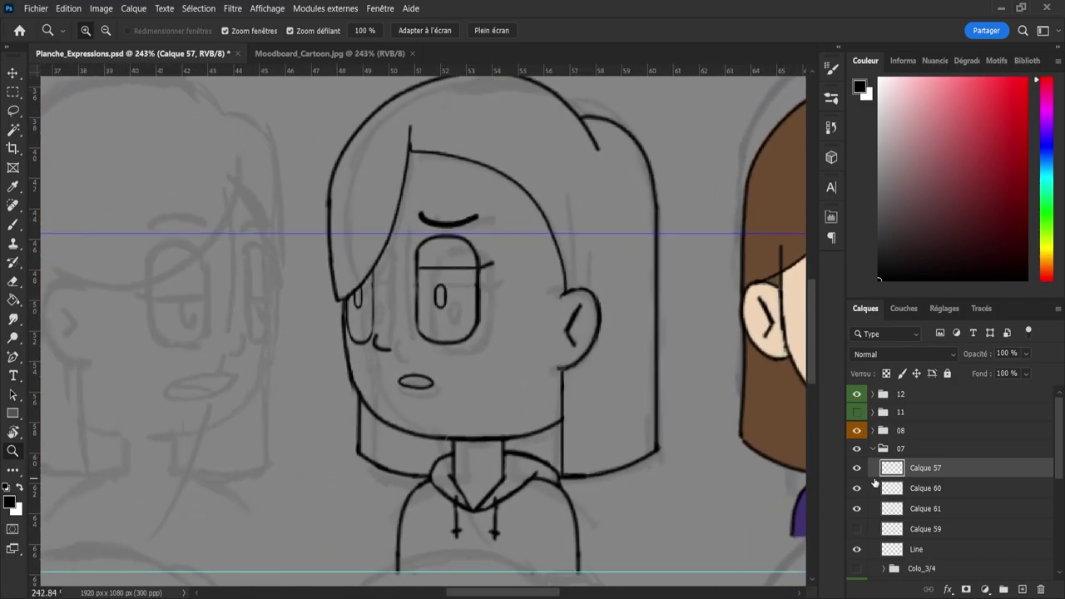
left_click(855, 468)
left_click(855, 468)
left_click(854, 494)
left_click(854, 494)
left_click(858, 511)
left_click(859, 511)
- On Calque 61, trim the back hair's bottom line where it meets the vertical hair line with a 2 px eraser
left_click(907, 511)
scroll(593, 491, "up", 3)
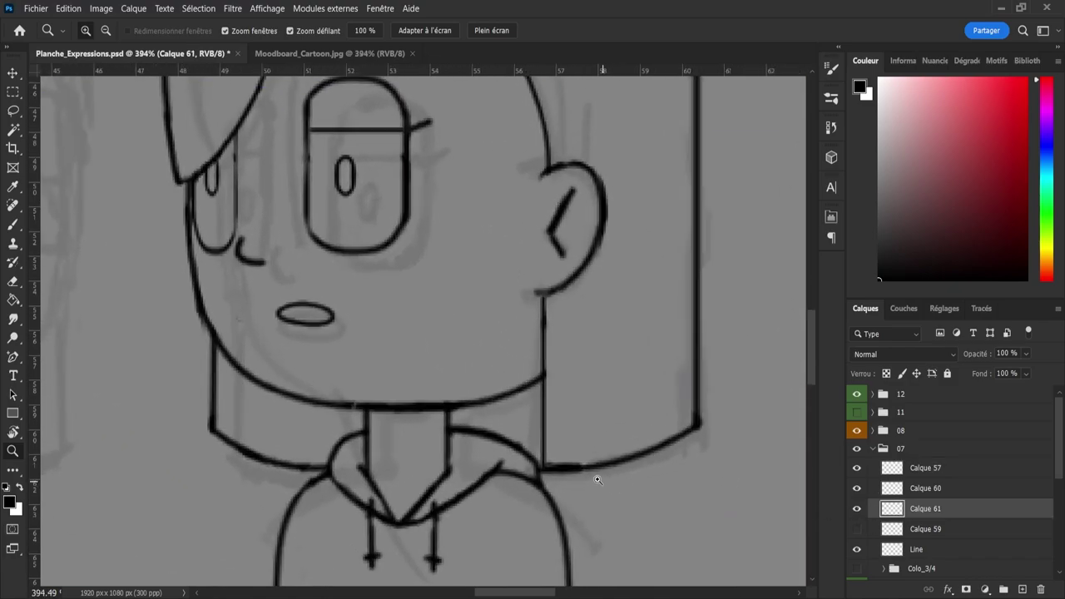
key("e")
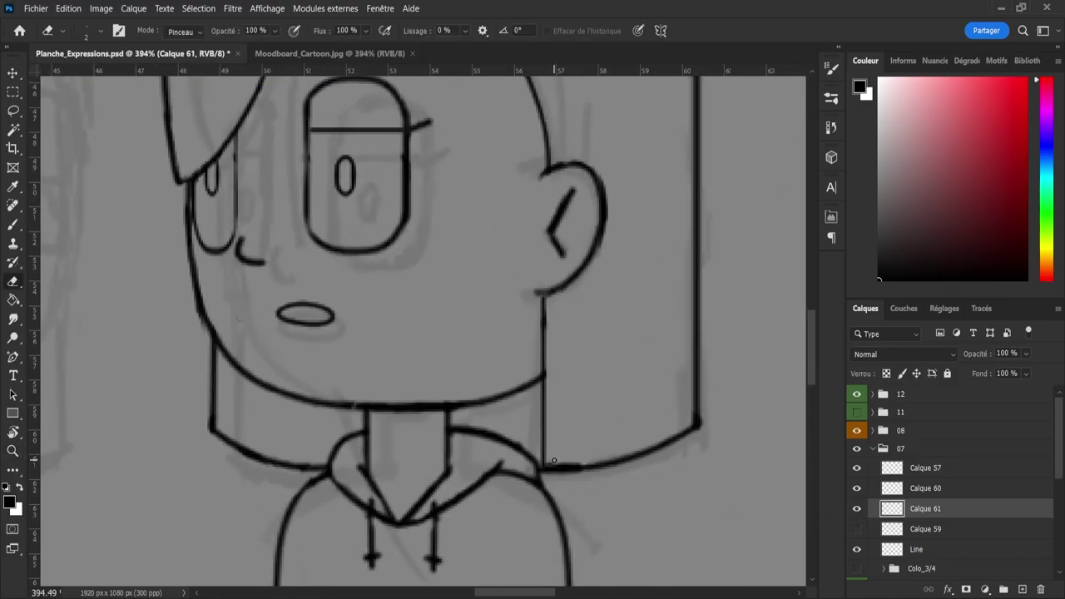
mouse_move(551, 462)
left_mouse_down()
mouse_move(581, 462)
mouse_move(570, 484)
mouse_move(549, 482)
left_mouse_up()
key("z")
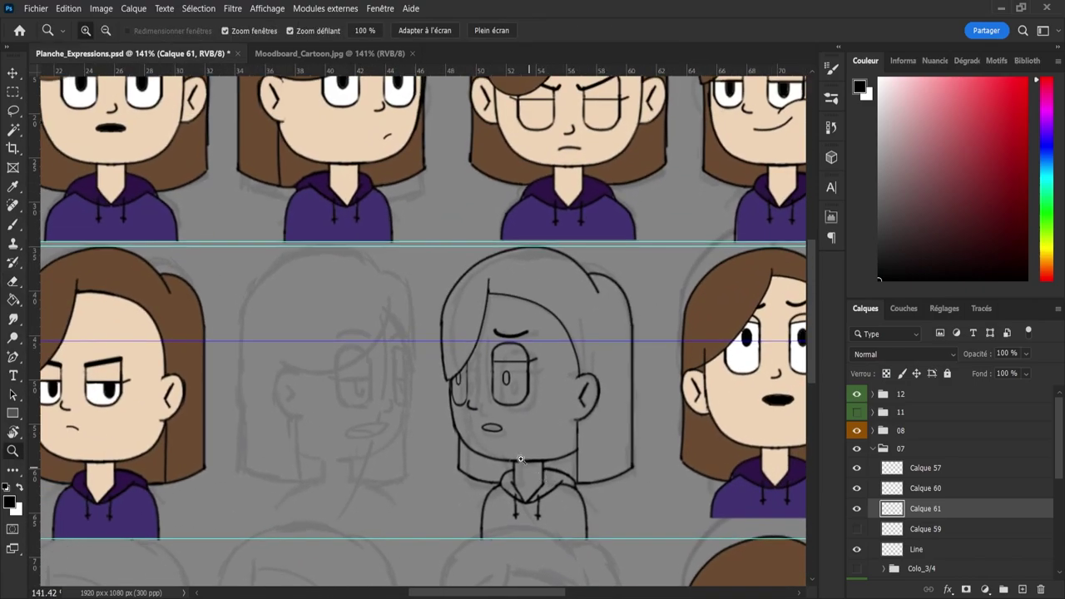
- Save the file, check the line layers of group 07 by toggling their visibility, and merge the Line layer into Calque 61
left_click_drag(507, 425, 477, 427)
key("ctrl+s")
scroll(556, 474, "up", 2)
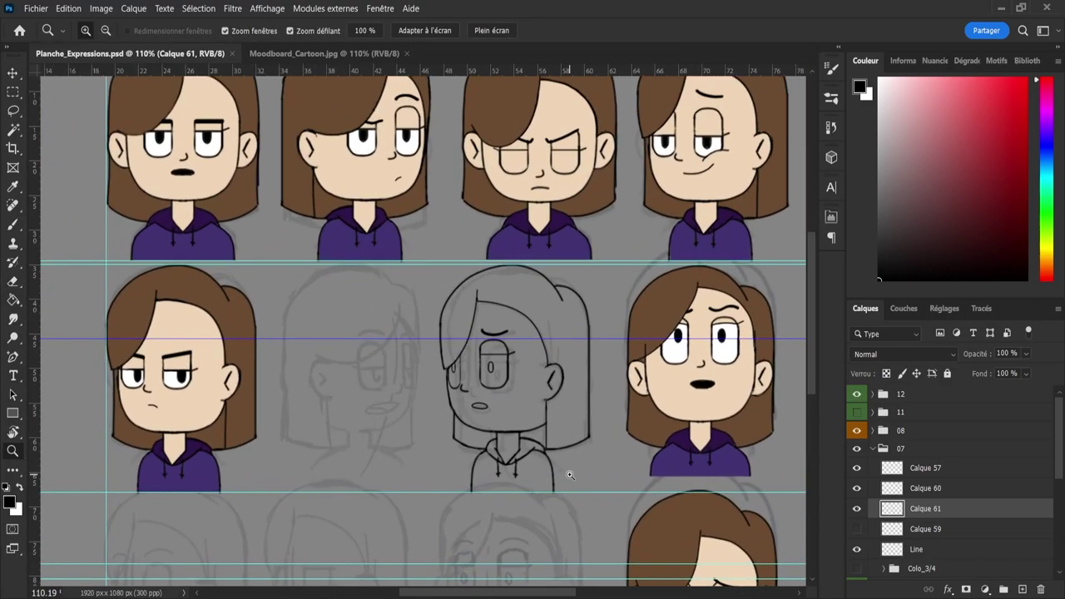
left_click(857, 496)
left_click(858, 496)
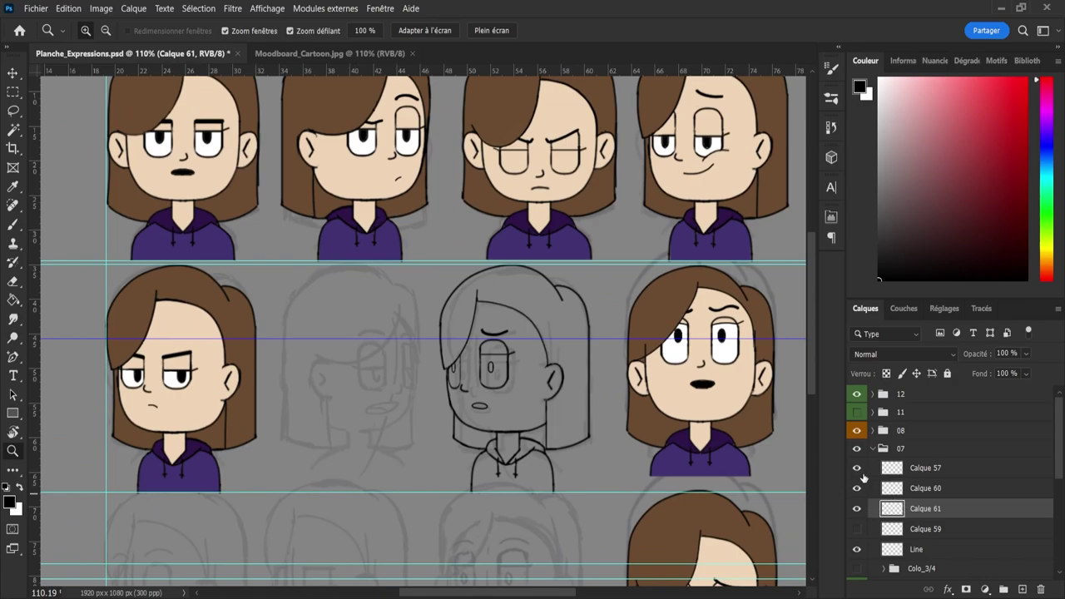
left_click(857, 469)
left_click(857, 469)
left_click(857, 549)
left_click(857, 550)
left_click_drag(898, 551, 918, 519)
left_click(914, 514, "ctrl")
key("ctrl+e")
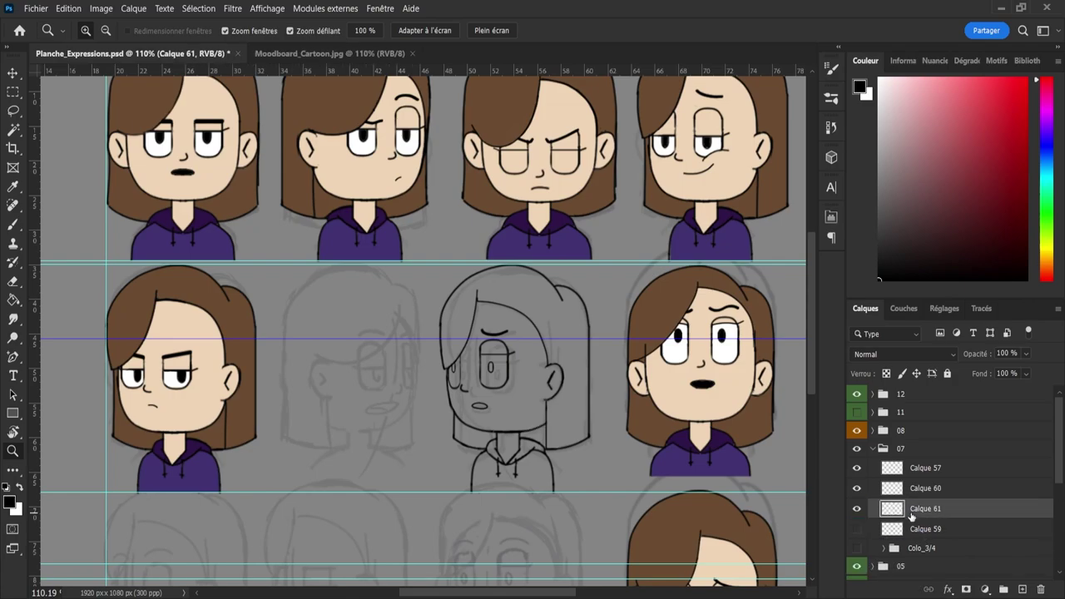
- Merge Calque 61 into Calque 60, and combine that result with Calque 57 so all line art sits on one layer
left_click(856, 509)
left_click(857, 509)
left_click(899, 496, "ctrl")
key("ctrl+e")
left_click(857, 495)
left_click(857, 495)
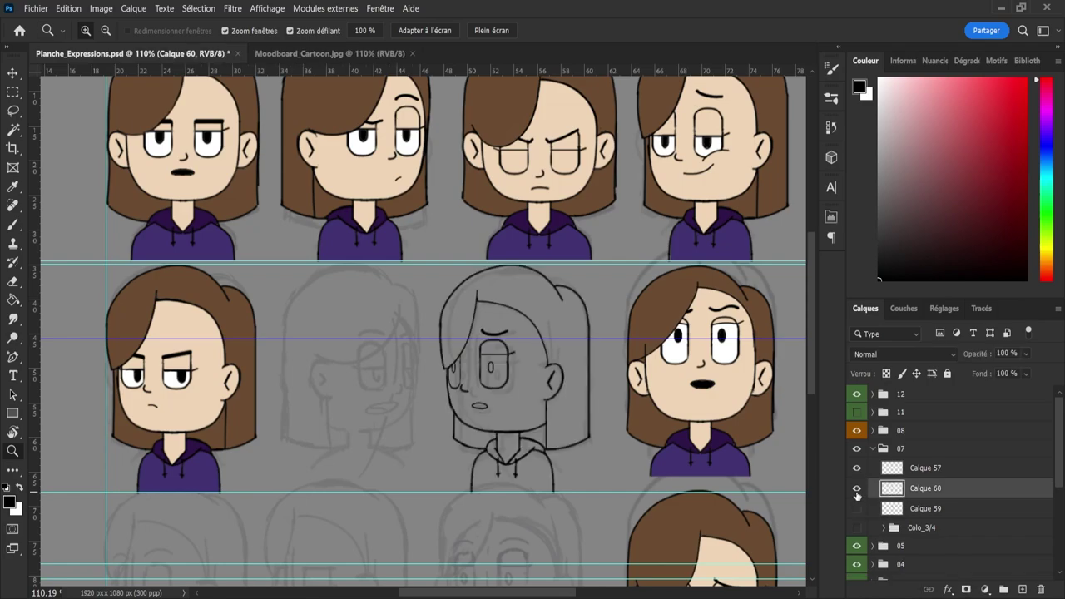
left_click(889, 471, "shift")
key("ctrl+e")
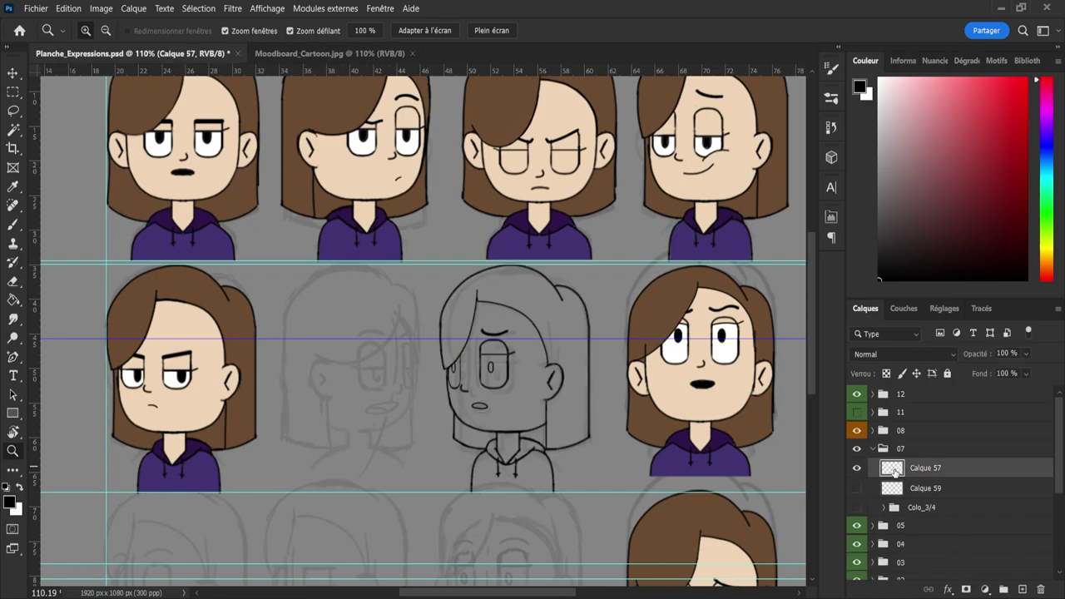
- Rename the merged line art layer to Line and delete the hidden layer Calque 59
left_click(857, 469)
left_click(857, 469)
double_click(924, 468)
type("Line")
key("Return")
left_click(931, 492)
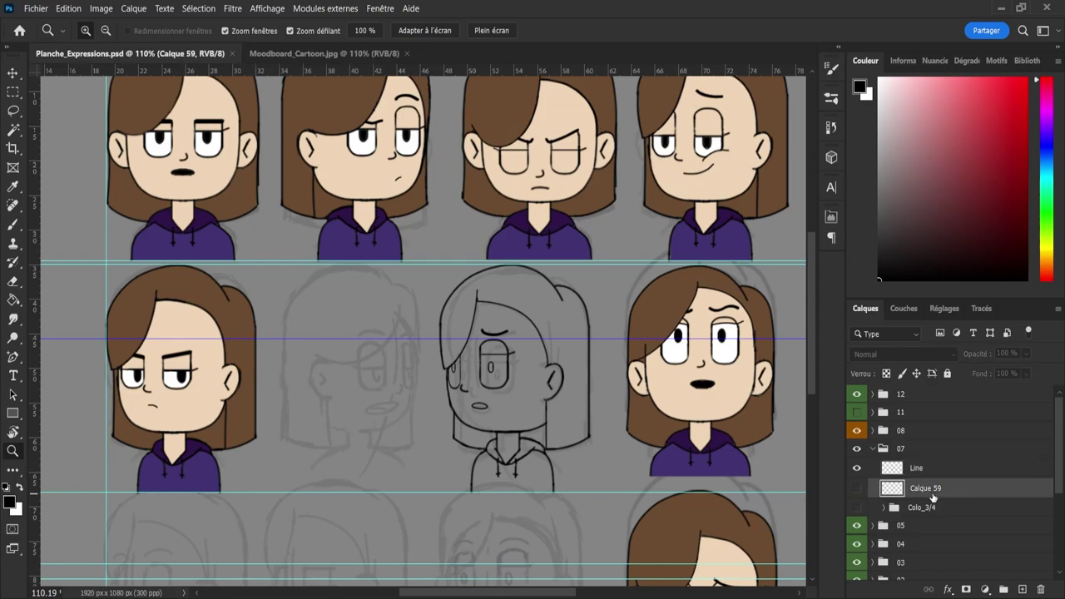
key("Delete")
key("Delete")
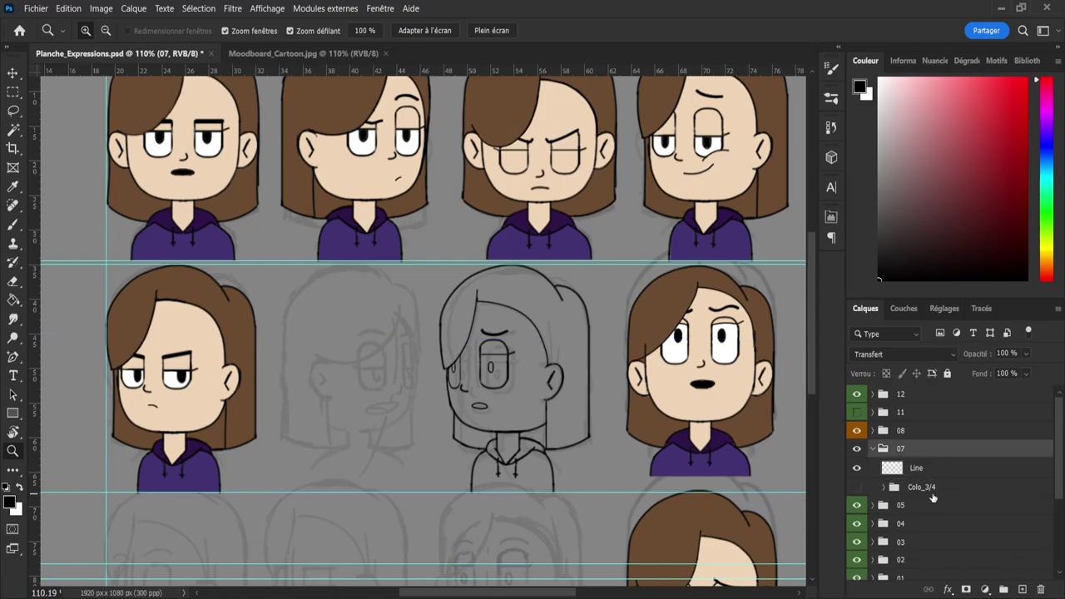
- Show and expand the Colo_3/4 group in group 07, and delete its Pupilles, Eyes and Hair layers
left_click(857, 486)
left_click(907, 487)
left_click(884, 487)
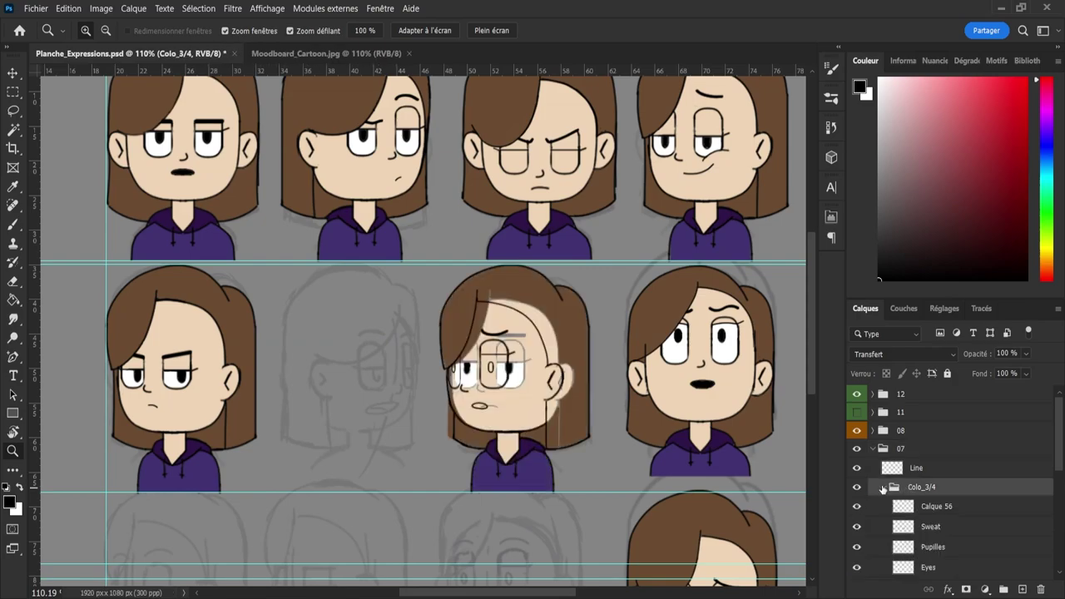
scroll(1062, 470, "down", 3)
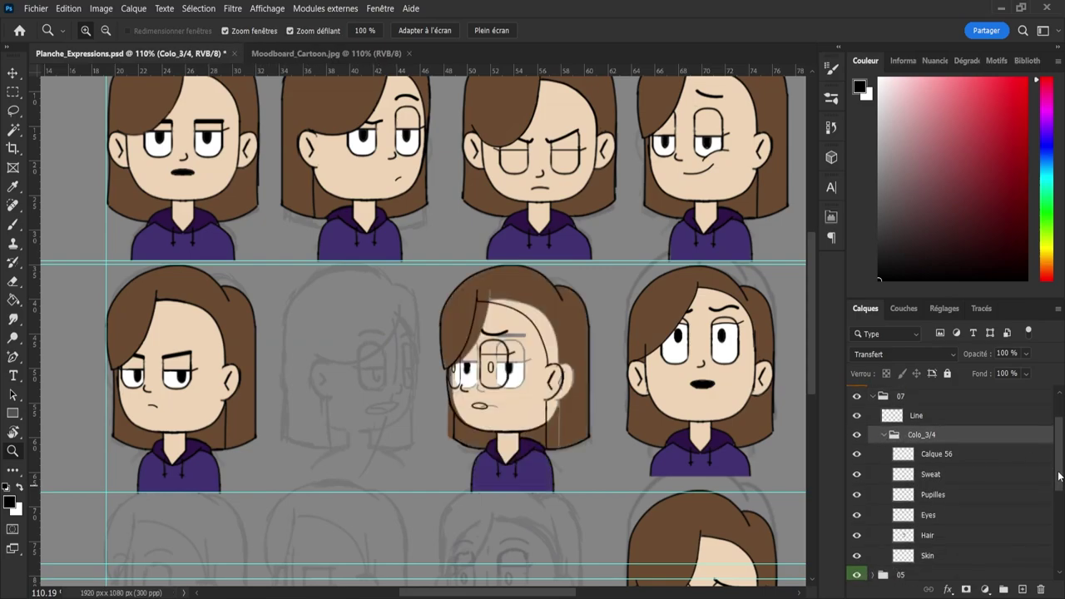
left_click(955, 505)
left_click(954, 490, "ctrl")
key("Delete")
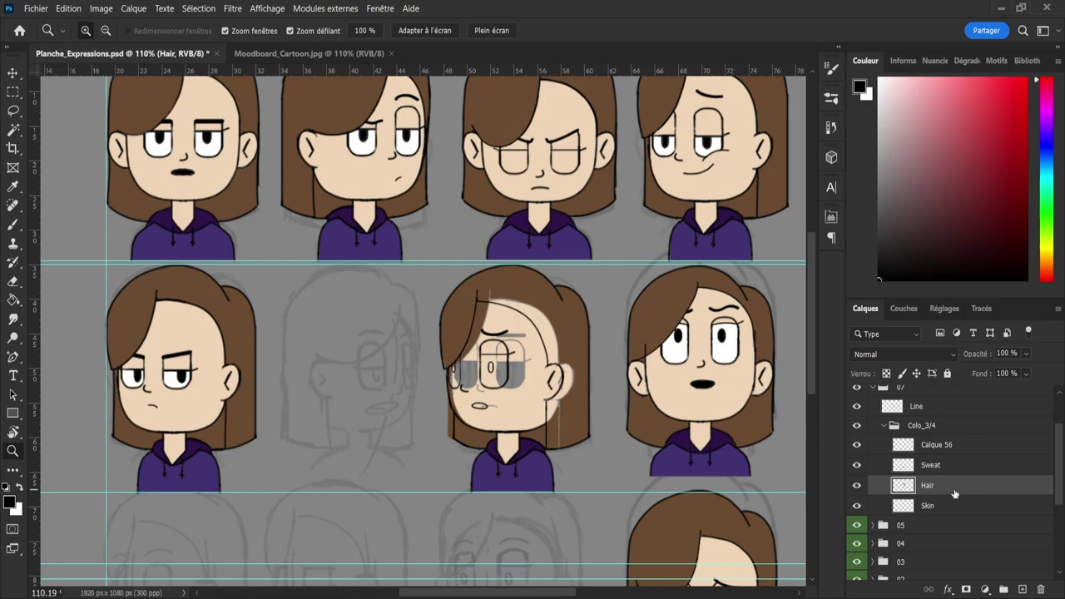
key("Delete")
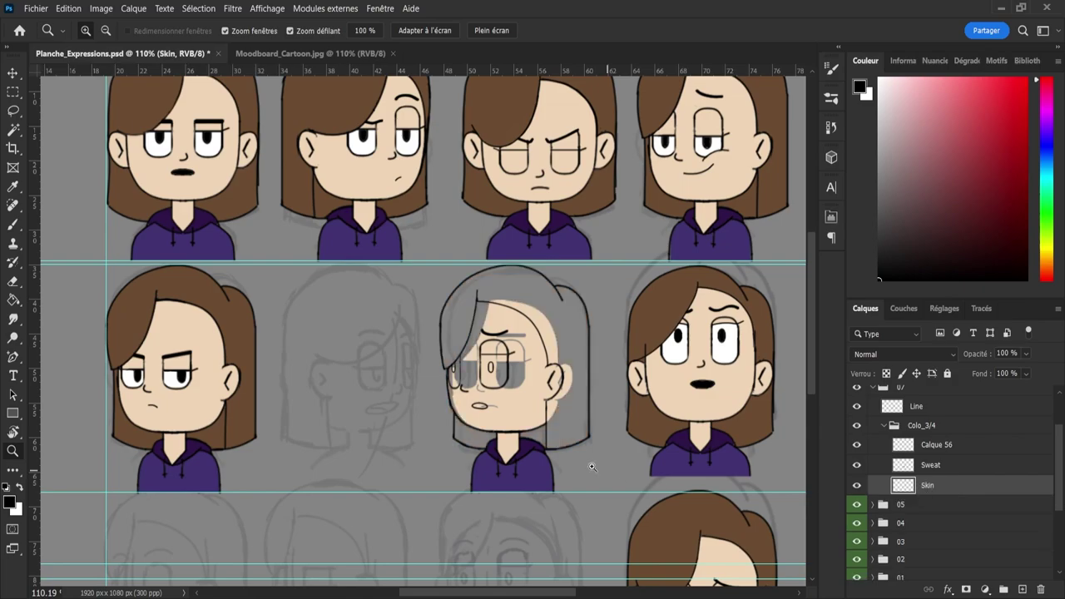
- Sample the face's skin tone as the foreground colour for the brush
left_click_drag(489, 421, 500, 421)
key("b")
left_click(534, 404, "alt")
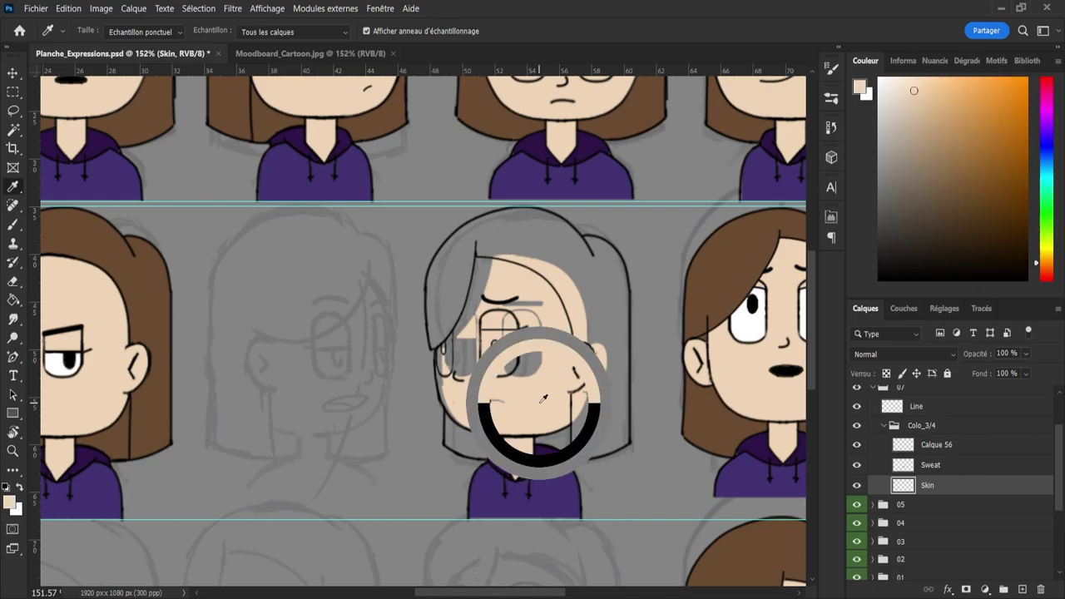
- On the Skin layer, paint skin tone over the old eye gaps and around the ear with a larger brush at 0% smoothing
key(".")
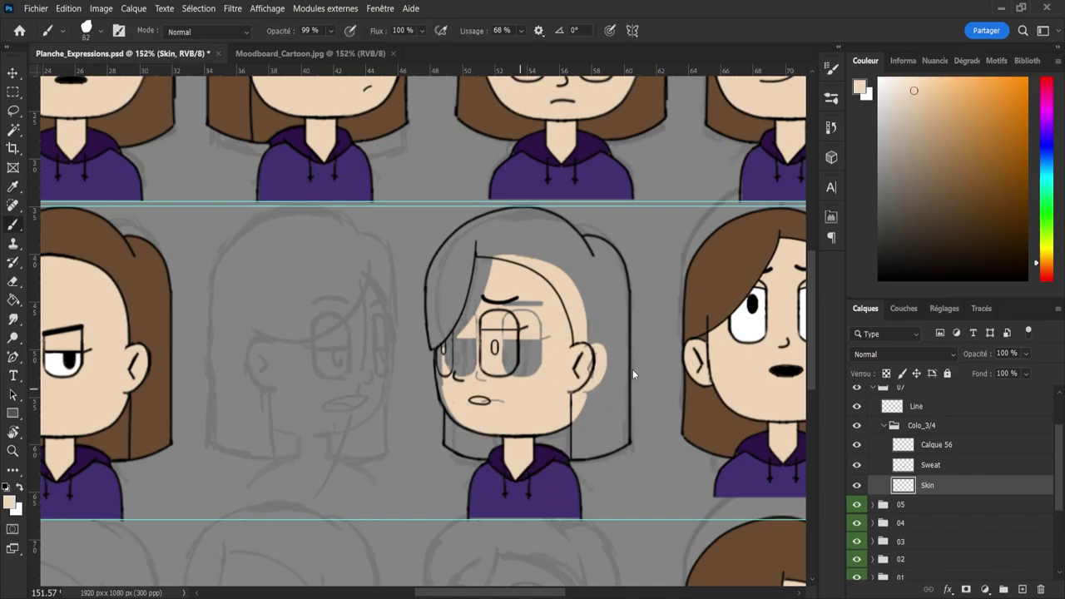
mouse_move(499, 369)
left_mouse_down()
mouse_move(511, 356)
mouse_move(506, 333)
mouse_move(488, 274)
mouse_move(468, 251)
left_mouse_up()
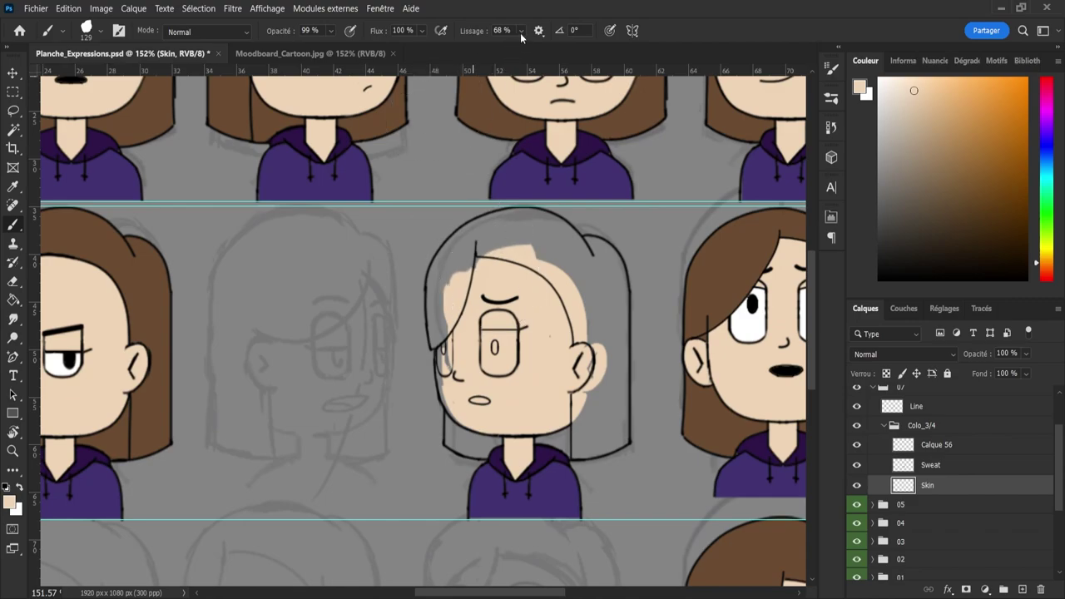
left_click_drag(496, 45, 485, 46)
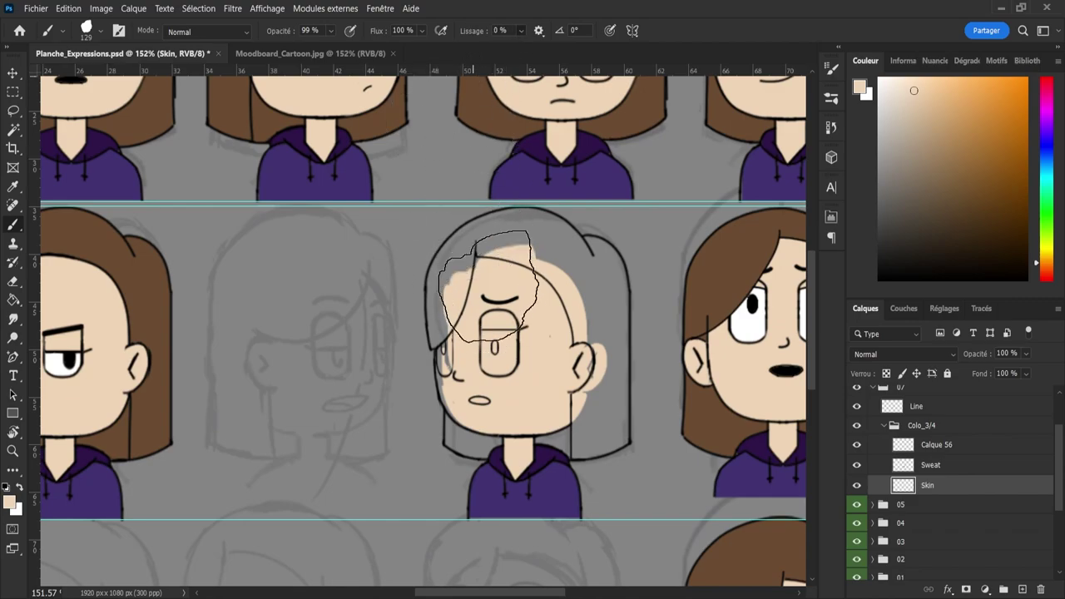
left_click(488, 289)
mouse_move(545, 356)
left_mouse_down()
mouse_move(529, 362)
mouse_move(568, 359)
mouse_move(511, 333)
mouse_move(496, 365)
left_mouse_up()
key("z")
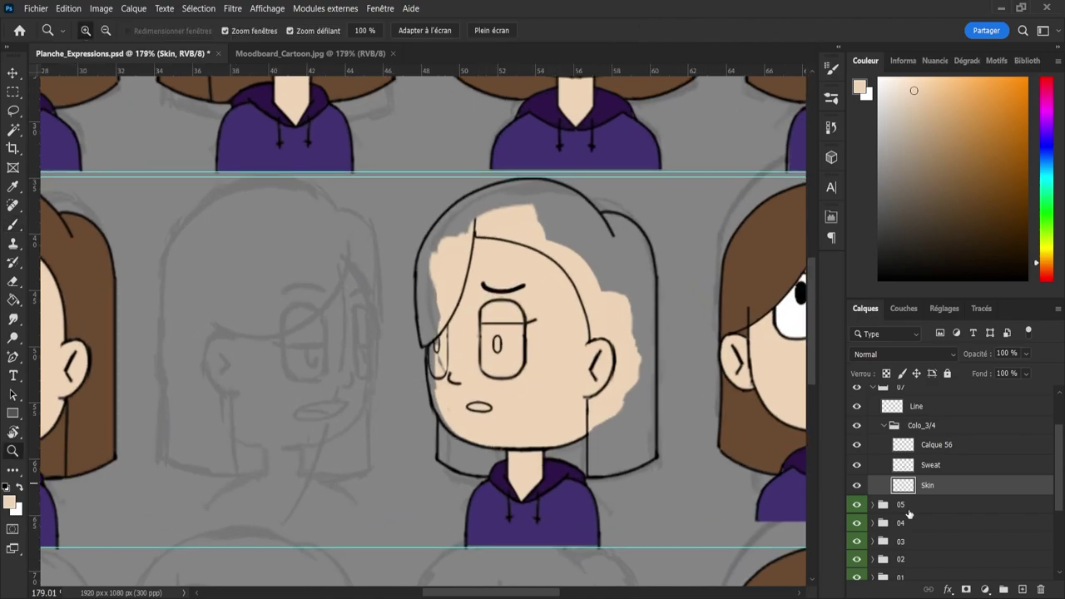
- Delete the old Skin layer and create a new layer named Skin beneath Sweat in Colo_3/4
key("Delete")
left_click(1020, 591)
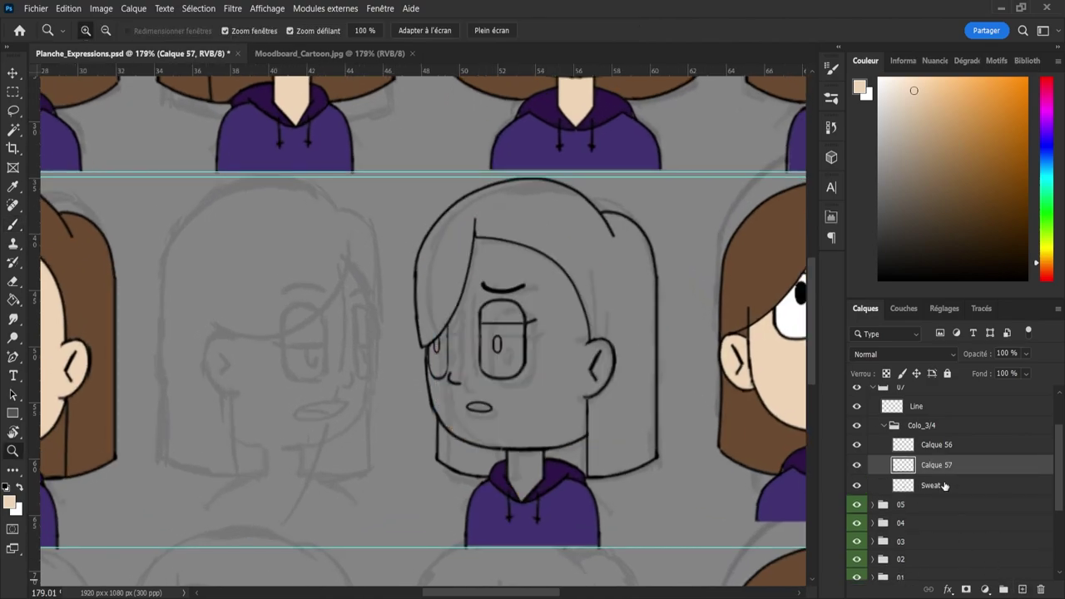
left_click_drag(941, 468, 932, 491)
double_click(924, 486)
type("Skin")
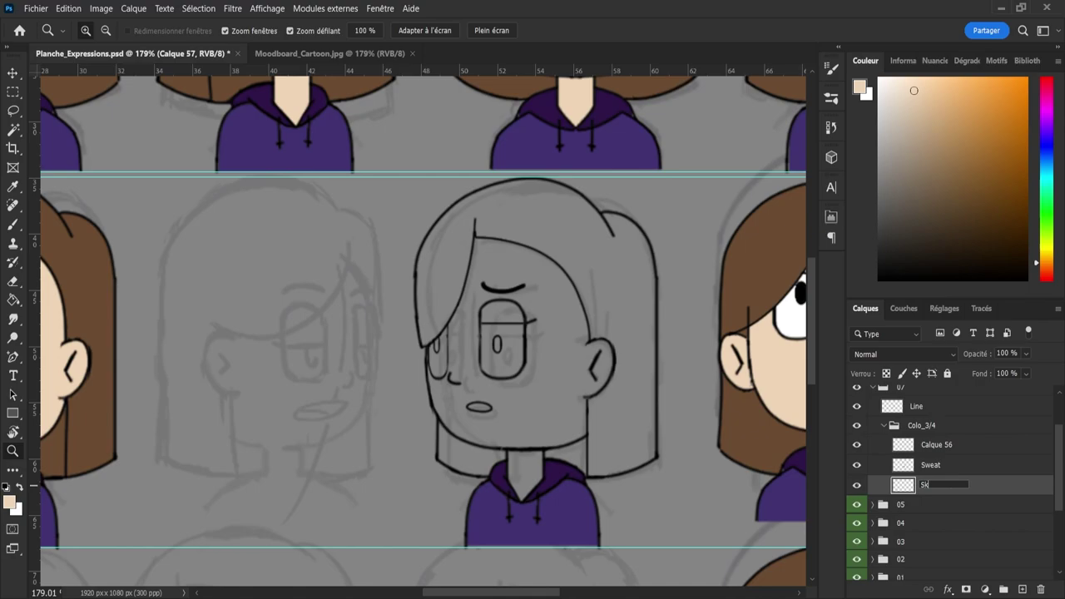
key("Return")
- Fill the neck, face and ear with skin tone on the Skin layer, and brush over the eyes and mouth
key("g")
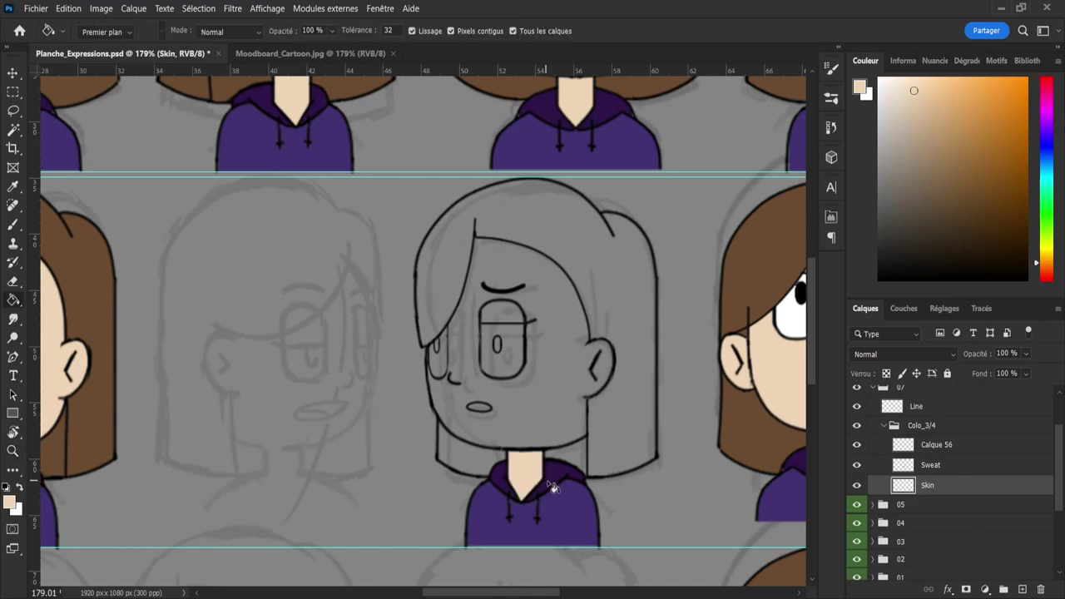
left_click(525, 420)
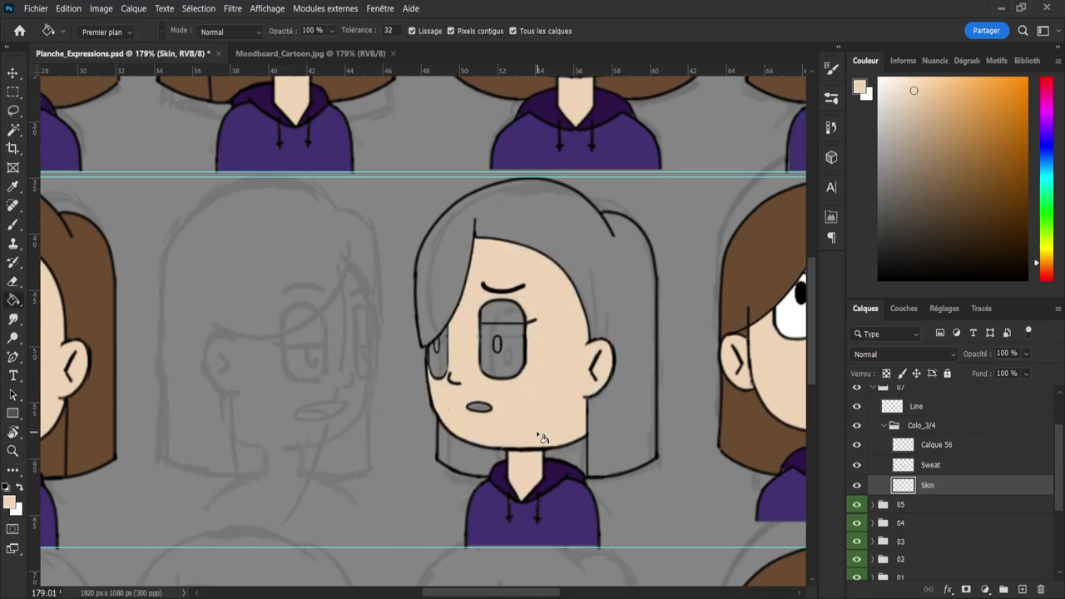
key("b")
right_click(496, 354, "alt")
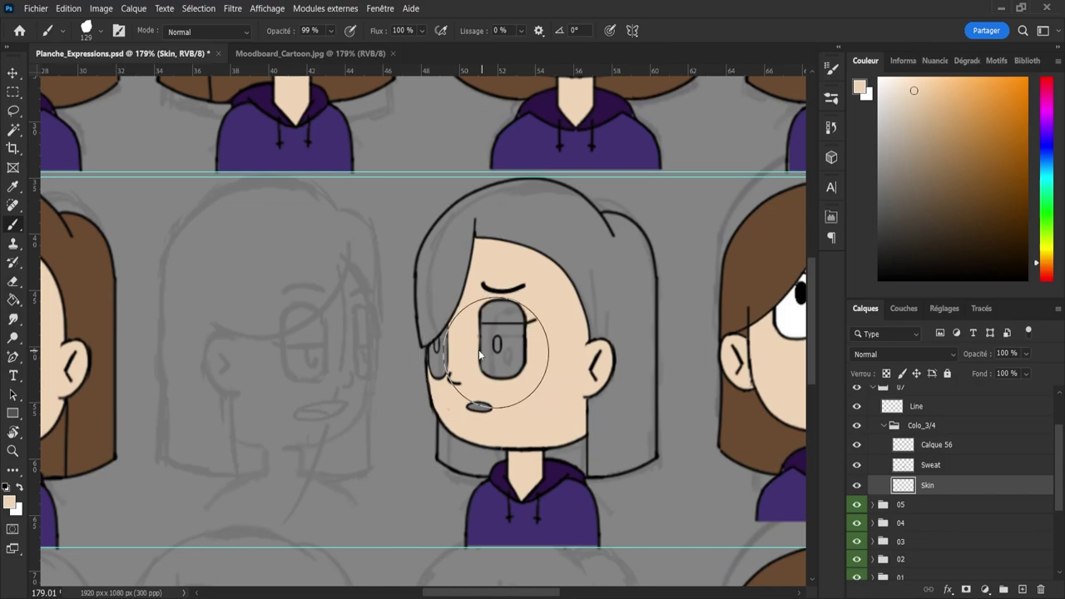
left_click_drag(499, 323, 521, 323)
mouse_move(505, 391)
left_mouse_down()
mouse_move(479, 403)
mouse_move(444, 375)
mouse_move(461, 373)
mouse_move(444, 357)
mouse_move(488, 354)
mouse_move(458, 362)
mouse_move(462, 349)
left_mouse_up()
right_click(481, 392, "alt")
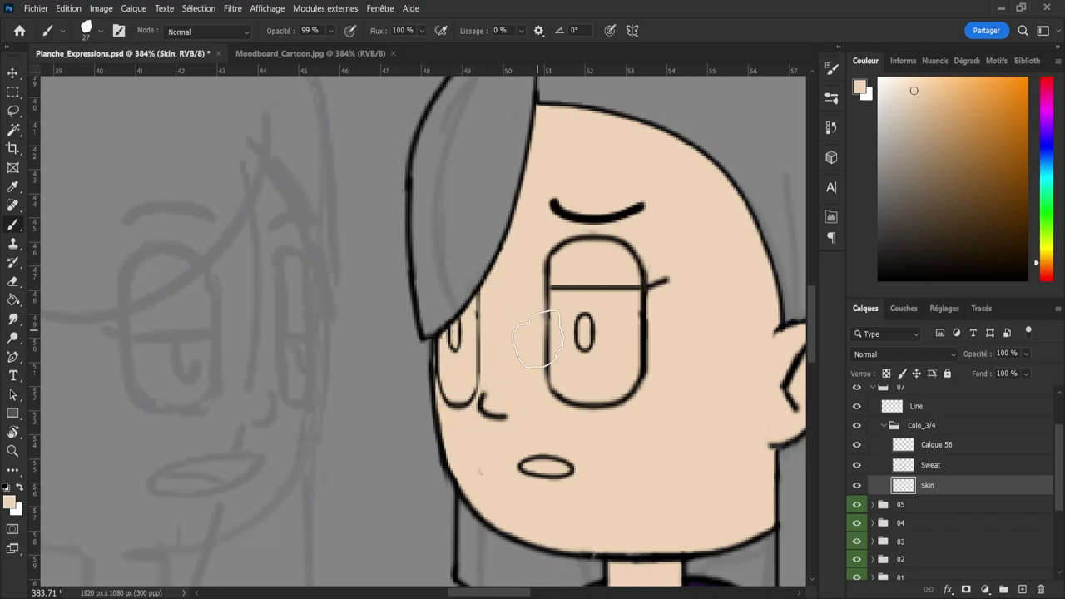
- Inspect the skin colouring around the face up close and save the file
key("z")
left_click_drag(596, 367, 508, 368)
left_click_drag(656, 401, 587, 398)
left_click_drag(695, 383, 765, 383)
left_click_drag(589, 391, 607, 392)
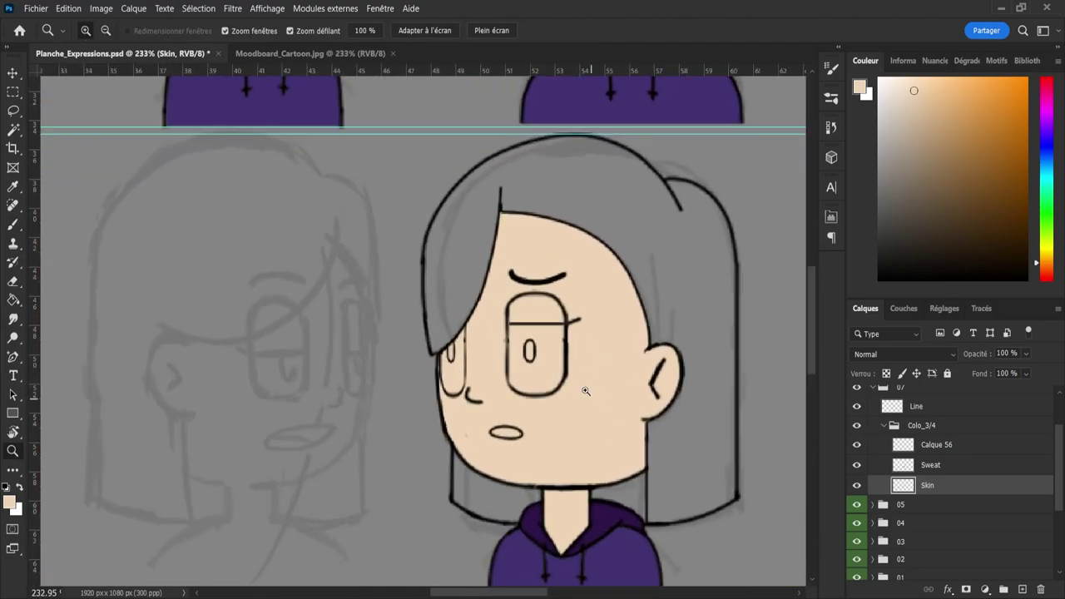
left_click_drag(582, 349, 561, 361)
key("ctrl+s")
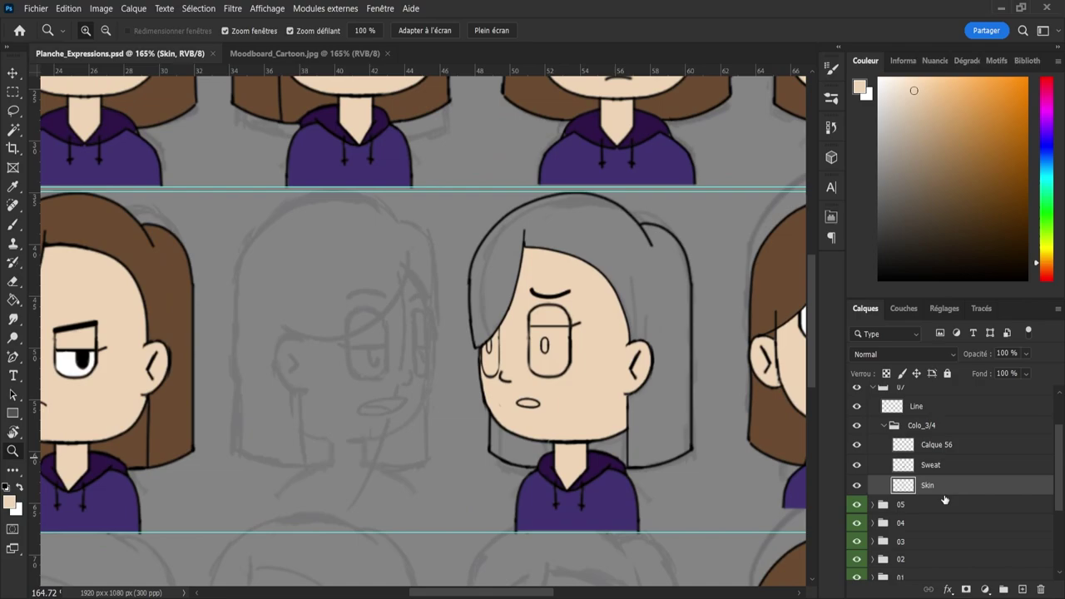
- Add a new layer named Hair directly above Skin
left_click(1023, 588)
double_click(925, 485)
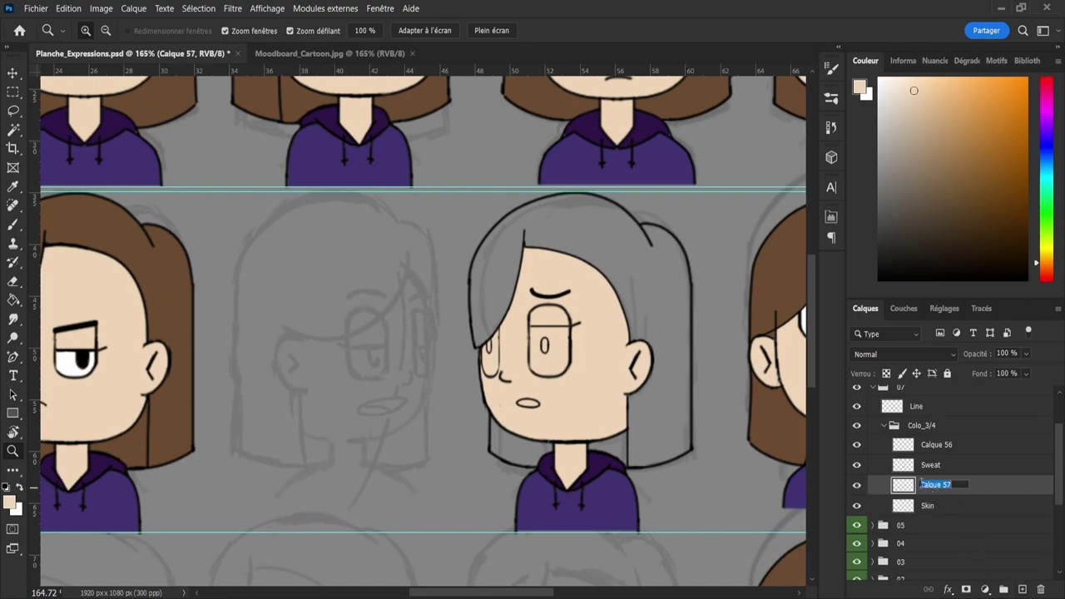
type("Hair")
key("Return")
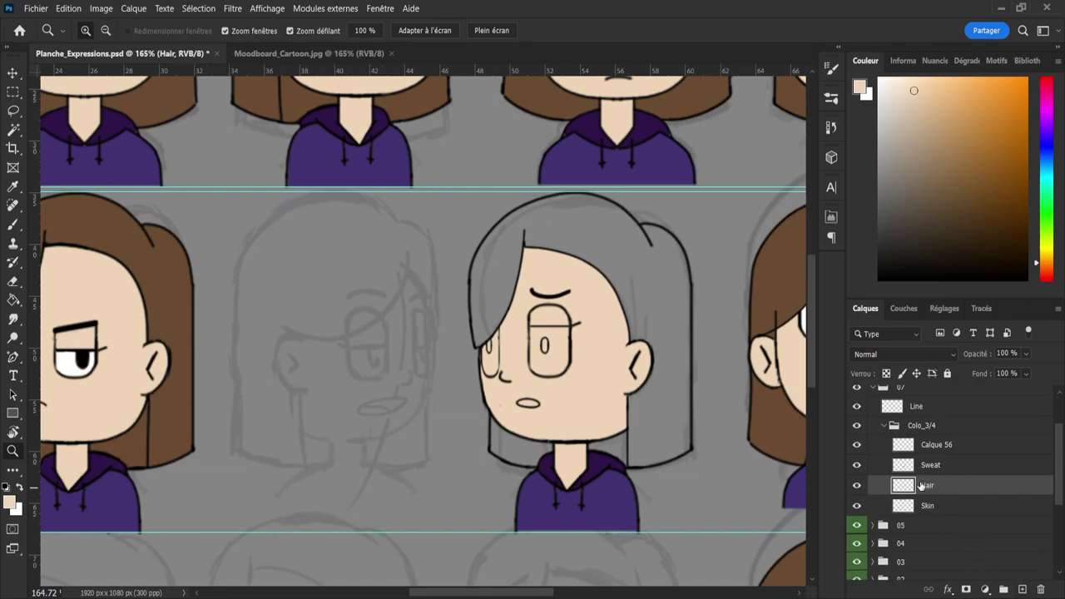
- Sample the brown from the neighbouring character's hair and fill all hair areas of the group 07 girl on the Hair layer
key("i")
left_click(764, 278)
key("g")
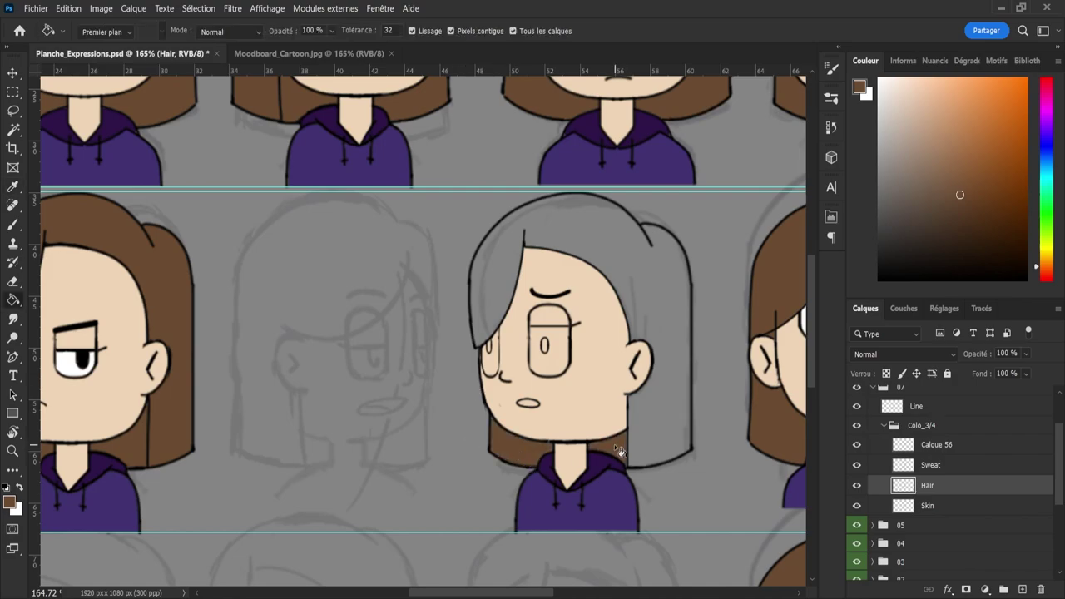
left_click(665, 450)
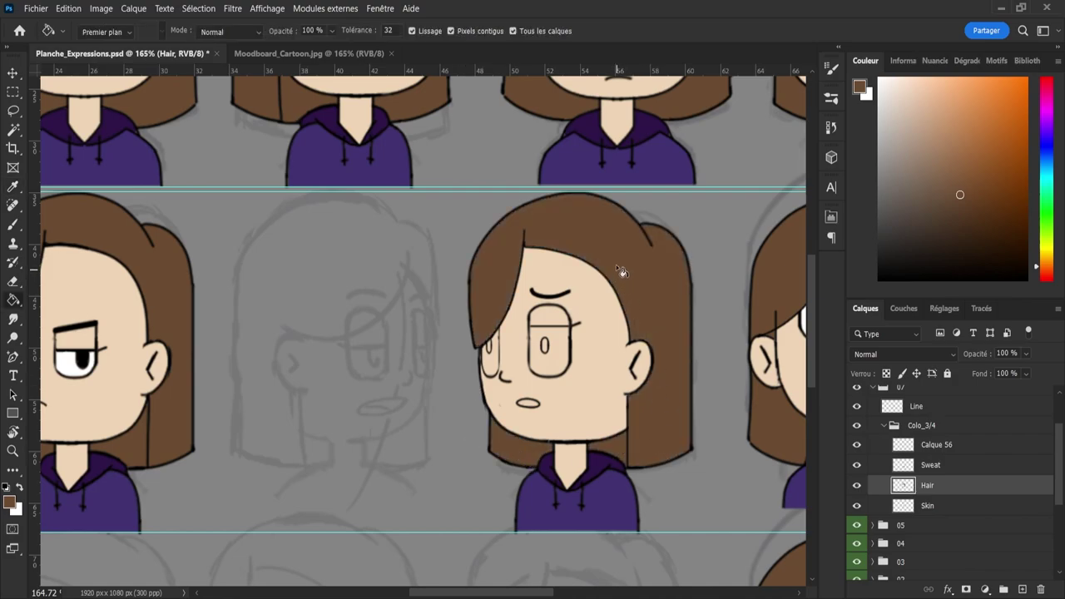
key("z")
mouse_move(624, 267)
left_mouse_down()
mouse_move(641, 261)
mouse_move(652, 301)
left_mouse_up()
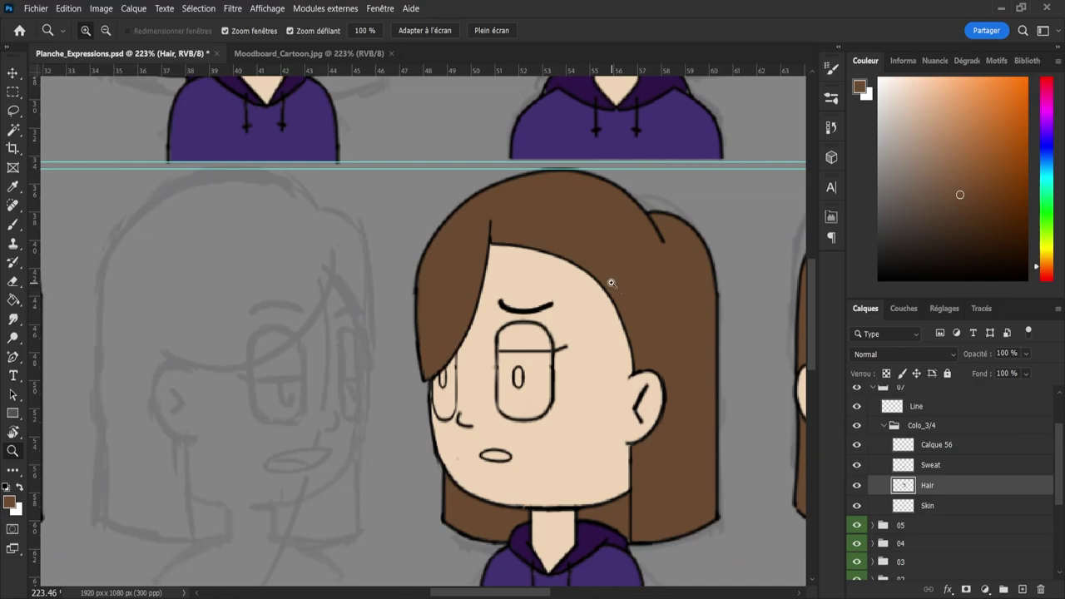
left_click_drag(573, 271, 538, 260)
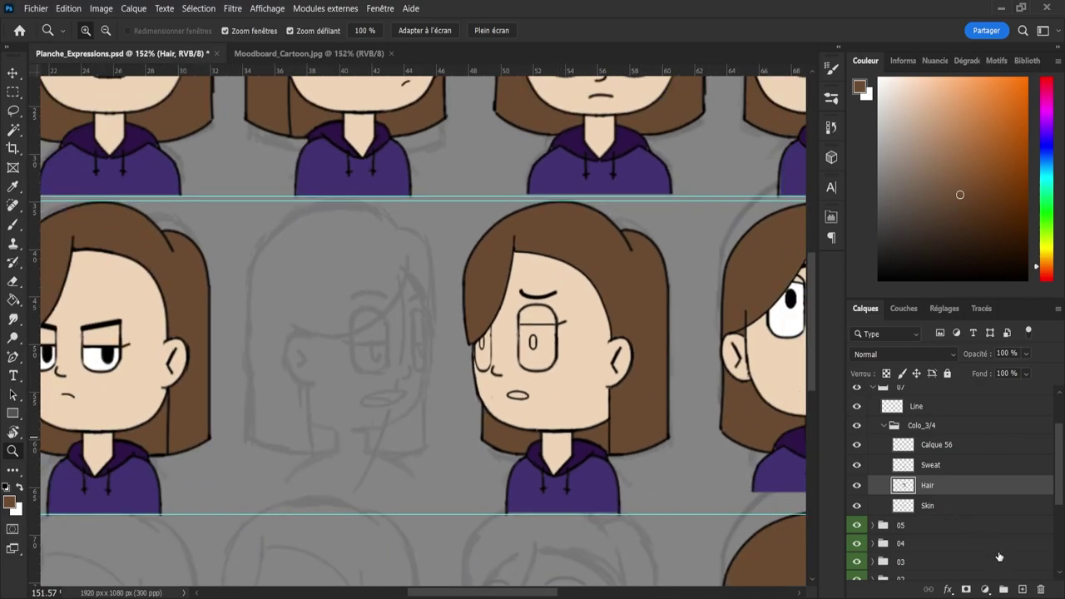
- Create a new layer above Hair and fill the whites of both eyes with white, leaving the upper eyelid in skin tone
left_click(1022, 589)
key("x")
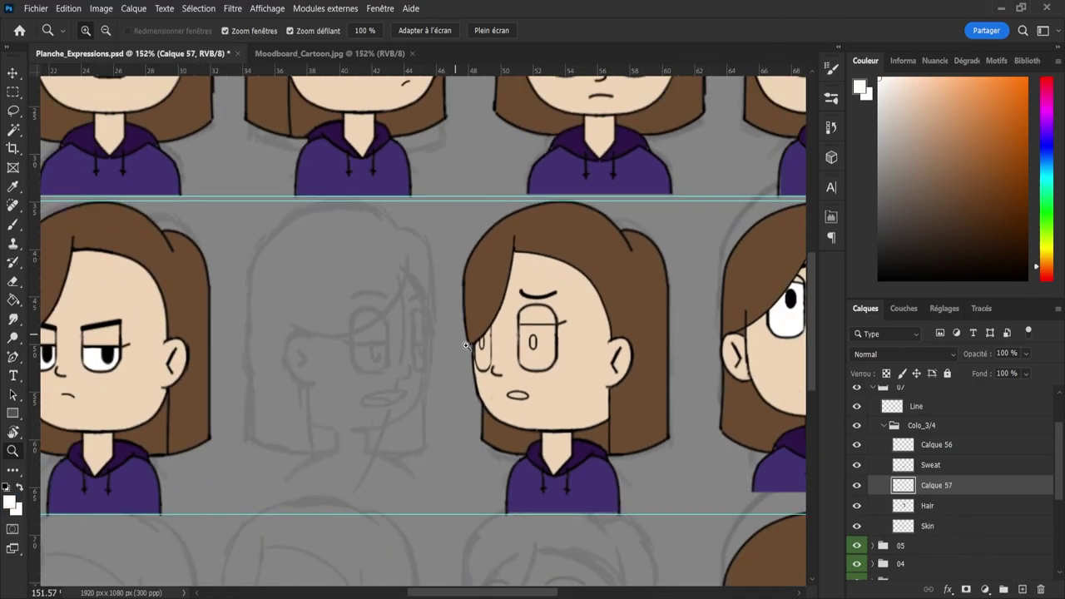
key("g")
left_click(540, 364)
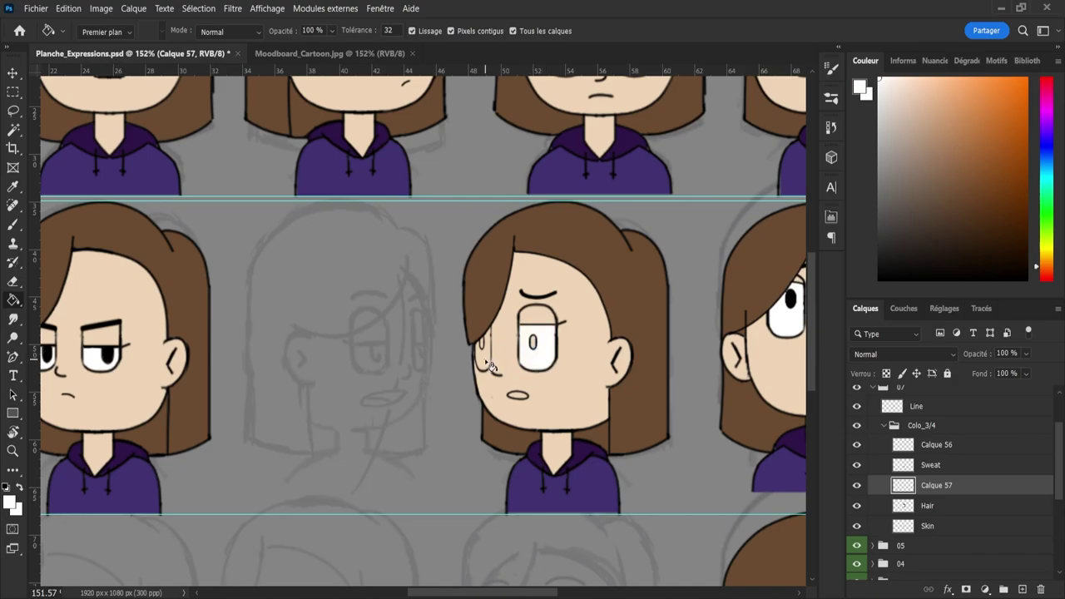
left_click(489, 366)
- Create another layer above the eye whites and fill both pupils with black
left_click(1023, 590)
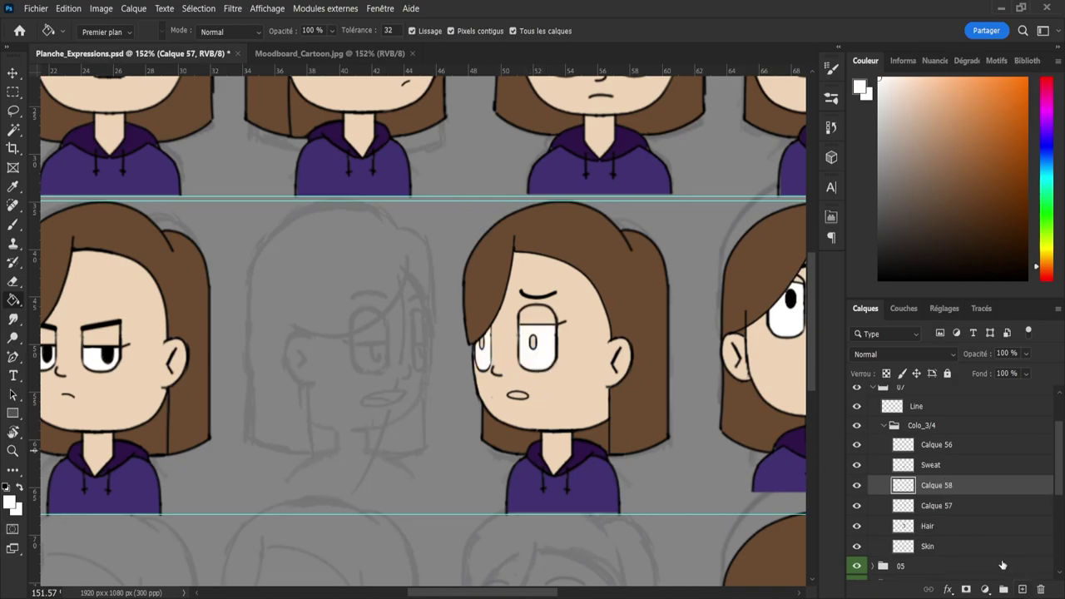
key("x")
left_click(534, 346)
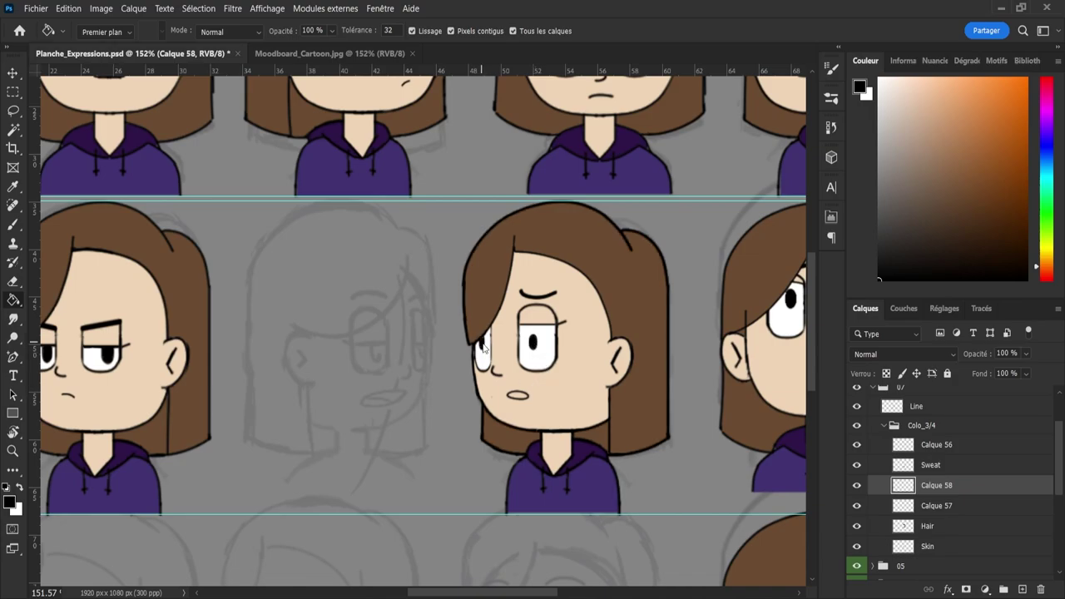
- Paint the unfilled part of the group 07 girl's half-hidden pupil black with a small brush
key("z")
left_click(506, 357)
left_click_drag(526, 368, 556, 368)
key("b")
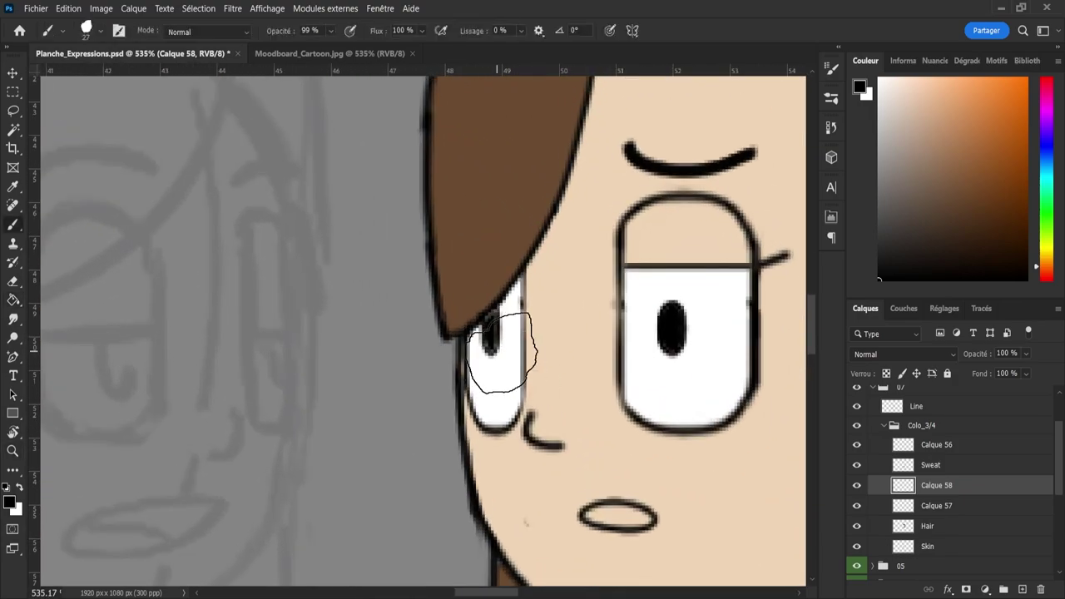
key("[")
key("[")
key("[")
key("[")
key("[")
key("[")
key("[")
key("[")
key("[")
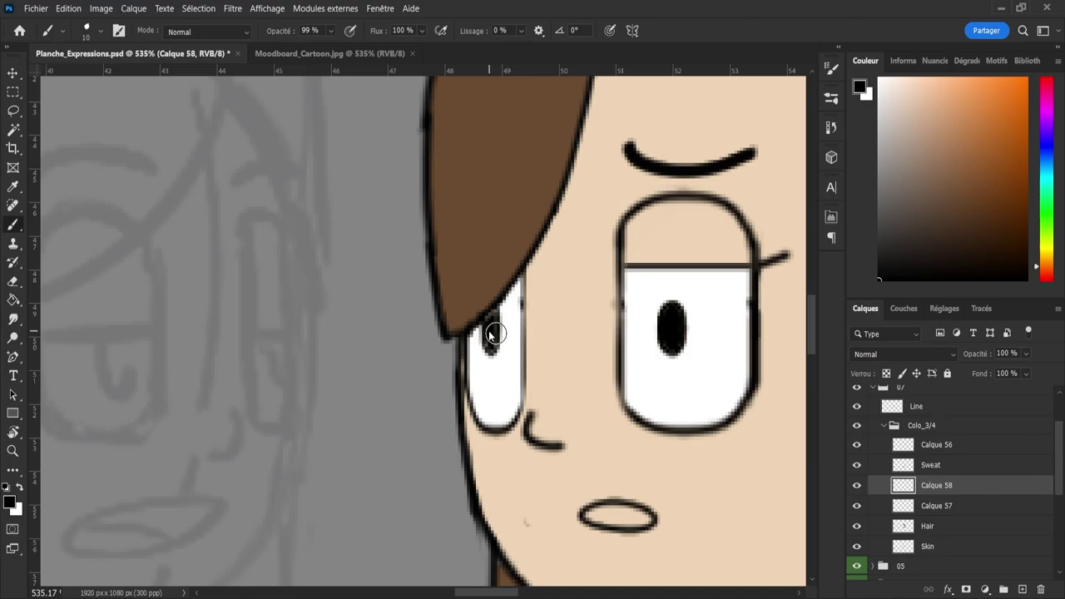
mouse_move(490, 341)
left_mouse_down()
mouse_move(493, 315)
mouse_move(492, 344)
left_mouse_up()
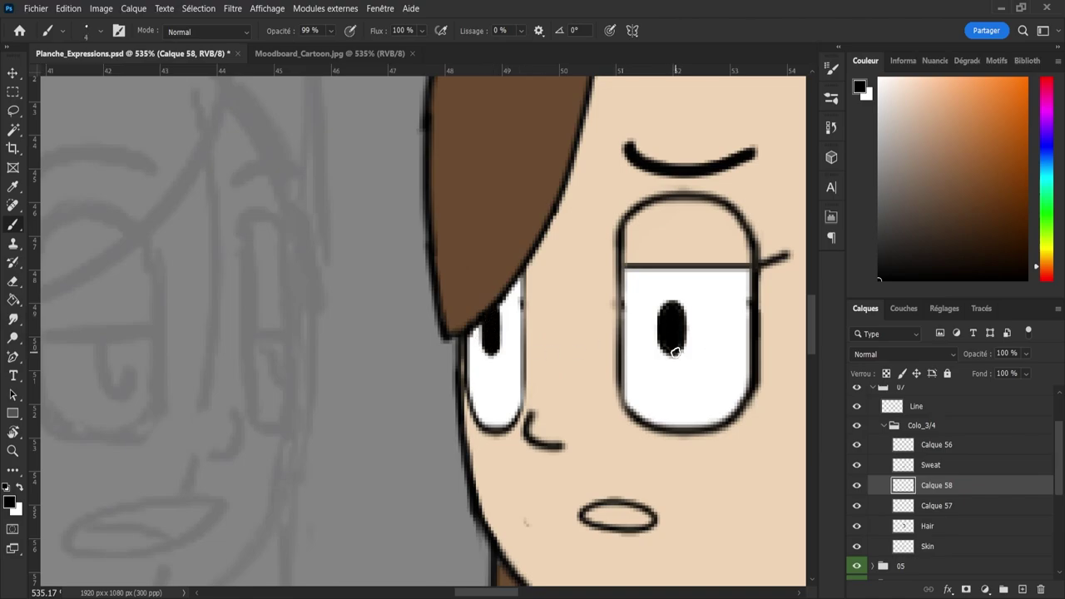
- Rename the pupil layer Pupilles and the eye-white layer Eyes
key("z")
left_click_drag(567, 345, 512, 310)
double_click(930, 485)
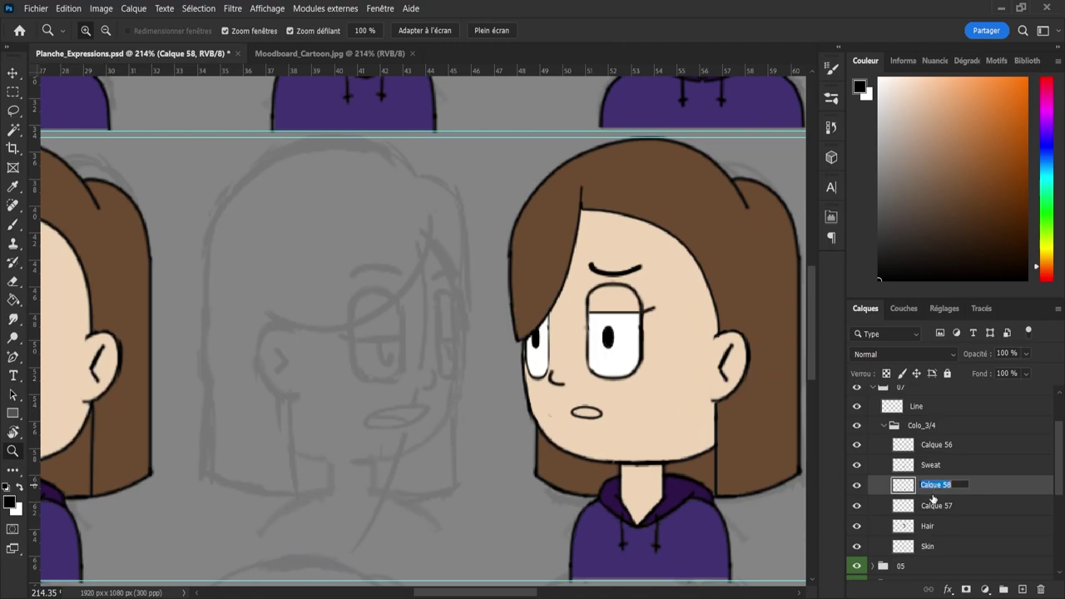
type("Pupilles")
key("Return")
key("s")
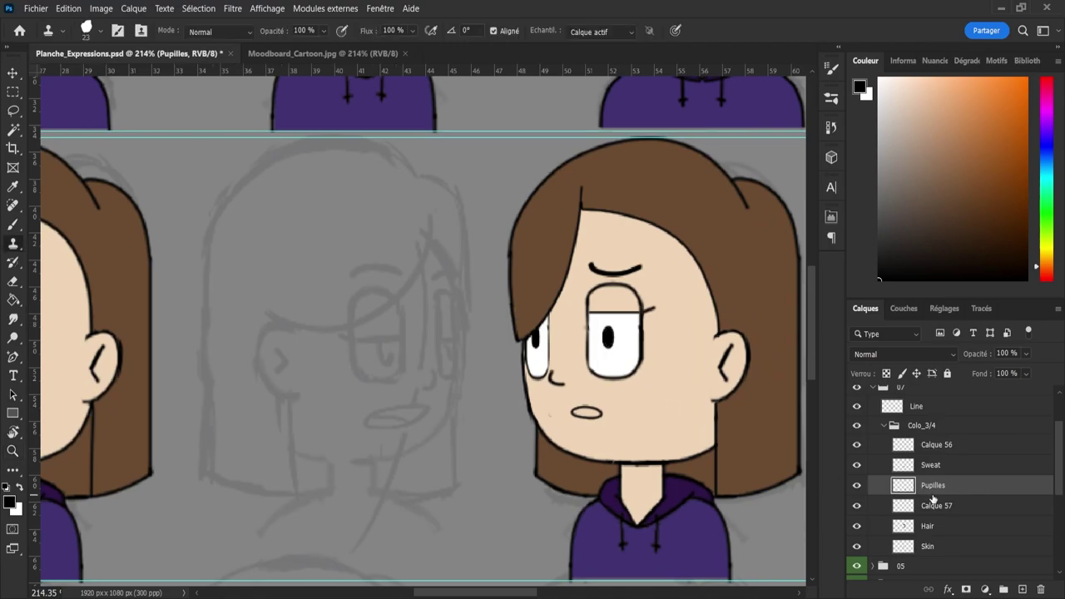
double_click(952, 505)
type("Eyes")
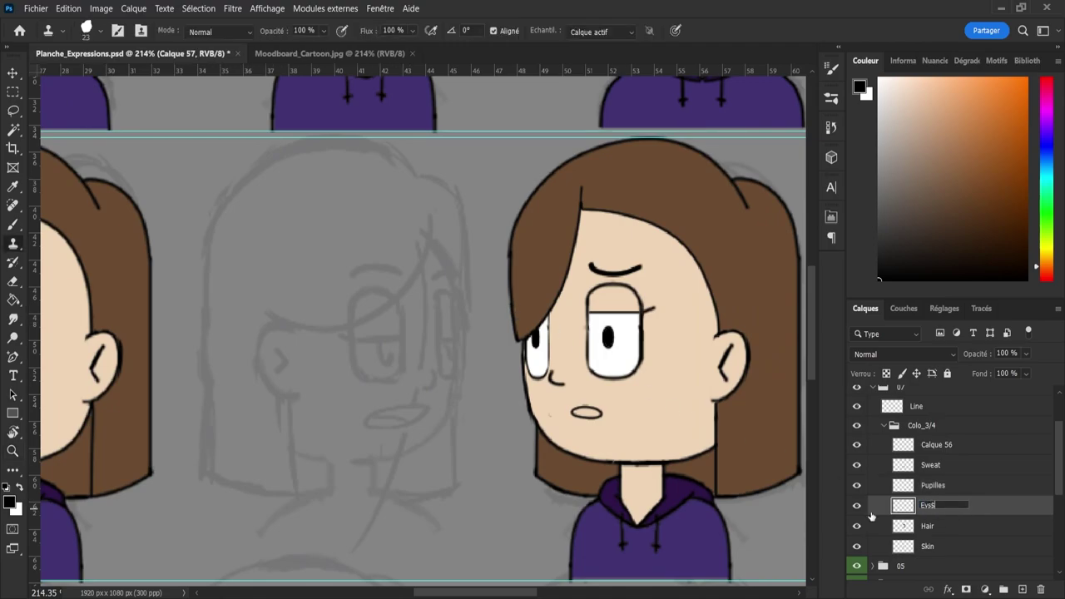
key("Return")
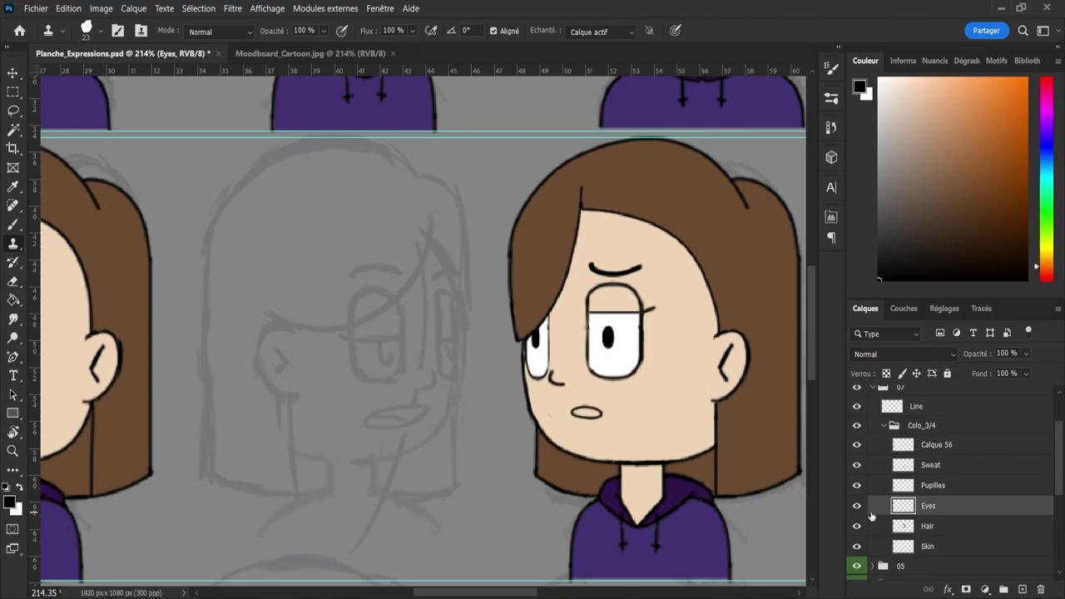
- Add a new layer directly above Pupilles in the Colo_3/4 folder
key("z")
left_click_drag(477, 318, 407, 325)
left_click(937, 465)
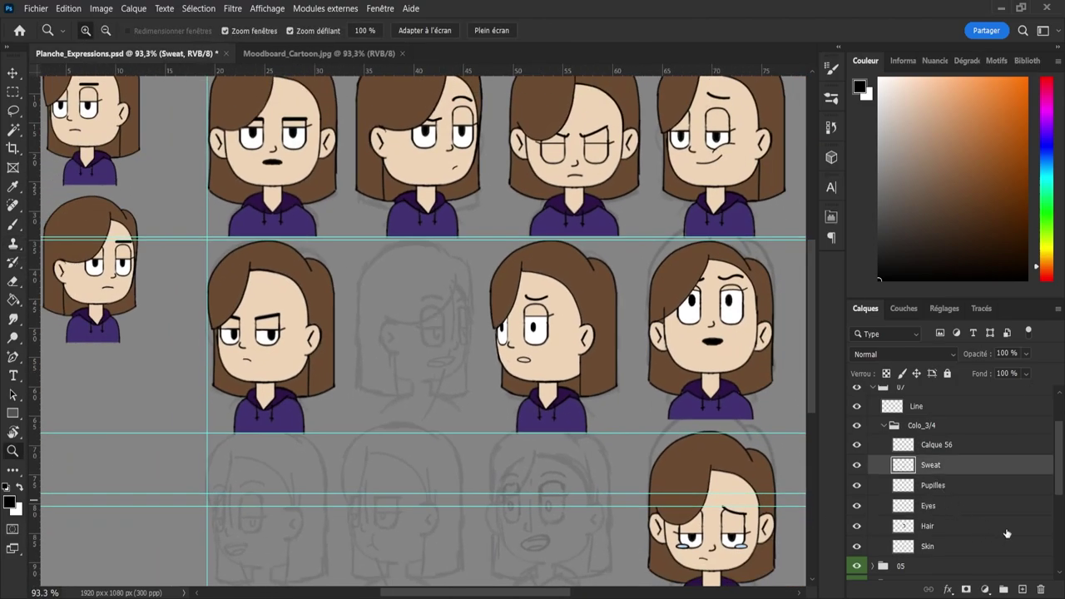
left_click(974, 486)
left_click(1022, 588)
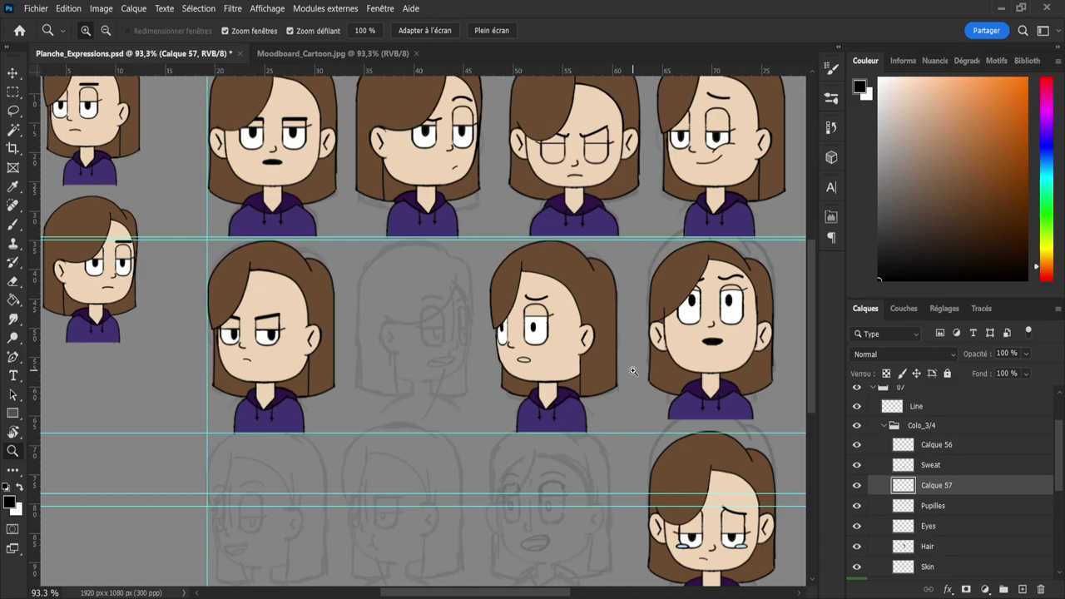
- Paint the inside of the group 07 girl's mouth solid black on the new layer
left_click_drag(618, 369, 723, 369)
key("b")
mouse_move(281, 328)
left_mouse_down()
mouse_move(269, 328)
mouse_move(294, 331)
left_mouse_up()
key("z")
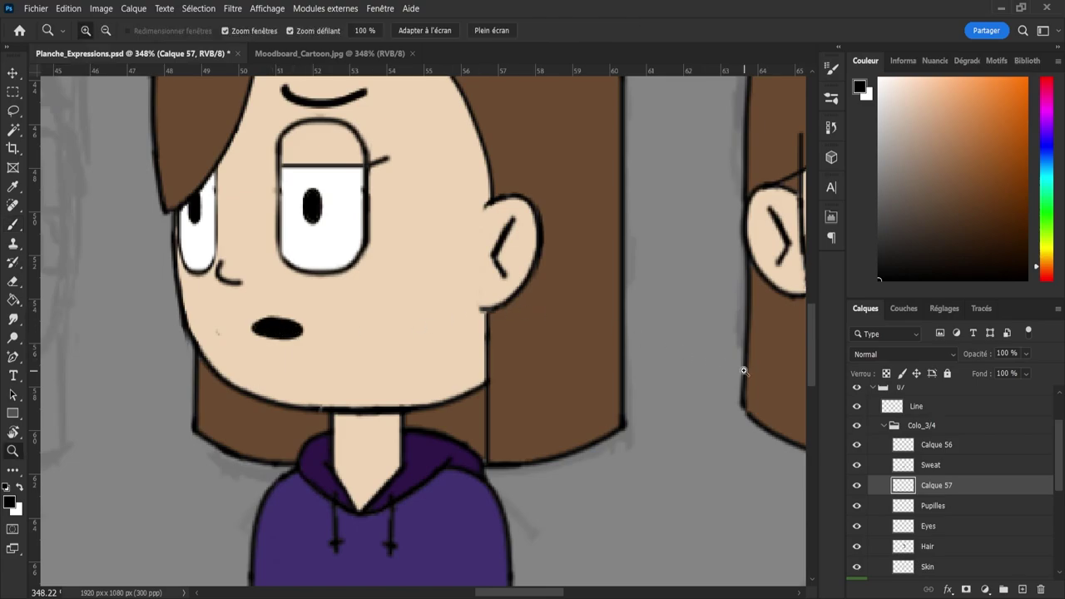
key("ctrl+1")
left_click(716, 319)
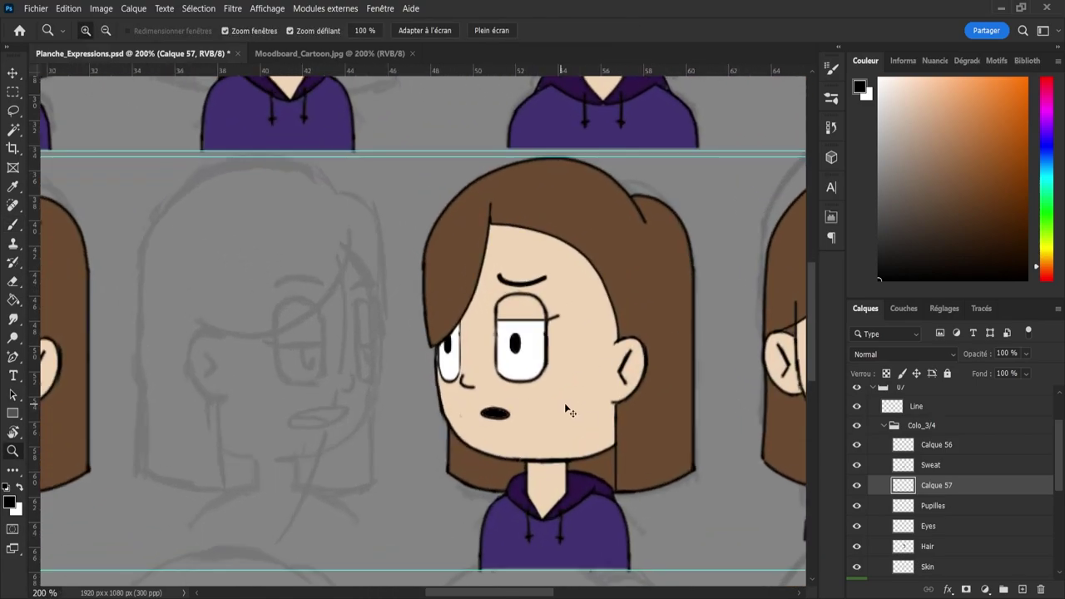
key("ctrl+z")
left_click_drag(482, 428, 543, 438)
key("b")
mouse_move(489, 391)
left_mouse_down()
mouse_move(526, 394)
mouse_move(445, 375)
mouse_move(426, 366)
mouse_move(457, 375)
mouse_move(416, 354)
mouse_move(471, 369)
left_mouse_up()
key("z")
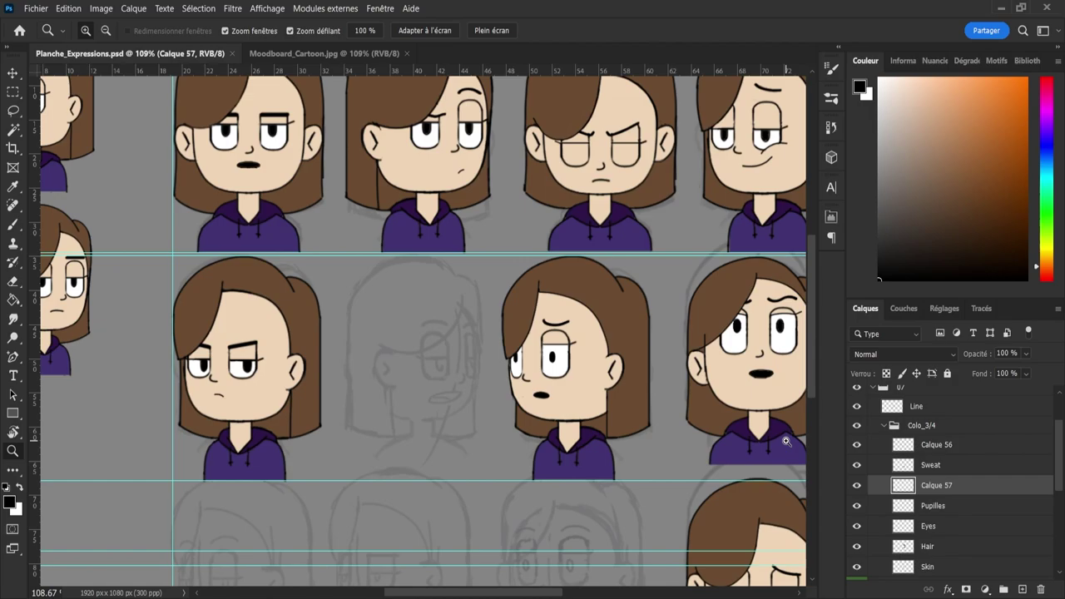
mouse_move(508, 411)
left_mouse_down()
mouse_move(464, 407)
mouse_move(488, 406)
left_mouse_up()
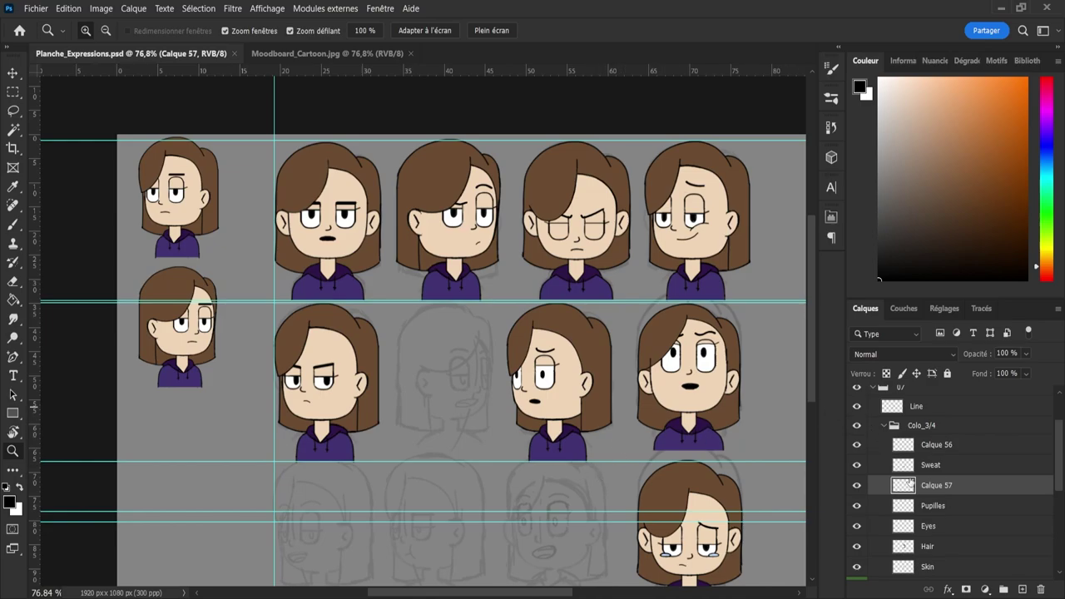
- Rename the mouth layer Bouche
double_click(936, 486)
type("Bouche")
key("Return")
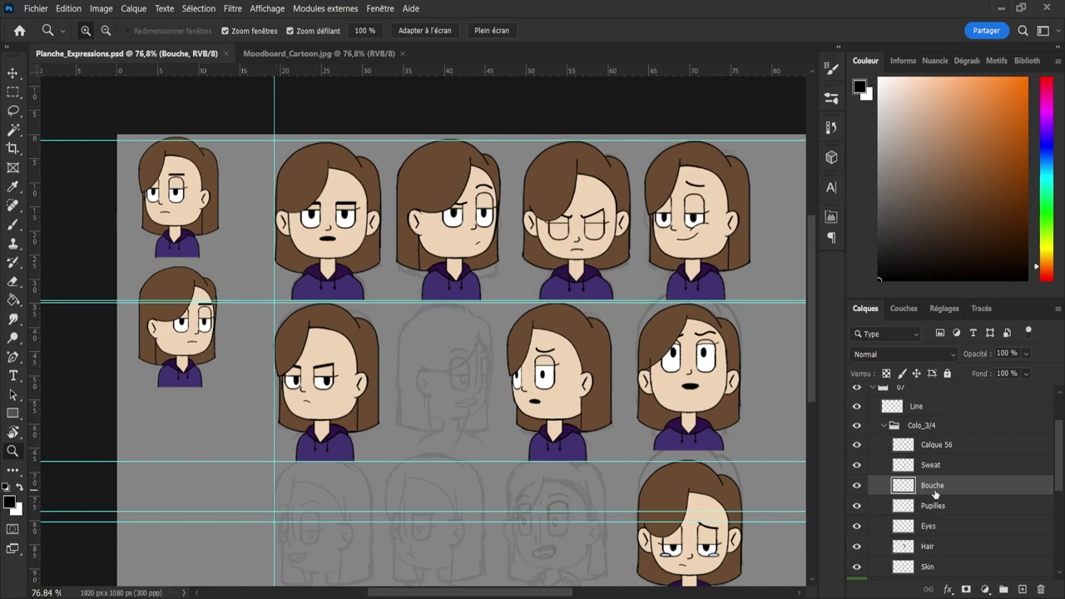
- Collapse the Colo_3/4 folder and group 07, and give group 07 a green label
left_click(884, 425)
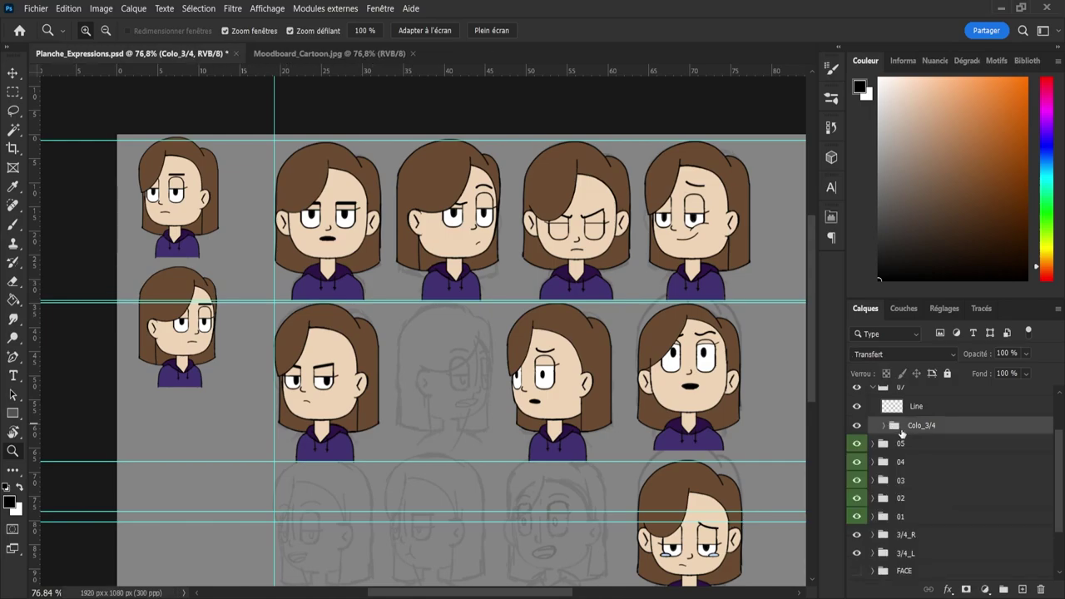
left_click_drag(1061, 464, 1061, 450)
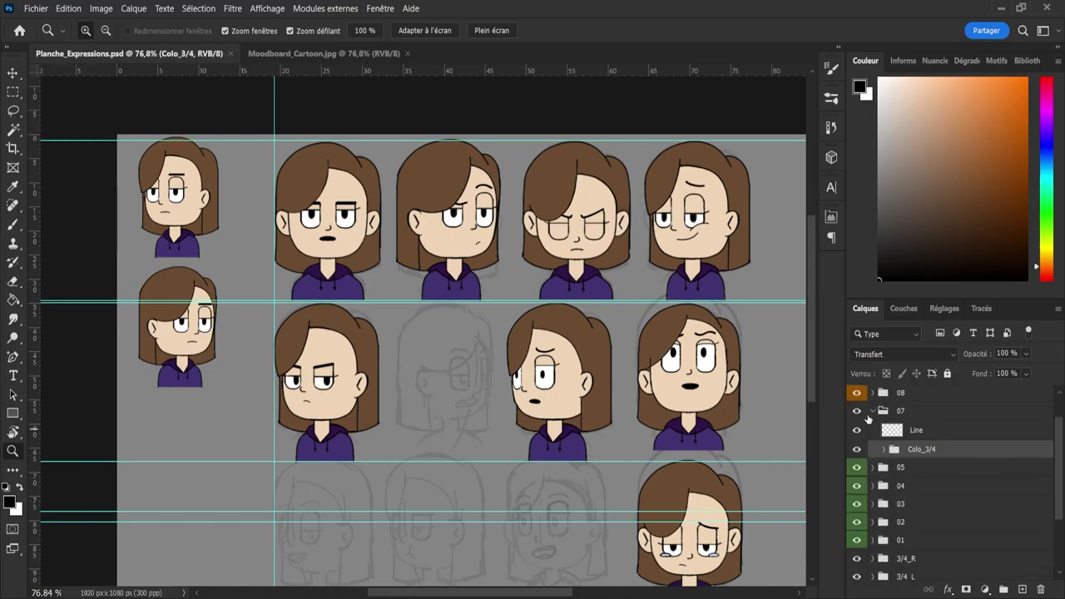
left_click(872, 413)
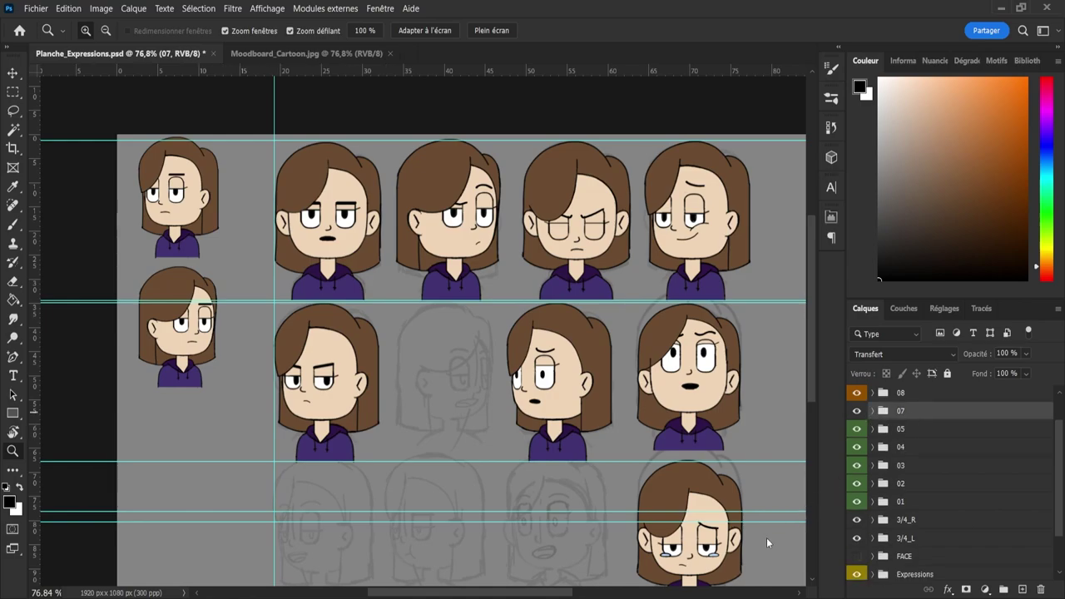
- Open group 08 and clean up the front-view girl's line art on Calque 17 with the eraser and a fine black brush
left_click(872, 393)
left_click(898, 416)
scroll(717, 399, "up", 5)
key("e")
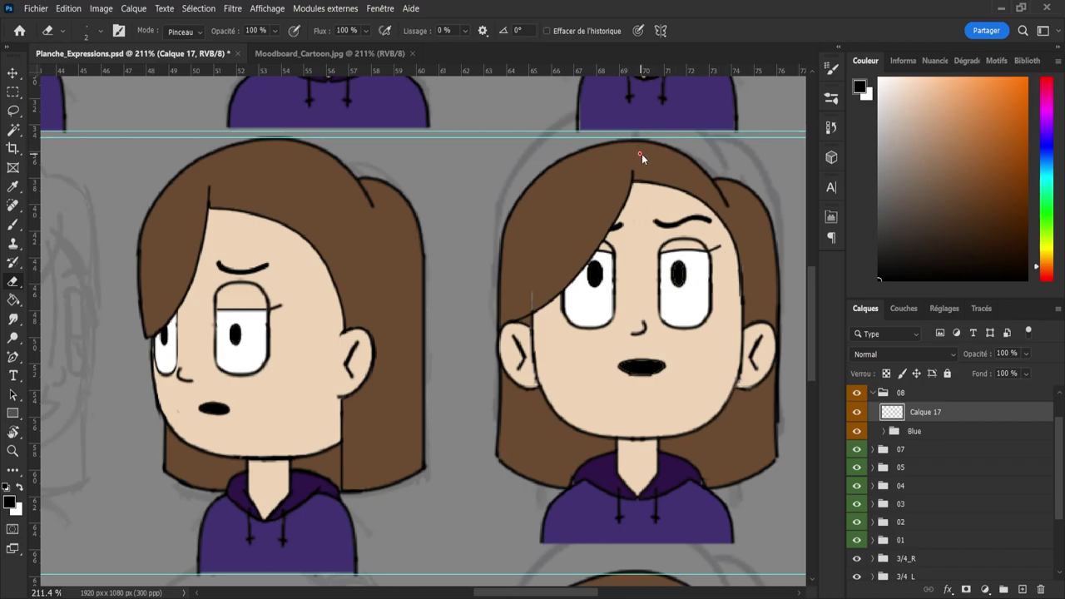
left_click_drag(641, 153, 644, 154)
key("b")
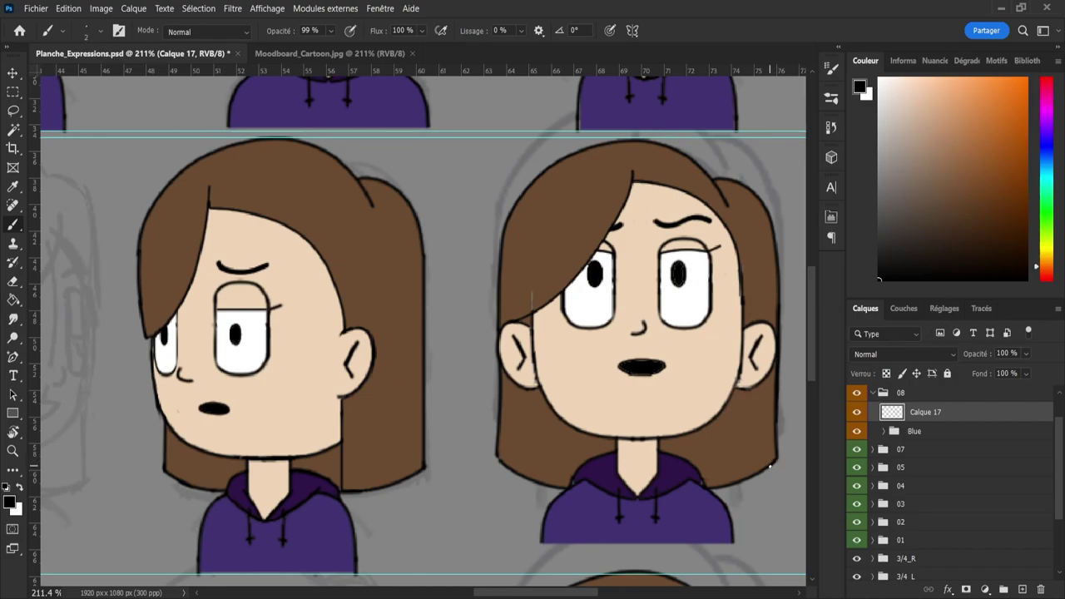
- Touch up the group 08 hood on Calque 15 with its sampled dark purple, and clean the outline beside it on Calque 17
left_click(884, 431)
scroll(1045, 456, "down", 1)
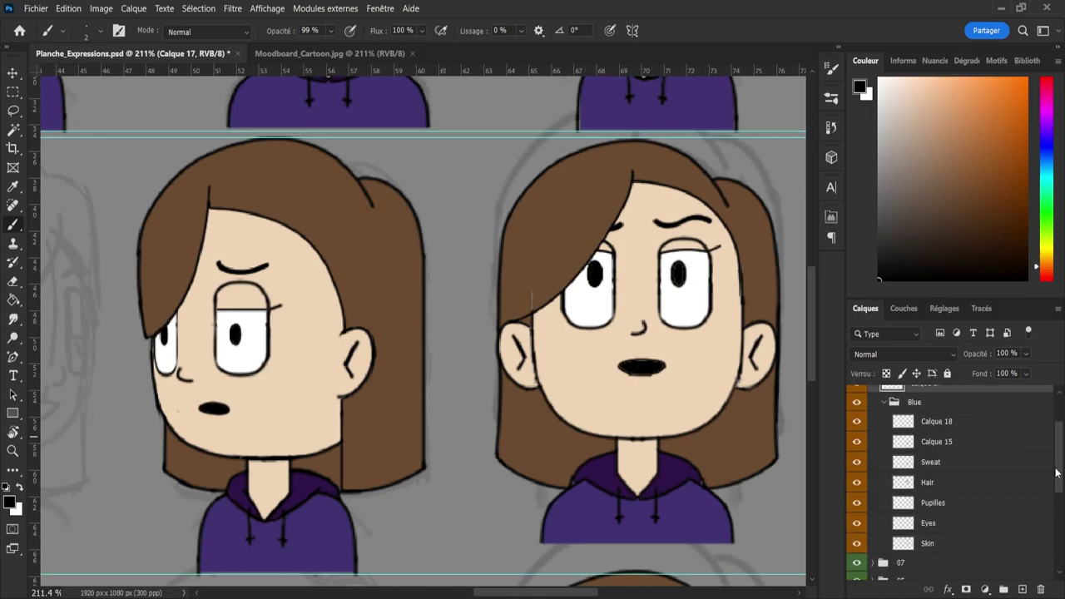
left_click(938, 463)
left_click(914, 444)
key("i")
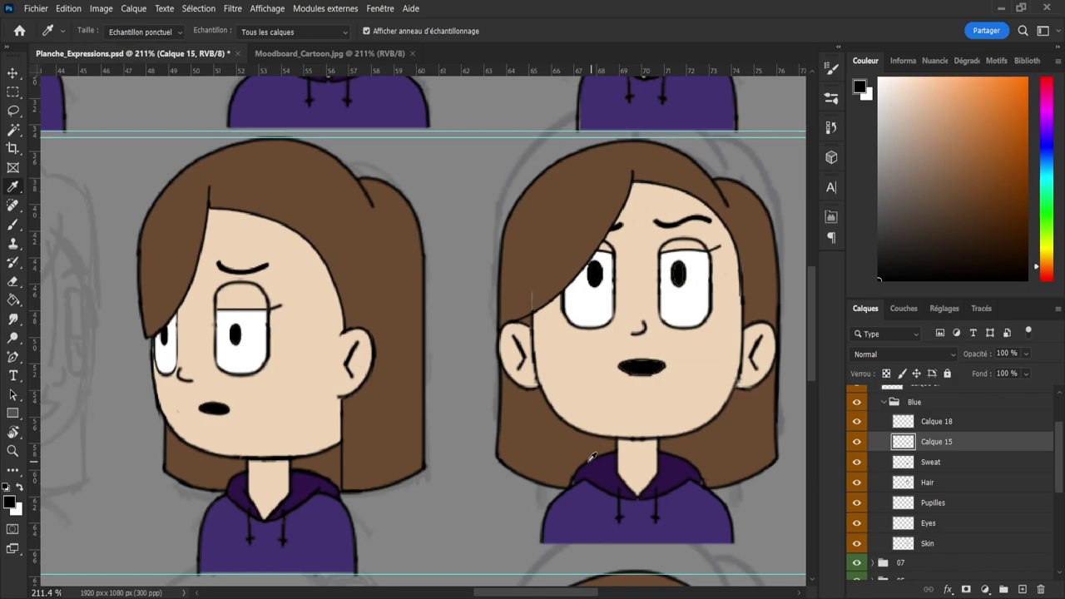
left_click(608, 472)
left_click(857, 442)
left_click(857, 443)
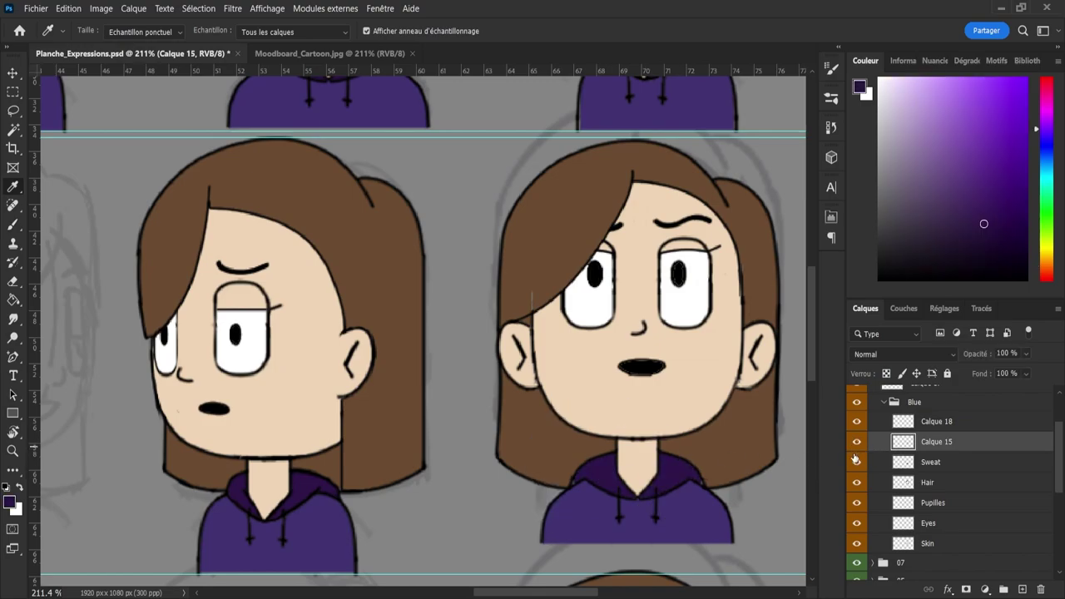
key("b")
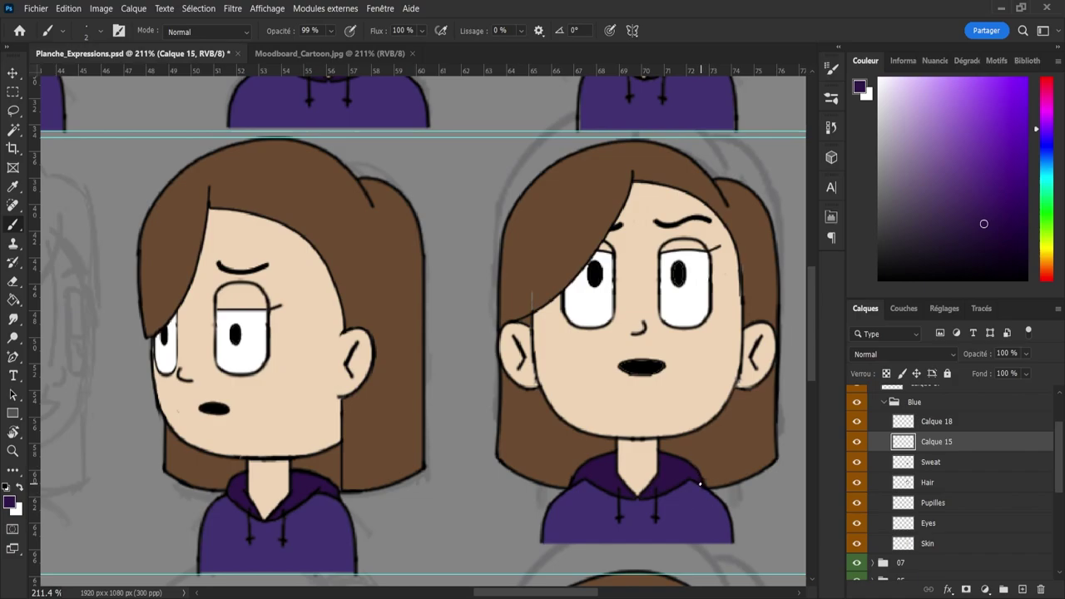
left_click(919, 391)
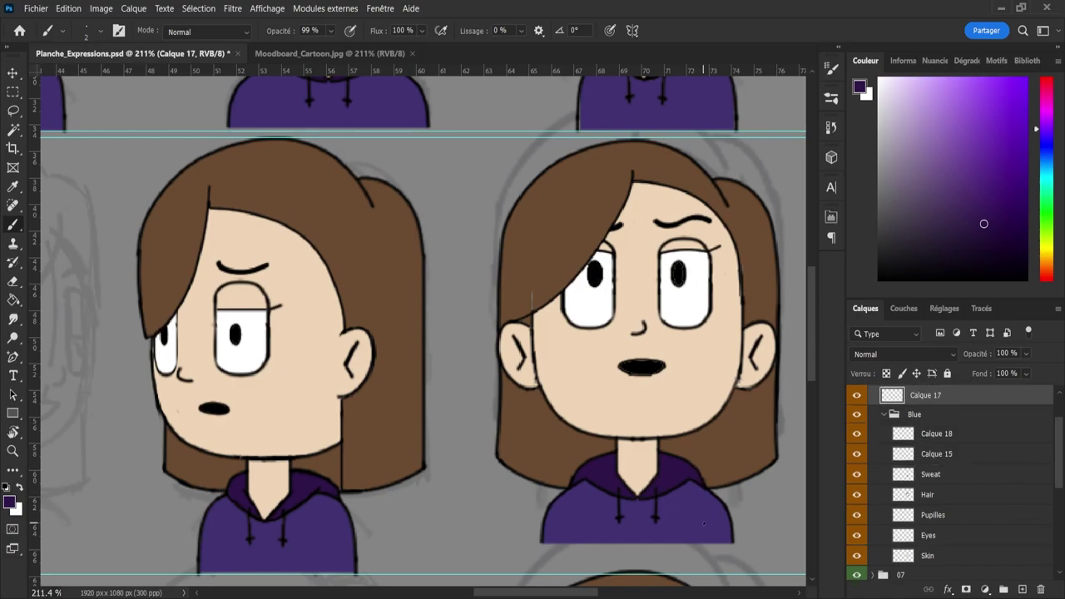
key("e")
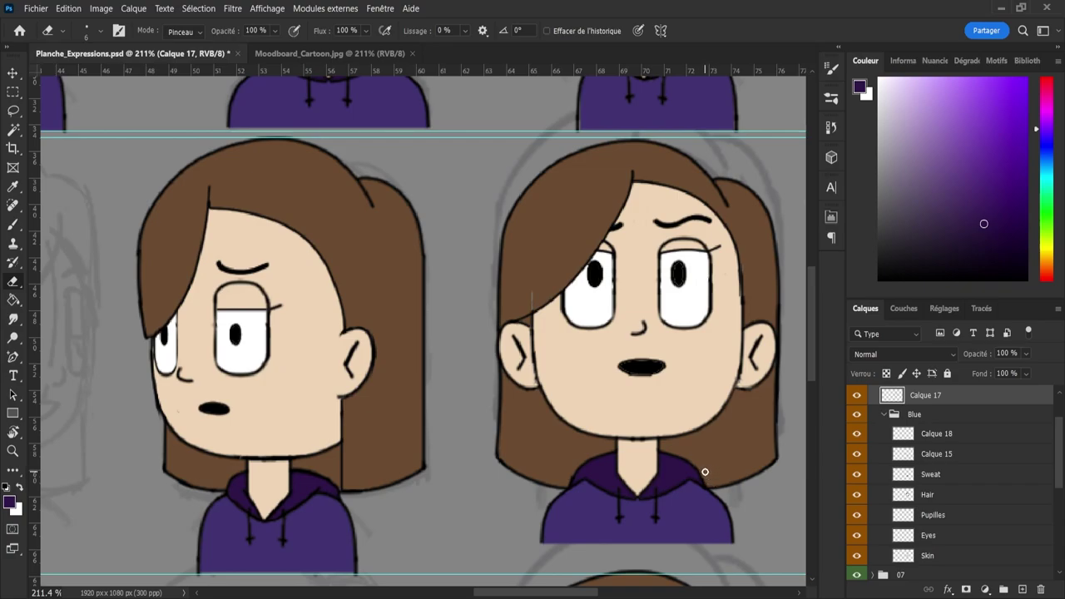
- Sample the brown from the group 08 girl's hair and touch up her hair fill on the Hair layer
left_click(920, 501)
key("i")
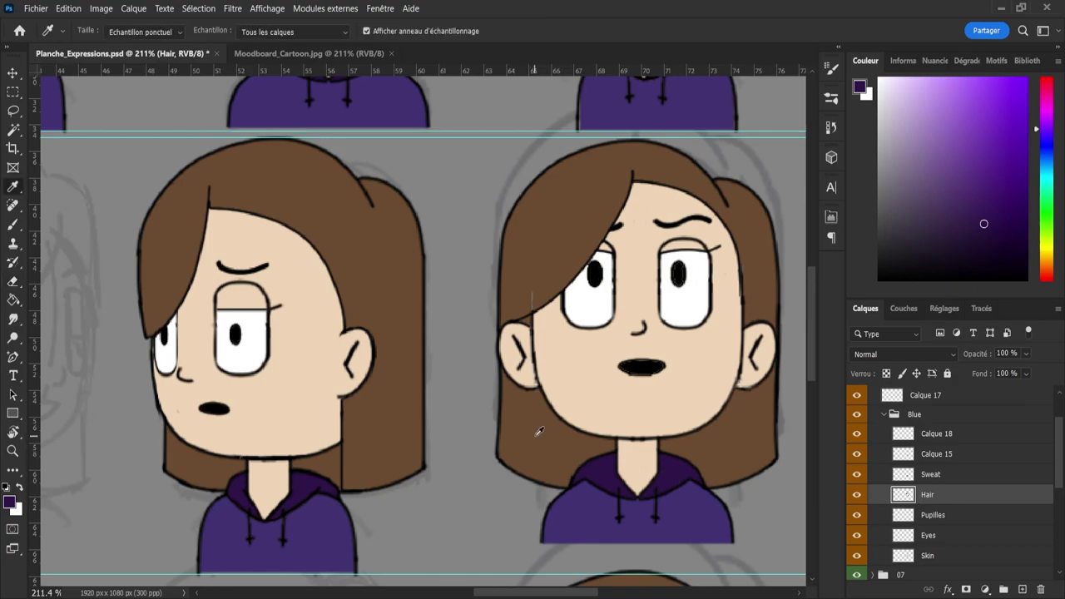
left_click(553, 434)
key("b")
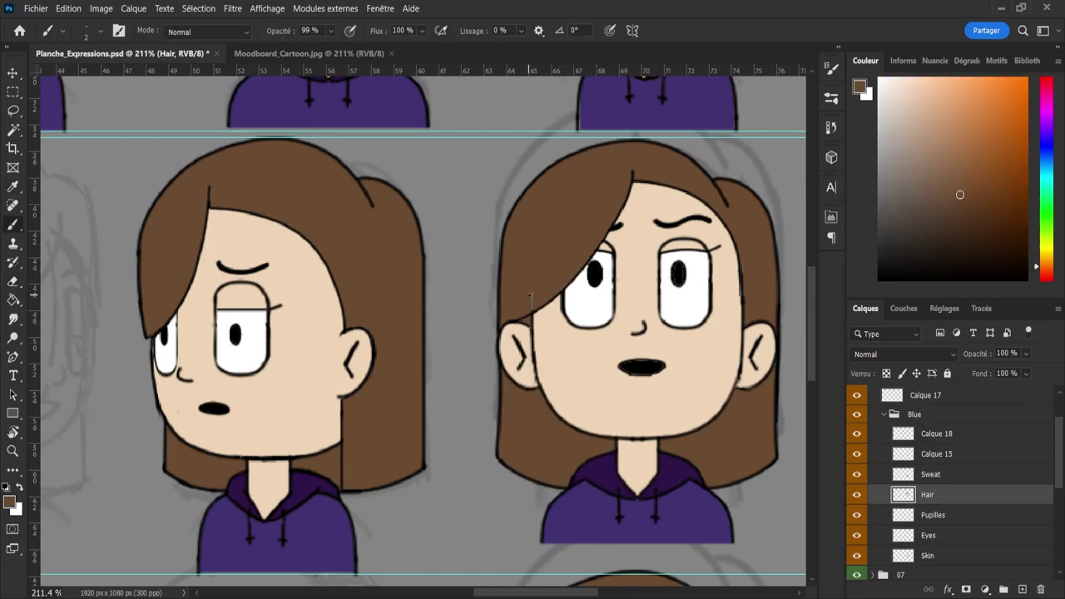
key("bracketright")
key("bracketright")
key("bracketright")
key("bracketright")
key("bracketright")
key("bracketright")
key("bracketright")
- Identify the mouth layer, Calque 18, and clean up the group 08 girl's mouth fill with a small black brush and the eraser
left_click(855, 455)
left_click(855, 455)
left_click(857, 434)
left_click(856, 435)
left_click(910, 441)
key("d")
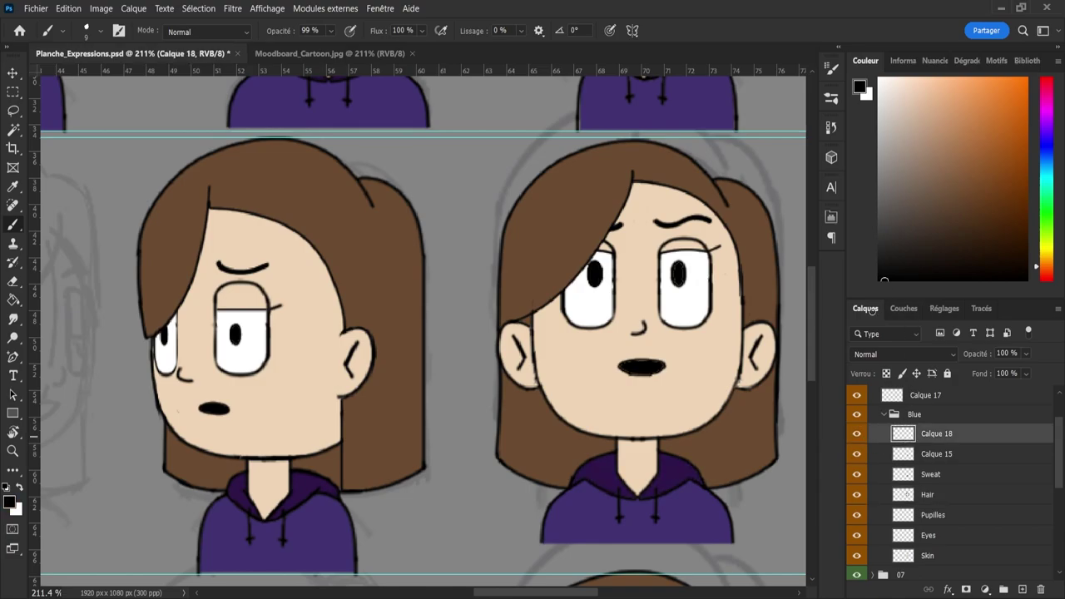
key("bracketleft")
key("bracketleft")
key("bracketleft")
key("bracketleft")
key("bracketleft")
key("bracketleft")
key("bracketleft")
key("bracketleft")
key("bracketright")
key("bracketright")
key("bracketright")
key("bracketright")
key("e")
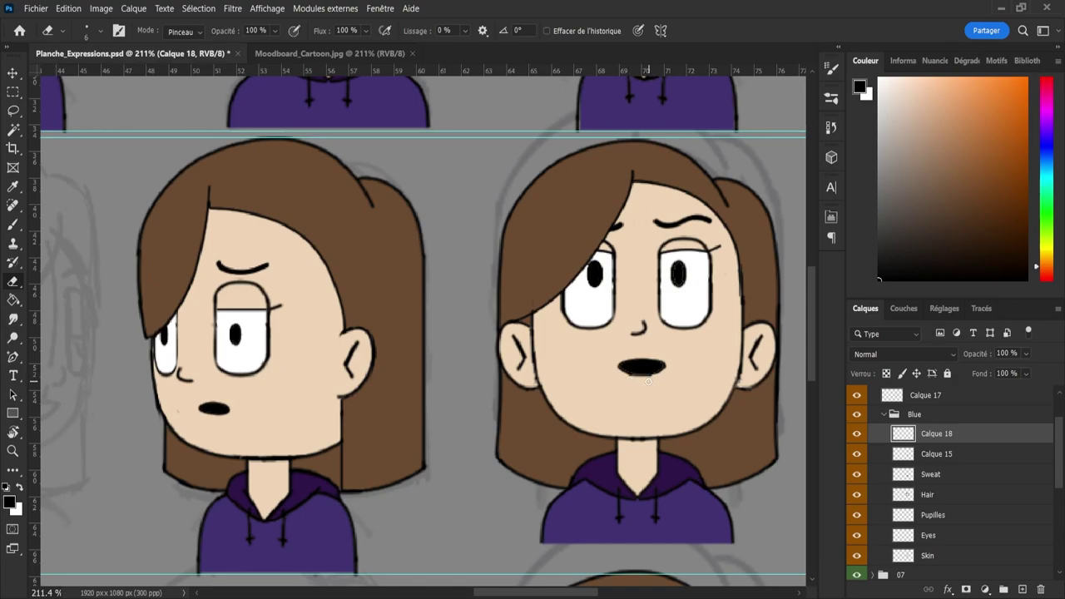
- Collapse the Blue folder and group 08, and change group 08's label to green
key("z")
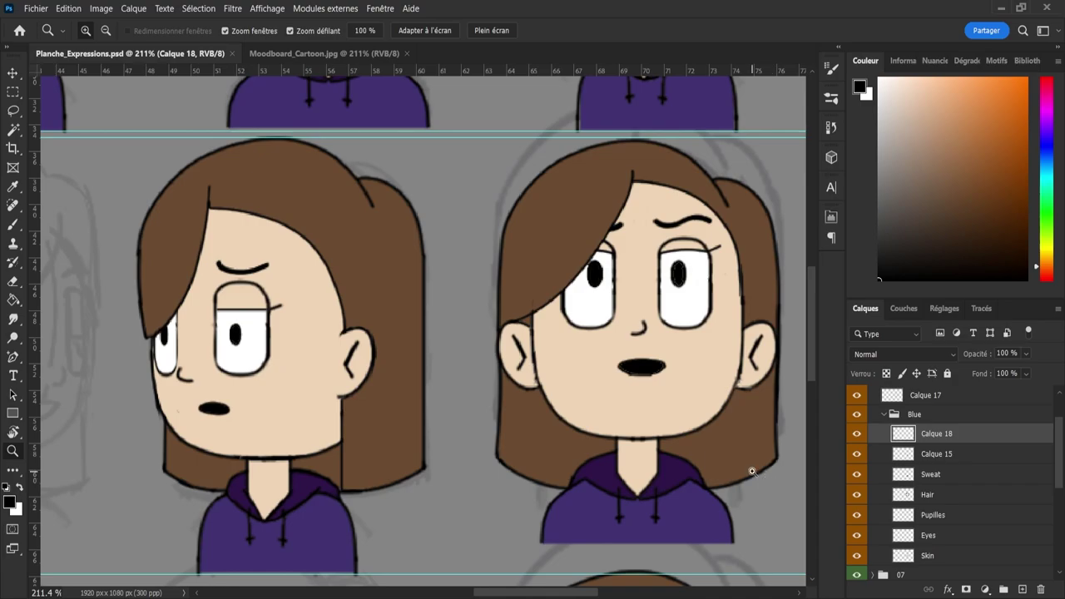
left_click_drag(753, 472, 723, 460)
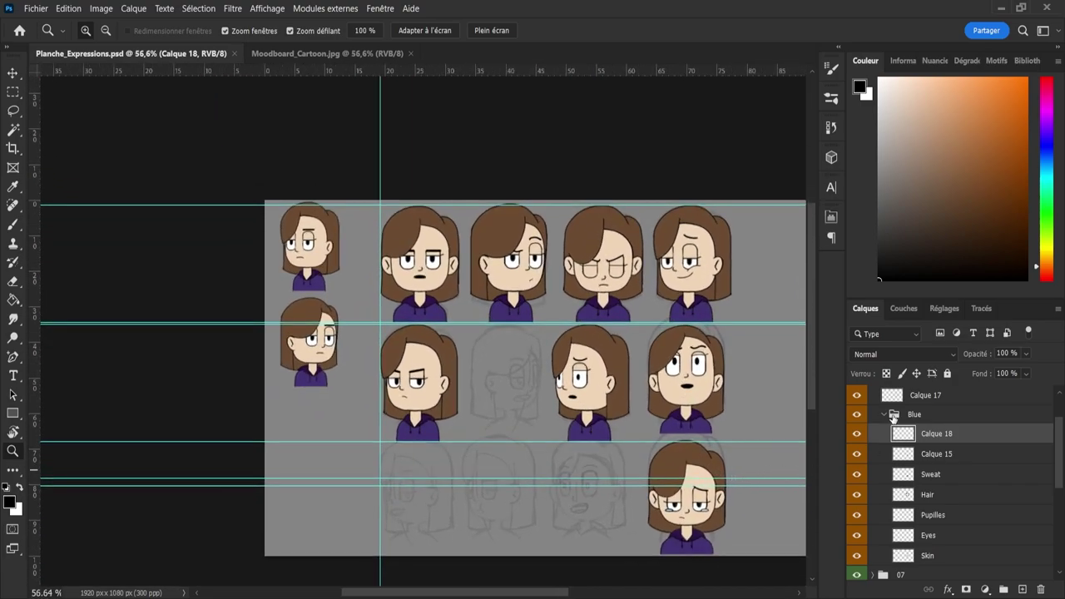
left_click(893, 415)
left_click(884, 415)
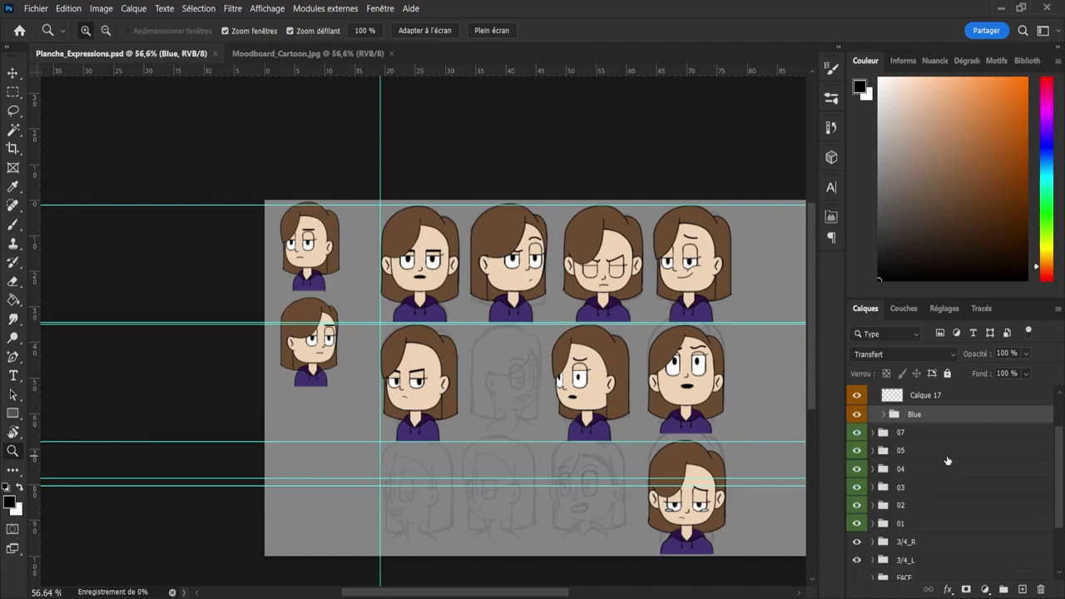
scroll(1049, 454, "up", 2)
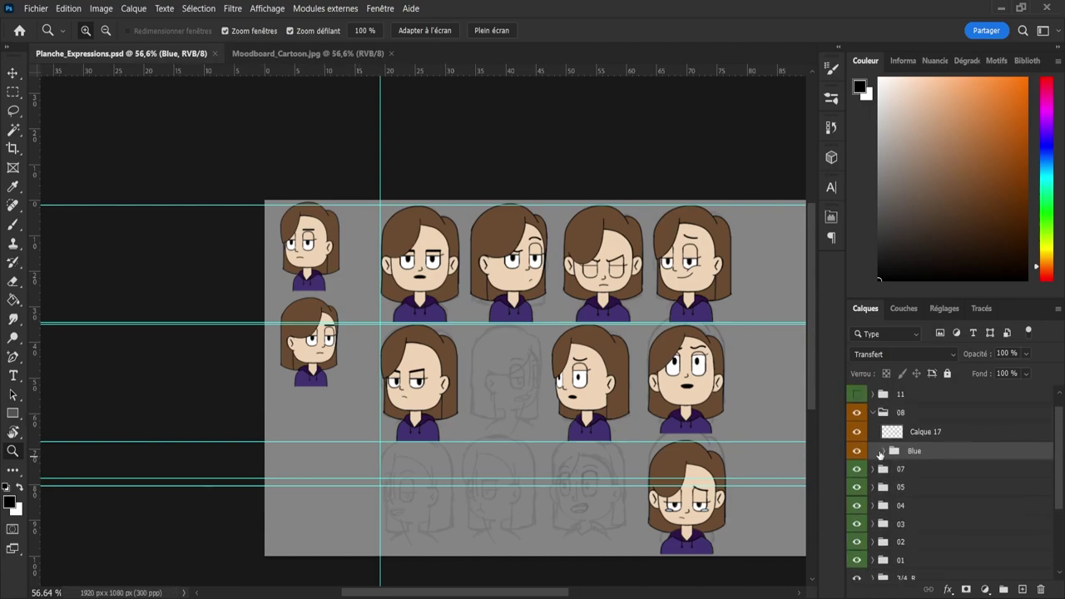
left_click(874, 413)
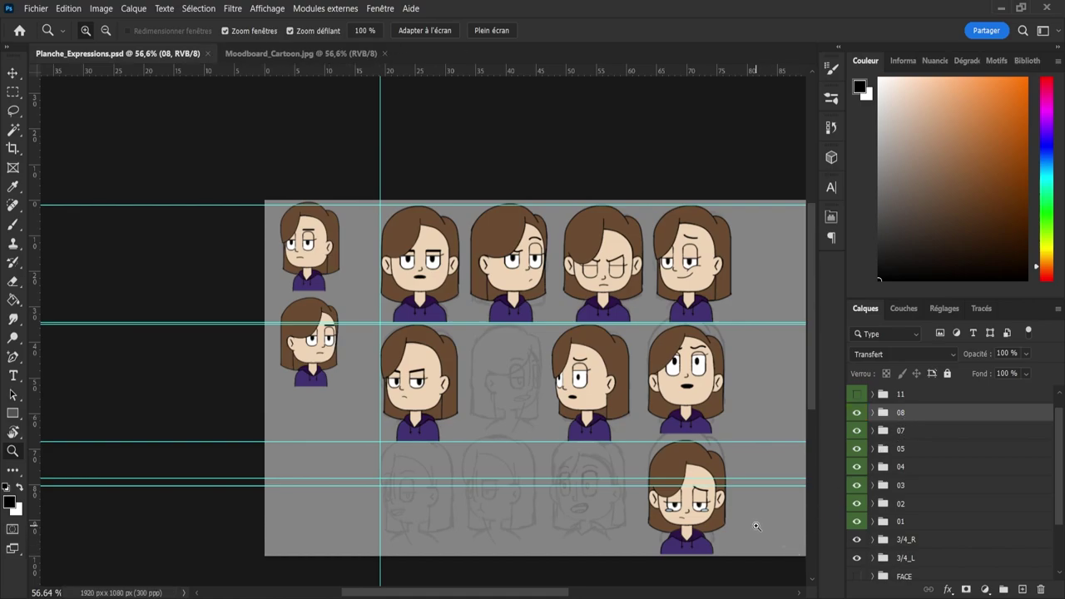
mouse_move(756, 526)
left_mouse_down()
mouse_move(788, 535)
mouse_move(768, 528)
left_mouse_up()
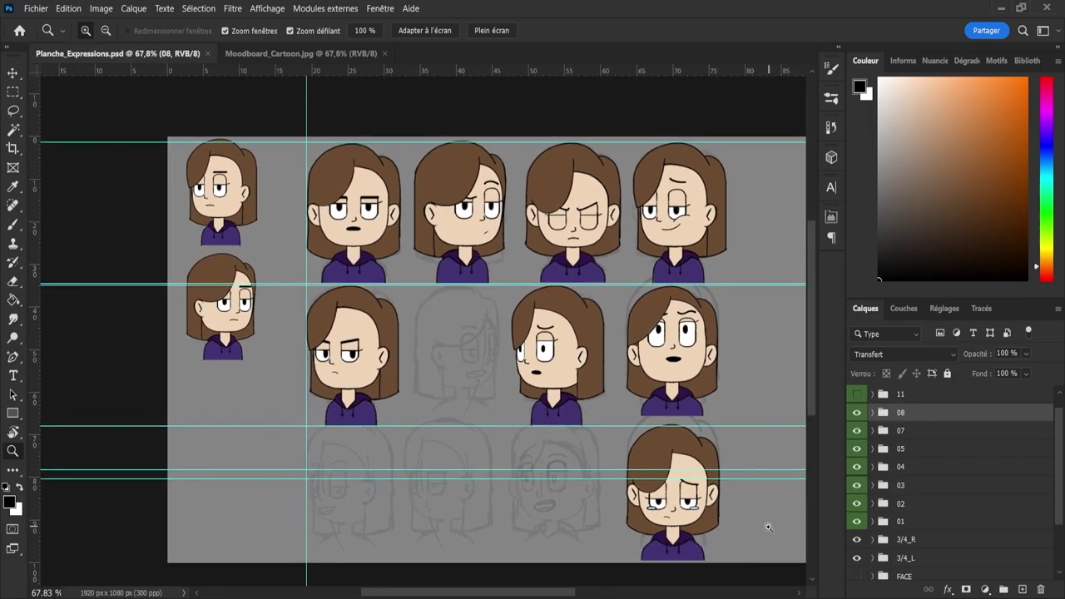
left_click(940, 433)
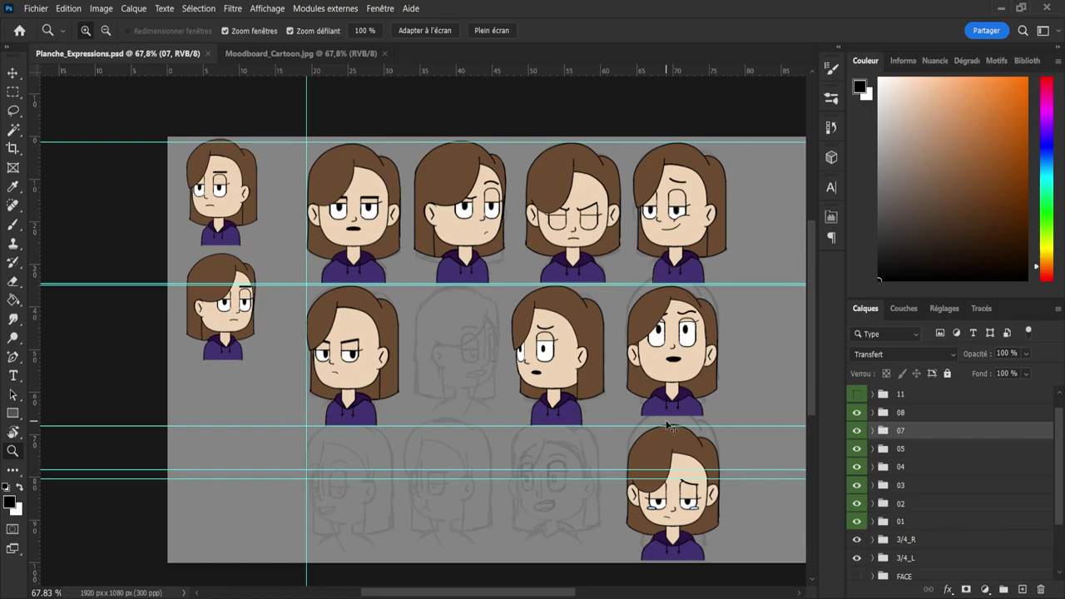
key("ctrl+j")
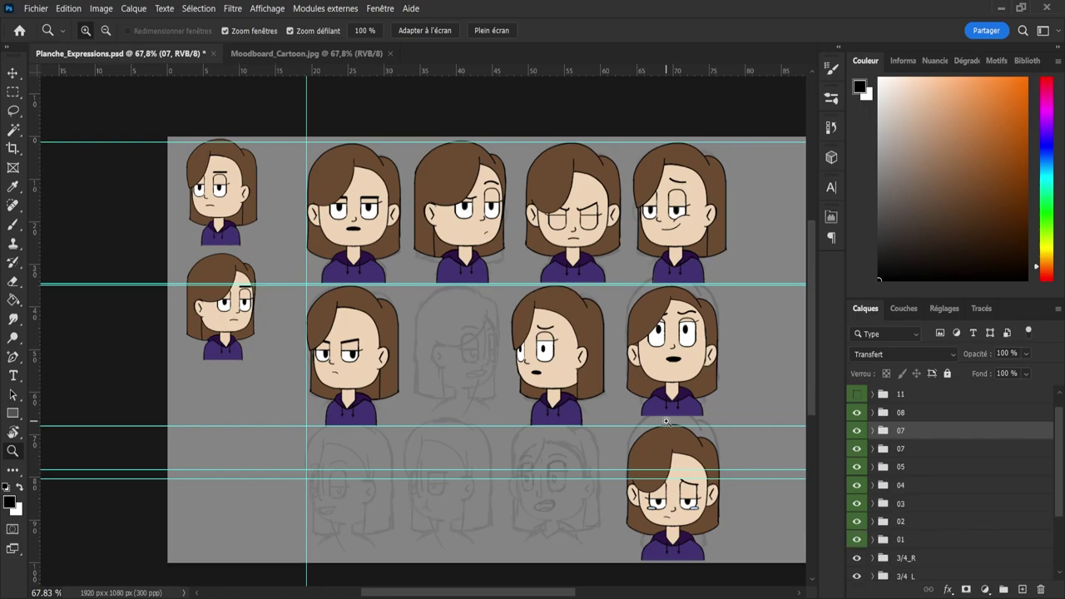
left_click_drag(913, 438, 921, 457)
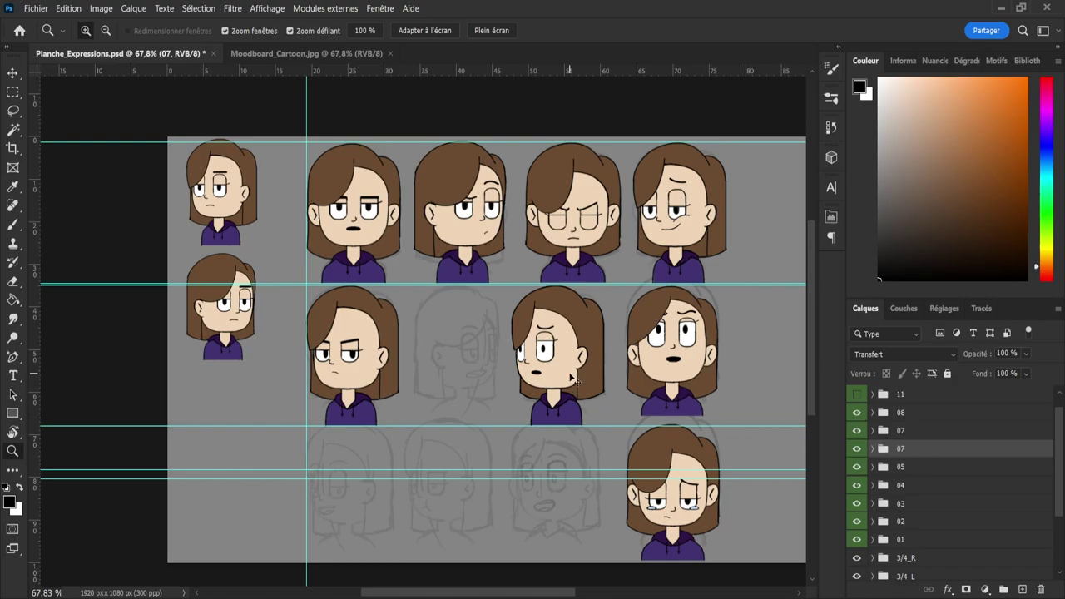
key("ctrl+t")
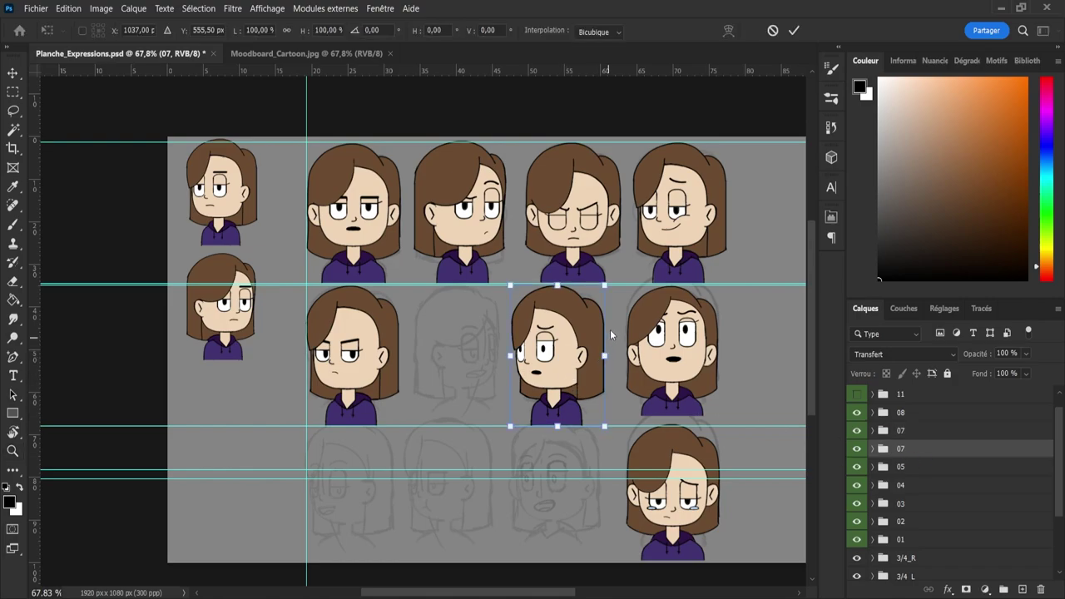
left_click_drag(557, 356, 456, 342)
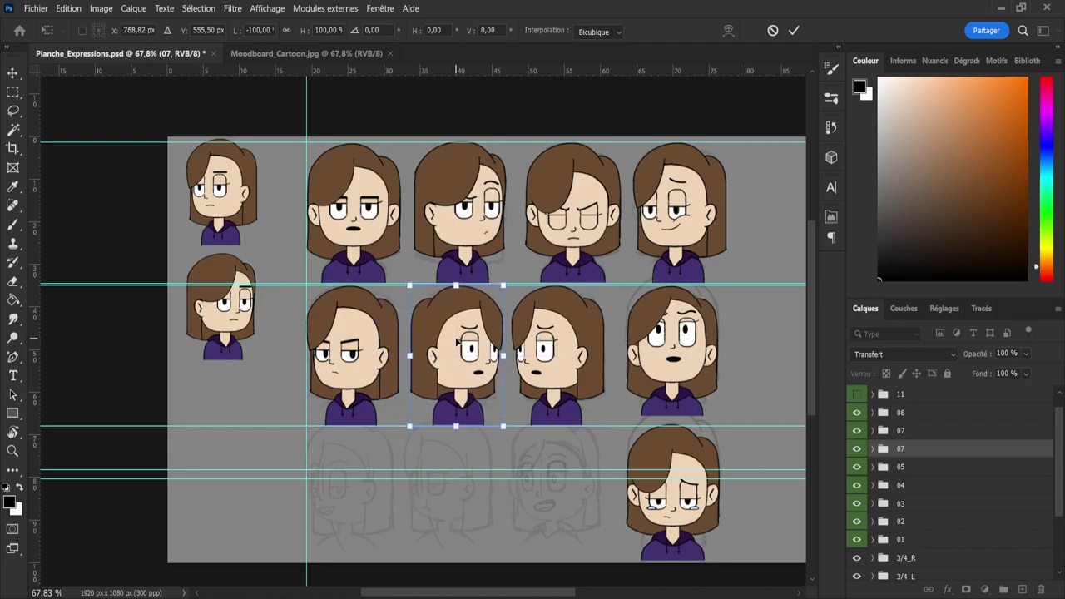
left_click(794, 30)
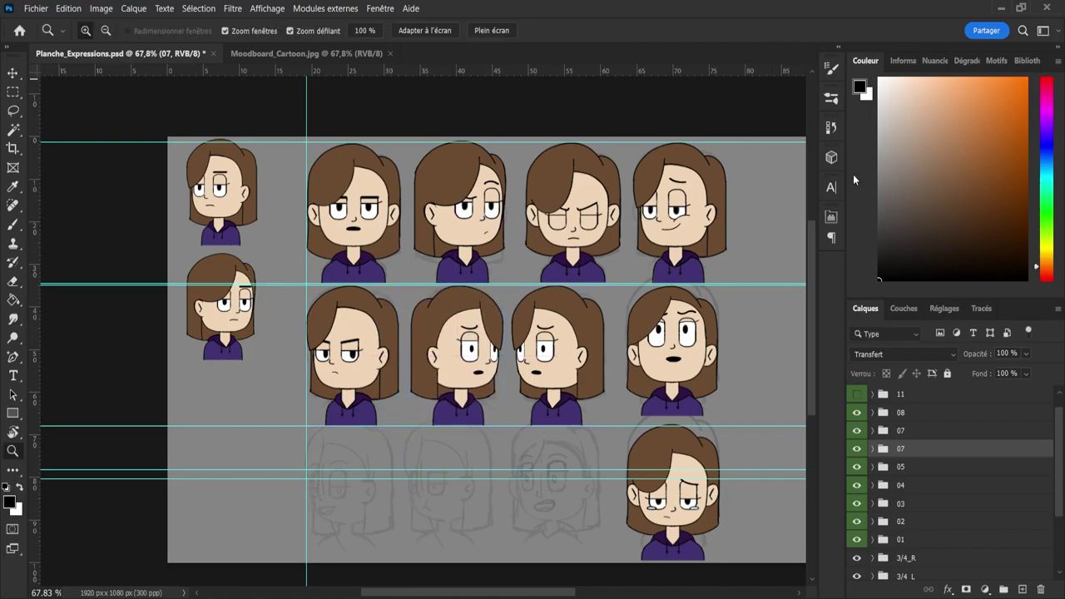
left_click(873, 450)
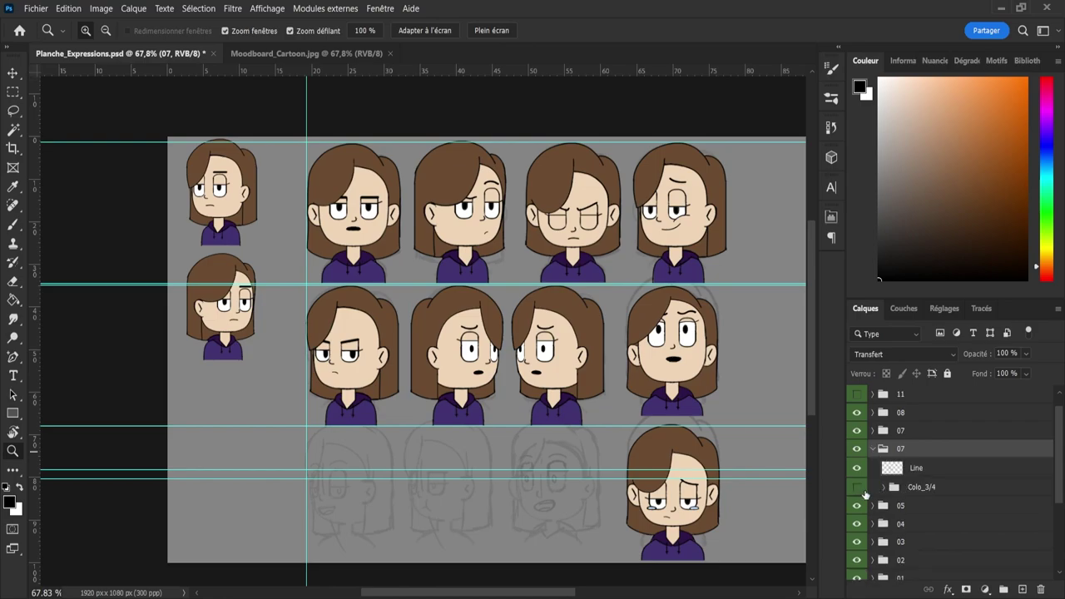
left_click(857, 487)
left_click_drag(470, 361, 416, 348)
key("Delete")
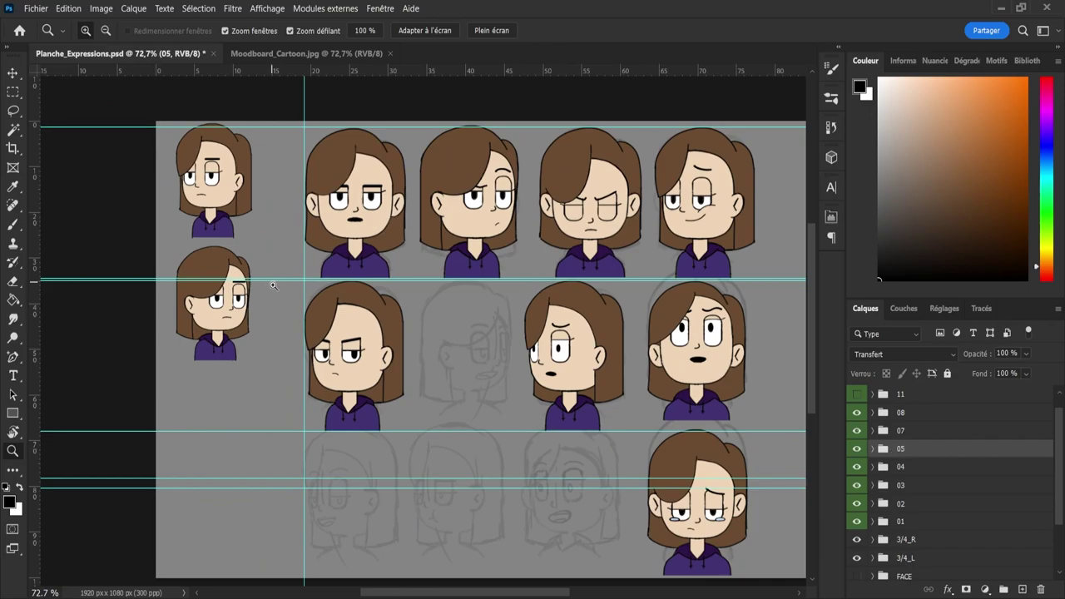
- Duplicate the 3/4_R group and place the copy between groups 07 and 05 in the layer stack
left_click(911, 541)
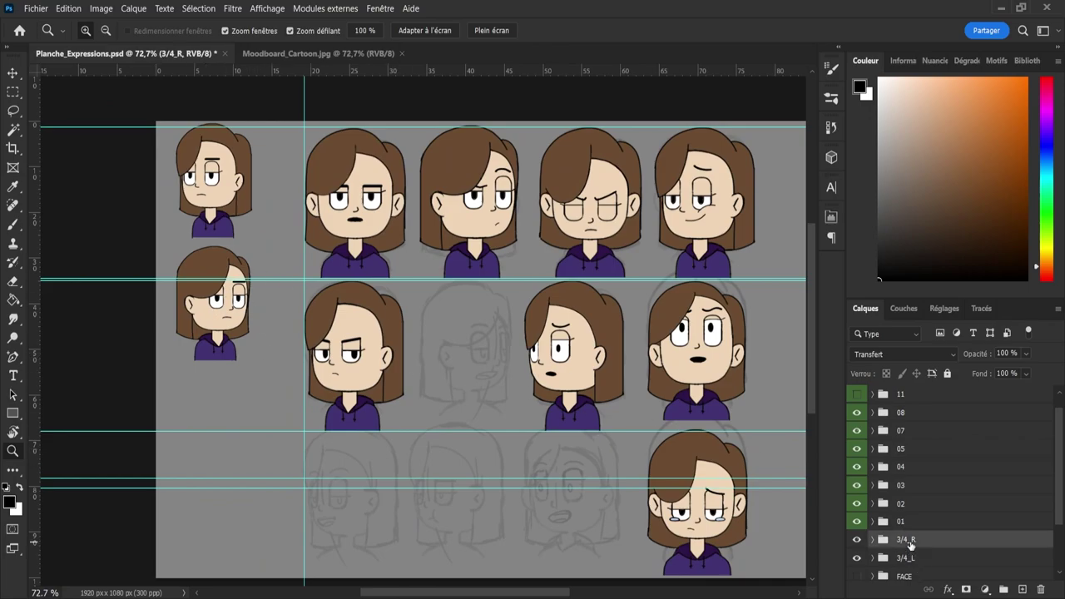
key("ctrl+j")
key("v")
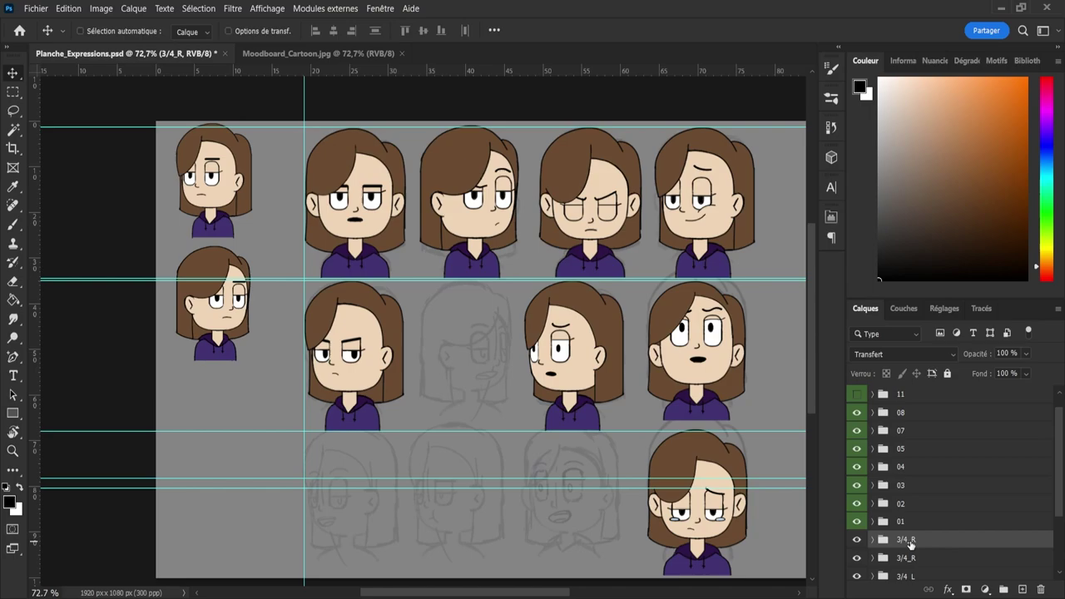
left_click_drag(911, 541, 919, 439)
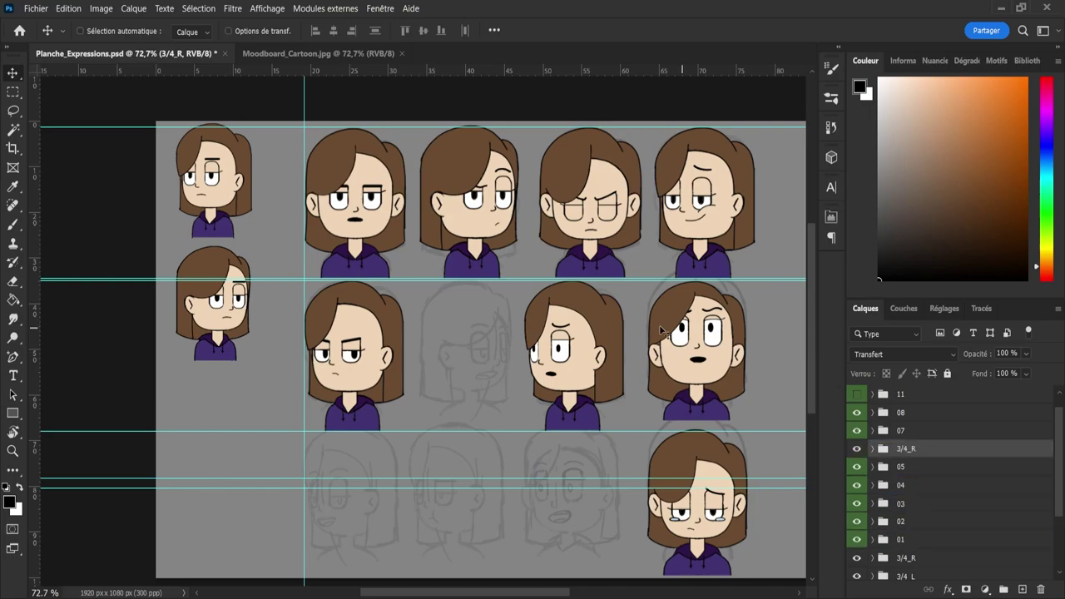
- Move the copied three-quarter girl onto the empty second spot of the middle row and scale her to 131.58%
left_click_drag(212, 314, 458, 375)
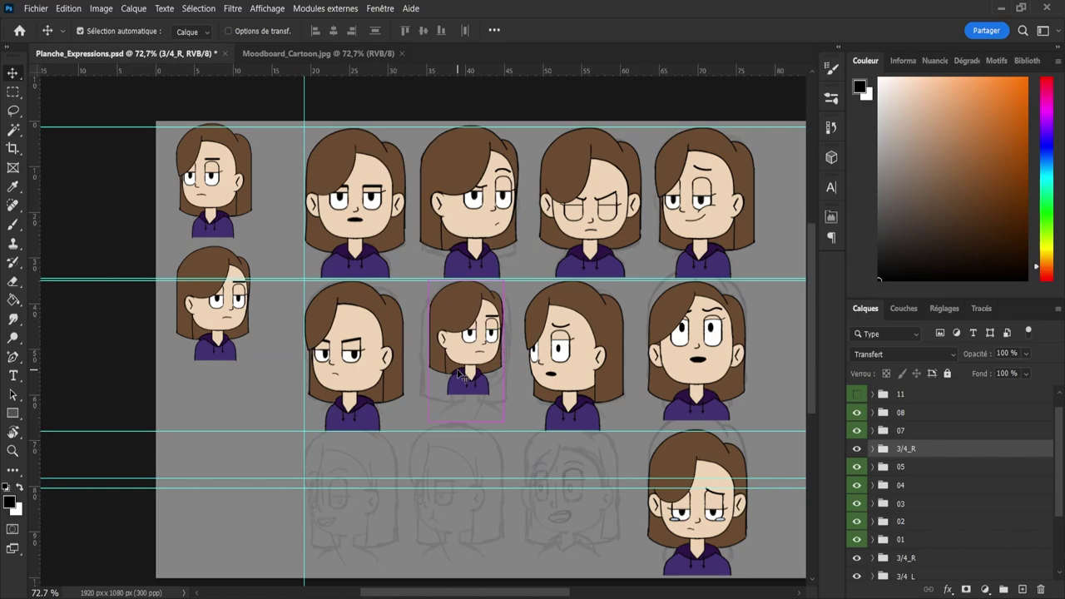
key("ctrl+t")
left_click_drag(465, 422, 497, 469)
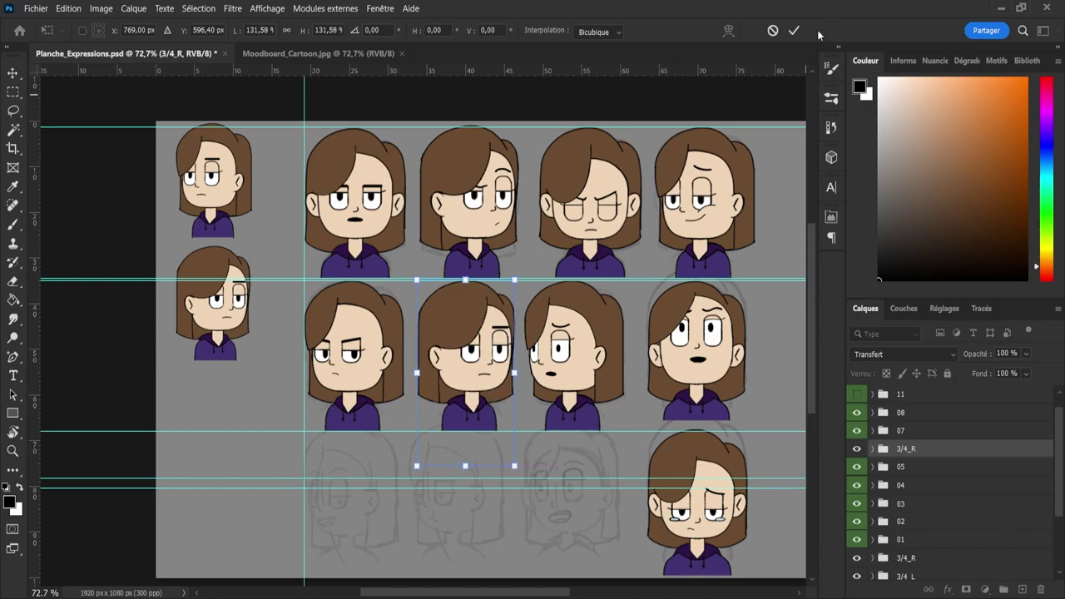
left_click(794, 30)
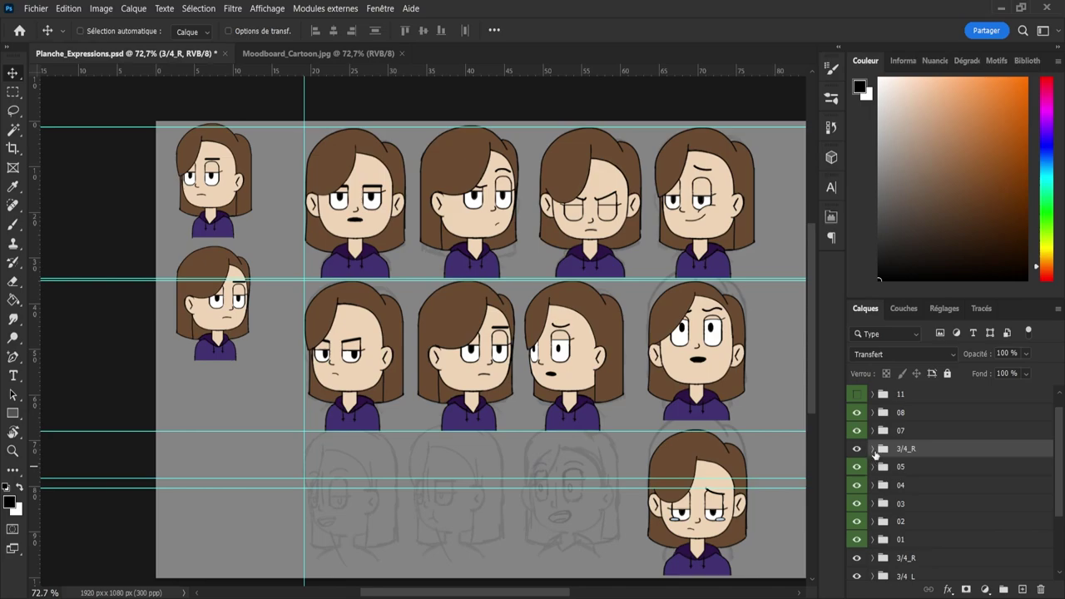
- Rename the copied 3/4_R group as 06
double_click(905, 448)
type("06")
key("Return")
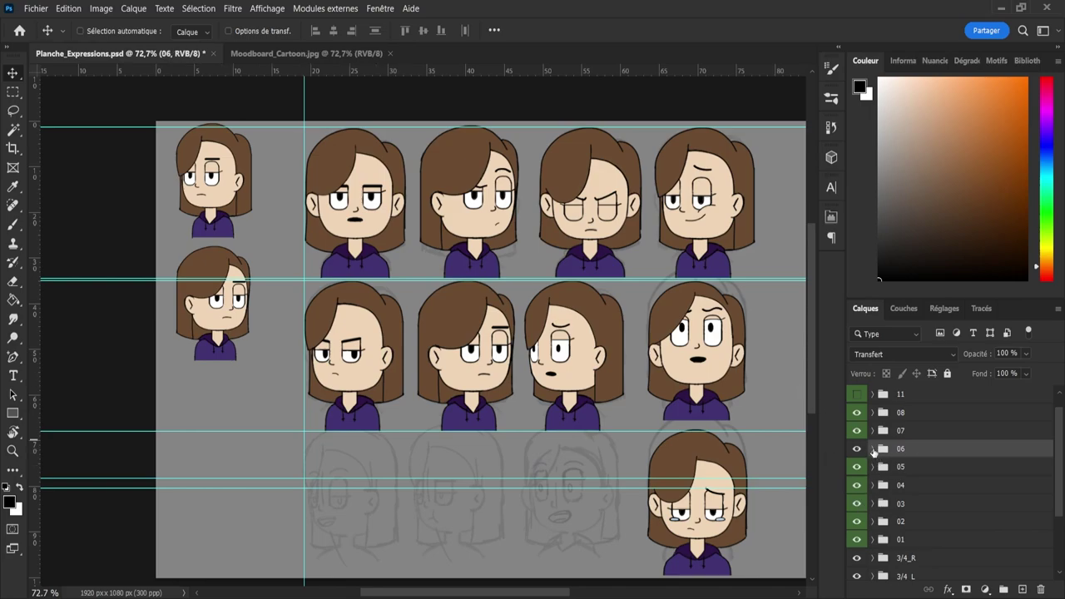
- Expand group 06, select its Line layer and hide the Colo_3/4 folder
left_click(873, 449)
scroll(967, 472, "down", 2)
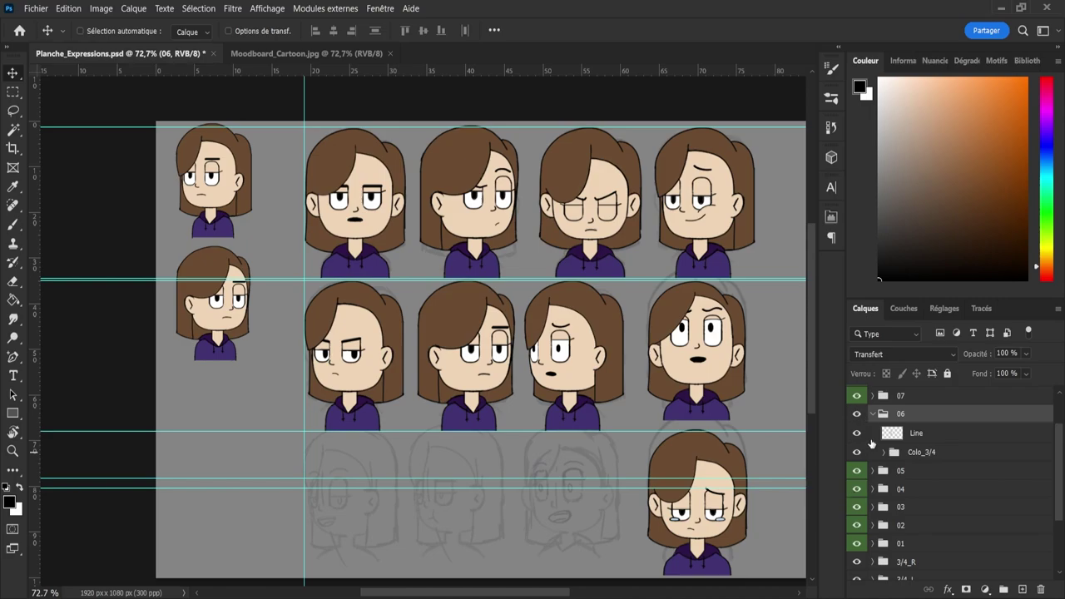
left_click(856, 434)
left_click(855, 434)
left_click(892, 434)
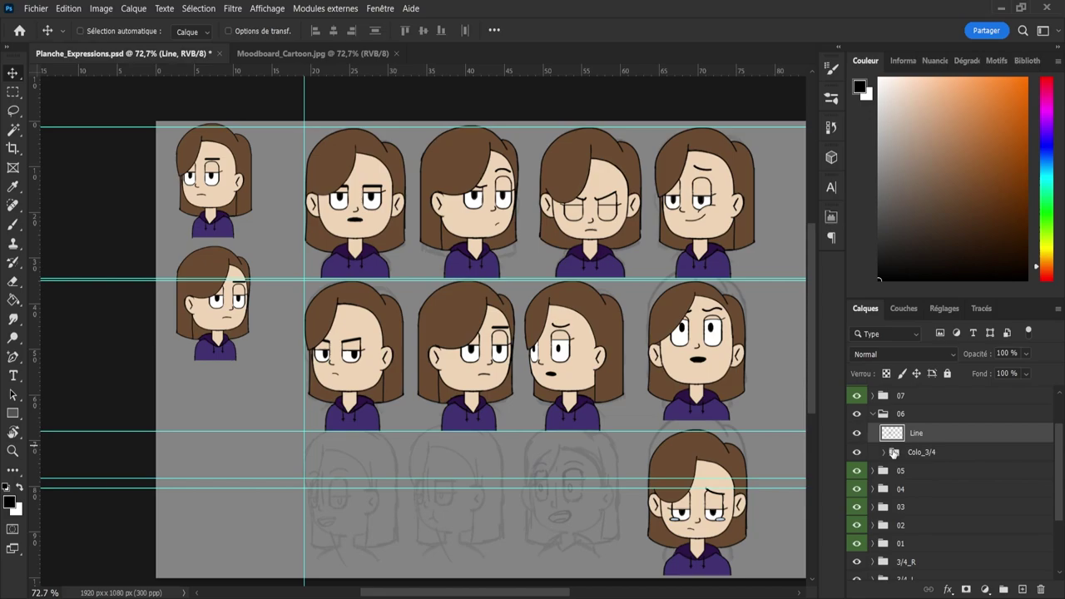
left_click(857, 451)
- Duplicate the Line layer in group 06 and hide the original below it
key("z")
left_click_drag(446, 376, 480, 376)
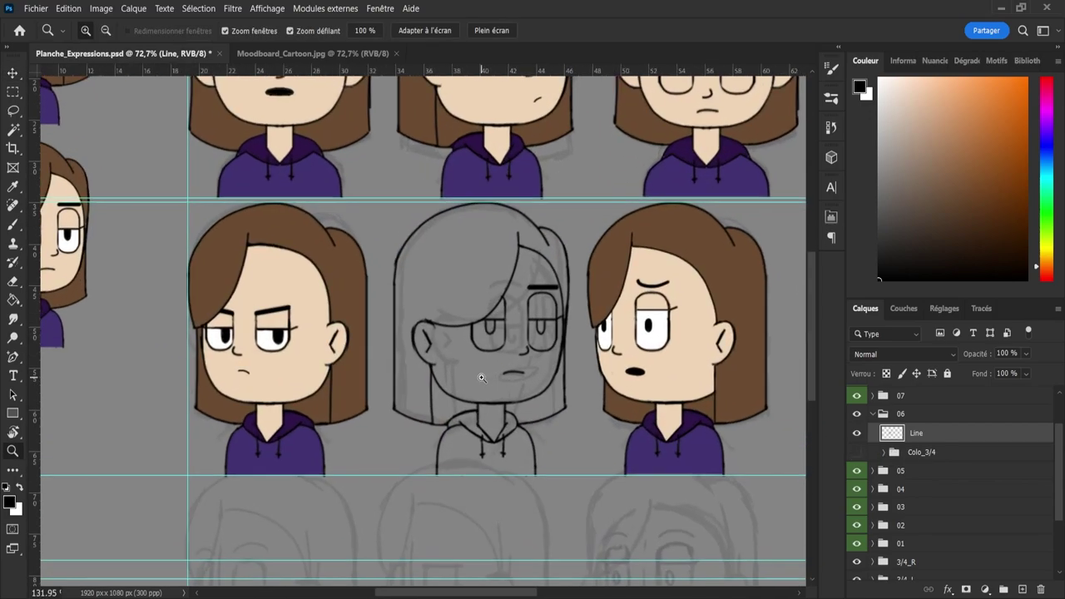
left_click_drag(556, 325, 568, 329)
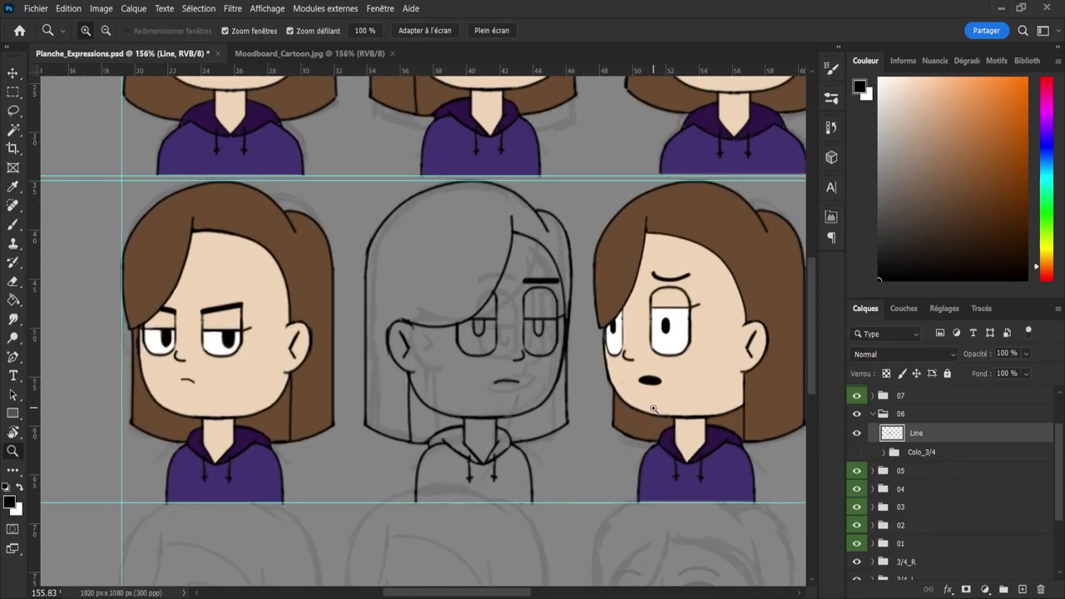
key("ctrl+j")
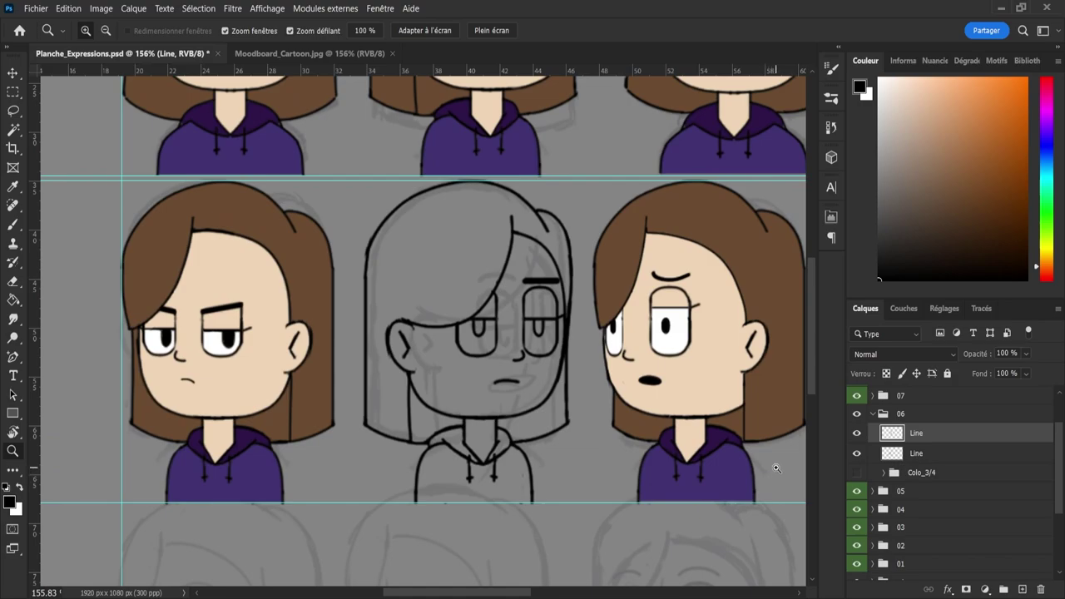
left_click(856, 455)
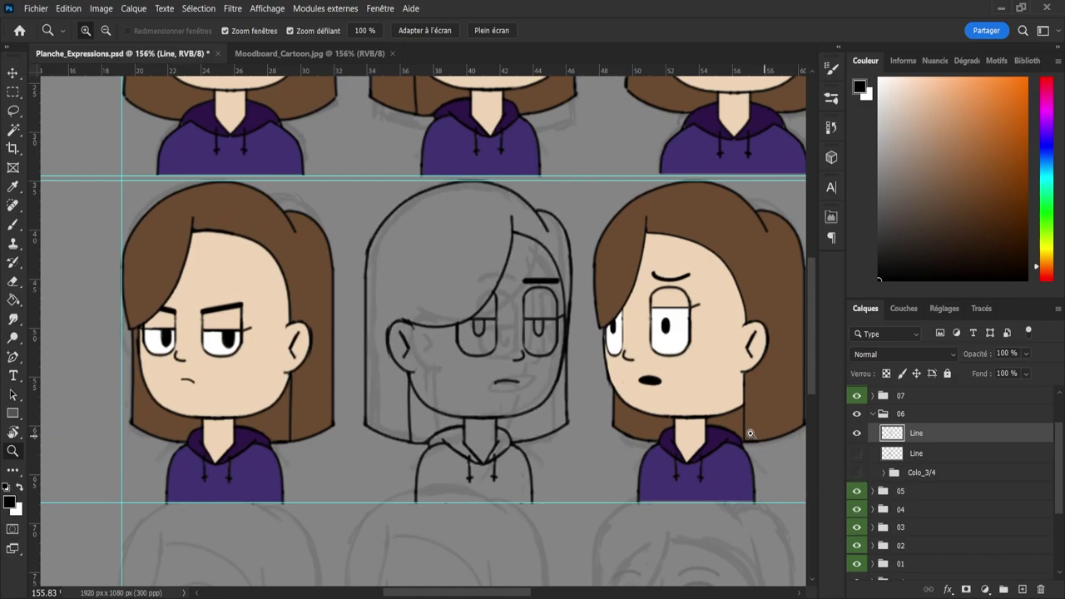
- Erase the group 06 girl's eyes and eyebrow from the copied Line layer with a 13 px eraser
key("e")
left_click_drag(515, 320, 523, 320, "alt")
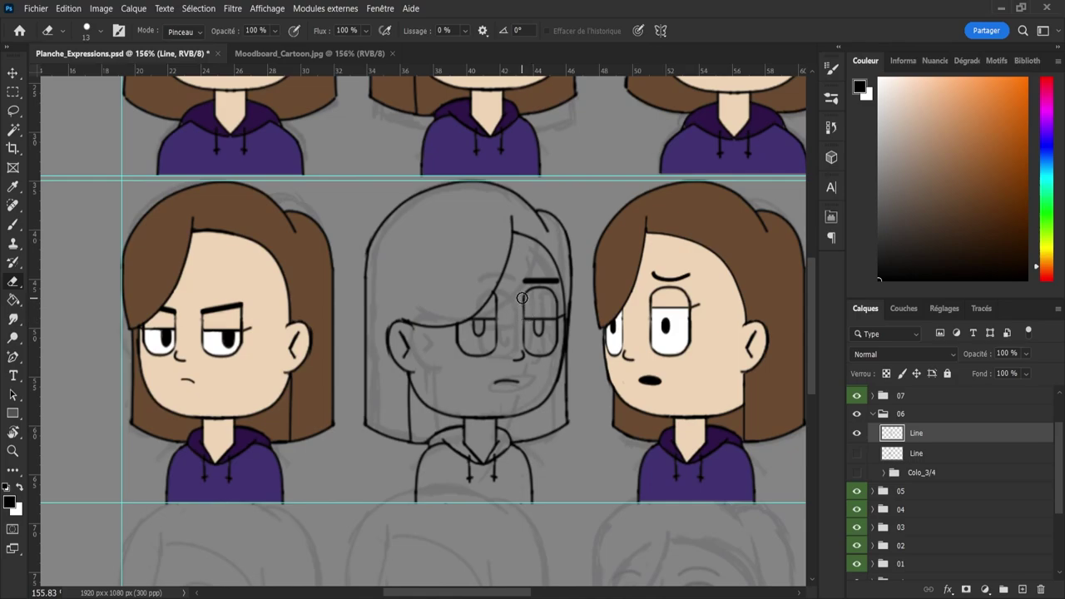
mouse_move(523, 301)
left_mouse_down()
mouse_move(522, 271)
mouse_move(543, 306)
mouse_move(554, 283)
mouse_move(550, 349)
mouse_move(556, 336)
mouse_move(541, 353)
mouse_move(522, 311)
mouse_move(535, 352)
mouse_move(531, 316)
mouse_move(498, 296)
mouse_move(495, 311)
mouse_move(523, 335)
mouse_move(482, 356)
mouse_move(504, 326)
mouse_move(498, 352)
mouse_move(469, 355)
mouse_move(456, 342)
mouse_move(477, 323)
left_mouse_up()
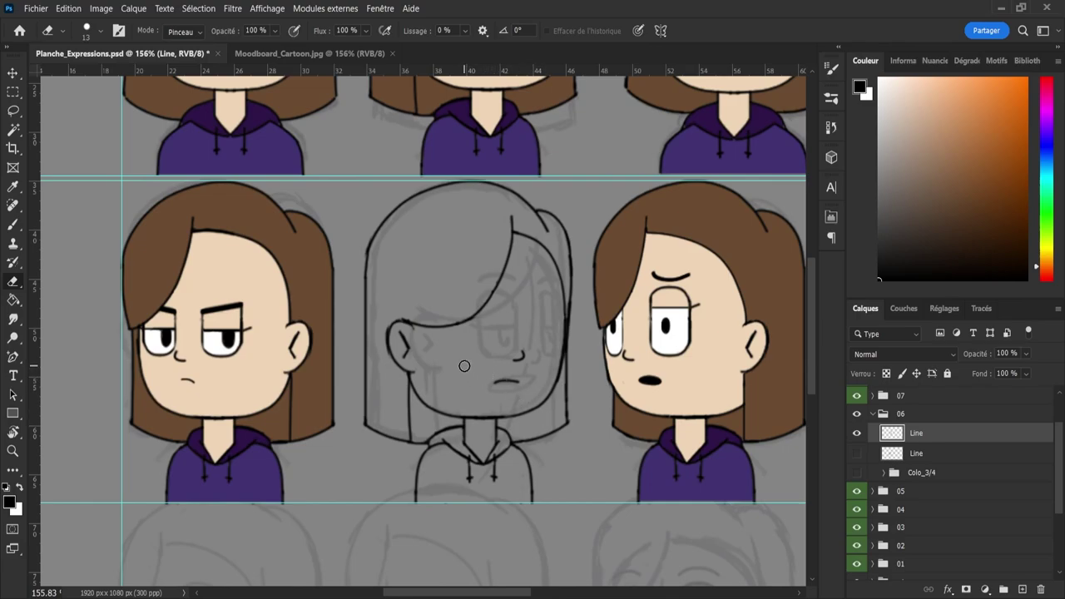
key("l")
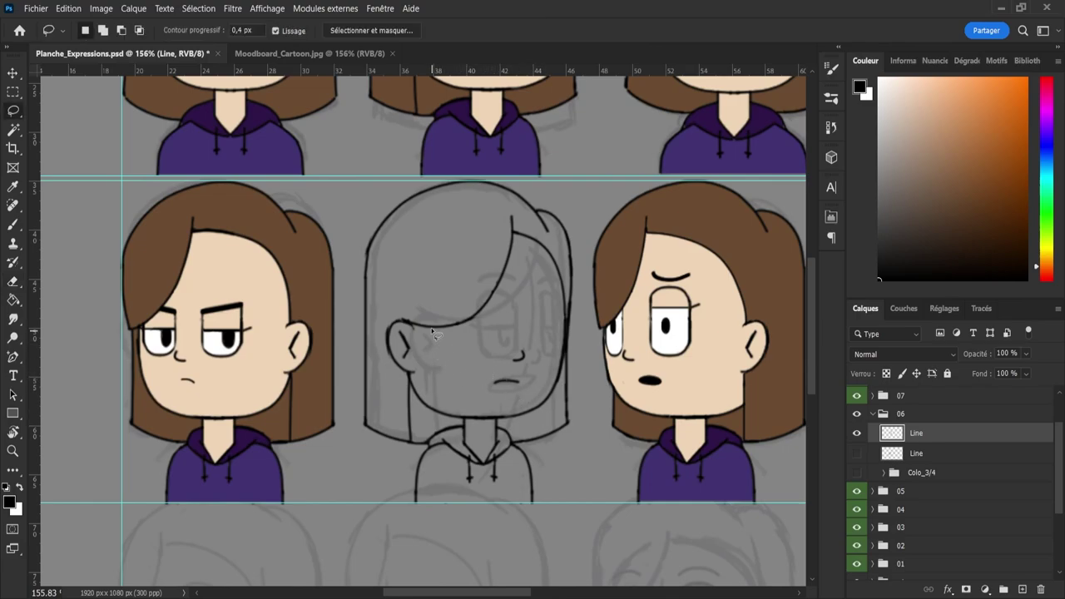
mouse_move(378, 332)
left_mouse_down()
mouse_move(385, 315)
mouse_move(415, 329)
mouse_move(427, 348)
mouse_move(416, 384)
mouse_move(379, 361)
mouse_move(378, 335)
mouse_move(427, 349)
left_mouse_up()
key("ctrl+t")
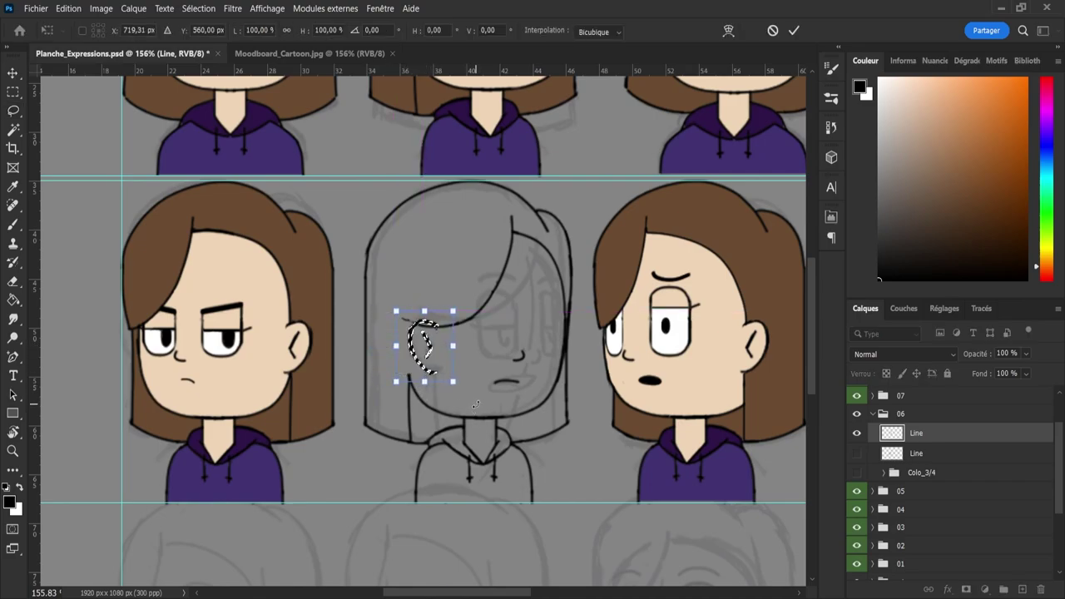
key("ctrl+z")
key("Return")
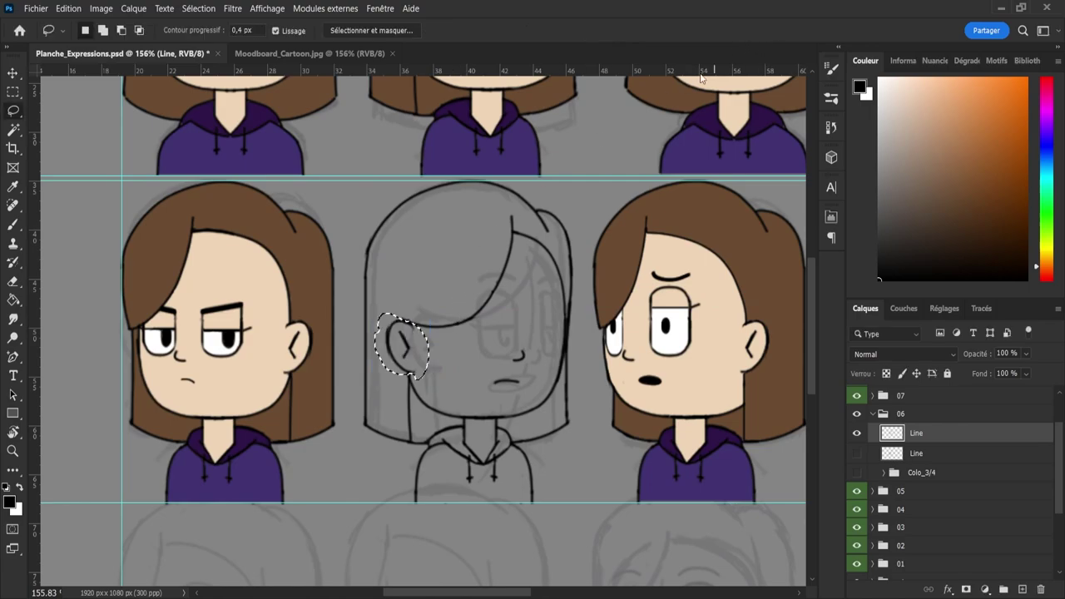
- Move the group 06 girl's ear and adjoining fringe line inward toward the face, and erase the fringe stretch beside the ear
mouse_move(387, 305)
left_mouse_down()
mouse_move(456, 307)
mouse_move(464, 348)
mouse_move(399, 347)
mouse_move(442, 356)
left_mouse_up()
key("ctrl+t")
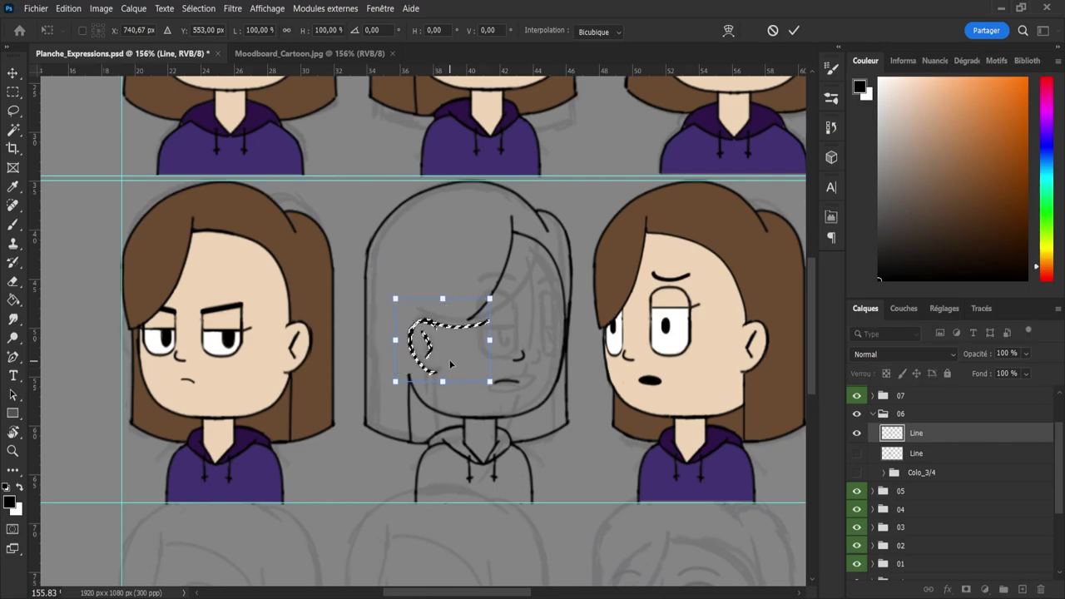
left_click_drag(426, 335, 430, 338)
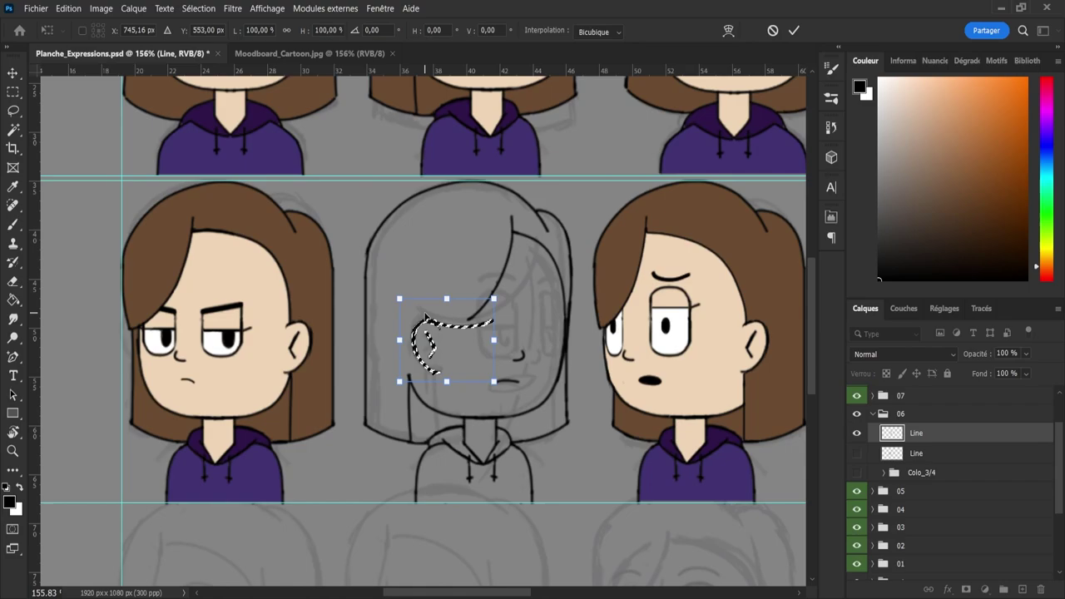
key("Return")
key("ctrl+d")
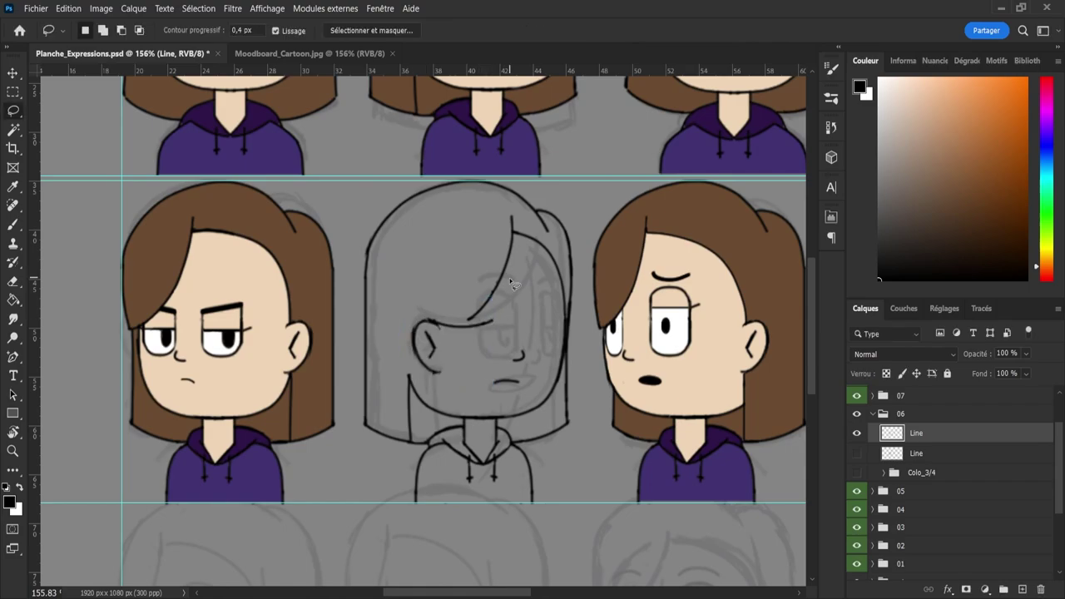
key("e")
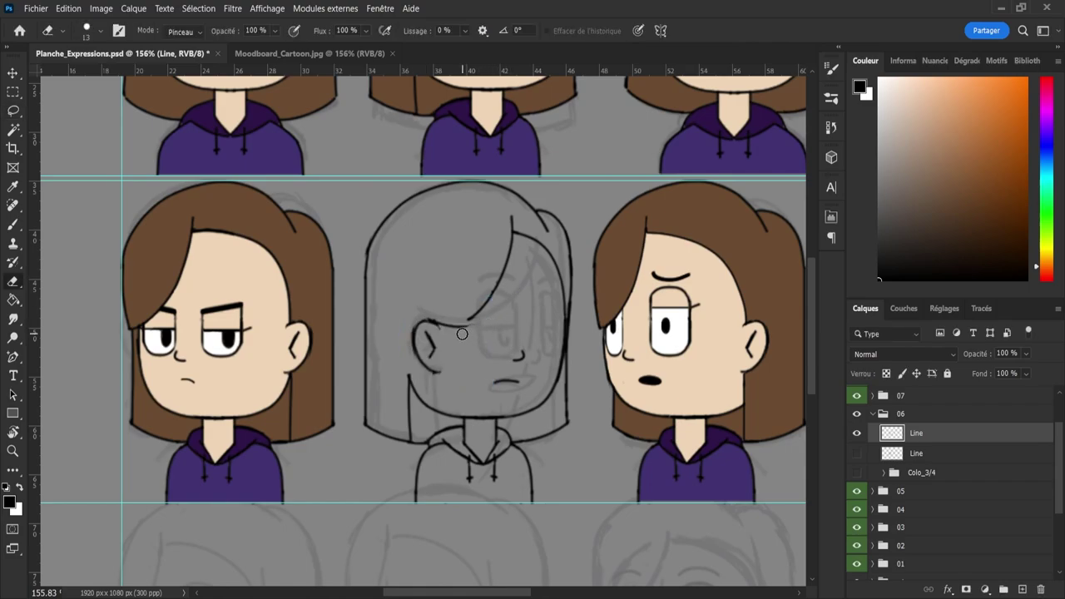
left_click_drag(451, 327, 436, 315)
- Move the group 06 girl's vertical hair line inward so it sits directly beneath the moved ear
key("l")
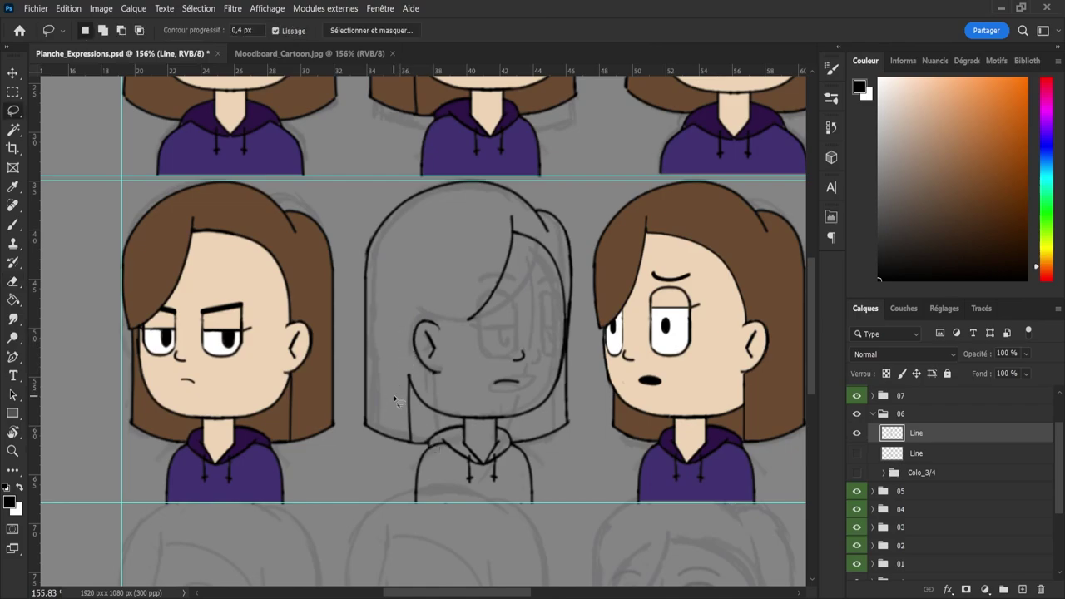
mouse_move(400, 413)
left_mouse_down()
mouse_move(415, 443)
mouse_move(405, 363)
mouse_move(392, 418)
mouse_move(432, 428)
left_mouse_up()
key("ctrl+t")
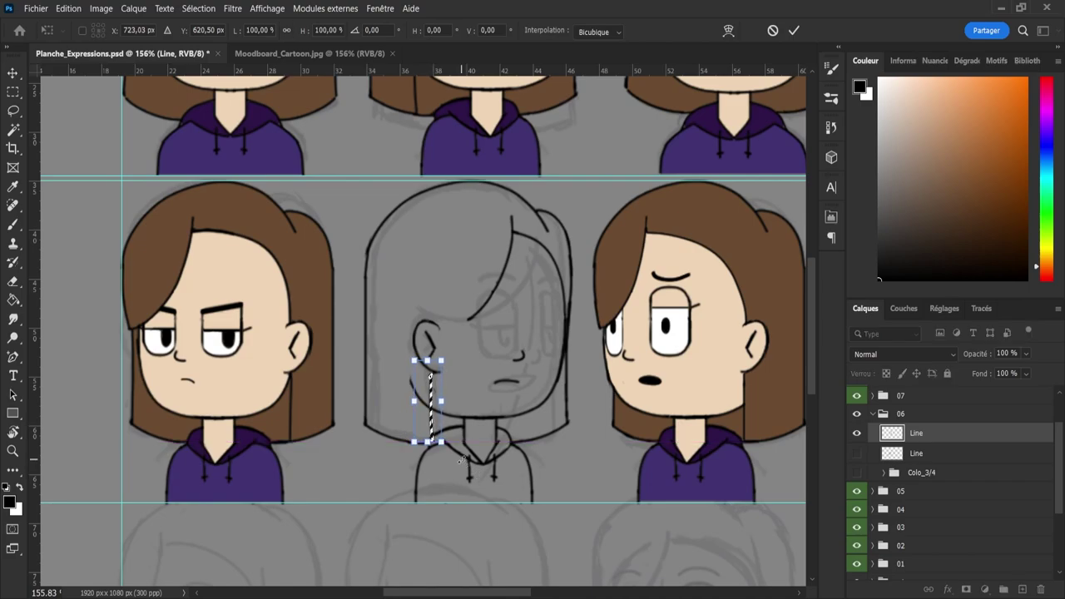
left_click_drag(427, 405, 440, 416)
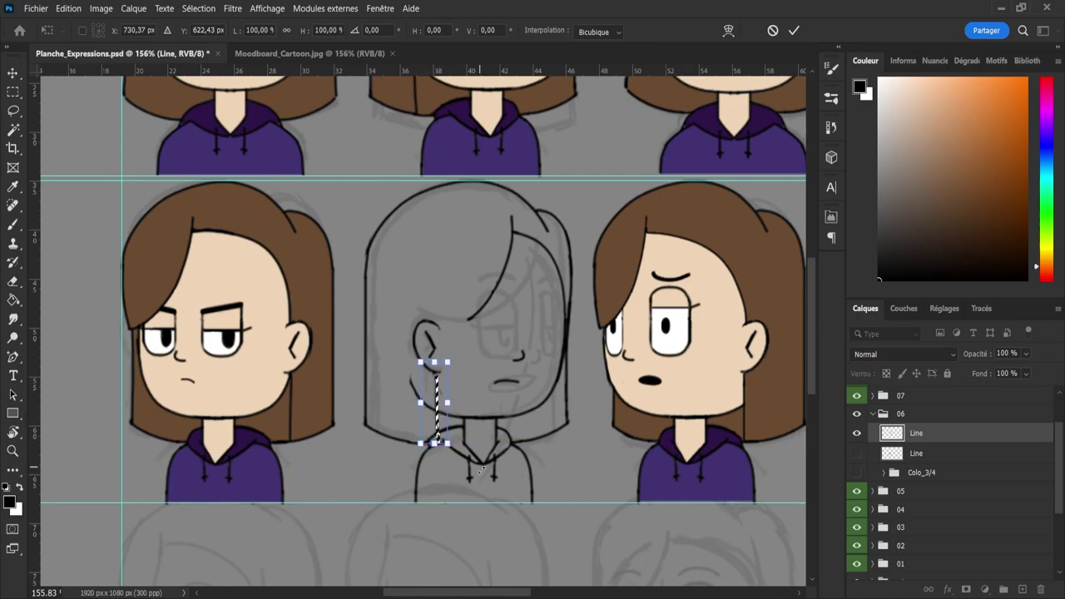
left_click(794, 30)
key("ctrl+d")
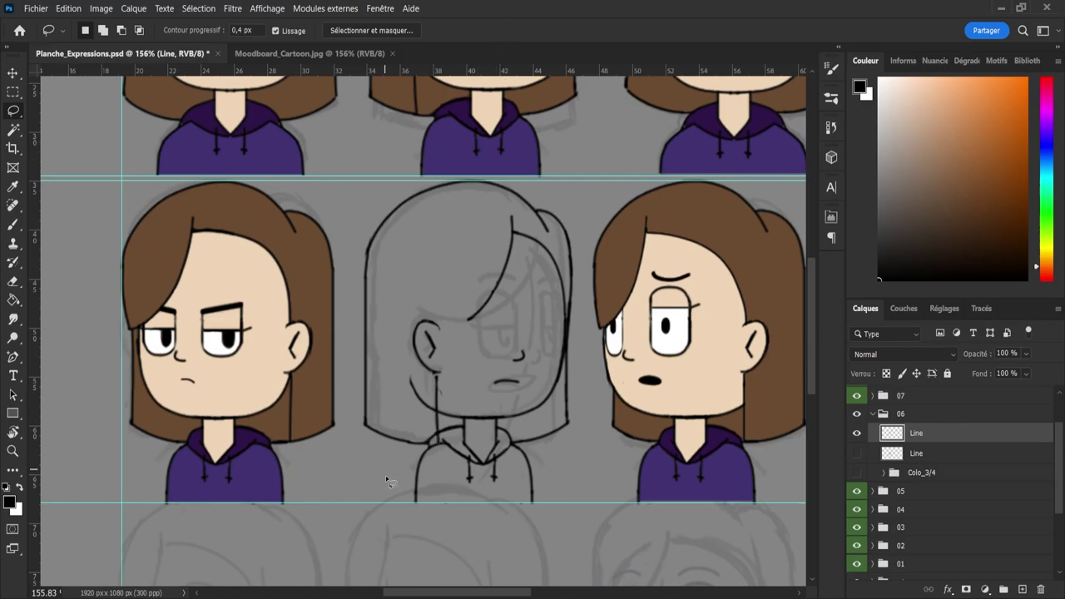
- Touch up the lower hair edge of the group 06 girl where it meets the moved vertical hair line, erasing the excess
key("b")
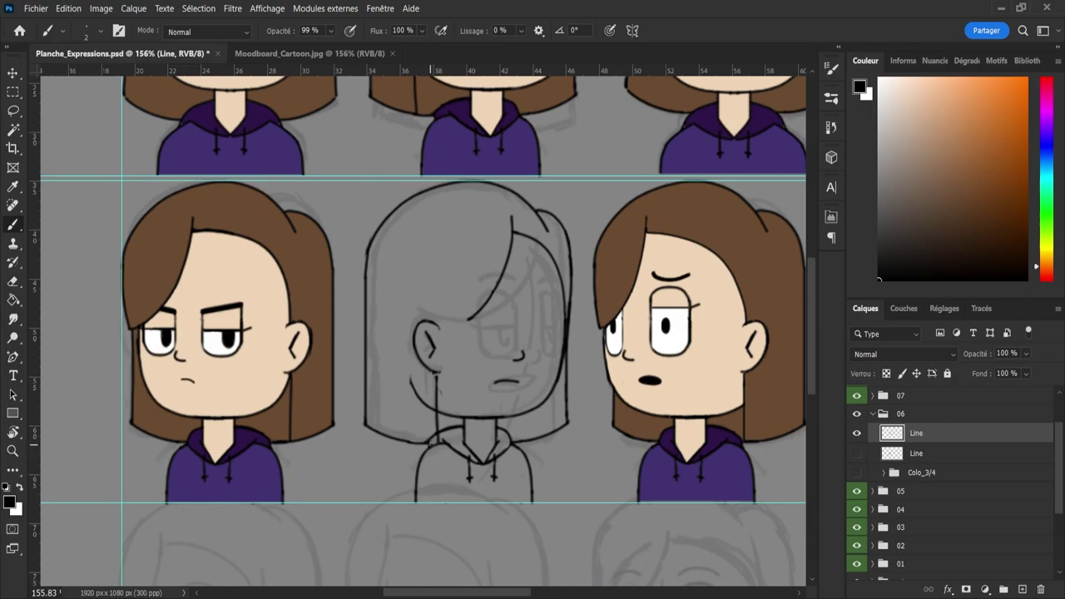
left_click_drag(411, 442, 439, 444)
key("ctrl+z")
key("e")
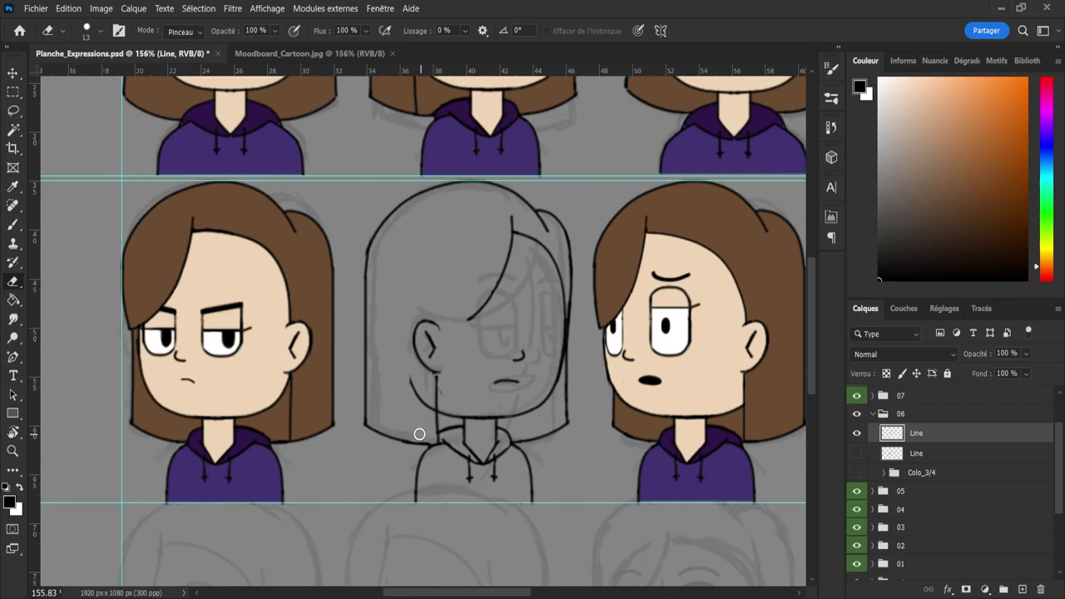
left_click_drag(427, 433, 402, 429)
key("b")
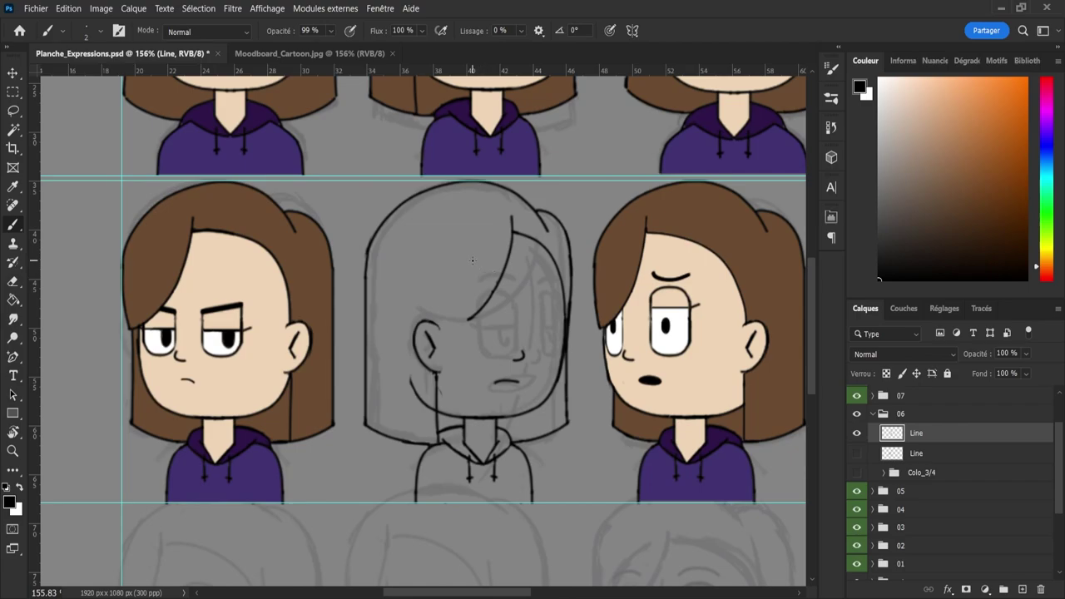
- Compress the group 06 girl's fringe and forehead lines to 69.01% width toward the far side of the face
key("l")
left_click_drag(462, 260, 496, 217)
mouse_move(515, 213)
left_mouse_down()
mouse_move(559, 259)
mouse_move(571, 316)
mouse_move(541, 310)
mouse_move(481, 335)
mouse_move(456, 271)
mouse_move(481, 267)
left_mouse_up()
key("ctrl+t")
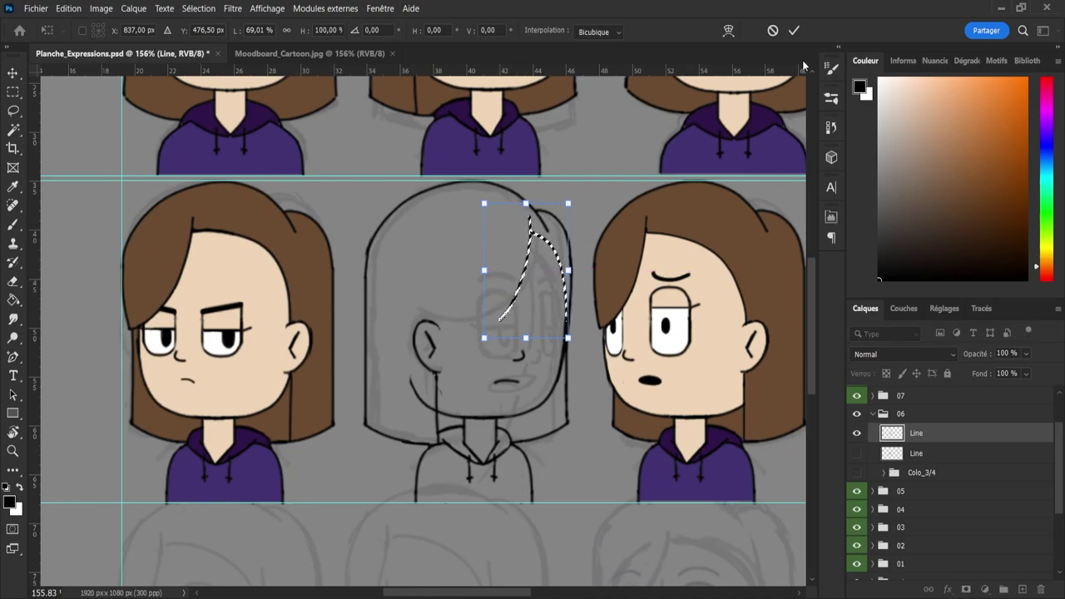
left_click(794, 30)
key("ctrl+d")
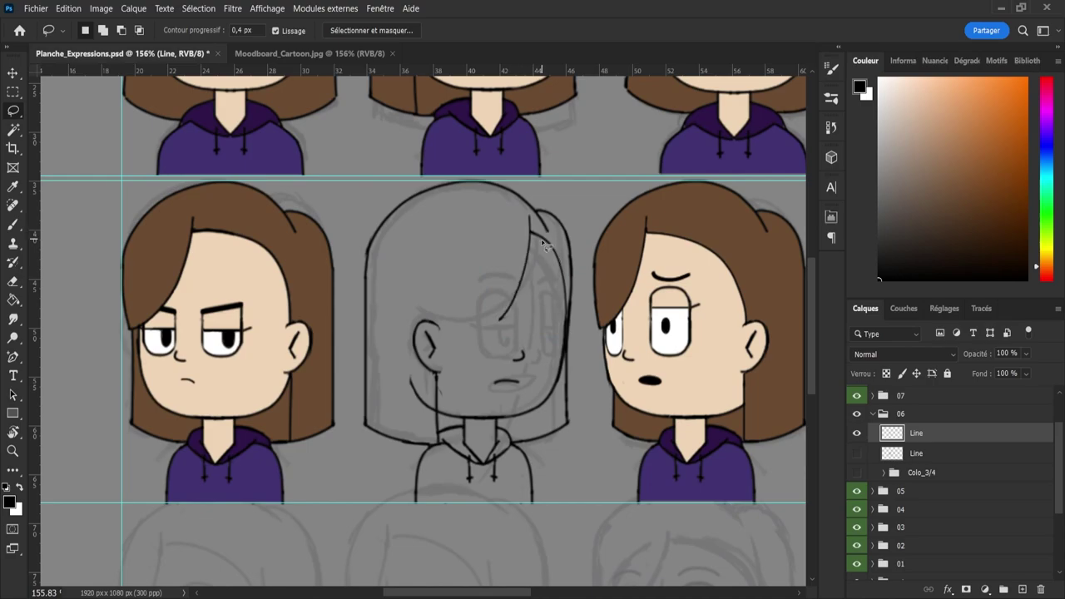
- Shift the group 06 girl's nose and mouth lines toward the far side of the face, following the sketch
mouse_move(483, 405)
left_mouse_down()
mouse_move(497, 353)
mouse_move(529, 346)
mouse_move(521, 390)
mouse_move(501, 402)
mouse_move(522, 376)
left_mouse_up()
key("ctrl+t")
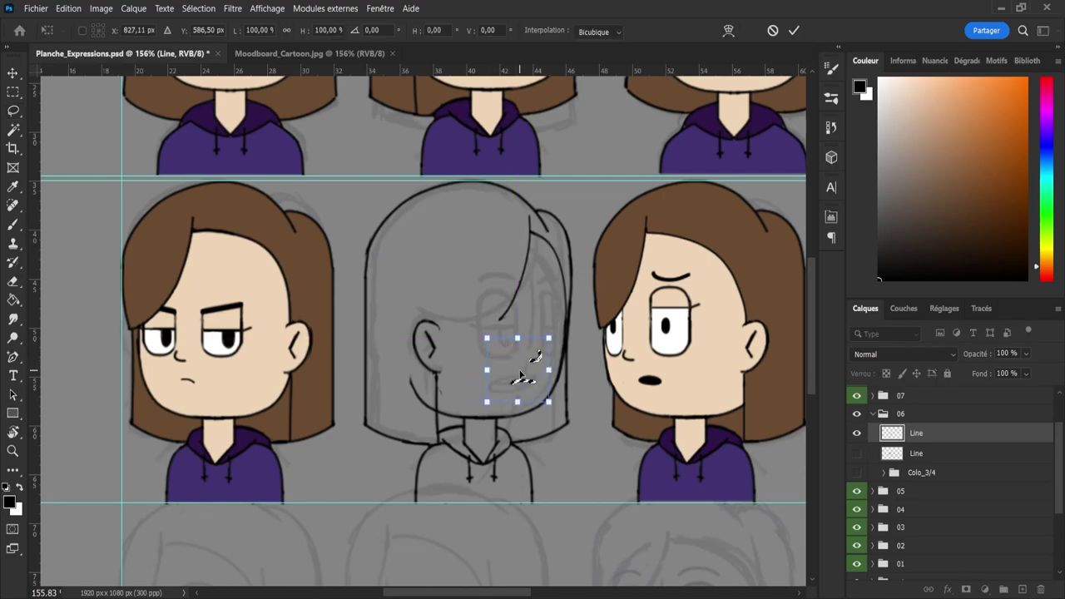
key("Right")
key("Return")
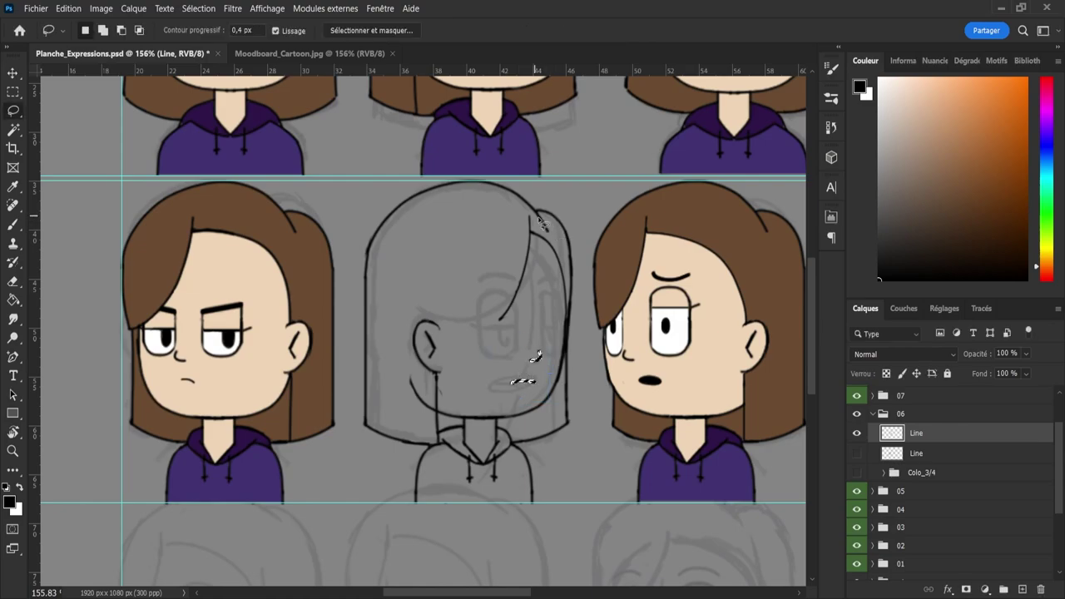
key("ctrl+d")
- Widen the hair strand at the top of the group 06 girl's head to 114.94% toward the outer hair contour
mouse_move(482, 198)
left_mouse_down()
mouse_move(522, 189)
mouse_move(554, 240)
mouse_move(525, 209)
mouse_move(485, 198)
left_mouse_up()
key("ctrl+t")
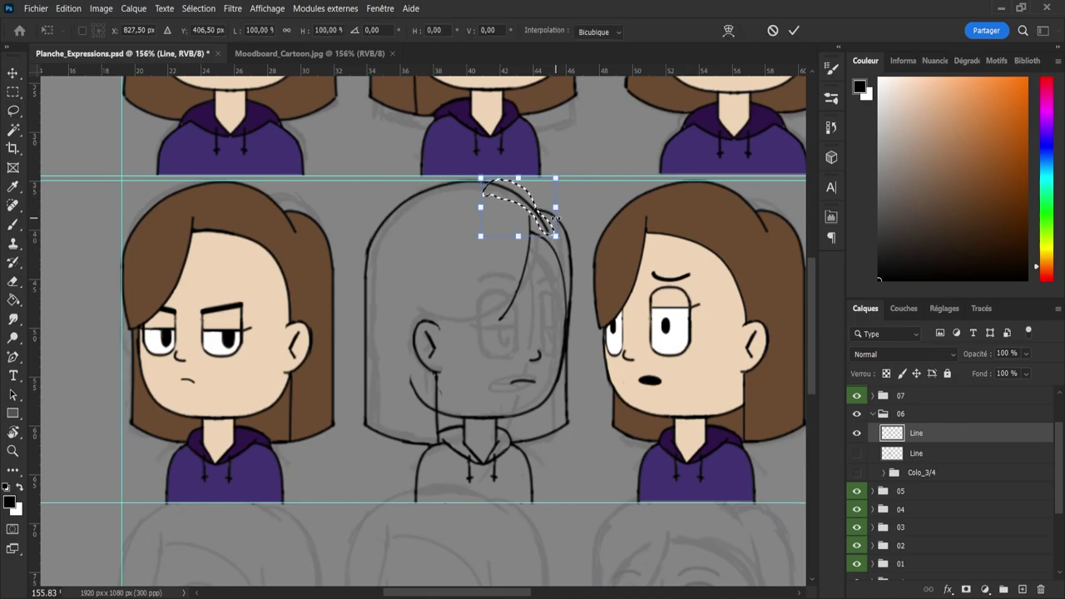
left_click_drag(557, 210, 566, 222)
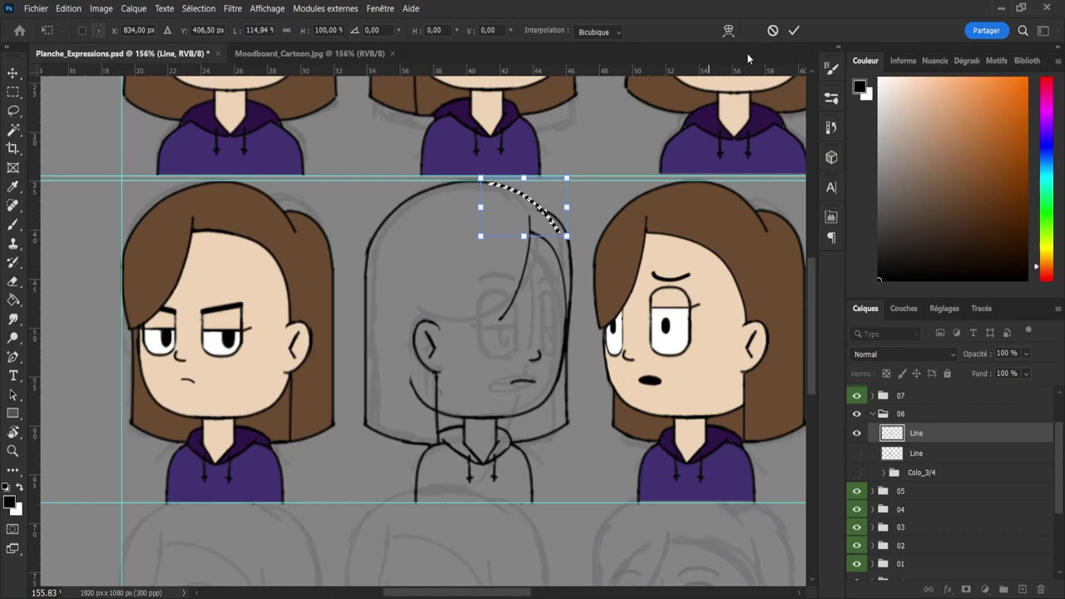
left_click(793, 31)
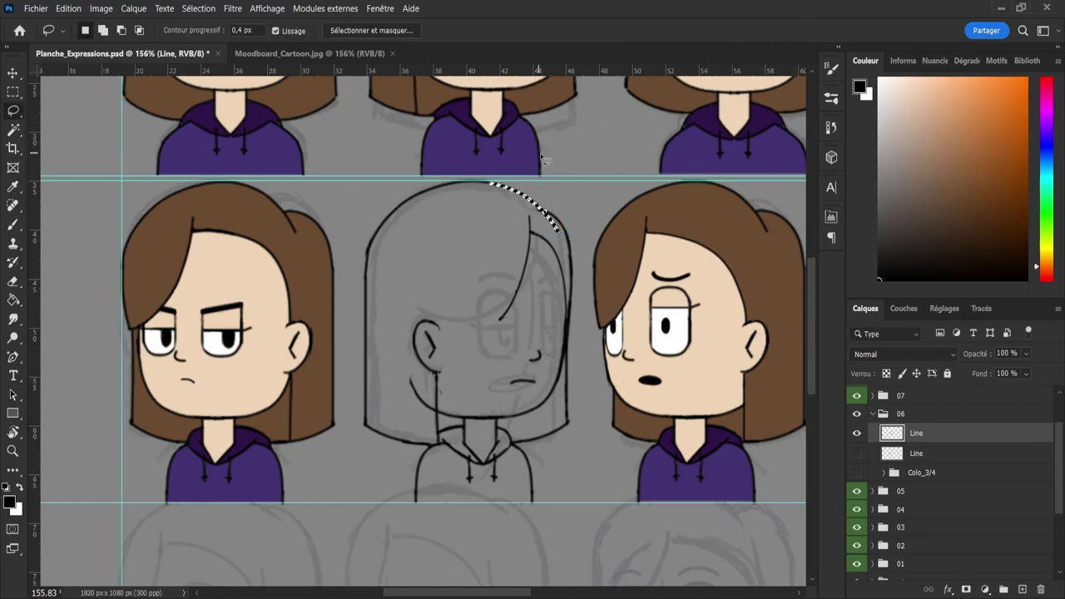
key("ctrl+d")
- Clean up the lines where the widened strand meets the outer hair contour with a 5 px eraser and the brush
key("e")
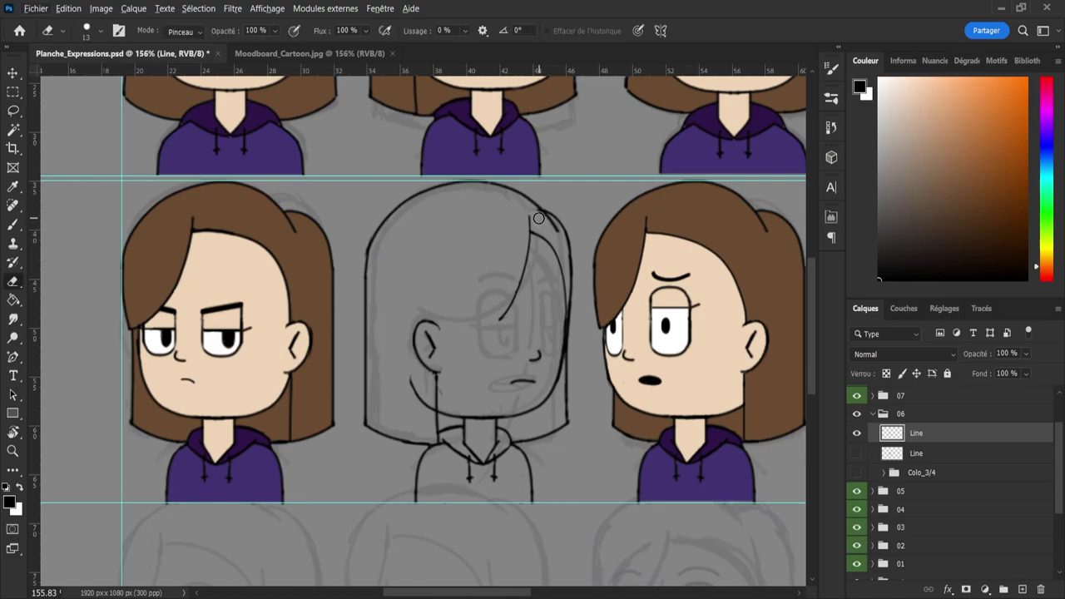
right_click(539, 218, "alt")
key("b")
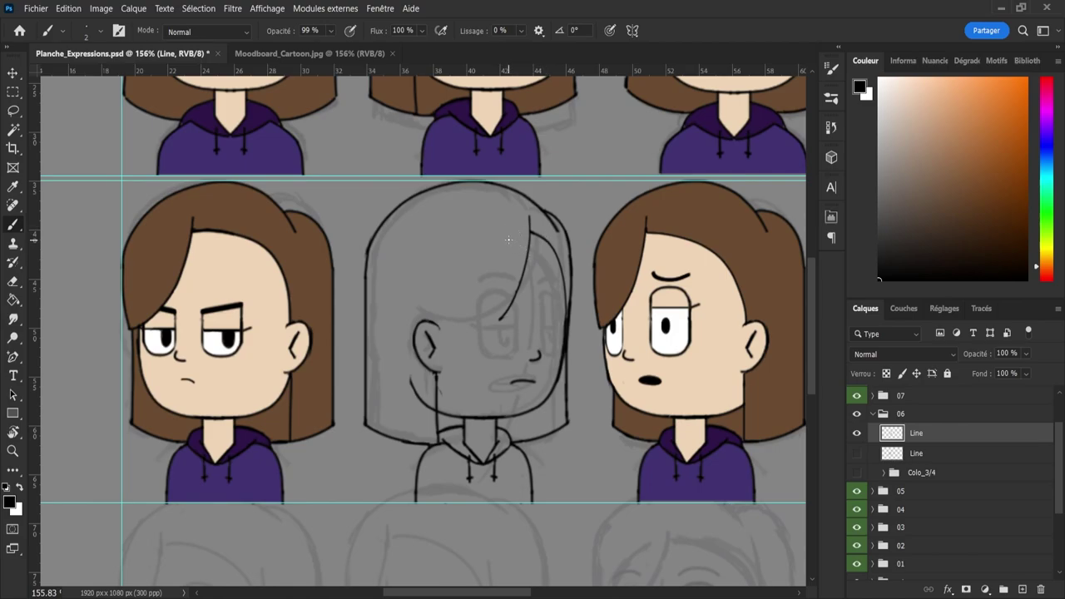
key("e")
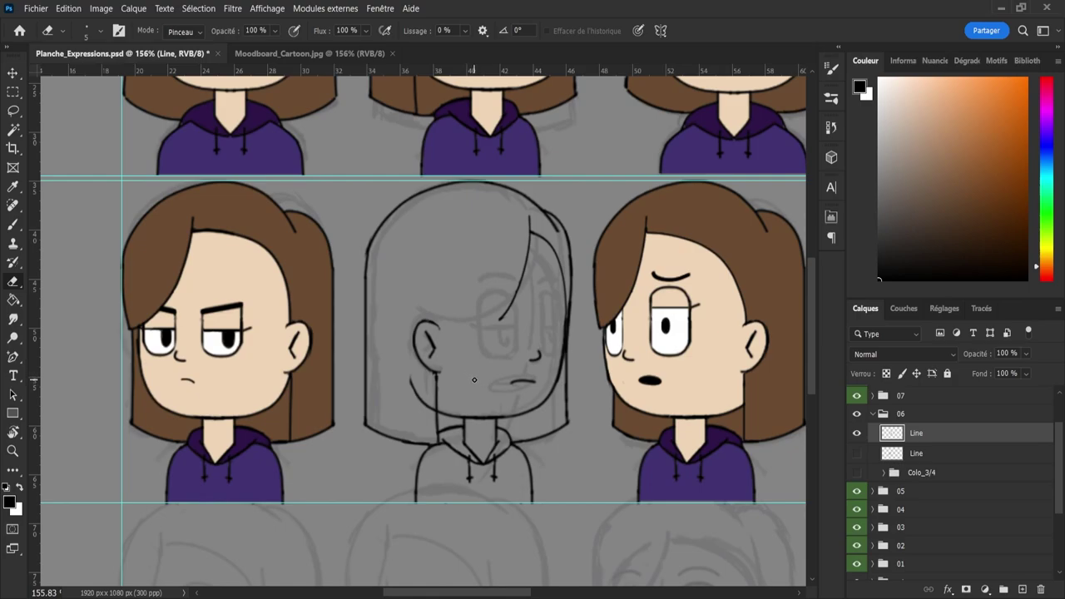
- Touch up the junction between the group 06 girl's ear and the vertical hair line beneath it
key("b")
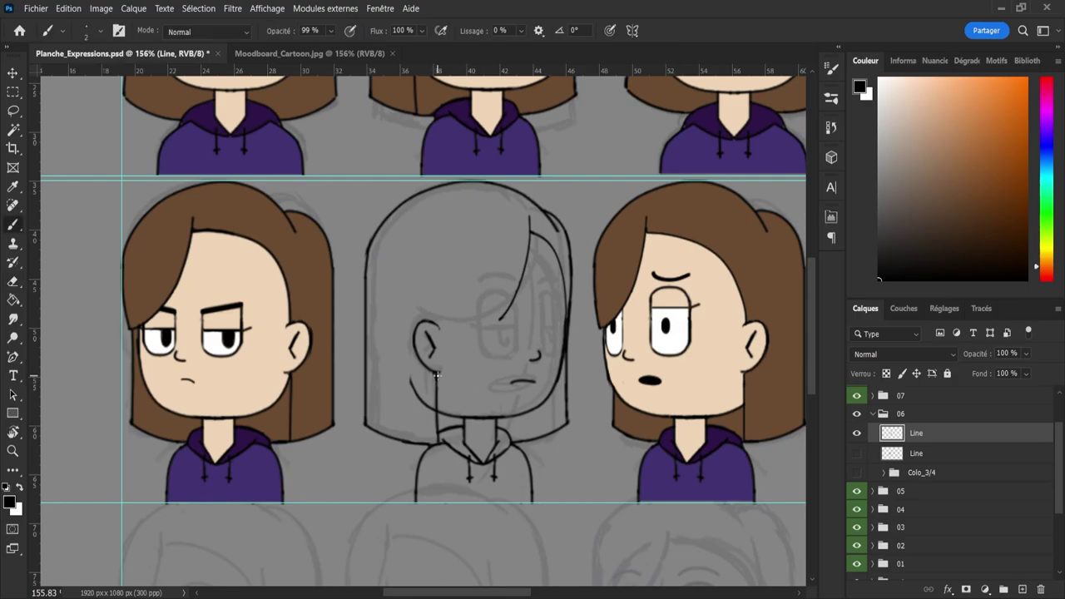
left_click_drag(436, 373, 435, 382)
key("e")
key("z")
left_click_drag(428, 388, 516, 388)
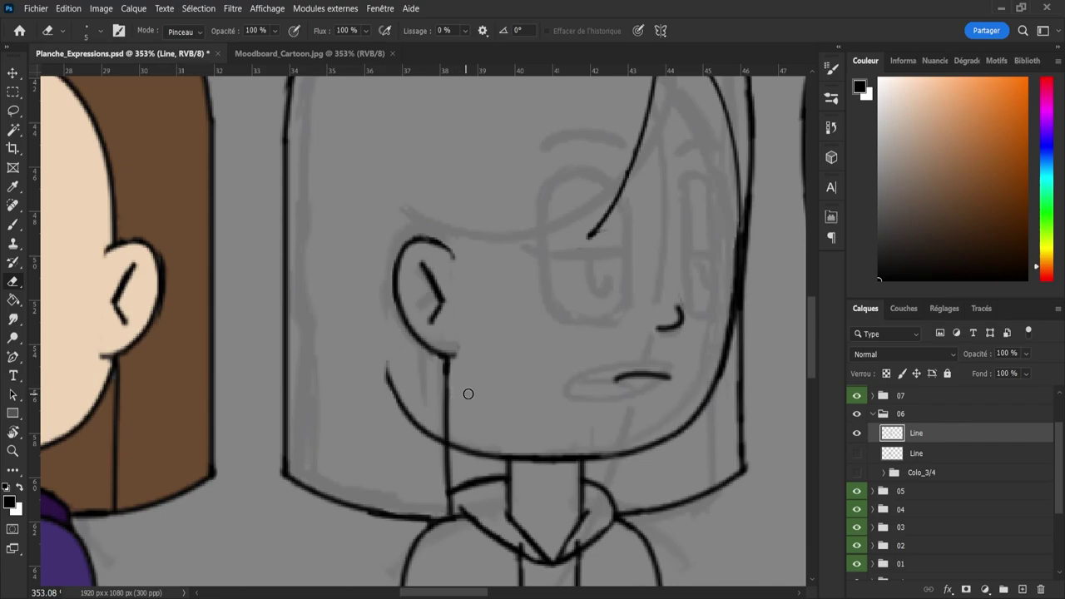
key("b")
- Set the brush smoothing to 68% and draw the curved lower fringe line from the ear up to the existing fringe line
scroll(469, 394, "down", 4)
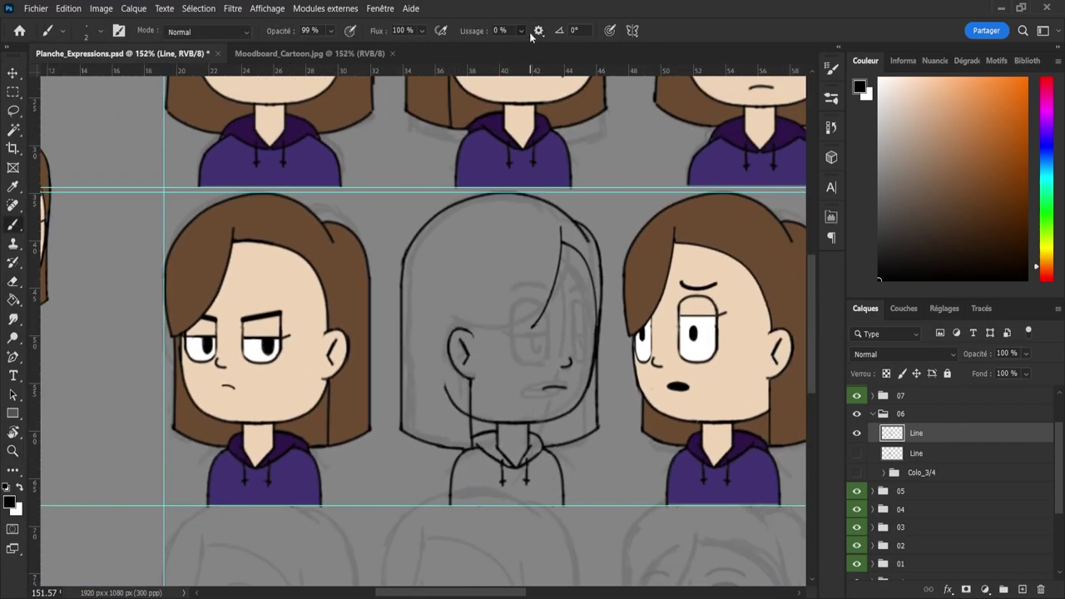
left_click(565, 49)
key("ctrl+z")
left_click_drag(475, 330, 528, 331)
key("ctrl+z")
key("ctrl+z")
mouse_move(458, 325)
left_mouse_down()
mouse_move(506, 331)
mouse_move(557, 289)
left_mouse_up()
- Erase the group 06 girl's old mouth line and draw a slanted open mouth outline over the sketch
key("e")
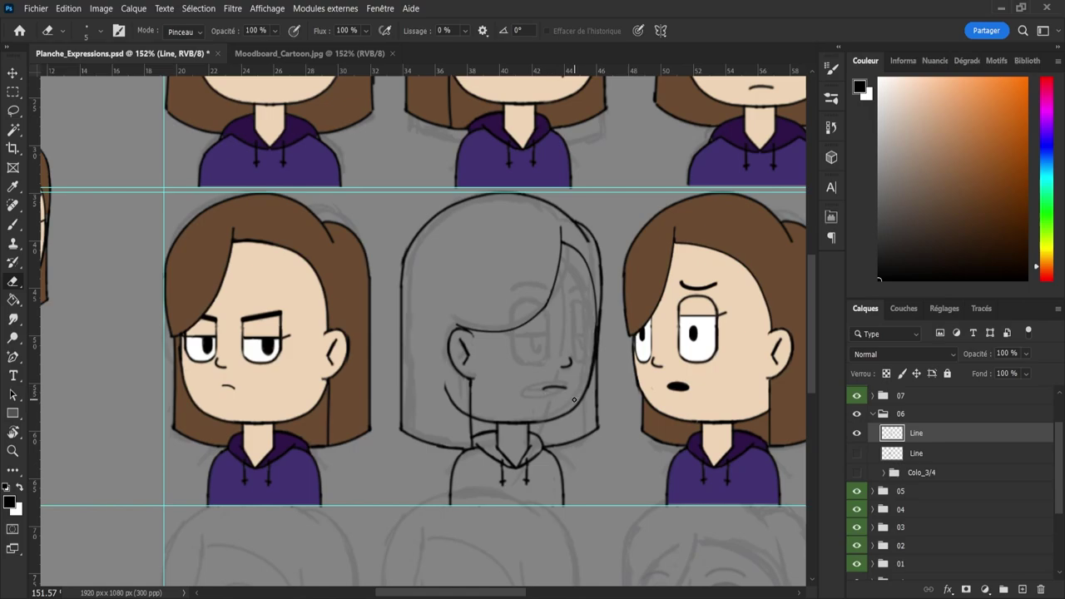
left_click_drag(553, 387, 537, 389)
key("b")
scroll(562, 387, "up", 3)
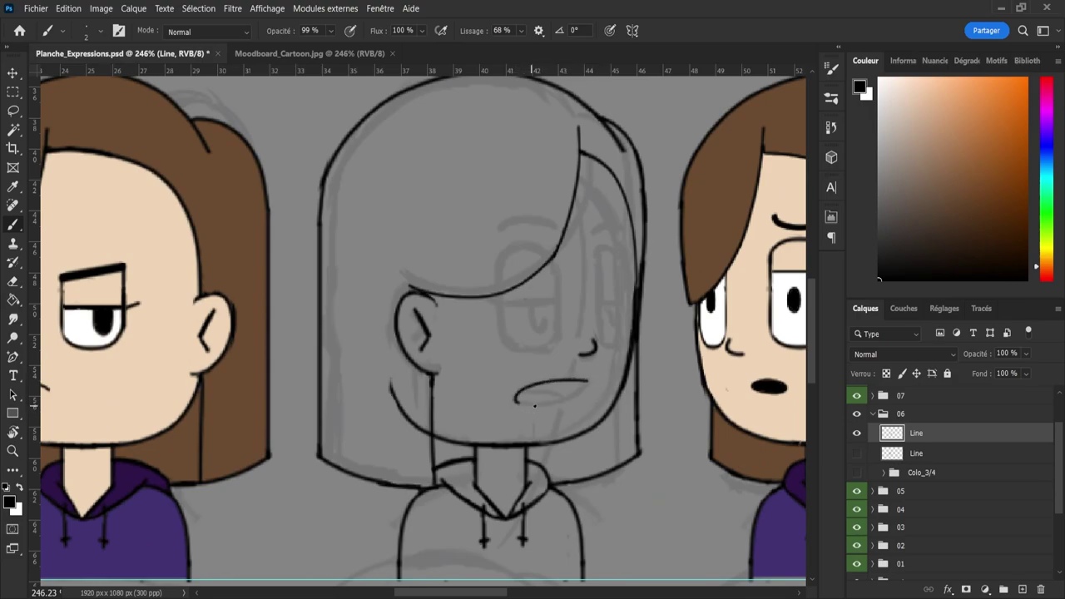
left_click_drag(543, 403, 575, 402)
key("ctrl+z")
left_click_drag(562, 393, 551, 405)
key("ctrl+z")
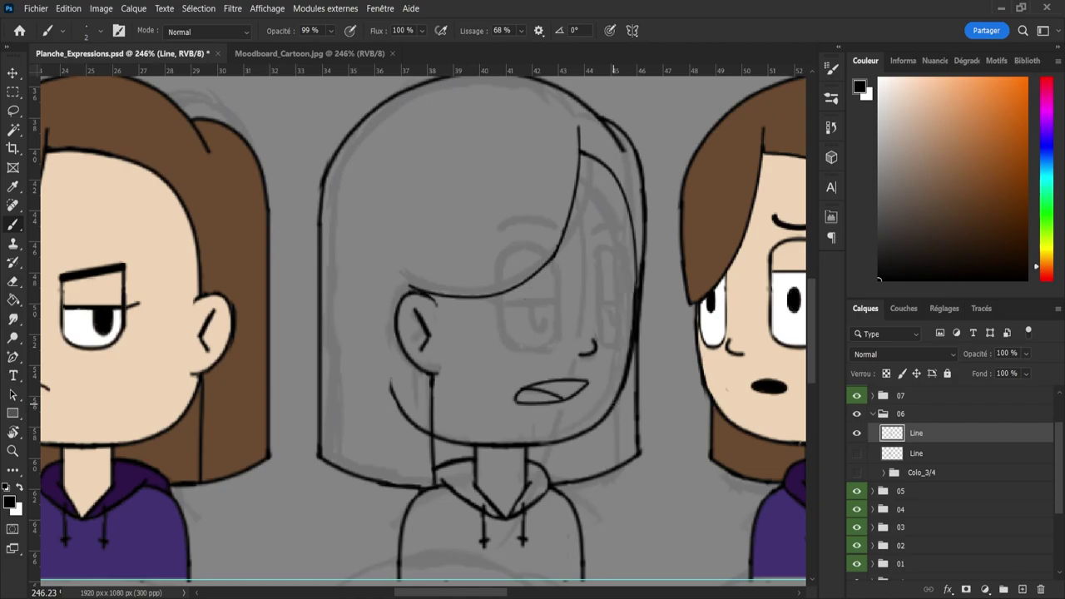
- Refine the dividing line inside the group 06 girl's open mouth, undoing the unwanted strokes
mouse_move(541, 387)
left_mouse_down()
mouse_move(586, 387)
mouse_move(532, 389)
left_mouse_up()
key("ctrl+z")
key("ctrl+z")
mouse_move(583, 388)
left_mouse_down()
mouse_move(518, 391)
mouse_move(541, 401)
mouse_move(518, 401)
mouse_move(524, 390)
mouse_move(573, 402)
left_mouse_up()
key("ctrl+z")
- Examine the group 06 girl's line art and new mouth against the finished girls across the expression sheet
key("z")
left_click_drag(635, 432, 545, 410)
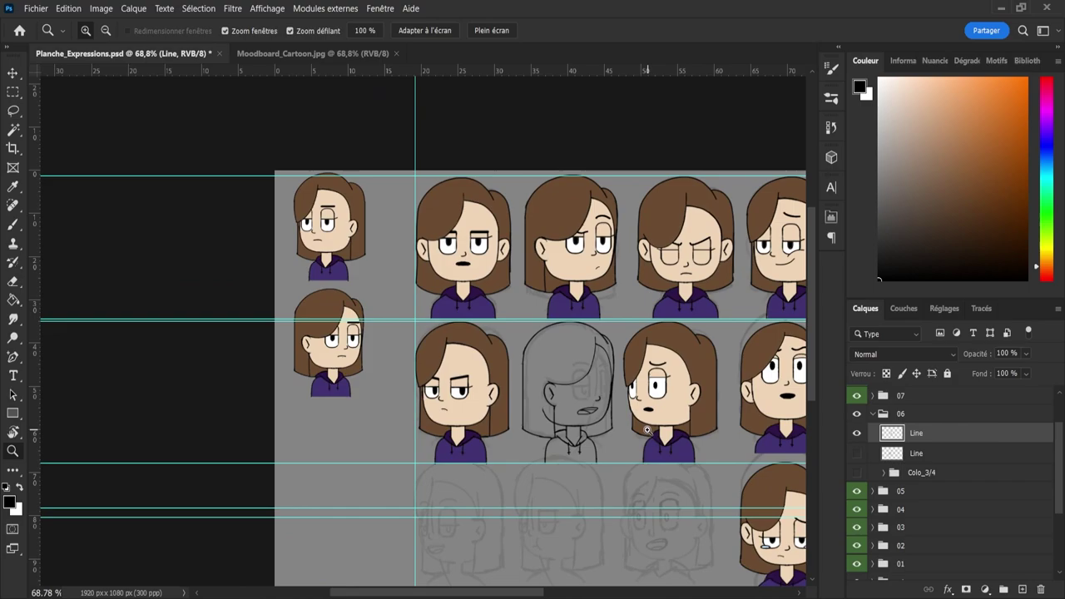
left_click_drag(647, 429, 662, 419)
scroll(662, 418, "up", 3)
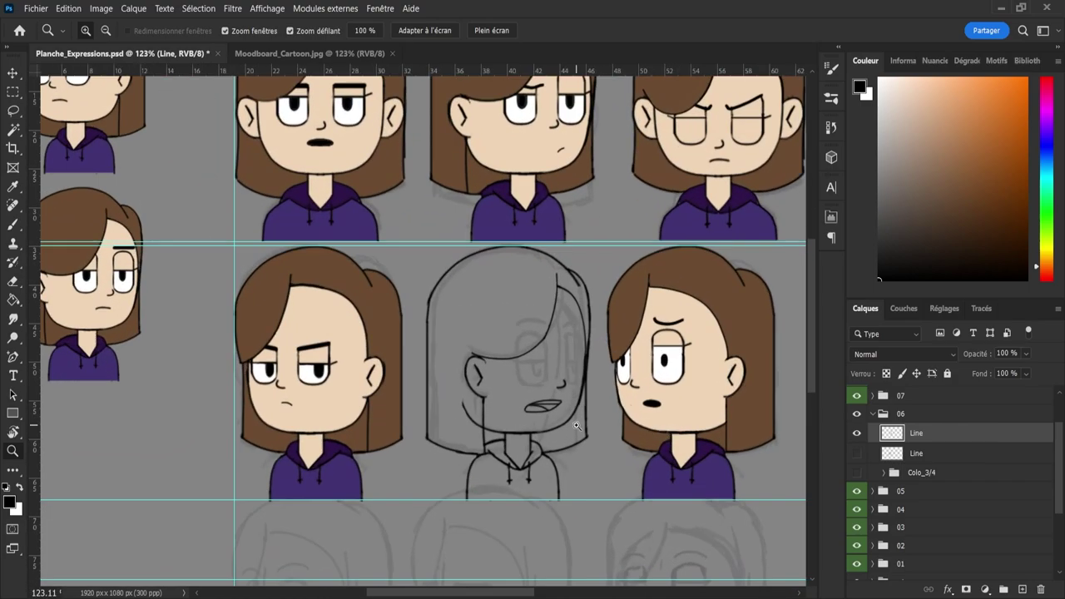
scroll(609, 427, "up", 3)
scroll(609, 427, "down", 3)
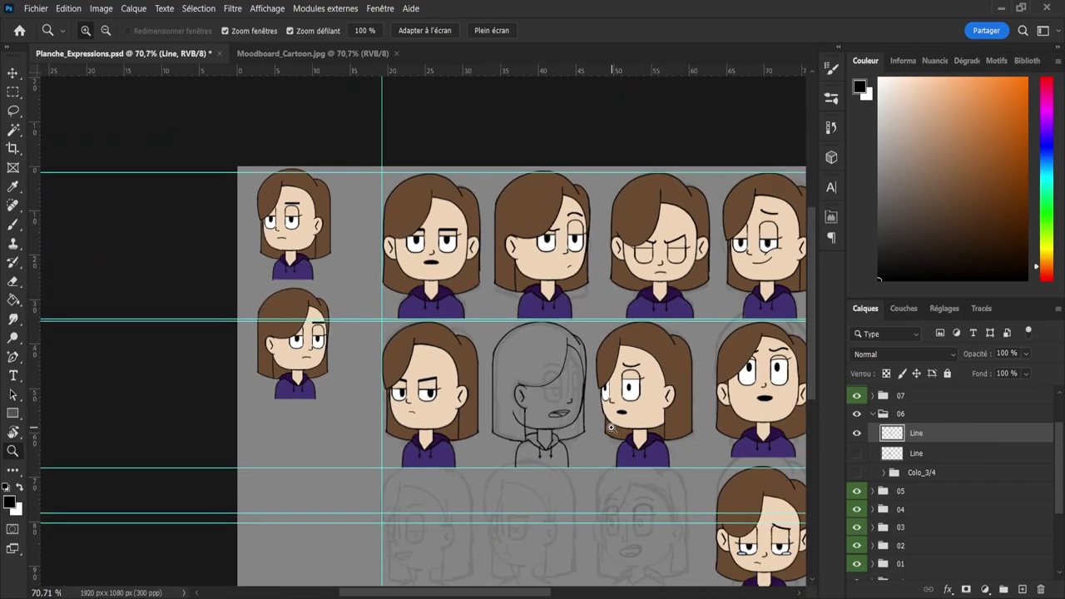
scroll(609, 426, "up", 3)
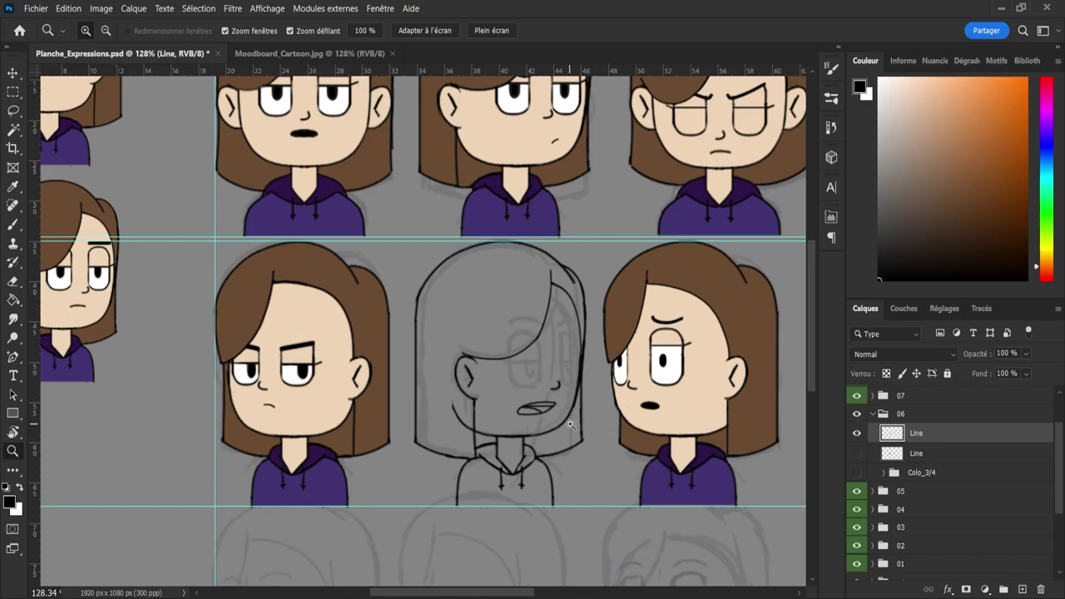
scroll(572, 426, "down", 3)
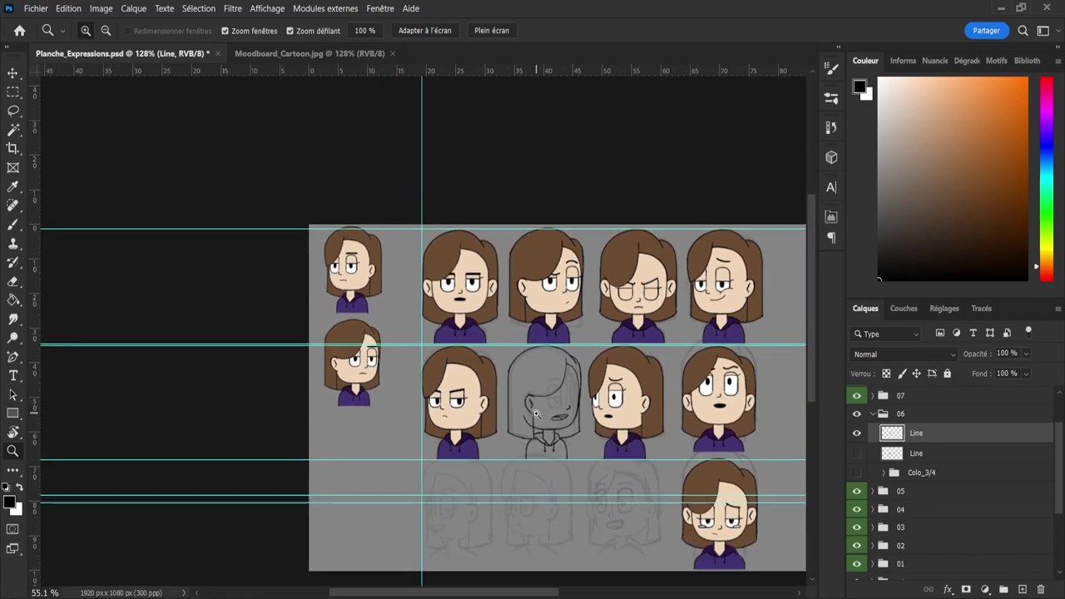
scroll(536, 413, "up", 1)
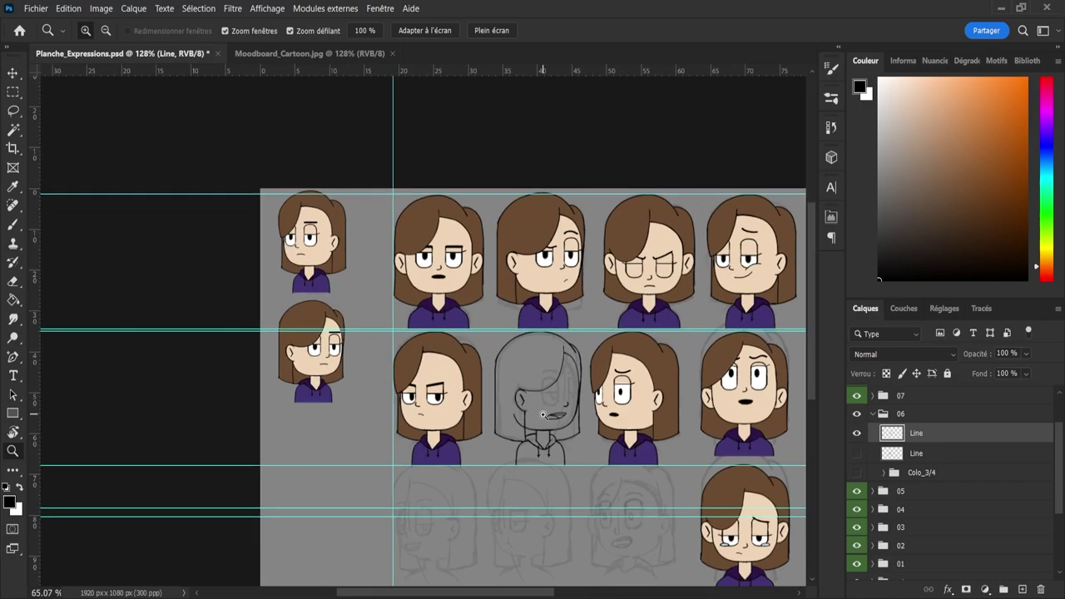
scroll(543, 414, "up", 1)
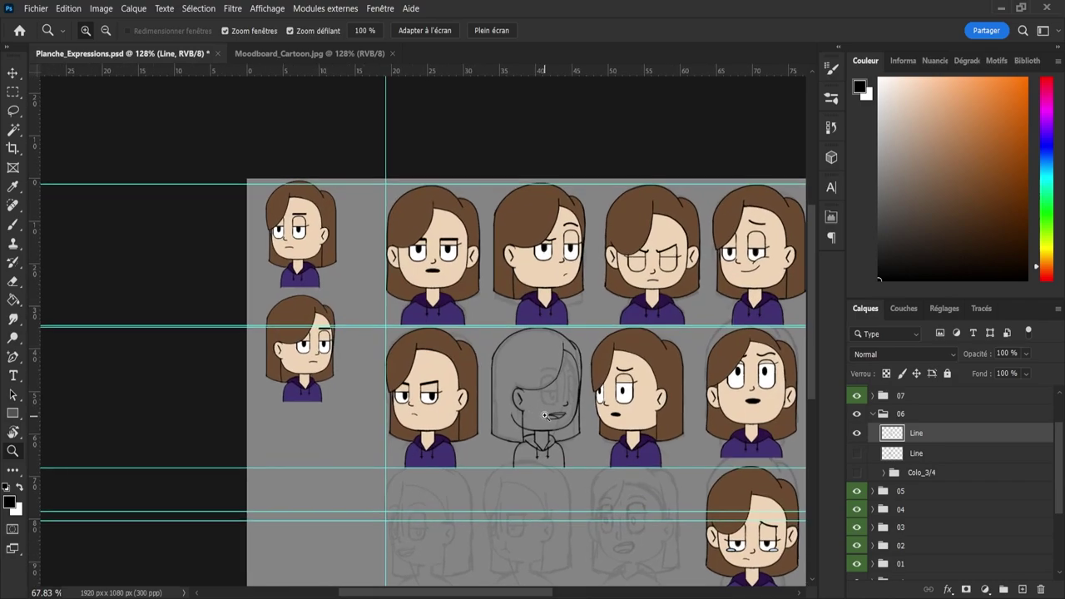
scroll(545, 417, "up", 1)
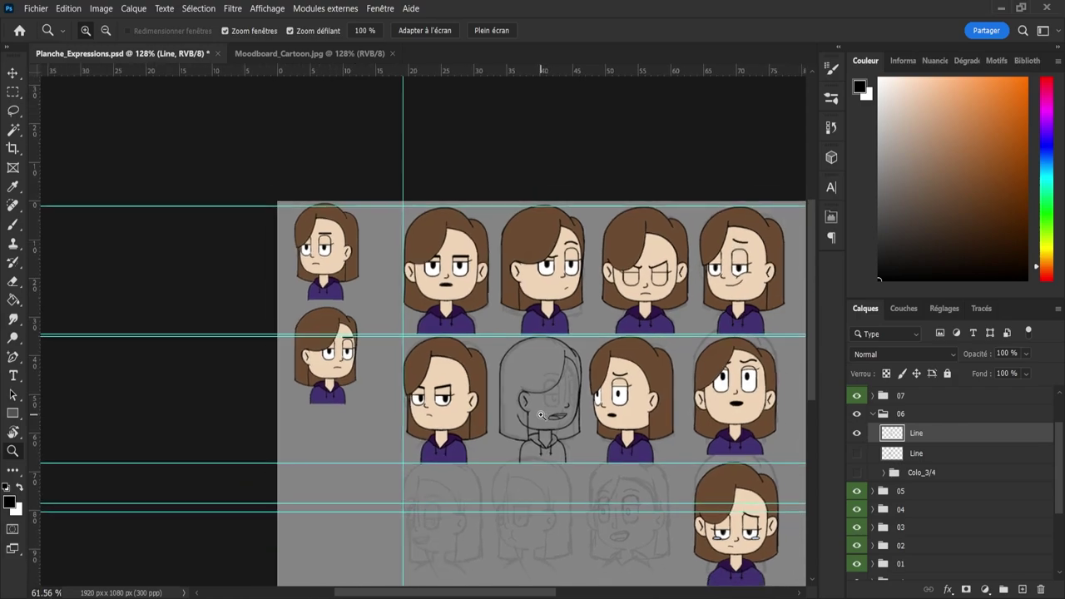
left_click_drag(545, 417, 540, 414)
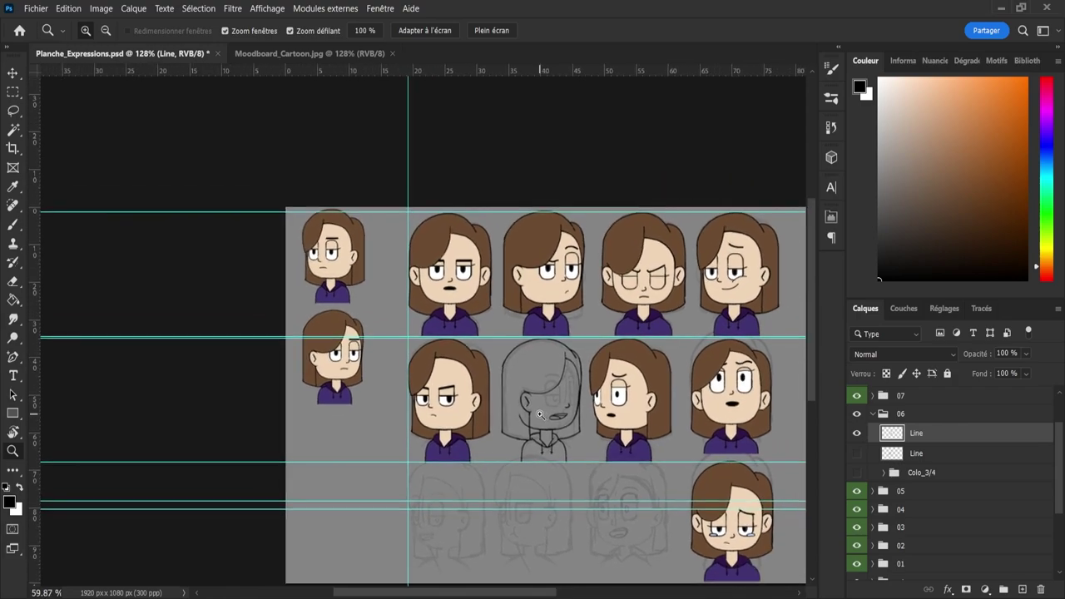
scroll(541, 413, "up", 3)
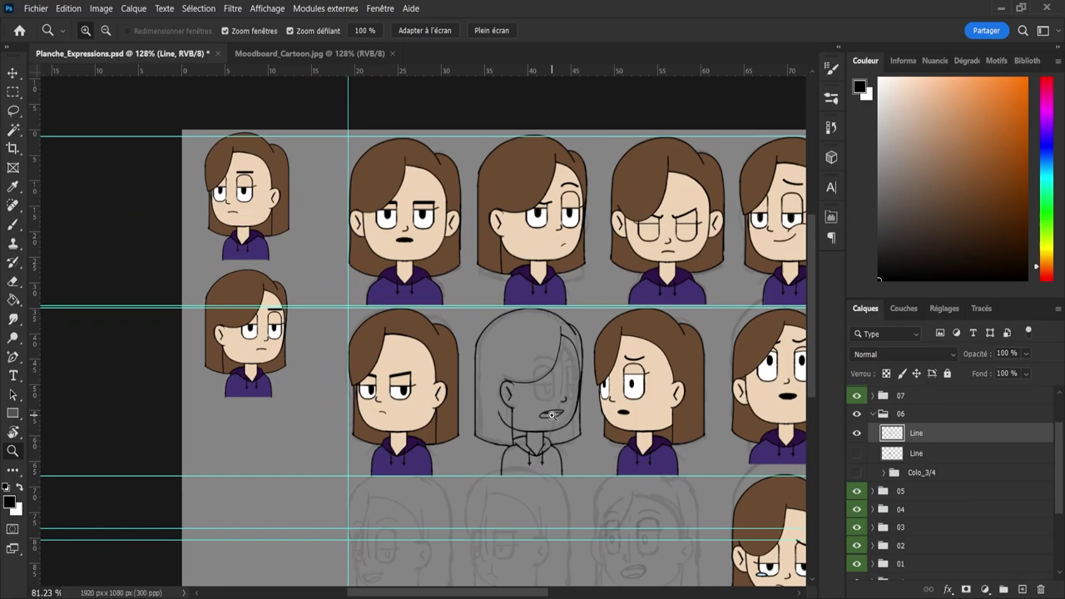
scroll(552, 415, "down", 3)
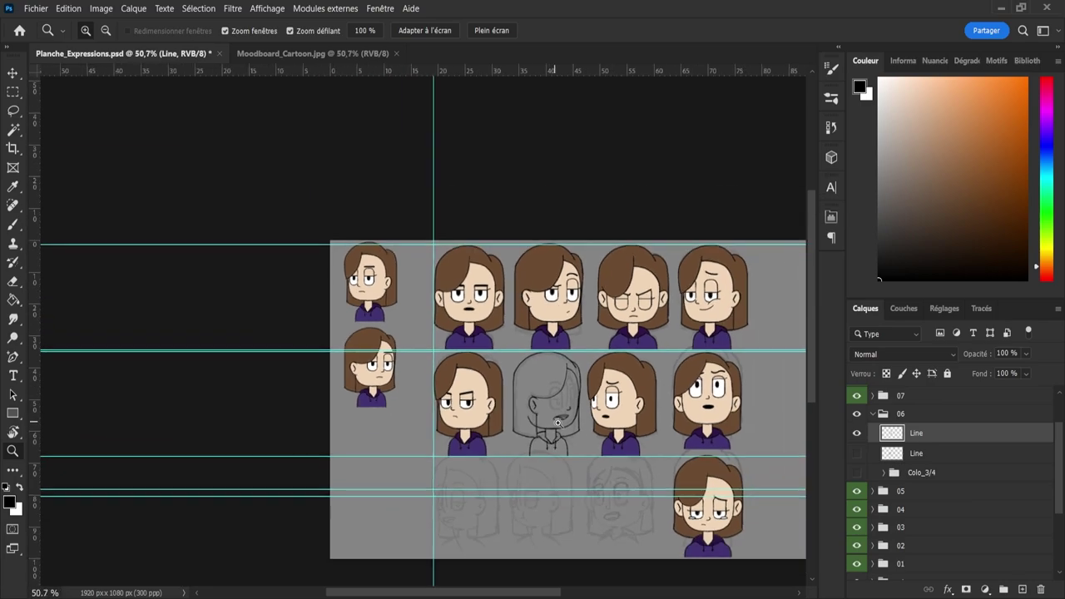
scroll(603, 425, "up", 2)
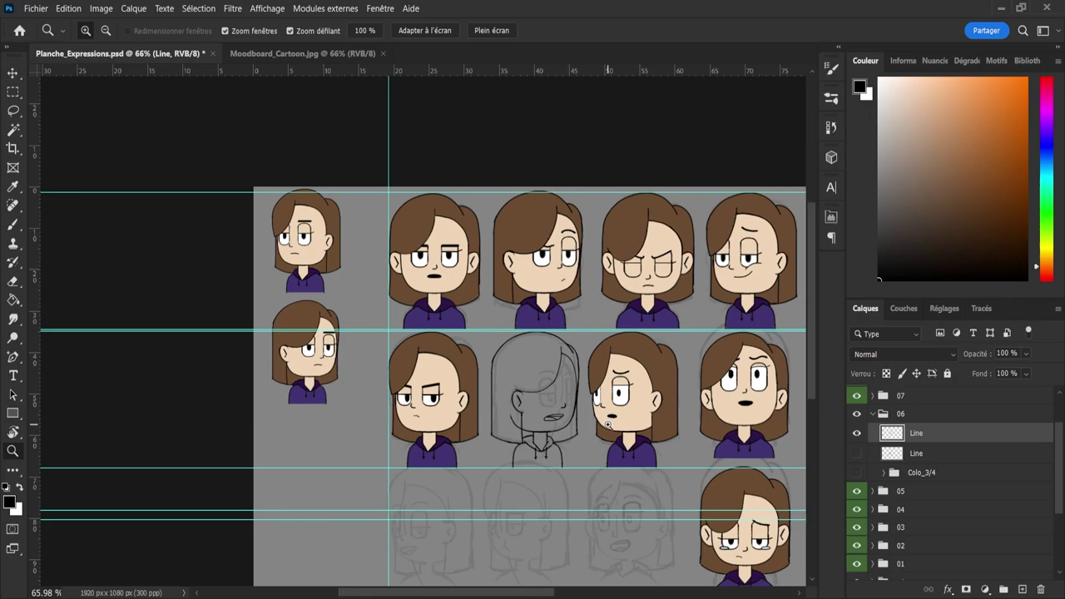
scroll(591, 408, "down", 3)
scroll(596, 414, "up", 2)
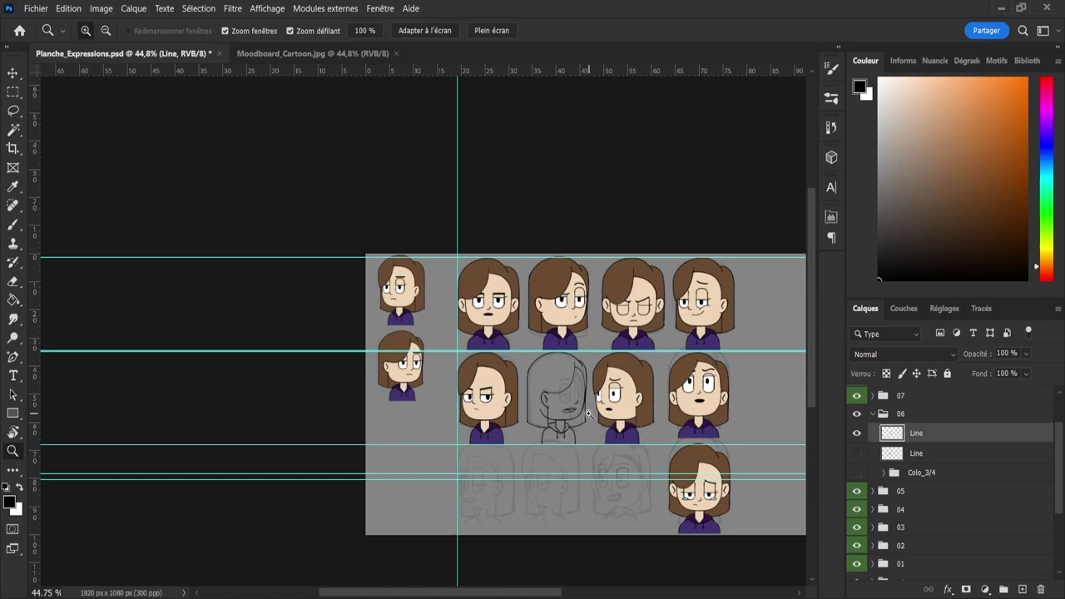
scroll(586, 410, "up", 1)
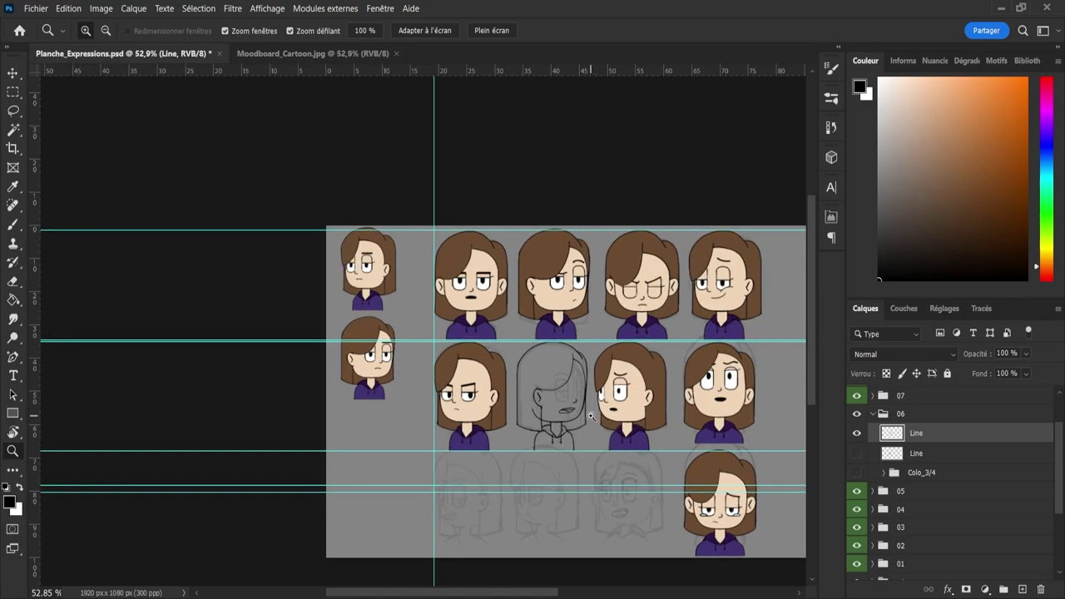
scroll(599, 421, "up", 1)
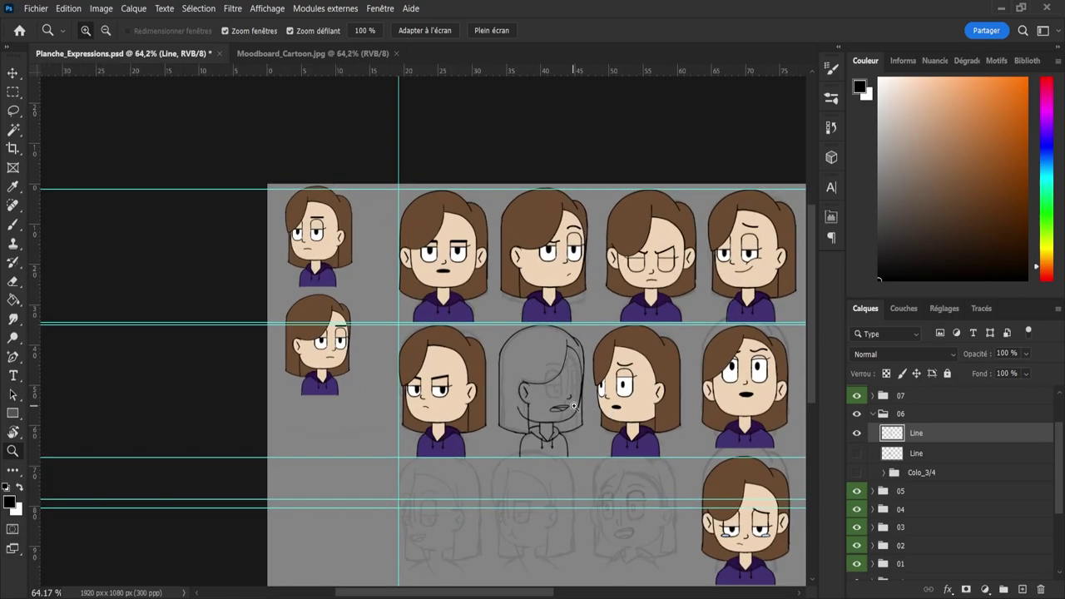
scroll(600, 414, "up", 3)
scroll(599, 409, "up", 1)
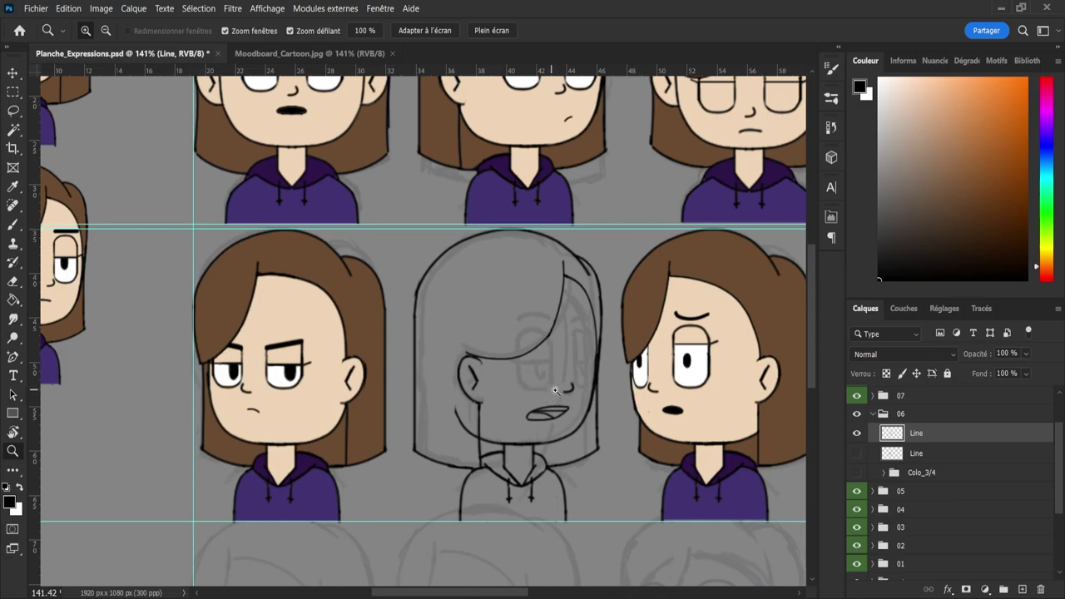
- Lasso the group 06 girl's outer hair line beside her face and shift it 18 px to the right, away from the face
key("l")
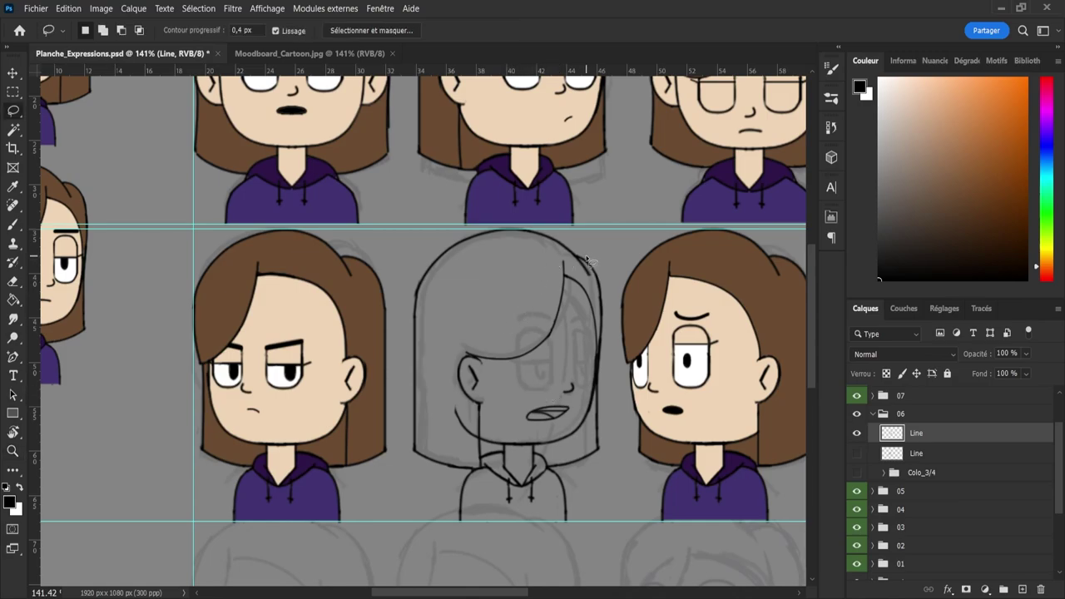
mouse_move(578, 248)
left_mouse_down()
mouse_move(602, 266)
mouse_move(615, 309)
mouse_move(617, 415)
mouse_move(591, 474)
mouse_move(576, 476)
mouse_move(559, 460)
mouse_move(595, 419)
mouse_move(599, 310)
left_mouse_up()
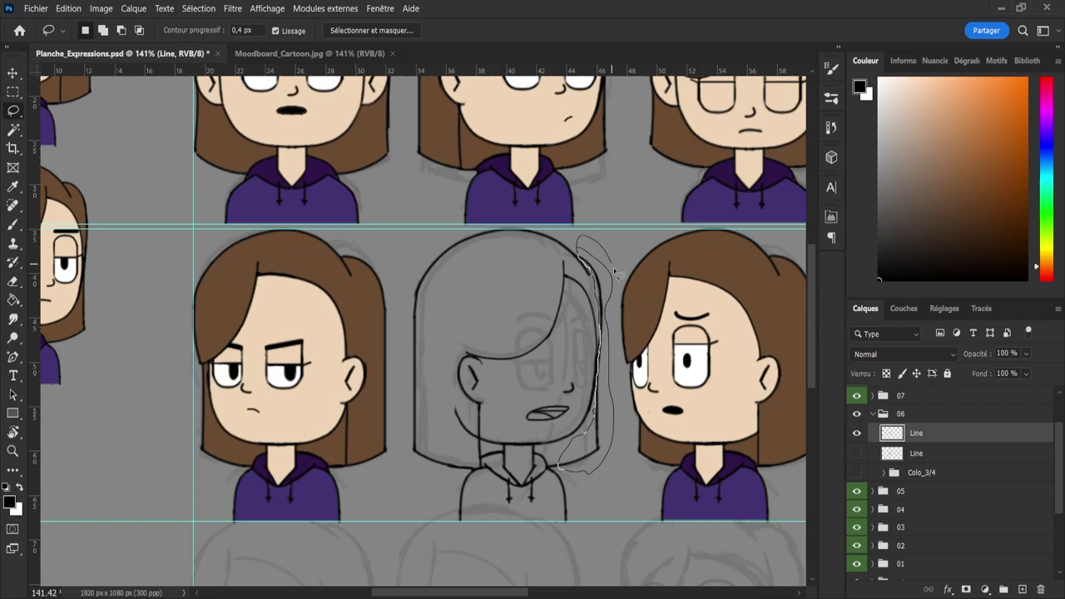
key("z")
left_click_drag(598, 415, 621, 416)
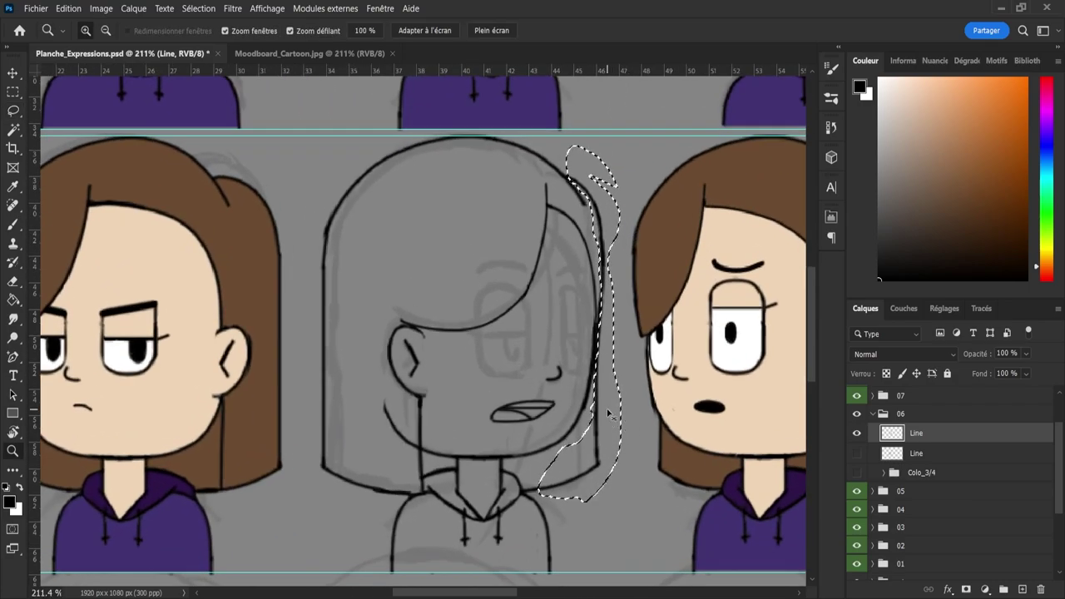
key("ctrl+t")
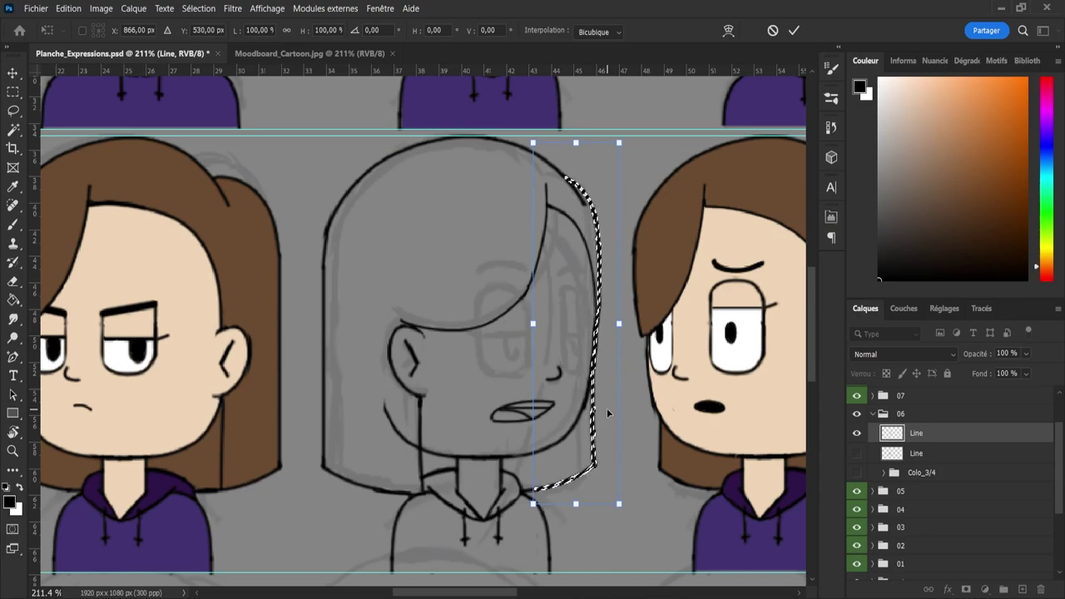
key("Right")
key("Right")
key("Right")
key("Right")
key("Right")
key("Right")
key("Right")
key("Right")
key("Right")
key("Right")
key("Right")
key("Right")
key("Right")
key("Right")
key("Right")
key("Right")
key("Right")
key("Right")
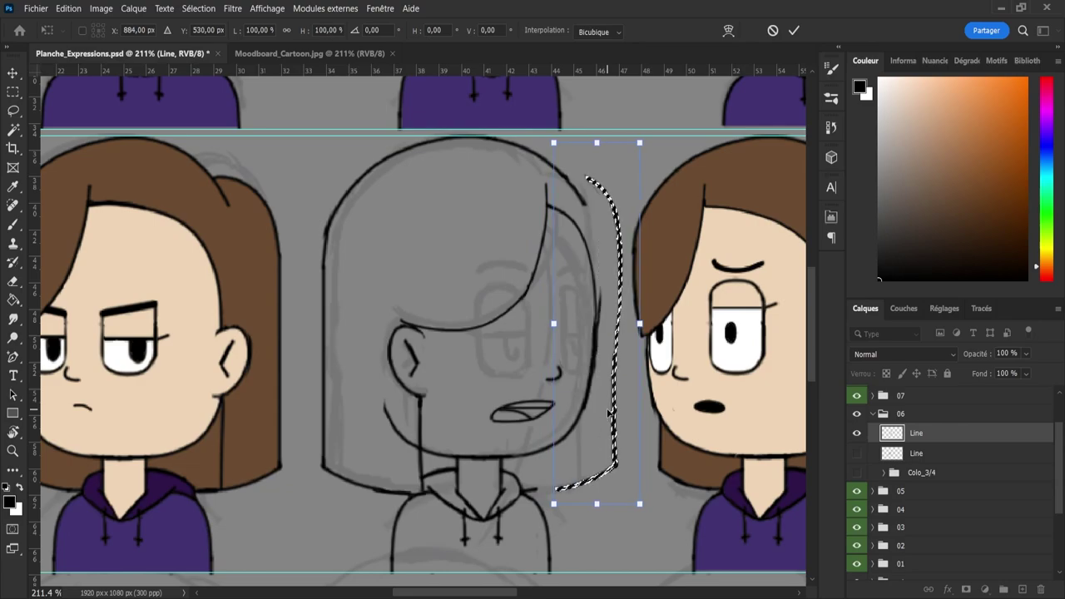
key("Return")
key("z")
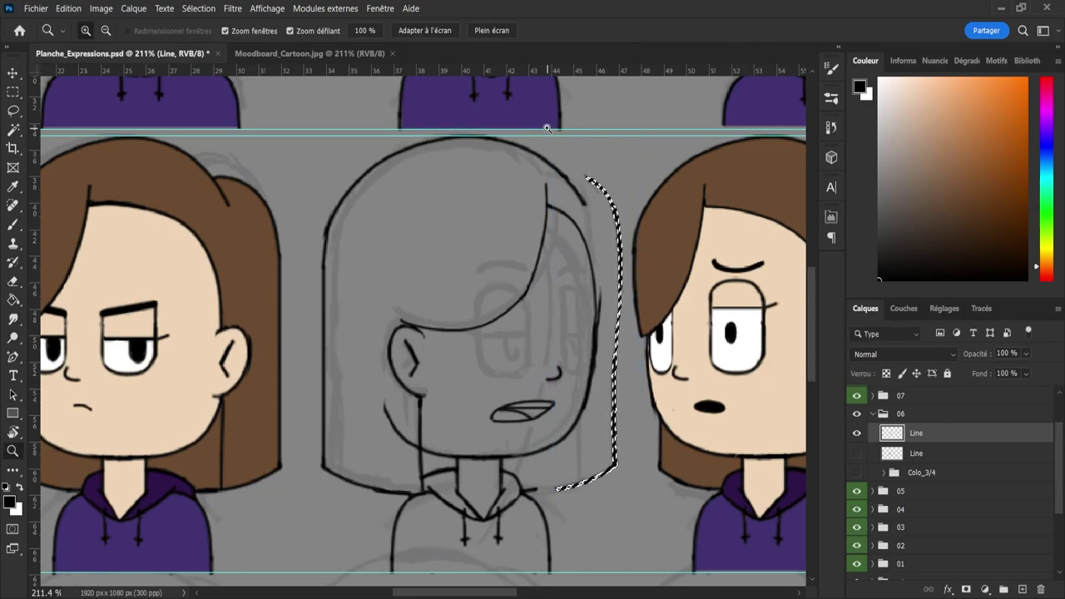
key("l")
key("ctrl+d")
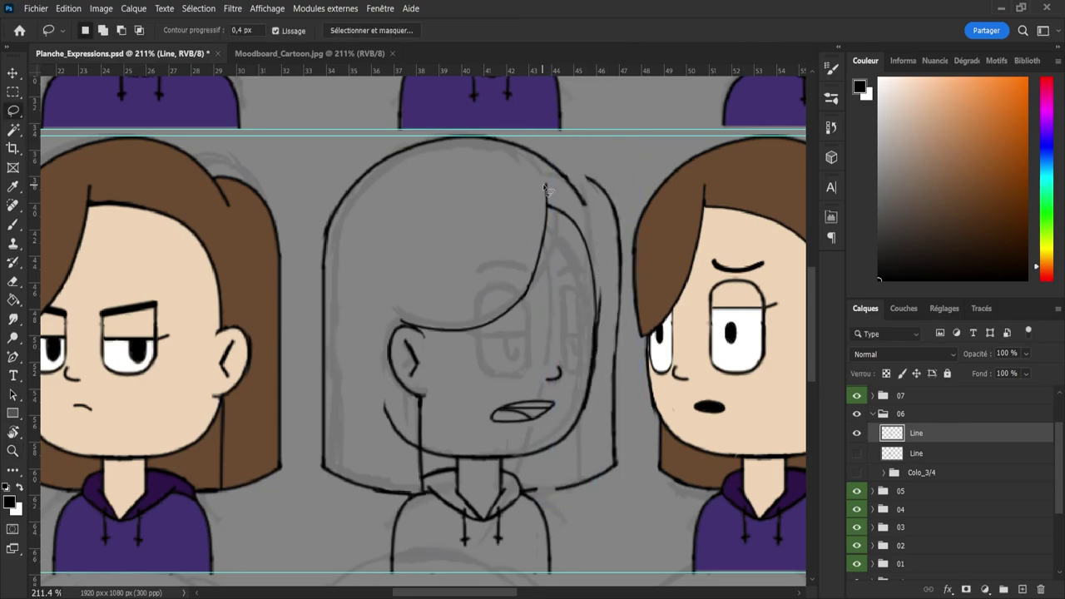
- Select the arc at the crown of the group 06 girl's hair and narrow it to 96.36% width
mouse_move(521, 163)
left_mouse_down()
mouse_move(464, 159)
mouse_move(380, 193)
mouse_move(336, 234)
mouse_move(310, 210)
mouse_move(407, 138)
mouse_move(482, 117)
mouse_move(560, 154)
mouse_move(595, 215)
mouse_move(522, 157)
mouse_move(585, 175)
left_mouse_up()
key("ctrl+t")
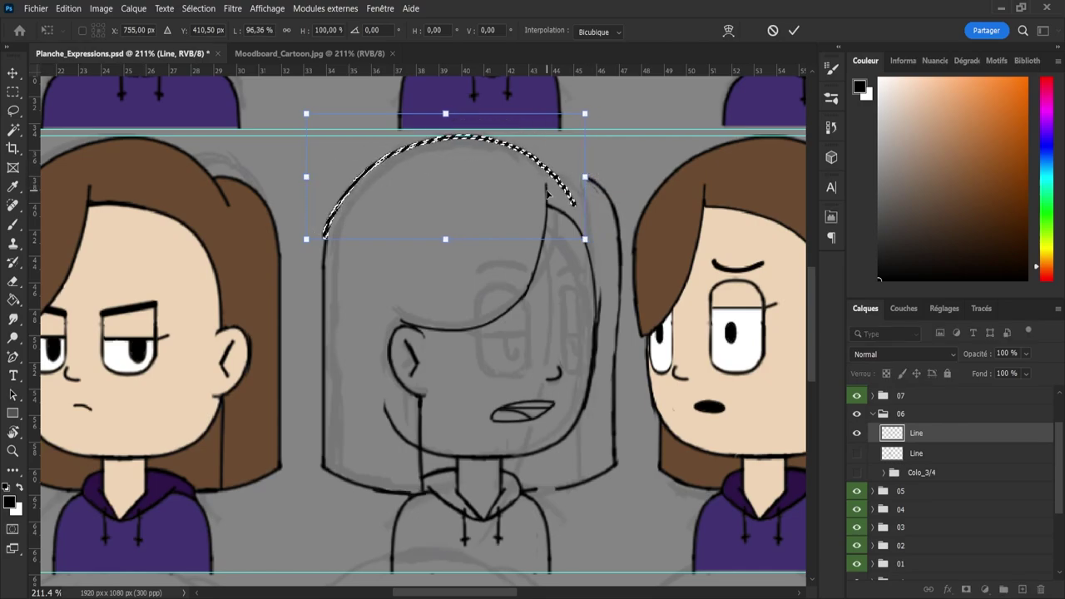
key("Return")
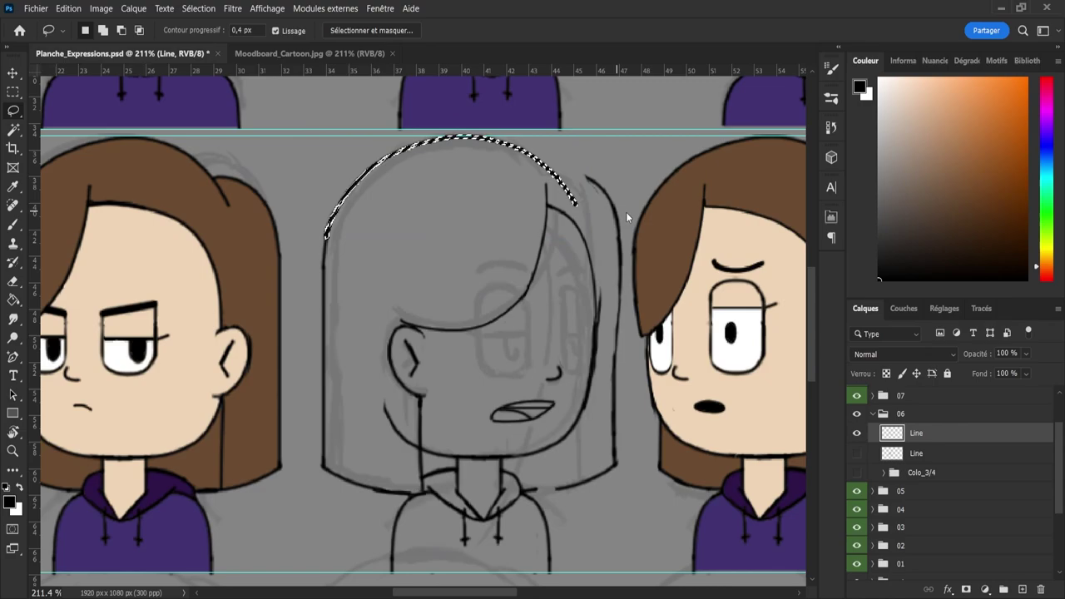
key("ctrl+d")
- Reselect the detached outer hair line and move it 24 px left so it joins the narrowed crown and the face
mouse_move(588, 201)
left_mouse_down()
mouse_move(575, 175)
mouse_move(598, 169)
mouse_move(629, 213)
mouse_move(635, 430)
mouse_move(618, 501)
mouse_move(576, 509)
mouse_move(552, 497)
mouse_move(598, 416)
mouse_move(609, 283)
mouse_move(584, 184)
left_mouse_up()
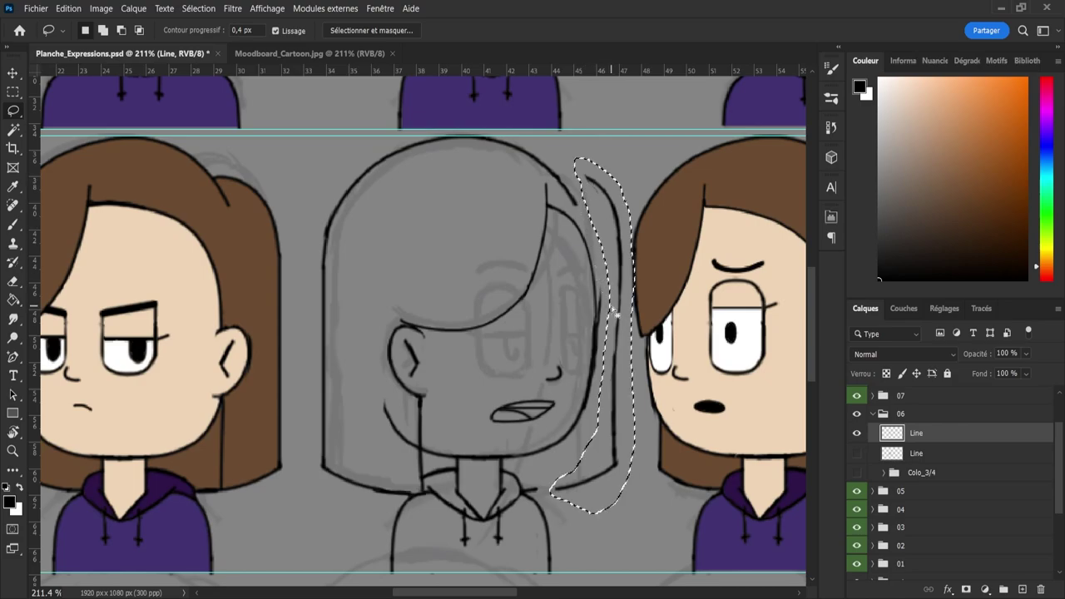
key("ctrl+t")
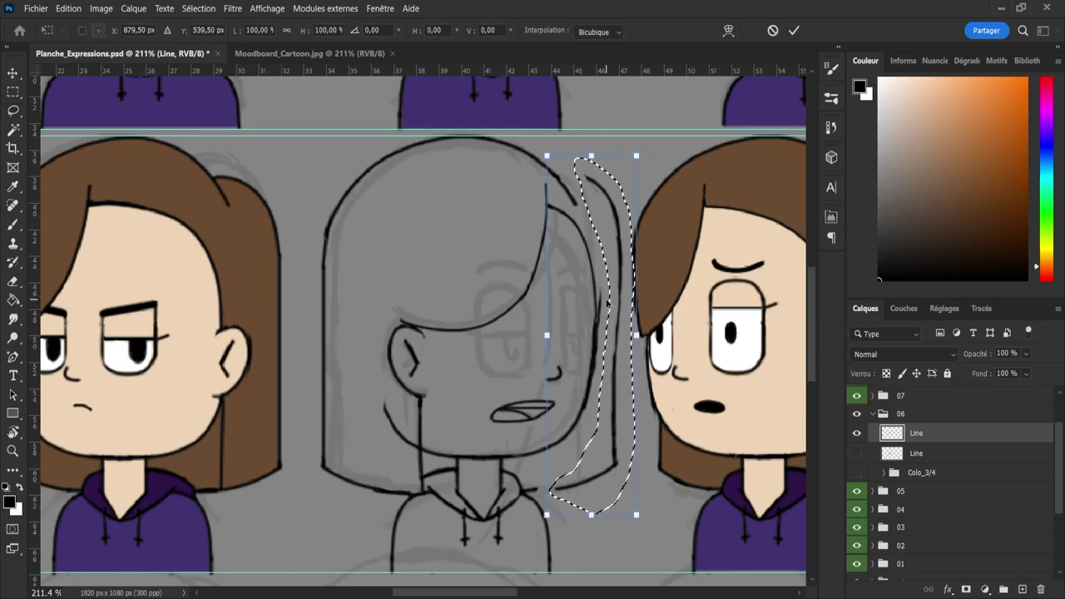
key("Left")
key("Left")
key("Left")
key("Left")
key("Left")
key("Left")
key("Left")
key("Left")
key("Left")
key("Left")
key("Left")
key("Left")
key("Left")
key("Left")
key("Left")
key("Left")
key("Left")
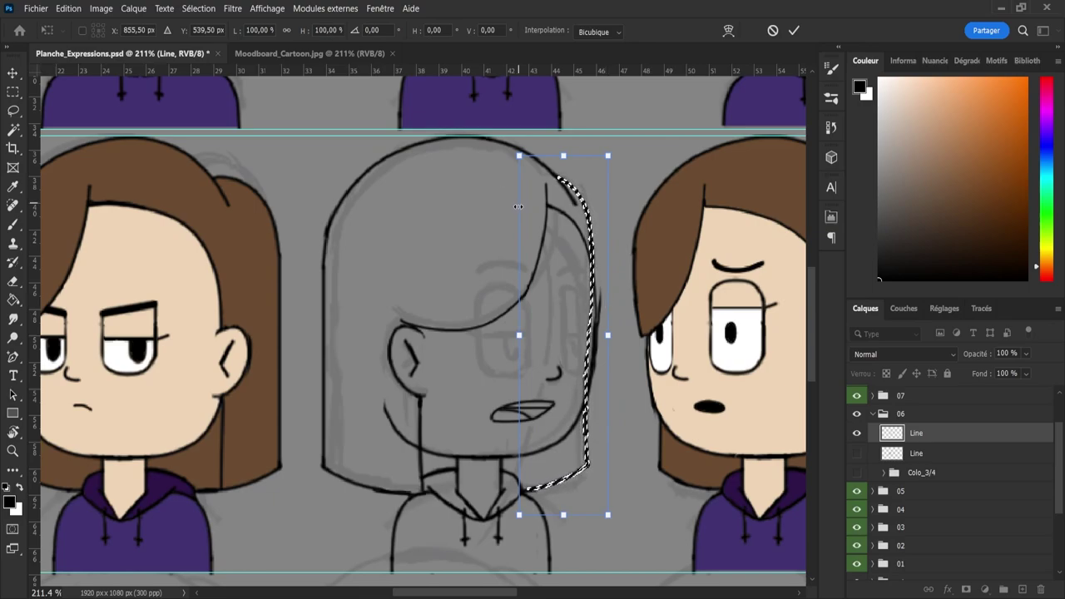
key("Return")
key("l")
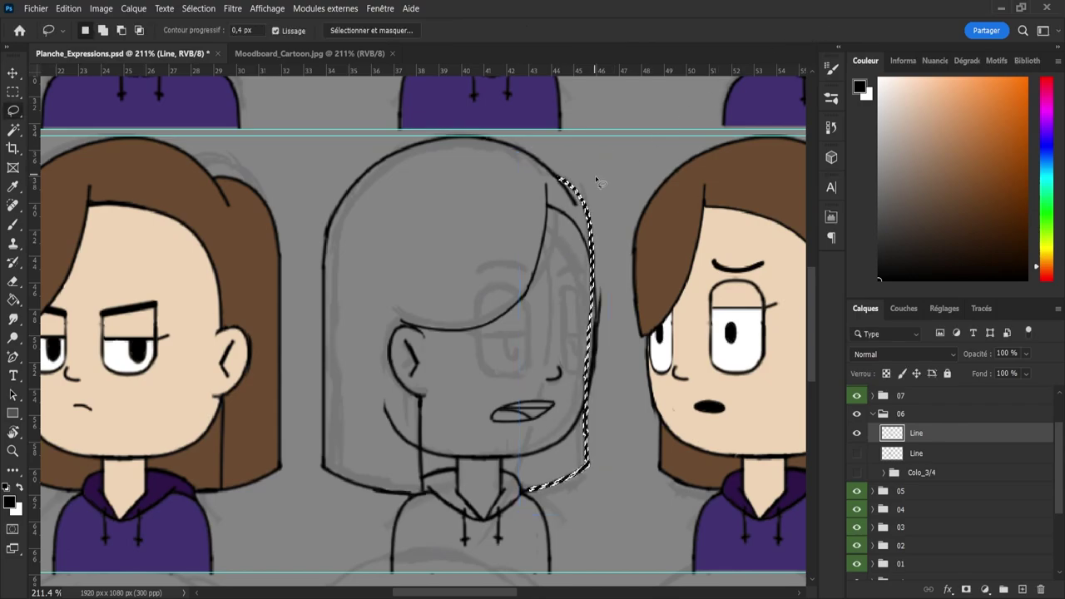
key("ctrl+d")
- Erase the stray line bits outside the far edge of the face and try retouching that edge with the brush, undoing the last stroke
key("e")
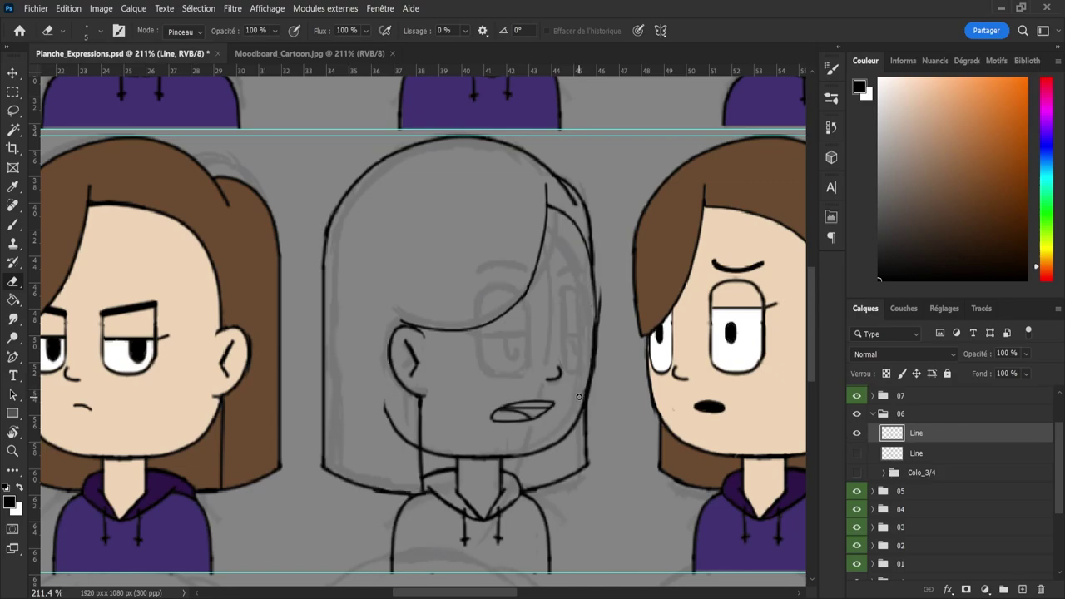
mouse_move(601, 290)
left_mouse_down()
mouse_move(606, 331)
mouse_move(603, 314)
left_mouse_up()
left_click_drag(600, 289, 603, 358)
key("b")
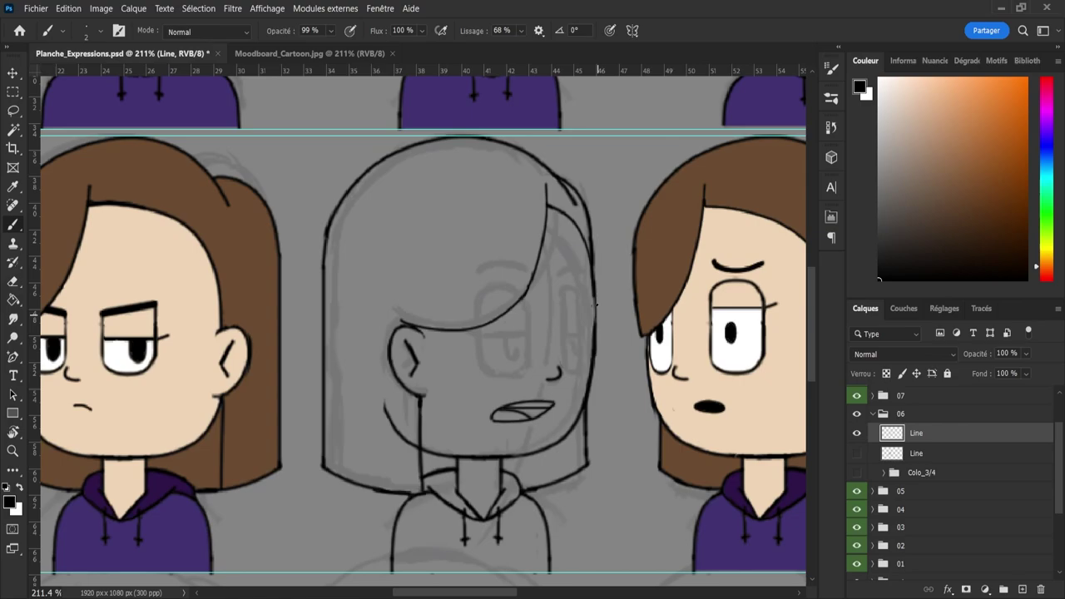
left_click_drag(593, 283, 594, 340)
key("e")
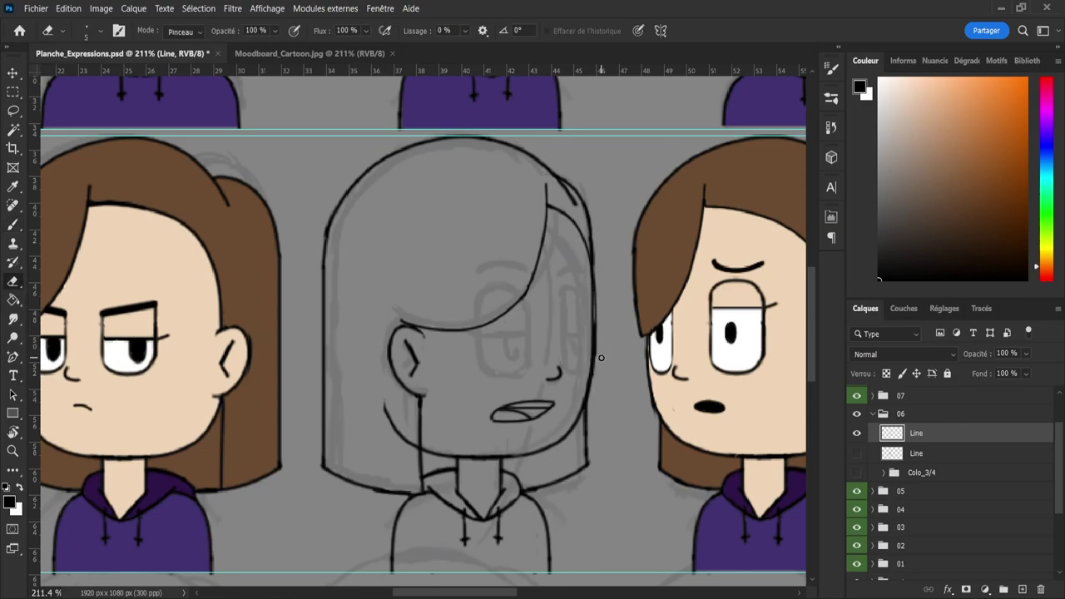
key("ctrl+z")
- Enlarge the eraser to 17 px and erase the jaw curve that overlaps the hair below the group 06 girl's ear
key("ctrl+space")
mouse_move(470, 483)
left_mouse_down()
mouse_move(440, 479)
mouse_move(454, 476)
left_mouse_up()
right_click(397, 423, "alt")
left_click_drag(398, 416, 426, 456)
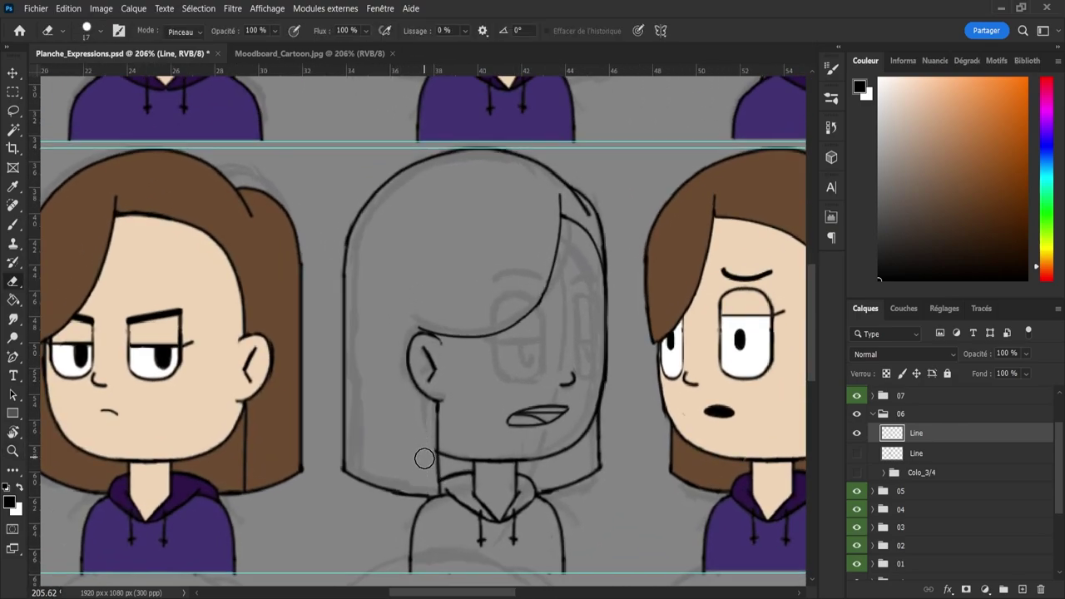
- Inspect the group 06 girl's narrowed hair outline up close and against the whole expression sheet
key("z")
left_click_drag(404, 425, 458, 444)
scroll(499, 374, "down", 6)
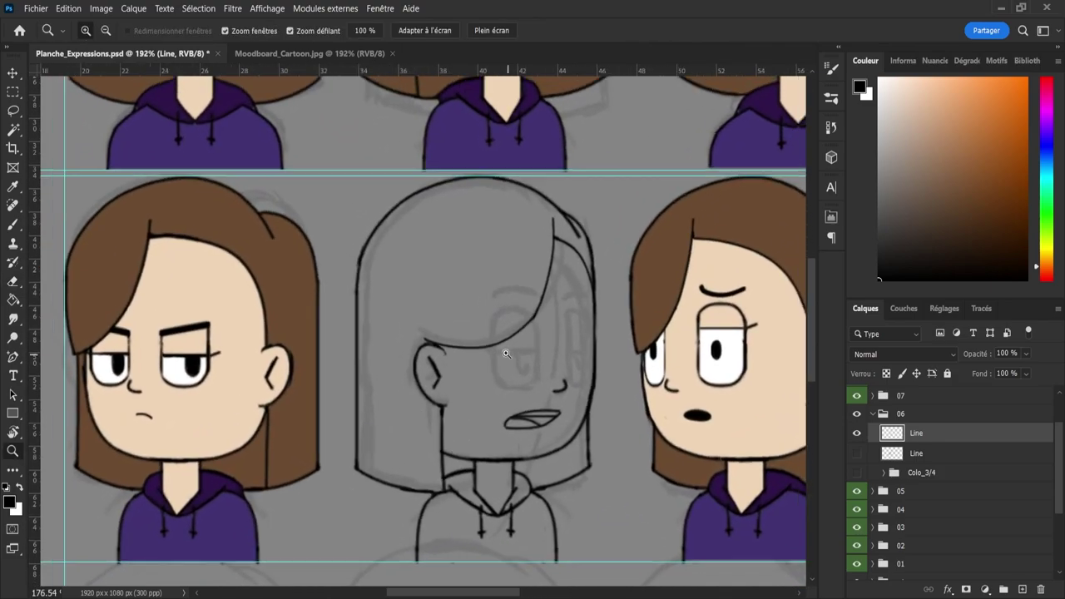
scroll(553, 345, "up", 2)
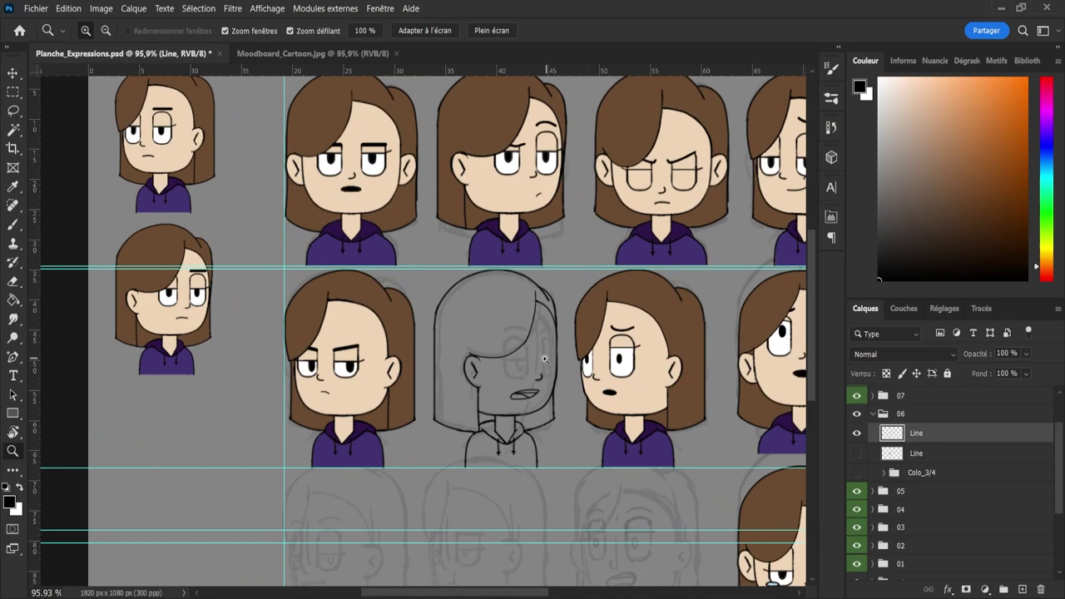
scroll(545, 353, "up", 2)
scroll(562, 342, "up", 2)
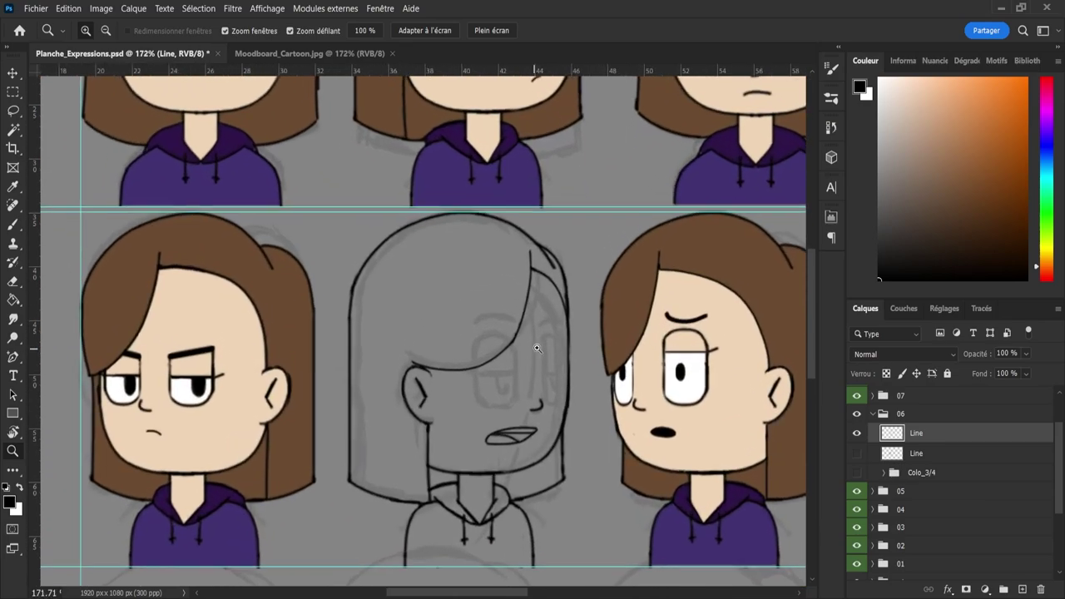
scroll(549, 343, "up", 2)
key("e")
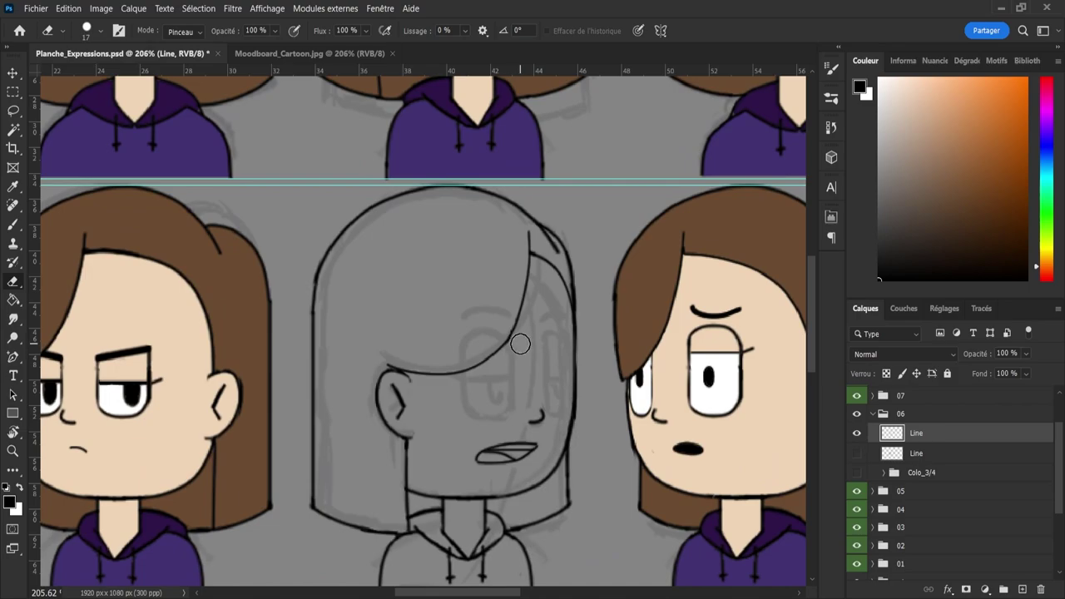
key("z")
scroll(509, 366, "down", 1)
scroll(509, 366, "down", 2)
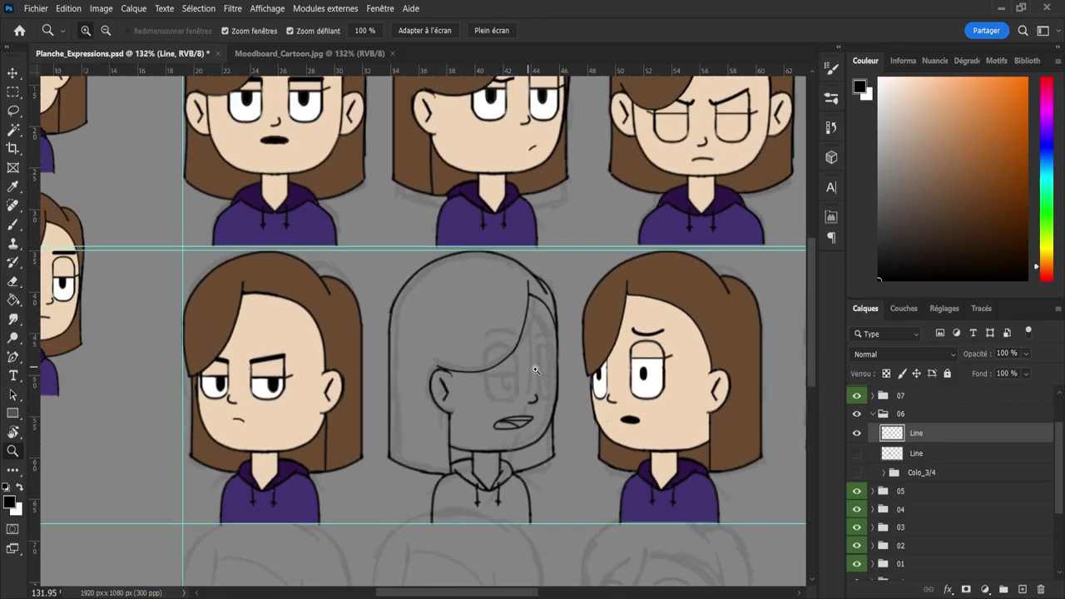
scroll(479, 353, "up", 1)
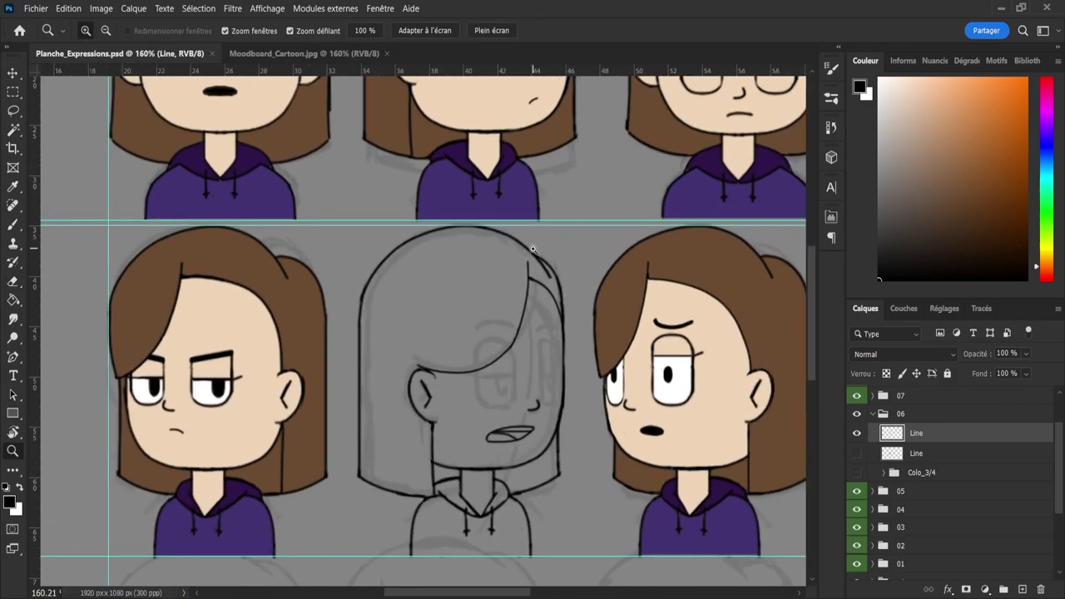
scroll(534, 248, "up", 1)
left_click_drag(580, 71, 574, 251)
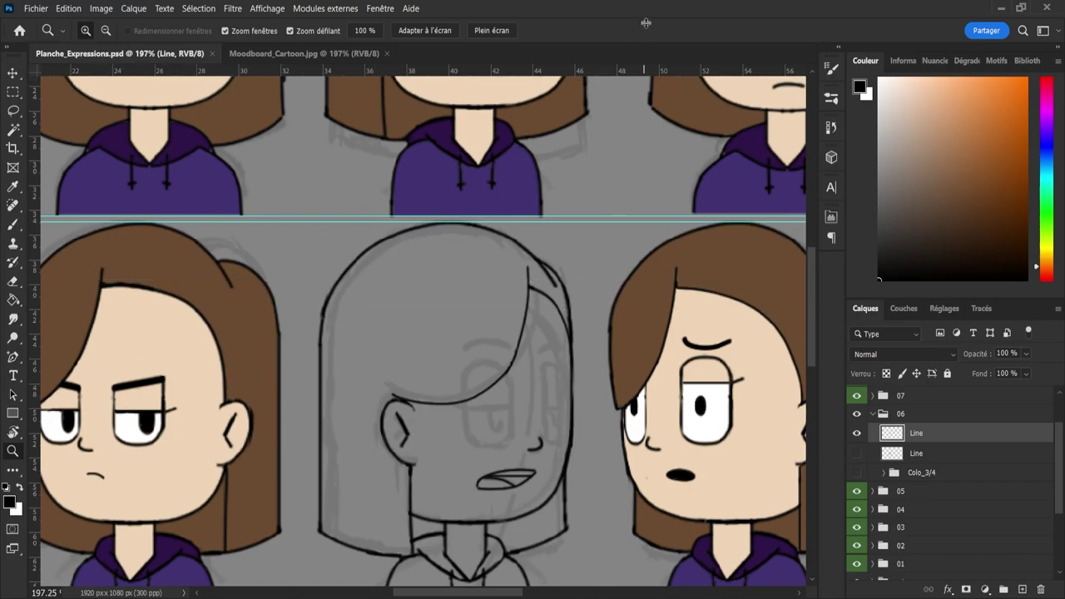
scroll(573, 251, "down", 3)
scroll(602, 317, "up", 2)
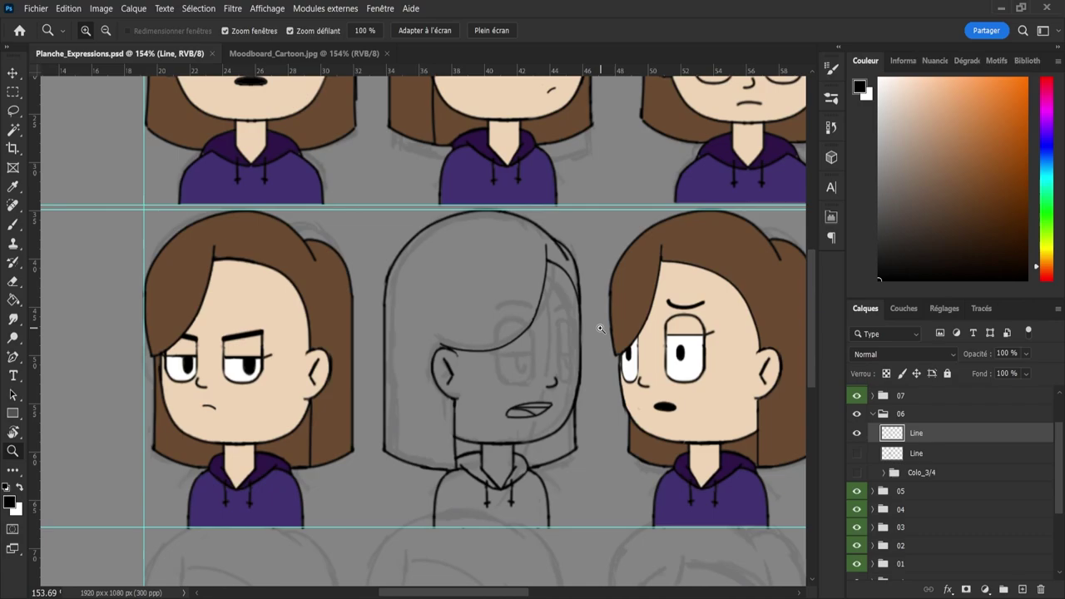
scroll(554, 322, "down", 5)
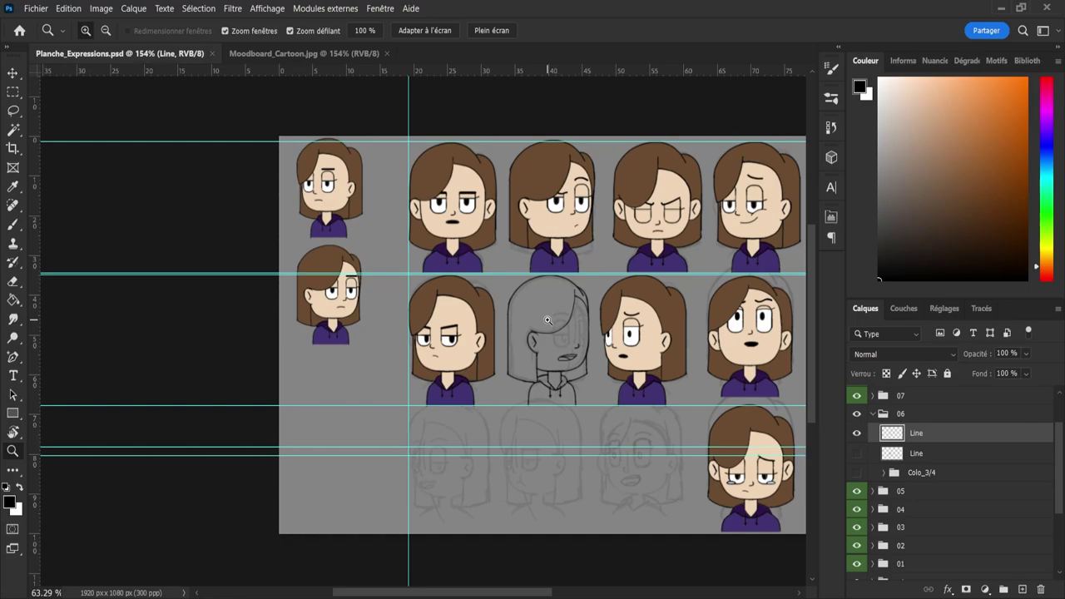
left_click_drag(548, 320, 549, 319)
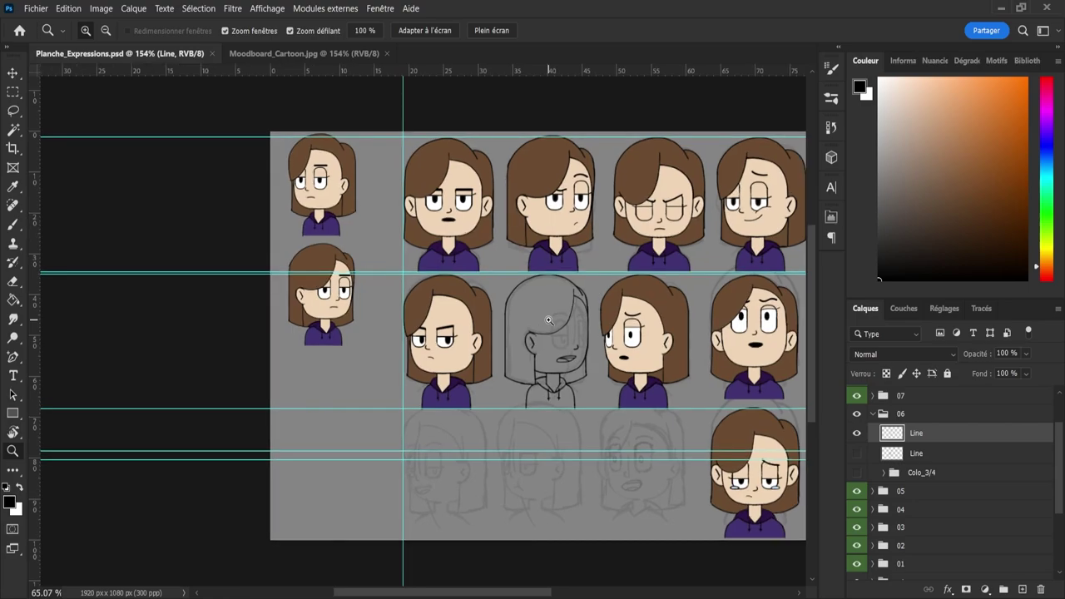
left_click_drag(548, 320, 540, 319)
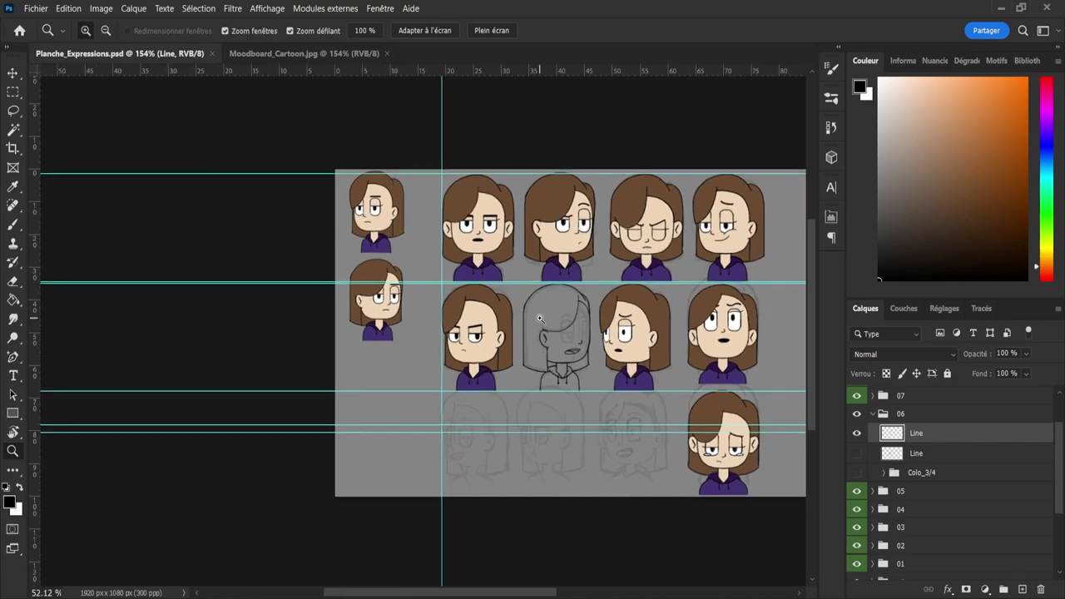
left_click_drag(540, 319, 547, 320)
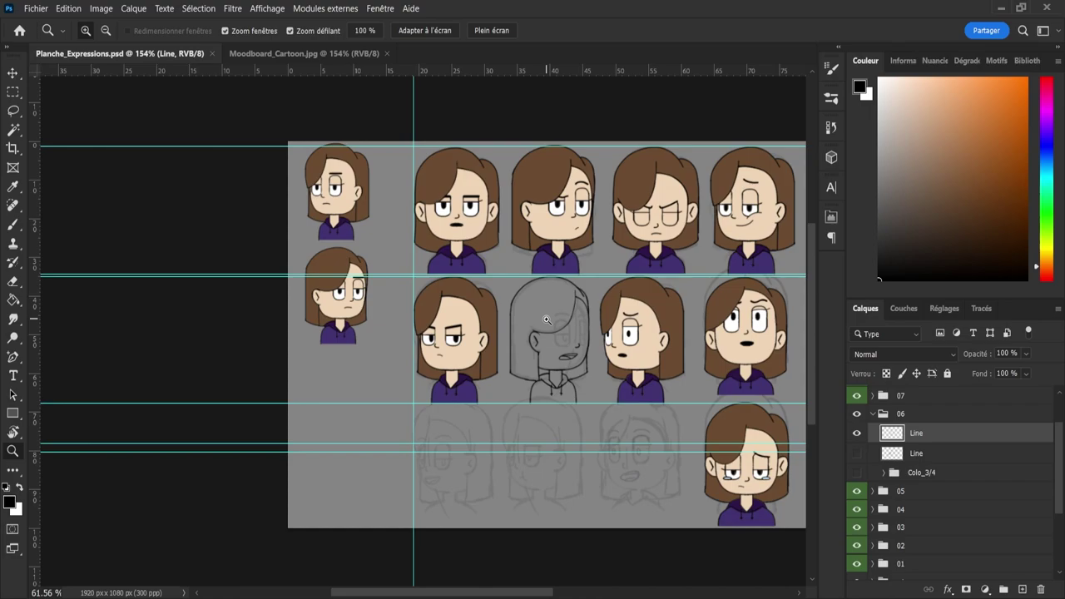
left_click_drag(546, 320, 548, 320)
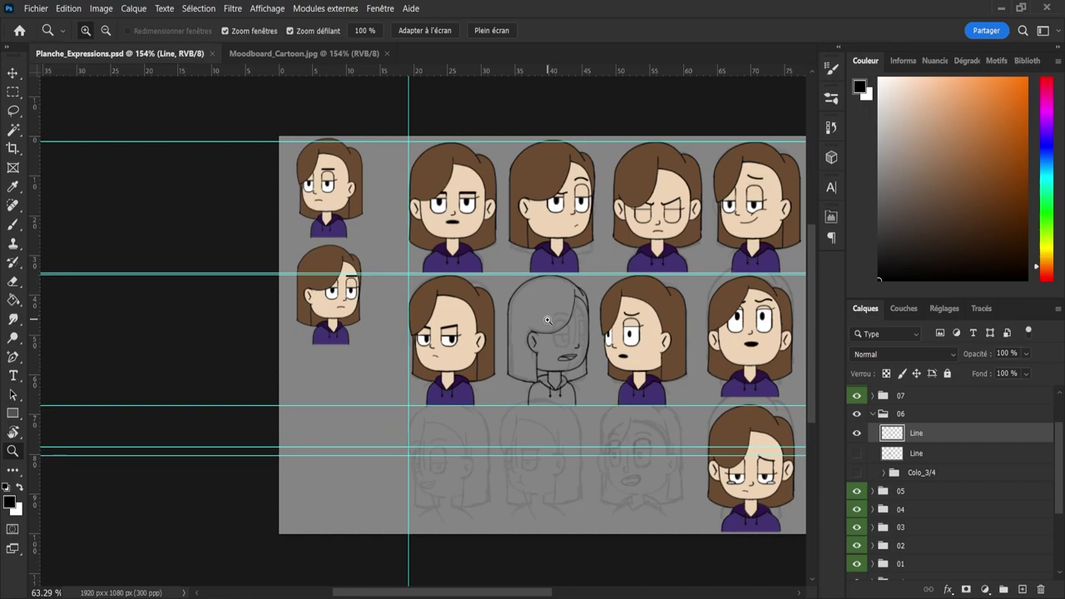
left_click_drag(547, 320, 568, 316)
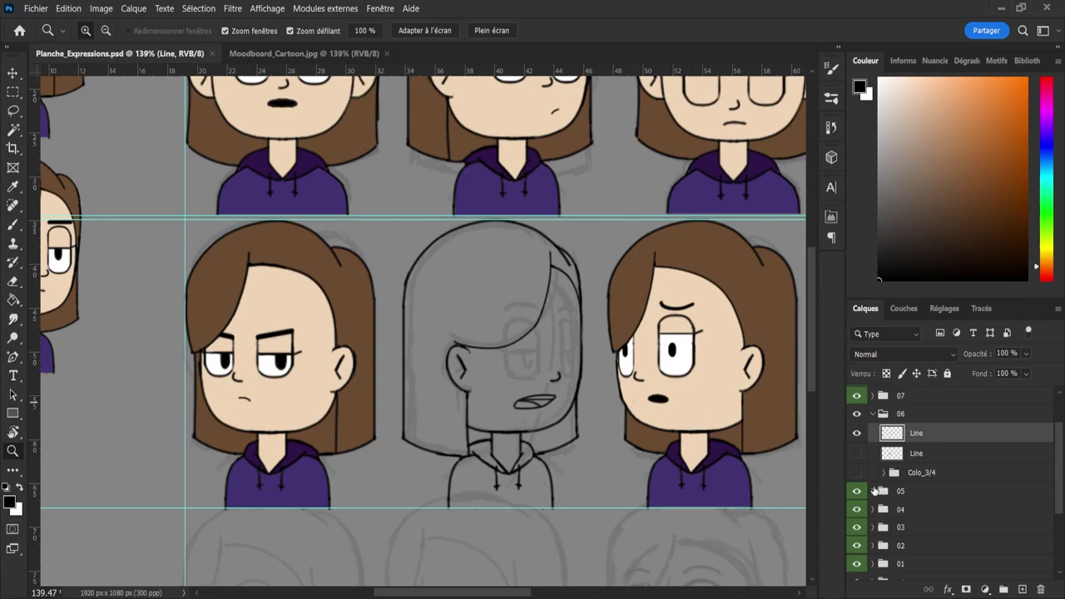
- Check what group 05's layer Calque 49 contains by toggling its visibility off and on
left_click(873, 491)
left_click(887, 511)
left_click(858, 510)
left_click(857, 510)
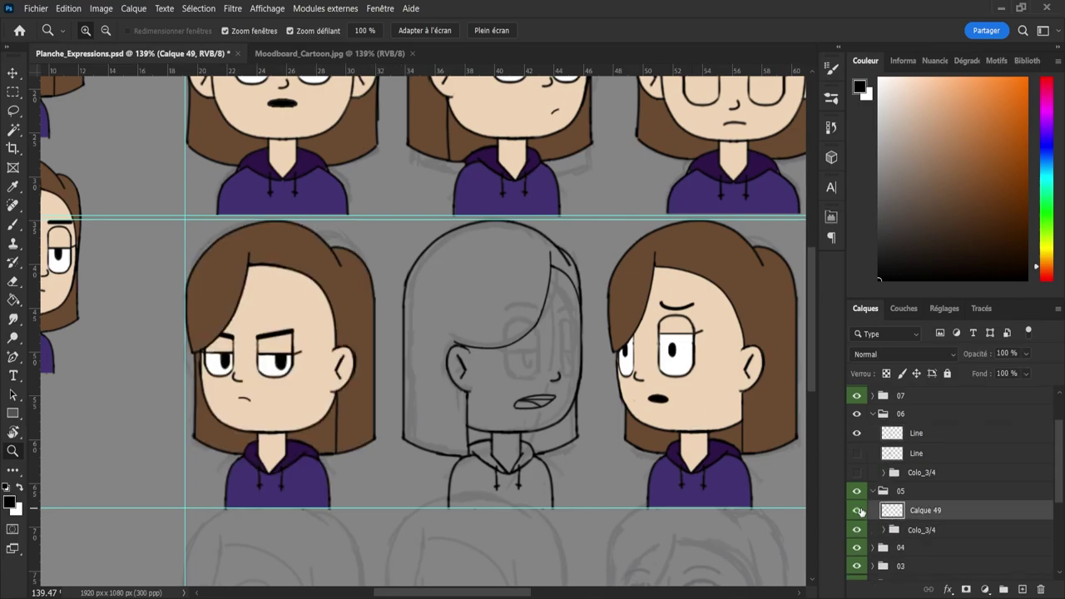
left_click(874, 491)
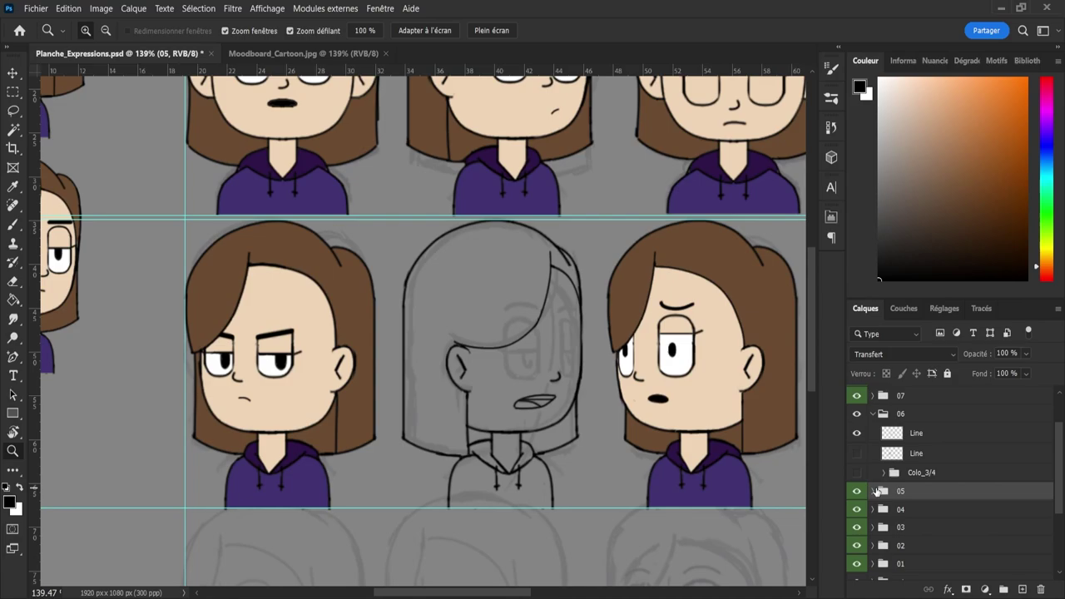
- Copy the eye and eyebrow from group 07's Line layer to a new layer in group 06 and place them over that girl's face
left_click(874, 396)
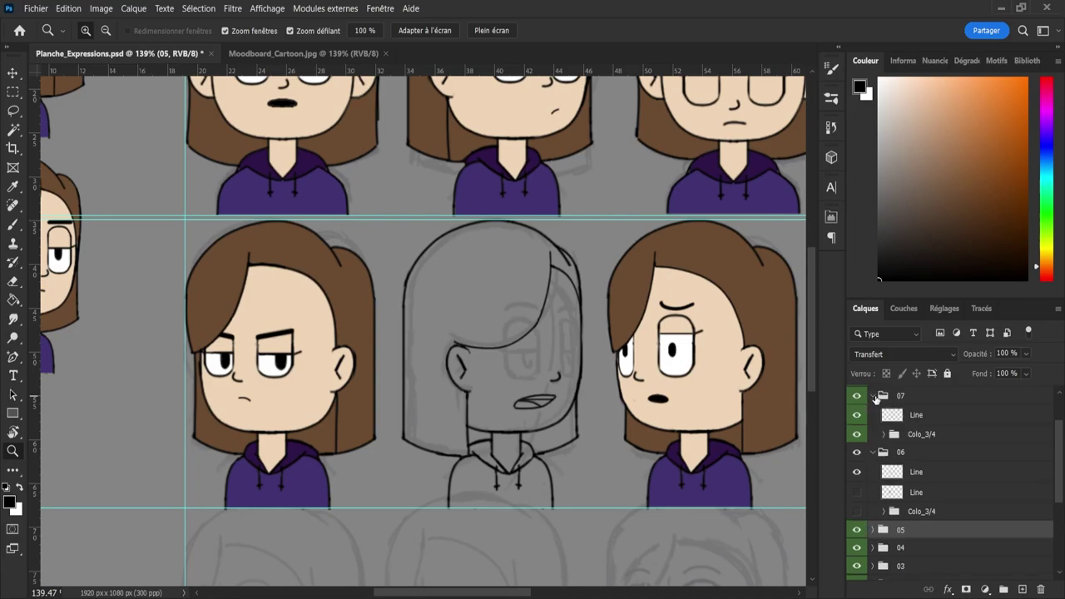
left_click(892, 416)
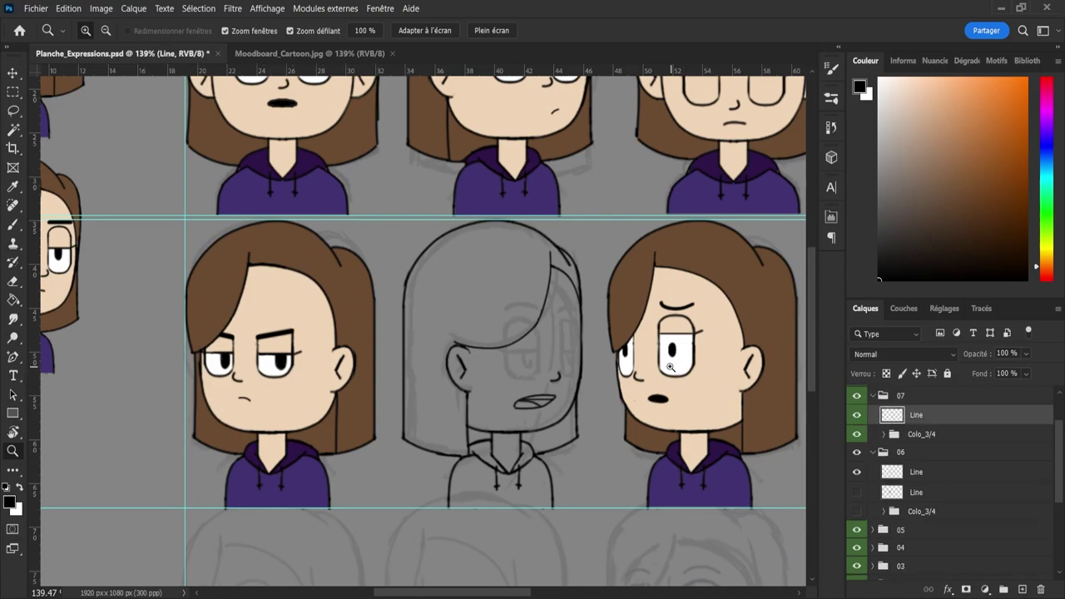
key("l")
mouse_move(656, 329)
left_mouse_down()
mouse_move(652, 314)
mouse_move(676, 296)
mouse_move(705, 298)
mouse_move(715, 367)
mouse_move(687, 387)
mouse_move(656, 376)
mouse_move(659, 313)
left_mouse_up()
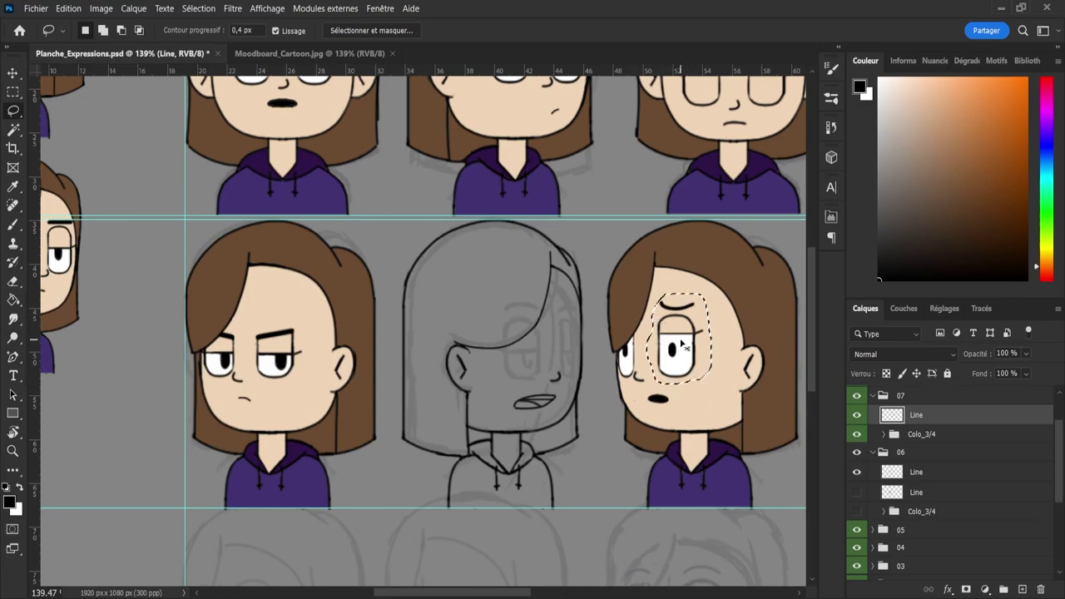
key("ctrl+j")
key("v")
left_click_drag(697, 371, 567, 371)
left_click_drag(909, 435, 913, 480)
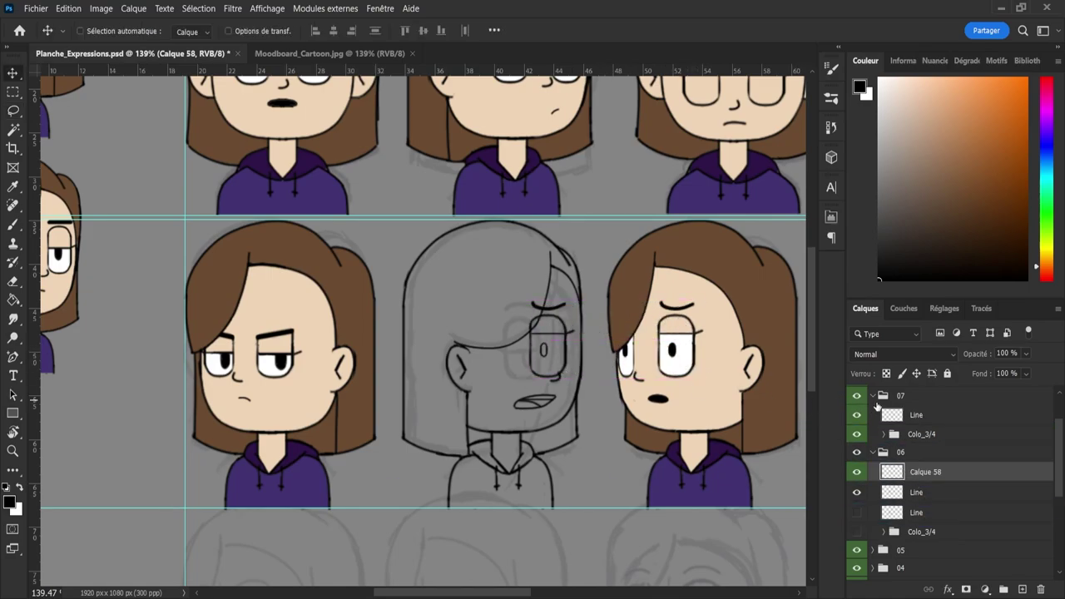
left_click(873, 397)
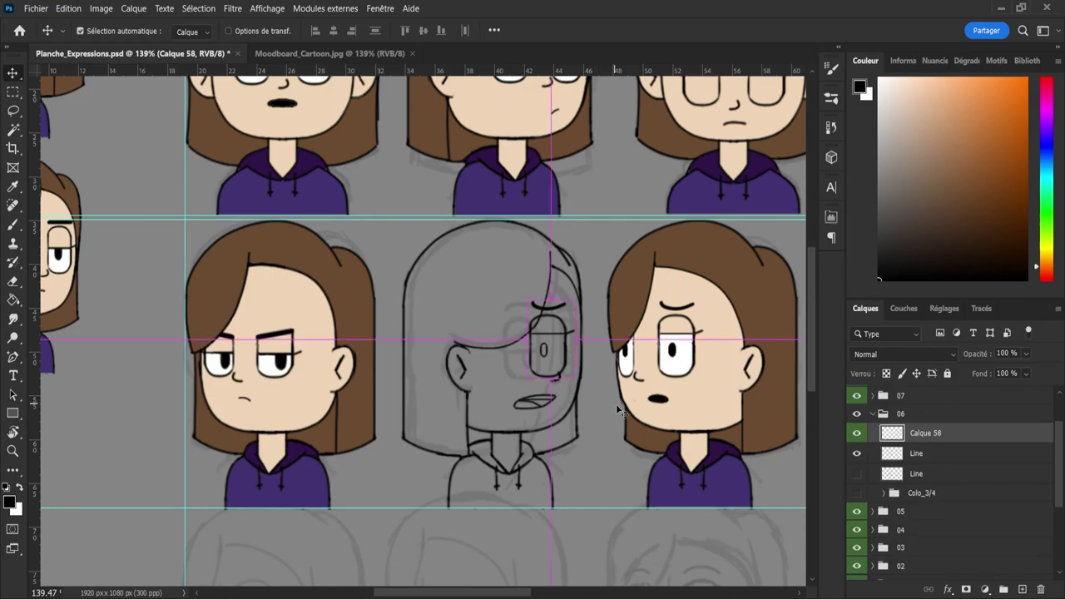
- Flip the copied eye and eyebrow horizontally and position them between the group 06 girl's ear and nose
key("ctrl+t")
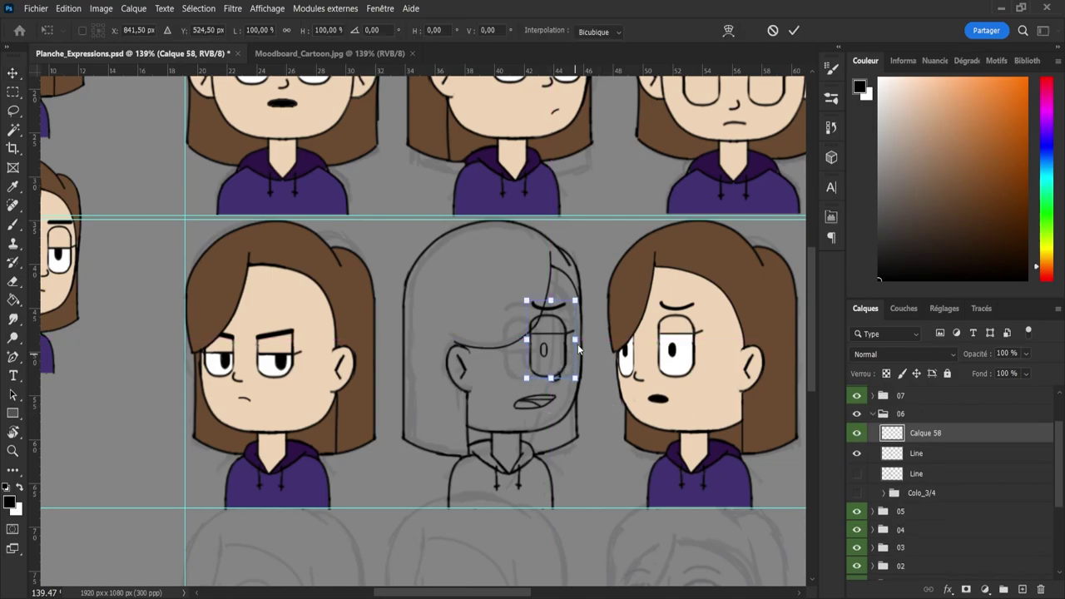
key("ctrl+shift+h")
left_click_drag(553, 363, 519, 369)
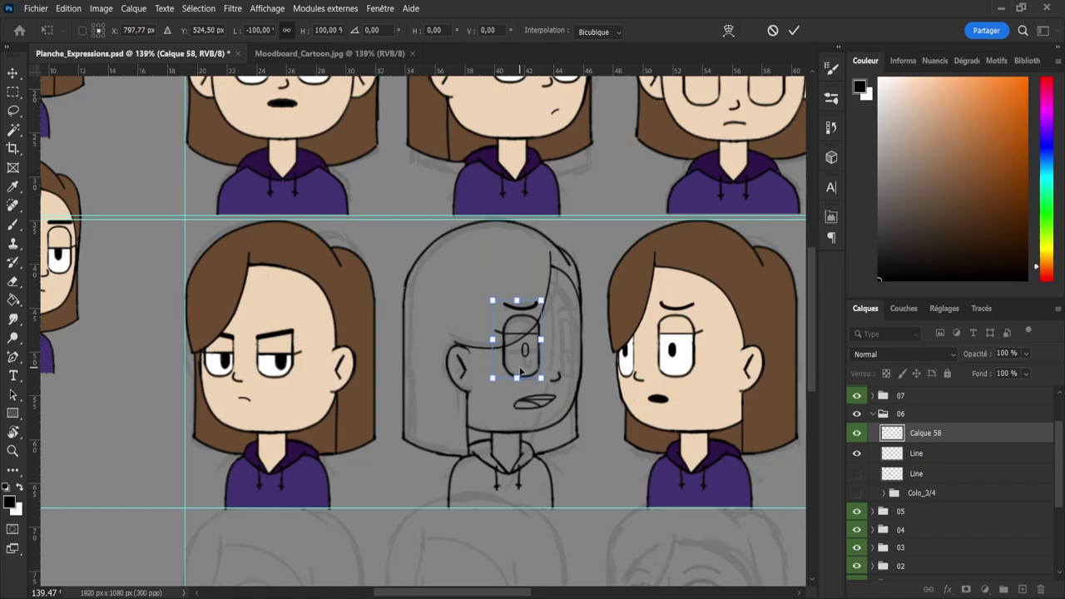
key("Right")
key("Right")
key("Right")
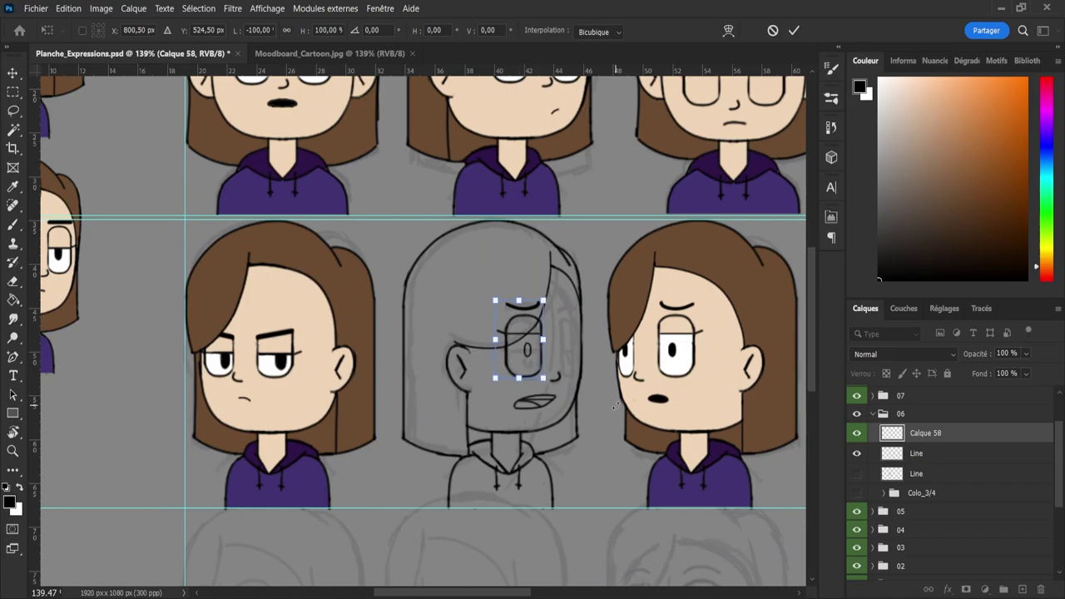
key("Return")
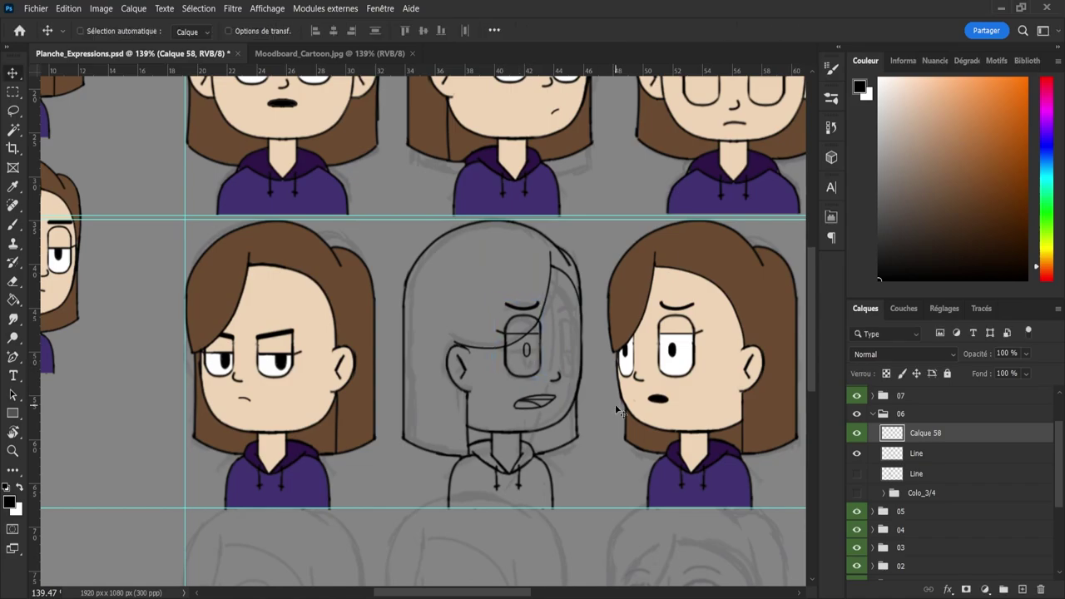
- Move the copied pupil over the group 05 girl's pupil and enlarge it to match, about 146% wide and 145% high
key("z")
left_click_drag(535, 341, 563, 349)
key("e")
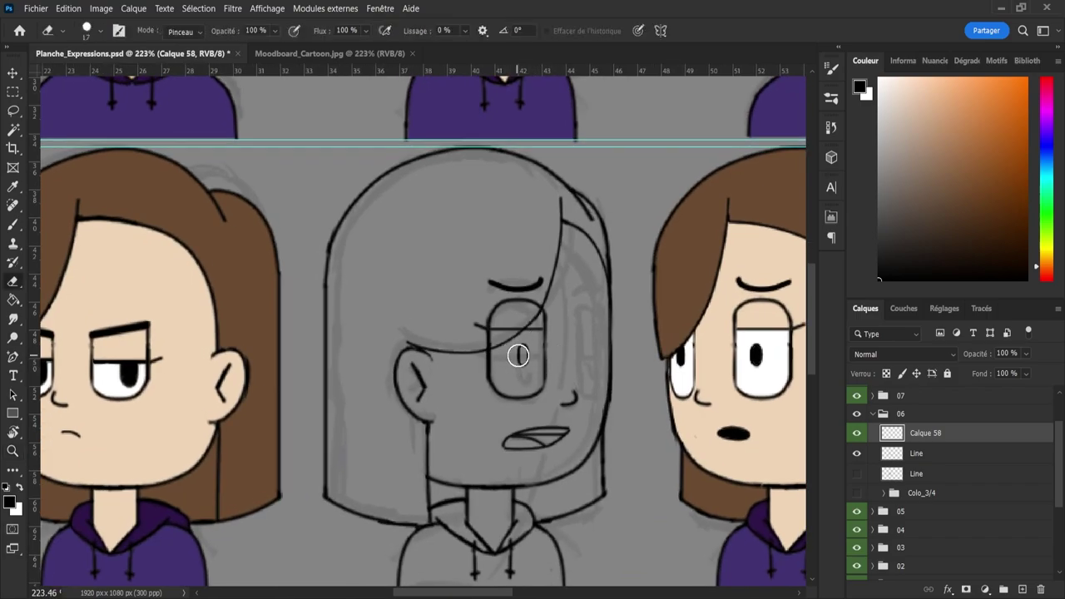
key("l")
mouse_move(514, 366)
left_mouse_down()
mouse_move(540, 344)
mouse_move(515, 371)
mouse_move(518, 398)
mouse_move(233, 379)
mouse_move(130, 391)
left_mouse_up()
key("ctrl+t")
key("Down")
key("Down")
key("Down")
key("Down")
key("Down")
key("Down")
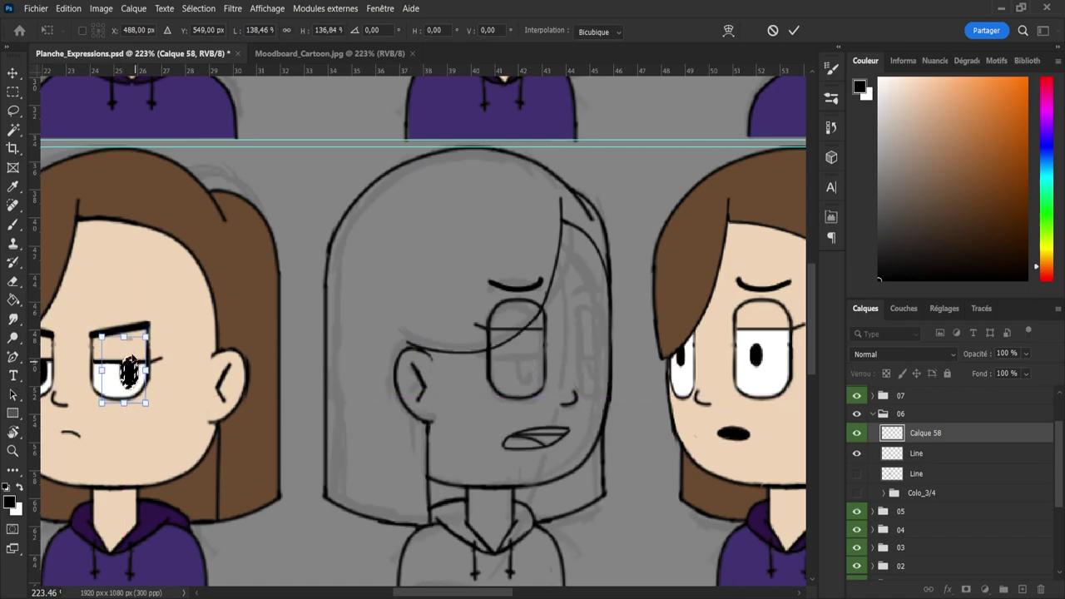
left_click_drag(124, 336, 125, 335)
- Place the enlarged pupil back inside the group 06 girl's eye, close to the nose-side edge, and deselect it
left_click_drag(132, 398, 532, 404)
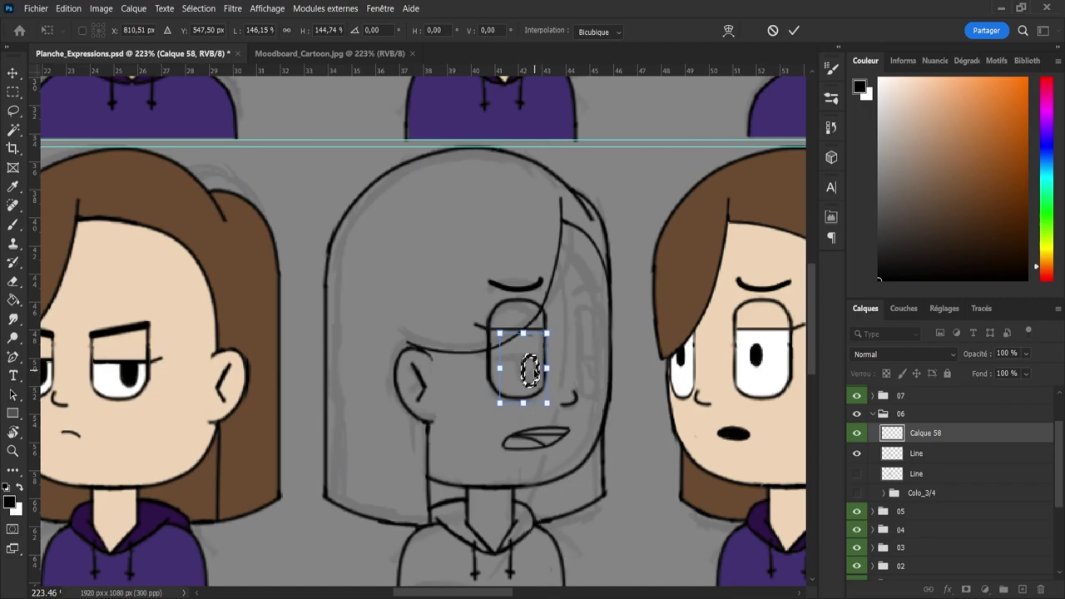
left_click_drag(535, 366, 544, 380)
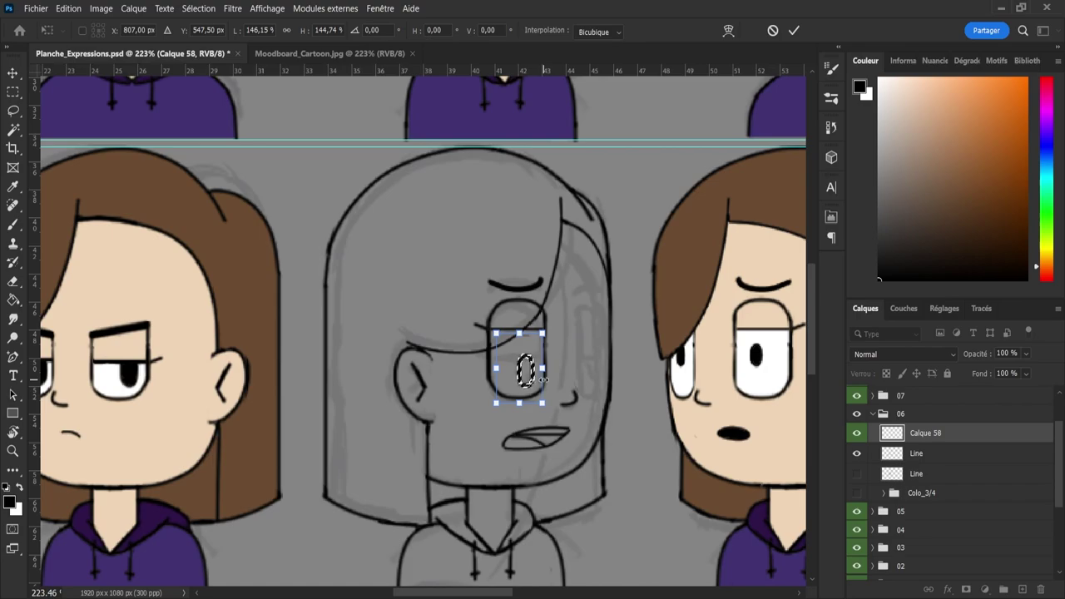
key("Return")
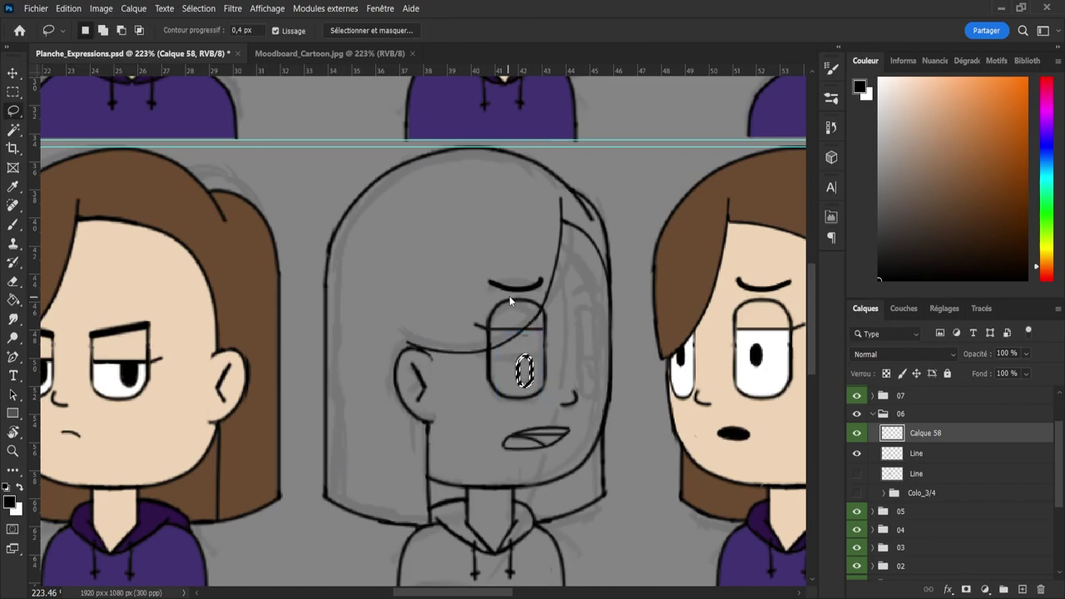
key("ctrl+d")
- Erase the eye's old eyelid line and try a lower brush line across the eye, undoing that stroke
key("e")
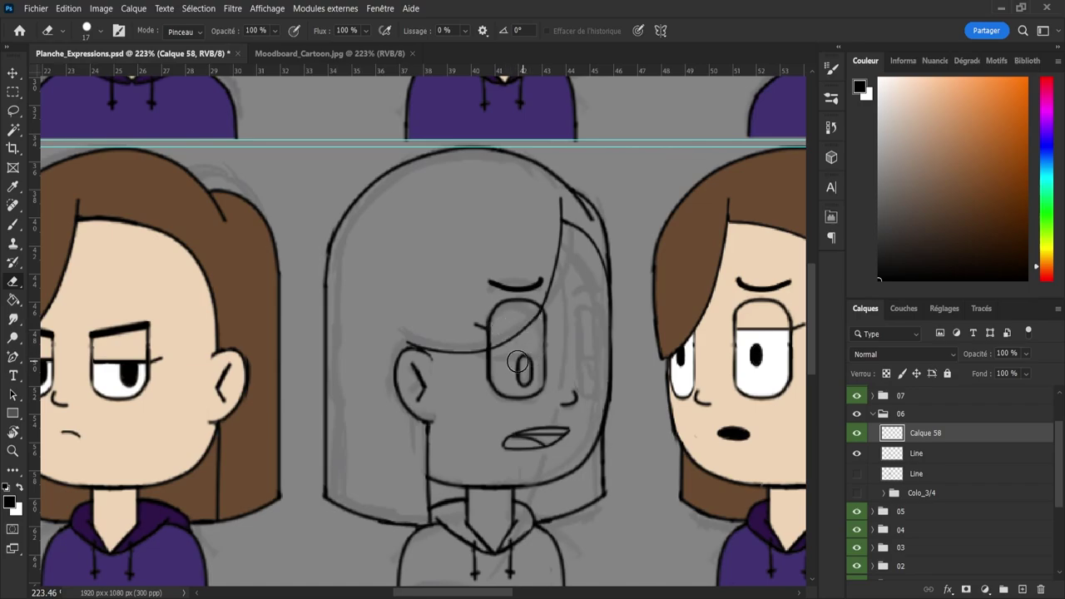
key("b")
left_click_drag(489, 358, 523, 358)
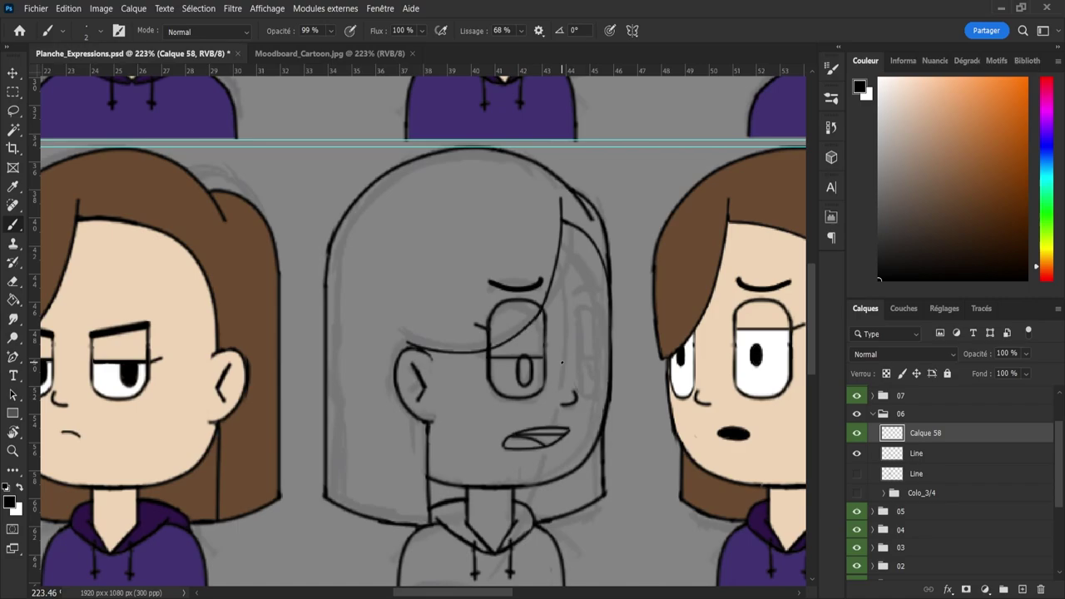
key("ctrl+z")
- Cut the pupil out of layer Calque 58 and paste it in place on a new layer of its own
key("l")
mouse_move(513, 357)
left_mouse_down()
mouse_move(533, 348)
mouse_move(539, 376)
mouse_move(533, 396)
mouse_move(511, 384)
left_mouse_up()
key("Delete")
key("ctrl+d")
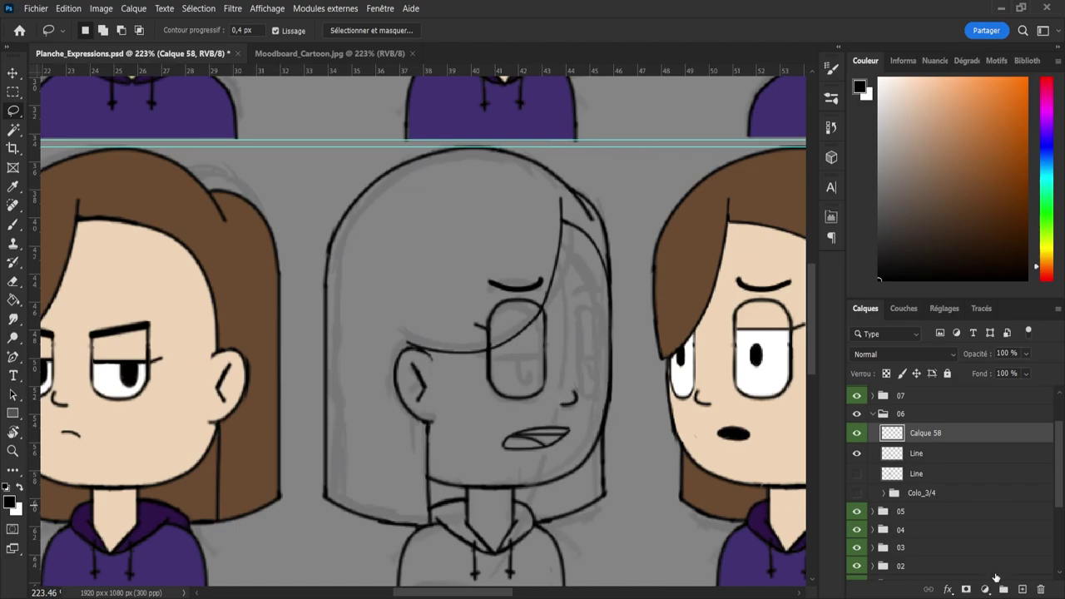
left_click(1024, 590)
key("ctrl+shift+v")
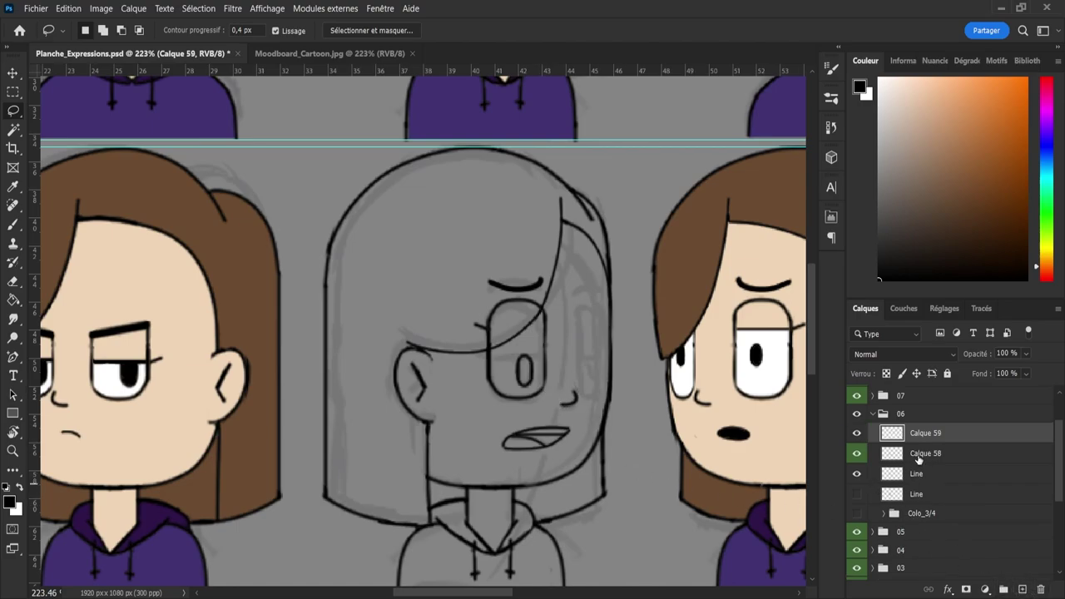
- Hide the pupil layer and draw a straight, lower eyelid line across the eye on layer Calque 58
left_click(917, 457)
left_click(857, 434)
key("b")
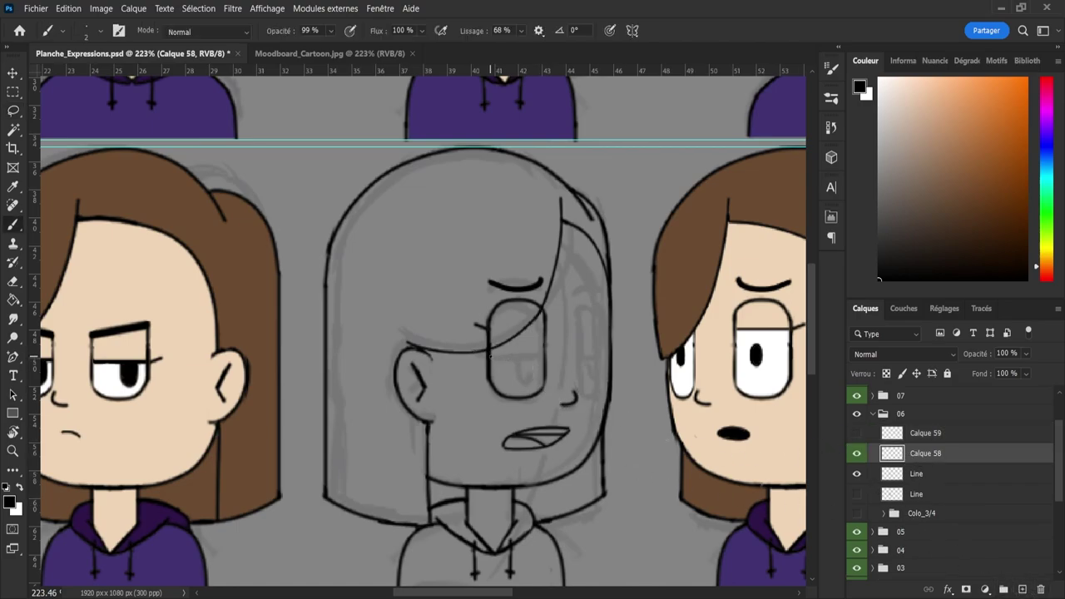
left_click_drag(491, 356, 514, 356)
- Lower the eyelash at the eye's outer edge so it meets the new eyelid line
key("l")
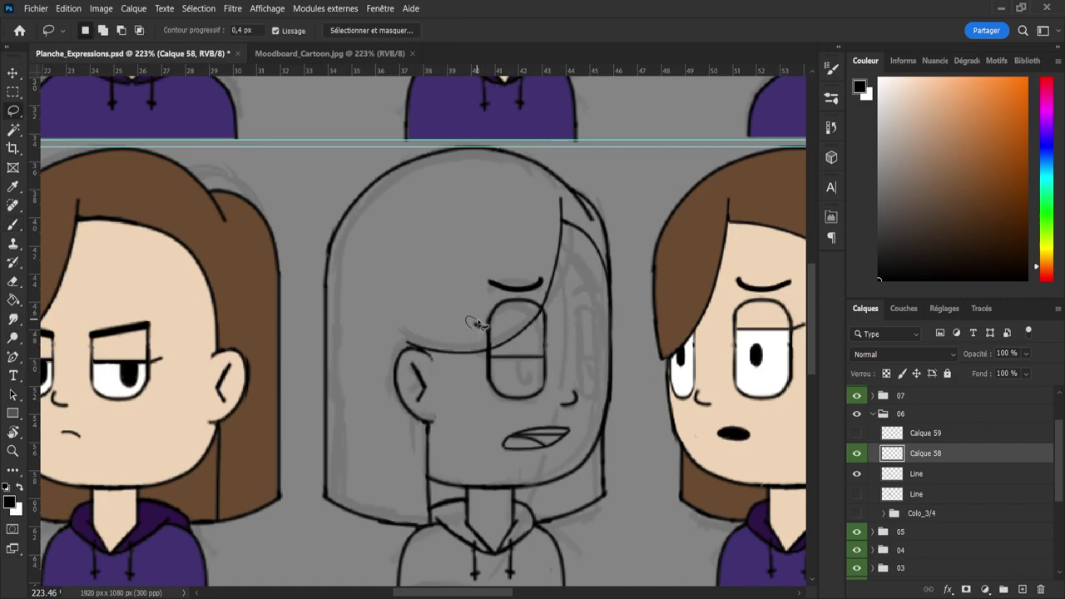
mouse_move(490, 339)
left_mouse_down()
mouse_move(475, 326)
mouse_move(477, 357)
left_mouse_up()
key("ctrl+t")
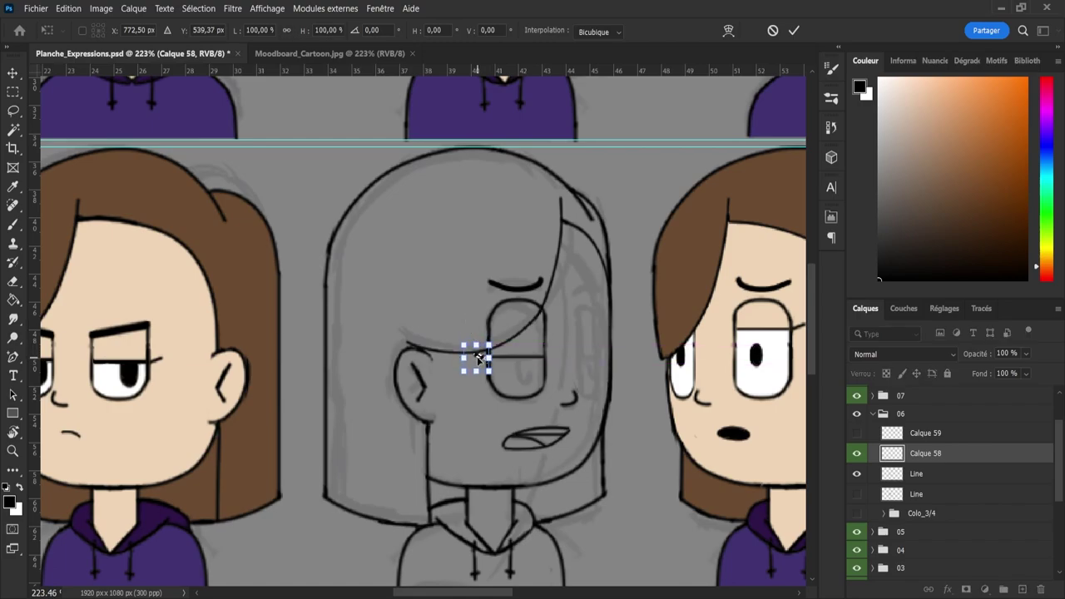
key("Return")
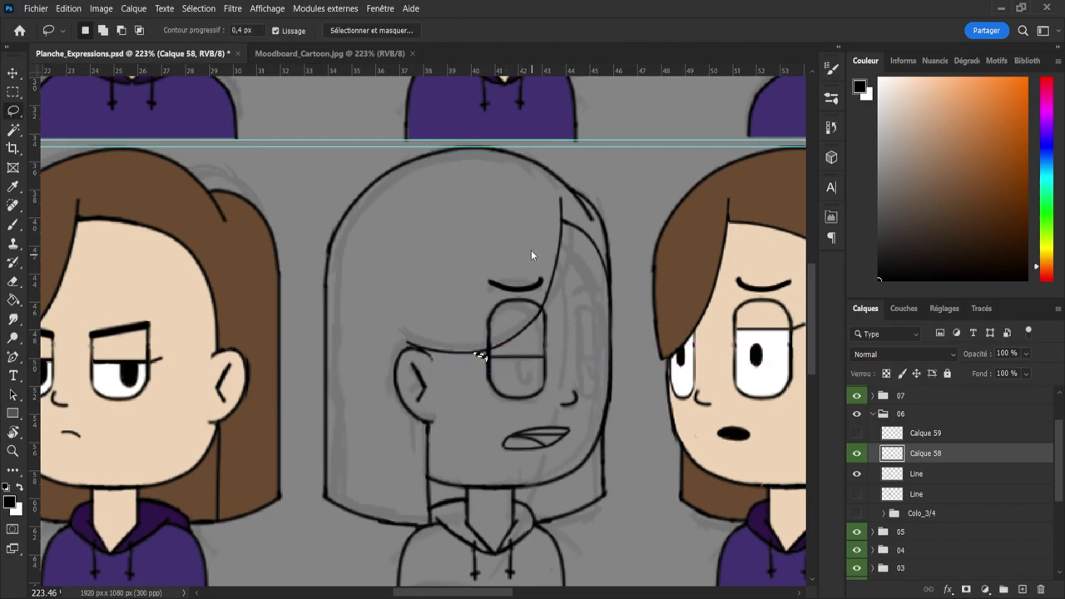
- Flip the eyebrow vertically so it arches upward above the group 06 girl's eye
mouse_move(487, 285)
left_mouse_down()
mouse_move(509, 262)
mouse_move(545, 273)
mouse_move(549, 293)
mouse_move(524, 300)
mouse_move(468, 281)
left_mouse_up()
key("ctrl+t")
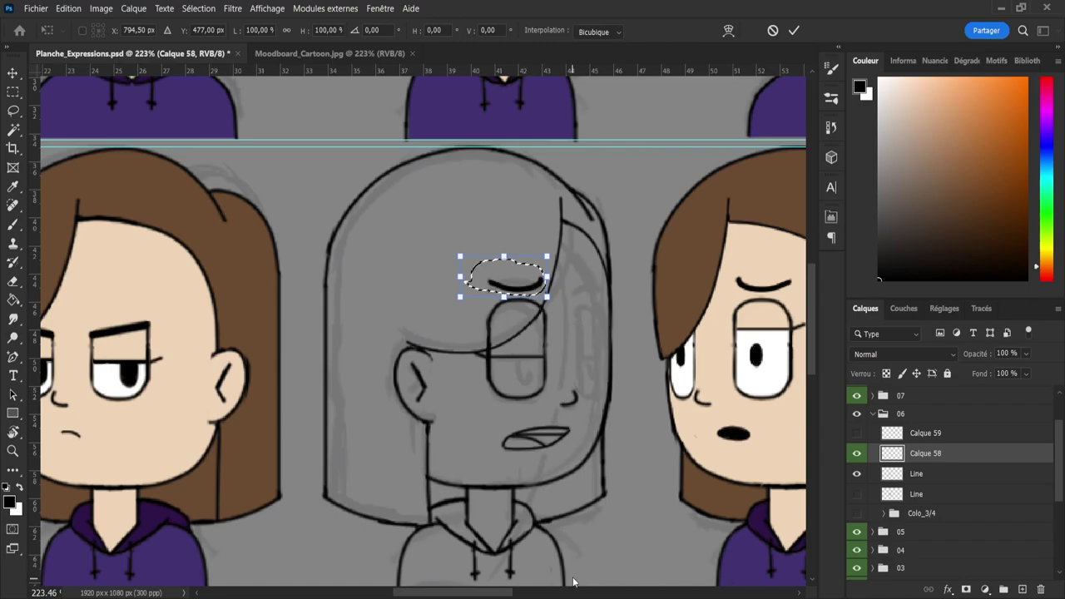
left_click(573, 579)
left_click_drag(527, 283, 527, 300)
left_click(794, 31)
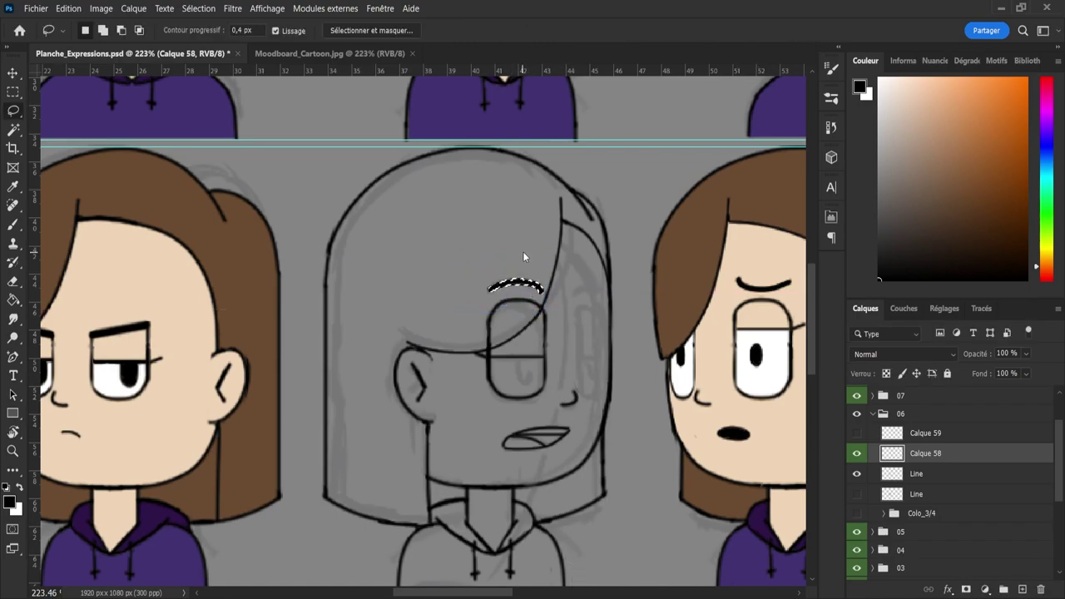
- Tilt the arched eyebrow slightly, shift it a little toward the nose, and save the document
key("e")
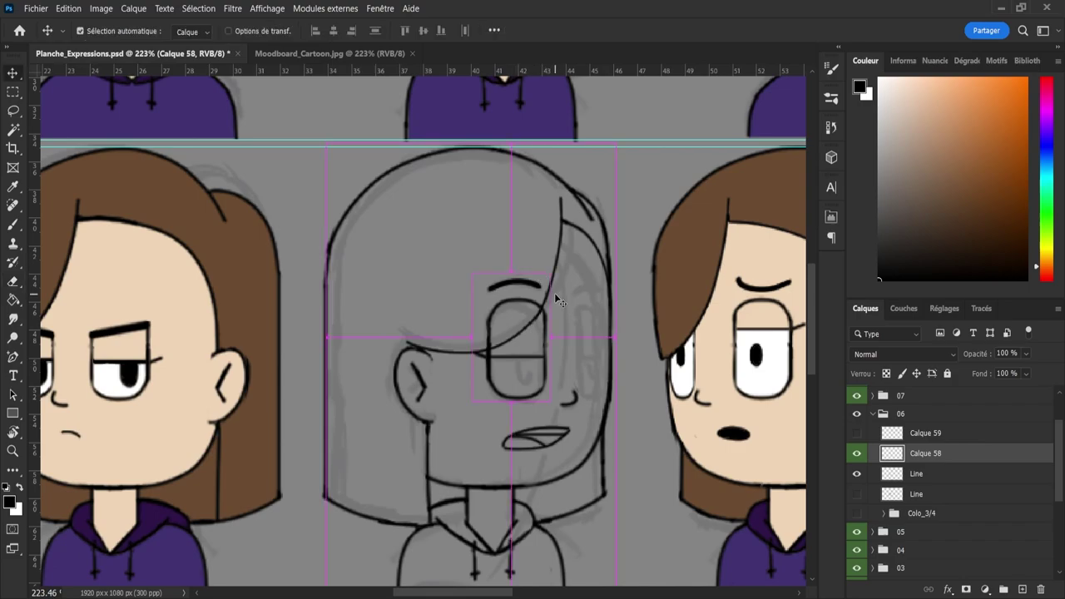
key("ctrl+t")
key("Return")
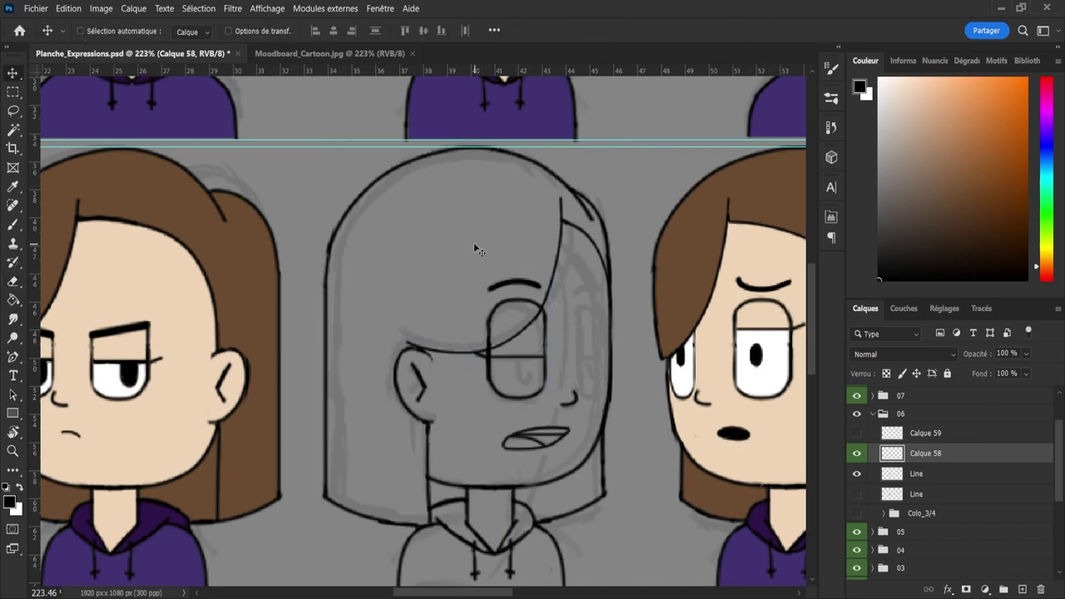
key("l")
mouse_move(479, 269)
left_mouse_down()
mouse_move(547, 290)
mouse_move(491, 297)
mouse_move(476, 276)
left_mouse_up()
key("ctrl+t")
left_click_drag(562, 279, 520, 289)
key("Return")
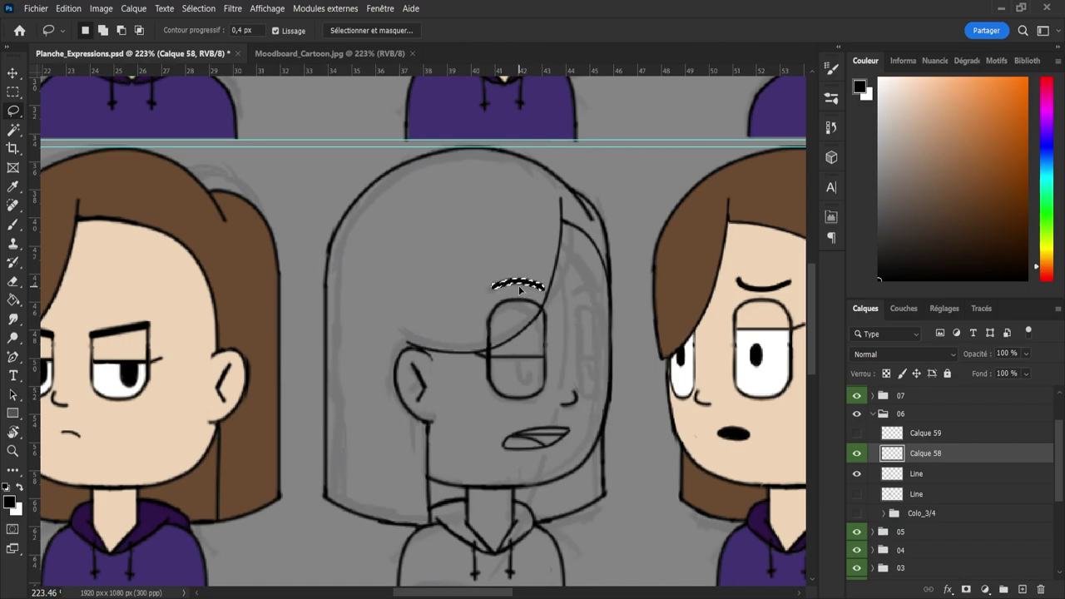
key("ctrl+s")
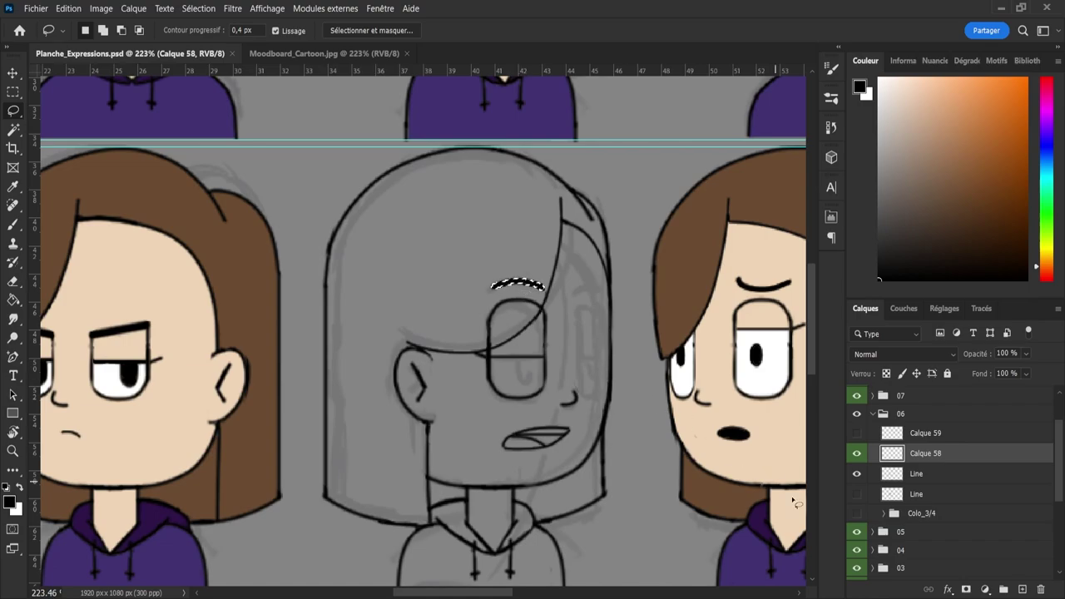
- Show the pupil layer Calque 59 again and nudge the pupil up to the eyelid line
left_click(519, 242)
left_click(857, 432)
left_click(903, 441)
key("v")
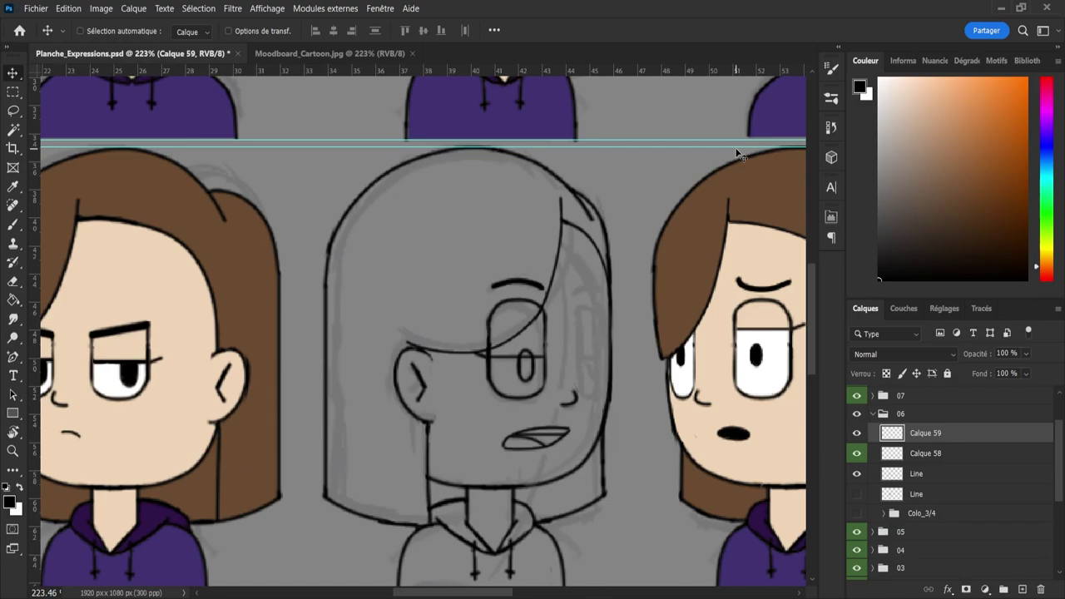
key("Up")
key("Up")
key("Up")
key("e")
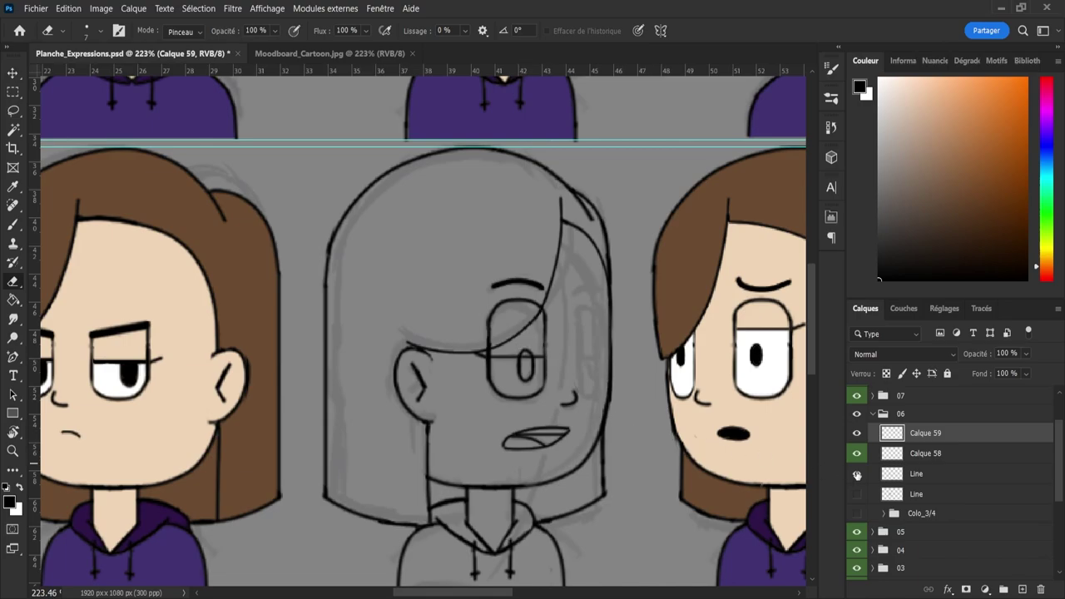
- Duplicate the eye and pupil layers Calque 58 and Calque 59 together and flip the copies horizontally
left_click(903, 460)
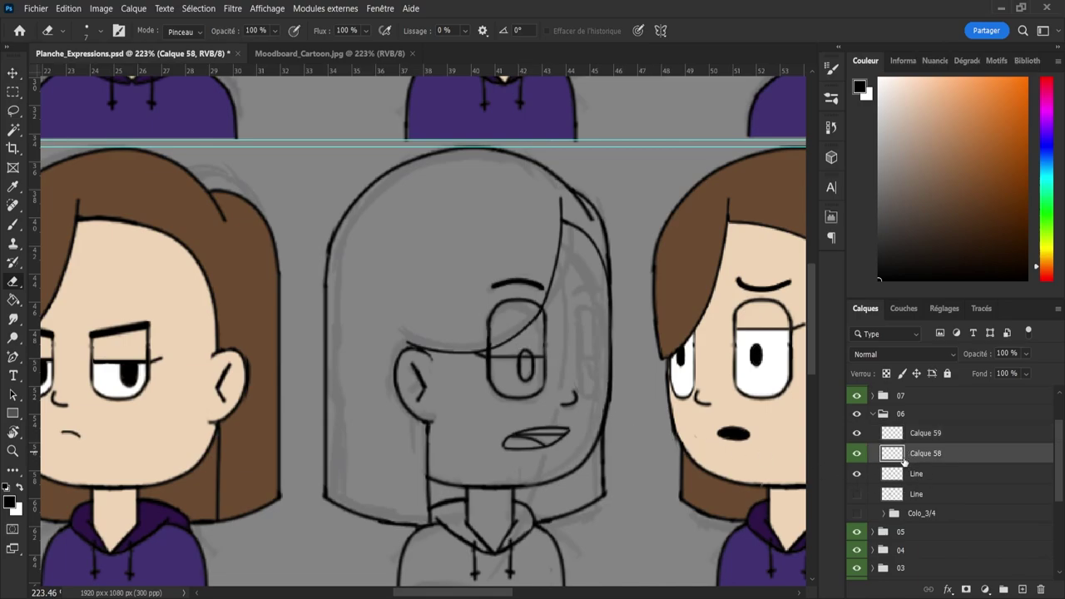
left_click(857, 453)
left_click(858, 454)
left_click(911, 436, "shift")
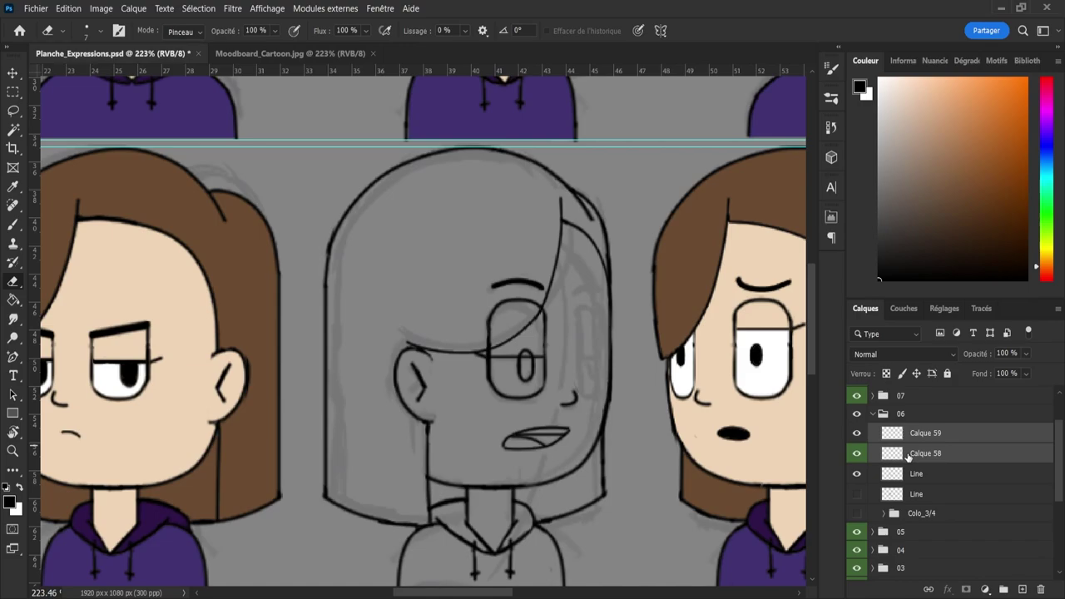
key("ctrl+j")
key("ctrl+t")
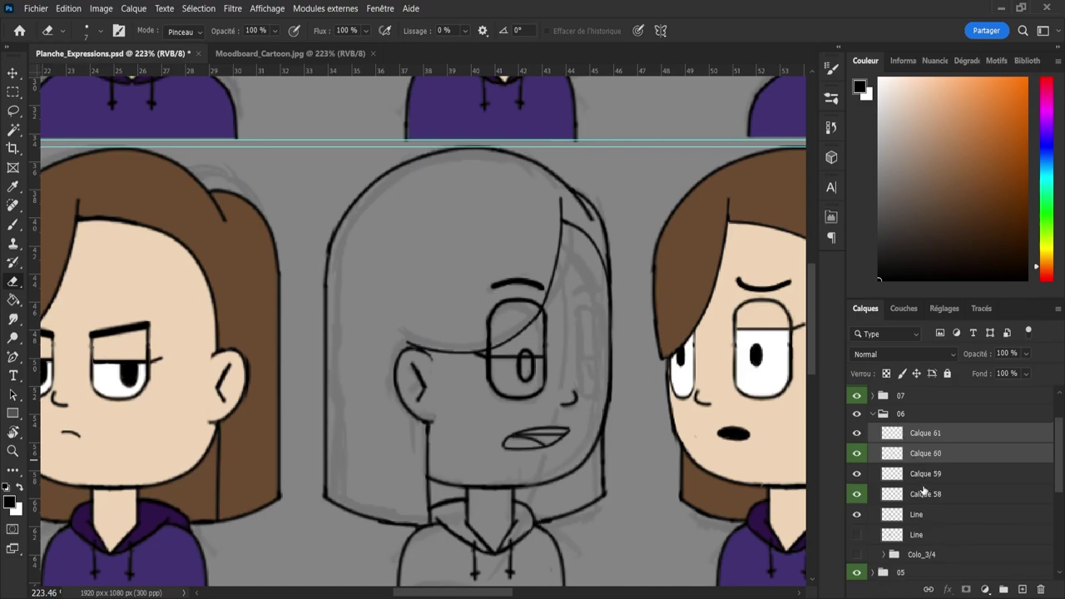
key("ctrl+shift+h")
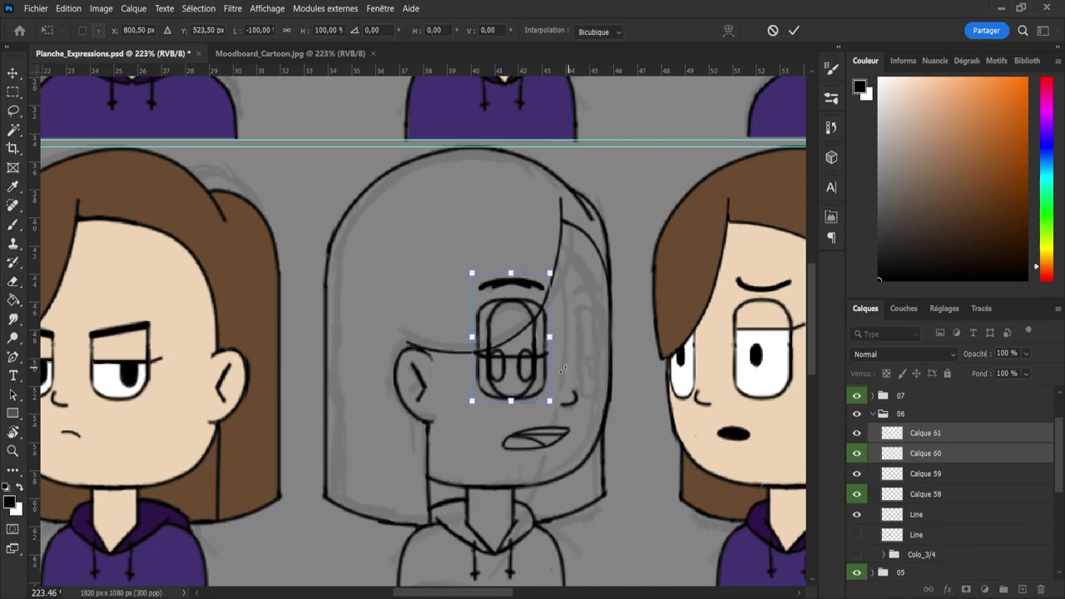
- Move the mirrored eye to the far side of the face and narrow it to about 49% width
left_click_drag(517, 376, 625, 391)
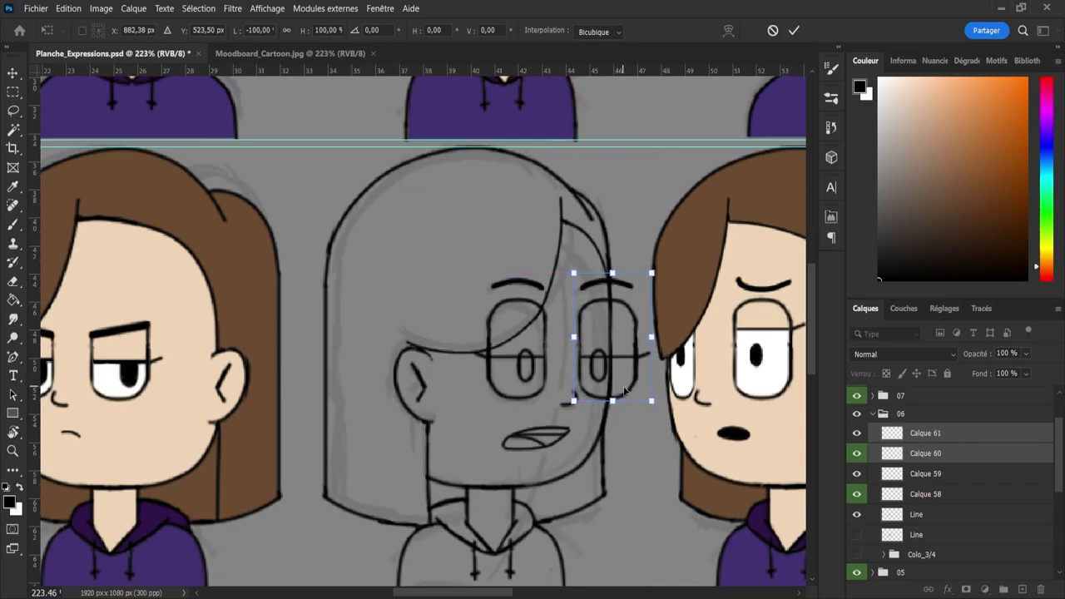
left_click_drag(653, 342, 574, 339)
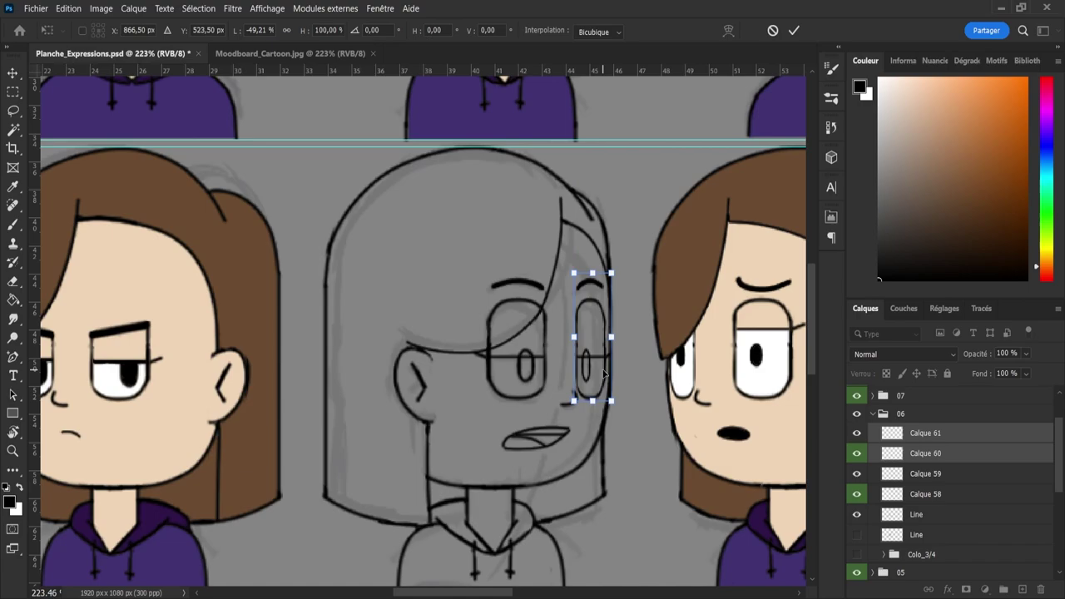
key("e")
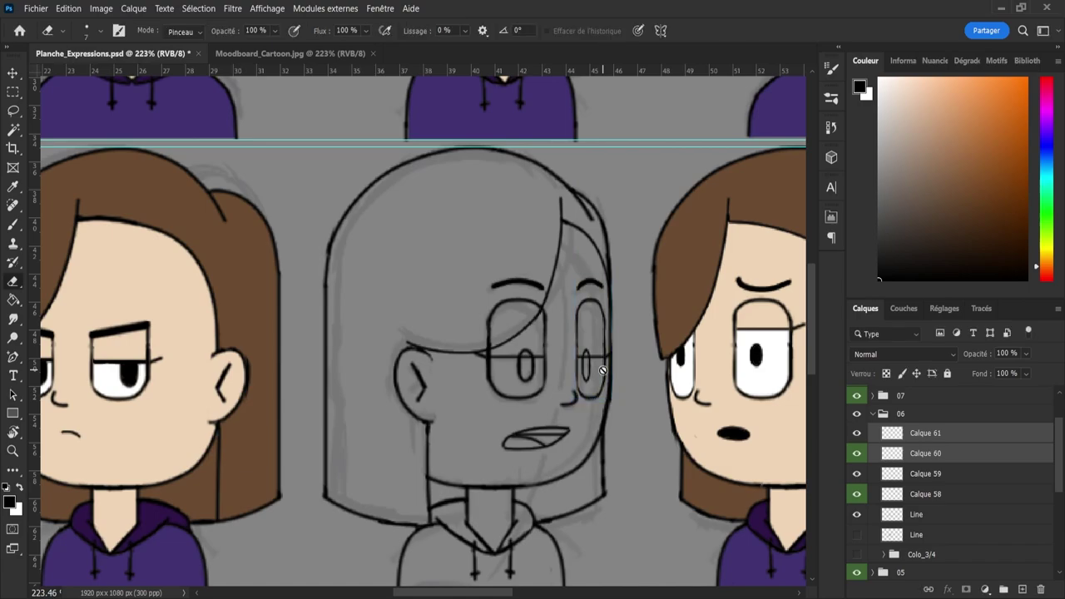
- Erase the parts of both pupils that rise above the eyelid lines on Calque 61 and Calque 59
left_click(900, 454, "ctrl")
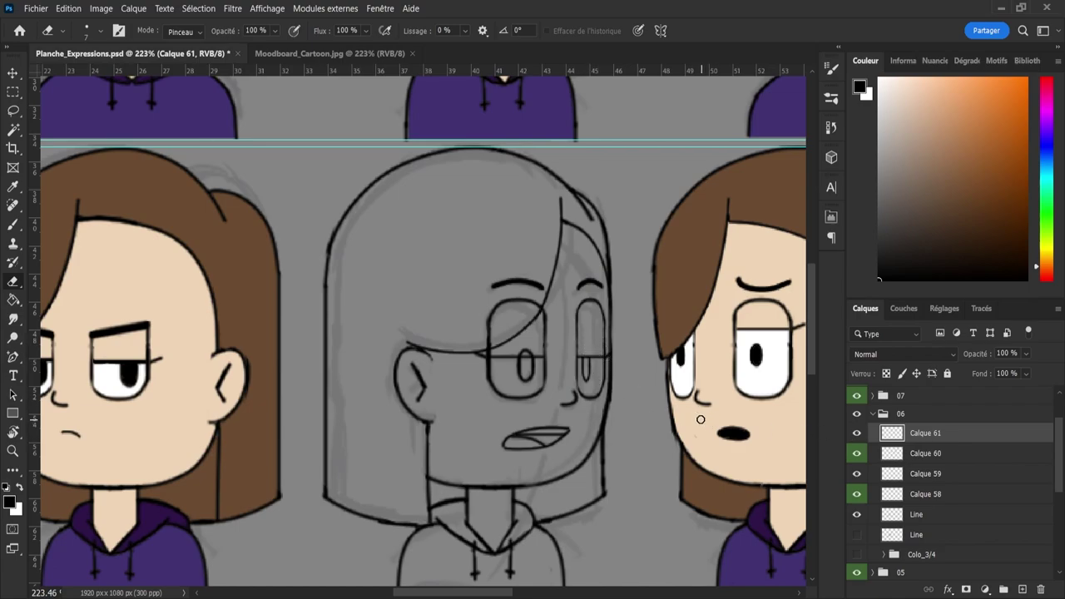
left_click(916, 476)
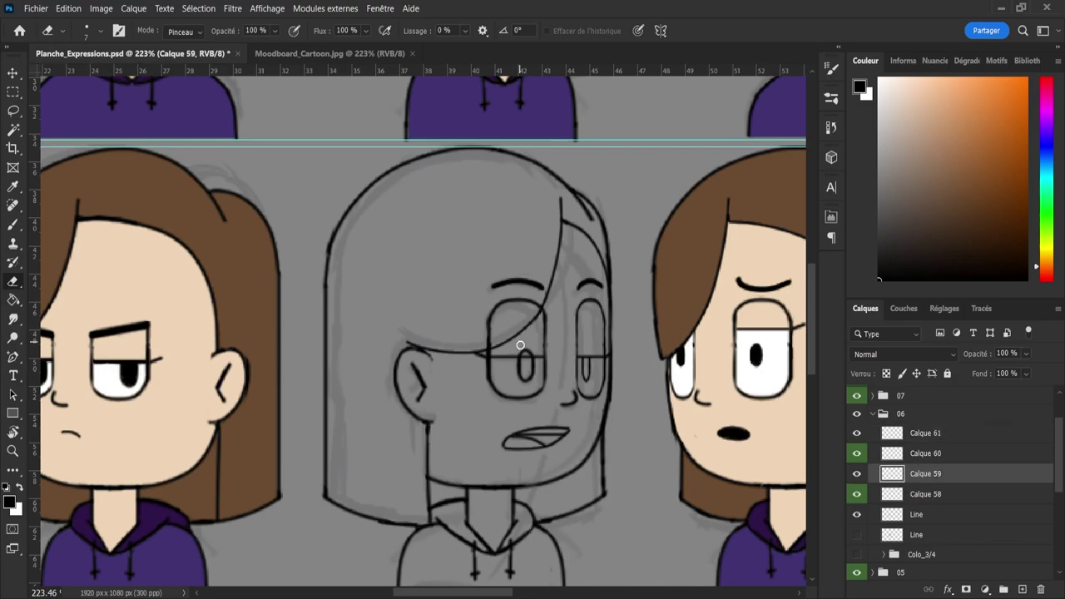
left_click_drag(520, 344, 519, 350)
- Merge each pupil layer with its eye layer: Calque 61 with Calque 60, and Calque 59 with Calque 58
left_click(911, 453)
left_click(911, 437, "shift")
key("ctrl+e")
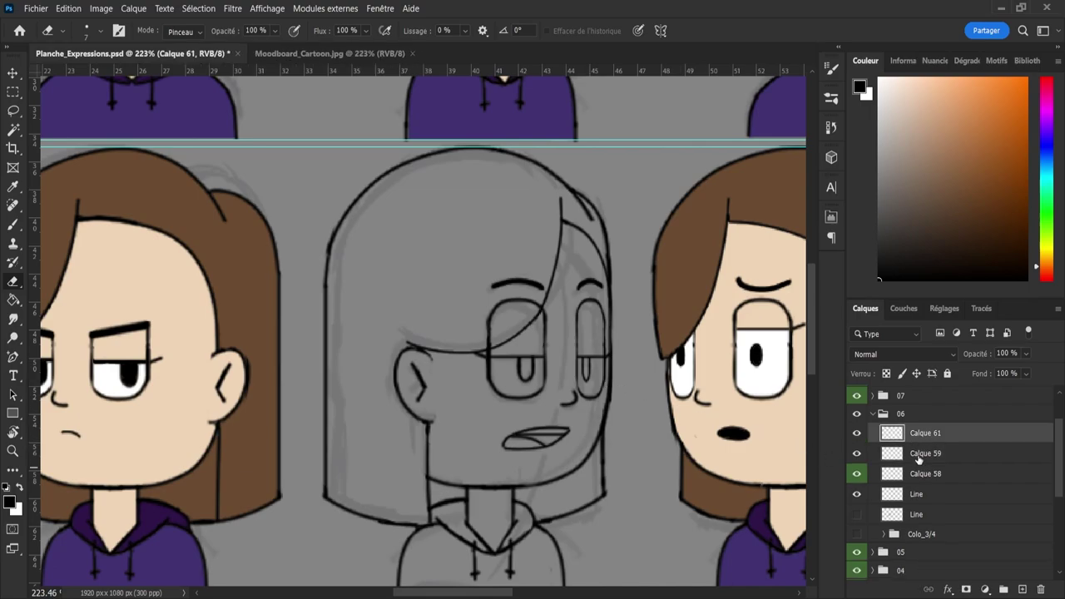
left_click(921, 458)
left_click(927, 476, "shift")
key("ctrl+e")
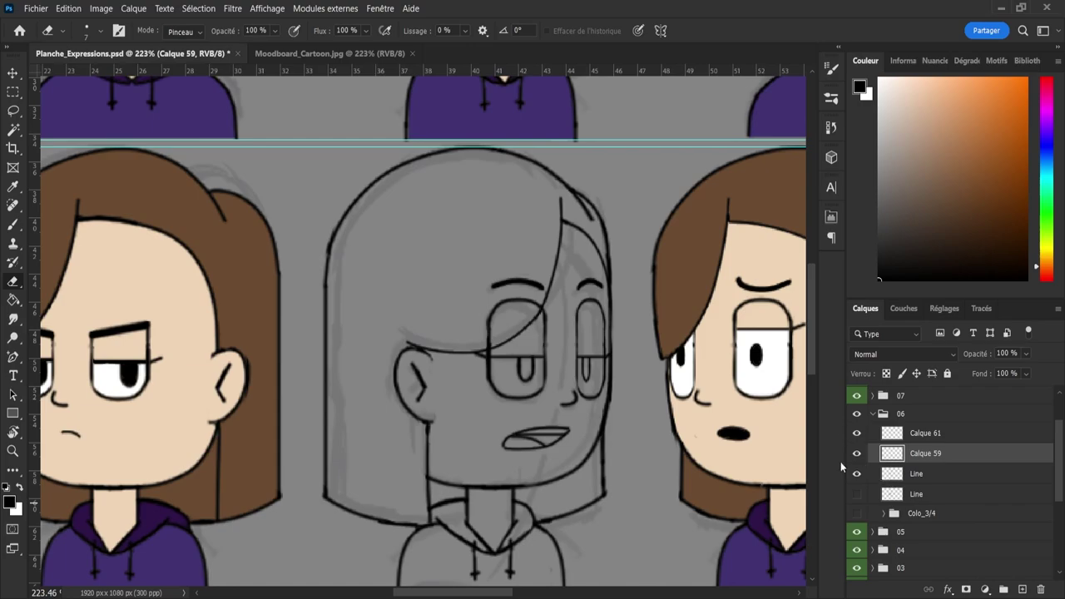
- Erase the near eyebrow and the upper part of the near eye that lie over the hair fringe, using a 23 px eraser
right_click(486, 306, "alt")
left_click_drag(488, 302, 526, 281)
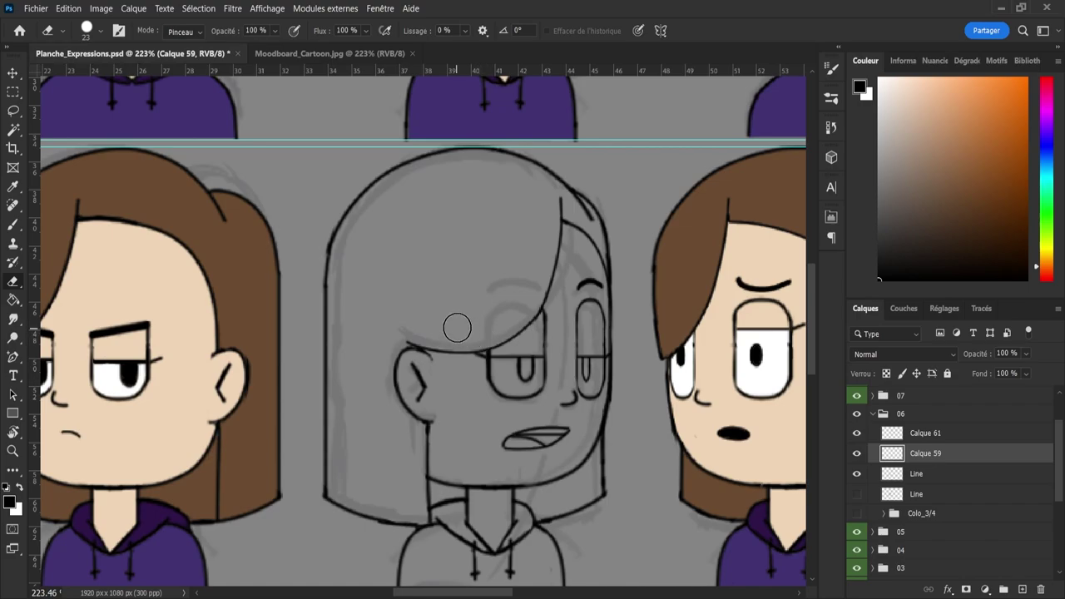
key("z")
scroll(494, 301, "down", 3)
scroll(495, 296, "up", 1)
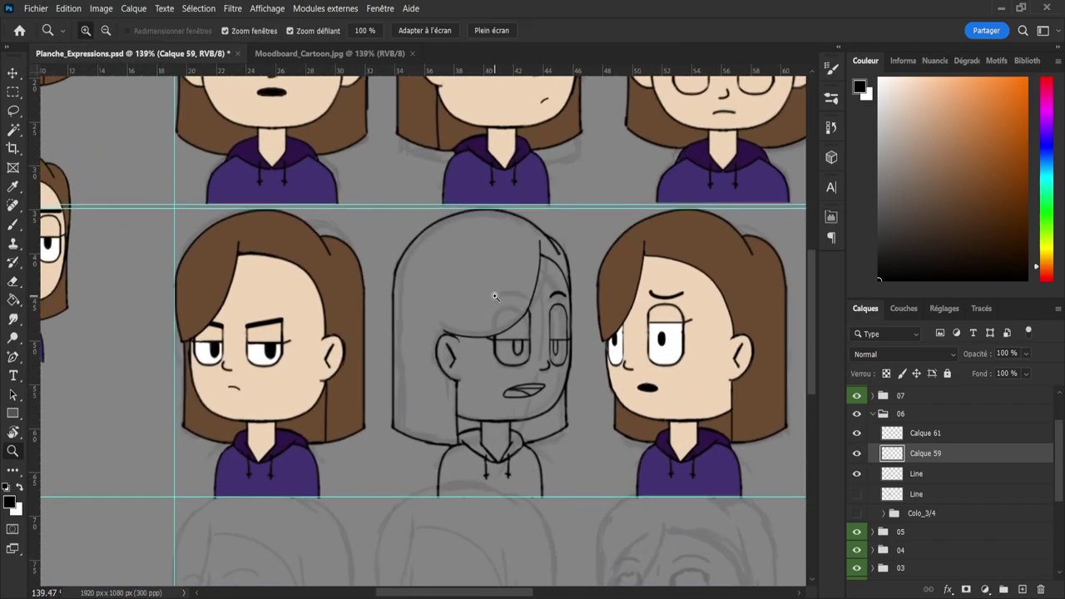
scroll(558, 474, "down", 3)
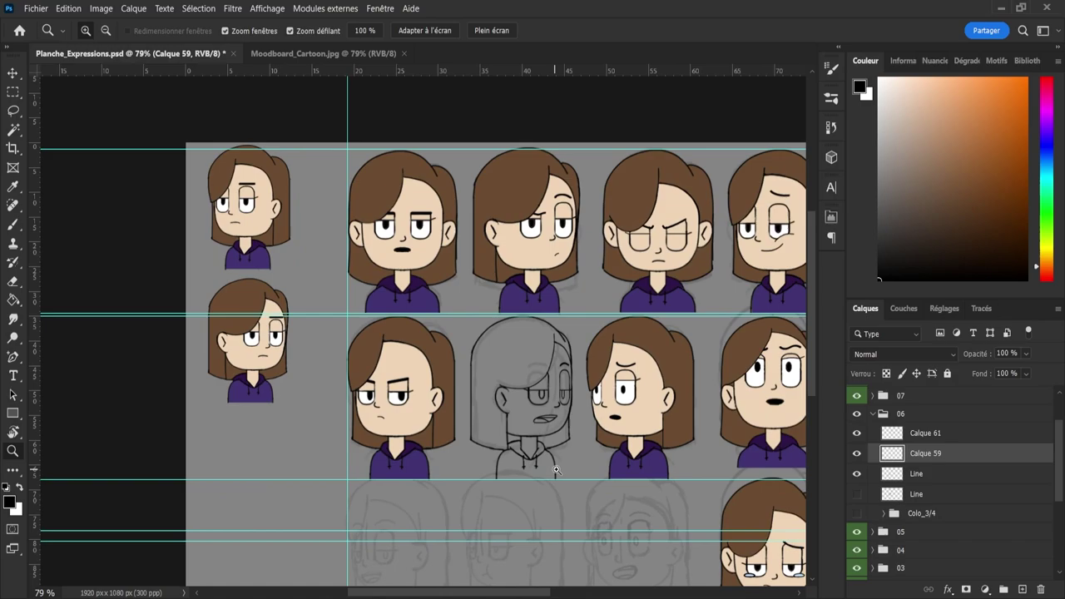
scroll(557, 486, "up", 1)
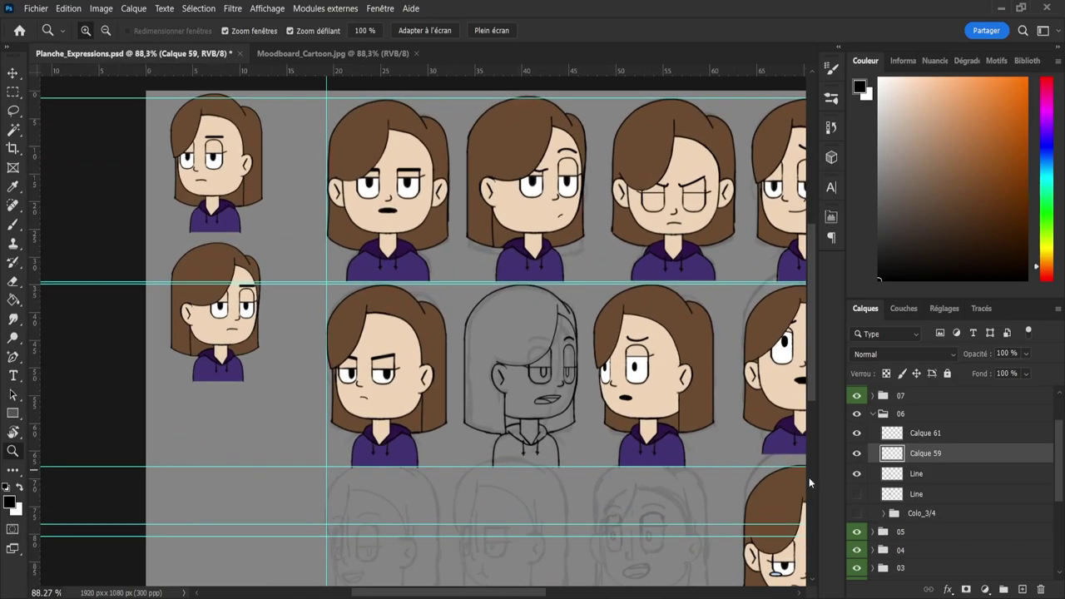
- Merge Calque 59, the visible Line layer and Calque 61 into a single line art layer in group 06
left_click(913, 436)
left_click(888, 459)
left_click(906, 474, "shift")
key("ctrl+e")
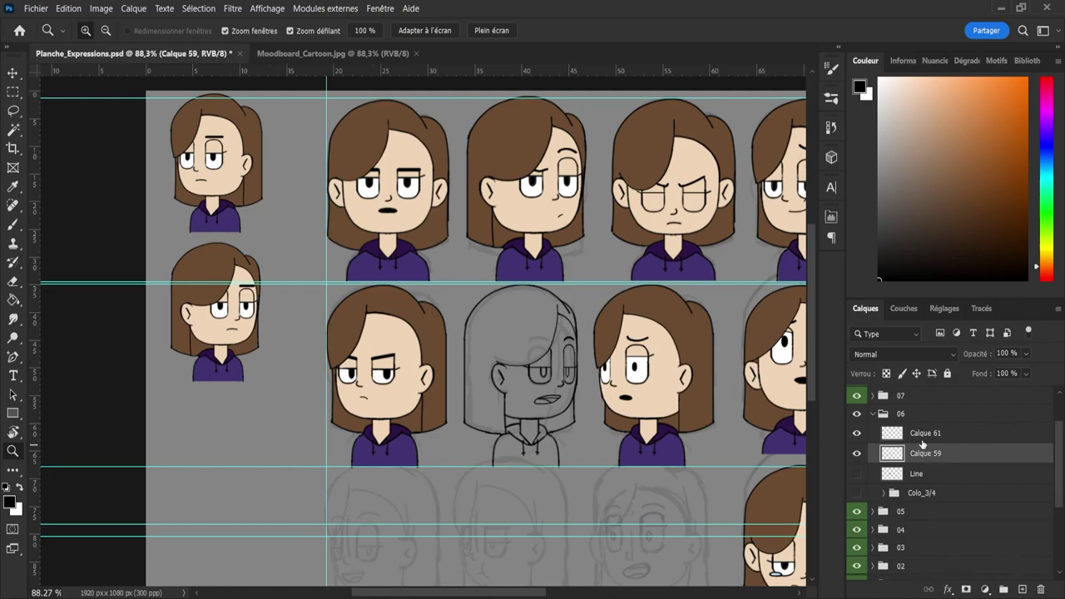
left_click(915, 440)
left_click(931, 459, "shift")
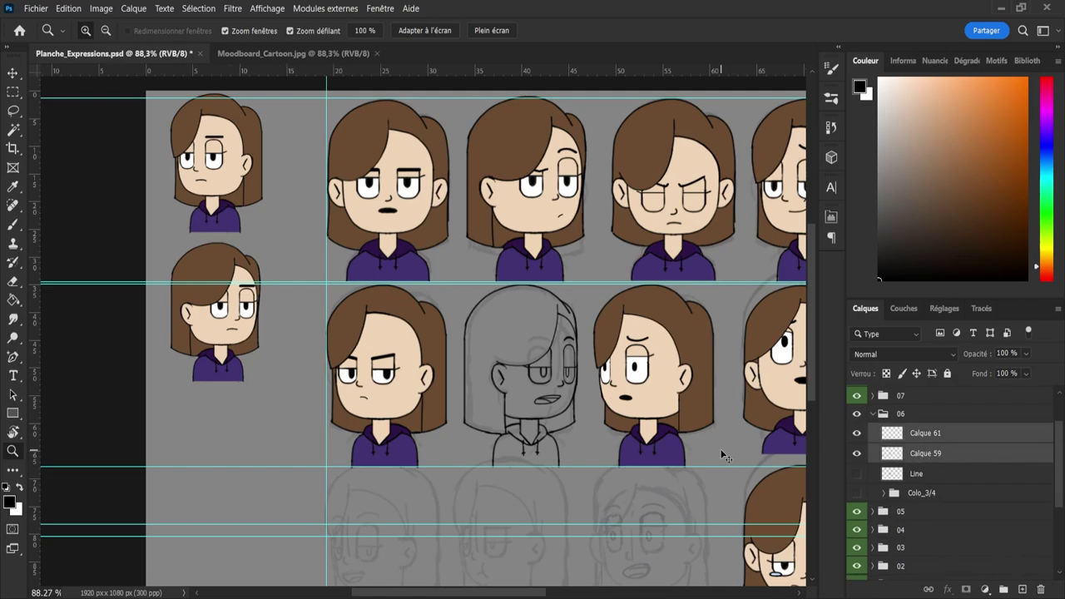
key("ctrl+e")
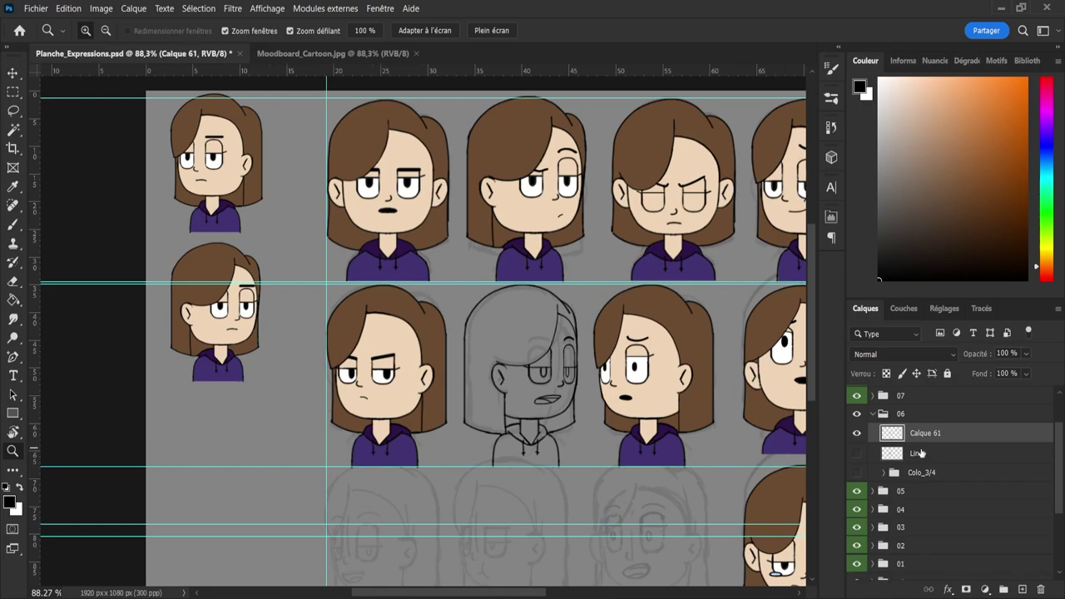
- Delete the old hidden Line layer, rename the merged line art layer as Line, and save the document
left_click(911, 453)
key("Delete")
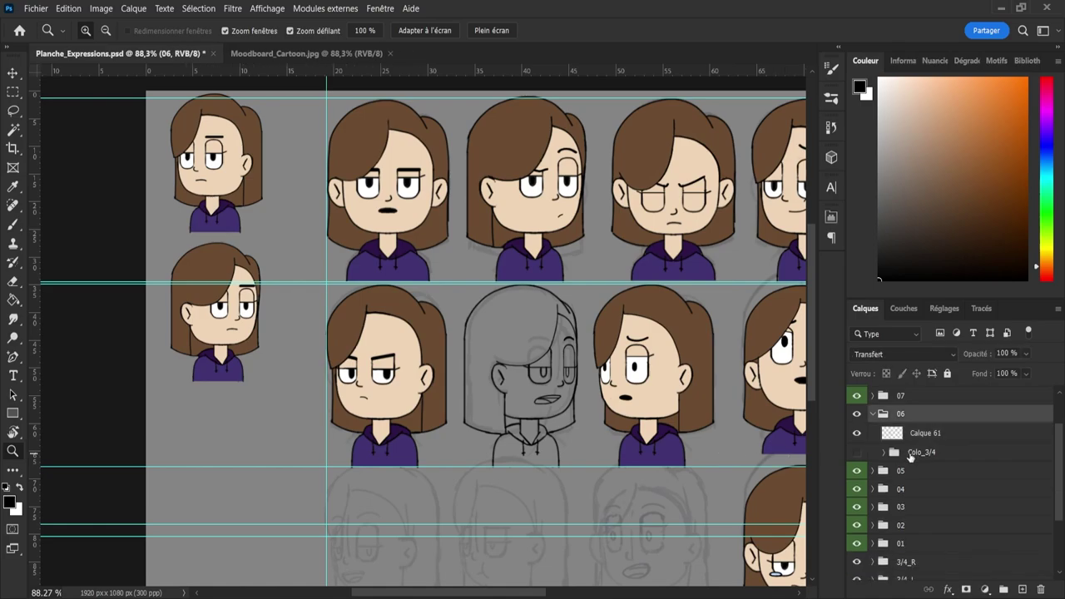
double_click(926, 434)
type("L")
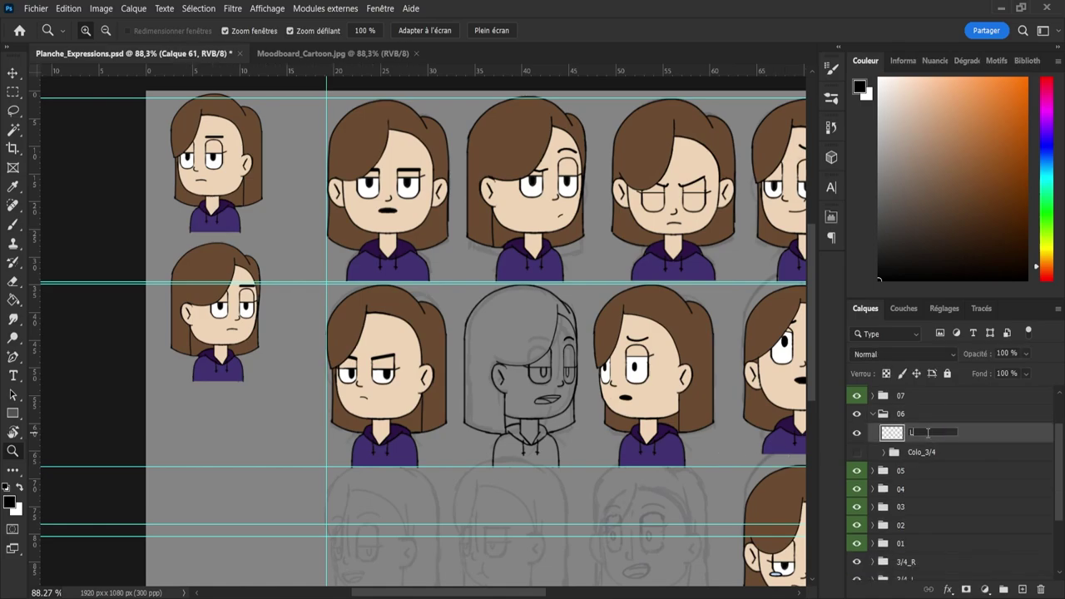
type("ine")
key("Return")
key("ctrl+s")
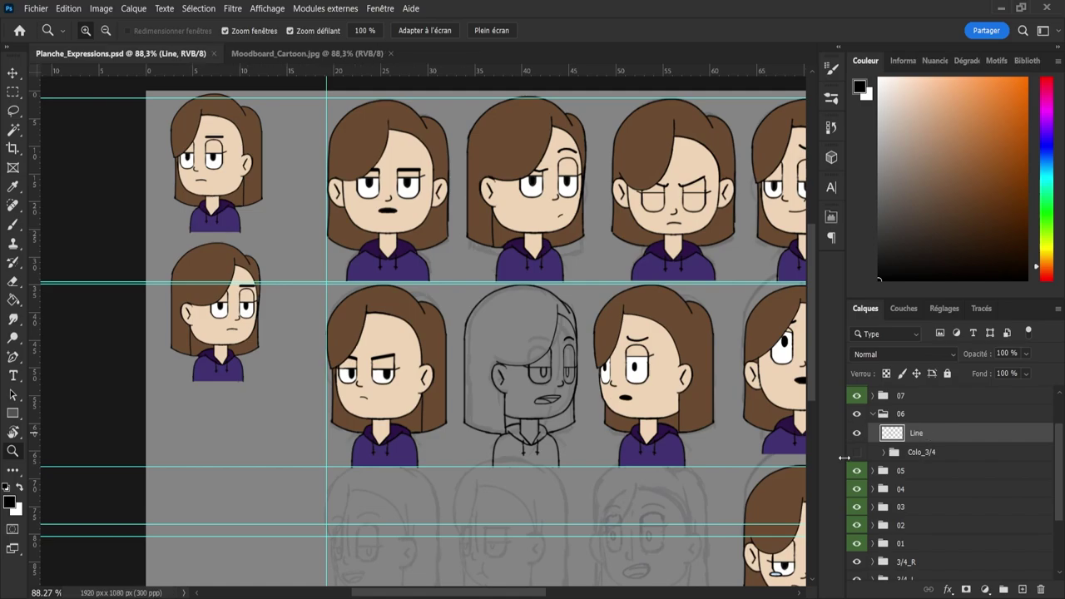
- Show and expand group 06's Colo_3/4 folder and delete its Hair and Skin layers
left_click(856, 452)
left_click(884, 453)
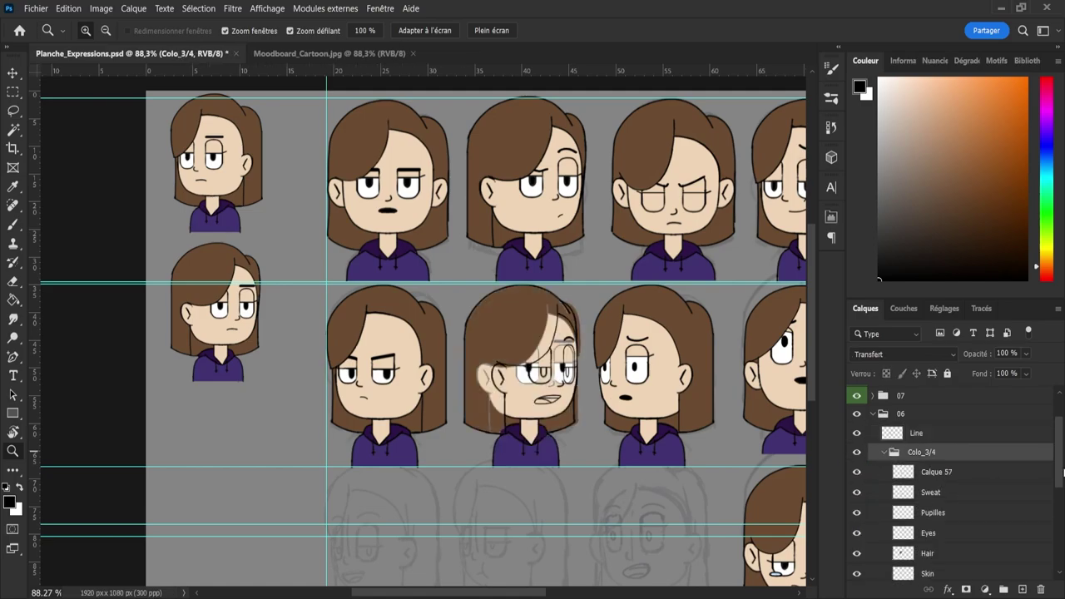
left_click_drag(1063, 473, 1063, 495)
left_click(957, 499)
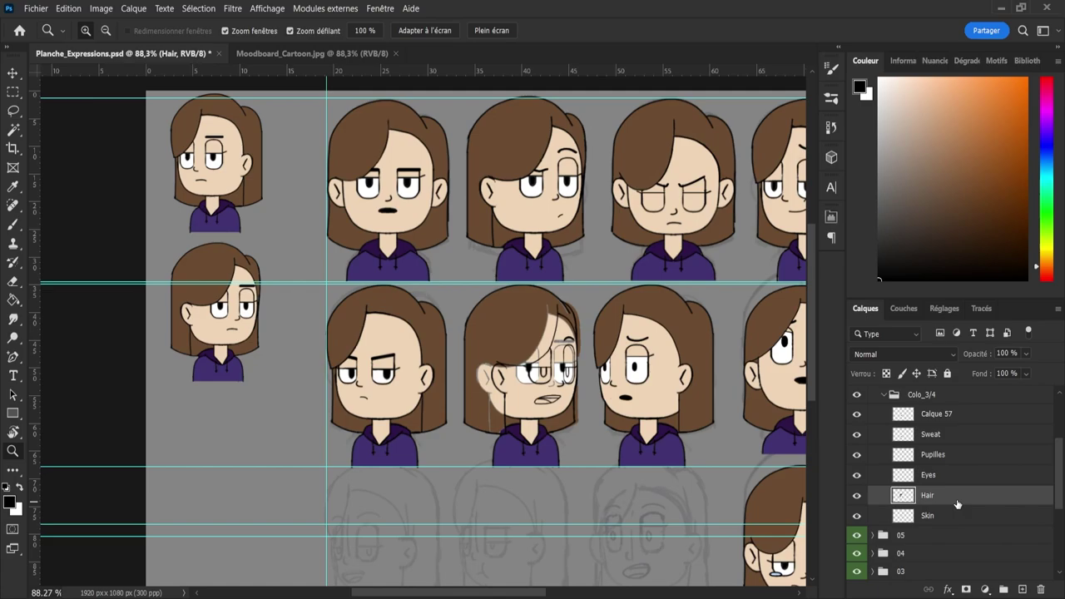
key("Delete")
key("Delete")
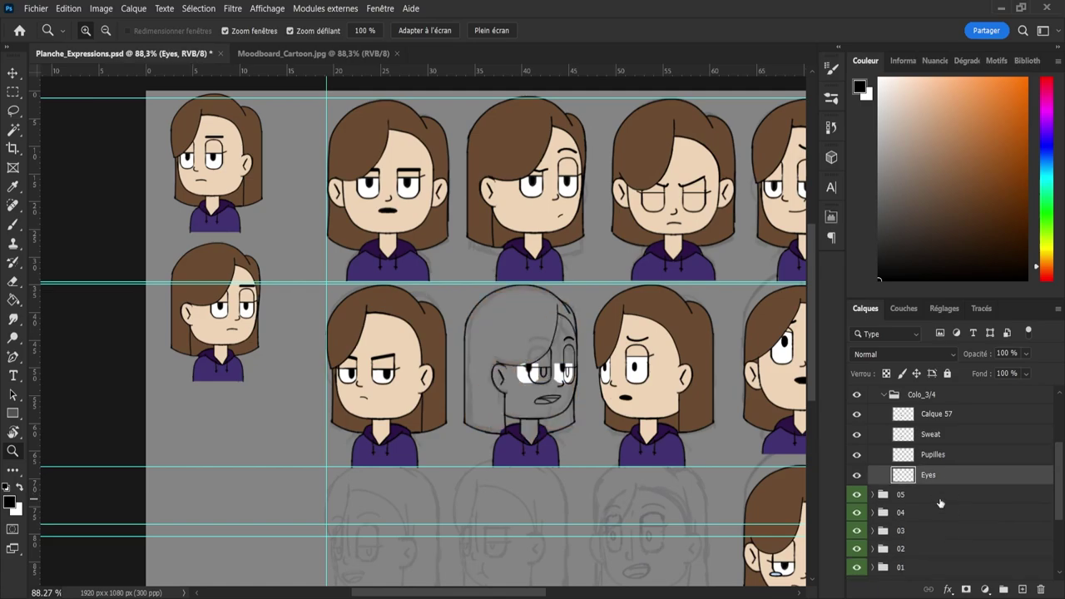
- Erase the dark purple hood colour that spills past the hair edge on layer Calque 57
left_click(948, 441)
left_click_drag(494, 456, 544, 446)
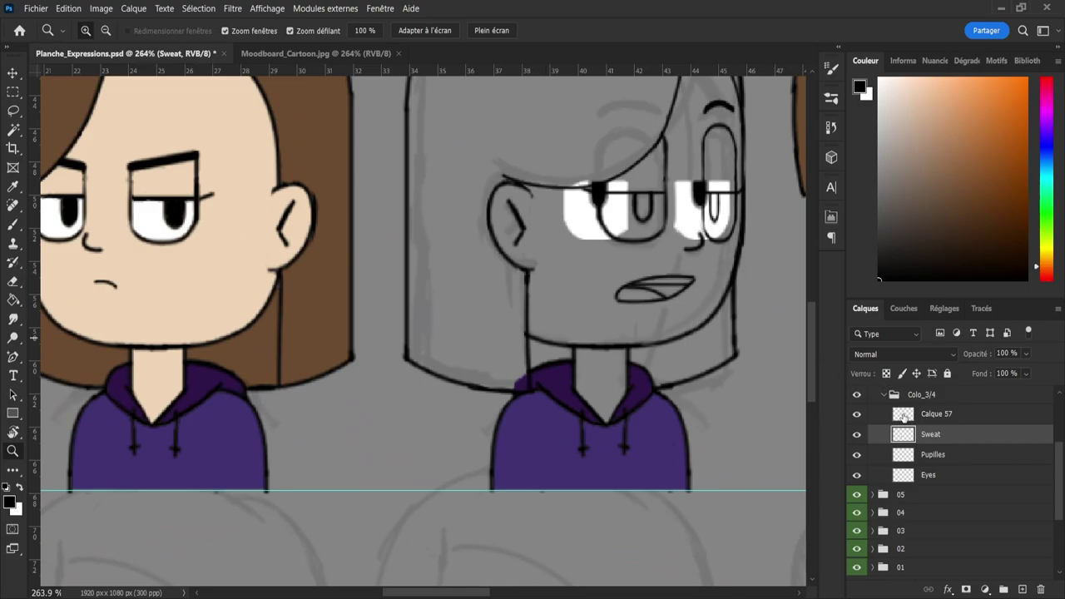
left_click(905, 417)
key("e")
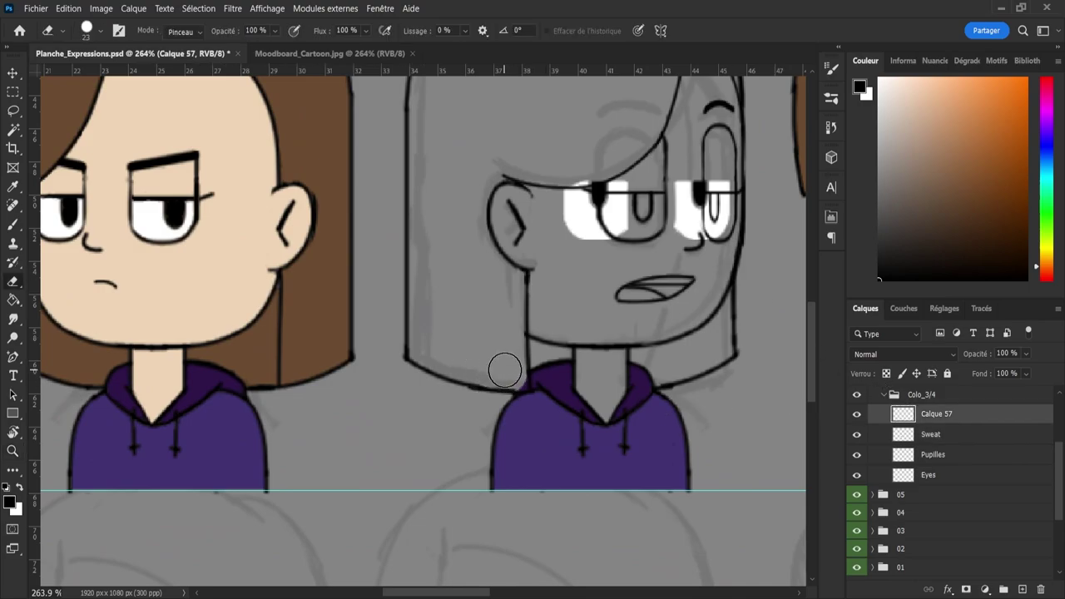
right_click(506, 376, "alt")
left_click_drag(516, 382, 518, 378)
key("z")
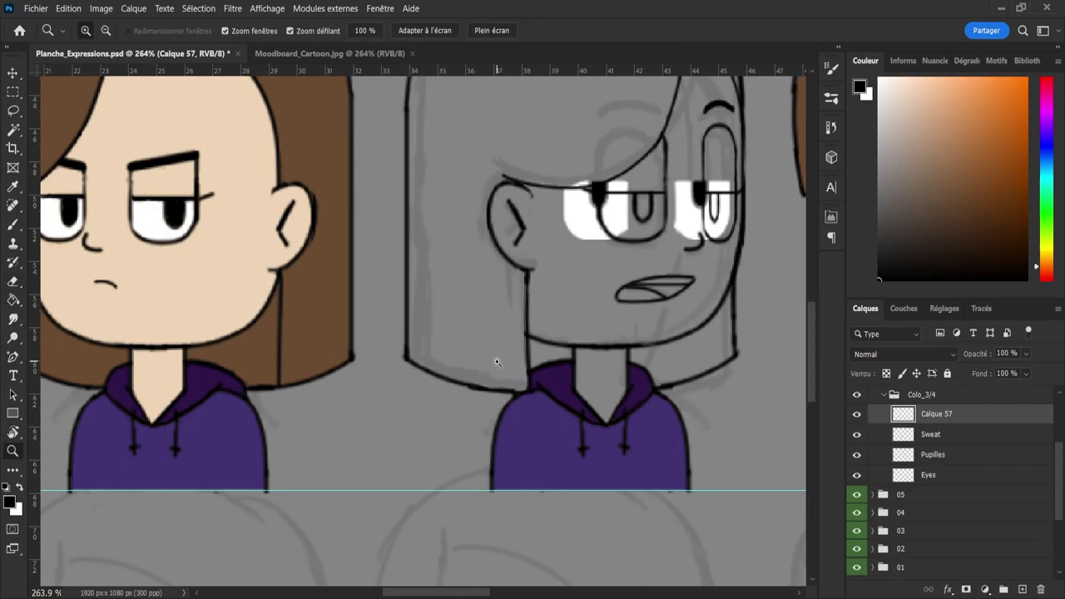
left_click_drag(497, 362, 488, 336)
- Delete the Pupilles and Eyes layers from the Colo_3/4 folder
left_click(940, 437)
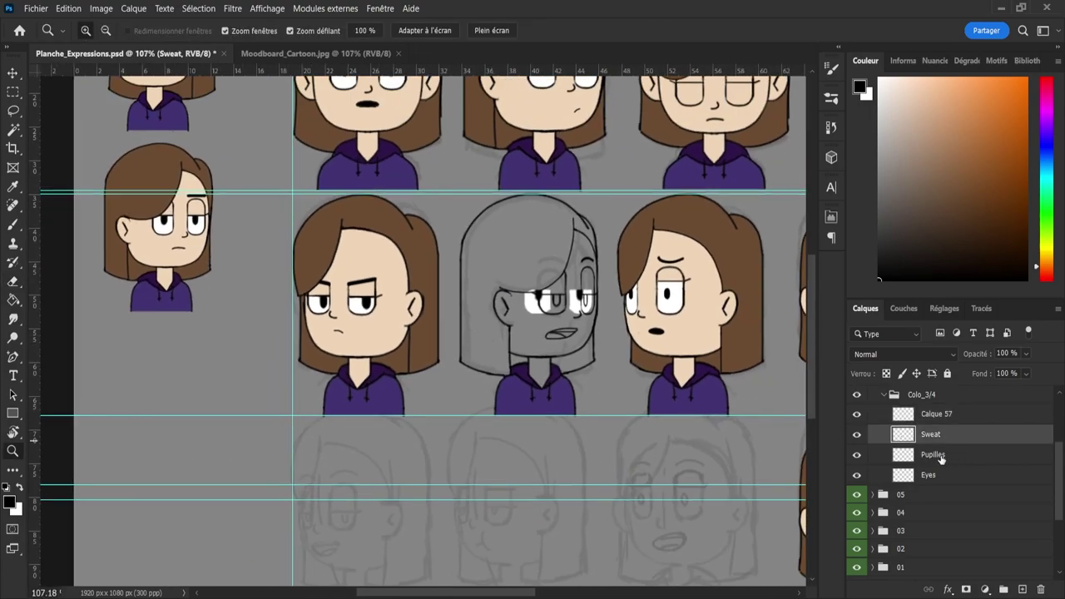
left_click(941, 456)
left_click(943, 476, "shift")
key("Delete")
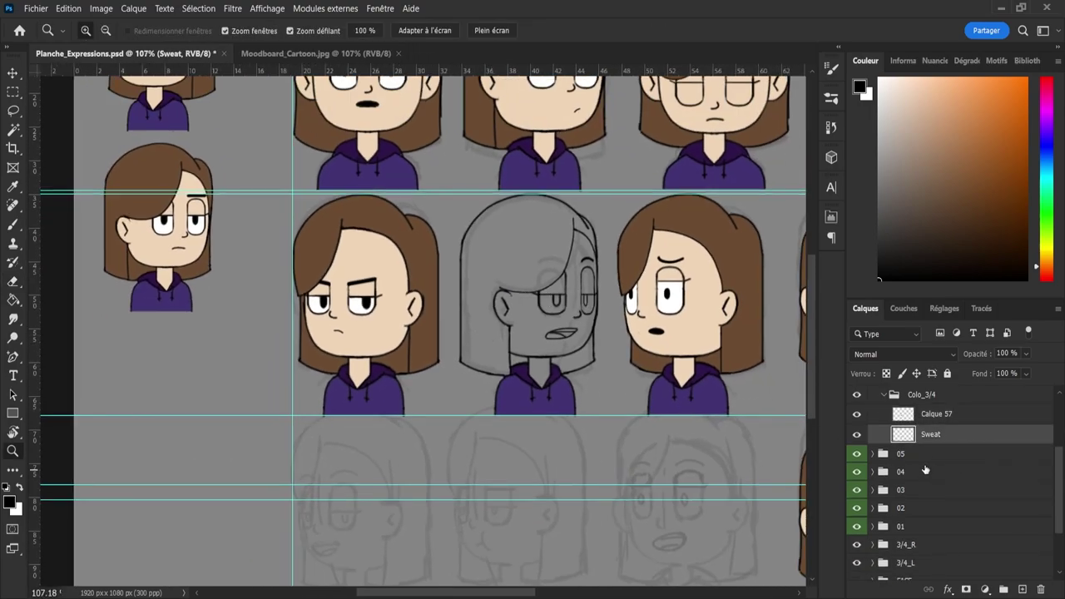
- Add a new layer below Sweat in Colo_3/4 and fill the face with the skin colour sampled from the neighbouring girl
key("alt+bracketleft")
left_click(1022, 590)
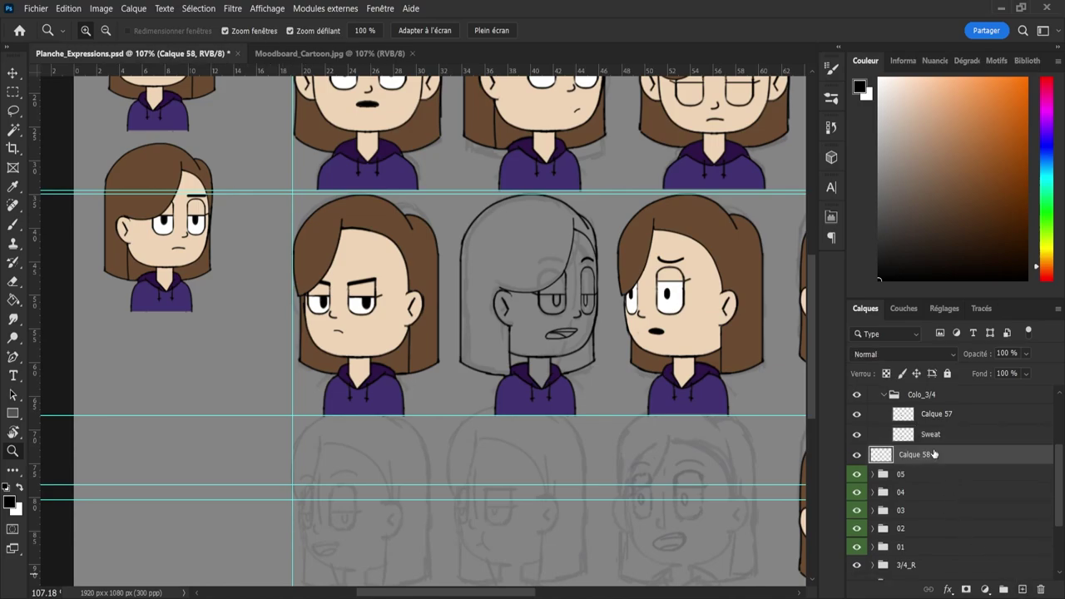
key("i")
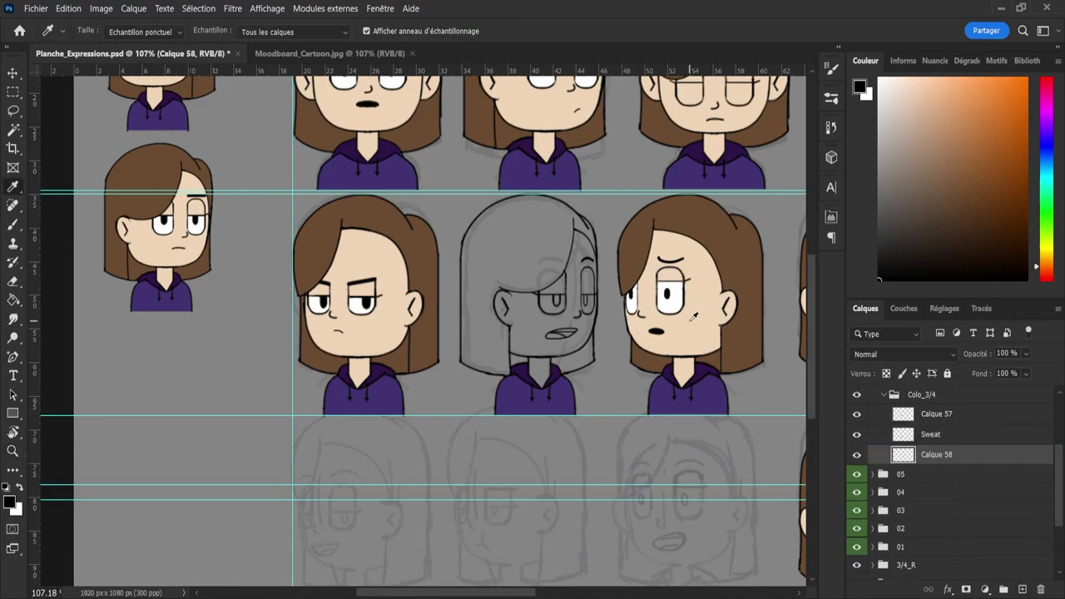
left_click(691, 321)
key("z")
left_click_drag(517, 329, 544, 344)
key("g")
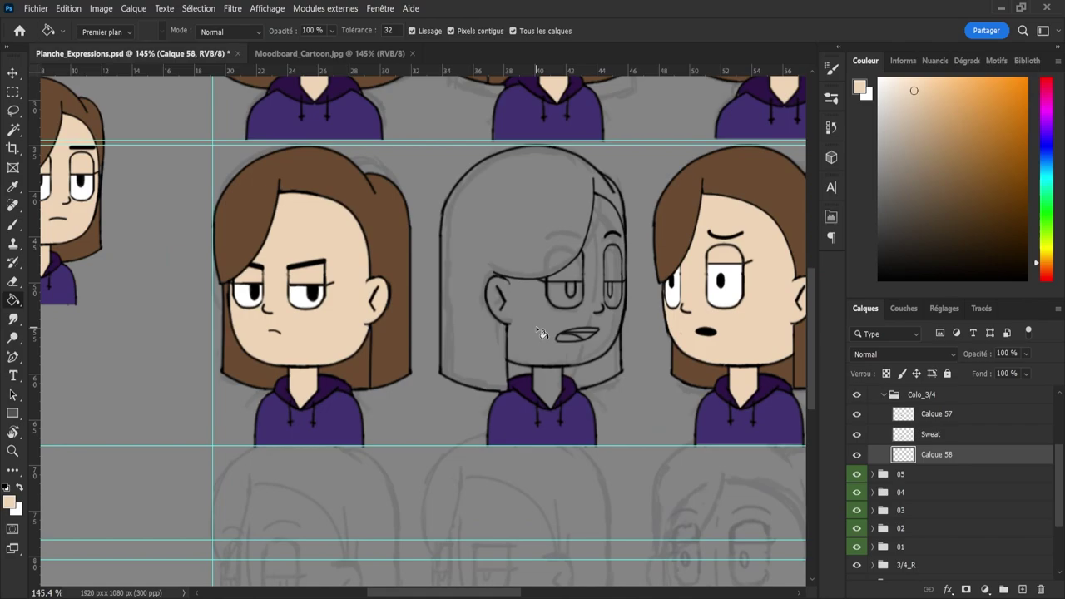
left_click(537, 338)
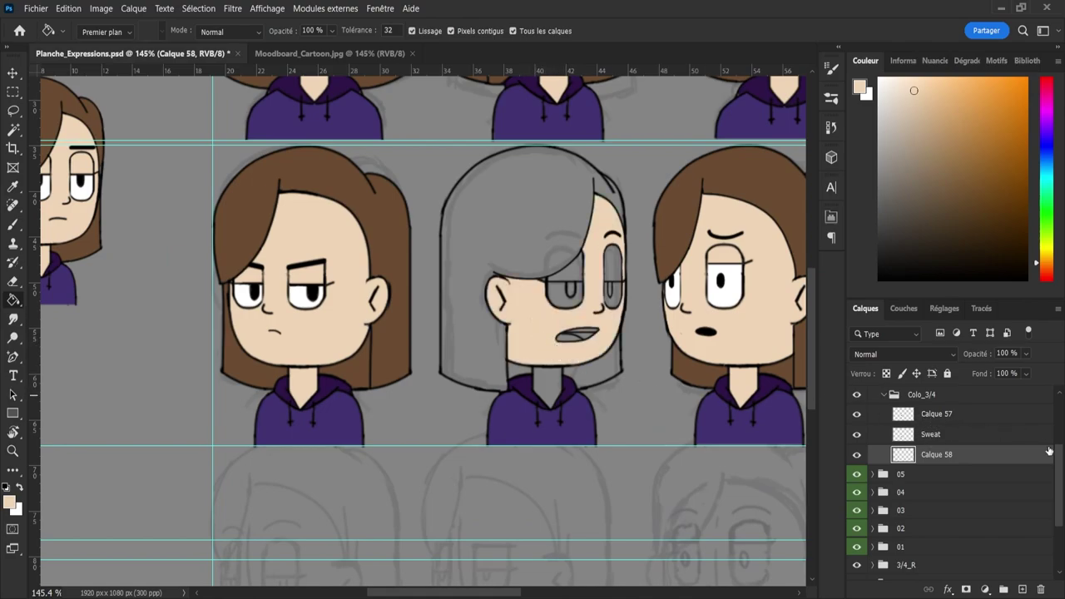
- Switch to the Line layer of group 06 and reduce the eraser size for cleaning the line art near the ear
scroll(998, 449, "up", 2)
left_click(932, 410)
key("e")
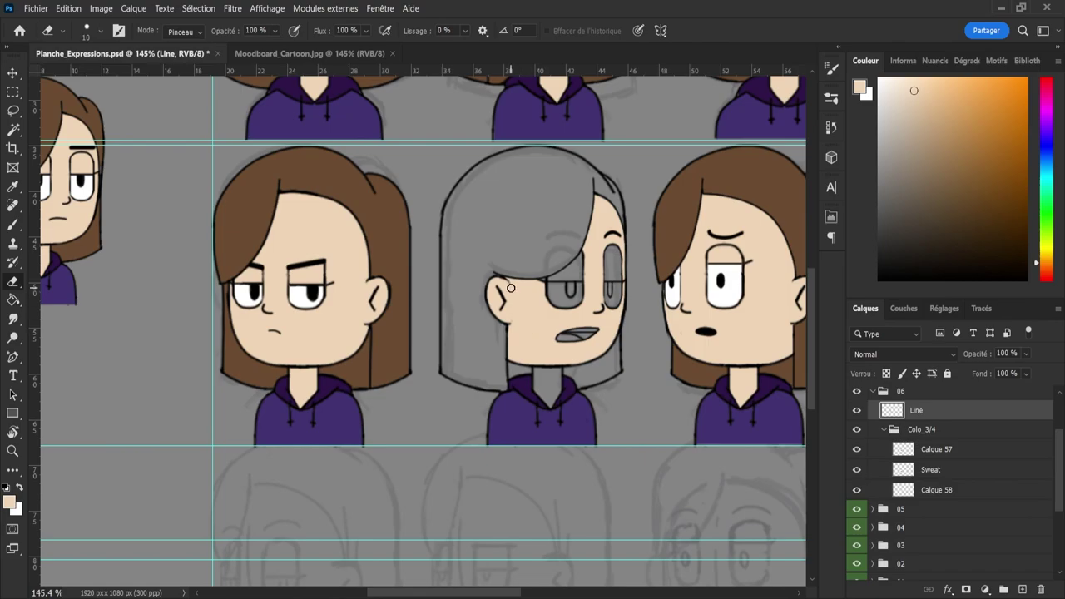
key("bracketleft")
key("bracketleft")
key("bracketleft")
key("bracketleft")
- Paint the skin colour over the unfilled neck, mouth and both eyes of the group 06 girl on layer Calque 58
left_click(934, 490)
key("b")
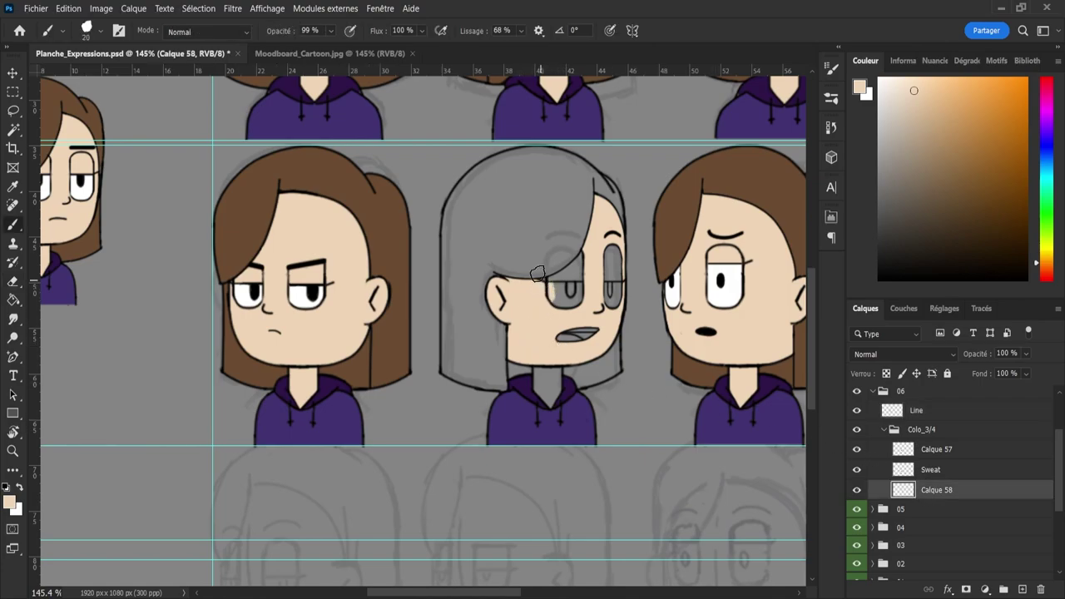
scroll(553, 298, "up", 3)
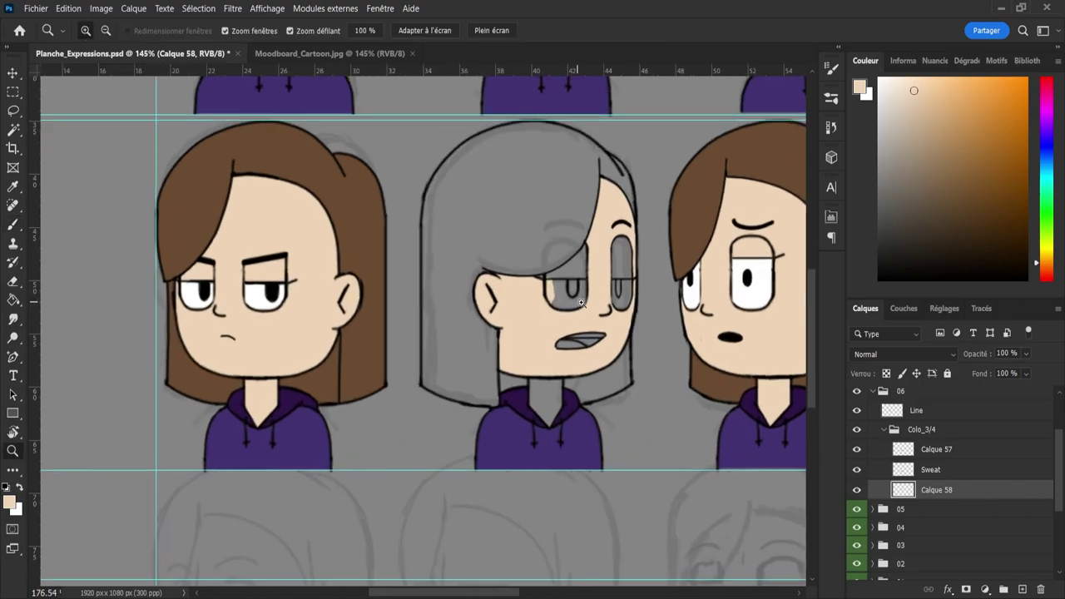
mouse_move(568, 422)
left_mouse_down()
mouse_move(557, 441)
mouse_move(541, 412)
left_mouse_up()
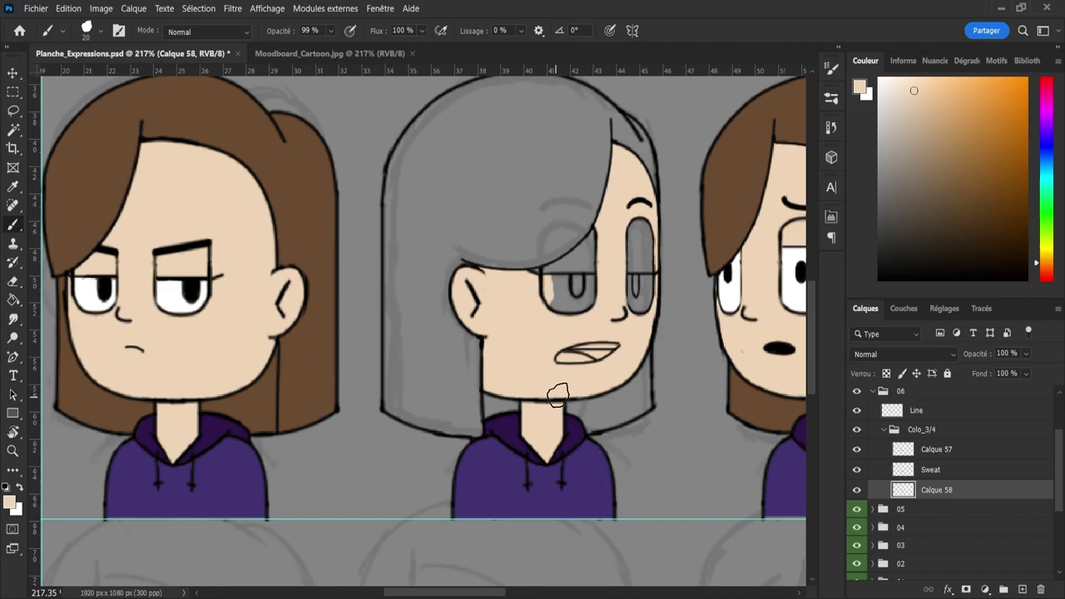
mouse_move(543, 307)
left_mouse_down()
mouse_move(578, 288)
mouse_move(529, 281)
mouse_move(563, 276)
mouse_move(603, 233)
mouse_move(580, 321)
left_mouse_up()
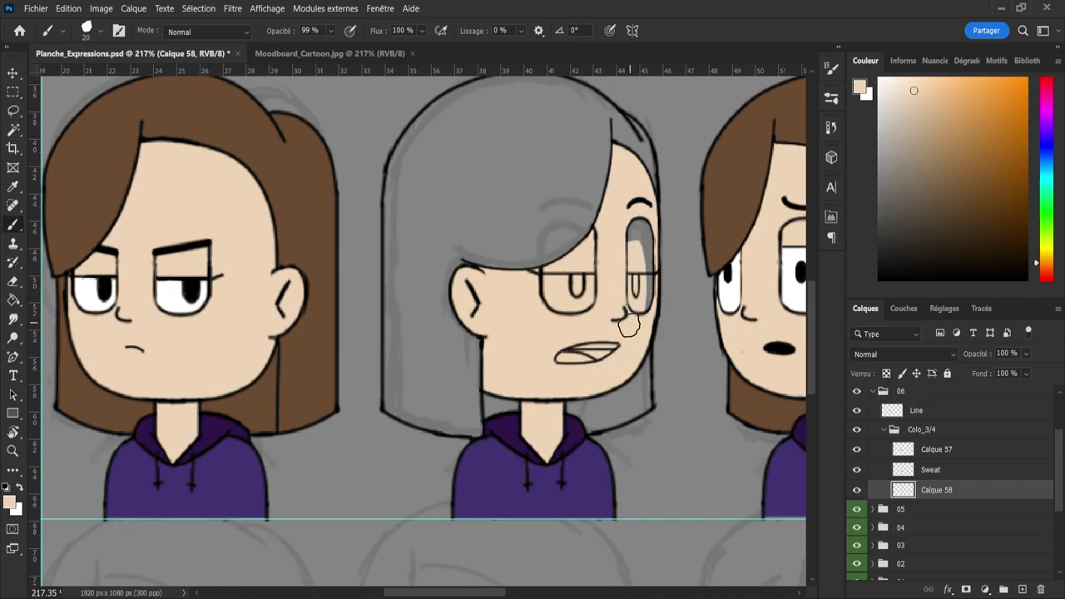
mouse_move(639, 279)
left_mouse_down()
mouse_move(646, 291)
mouse_move(648, 262)
left_mouse_up()
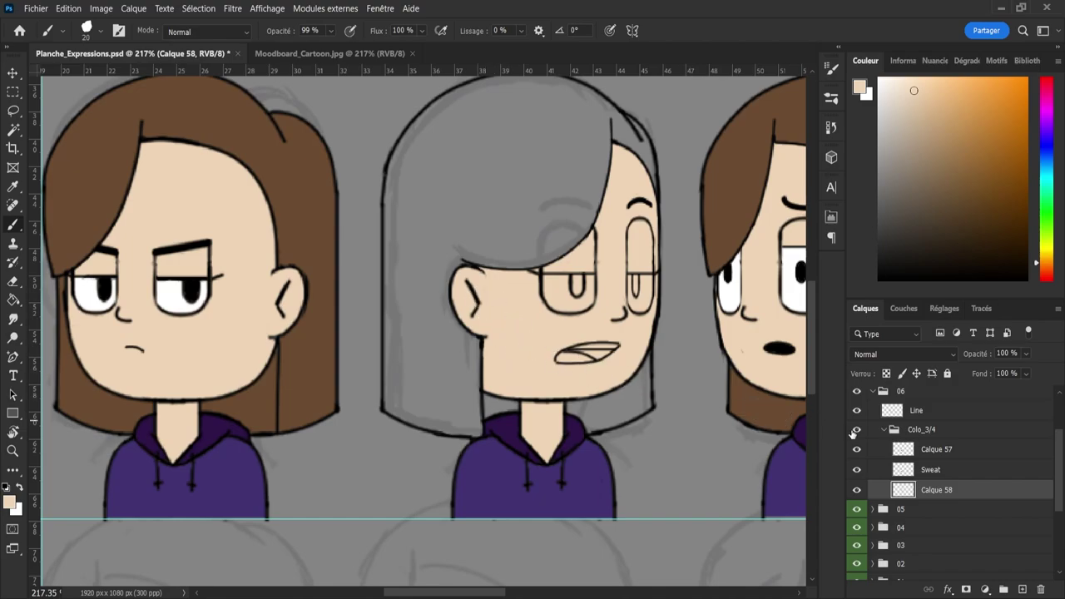
- Rename the skin colour layer Calque 58 in Colo_3/4 as Skin
double_click(934, 491)
type("Skin")
key("Return")
- Add a new layer above Skin and fill the girl's hair with the brown sampled from the neighbouring girl's hair
left_click(1023, 589)
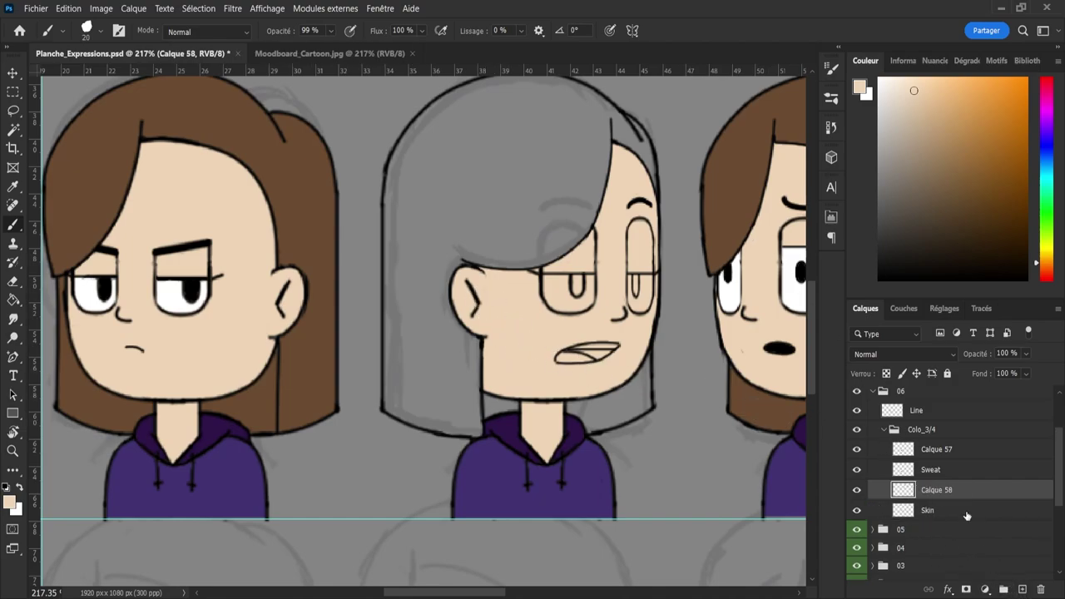
key("i")
left_click(305, 173)
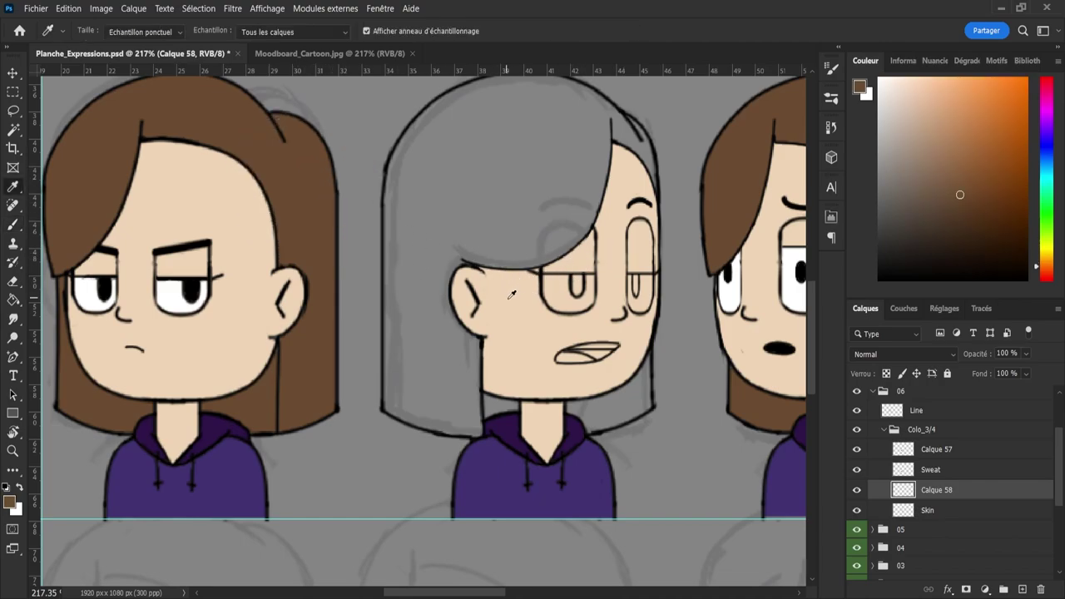
key("g")
left_click(443, 407)
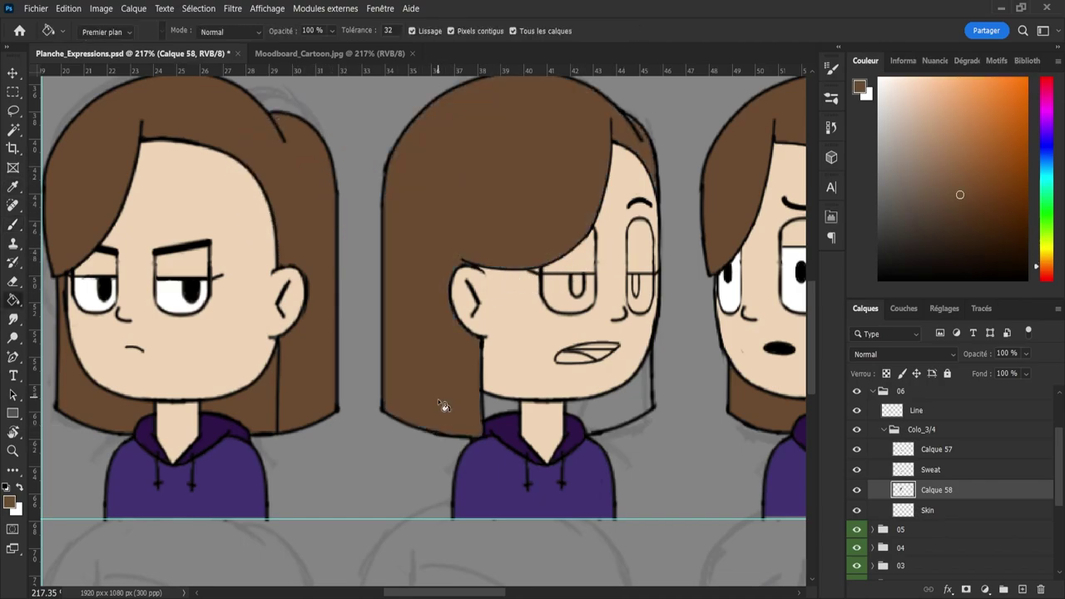
- Fill the remaining hair areas on both sides of the neck with brown, using a 2 px brush for touch-ups
key("b")
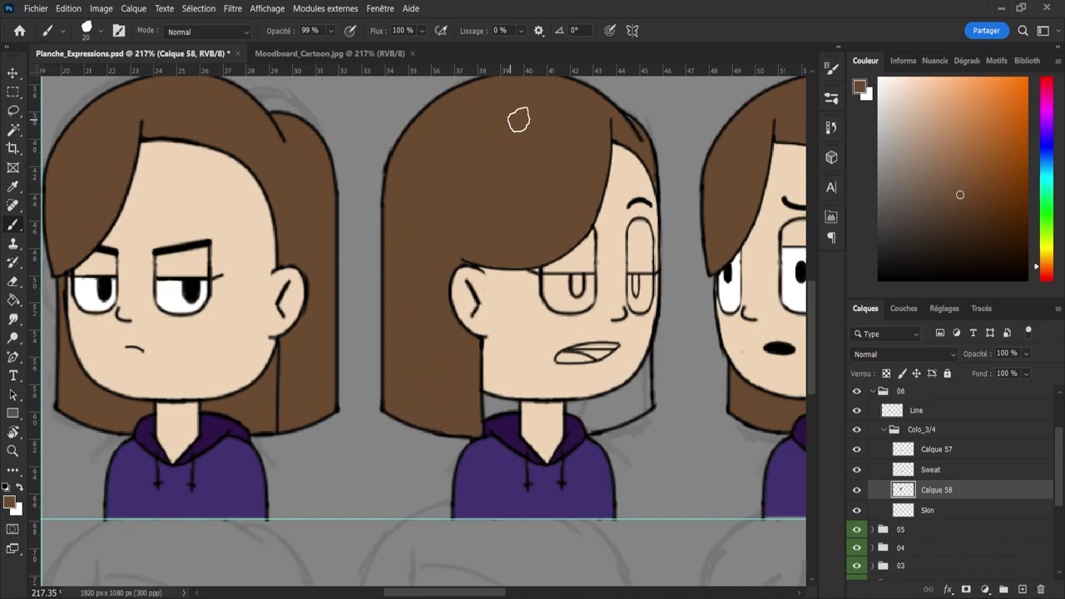
right_click(475, 218, "alt")
key("bracketleft")
key("bracketleft")
key("bracketleft")
key("bracketleft")
key("bracketleft")
key("bracketleft")
key("bracketleft")
key("bracketleft")
key("bracketleft")
key("g")
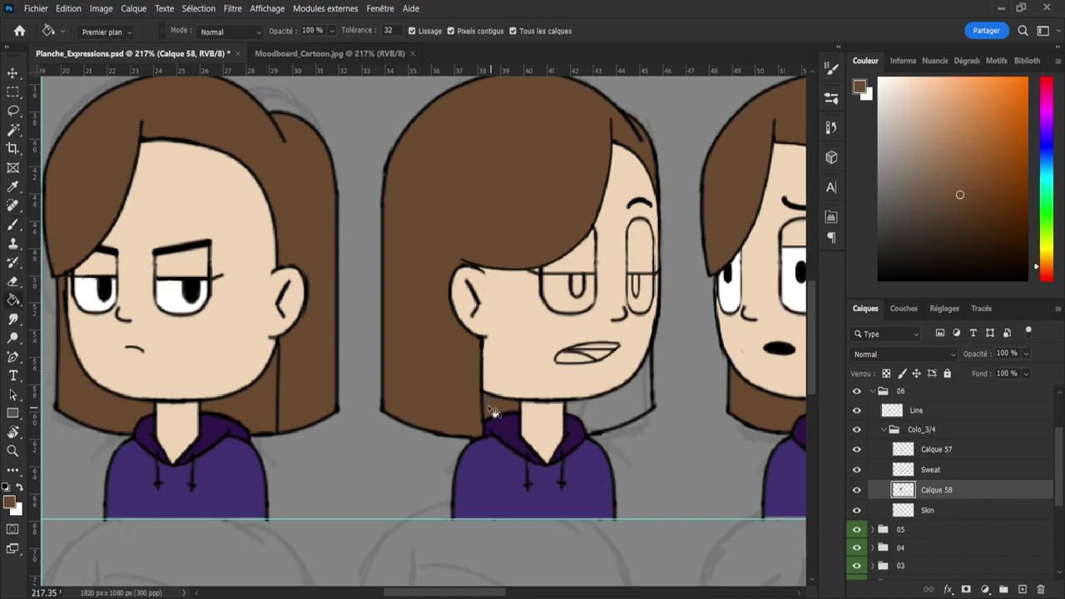
key("b")
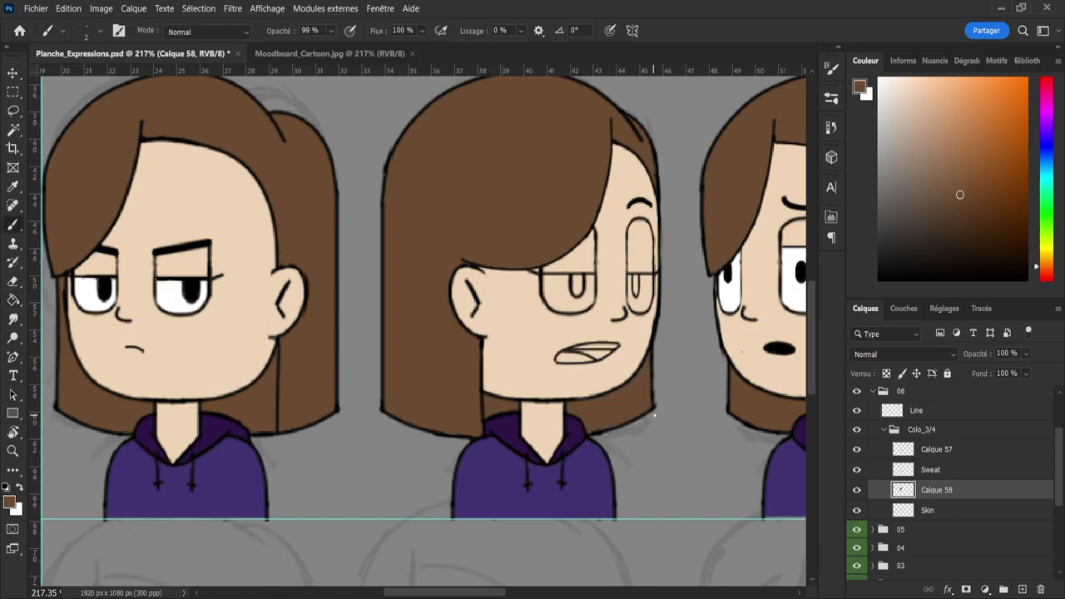
- Save the document and rename the brown hair layer as Hair
key("z")
left_click_drag(613, 407, 604, 416)
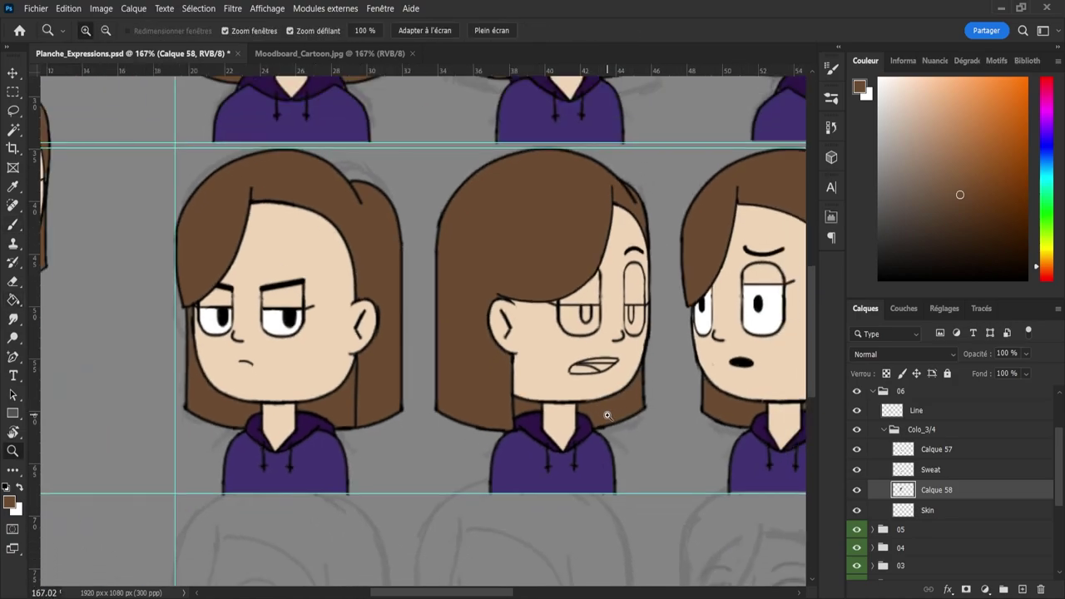
key("ctrl+s")
double_click(935, 490)
type("Hair")
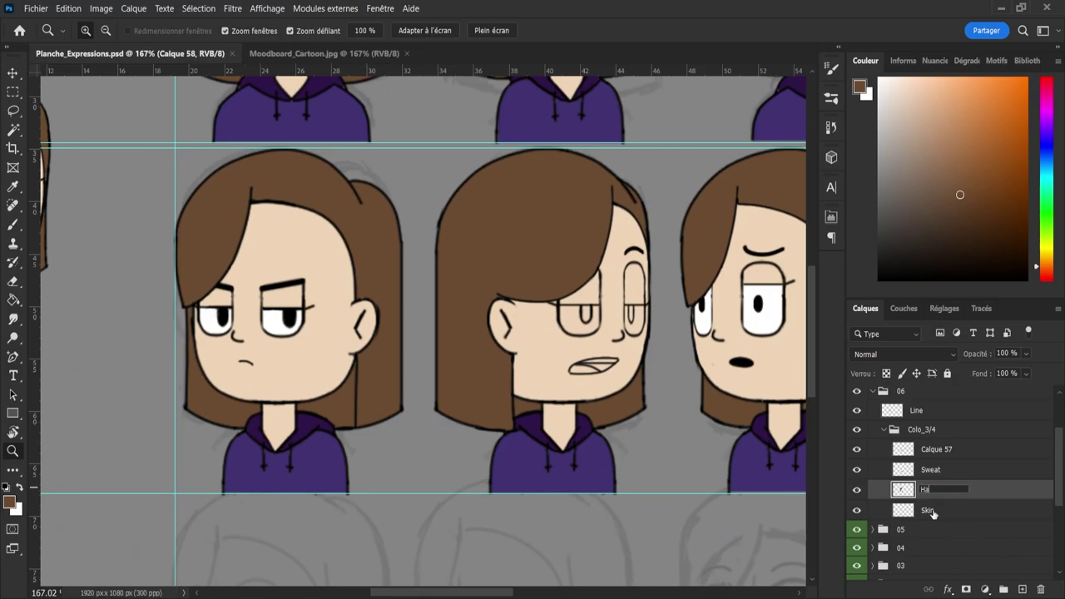
key("Return")
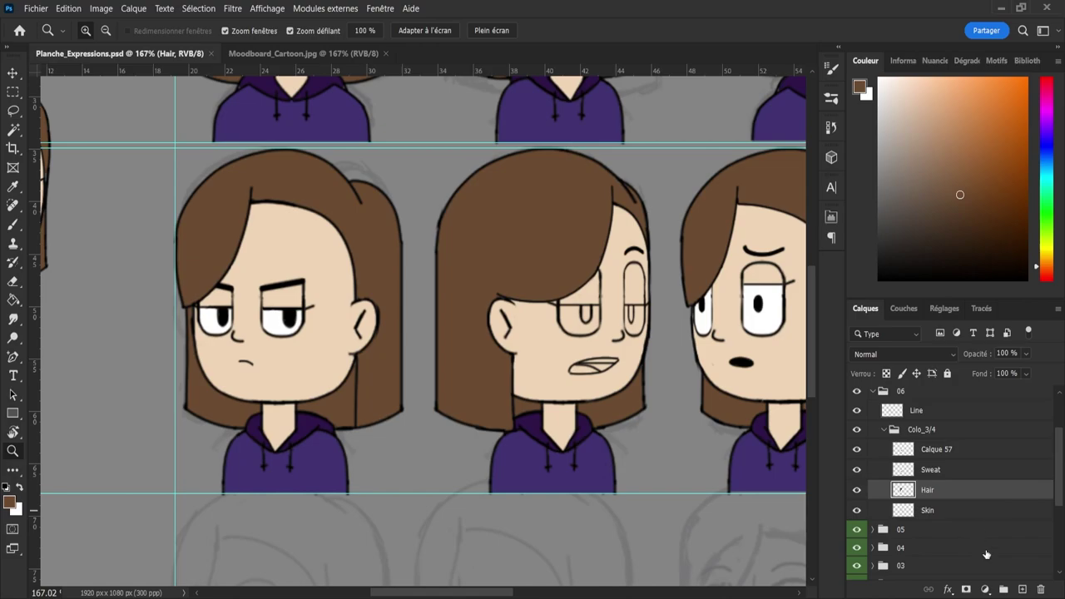
- Add a layer above Hair, fill the whites of both eyes with white, and name the layer Eyes
left_click(1022, 589)
key("x")
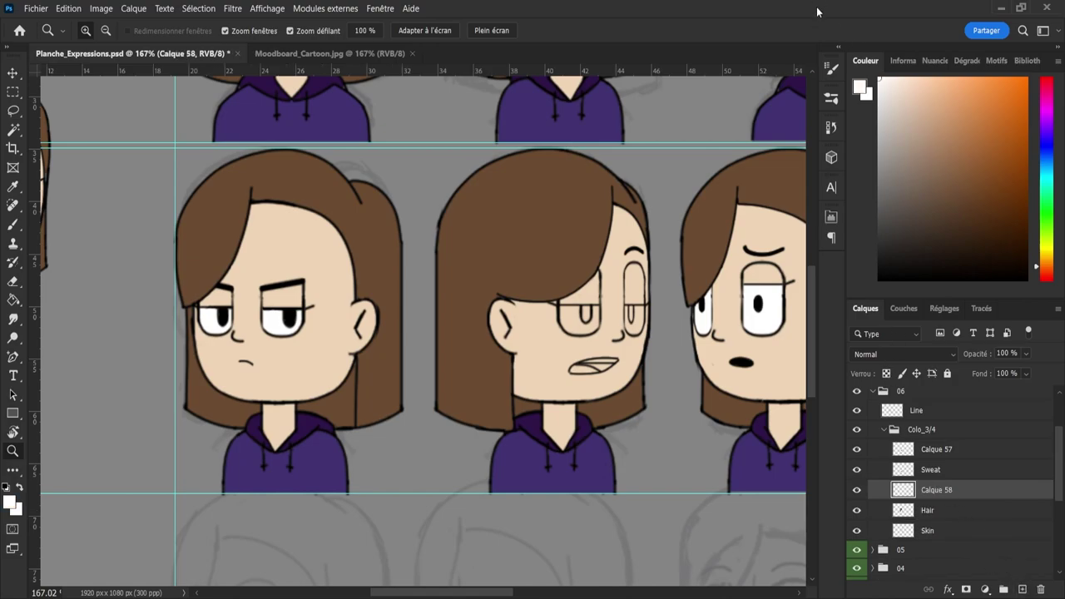
key("g")
left_click(583, 325)
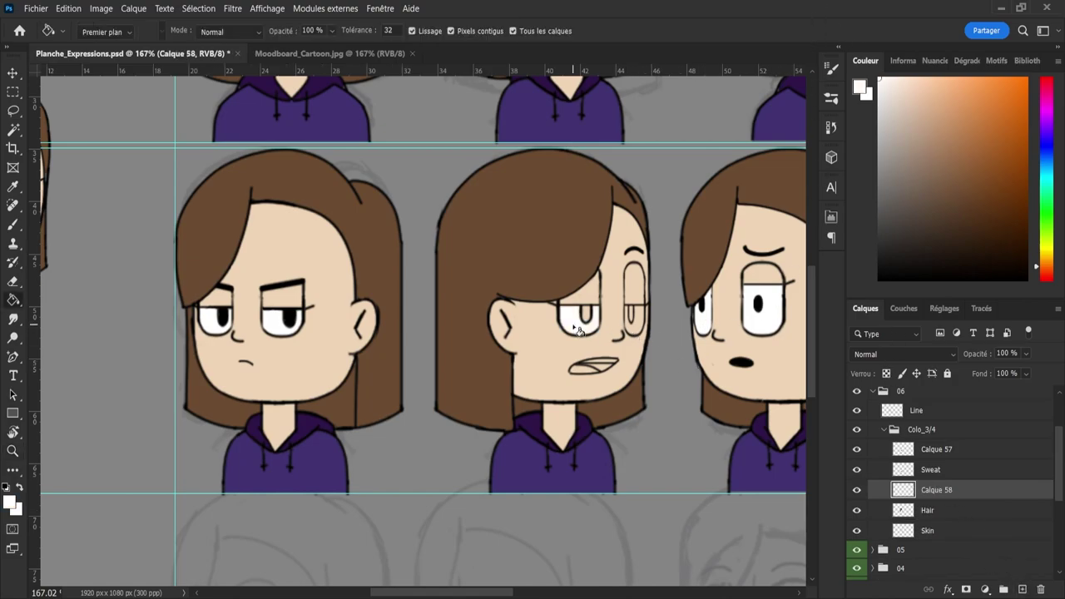
left_click(639, 329)
double_click(942, 491)
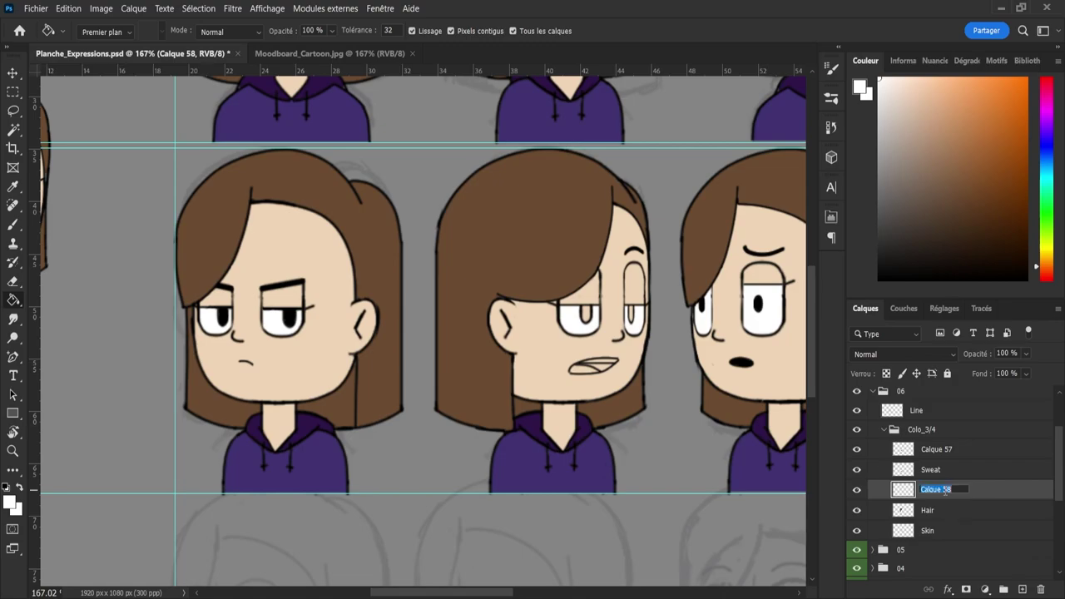
type("Eyes")
key("Return")
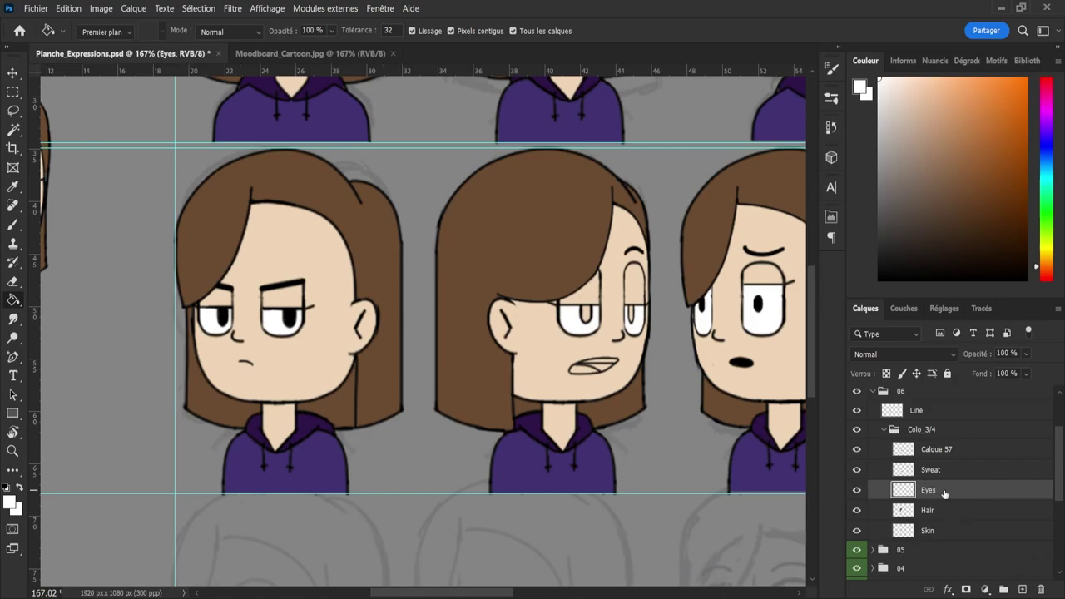
- Add a layer above Eyes, fill both pupils with black, save, and name the layer Pupilles
left_click(1022, 590)
key("d")
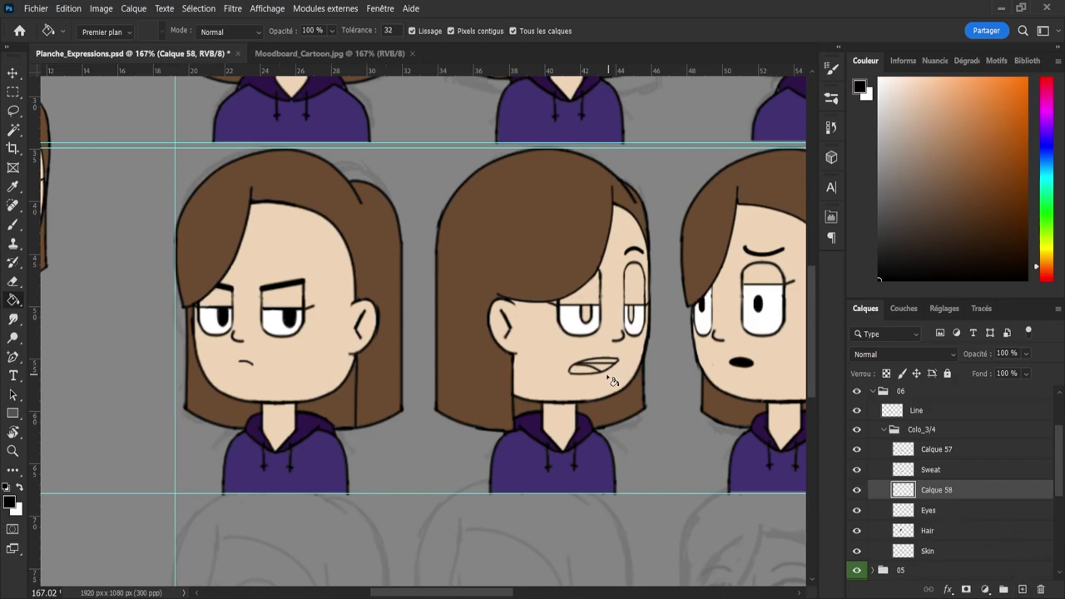
left_click(588, 316)
key("ctrl+s")
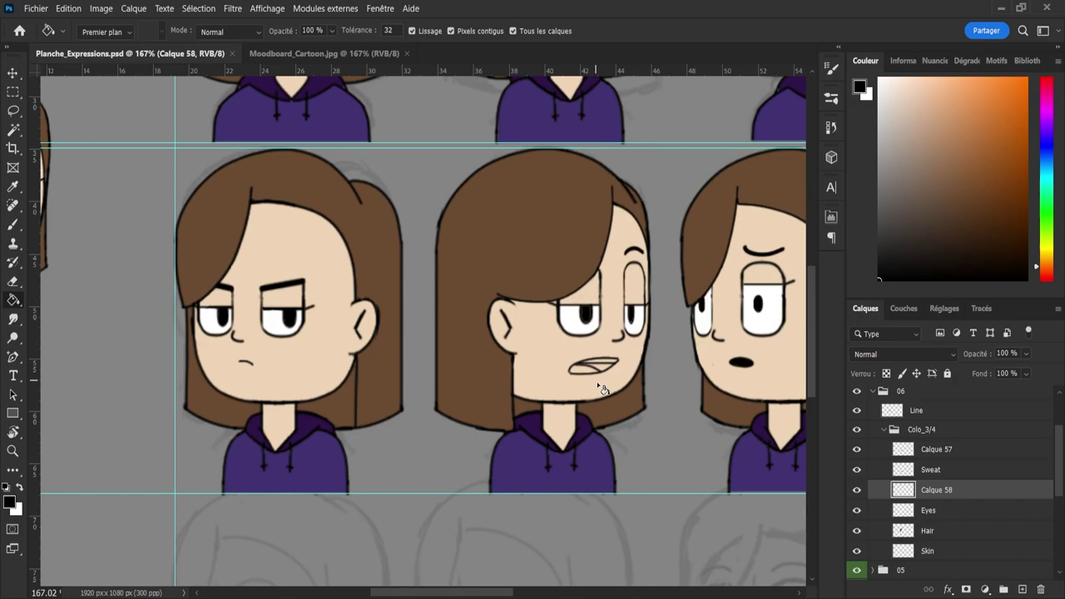
double_click(936, 491)
type("Pupilles")
key("Return")
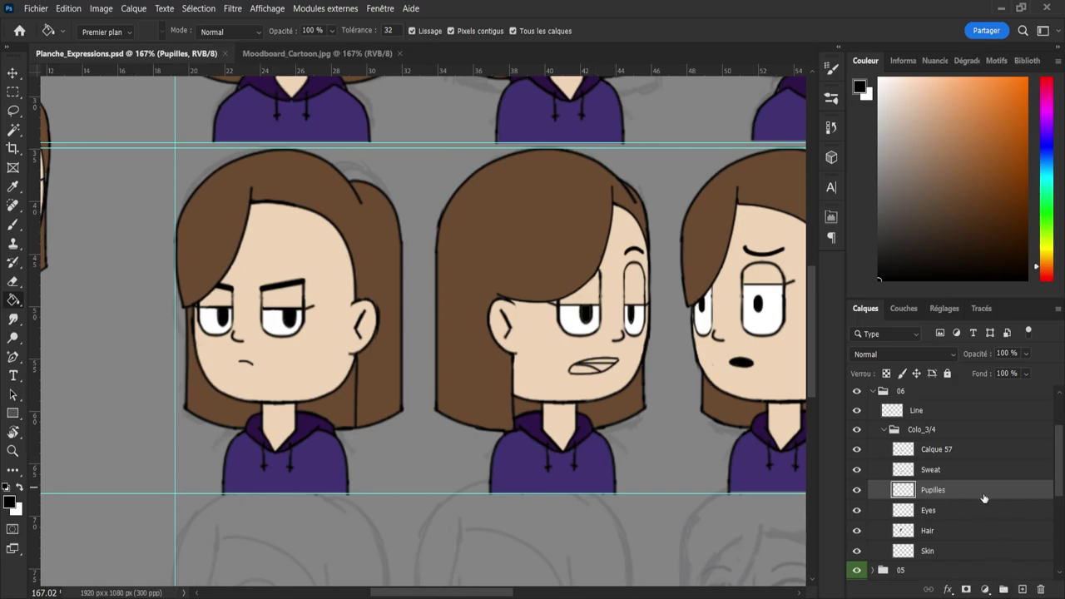
- Add a layer above Pupilles and fill the dark interior of the open mouth with black
left_click(1020, 589)
key("z")
left_click_drag(603, 349, 623, 376)
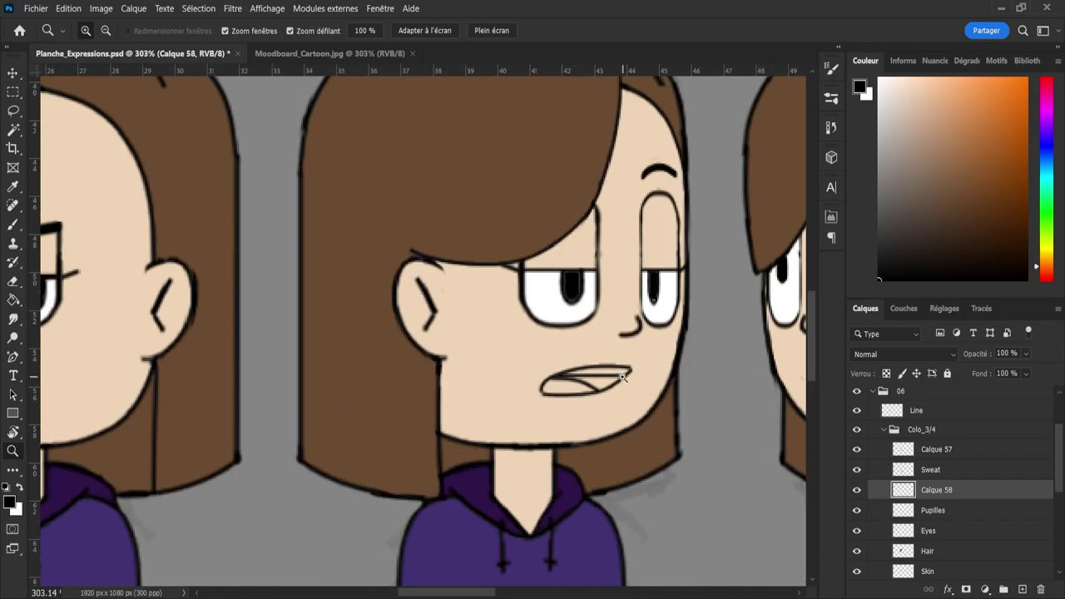
key("g")
left_click(605, 384)
key("b")
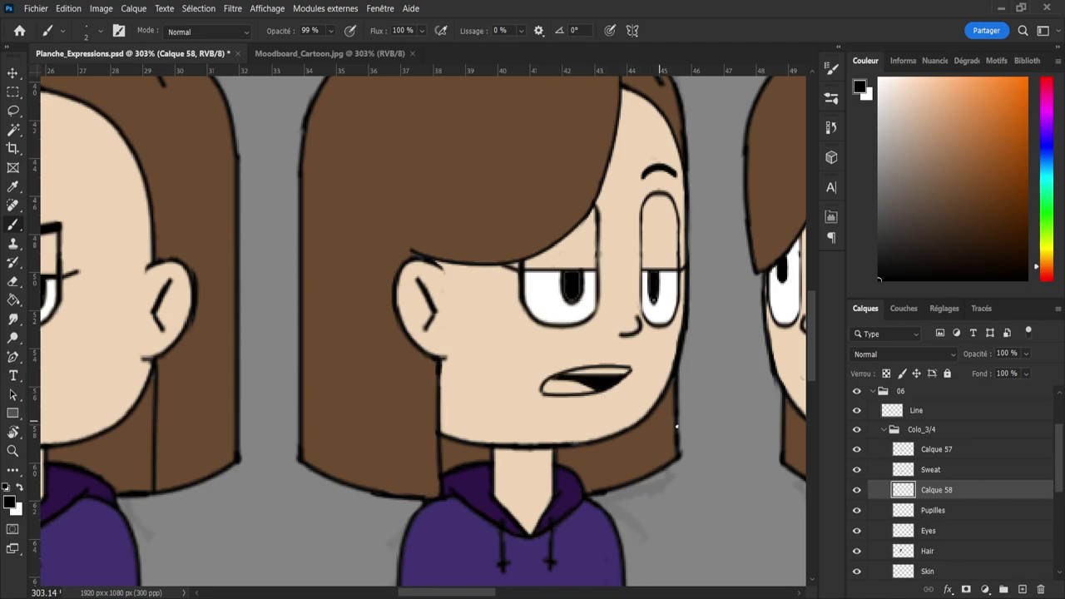
- Add another layer above the mouth interior and colour the upper teeth white
key("x")
left_click(1024, 589)
key("g")
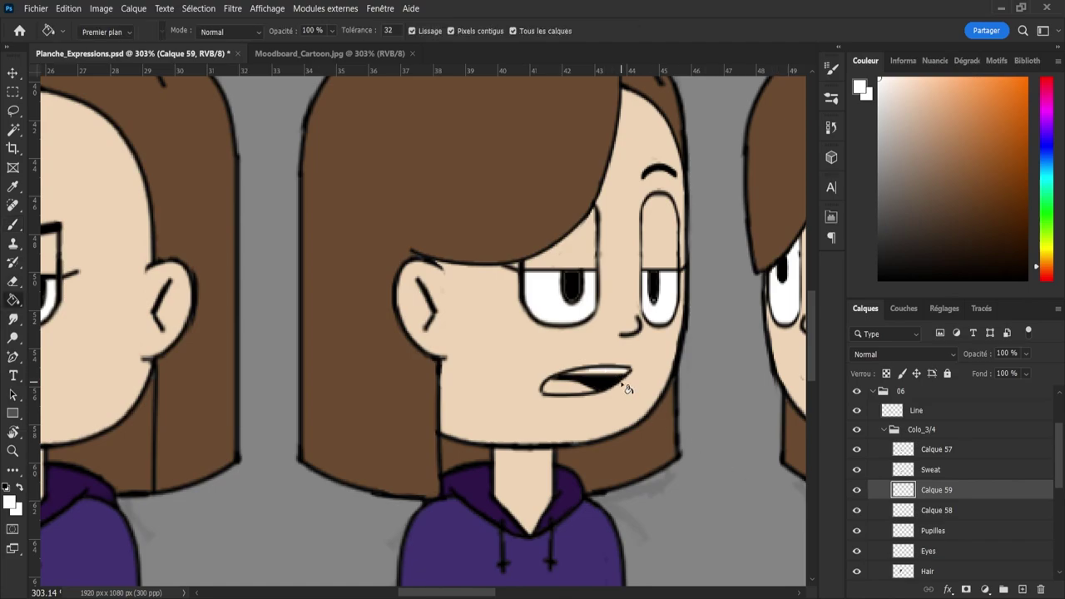
key("z")
left_click_drag(597, 368, 630, 372)
key("b")
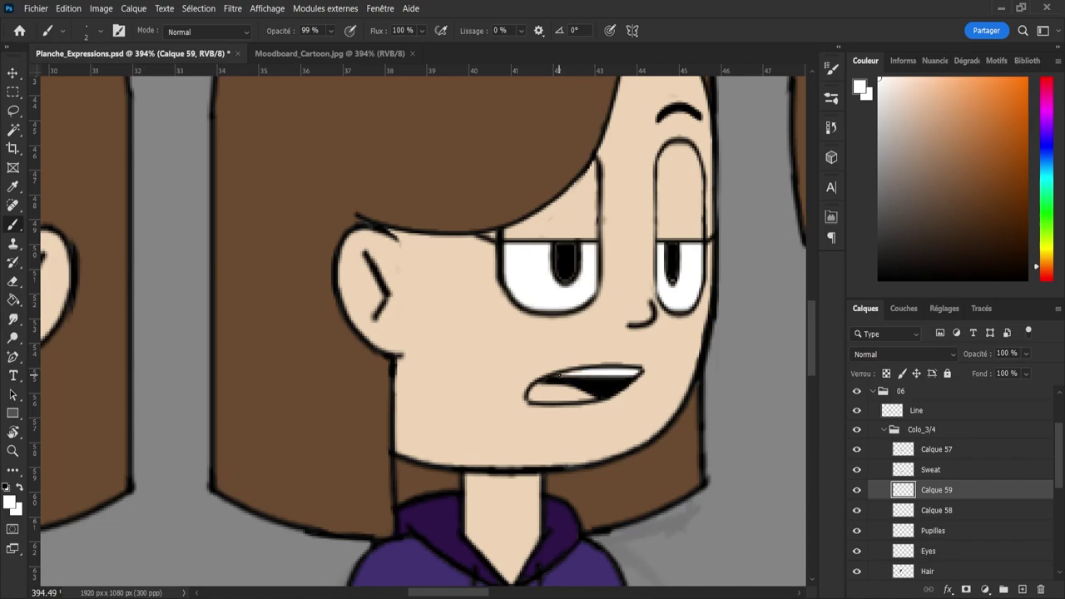
- Rename the layer holding the white teeth as Teeths
key("z")
left_click_drag(626, 376, 524, 381)
scroll(650, 433, "down", 2)
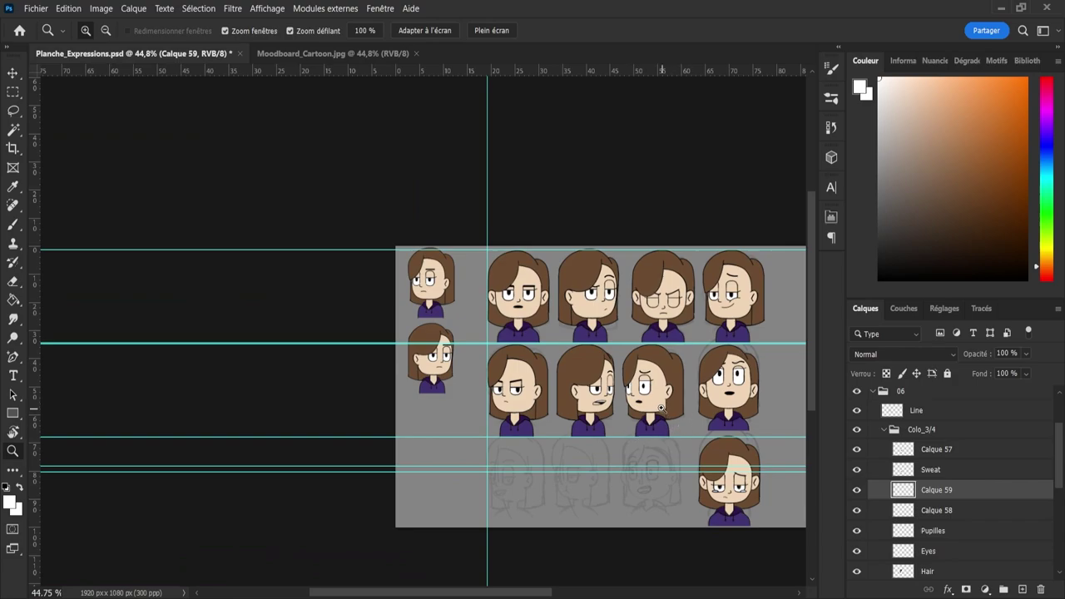
scroll(658, 405, "down", 1)
scroll(699, 376, "up", 3)
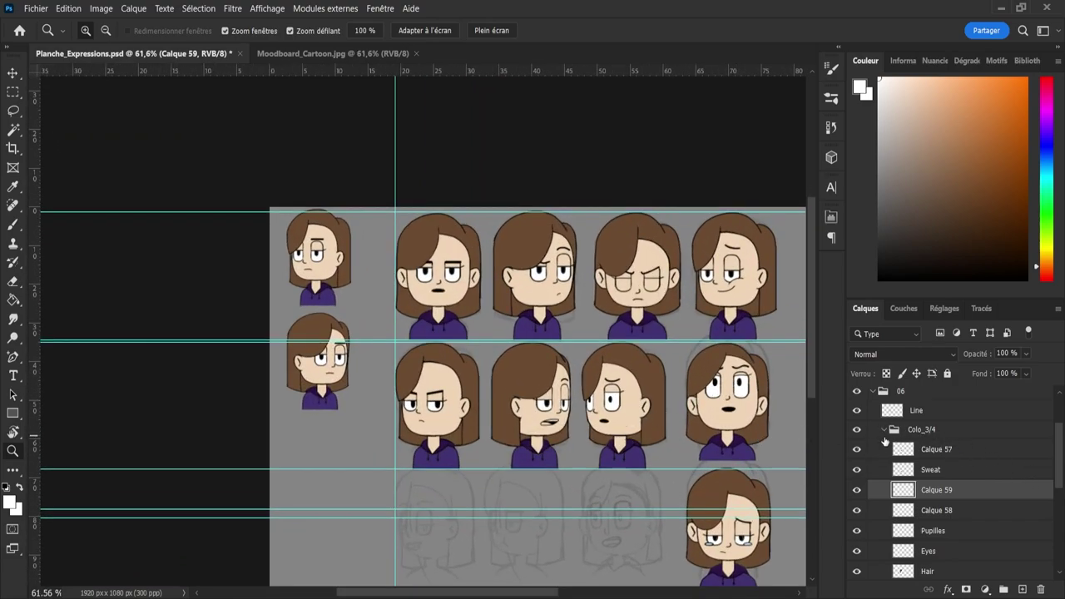
double_click(936, 491)
type("Tet")
key("Return")
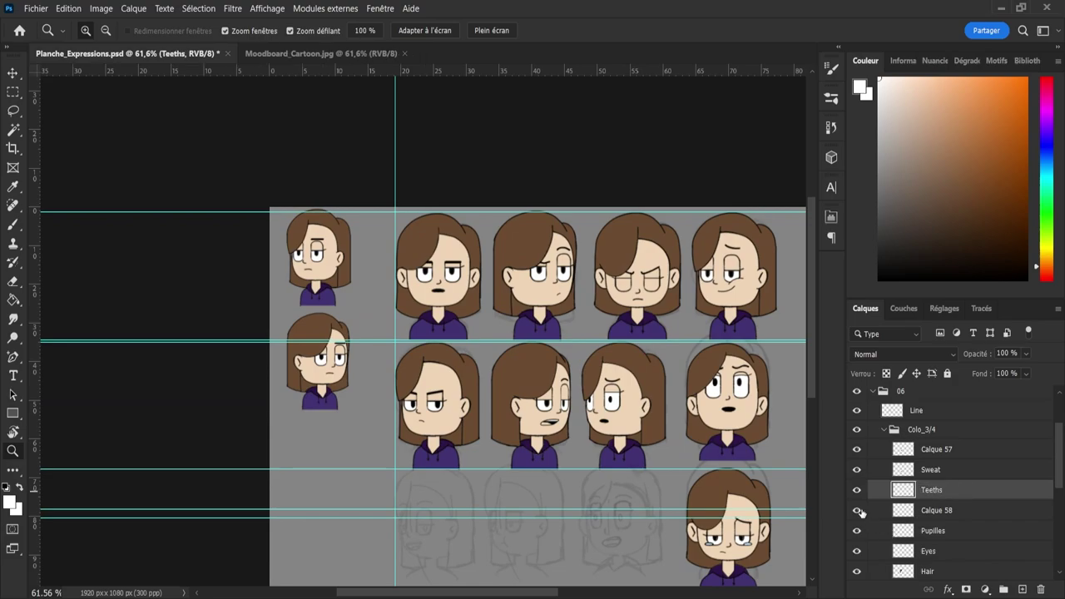
- Rename the layer holding the black mouth interior as Bouche
double_click(937, 511)
type("B")
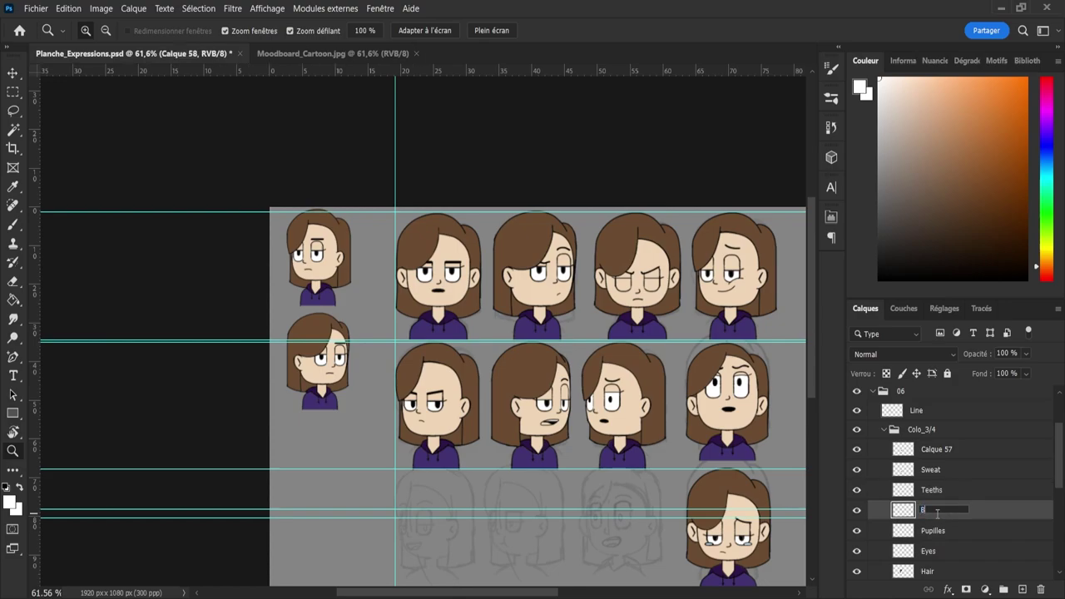
type("ouche")
key("Return")
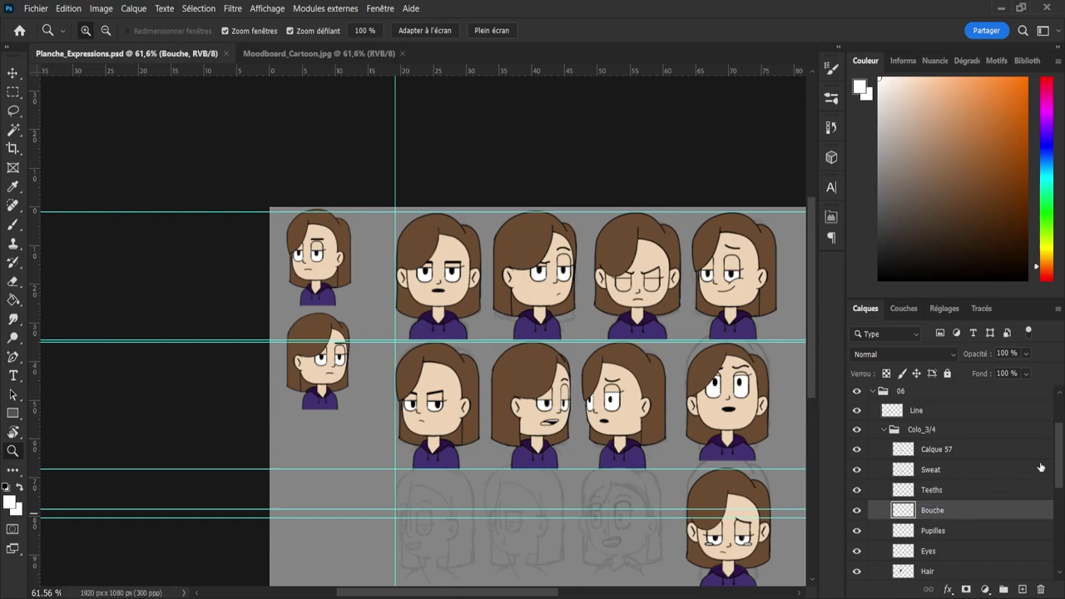
- Sample the pink tongue colour from the character in group 11, showing that group only while sampling
left_click_drag(1061, 477, 1053, 449)
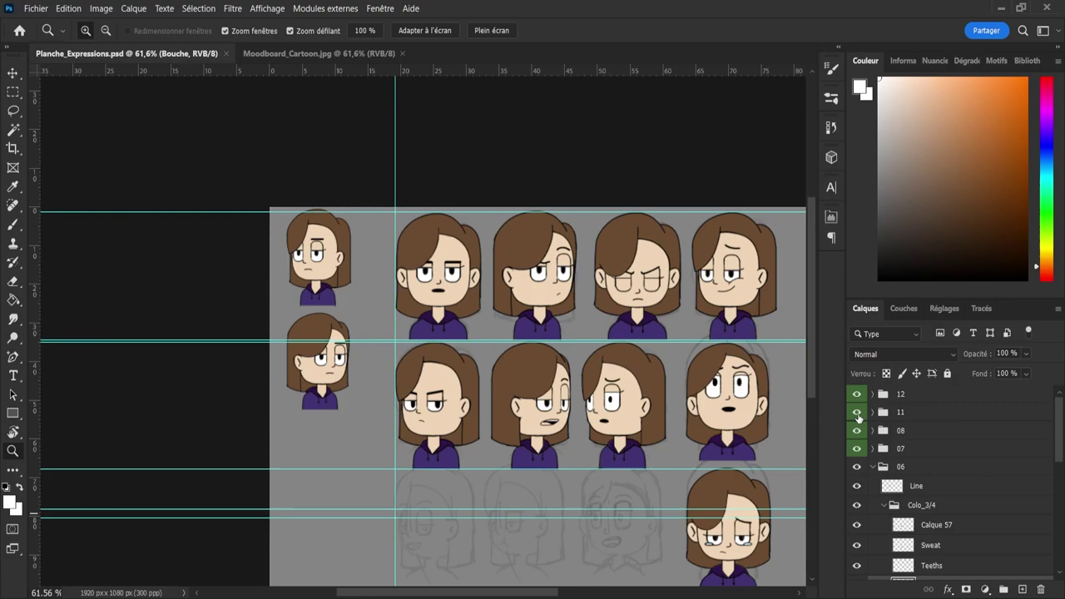
left_click(857, 412)
left_click_drag(634, 507, 645, 471)
key("i")
left_click(591, 495)
key("z")
left_click_drag(604, 300, 627, 302)
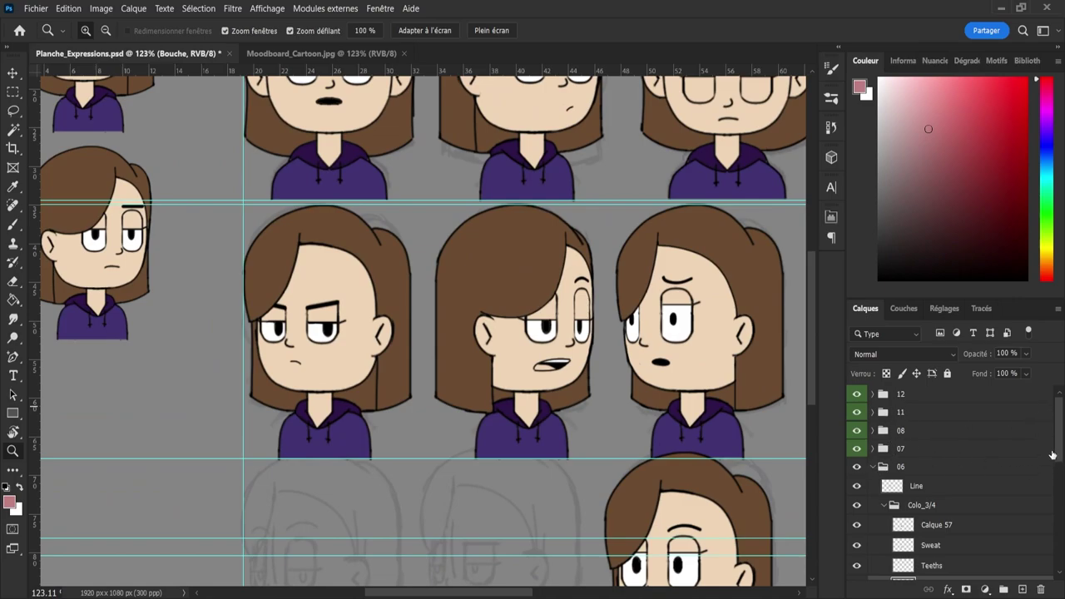
left_click(865, 412)
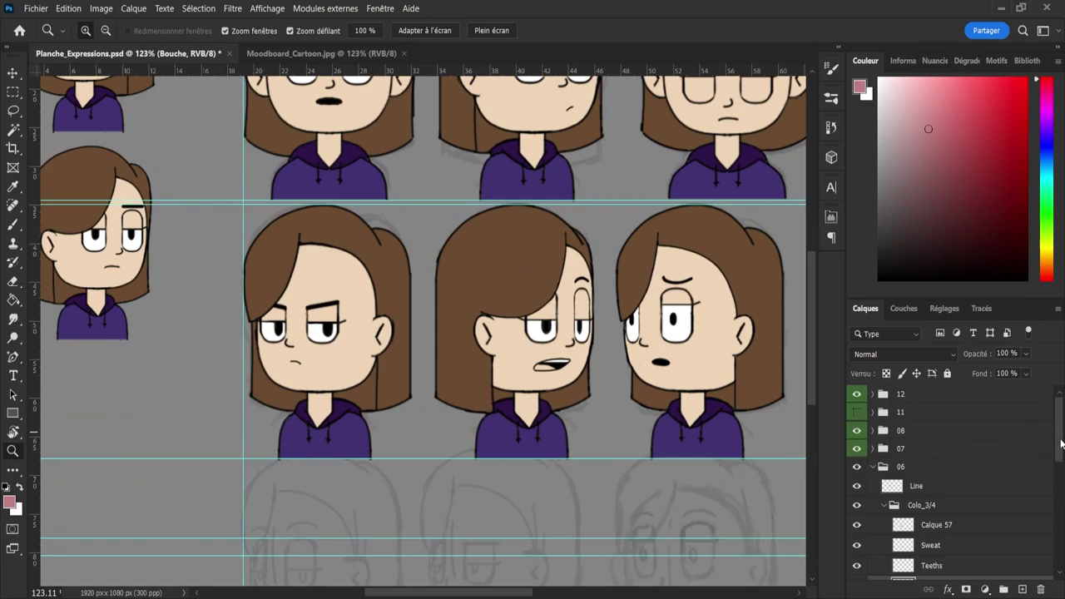
- Fill the tongue of the group 06 character with the sampled pink on the Teeths layer and save
scroll(1061, 443, "down", 2)
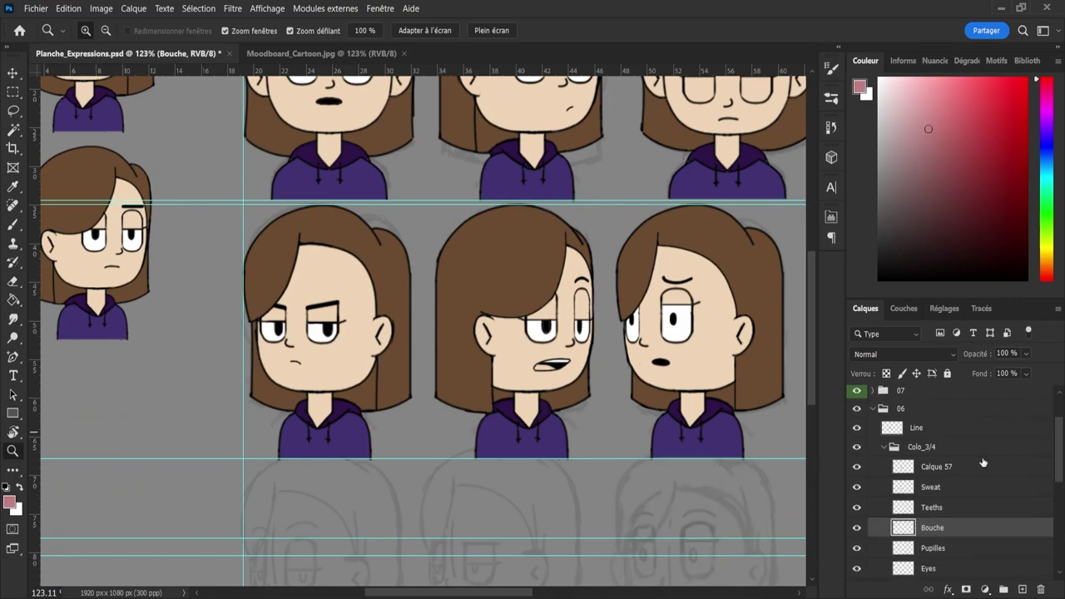
left_click(897, 511)
left_click_drag(545, 363, 612, 383)
key("g")
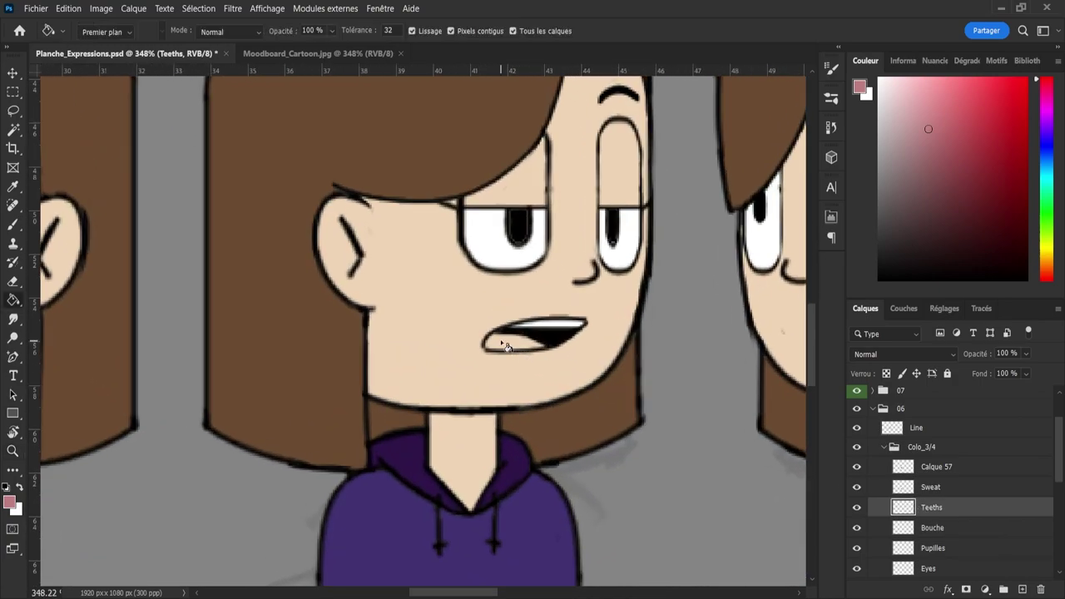
left_click(505, 346)
key("z")
mouse_move(505, 347)
left_mouse_down()
mouse_move(357, 297)
mouse_move(442, 273)
left_mouse_up()
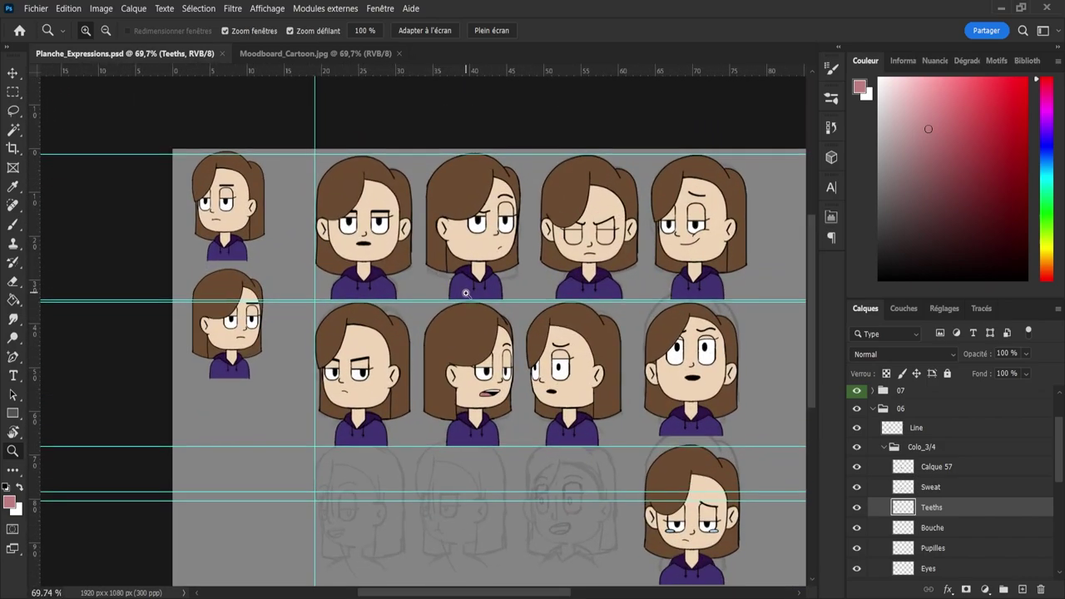
left_click_drag(508, 308, 477, 297)
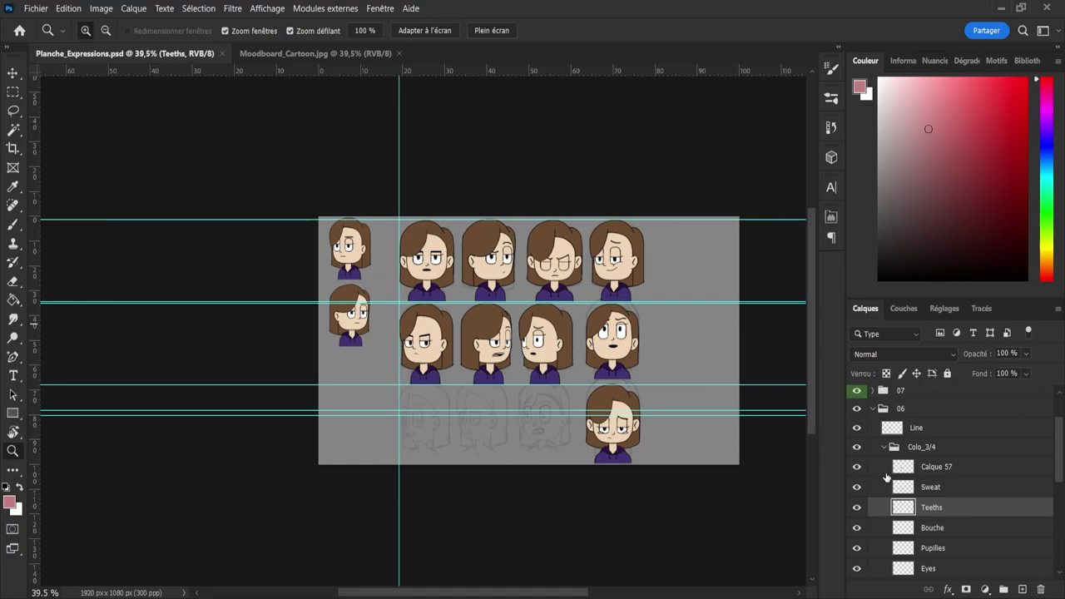
- Collapse the Colo_3/4 and 06 groups, briefly toggling the visibility of Colo_3/4 to check its colours
left_click(923, 447)
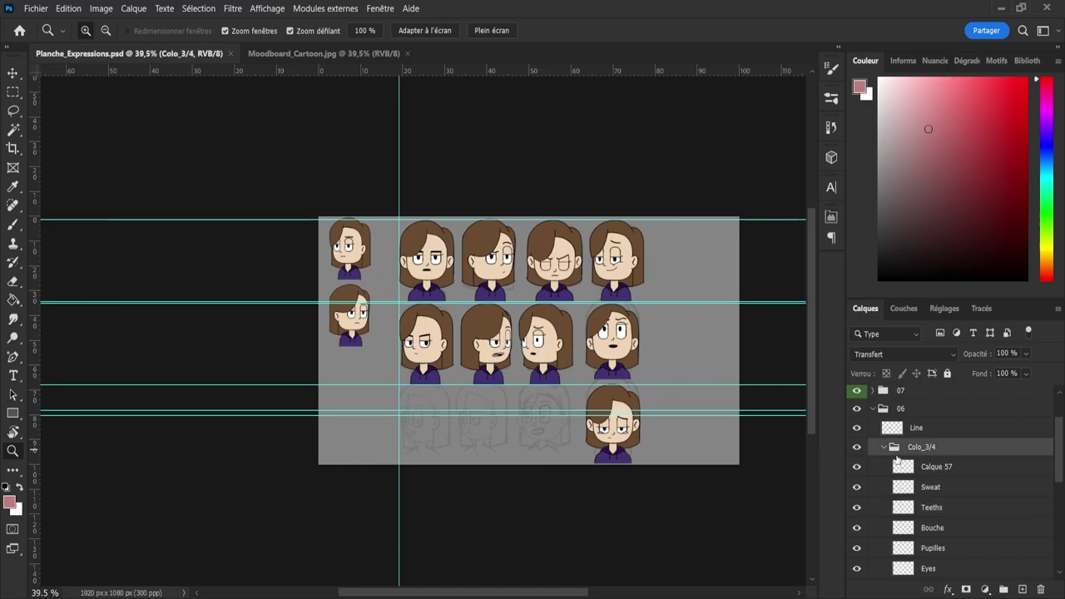
left_click(883, 447)
left_click(856, 447)
left_click(857, 447)
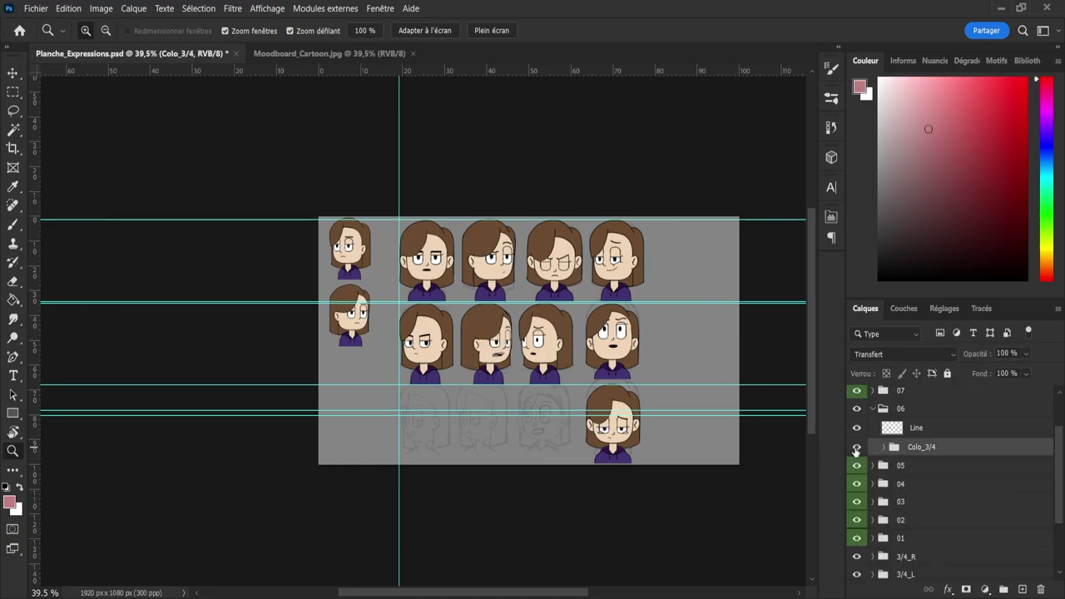
left_click(898, 429)
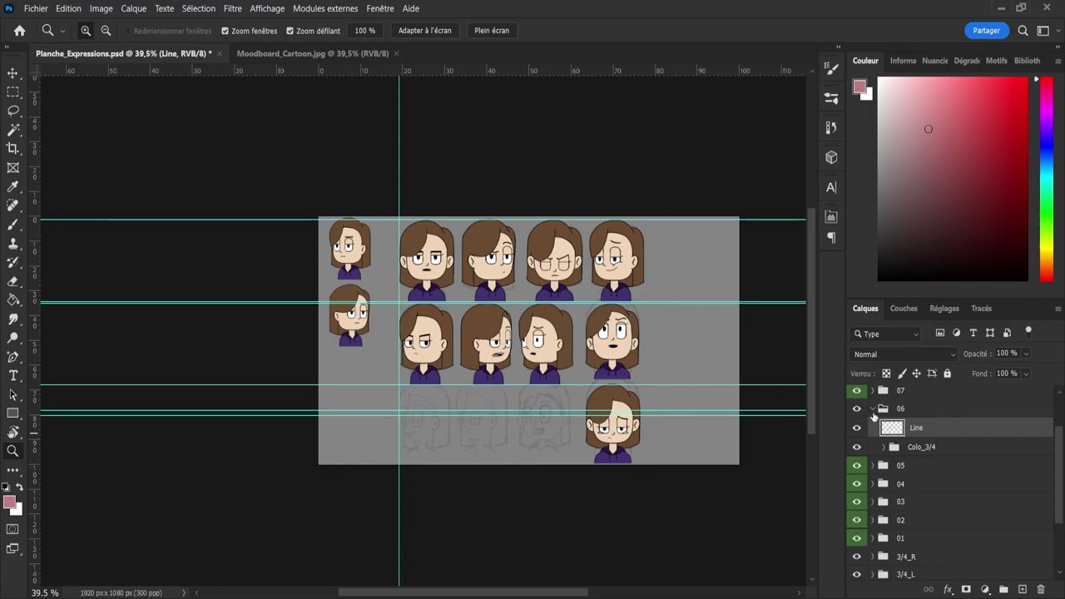
left_click(872, 409)
left_click_drag(1058, 460, 1059, 412)
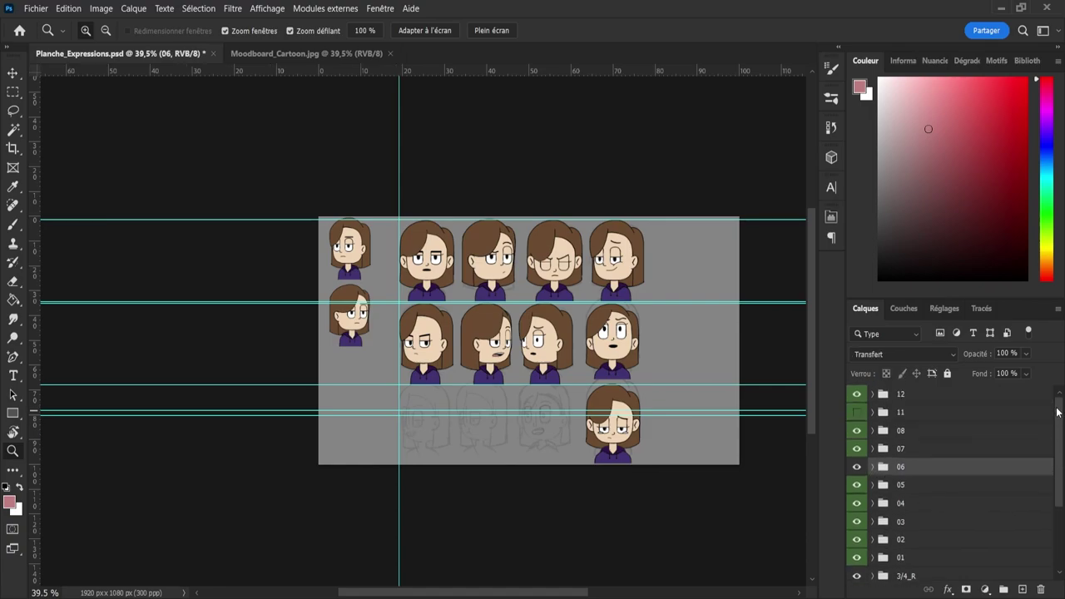
- Toggle group 07 off and on to identify its character, and make group 11 visible and active
left_click(910, 449)
left_click(856, 449)
left_click(856, 448)
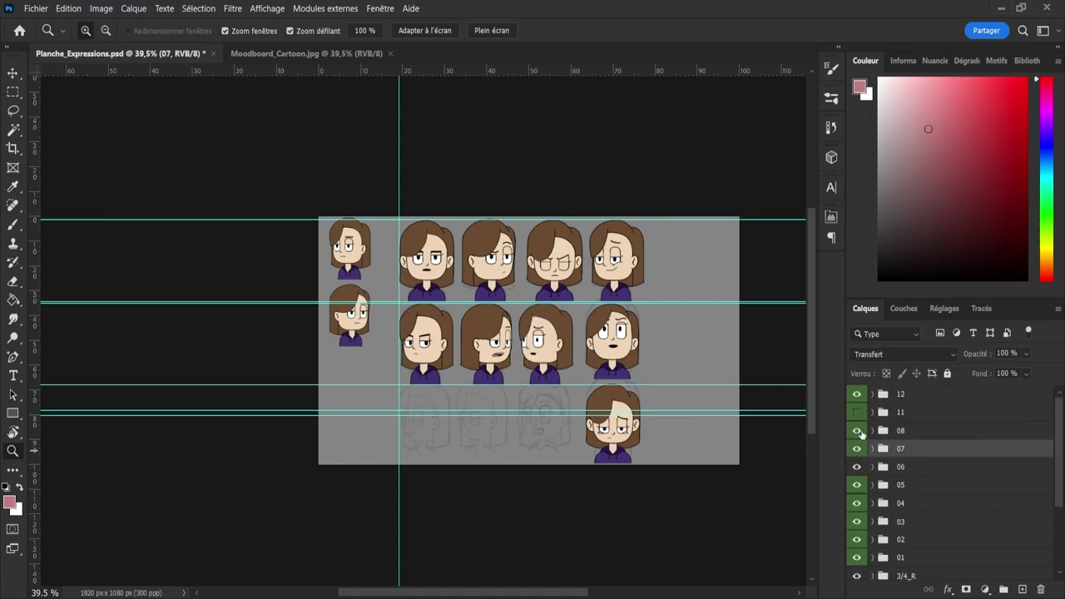
left_click(858, 413)
left_click(913, 419)
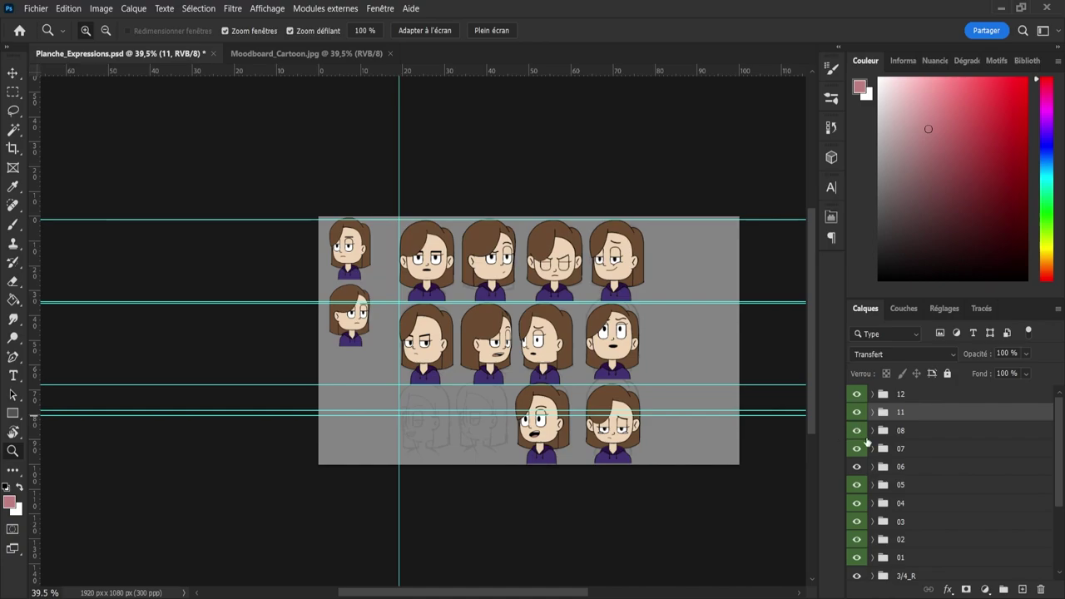
- Colour-label group 06 green and groups 03 and 12 orange
left_click(920, 467)
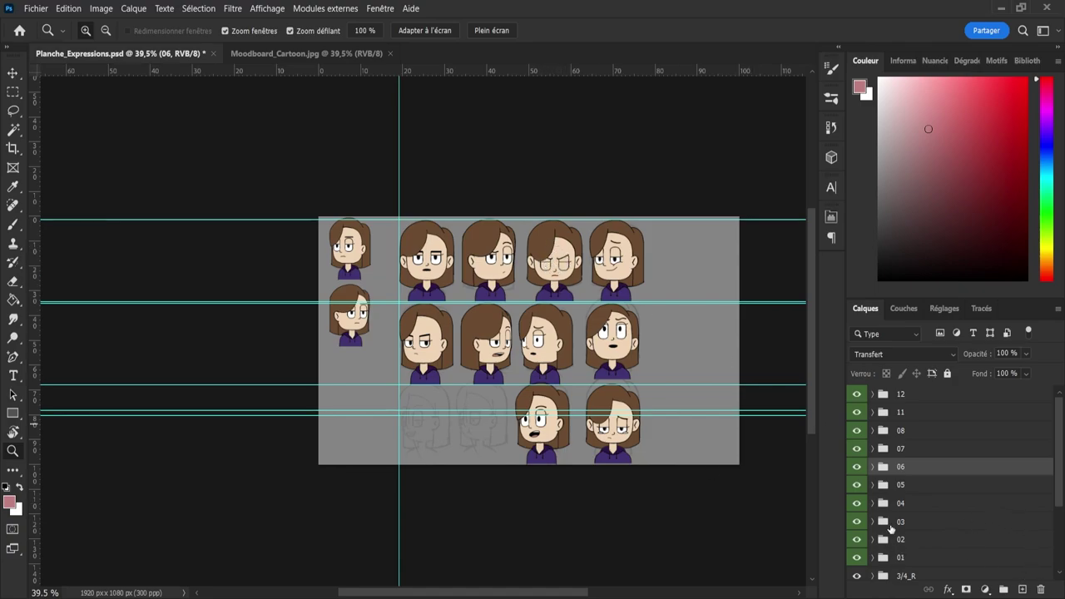
left_click(914, 522)
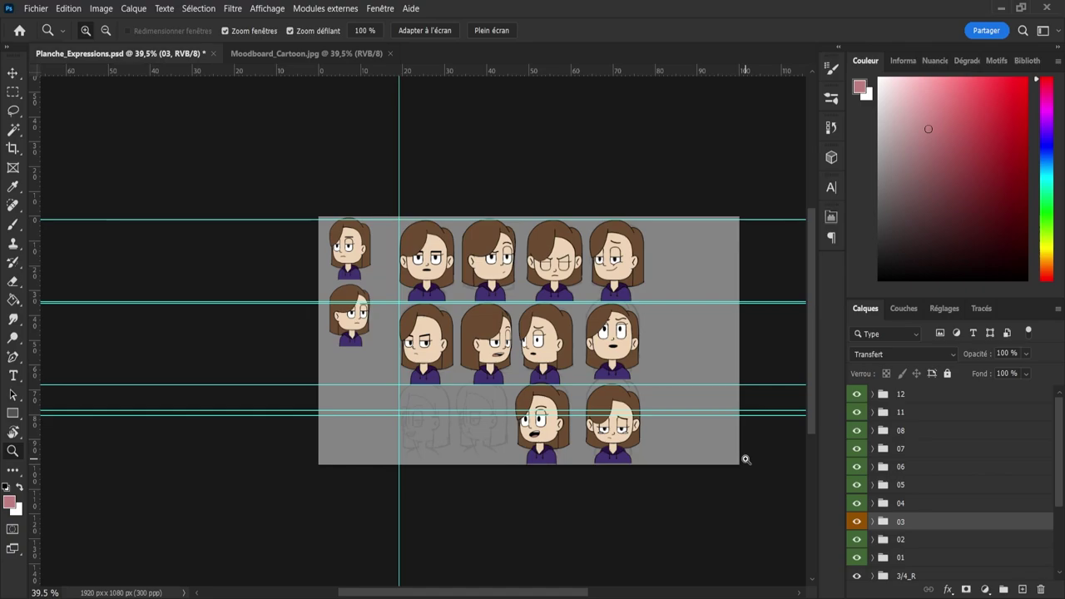
left_click(915, 396)
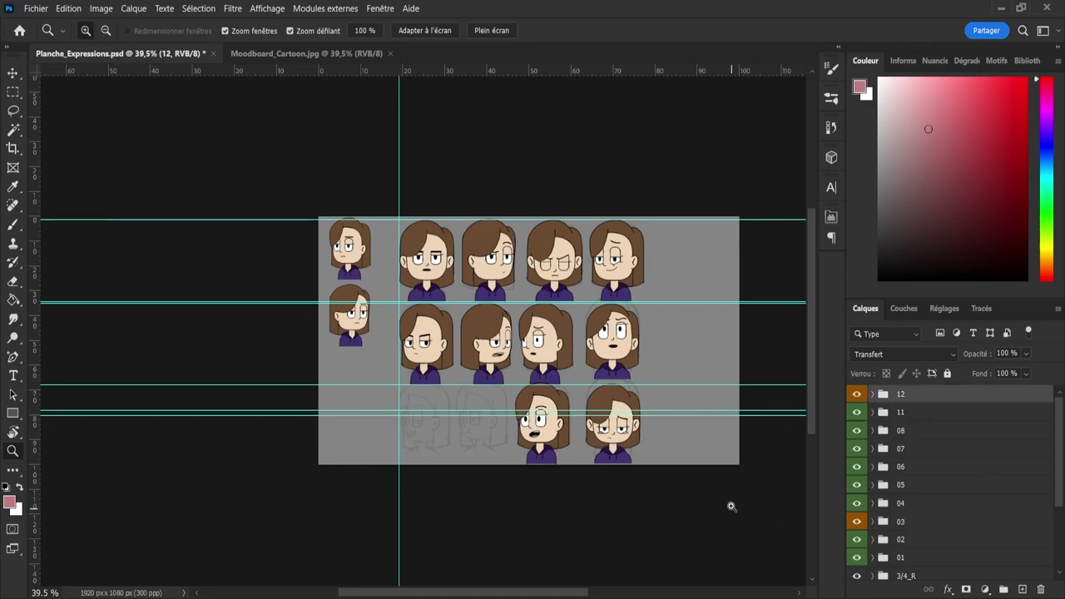
- Toggle group 08 off and on repeatedly to compare its character with the sketch underneath
left_click_drag(616, 352, 645, 349)
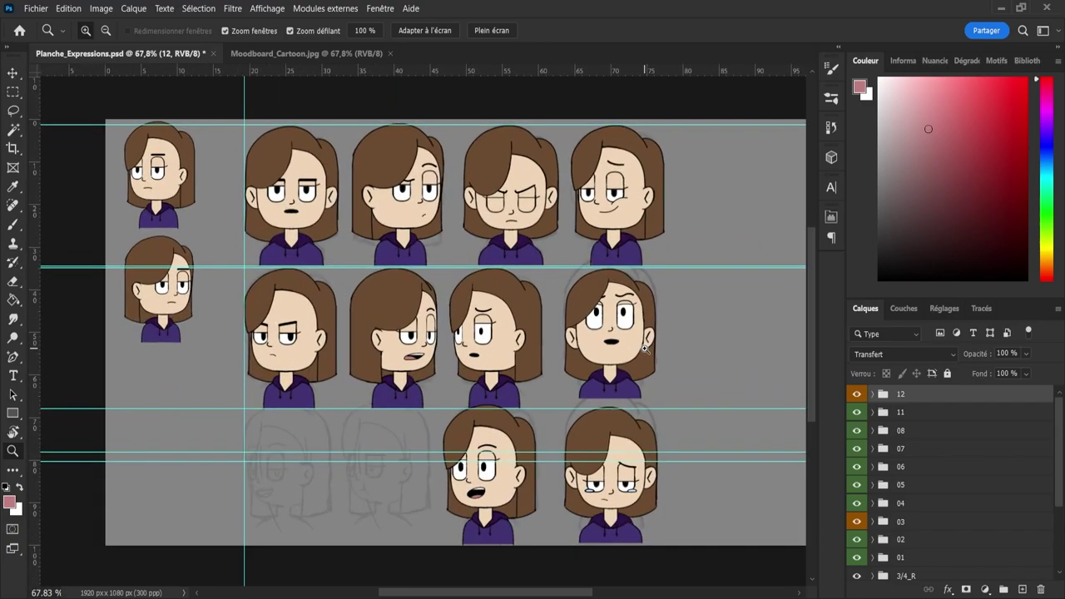
left_click(857, 430)
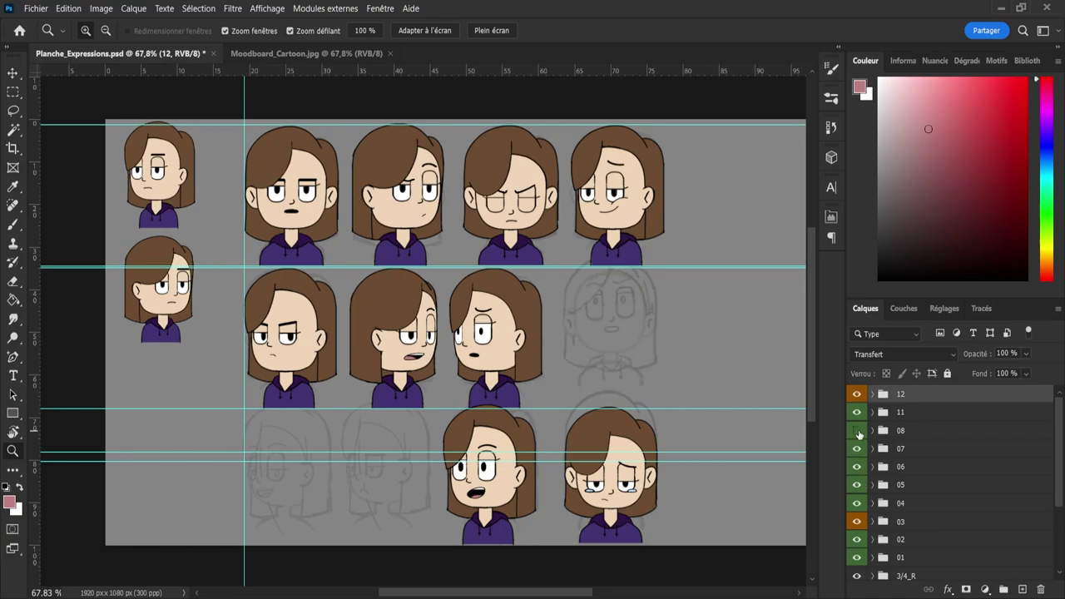
left_click(858, 431)
left_click(859, 432)
left_click(858, 433)
left_click(859, 433)
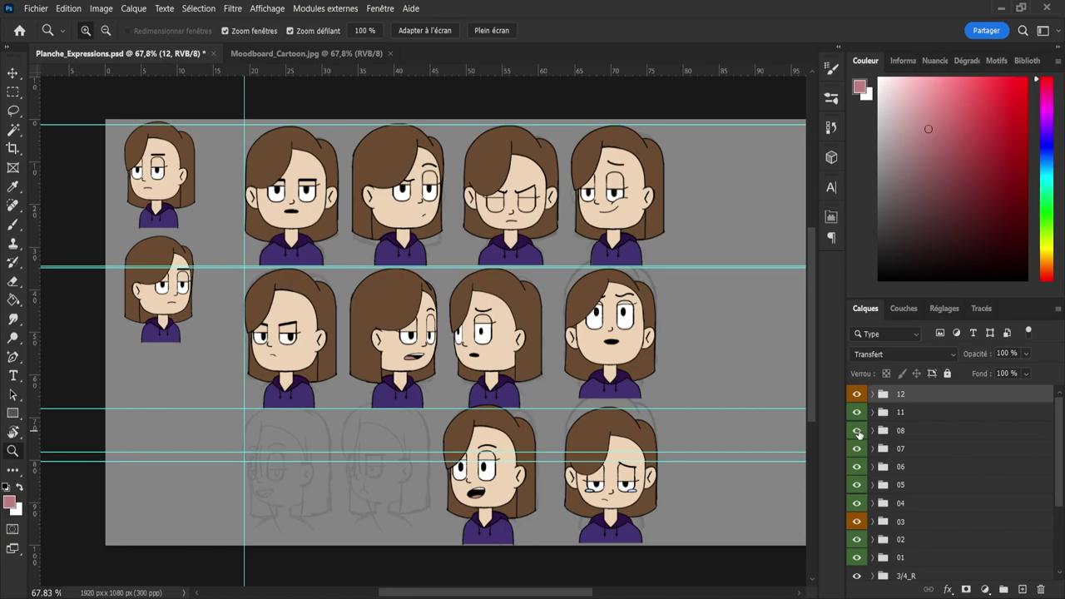
- Expand group 03, make its line-art layer Calque 19 active and hide the Blue colour group
left_click(884, 522)
left_click(872, 521)
scroll(939, 482, "down", 3)
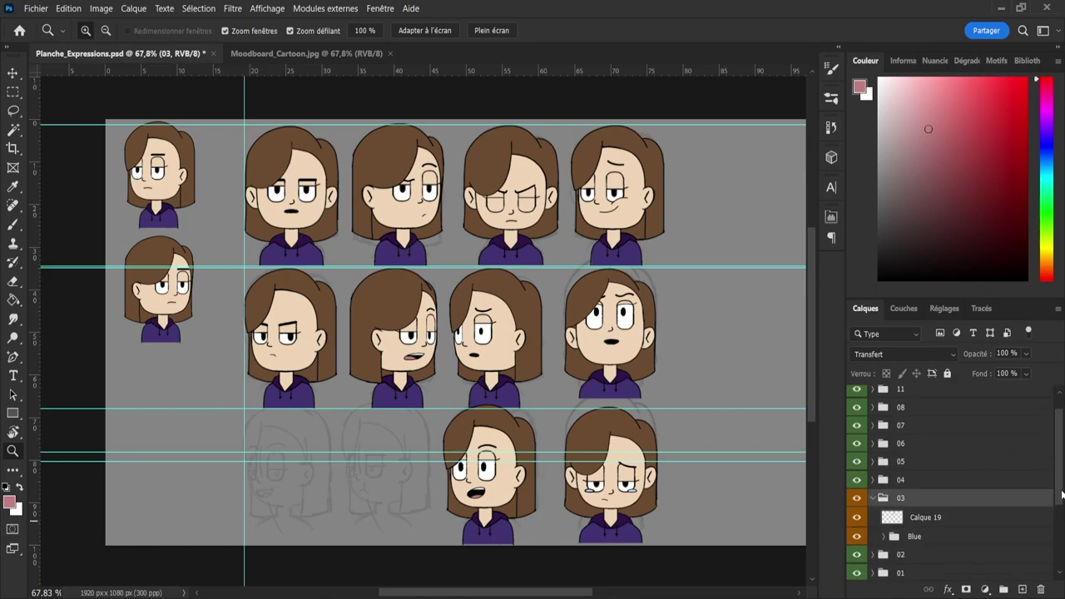
left_click(939, 473)
left_click(857, 492)
- Lasso the whole head and hair of the angry character on Calque 19, leaving the hoodie out
mouse_move(481, 211)
left_mouse_down()
mouse_move(502, 184)
mouse_move(520, 208)
left_mouse_up()
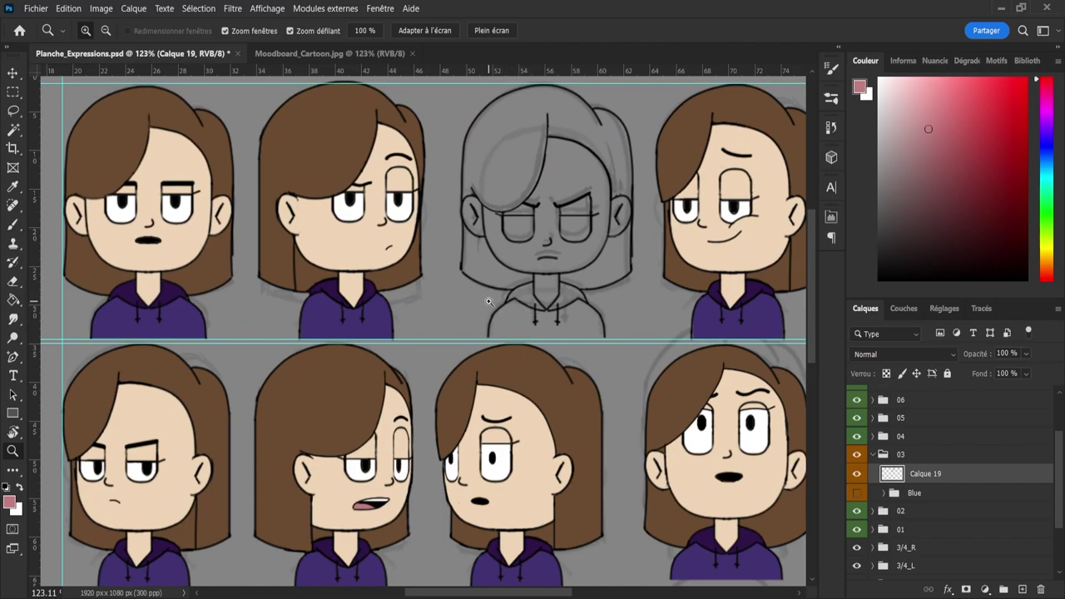
key("l")
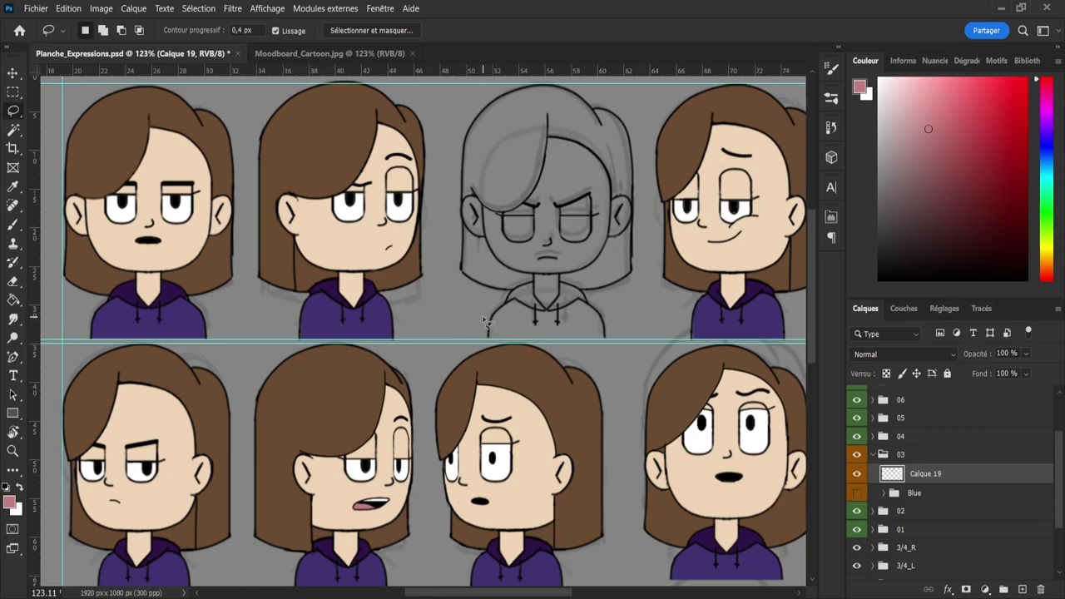
mouse_move(456, 290)
left_mouse_down()
mouse_move(437, 171)
mouse_move(465, 100)
mouse_move(551, 77)
mouse_move(602, 81)
mouse_move(635, 106)
mouse_move(644, 271)
mouse_move(629, 300)
mouse_move(590, 296)
mouse_move(580, 289)
mouse_move(593, 276)
mouse_move(524, 279)
mouse_move(504, 298)
mouse_move(427, 290)
mouse_move(409, 264)
left_mouse_up()
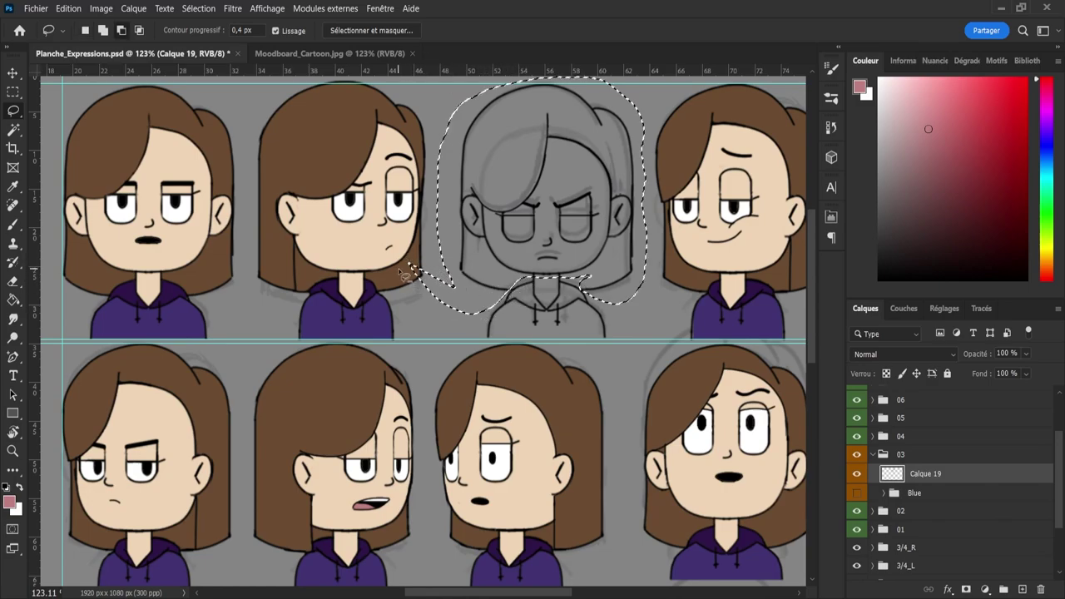
mouse_move(405, 278)
left_mouse_down("alt")
mouse_move(443, 327)
mouse_move(433, 325)
left_mouse_up("alt")
- Refine the head selection along the neck and hood so its edge follows just below the chin and around the collar
key("z")
left_click_drag(558, 280, 600, 298)
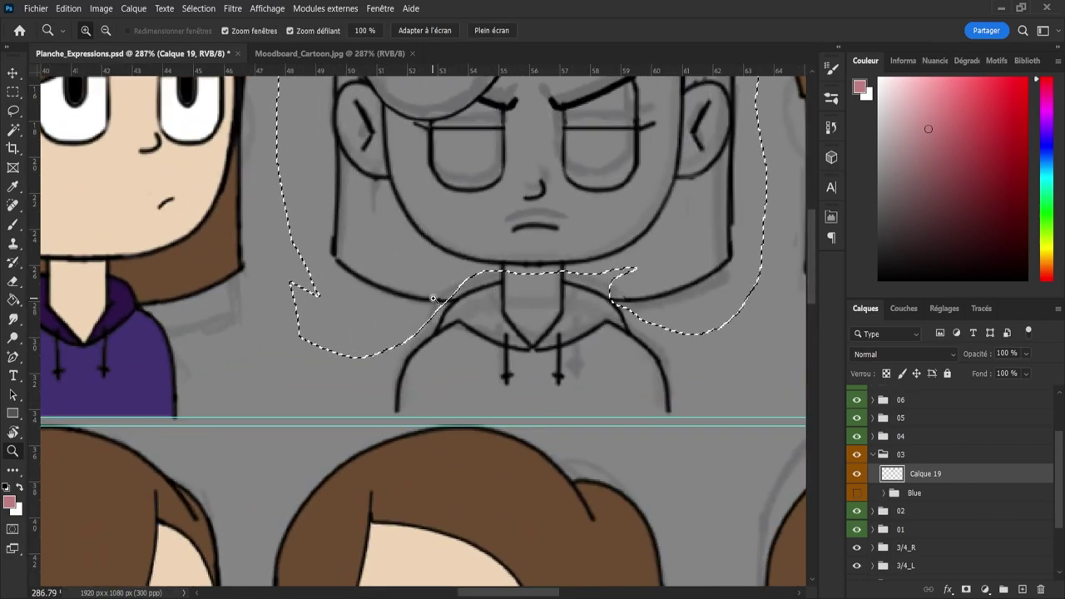
key("l")
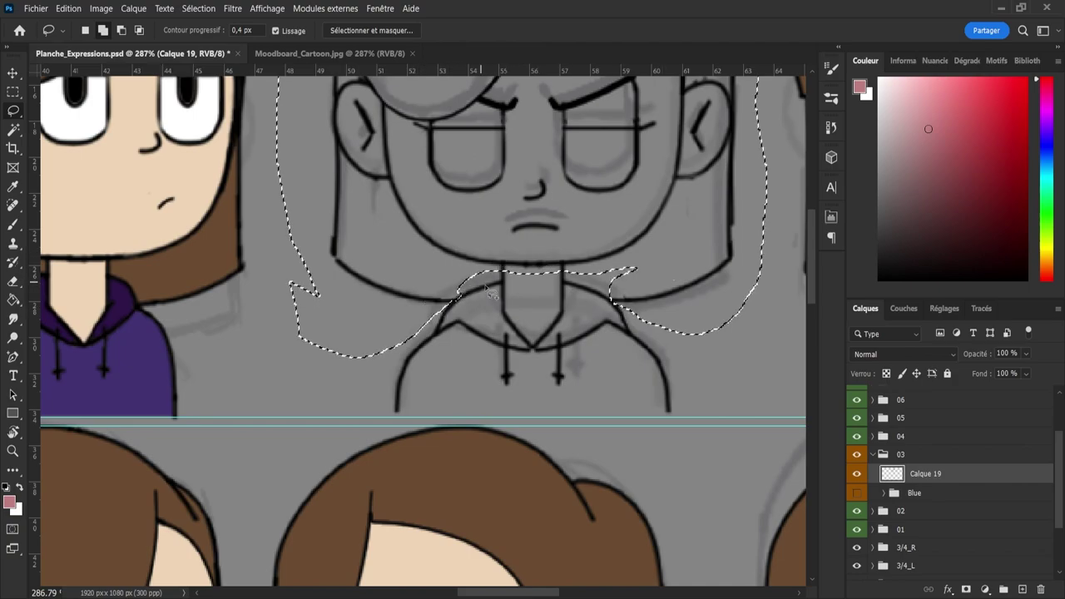
key("alt")
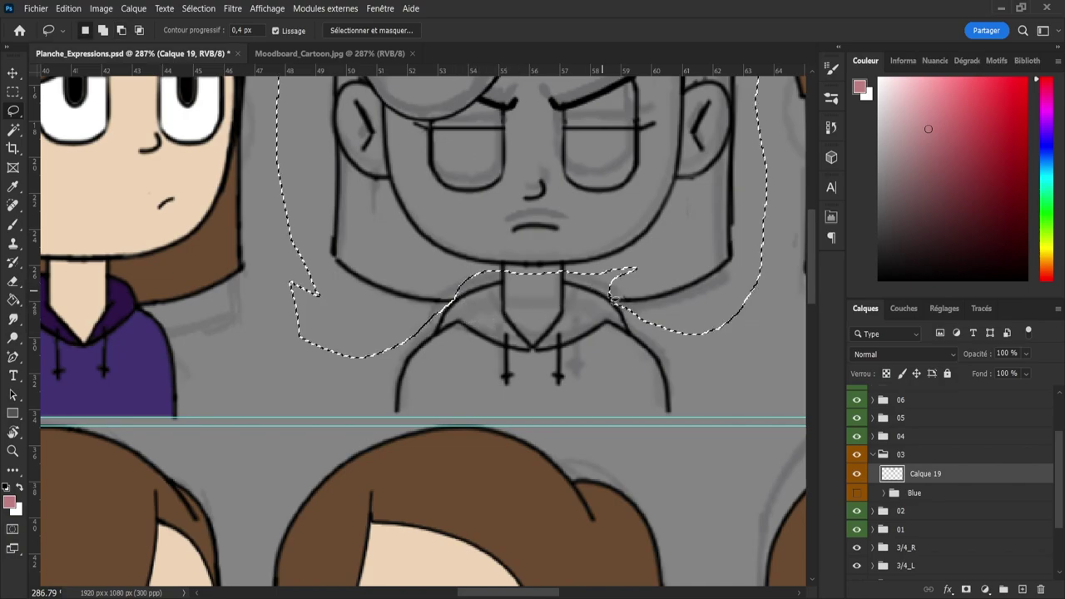
key("shift")
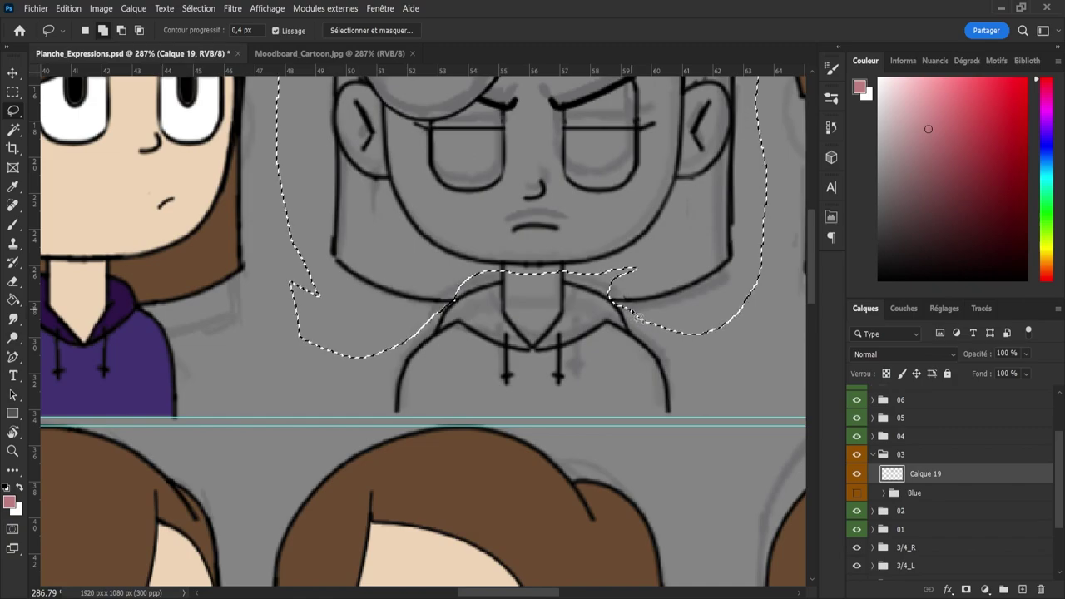
mouse_move(621, 300)
left_mouse_down()
mouse_move(562, 278)
mouse_move(469, 289)
mouse_move(441, 277)
left_mouse_up()
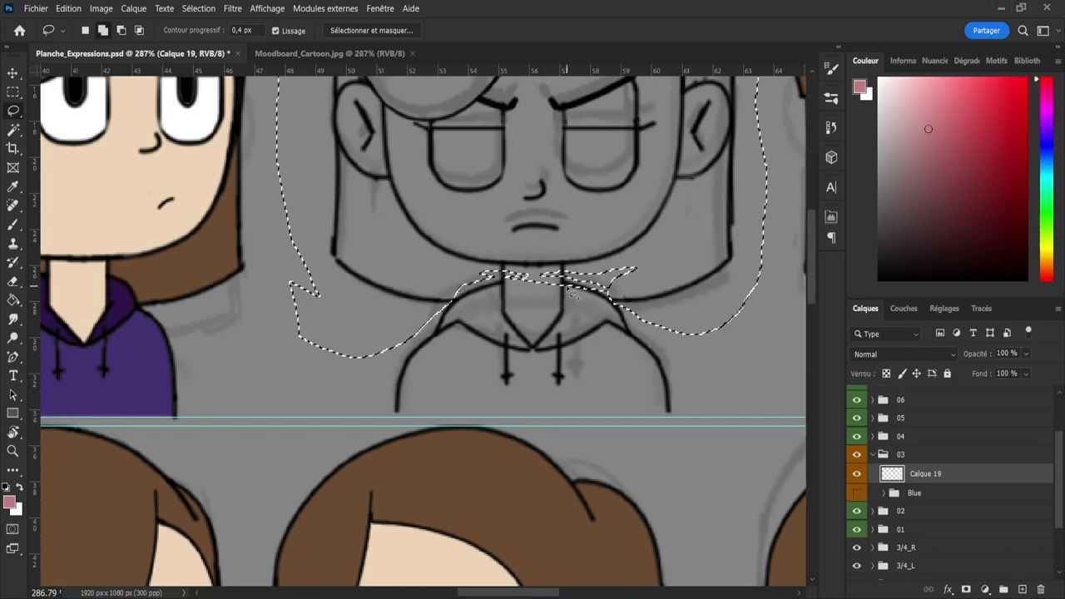
key("shift")
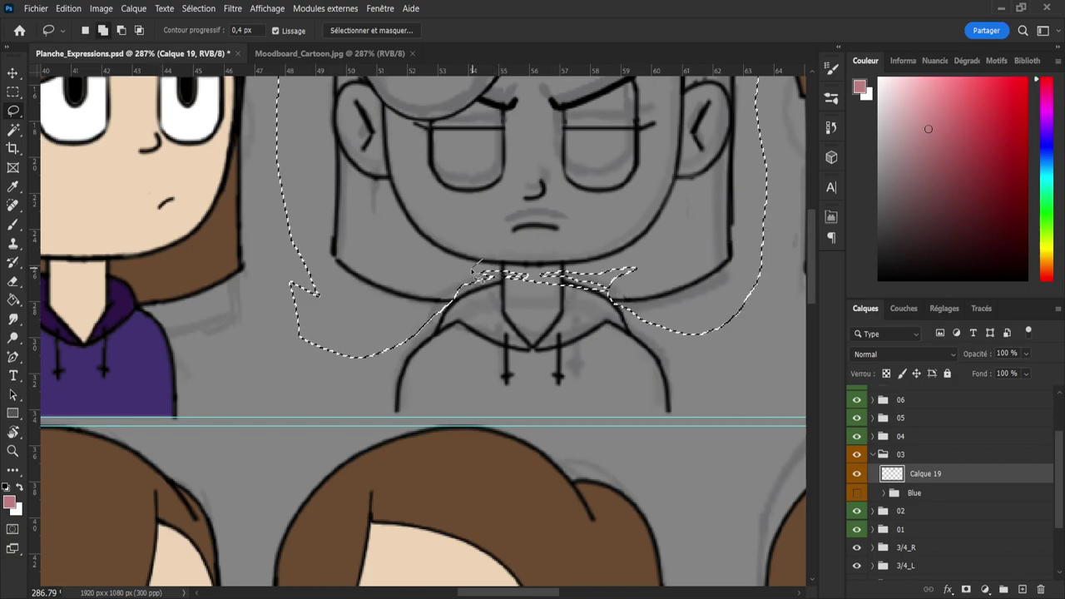
mouse_move(476, 263)
left_mouse_down()
mouse_move(524, 288)
mouse_move(499, 265)
mouse_move(658, 273)
mouse_move(623, 297)
mouse_move(516, 276)
mouse_move(586, 292)
mouse_move(560, 308)
mouse_move(551, 291)
mouse_move(595, 293)
left_mouse_up()
key("alt")
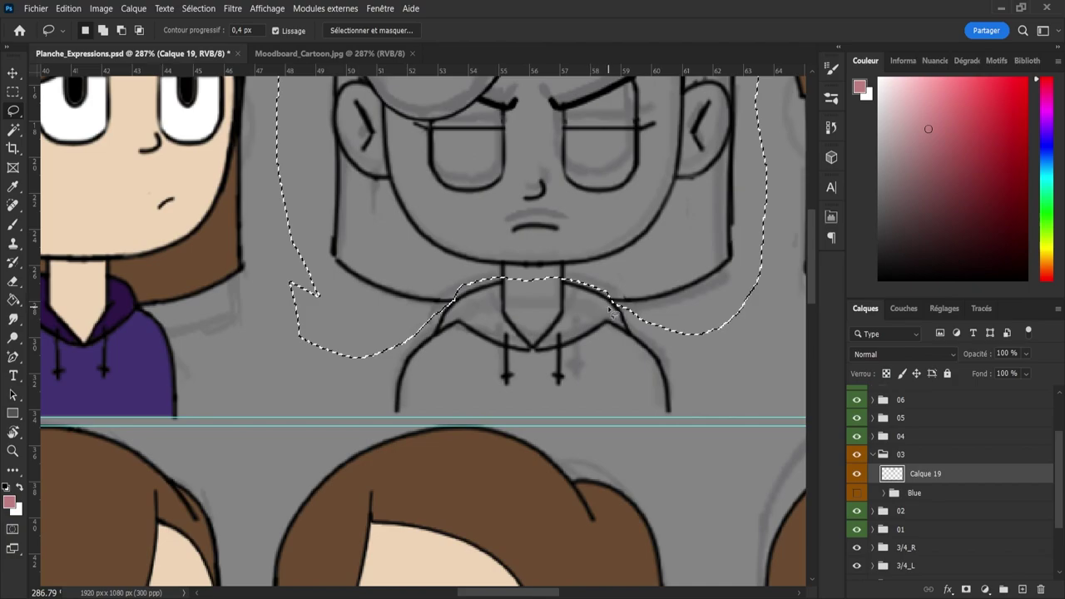
- Move the selected head line art straight down 11 px with Free Transform and apply it
key("z")
left_click_drag(584, 298, 536, 289)
left_click_drag(554, 200, 572, 193)
key("ctrl+t")
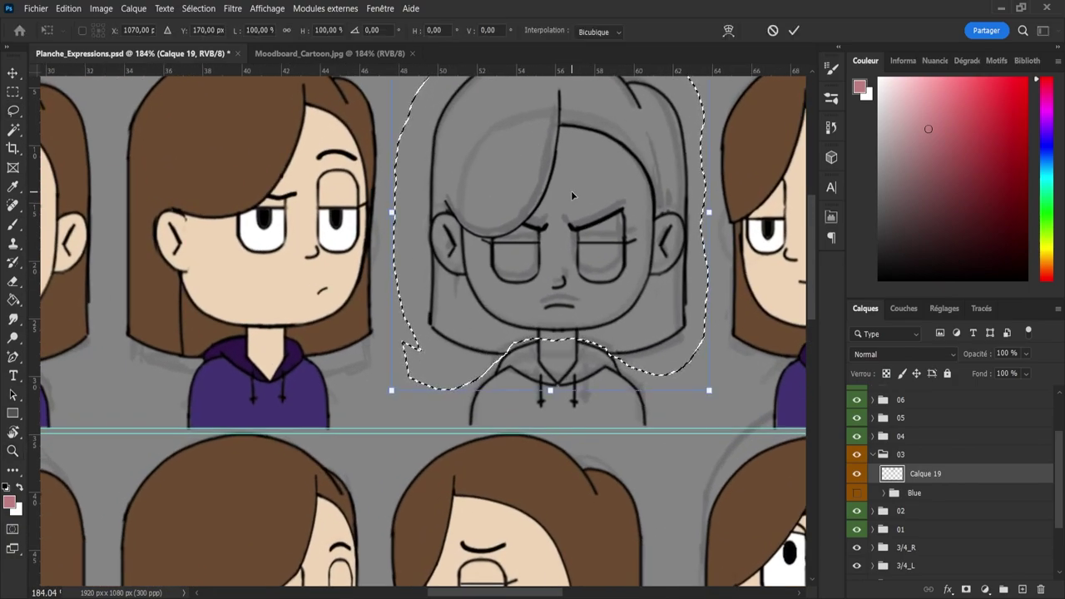
key("Down")
key("Down")
key("Down")
key("Down")
key("Down")
key("Down")
key("Down")
key("Down")
key("Down")
key("Down")
key("Down")
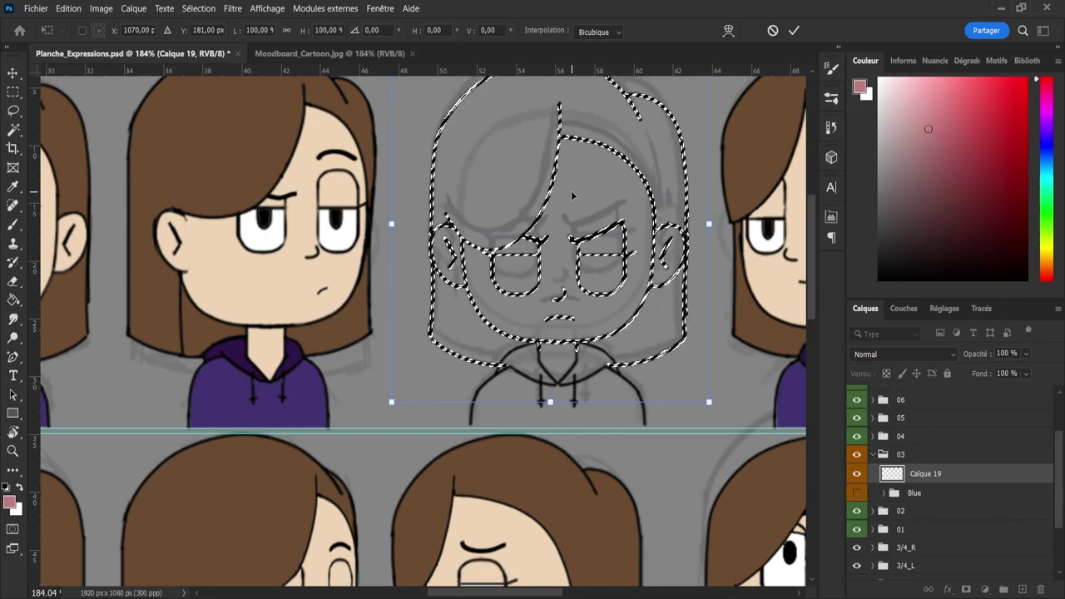
key("Return")
- Subtract the jaw, facial features, fringe and inner ear lines from the selection, keeping the outer hair outline selected
key("z")
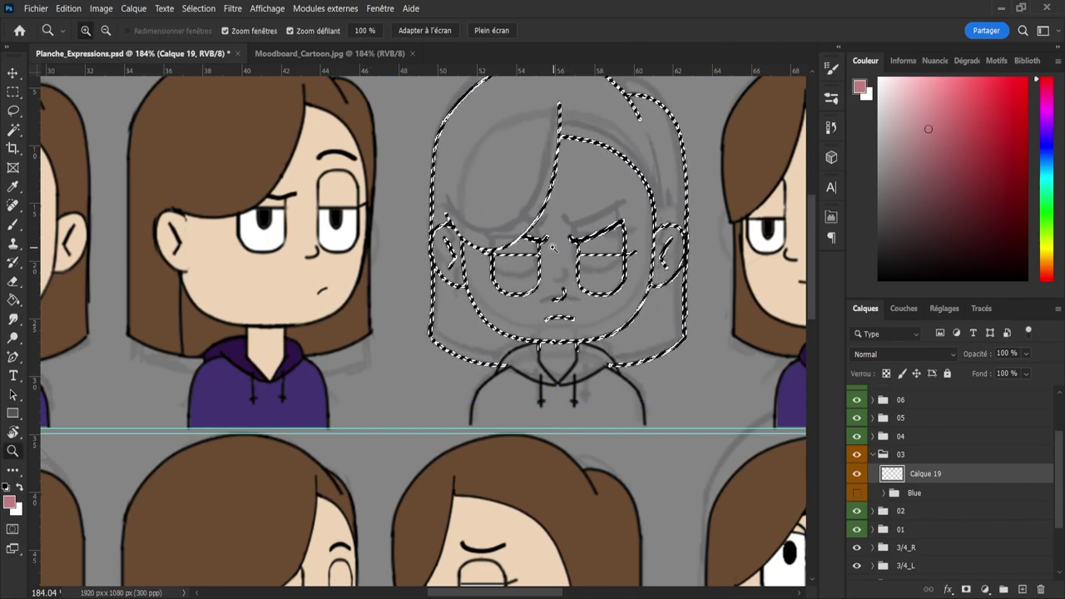
key("l")
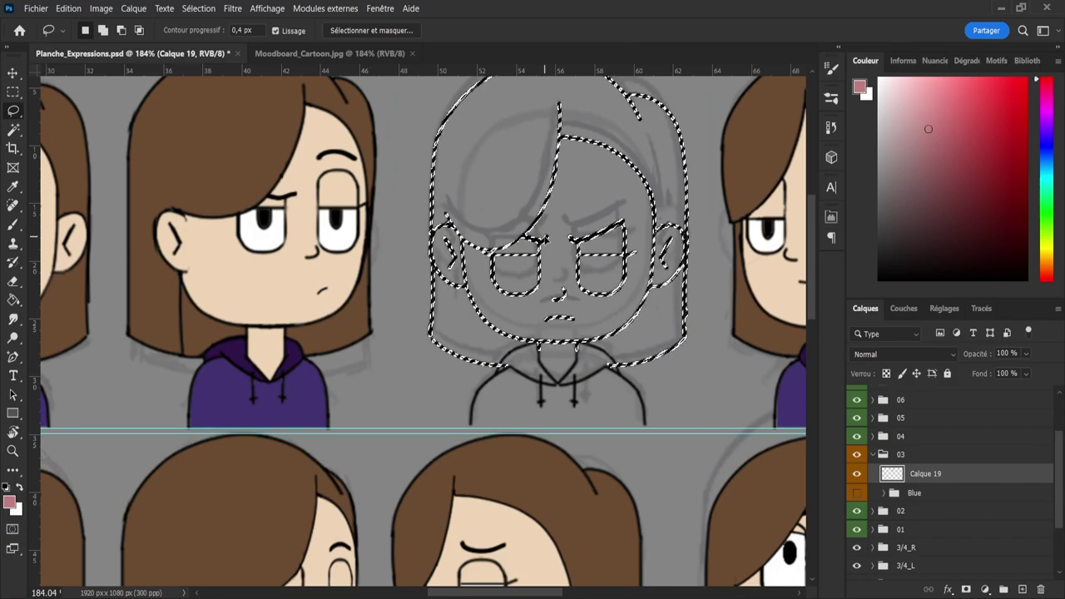
key("x")
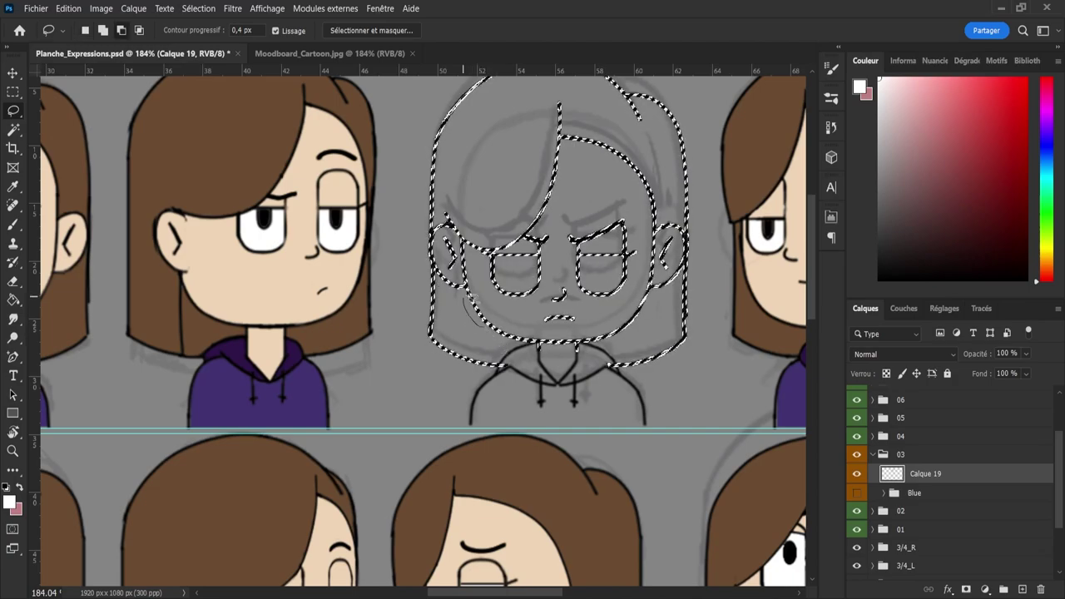
mouse_move(520, 347)
left_mouse_down()
mouse_move(615, 343)
mouse_move(525, 349)
left_mouse_up()
mouse_move(612, 345)
left_mouse_down()
mouse_move(651, 238)
mouse_move(560, 250)
mouse_move(592, 326)
left_mouse_up()
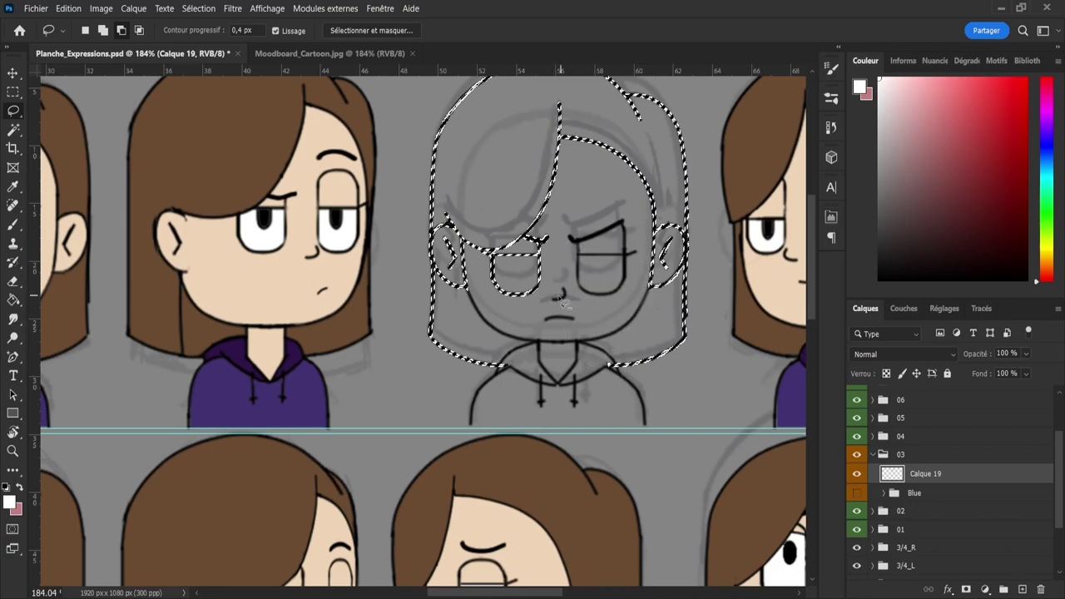
mouse_move(516, 312)
left_mouse_down()
mouse_move(547, 228)
mouse_move(499, 304)
left_mouse_up()
mouse_move(505, 211)
left_mouse_down()
mouse_move(529, 308)
mouse_move(500, 227)
left_mouse_up()
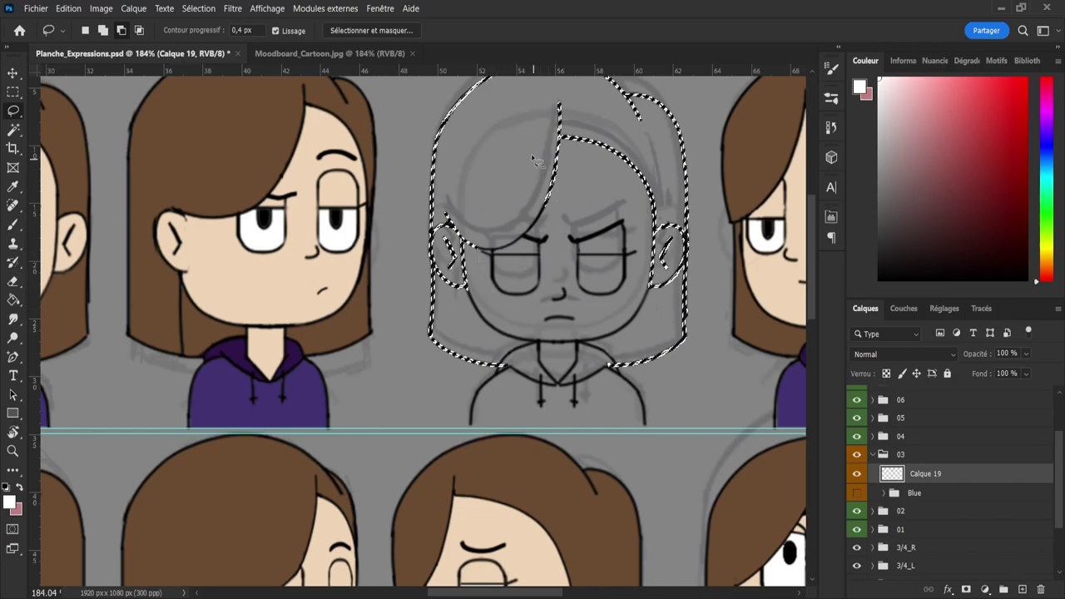
mouse_move(530, 154)
left_mouse_down()
mouse_move(566, 92)
mouse_move(649, 158)
mouse_move(669, 210)
mouse_move(662, 306)
mouse_move(586, 282)
mouse_move(518, 171)
mouse_move(484, 198)
mouse_move(485, 283)
mouse_move(450, 288)
mouse_move(446, 249)
mouse_move(514, 220)
mouse_move(442, 250)
mouse_move(458, 308)
mouse_move(478, 214)
left_mouse_up()
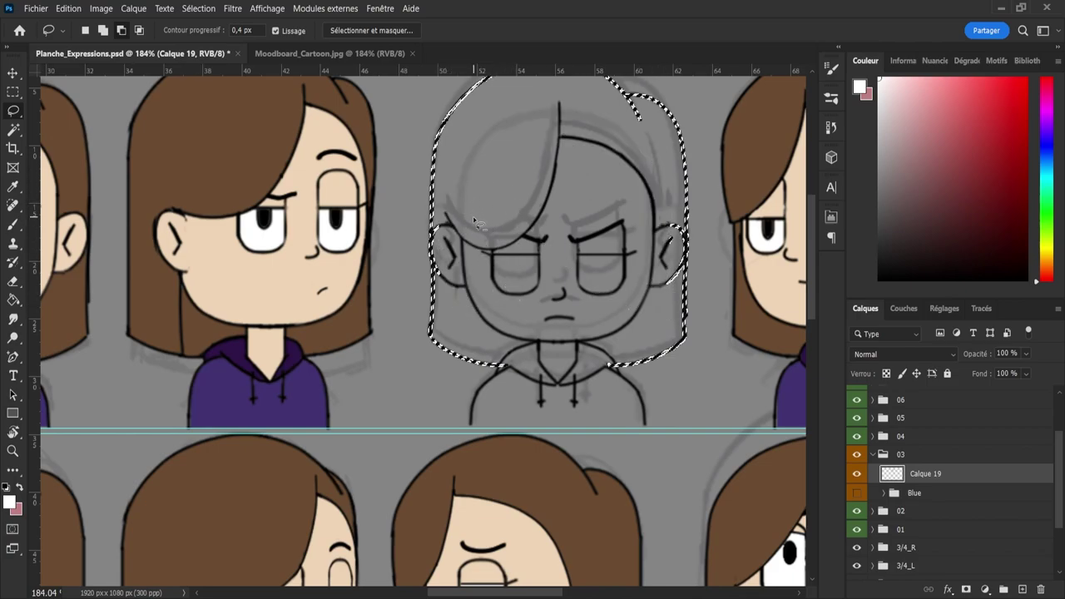
- Subtract the remaining left ear outline from the hair selection
key("alt")
key("z")
left_click_drag(395, 227, 435, 241)
key("l")
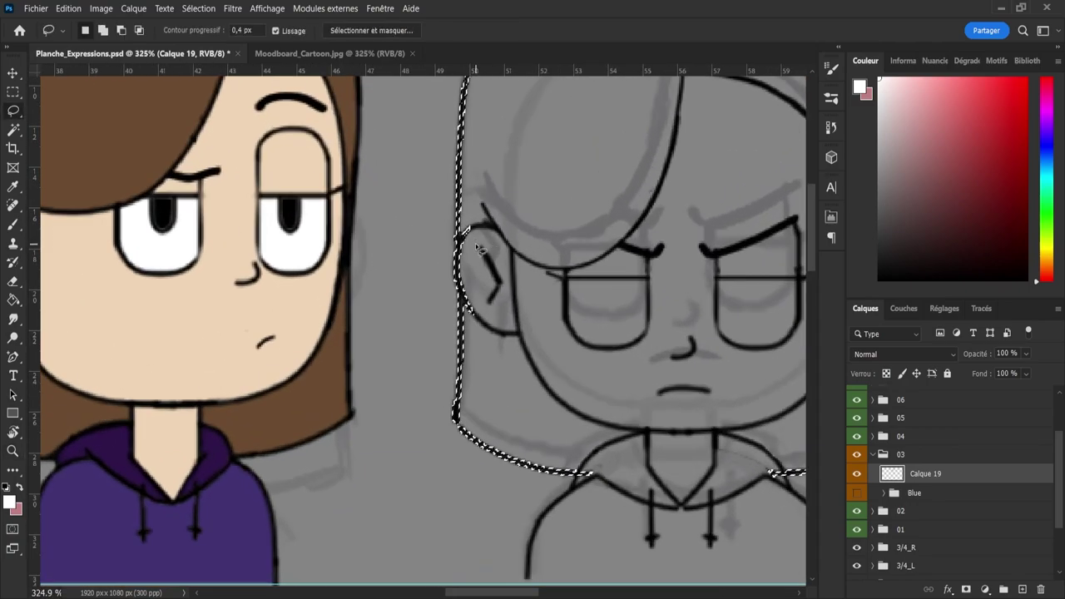
key("alt")
mouse_move(471, 210)
left_mouse_down()
mouse_move(484, 287)
mouse_move(476, 319)
left_mouse_up()
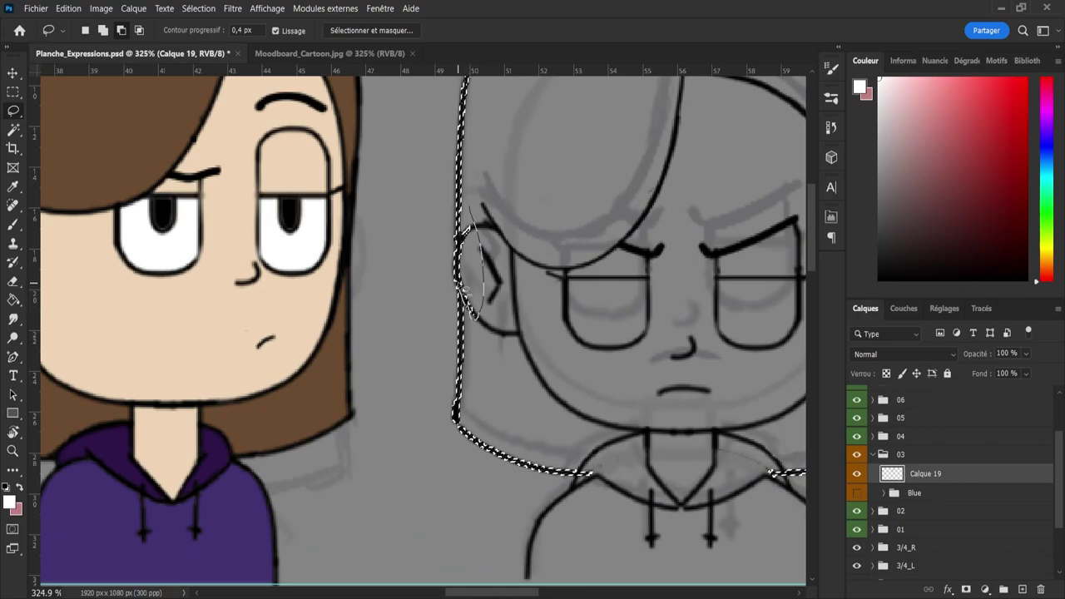
left_click_drag(459, 283, 471, 210)
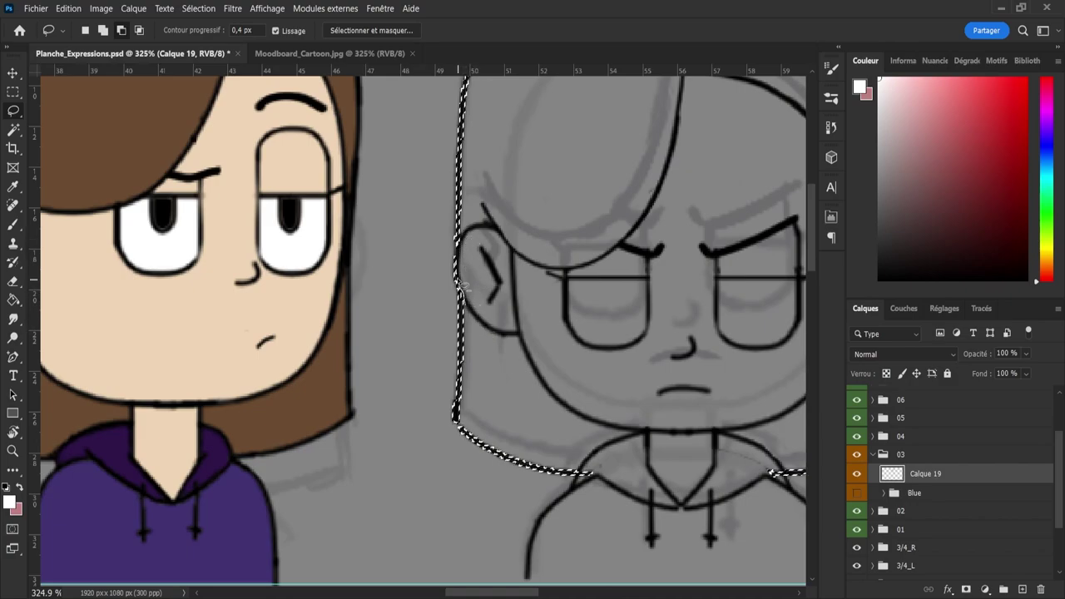
key("alt")
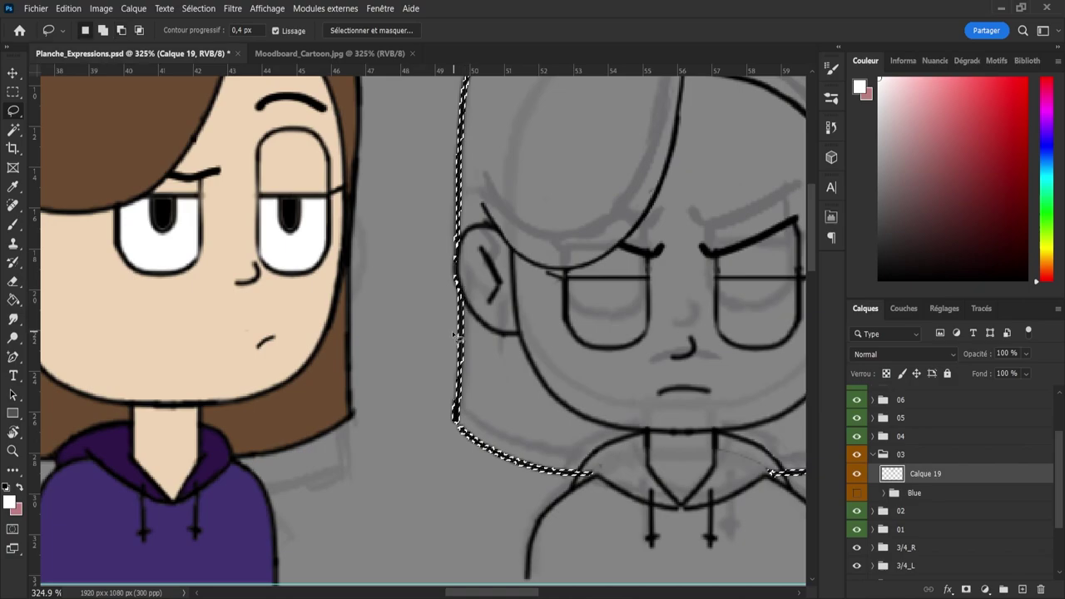
- Subtract the right ear outline from the selection and add back the hair edge beside it
key("z")
left_click_drag(417, 306, 337, 310)
left_click_drag(576, 293, 658, 325)
key("alt")
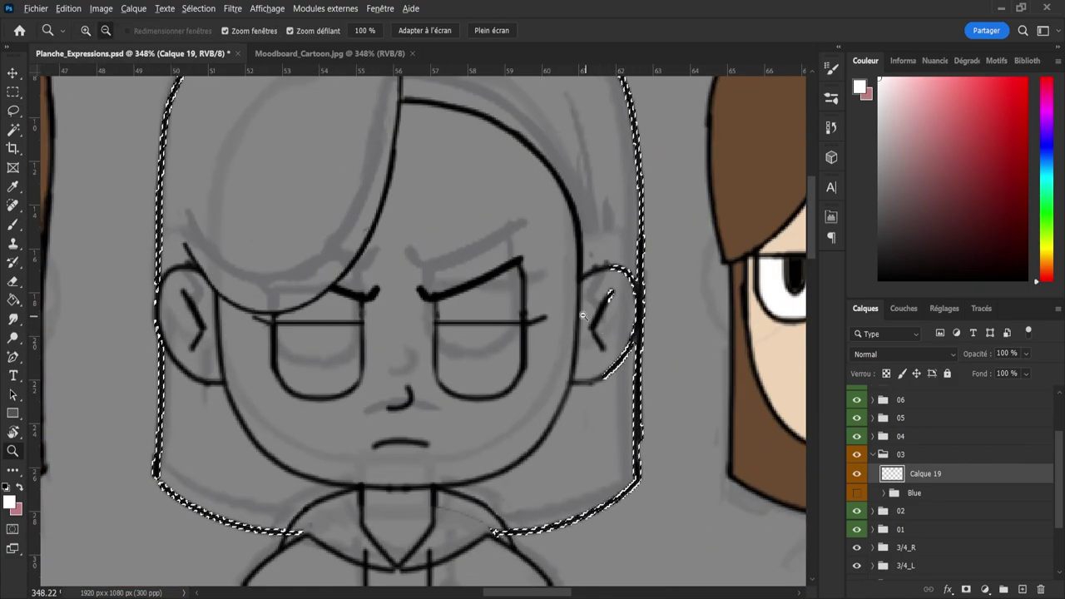
key("l")
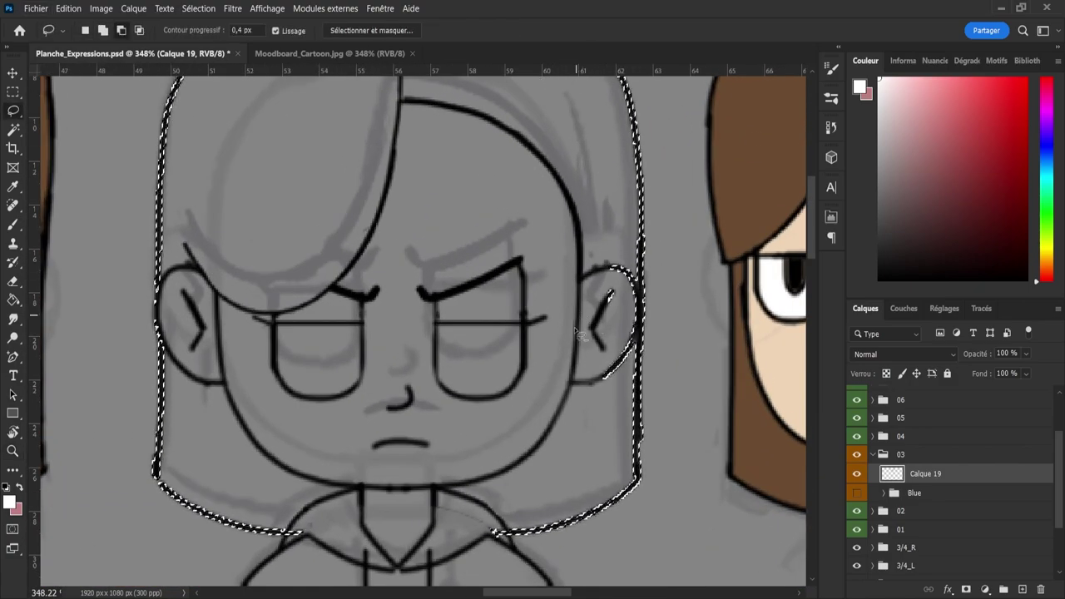
mouse_move(572, 283)
left_mouse_down()
mouse_move(617, 263)
mouse_move(637, 274)
mouse_move(649, 328)
mouse_move(601, 398)
mouse_move(576, 358)
left_mouse_up()
key("shift")
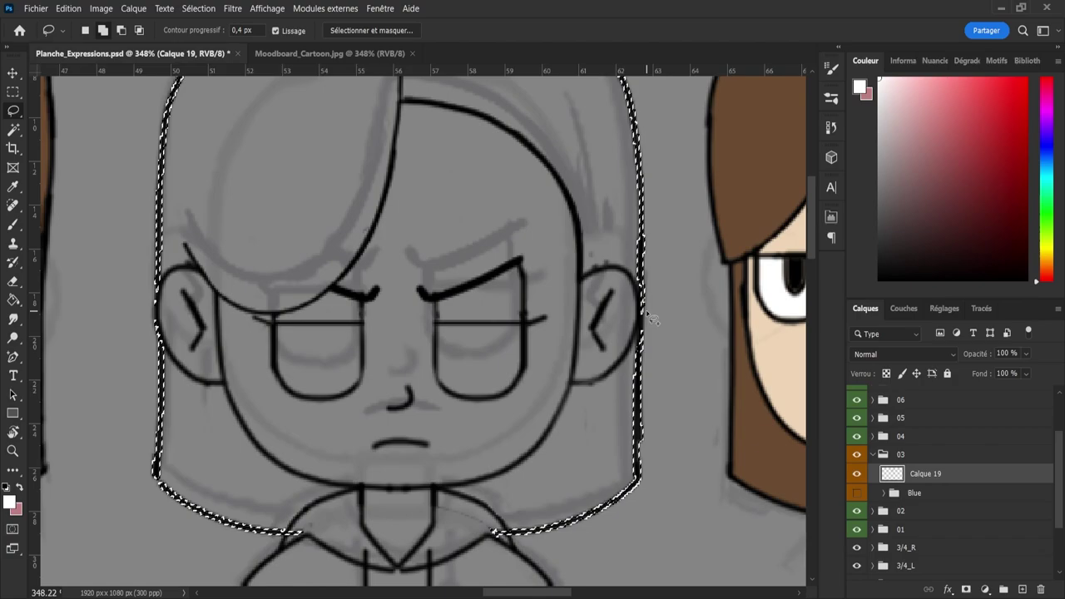
mouse_move(645, 368)
left_mouse_down()
mouse_move(659, 334)
mouse_move(673, 356)
mouse_move(660, 348)
mouse_move(665, 376)
mouse_move(630, 364)
left_mouse_up()
- Move the selected outer hair outline straight up 11 px with Free Transform, apply it and clear the selection
key("z")
key("ctrl+t")
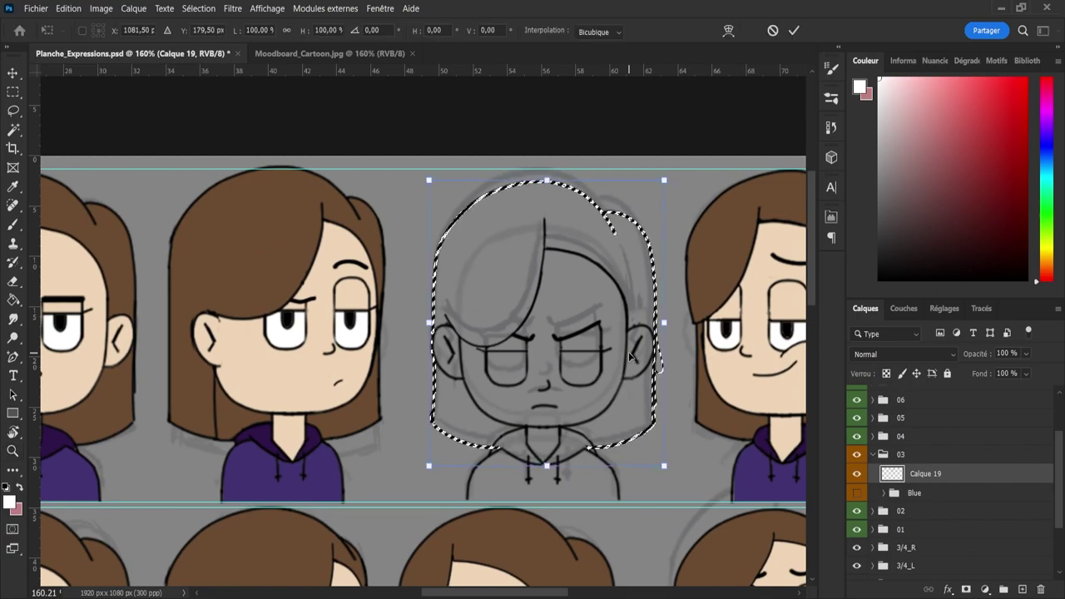
key("Up")
key("Up")
key("Up")
key("Up")
key("Up")
key("Up")
key("Up")
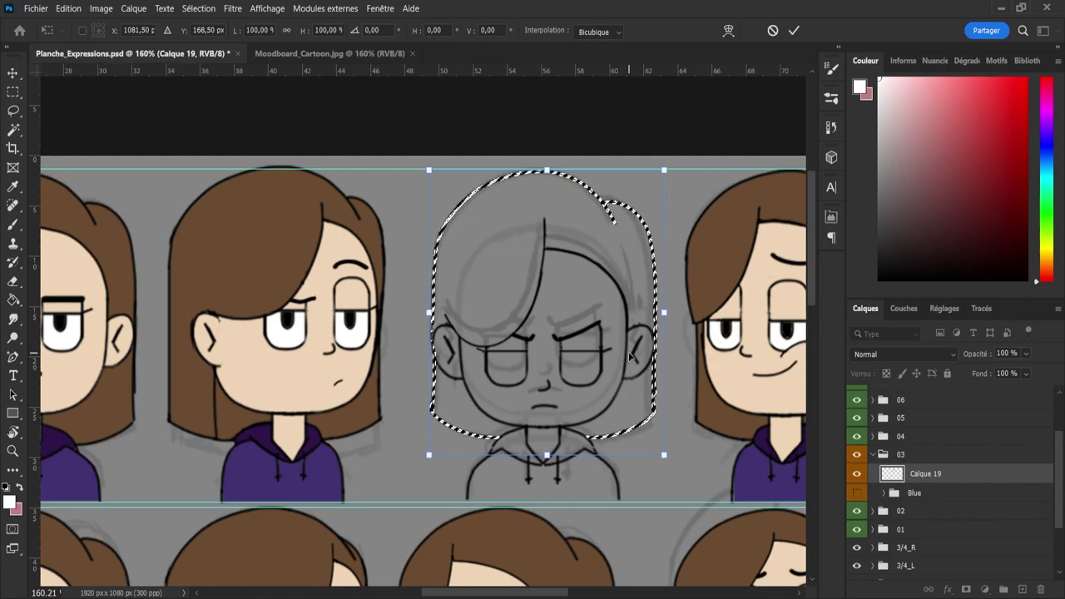
key("Up")
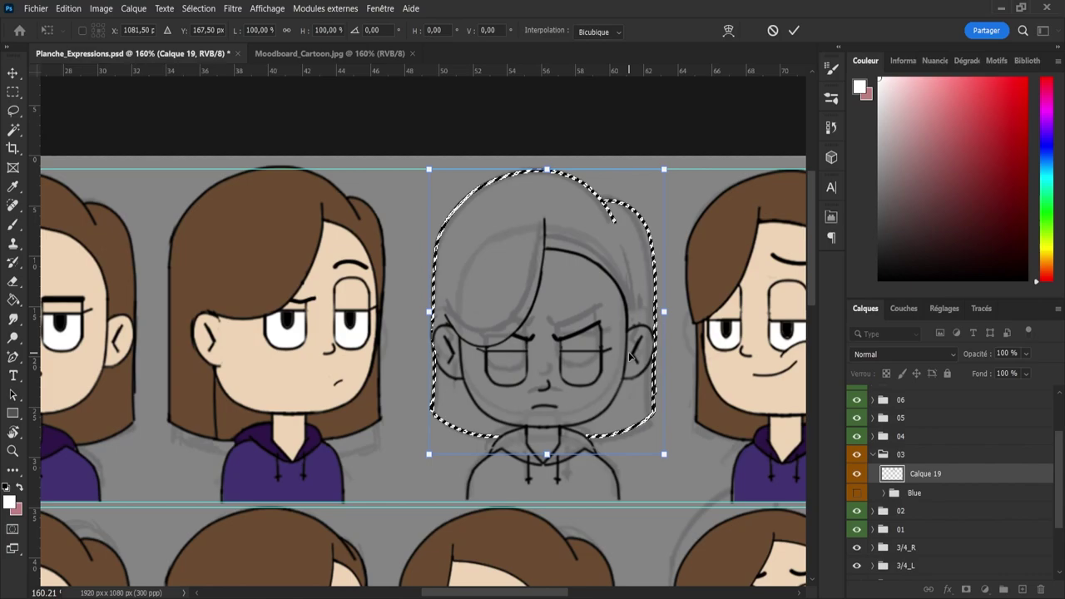
key("Down")
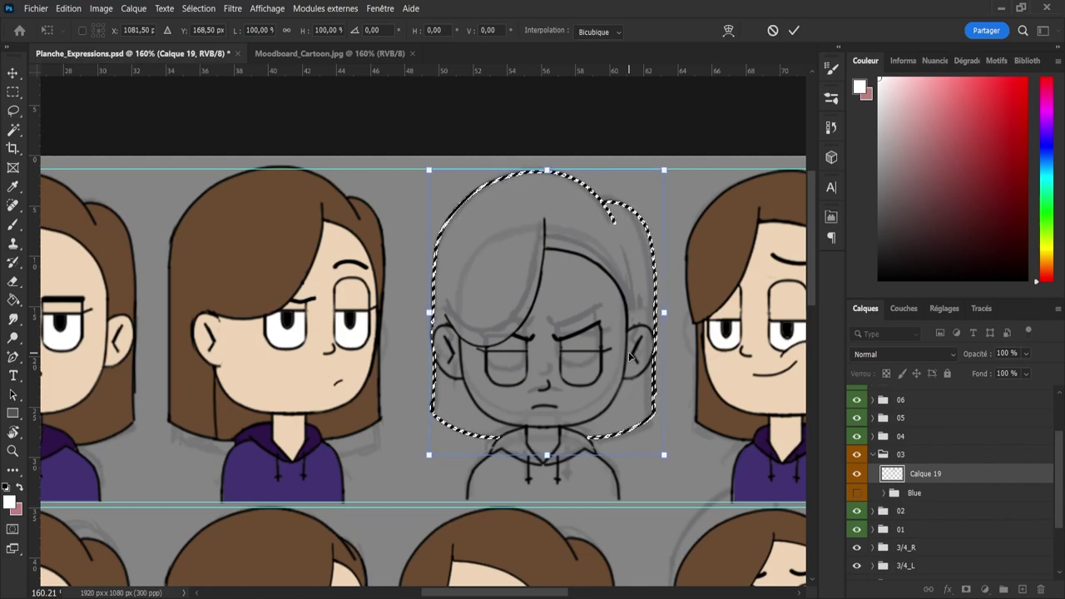
key("Return")
key("z")
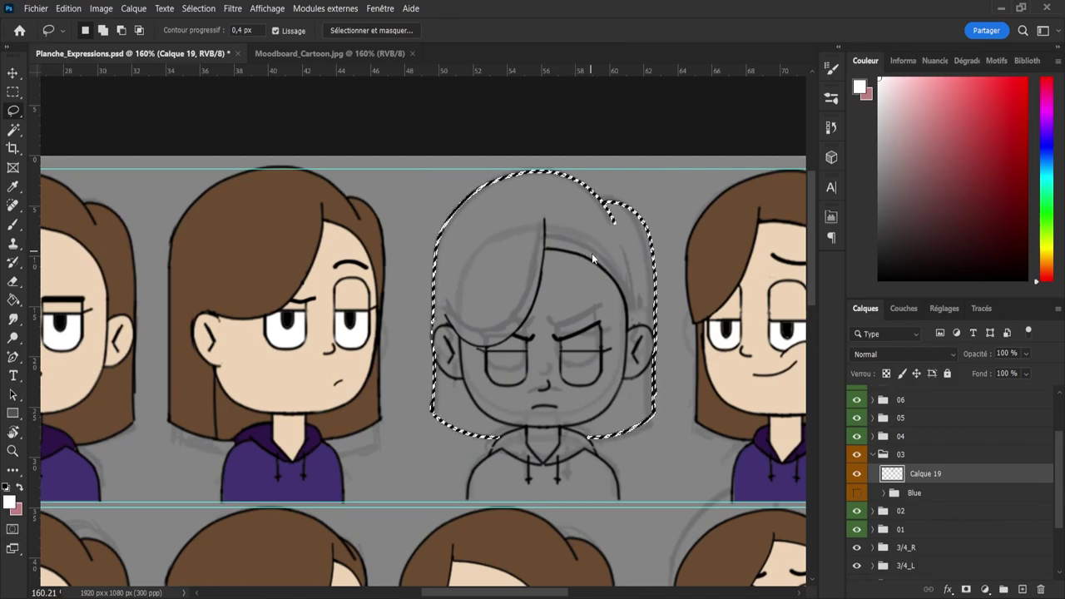
key("ctrl+d")
- Set the brush colour to black and paint over the gaps in the hood outline on both sides of the neck
left_click_drag(549, 455, 645, 444)
key("e")
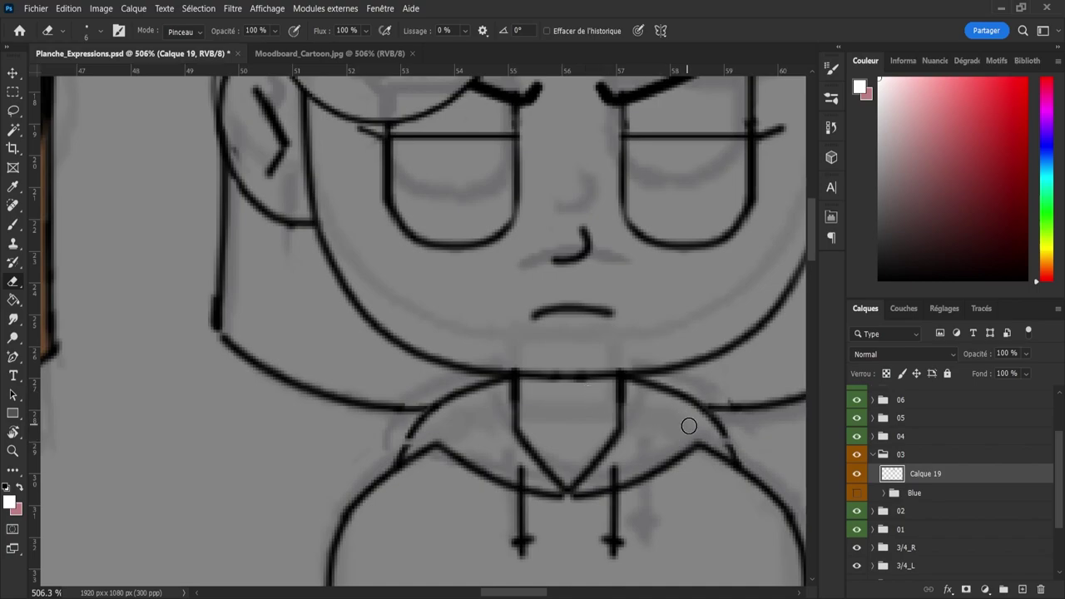
key("b")
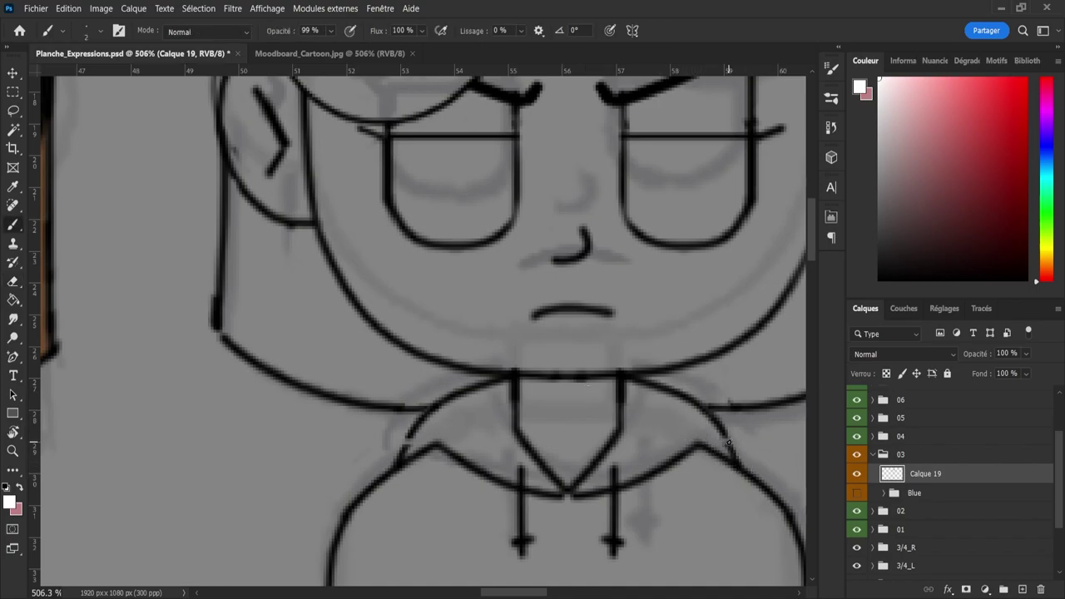
left_click_drag(724, 432, 734, 459)
key("ctrl+z")
left_click(879, 279)
key("ctrl+z")
key("ctrl+z")
left_click_drag(409, 435, 404, 457)
- Trim and repaint the lower-left corner of the hair outline so the side edge joins the bottom curve
key("e")
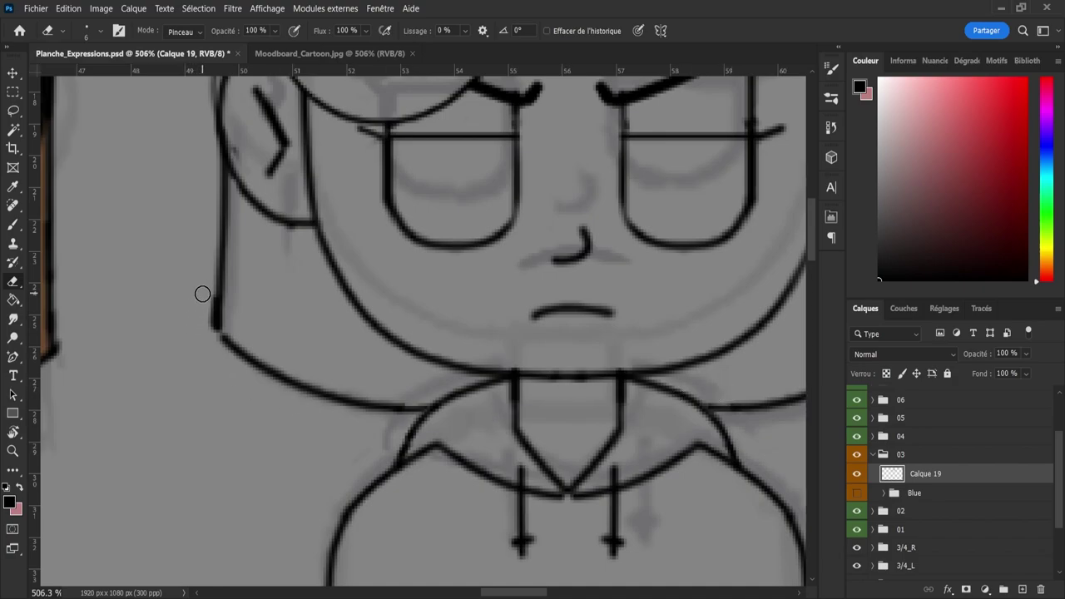
left_click_drag(205, 293, 204, 319)
key("b")
key("e")
left_click(219, 327)
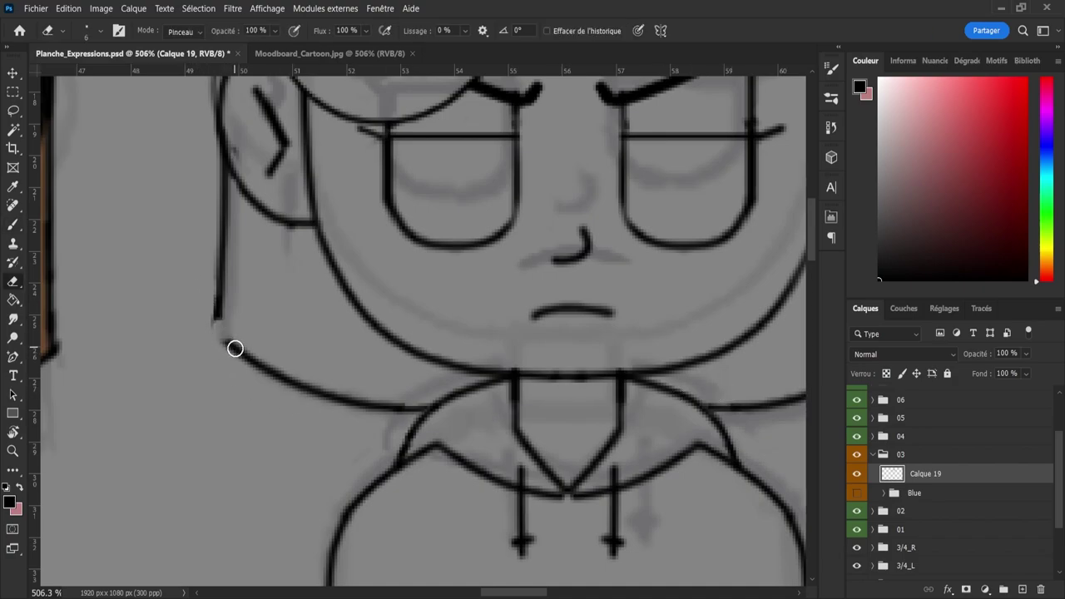
key("ctrl+z")
key("b")
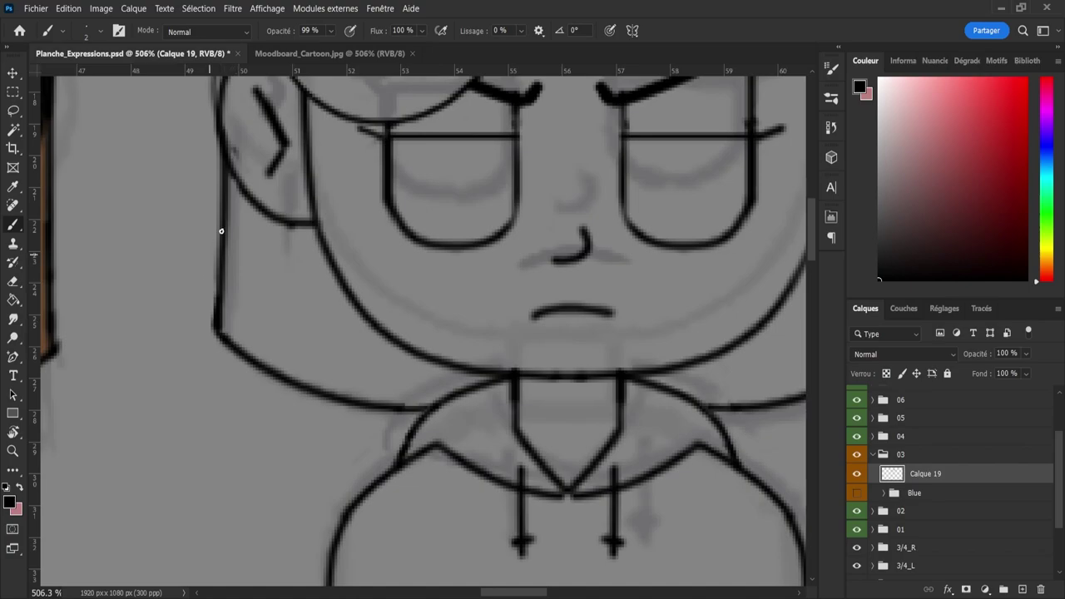
- Repaint the hair edge just above the left ear and erase the stray marks beside it
key("e")
mouse_move(243, 142)
left_mouse_down()
mouse_move(219, 180)
mouse_move(210, 164)
mouse_move(242, 140)
mouse_move(297, 174)
left_mouse_up()
key("z")
key("e")
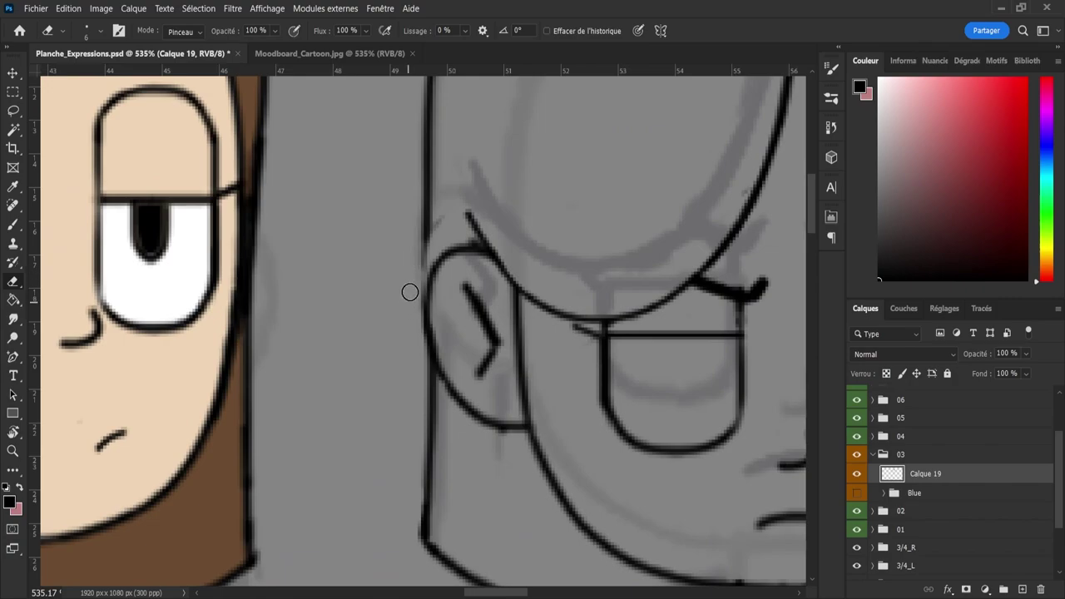
key("b")
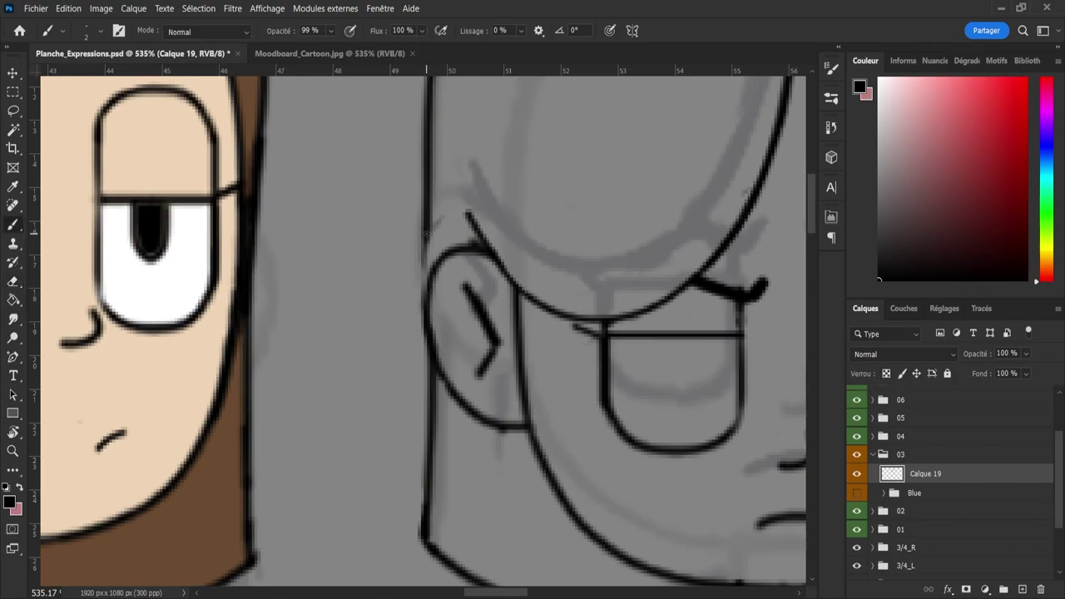
key("e")
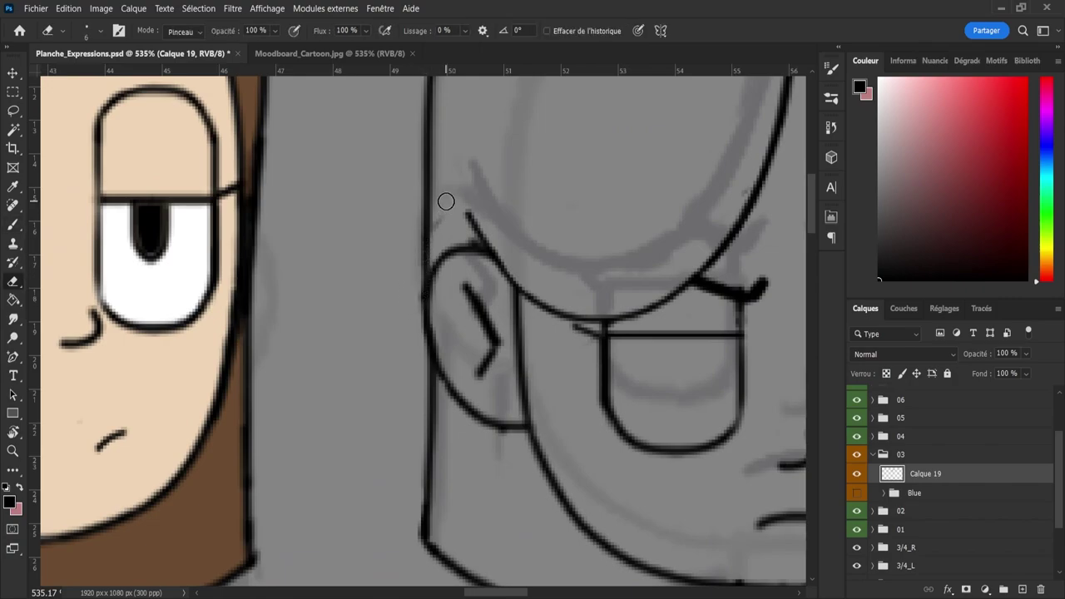
left_click(443, 223)
- Repaint the hair outline's outer edge beside and below the right ear as one continuous black line
key("z")
left_click_drag(394, 302, 337, 303)
left_click_drag(651, 386, 699, 386)
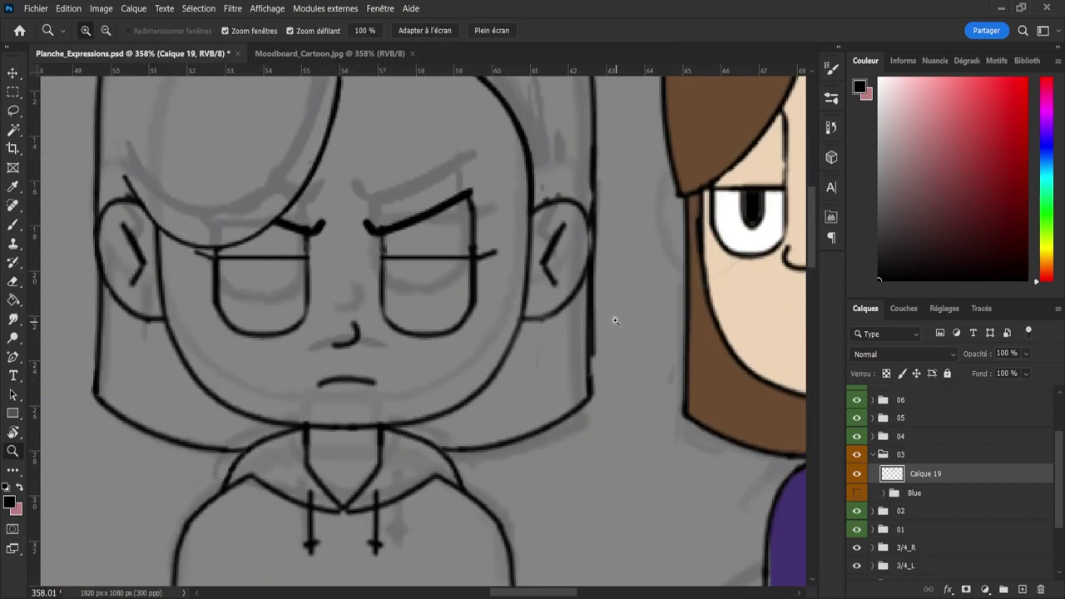
left_click_drag(615, 320, 612, 380)
key("b")
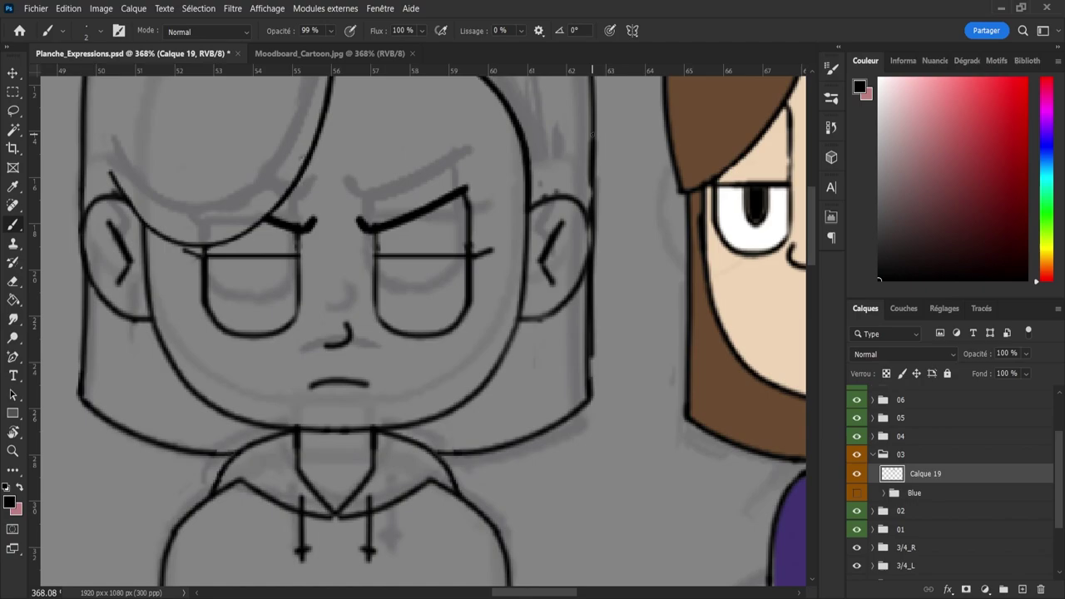
mouse_move(592, 133)
left_mouse_down()
mouse_move(592, 392)
mouse_move(596, 131)
left_mouse_up()
key("ctrl+z")
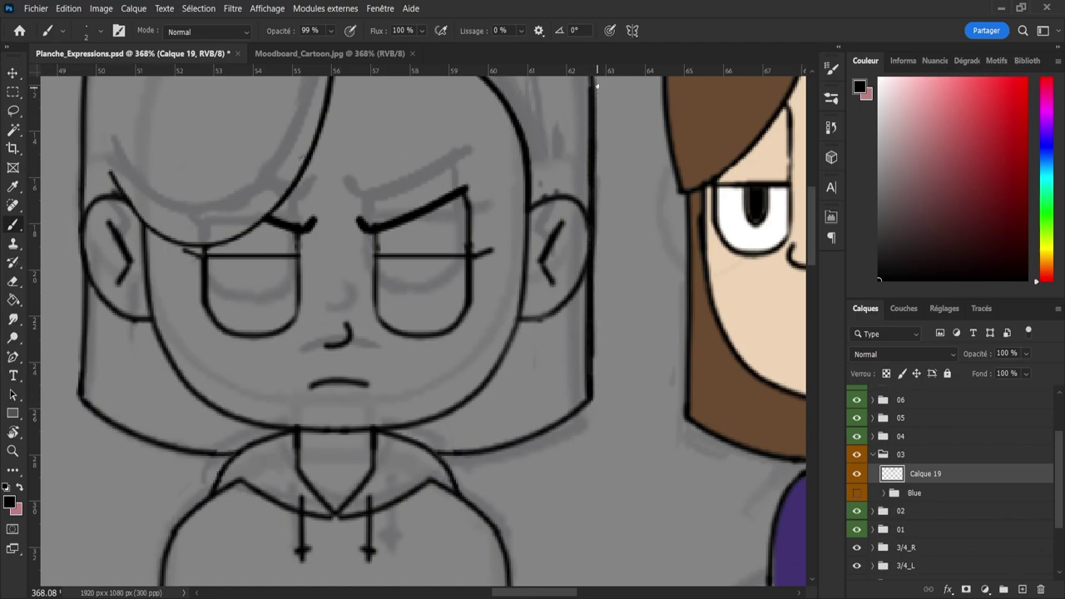
- Erase the excess line thickness along the right hair edge and the stray marks above the right ear
key("e")
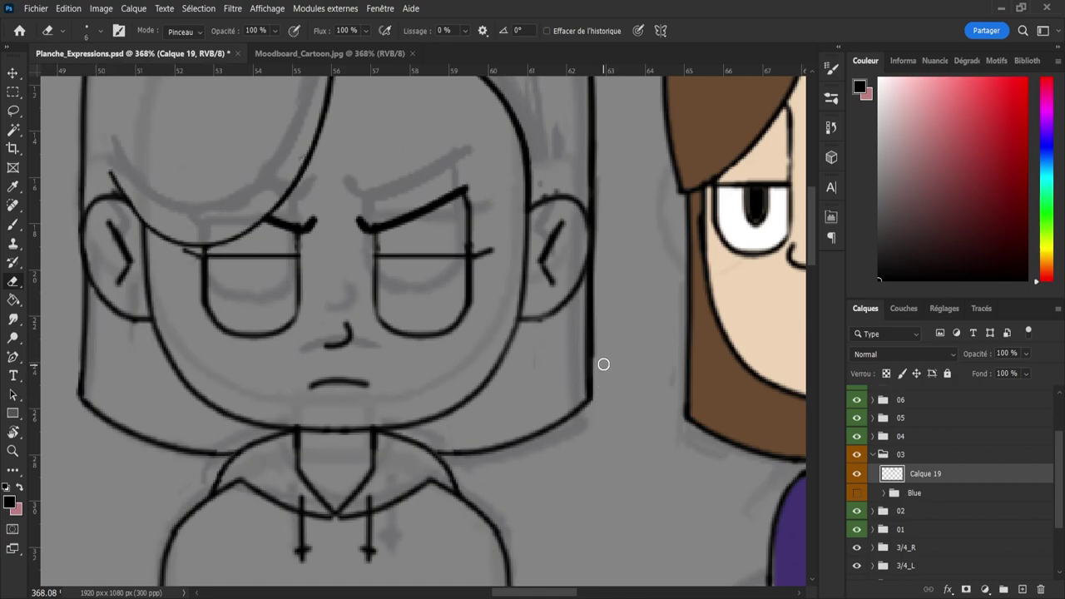
mouse_move(607, 280)
left_mouse_down()
mouse_move(628, 69)
mouse_move(624, 151)
left_mouse_up()
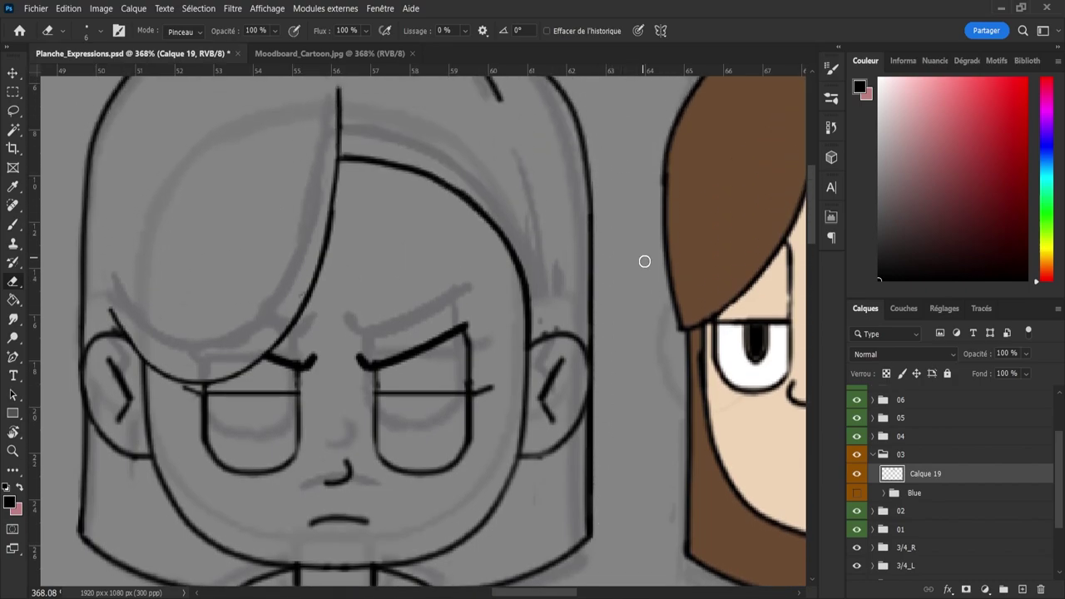
key("z")
left_click_drag(627, 321, 586, 328)
left_click_drag(617, 429, 658, 433)
key("e")
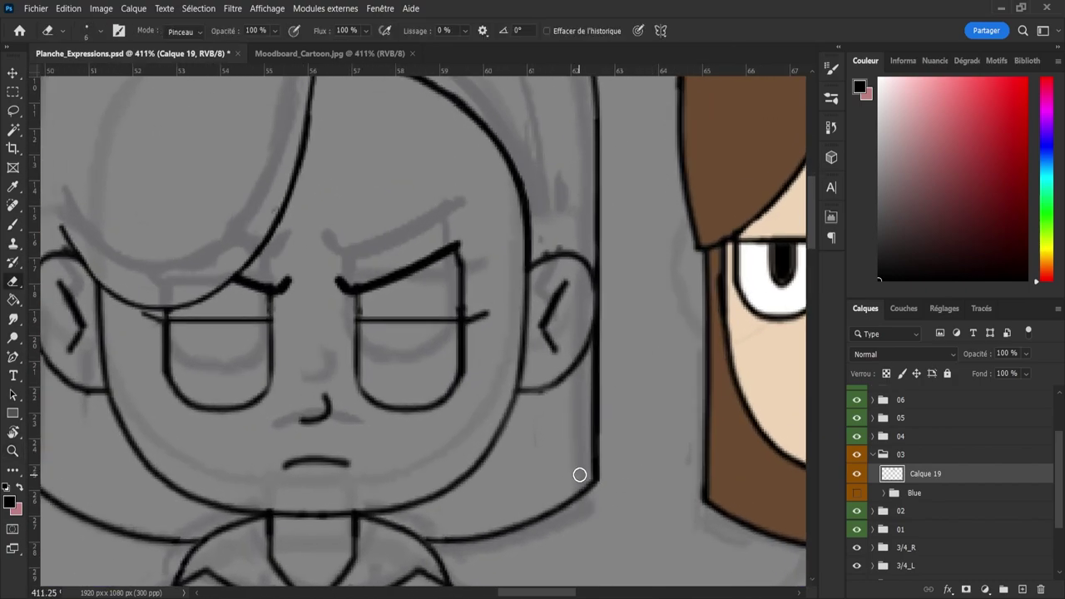
mouse_move(582, 463)
left_mouse_down()
mouse_move(575, 383)
mouse_move(579, 420)
mouse_move(591, 384)
left_mouse_up()
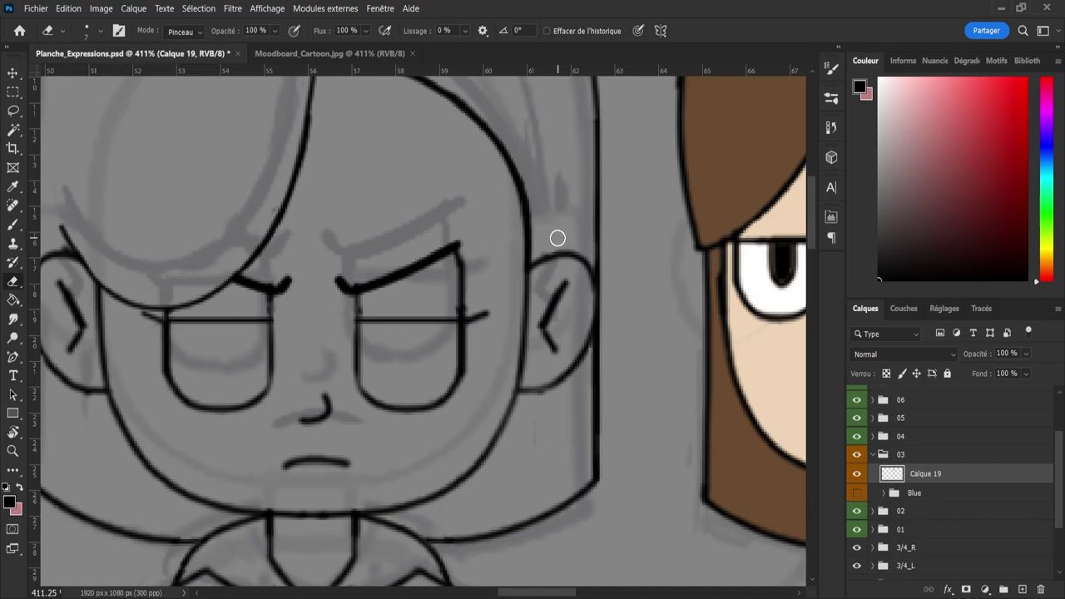
key("b")
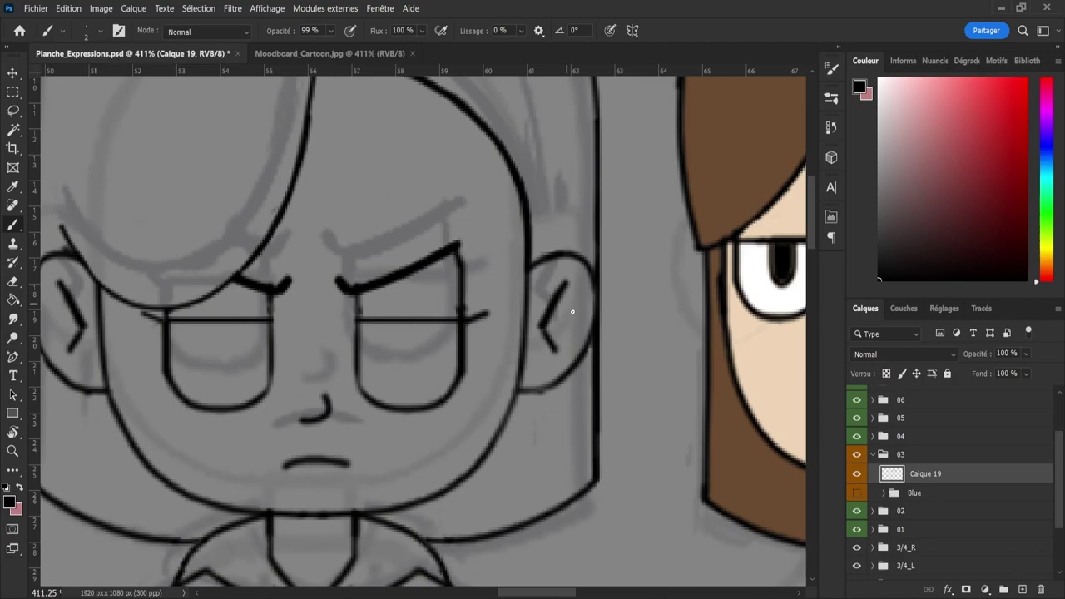
key("e")
- Touch up the lower outline of the left ear with a fine eraser and brush
scroll(575, 349, "down", 4)
scroll(526, 380, "up", 3)
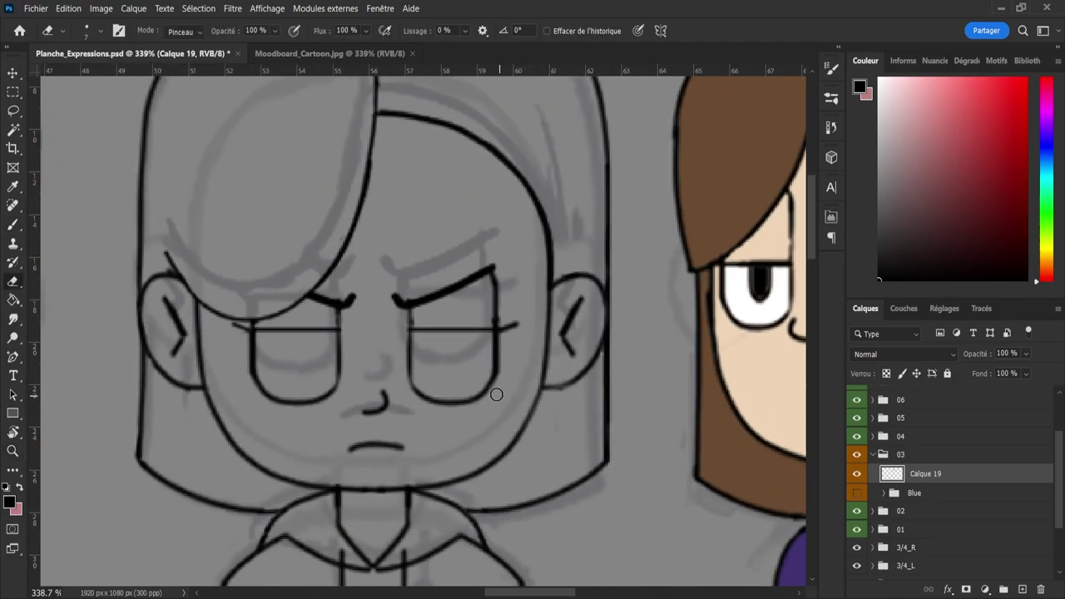
scroll(148, 287, "up", 2)
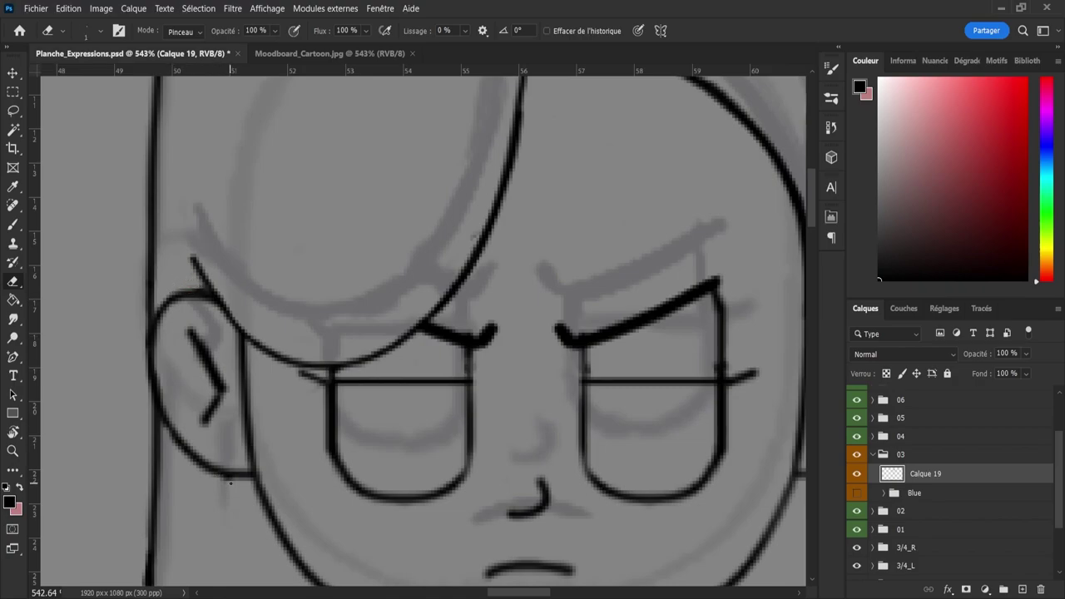
scroll(231, 491, "down", 3)
scroll(165, 424, "up", 3)
key("b")
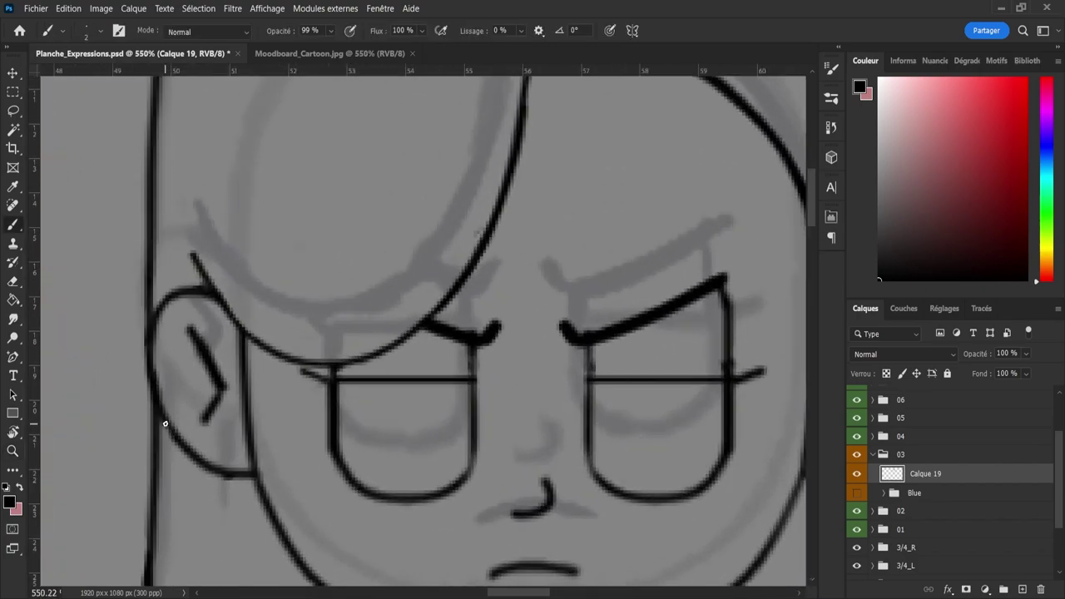
key("z")
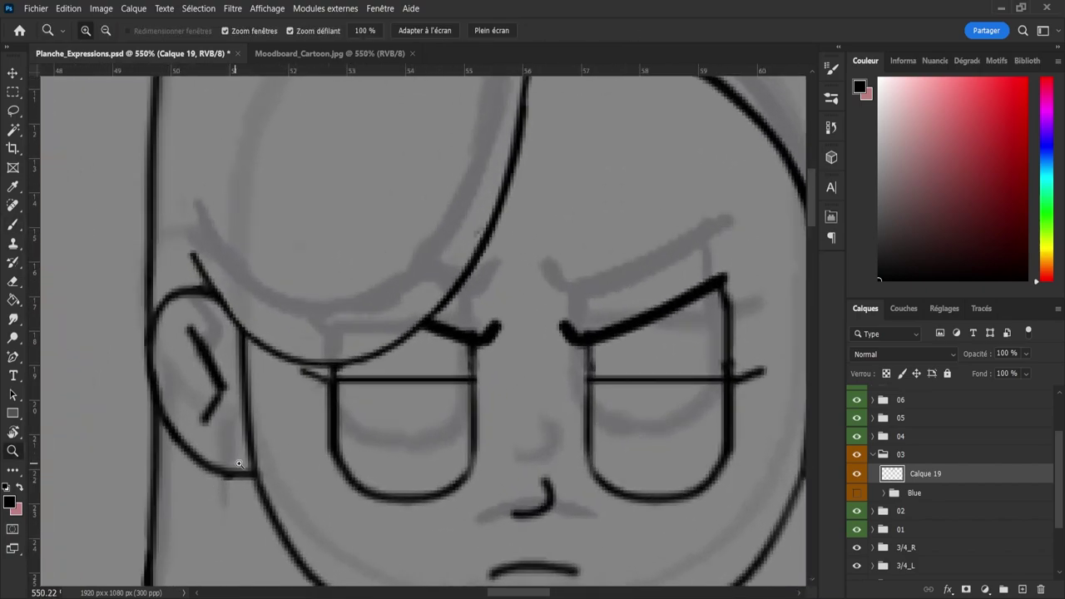
- Compare the group 03 line art with the neighbouring characters and save the document
scroll(245, 464, "down", 4)
scroll(418, 238, "down", 3)
scroll(341, 200, "up", 3)
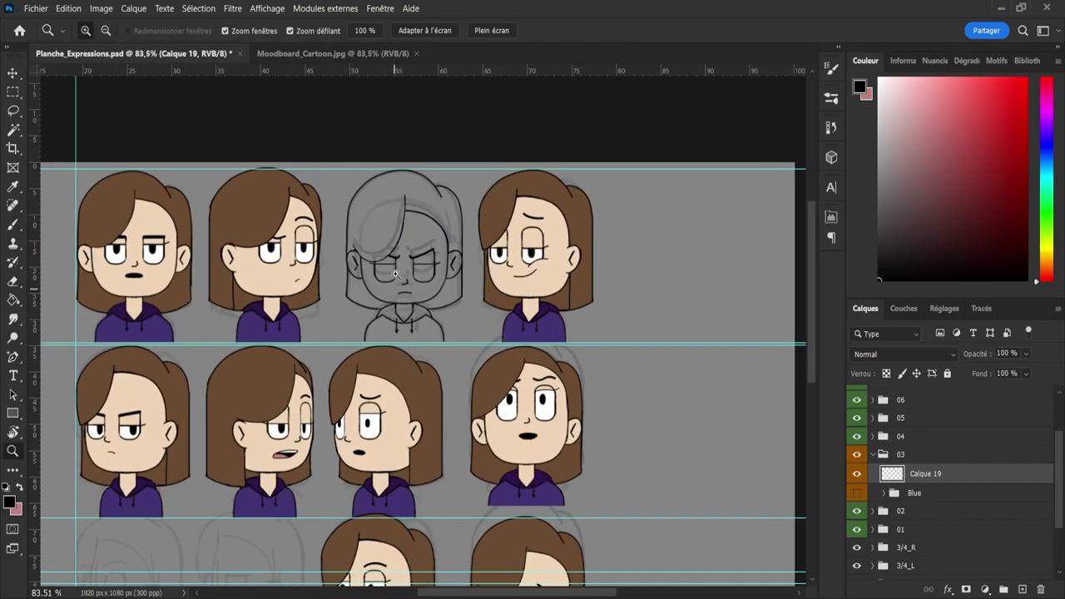
scroll(341, 200, "up", 2)
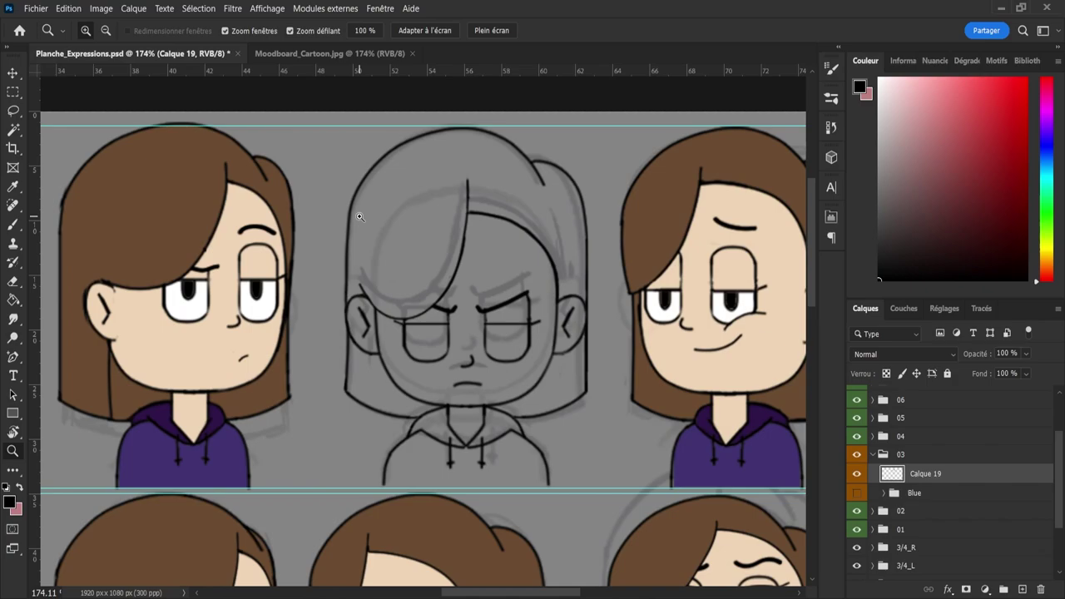
scroll(494, 379, "down", 3)
scroll(516, 412, "up", 3)
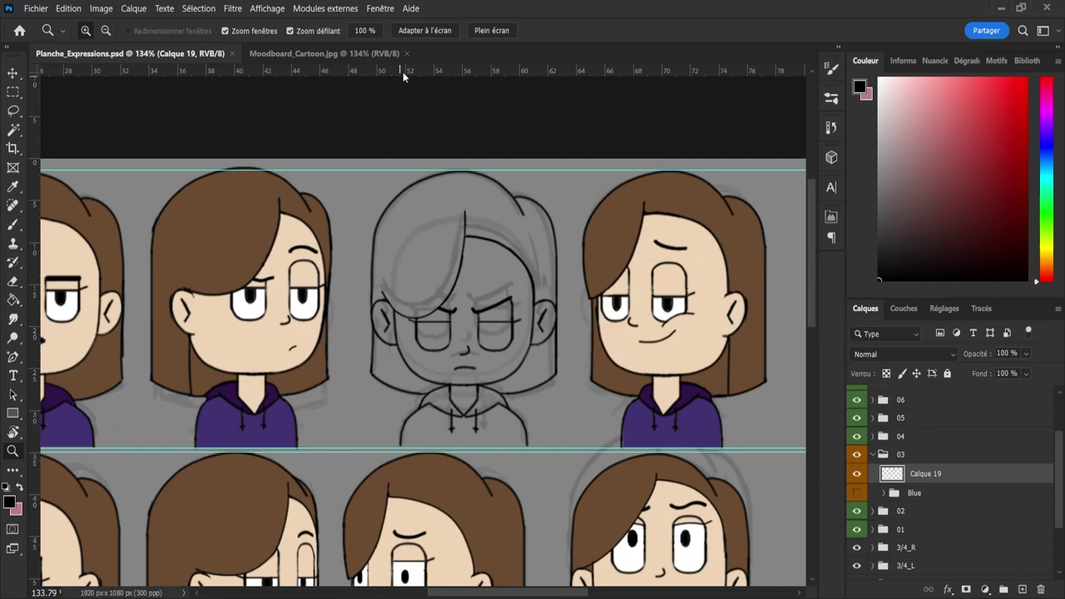
- Check the height of the side hair bumps across the top row with a temporary horizontal guide
scroll(410, 152, "up", 2)
left_click_drag(427, 71, 432, 204)
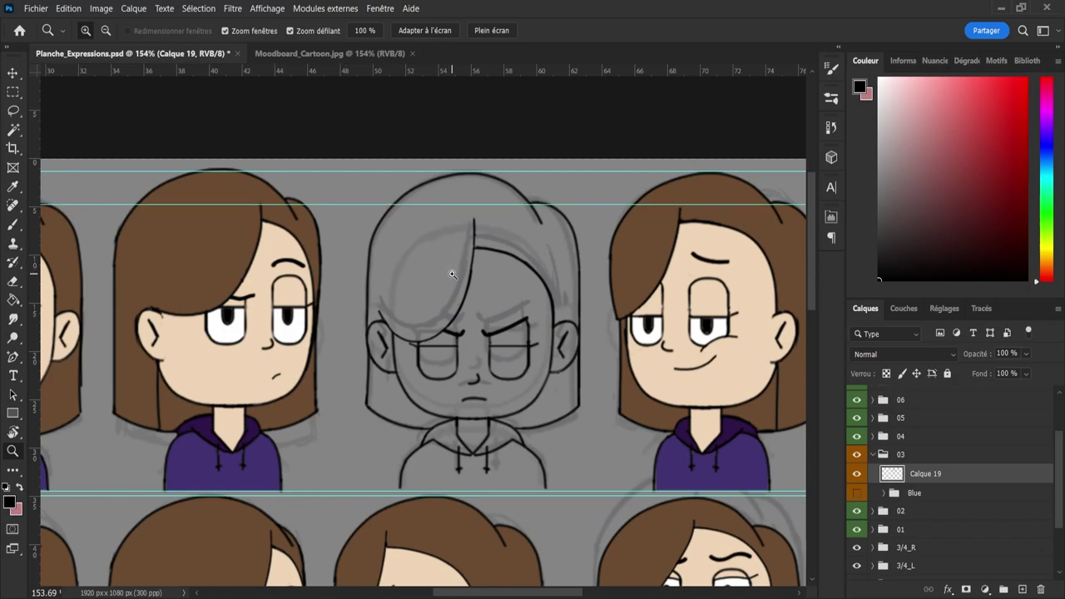
key("v")
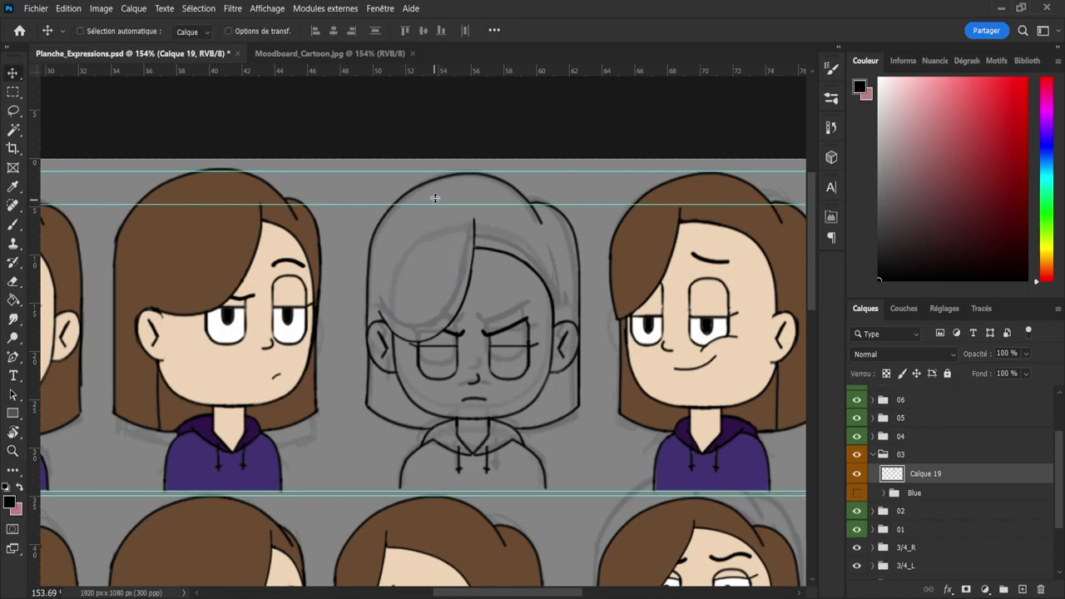
key("z")
left_click_drag(416, 197, 505, 316)
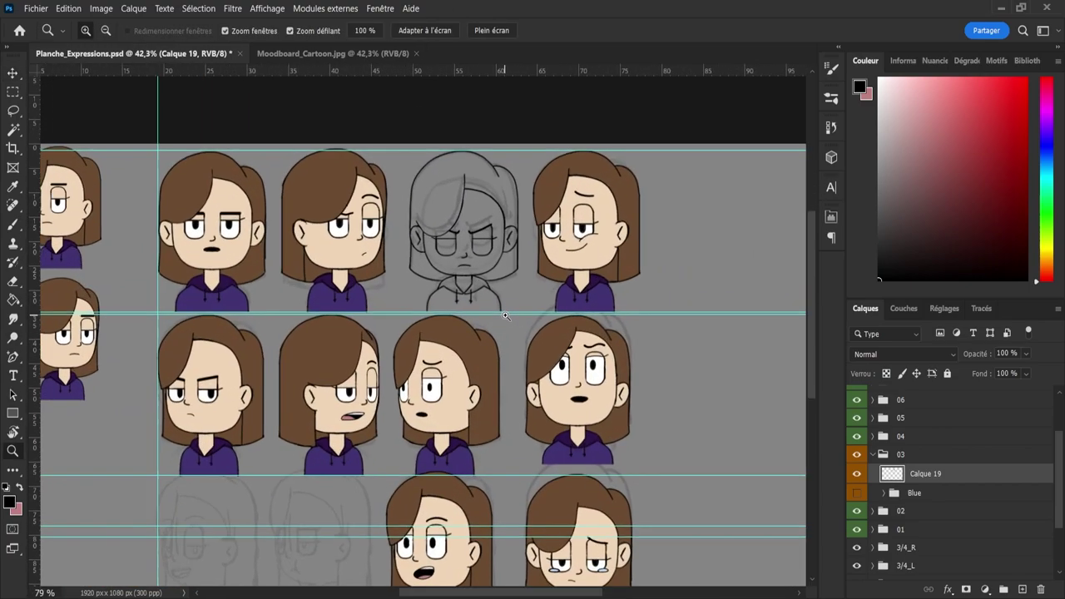
left_click_drag(436, 229, 502, 279)
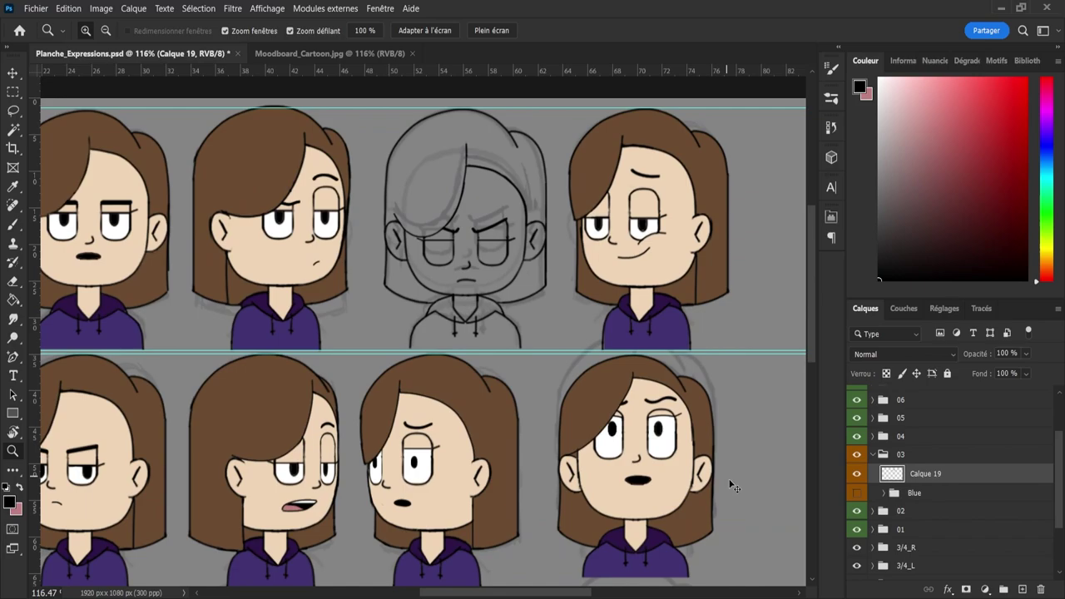
- Show and expand the Blue group inside group 03 and select its Hair layer
left_click(858, 495)
left_click(882, 495)
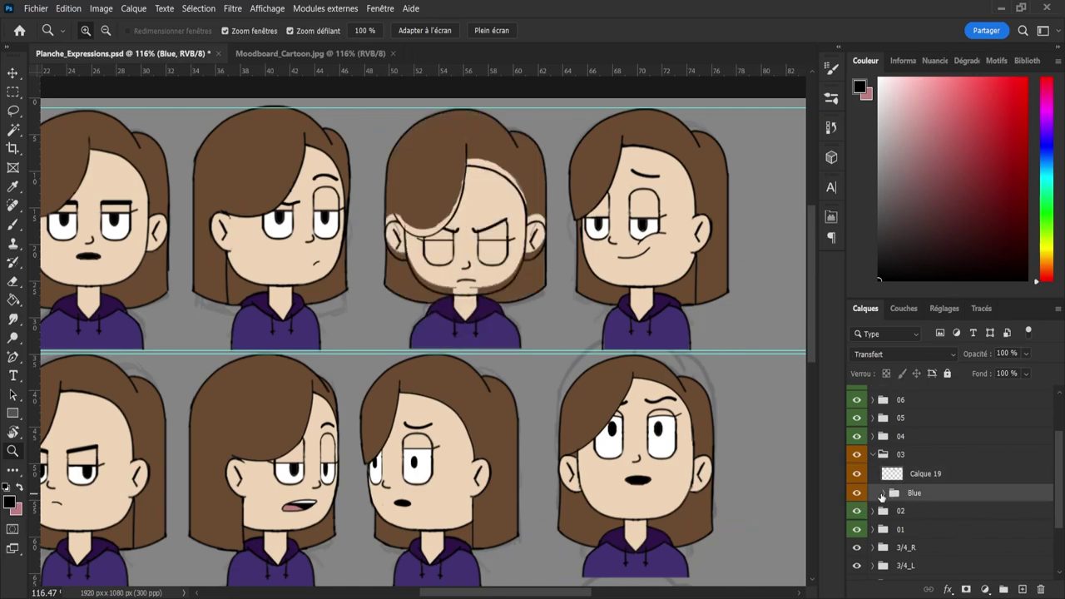
left_click(884, 493)
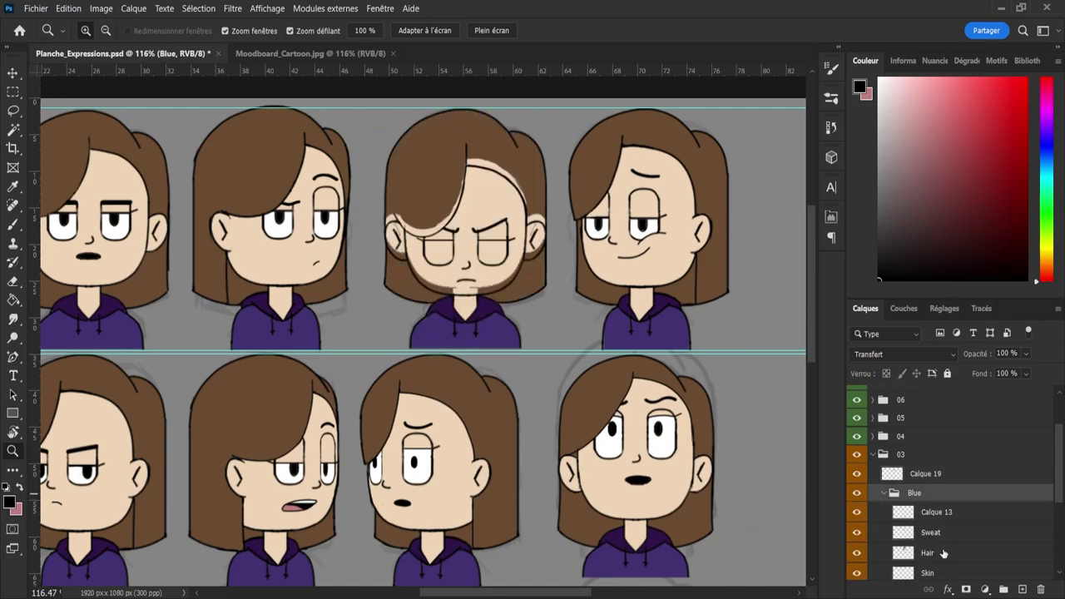
scroll(1051, 494, "down", 2)
left_click(962, 506)
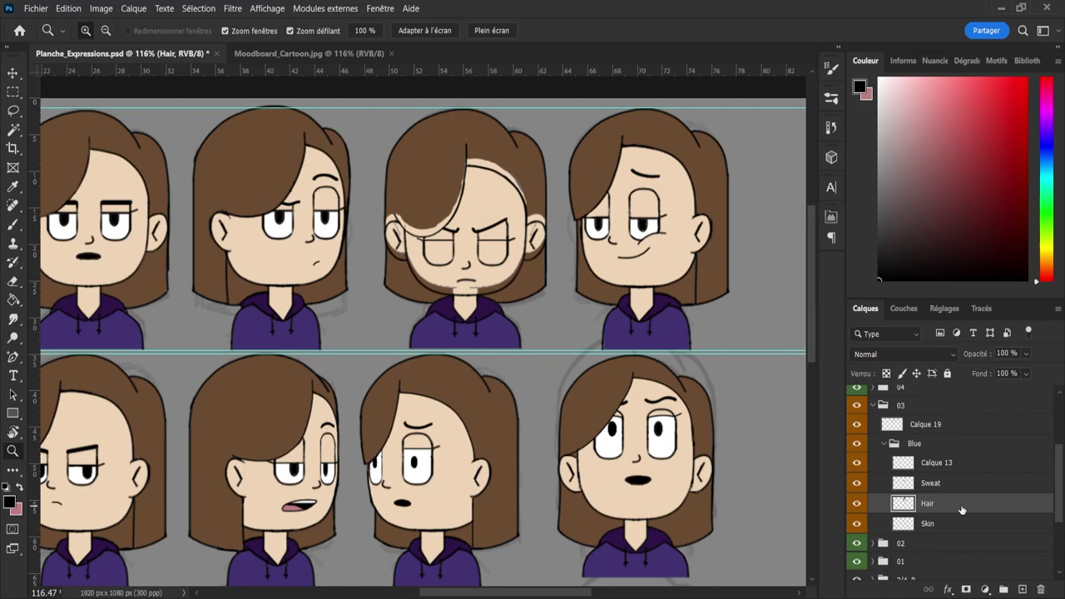
- Delete the Blue group's Hair and Skin layers and add two new empty layers below Sweat inside that group
key("Delete")
key("Delete")
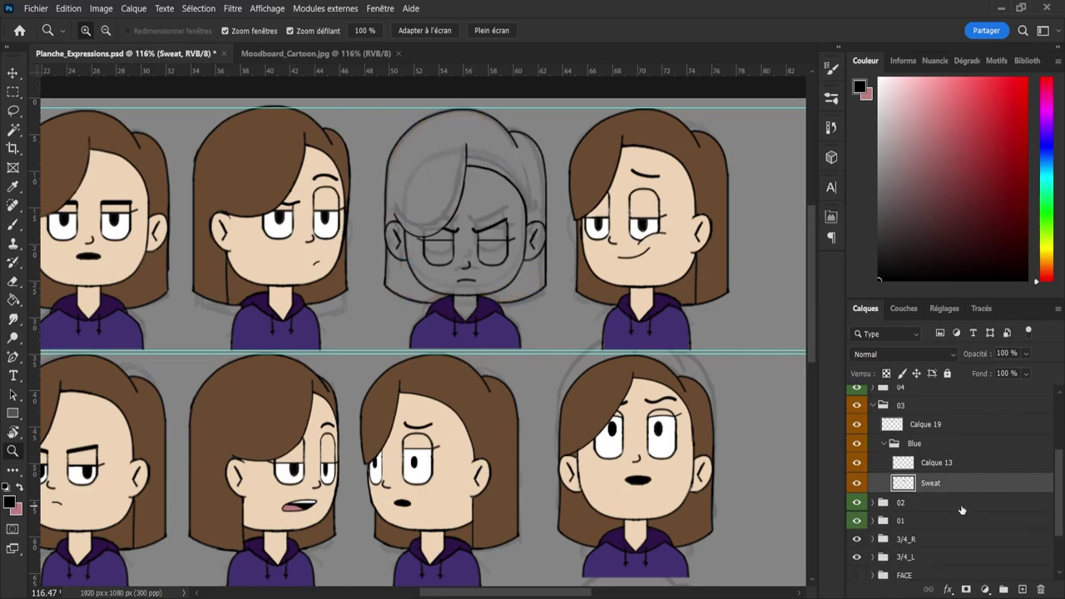
left_click(936, 502)
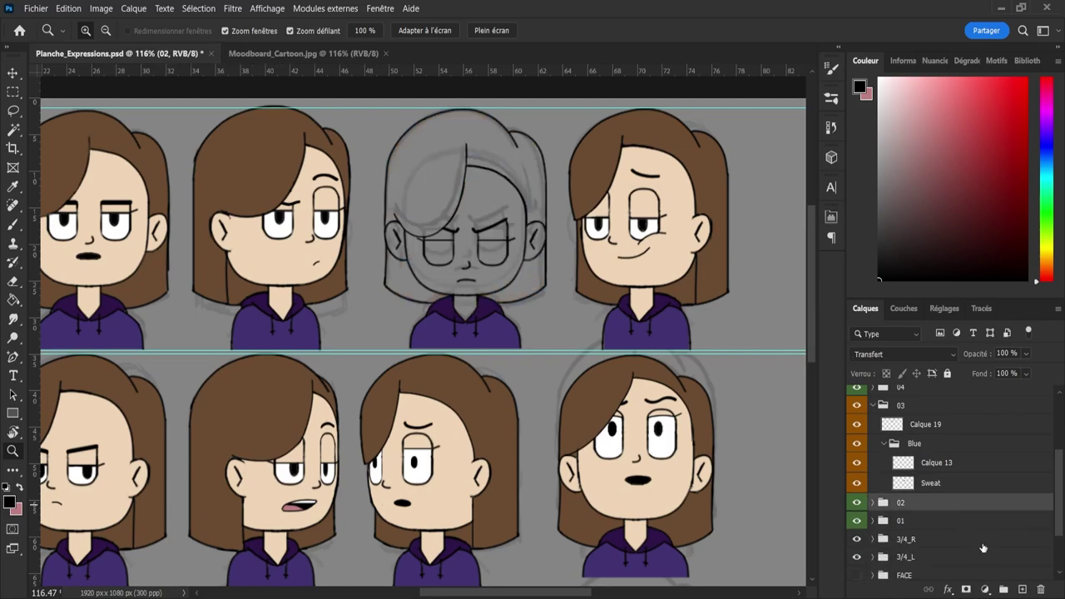
left_click(1022, 590)
left_click(1022, 590)
left_click(938, 522, "shift")
left_click_drag(936, 516, 932, 493)
- Rename the lowest new layer in the Blue group as Skin
double_click(929, 524)
type("Skin")
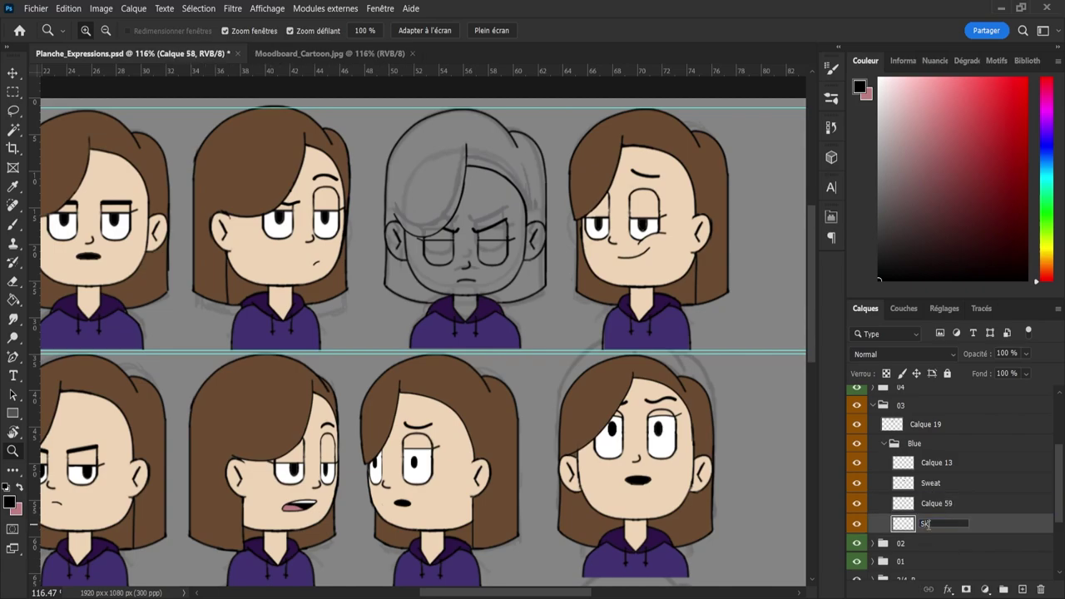
key("Return")
- Sample a neighbouring character's skin colour and fill the group 03 character's face, eyes, ears and neck on the Skin layer
key("i")
left_click(453, 466)
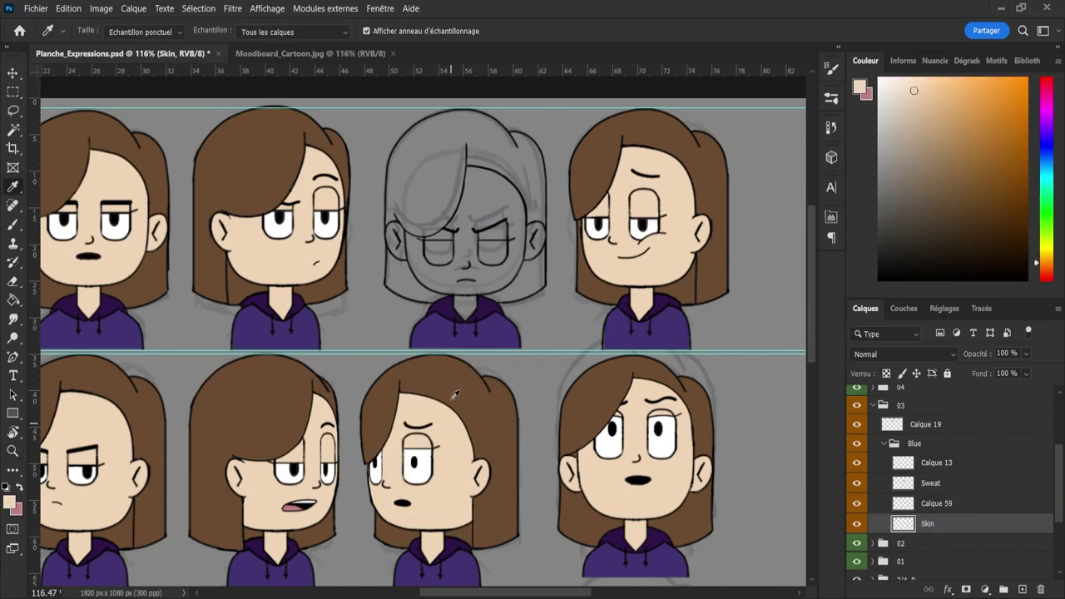
key("z")
left_click_drag(445, 209, 462, 225)
key("g")
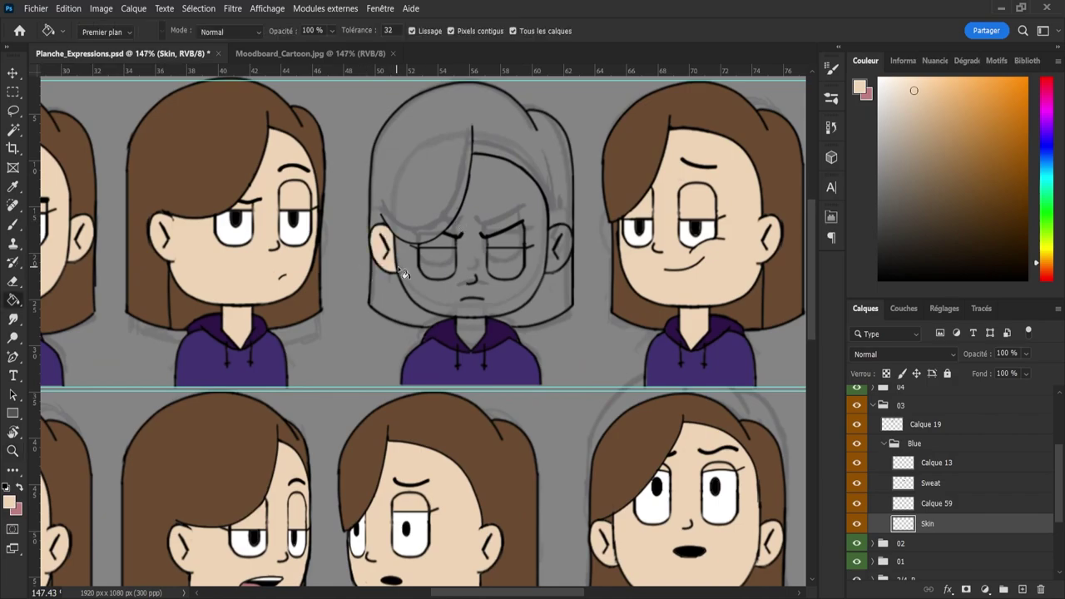
left_click(422, 292)
left_click(439, 261)
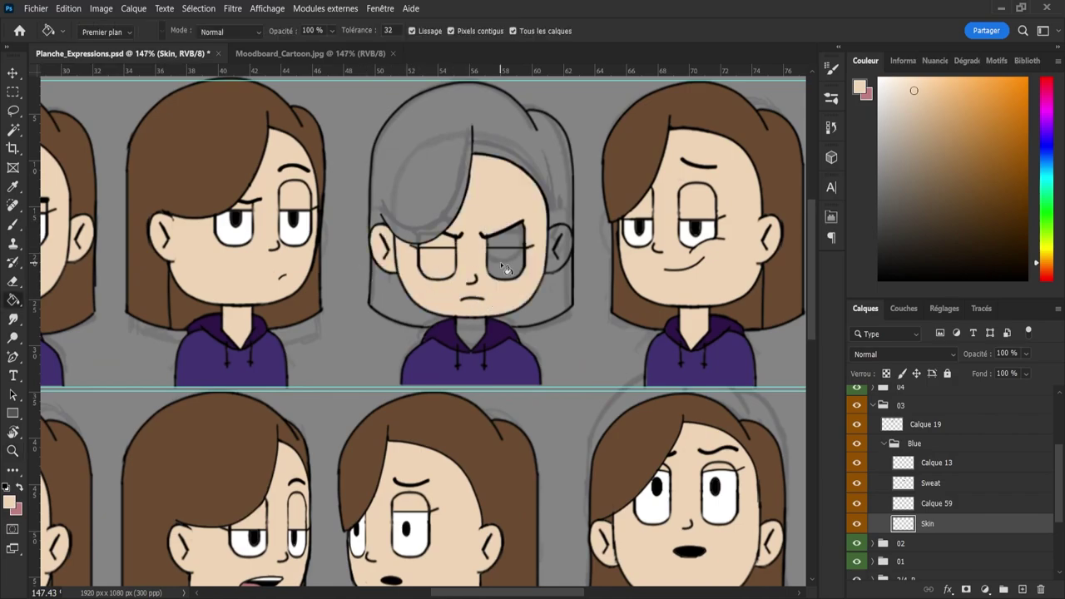
left_click(556, 270)
- Touch up the skin fill around the eye and face outlines with the brush at 100% opacity and save the document
key("b")
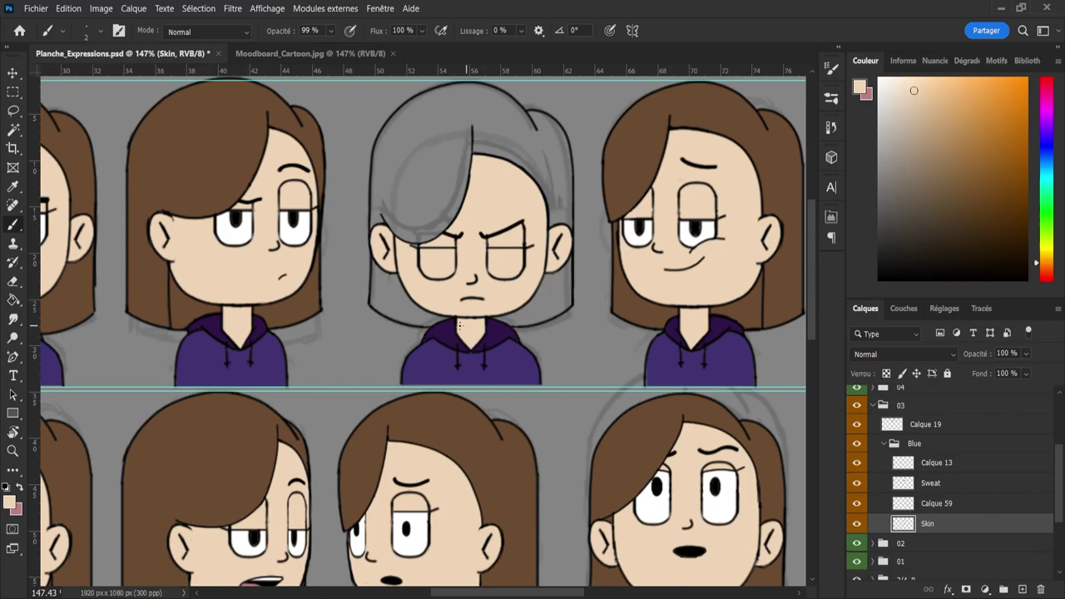
right_click(457, 273, "alt")
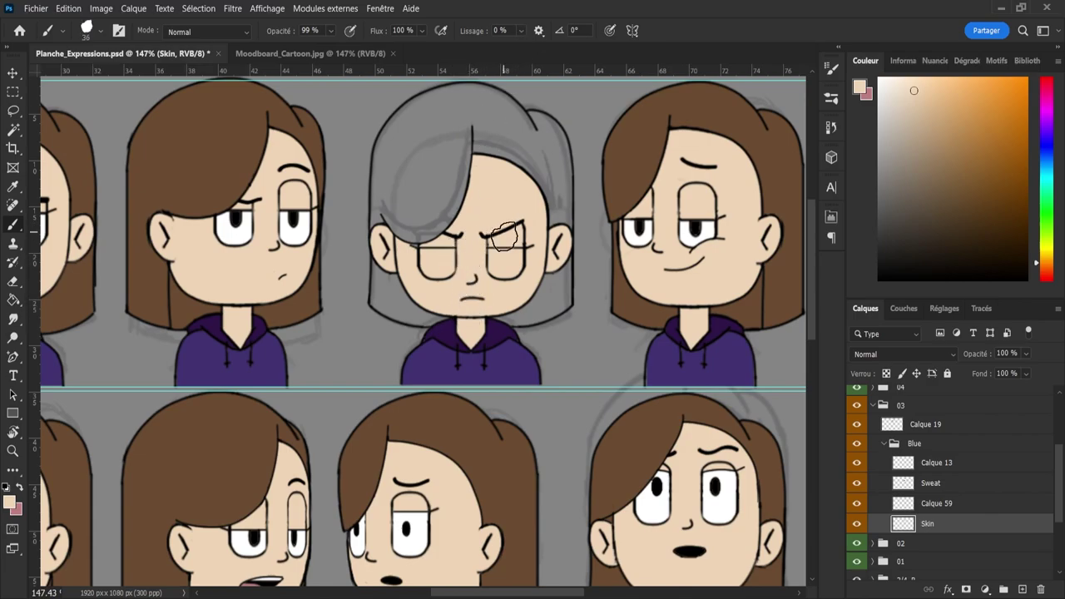
key("0")
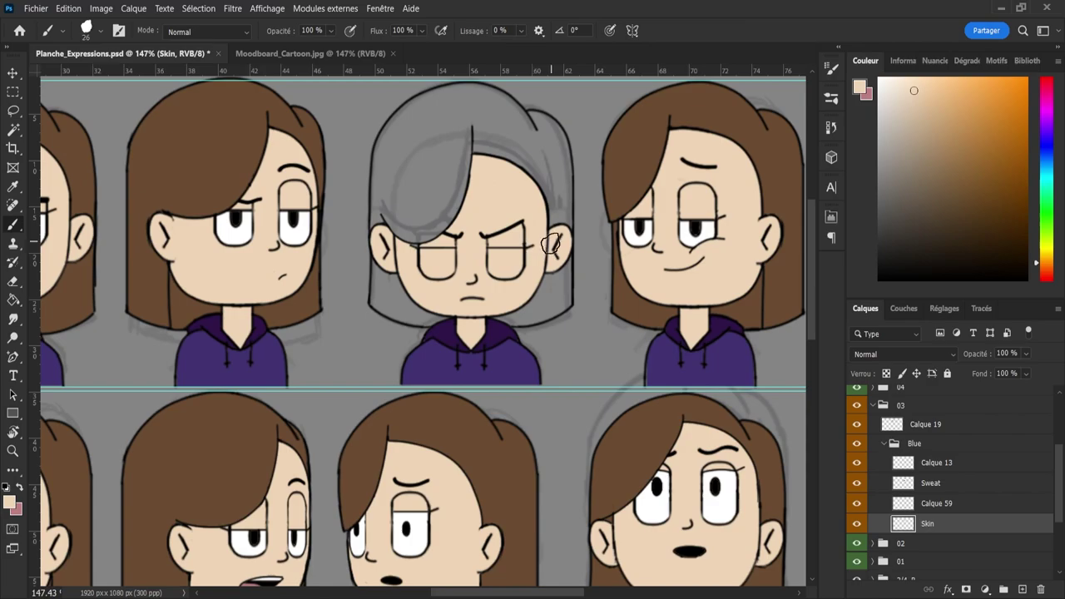
key("z")
left_click_drag(413, 234, 468, 242)
key("b")
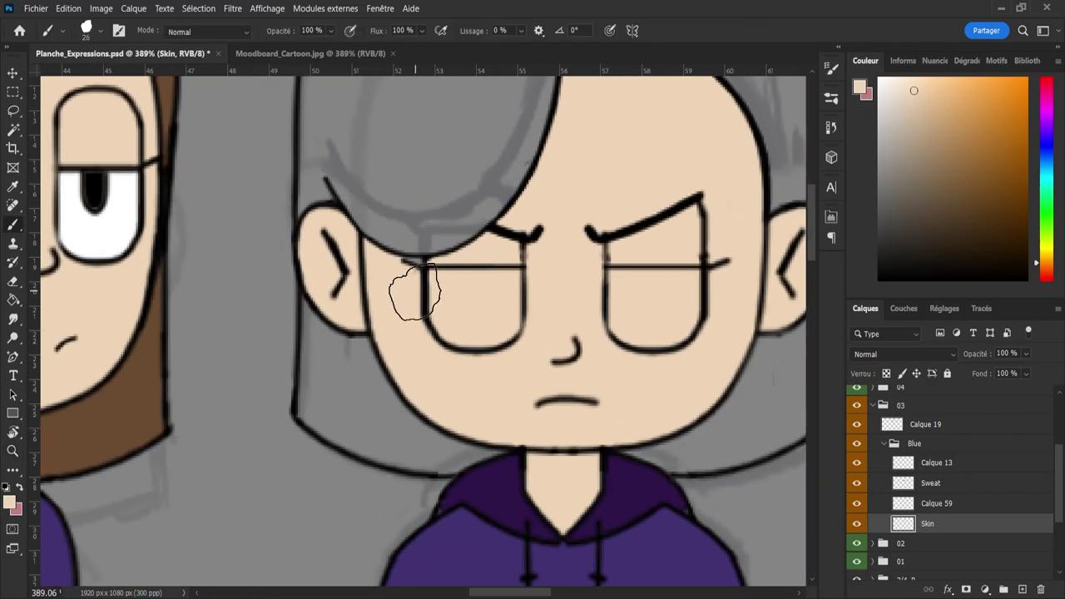
left_click_drag(402, 291, 382, 290)
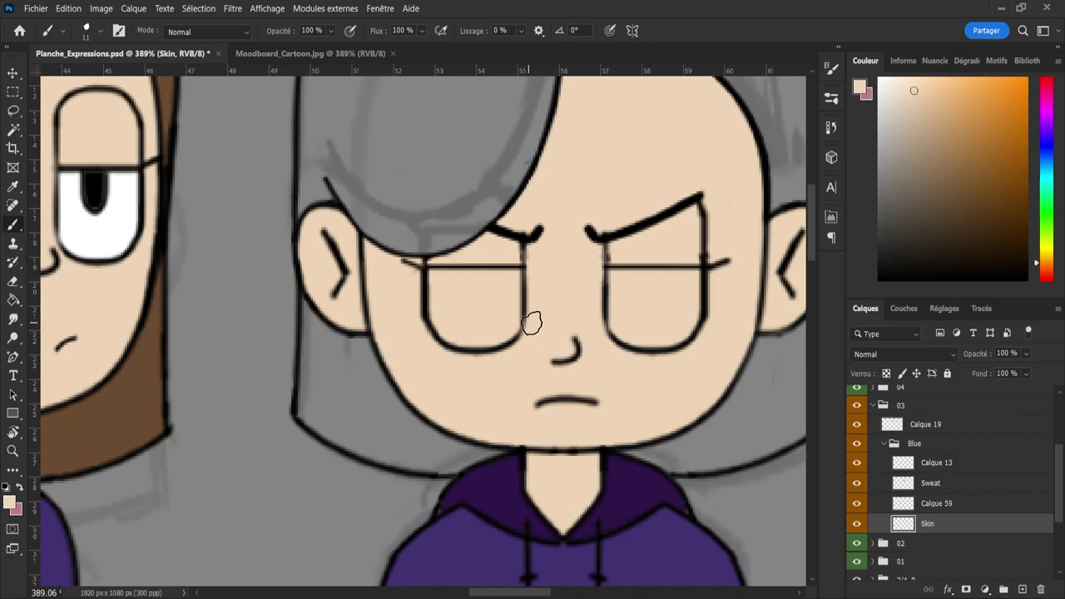
key("z")
left_click_drag(566, 336, 529, 339)
scroll(529, 340, "down", 4)
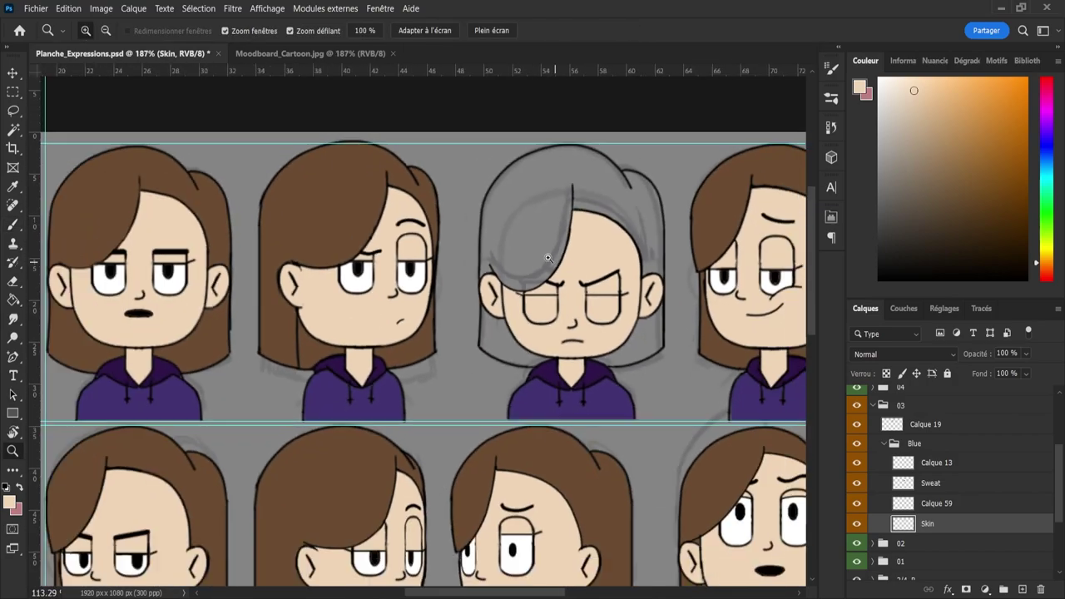
scroll(572, 195, "up", 2)
scroll(571, 195, "down", 2)
scroll(648, 247, "up", 2)
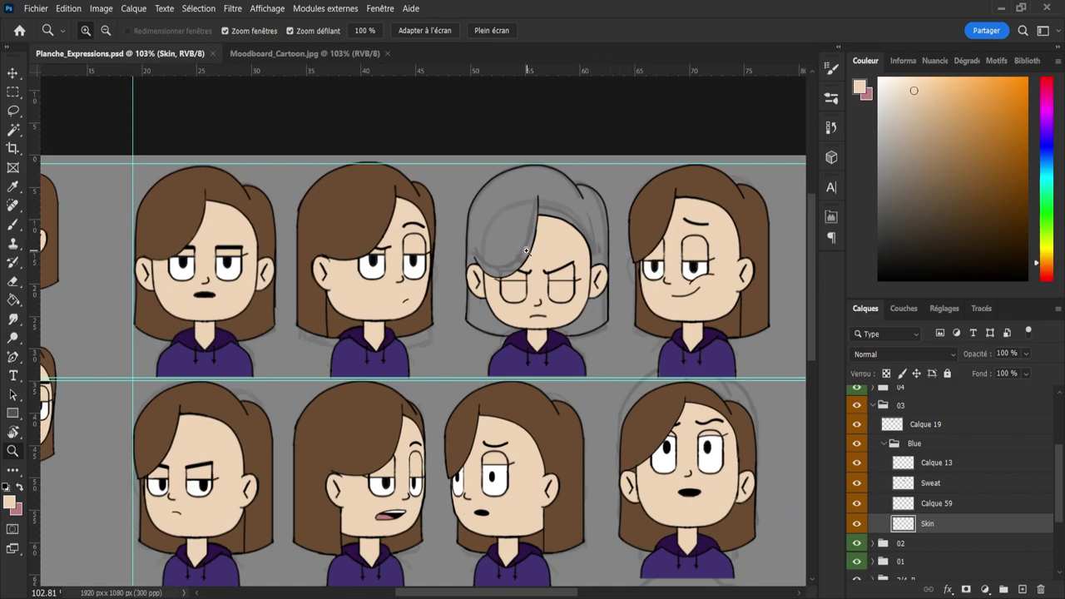
- Rename the empty layer above Skin in the Blue group as Hair
double_click(934, 505)
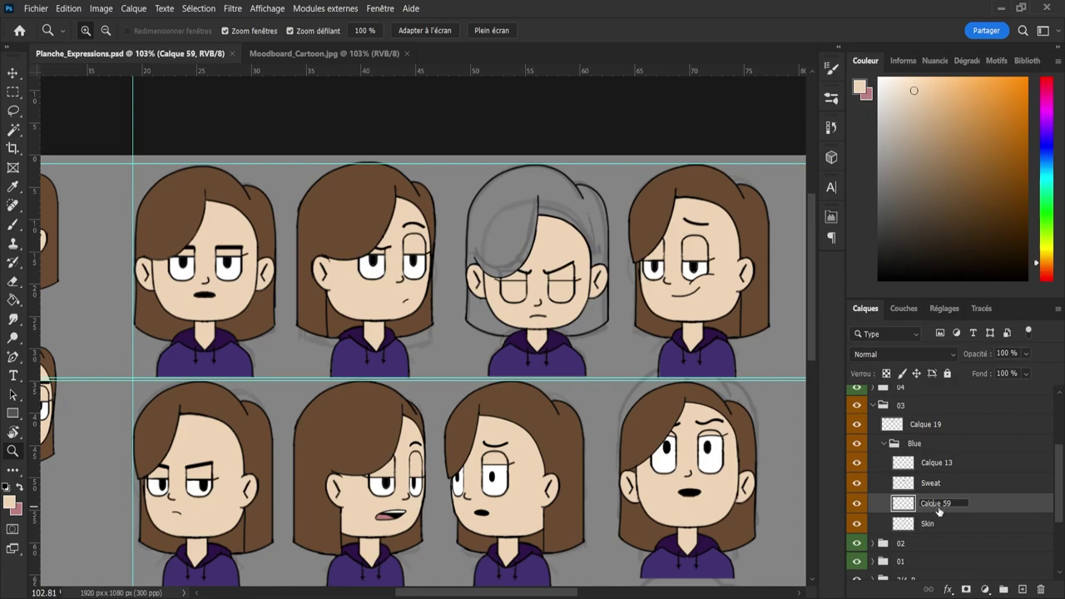
type("Hair")
key("Return")
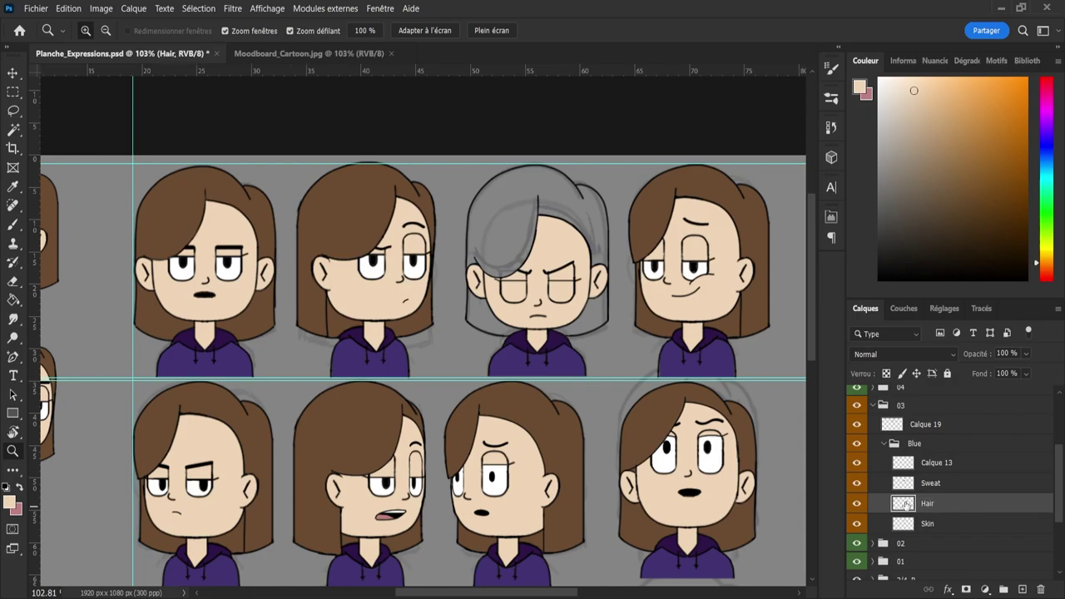
- Sample the brown hair colour from the neighbouring character and fill all of the group 03 character's hair areas on the Hair layer
key("i")
left_click(348, 213)
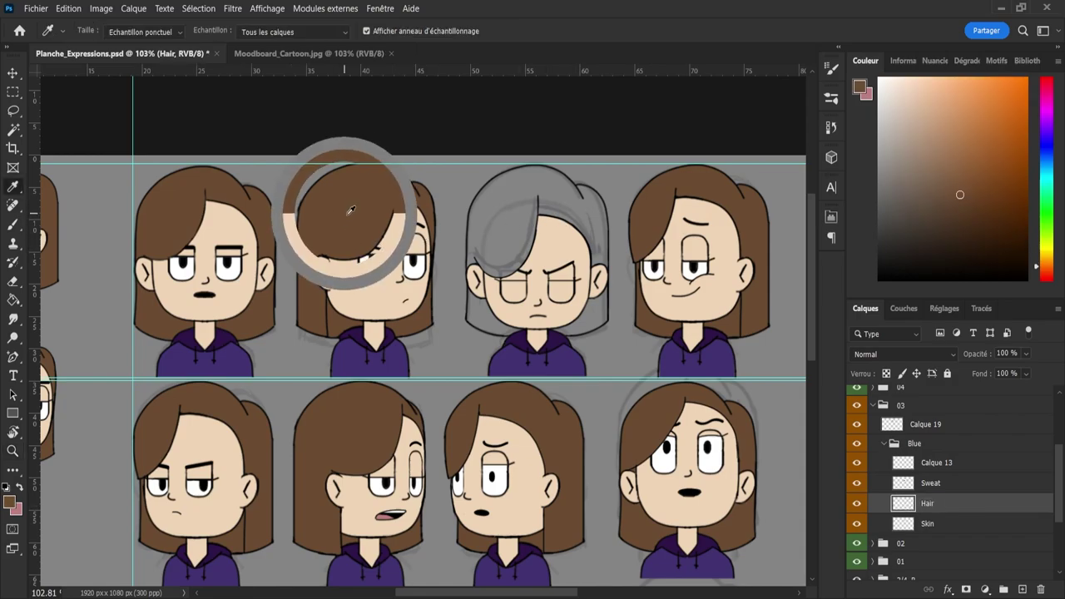
key("z")
left_click_drag(516, 223, 549, 233)
key("g")
left_click(472, 388)
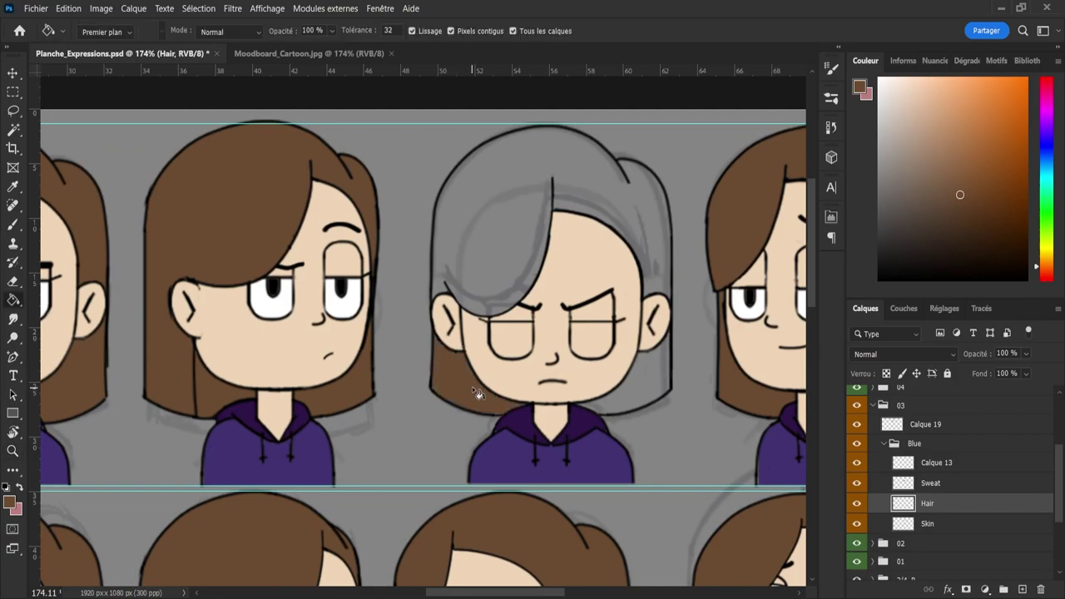
left_click(499, 259)
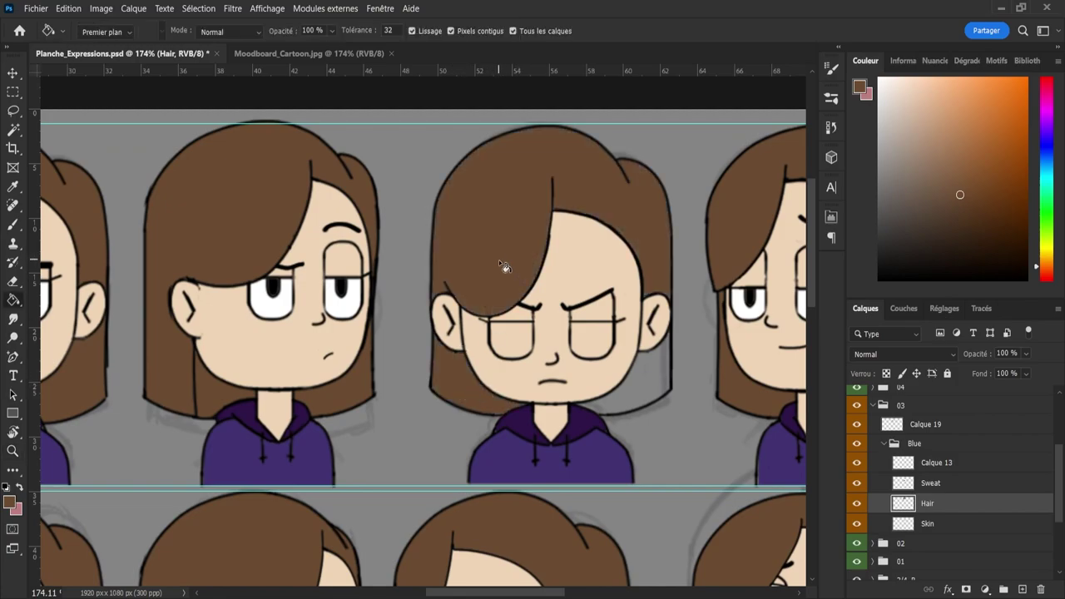
left_click(634, 381)
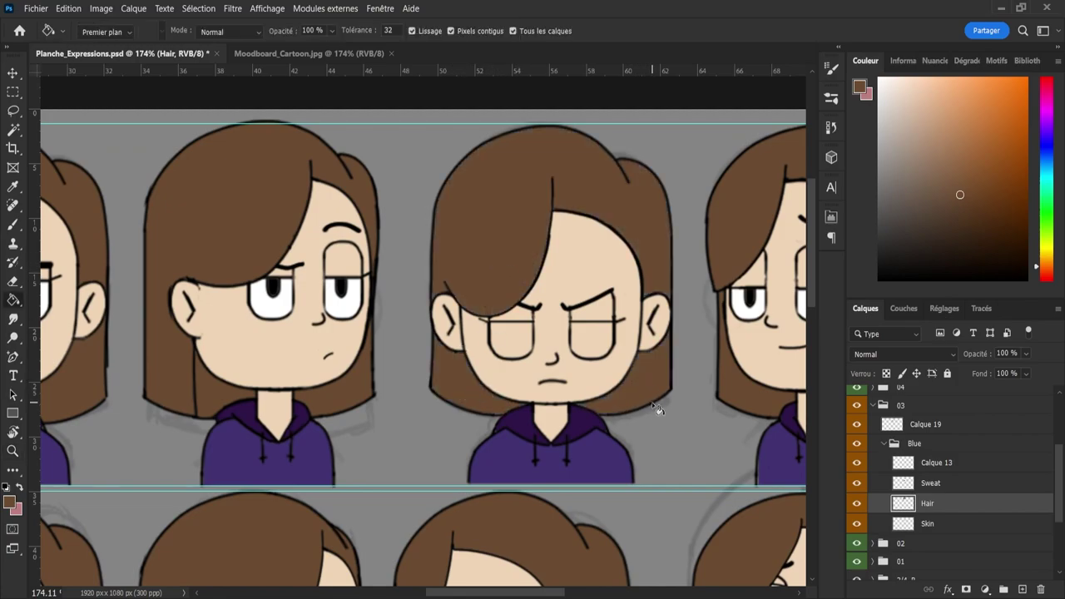
- Inspect the group 03 character's brown hair fill around the face, ears and shoulders for unfilled gaps
key("z")
left_click_drag(551, 377, 579, 384)
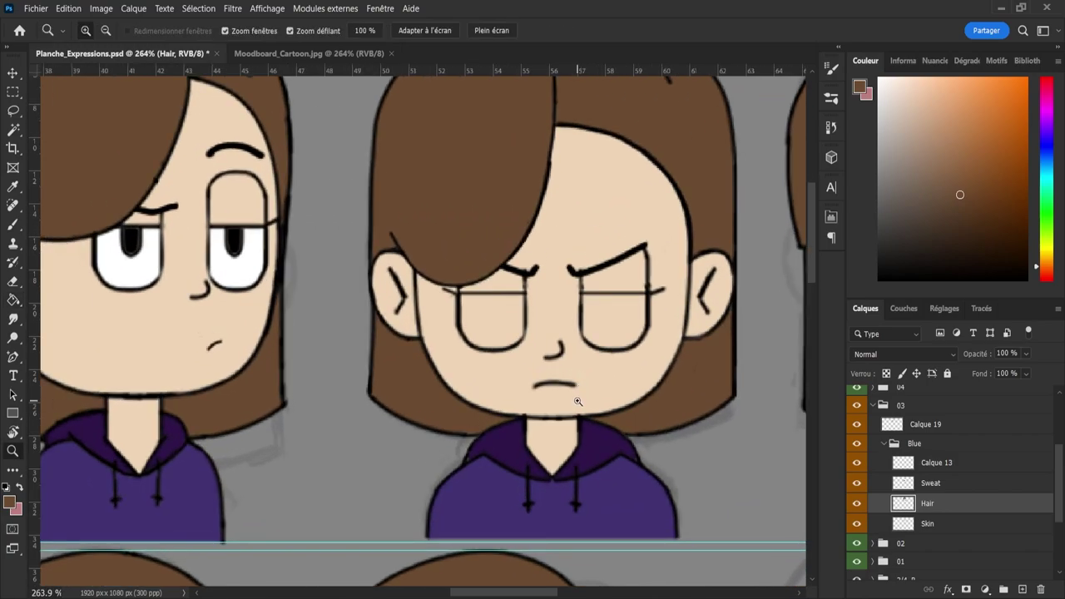
key("b")
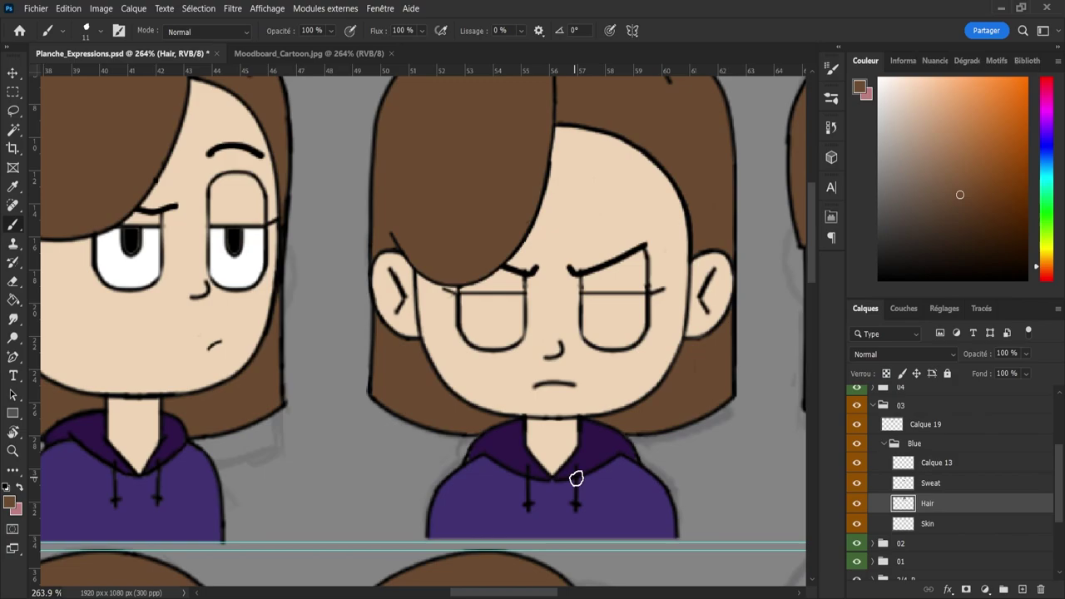
key("z")
mouse_move(575, 476)
left_mouse_down()
mouse_move(523, 457)
mouse_move(542, 467)
left_mouse_up()
left_click_drag(568, 524, 598, 532)
left_click_drag(519, 493, 536, 501)
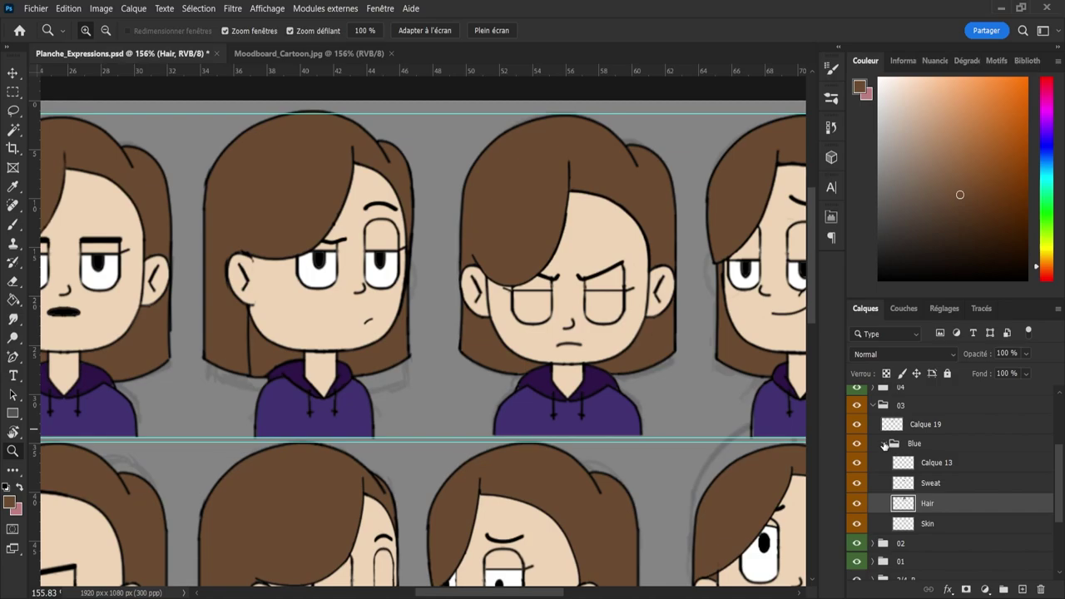
- Collapse the Blue and 03 groups and scale group 03 to 100.36% so its base meets the horizontal guide
left_click(885, 444)
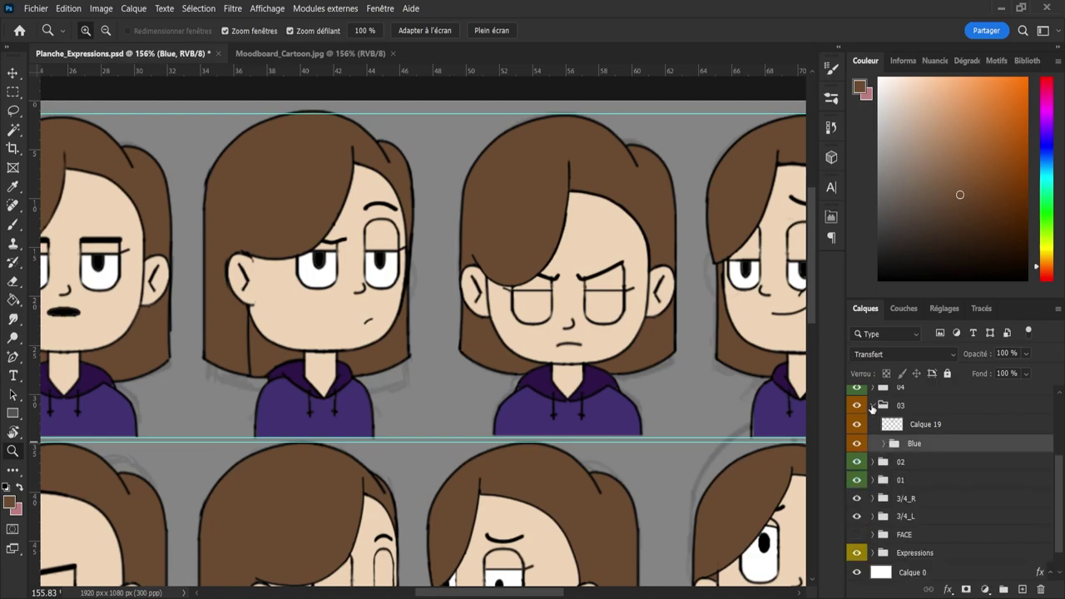
left_click(871, 406)
key("ctrl+t")
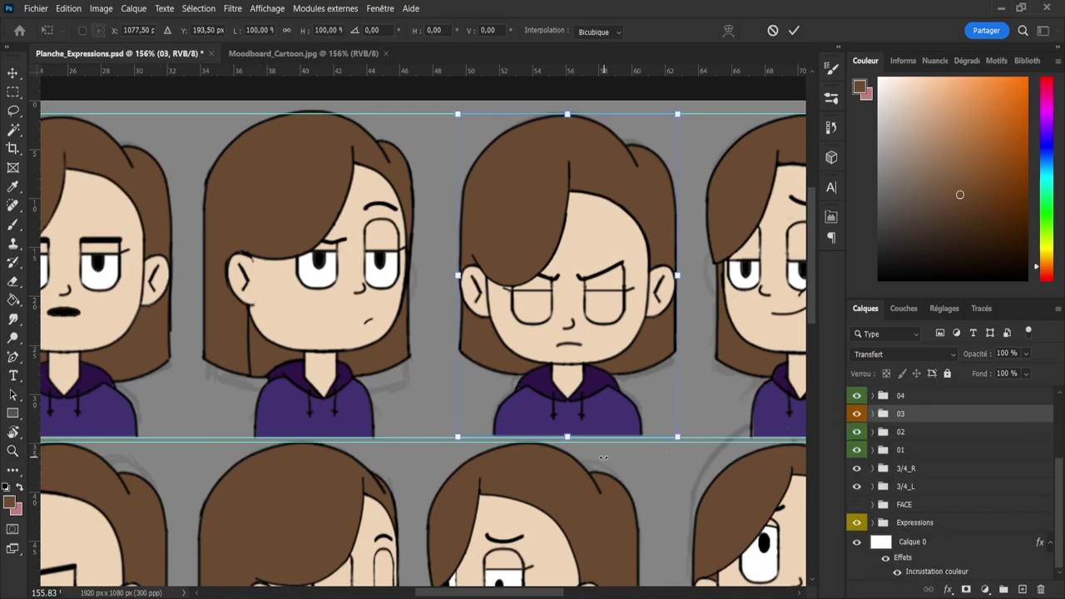
left_click_drag(565, 435, 557, 436)
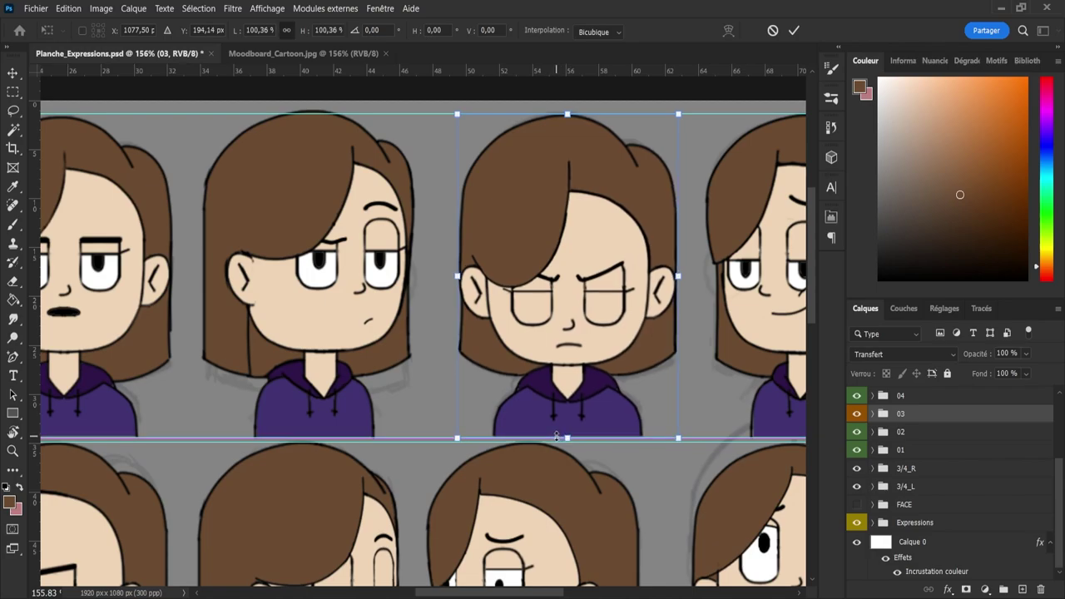
left_click(797, 34)
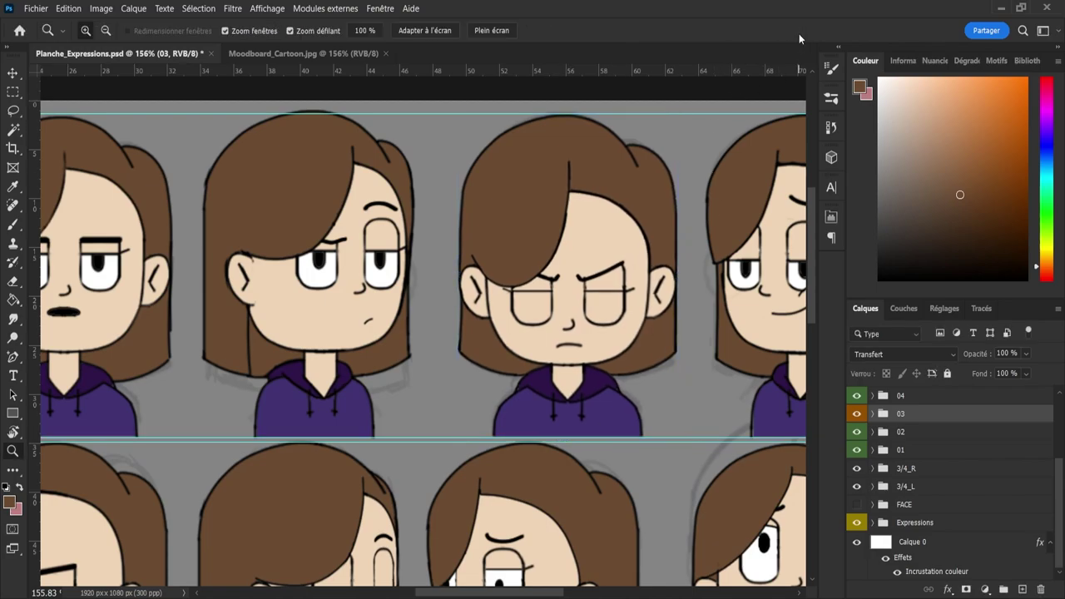
- Scale group 02 to 99.43%, lowering the top of its head toward the upper guide
left_click_drag(584, 314, 508, 288)
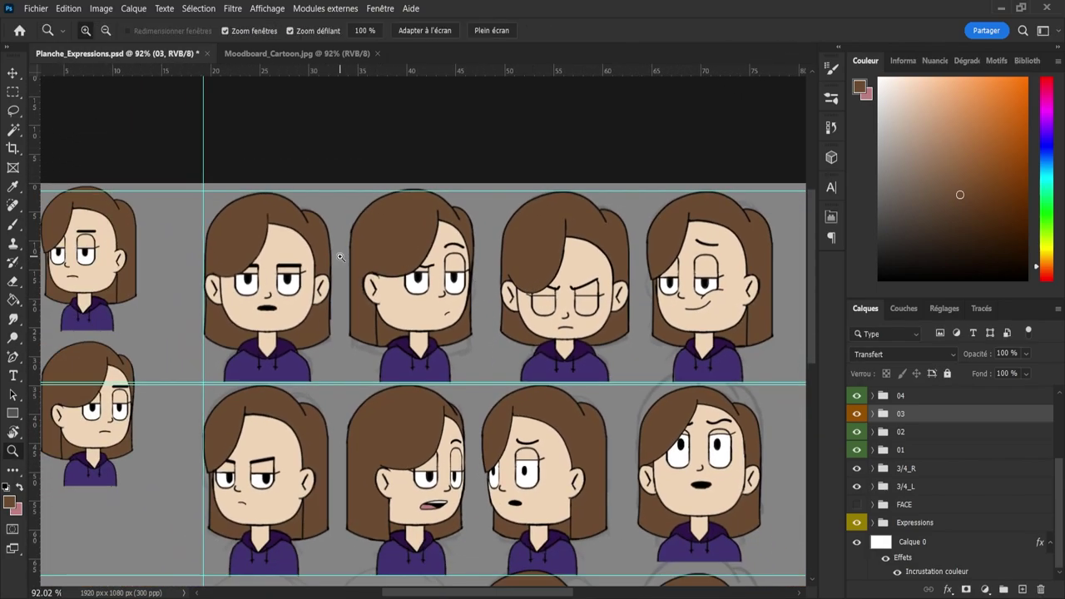
left_click_drag(288, 234, 312, 219)
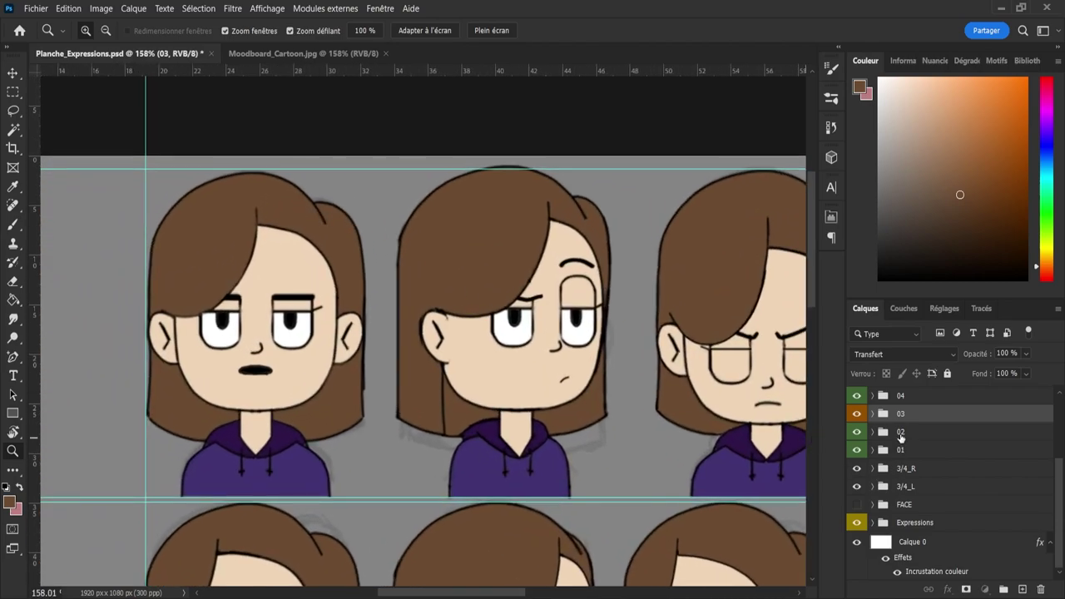
left_click(901, 434)
key("ctrl+t")
left_click_drag(504, 164, 501, 167)
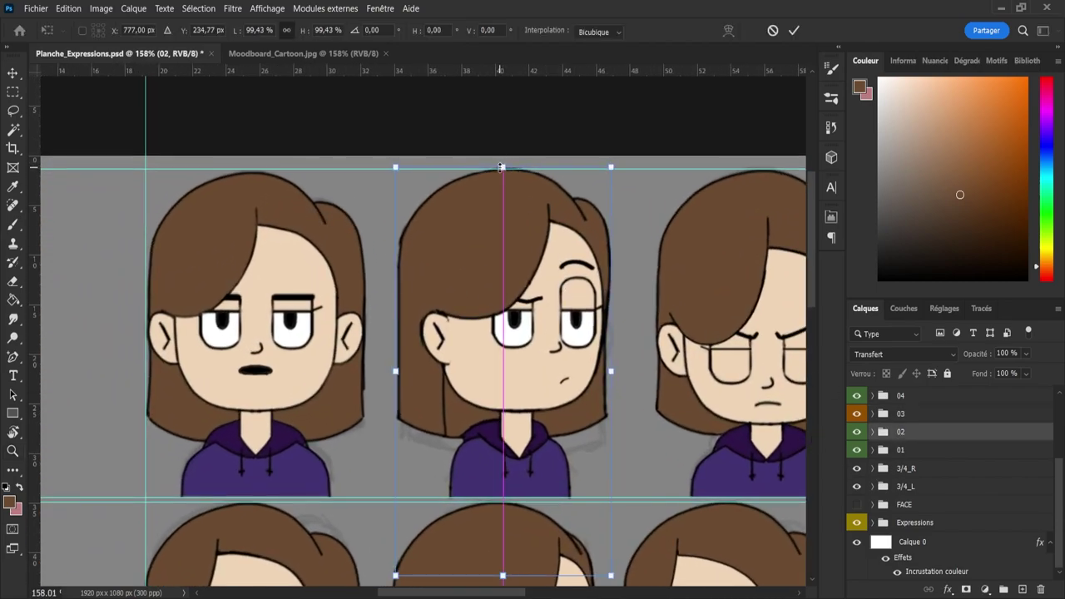
left_click(794, 29)
- Lower the upper horizontal guide to the top of the first character's hair
key("z")
left_click_drag(239, 166, 269, 149)
key("v")
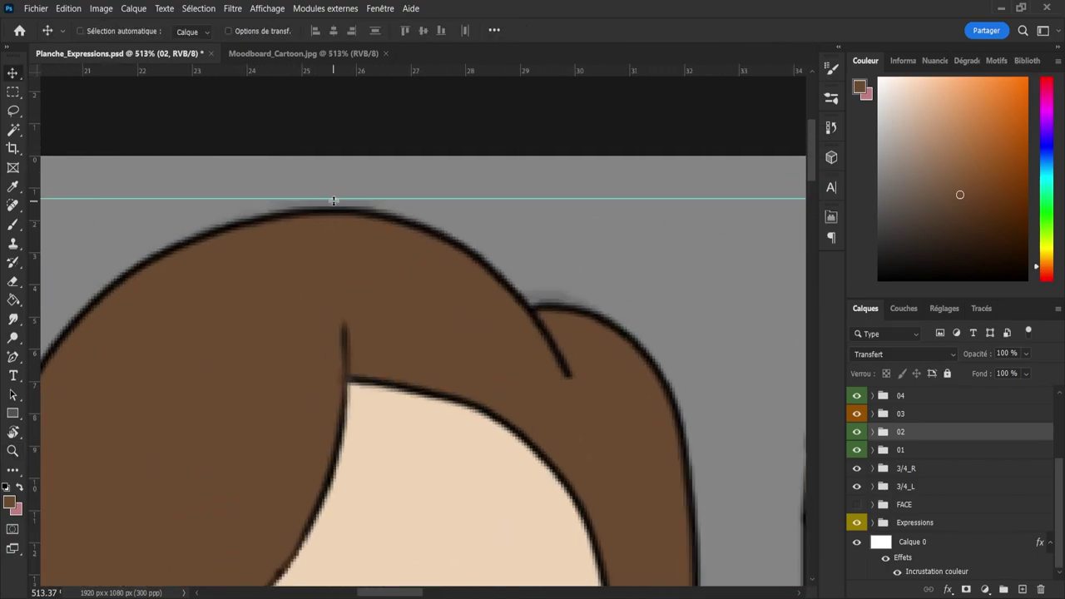
left_click_drag(331, 198, 297, 197)
key("z")
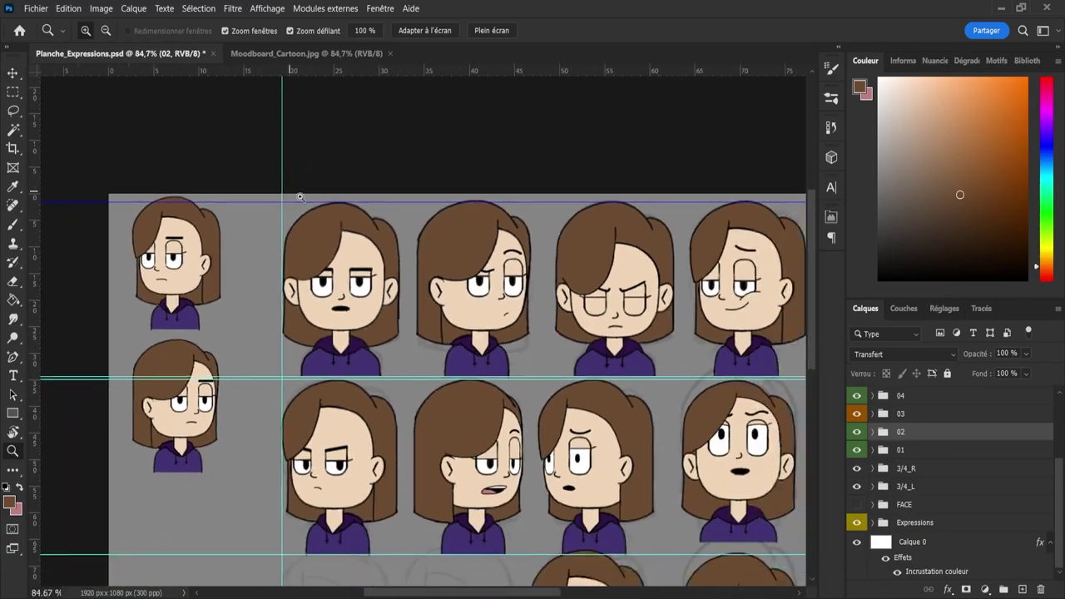
- Scale group 02 to 99.15% so the top of its hair meets the repositioned upper guide
mouse_move(499, 254)
left_mouse_down()
mouse_move(518, 253)
mouse_move(504, 247)
left_mouse_up()
key("ctrl+t")
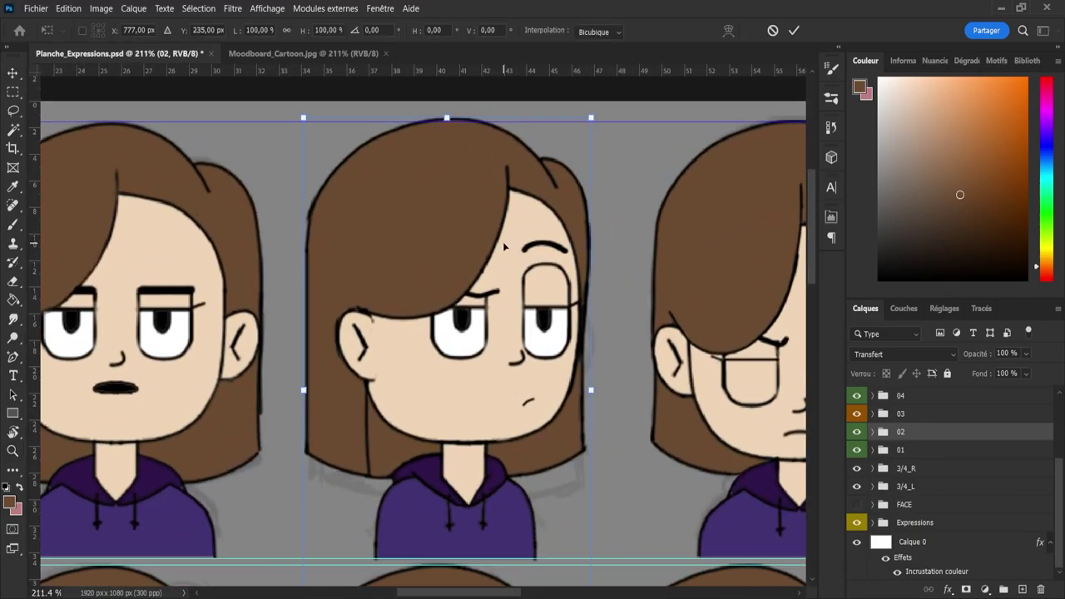
left_click_drag(446, 119, 447, 122)
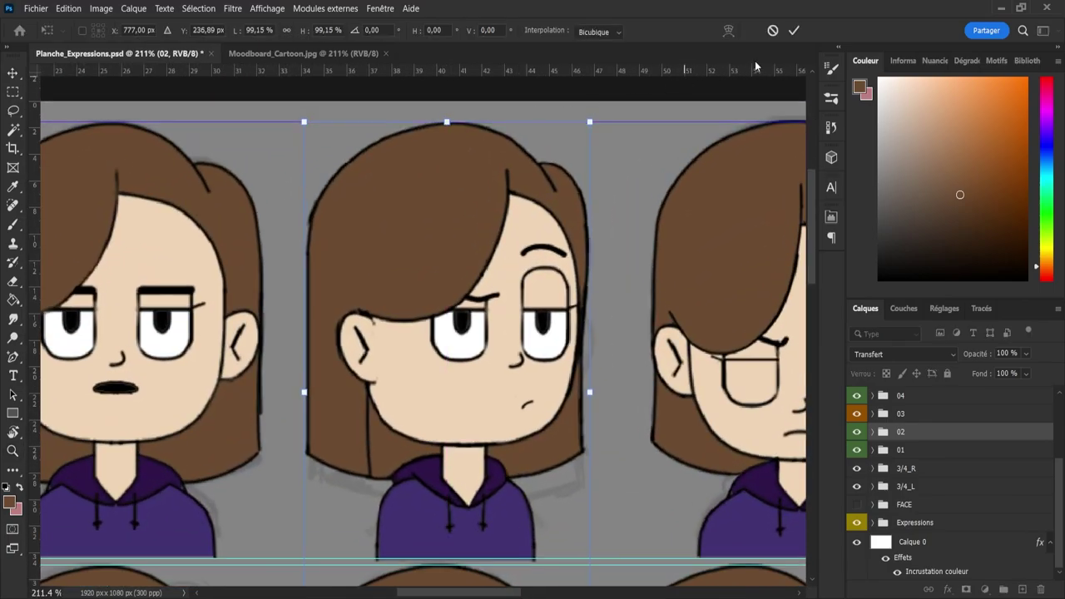
left_click(794, 31)
scroll(367, 191, "down", 4)
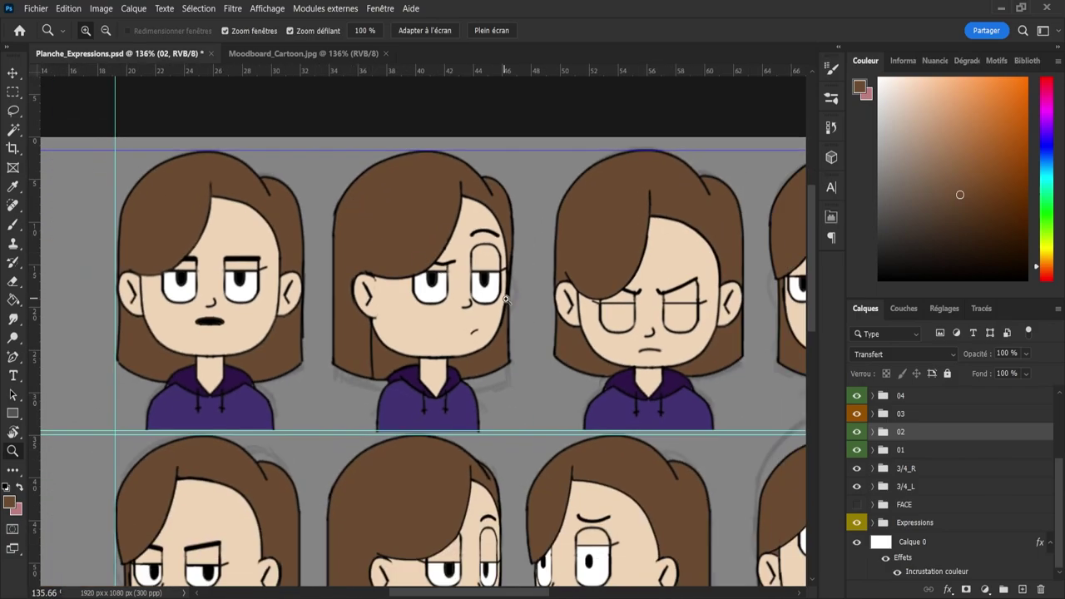
scroll(388, 325, "up", 3)
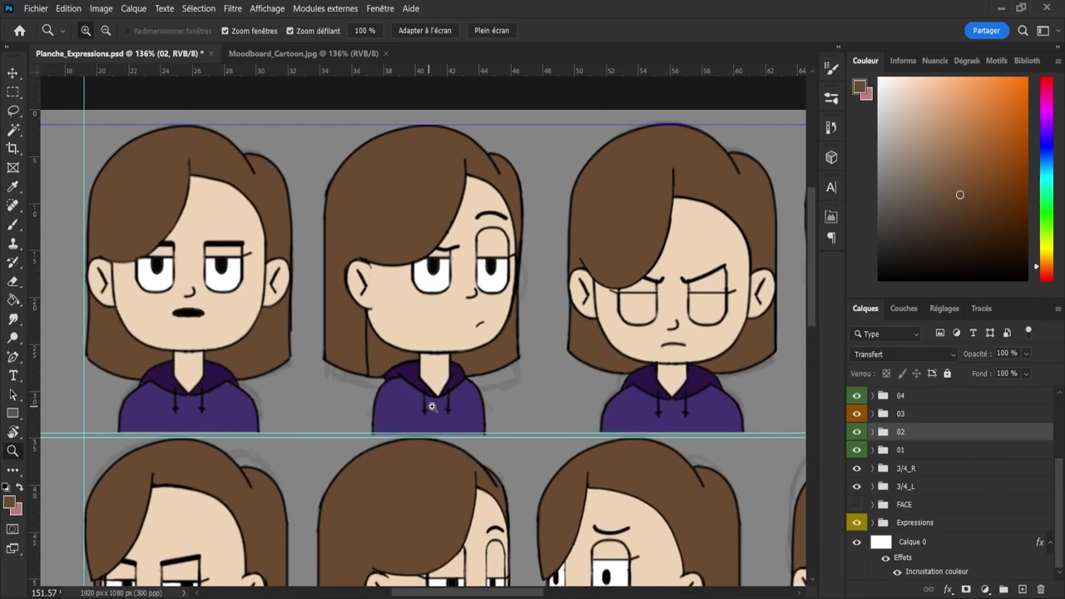
- Scale group 03 to 99.62% so the top of its hair meets the upper guide, and save the document
scroll(383, 391, "down", 4)
left_click_drag(383, 391, 371, 390)
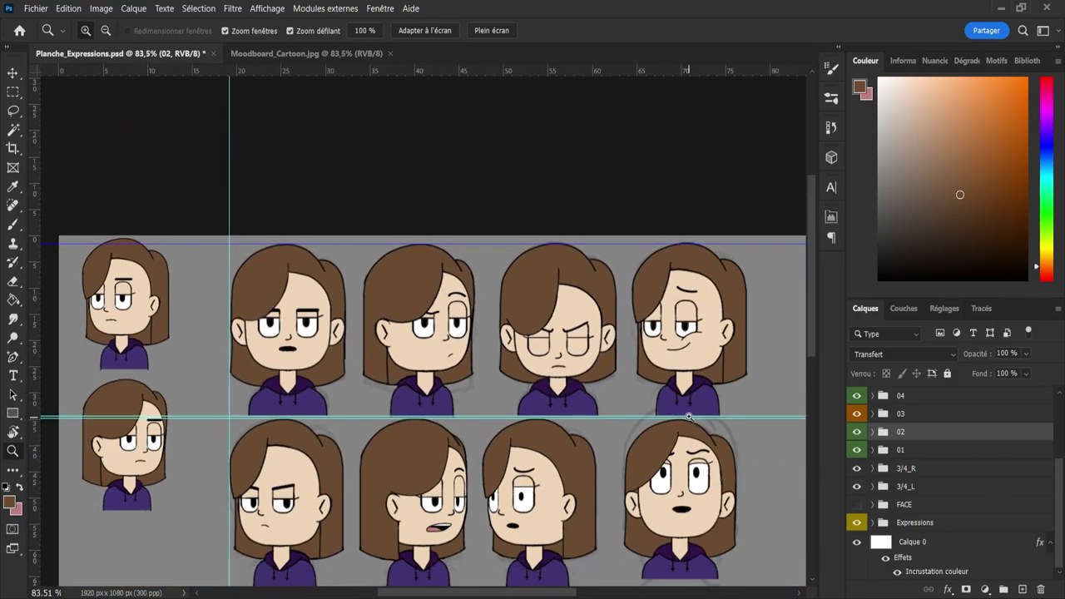
left_click_drag(697, 416, 762, 416)
left_click_drag(664, 375, 572, 373)
scroll(573, 272, "up", 4)
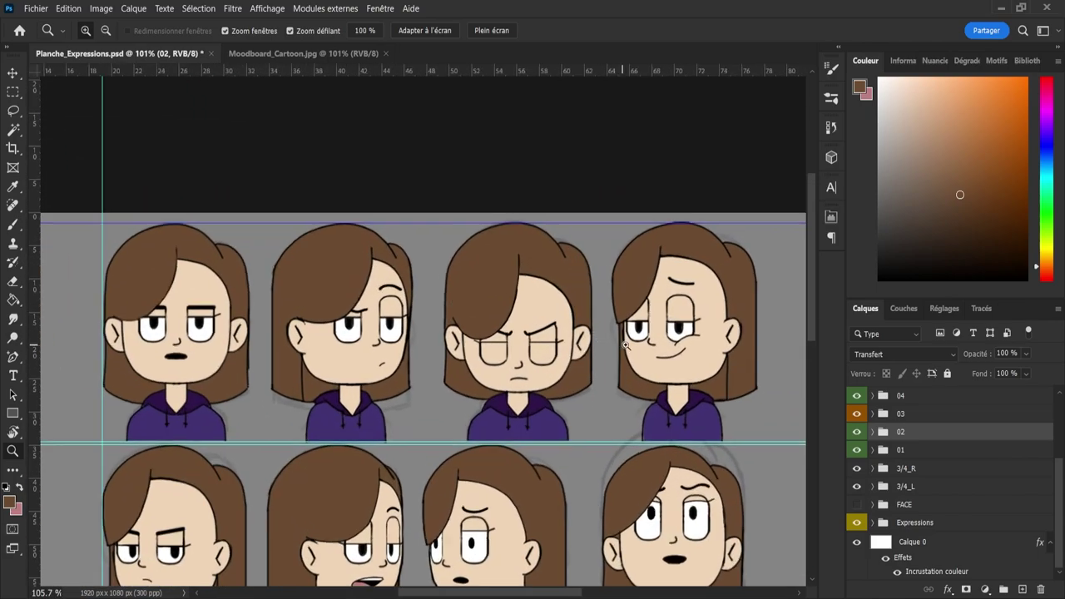
left_click(894, 416)
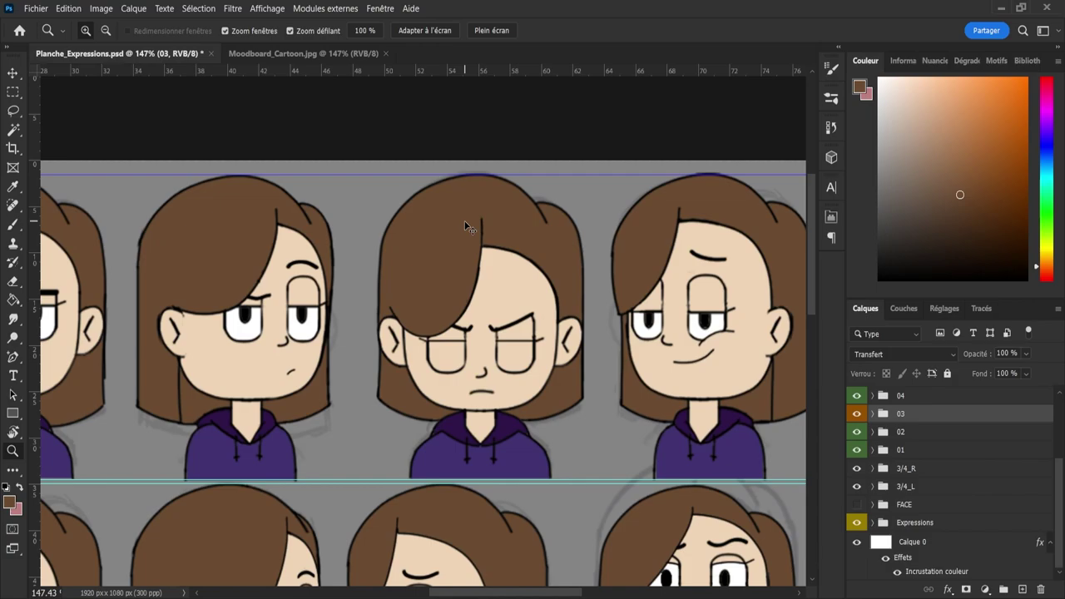
key("ctrl+t")
left_click_drag(480, 173, 470, 175)
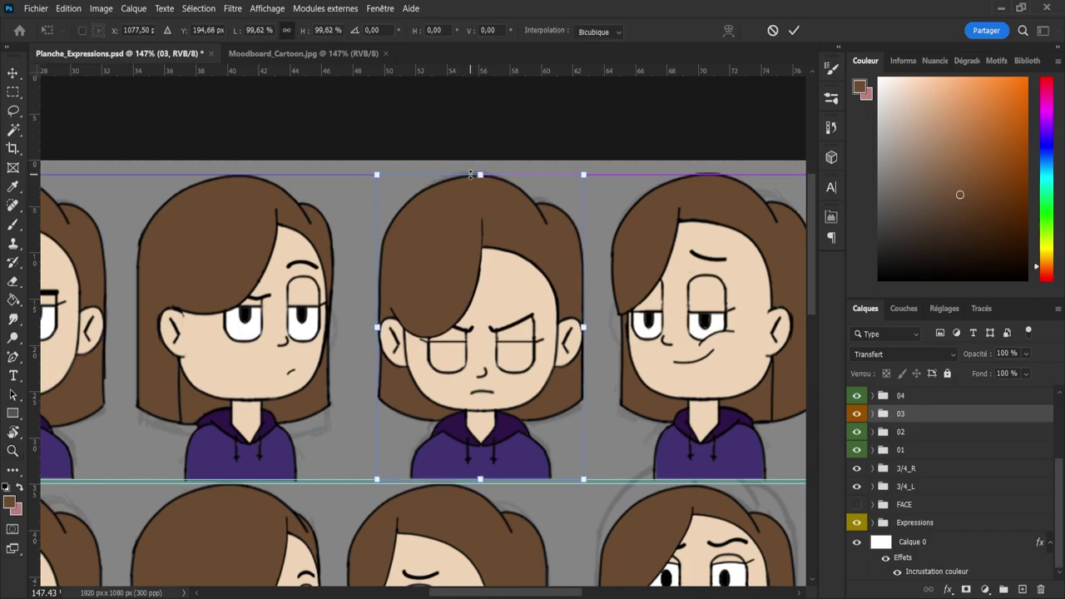
left_click(801, 32)
key("z")
left_click_drag(482, 216, 535, 259)
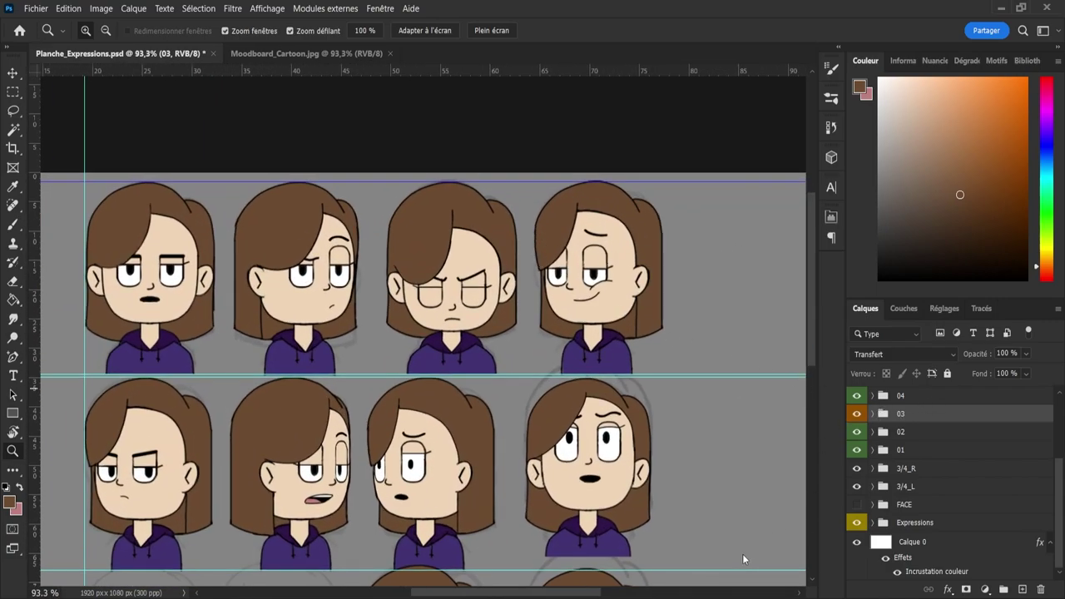
key("ctrl+s")
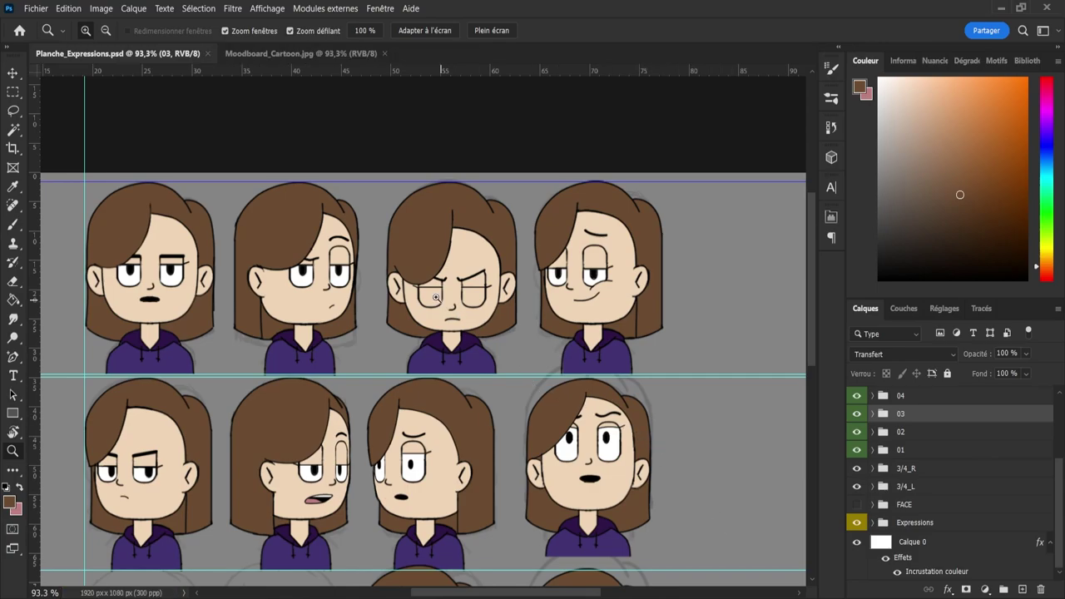
- Compare the expression heads across all rows with the character turnaround in Planche_Turn_CharaDesign.psd
left_click_drag(435, 297, 406, 283)
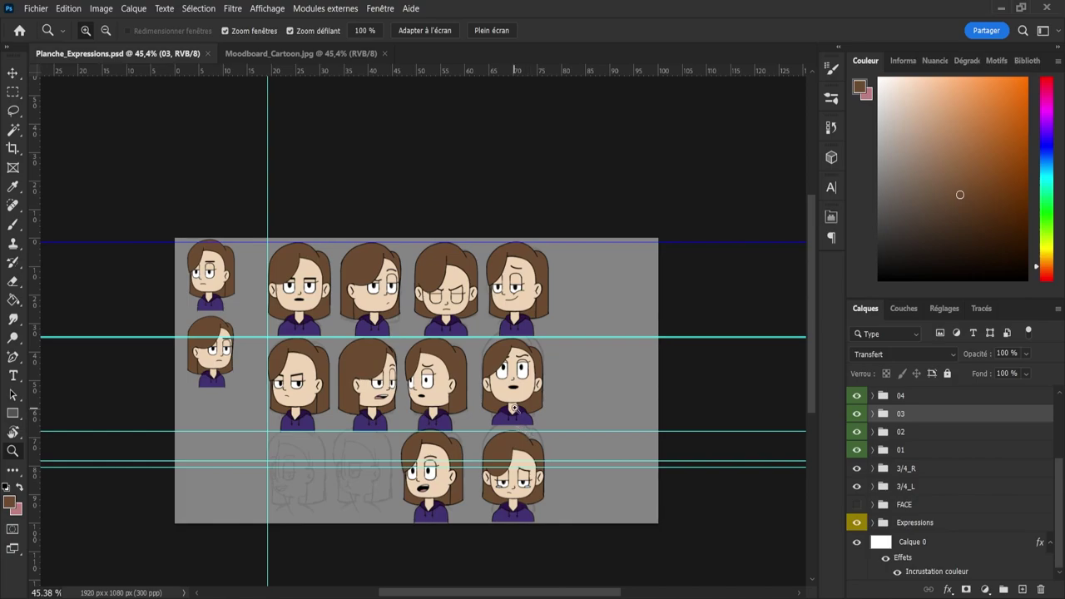
left_click_drag(514, 407, 538, 406)
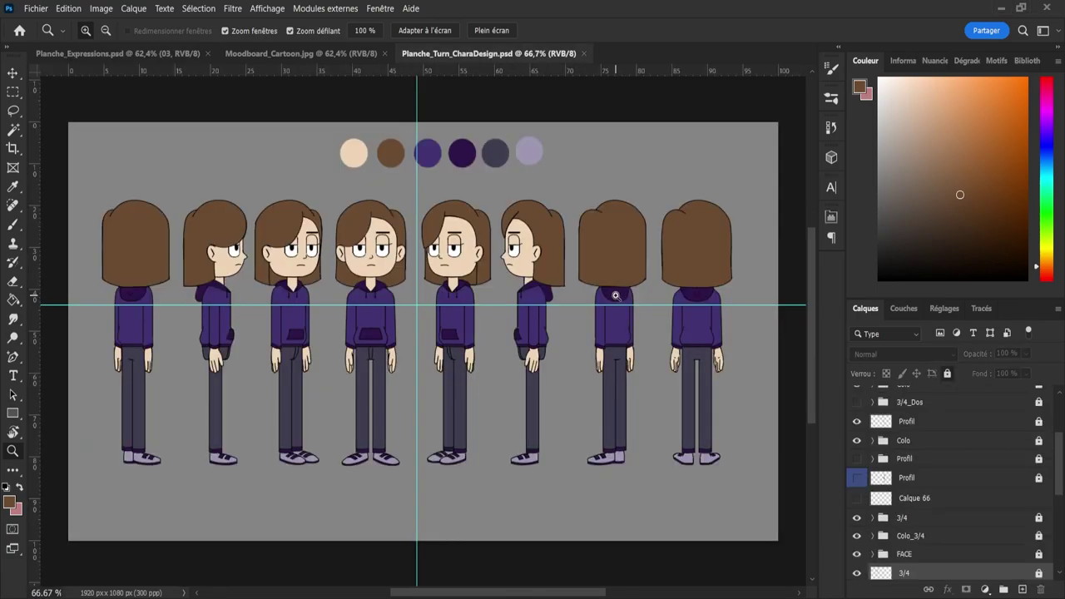
left_click_drag(375, 305, 364, 302)
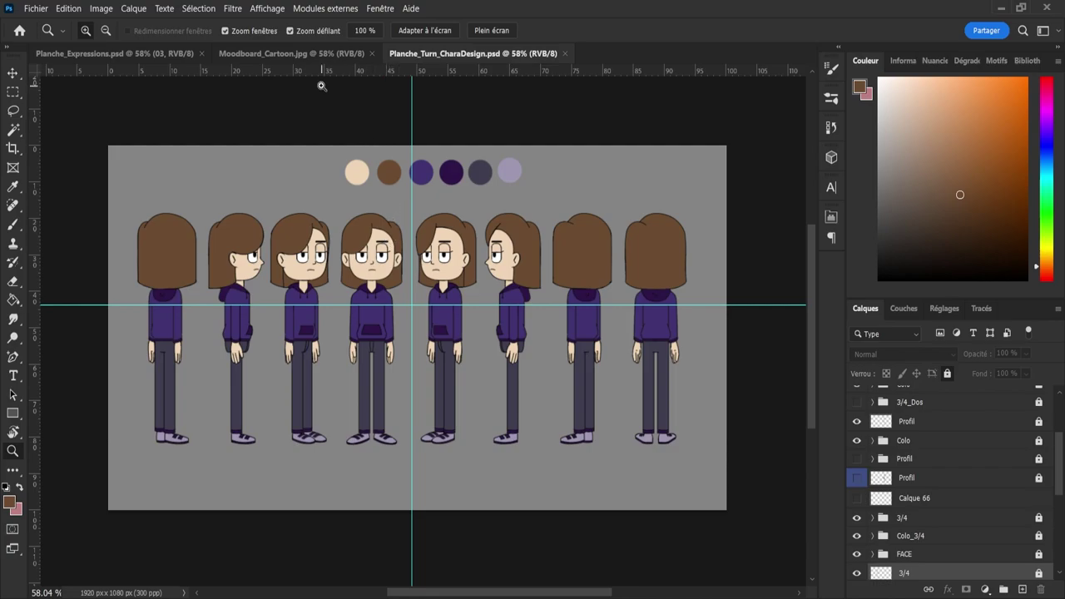
left_click(150, 55)
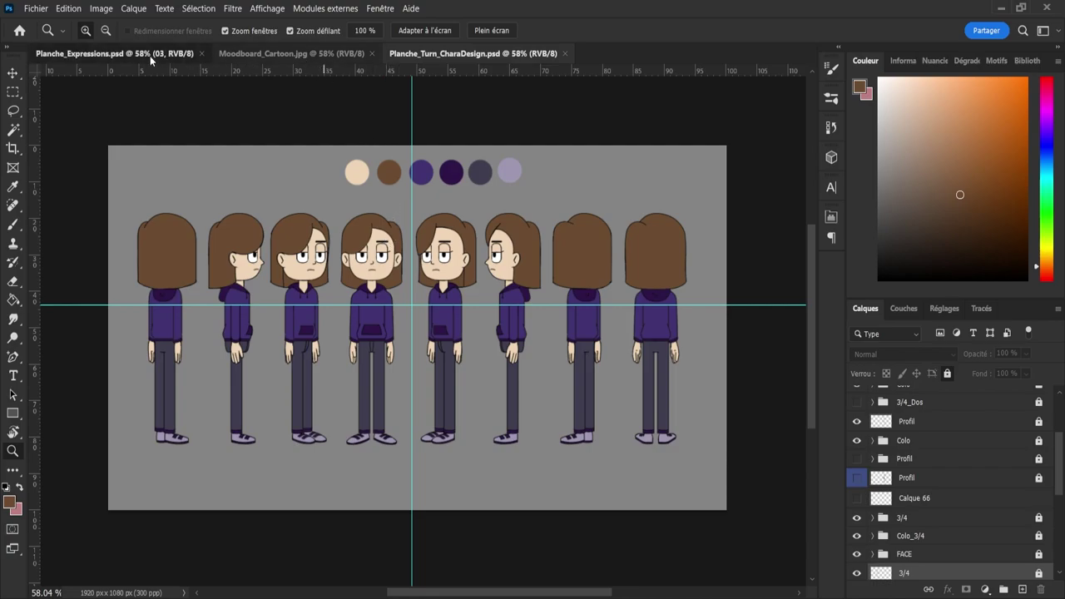
scroll(443, 383, "down", 3)
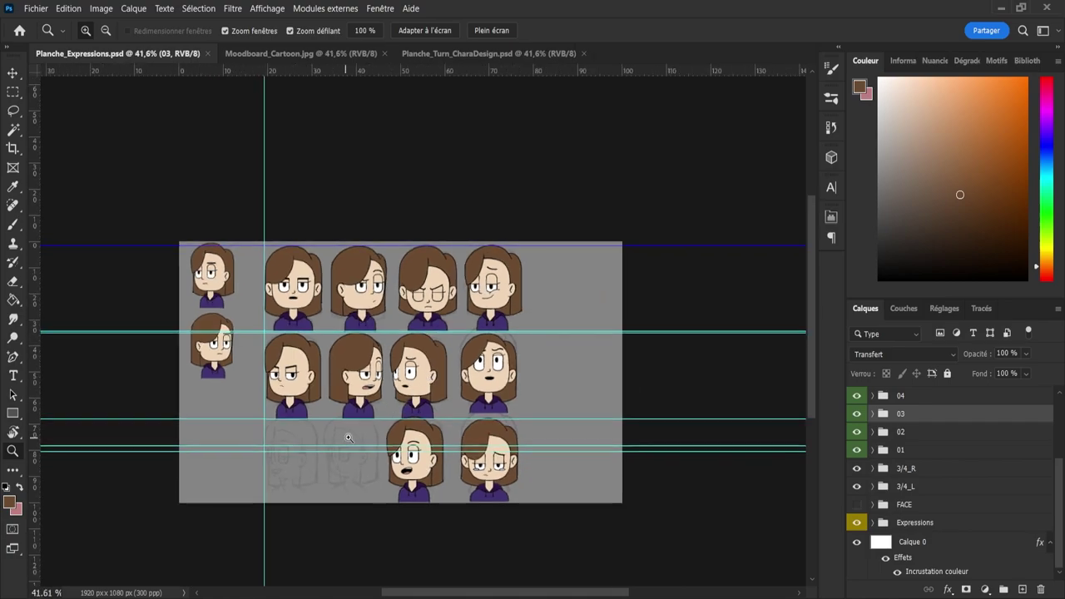
scroll(348, 439, "up", 4)
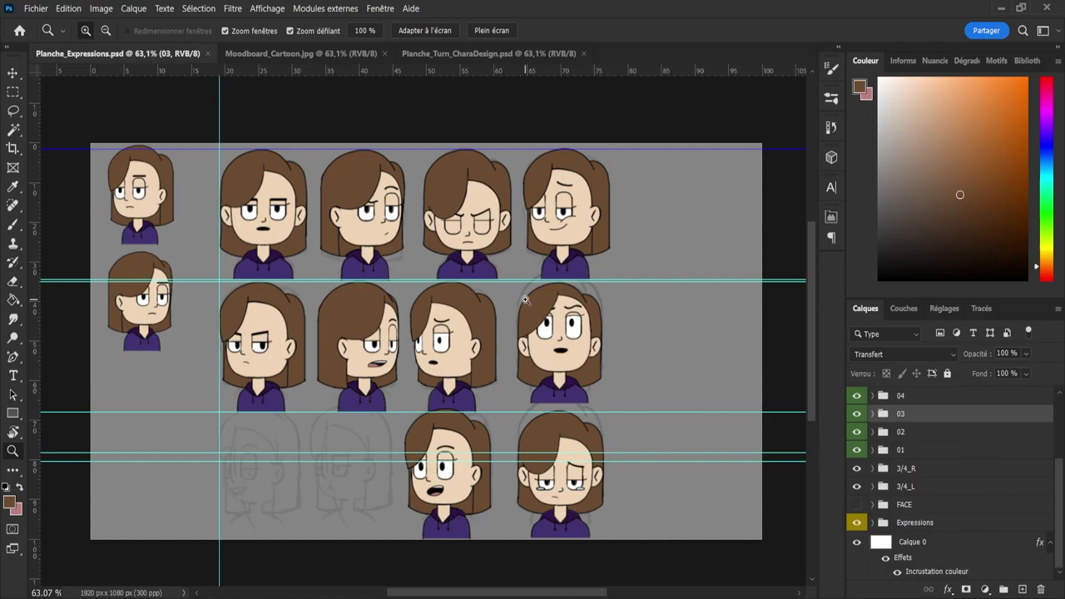
left_click_drag(368, 360, 391, 359)
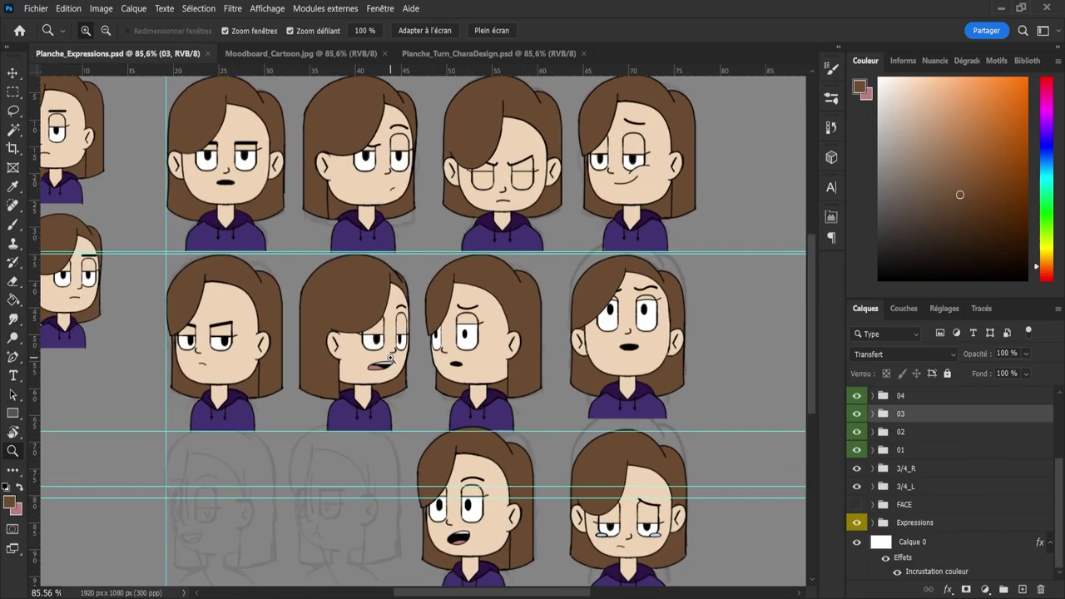
left_click_drag(500, 360, 487, 356)
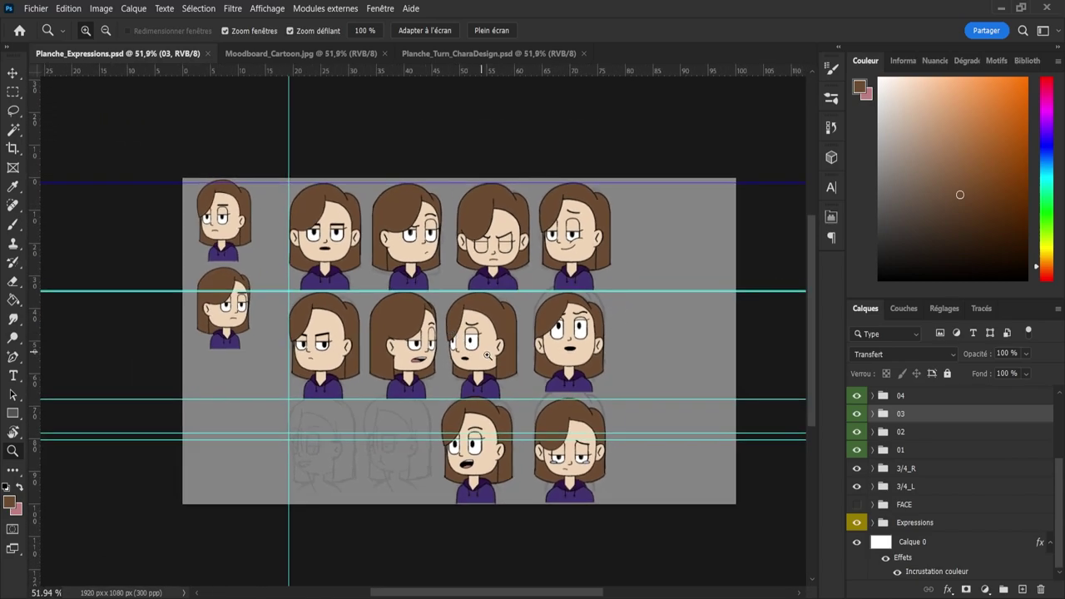
left_click_drag(567, 331, 561, 329)
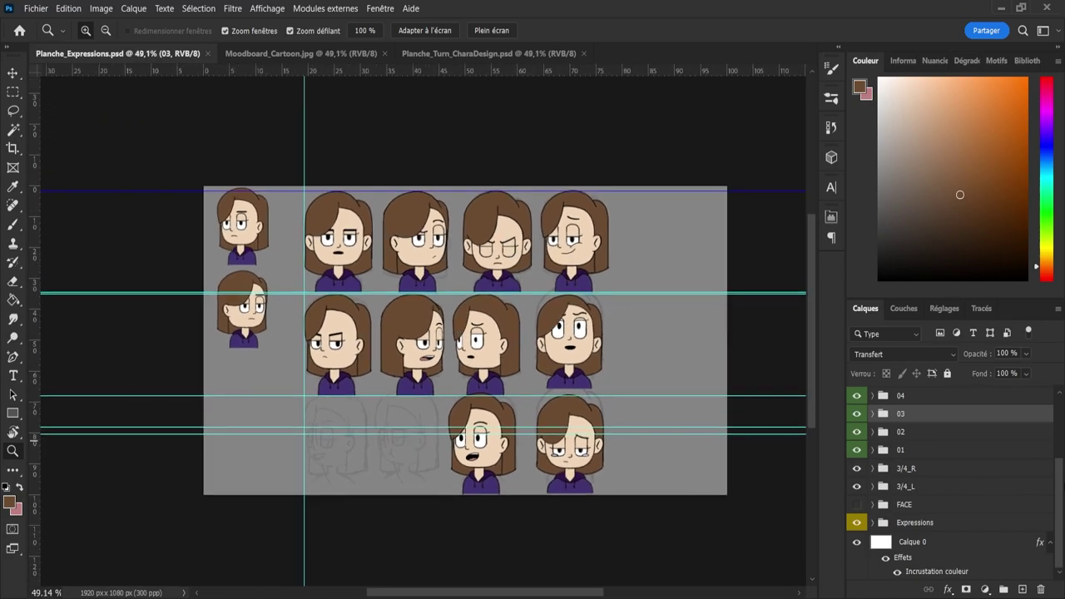
- Hide the 3/4_R and 3/4_L reference groups
left_click_drag(1060, 487, 1058, 456)
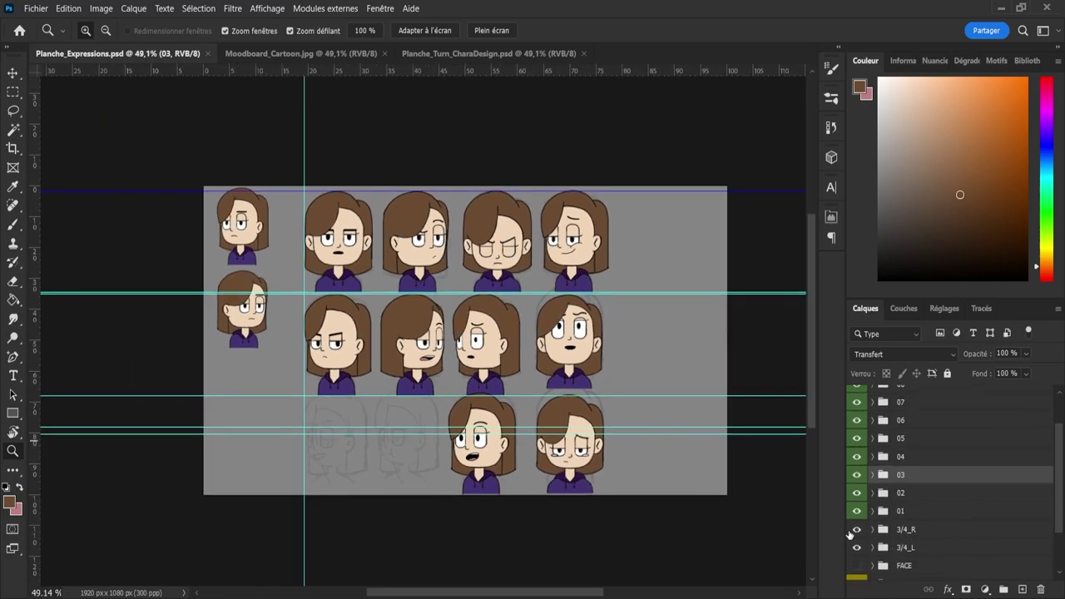
left_click_drag(852, 530, 856, 546)
scroll(1025, 483, "up", 2)
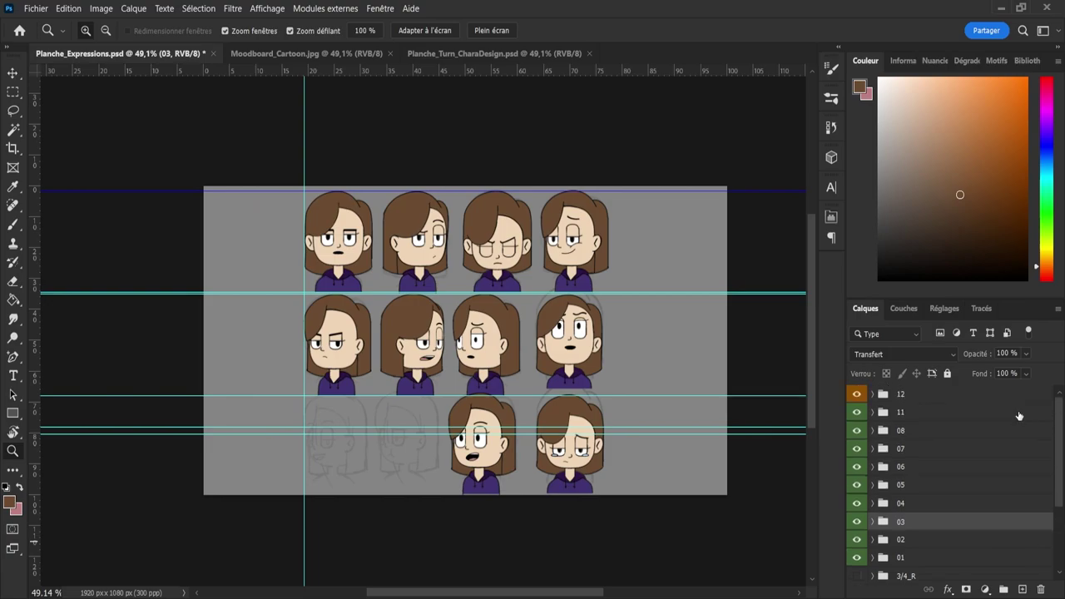
- Expand group 12, make its line layer Calque 24 active and hide its Blue colour group
left_click(895, 396)
left_click(873, 394)
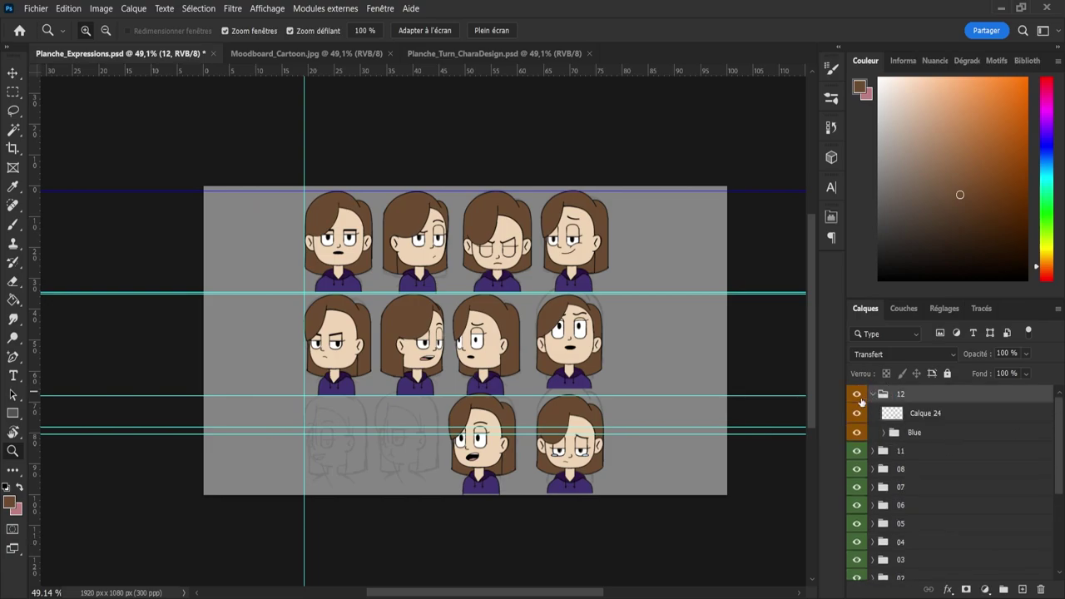
left_click_drag(610, 493, 646, 510)
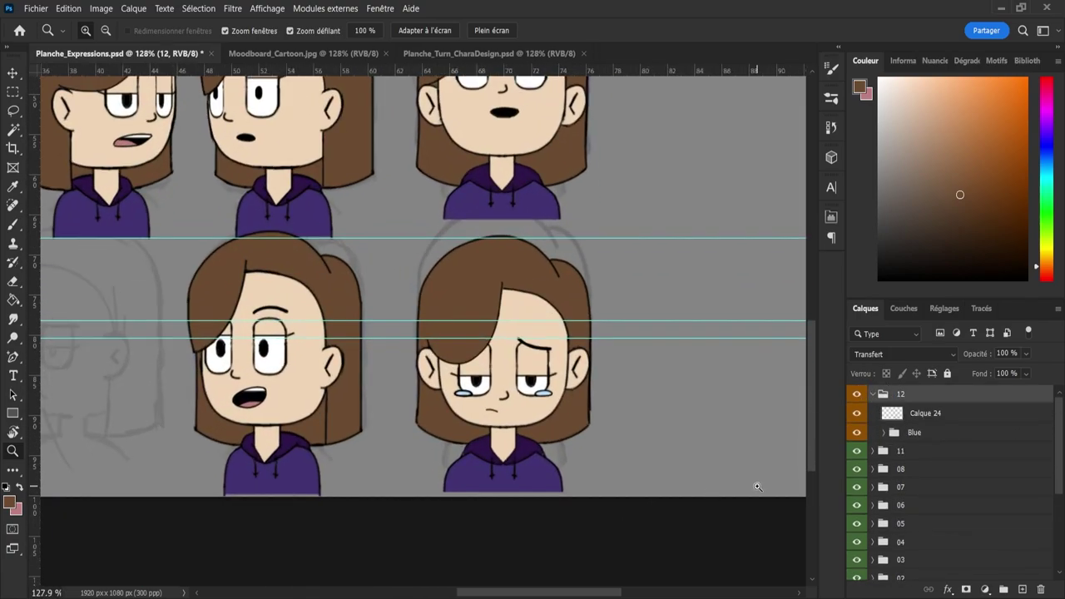
left_click(915, 413)
left_click(856, 432)
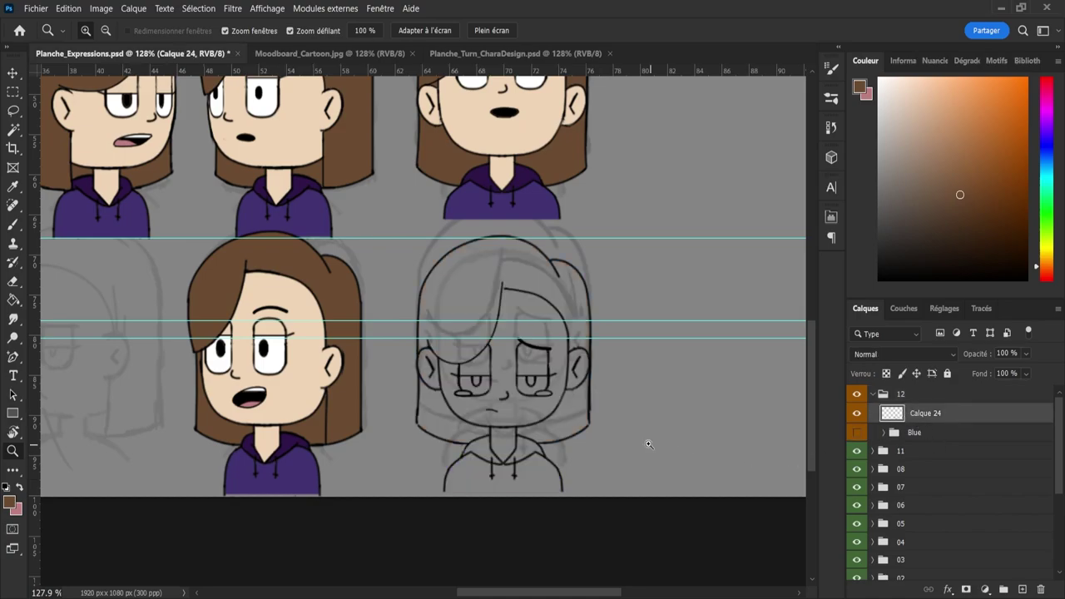
key("l")
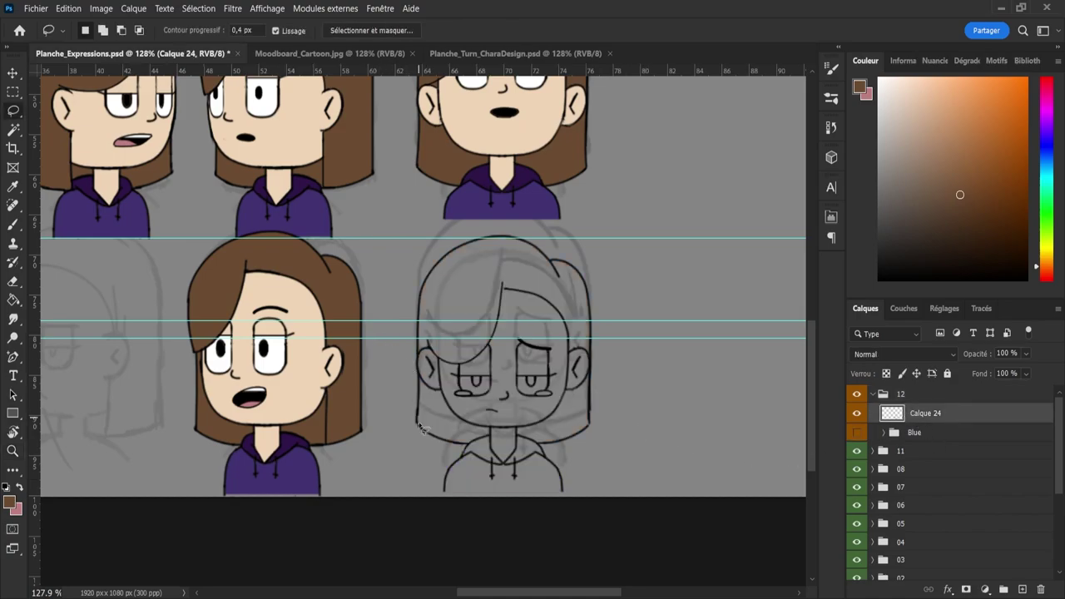
mouse_move(398, 427)
left_mouse_down()
mouse_move(393, 288)
mouse_move(414, 253)
mouse_move(439, 238)
mouse_move(504, 229)
mouse_move(588, 254)
mouse_move(625, 314)
mouse_move(619, 424)
left_mouse_up()
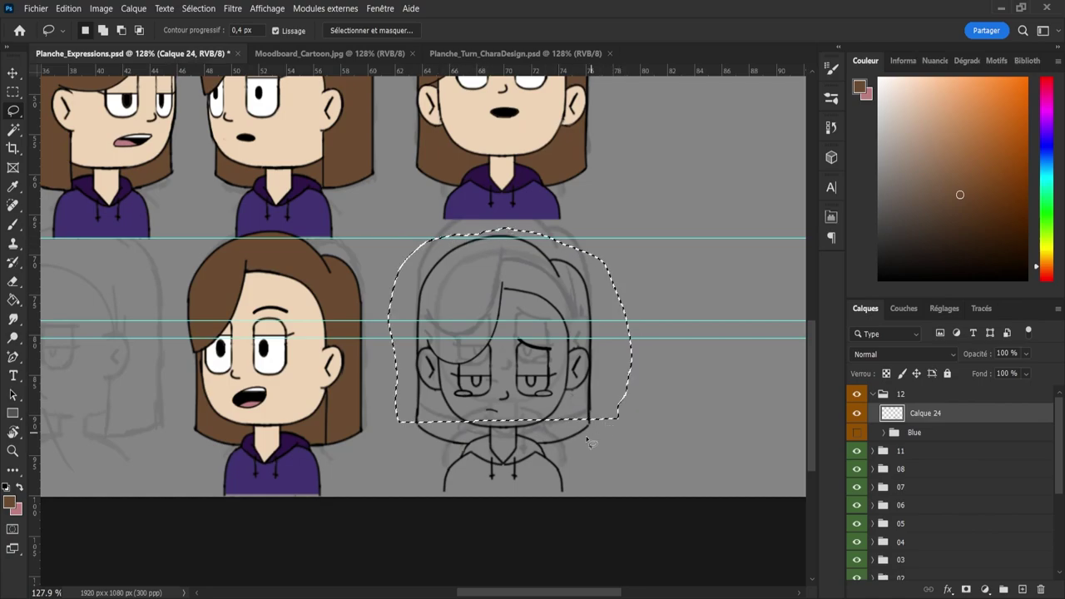
key("ctrl+d")
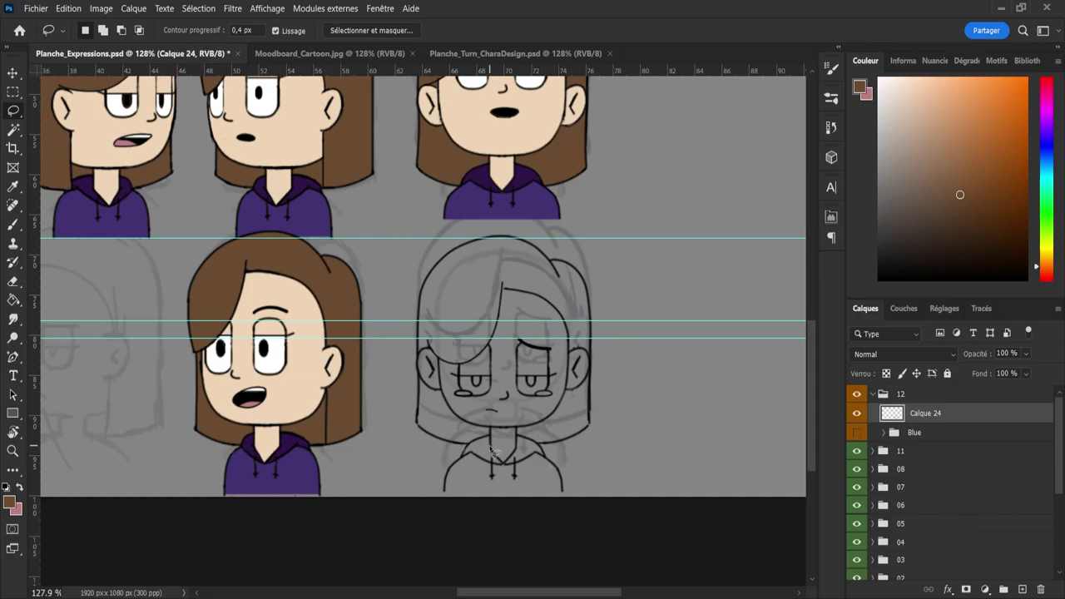
- Lasso the crying character's face on Calque 24, from just below the chin up around the fringe and forehead lines
key("z")
left_click_drag(578, 458, 512, 458)
left_click_drag(471, 263, 534, 291)
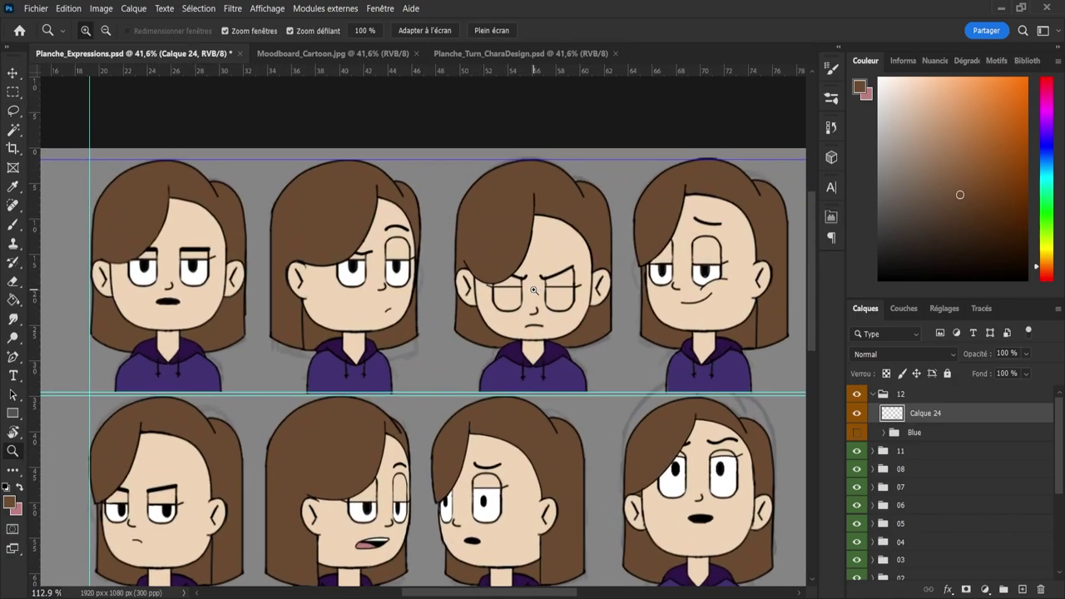
scroll(533, 290, "down", 4)
scroll(630, 441, "up", 3)
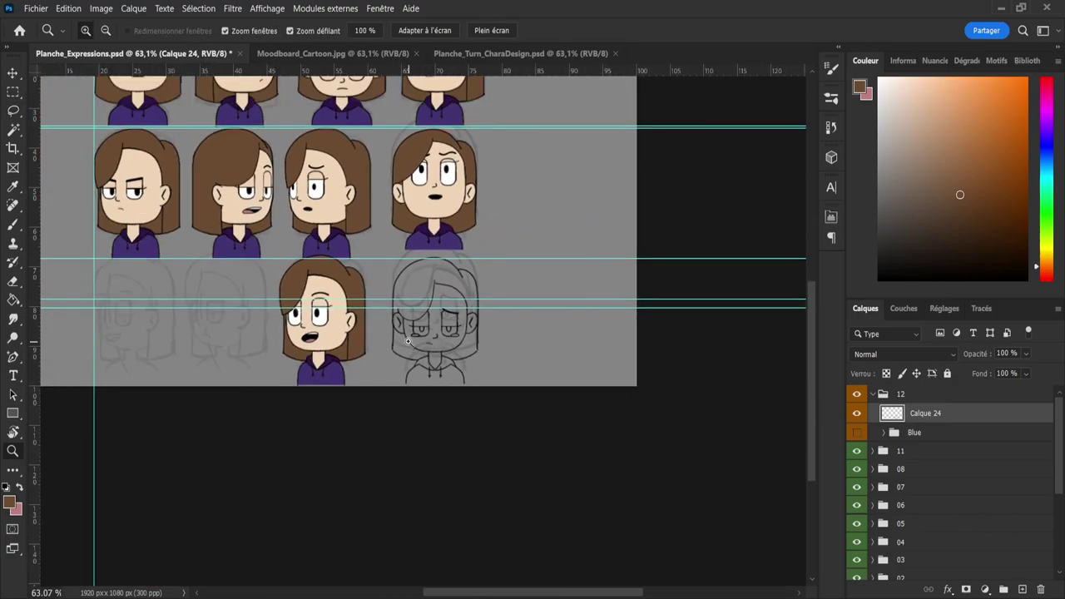
scroll(408, 341, "up", 5)
key("l")
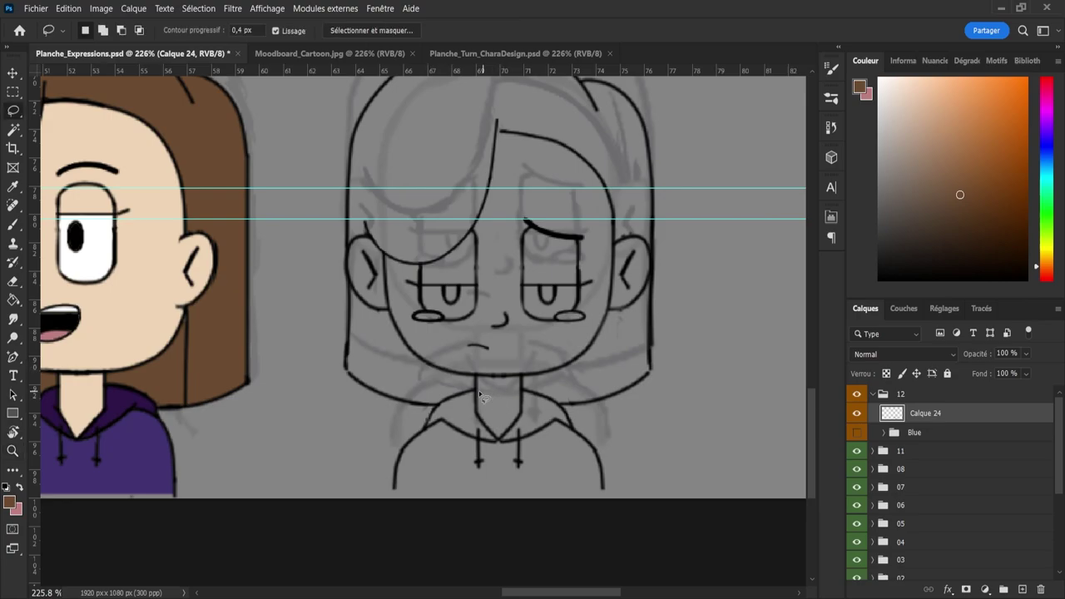
left_click_drag(466, 382, 527, 384)
mouse_move(634, 309)
left_mouse_down()
mouse_move(602, 148)
mouse_move(557, 121)
mouse_move(468, 111)
mouse_move(391, 204)
mouse_move(358, 222)
mouse_move(354, 242)
mouse_move(364, 323)
mouse_move(390, 358)
mouse_move(470, 388)
left_mouse_up()
- Extend the lasso selection outward to take in both of the crying character's ears
key("z")
left_click(351, 287)
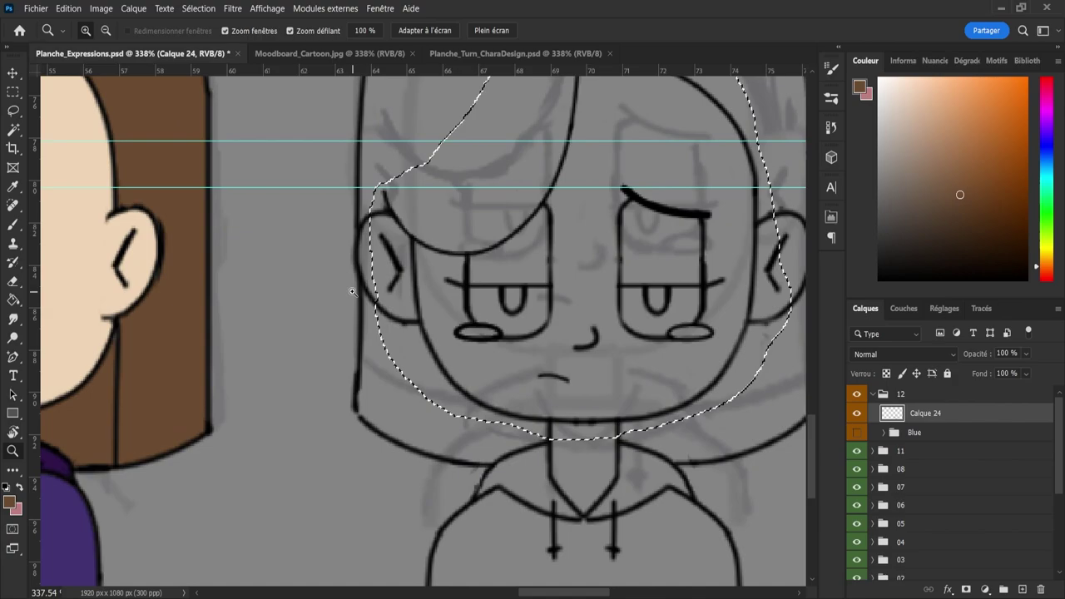
key("l")
key("shift")
mouse_move(385, 296)
left_mouse_down()
mouse_move(379, 322)
mouse_move(351, 248)
left_mouse_up()
left_click_drag(357, 243, 380, 210)
scroll(379, 238, "down", 4)
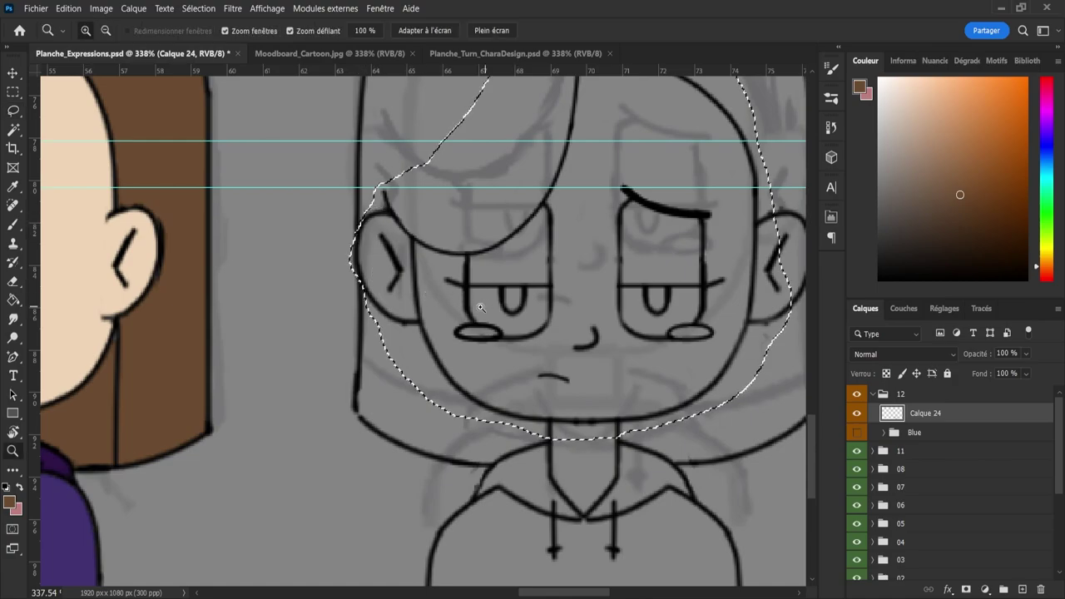
scroll(595, 314, "up", 3)
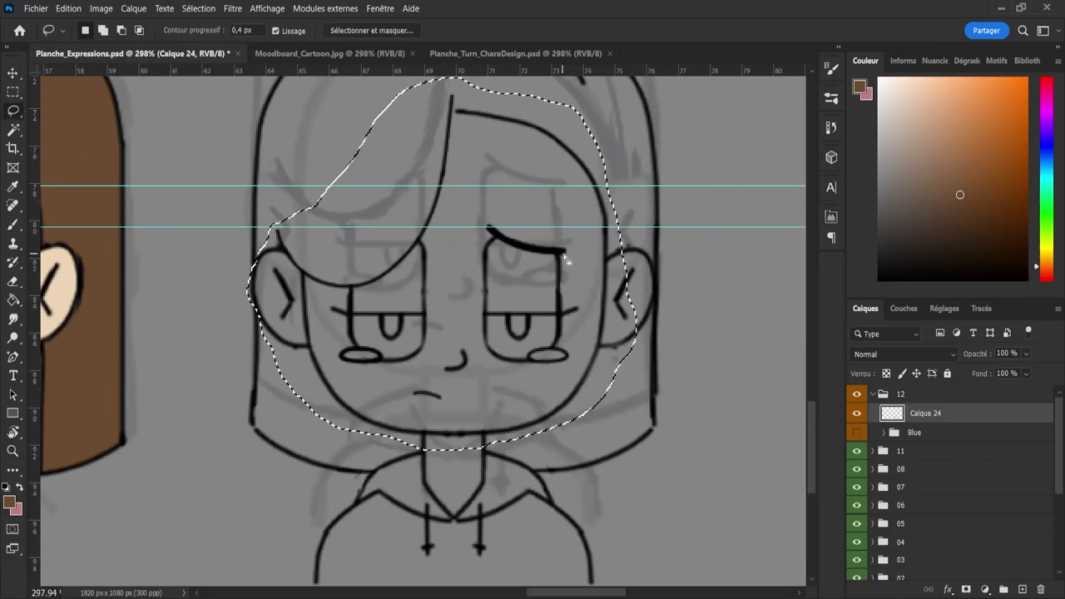
key("shift")
mouse_move(600, 257)
left_mouse_down()
mouse_move(637, 243)
mouse_move(659, 267)
mouse_move(587, 327)
mouse_move(620, 361)
mouse_move(639, 358)
mouse_move(661, 298)
mouse_move(649, 258)
mouse_move(663, 286)
mouse_move(659, 321)
mouse_move(671, 311)
left_mouse_up()
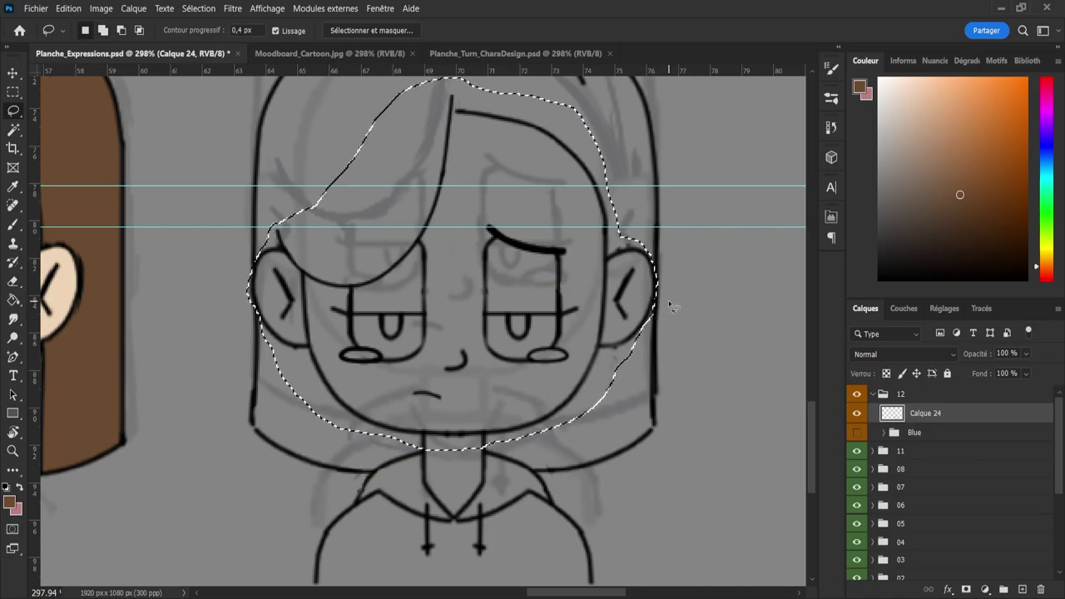
key("alt")
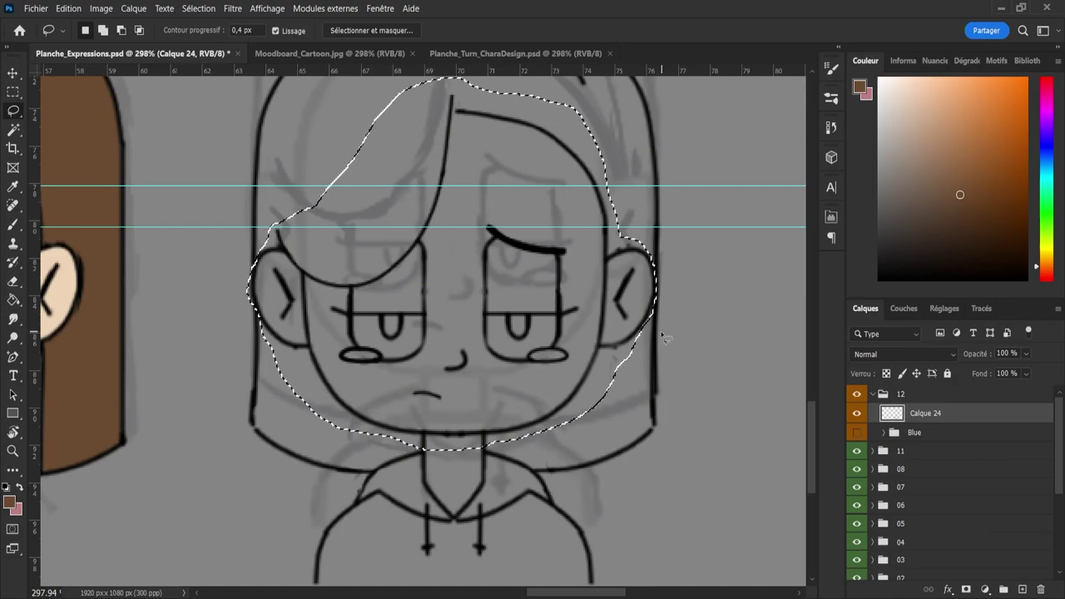
- Move the lassoed face and ear lines straight down to Y 897 px with Free Transform, apply it and deselect
key("z")
left_click_drag(666, 339, 592, 345)
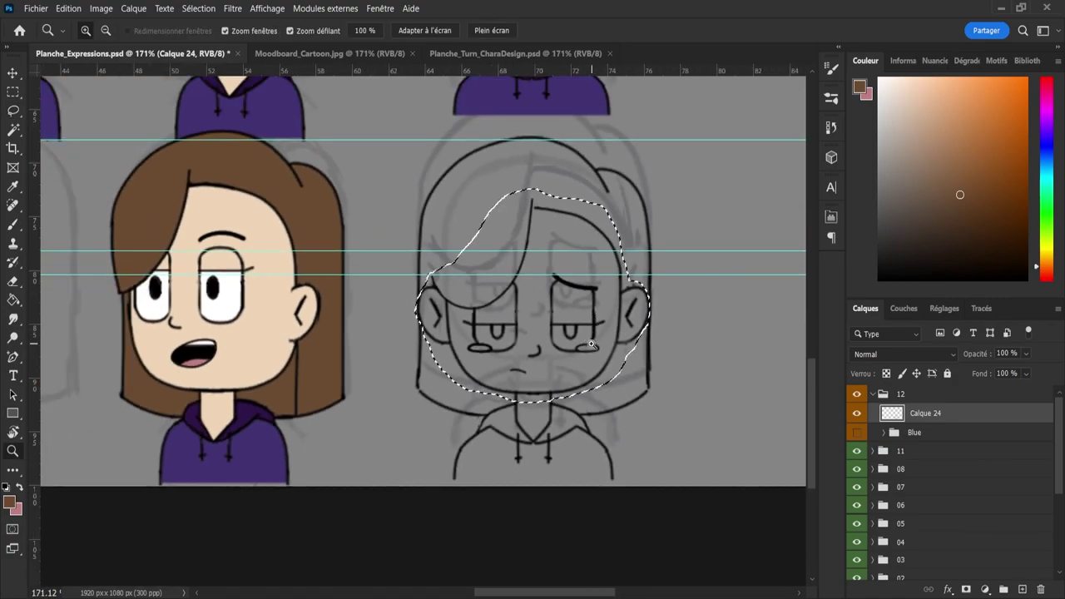
mouse_move(461, 277)
left_mouse_down()
mouse_move(494, 281)
mouse_move(463, 278)
left_mouse_up()
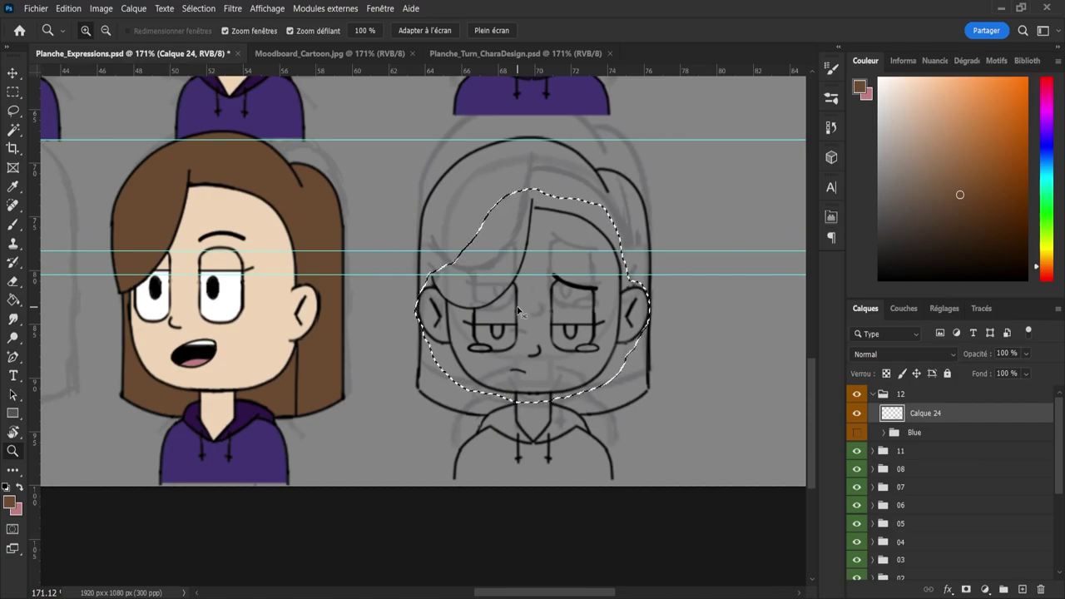
key("ctrl+t")
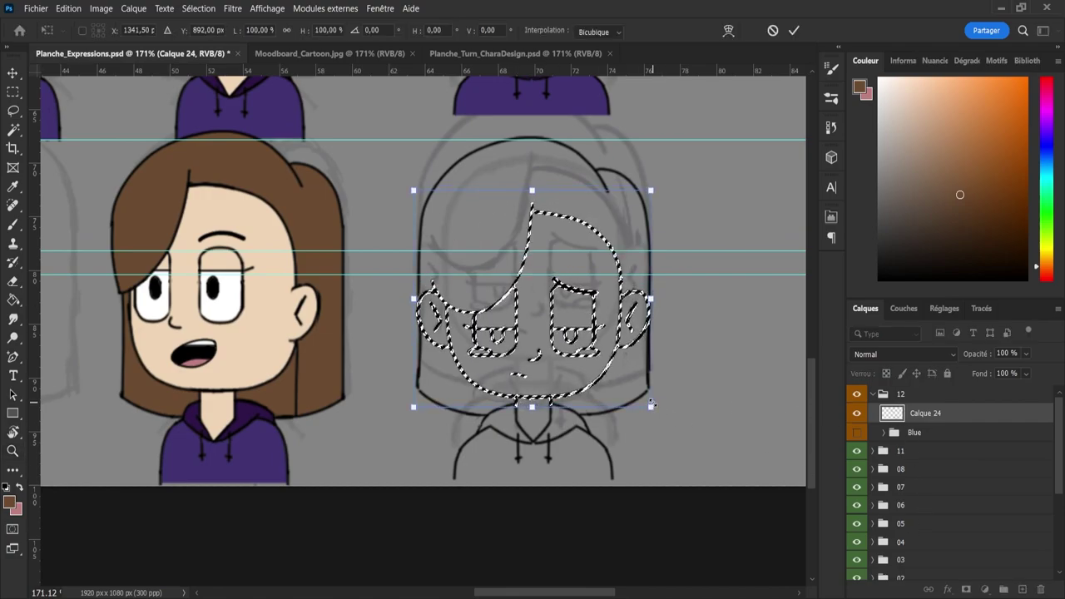
key("Down")
key("Down")
key("Down")
key("Down")
key("Down")
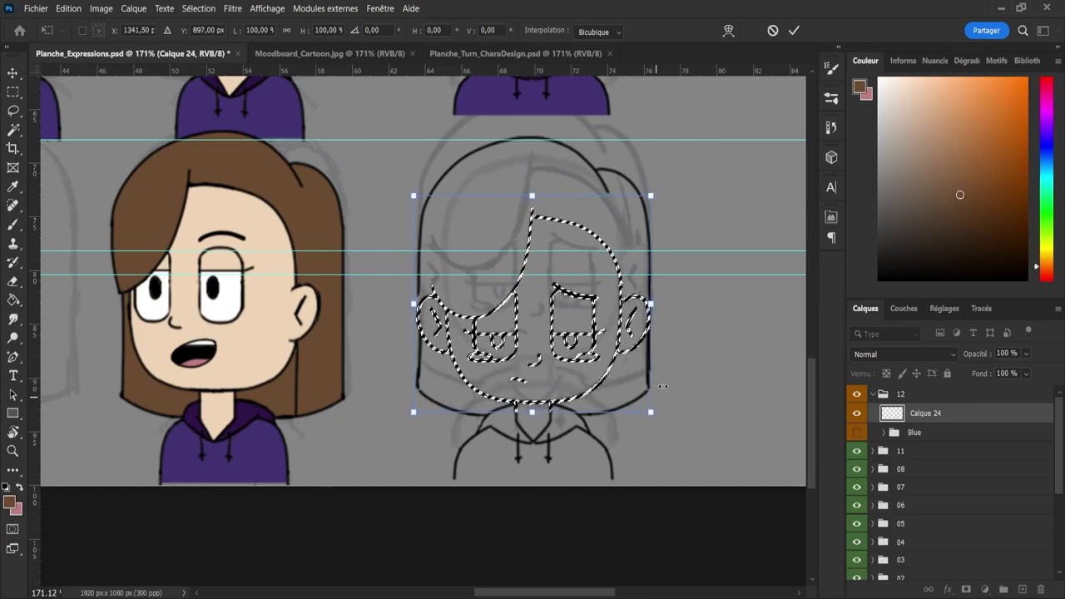
left_click_drag(809, 384, 802, 228)
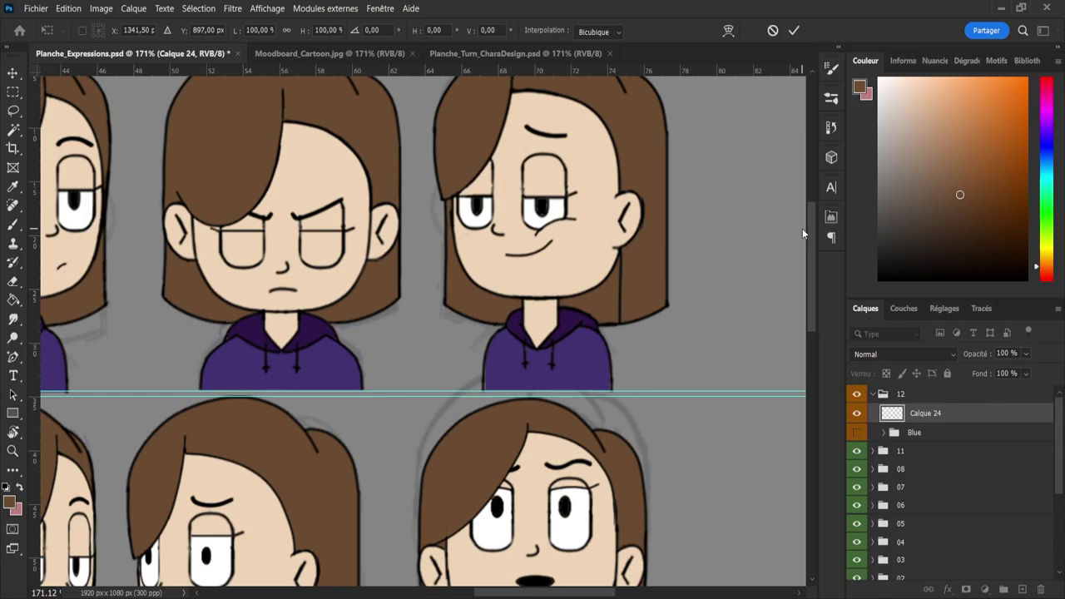
left_click_drag(802, 228, 792, 374)
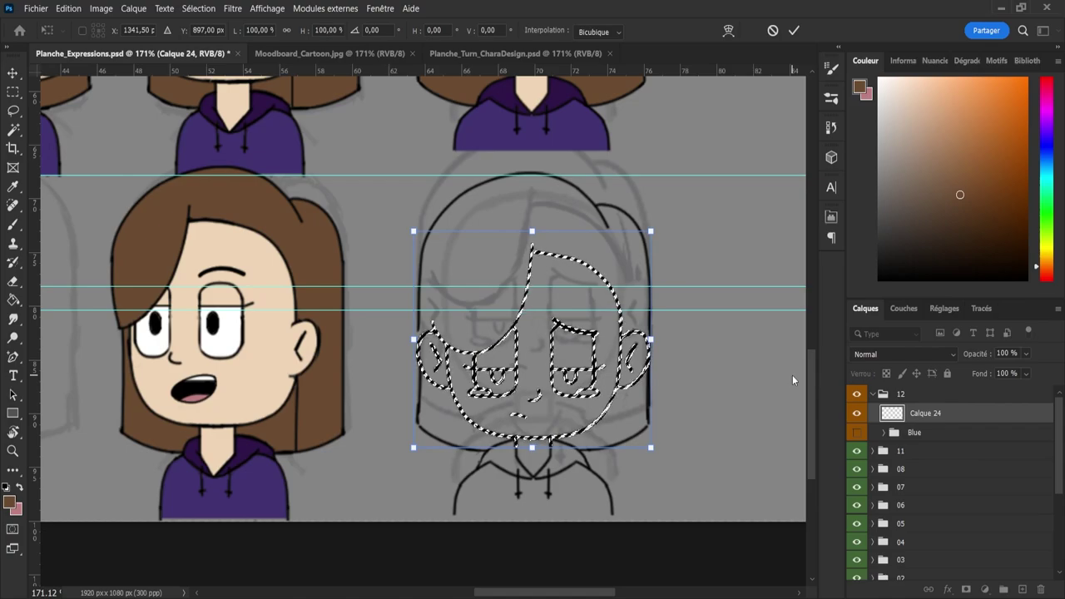
key("Return")
key("z")
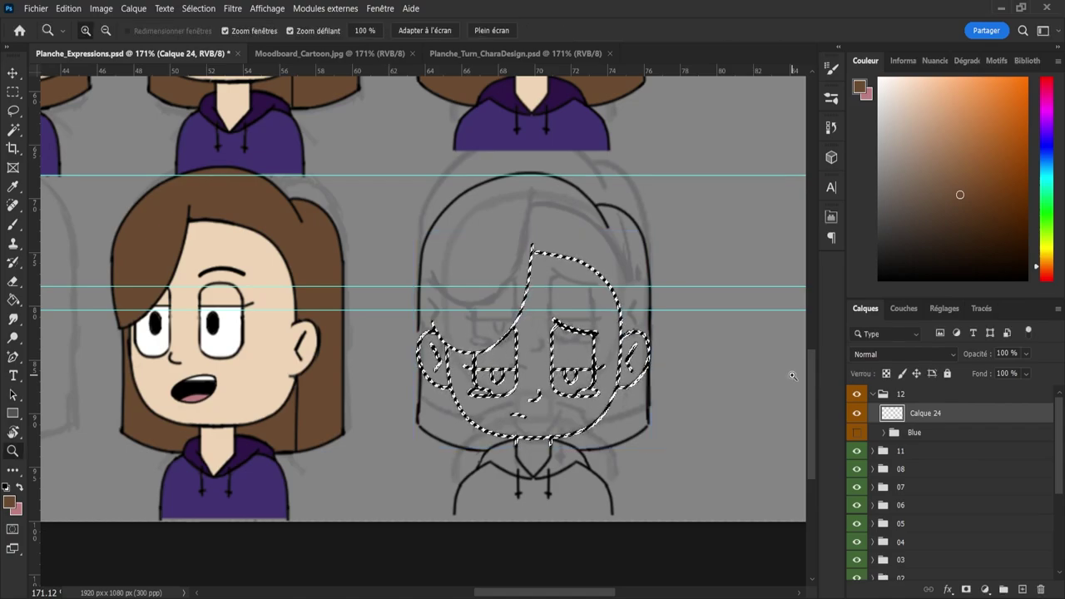
left_click(699, 226)
key("l")
key("ctrl+d")
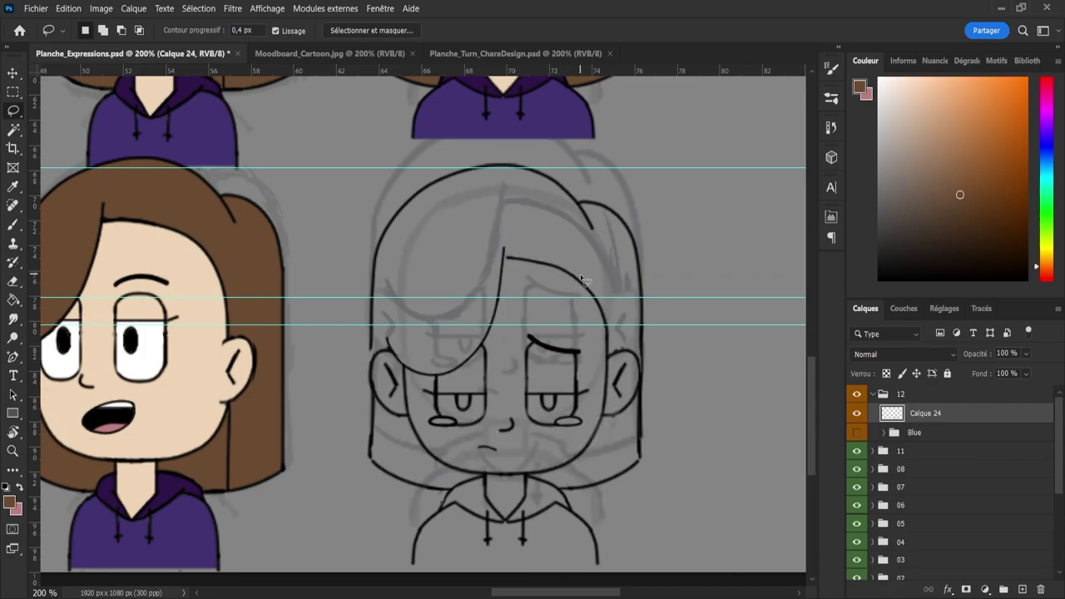
- Enlarge the eraser by five increments and trim the outer edge of the crying character's hair outline beside the right-hand ear
key("e")
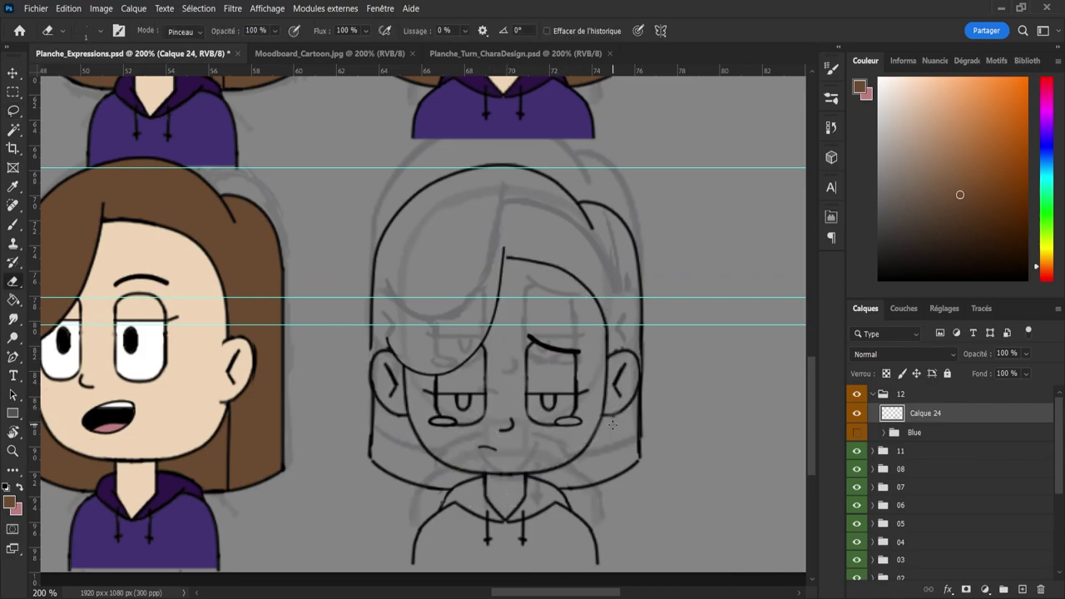
key("bracketright")
key("bracketright")
key("bracketright")
key("bracketright")
key("bracketright")
left_click_drag(643, 458, 668, 318)
key("ctrl+z")
left_click_drag(644, 457, 667, 283)
- Set the drawing colour to black, retouch the right-hand hair outline beside the ear and erase its excess thickness on the outside
key("b")
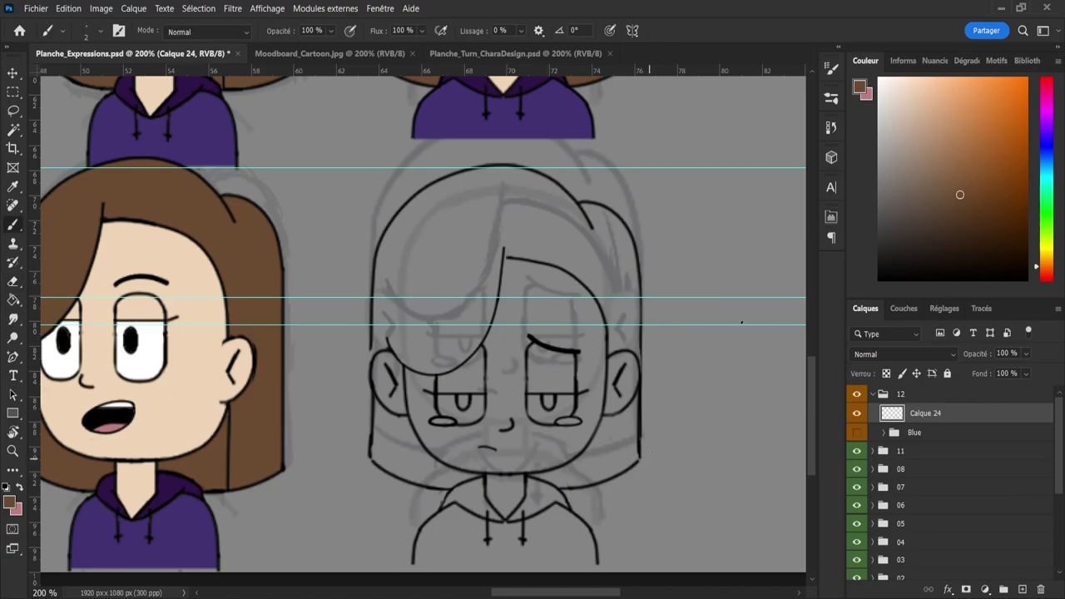
left_click_drag(728, 304, 747, 356)
key("ctrl+z")
left_click_drag(899, 254, 829, 344)
left_click_drag(644, 383, 648, 297)
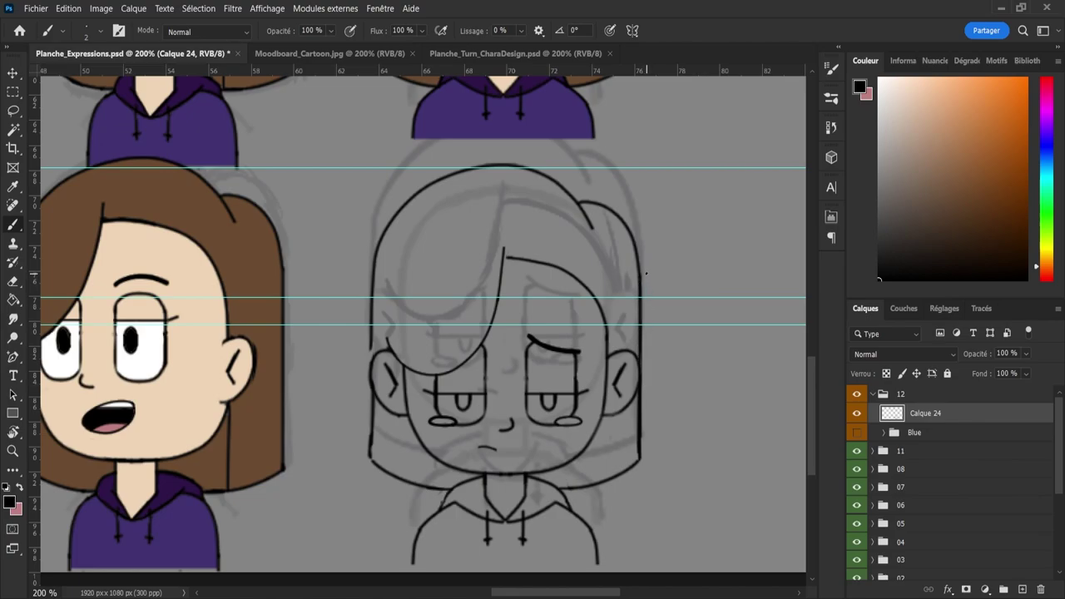
key("e")
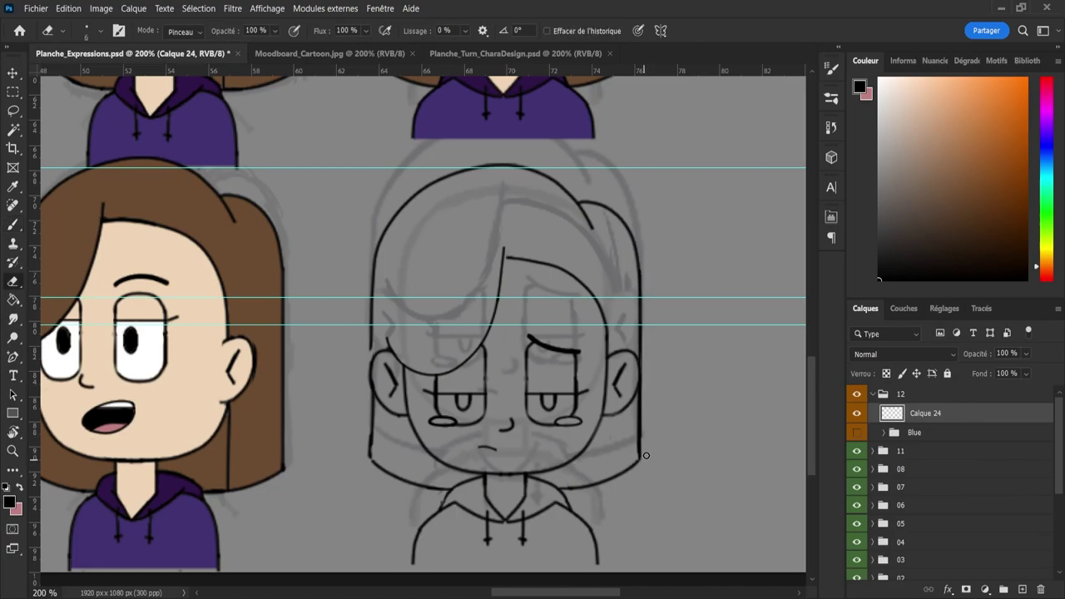
left_click_drag(644, 457, 689, 266)
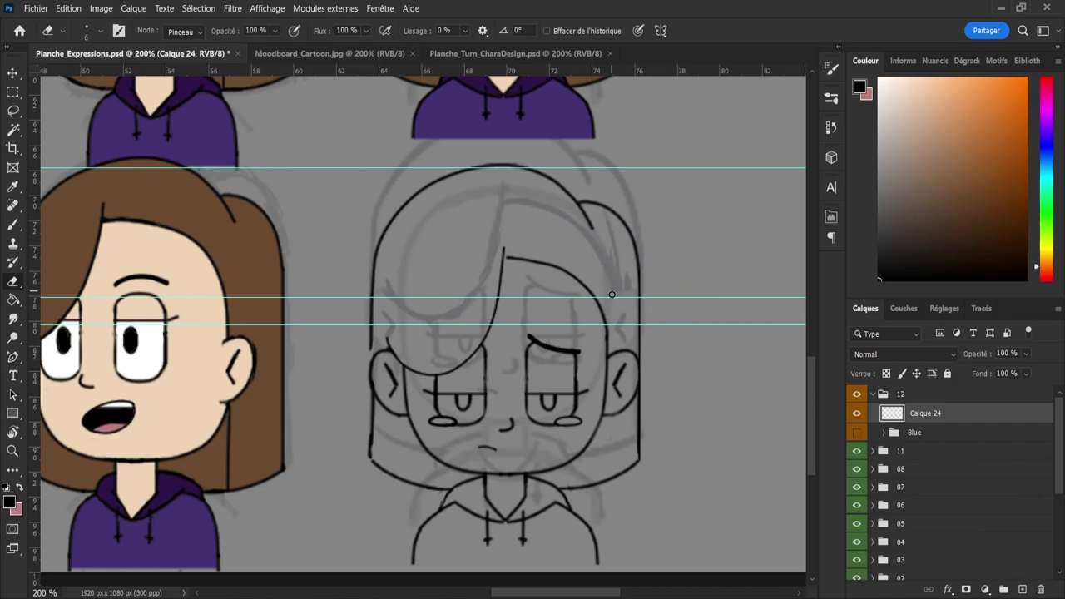
- Redraw the left-hand hair outline in black from the ear down to the hair's lower corner and even out its inner edge
key("b")
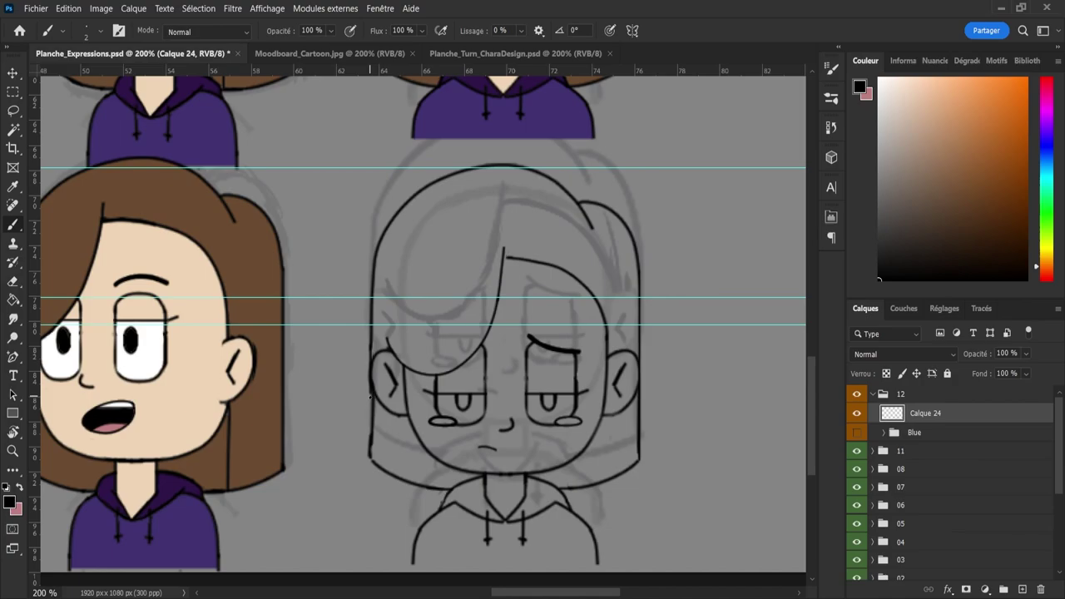
left_click_drag(370, 396, 372, 455)
key("e")
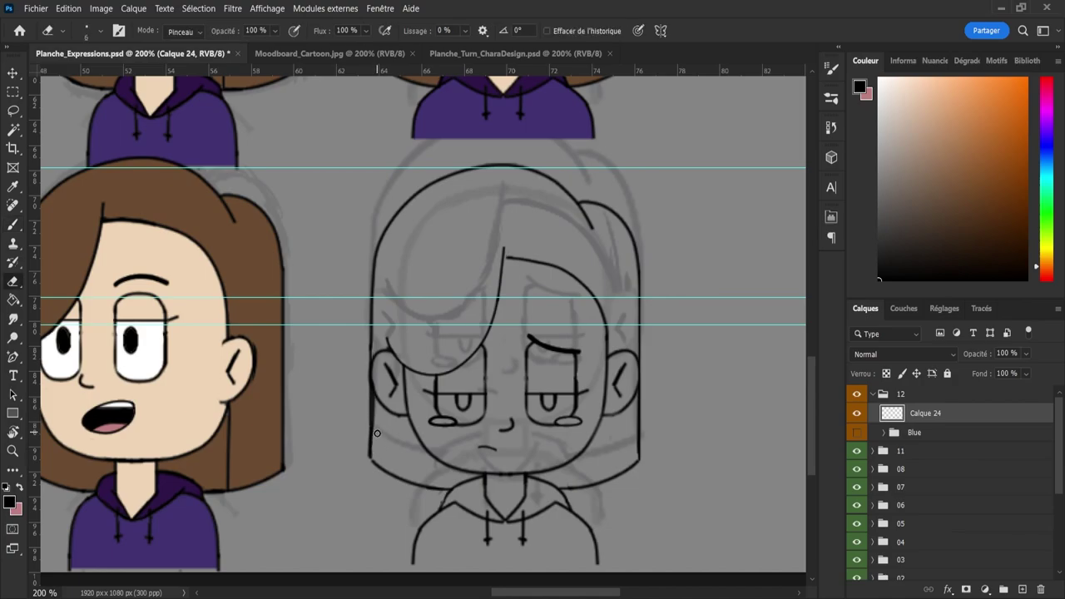
key("ctrl+space")
mouse_move(356, 417)
left_mouse_down()
mouse_move(394, 415)
mouse_move(385, 407)
left_mouse_up()
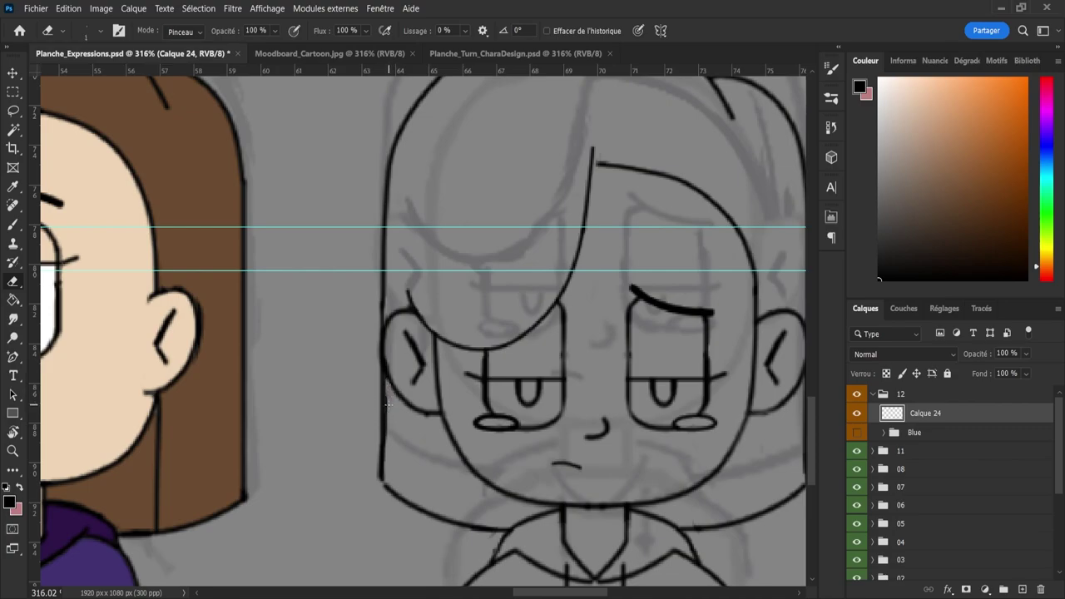
key("b")
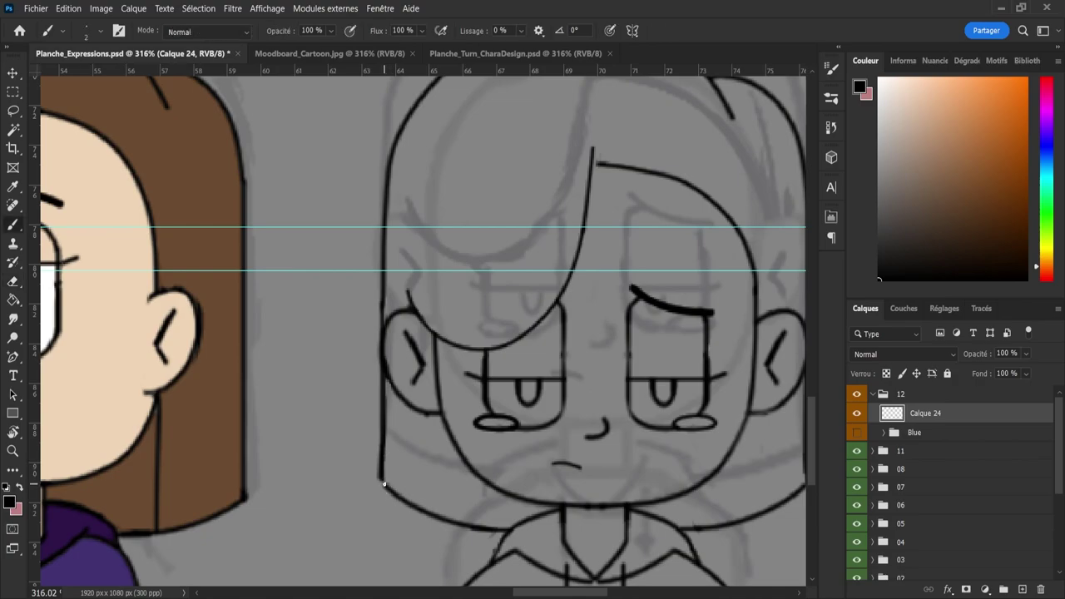
key("ctrl+space")
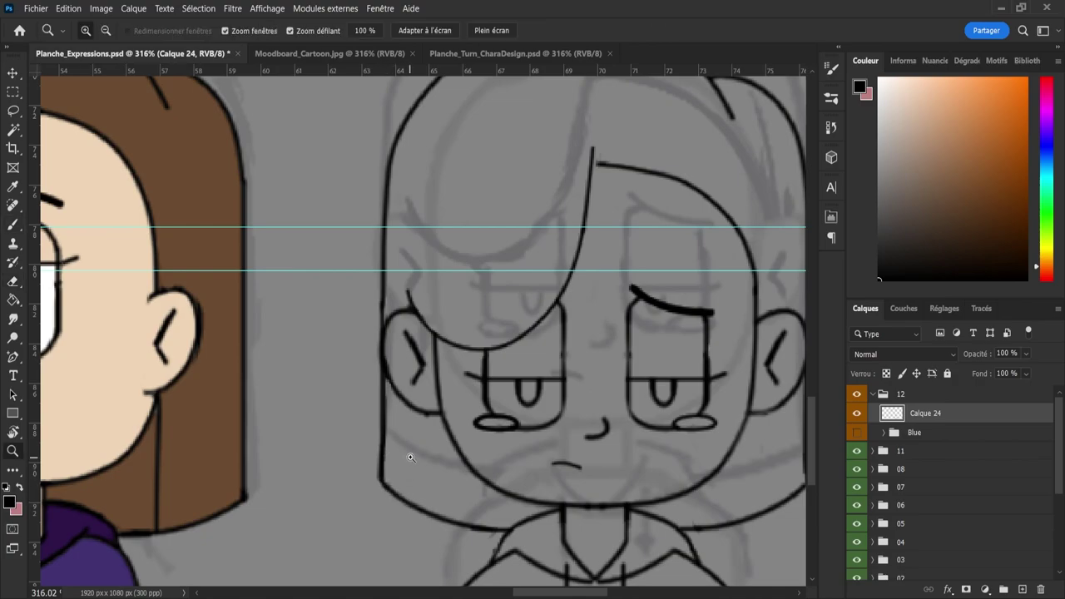
left_click_drag(410, 455, 376, 435)
left_click_drag(385, 320, 378, 348)
left_click_drag(442, 463, 510, 473)
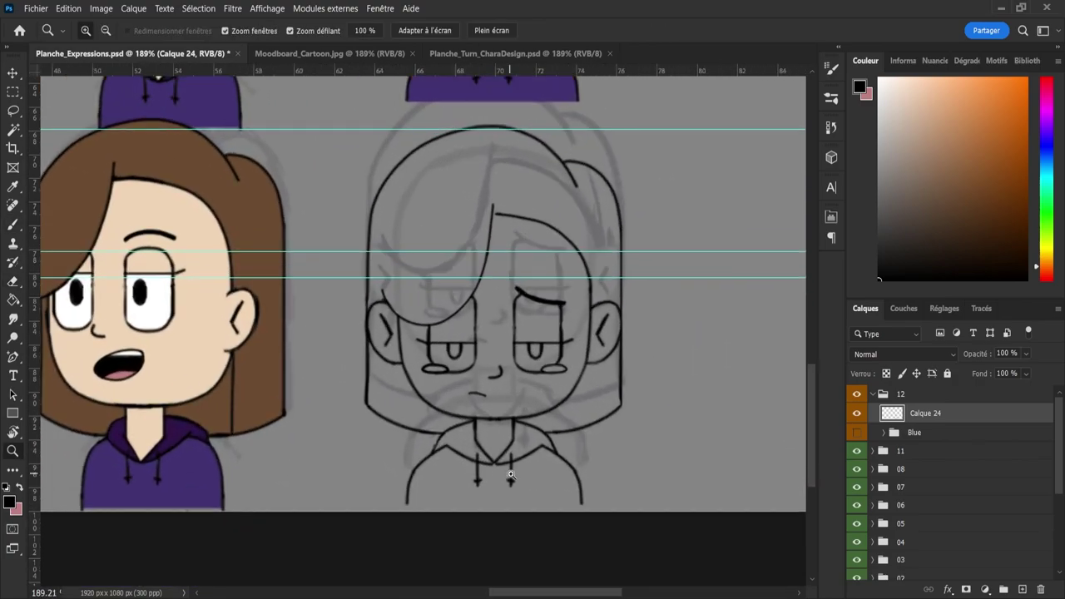
- Erase the stray bit of line at the lower edge of the crying character's left-hand ear
left_click_drag(466, 392, 489, 394)
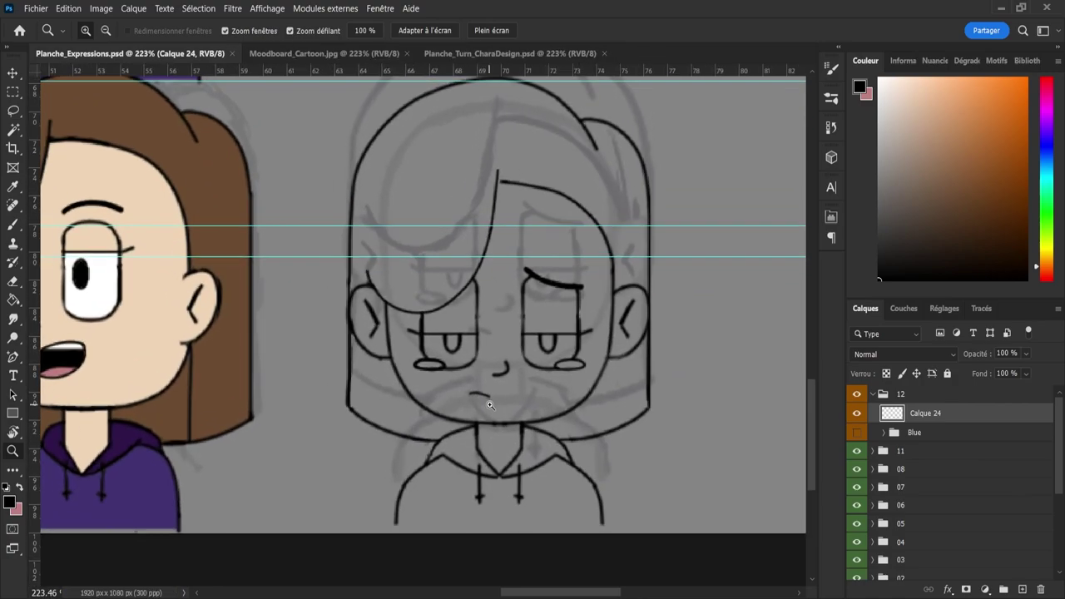
key("e")
key("ctrl+space")
mouse_move(368, 370)
left_mouse_down()
mouse_move(398, 374)
mouse_move(376, 382)
left_mouse_up()
left_click(391, 357)
key("ctrl+space")
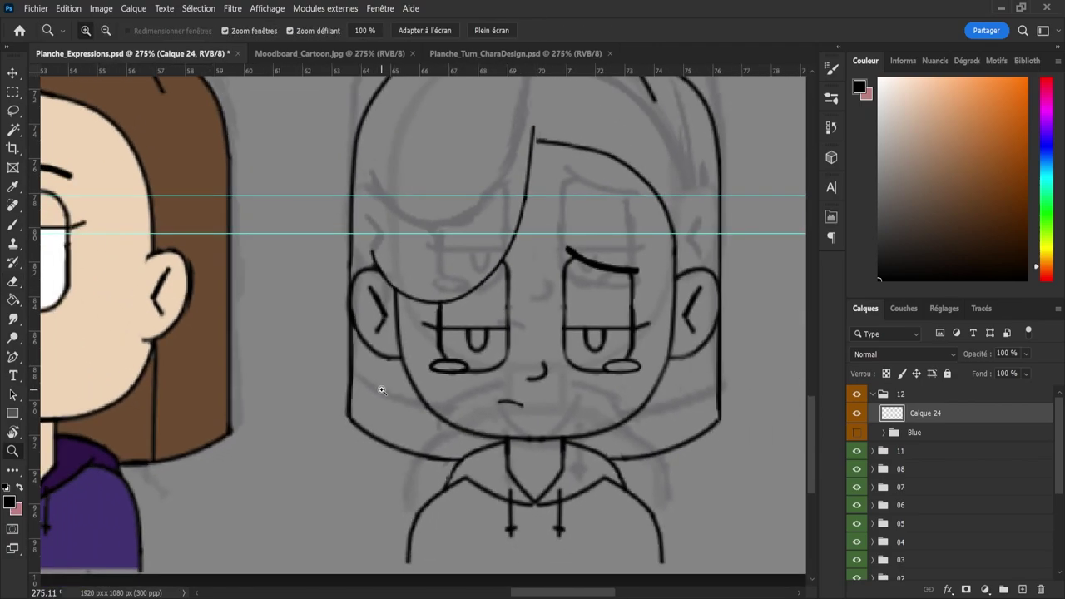
scroll(404, 397, "down", 2)
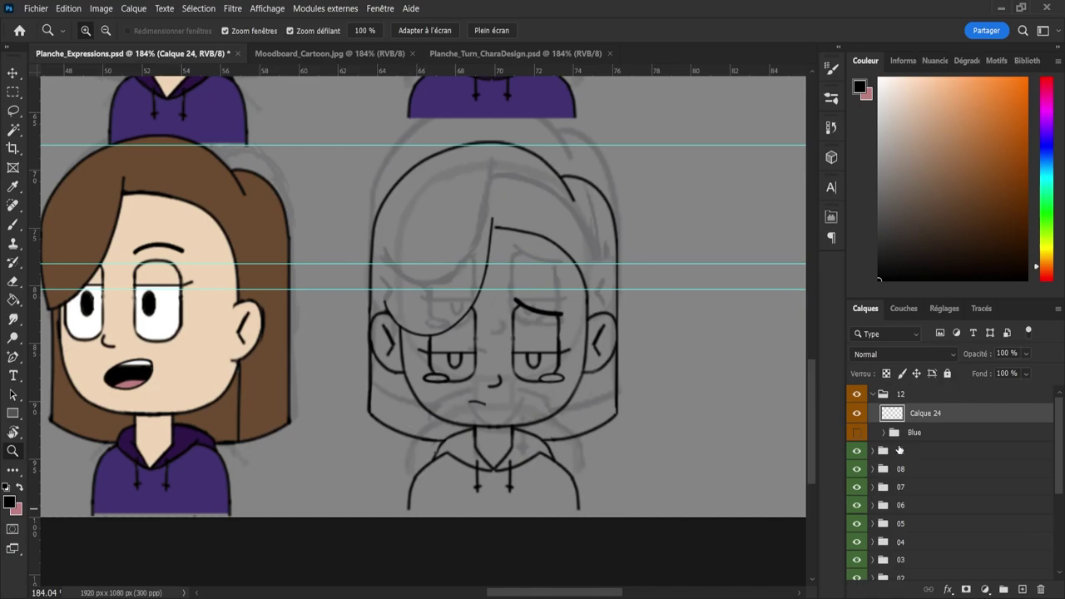
- Show and expand group 12's Blue colour group and select its Eyes, Skin and Pupilles layers together
left_click(858, 433)
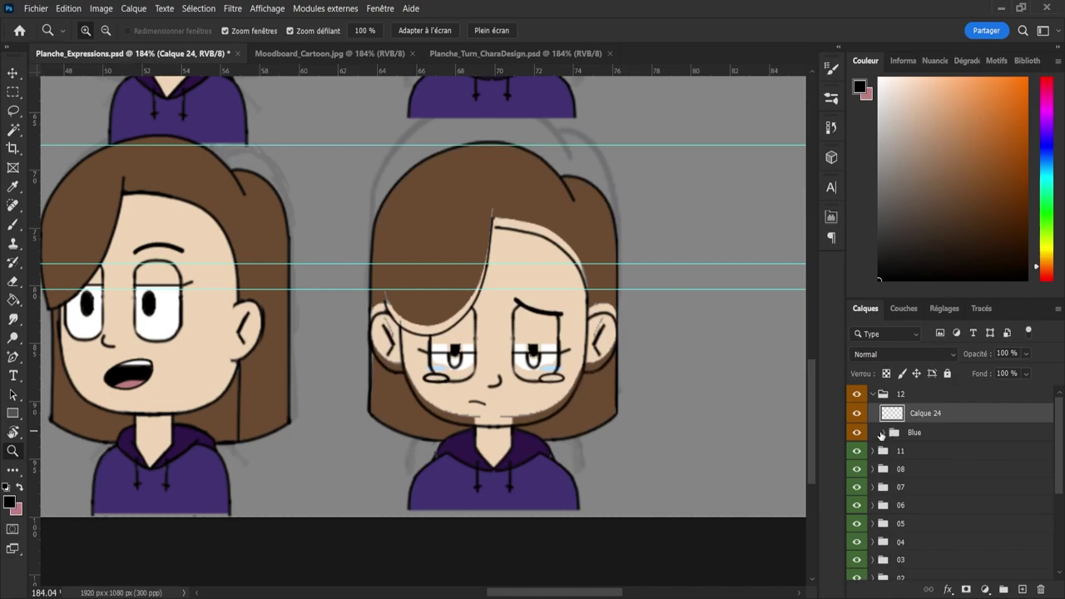
left_click(884, 437)
scroll(1053, 466, "down", 2)
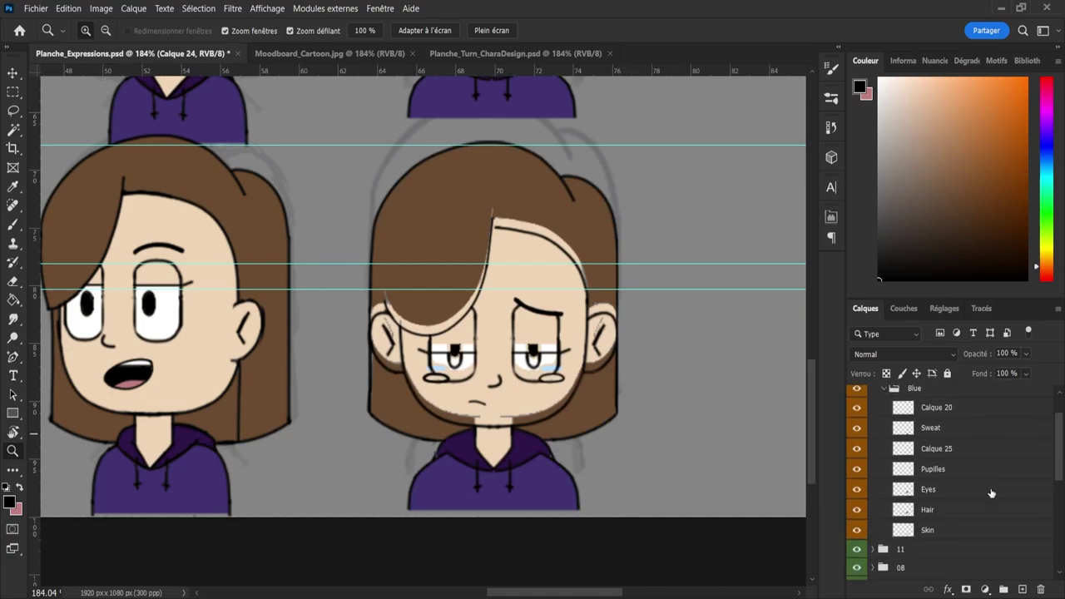
left_click(947, 496)
left_click(941, 531, "ctrl")
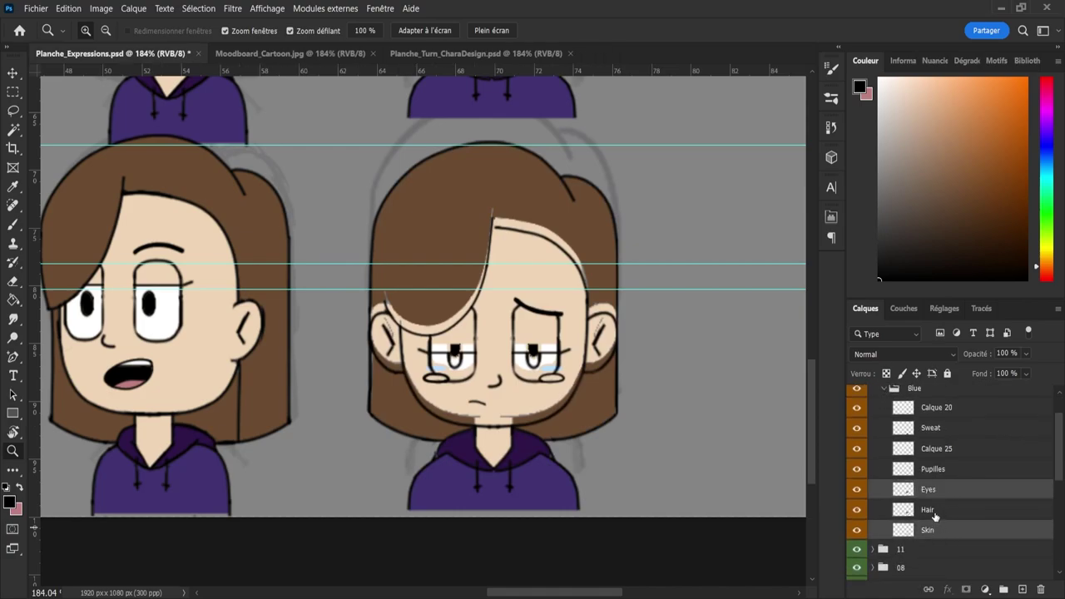
left_click(933, 473, "ctrl")
- Add Calque 25 to the selected layers and nudge all four down until the face colours line up with the line art
key("v")
key("Down")
key("Down")
key("Down")
key("Down")
key("Down")
key("Down")
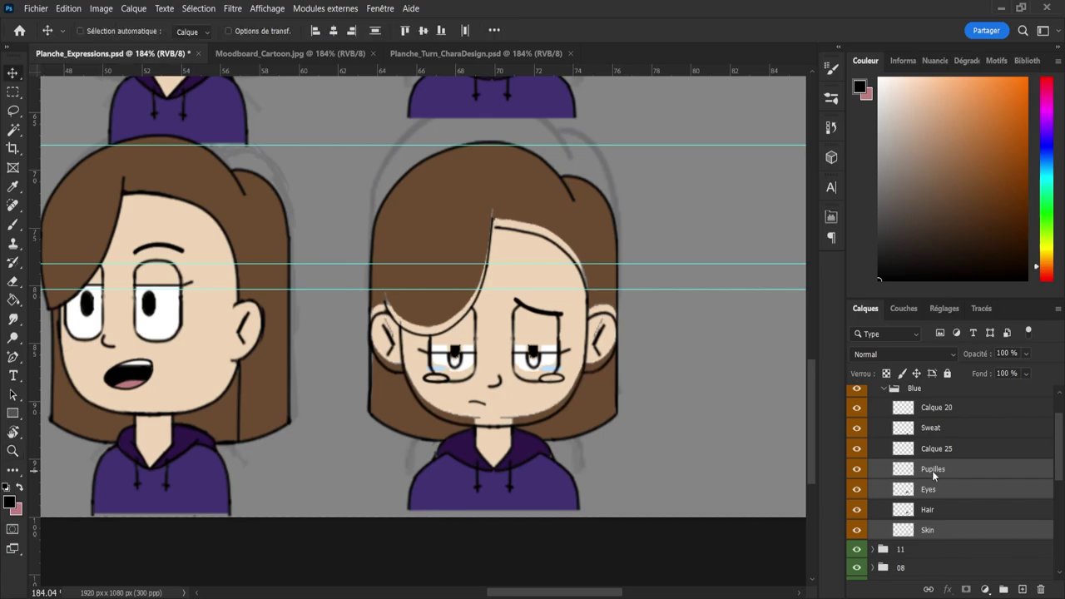
key("Down")
key("Down")
key("ctrl+z")
key("ctrl+z")
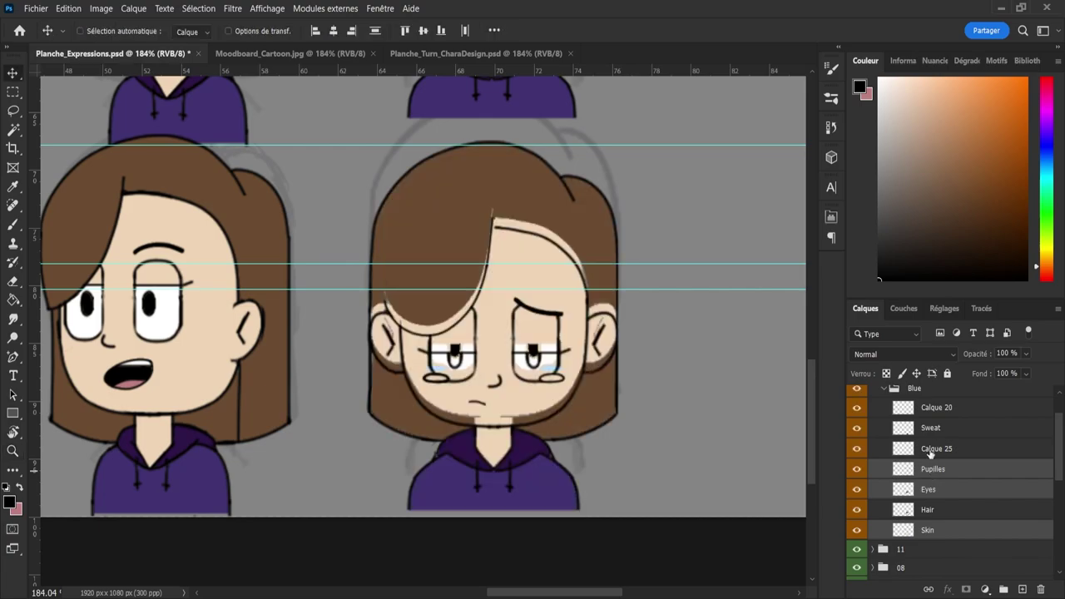
left_click(930, 449, "ctrl")
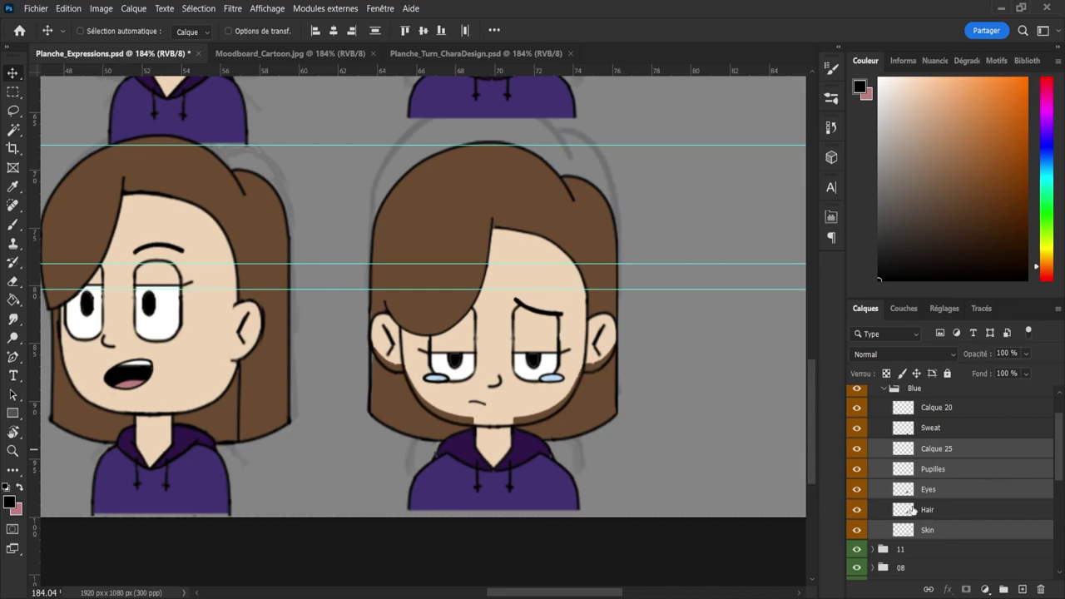
- Hide the Hair layer and delete the brown front-hair fill from the Eyes layer using a Magic Wand selection, leaving nothing selected
left_click(914, 509)
left_click(857, 511)
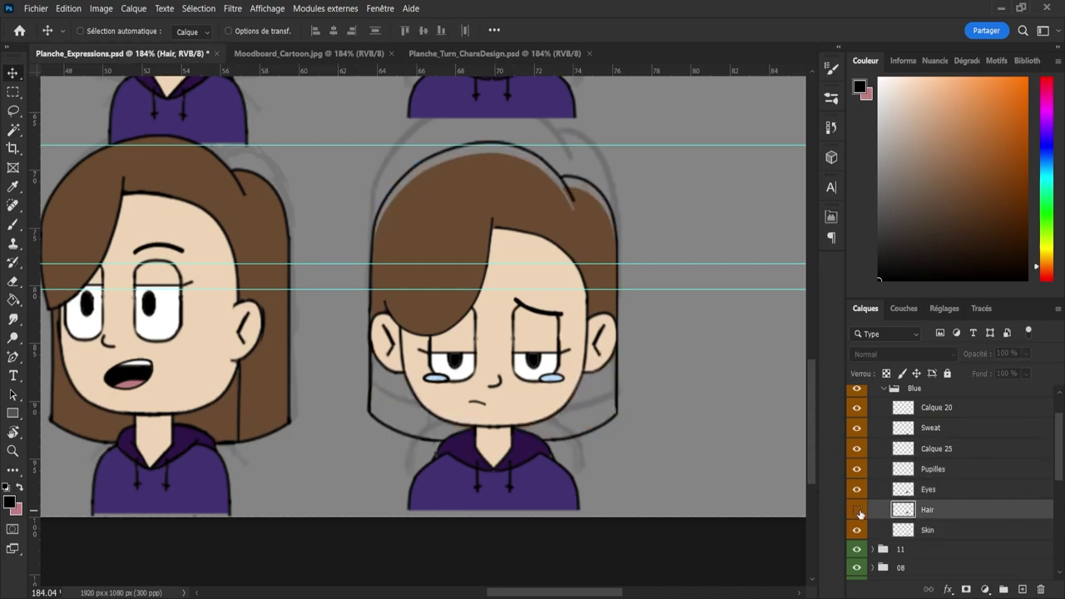
left_click(863, 493)
left_click(884, 491)
key("w")
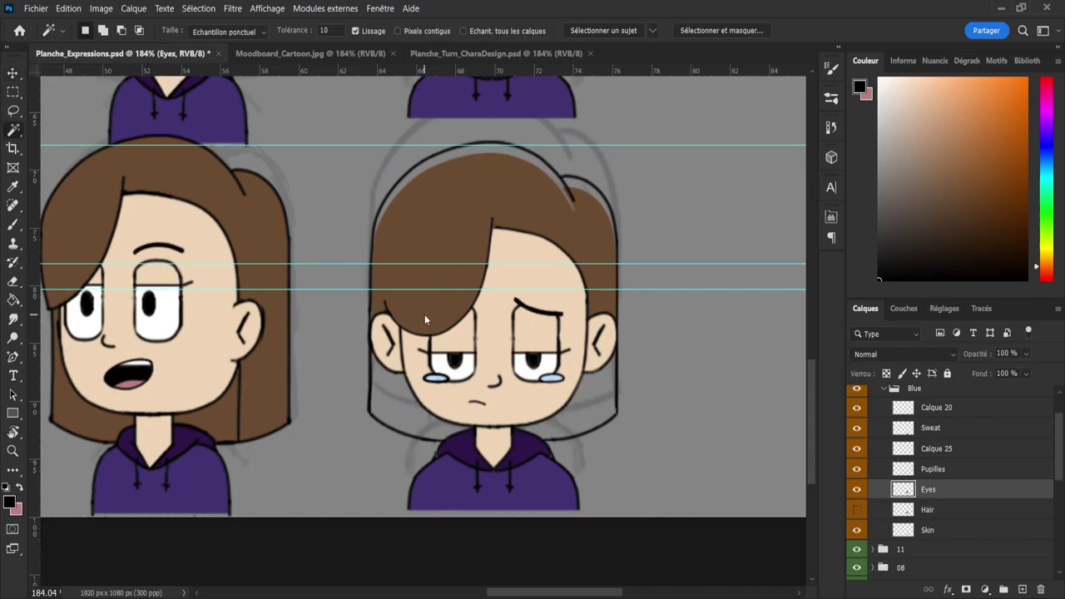
left_click(425, 318)
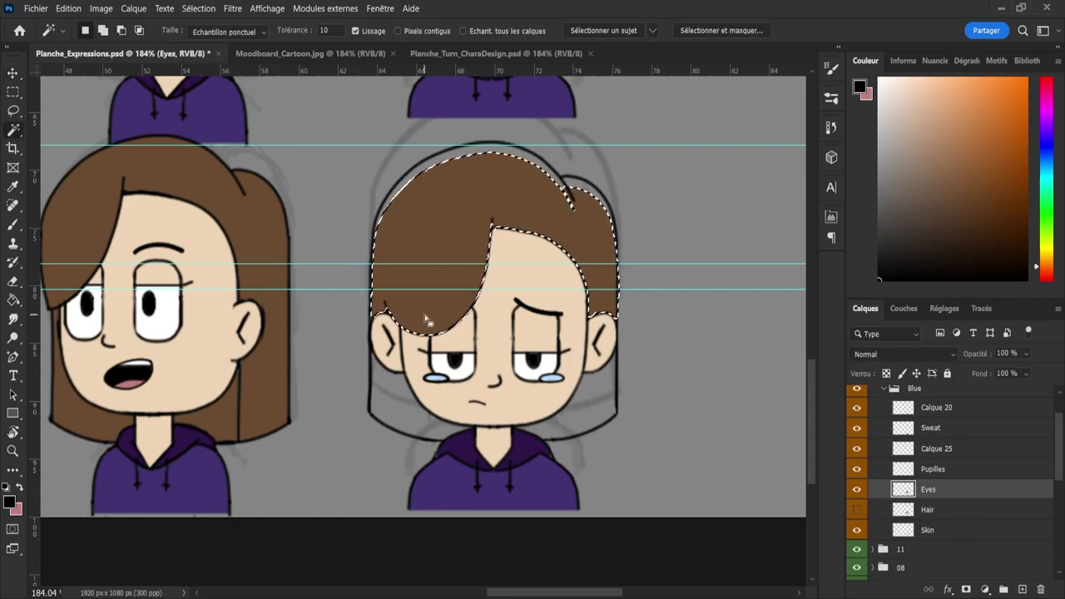
key("Delete")
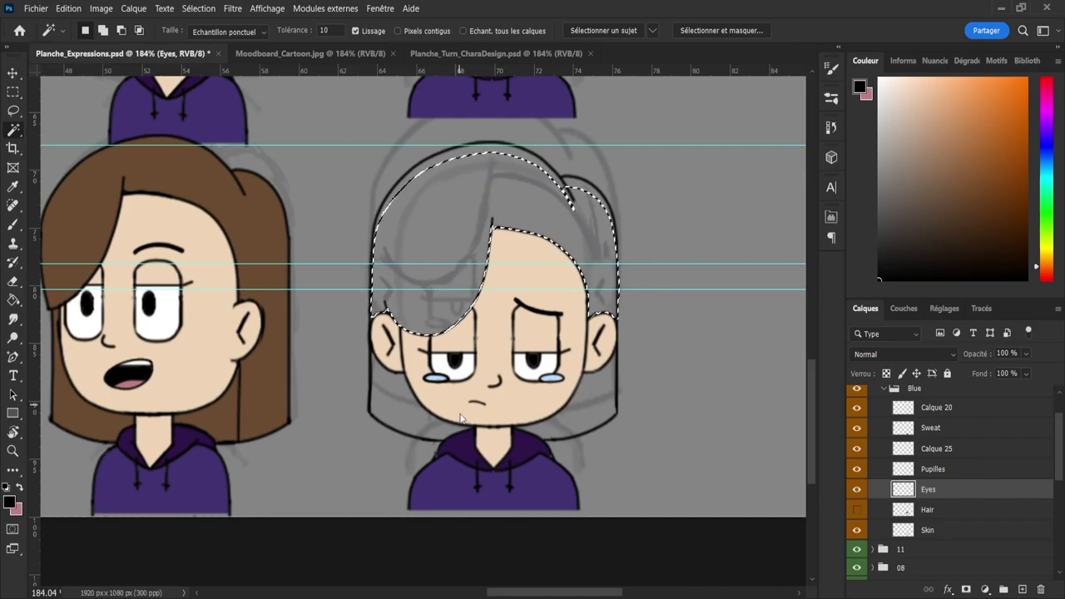
key("ctrl+d")
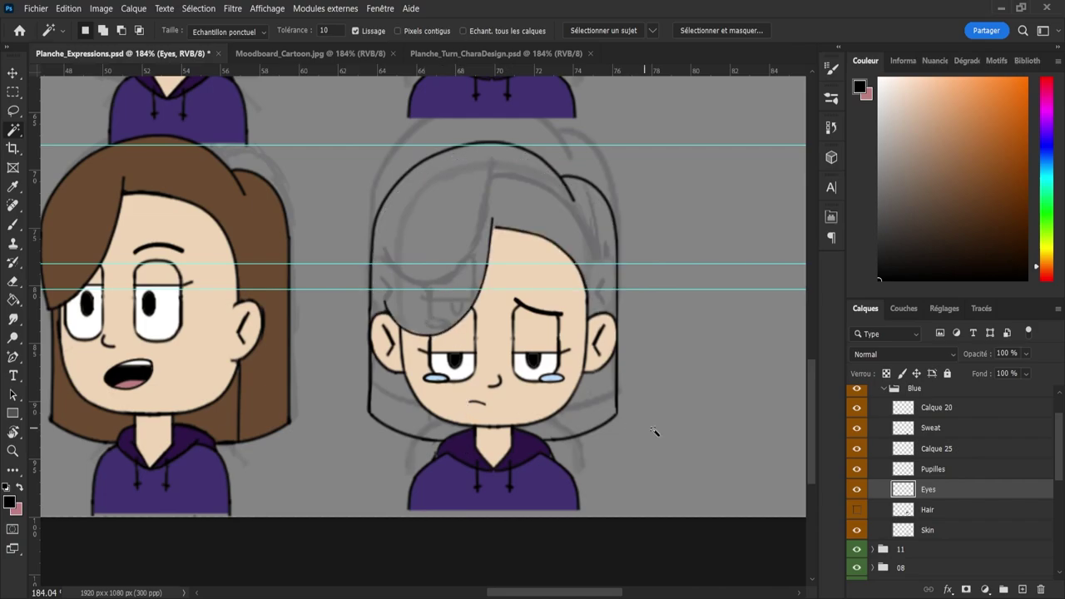
- Replace the Hair layer with a new empty layer above Skin and sample the brown from the neighbouring character's hair
left_click(907, 509)
key("Delete")
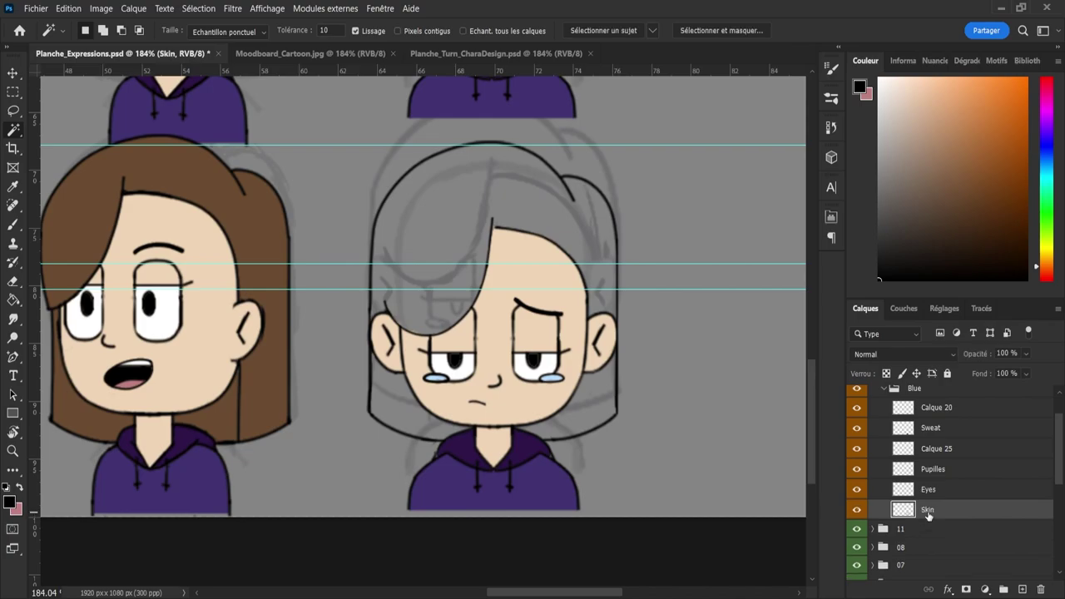
left_click(1017, 589)
key("i")
left_click(285, 368)
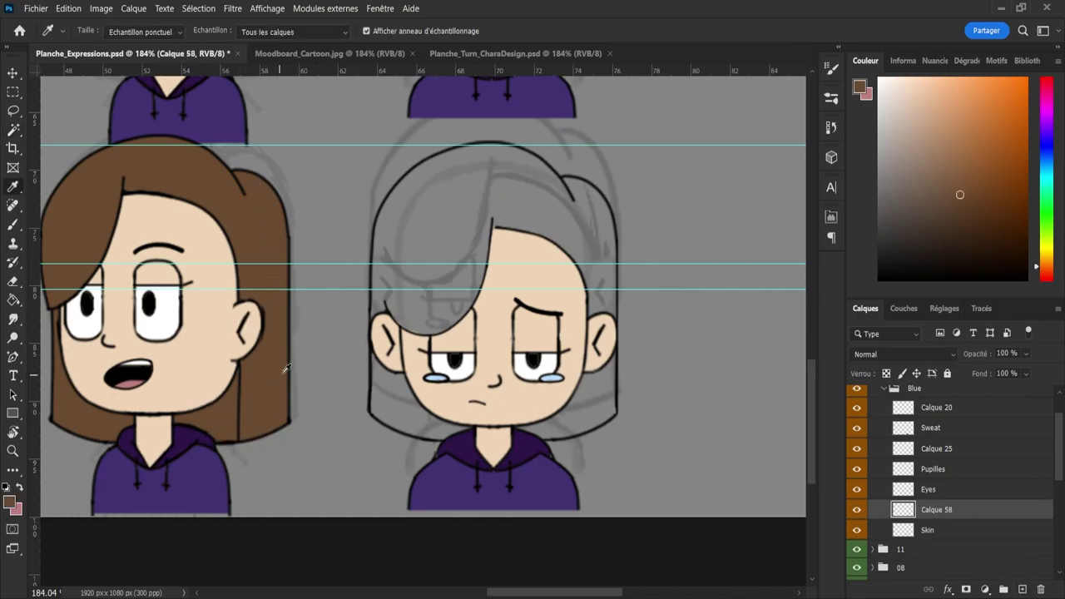
- Fill the crying character's fringe and both side sections of hair with the sampled brown using the Paint Bucket
key("g")
left_click(441, 265)
left_click(370, 404)
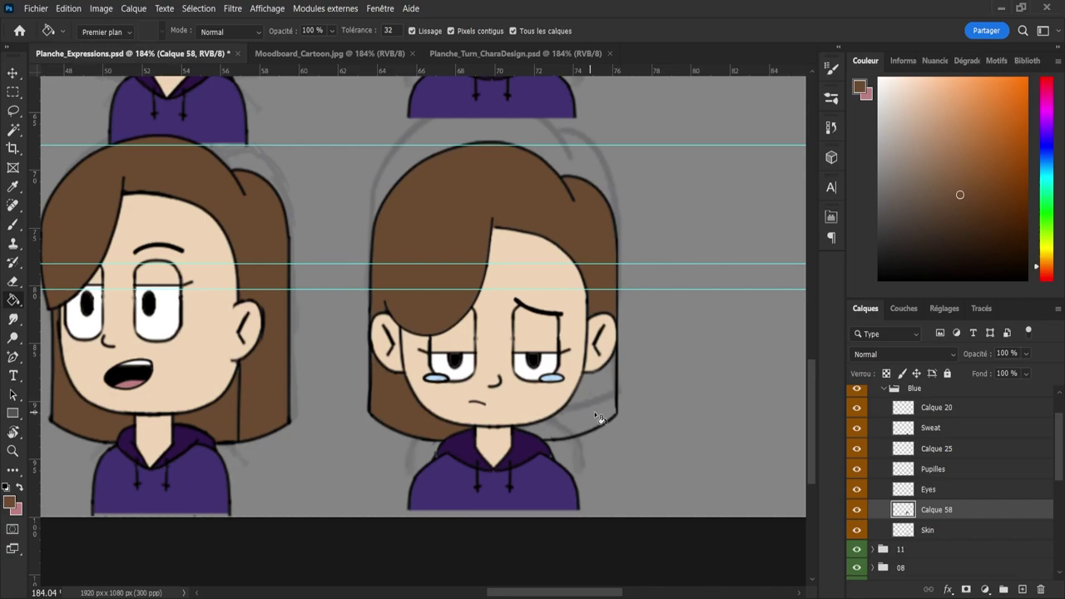
left_click(594, 412)
key("b")
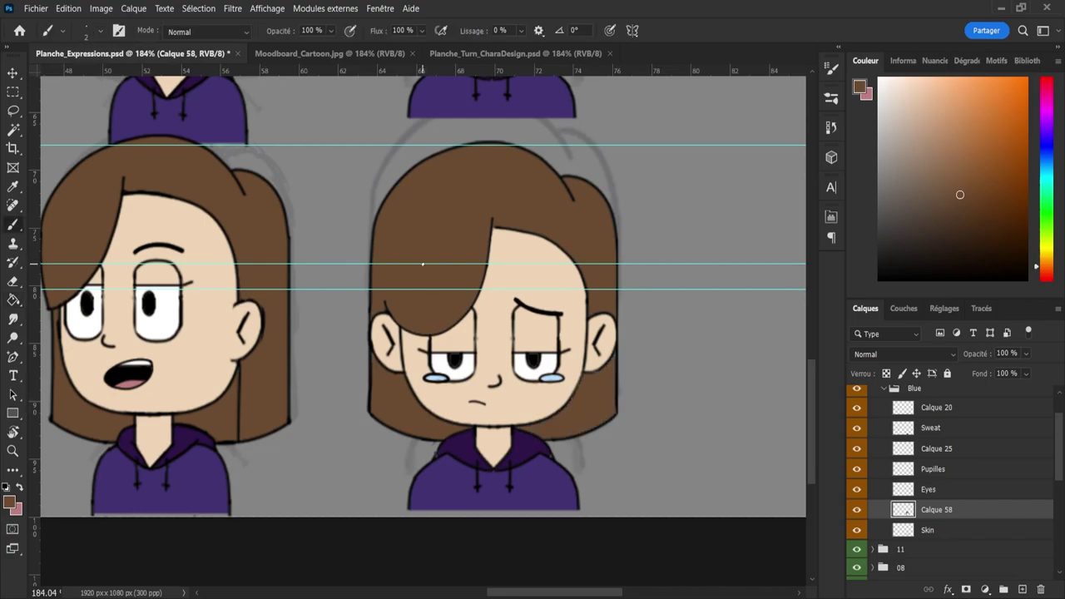
- Inspect the brown hair fill around the fringe, ears, chin and neck for gaps and save the document
key("z")
left_click_drag(438, 362, 475, 364)
key("b")
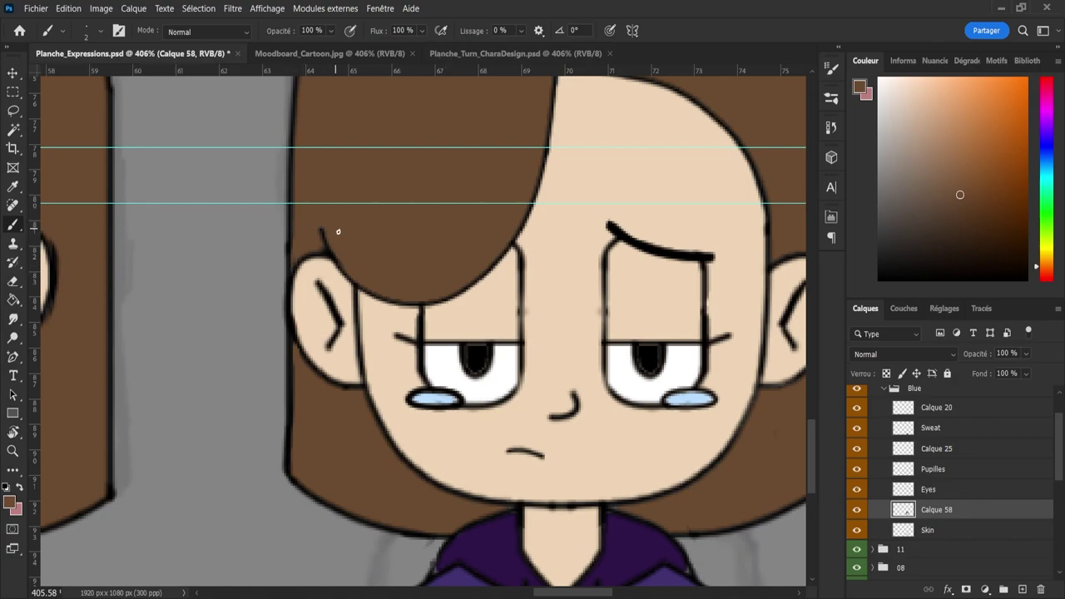
key("z")
left_click_drag(355, 249, 325, 250)
left_click_drag(428, 138, 473, 147)
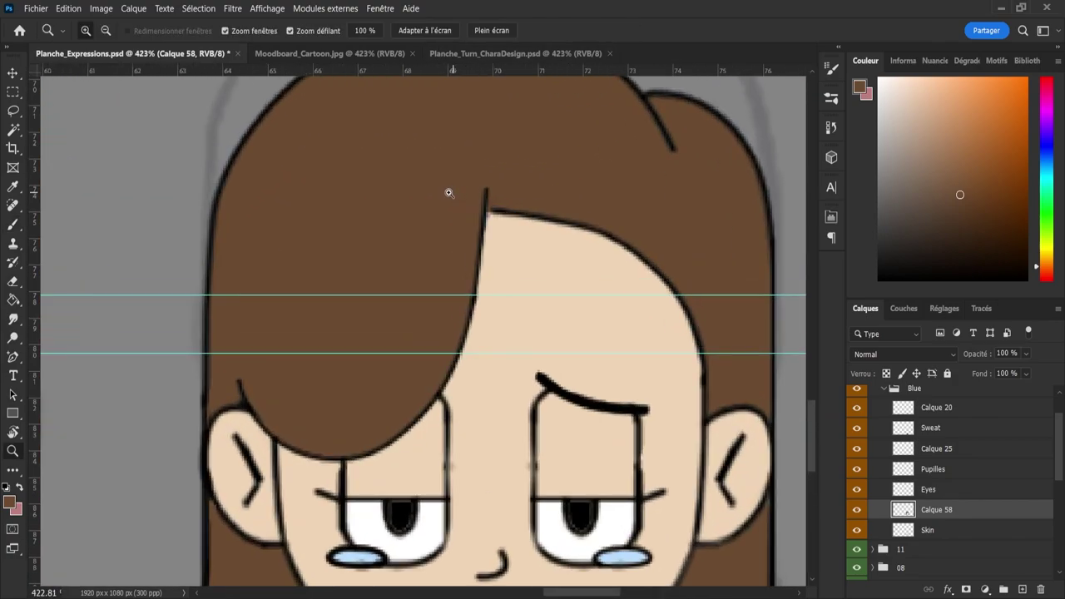
left_click_drag(448, 193, 423, 178)
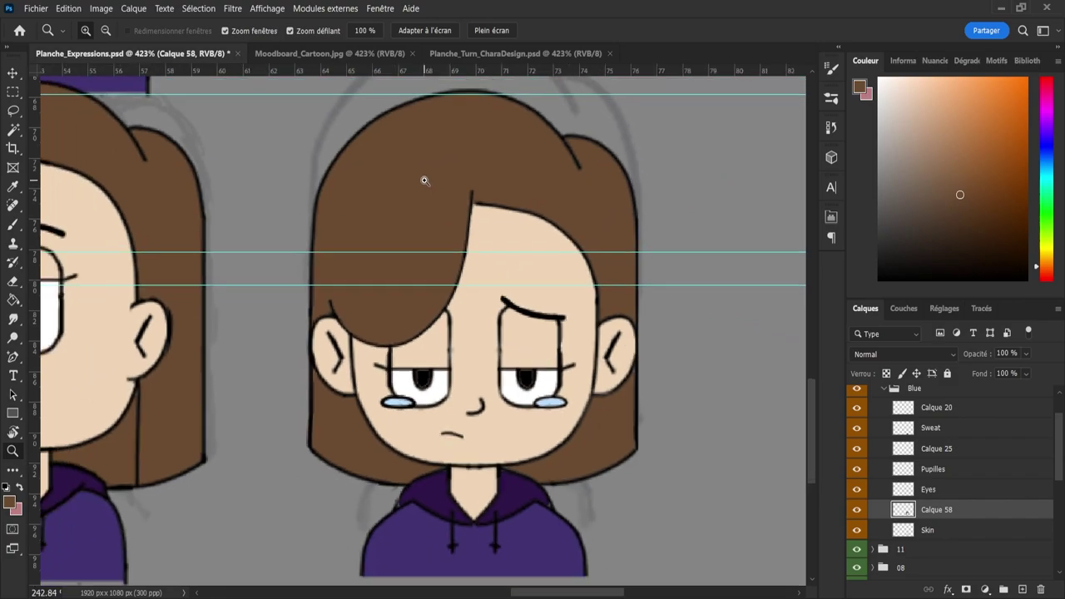
left_click_drag(640, 450, 605, 350)
key("b")
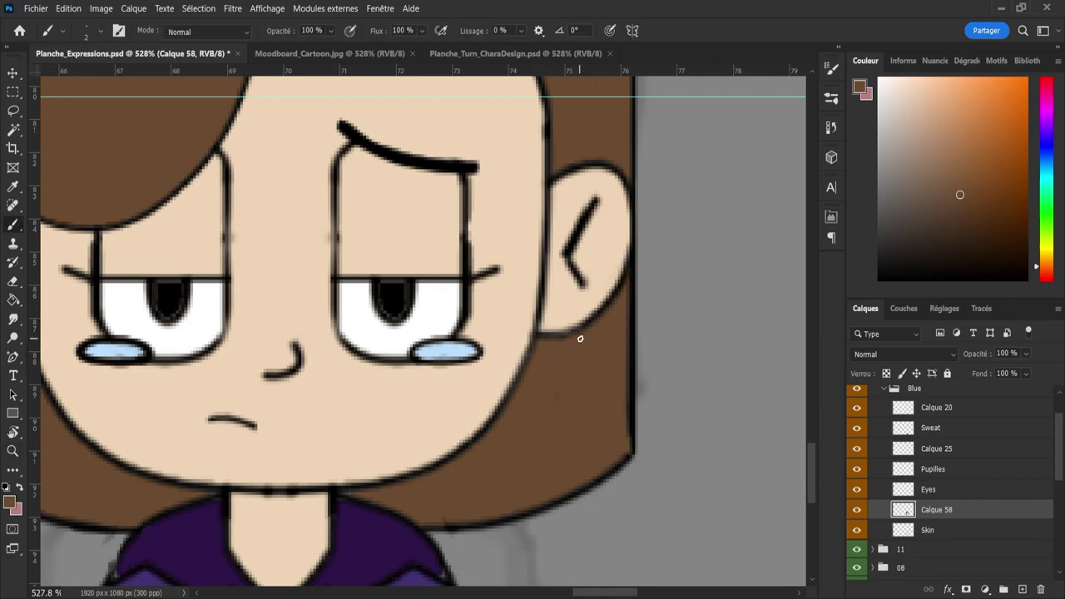
key("z")
left_click_drag(579, 424, 565, 431)
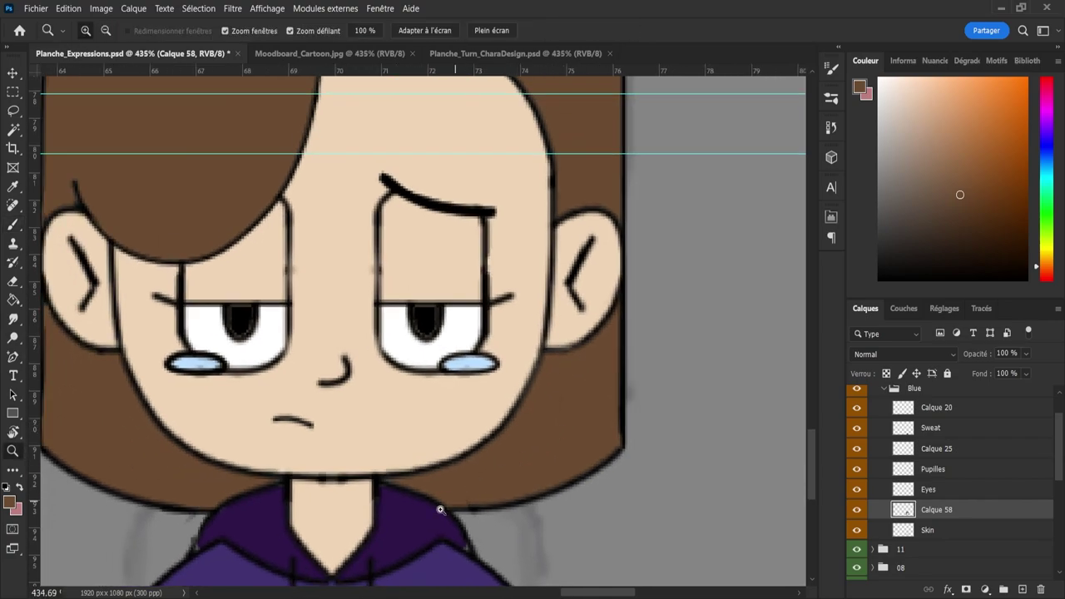
left_click_drag(368, 511, 395, 500)
key("b")
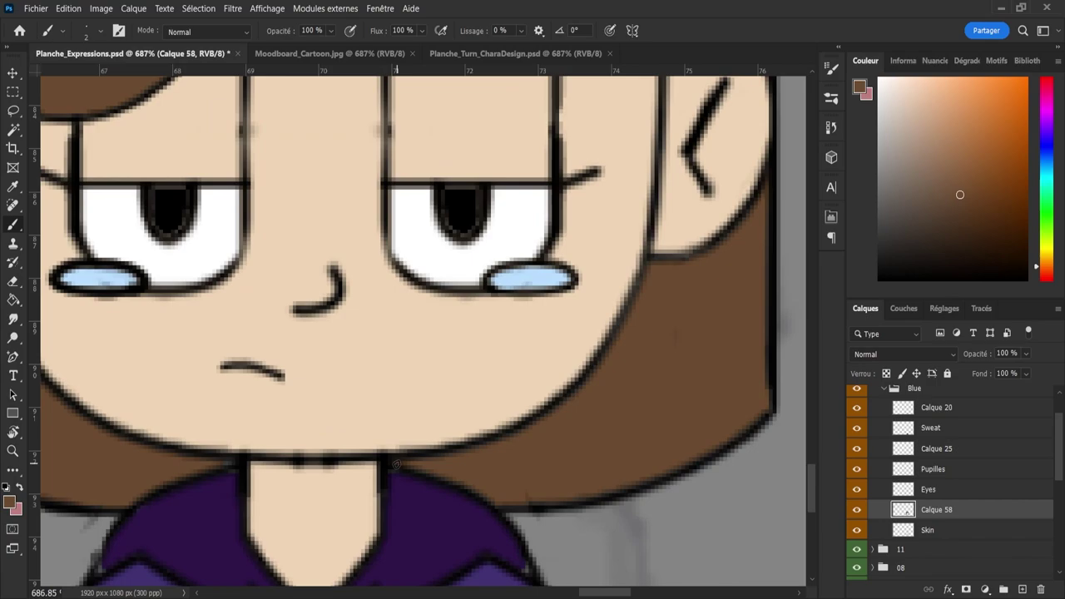
key("z")
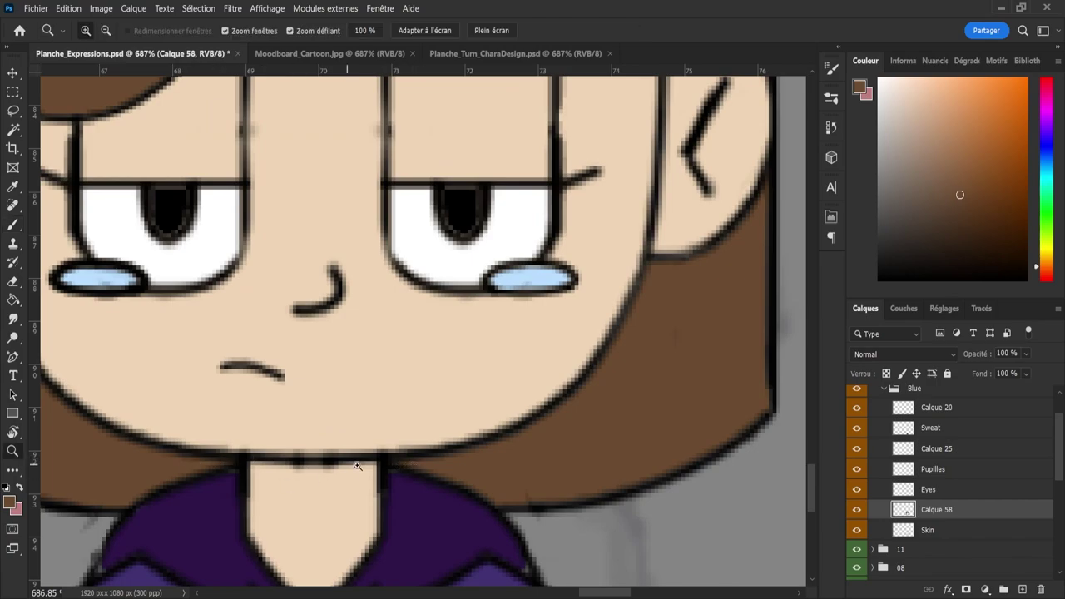
mouse_move(385, 471)
left_mouse_down()
mouse_move(335, 469)
mouse_move(382, 476)
mouse_move(350, 477)
left_mouse_up()
left_click_drag(310, 457, 356, 459)
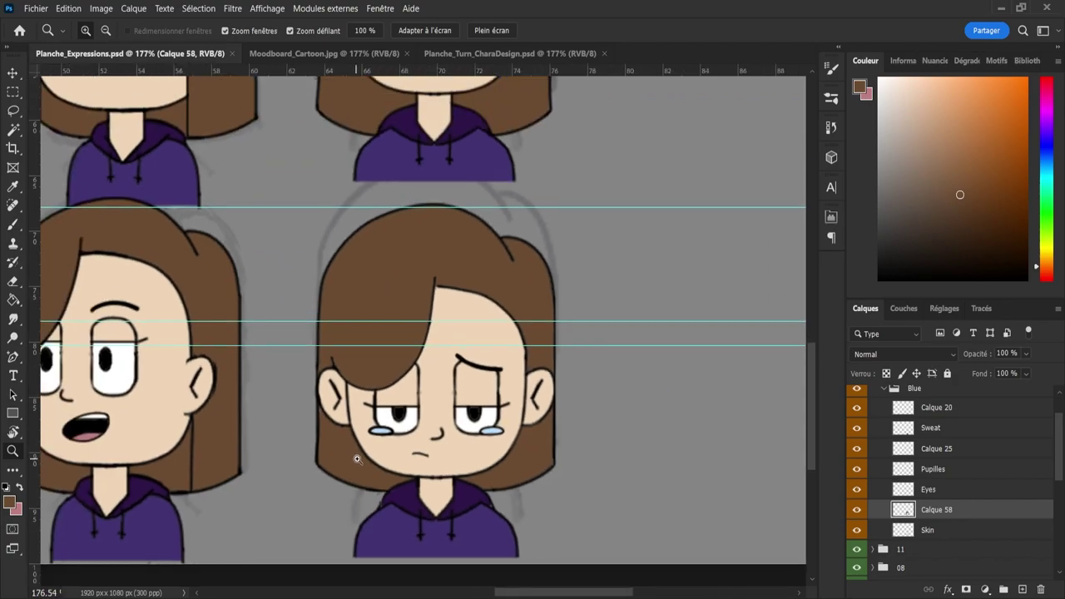
left_click_drag(392, 424, 425, 429)
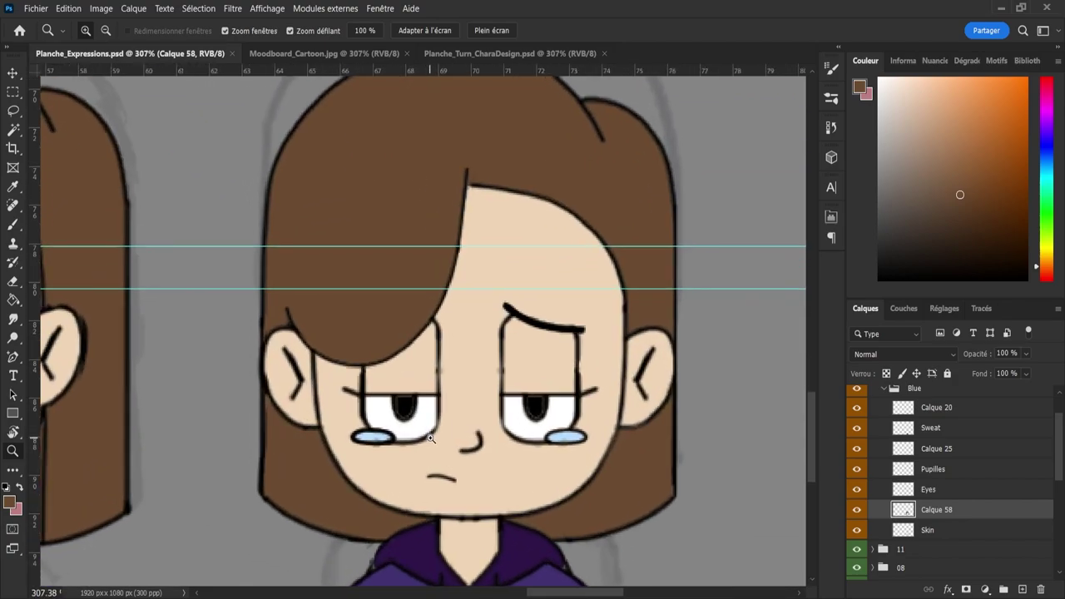
scroll(430, 439, "down", 8)
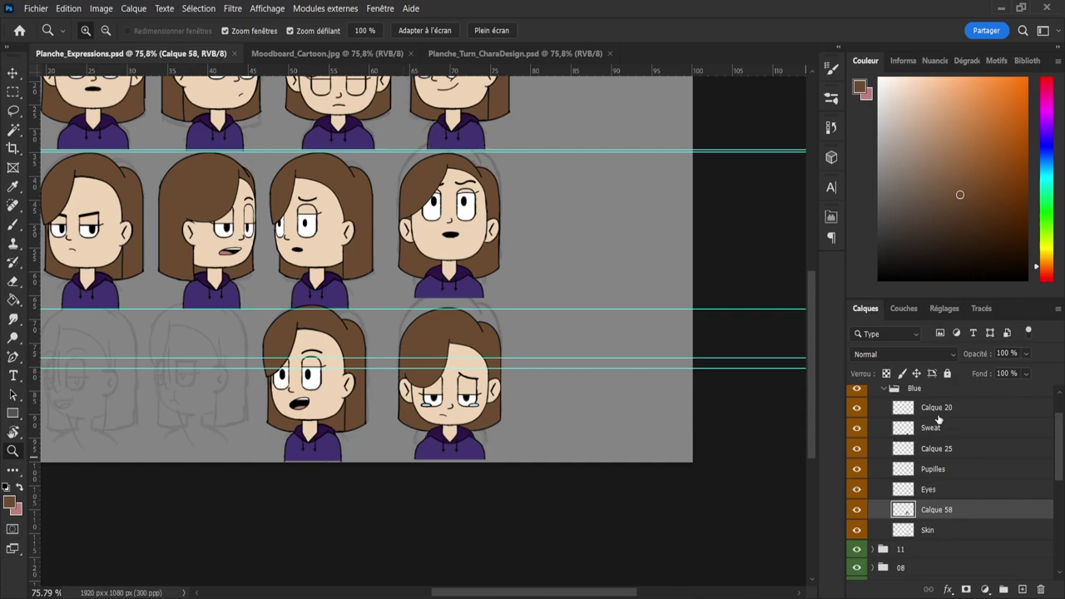
- Select group 12's line-art layer Calque 24, collapse the Blue group, and set the foreground colour to black
scroll(915, 453, "up", 1)
left_click(899, 421)
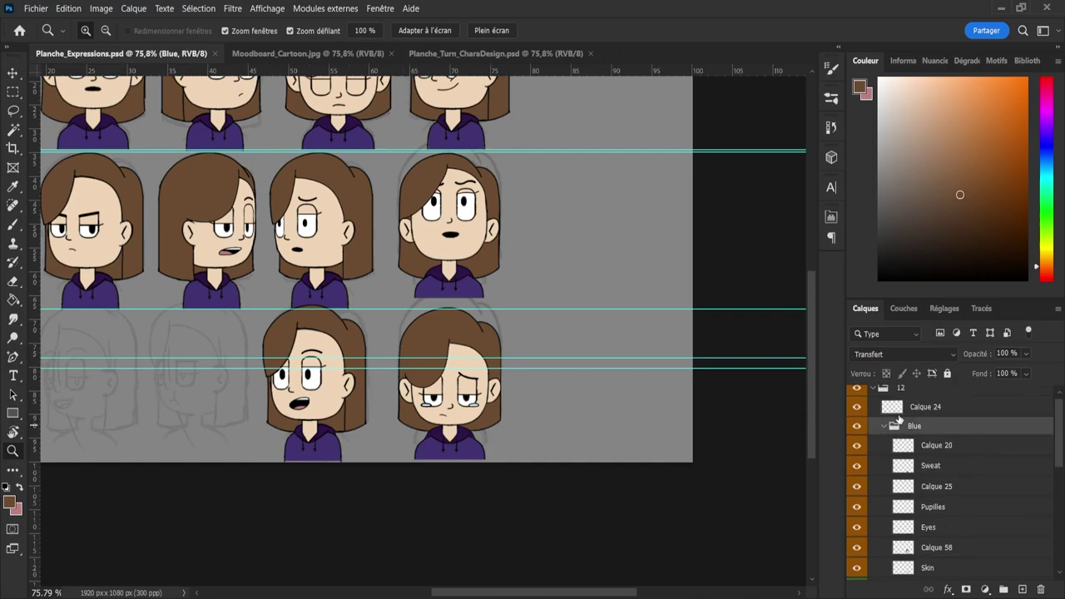
left_click(897, 411)
left_click(884, 426)
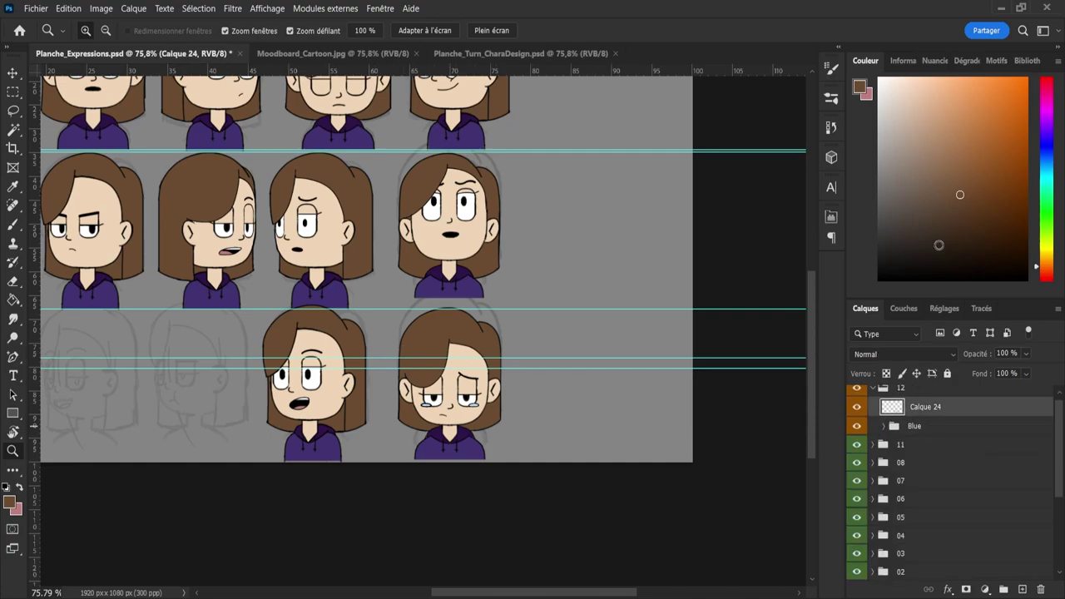
left_click_drag(939, 246, 874, 283)
- Redraw the outer outline of the unobstructed eye in black and clean up the eye outlines with the Brush and Eraser
scroll(628, 407, "up", 8)
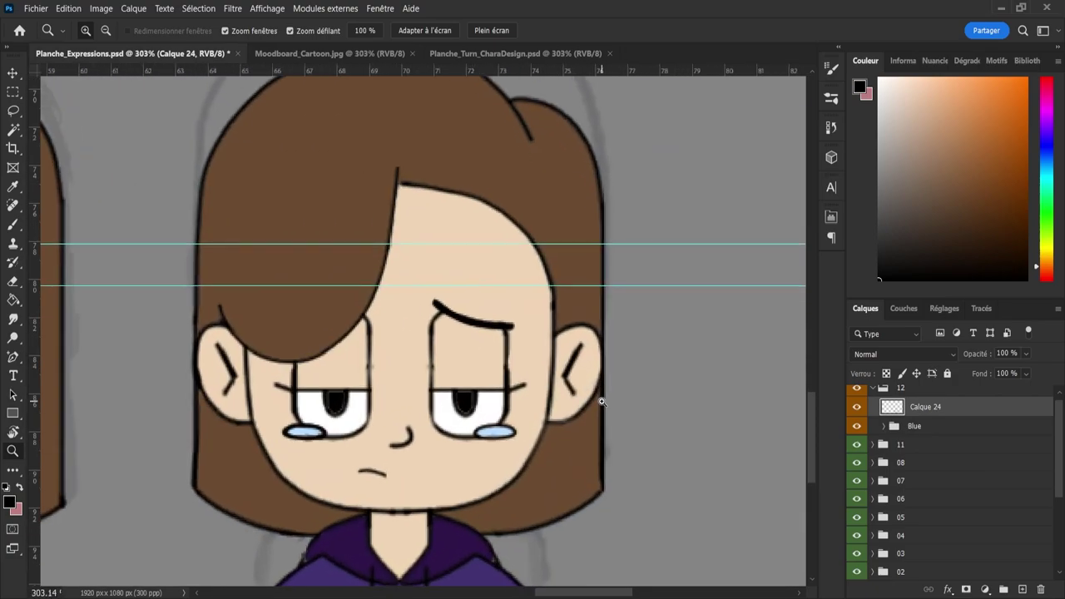
key("b")
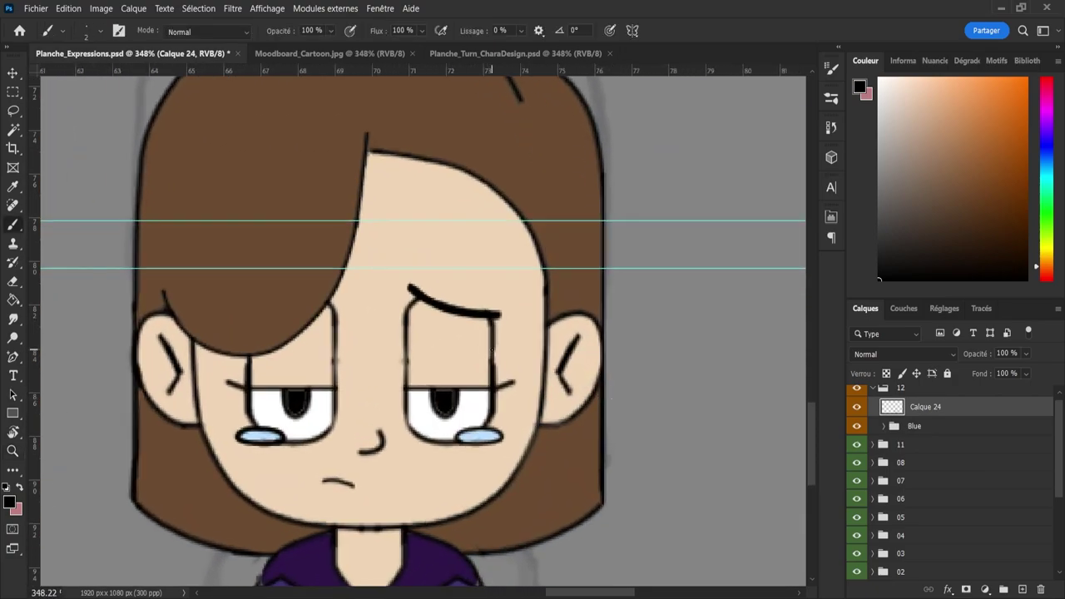
left_click_drag(489, 345, 492, 384)
key("e")
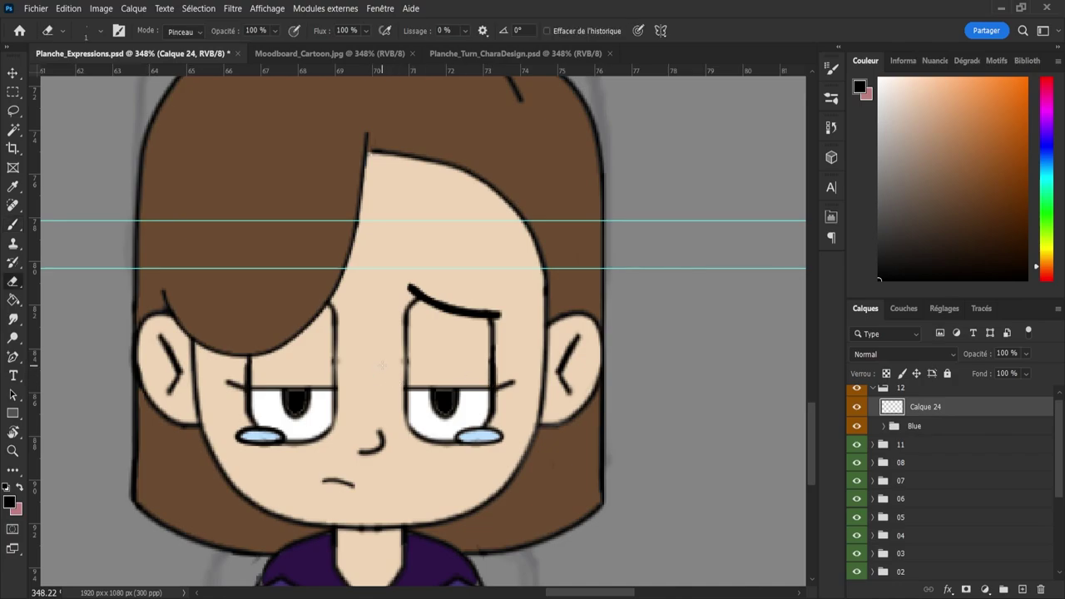
key("bracketright")
key("bracketright")
key("bracketright")
key("b")
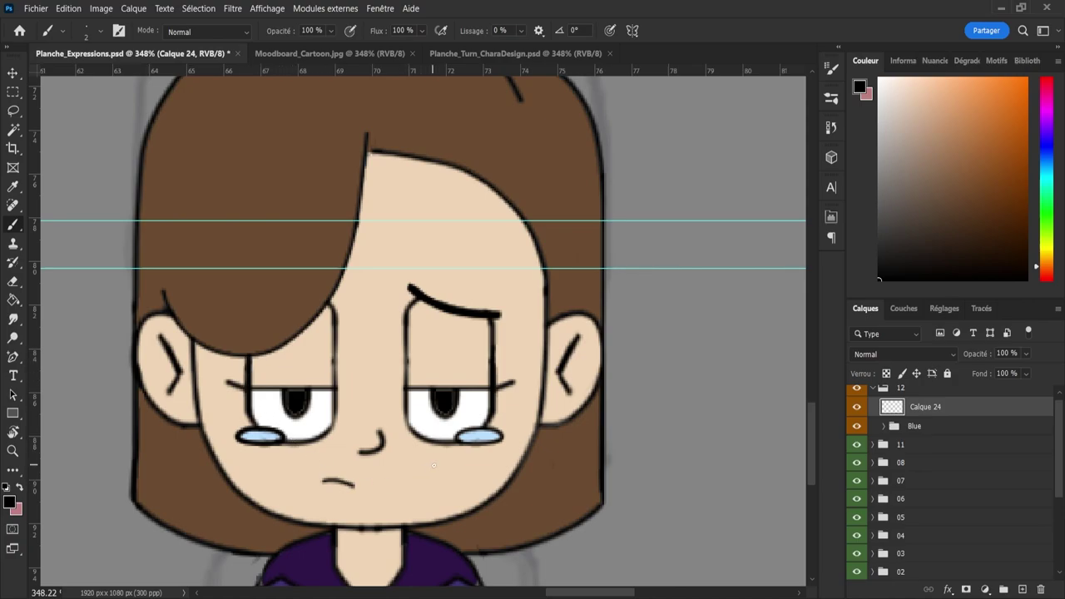
- Collapse group 12, give it the green colour label, and save the document
key("z")
scroll(438, 467, "down", 5)
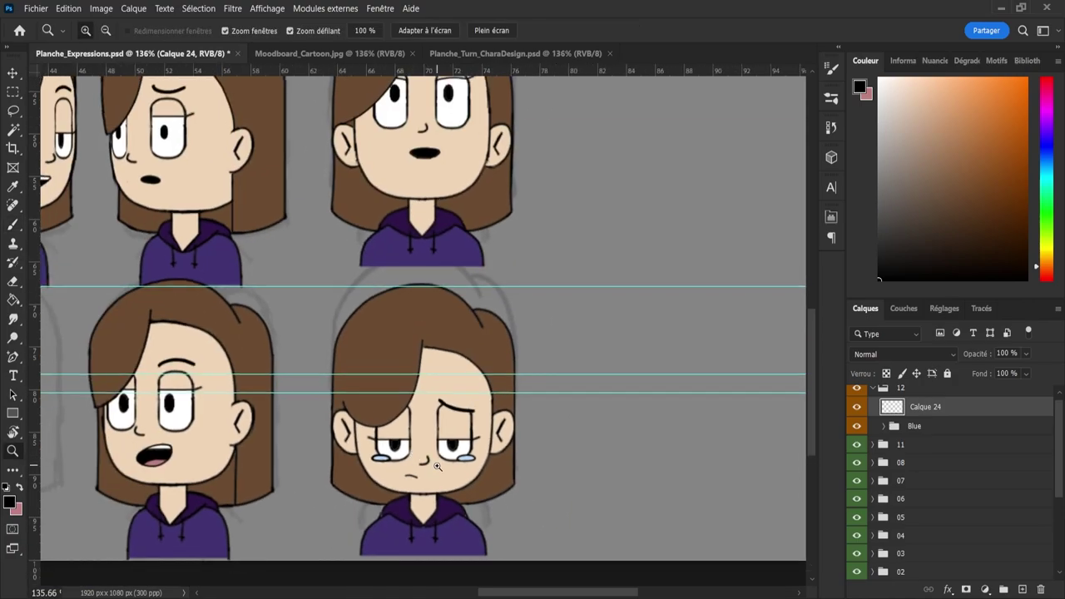
scroll(438, 467, "down", 6)
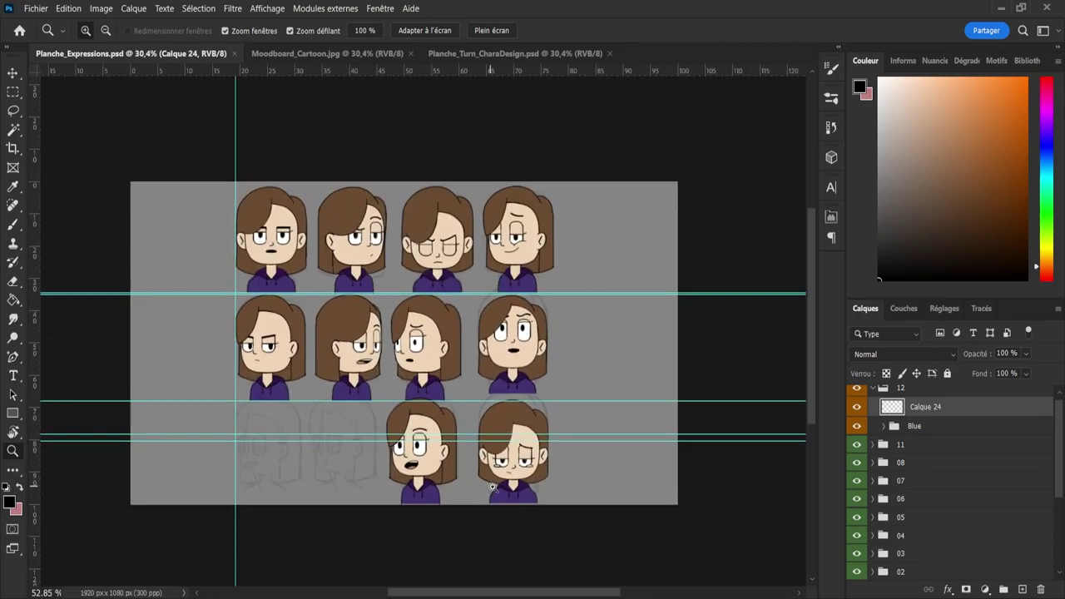
scroll(493, 487, "up", 3)
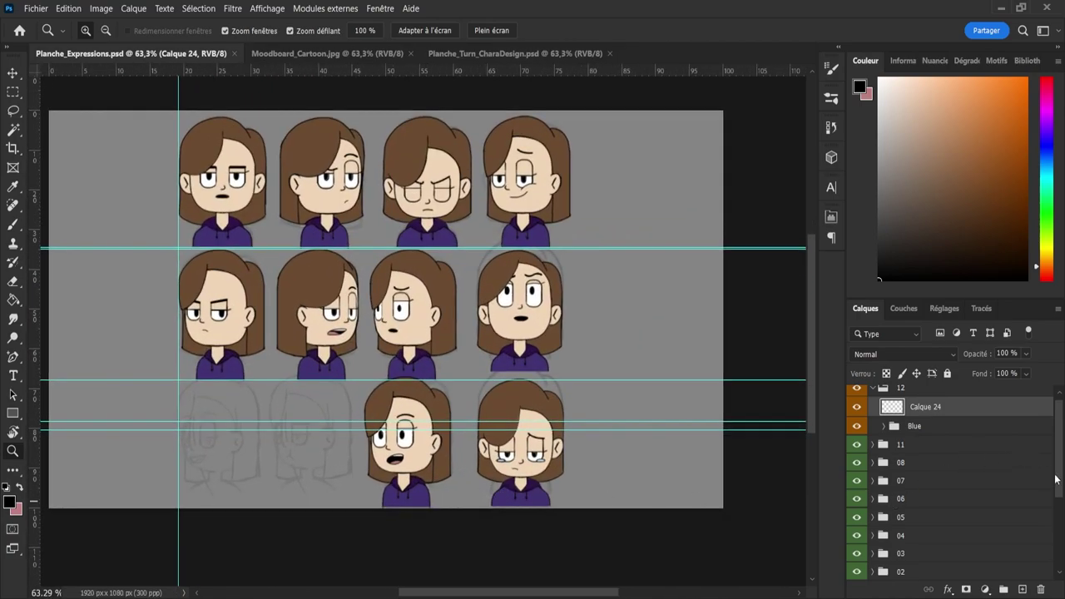
scroll(1040, 451, "up", 1)
left_click(874, 395)
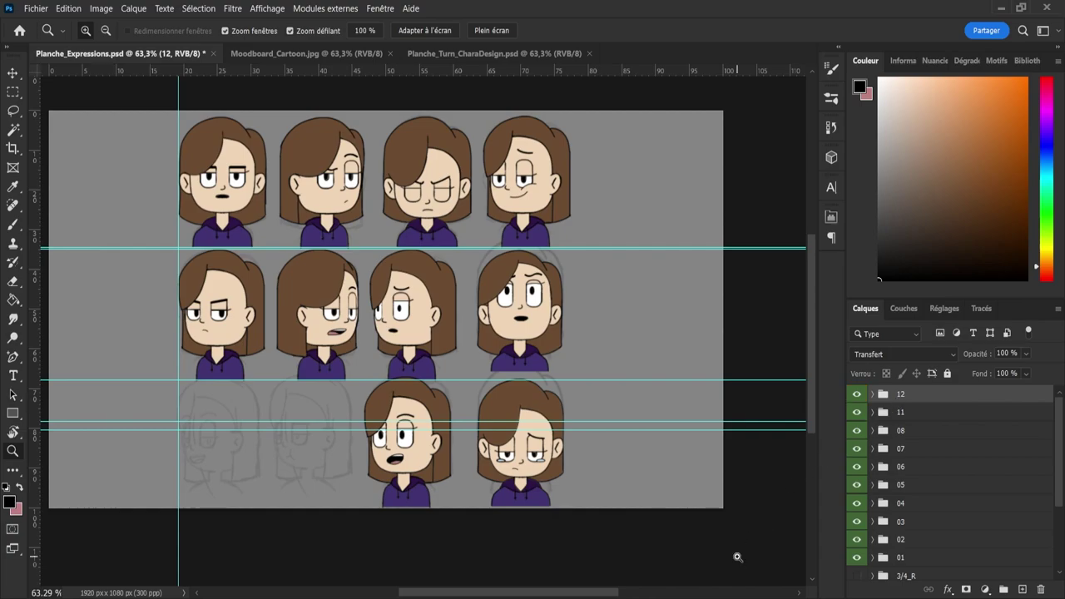
key("ctrl+s")
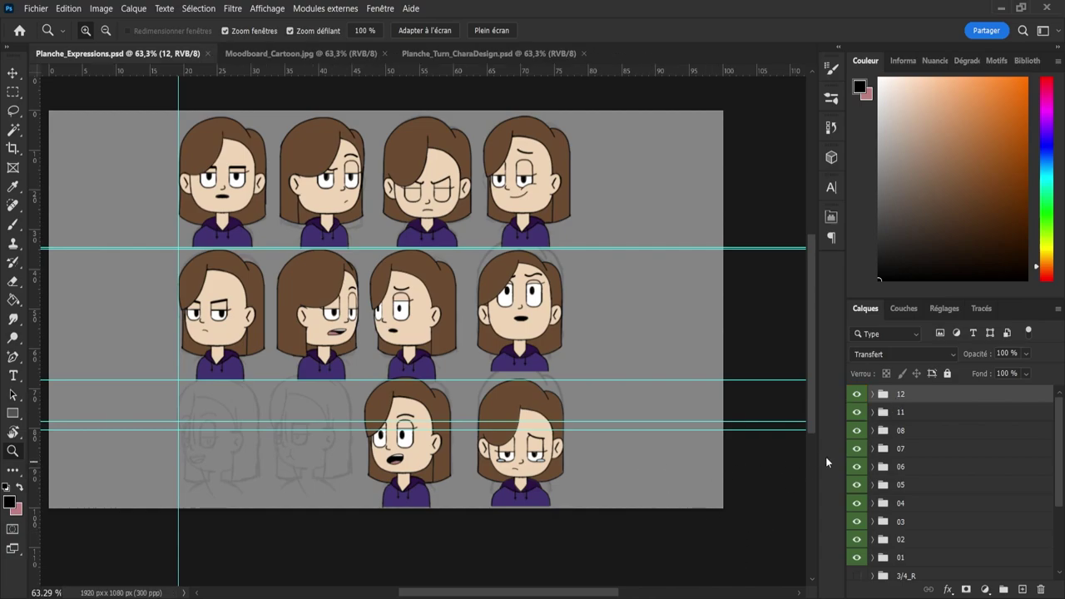
- Move group 11's open-mouthed character to the end of the first row and nudge it into line with its neighbours
left_click(914, 418)
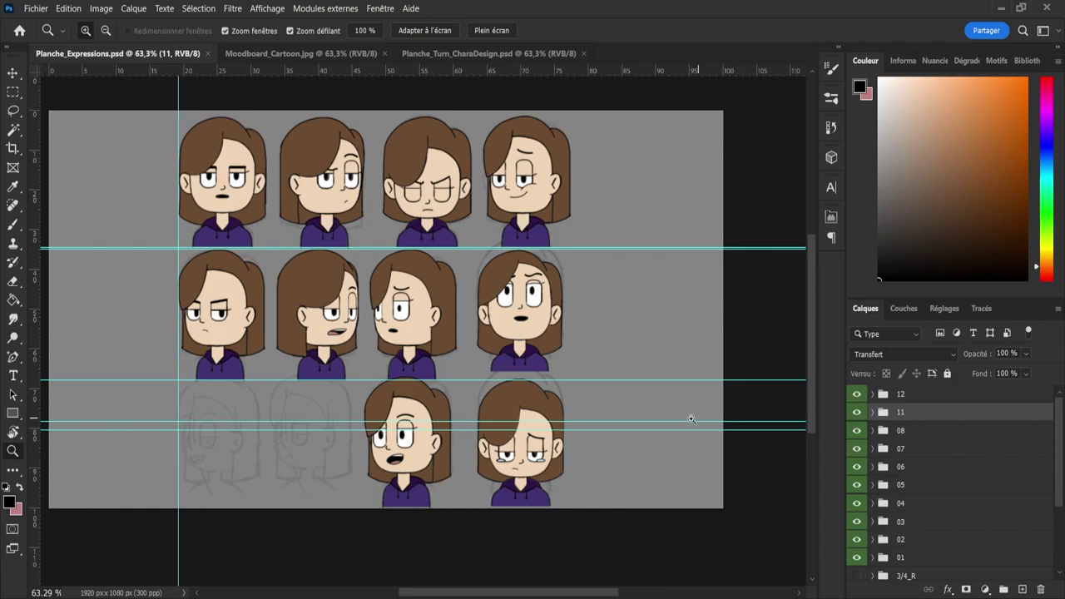
key("v")
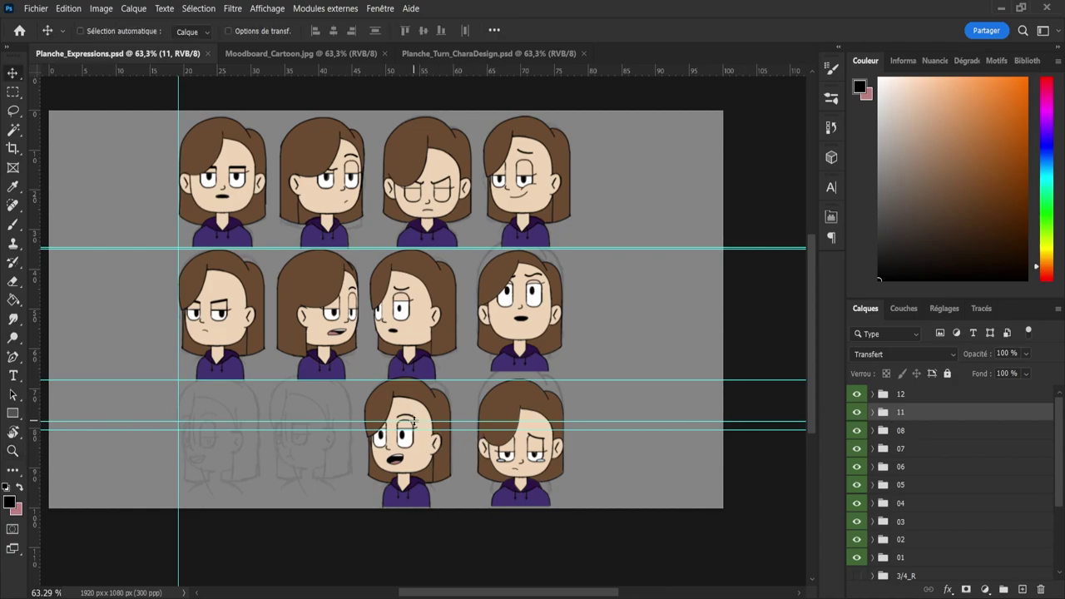
left_click_drag(408, 408, 640, 186)
key("Up")
key("Up")
key("Up")
key("Up")
key("Up")
key("Up")
key("Up")
key("Up")
key("Up")
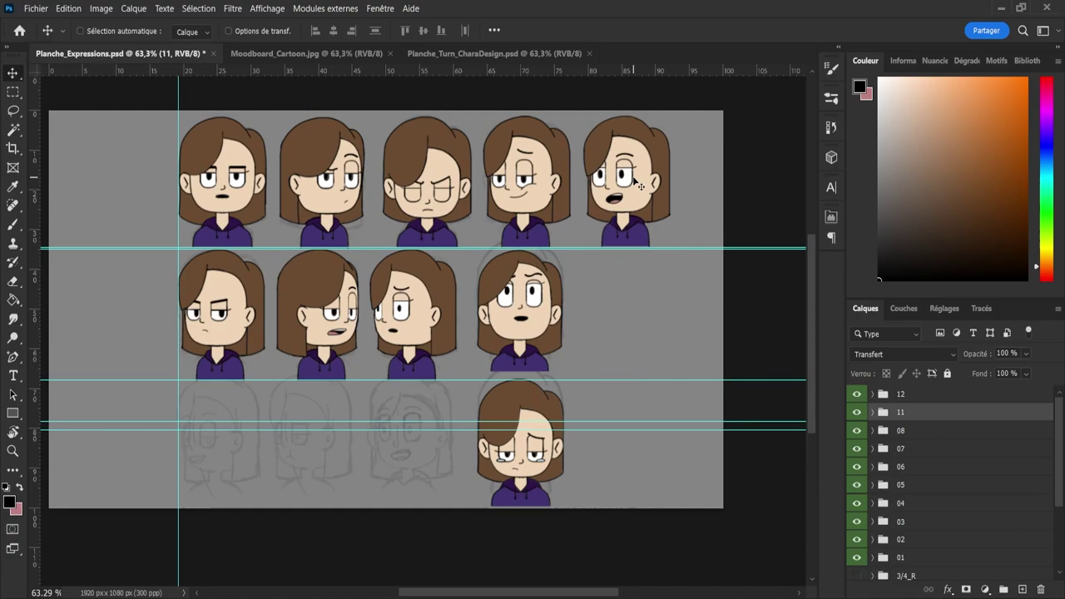
key("Down")
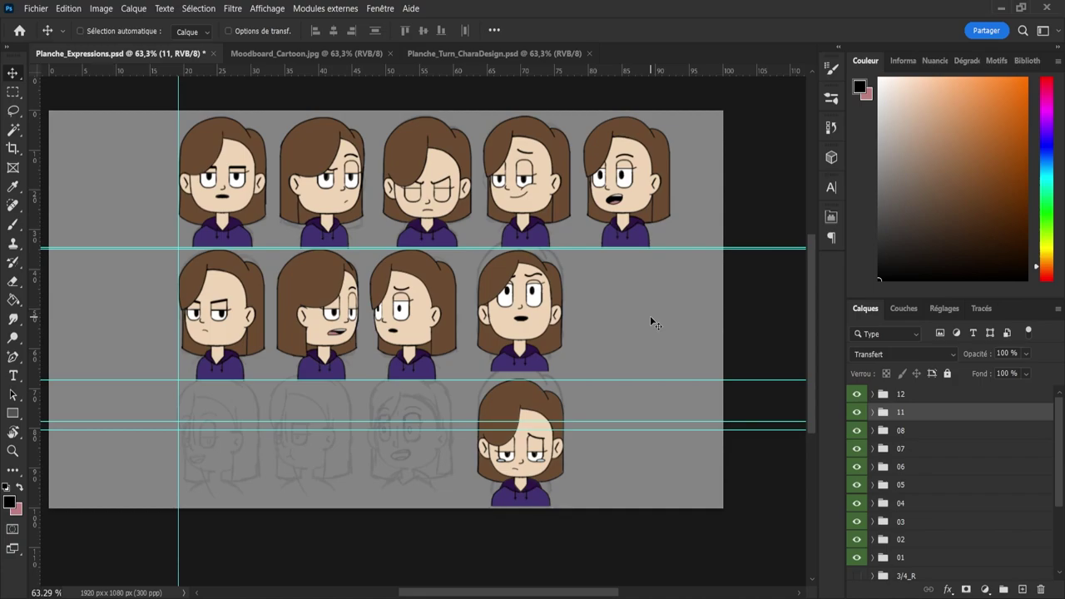
- Hide the Expressions sketch group
left_click_drag(511, 592, 500, 592)
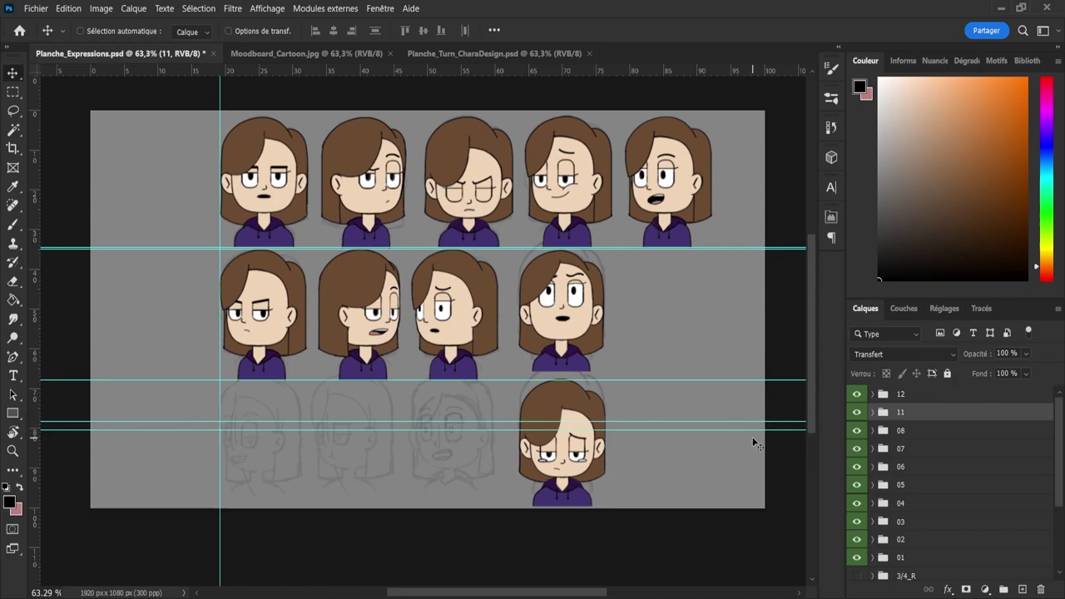
scroll(1061, 496, "down", 3)
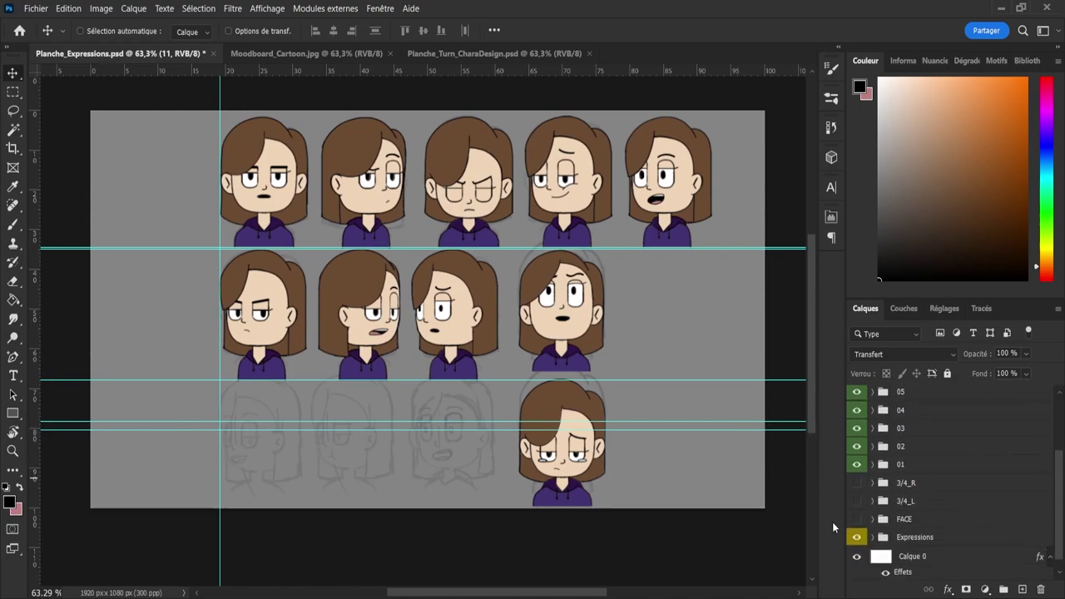
left_click(858, 536)
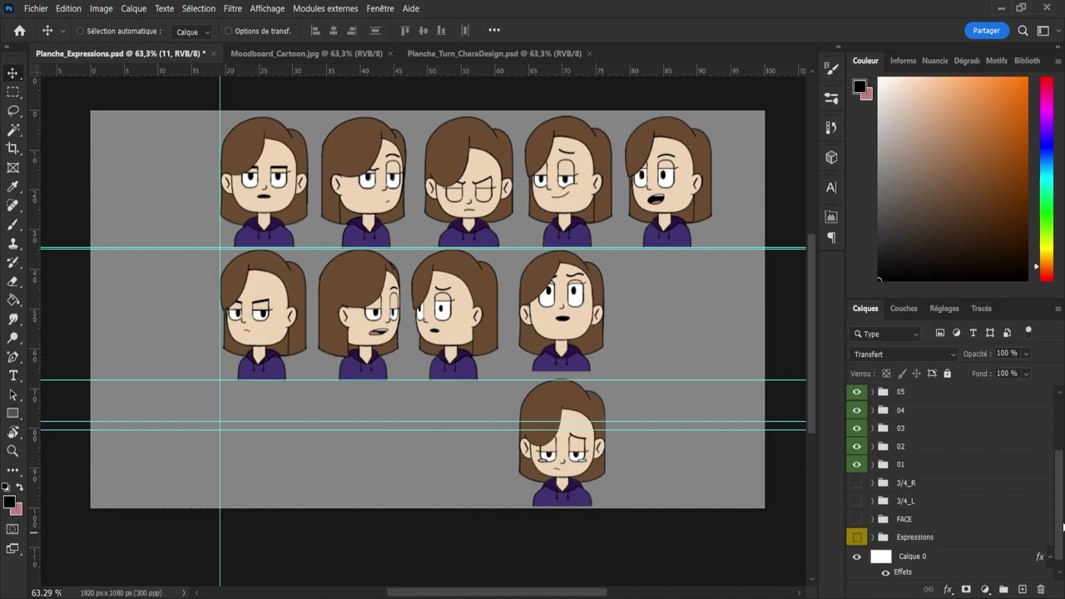
scroll(1062, 466, "up", 3)
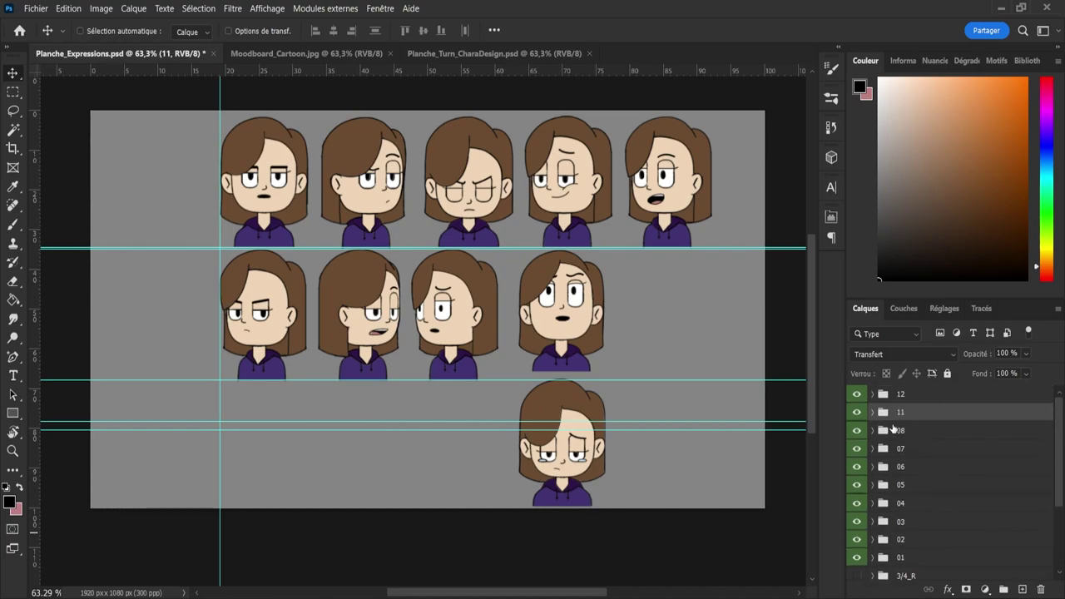
- Move group 12's crying character to the end of the second row, resting on the horizontal guide
left_click(884, 398)
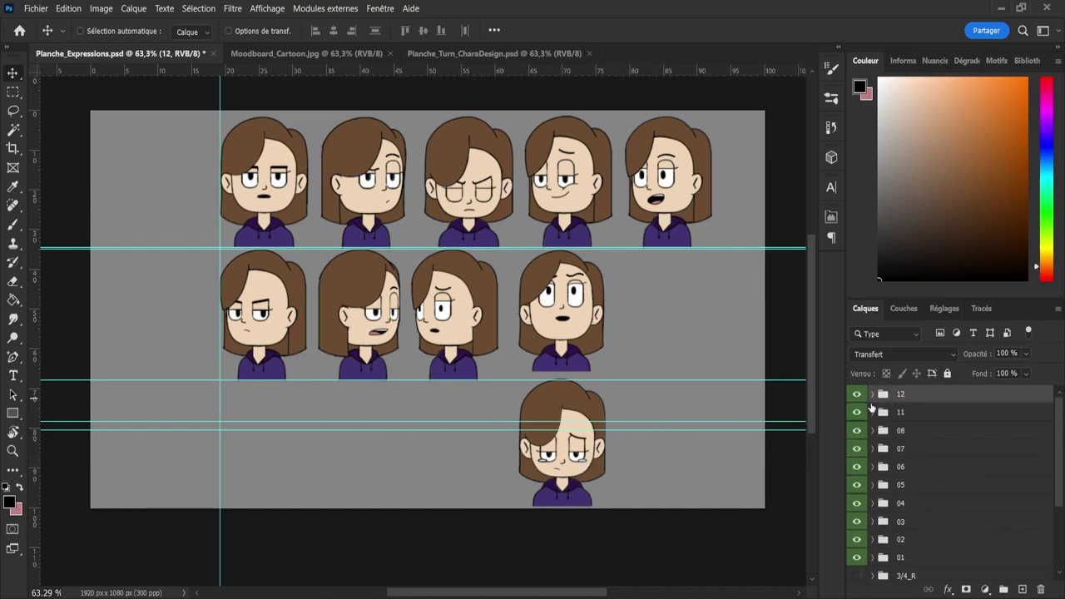
left_click_drag(556, 455, 657, 329)
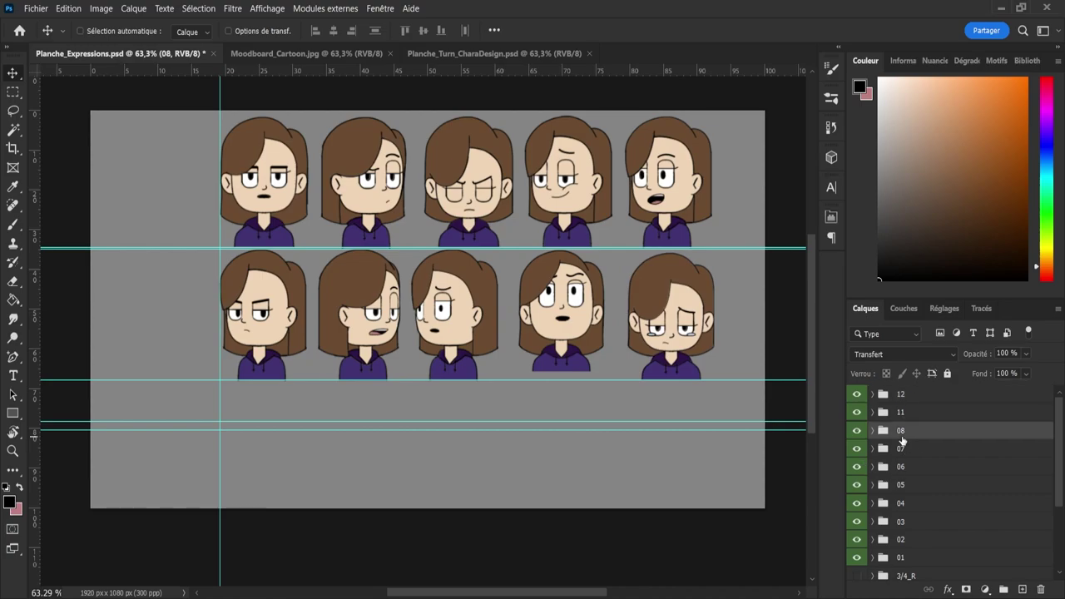
- Scale all ten expression groups, 01 to 12, together to 115.44% and centre the two rows on the grey canvas
left_click(903, 413)
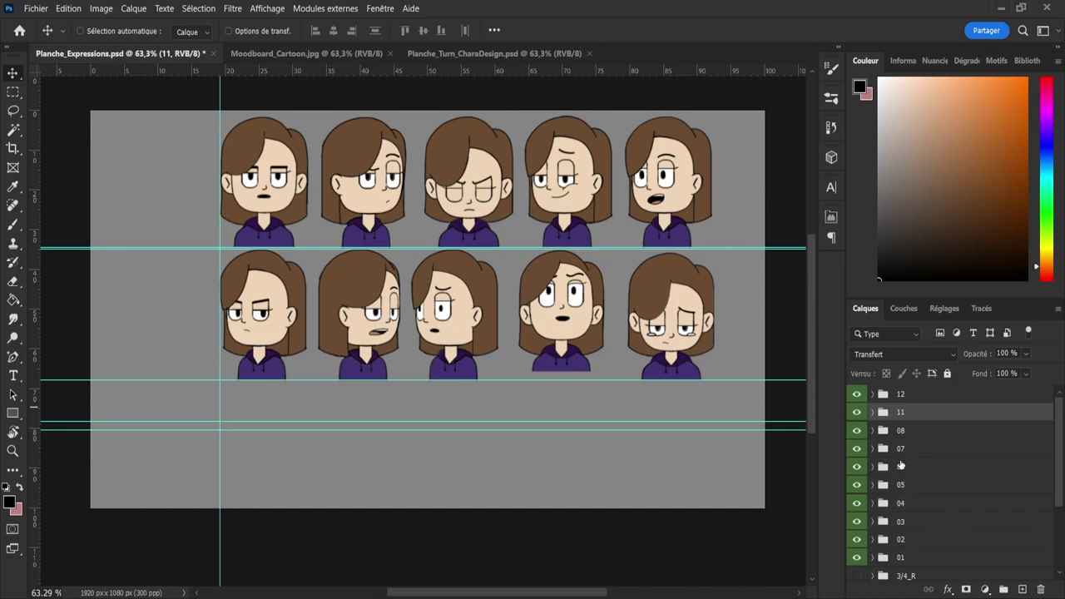
left_click(901, 431)
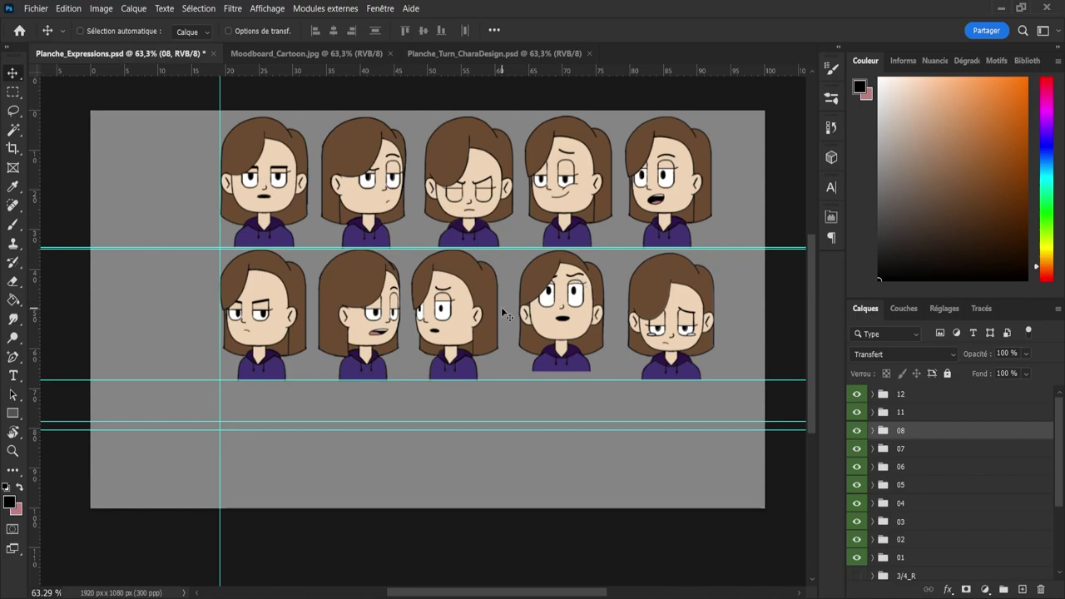
left_click(912, 396)
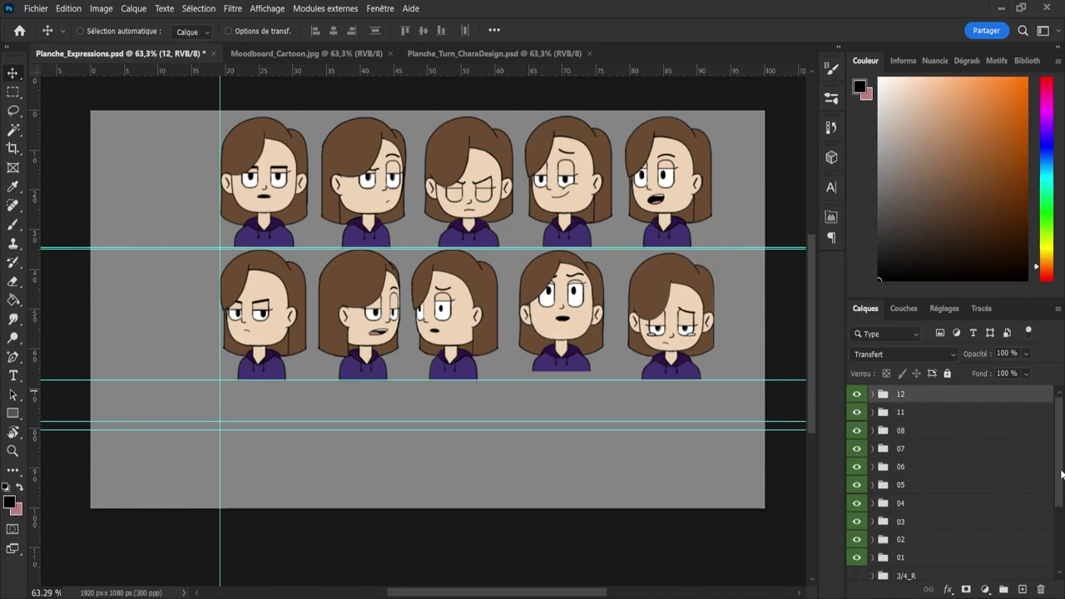
scroll(1062, 475, "down", 2)
left_click(907, 491, "shift")
key("ctrl+t")
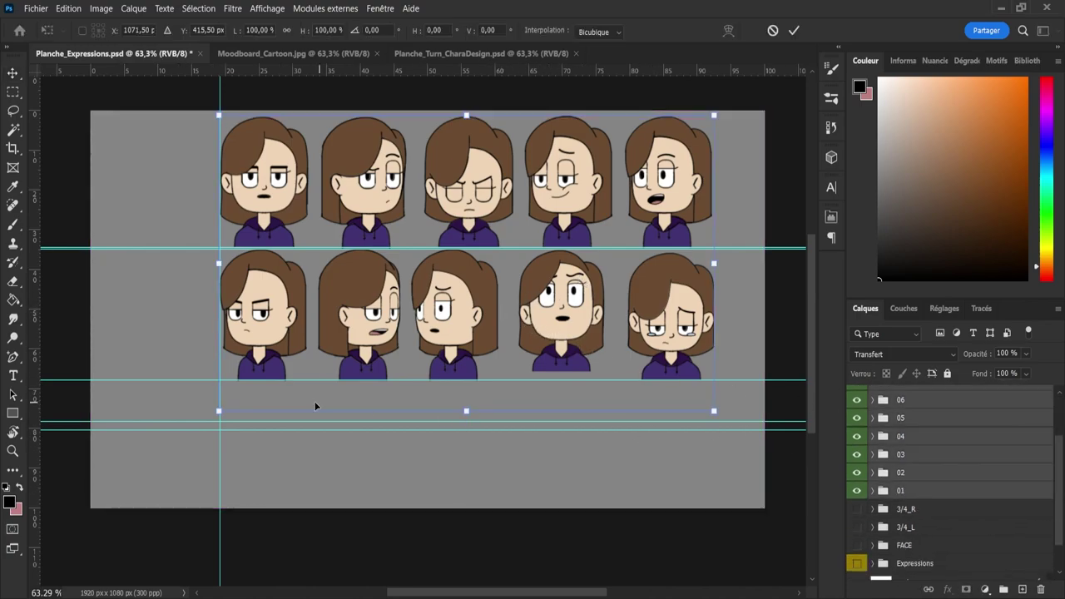
left_click_drag(219, 415, 142, 456)
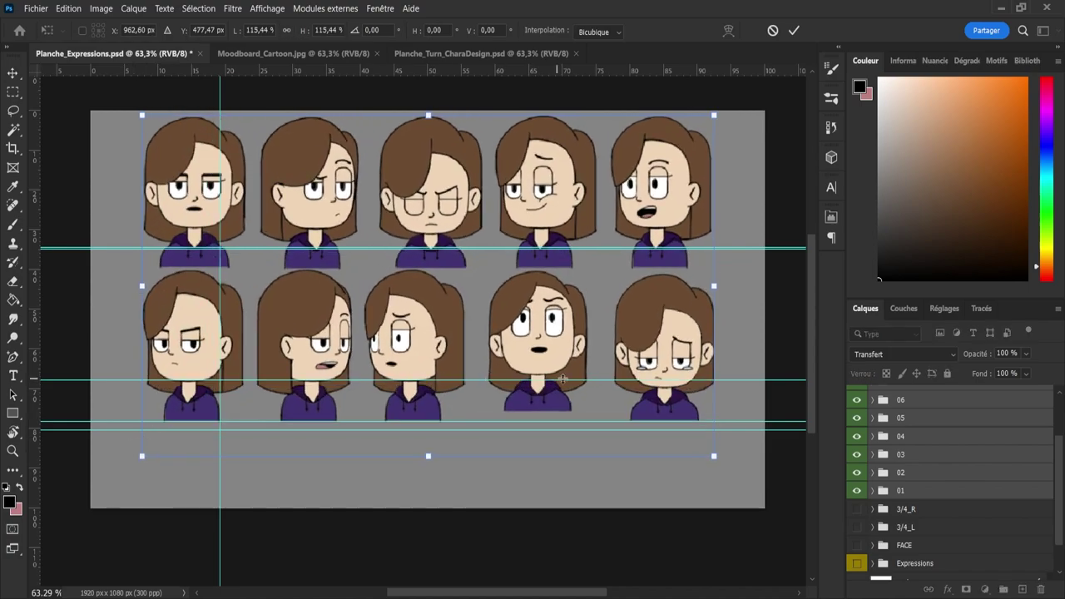
left_click_drag(681, 336, 675, 369)
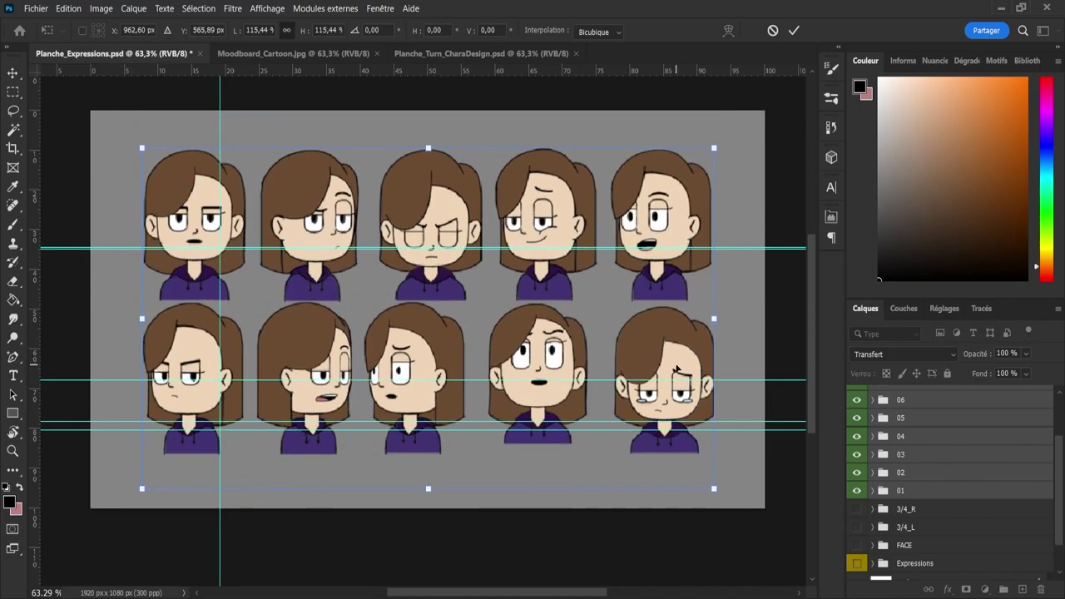
left_click(794, 30)
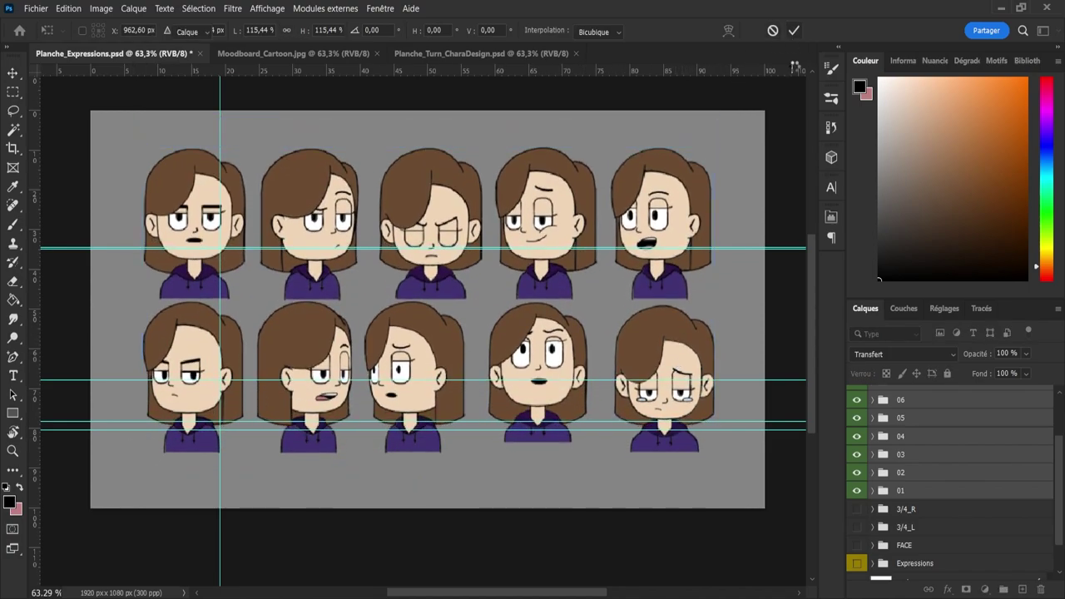
- Move one of the paired horizontal guides down to the bottom edge of the first-row character's hoodie in group 01
left_click(911, 497)
key("z")
left_click_drag(578, 280, 545, 282)
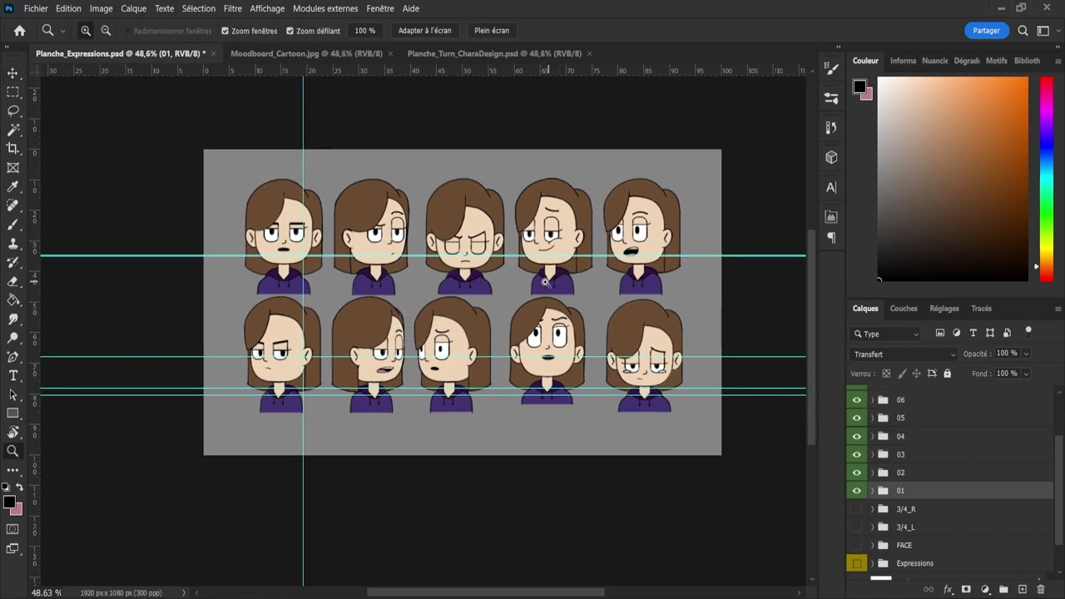
left_click_drag(258, 234, 287, 231)
scroll(287, 231, "up", 1)
key("v")
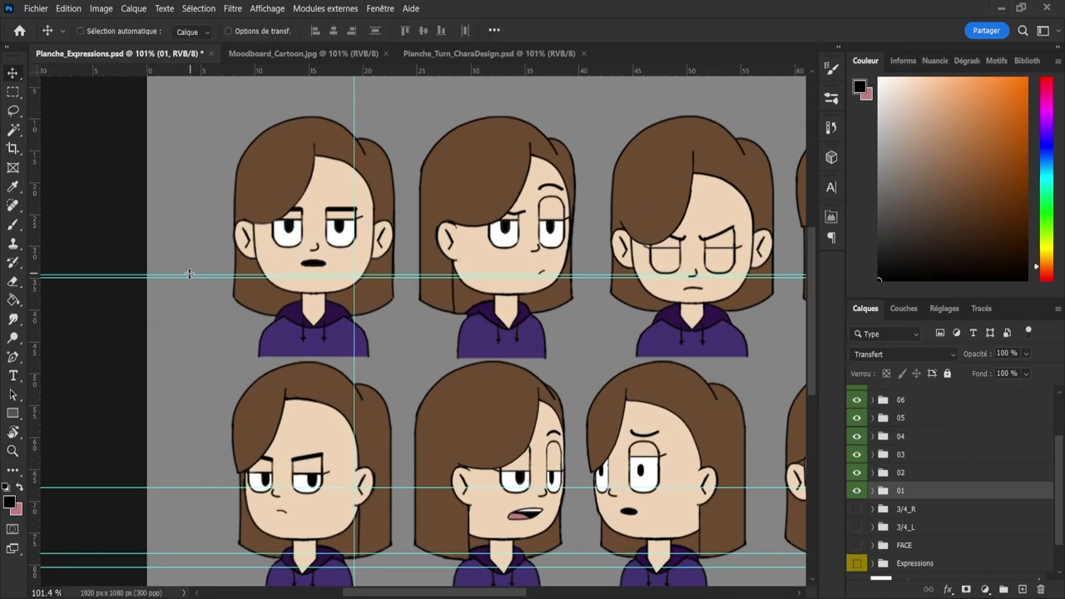
left_click_drag(188, 275, 183, 344)
key("z")
key("v")
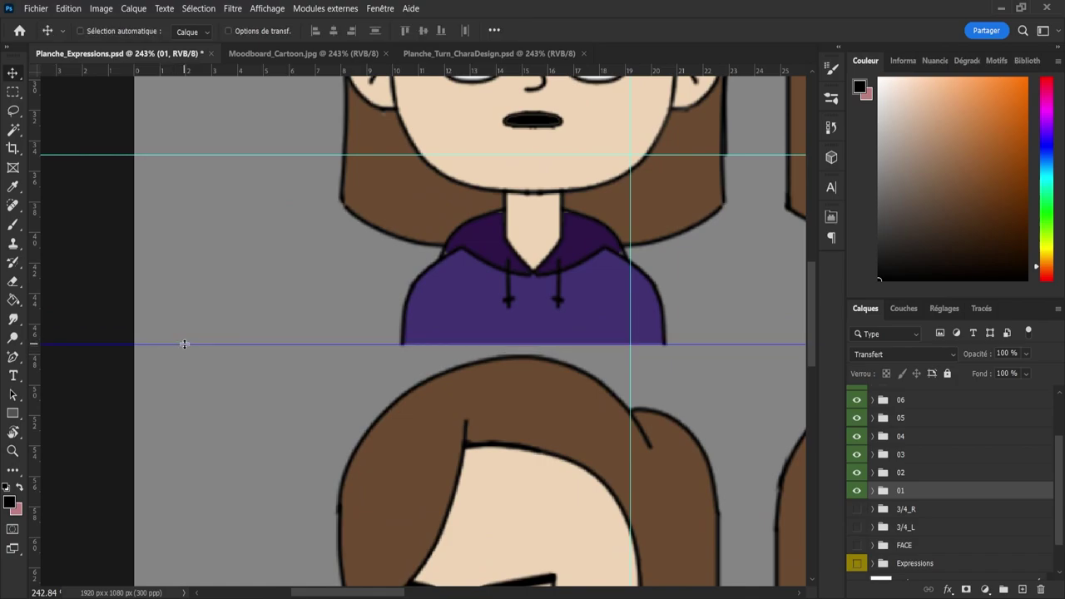
- Move the remaining horizontal guide crossing the first row up to the top of the first character's hair
key("z")
left_click_drag(238, 316, 206, 325)
left_click_drag(239, 164, 274, 179)
left_click_drag(397, 320, 350, 328)
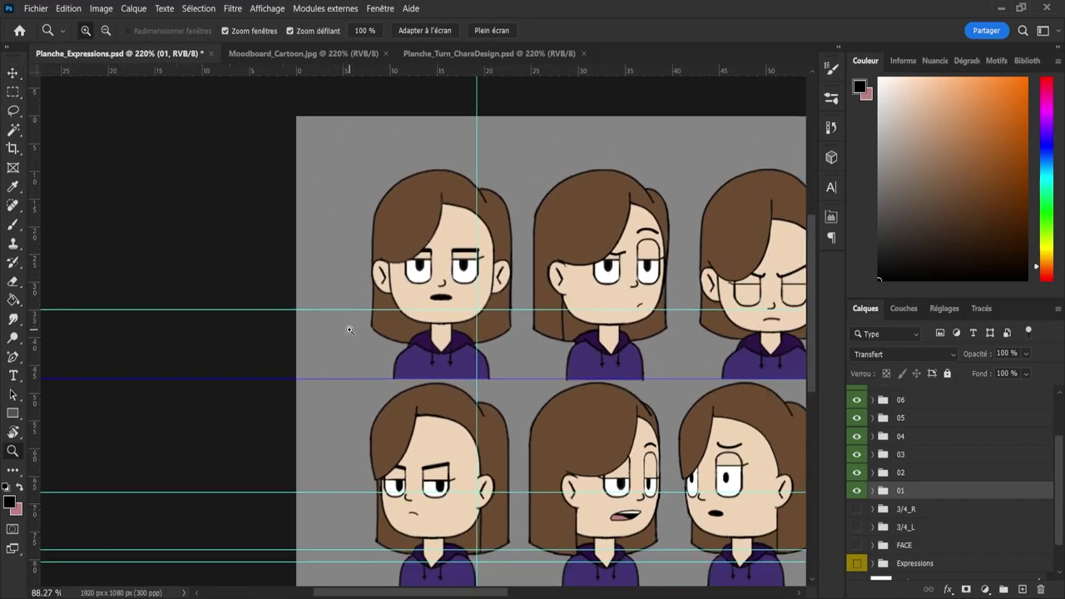
left_click_drag(300, 182, 331, 181)
key("v")
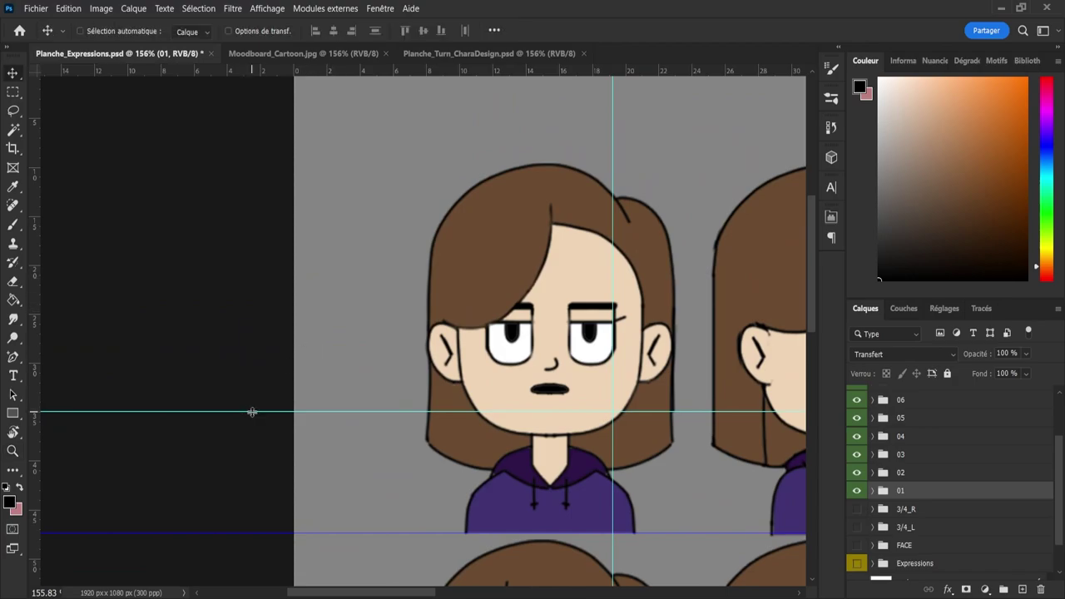
left_click_drag(250, 411, 280, 163)
- Scale group 02's height to 99.41% so the character's hoodie ends on the first row's lower guide
key("z")
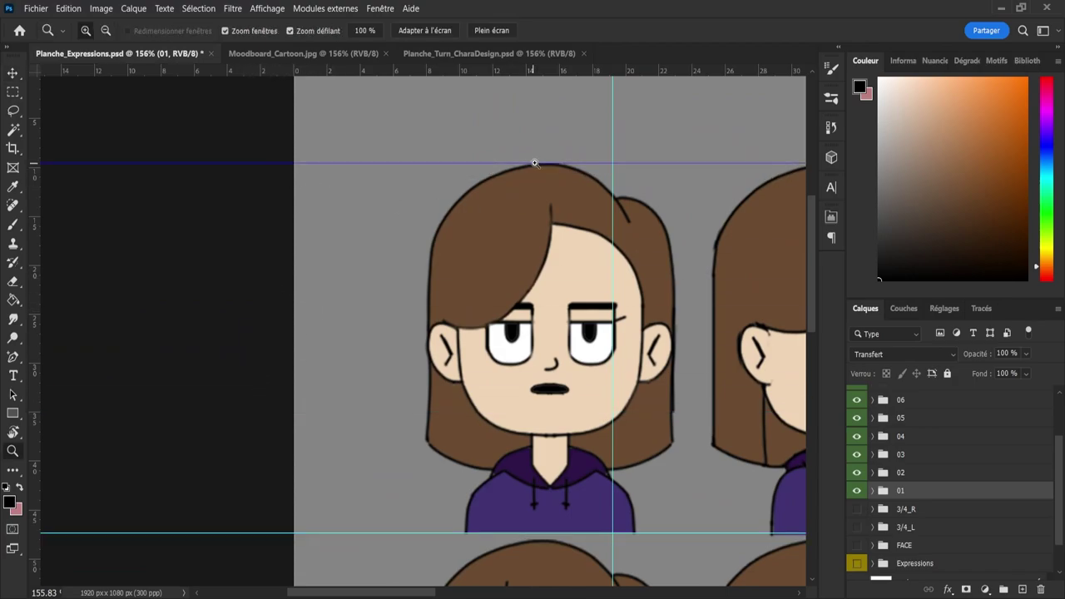
left_click_drag(535, 163, 506, 164)
left_click_drag(777, 257, 819, 255)
left_click_drag(558, 213, 562, 213)
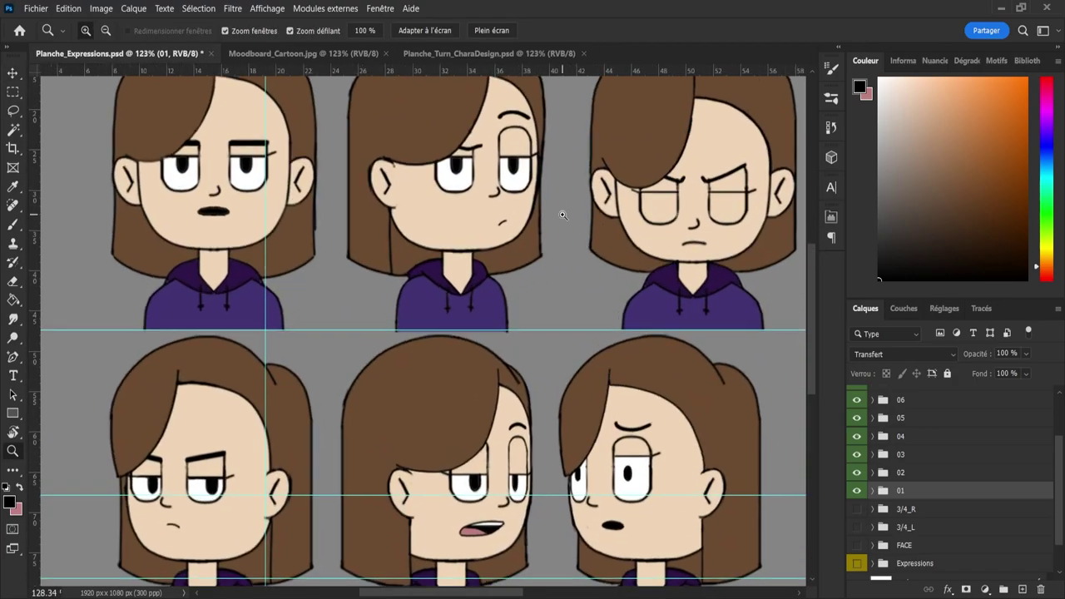
left_click_drag(631, 304, 599, 283)
left_click_drag(597, 187, 616, 191)
left_click_drag(601, 274, 625, 275)
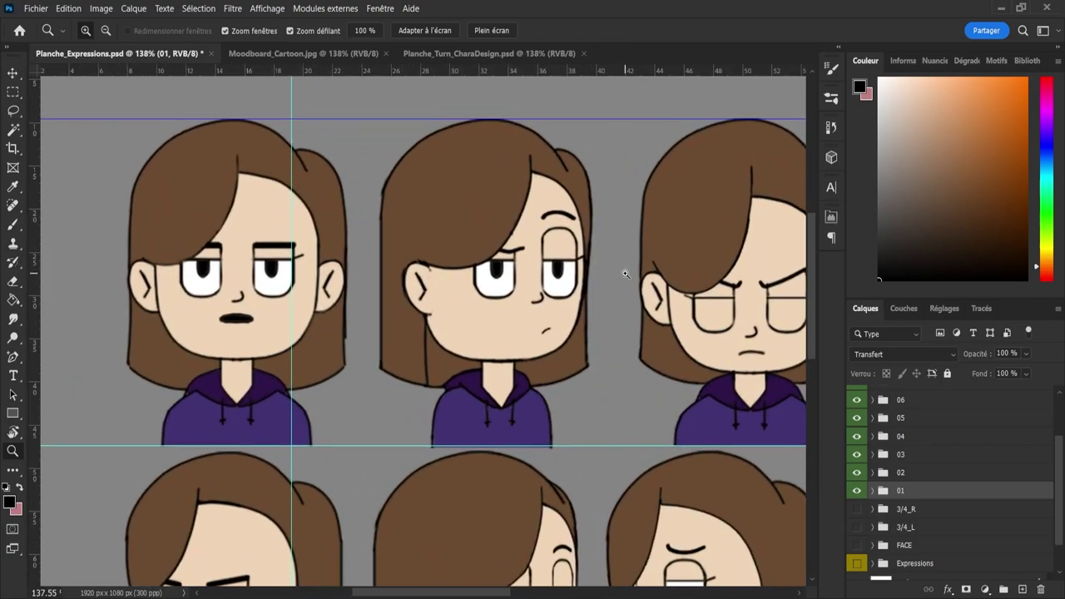
left_click(901, 473)
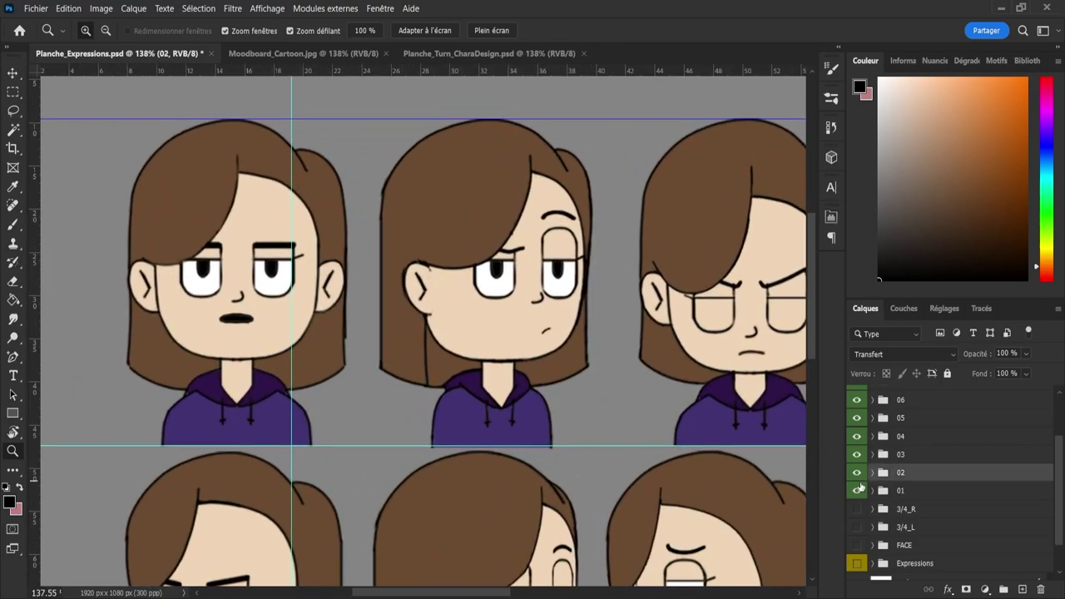
key("ctrl+t")
left_click_drag(485, 526, 480, 523)
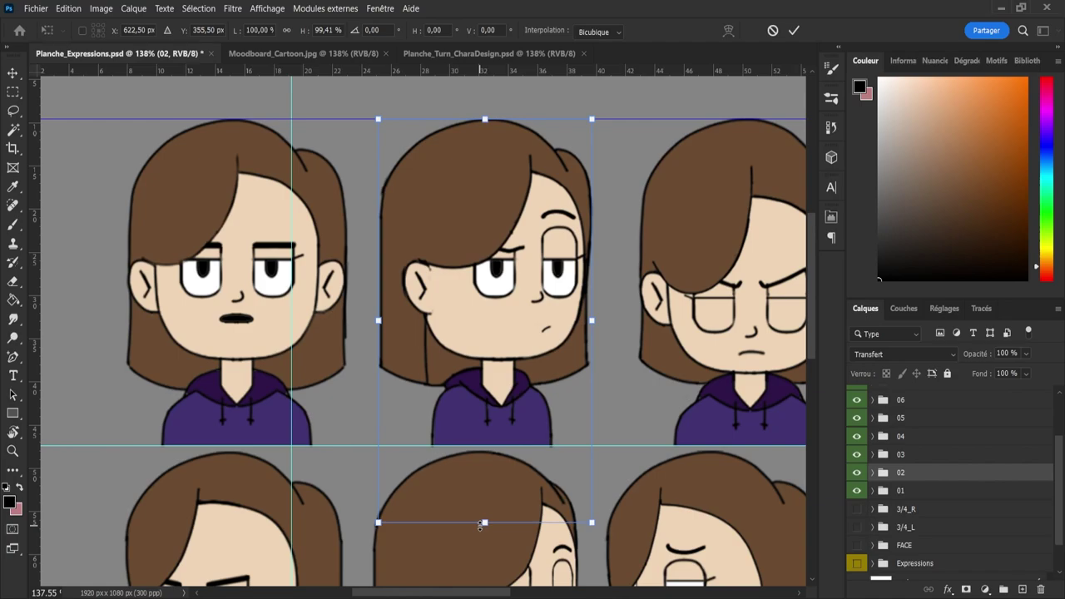
left_click(794, 31)
- Add a vertical guide at the first character's right hair edge and move the existing vertical guide to the second character's left edge
key("z")
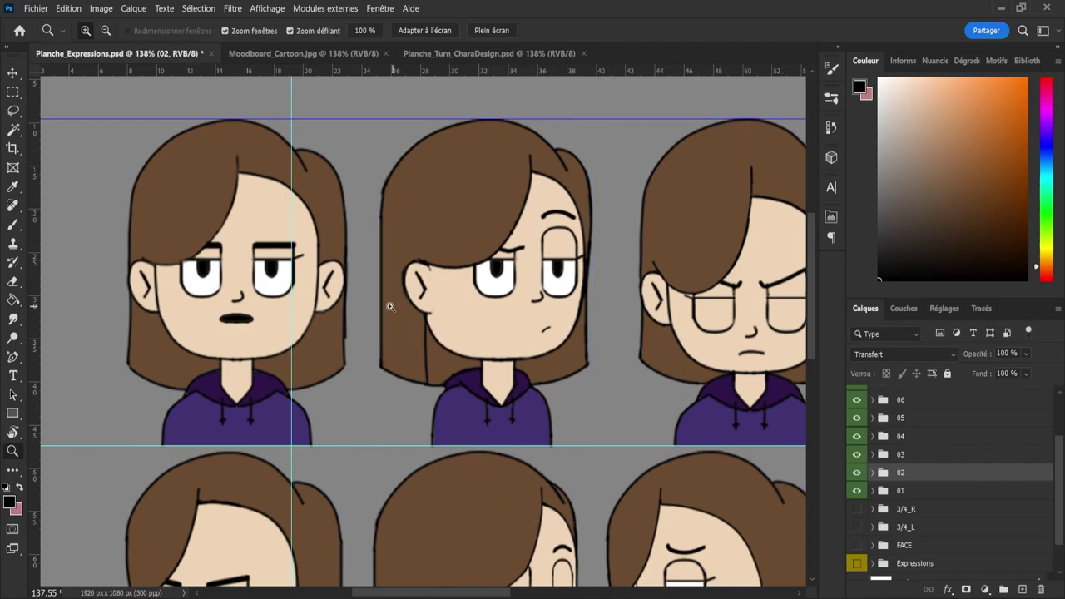
scroll(390, 305, "down", 3)
scroll(396, 325, "up", 3)
scroll(391, 323, "down", 2)
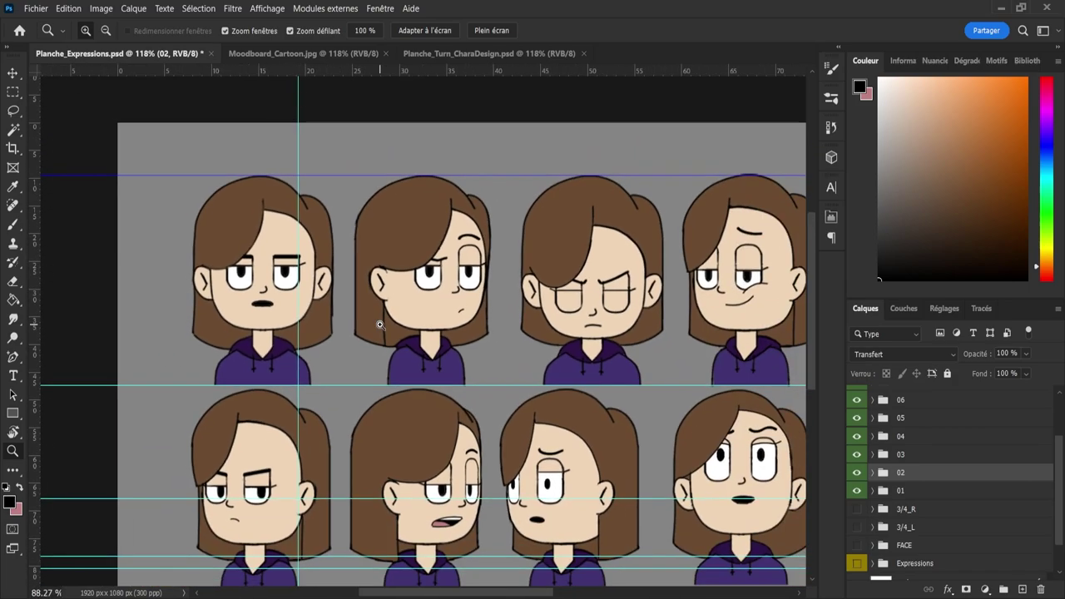
scroll(333, 331, "up", 2)
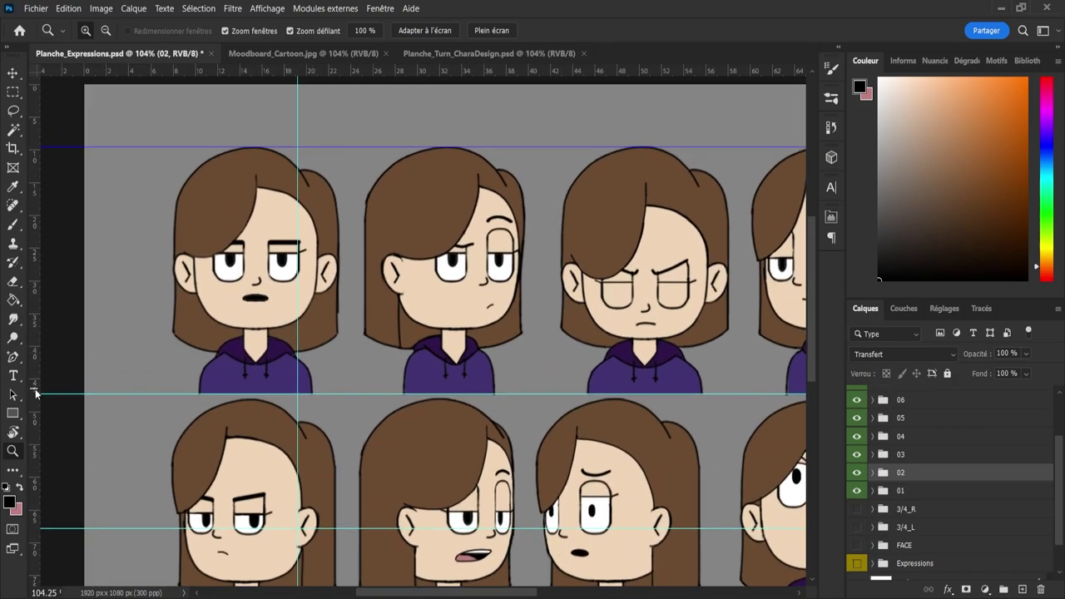
left_click_drag(38, 396, 339, 396)
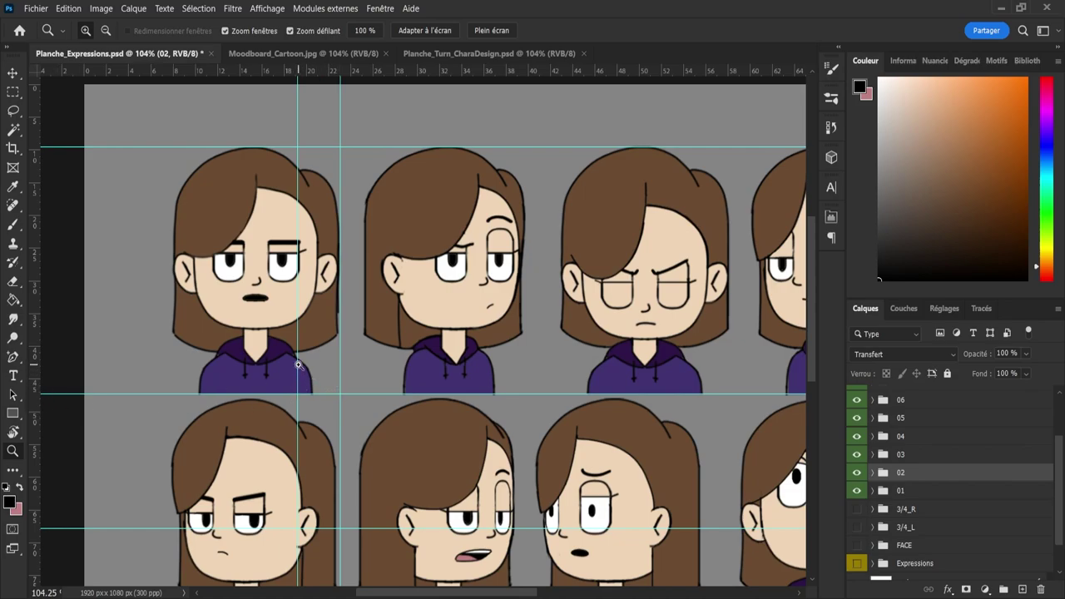
key("v")
left_click_drag(339, 371, 363, 370)
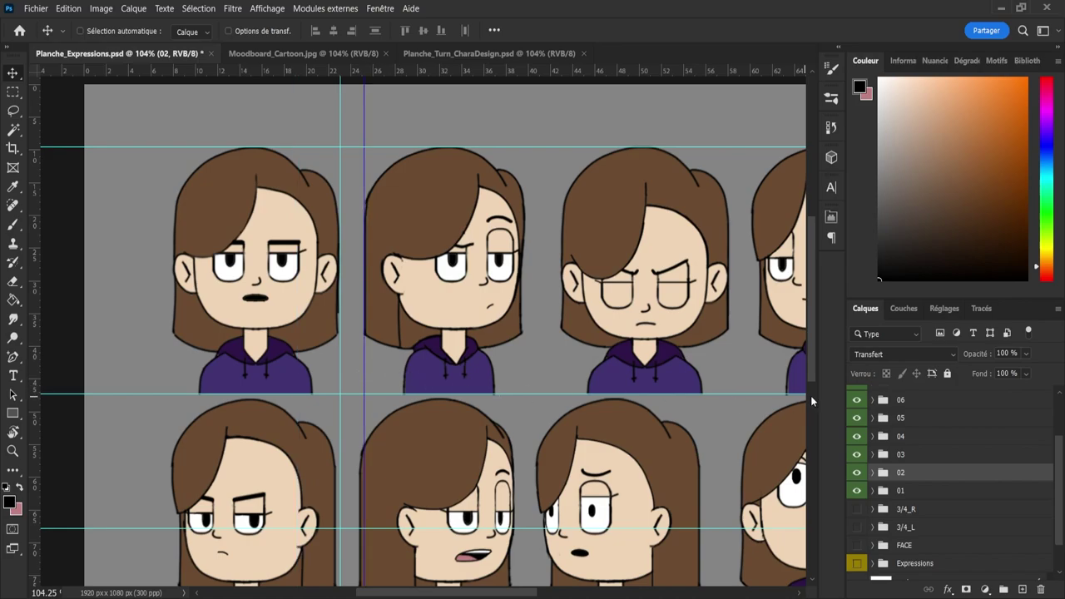
- Move group 03's scowling character slightly left to X 960.30 px, with its hair touching the first row's upper guide
left_click(904, 456)
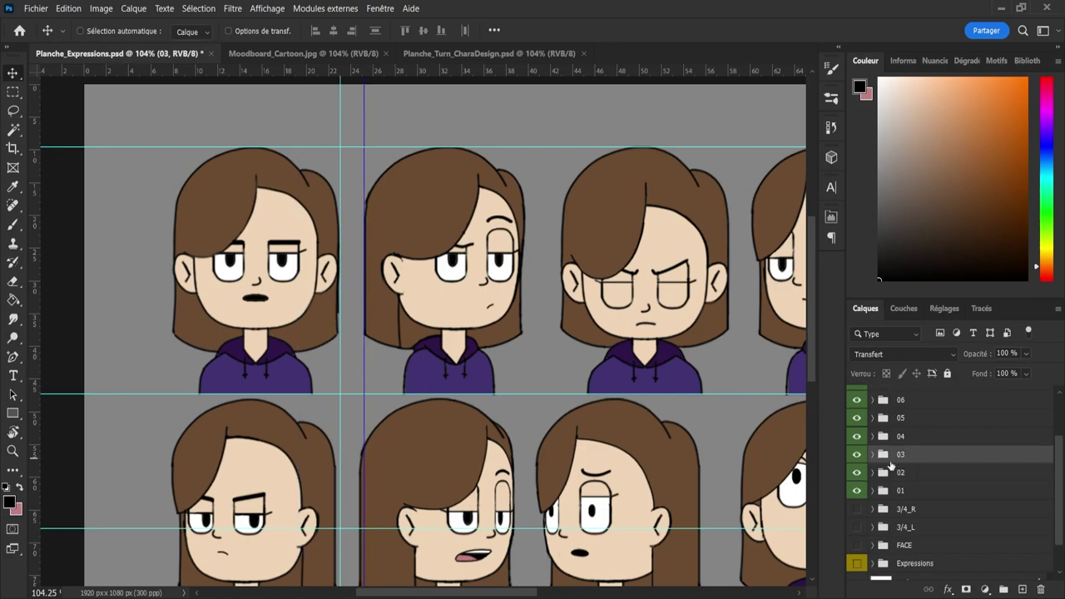
key("ctrl+t")
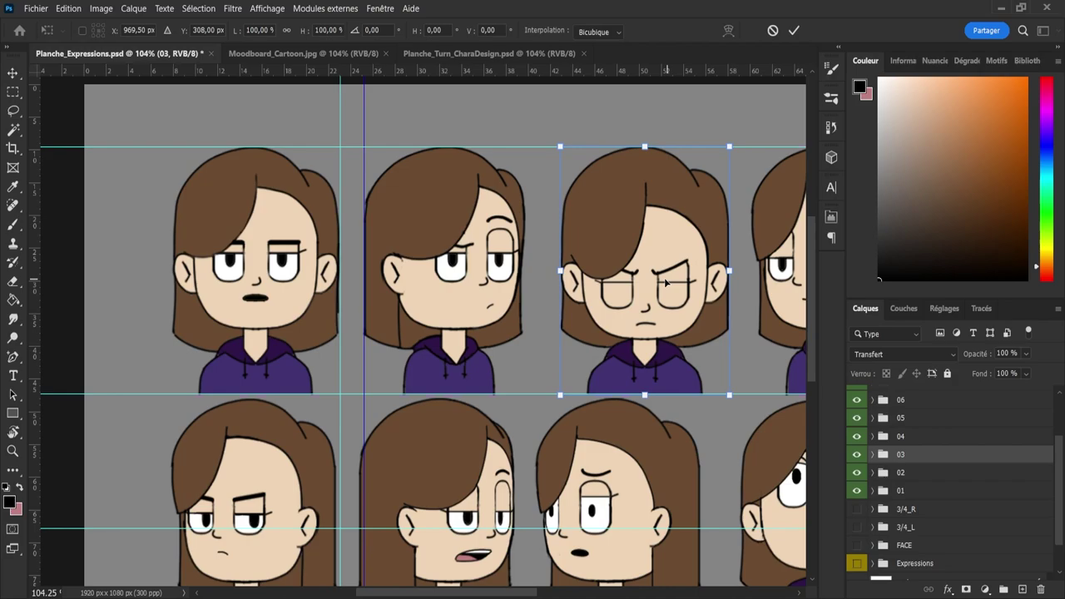
mouse_move(666, 283)
left_mouse_down()
mouse_move(624, 282)
mouse_move(676, 283)
mouse_move(650, 282)
left_mouse_up()
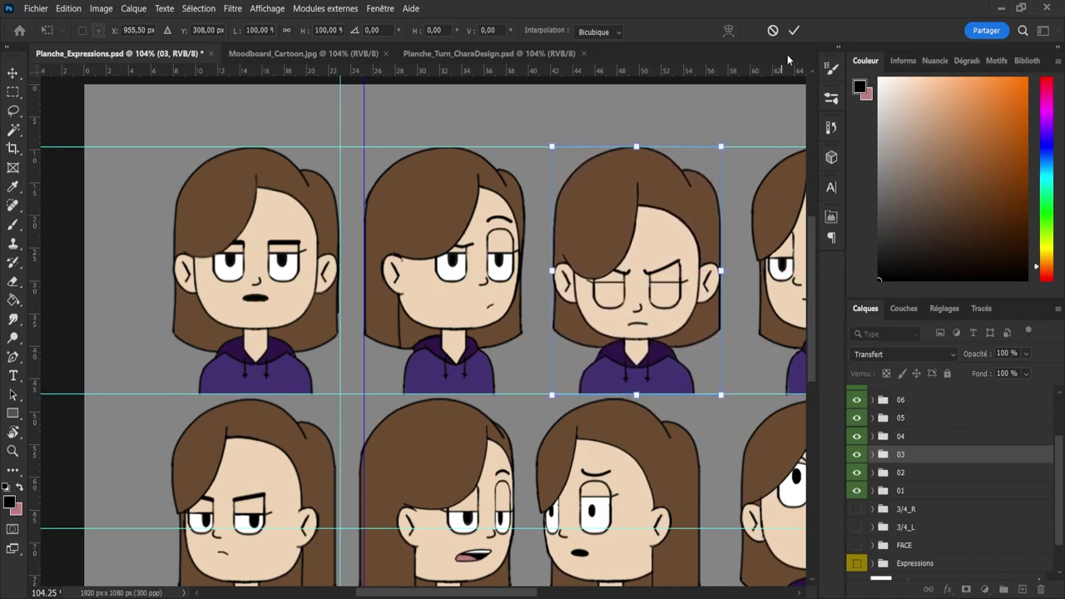
mouse_move(674, 234)
left_mouse_down()
mouse_move(650, 237)
mouse_move(674, 235)
left_mouse_up()
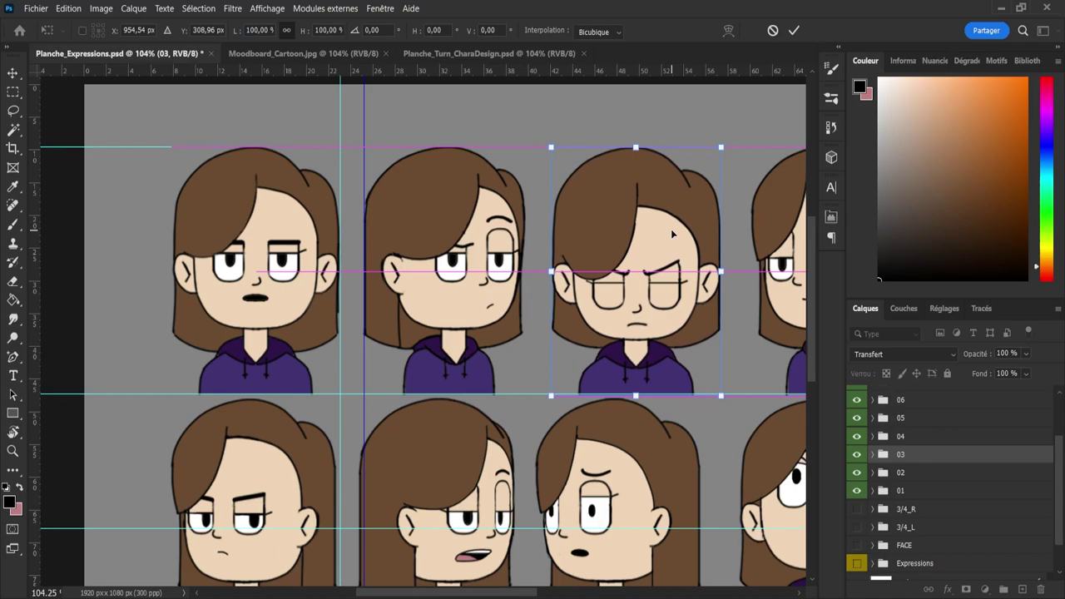
mouse_move(673, 235)
left_mouse_down()
mouse_move(687, 234)
mouse_move(655, 235)
mouse_move(671, 236)
left_mouse_up()
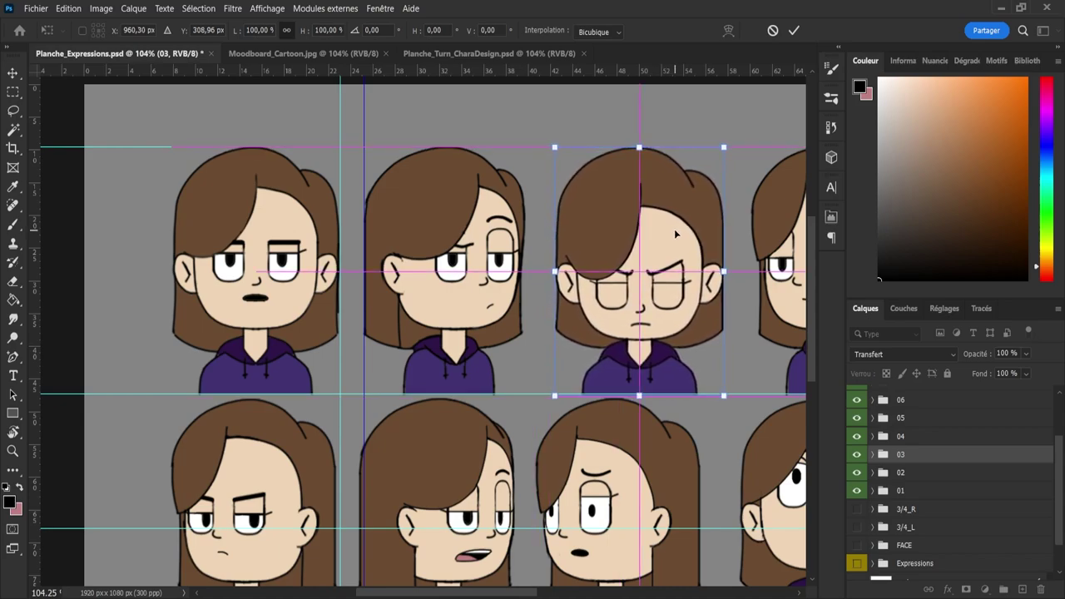
left_click(794, 31)
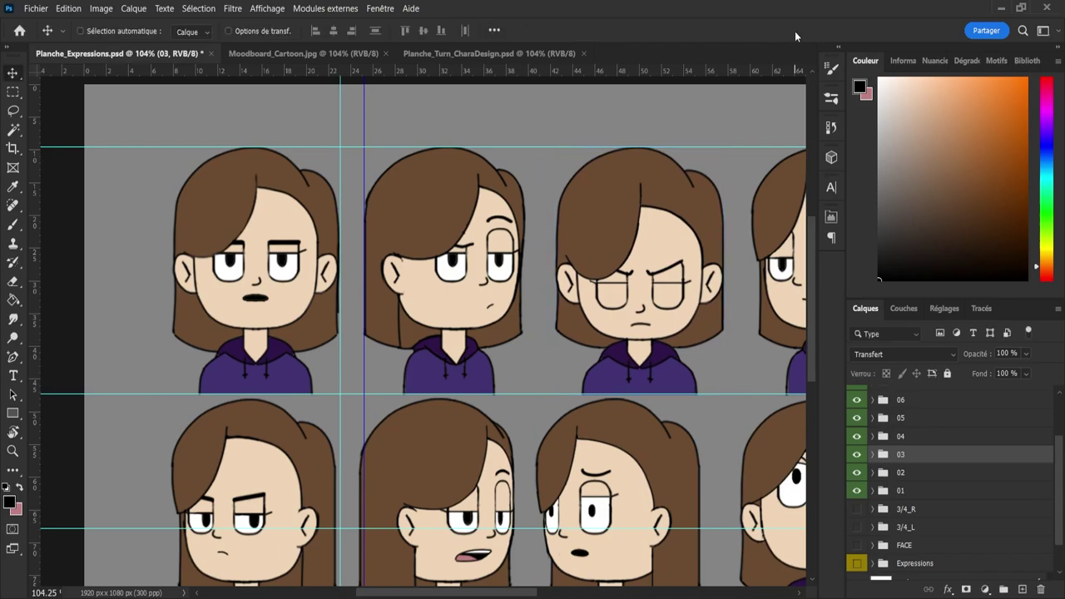
- Nudge group 03's character sideways in small increments to fine-tune its gap with the second character
key("Left")
key("Left")
key("Left")
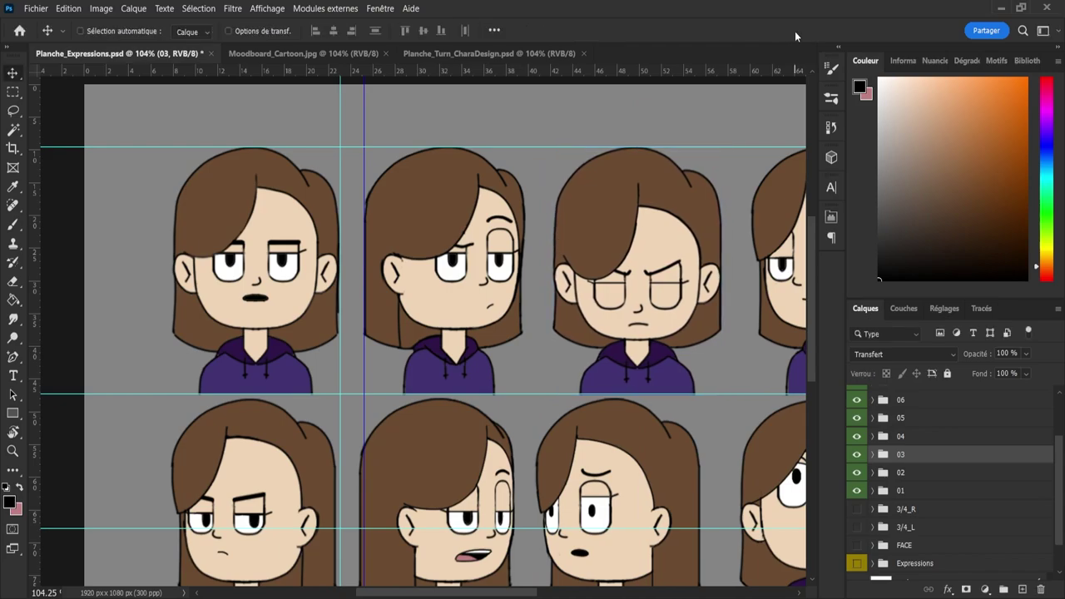
key("Right")
key("Right")
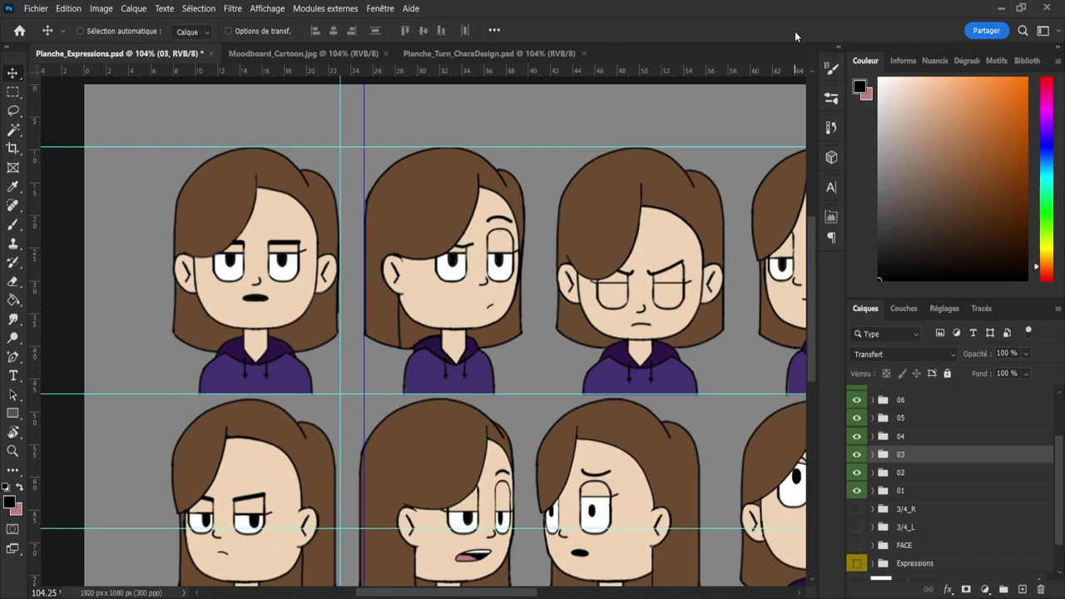
key("Left")
key("Right")
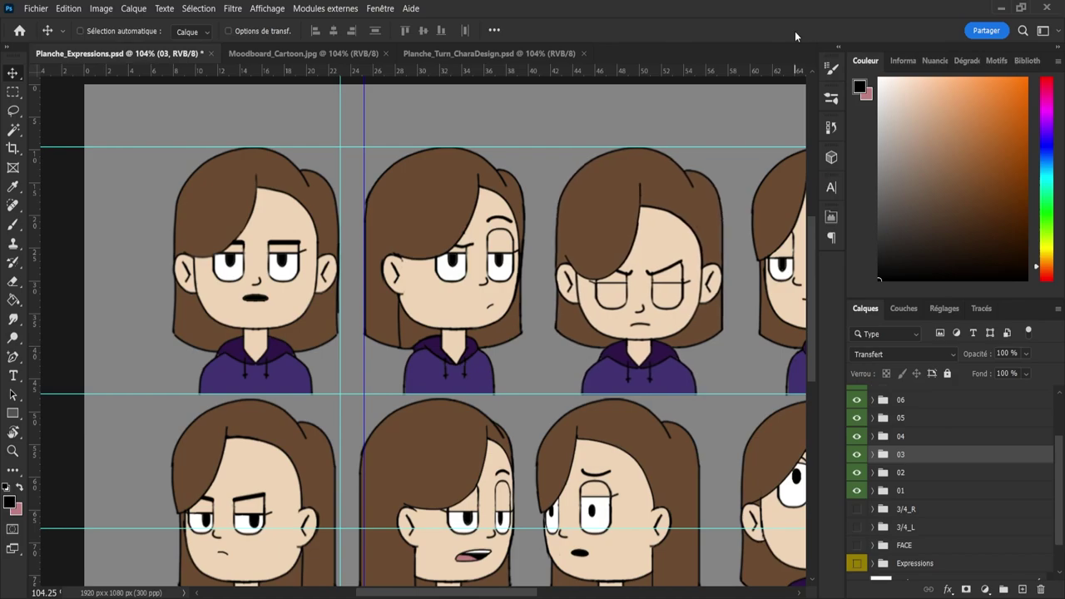
- Scale group 04's smirking character proportionally to 99.08% so its hair meets the first row's upper guide
left_click_drag(405, 594, 487, 592)
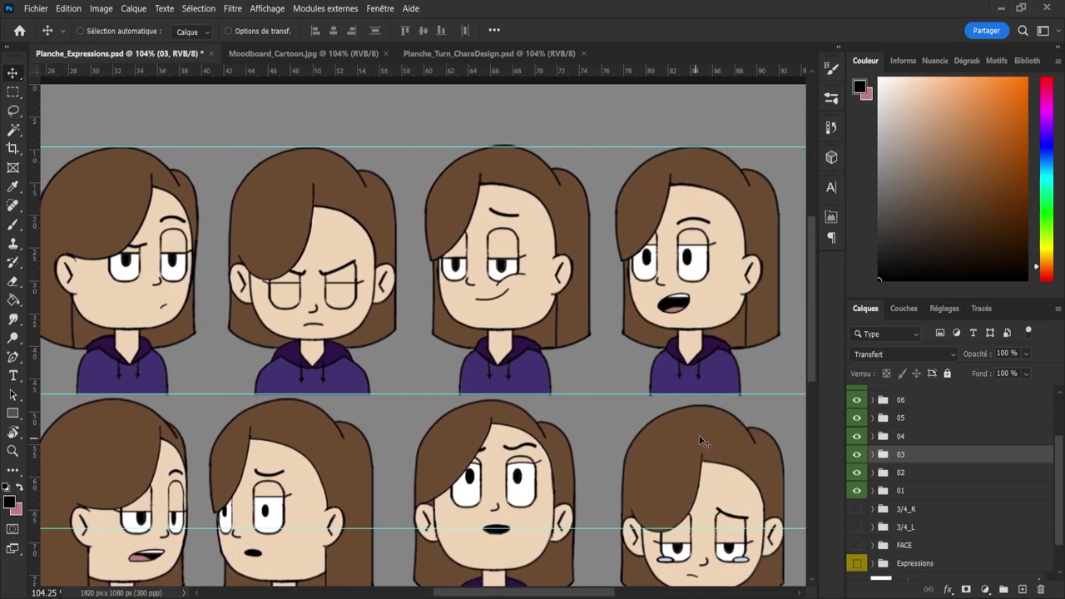
left_click(904, 433)
key("ctrl+t")
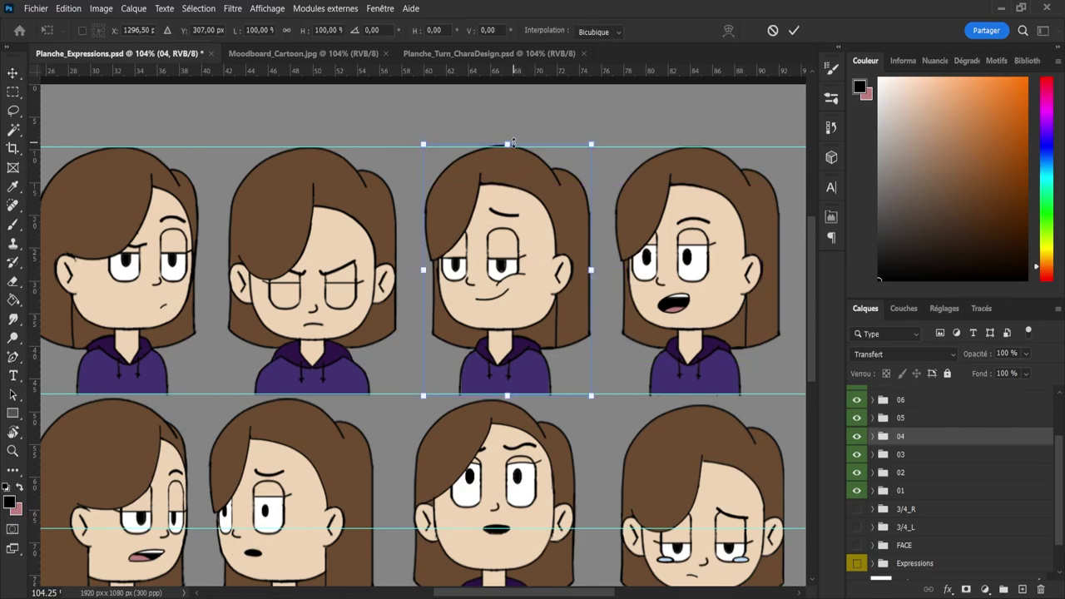
left_click_drag(513, 142, 503, 145)
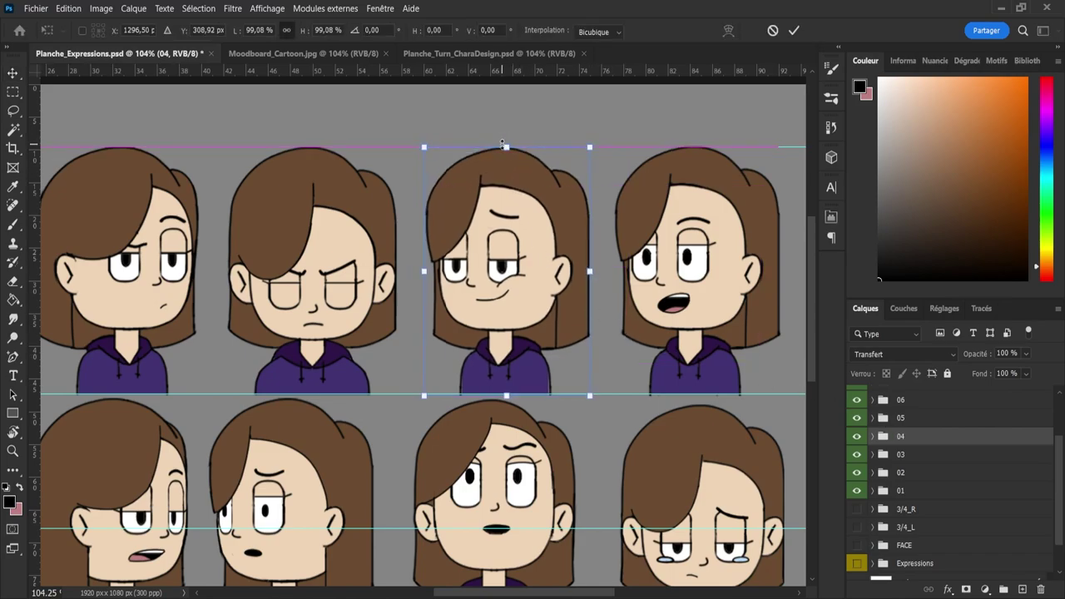
key("Return")
key("z")
left_click_drag(468, 335, 496, 332)
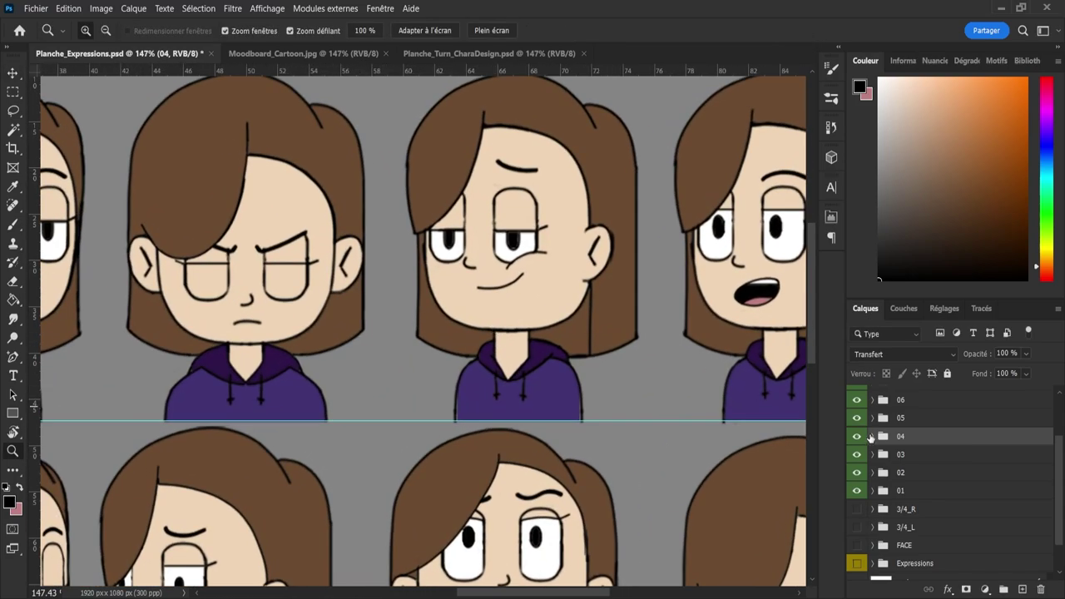
- Touch up the edges of the smirking character's hoodie in purple on group 04's Sweat layer, and save the document
left_click(874, 436)
left_click(885, 475)
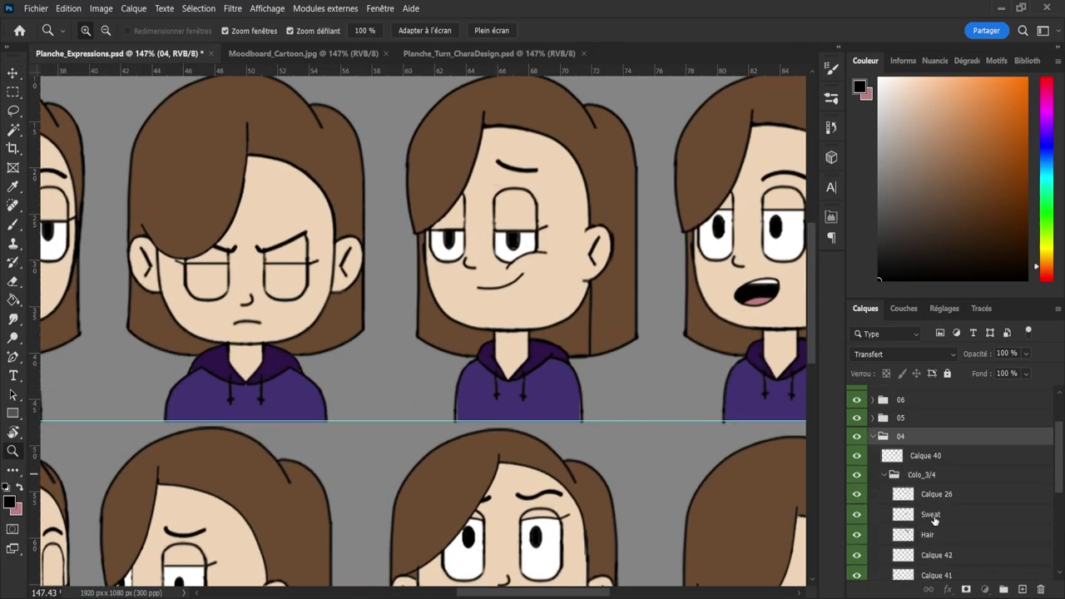
left_click(926, 514)
key("i")
left_click(474, 391)
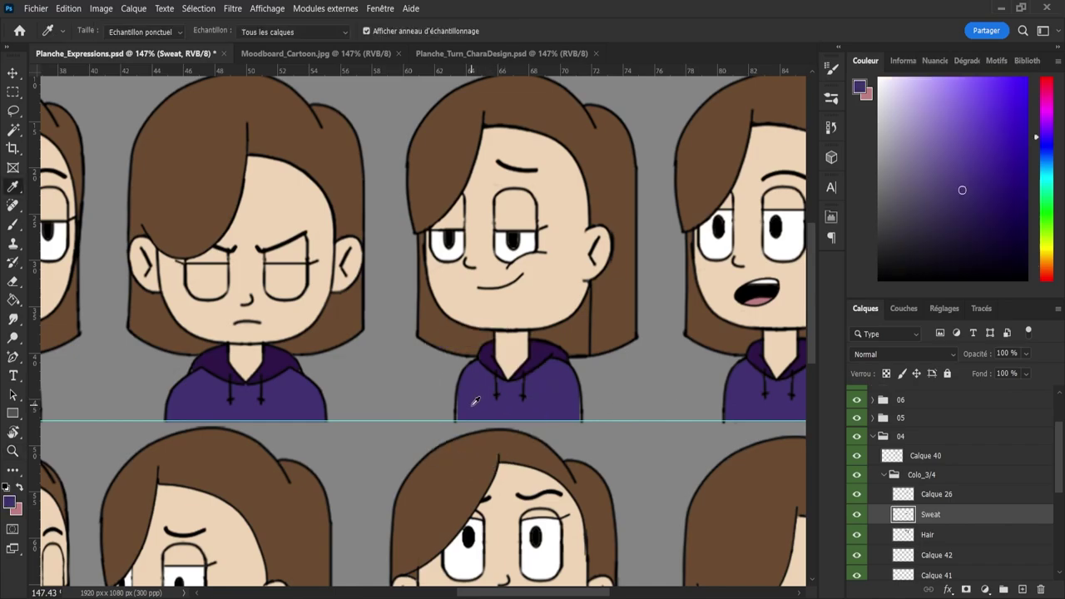
key("b")
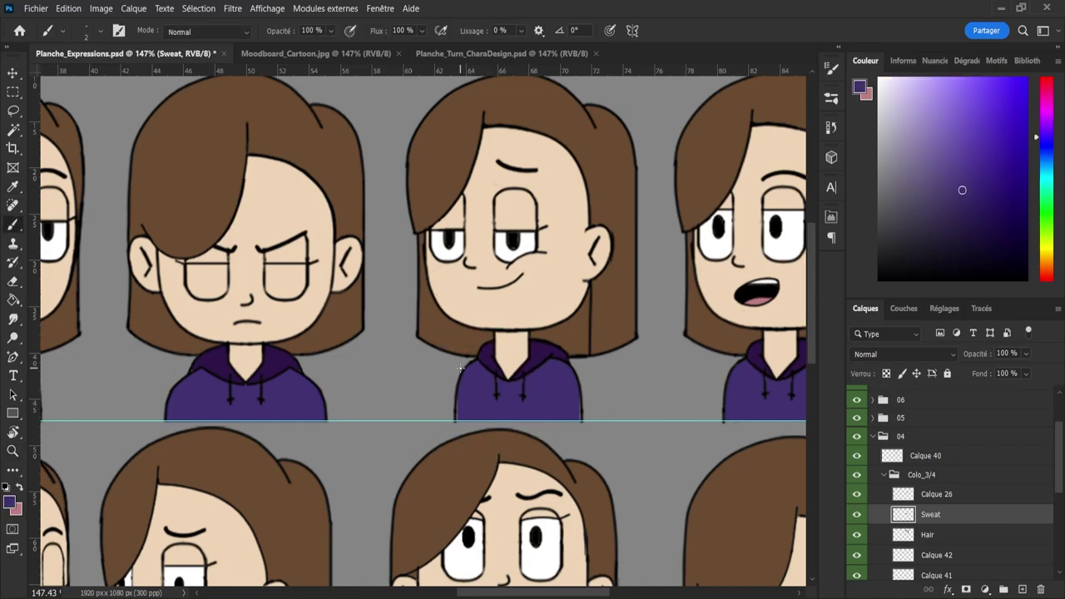
right_click(484, 401, "alt")
key("e")
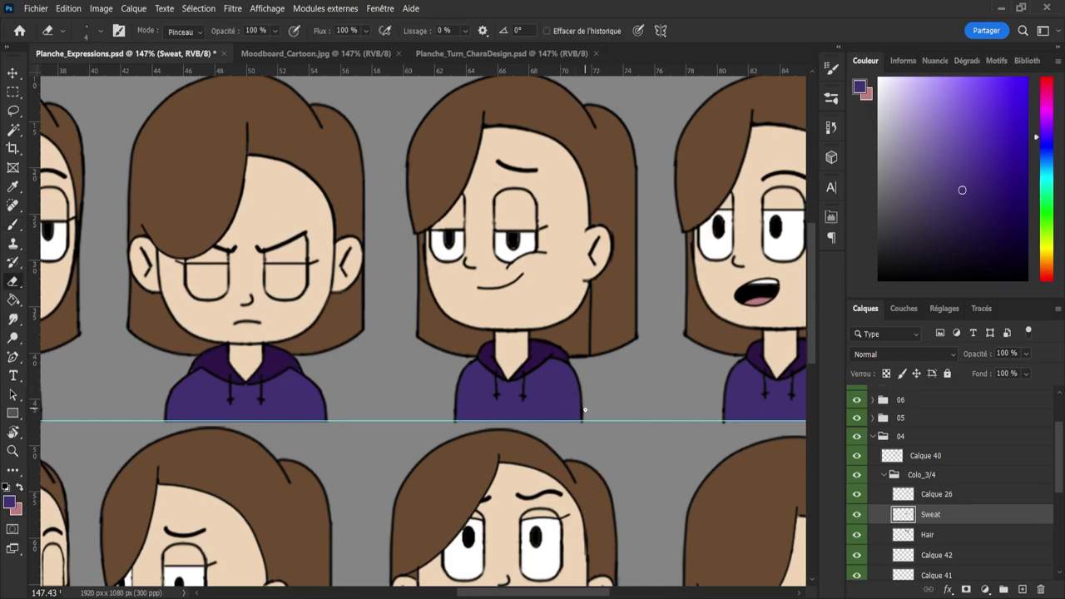
key("ctrl+s")
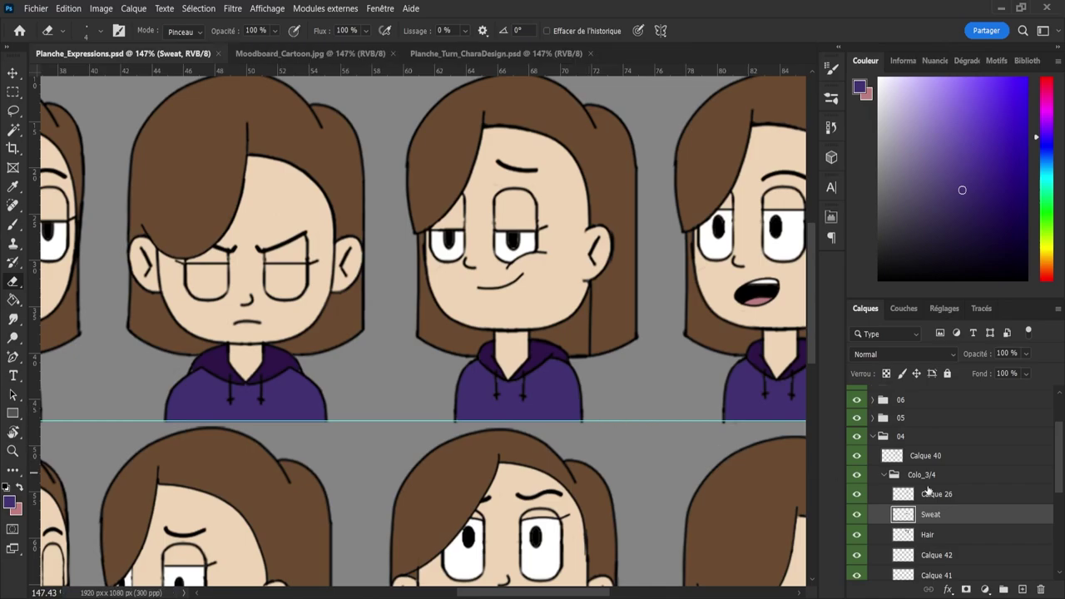
left_click(883, 476)
left_click(872, 437)
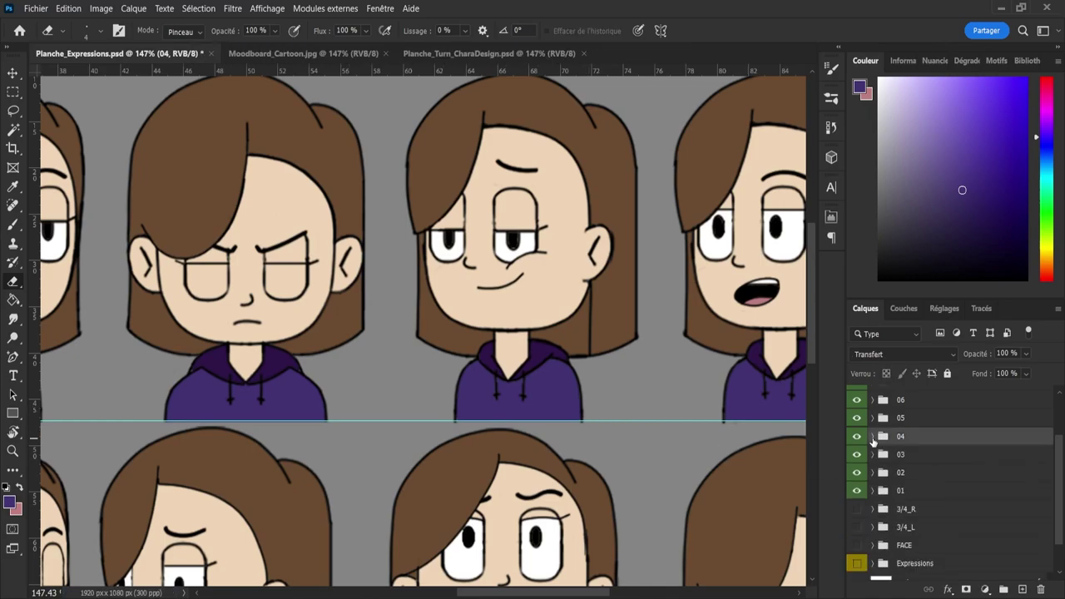
- Try to trim and transform the open-mouthed character's hoodie at the first row's lower guide using group 05 and its layers
key("z")
left_click_drag(499, 278, 489, 278)
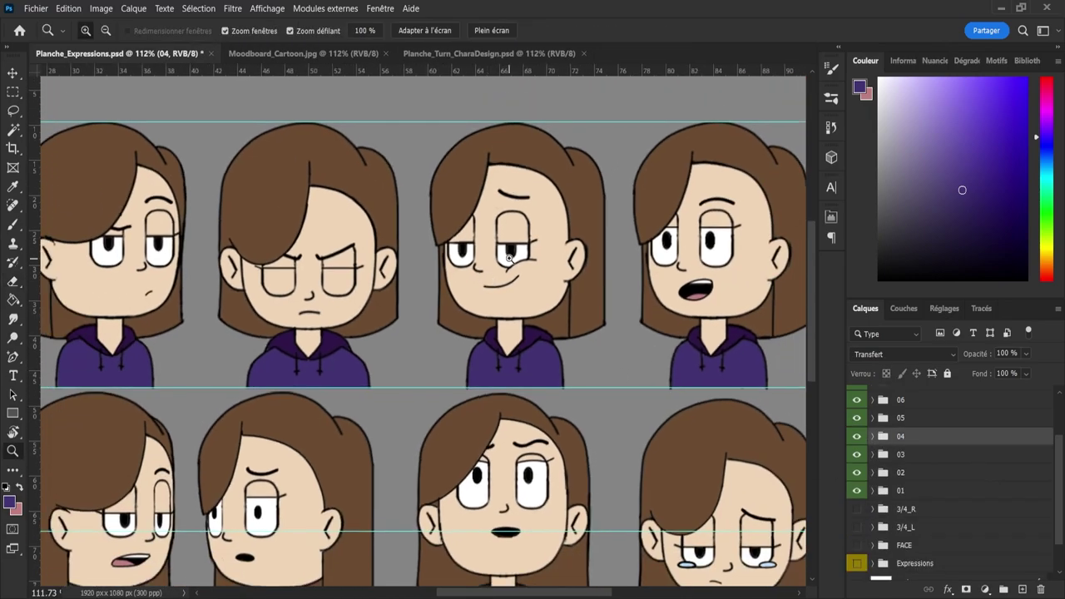
left_click_drag(369, 215, 364, 215)
scroll(591, 201, "up", 1)
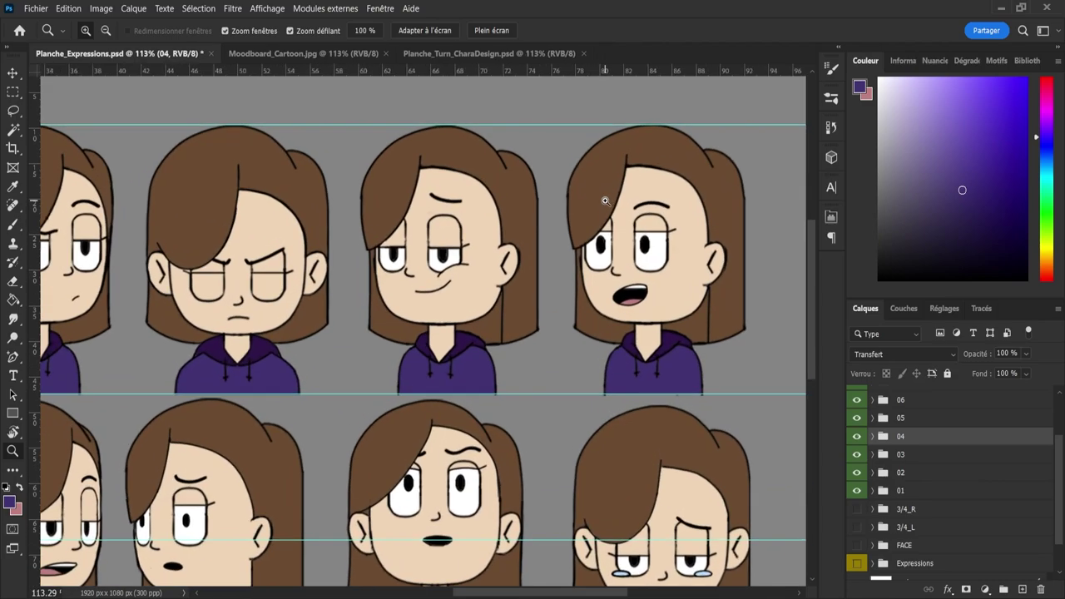
scroll(759, 268, "up", 1)
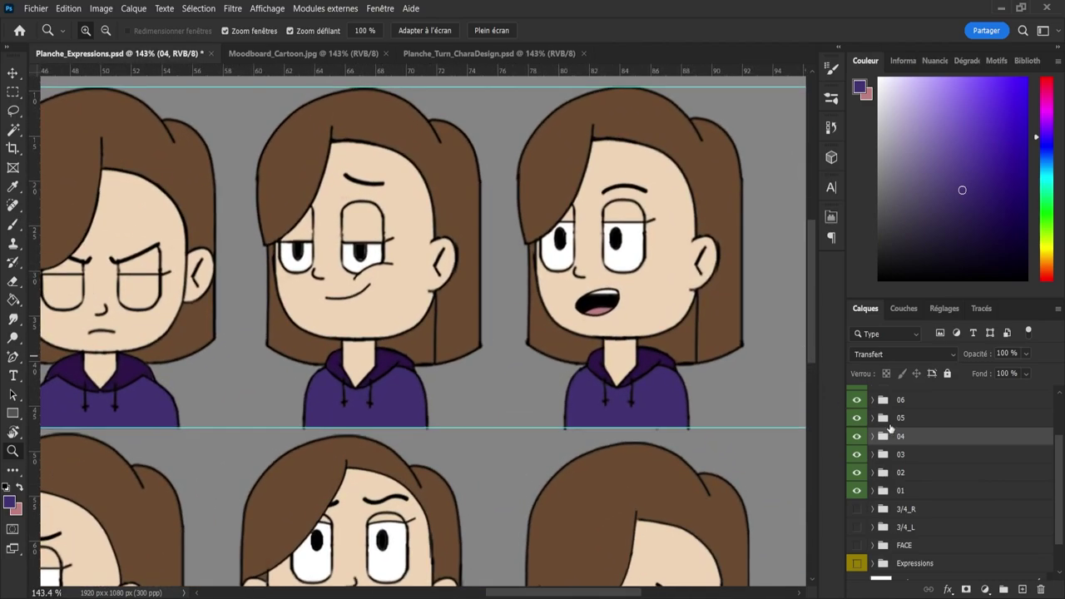
left_click(891, 420)
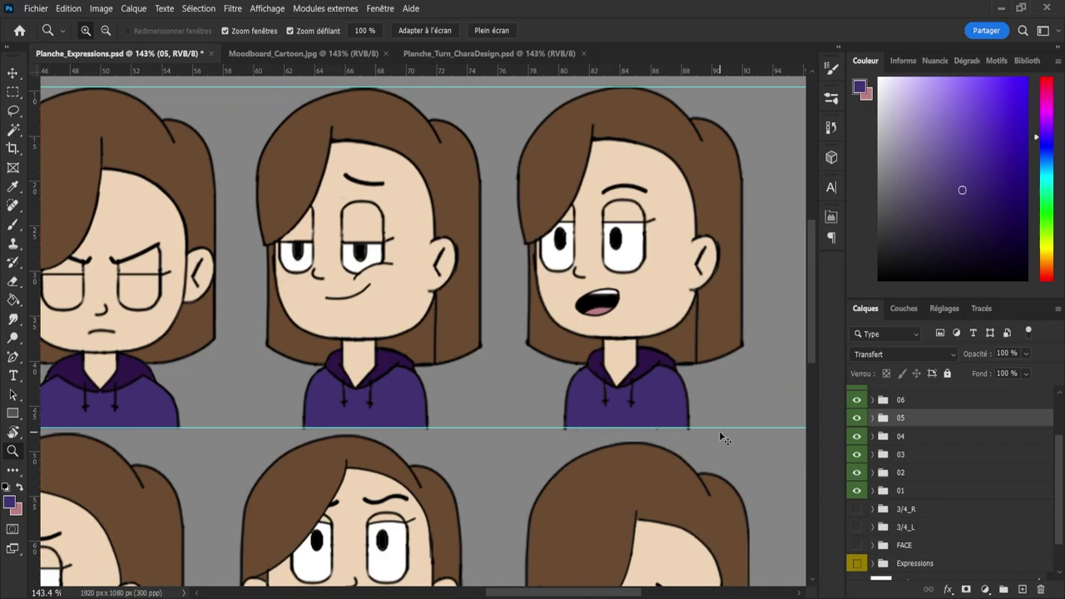
key("ctrl+shift+alt+n")
key("b")
key("e")
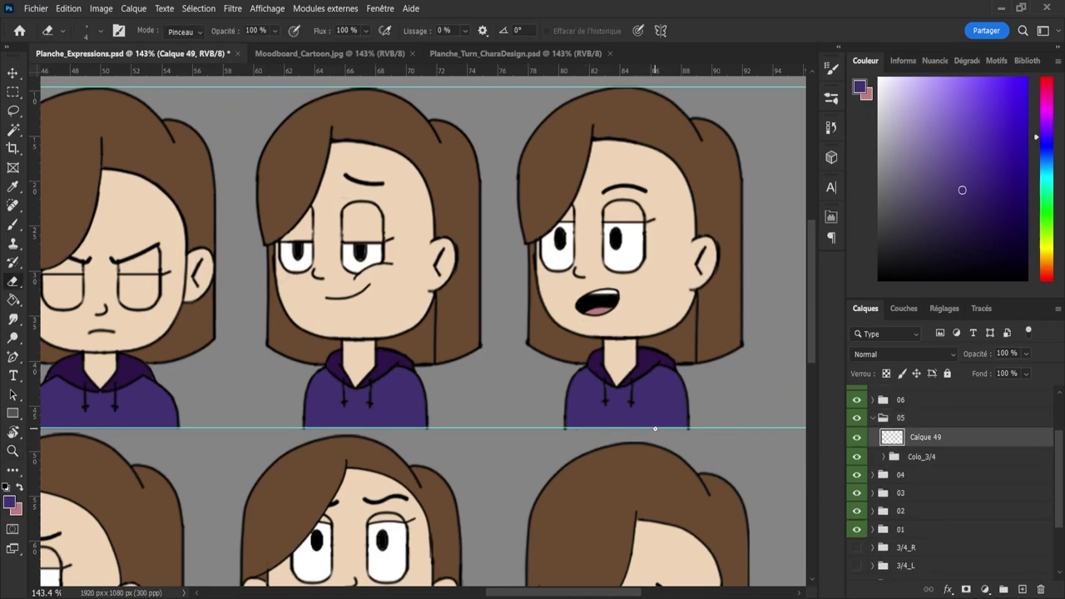
left_click(884, 457)
left_click(917, 496)
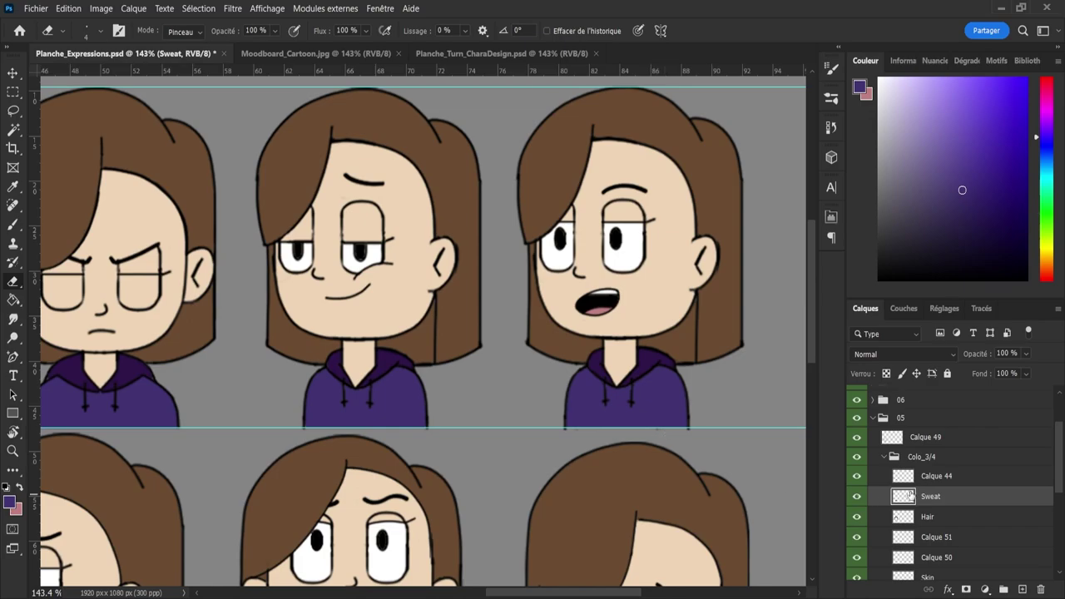
key("alt+bracketright")
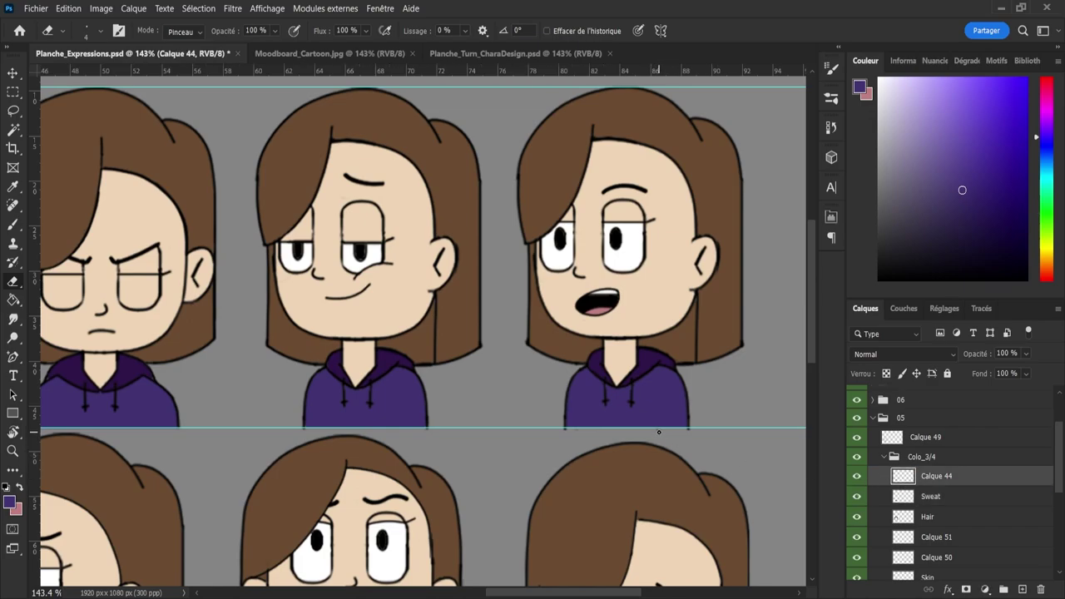
key("alt+bracketright")
key("alt+bracketright")
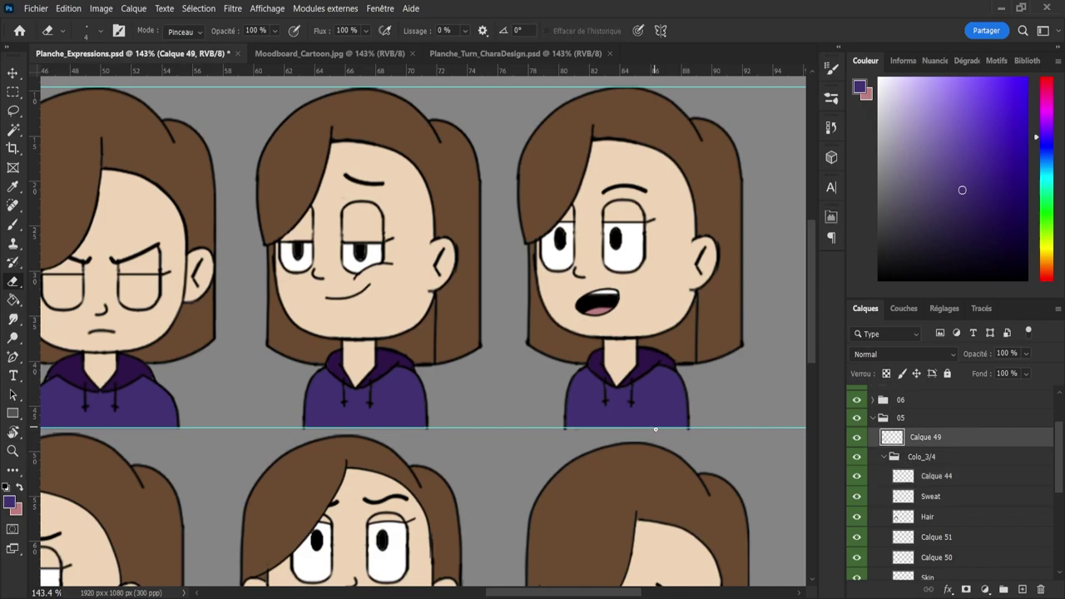
left_click(874, 419)
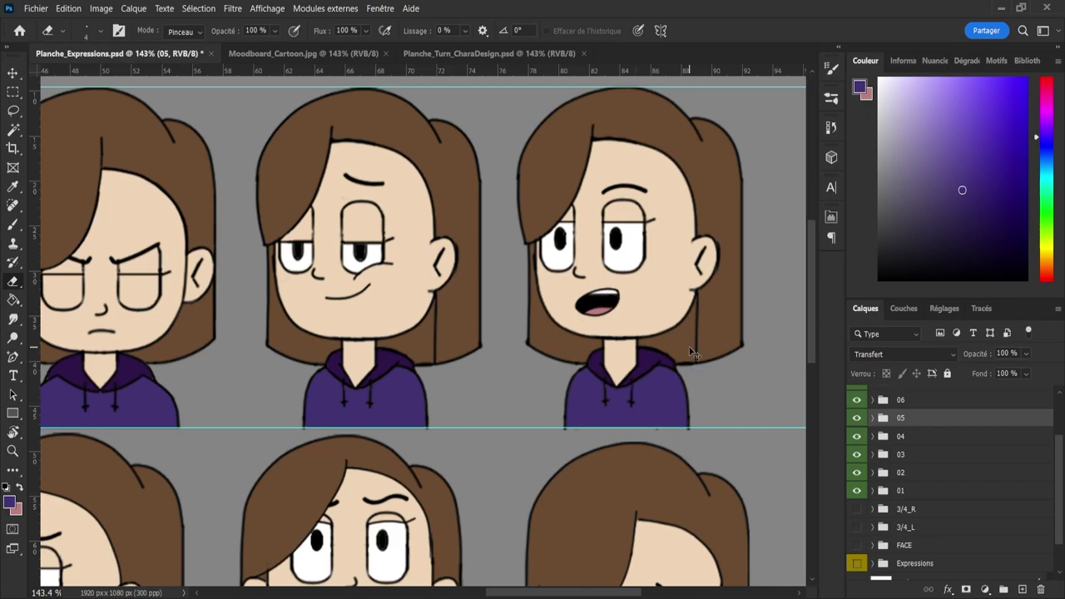
key("ctrl+t")
left_click_drag(808, 333, 805, 318)
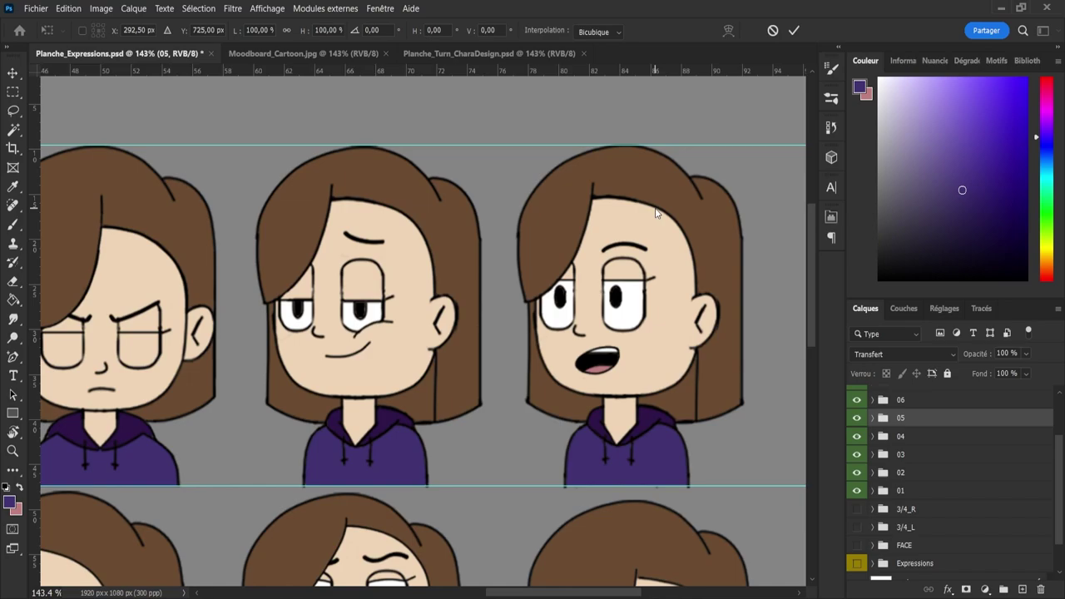
left_click(794, 31)
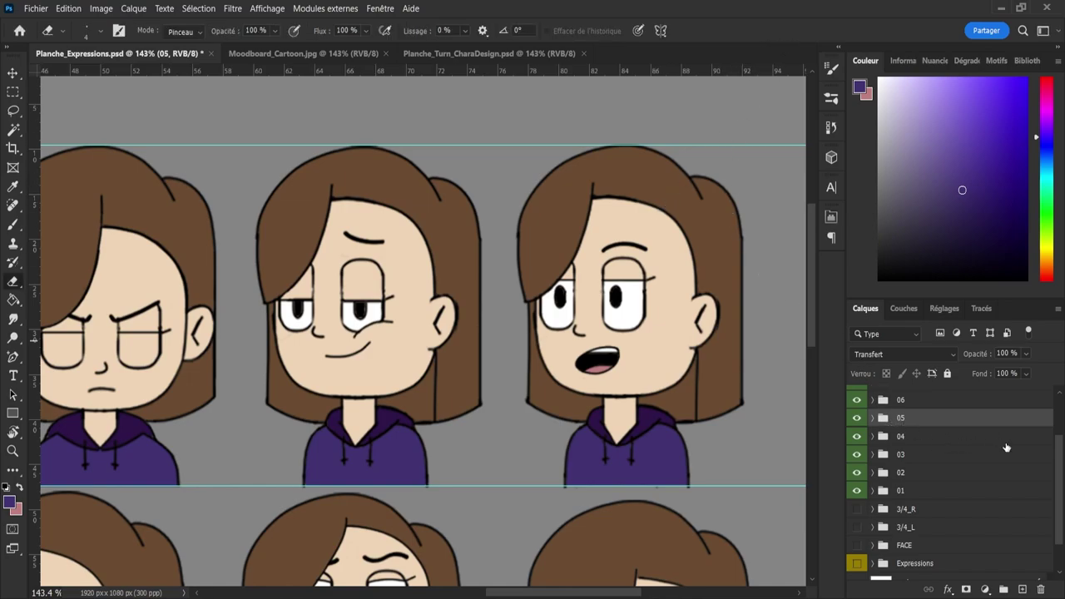
- Check groups 12 and 11 to find the open-mouthed character's layers, selecting the Line layer in group 11
scroll(1051, 407, "up", 3)
left_click(949, 396)
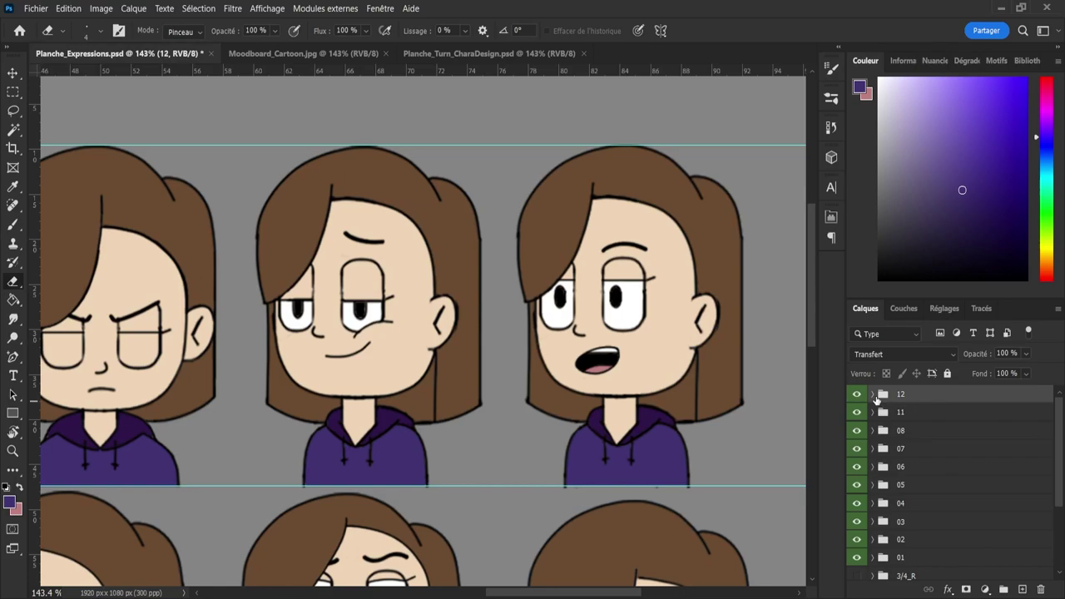
left_click(873, 395)
left_click(873, 396)
left_click(873, 412)
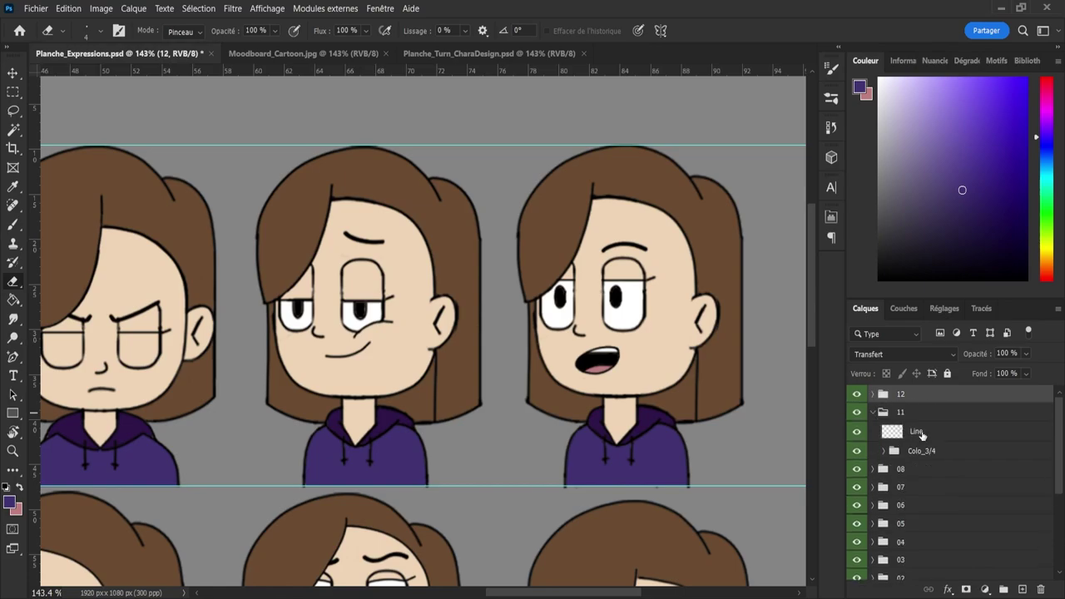
left_click(919, 433)
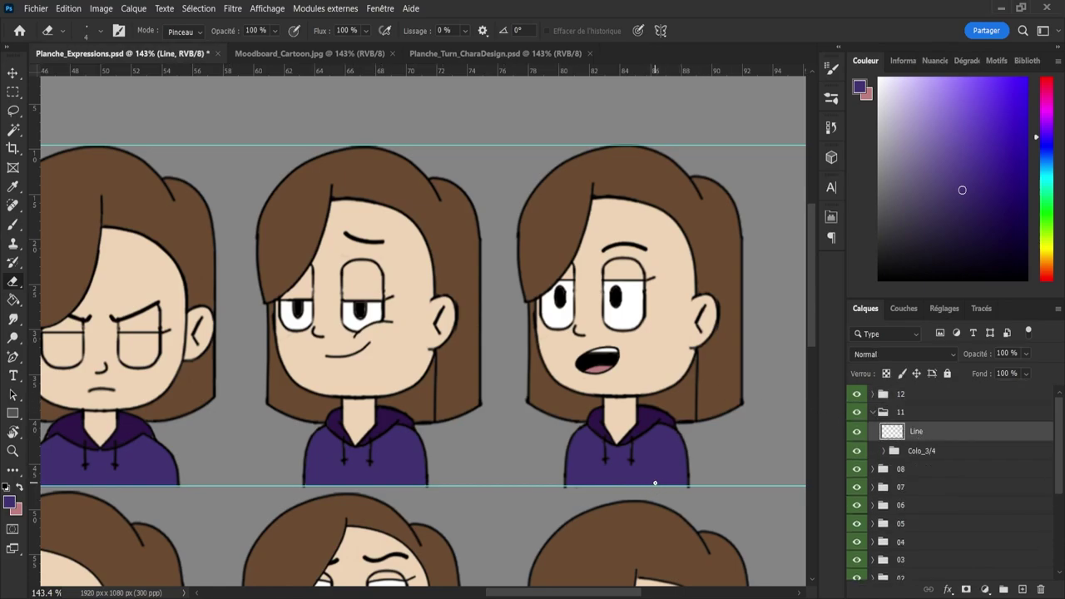
left_click(872, 413)
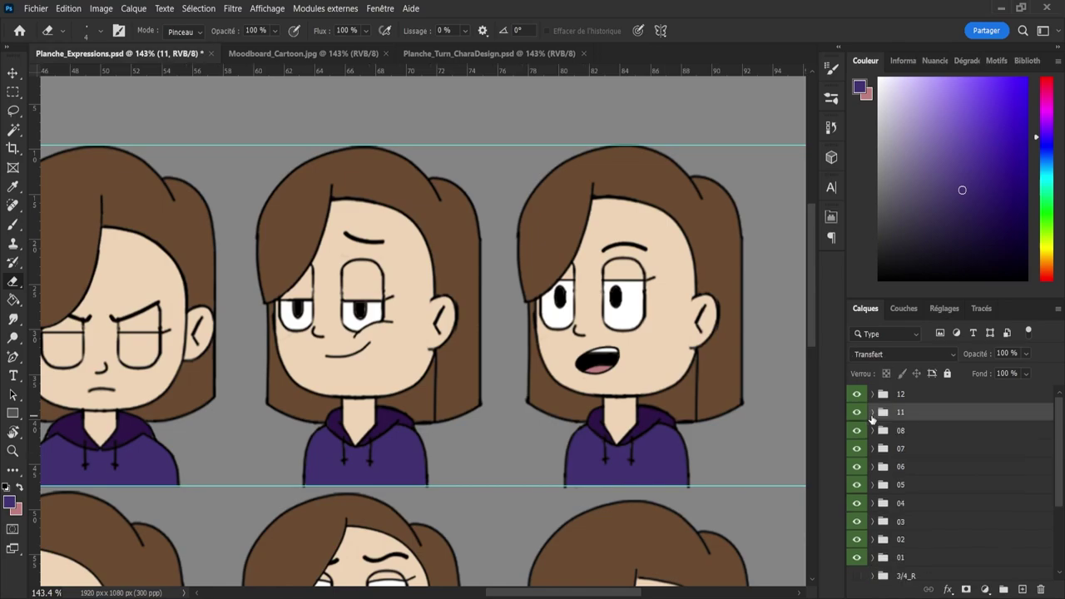
- Scale group 11's open-mouthed character proportionally to 99.16% so it fits between the first row's upper and lower guides
key("ctrl+t")
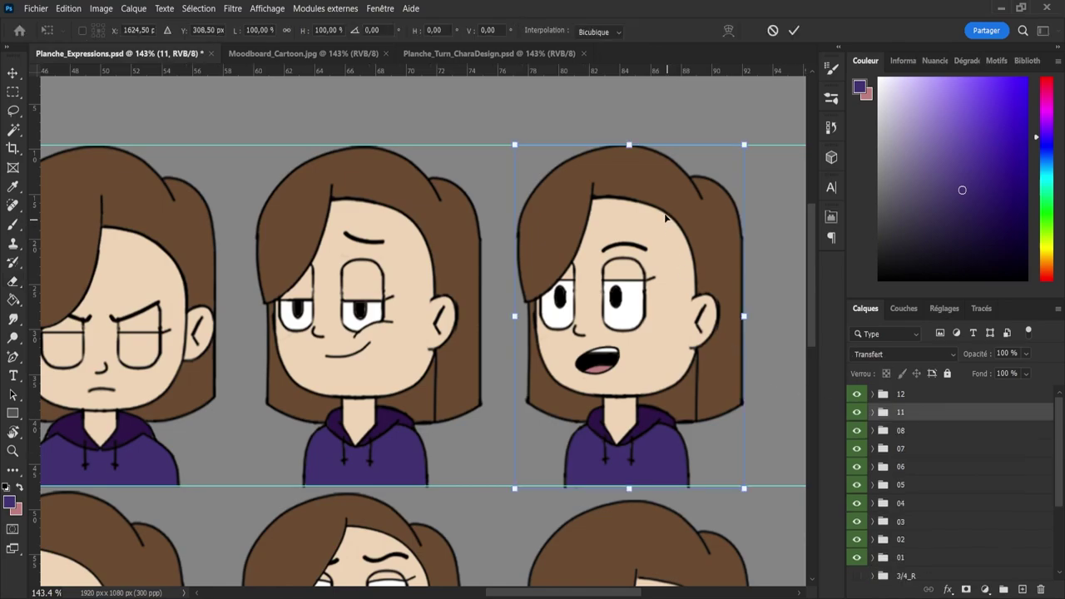
left_click(794, 31)
key("ctrl+t")
left_click_drag(630, 144, 630, 147)
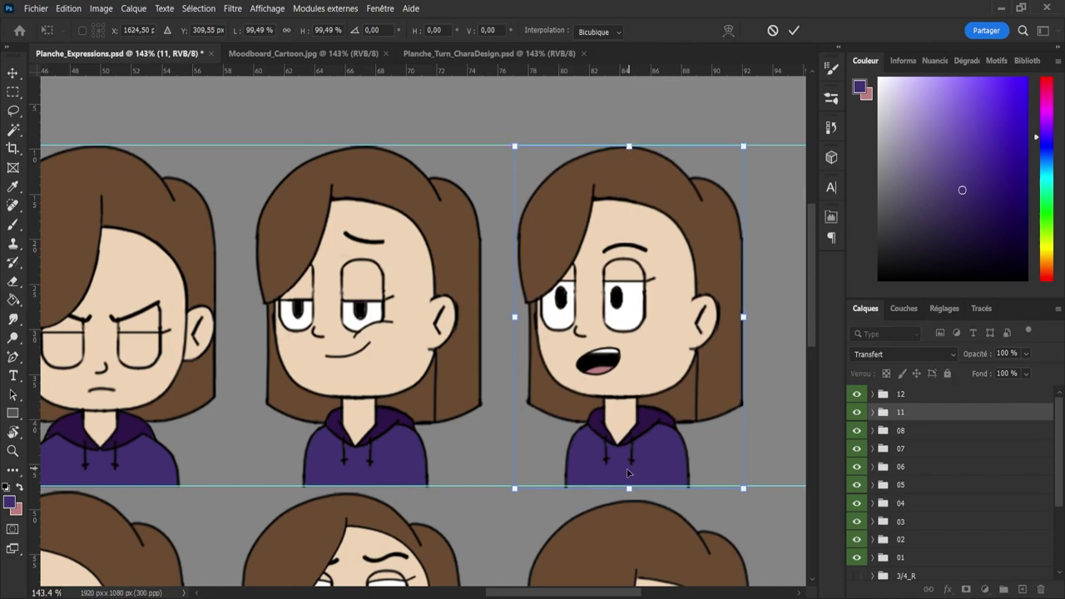
left_click_drag(628, 489, 634, 488)
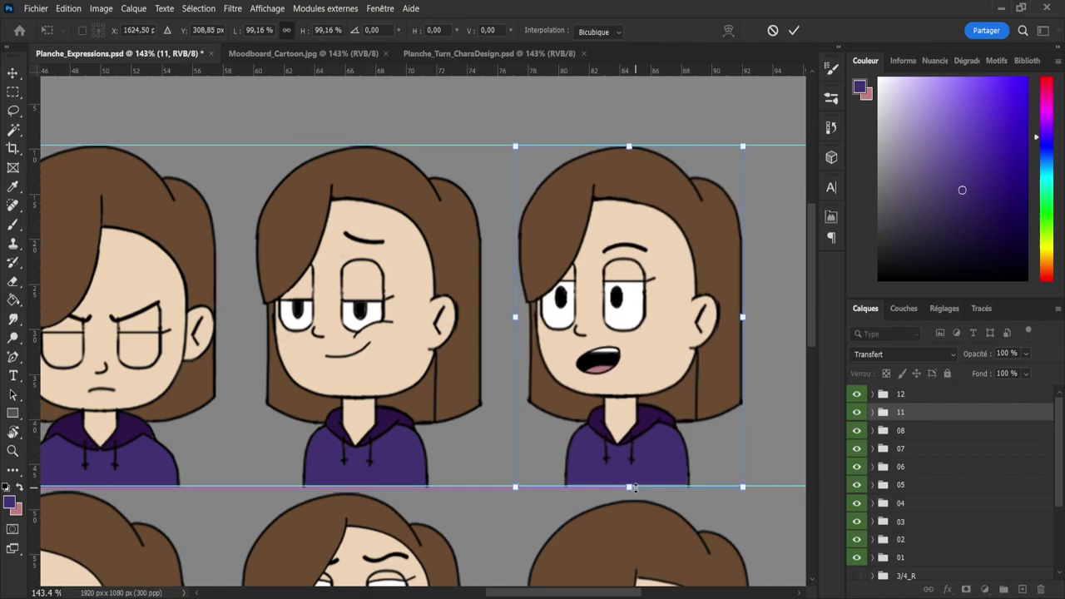
left_click(793, 31)
- Hide group 03 and move group 04's smirking character into the third position of the first row
key("z")
left_click_drag(667, 337, 471, 414)
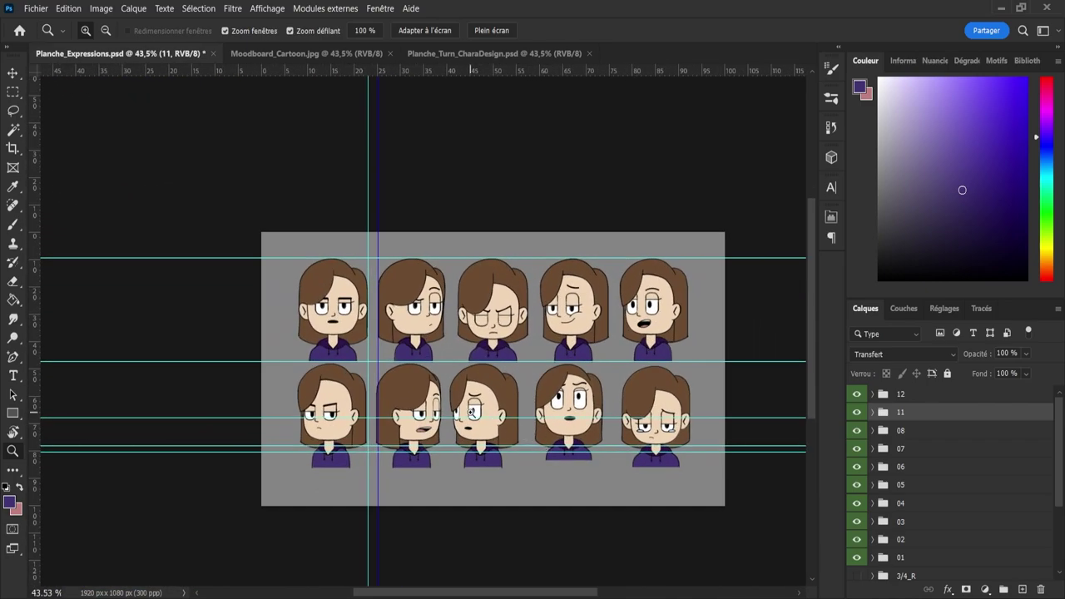
left_click(472, 412)
left_click(320, 425)
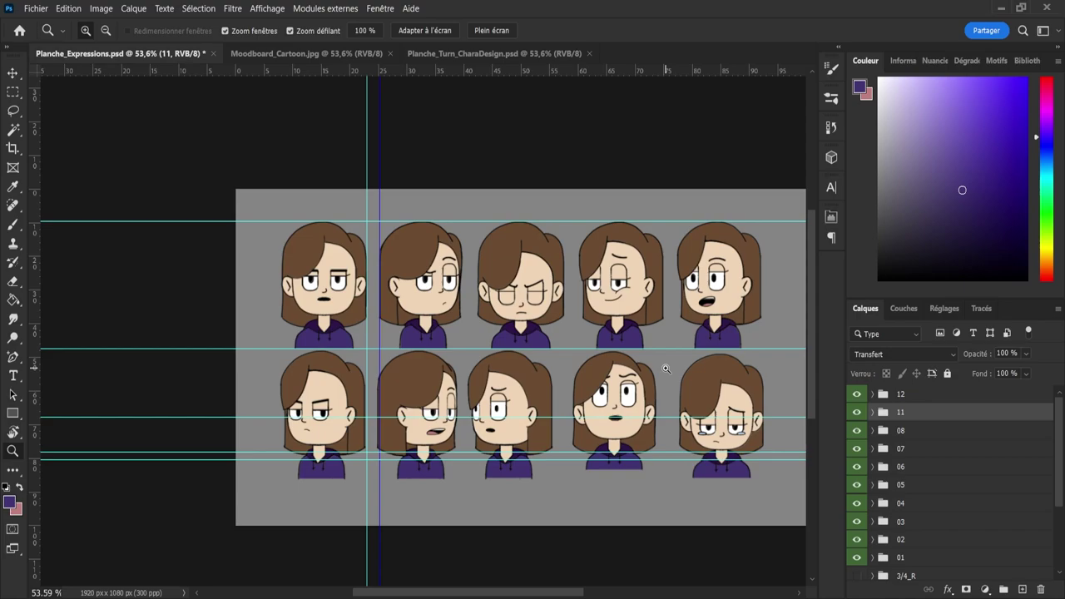
left_click(897, 522)
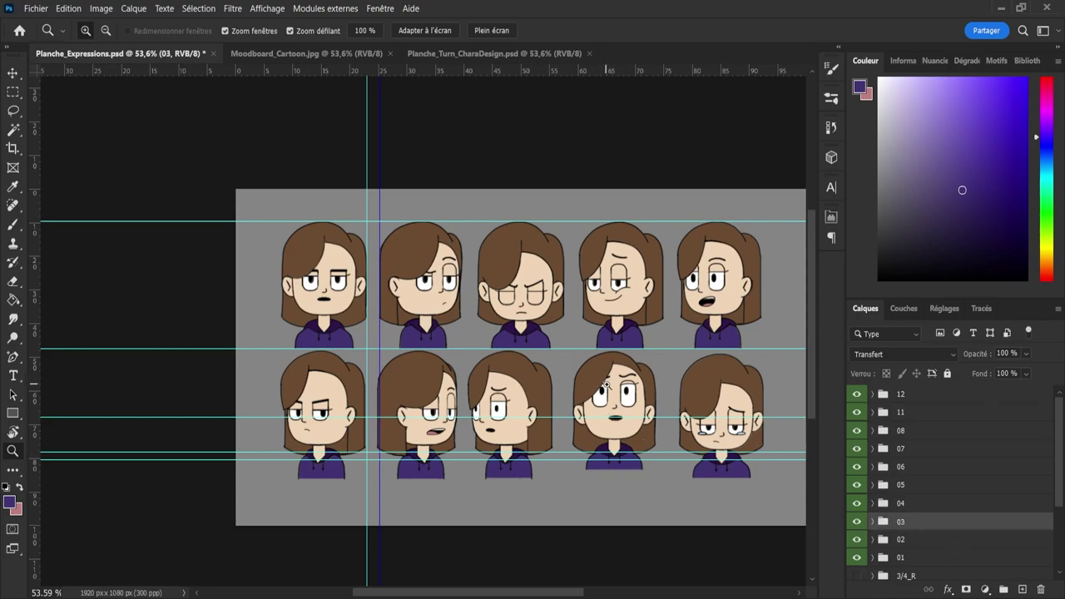
left_click(857, 522)
left_click(899, 504)
key("v")
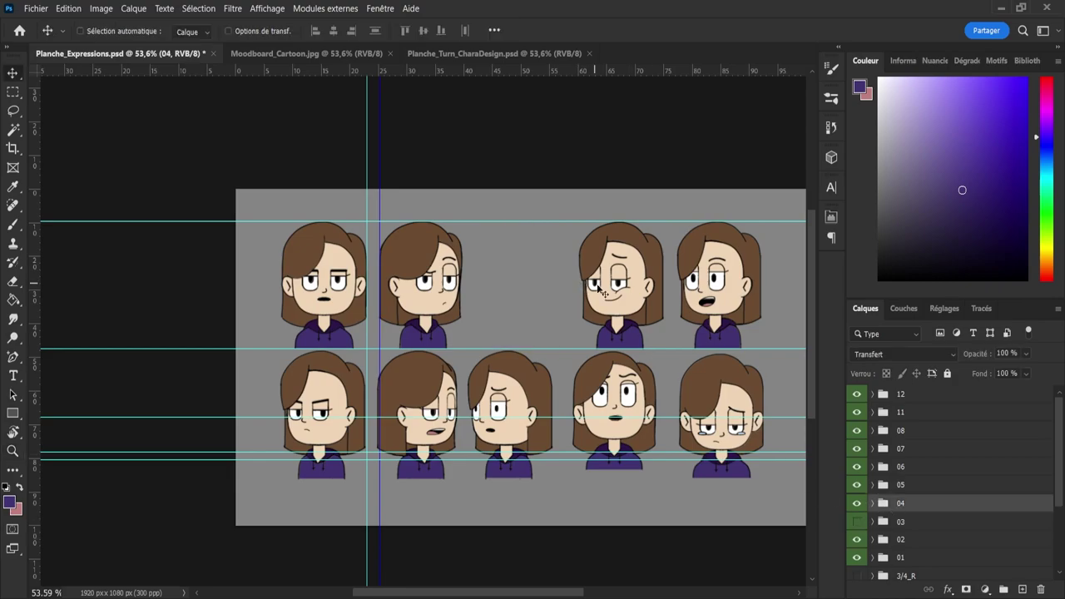
left_click_drag(615, 288, 517, 283)
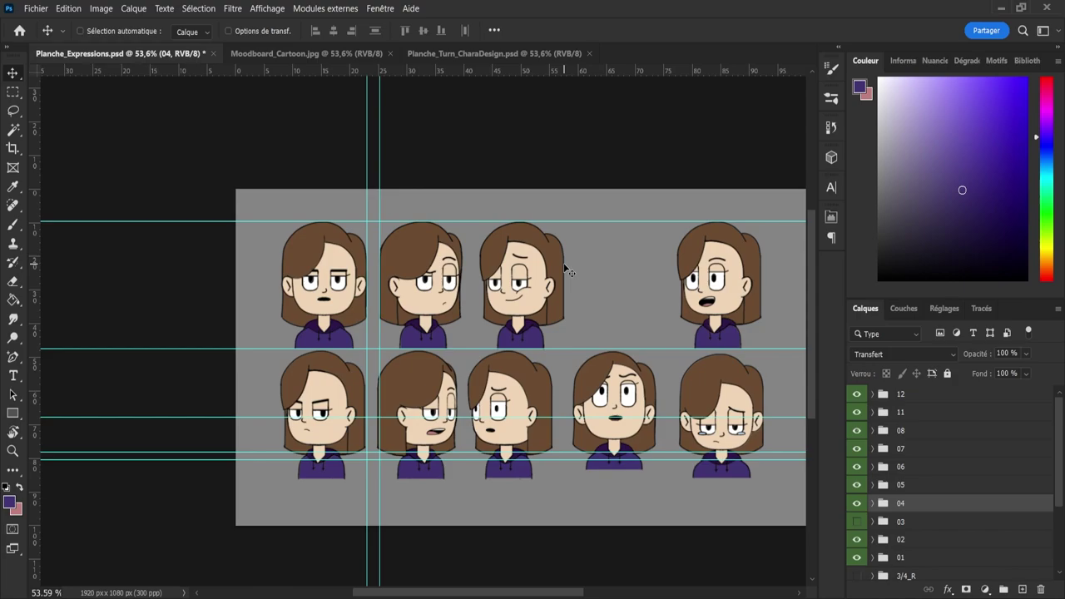
- Nudge group 04's smirking character left in small increments to even its gap with the second character
key("Left")
key("Left")
key("Left")
key("Left")
key("Left")
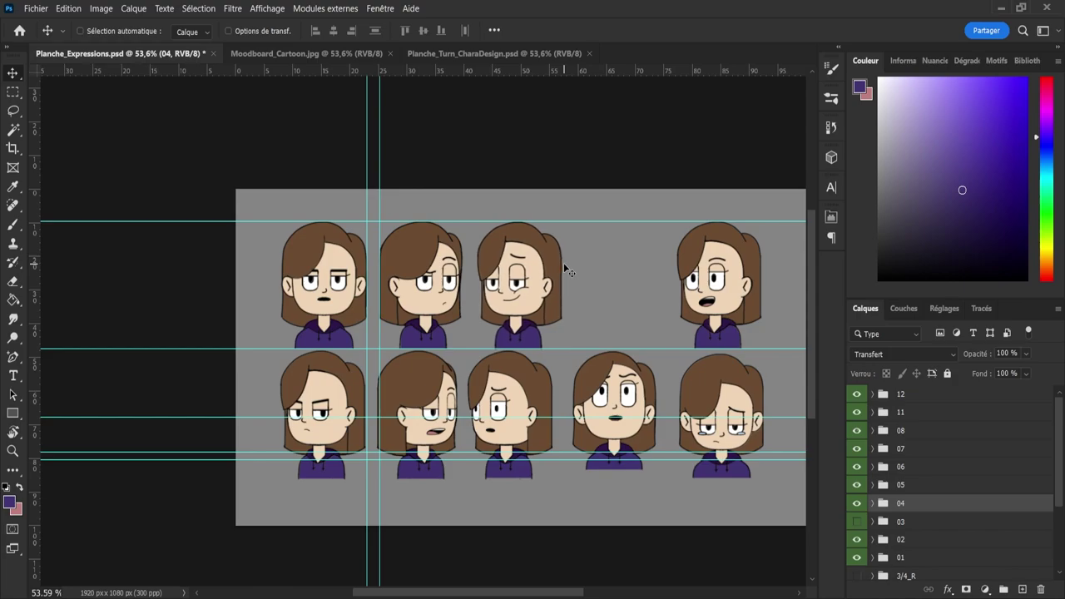
key("Left")
key("Left")
- Hide group 06 and move group 12's crying character into the second position of the second row, with its hair at the vertical guide
left_click(905, 395)
left_click(856, 396)
left_click(857, 396)
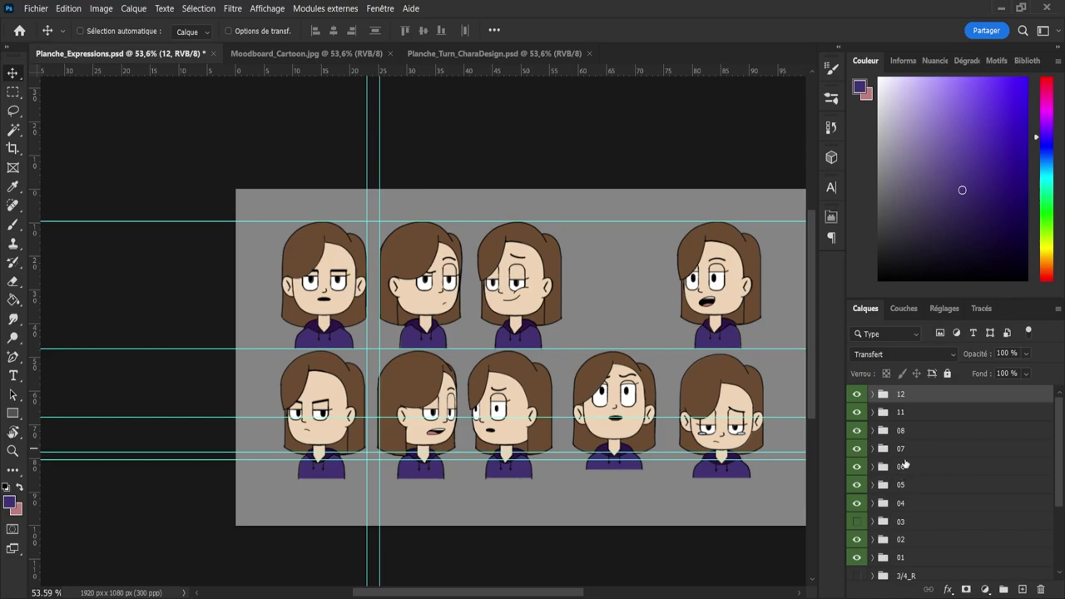
left_click(904, 466)
left_click(858, 469)
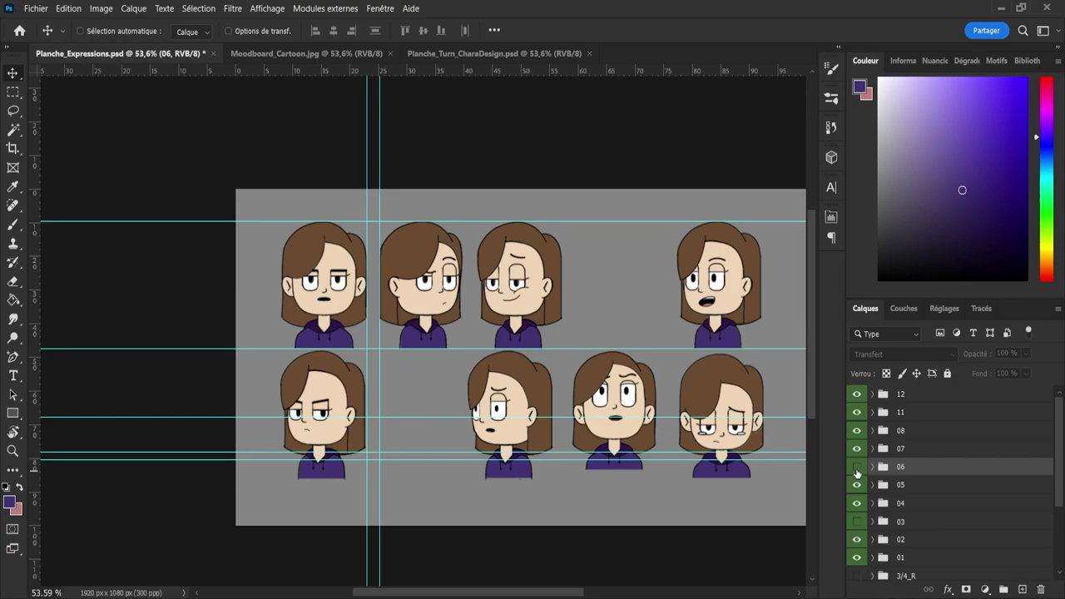
left_click(903, 395)
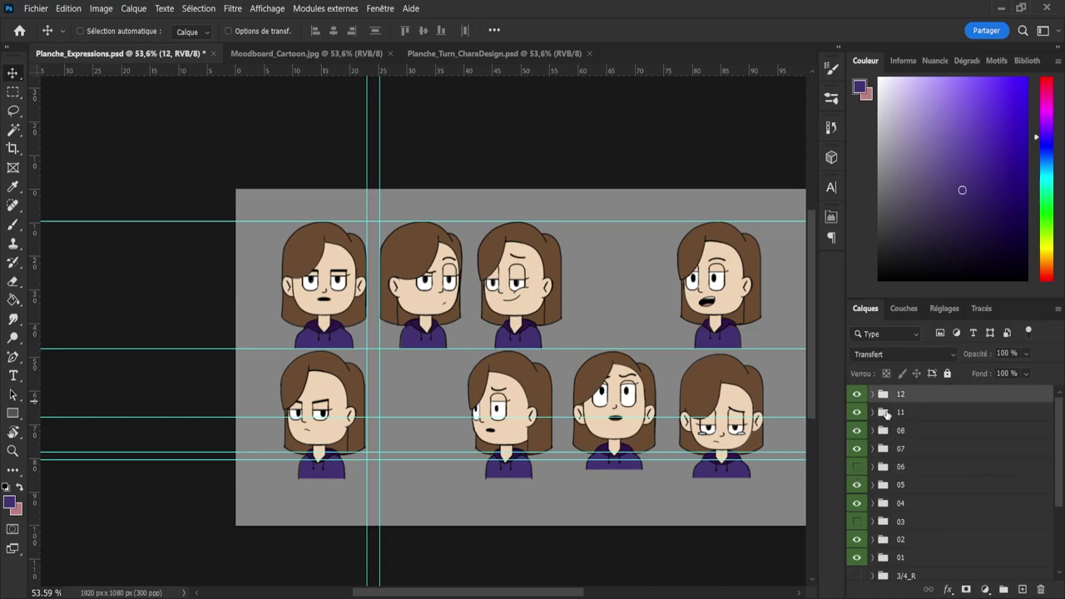
left_click_drag(741, 415, 439, 402)
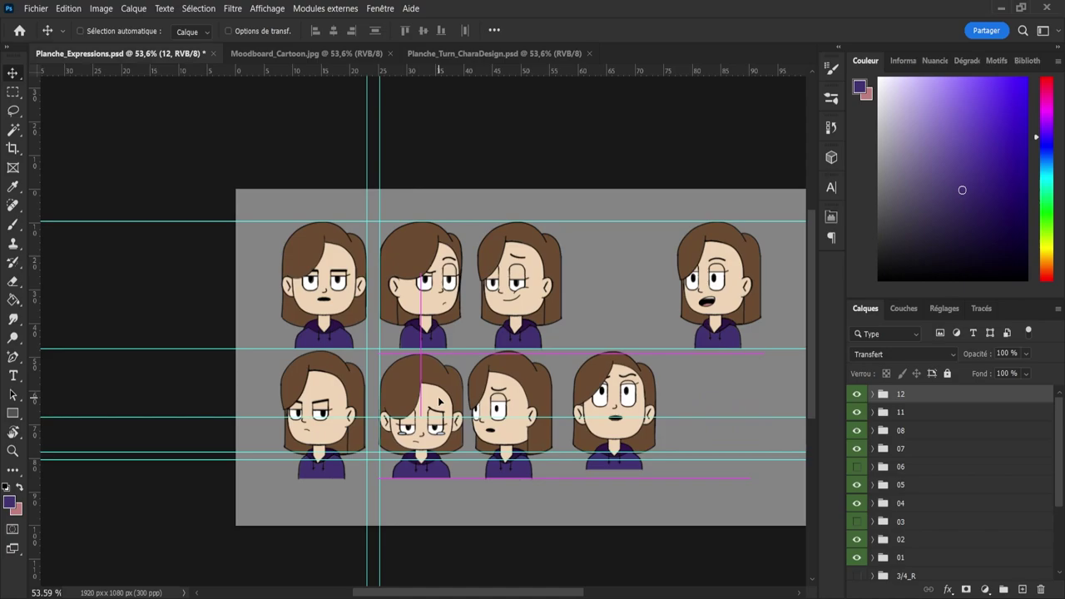
left_click_drag(439, 402, 443, 405)
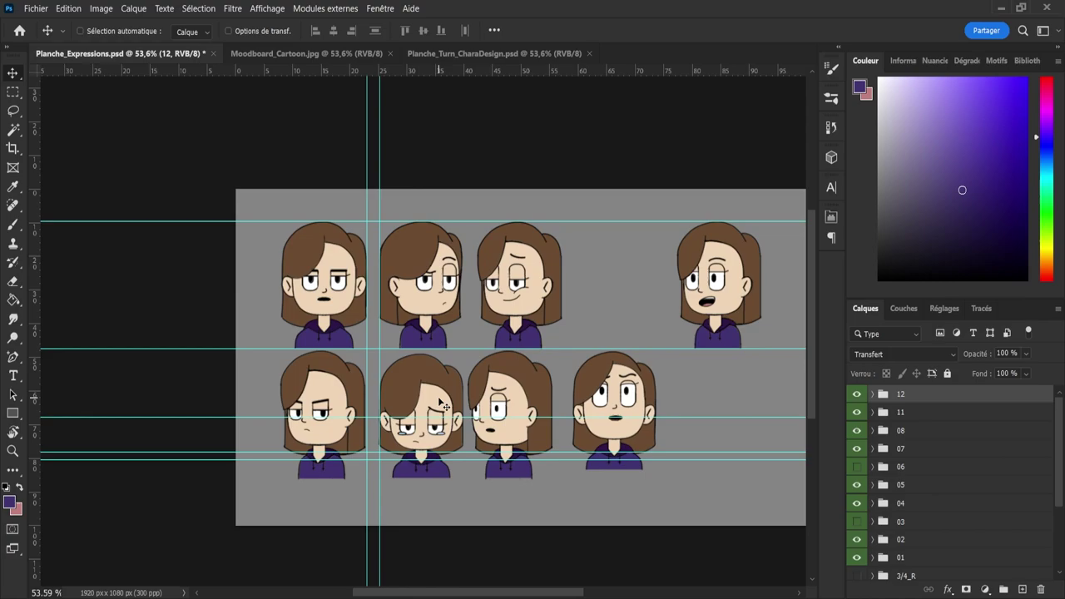
- Nudge group 12's crying character sideways in small increments to align its hair with the vertical guide
key("Right")
key("Right")
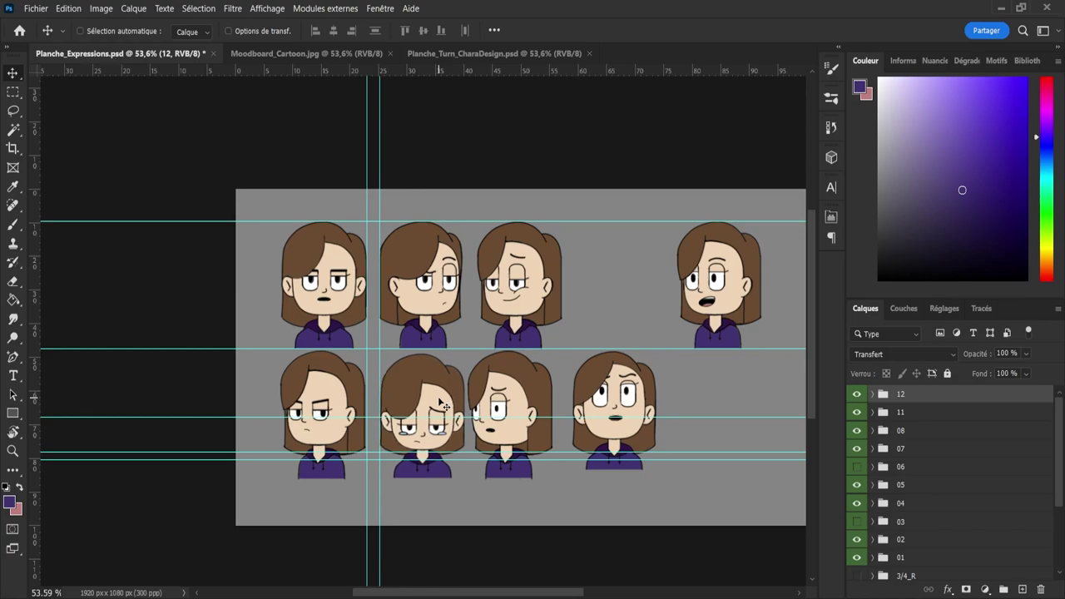
key("Left")
key("Left")
key("Left")
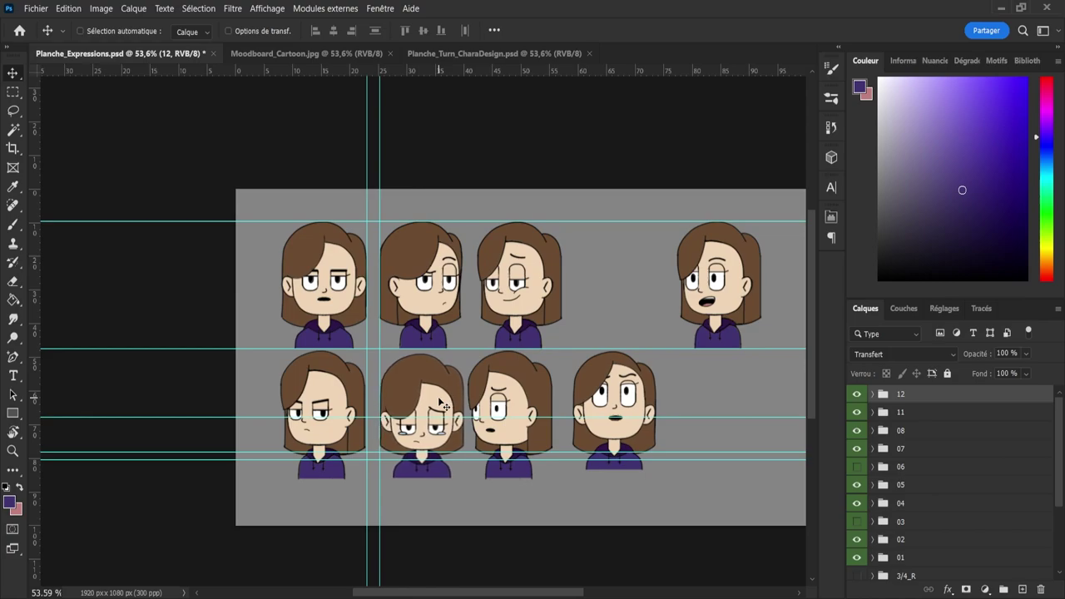
- Select group 05 and shift its frowning character slightly right in the first position of the second row
left_click(901, 414)
left_click(899, 397)
left_click(898, 486)
left_click(858, 486)
left_click(858, 486)
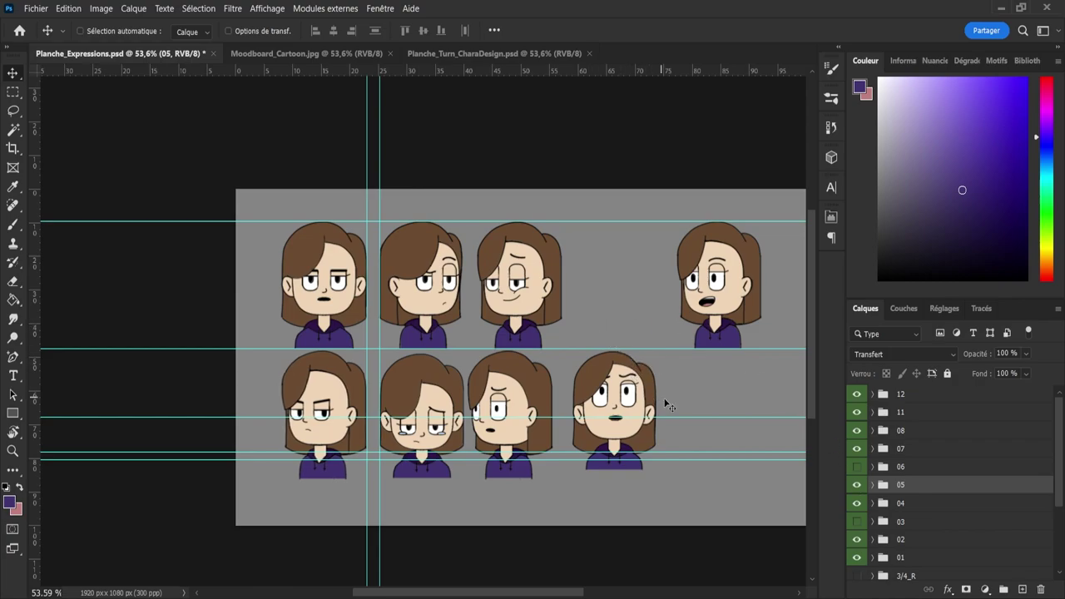
- Move groups 07 and 08 together one position to the right in the second row, leaving its third position empty
left_click(911, 467)
left_click(858, 466)
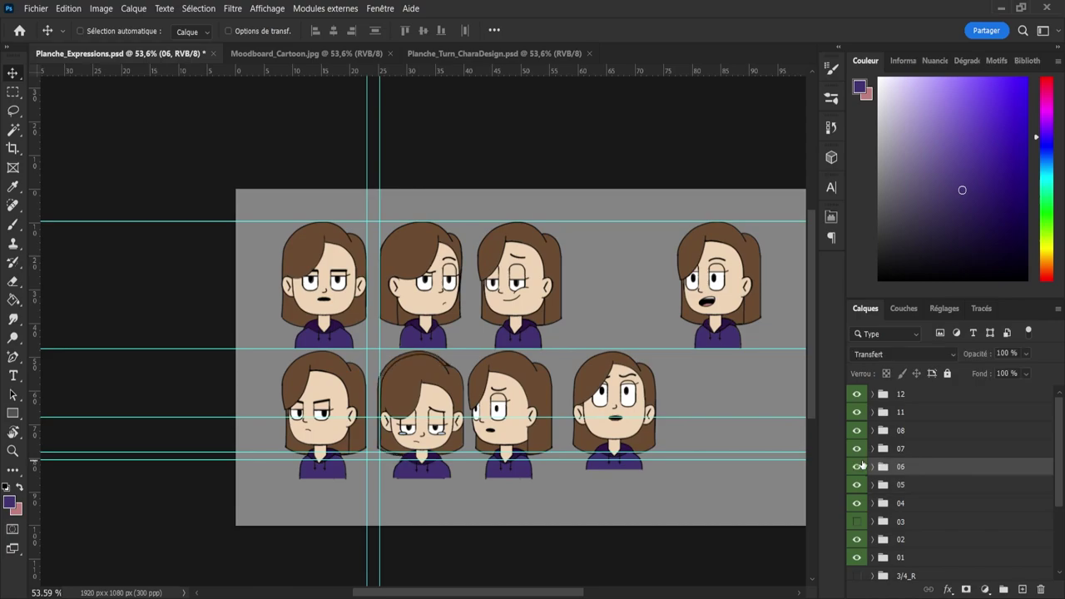
left_click(858, 466)
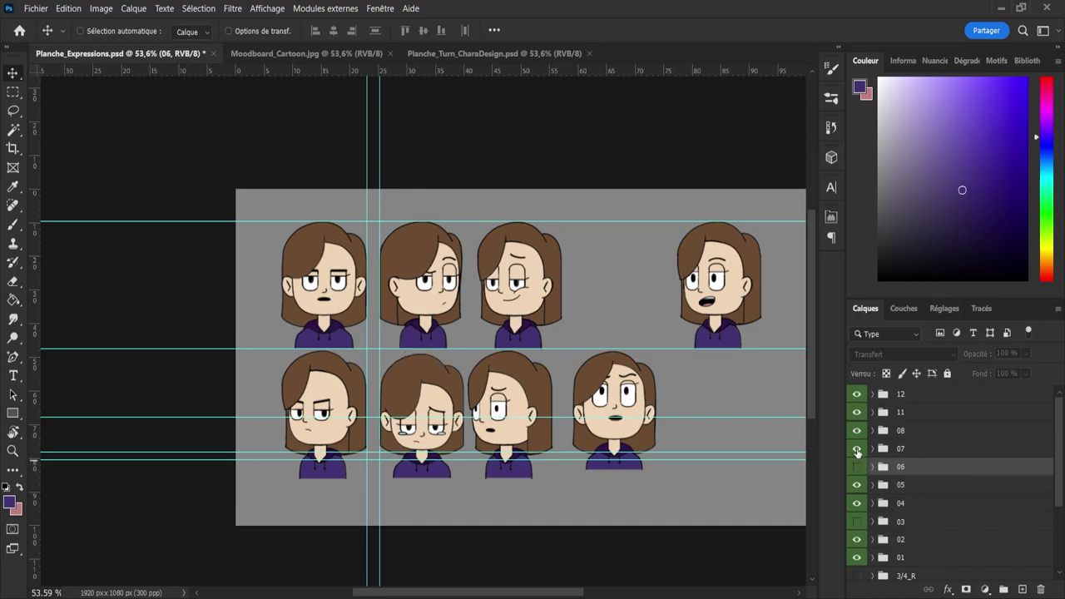
left_click(857, 449)
left_click(857, 448)
left_click(911, 450)
left_click(912, 430, "shift")
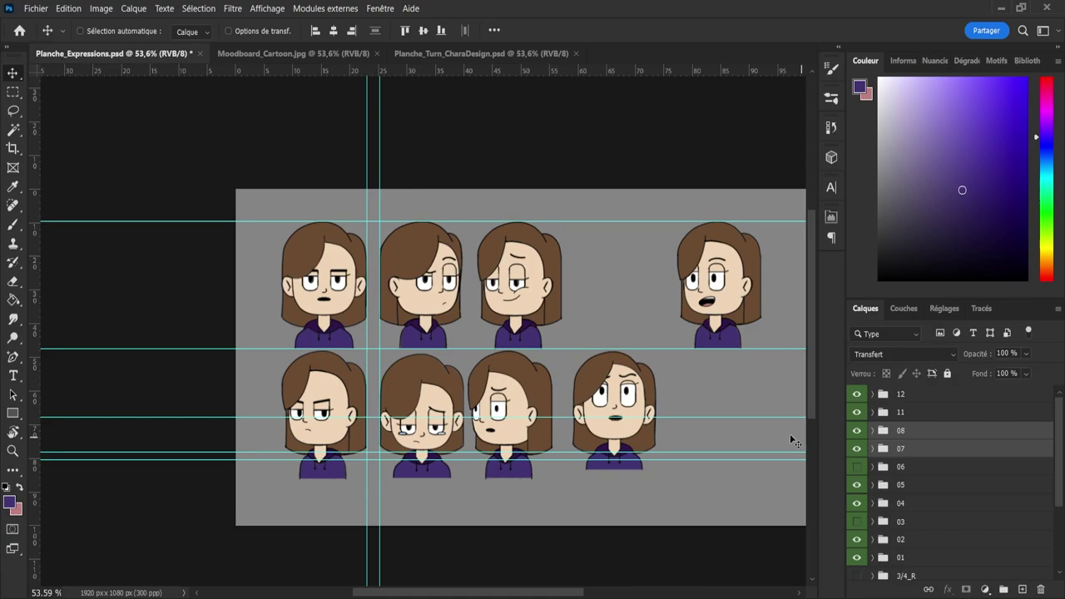
left_click_drag(522, 389, 626, 389)
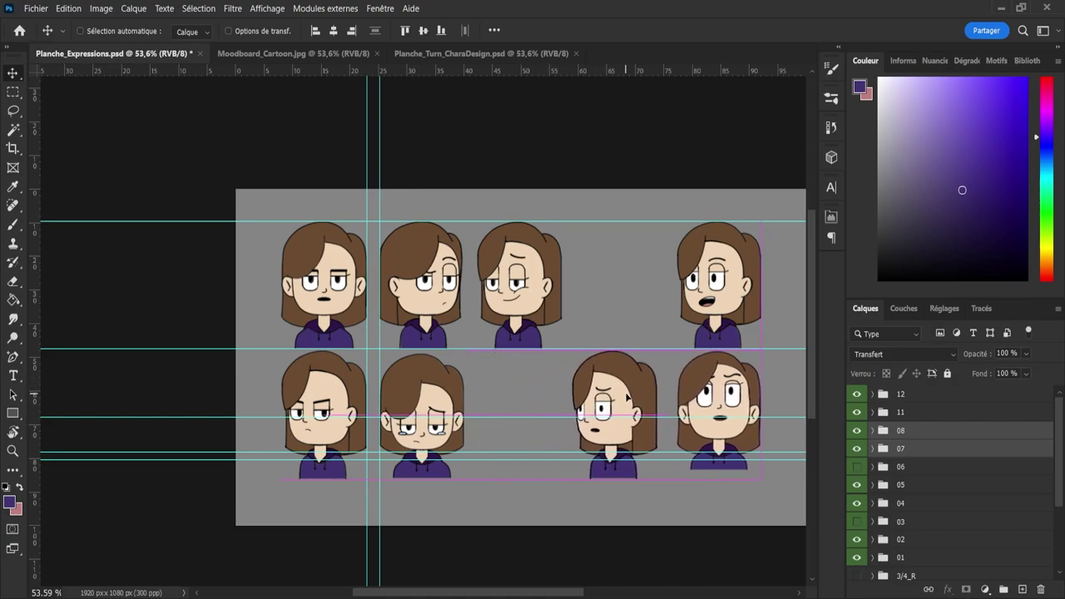
- Show group 06 and move its open-mouthed character into the third position of the second row
left_click(915, 467)
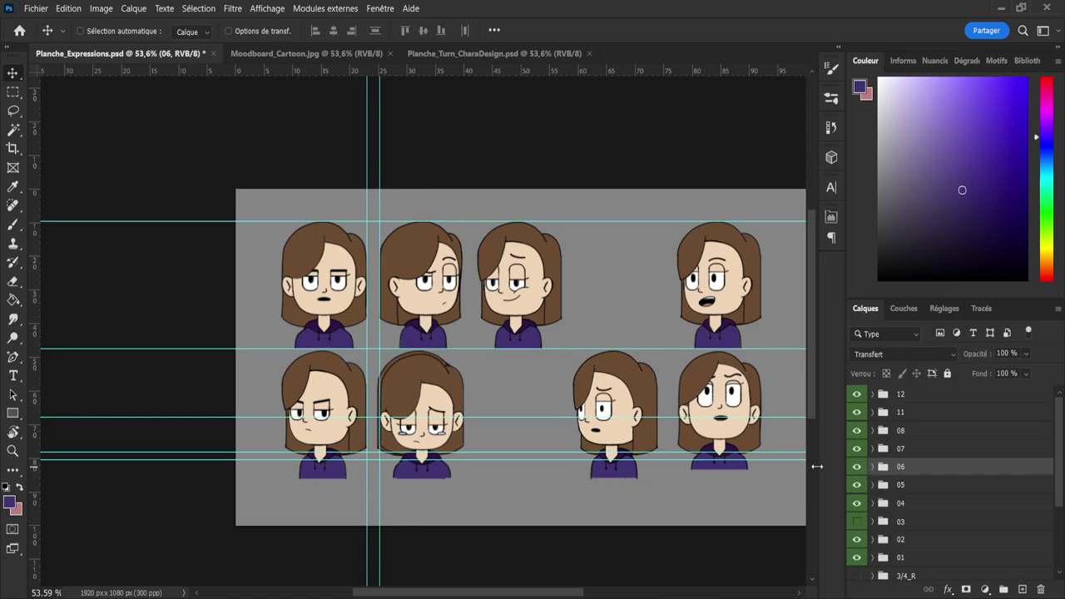
left_click(857, 467)
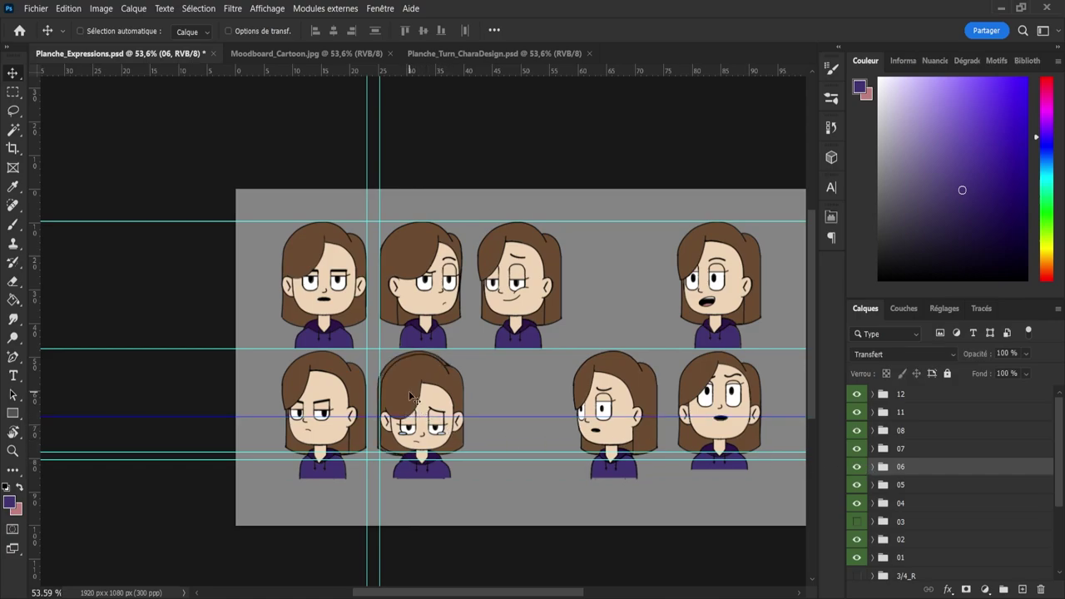
left_click_drag(414, 398, 510, 404)
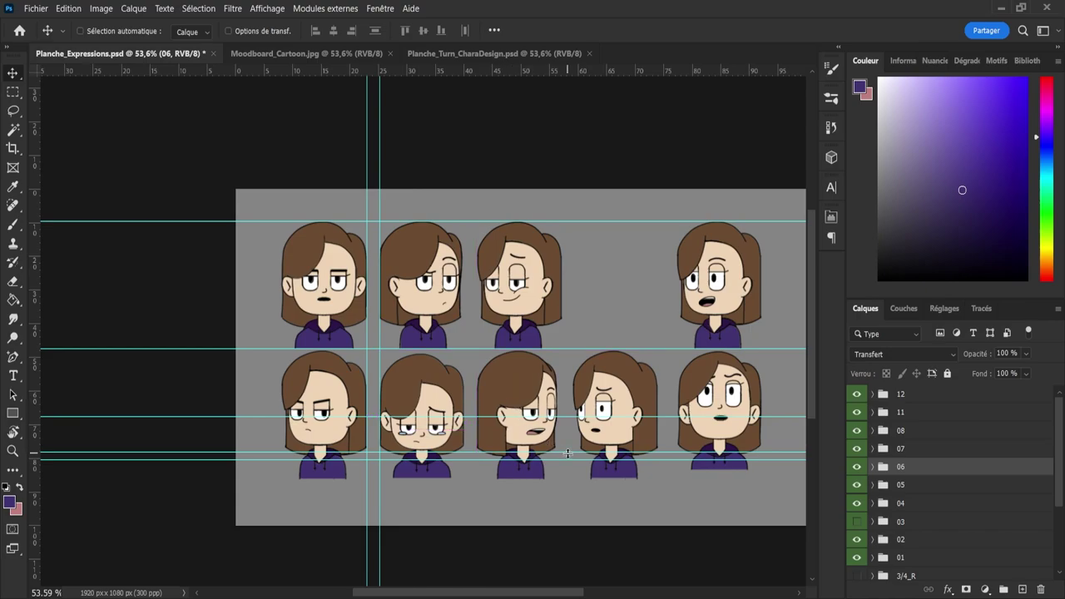
- Show group 03 and move its angry, closed-eyed character into the fourth position of the first row
left_click(857, 522)
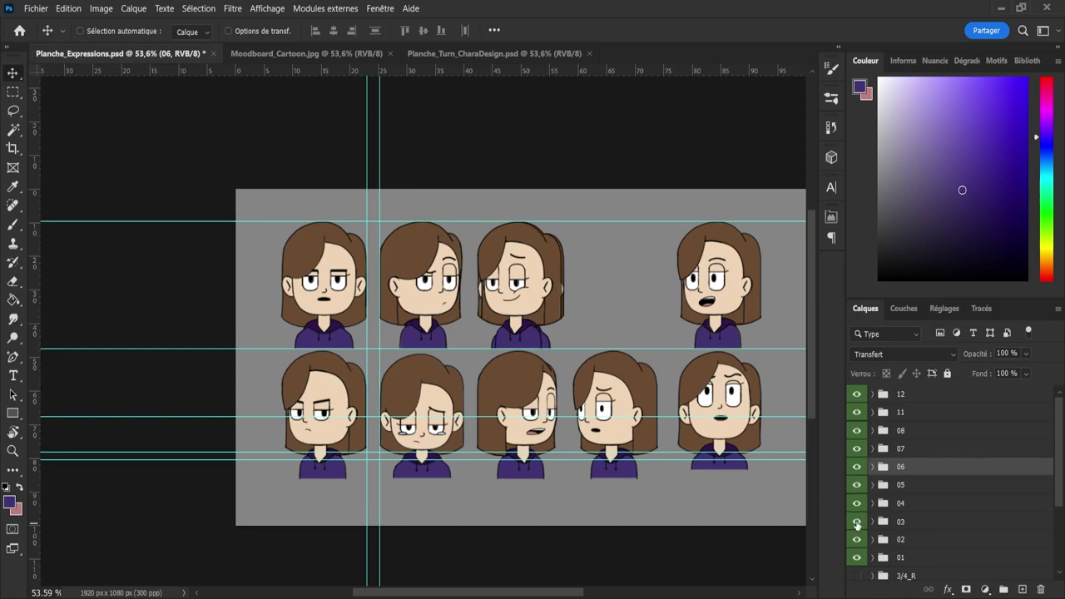
left_click(916, 523)
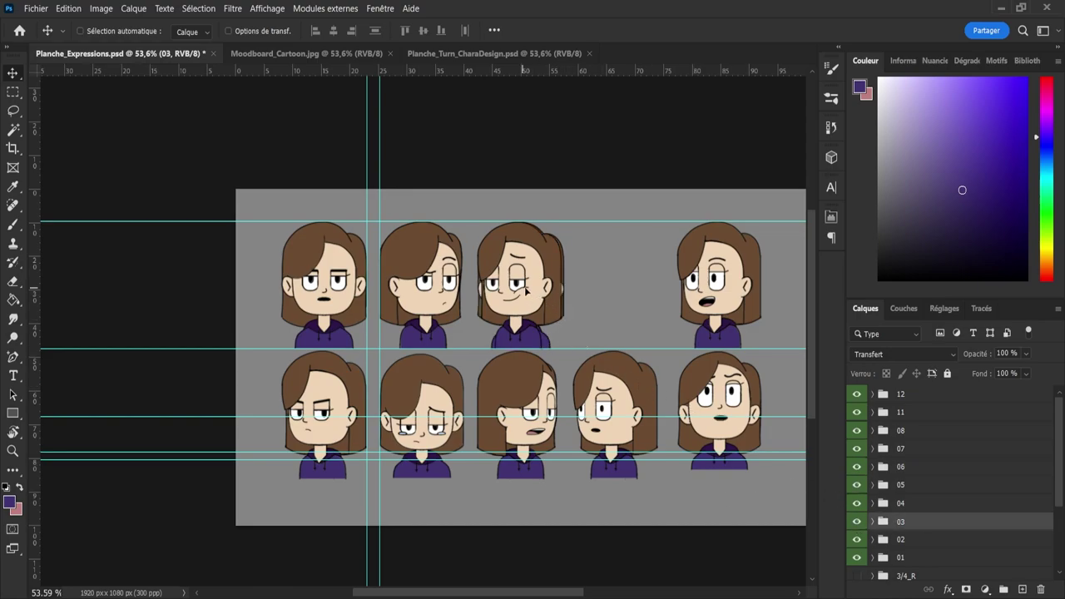
left_click_drag(526, 290, 620, 291)
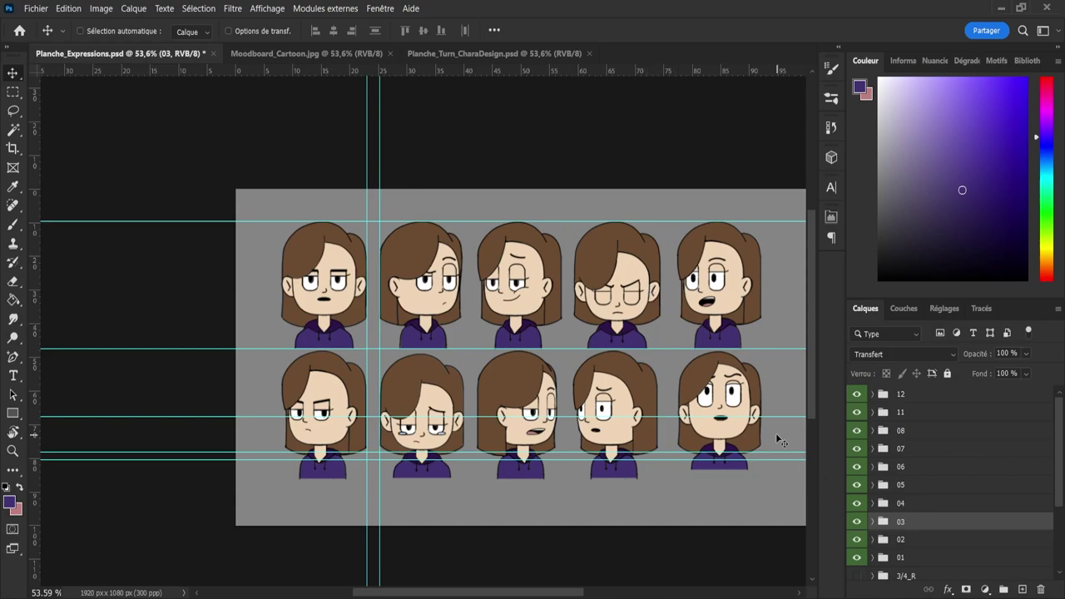
- Nudge group 03's angry character right in small increments to even the gaps with its neighbours
key("Right")
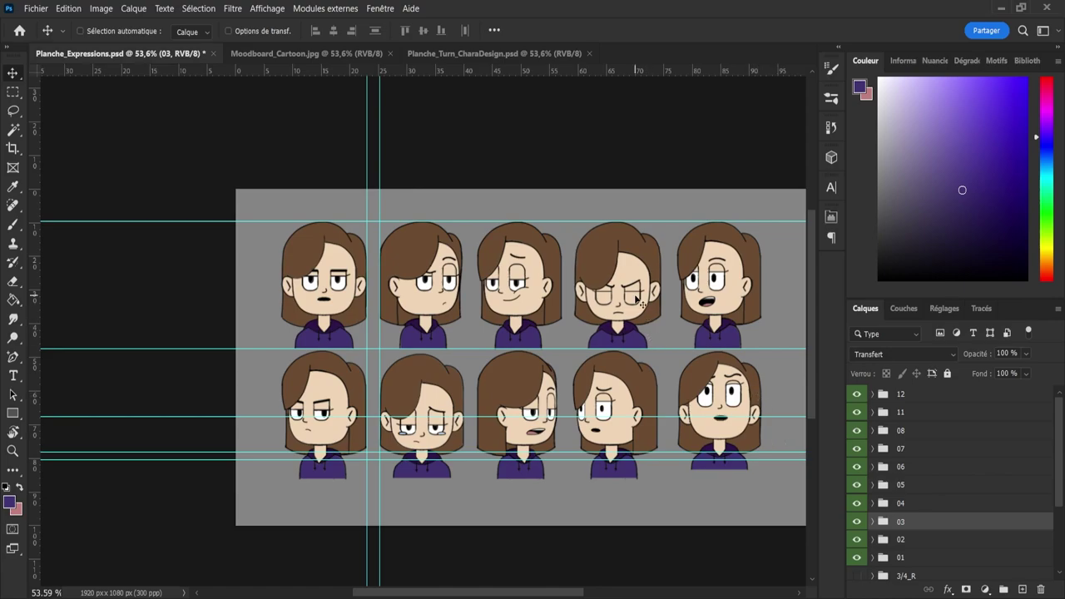
key("Right")
key("Right")
key("Right")
key("Right")
key("Right")
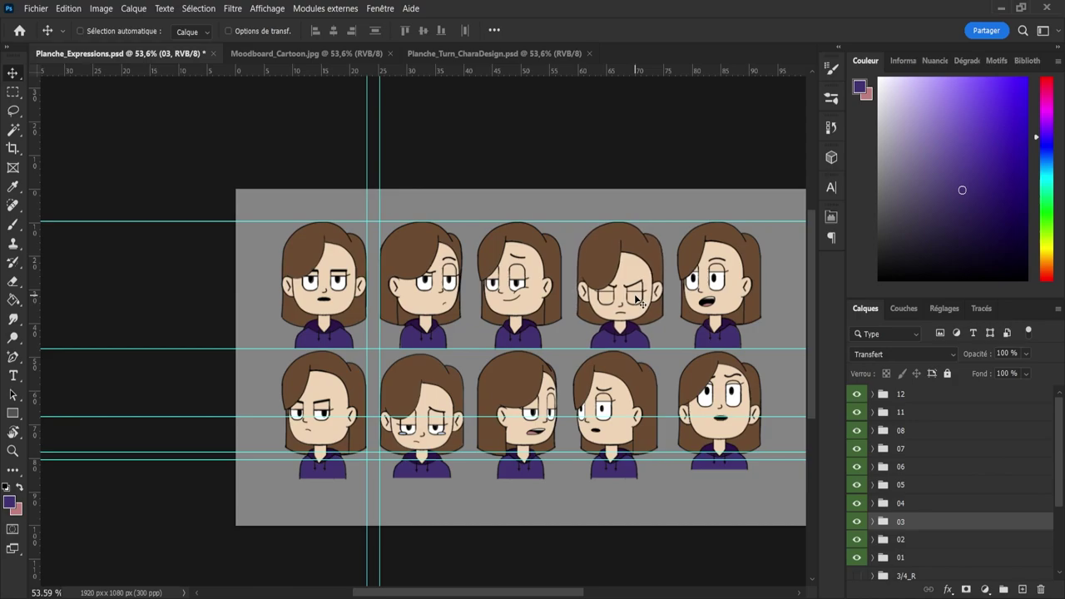
key("Right")
key("Right")
key("Right")
key("Right")
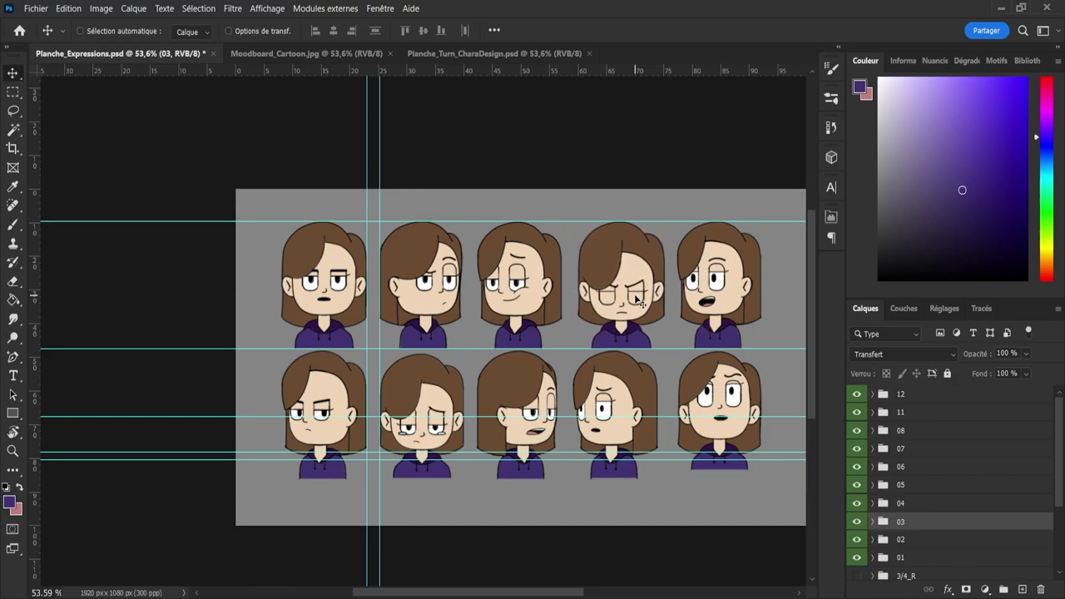
- Move group 07's worried character slightly right so it sits beneath the first row's fourth character
left_click(901, 430)
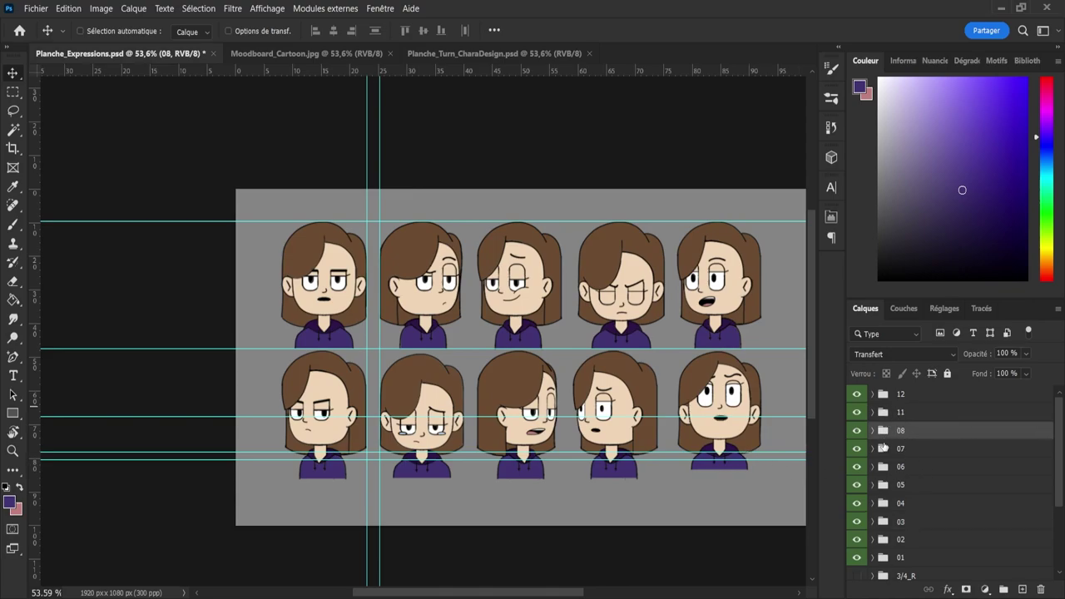
left_click(902, 448)
left_click(857, 450)
left_click(857, 451)
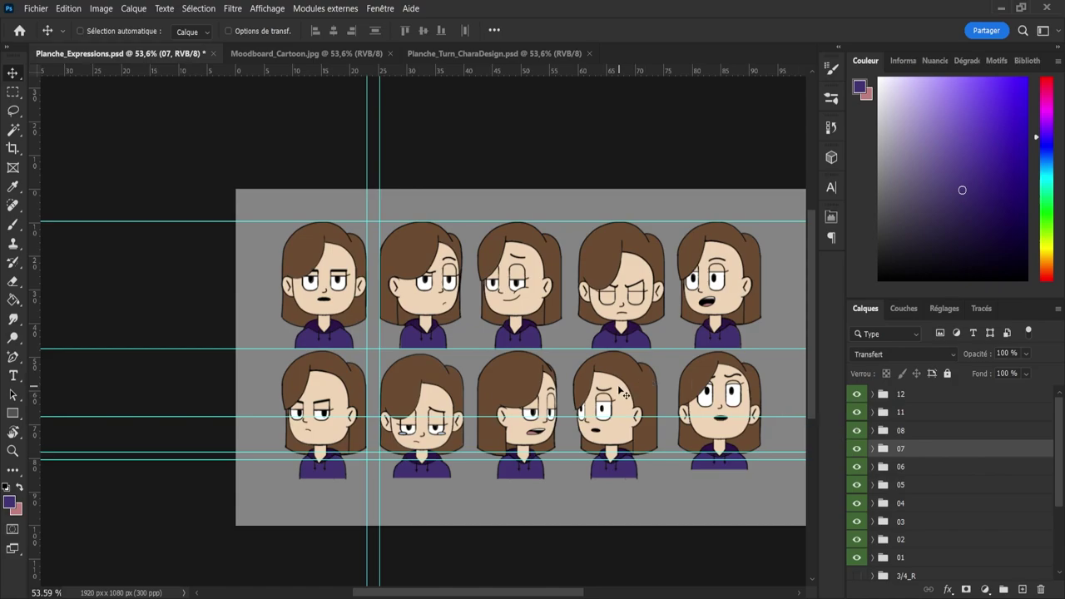
left_click_drag(618, 388, 625, 388)
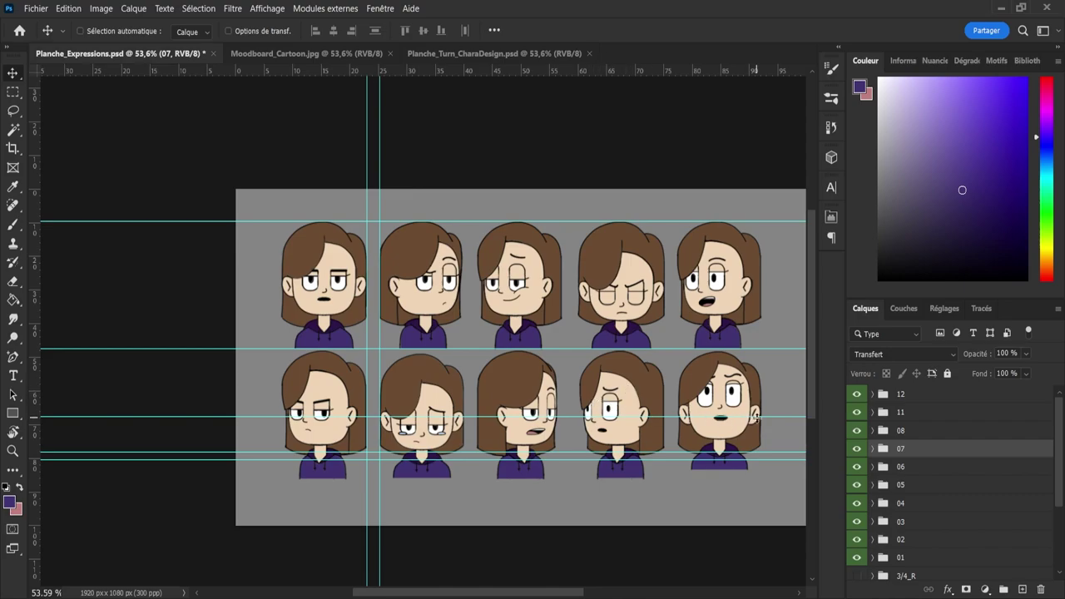
- Select group 08 and add a horizontal guide along the bottom edge of the second row's busts
left_click(857, 431)
left_click(857, 430)
left_click(907, 430)
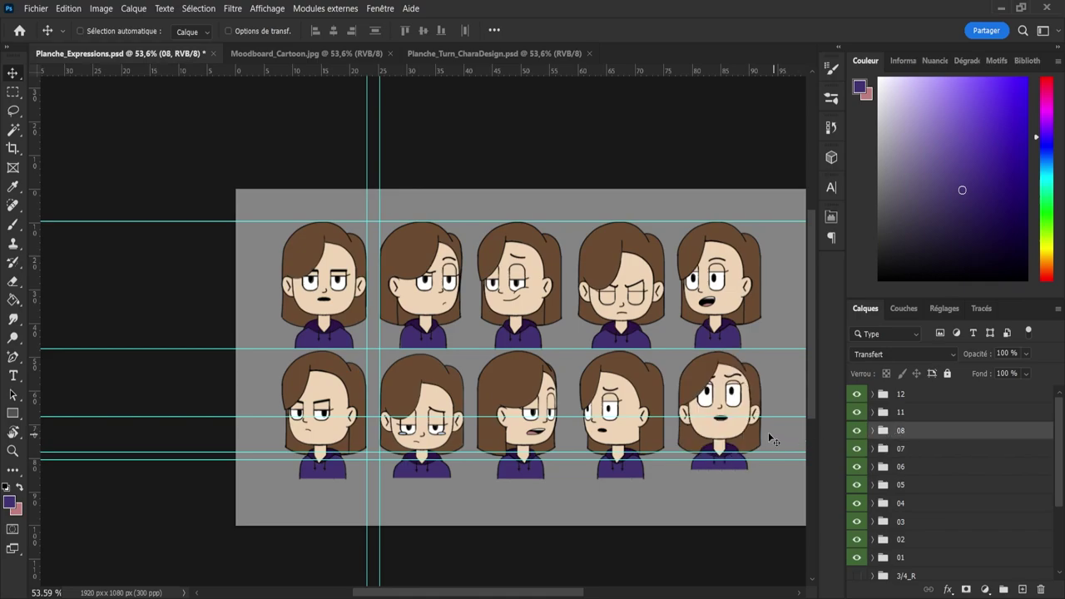
left_click_drag(507, 70, 675, 491)
key("z")
left_click_drag(270, 495, 448, 424)
key("v")
- Move the horizontal guide crossing the second row's faces up to the top of that row's hair
key("z")
left_click_drag(491, 514, 416, 513)
left_click_drag(478, 356, 543, 356)
key("v")
left_click_drag(362, 451, 497, 224)
key("z")
left_click(323, 277, "alt")
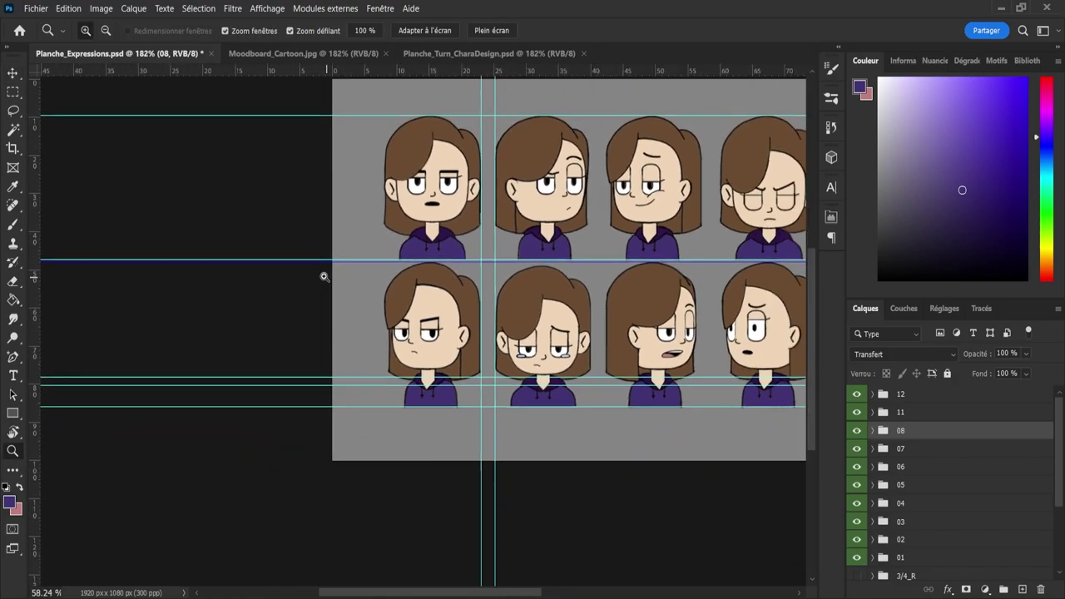
- Examine how the second row's characters fit between their upper and lower guides, toggling groups 06 and 05 to identify them
mouse_move(505, 312)
left_mouse_down()
mouse_move(544, 311)
mouse_move(523, 312)
left_mouse_up()
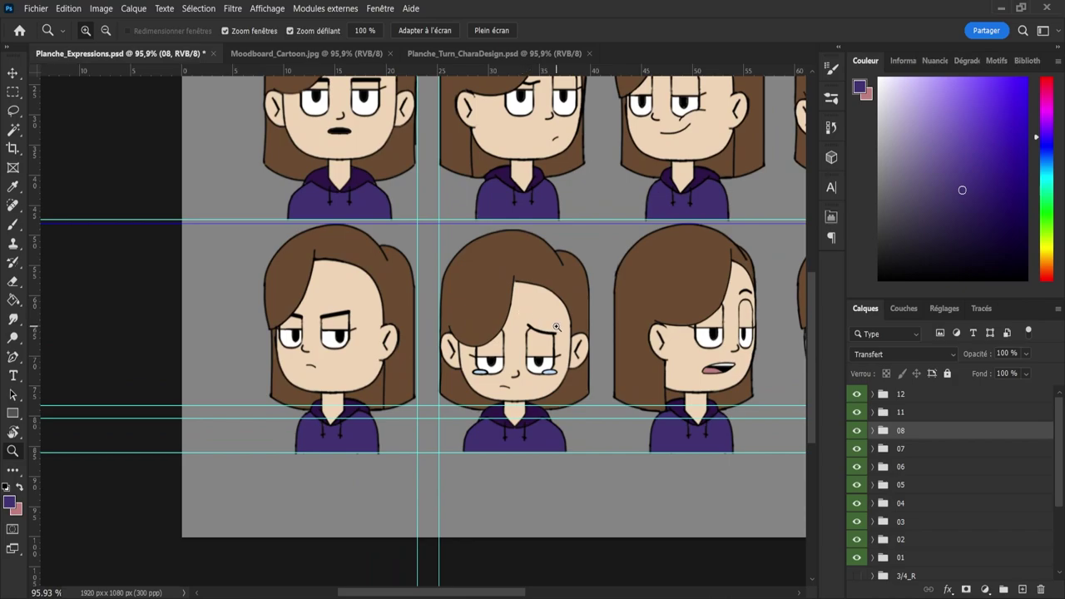
left_click(905, 454)
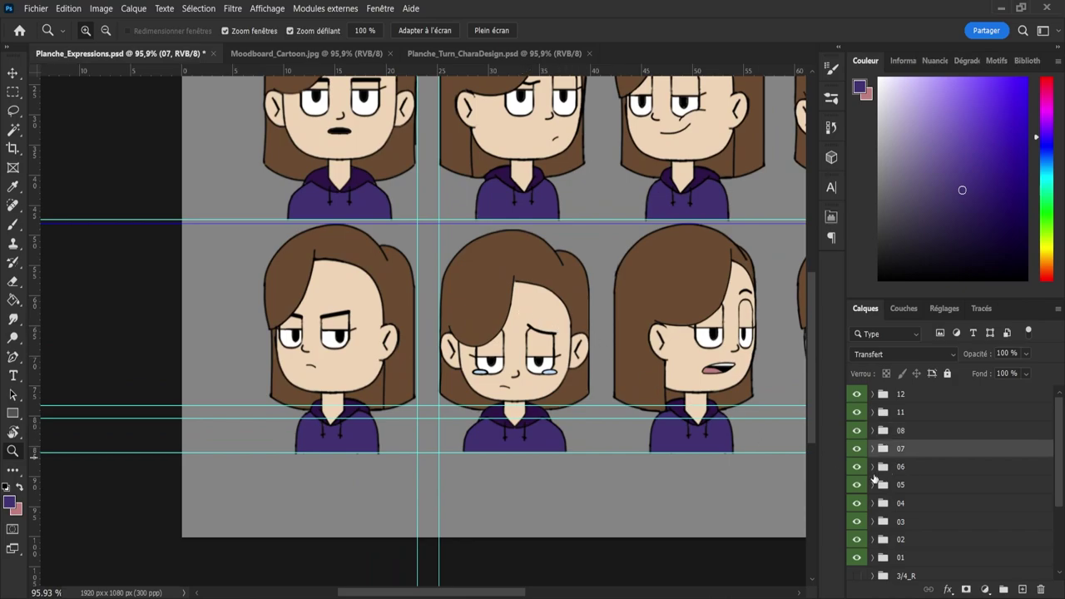
left_click(857, 469)
left_click(857, 467)
left_click(857, 485)
left_click(857, 485)
left_click_drag(263, 347, 231, 347)
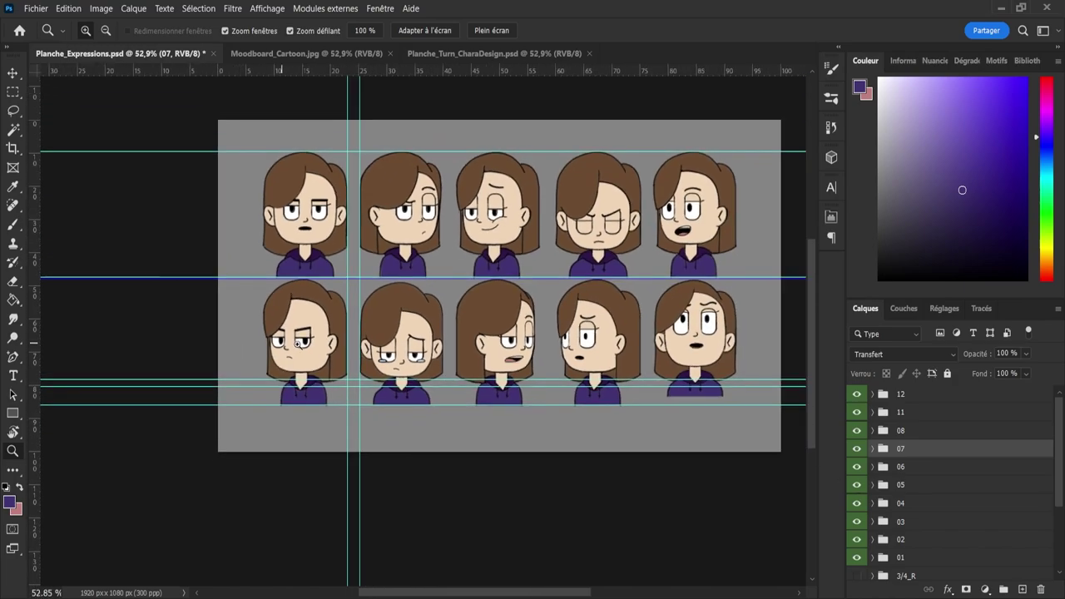
left_click_drag(563, 369, 578, 368)
scroll(445, 292, "up", 2)
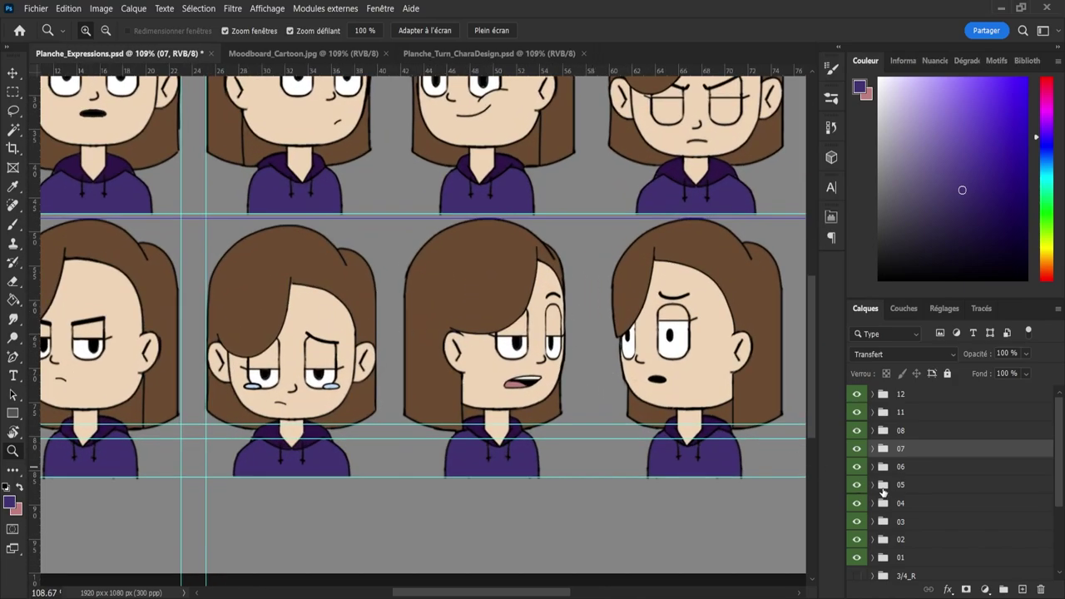
- Scale group 06's open-mouthed character proportionally to 100.36%
left_click(857, 448)
left_click(857, 448)
left_click(858, 467)
left_click(858, 467)
left_click(894, 467)
key("ctrl+t")
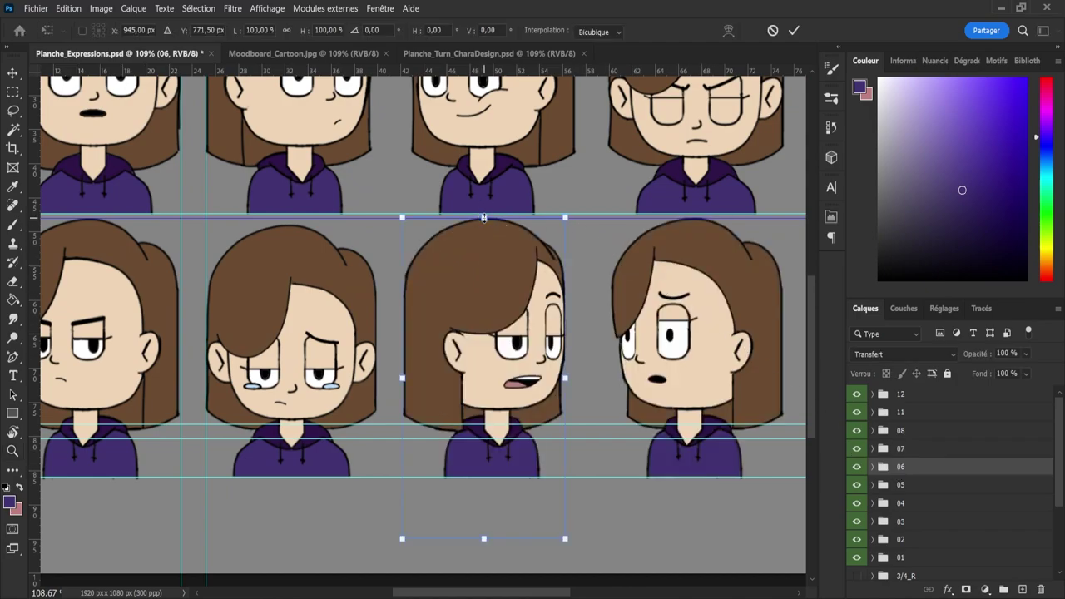
left_click_drag(485, 217, 492, 216)
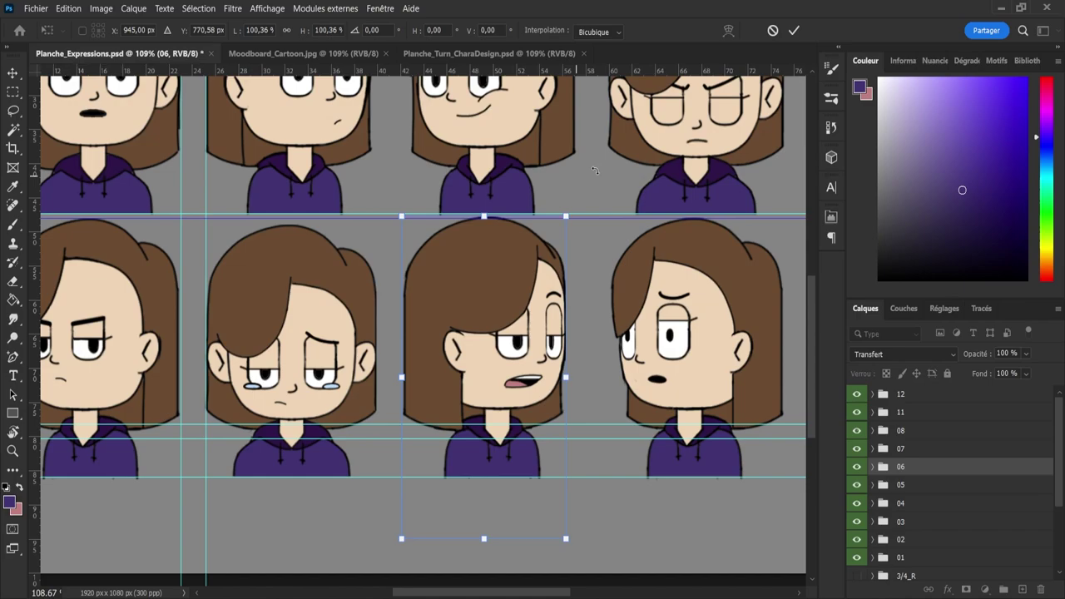
left_click(794, 30)
- Scale group 06's open-mouthed character proportionally to 99.46% so its hair meets the second row's upper guide
key("ctrl+t")
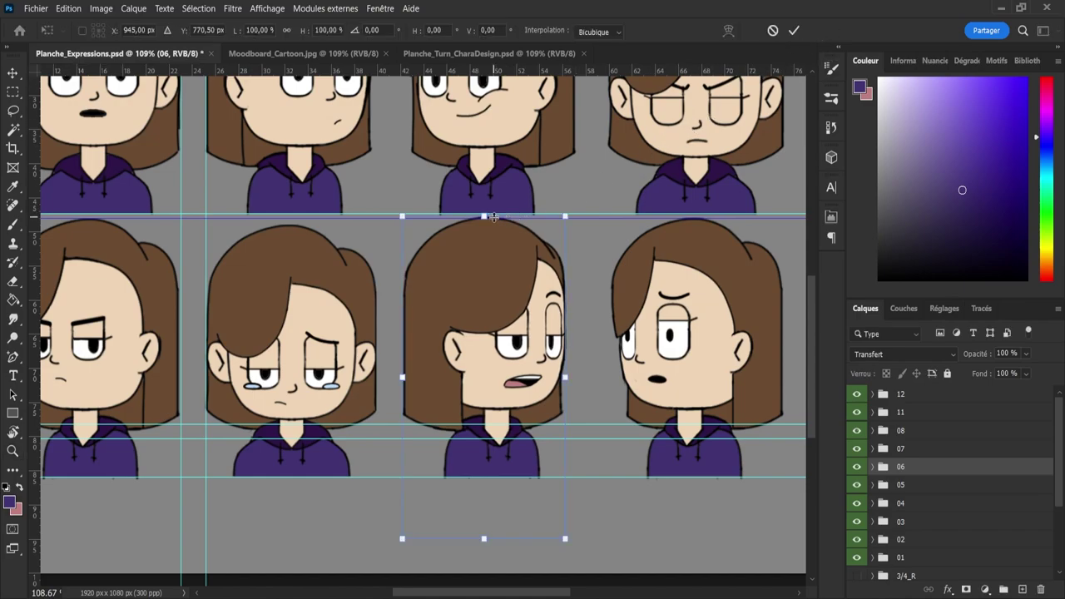
left_click_drag(488, 216, 482, 218)
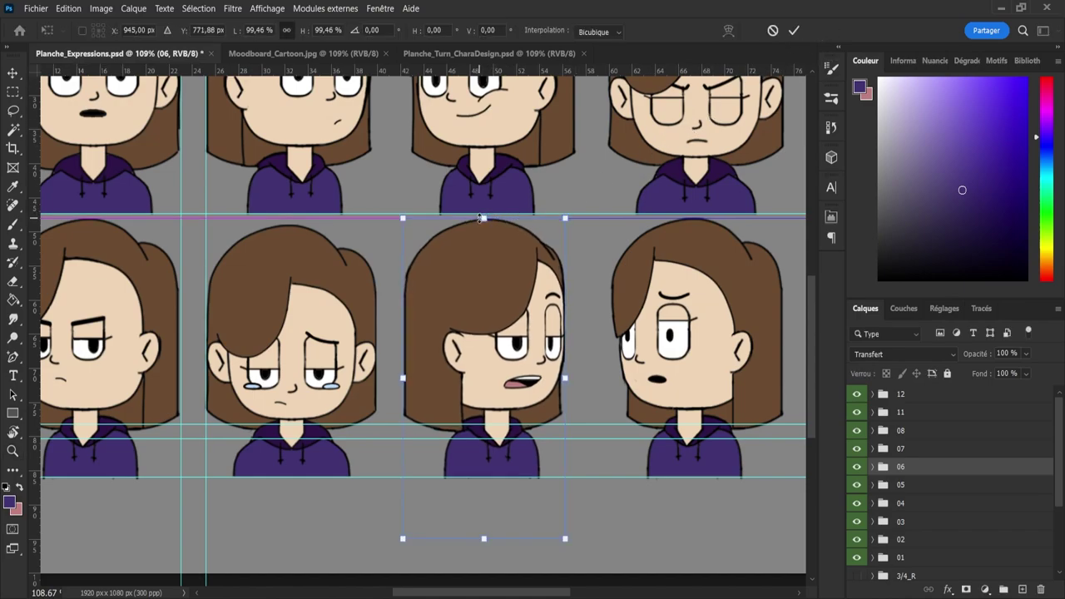
left_click(794, 30)
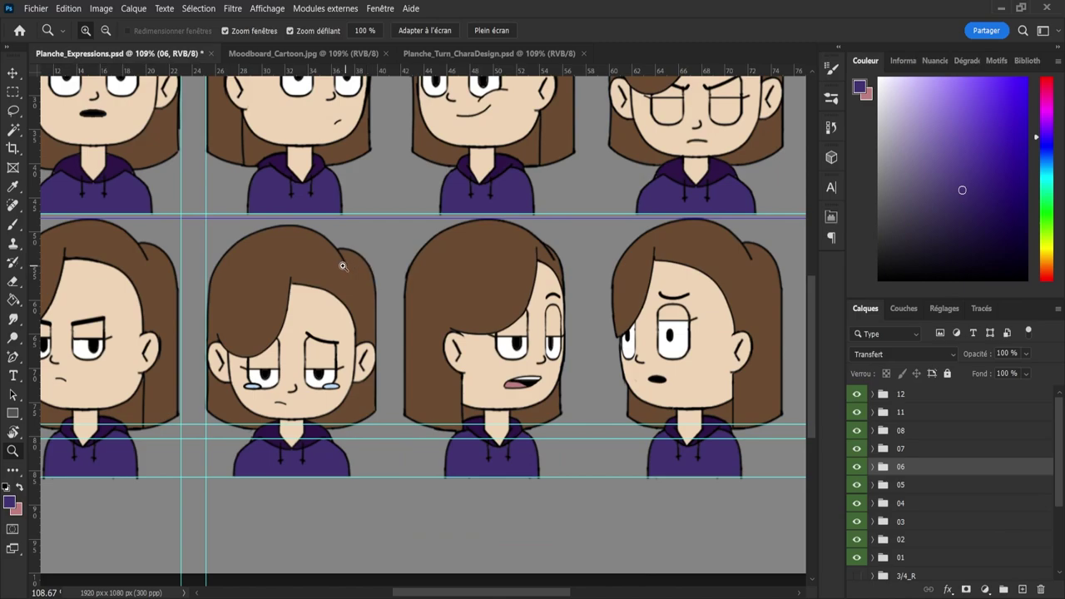
- Scale group 07's worried character proportionally to 99.57% so its hair meets the second row's upper guide
left_click_drag(344, 266, 295, 267)
left_click_drag(620, 294, 635, 238)
left_click(905, 450)
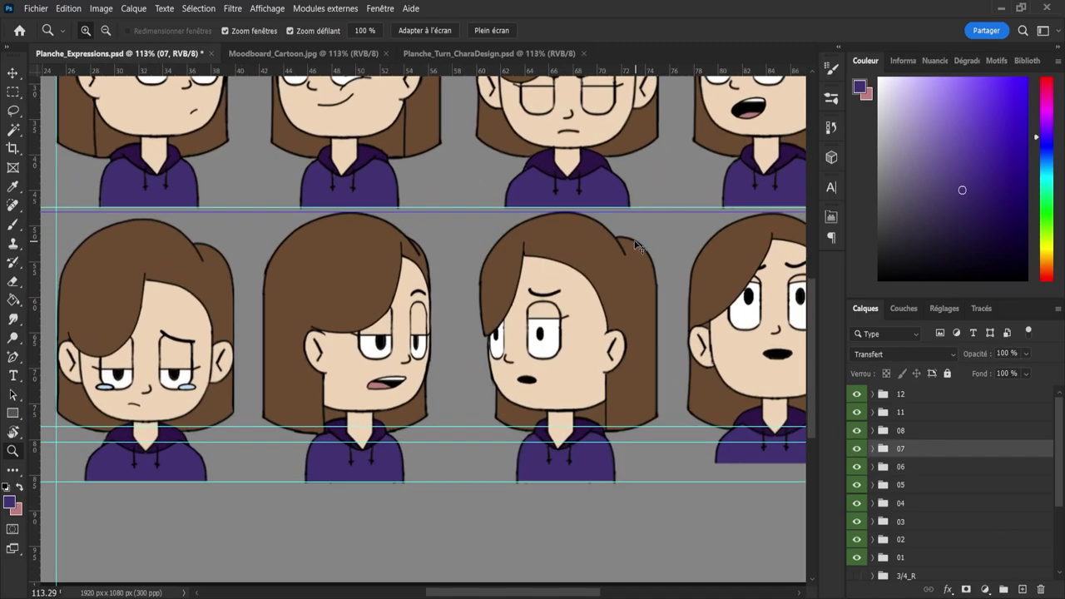
key("ctrl+t")
left_click_drag(565, 211, 551, 213)
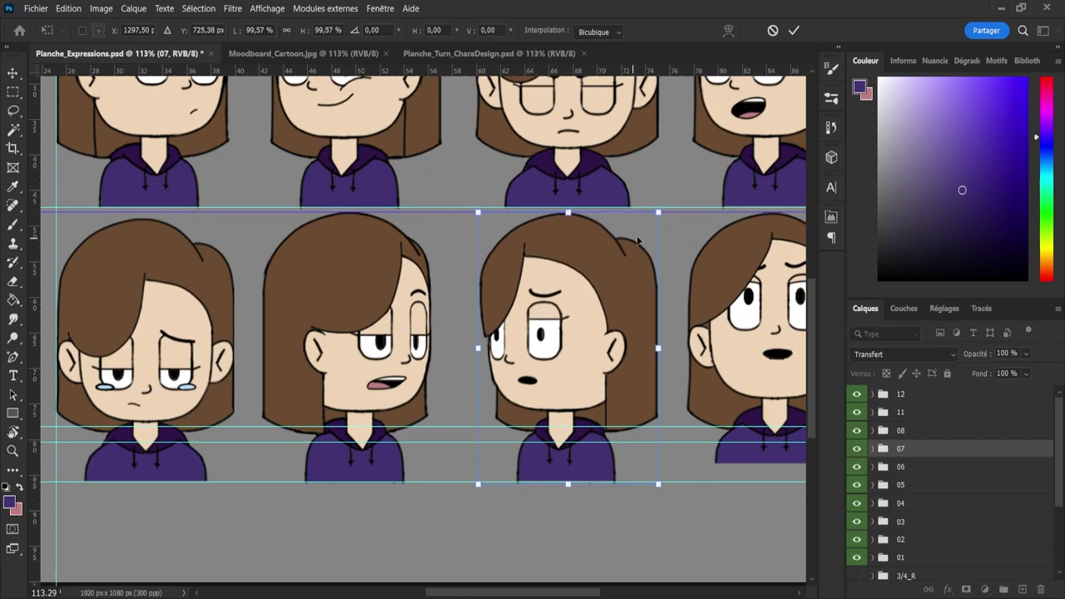
left_click(793, 31)
- Identify the second row's last character by toggling group 08's visibility, and select group 08
left_click_drag(428, 278, 369, 274)
left_click_drag(572, 291, 599, 289)
left_click(881, 416)
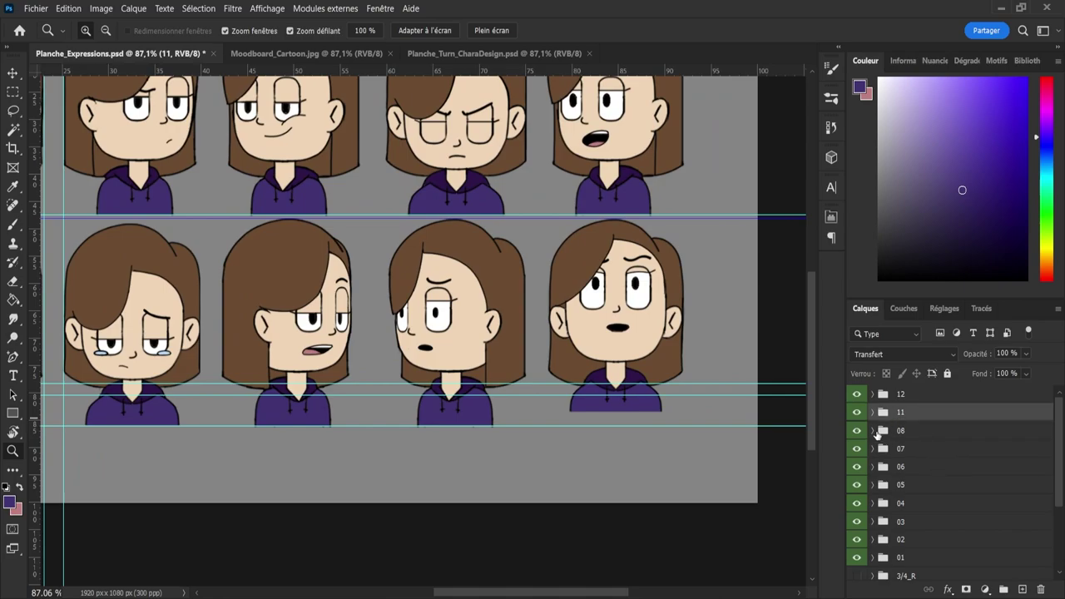
left_click(857, 430)
left_click(856, 430)
left_click(882, 428)
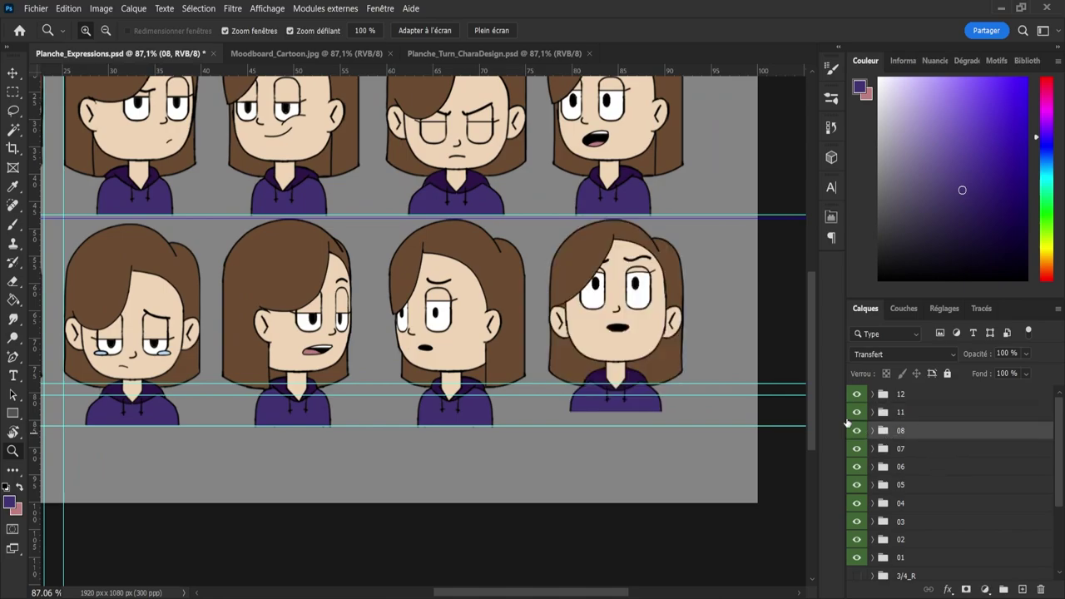
- Scale group 08's wide-eyed character proportionally to 104.48%, keeping its hair at the second row's upper guide
key("ctrl+t")
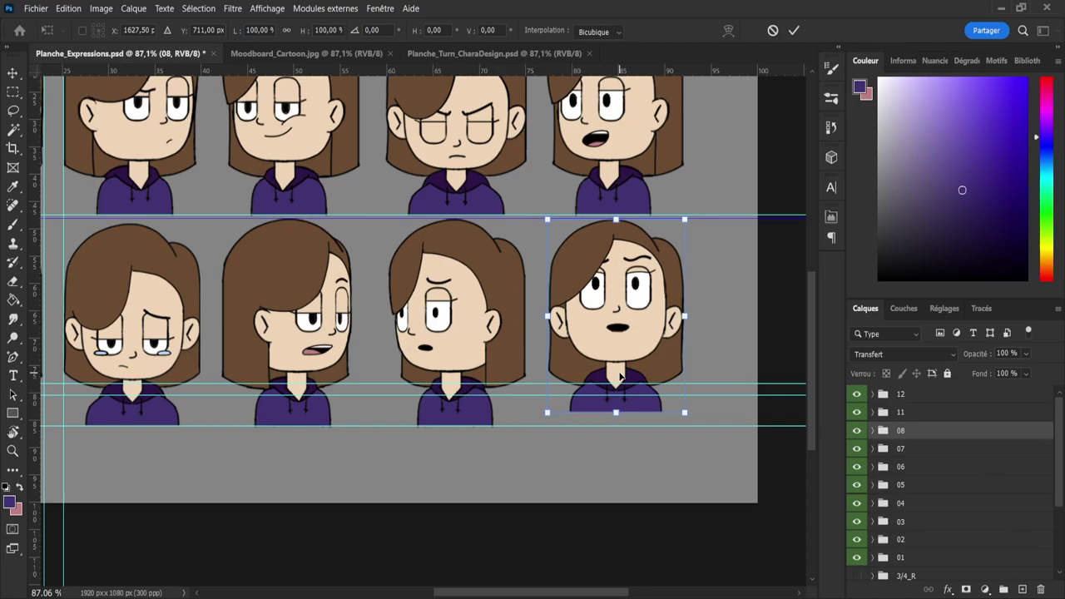
left_click_drag(621, 356, 619, 365)
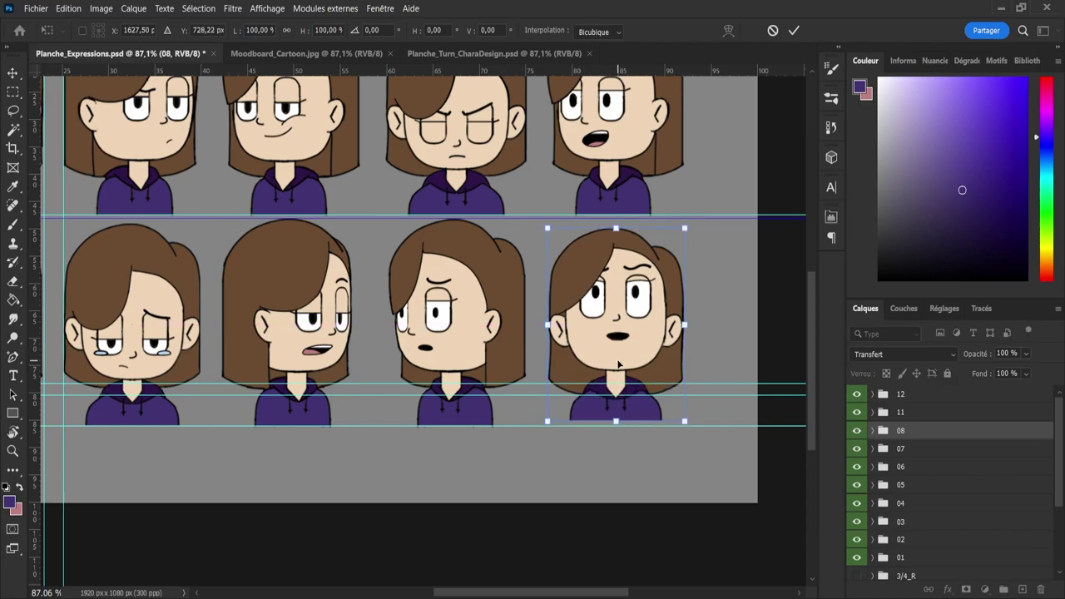
key("ctrl+z")
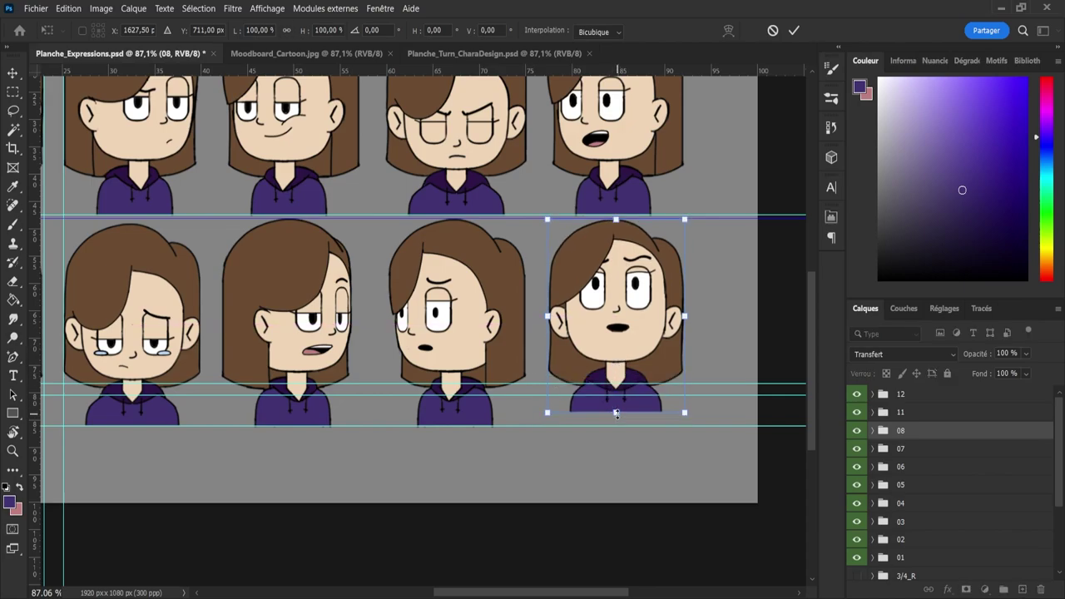
left_click_drag(615, 412, 616, 423)
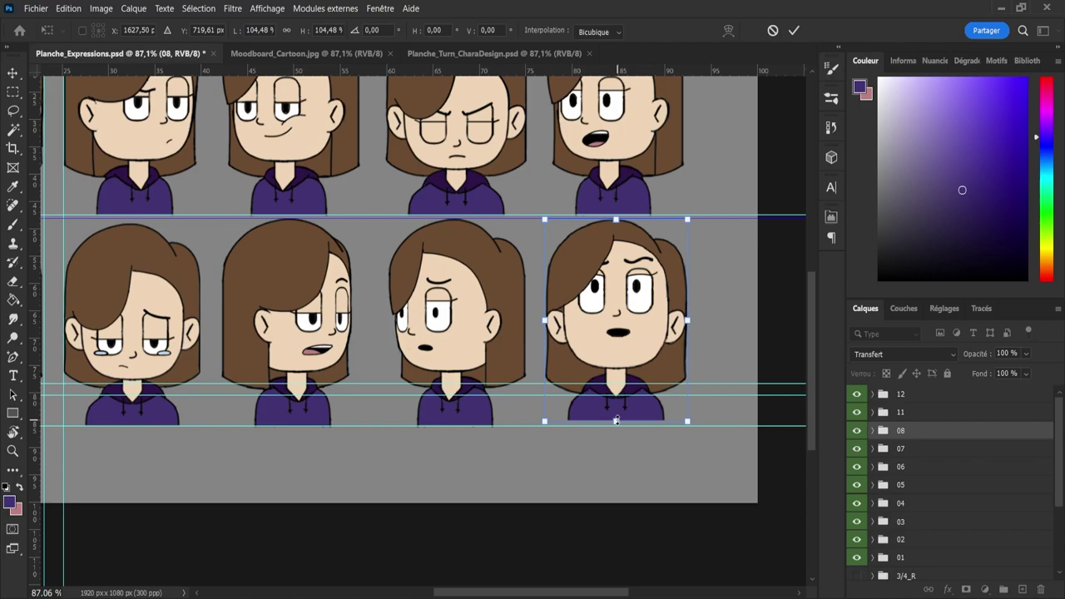
key("Return")
- Lower group 08's character until its torso base meets the second row's lower guide
key("z")
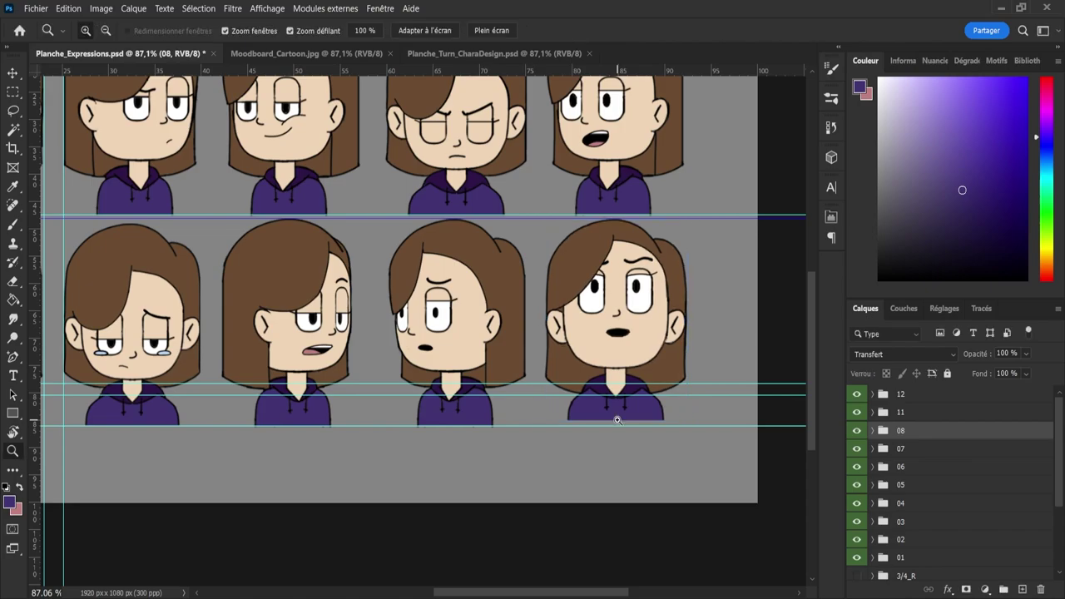
left_click_drag(617, 420, 582, 403)
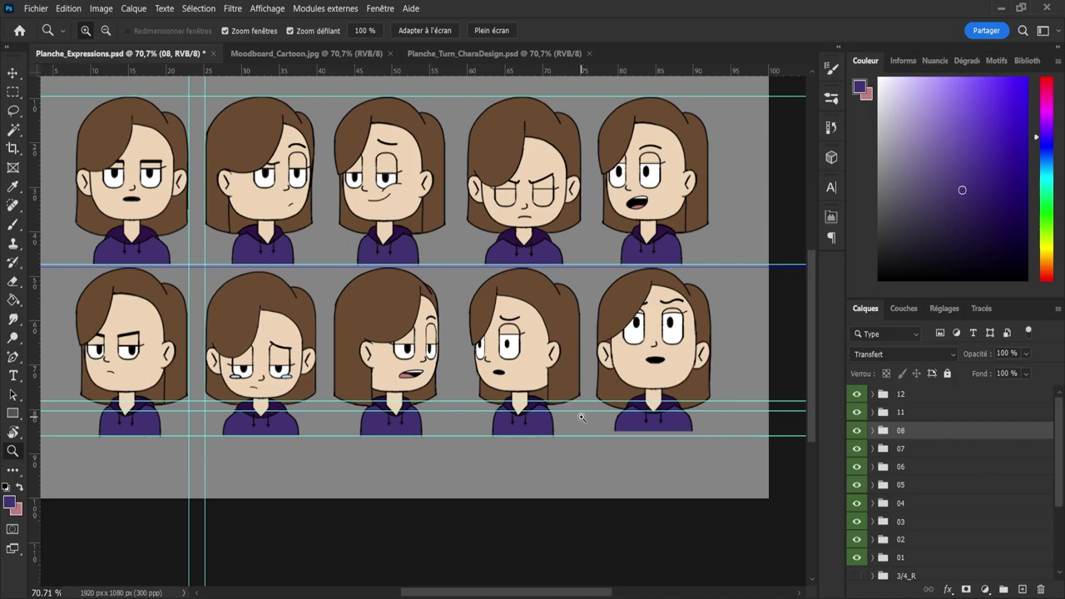
left_click(684, 423)
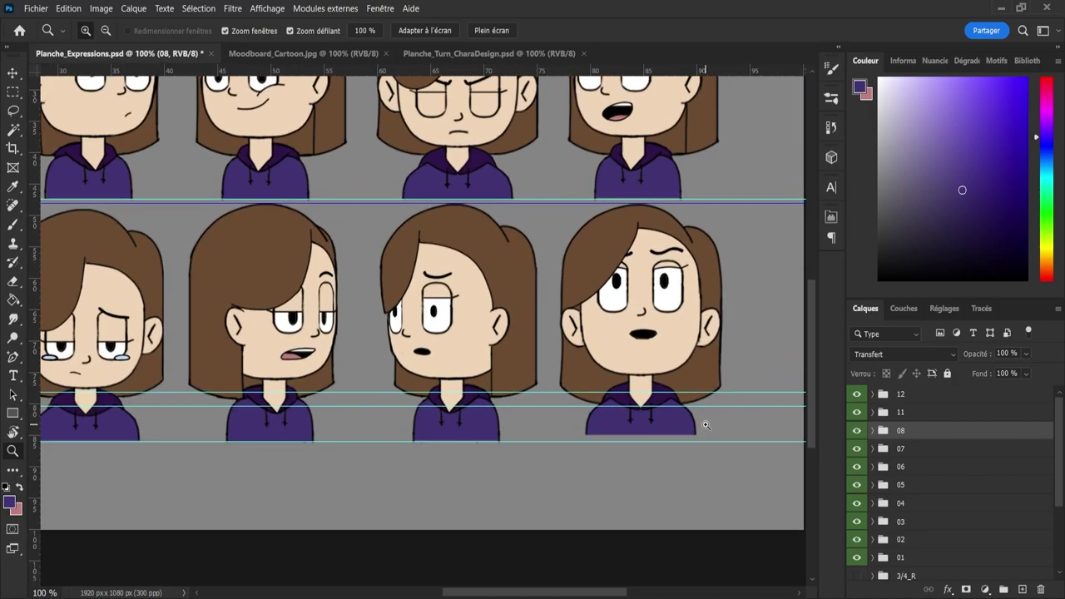
key("v")
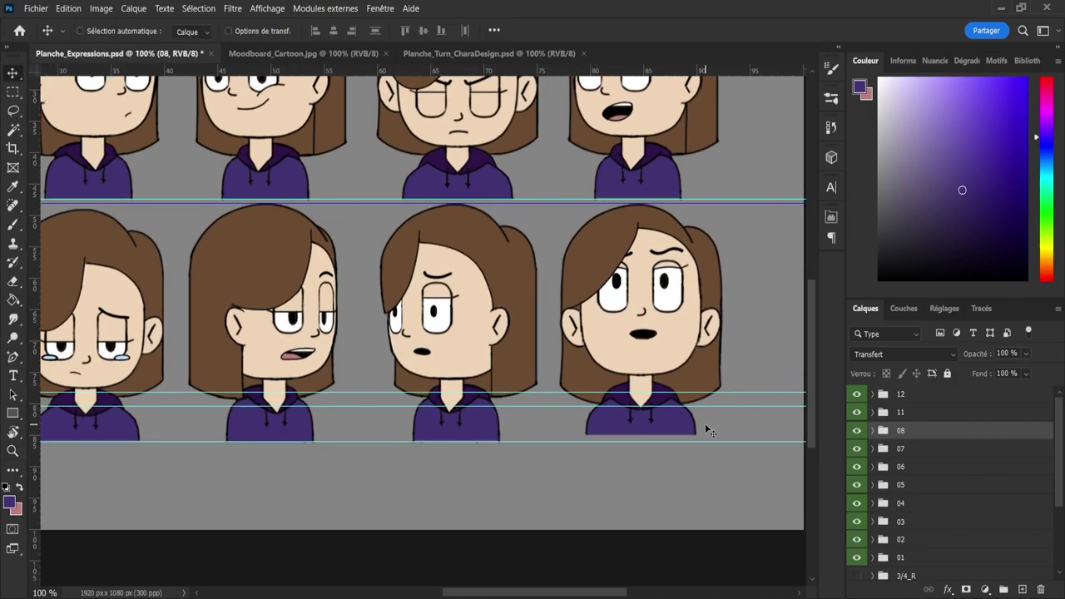
key("Down")
key("Down")
key("Down")
key("Down")
key("Down")
key("Down")
key("Down")
key("Down")
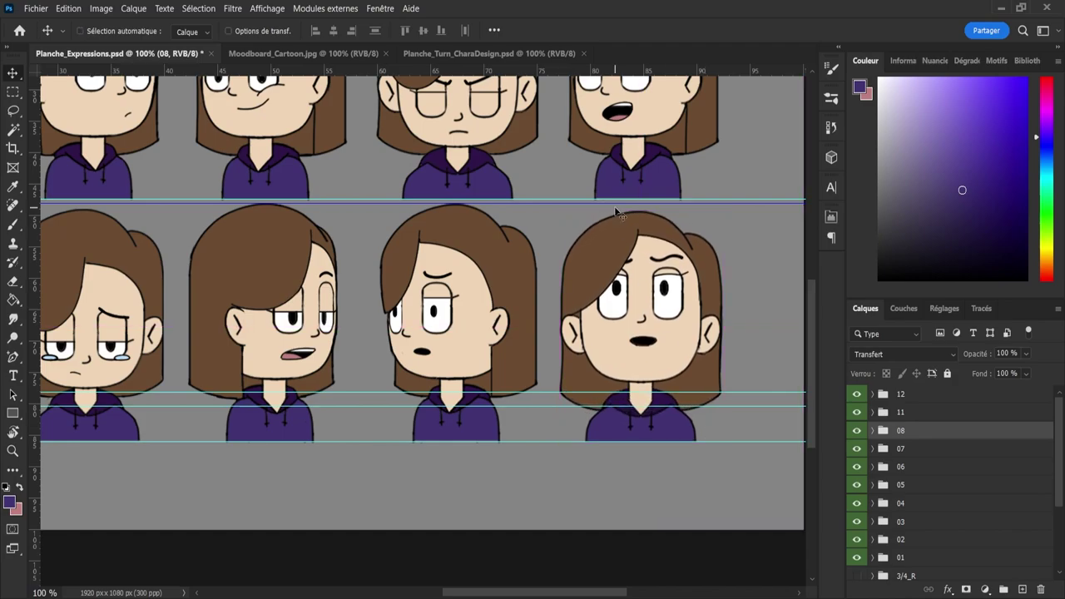
- Add a horizontal guide across the second row's torsos and scale group 08's character proportionally to 103.50% up to the row's upper guide
left_click_drag(491, 71, 542, 427)
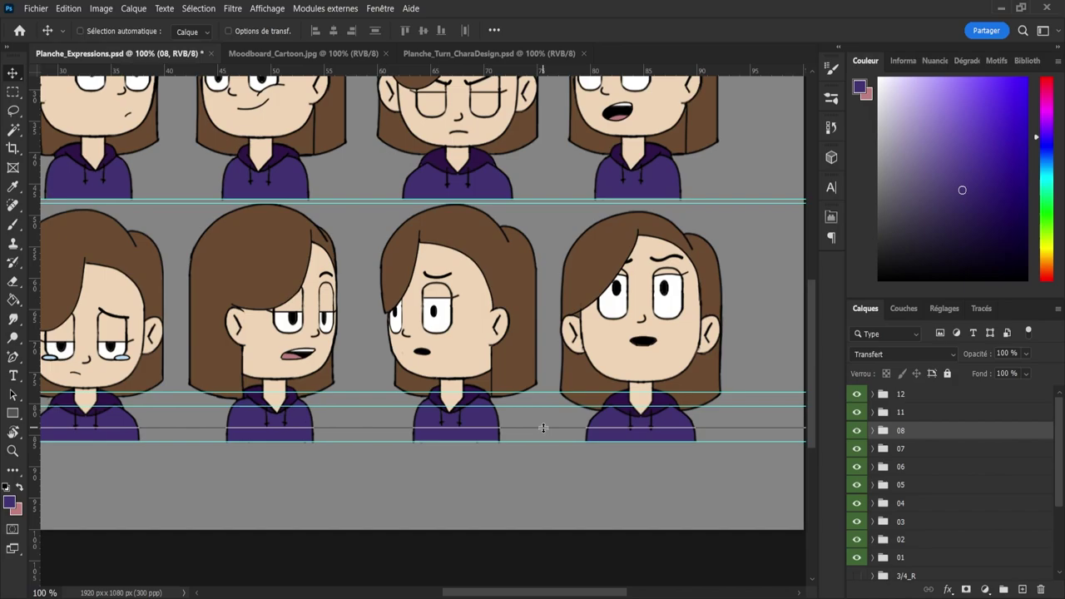
key("ctrl+t")
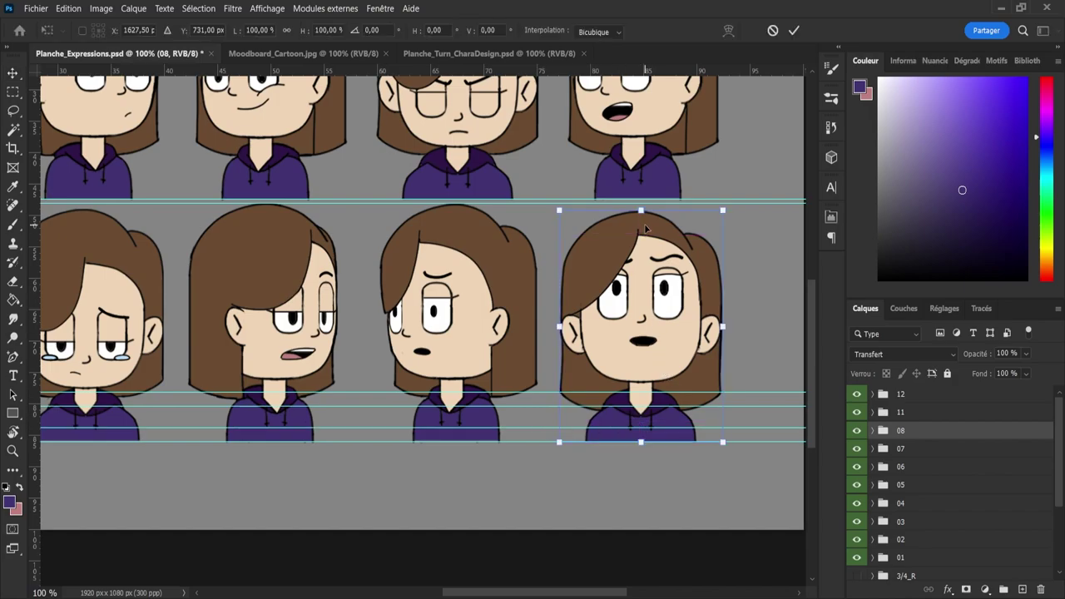
left_click_drag(641, 209, 649, 202)
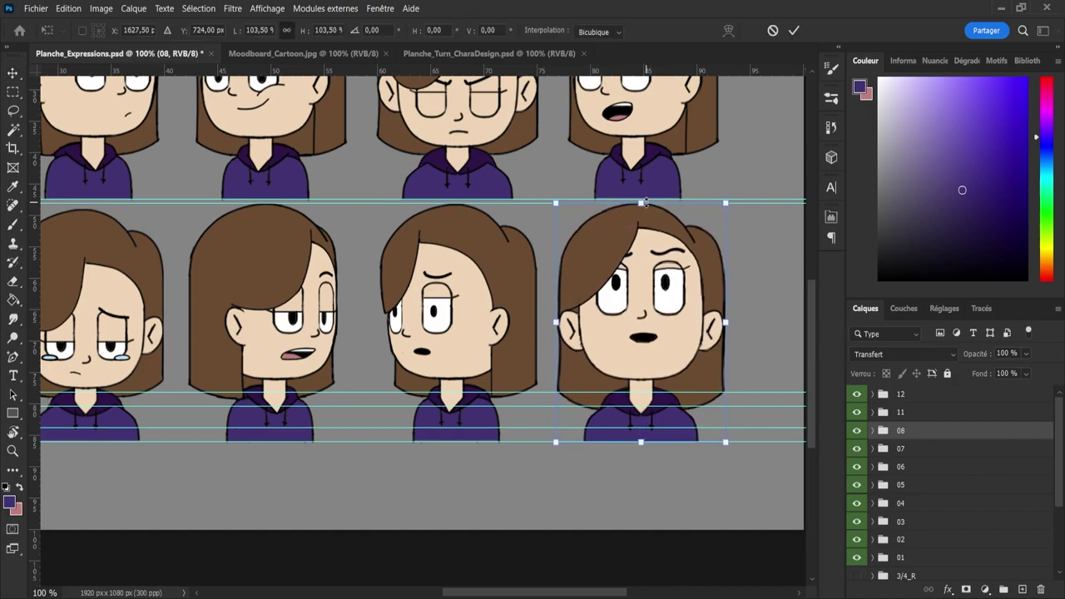
key("Return")
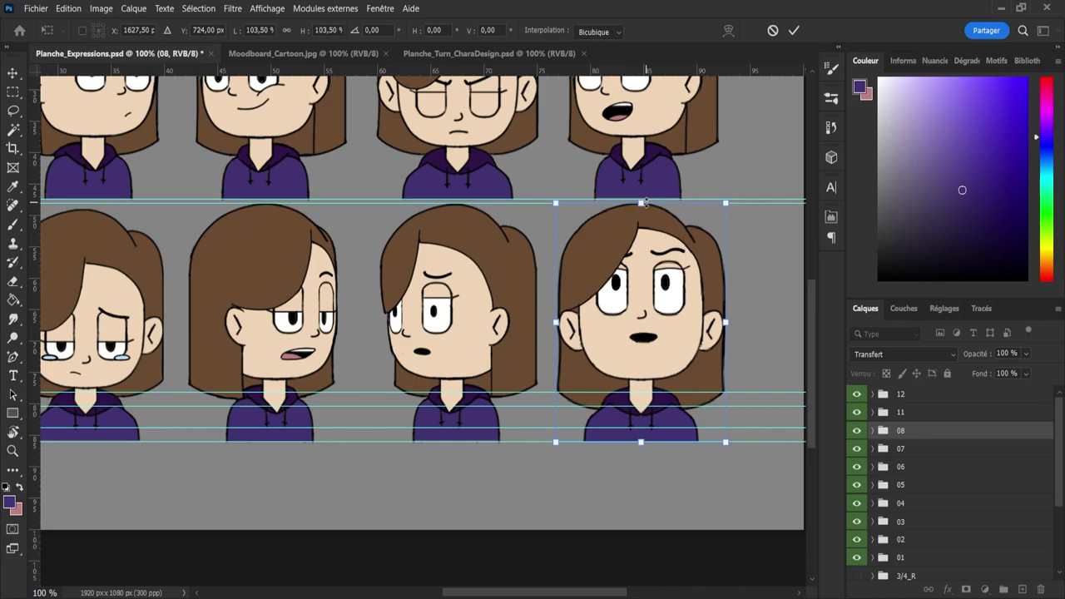
key("Return")
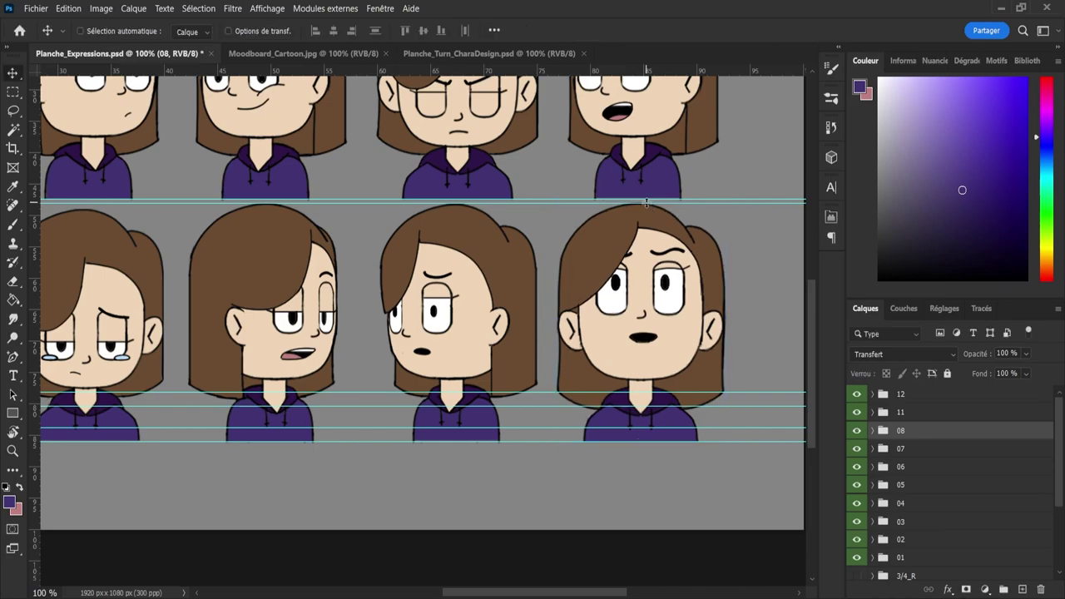
- Undo the latest resizing, guide placement and move affecting group 08's character
key("z")
left_click_drag(646, 203, 601, 196)
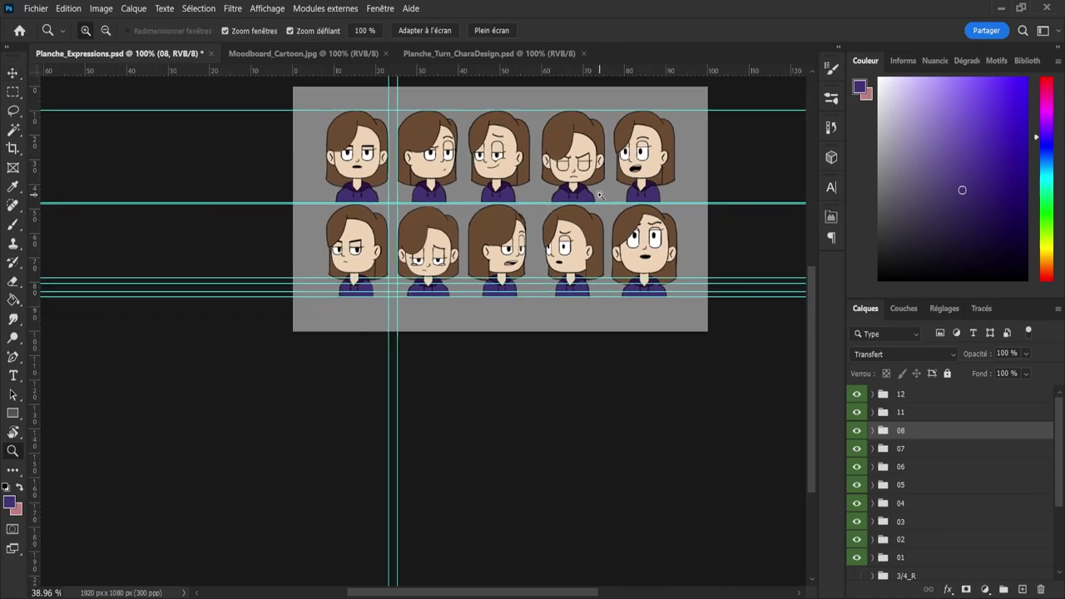
left_click_drag(665, 163, 683, 163)
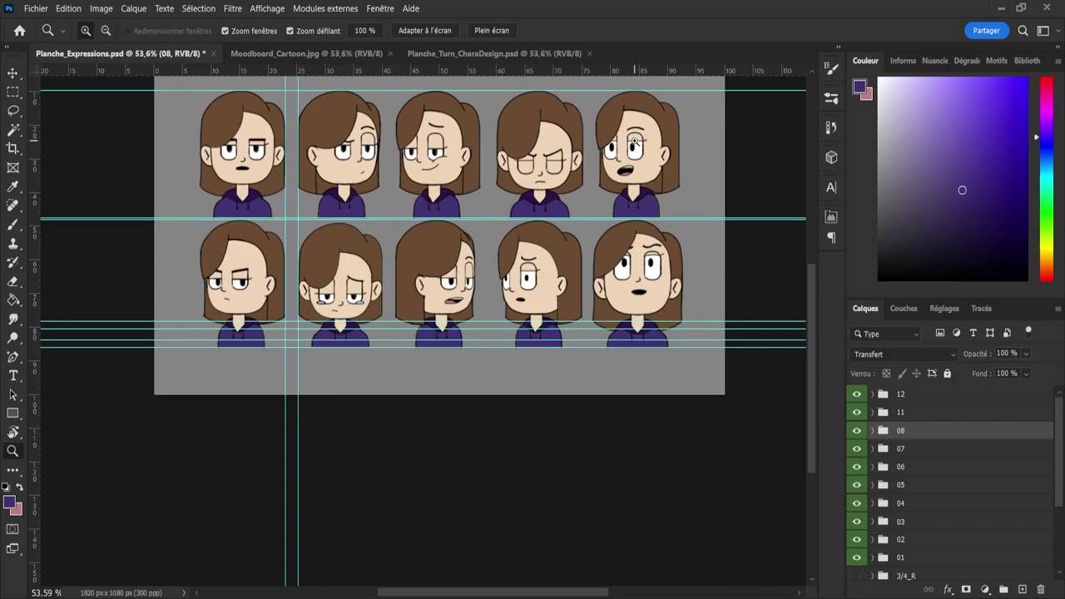
key("ctrl+z")
key("ctrl+z")
key("ctrl+z")
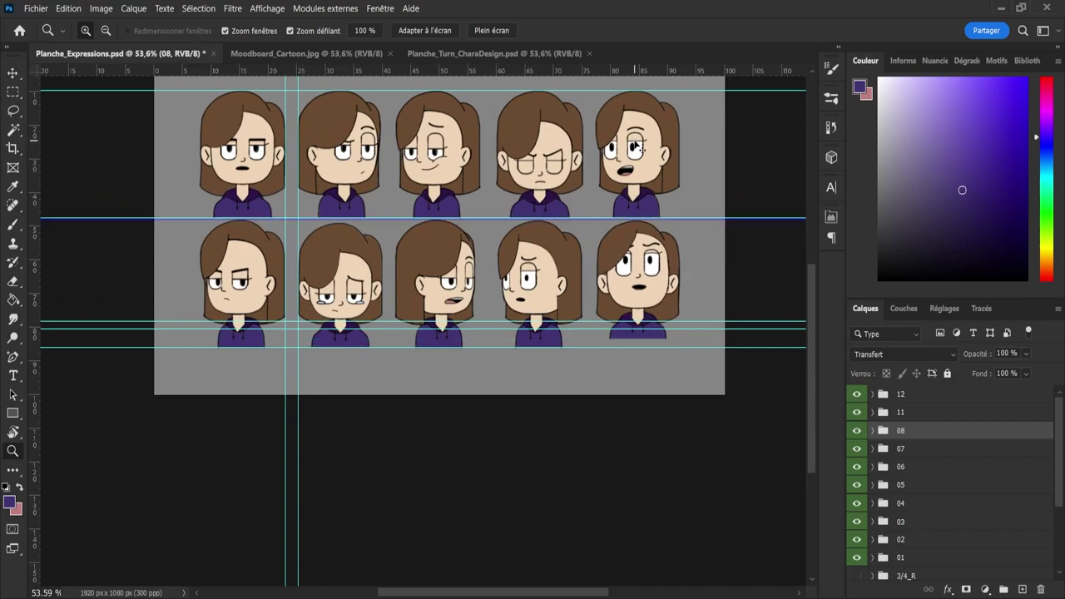
- Scale group 08's wide-eyed character proportionally to 105.34%, extending its torso toward the second row's lower guide
left_click_drag(653, 232, 683, 239)
key("ctrl+t")
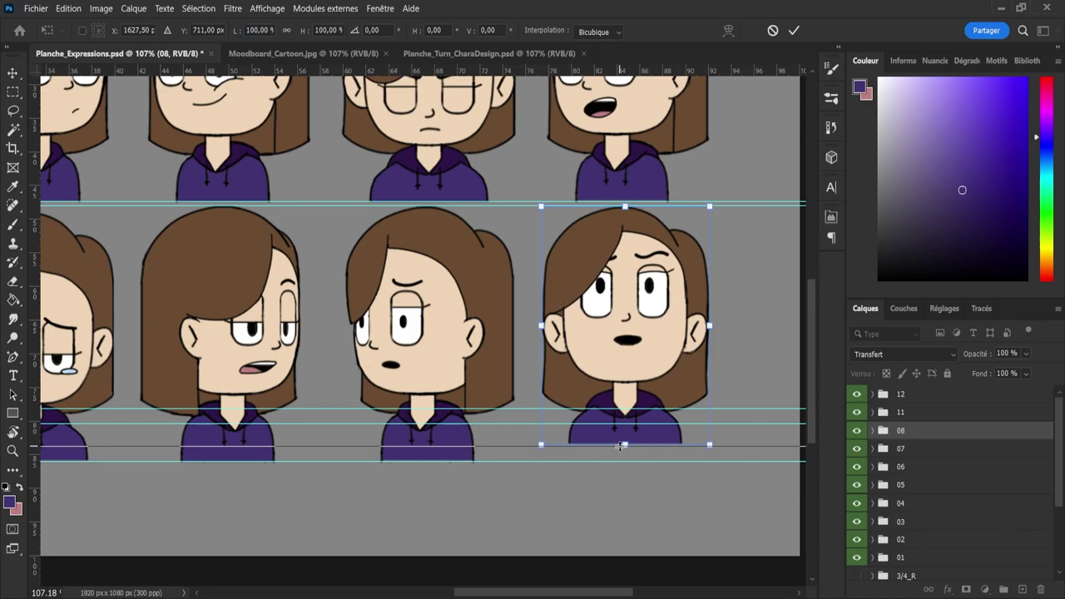
left_click_drag(620, 447, 625, 457)
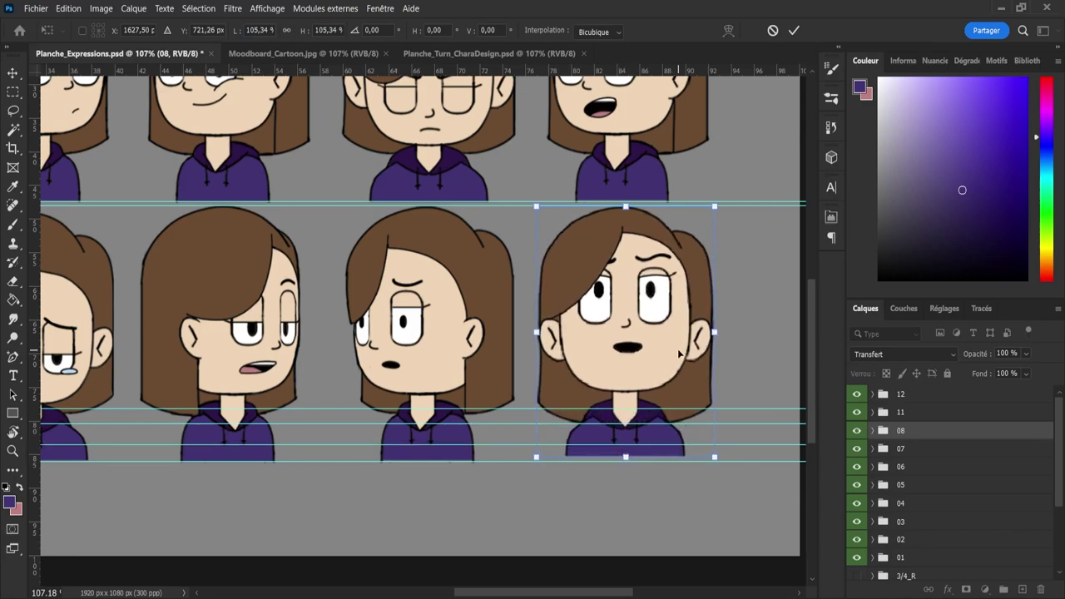
key("Return")
key("z")
left_click_drag(678, 351, 620, 298)
left_click_drag(635, 353, 617, 351)
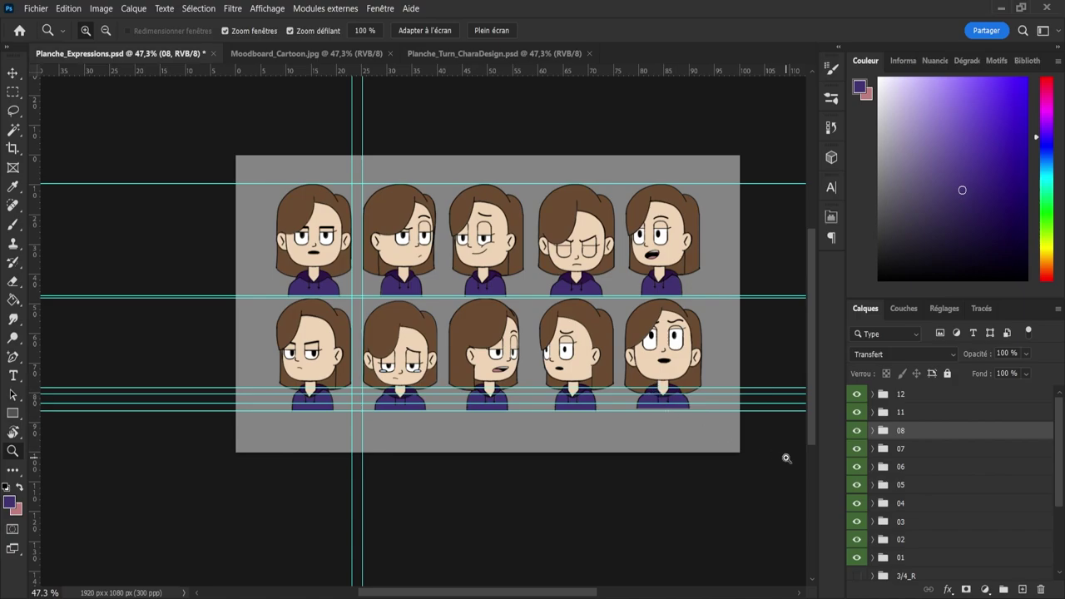
- Nudge group 06's open-mouthed character slightly right to even out the second row's spacing, and save the file
left_click(898, 471)
left_click(856, 467)
left_click(856, 468)
key("v")
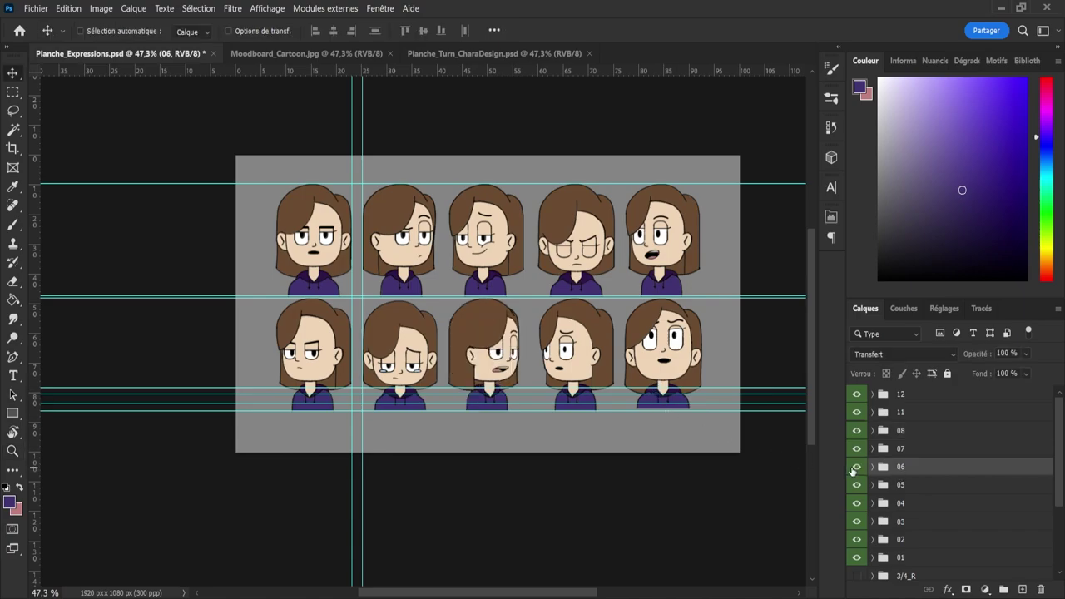
key("Right")
key("shift+Right")
key("Right")
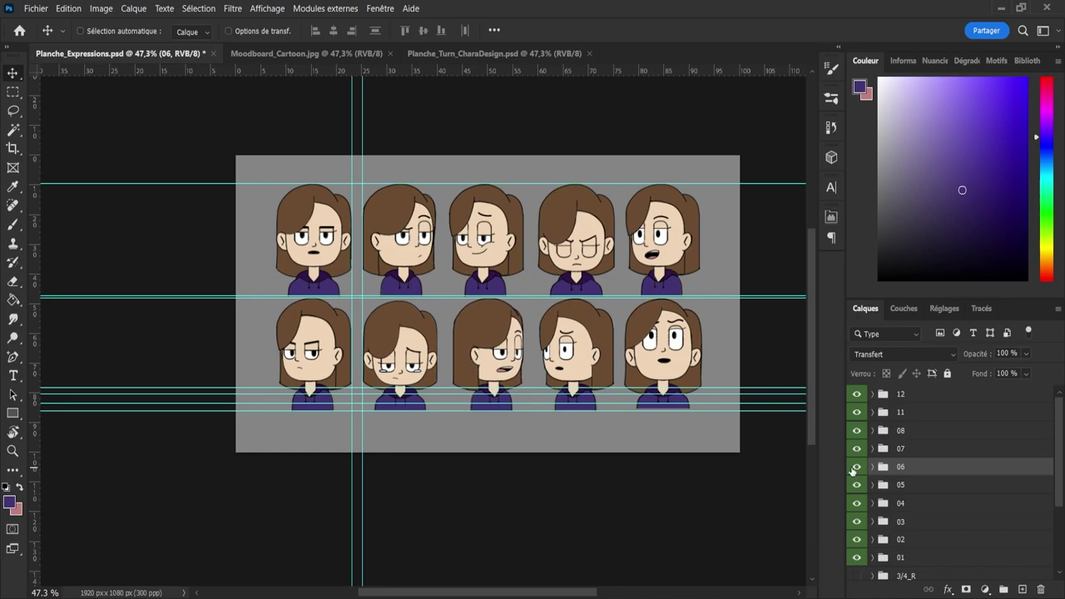
key("ctrl+s")
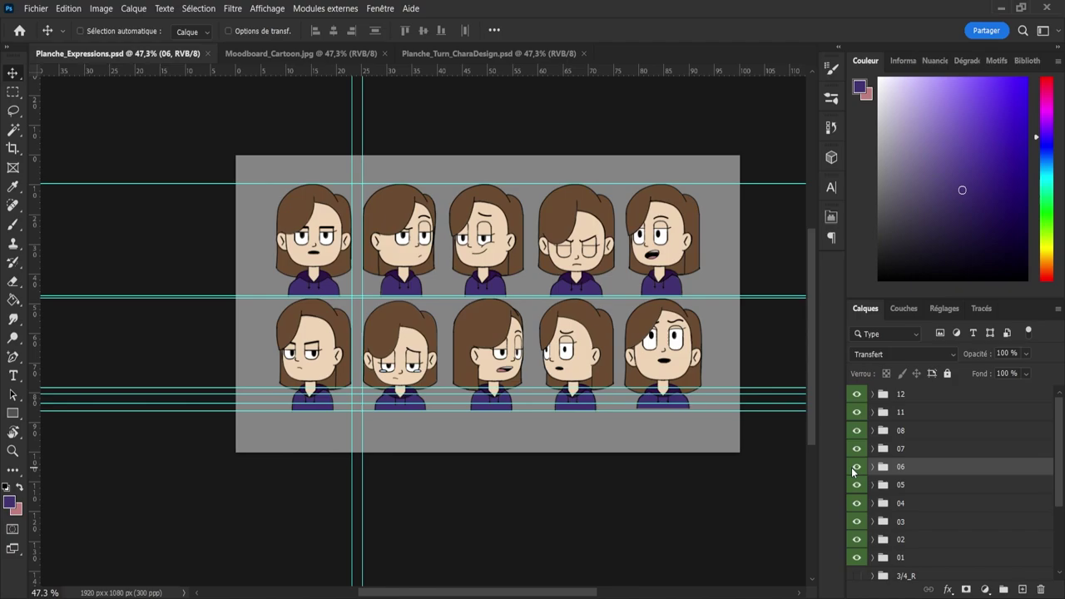
- Lower group 08's enlarged character so its torso base rests on the second row's lower guide, and save the file
left_click(881, 413)
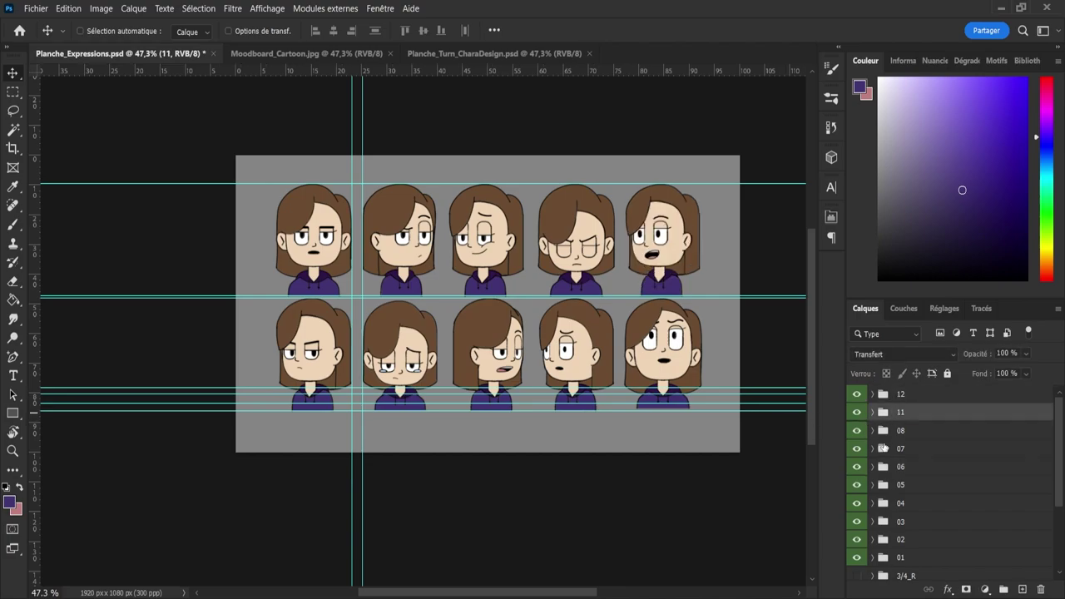
left_click(884, 430)
key("z")
left_click_drag(722, 389, 761, 386)
key("v")
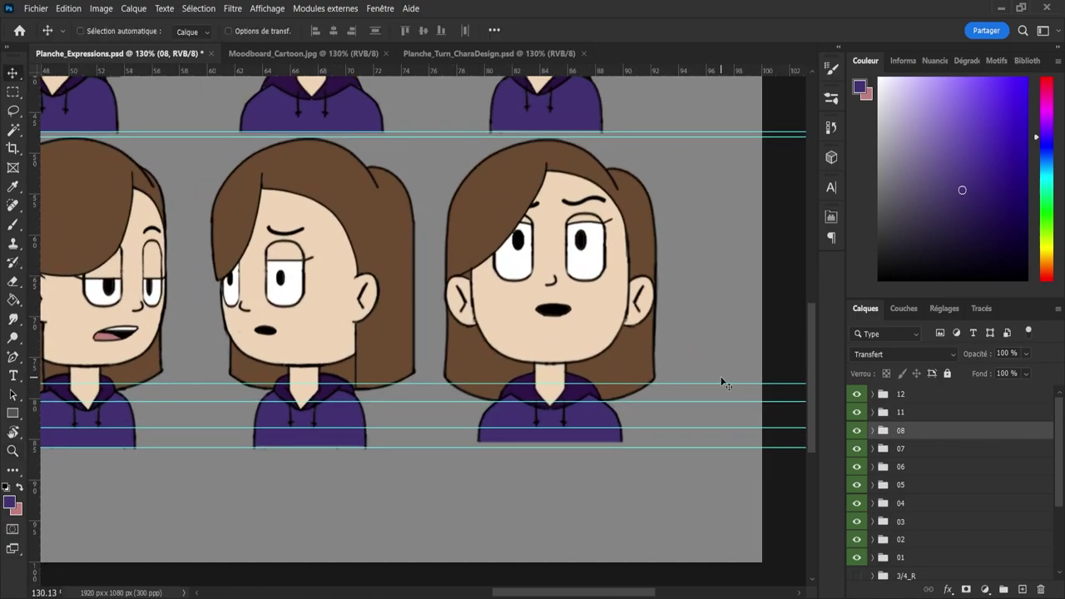
key("Down")
key("Down")
key("Down")
key("Down")
key("Down")
key("Down")
key("Down")
key("Up")
key("Up")
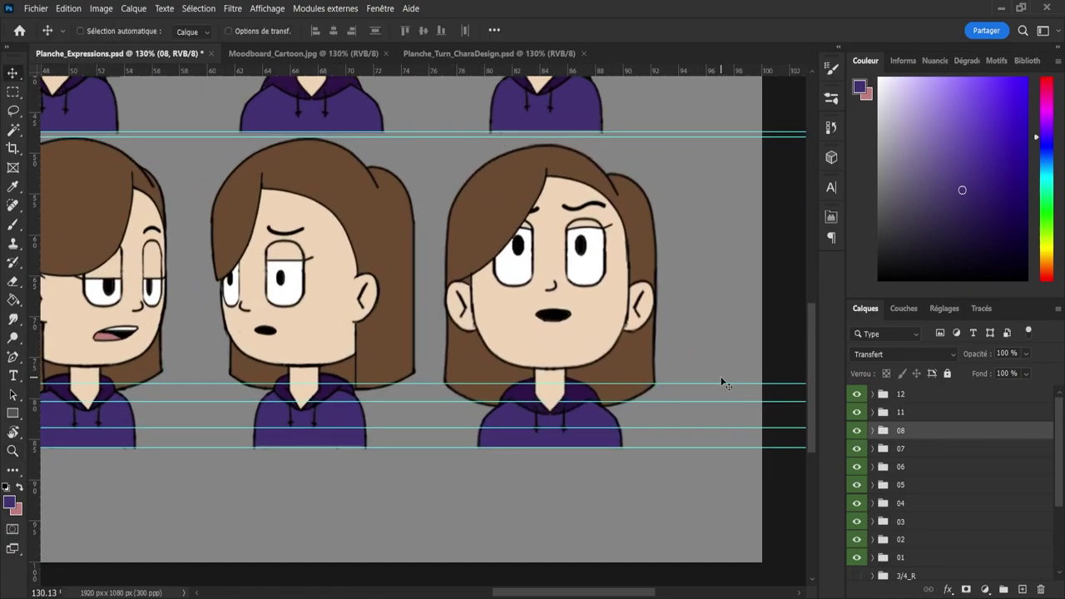
key("z")
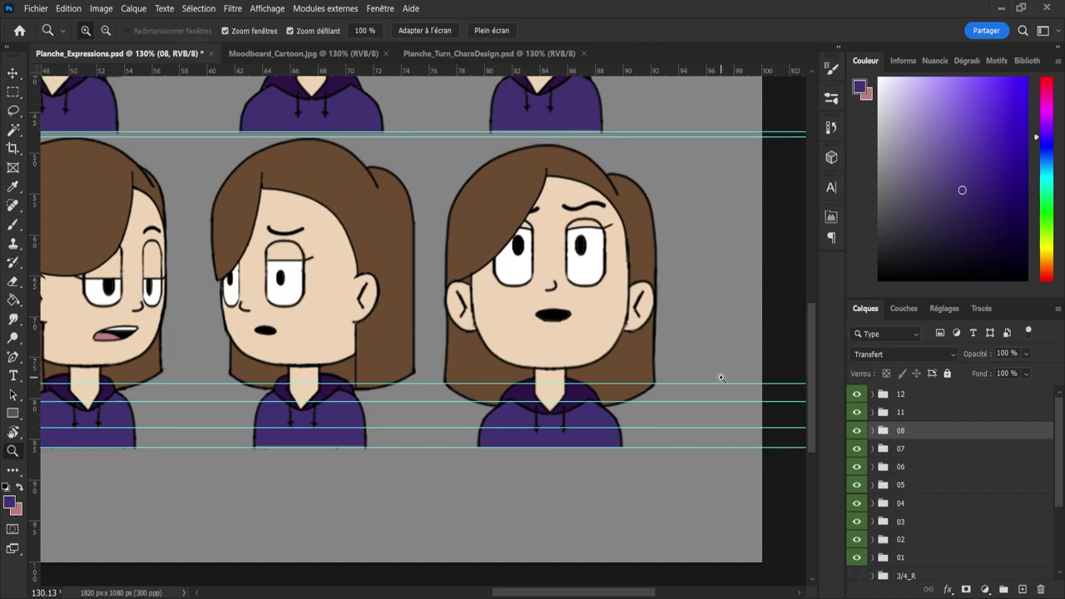
left_click_drag(721, 377, 715, 312)
key("ctrl+s")
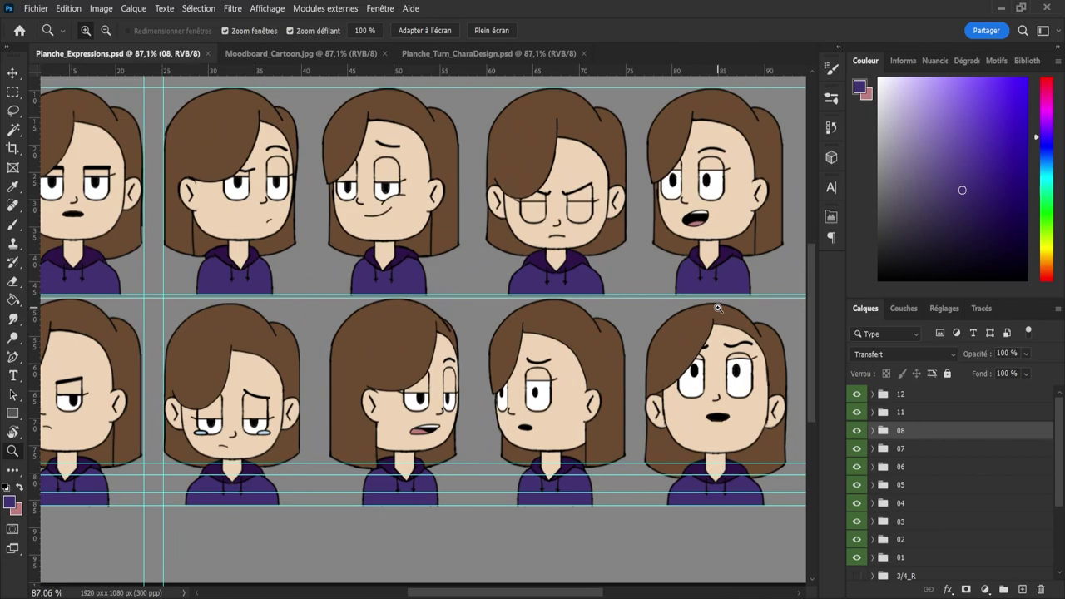
- Reposition group 08's character vertically so the top of its hair meets the second row's upper guide
key("v")
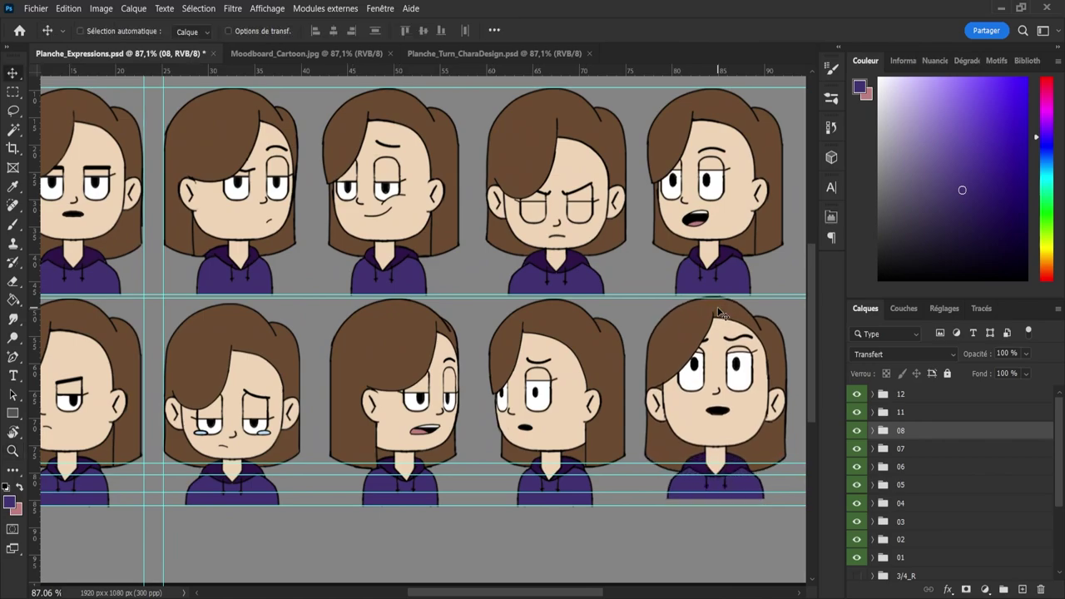
key("Down")
key("Down")
key("Down")
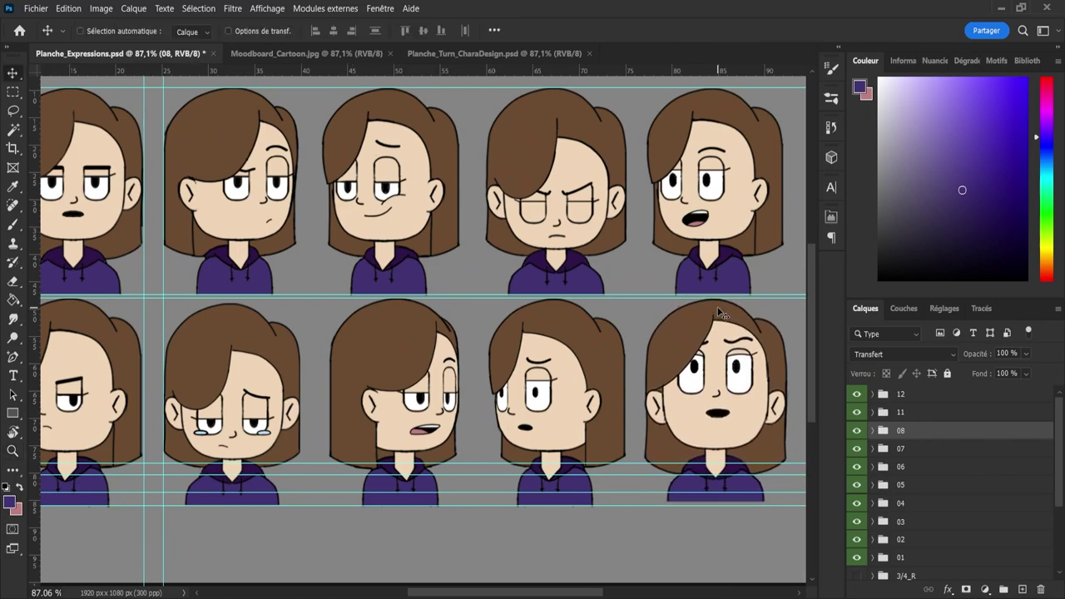
- Scale group 08's character proportionally to 99.15% with its hair kept at the upper guide, and save the file
key("ctrl+t")
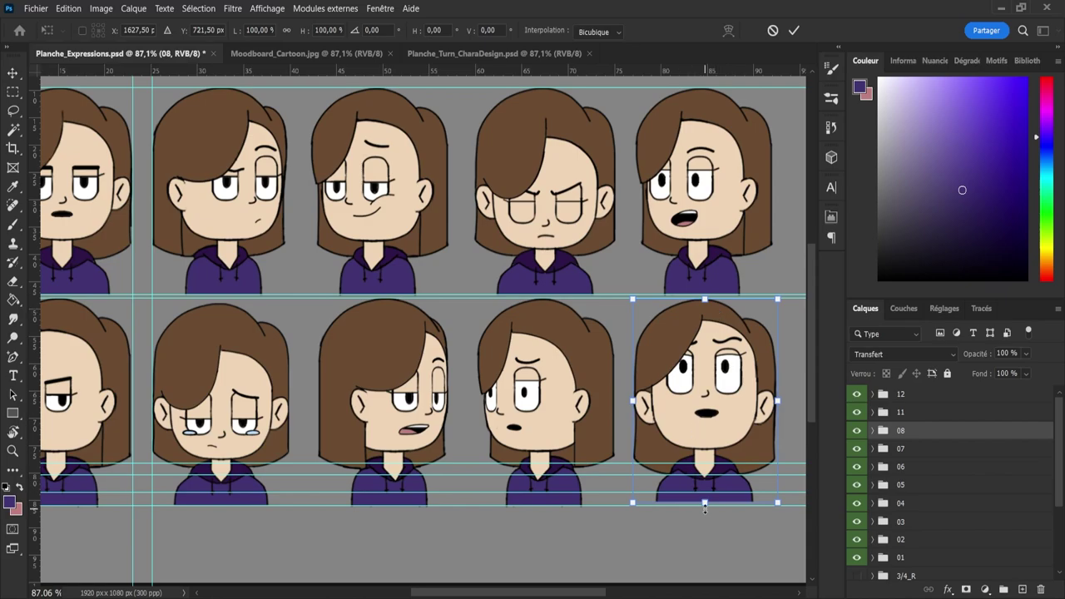
left_click_drag(706, 504, 707, 502)
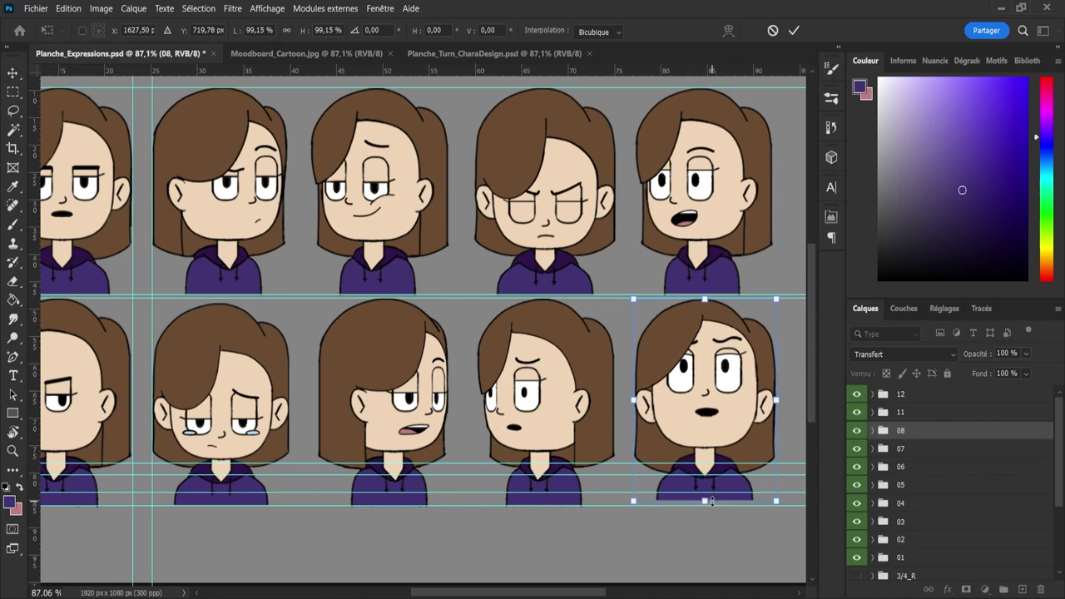
key("Return")
key("z")
left_click_drag(629, 392, 590, 374)
key("ctrl+s")
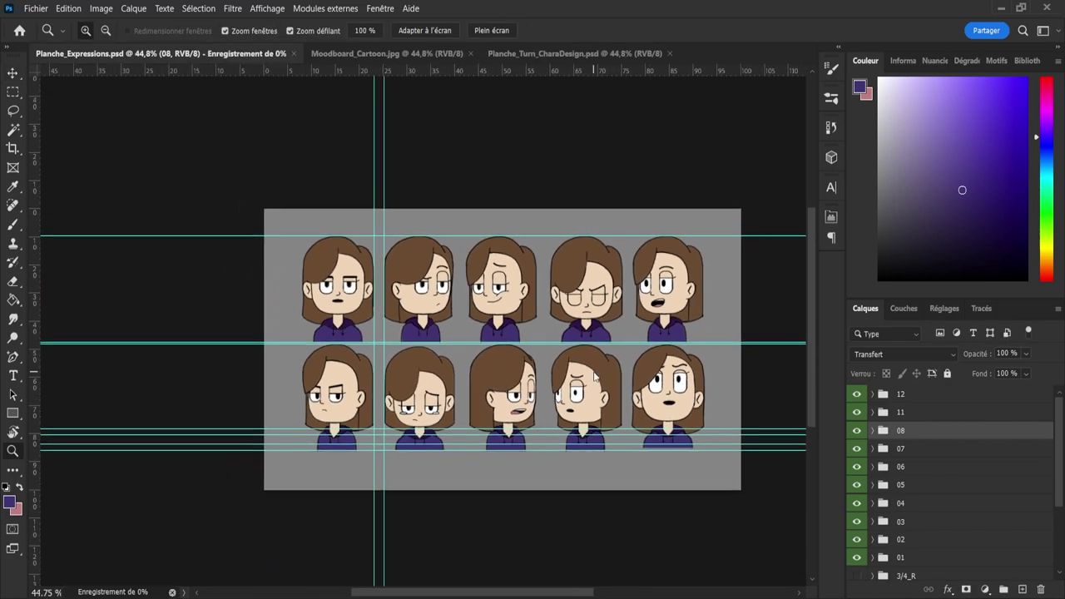
scroll(595, 431, "up", 1)
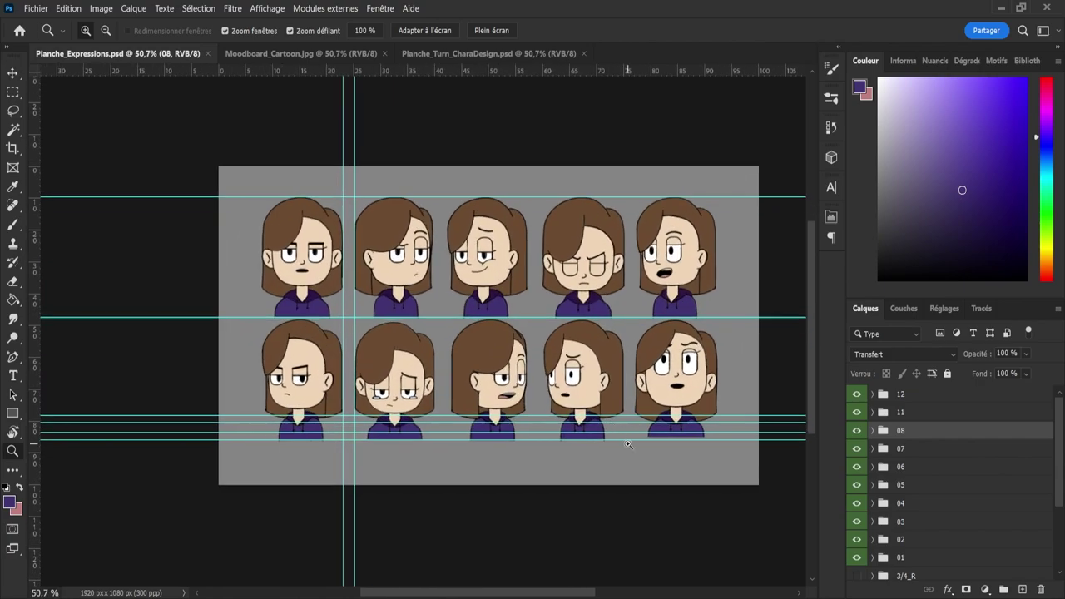
scroll(707, 391, "up", 1)
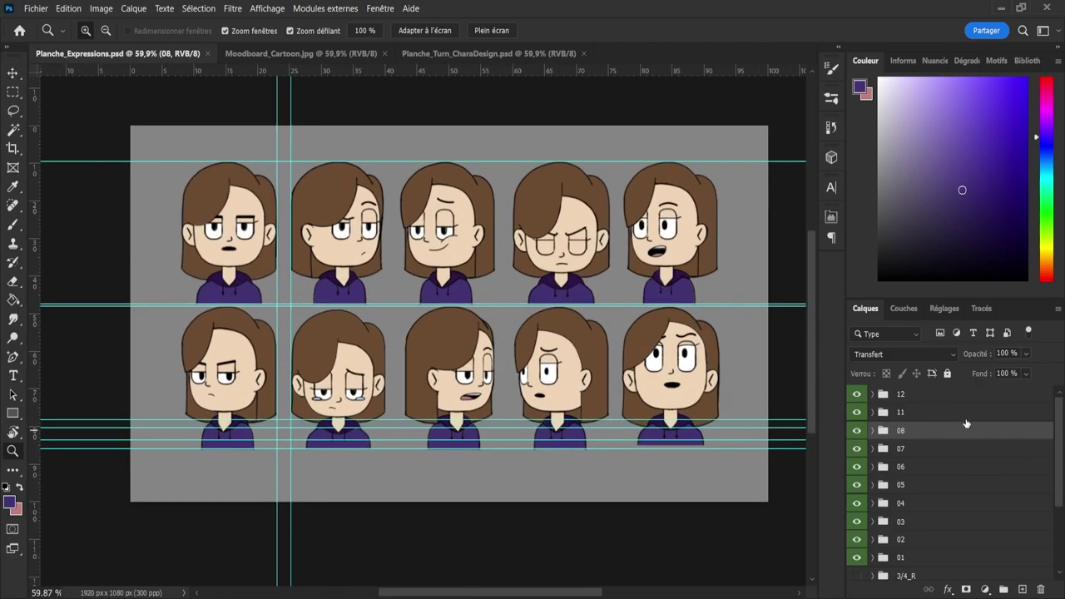
scroll(1057, 462, "down", 5)
scroll(1037, 445, "up", 5)
scroll(1050, 482, "down", 1)
scroll(1051, 495, "down", 3)
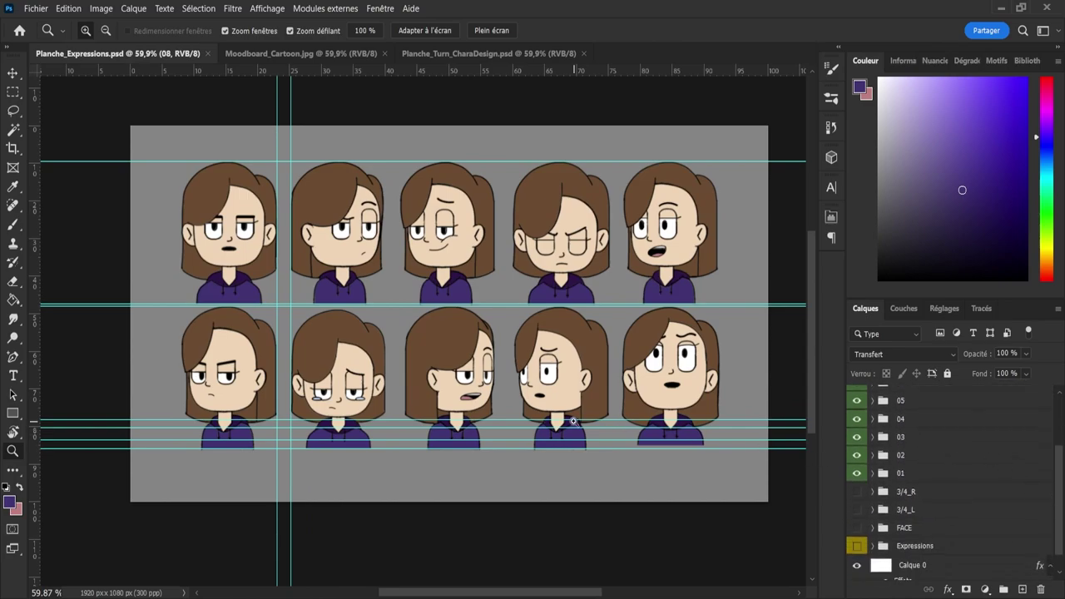